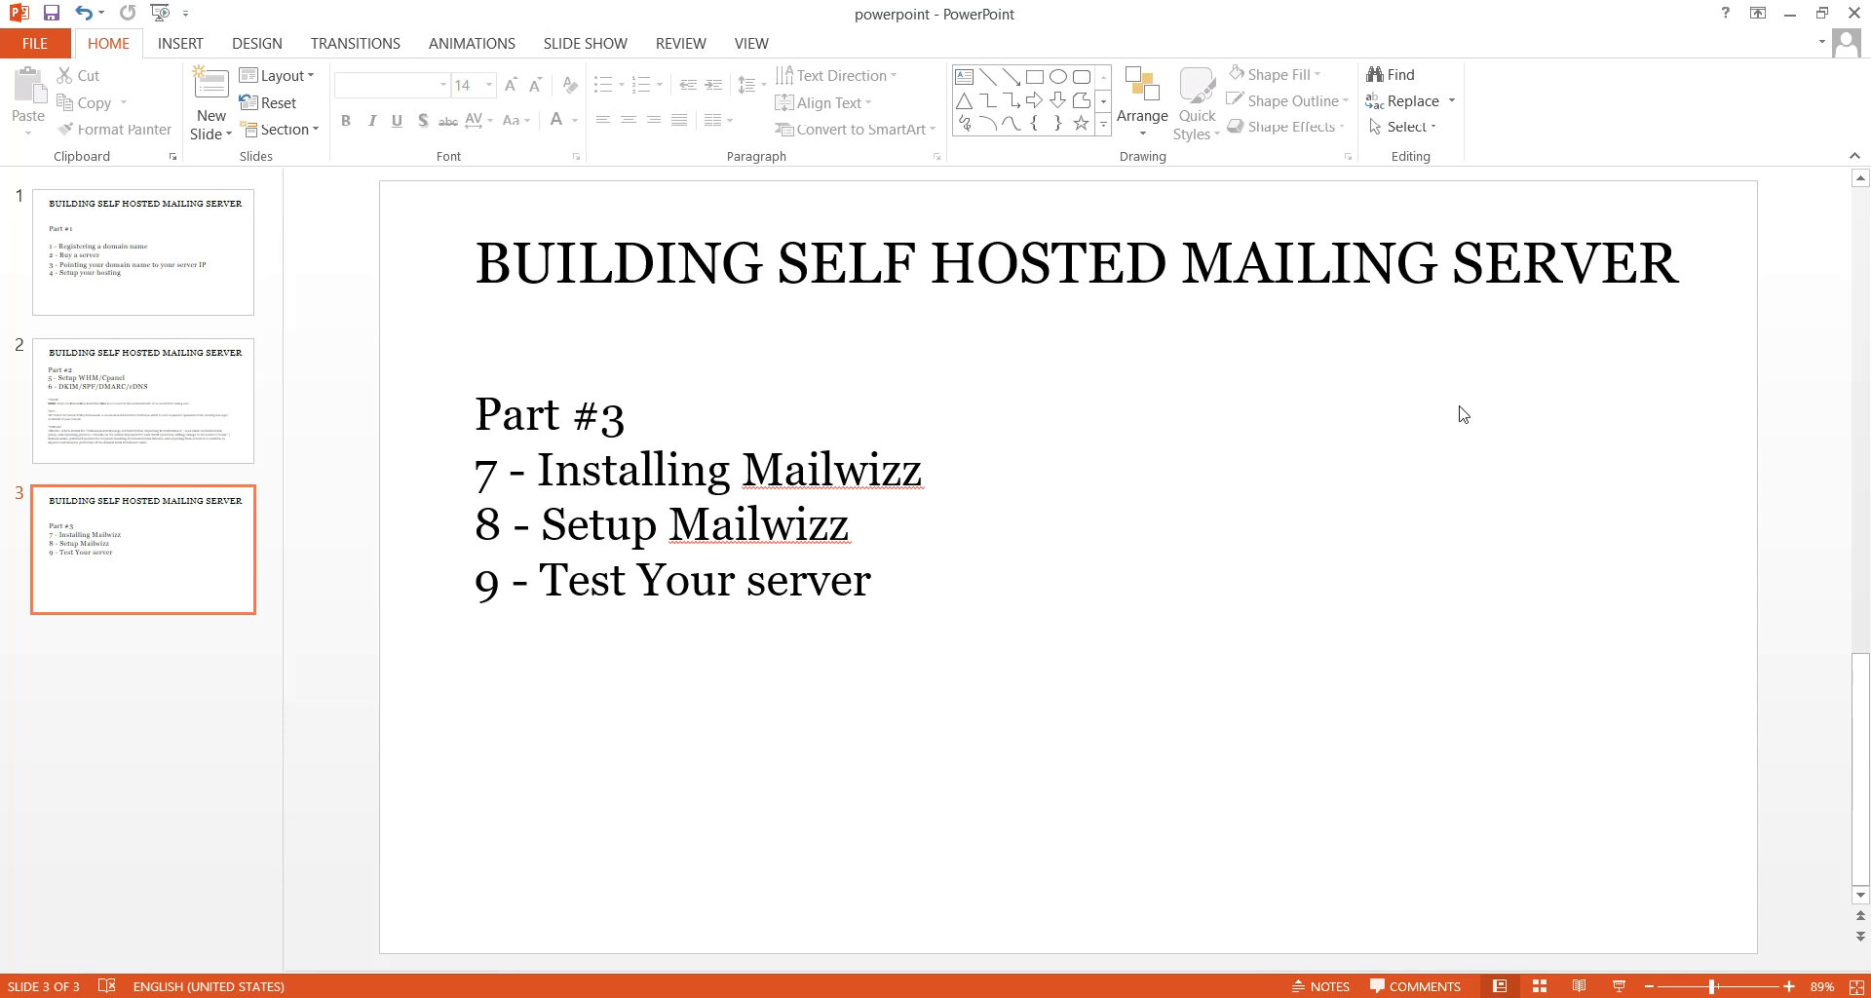
Step: Switch from the slides to the DMARC Guide in the browser and rerun the DMARC record check for slaviou.com
{"action": "left_click", "coordinate": [1790, 21]}
{"action": "scroll", "coordinate": [779, 492], "scroll_direction": "up", "scroll_amount": 2}
{"action": "scroll", "coordinate": [780, 492], "scroll_direction": "up", "scroll_amount": 3}
{"action": "left_click", "coordinate": [627, 54]}
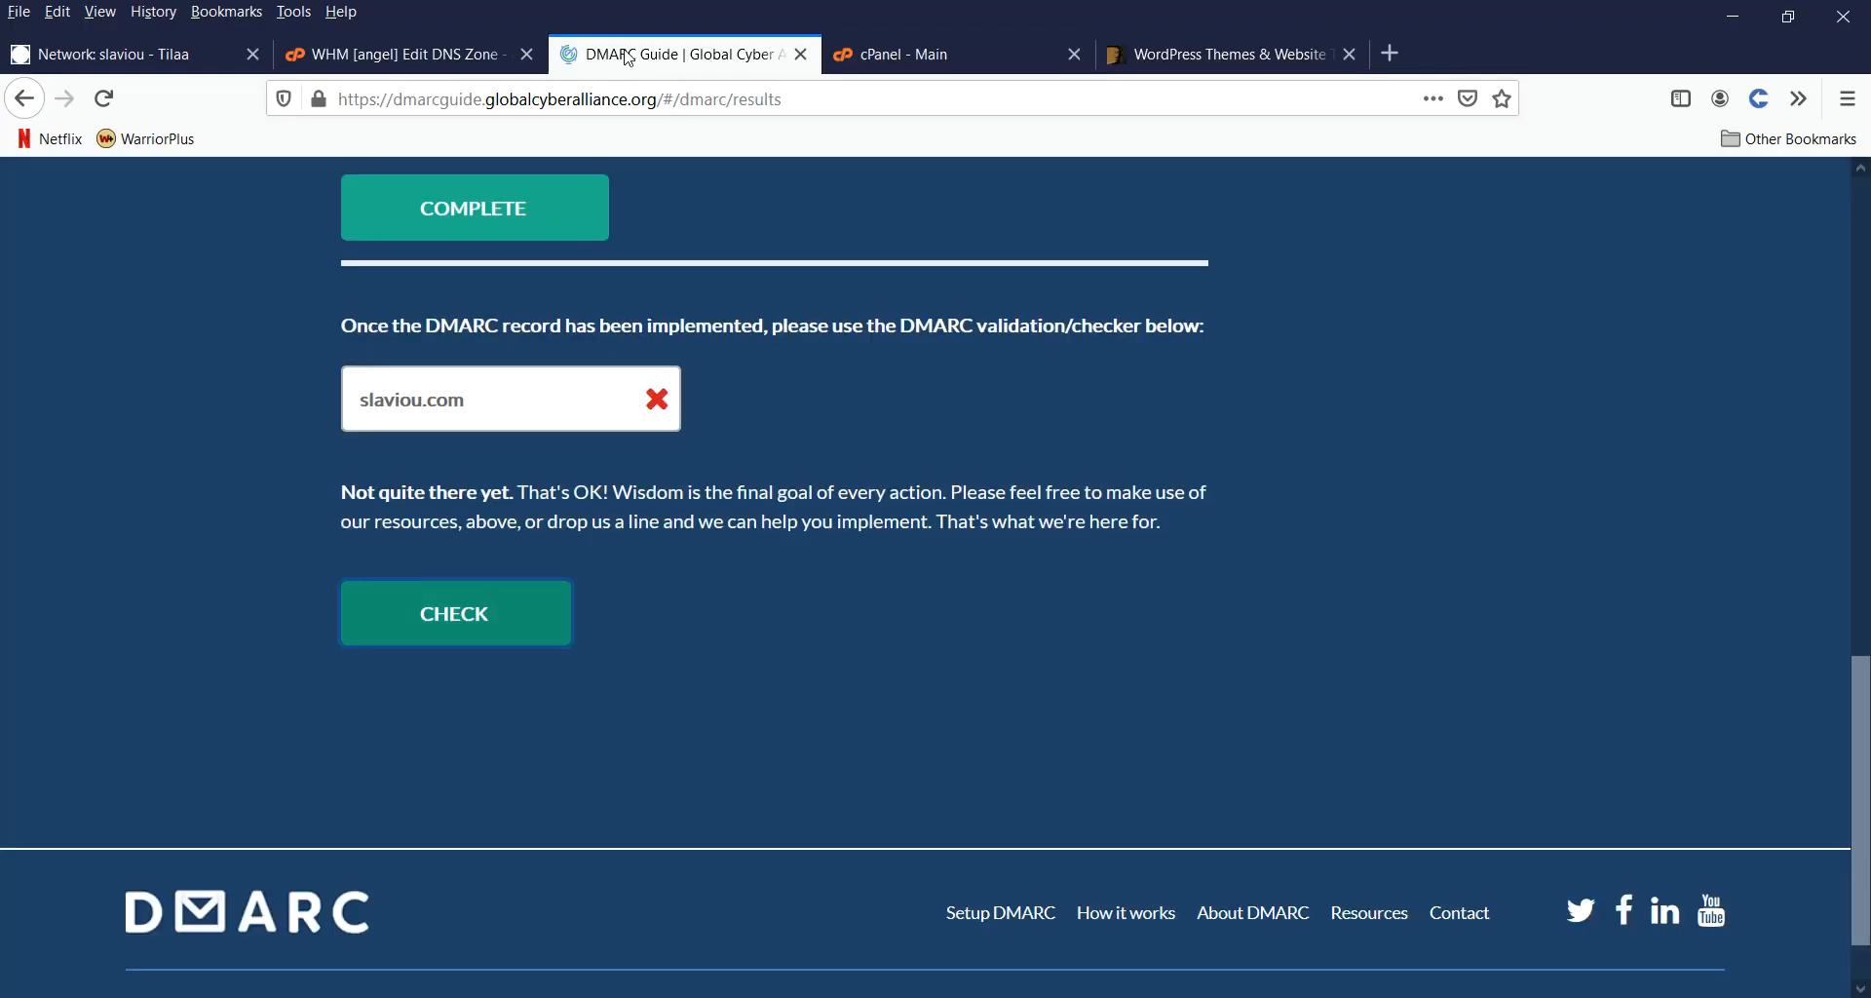
{"action": "scroll", "coordinate": [810, 546], "scroll_direction": "down", "scroll_amount": 2}
{"action": "scroll", "coordinate": [810, 547], "scroll_direction": "up", "scroll_amount": 2}
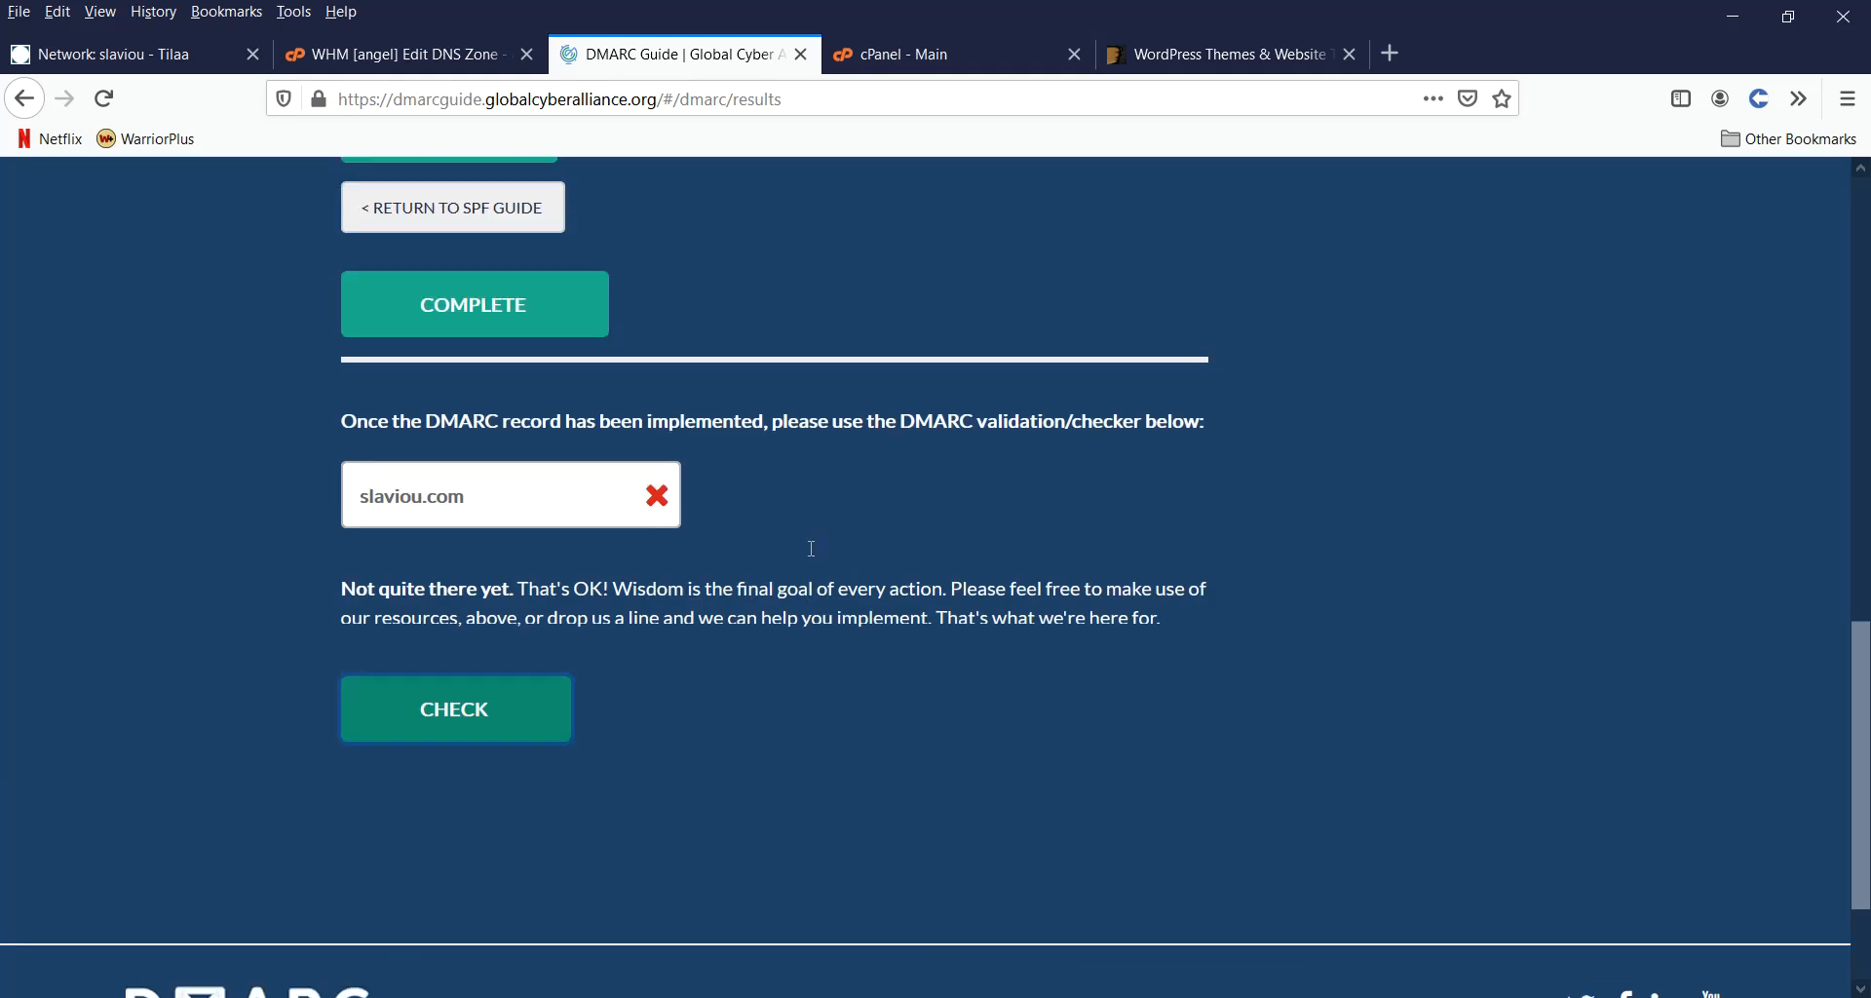
{"action": "scroll", "coordinate": [812, 549], "scroll_direction": "up", "scroll_amount": 3}
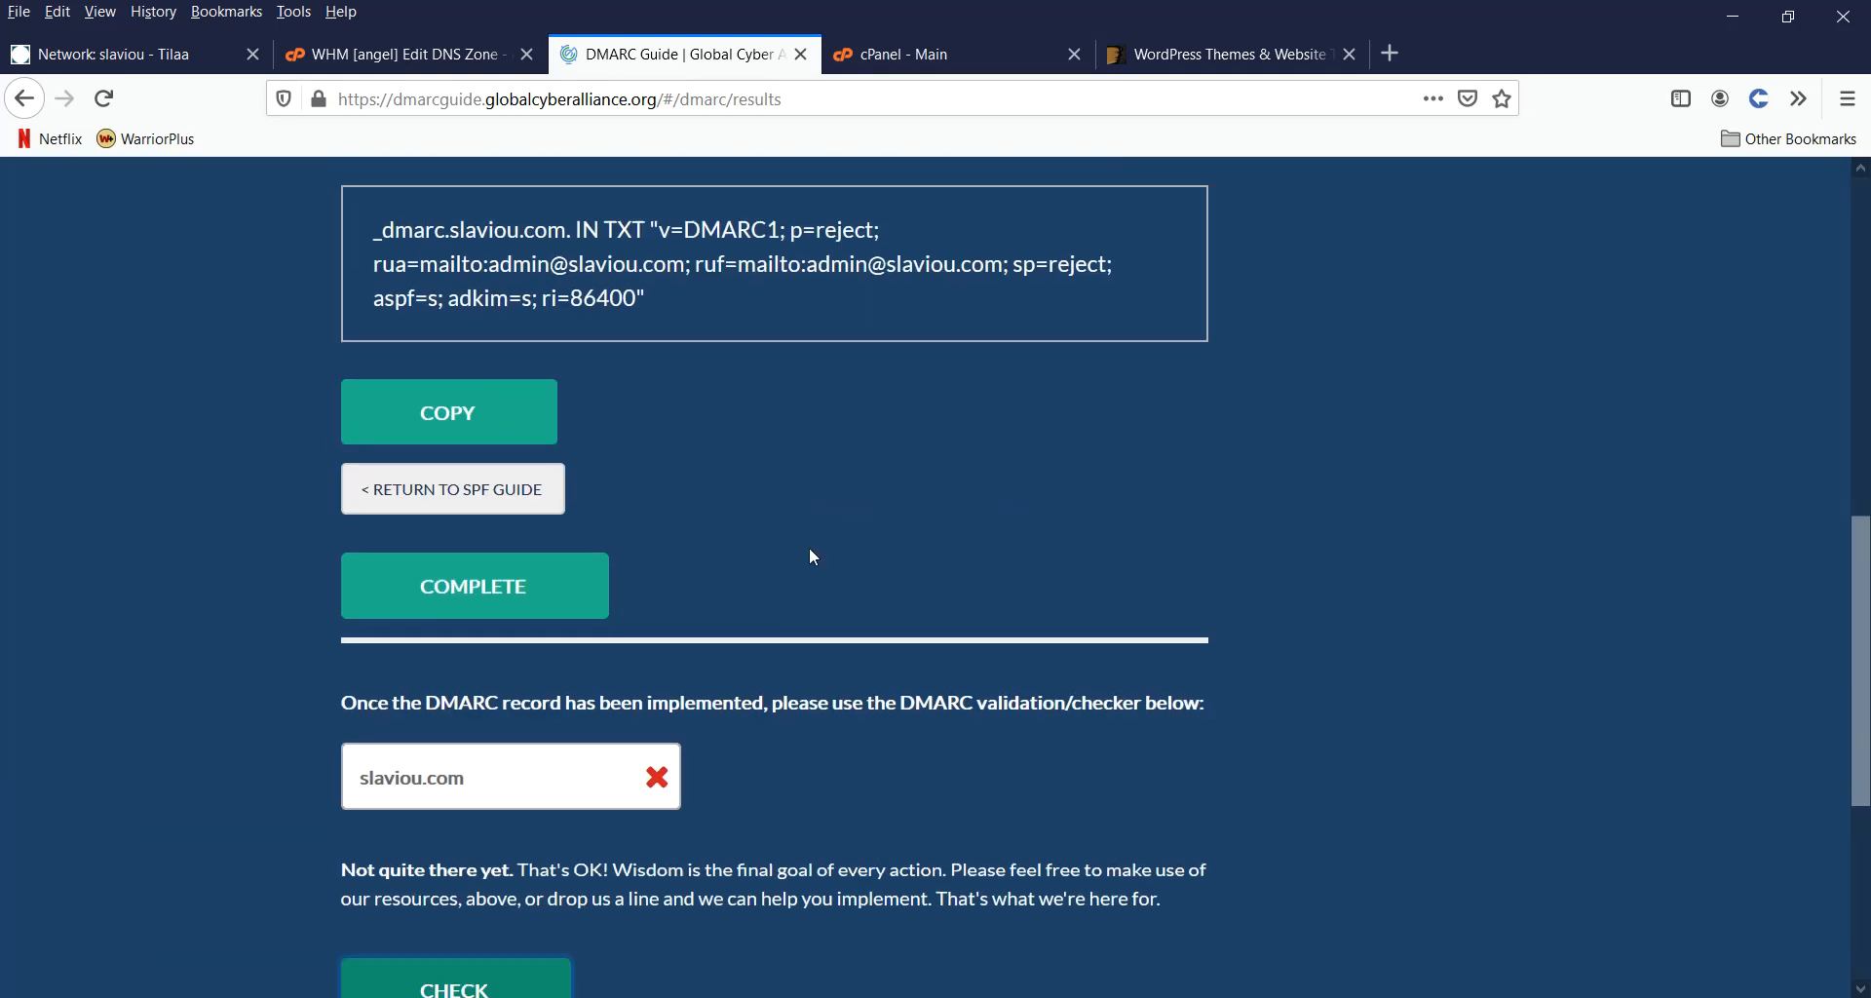
{"action": "scroll", "coordinate": [815, 559], "scroll_direction": "down", "scroll_amount": 2}
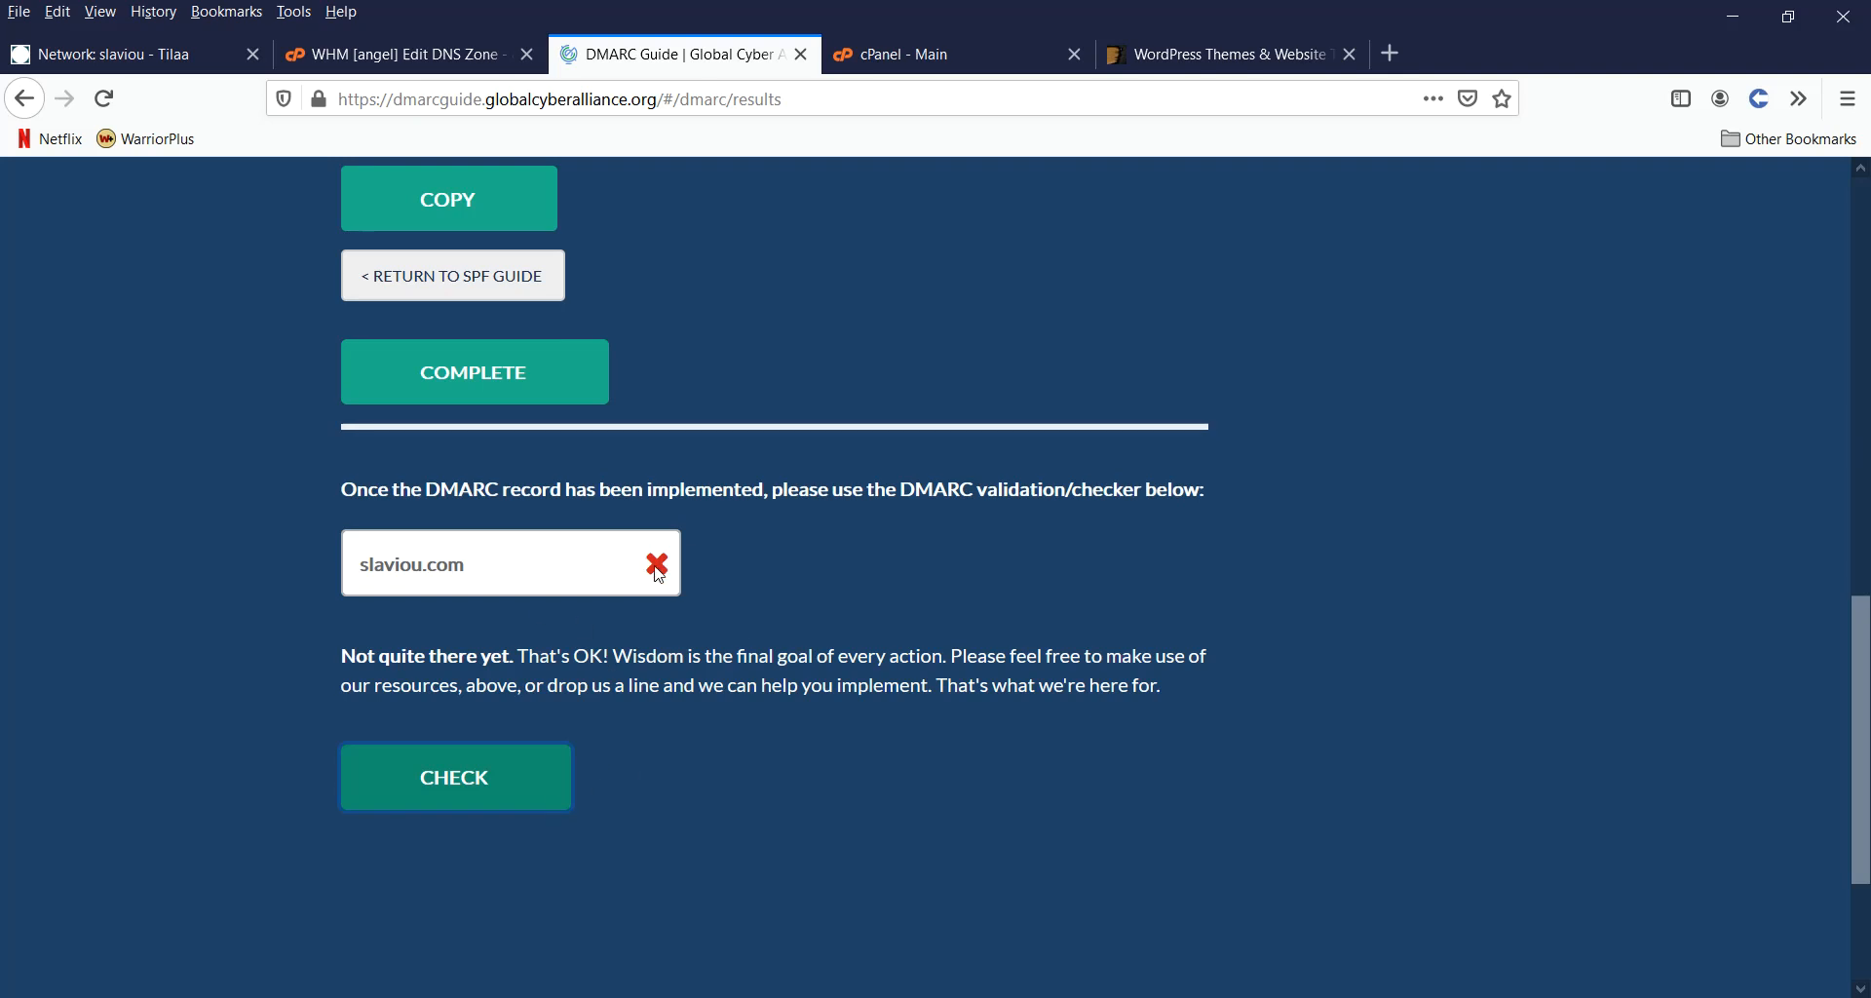
{"action": "left_click", "coordinate": [783, 569]}
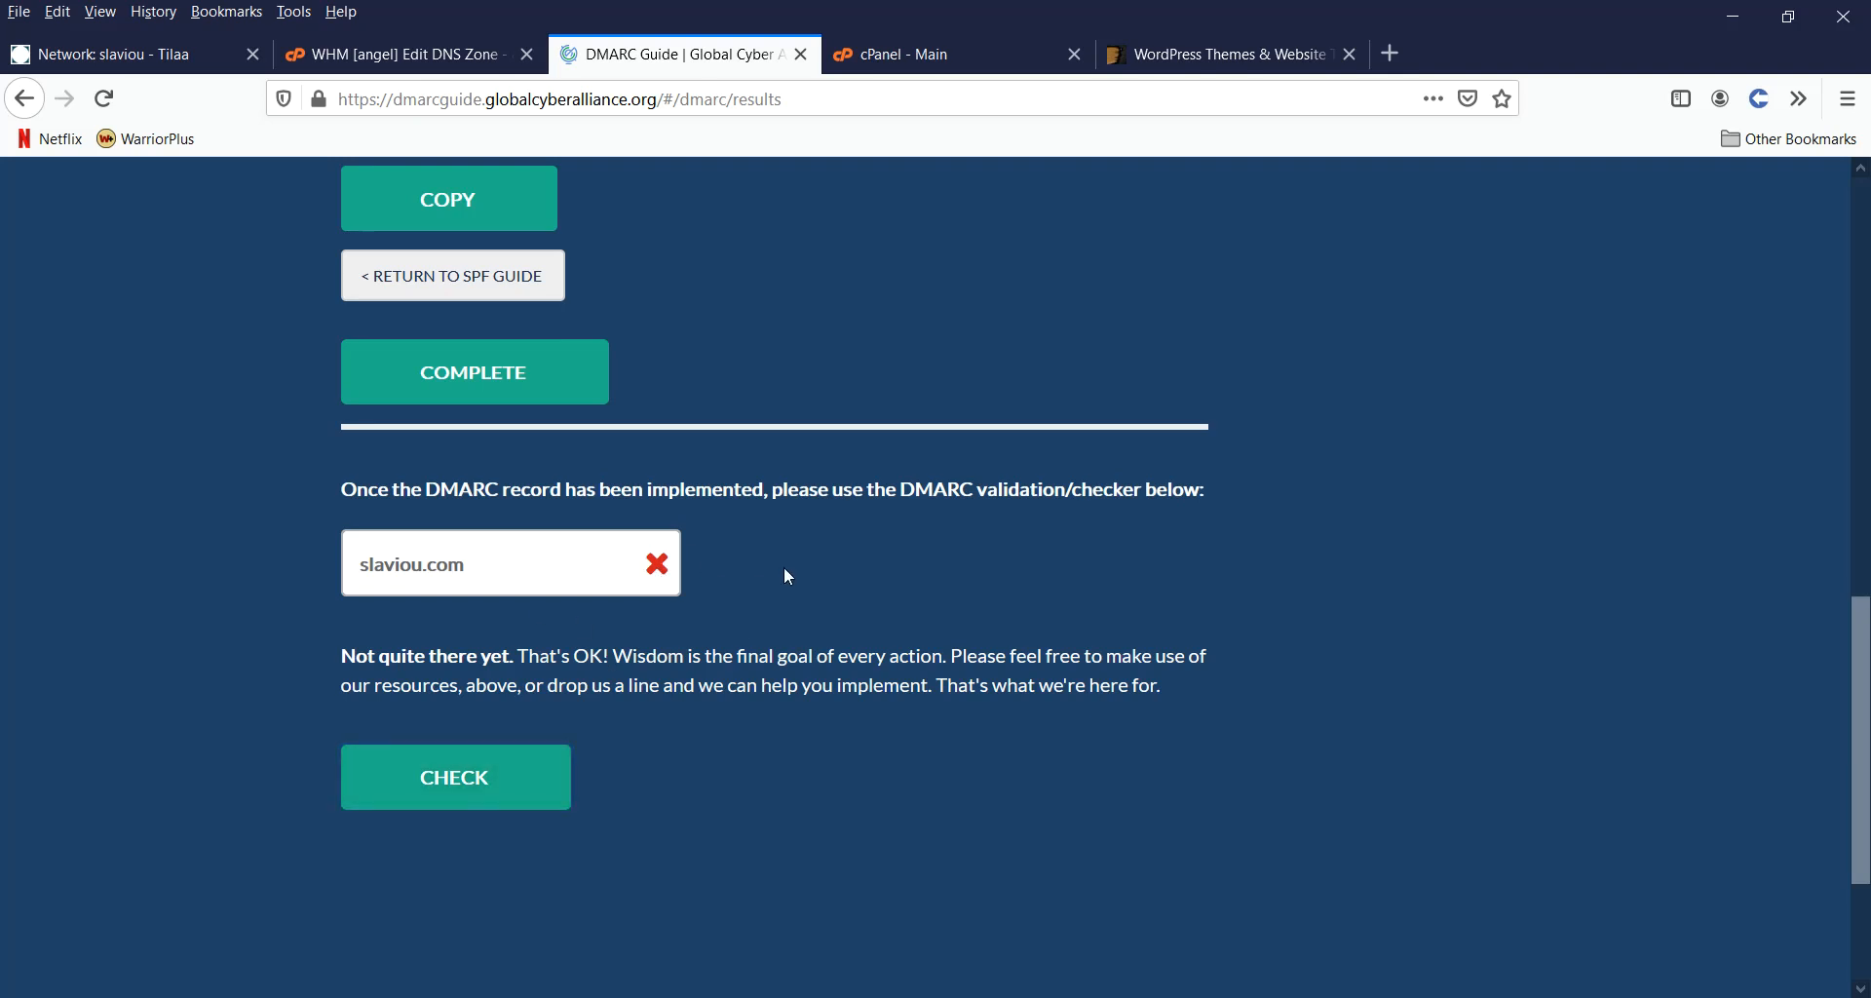
{"action": "left_click", "coordinate": [467, 782]}
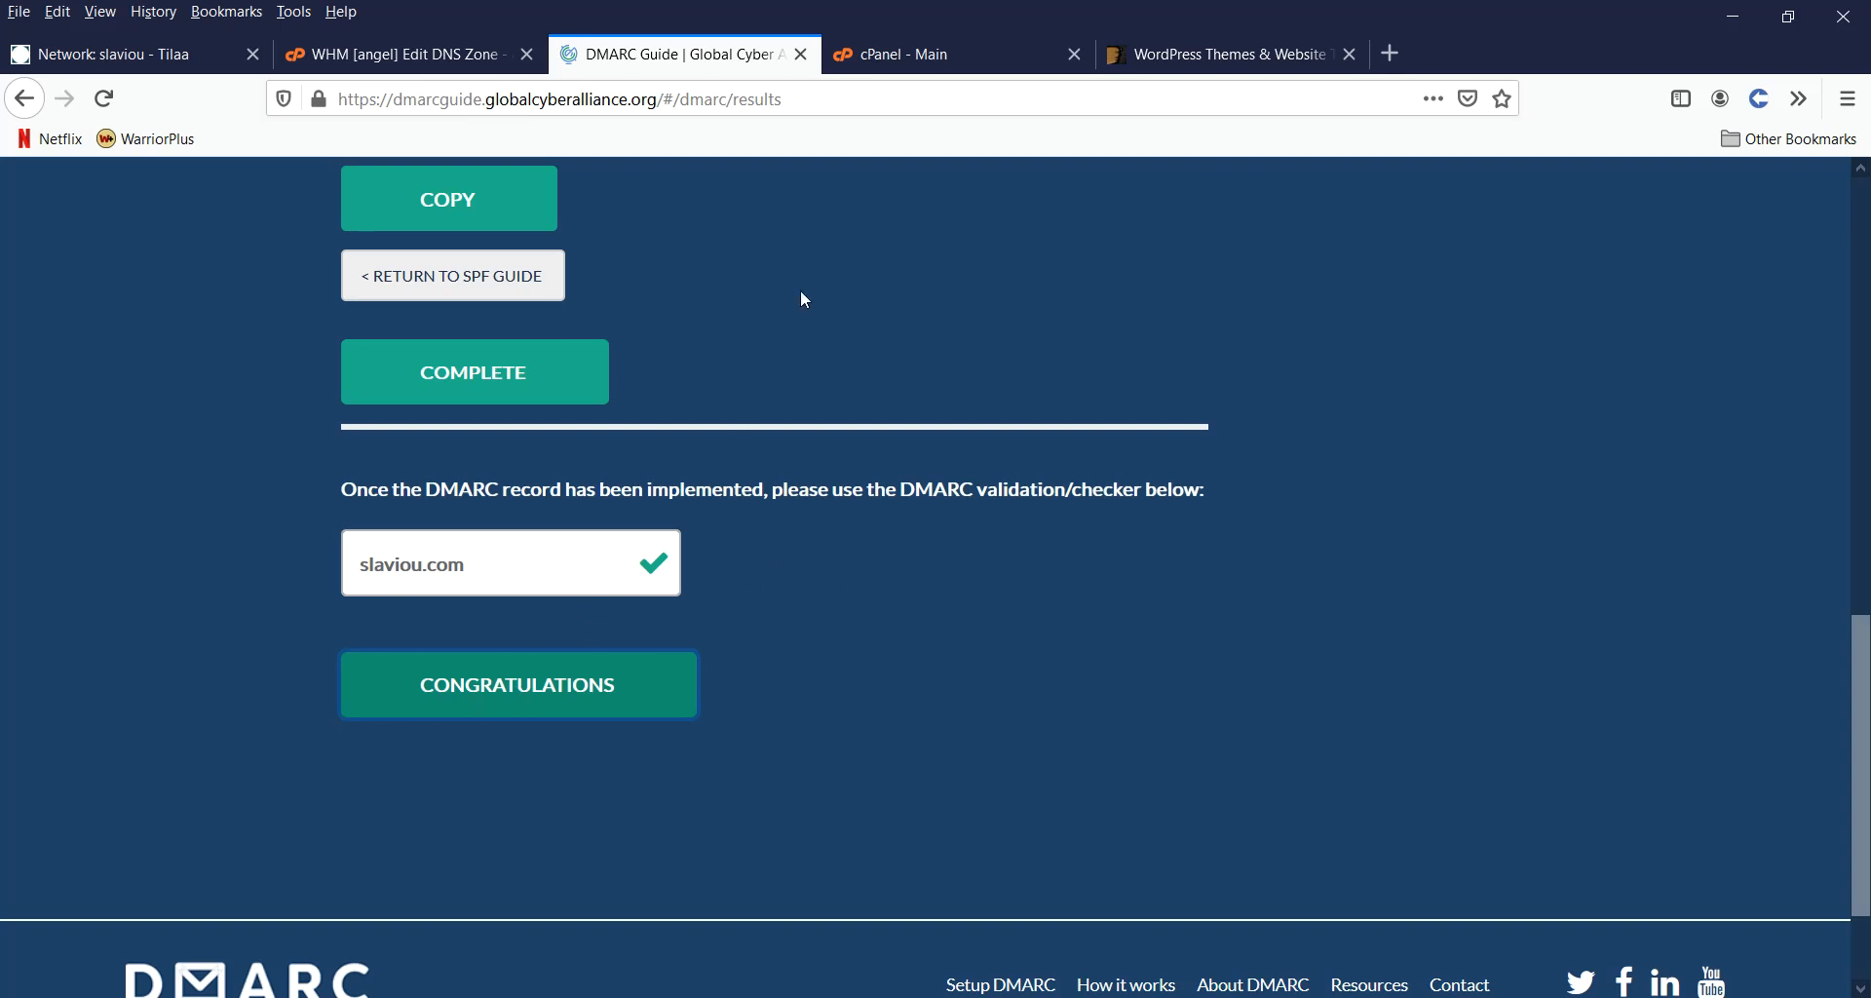
Step: Close the DMARC Guide and open the SSL/TLS Status page from cPanel's Security section
{"action": "left_click", "coordinate": [802, 55]}
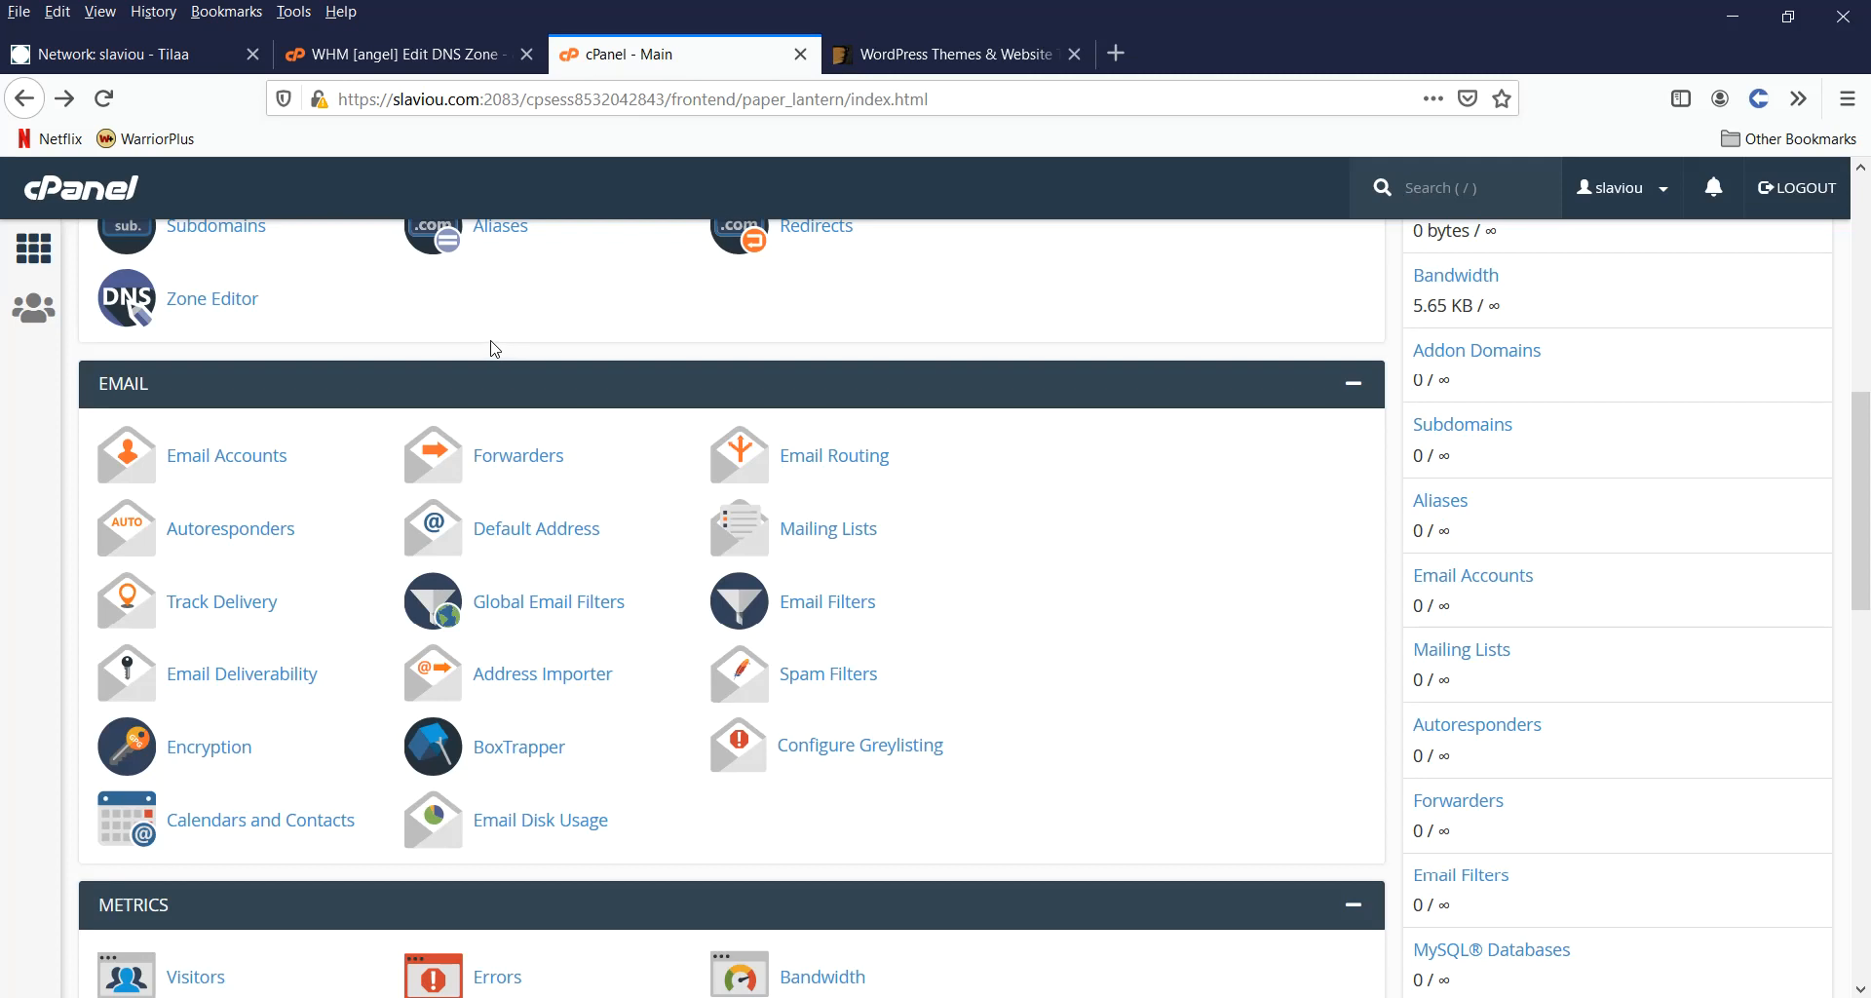
{"action": "scroll", "coordinate": [494, 348], "scroll_direction": "up", "scroll_amount": 8}
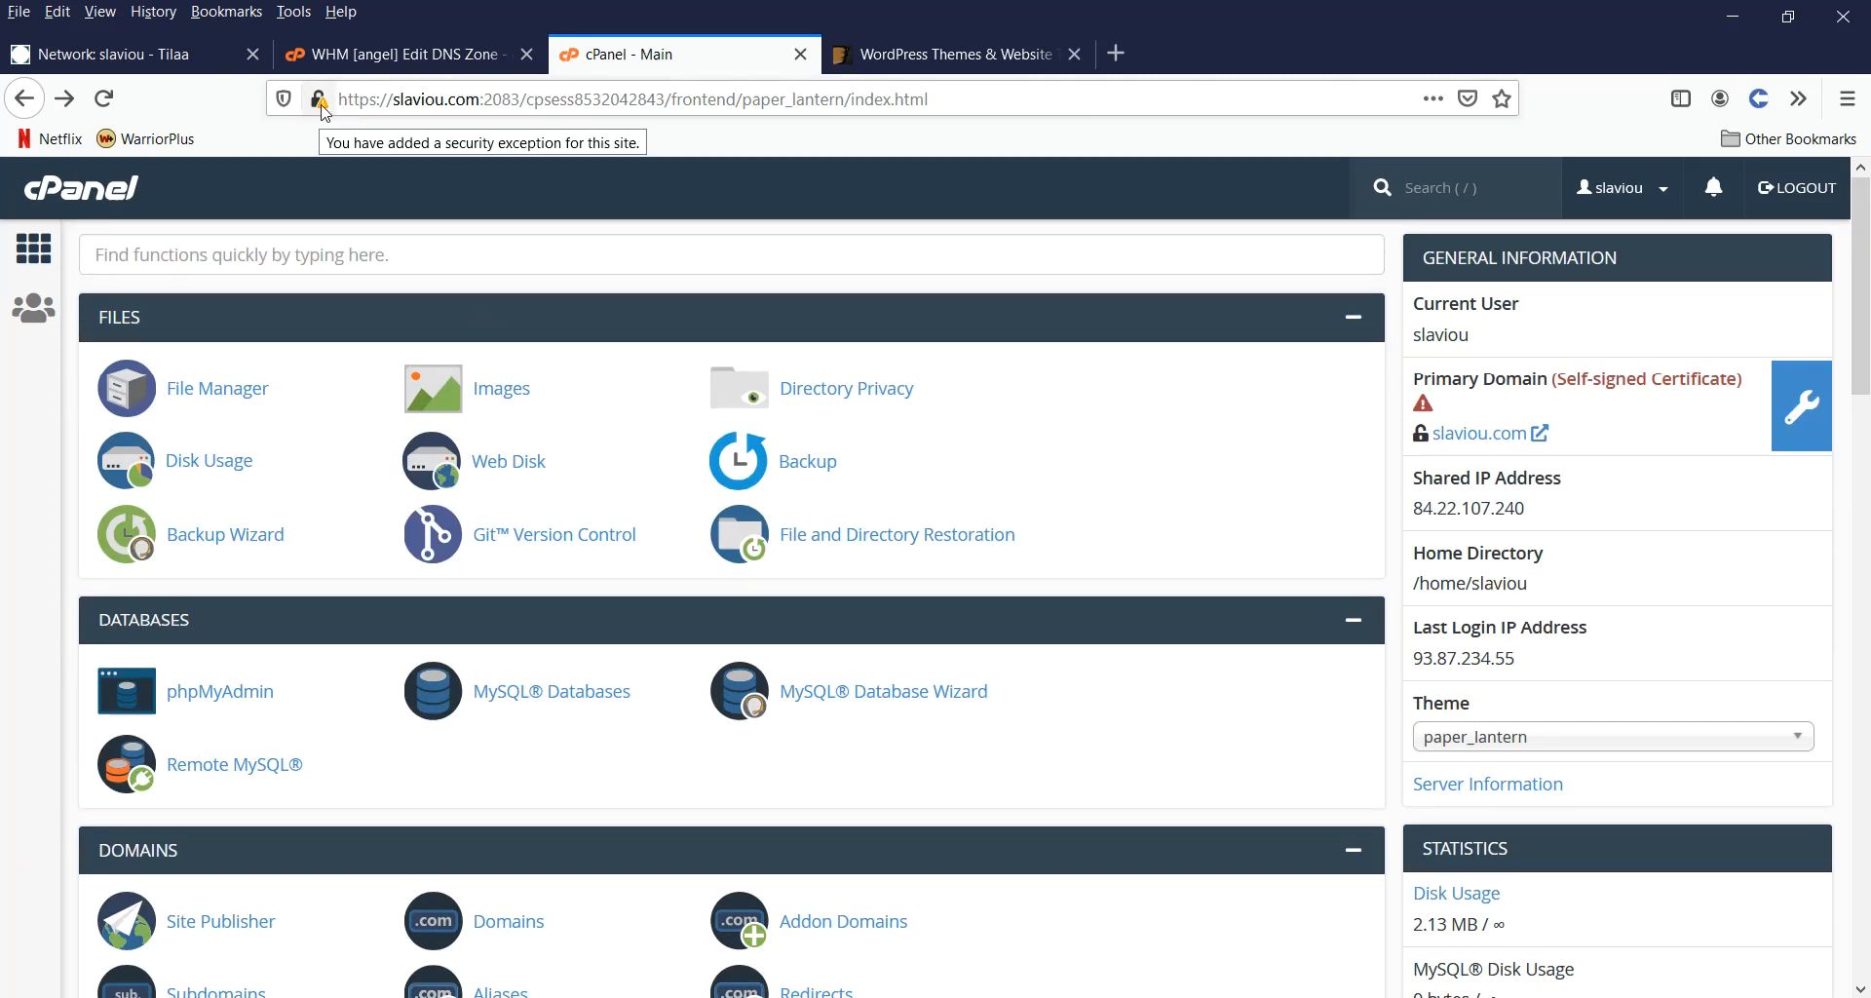
{"action": "double_click", "coordinate": [361, 99]}
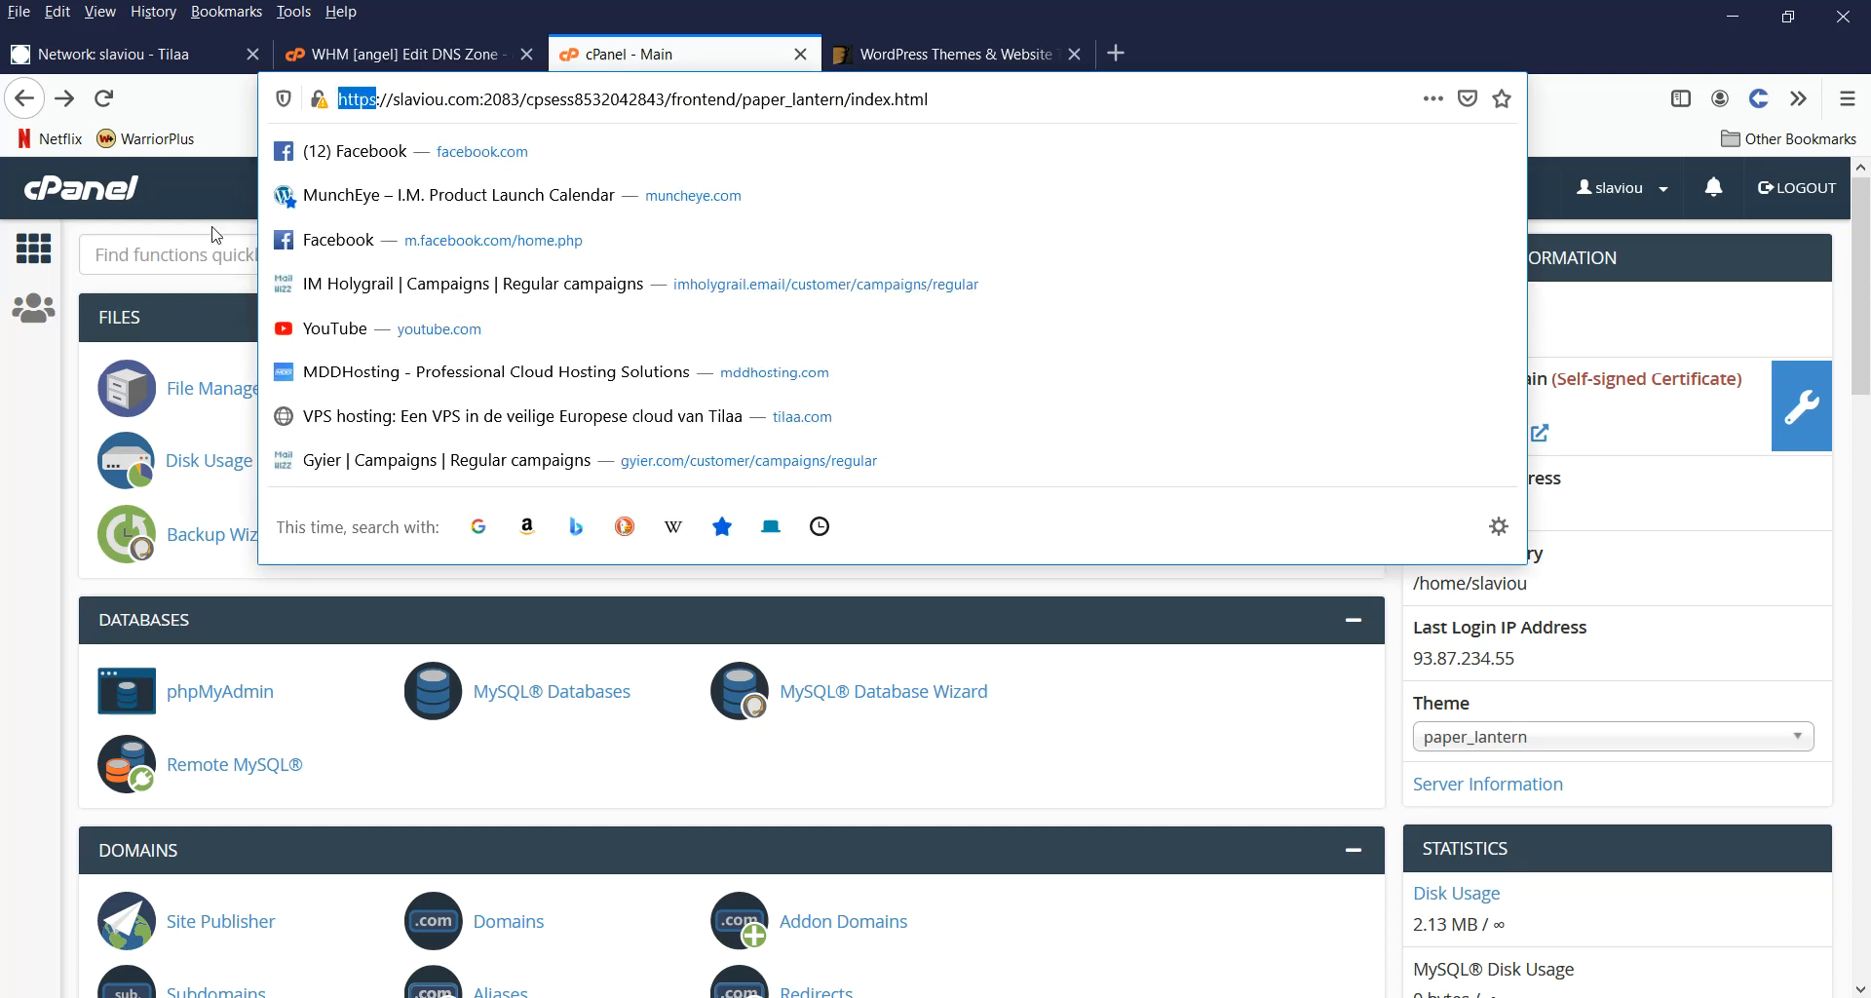
{"action": "key", "text": "Escape"}
{"action": "scroll", "coordinate": [476, 553], "scroll_direction": "down", "scroll_amount": 3}
{"action": "scroll", "coordinate": [474, 549], "scroll_direction": "down", "scroll_amount": 2}
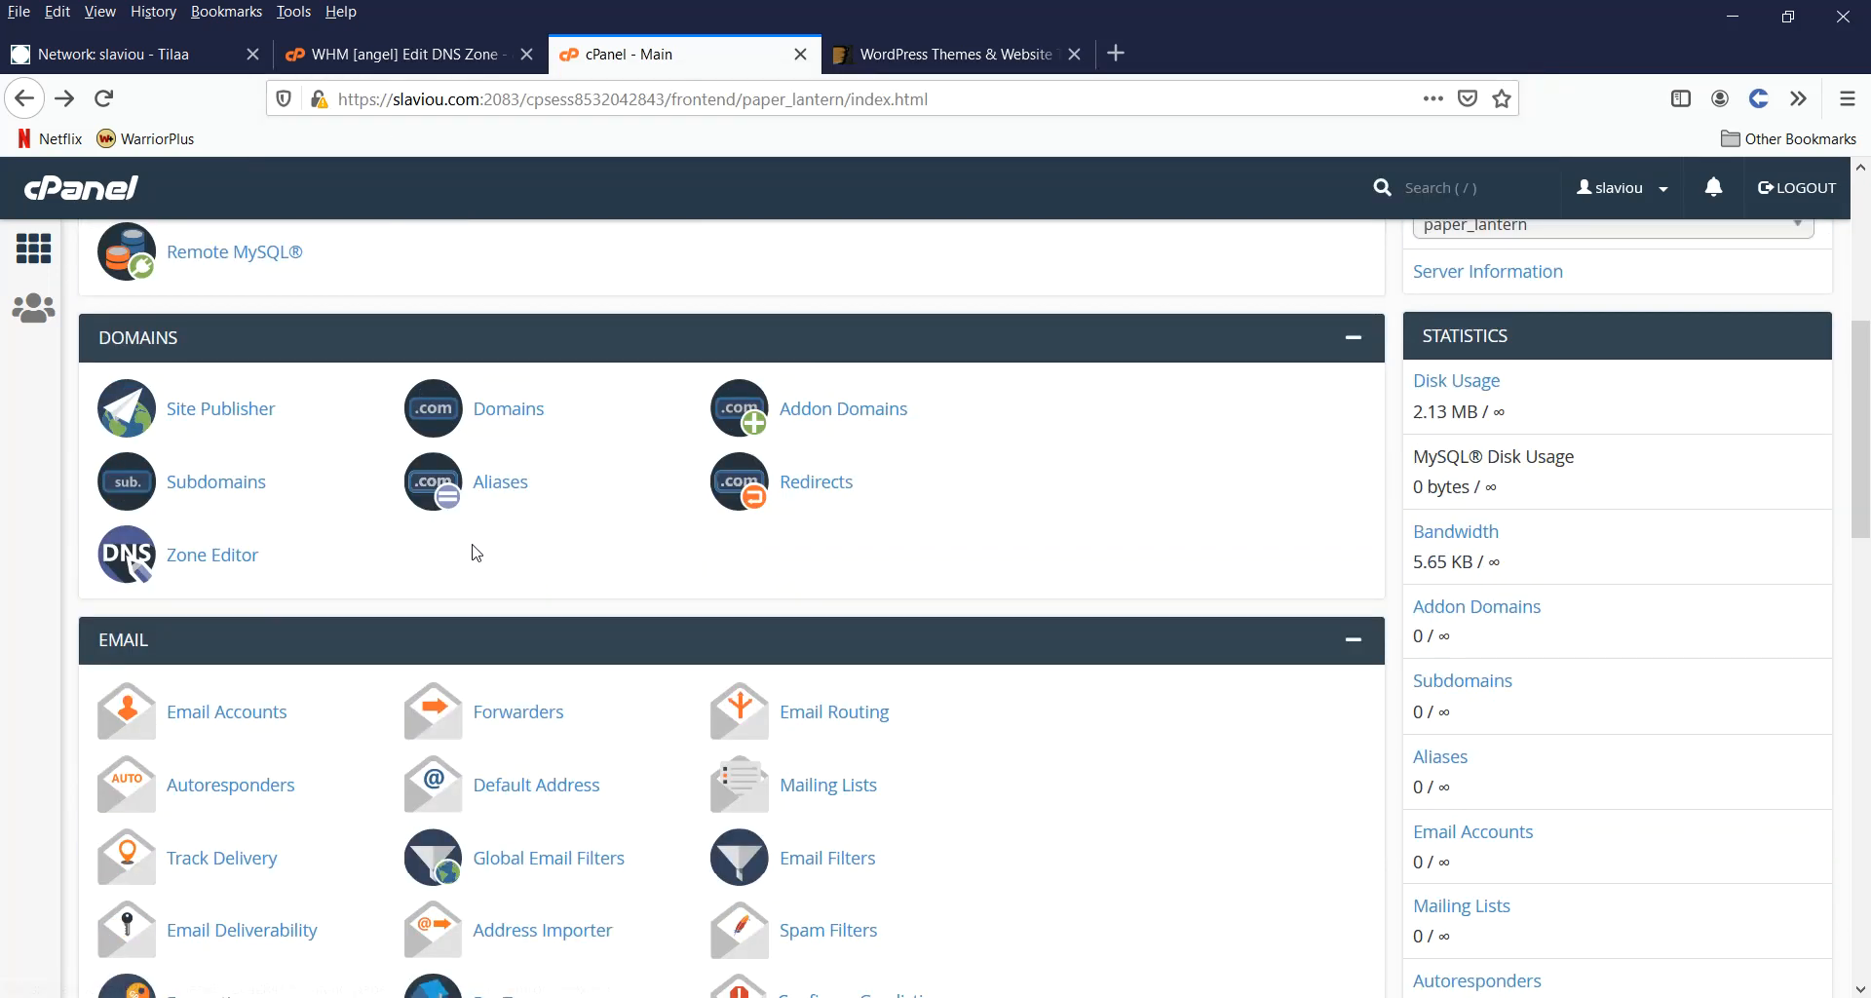
{"action": "scroll", "coordinate": [569, 540], "scroll_direction": "down", "scroll_amount": 1}
{"action": "scroll", "coordinate": [569, 540], "scroll_direction": "down", "scroll_amount": 5}
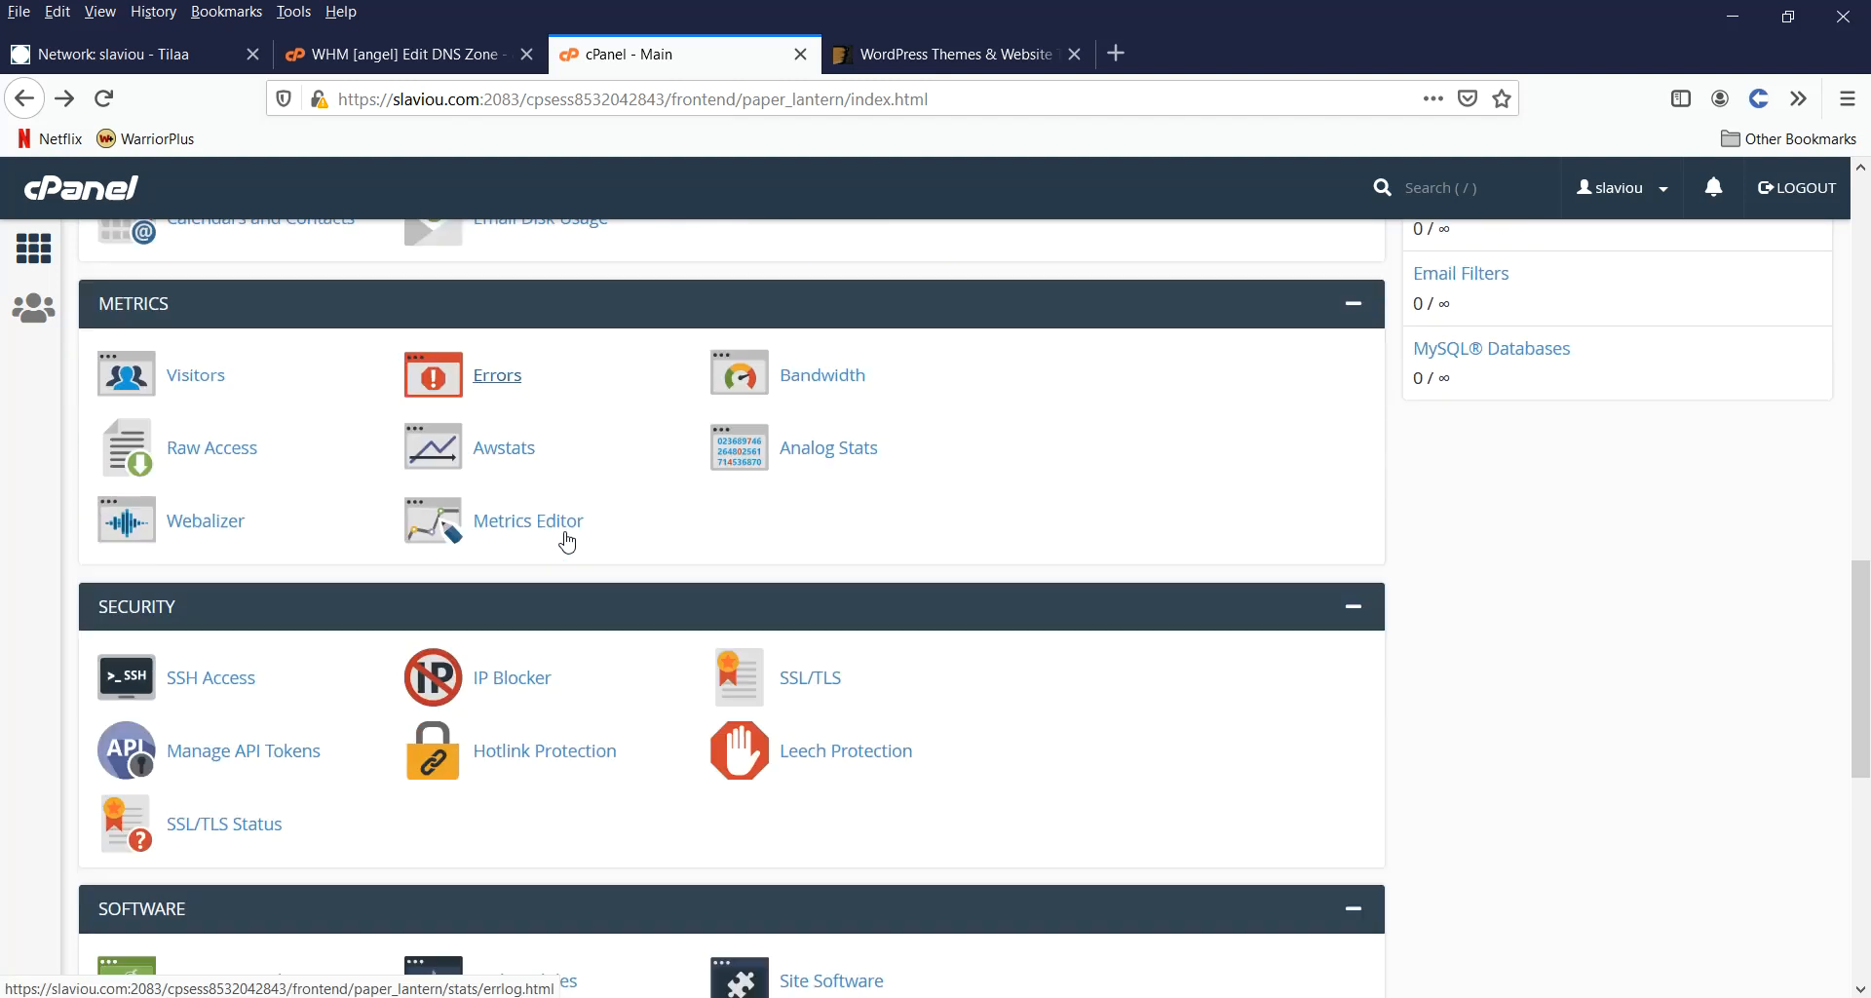
{"action": "scroll", "coordinate": [569, 540], "scroll_direction": "down", "scroll_amount": 2}
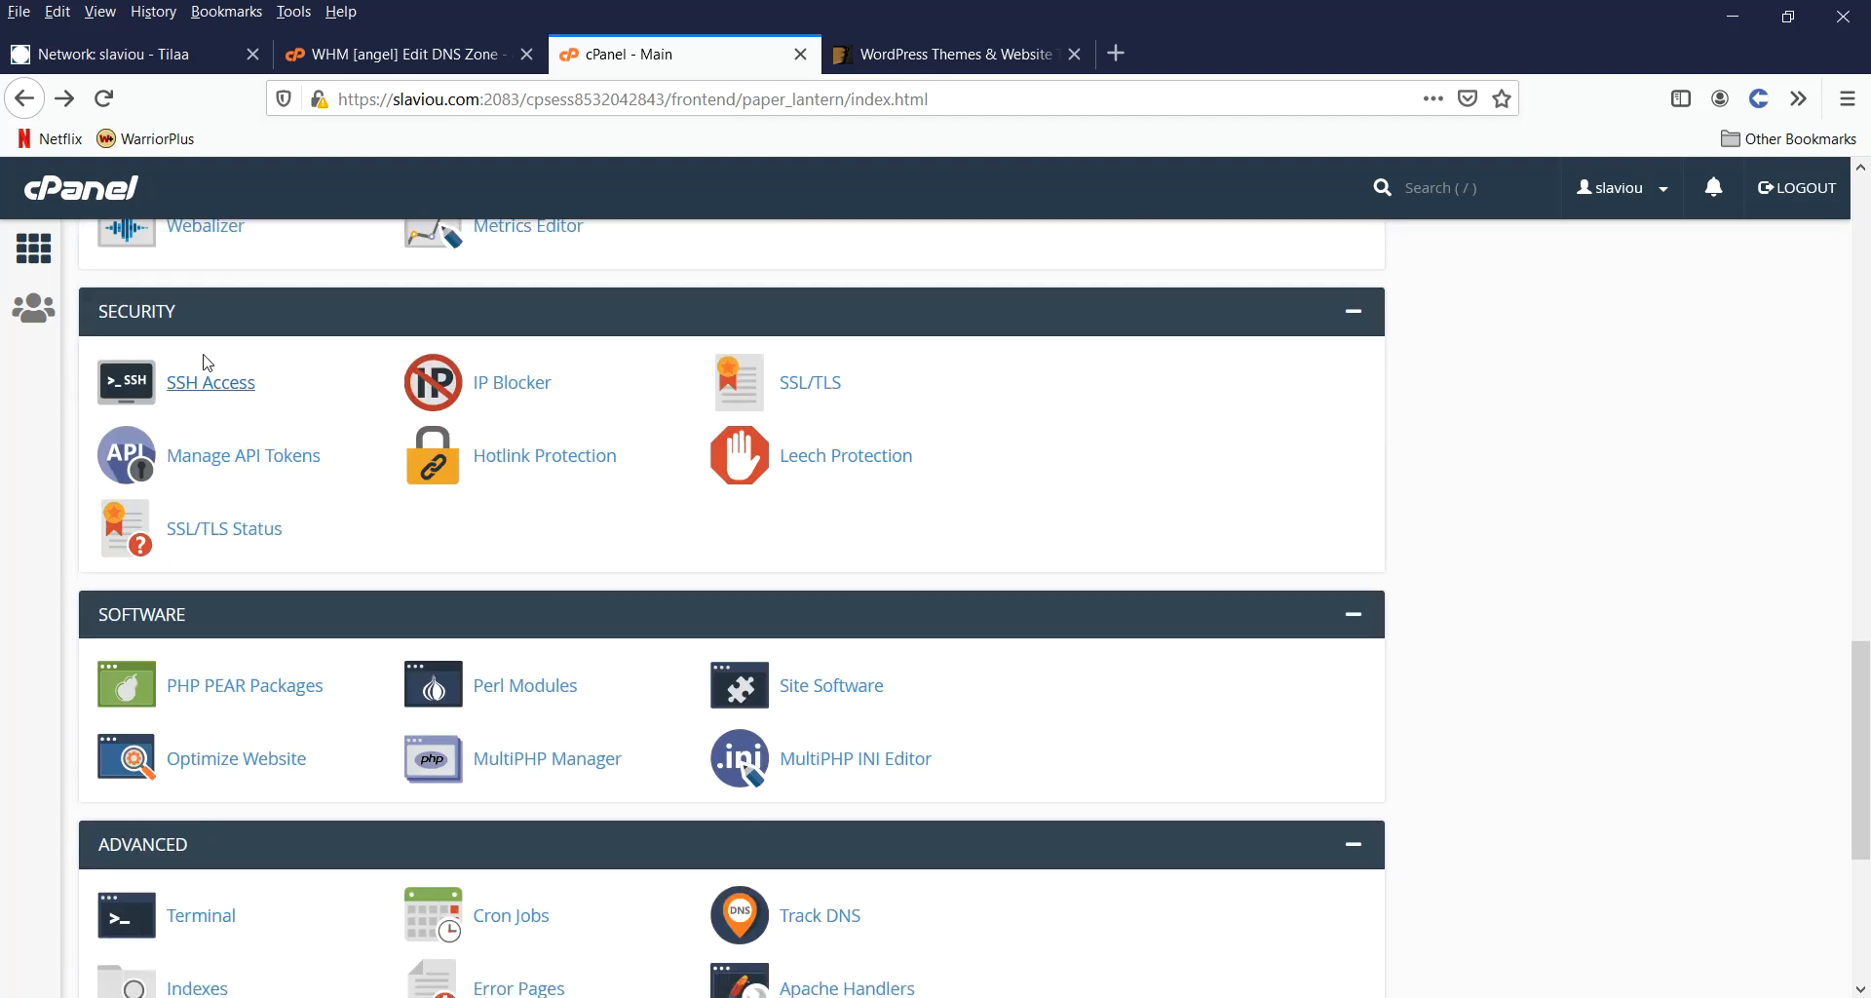
{"action": "left_click", "coordinate": [250, 544]}
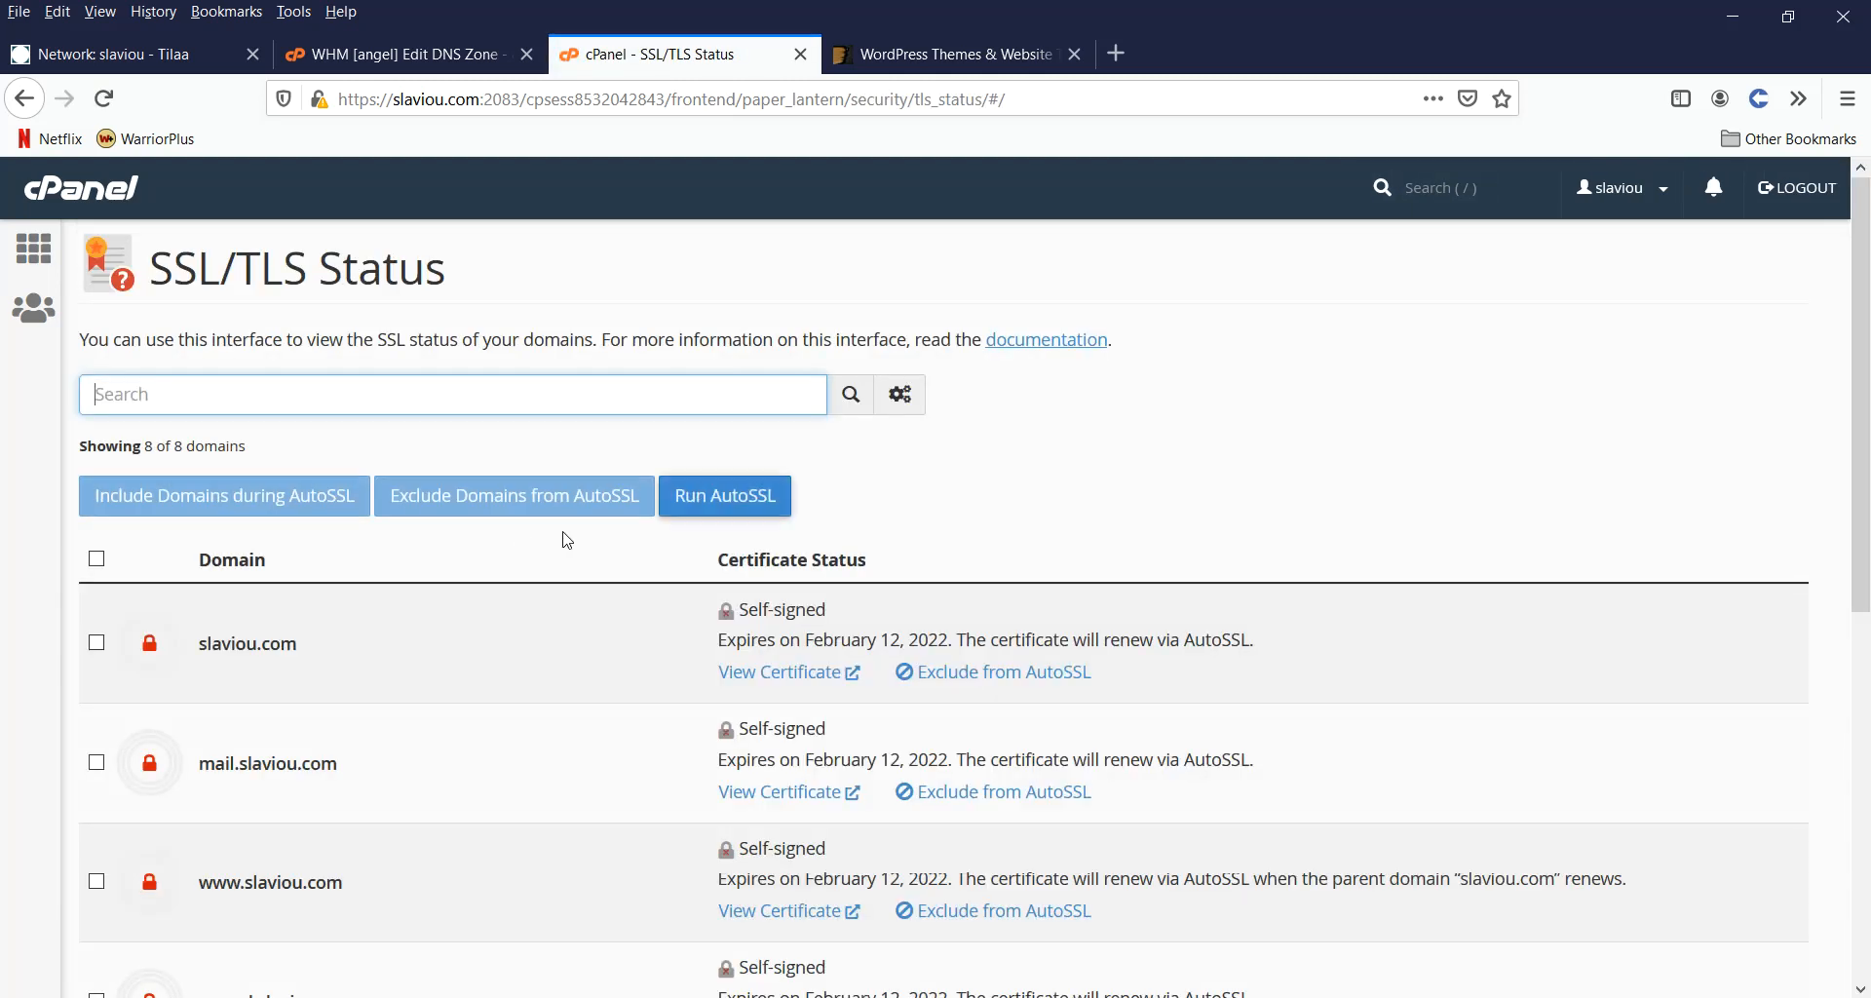
Step: Select all listed slaviou.com domains and run AutoSSL
{"action": "scroll", "coordinate": [535, 605], "scroll_direction": "down", "scroll_amount": 6}
{"action": "scroll", "coordinate": [539, 608], "scroll_direction": "up", "scroll_amount": 6}
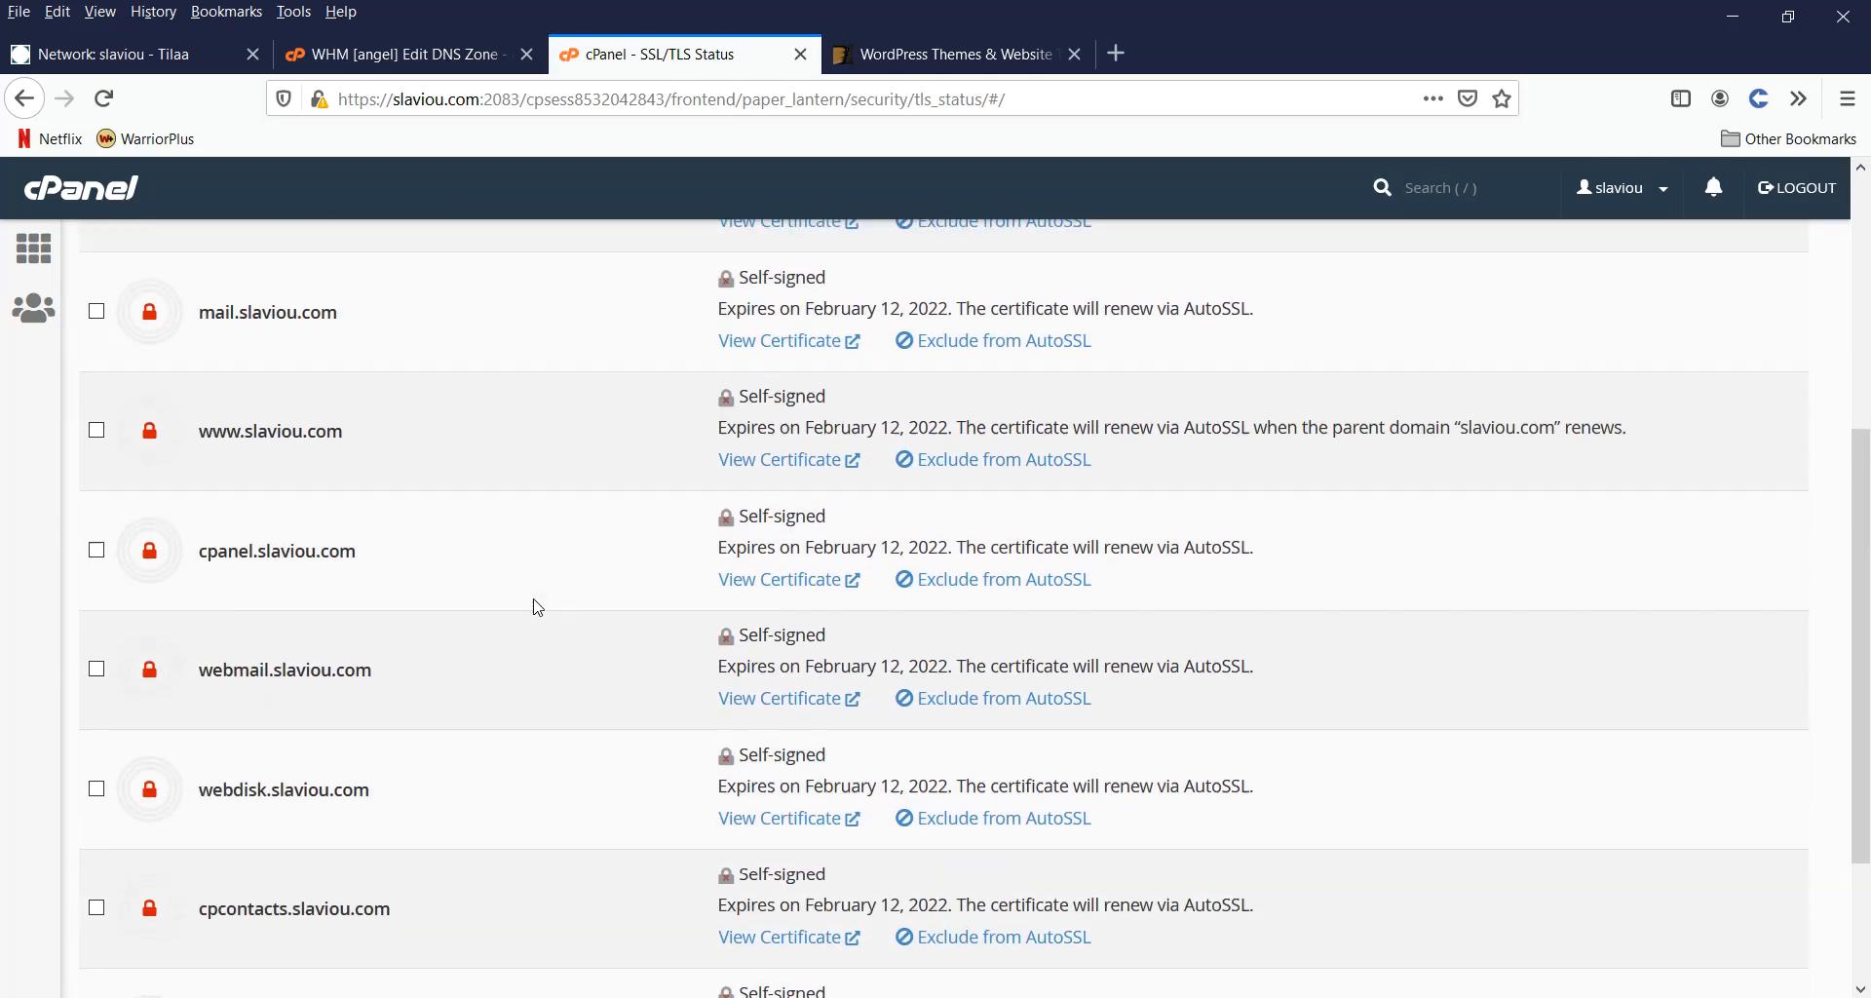
{"action": "left_click", "coordinate": [96, 410]}
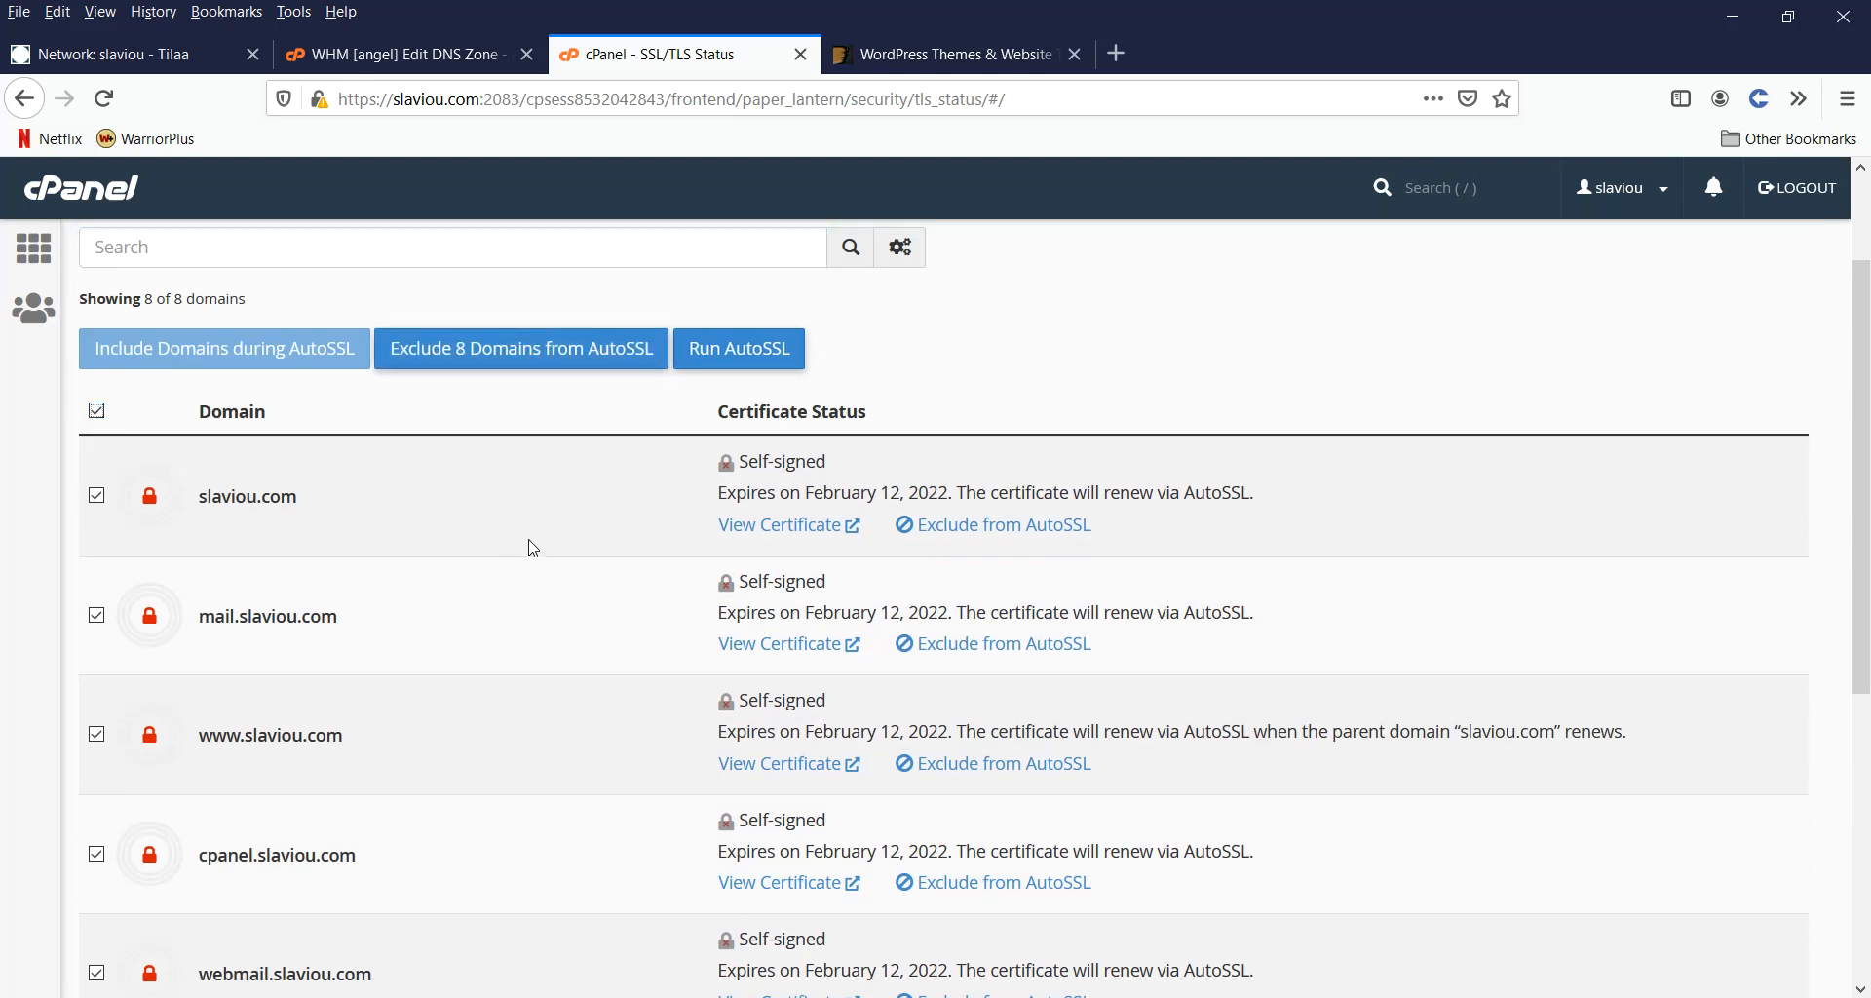
{"action": "scroll", "coordinate": [501, 553], "scroll_direction": "down", "scroll_amount": 6}
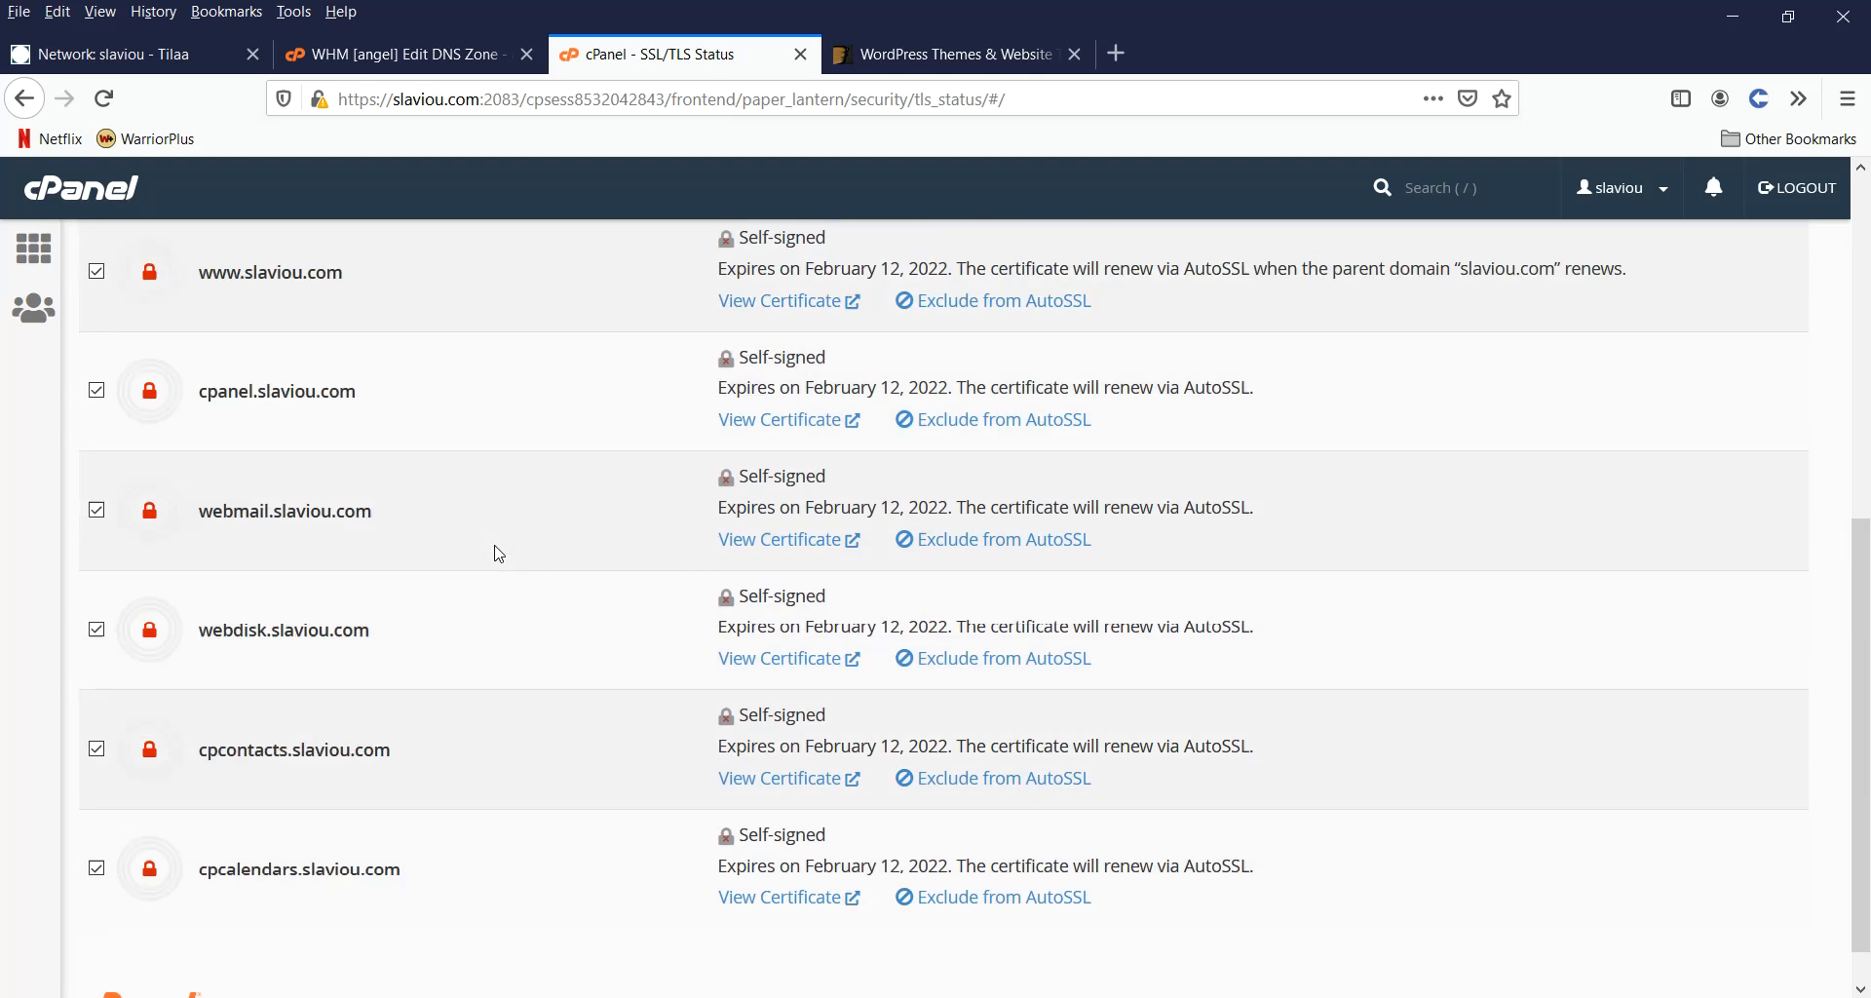
{"action": "scroll", "coordinate": [492, 553], "scroll_direction": "up", "scroll_amount": 5}
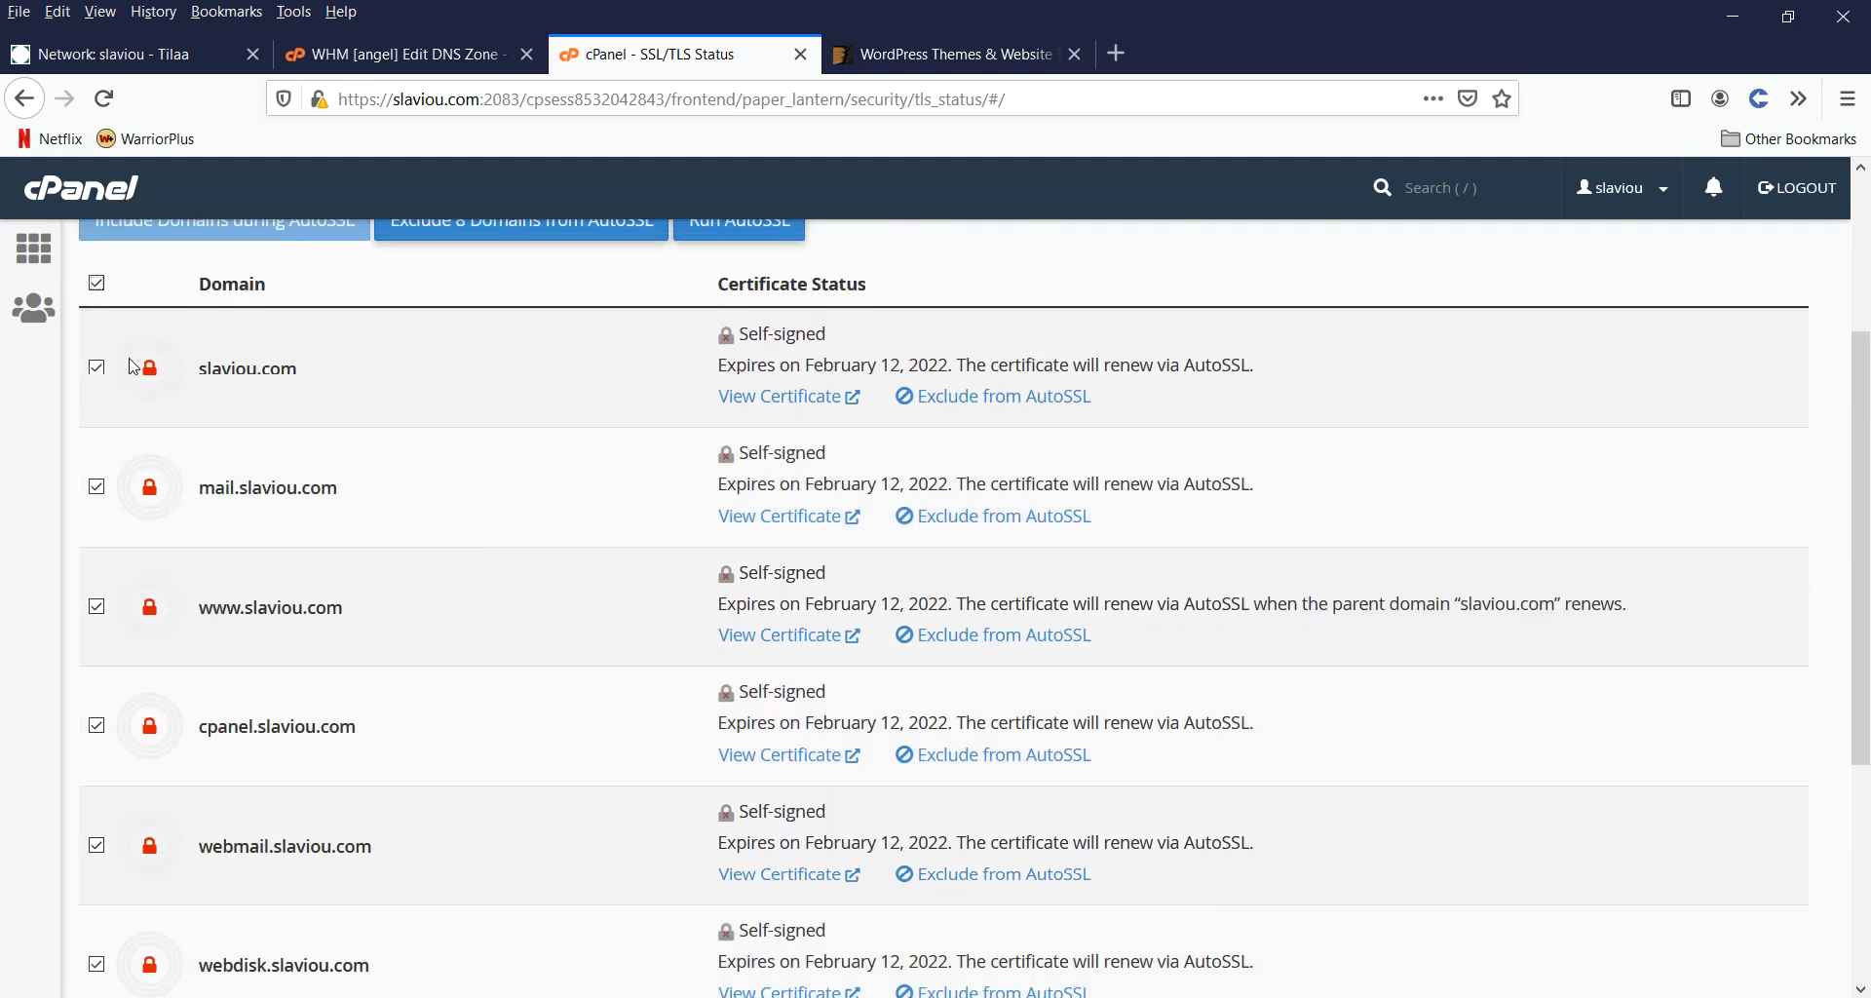
{"action": "scroll", "coordinate": [695, 449], "scroll_direction": "up", "scroll_amount": 3}
{"action": "left_click", "coordinate": [731, 477]}
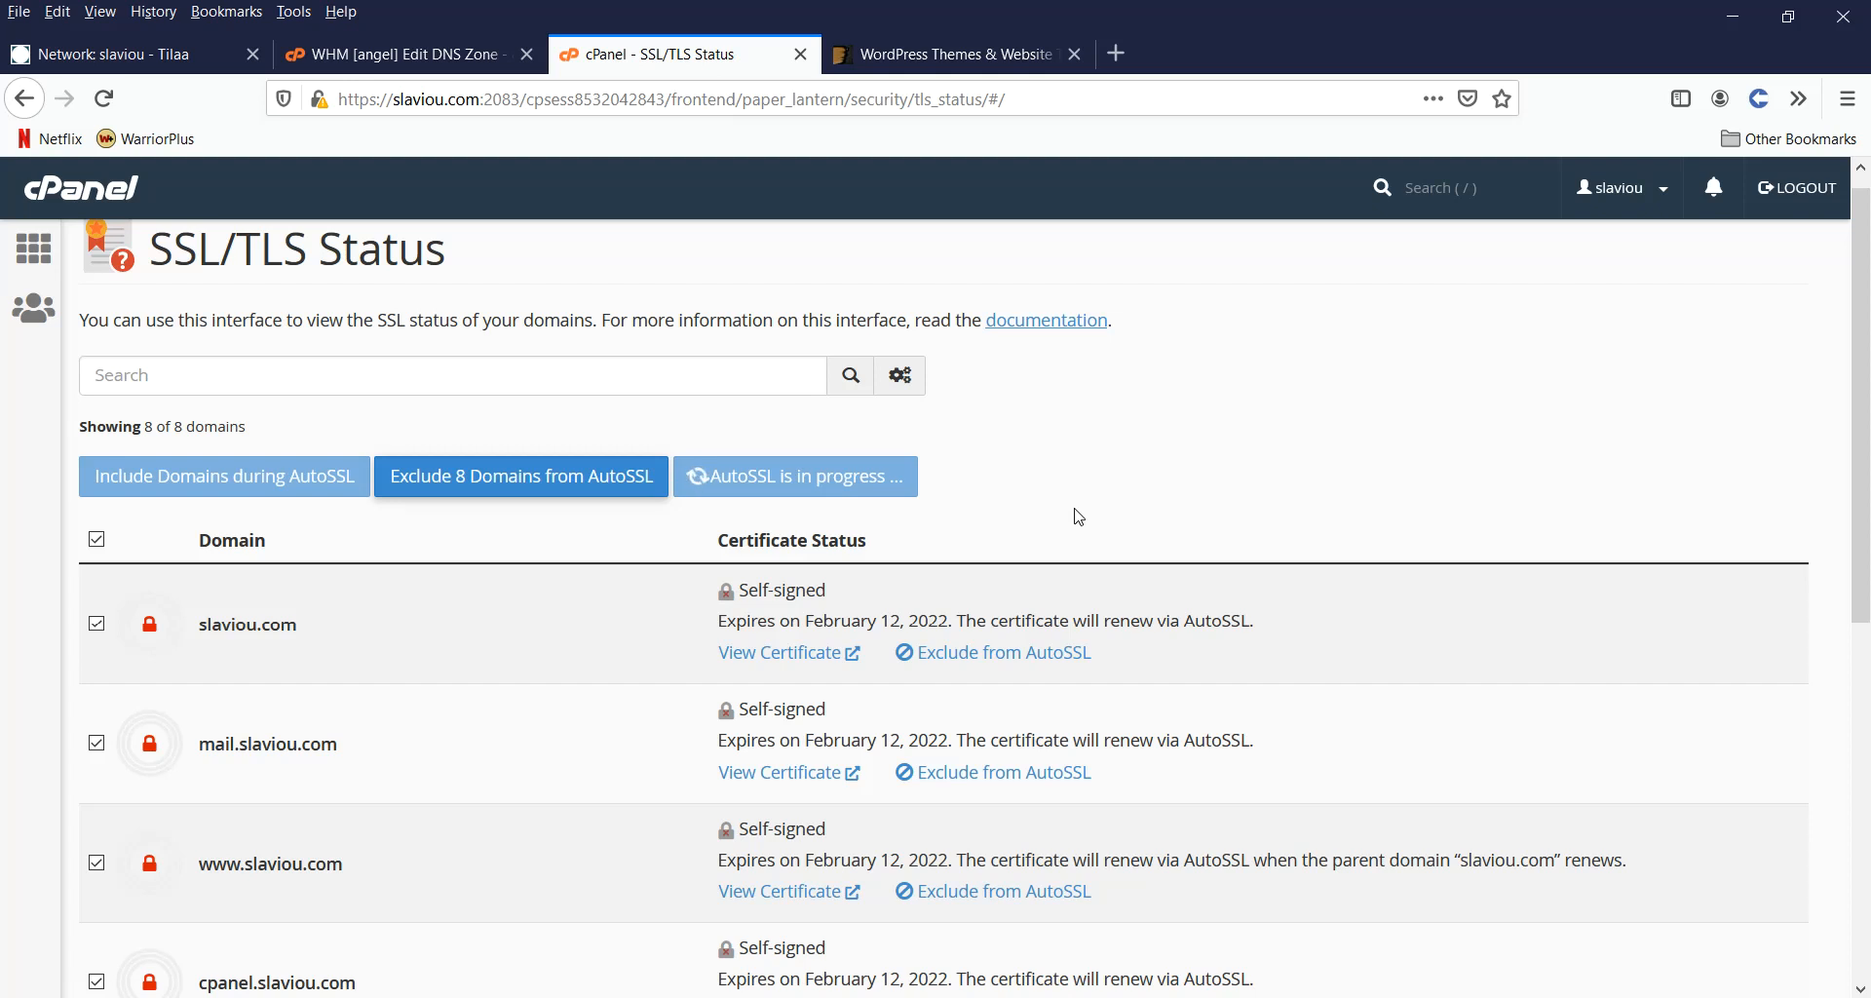
Step: Copy the Mailwizz link from info.txt in TextPad and open it in a new browser tab
{"action": "key", "text": "alt+Tab"}
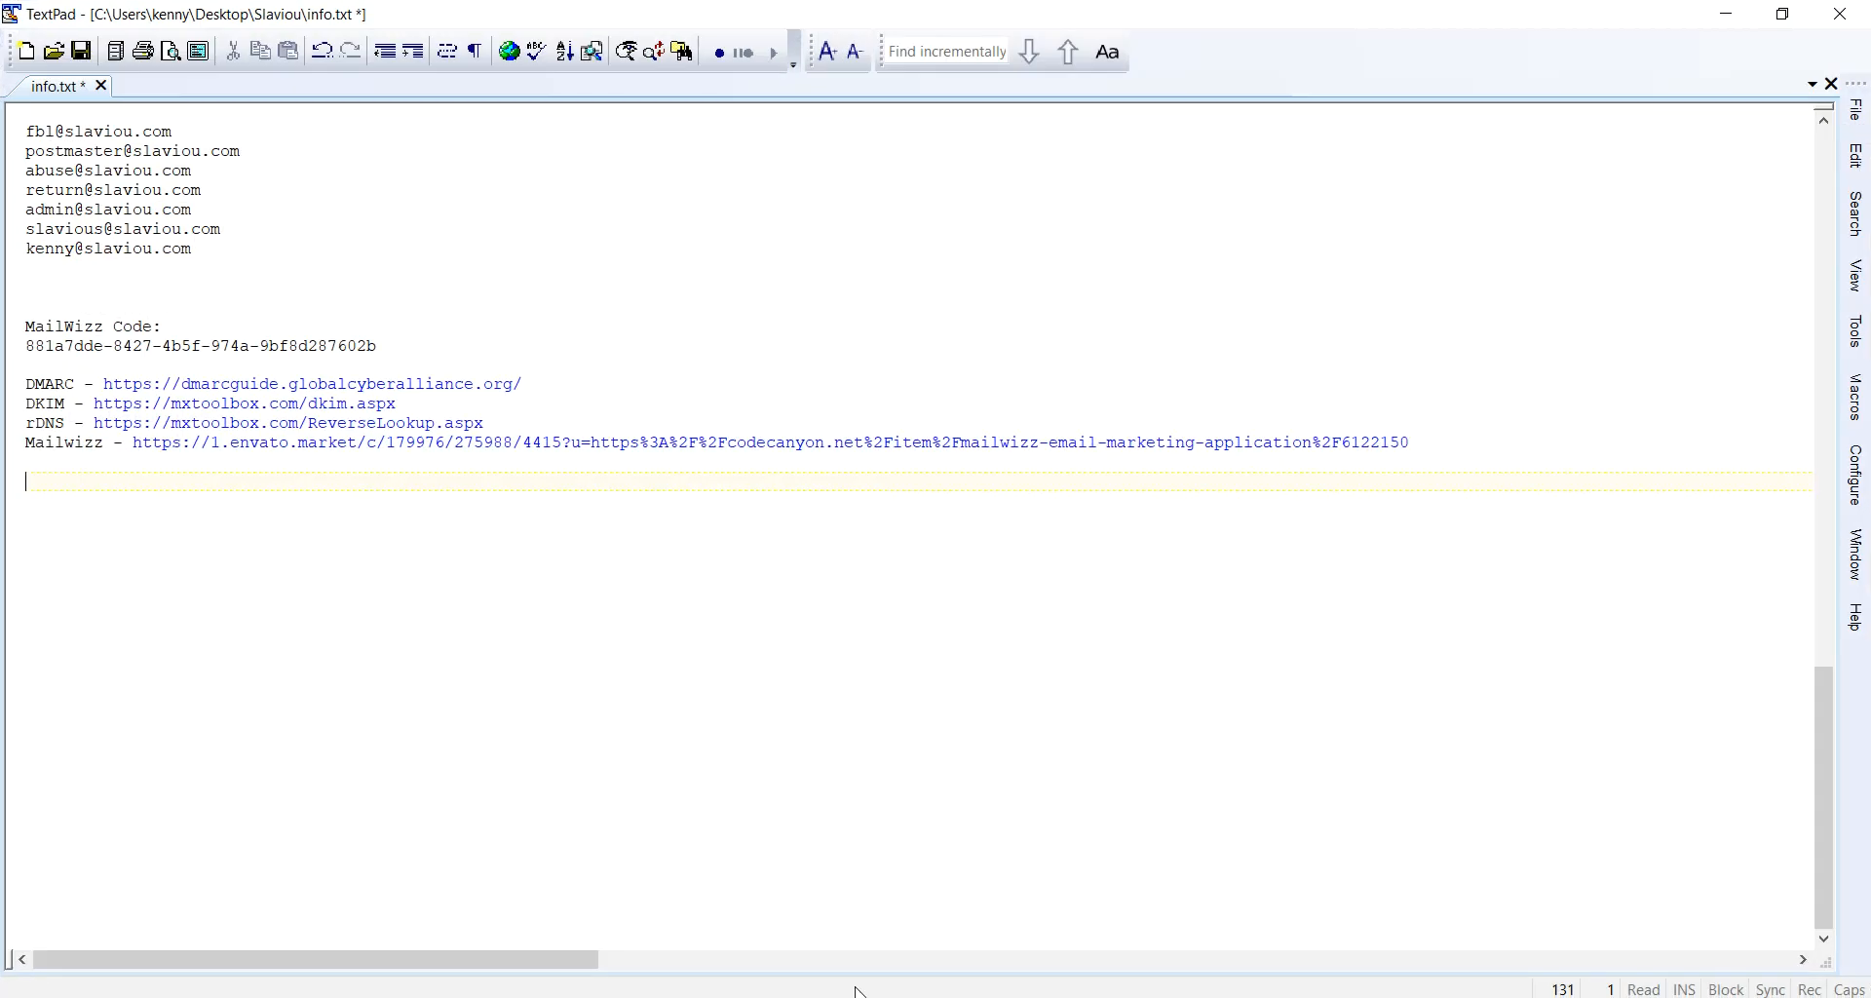
{"action": "left_click_drag", "start_coordinate": [1410, 443], "coordinate": [133, 444]}
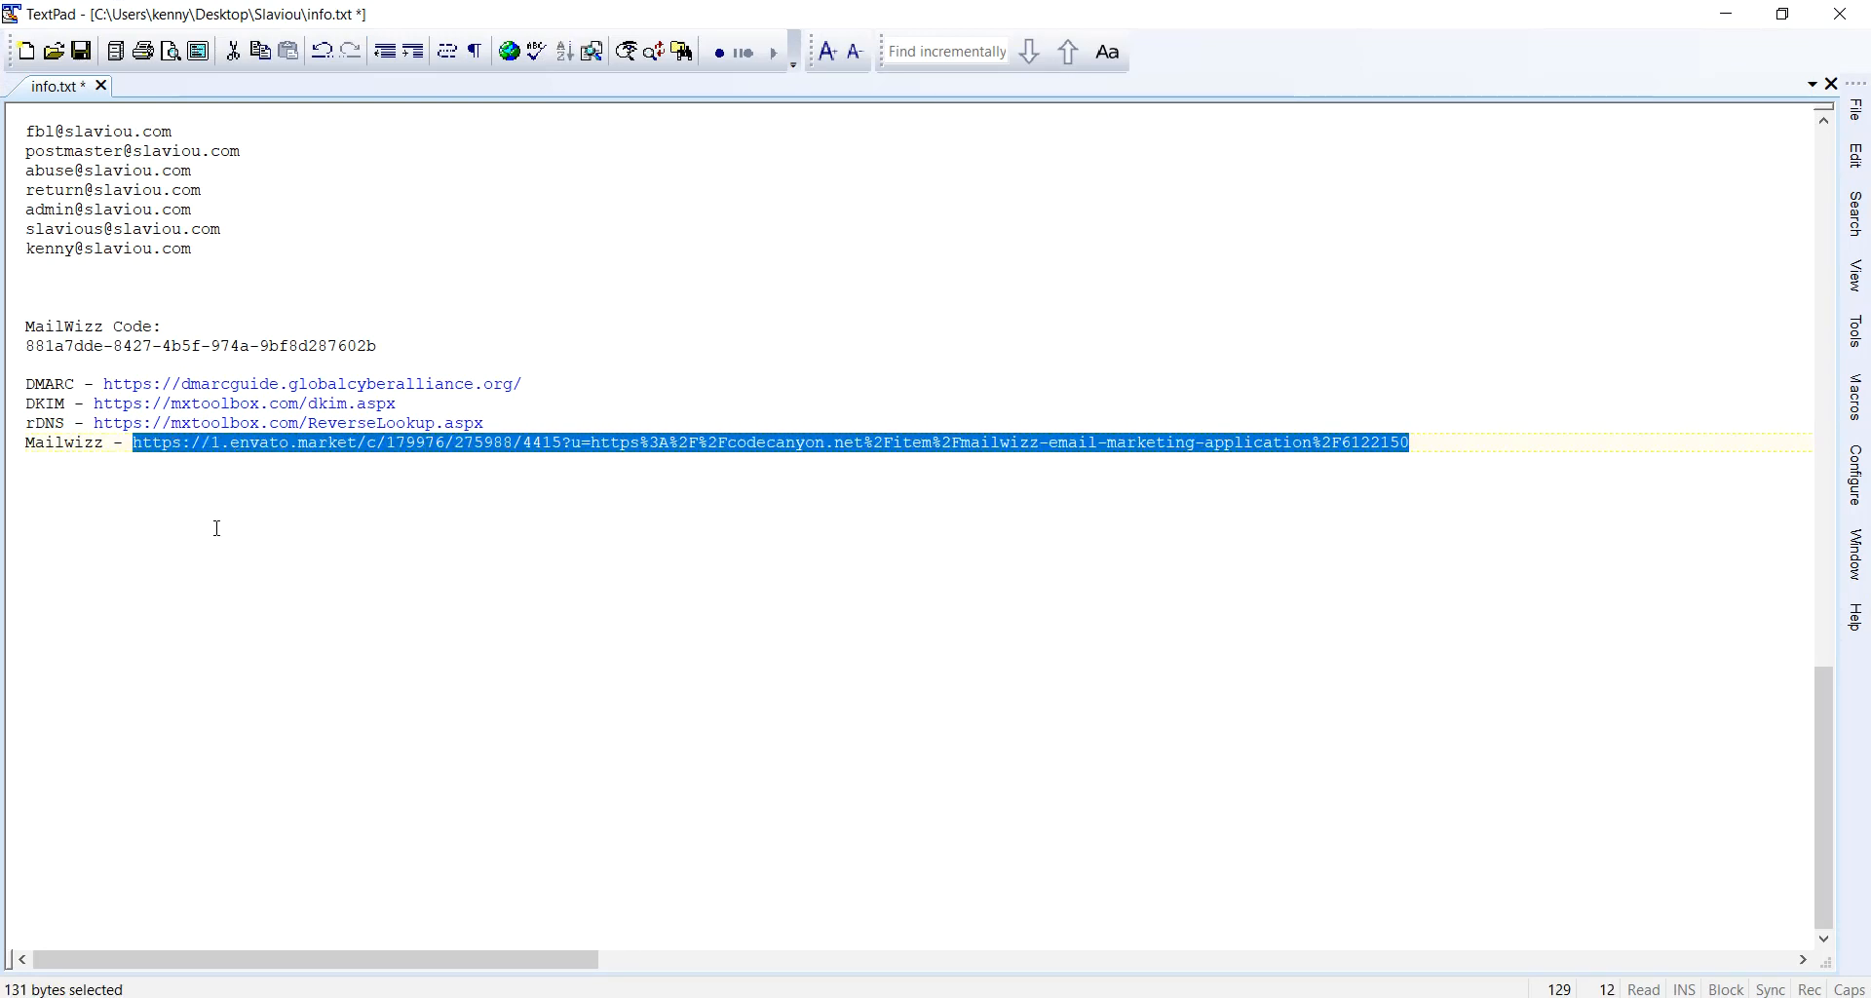
{"action": "key", "text": "ctrl+c"}
{"action": "left_click", "coordinate": [1725, 13]}
{"action": "left_click", "coordinate": [1117, 53]}
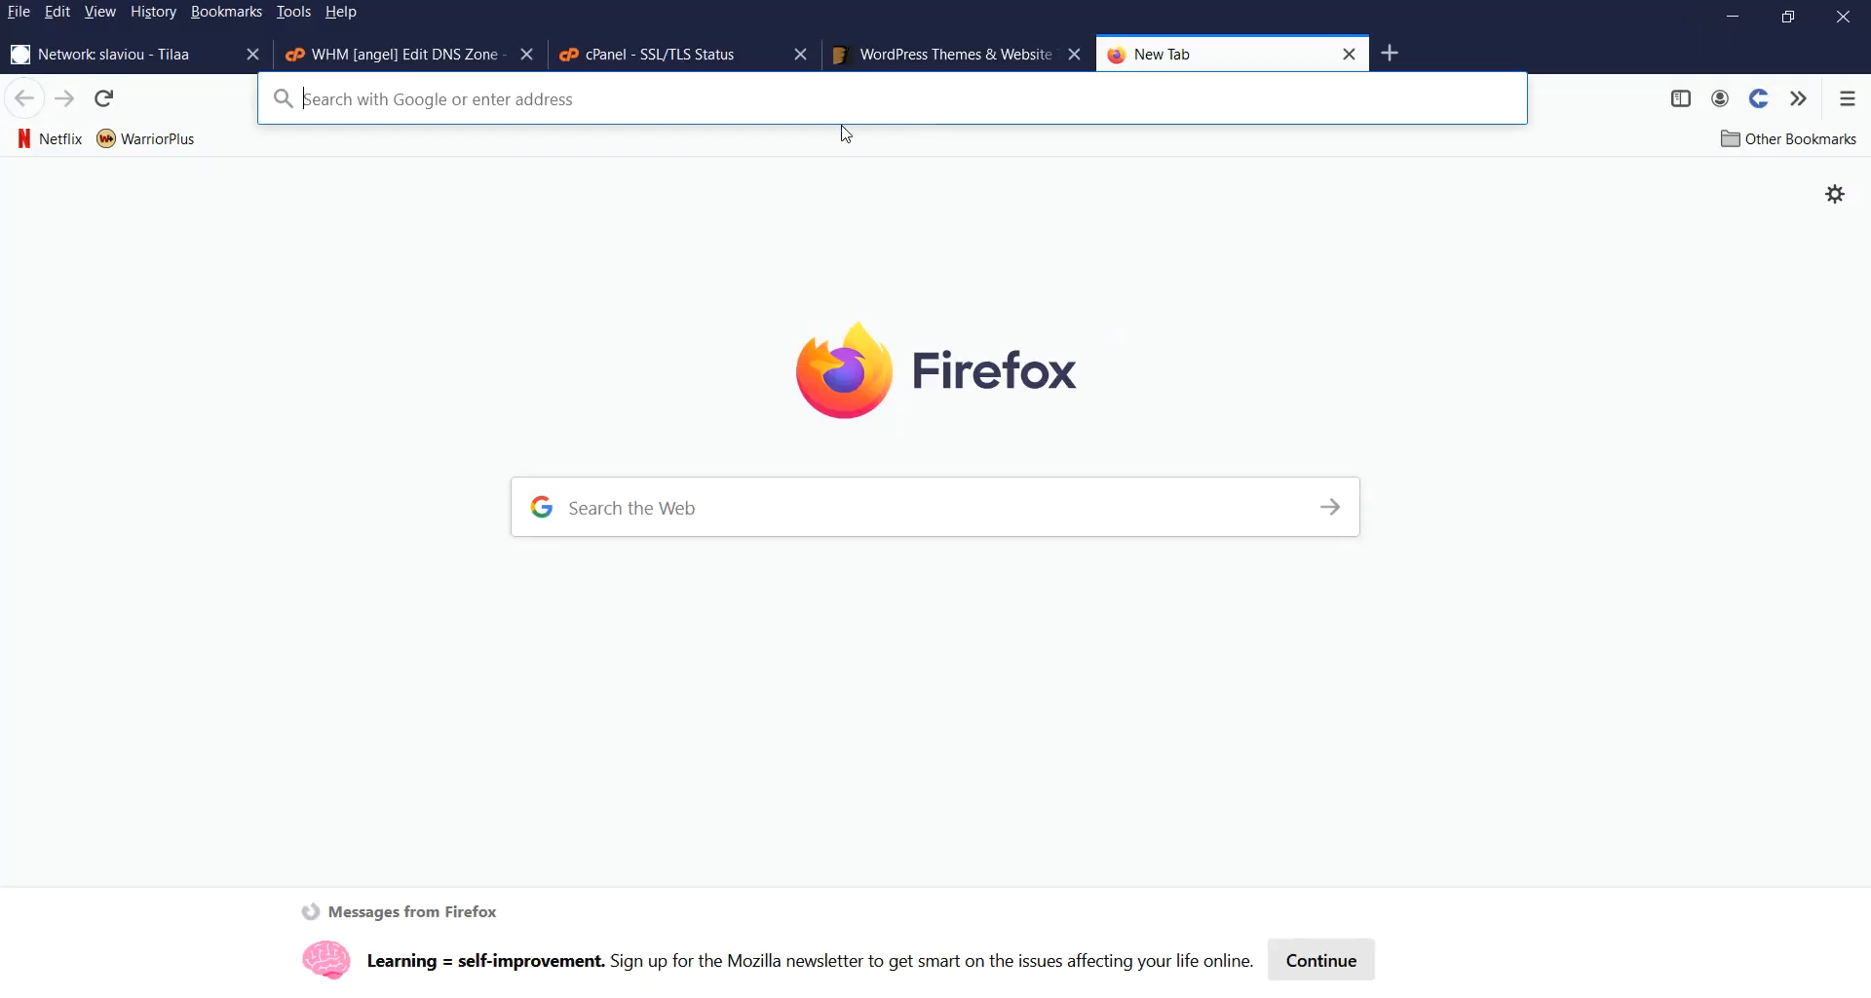
{"action": "key", "text": "ctrl+v"}
{"action": "key", "text": "Return"}
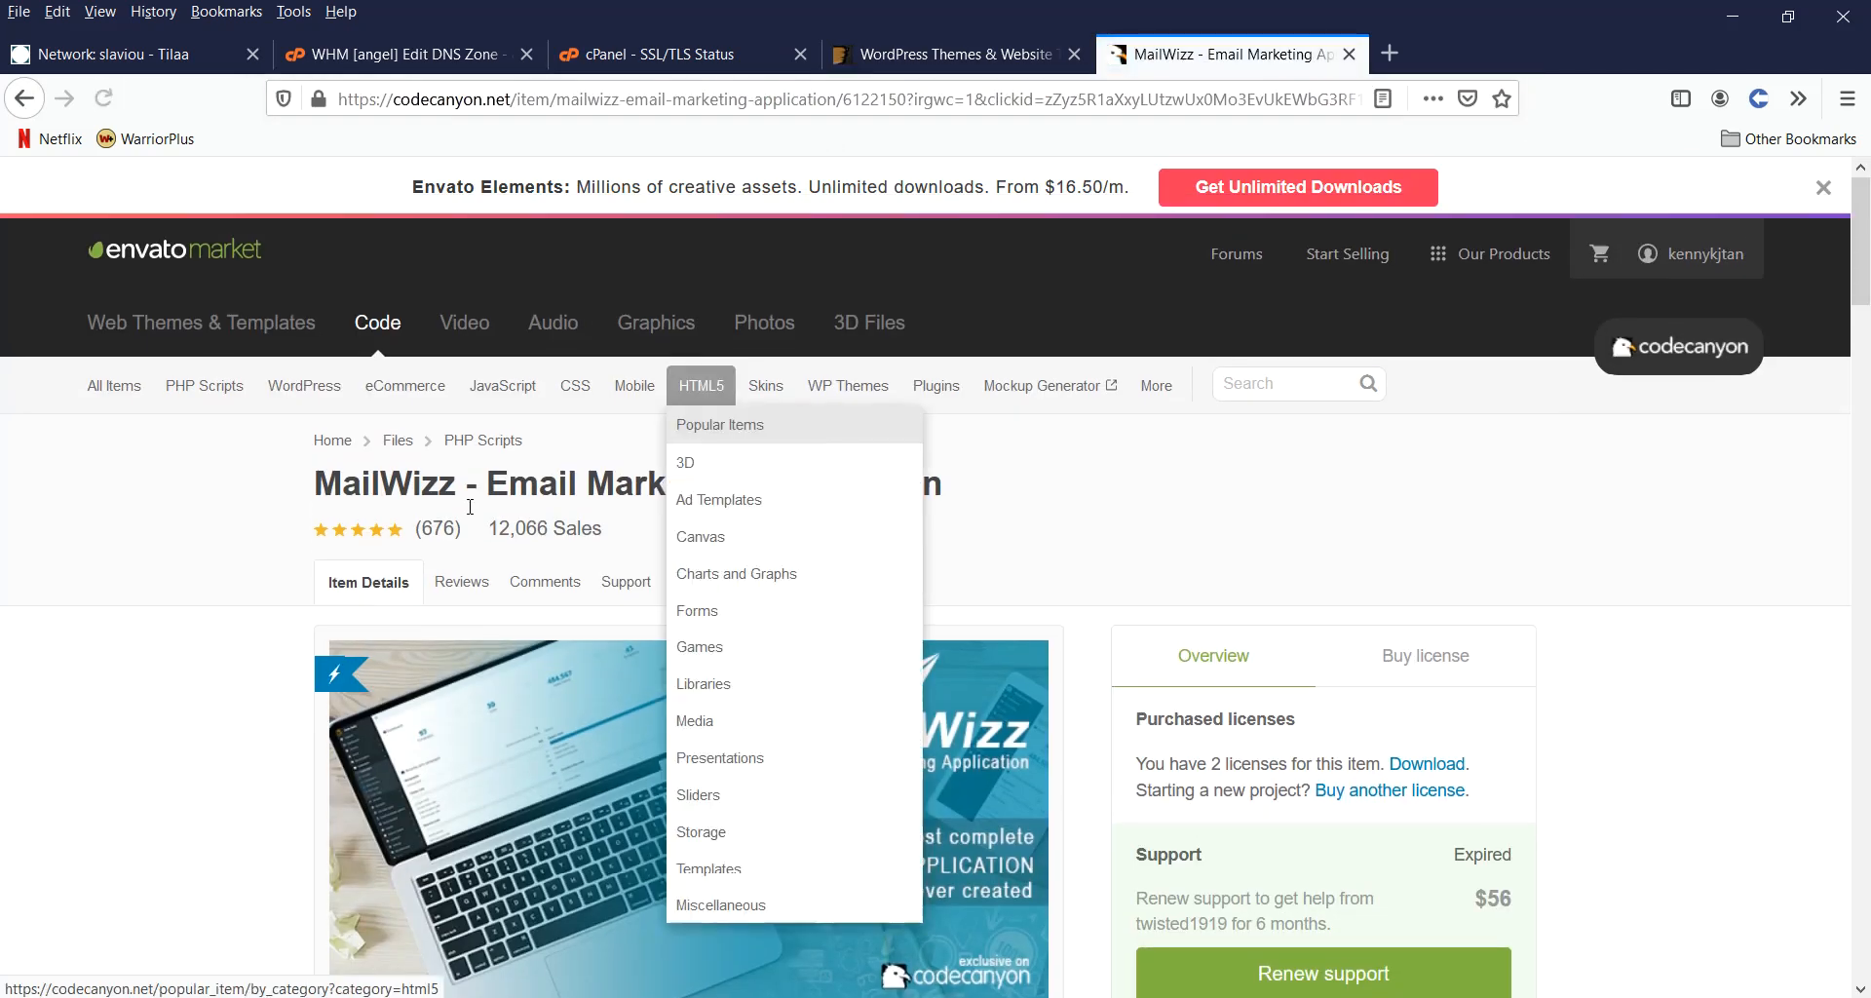
Step: Review the MailWizz product page, examining the purchased licenses and the price for renewing support
{"action": "scroll", "coordinate": [155, 531], "scroll_direction": "down", "scroll_amount": 2}
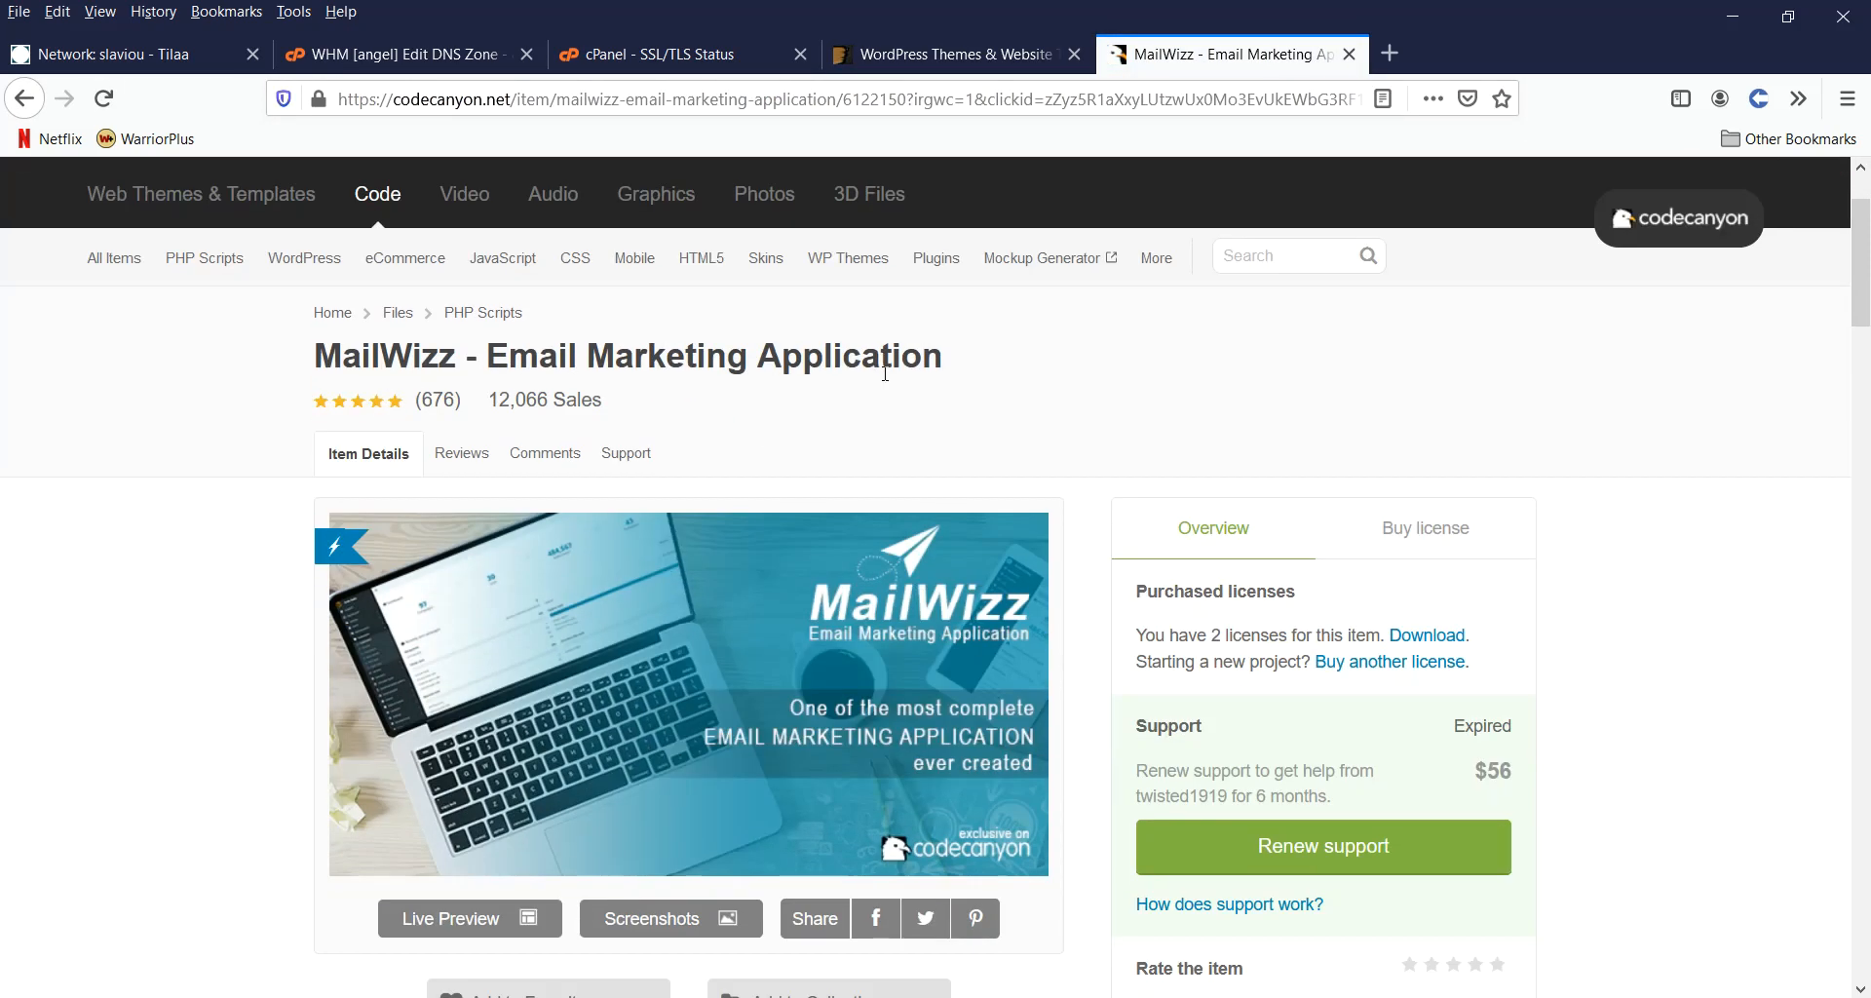
{"action": "scroll", "coordinate": [886, 389], "scroll_direction": "down", "scroll_amount": 4}
{"action": "left_click_drag", "start_coordinate": [1511, 517], "coordinate": [1474, 516]}
{"action": "left_click", "coordinate": [1249, 492]}
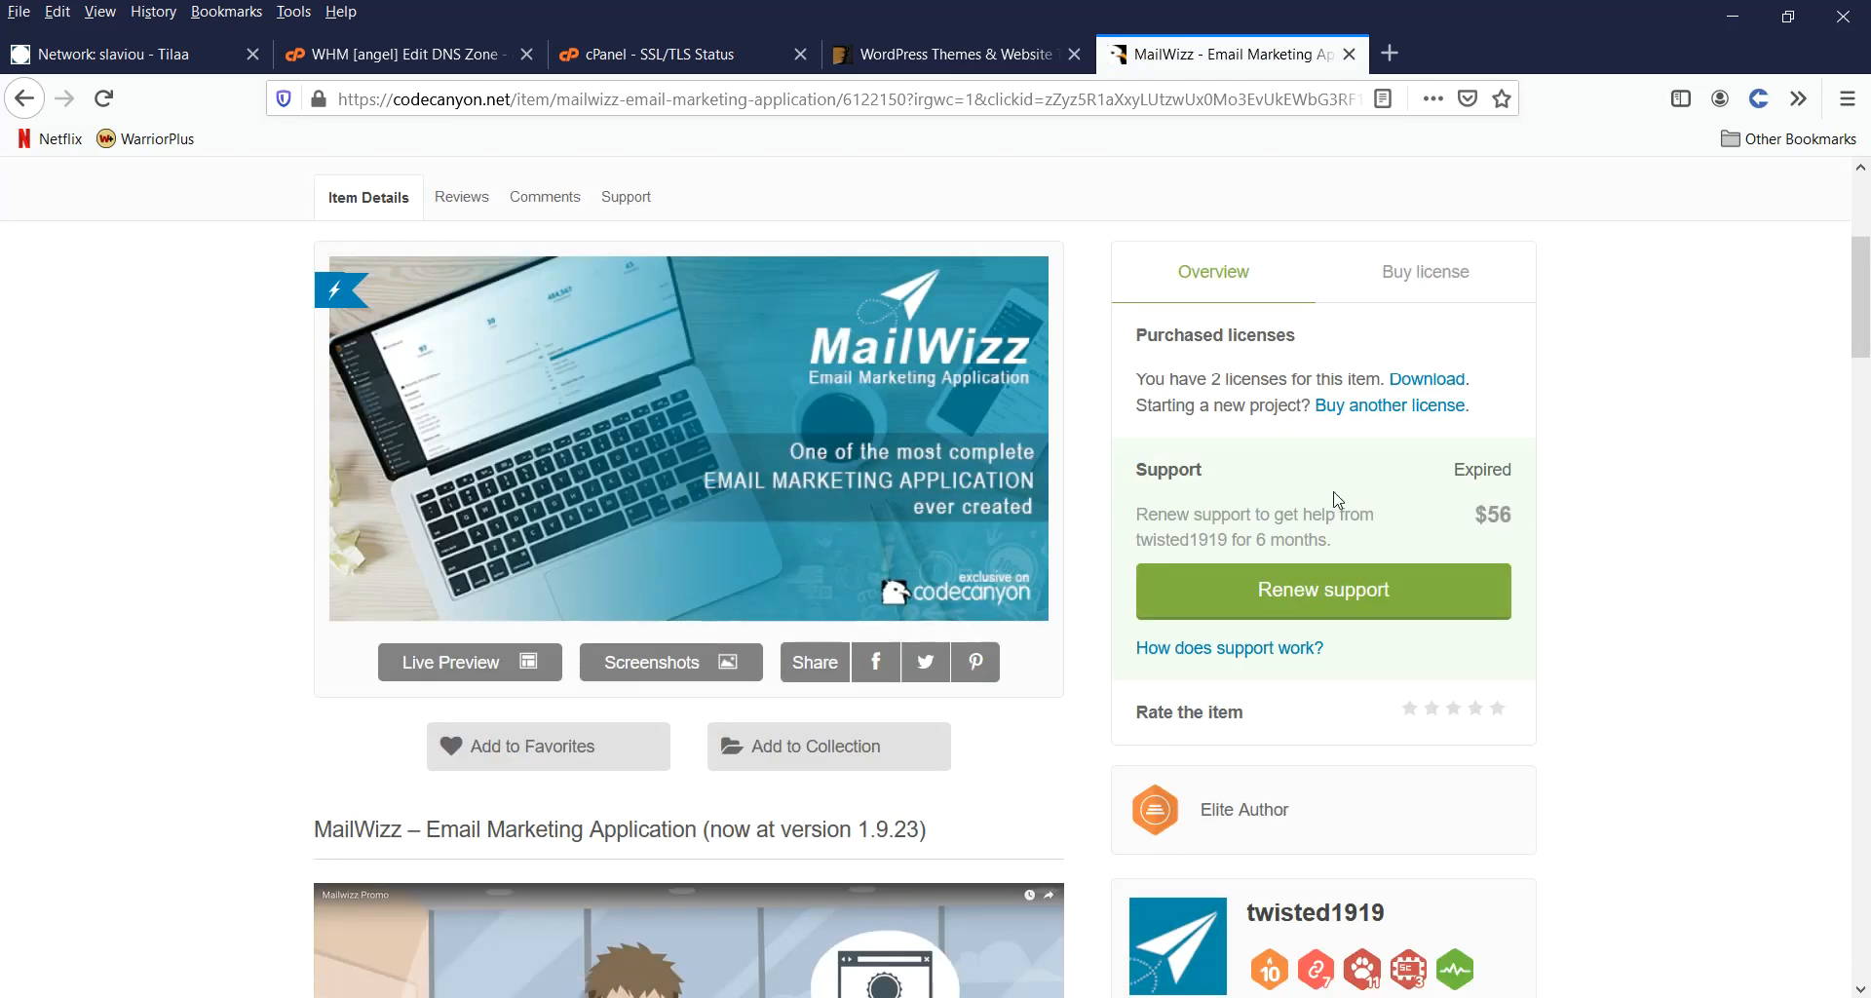
{"action": "double_click", "coordinate": [1499, 515]}
{"action": "left_click", "coordinate": [1467, 505]}
{"action": "scroll", "coordinate": [1353, 472], "scroll_direction": "down", "scroll_amount": 3}
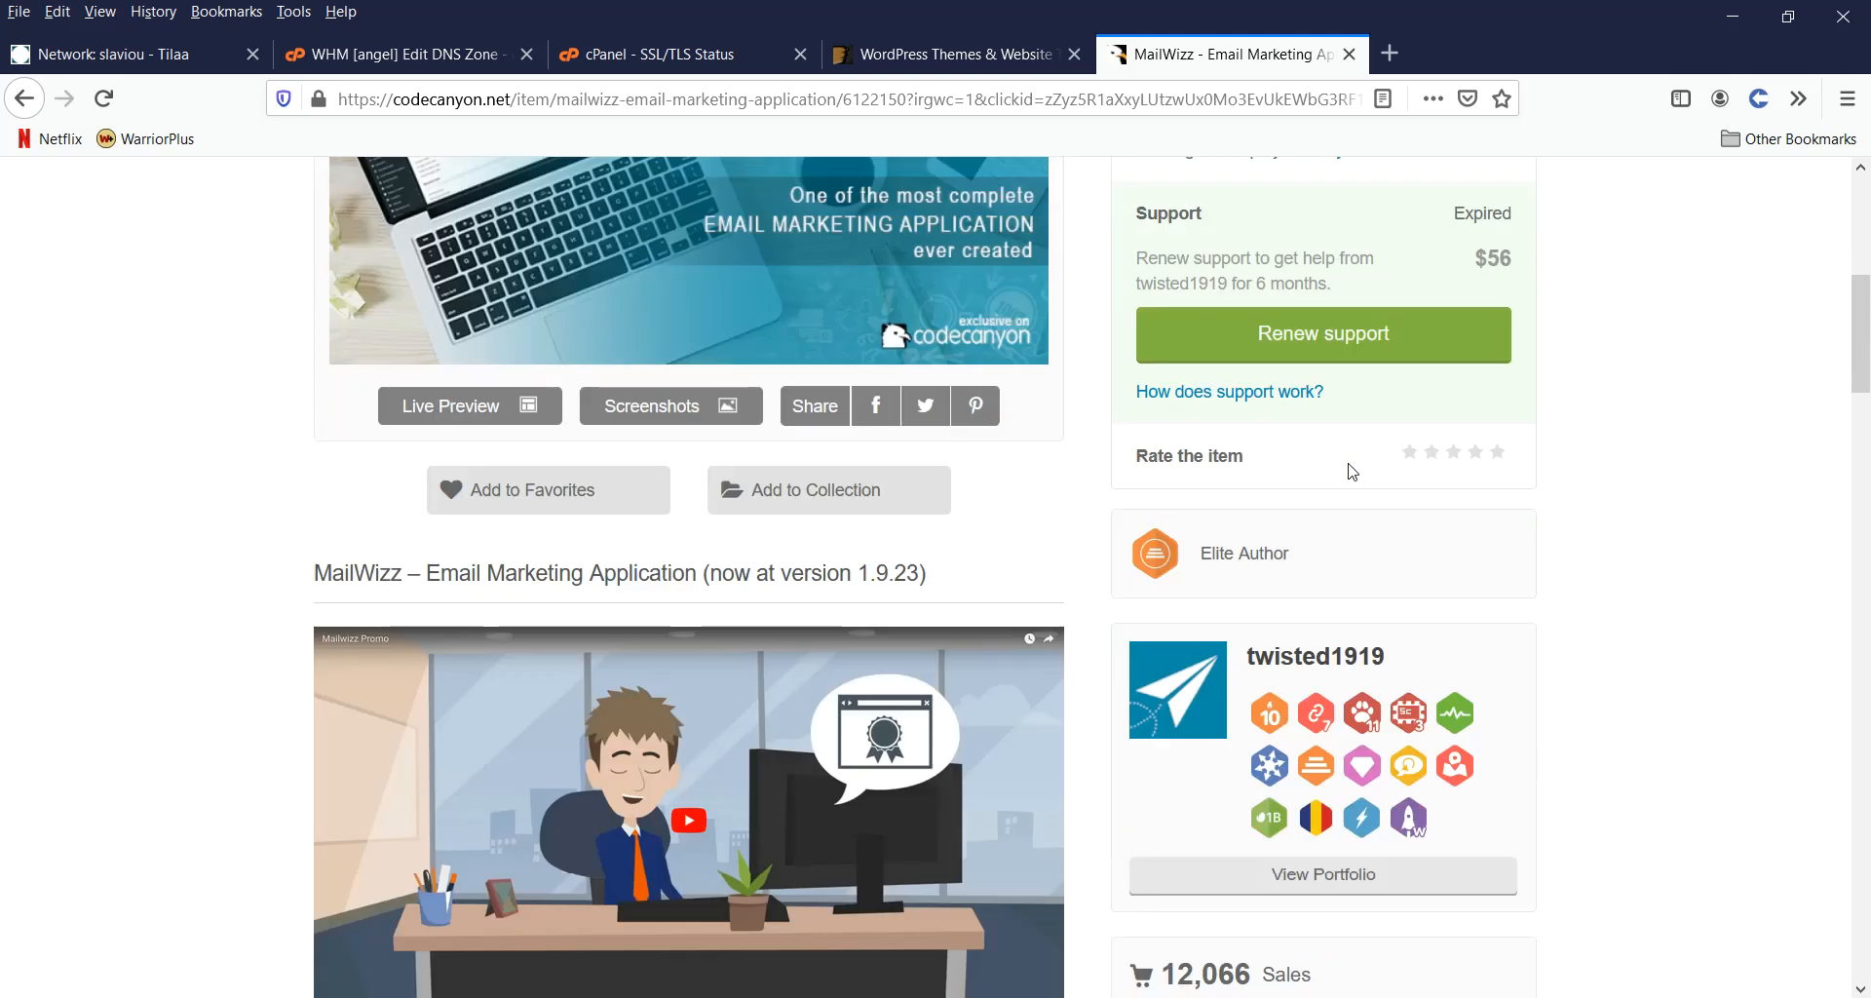
{"action": "scroll", "coordinate": [1349, 466], "scroll_direction": "up", "scroll_amount": 1}
{"action": "scroll", "coordinate": [1354, 412], "scroll_direction": "up", "scroll_amount": 2}
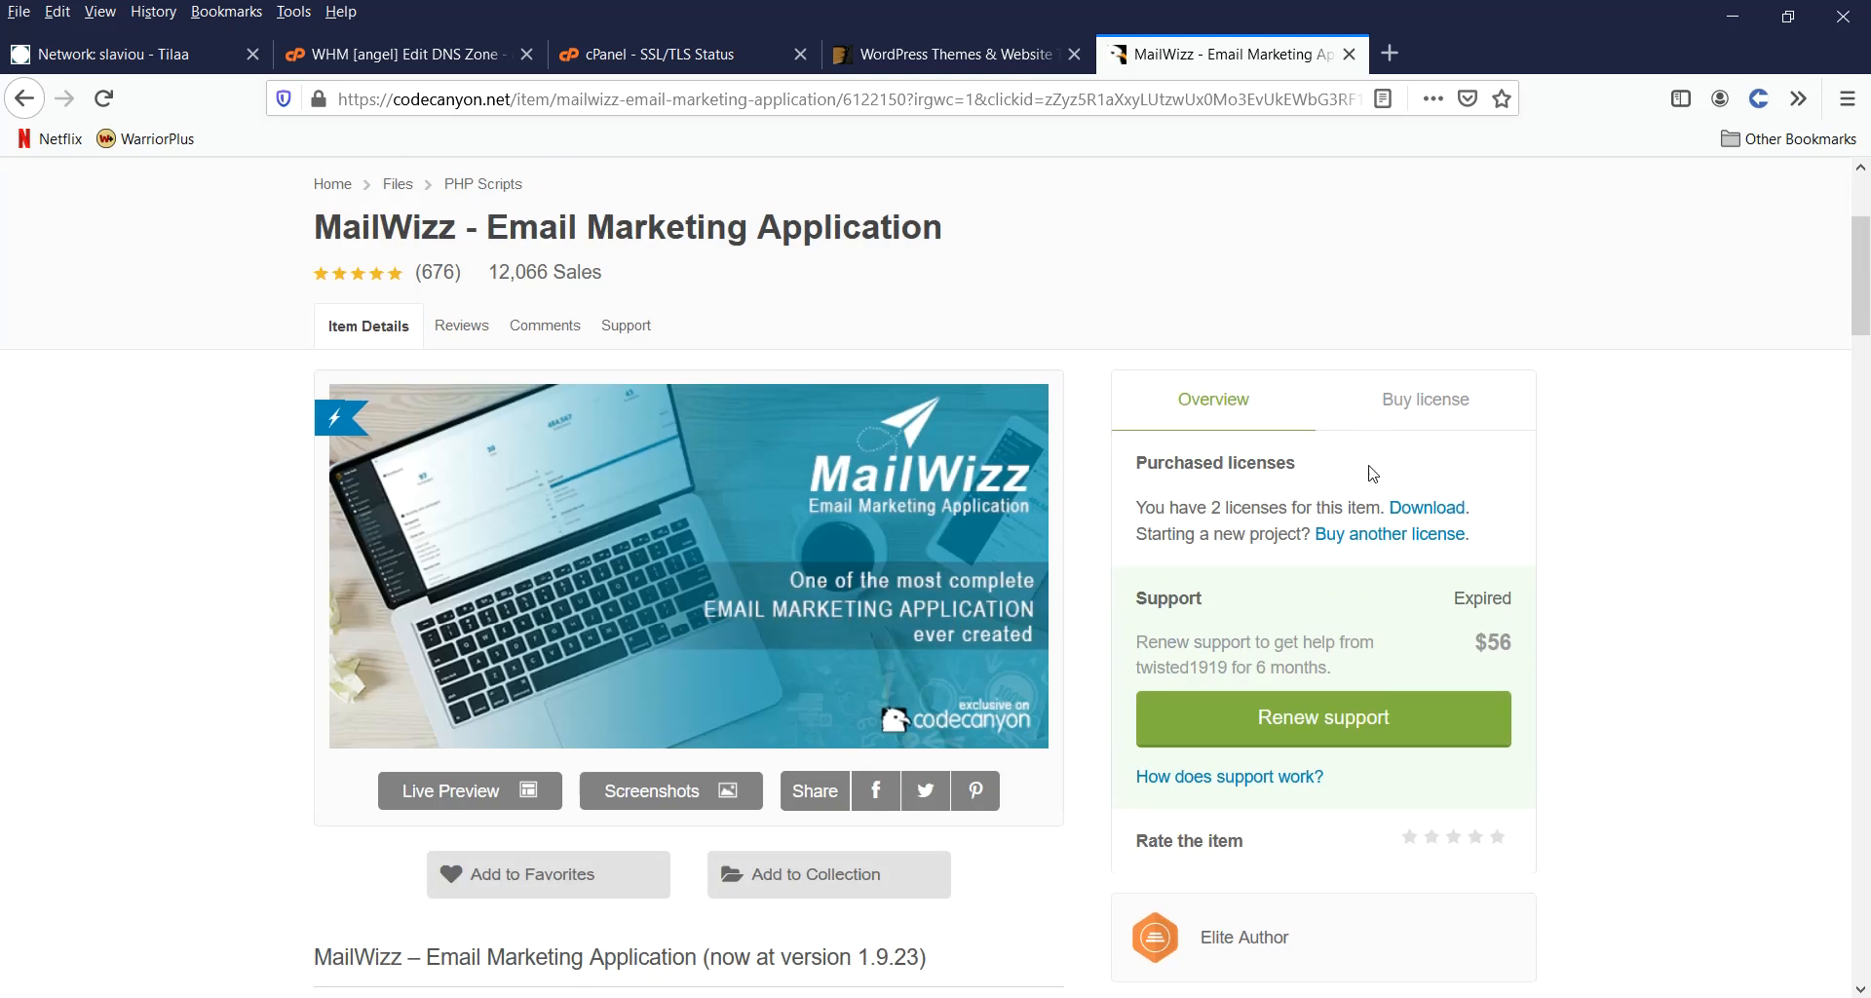
{"action": "scroll", "coordinate": [1335, 499], "scroll_direction": "down", "scroll_amount": 2}
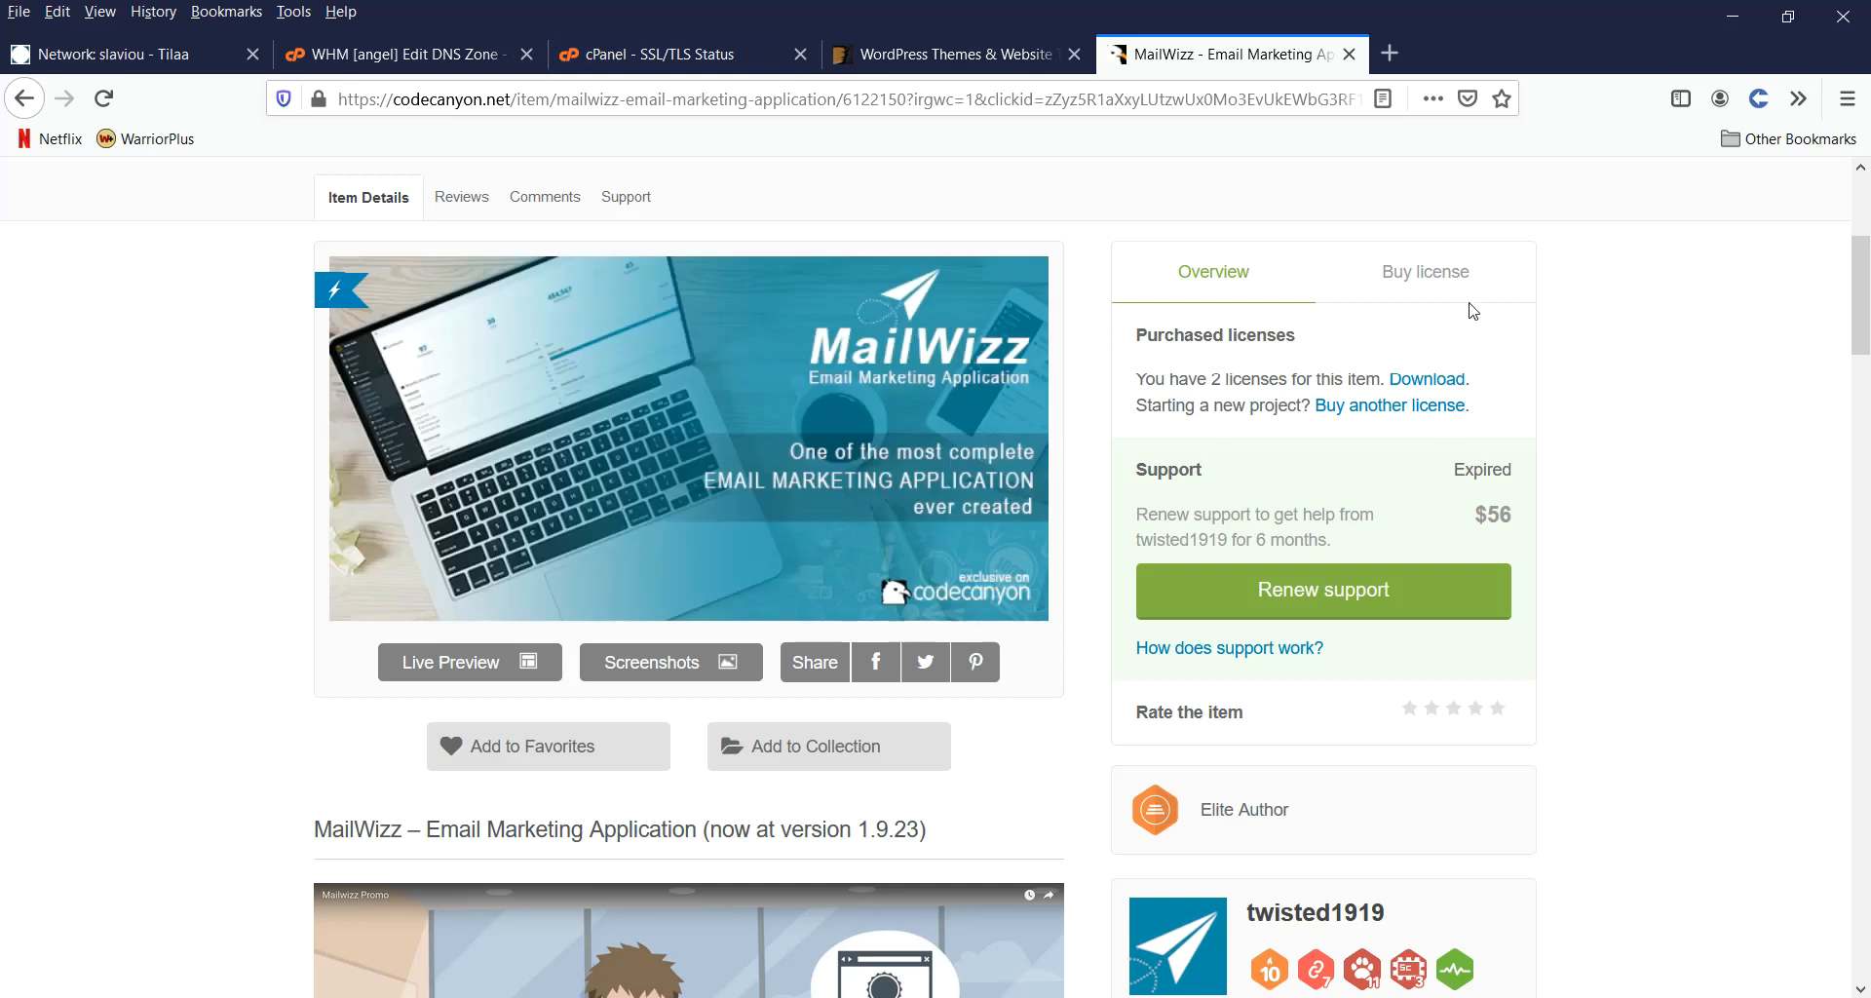
Step: Check the Regular License price for MailWizz, return to the overview and close the product page
{"action": "left_click", "coordinate": [1437, 273]}
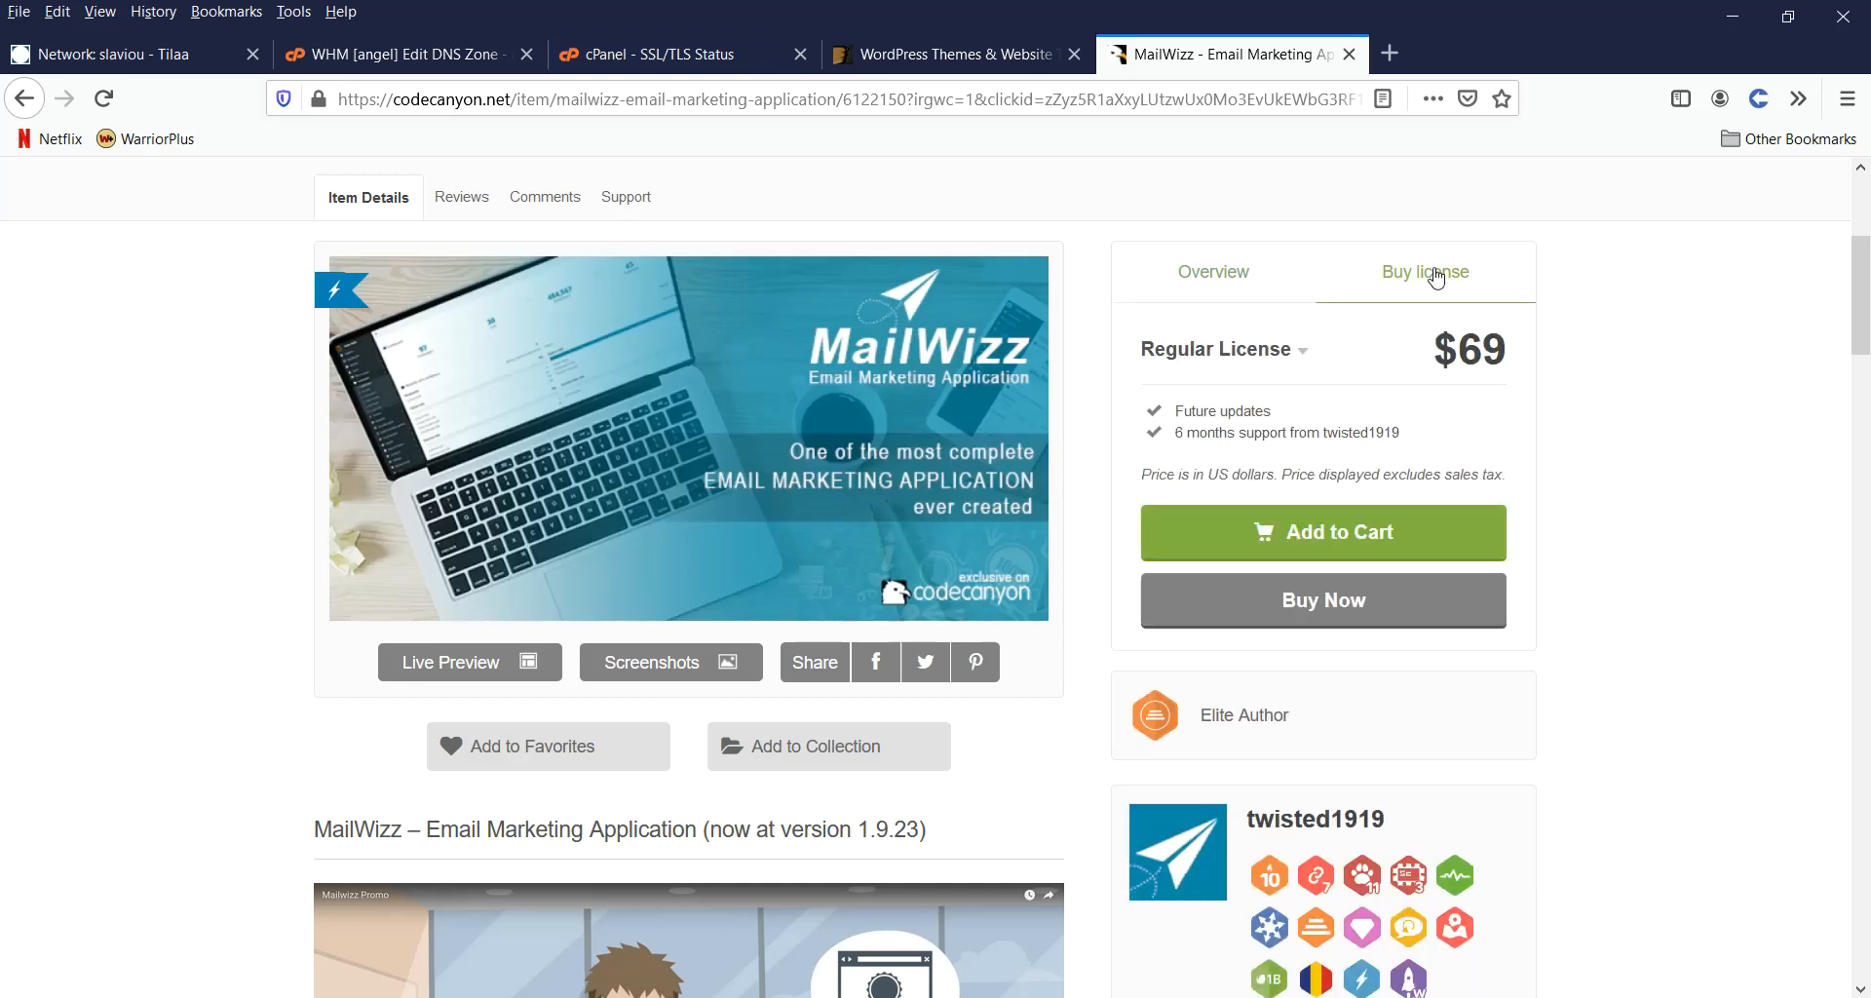
{"action": "double_click", "coordinate": [1481, 356]}
{"action": "left_click", "coordinate": [1481, 356]}
{"action": "double_click", "coordinate": [1481, 355]}
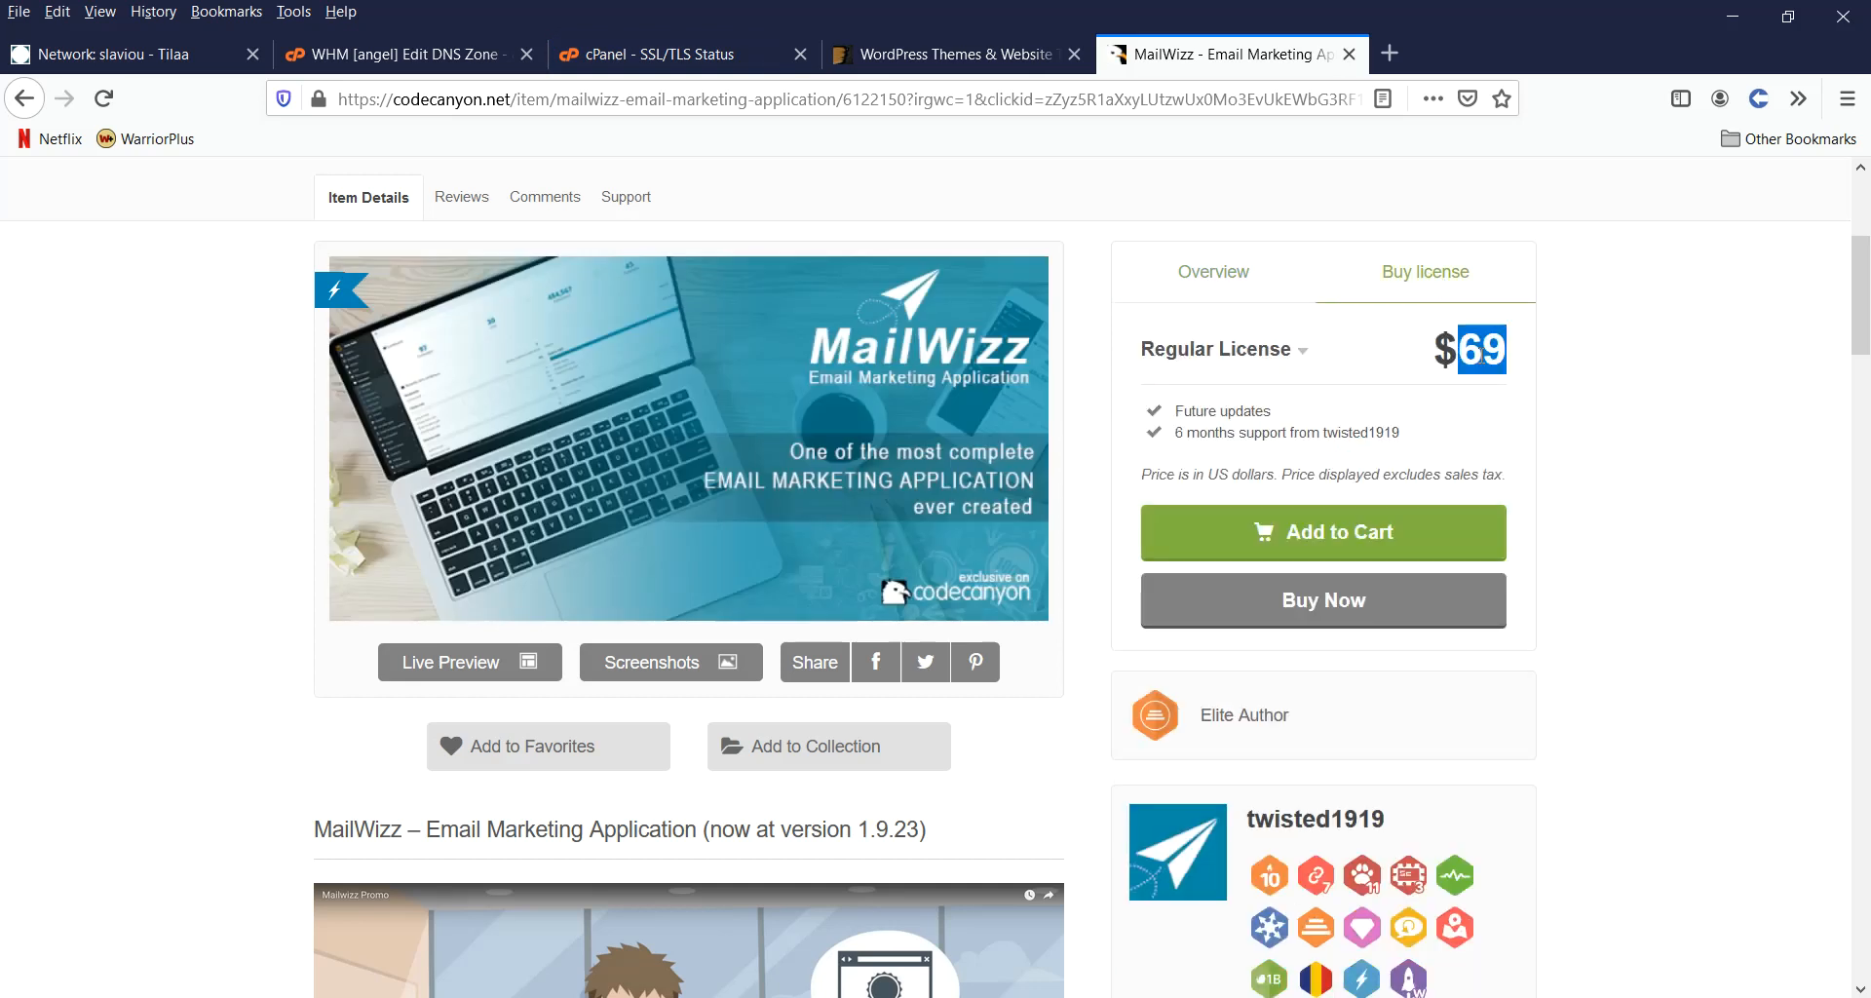
{"action": "left_click", "coordinate": [1215, 277]}
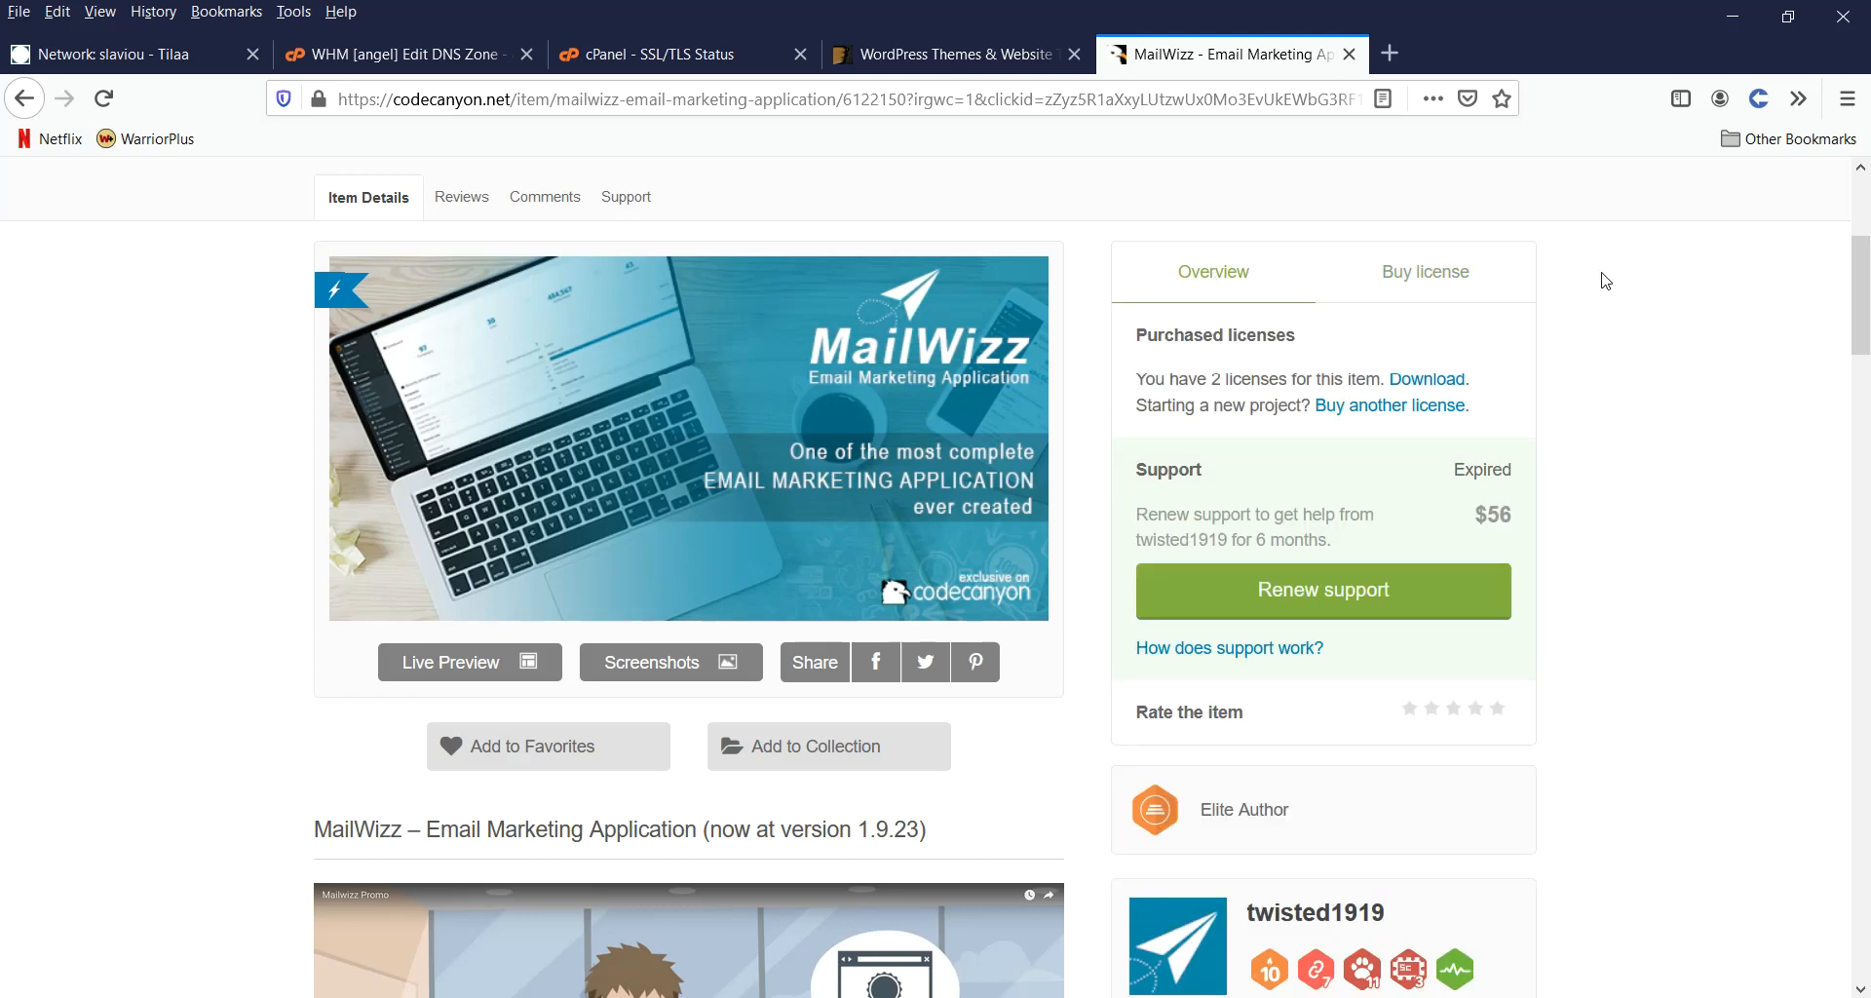
{"action": "left_click", "coordinate": [1350, 54]}
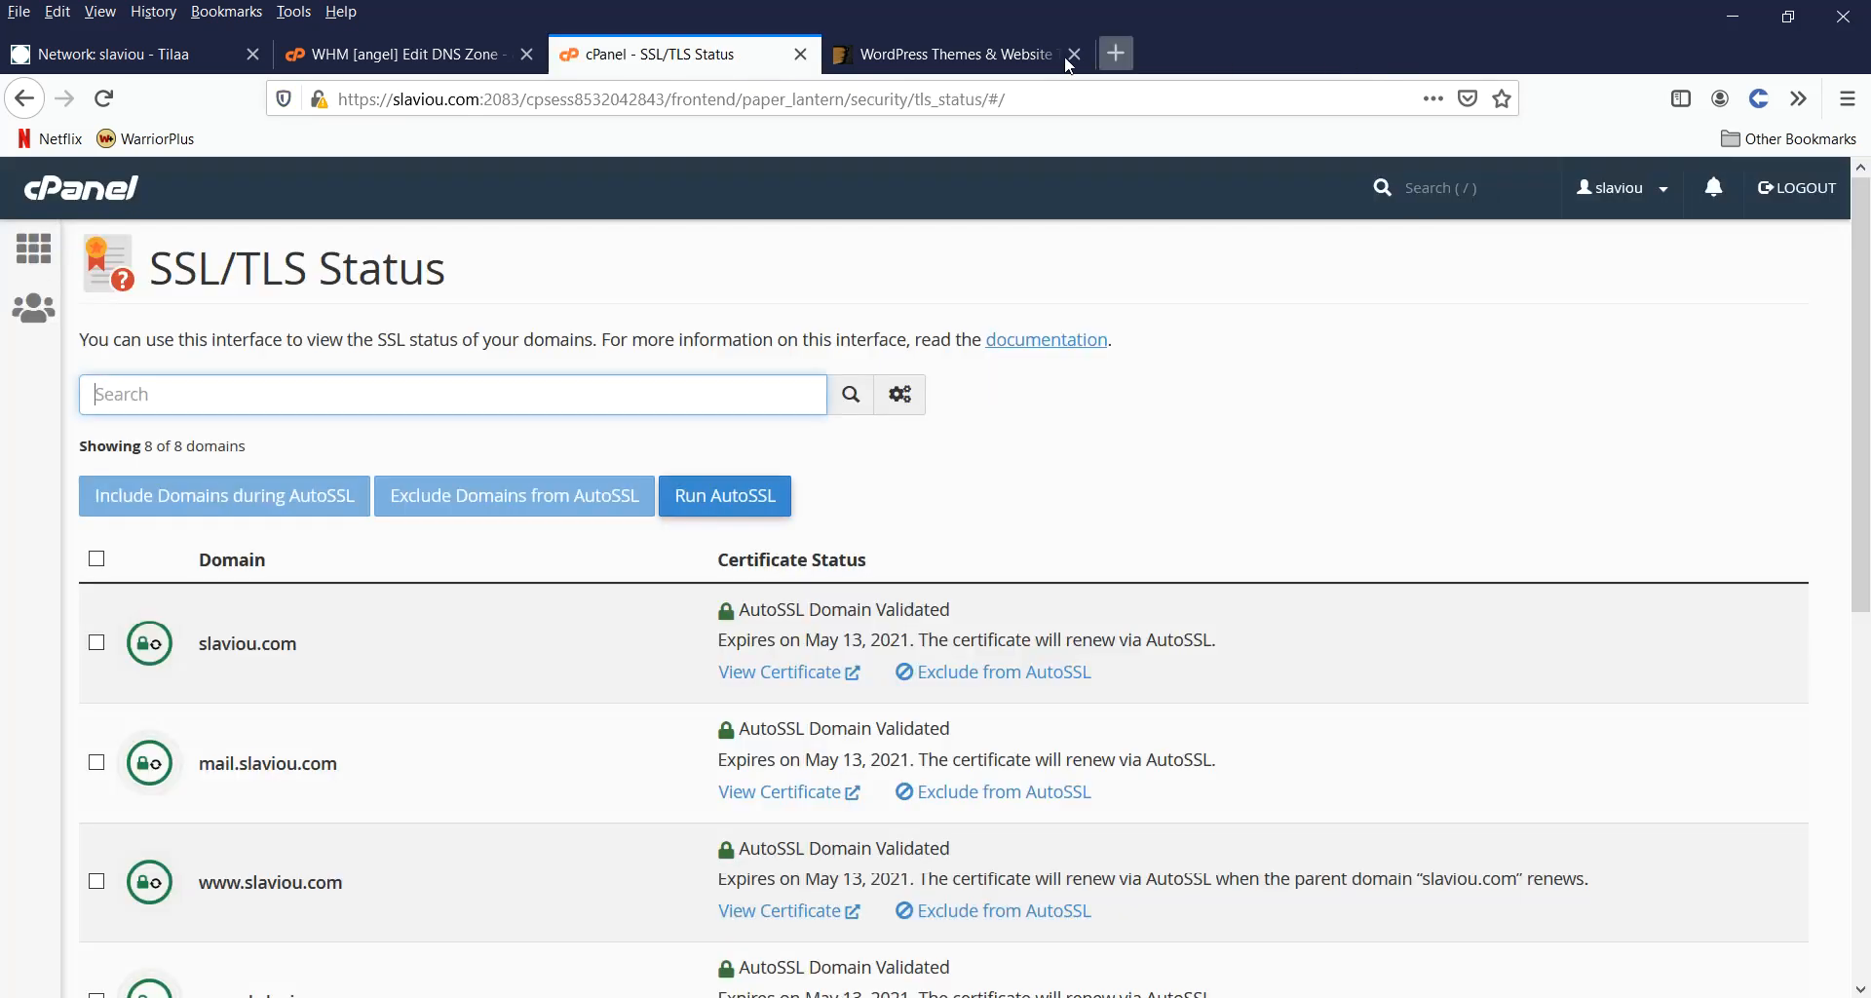
Step: Open the account's Downloads page on ThemeForest and locate MailWizz - Email Marketing Application among the purchases
{"action": "left_click", "coordinate": [974, 54]}
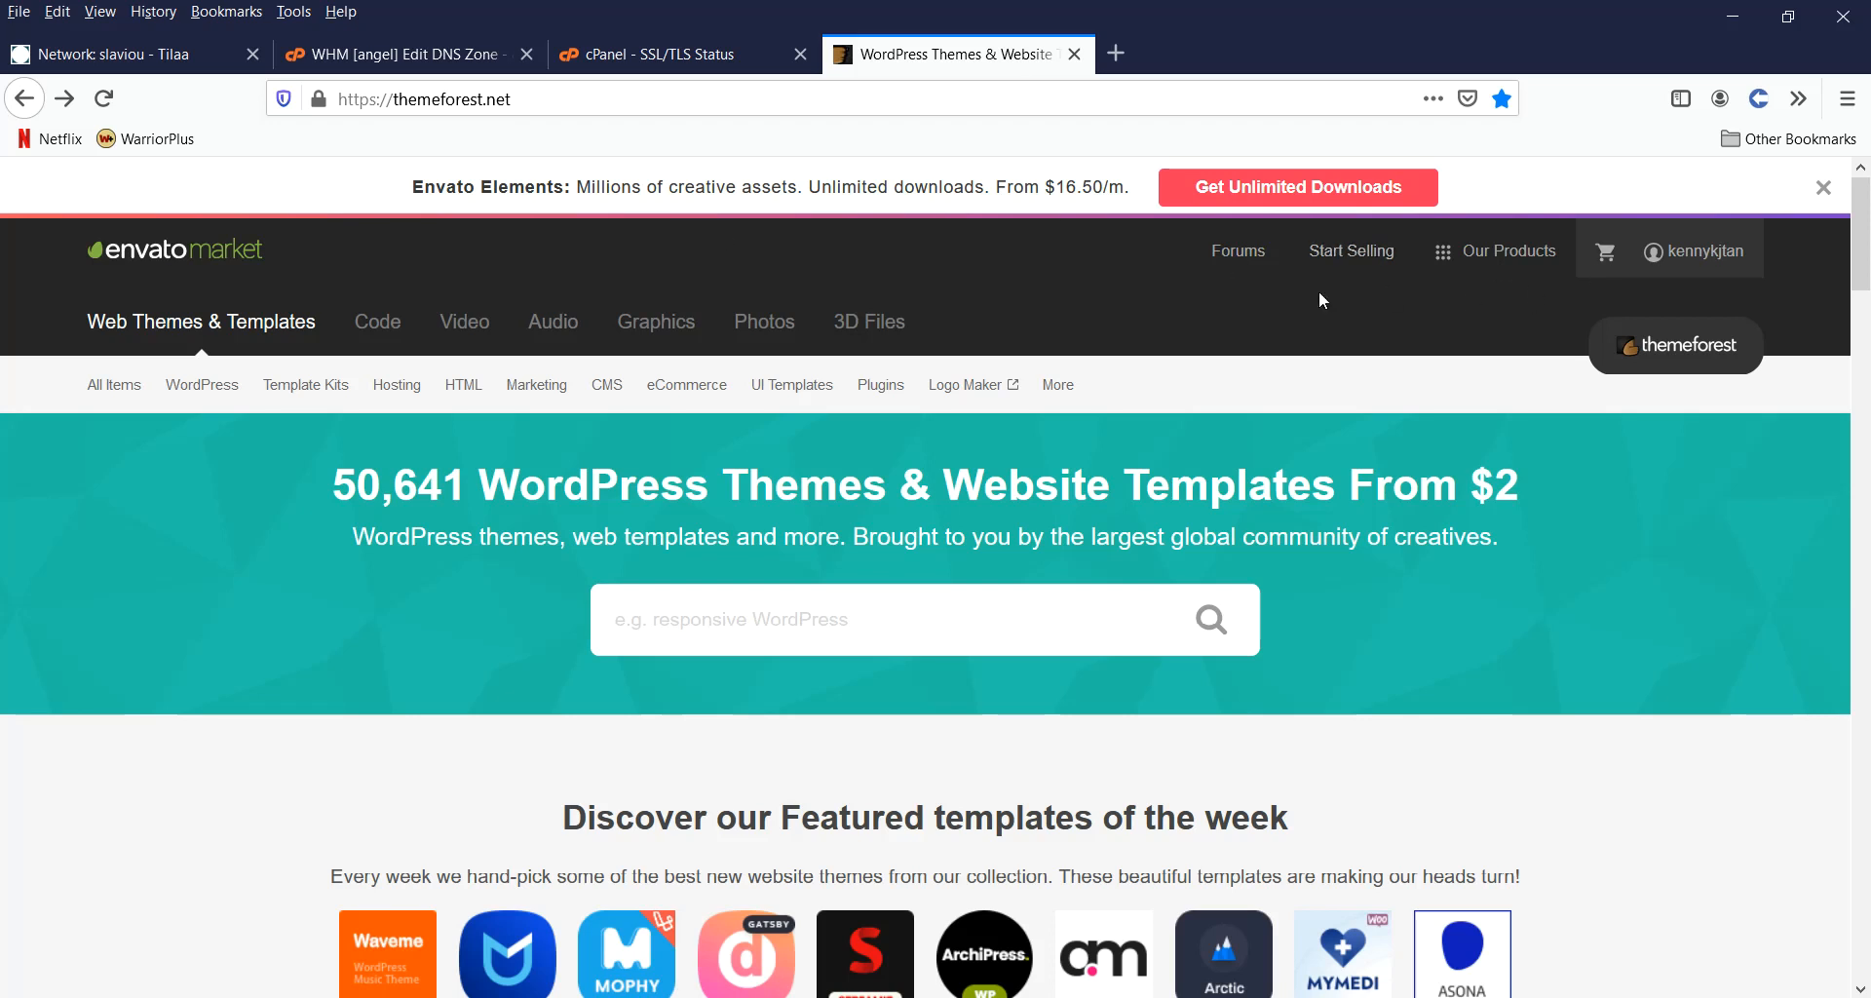
{"action": "mouse_move", "coordinate": [1668, 273]}
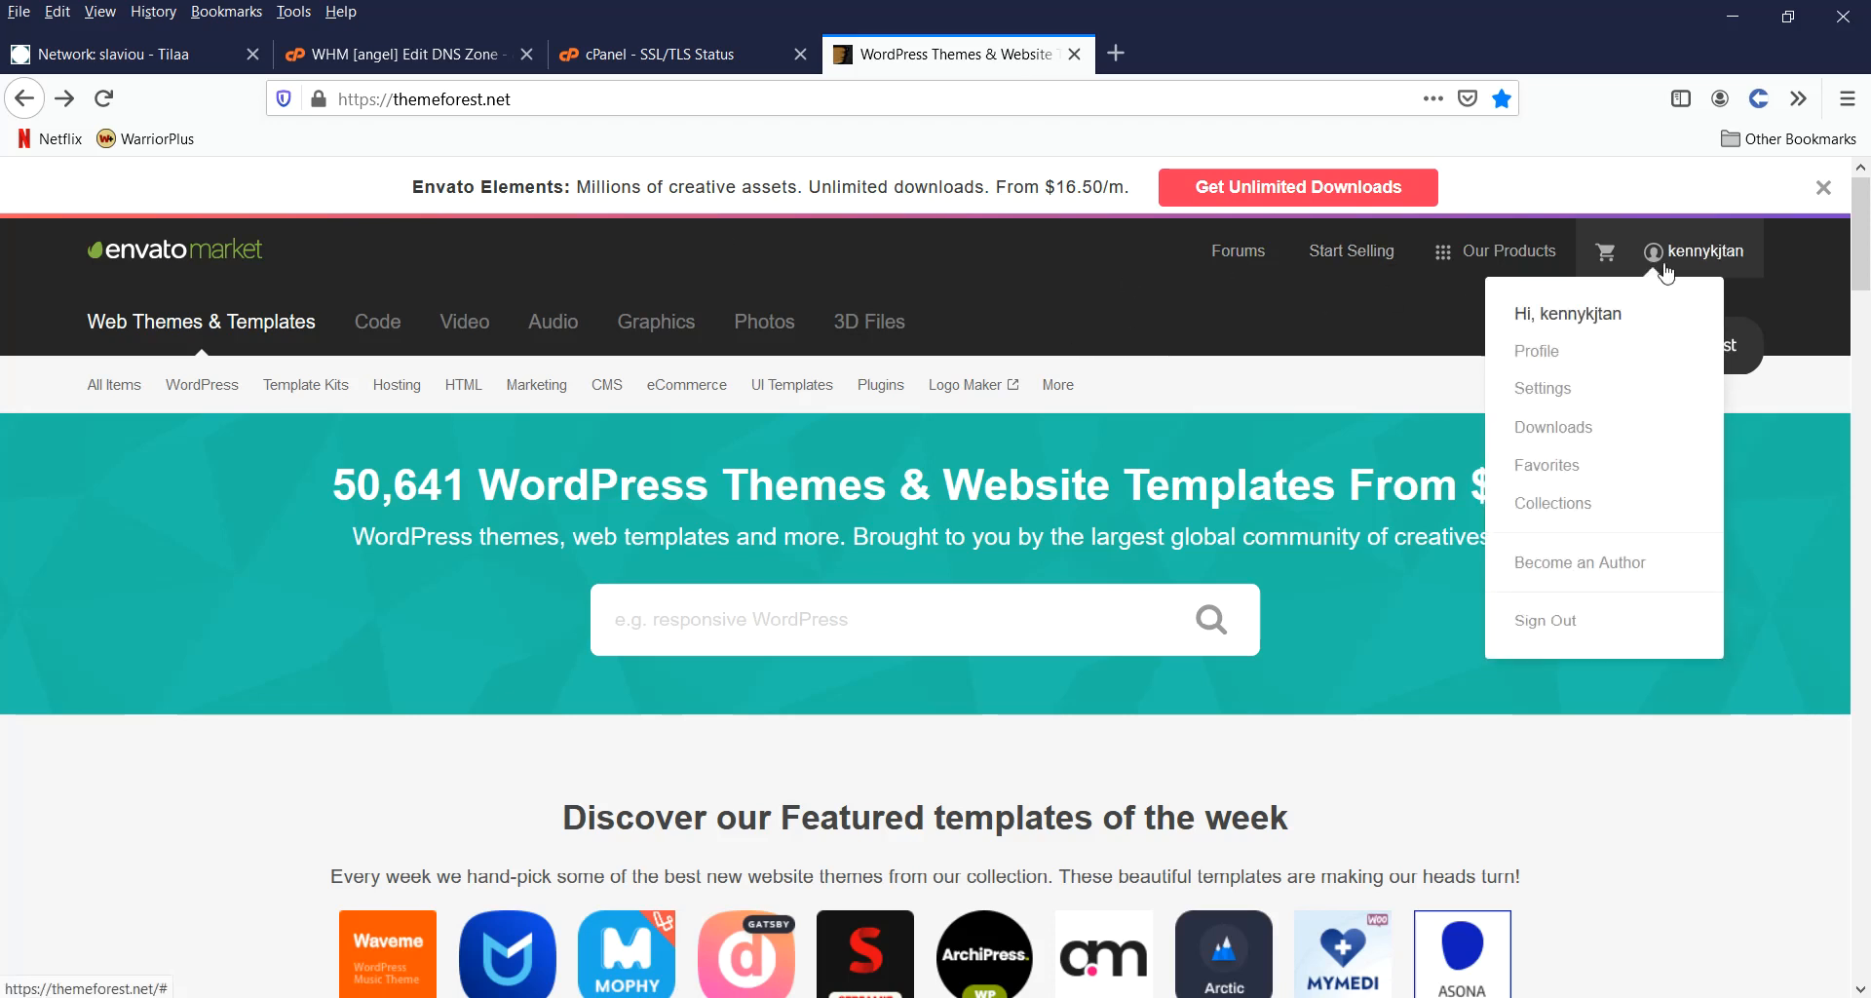
{"action": "left_click", "coordinate": [1551, 429]}
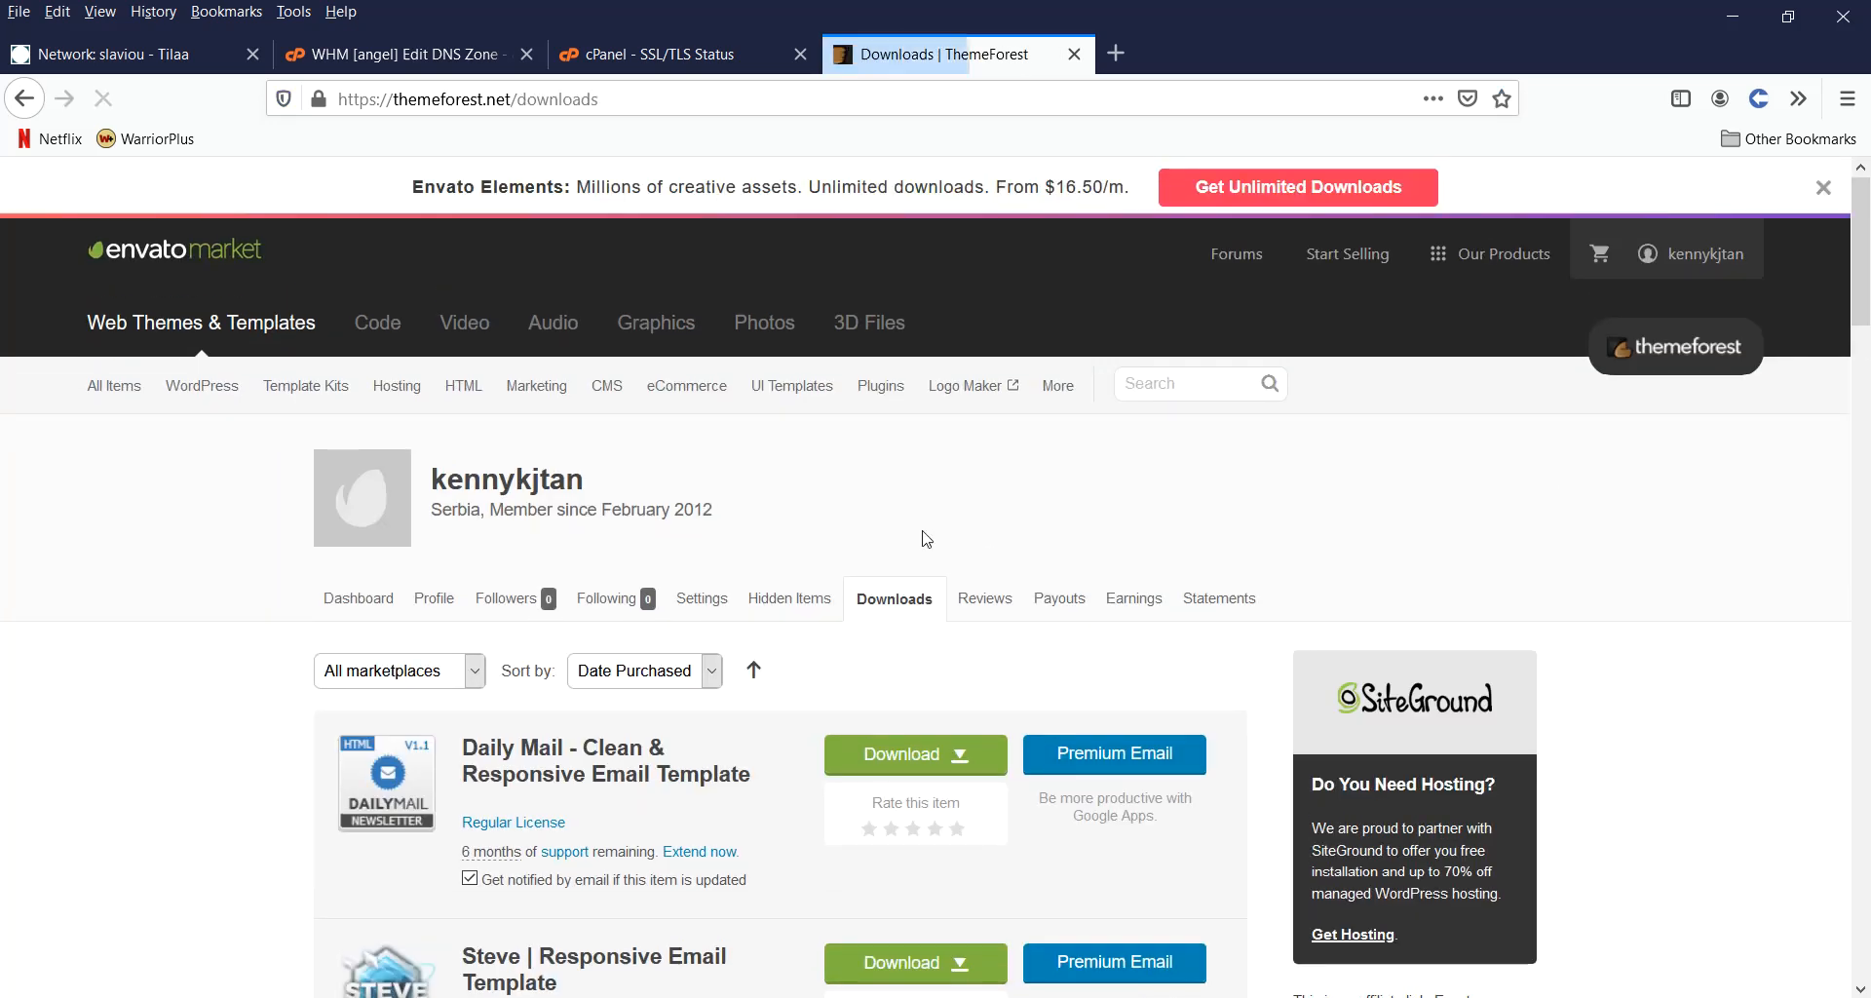
{"action": "scroll", "coordinate": [897, 539], "scroll_direction": "down", "scroll_amount": 5}
{"action": "scroll", "coordinate": [870, 545], "scroll_direction": "down", "scroll_amount": 2}
{"action": "scroll", "coordinate": [870, 545], "scroll_direction": "down", "scroll_amount": 6}
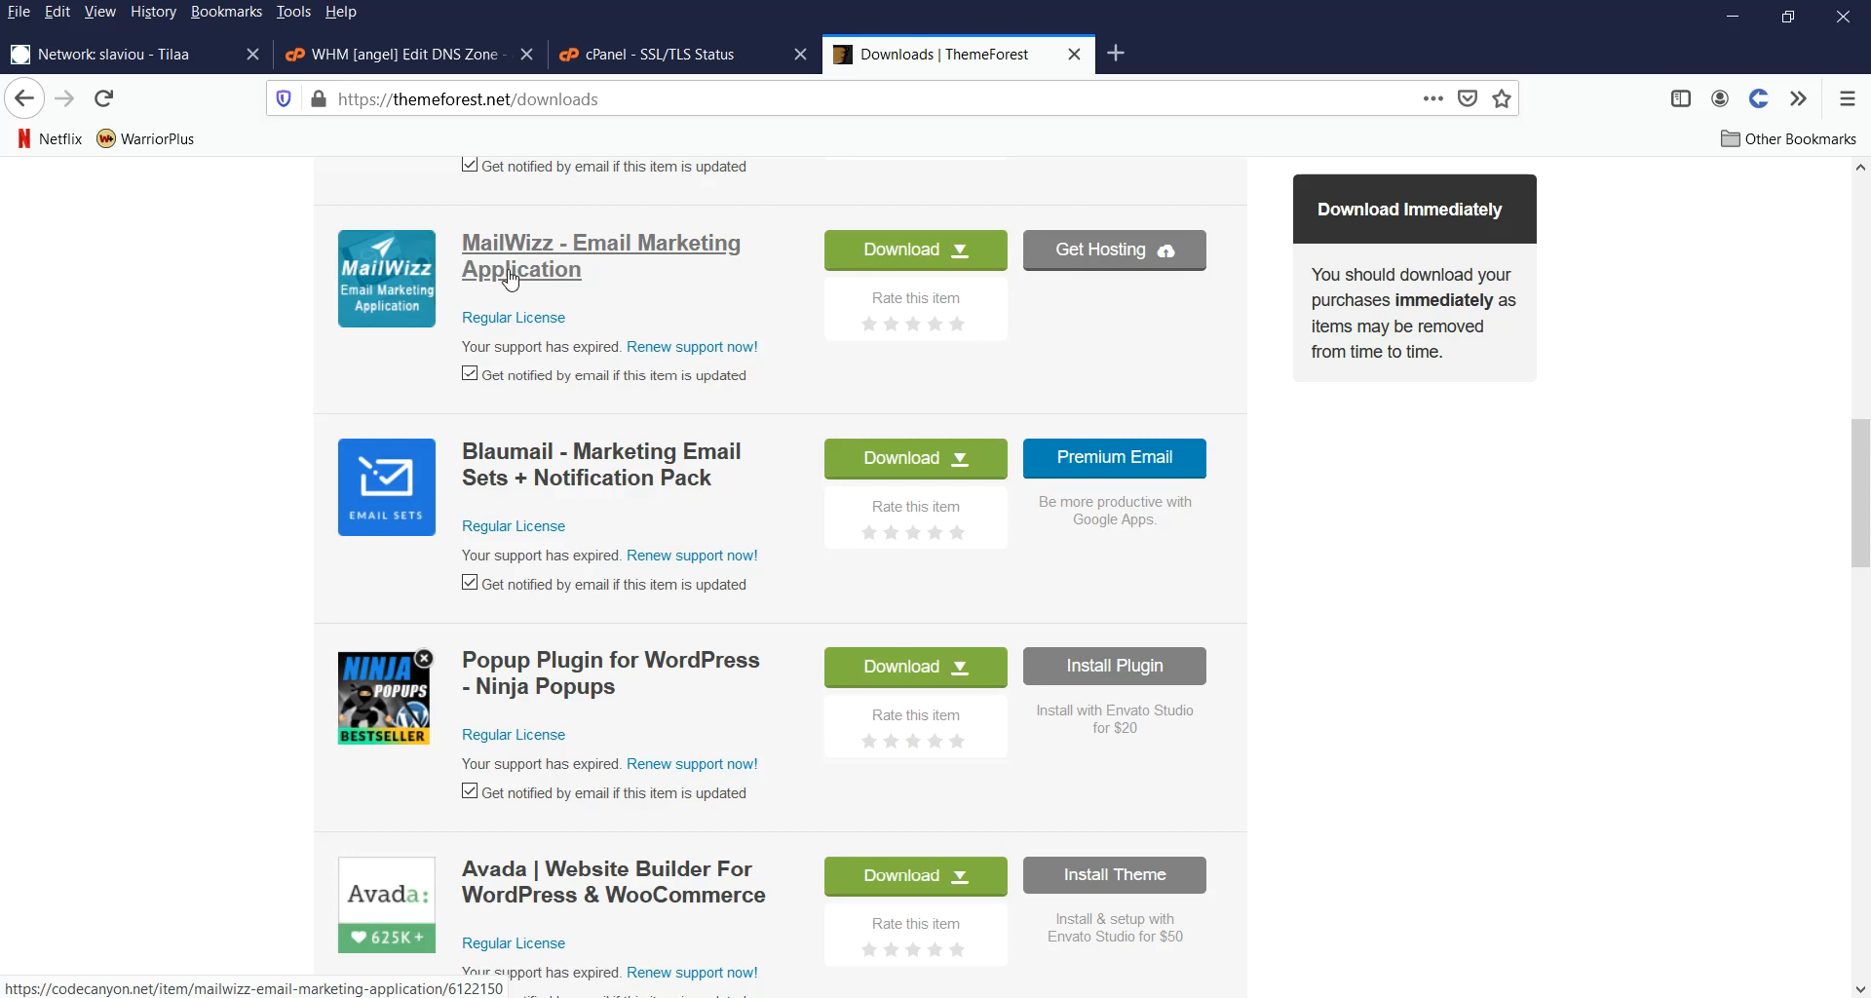
Step: Show the download options for MailWizz - Email Marketing Application, and close the ThemeForest Downloads page
{"action": "left_click", "coordinate": [959, 253]}
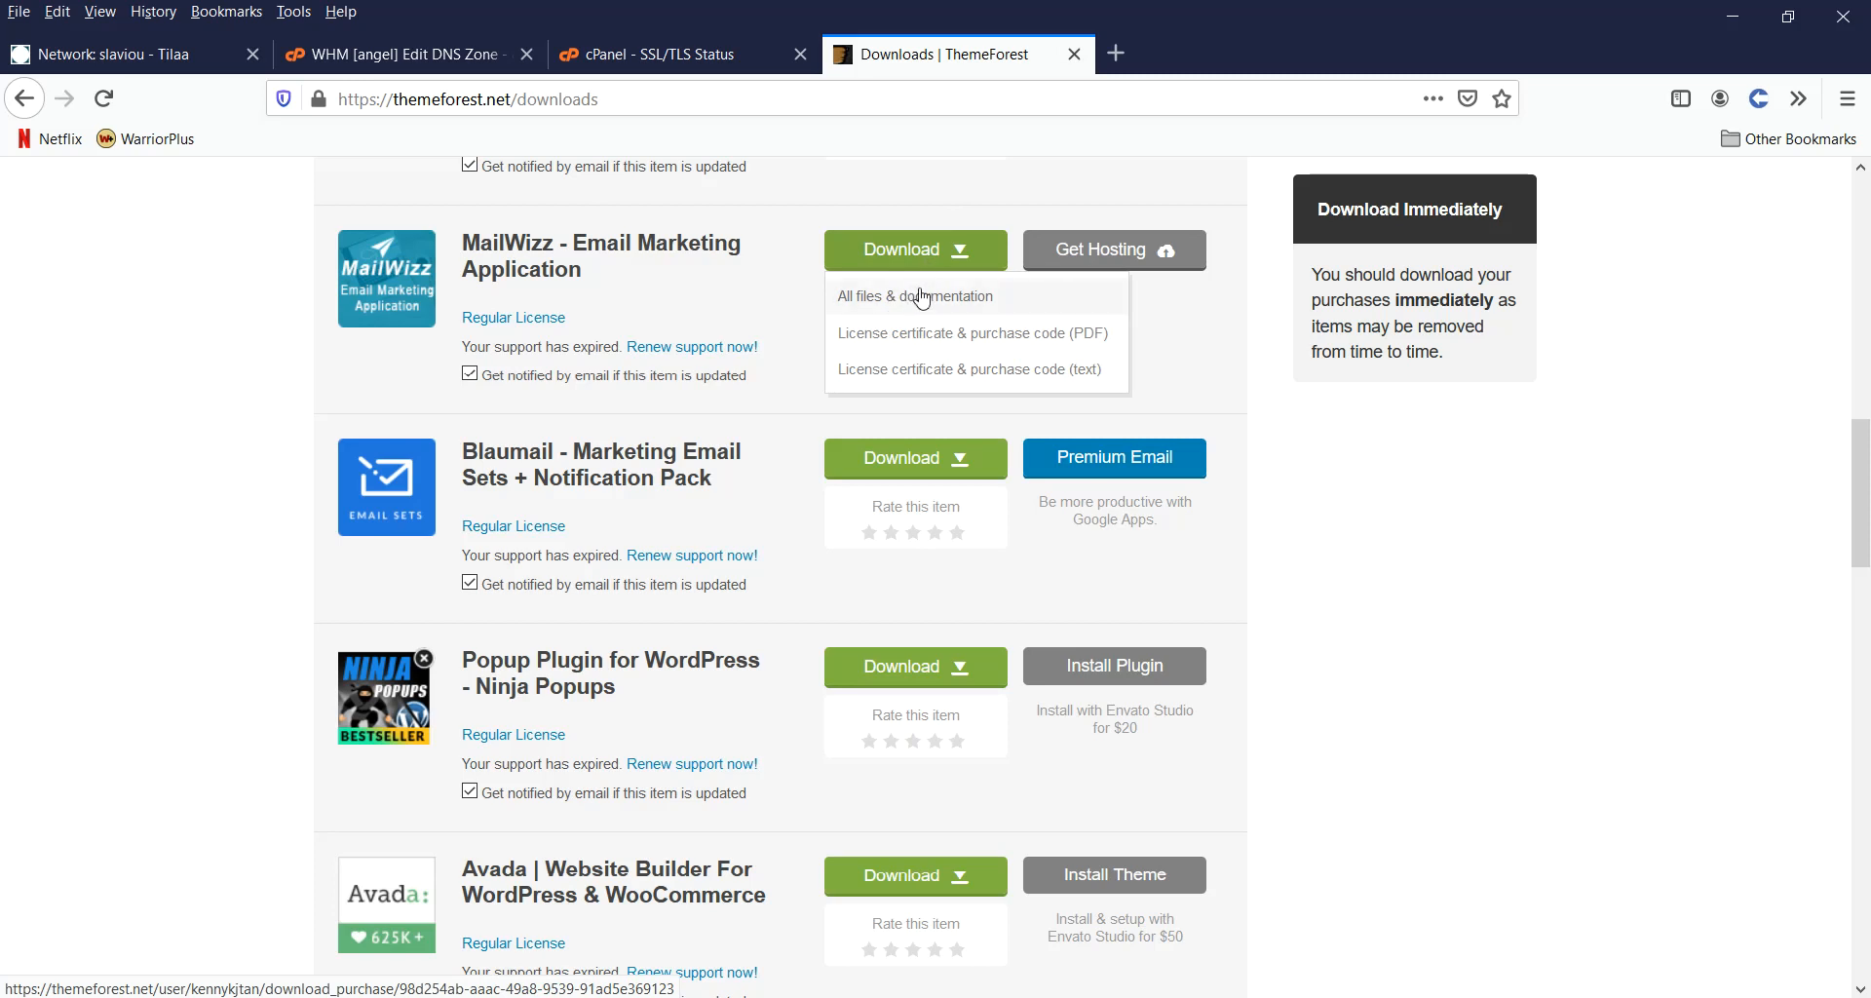
{"action": "left_click", "coordinate": [1075, 54]}
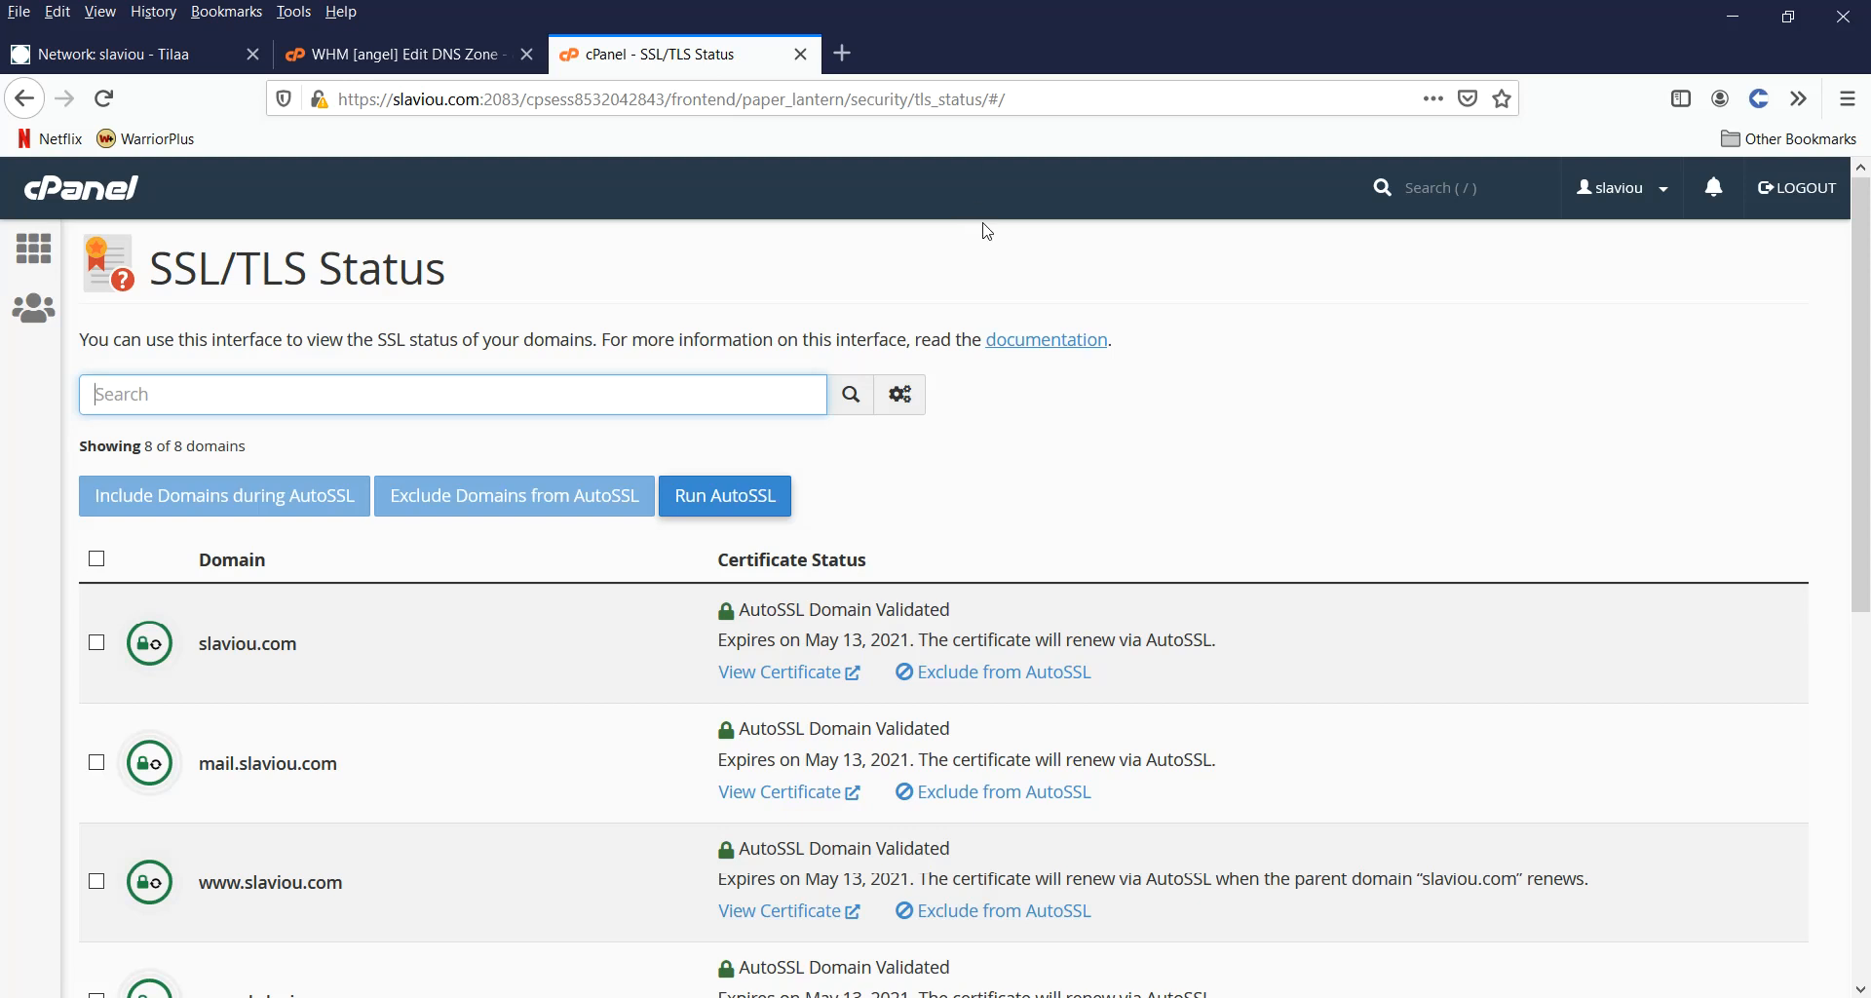
{"action": "left_click", "coordinate": [1217, 293]}
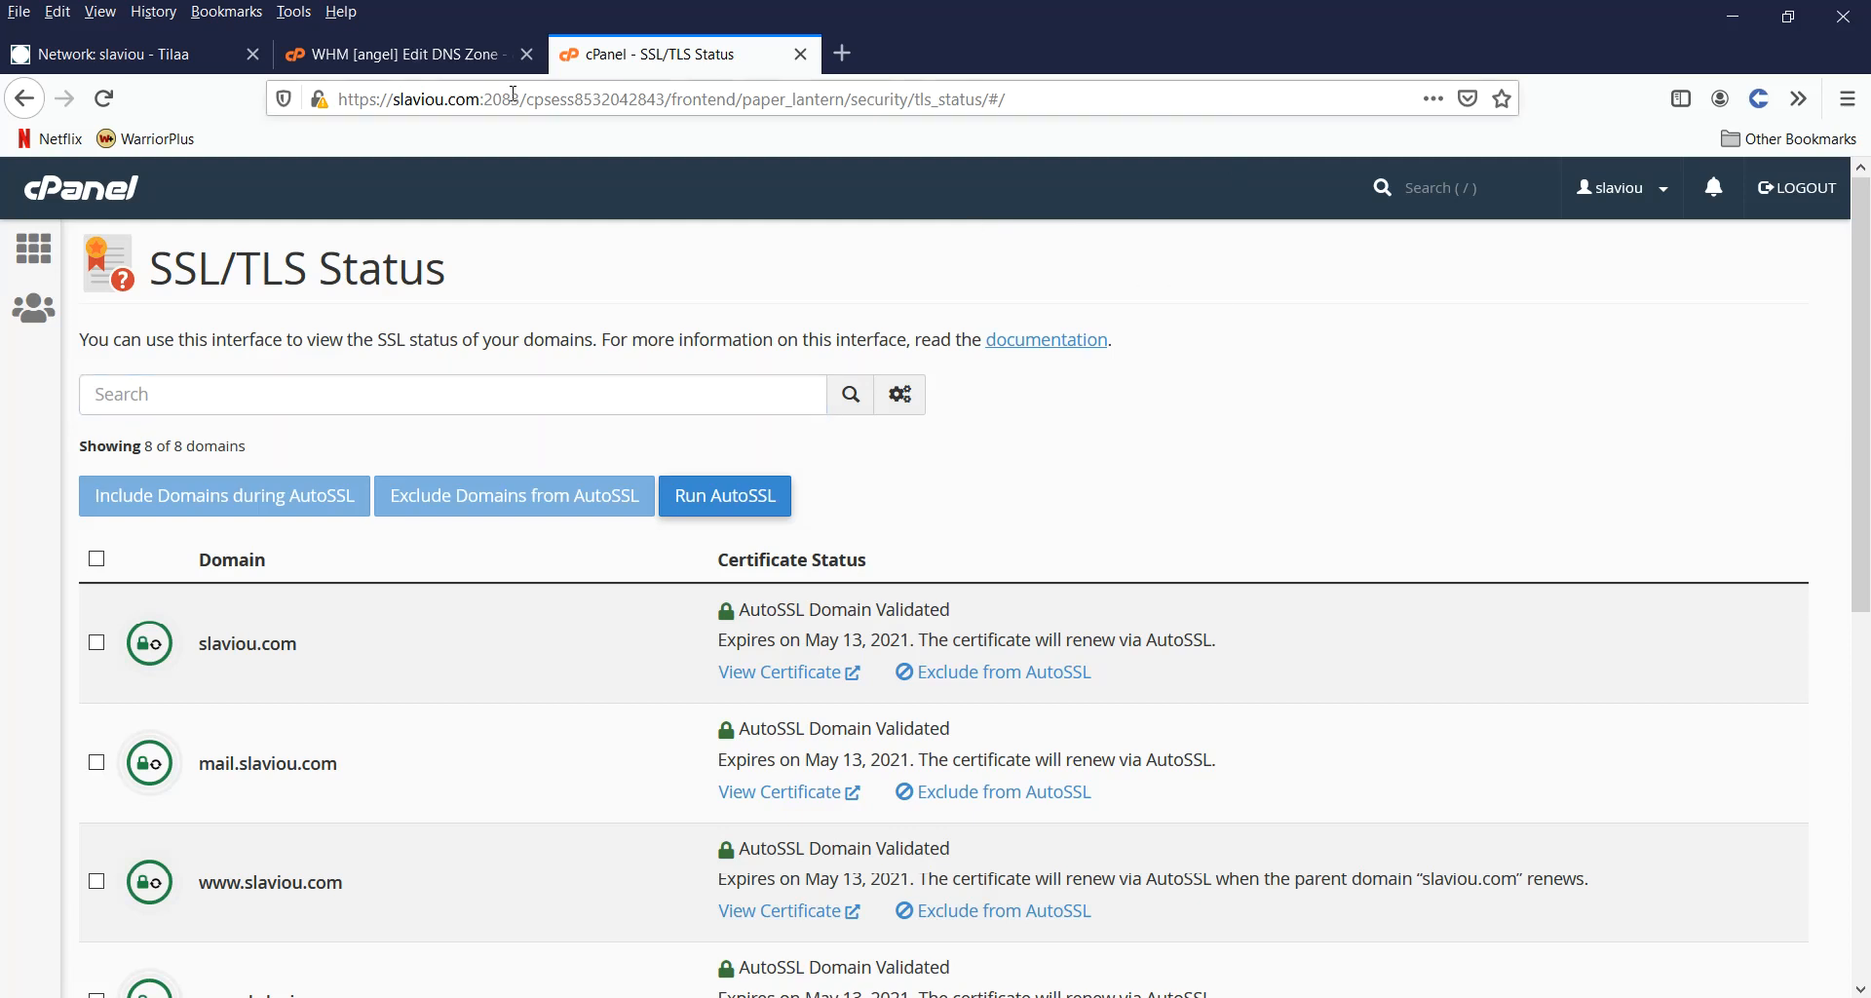
Step: Switch to WHM, search for easy, open EasyApache 4 and start customizing the currently installed packages
{"action": "left_click", "coordinate": [407, 57]}
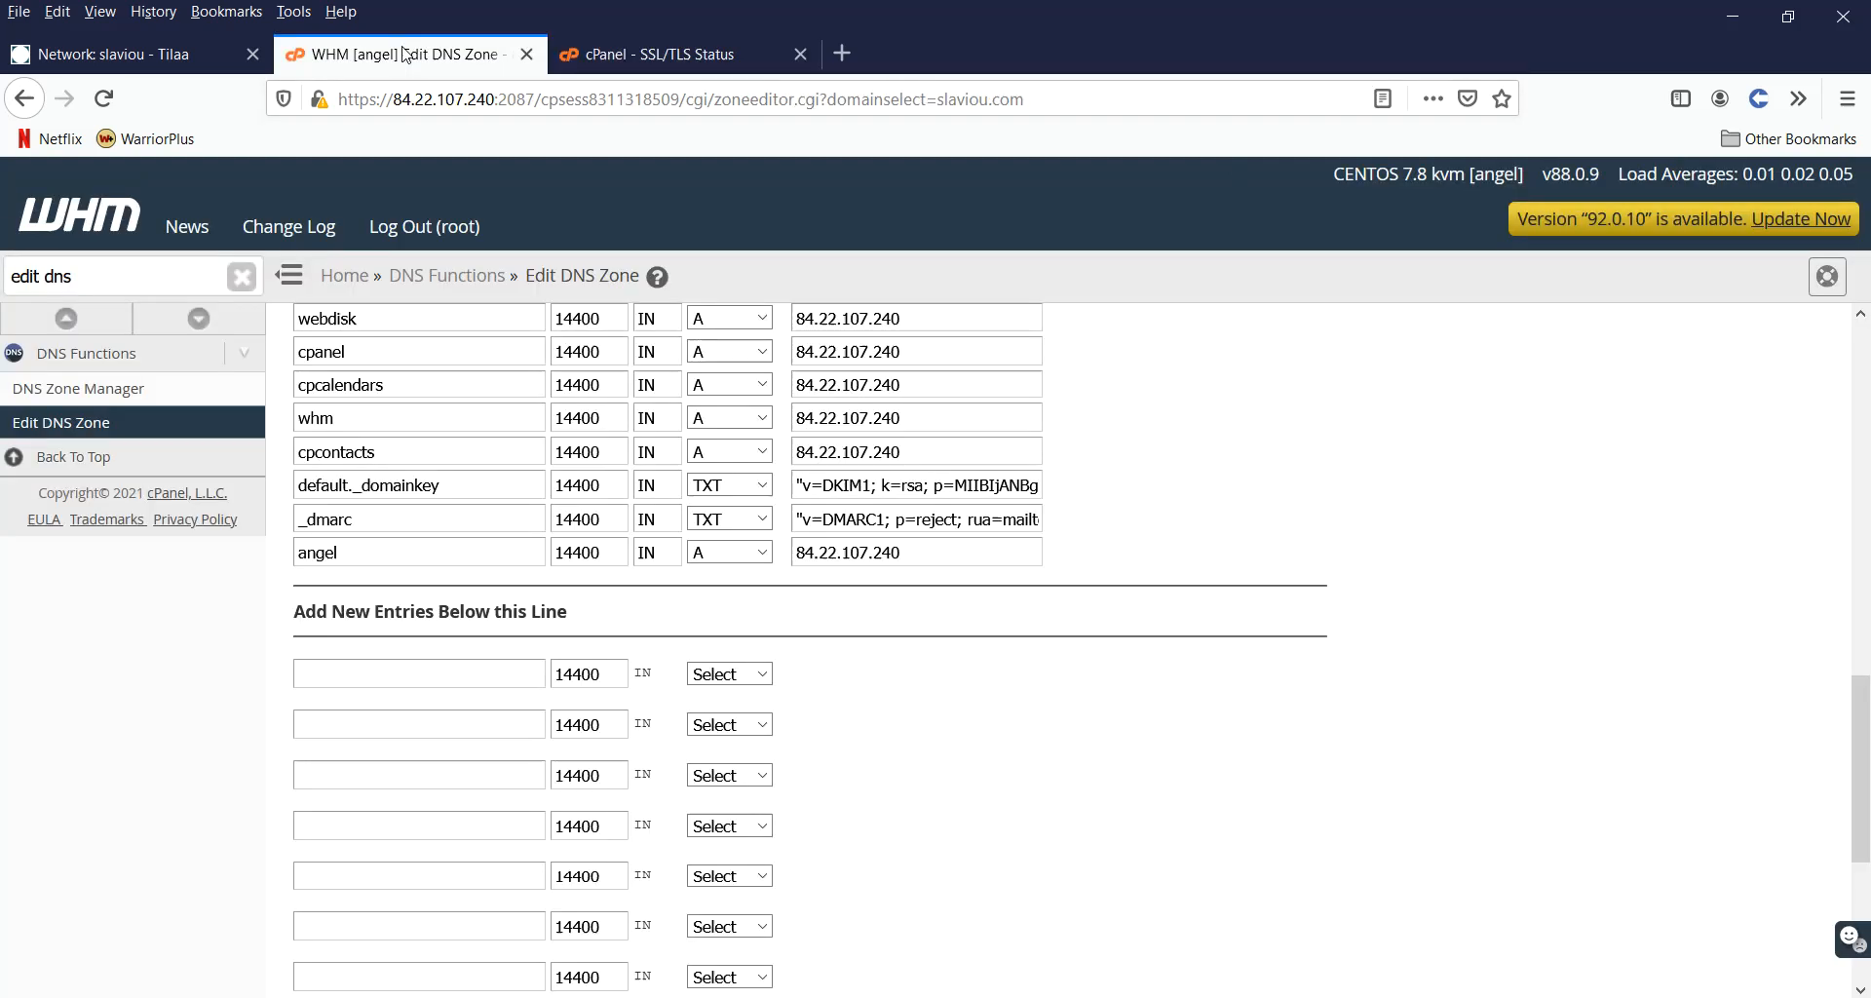
{"action": "scroll", "coordinate": [955, 455], "scroll_direction": "up", "scroll_amount": 10}
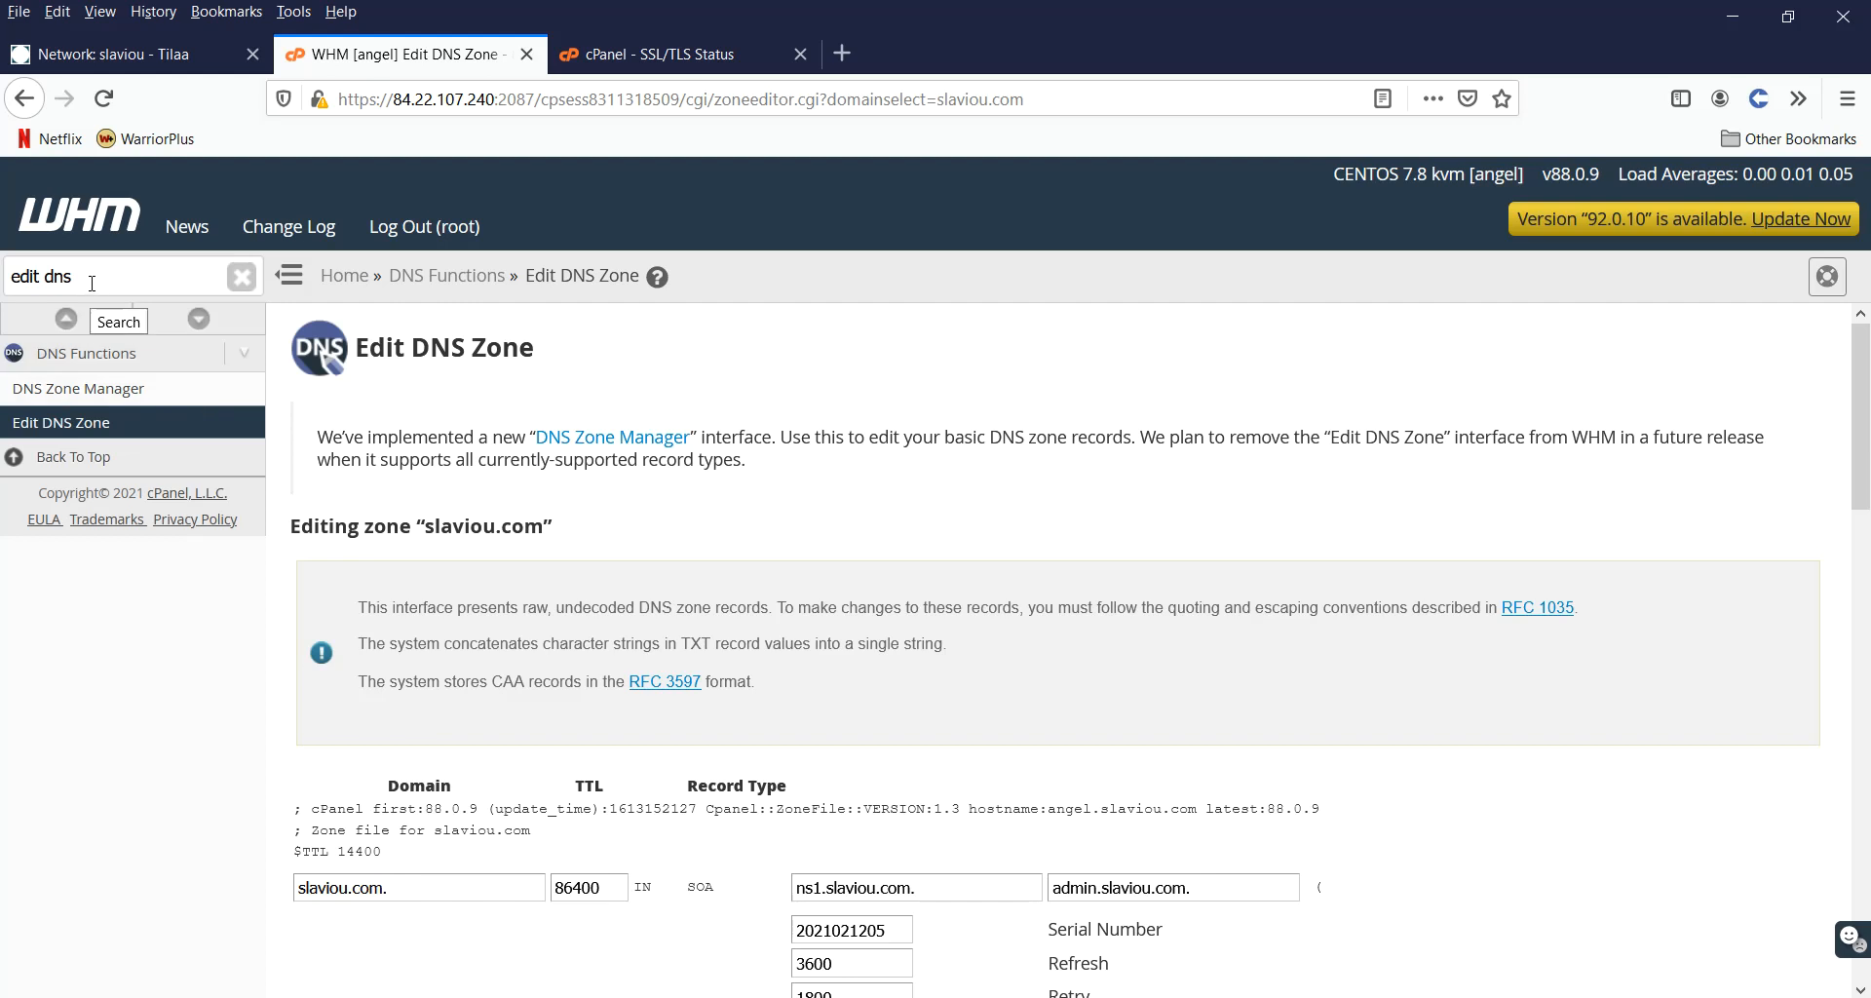
{"action": "left_click_drag", "start_coordinate": [91, 284], "coordinate": [4, 277]}
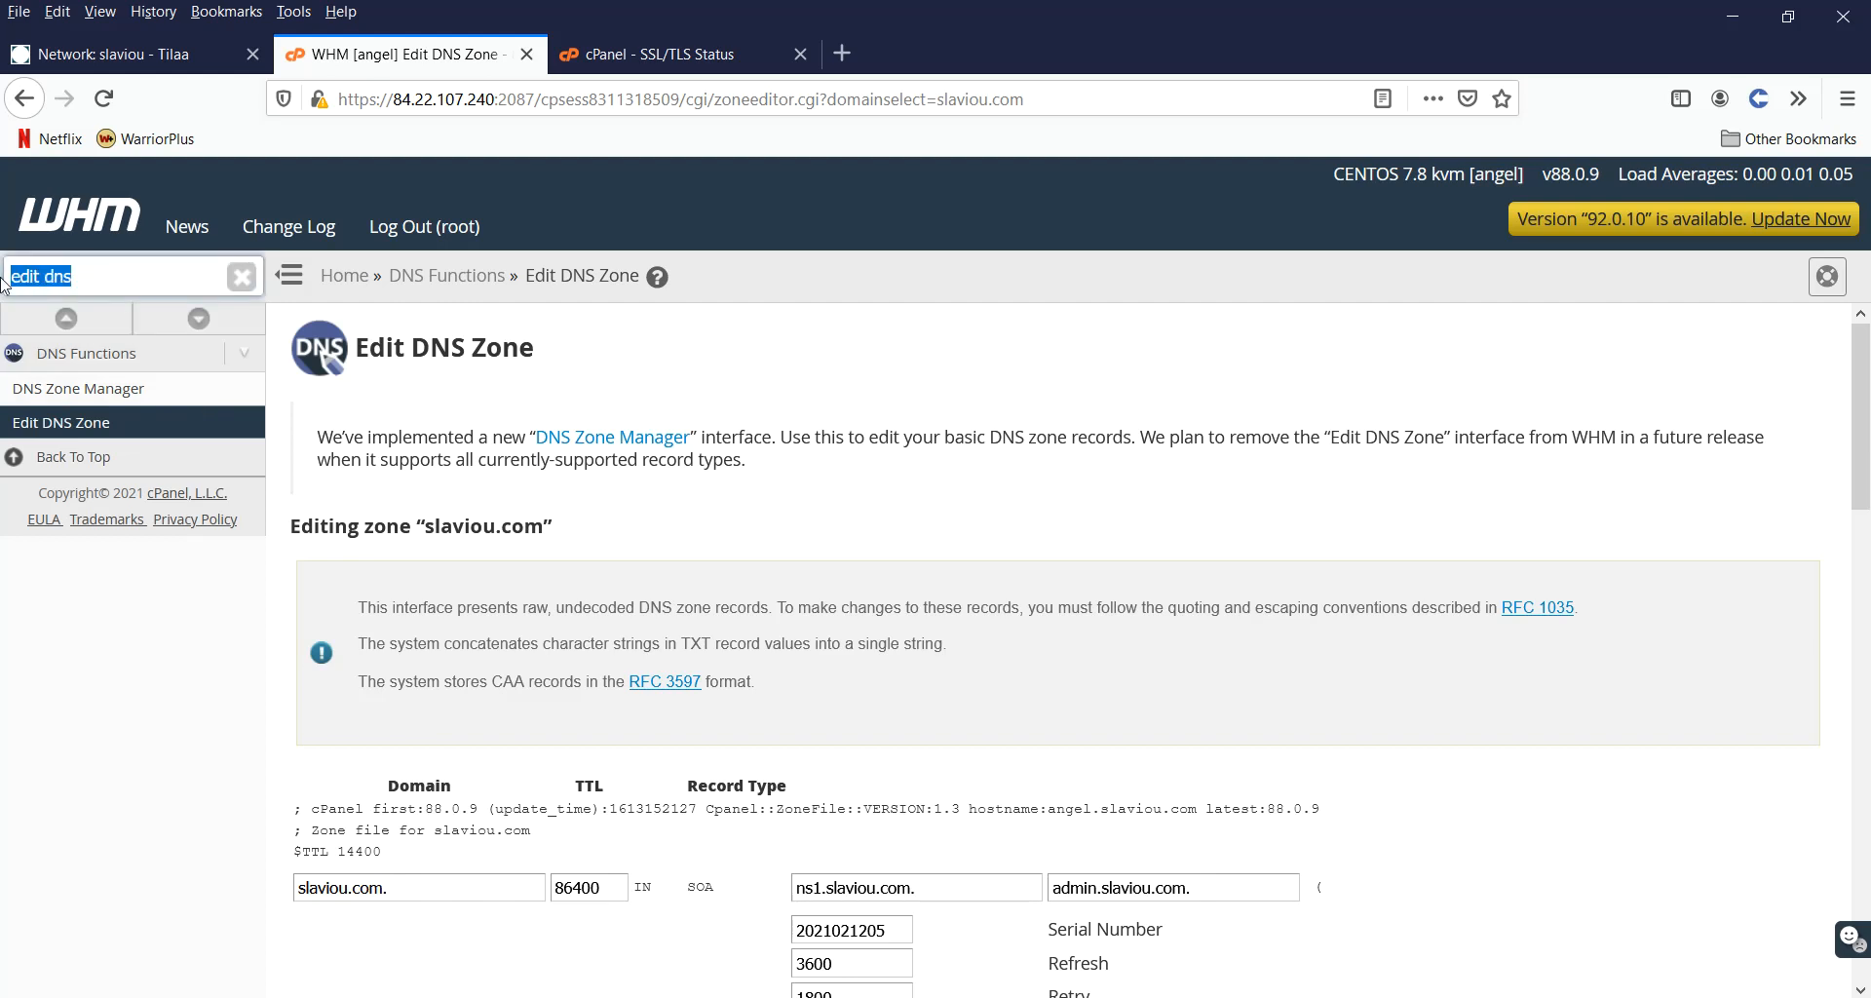
{"action": "type", "text": "easy"}
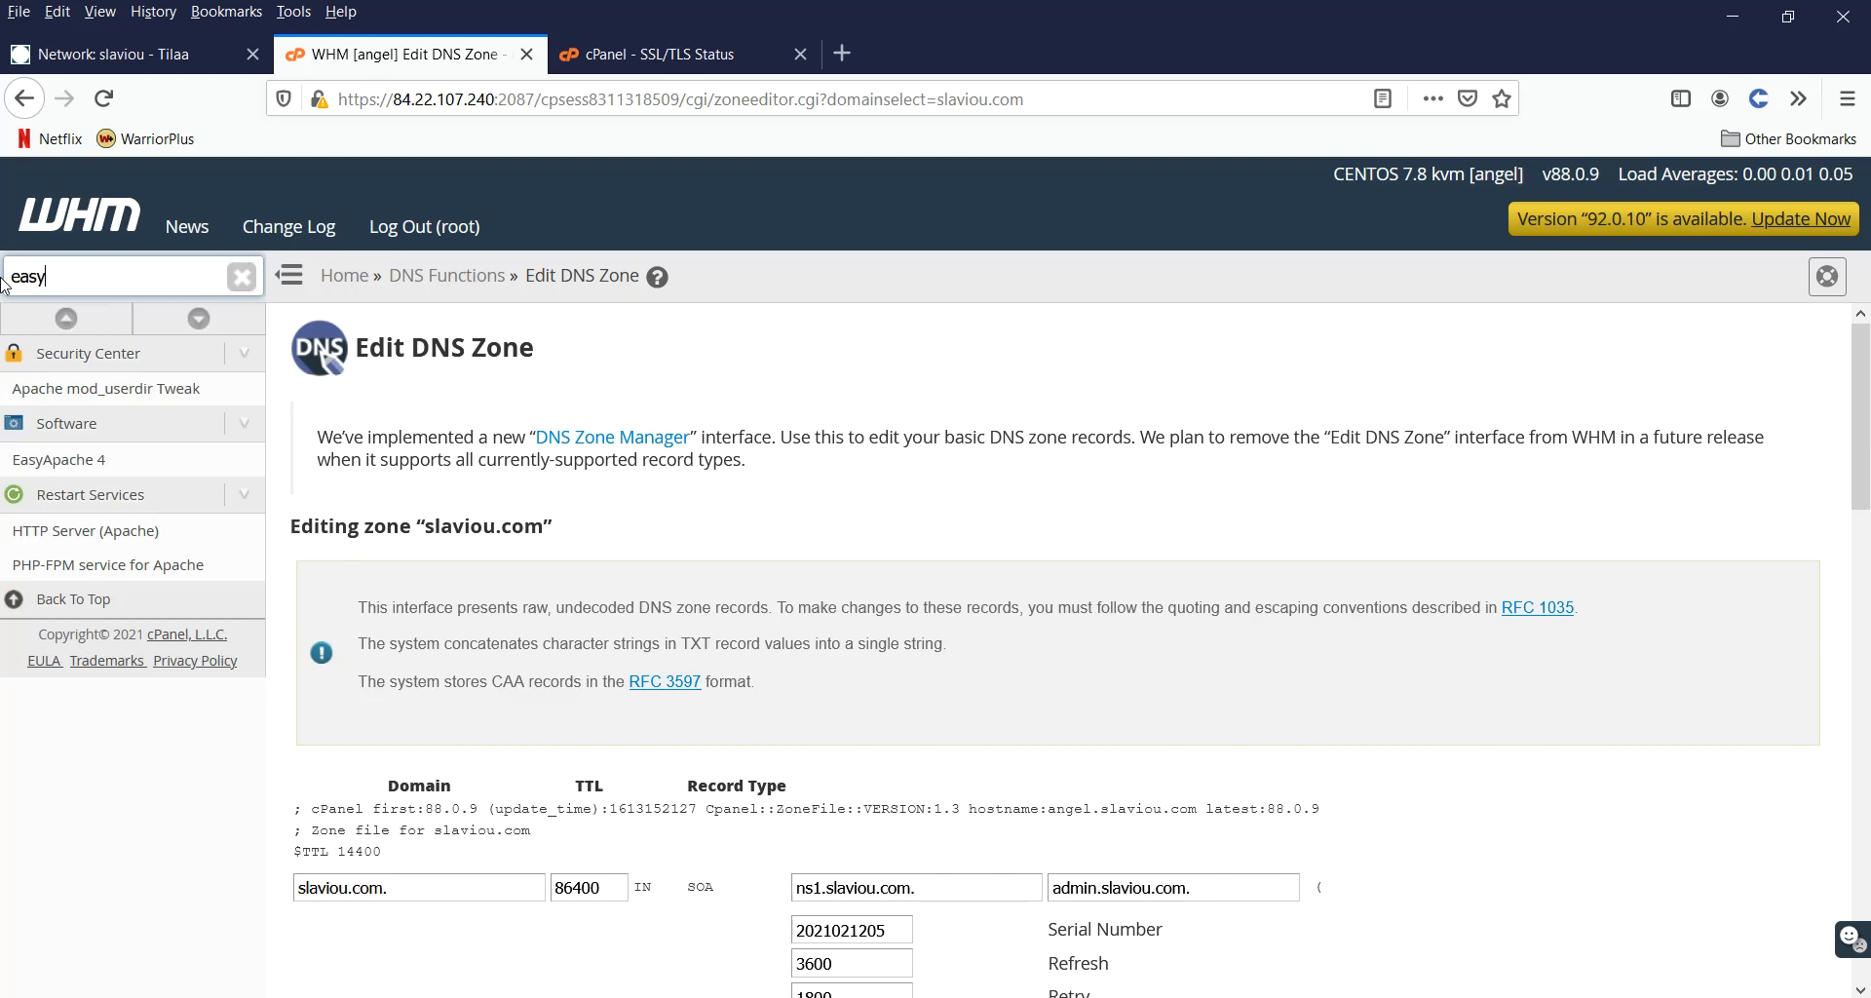
{"action": "left_click", "coordinate": [50, 466]}
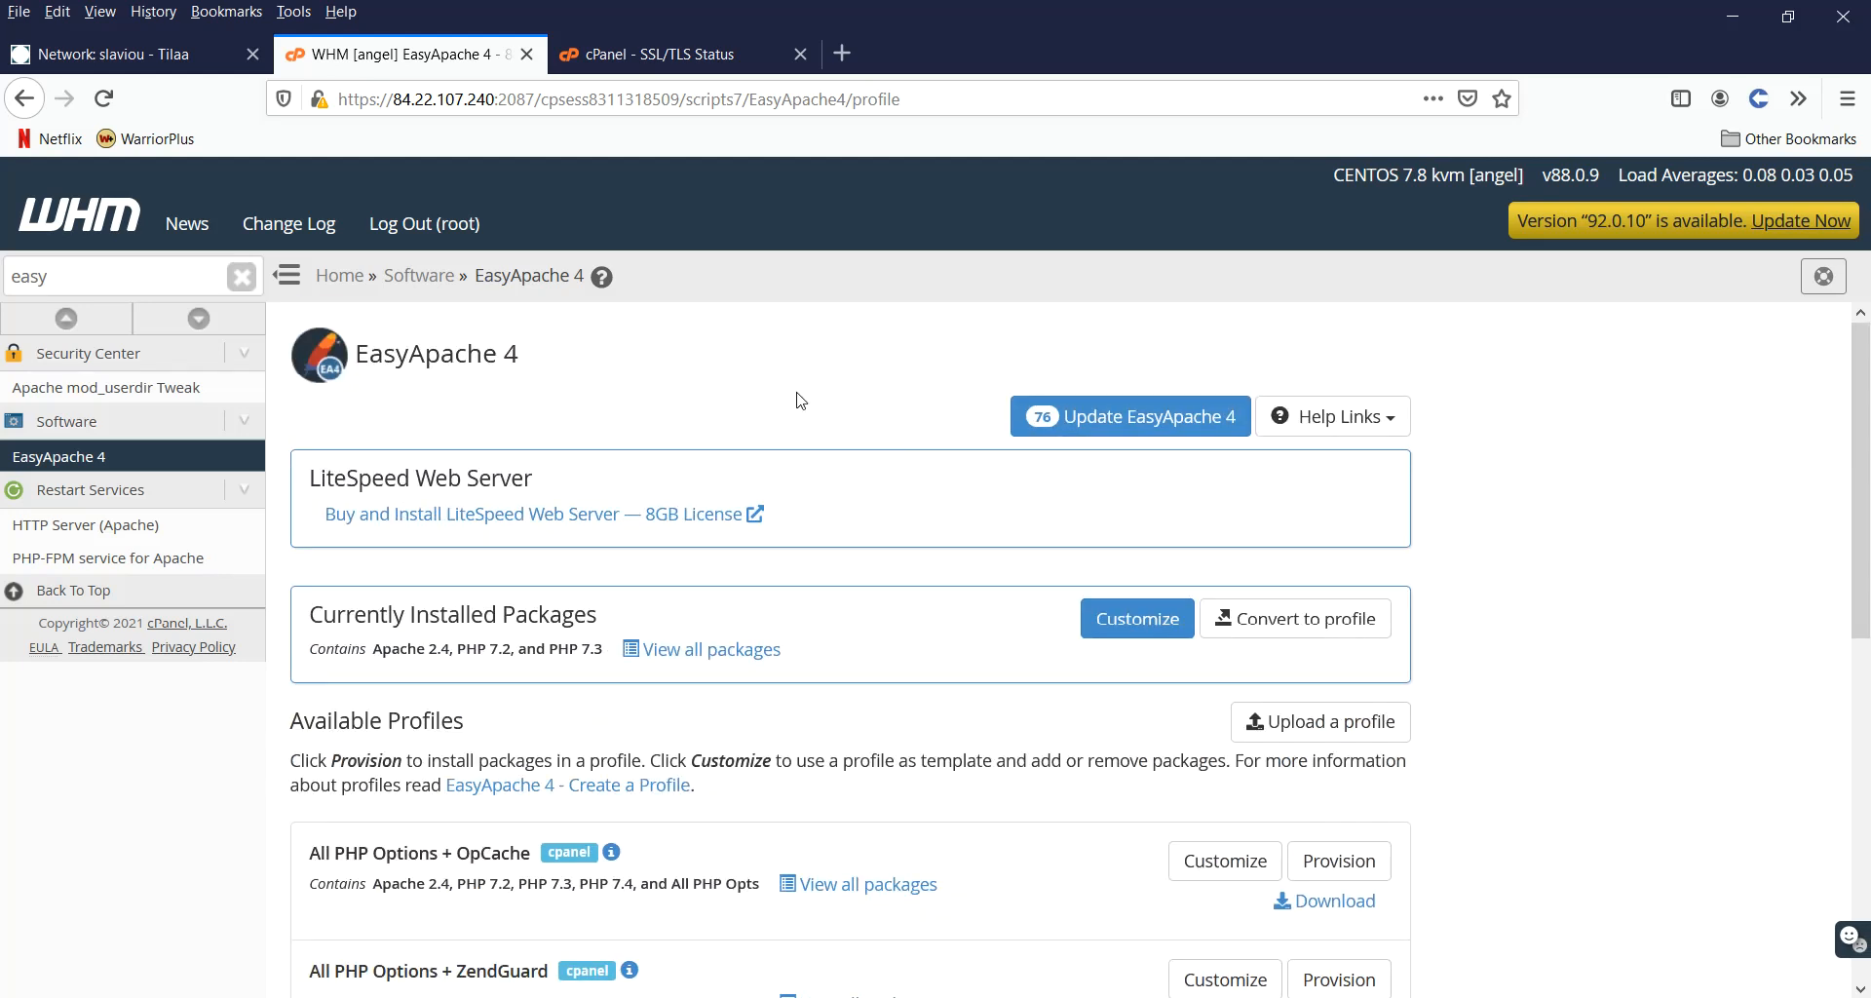
{"action": "left_click", "coordinate": [1128, 629]}
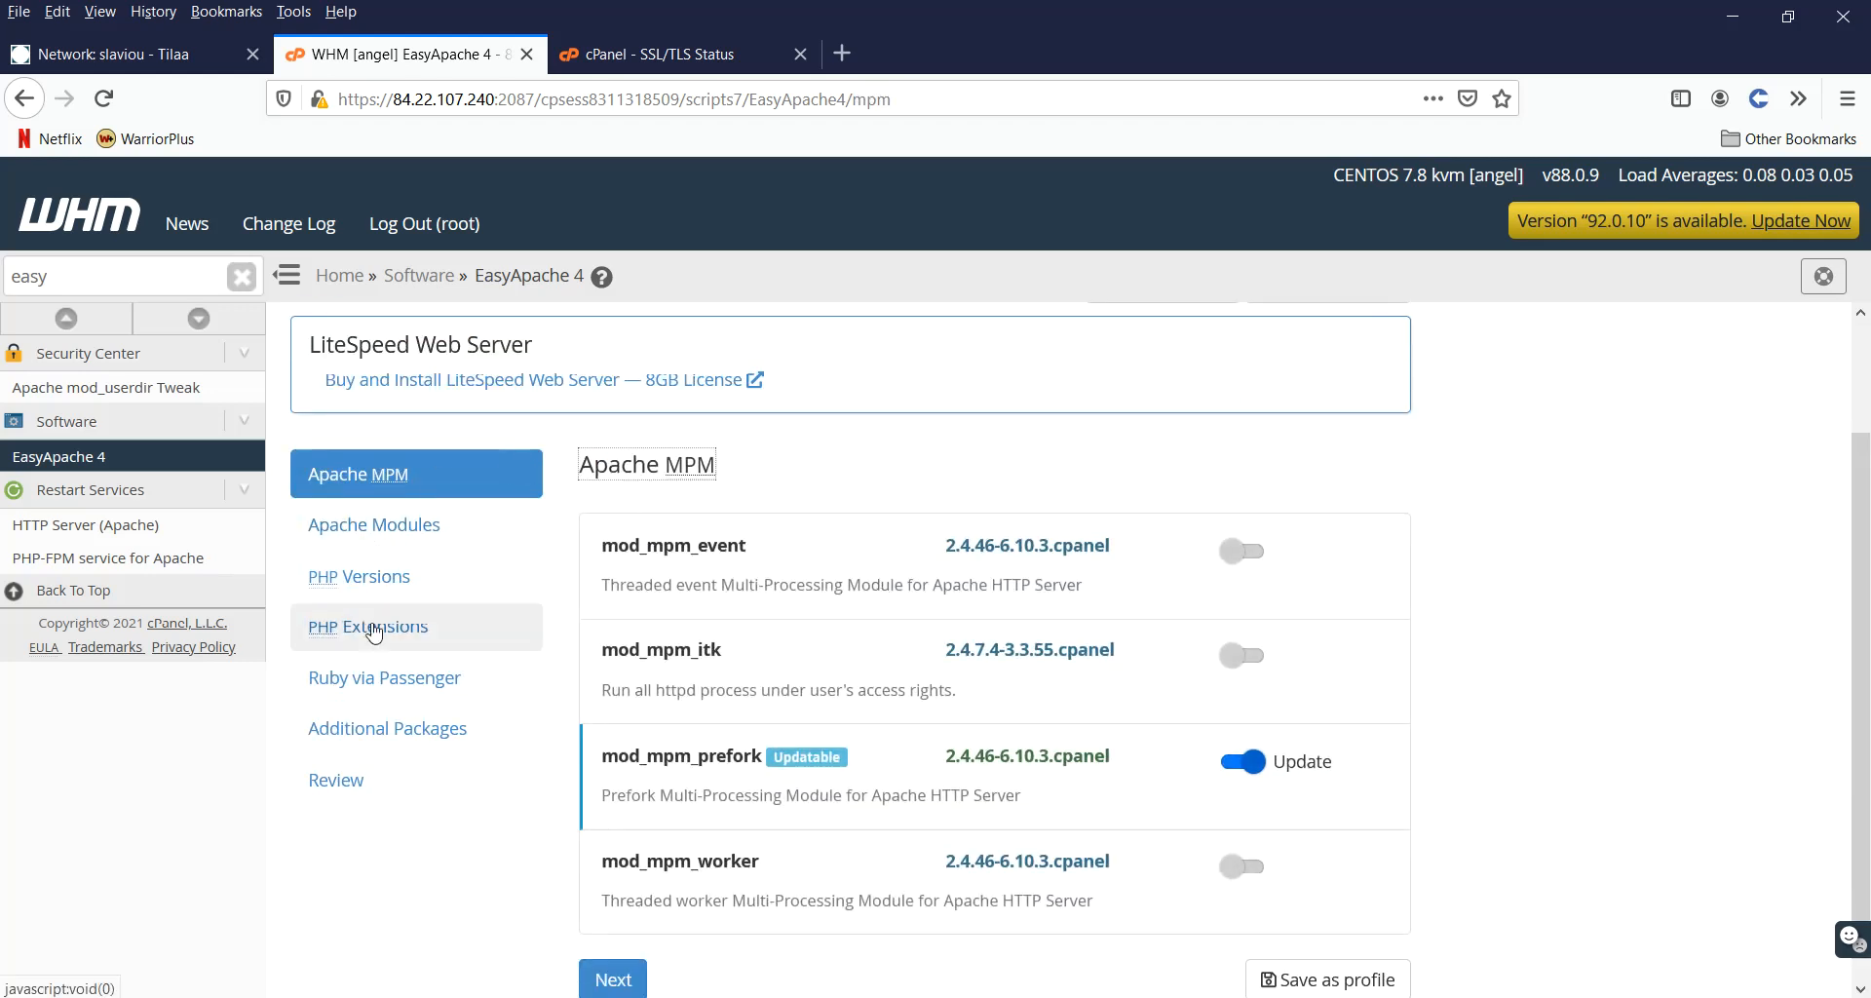
Step: Find the fileinfo PHP extensions and mark php72-php-fileinfo and php73-php-fileinfo for installation
{"action": "left_click", "coordinate": [374, 638]}
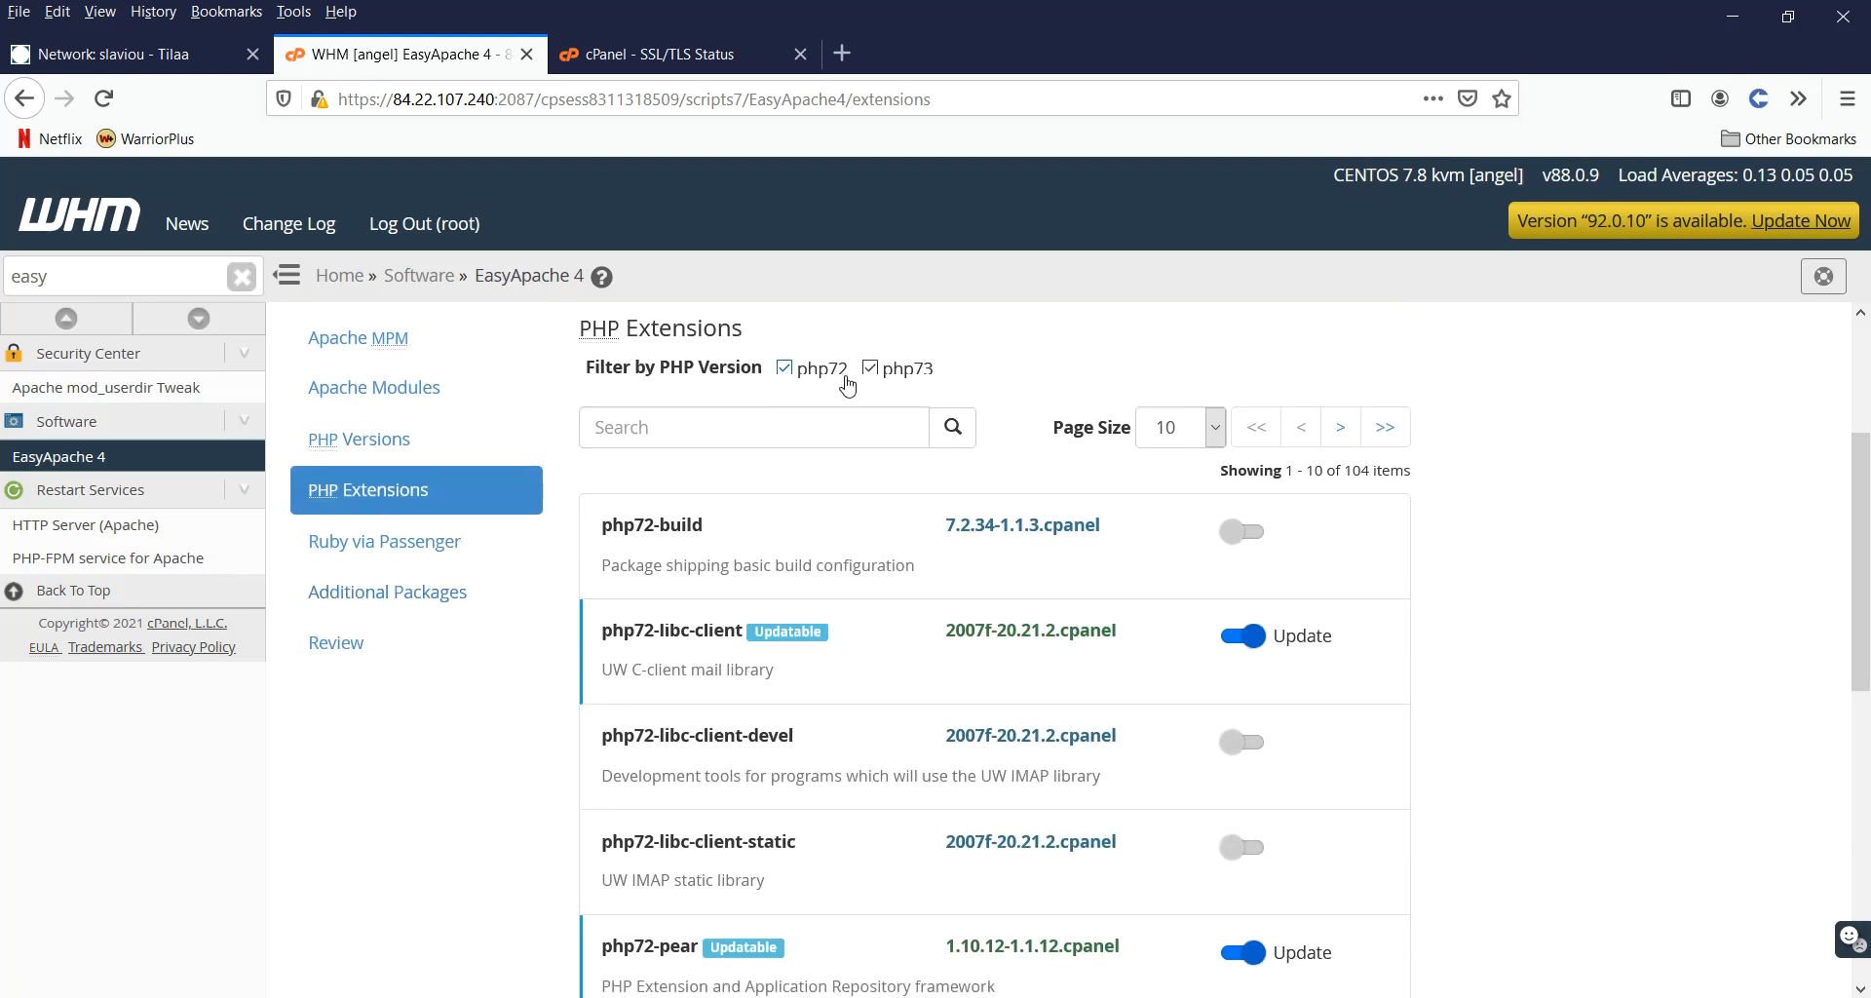
{"action": "left_click", "coordinate": [786, 369]}
{"action": "left_click", "coordinate": [785, 368]}
{"action": "left_click", "coordinate": [753, 426]}
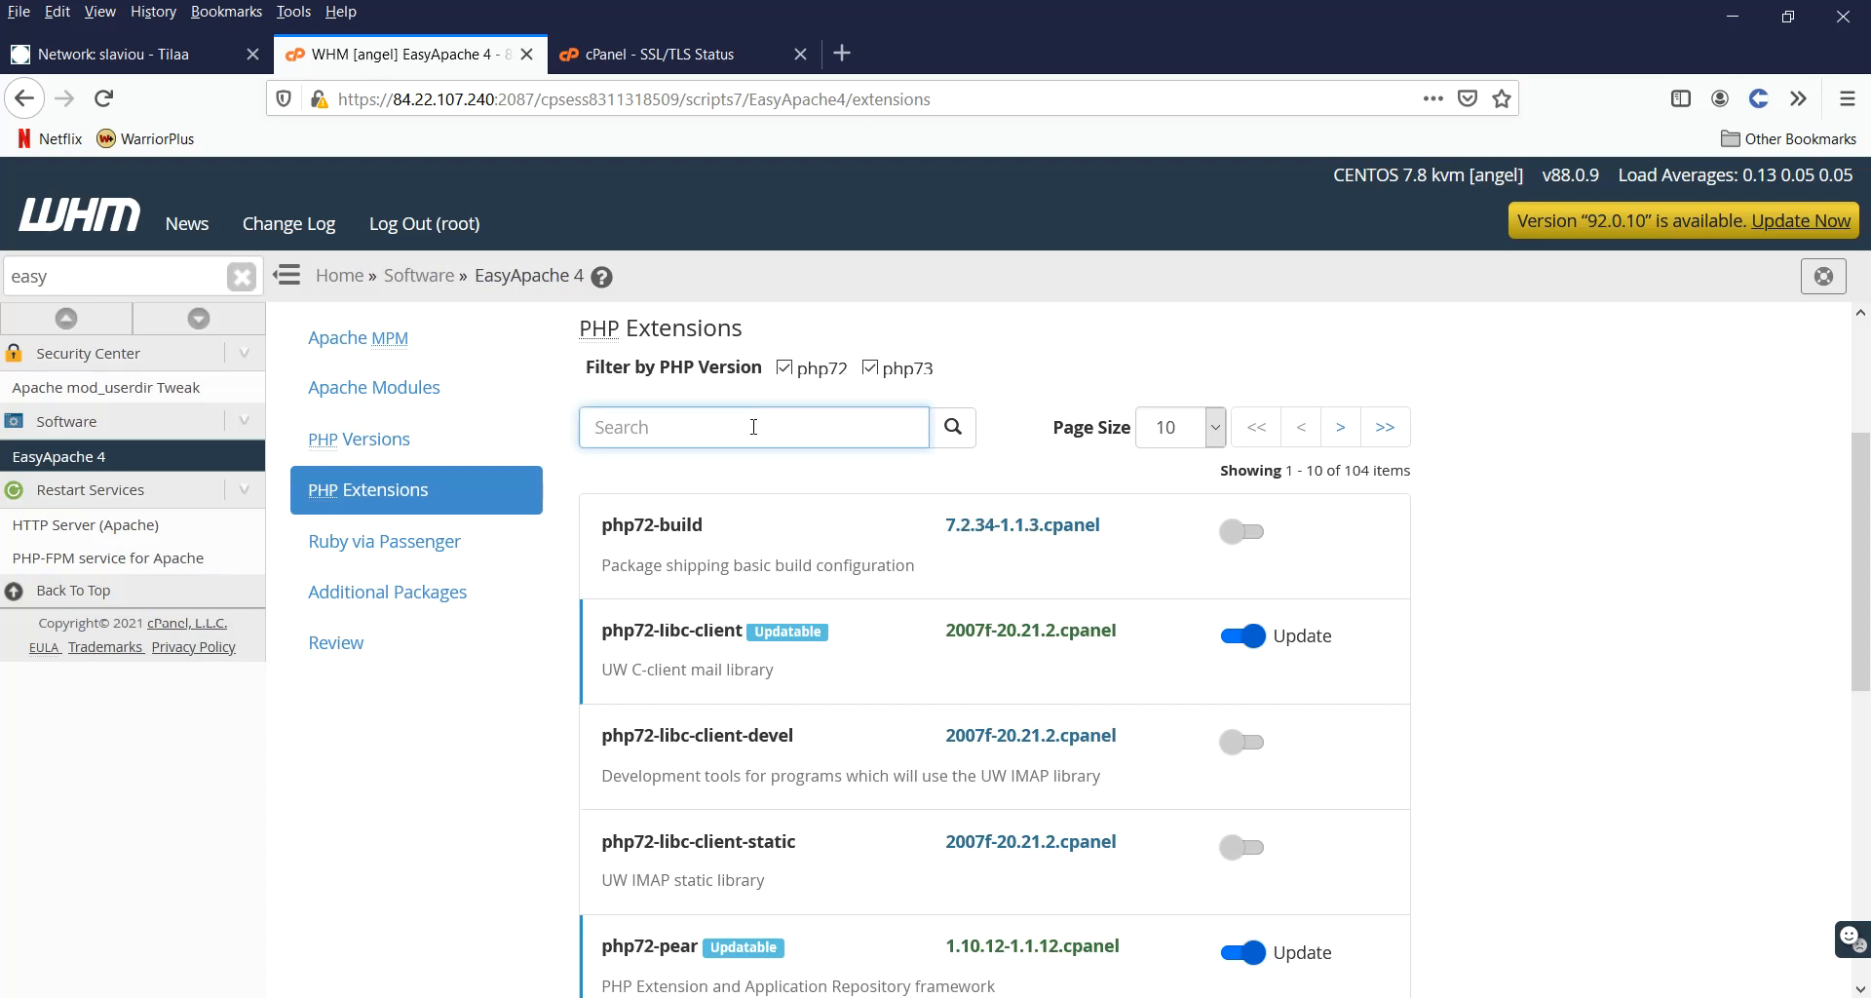
{"action": "type", "text": "fileinfo"}
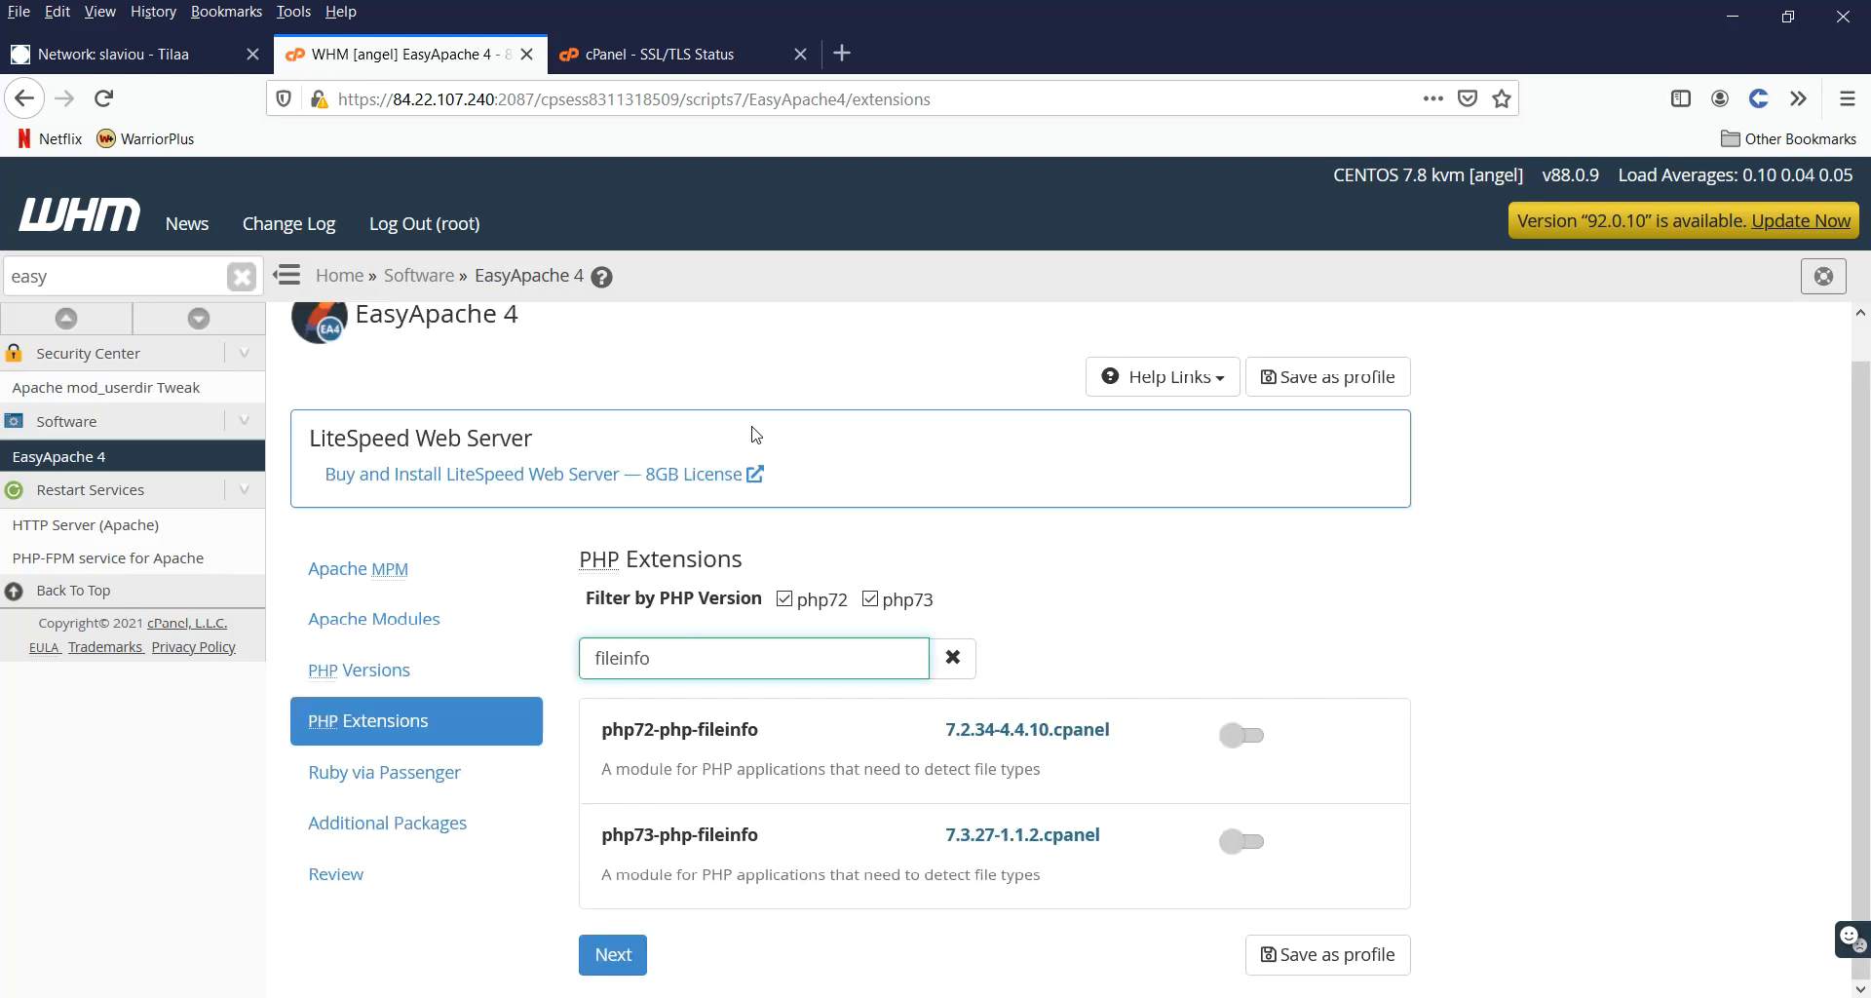
{"action": "left_click", "coordinate": [1250, 737]}
{"action": "left_click", "coordinate": [1231, 844]}
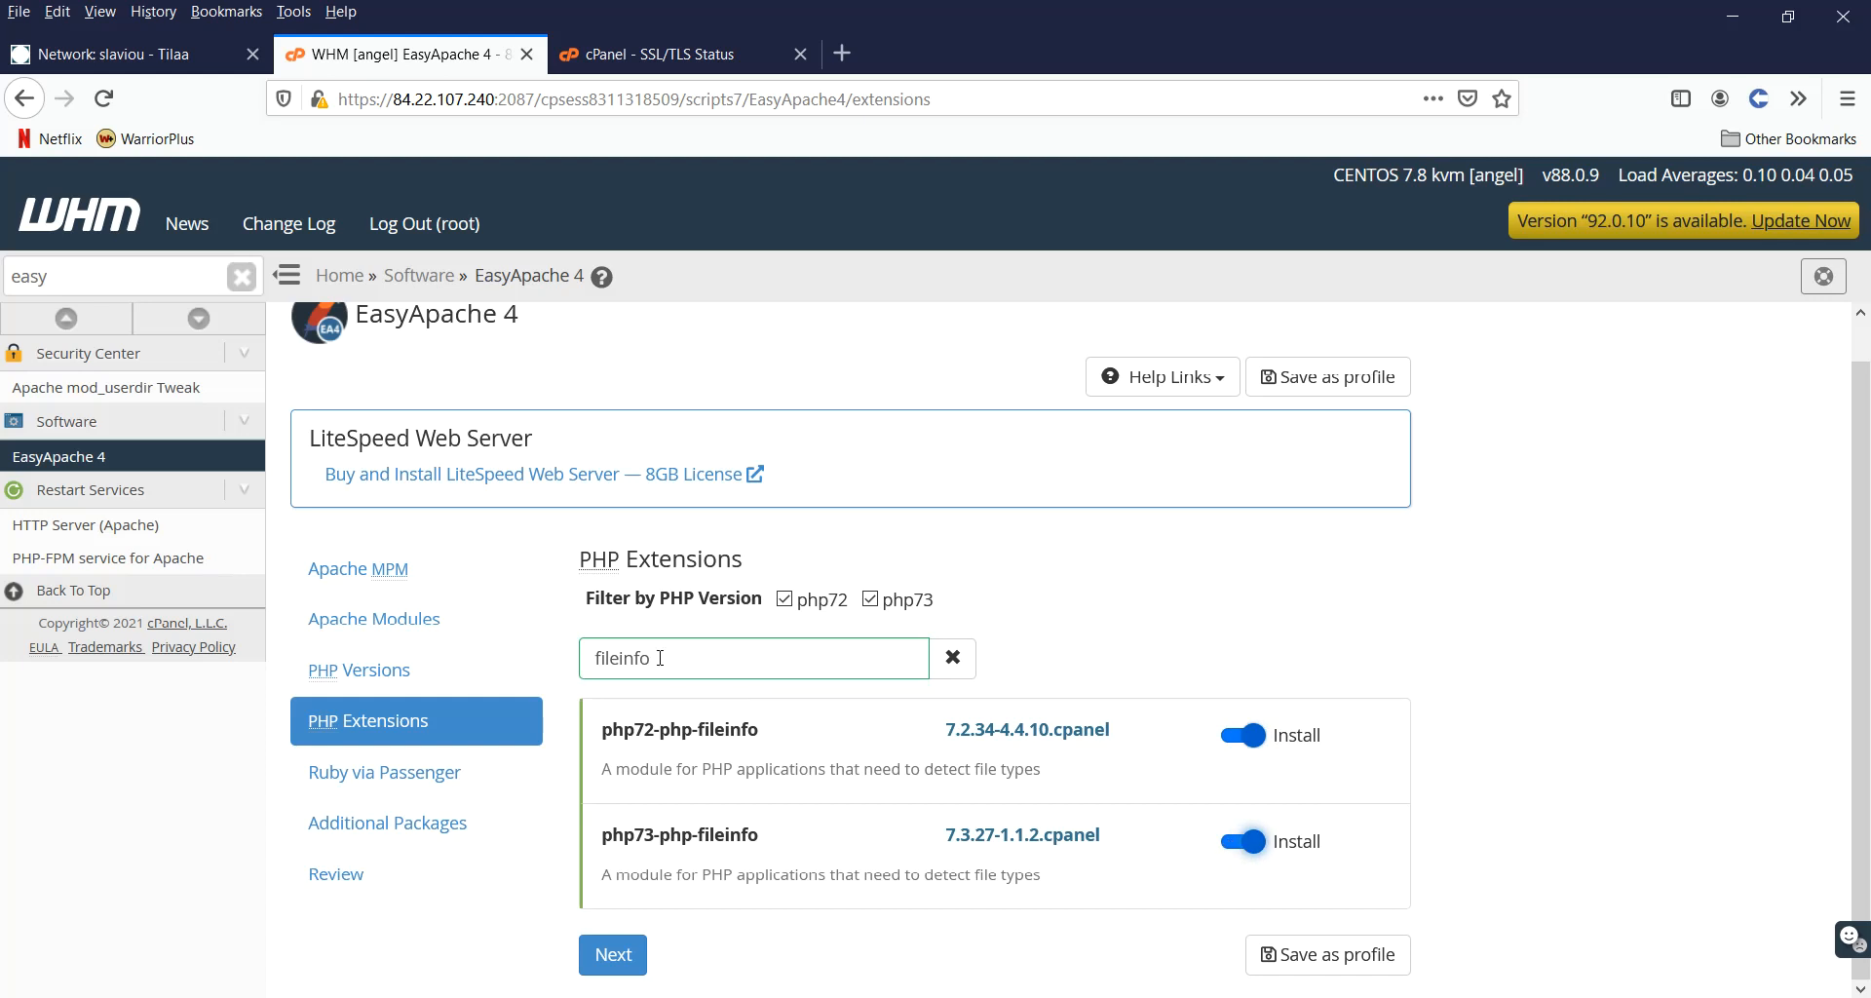
Step: Find the zip PHP extensions and mark php72-php-zip and php73-php-zip for installation
{"action": "left_click_drag", "start_coordinate": [660, 658], "coordinate": [582, 666]}
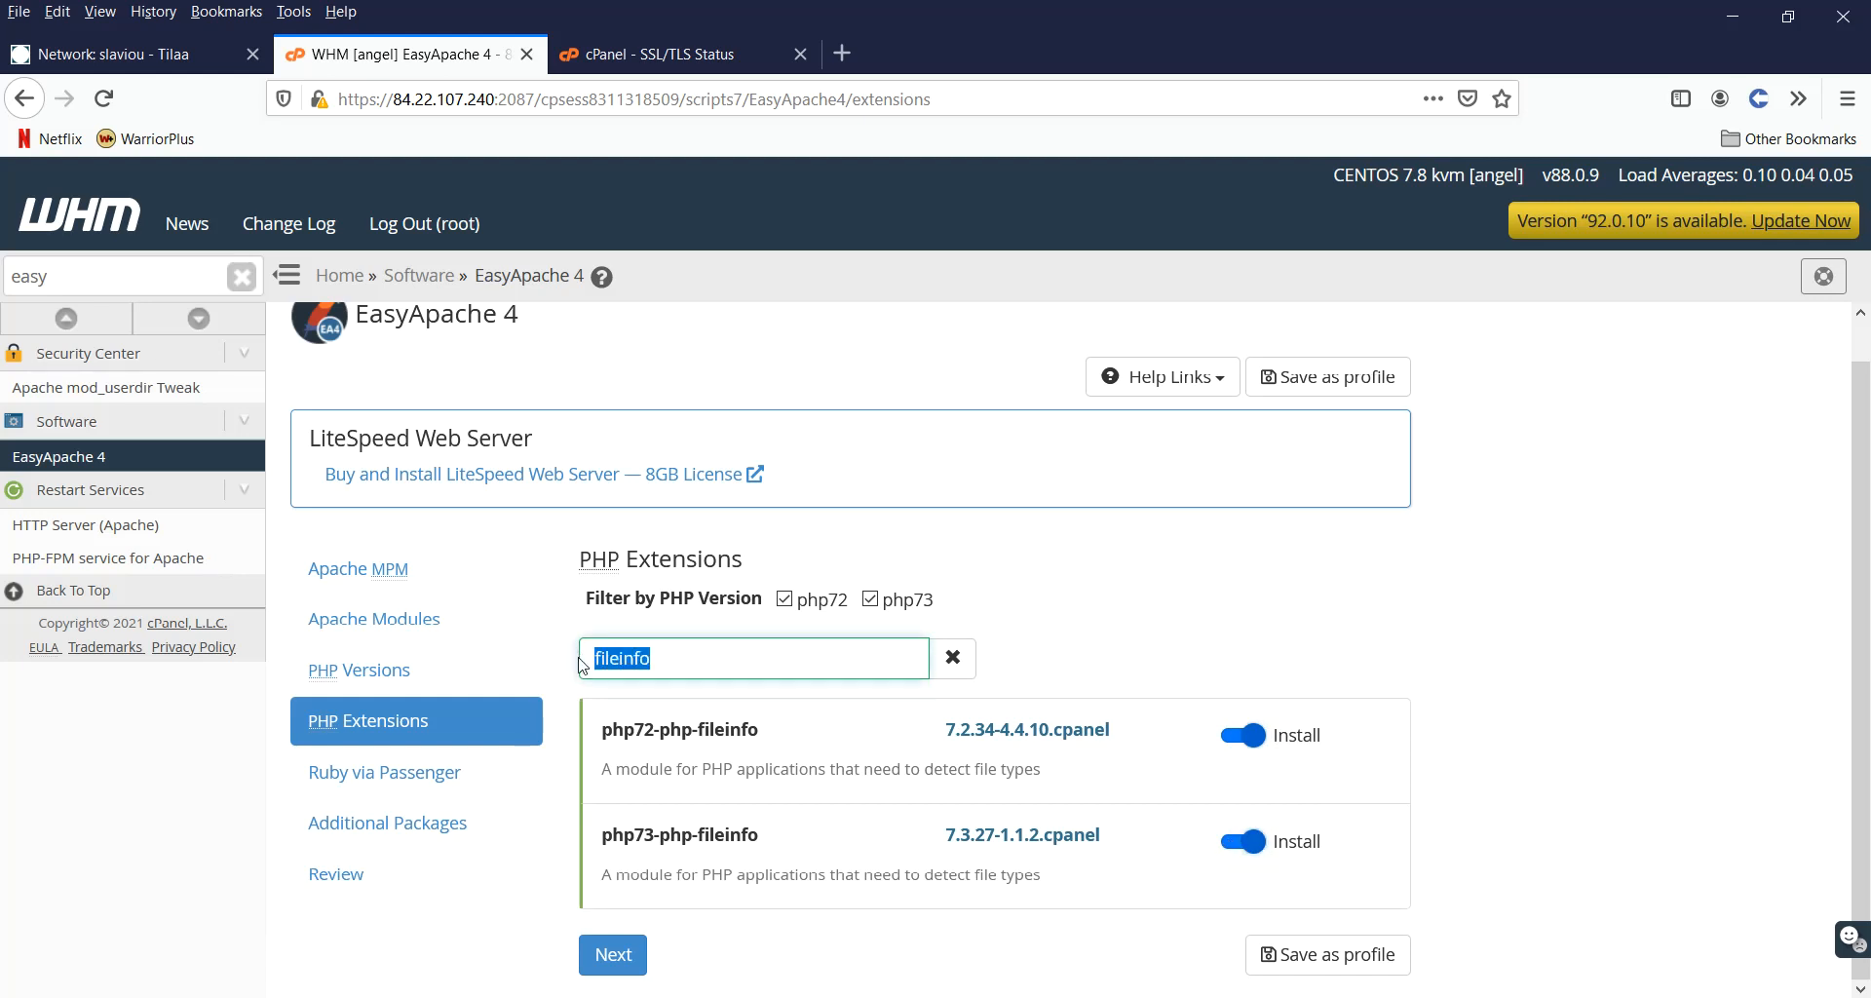
{"action": "type", "text": "zi"}
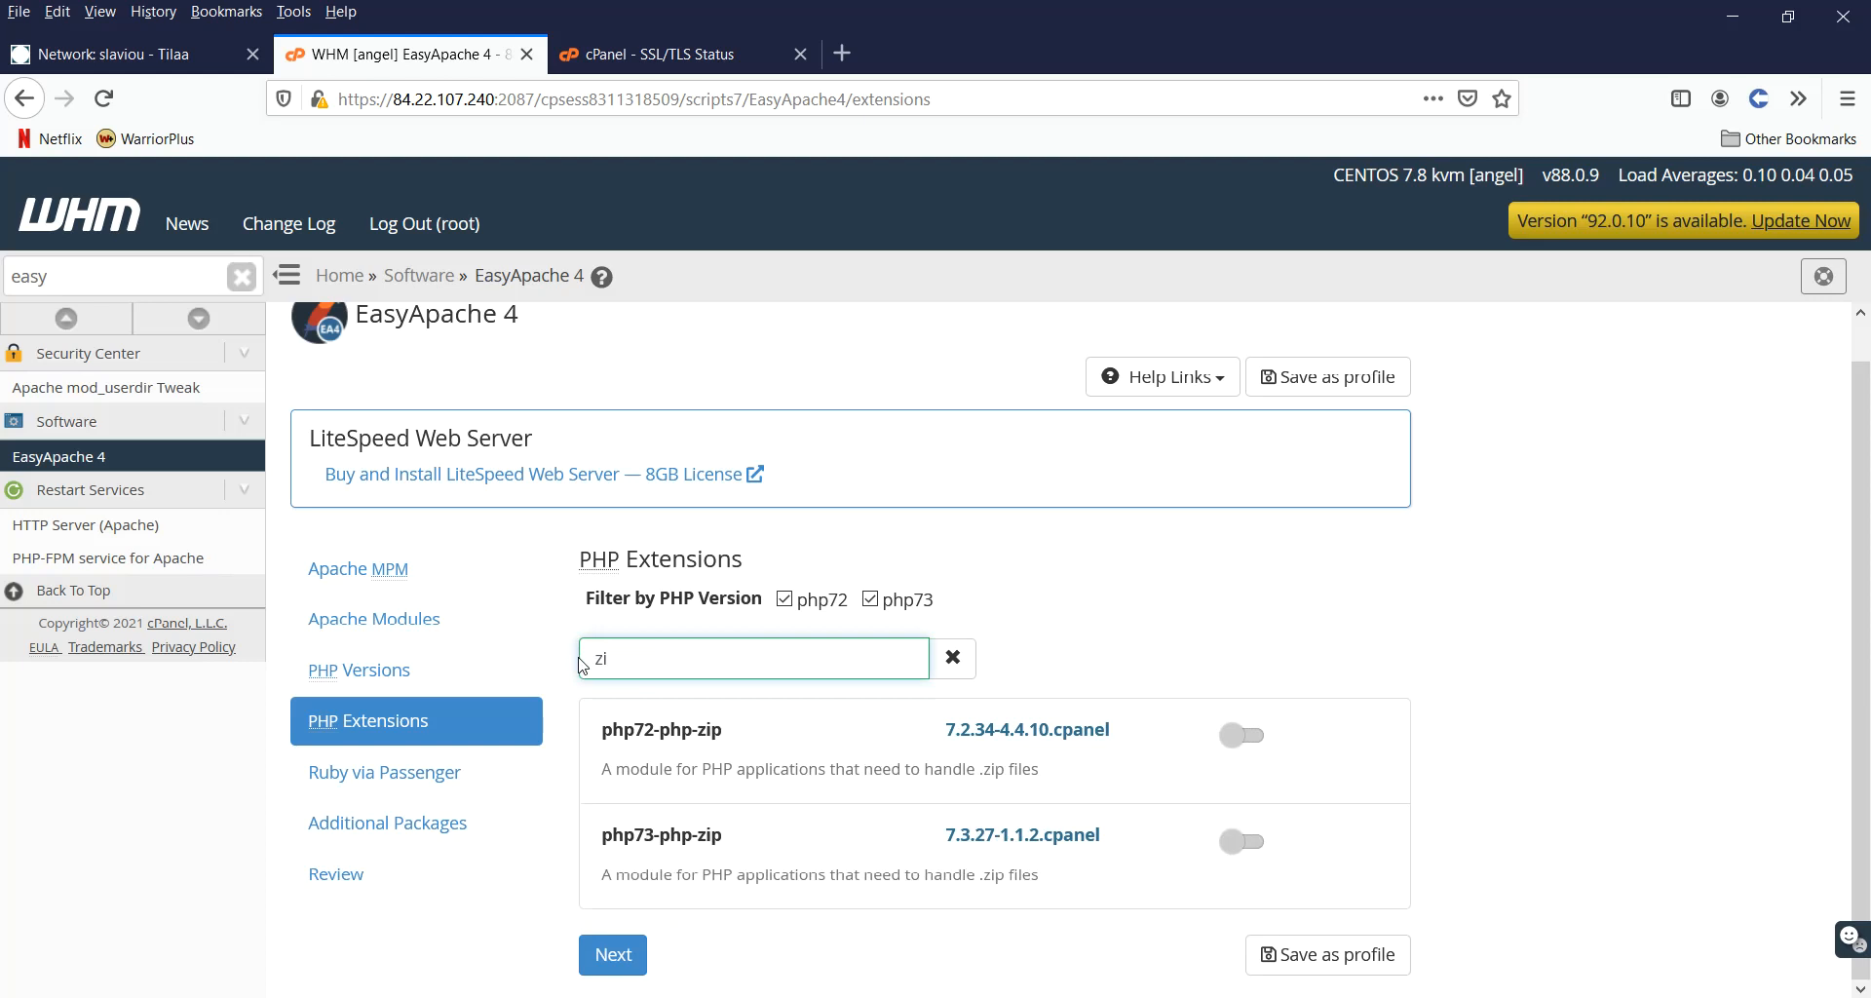
{"action": "type", "text": "p"}
{"action": "left_click", "coordinate": [1239, 735]}
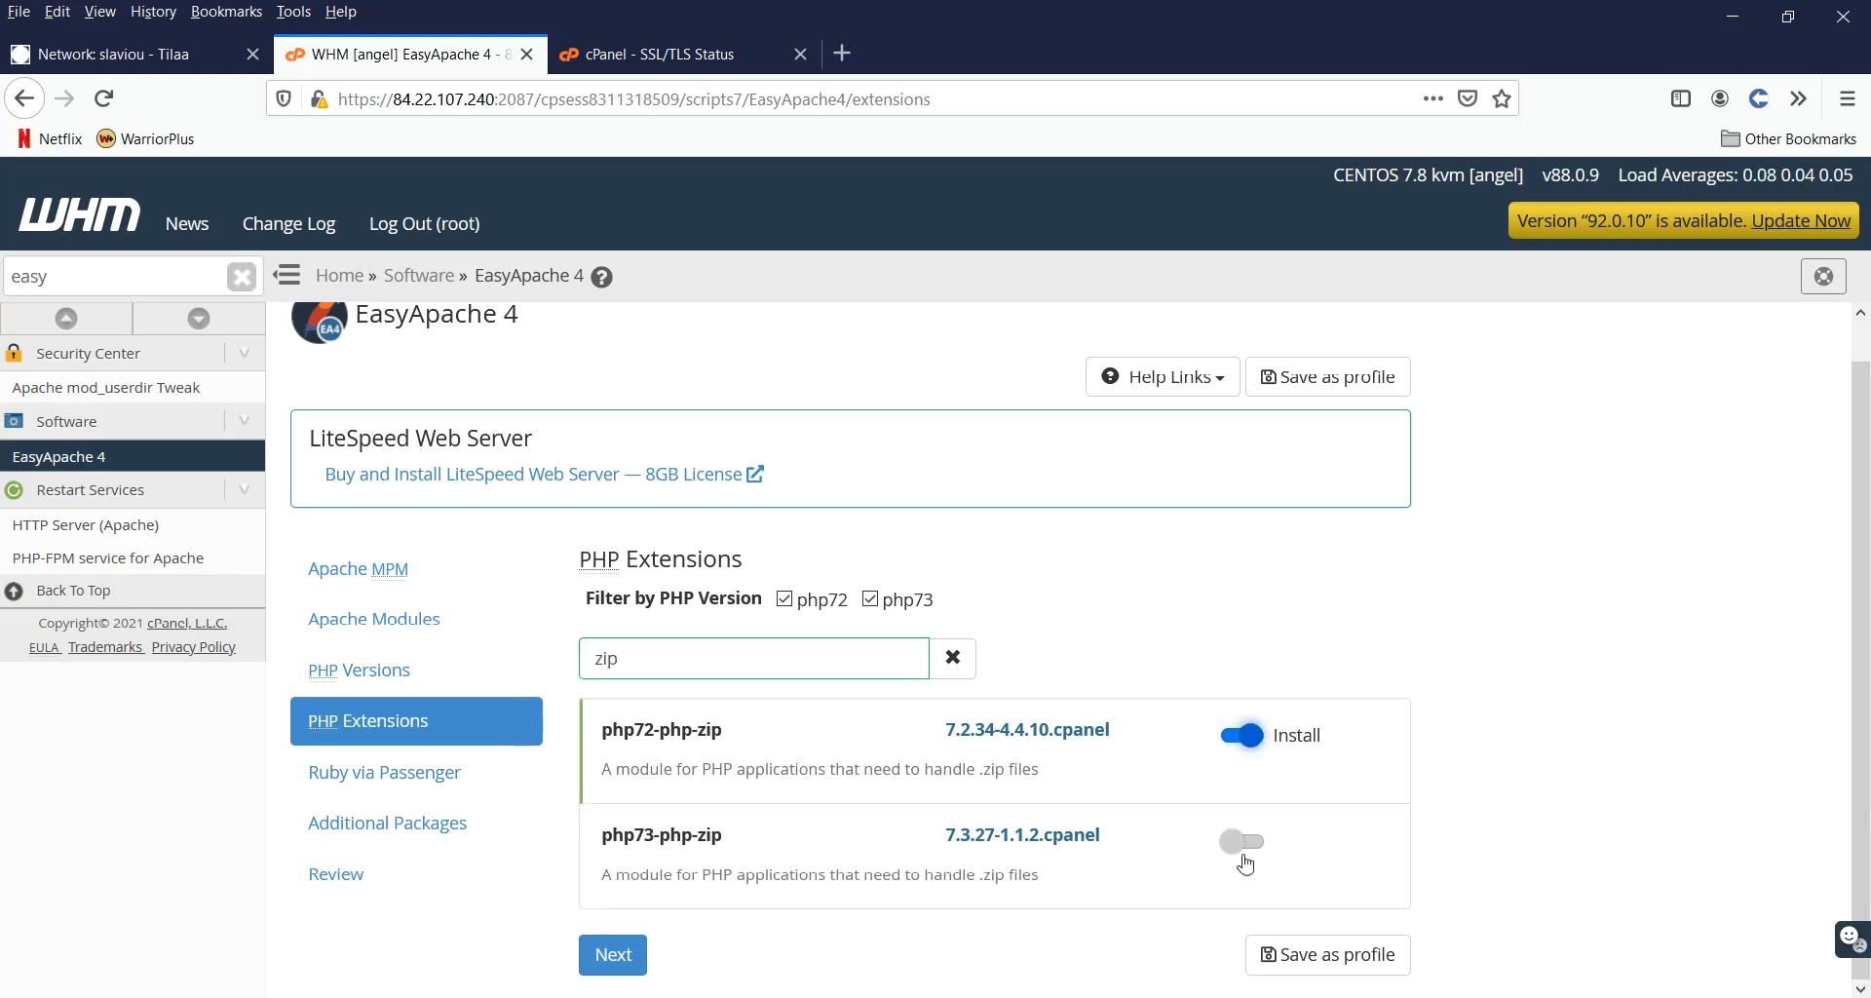
{"action": "left_click", "coordinate": [1241, 842]}
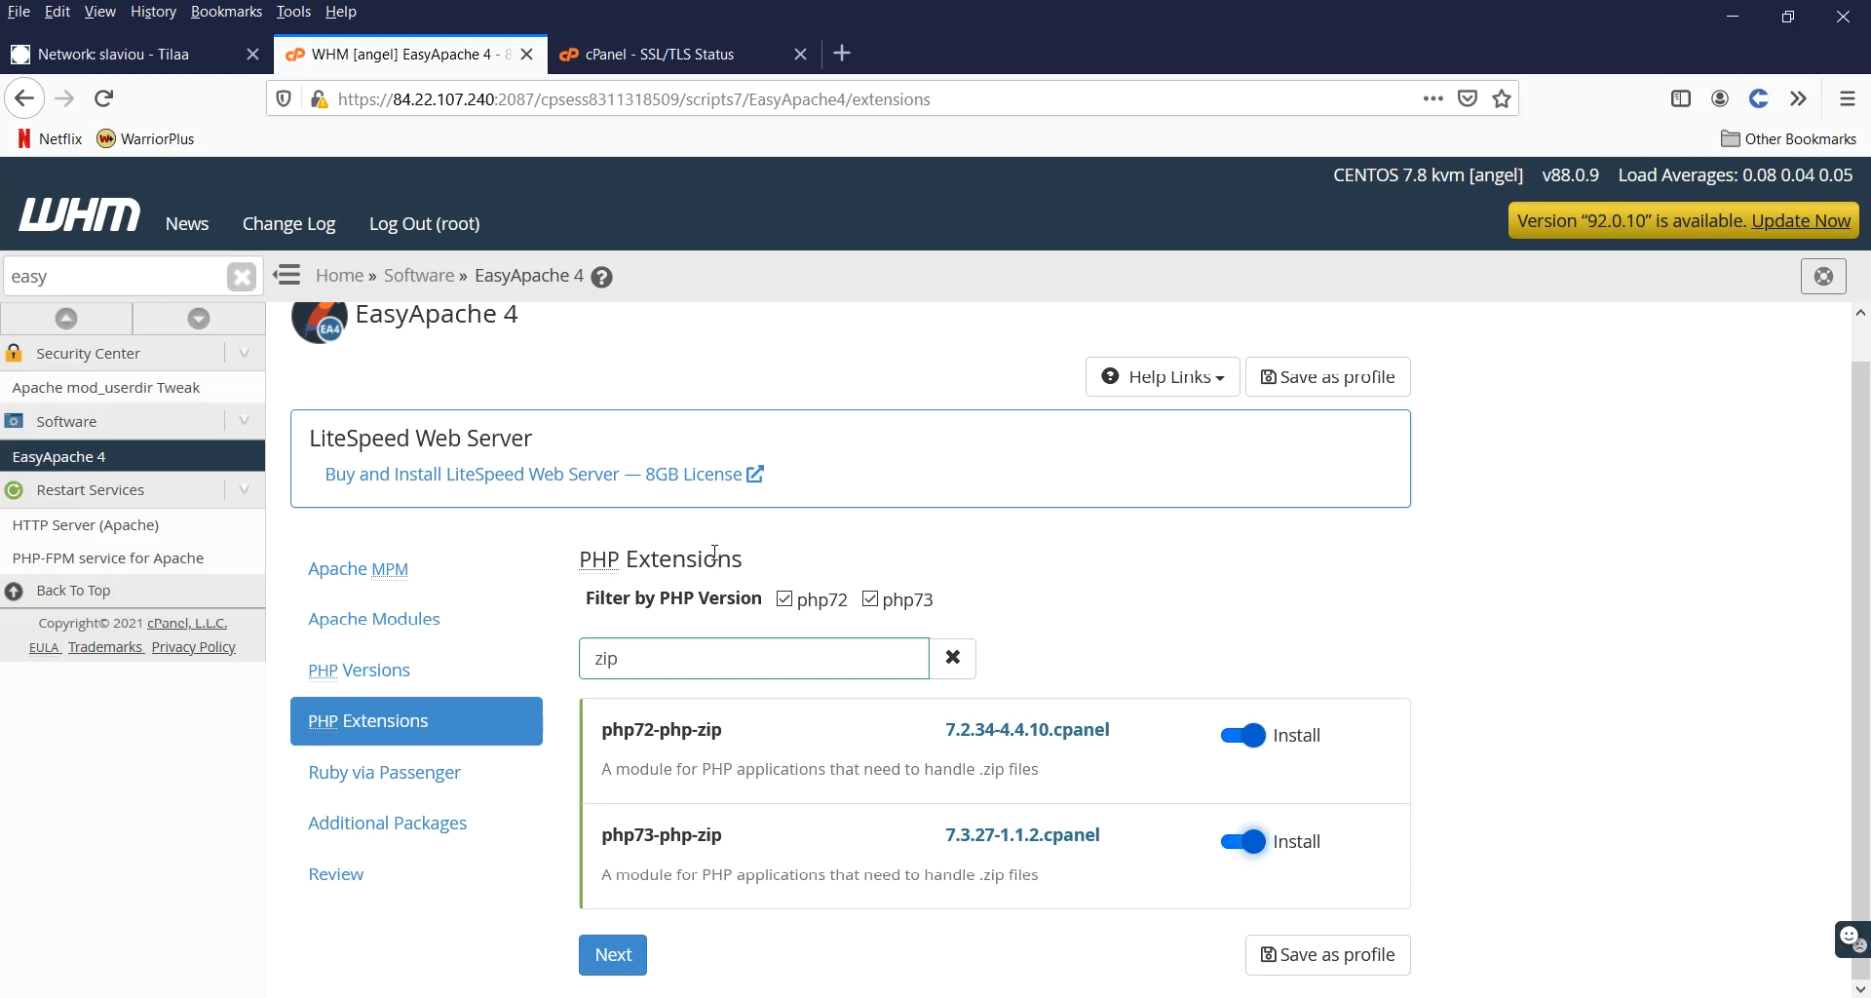
Step: Check the PHP extensions matching mb and proceed to the package review, leaving the Ruby and additional packages unselected
{"action": "left_click_drag", "start_coordinate": [635, 666], "coordinate": [559, 663]}
{"action": "type", "text": "mb"}
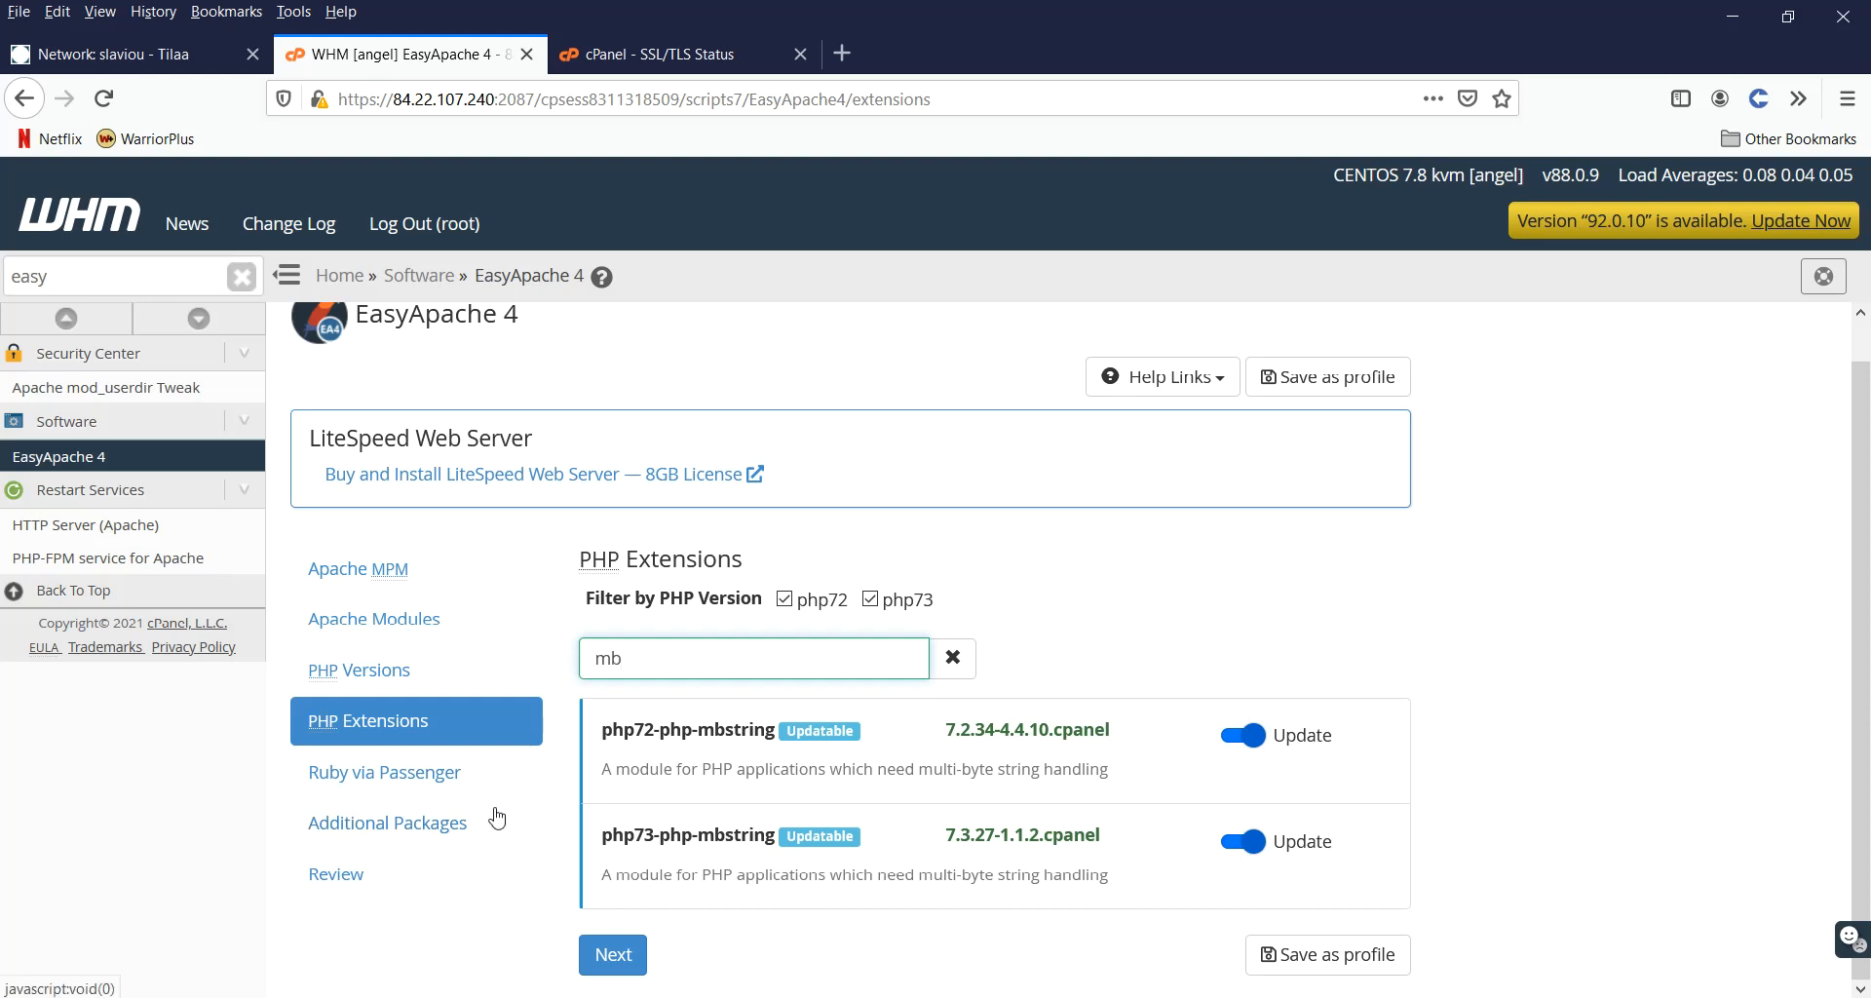
{"action": "left_click", "coordinate": [617, 962]}
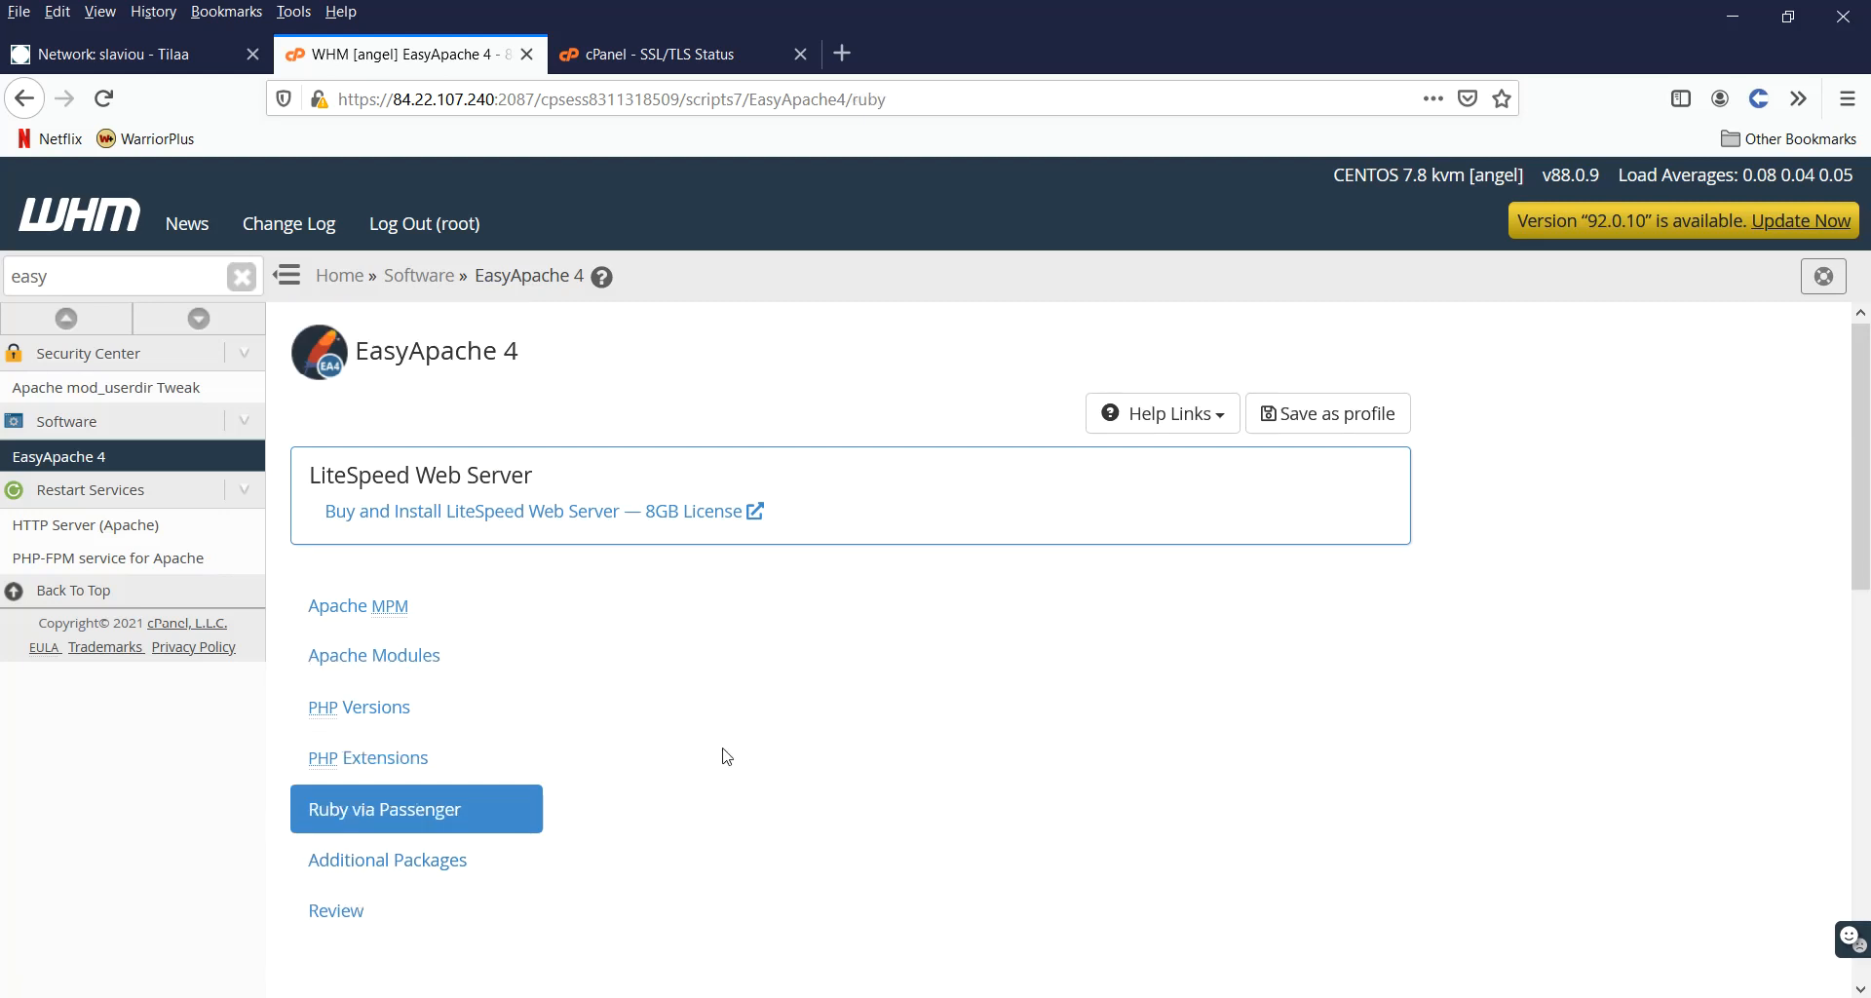
{"action": "scroll", "coordinate": [716, 740], "scroll_direction": "down", "scroll_amount": 5}
{"action": "scroll", "coordinate": [716, 740], "scroll_direction": "down", "scroll_amount": 4}
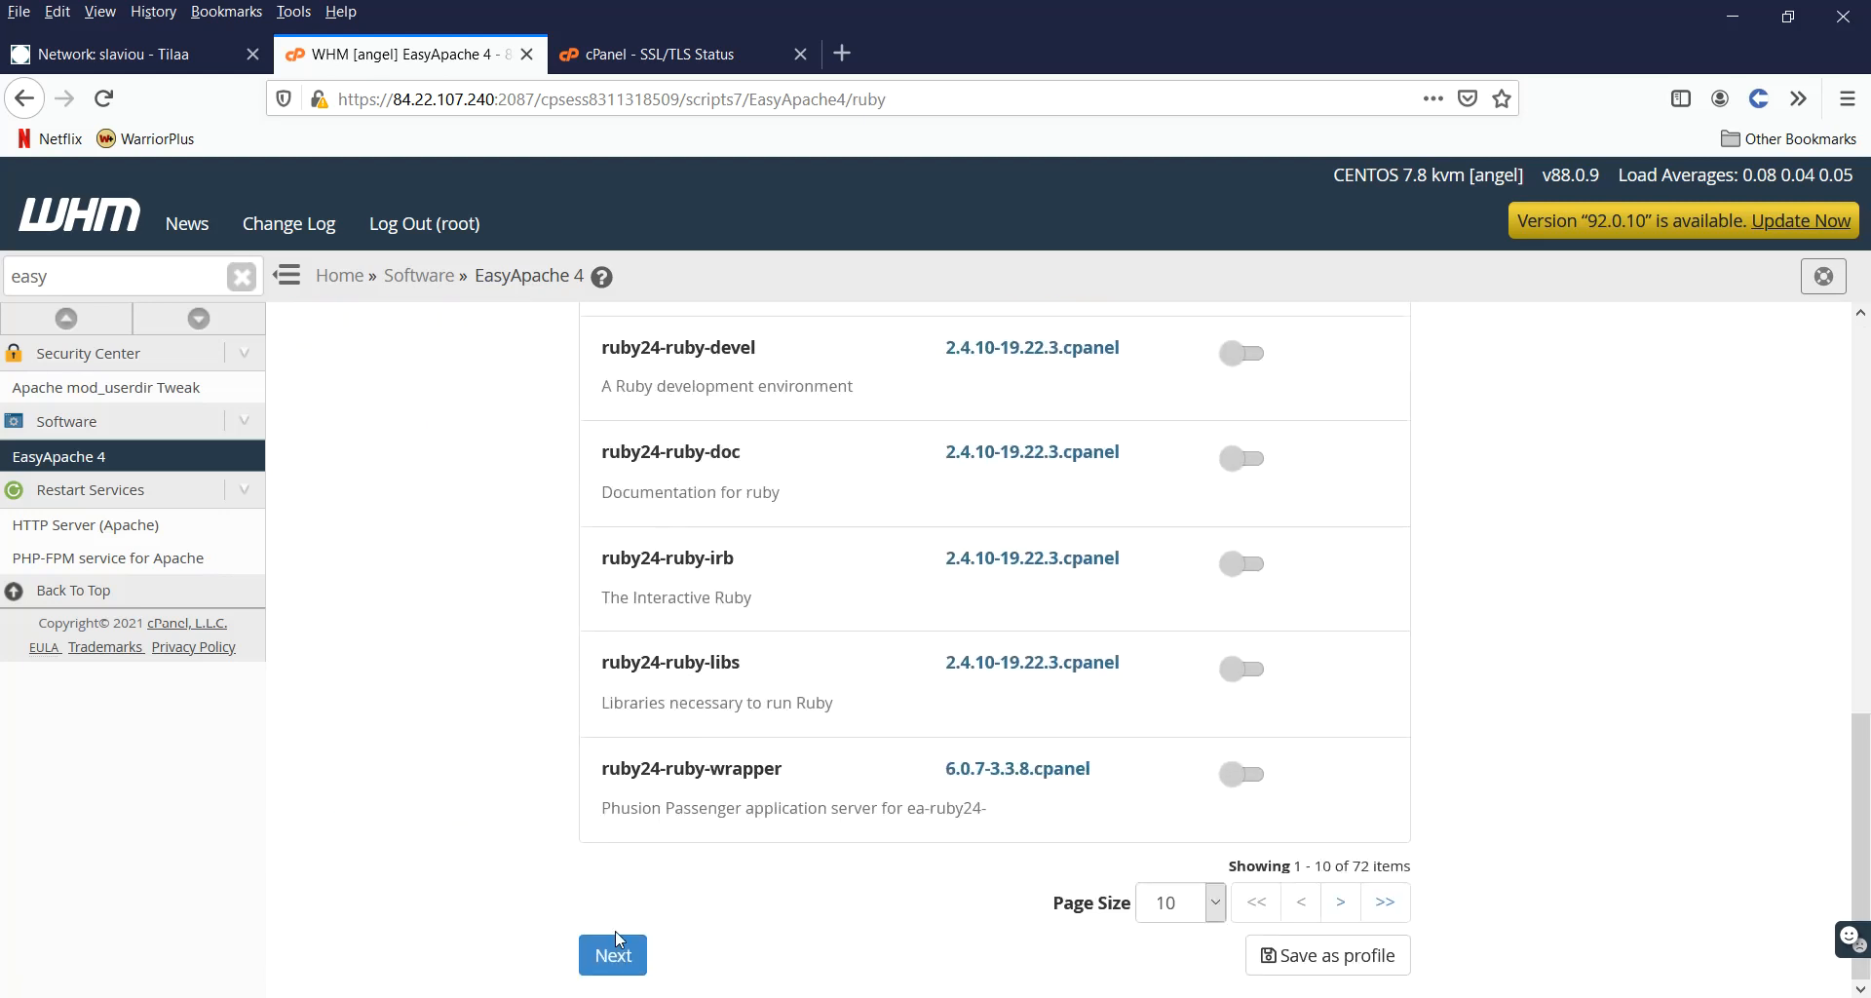
{"action": "left_click", "coordinate": [616, 954]}
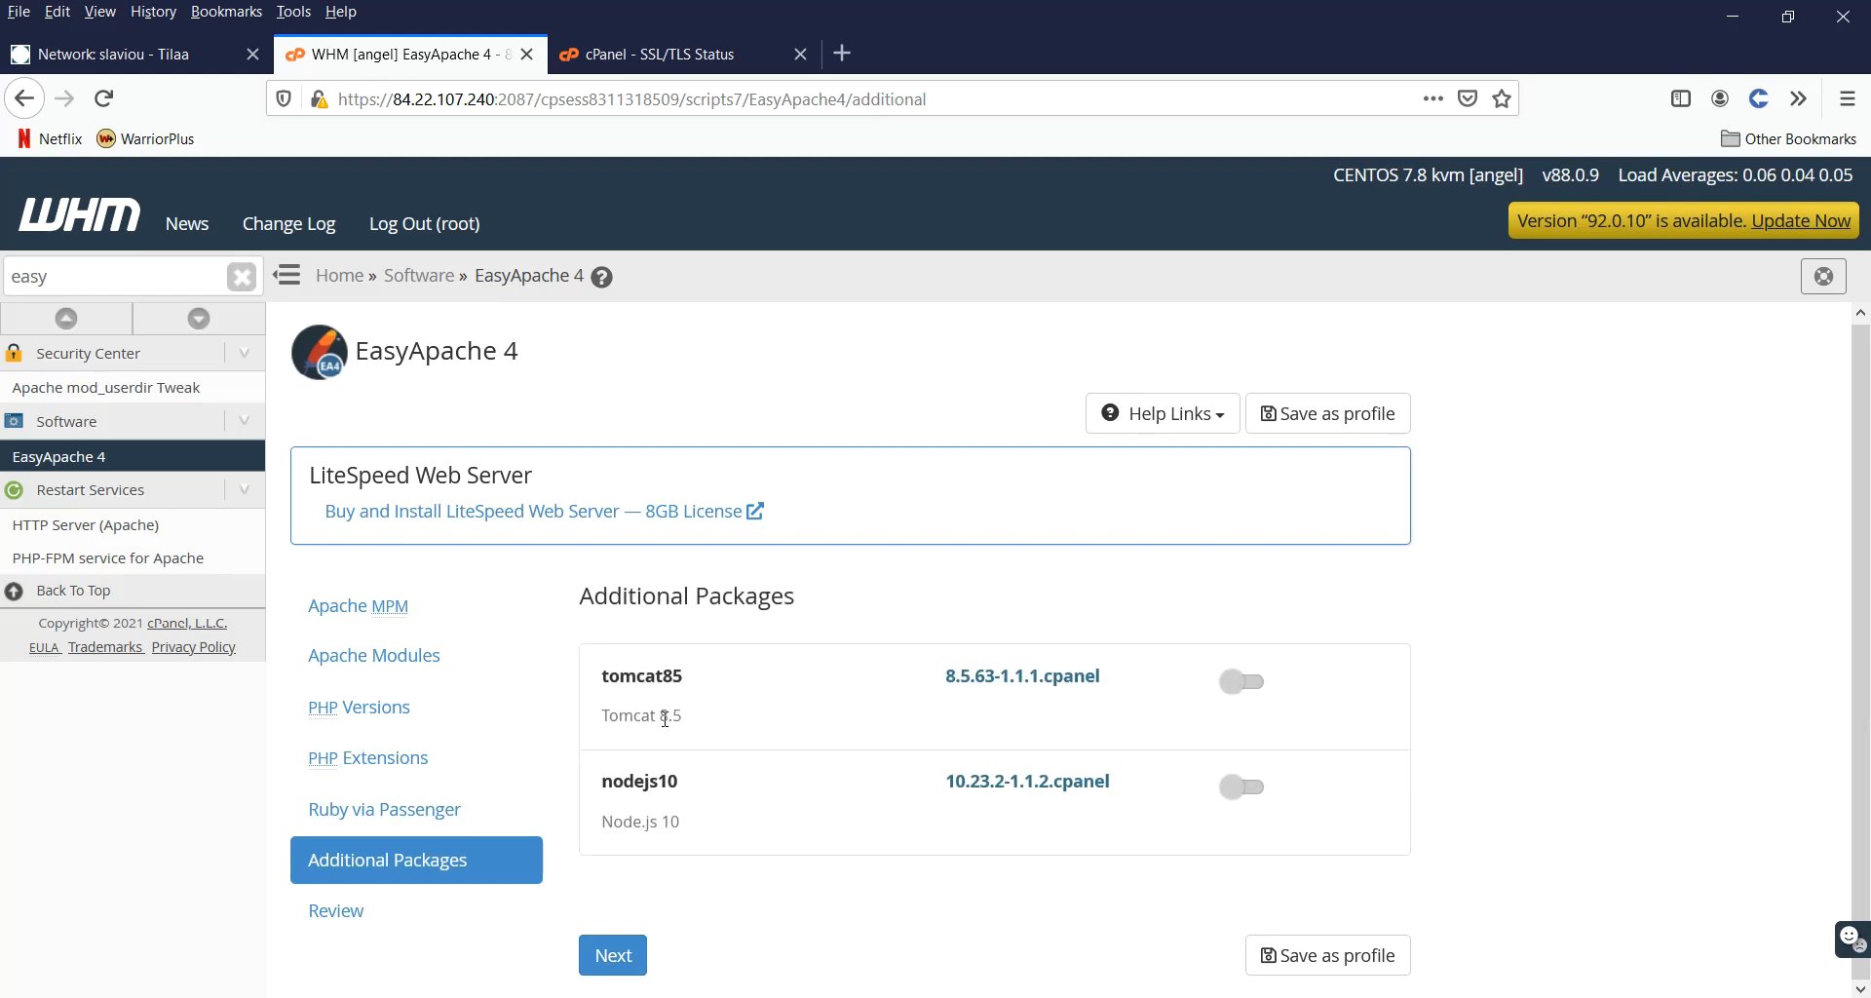
{"action": "left_click", "coordinate": [621, 953]}
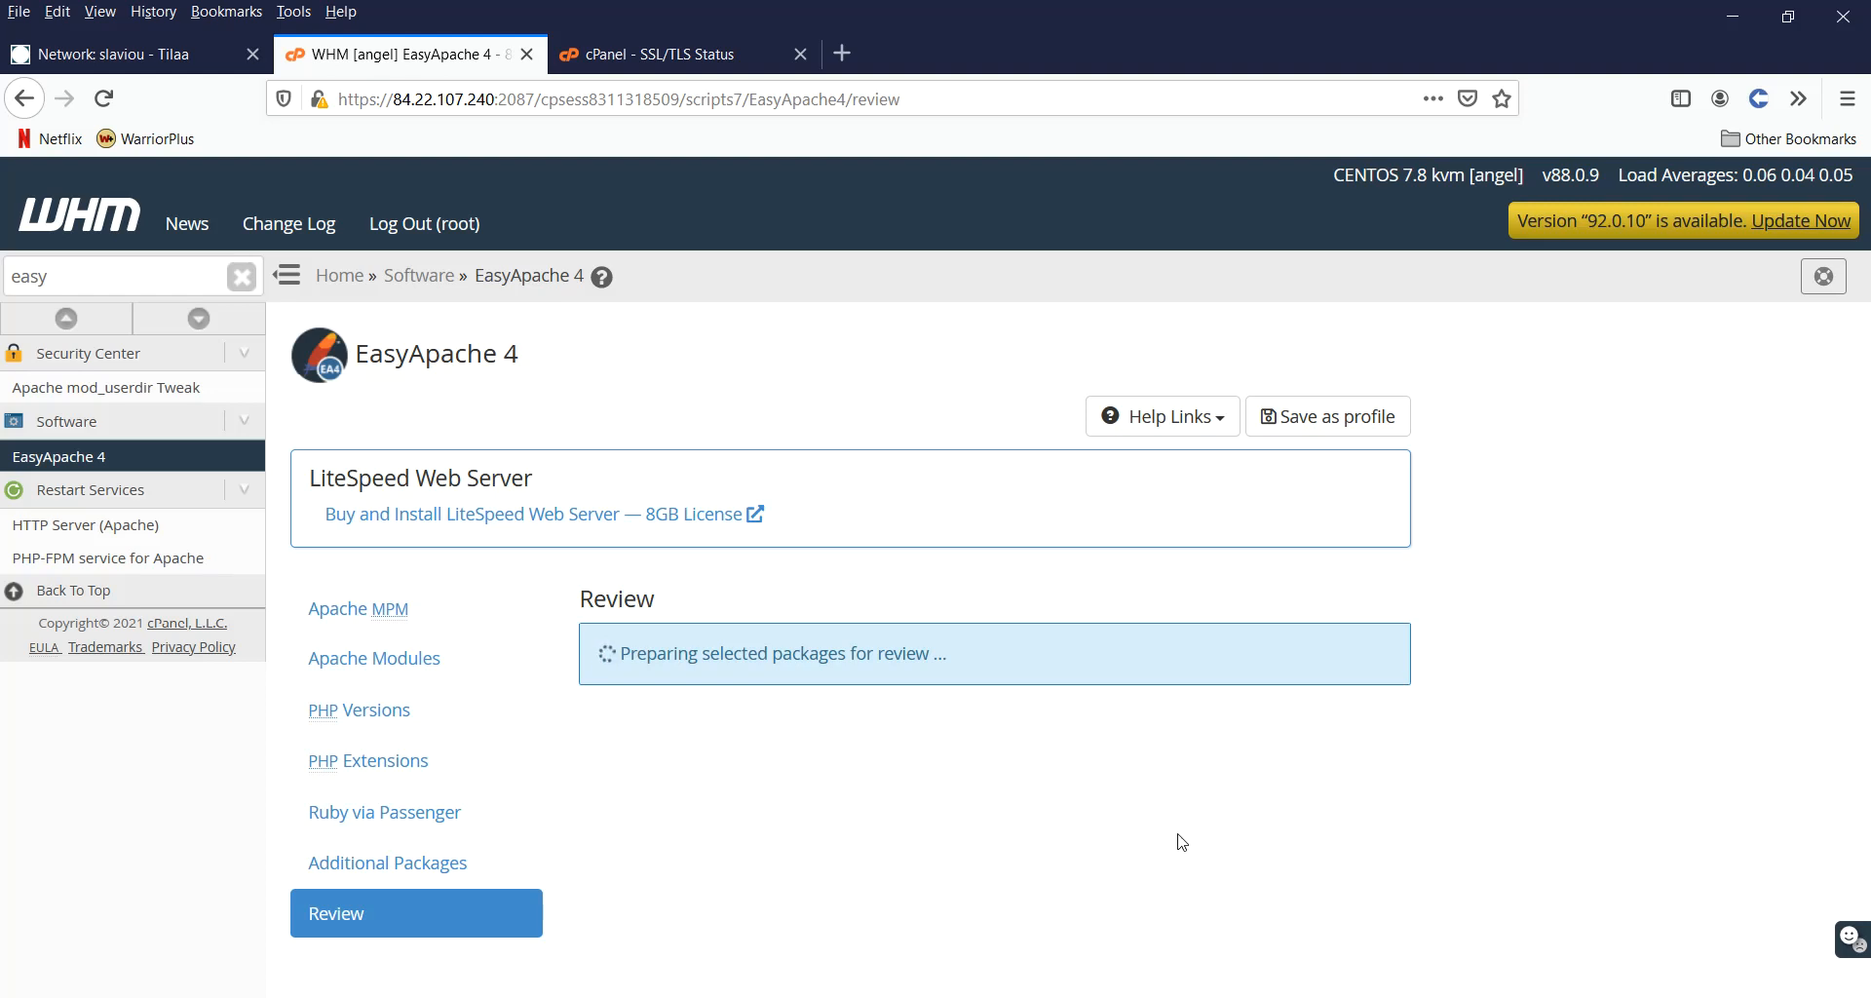
Step: Review the packages for installation and upgrade, provision the profile and close the finished provisioning log
{"action": "scroll", "coordinate": [893, 787], "scroll_direction": "down", "scroll_amount": 2}
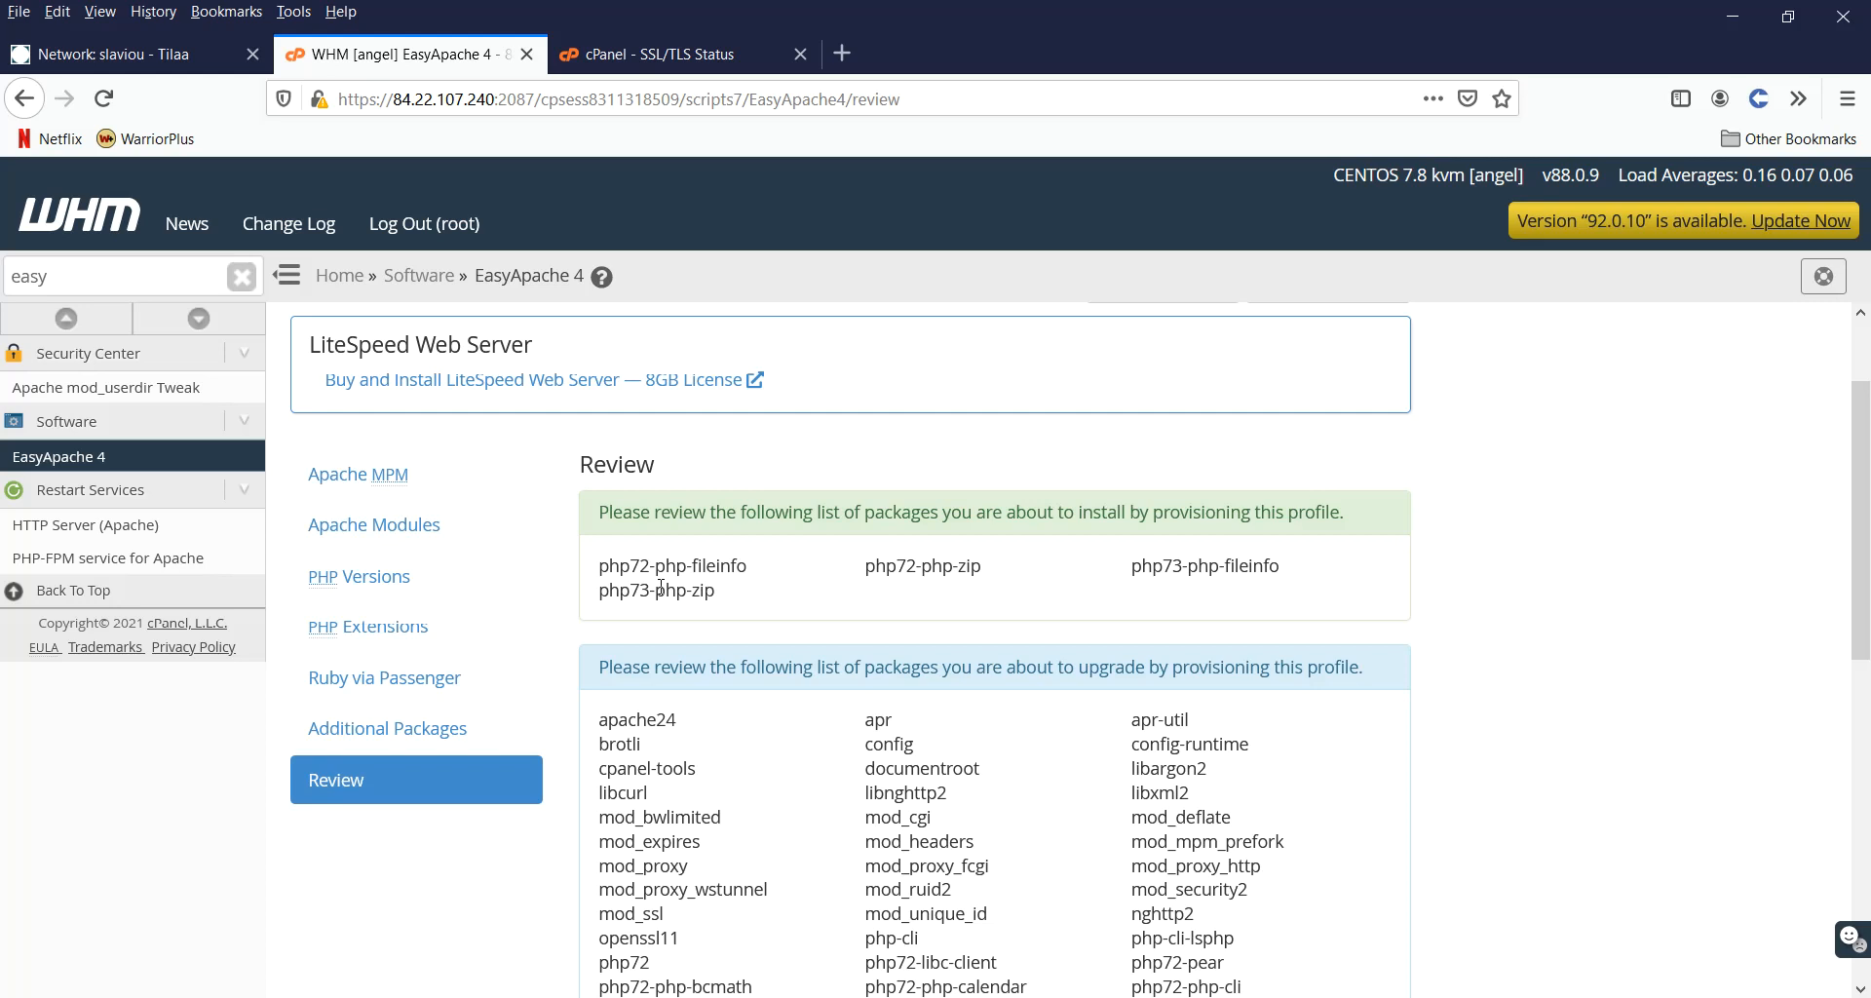
{"action": "scroll", "coordinate": [660, 586], "scroll_direction": "down", "scroll_amount": 7}
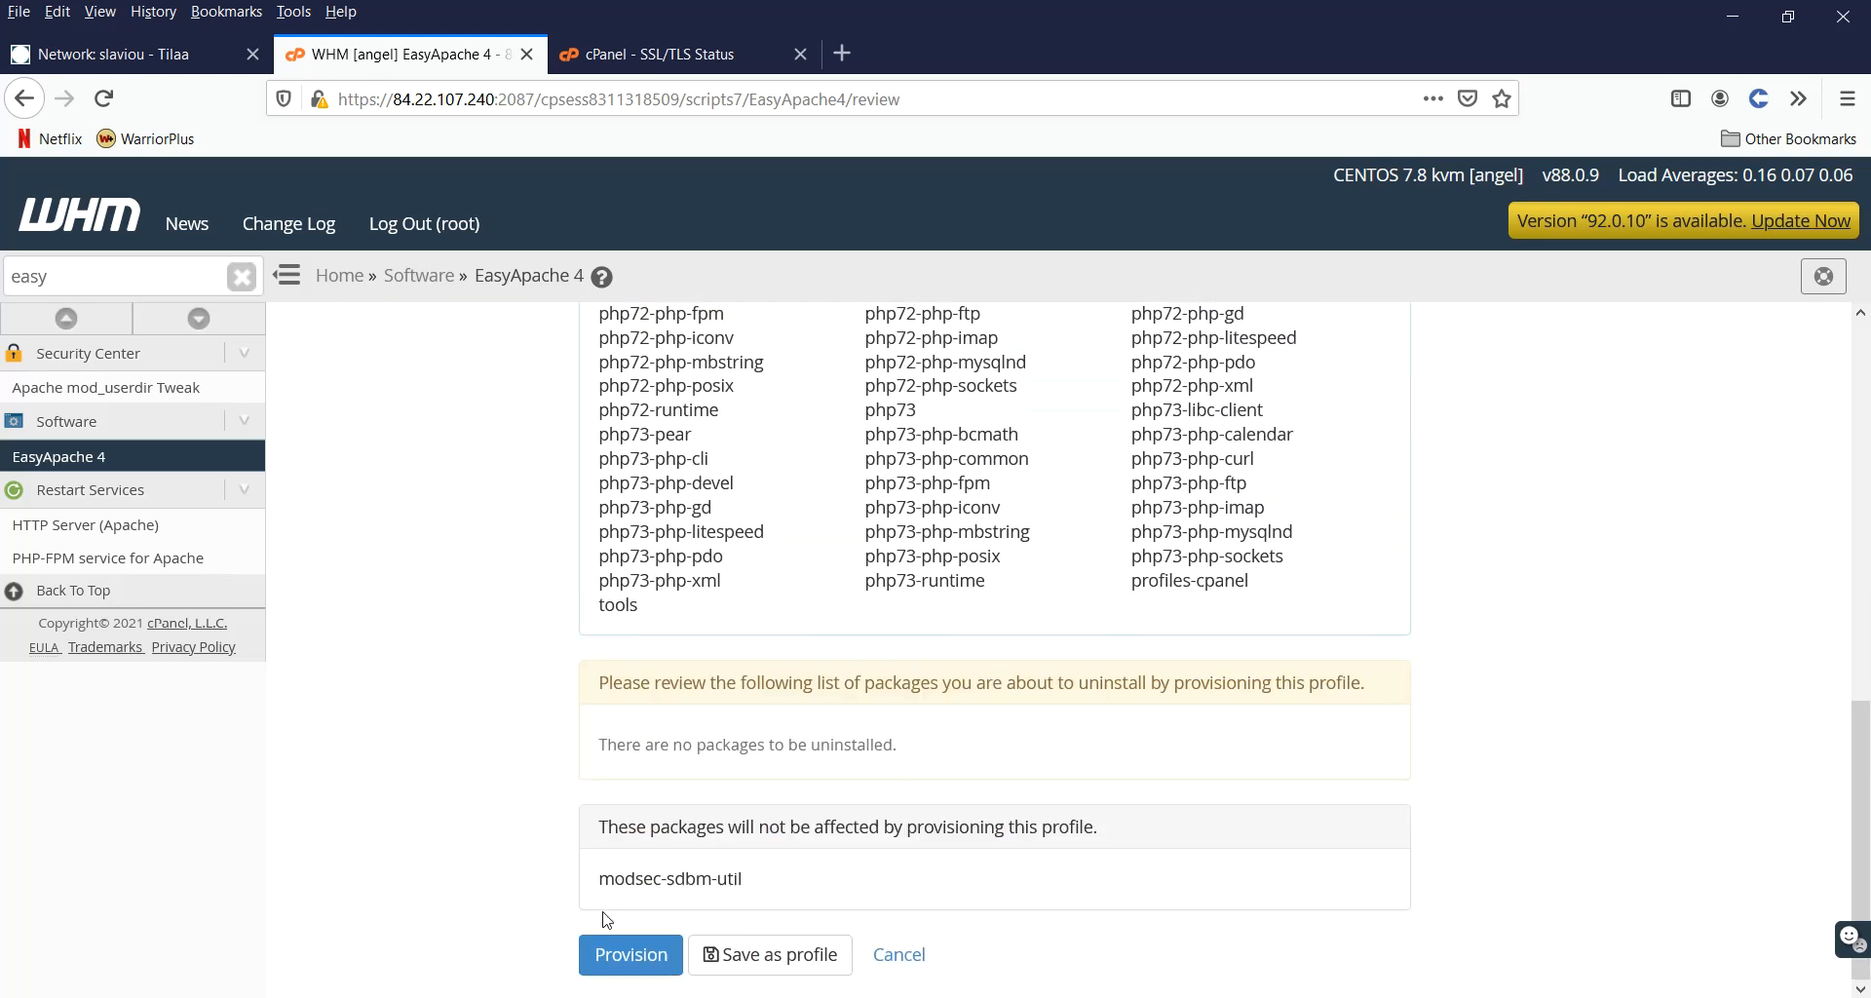
{"action": "left_click", "coordinate": [621, 955]}
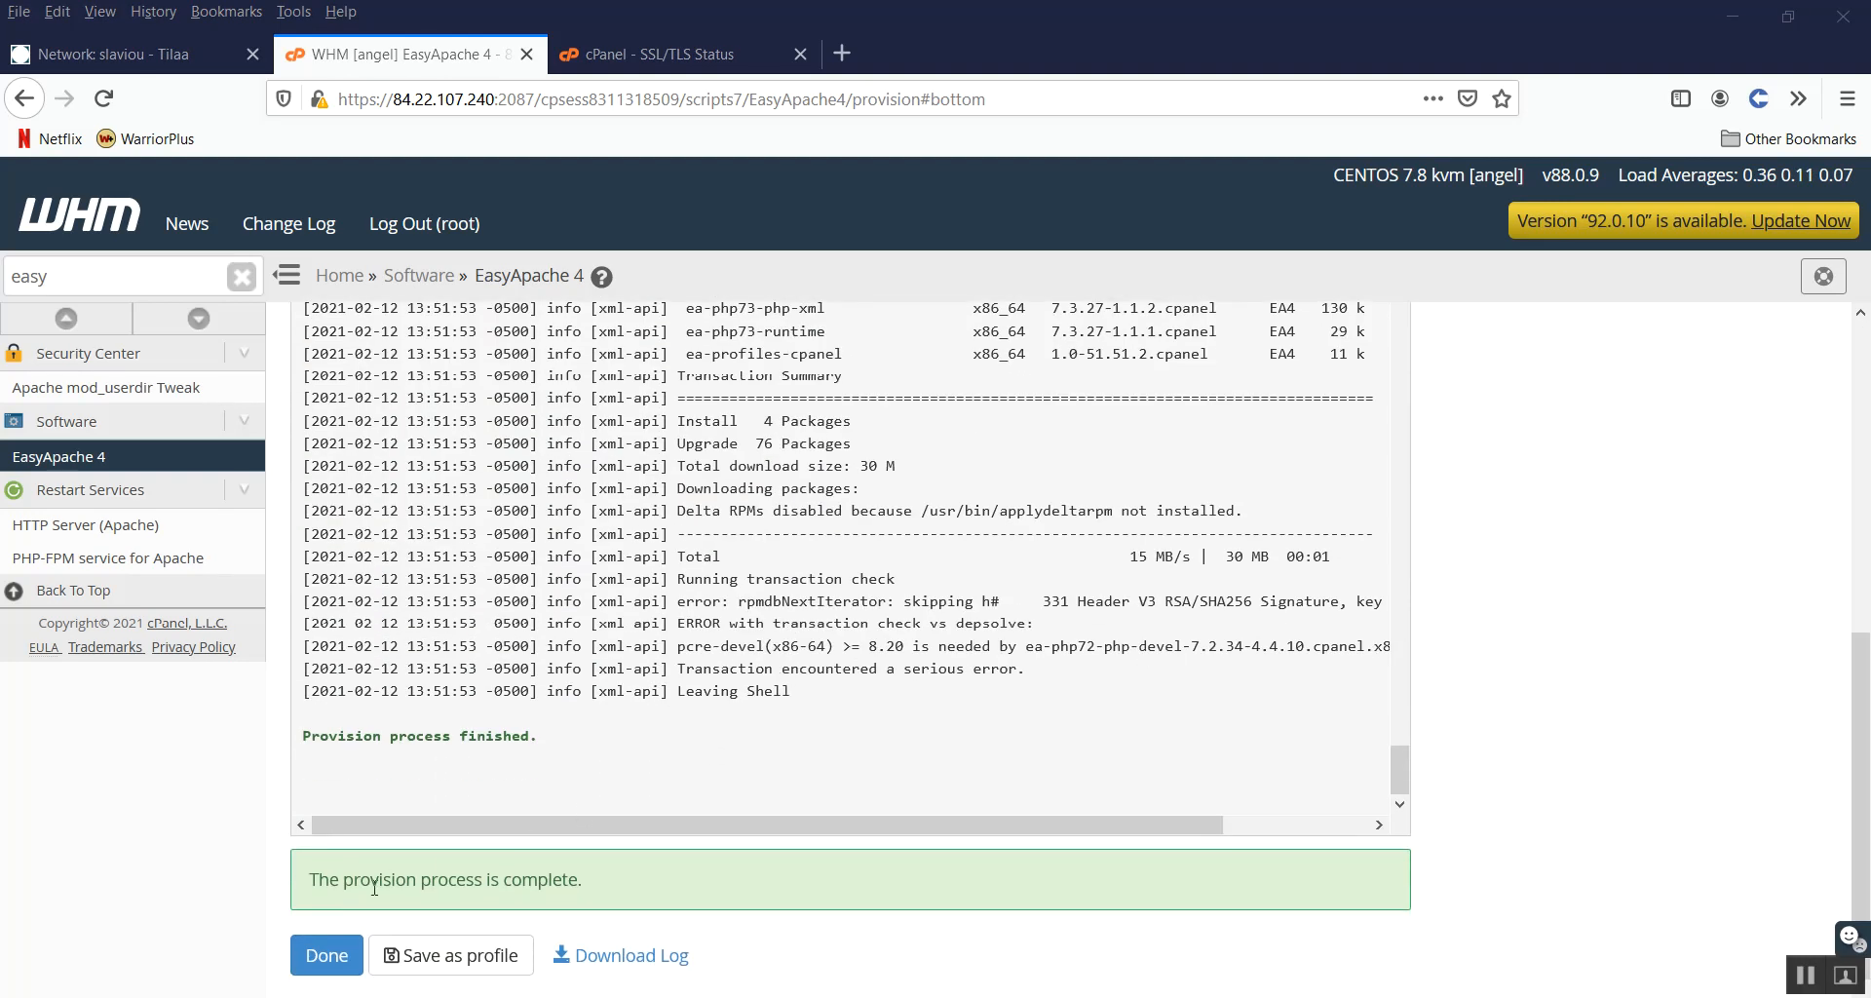
{"action": "left_click", "coordinate": [334, 960]}
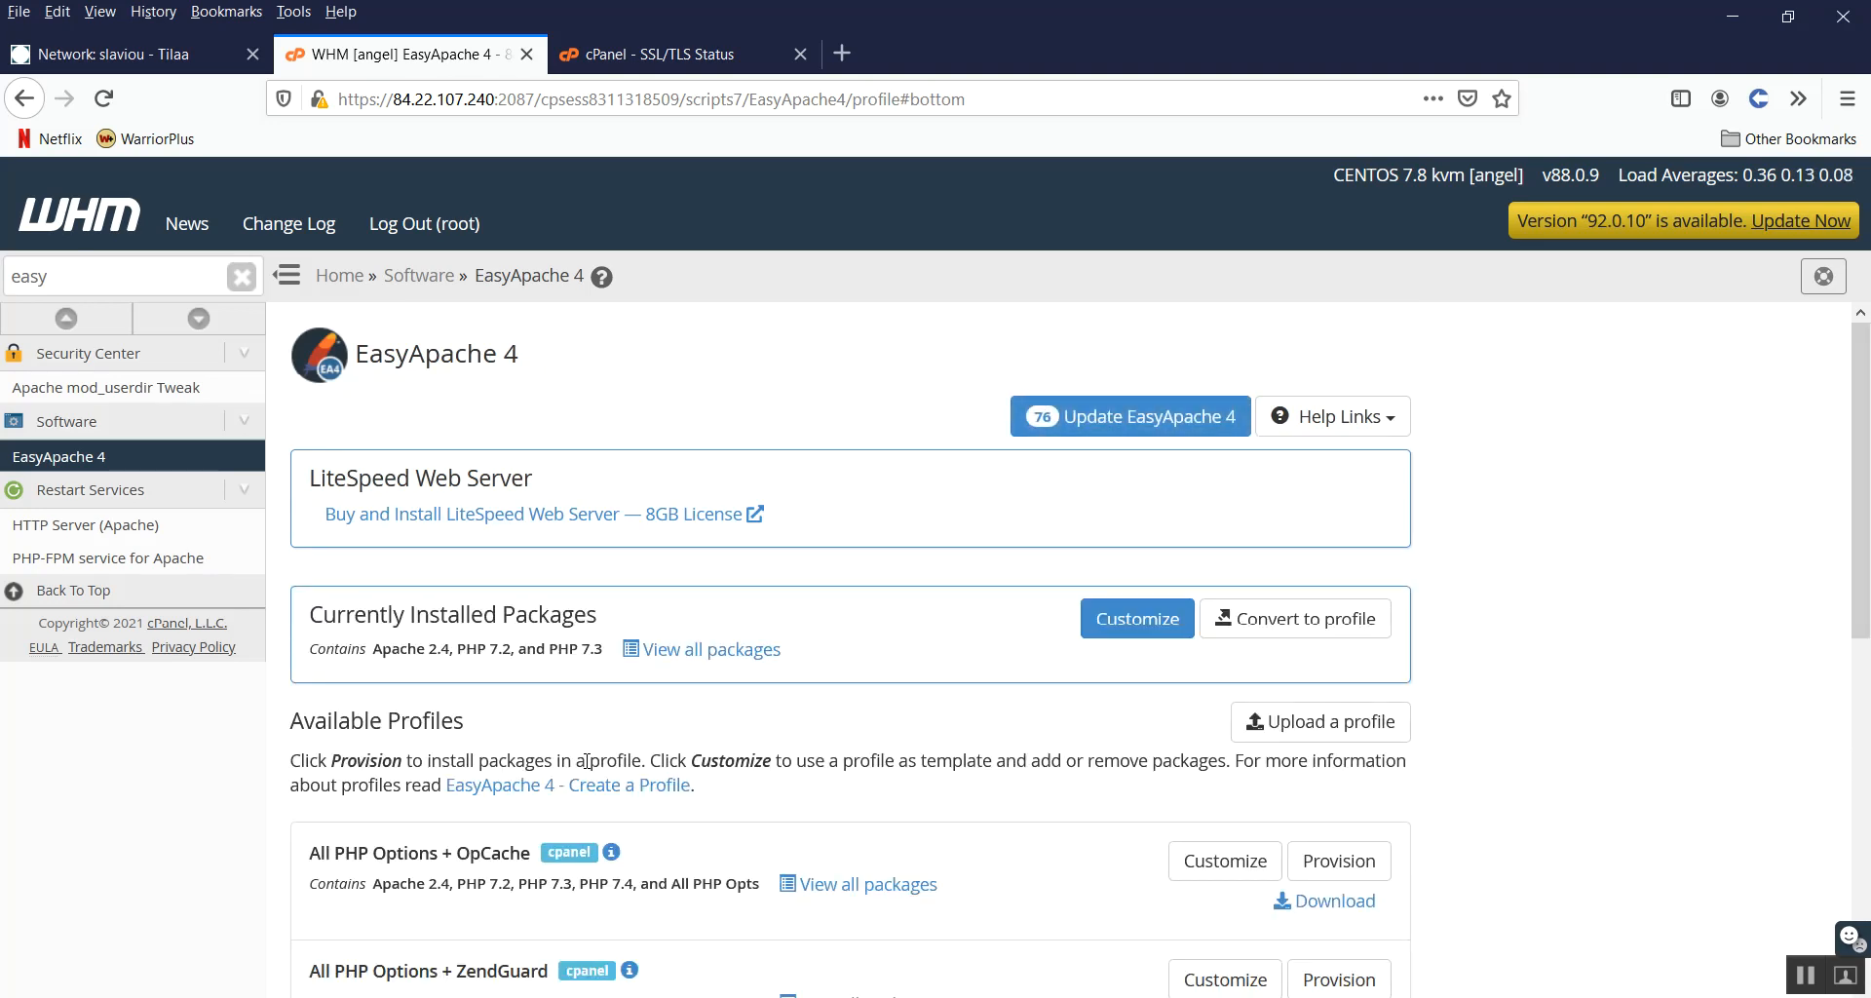
Step: Search the WHM functions for multiphp and open the MultiPHP INI Editor
{"action": "scroll", "coordinate": [639, 700], "scroll_direction": "down", "scroll_amount": 5}
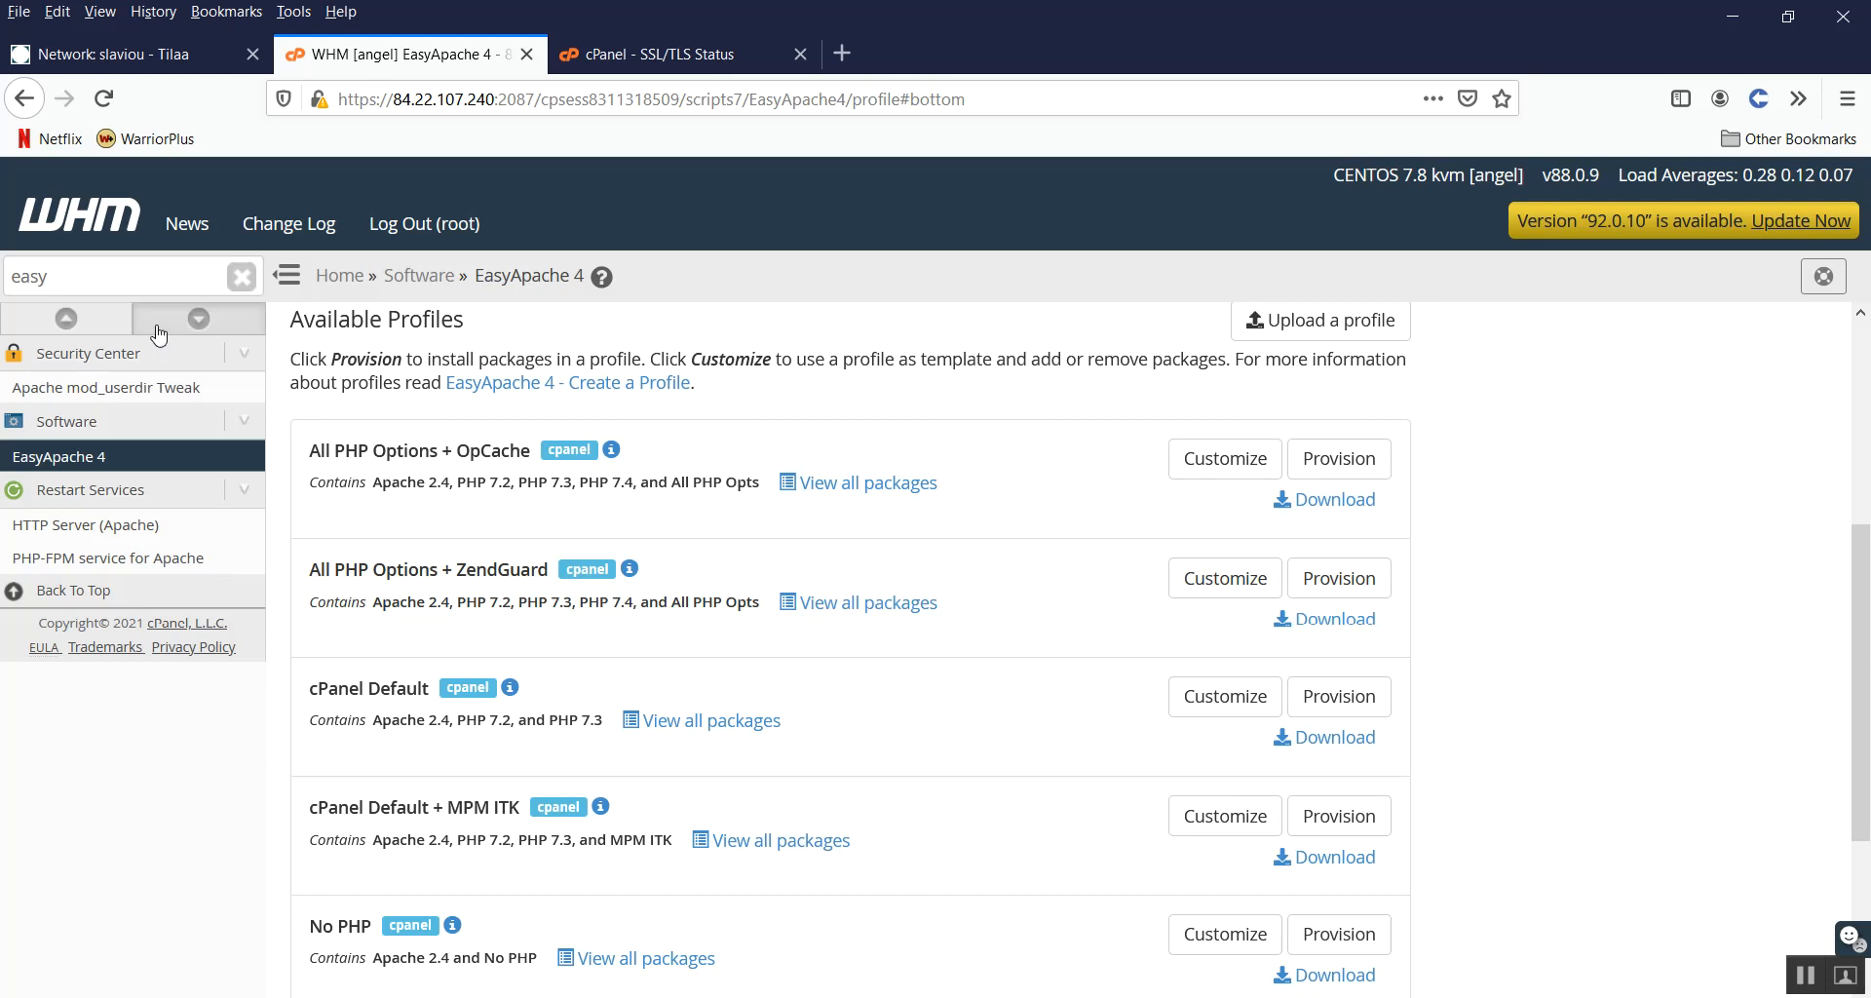
{"action": "left_click", "coordinate": [60, 280]}
{"action": "left_click_drag", "start_coordinate": [60, 280], "coordinate": [3, 283]}
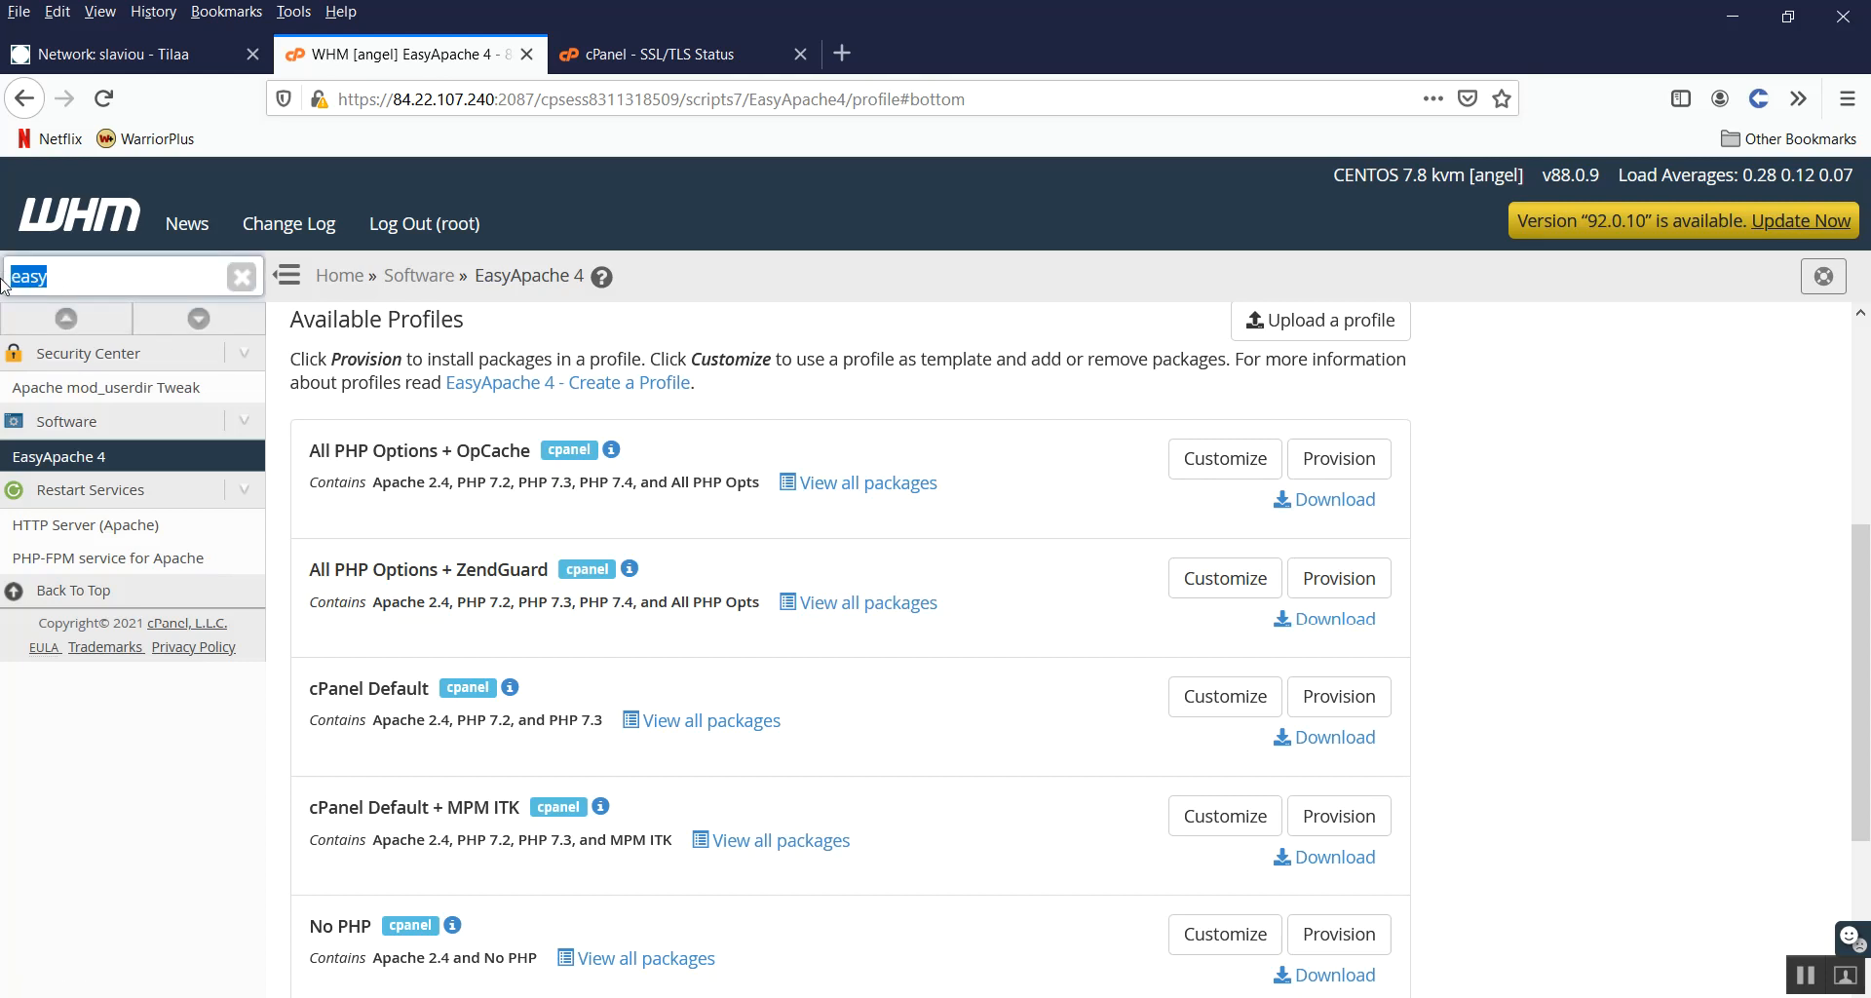
{"action": "type", "text": "m"}
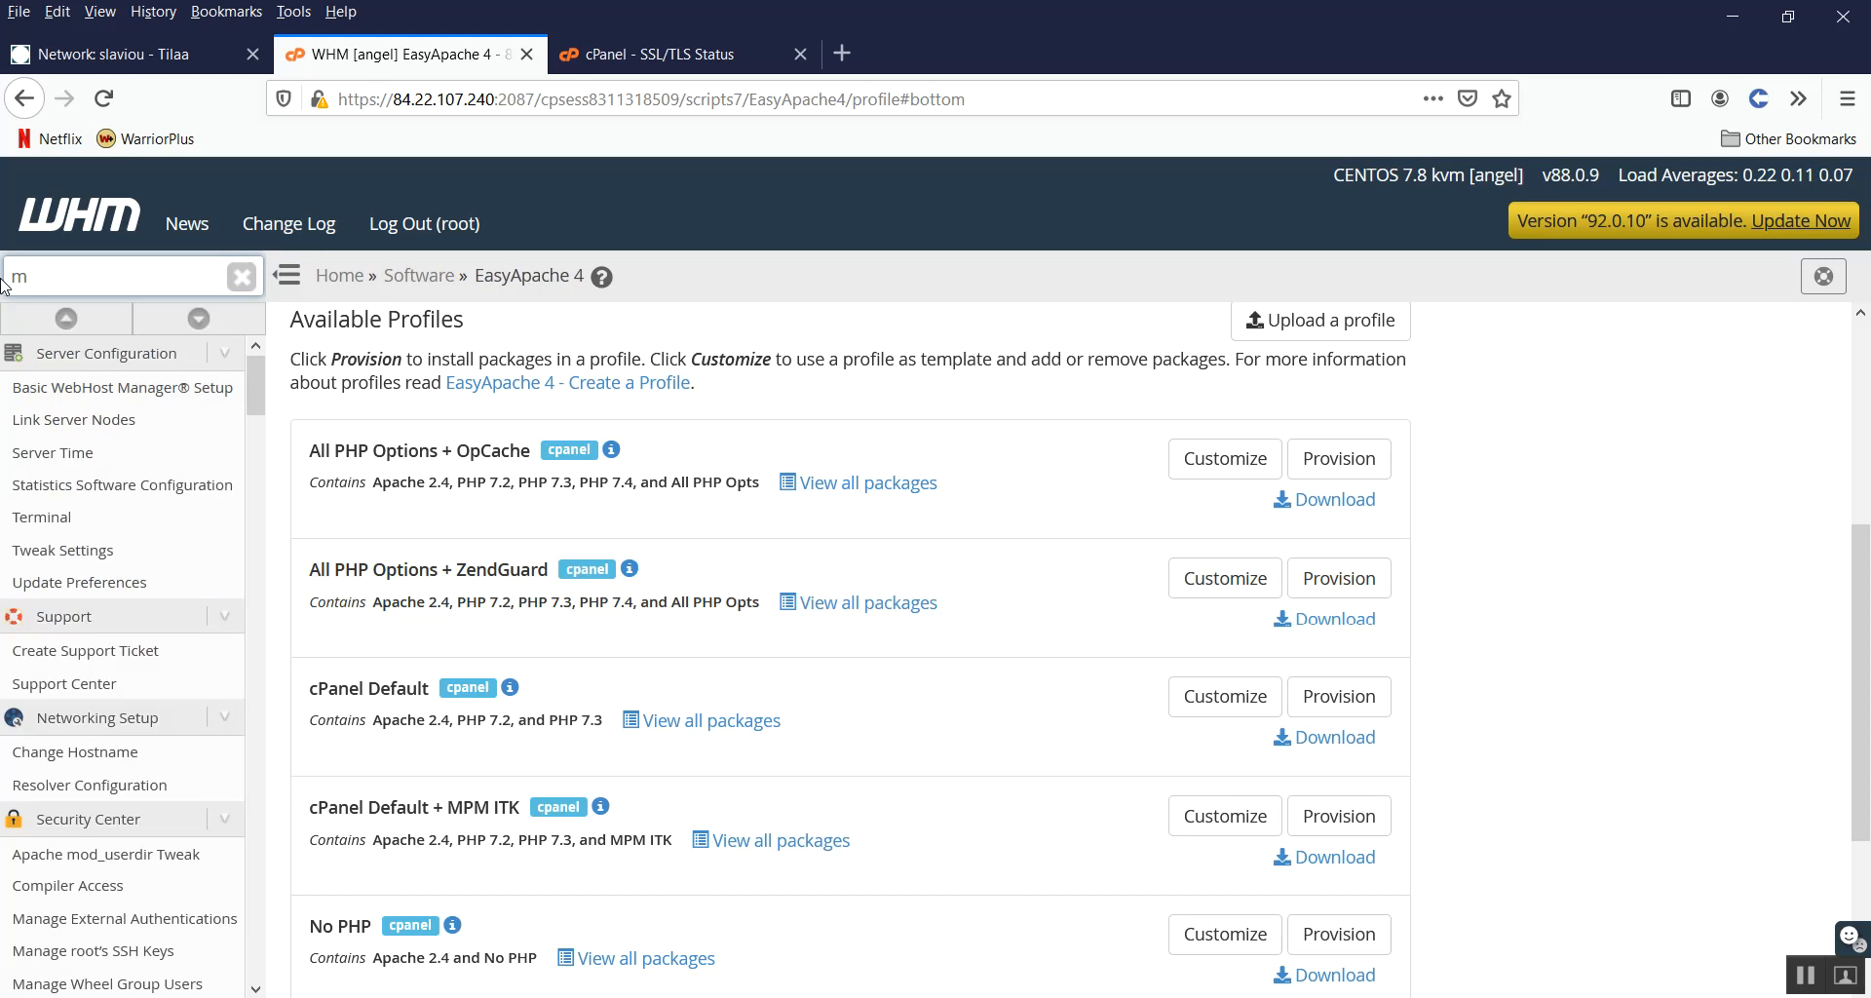
{"action": "type", "text": "ultiphp"}
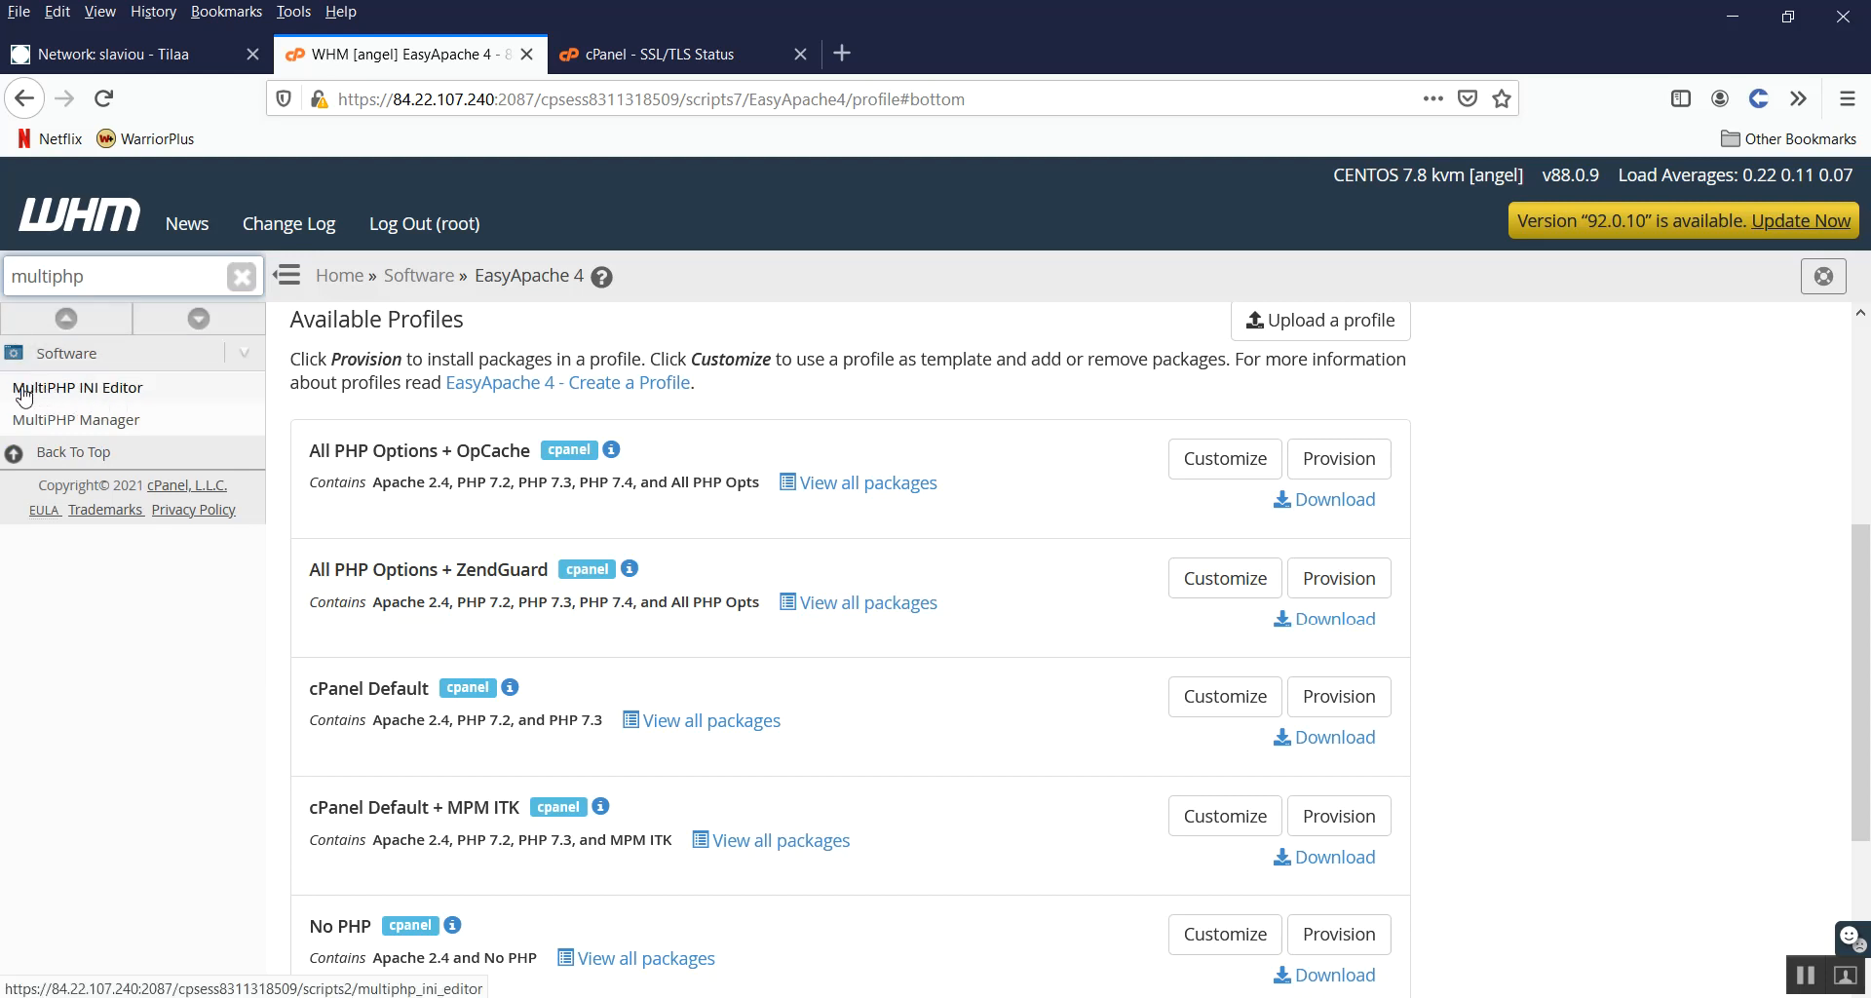
{"action": "left_click", "coordinate": [134, 394]}
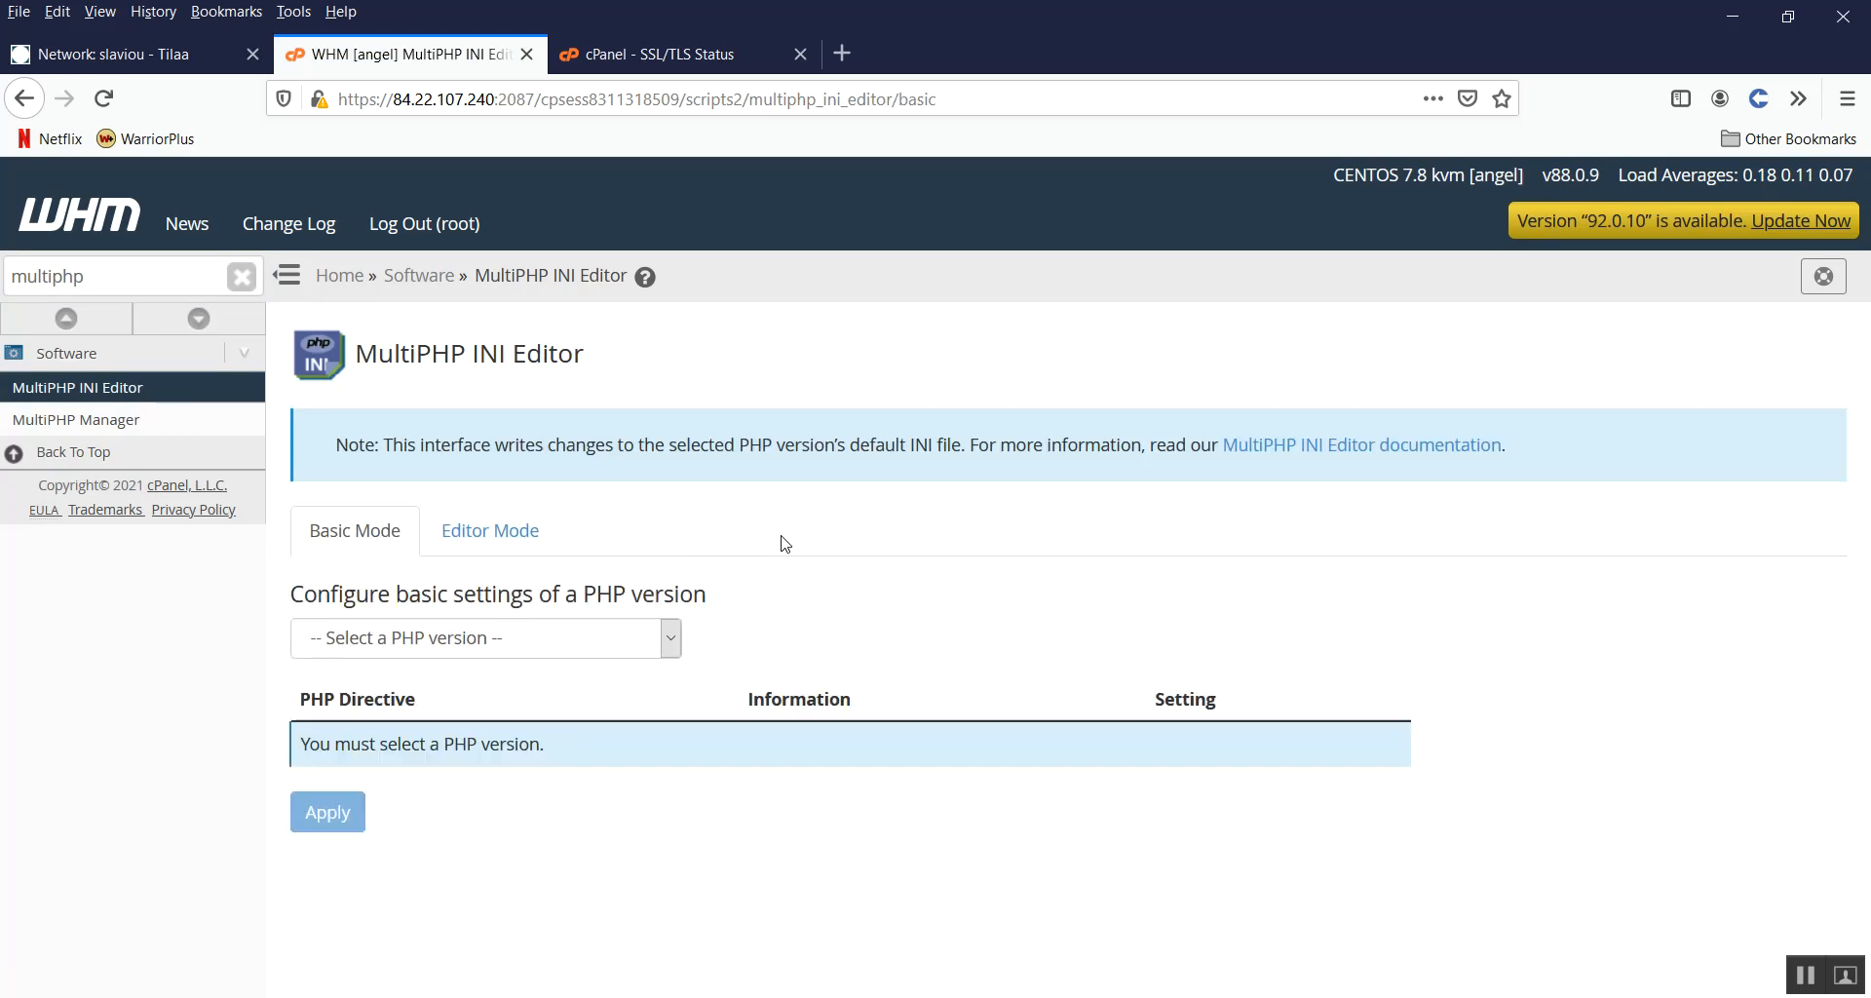
Step: Set memory_limit to 128M for PHP version ea-php72 and apply the change
{"action": "left_click", "coordinate": [522, 643]}
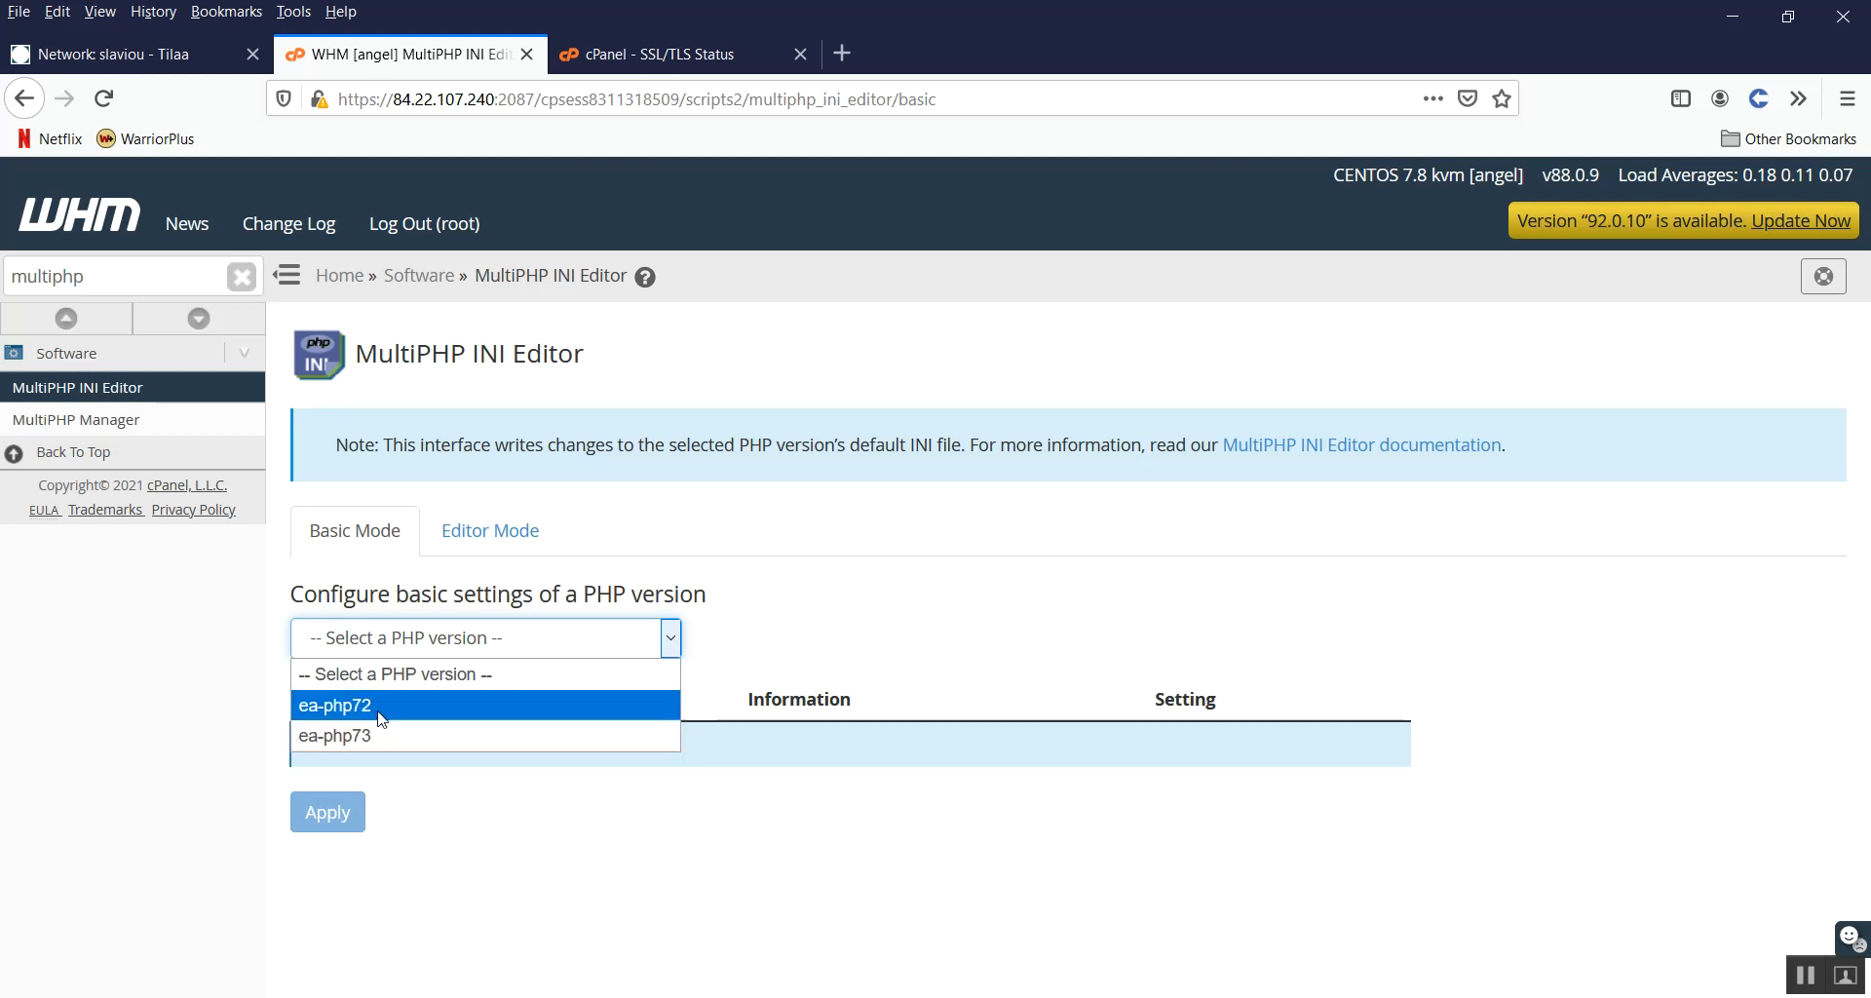
{"action": "key", "text": "Escape"}
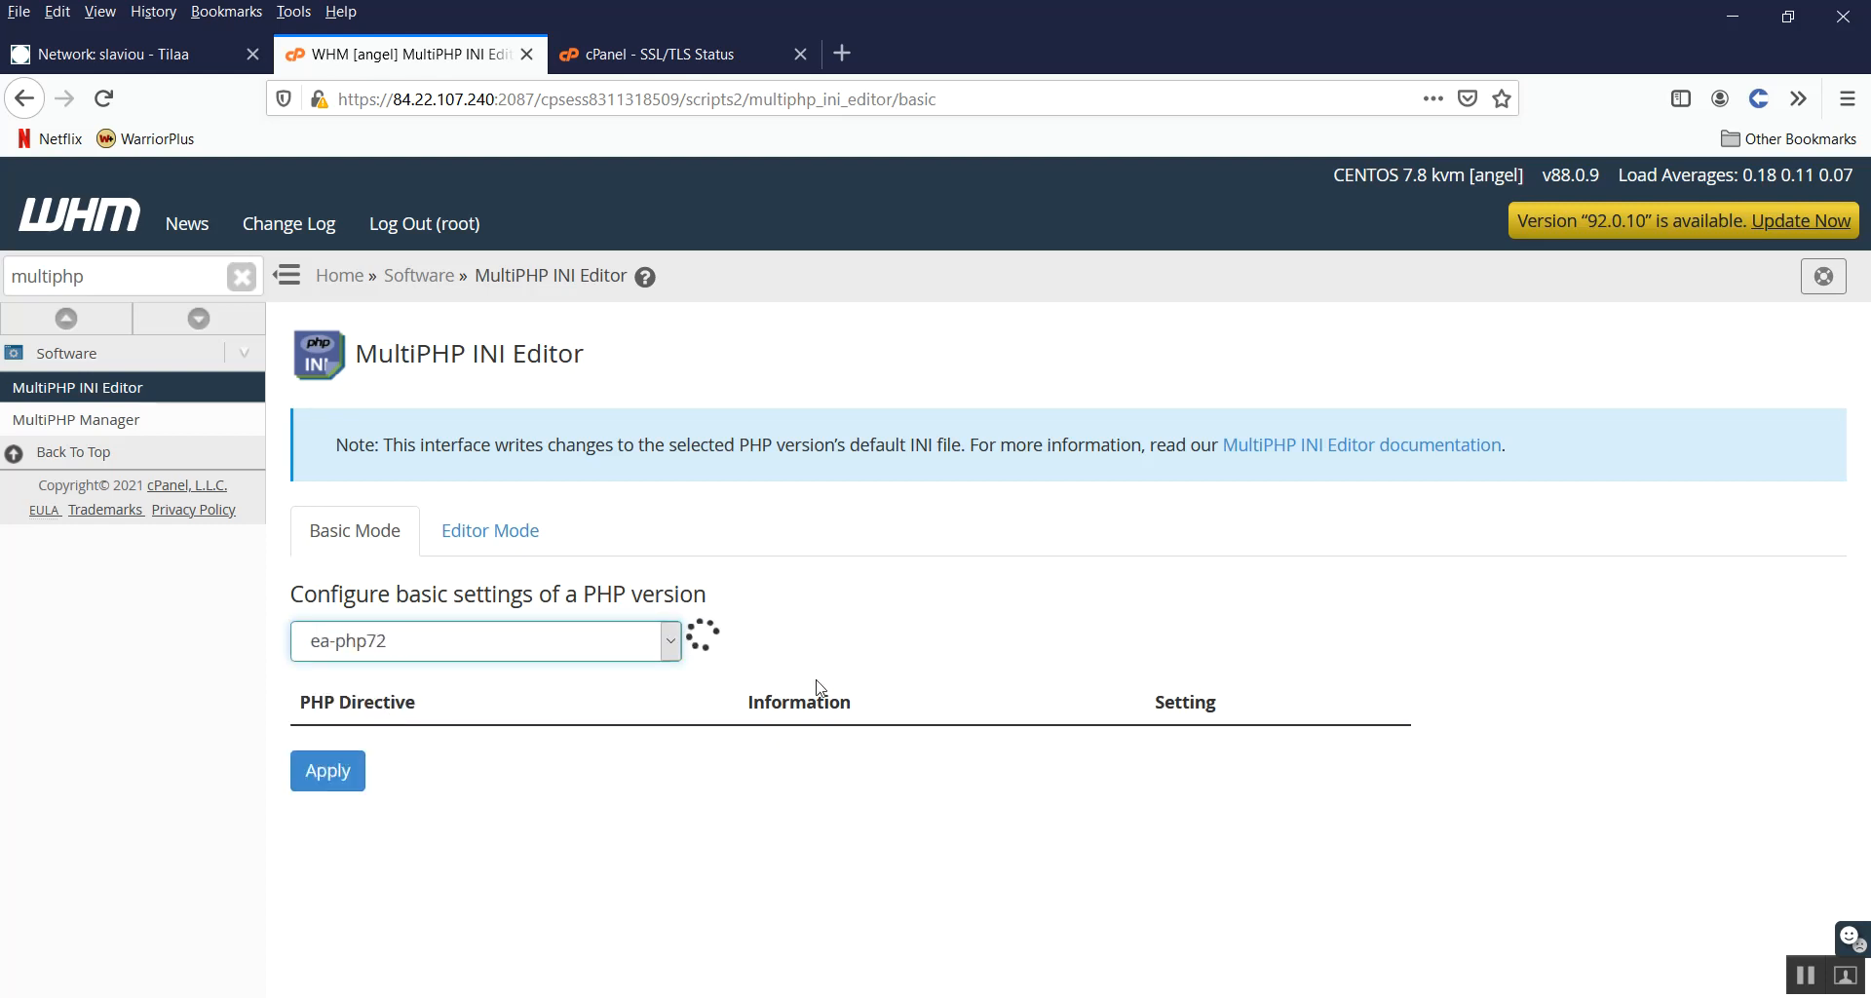
{"action": "scroll", "coordinate": [1008, 638], "scroll_direction": "down", "scroll_amount": 6}
{"action": "scroll", "coordinate": [1043, 638], "scroll_direction": "down", "scroll_amount": 4}
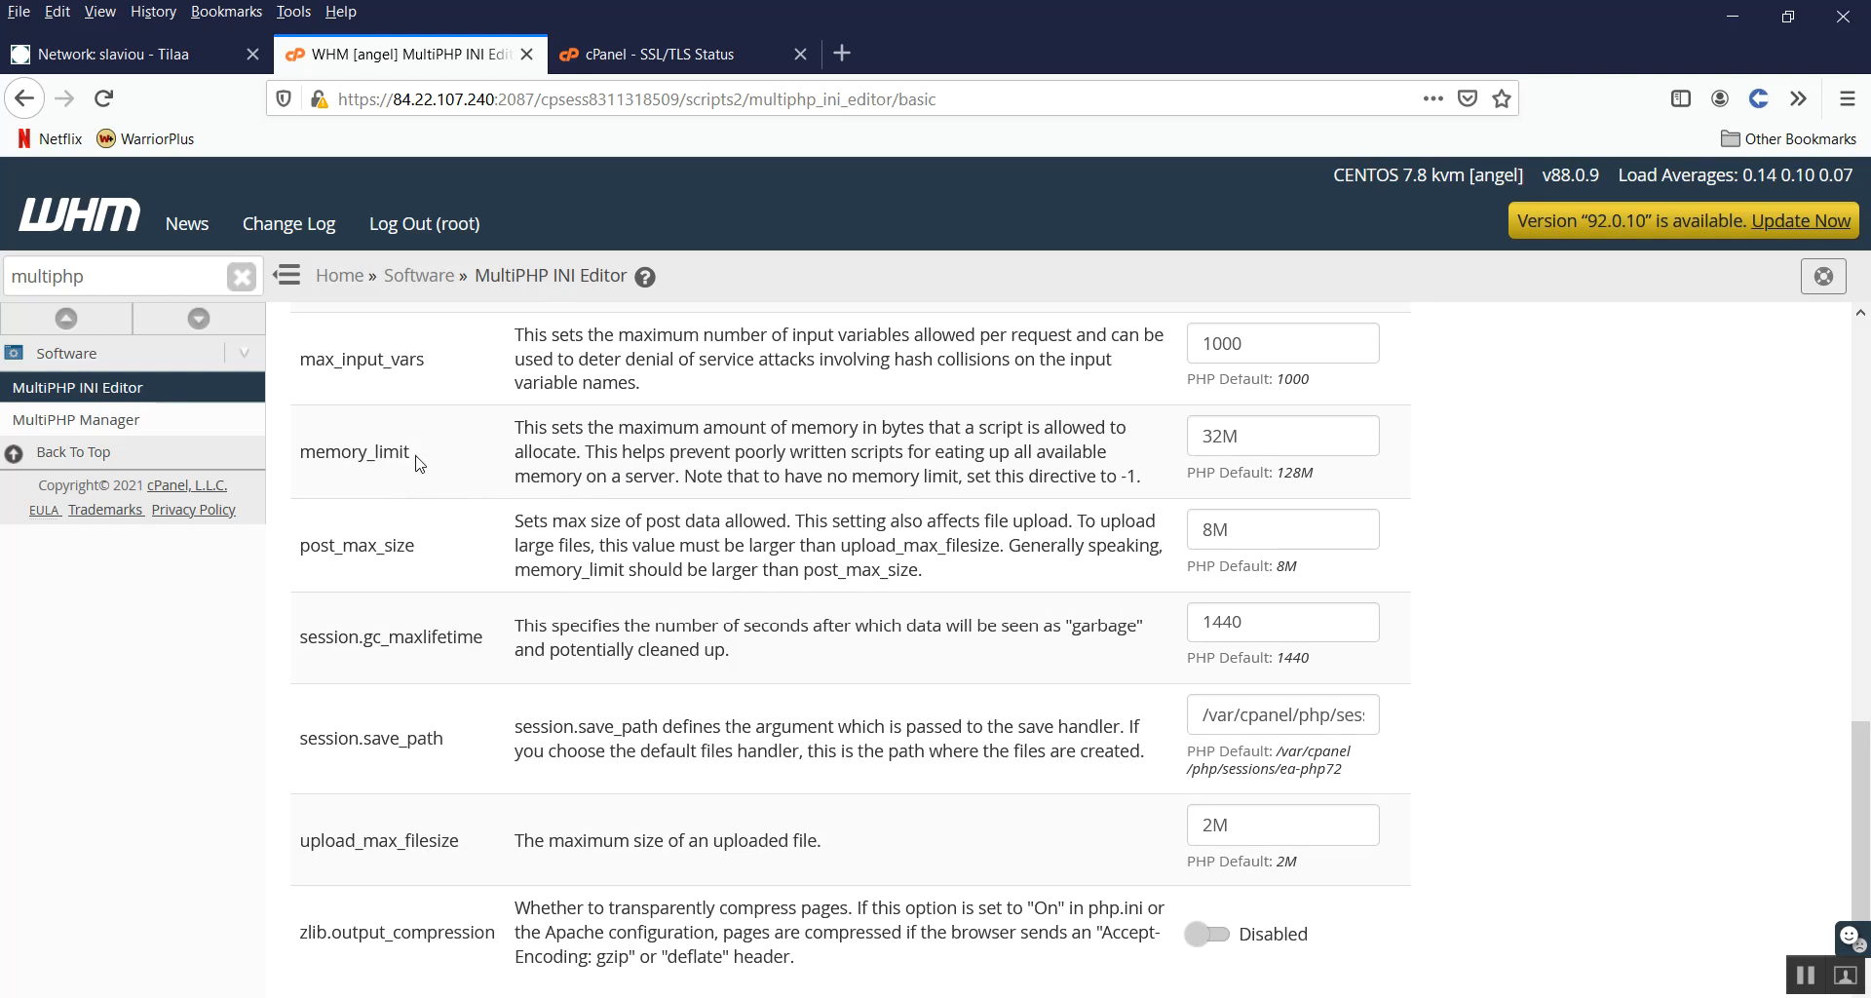
{"action": "left_click_drag", "start_coordinate": [426, 465], "coordinate": [290, 462]}
{"action": "left_click_drag", "start_coordinate": [1312, 454], "coordinate": [1097, 447]}
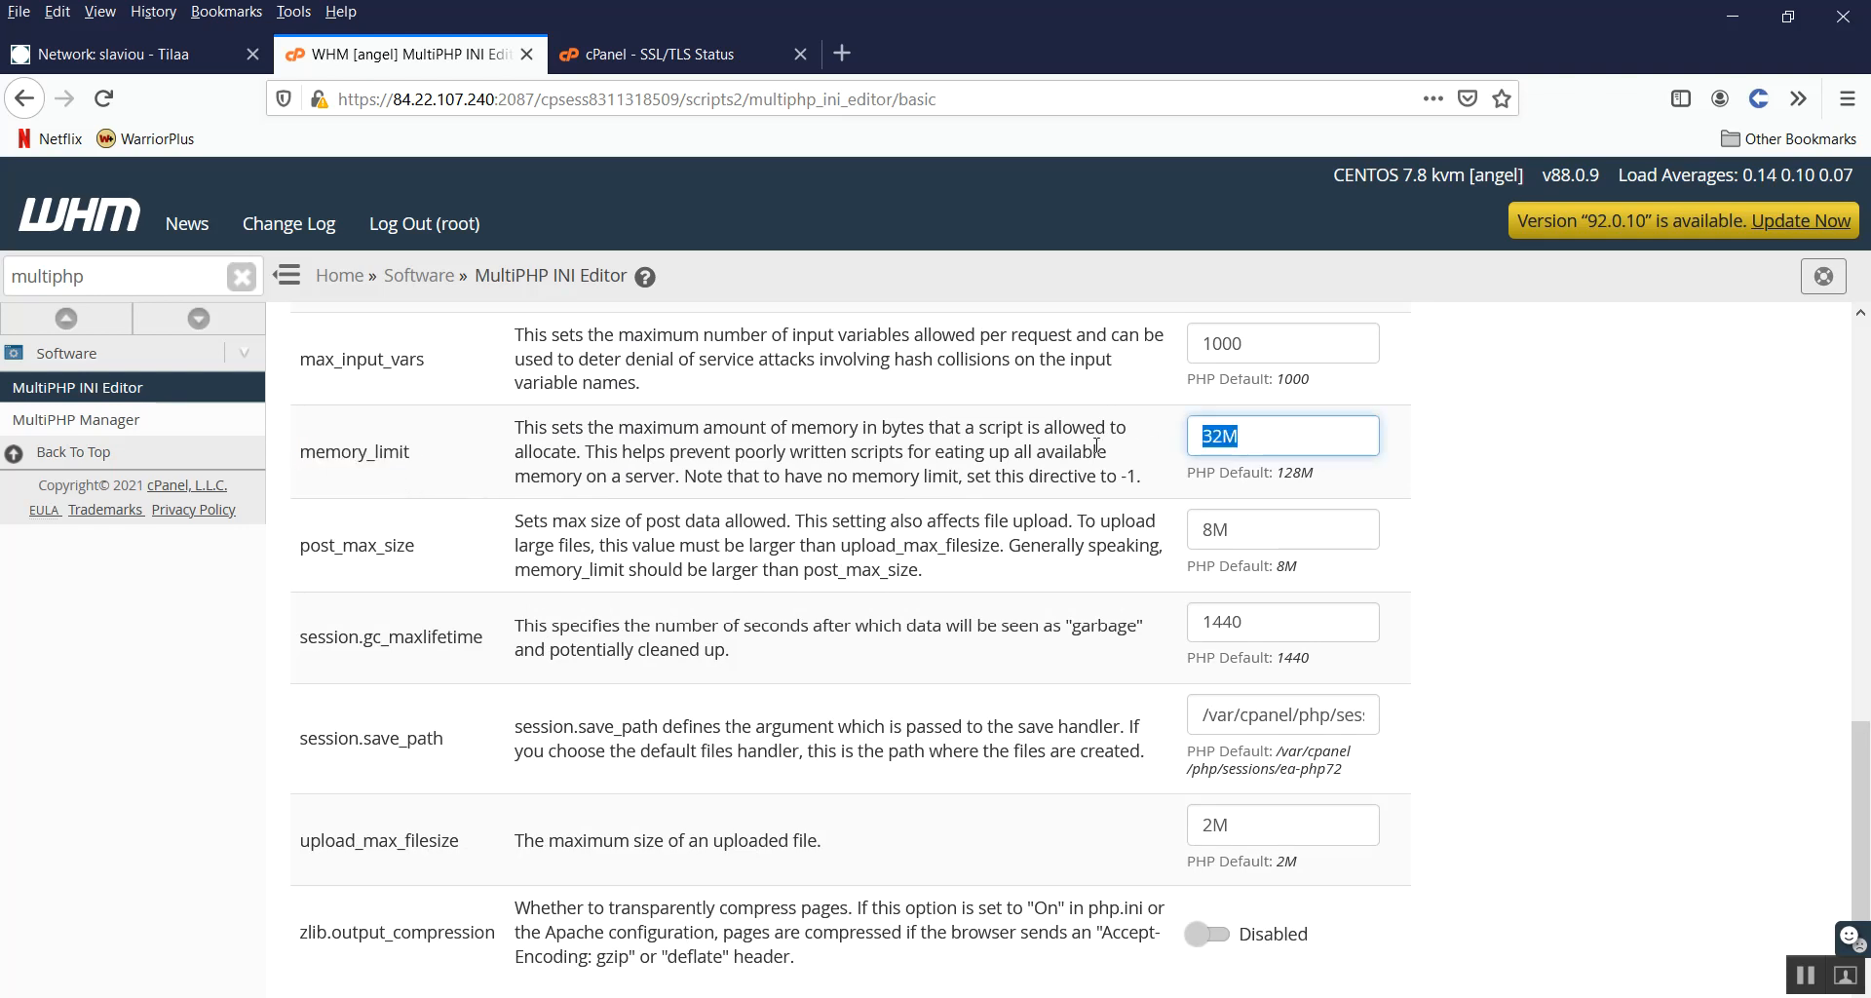
{"action": "type", "text": "128M"}
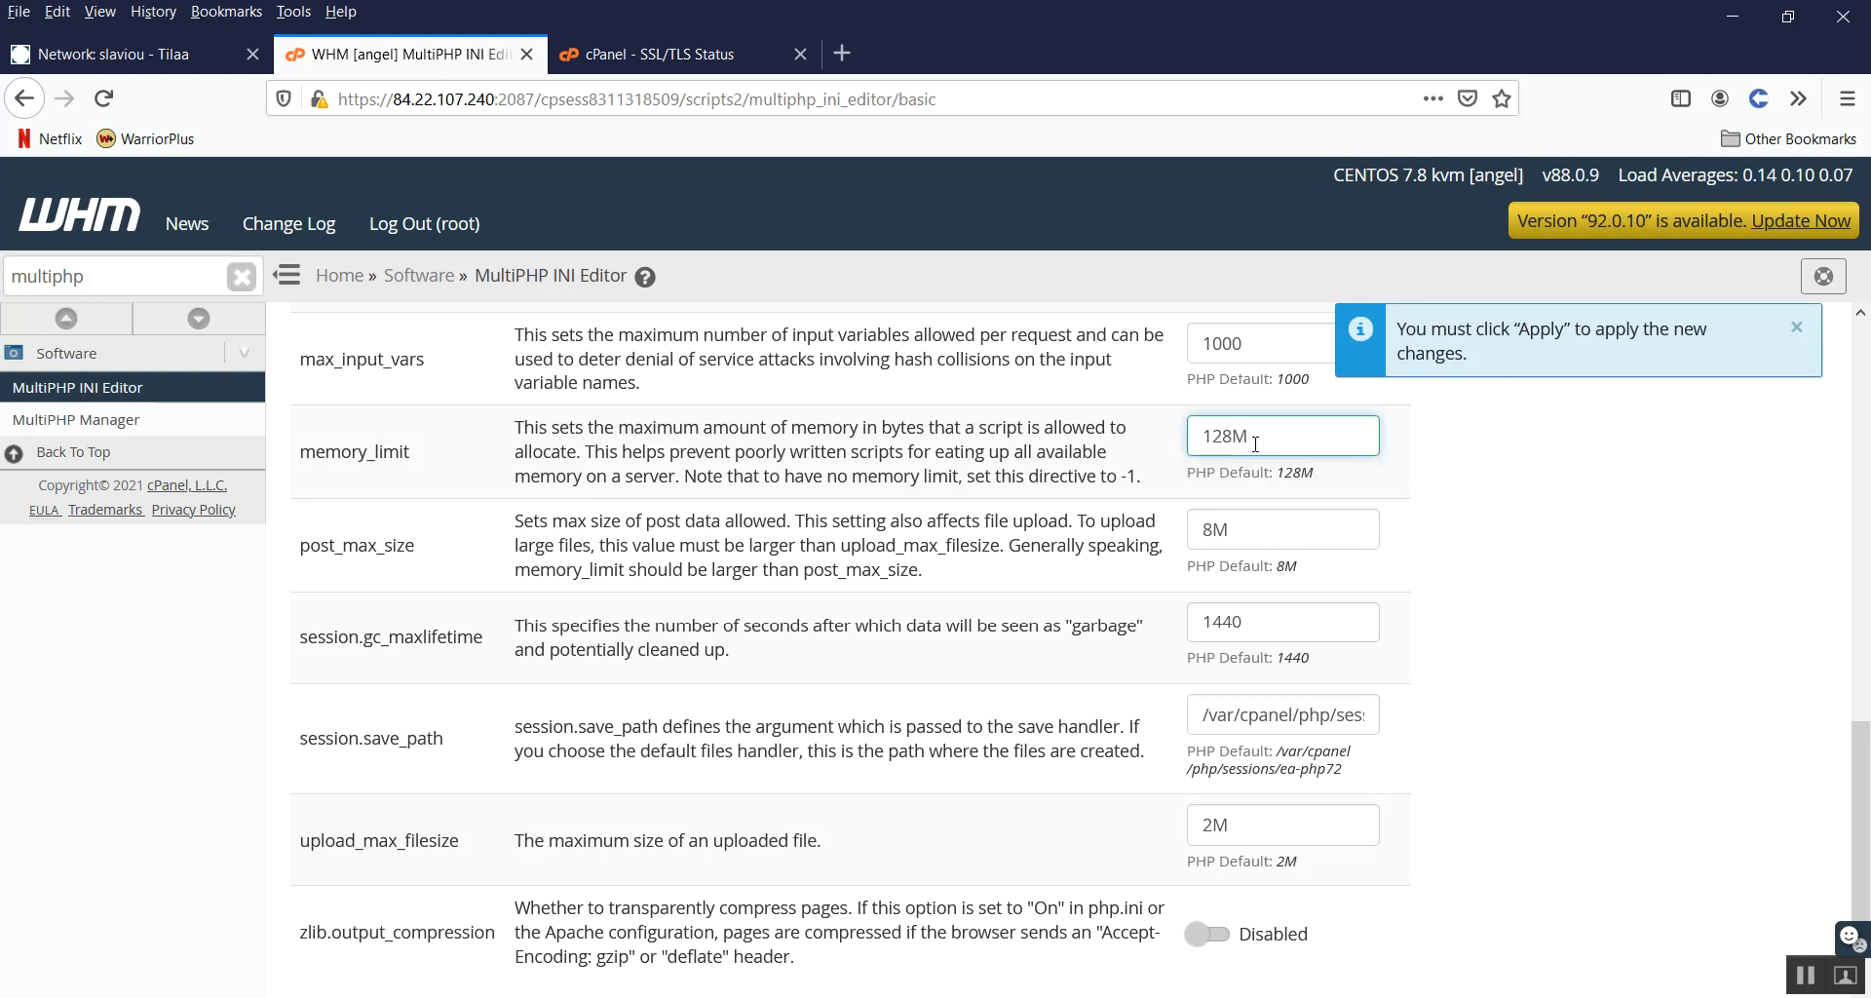
{"action": "left_click_drag", "start_coordinate": [1255, 443], "coordinate": [1234, 438]}
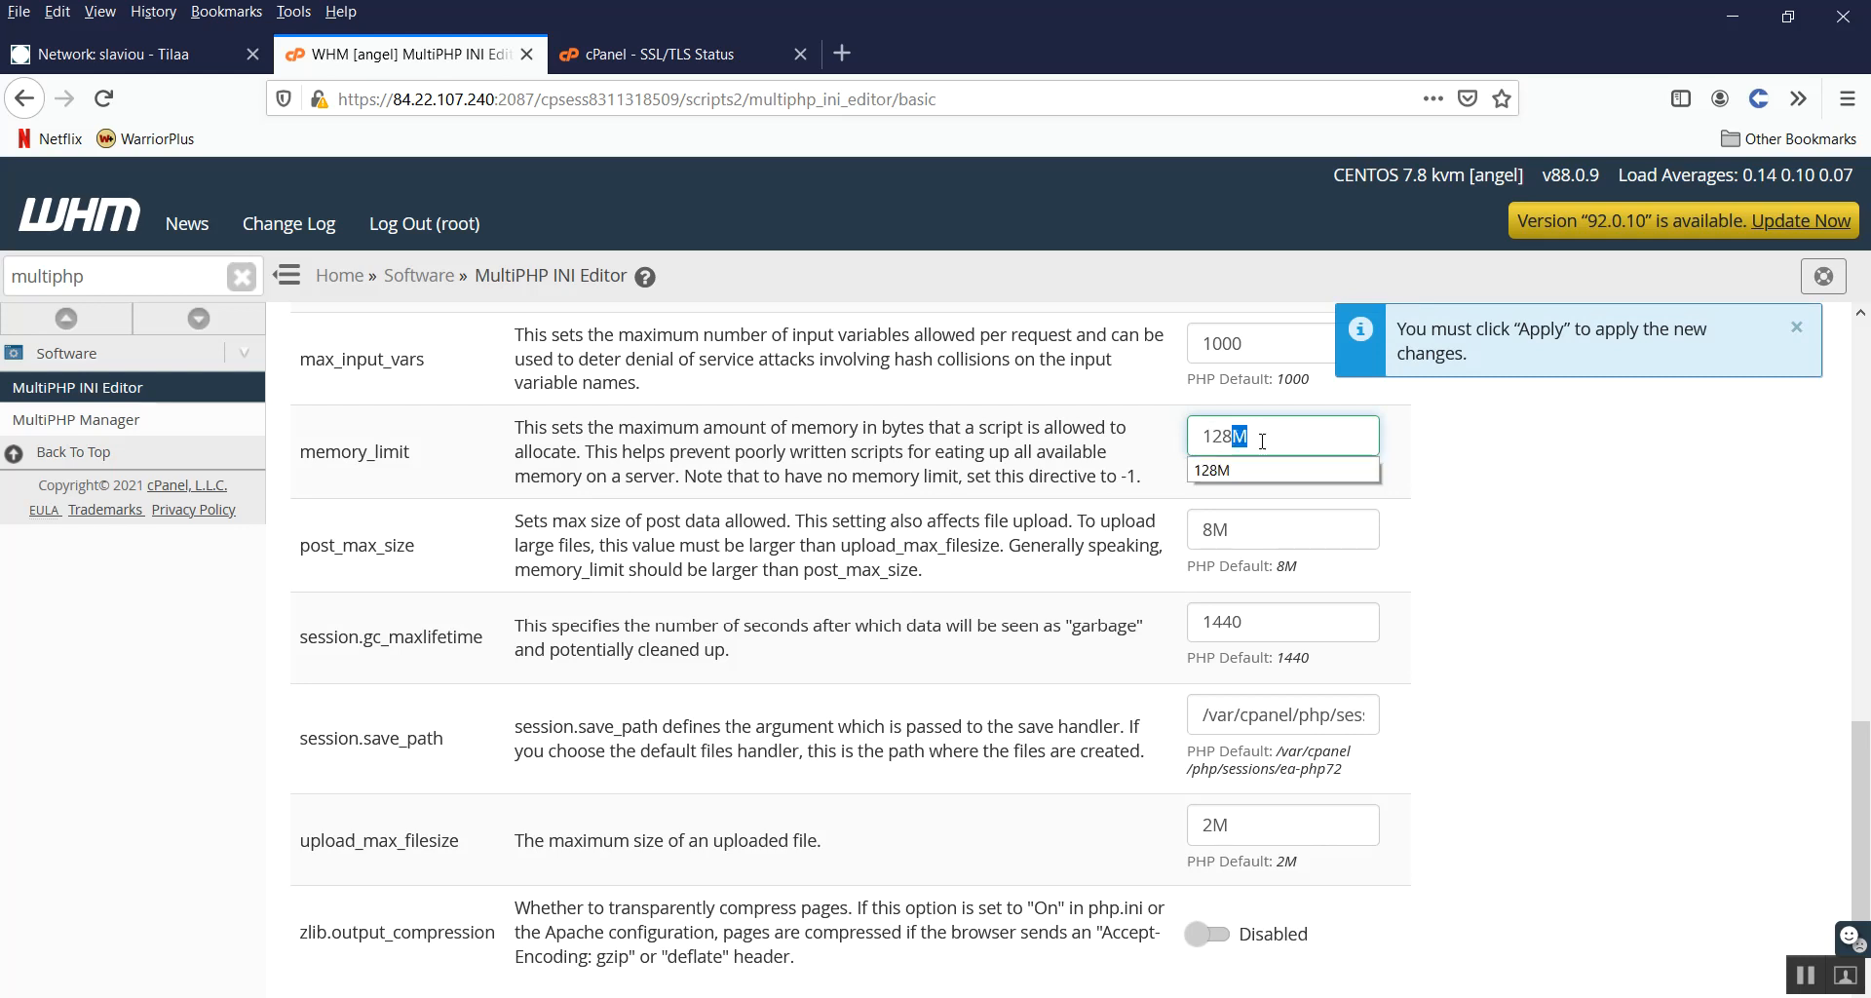
{"action": "left_click", "coordinate": [1299, 438]}
{"action": "scroll", "coordinate": [1299, 439], "scroll_direction": "down", "scroll_amount": 1}
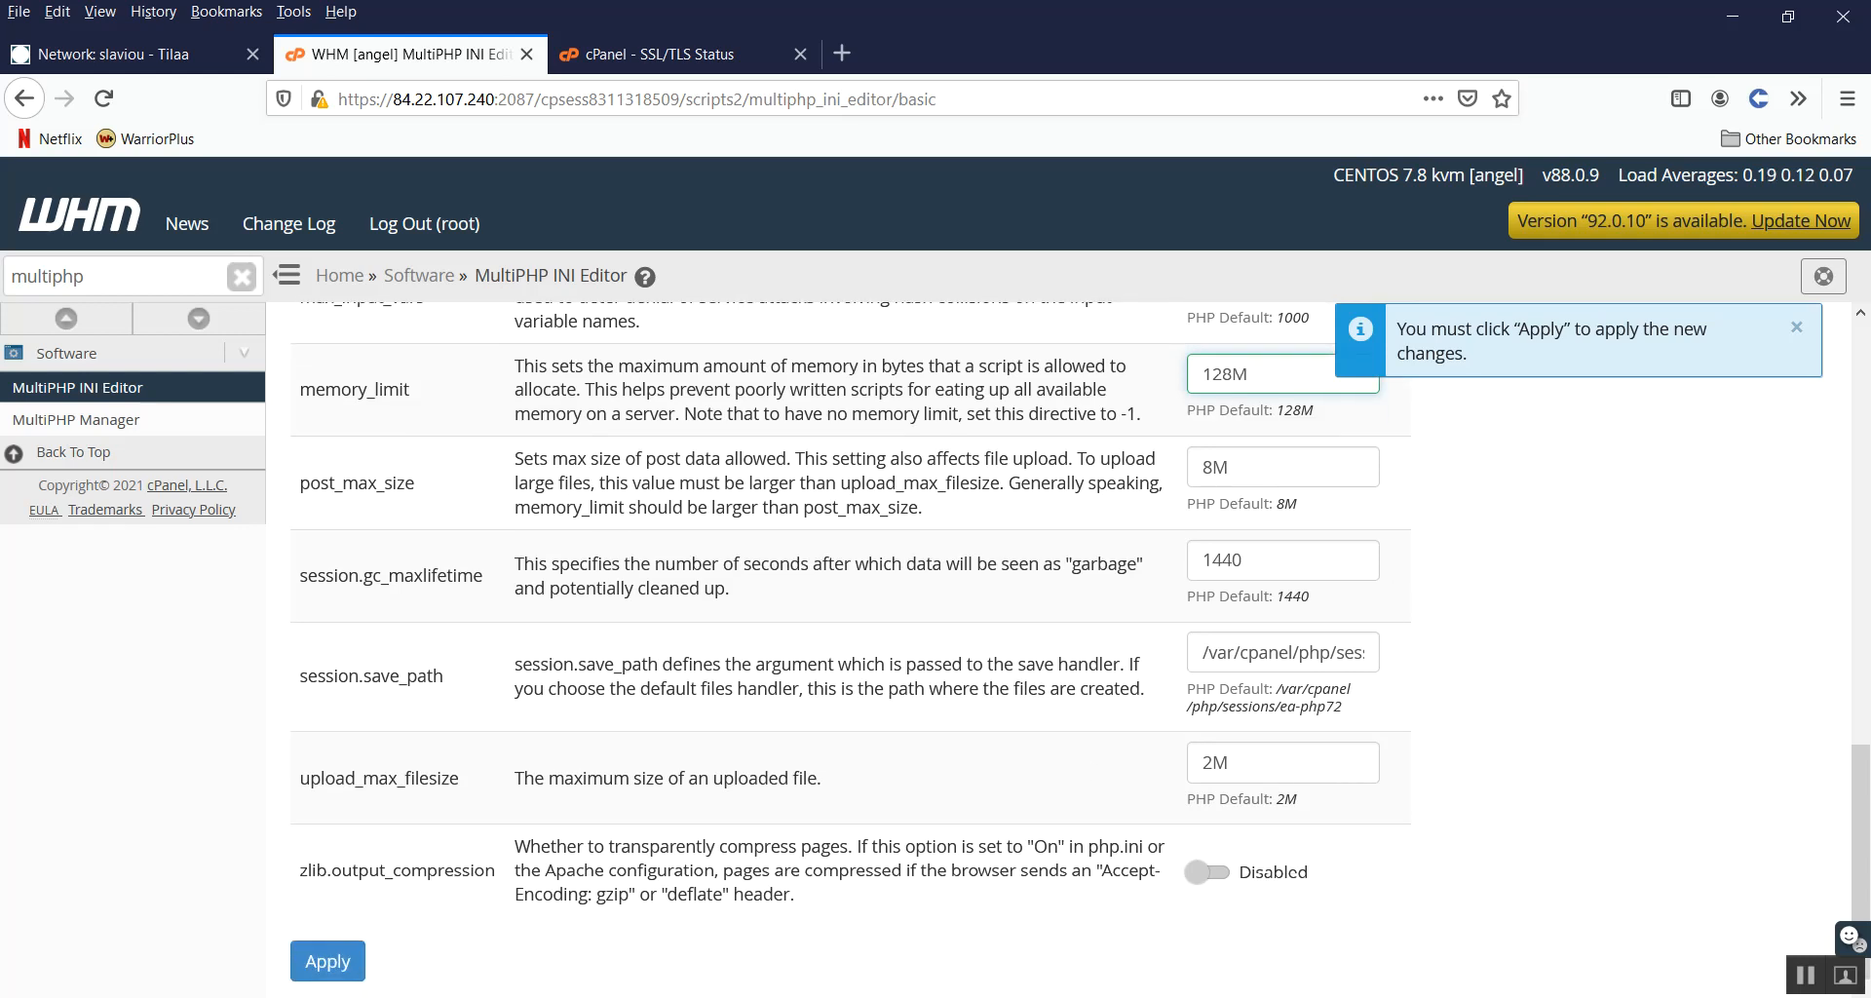
{"action": "left_click", "coordinate": [329, 963]}
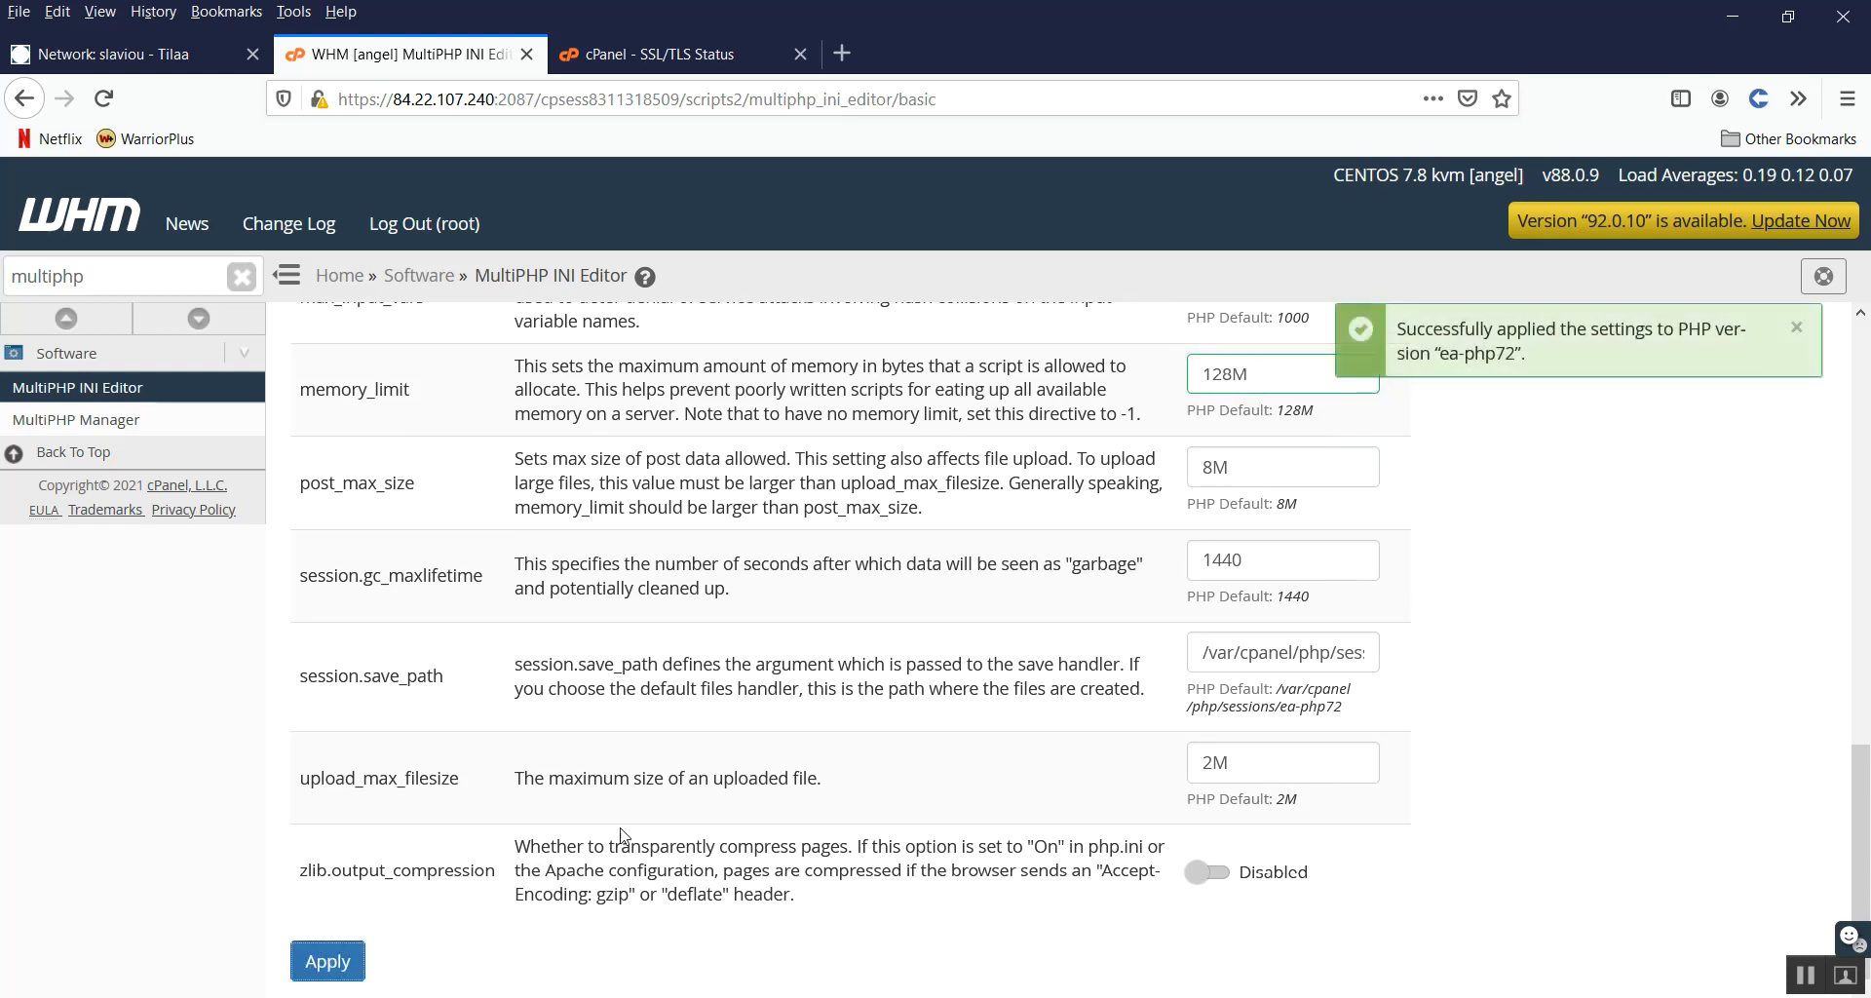
Step: Switch the INI editor to ea-php73, set its memory_limit to 128M and apply the change
{"action": "scroll", "coordinate": [621, 836], "scroll_direction": "up", "scroll_amount": 15}
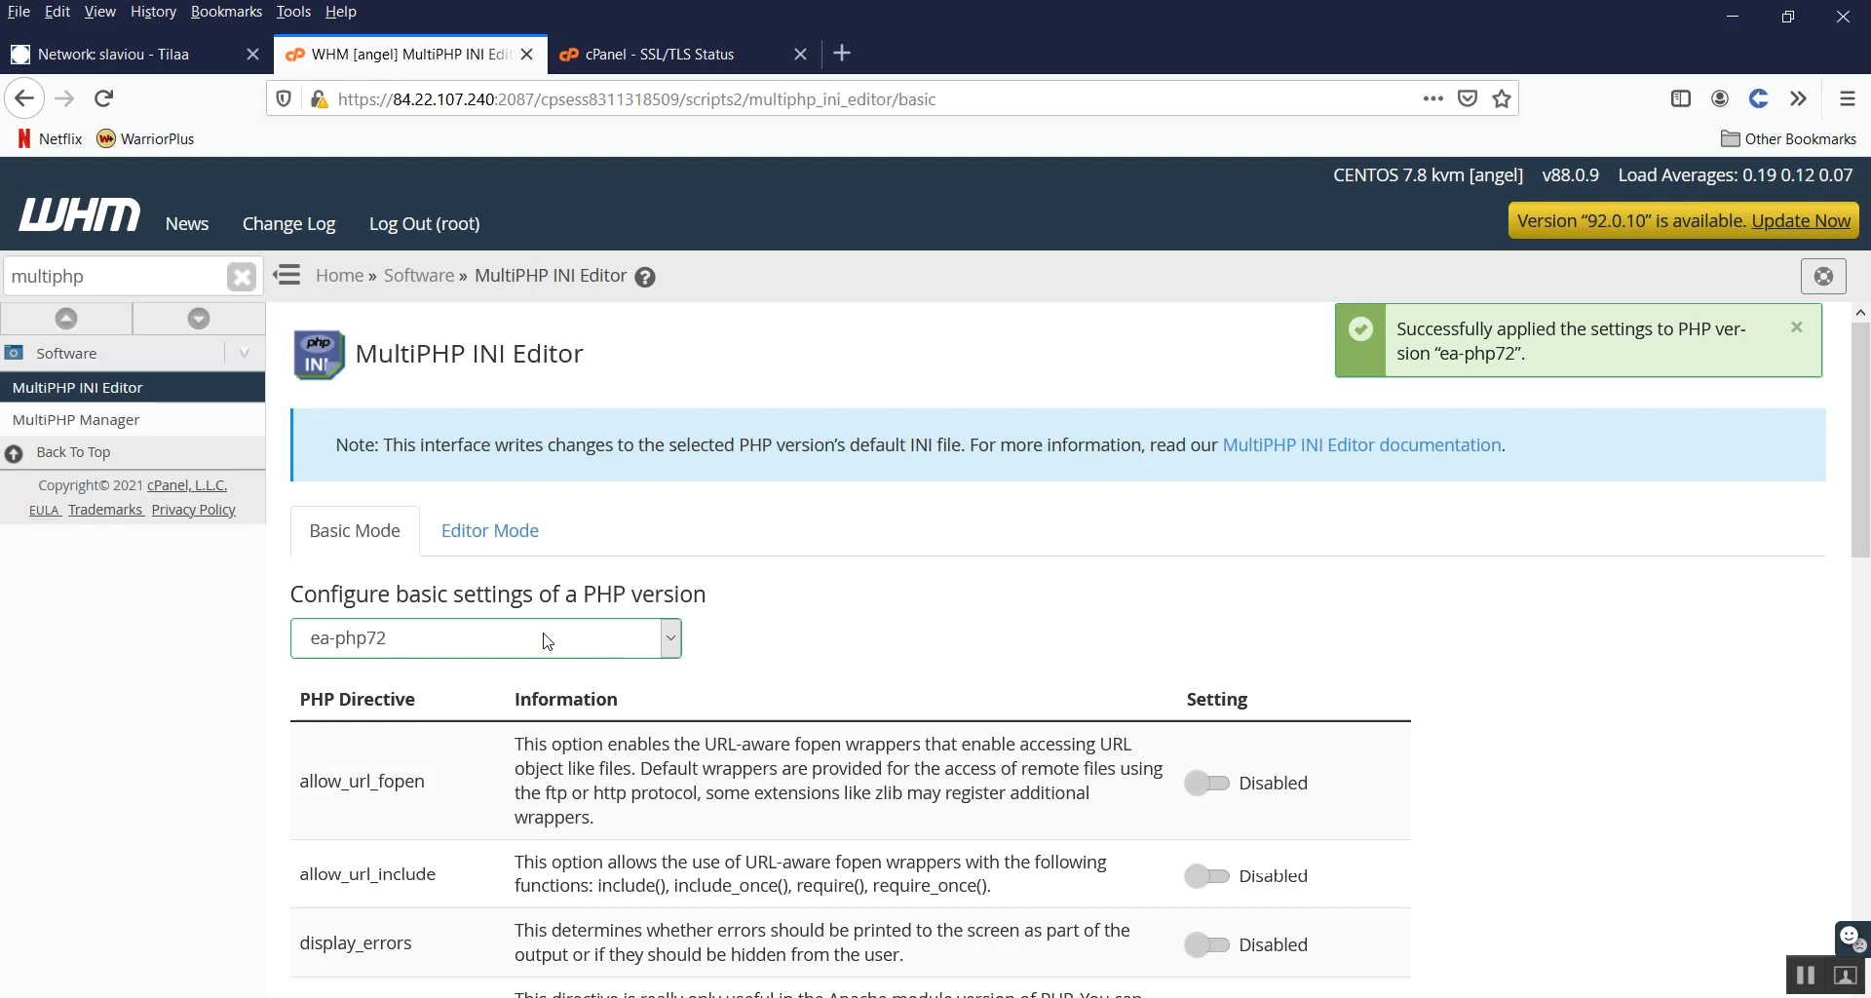
{"action": "left_click", "coordinate": [570, 639]}
{"action": "left_click", "coordinate": [396, 731]}
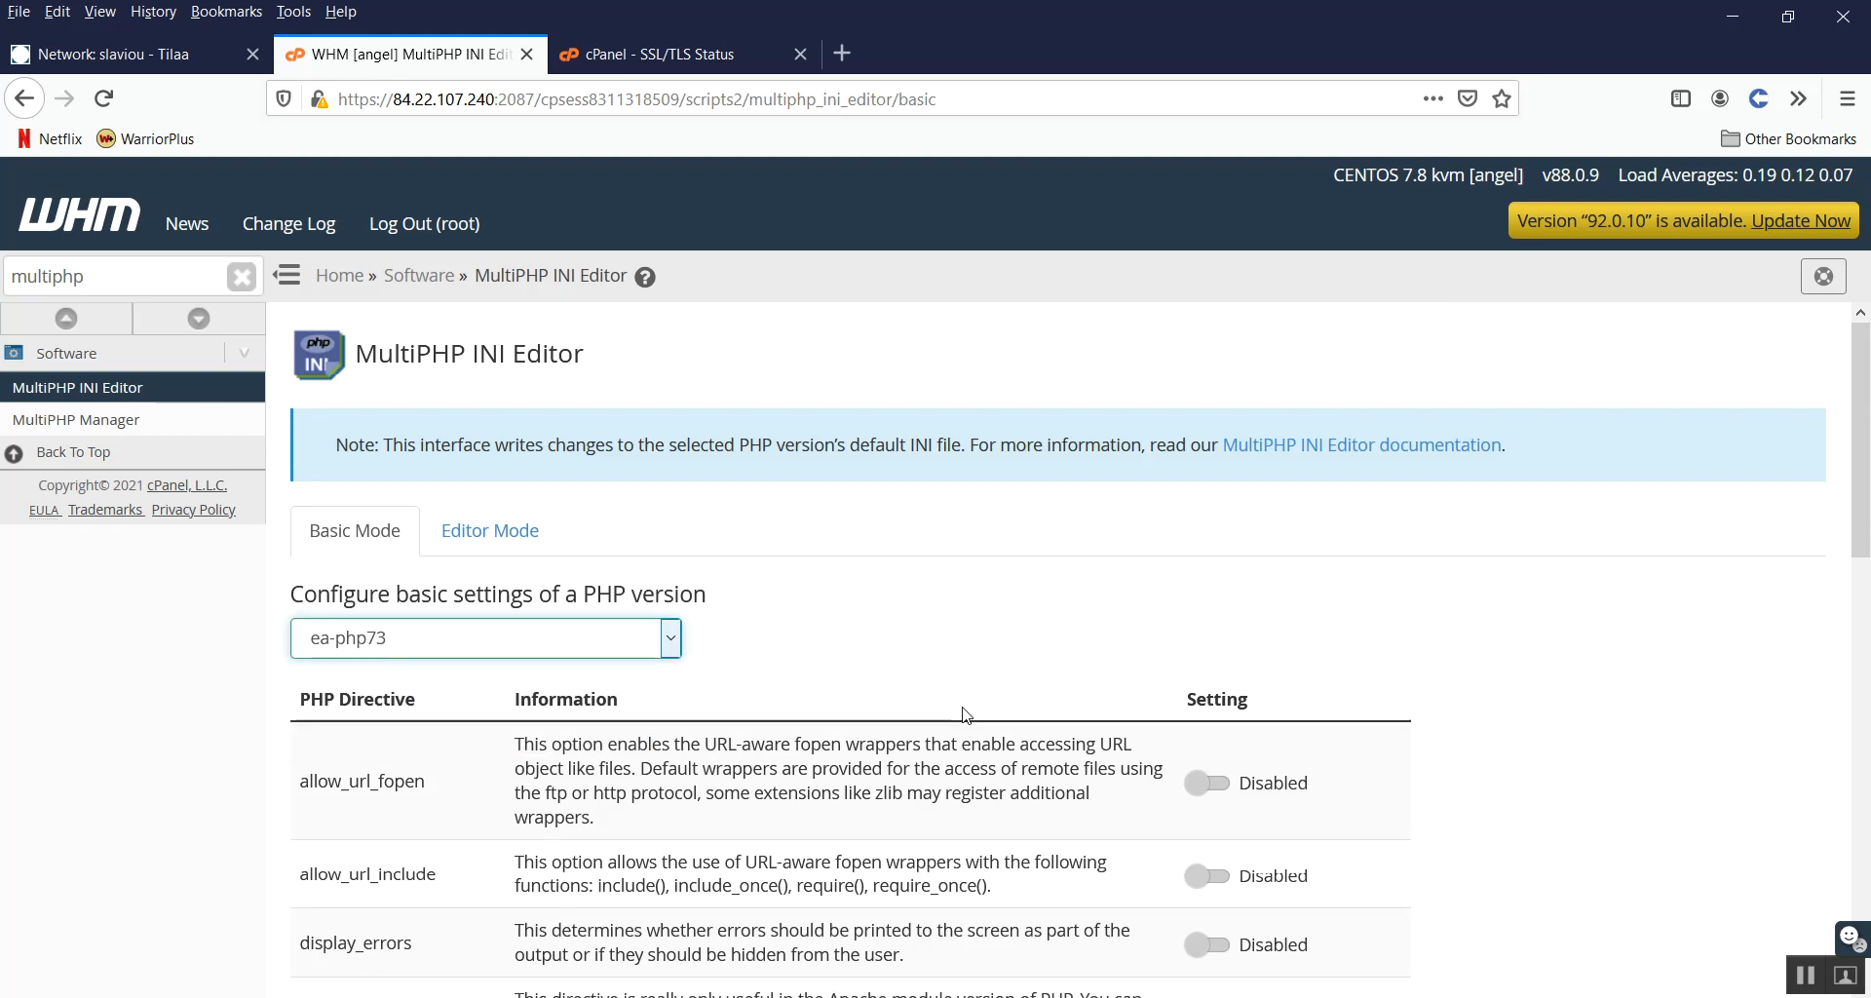
{"action": "scroll", "coordinate": [961, 714], "scroll_direction": "down", "scroll_amount": 10}
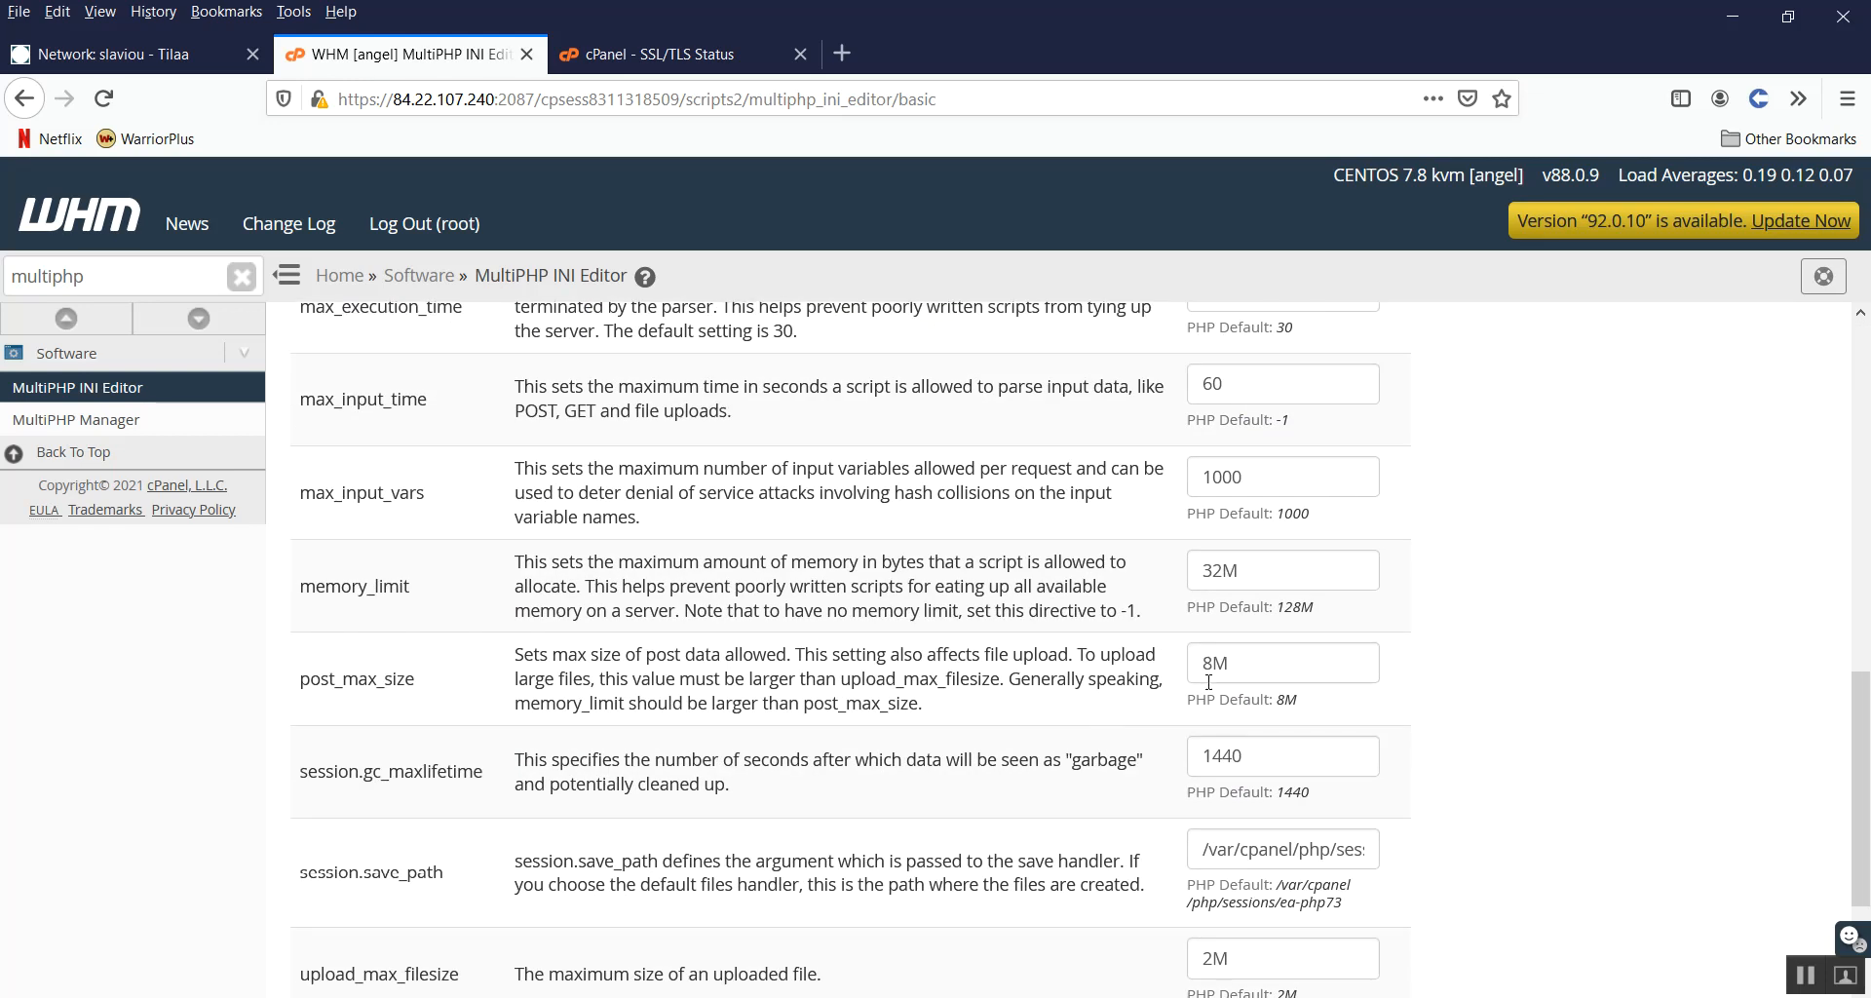
{"action": "left_click_drag", "start_coordinate": [1250, 576], "coordinate": [1104, 575]}
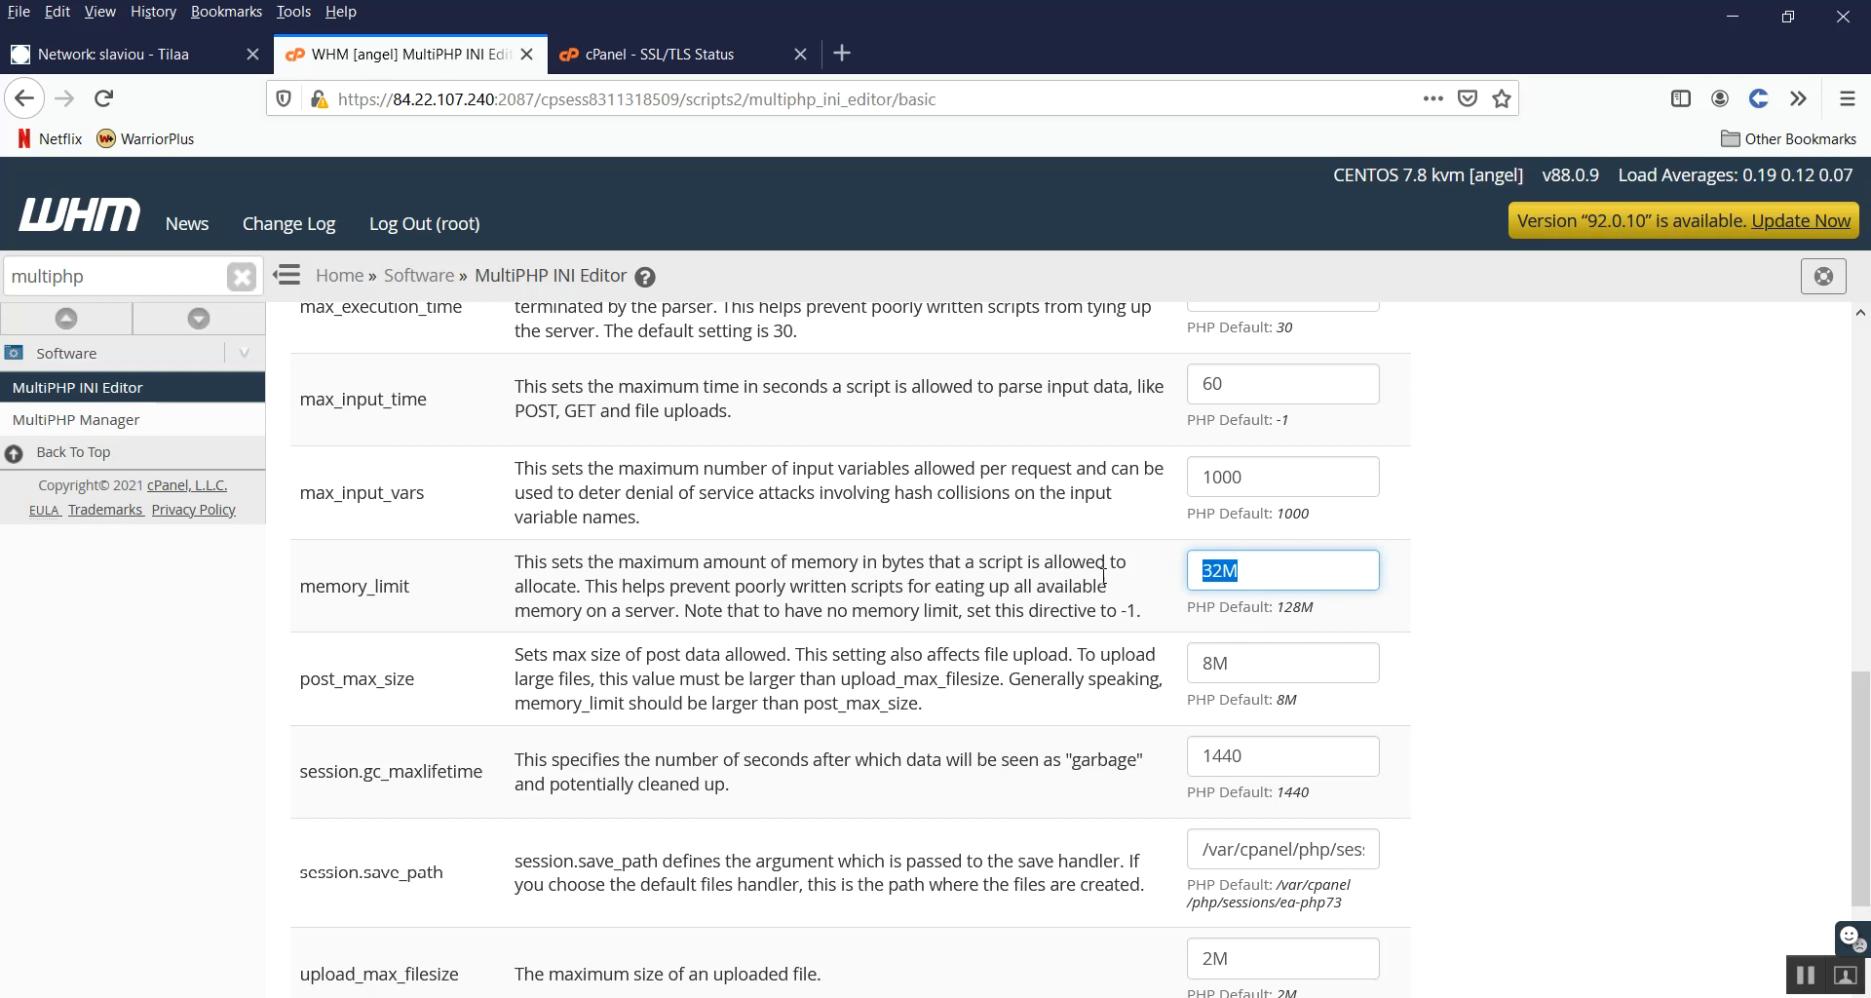
{"action": "type", "text": "1"}
{"action": "left_click", "coordinate": [1232, 606]}
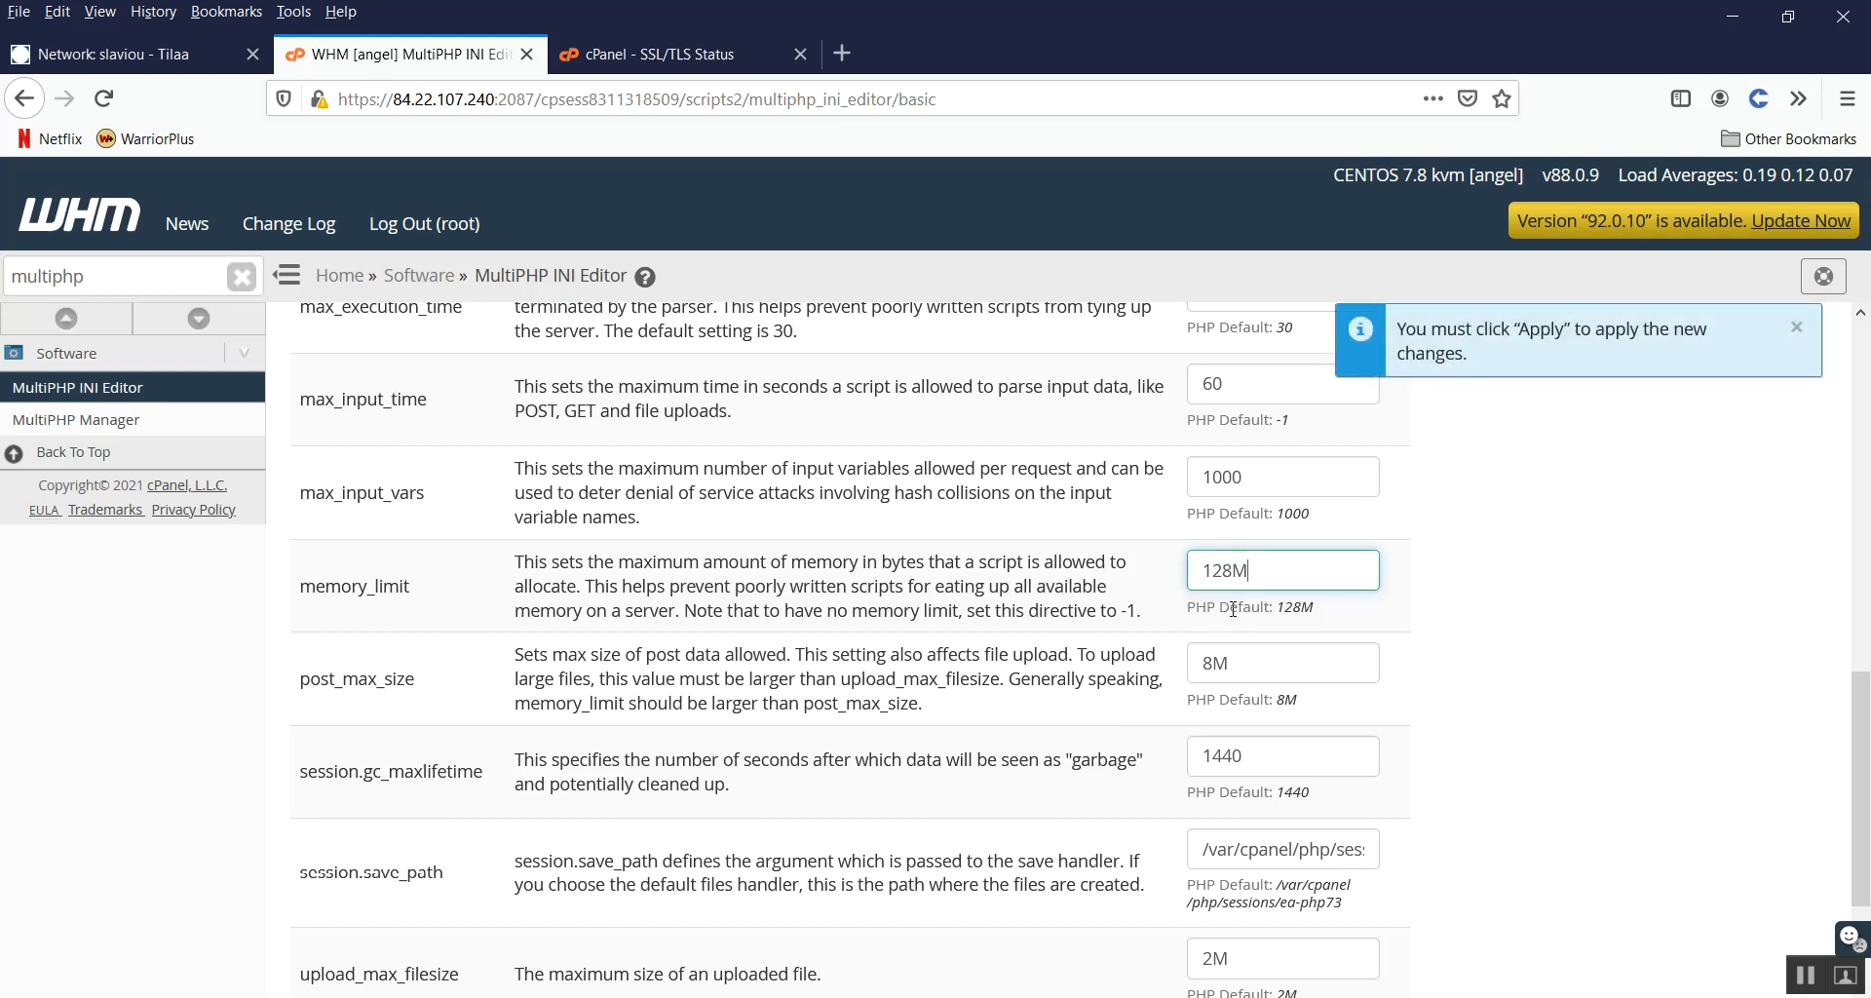
{"action": "scroll", "coordinate": [692, 743], "scroll_direction": "down", "scroll_amount": 2}
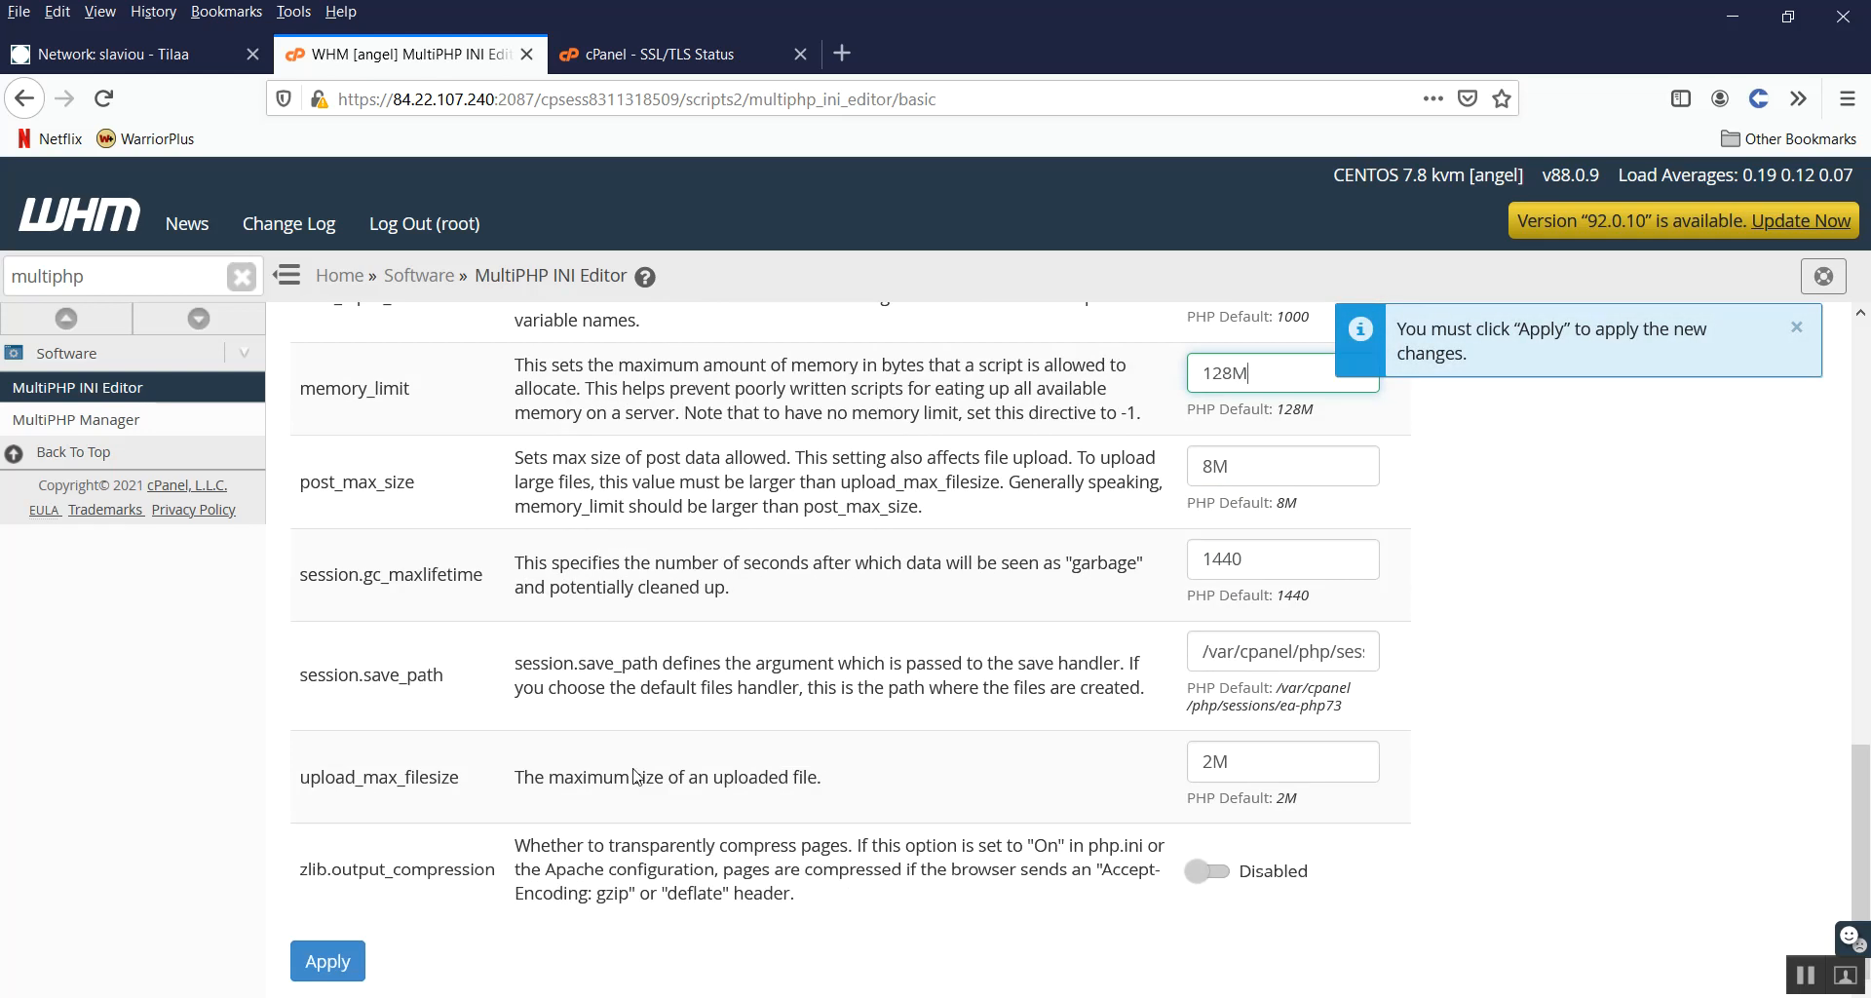
{"action": "left_click", "coordinate": [338, 963]}
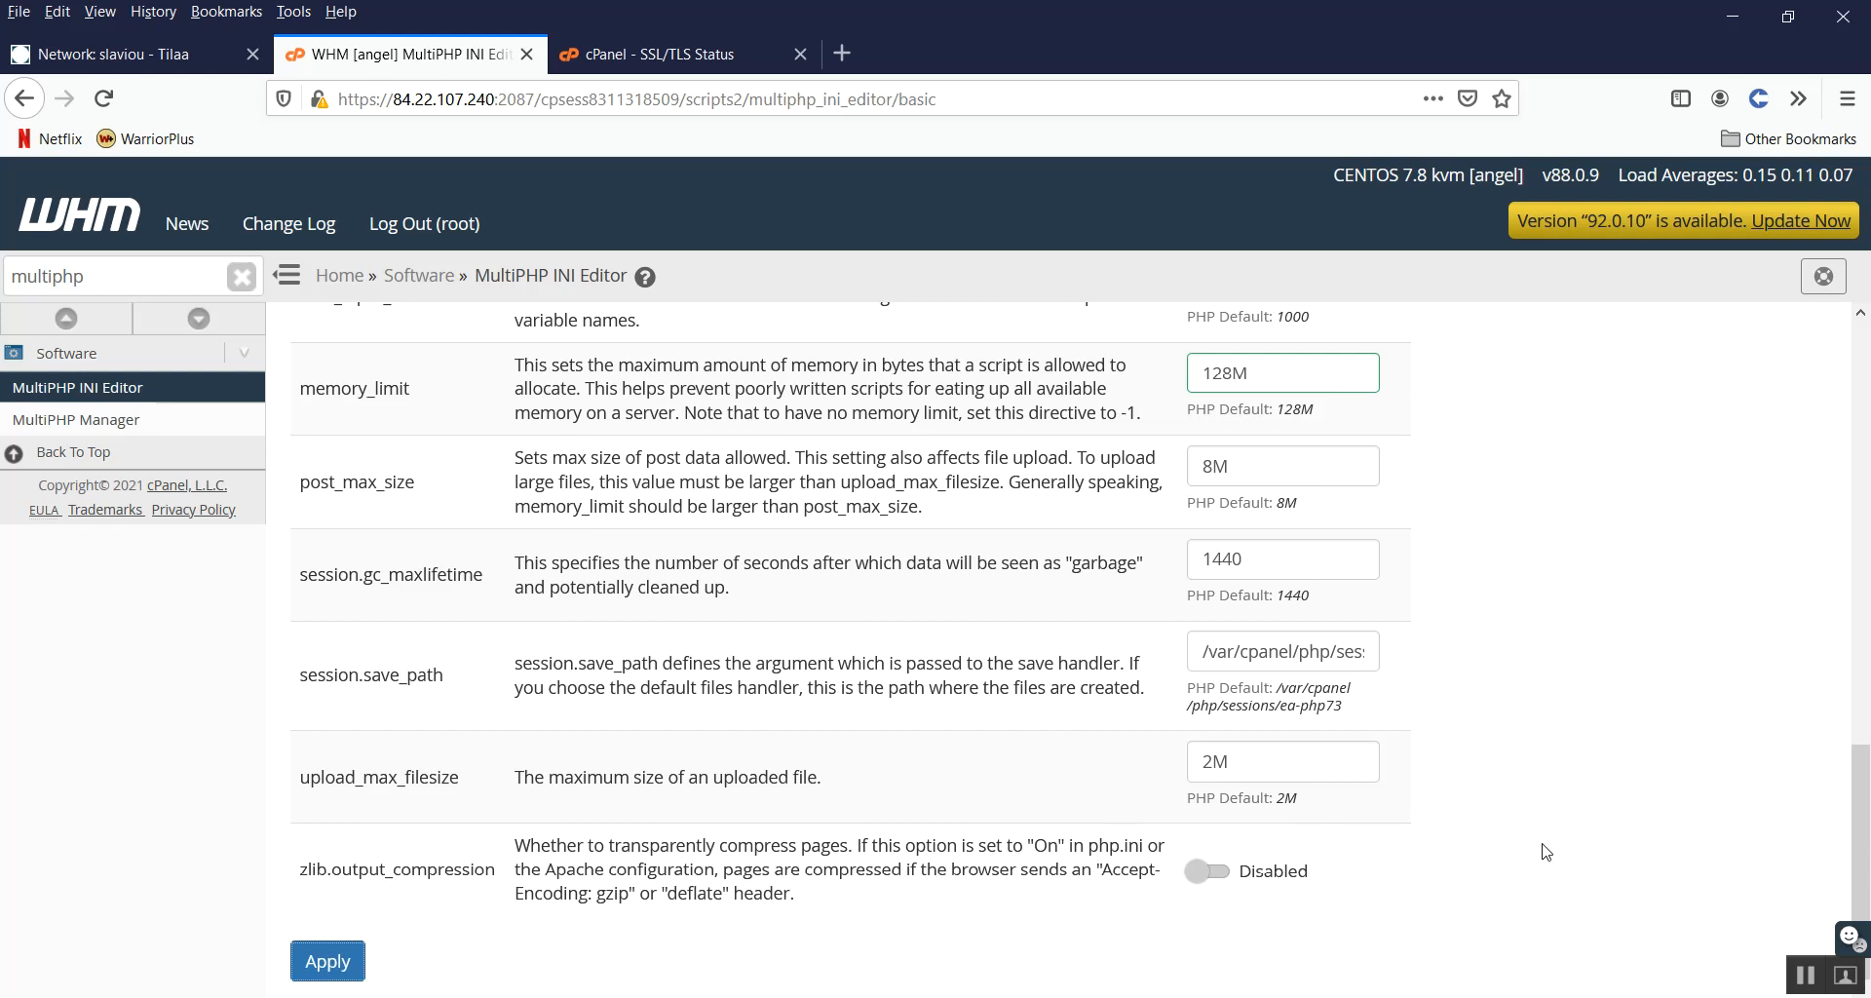
Step: Return to the cPanel SSL/TLS Status page, examine the certificate status of all slaviou.com domains and reload the page
{"action": "left_click", "coordinate": [687, 60]}
{"action": "left_click", "coordinate": [424, 48]}
{"action": "left_click", "coordinate": [591, 54]}
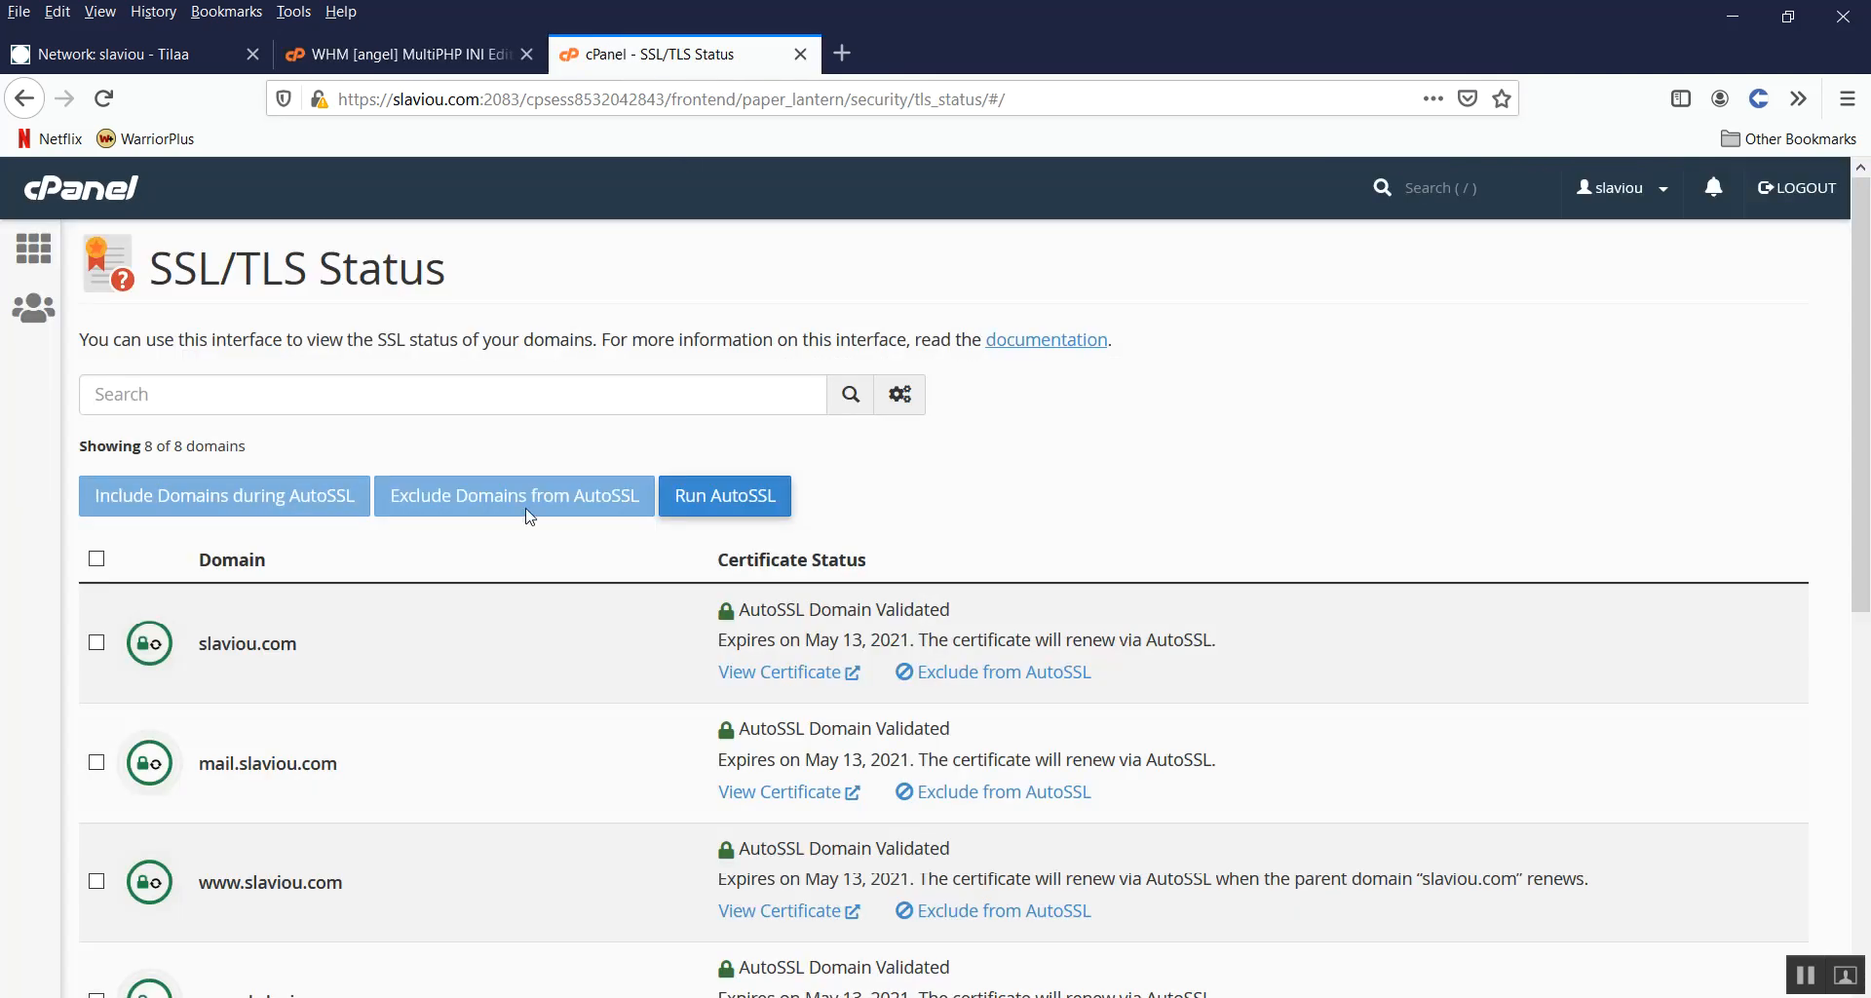
{"action": "scroll", "coordinate": [476, 634], "scroll_direction": "down", "scroll_amount": 6}
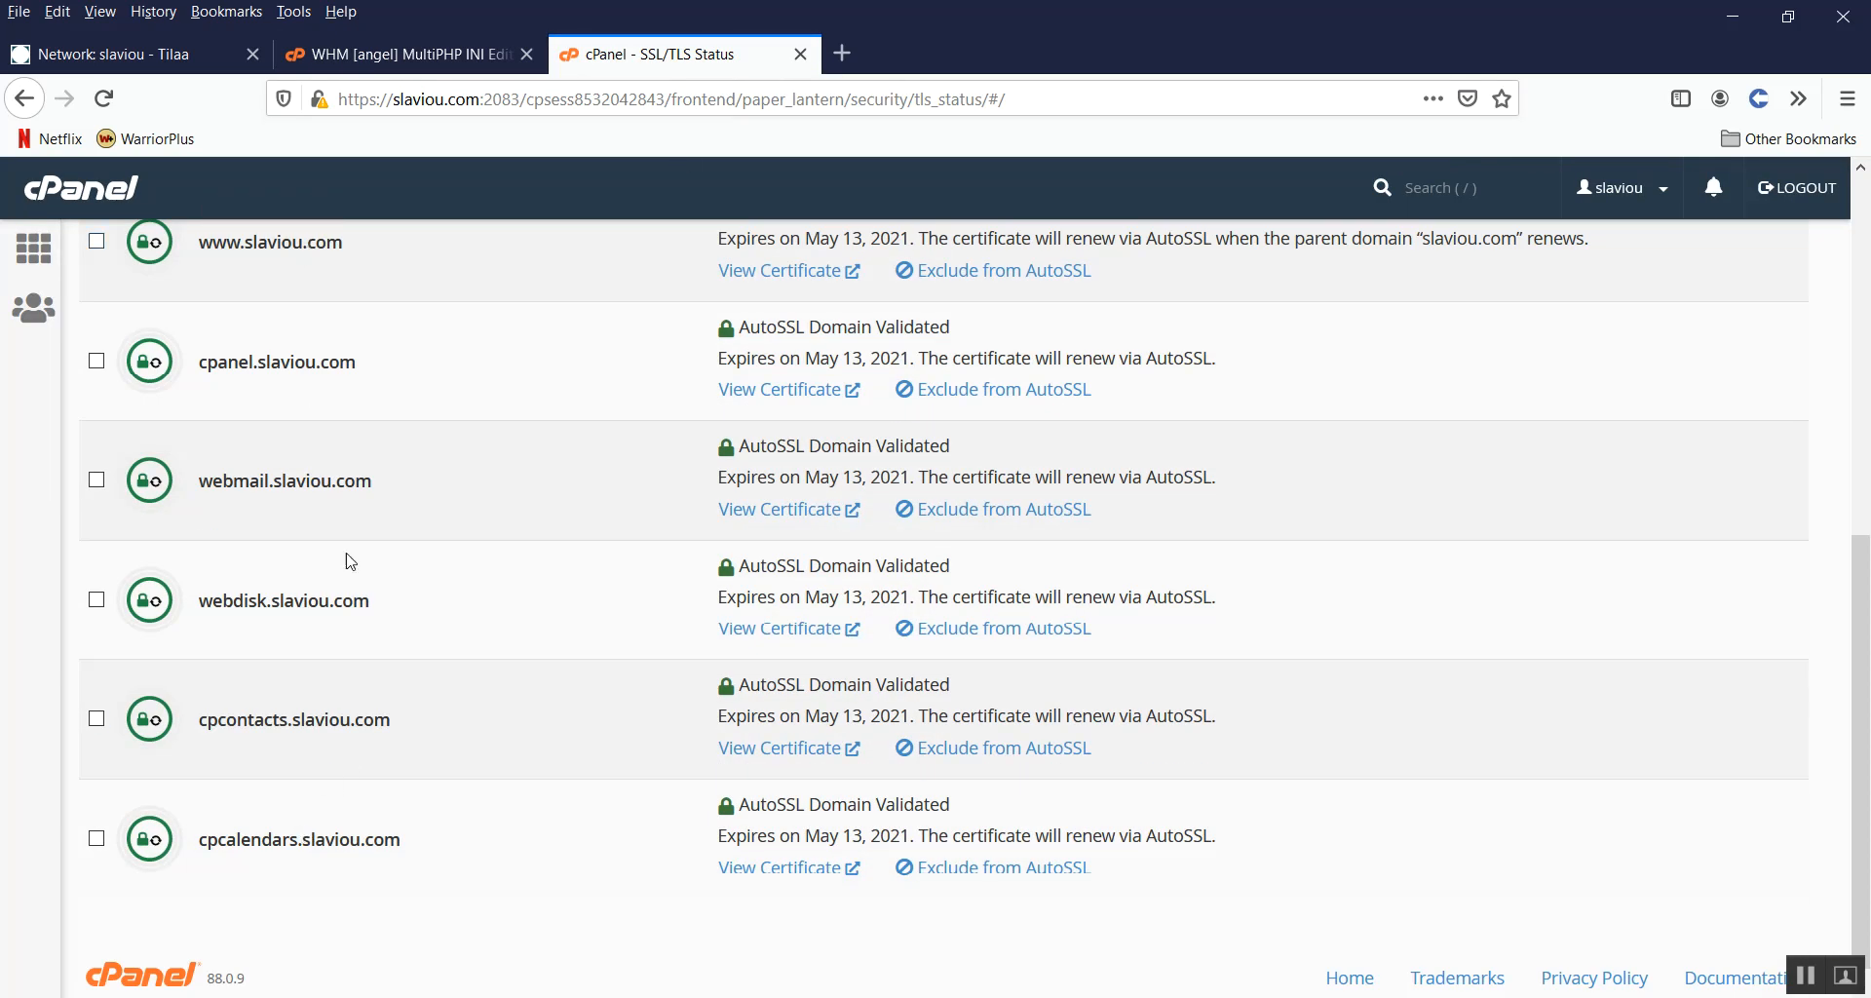
{"action": "scroll", "coordinate": [351, 562], "scroll_direction": "up", "scroll_amount": 5}
{"action": "left_click", "coordinate": [104, 99]}
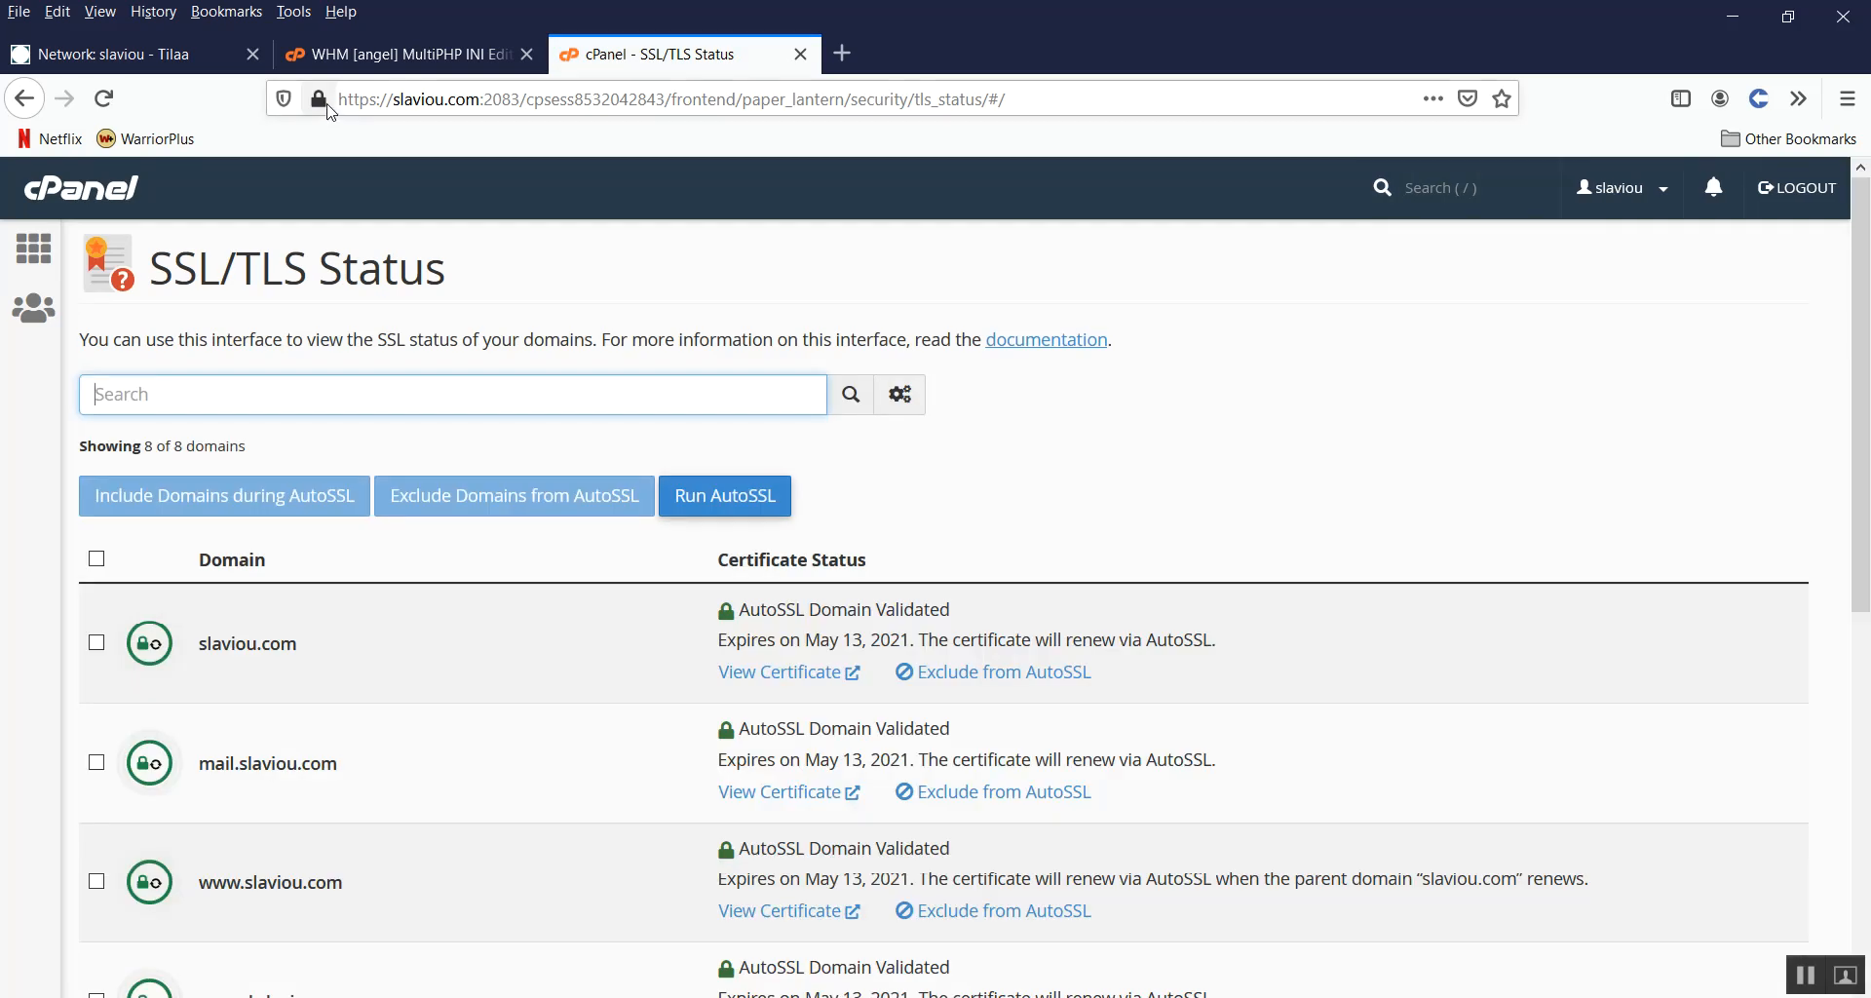
{"action": "mouse_move", "coordinate": [323, 114]}
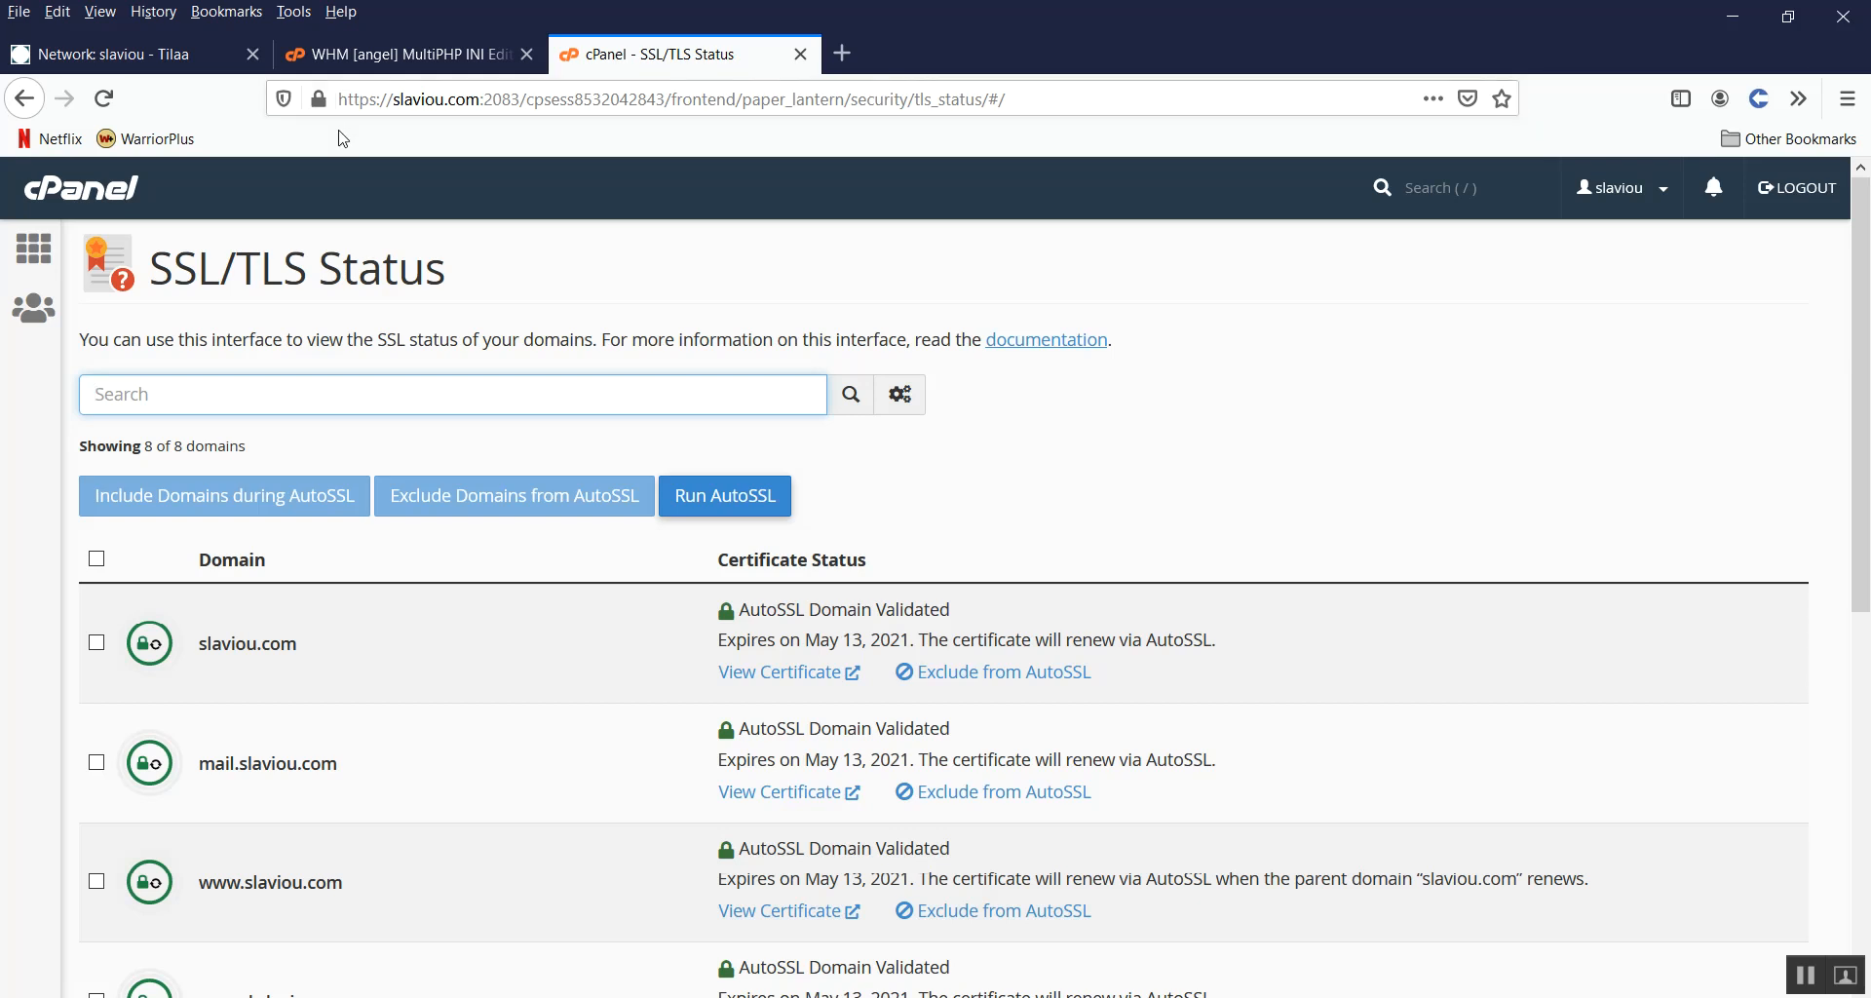
{"action": "left_click", "coordinate": [559, 309]}
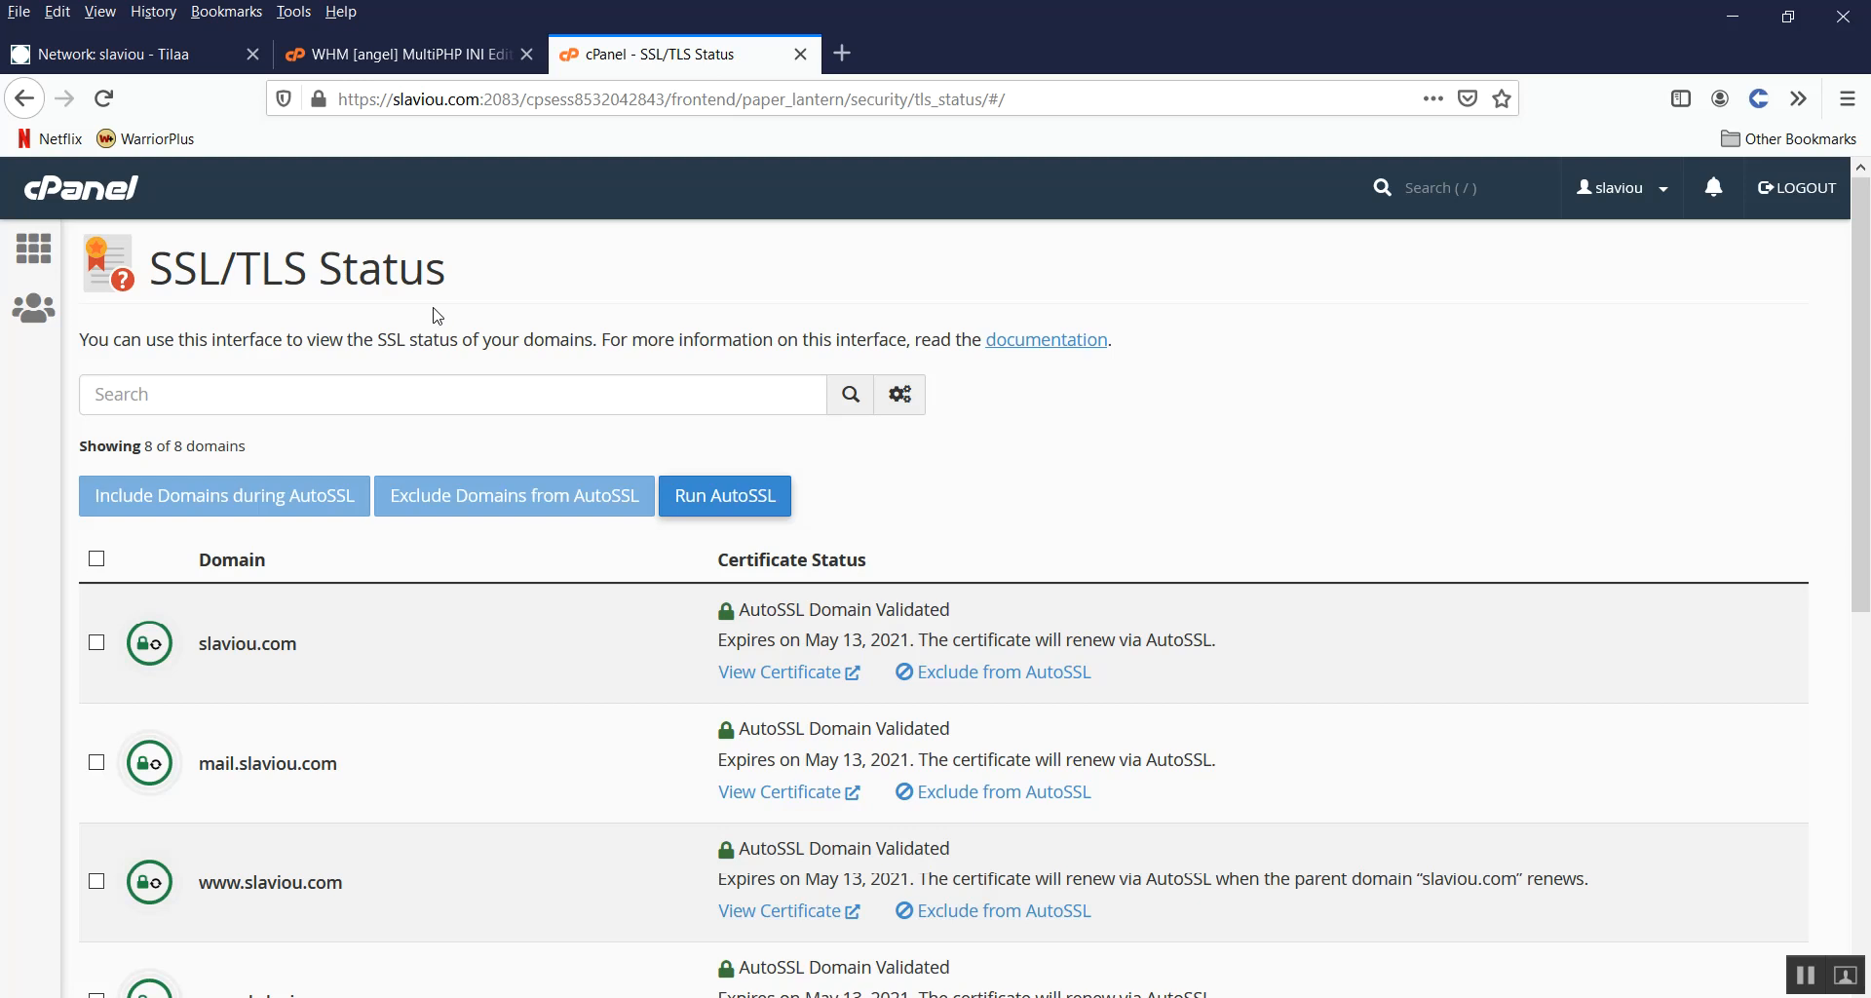
Step: Go back to the cPanel home page and open MySQL Databases
{"action": "left_click", "coordinate": [50, 187]}
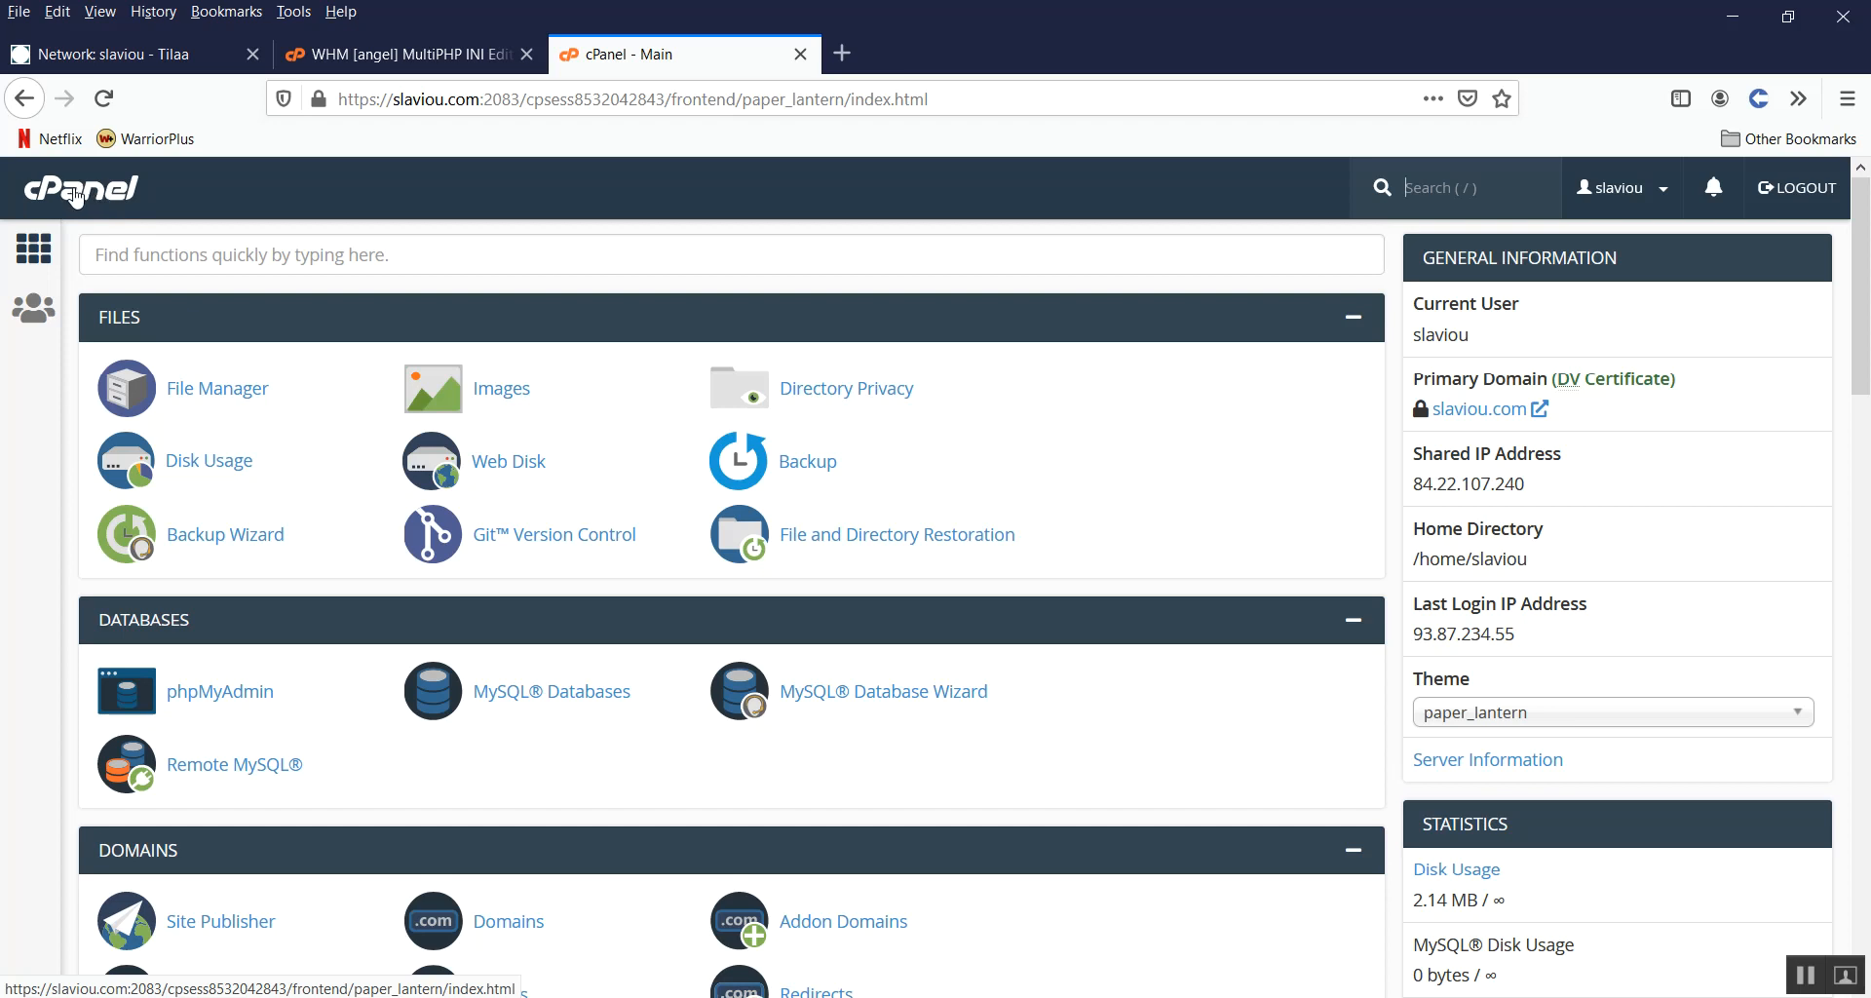
{"action": "scroll", "coordinate": [568, 474], "scroll_direction": "down", "scroll_amount": 1}
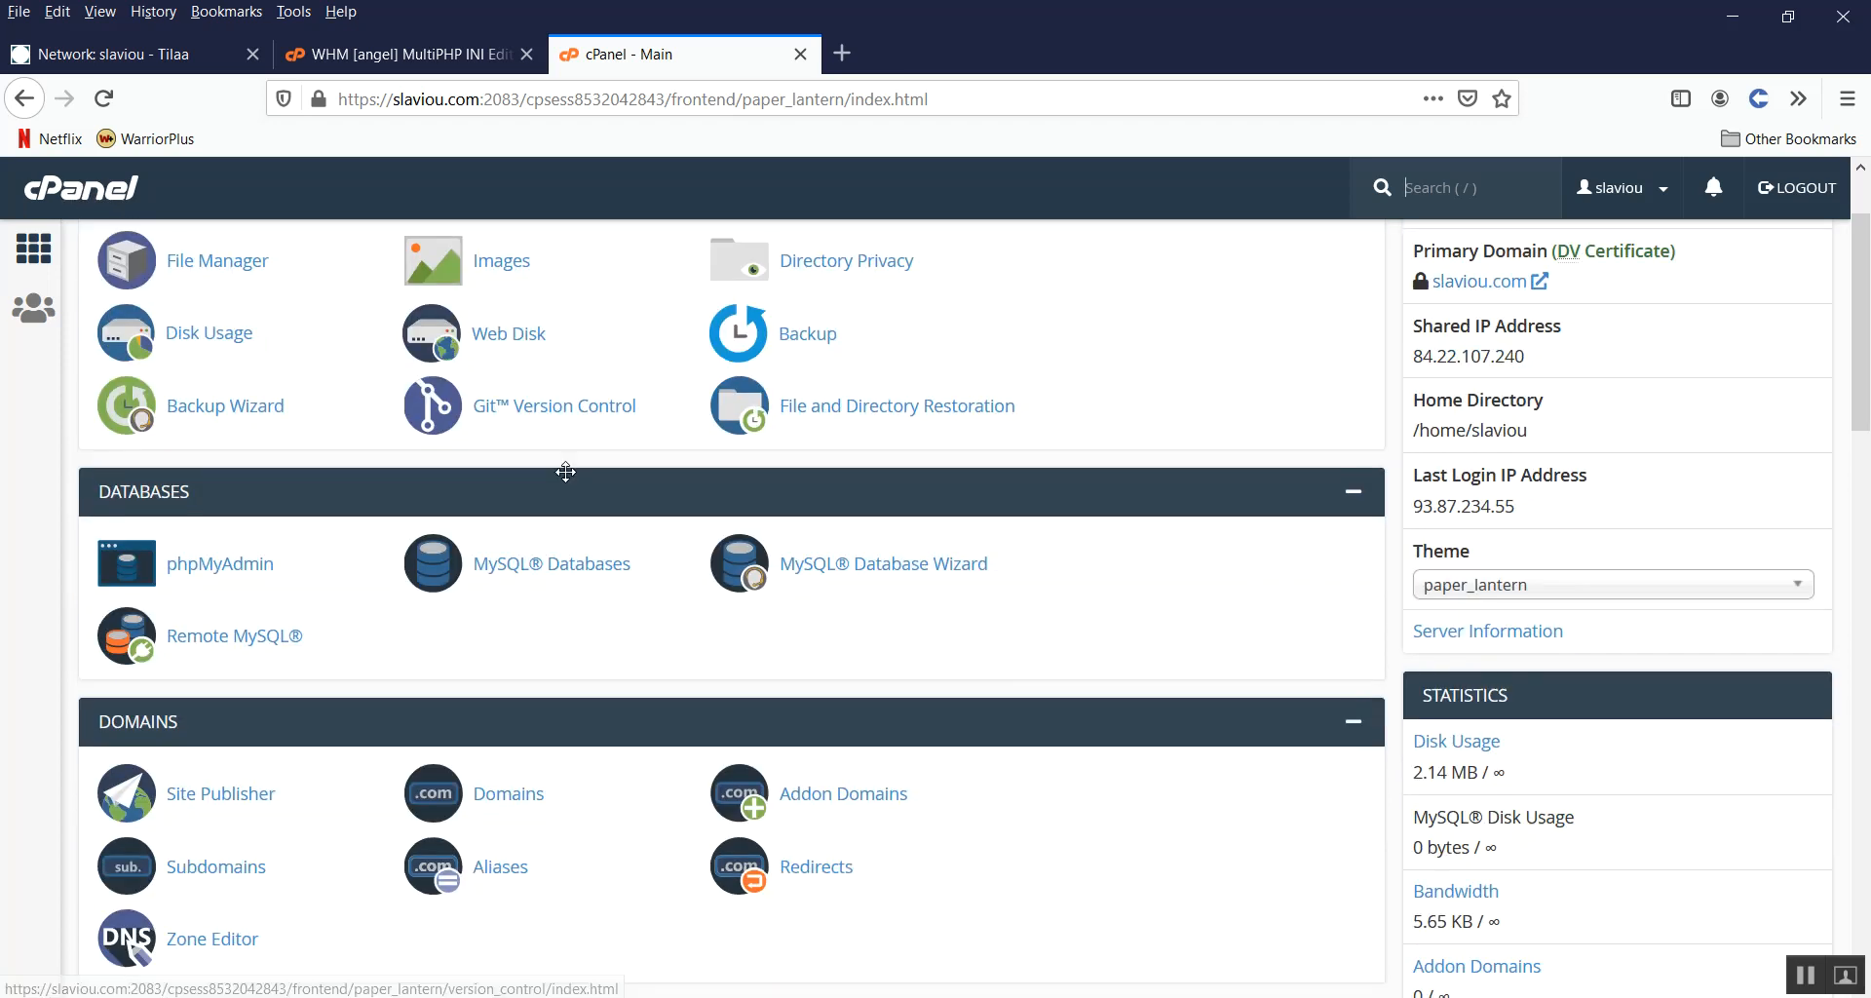
{"action": "scroll", "coordinate": [563, 468], "scroll_direction": "down", "scroll_amount": 1}
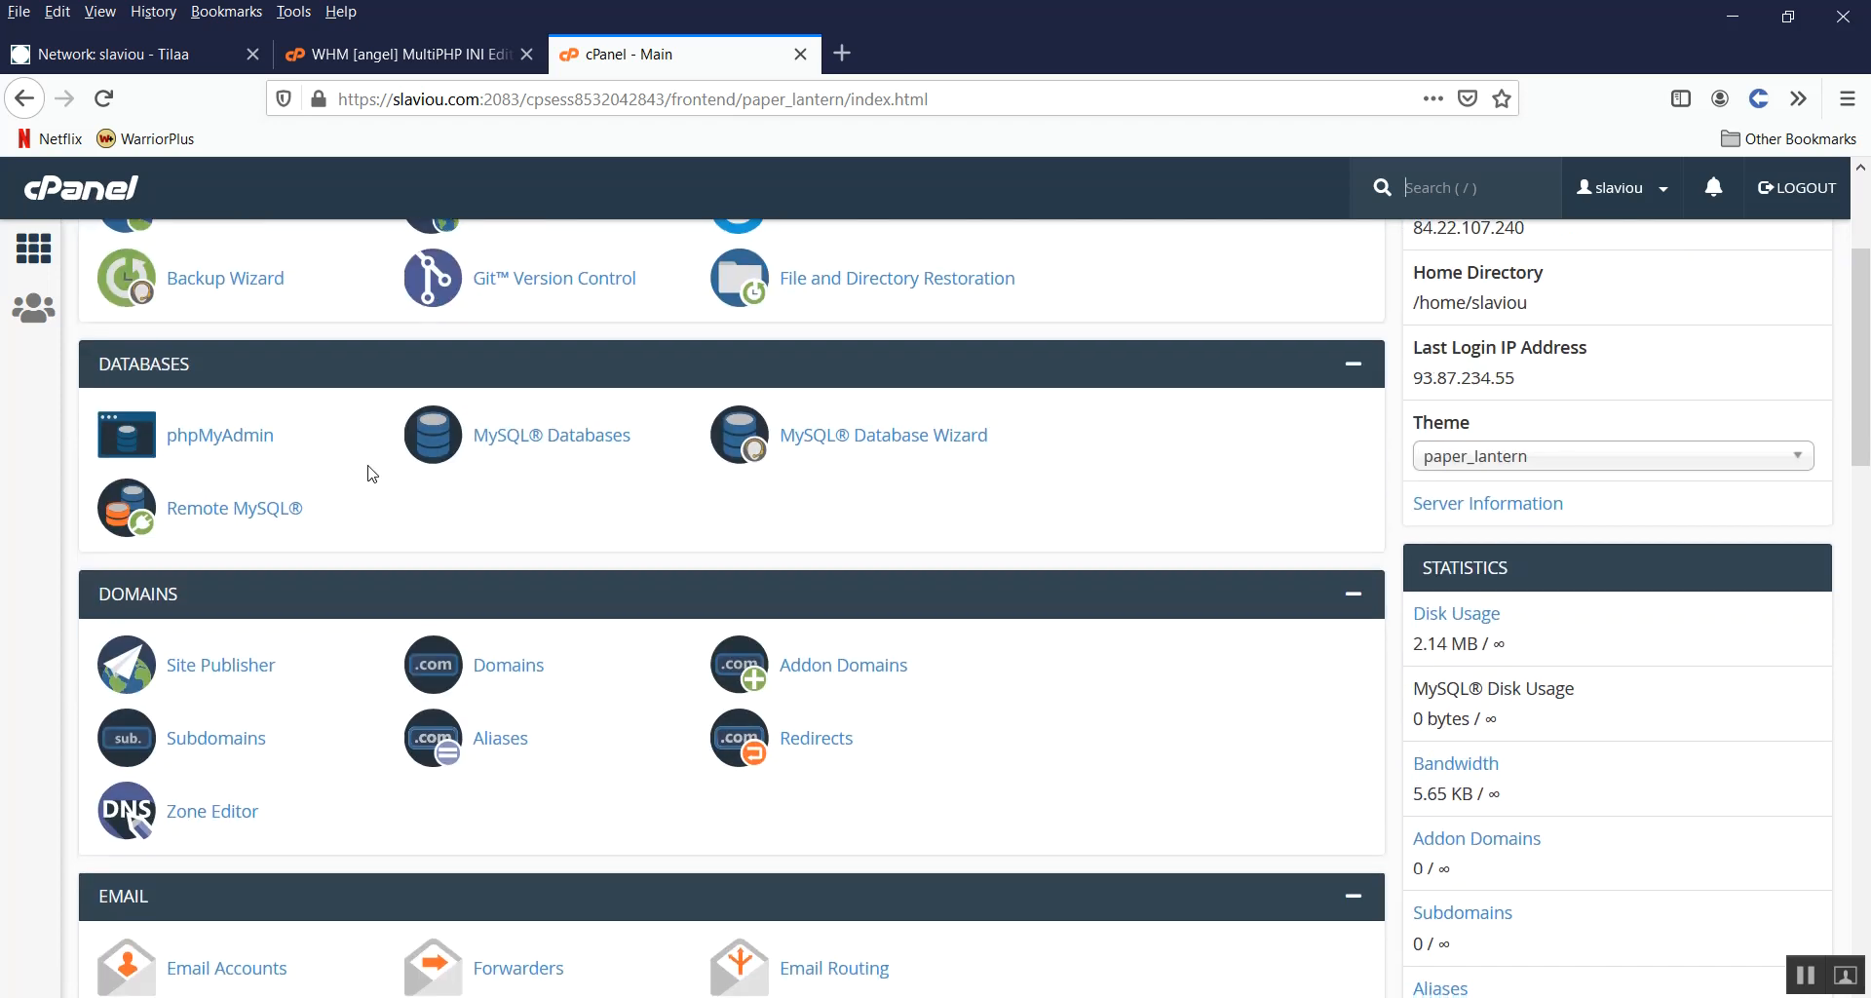
{"action": "left_click", "coordinate": [567, 444]}
Step: Create a new MySQL database with the name wizz after the slaviou_ prefix and return to the database overview
{"action": "scroll", "coordinate": [289, 421], "scroll_direction": "down", "scroll_amount": 1}
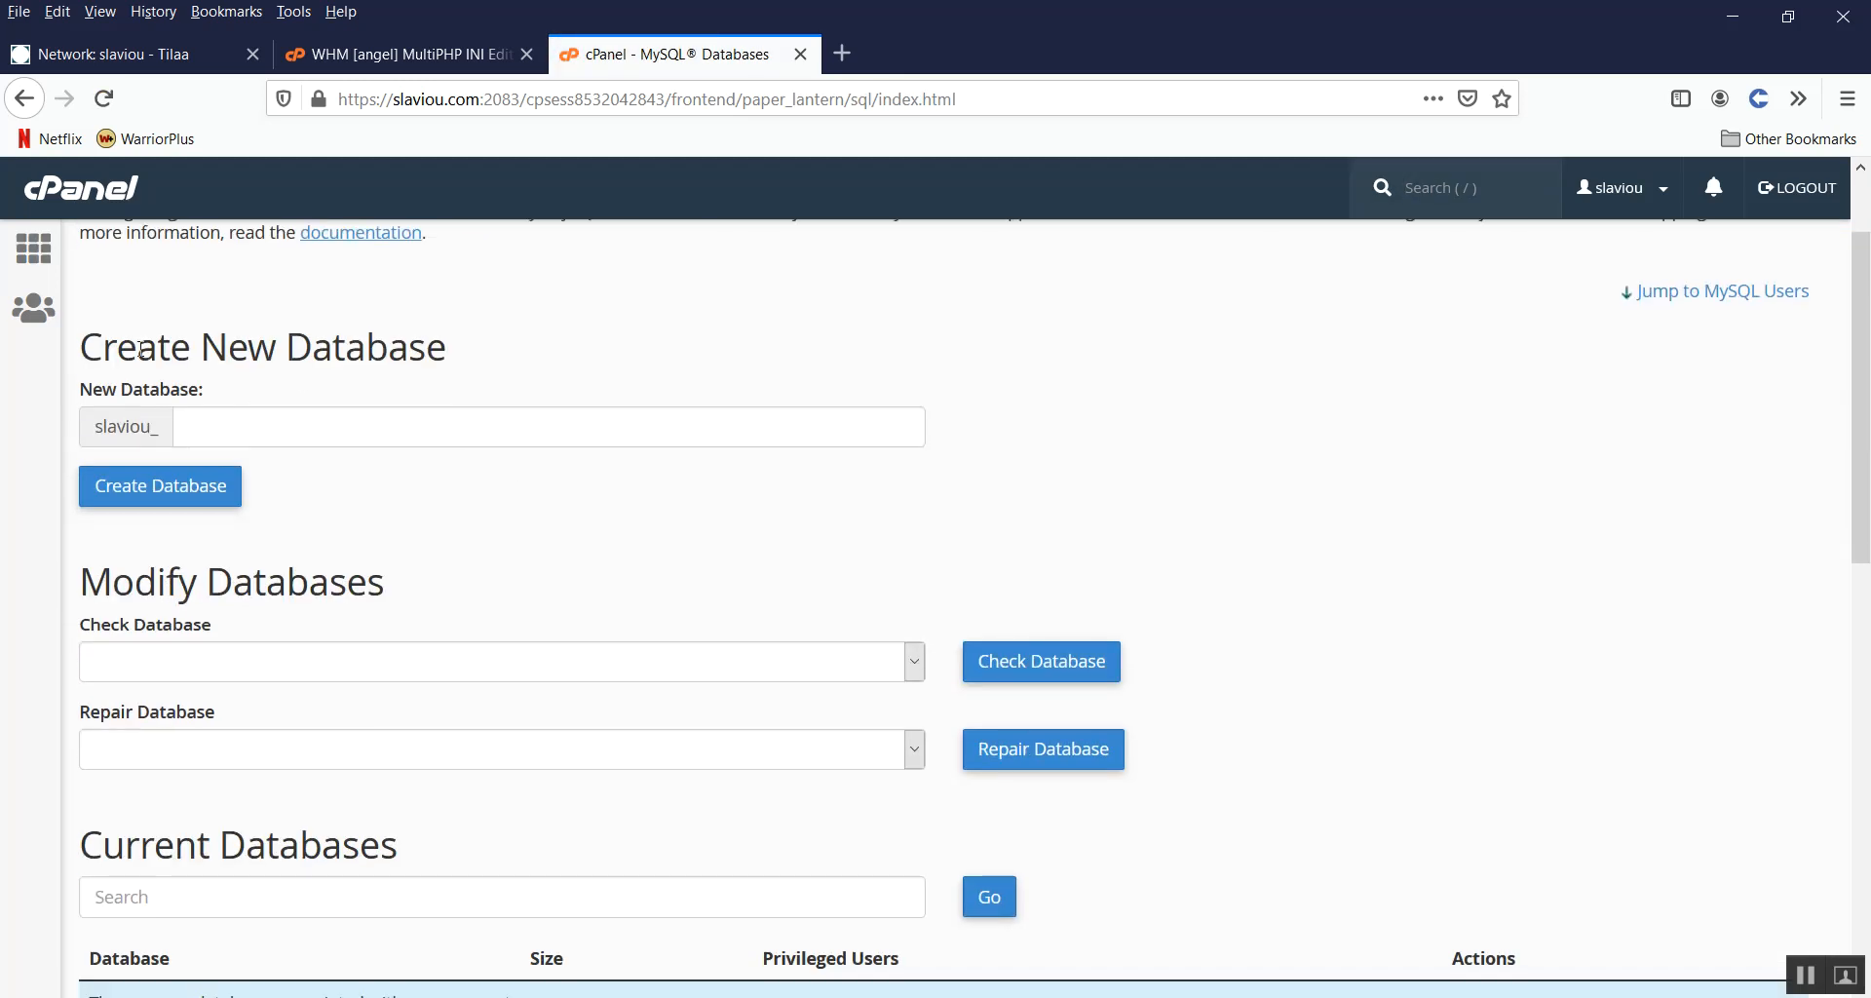
{"action": "left_click", "coordinate": [250, 431]}
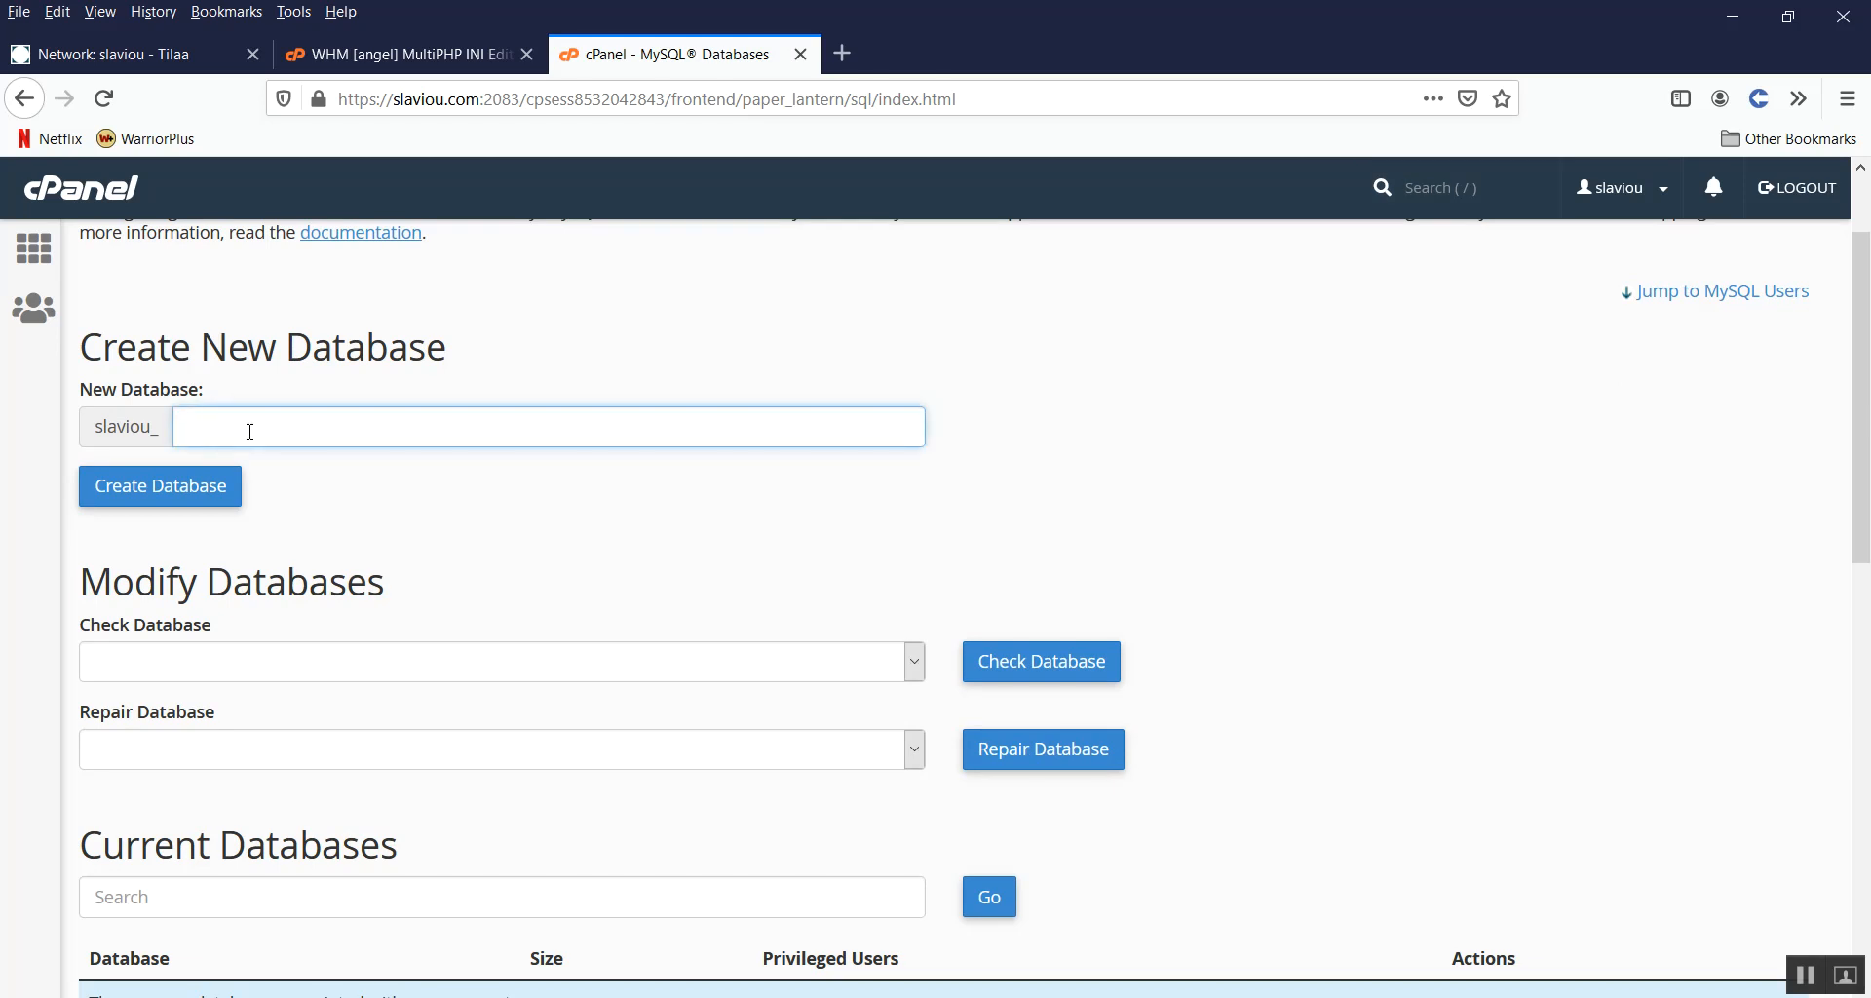
{"action": "type", "text": "w"}
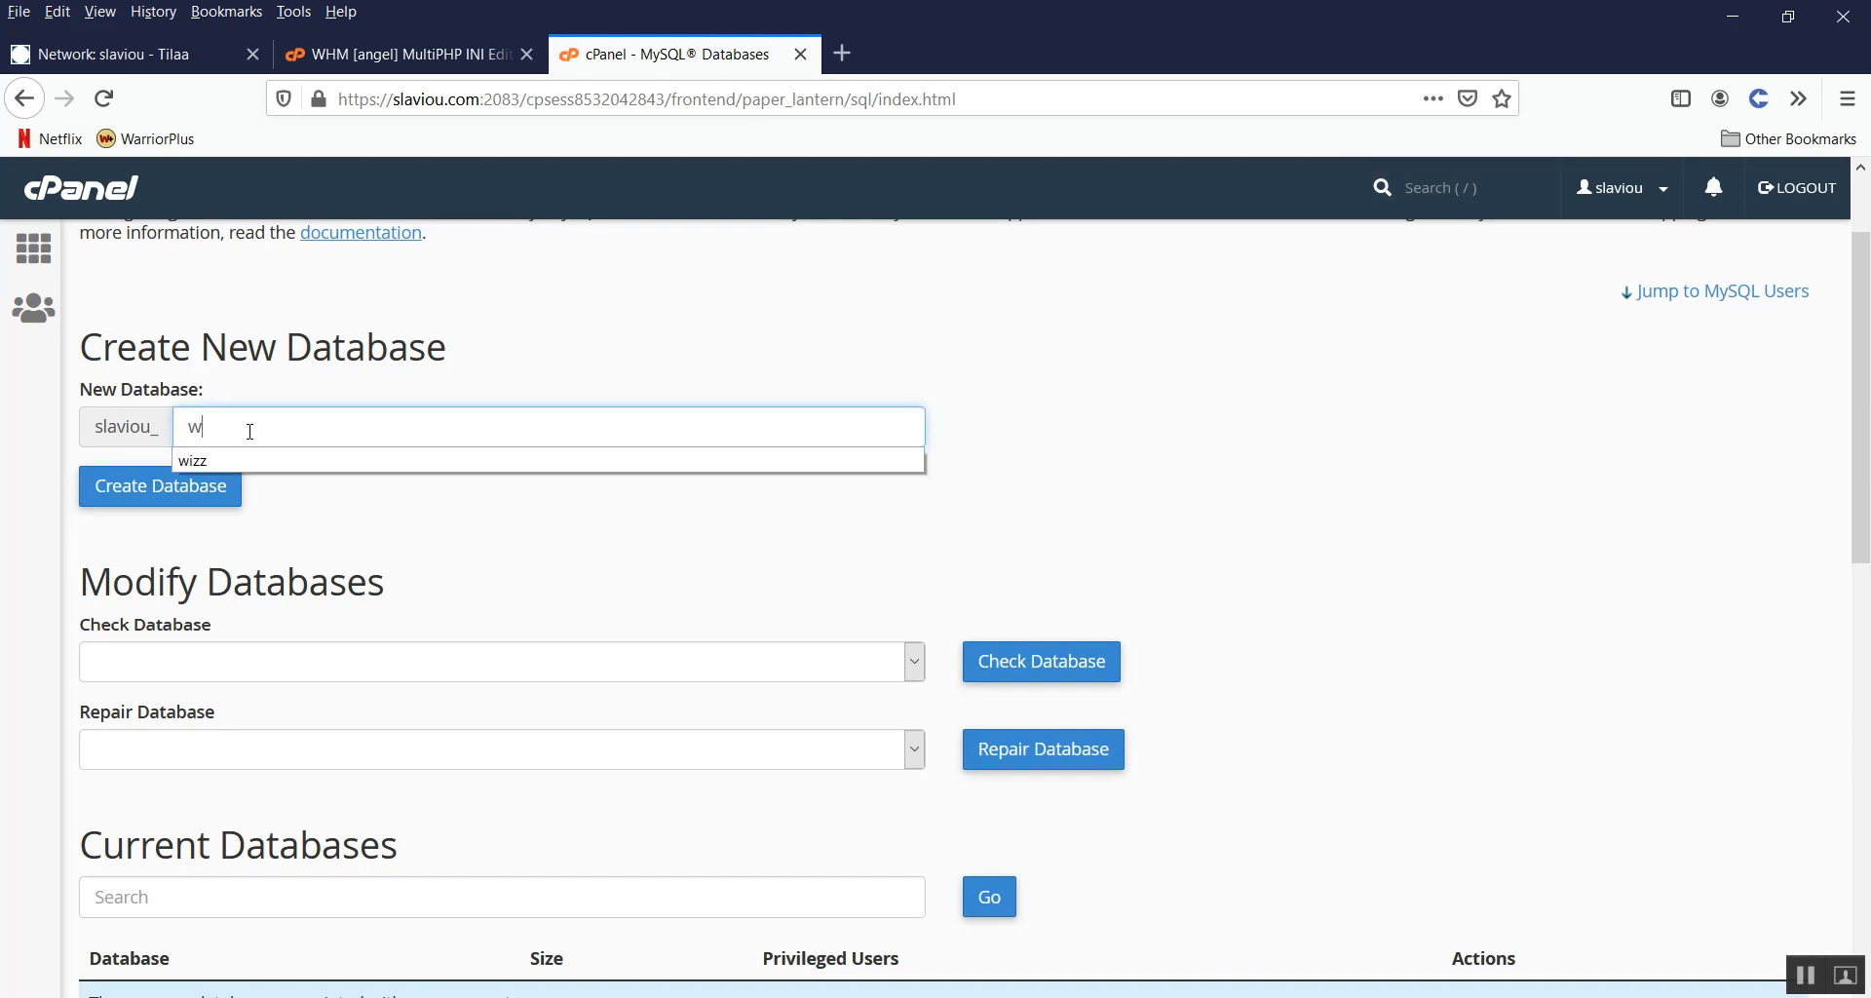
{"action": "left_click", "coordinate": [255, 459]}
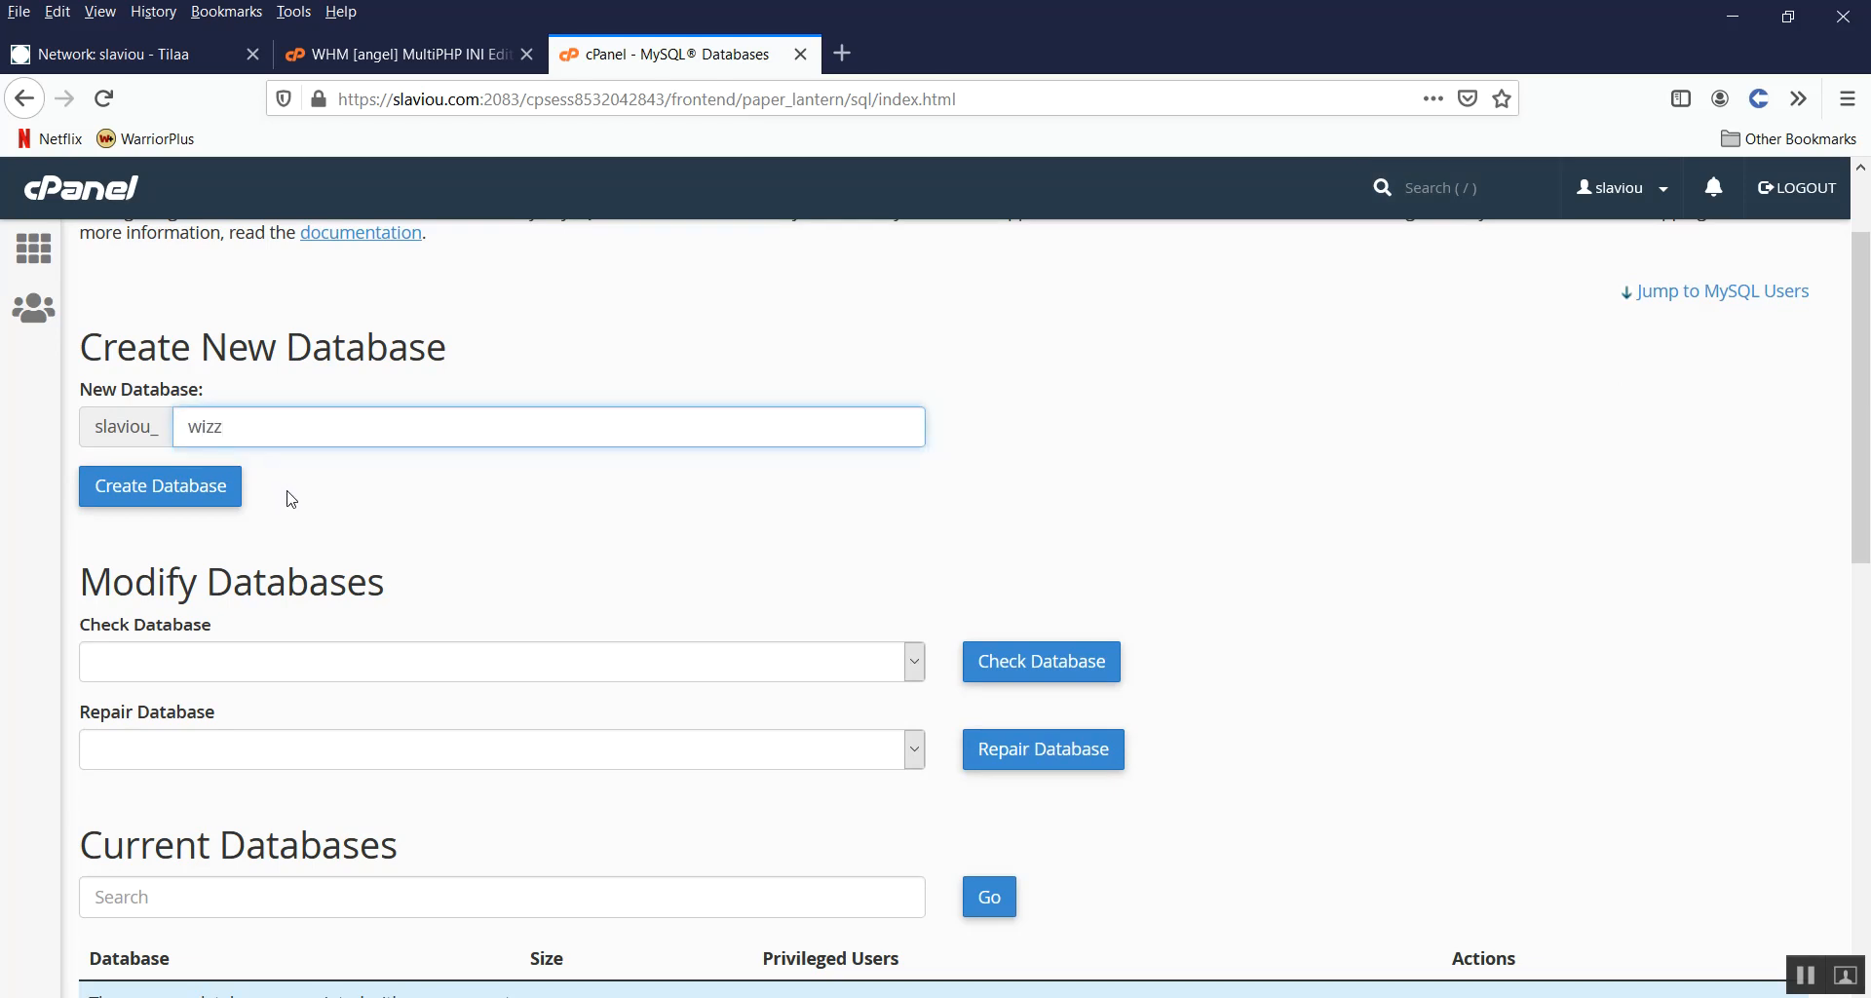
{"action": "left_click", "coordinate": [155, 498]}
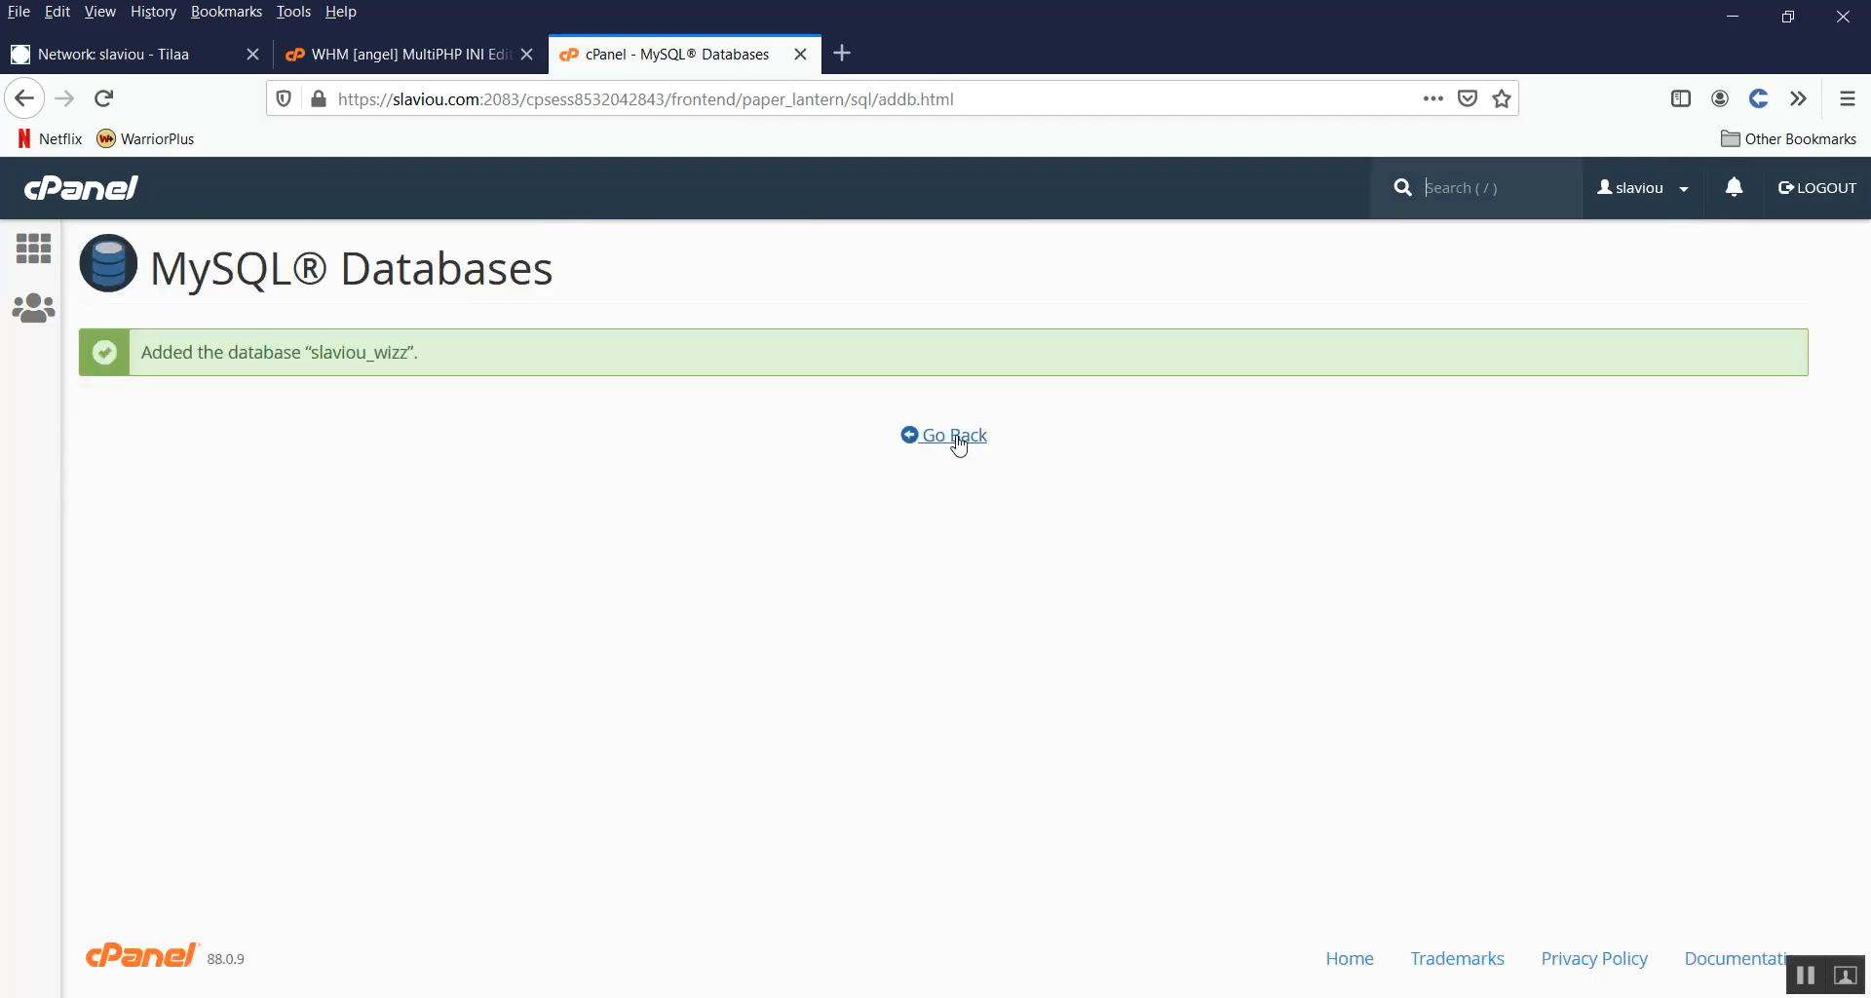
{"action": "left_click", "coordinate": [952, 437]}
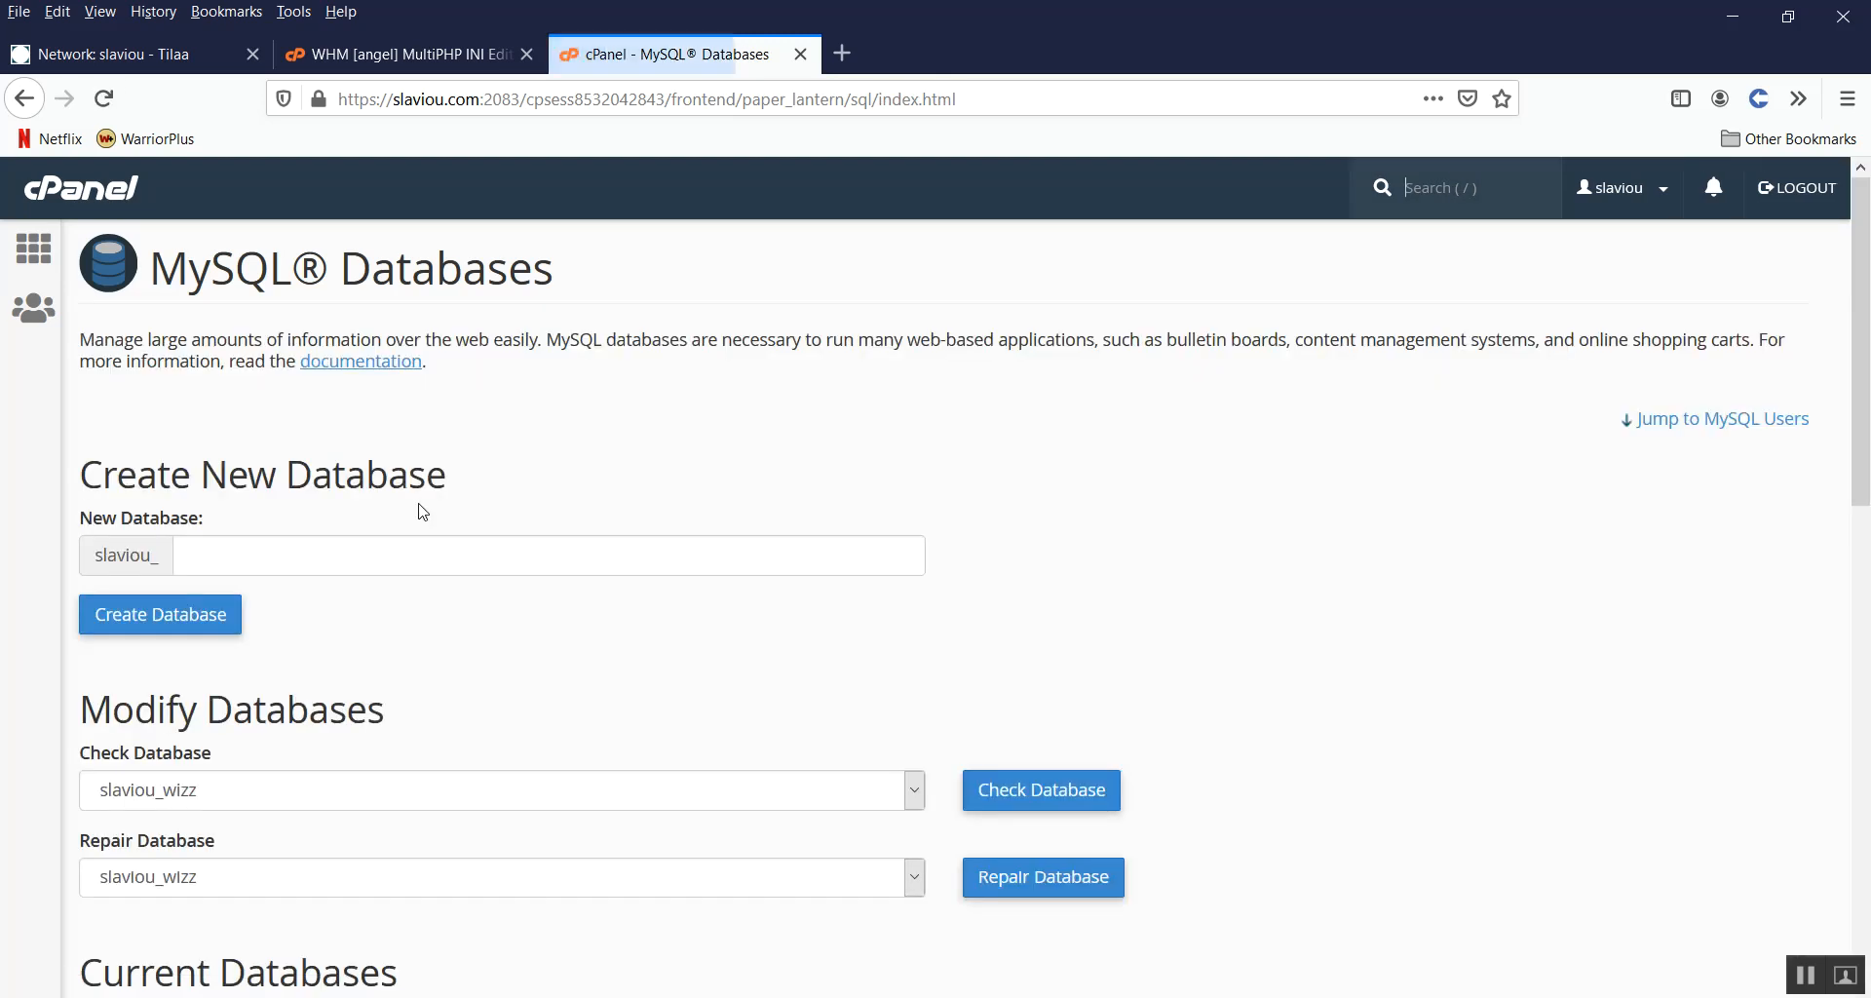
Step: Enter wizz as the username after the slaviou_ prefix for the new MySQL user
{"action": "scroll", "coordinate": [421, 512], "scroll_direction": "down", "scroll_amount": 6}
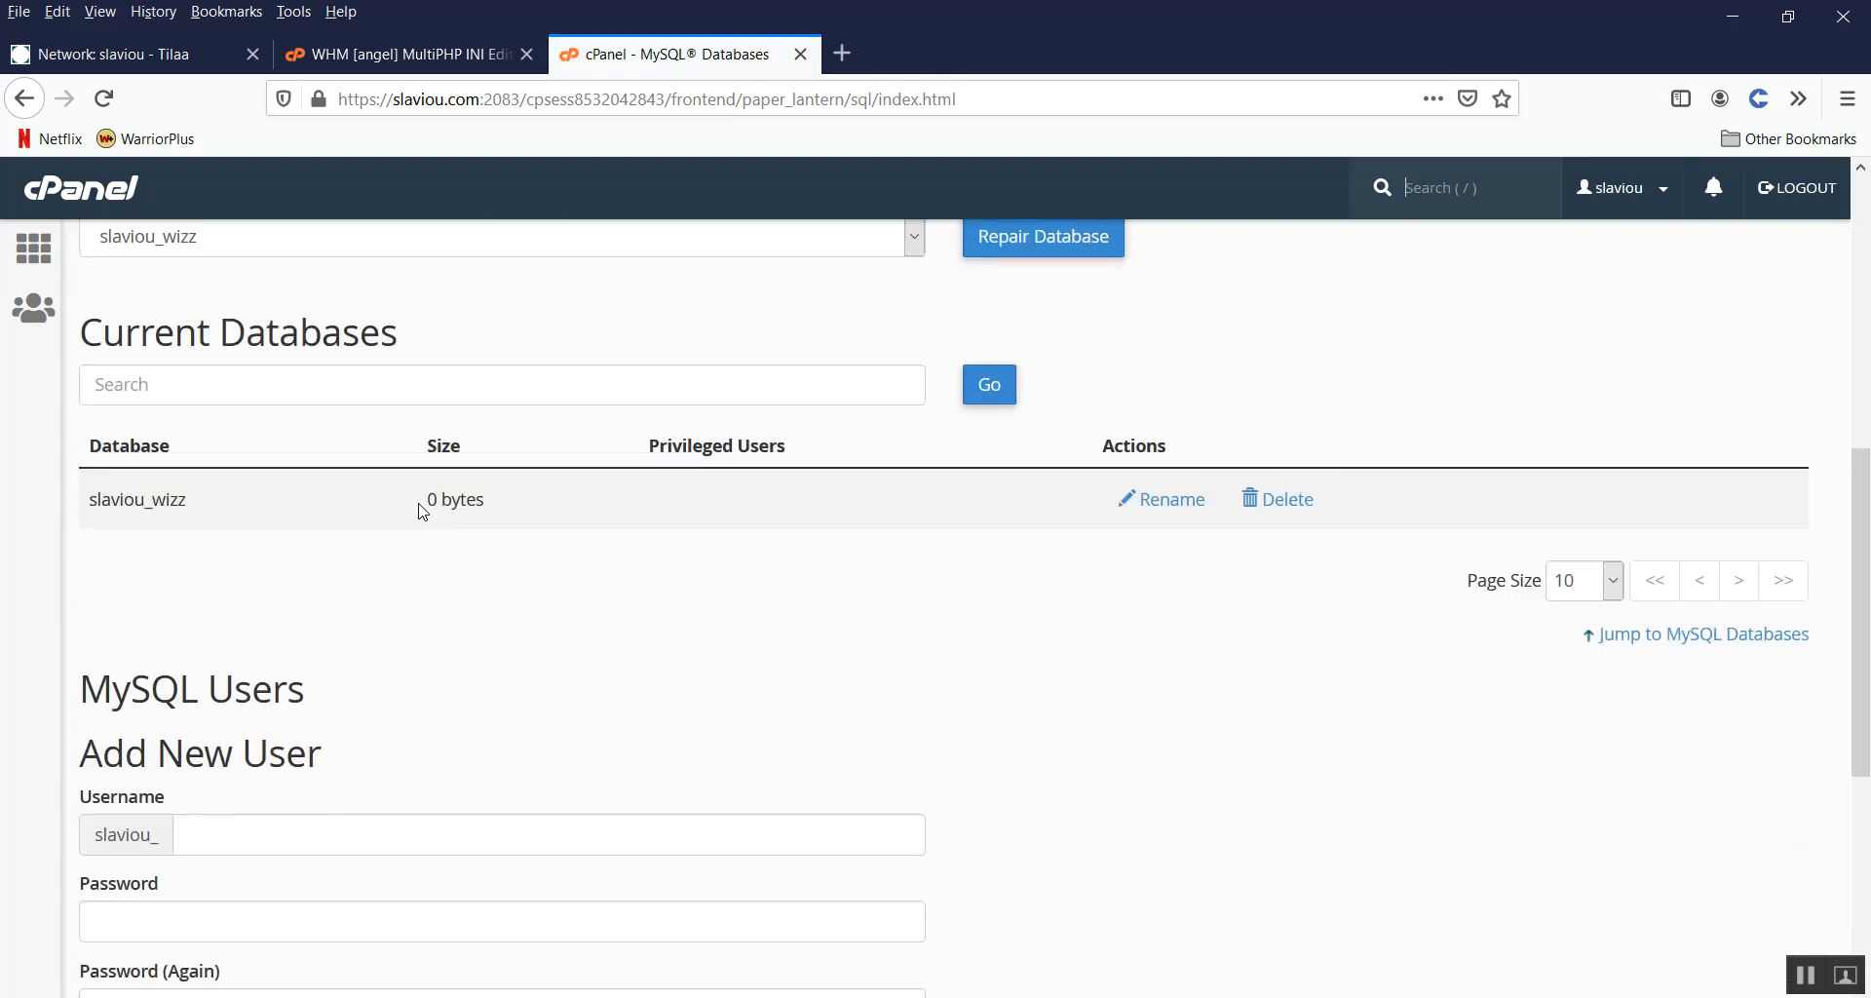
{"action": "scroll", "coordinate": [421, 512], "scroll_direction": "down", "scroll_amount": 4}
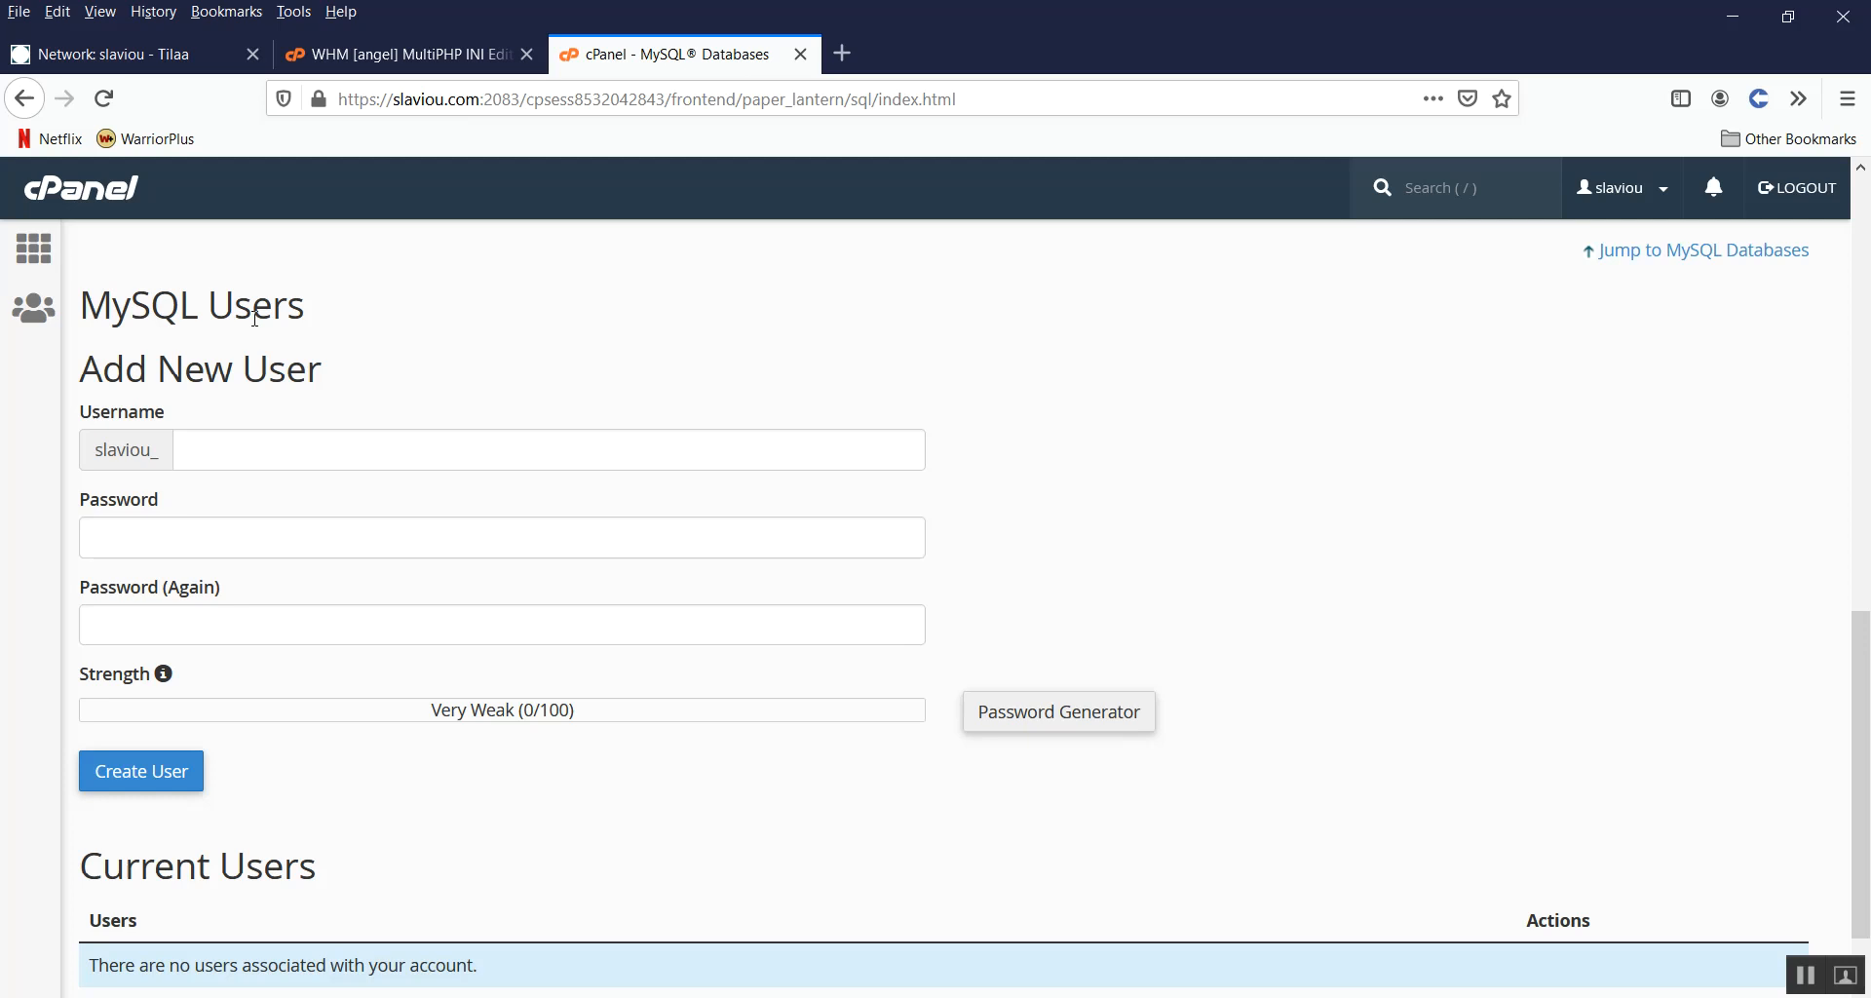
{"action": "left_click", "coordinate": [237, 450]}
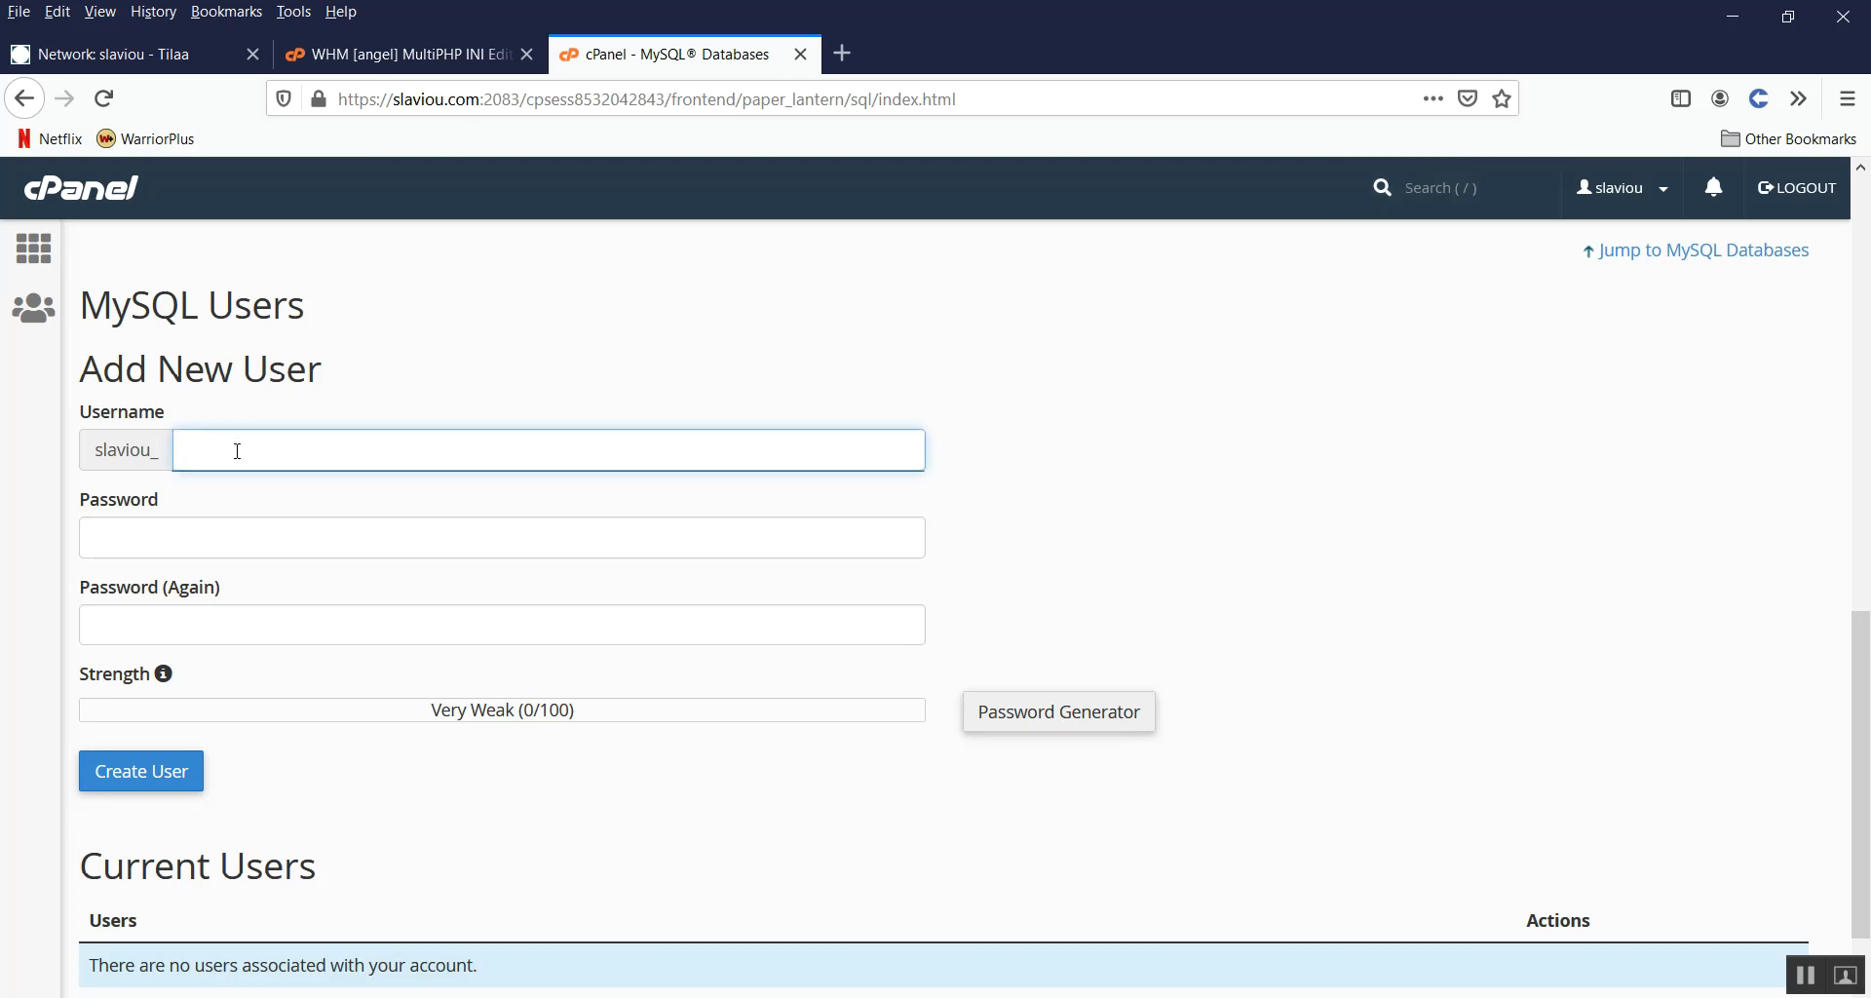
{"action": "left_click", "coordinate": [237, 449]}
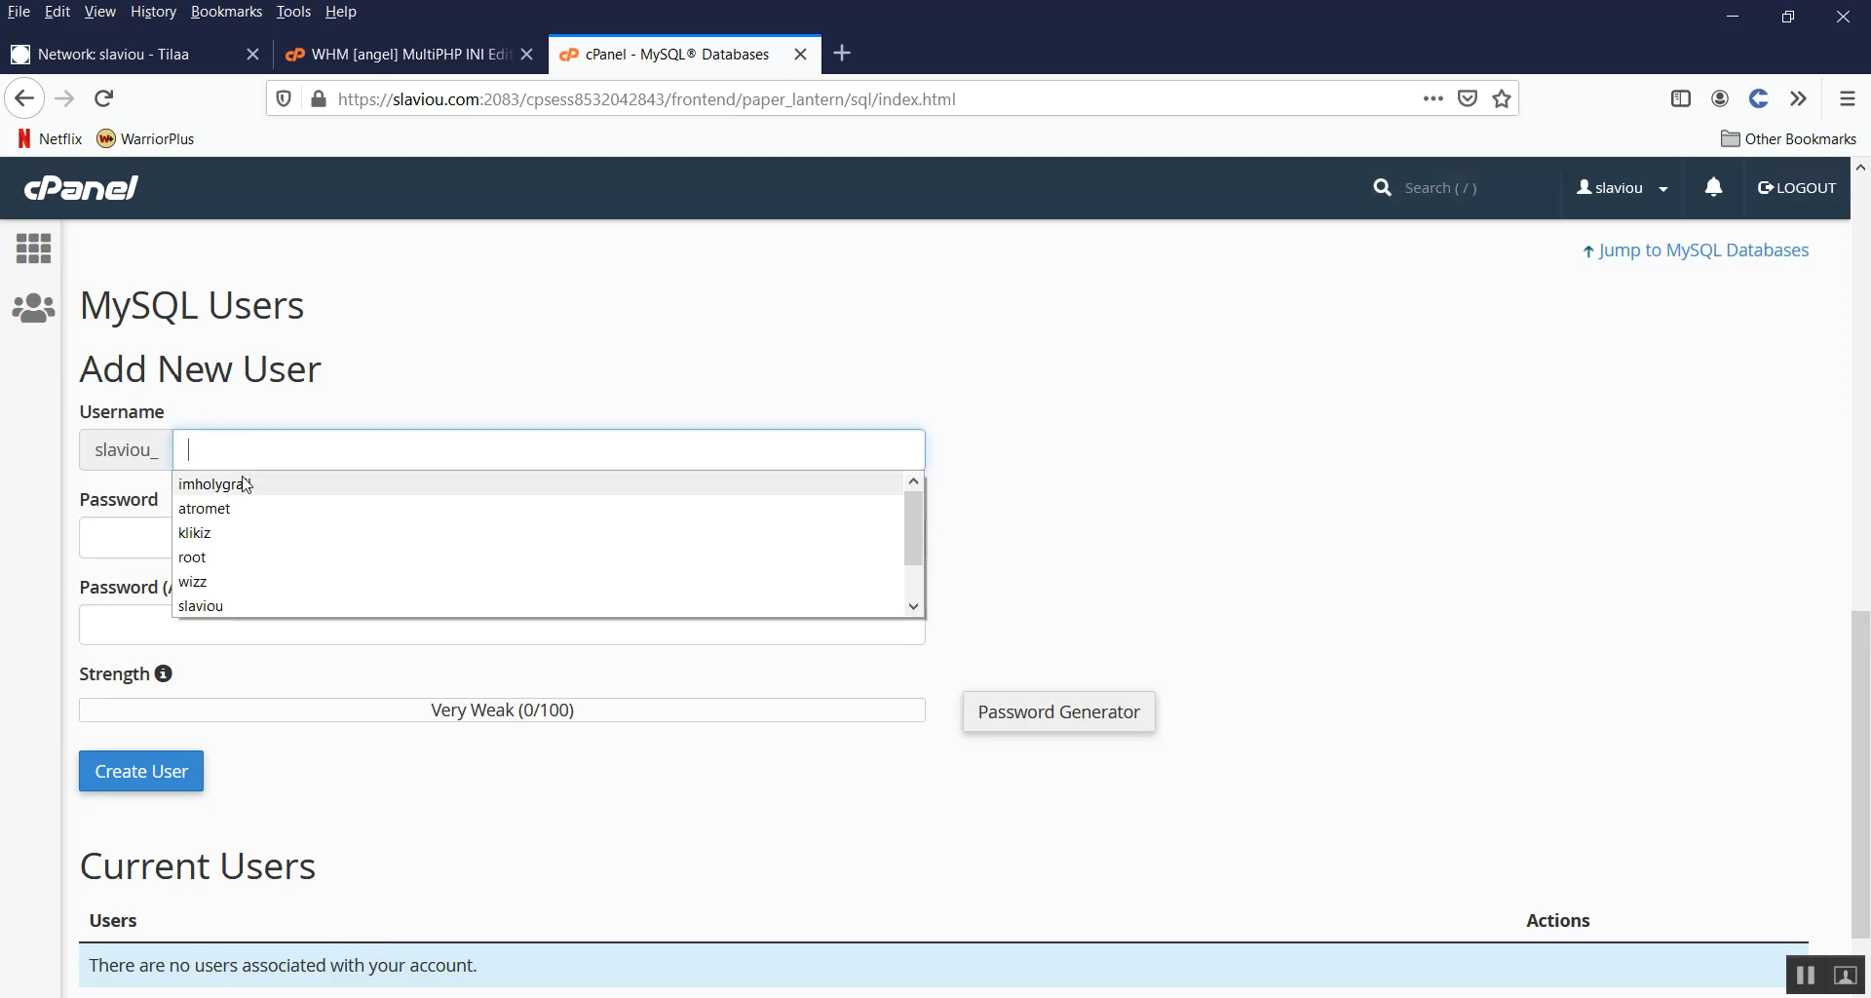
{"action": "left_click", "coordinate": [200, 581]}
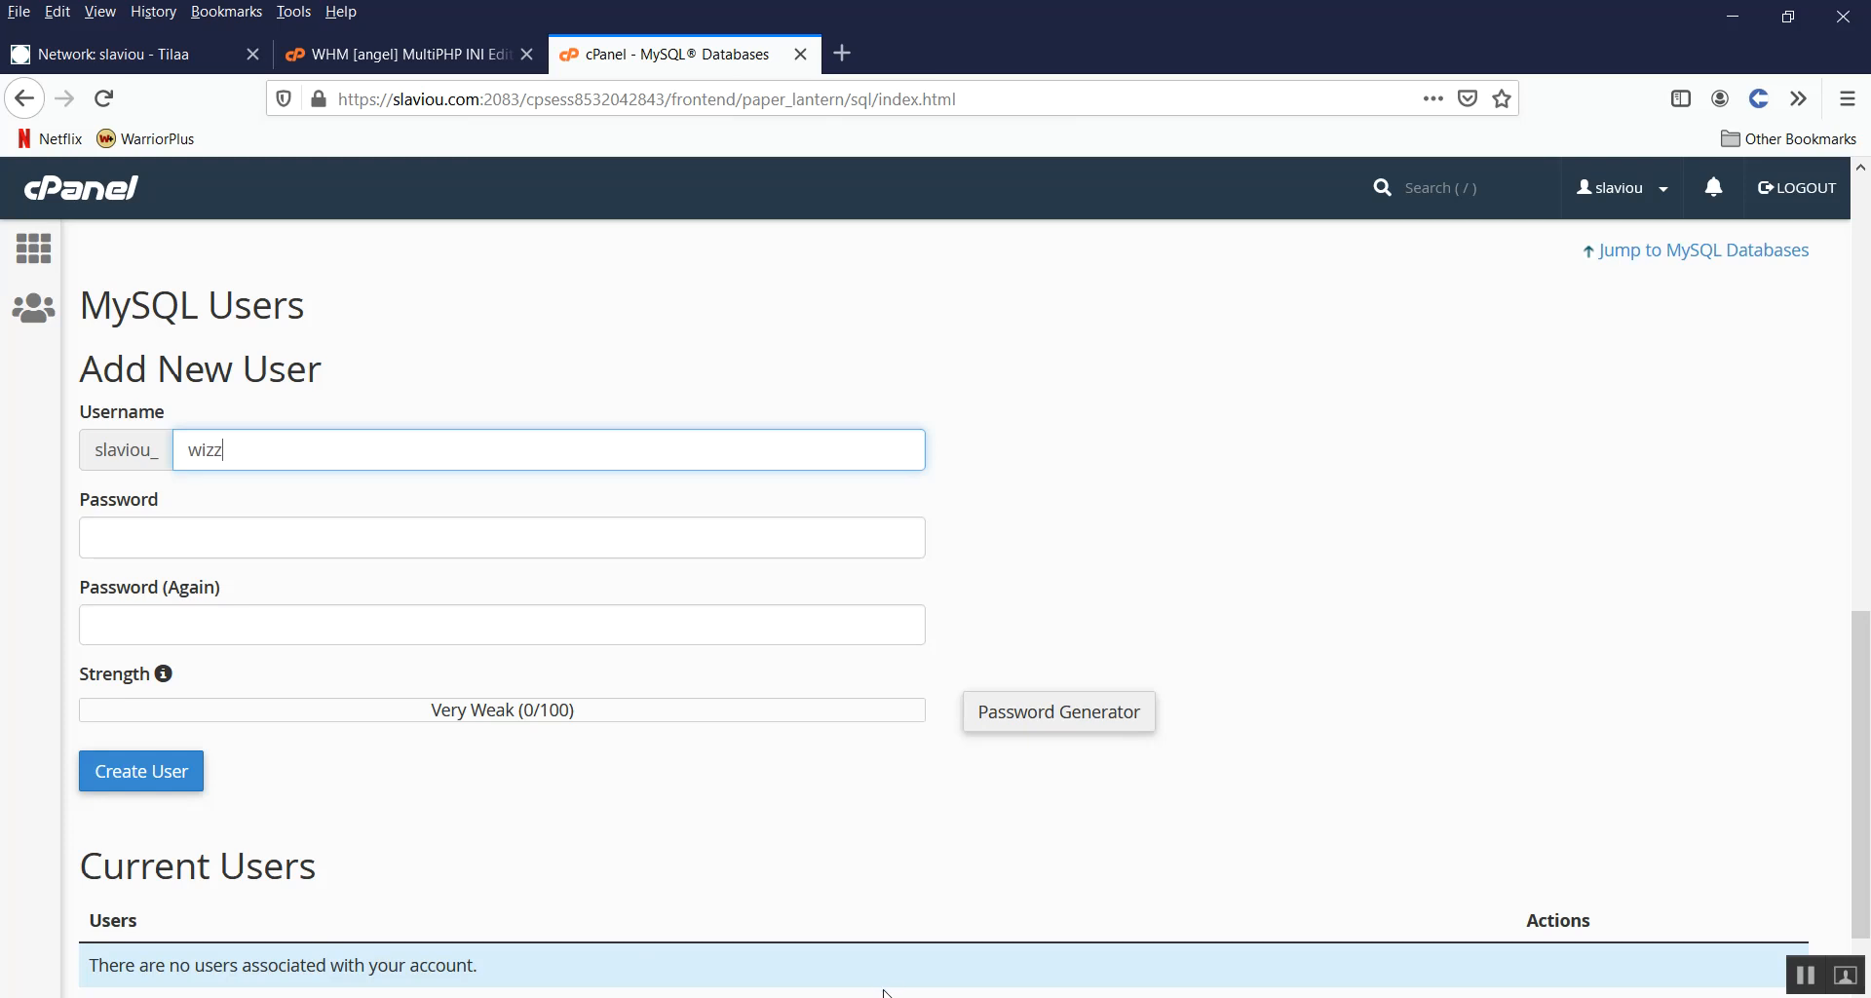
Step: Switch to TextPad and move the MYSQL block in info.txt from its lower position to directly below the cPanel login details
{"action": "left_click", "coordinate": [445, 996]}
{"action": "scroll", "coordinate": [192, 519], "scroll_direction": "up", "scroll_amount": 17}
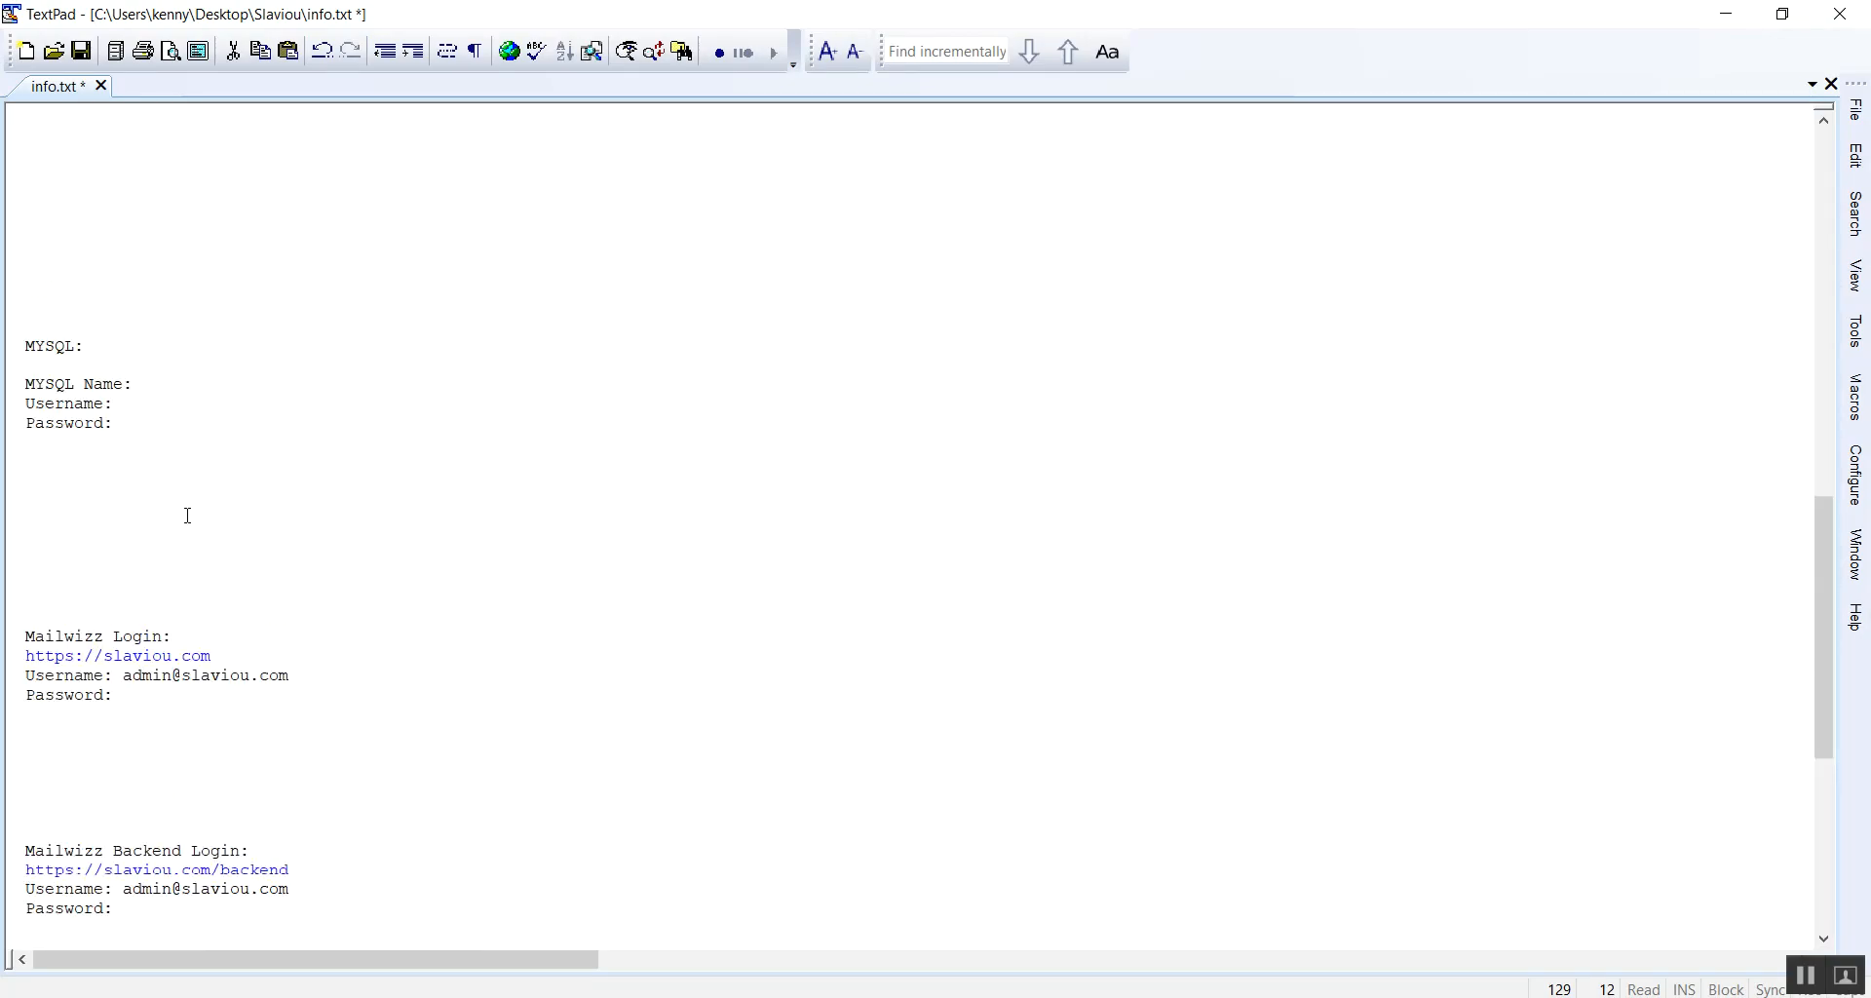
{"action": "scroll", "coordinate": [188, 517], "scroll_direction": "up", "scroll_amount": 6}
{"action": "left_click_drag", "start_coordinate": [144, 772], "coordinate": [3, 695]}
{"action": "key", "text": "ctrl+c"}
{"action": "key", "text": "Delete"}
{"action": "scroll", "coordinate": [97, 575], "scroll_direction": "up", "scroll_amount": 8}
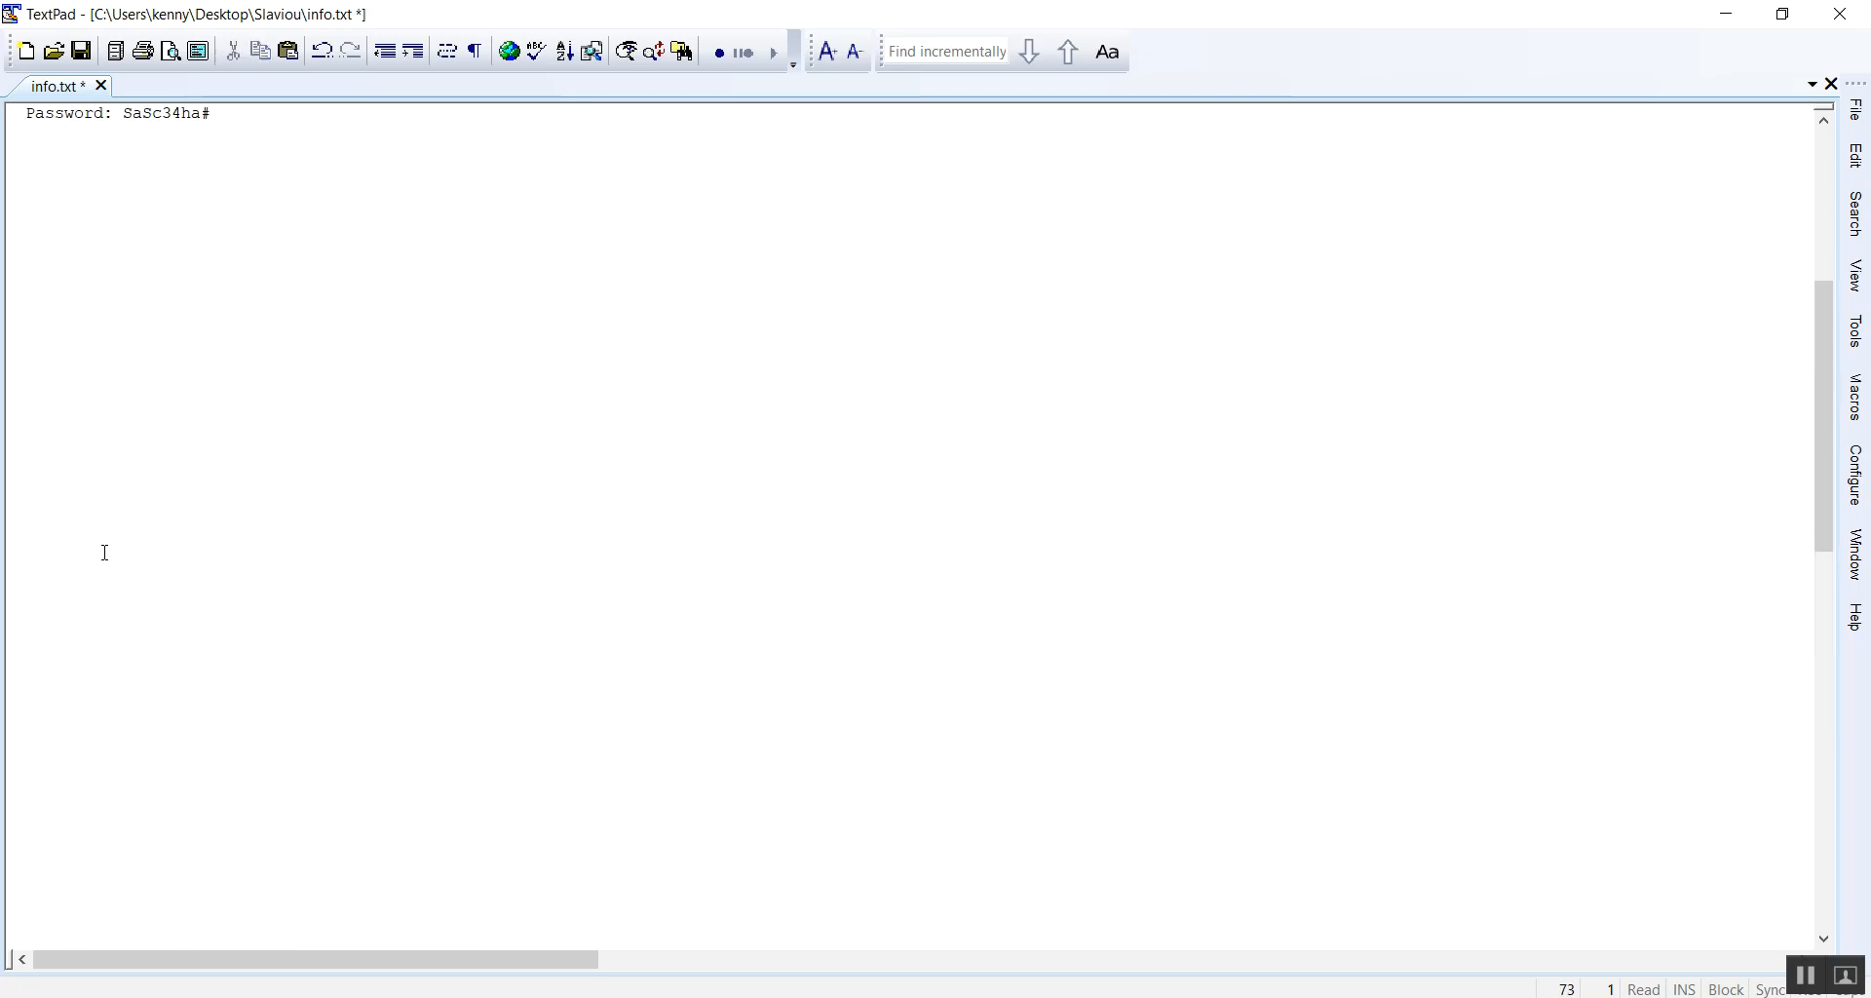
{"action": "left_click", "coordinate": [66, 501]}
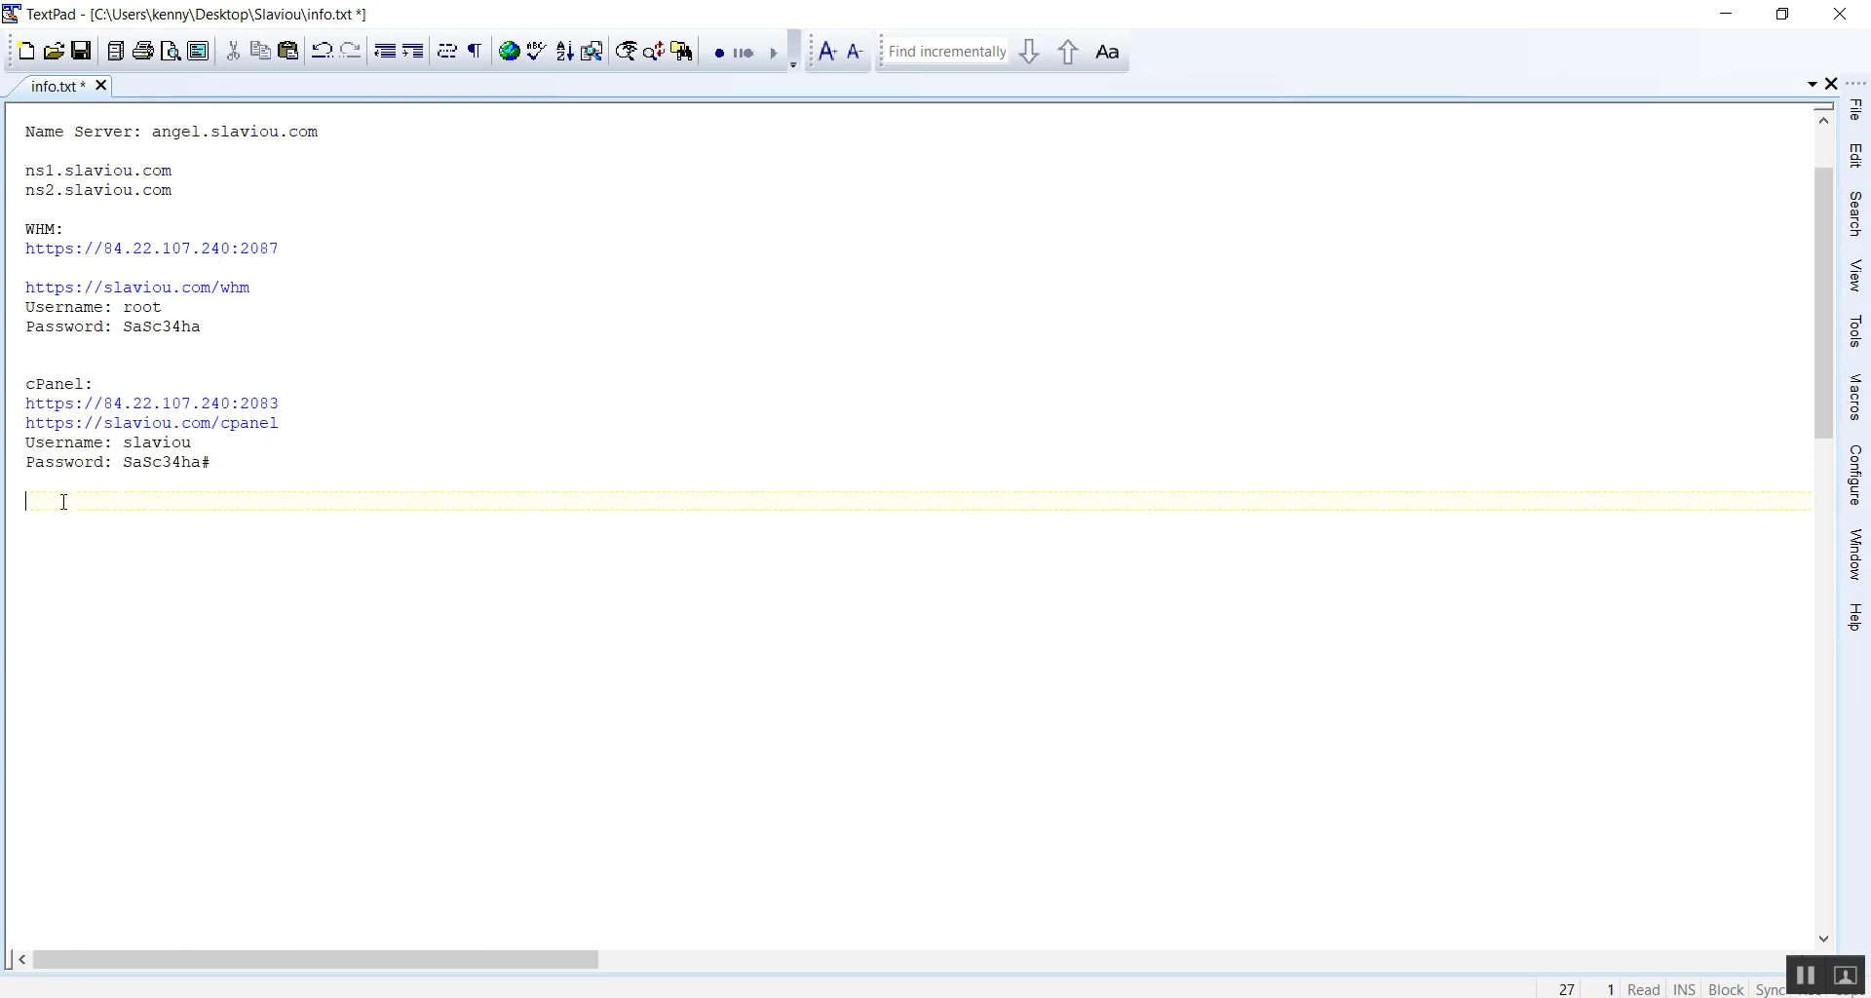
{"action": "key", "text": "ctrl+v"}
{"action": "left_click", "coordinate": [228, 600]}
Step: Copy the WHM password from info.txt and try it as the new MySQL user's password in cPanel
{"action": "double_click", "coordinate": [159, 329]}
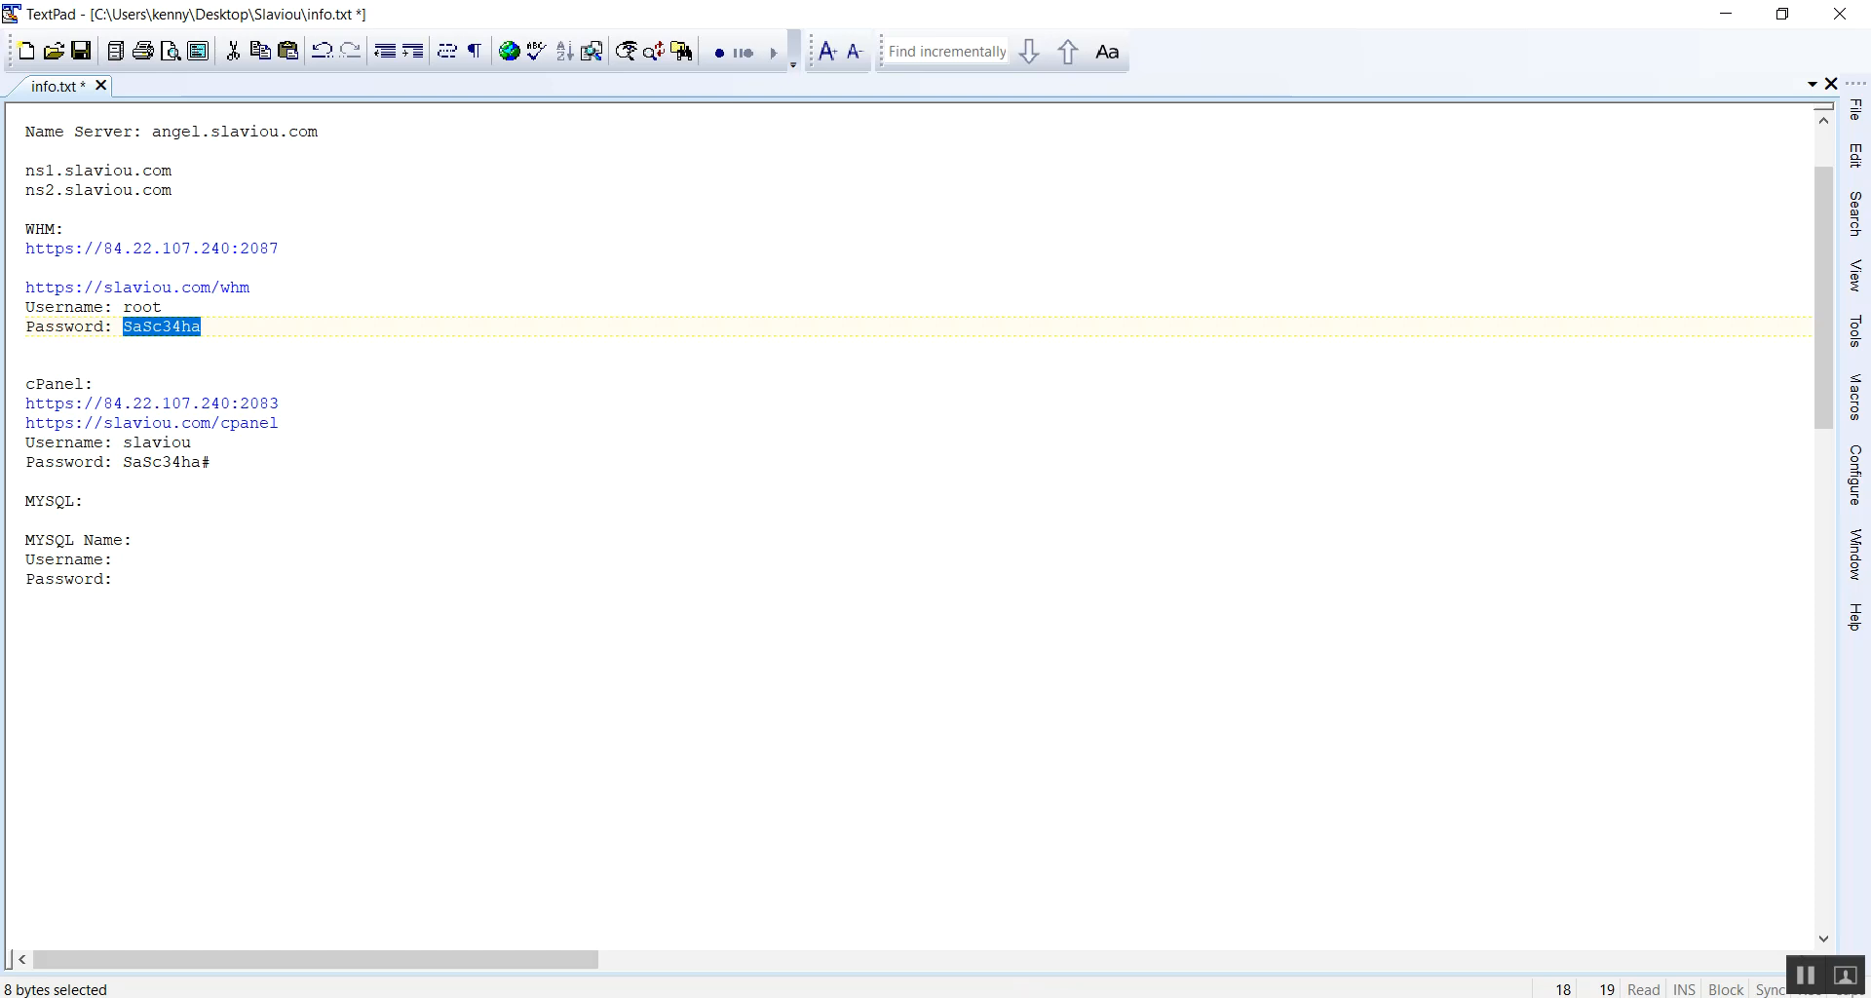
{"action": "left_click", "coordinate": [1094, 928]}
{"action": "left_click", "coordinate": [200, 535]}
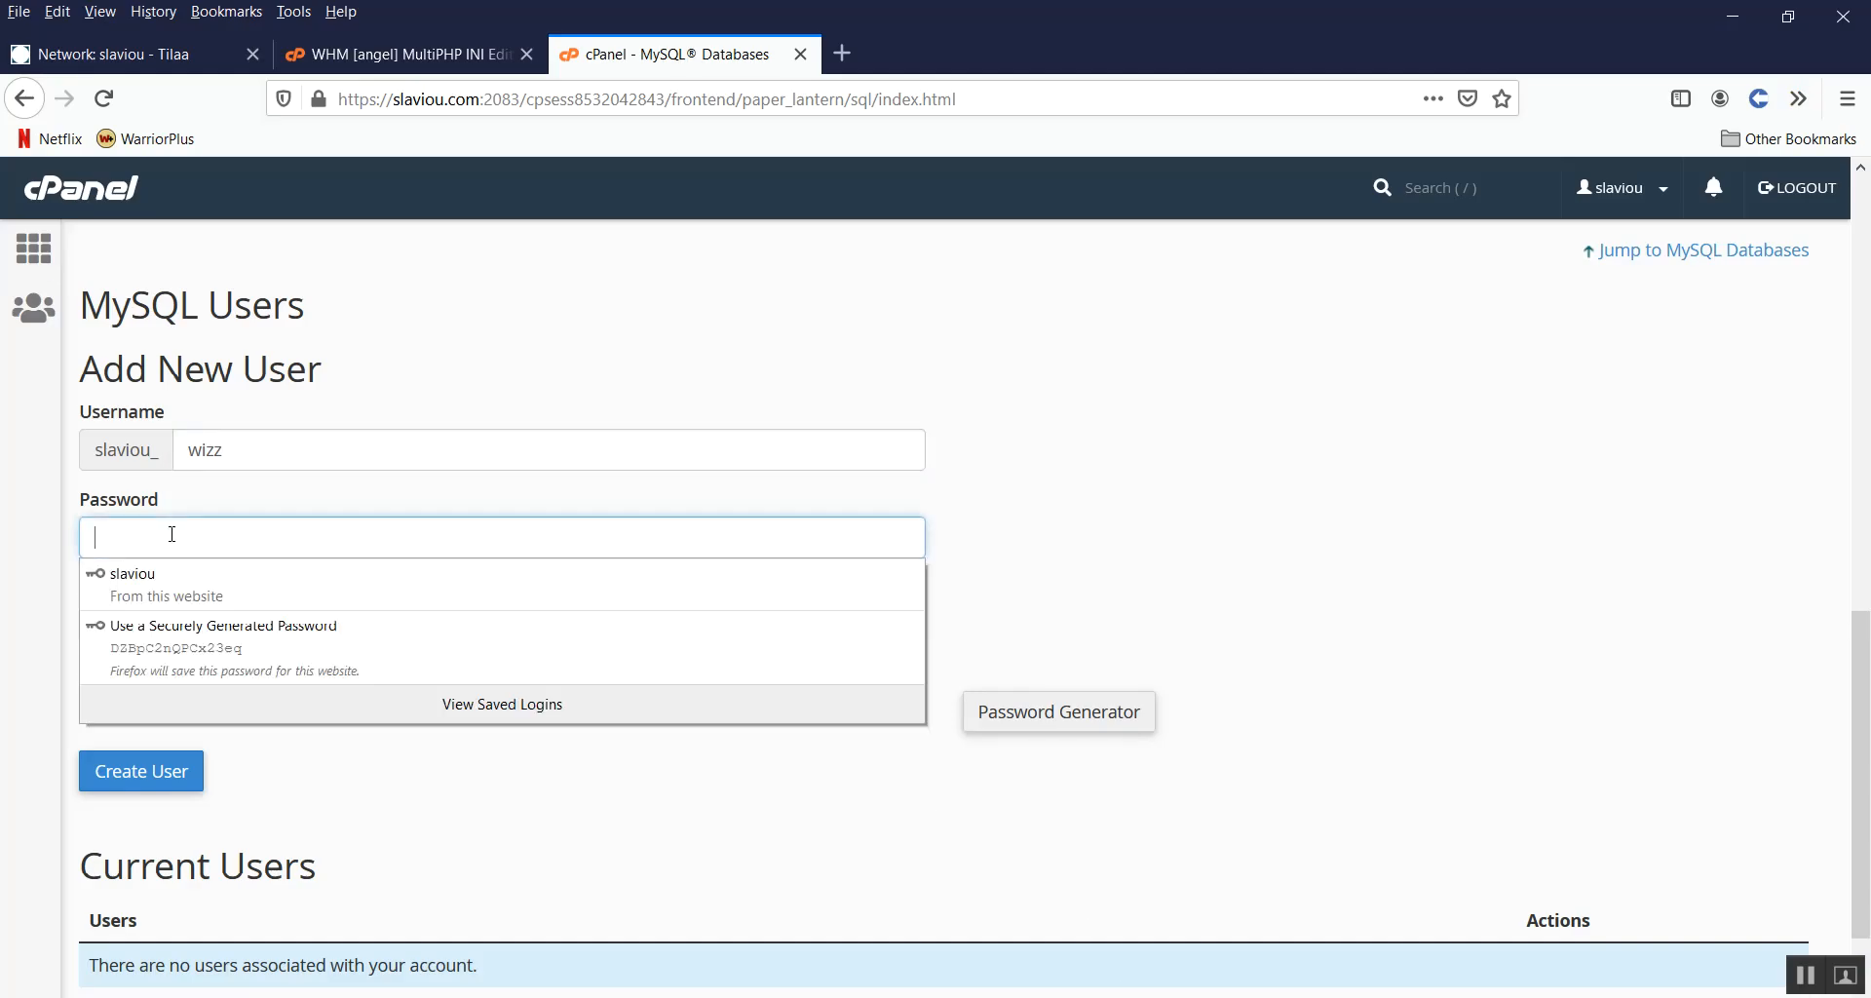
{"action": "key", "text": "ctrl+v"}
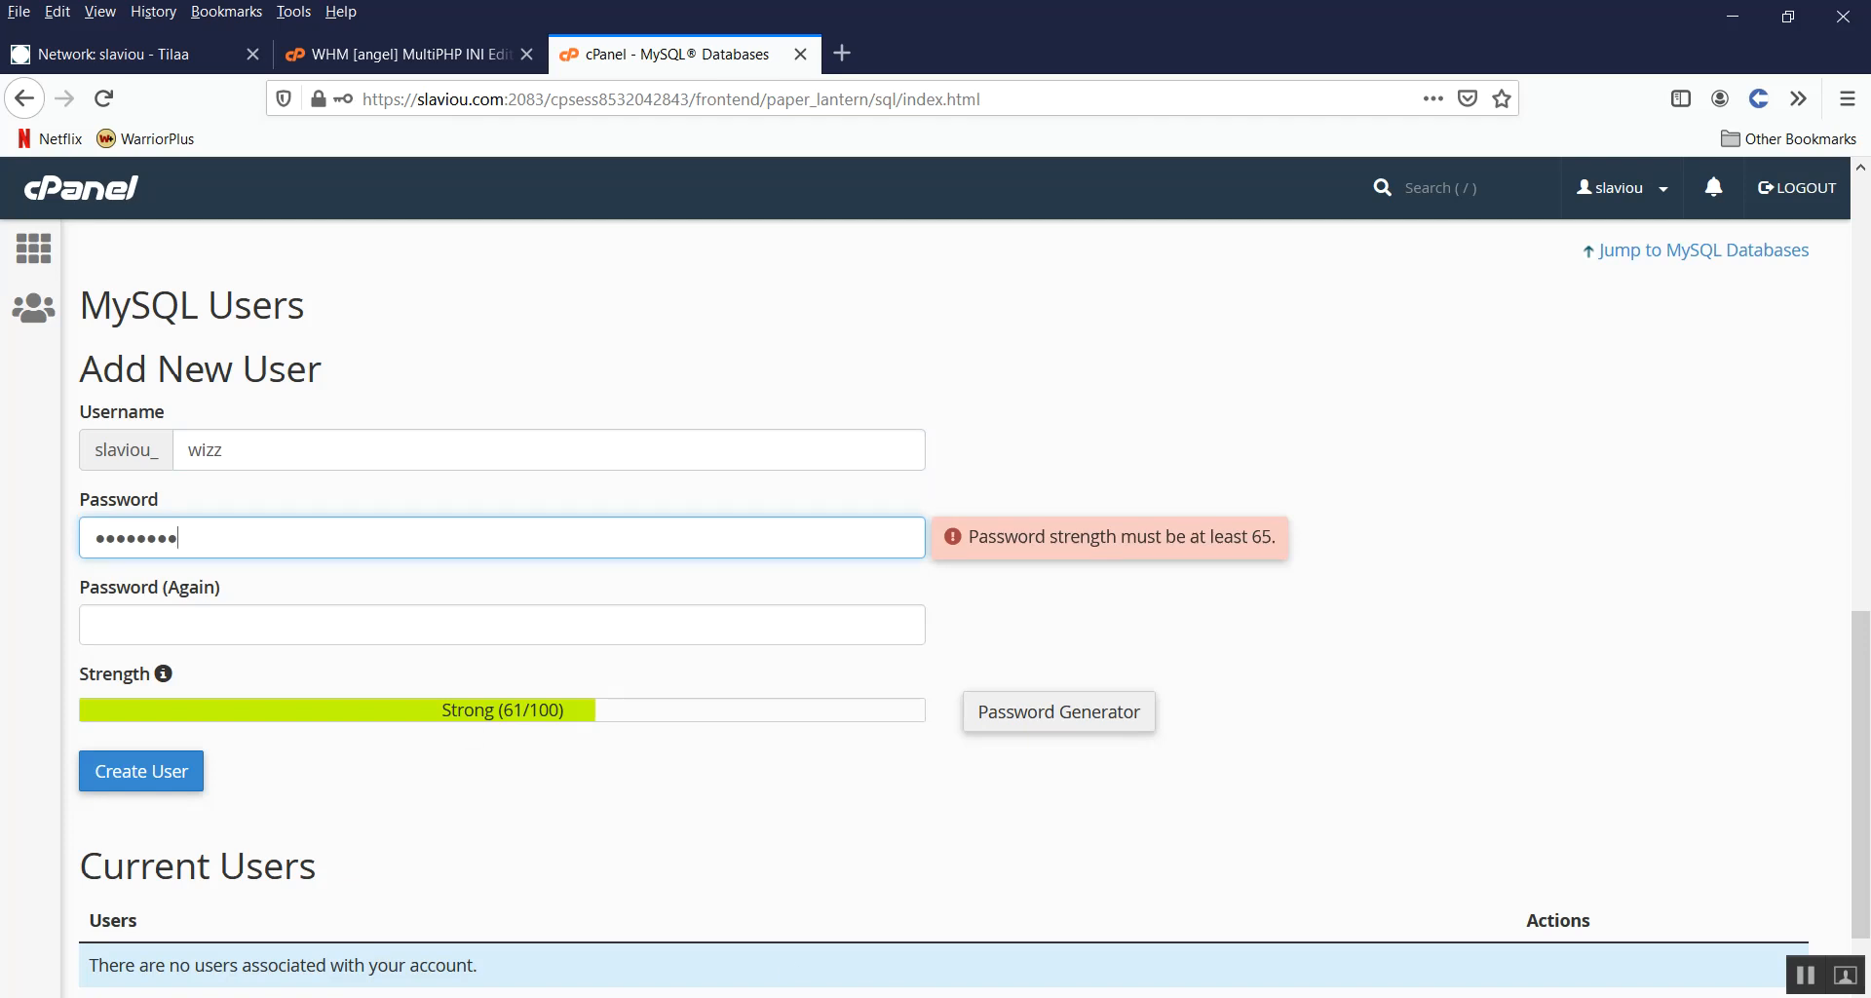
Step: Return to info.txt in TextPad and copy the cPanel account password into the Password line of the MYSQL block
{"action": "key", "text": "alt+Tab"}
{"action": "left_click_drag", "start_coordinate": [235, 464], "coordinate": [124, 463]}
{"action": "key", "text": "ctrl+c"}
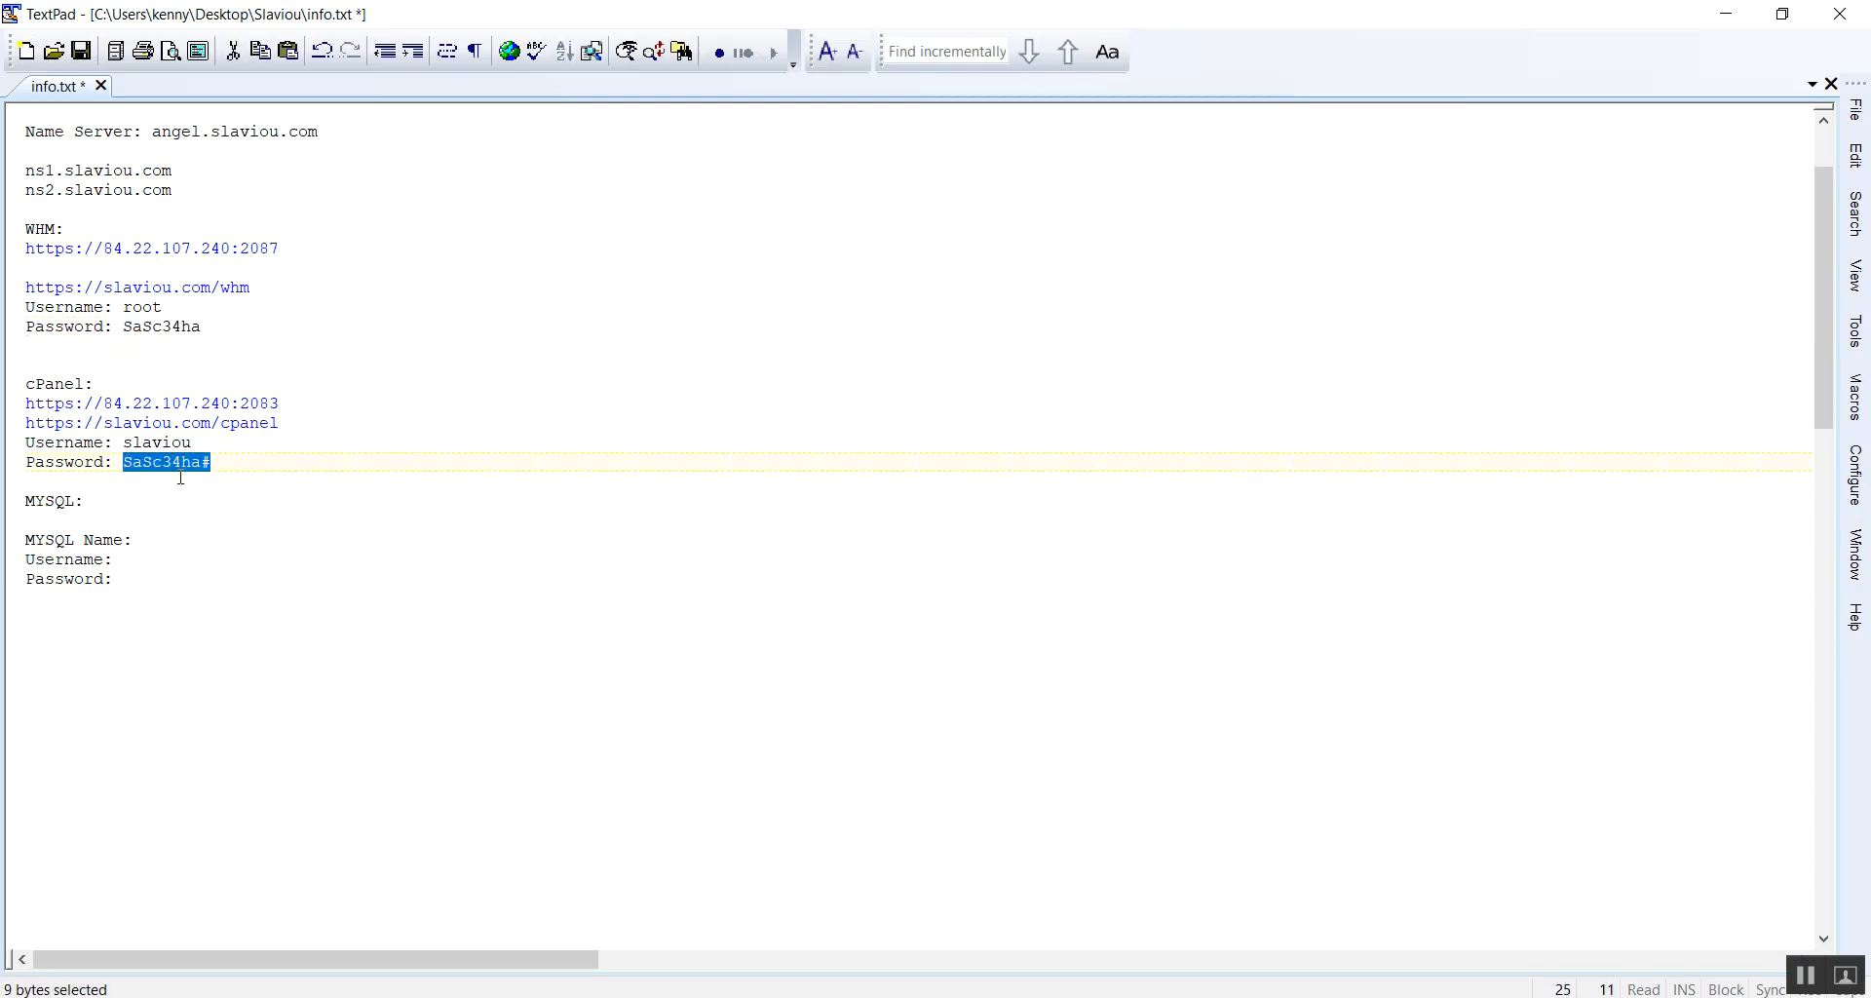
{"action": "left_click", "coordinate": [144, 585]}
{"action": "key", "text": "ctrl+v"}
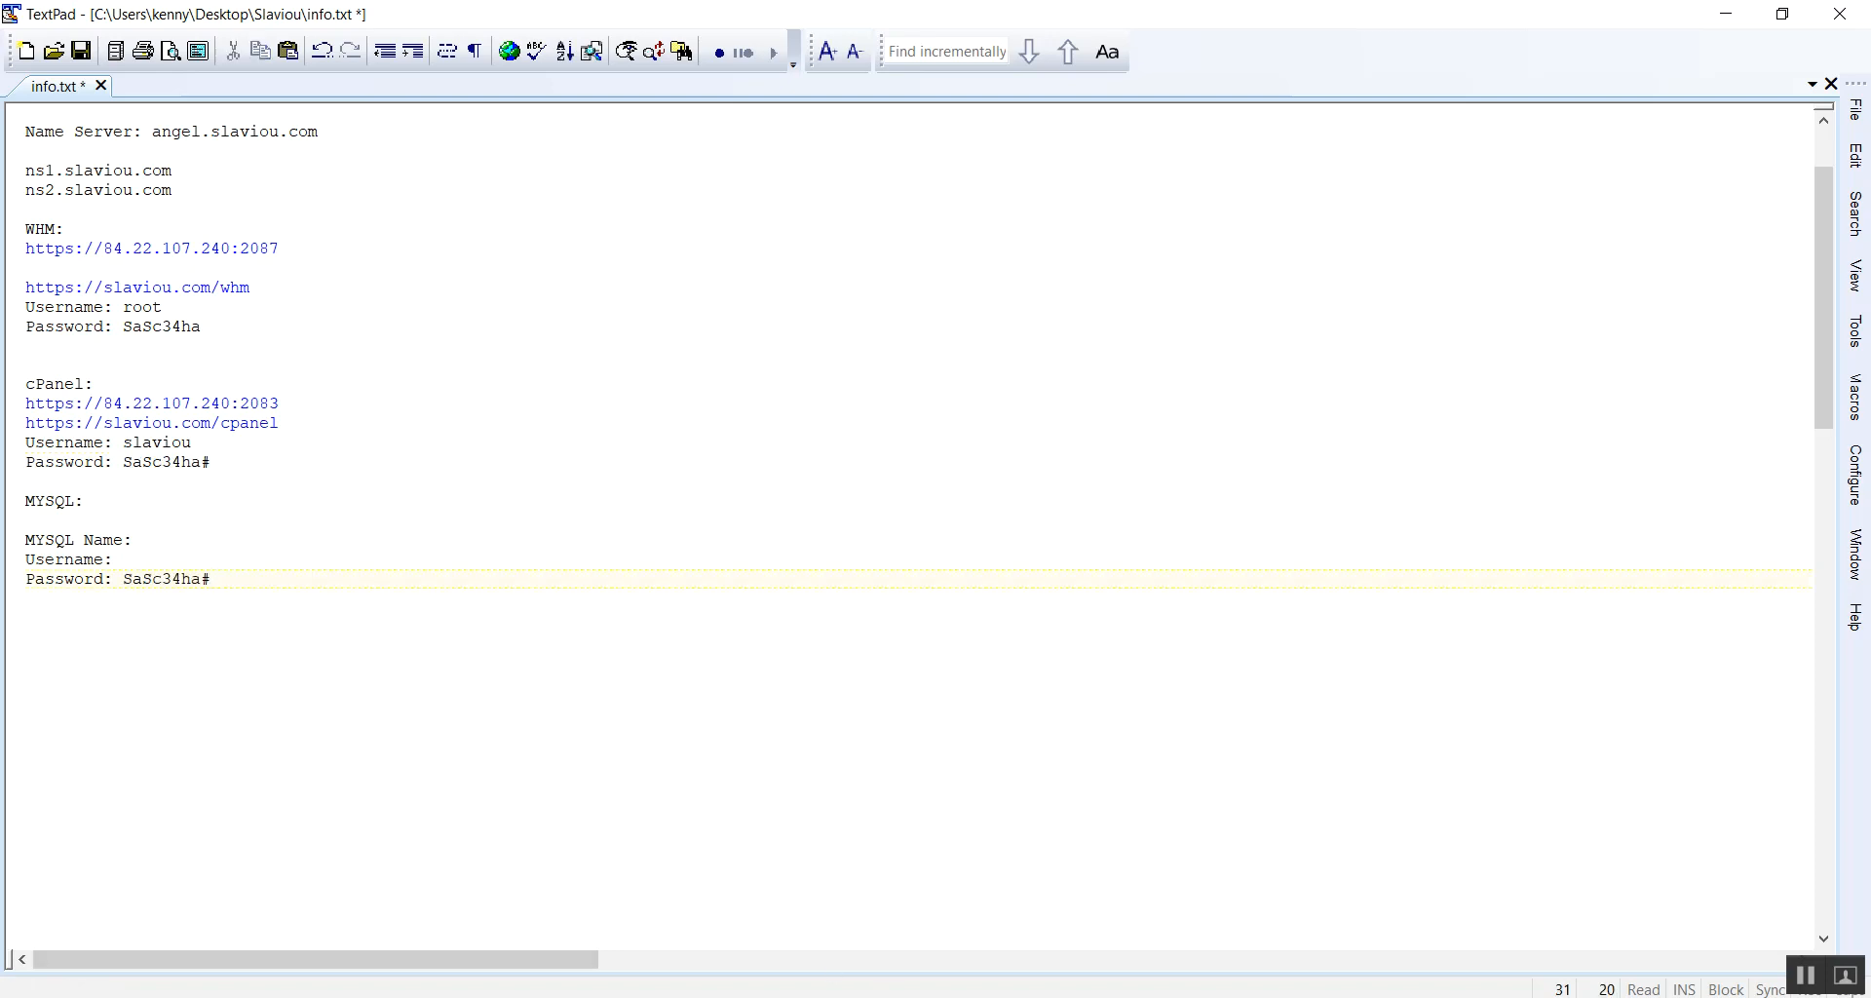
Step: Switch back to cPanel, enter the copied account password in both password fields and create the MySQL user
{"action": "left_click", "coordinate": [1048, 982]}
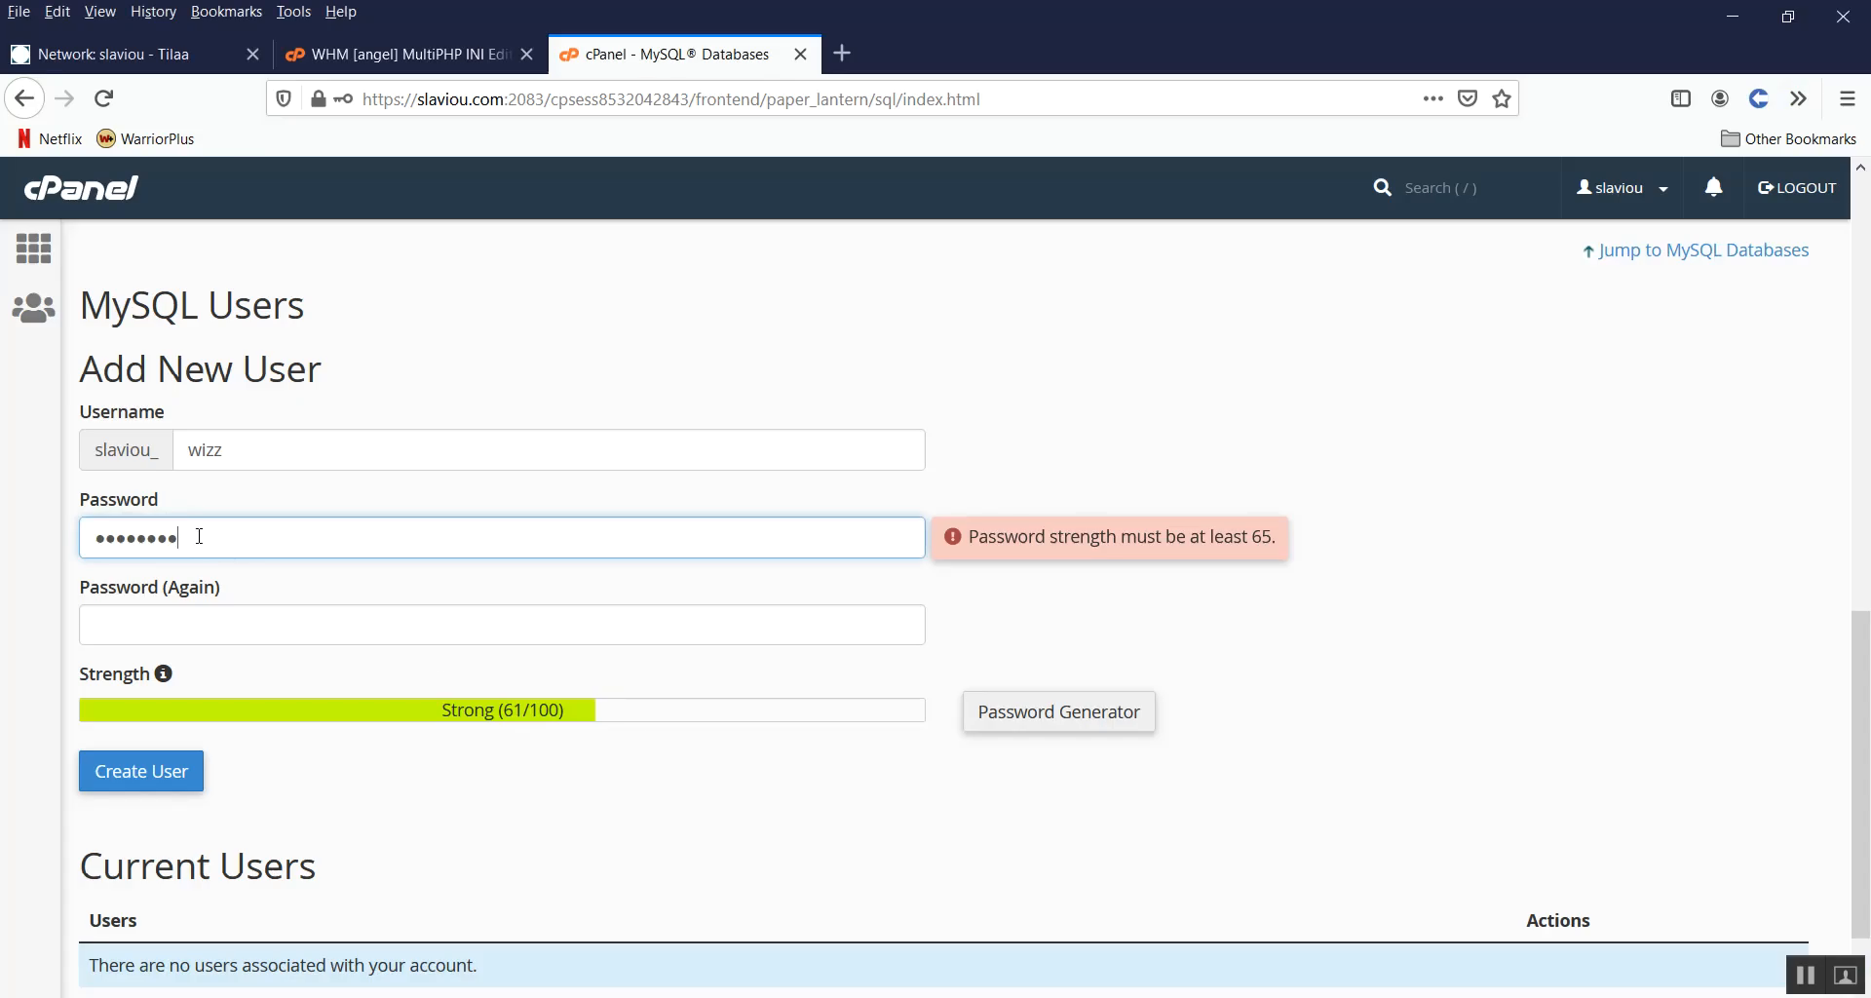
{"action": "left_click_drag", "start_coordinate": [198, 536], "coordinate": [2, 535]}
{"action": "key", "text": "ctrl+v"}
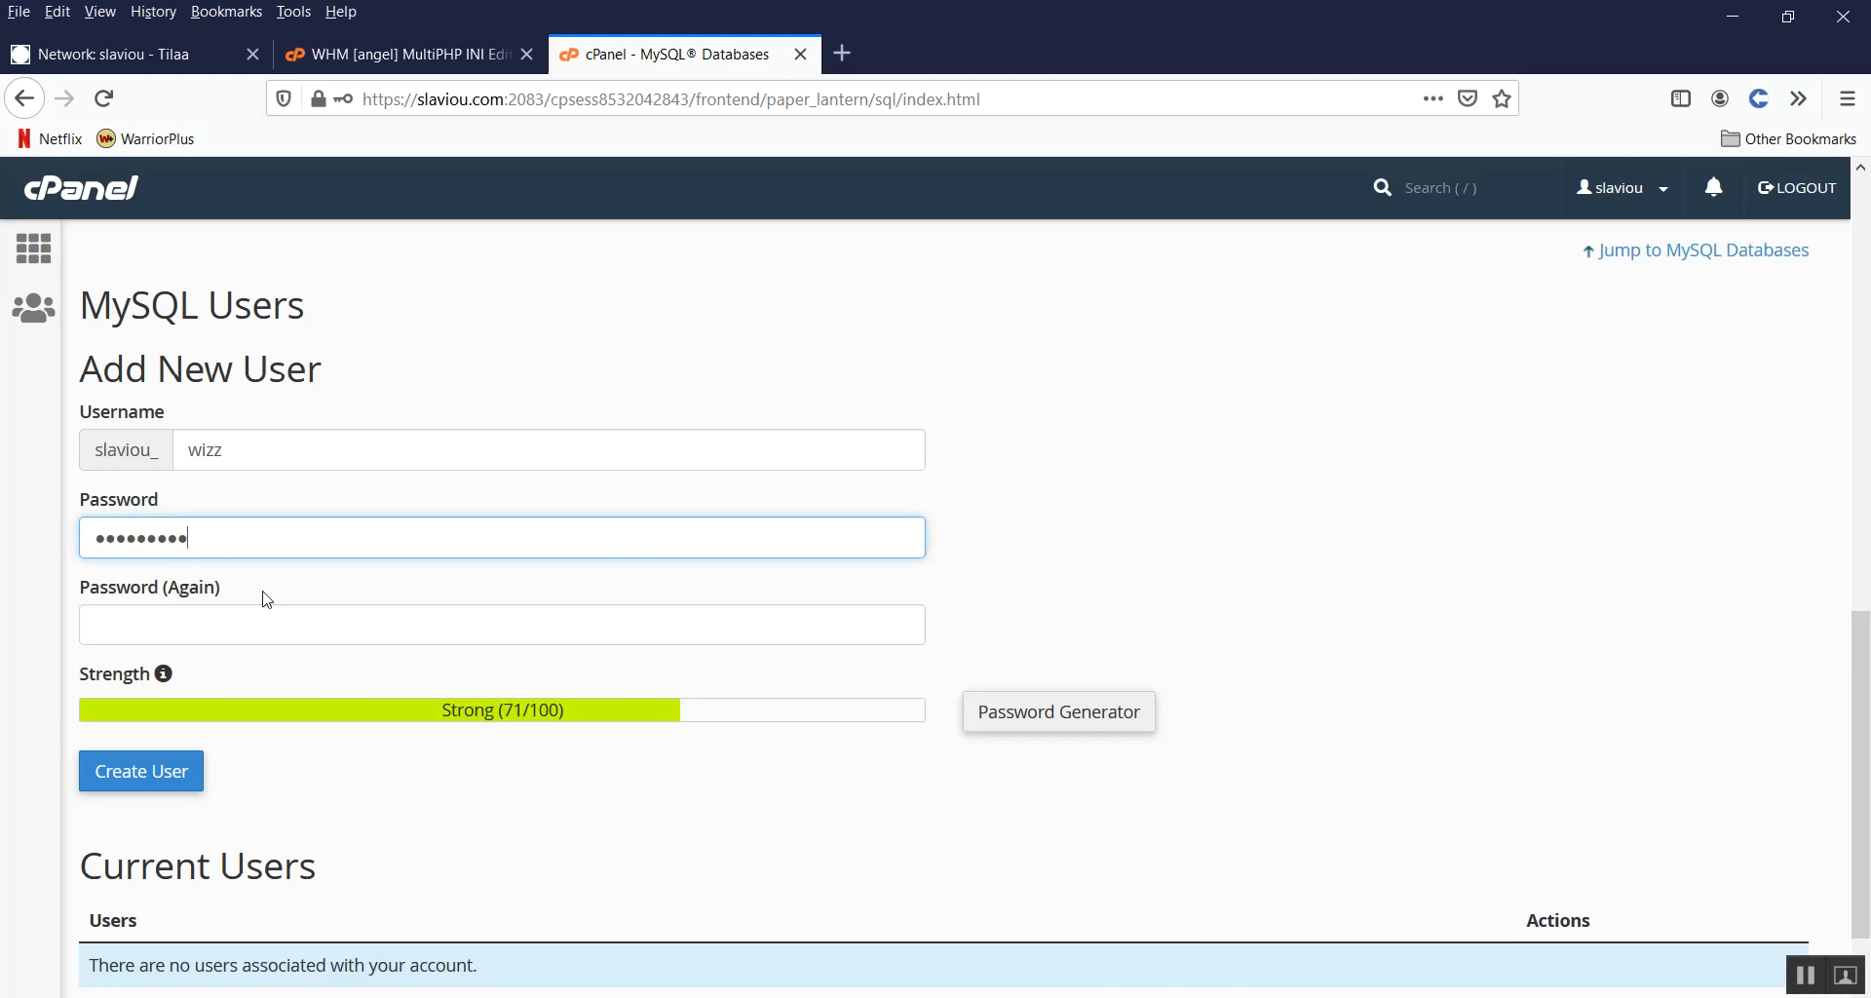
{"action": "left_click", "coordinate": [171, 626]}
{"action": "key", "text": "ctrl+v"}
{"action": "left_click", "coordinate": [537, 782]}
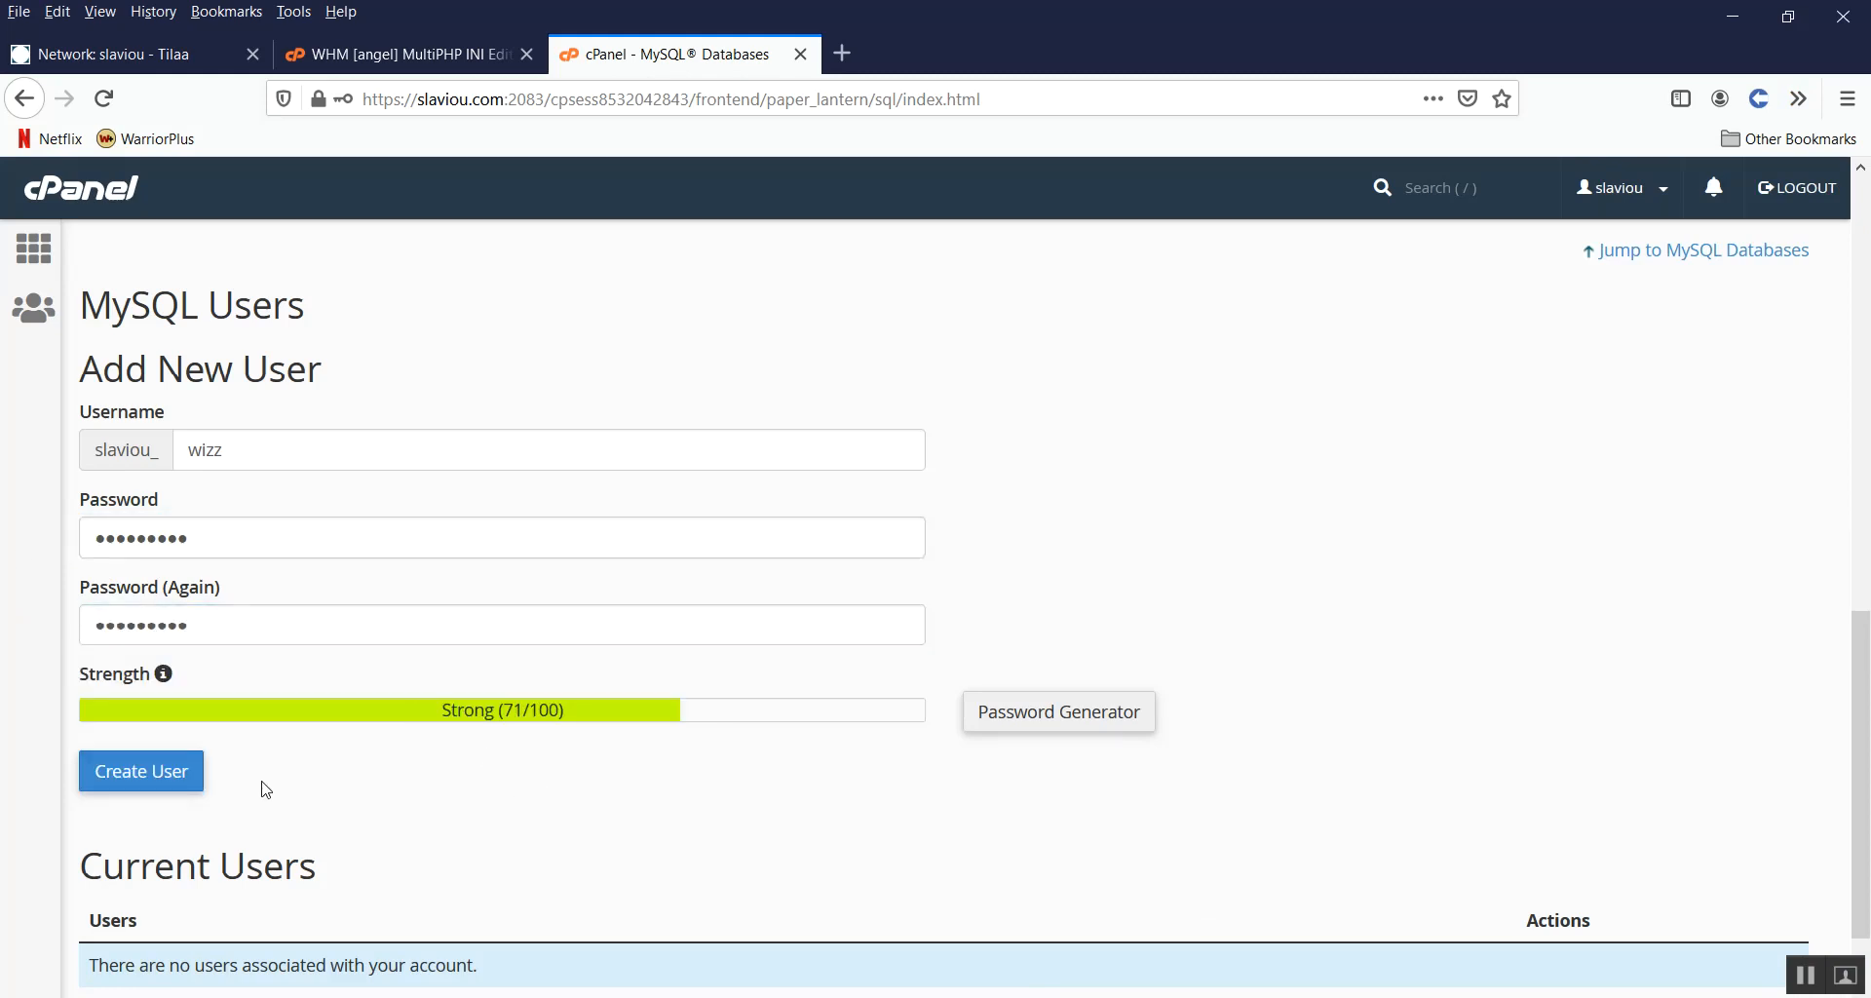
{"action": "left_click", "coordinate": [141, 779]}
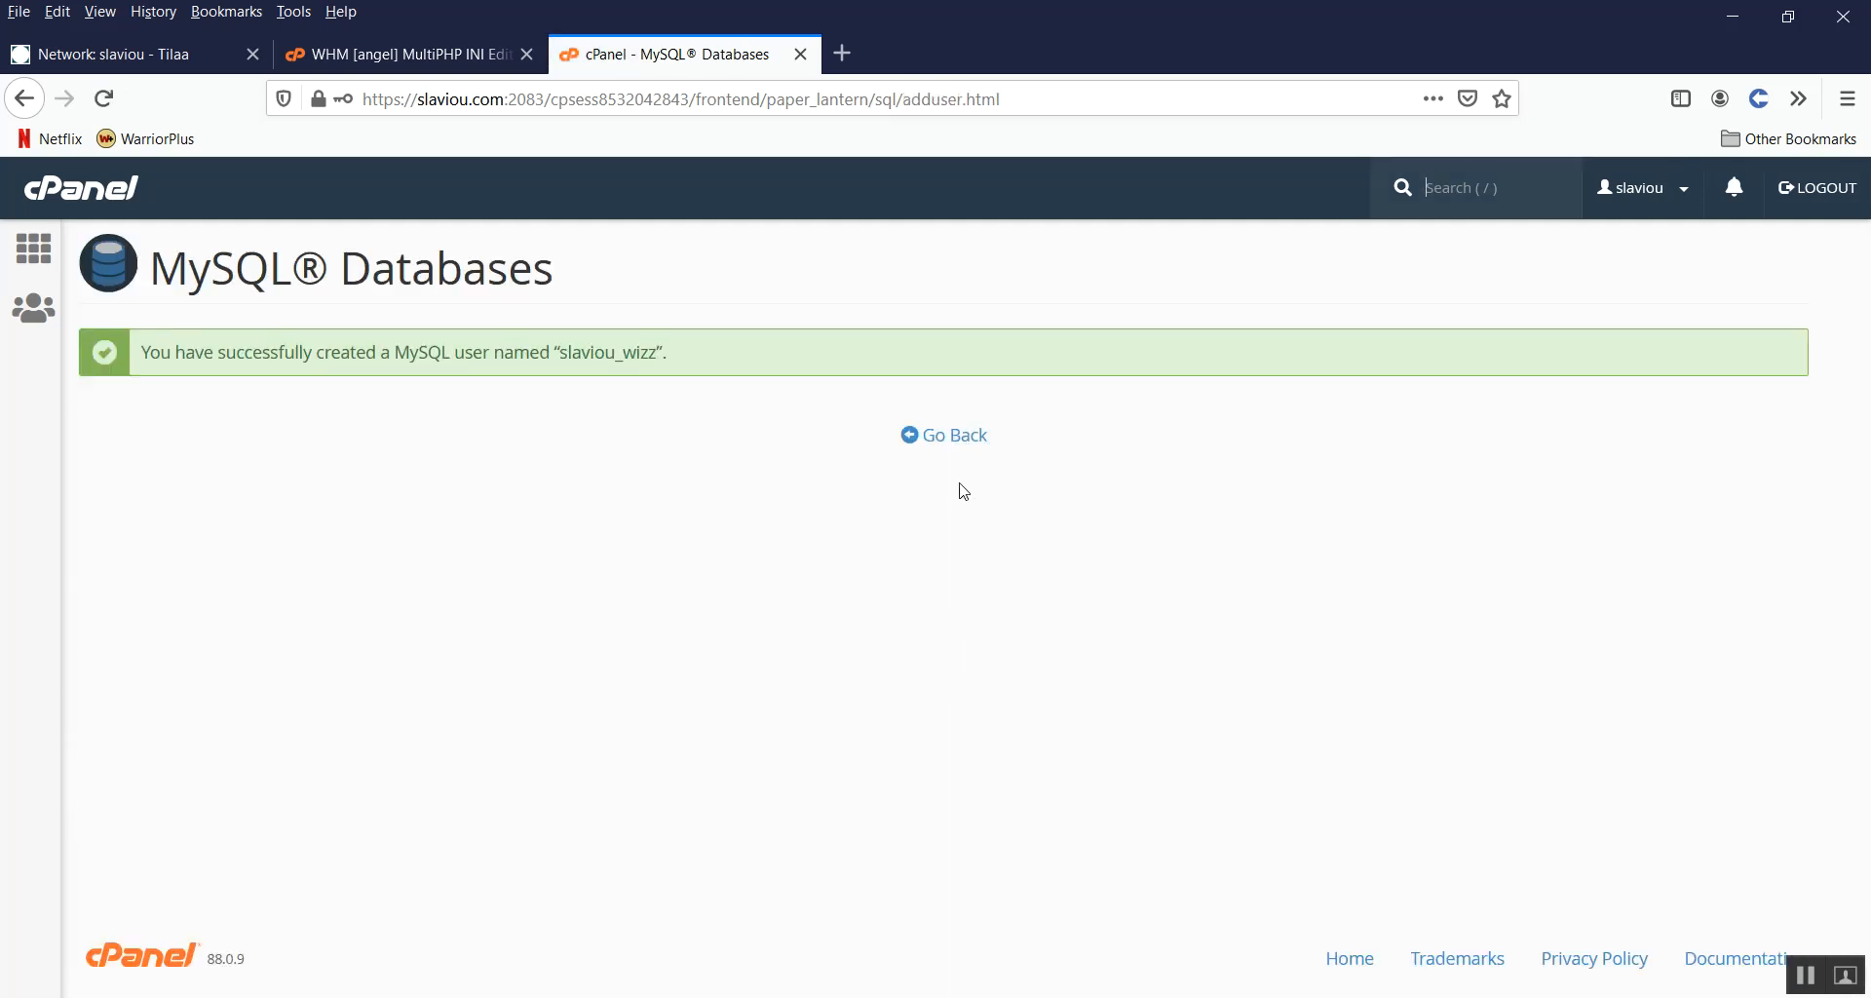
Step: Return to the database overview and add the user slaviou_wizz to the database slaviou_wizz
{"action": "left_click", "coordinate": [946, 437]}
{"action": "scroll", "coordinate": [424, 599], "scroll_direction": "down", "scroll_amount": 15}
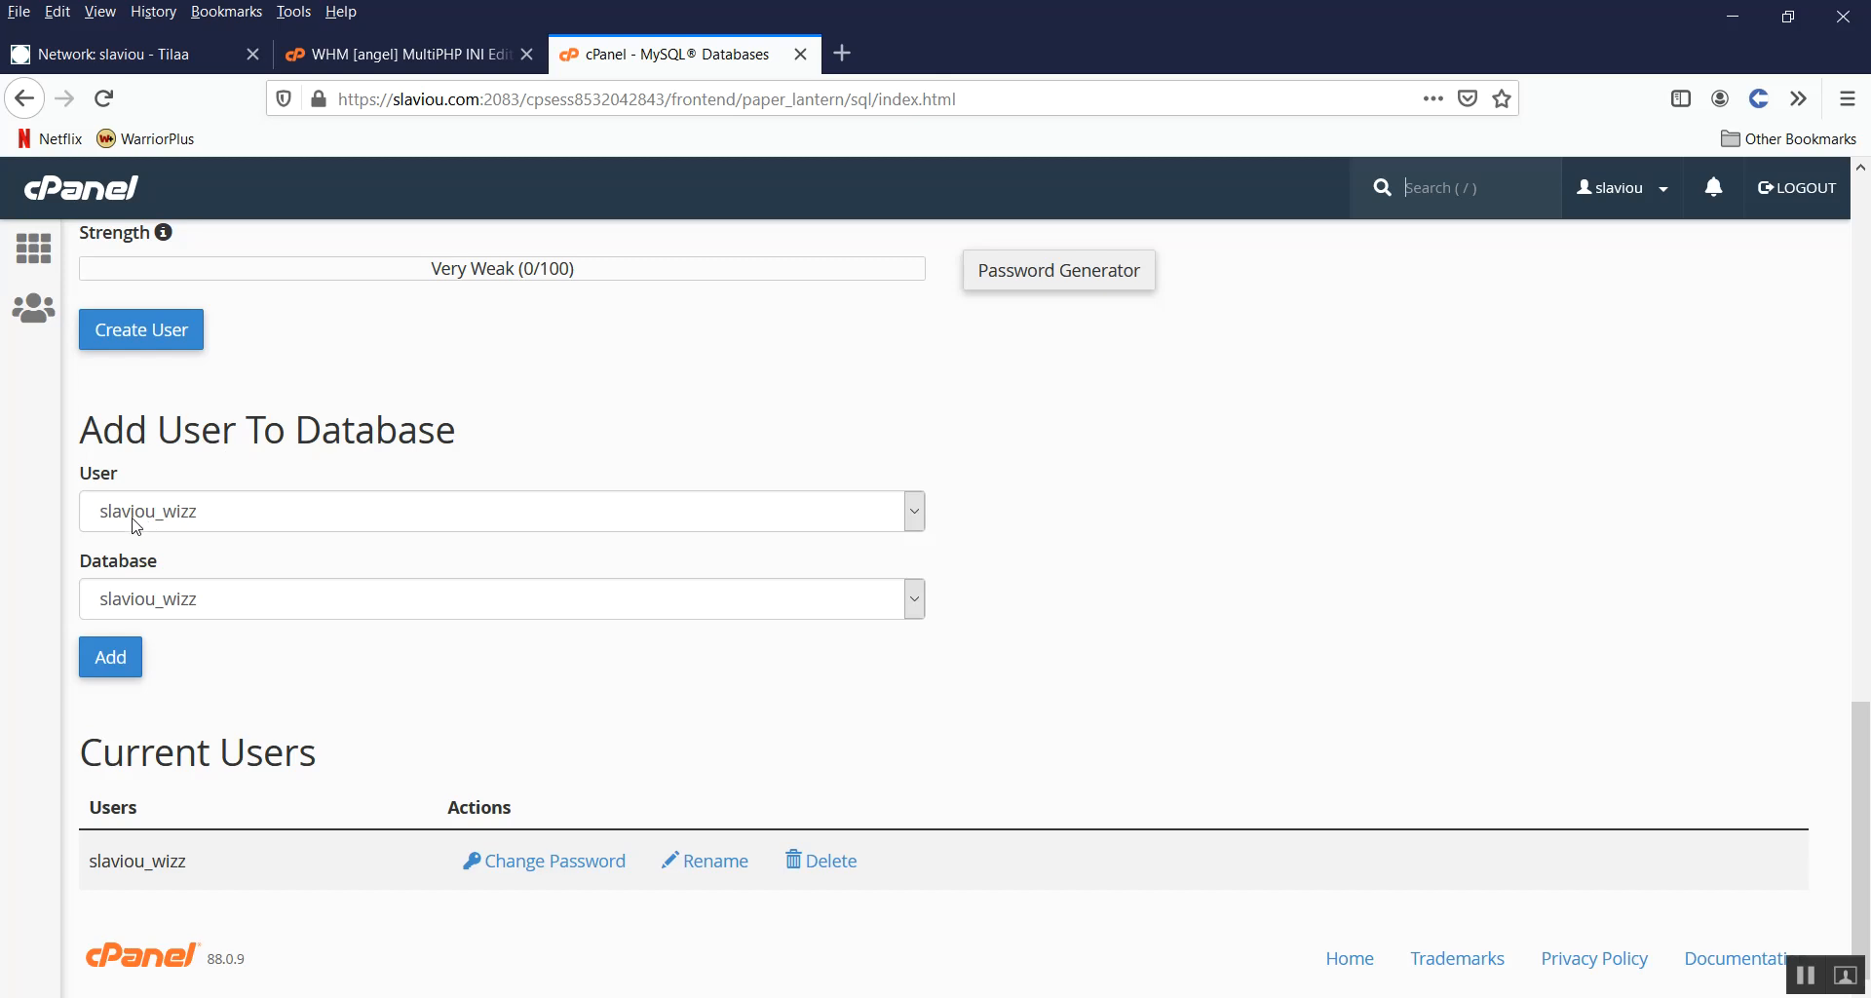
{"action": "left_click", "coordinate": [224, 529]}
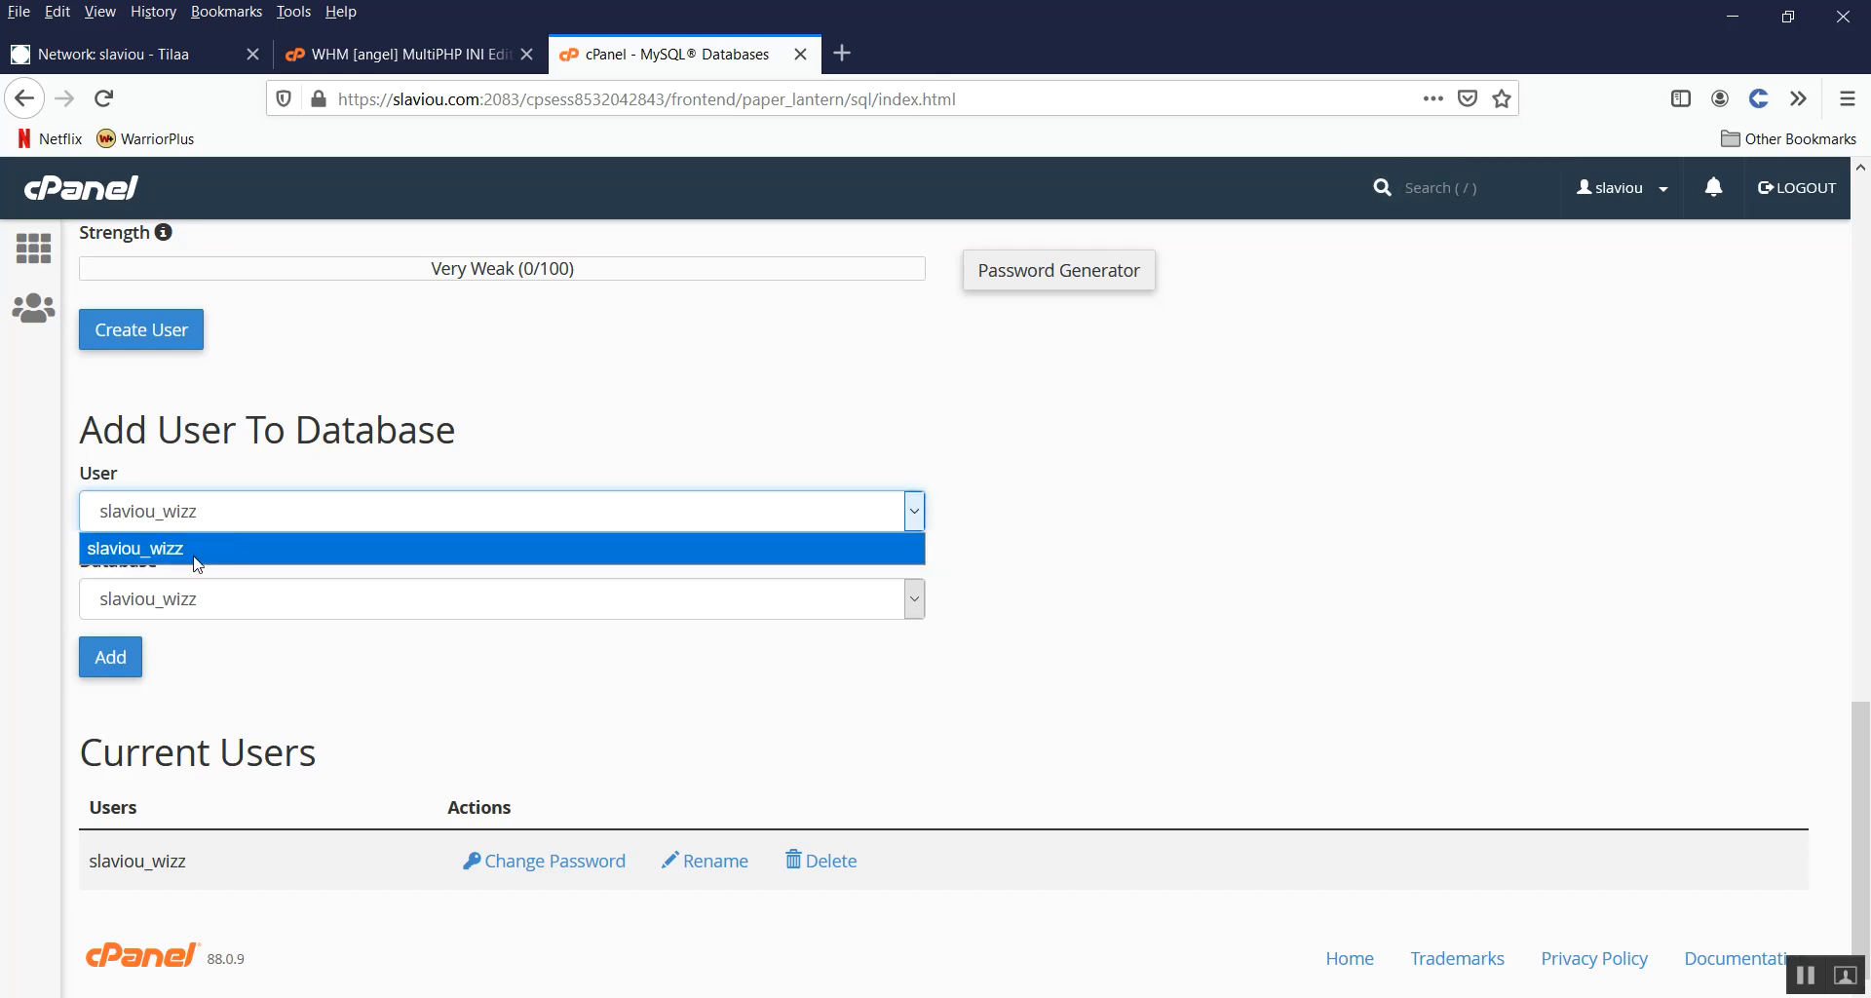
{"action": "left_click", "coordinate": [198, 553]}
{"action": "left_click", "coordinate": [110, 659]}
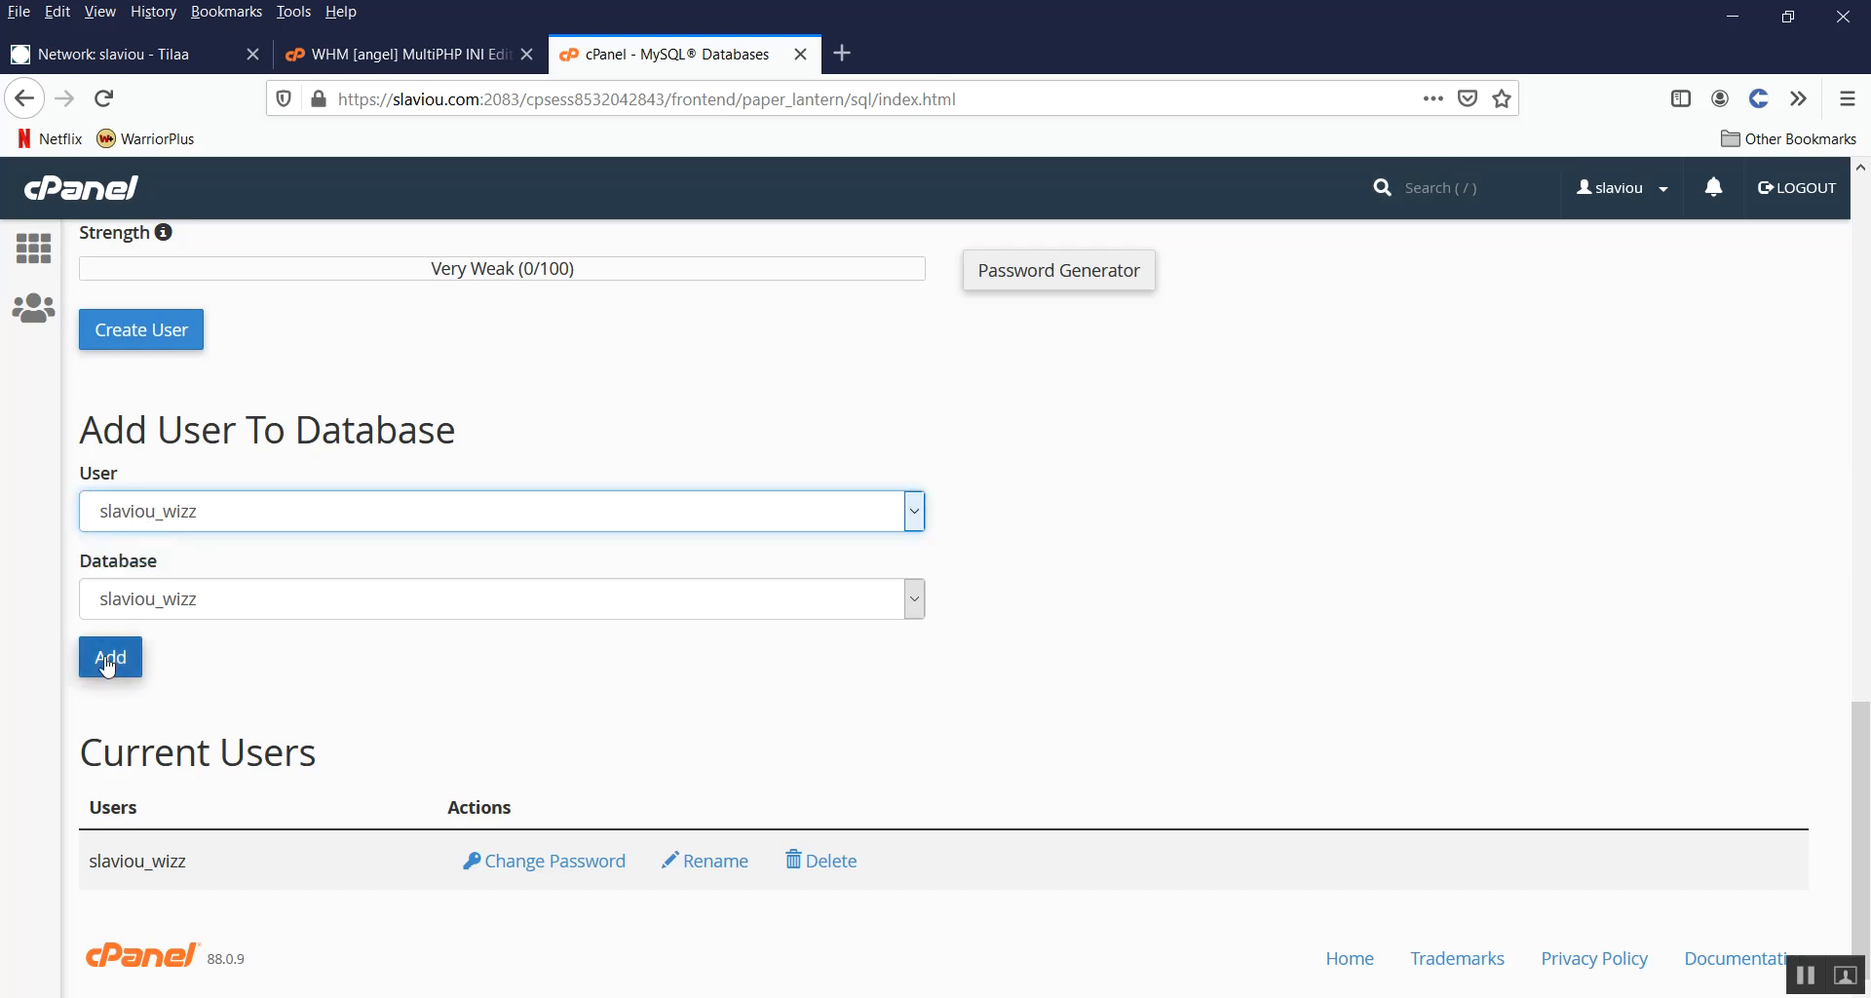
Step: Grant ALL PRIVILEGES on the slaviou_wizz database to the slaviou_wizz user and save the changes
{"action": "scroll", "coordinate": [501, 534], "scroll_direction": "down", "scroll_amount": 4}
{"action": "scroll", "coordinate": [478, 541], "scroll_direction": "up", "scroll_amount": 1}
{"action": "left_click", "coordinate": [99, 249]}
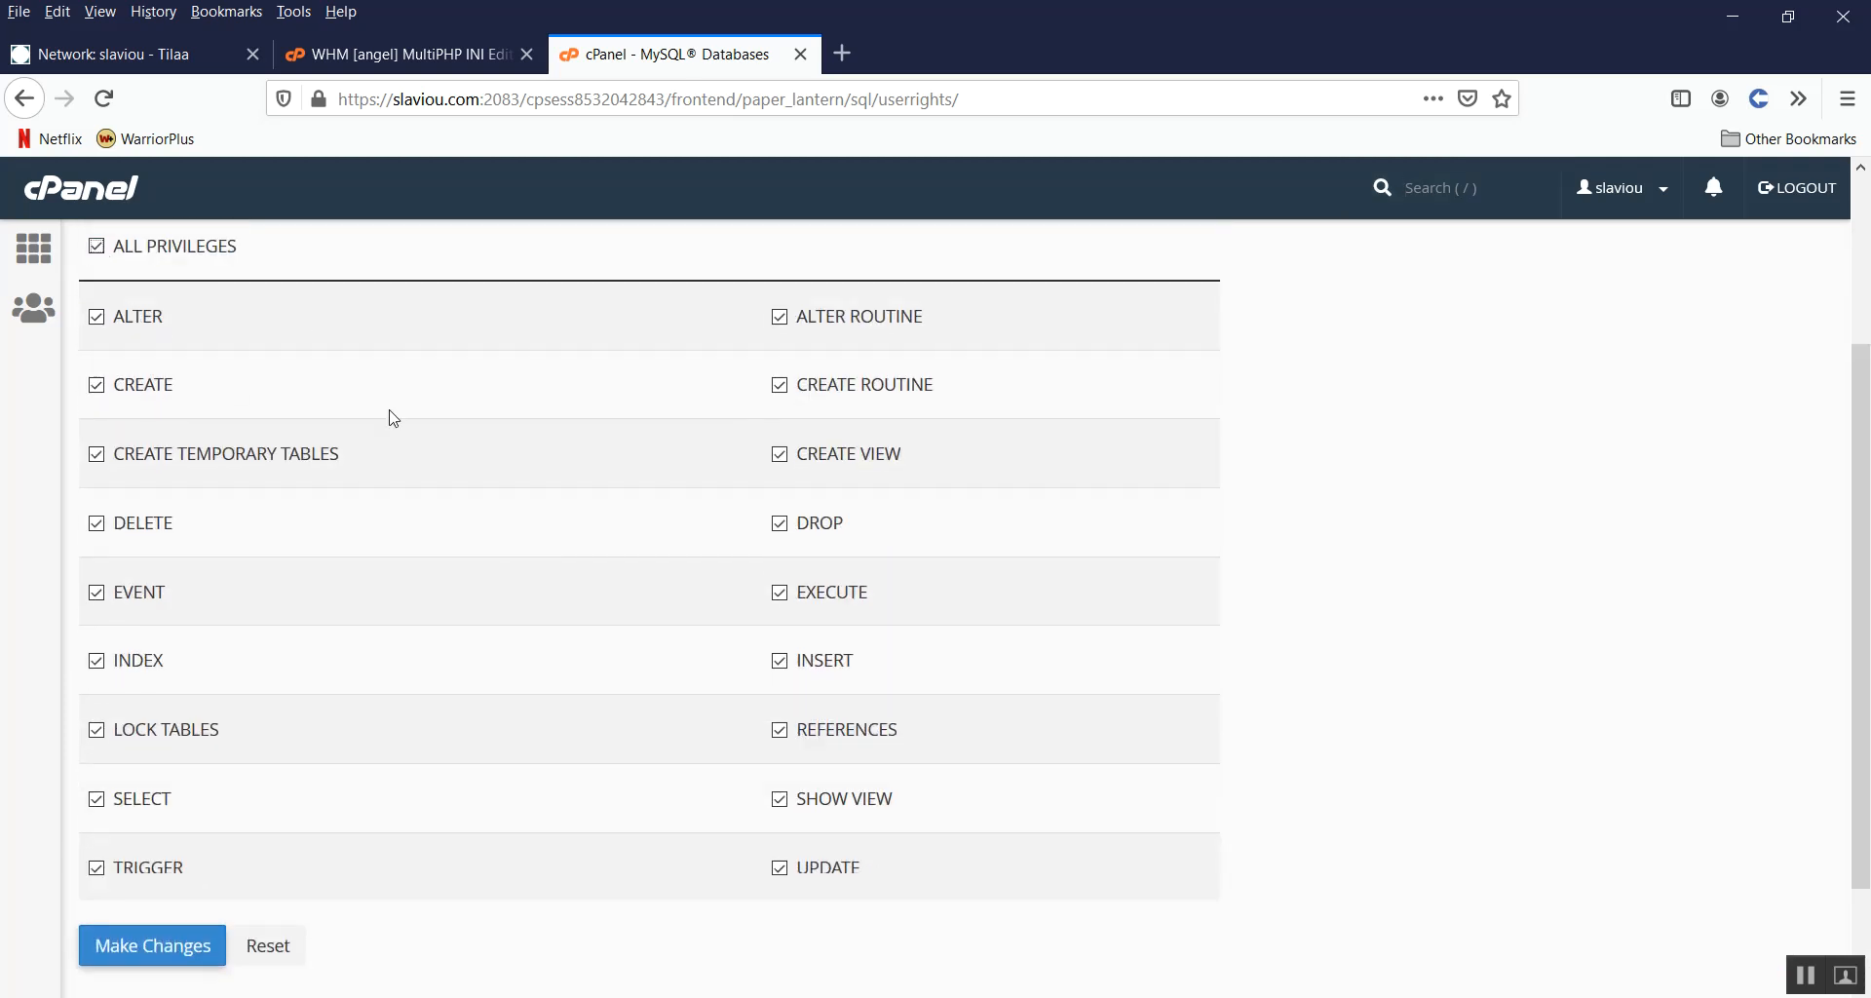
{"action": "scroll", "coordinate": [483, 512], "scroll_direction": "up", "scroll_amount": 2}
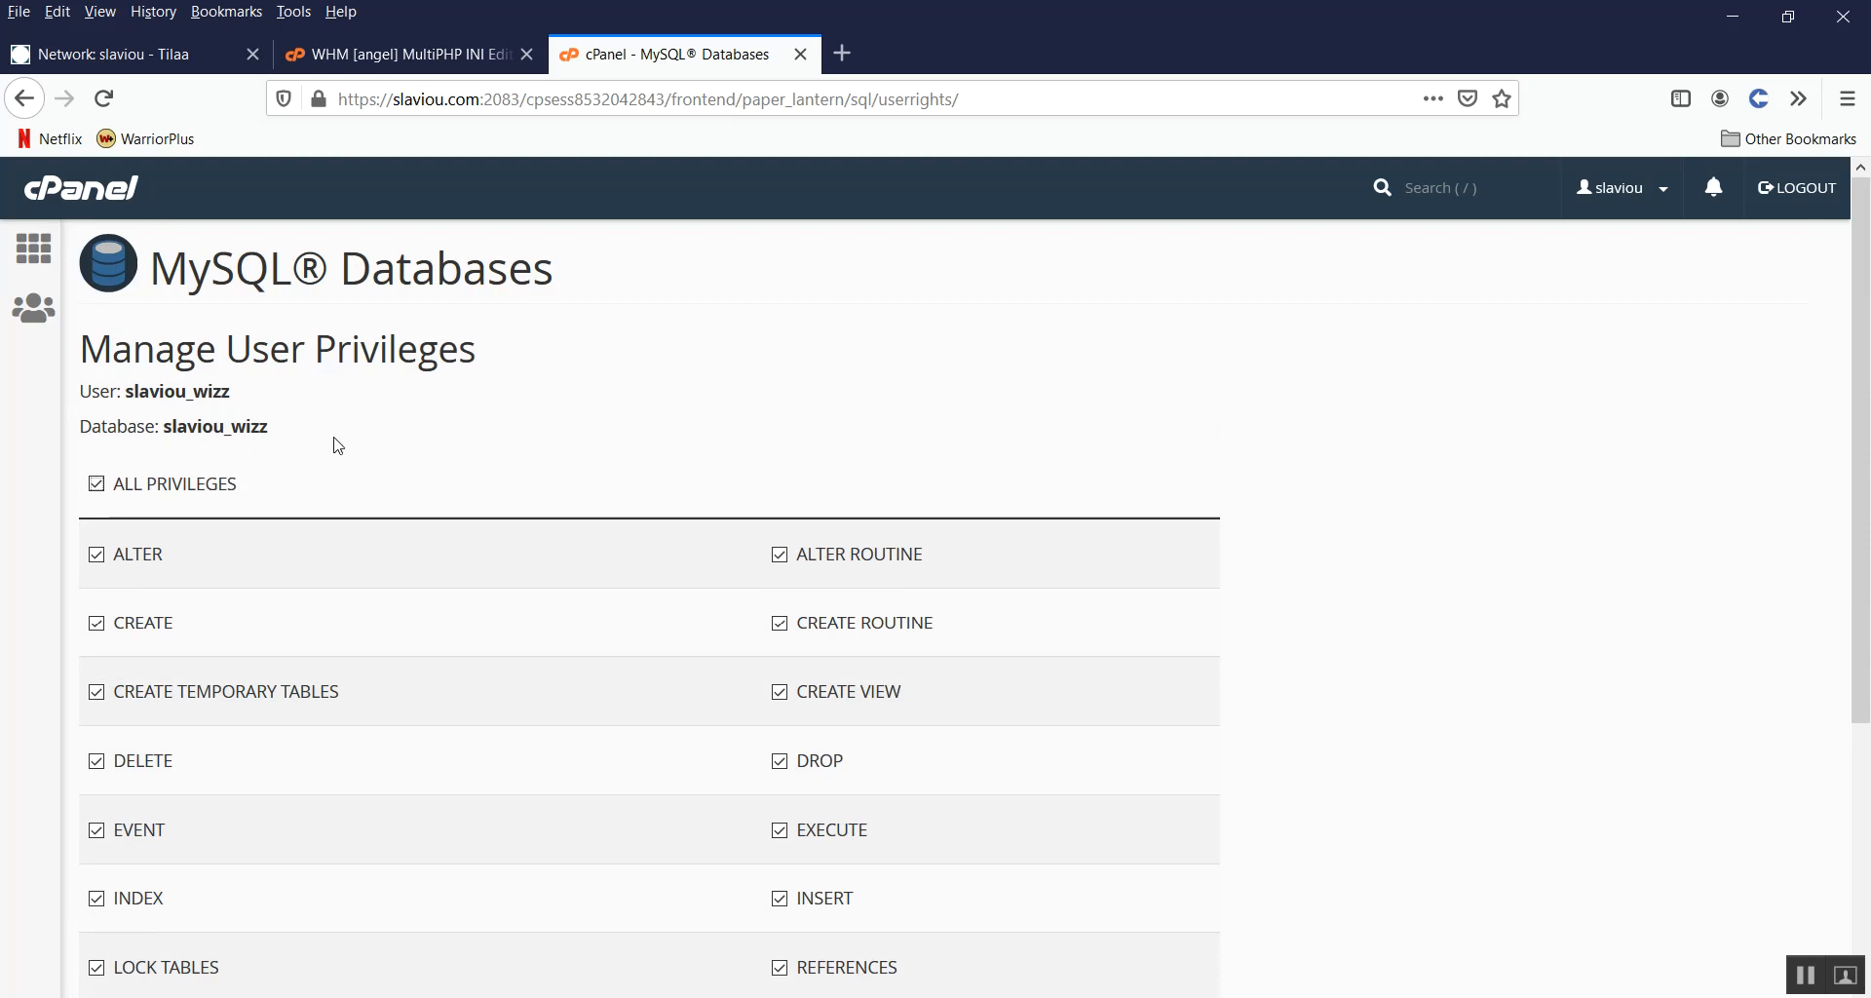
{"action": "scroll", "coordinate": [334, 442], "scroll_direction": "down", "scroll_amount": 3}
{"action": "left_click", "coordinate": [159, 817]}
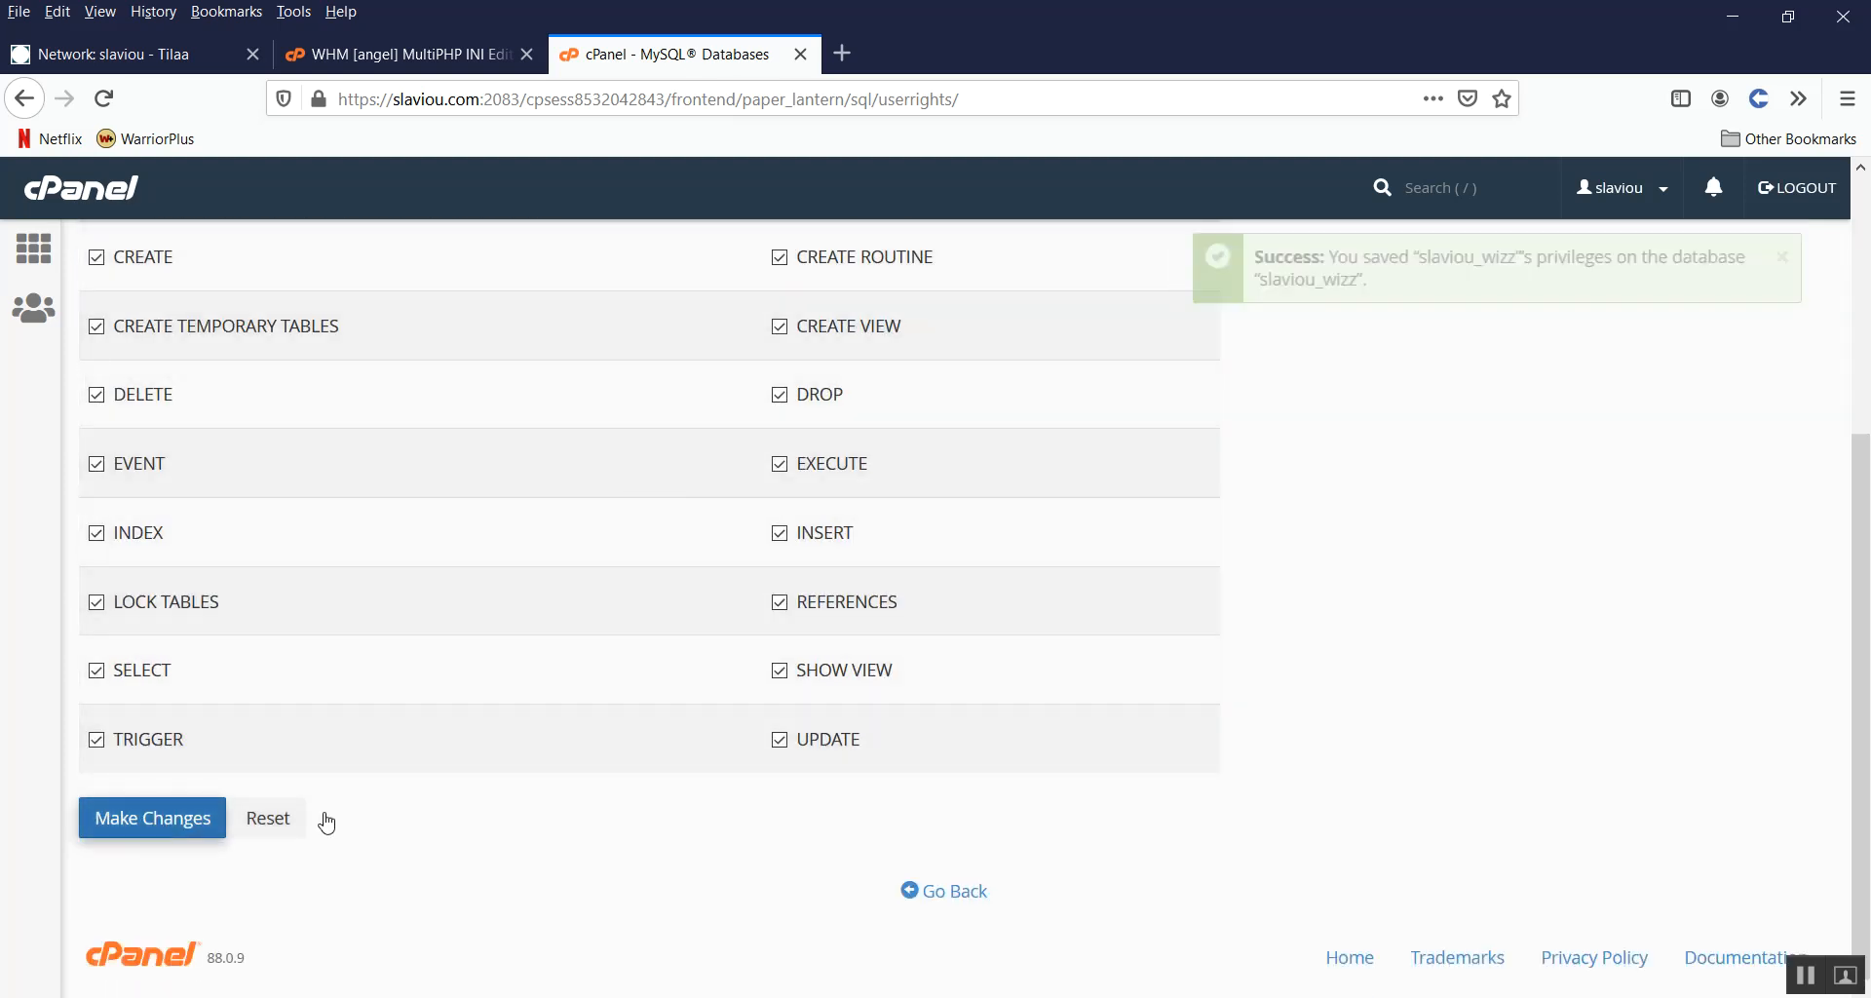
Step: Record slaviou_wizz as both MYSQL Name and Username in info.txt in TextPad, save the file and return to cPanel
{"action": "scroll", "coordinate": [493, 806], "scroll_direction": "up", "scroll_amount": 3}
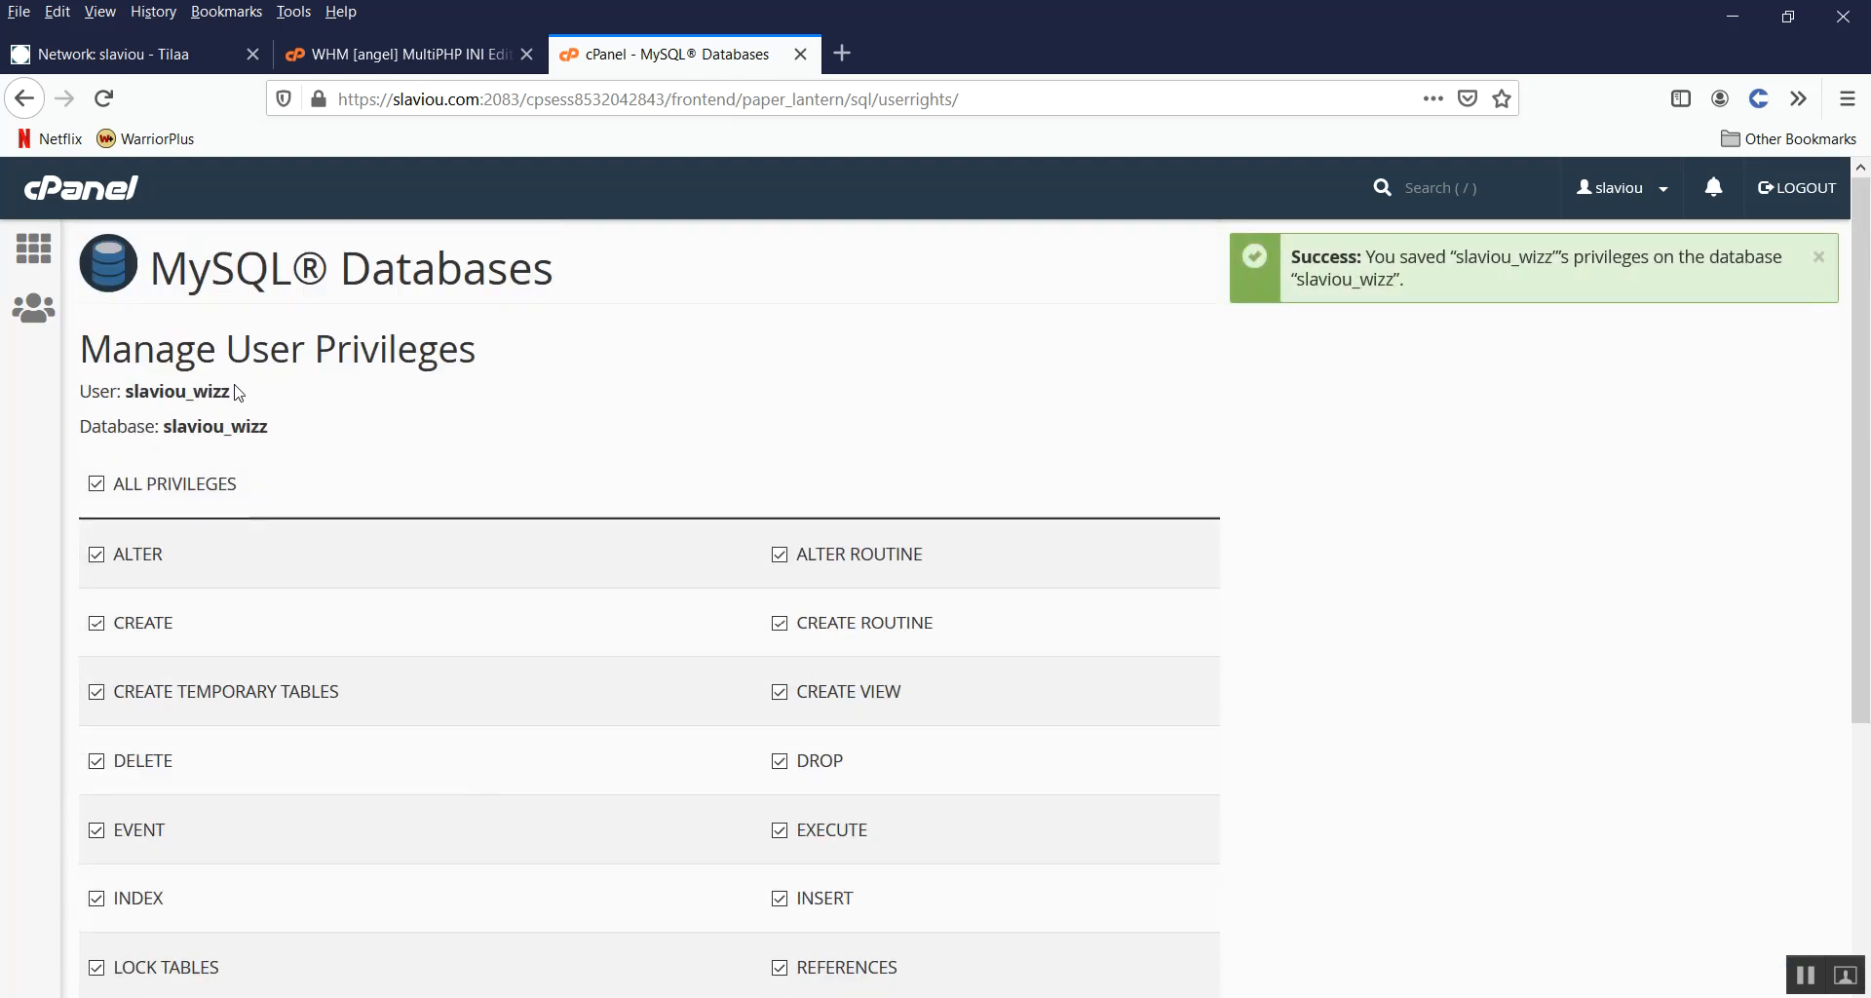
{"action": "left_click_drag", "start_coordinate": [233, 395], "coordinate": [136, 389]}
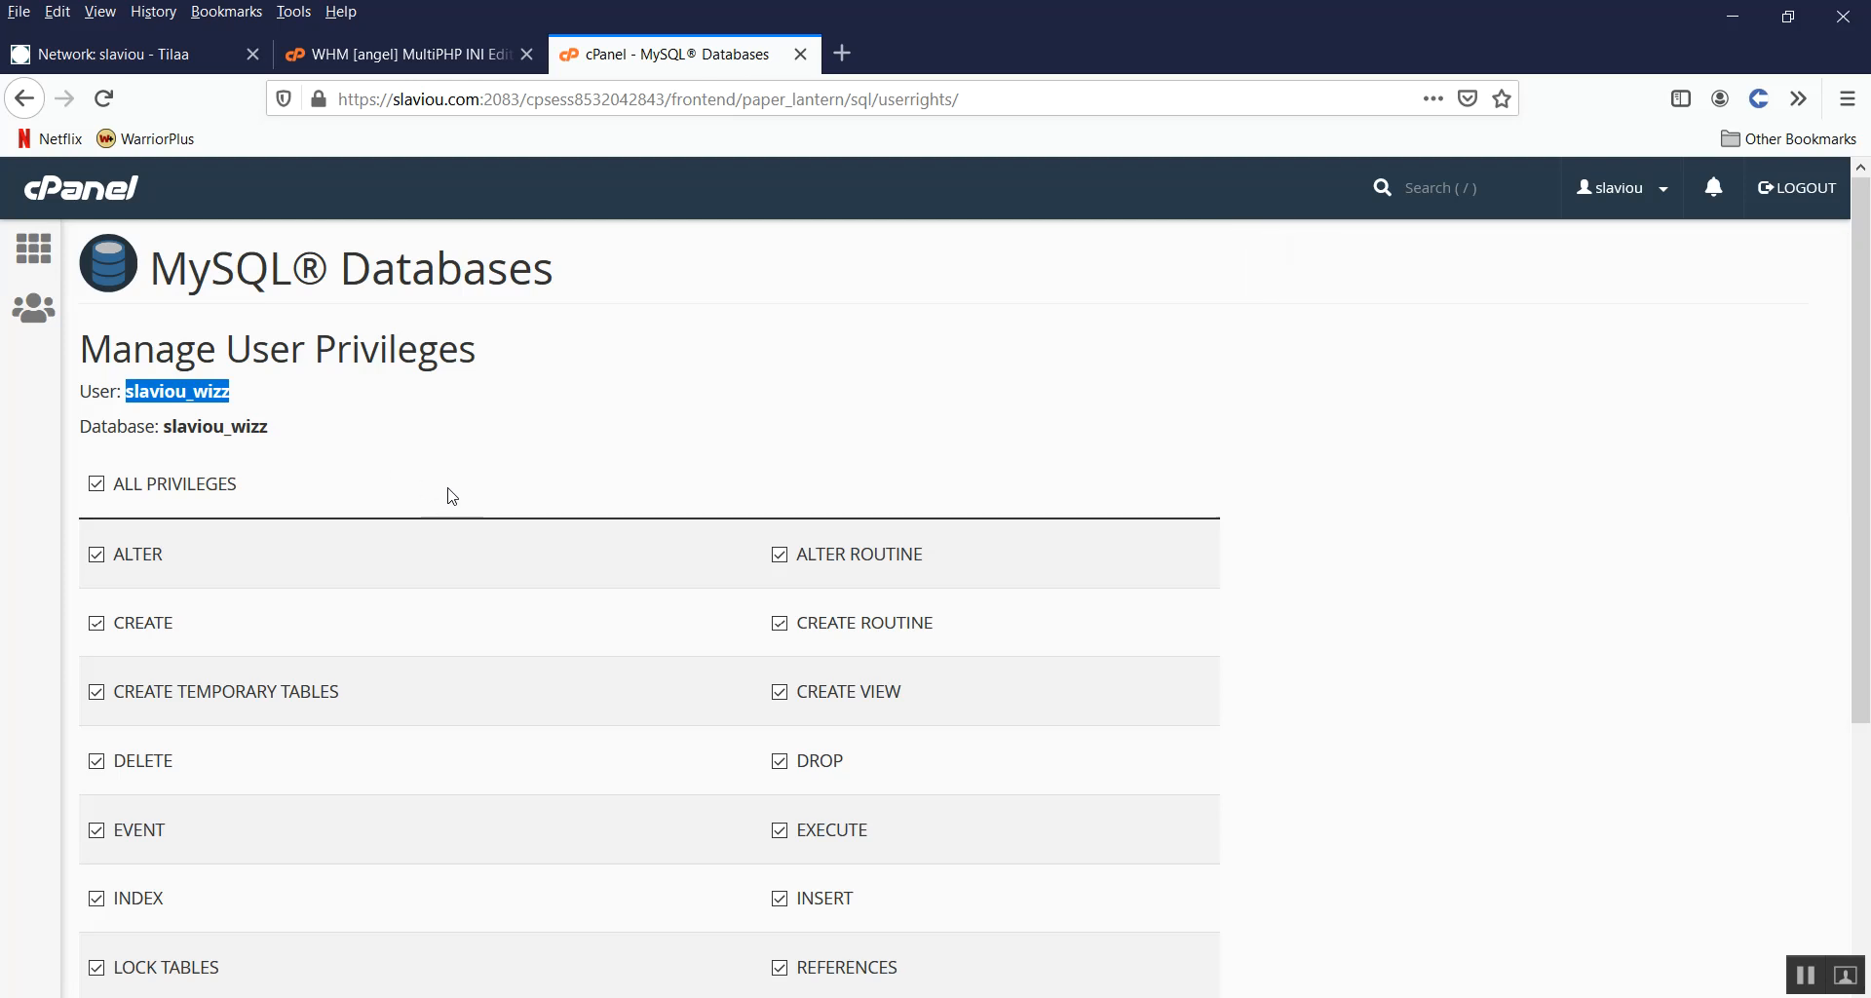
{"action": "key", "text": "alt+Tab"}
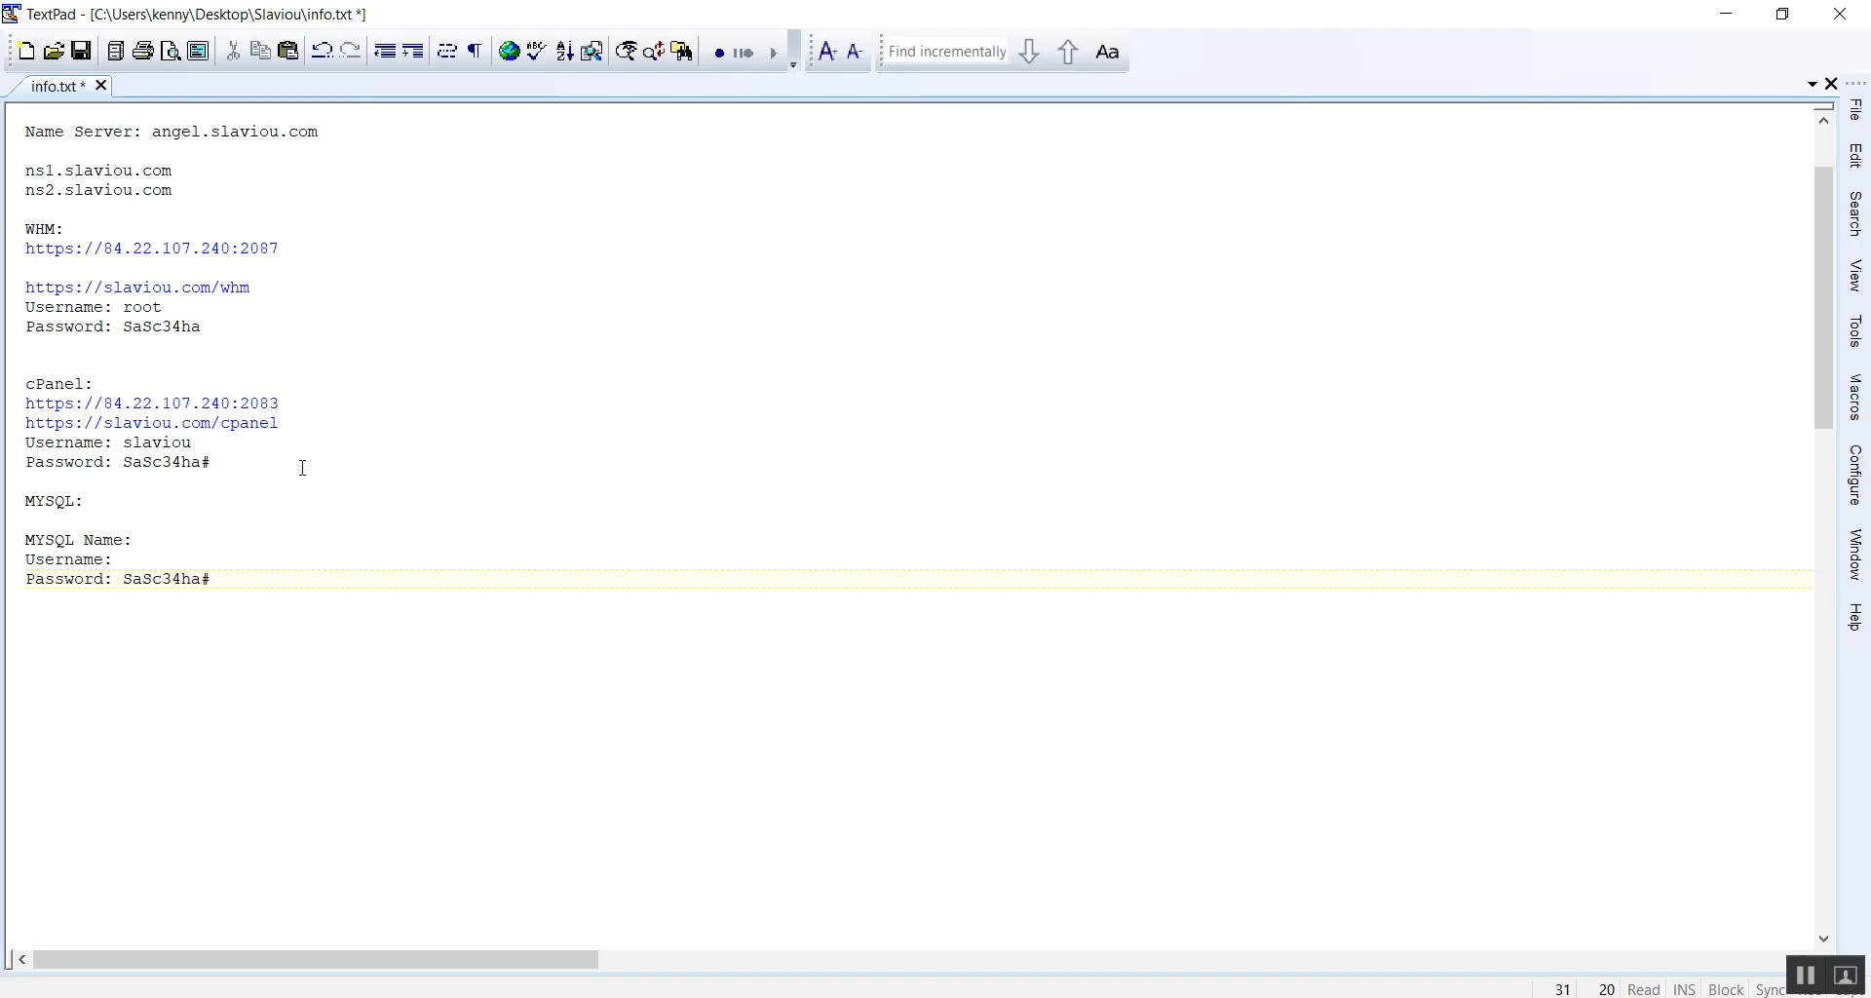
{"action": "left_click", "coordinate": [161, 541]}
{"action": "type", "text": "slaviou_wizz"}
{"action": "type", "text": "slaviou_wizz"}
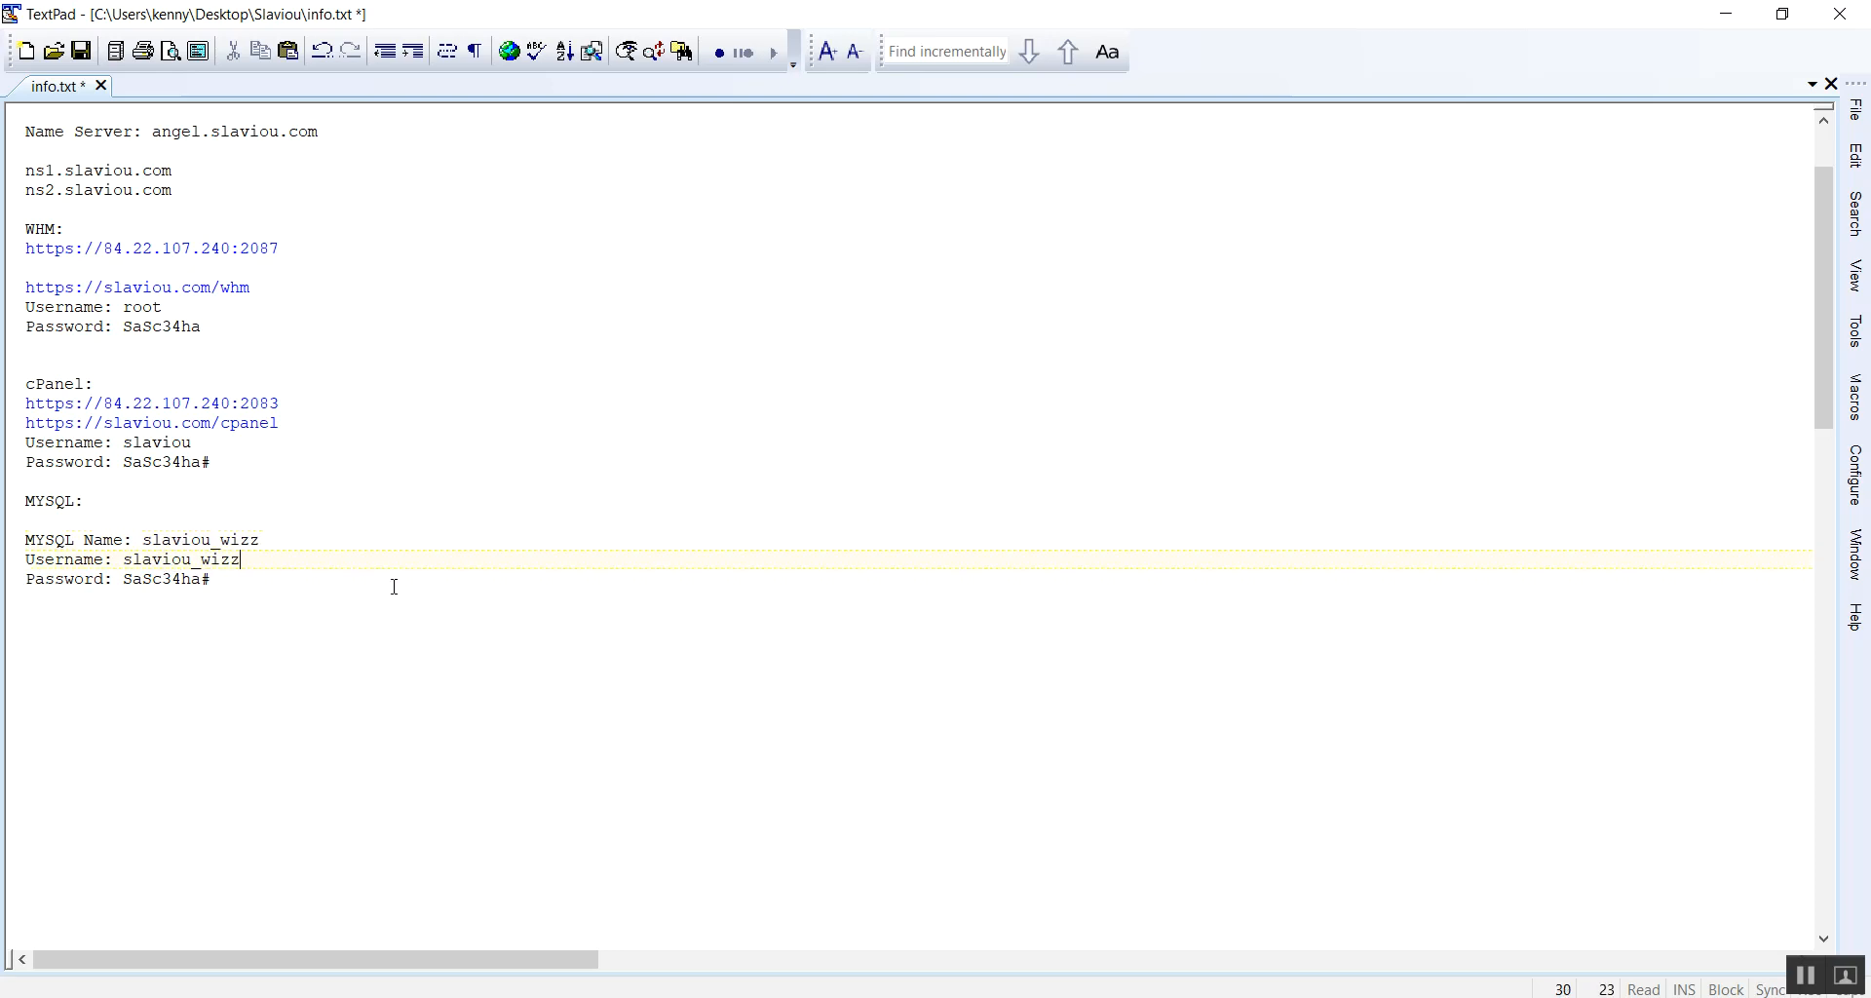
{"action": "left_click", "coordinate": [82, 51]}
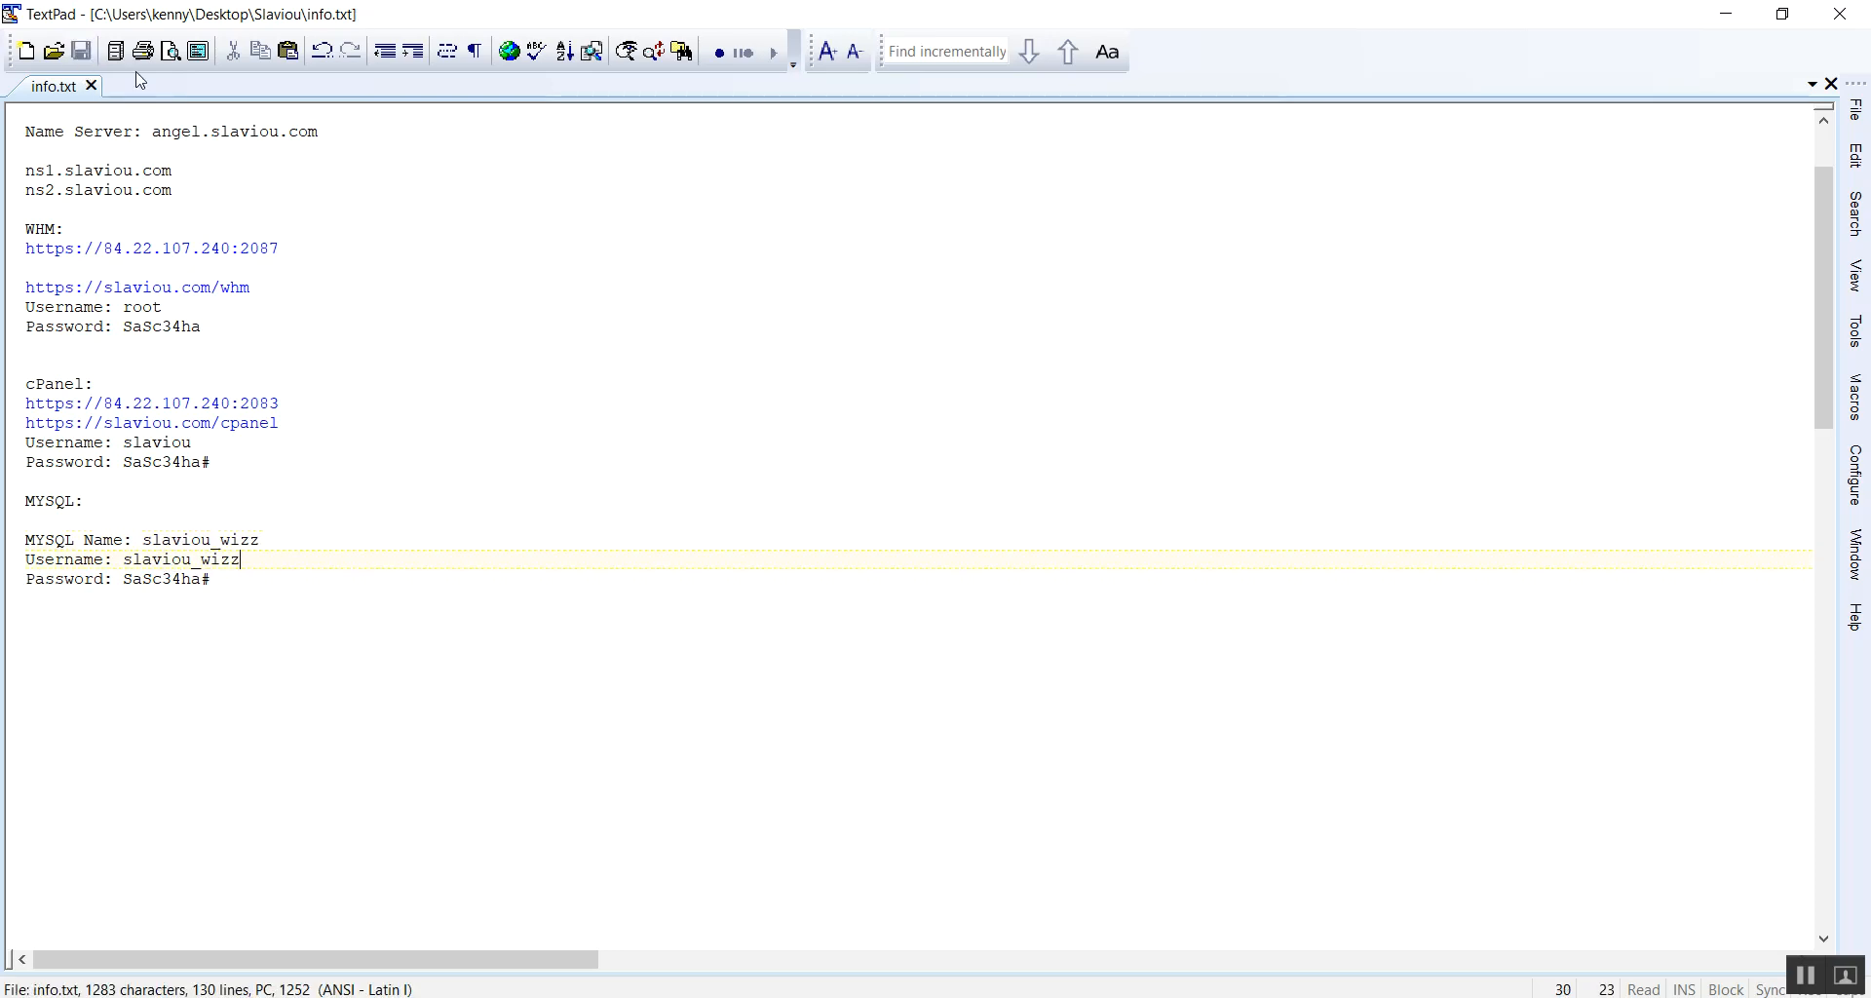
{"action": "left_click", "coordinate": [1728, 14]}
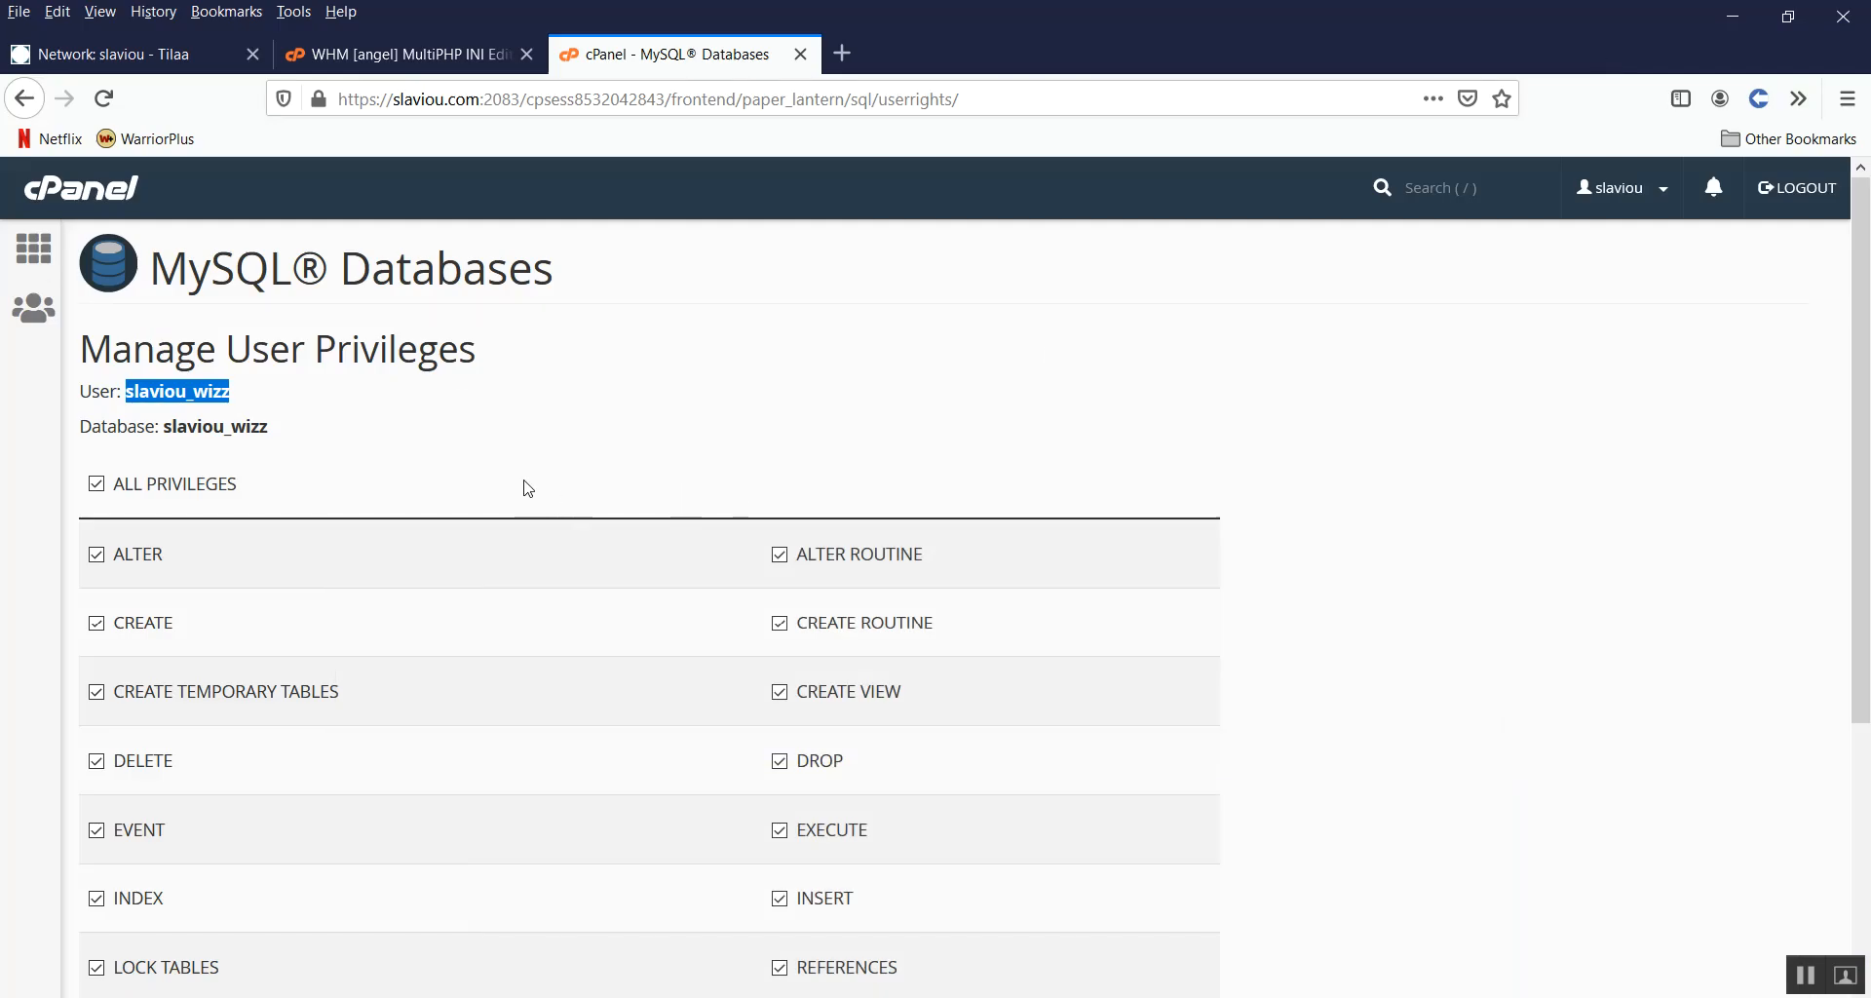
Step: Save the slaviou_wizz user's privileges once more and review the privilege list
{"action": "scroll", "coordinate": [522, 492], "scroll_direction": "down", "scroll_amount": 1}
{"action": "scroll", "coordinate": [522, 510], "scroll_direction": "down", "scroll_amount": 2}
{"action": "left_click", "coordinate": [184, 818]}
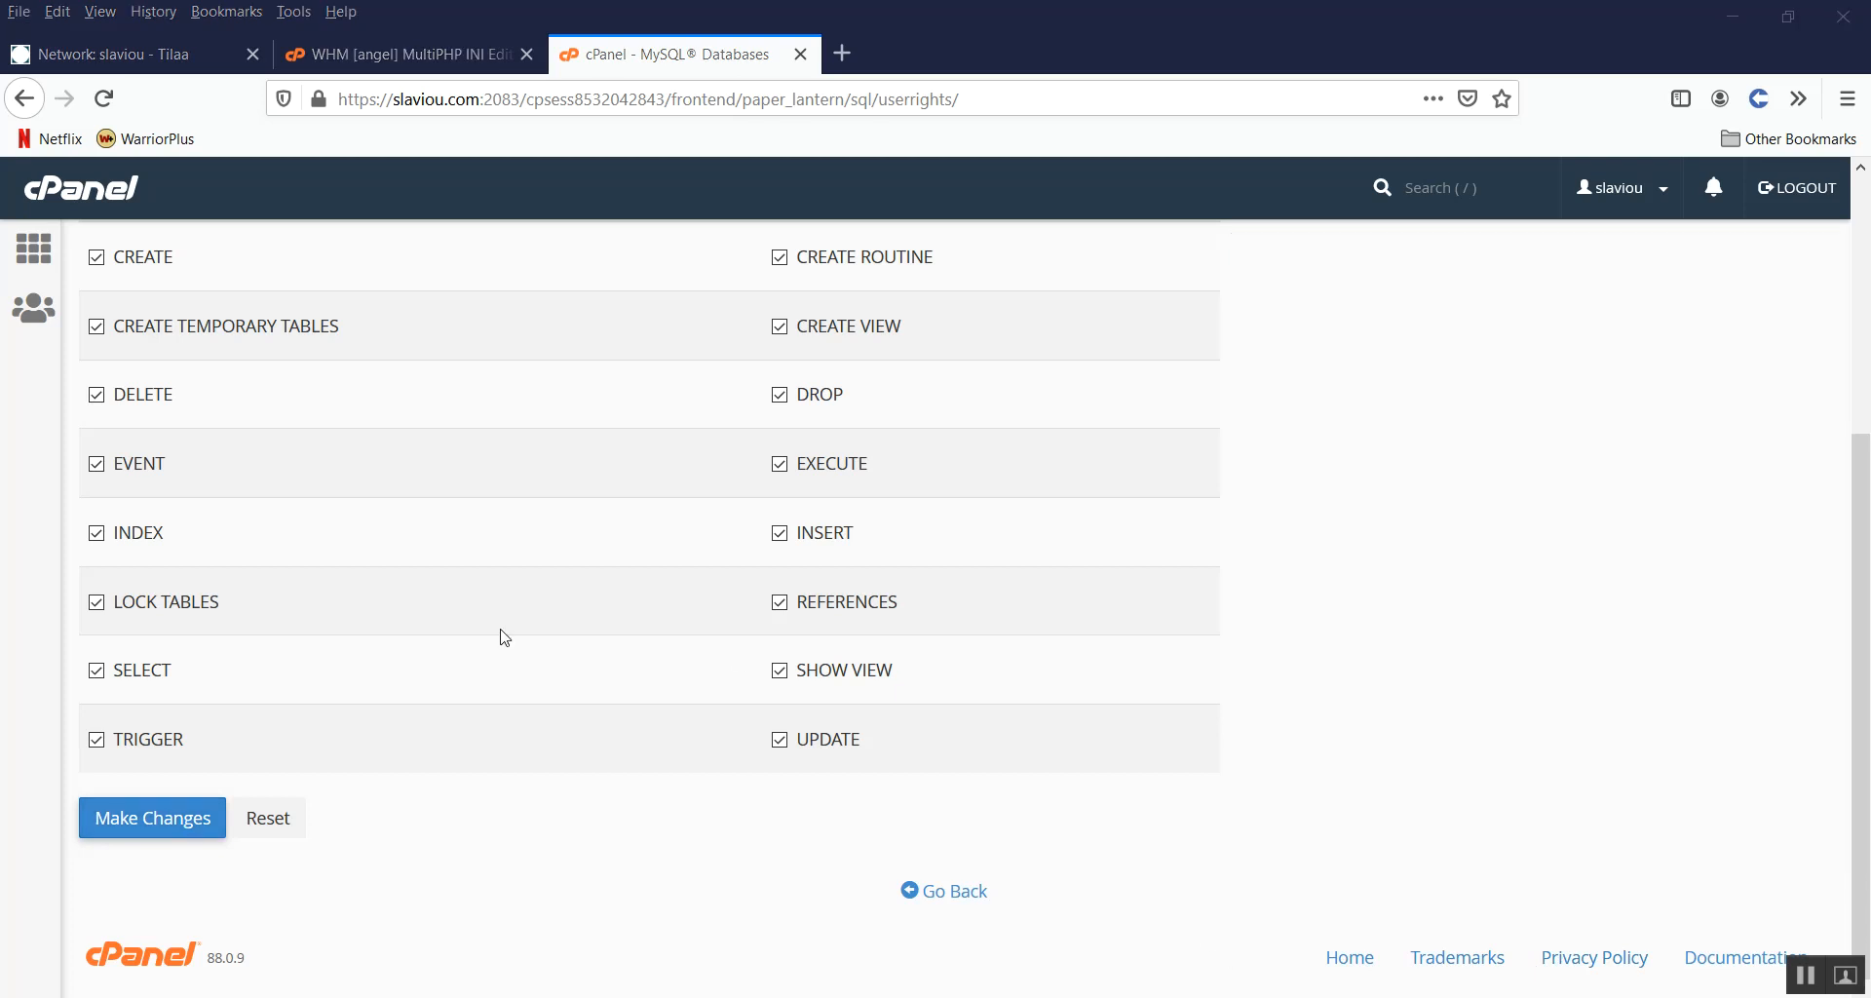
{"action": "scroll", "coordinate": [467, 625], "scroll_direction": "up", "scroll_amount": 3}
{"action": "scroll", "coordinate": [470, 624], "scroll_direction": "down", "scroll_amount": 3}
{"action": "scroll", "coordinate": [449, 626], "scroll_direction": "up", "scroll_amount": 3}
{"action": "scroll", "coordinate": [435, 626], "scroll_direction": "down", "scroll_amount": 2}
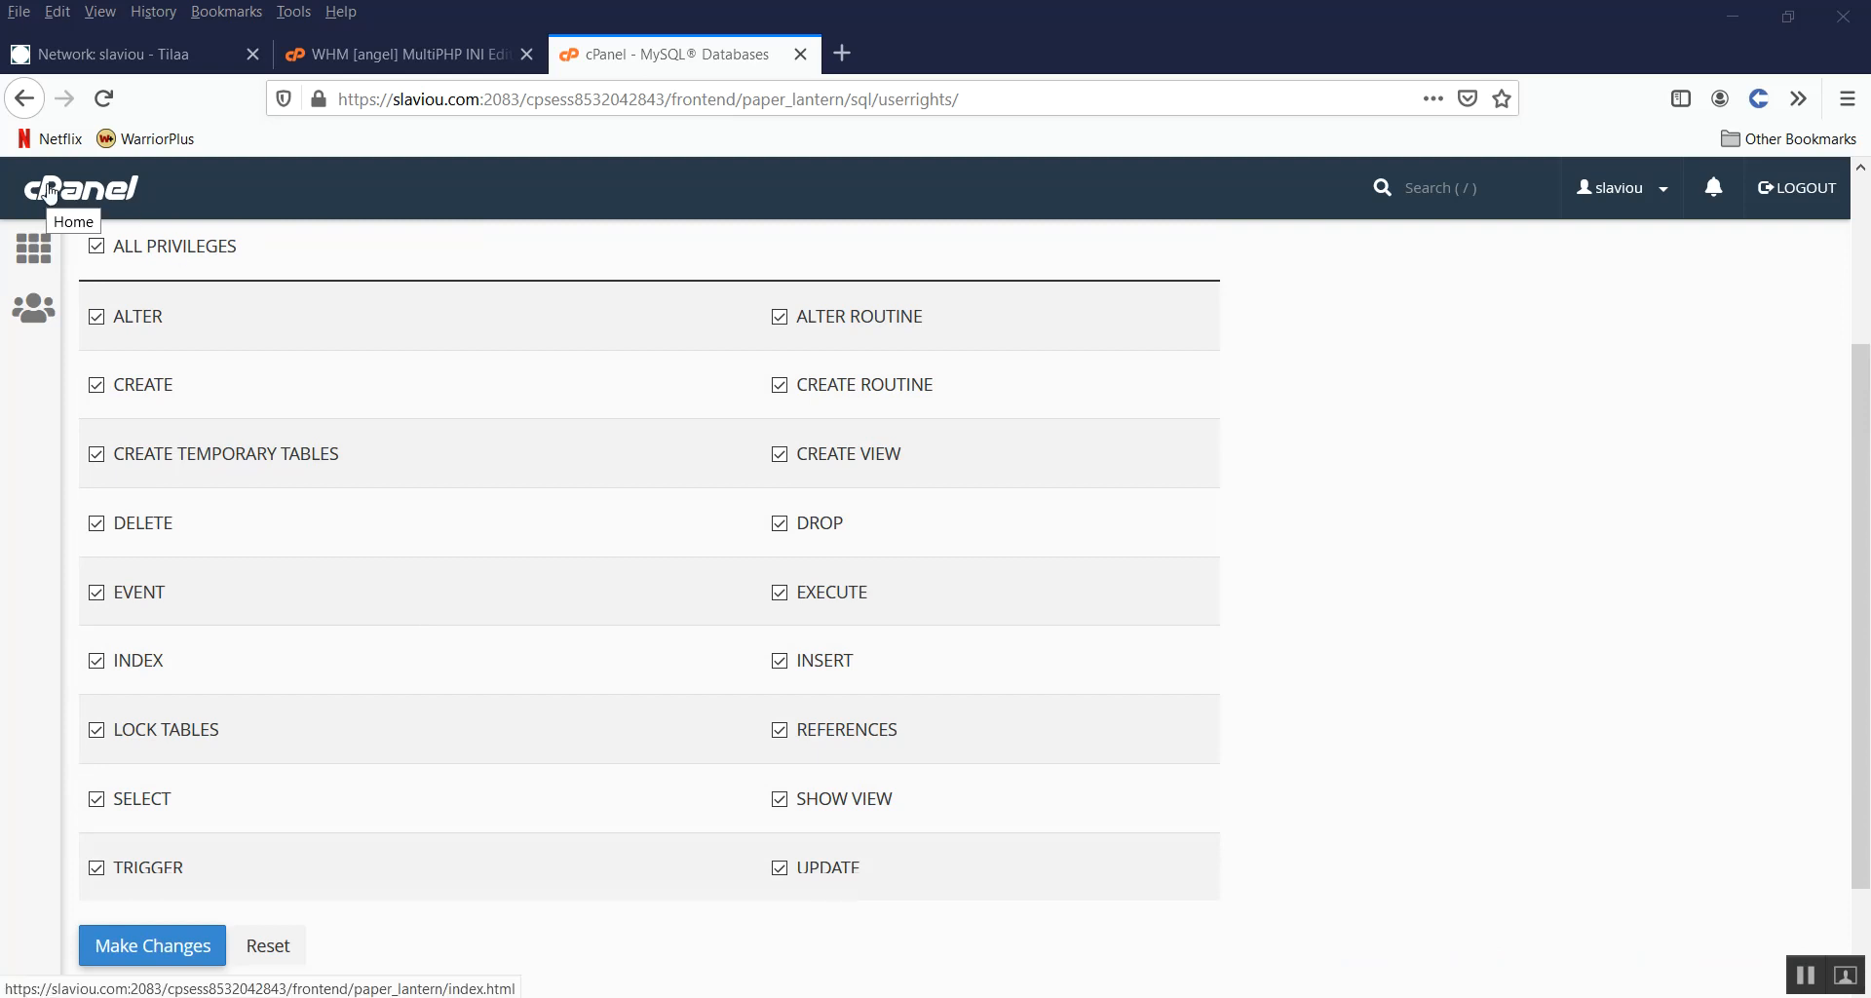
Step: Go back to the cPanel home page, launch File Manager and open the public_html folder
{"action": "left_click", "coordinate": [50, 191]}
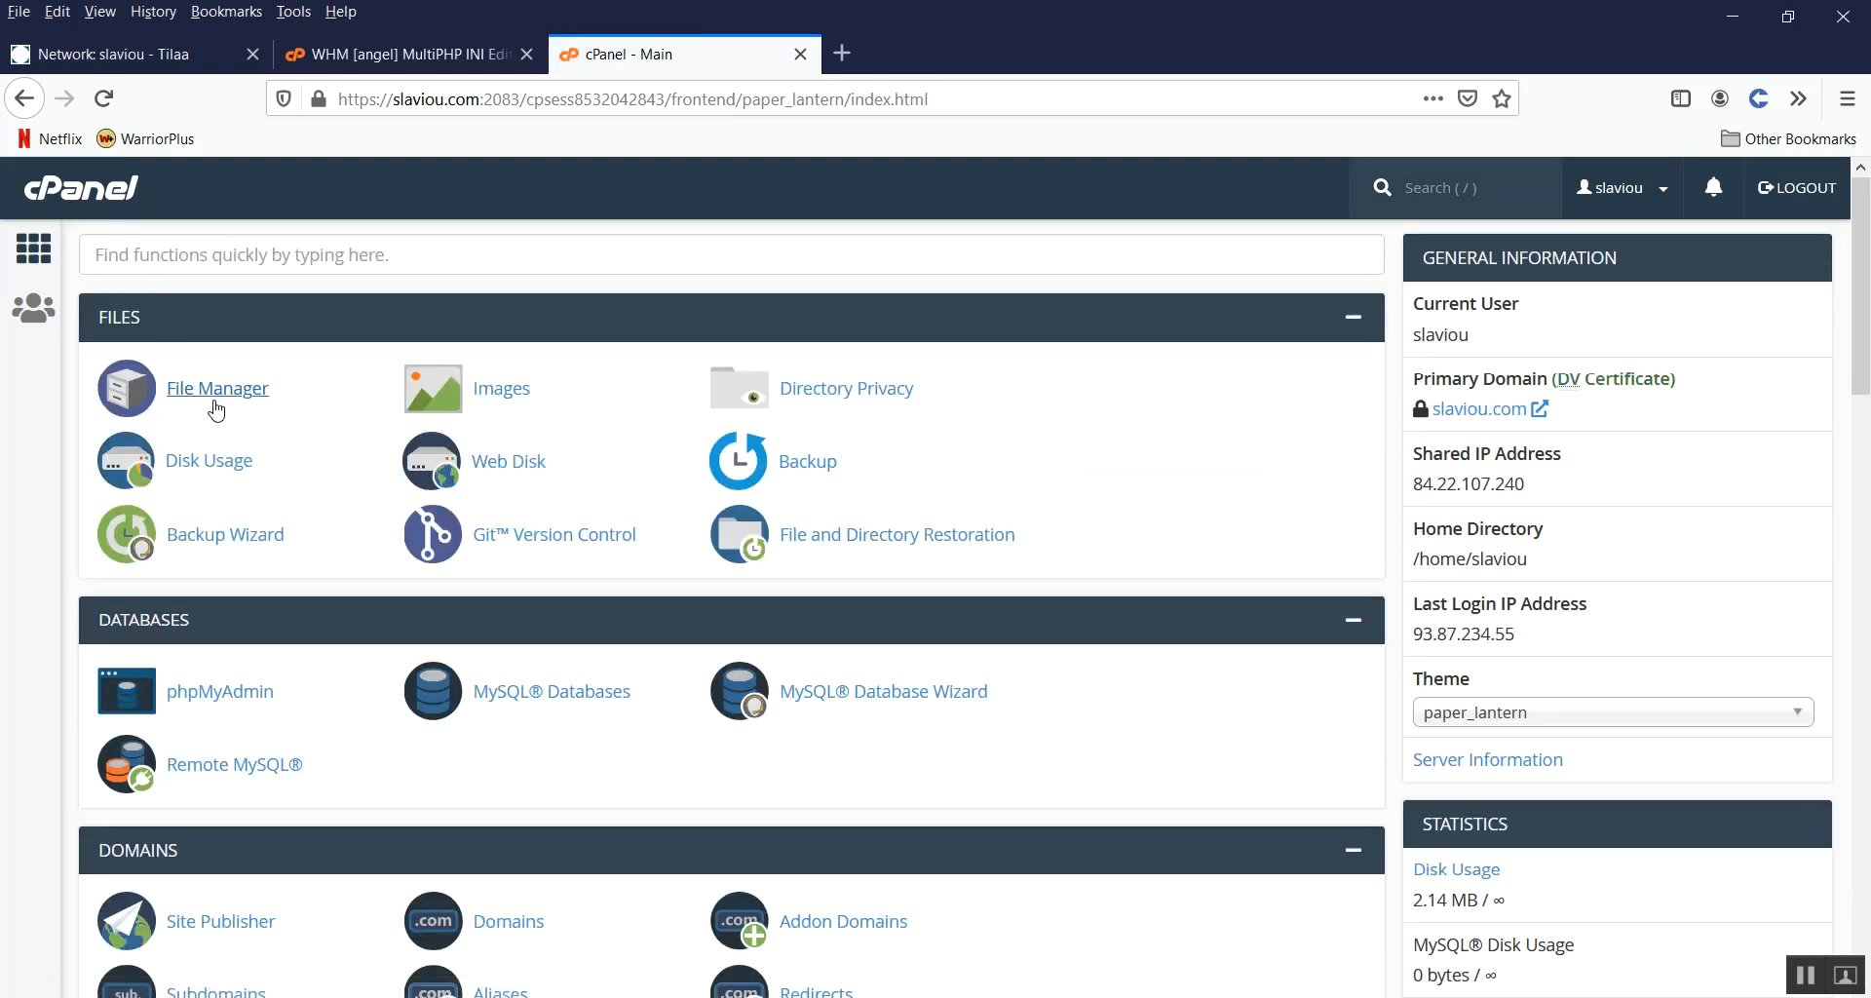
{"action": "left_click", "coordinate": [217, 392]}
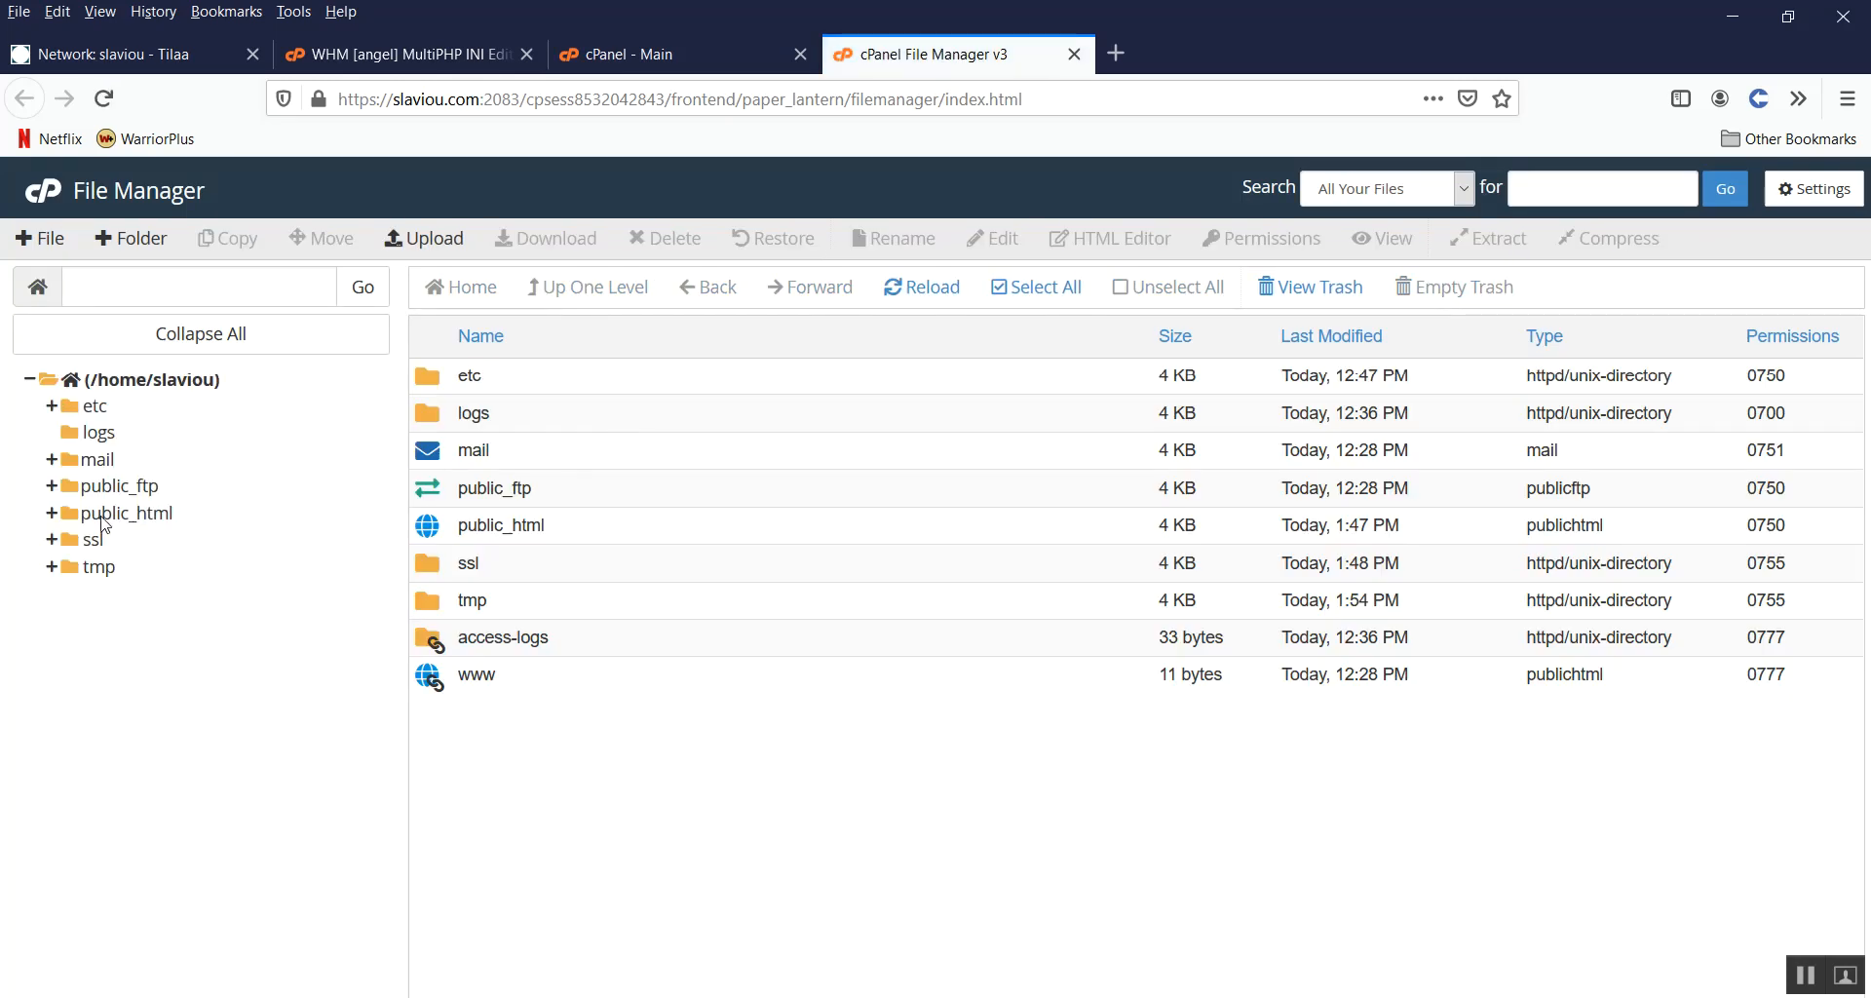
{"action": "left_click", "coordinate": [66, 516]}
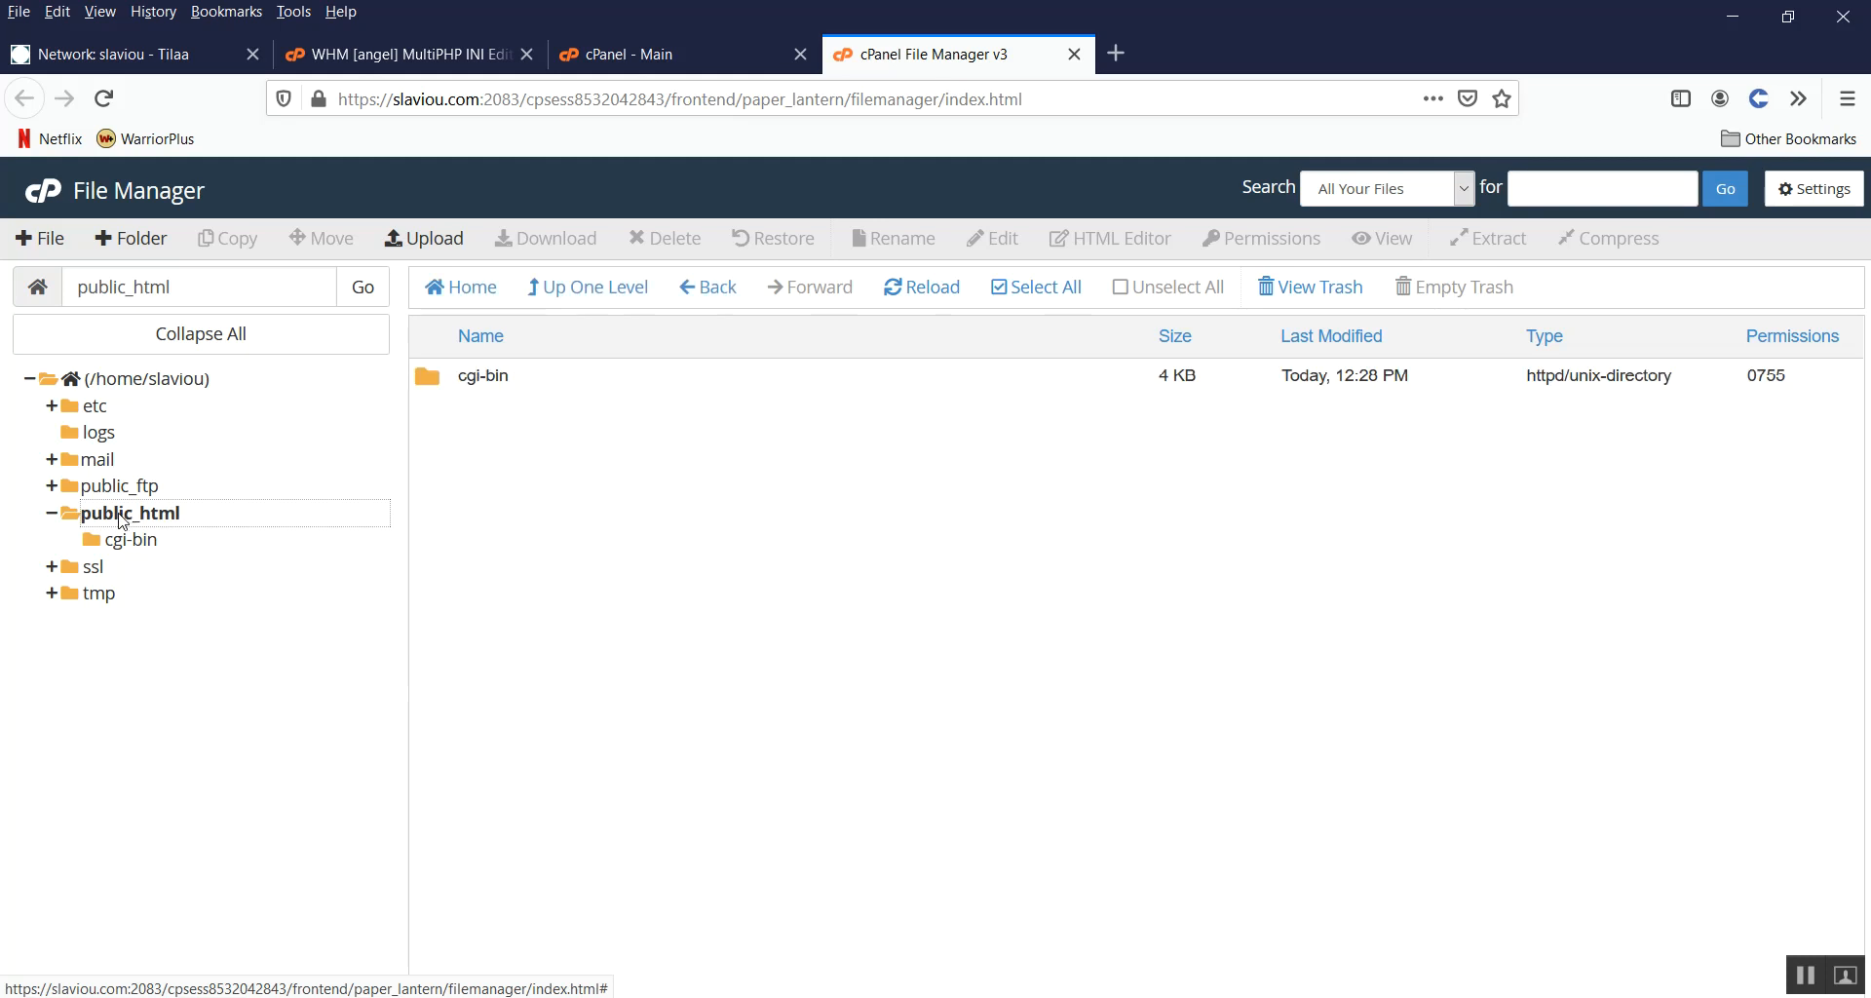
{"action": "left_click", "coordinate": [53, 515]}
{"action": "left_click", "coordinate": [53, 515]}
Step: Upload the Mailwizz 1.9.23 ZIP archive from the Desktop's All Here > Mailwizz folder into public_html
{"action": "left_click", "coordinate": [427, 239]}
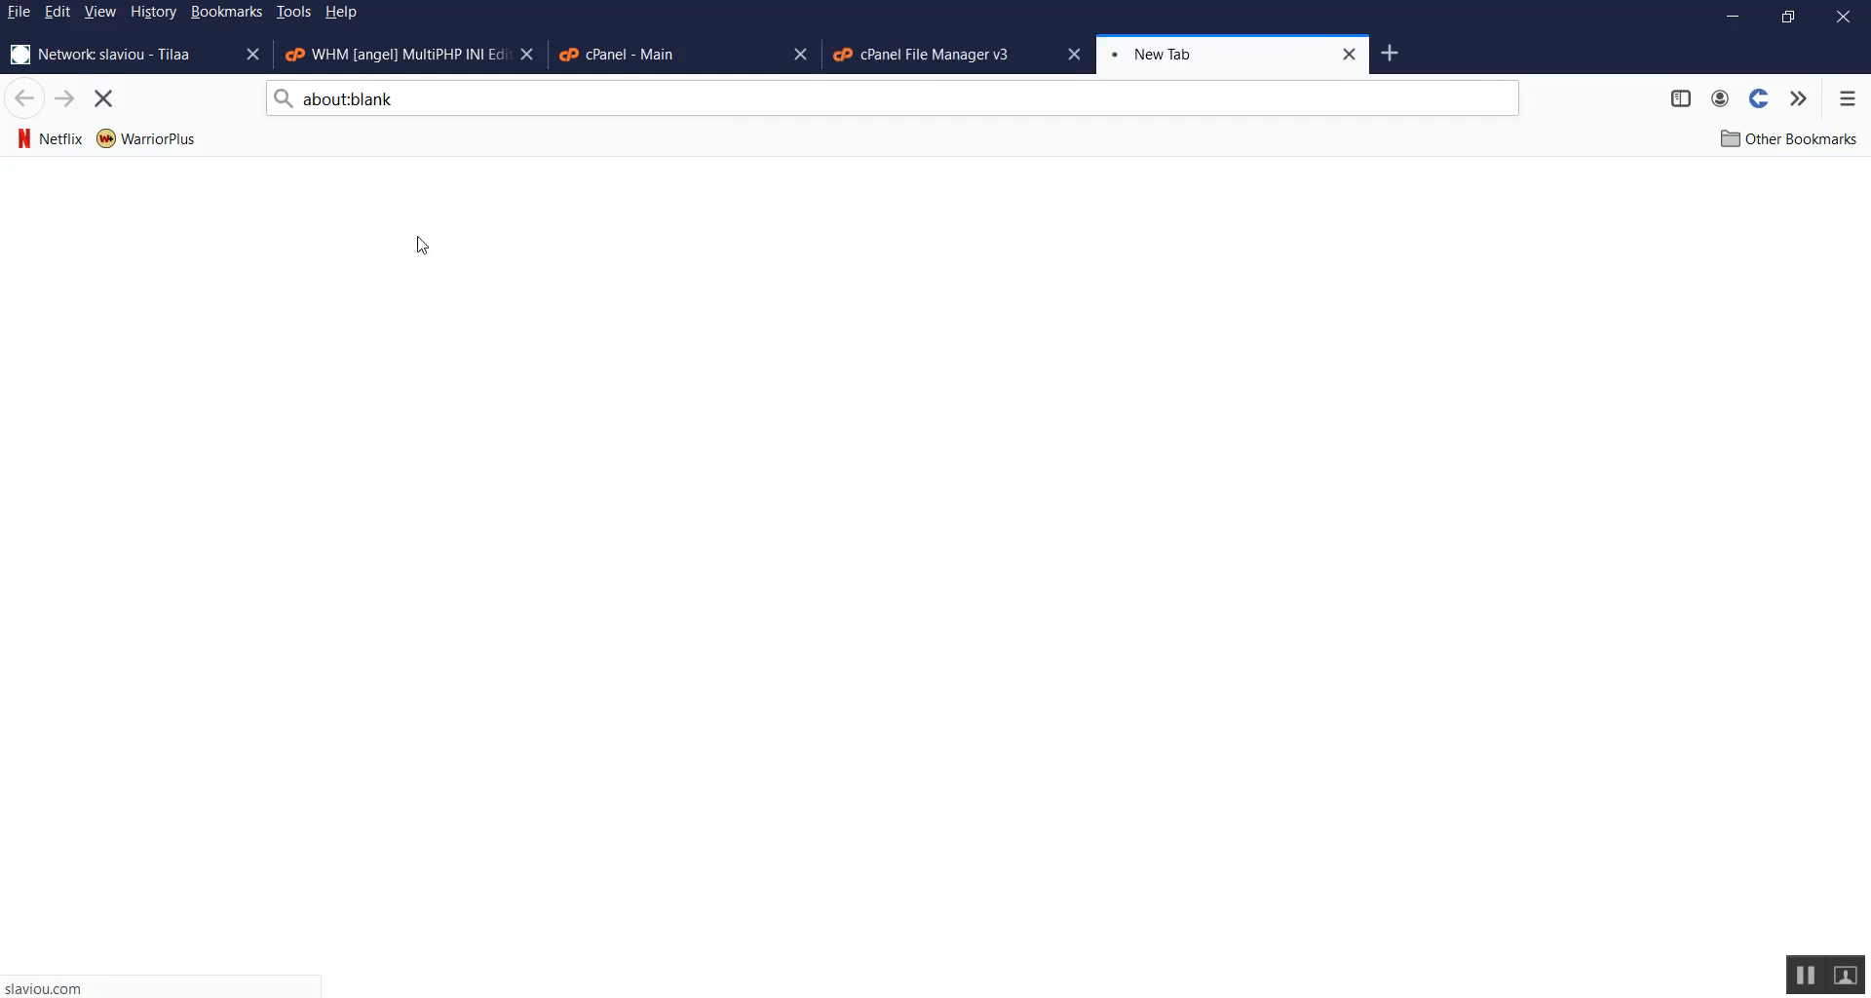
{"action": "left_click", "coordinate": [950, 578]}
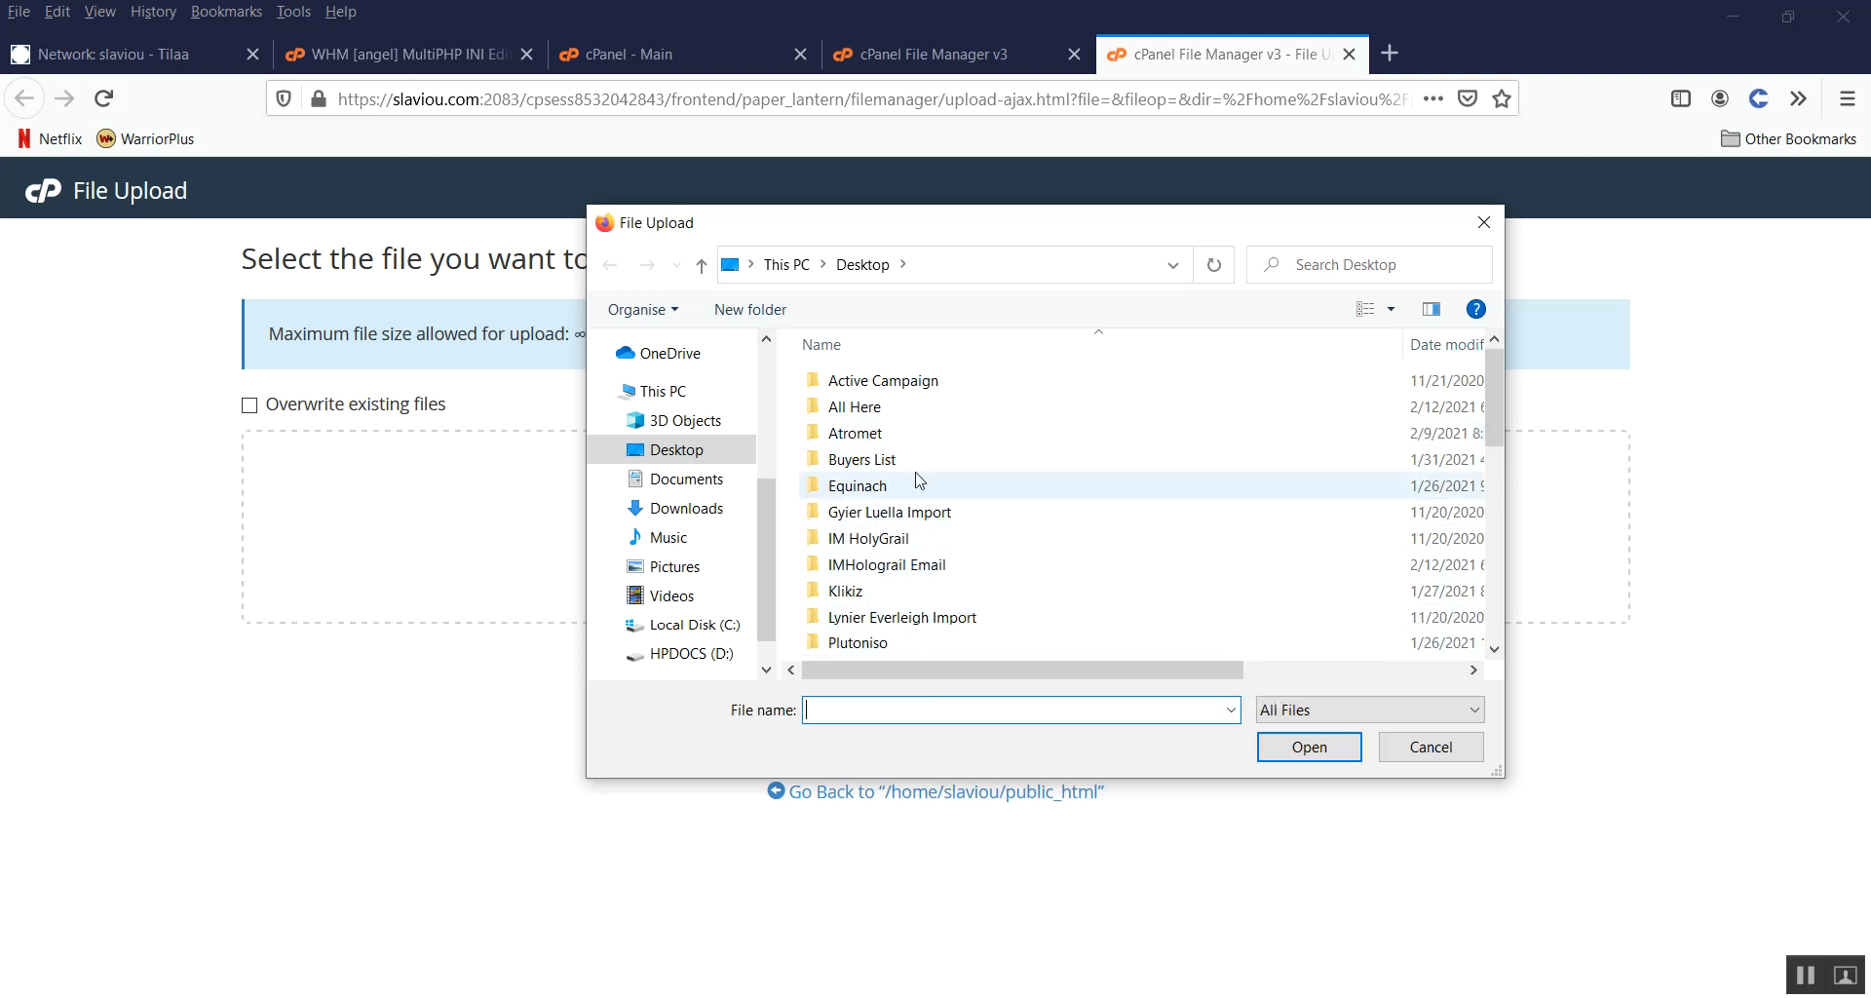
{"action": "double_click", "coordinate": [917, 419]}
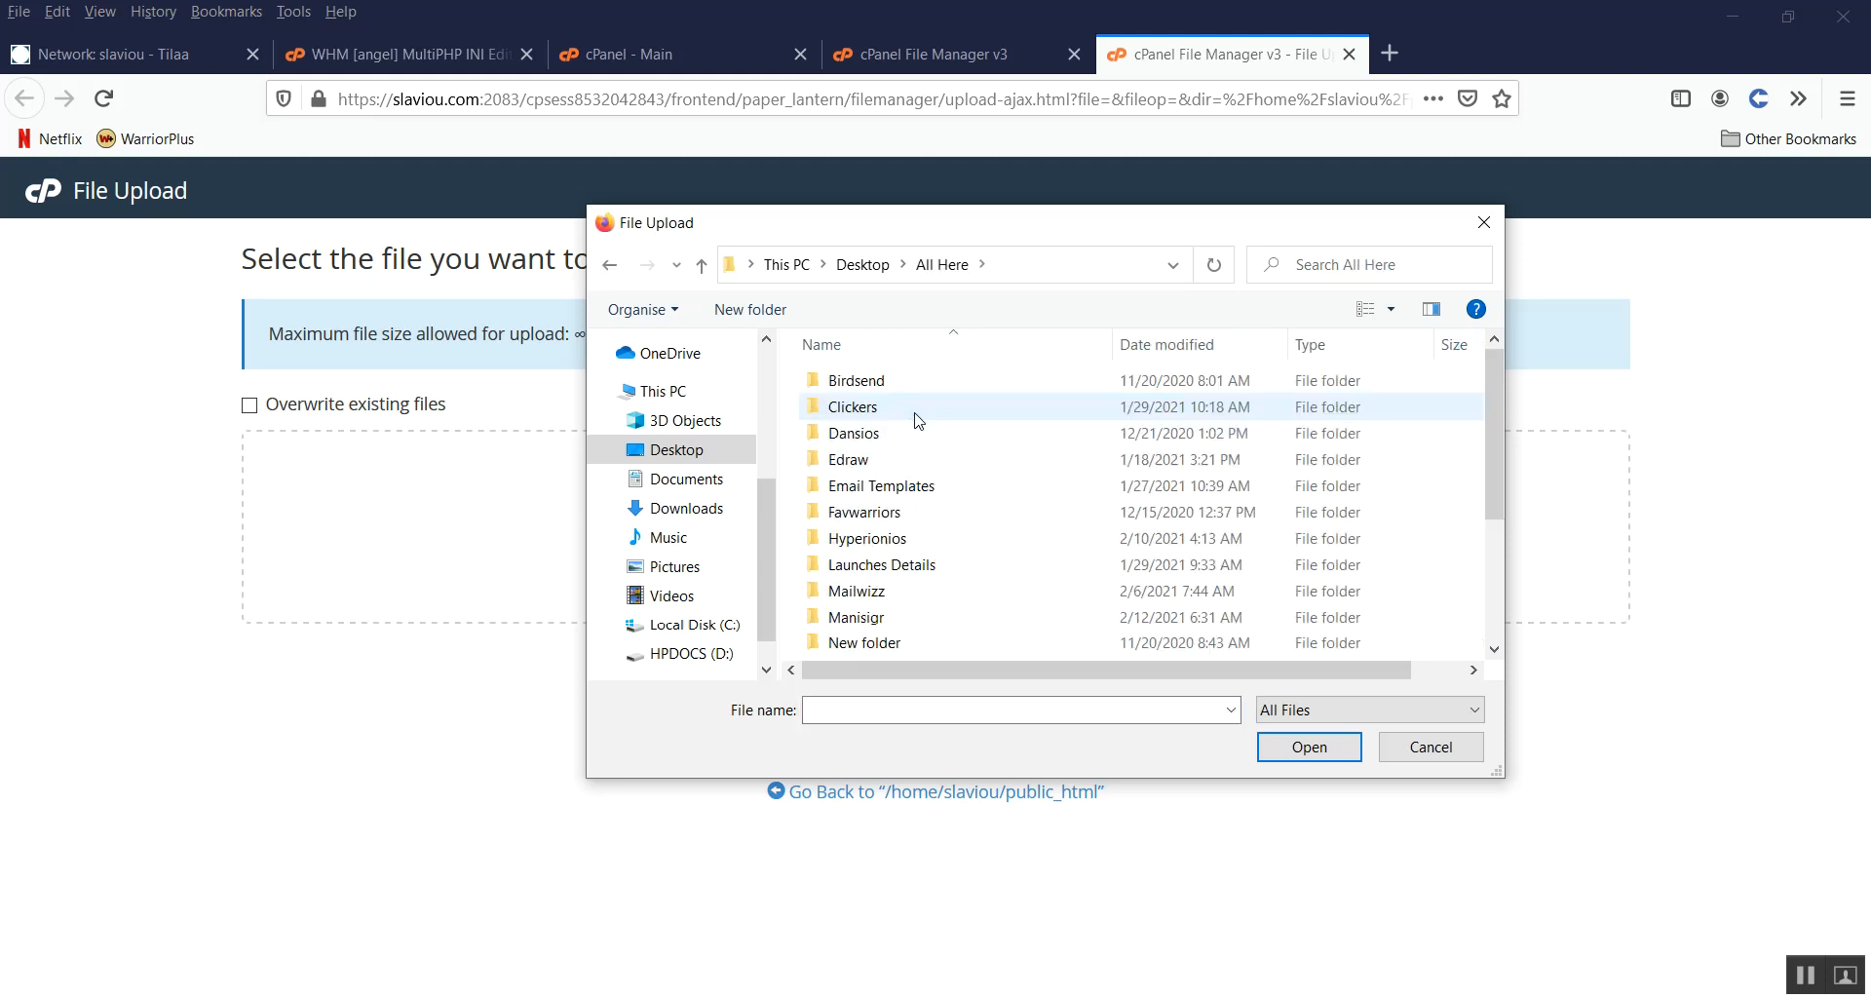
{"action": "scroll", "coordinate": [918, 429], "scroll_direction": "down", "scroll_amount": 1}
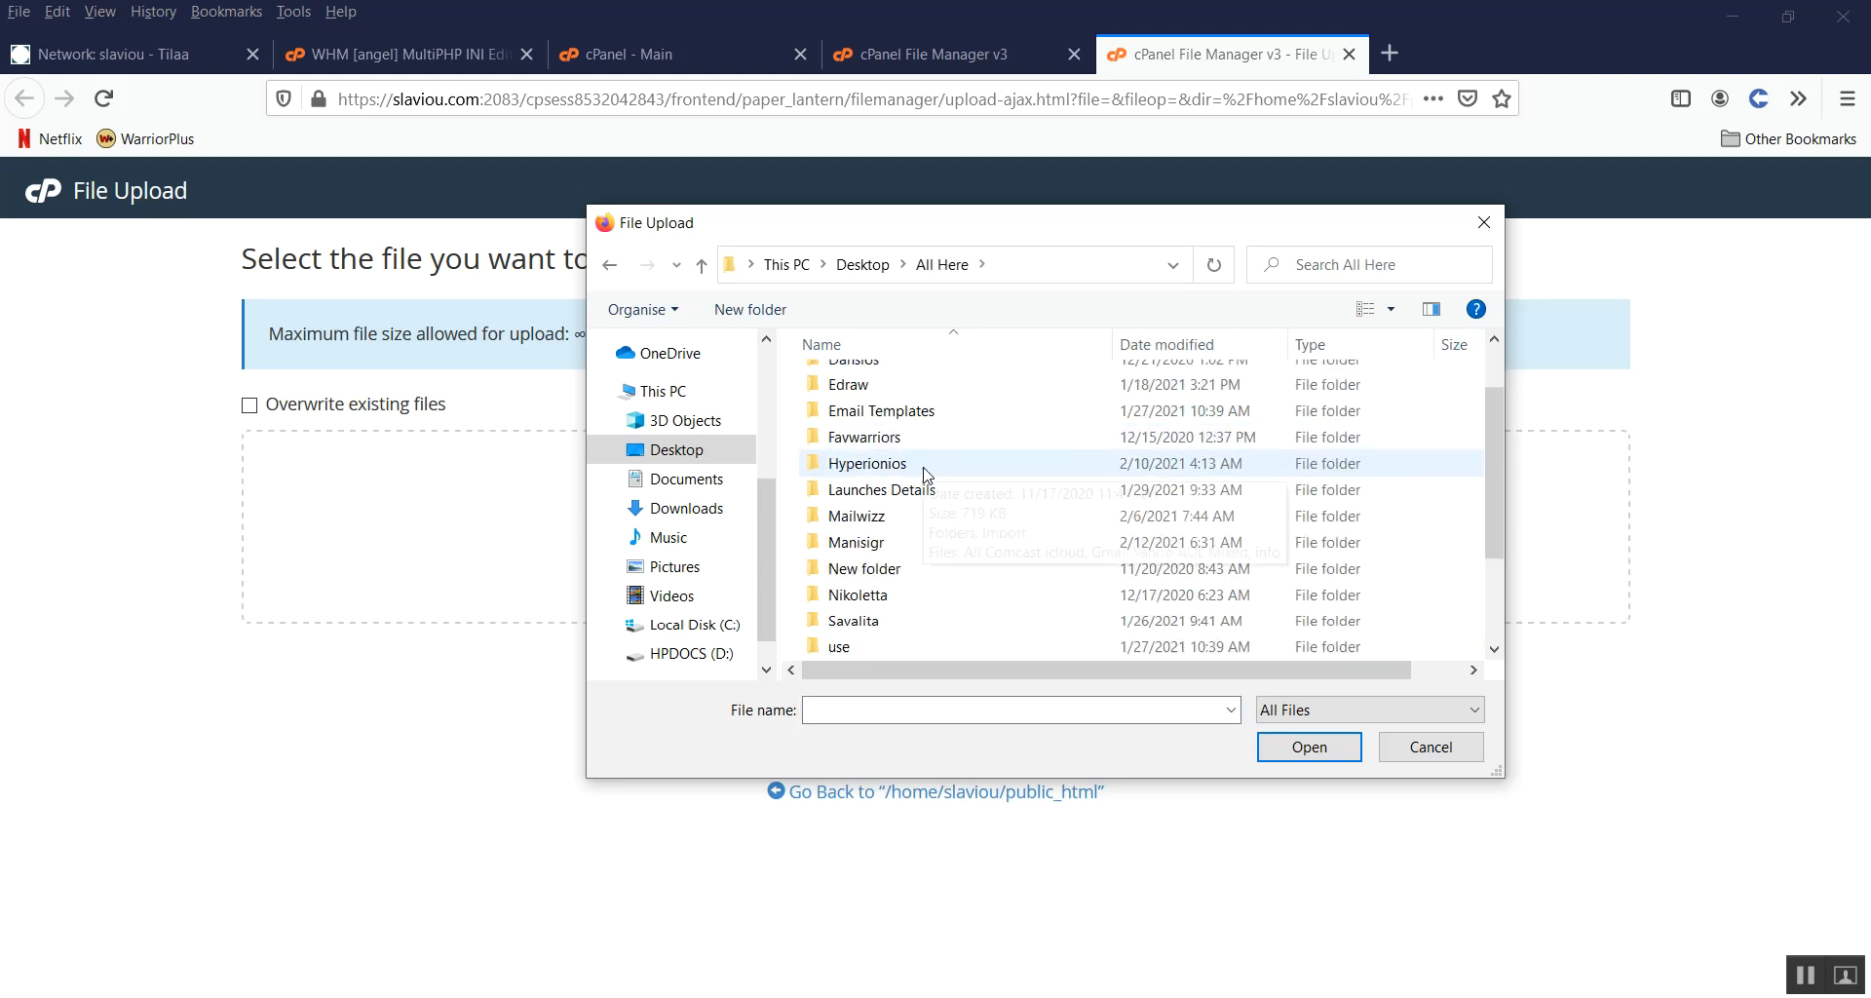
{"action": "double_click", "coordinate": [891, 526]}
{"action": "left_click", "coordinate": [906, 522]}
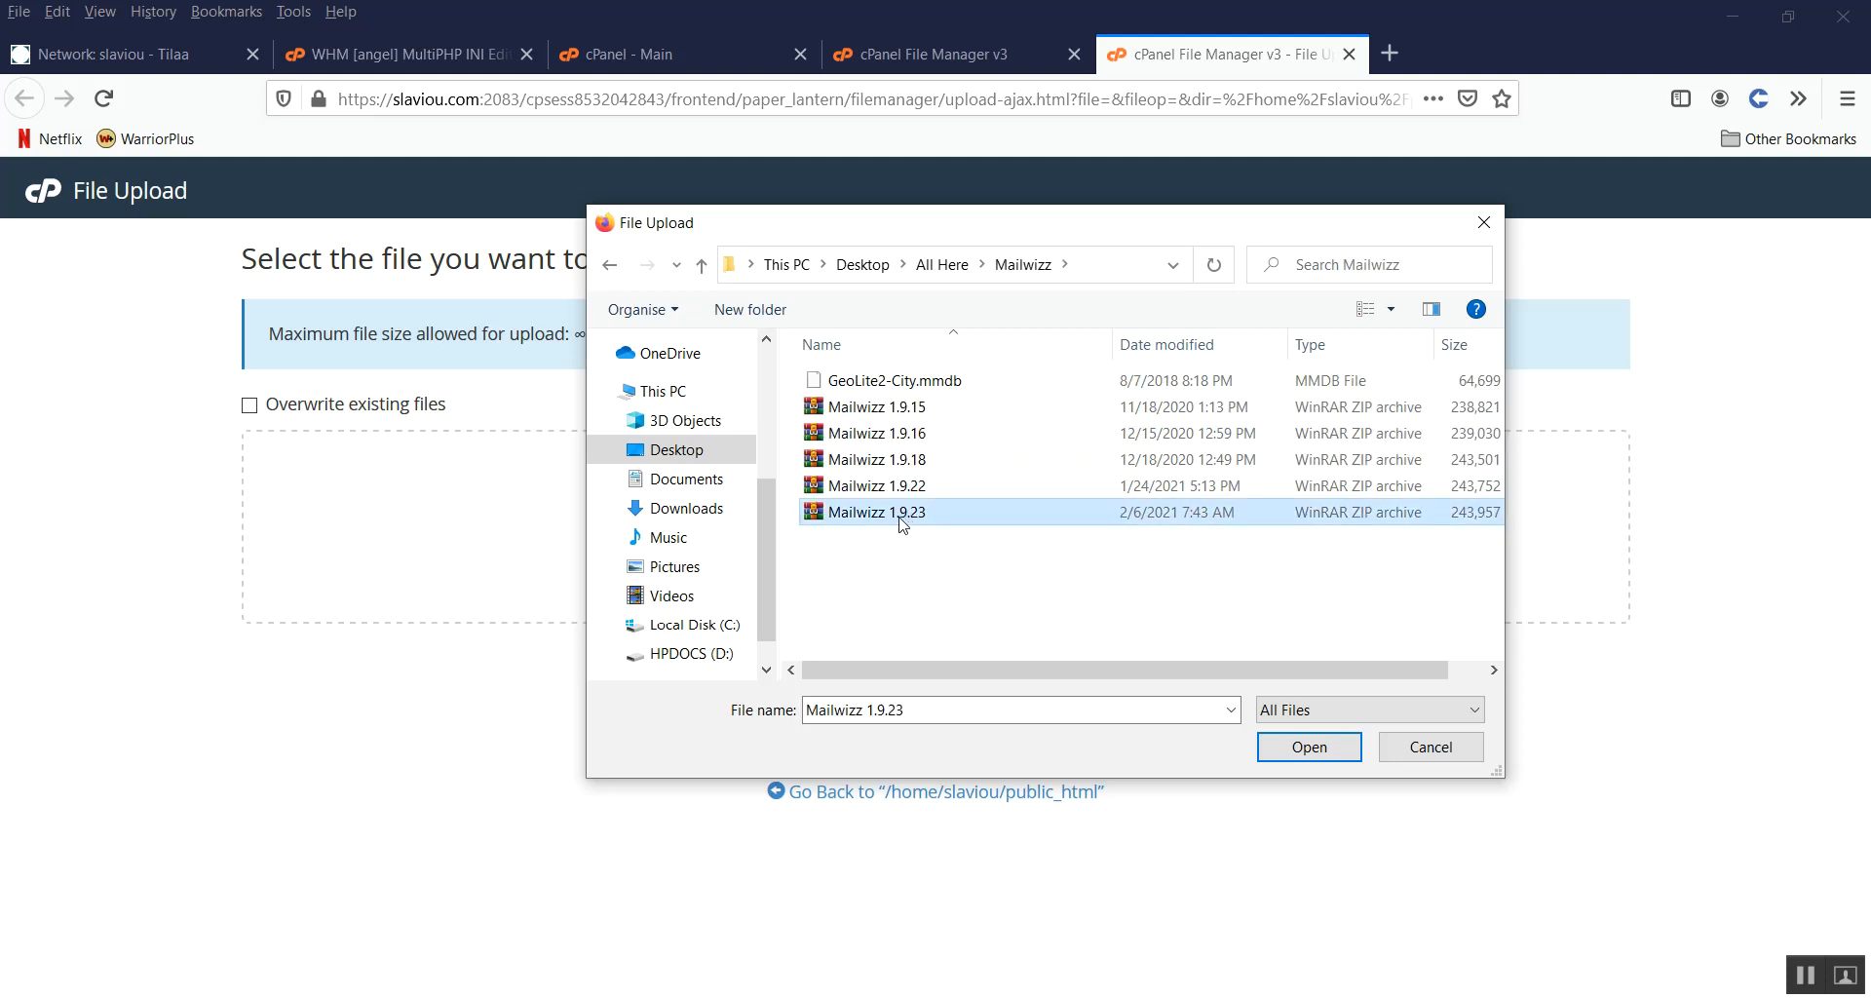
{"action": "left_click", "coordinate": [1283, 749]}
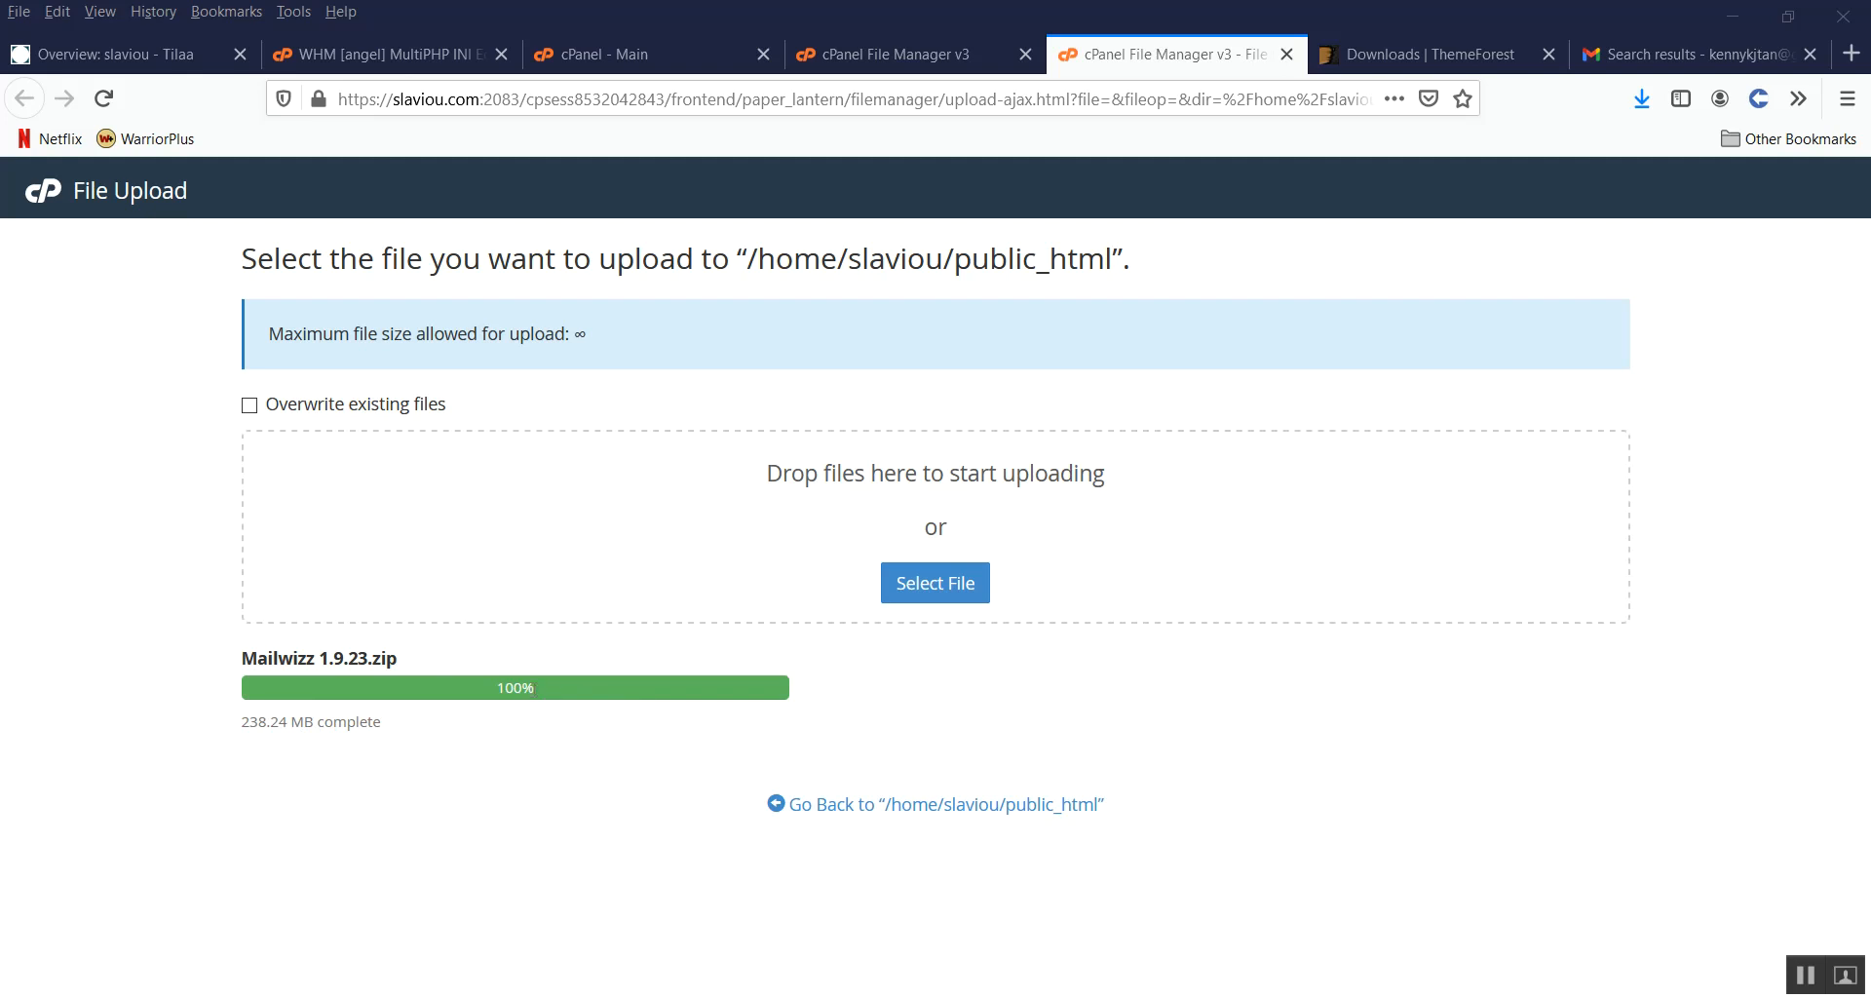
Step: Close the finished upload page, return to File Manager's public_html listing and enable Show Hidden Files (dotfiles) in its preferences
{"action": "left_click", "coordinate": [897, 811]}
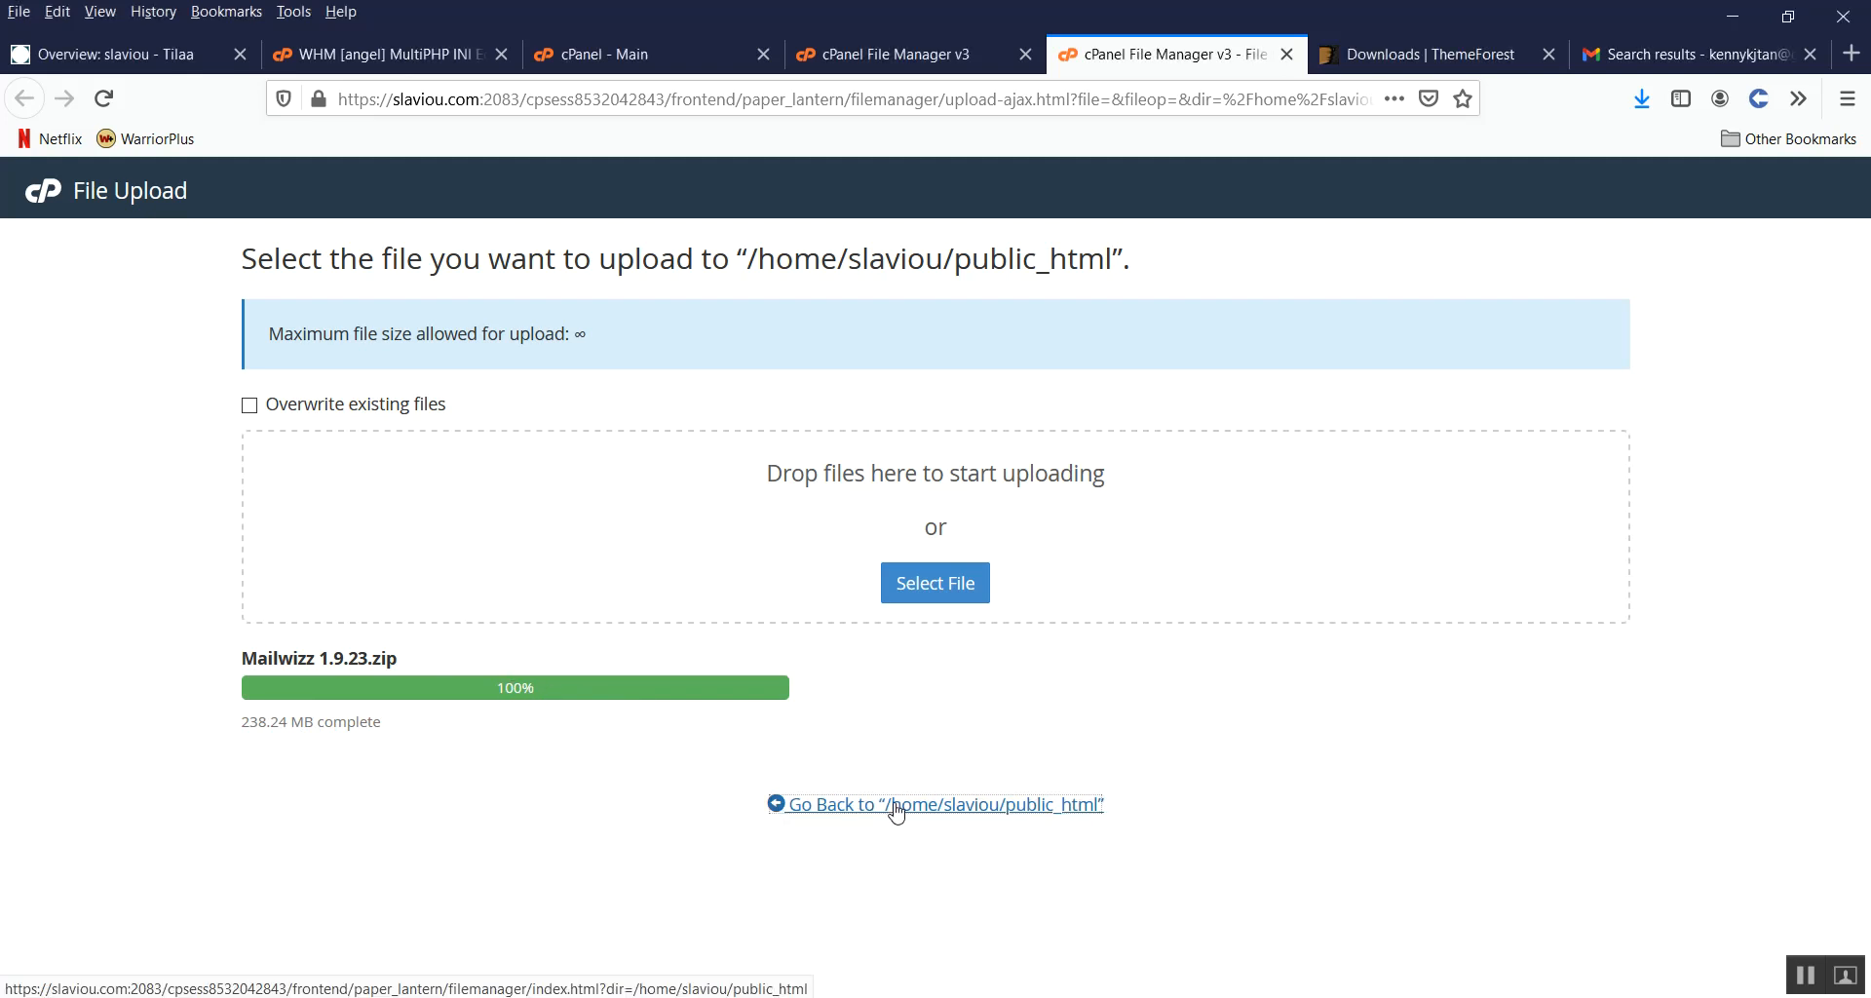
{"action": "key", "text": "ctrl+w"}
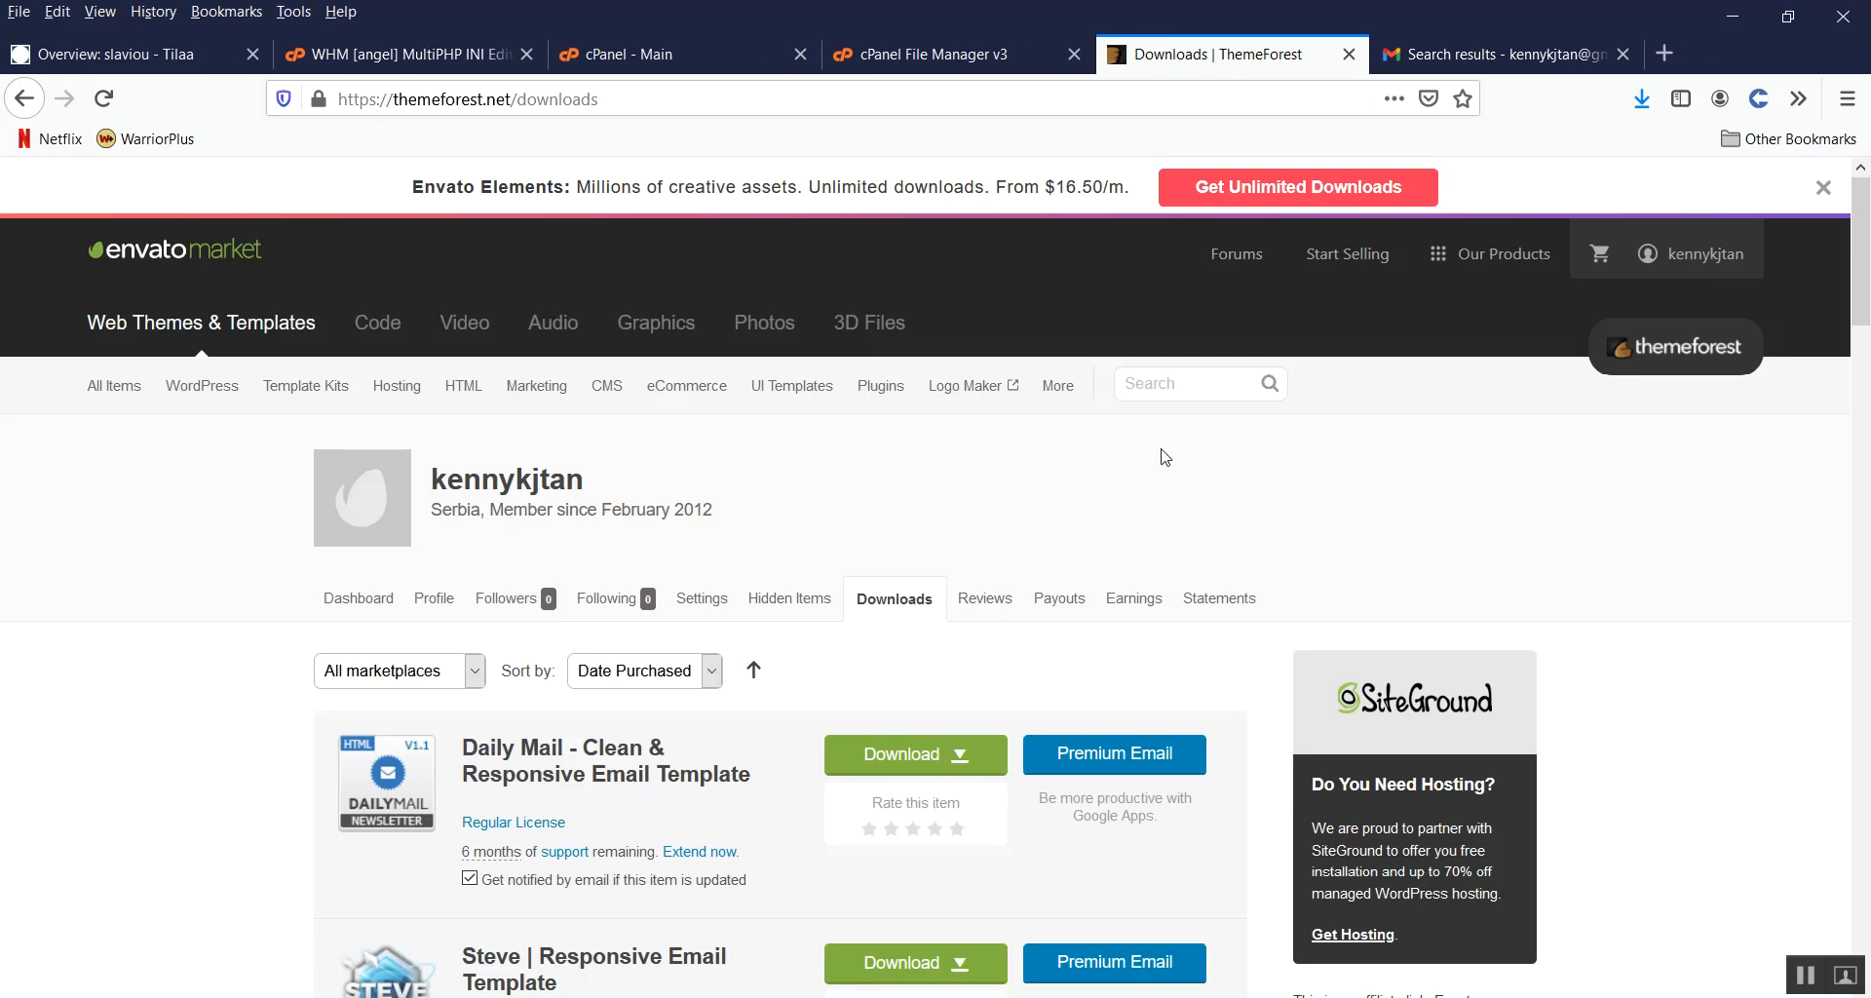
{"action": "left_click", "coordinate": [989, 60]}
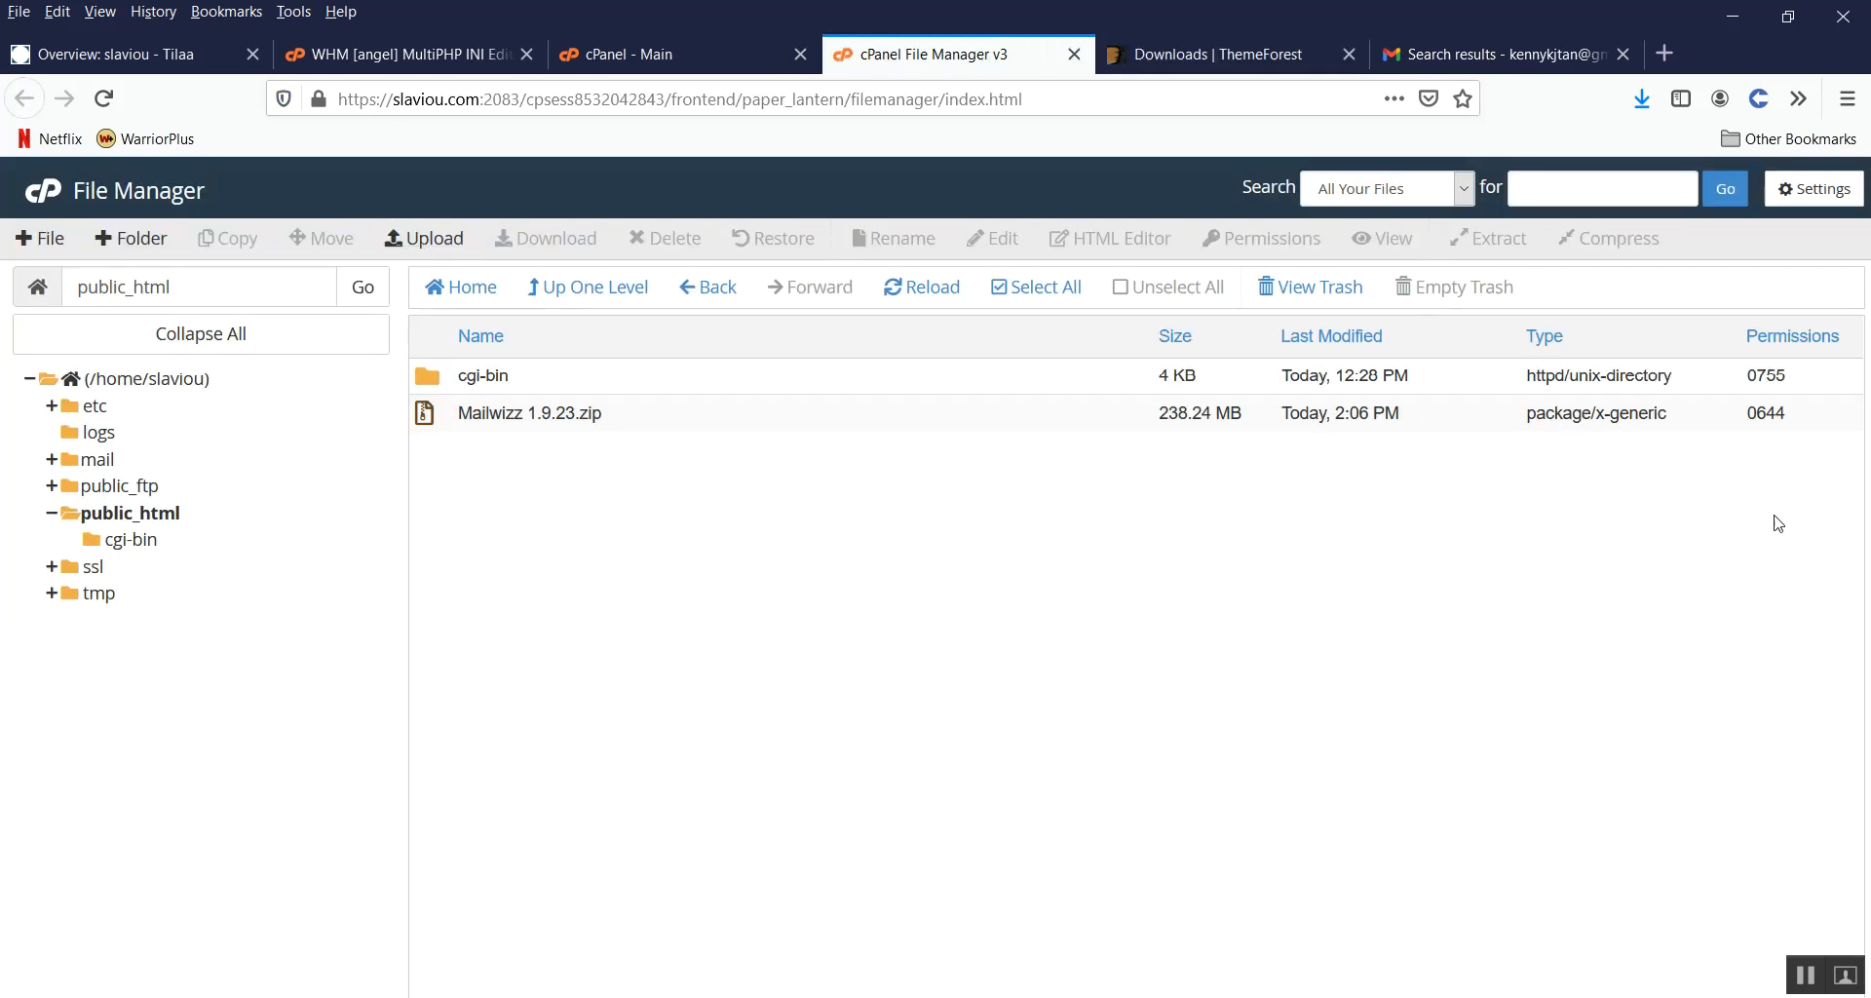
{"action": "left_click", "coordinate": [1791, 193]}
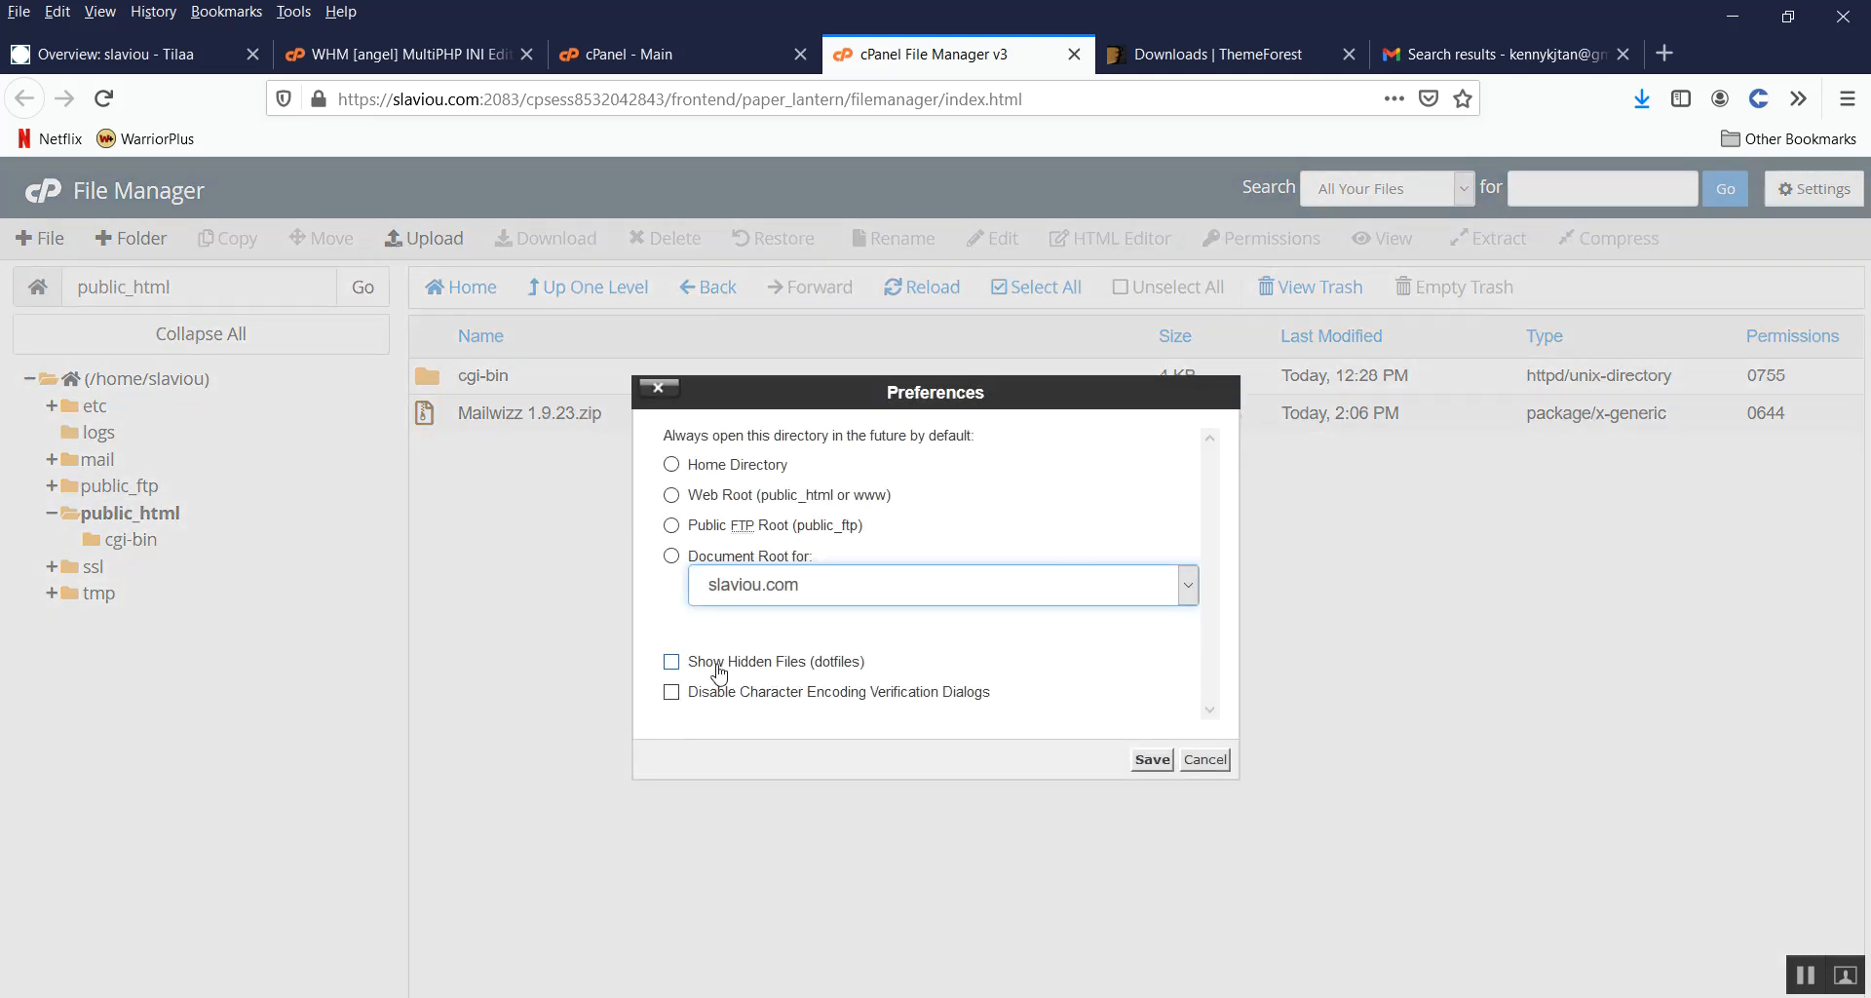
{"action": "left_click", "coordinate": [672, 662]}
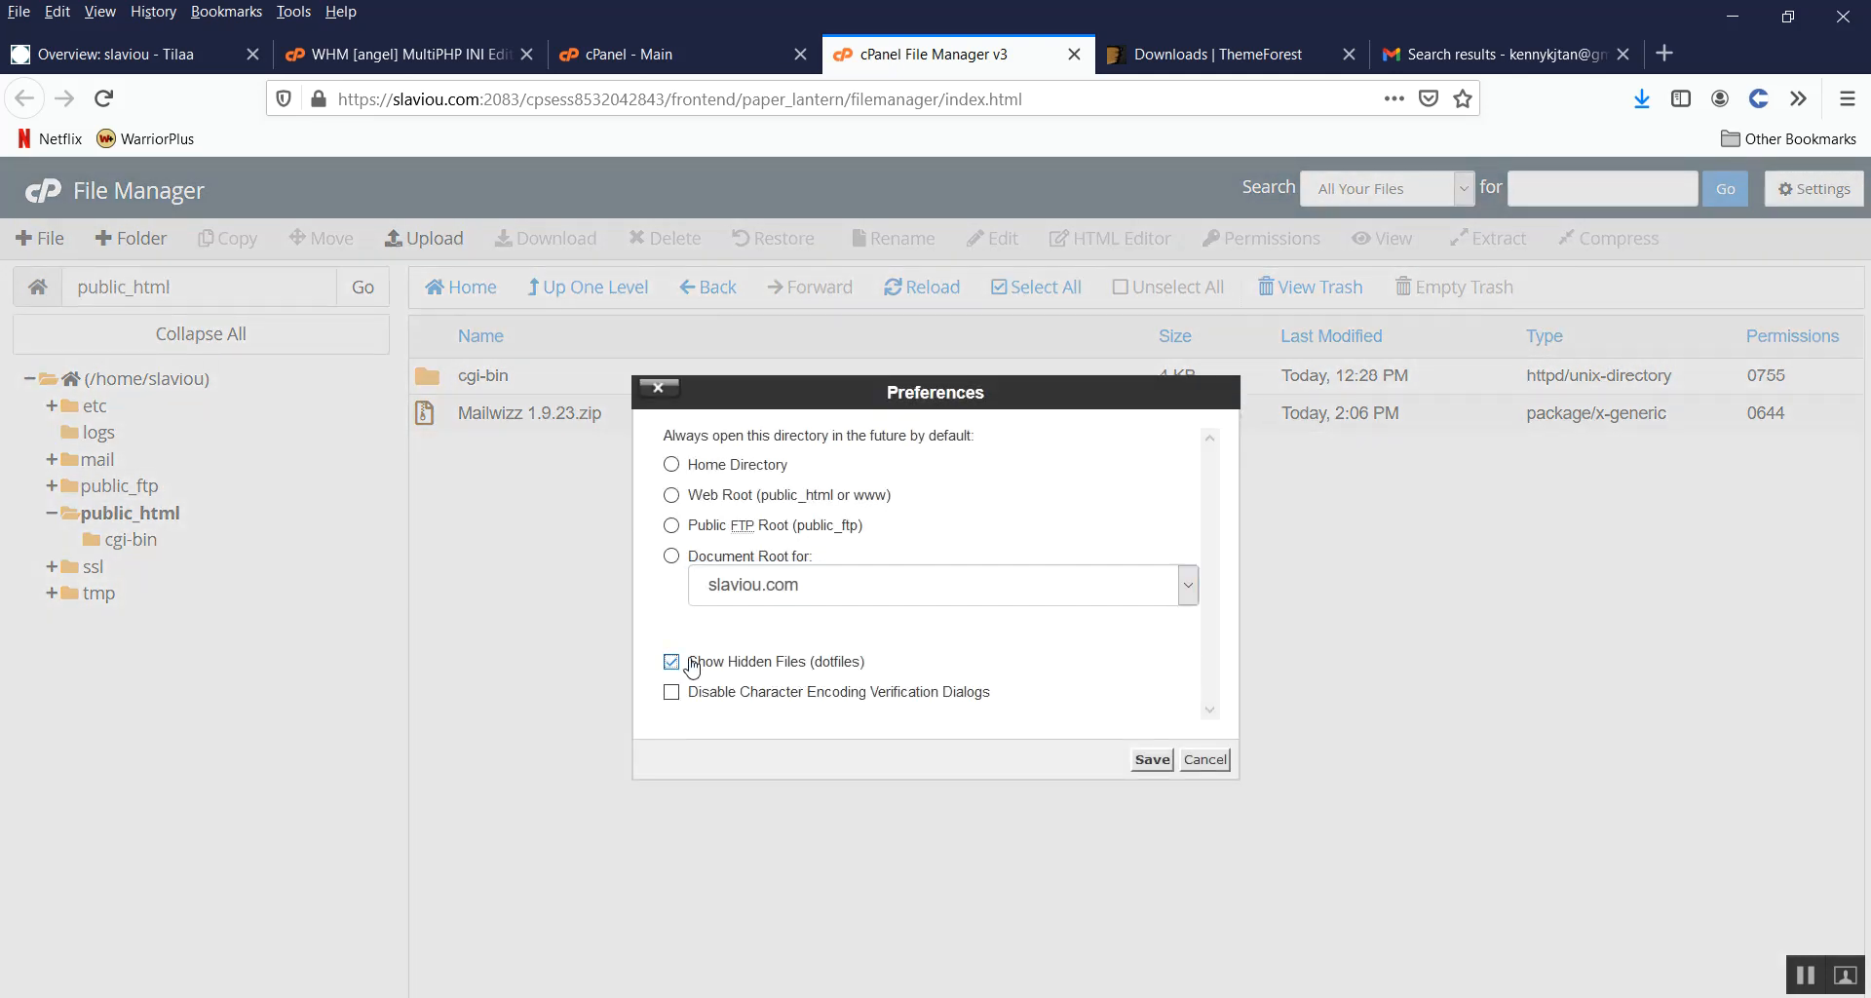
{"action": "left_click", "coordinate": [1151, 759]}
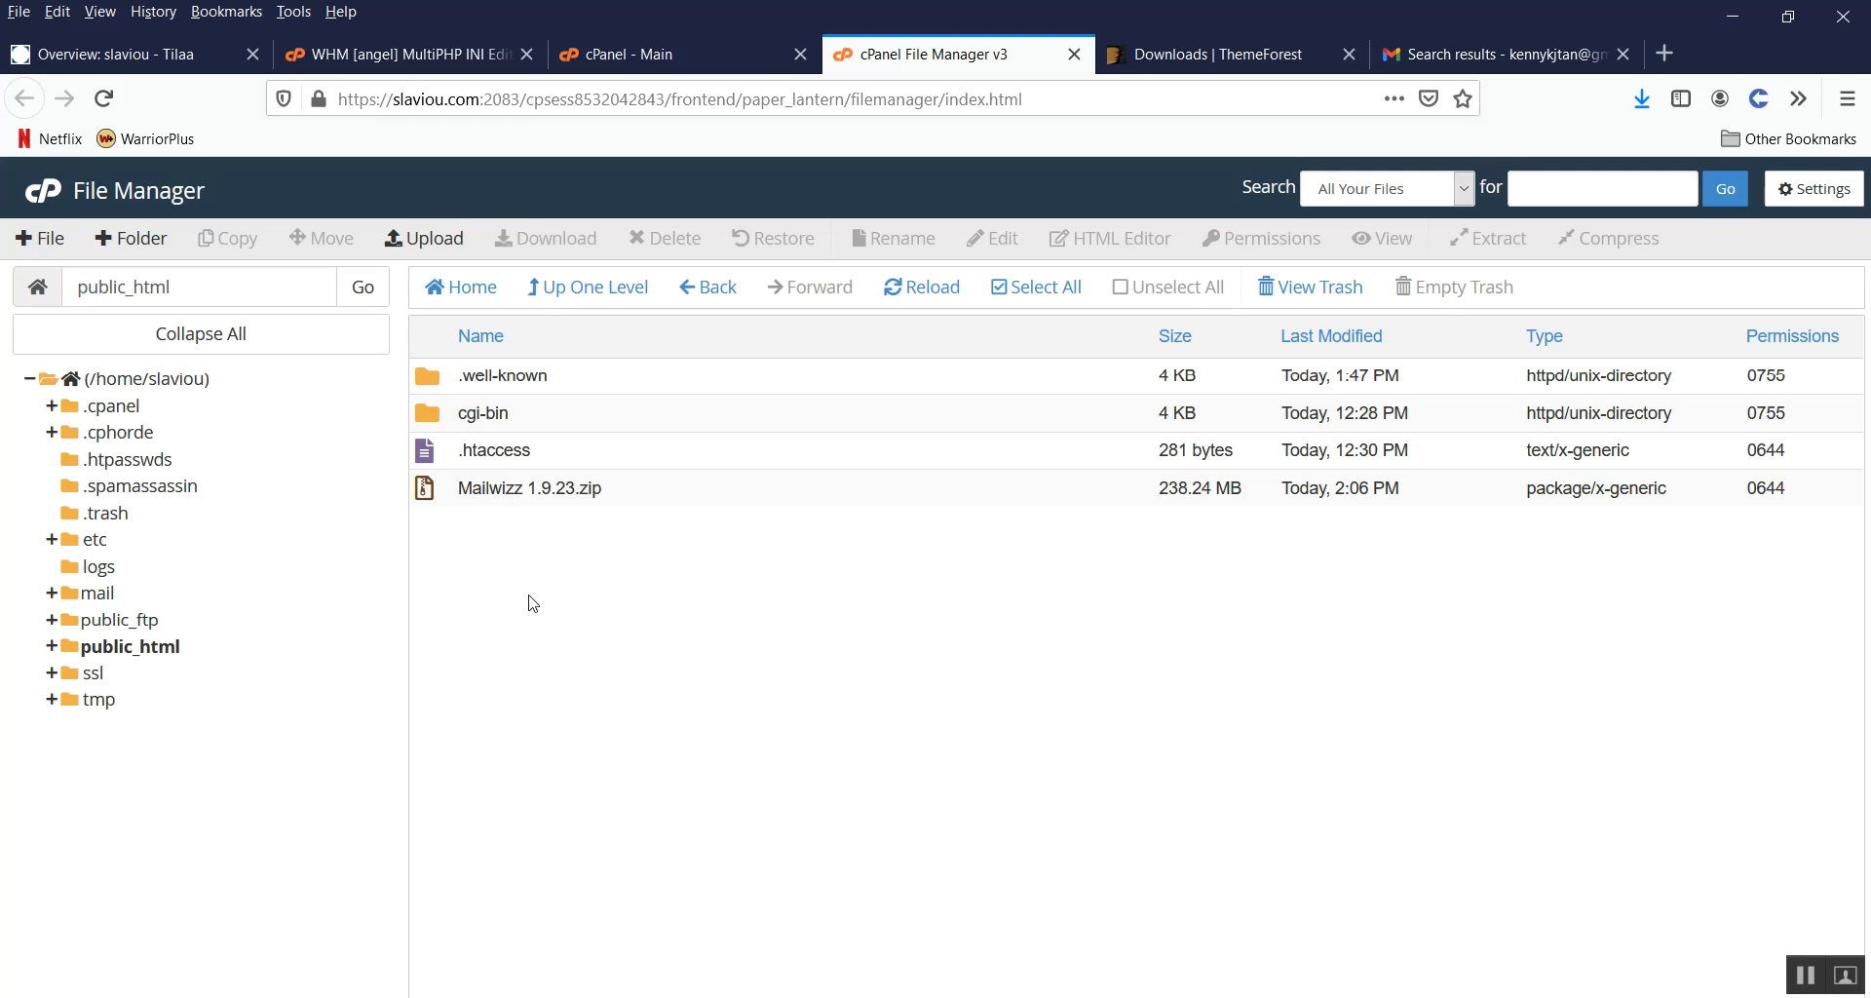
Step: Extract the Mailwizz 1.9.23.zip archive into /public_html and close the extraction results
{"action": "left_click", "coordinate": [429, 493]}
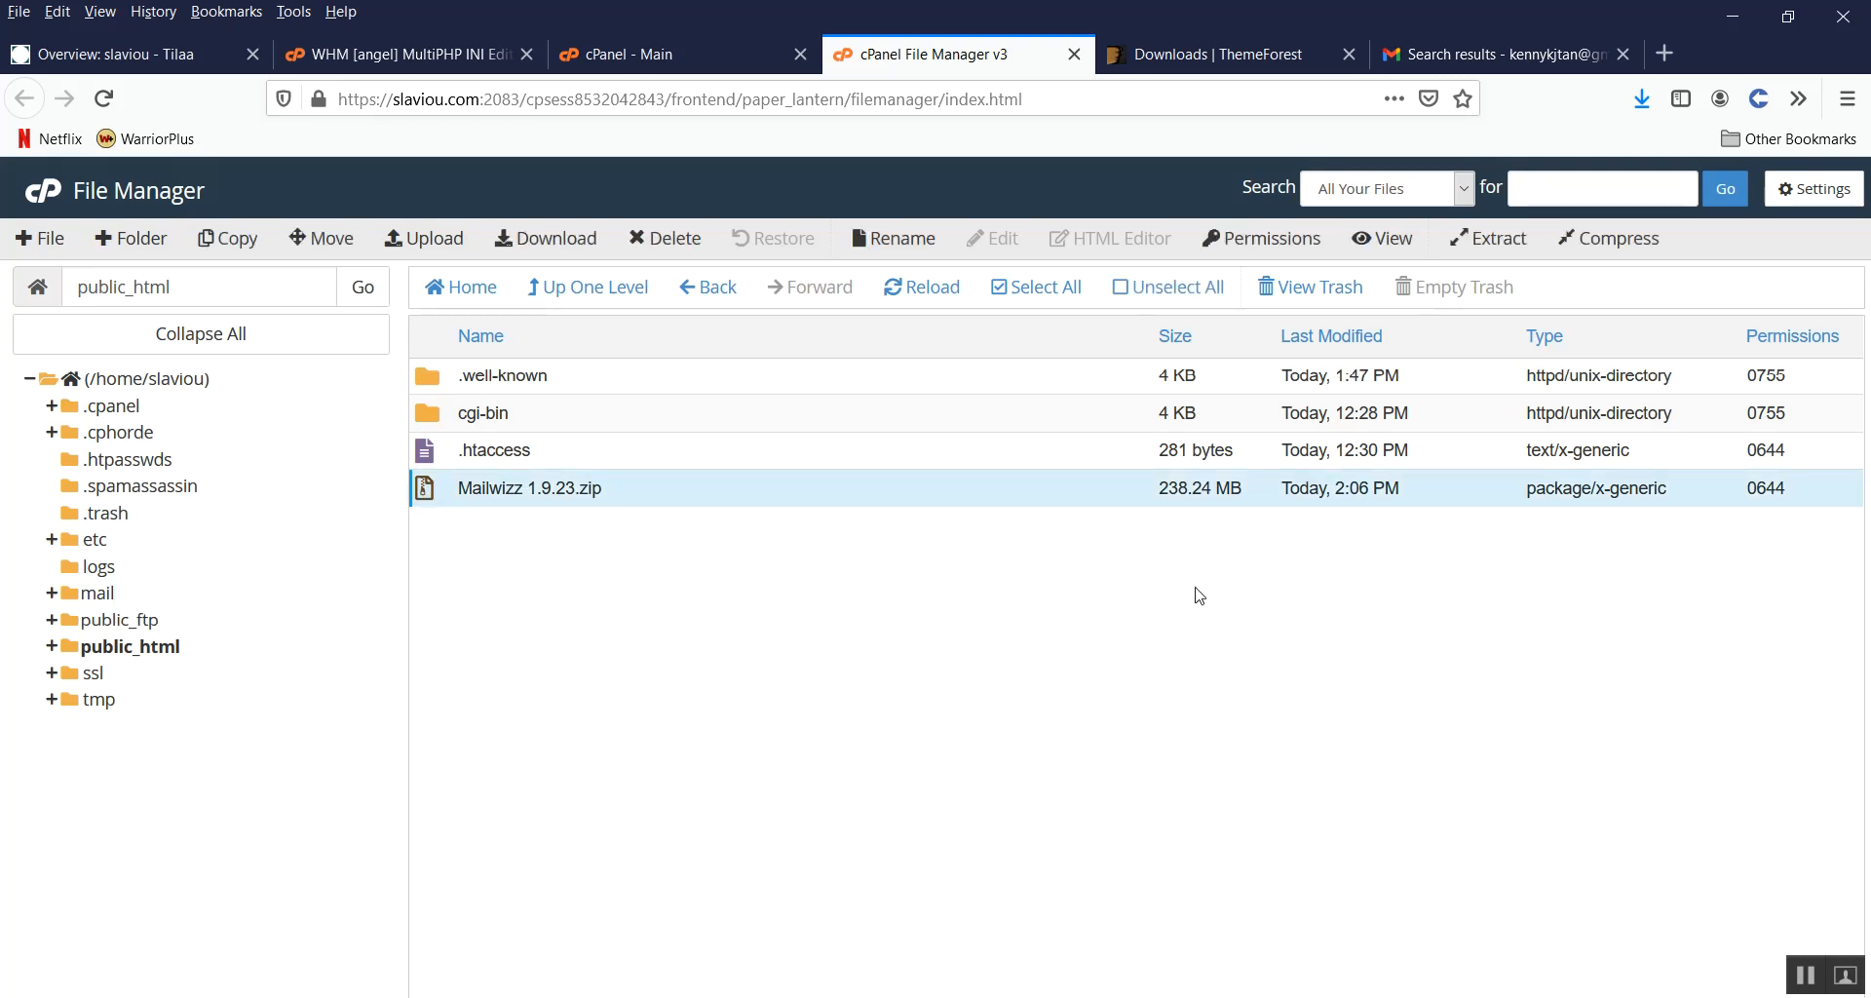
{"action": "left_click", "coordinate": [1489, 240]}
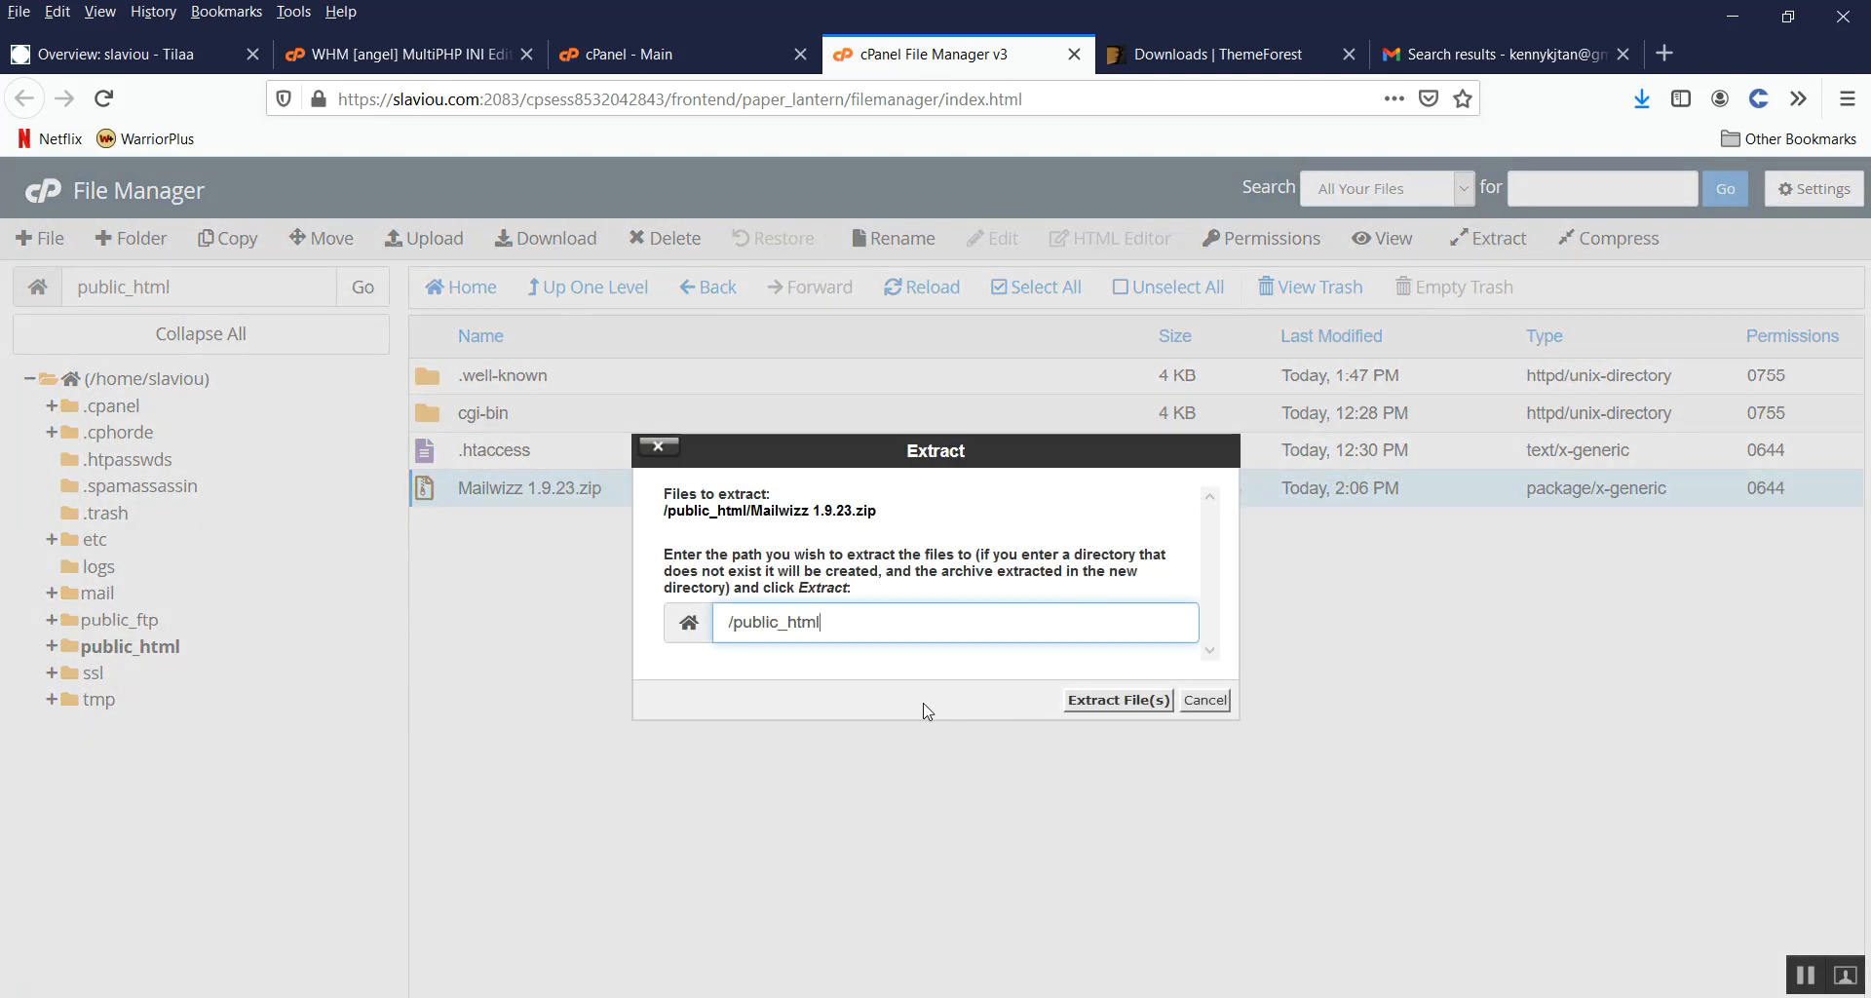
{"action": "left_click", "coordinate": [1102, 699]}
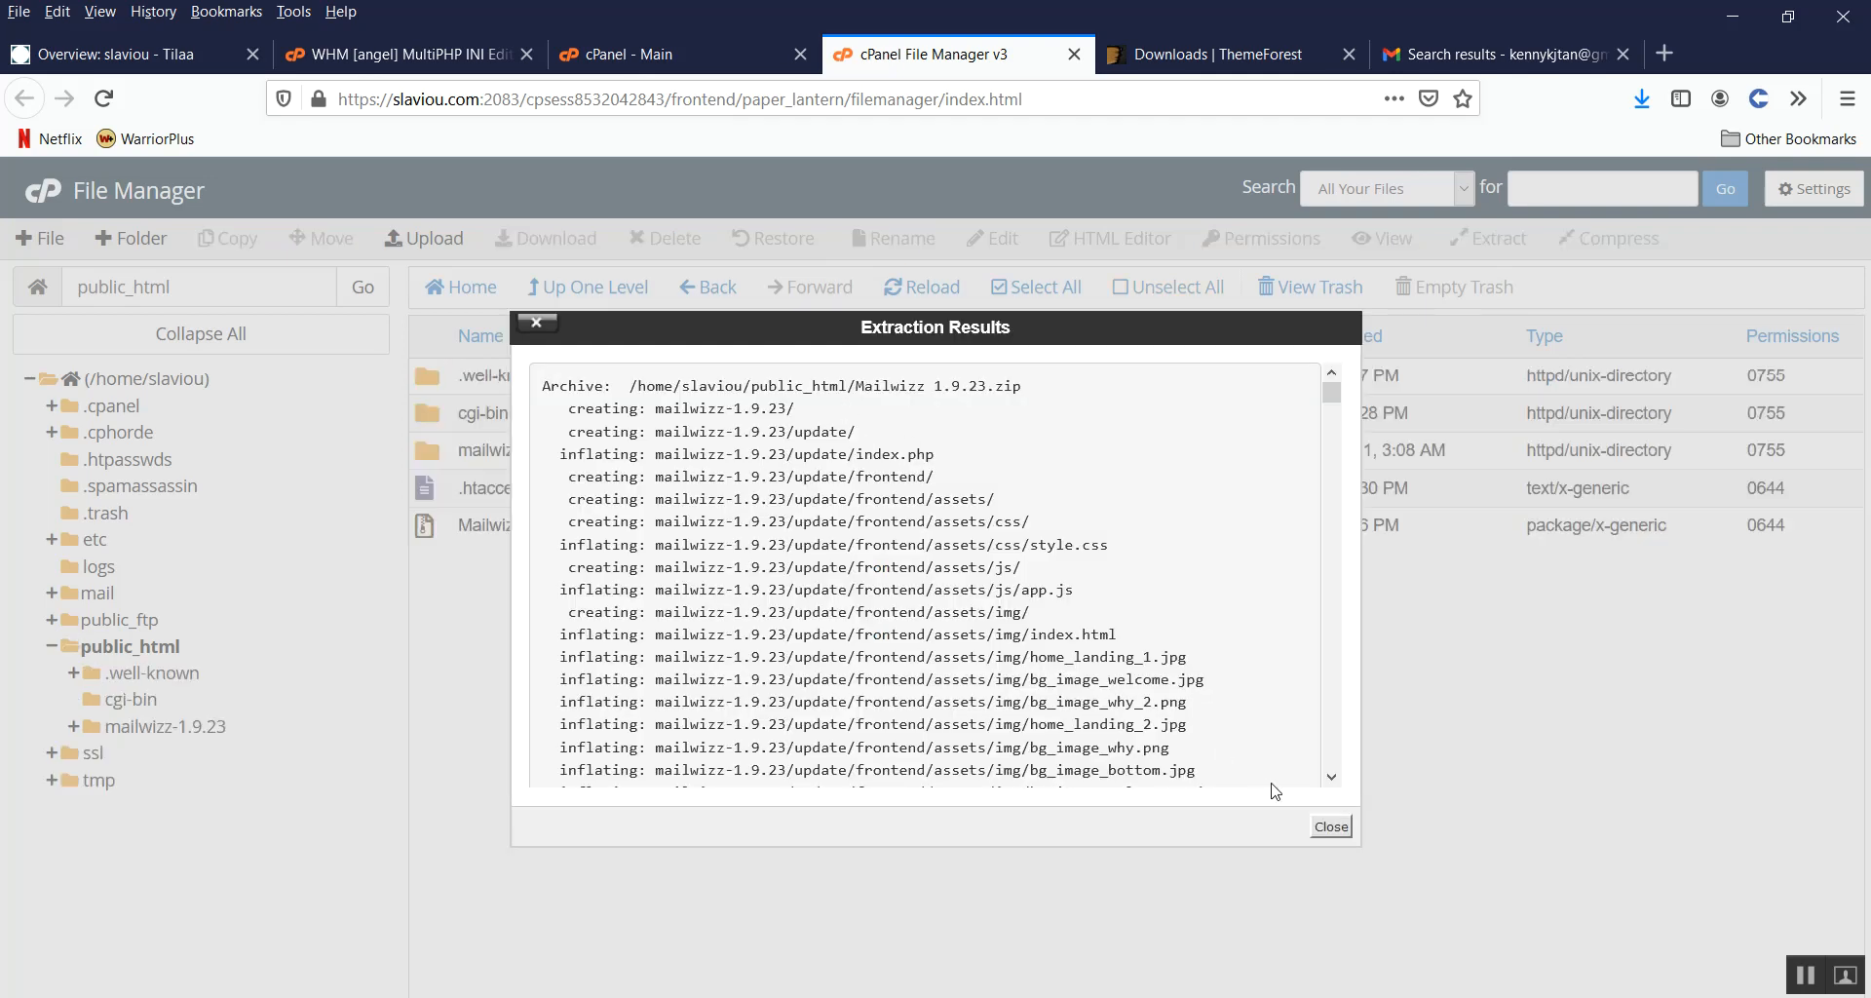
{"action": "left_click", "coordinate": [1331, 827]}
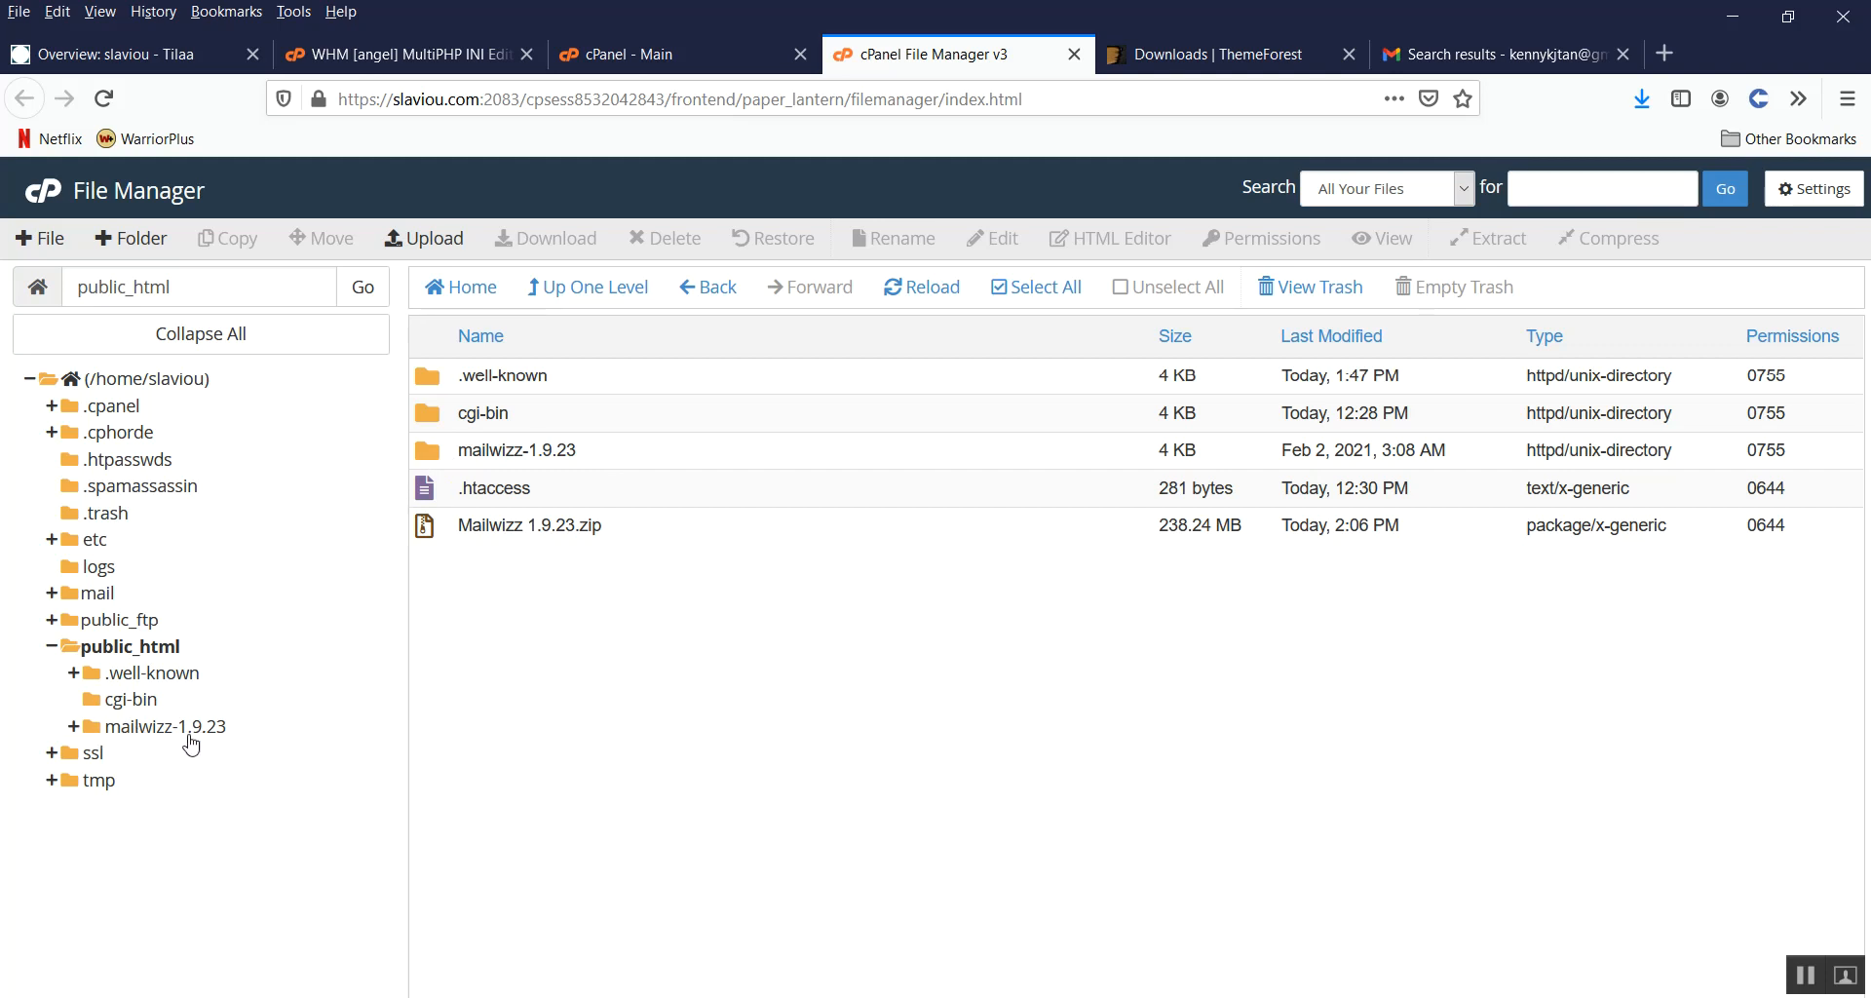
Step: Move all files and folders from public_html/mailwizz-1.9.23/latest into /public_html/
{"action": "left_click", "coordinate": [74, 728]}
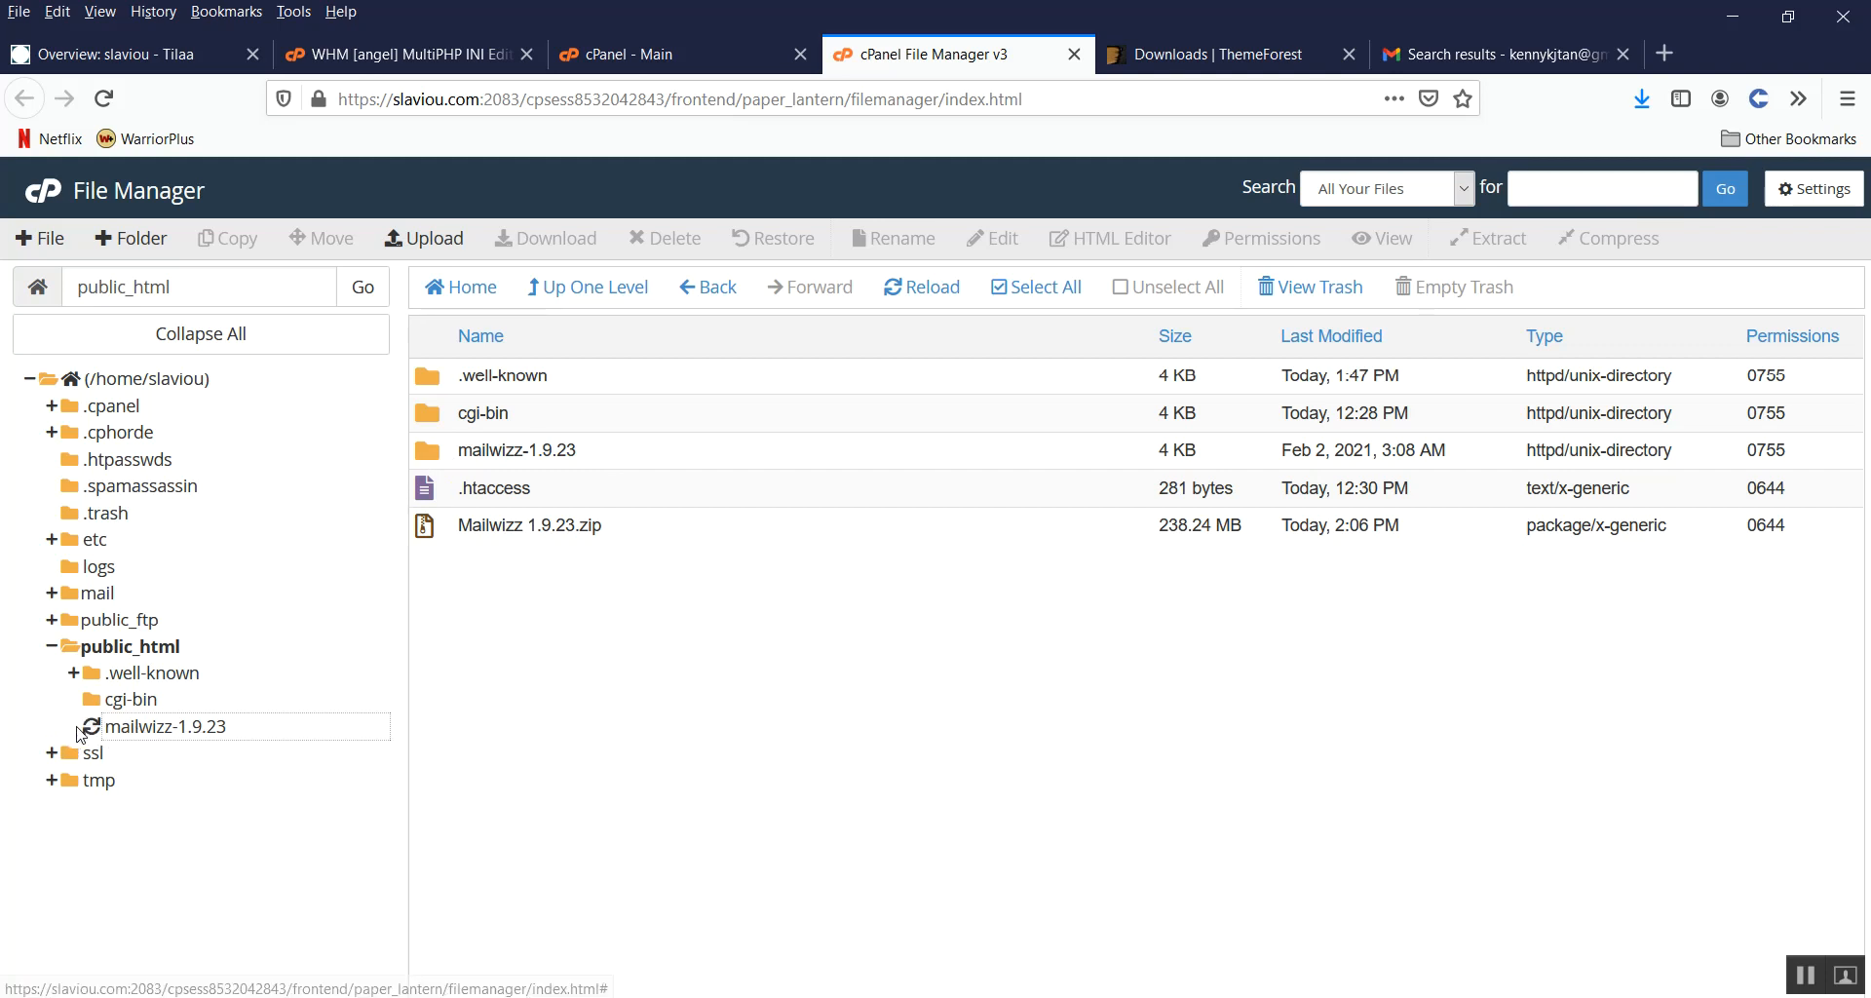
{"action": "left_click", "coordinate": [147, 755]}
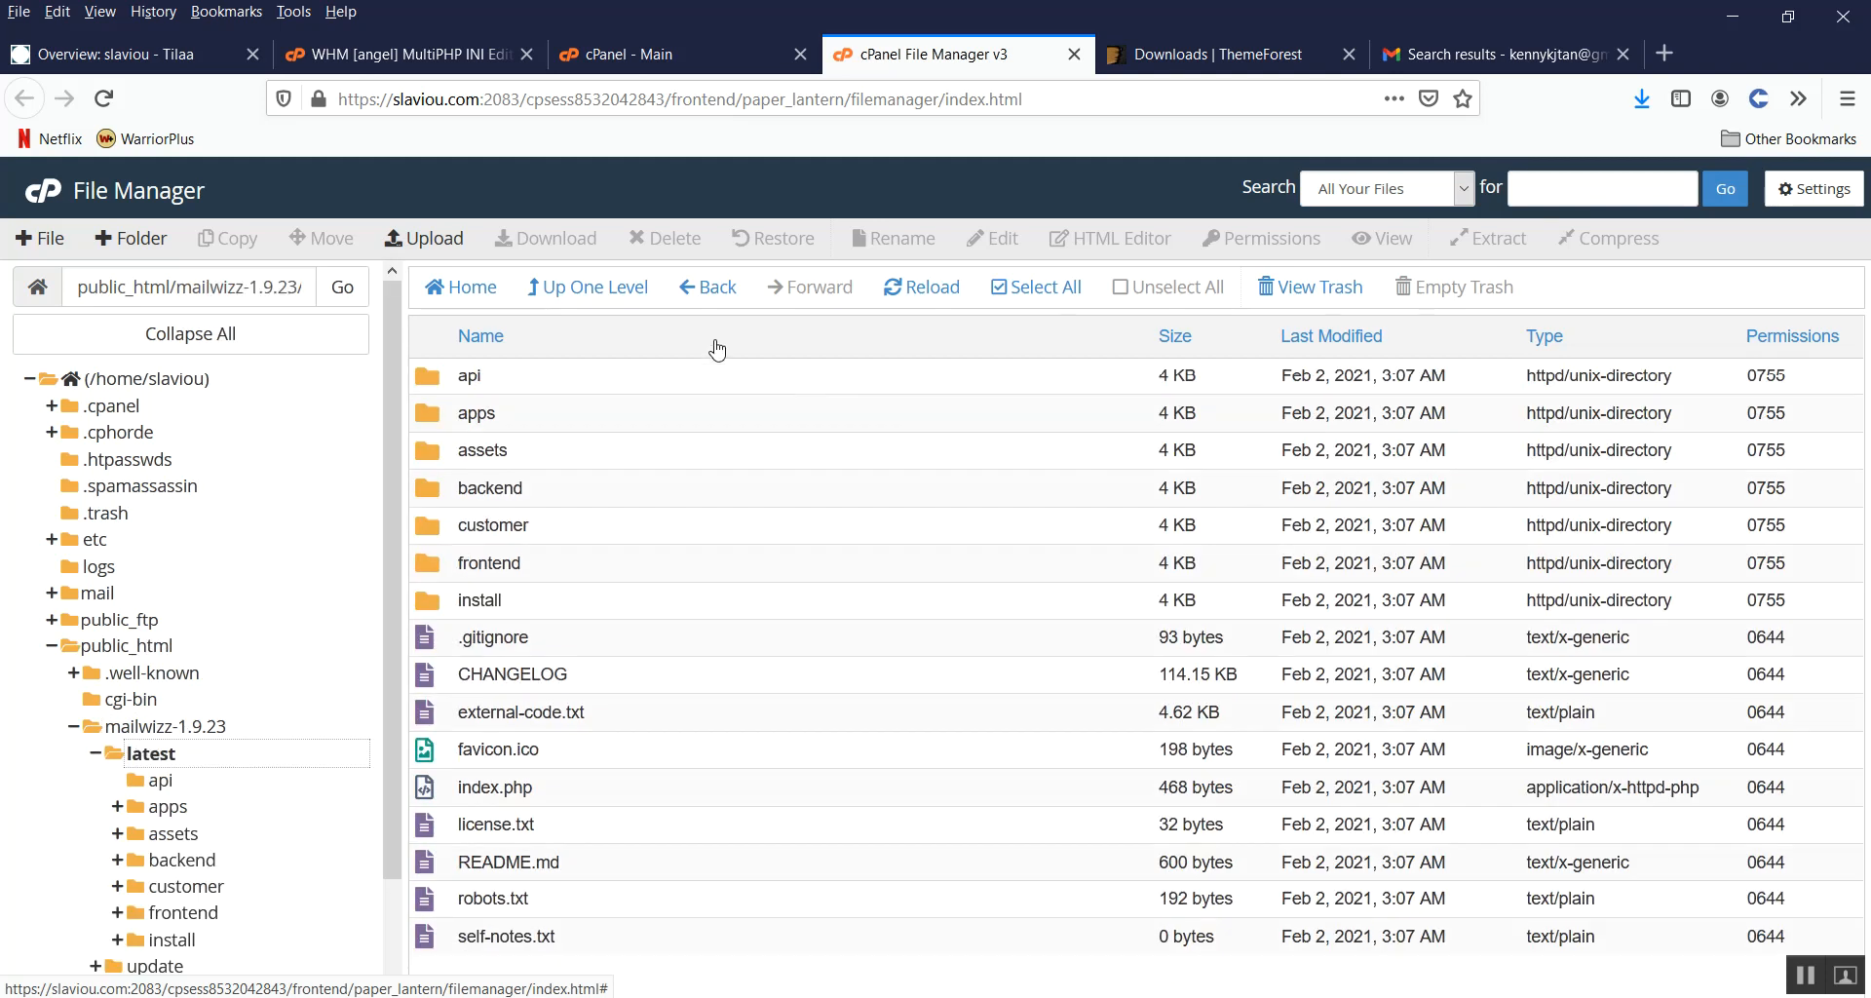
{"action": "left_click", "coordinate": [573, 384]}
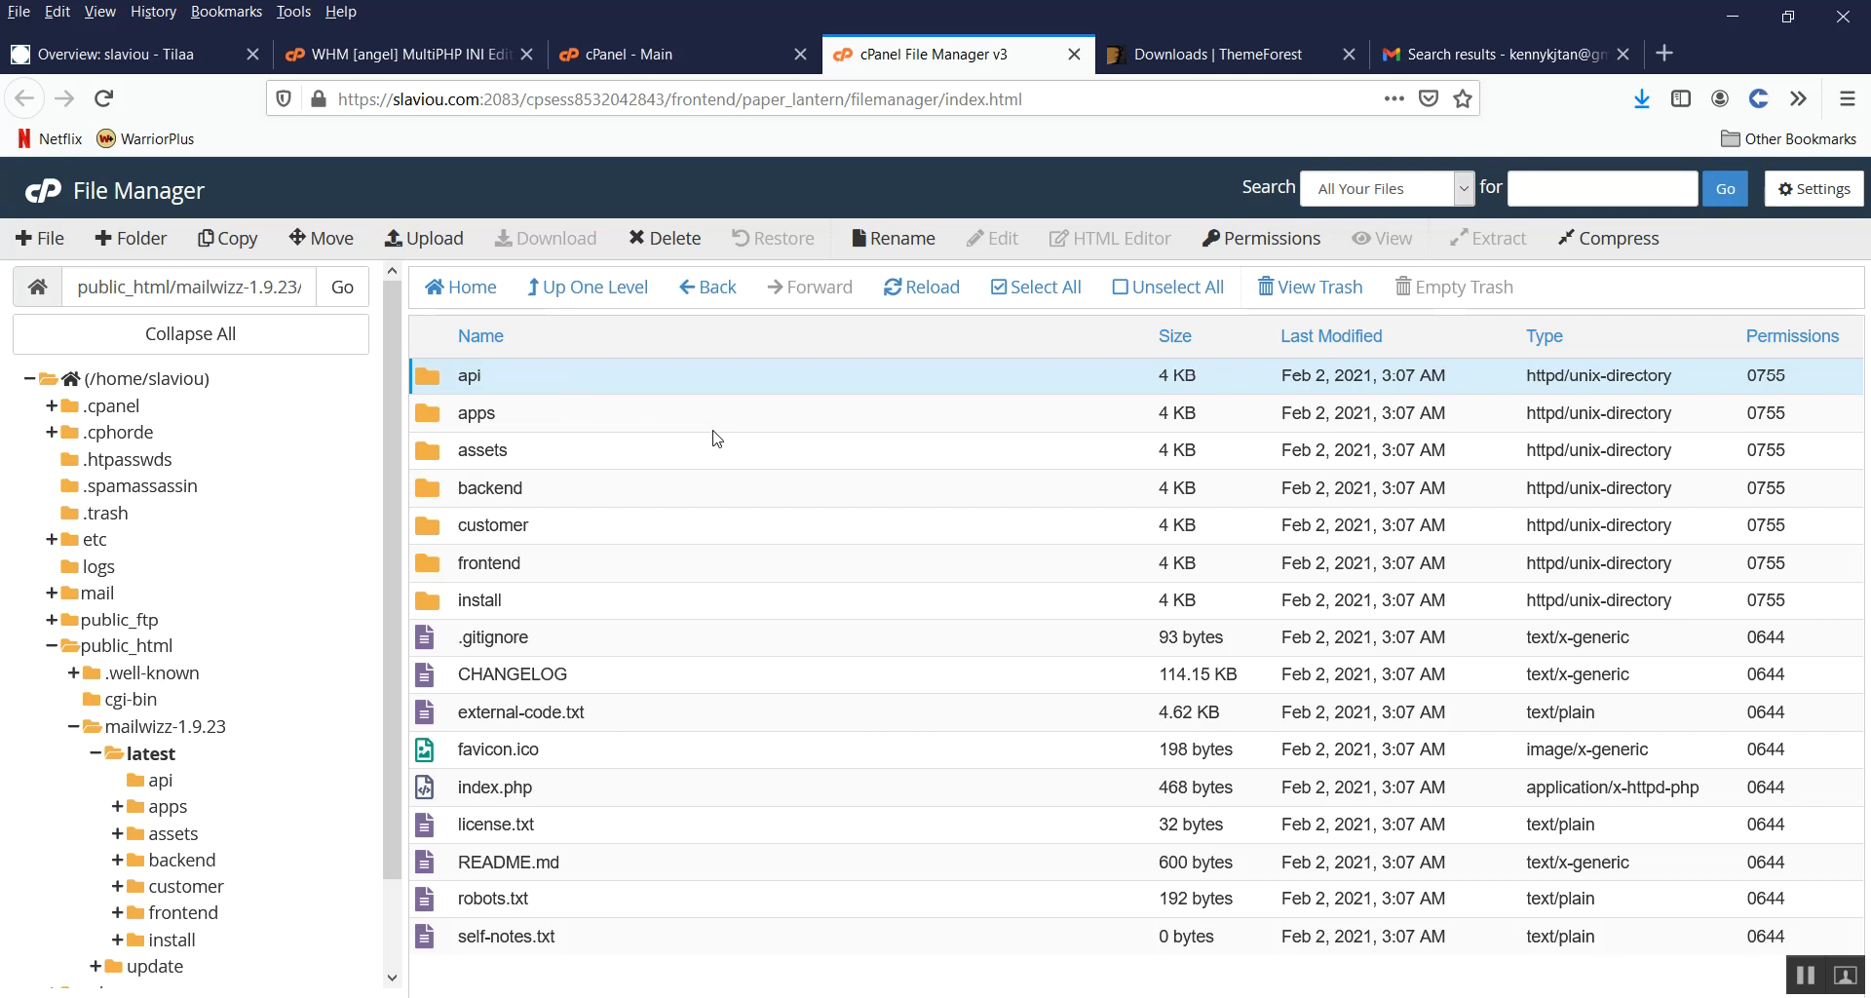
{"action": "key", "text": "shift+Down"}
{"action": "key", "text": "shift+Down"}
{"action": "key", "text": "shift+Down"}
{"action": "key", "text": "shift+Down"}
{"action": "key", "text": "shift+Down"}
{"action": "key", "text": "shift+Down"}
{"action": "key", "text": "shift+Down"}
{"action": "key", "text": "shift+Down"}
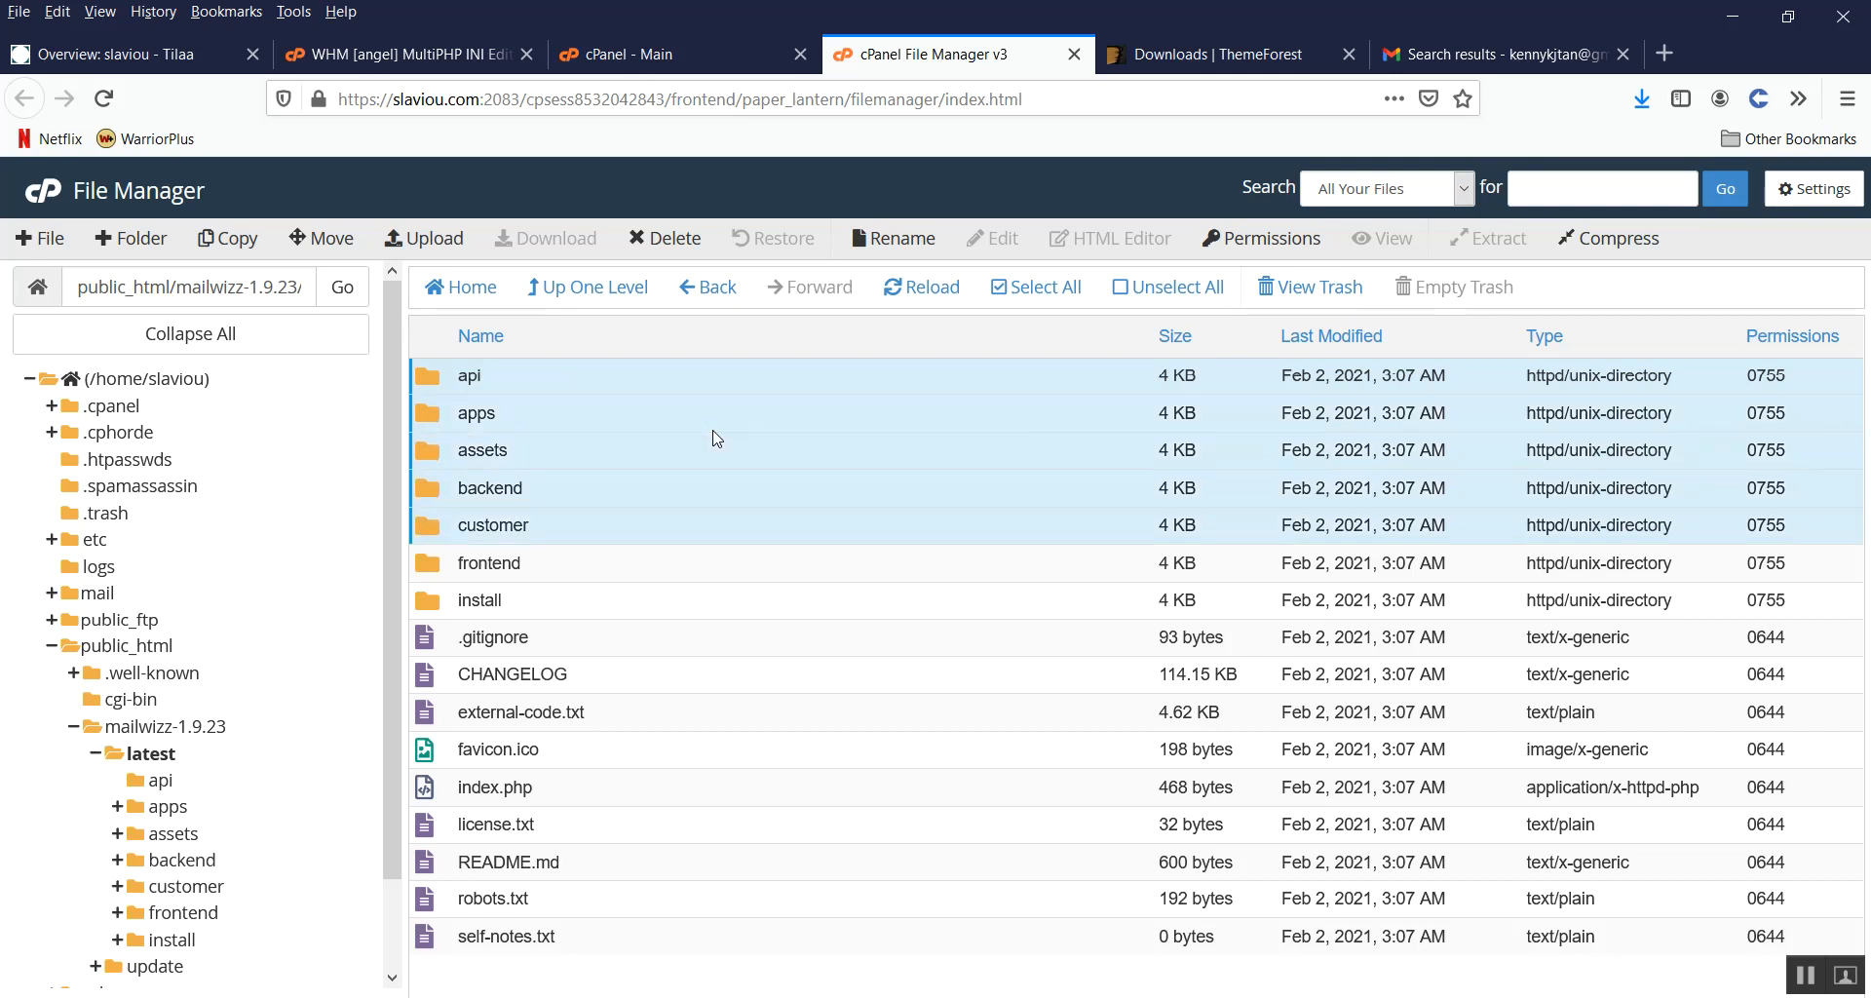
{"action": "key", "text": "shift+Down"}
{"action": "key", "text": "shift+Down"}
{"action": "key", "text": "shift+Down"}
{"action": "key", "text": "shift+Down"}
{"action": "key", "text": "shift+Down"}
{"action": "key", "text": "shift+Down"}
{"action": "key", "text": "shift+Down"}
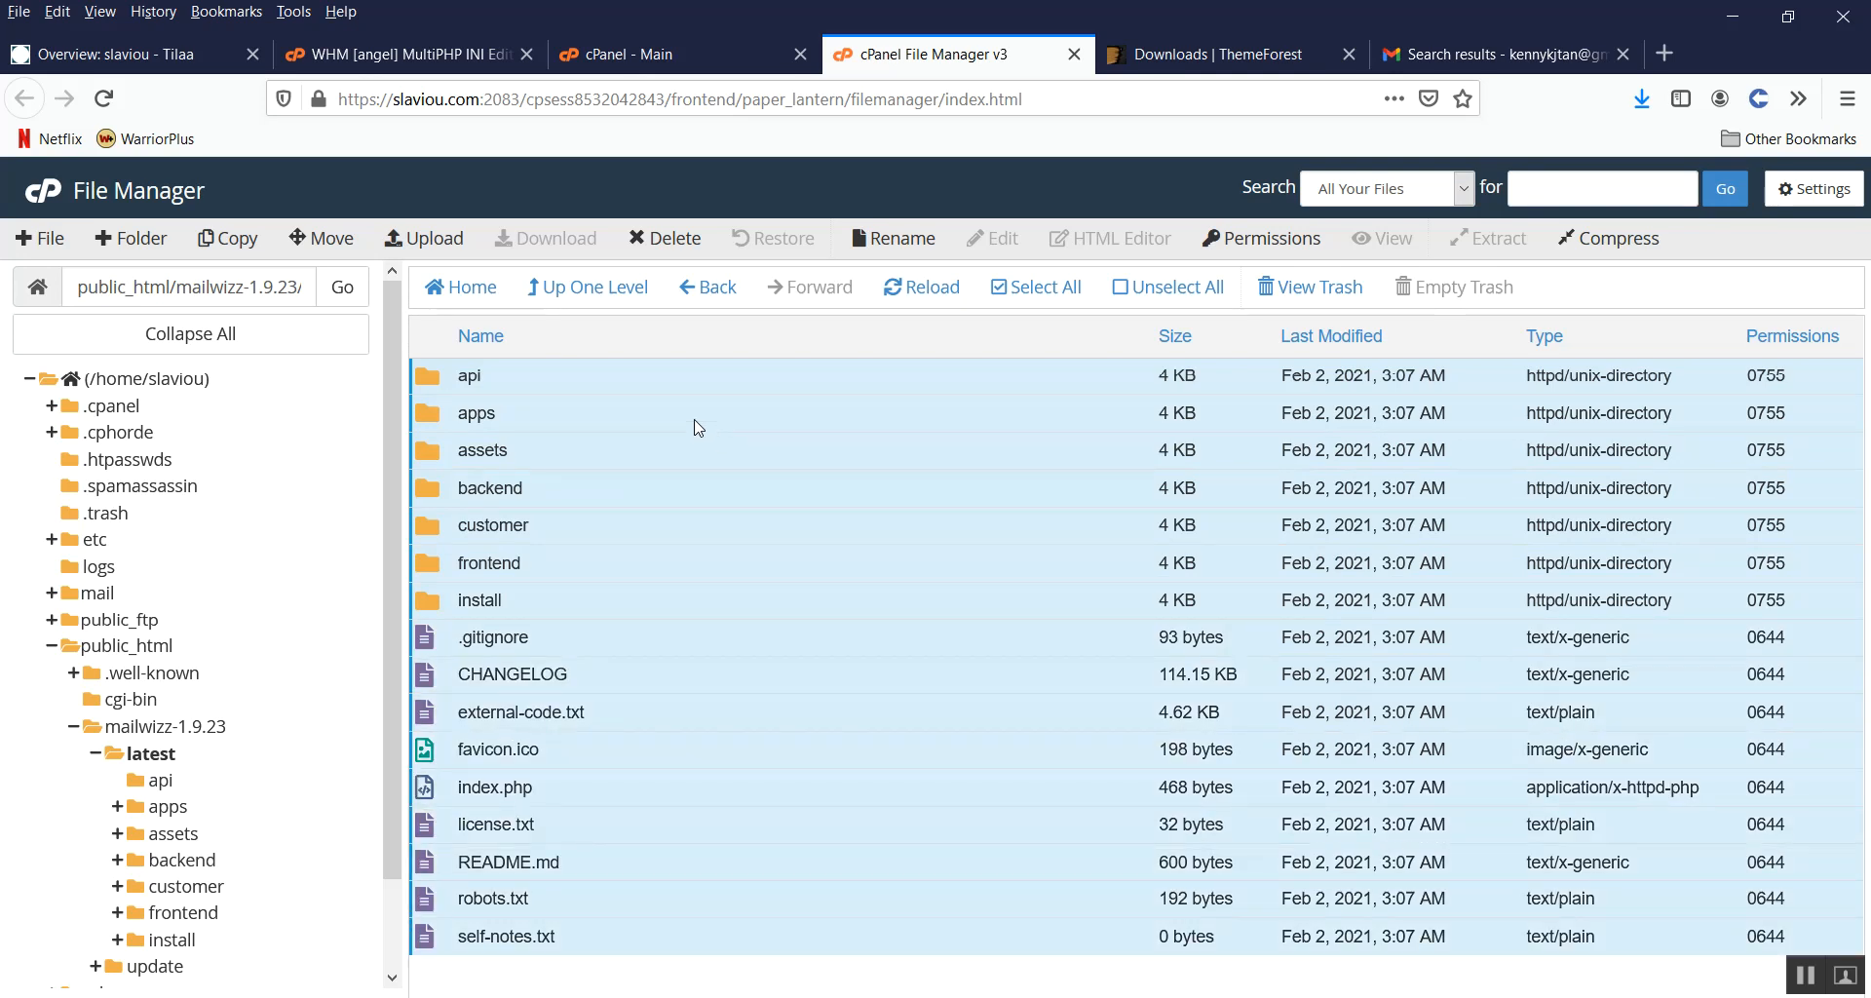
{"action": "left_click", "coordinate": [318, 242]}
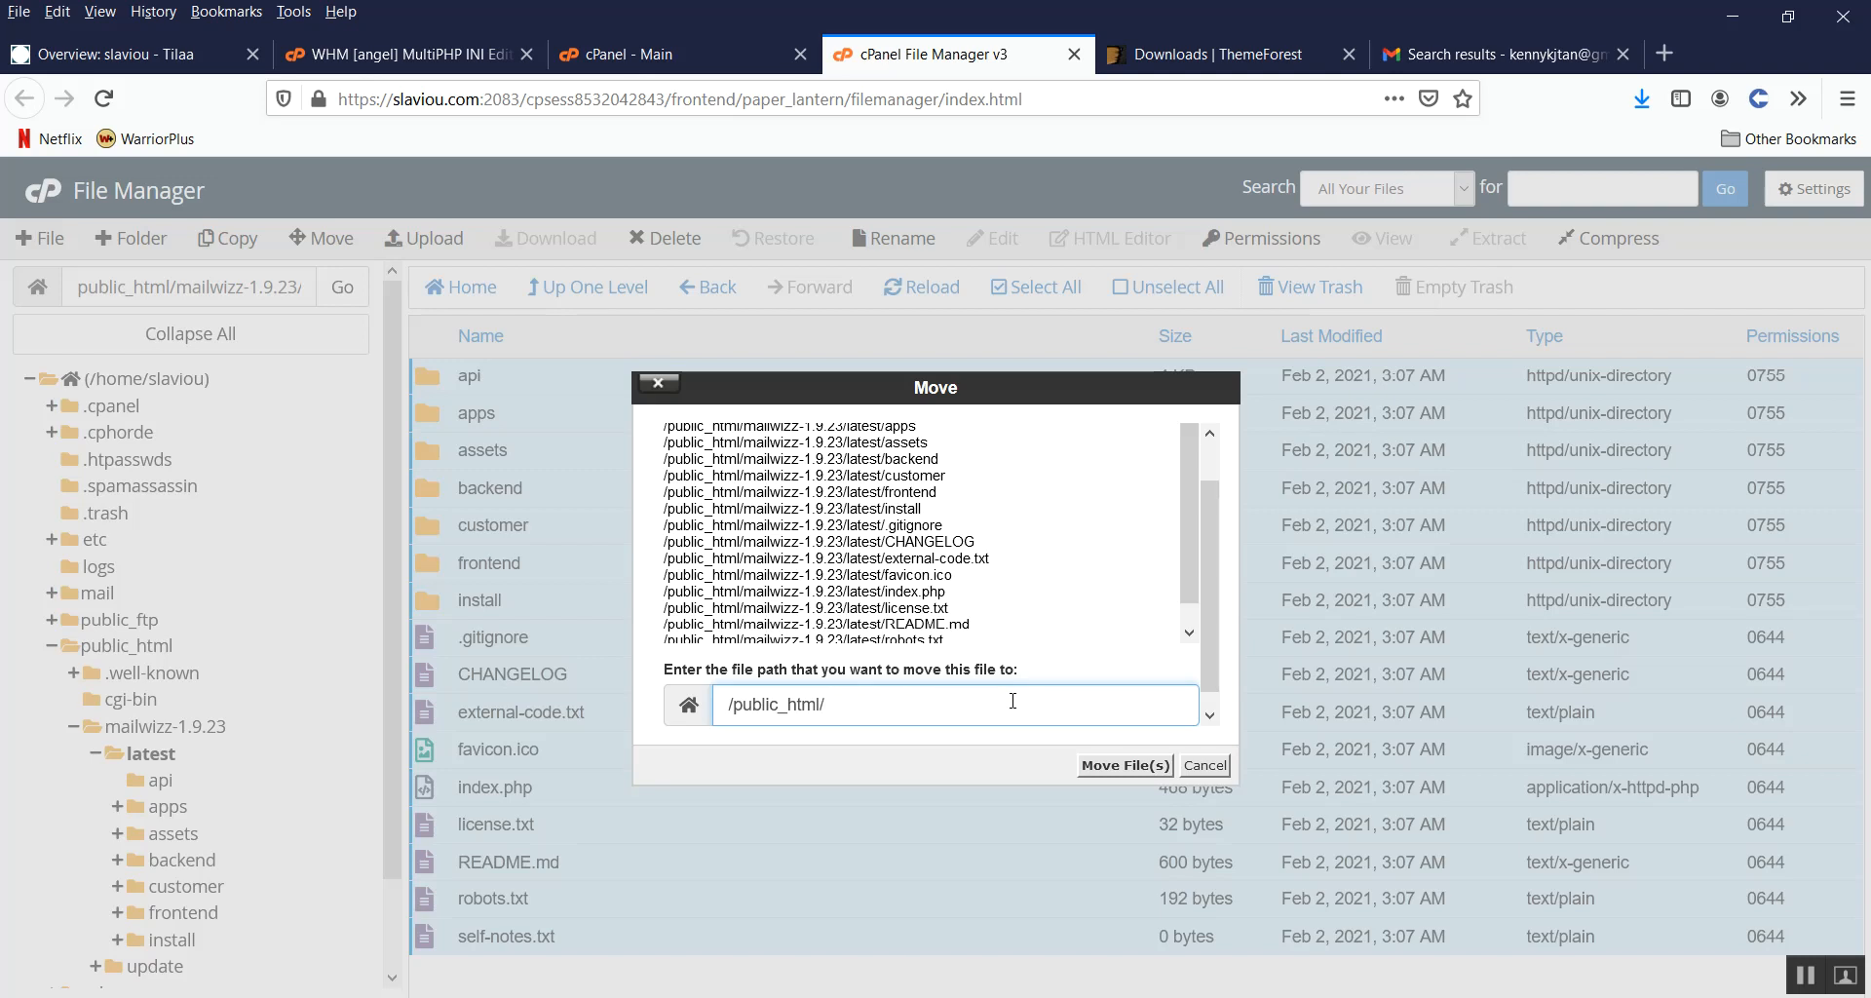
{"action": "left_click", "coordinate": [1125, 765]}
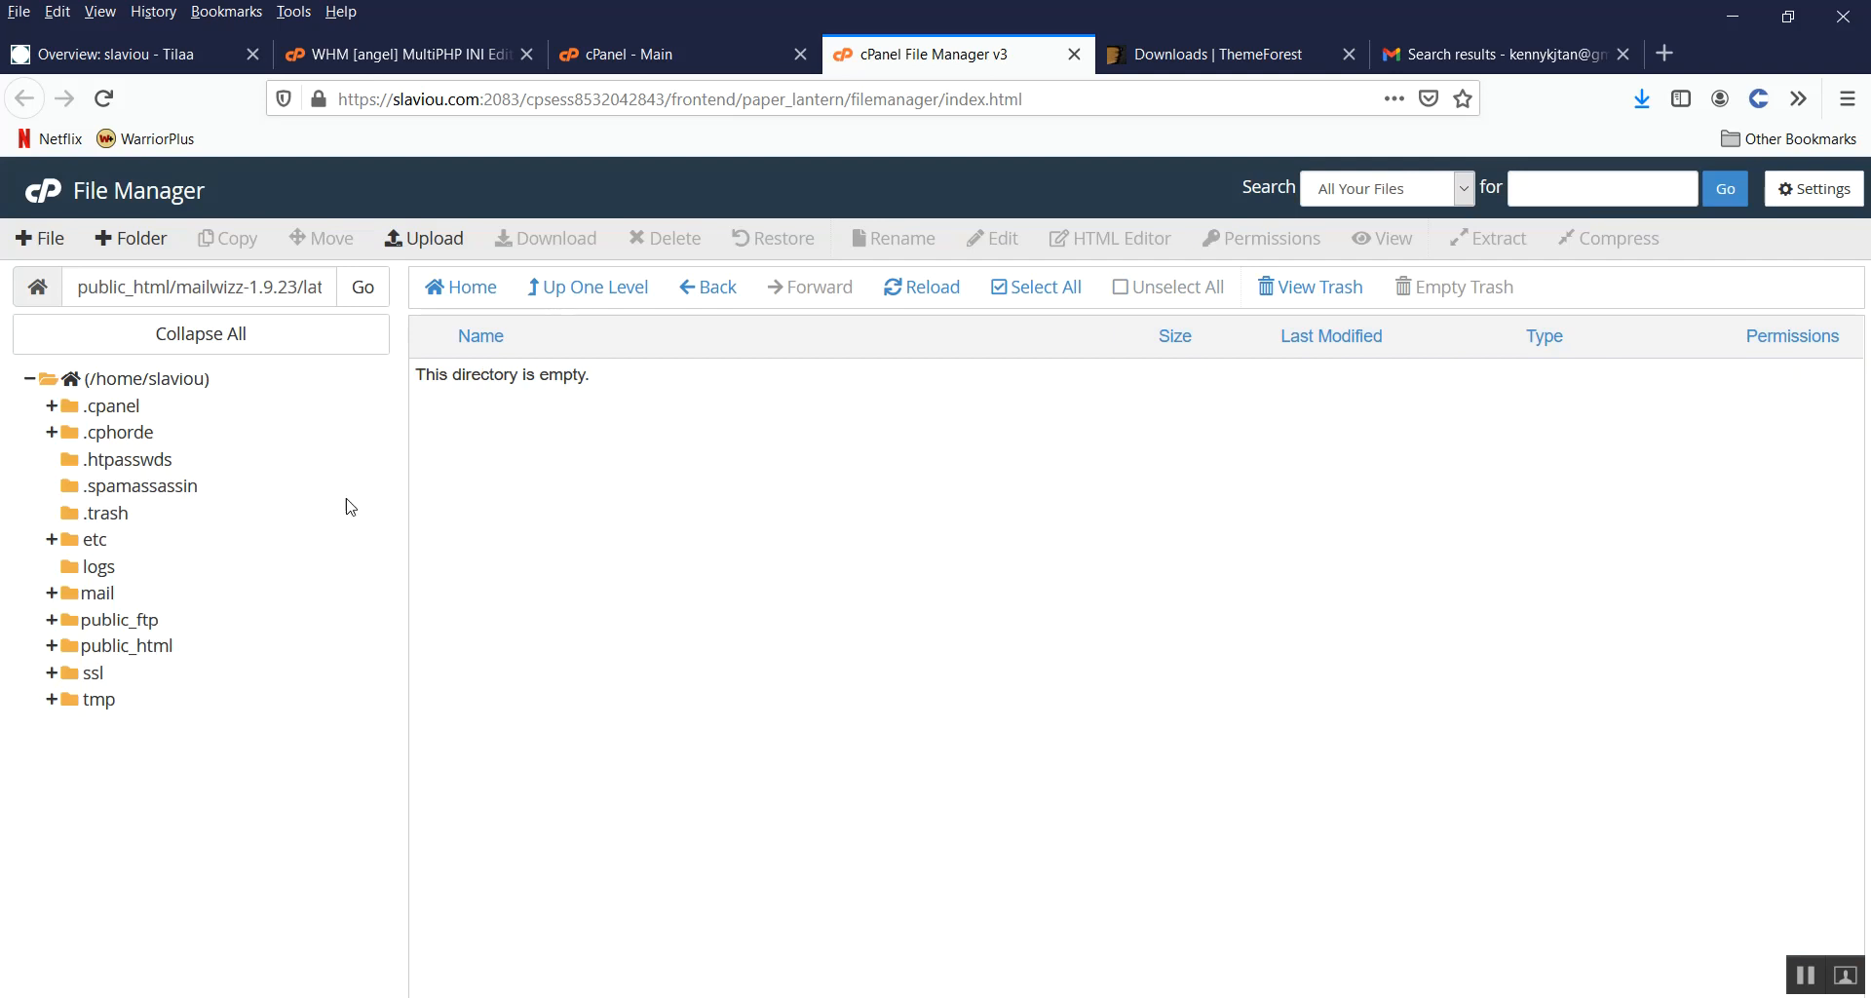
Step: Move the mailwizz-1.9.23 folder in public_html to the trash
{"action": "left_click", "coordinate": [136, 646]}
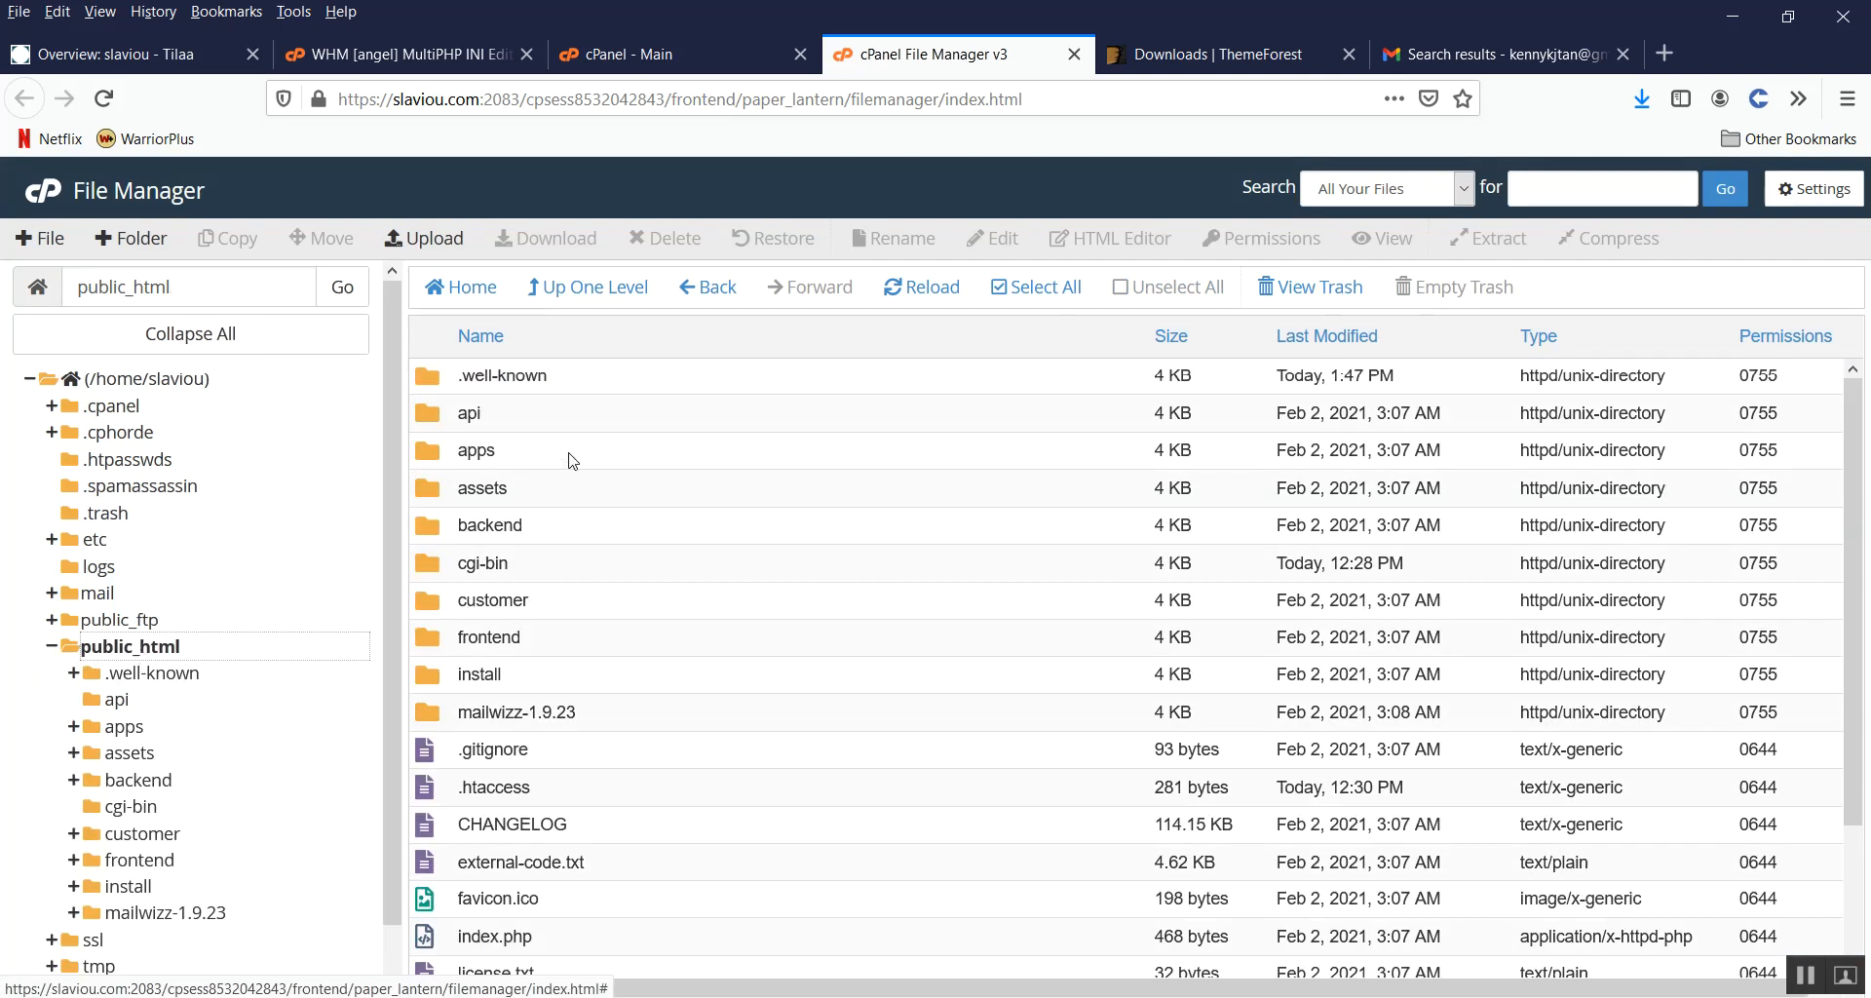
{"action": "scroll", "coordinate": [572, 484], "scroll_direction": "down", "scroll_amount": 3}
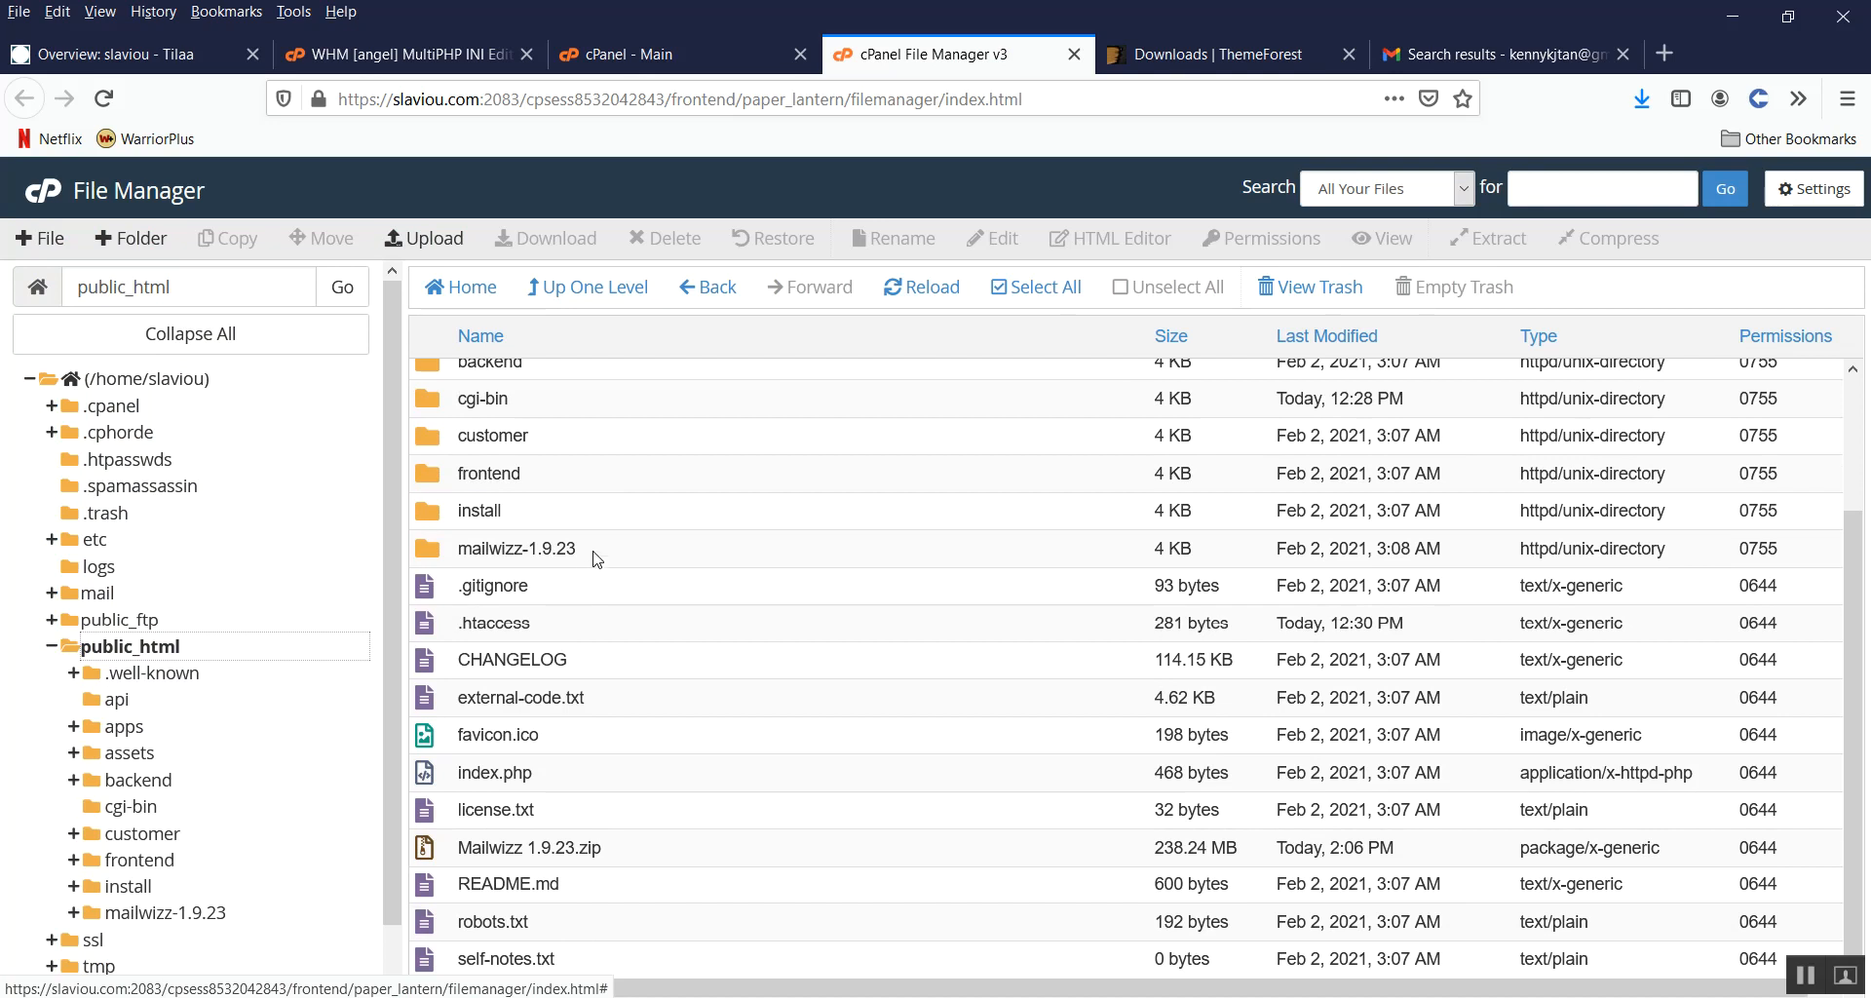
{"action": "left_click", "coordinate": [596, 552]}
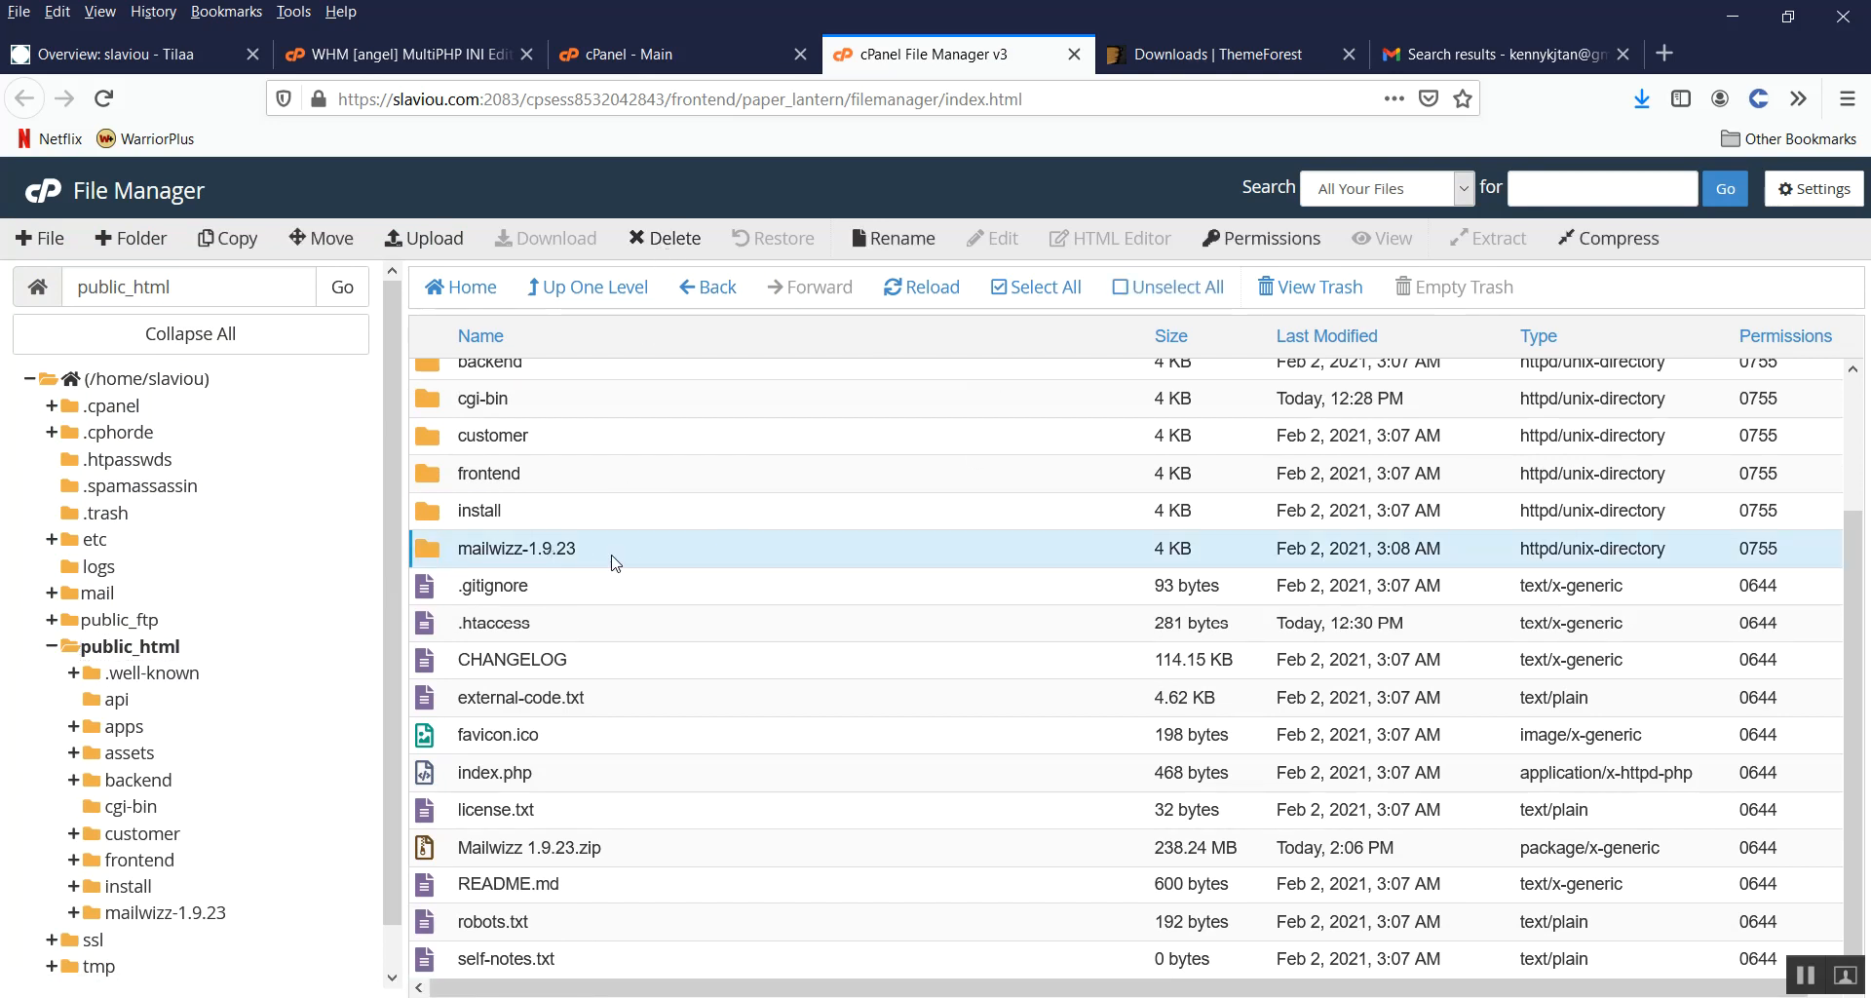
{"action": "left_click", "coordinate": [665, 238]}
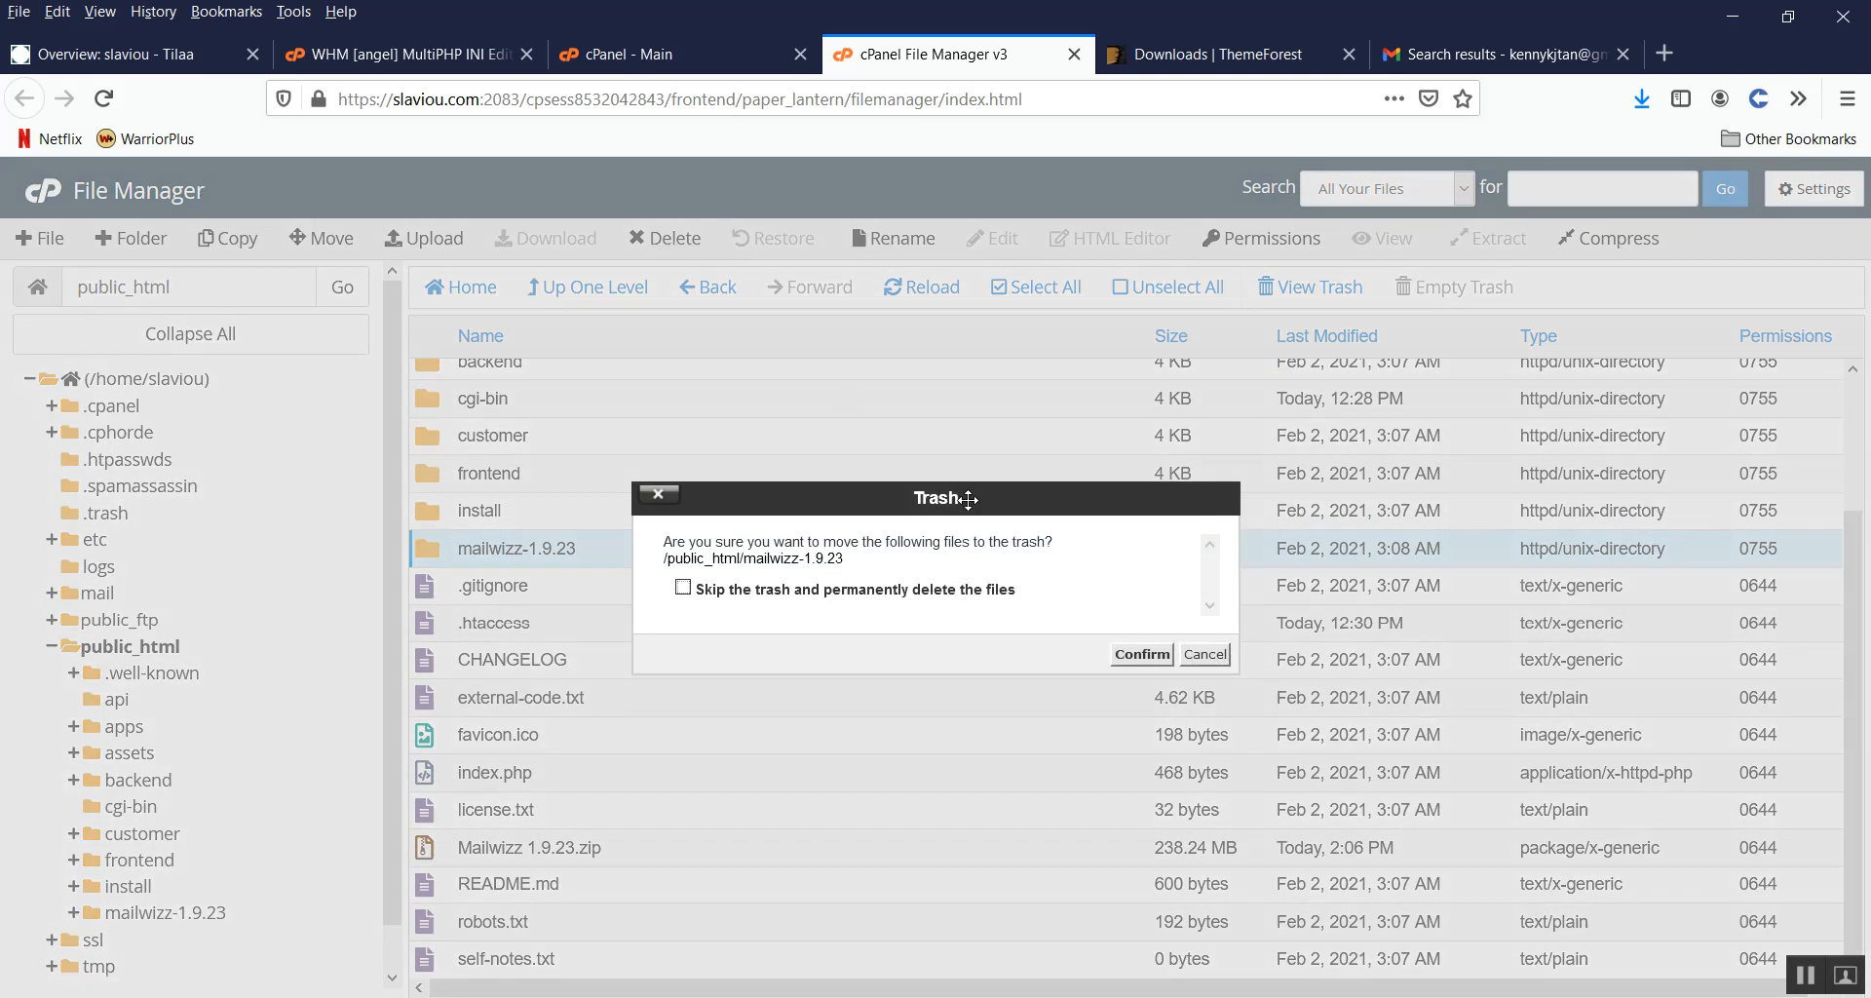
{"action": "left_click", "coordinate": [1140, 654]}
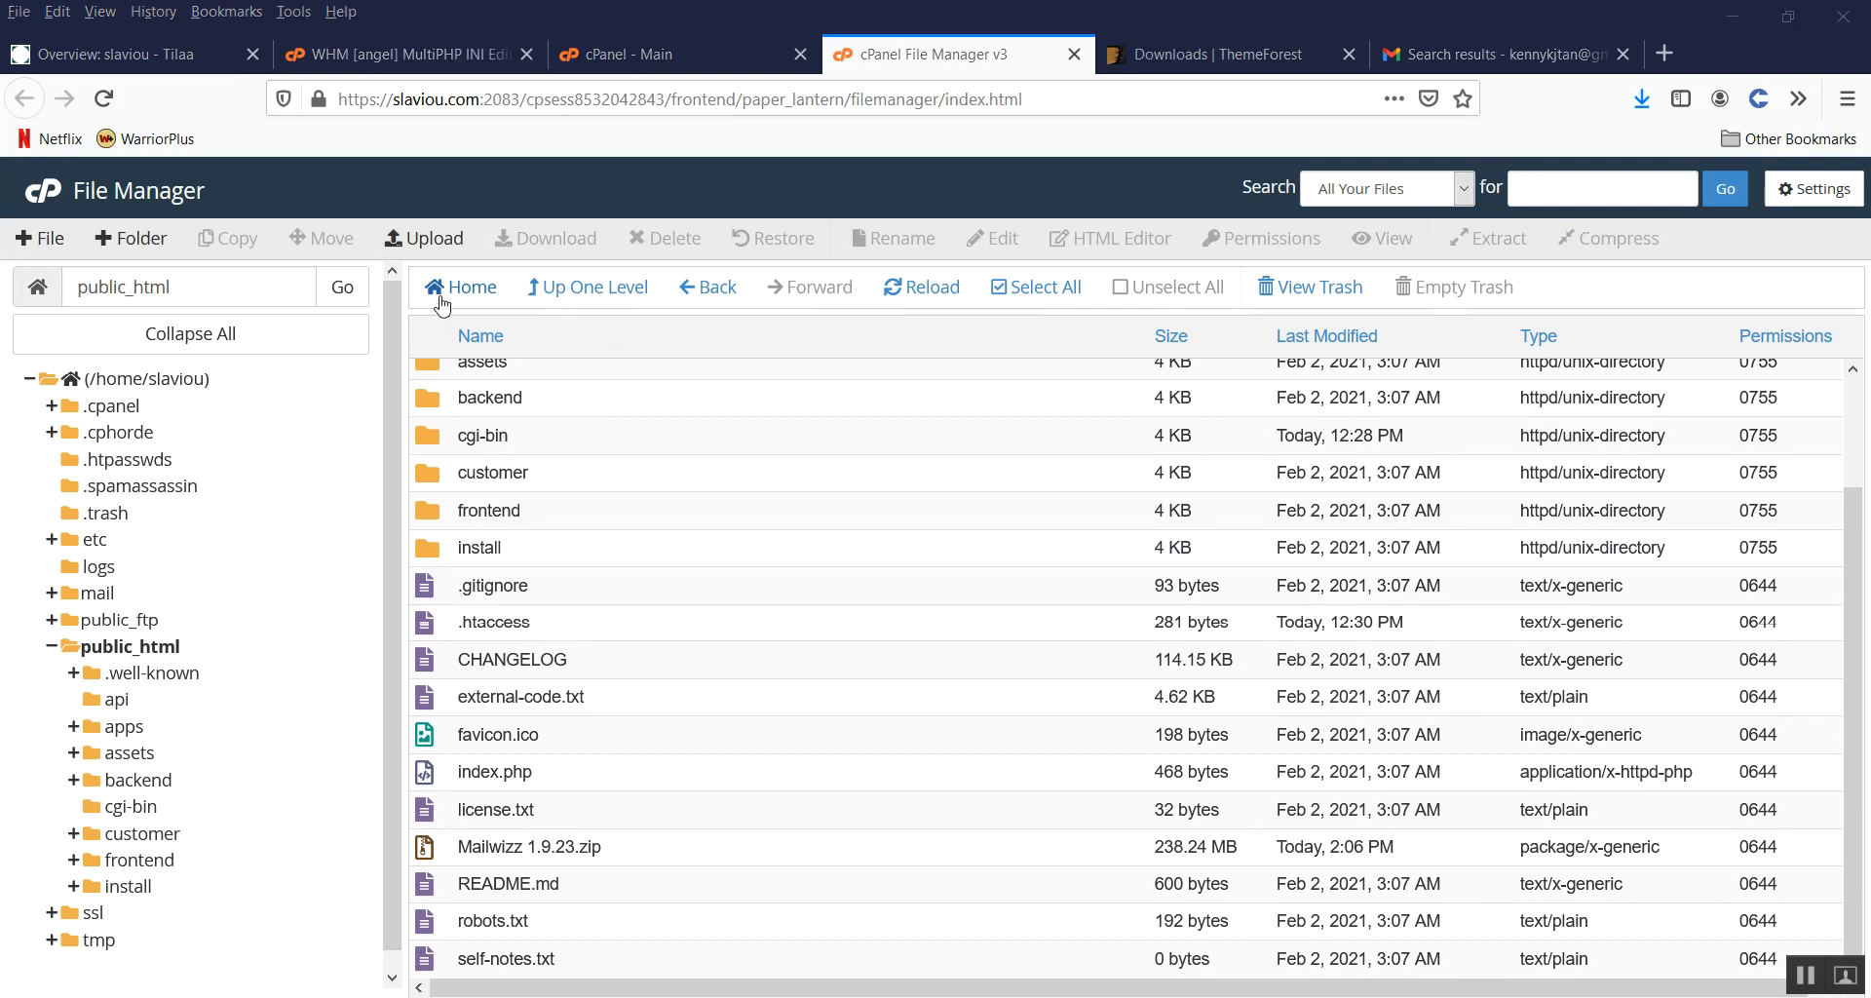
Step: Return to the cPanel main page and open Email Accounts
{"action": "left_click", "coordinate": [646, 63]}
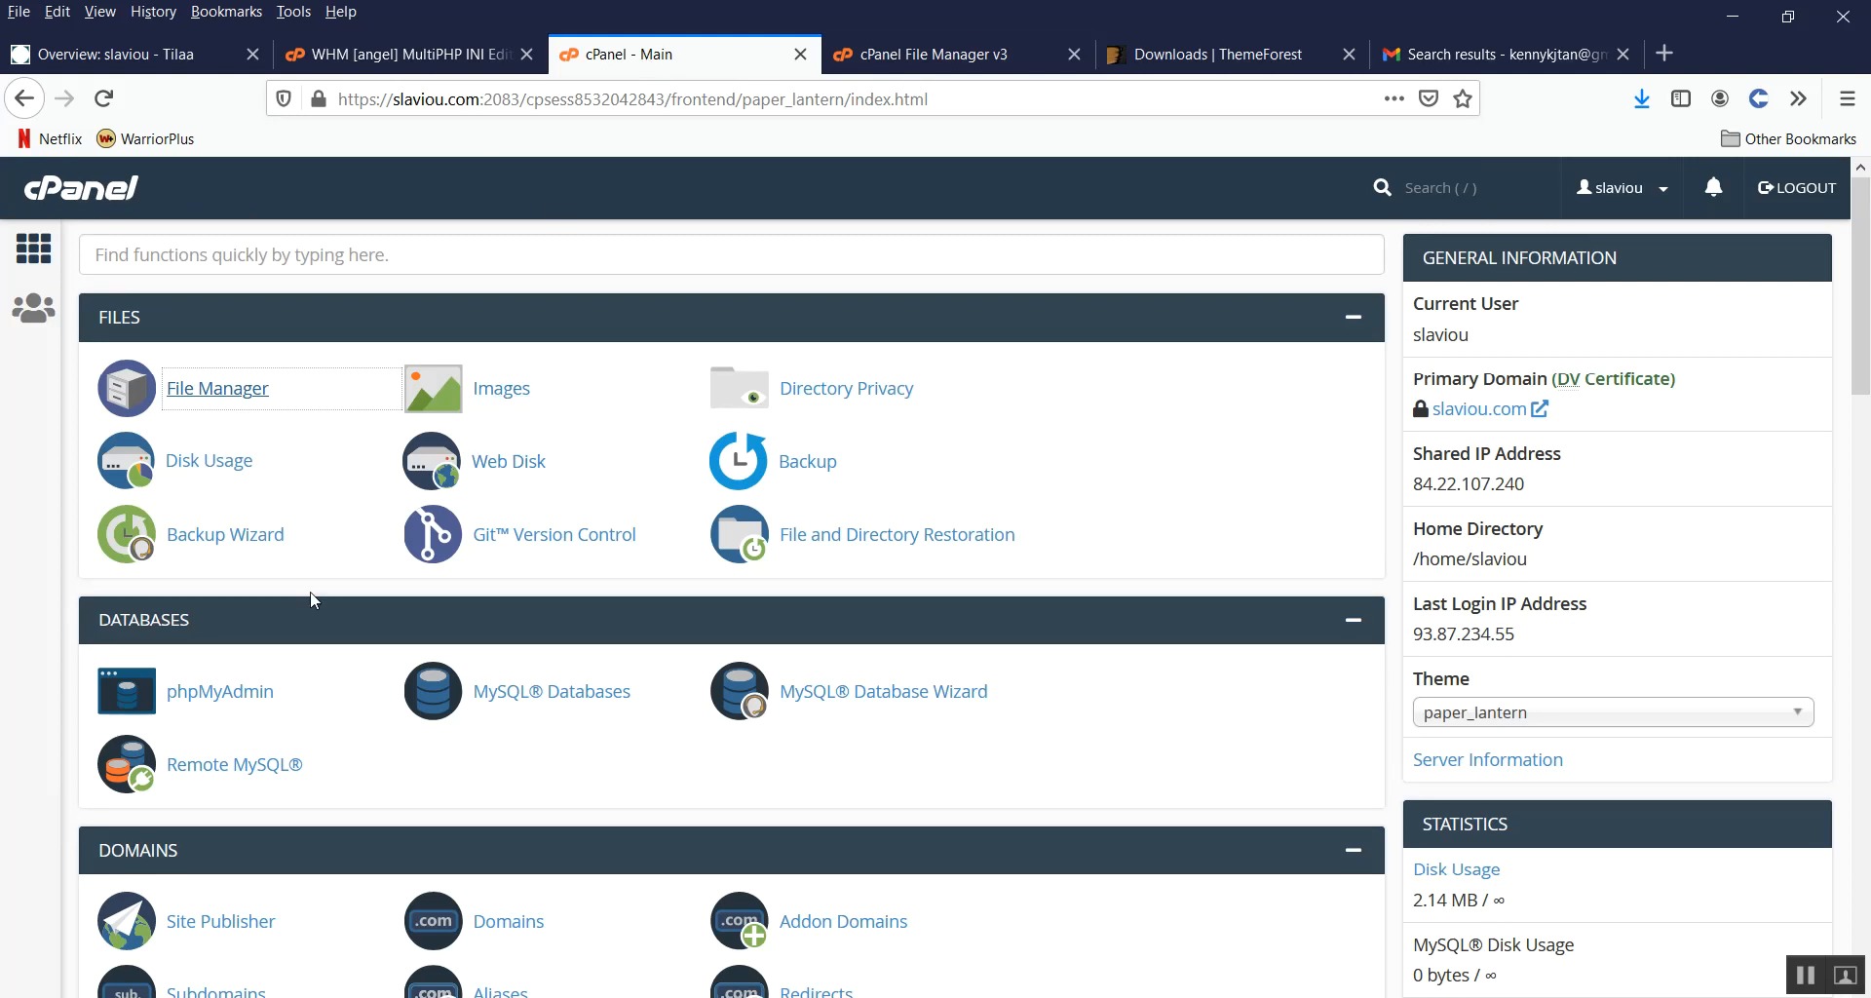
{"action": "scroll", "coordinate": [313, 597], "scroll_direction": "down", "scroll_amount": 5}
{"action": "scroll", "coordinate": [313, 597], "scroll_direction": "down", "scroll_amount": 1}
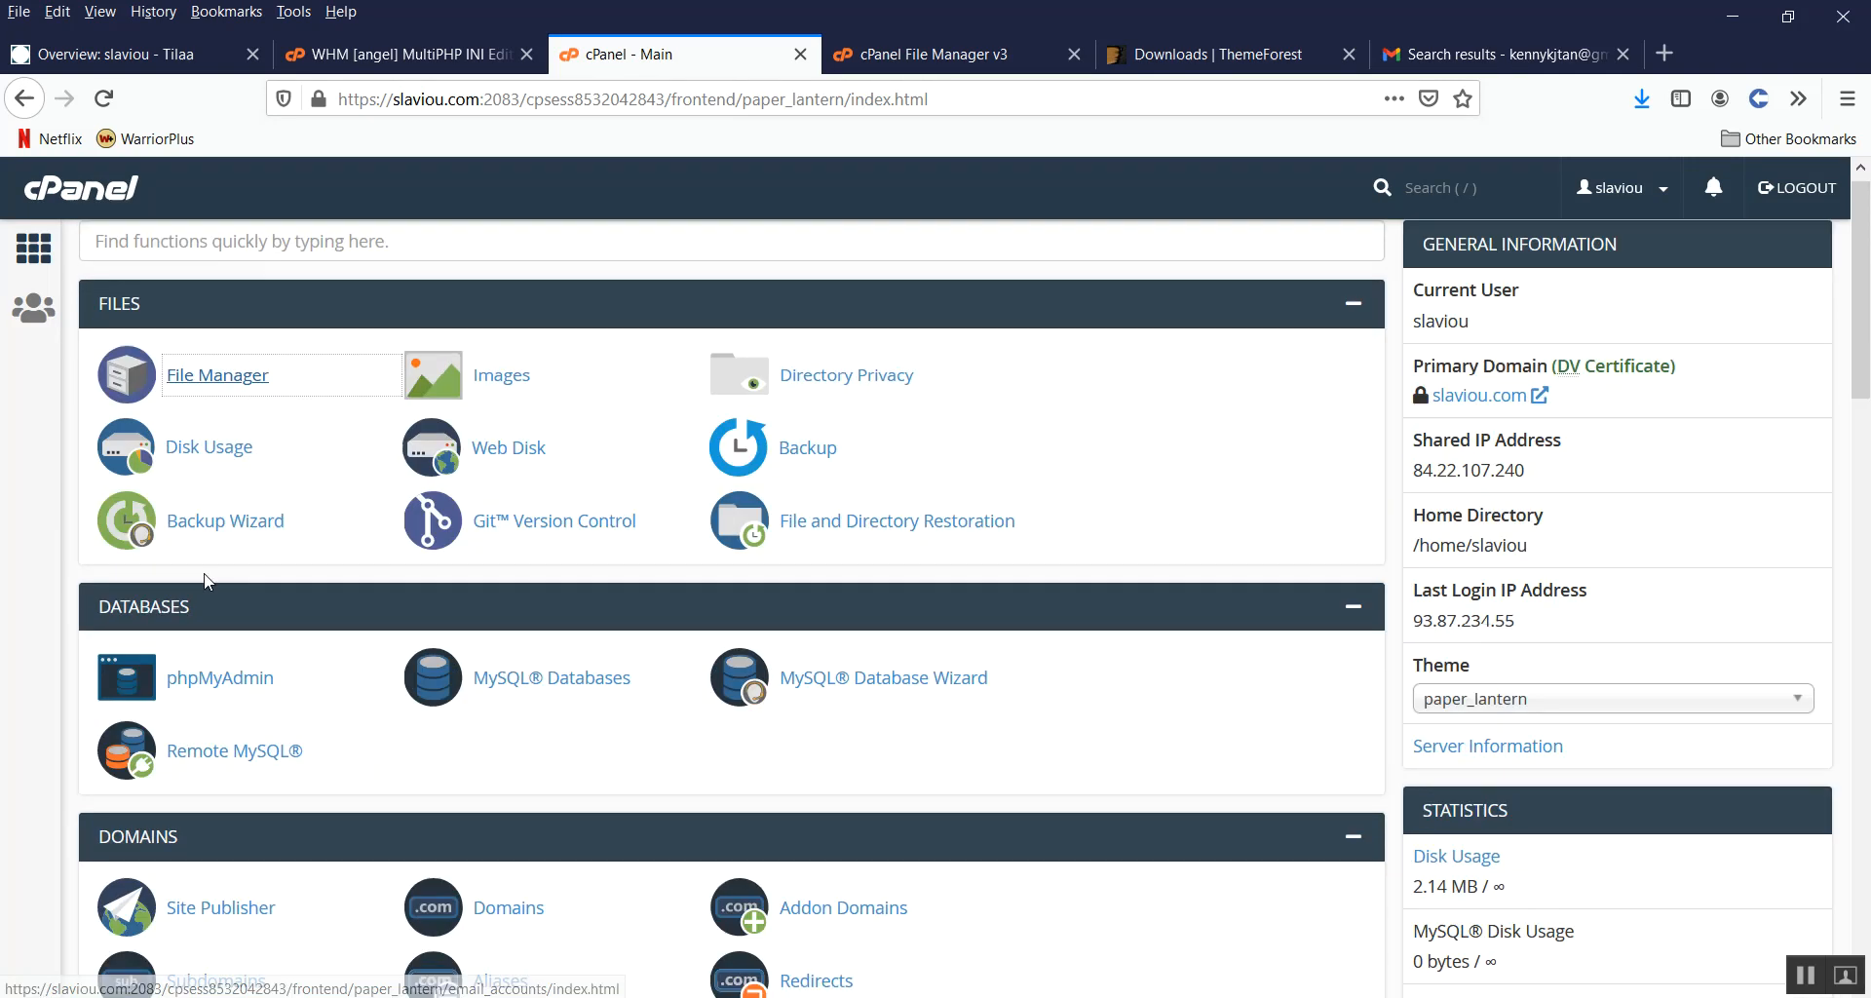
{"action": "scroll", "coordinate": [242, 584], "scroll_direction": "down", "scroll_amount": 6}
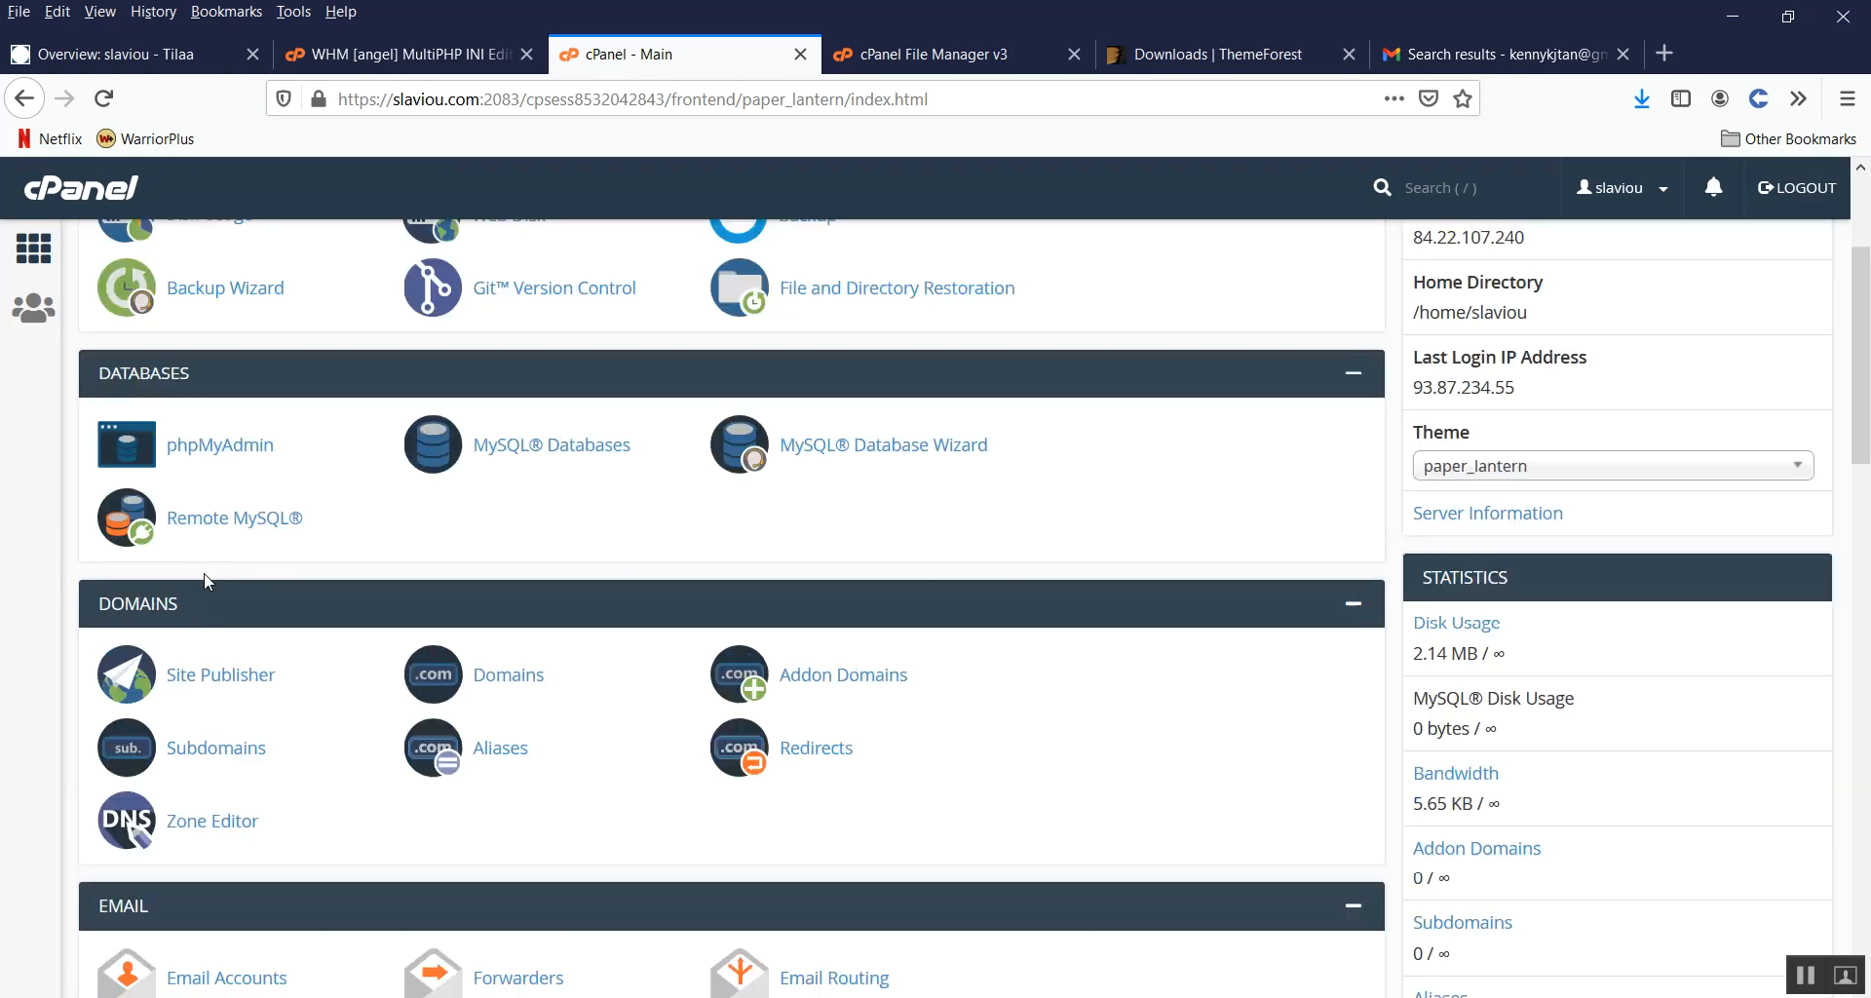
{"action": "left_click", "coordinate": [239, 596]}
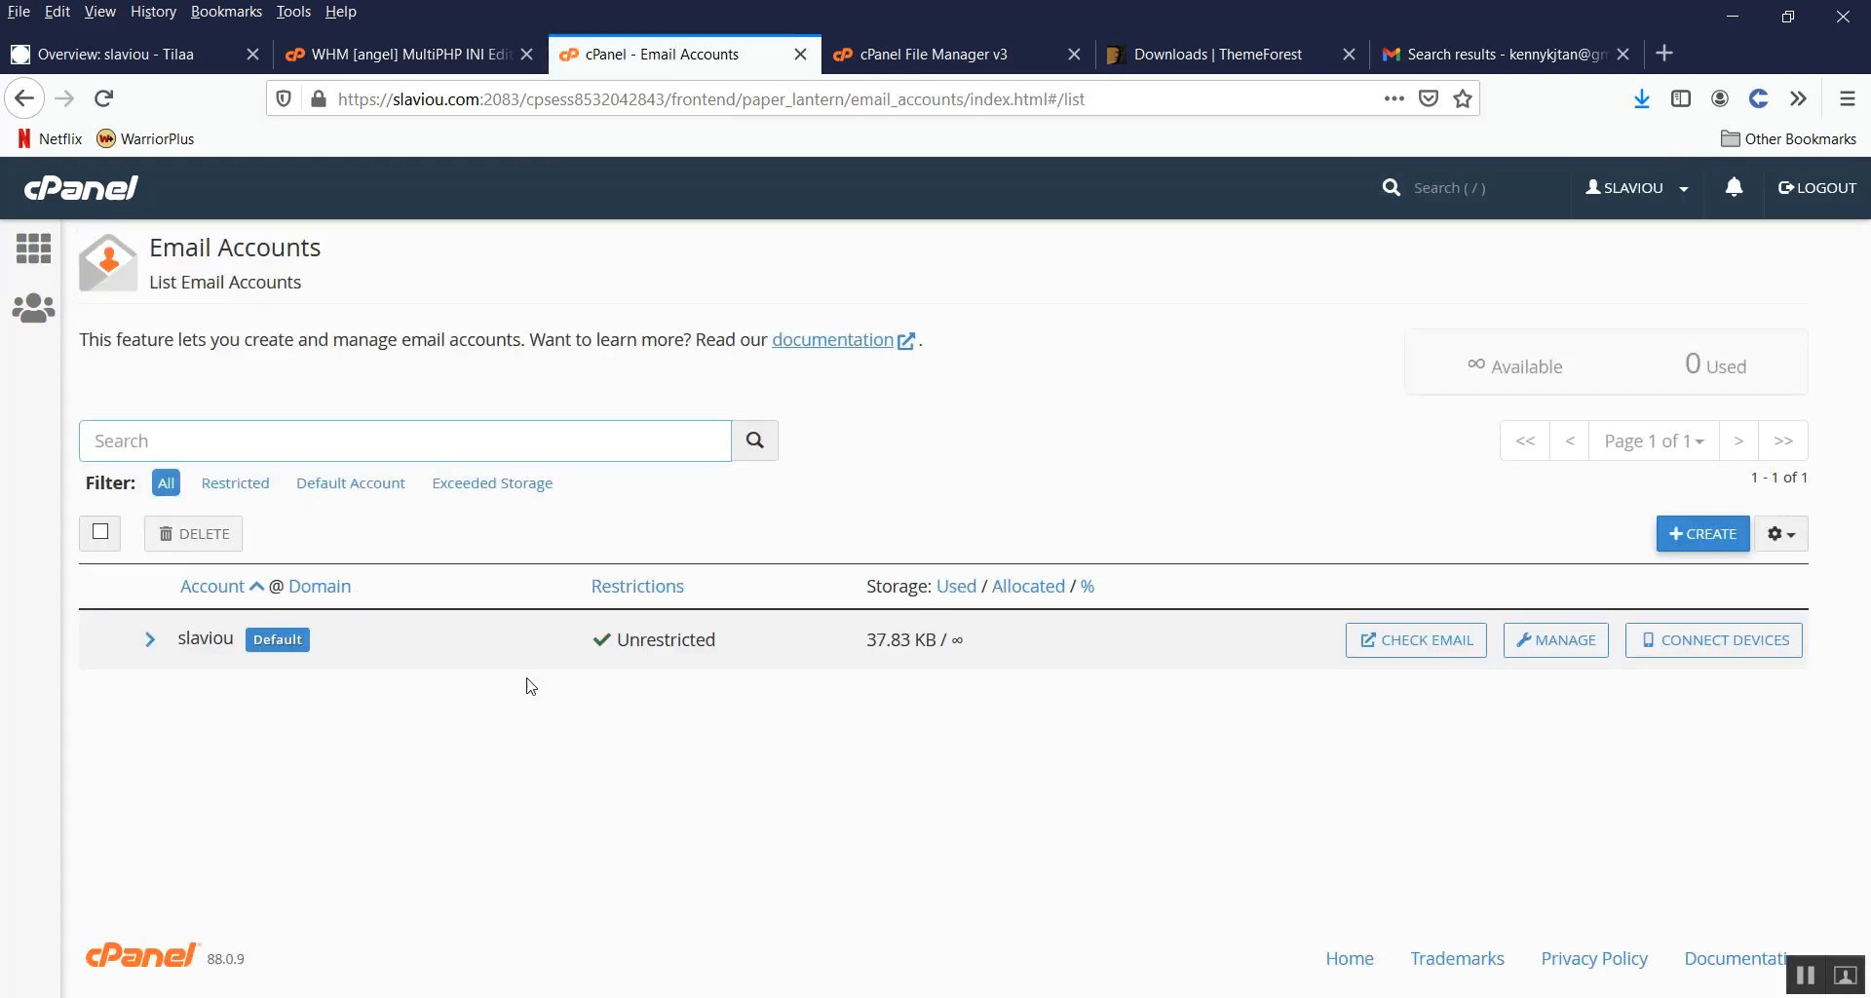
Step: Review the addresses under Emails in info.txt in TextPad, select the fbl username and return to cPanel
{"action": "key", "text": "alt+Tab"}
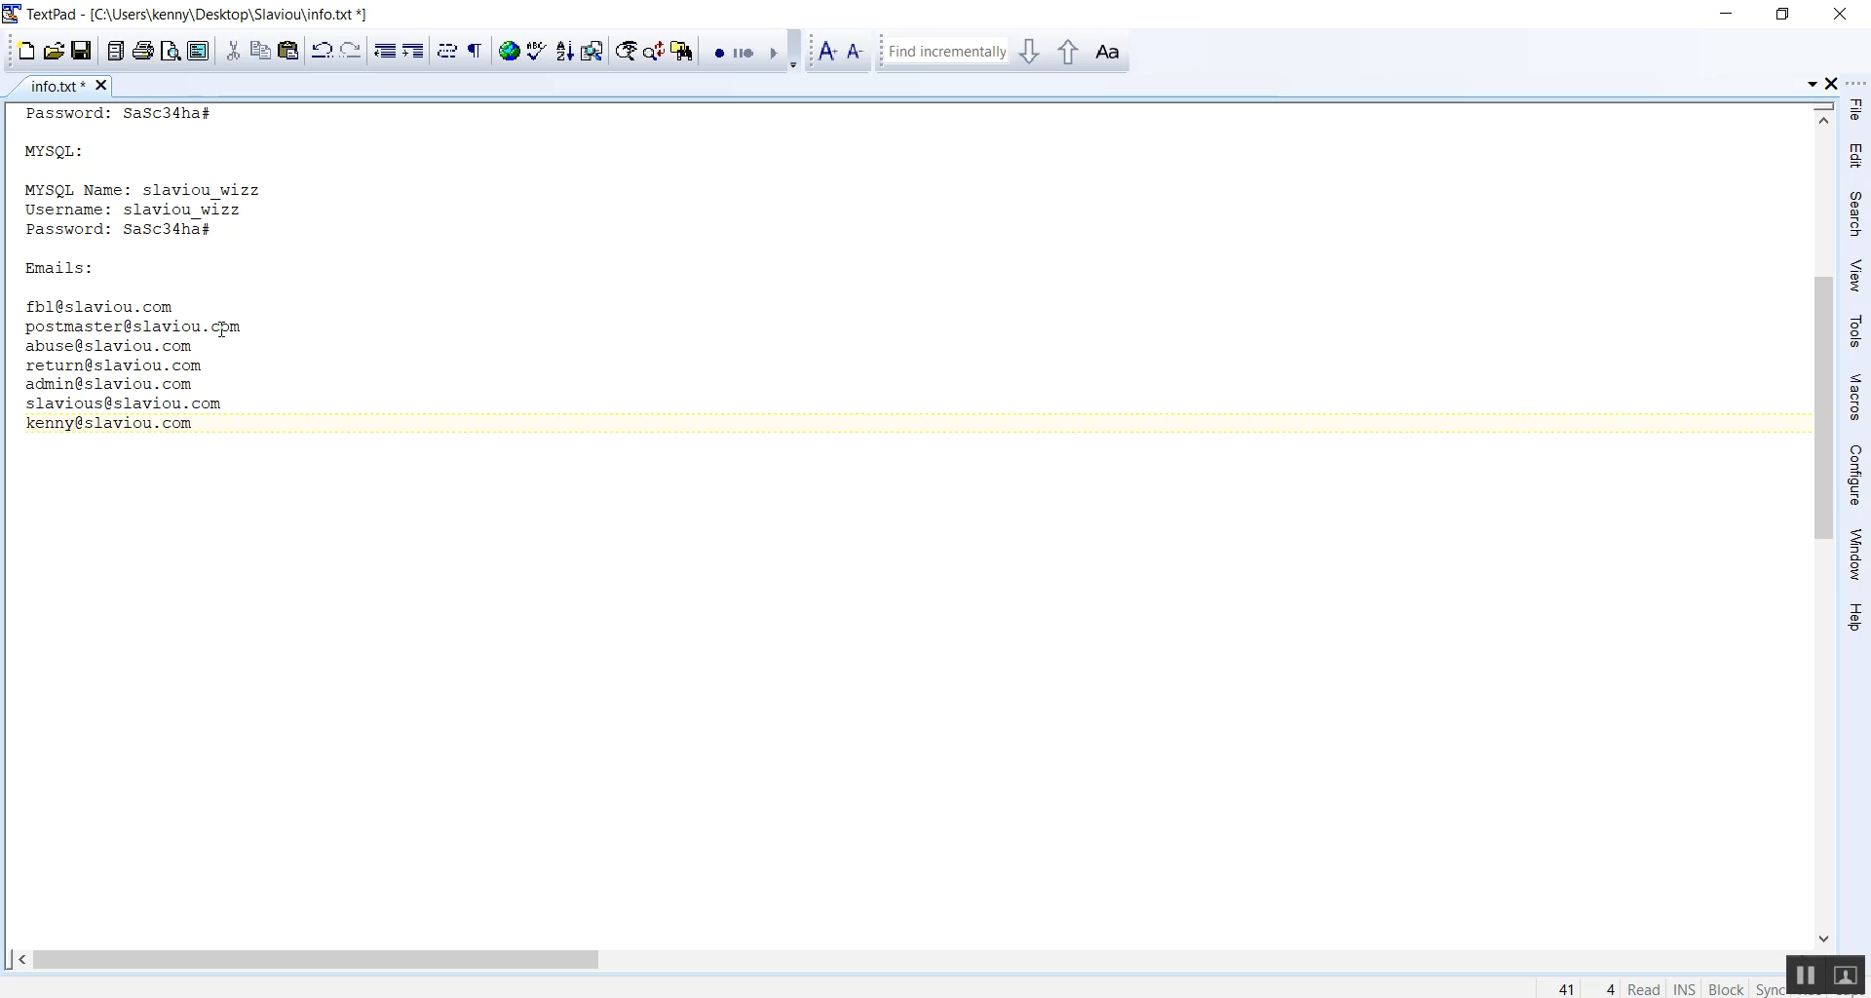
{"action": "left_click", "coordinate": [107, 403]}
{"action": "double_click", "coordinate": [145, 405]}
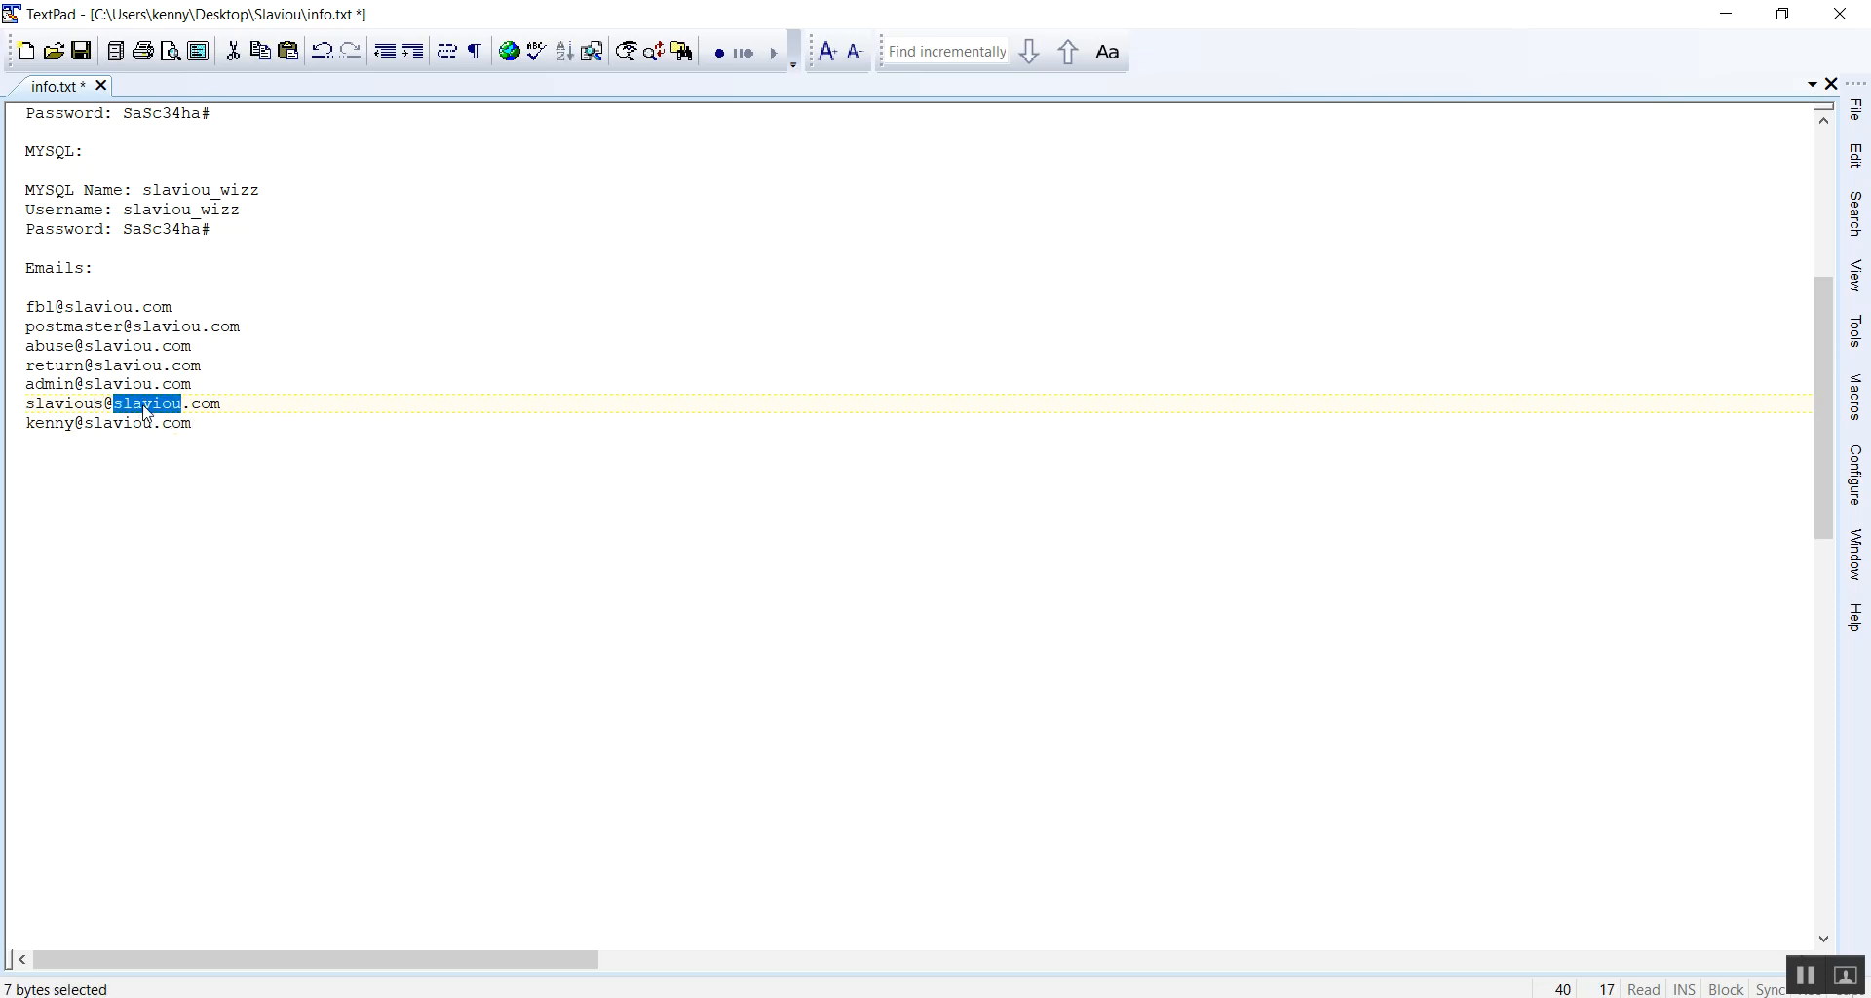
{"action": "left_click", "coordinate": [110, 407]}
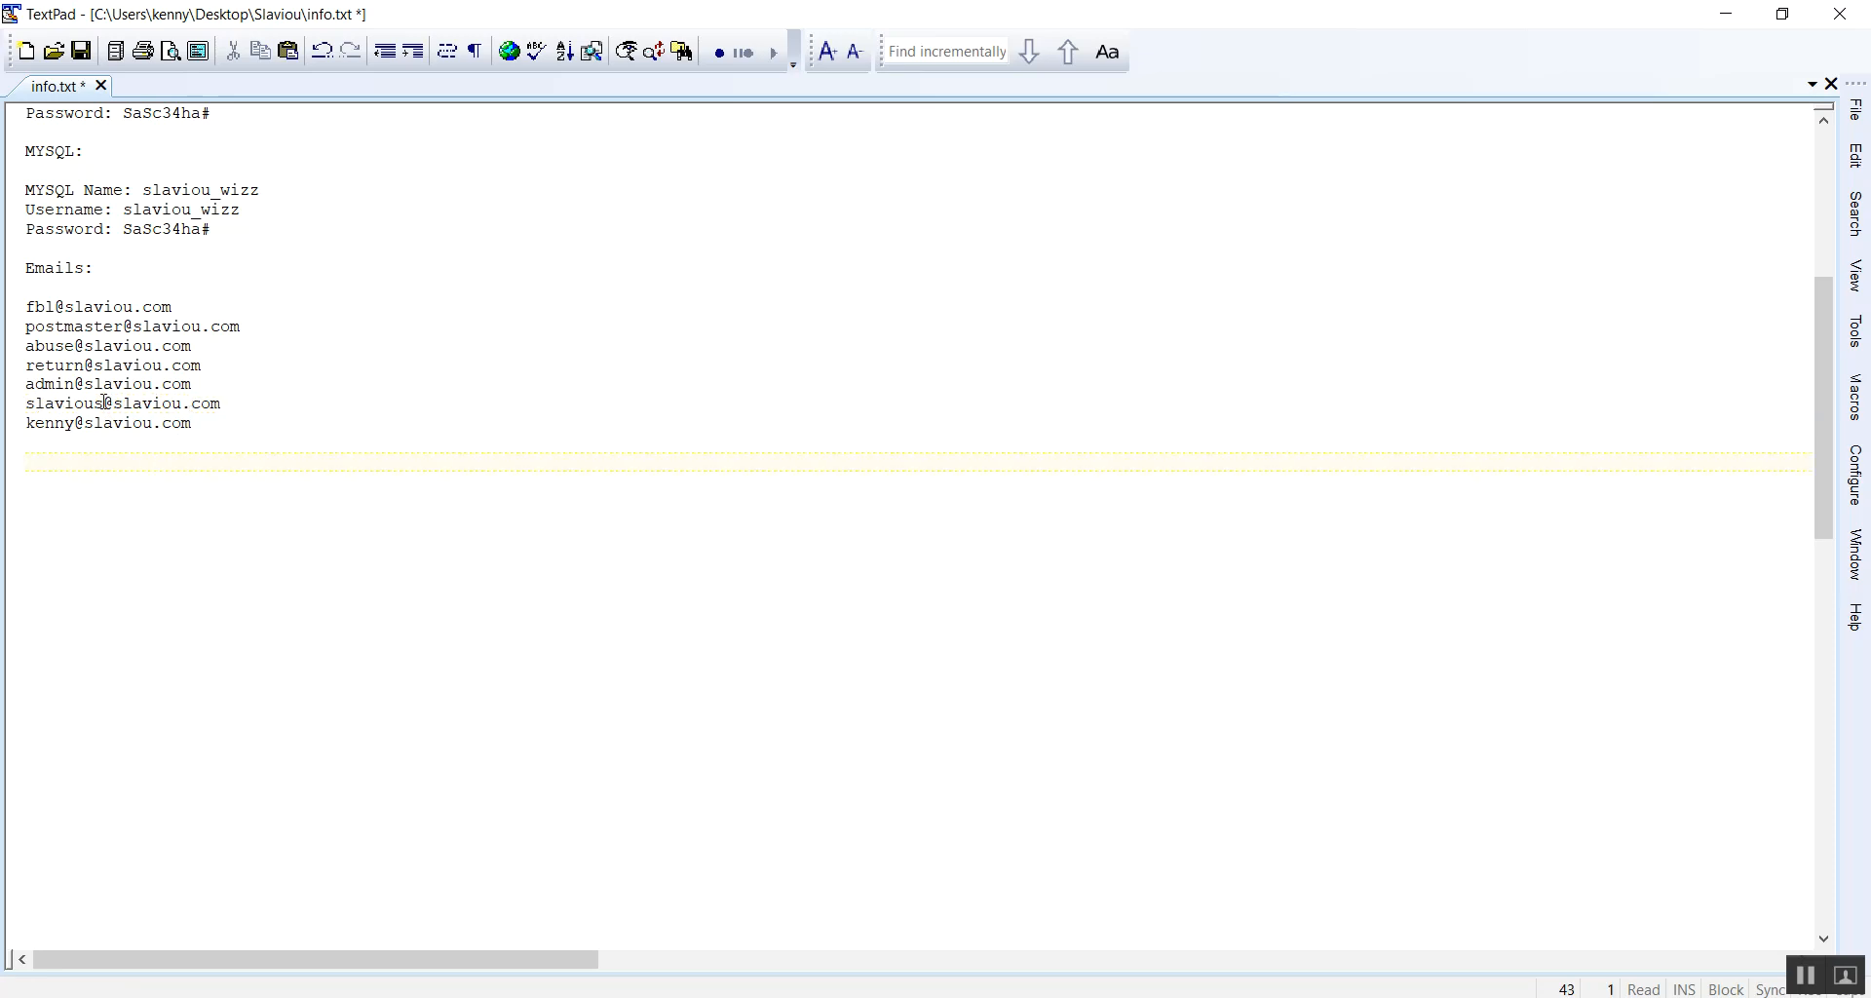
{"action": "double_click", "coordinate": [36, 306]}
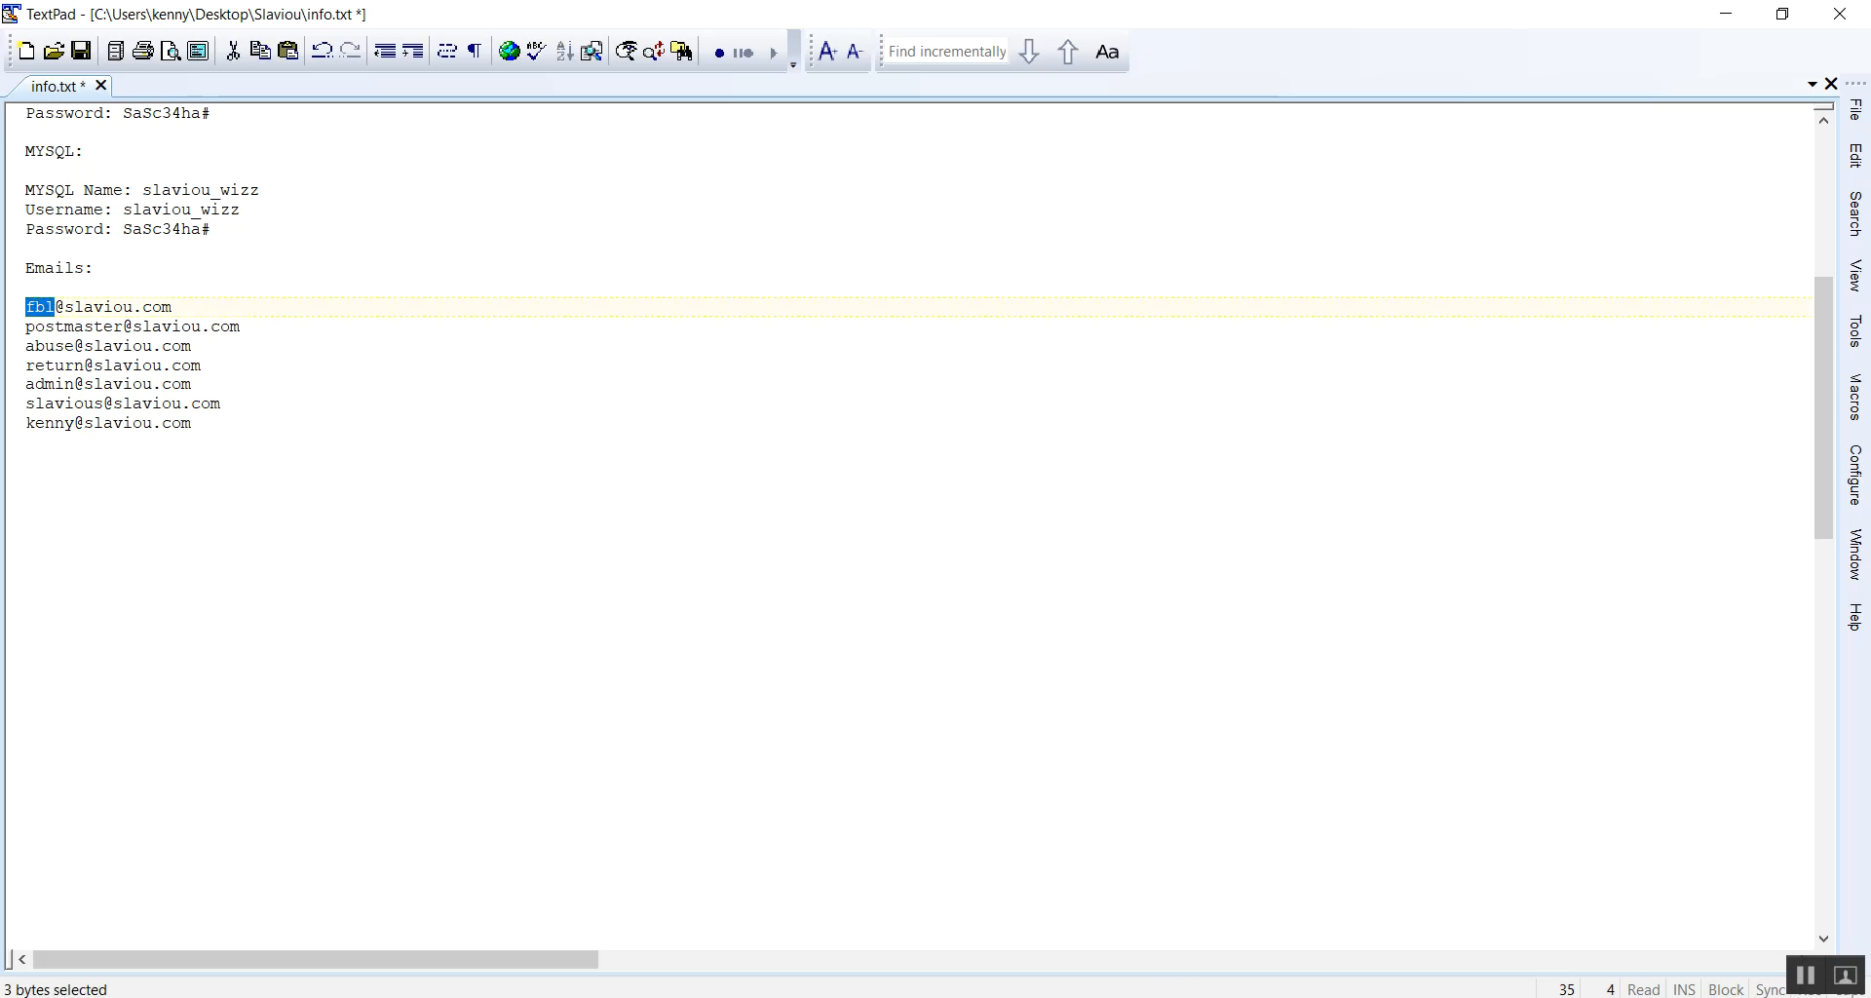
{"action": "left_click", "coordinate": [1178, 996]}
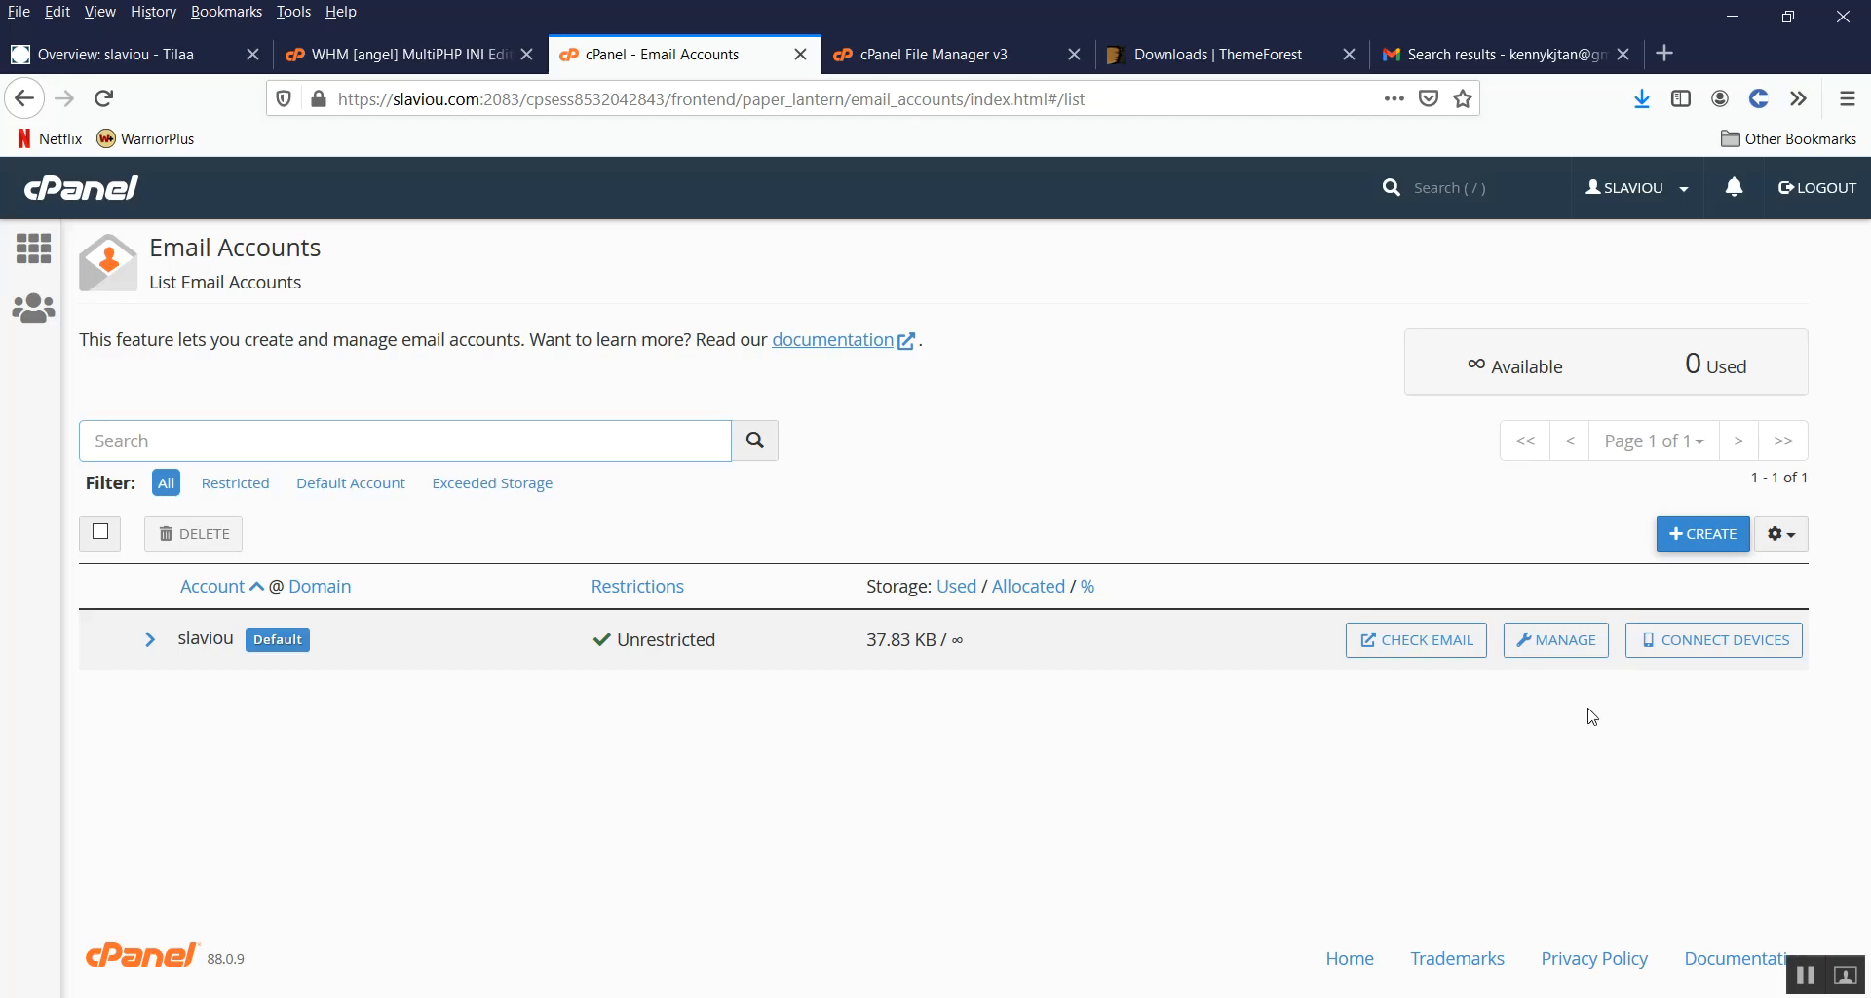
Step: Start a new email account with the username fbl, copy the MySQL password from info.txt in TextPad into its password field and reveal it
{"action": "left_click", "coordinate": [1703, 533]}
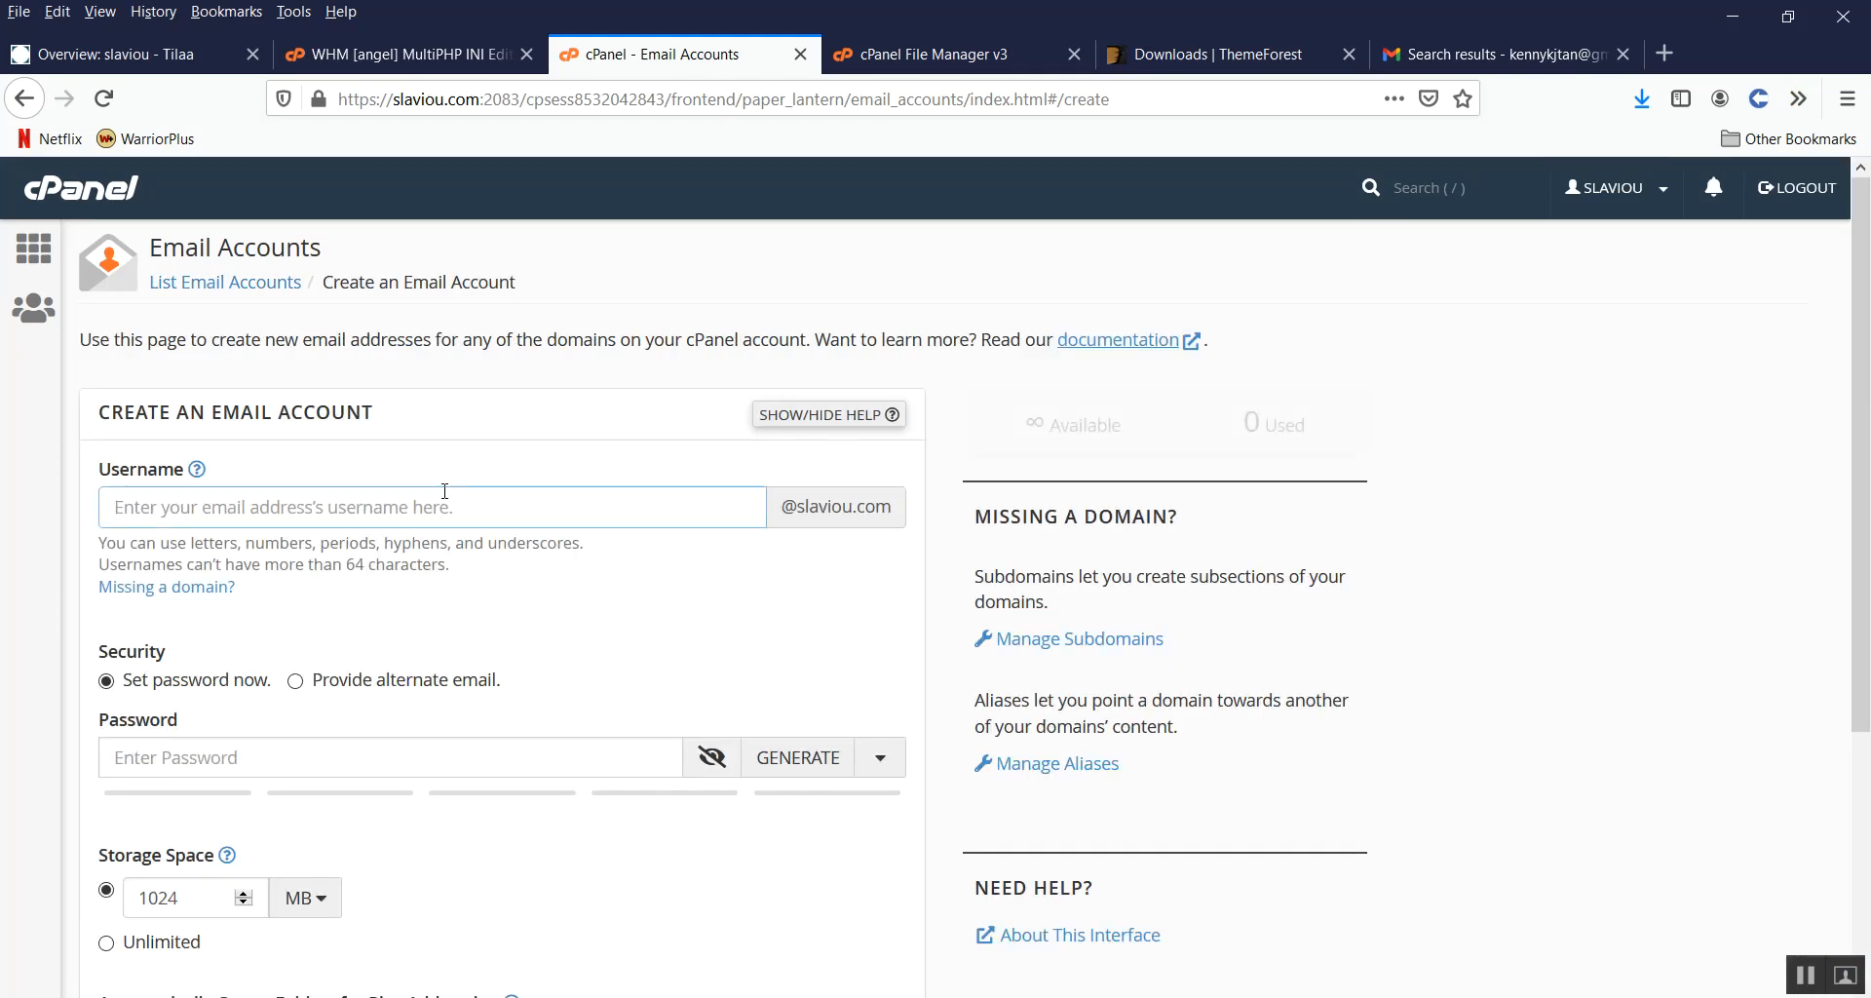
{"action": "type", "text": "fbl"}
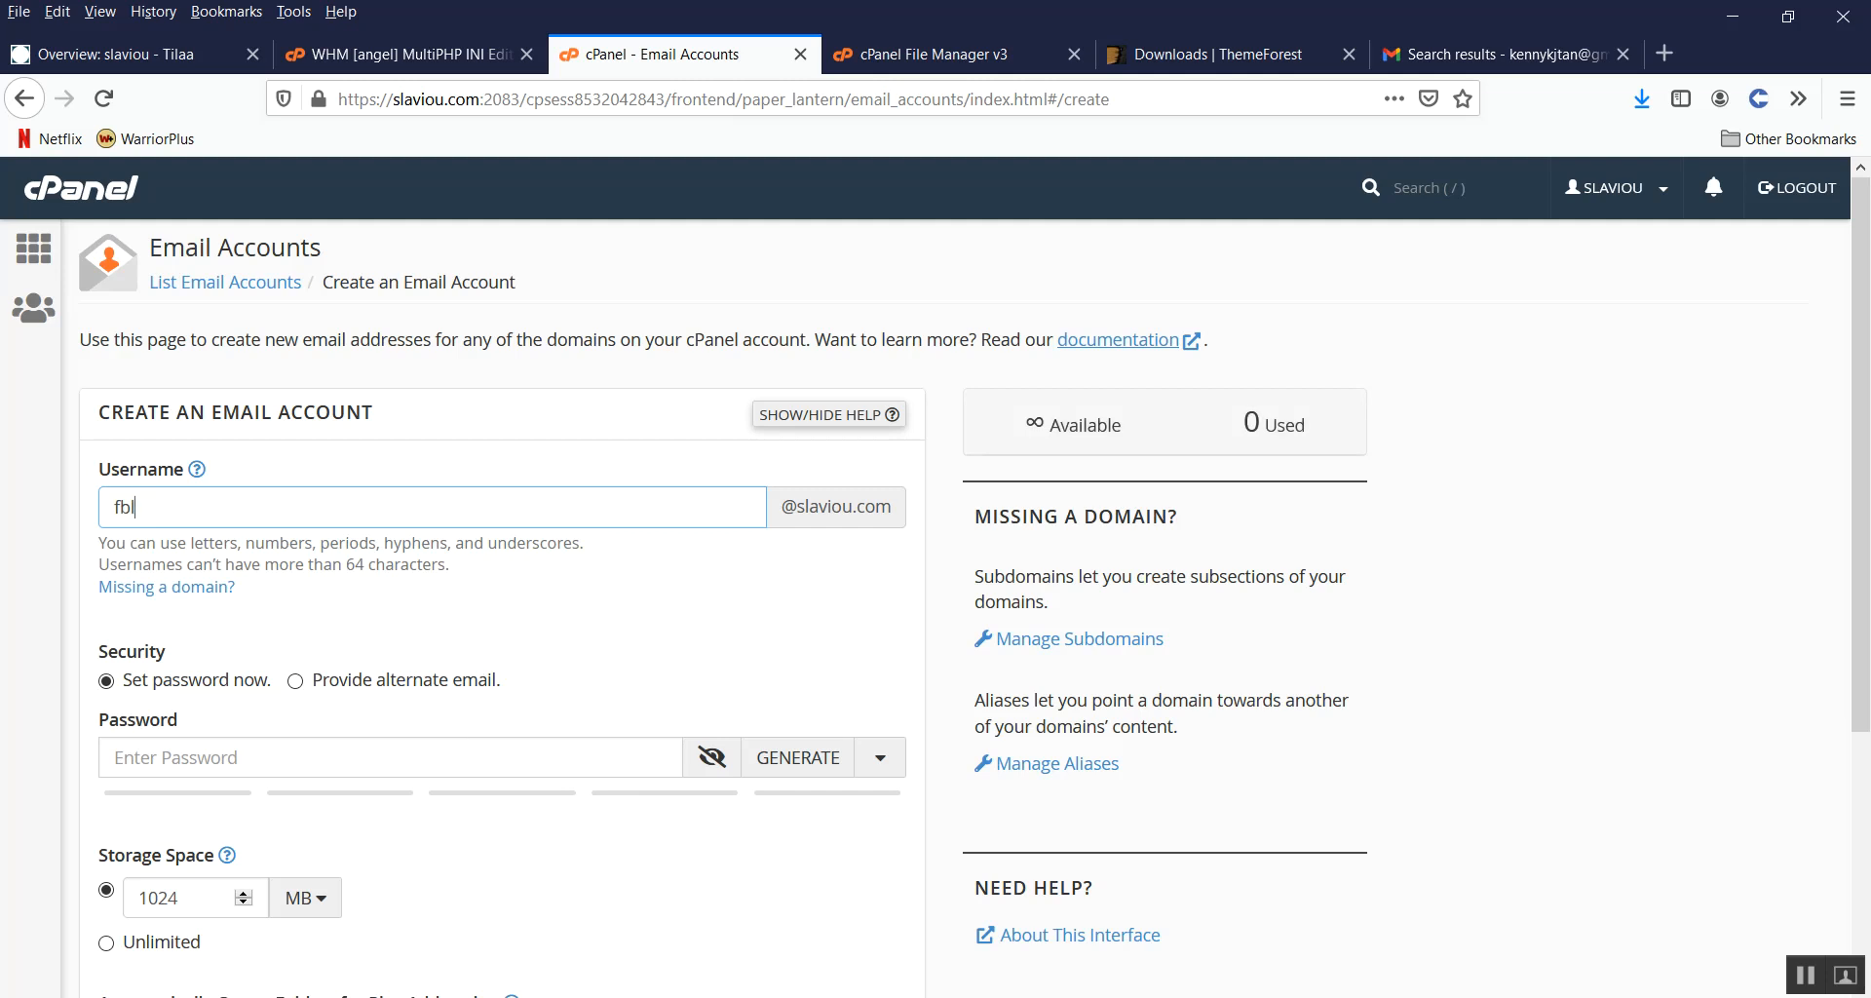
{"action": "key", "text": "alt+Tab"}
{"action": "left_click_drag", "start_coordinate": [215, 229], "coordinate": [124, 226]}
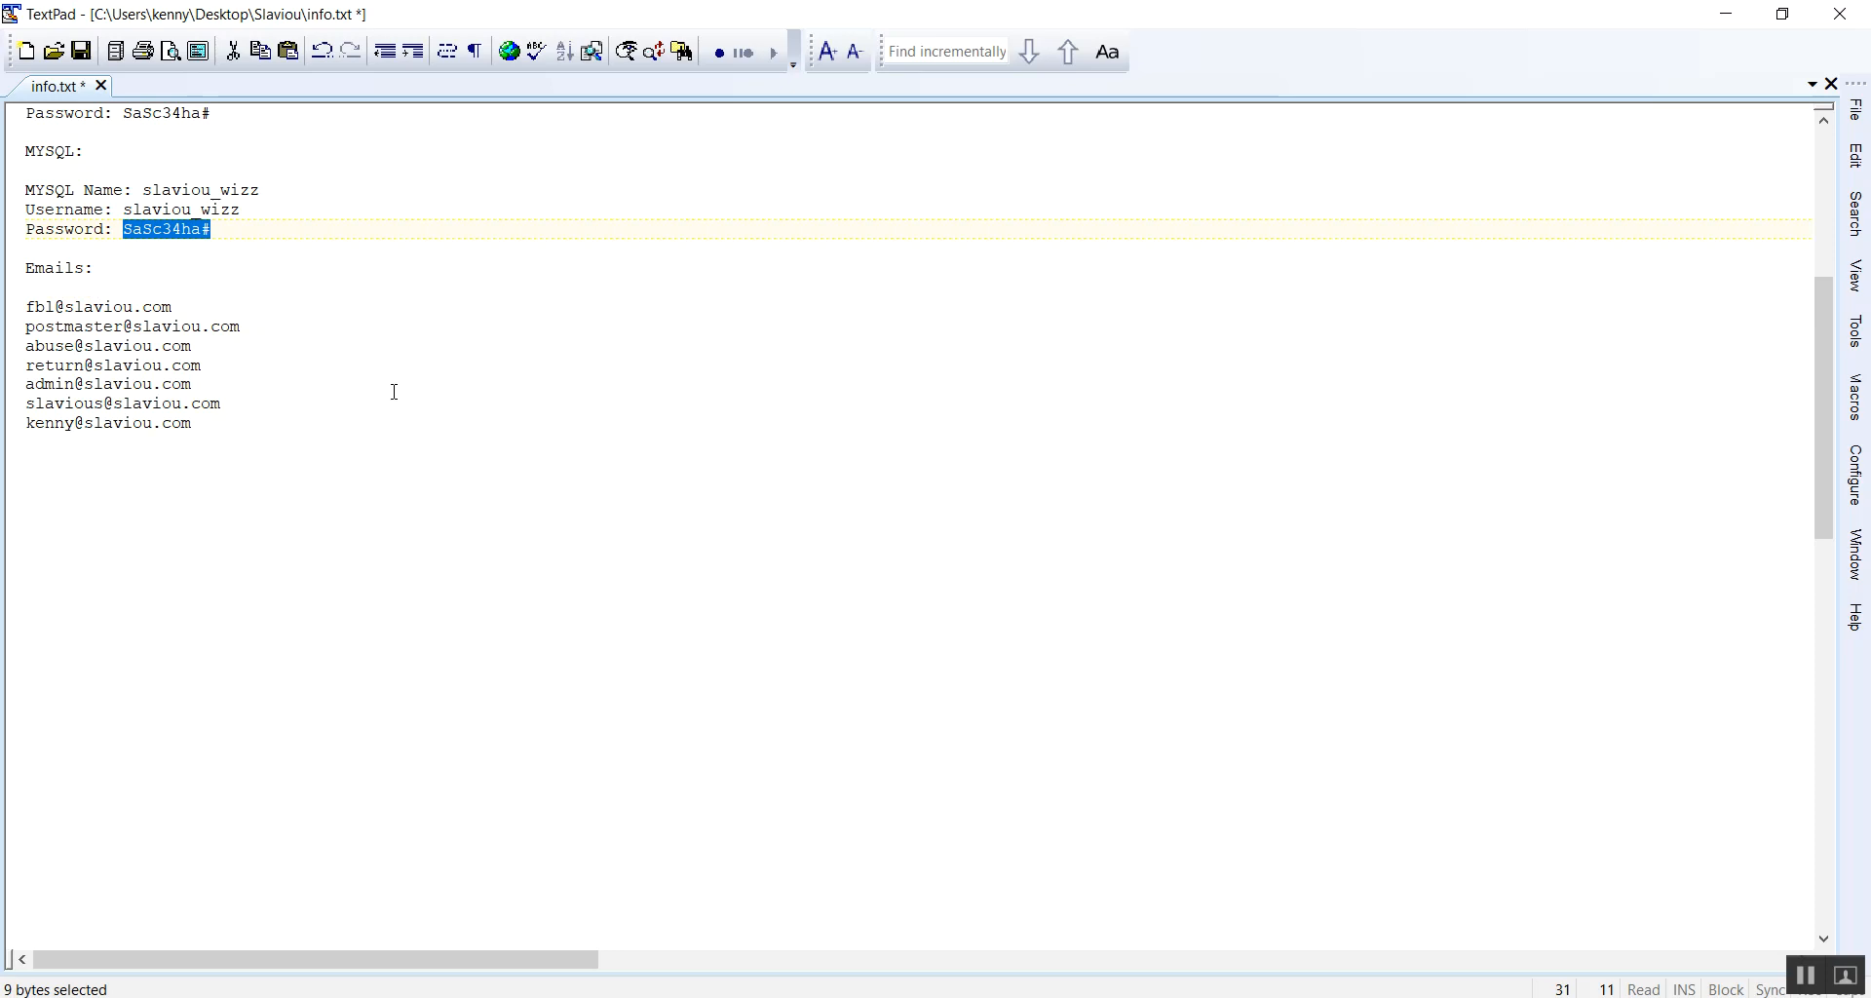
{"action": "key", "text": "alt+Tab"}
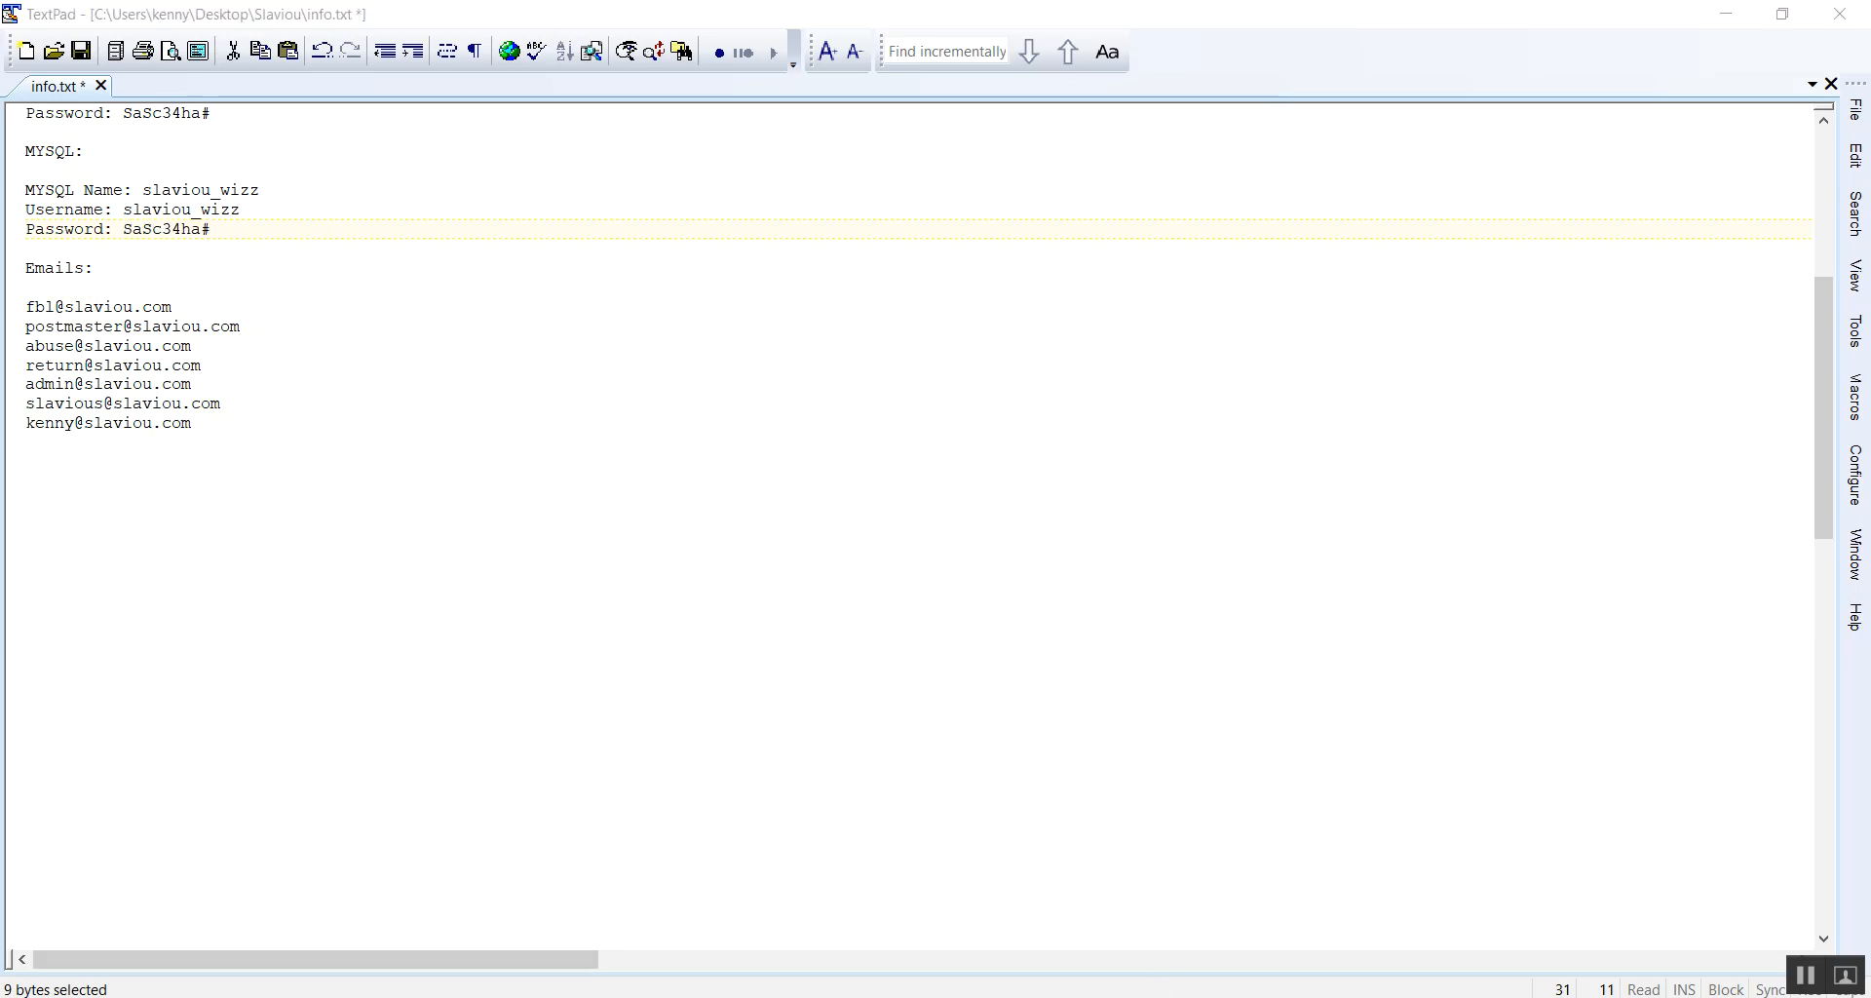
{"action": "left_click", "coordinate": [199, 765]}
{"action": "key", "text": "ctrl+v"}
{"action": "left_click", "coordinate": [715, 760]}
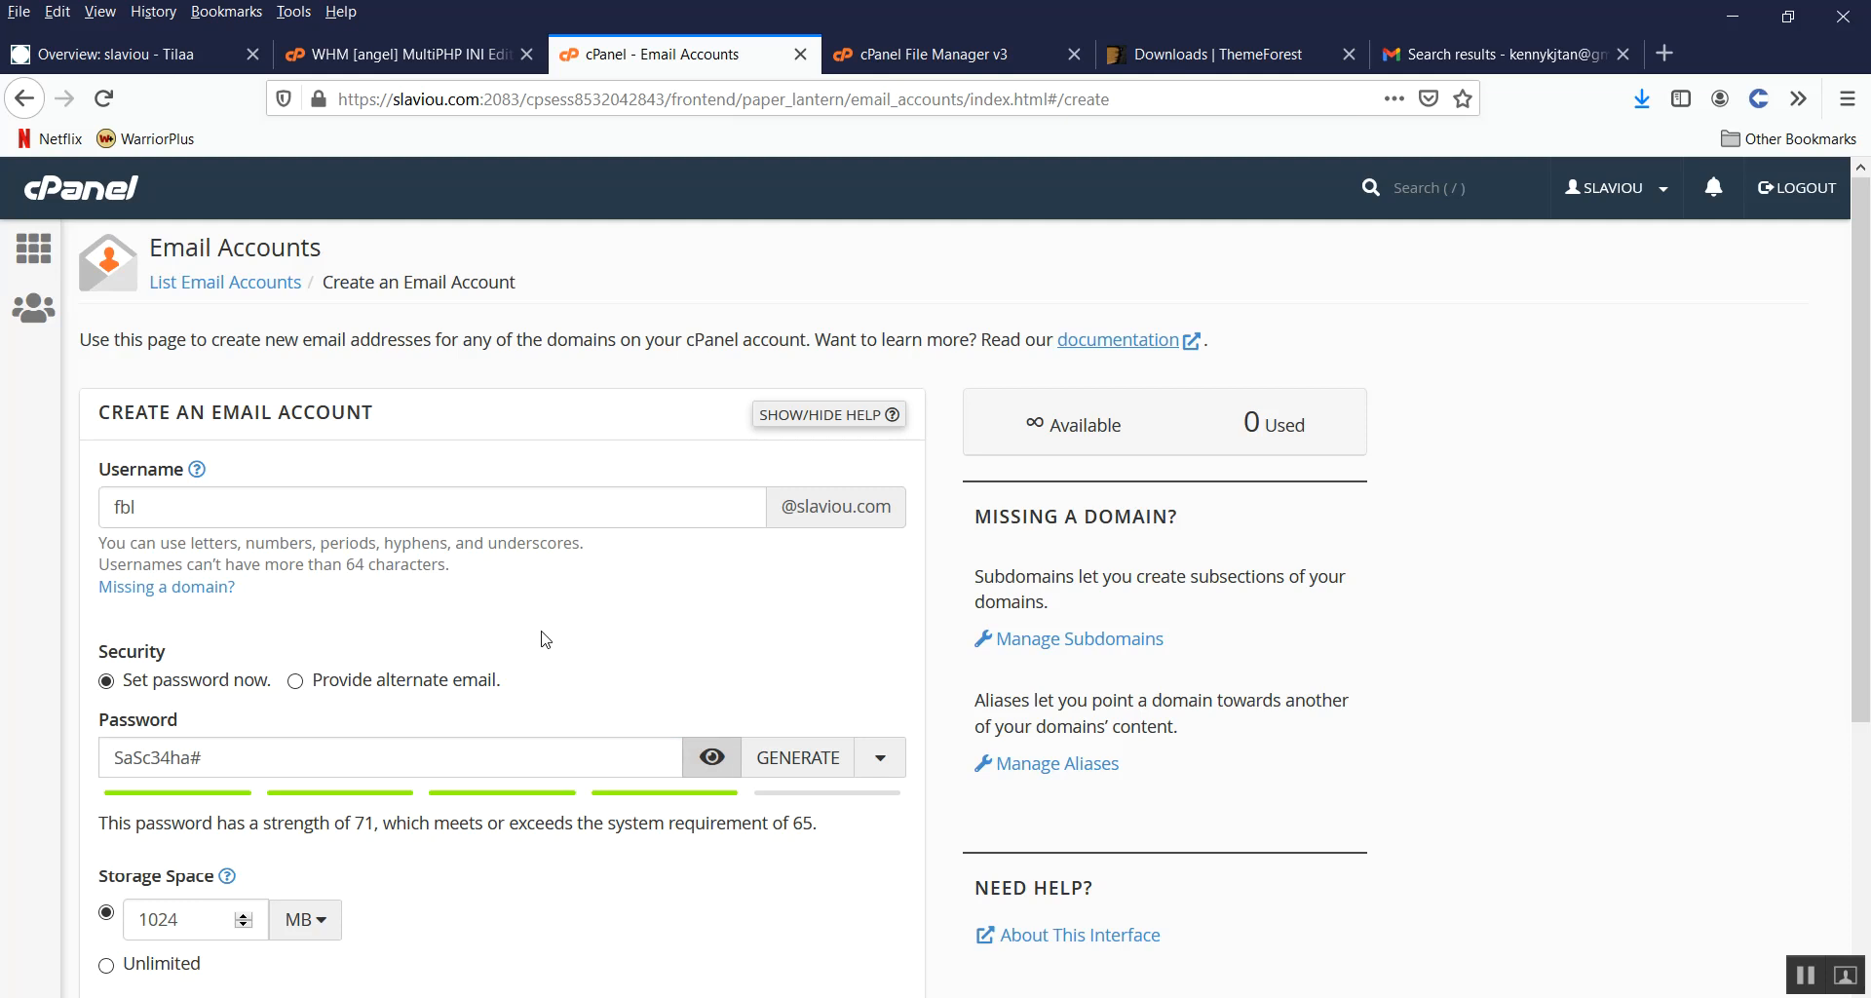
Step: Set the fbl account's storage space to Unlimited, enable staying on this page after creation, and create the account
{"action": "scroll", "coordinate": [531, 636], "scroll_direction": "down", "scroll_amount": 4}
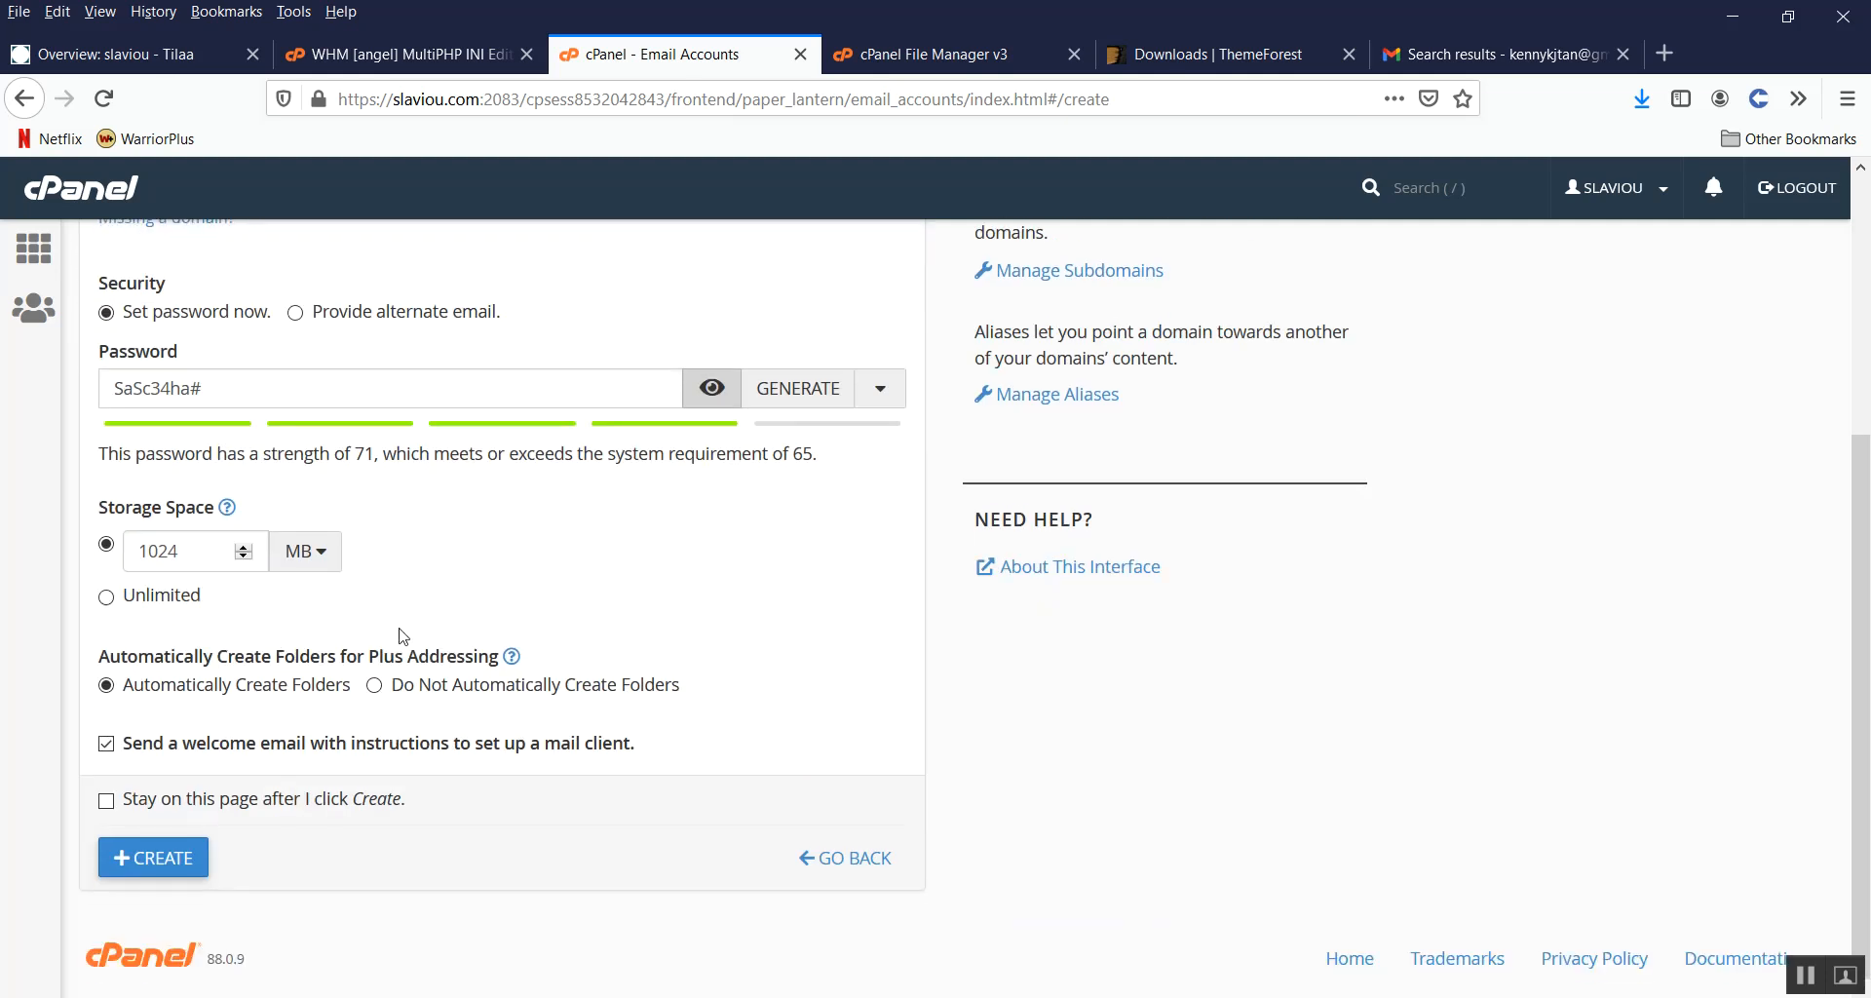
{"action": "left_click", "coordinate": [158, 598]}
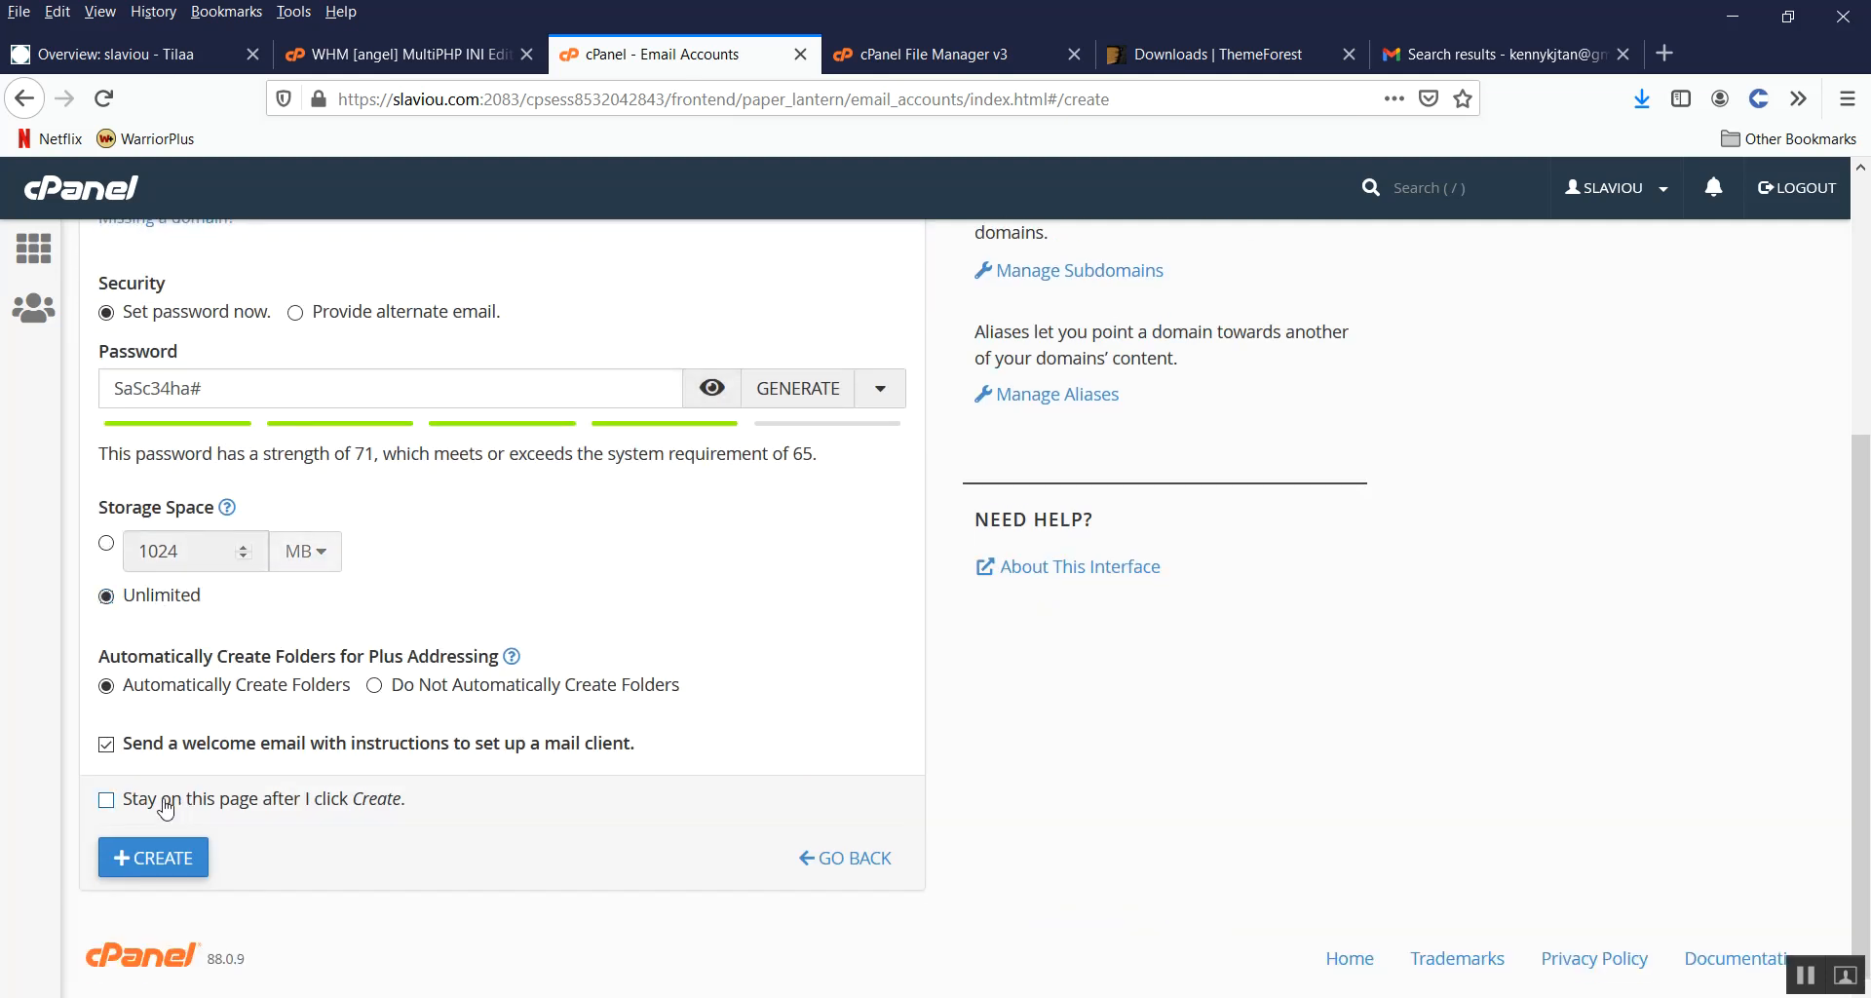
{"action": "left_click", "coordinate": [107, 800]}
{"action": "left_click", "coordinate": [174, 860]}
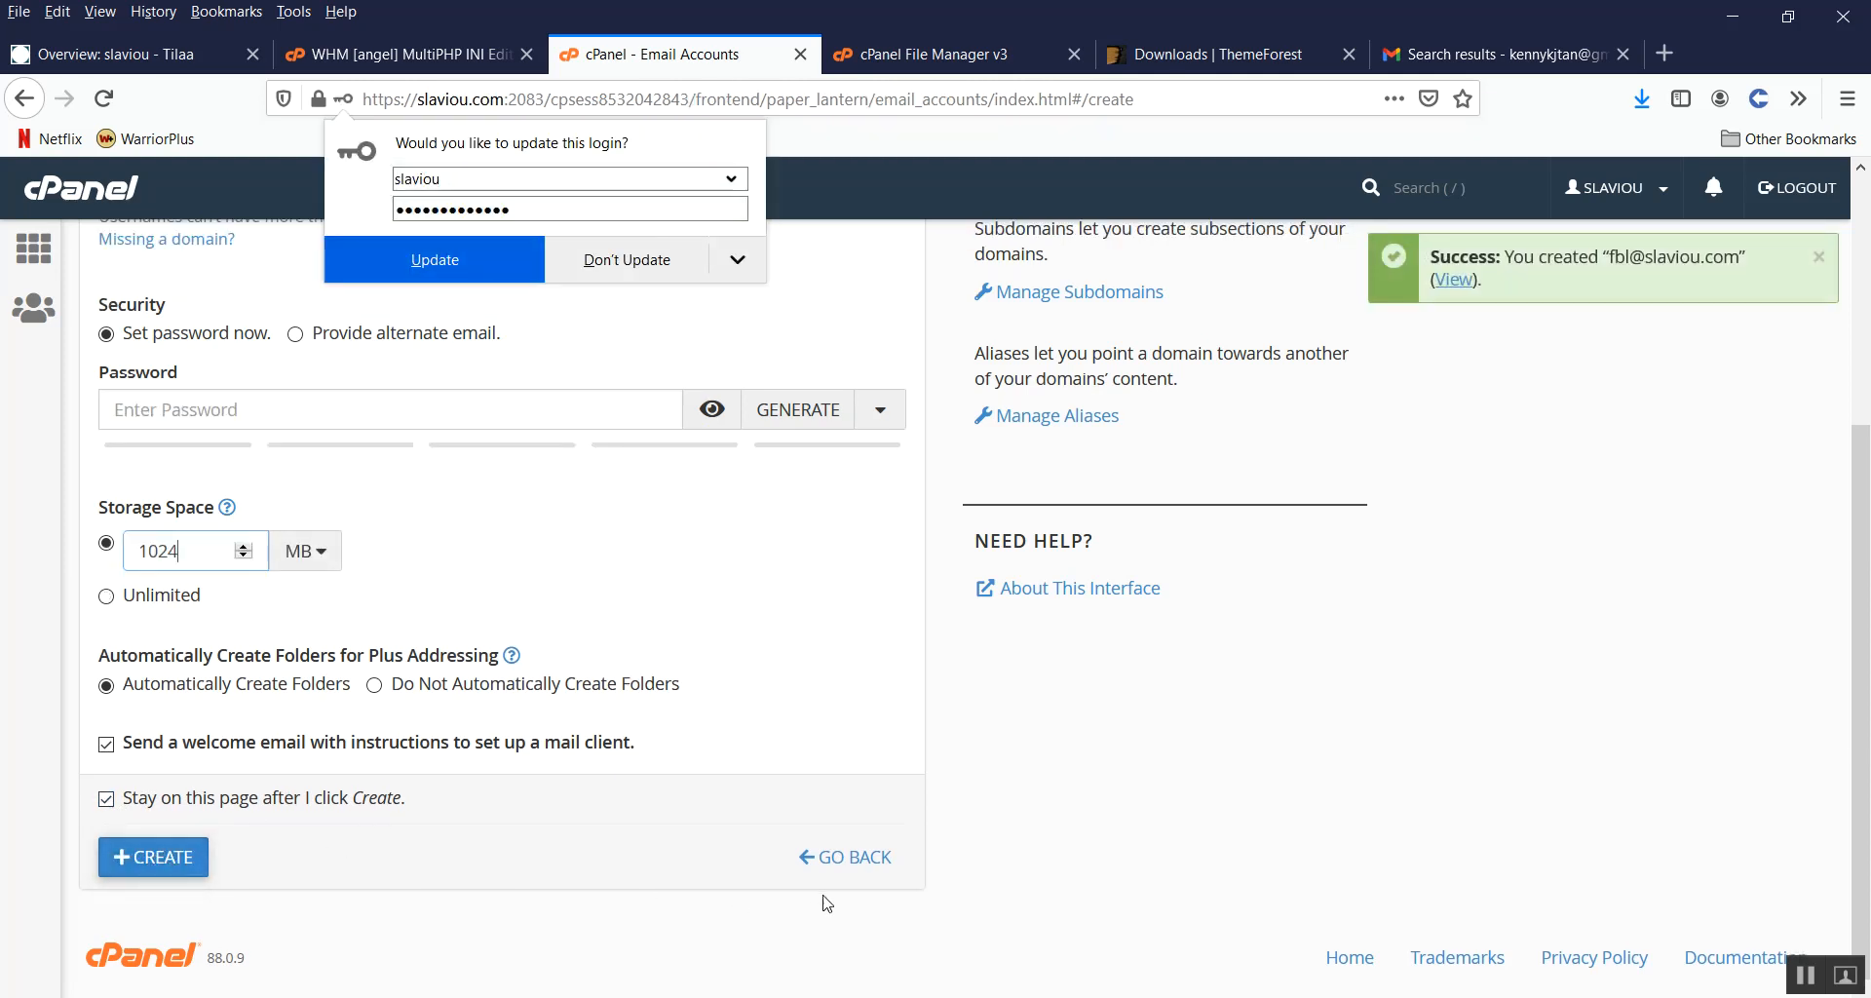
Step: Copy the postmaster username from info.txt in TextPad into the username field of the next email account in cPanel
{"action": "key", "text": "alt+Tab"}
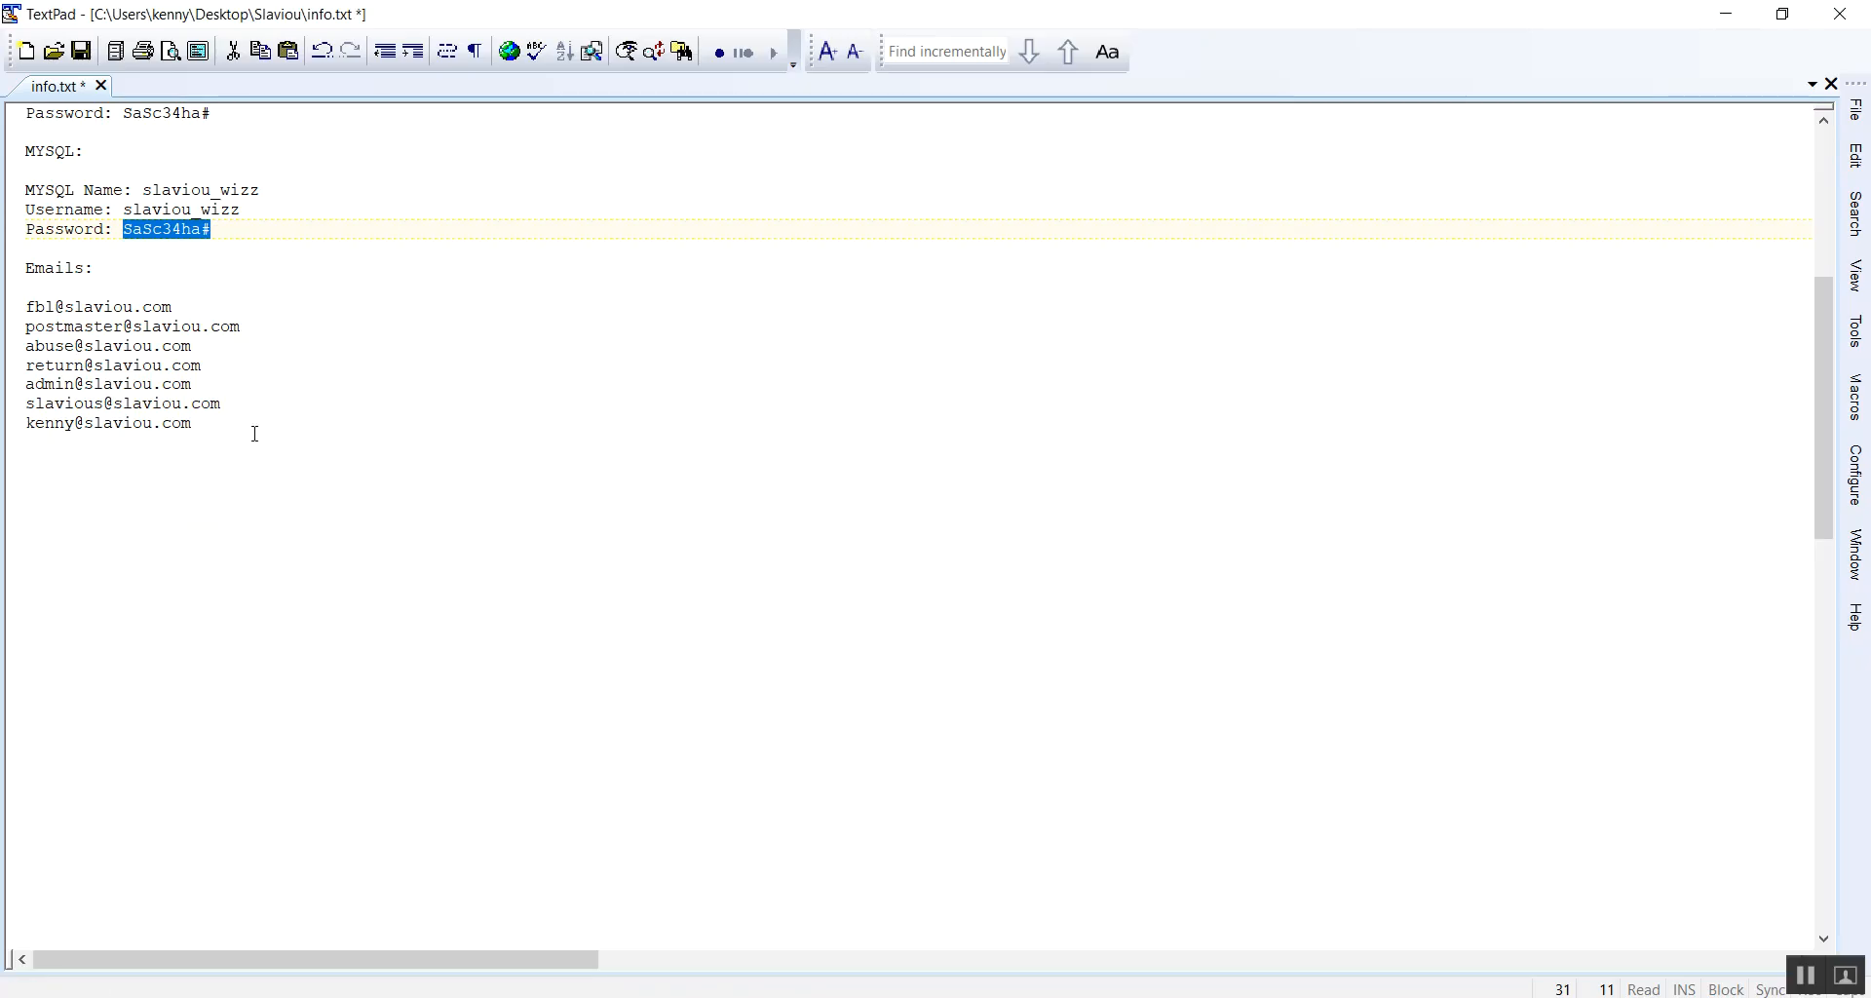
{"action": "double_click", "coordinate": [72, 327]}
{"action": "key", "text": "ctrl+c"}
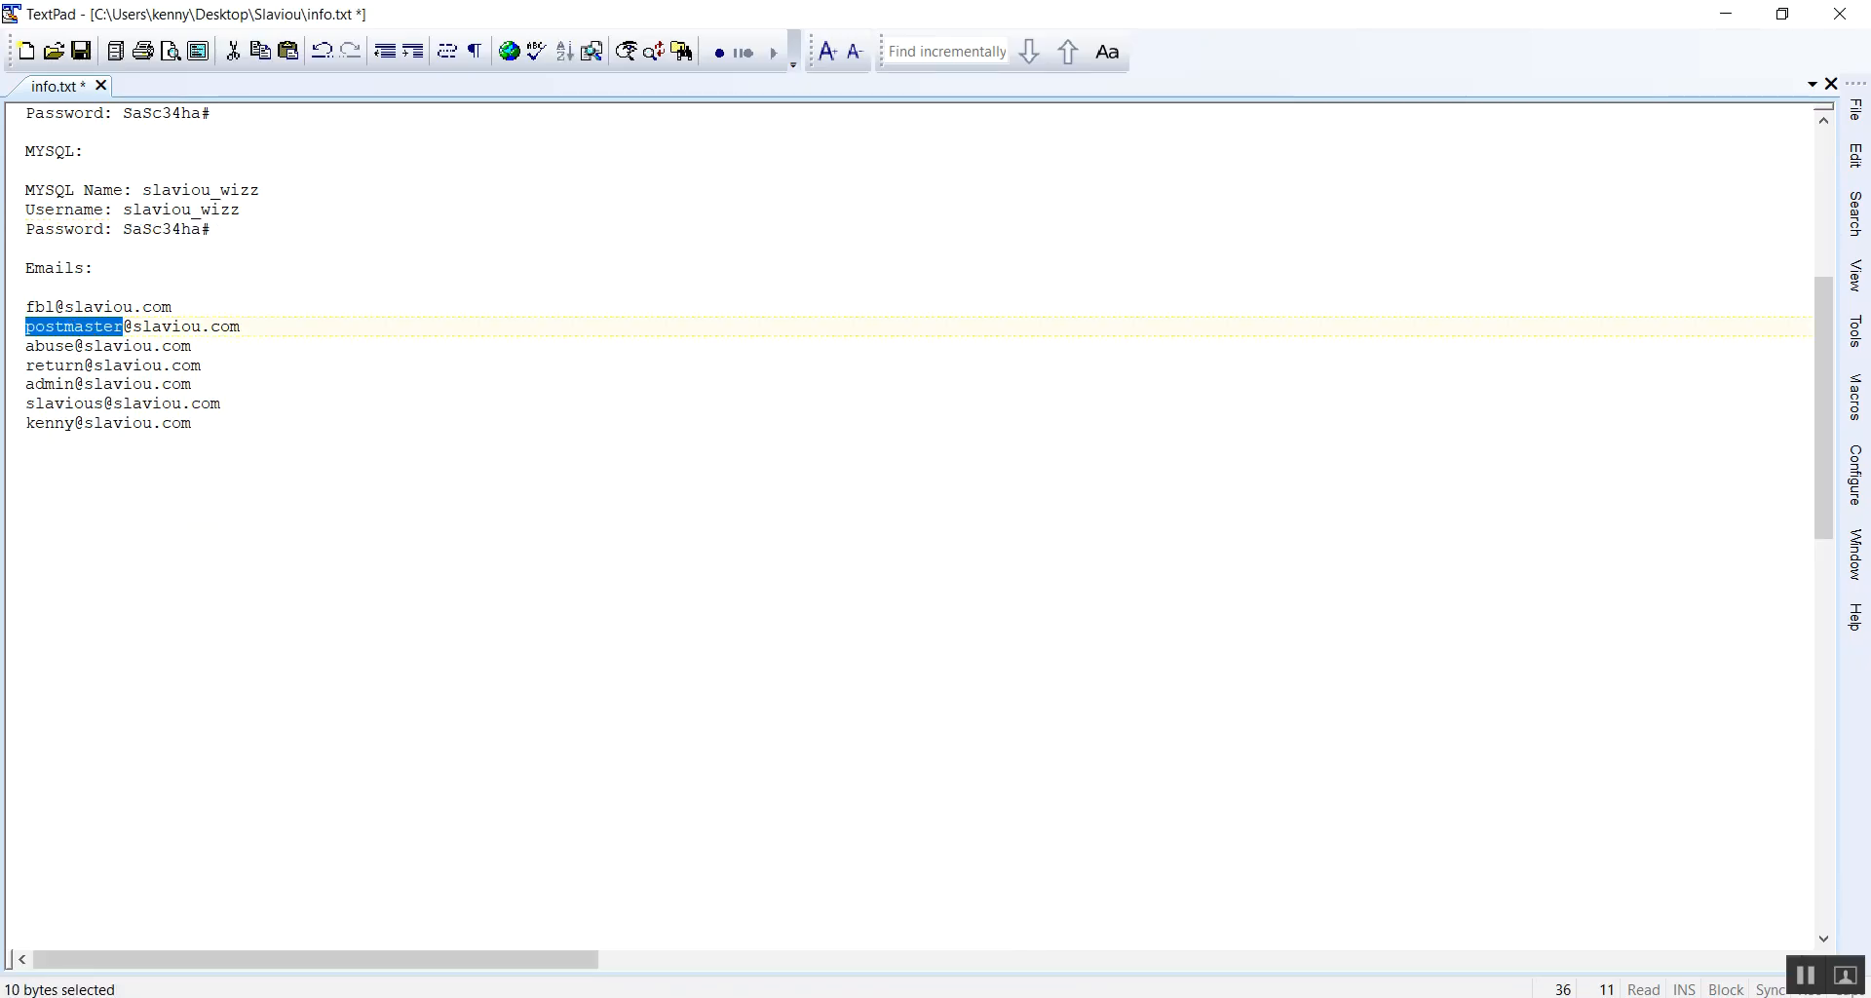
{"action": "key", "text": "alt+Tab"}
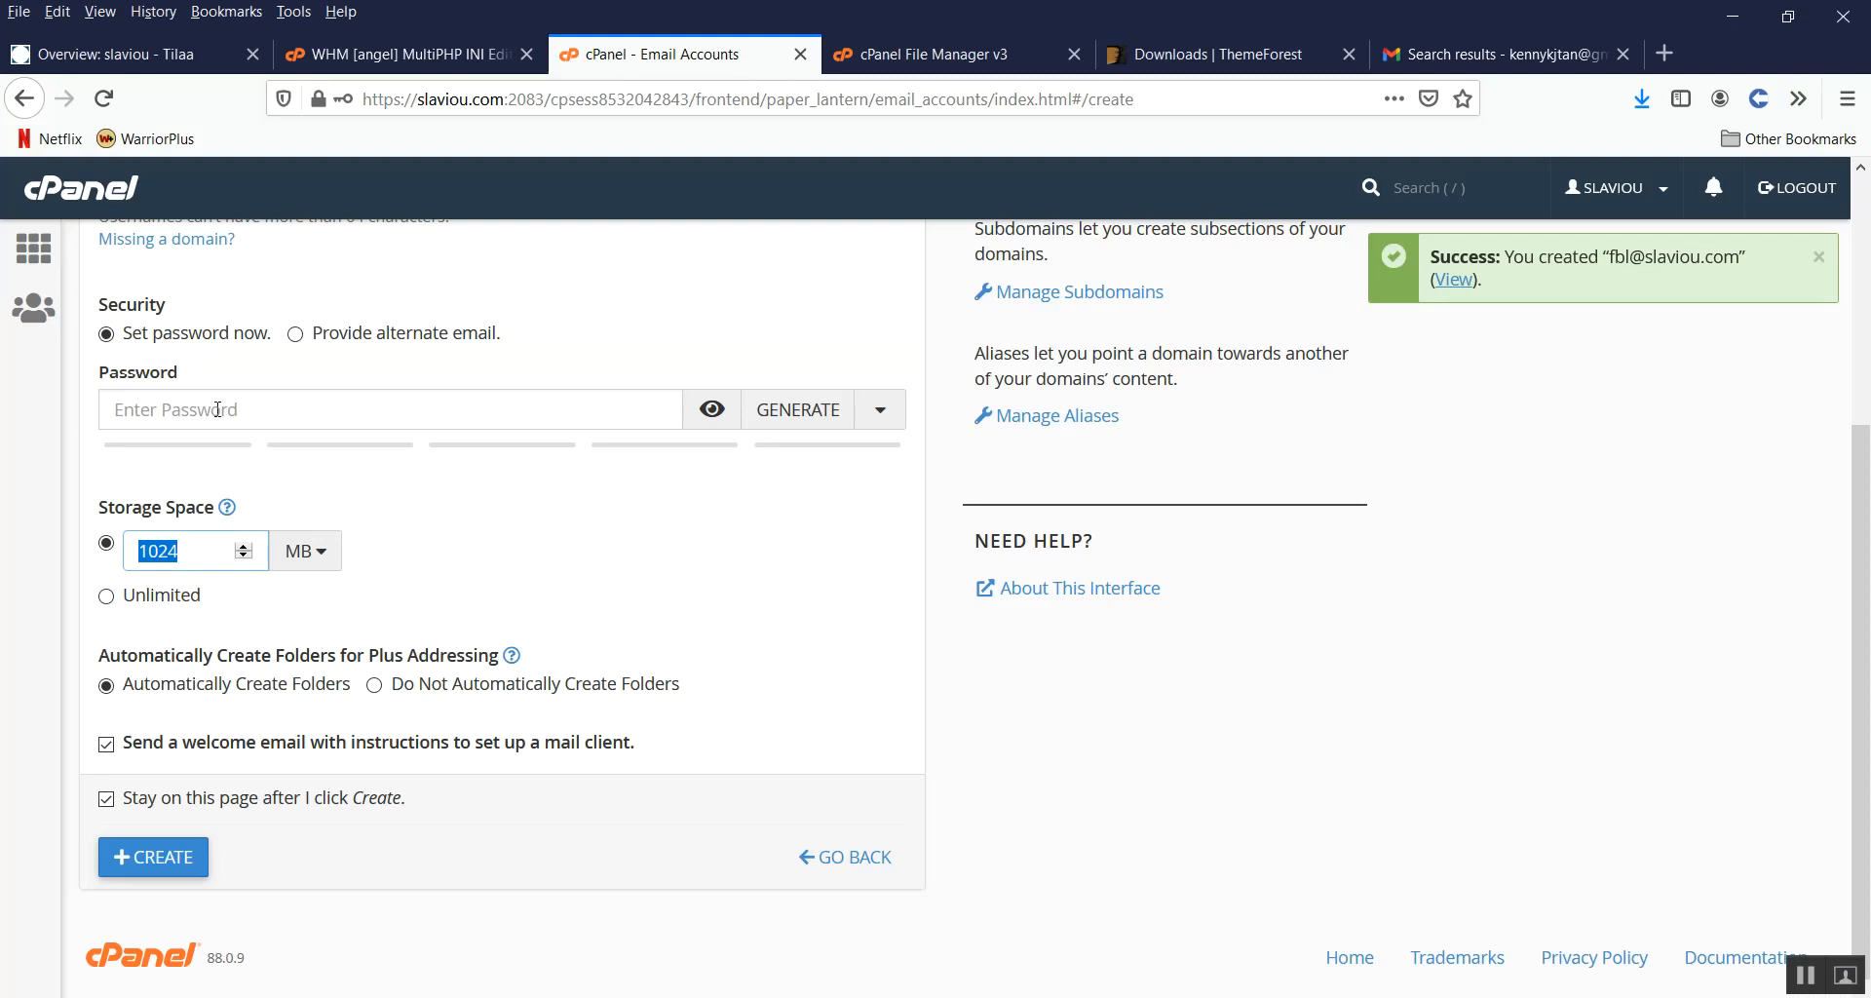
{"action": "left_click", "coordinate": [217, 409]}
{"action": "key", "text": "ctrl+v"}
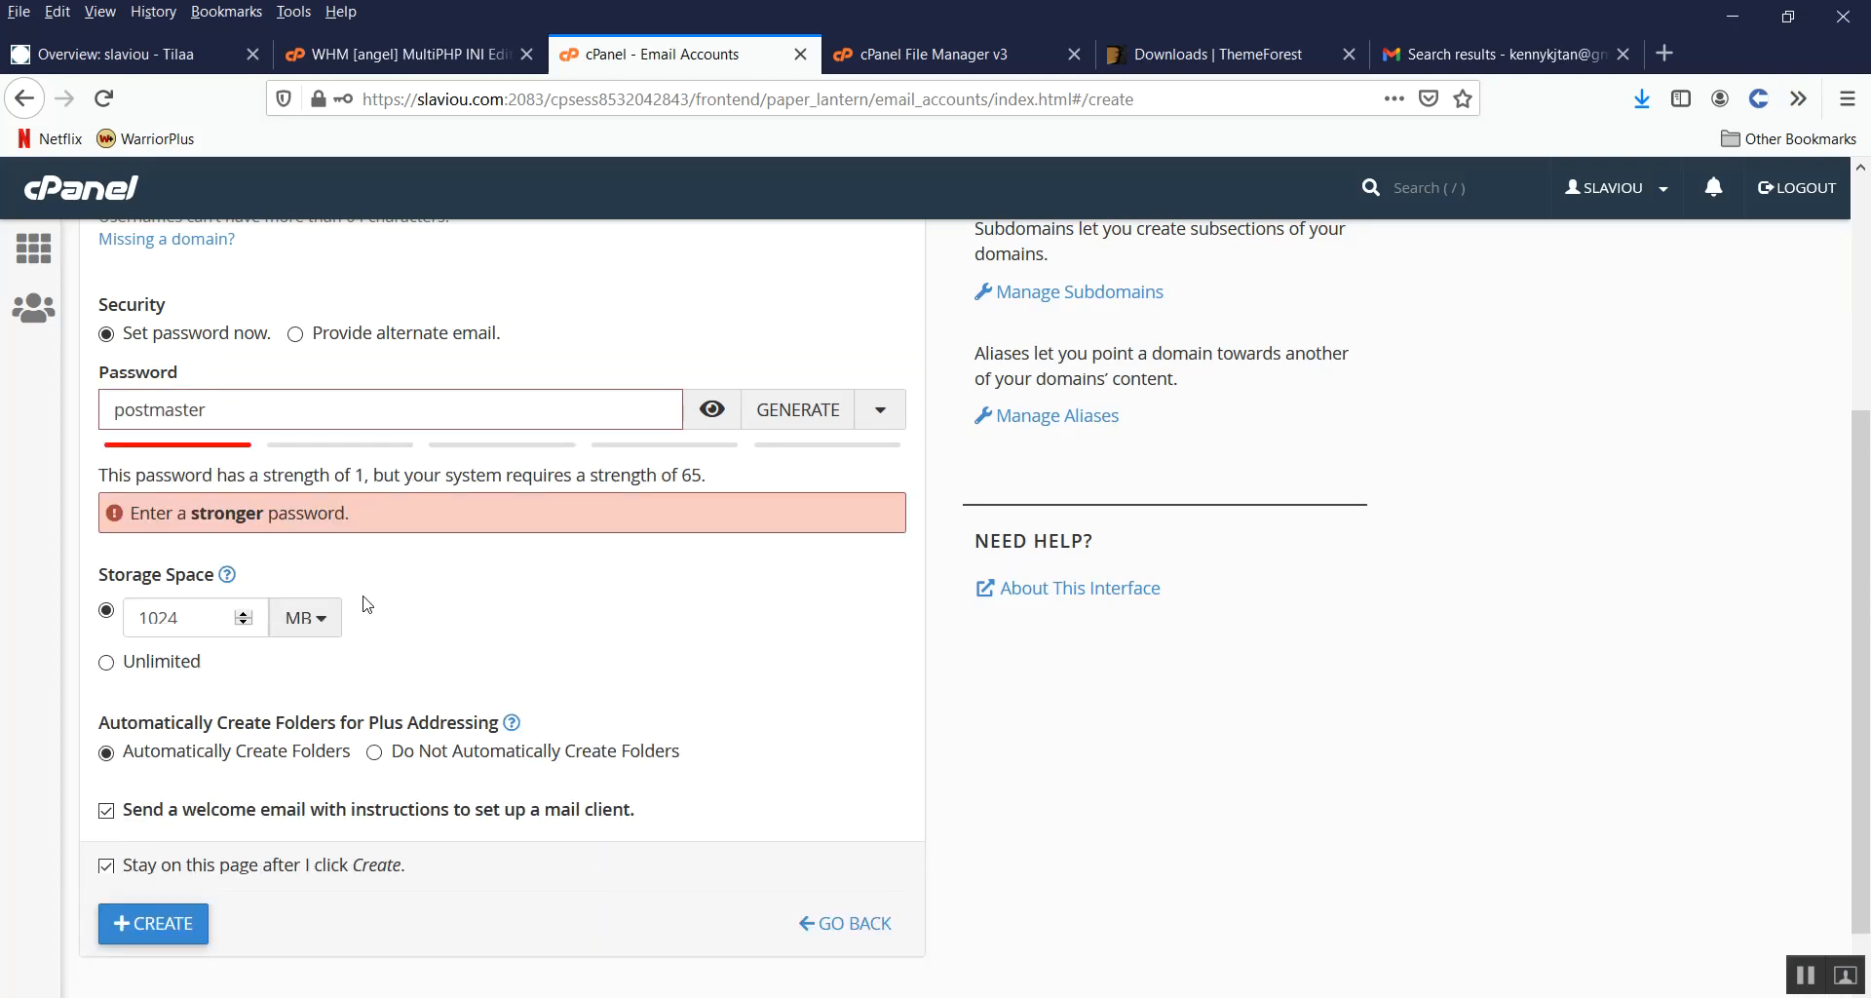
{"action": "scroll", "coordinate": [358, 601], "scroll_direction": "up", "scroll_amount": 3}
{"action": "left_click", "coordinate": [196, 414]}
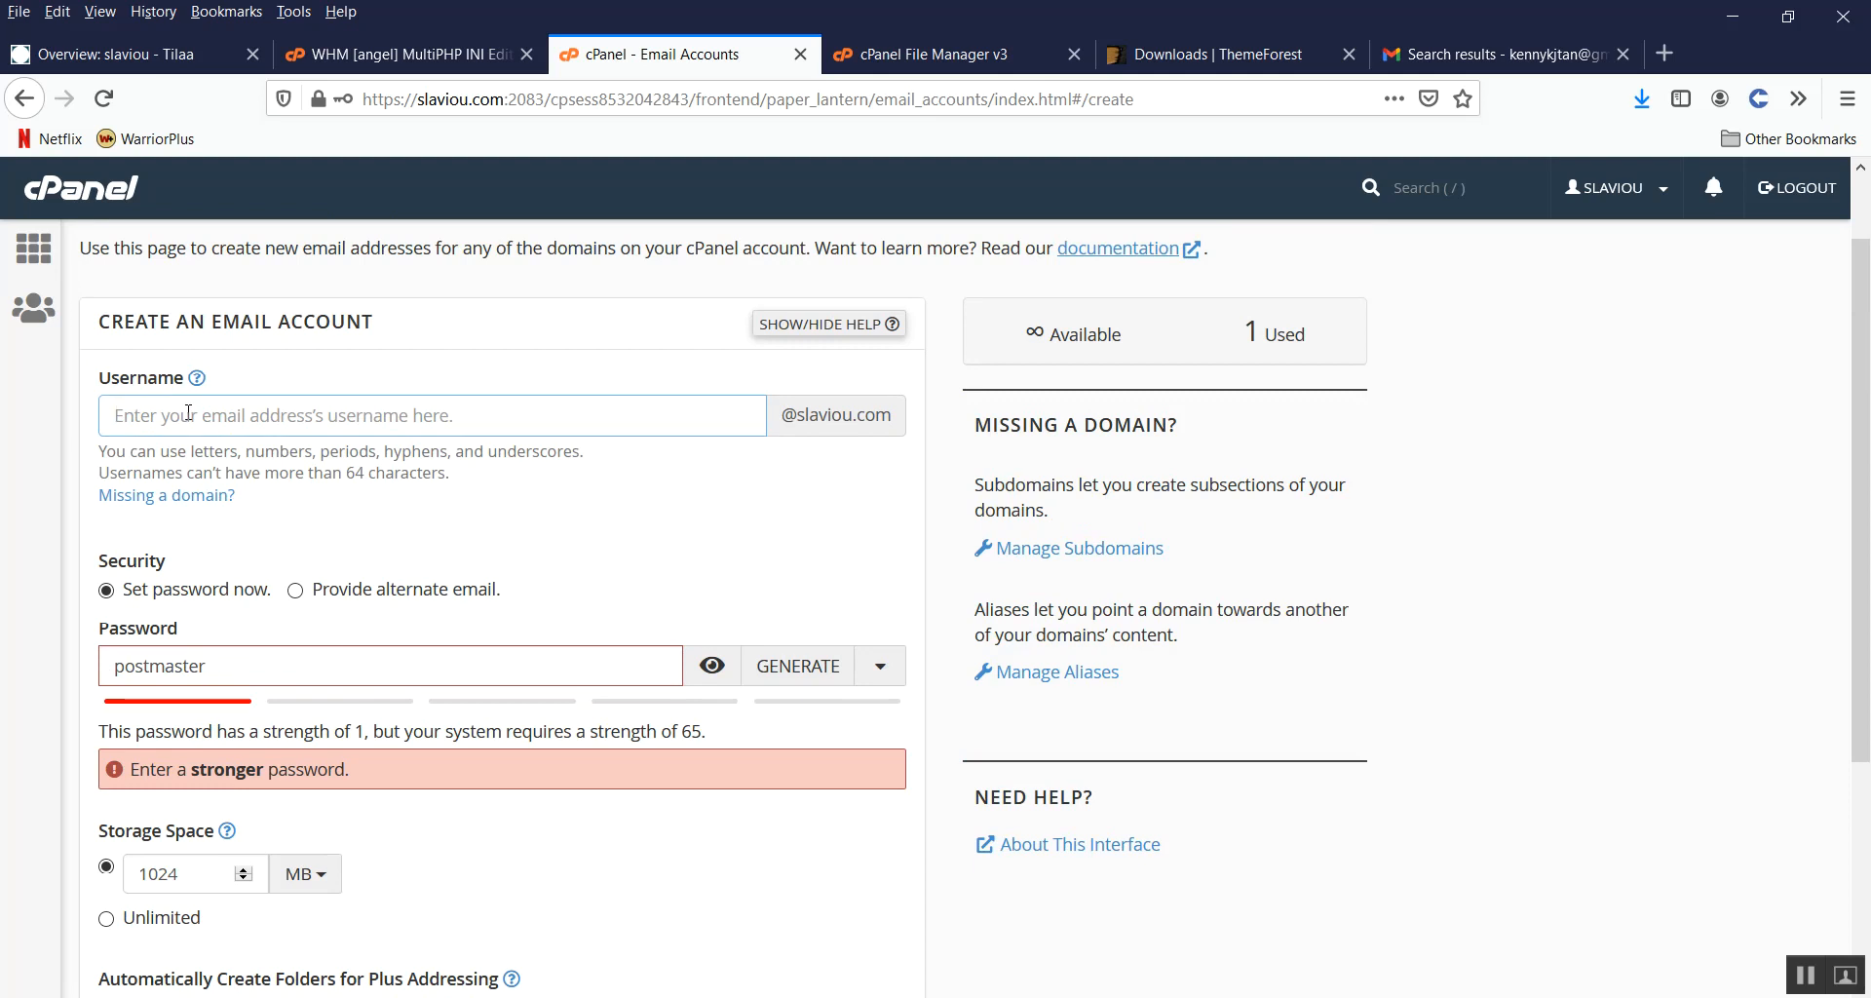
{"action": "key", "text": "ctrl+v"}
Step: Replace the postmaster account's password entry with the MySQL password copied from info.txt in TextPad
{"action": "key", "text": "alt+Tab"}
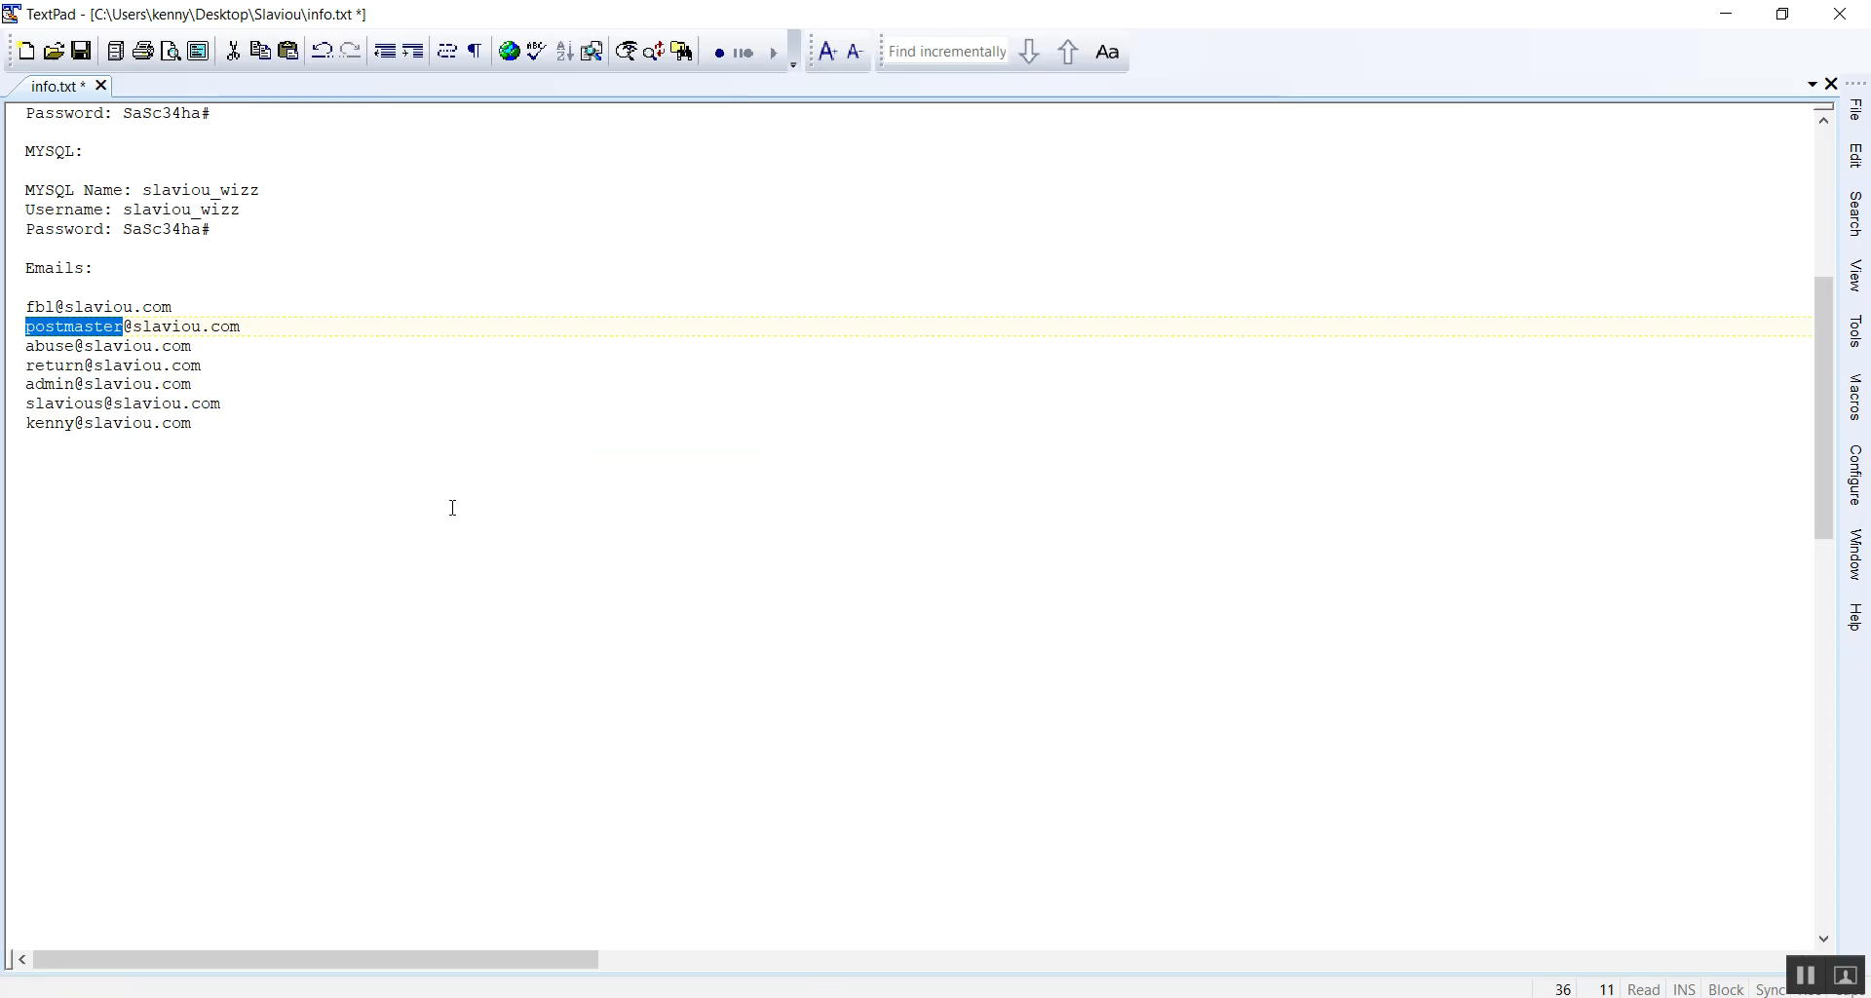
{"action": "left_click_drag", "start_coordinate": [213, 229], "coordinate": [126, 234]}
{"action": "key", "text": "ctrl+c"}
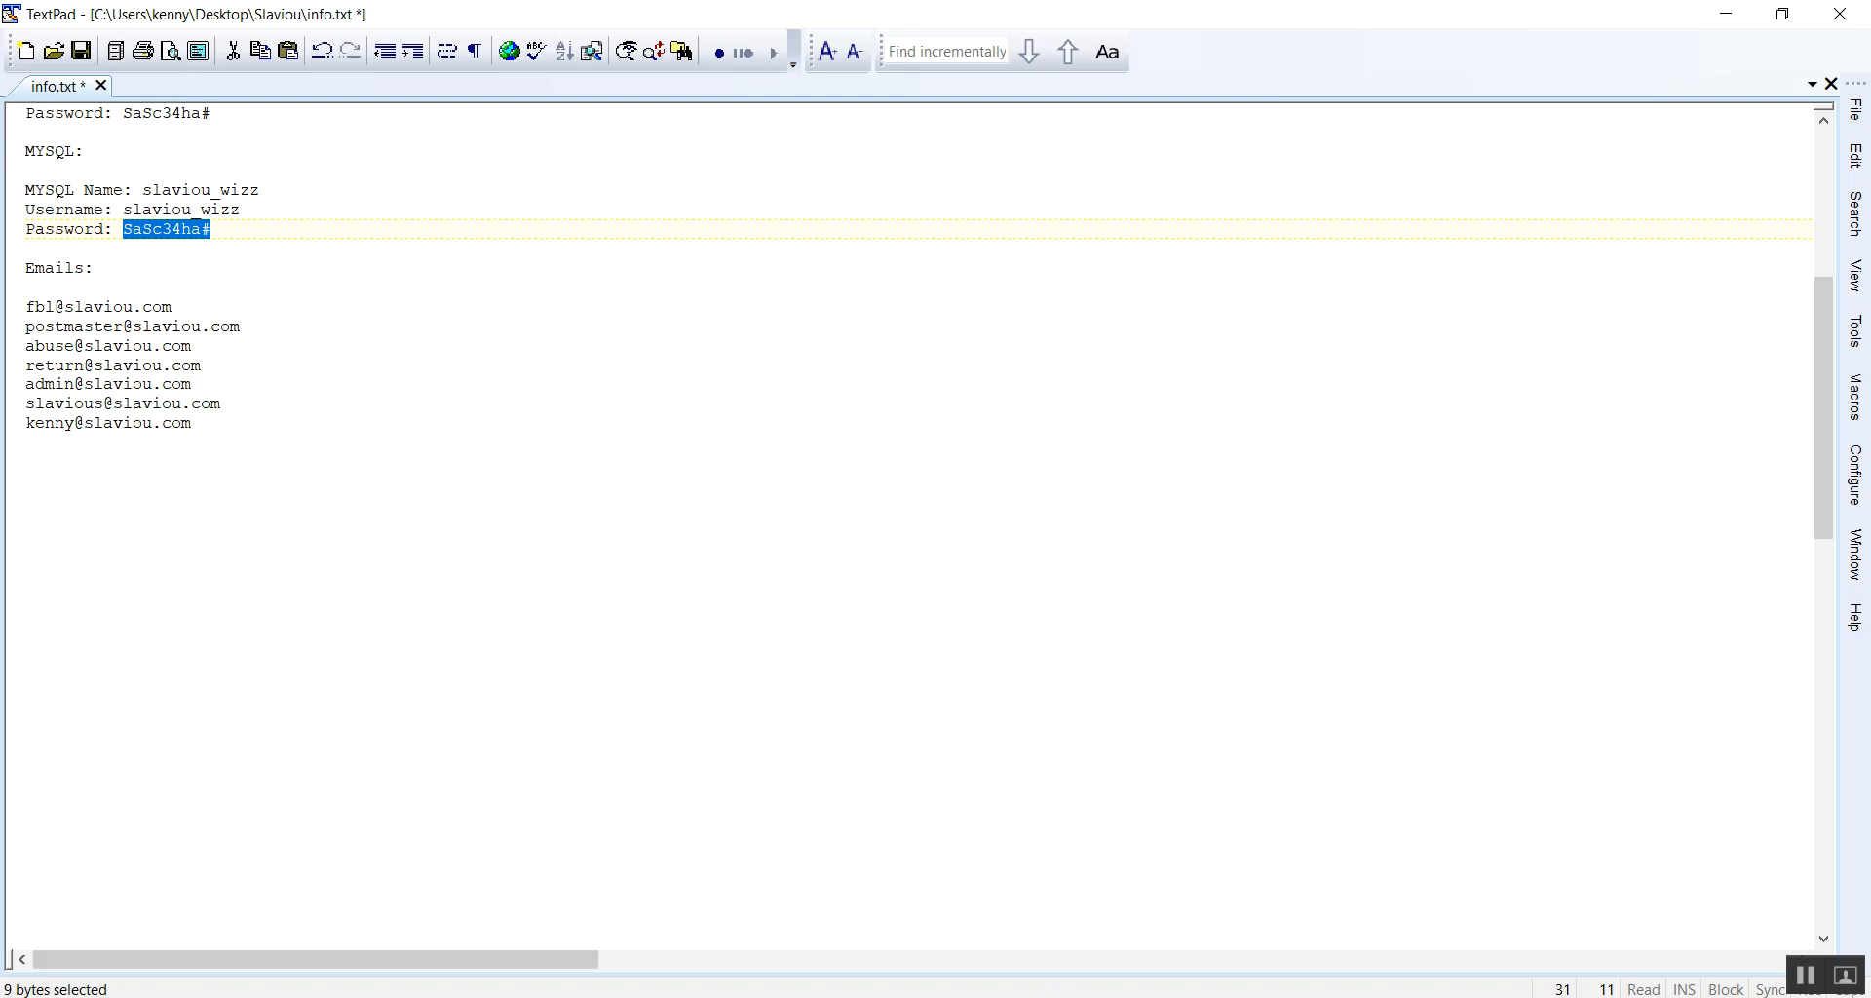
{"action": "key", "text": "alt+Tab"}
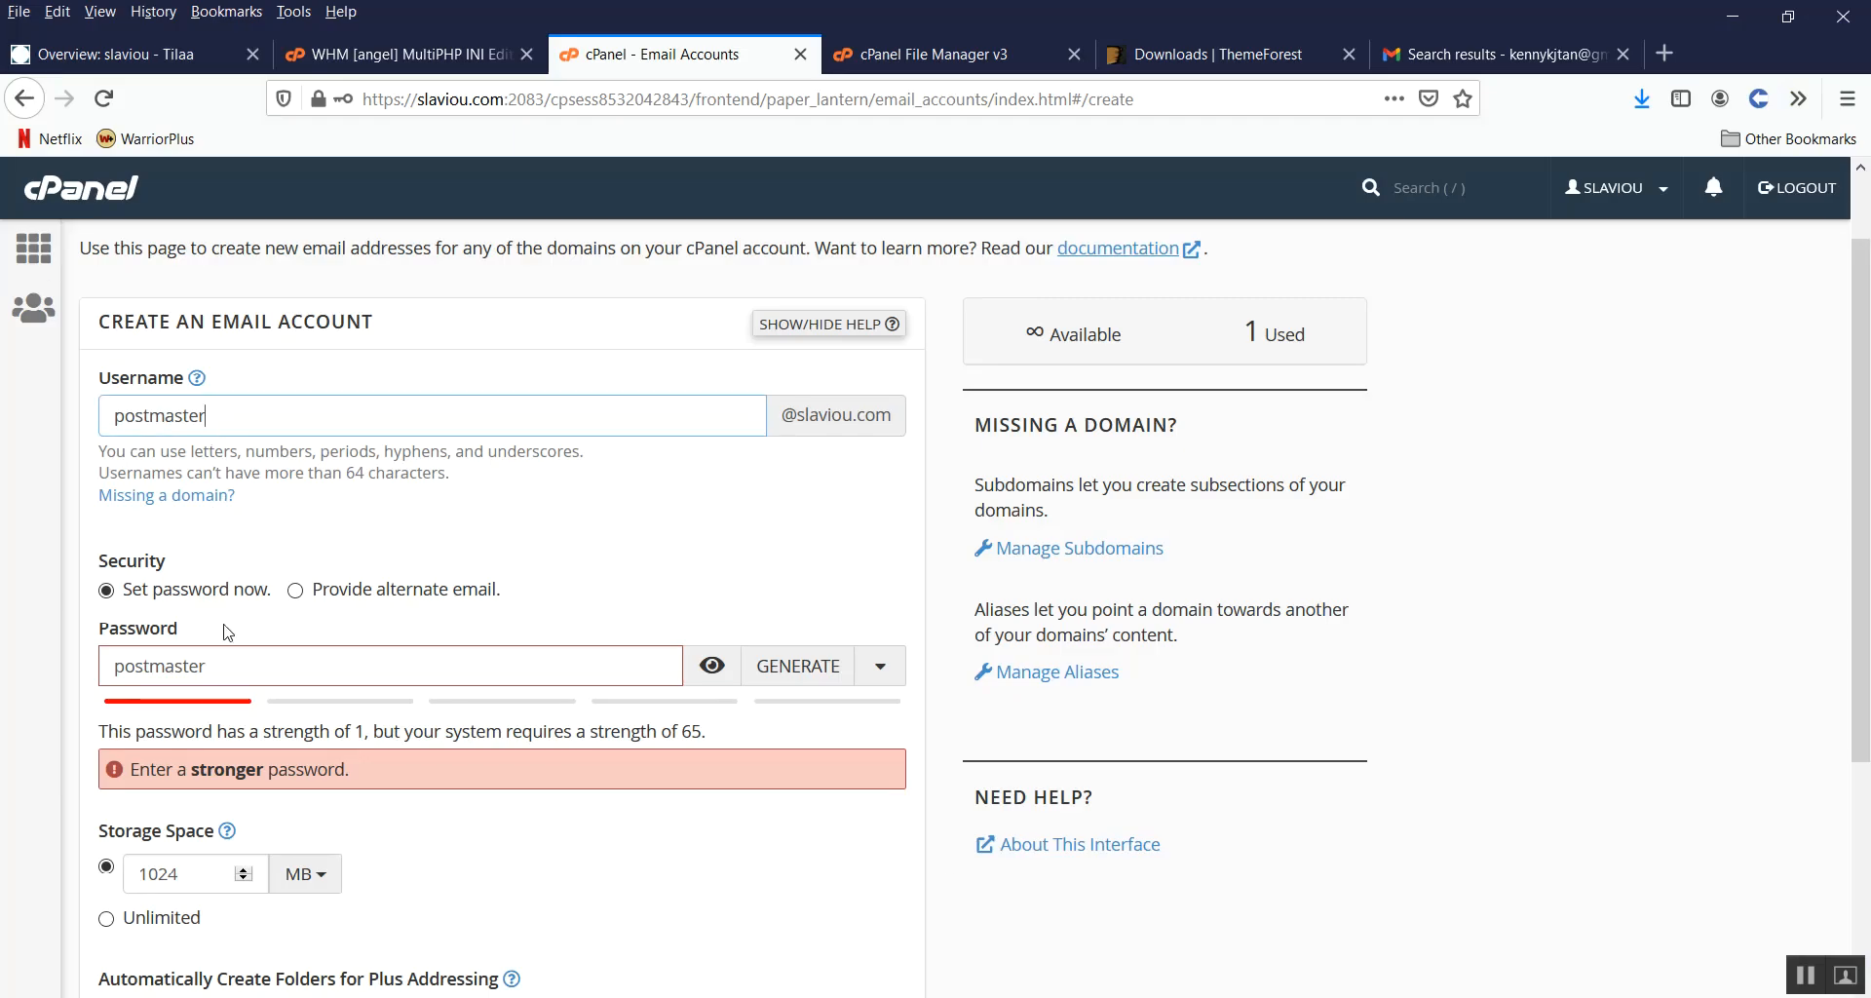
{"action": "double_click", "coordinate": [237, 659]}
{"action": "key", "text": "ctrl+v"}
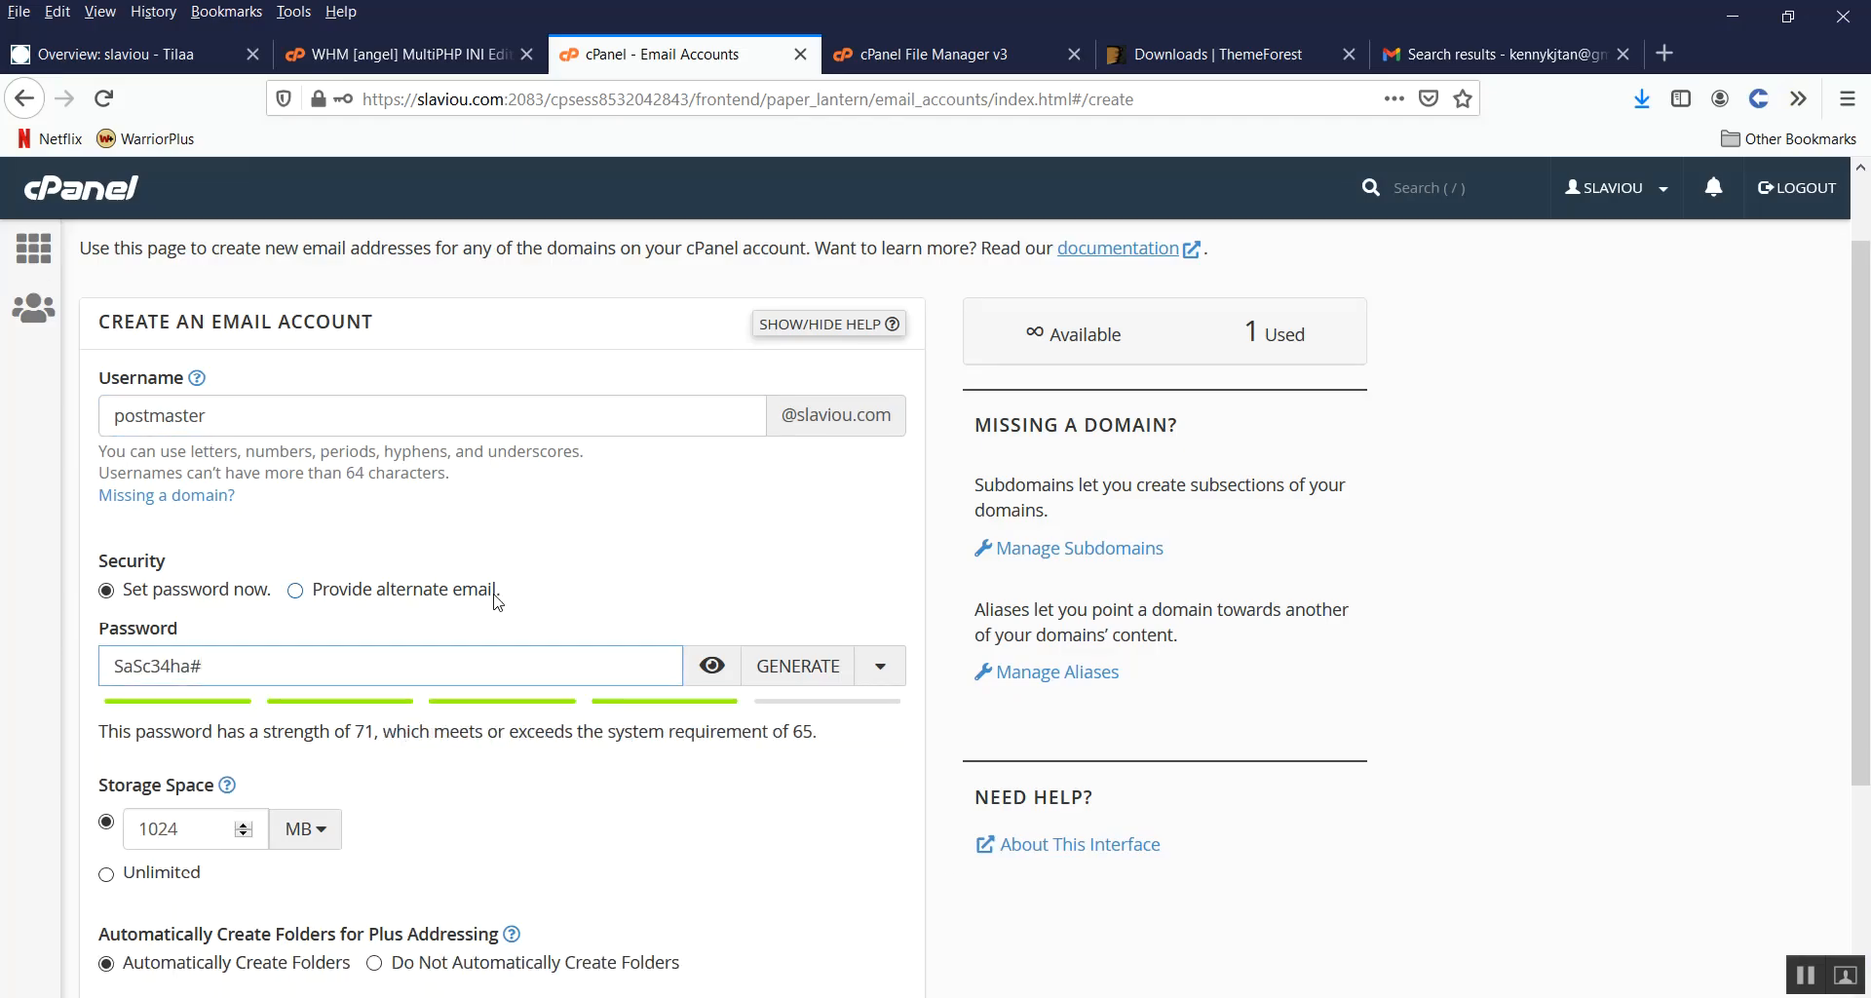
Step: Set the postmaster account's storage space to Unlimited and create the account
{"action": "scroll", "coordinate": [493, 601], "scroll_direction": "down", "scroll_amount": 1}
{"action": "scroll", "coordinate": [493, 601], "scroll_direction": "down", "scroll_amount": 3}
{"action": "left_click", "coordinate": [148, 594]}
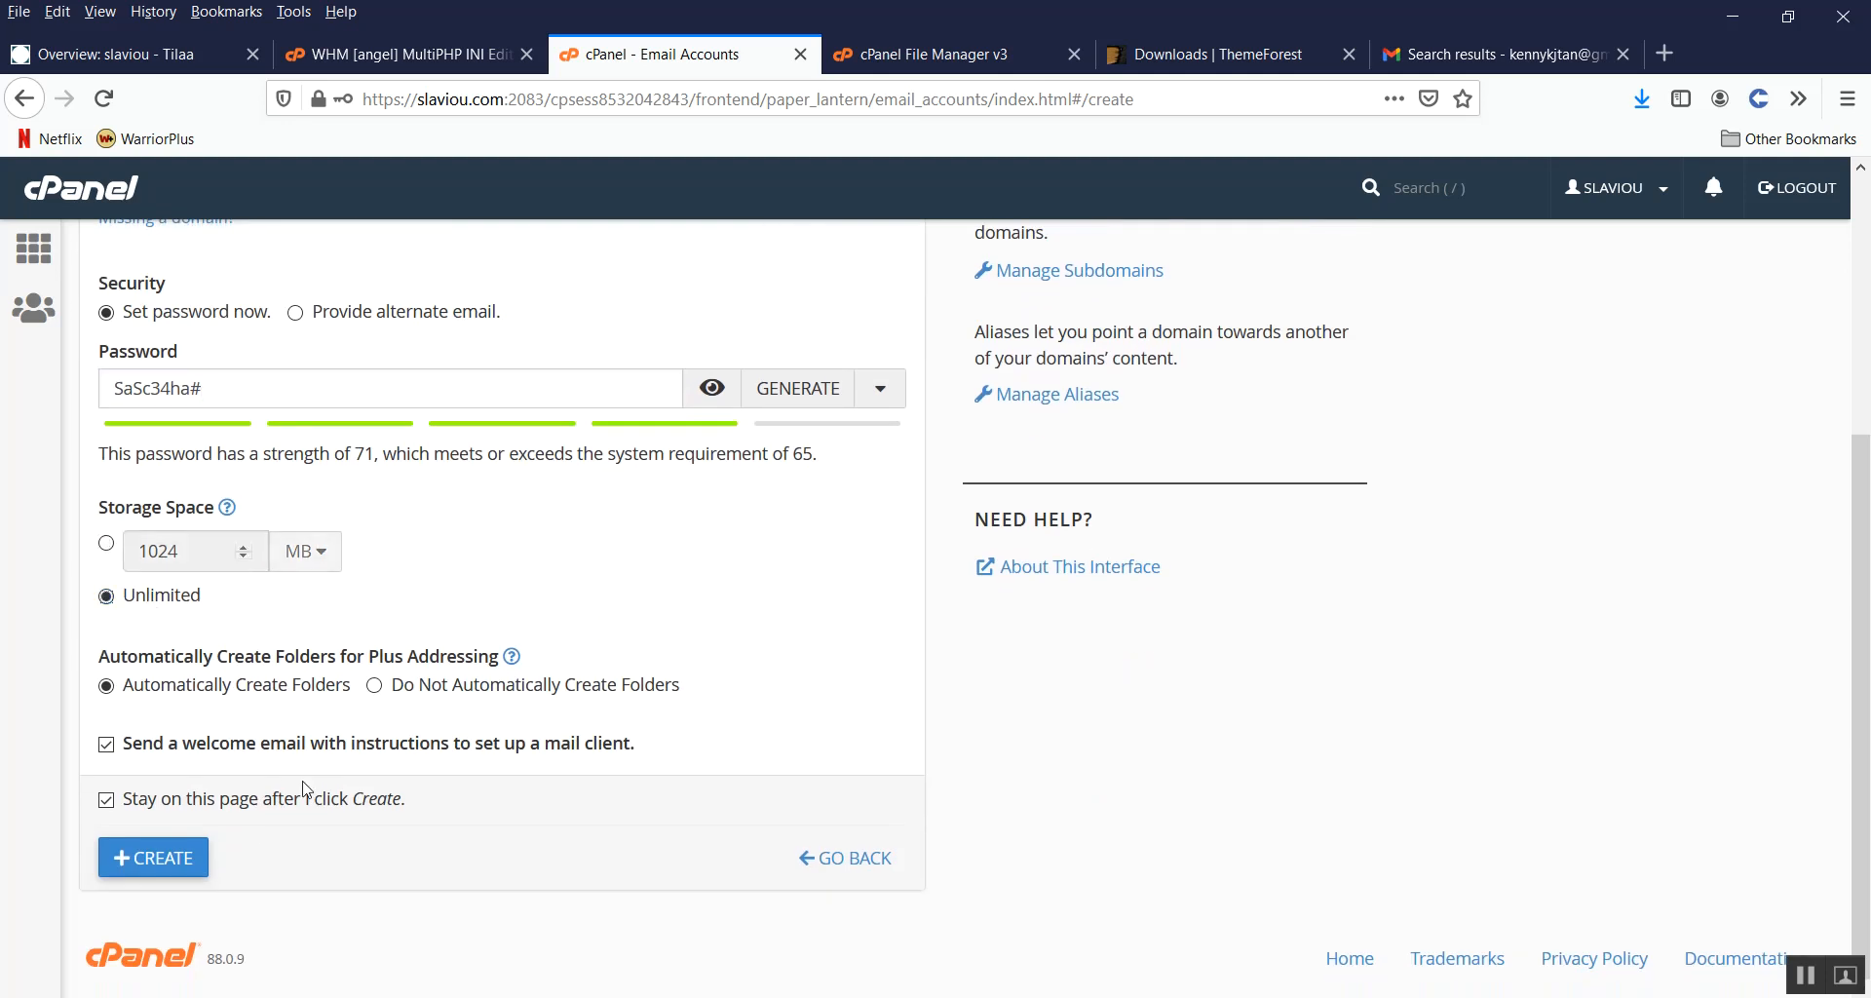
{"action": "left_click", "coordinate": [161, 857]}
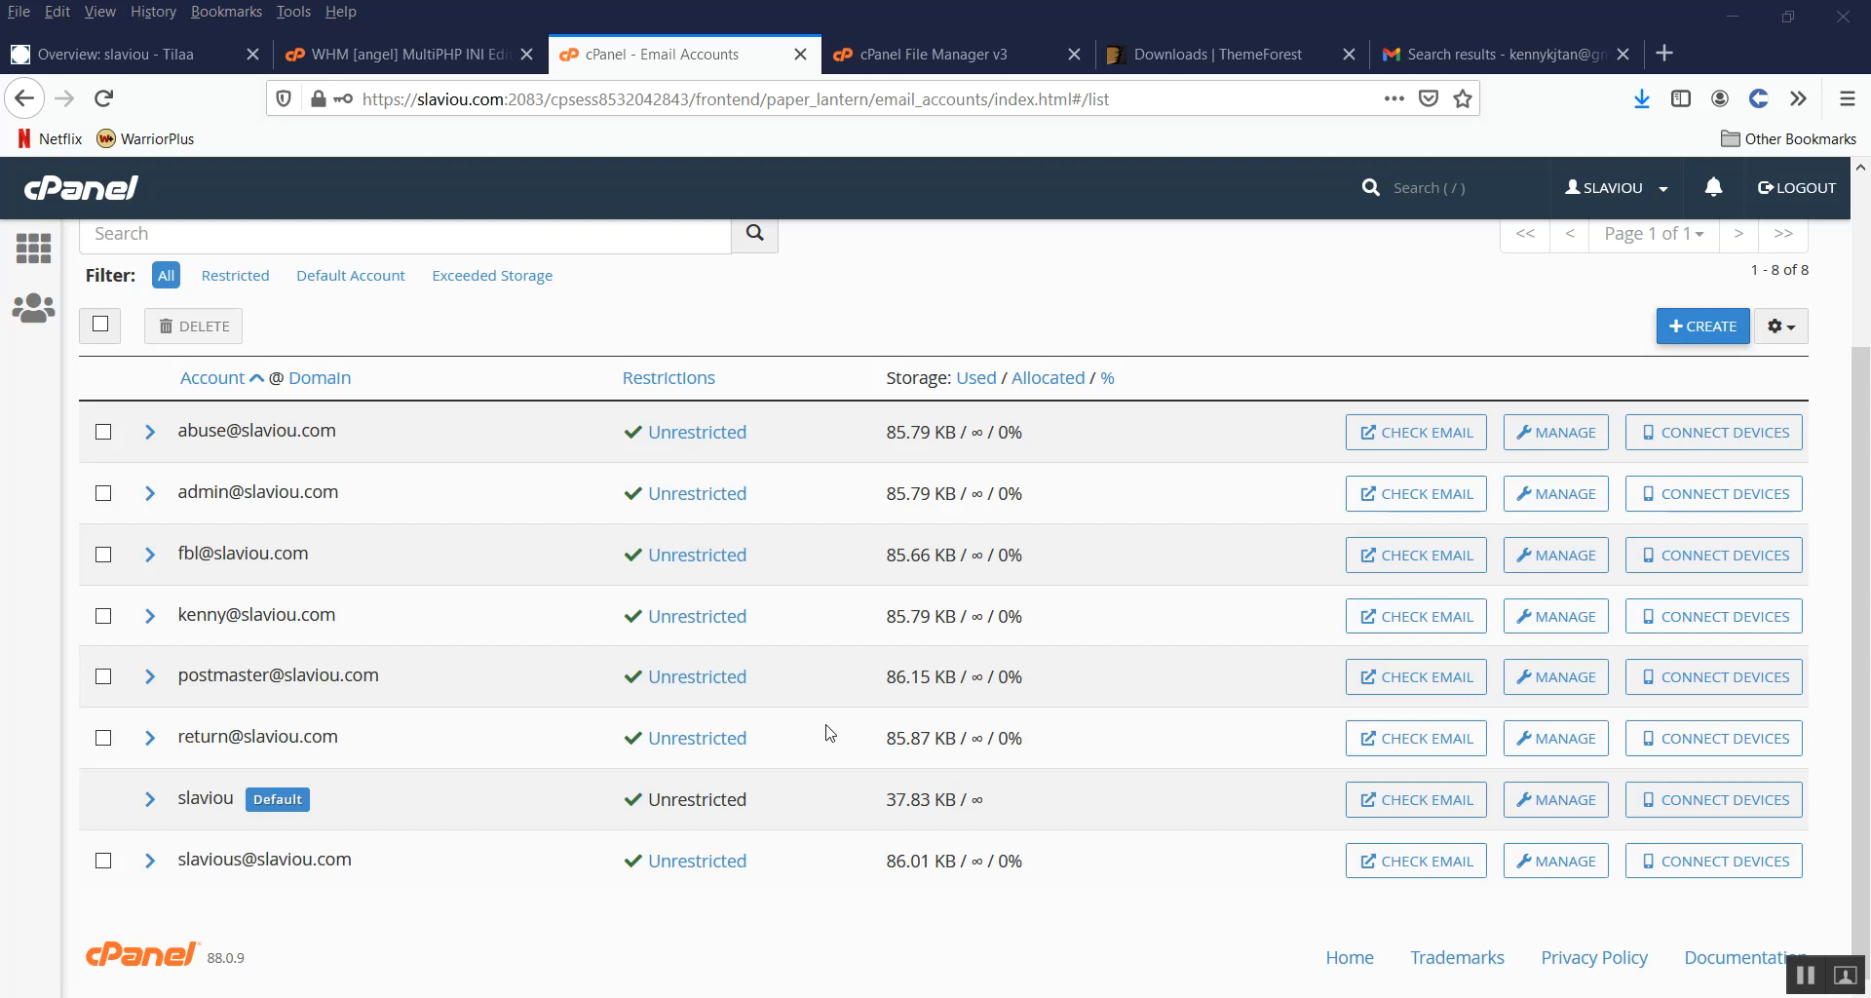
{"action": "left_click", "coordinate": [730, 313]}
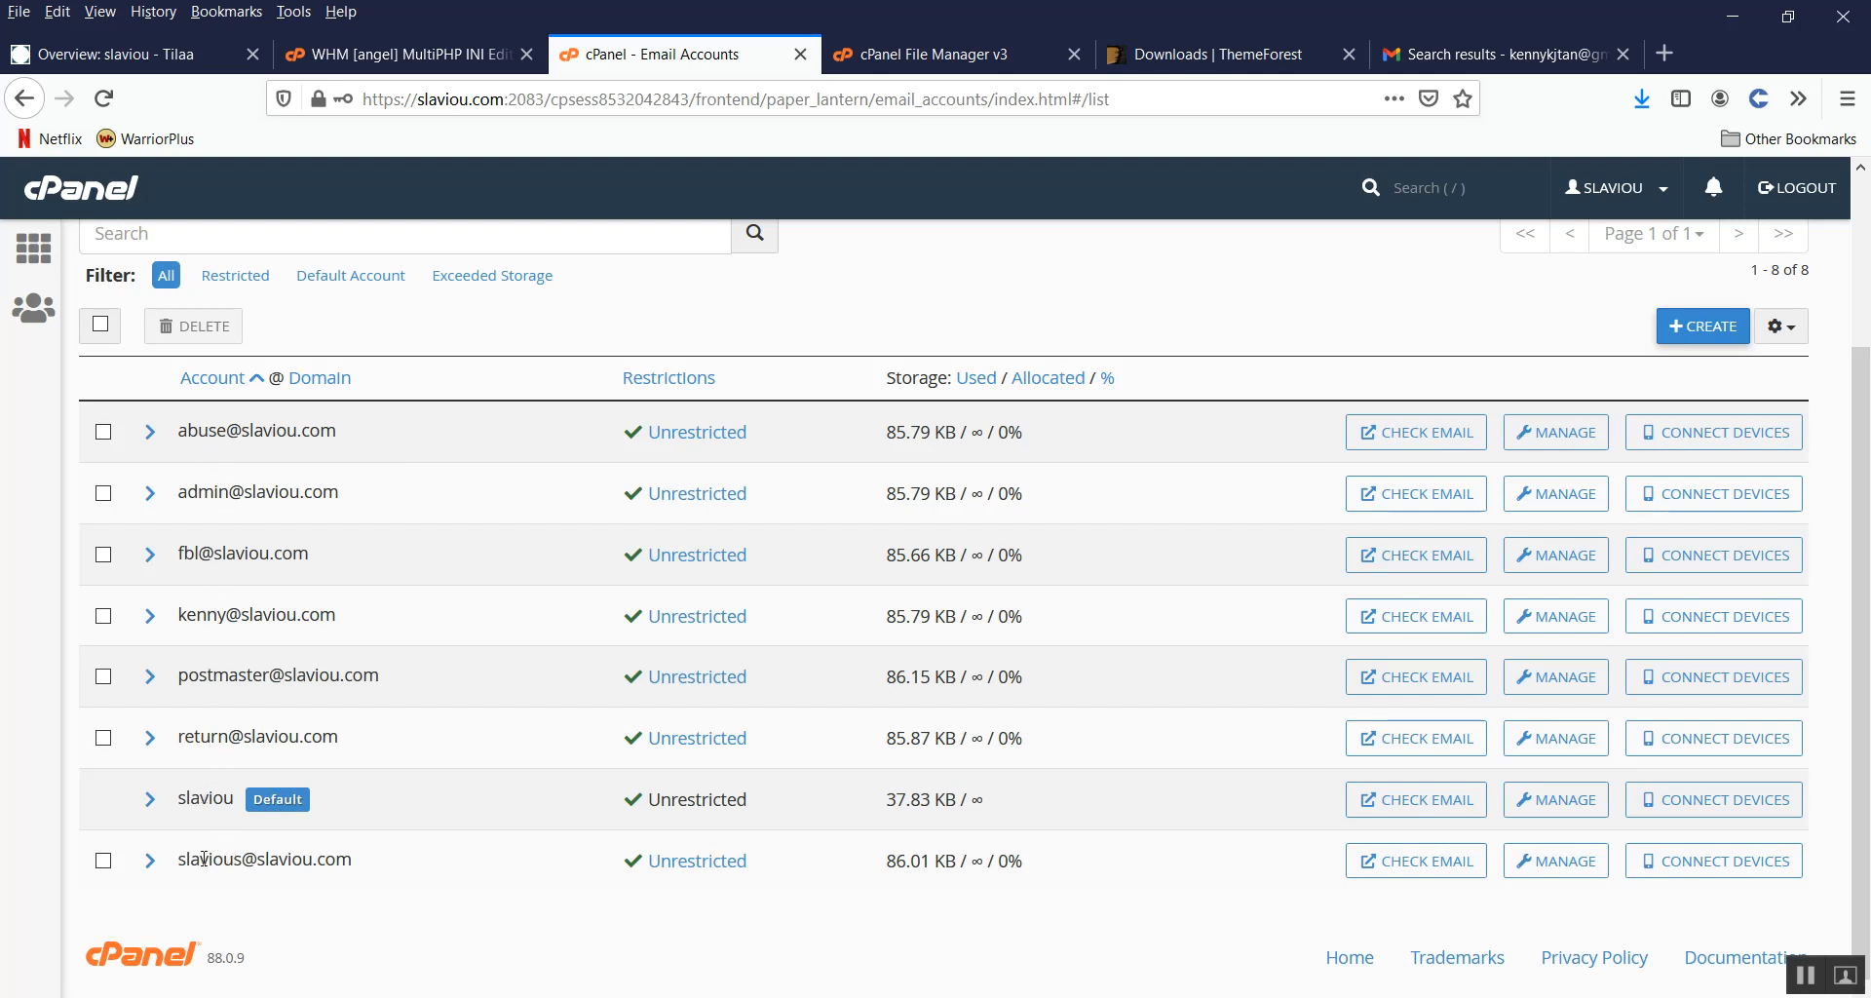
{"action": "double_click", "coordinate": [281, 860]}
{"action": "left_click", "coordinate": [241, 863]}
{"action": "left_click", "coordinate": [504, 100]}
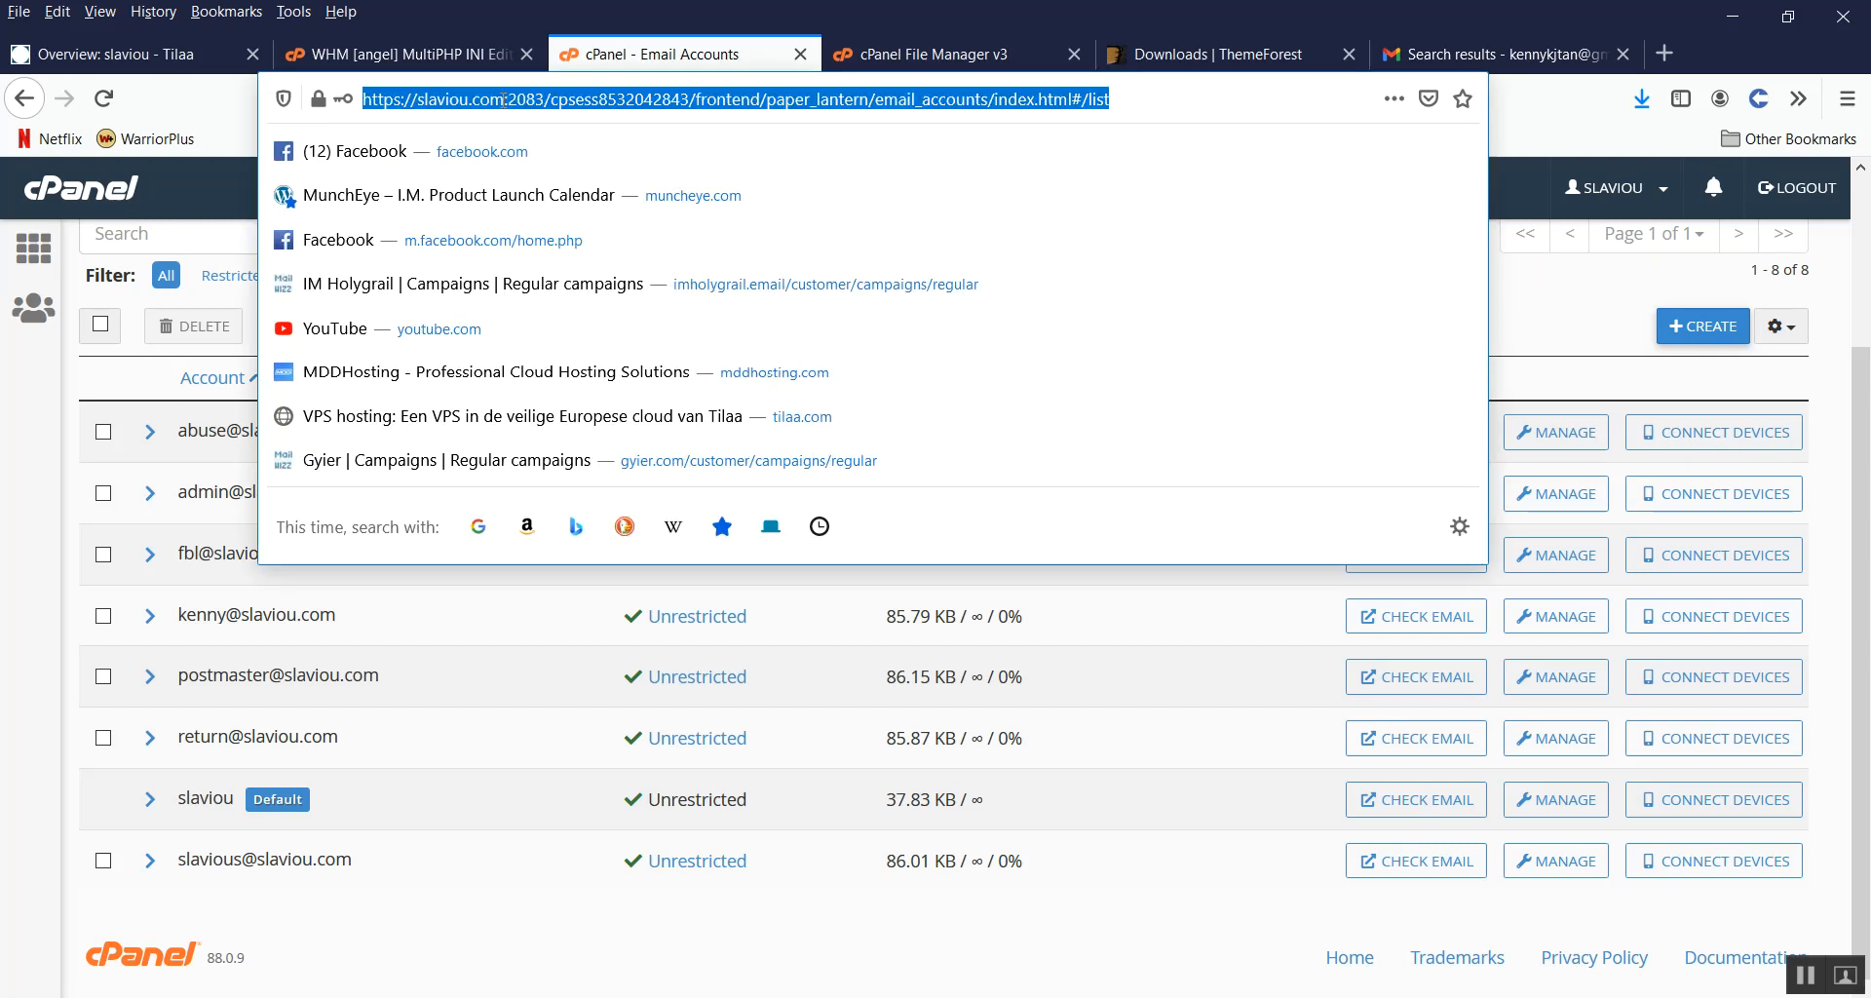
{"action": "left_click", "coordinate": [503, 100]}
{"action": "left_click_drag", "start_coordinate": [504, 100], "coordinate": [362, 95]}
{"action": "key", "text": "ctrl+c"}
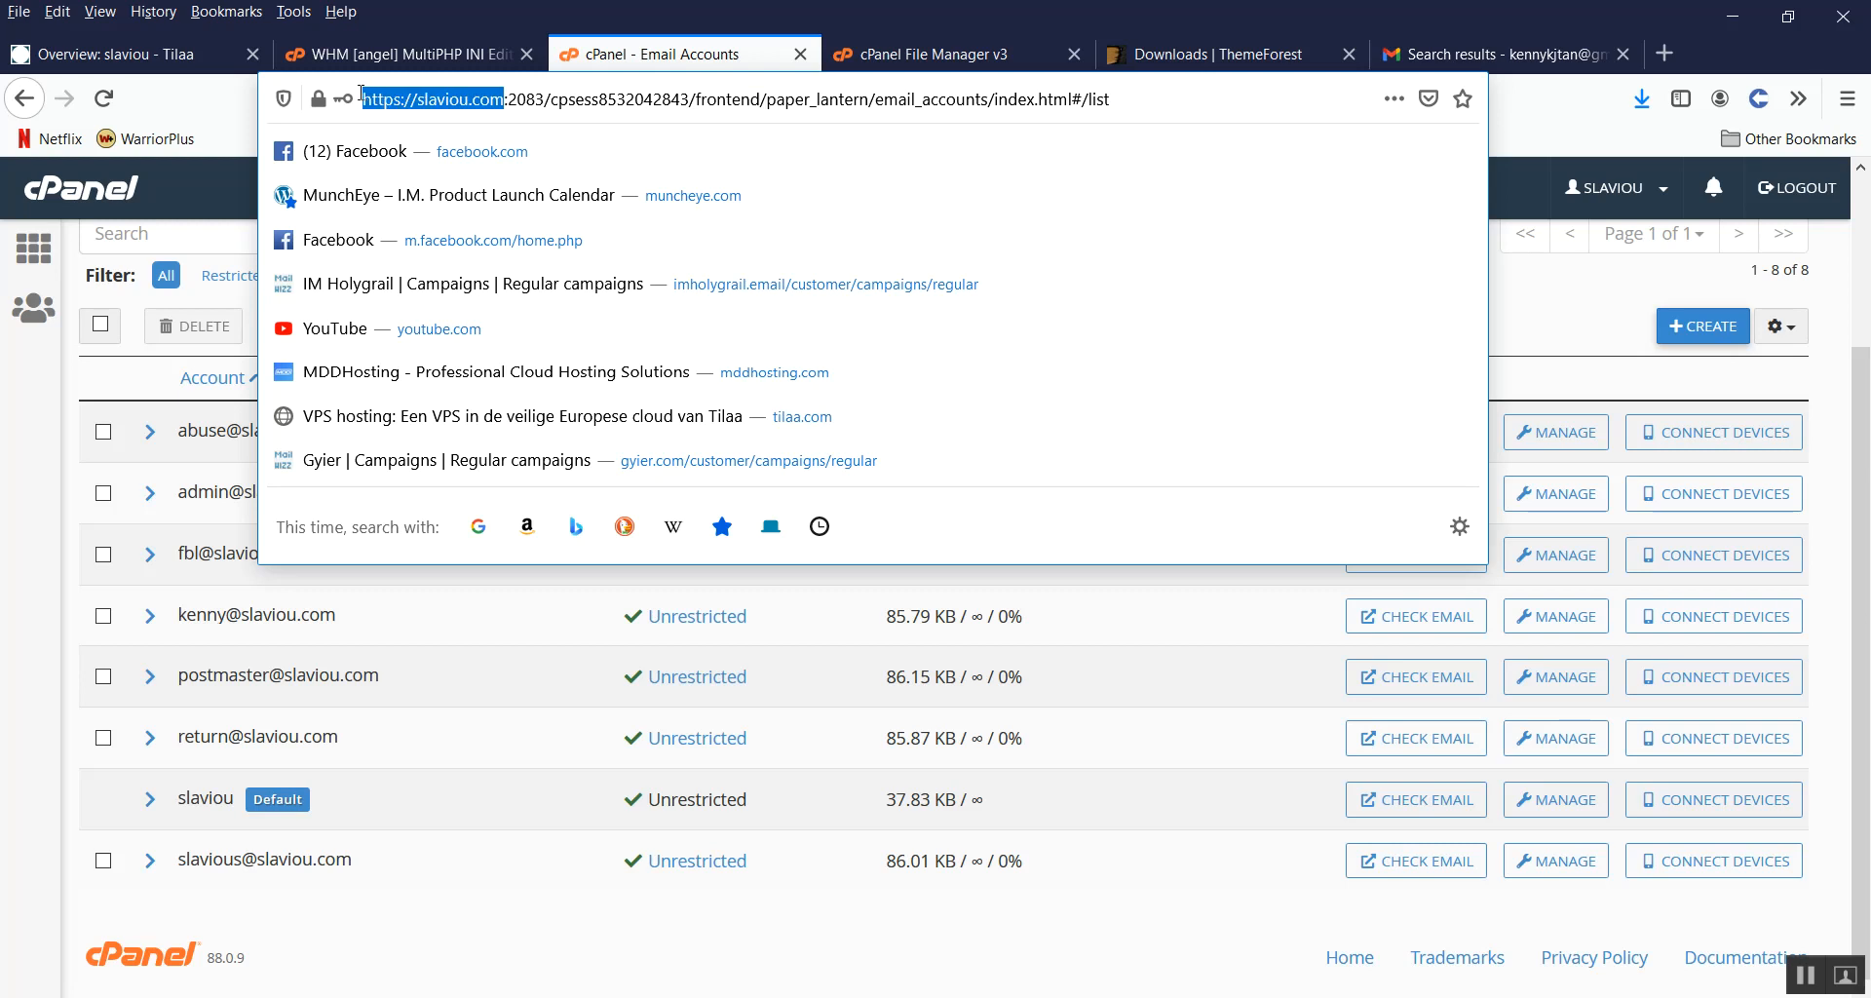
{"action": "left_click", "coordinate": [1662, 56]}
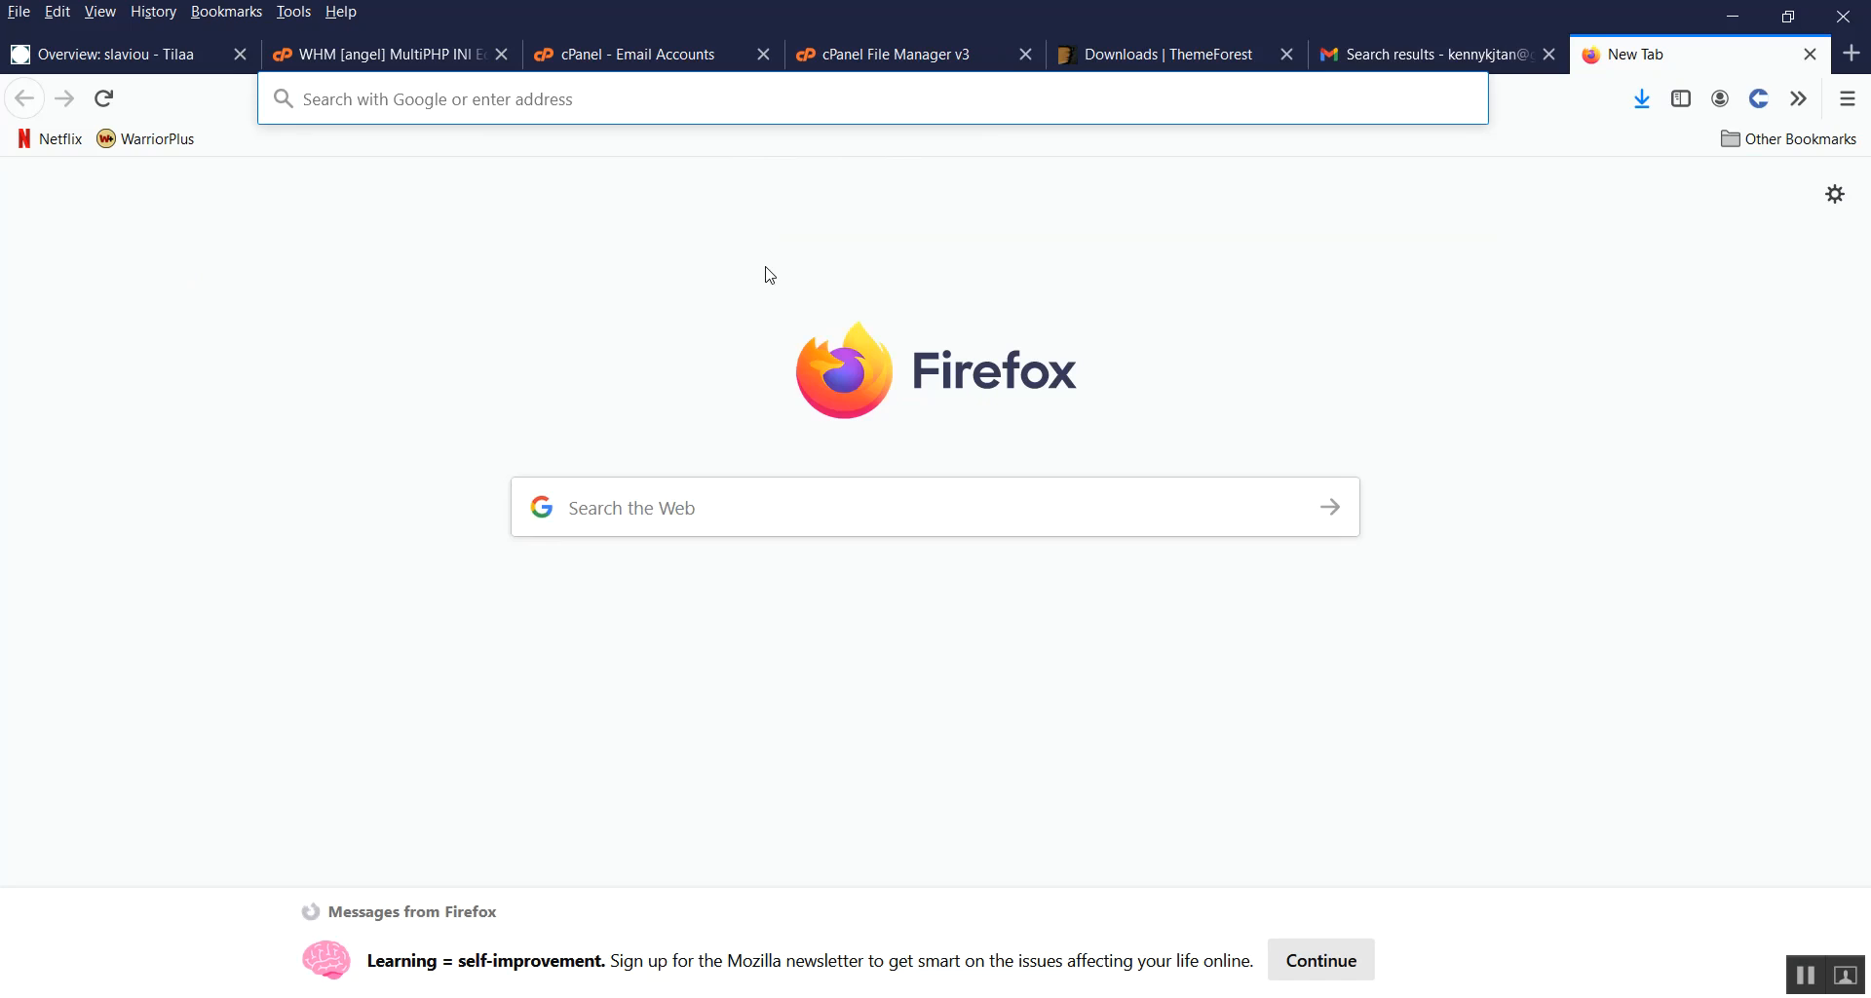
{"action": "key", "text": "ctrl+v"}
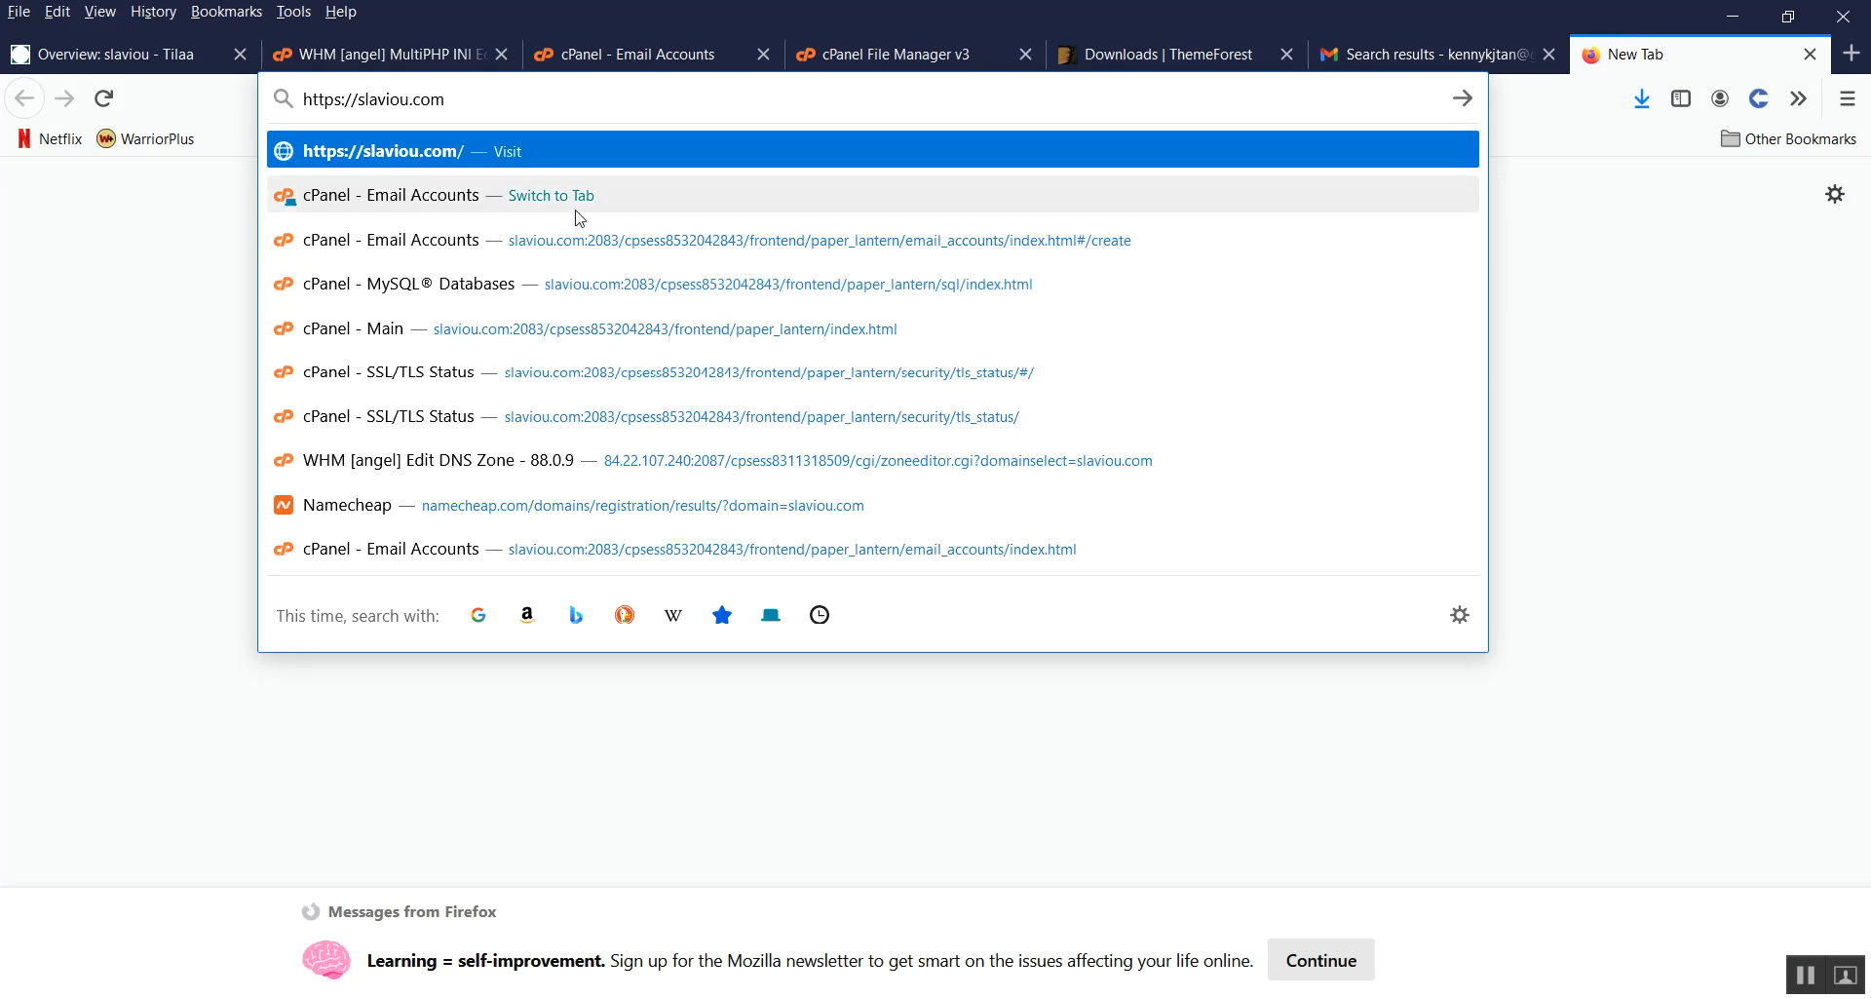
{"action": "type", "text": "/"}
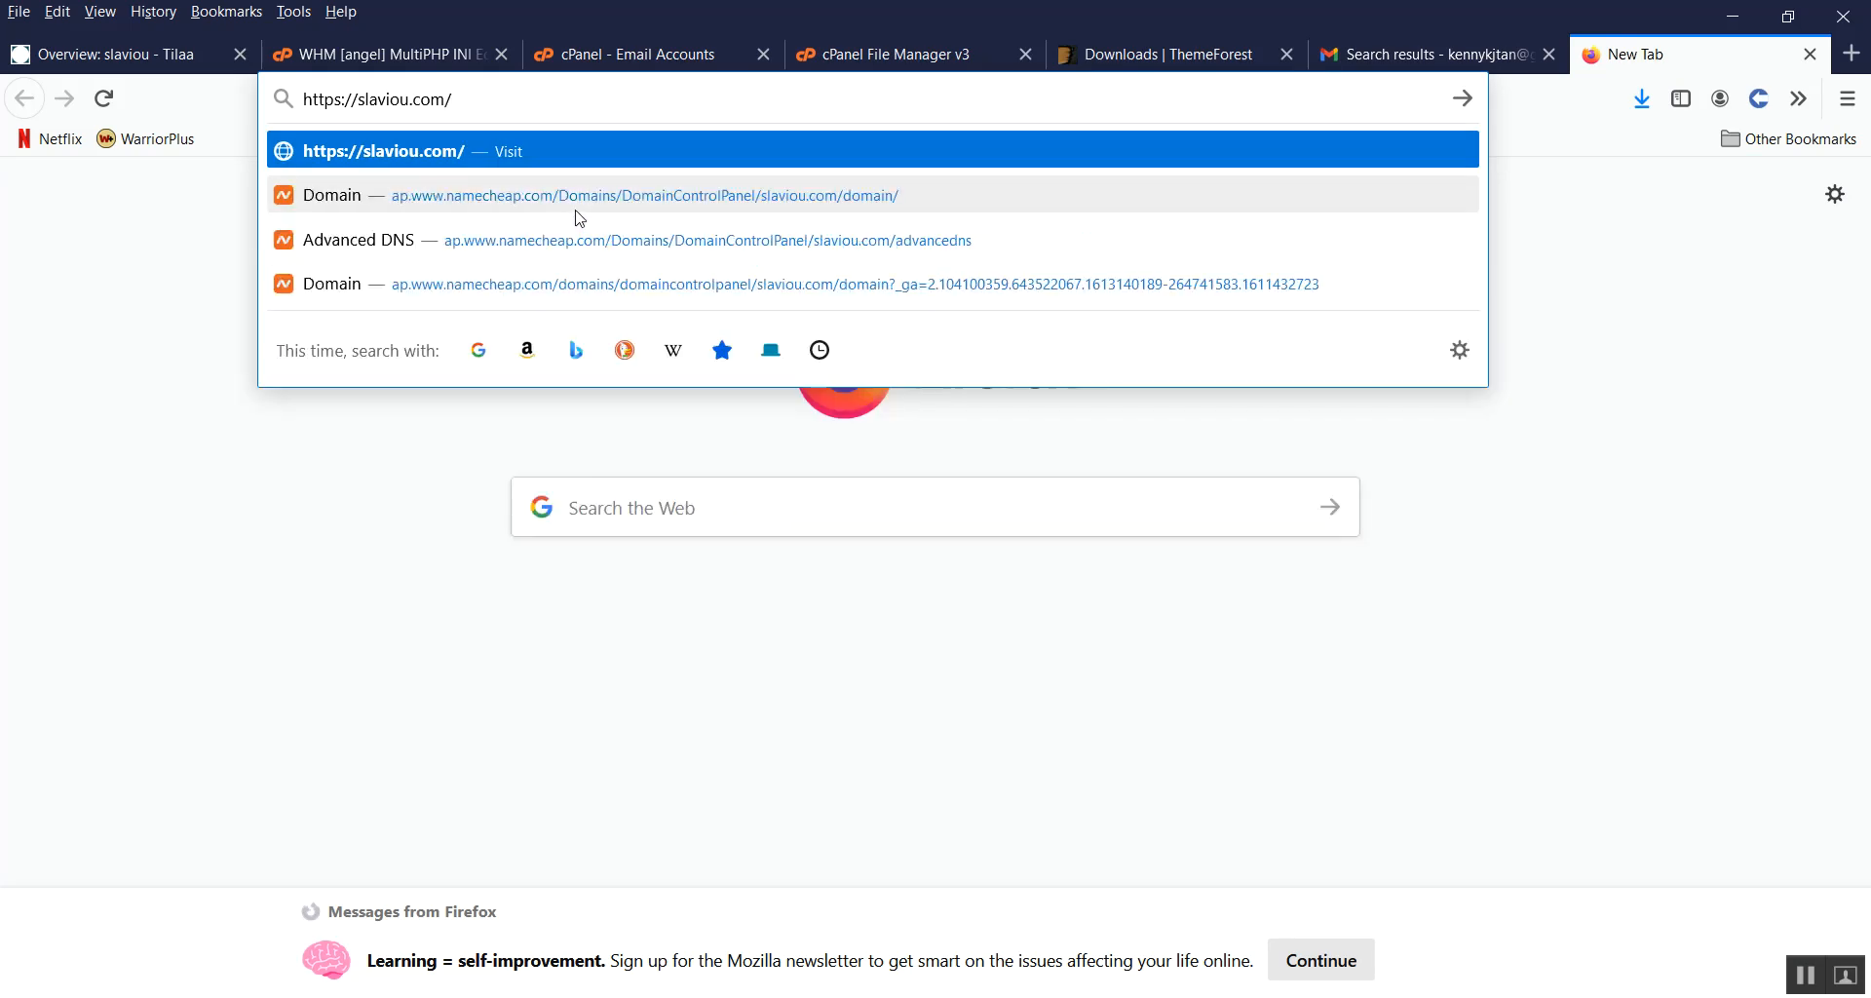
{"action": "type", "text": "ins"}
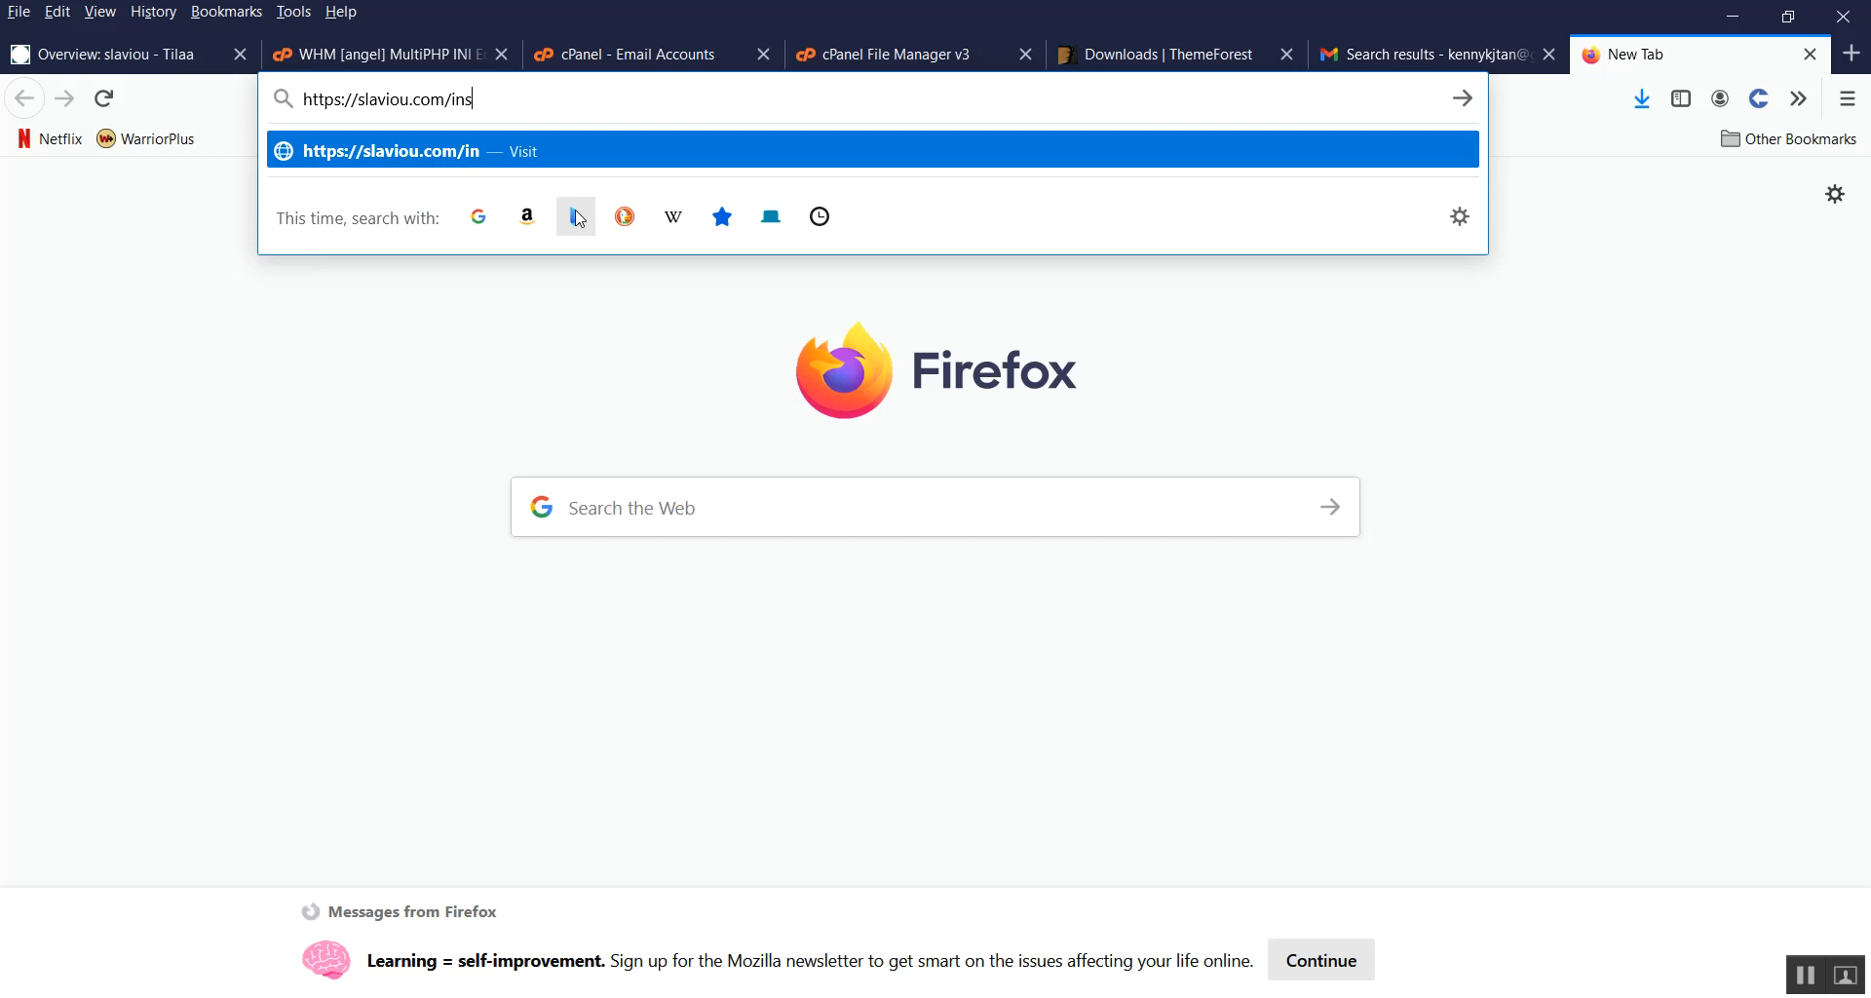
{"action": "type", "text": "tall"}
{"action": "key", "text": "Return"}
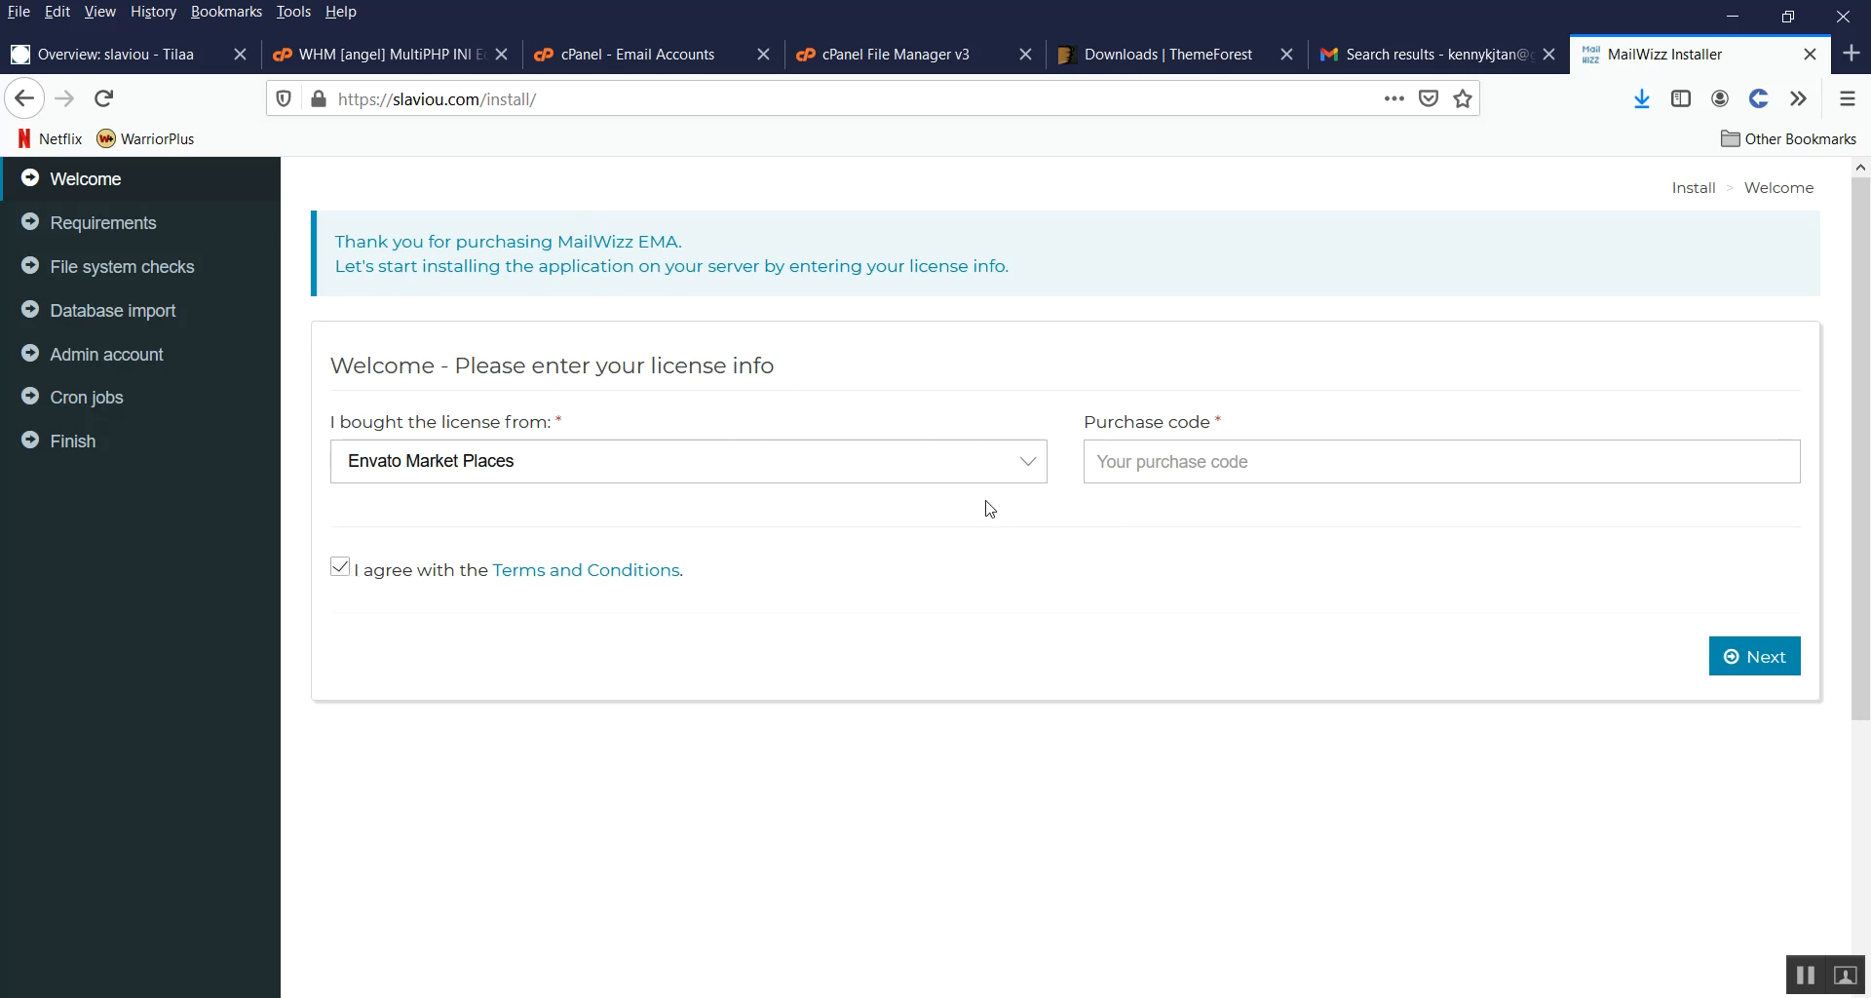
Step: Open the PDF license certificate and purchase code for MailWizz - Email Marketing Application from the ThemeForest downloads in Firefox
{"action": "left_click", "coordinate": [1193, 65]}
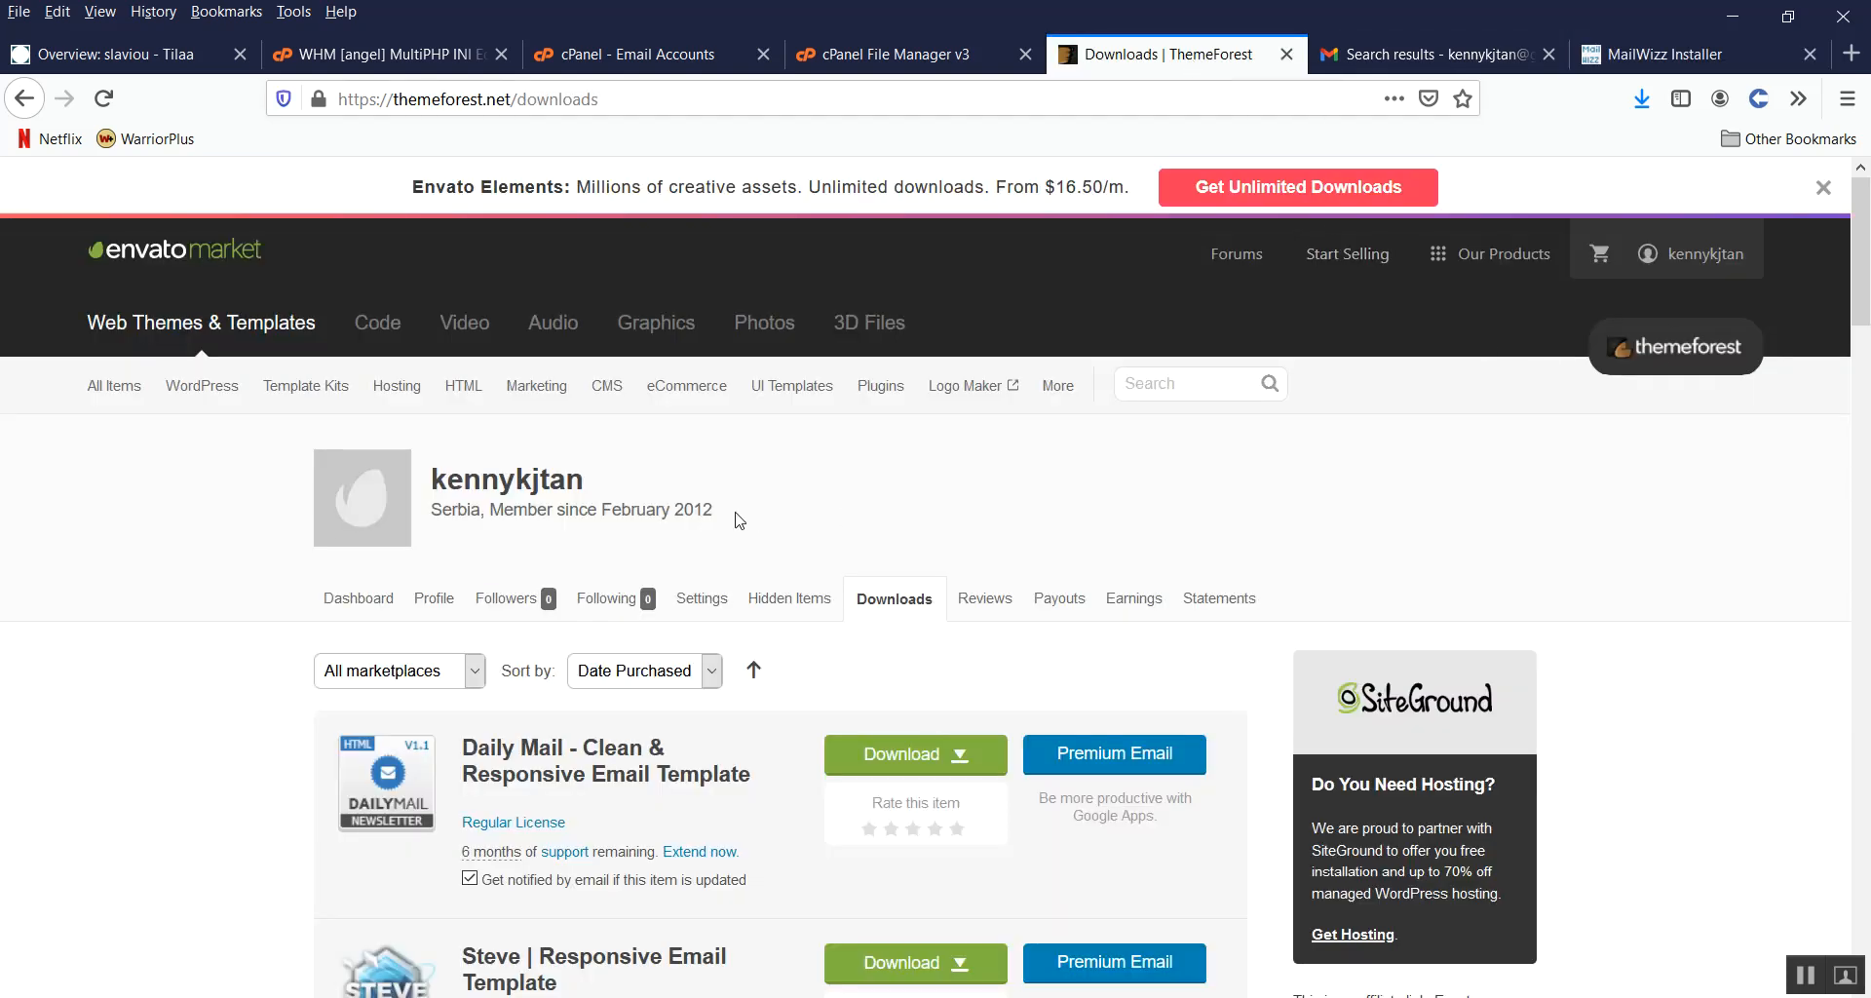
{"action": "scroll", "coordinate": [740, 520], "scroll_direction": "down", "scroll_amount": 9}
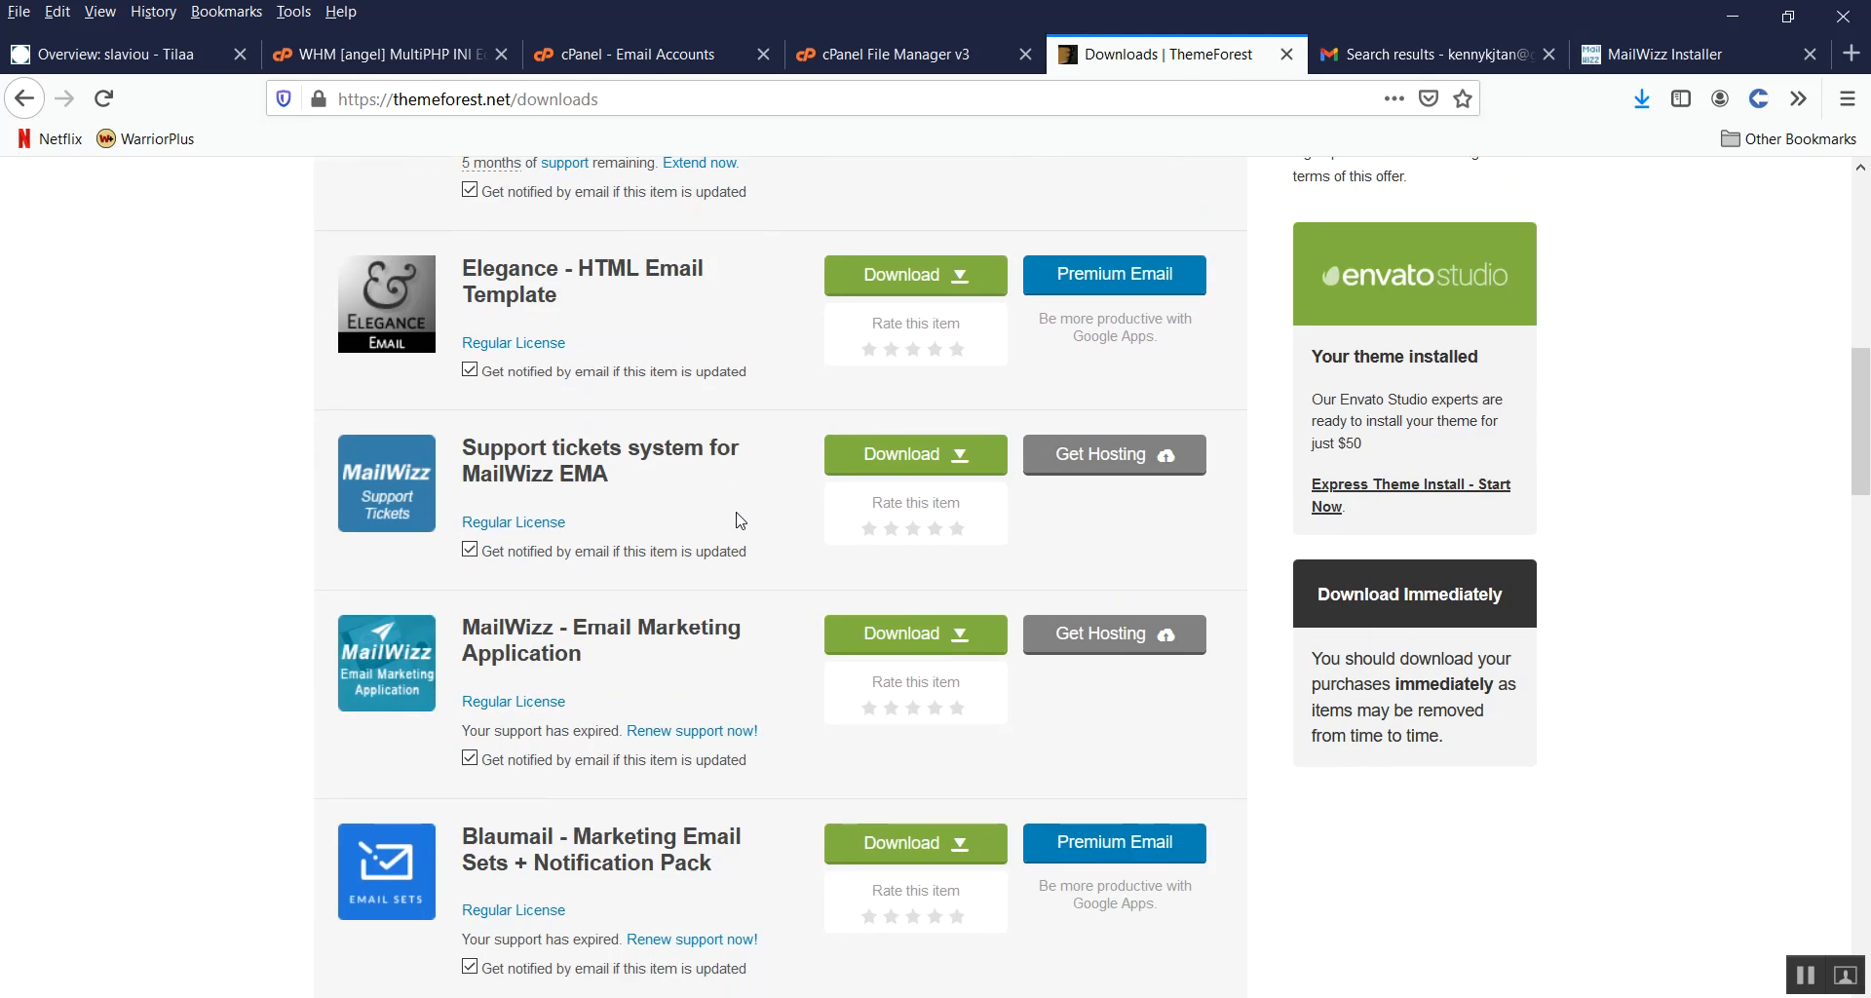
{"action": "scroll", "coordinate": [740, 519], "scroll_direction": "down", "scroll_amount": 3}
{"action": "left_click", "coordinate": [960, 391]}
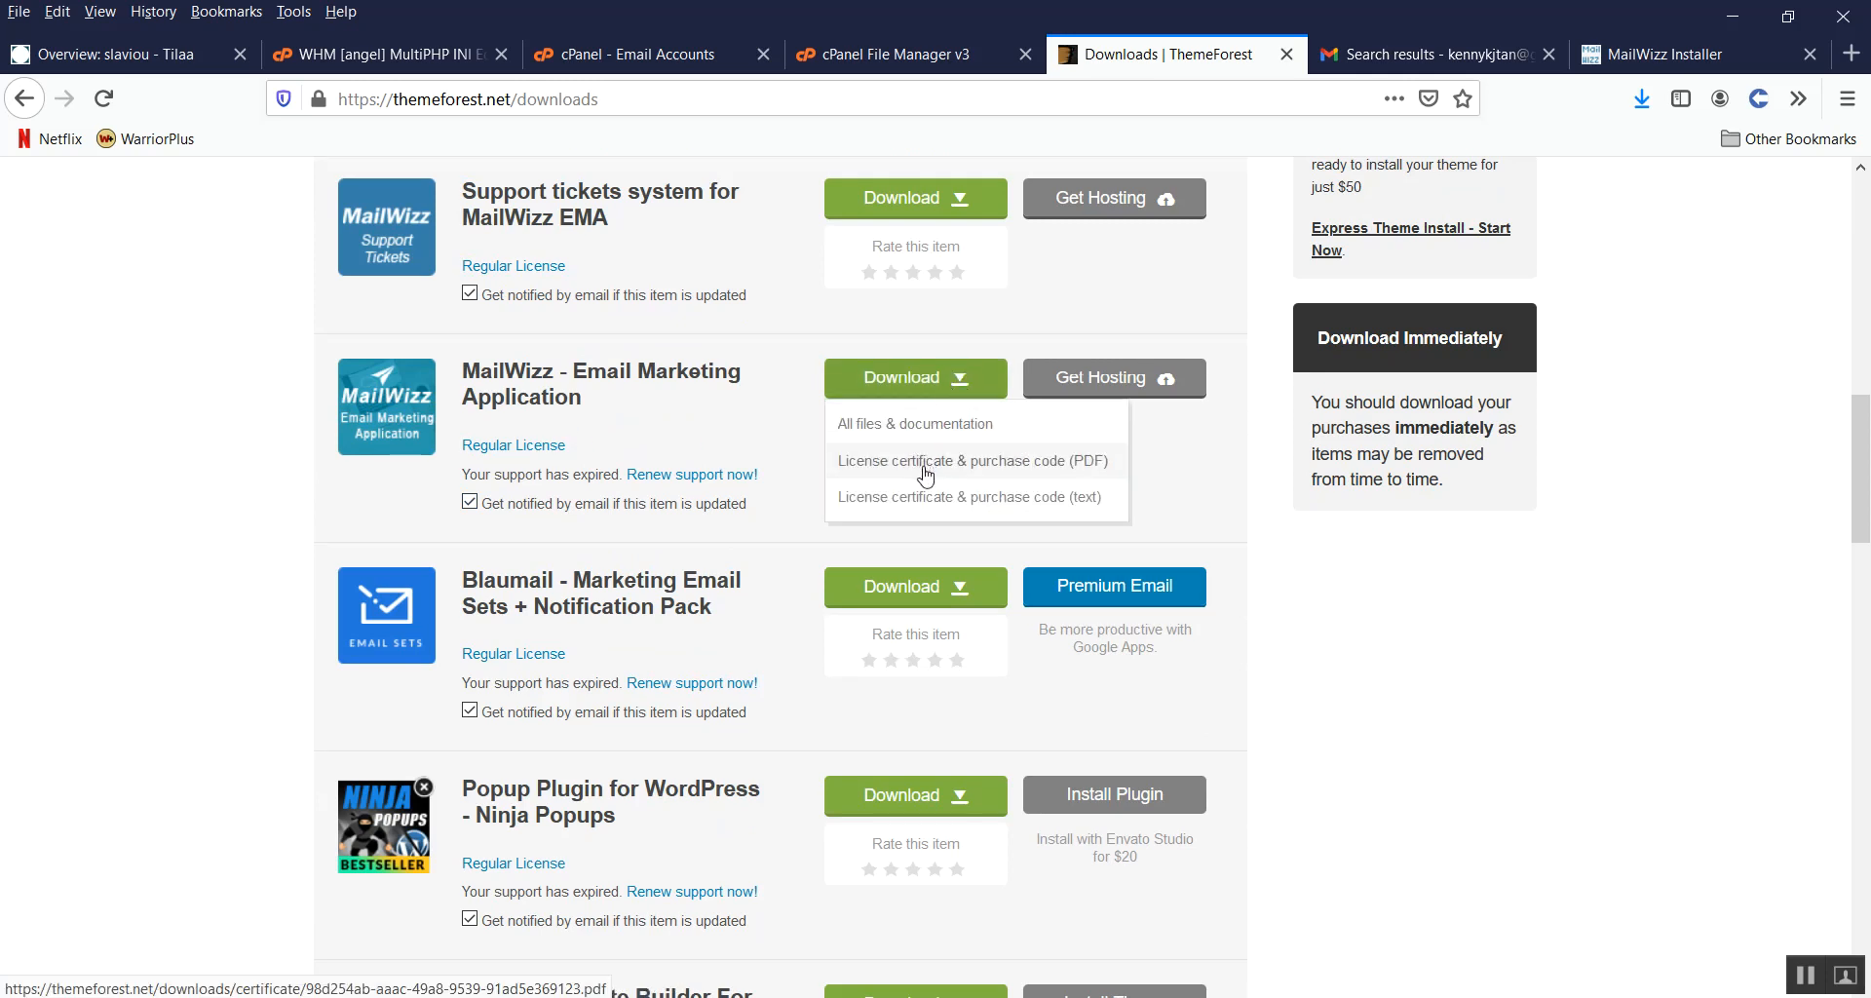
{"action": "left_click", "coordinate": [1006, 469]}
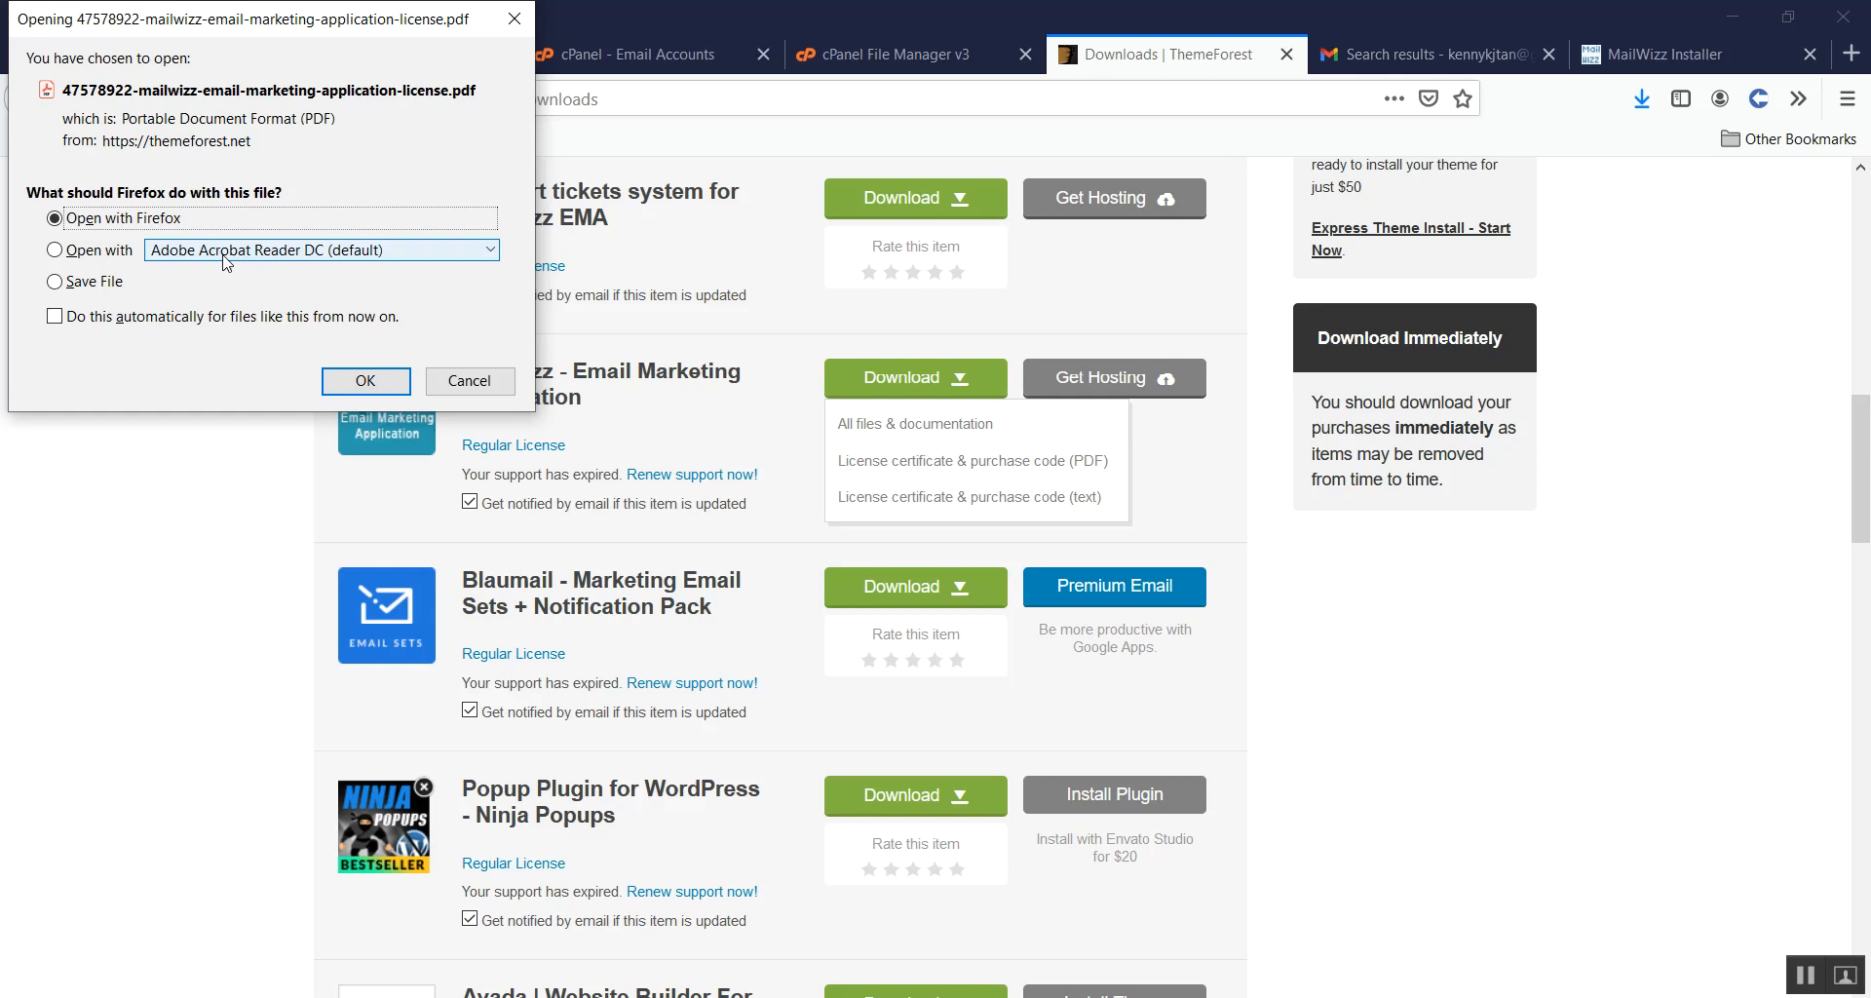
{"action": "left_click", "coordinate": [380, 383]}
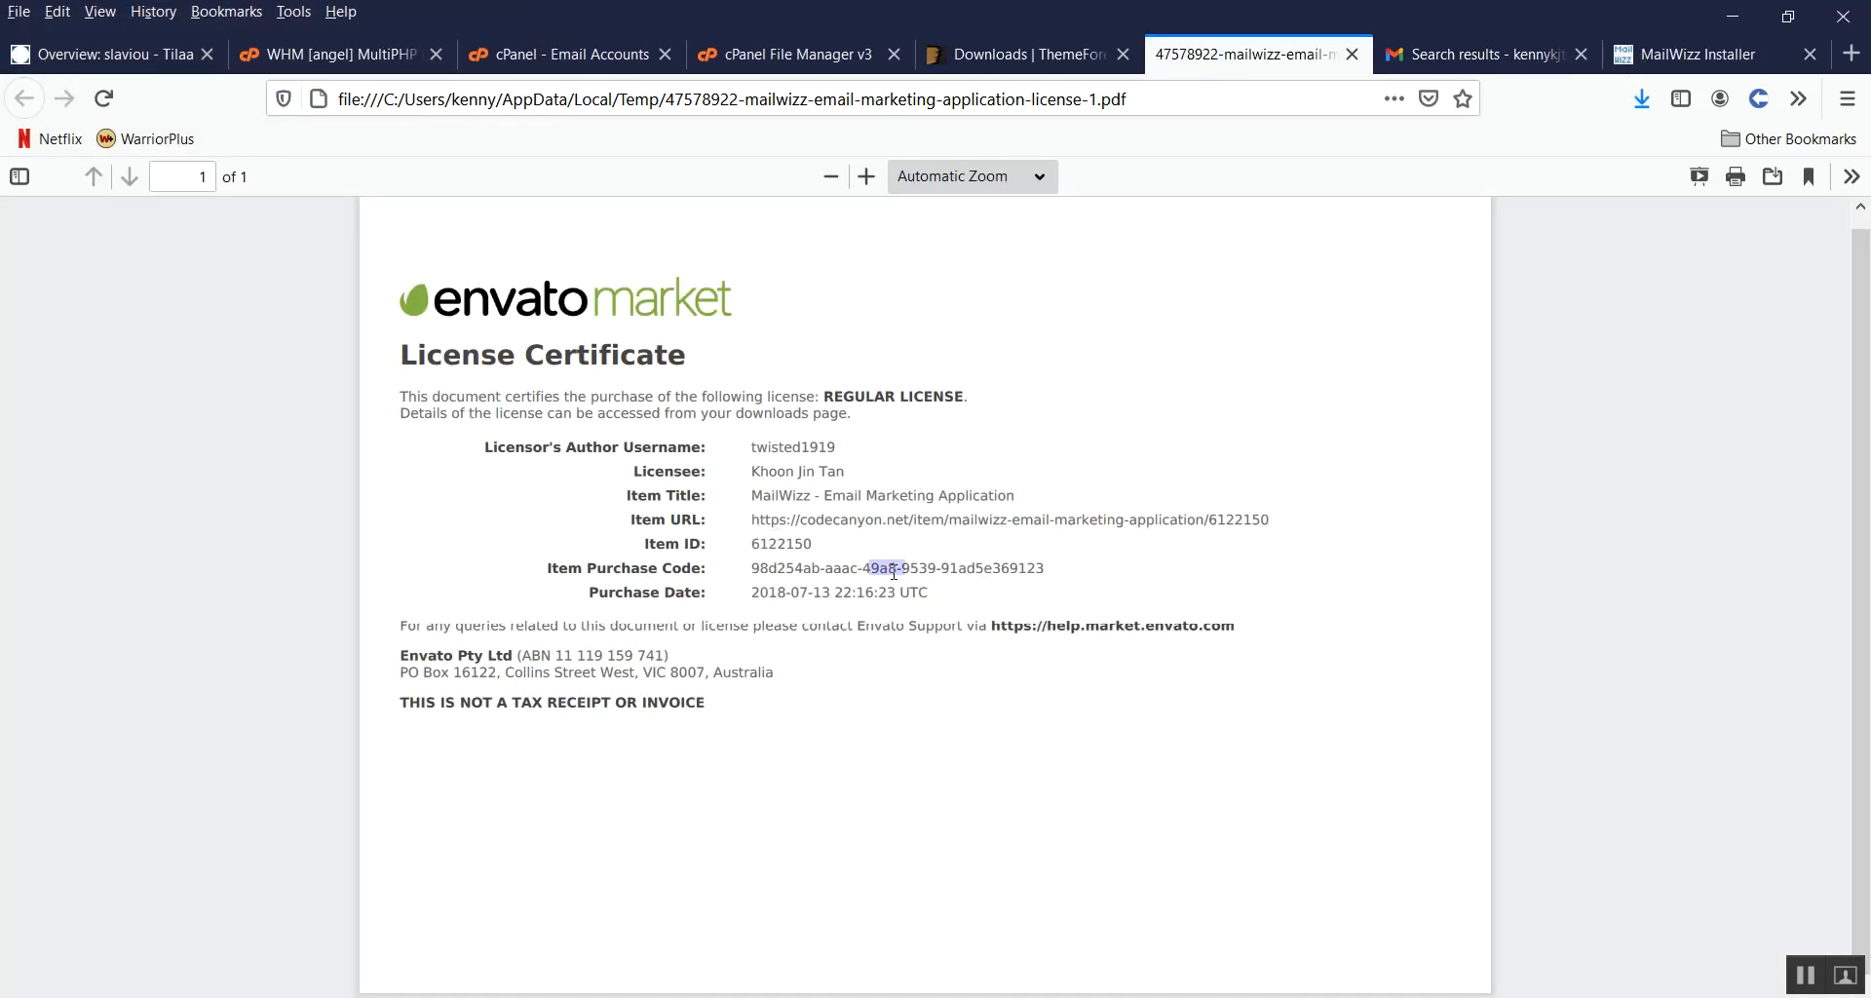
Step: Highlight the item purchase code on the MailWizz license certificate
{"action": "triple_click", "coordinate": [894, 572]}
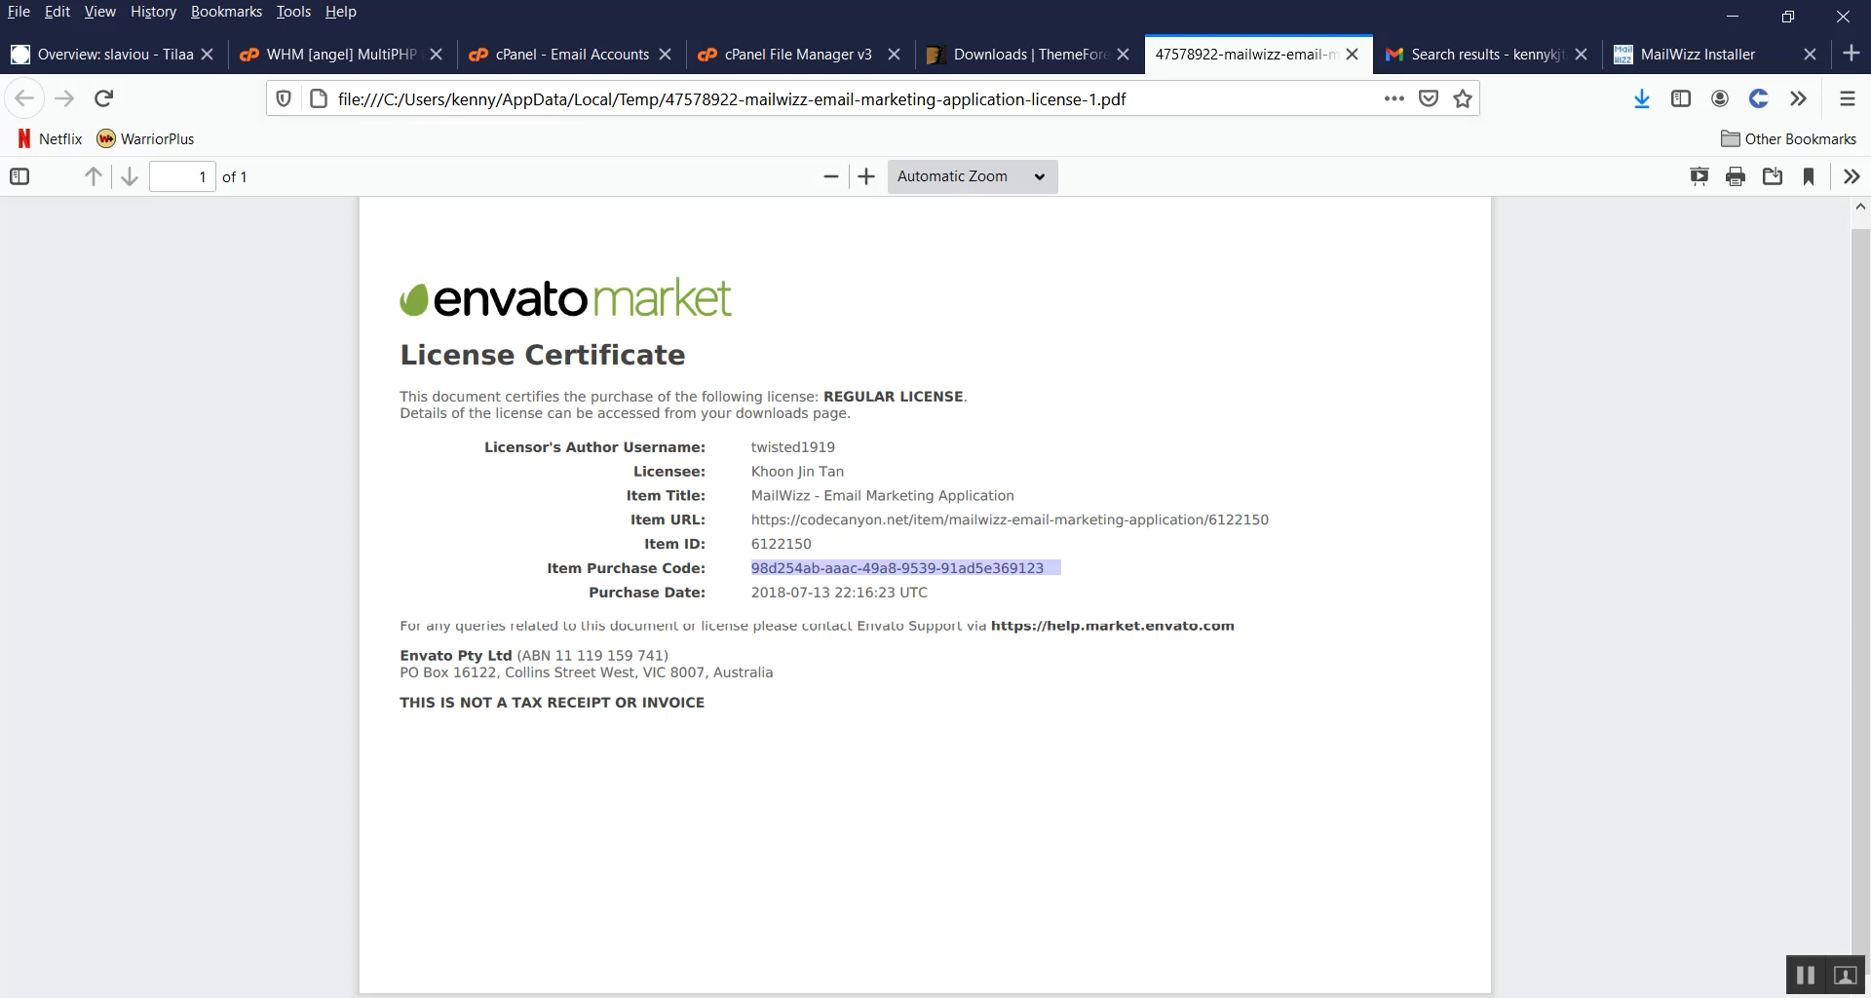
{"action": "left_click", "coordinate": [865, 711]}
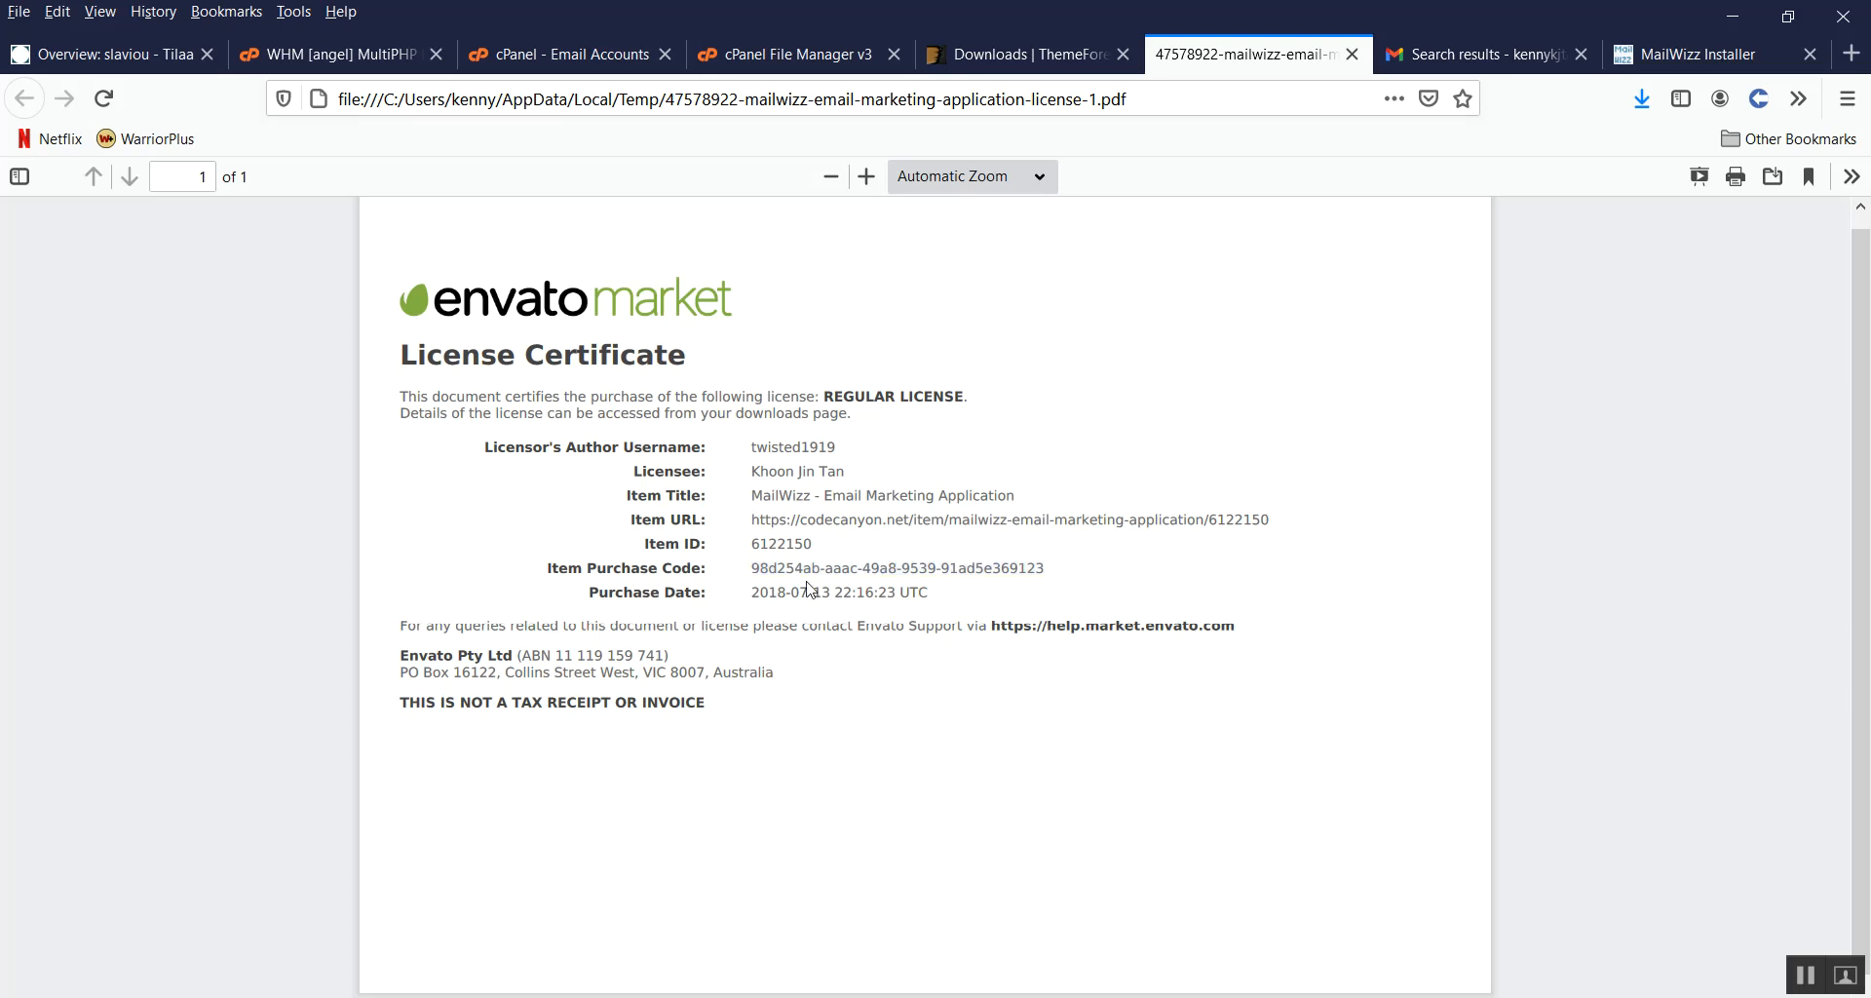
{"action": "left_click_drag", "start_coordinate": [925, 570], "coordinate": [1046, 570]}
Step: Switch to info.txt in TextPad, copy the MailWizz code stored there, and return to Firefox
{"action": "key", "text": "alt+Tab"}
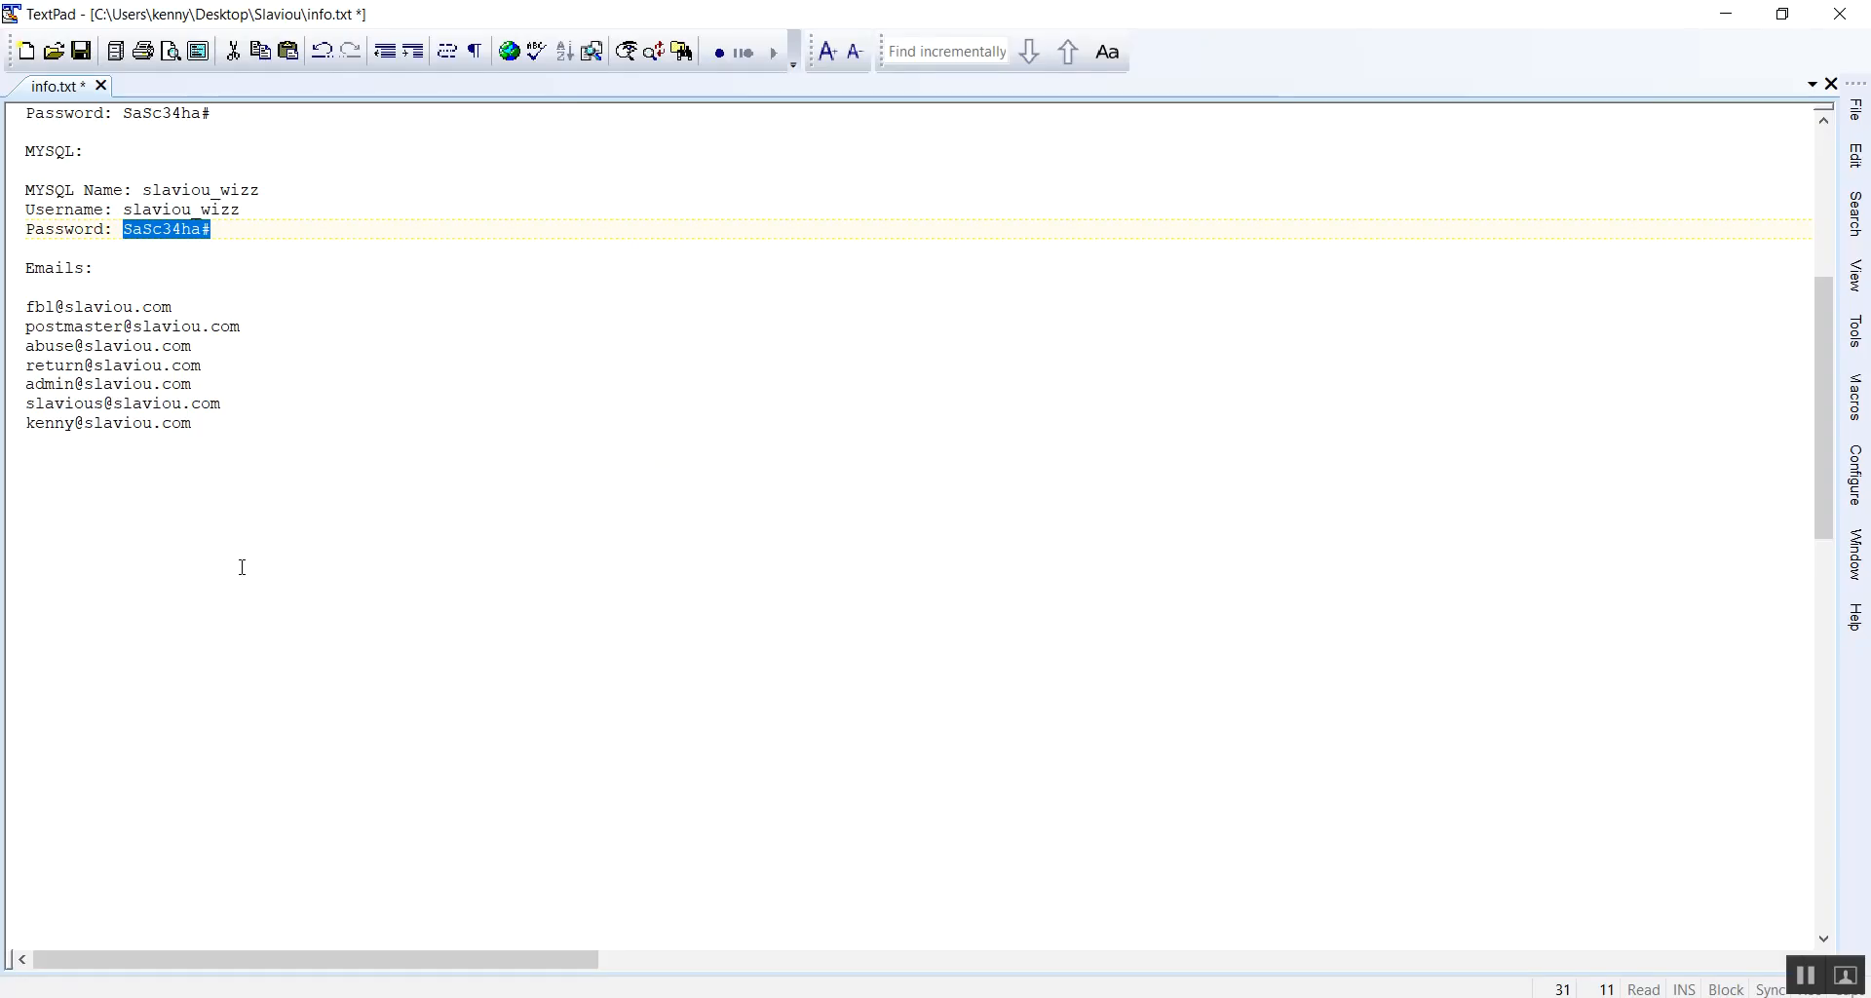
{"action": "scroll", "coordinate": [258, 532], "scroll_direction": "down", "scroll_amount": 20}
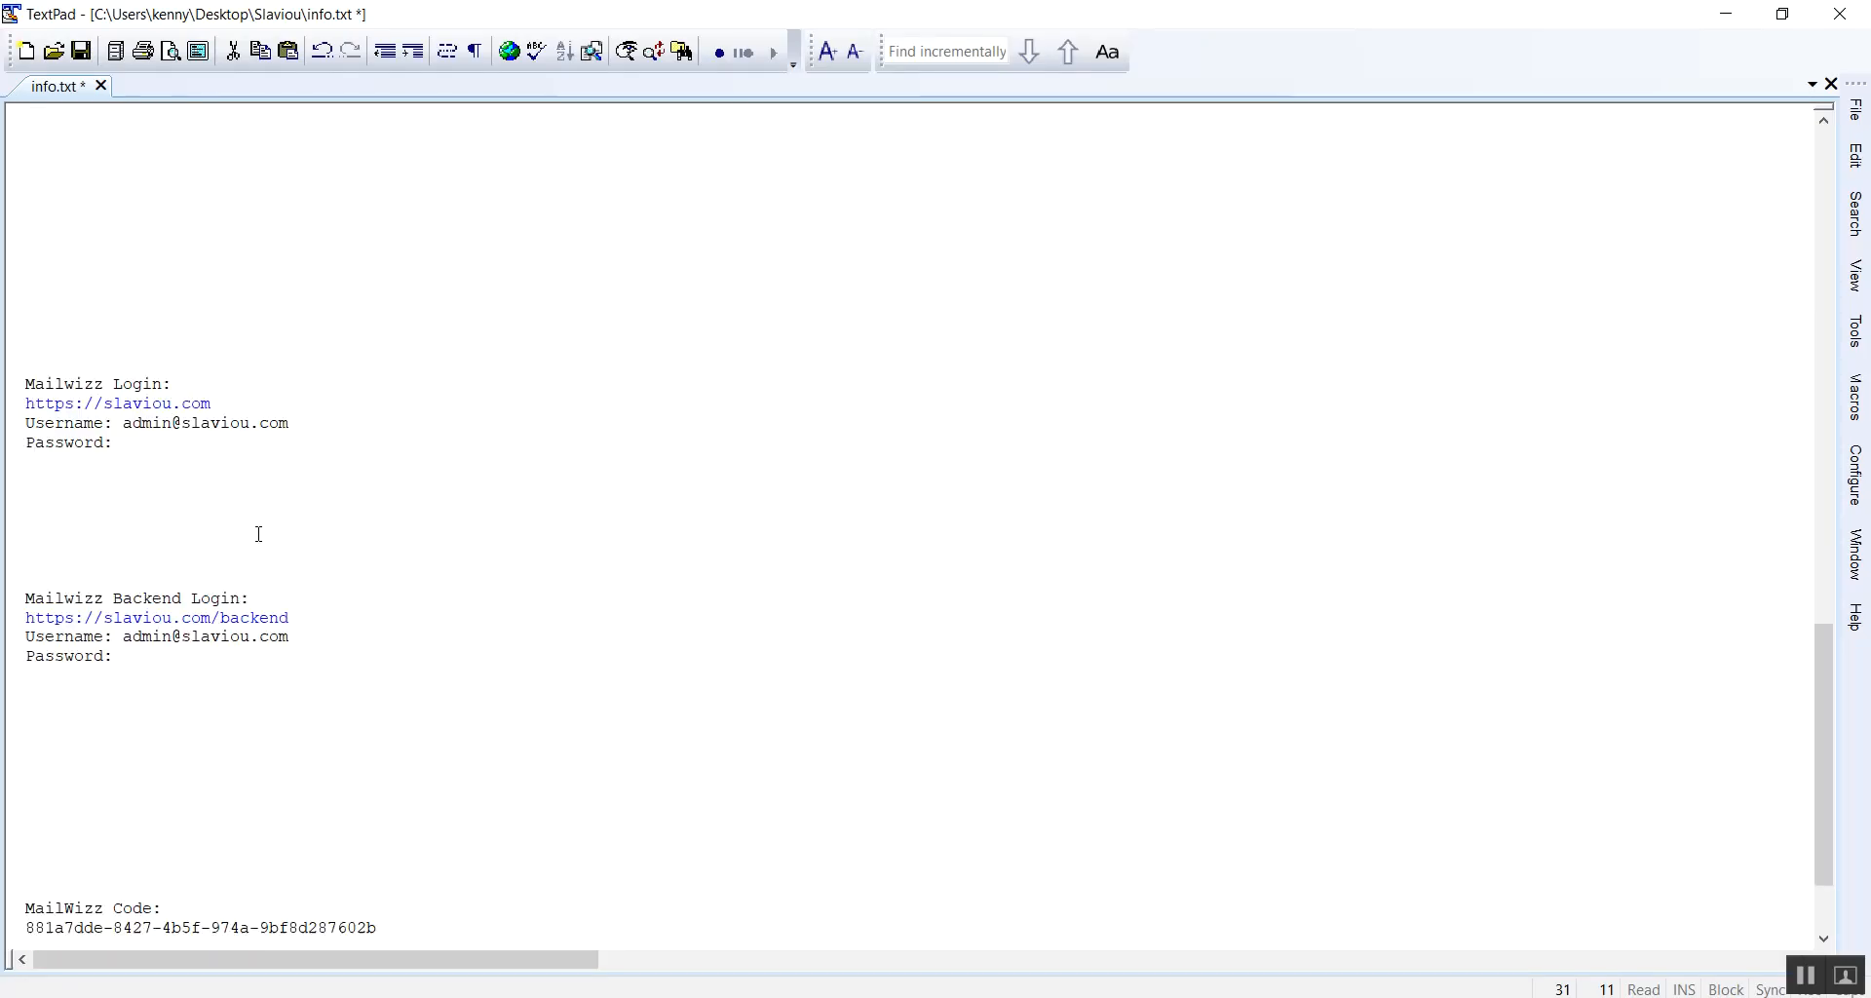
{"action": "left_click_drag", "start_coordinate": [386, 635], "coordinate": [30, 640]}
{"action": "key", "text": "ctrl+c"}
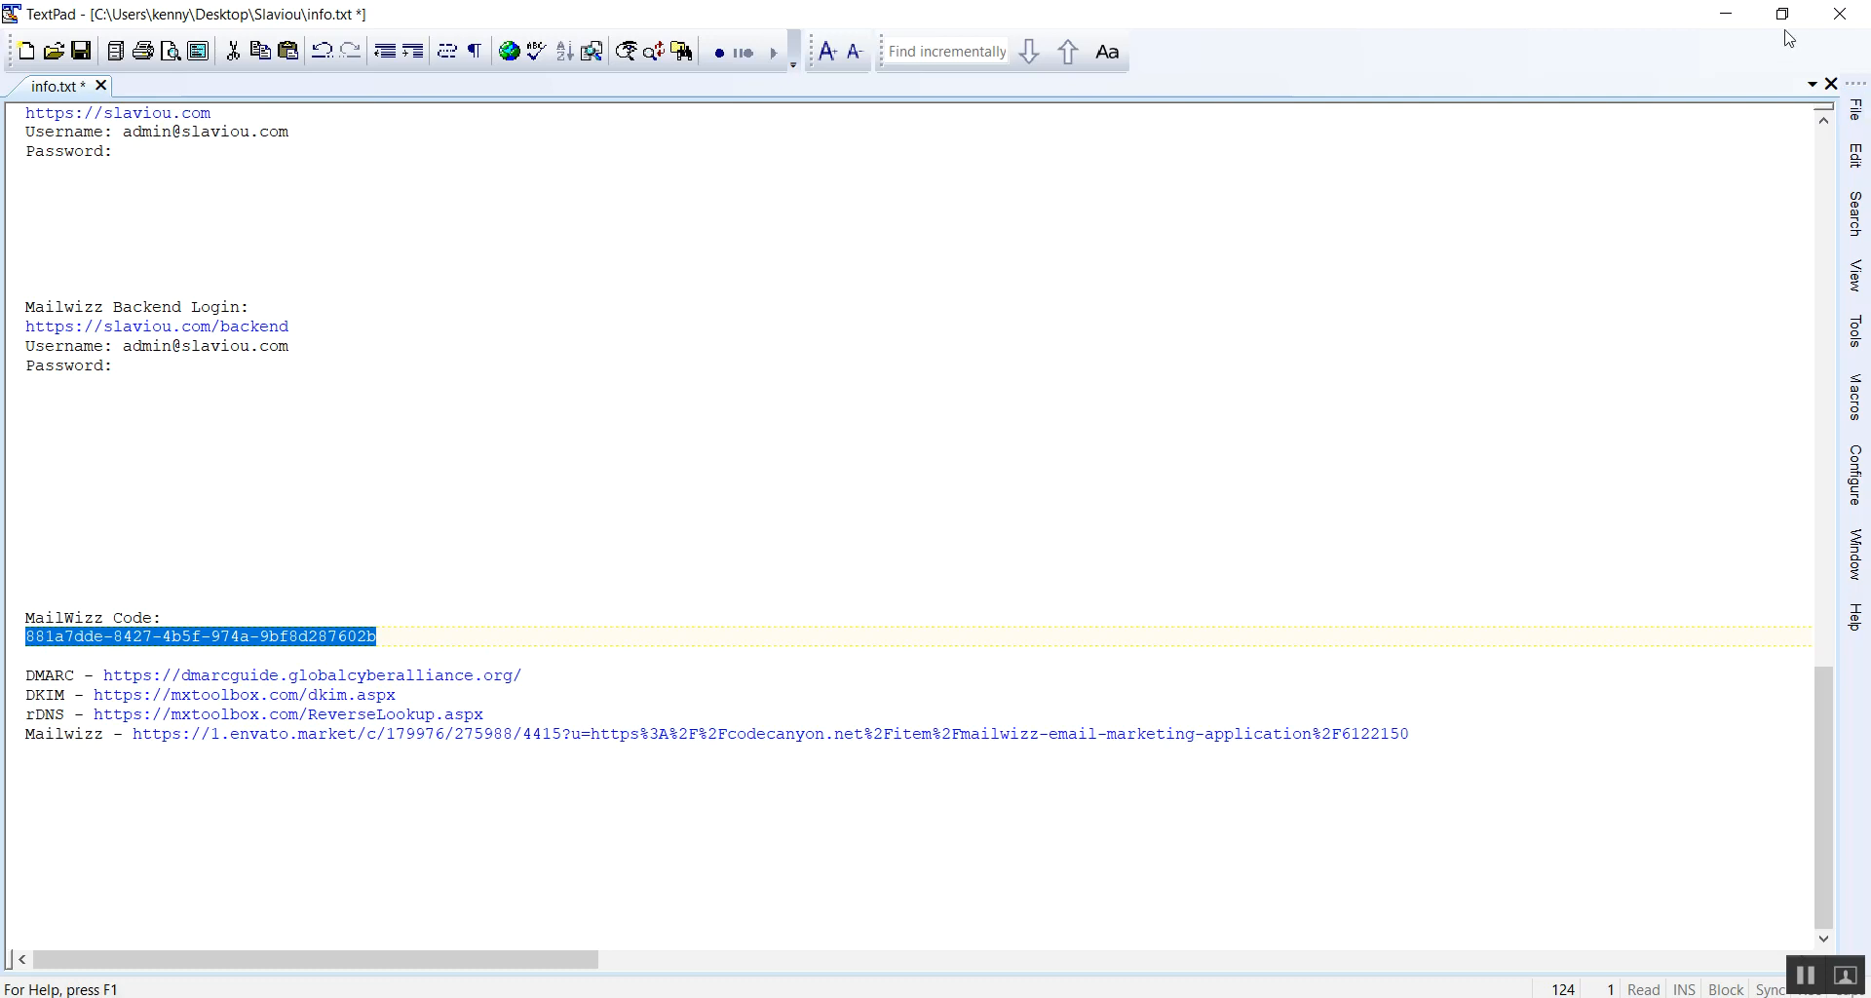
{"action": "left_click", "coordinate": [1726, 14]}
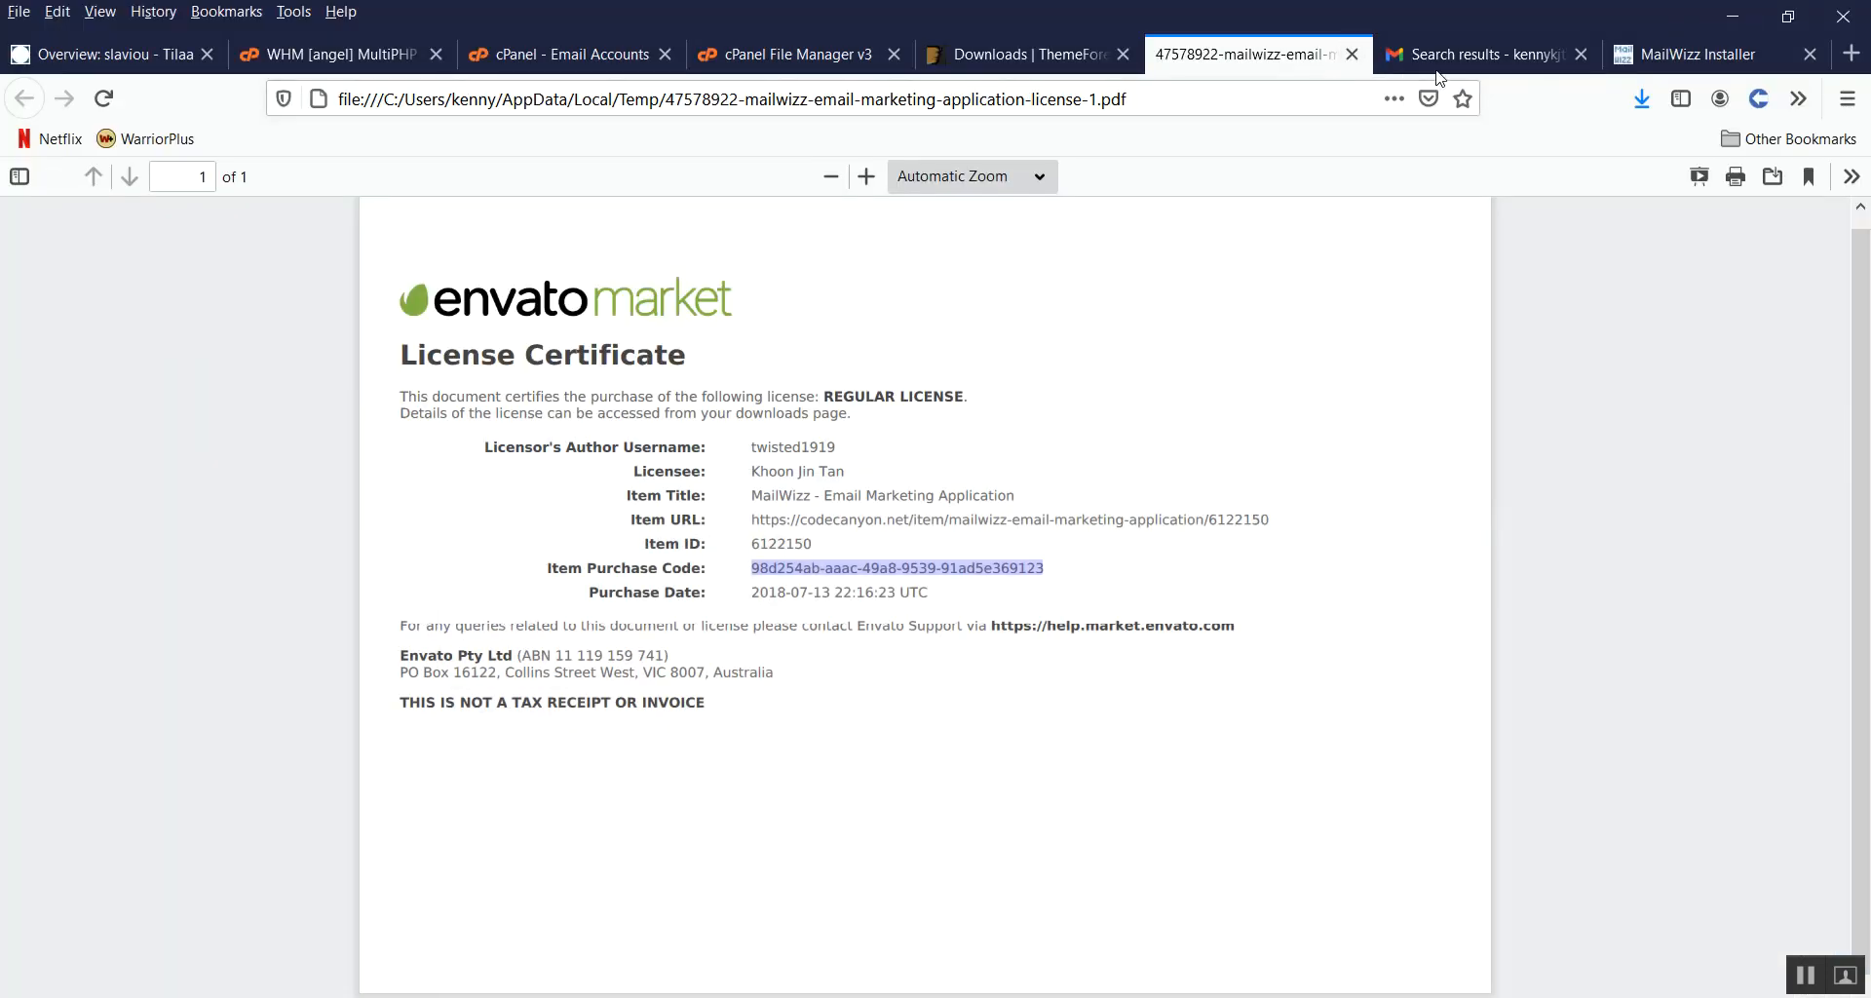
Step: Paste the purchase code into the MailWizz installer's license form and submit it with Envato Market Places as the source
{"action": "left_click", "coordinate": [1657, 52]}
{"action": "left_click", "coordinate": [1246, 460]}
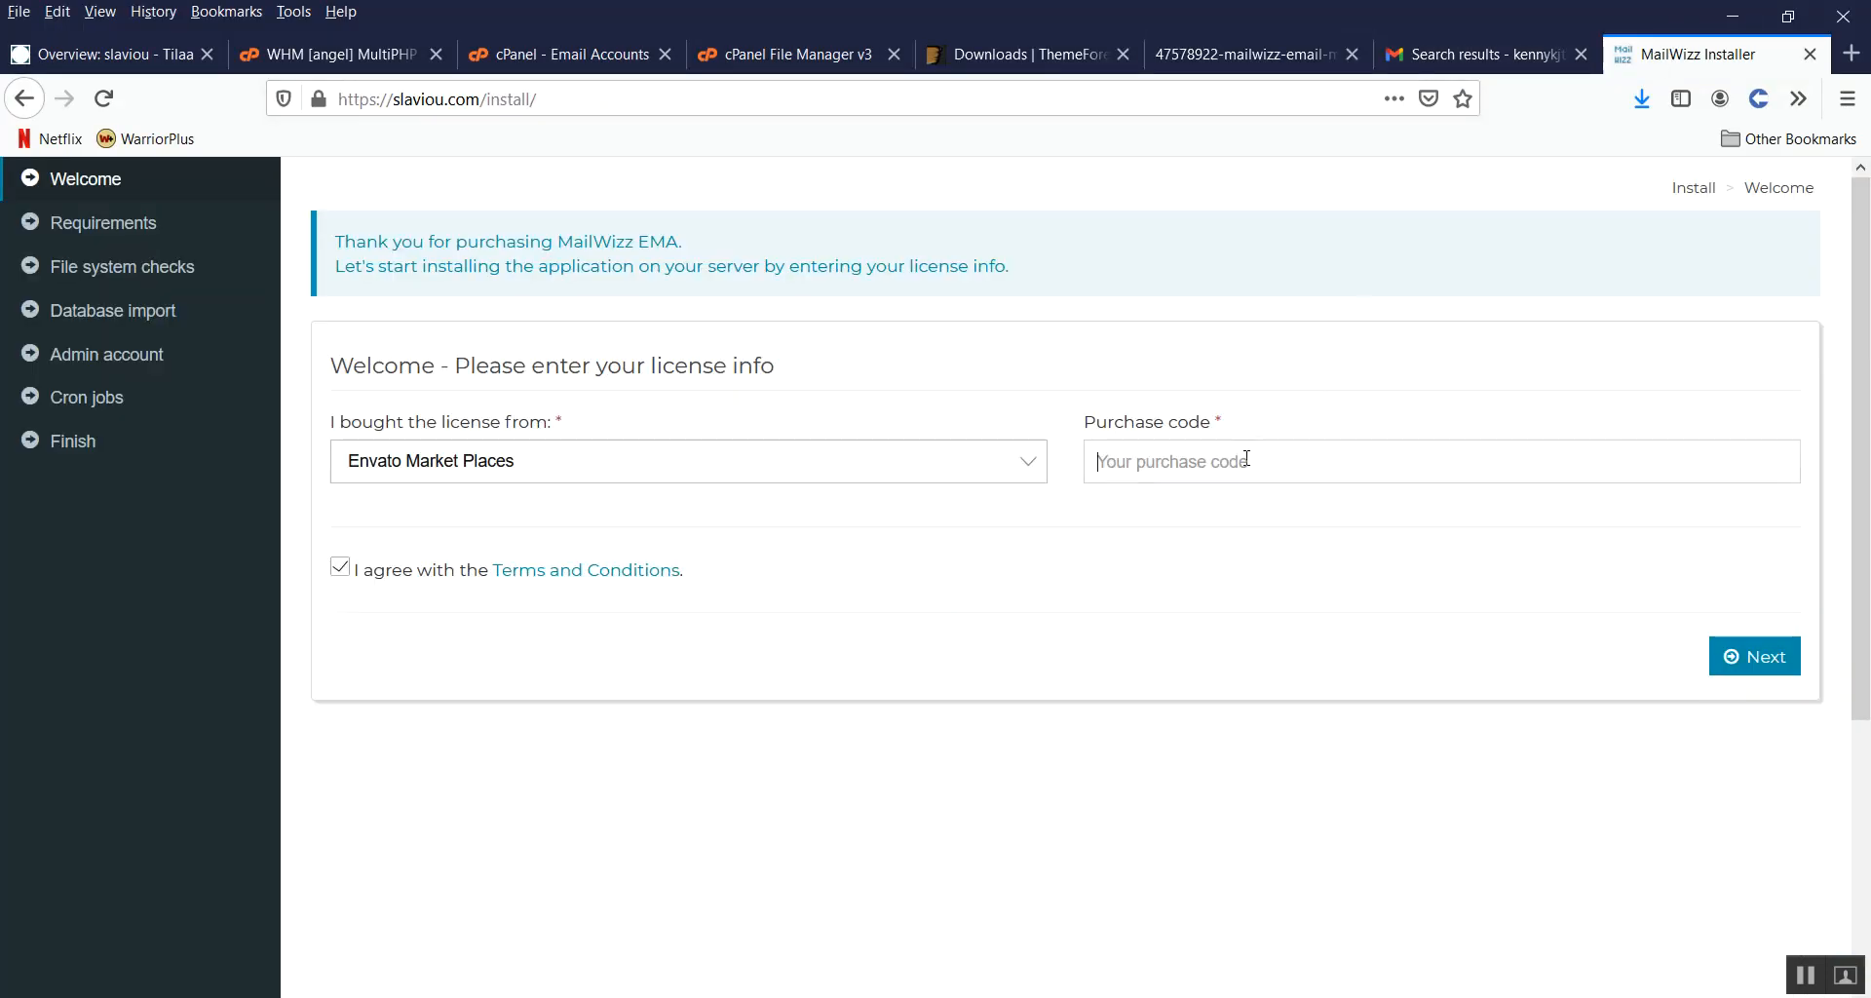
{"action": "key", "text": "ctrl+v"}
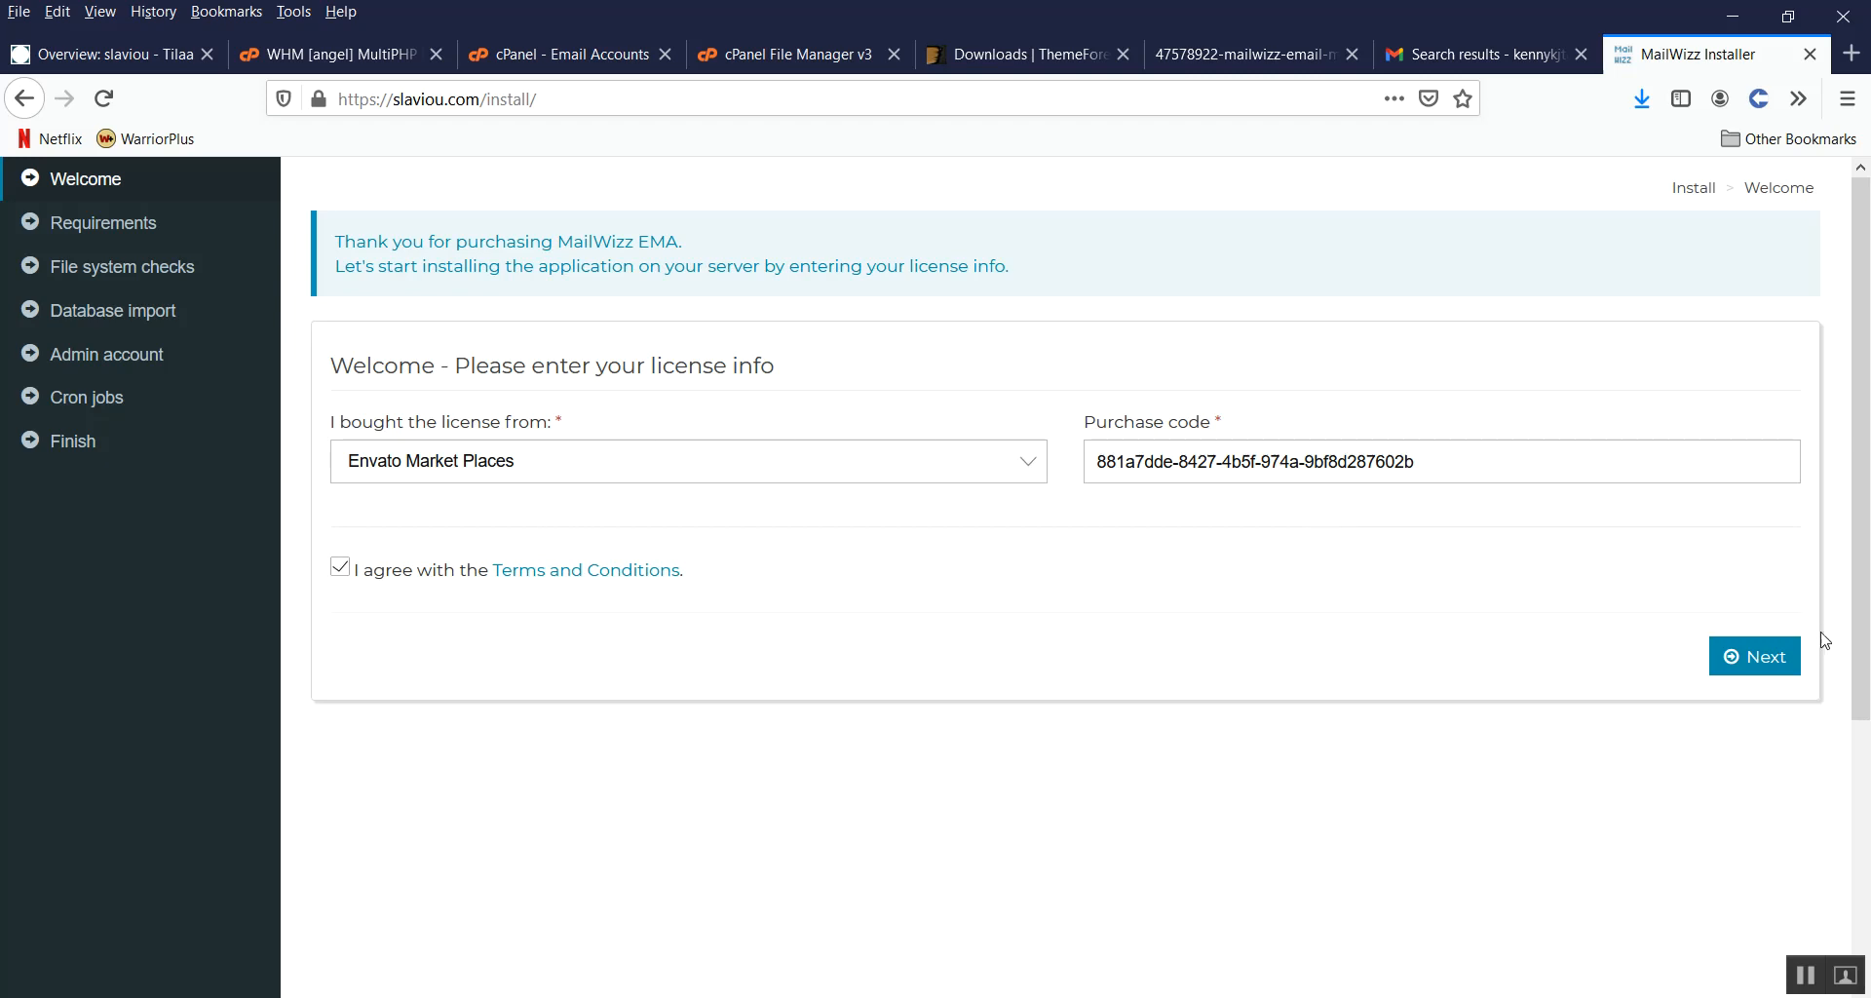
{"action": "left_click", "coordinate": [1754, 658]}
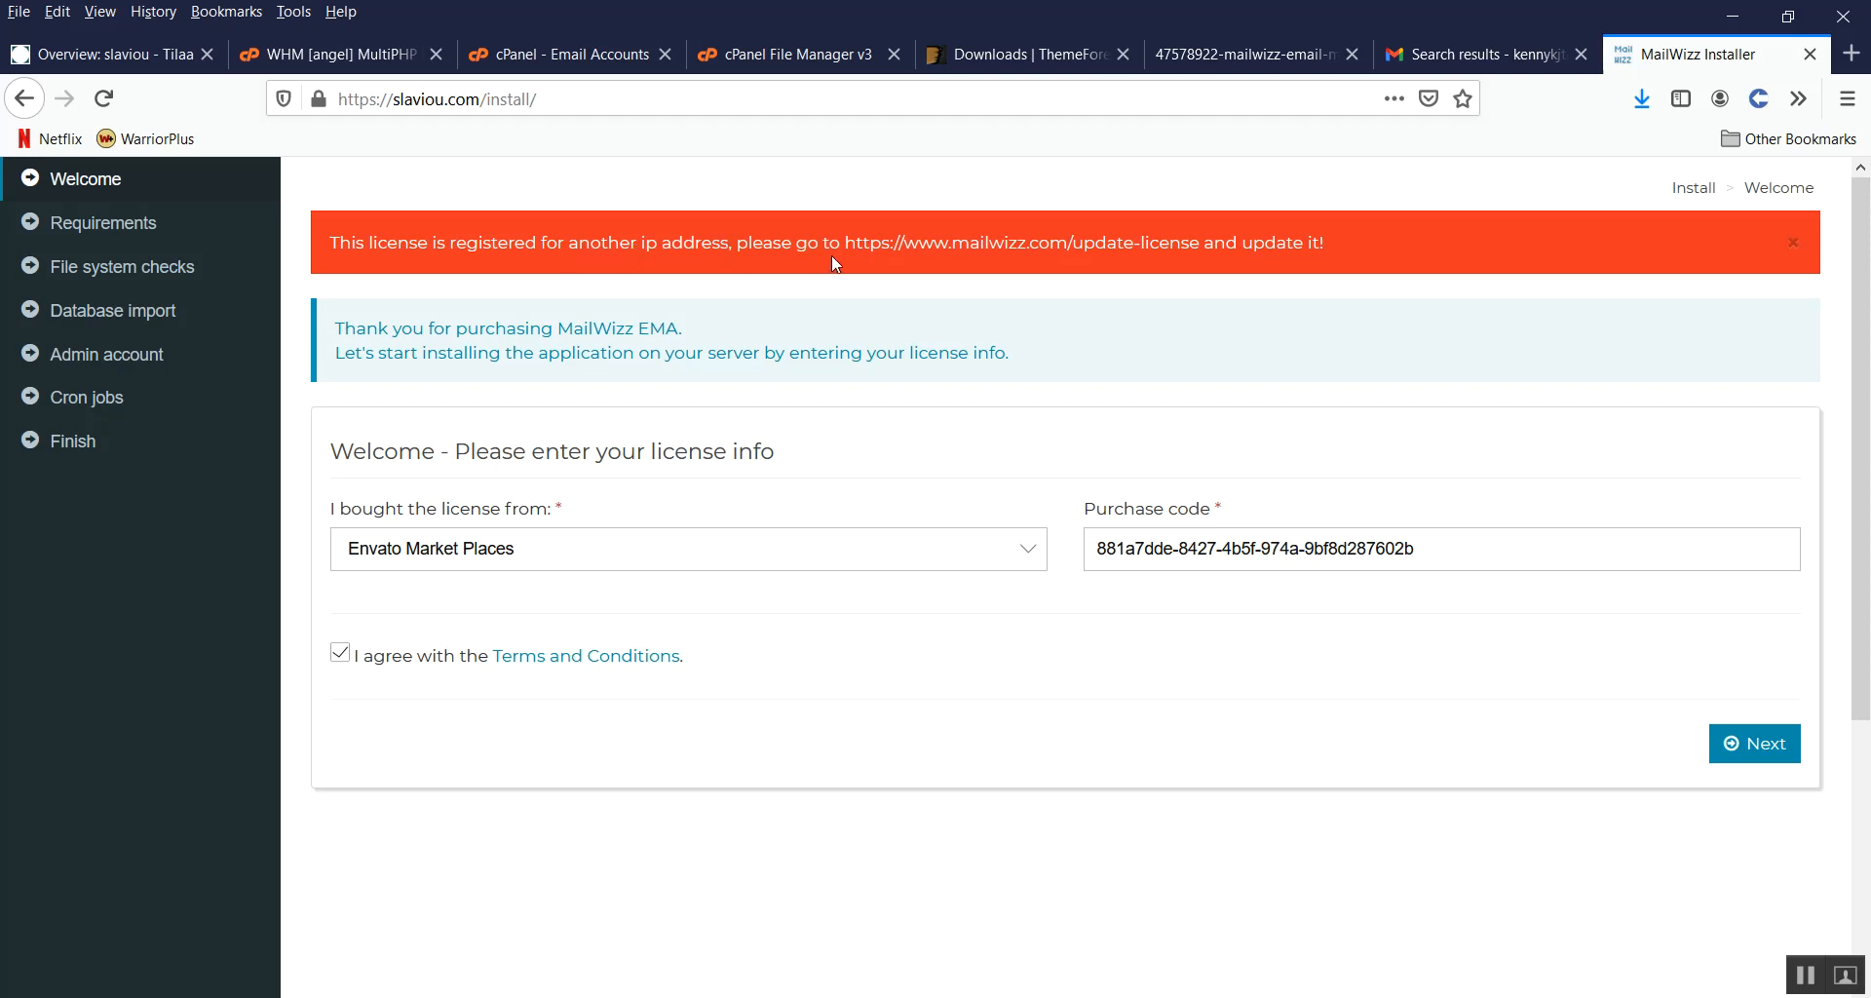
{"action": "left_click_drag", "start_coordinate": [845, 242], "coordinate": [1198, 241]}
{"action": "key", "text": "ctrl+c"}
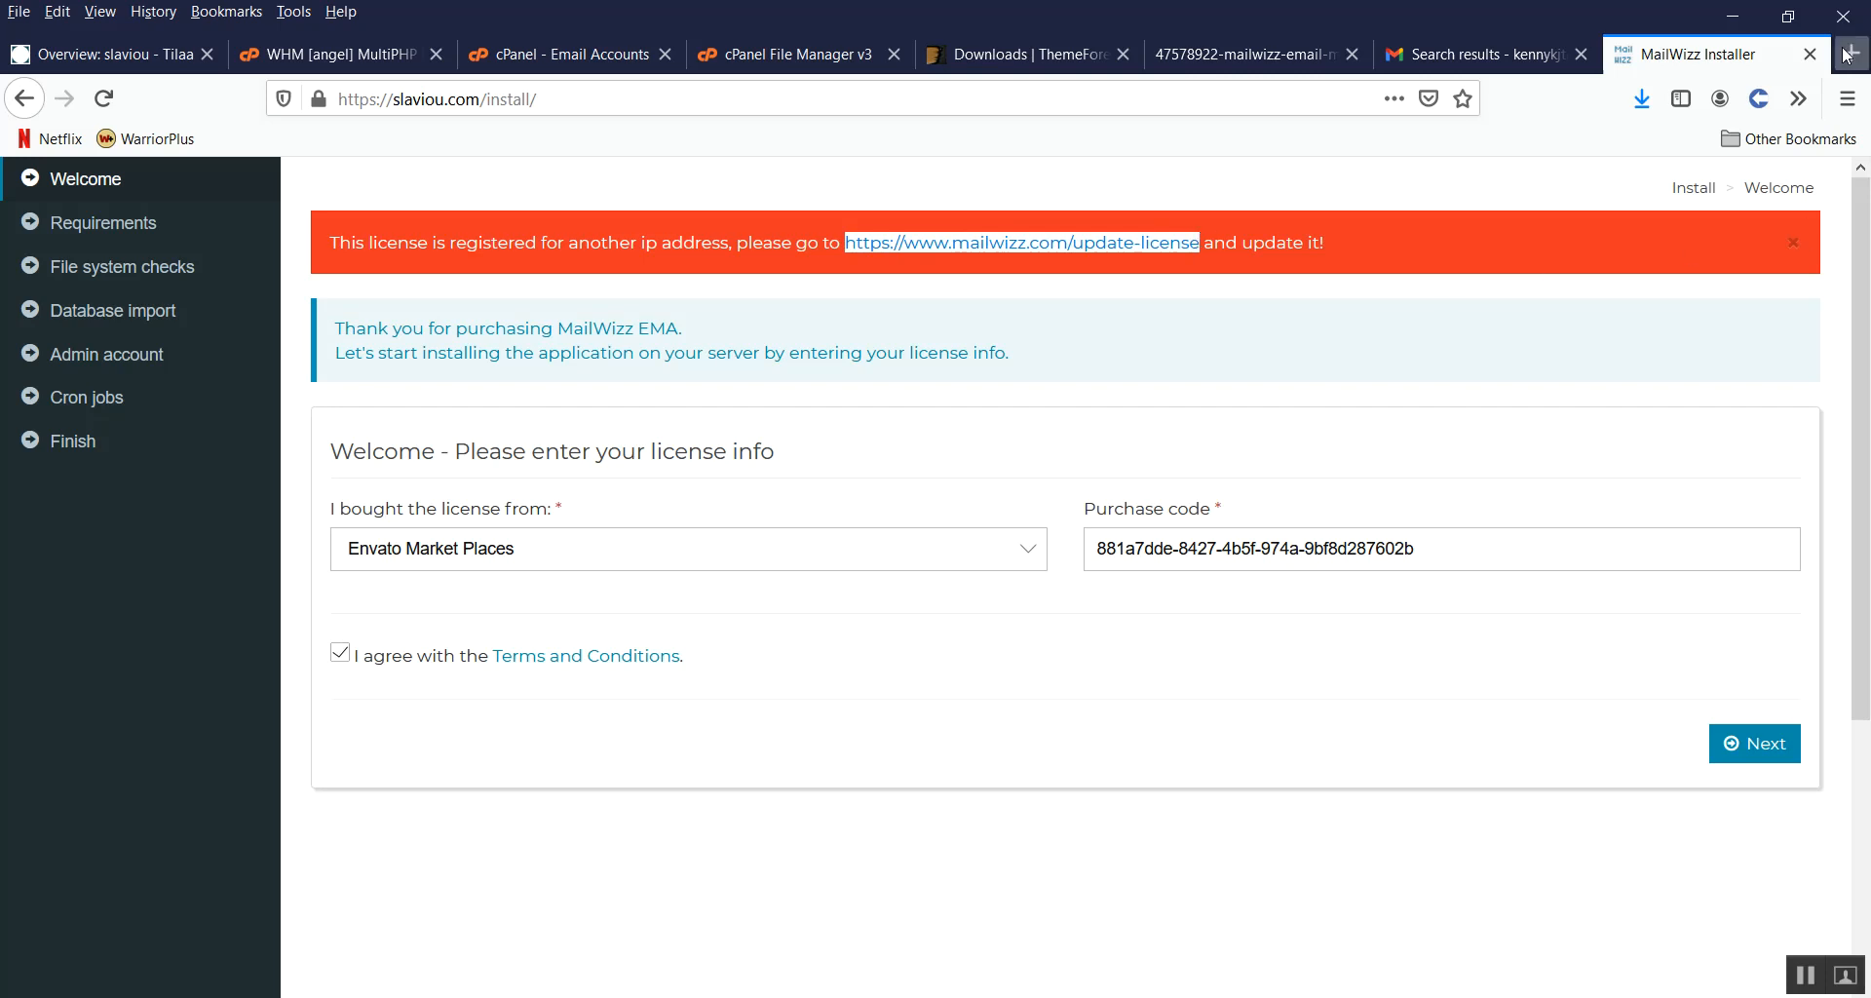
{"action": "left_click", "coordinate": [1852, 53]}
{"action": "key", "text": "ctrl+v"}
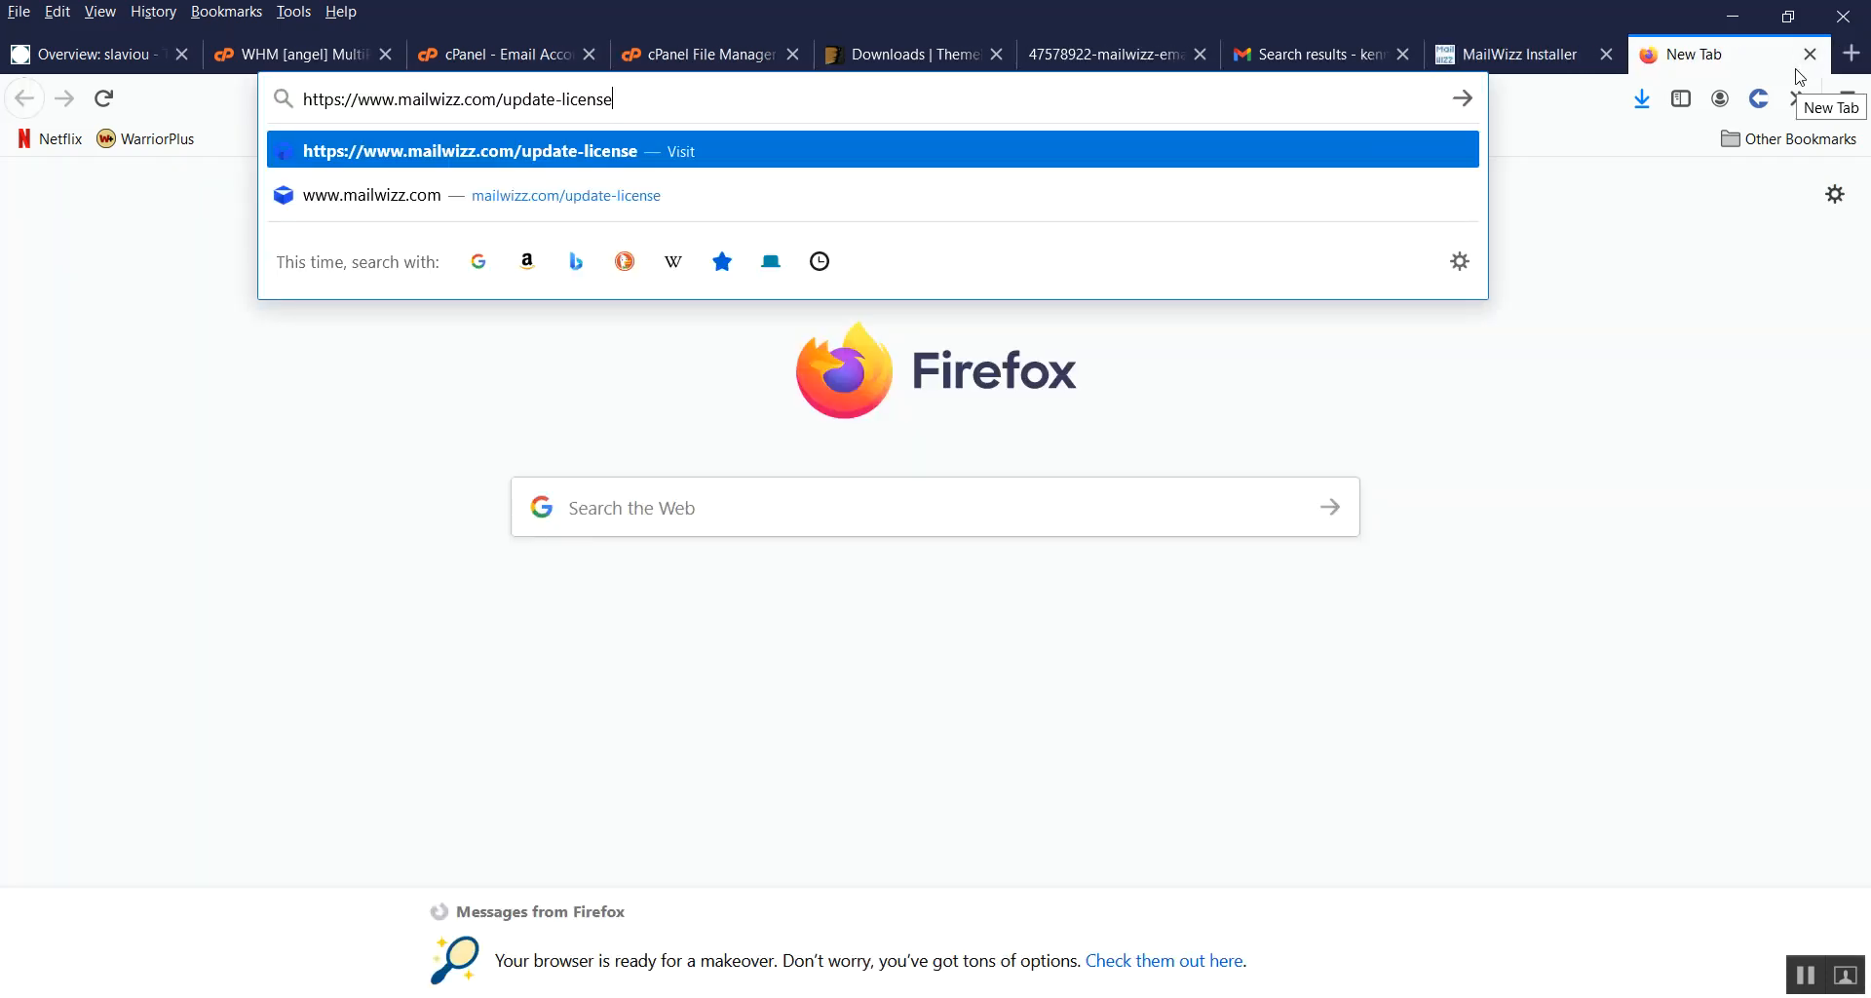
{"action": "key", "text": "Return"}
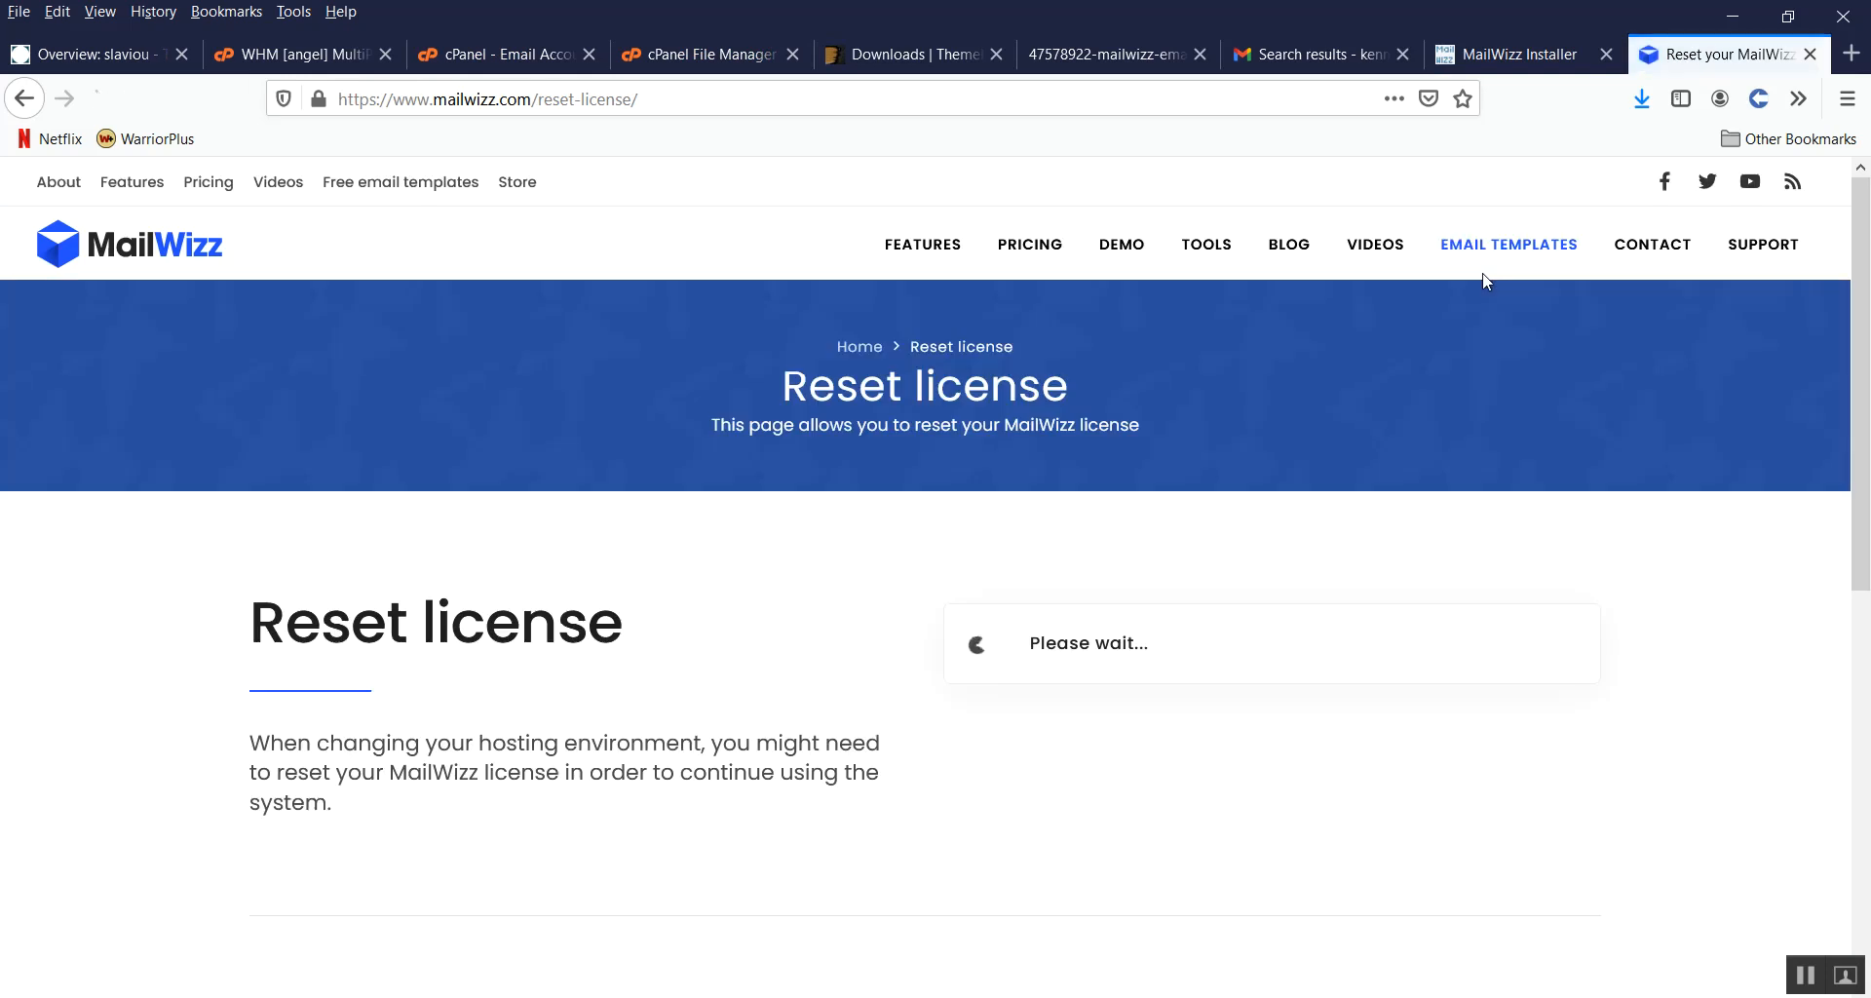
Step: Copy the purchase code from the installer into MailWizz's Reset license form as the license key and reset the license
{"action": "left_click", "coordinate": [1544, 54]}
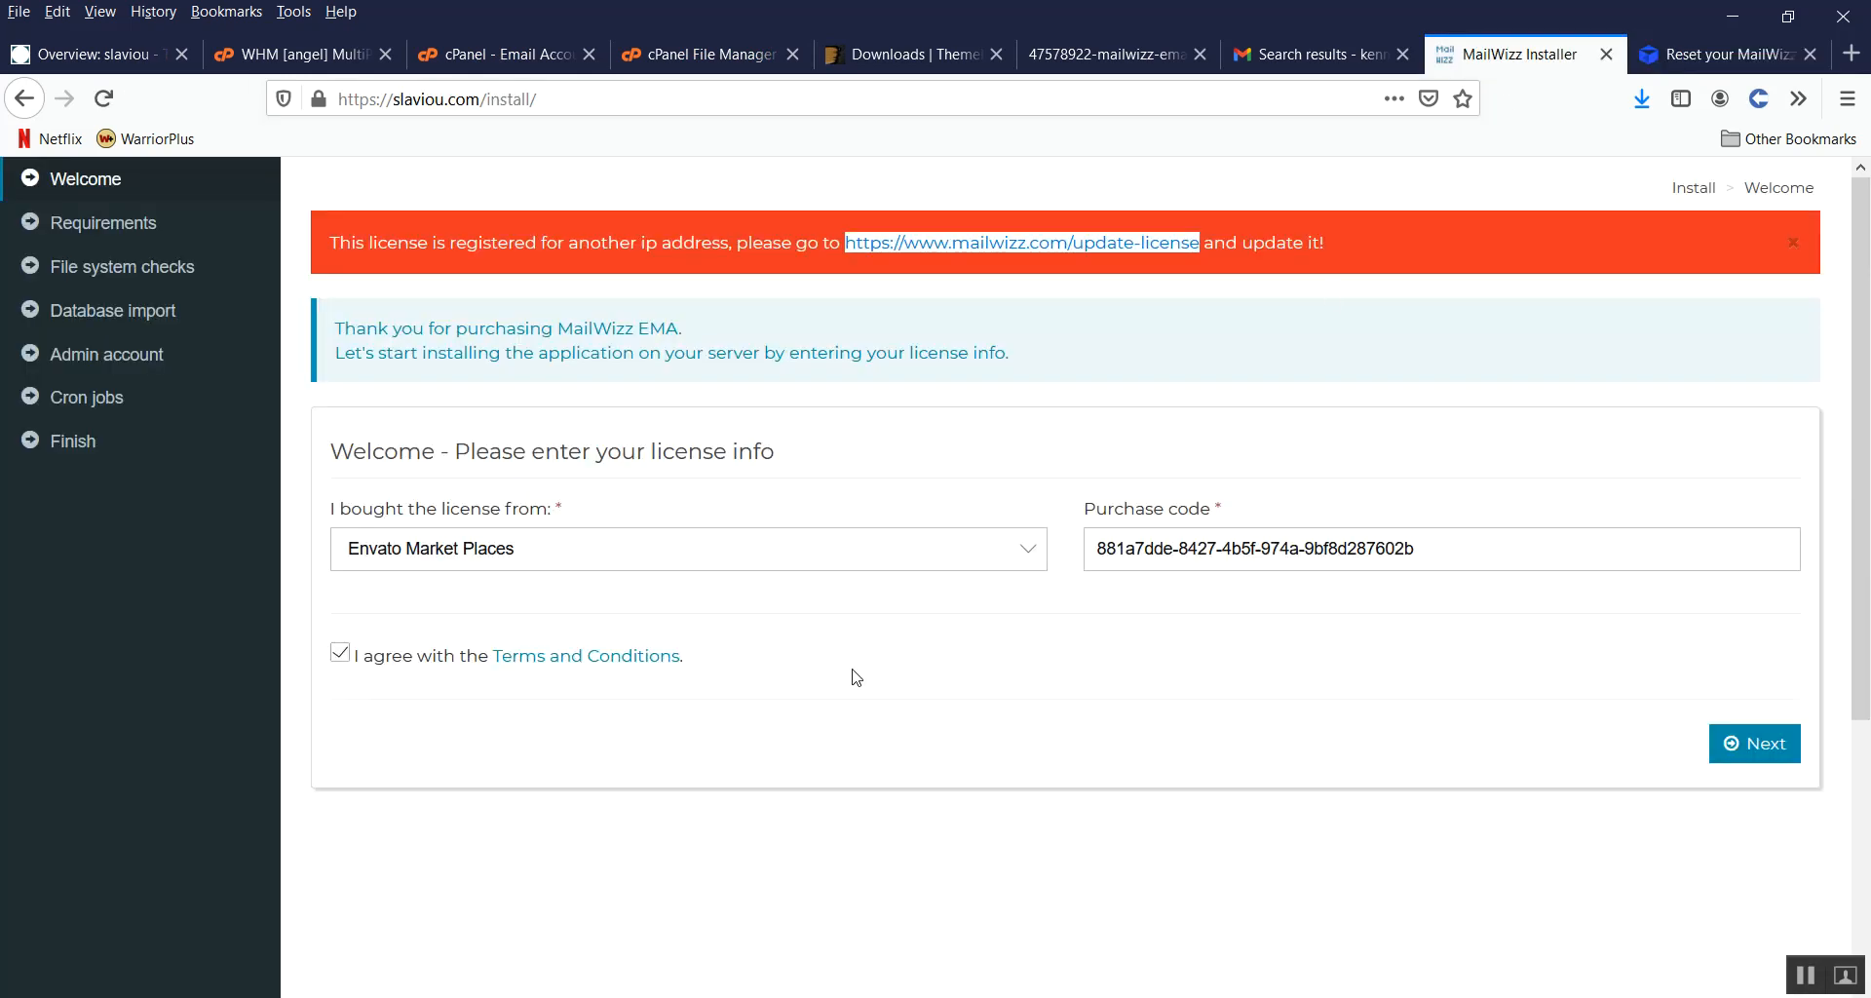
{"action": "left_click_drag", "start_coordinate": [1446, 552], "coordinate": [1073, 553]}
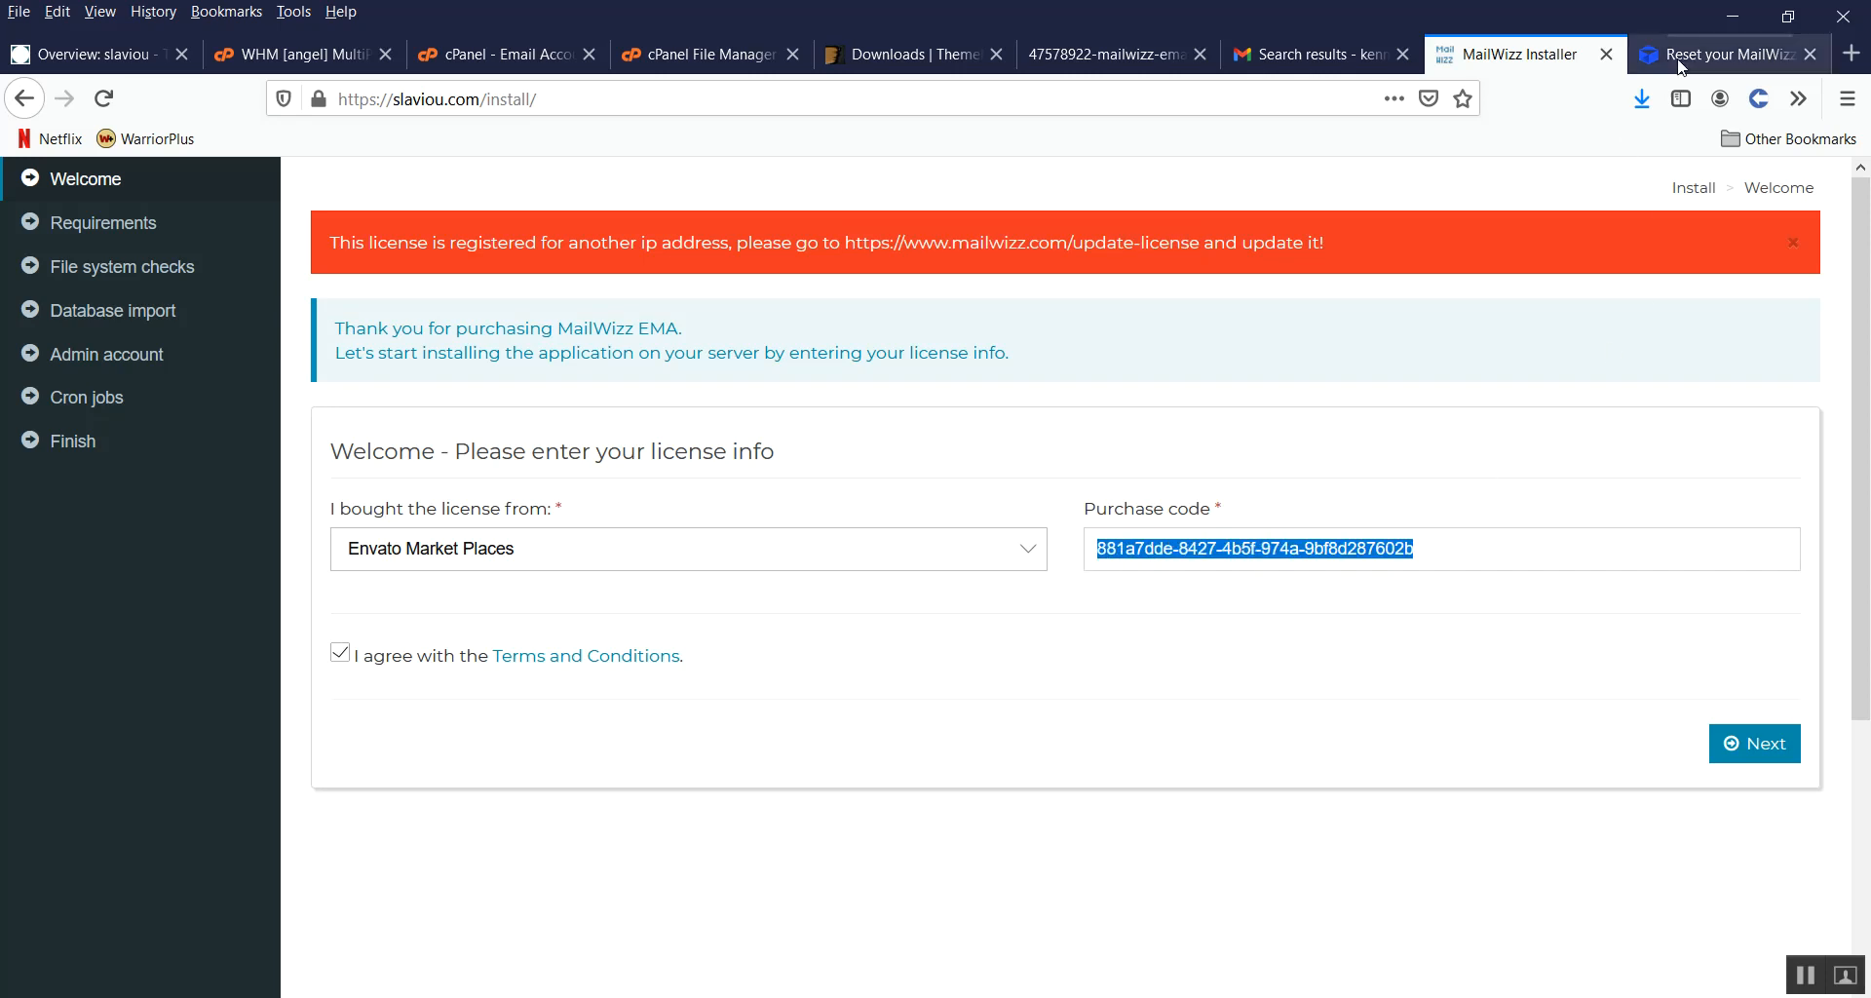
{"action": "left_click", "coordinate": [1670, 58]}
{"action": "left_click", "coordinate": [1013, 691]}
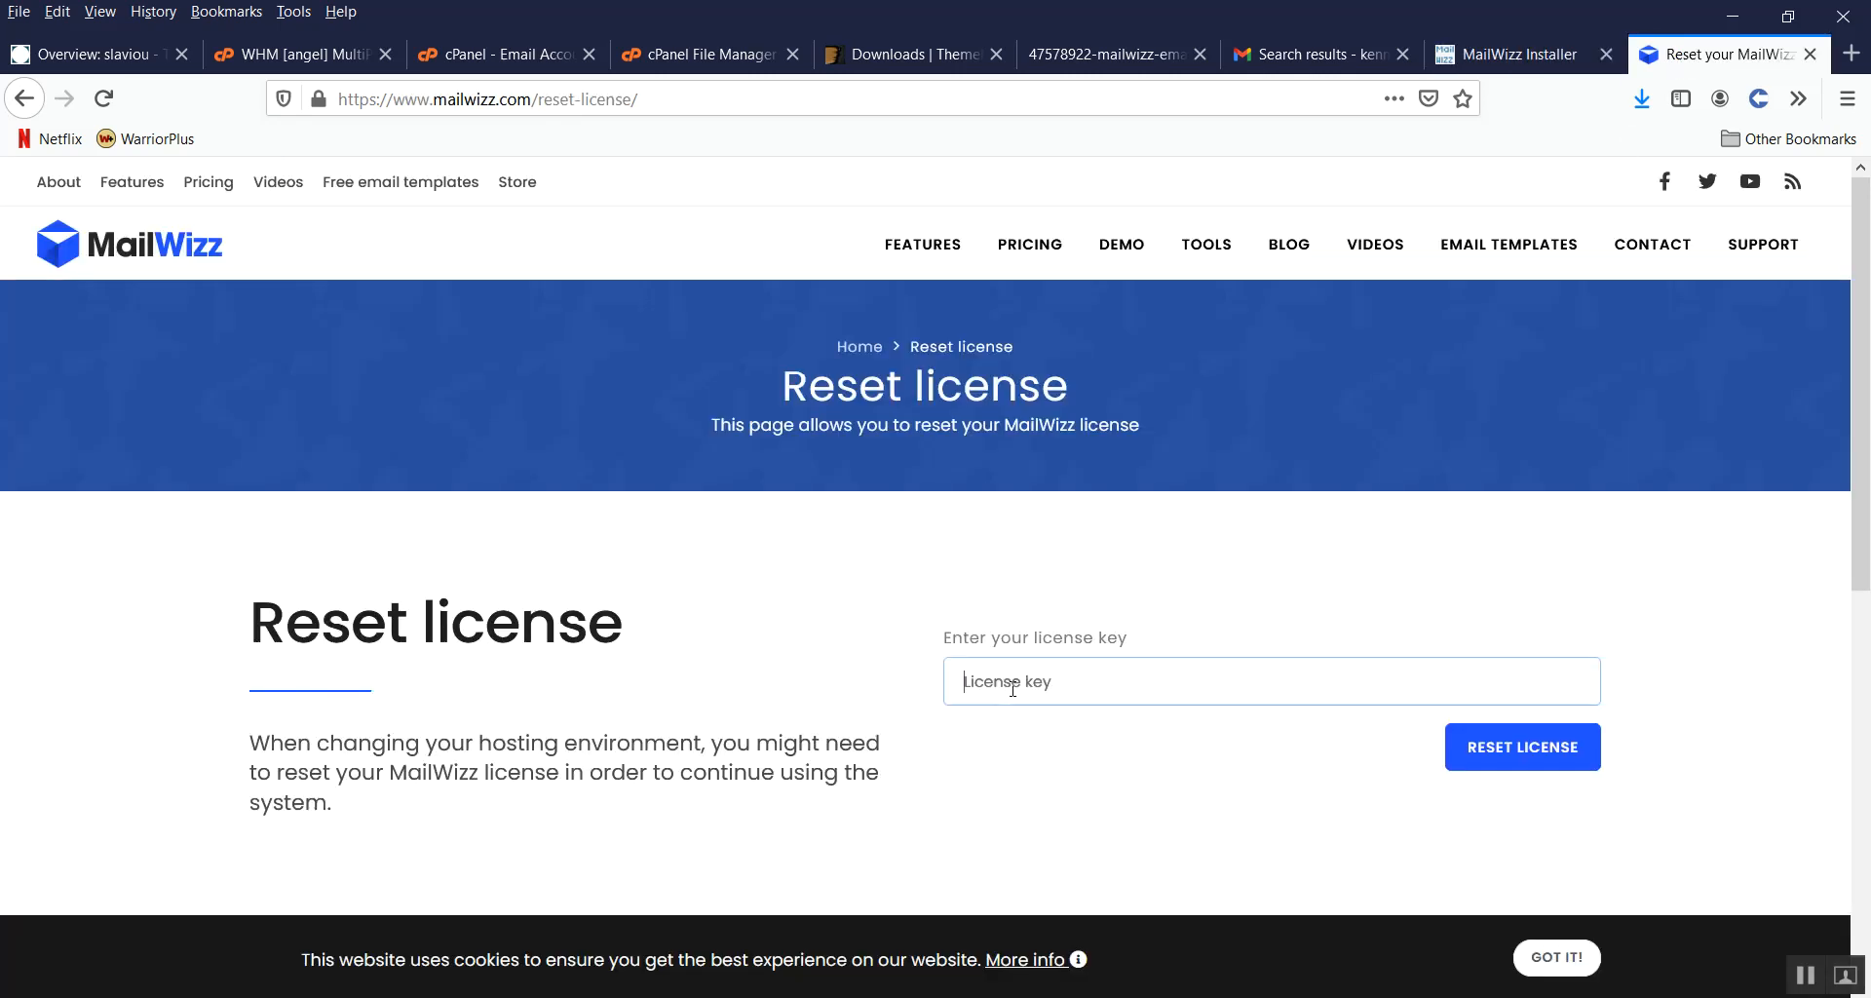
{"action": "key", "text": "ctrl+v"}
{"action": "left_click", "coordinate": [1515, 756]}
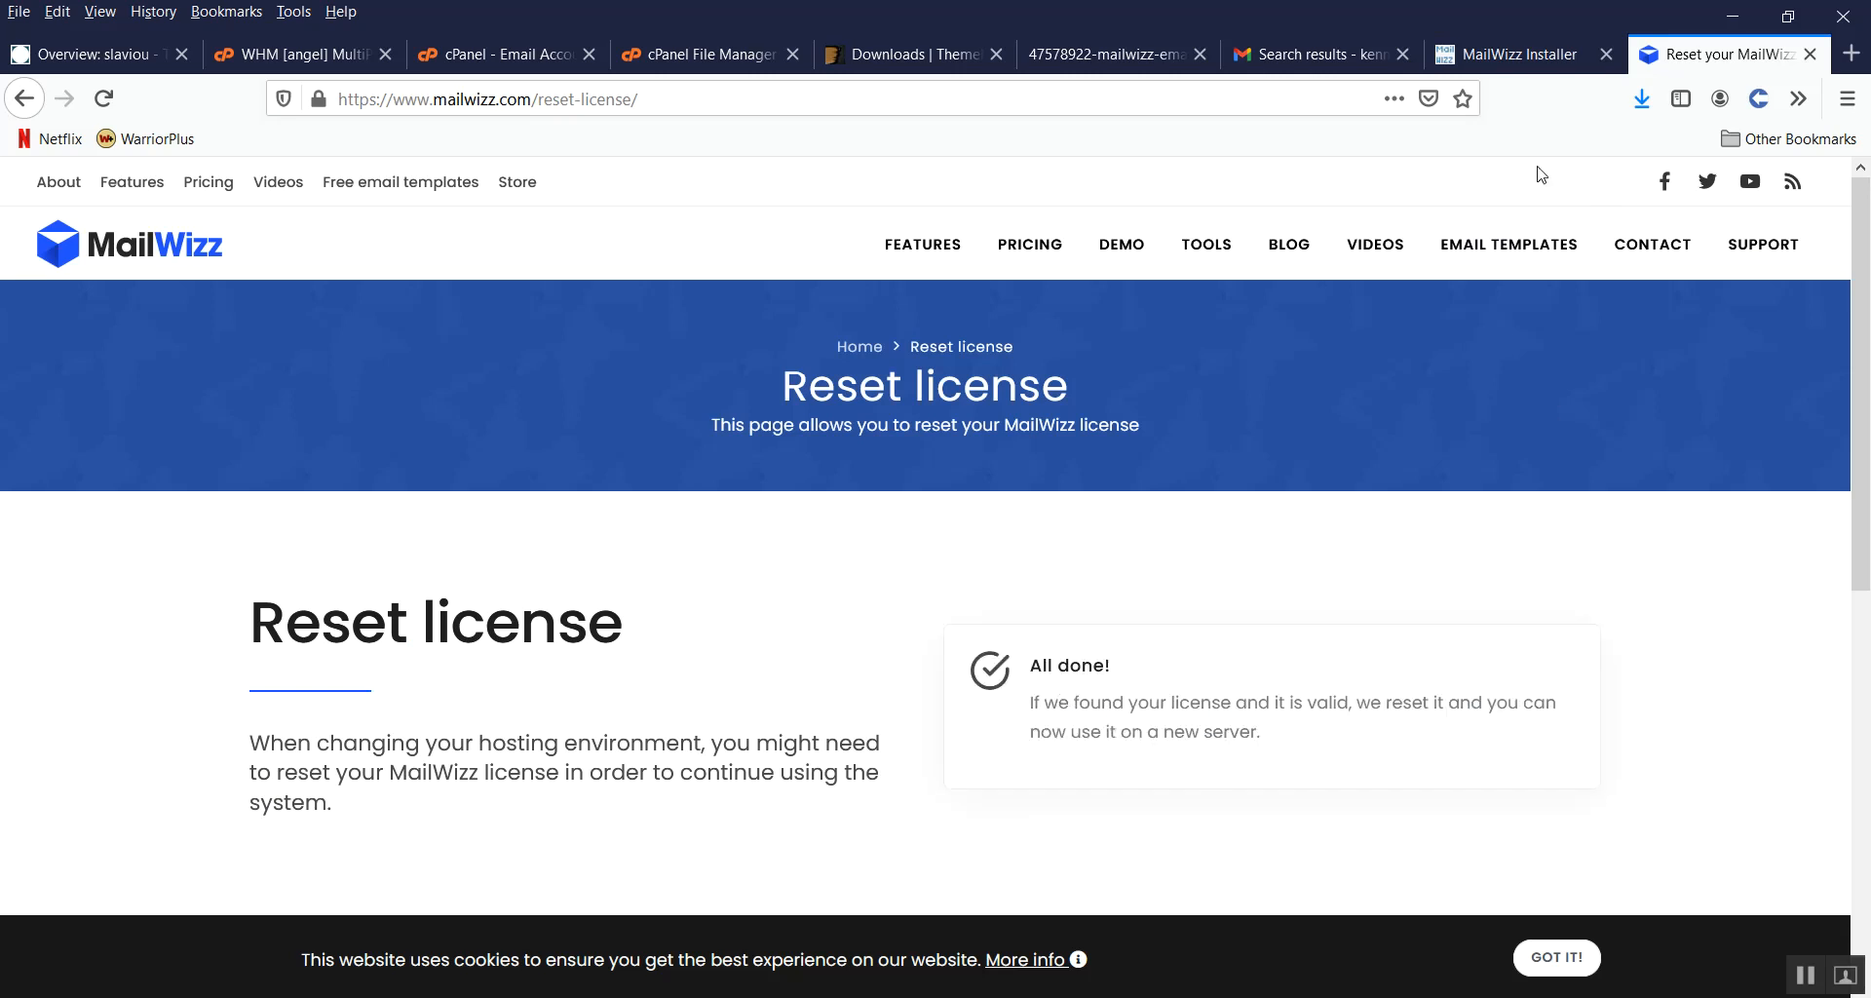
Step: Resubmit the license info in the MailWizz installer and review the results on the Requirements page
{"action": "left_click", "coordinate": [1506, 58]}
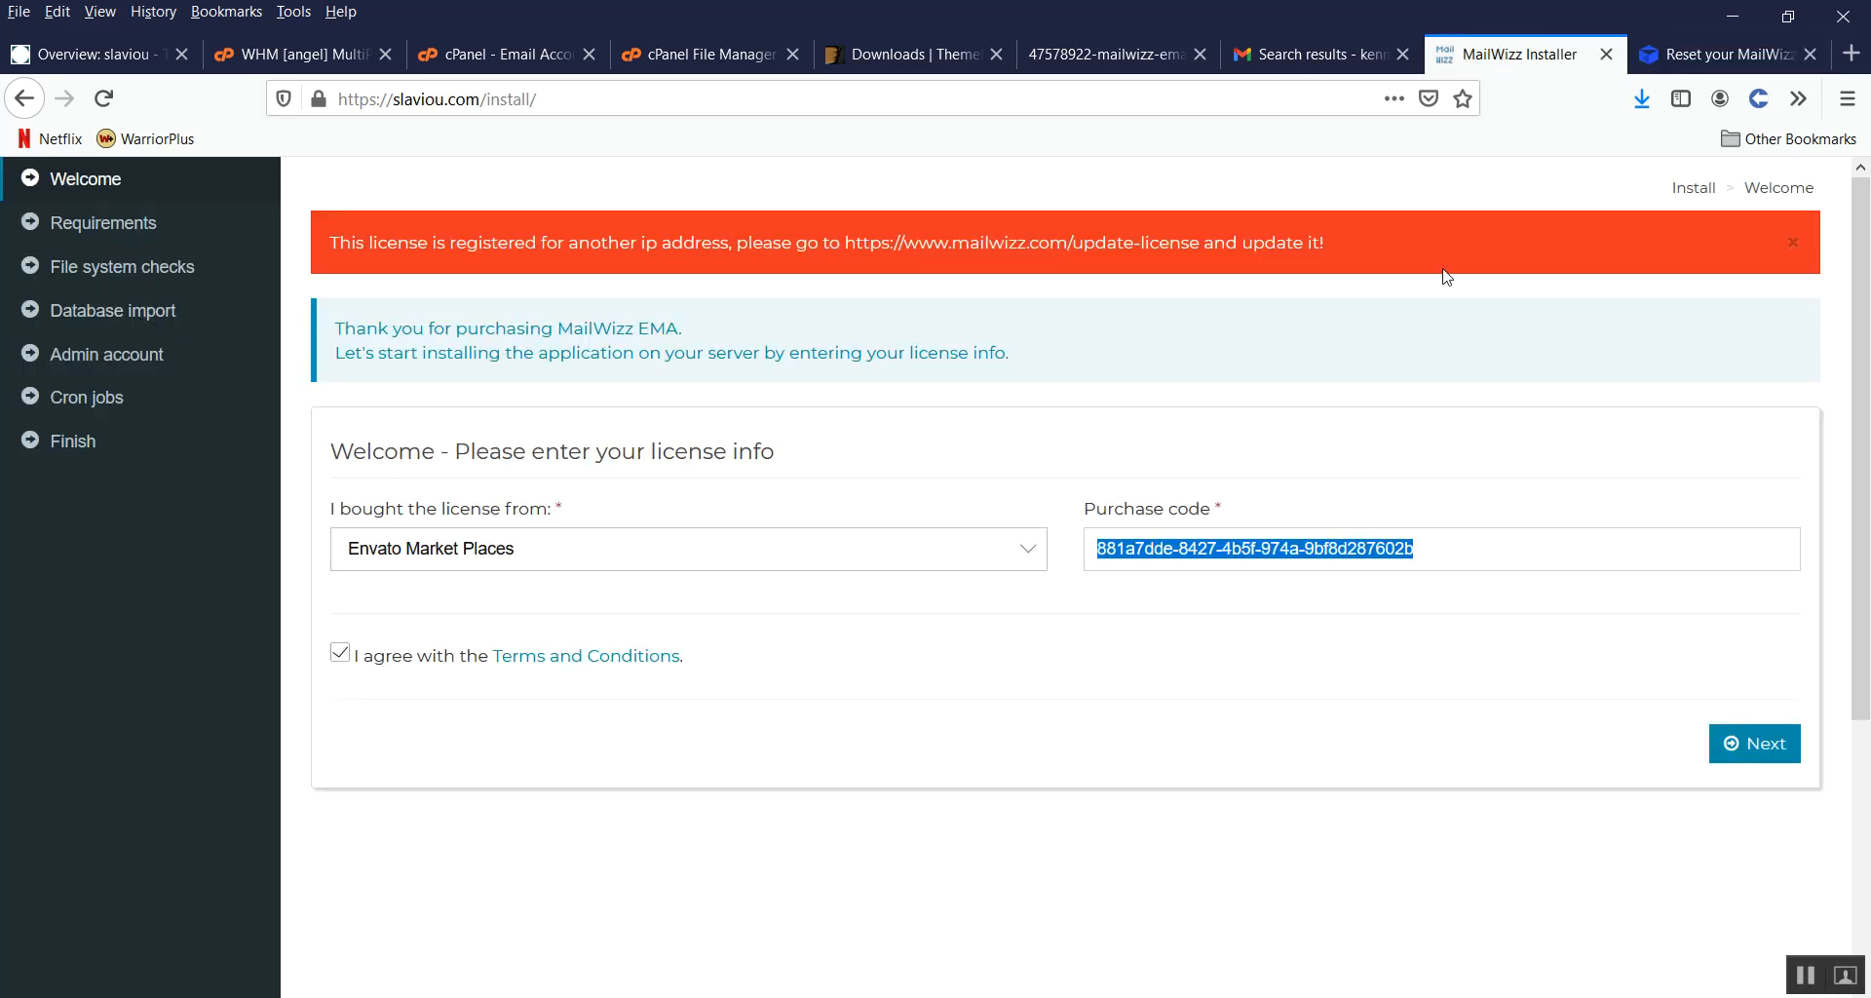
{"action": "left_click", "coordinate": [1735, 747]}
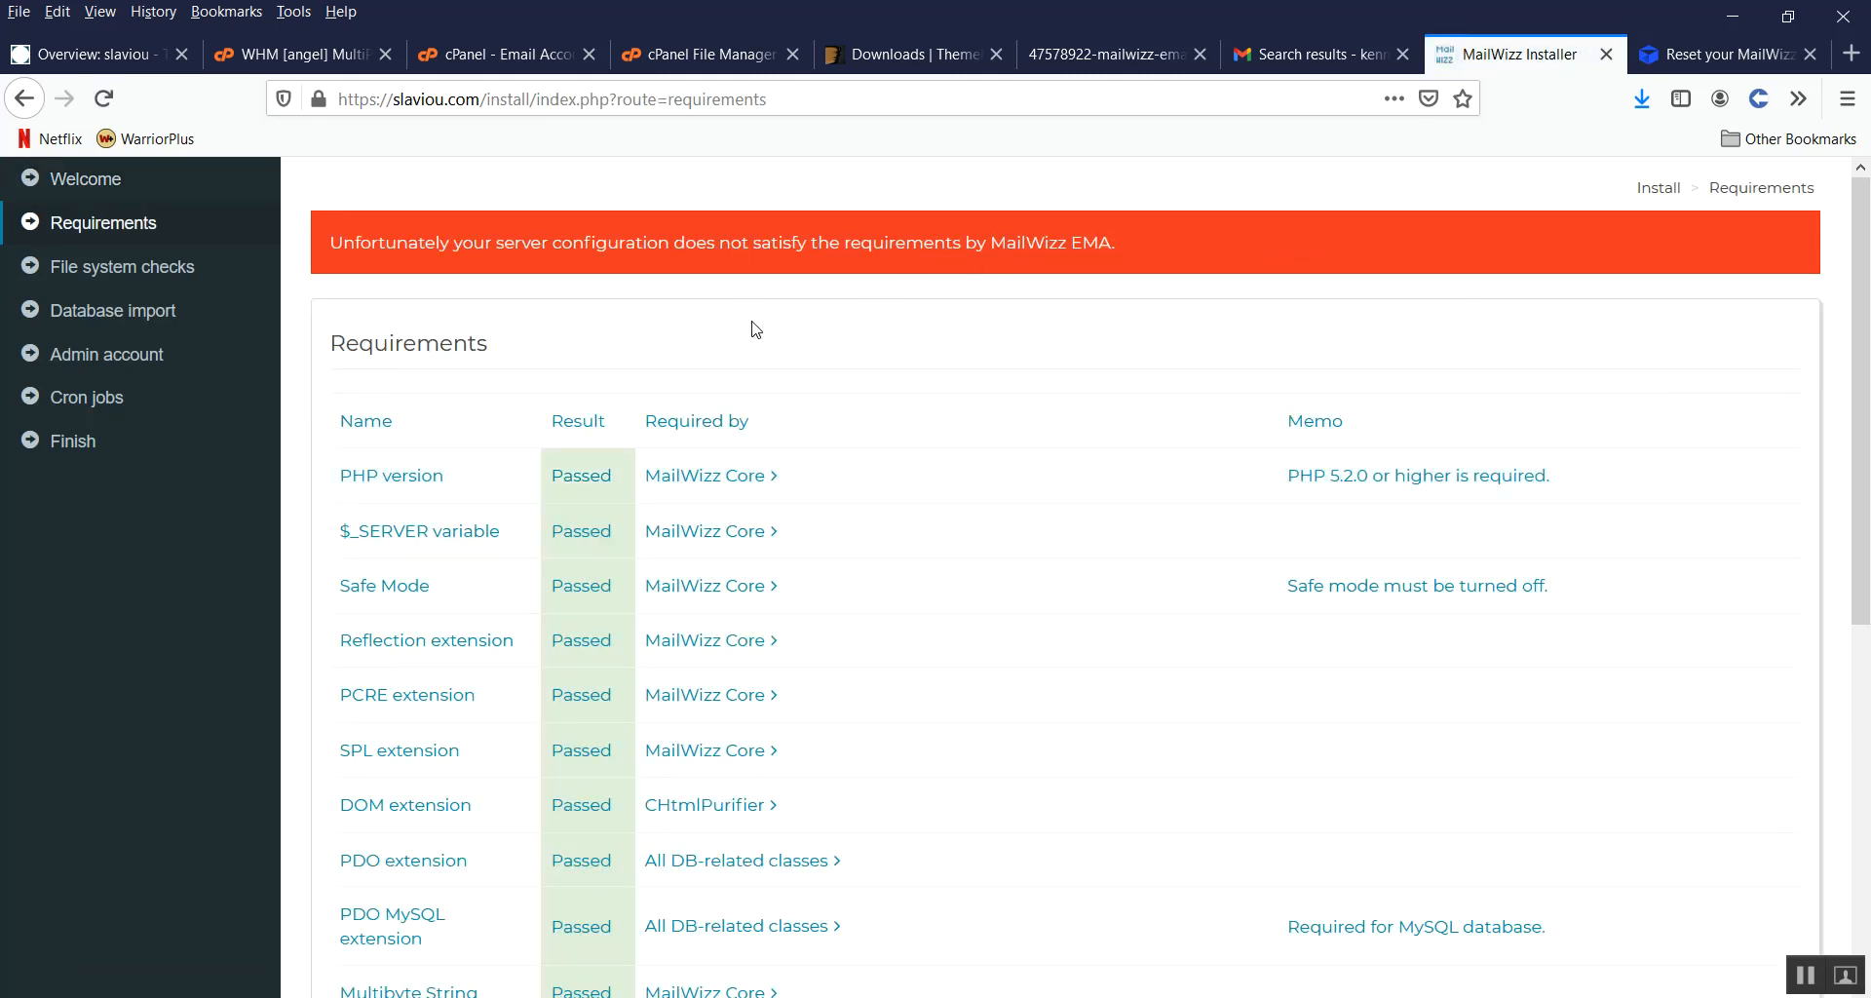
{"action": "scroll", "coordinate": [752, 330], "scroll_direction": "down", "scroll_amount": 6}
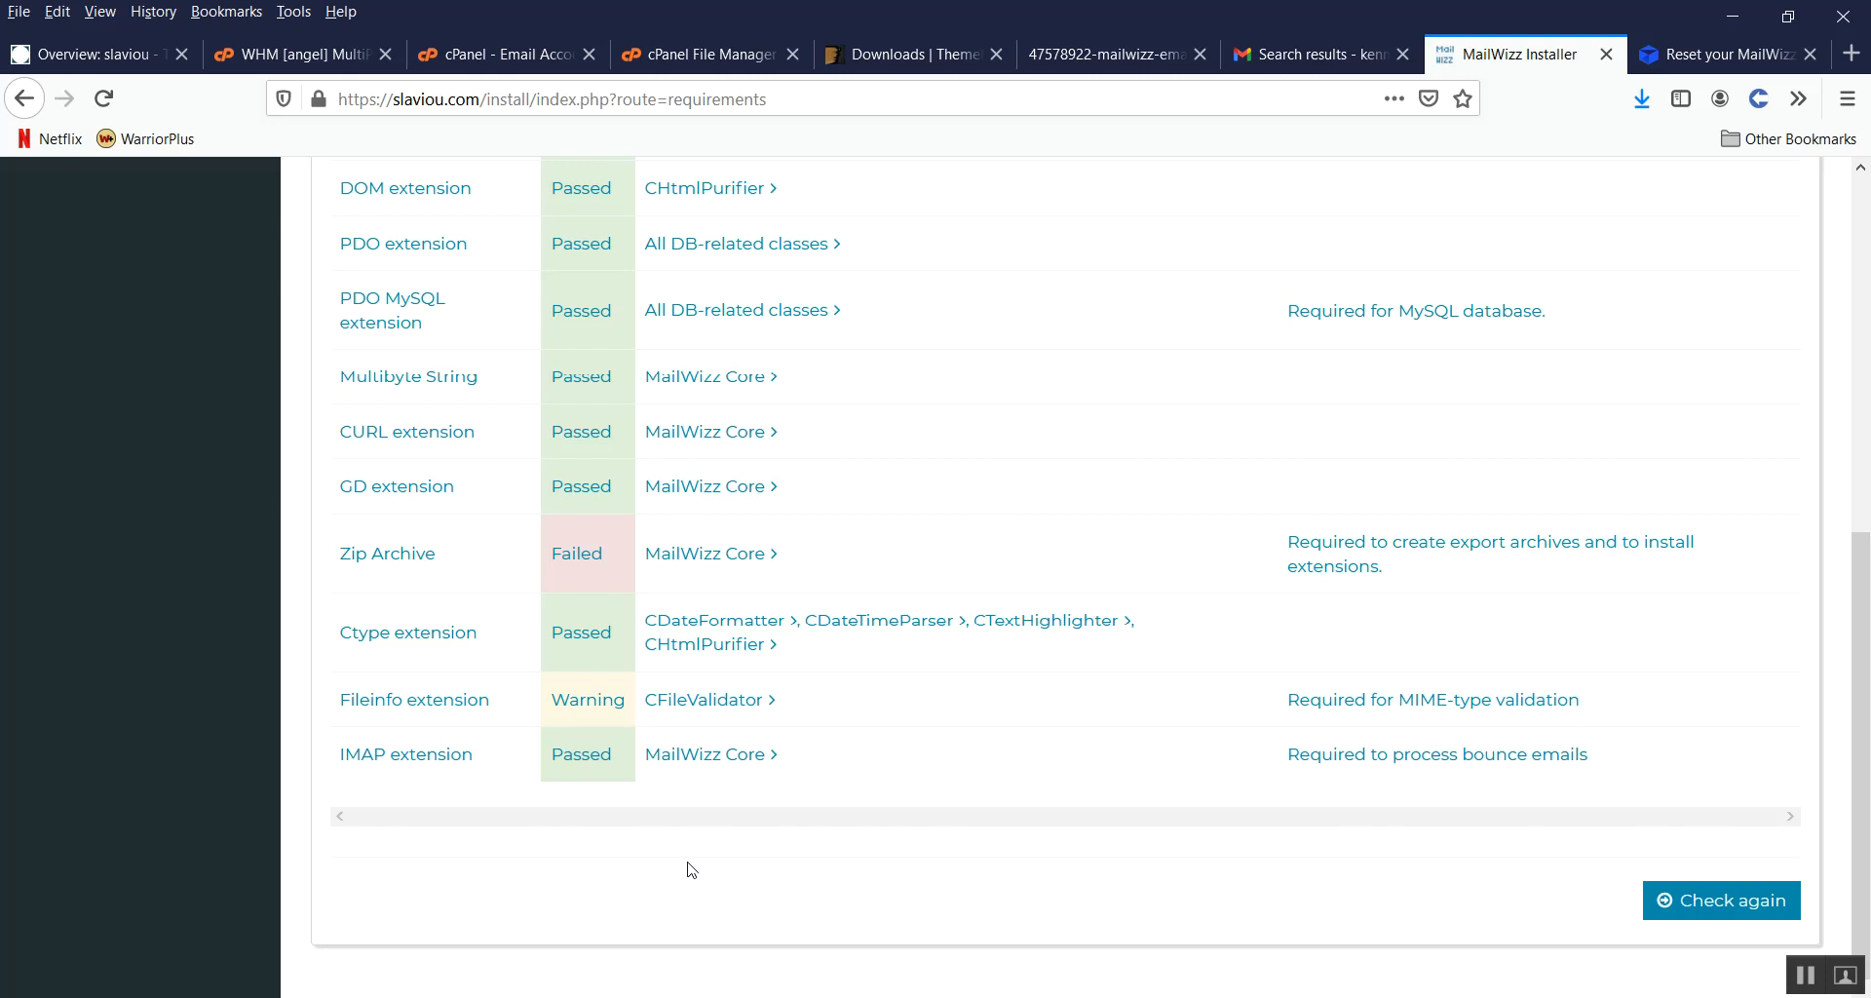
{"action": "scroll", "coordinate": [691, 870], "scroll_direction": "up", "scroll_amount": 6}
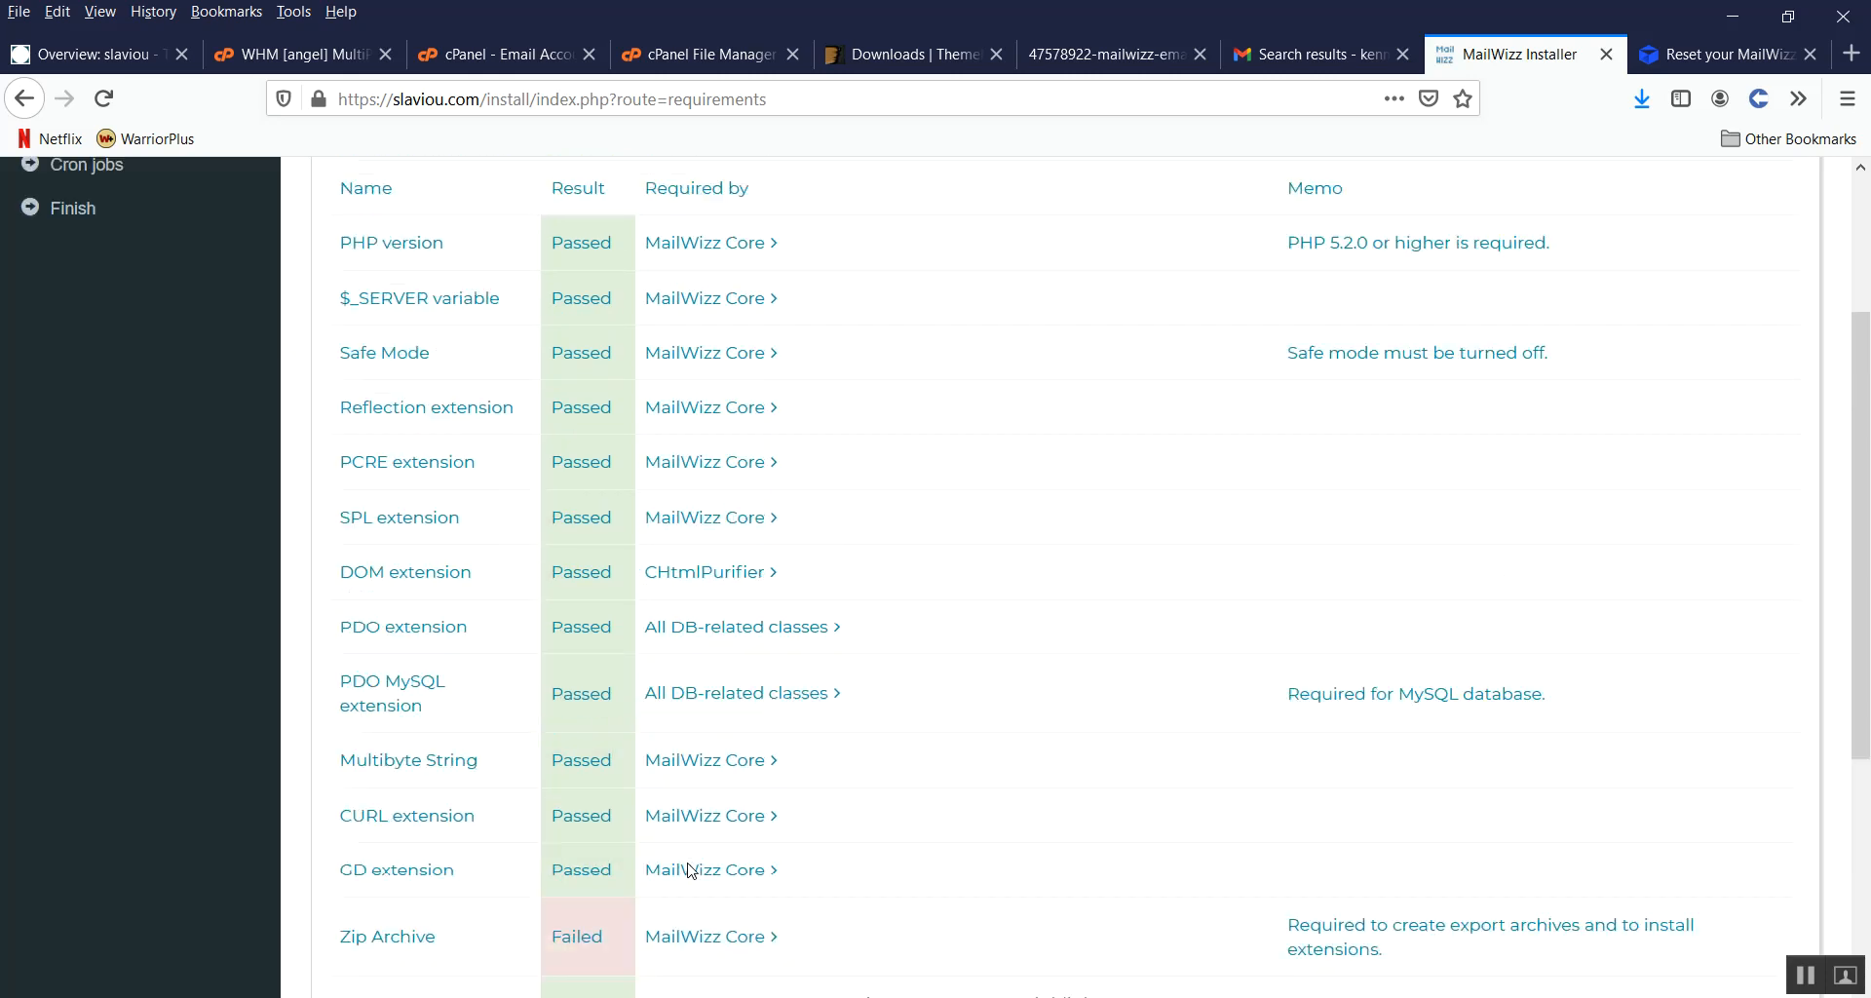
{"action": "scroll", "coordinate": [825, 420], "scroll_direction": "down", "scroll_amount": 6}
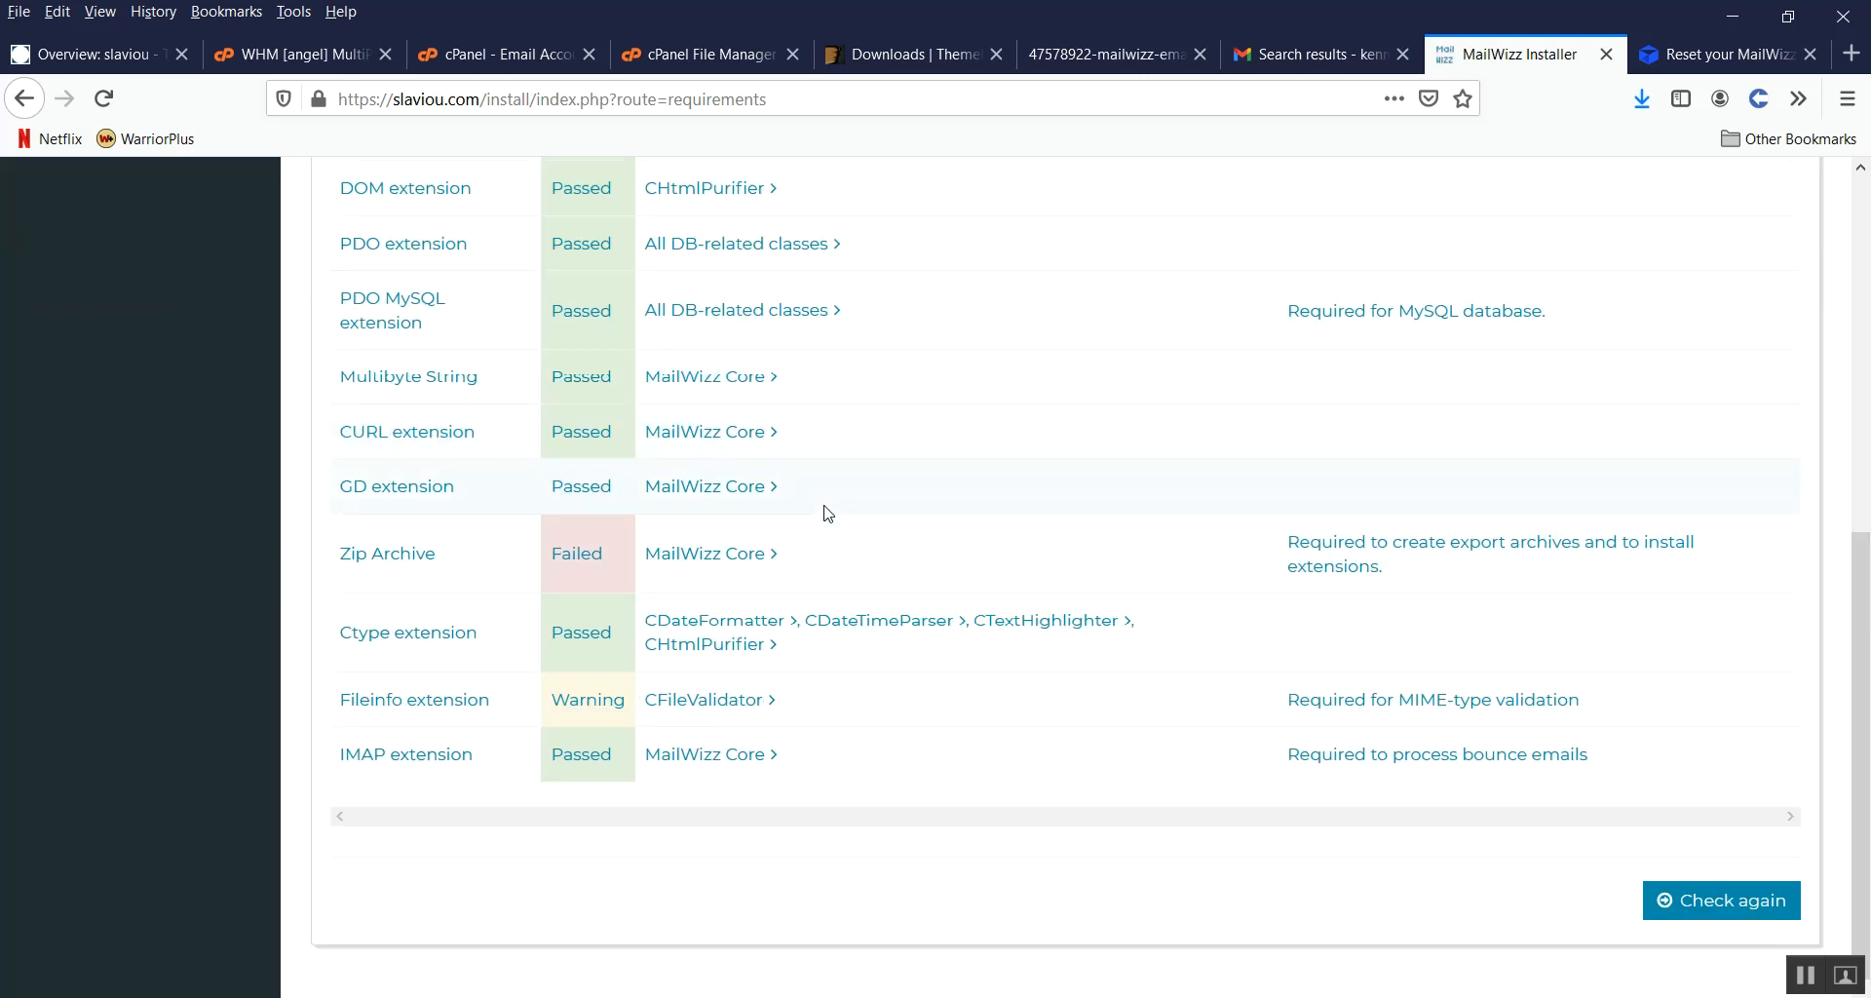
Step: Find EasyApache 4 in WHM, customize the currently installed packages, and open the PHP Extensions section
{"action": "left_click", "coordinate": [285, 58]}
{"action": "left_click_drag", "start_coordinate": [112, 282], "coordinate": [3, 275]}
{"action": "type", "text": "easy"}
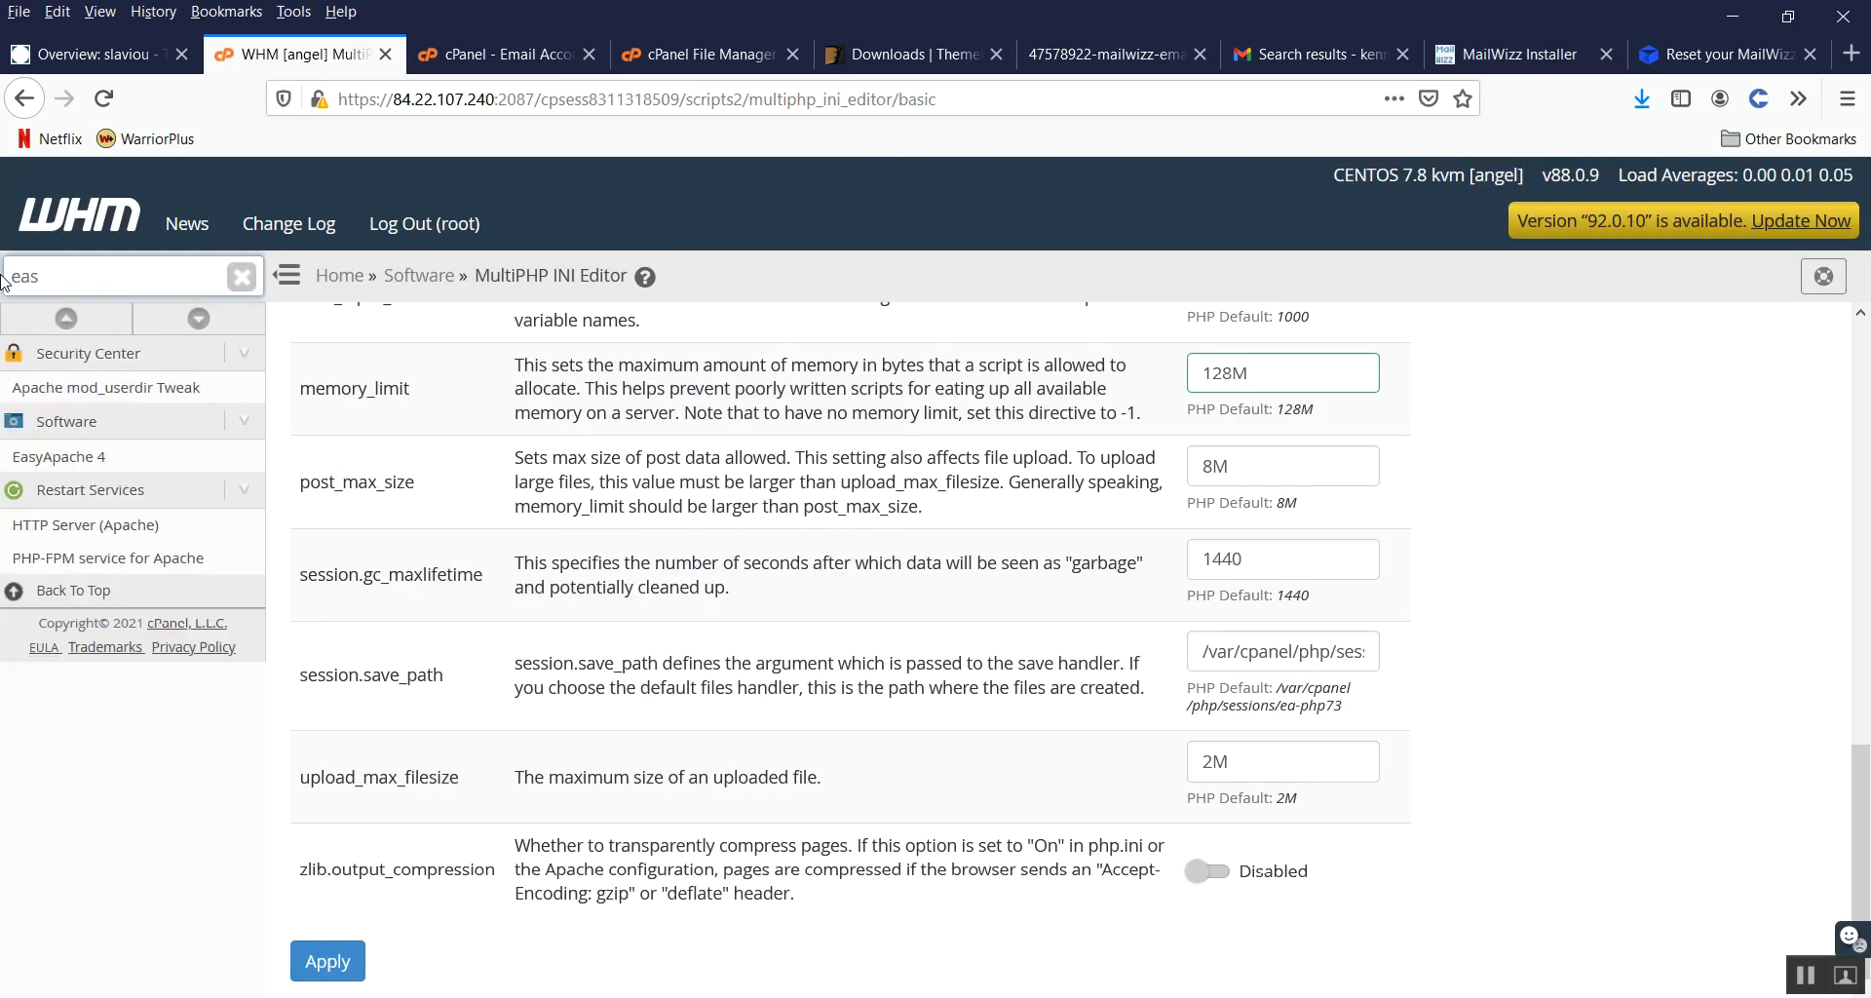
{"action": "left_click", "coordinate": [120, 458]}
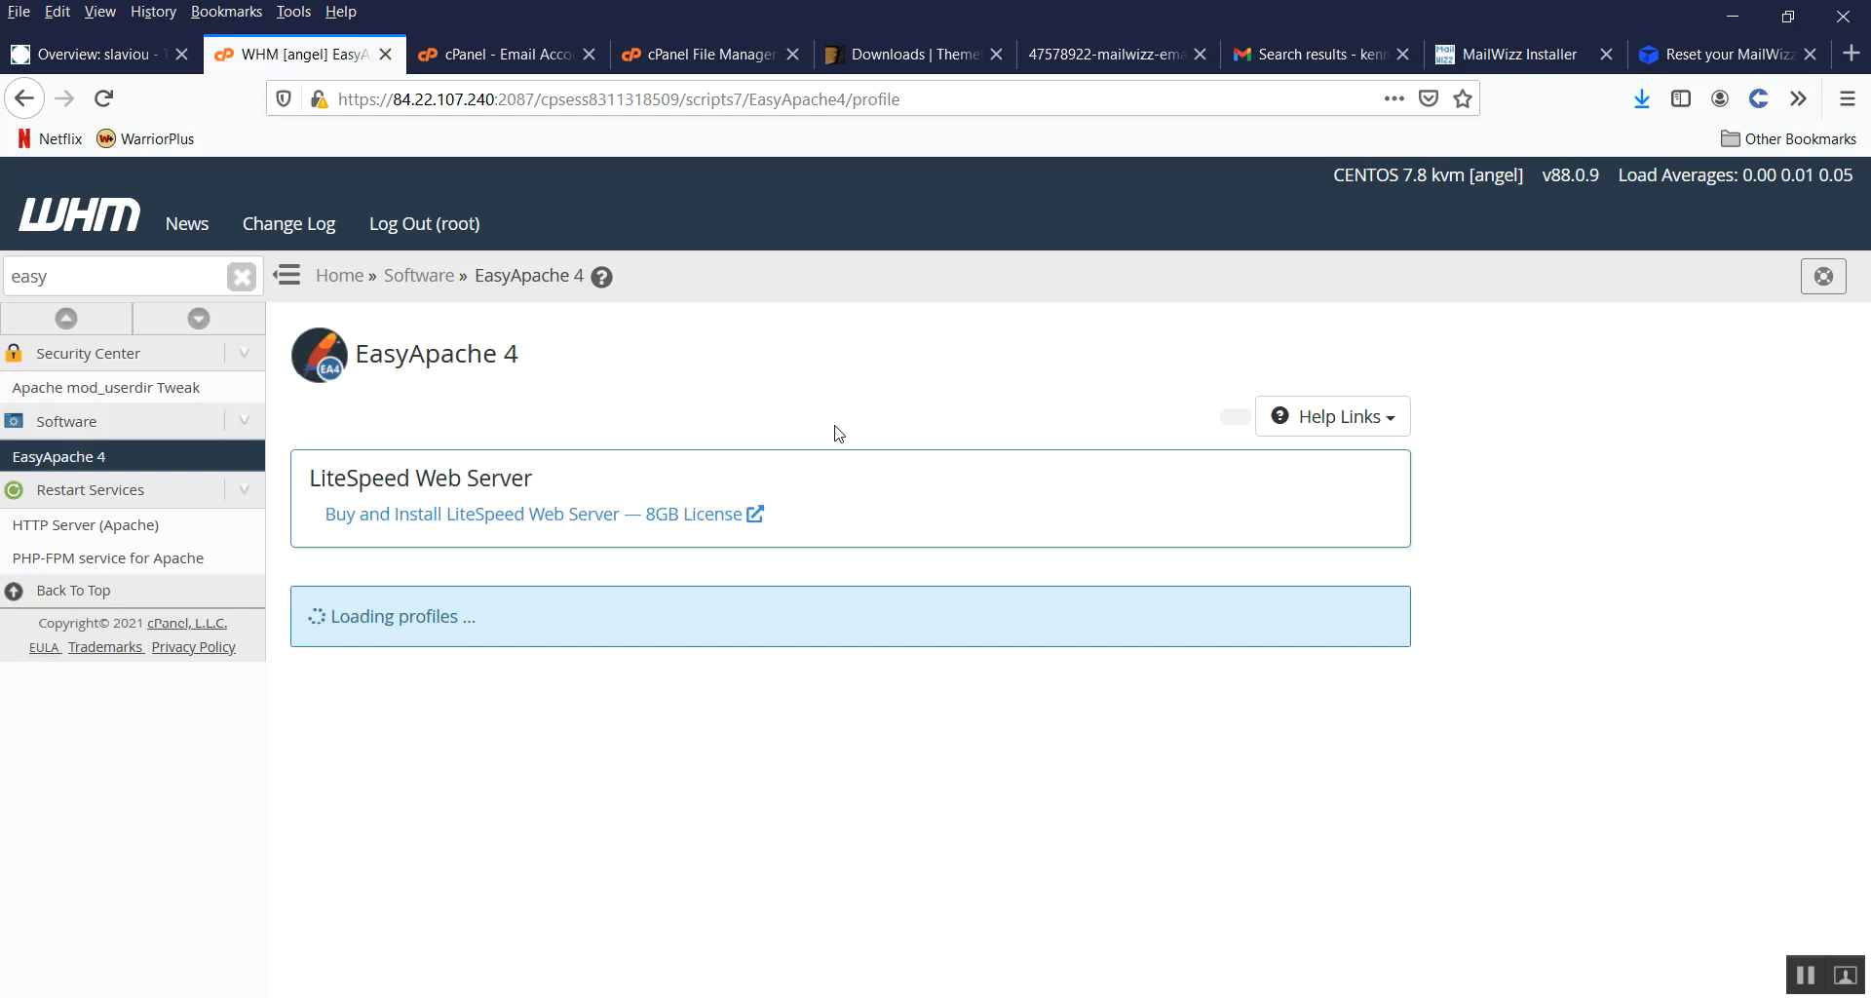
{"action": "scroll", "coordinate": [838, 439], "scroll_direction": "down", "scroll_amount": 2}
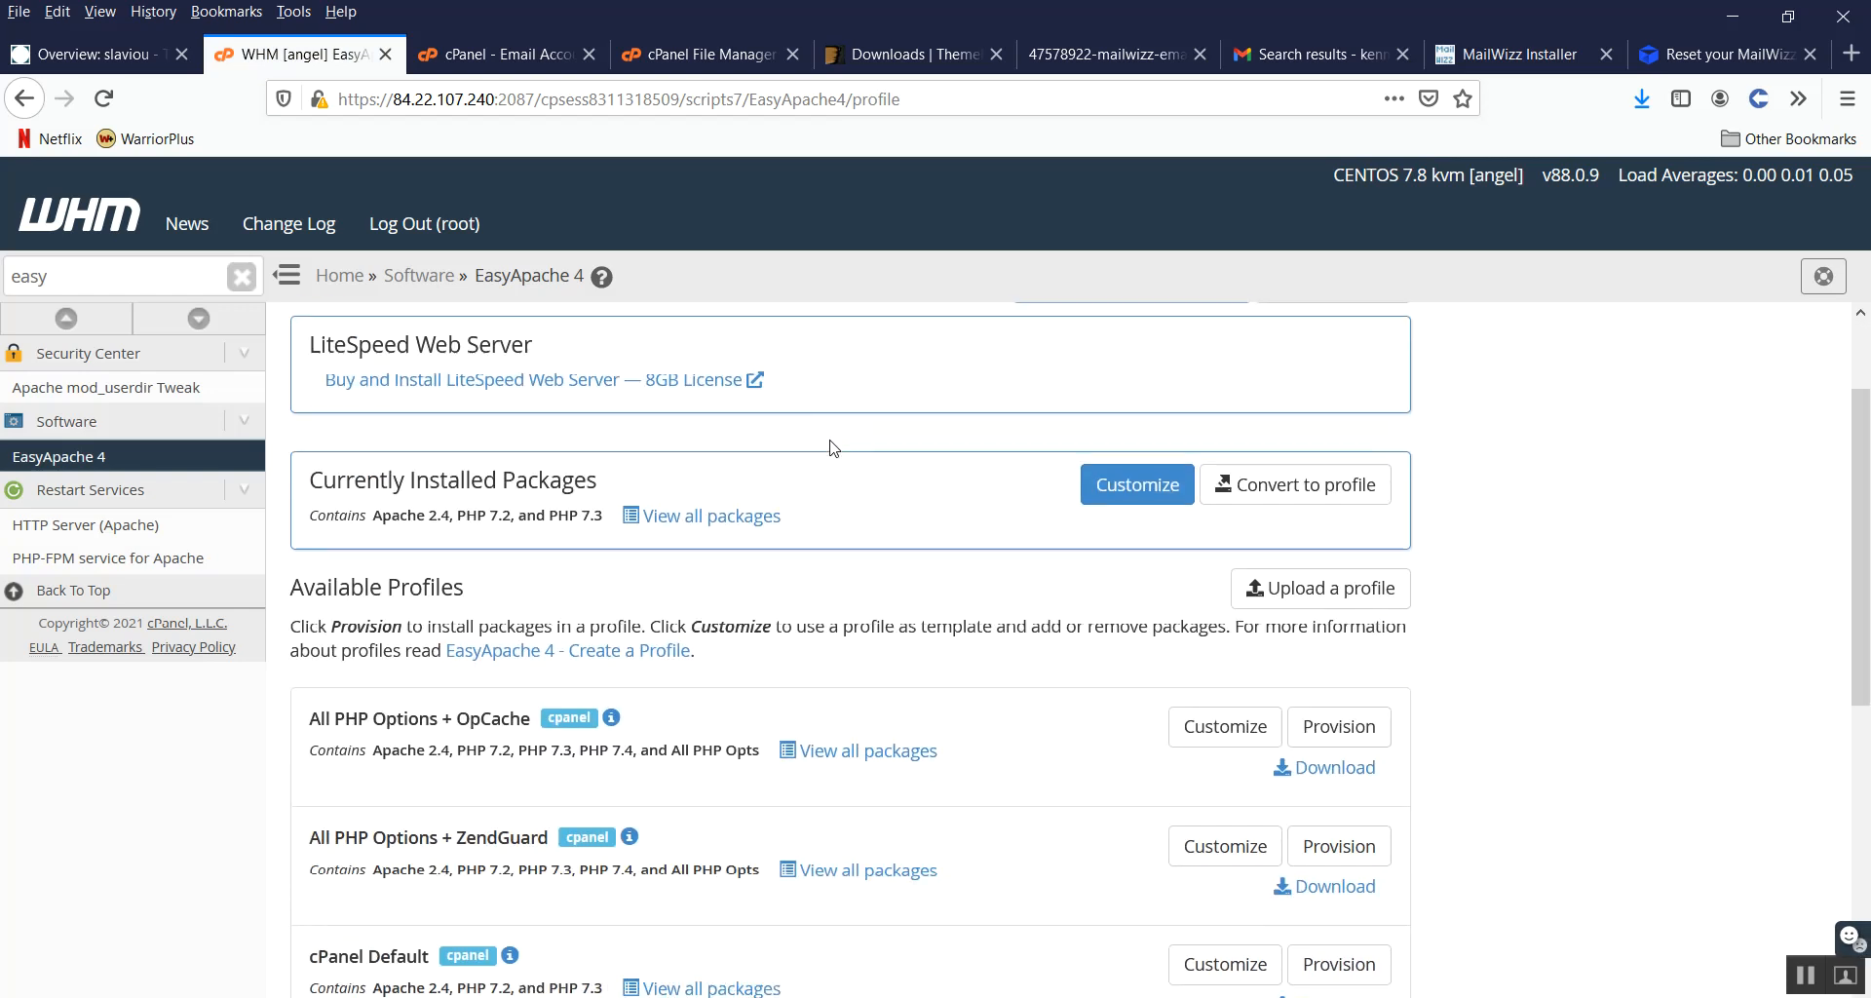
{"action": "left_click", "coordinate": [1135, 487]}
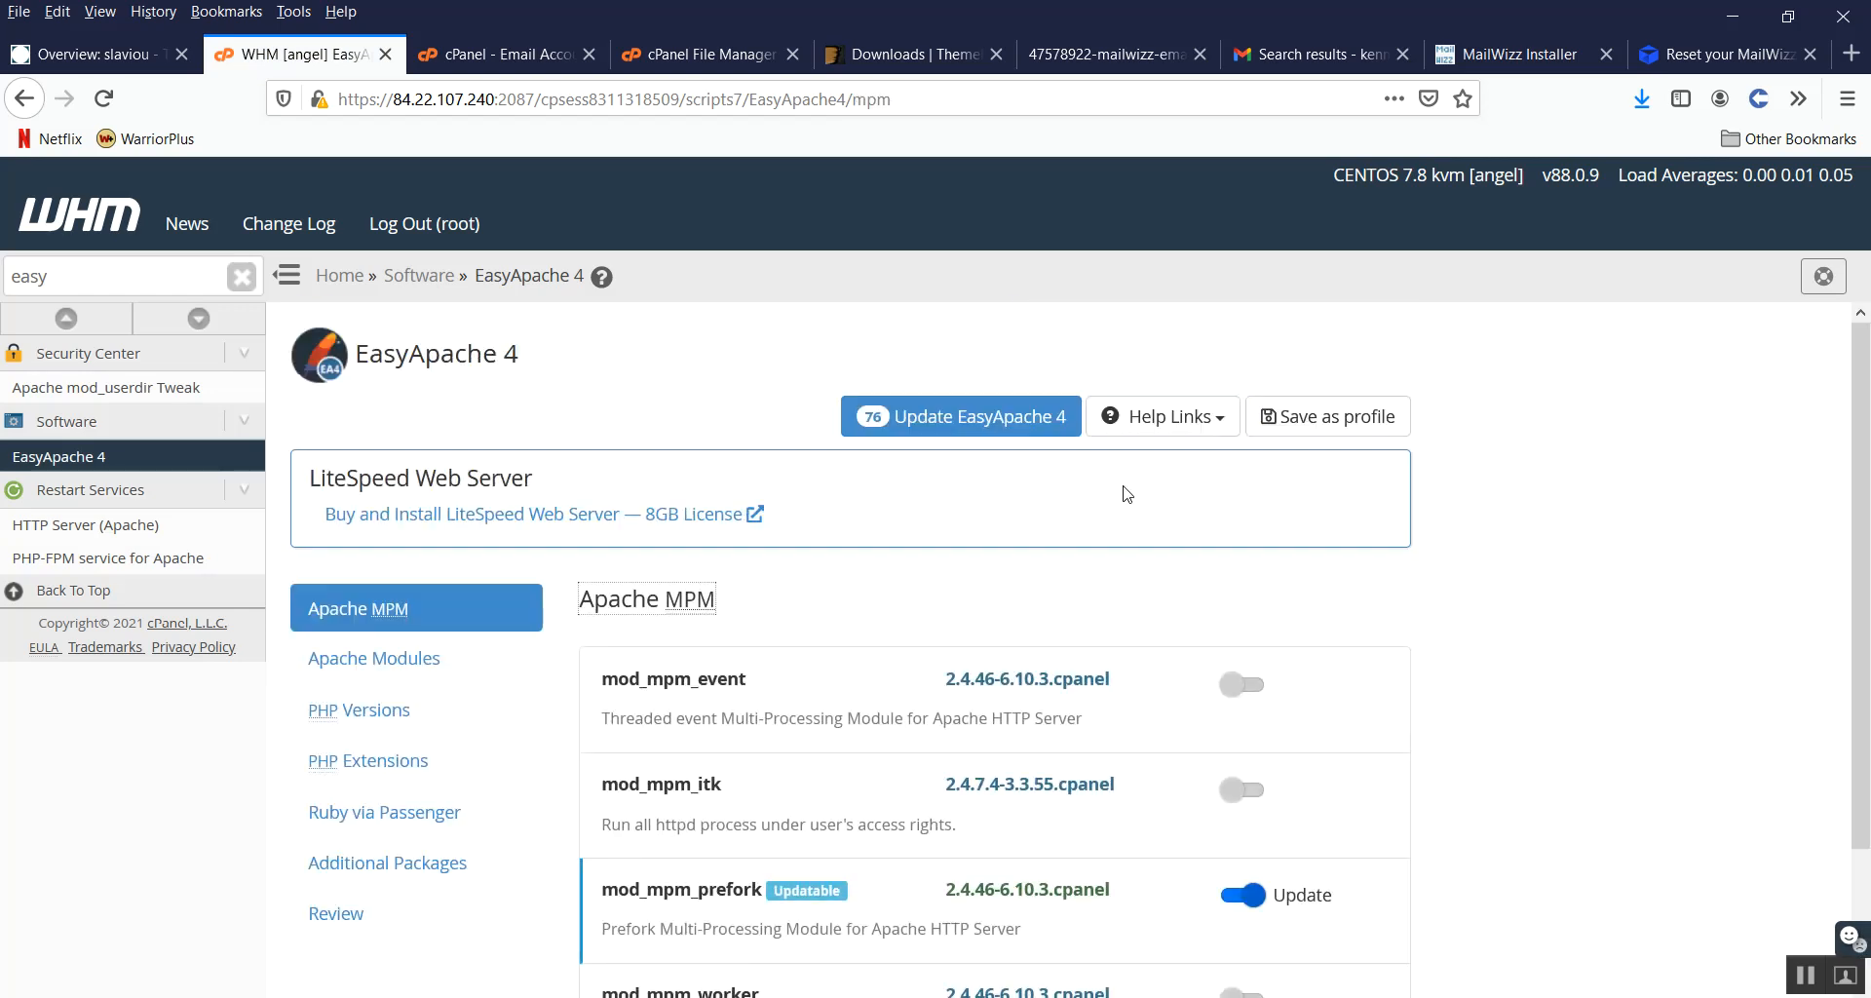
{"action": "left_click", "coordinate": [400, 764]}
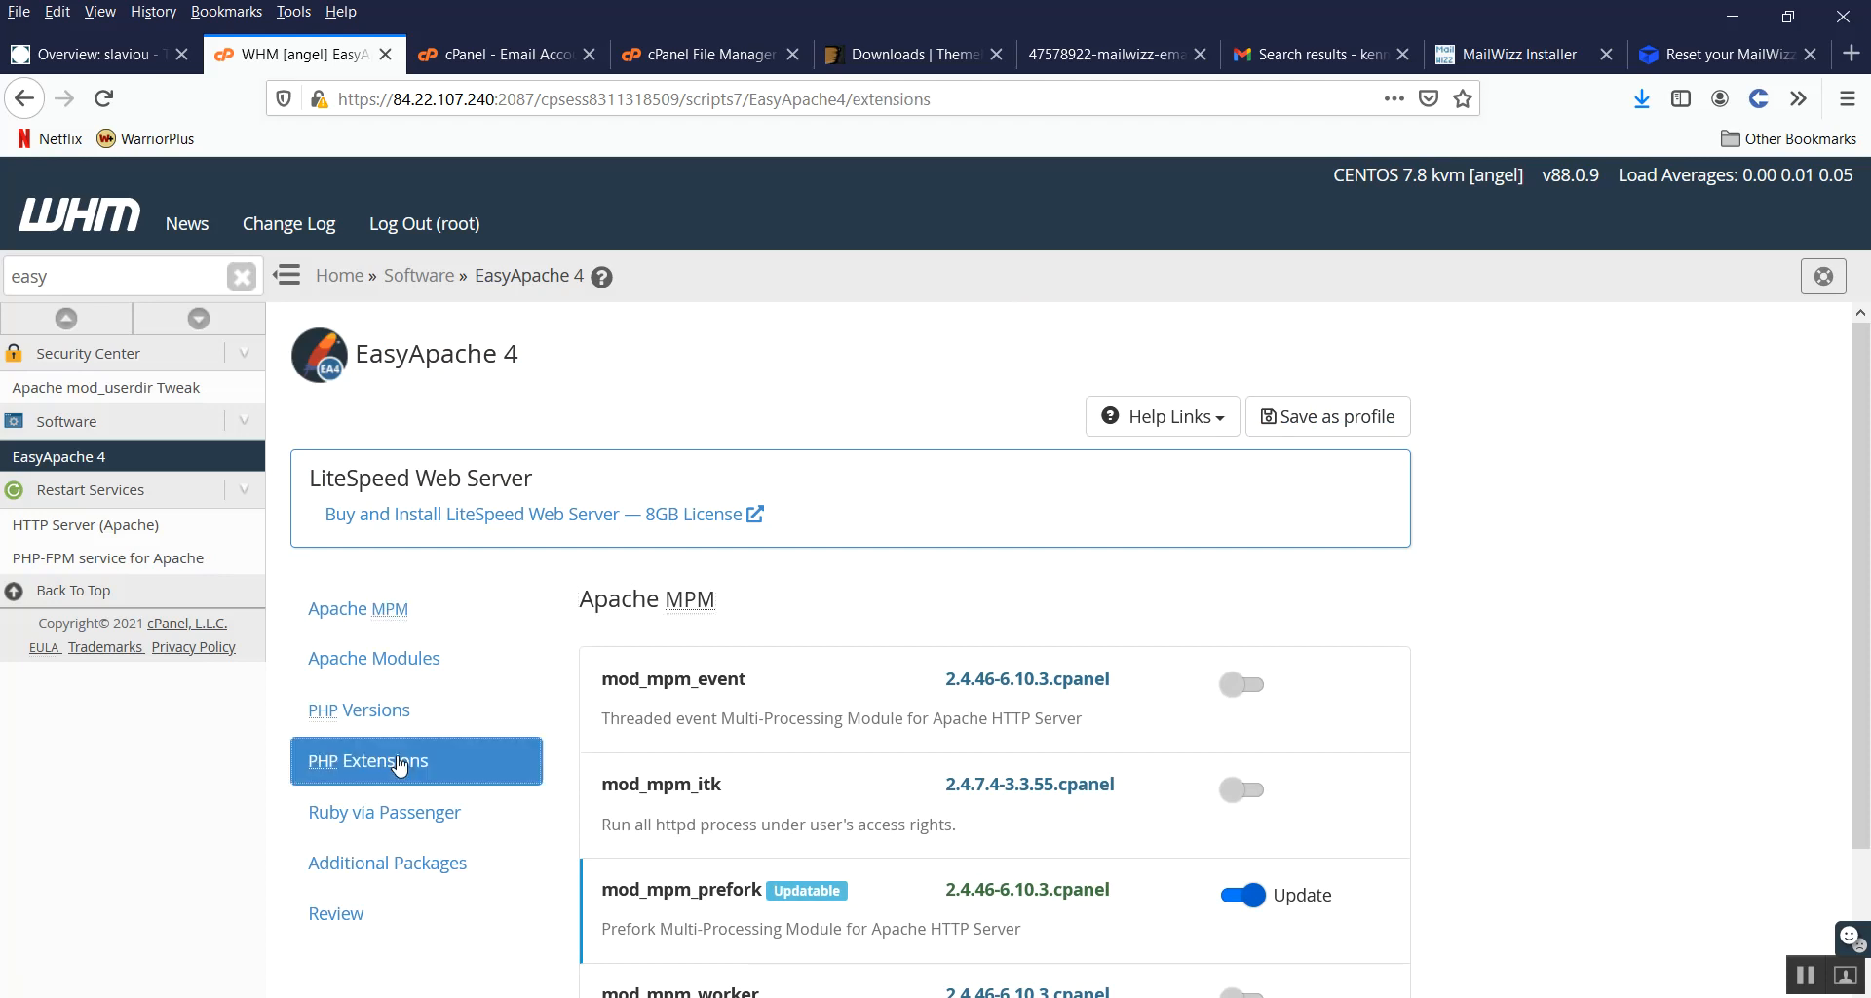
Step: Filter the PHP extensions by "file" and mark php72-php-bz2 for installation
{"action": "scroll", "coordinate": [673, 551], "scroll_direction": "down", "scroll_amount": 2}
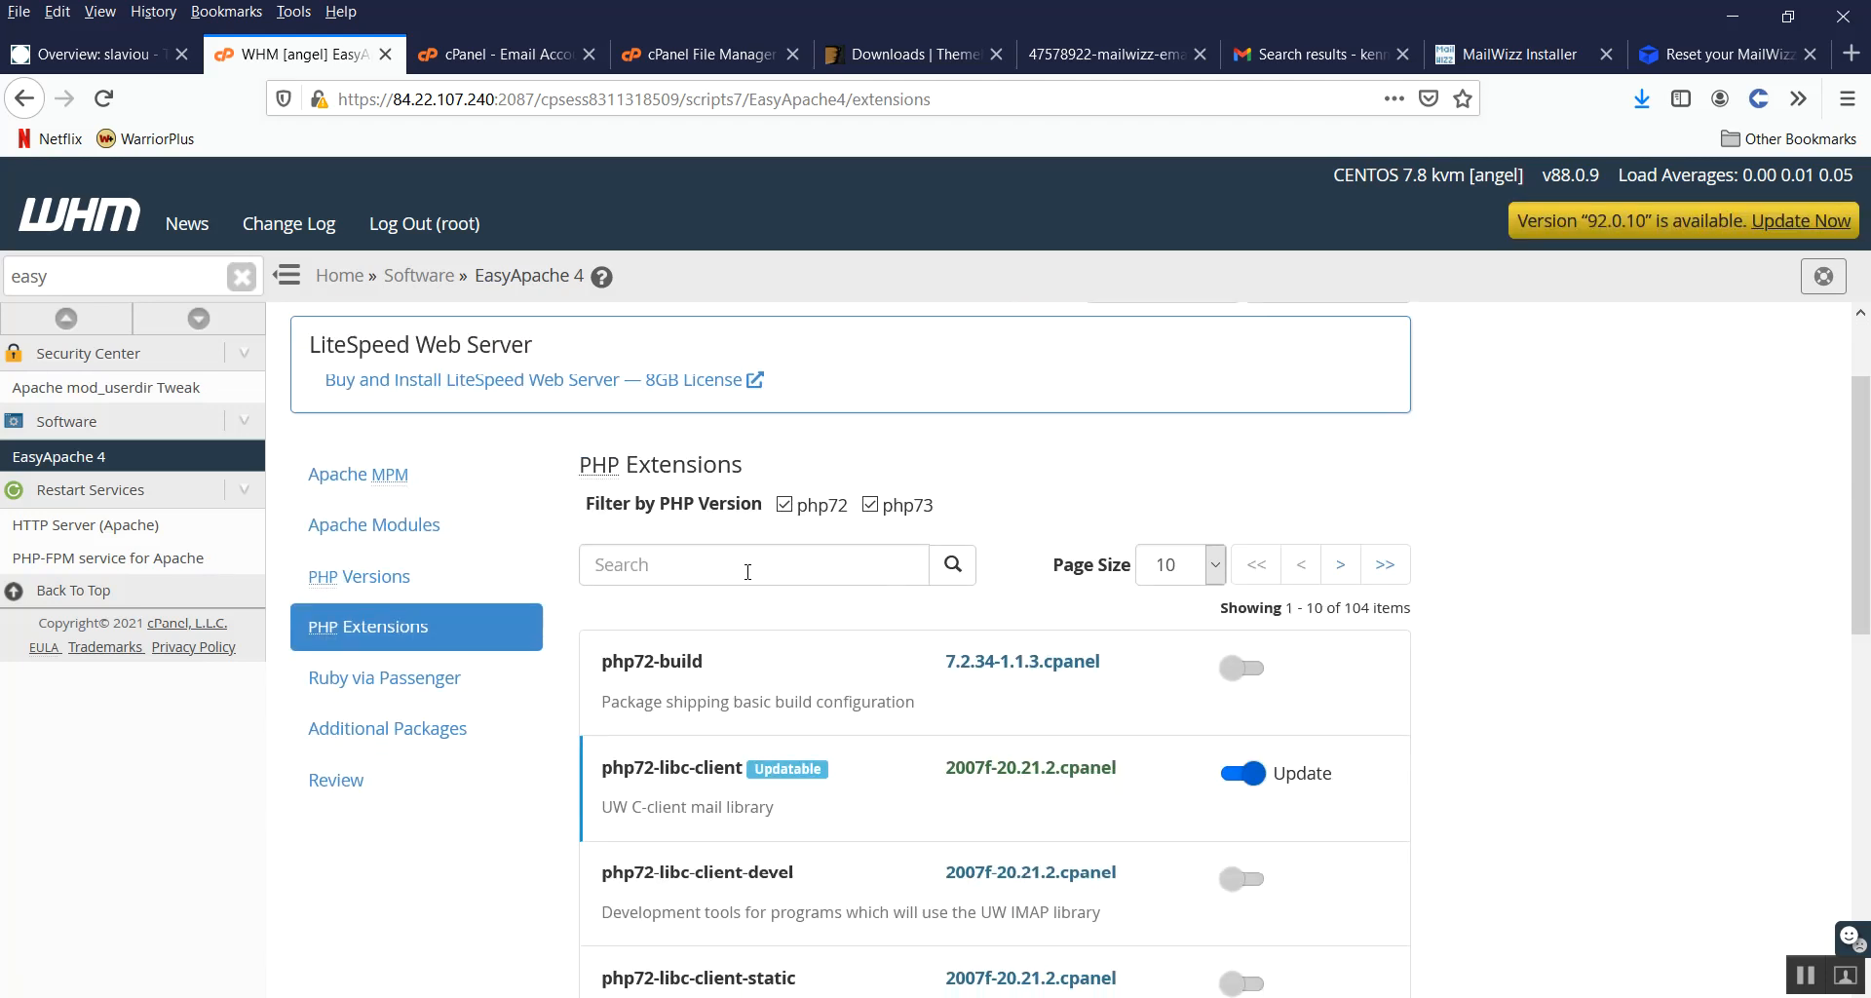
{"action": "type", "text": "file"}
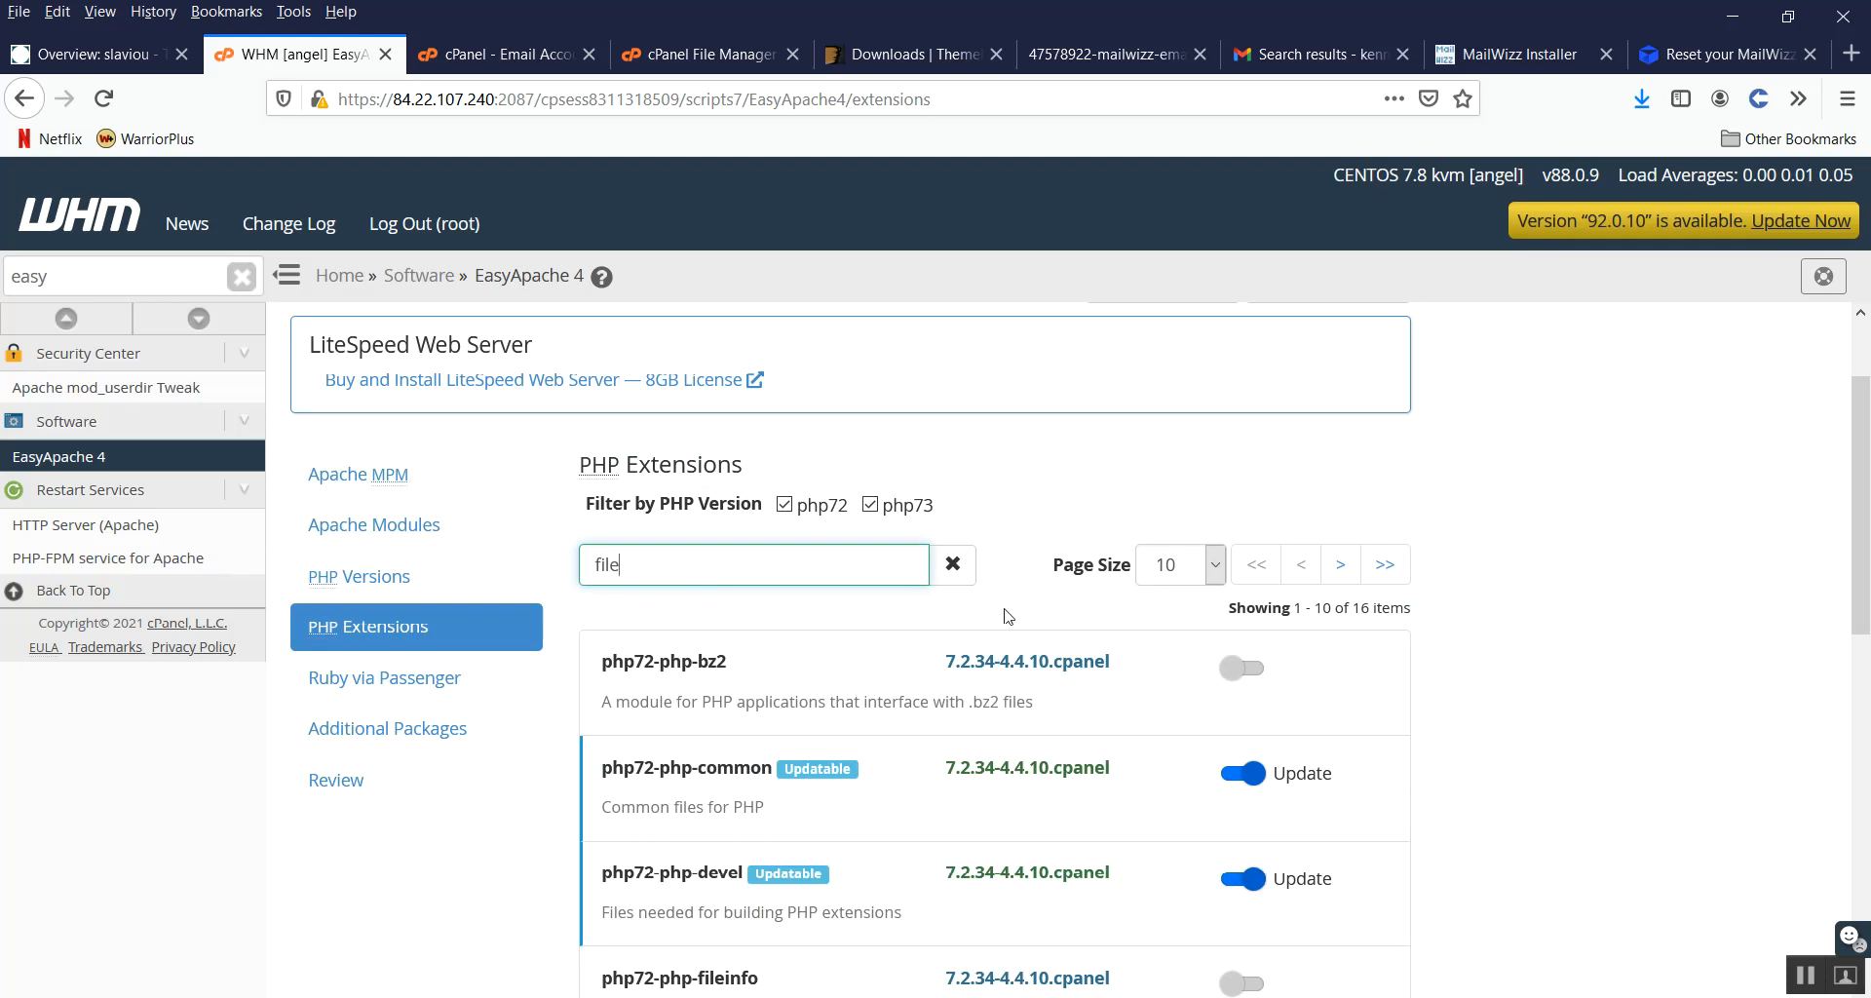
{"action": "scroll", "coordinate": [698, 546], "scroll_direction": "down", "scroll_amount": 2}
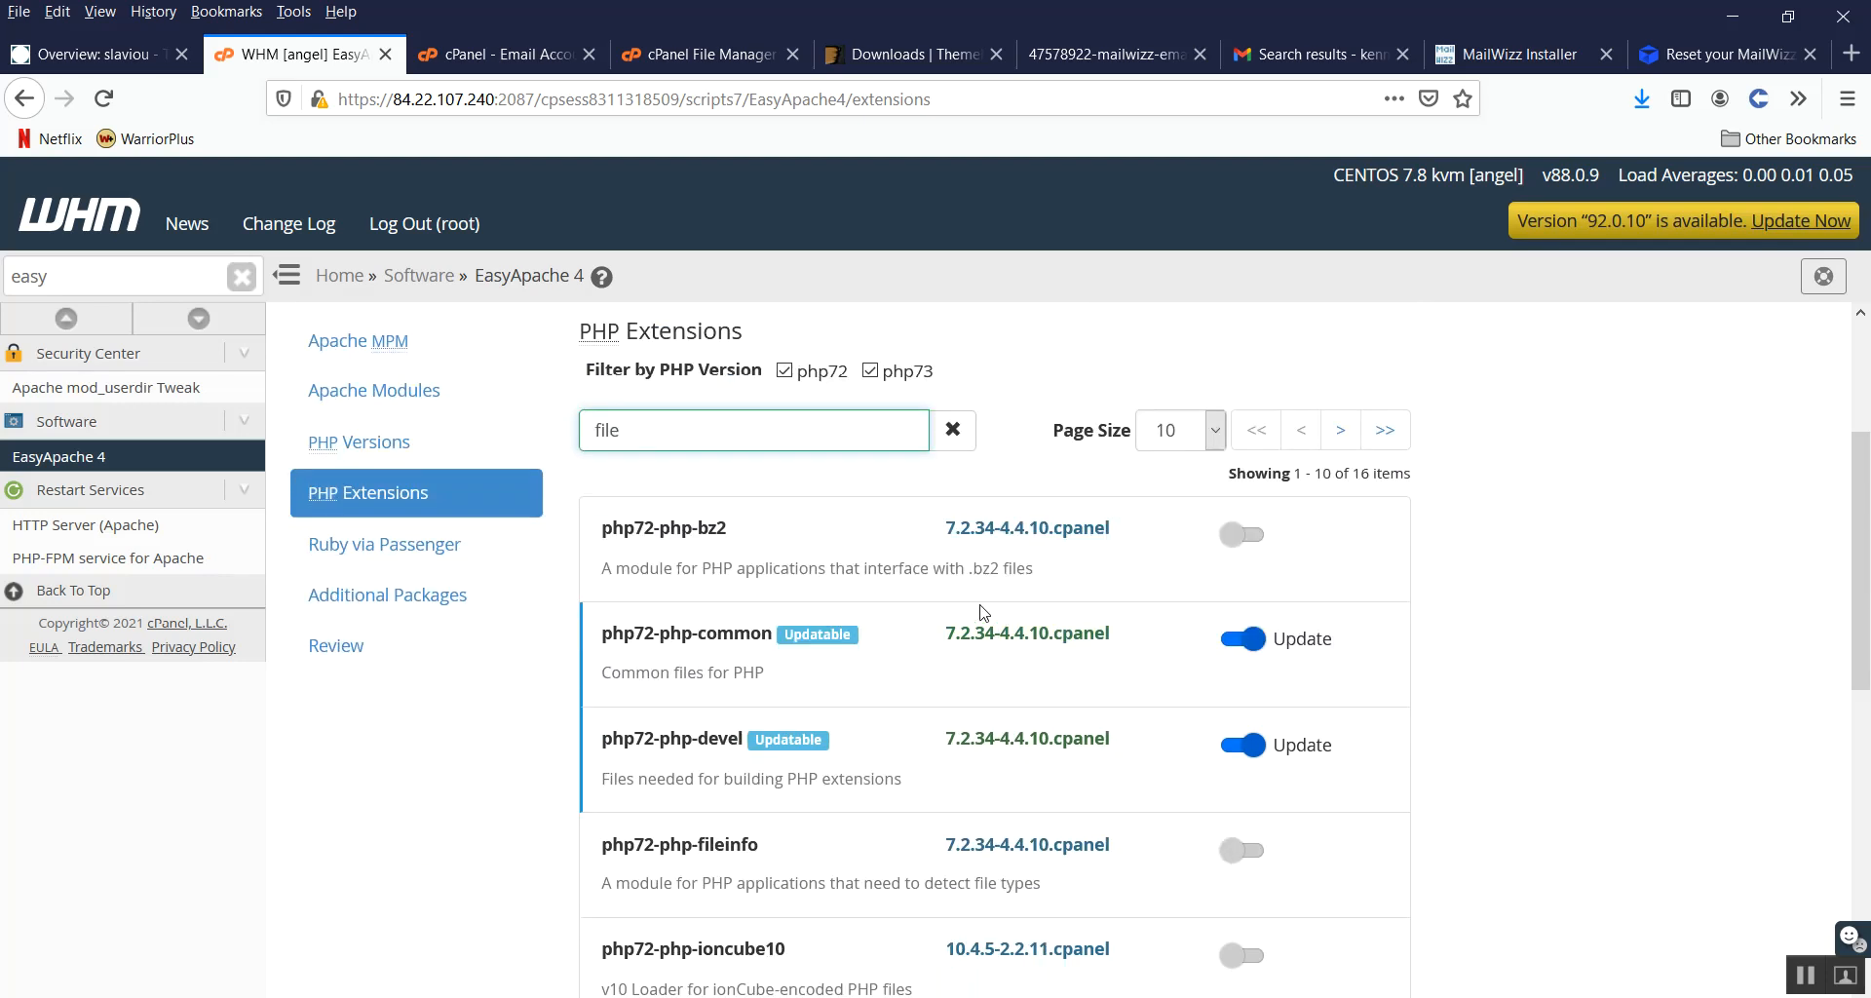
{"action": "left_click", "coordinate": [1245, 541]}
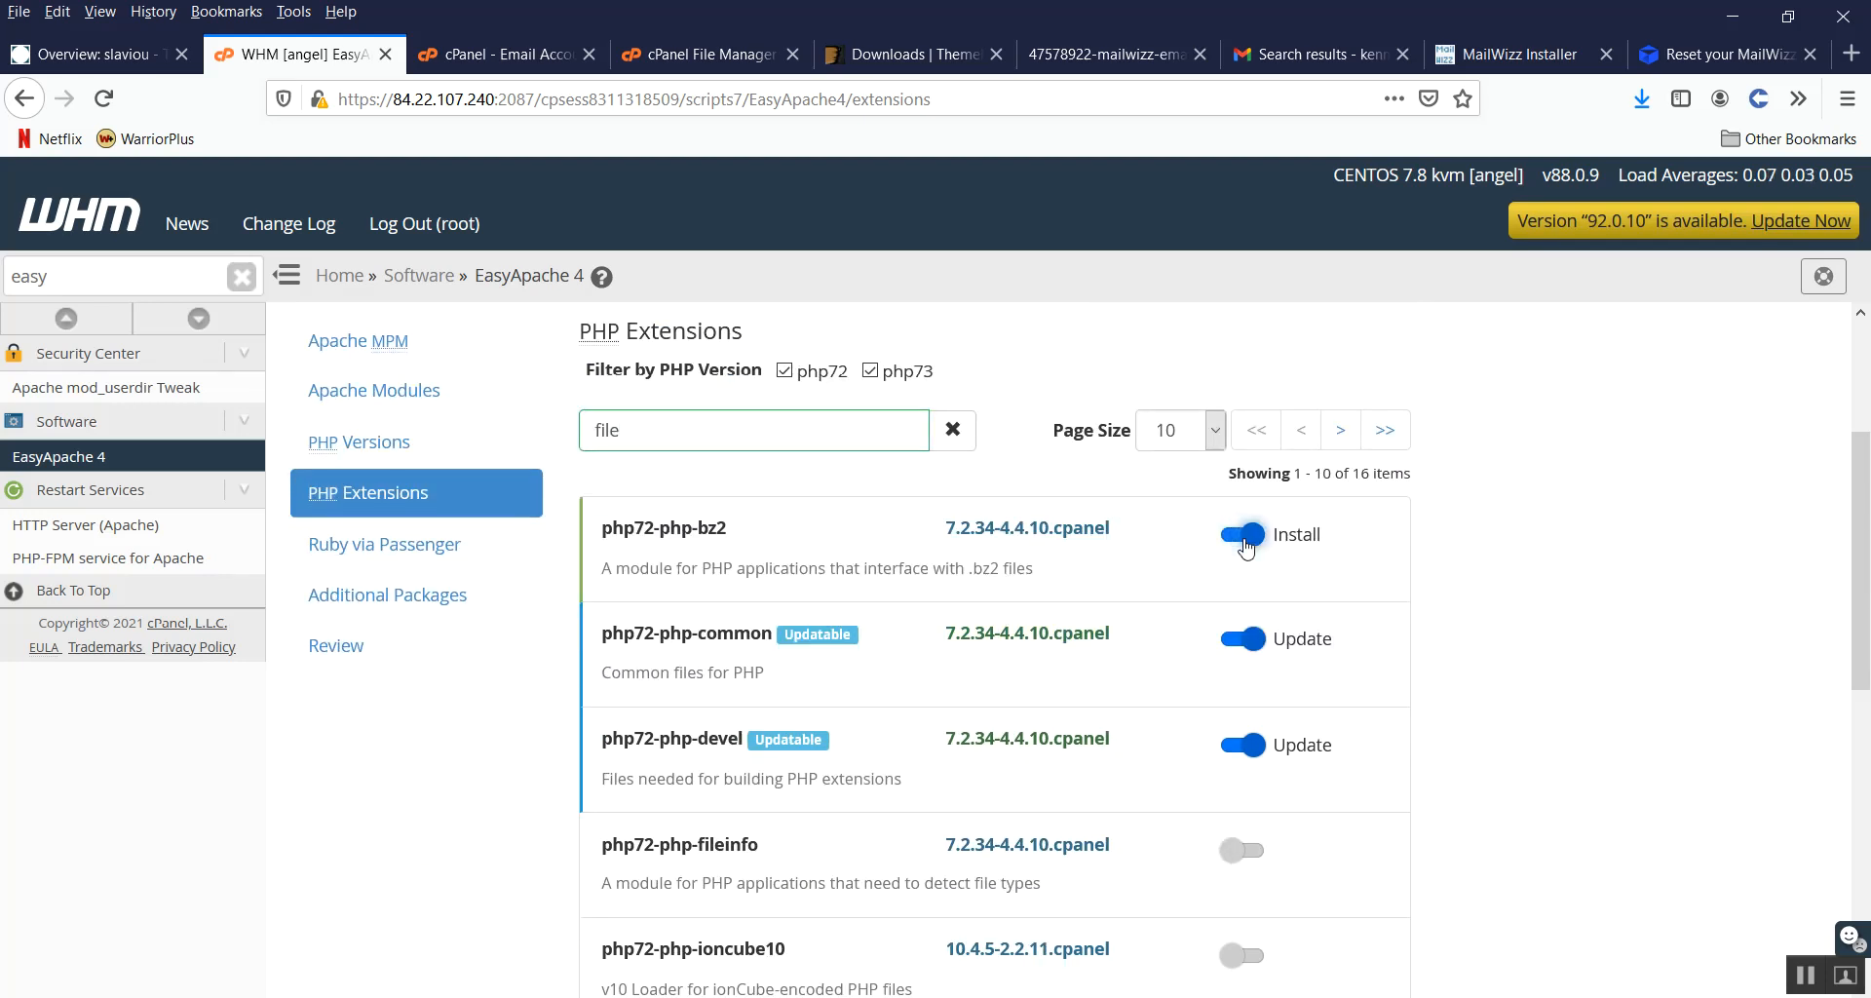
Step: Filter the extensions by "fileinfo", mark php72-php-fileinfo and php73-php-fileinfo for installation, and recheck the MailWizz installer's requirements list
{"action": "scroll", "coordinate": [965, 653], "scroll_direction": "down", "scroll_amount": 2}
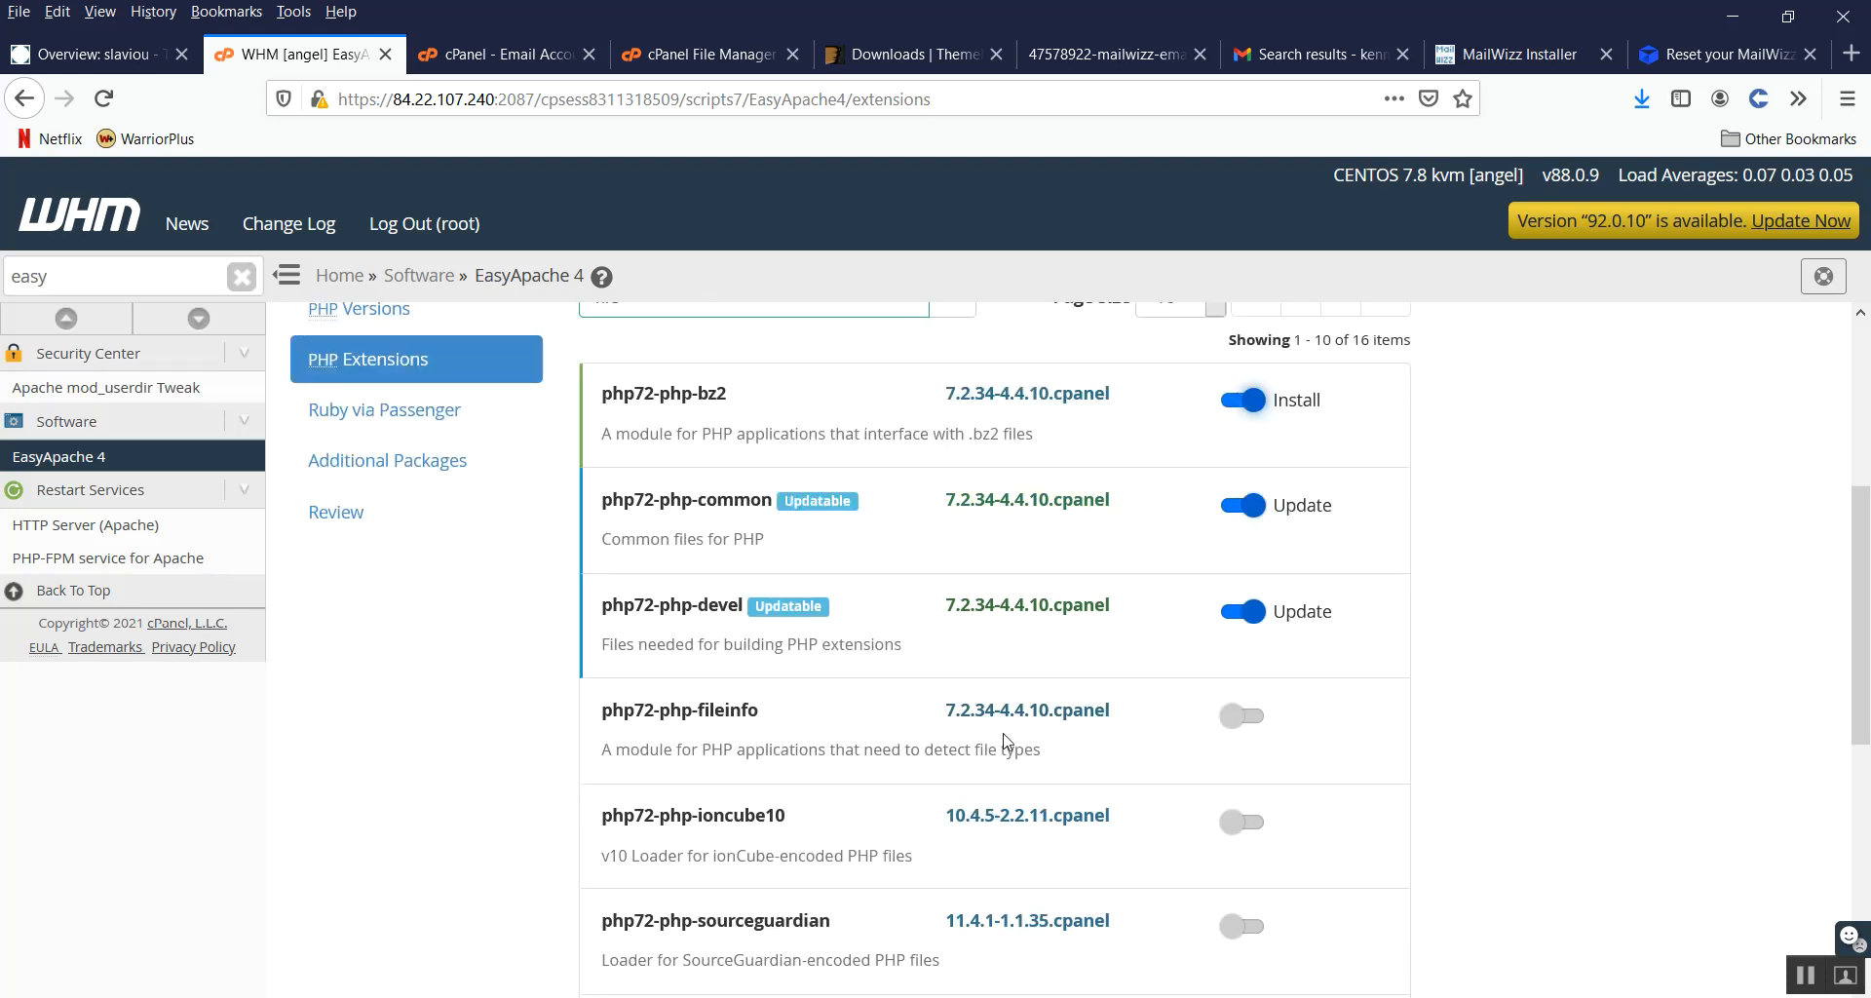
{"action": "scroll", "coordinate": [742, 580], "scroll_direction": "up", "scroll_amount": 4}
{"action": "left_click", "coordinate": [667, 570]}
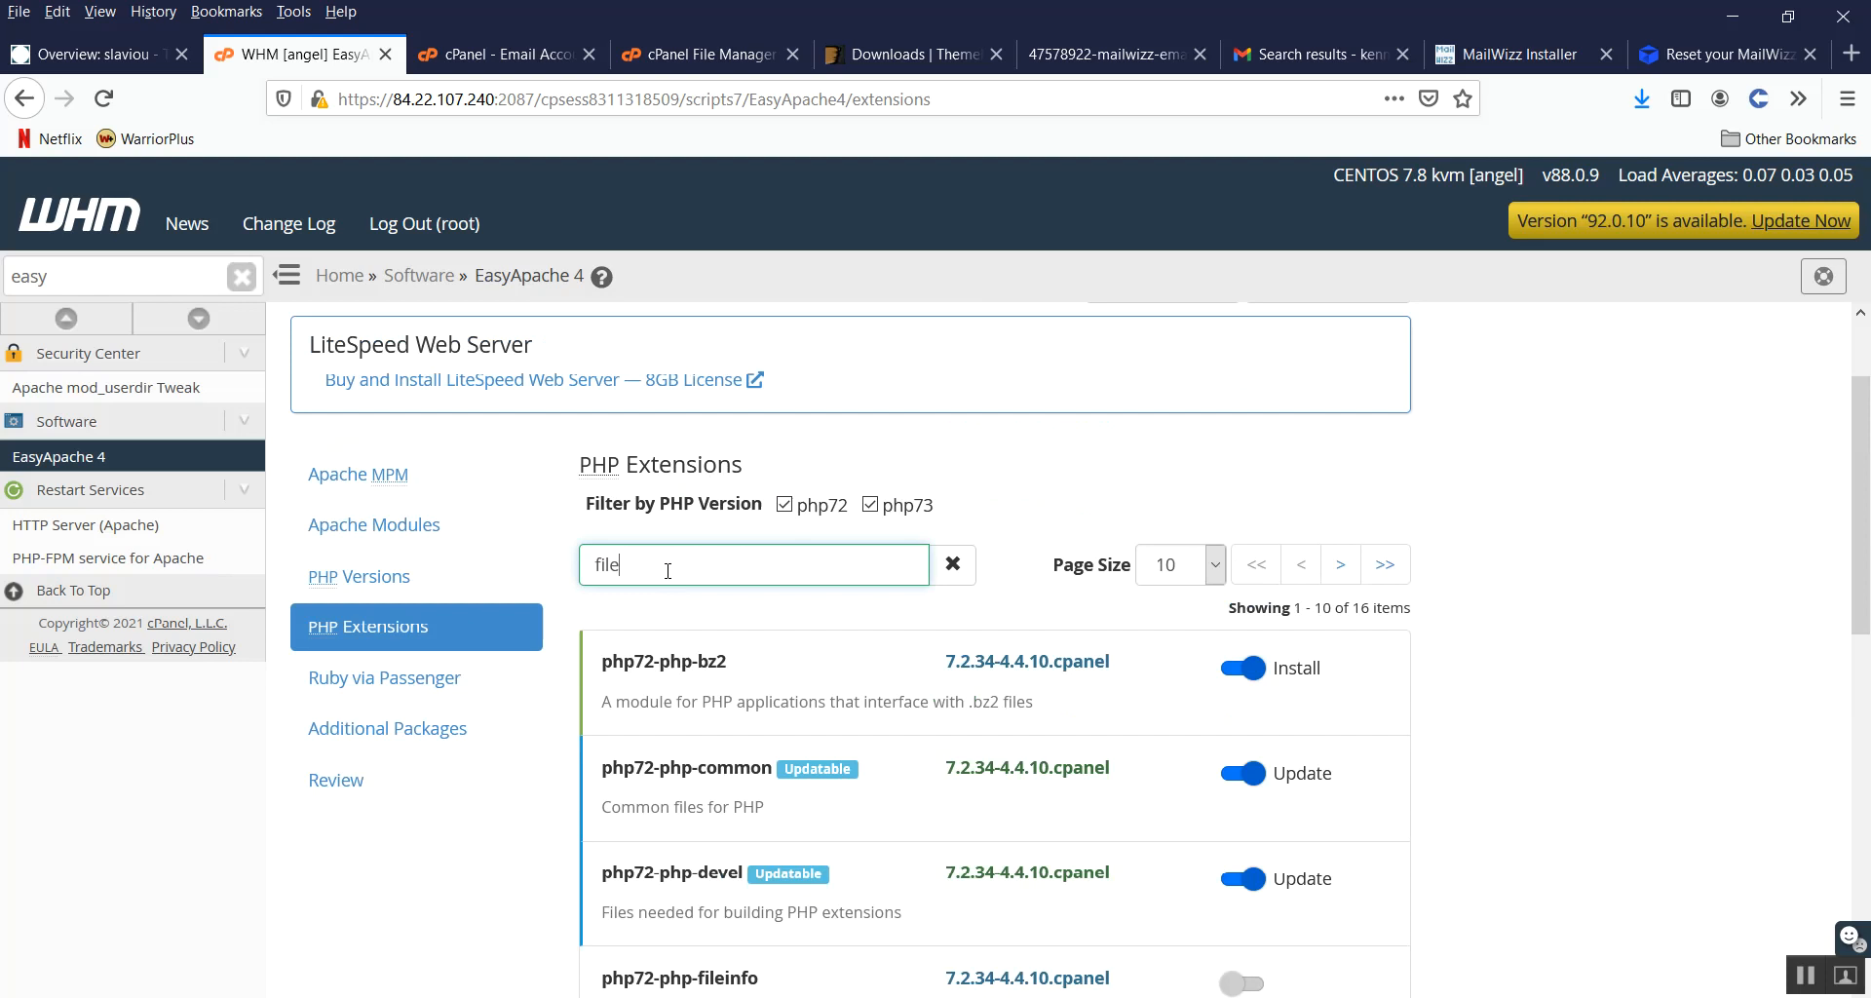
{"action": "type", "text": "info"}
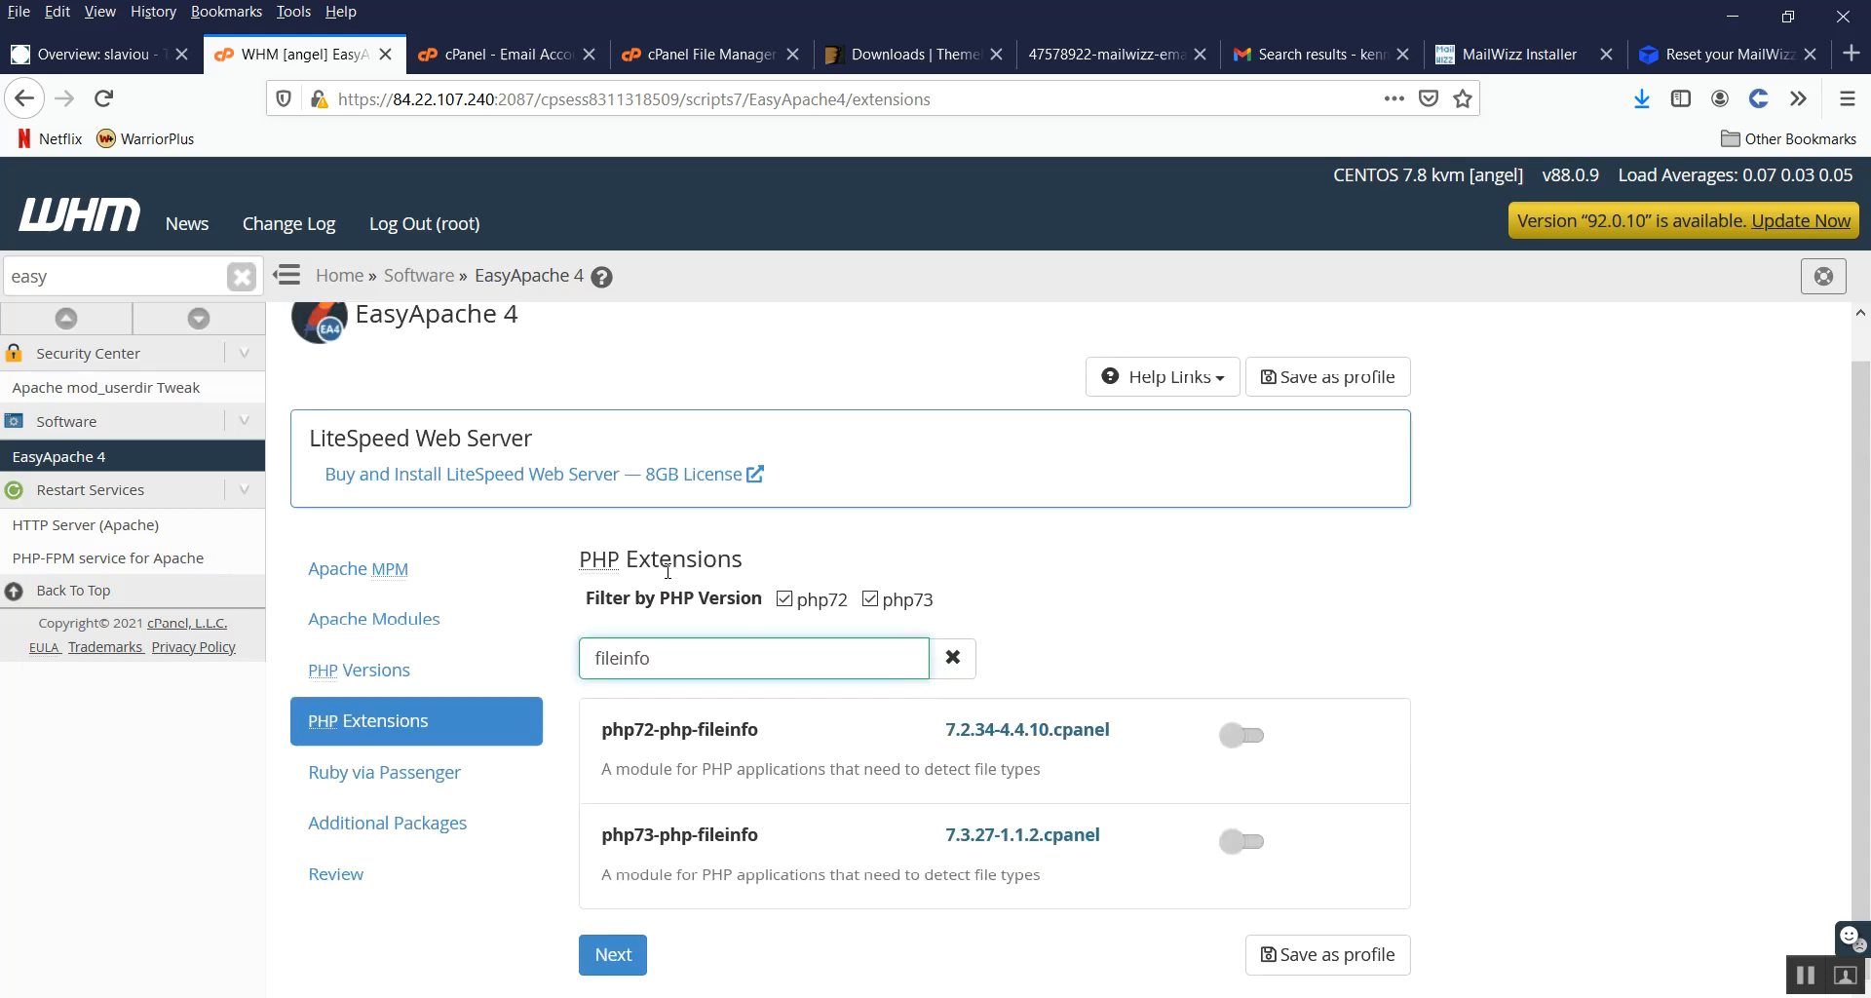
{"action": "left_click", "coordinate": [1242, 734]}
{"action": "left_click", "coordinate": [1240, 844]}
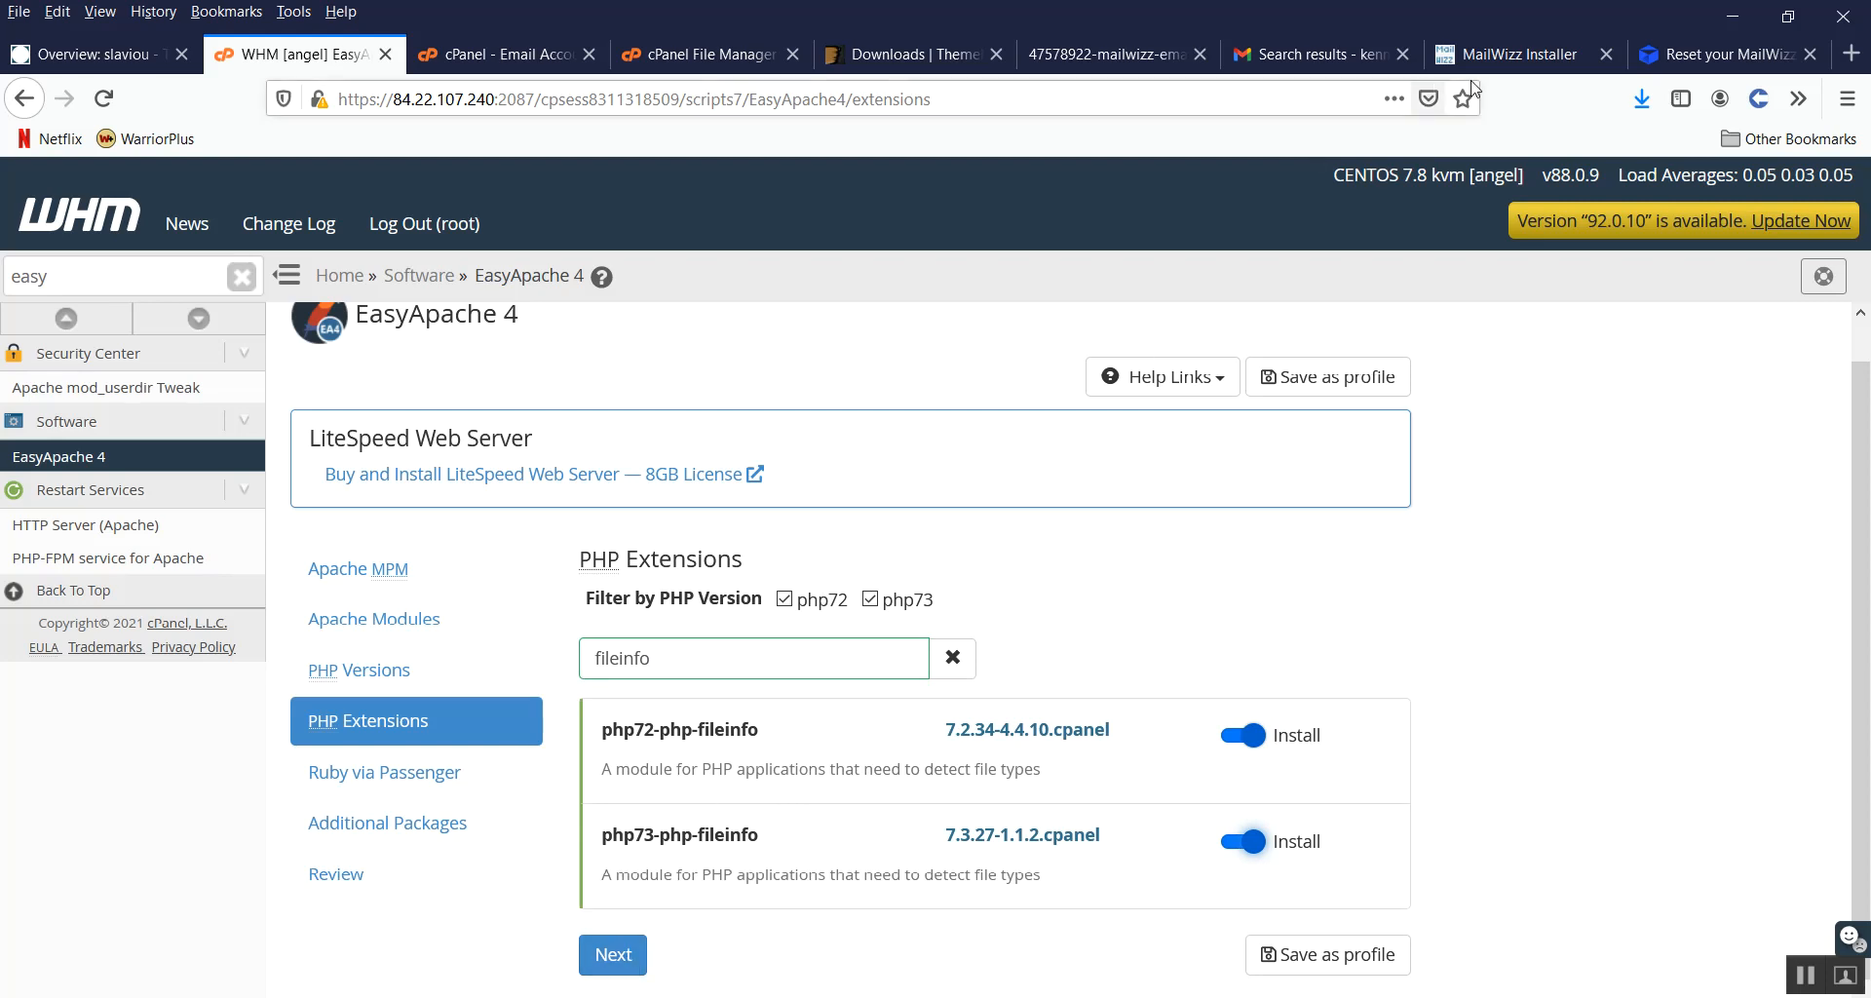
{"action": "left_click", "coordinate": [1520, 55]}
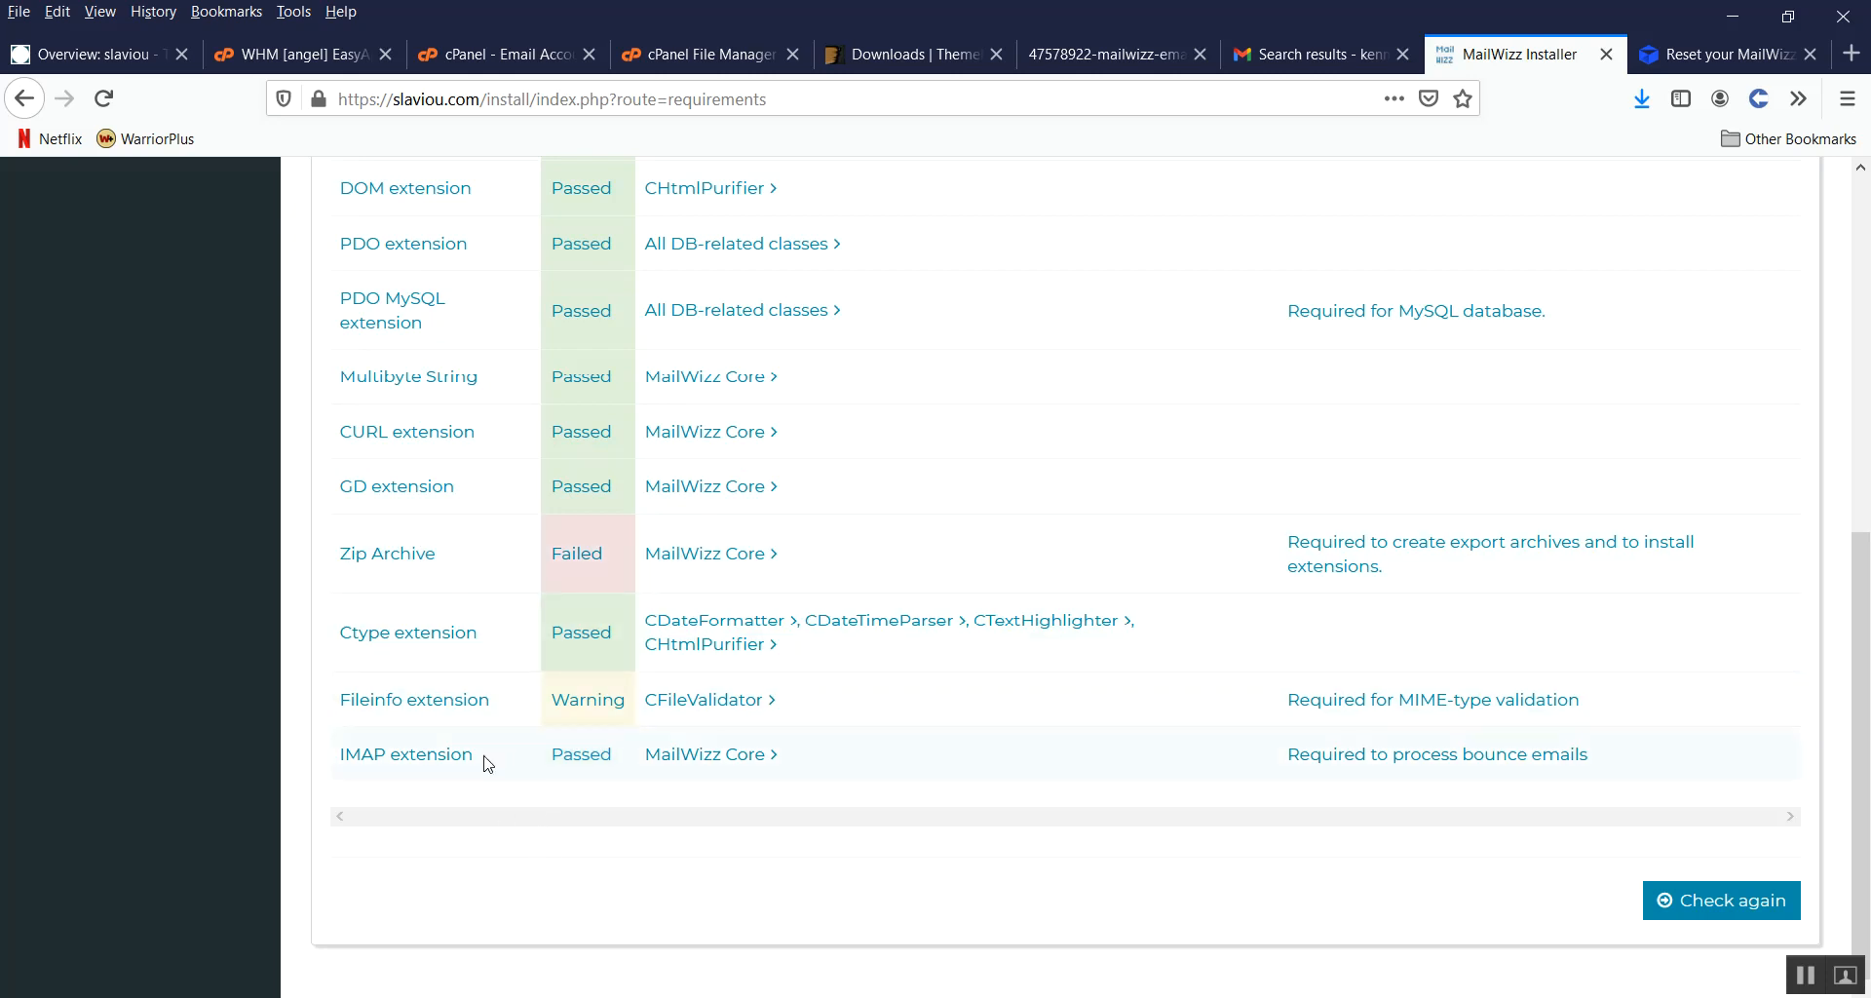
Step: Return to EasyApache 4 in WHM, filter the PHP extensions by "zip", and mark php72-php-zip and php73-php-zip for installation
{"action": "left_click", "coordinate": [293, 54]}
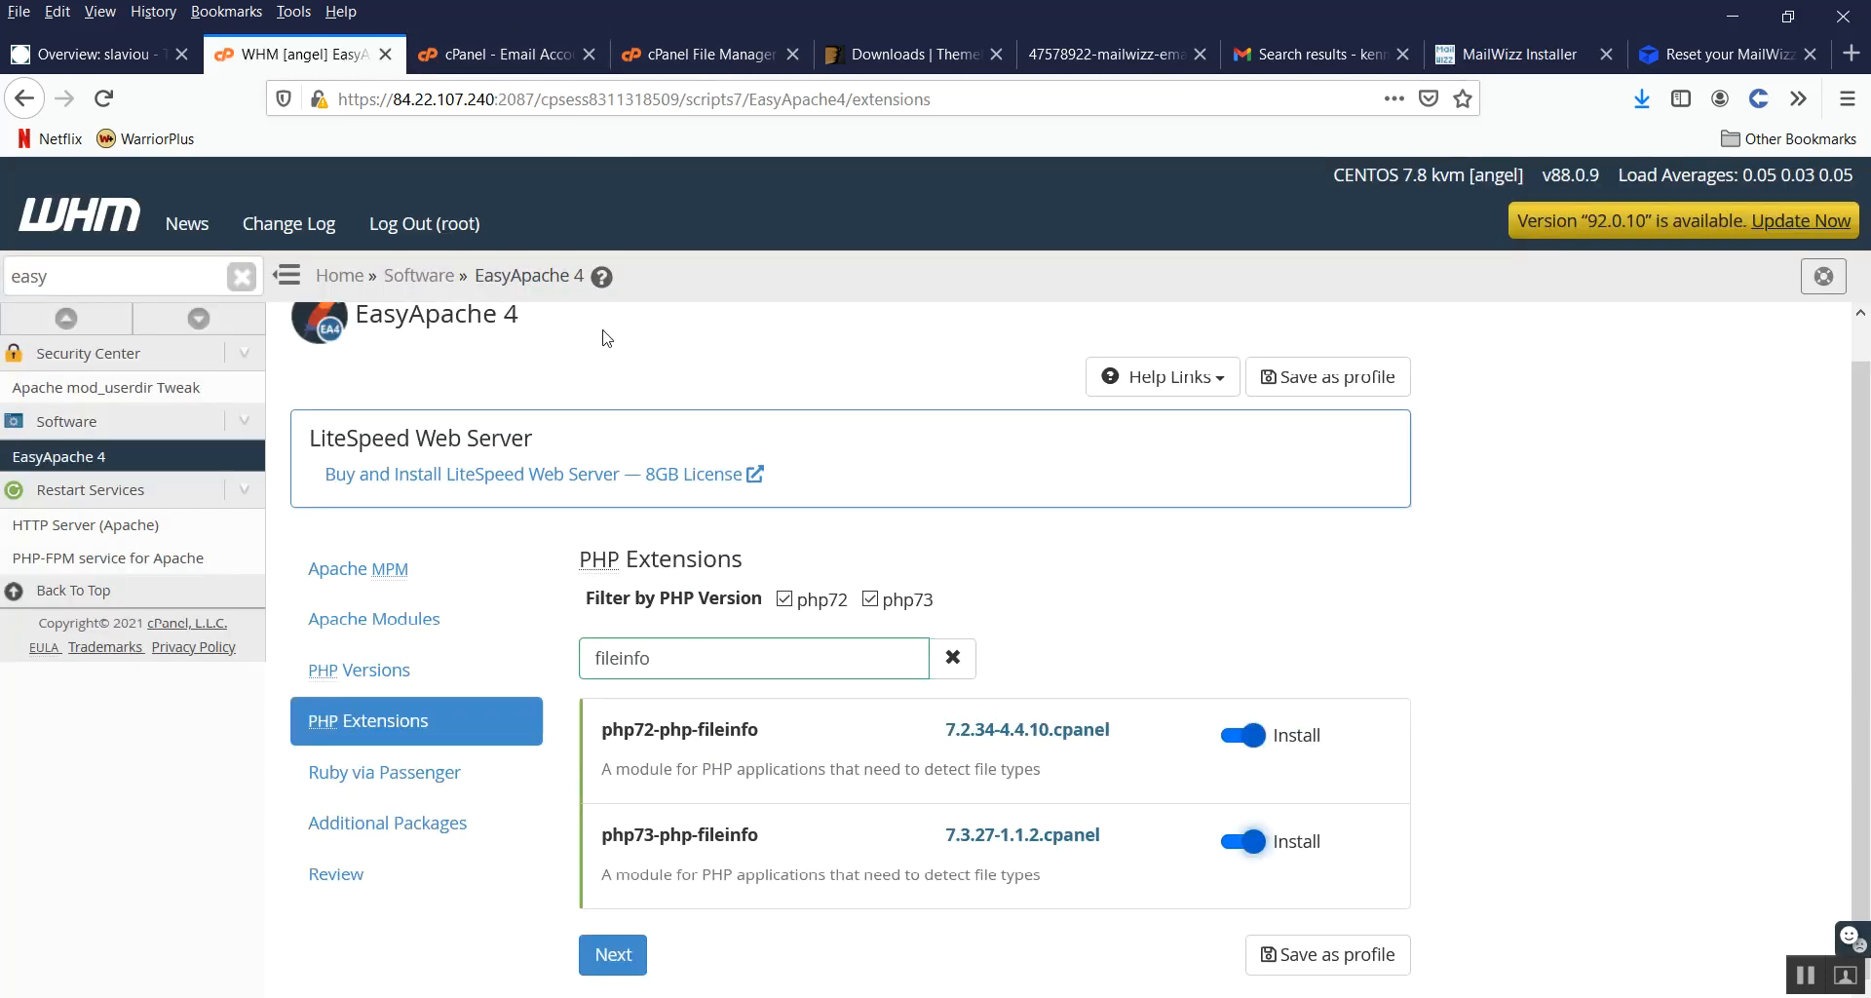
{"action": "left_click_drag", "start_coordinate": [667, 656], "coordinate": [523, 652]}
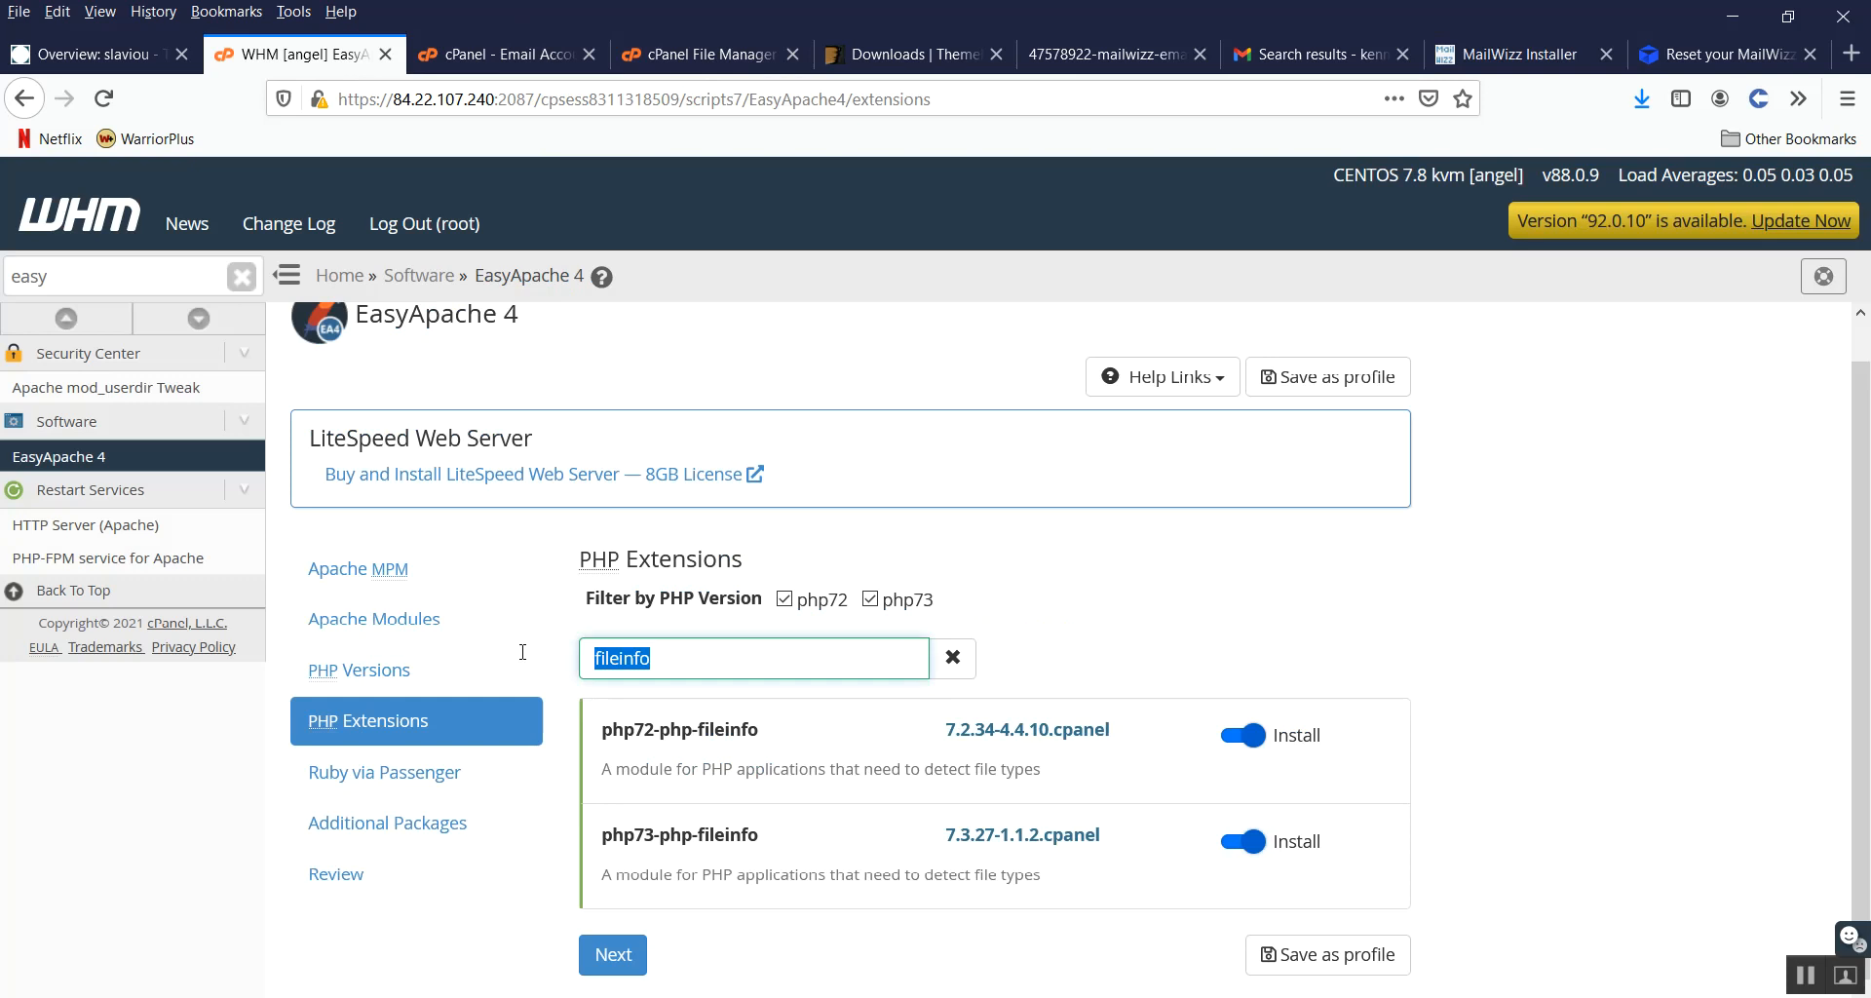
{"action": "type", "text": "zi"}
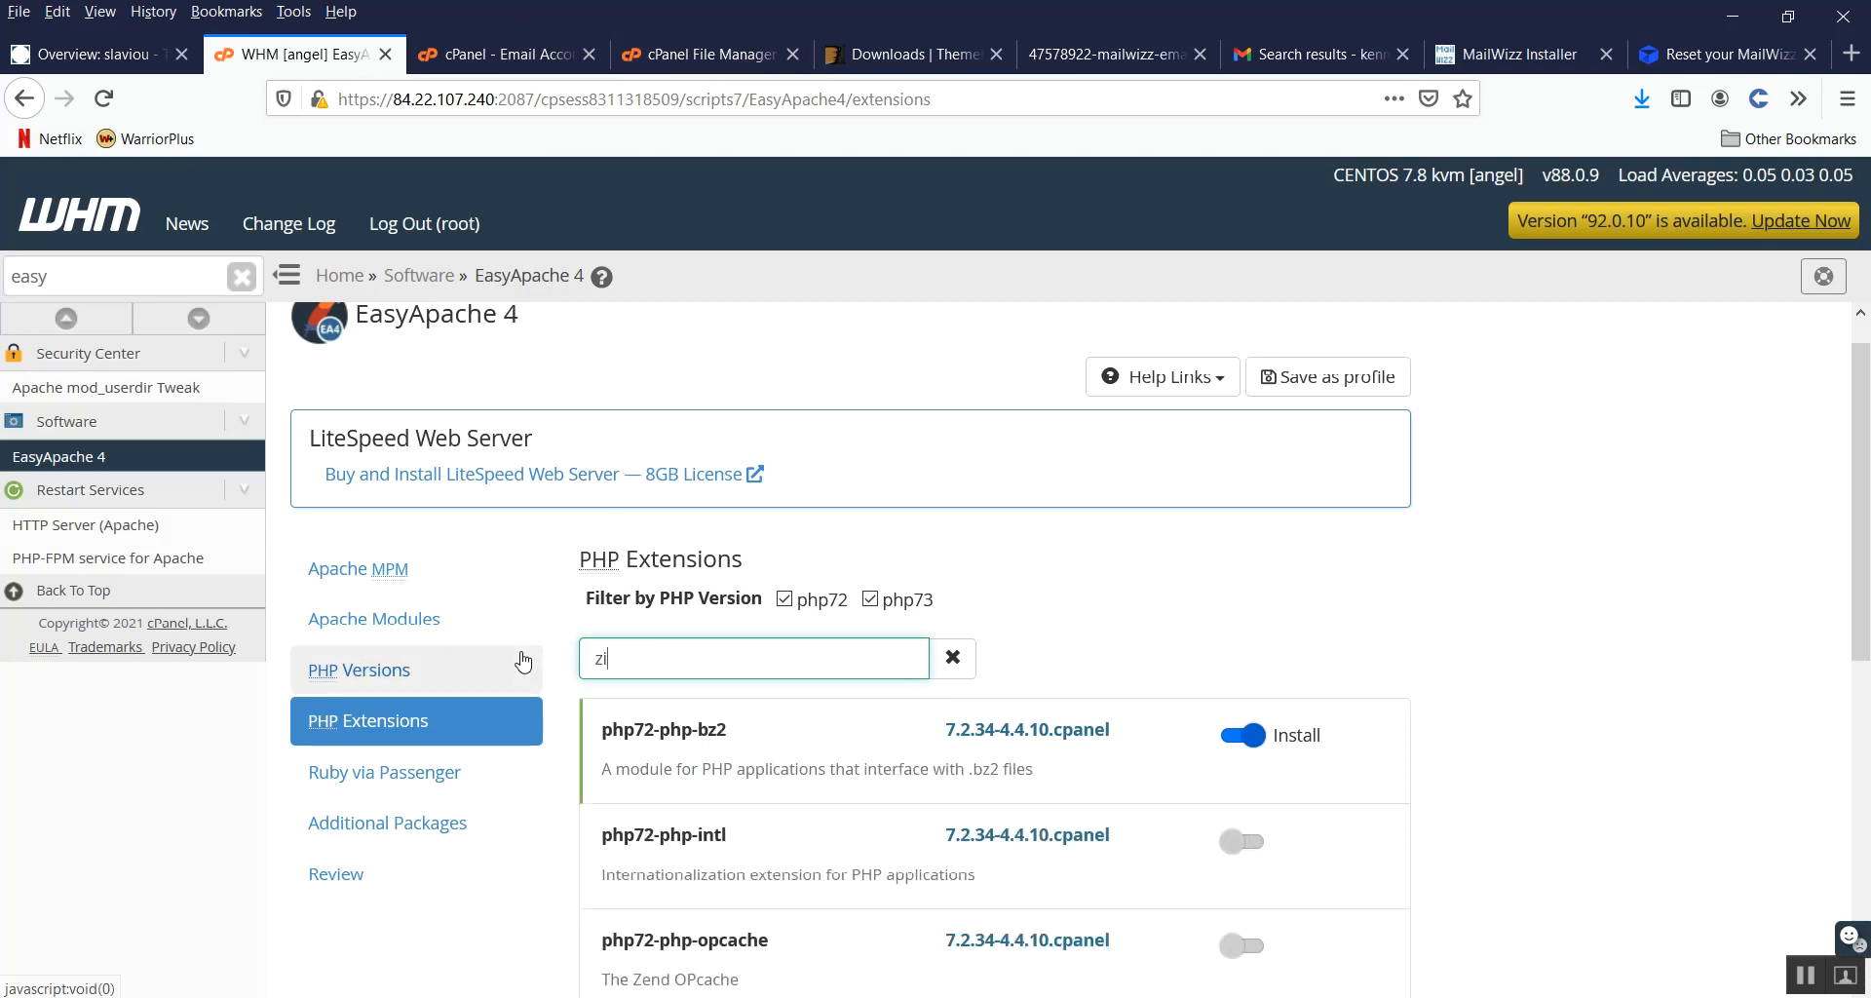
{"action": "type", "text": "p"}
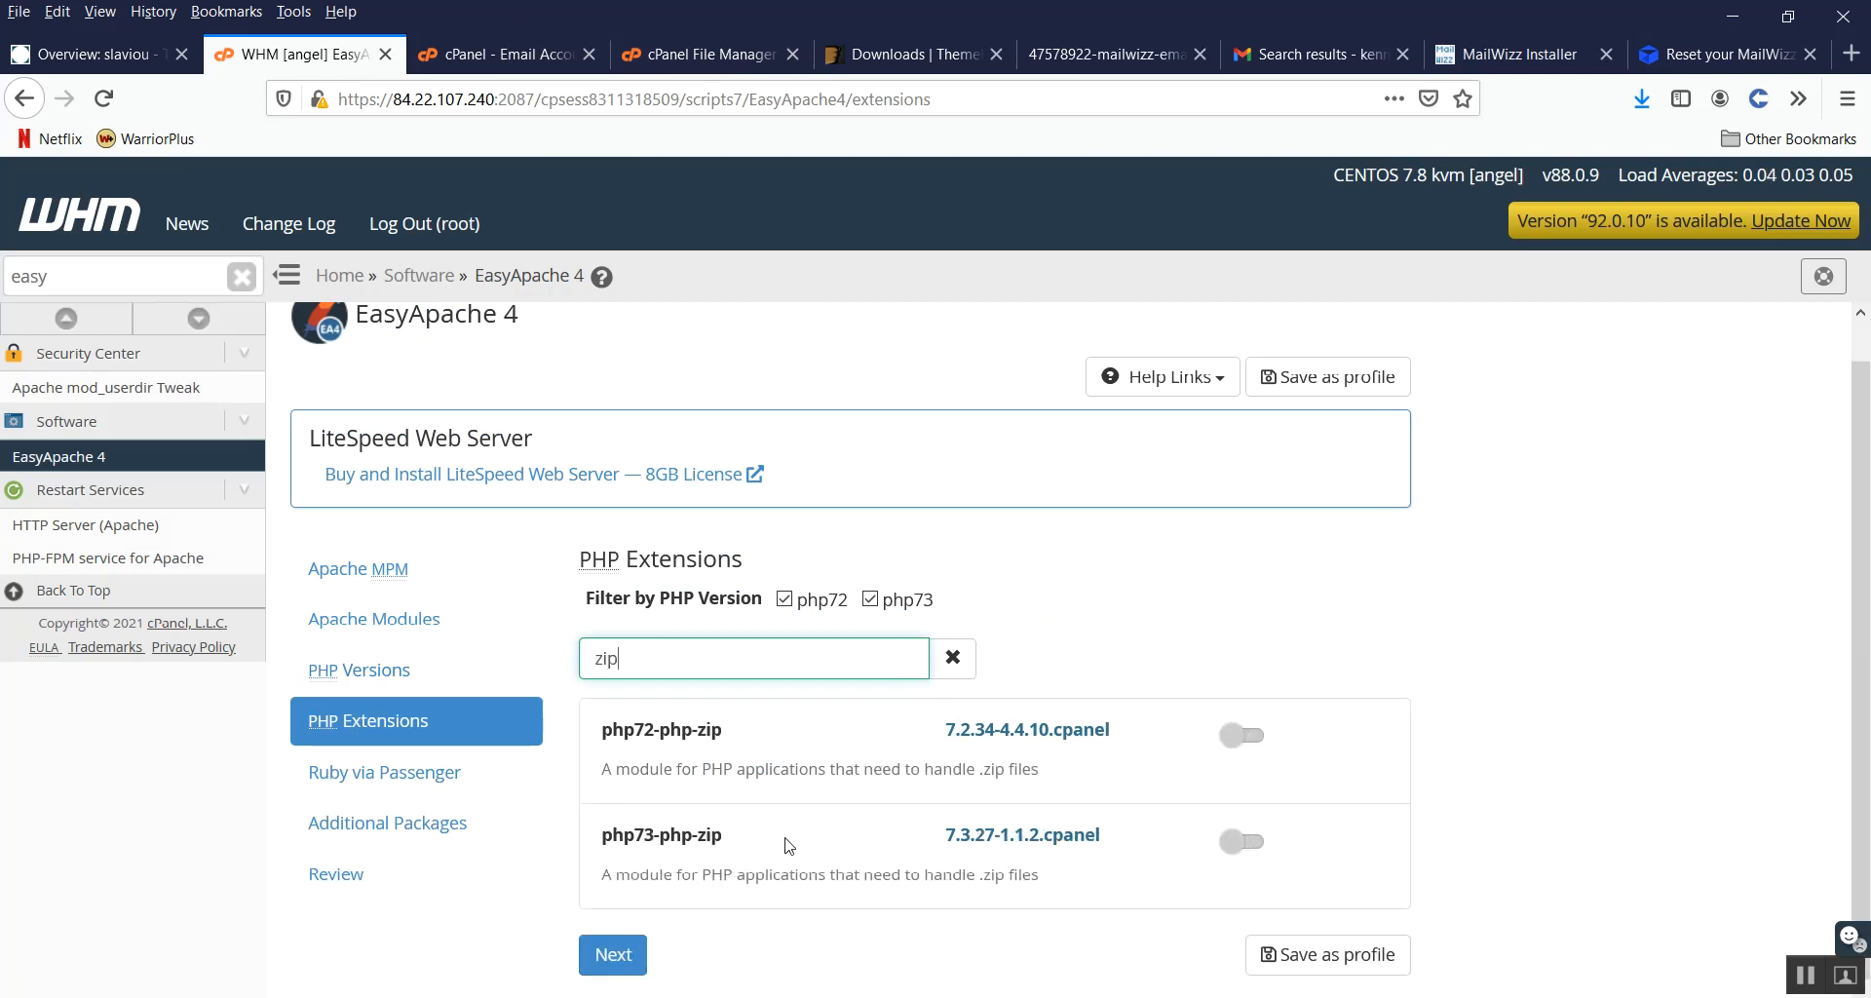
{"action": "left_click", "coordinate": [1243, 735]}
{"action": "left_click", "coordinate": [1241, 842]}
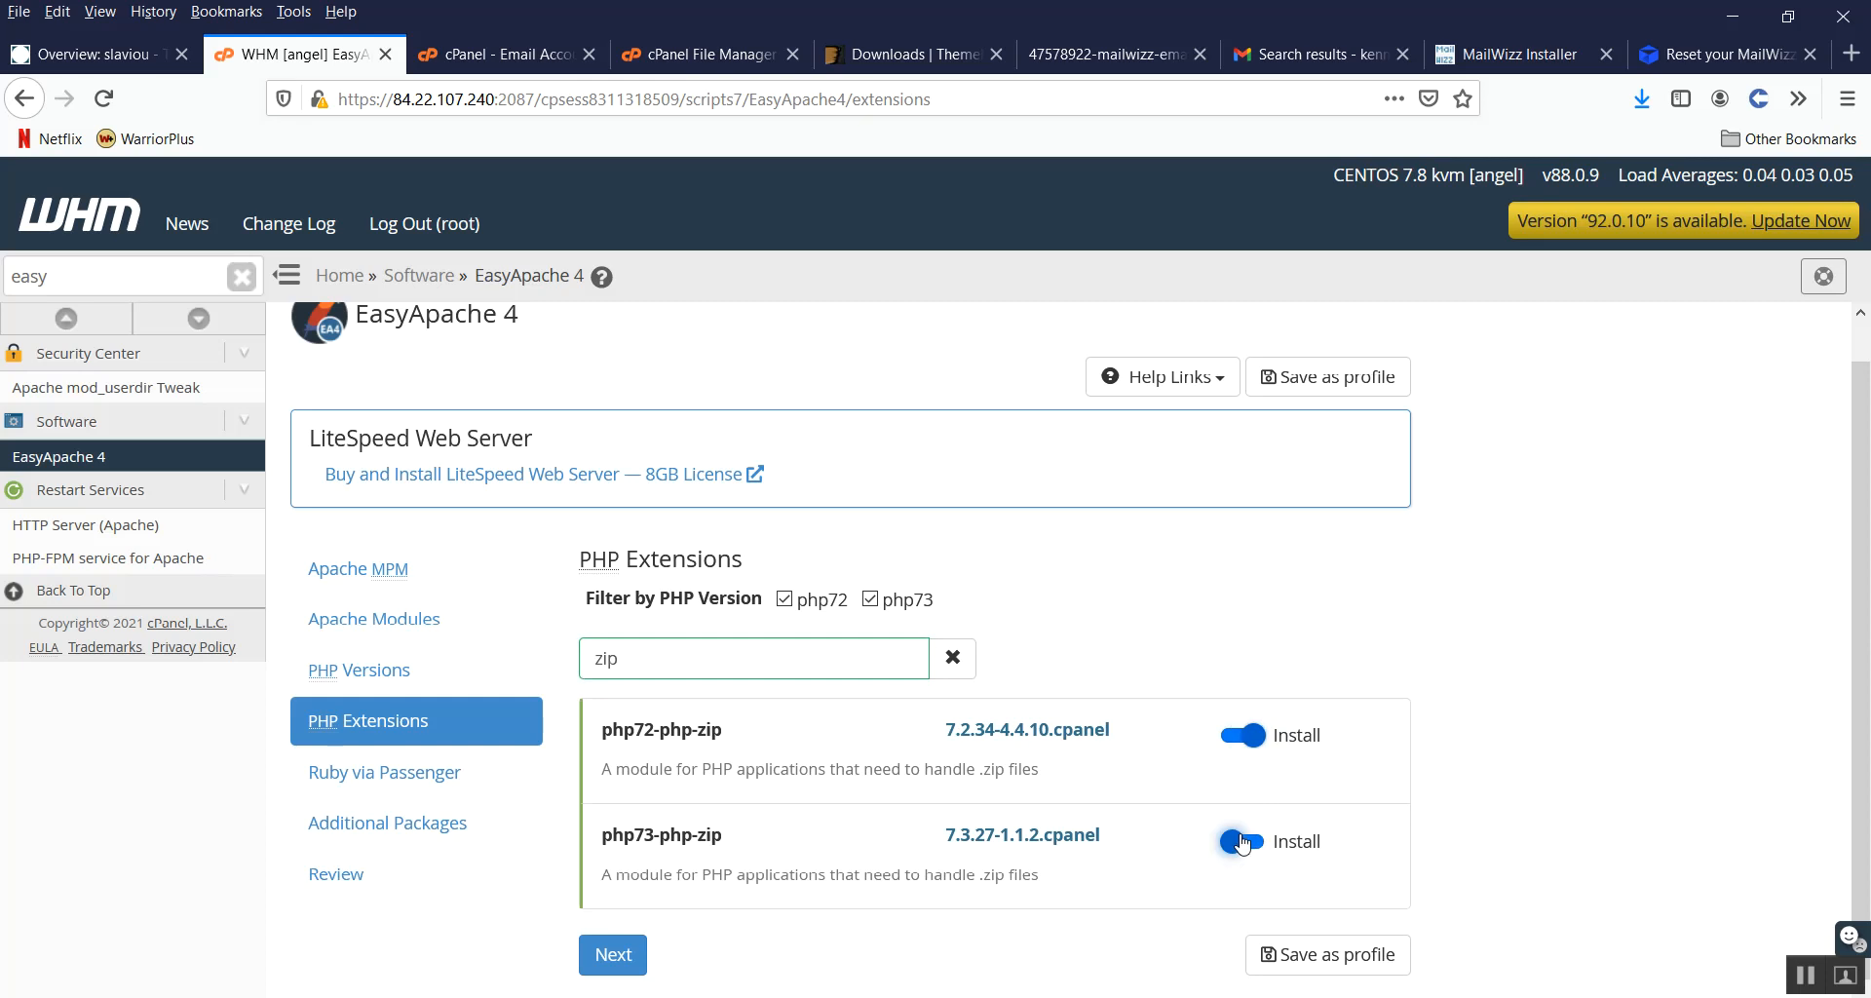
Step: Proceed past Ruby via Passenger and Additional Packages without adding packages, and go through the package list in the Review section
{"action": "left_click", "coordinate": [604, 963]}
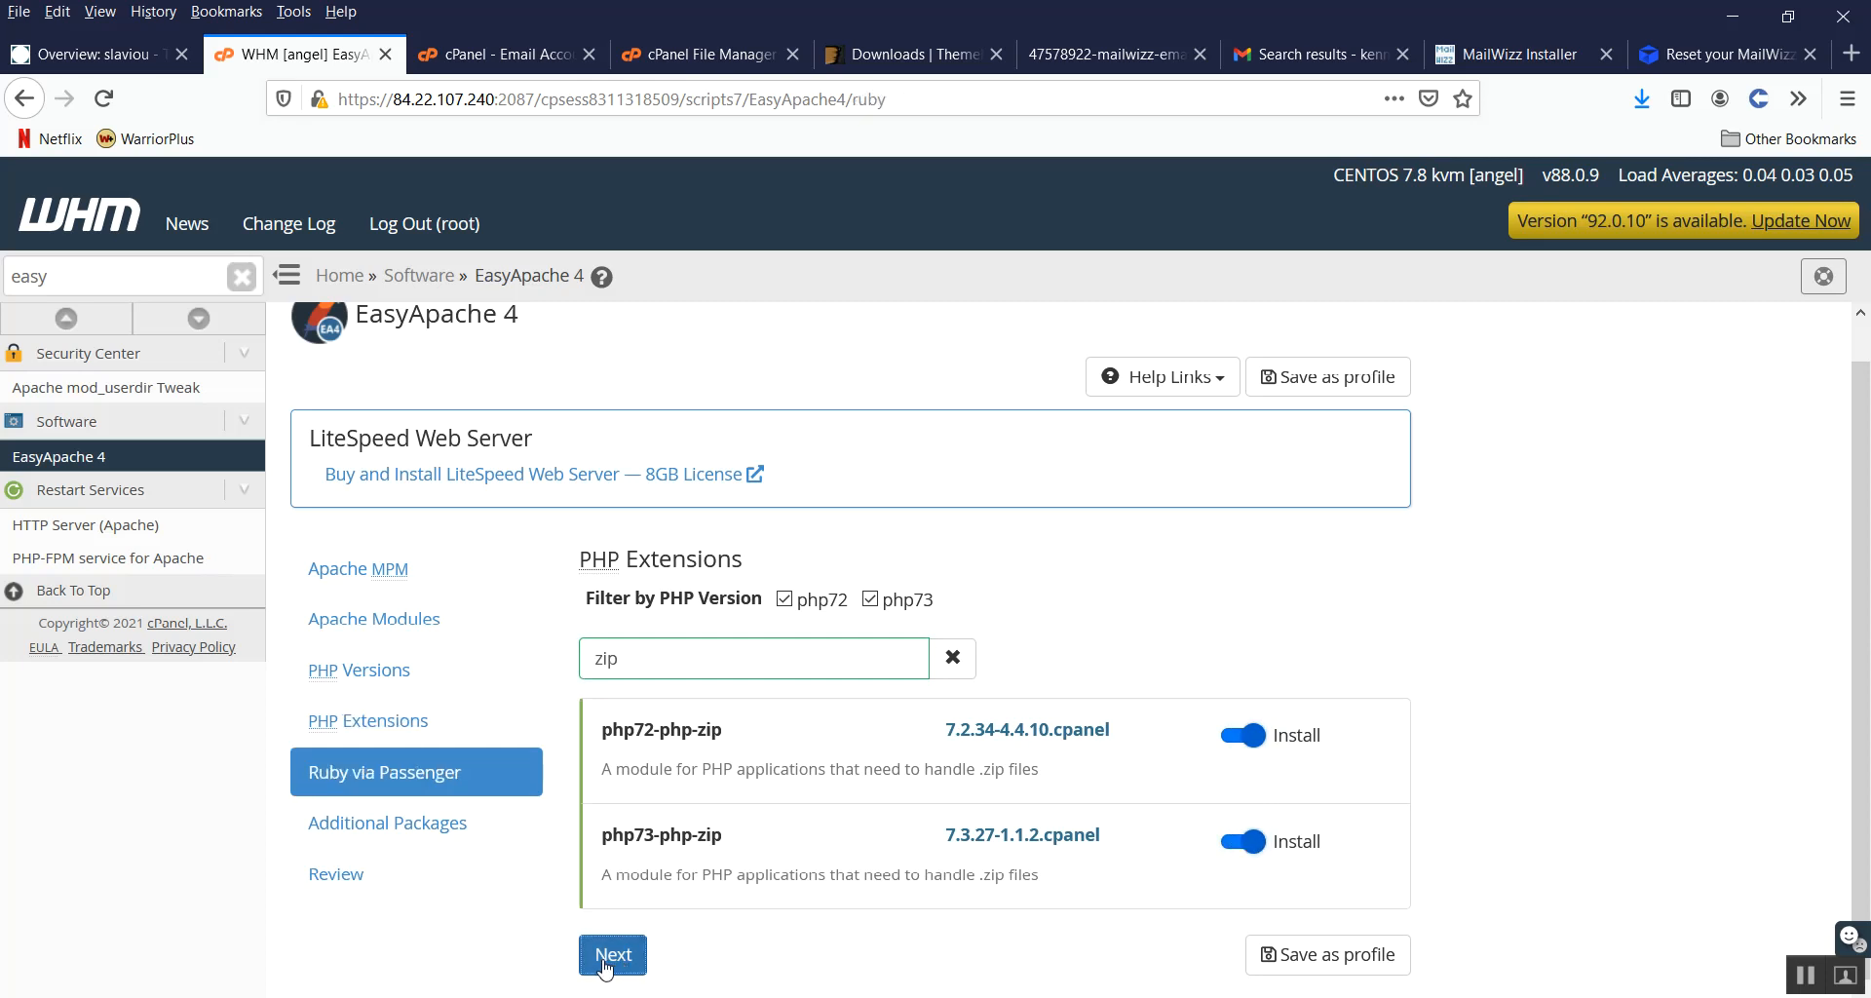
{"action": "scroll", "coordinate": [816, 836], "scroll_direction": "down", "scroll_amount": 10}
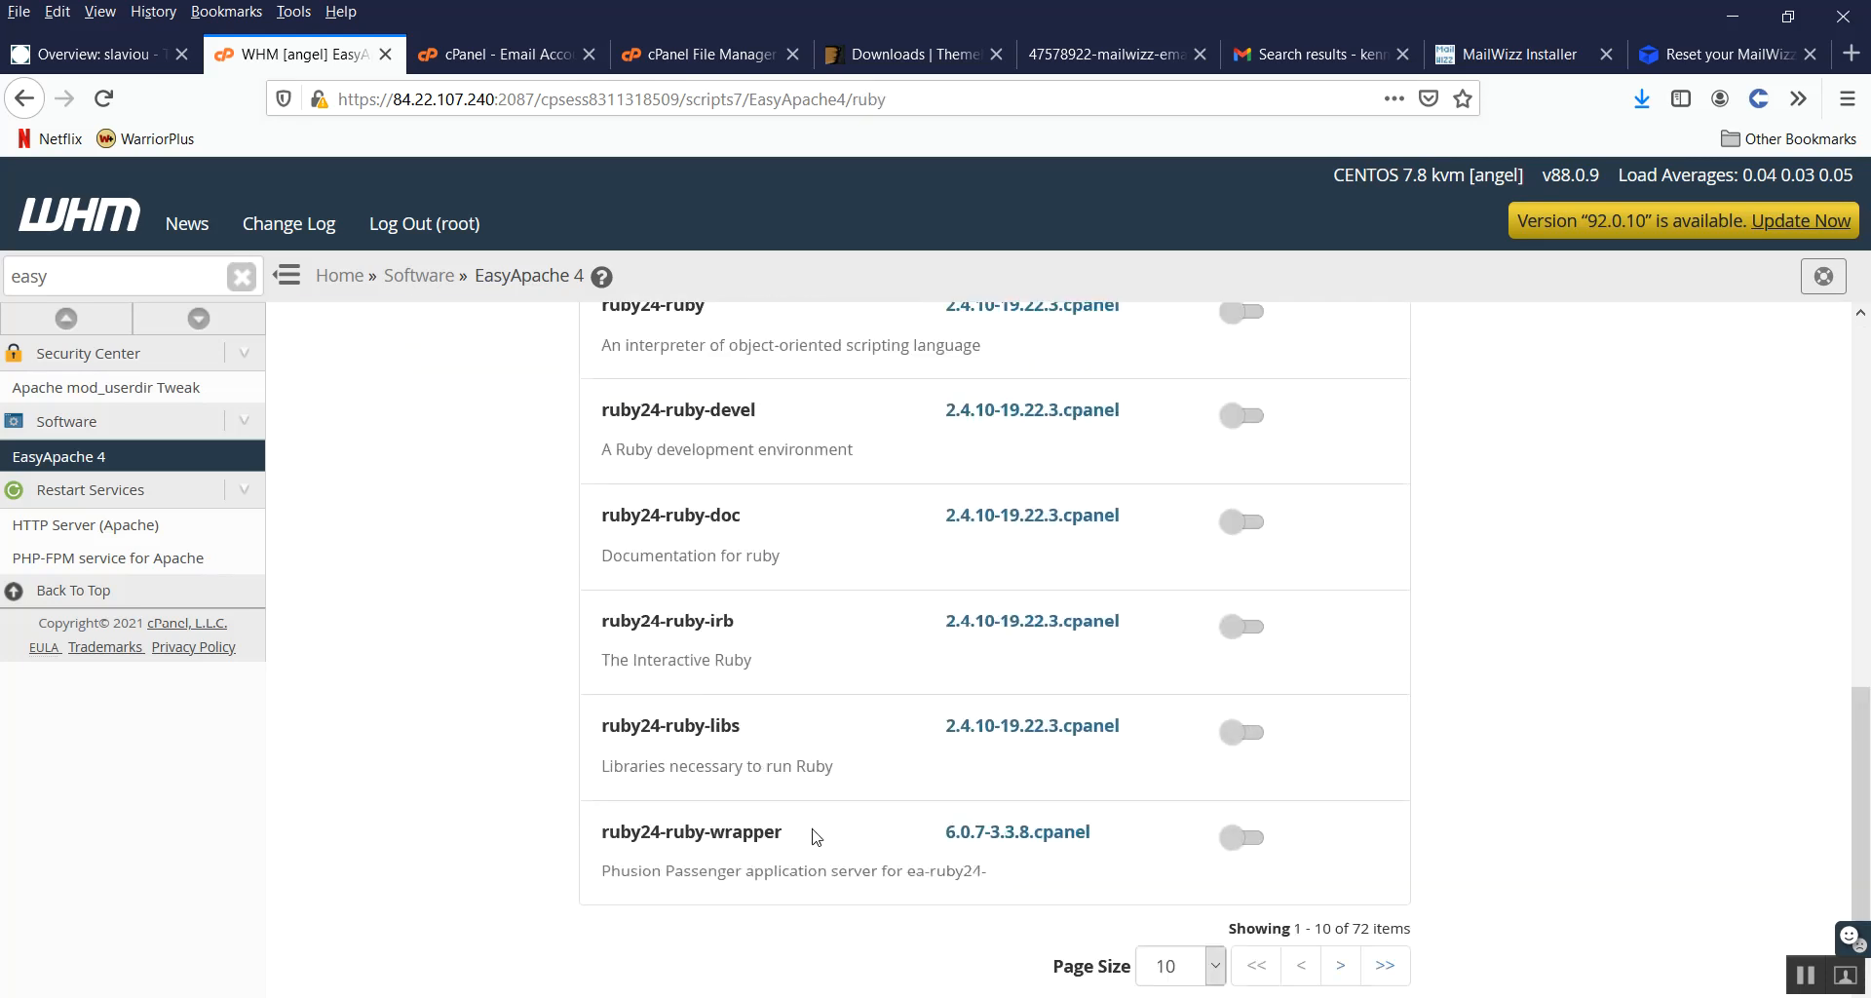
{"action": "scroll", "coordinate": [816, 836], "scroll_direction": "down", "scroll_amount": 1}
{"action": "left_click", "coordinate": [614, 954]}
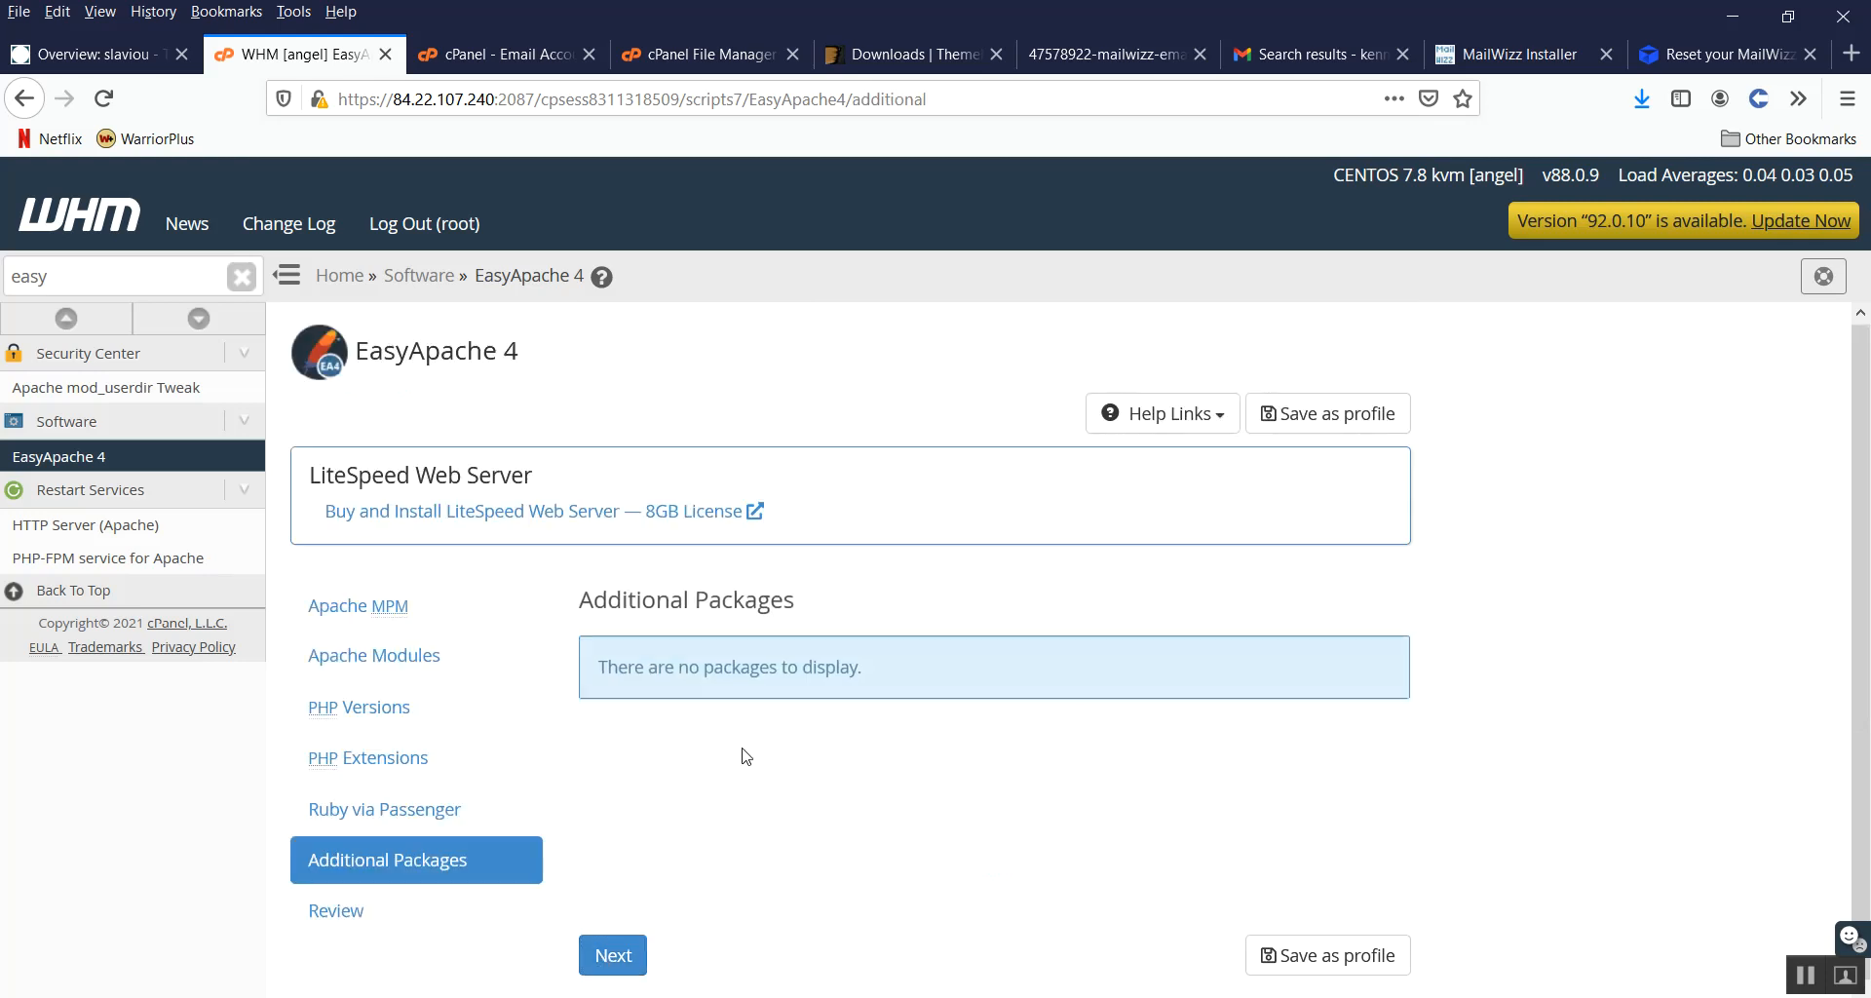
{"action": "left_click", "coordinate": [612, 960]}
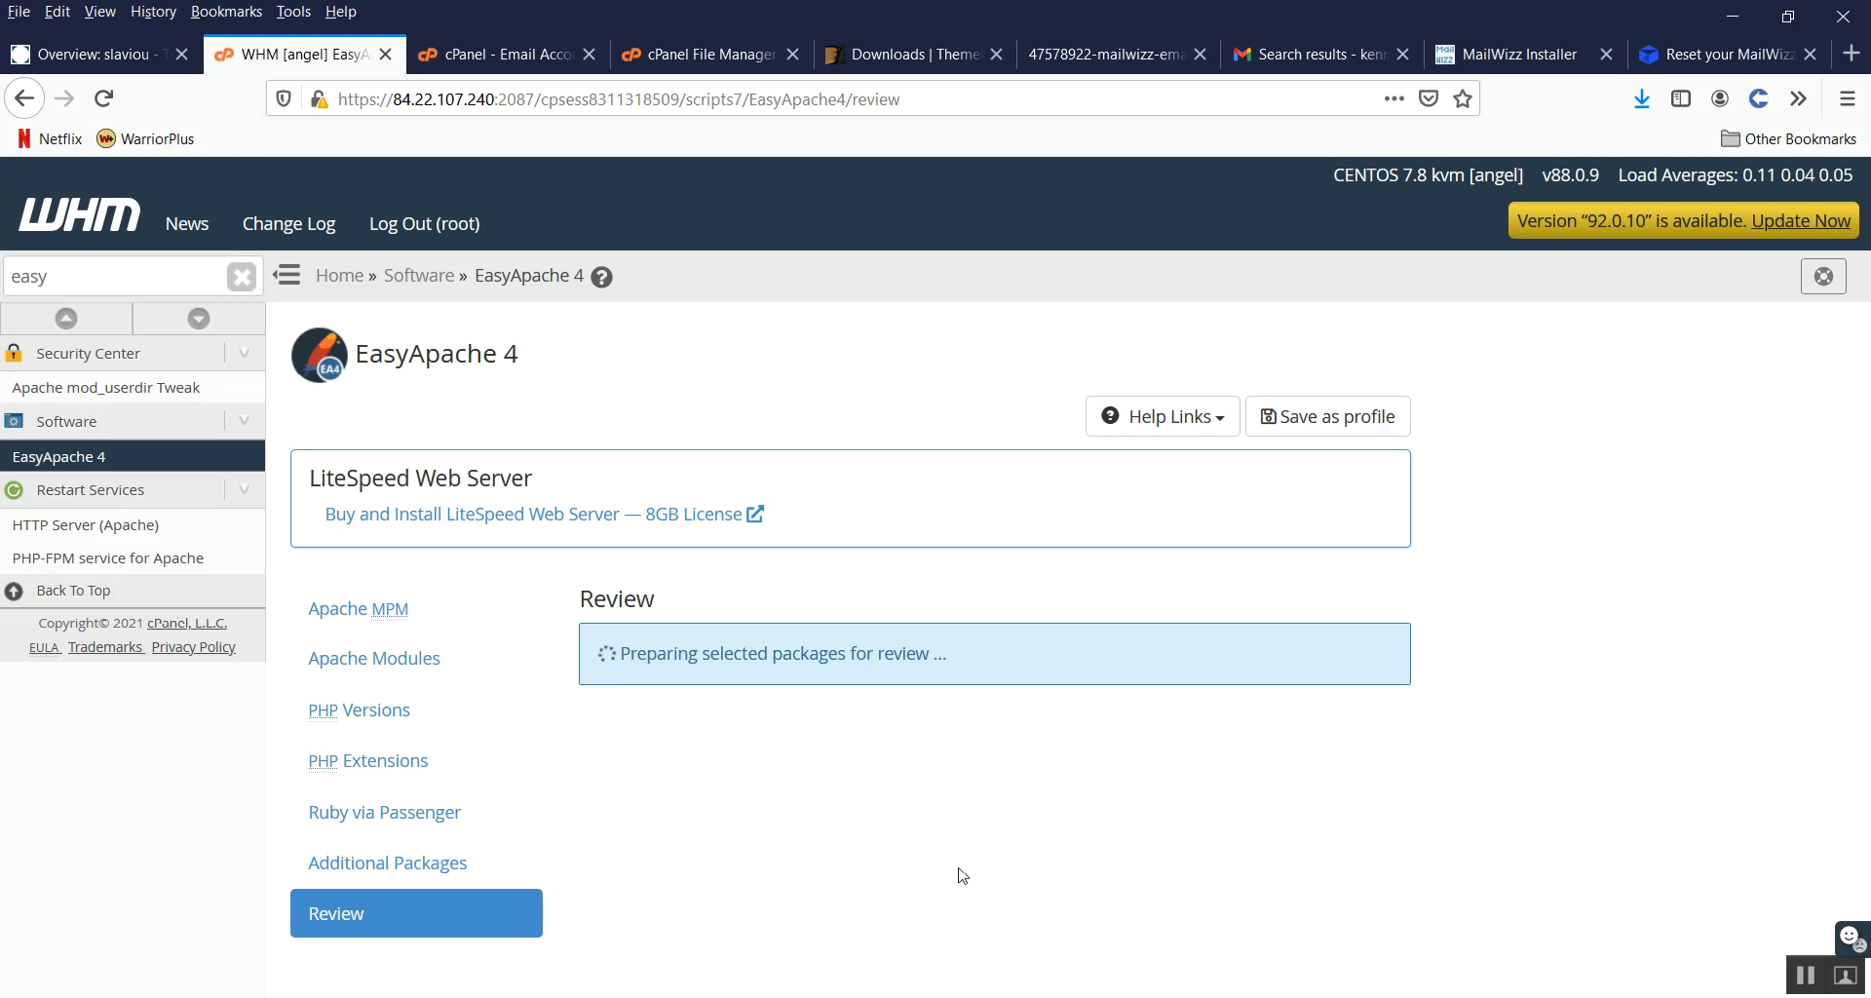
{"action": "scroll", "coordinate": [984, 759], "scroll_direction": "down", "scroll_amount": 5}
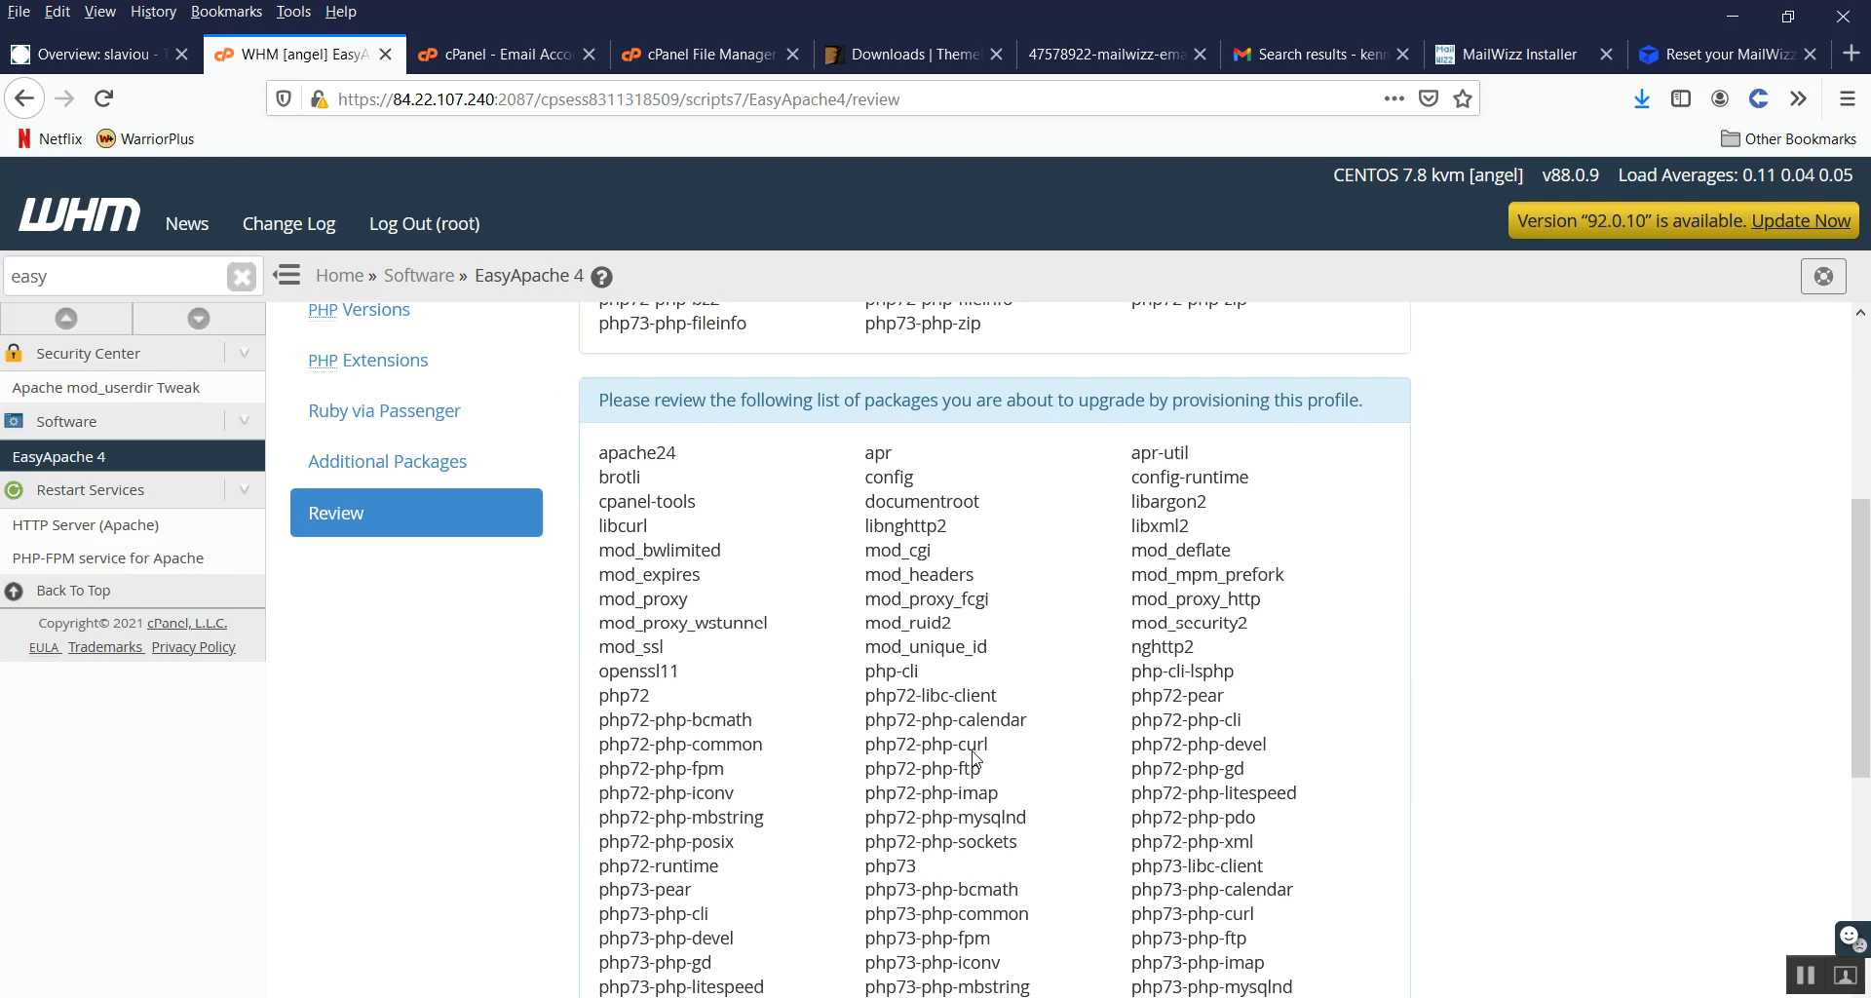
{"action": "scroll", "coordinate": [975, 753], "scroll_direction": "down", "scroll_amount": 3}
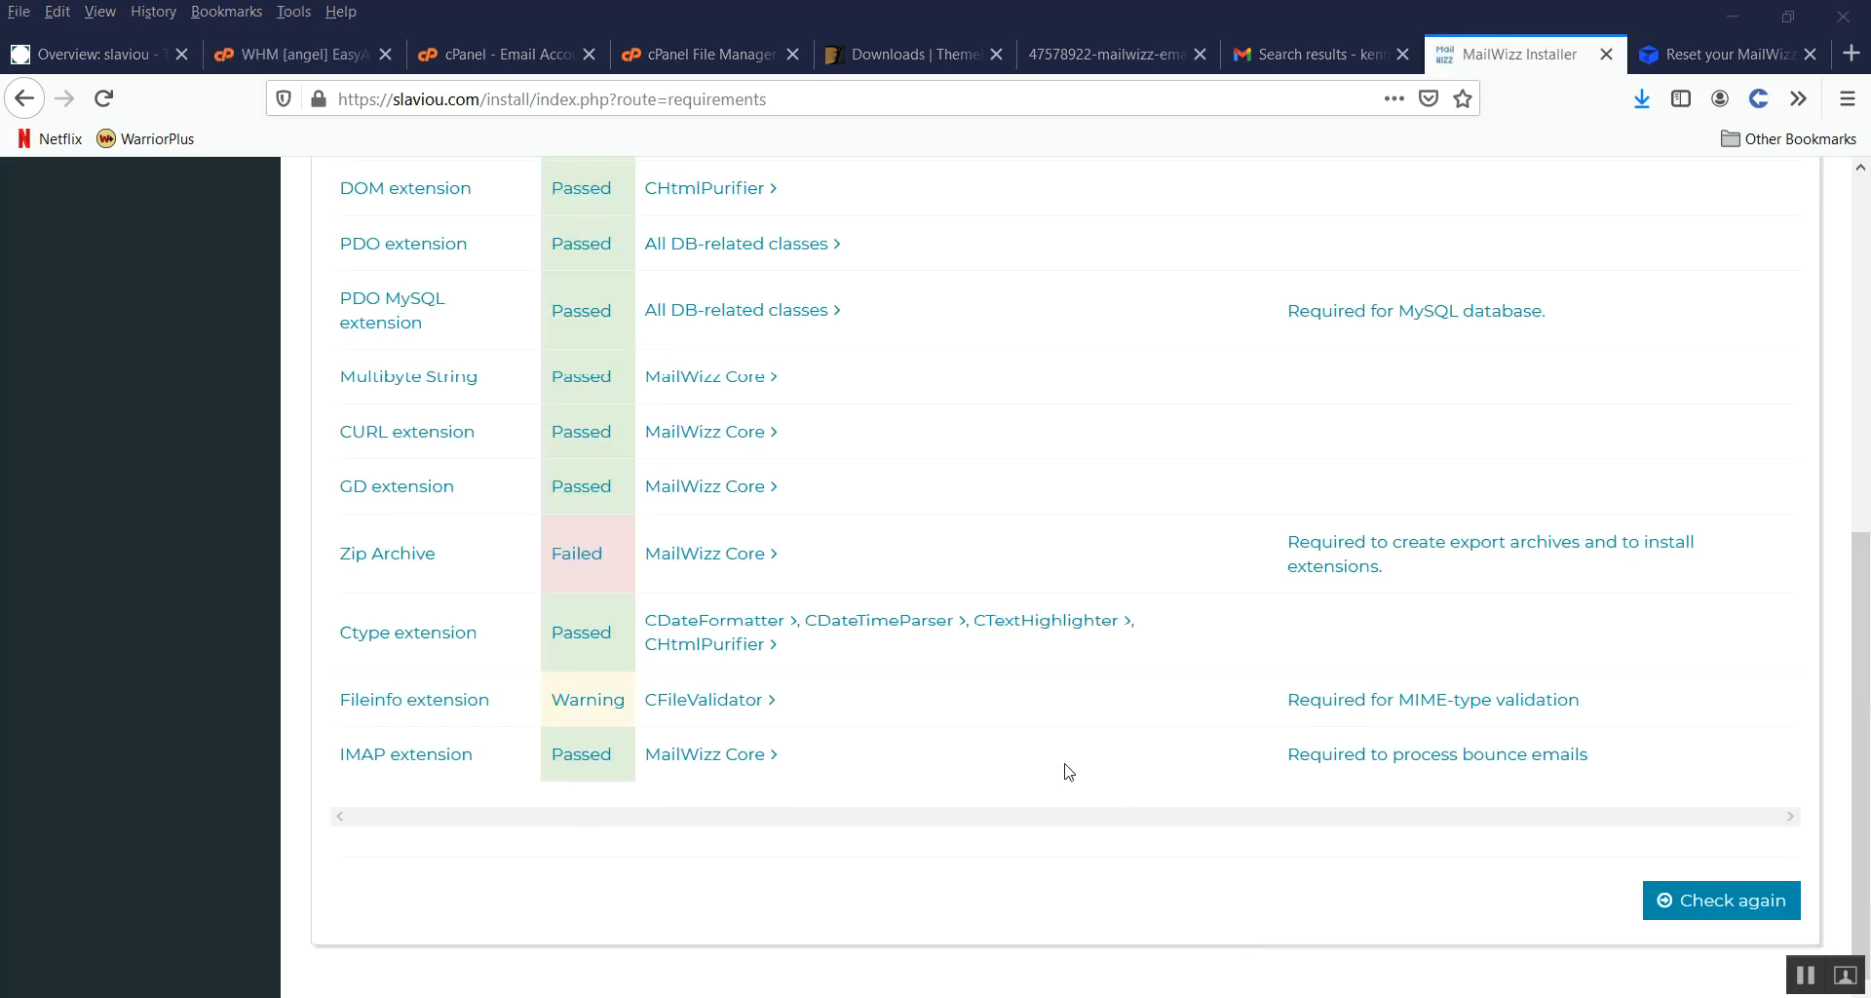
Step: Rerun the MailWizz installer's requirements check and examine the results for the Zip Archive and Fileinfo extensions
{"action": "scroll", "coordinate": [799, 594], "scroll_direction": "up", "scroll_amount": 6}
{"action": "scroll", "coordinate": [802, 597], "scroll_direction": "down", "scroll_amount": 2}
{"action": "scroll", "coordinate": [804, 598], "scroll_direction": "up", "scroll_amount": 2}
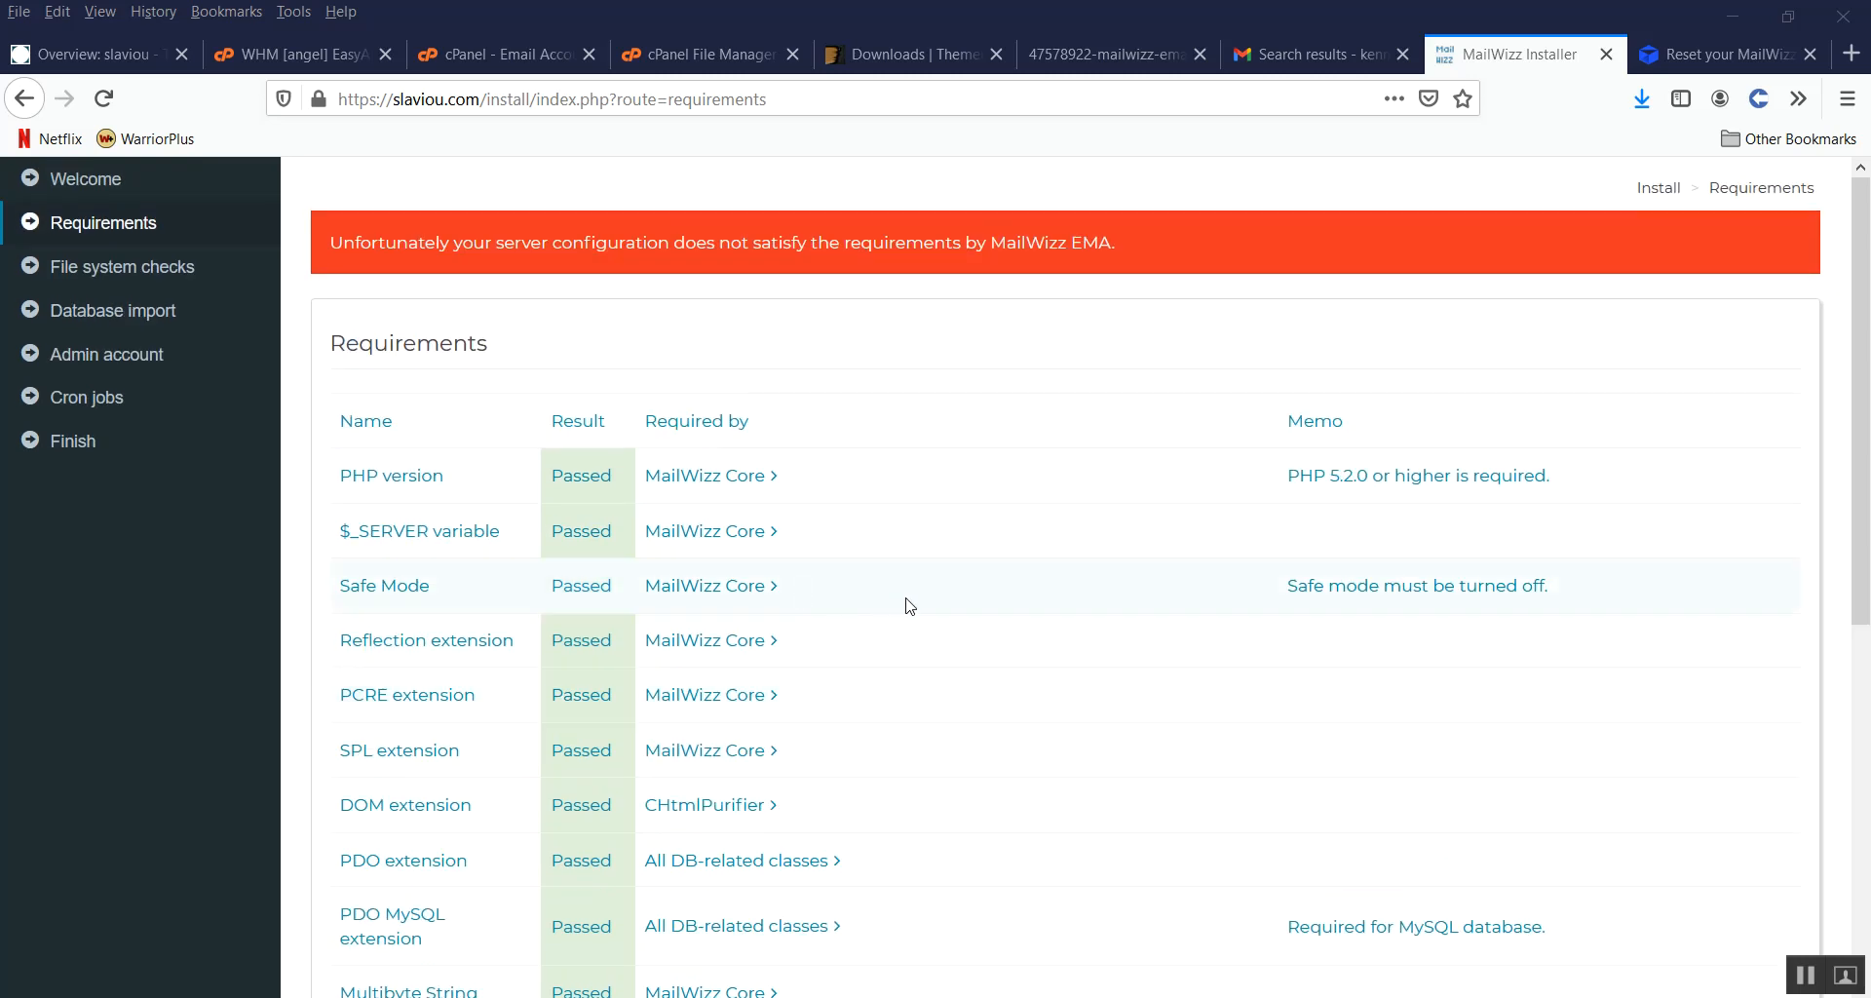
{"action": "scroll", "coordinate": [1856, 407], "scroll_direction": "down", "scroll_amount": 6}
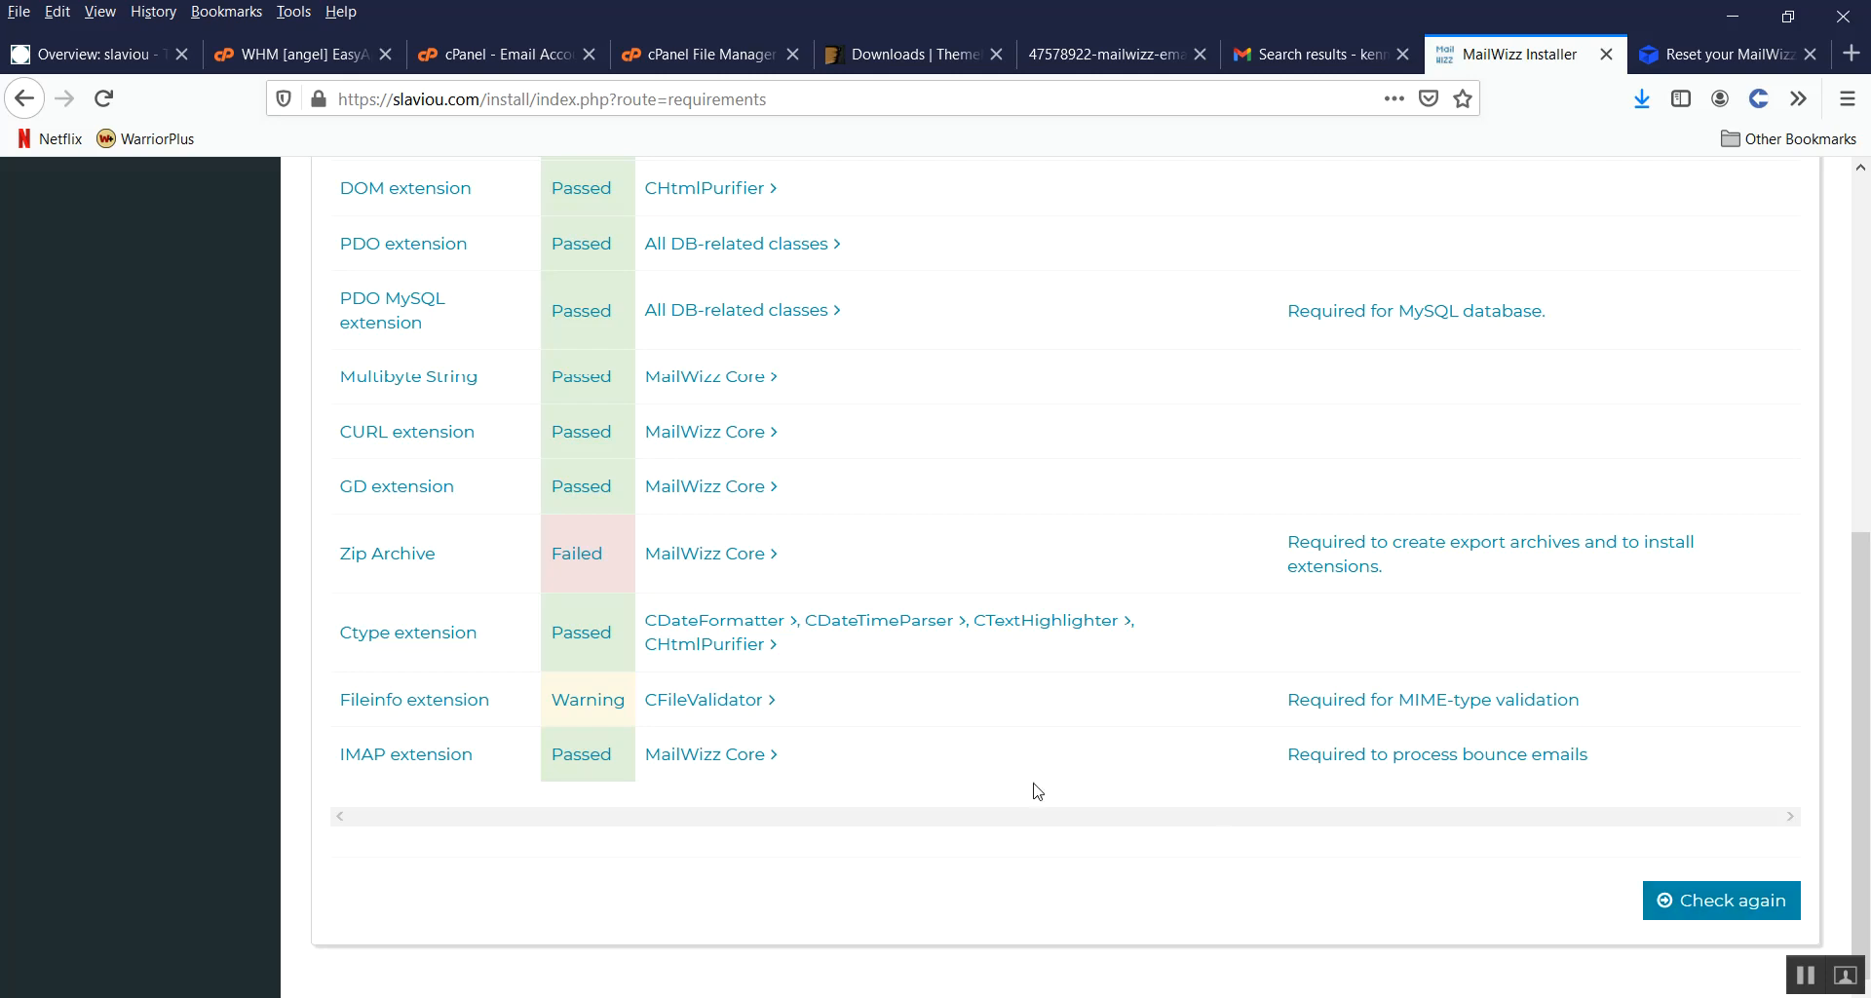
{"action": "left_click", "coordinate": [1703, 901]}
{"action": "scroll", "coordinate": [1189, 861], "scroll_direction": "down", "scroll_amount": 4}
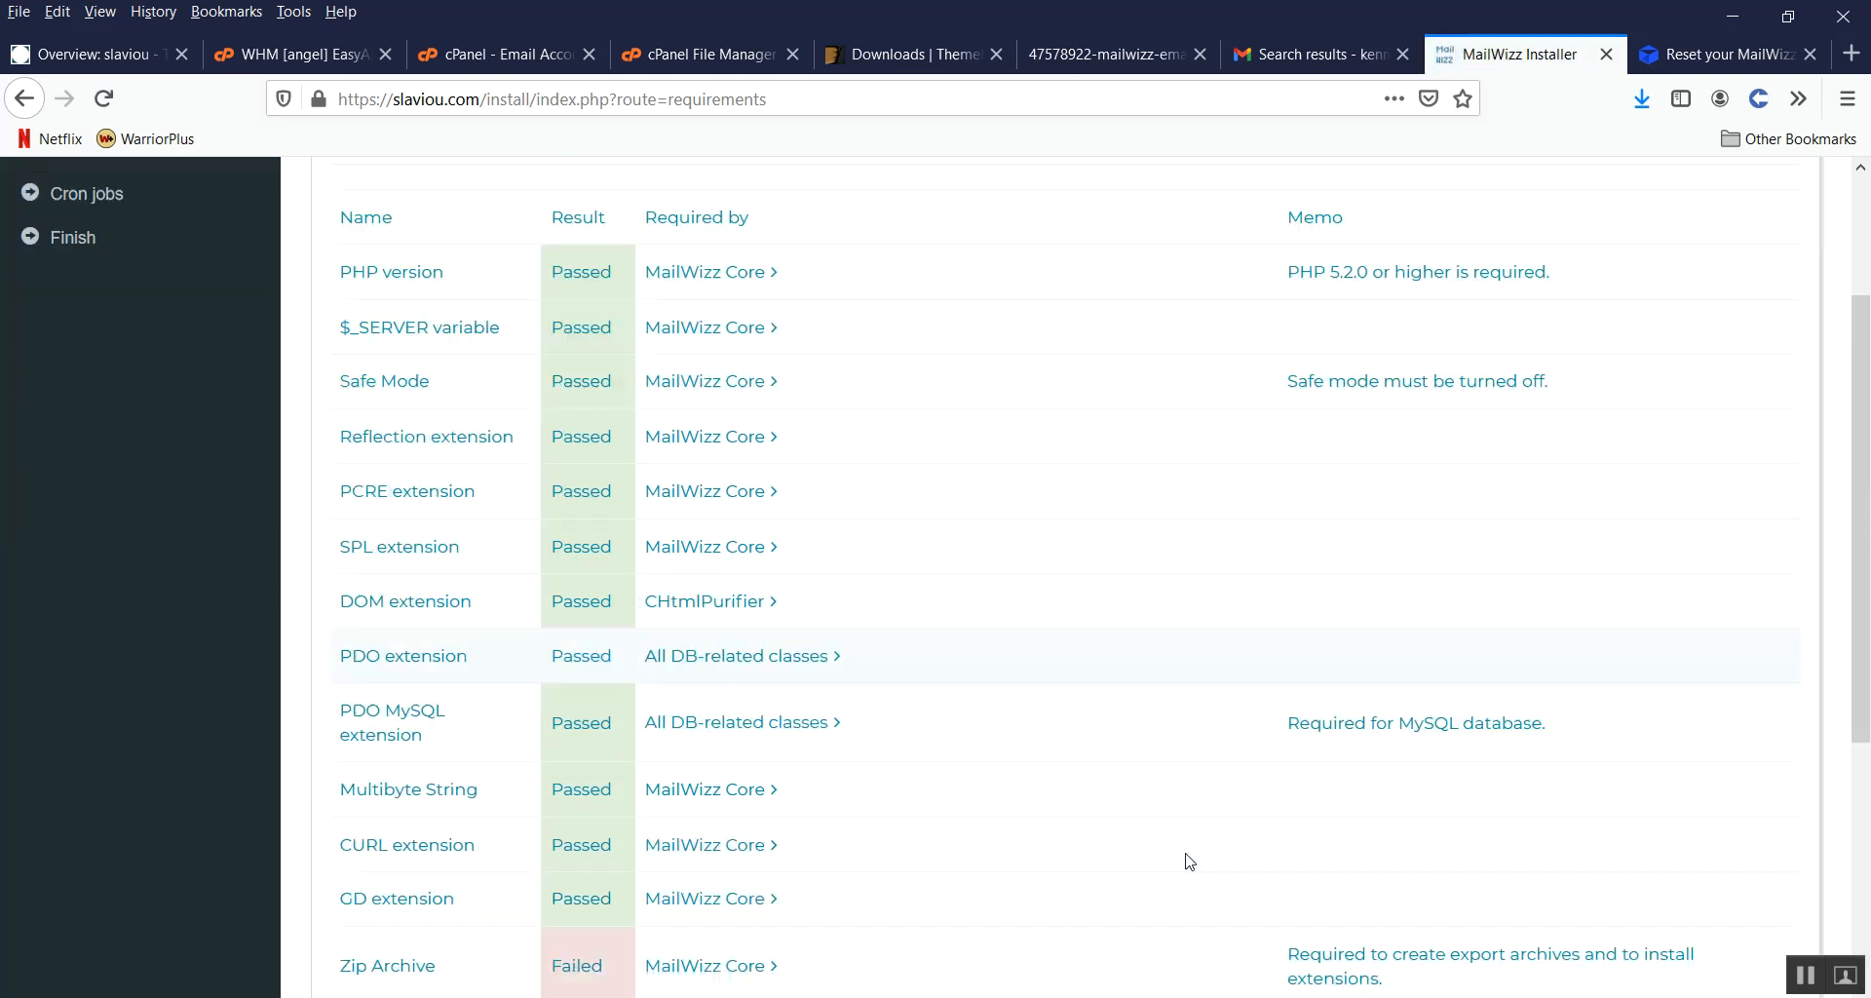
{"action": "scroll", "coordinate": [1189, 861], "scroll_direction": "down", "scroll_amount": 4}
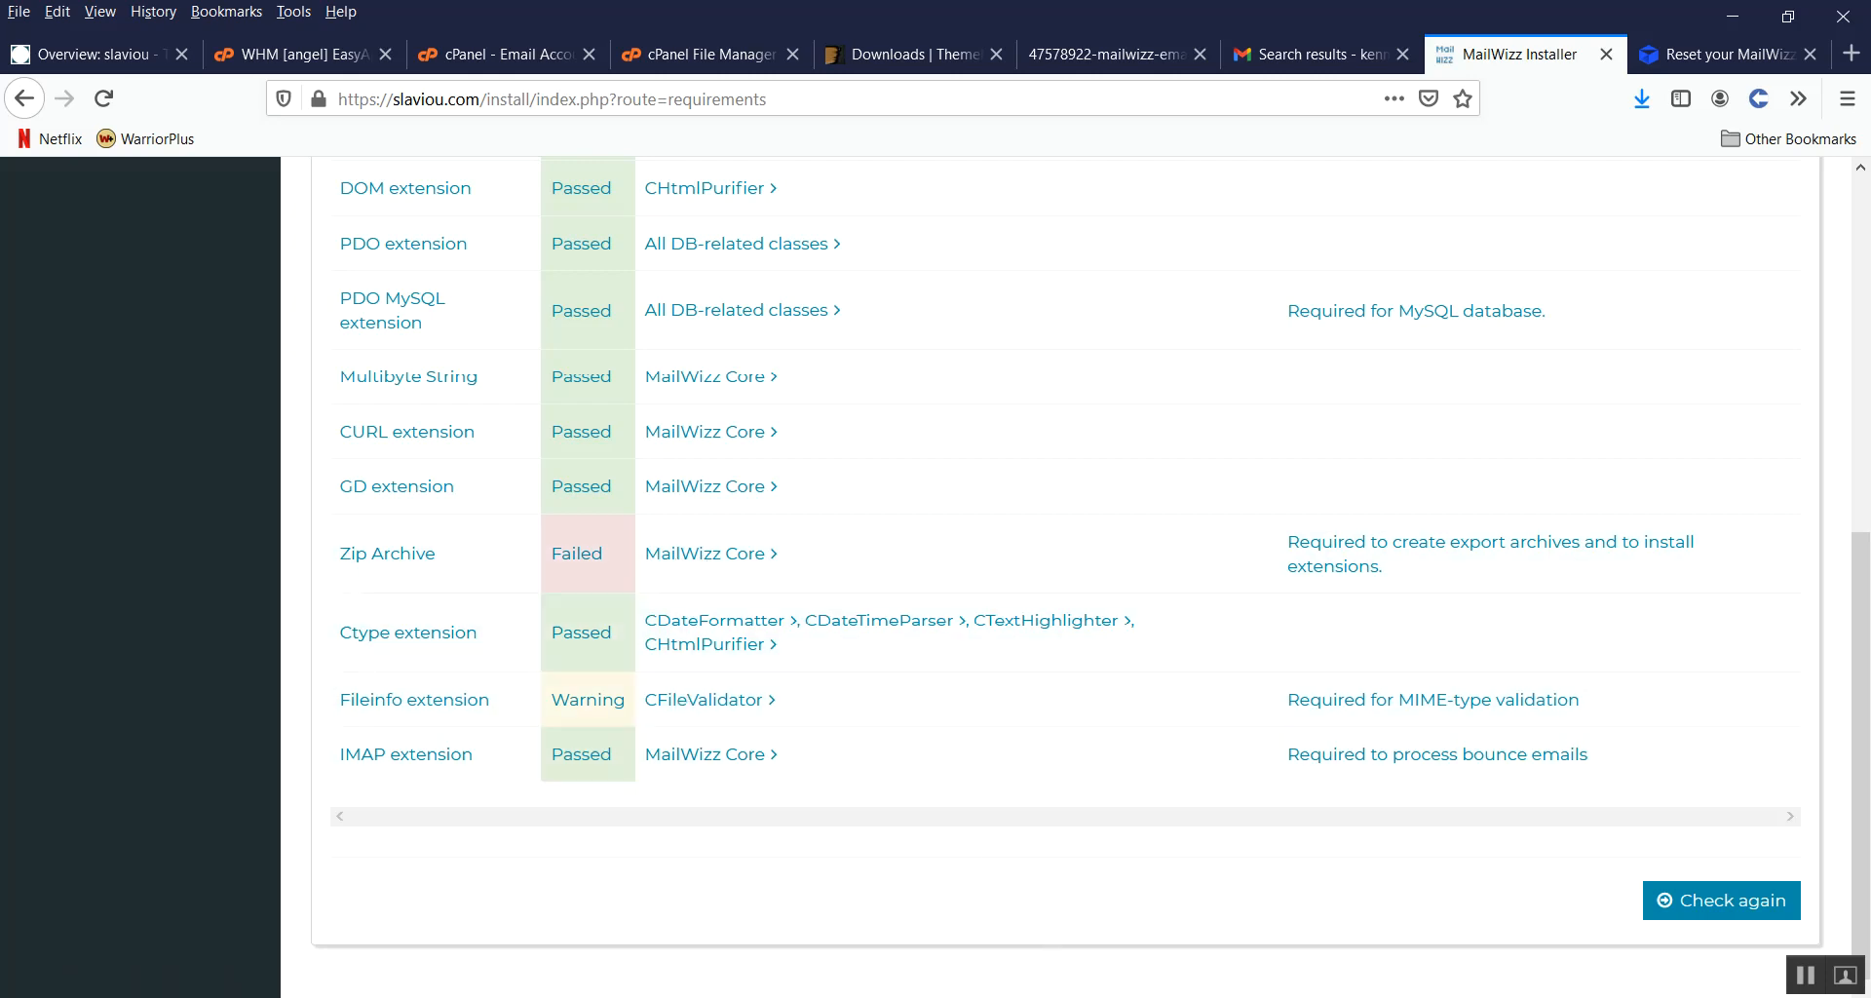
{"action": "scroll", "coordinate": [877, 827], "scroll_direction": "up", "scroll_amount": 2}
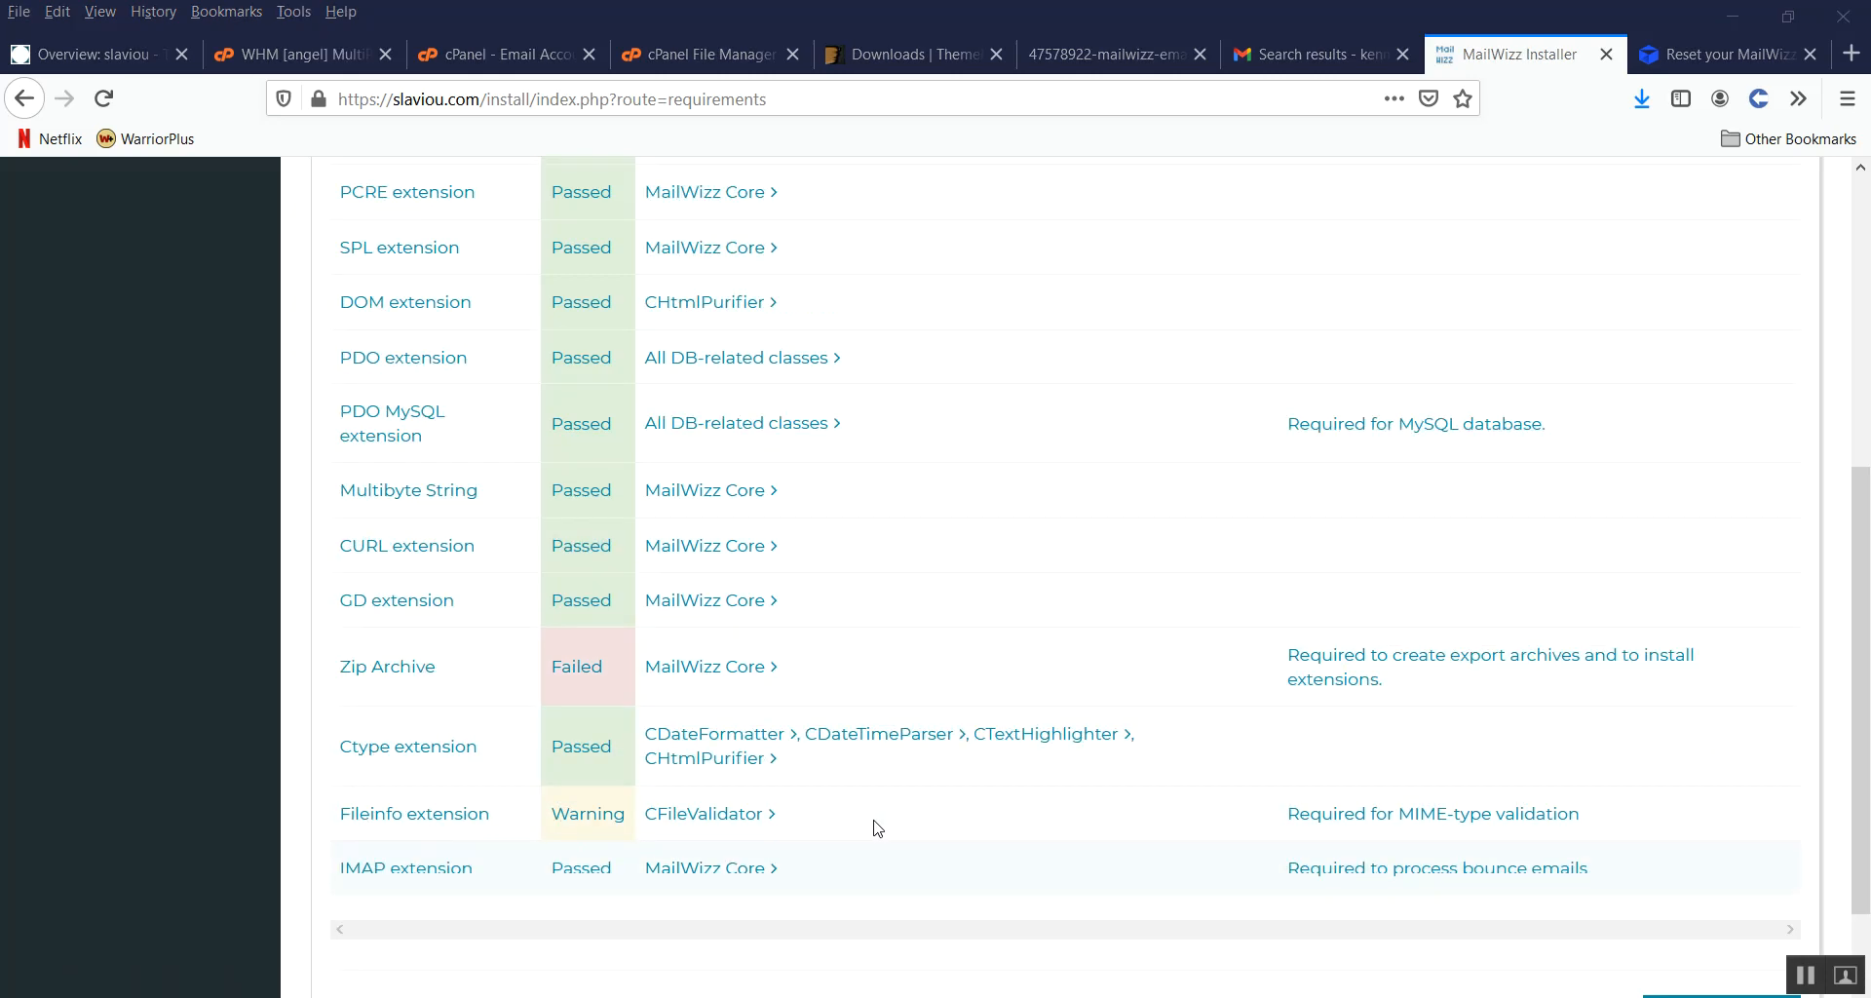
{"action": "scroll", "coordinate": [875, 824], "scroll_direction": "up", "scroll_amount": 7}
{"action": "scroll", "coordinate": [999, 555], "scroll_direction": "up", "scroll_amount": 2}
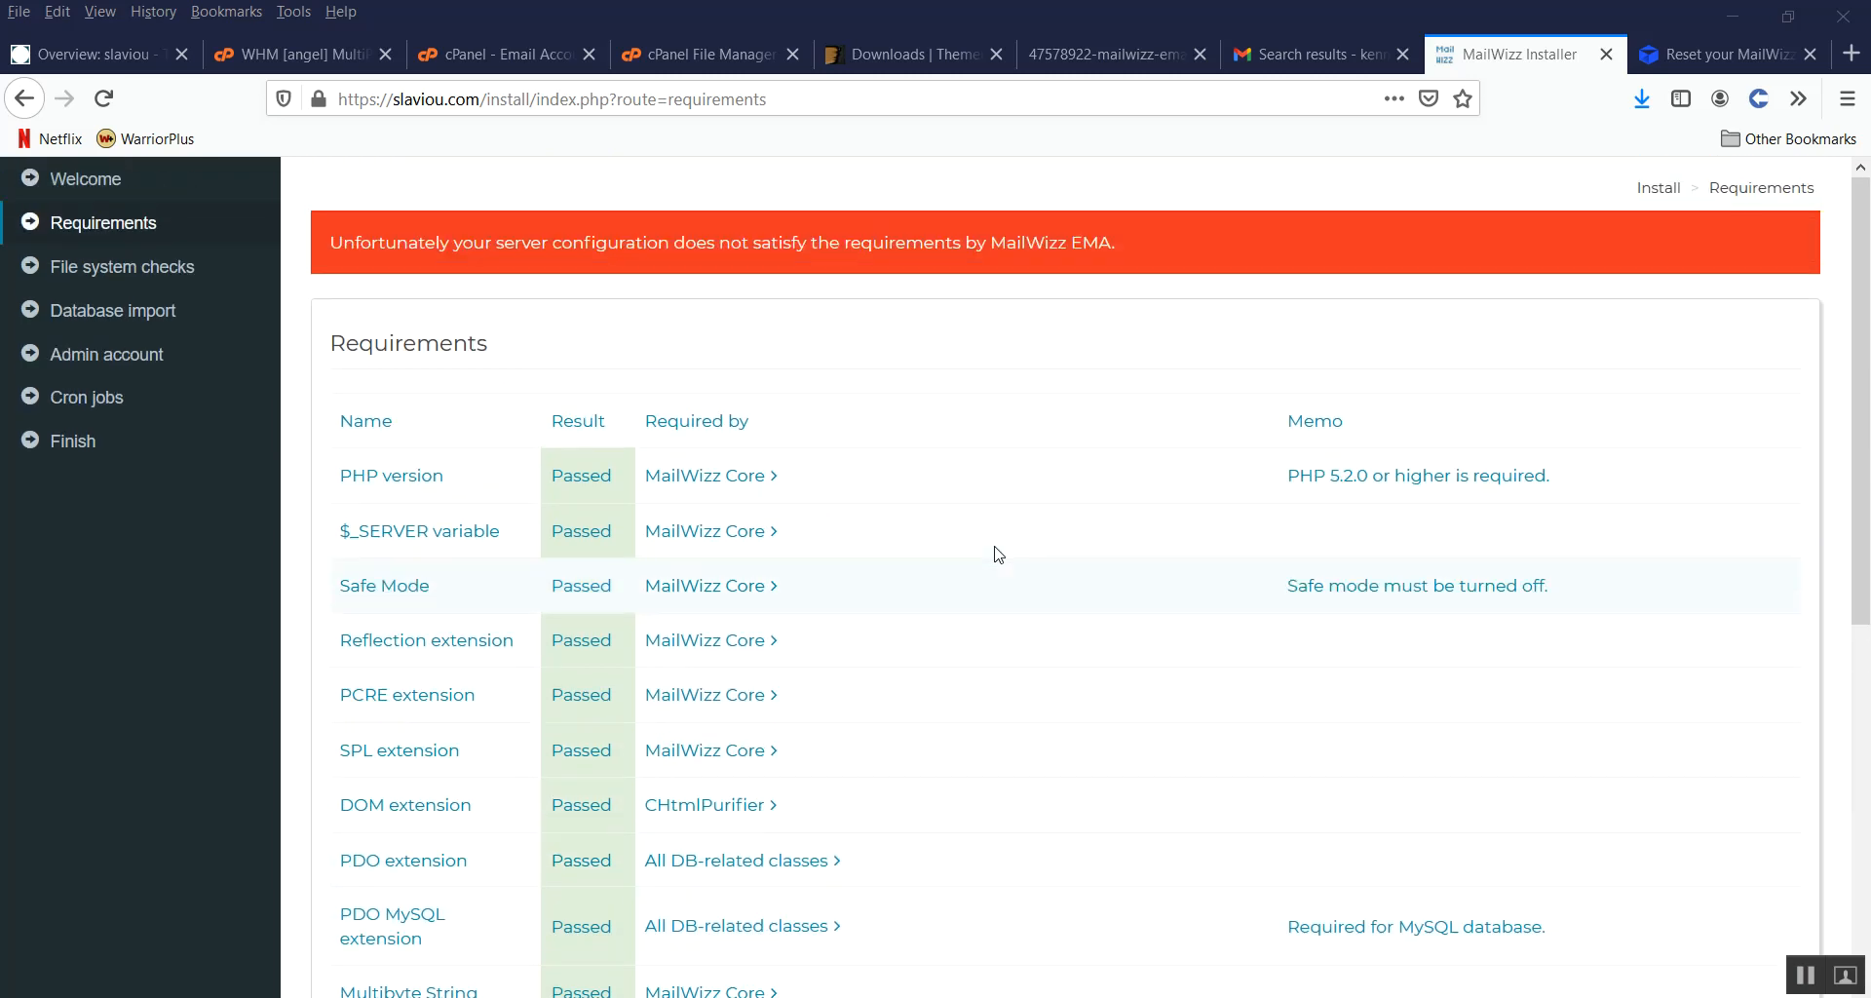
{"action": "scroll", "coordinate": [614, 414], "scroll_direction": "down", "scroll_amount": 8}
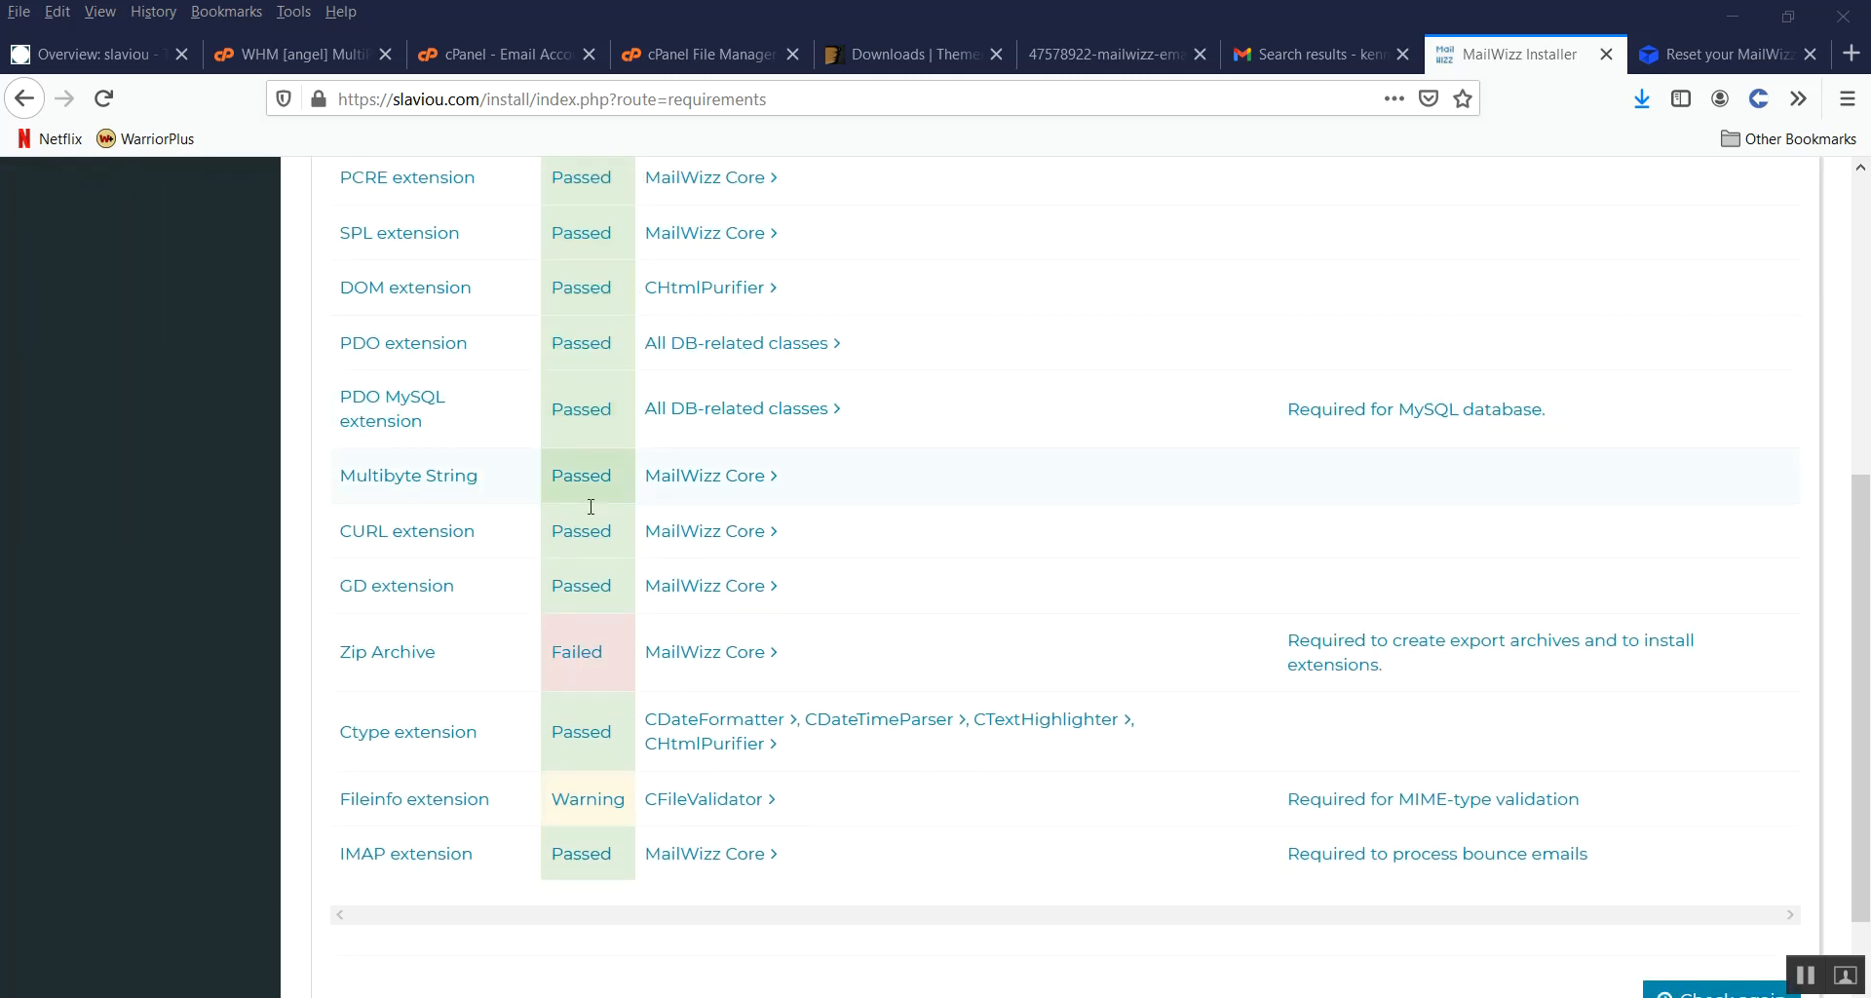
{"action": "scroll", "coordinate": [591, 506], "scroll_direction": "down", "scroll_amount": 2}
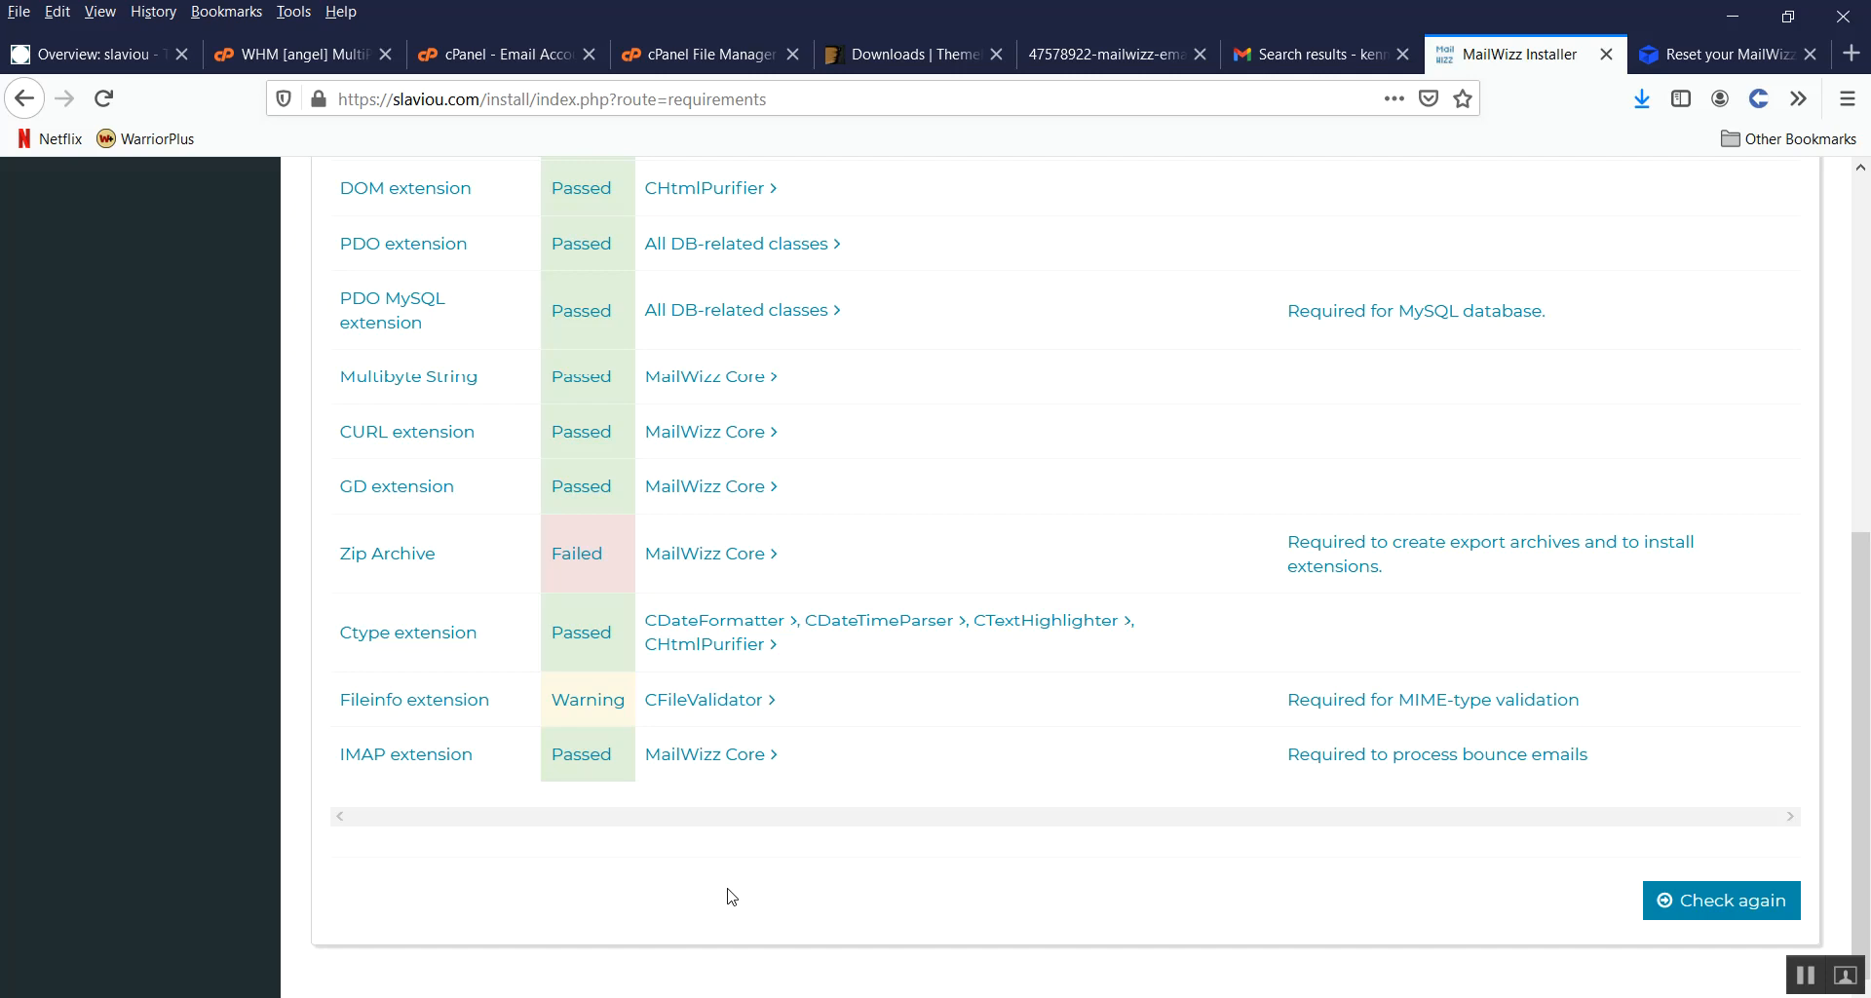
{"action": "scroll", "coordinate": [741, 887], "scroll_direction": "up", "scroll_amount": 6}
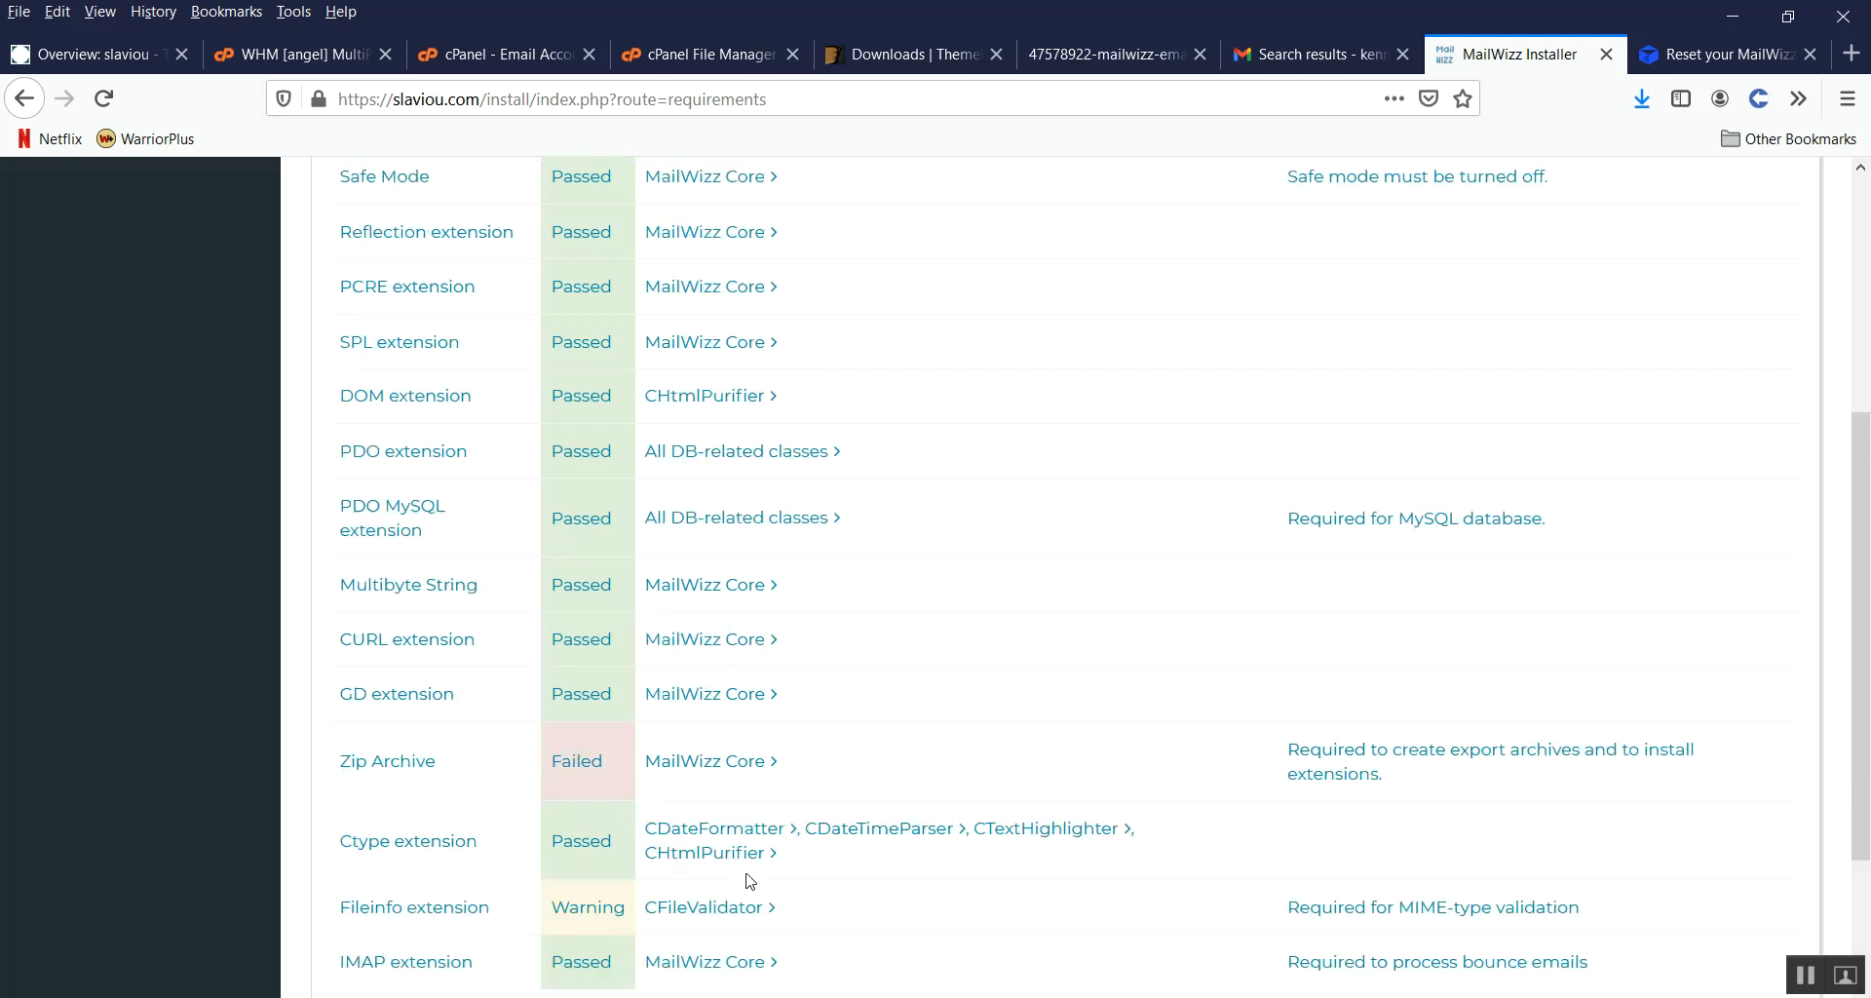
{"action": "scroll", "coordinate": [750, 881], "scroll_direction": "down", "scroll_amount": 6}
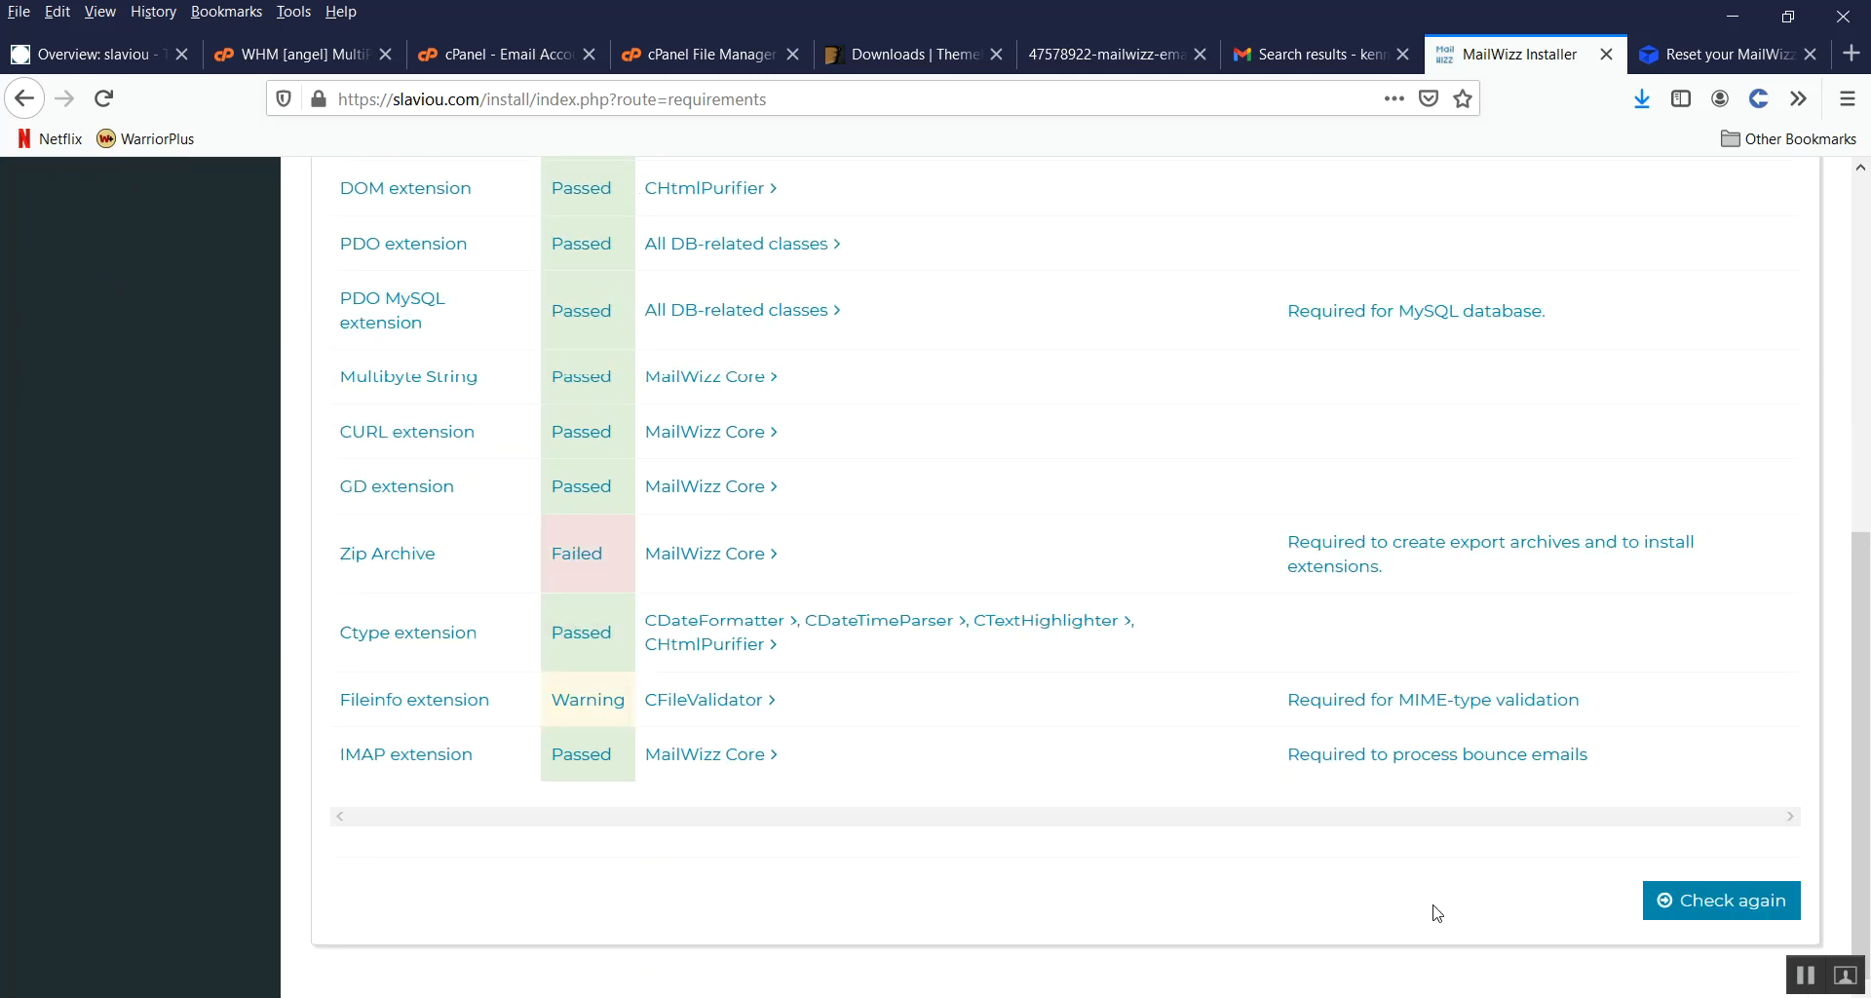
Step: Restart the check from the installer's Welcome page, agree with the Terms and Conditions, and copy the MailWizz code from info.txt in TextPad
{"action": "left_click", "coordinate": [1676, 911]}
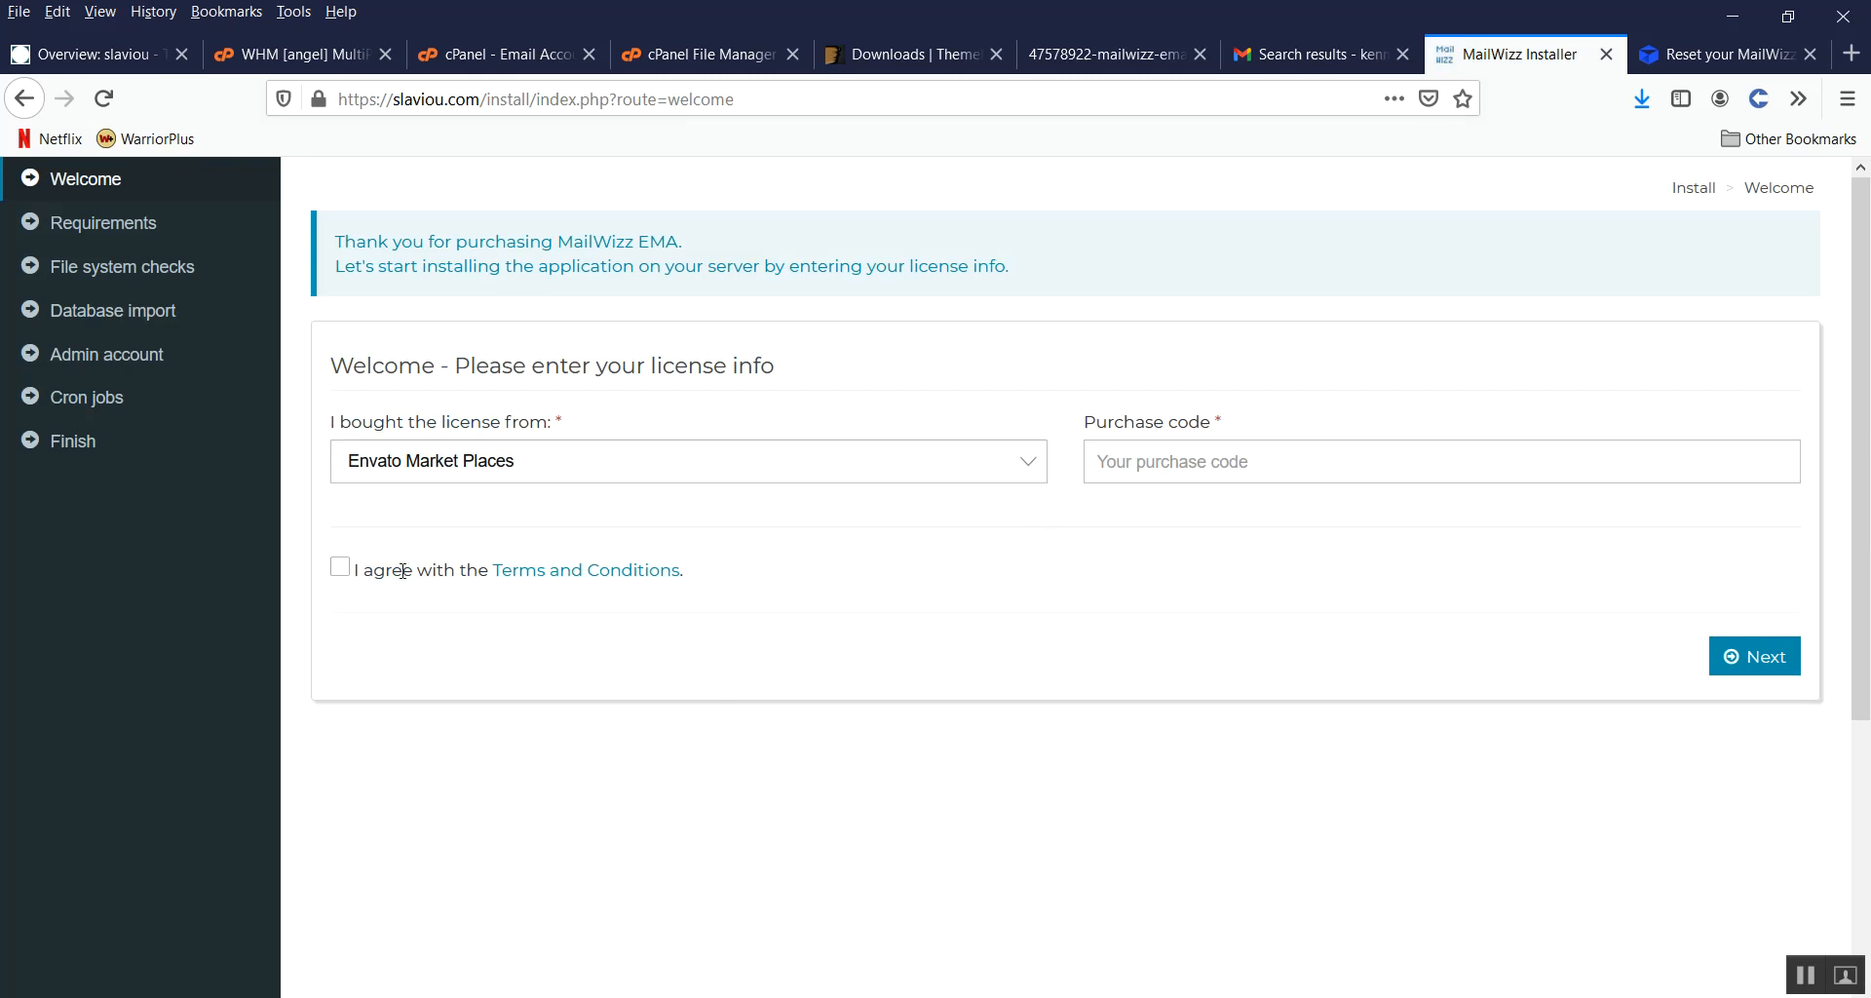
{"action": "left_click", "coordinate": [339, 568]}
{"action": "left_click", "coordinate": [885, 995]}
{"action": "scroll", "coordinate": [386, 500], "scroll_direction": "down", "scroll_amount": 15}
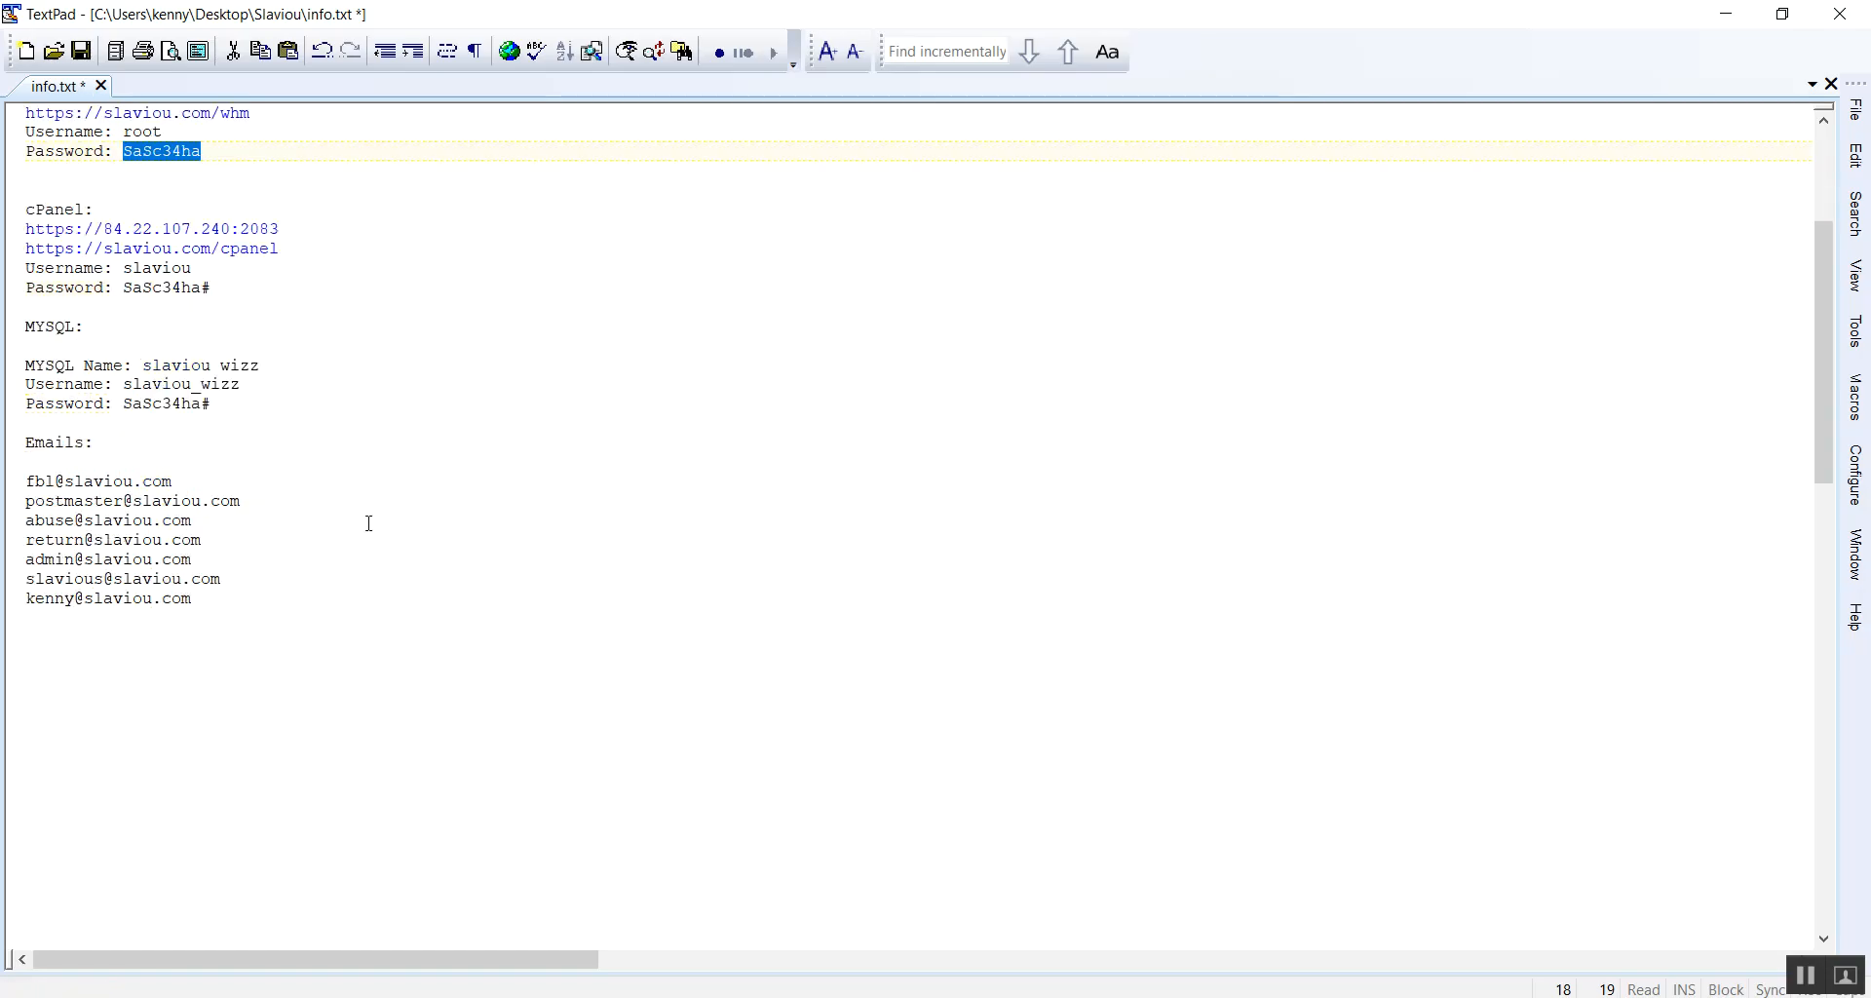
{"action": "scroll", "coordinate": [377, 536], "scroll_direction": "down", "scroll_amount": 10}
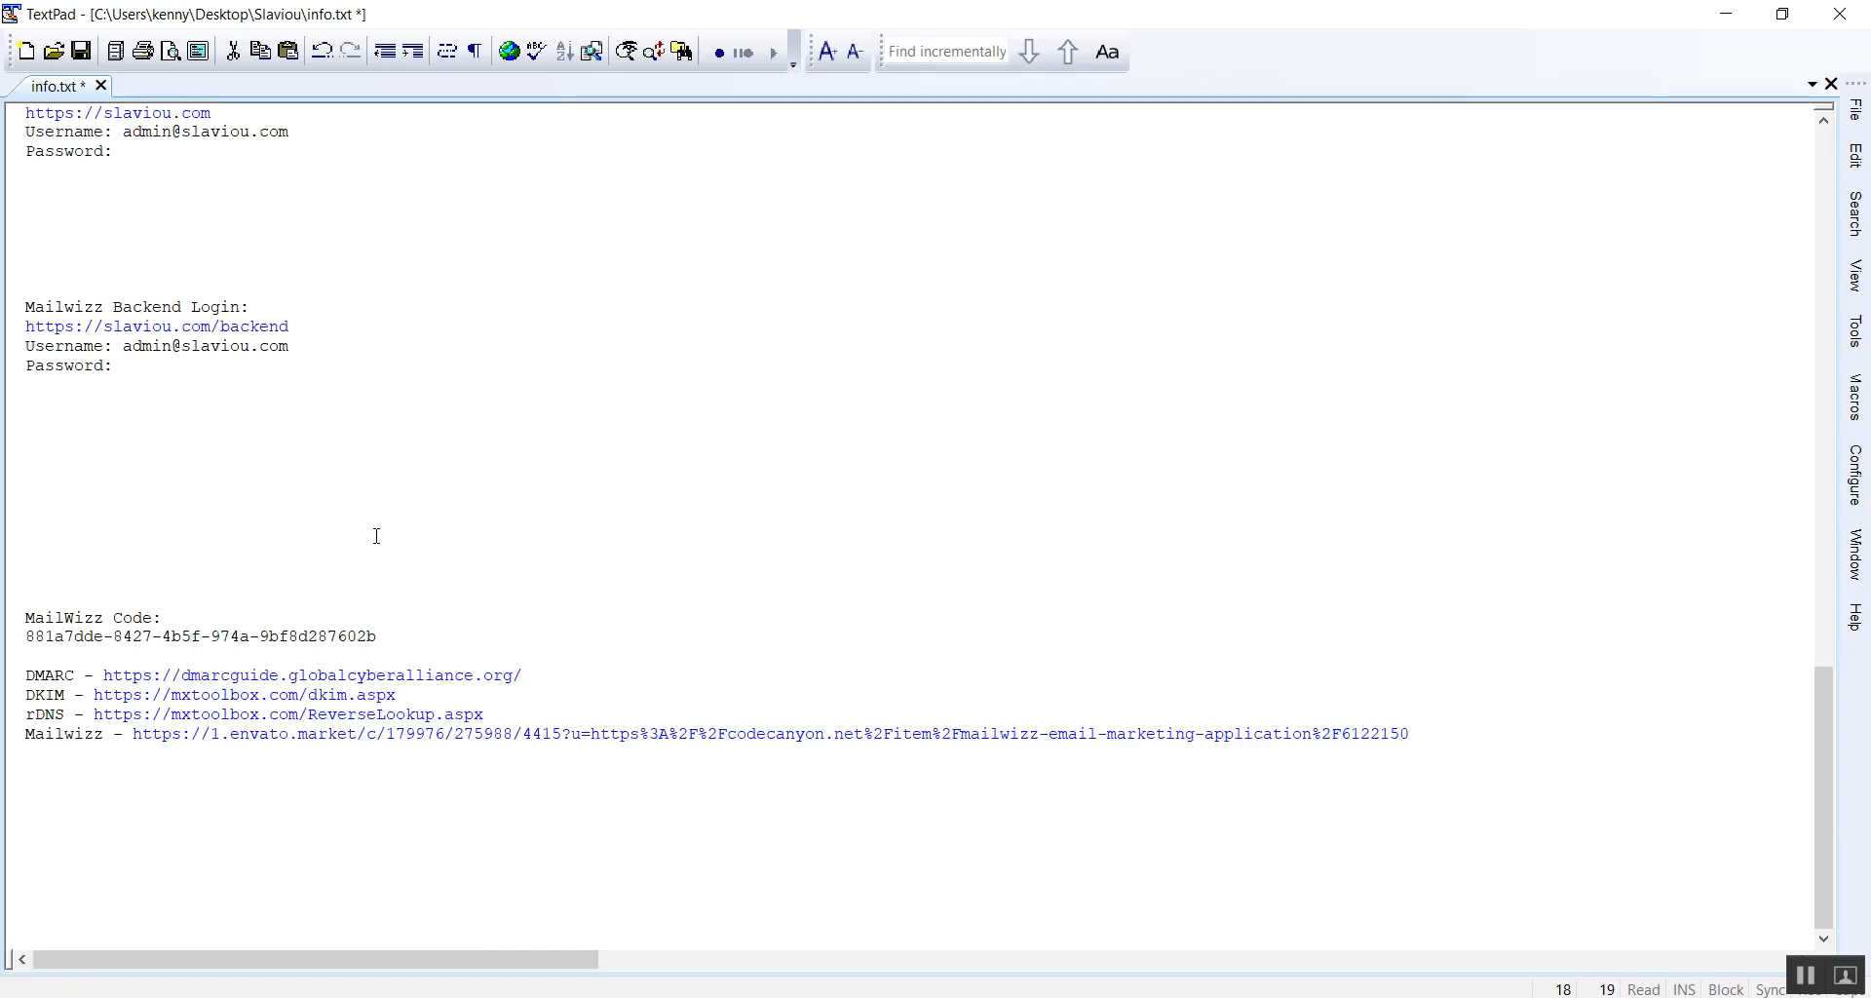
{"action": "left_click_drag", "start_coordinate": [382, 580], "coordinate": [18, 580]}
{"action": "key", "text": "ctrl+c"}
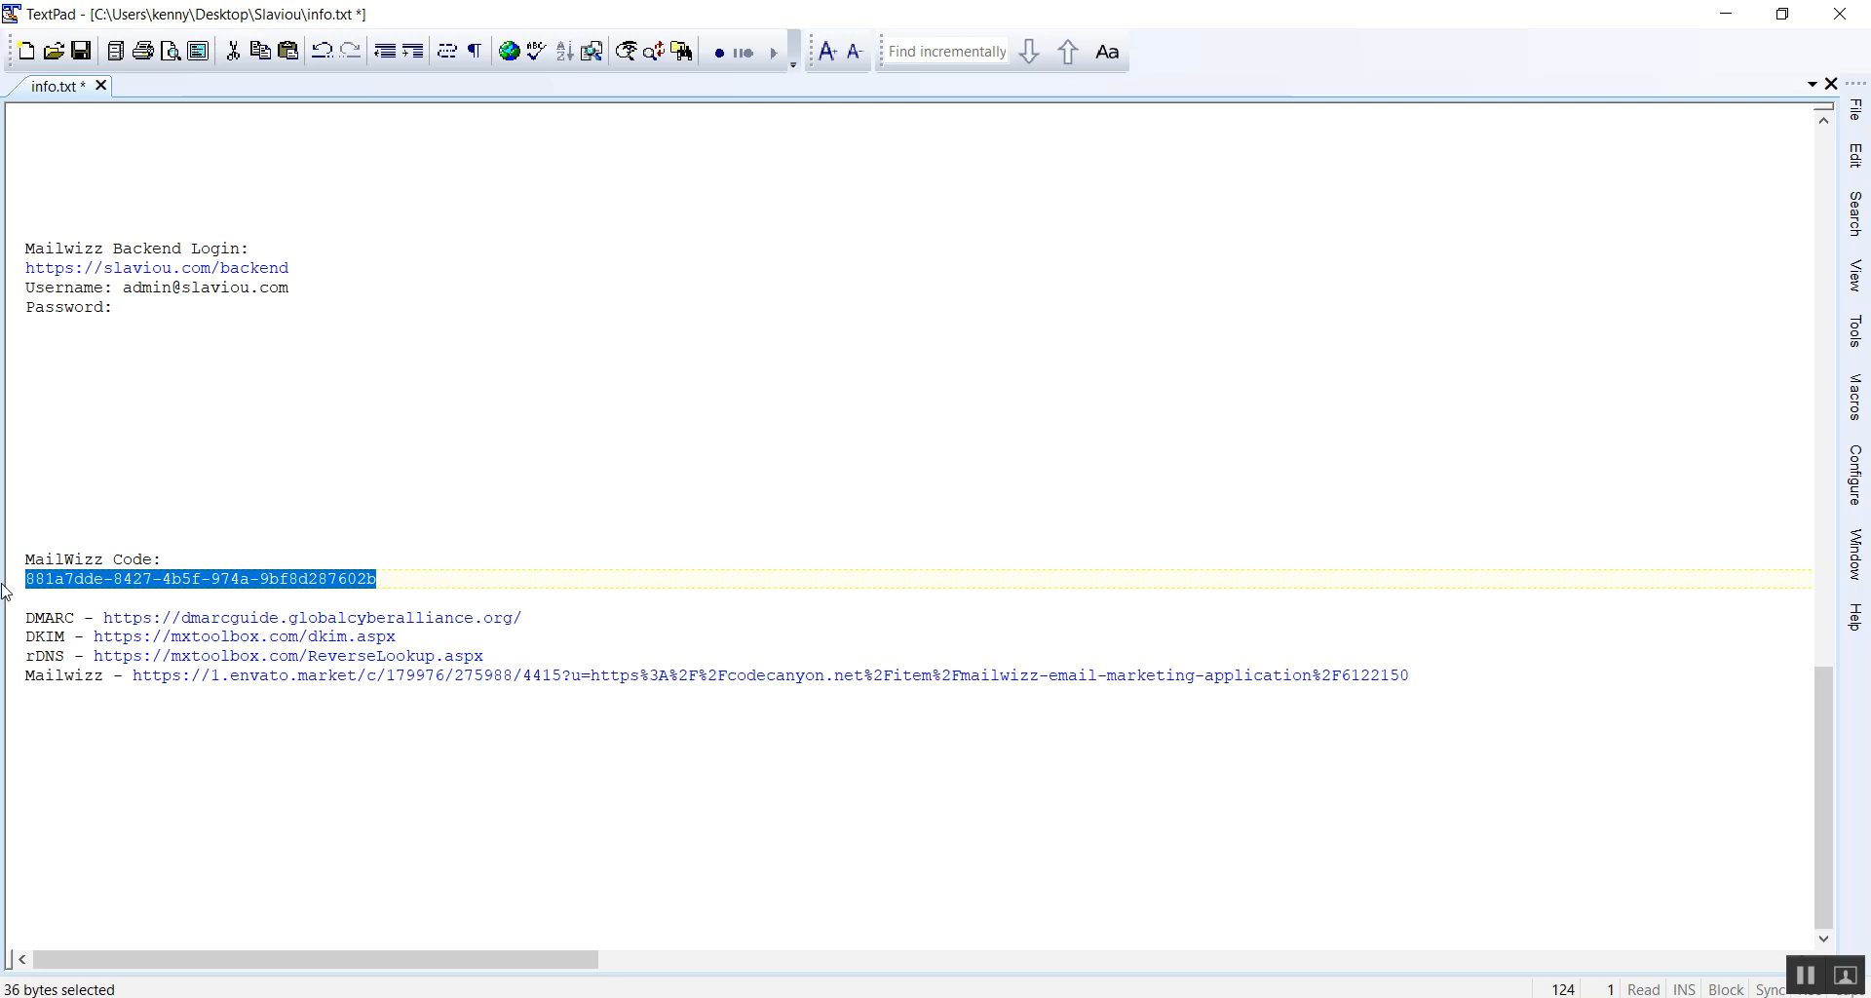
Step: Paste the purchase code into the MailWizz installer's license form and submit it with Envato Market Places as the license source
{"action": "left_click", "coordinate": [1183, 996]}
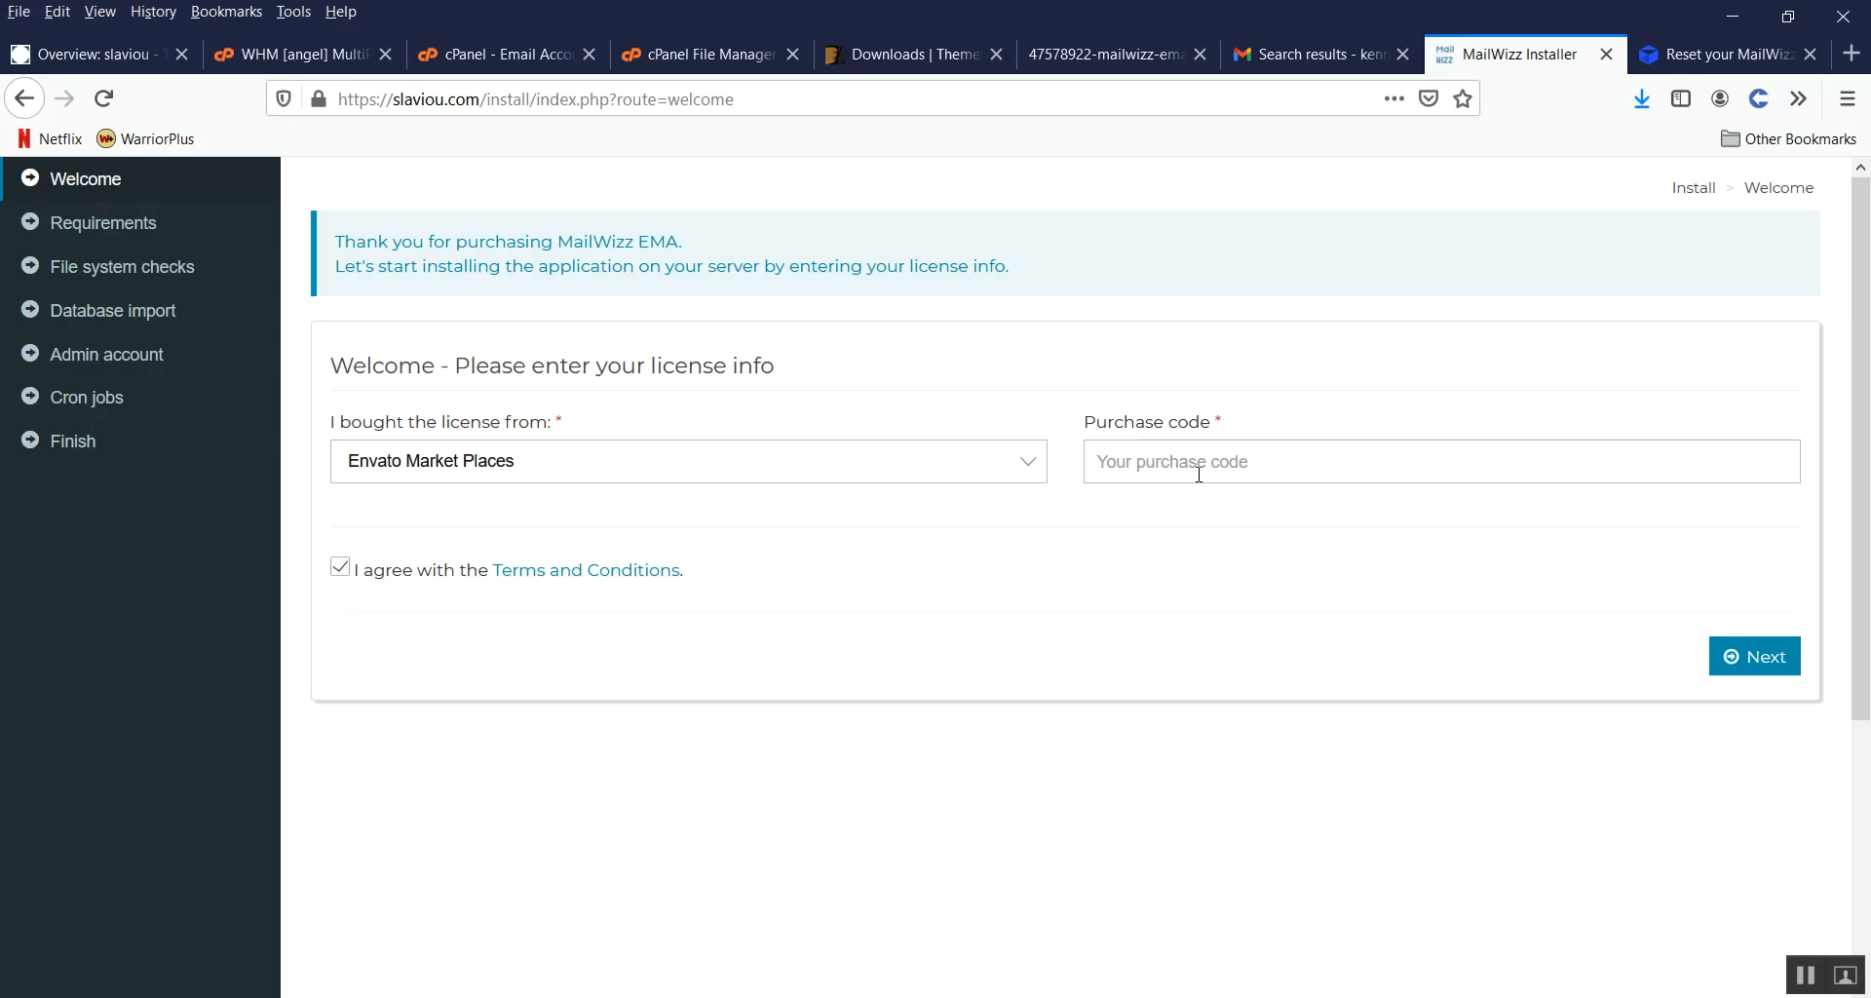
{"action": "key", "text": "ctrl+v"}
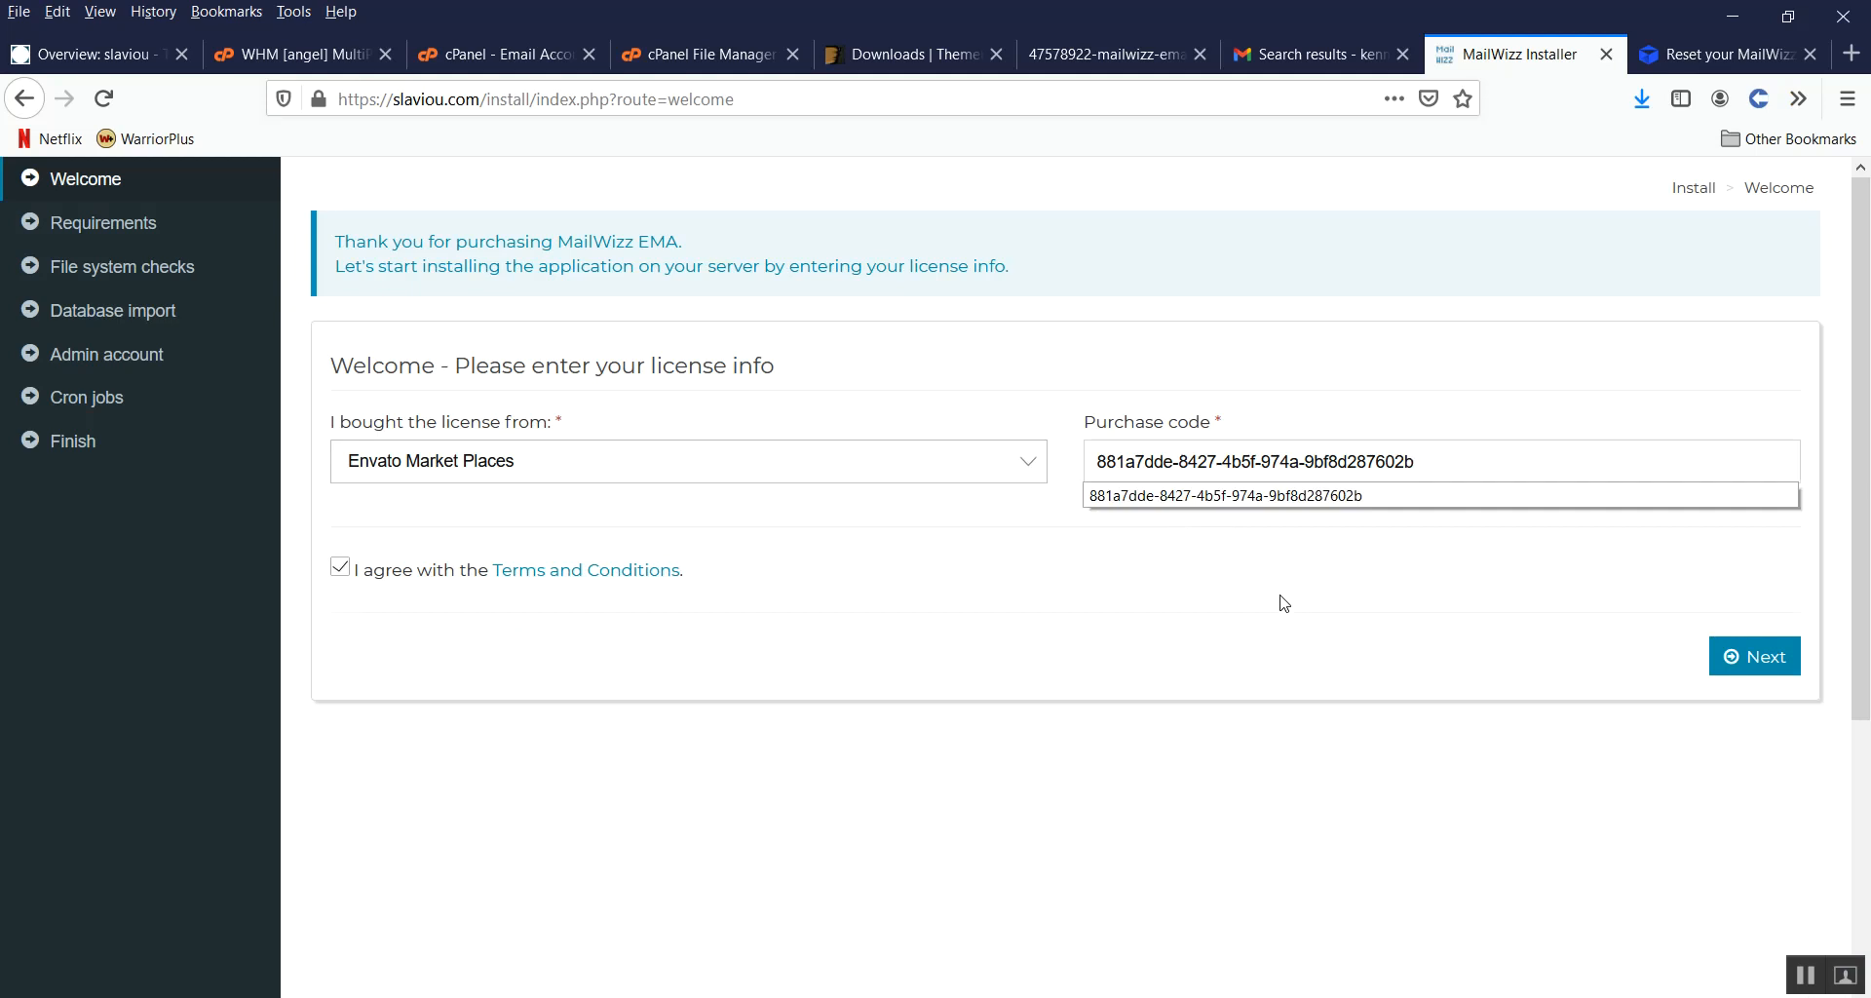
{"action": "left_click", "coordinate": [1454, 633]}
{"action": "left_click", "coordinate": [1739, 656]}
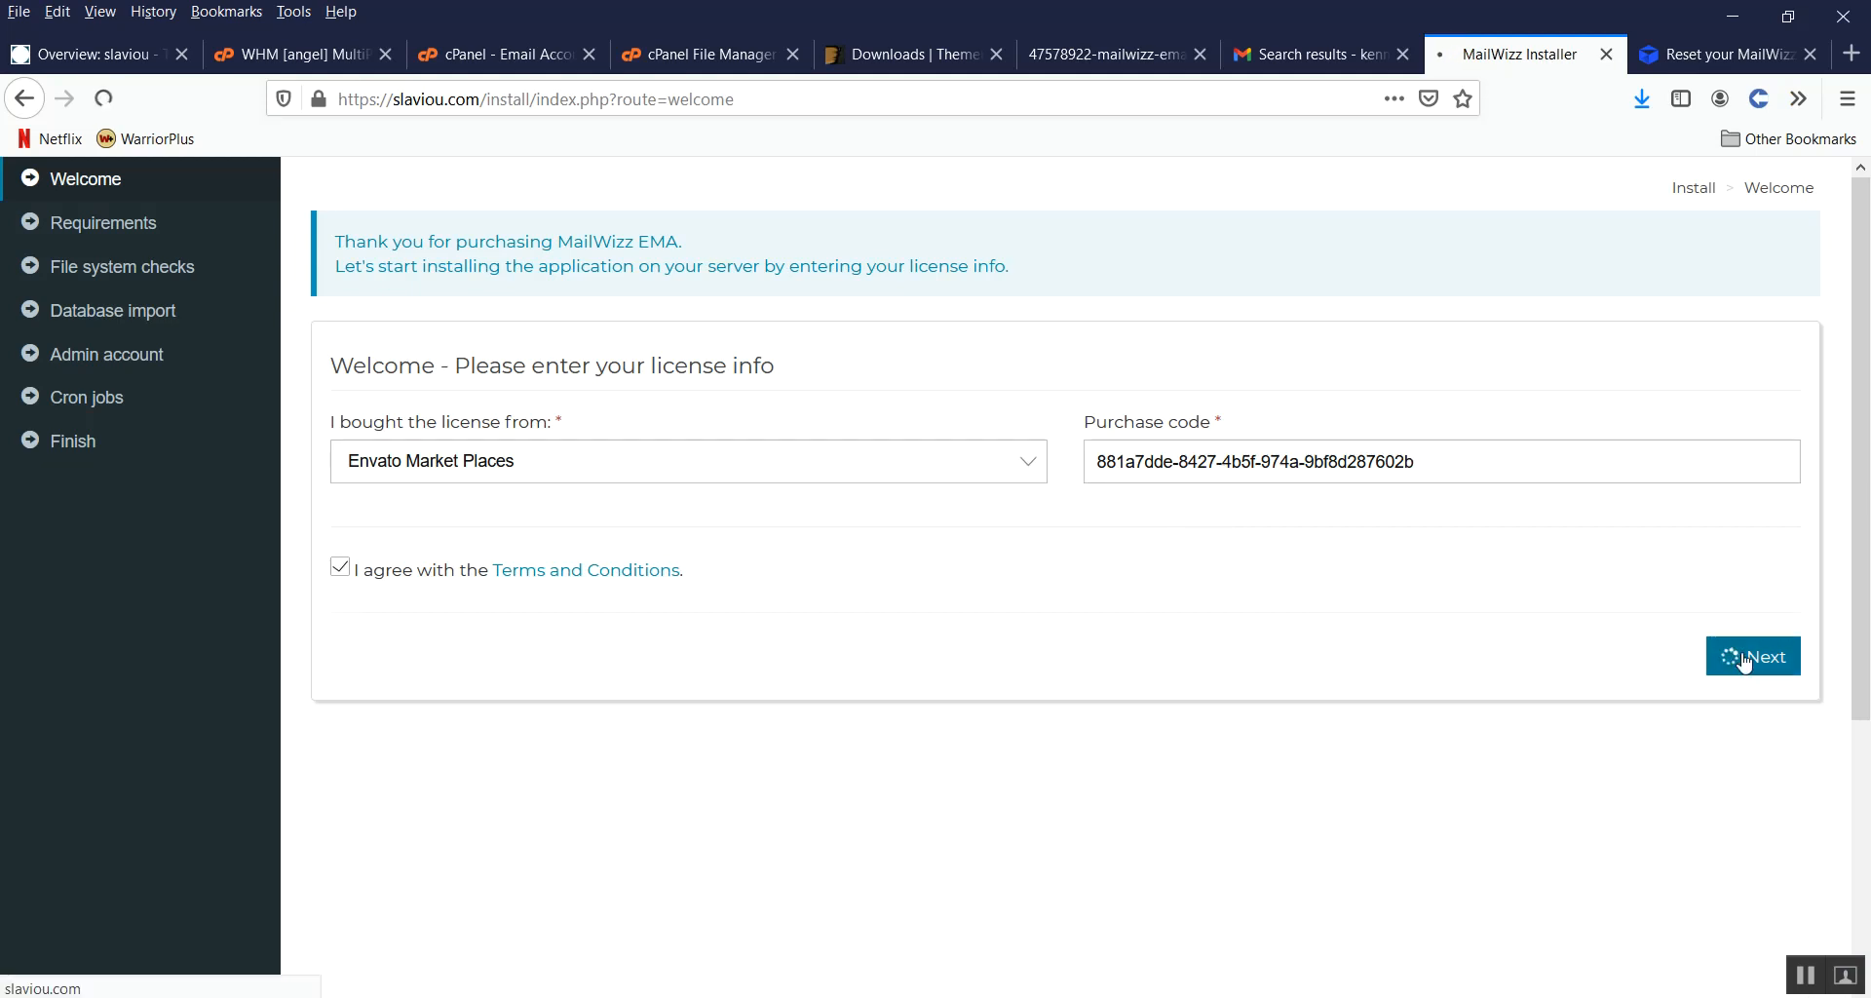
Step: Review the extension results on the Requirements page and continue to the File system checks
{"action": "scroll", "coordinate": [910, 572], "scroll_direction": "down", "scroll_amount": 5}
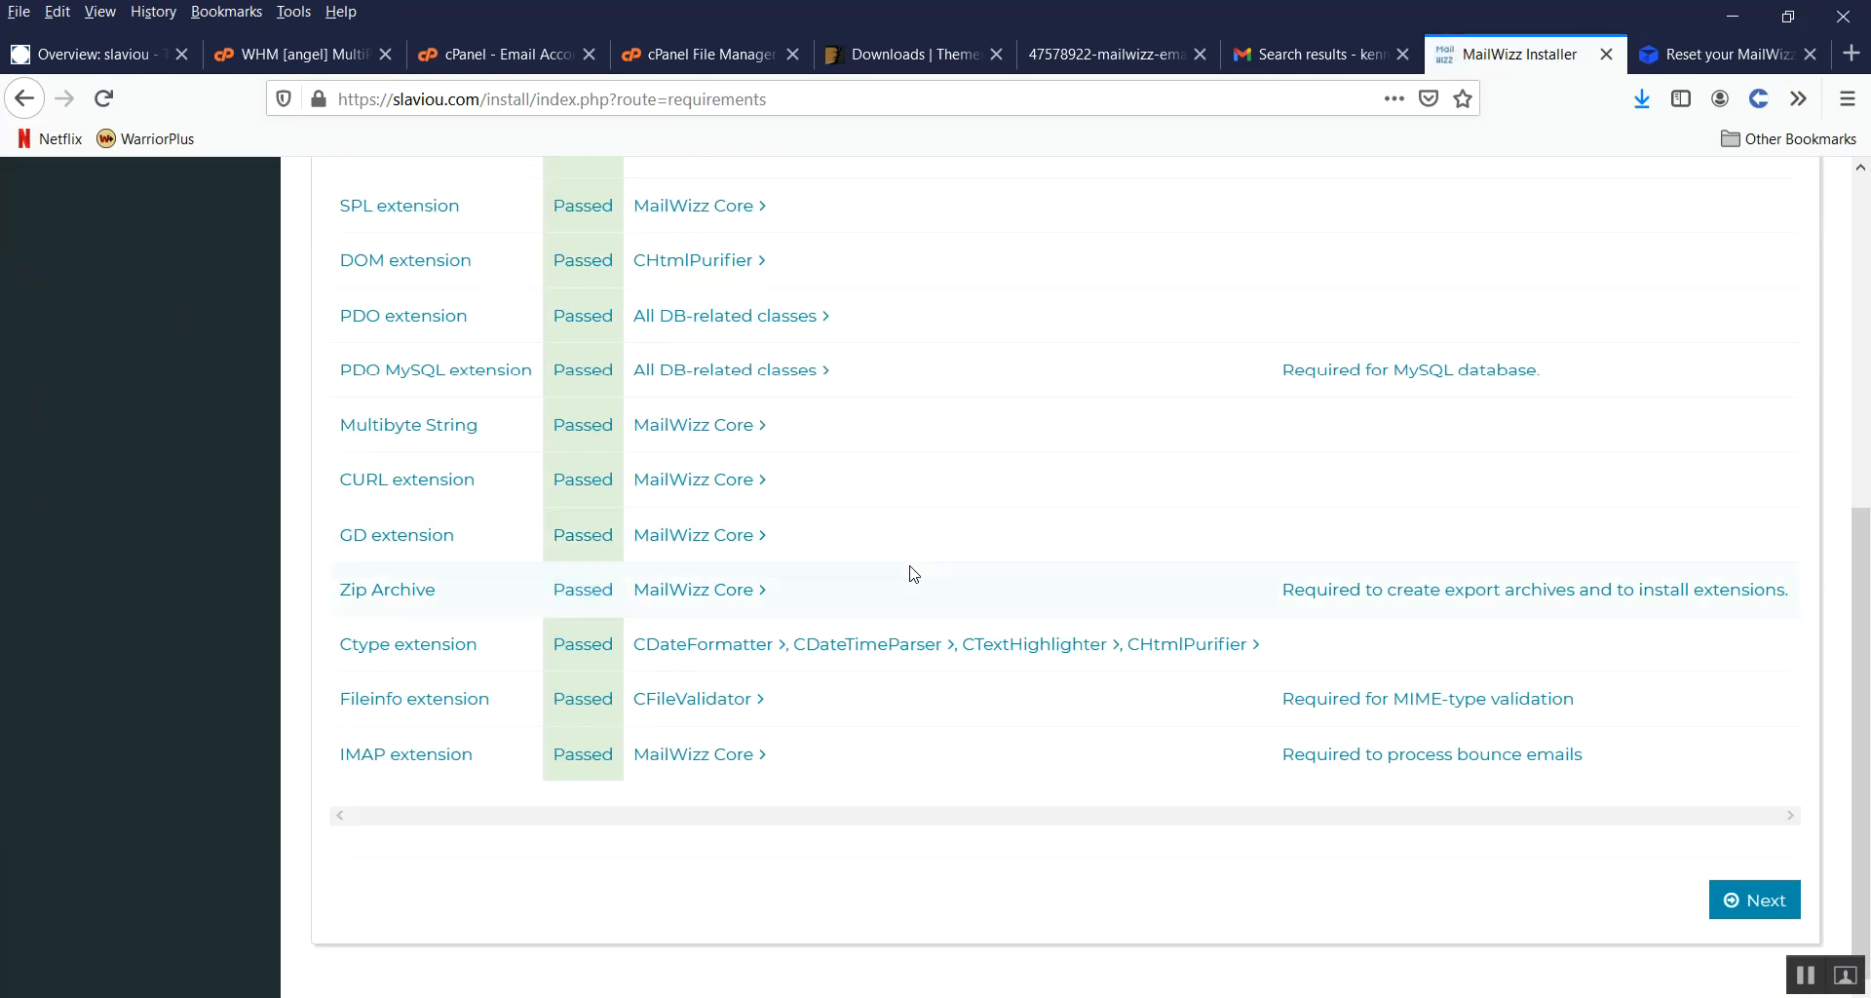
{"action": "scroll", "coordinate": [506, 800], "scroll_direction": "up", "scroll_amount": 4}
{"action": "scroll", "coordinate": [487, 777], "scroll_direction": "down", "scroll_amount": 4}
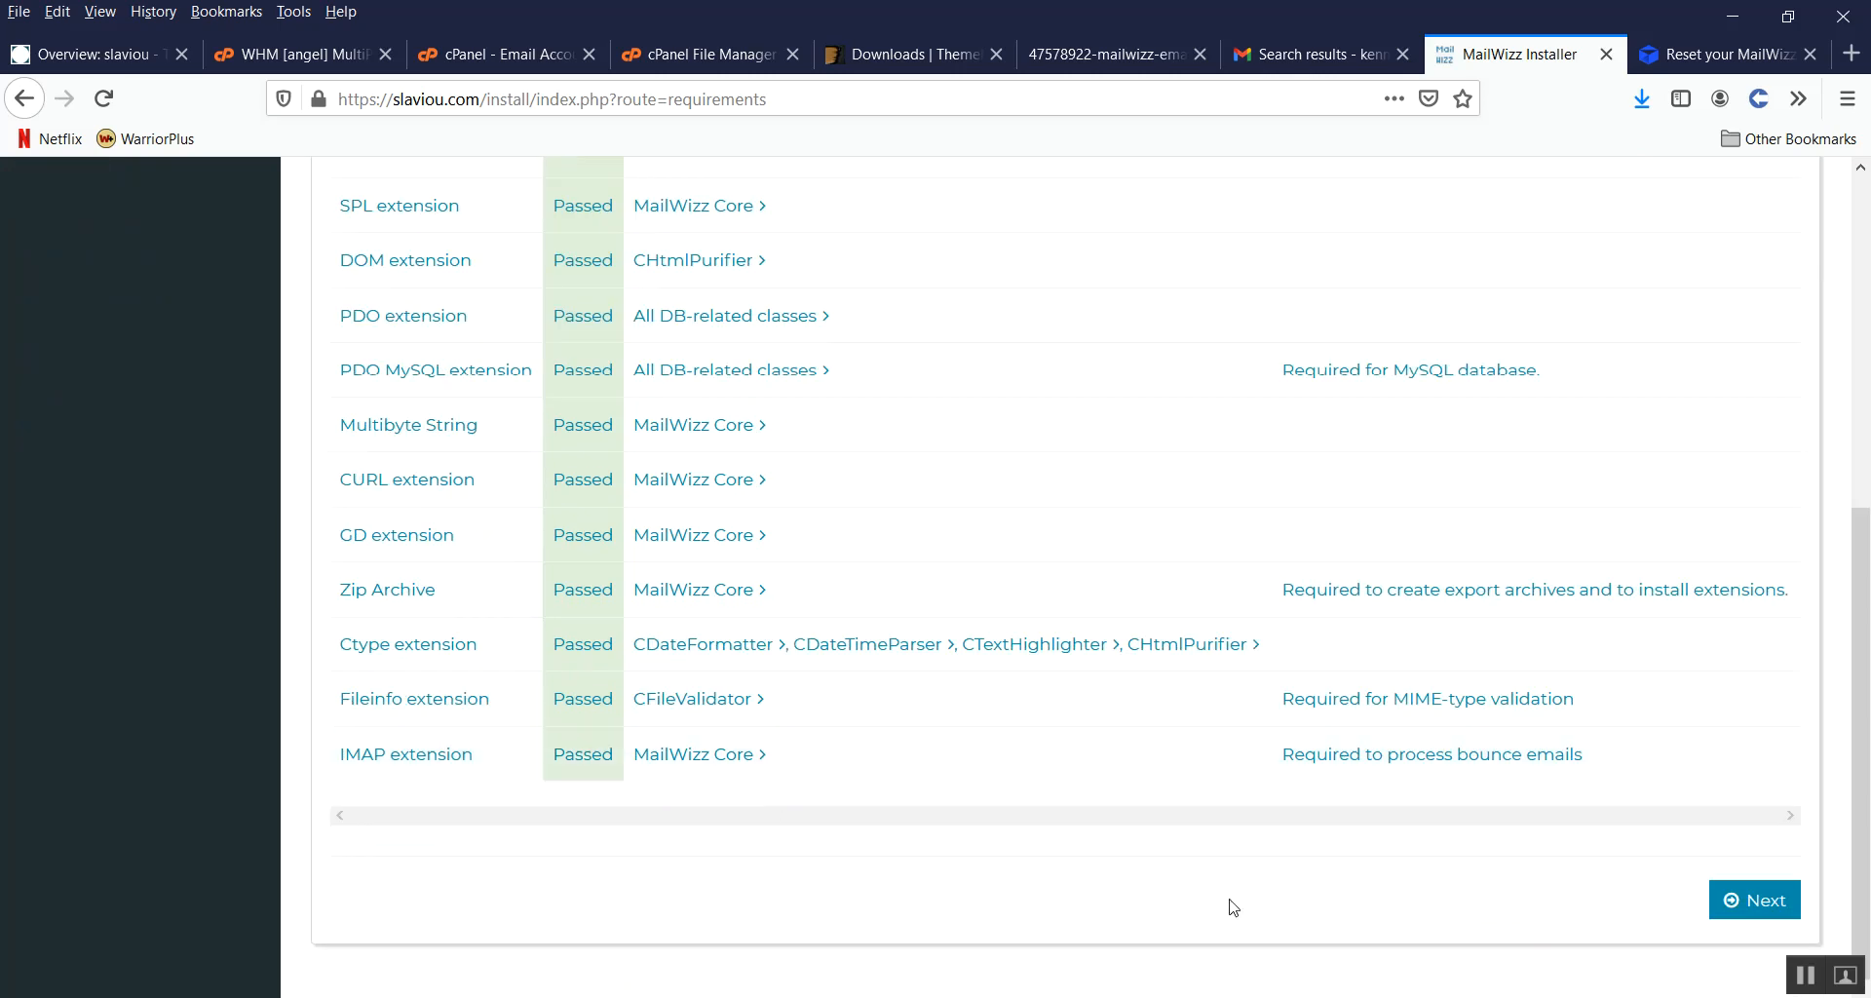
{"action": "left_click", "coordinate": [1726, 919]}
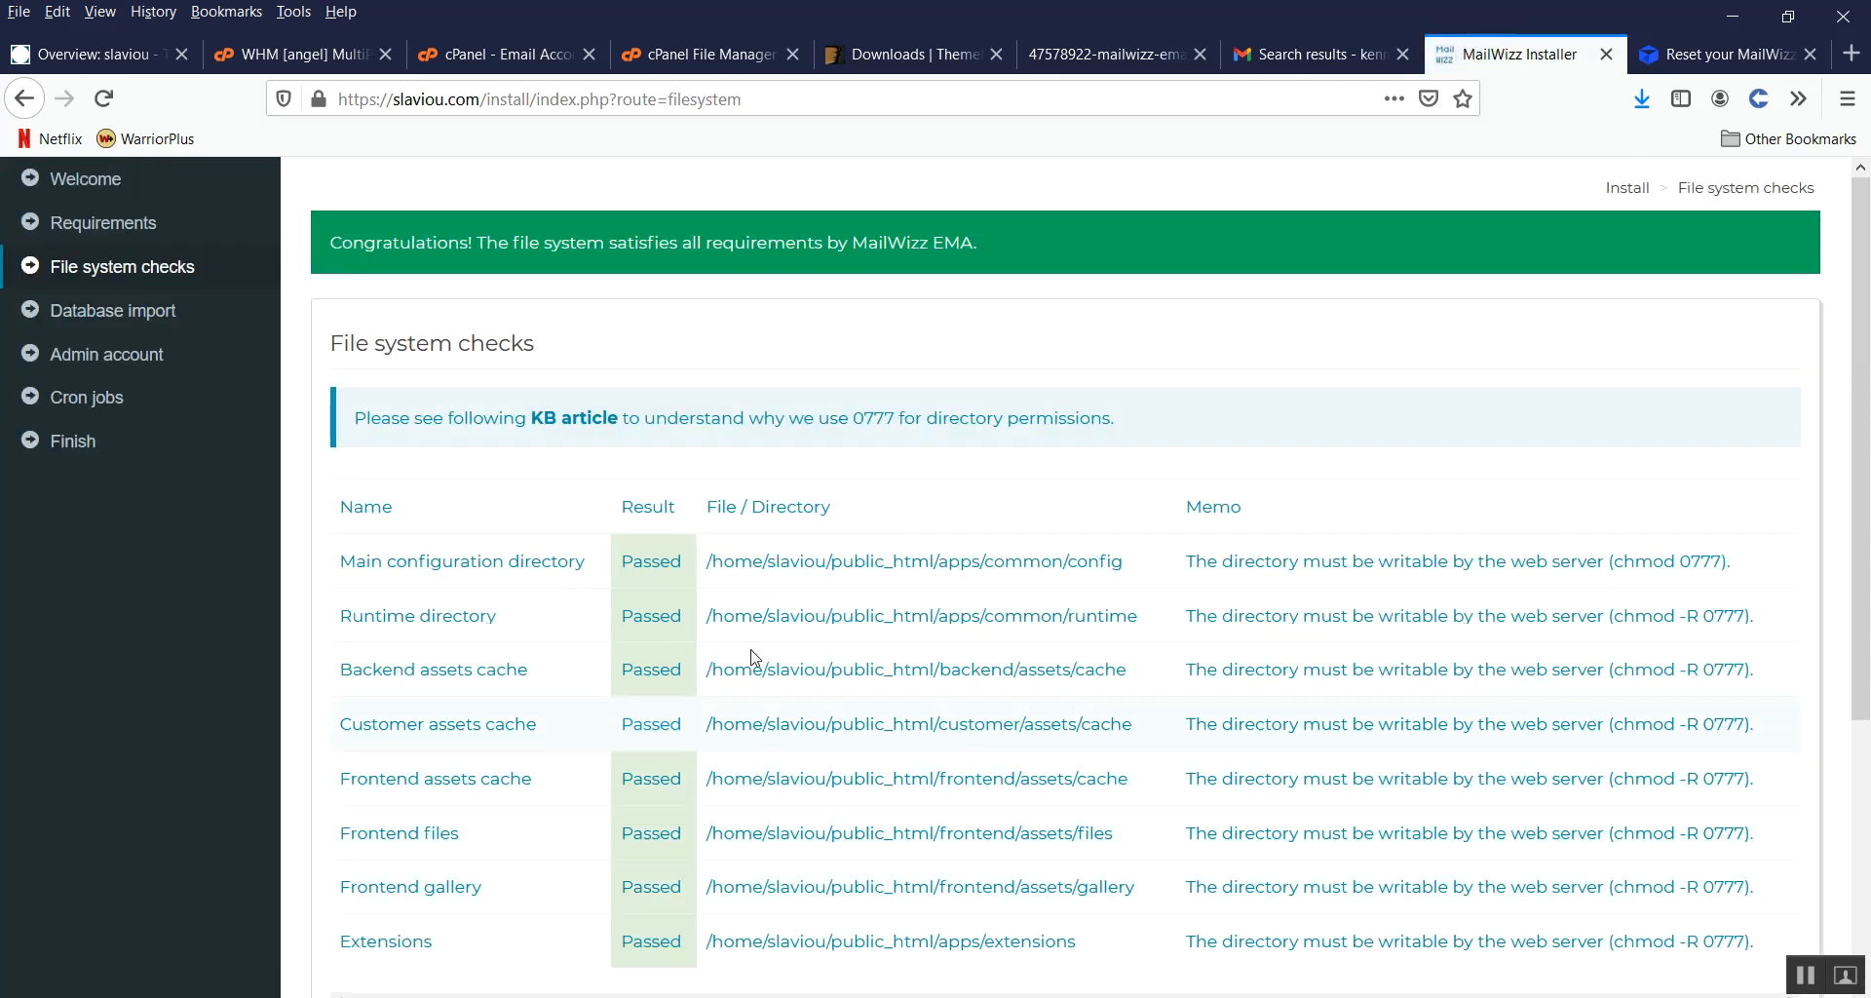
Step: Review the directory permission results in the File system checks and continue to the Database import page
{"action": "scroll", "coordinate": [881, 451], "scroll_direction": "down", "scroll_amount": 4}
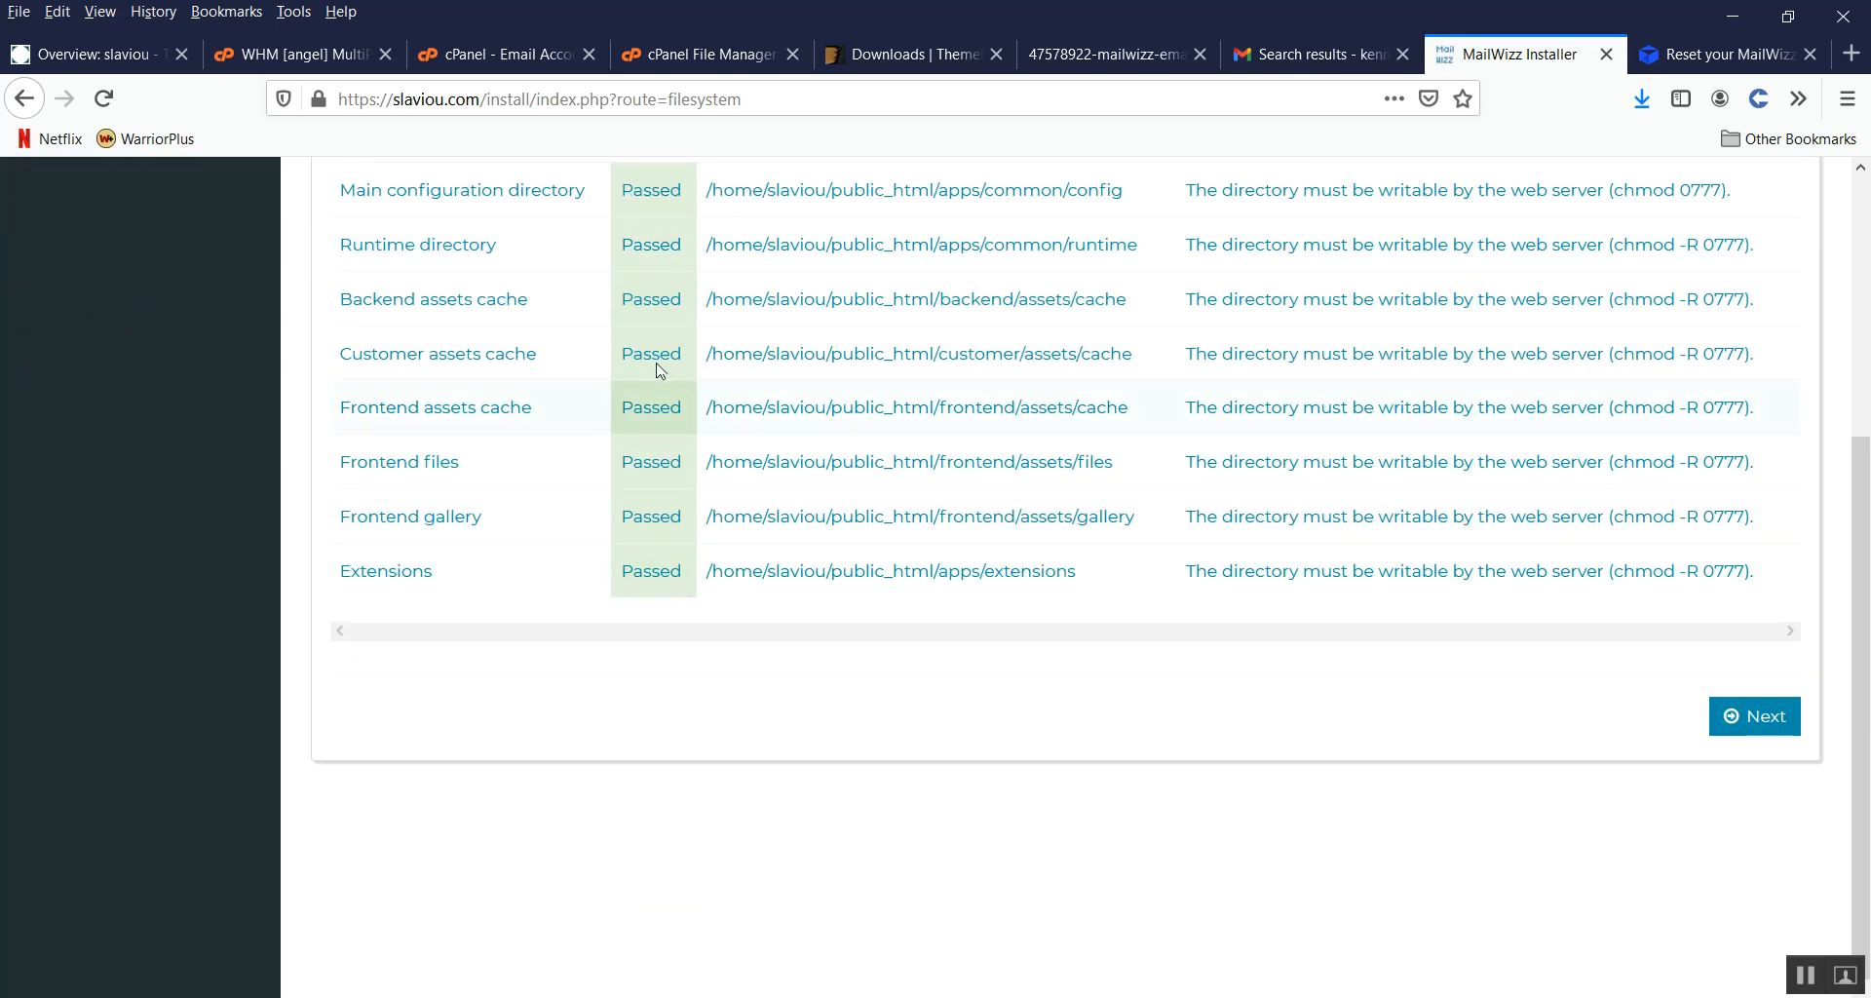
{"action": "scroll", "coordinate": [633, 507], "scroll_direction": "up", "scroll_amount": 3}
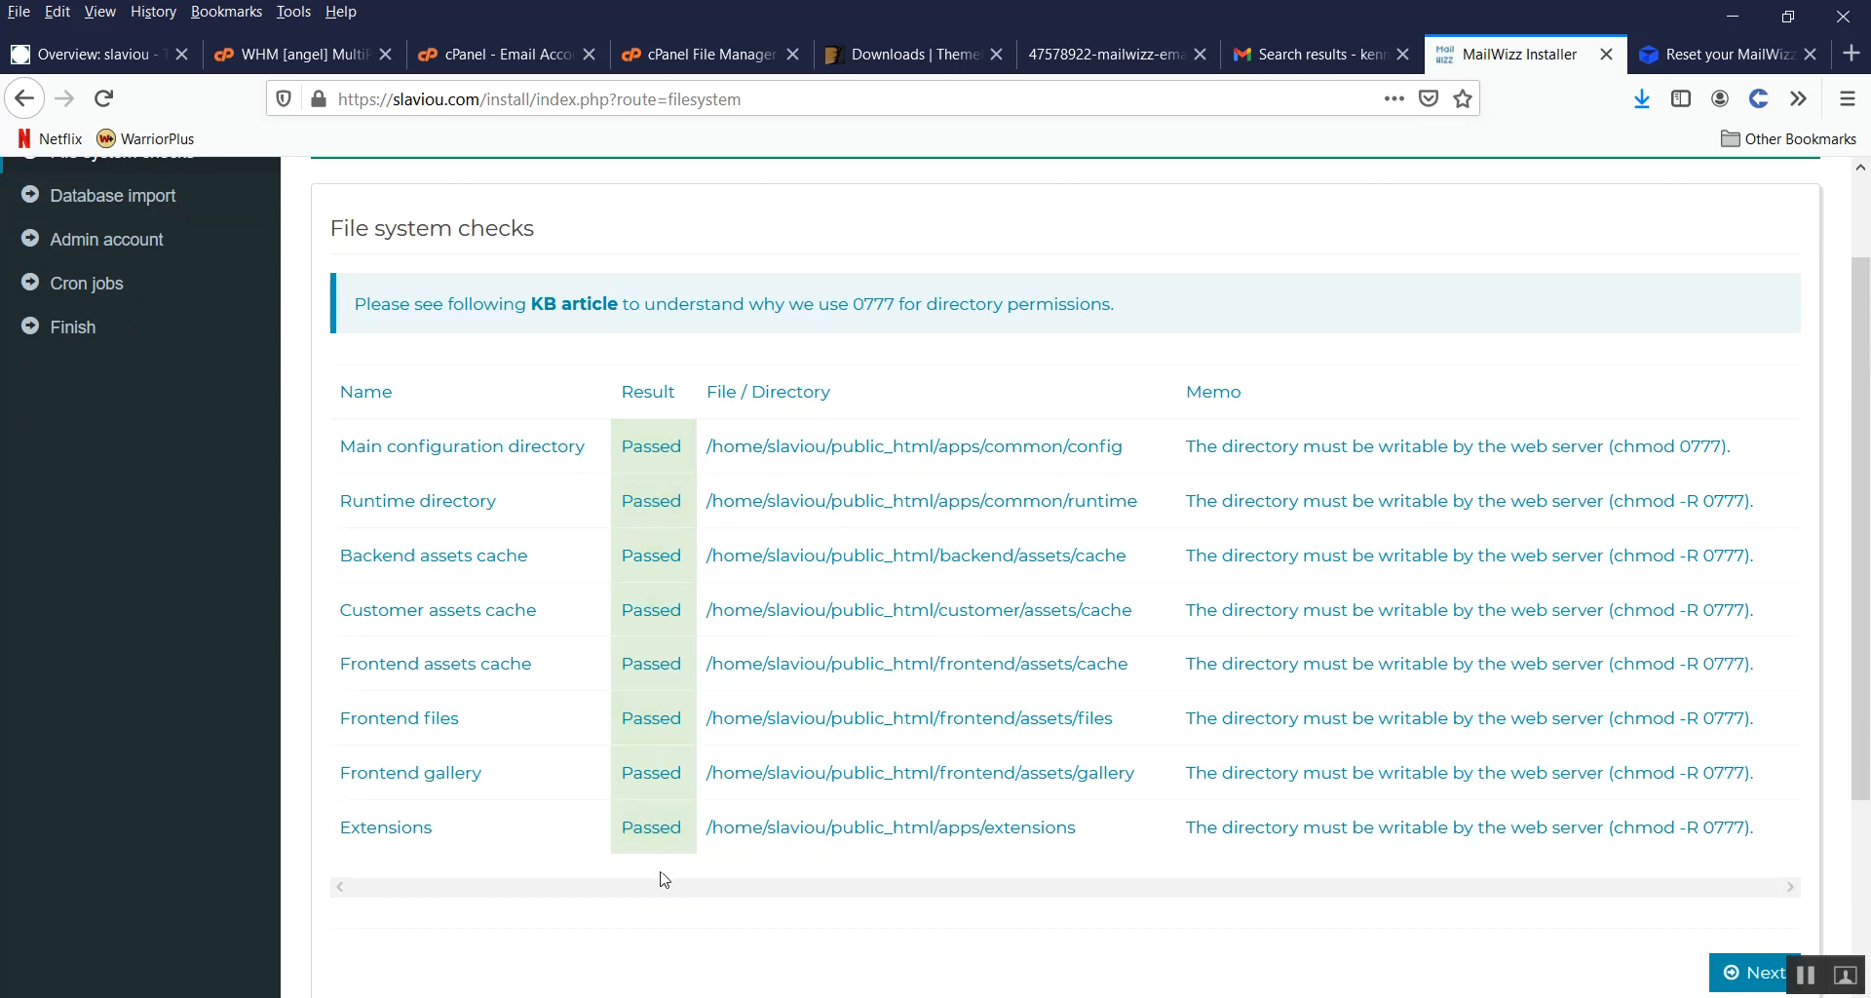
{"action": "scroll", "coordinate": [666, 868], "scroll_direction": "down", "scroll_amount": 2}
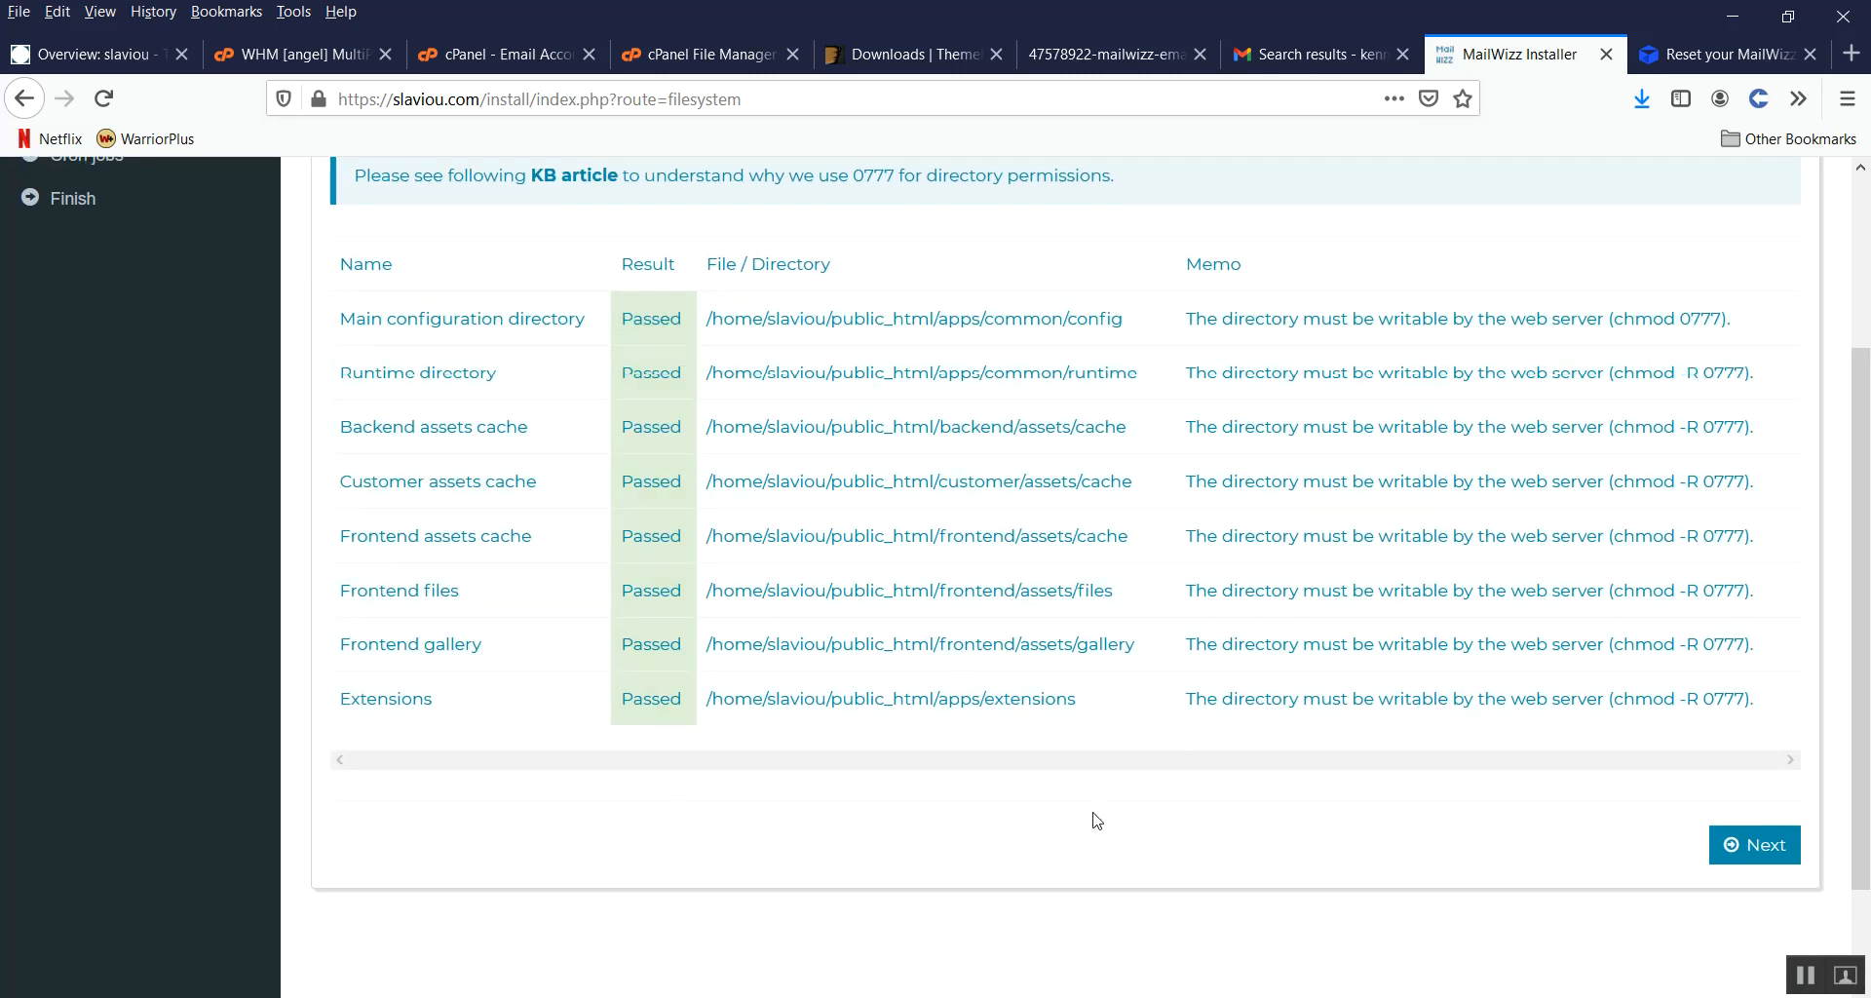
{"action": "scroll", "coordinate": [1101, 819], "scroll_direction": "down", "scroll_amount": 2}
{"action": "left_click", "coordinate": [1759, 720]}
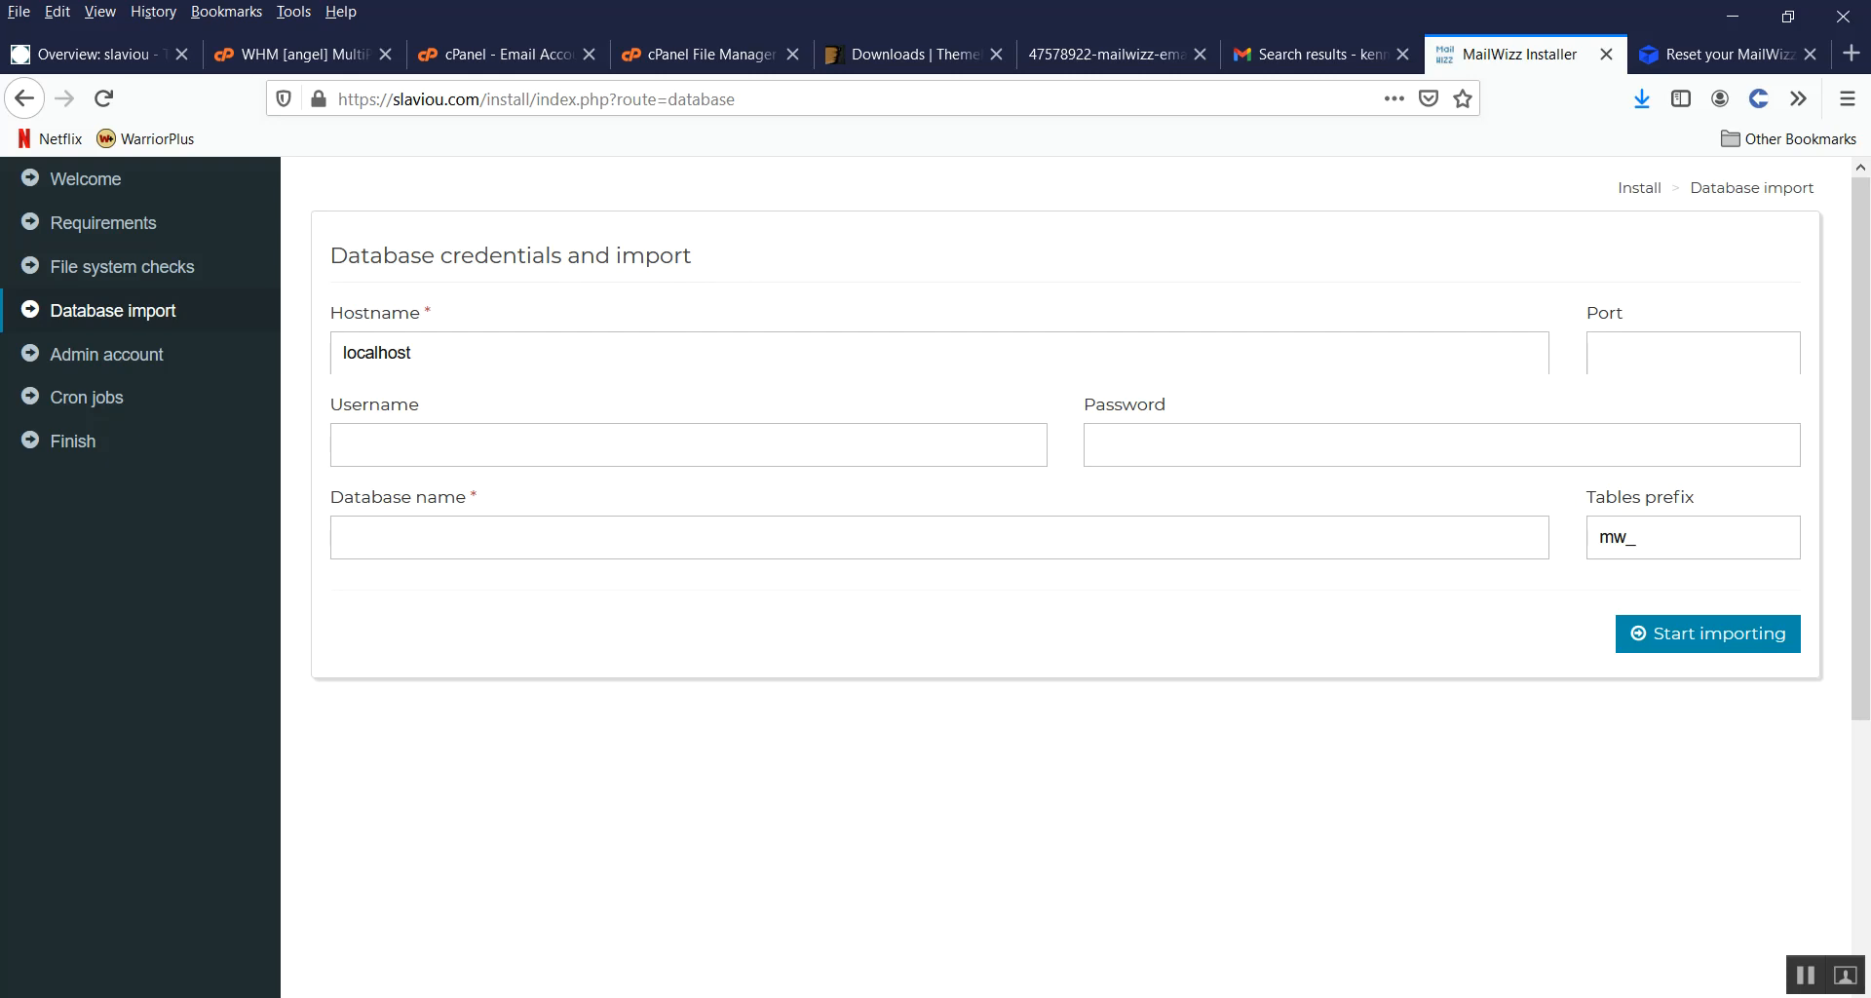
Step: Copy the MySQL name from info.txt in TextPad and enter slaviou_wizz as the installer's database username and database name
{"action": "left_click", "coordinate": [848, 996]}
{"action": "scroll", "coordinate": [78, 433], "scroll_direction": "up", "scroll_amount": 20}
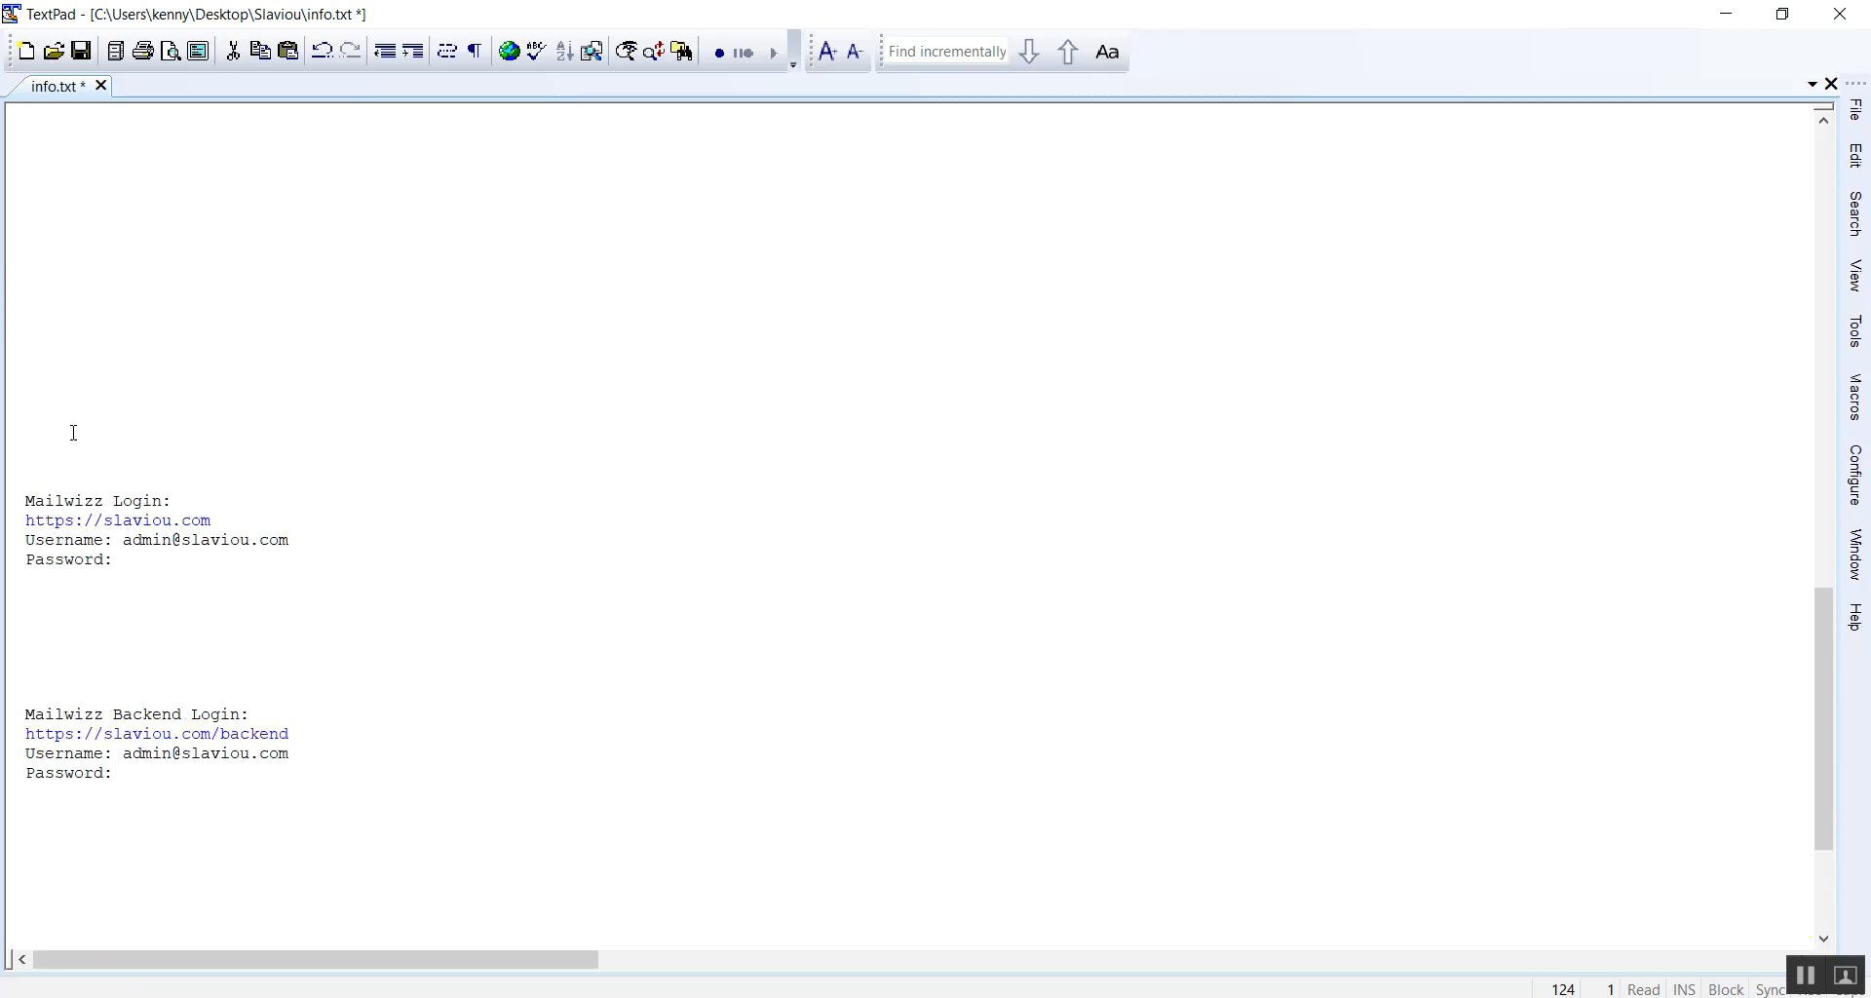
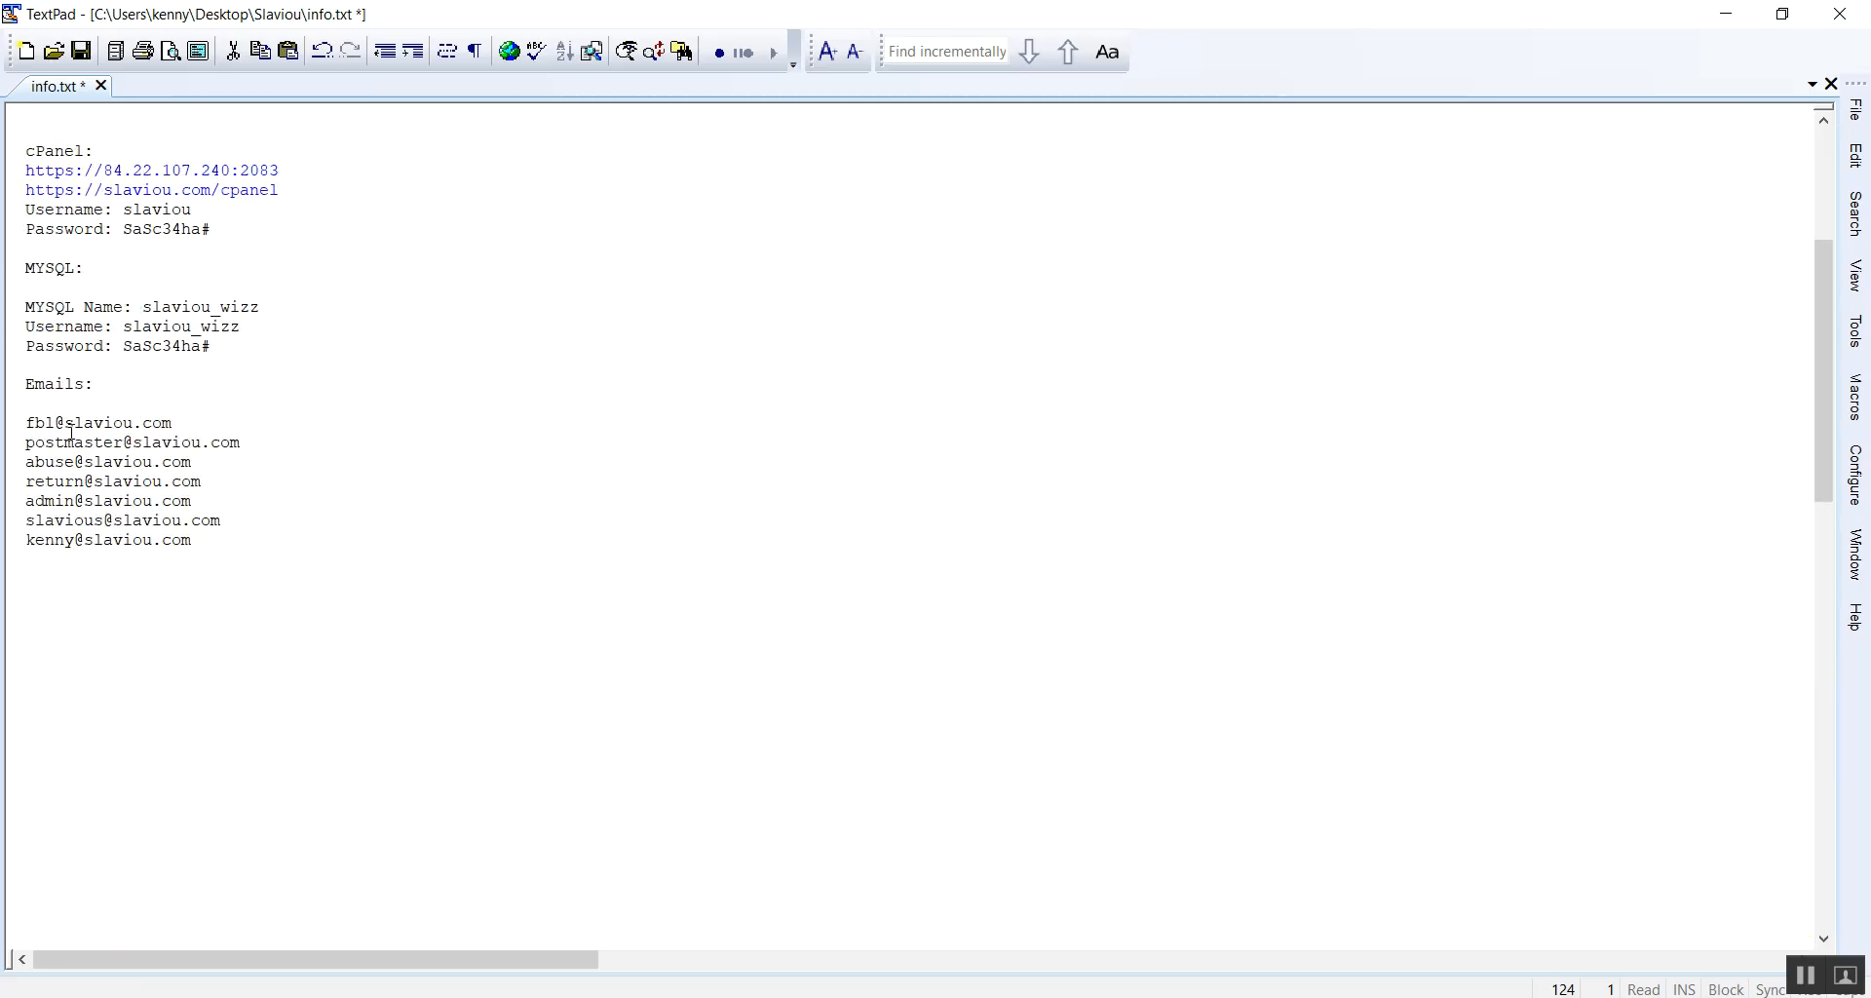
{"action": "left_click_drag", "start_coordinate": [267, 310], "coordinate": [144, 307]}
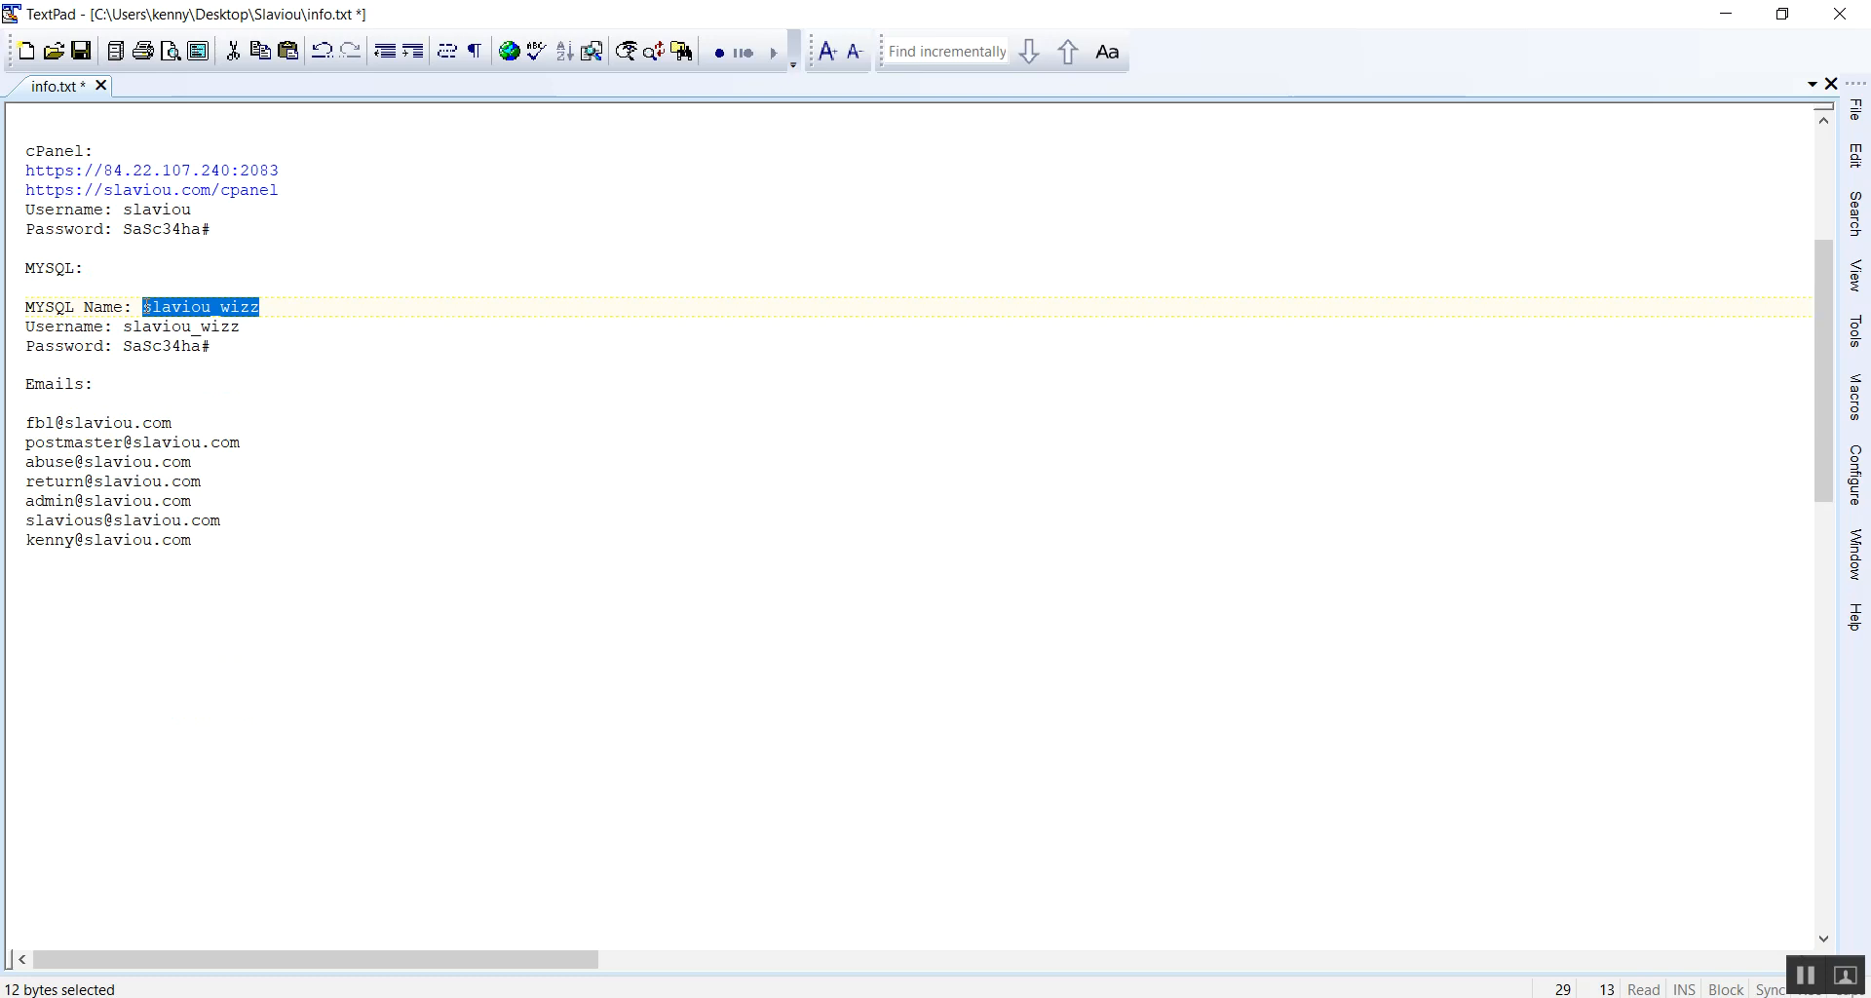
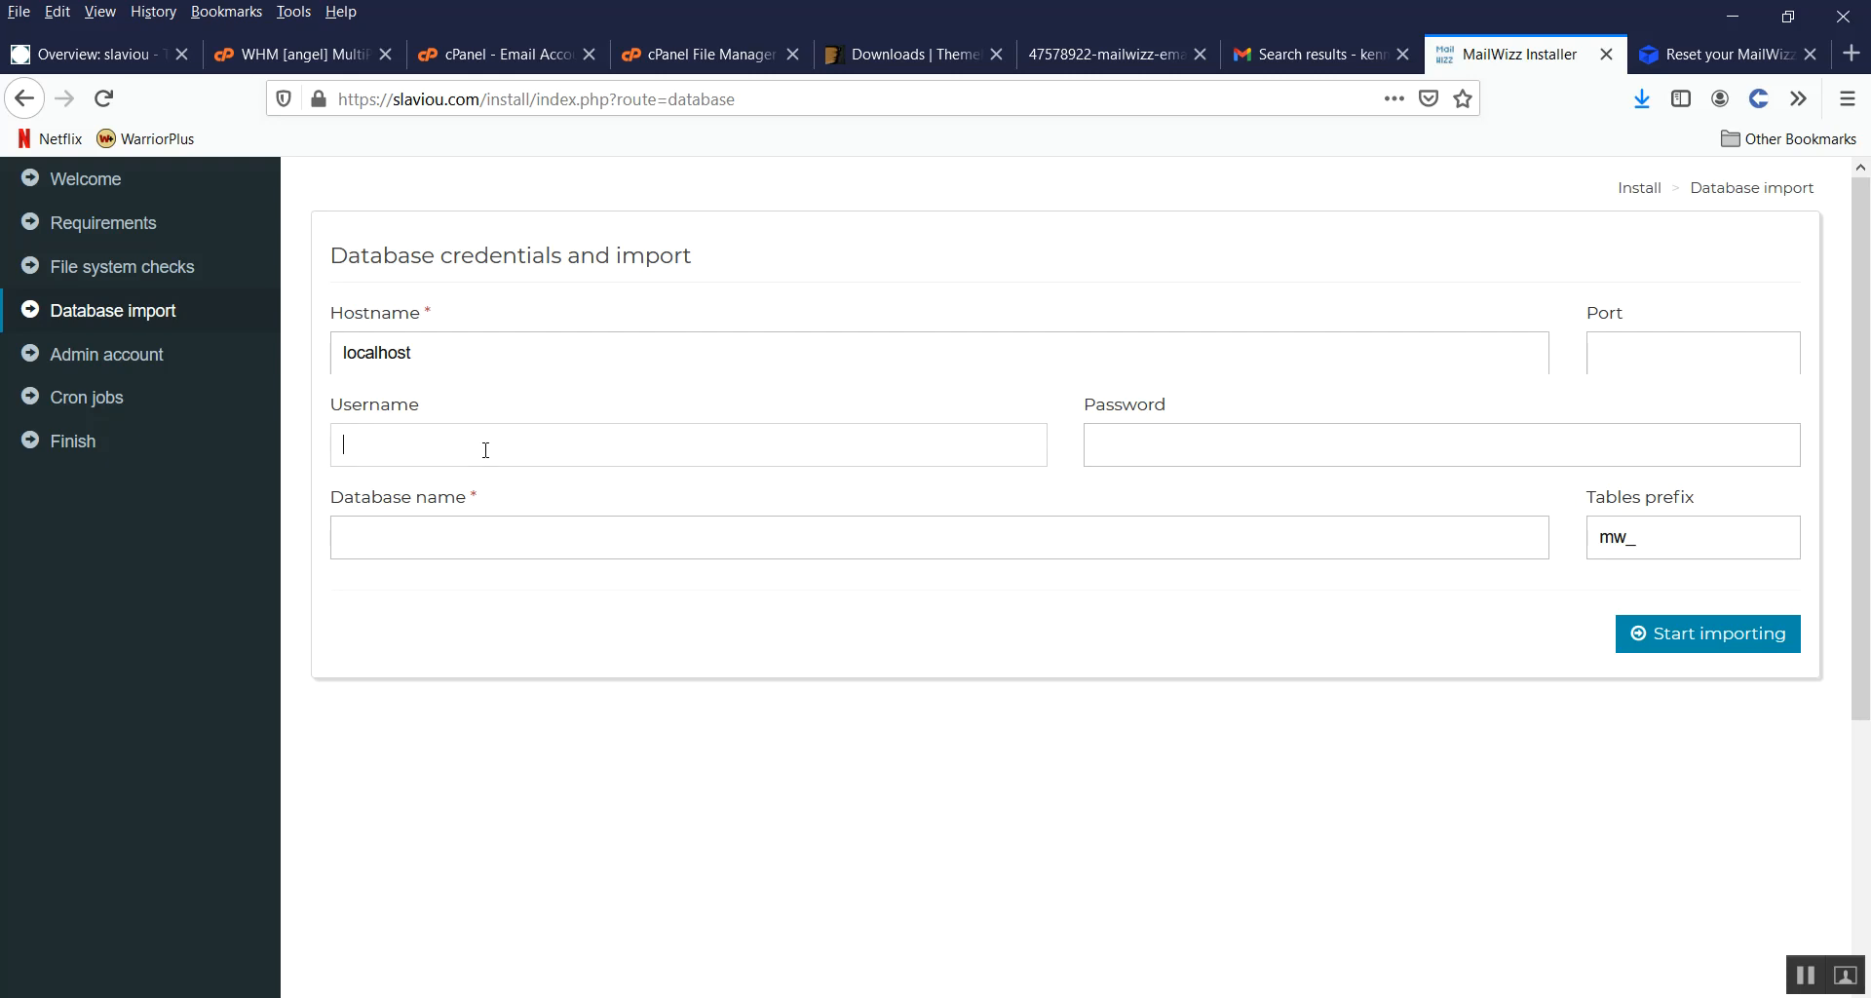
{"action": "type", "text": "slaviou_wizz"}
{"action": "type", "text": "slaviou_wizz"}
Step: Copy the MySQL password from info.txt into the installer's database password field and start importing the database
{"action": "key", "text": "alt+Tab"}
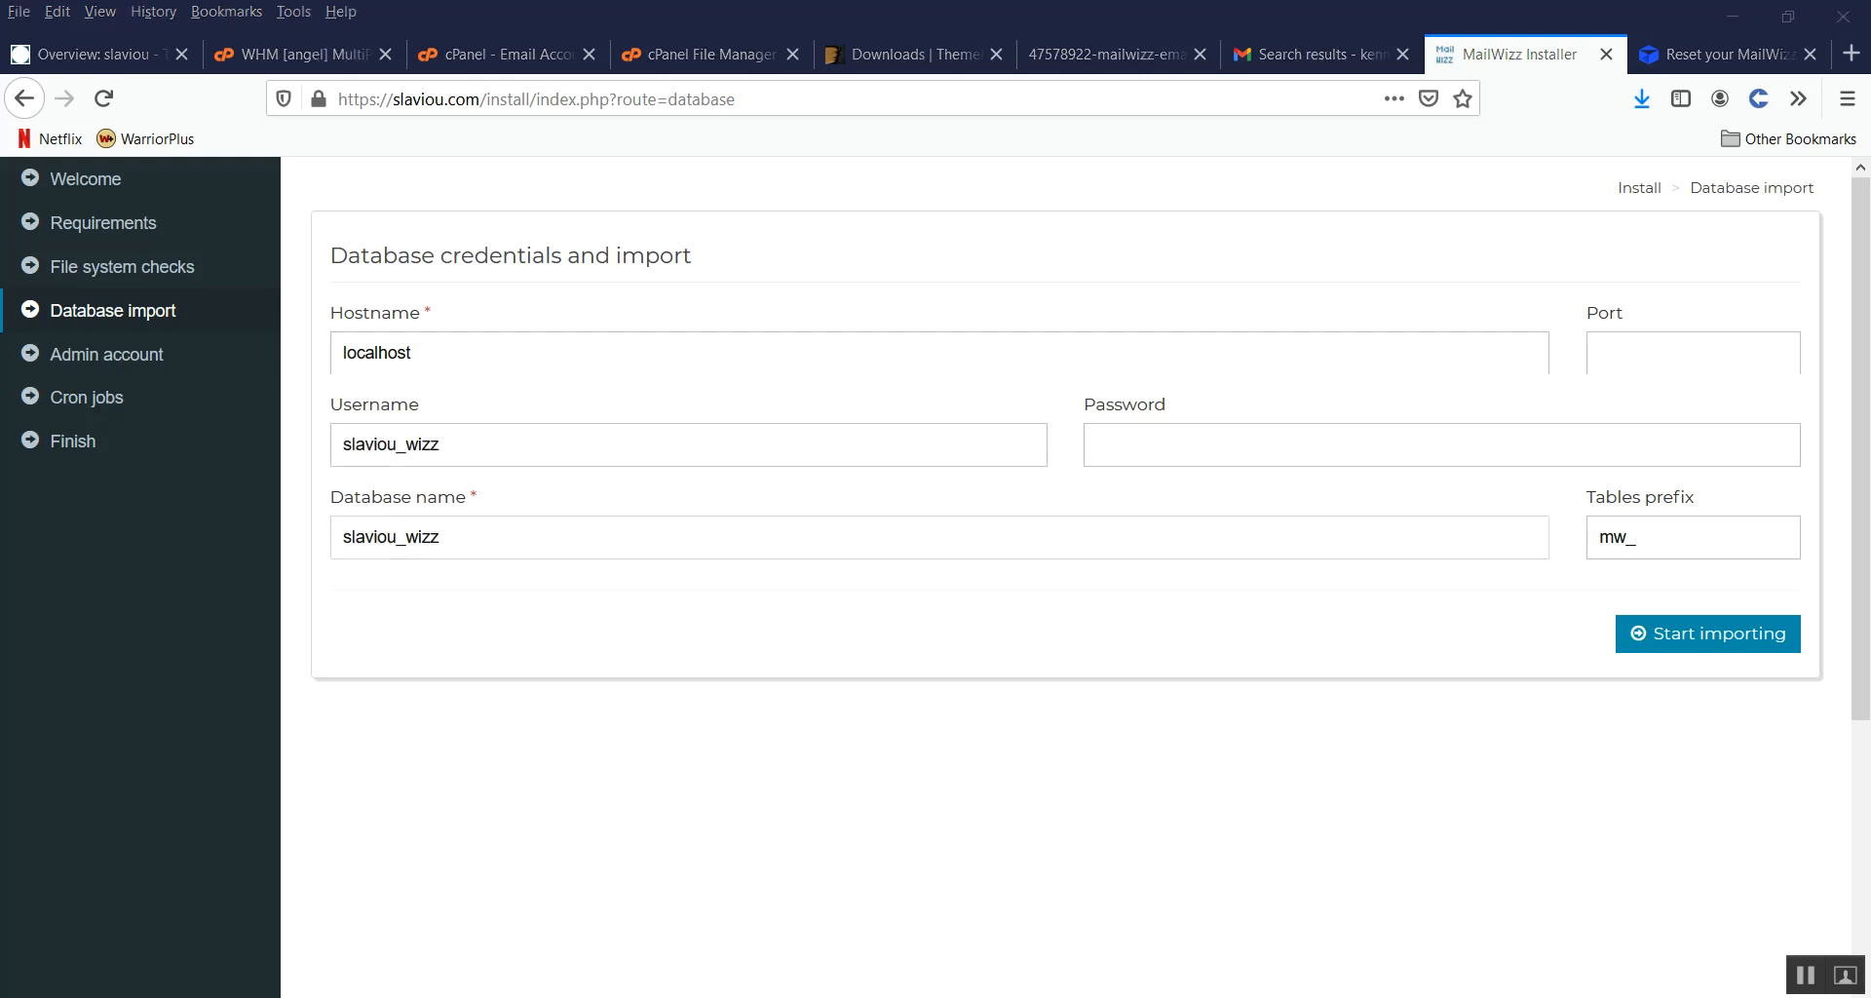
{"action": "left_click", "coordinate": [235, 352]}
{"action": "left_click_drag", "start_coordinate": [236, 352], "coordinate": [127, 349]}
{"action": "key", "text": "ctrl+c"}
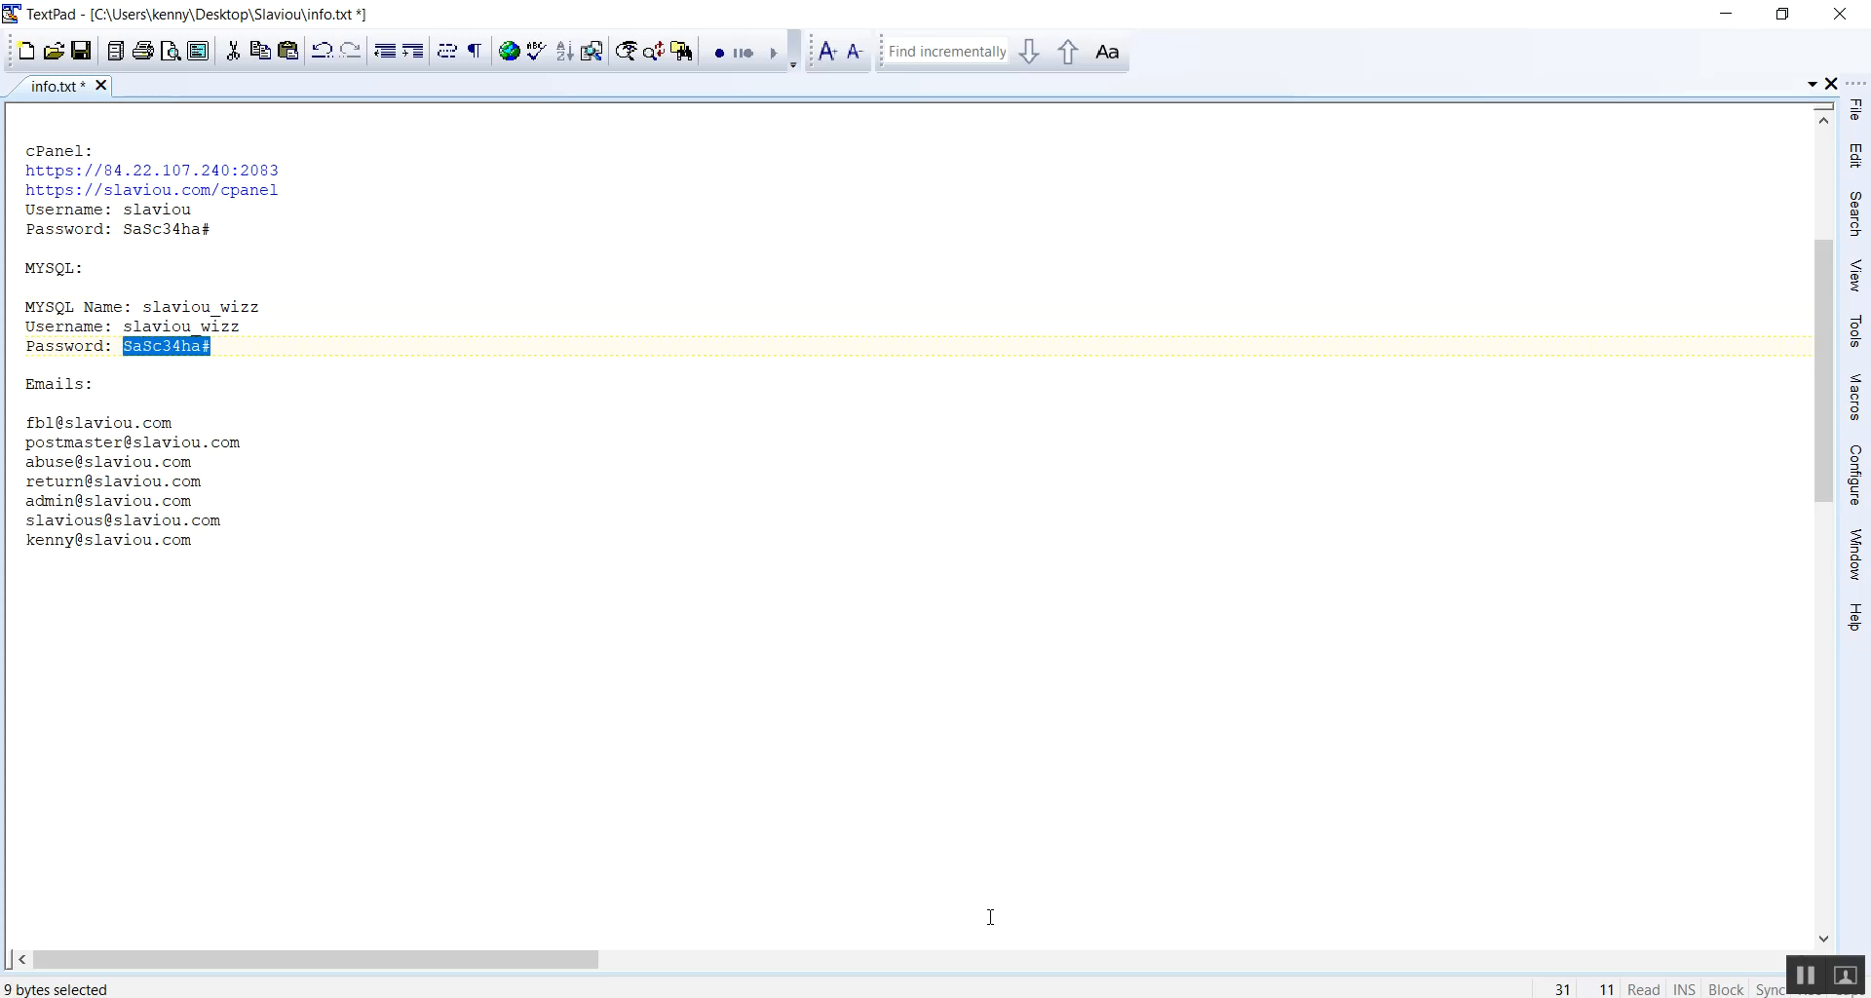
{"action": "key", "text": "alt+Tab"}
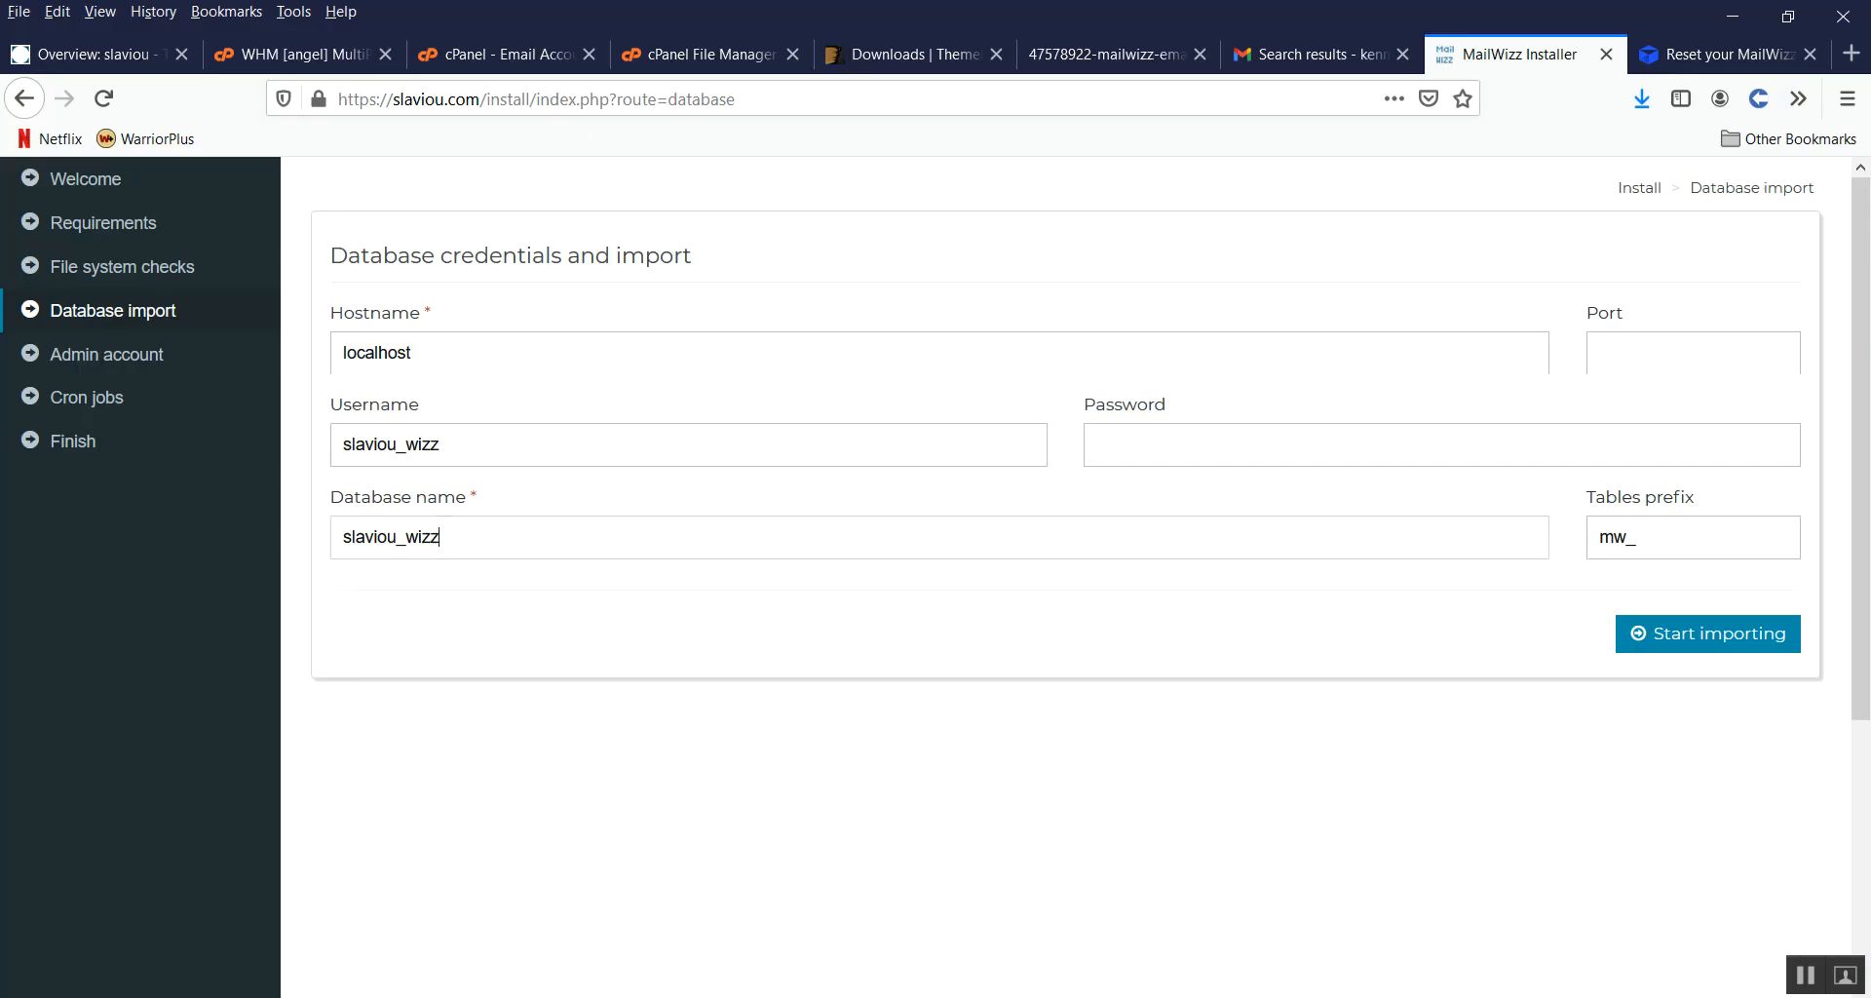
{"action": "left_click", "coordinate": [1184, 448]}
{"action": "key", "text": "ctrl+v"}
{"action": "left_click", "coordinate": [1695, 651]}
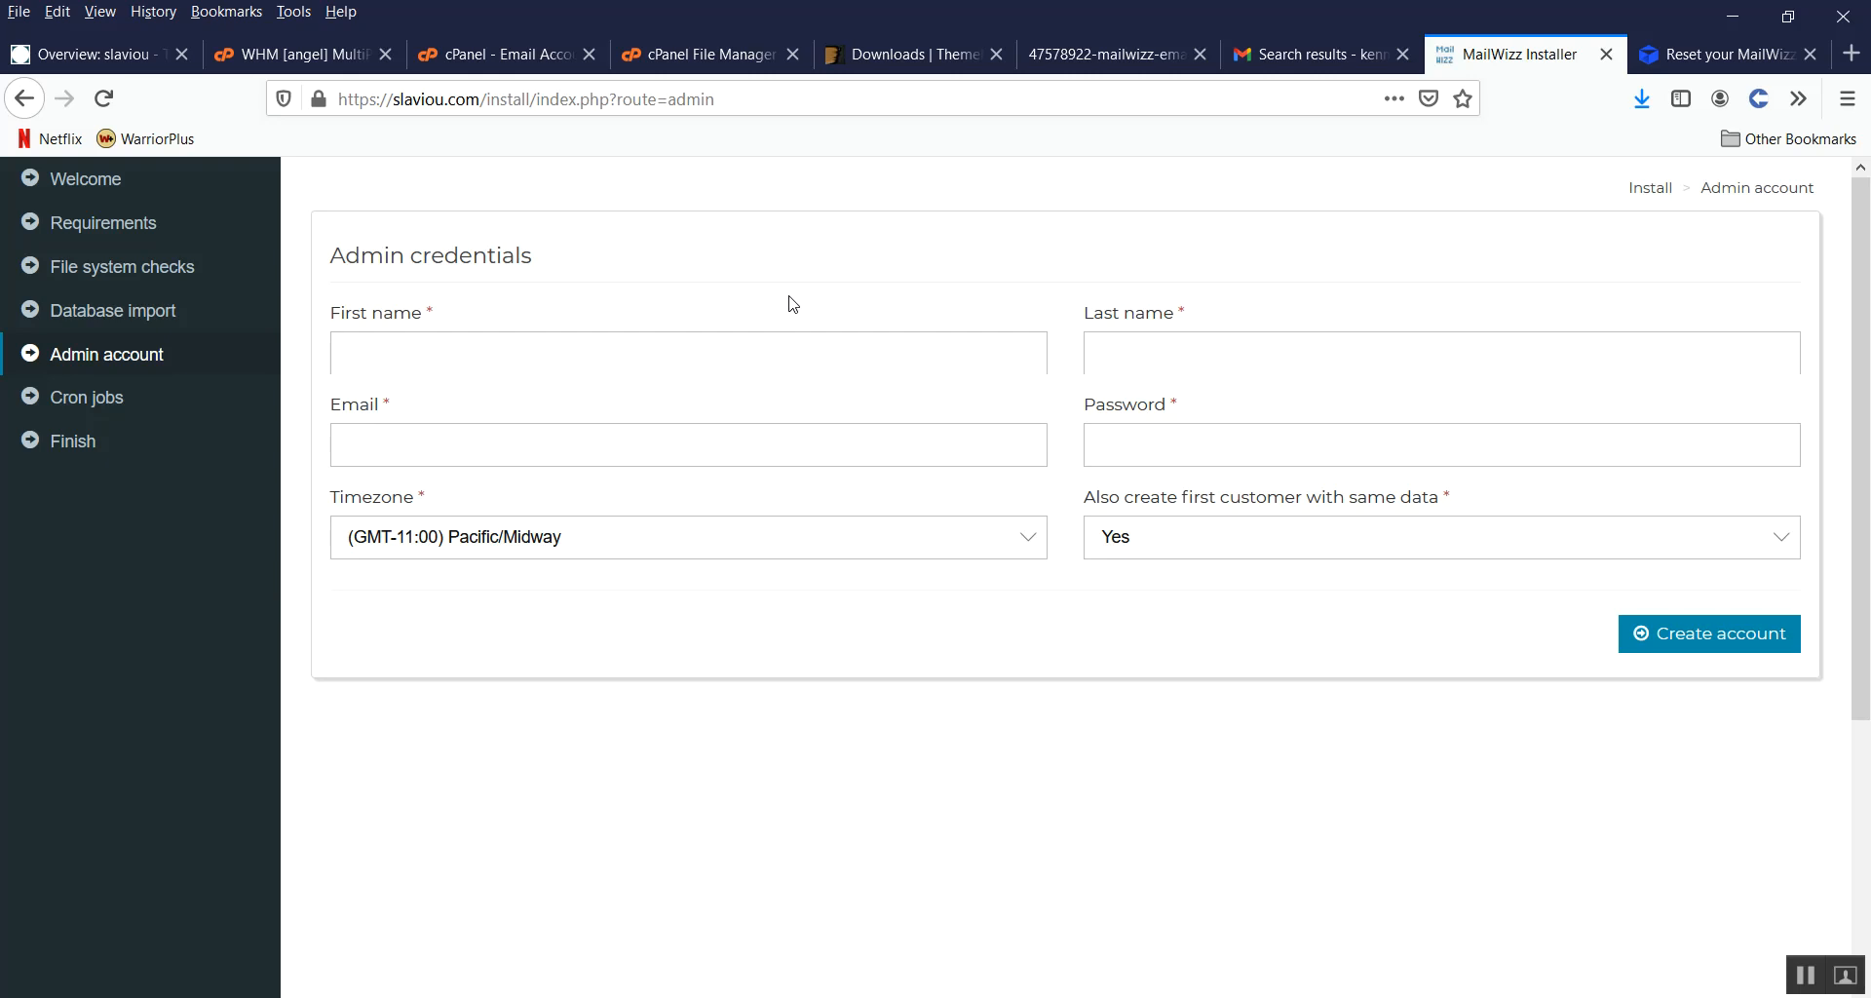
Step: Fill in the admin account's first name as Slaviou, taken from the site's domain, and its last name as LLC
{"action": "double_click", "coordinate": [409, 99]}
{"action": "key", "text": "ctrl+c"}
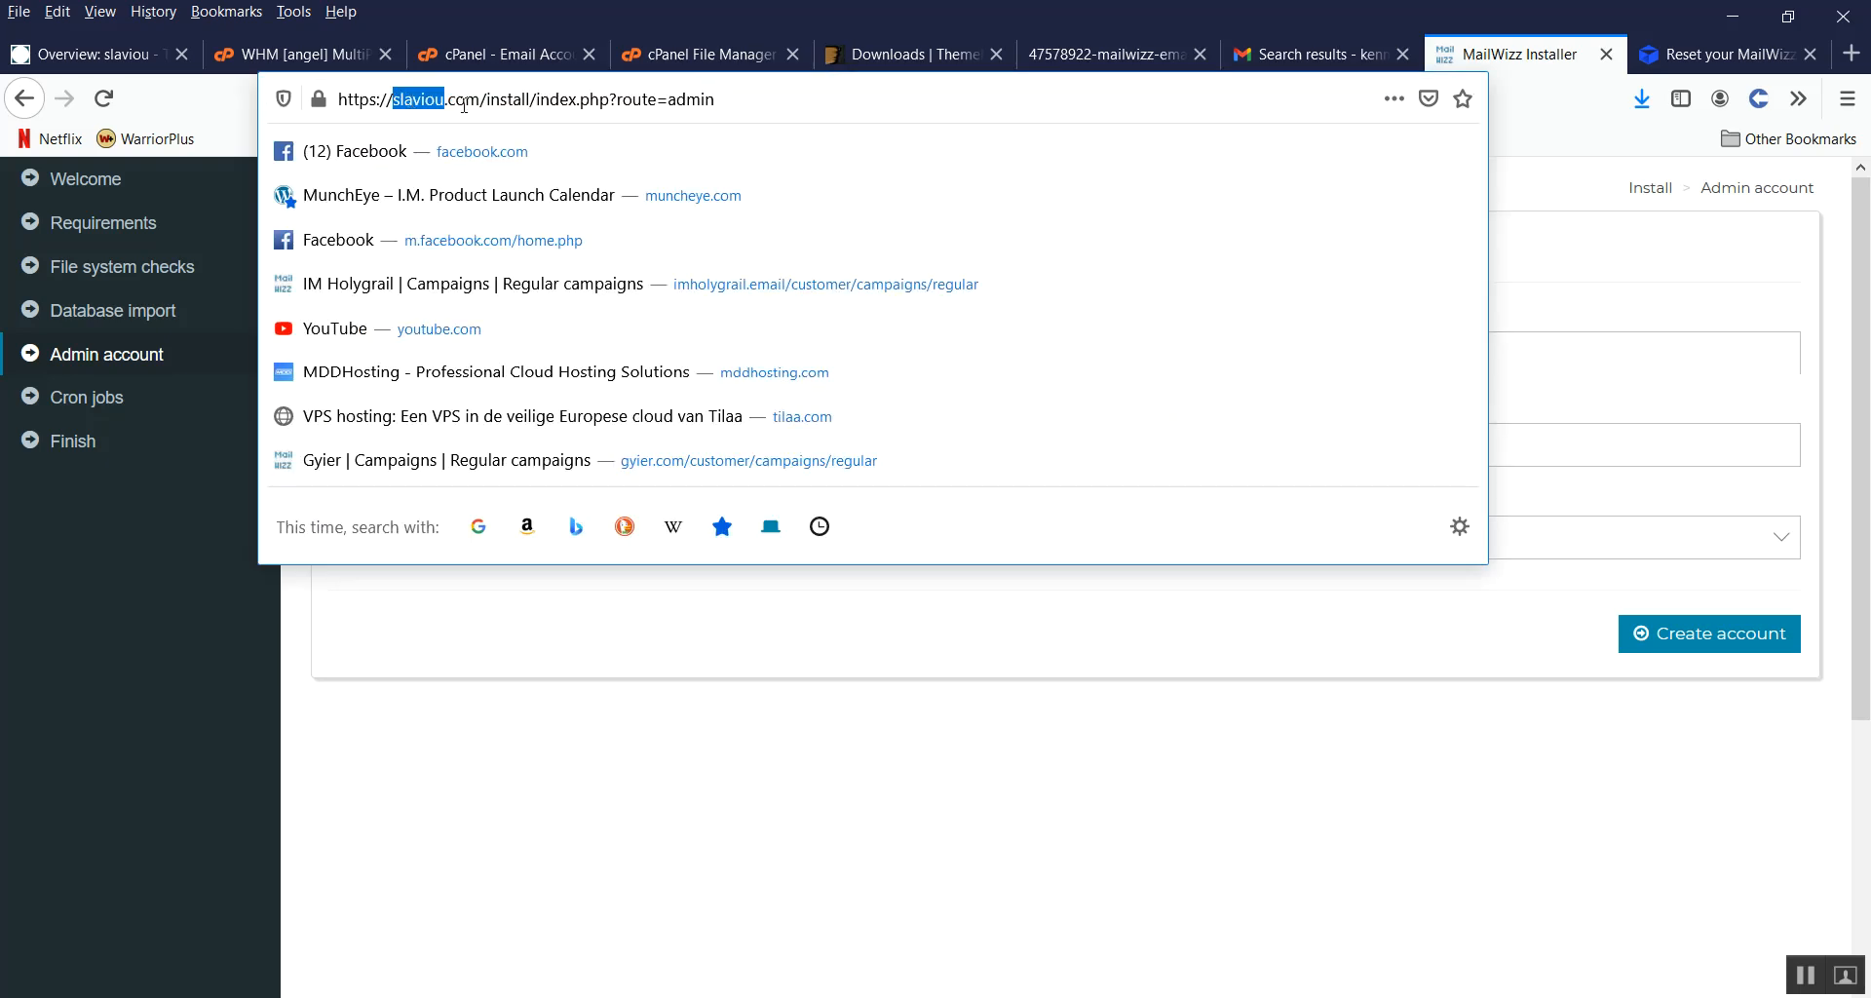
{"action": "left_click", "coordinate": [1567, 283]}
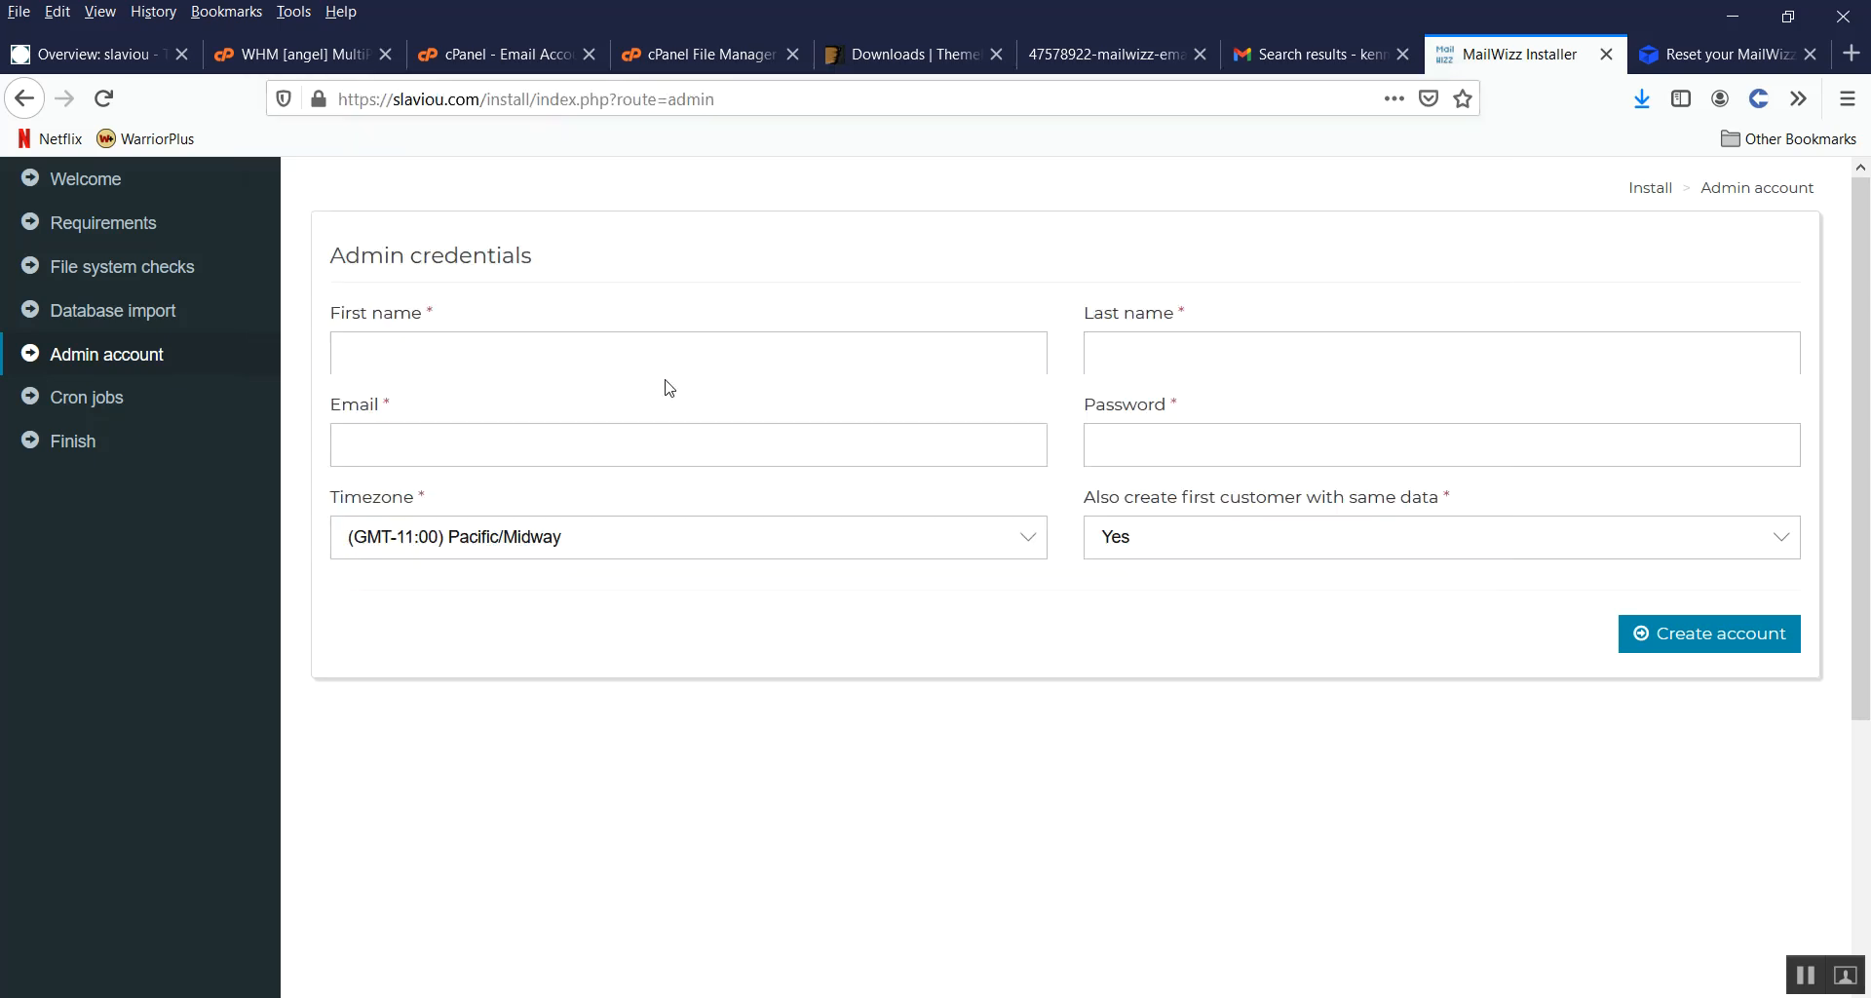
{"action": "left_click", "coordinate": [575, 364]}
{"action": "key", "text": "ctrl+v"}
{"action": "left_click", "coordinate": [342, 356]}
{"action": "key", "text": "Delete"}
{"action": "type", "text": "S"}
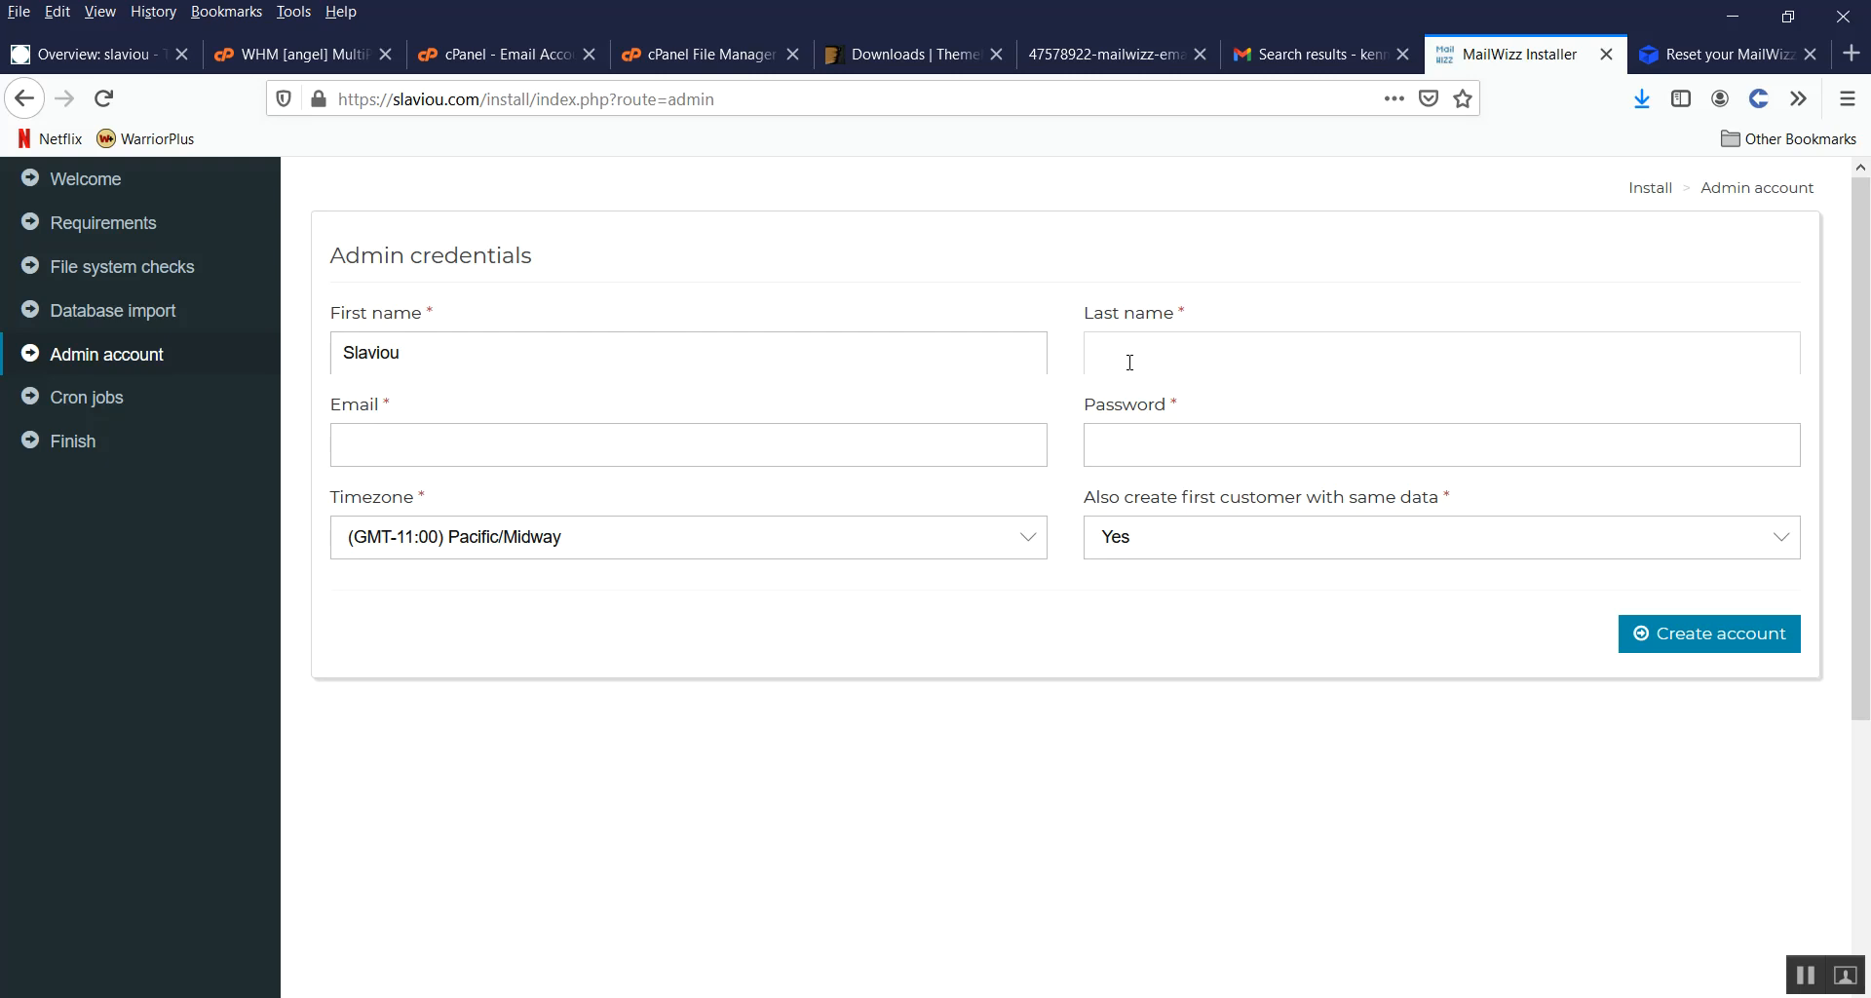
{"action": "type", "text": "LLC"}
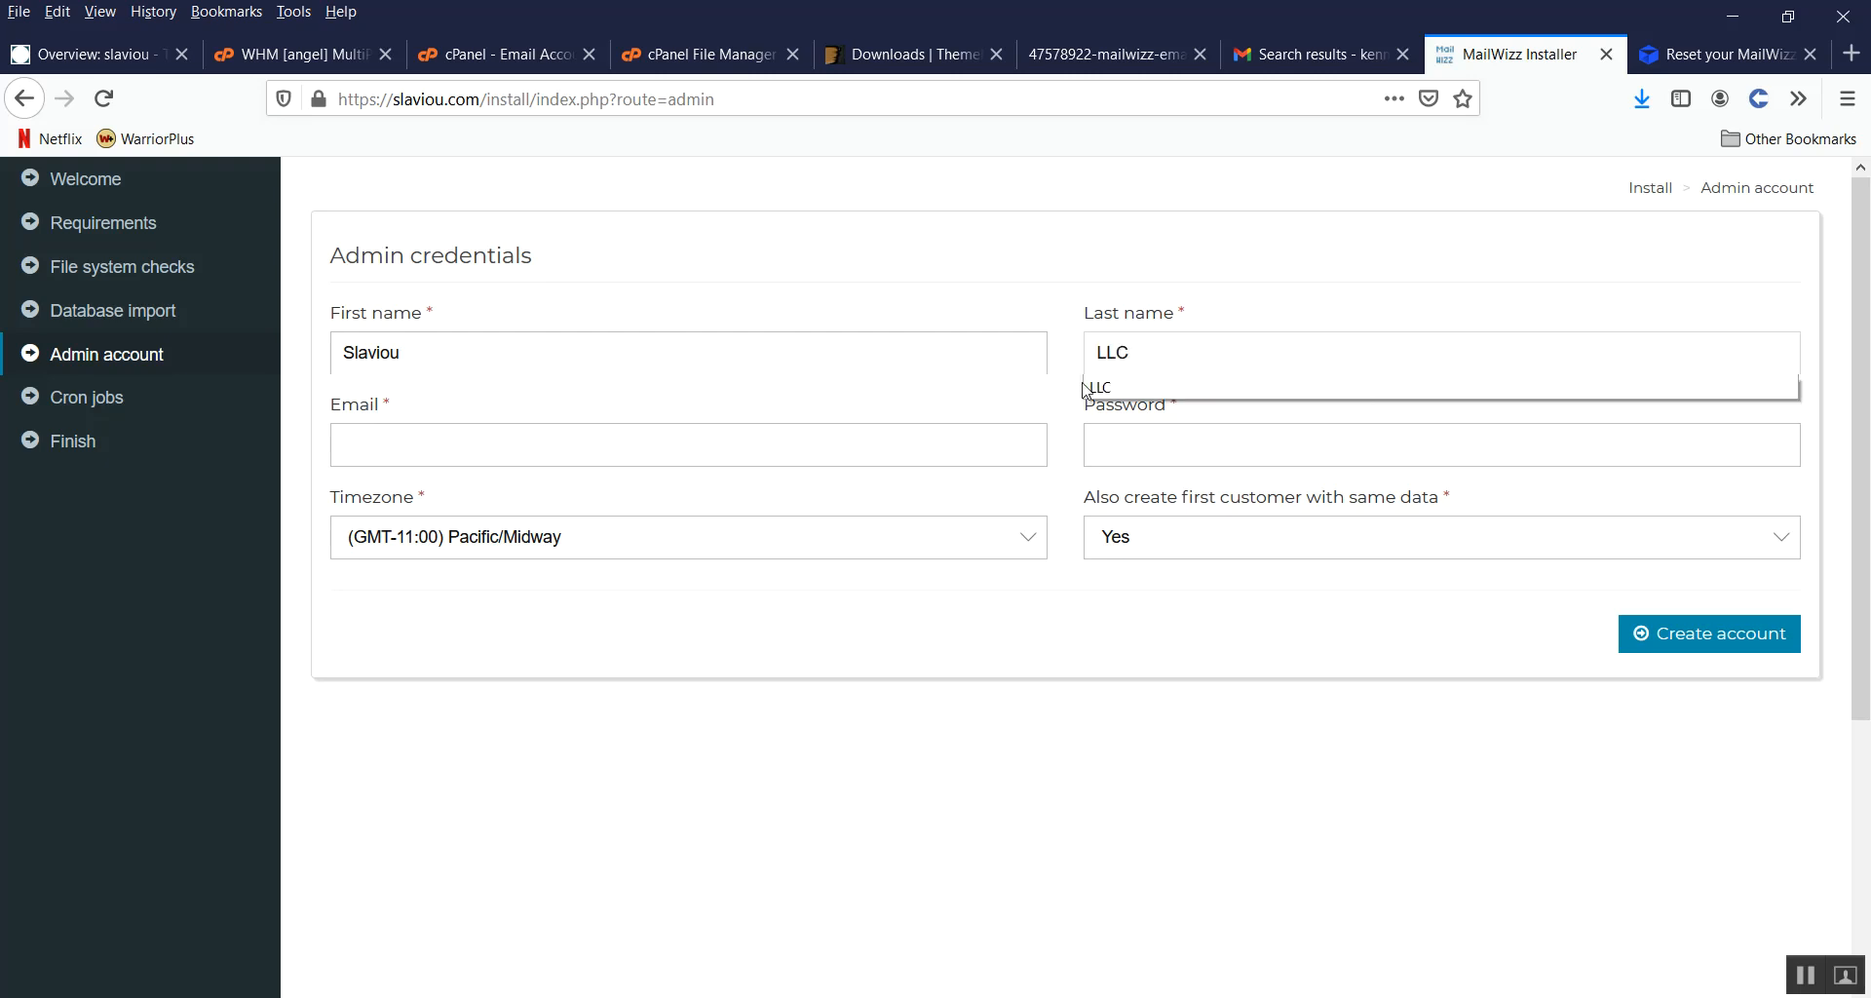
{"action": "left_click", "coordinate": [1101, 389]}
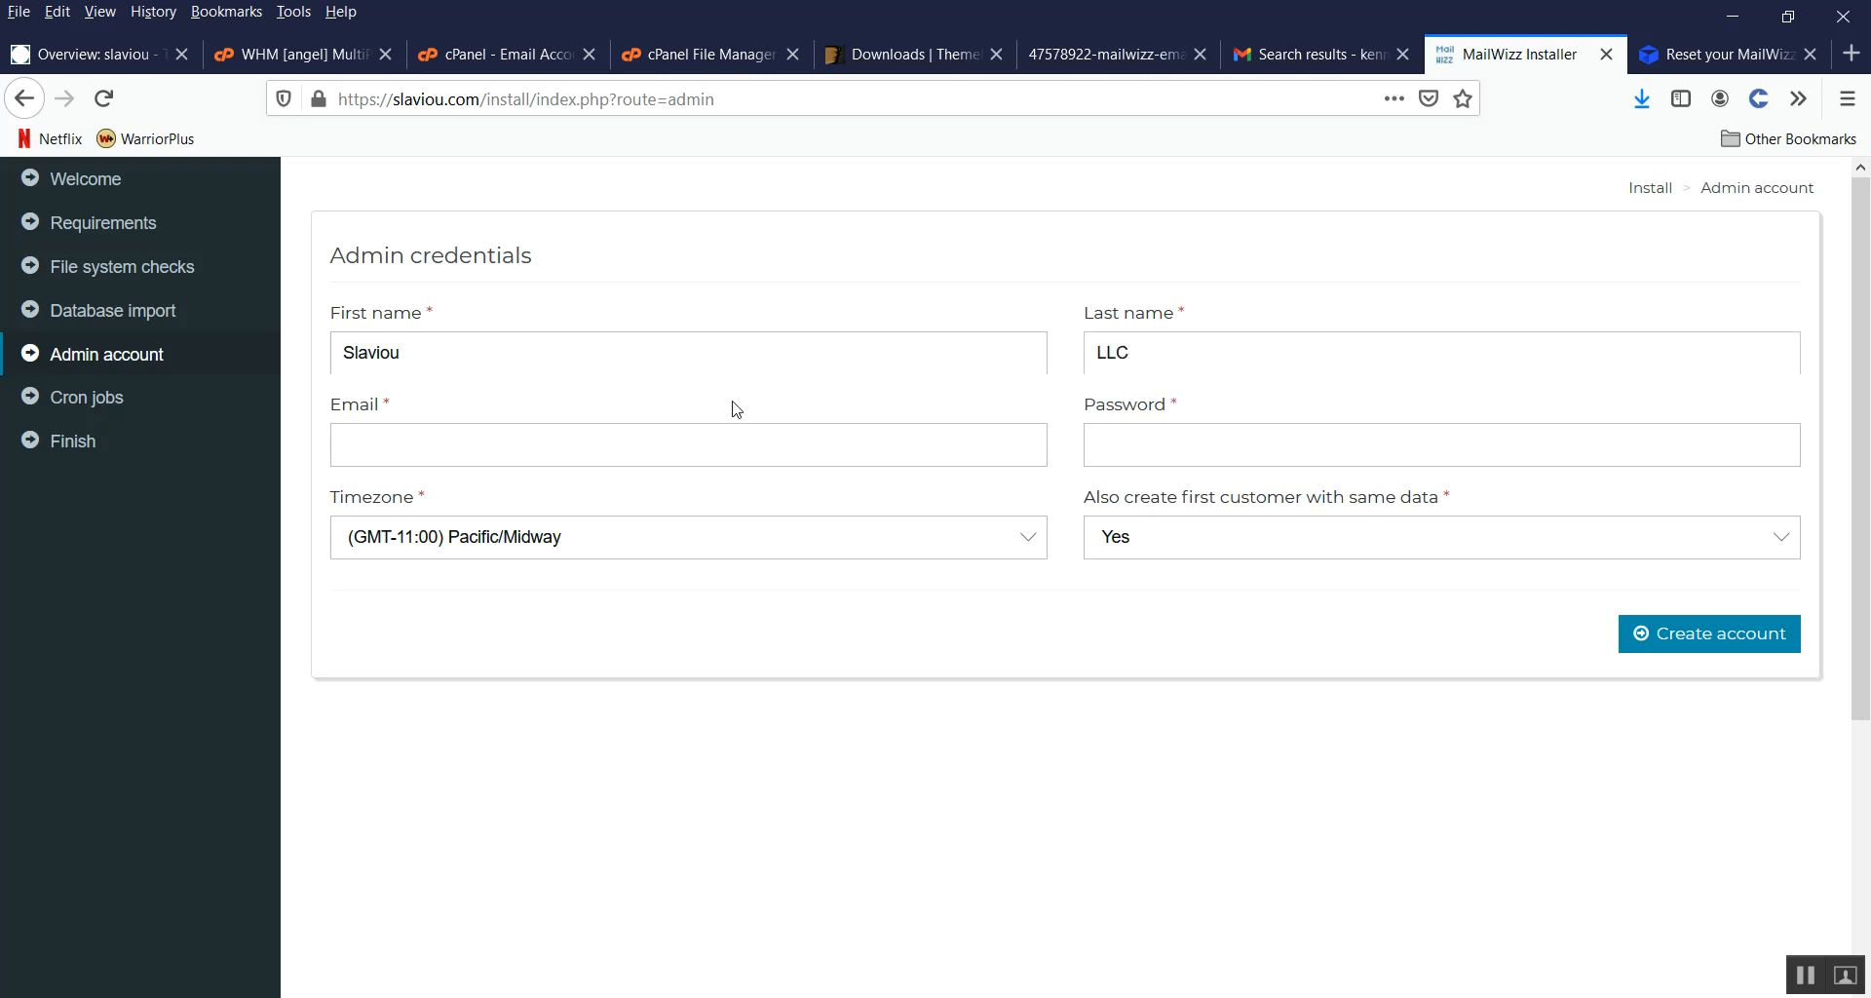
Step: Copy the admin e-mail address from info.txt into the email field of the admin credentials form
{"action": "key", "text": "alt+Tab"}
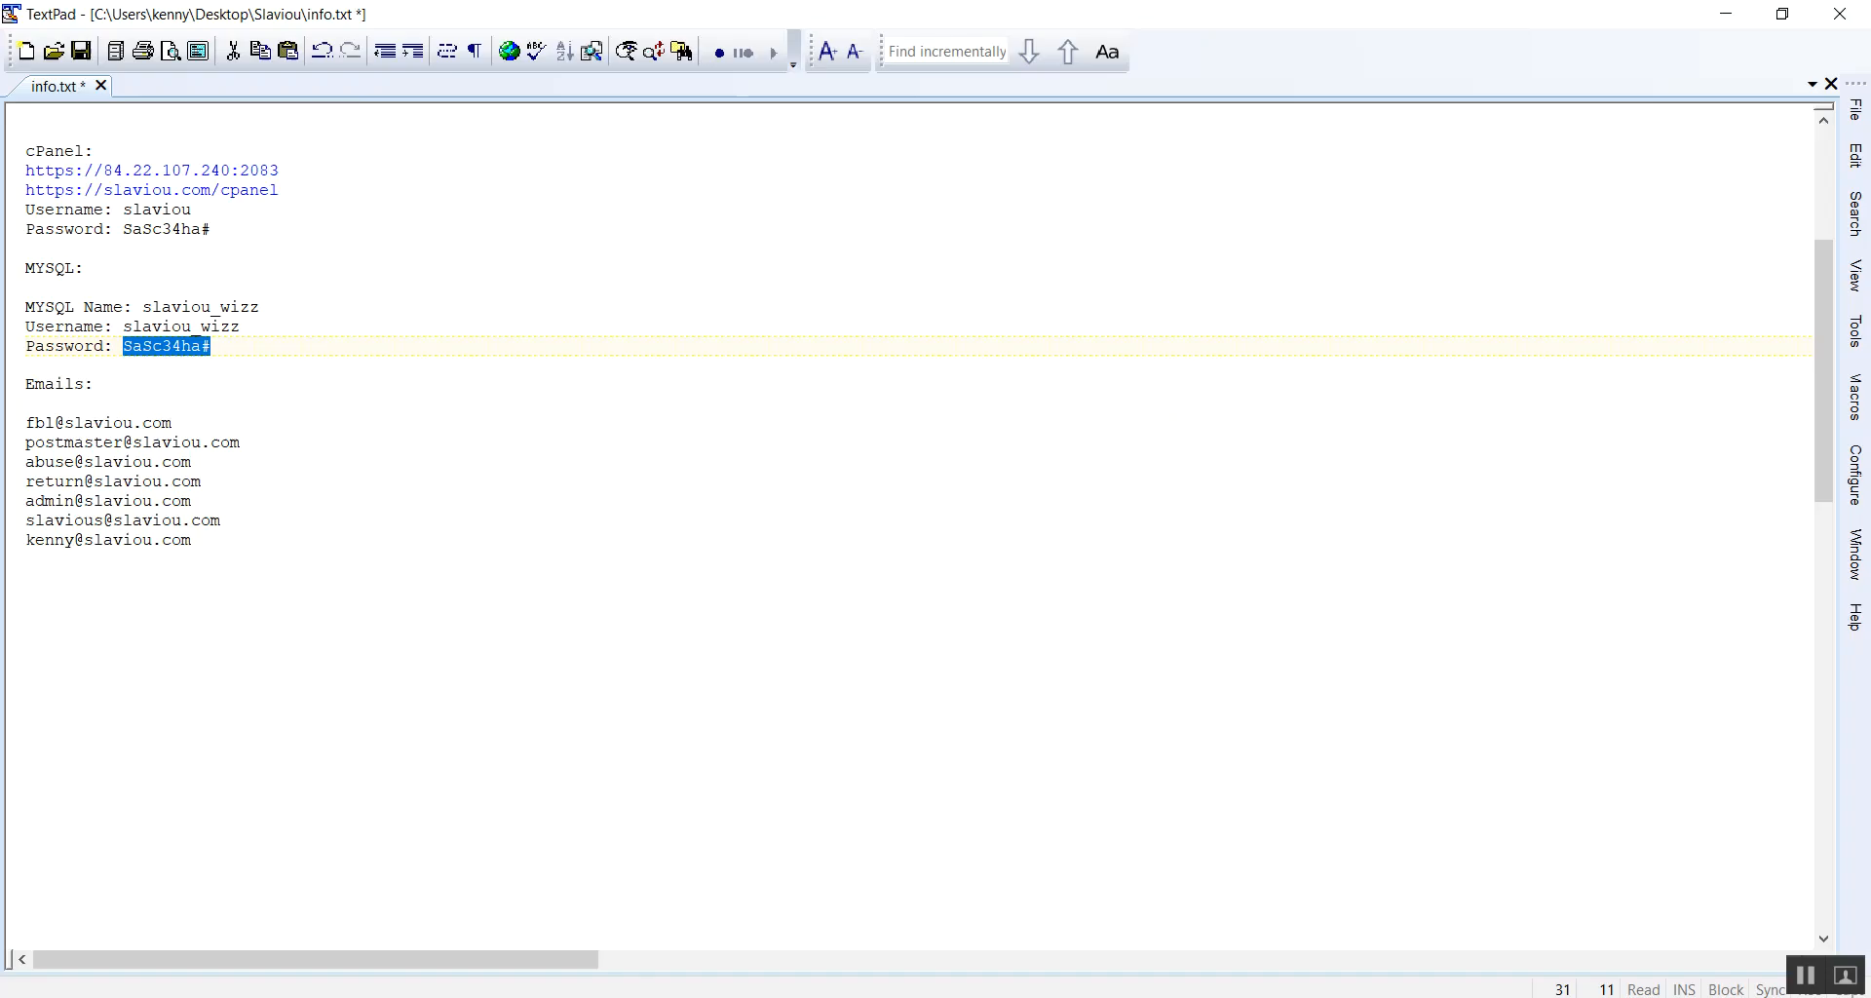
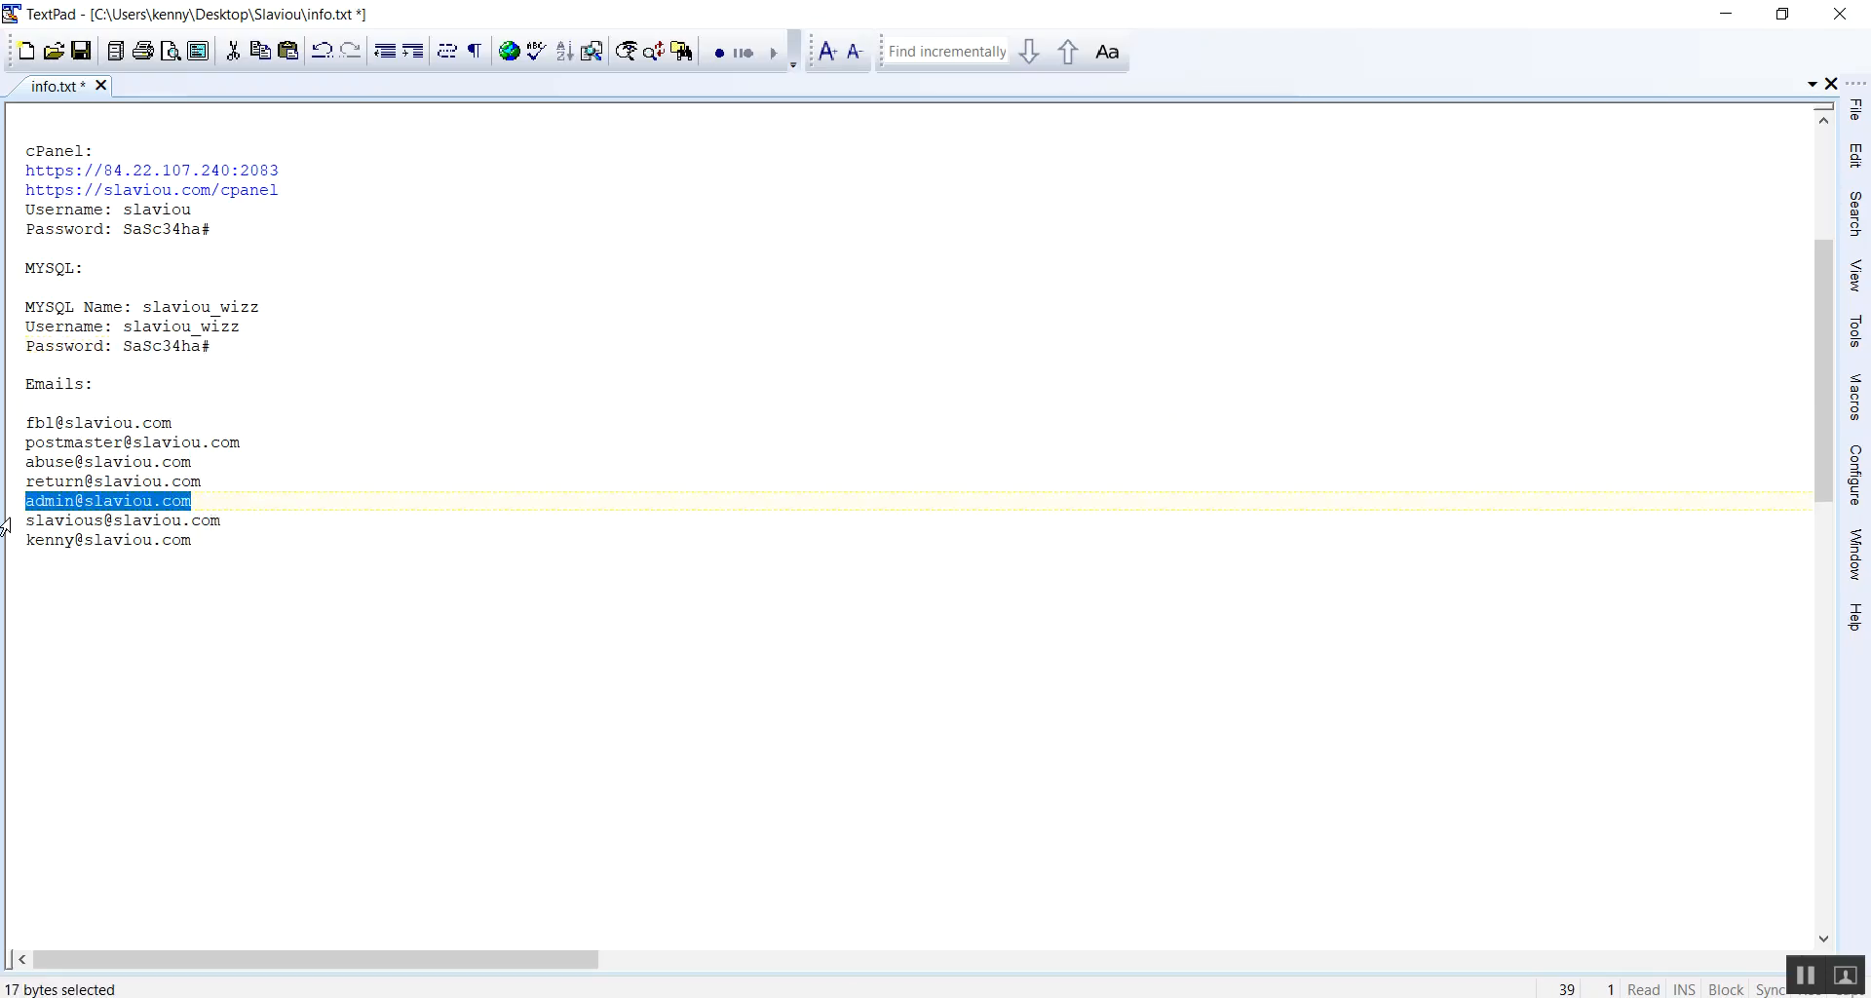
{"action": "key", "text": "alt+Tab"}
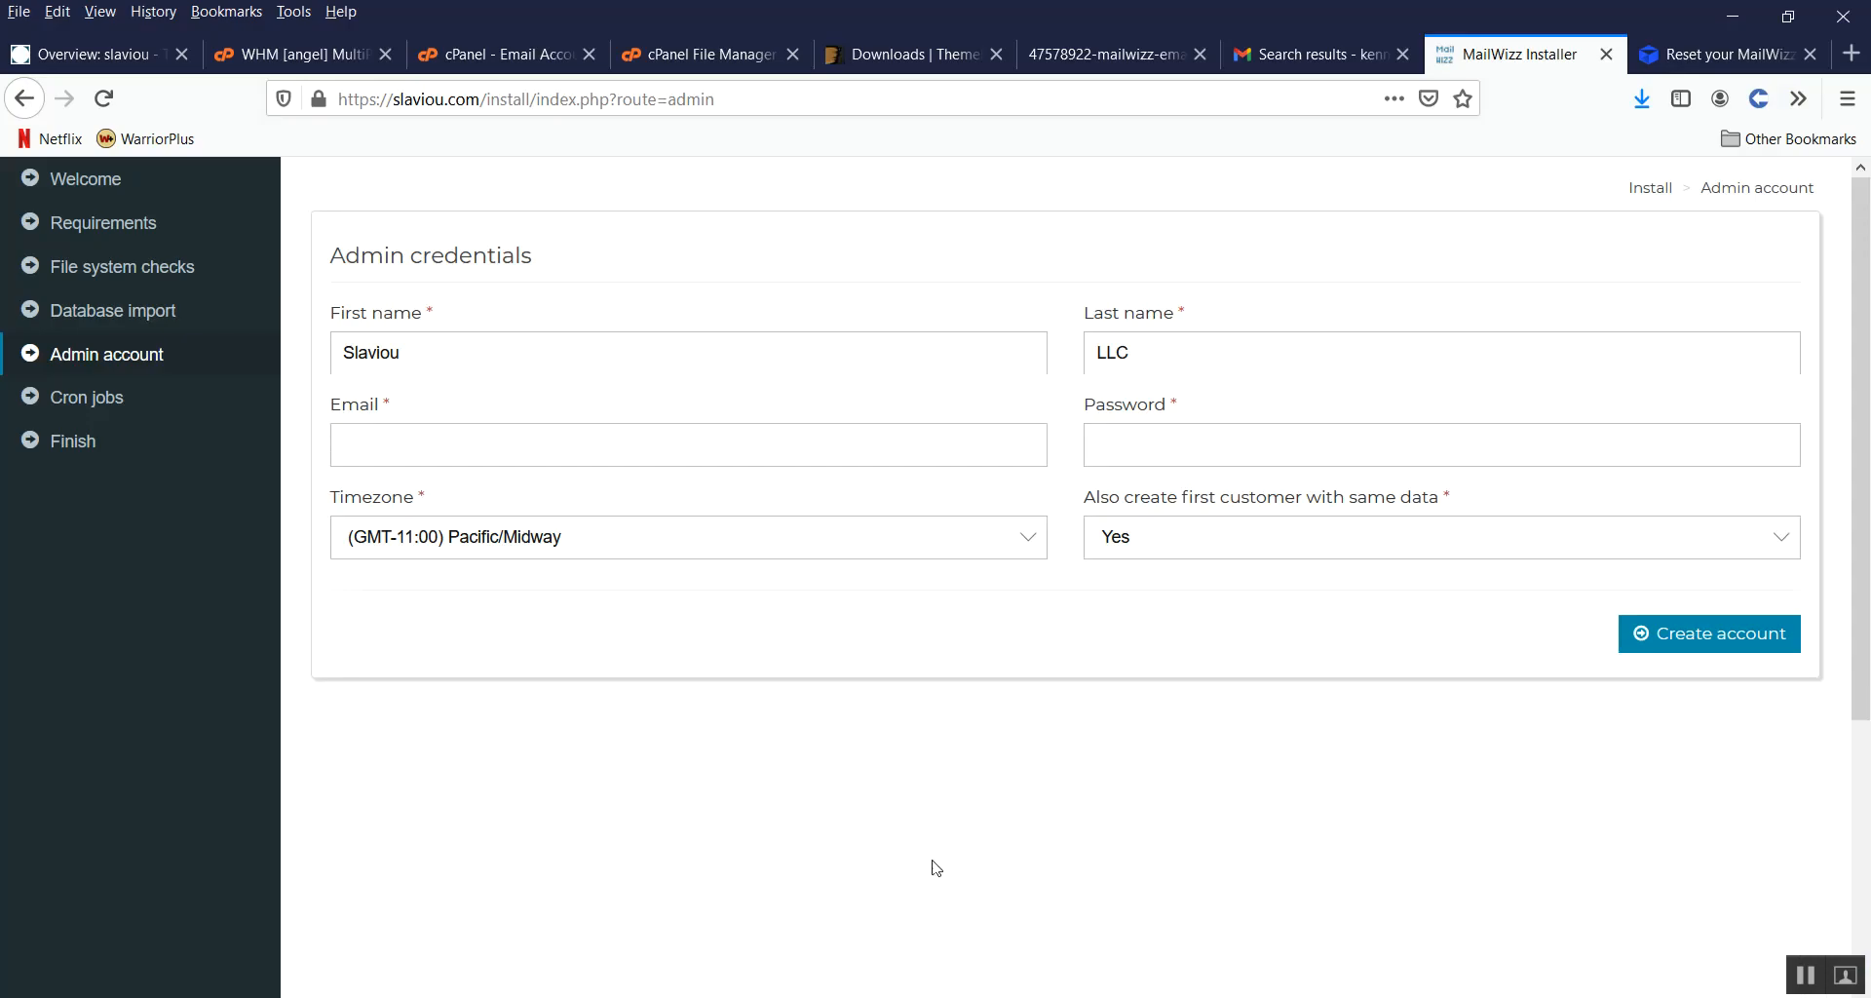
{"action": "left_click", "coordinate": [427, 438]}
{"action": "key", "text": "ctrl+v"}
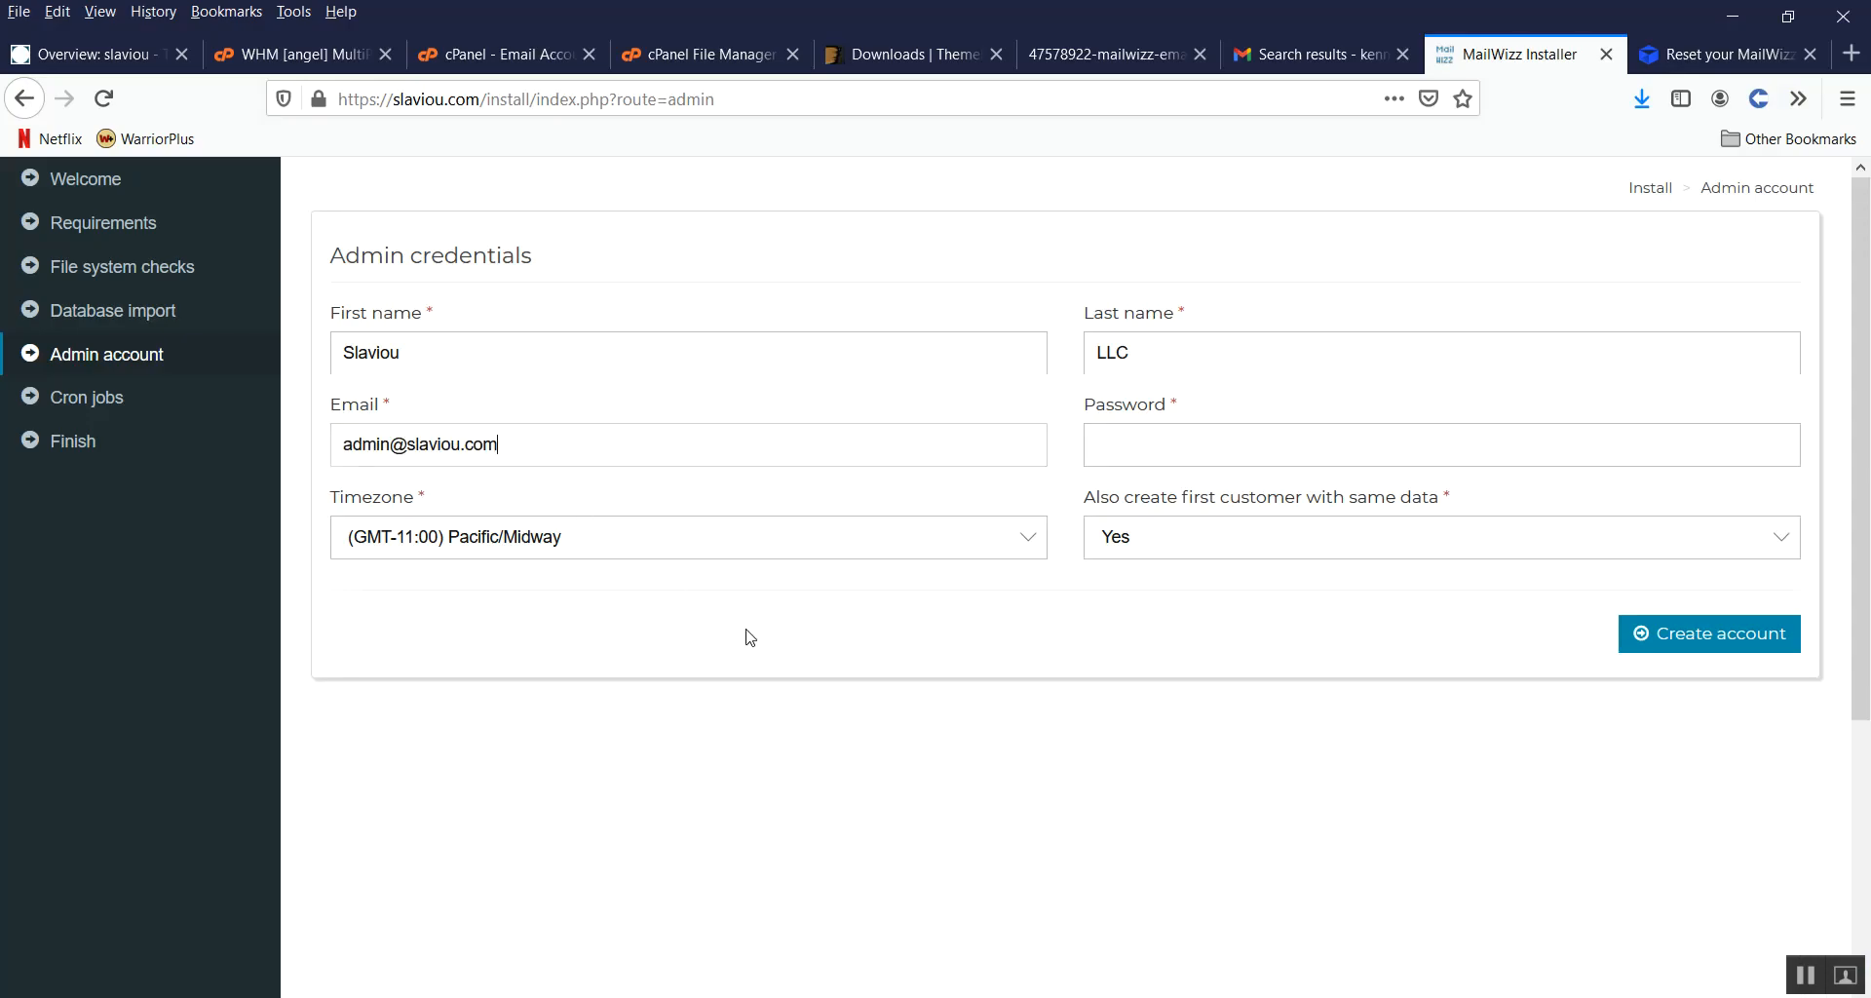
Step: Copy the MySQL password from info.txt and paste it as the admin account's password in the installer
{"action": "left_click", "coordinate": [1220, 455]}
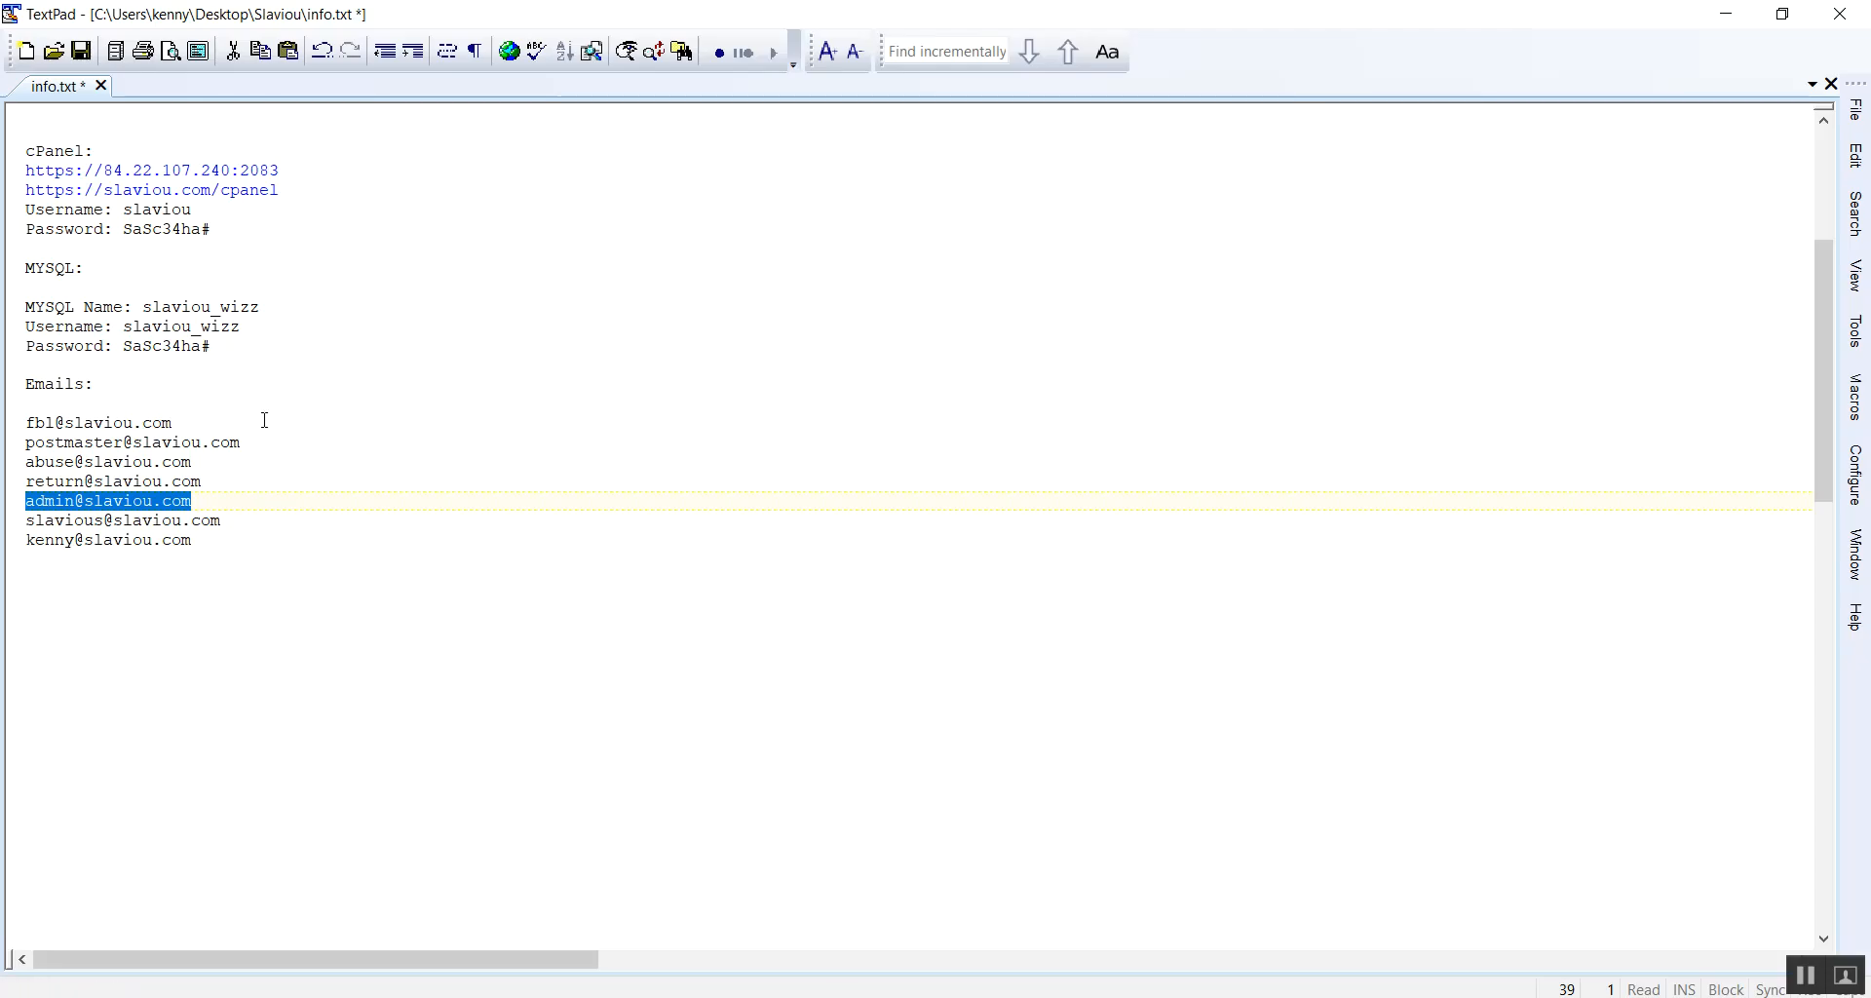
{"action": "left_click_drag", "start_coordinate": [230, 345], "coordinate": [123, 346]}
{"action": "key", "text": "ctrl+c"}
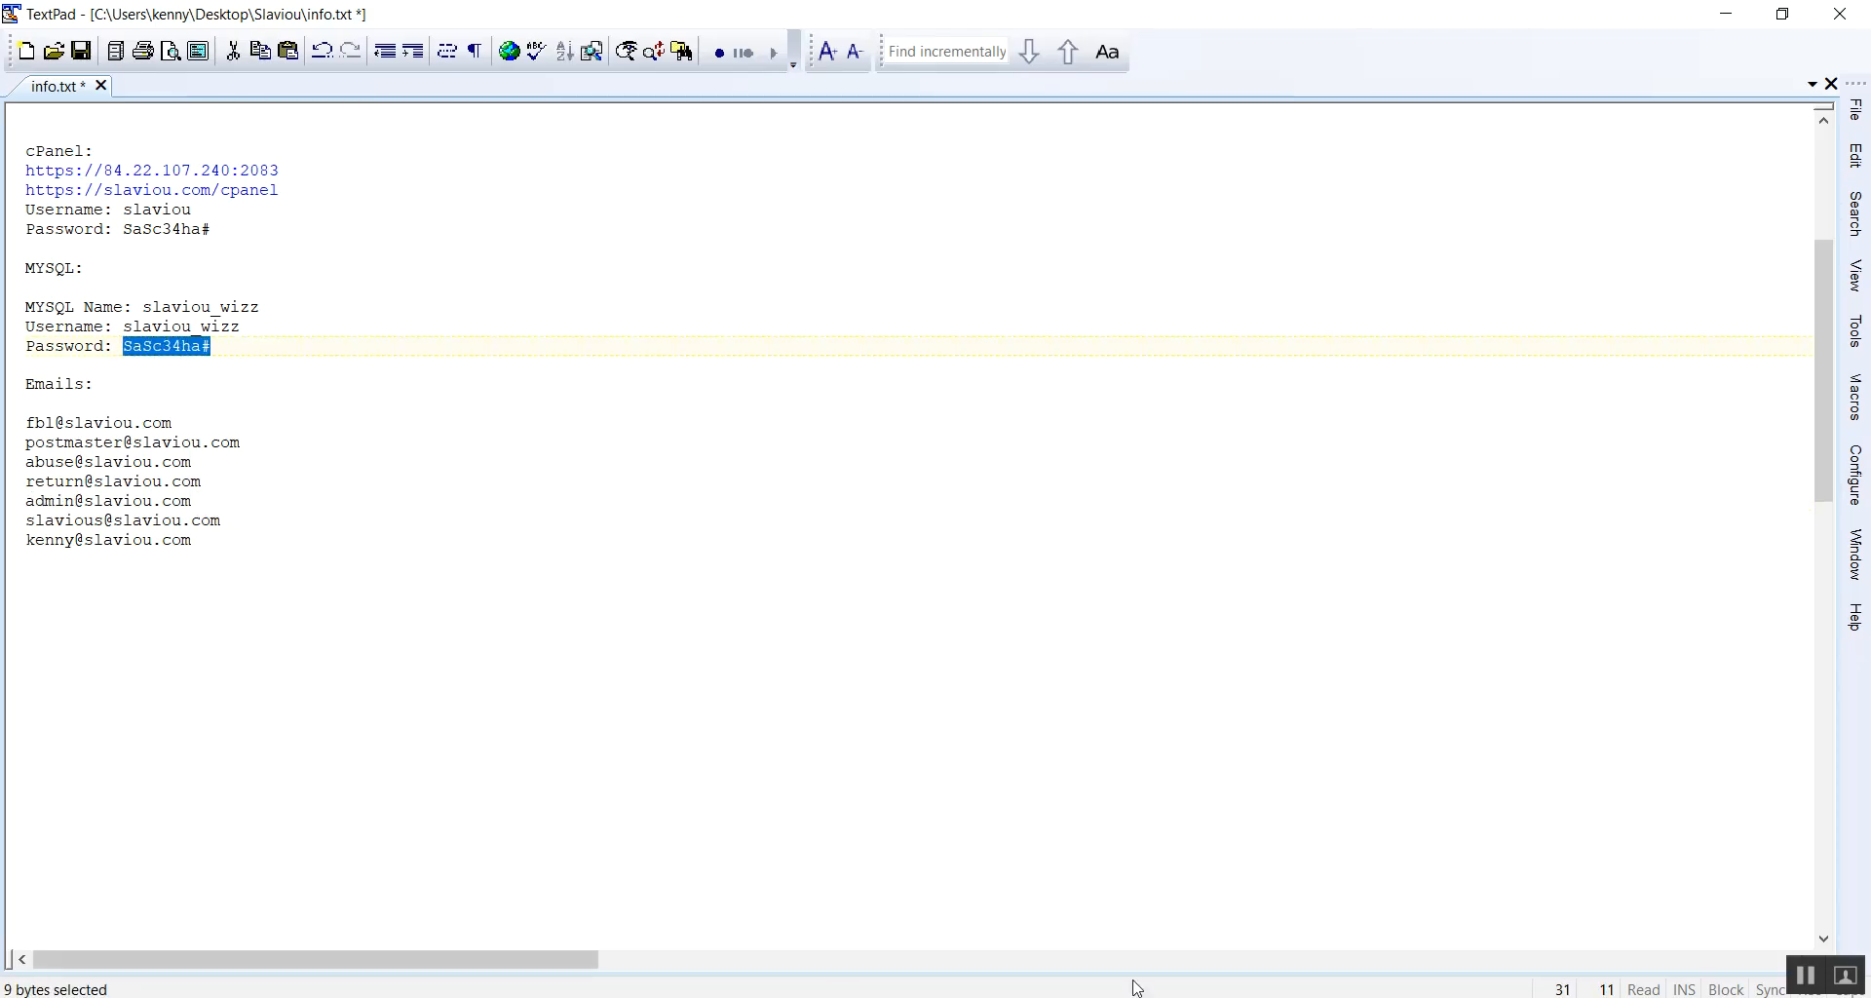
{"action": "key", "text": "alt+Tab"}
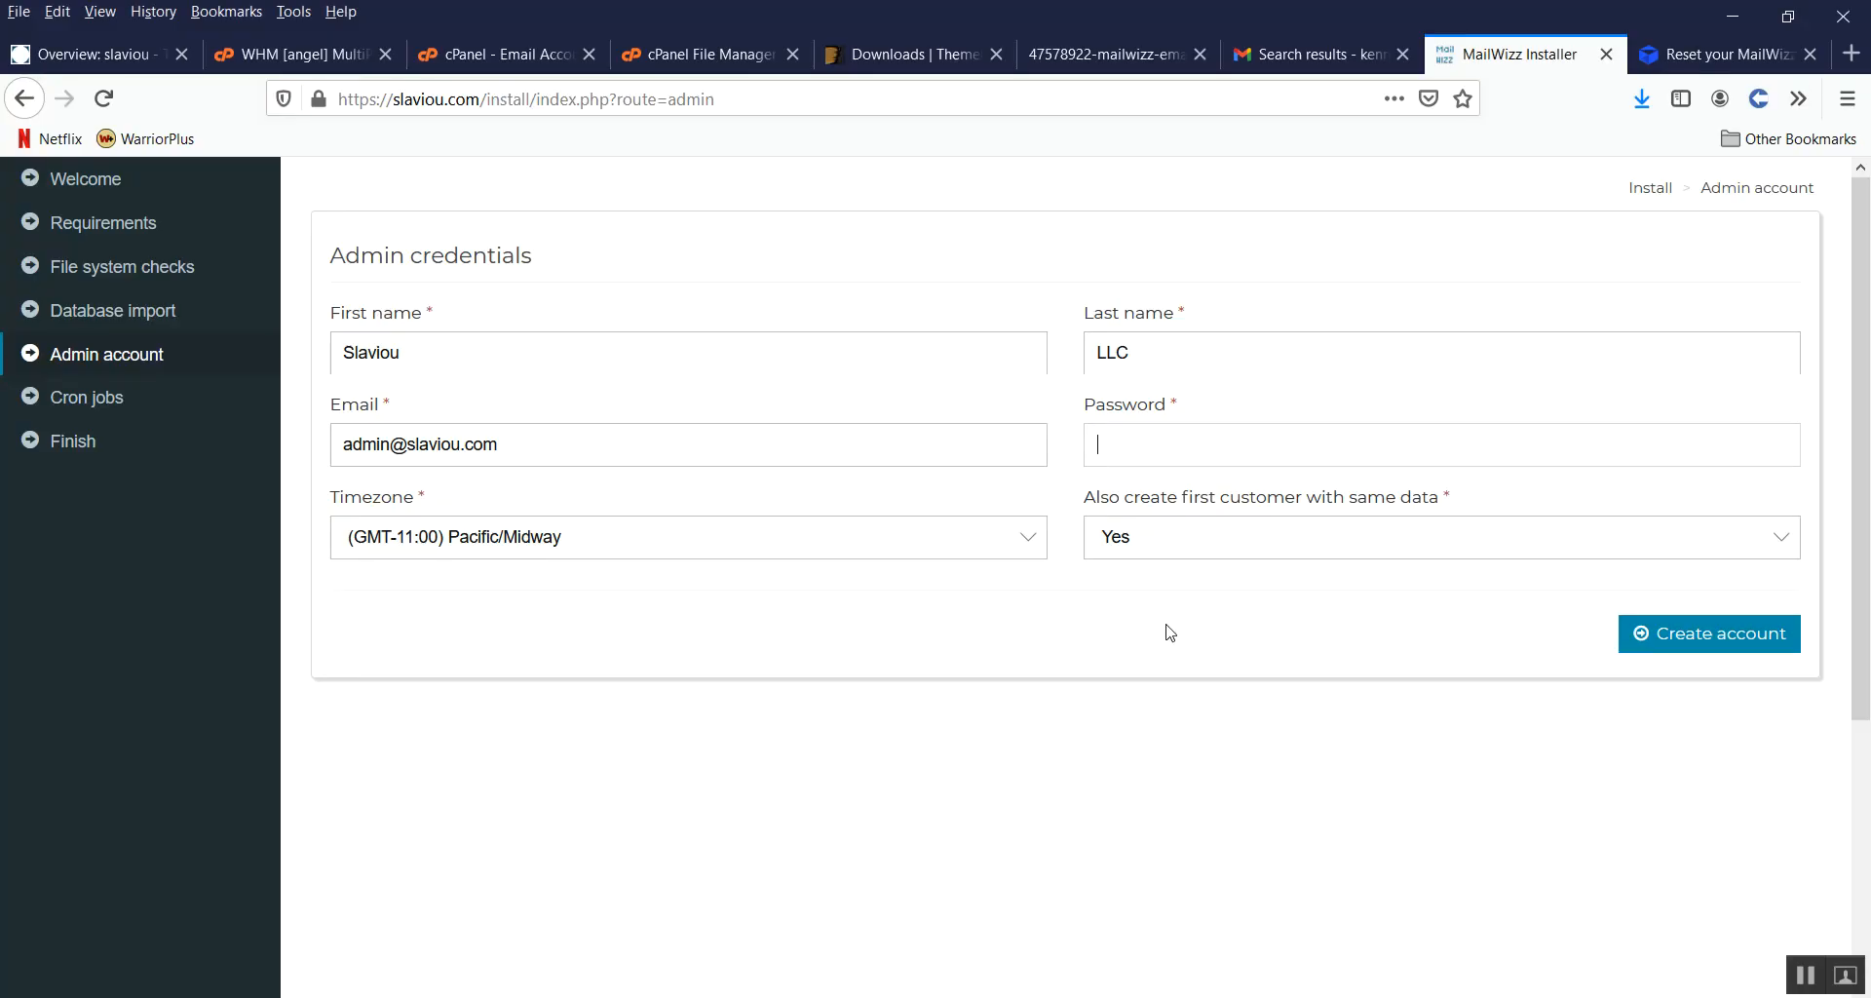
{"action": "key", "text": "ctrl+v"}
Step: Set the admin account's timezone to (GMT-05:00) America/New_York
{"action": "left_click", "coordinate": [509, 550]}
{"action": "scroll", "coordinate": [620, 749], "scroll_direction": "down", "scroll_amount": 3}
{"action": "scroll", "coordinate": [624, 746], "scroll_direction": "down", "scroll_amount": 20}
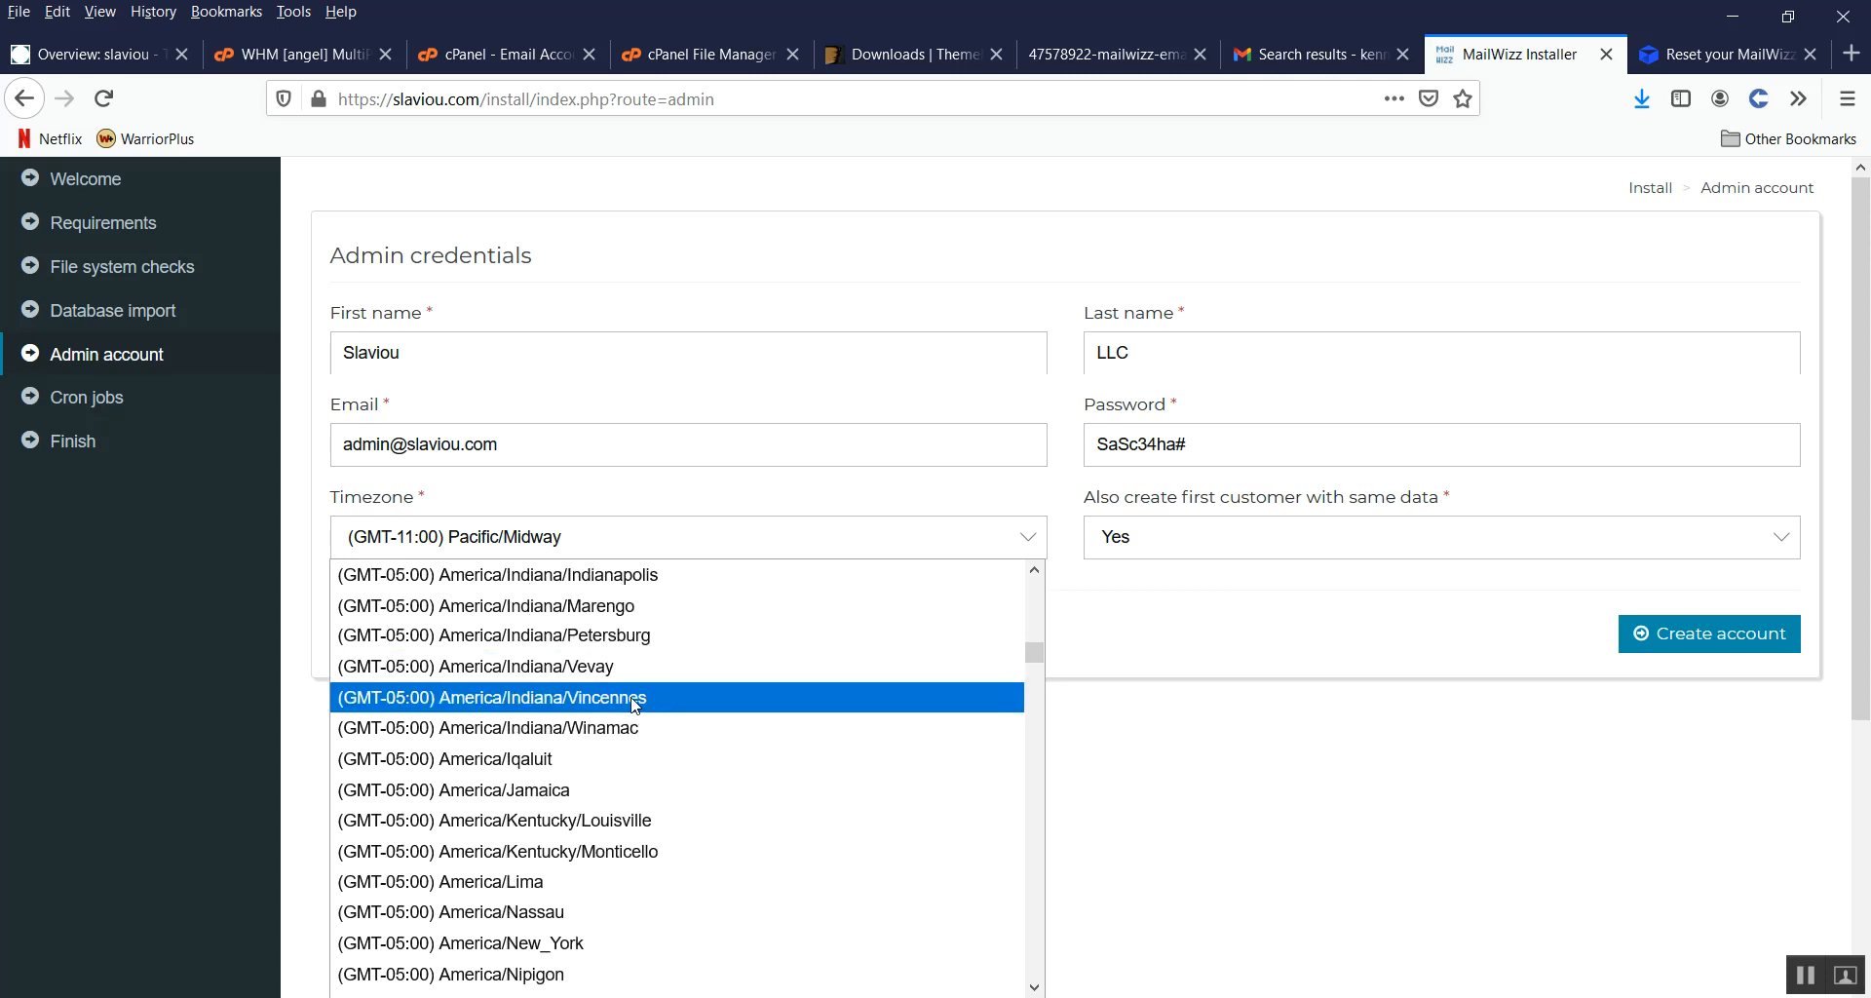
{"action": "scroll", "coordinate": [635, 703], "scroll_direction": "down", "scroll_amount": 1}
{"action": "left_click", "coordinate": [590, 848]}
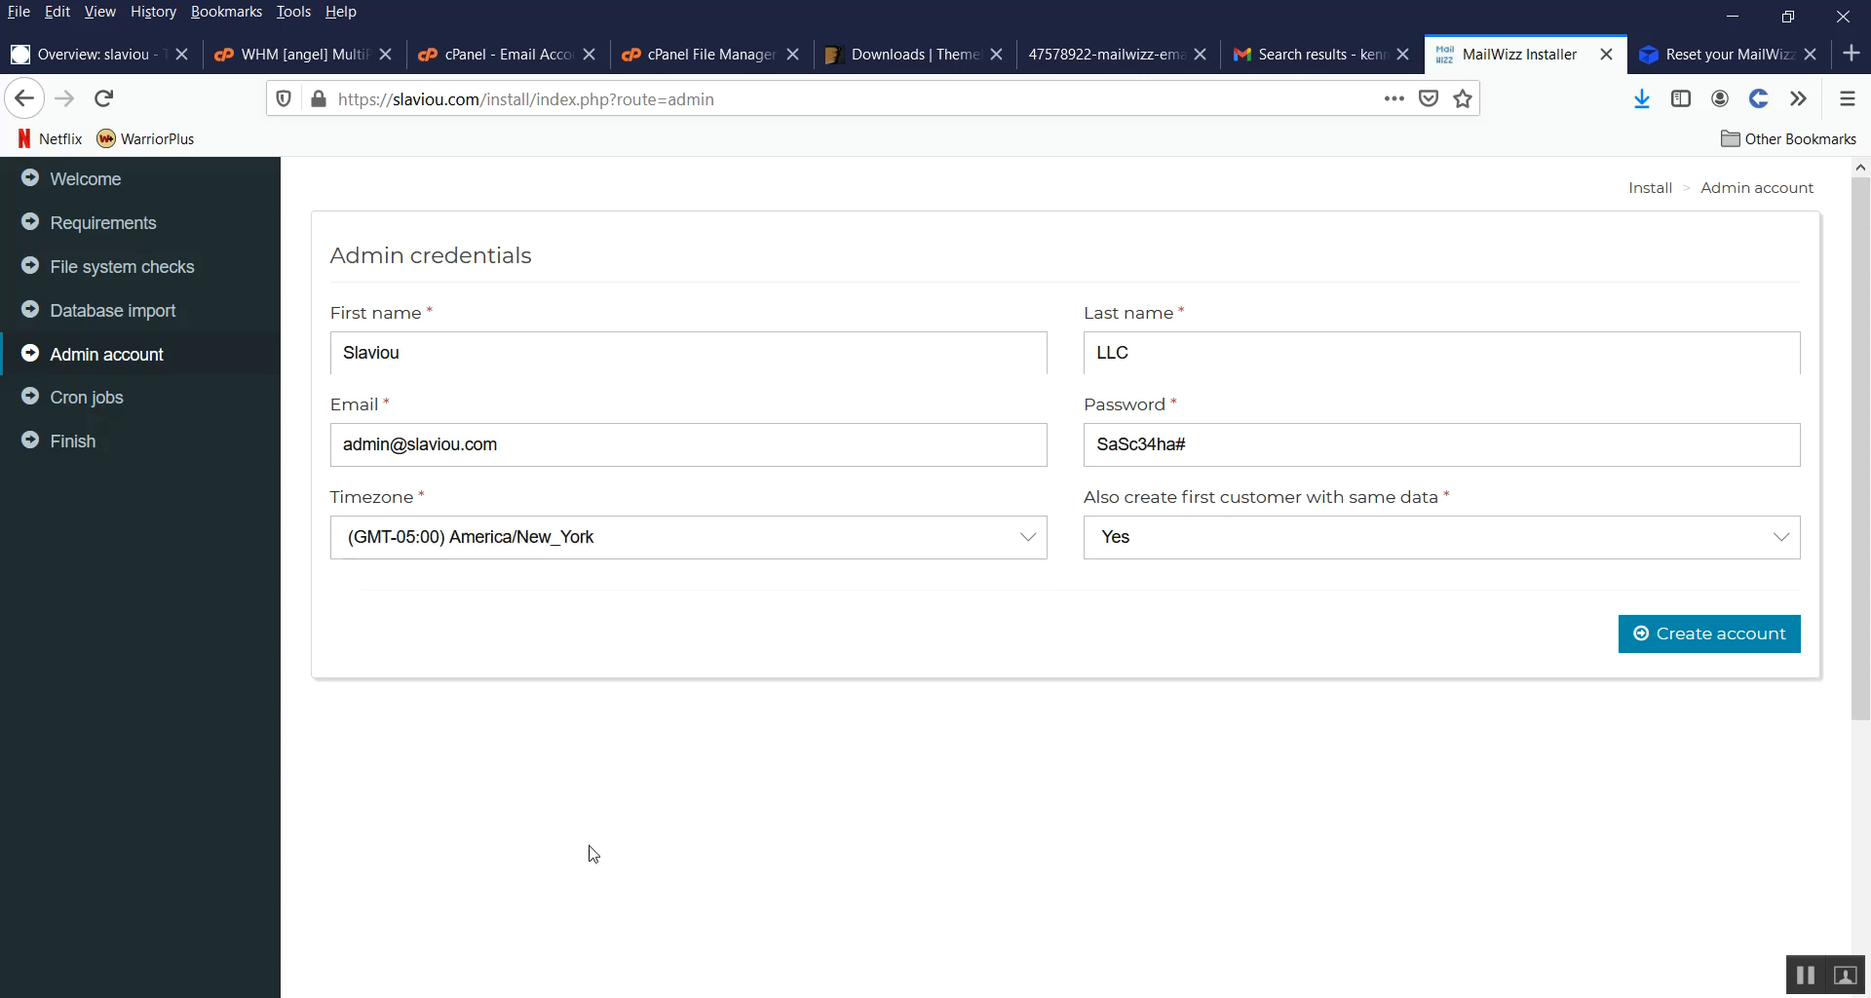
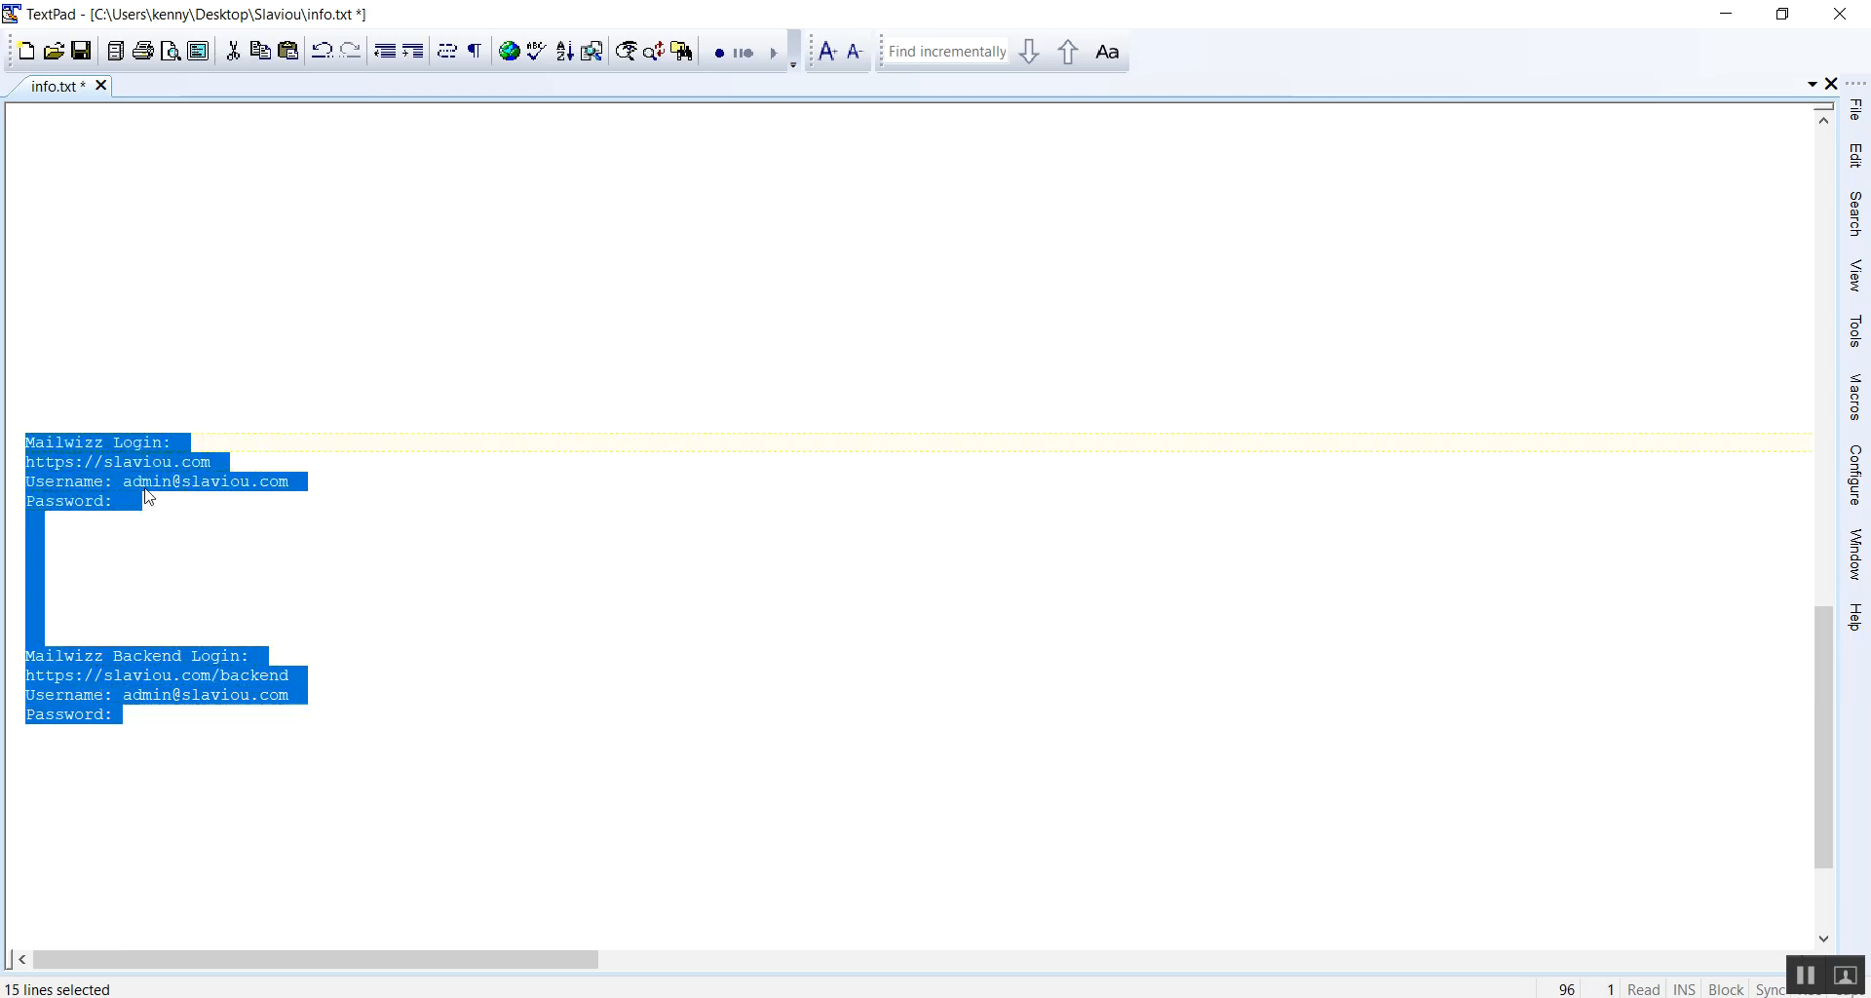
Step: Move the Mailwizz Login and Mailwizz Backend Login blocks in info.txt to directly below the MYSQL credentials
{"action": "key", "text": "Delete"}
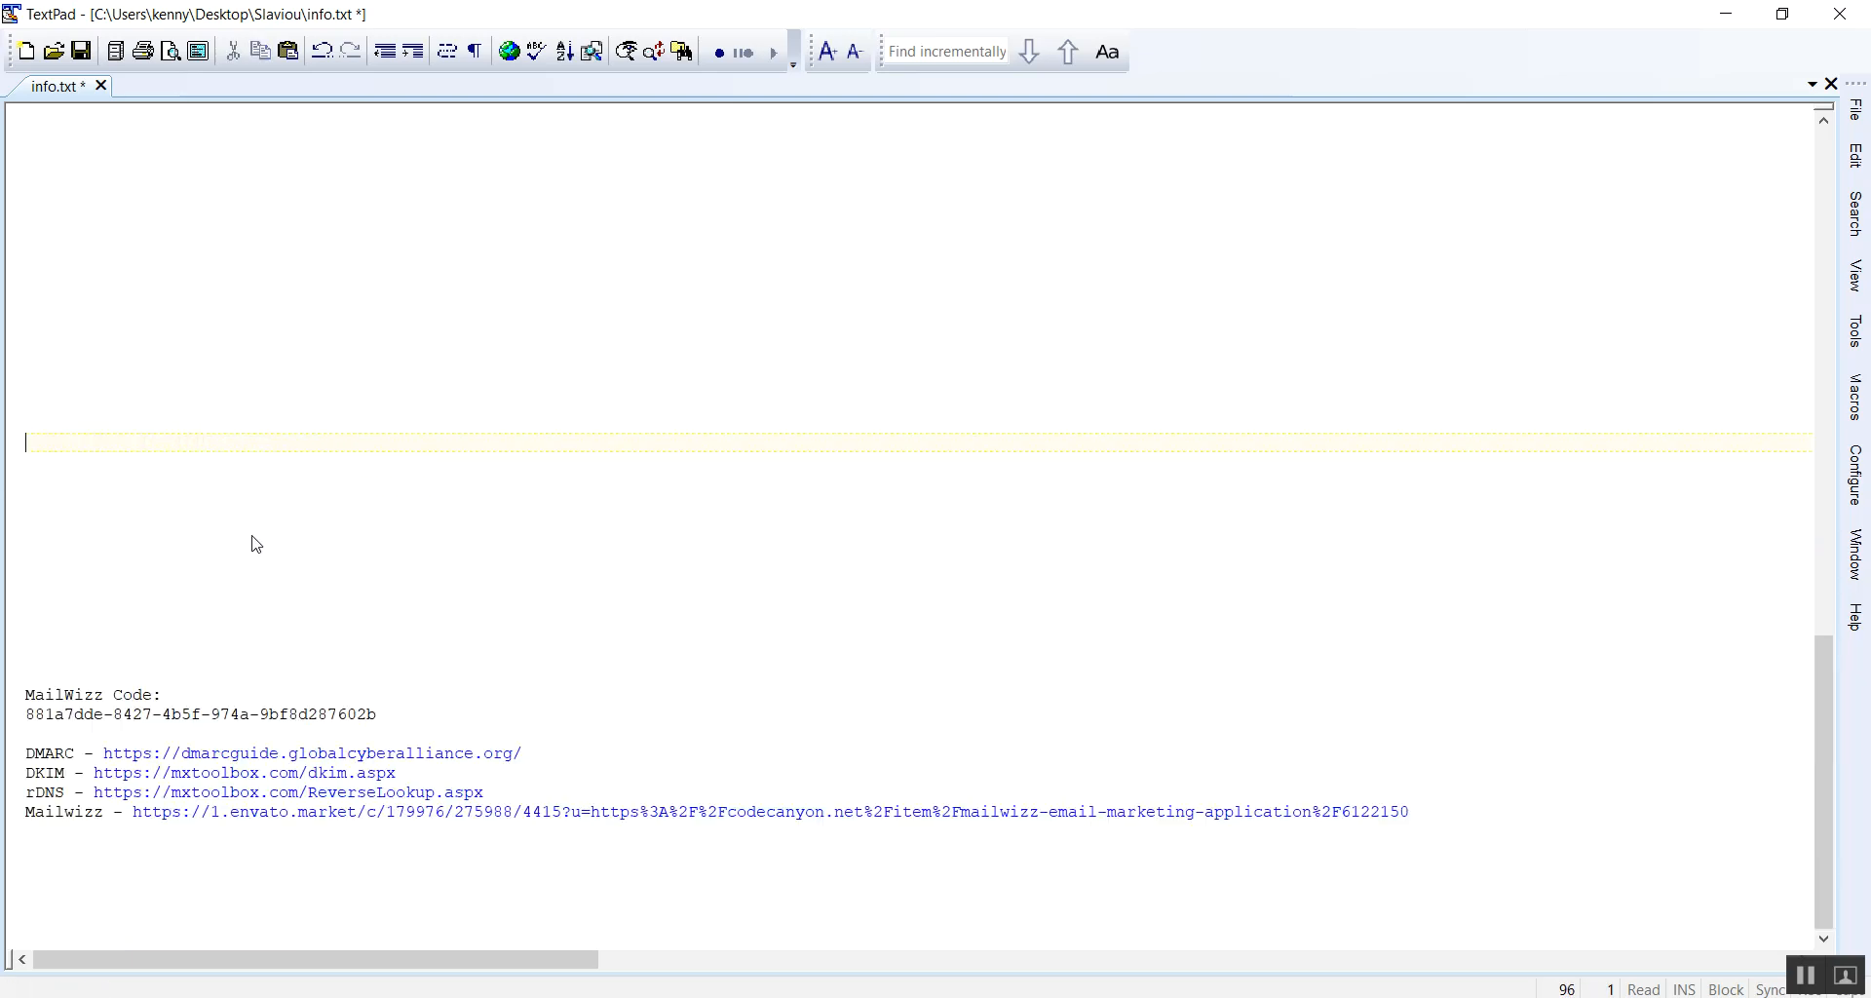
{"action": "scroll", "coordinate": [256, 542], "scroll_direction": "up", "scroll_amount": 10}
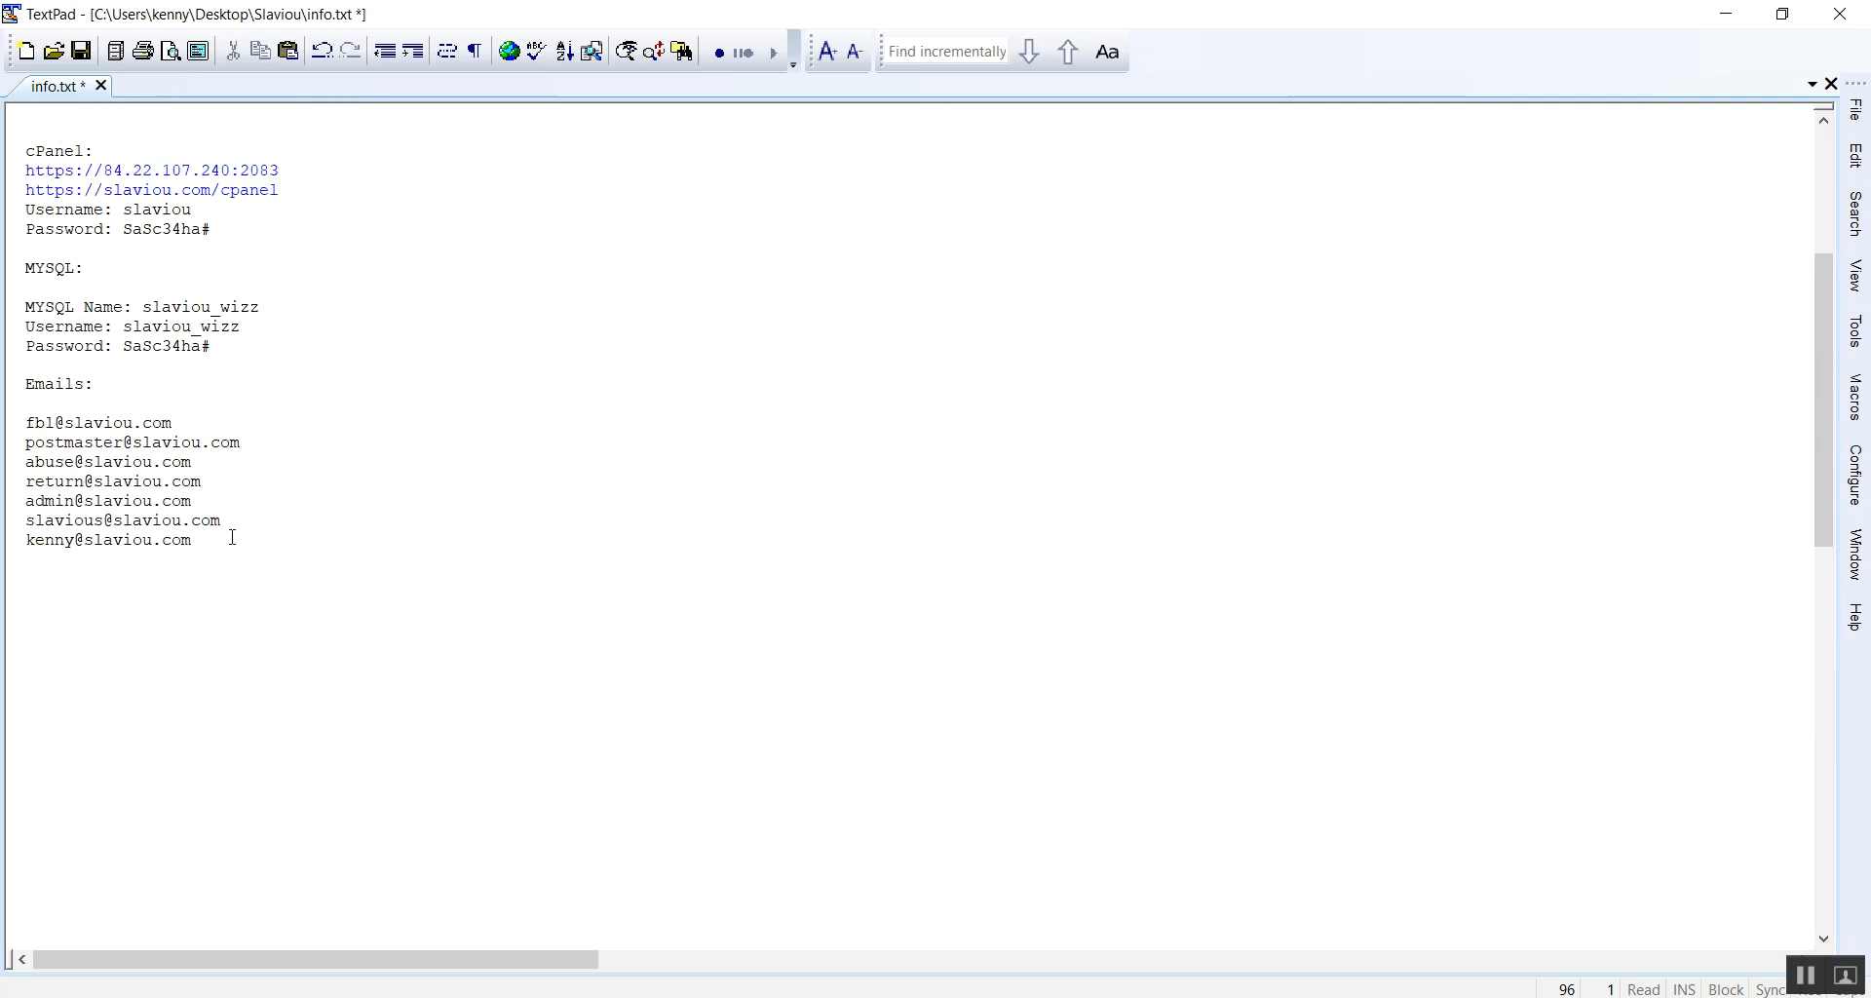
{"action": "left_click", "coordinate": [236, 346]}
{"action": "key", "text": "Return"}
{"action": "key", "text": "Return"}
{"action": "key", "text": "ctrl+v"}
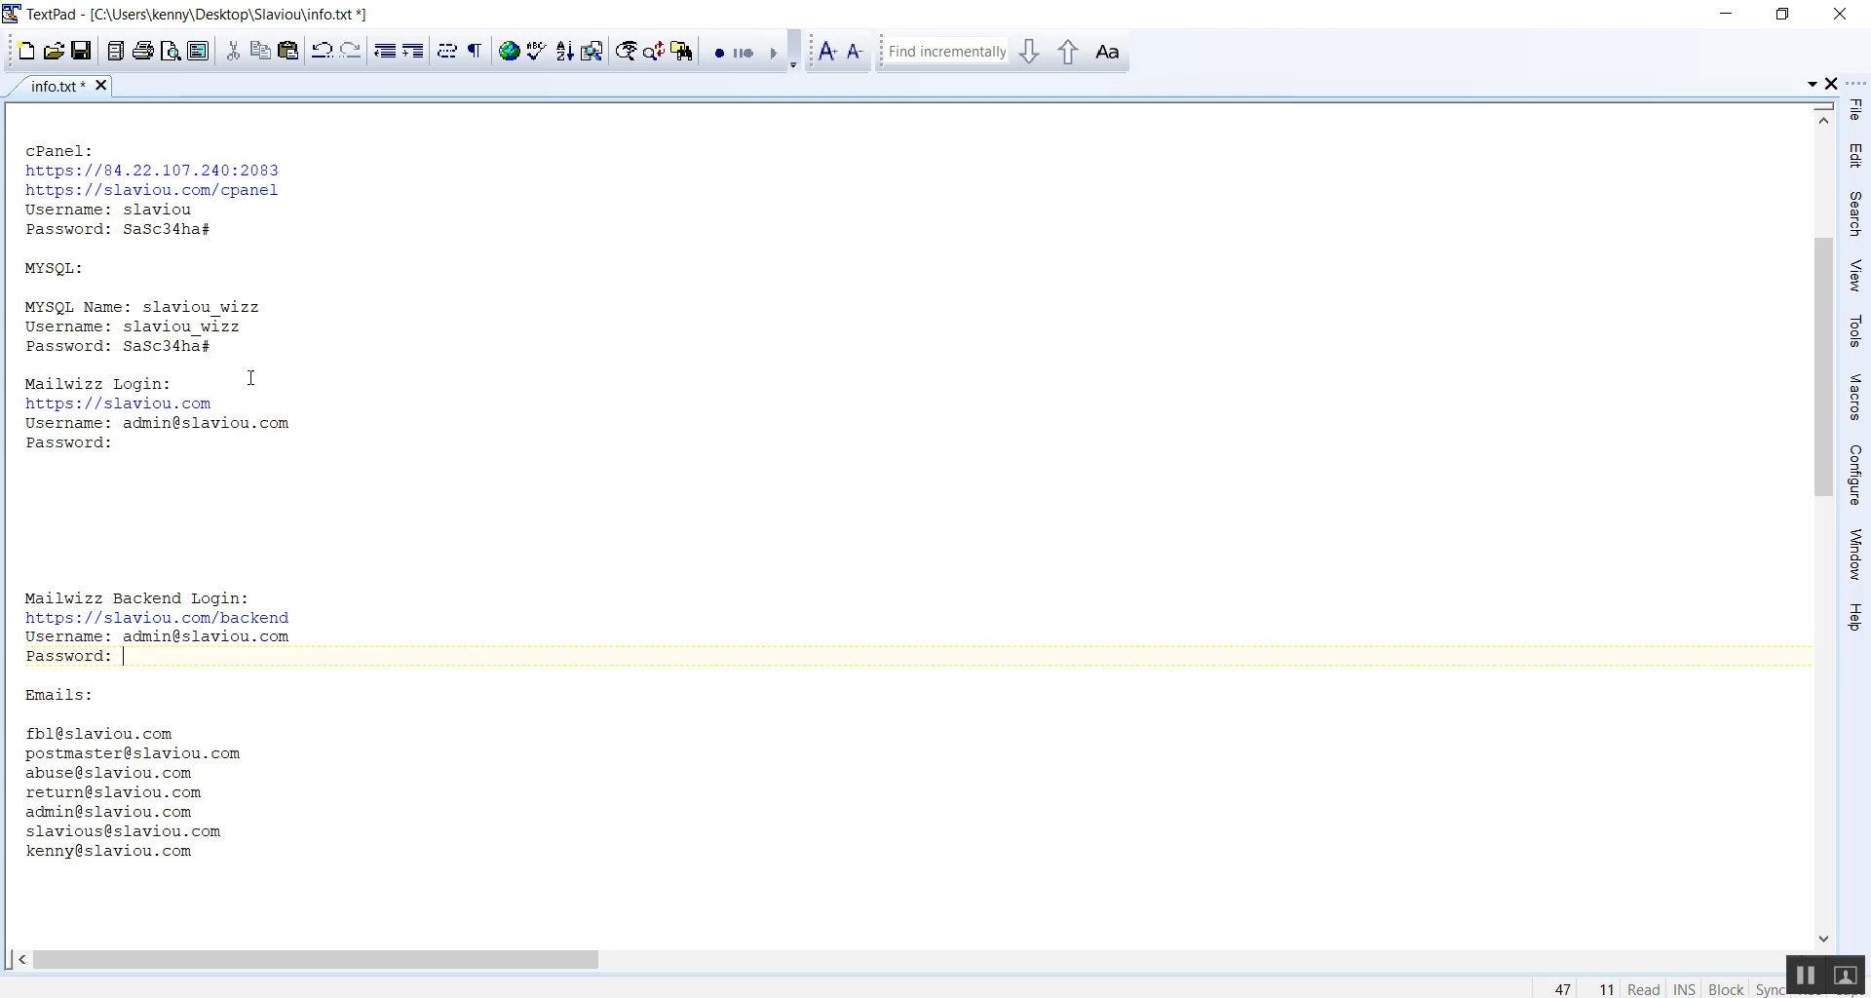
Step: Remove the surplus blank lines between the Mailwizz Login and Mailwizz Backend Login blocks
{"action": "left_click", "coordinate": [138, 456]}
{"action": "key", "text": "Delete"}
{"action": "key", "text": "Delete"}
{"action": "key", "text": "Delete"}
{"action": "key", "text": "Delete"}
{"action": "key", "text": "Delete"}
{"action": "key", "text": "Delete"}
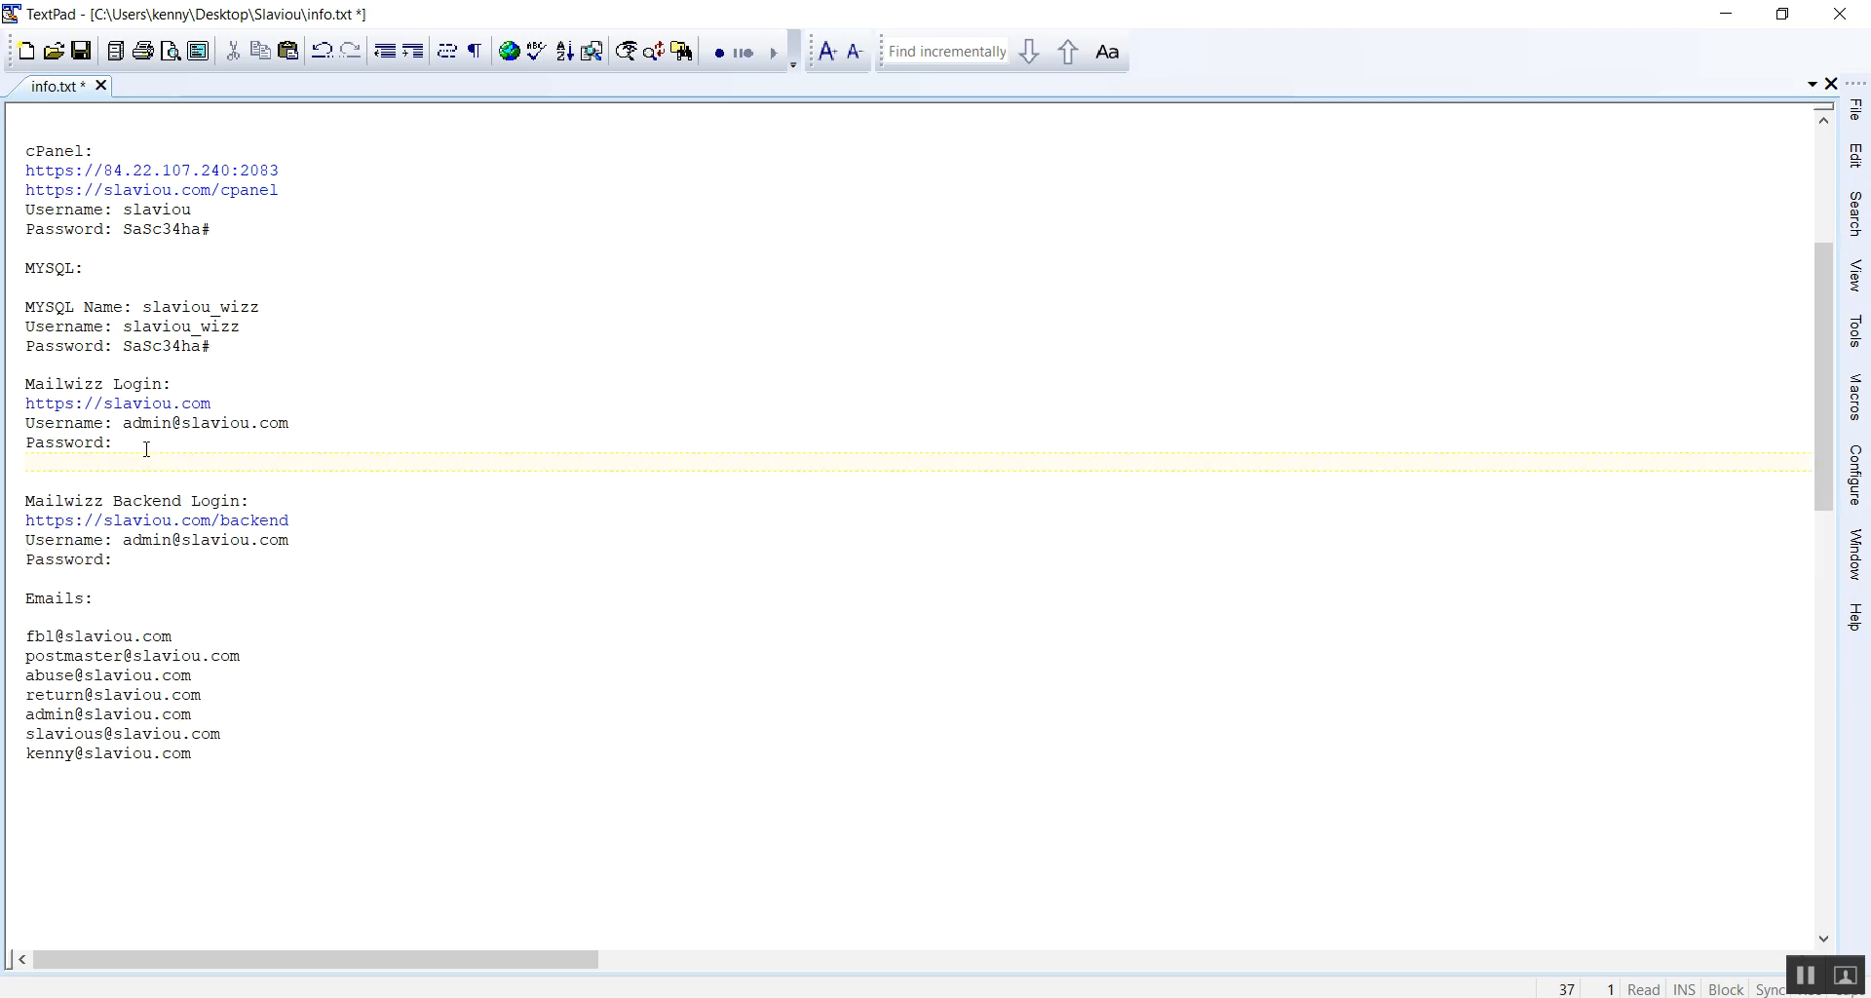
Step: Copy the MySQL password into the password lines of both Mailwizz login blocks and save info.txt
{"action": "left_click_drag", "start_coordinate": [230, 348], "coordinate": [122, 347]}
{"action": "key", "text": "ctrl+c"}
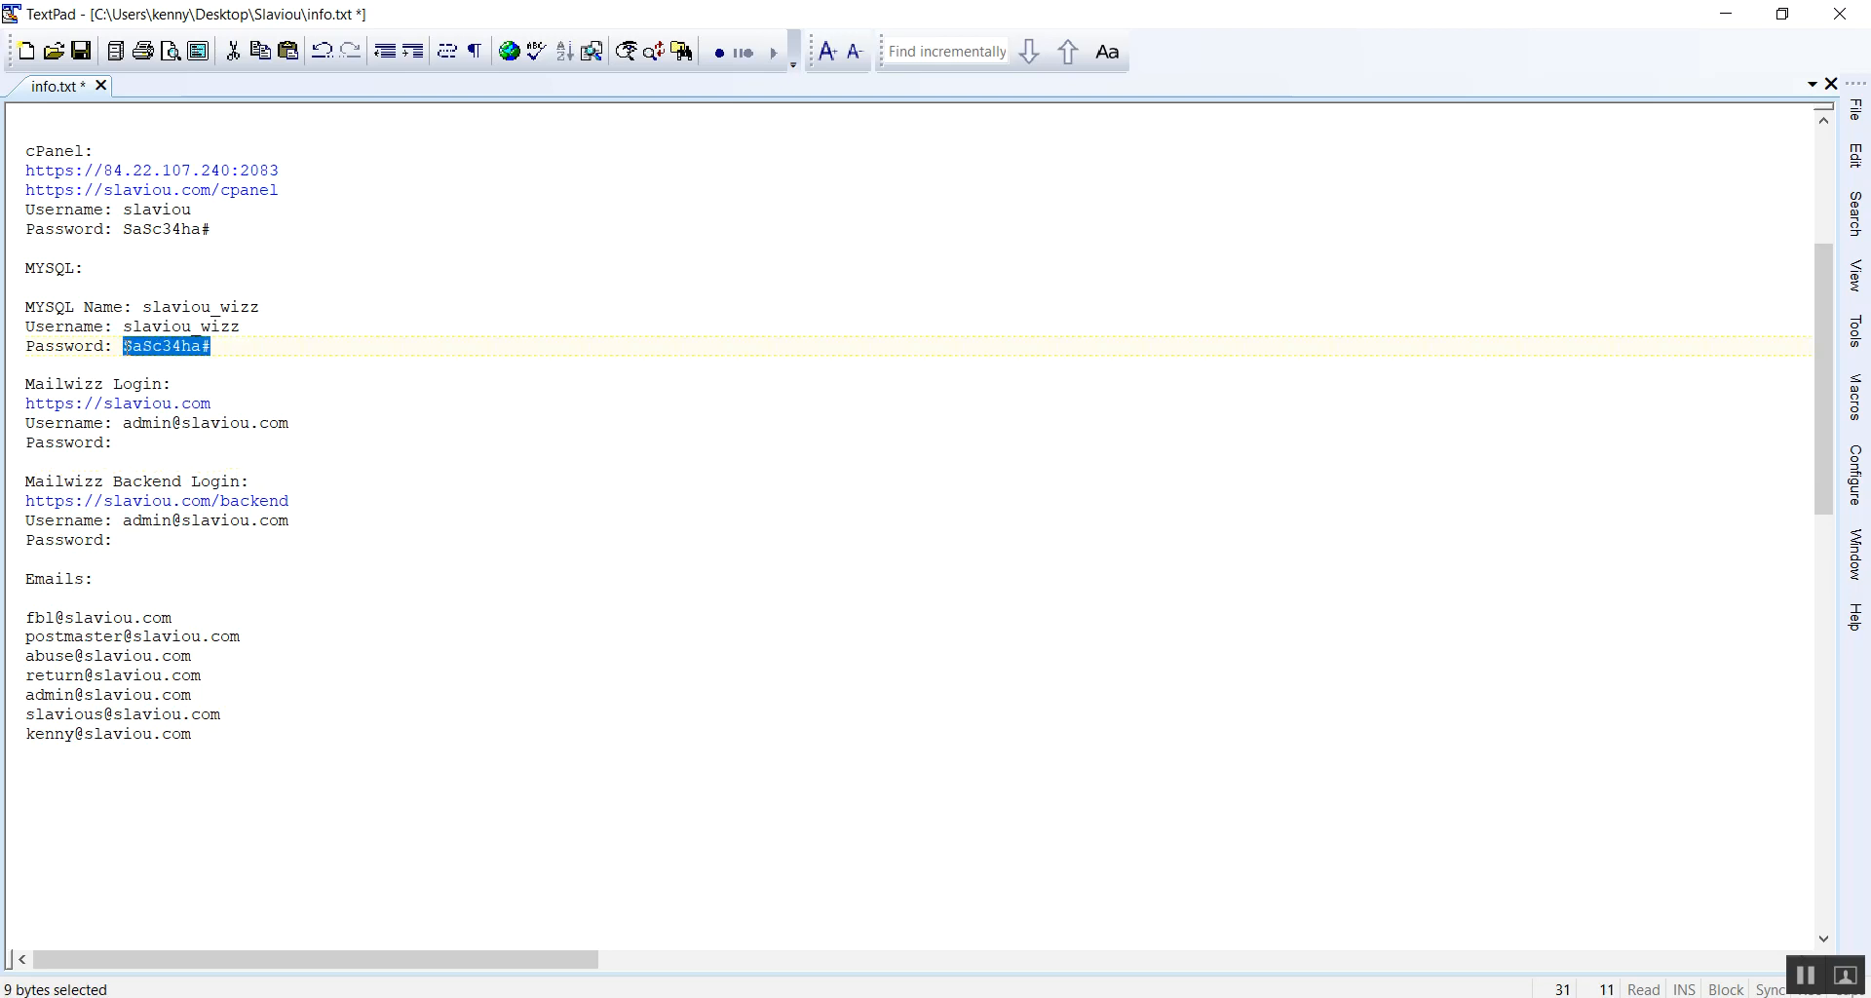
{"action": "left_click", "coordinate": [167, 447]}
{"action": "key", "text": "ctrl+v"}
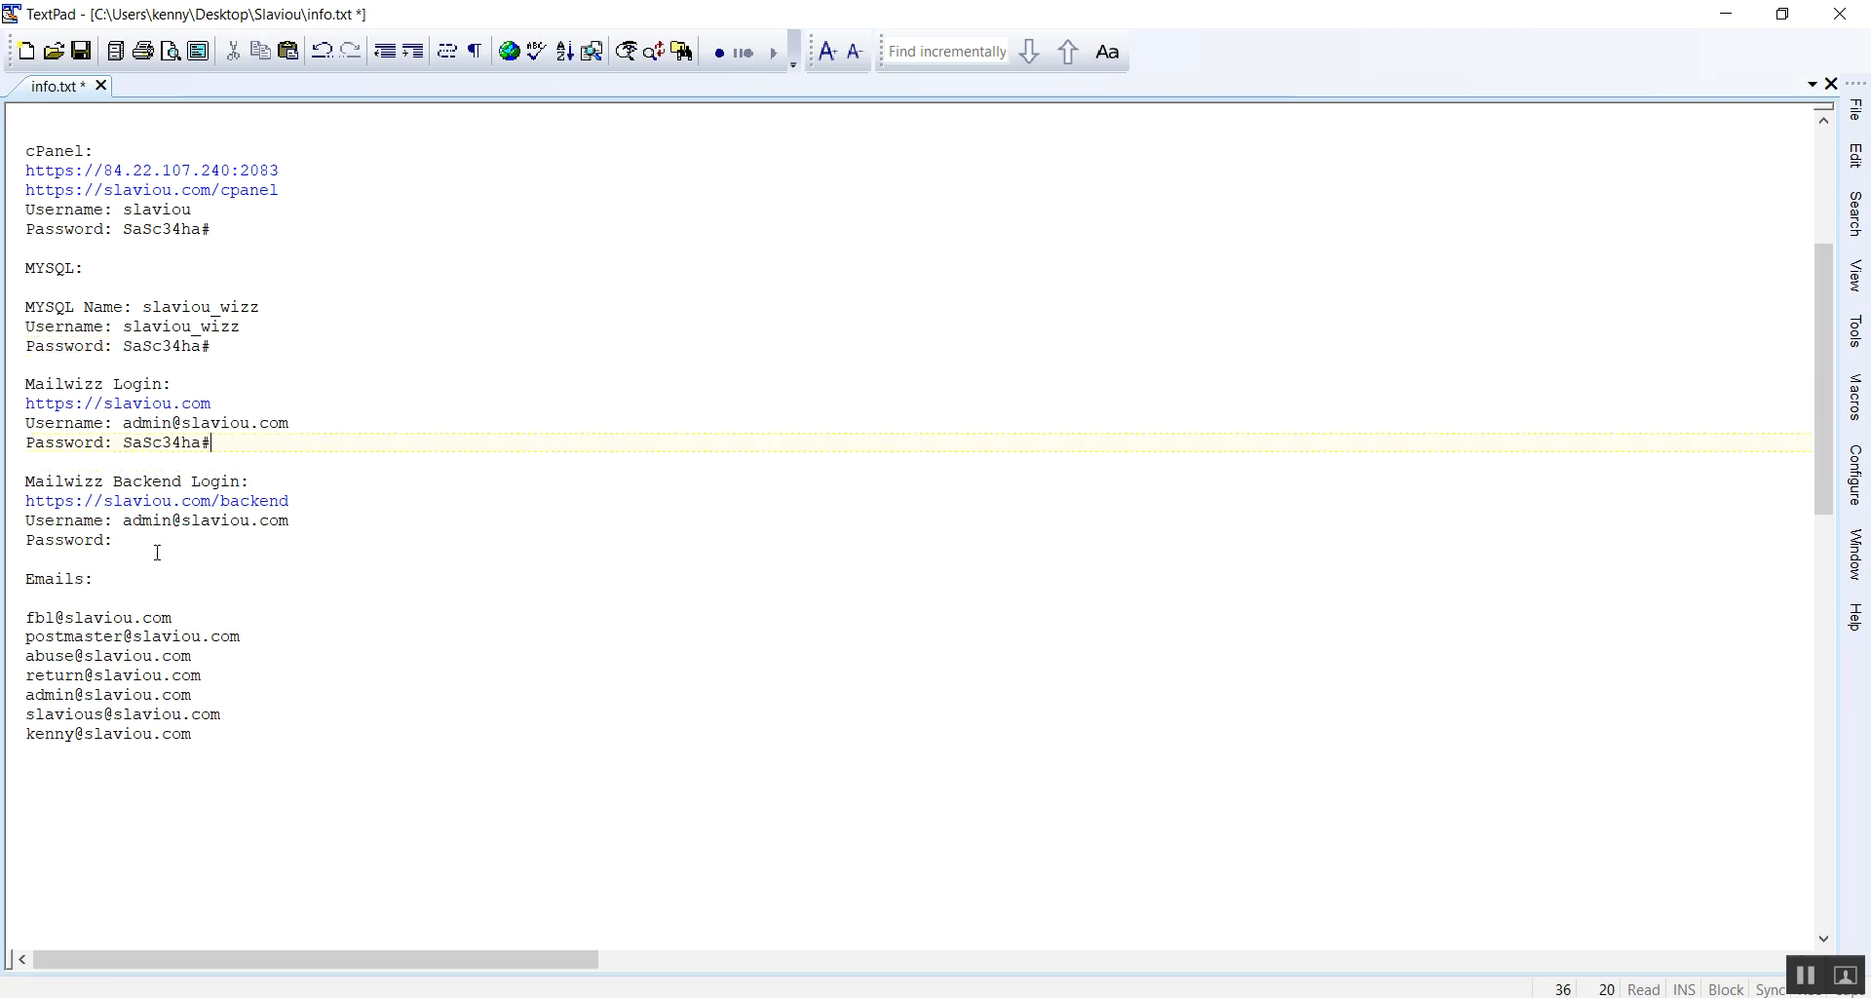
{"action": "left_click", "coordinate": [158, 540]}
{"action": "key", "text": "ctrl+v"}
{"action": "left_click", "coordinate": [81, 51]}
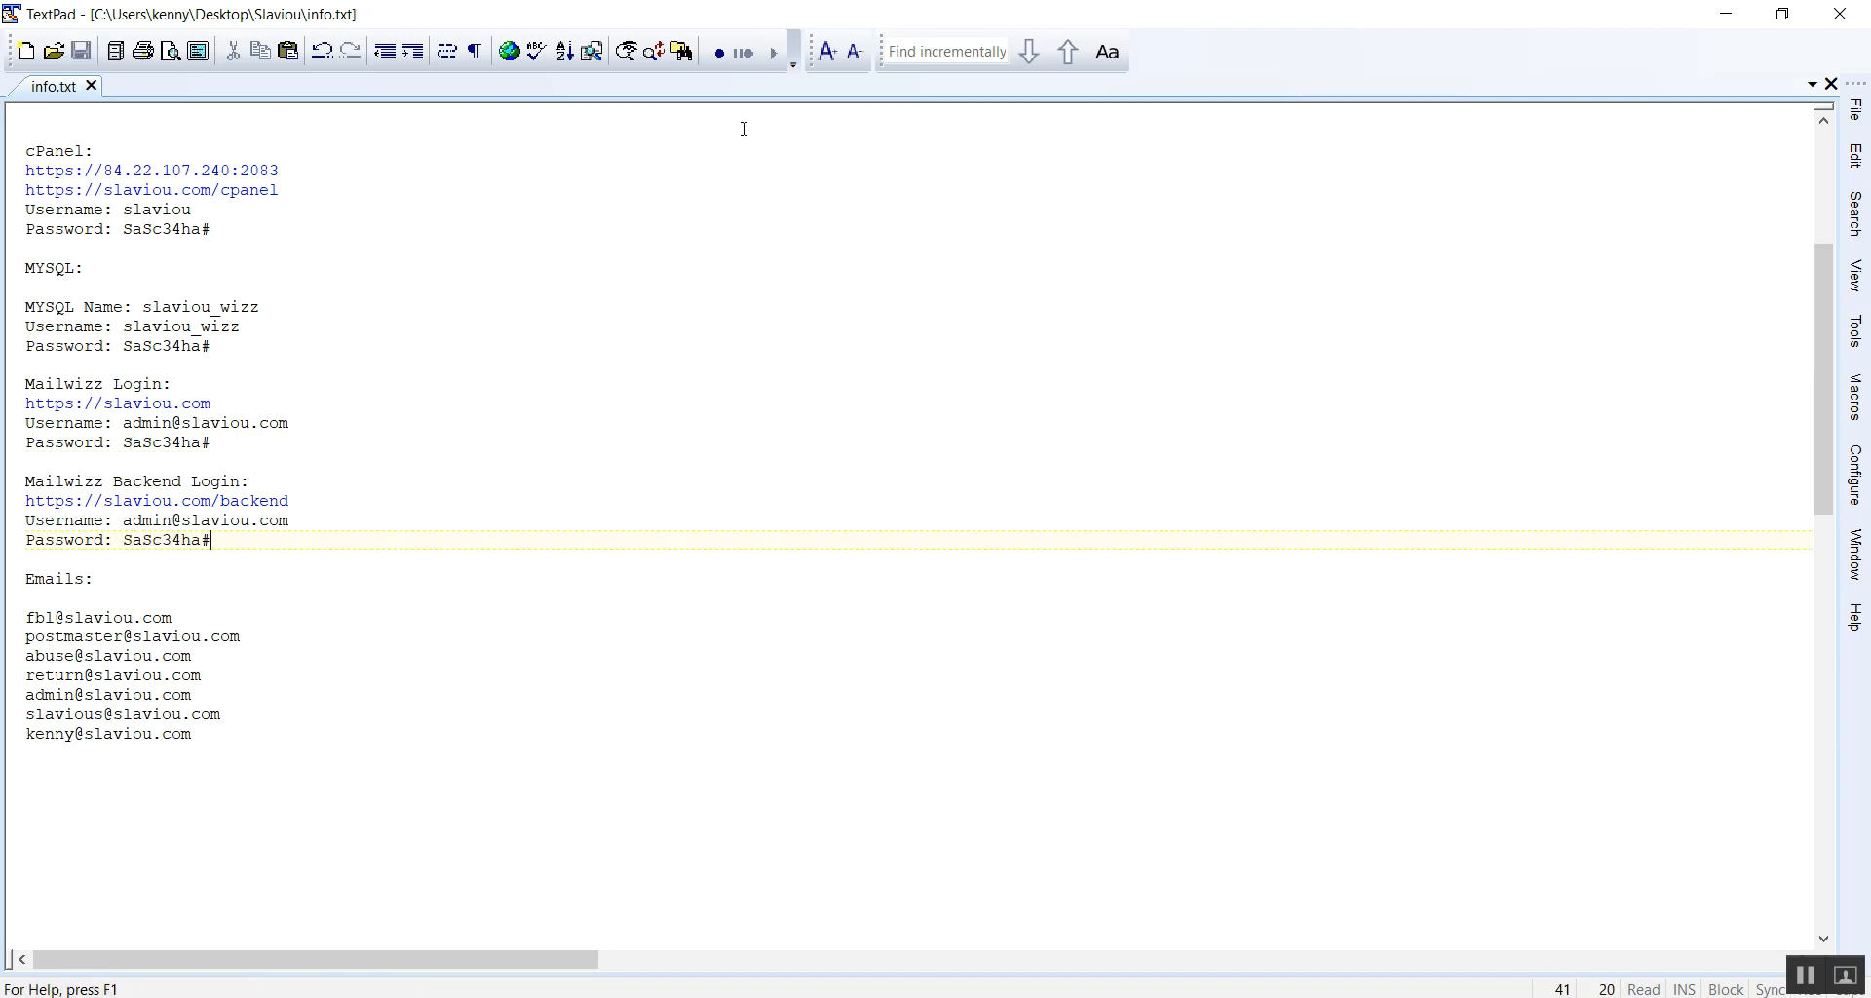
Step: Return to the MailWizz installer, create the admin account, and review the cron jobs listed for the server
{"action": "left_click", "coordinate": [1721, 17]}
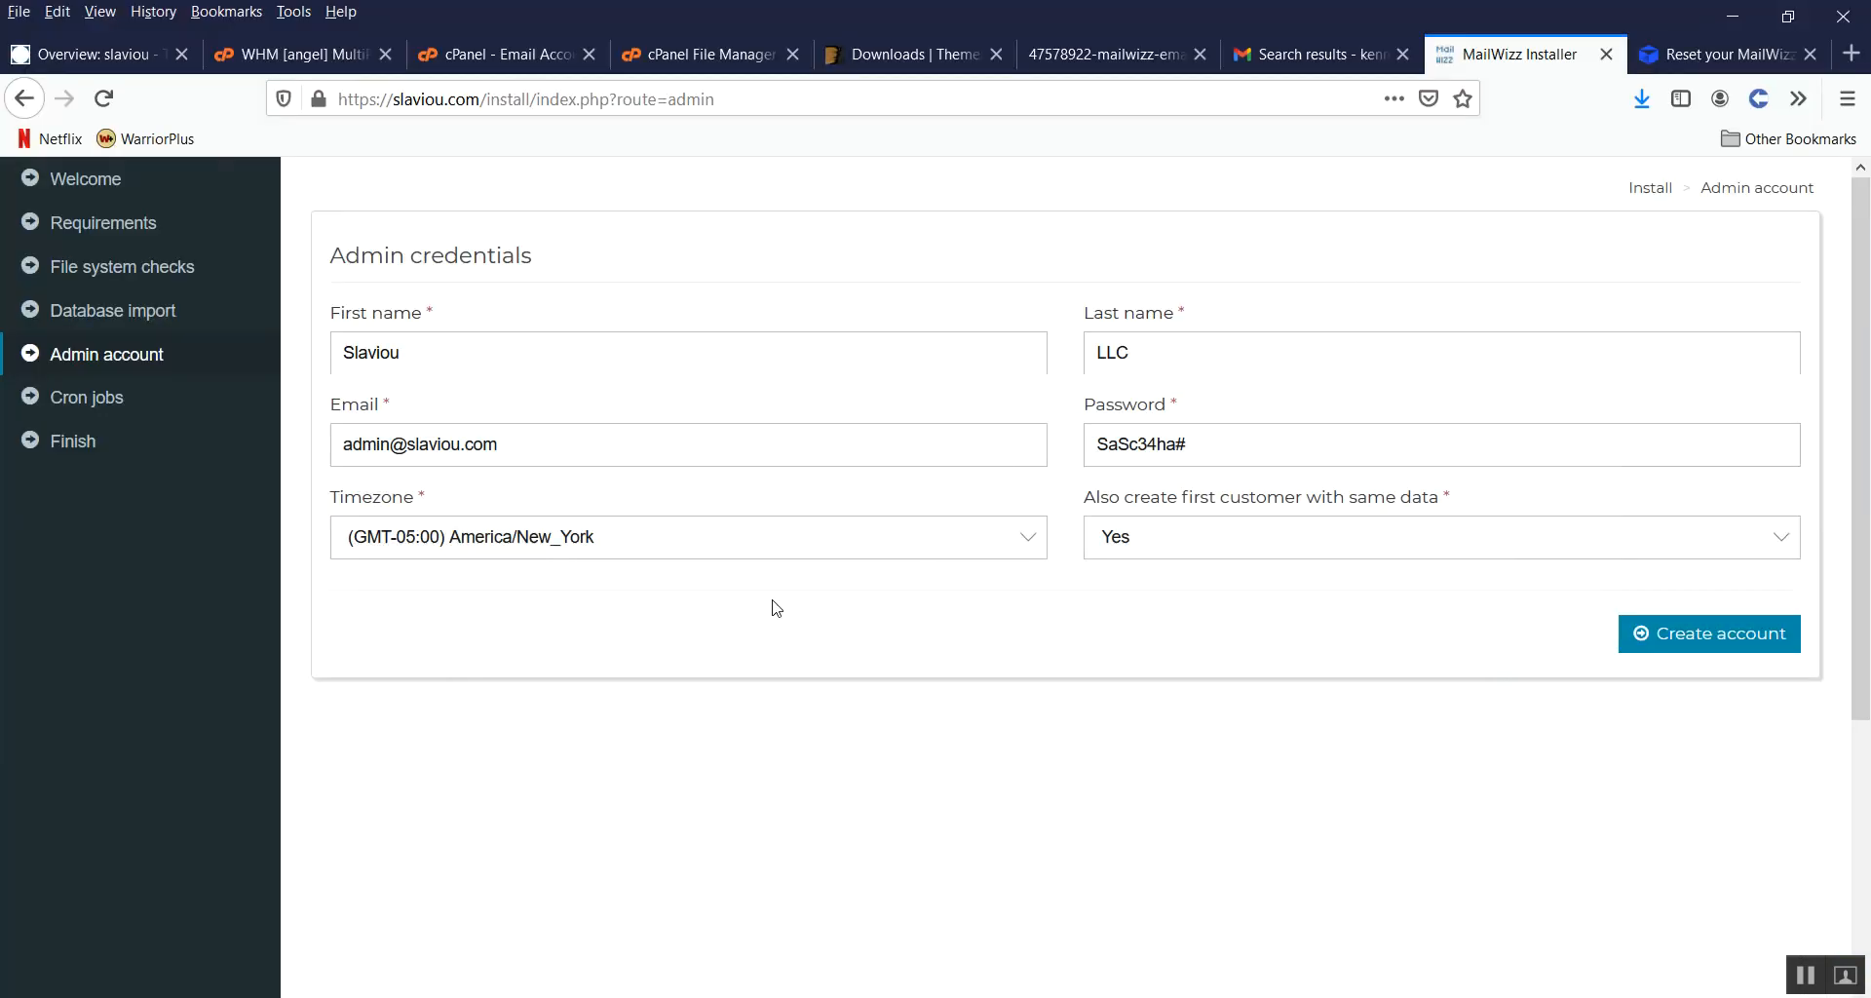
{"action": "left_click", "coordinate": [1733, 634]}
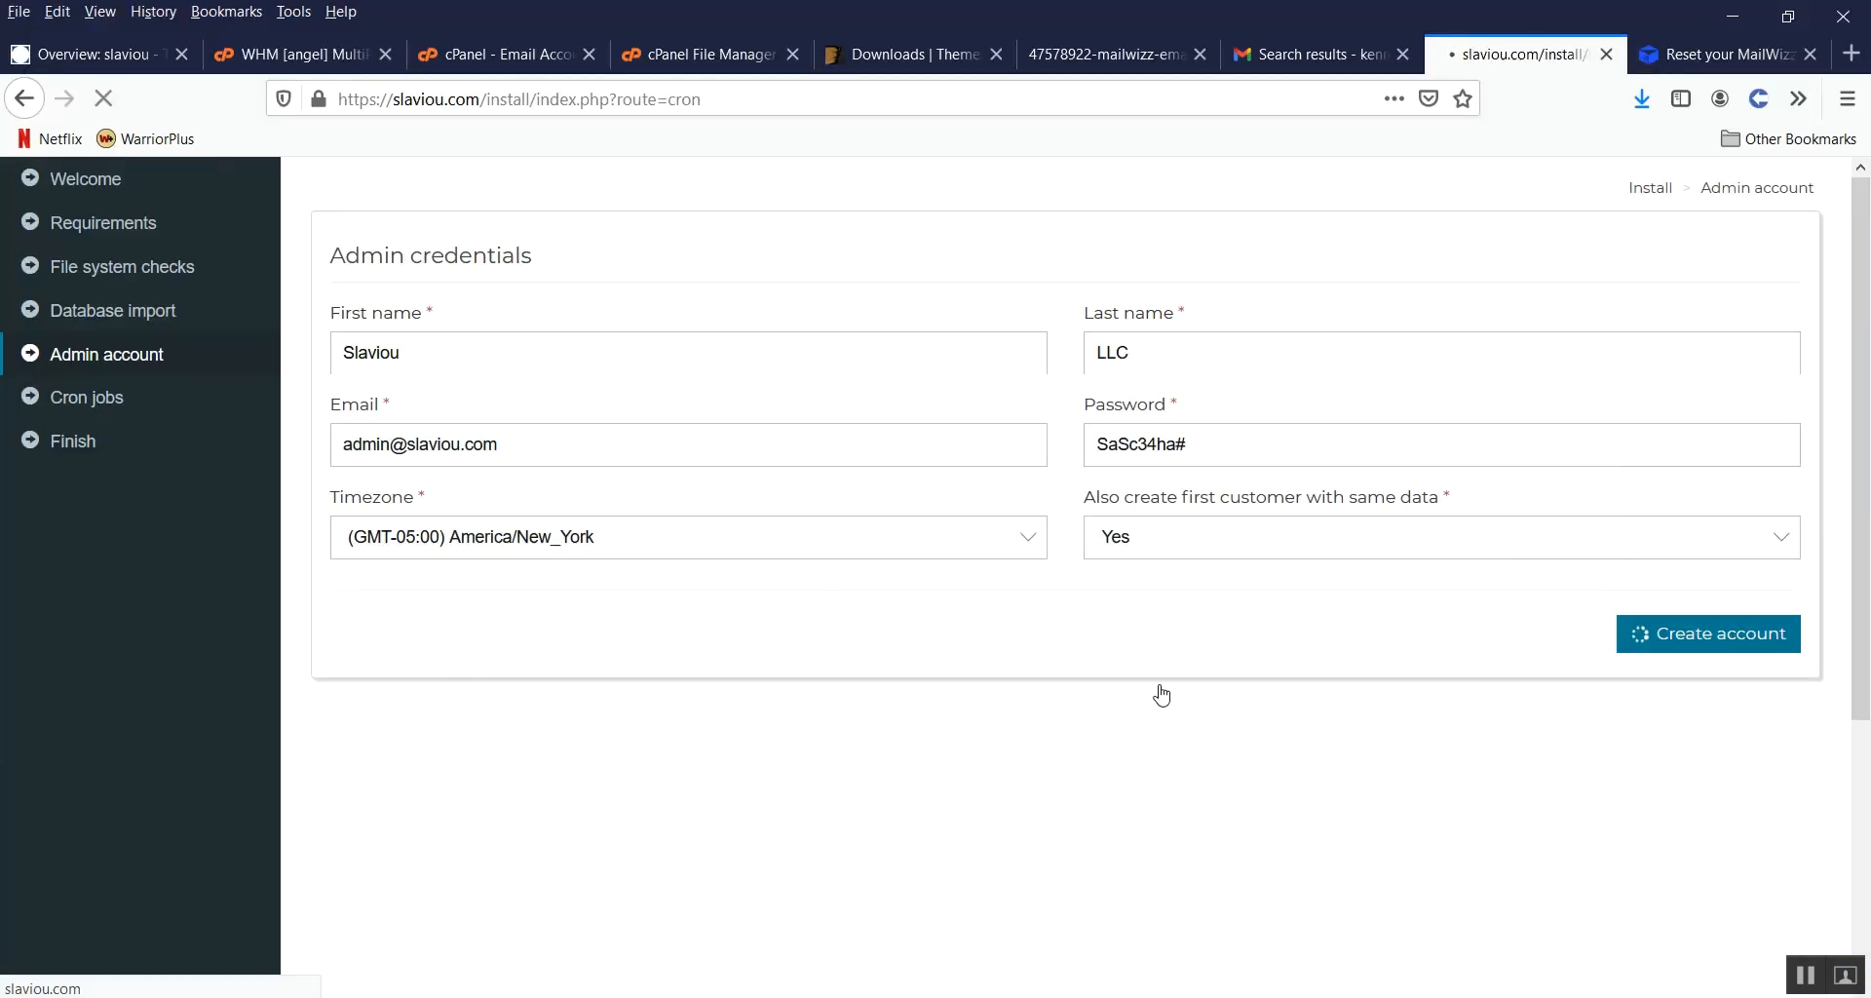
{"action": "scroll", "coordinate": [987, 679], "scroll_direction": "down", "scroll_amount": 5}
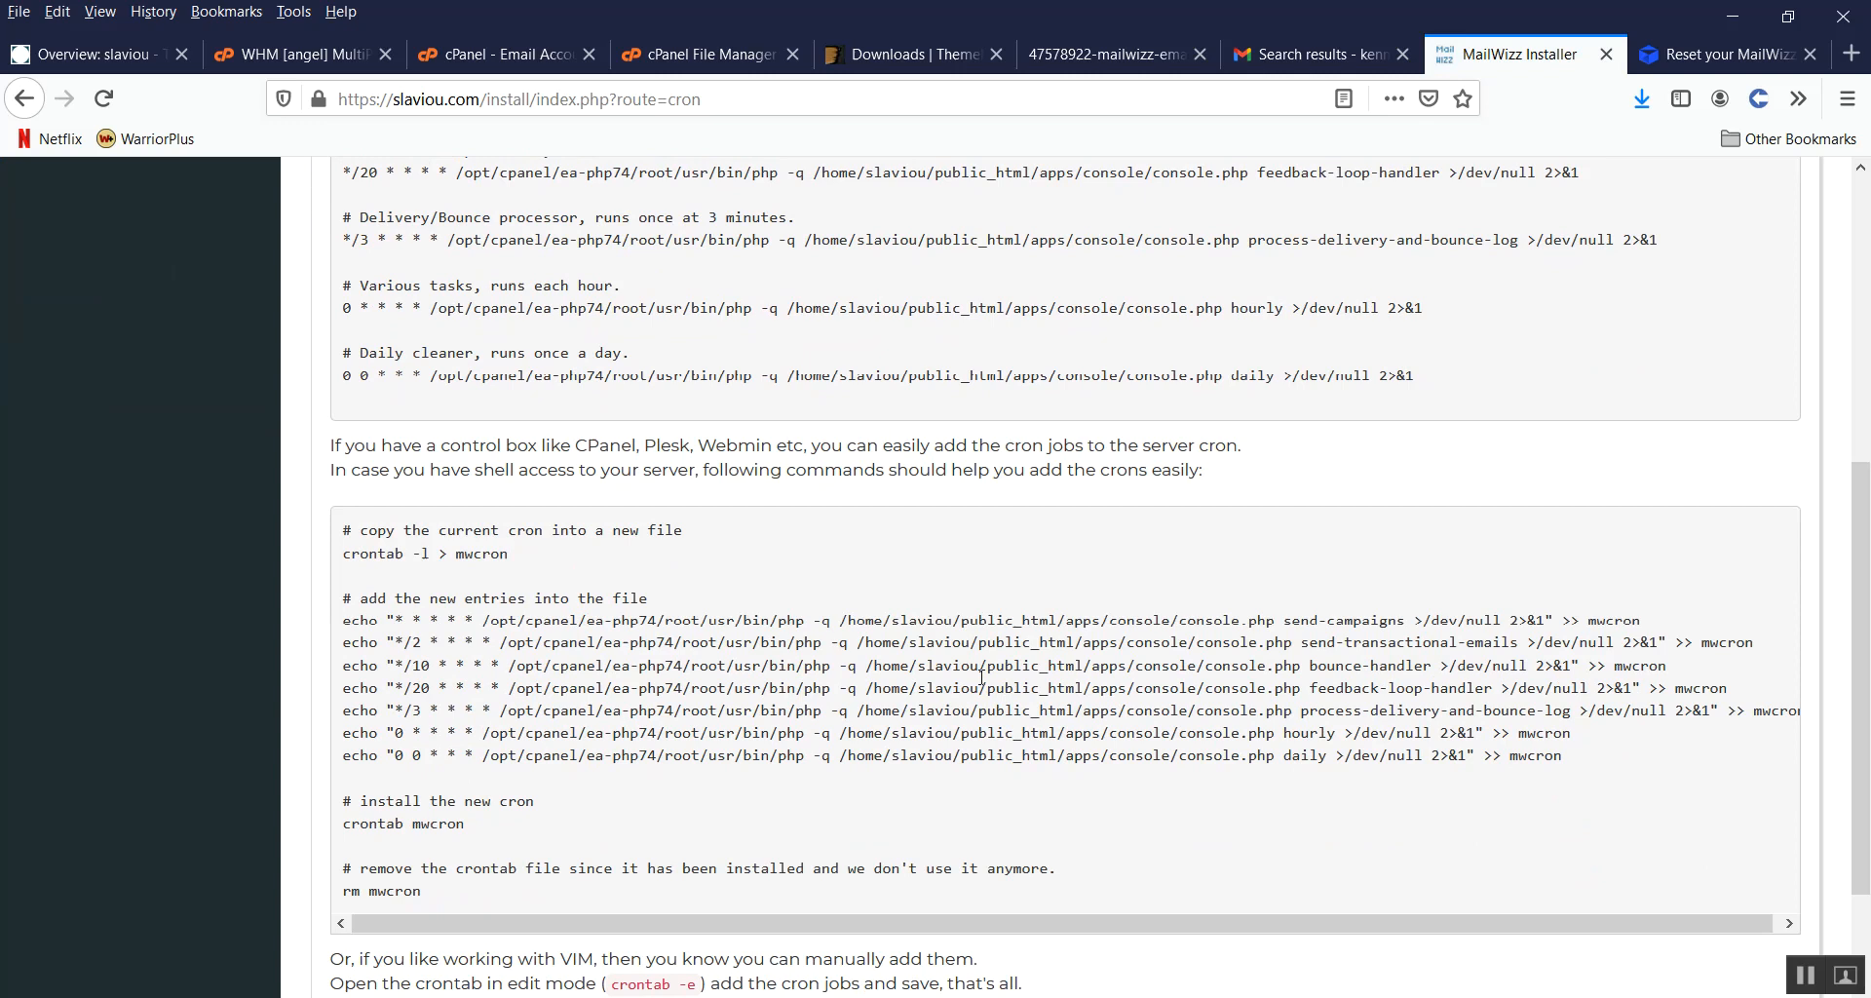
{"action": "scroll", "coordinate": [979, 682], "scroll_direction": "up", "scroll_amount": 4}
{"action": "scroll", "coordinate": [979, 682], "scroll_direction": "up", "scroll_amount": 2}
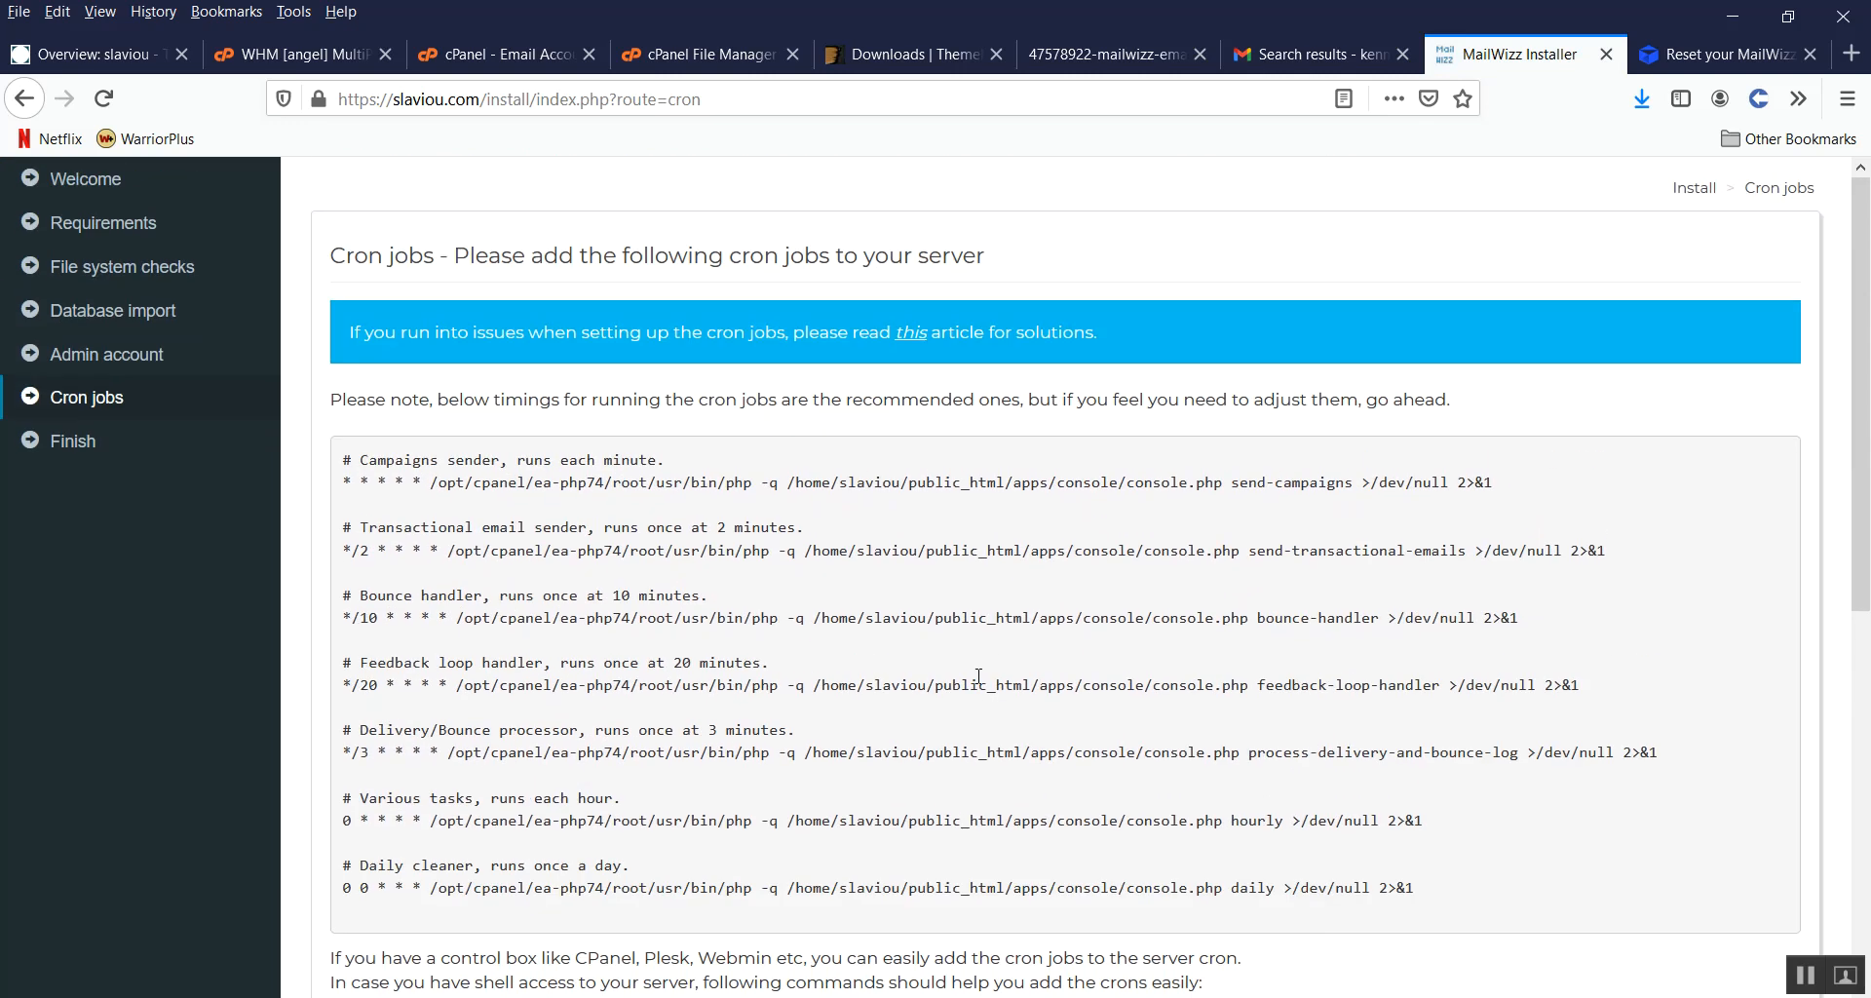
{"action": "scroll", "coordinate": [979, 675], "scroll_direction": "down", "scroll_amount": 2}
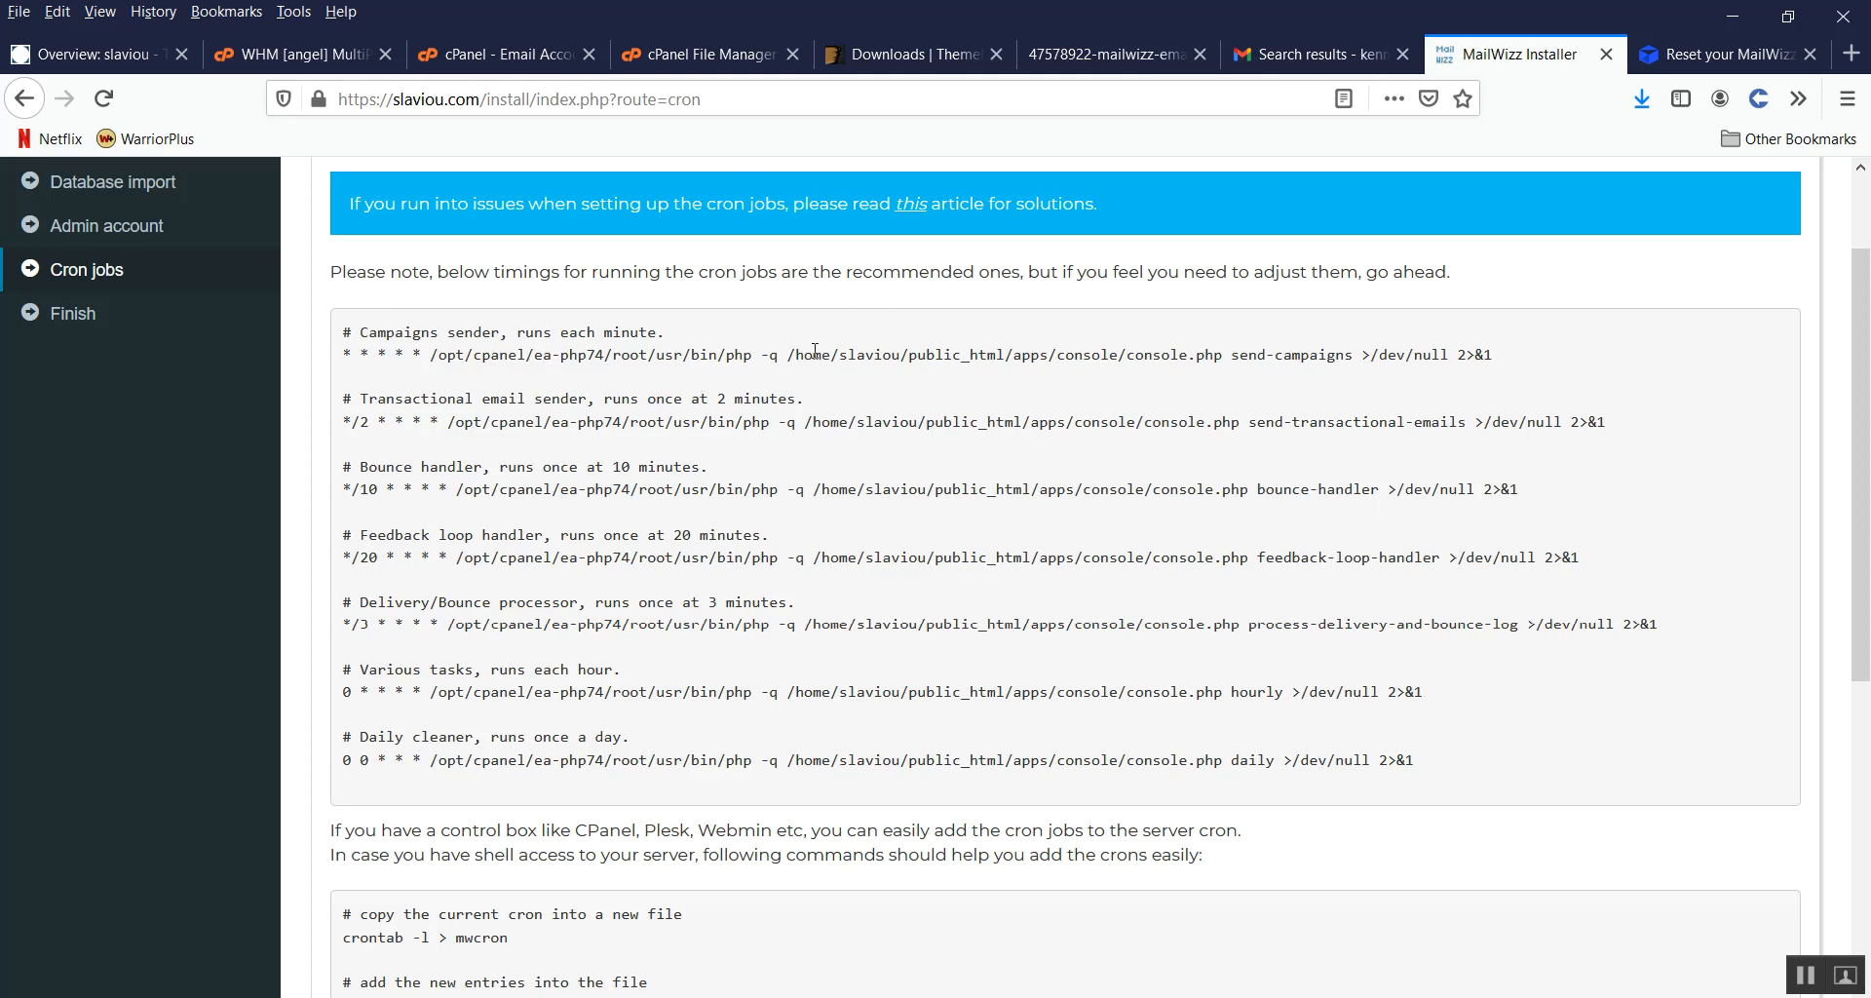
Step: Switch to cPanel and open its main page in a separate browser tab from File Manager
{"action": "left_click_drag", "start_coordinate": [1237, 356], "coordinate": [1322, 357]}
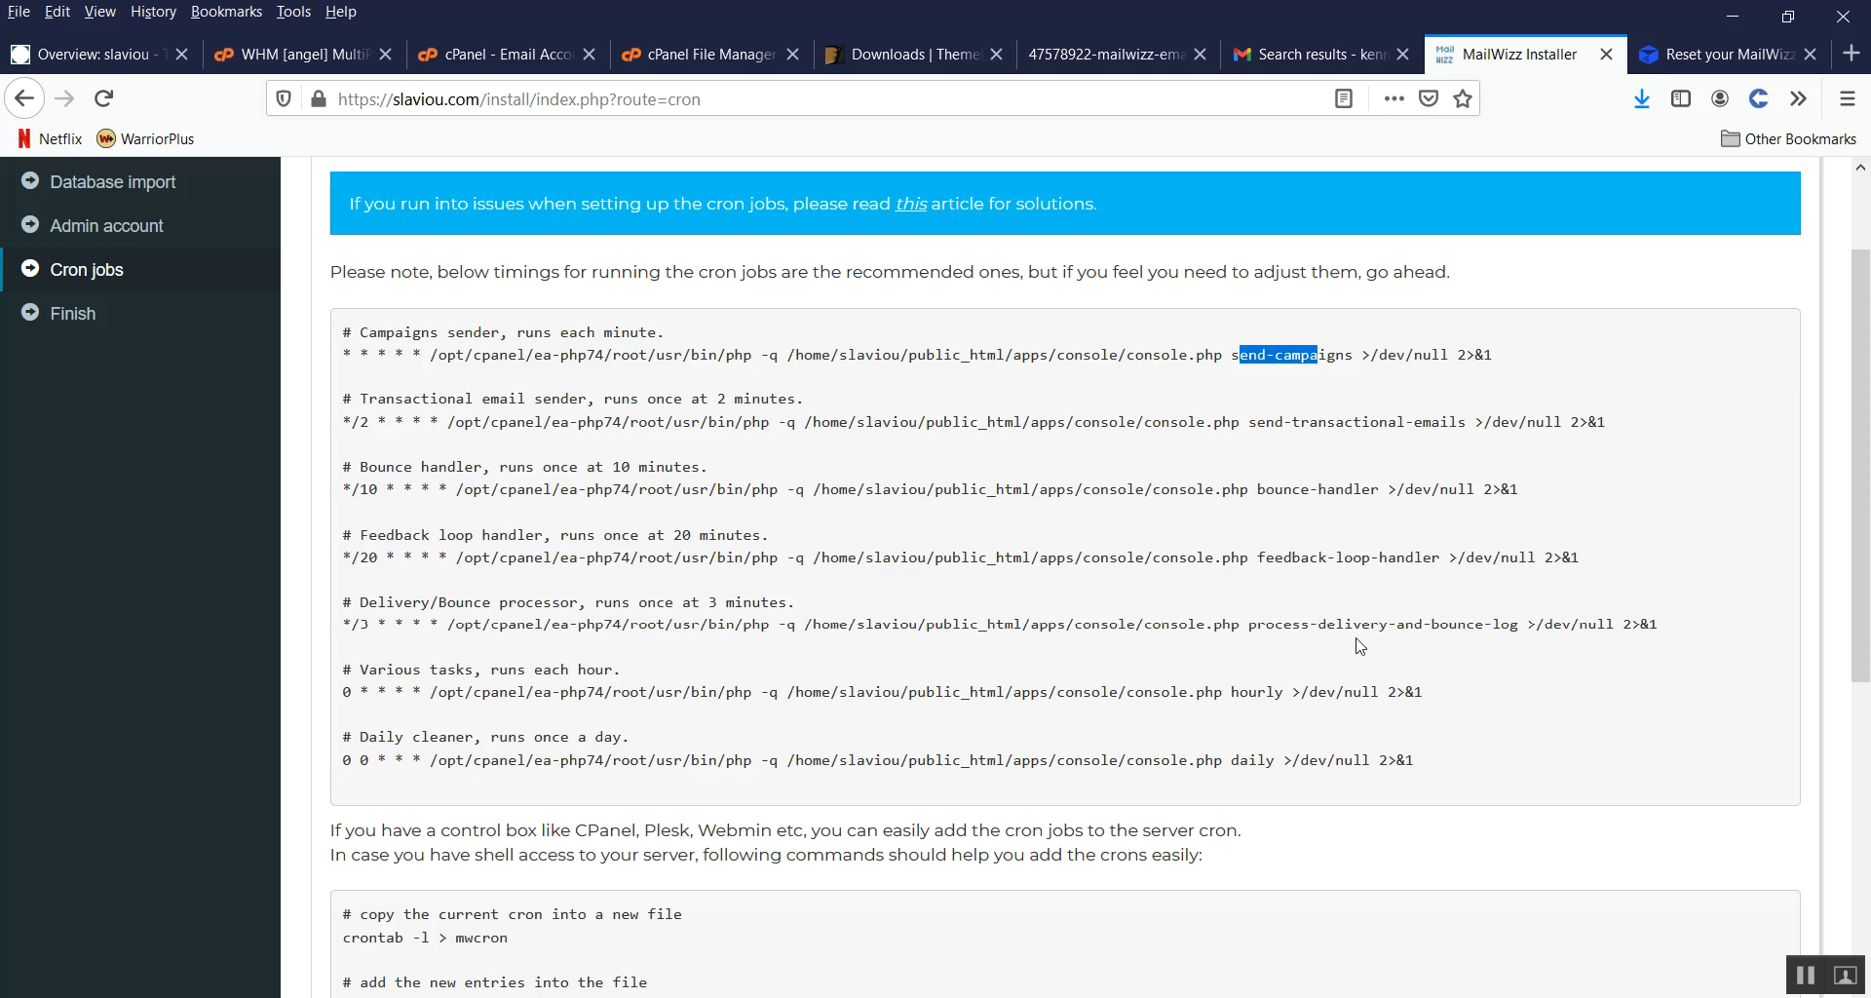
{"action": "left_click", "coordinate": [1260, 538]}
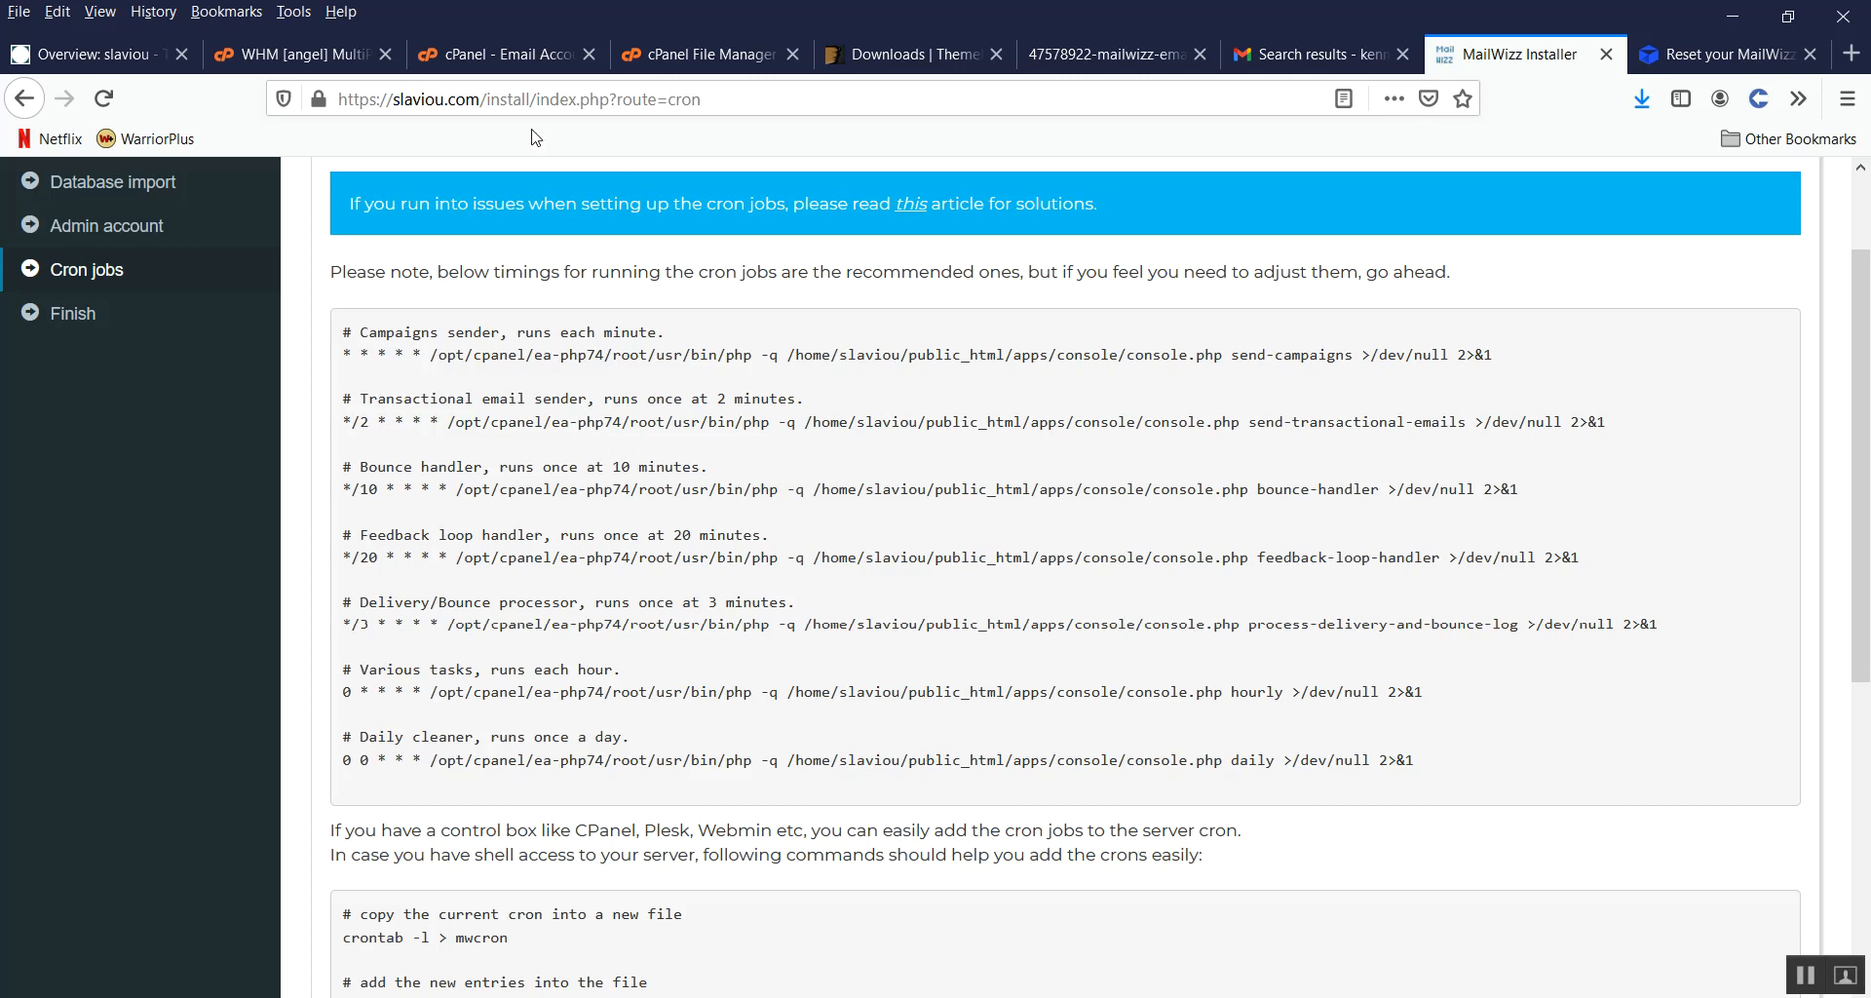
{"action": "left_click", "coordinate": [465, 56]}
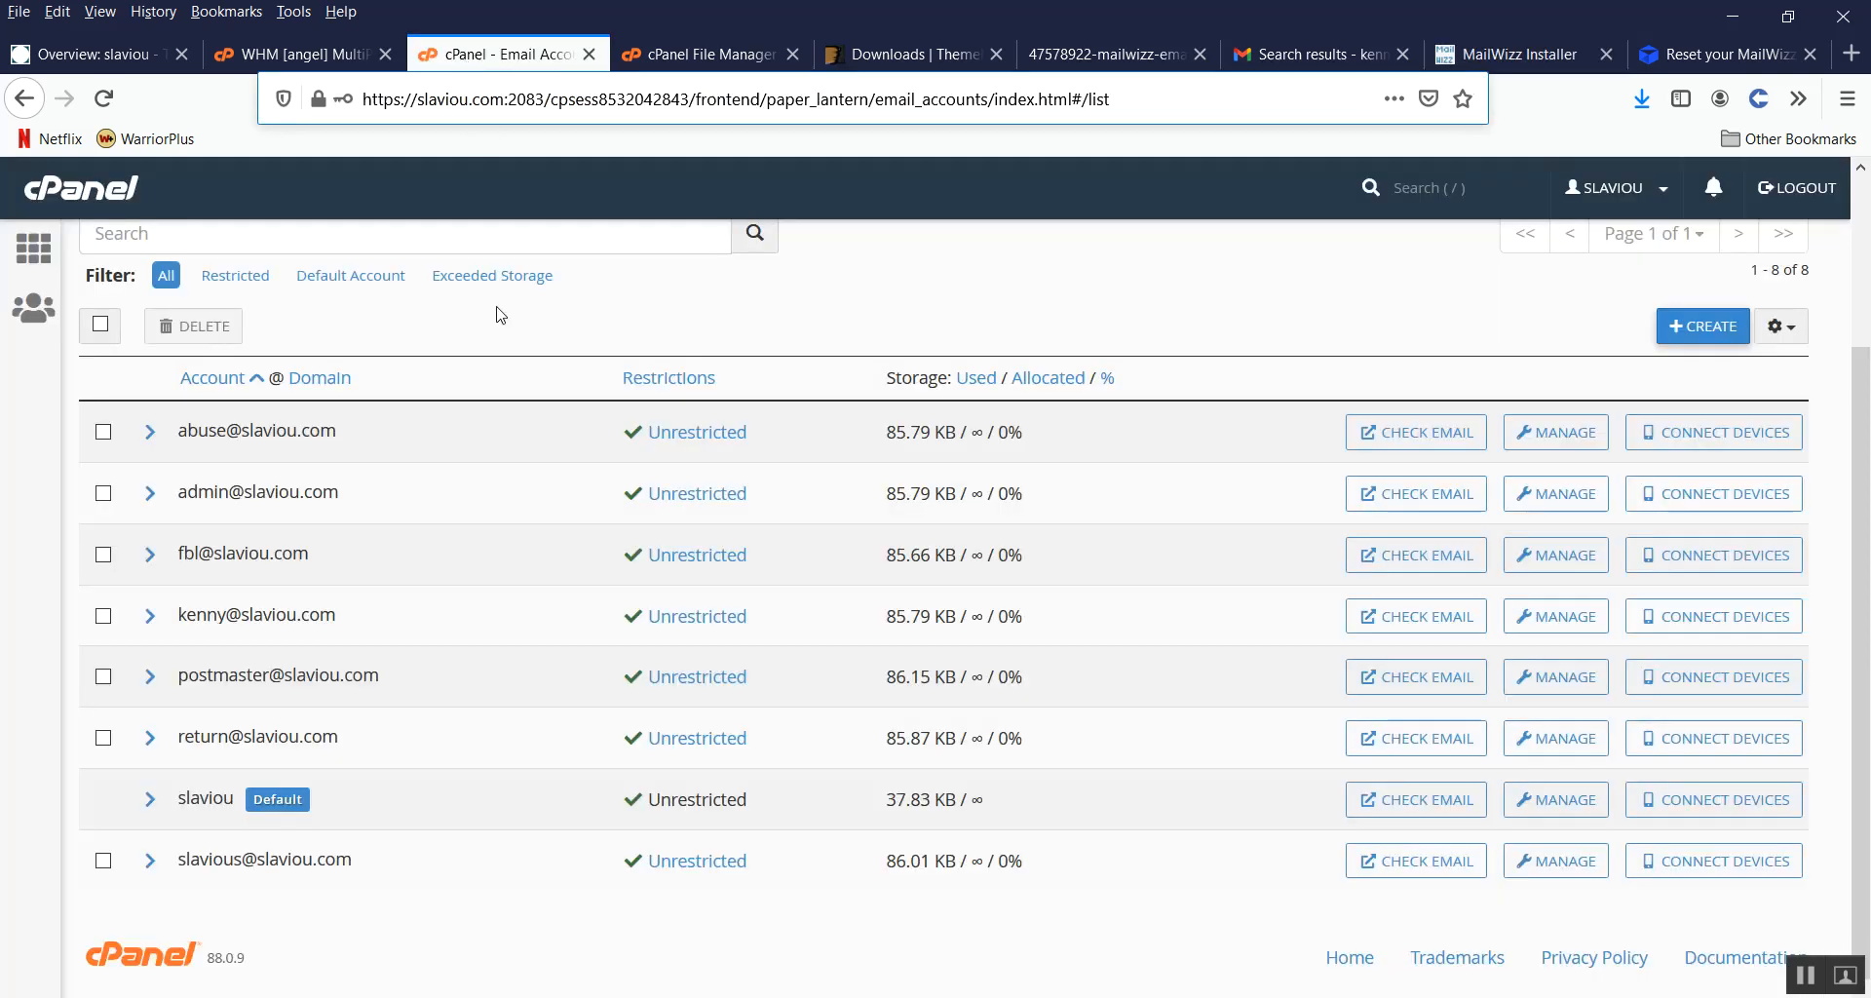
{"action": "scroll", "coordinate": [415, 378], "scroll_direction": "up", "scroll_amount": 2}
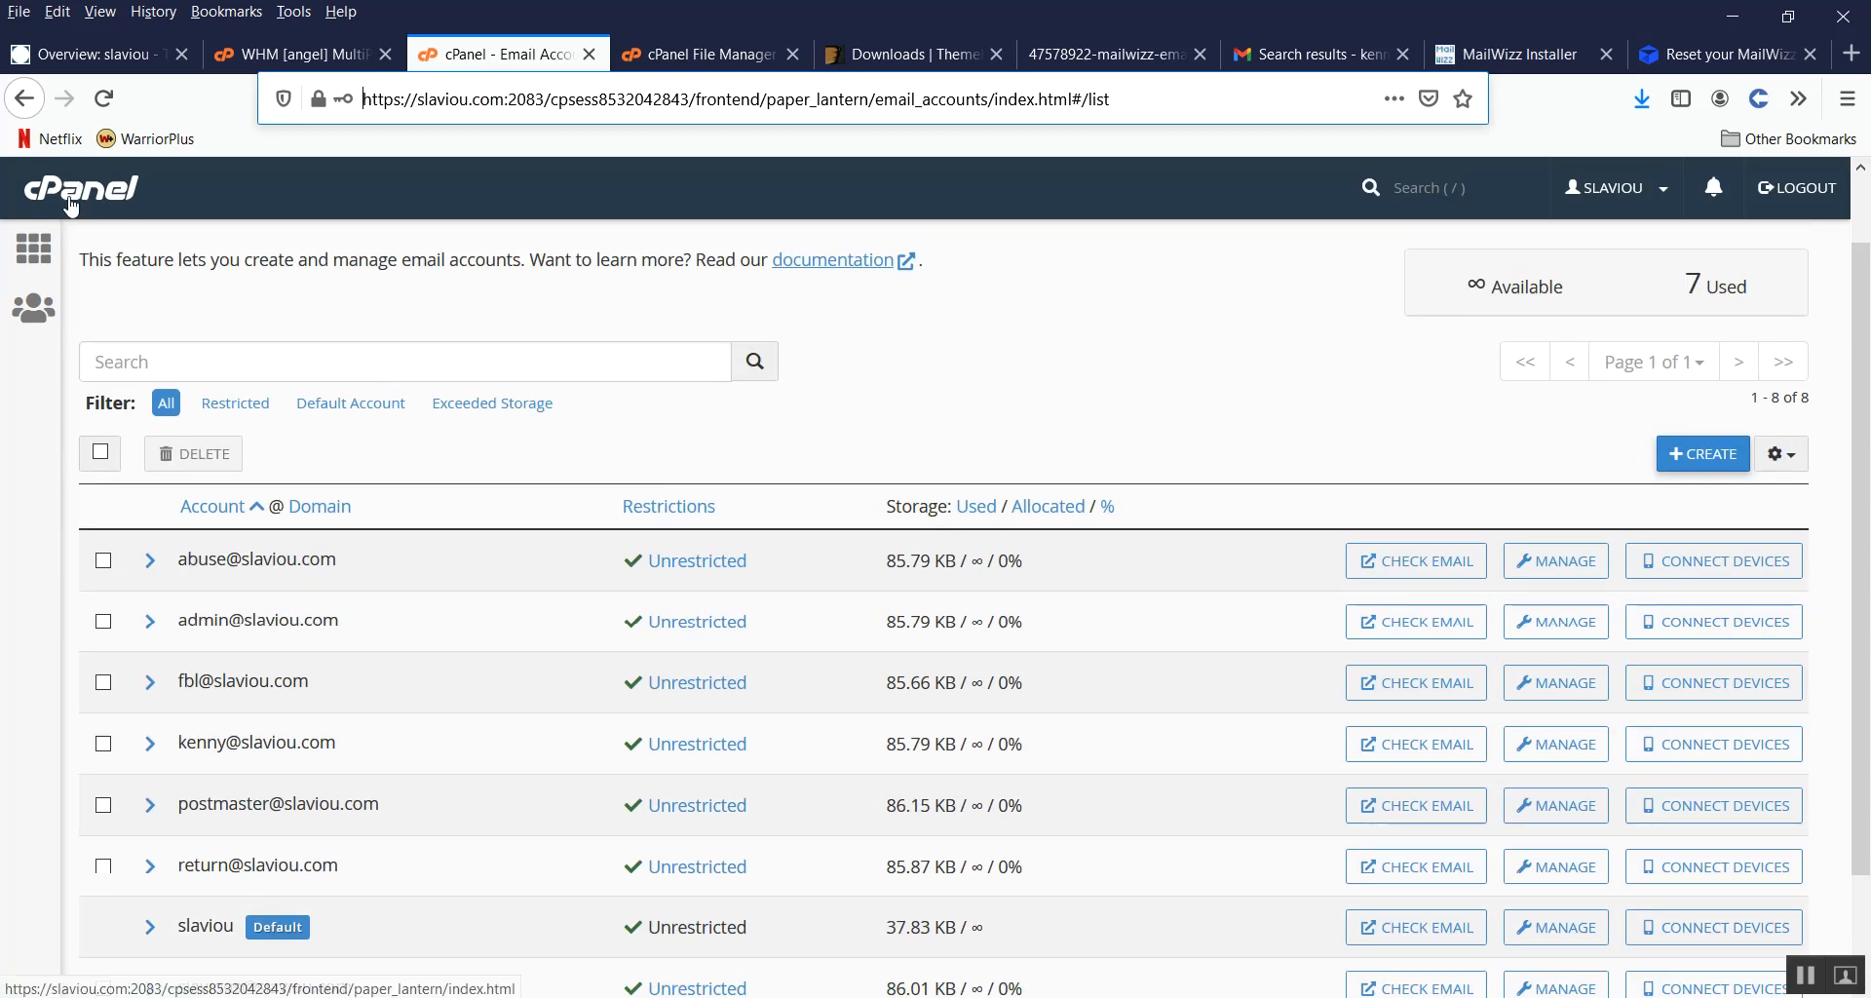
{"action": "left_click", "coordinate": [703, 55]}
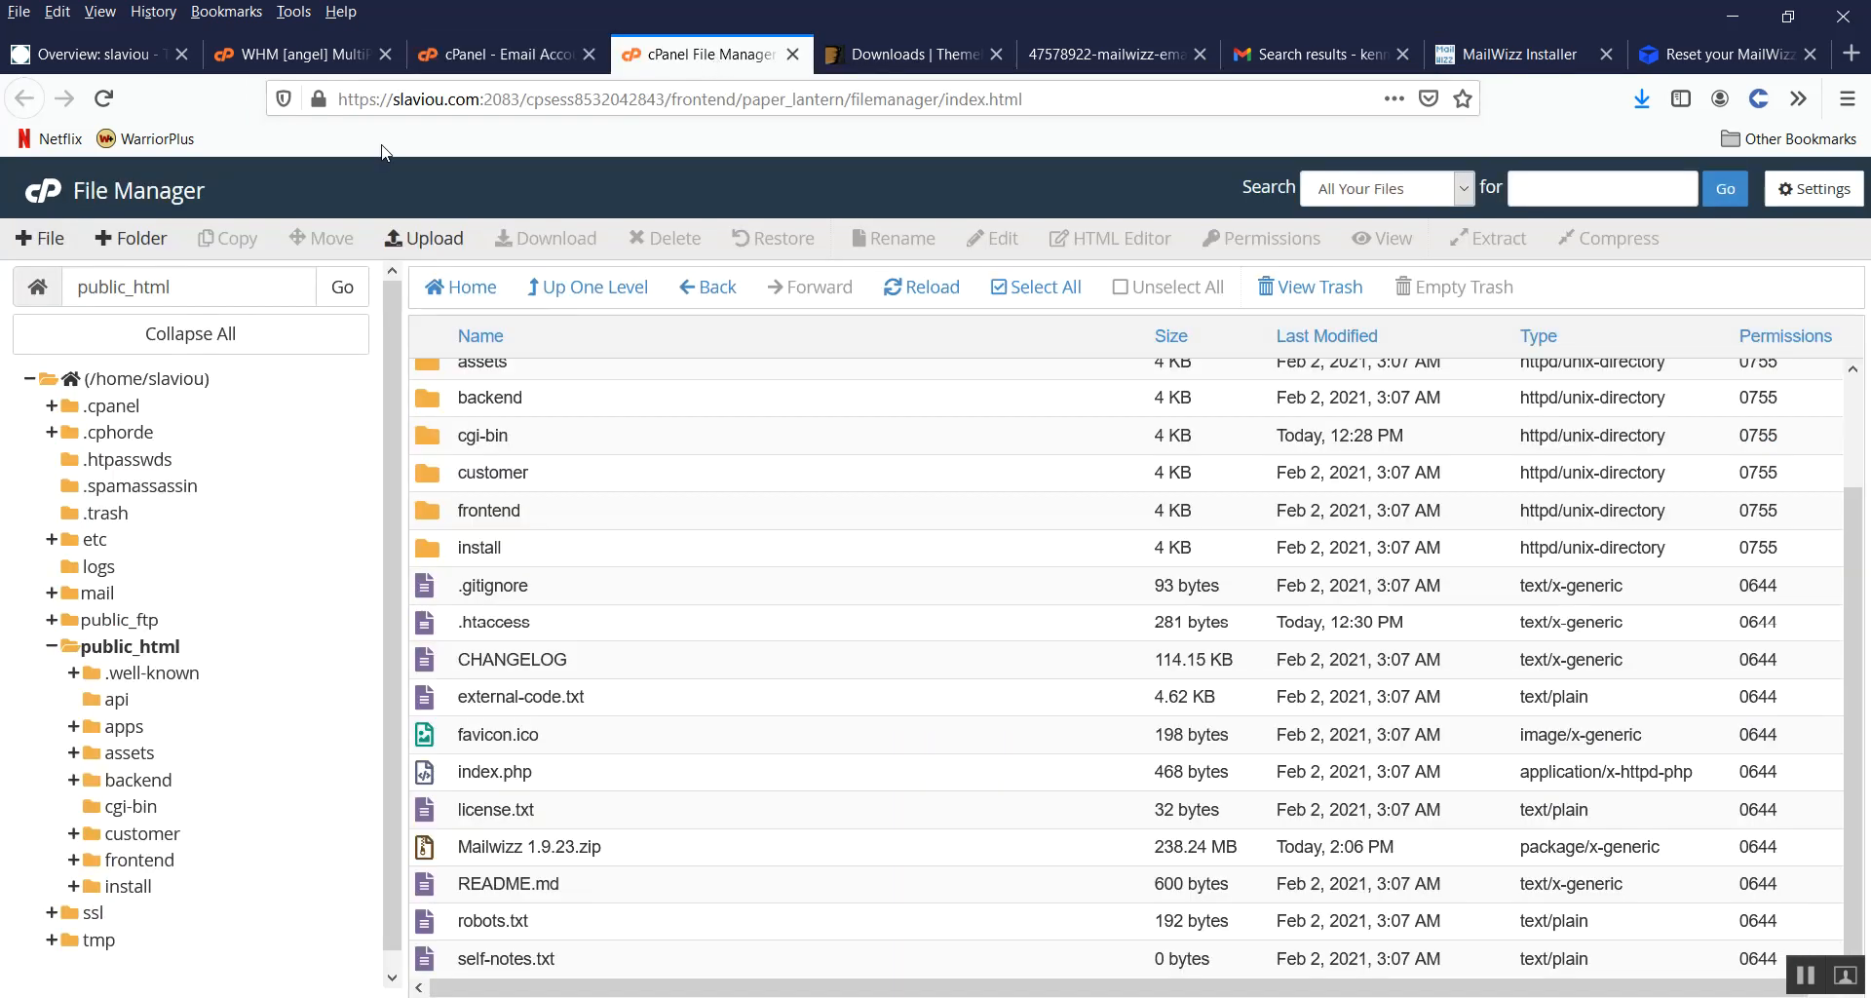
{"action": "right_click", "coordinate": [43, 201]}
{"action": "left_click", "coordinate": [107, 207]}
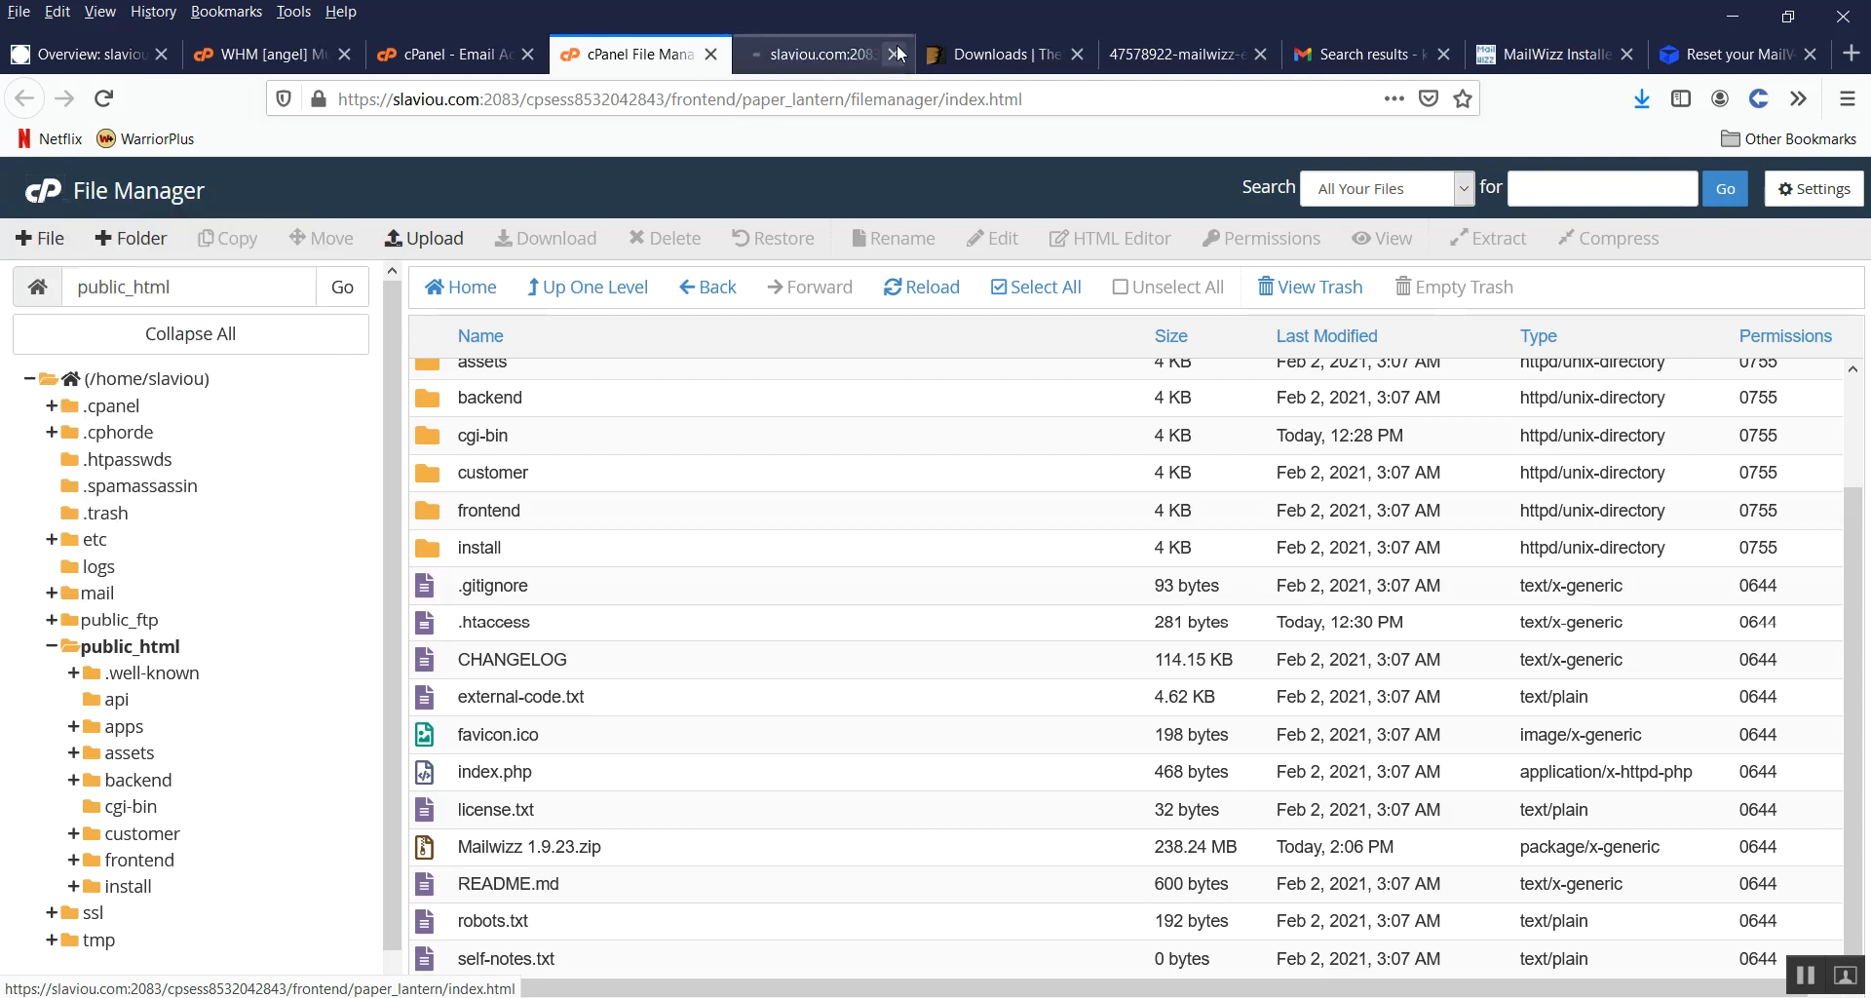
{"action": "left_click", "coordinate": [815, 51]}
Step: Open the Cron Jobs page in cPanel and bring up the form for adding a new cron job
{"action": "scroll", "coordinate": [394, 503], "scroll_direction": "down", "scroll_amount": 4}
{"action": "scroll", "coordinate": [395, 504], "scroll_direction": "down", "scroll_amount": 2}
{"action": "scroll", "coordinate": [397, 505], "scroll_direction": "down", "scroll_amount": 8}
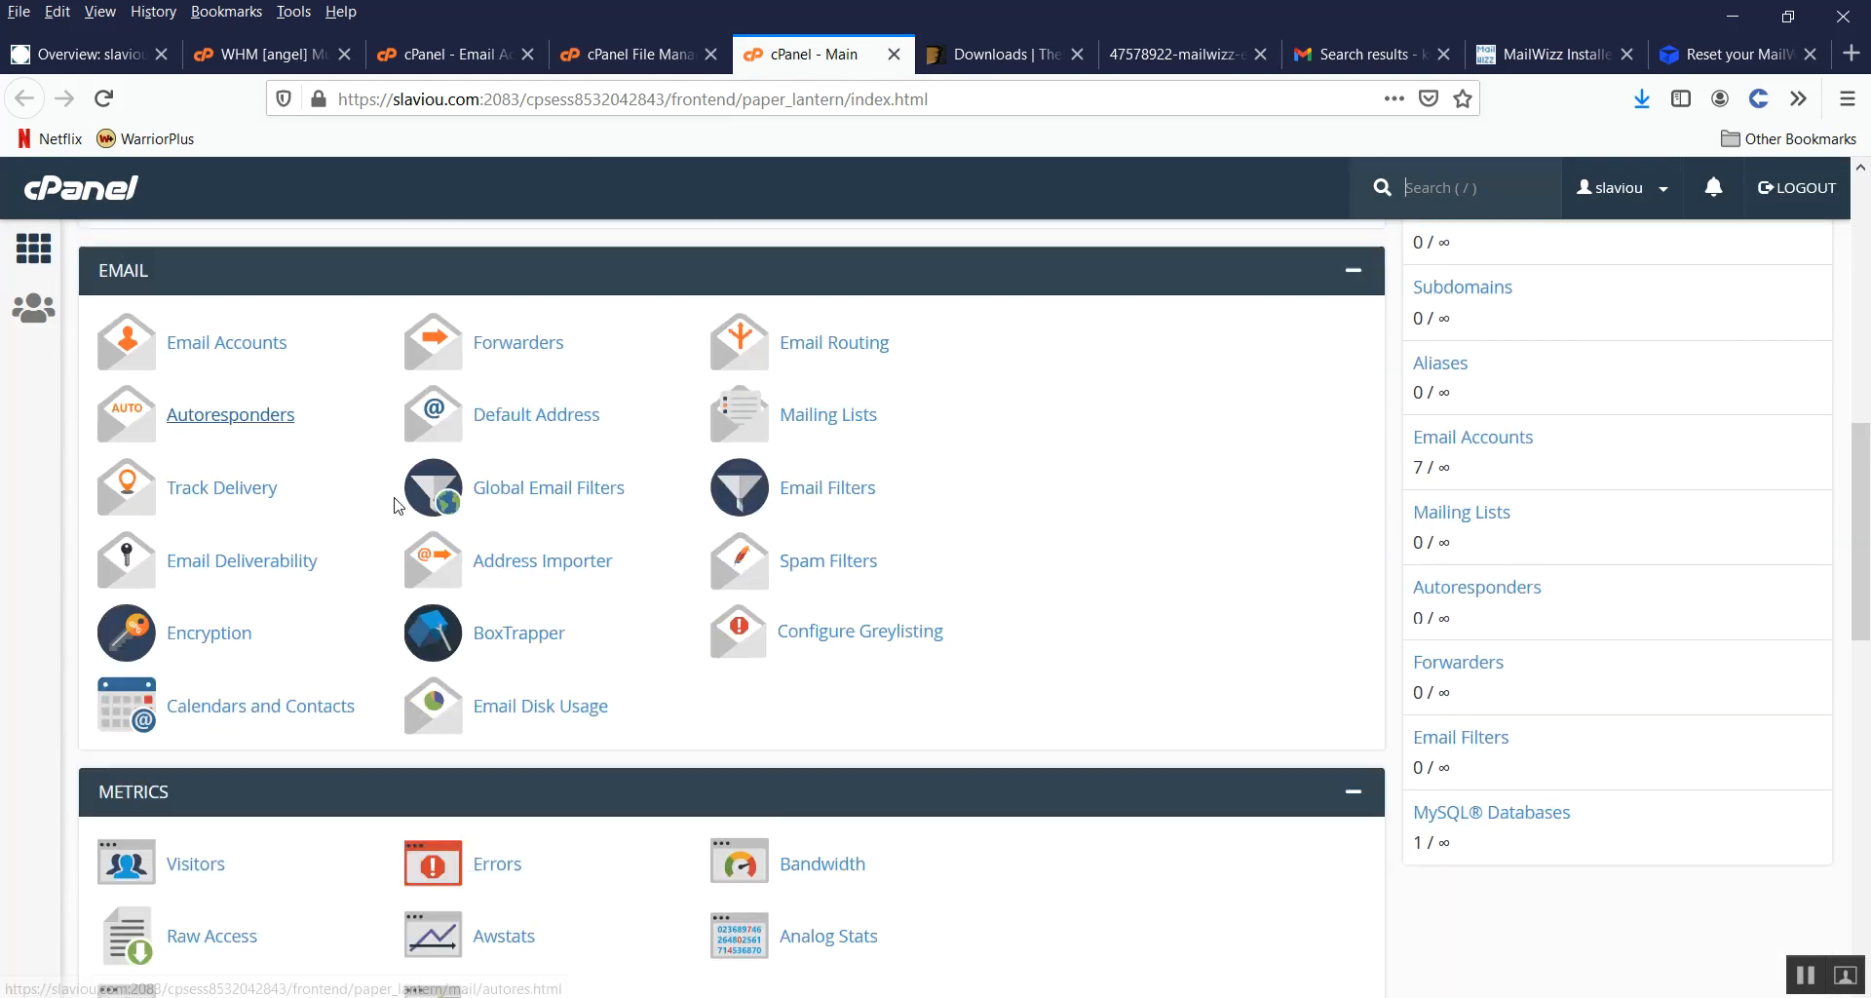
{"action": "scroll", "coordinate": [394, 507], "scroll_direction": "down", "scroll_amount": 10}
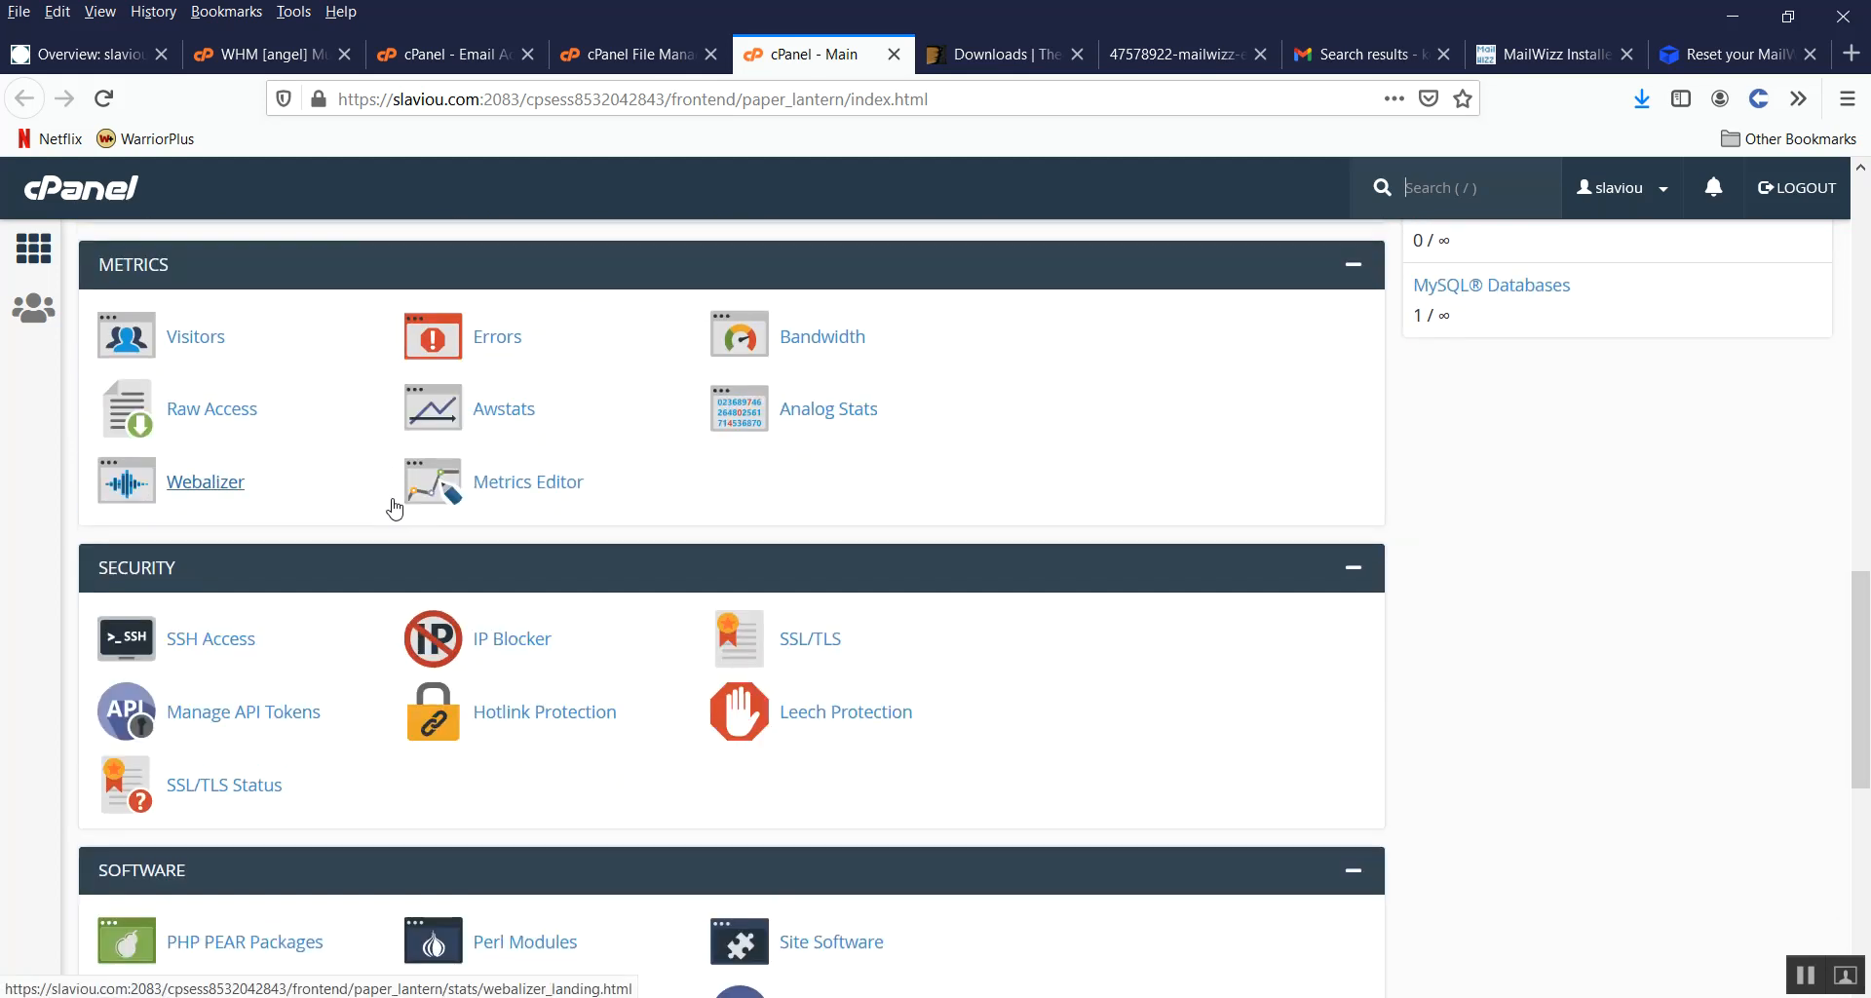
{"action": "scroll", "coordinate": [394, 502], "scroll_direction": "down", "scroll_amount": 2}
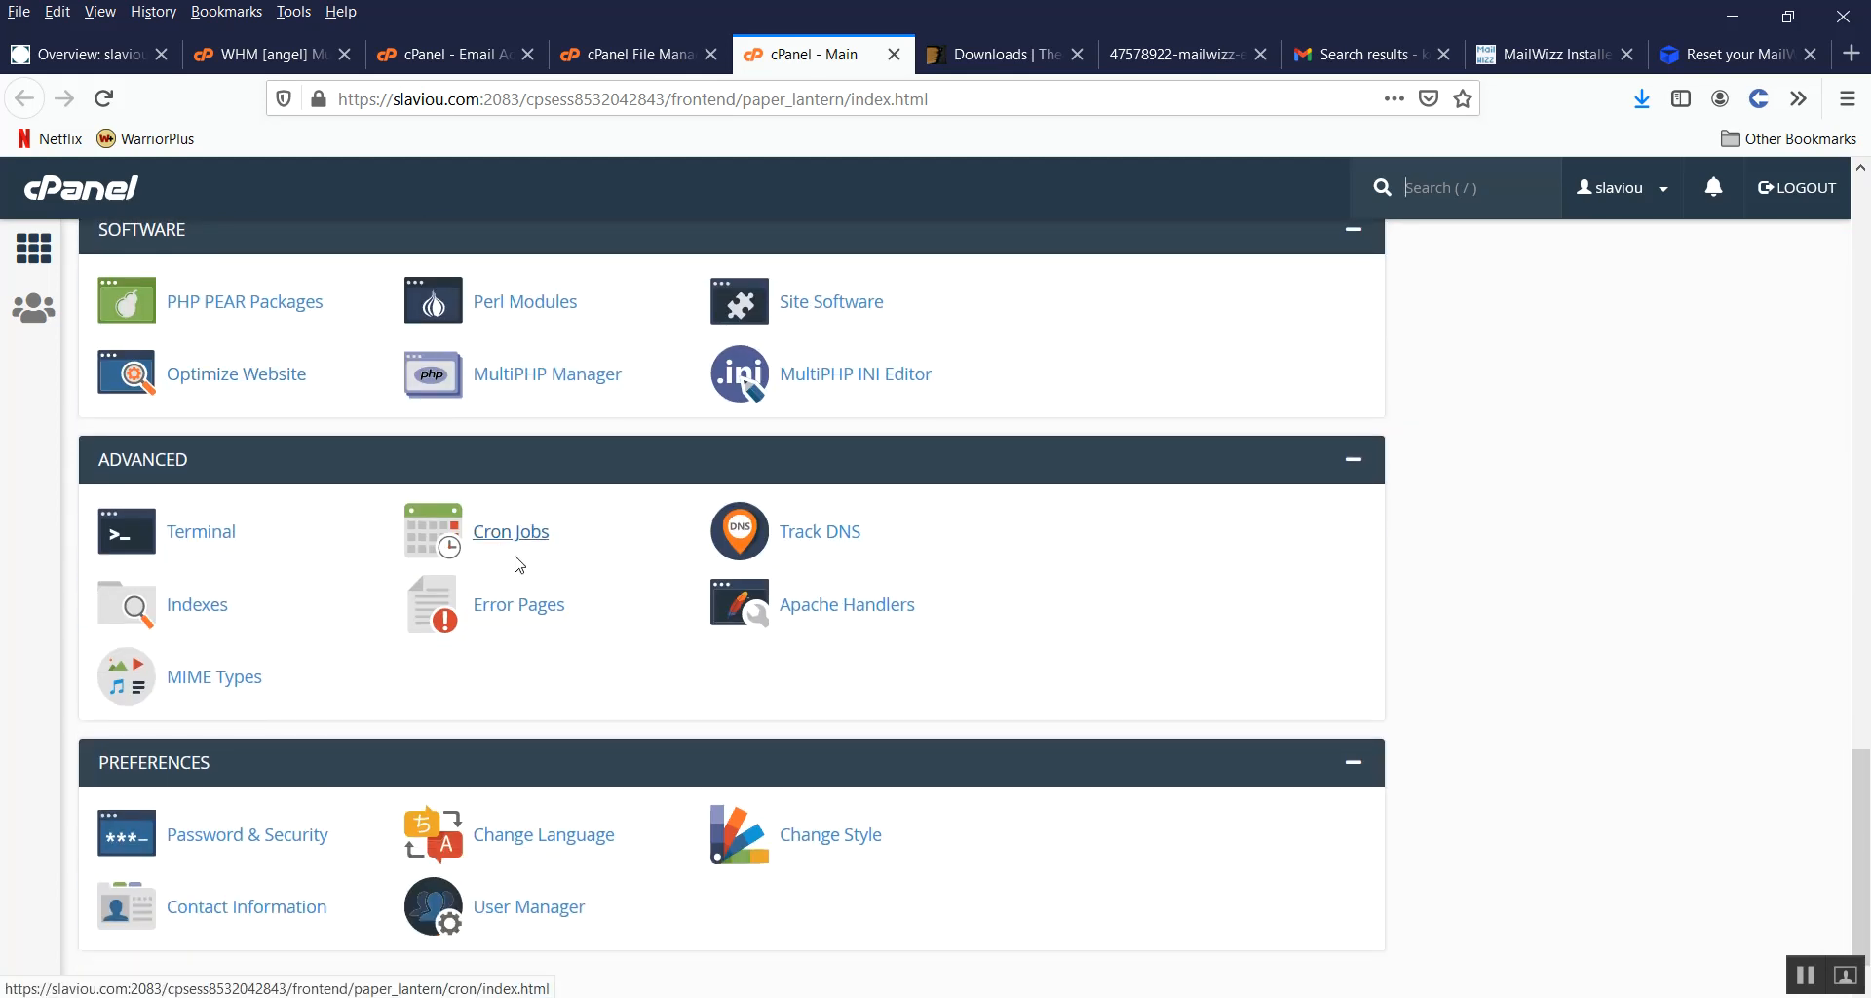
{"action": "left_click", "coordinate": [514, 536]}
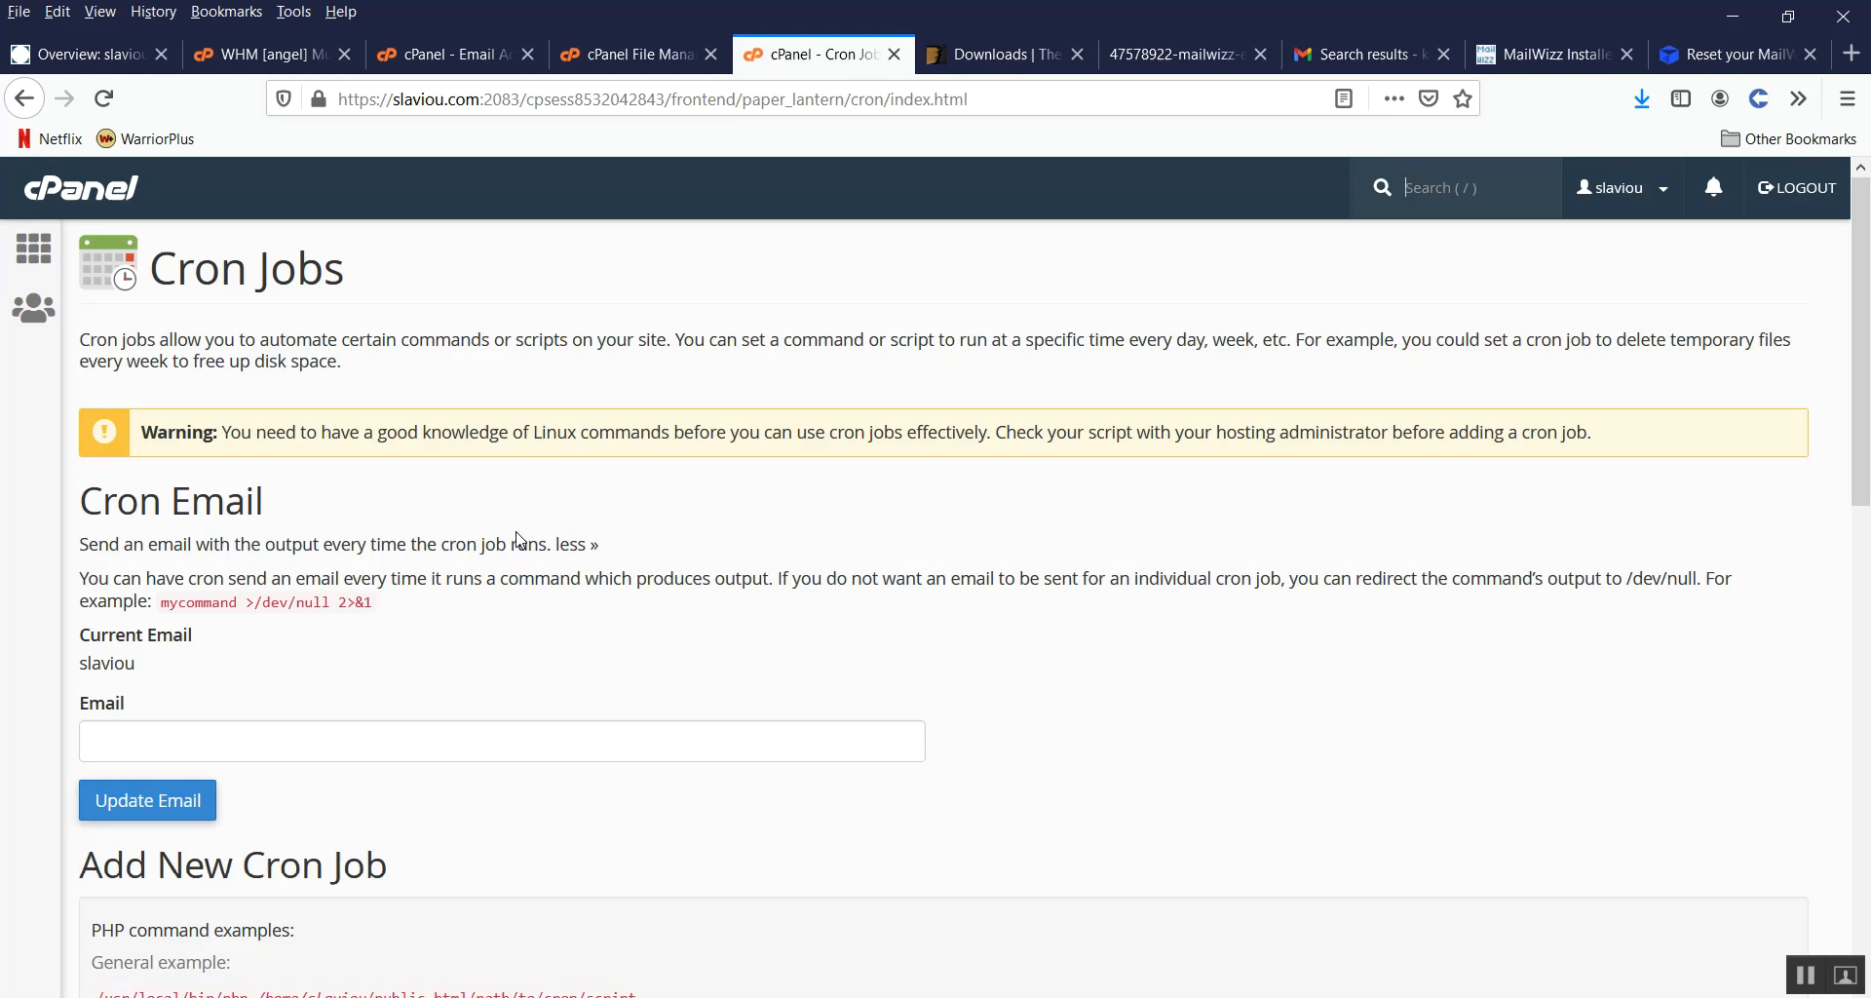
{"action": "scroll", "coordinate": [519, 539], "scroll_direction": "down", "scroll_amount": 9}
{"action": "scroll", "coordinate": [519, 539], "scroll_direction": "down", "scroll_amount": 7}
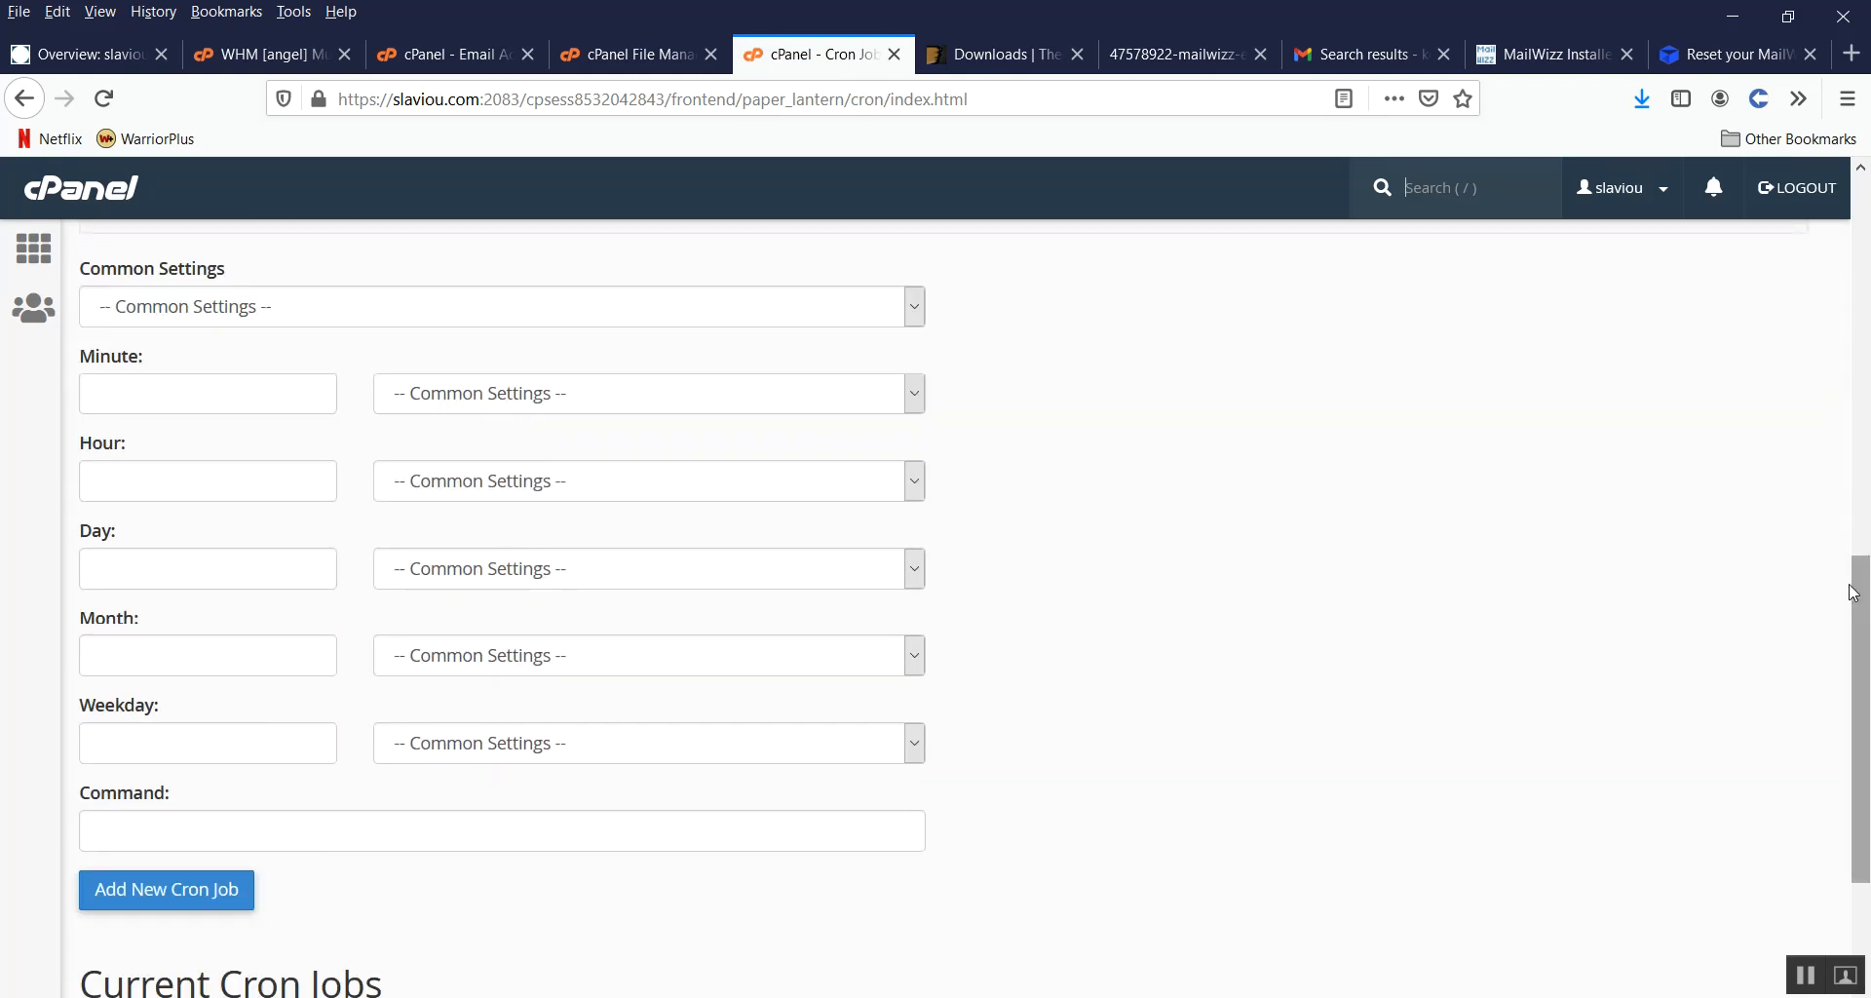
{"action": "scroll", "coordinate": [1863, 611], "scroll_direction": "up", "scroll_amount": 1}
{"action": "scroll", "coordinate": [1863, 611], "scroll_direction": "down", "scroll_amount": 1}
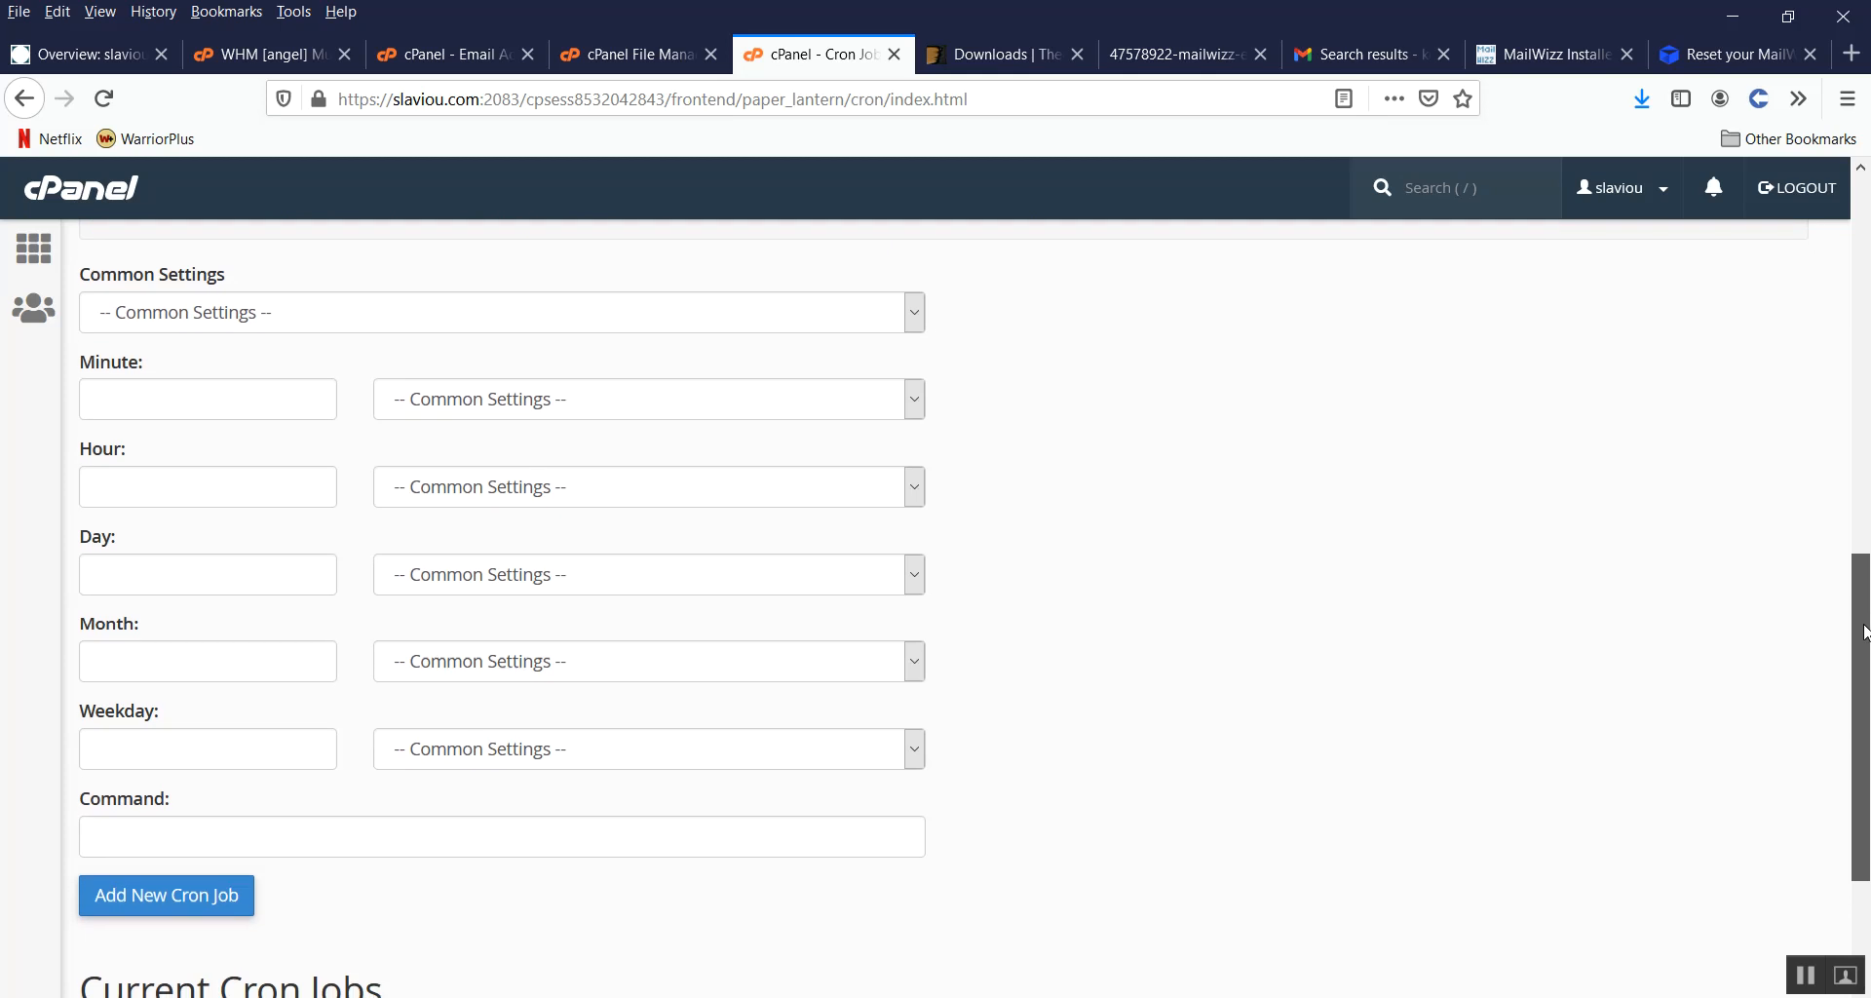
Step: Copy the campaigns sender command (send-campaigns) from the MailWizz installer into the new cron job's command in cPanel
{"action": "left_click", "coordinate": [1548, 59]}
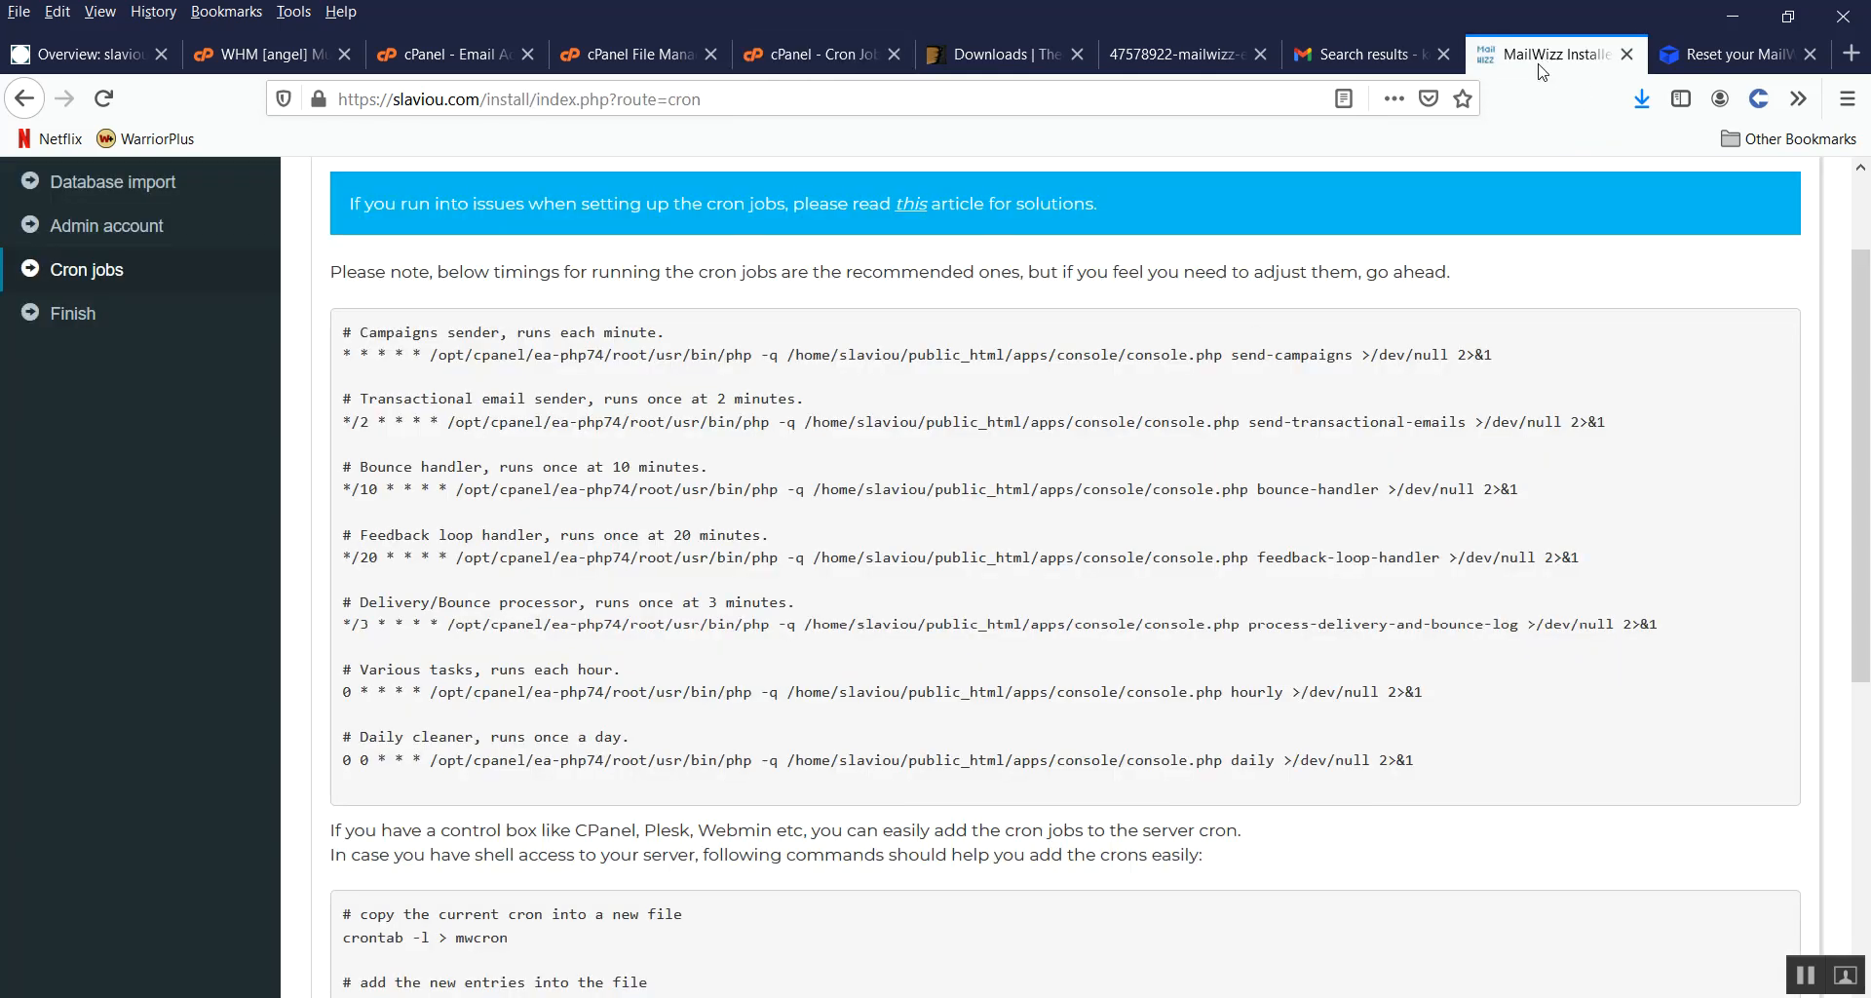
{"action": "left_click_drag", "start_coordinate": [431, 355], "coordinate": [432, 368]}
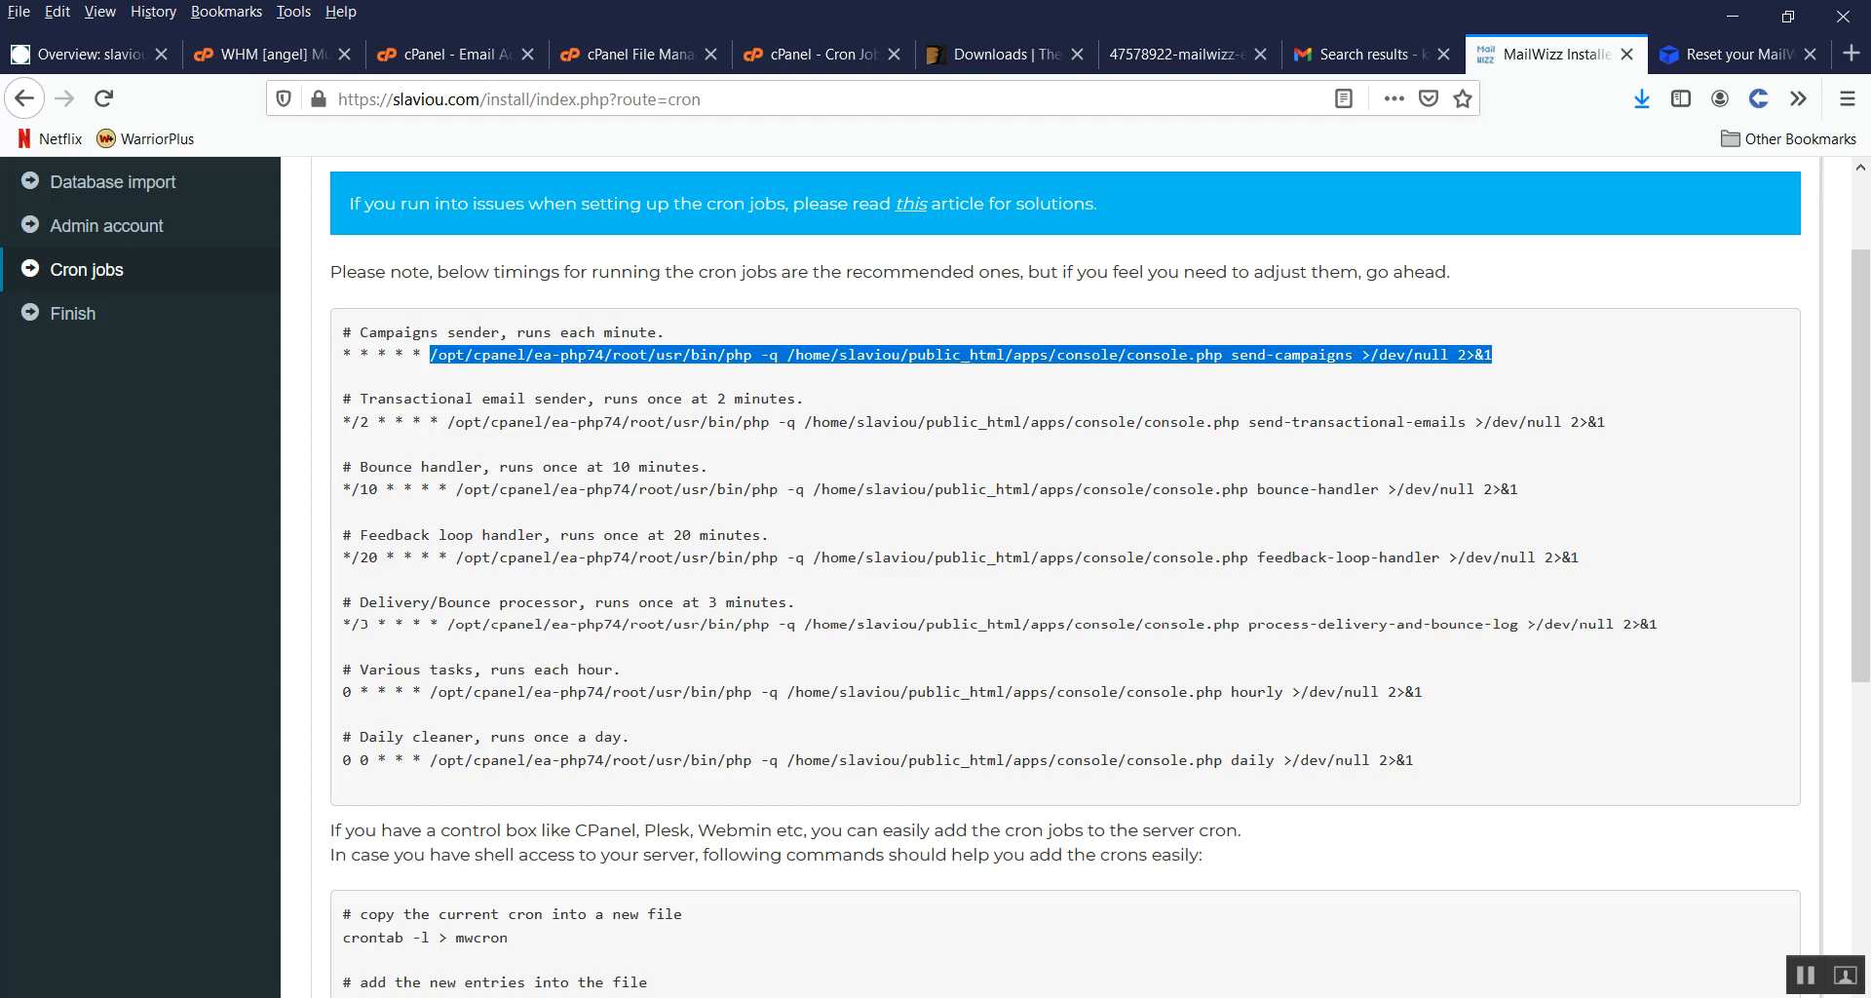
{"action": "key", "text": "super+d"}
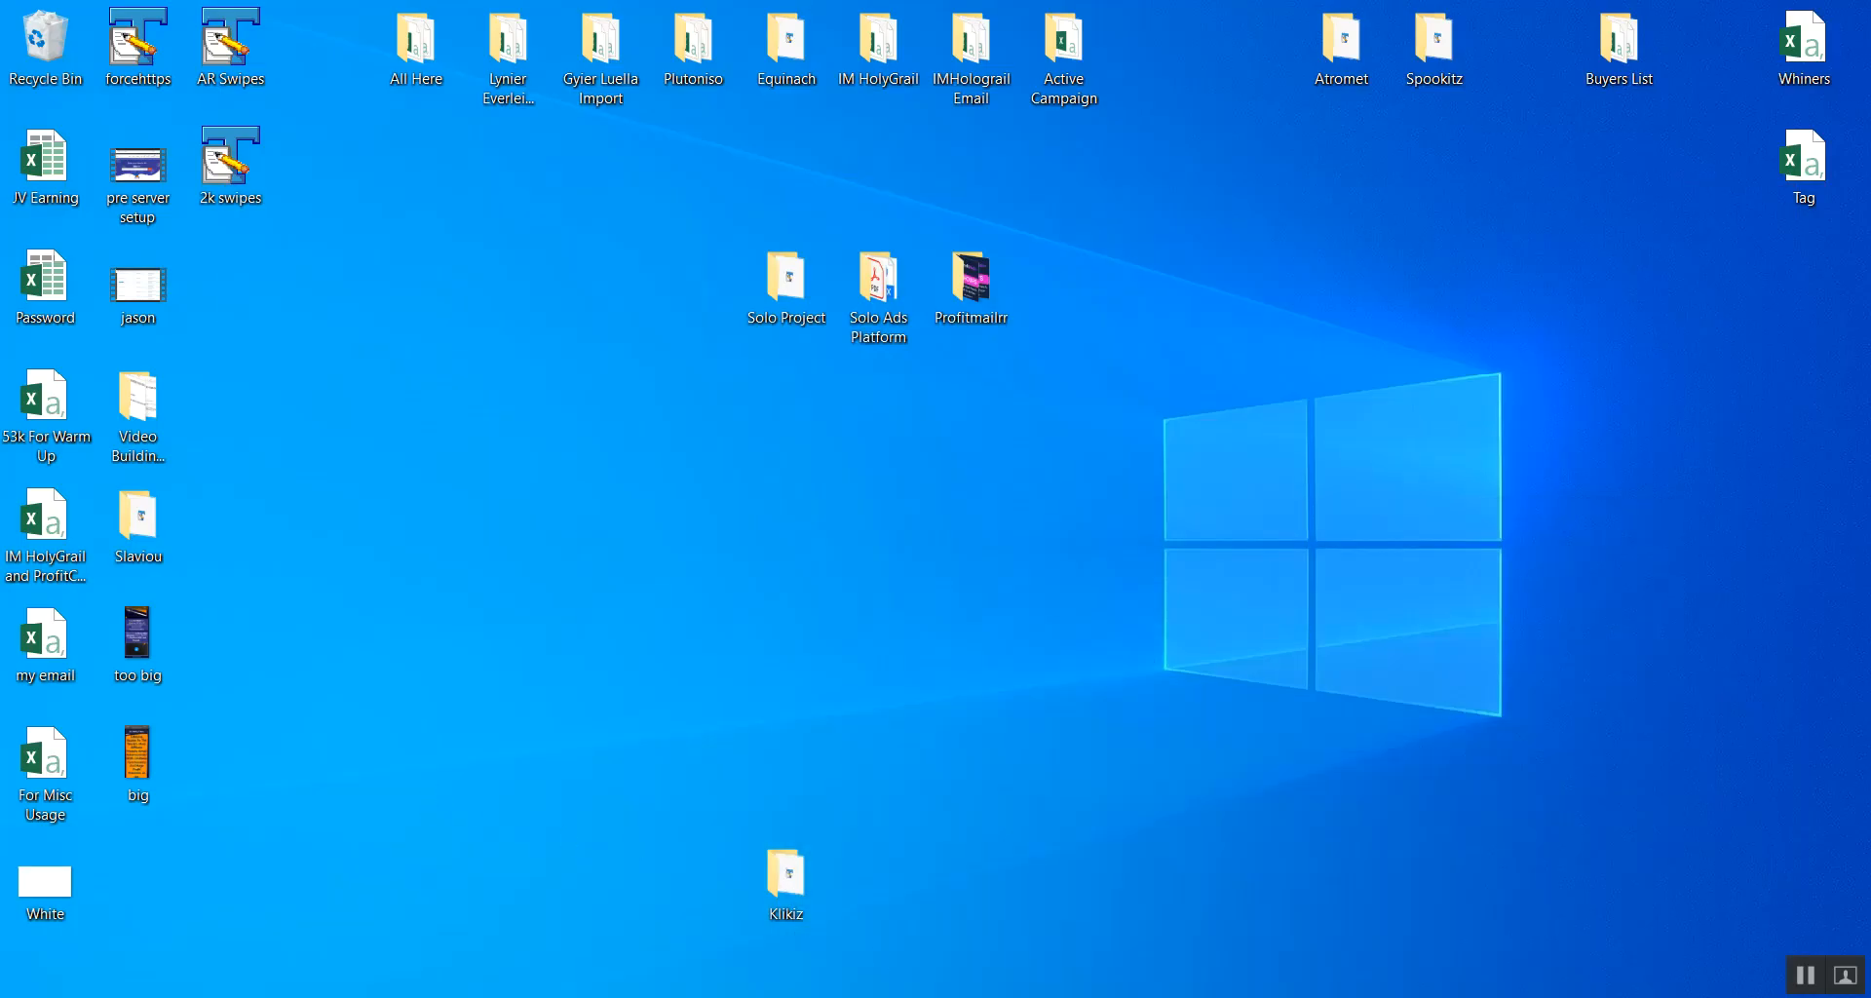
{"action": "key", "text": "super+d"}
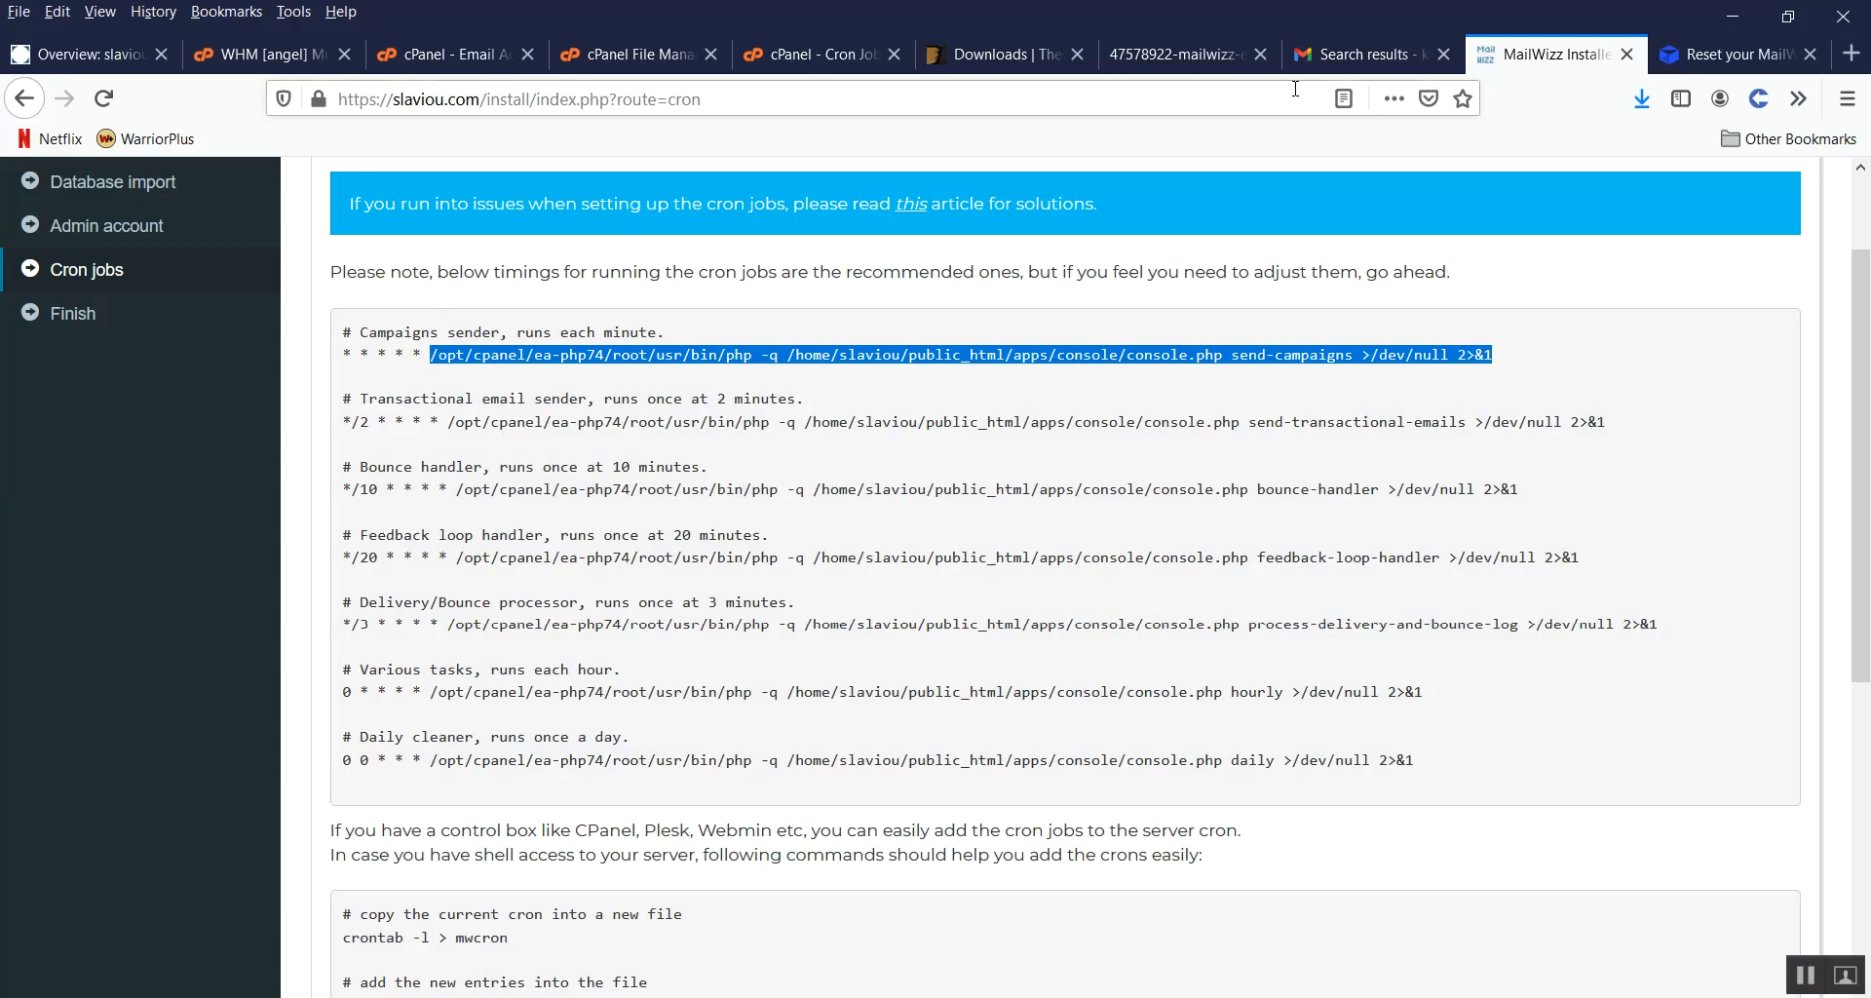
{"action": "left_click", "coordinate": [782, 58]}
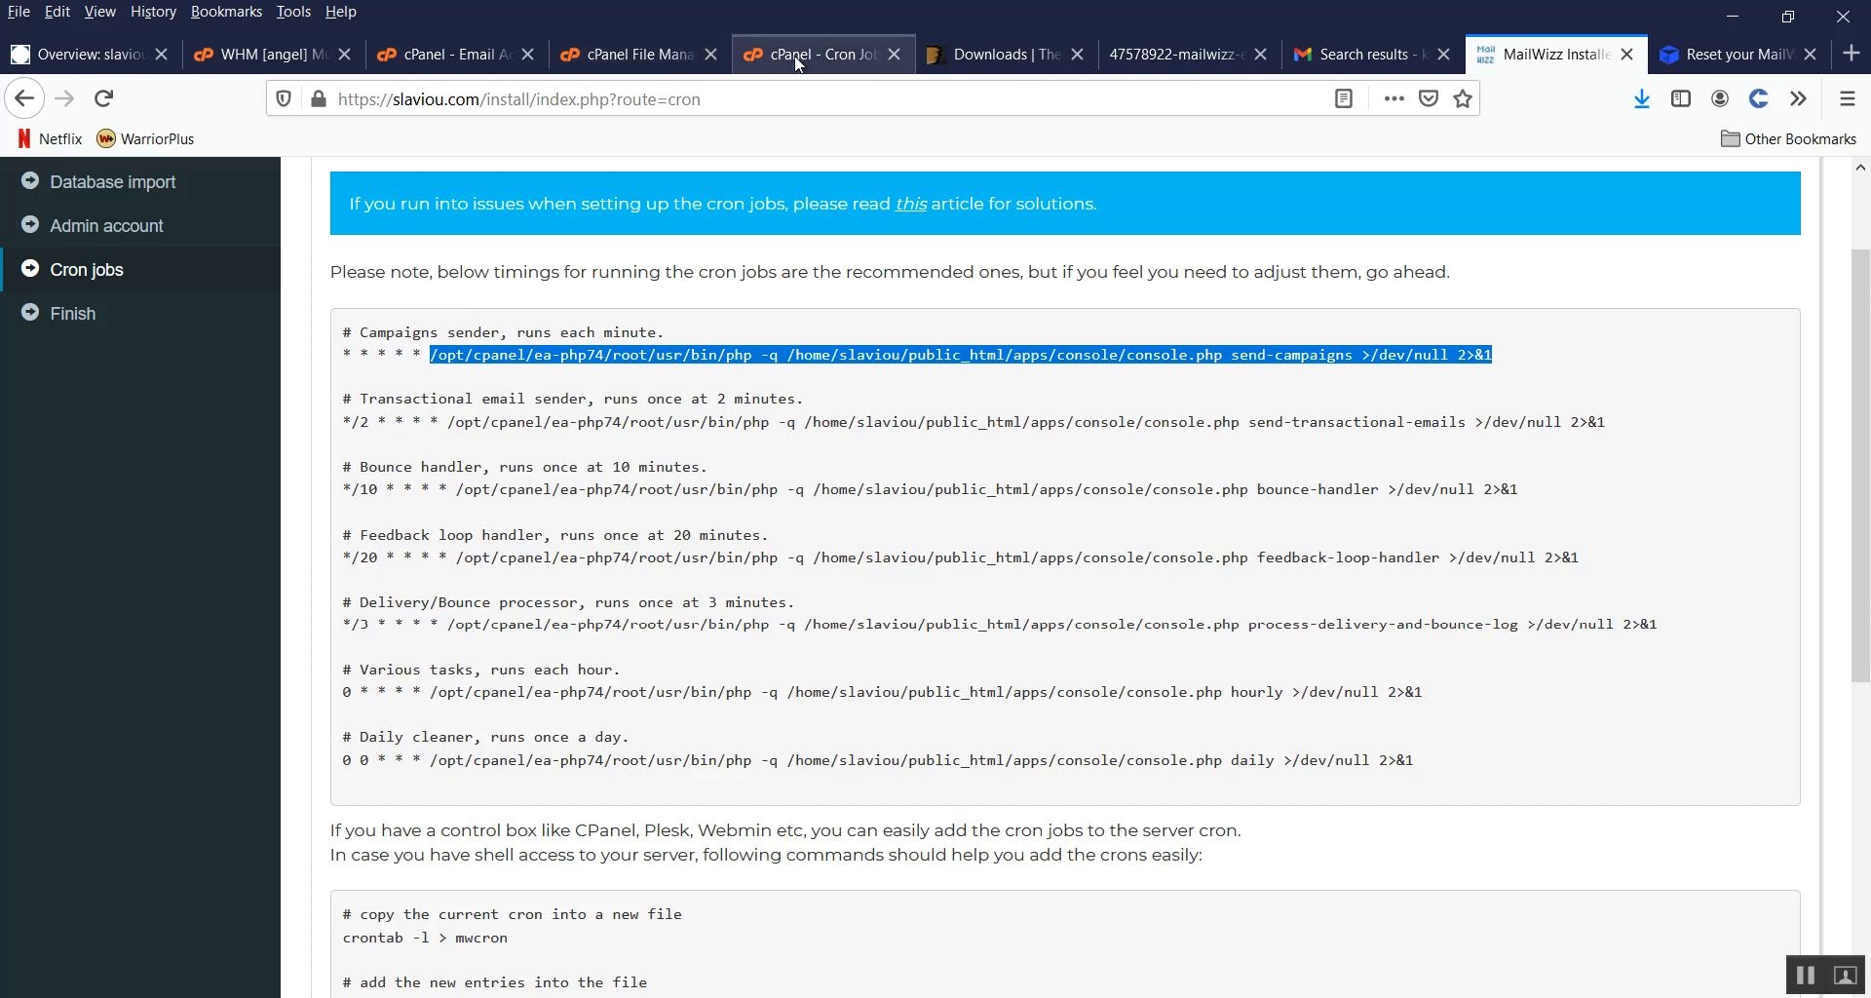
{"action": "left_click", "coordinate": [162, 835]}
{"action": "type", "text": "/usr/bin/php -q /home/slaviou/public_html/apps/console/console.php send-campaigns >/dev/null 2>&1"}
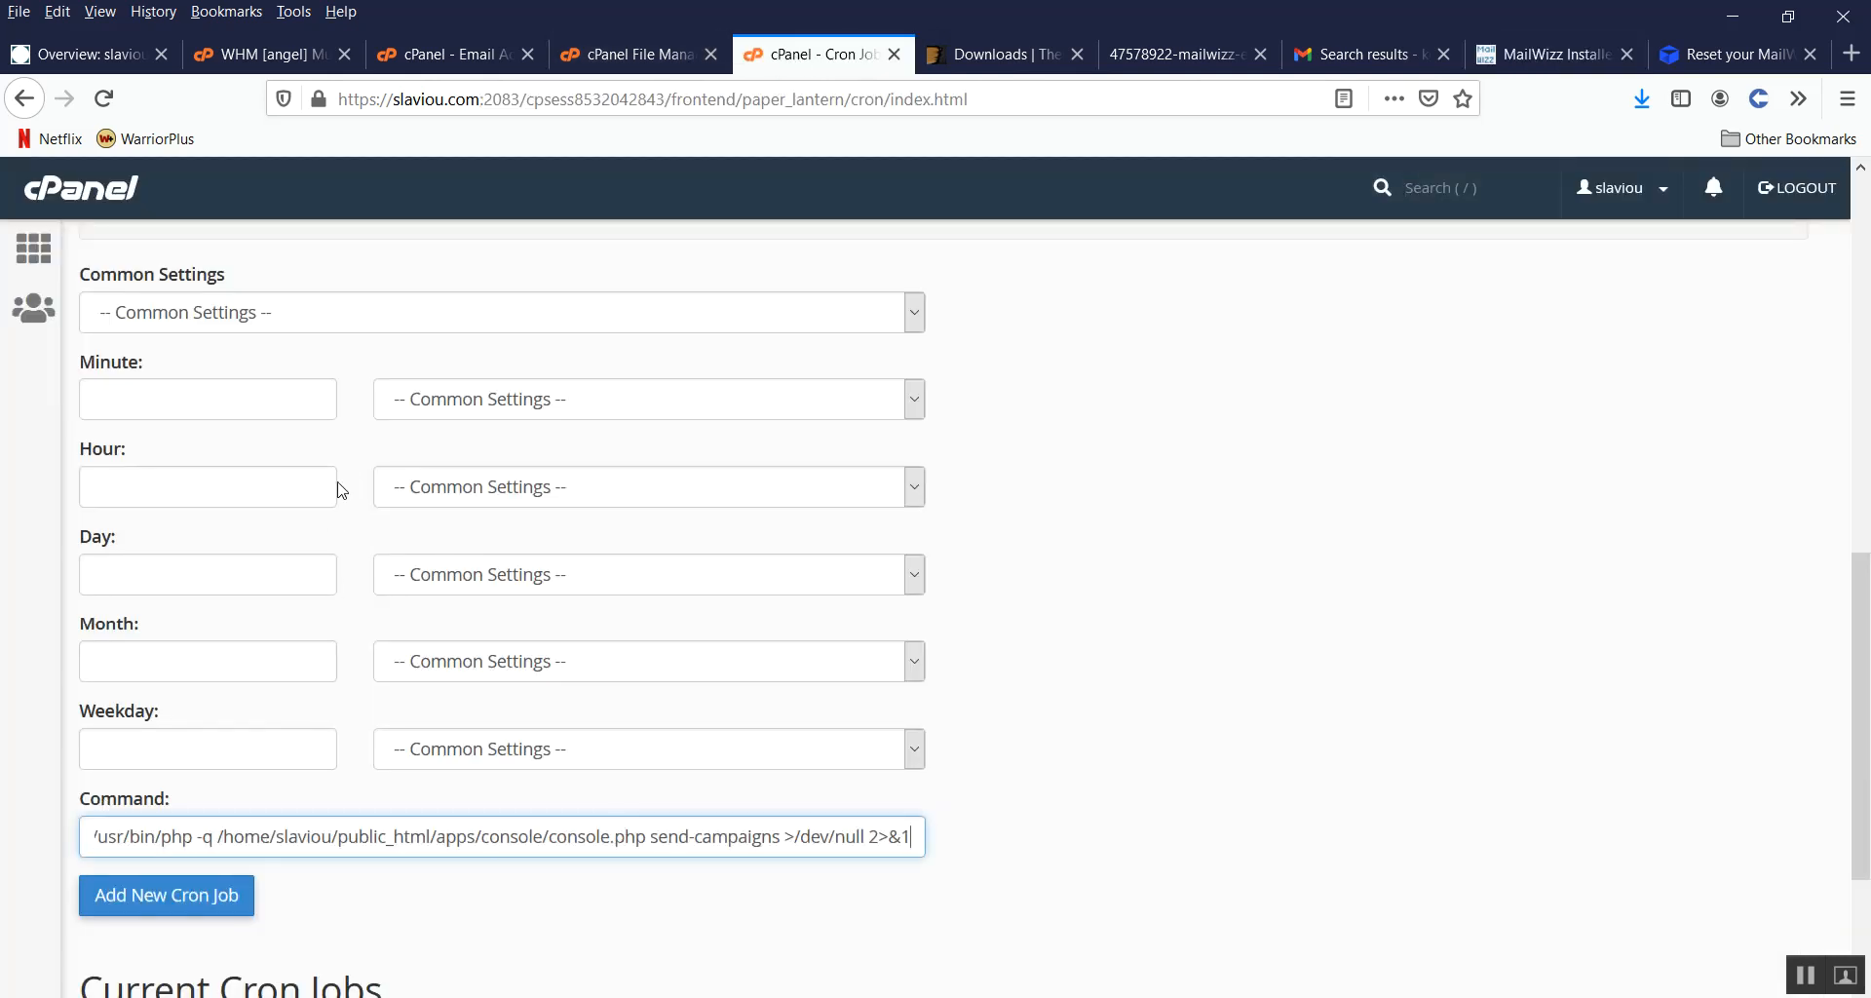
Step: Schedule the send-campaigns job as Once Per Minute (* * * * *) and add it
{"action": "left_click", "coordinate": [247, 322]}
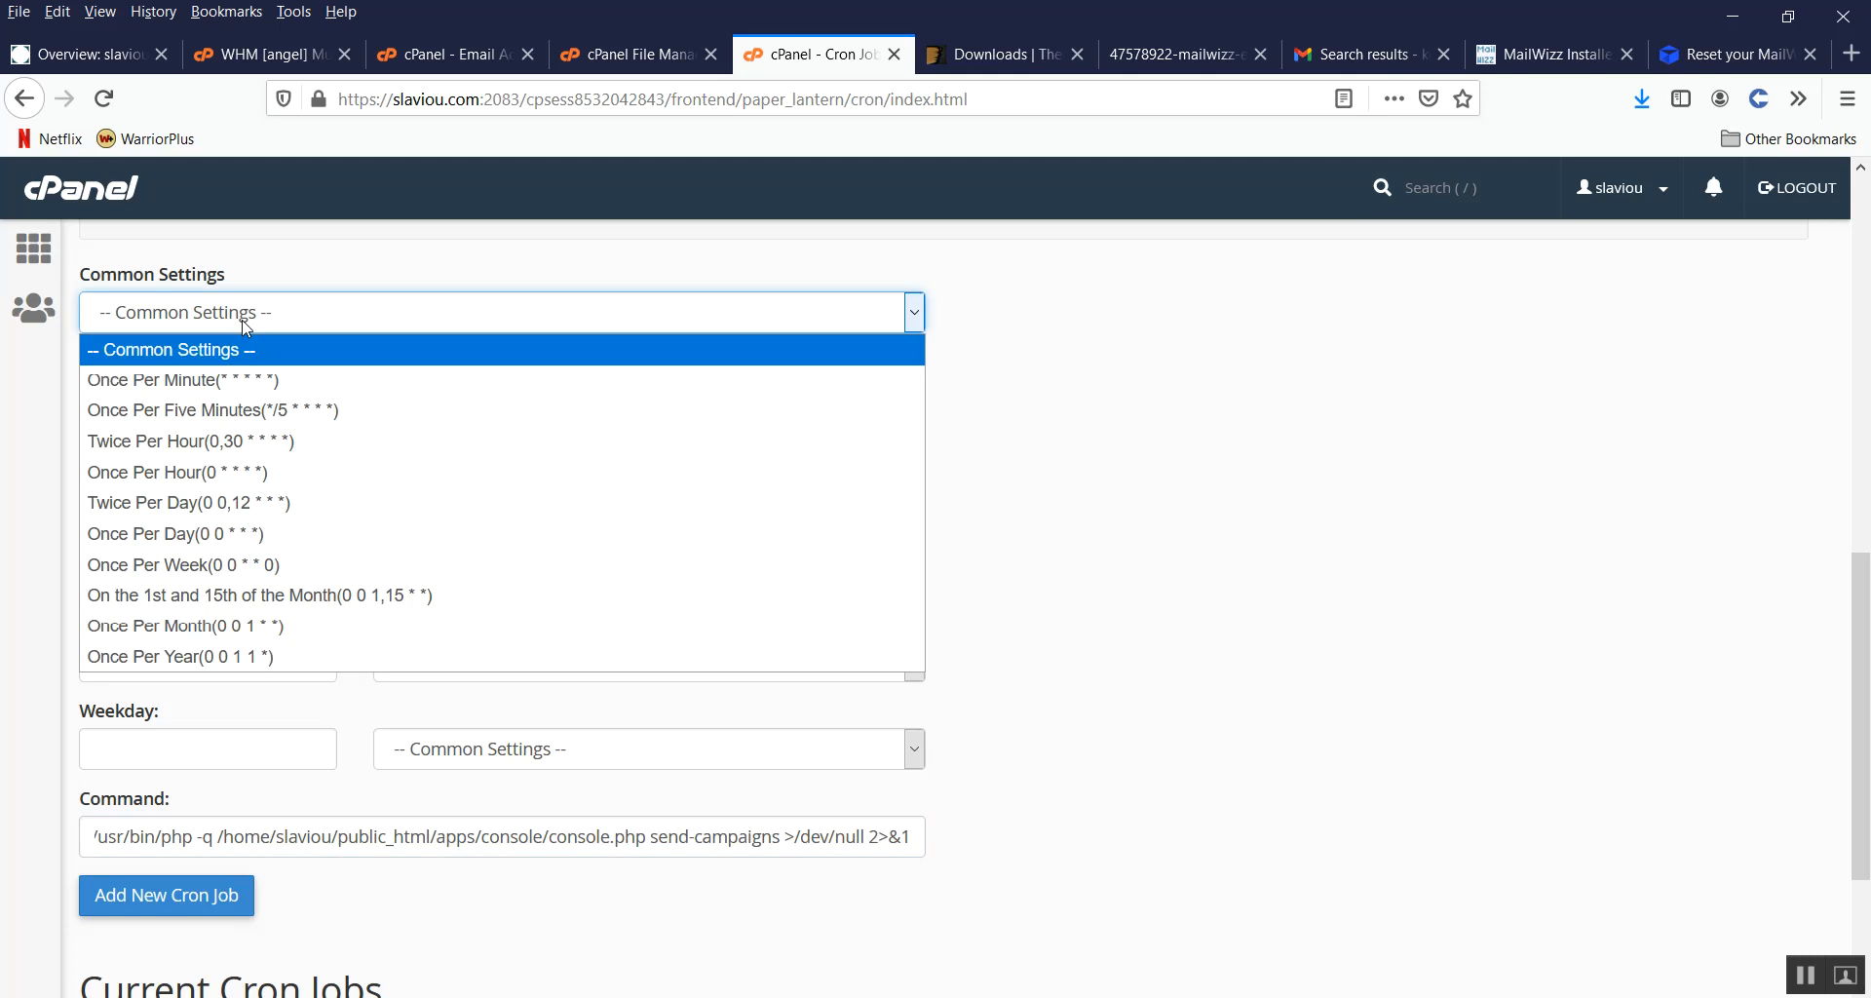
{"action": "left_click", "coordinate": [255, 379]}
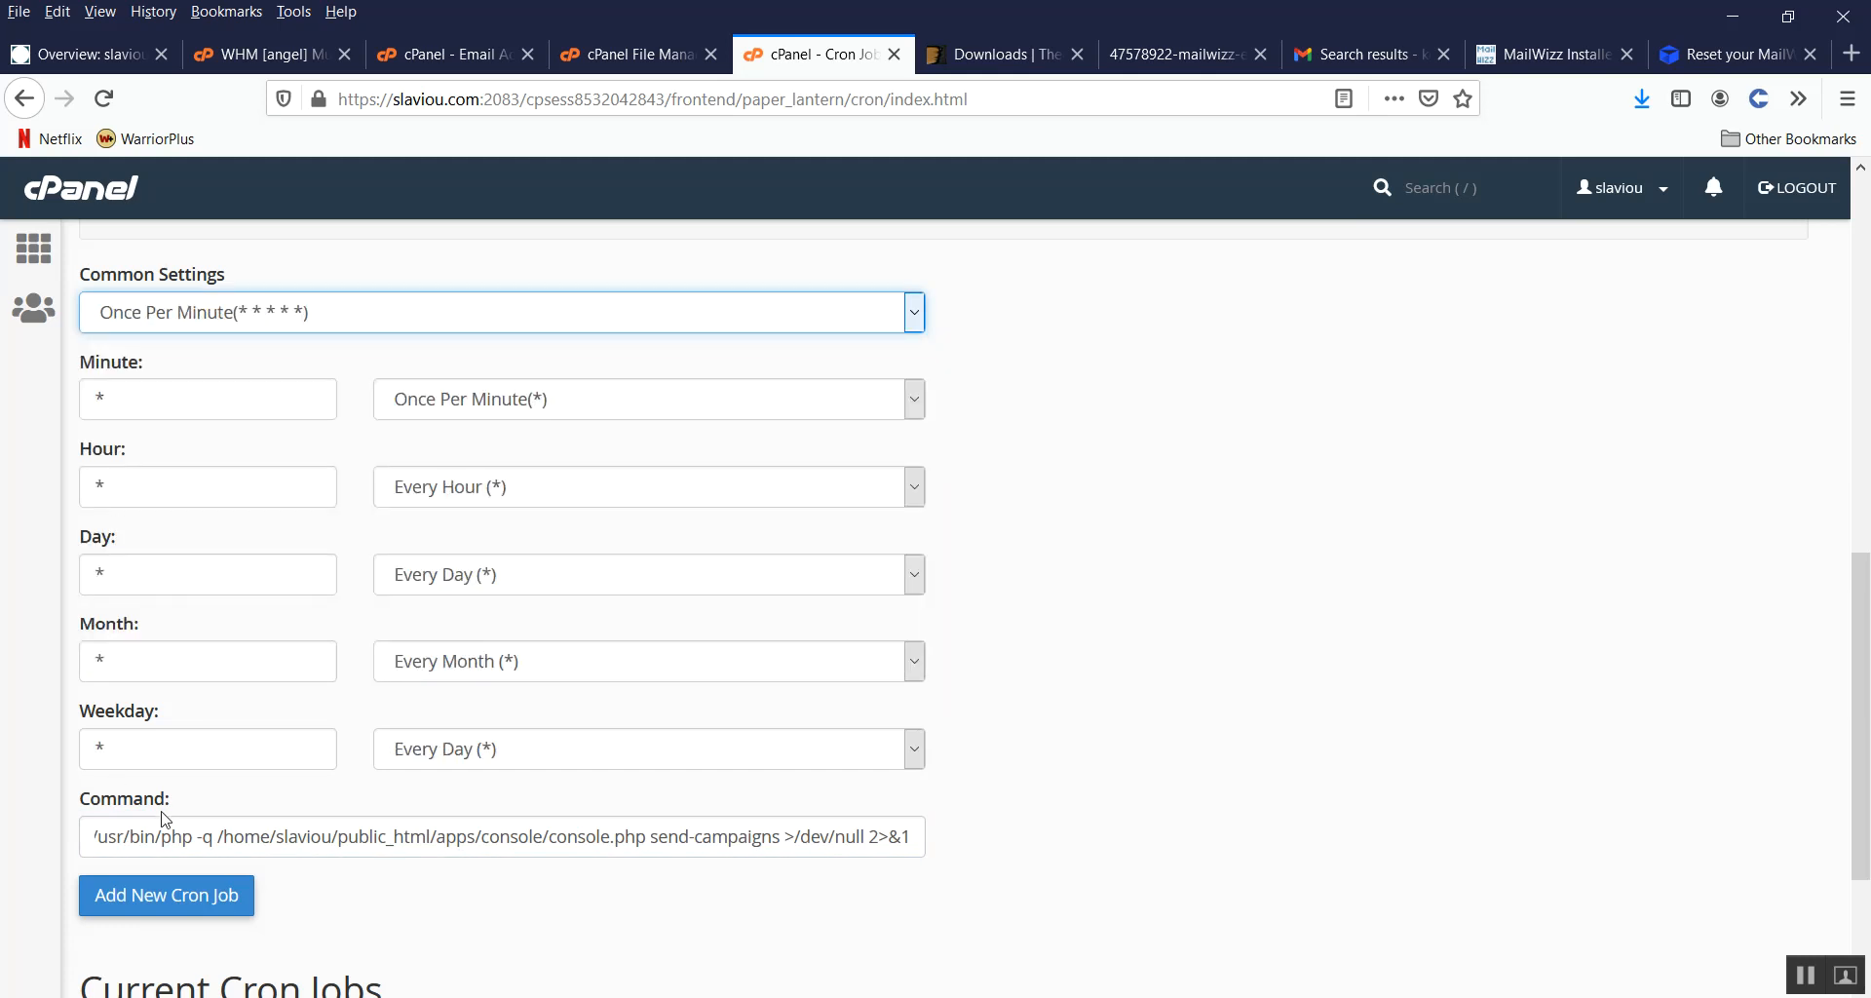
{"action": "left_click", "coordinate": [174, 906]}
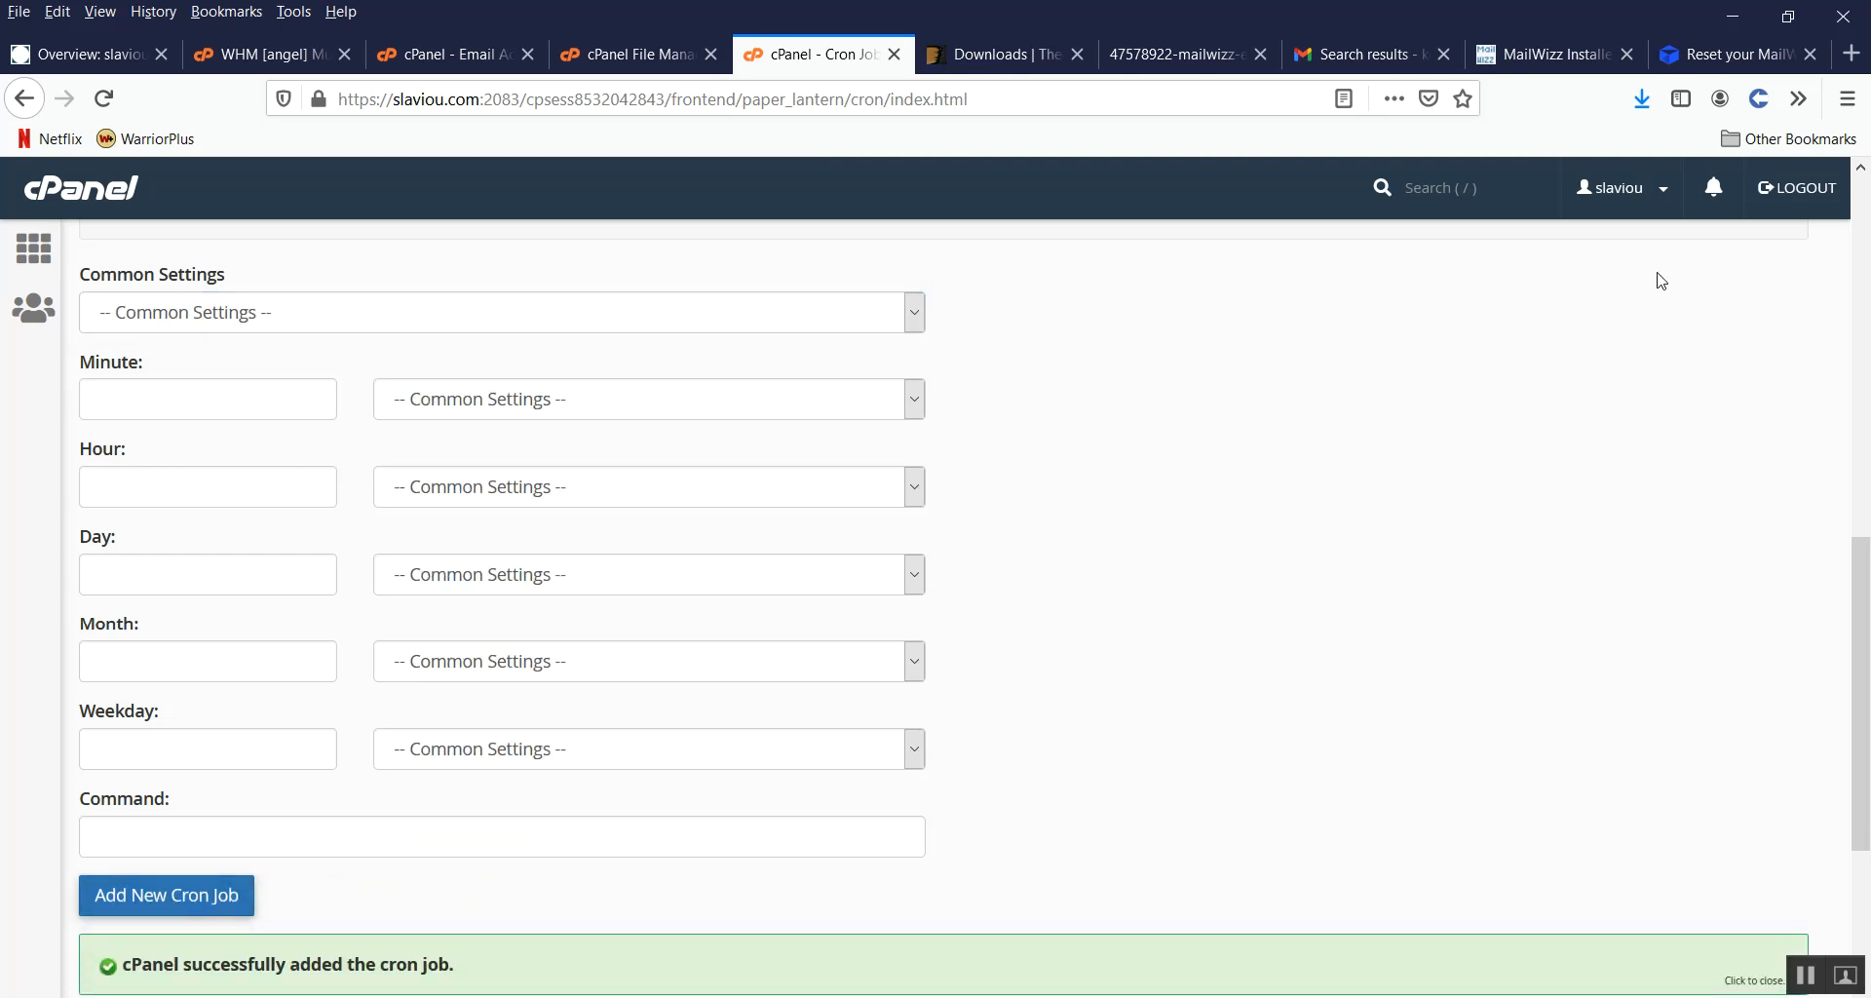
Step: Copy the transactional email sender command (send-transactional-emails) from the MailWizz installer into the new cron job's command in cPanel
{"action": "left_click", "coordinate": [1552, 59]}
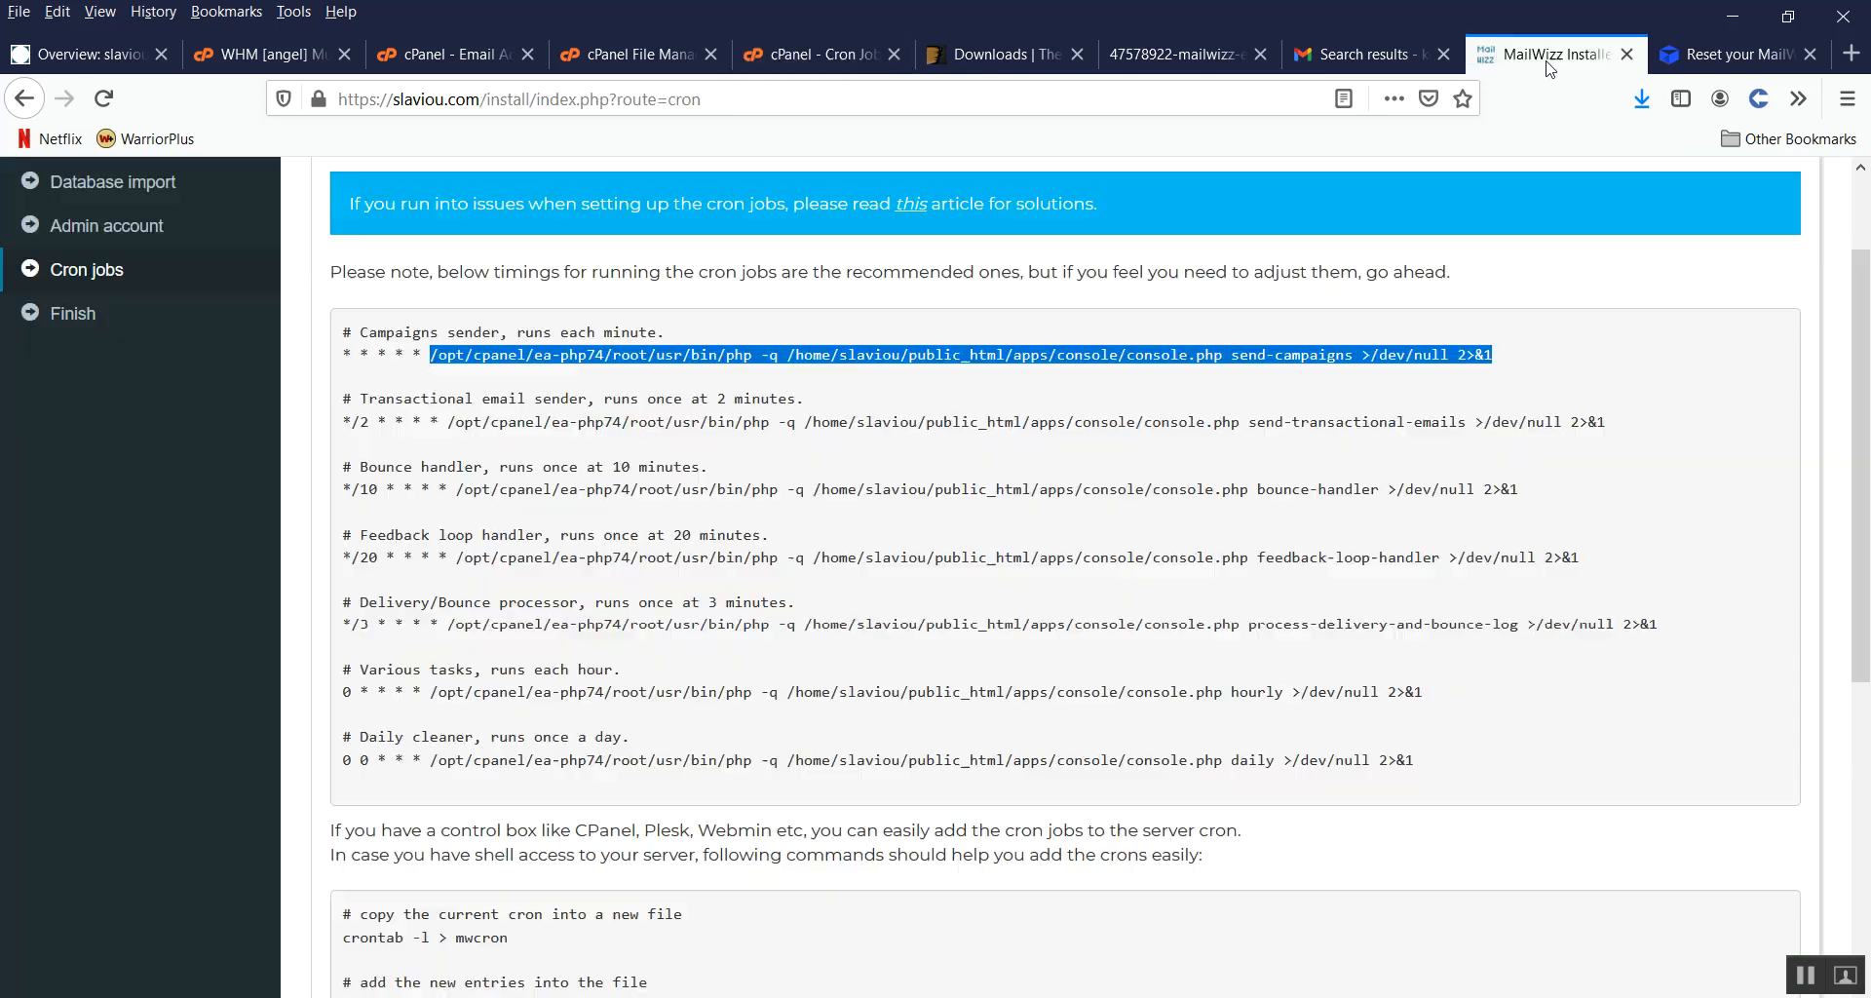
{"action": "left_click", "coordinate": [448, 424]}
{"action": "key", "text": "ctrl+c"}
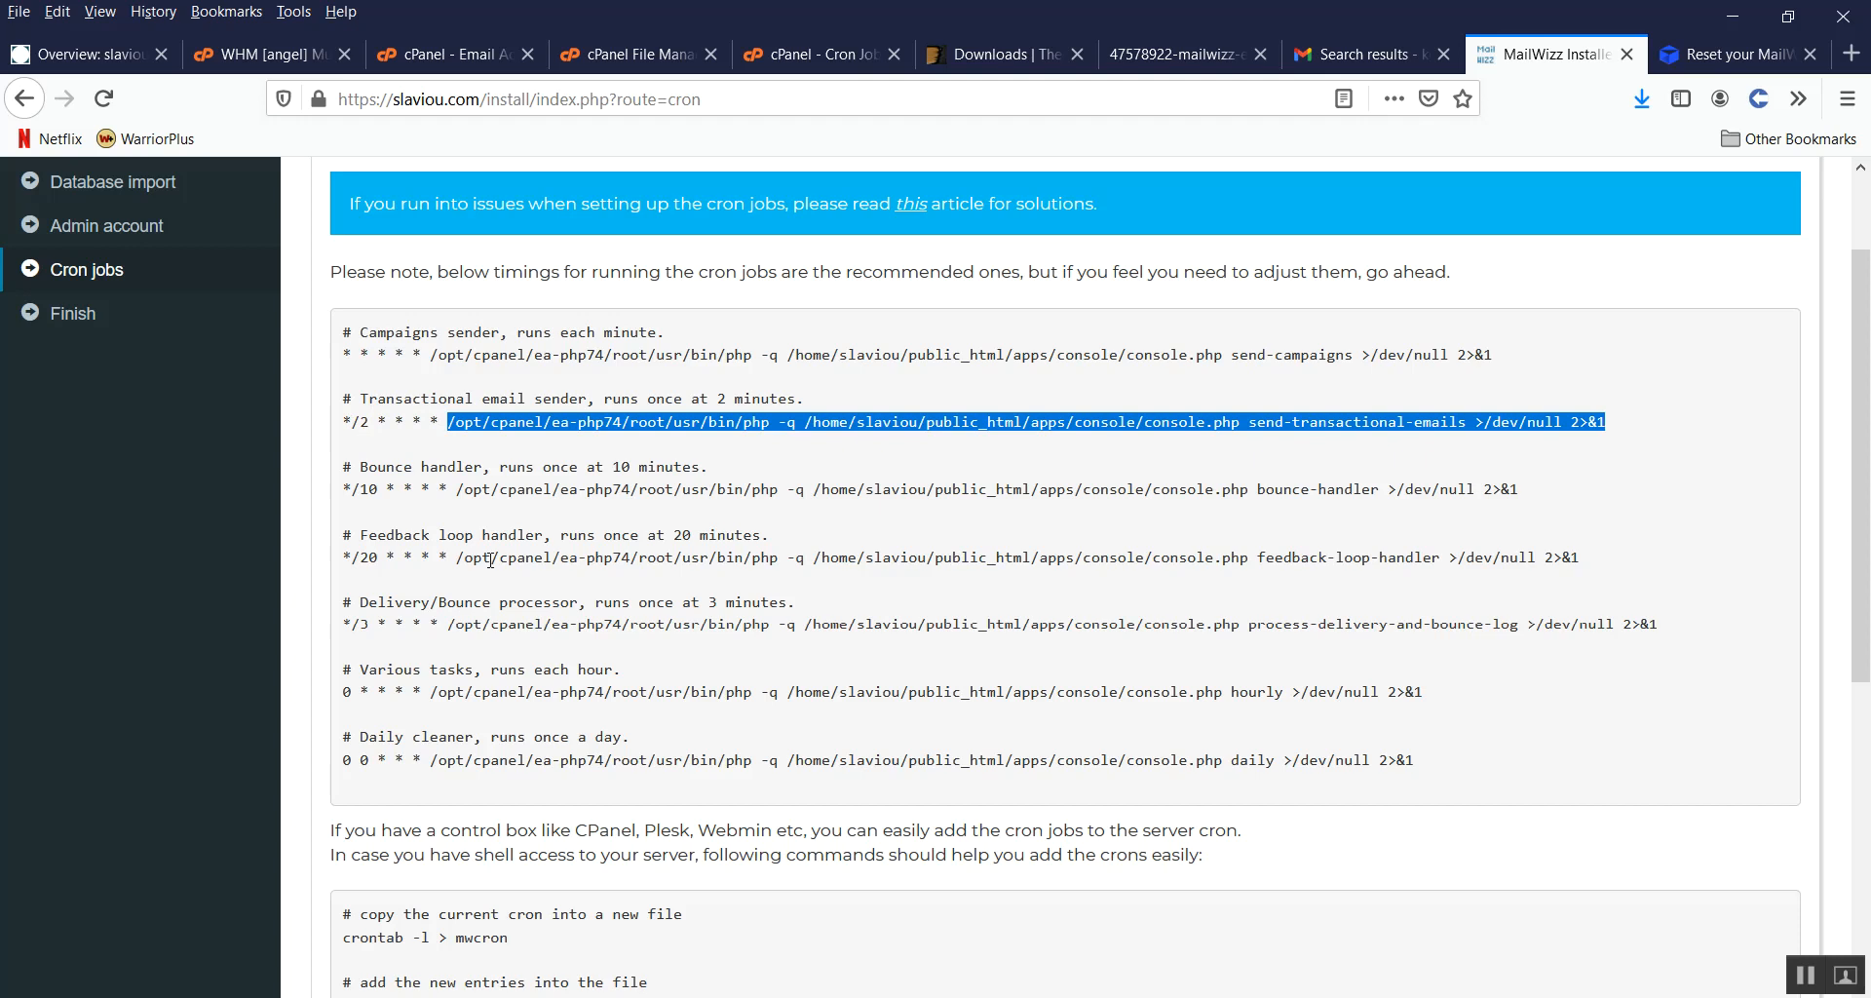
{"action": "left_click", "coordinate": [814, 53]}
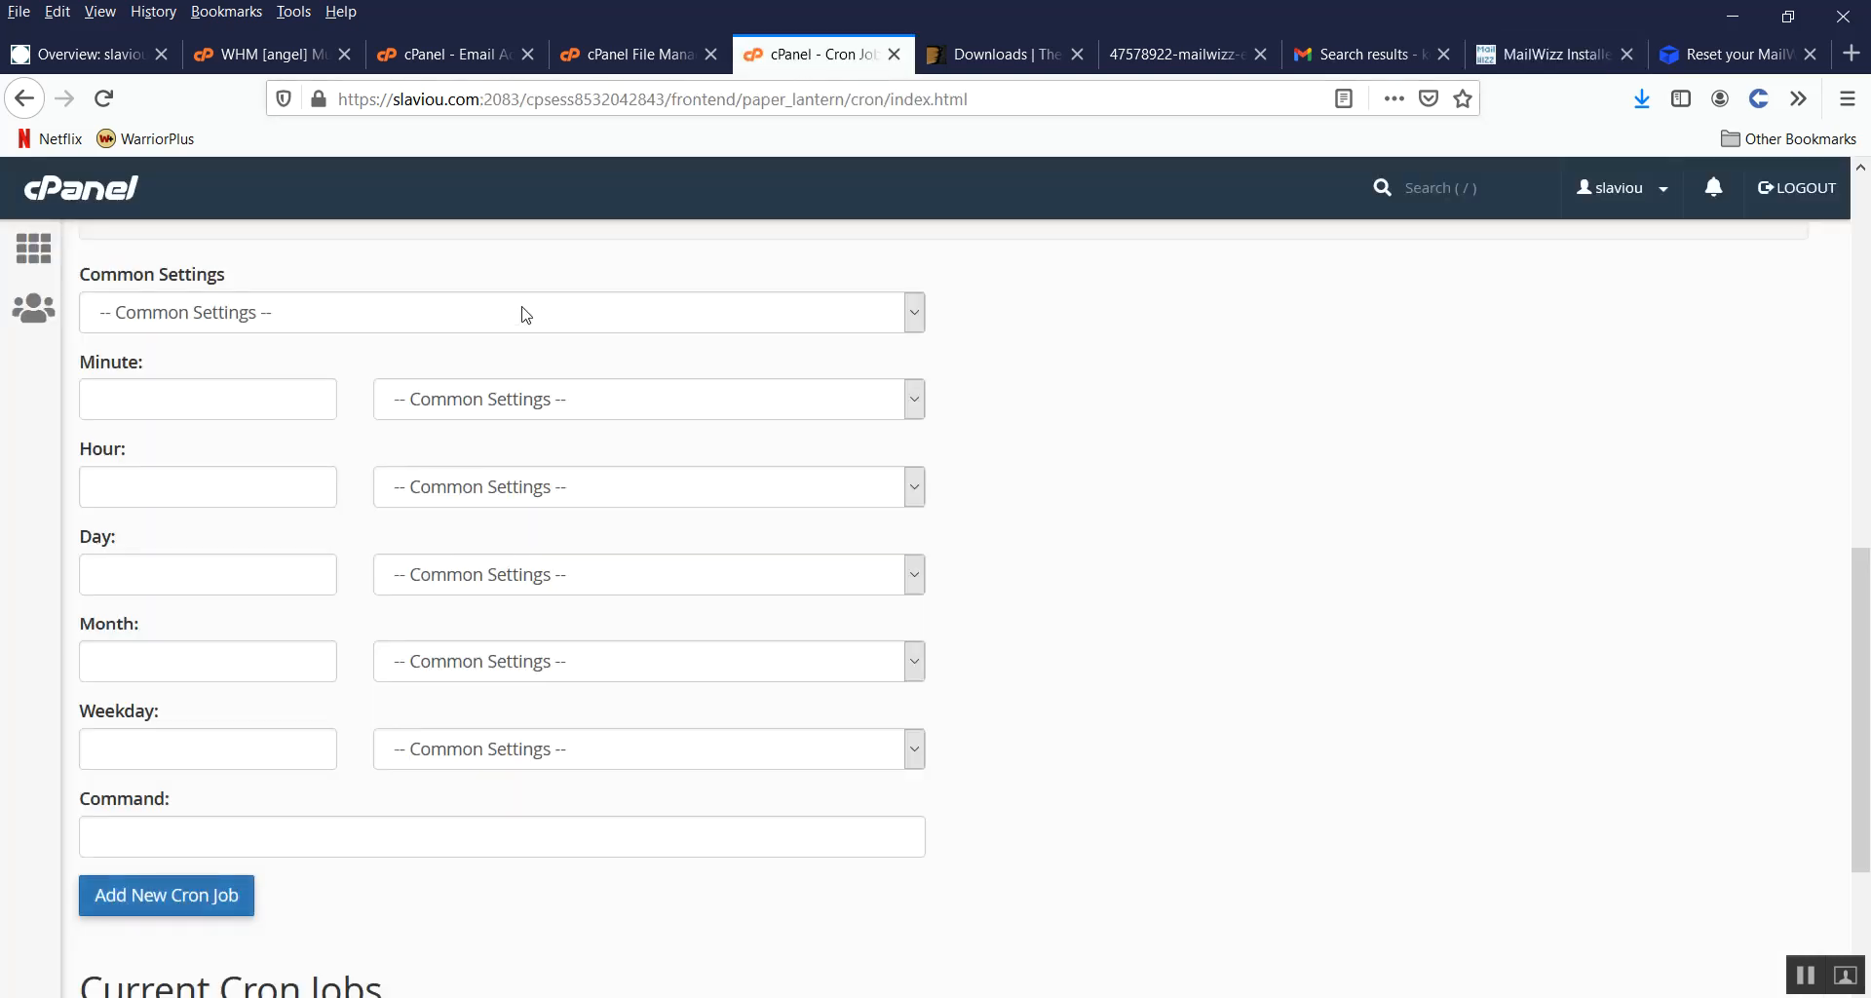
{"action": "left_click", "coordinate": [257, 829]}
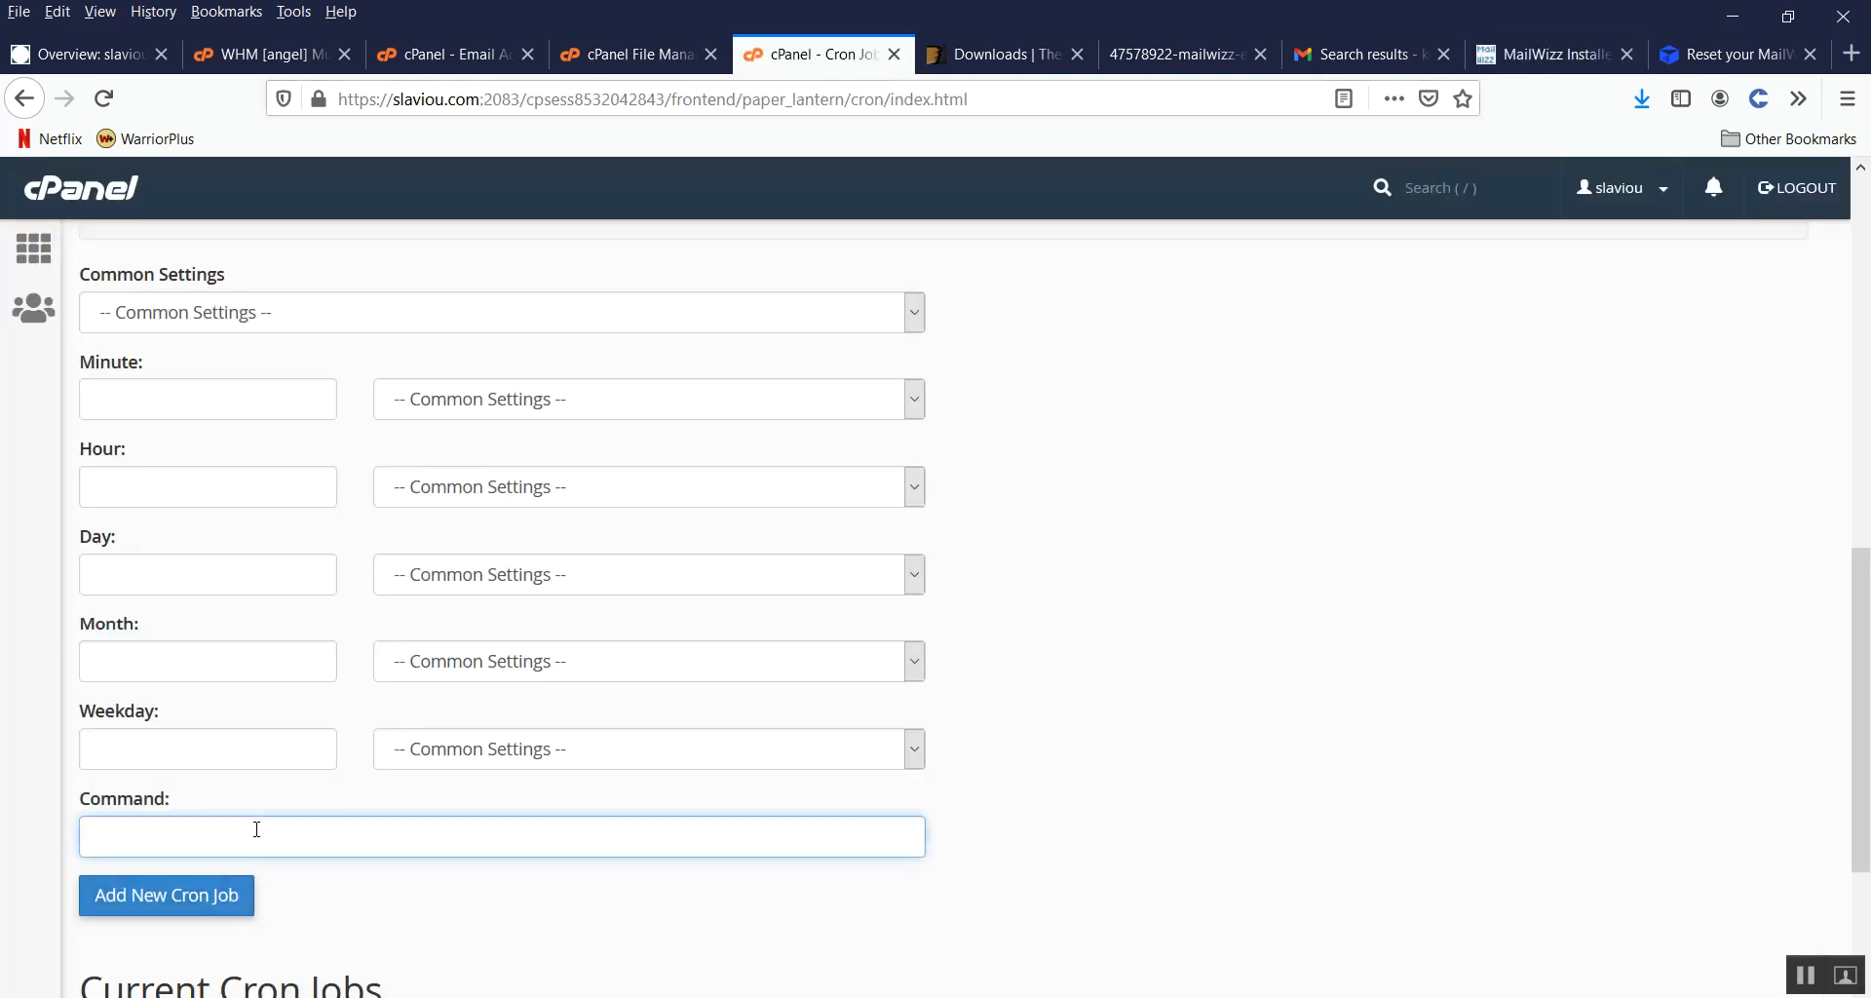
{"action": "key", "text": "ctrl+v"}
Step: Schedule the send-transactional-emails job from the Once Per Five Minutes preset with the minute changed to */2, and add it
{"action": "left_click", "coordinate": [440, 319]}
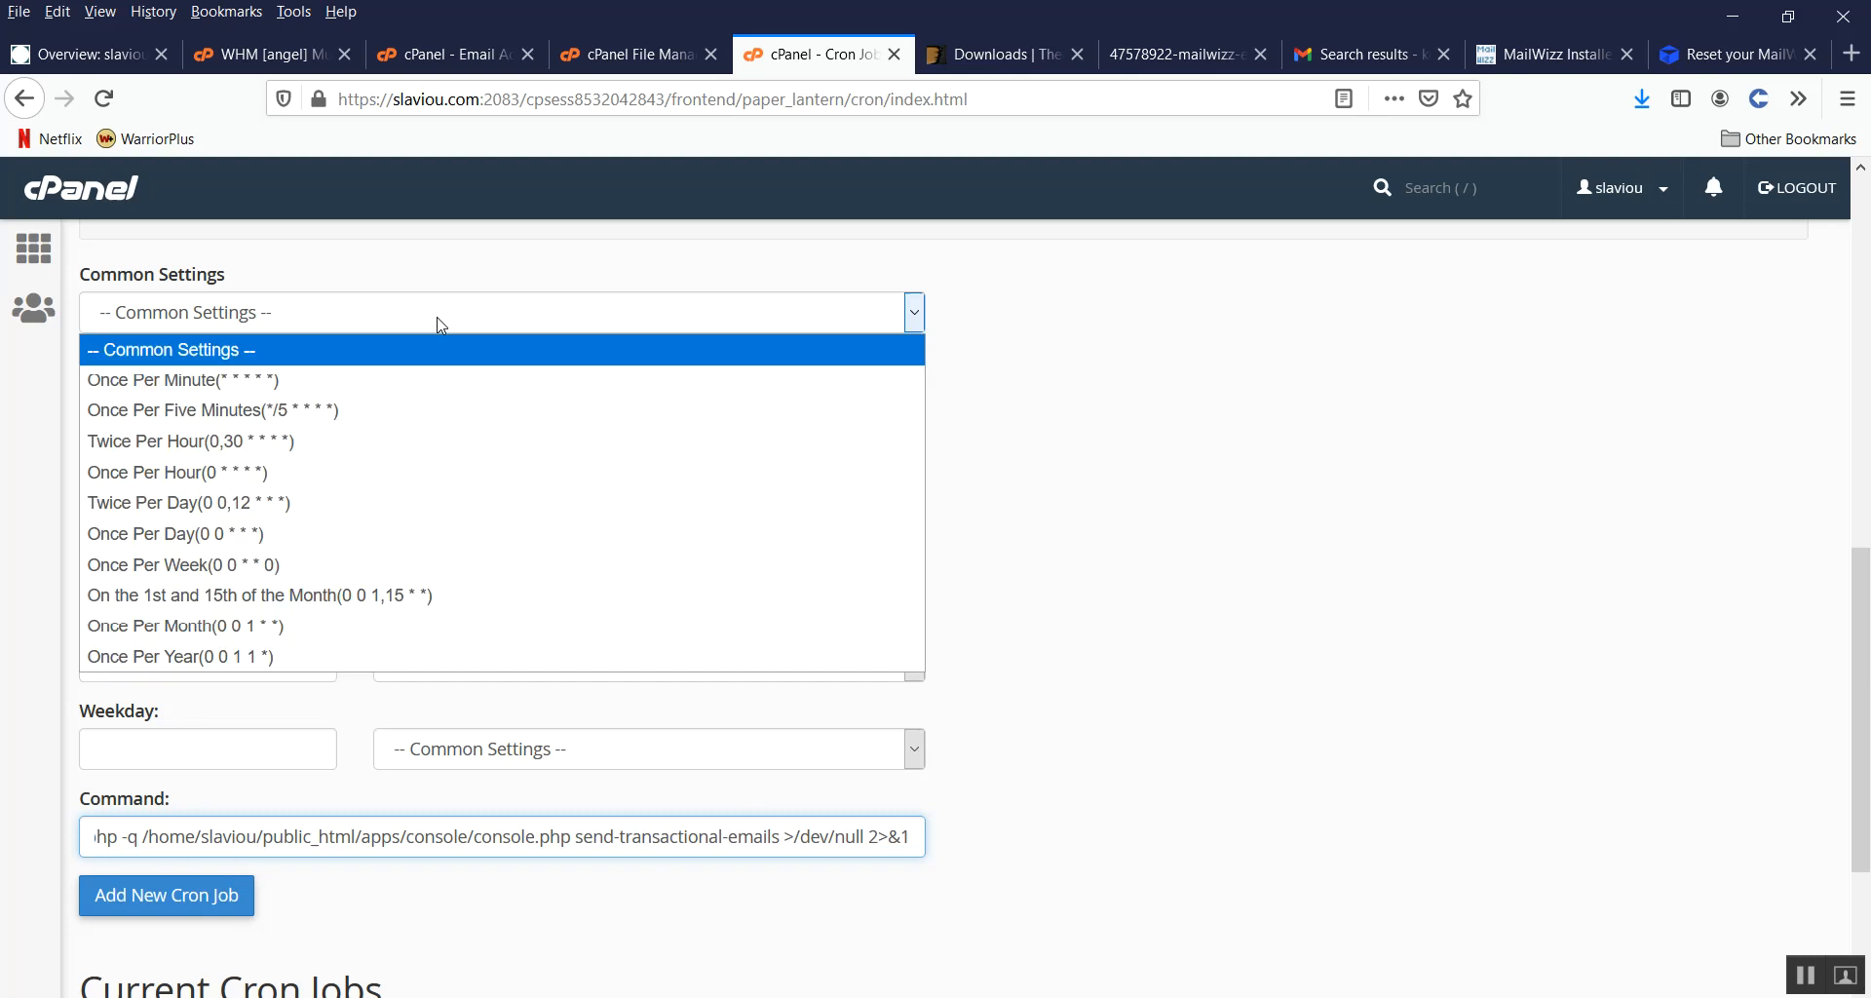
{"action": "left_click", "coordinate": [295, 407]}
{"action": "left_click", "coordinate": [244, 396]}
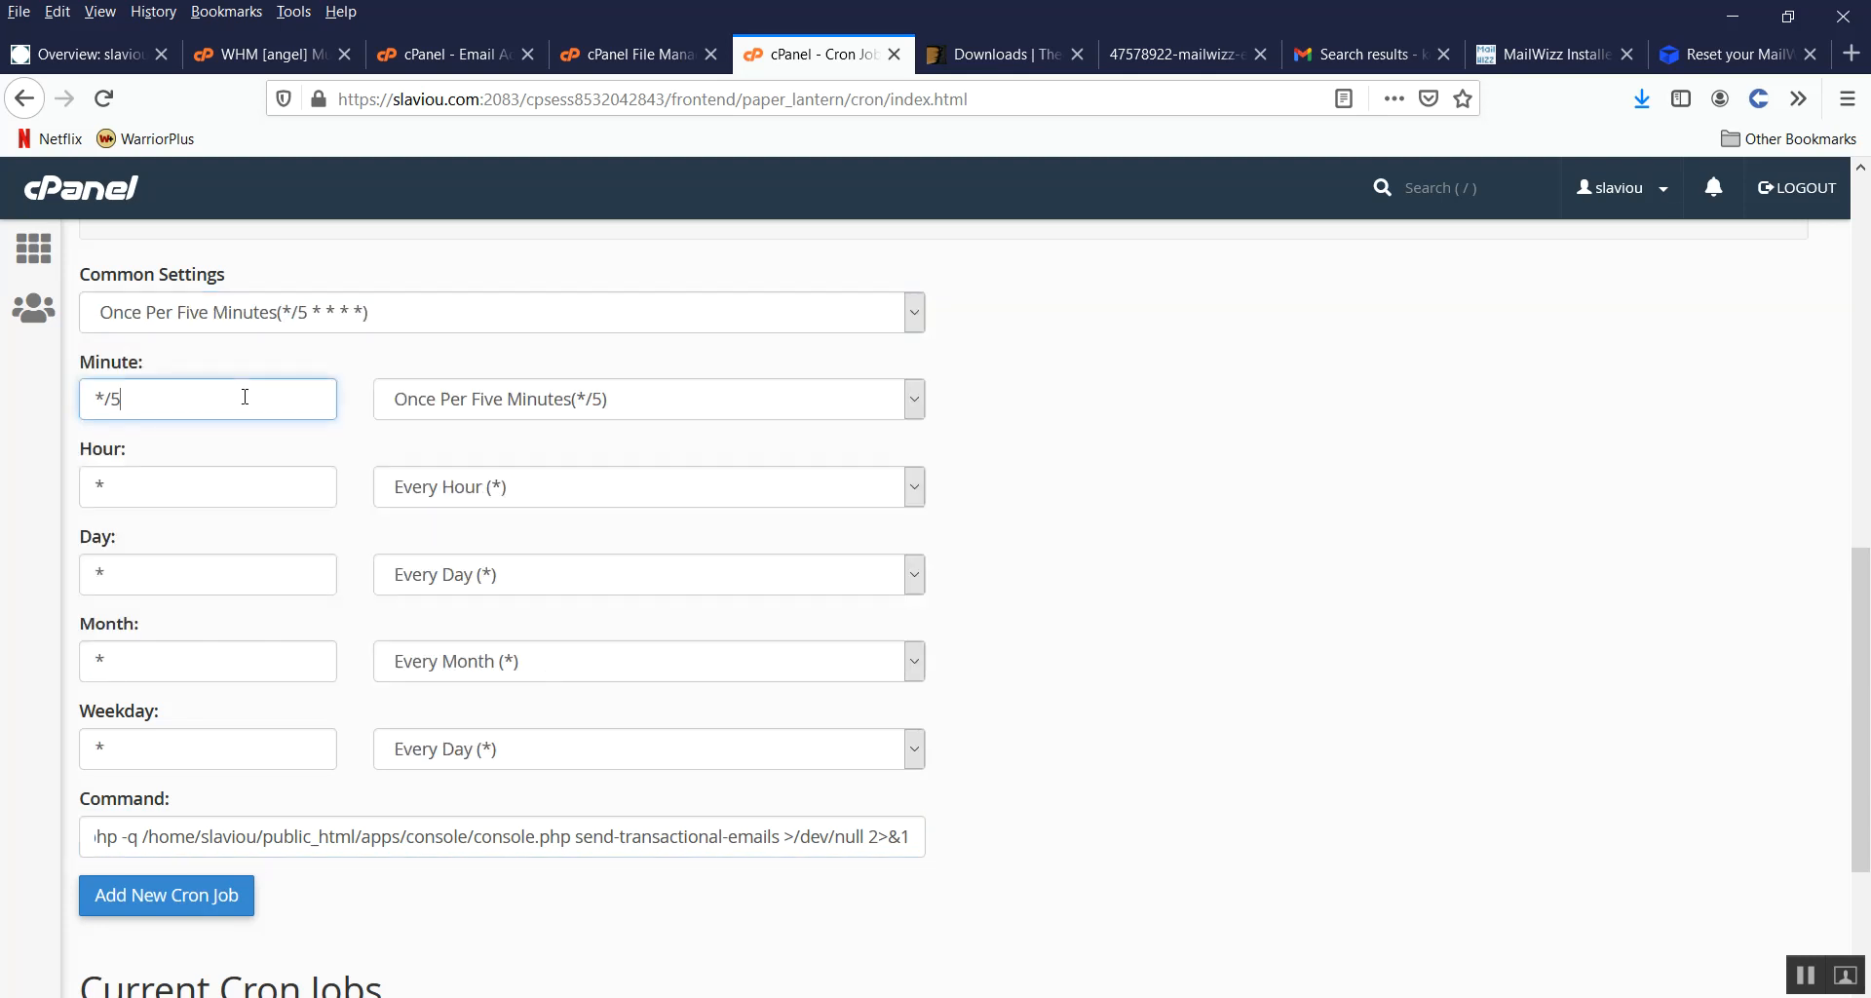
{"action": "key", "text": "BackSpace"}
{"action": "type", "text": "2"}
{"action": "left_click", "coordinate": [422, 898]}
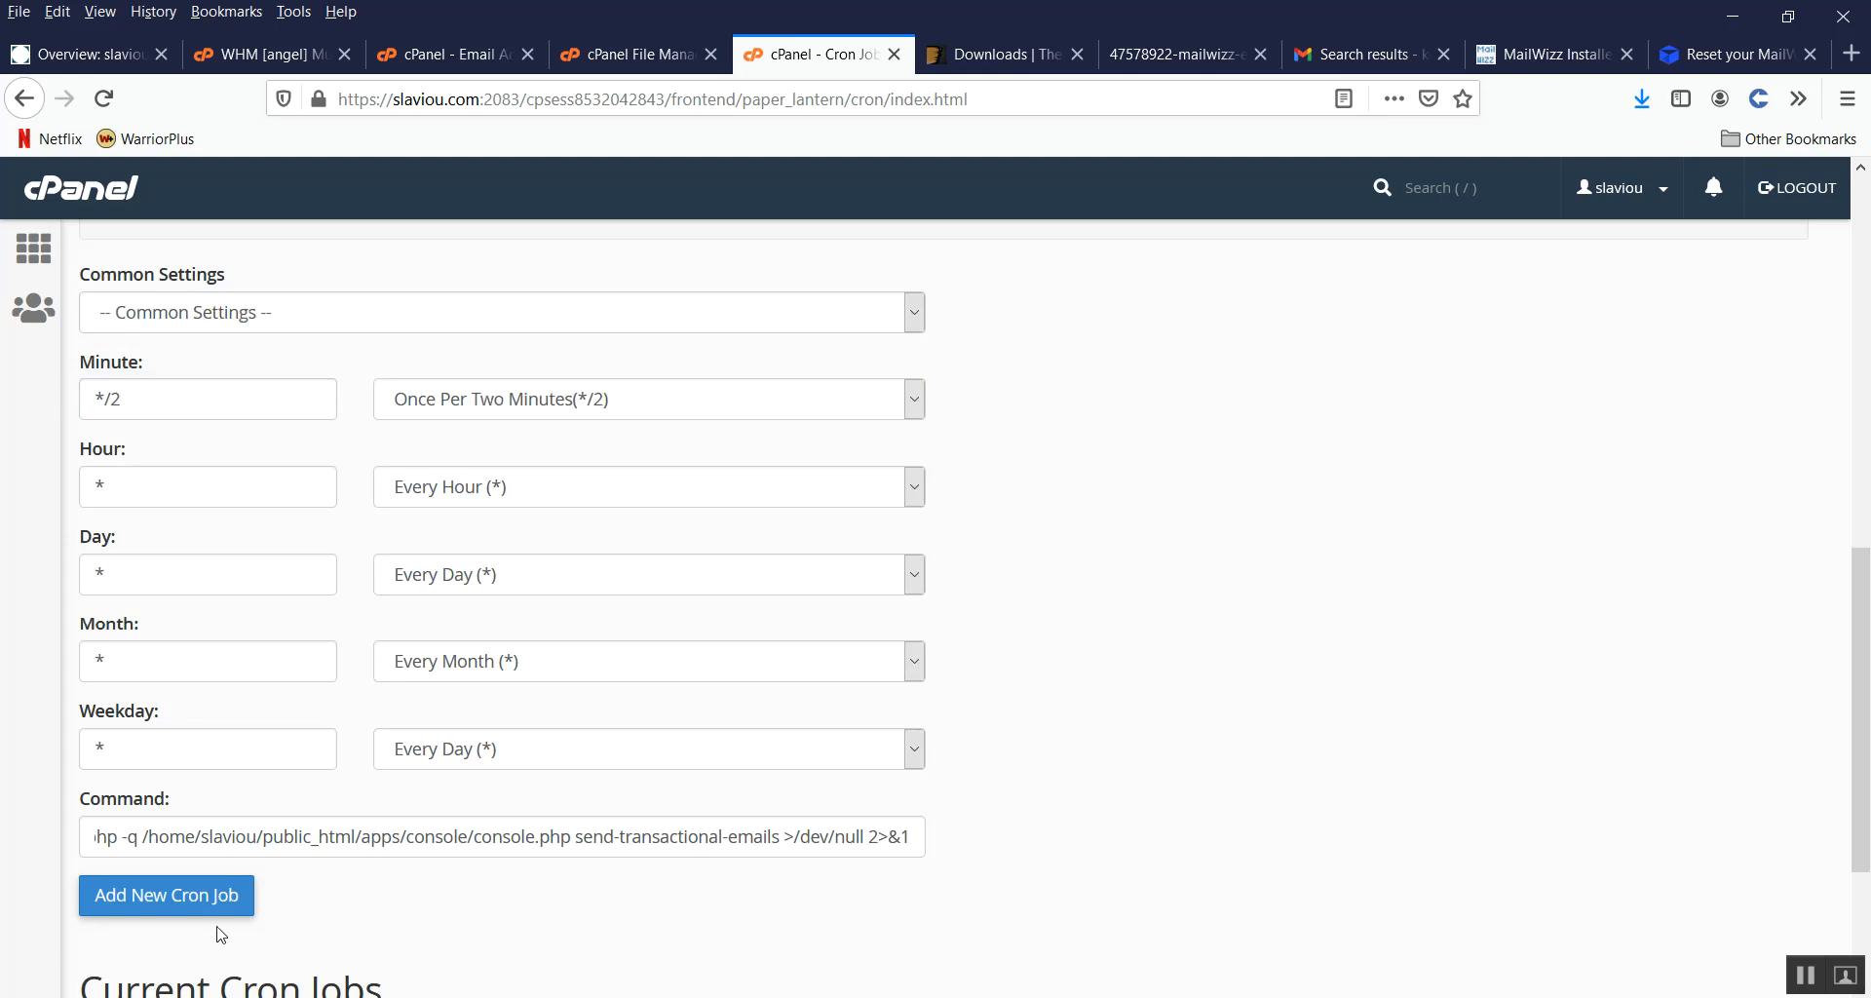
{"action": "left_click", "coordinate": [190, 906]}
{"action": "scroll", "coordinate": [184, 907], "scroll_direction": "down", "scroll_amount": 4}
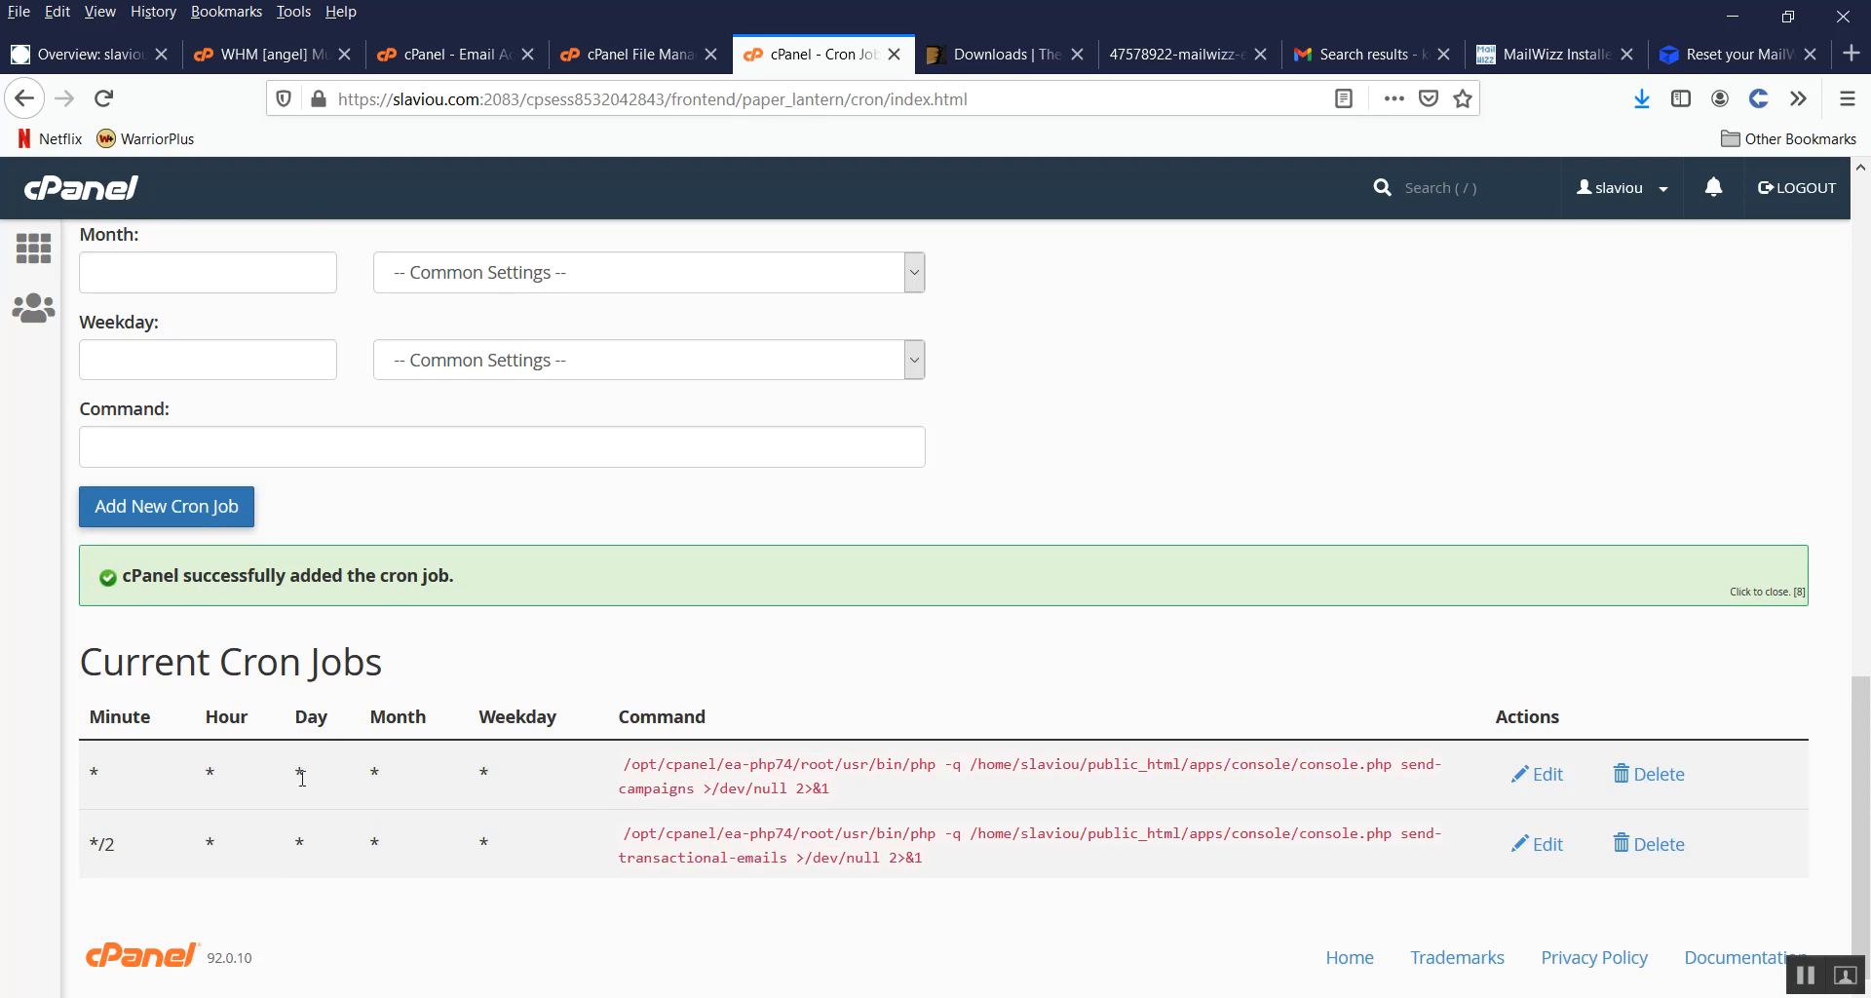
Step: Copy the bounce handler command (bounce-handler) from the MailWizz installer into the new cron job's command in cPanel
{"action": "scroll", "coordinate": [302, 777], "scroll_direction": "up", "scroll_amount": 4}
{"action": "scroll", "coordinate": [302, 777], "scroll_direction": "up", "scroll_amount": 1}
{"action": "scroll", "coordinate": [304, 780], "scroll_direction": "down", "scroll_amount": 1}
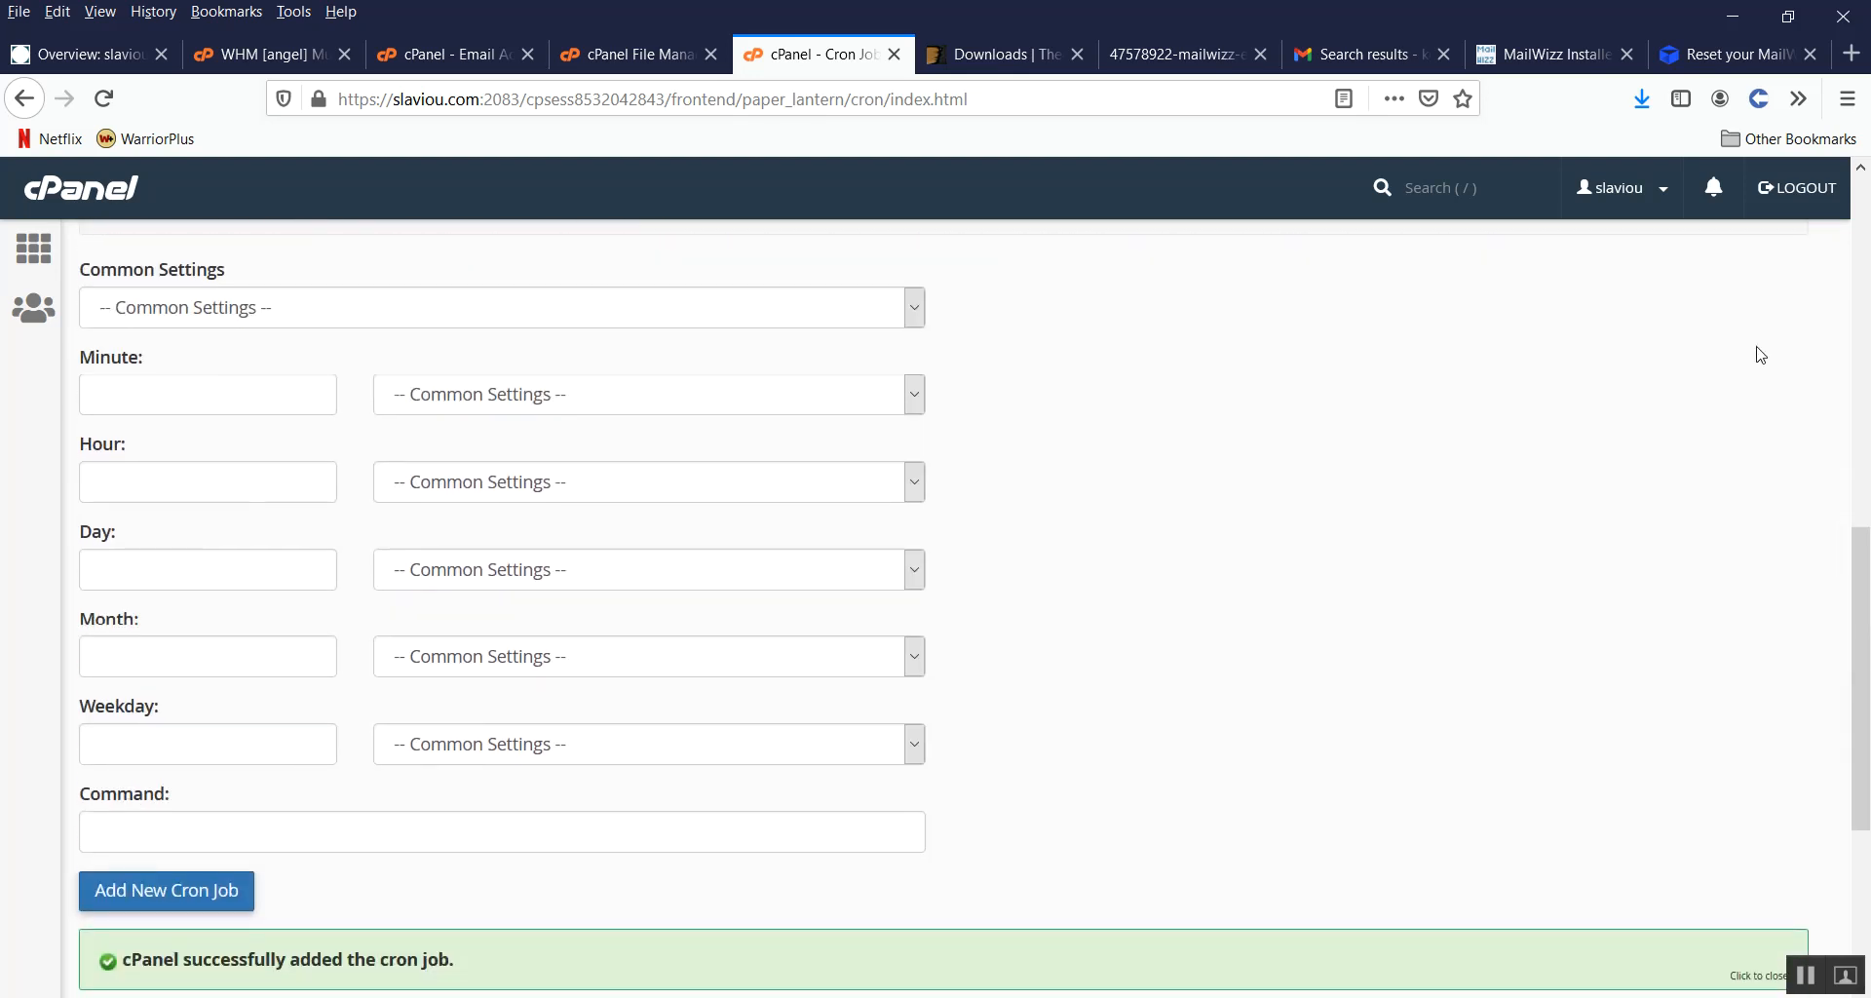
{"action": "left_click", "coordinate": [1555, 56]}
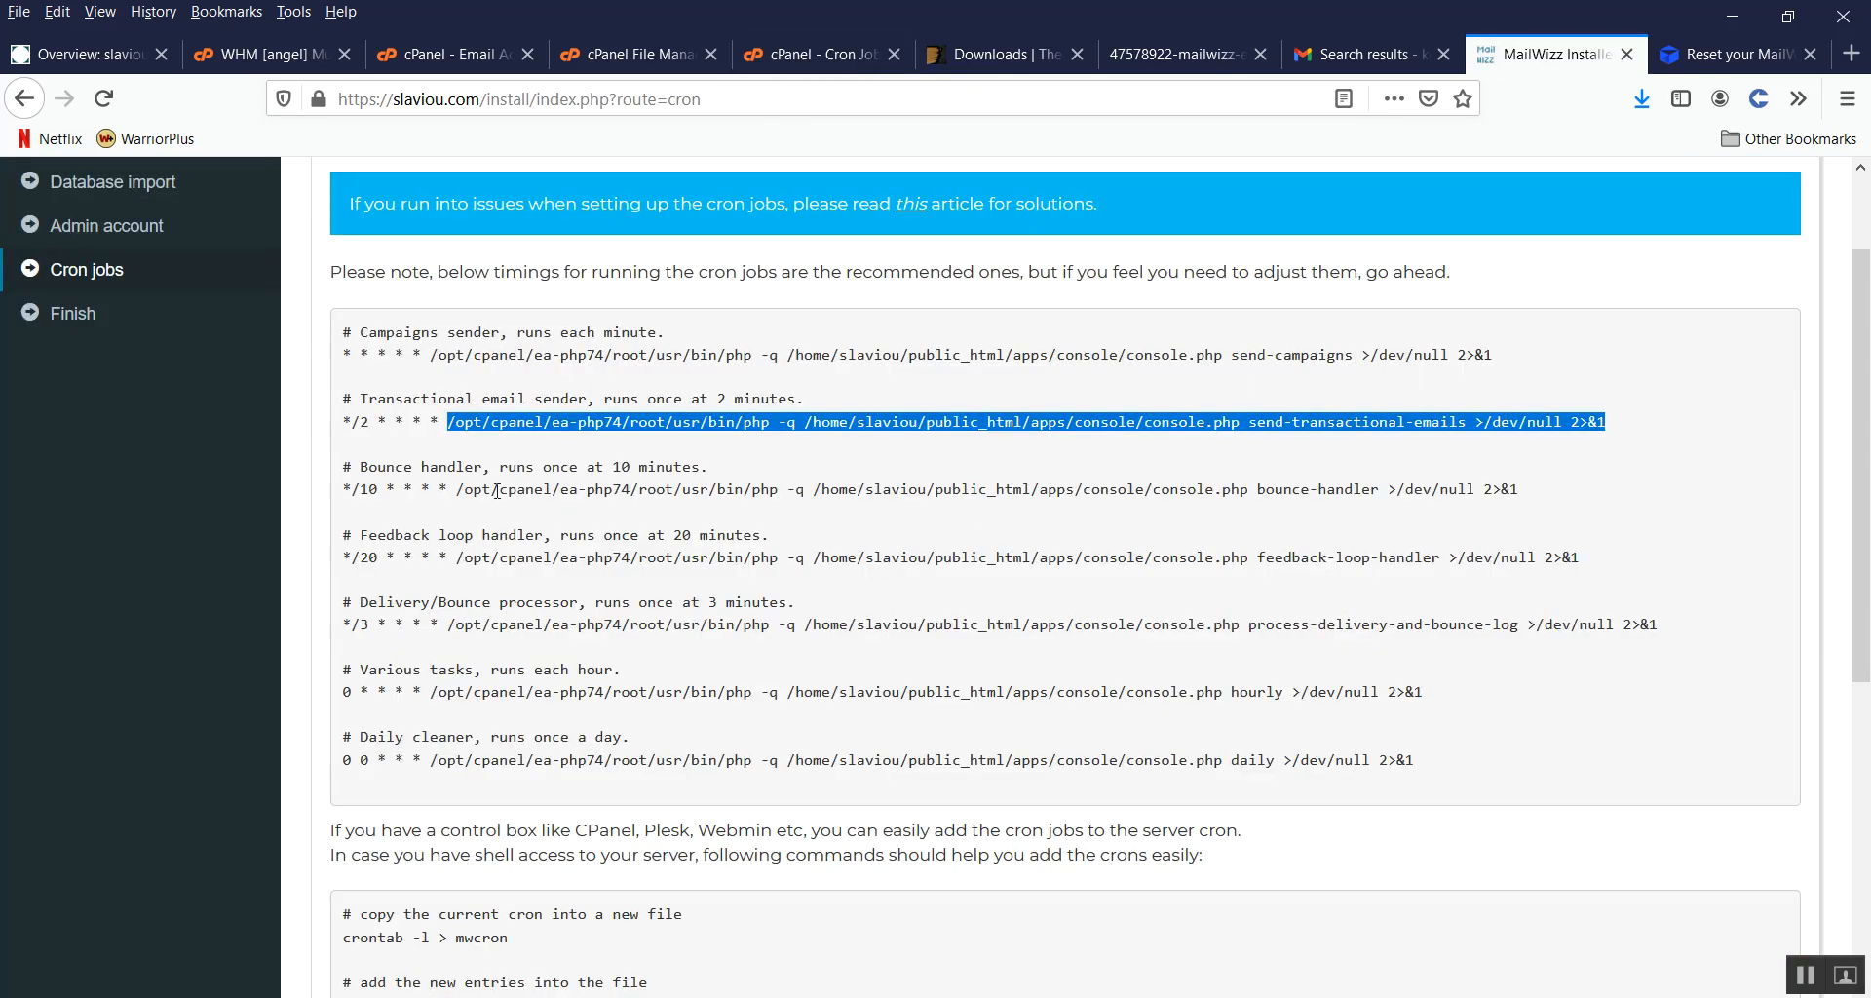
{"action": "left_click", "coordinate": [456, 490]}
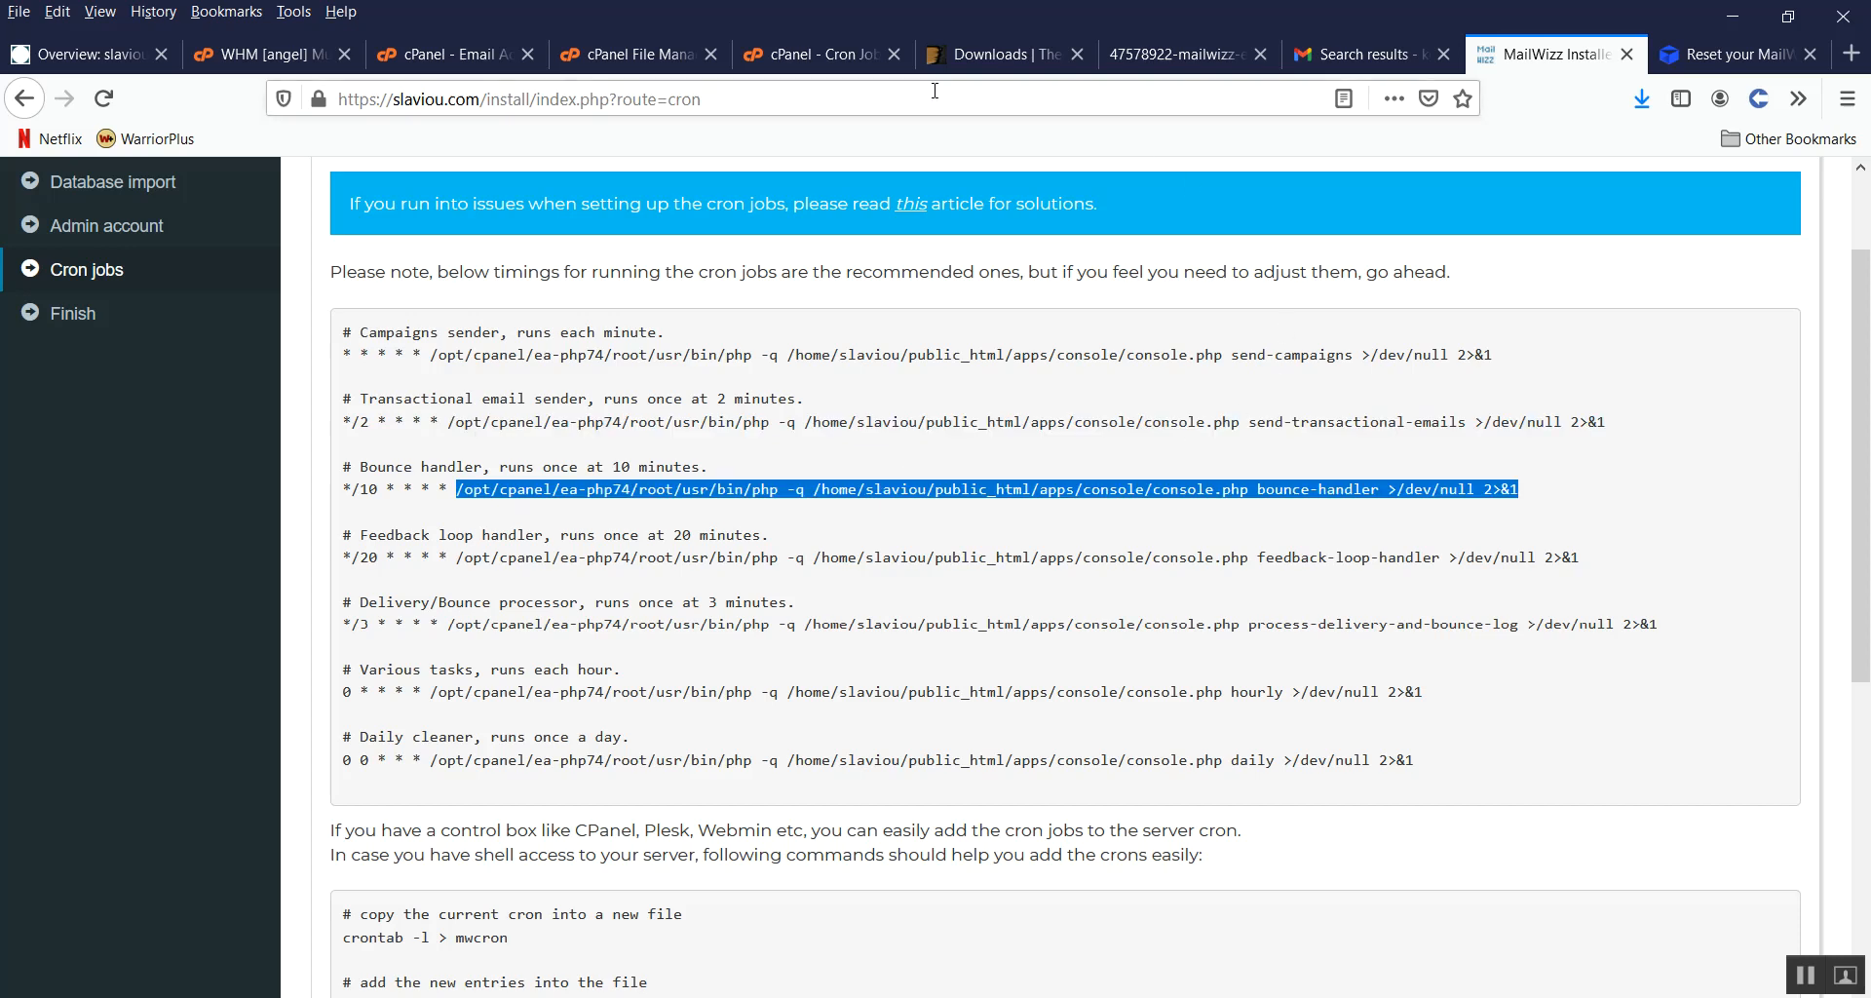
{"action": "left_click", "coordinate": [835, 64]}
{"action": "left_click", "coordinate": [224, 830]}
{"action": "type", "text": "/usr/bin/php -q /home/slaviou/public_html/apps/console/console.php bounce-handler >/dev/null 2>&1"}
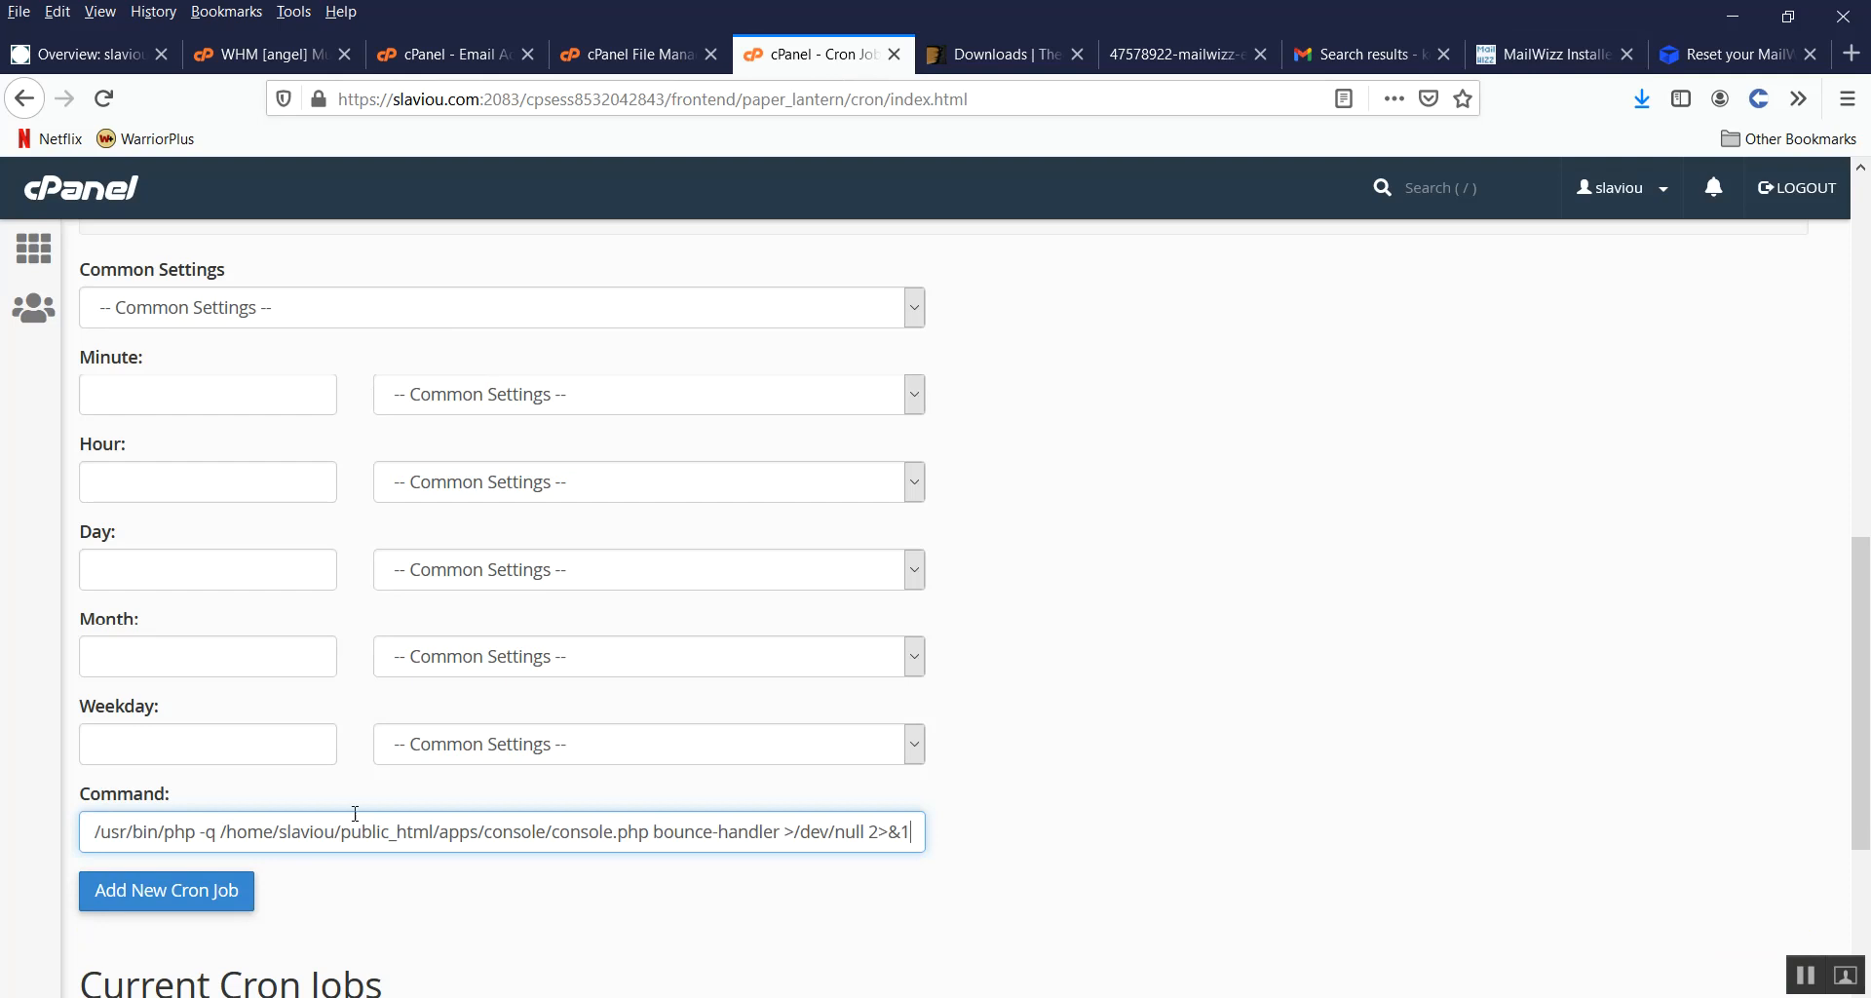
Step: Schedule the bounce-handler job from the Once Per Five Minutes preset with the minute changed to */10, and add it
{"action": "left_click", "coordinate": [418, 310]}
{"action": "left_click", "coordinate": [360, 404]}
{"action": "left_click", "coordinate": [217, 396]}
{"action": "type", "text": "10"}
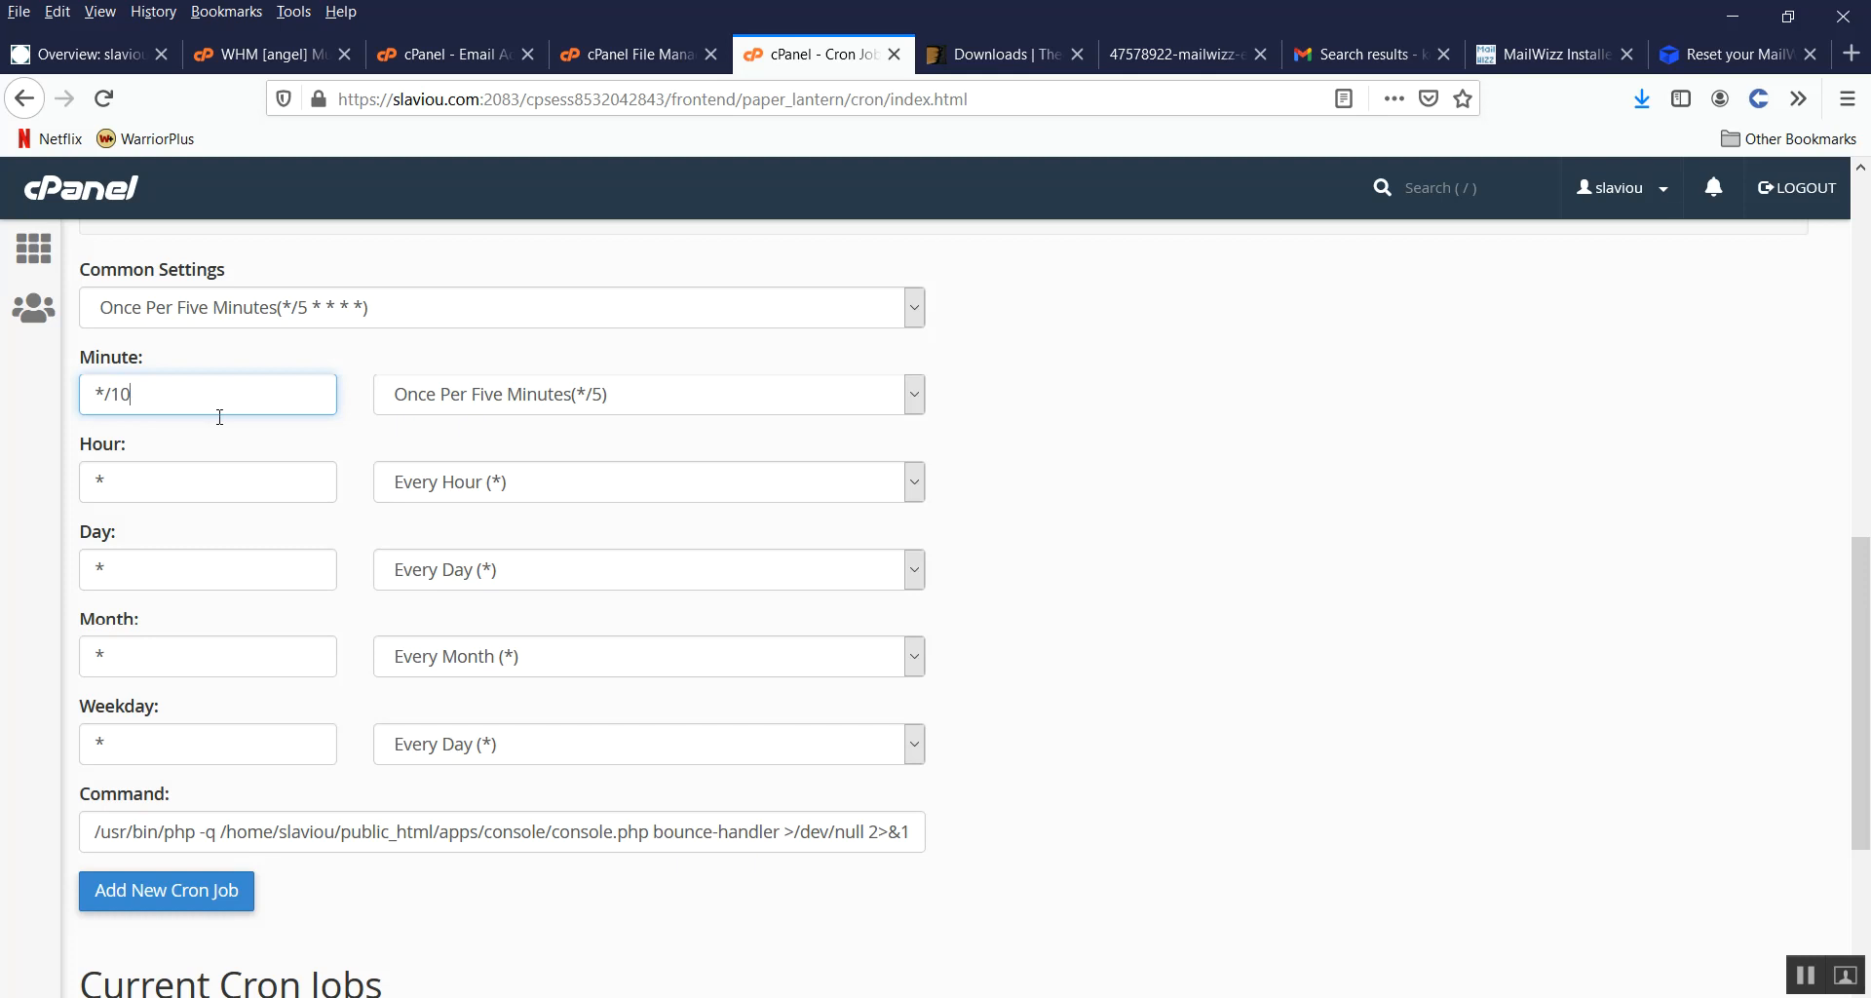
{"action": "left_click", "coordinate": [210, 896]}
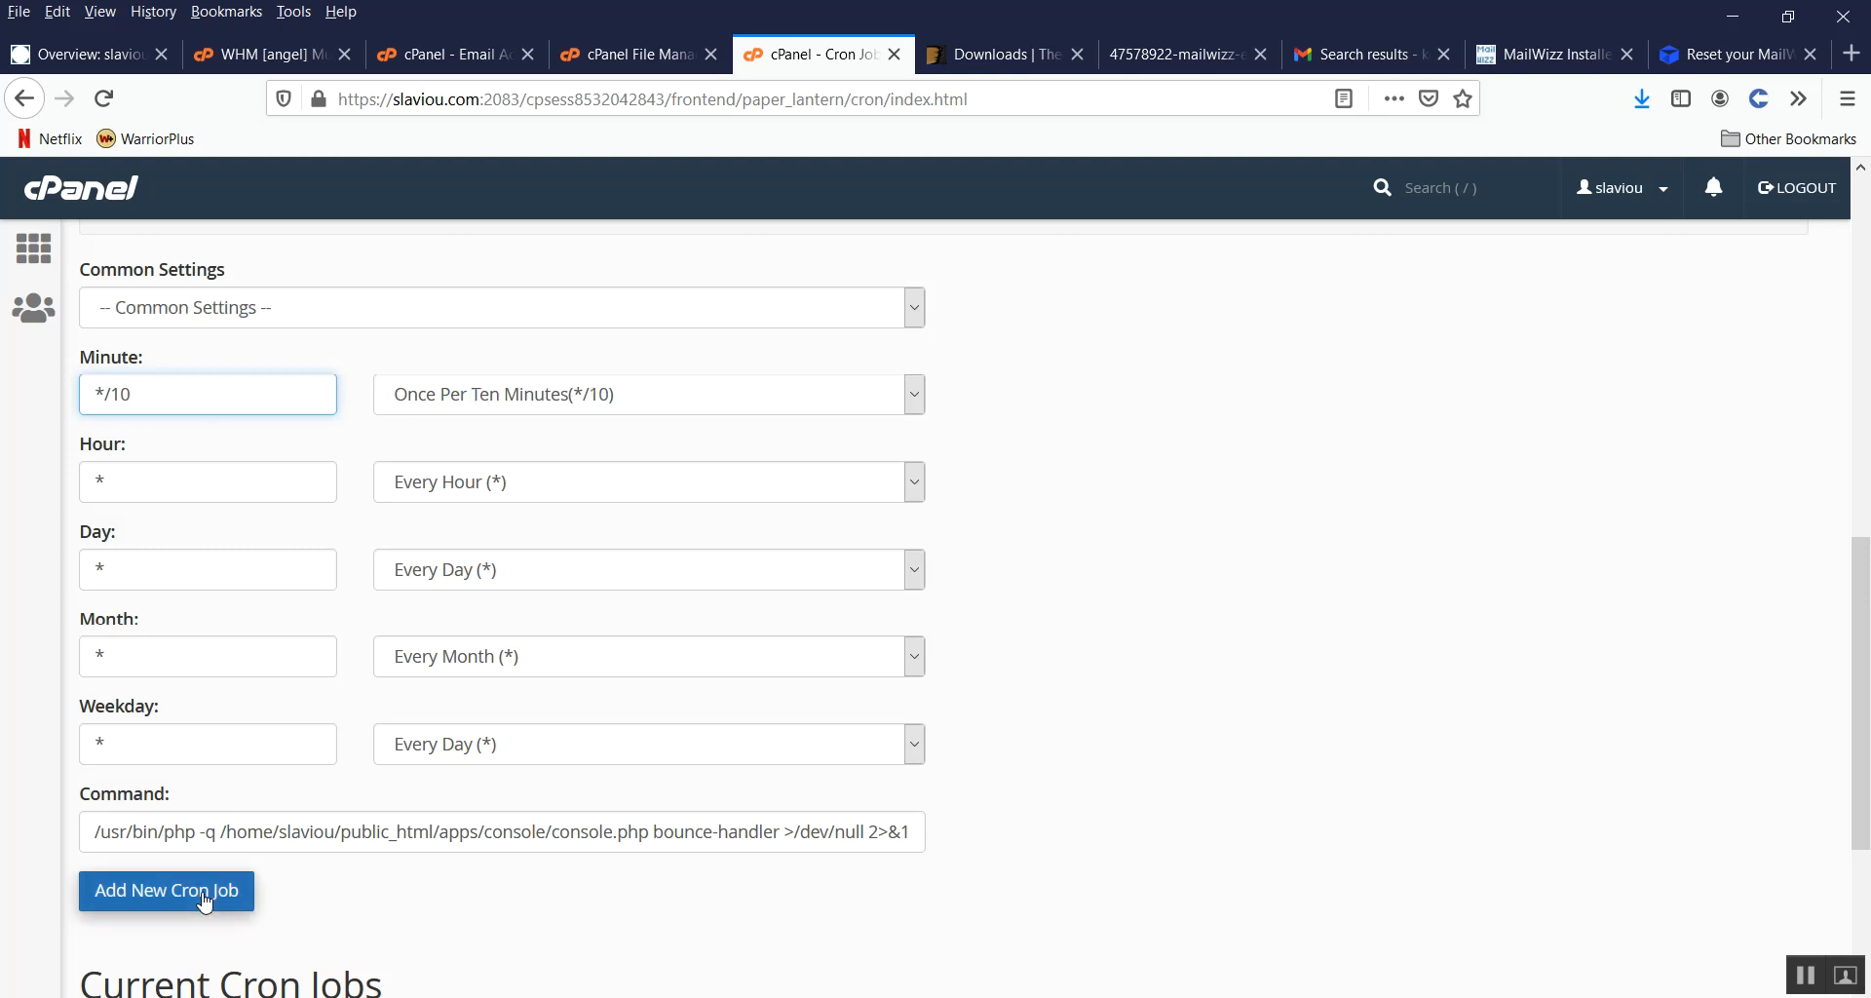
Step: Copy the feedback loop handler command (feedback-loop-handler) from the MailWizz installer into the new cron job's command in cPanel
{"action": "left_click", "coordinate": [1505, 60]}
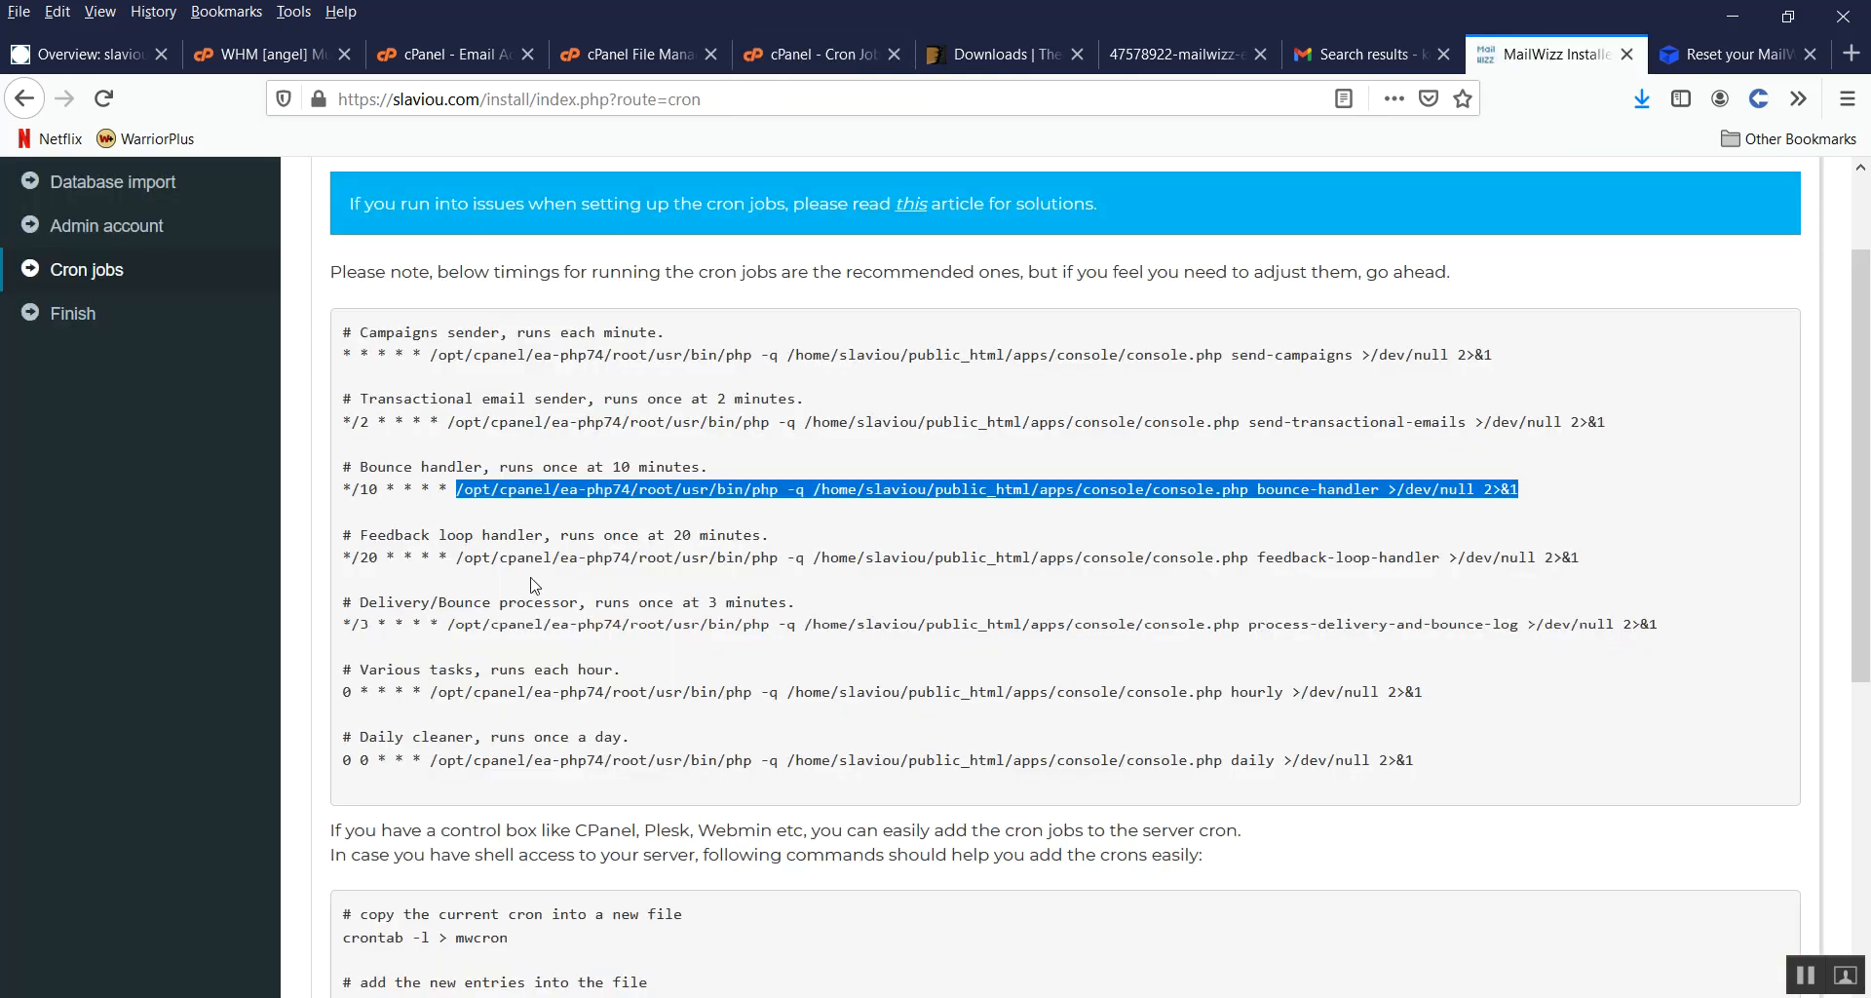
{"action": "left_click_drag", "start_coordinate": [458, 557], "coordinate": [466, 577]}
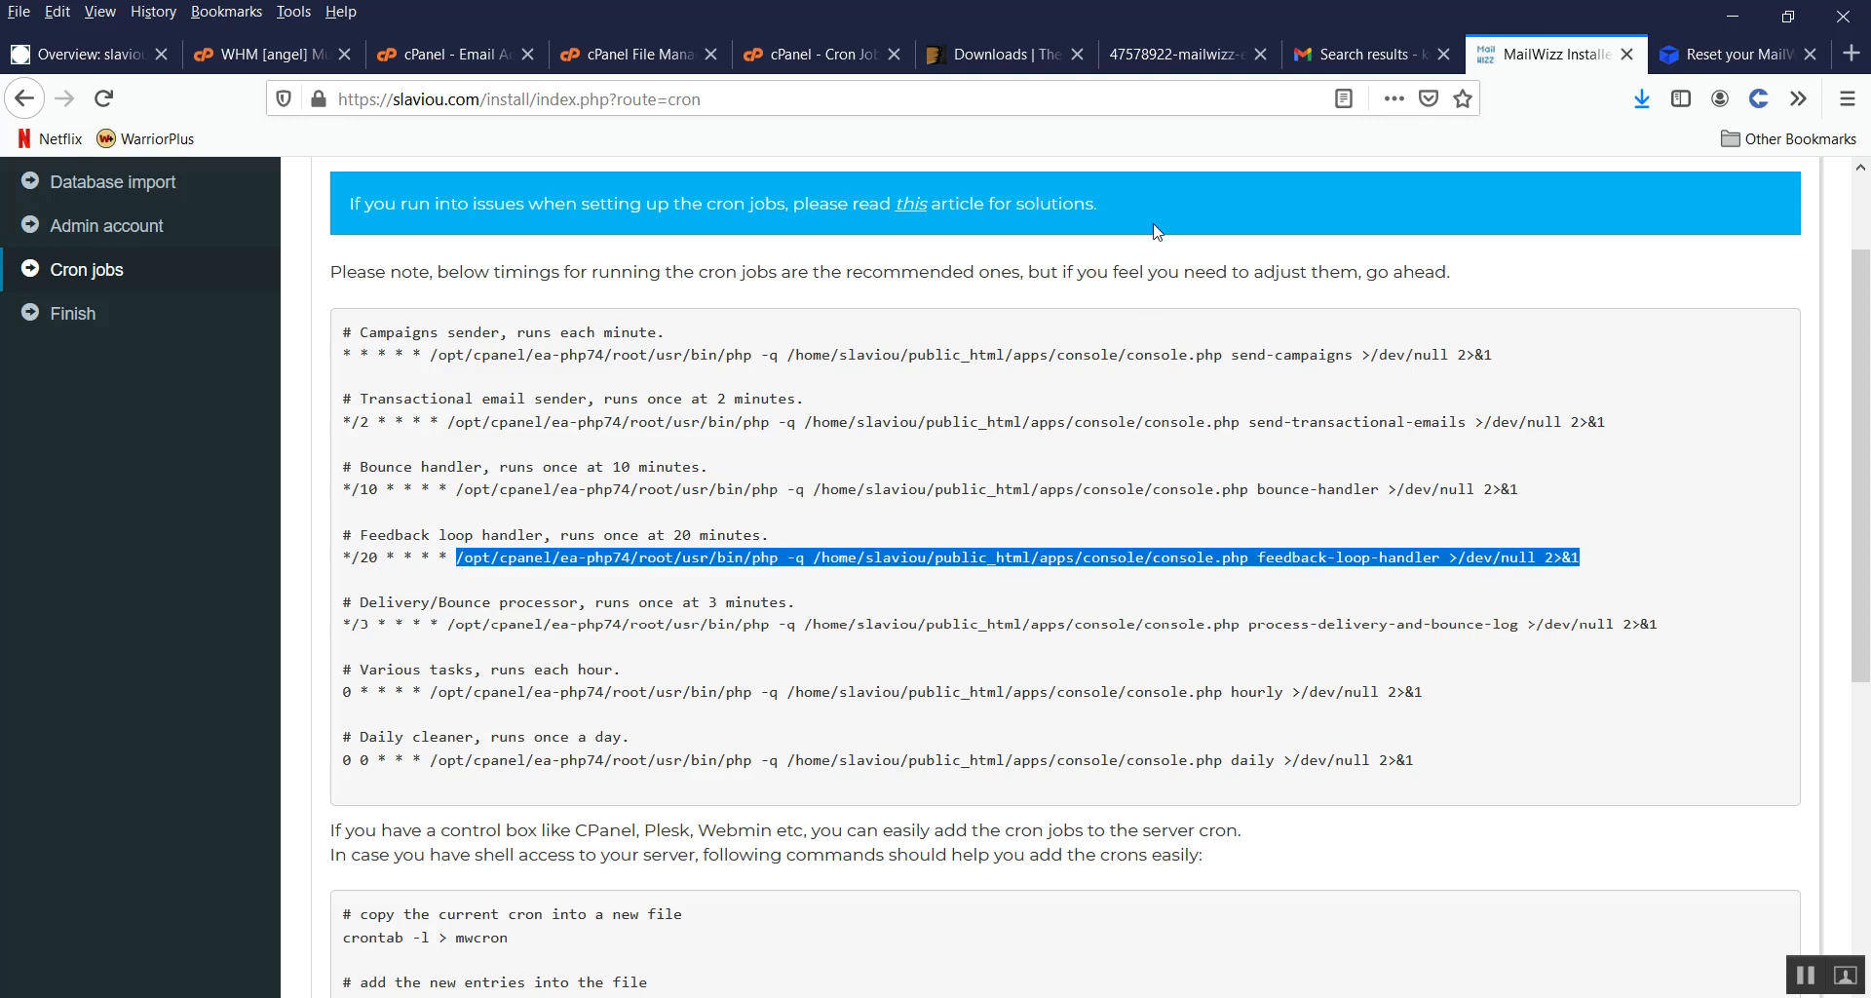
{"action": "left_click", "coordinate": [825, 64]}
{"action": "left_click", "coordinate": [197, 834]}
{"action": "key", "text": "ctrl+v"}
Step: Schedule the feedback-loop-handler job from the Once Per Five Minutes preset with the minute changed to */20, and add it
{"action": "left_click", "coordinate": [396, 312]}
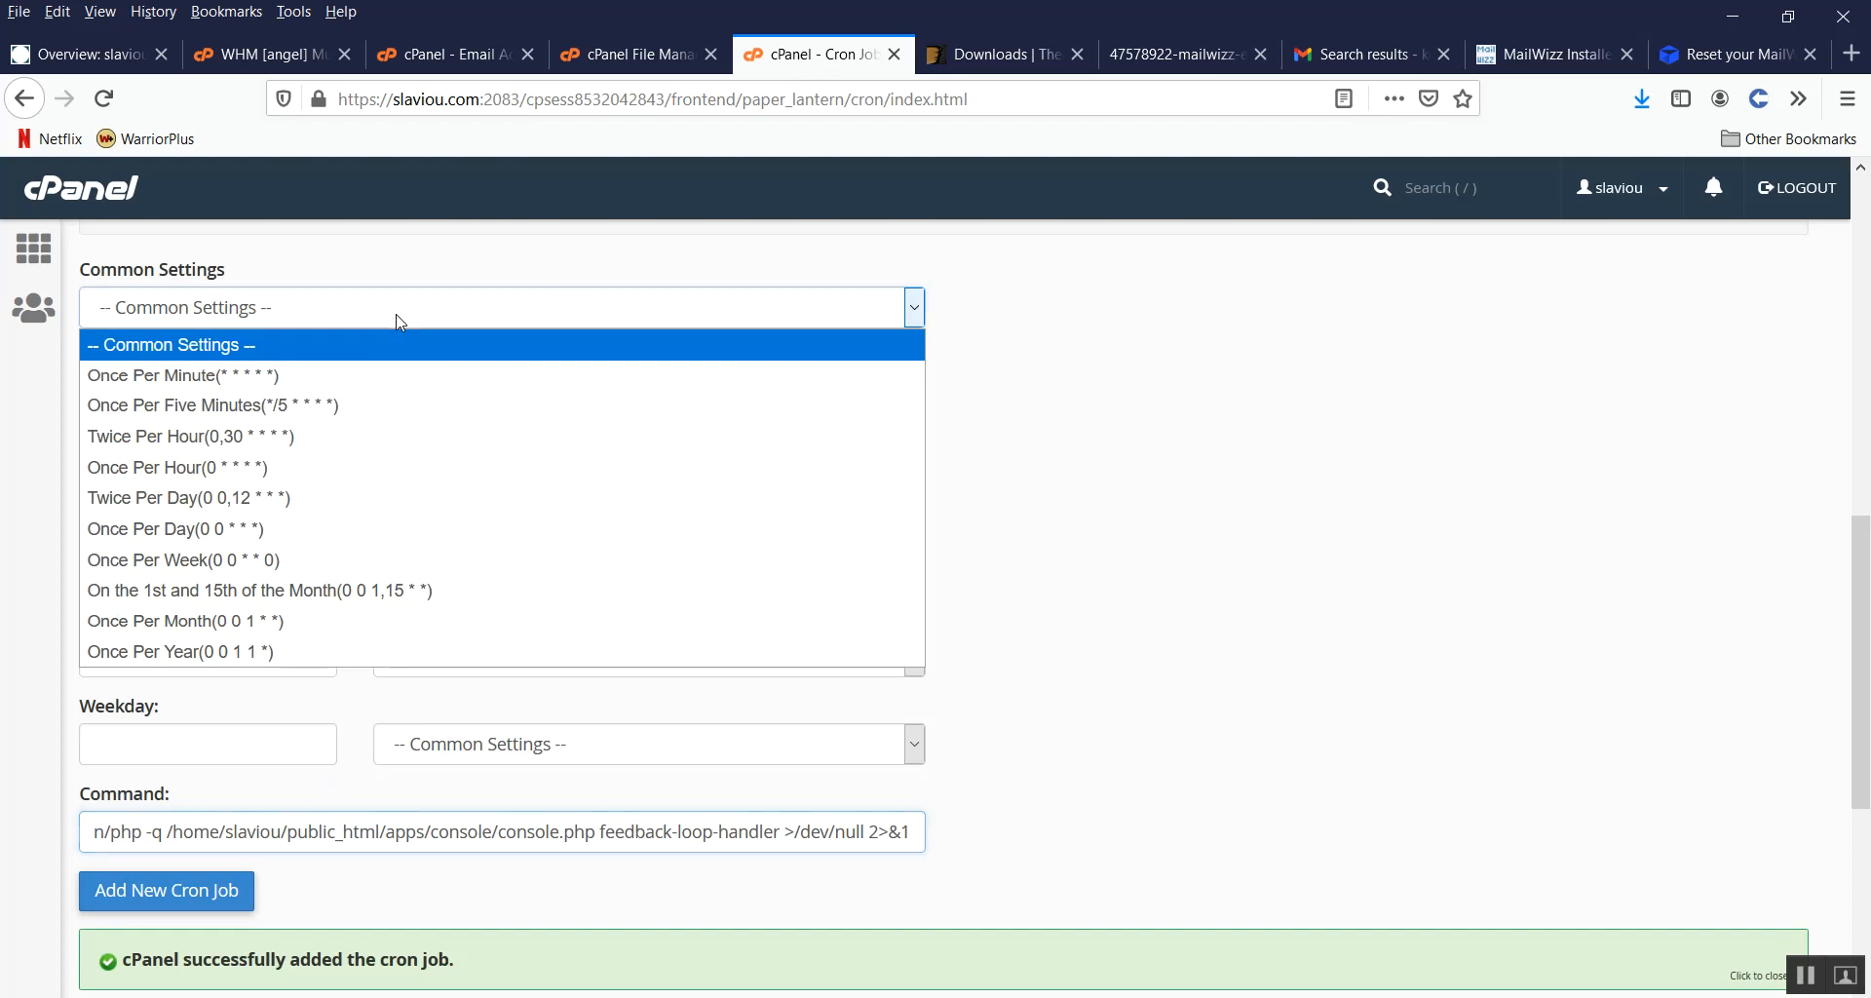
{"action": "left_click", "coordinate": [373, 414]}
{"action": "left_click", "coordinate": [234, 397]}
{"action": "key", "text": "BackSpace"}
{"action": "type", "text": "2"}
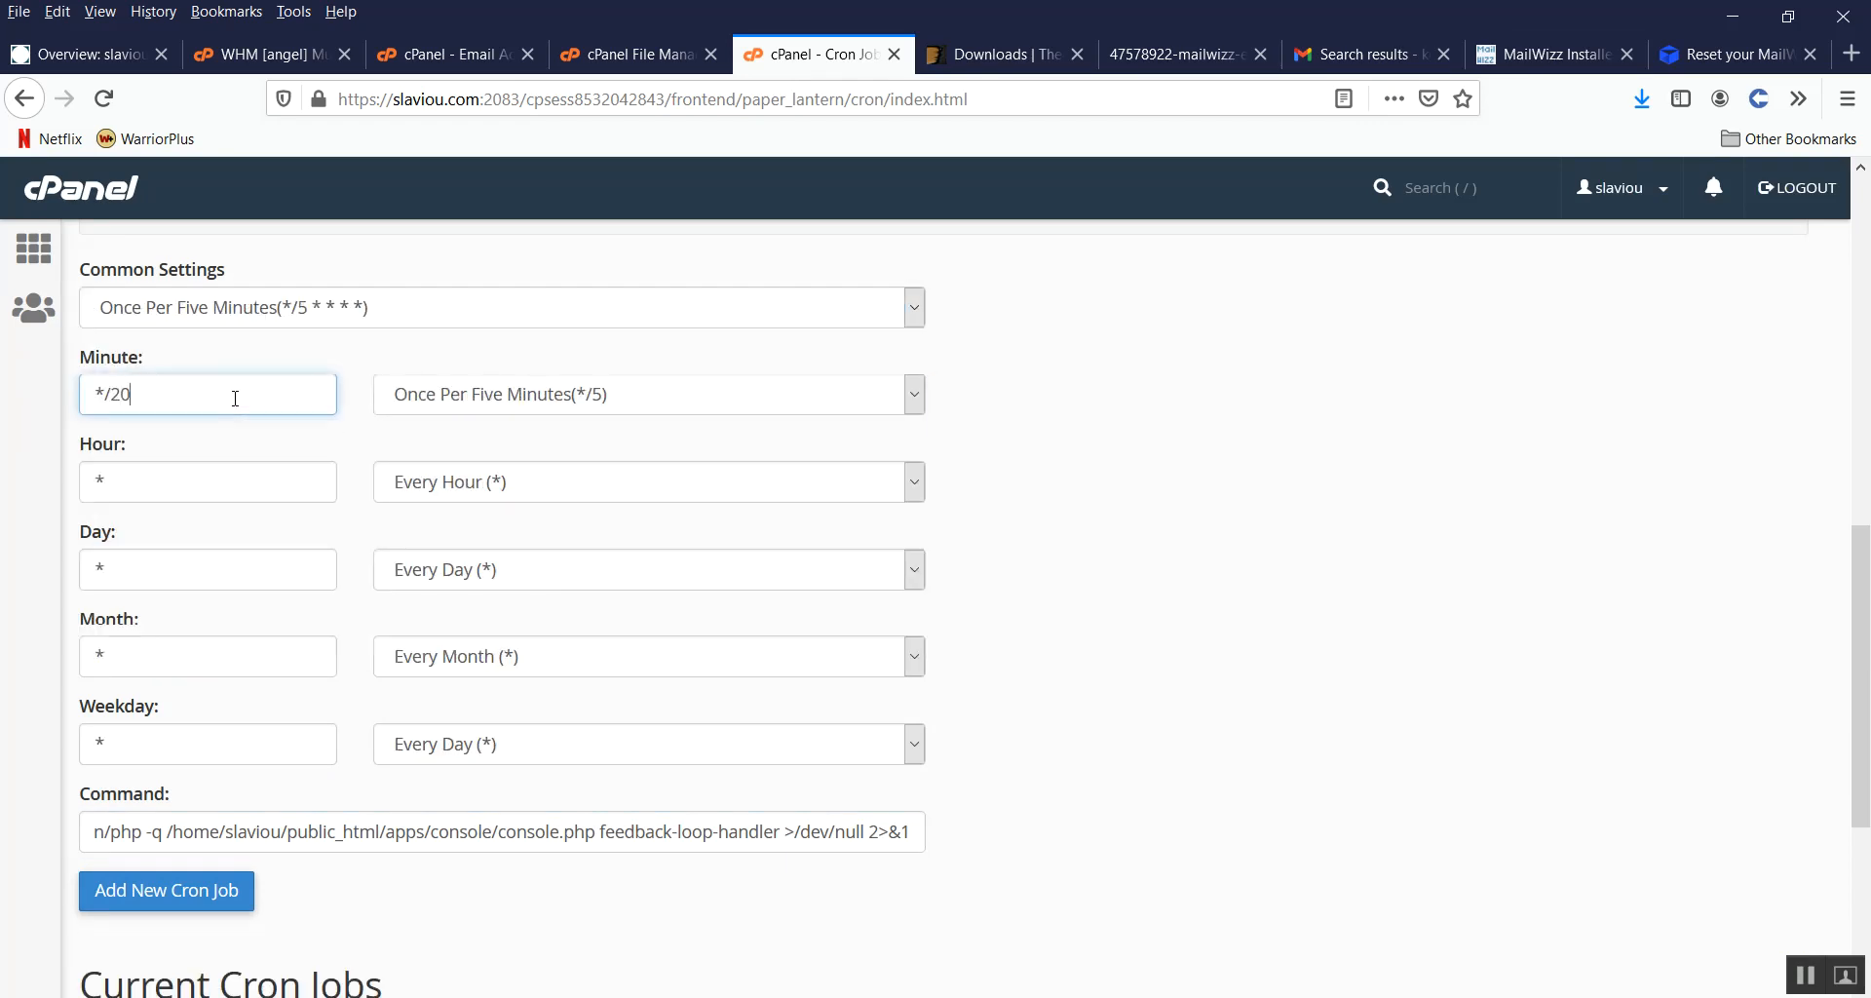
{"action": "type", "text": "0"}
{"action": "left_click", "coordinate": [232, 896]}
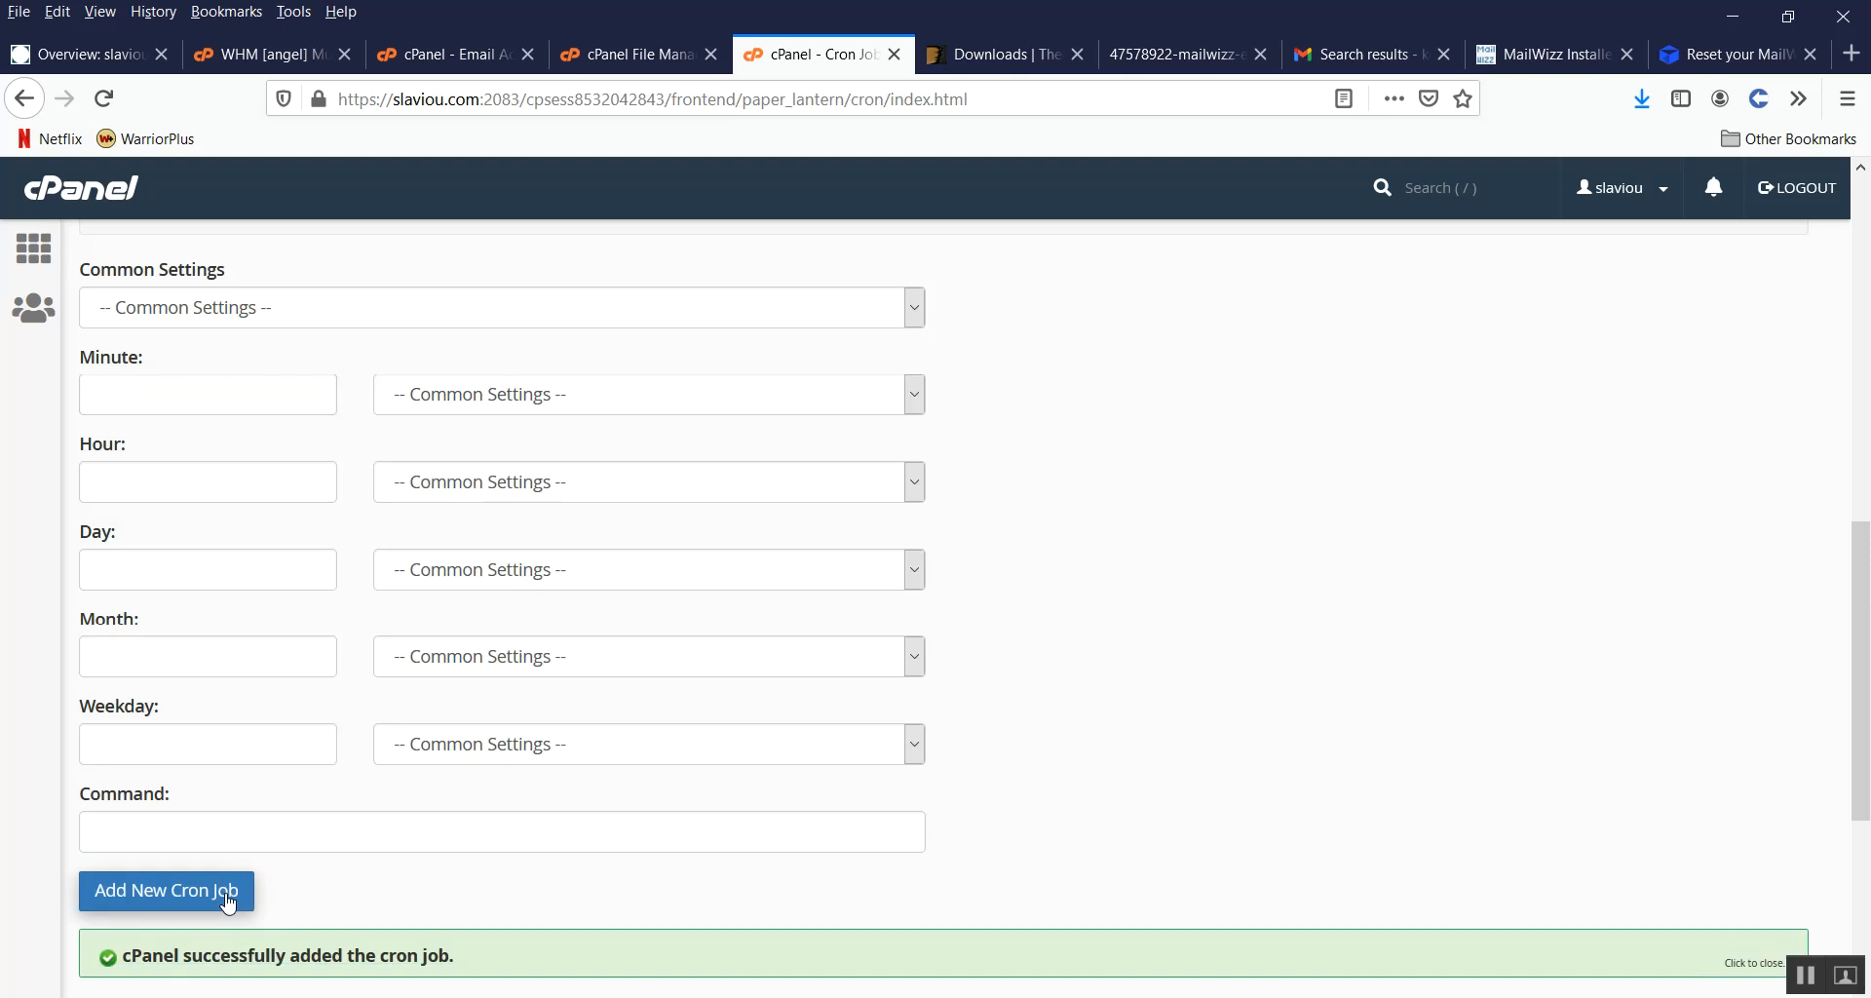
Step: Copy the delivery/bounce processor command (process-delivery-and-bounce-log) from the MailWizz installer into the new cron job's command in cPanel
{"action": "scroll", "coordinate": [405, 865], "scroll_direction": "down", "scroll_amount": 5}
{"action": "scroll", "coordinate": [410, 864], "scroll_direction": "up", "scroll_amount": 5}
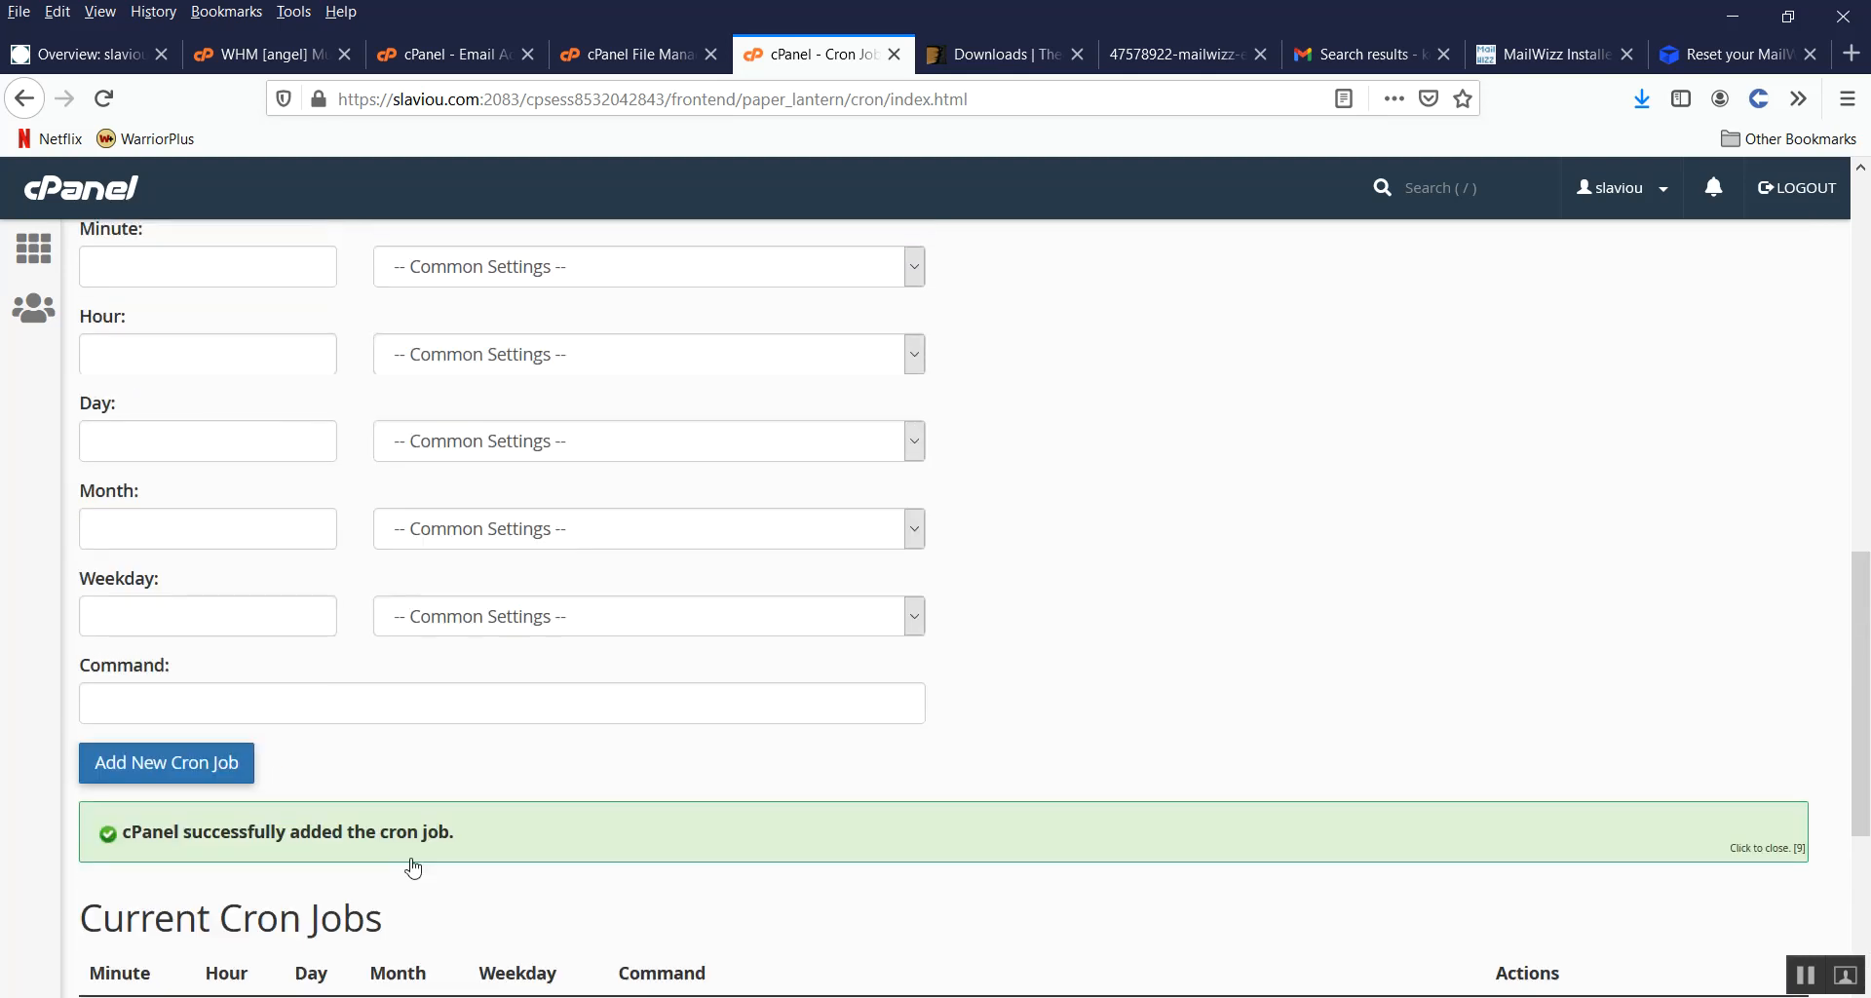
{"action": "scroll", "coordinate": [415, 866], "scroll_direction": "up", "scroll_amount": 2}
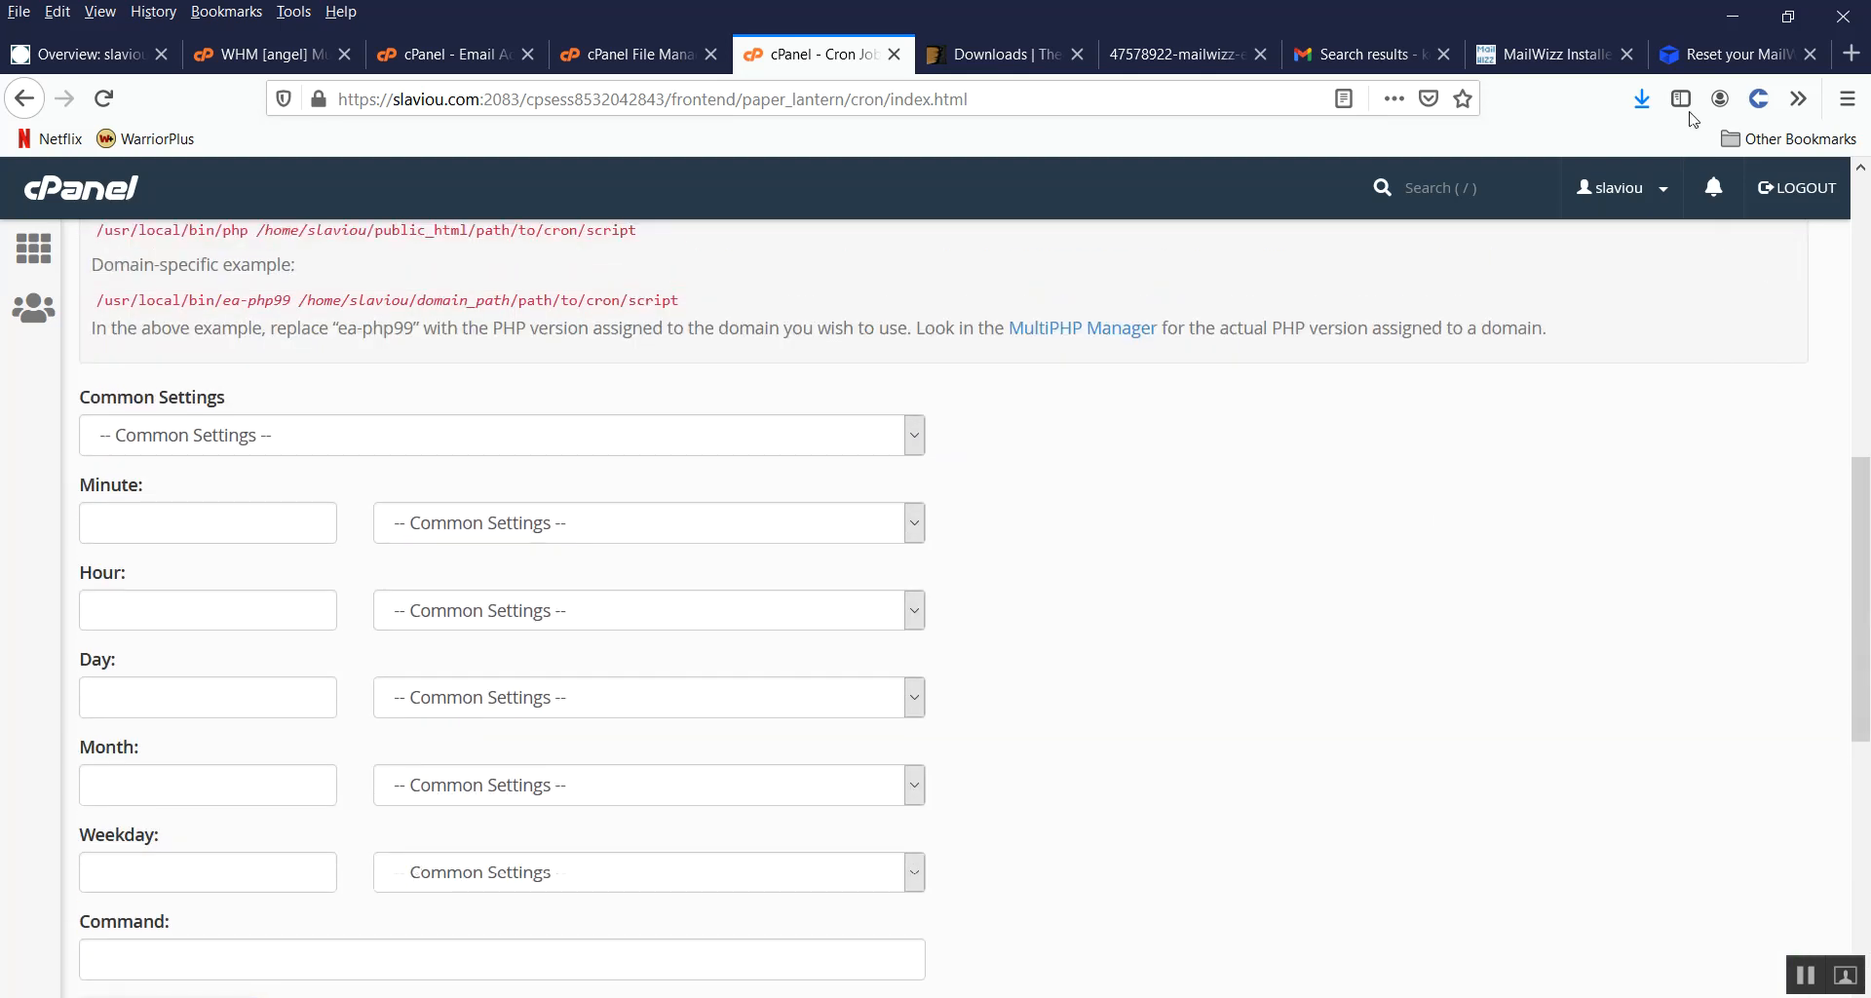
{"action": "left_click", "coordinate": [1559, 56]}
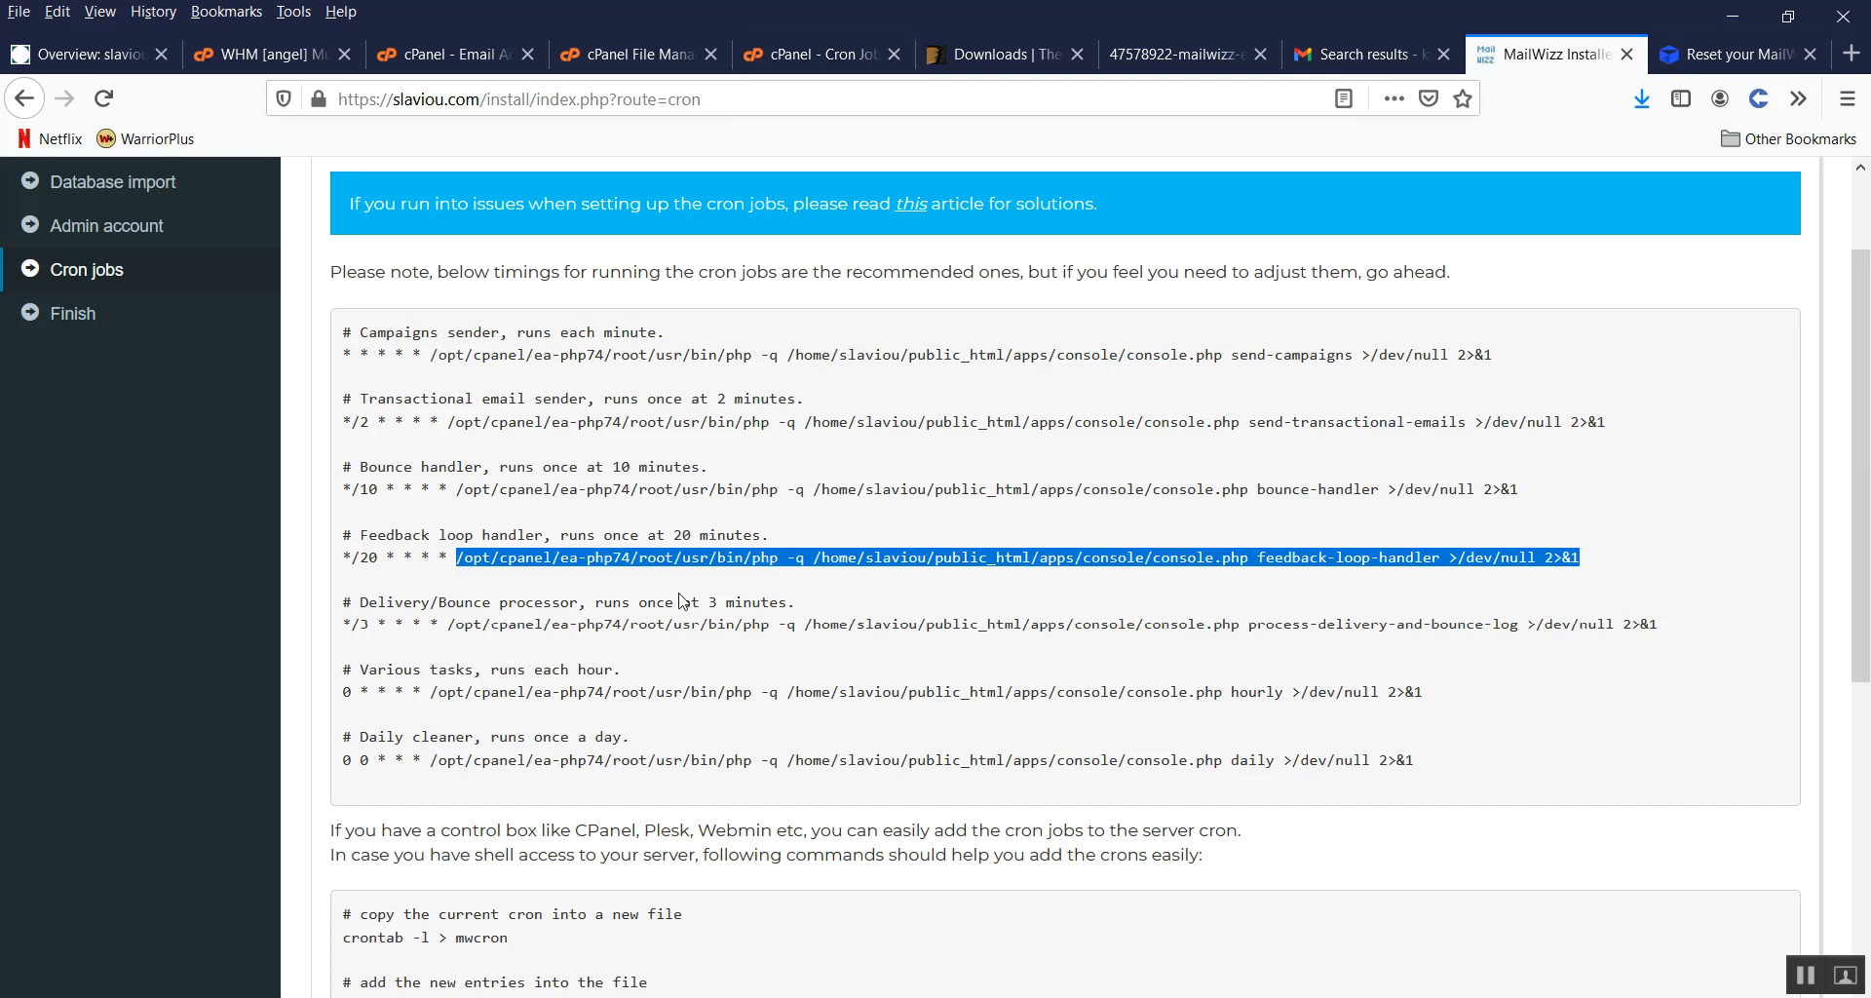
{"action": "left_click_drag", "start_coordinate": [449, 624], "coordinate": [454, 643]}
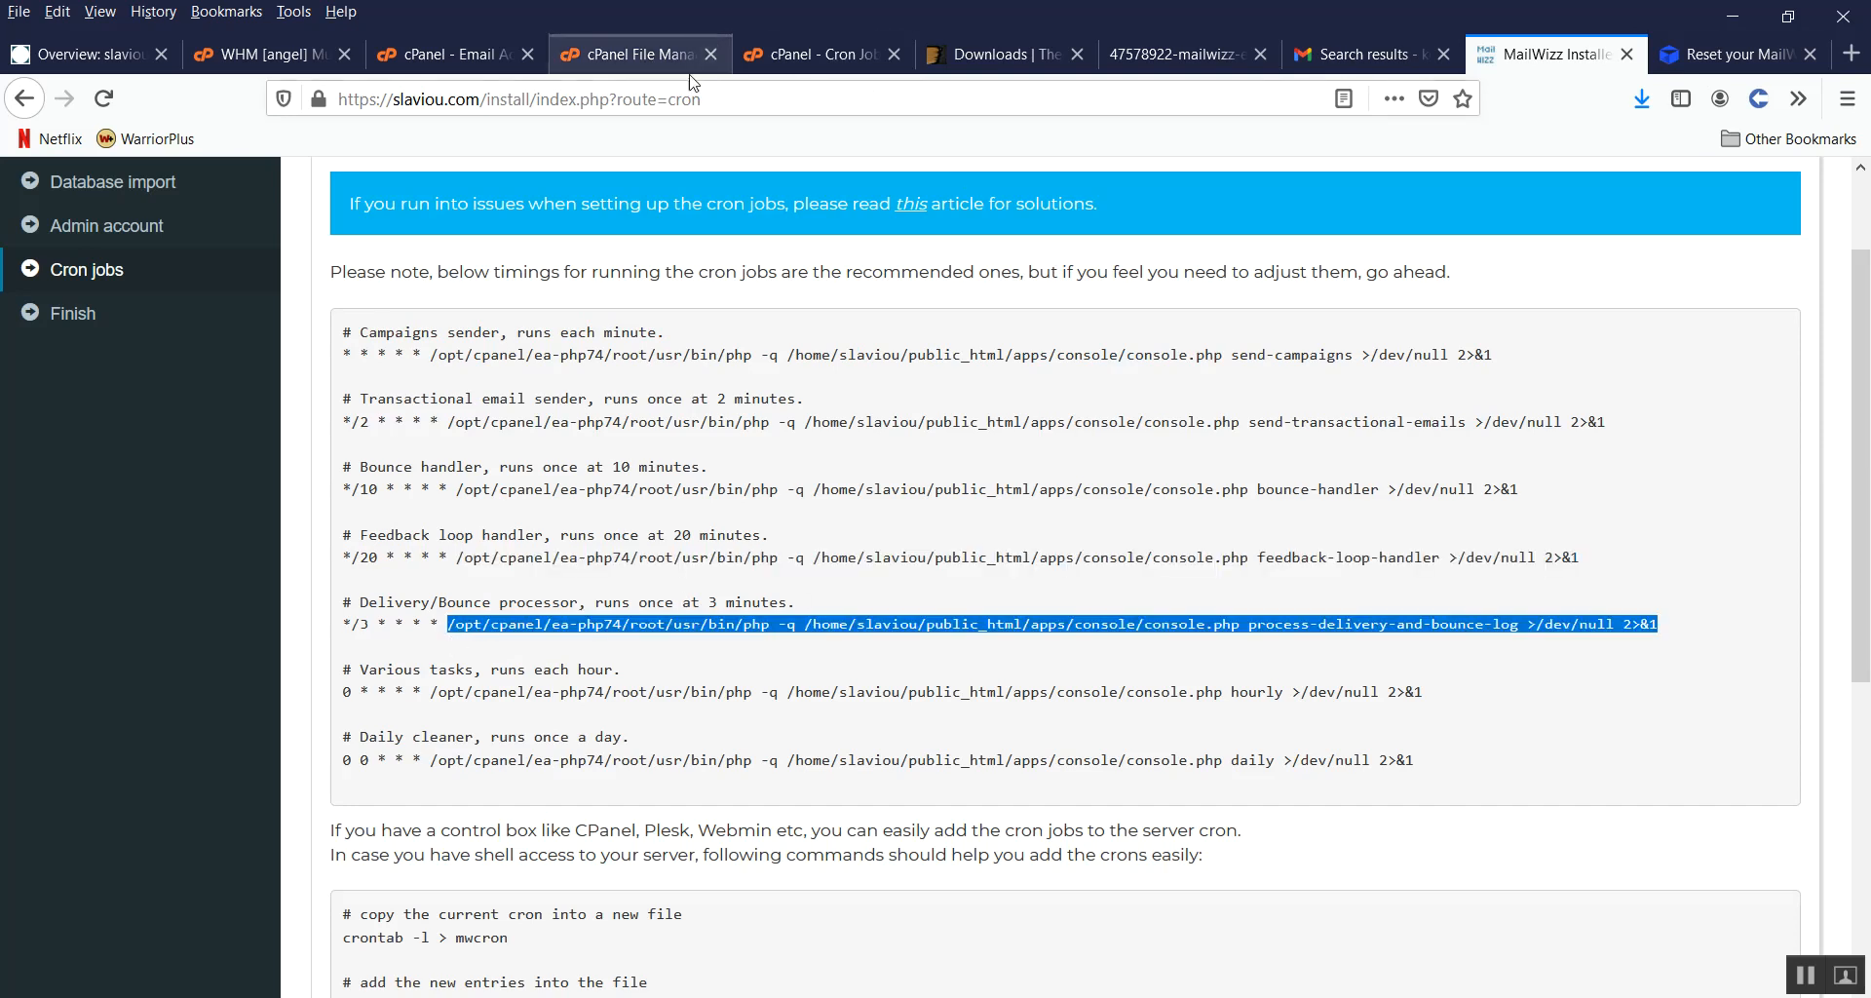
{"action": "left_click", "coordinate": [797, 62]}
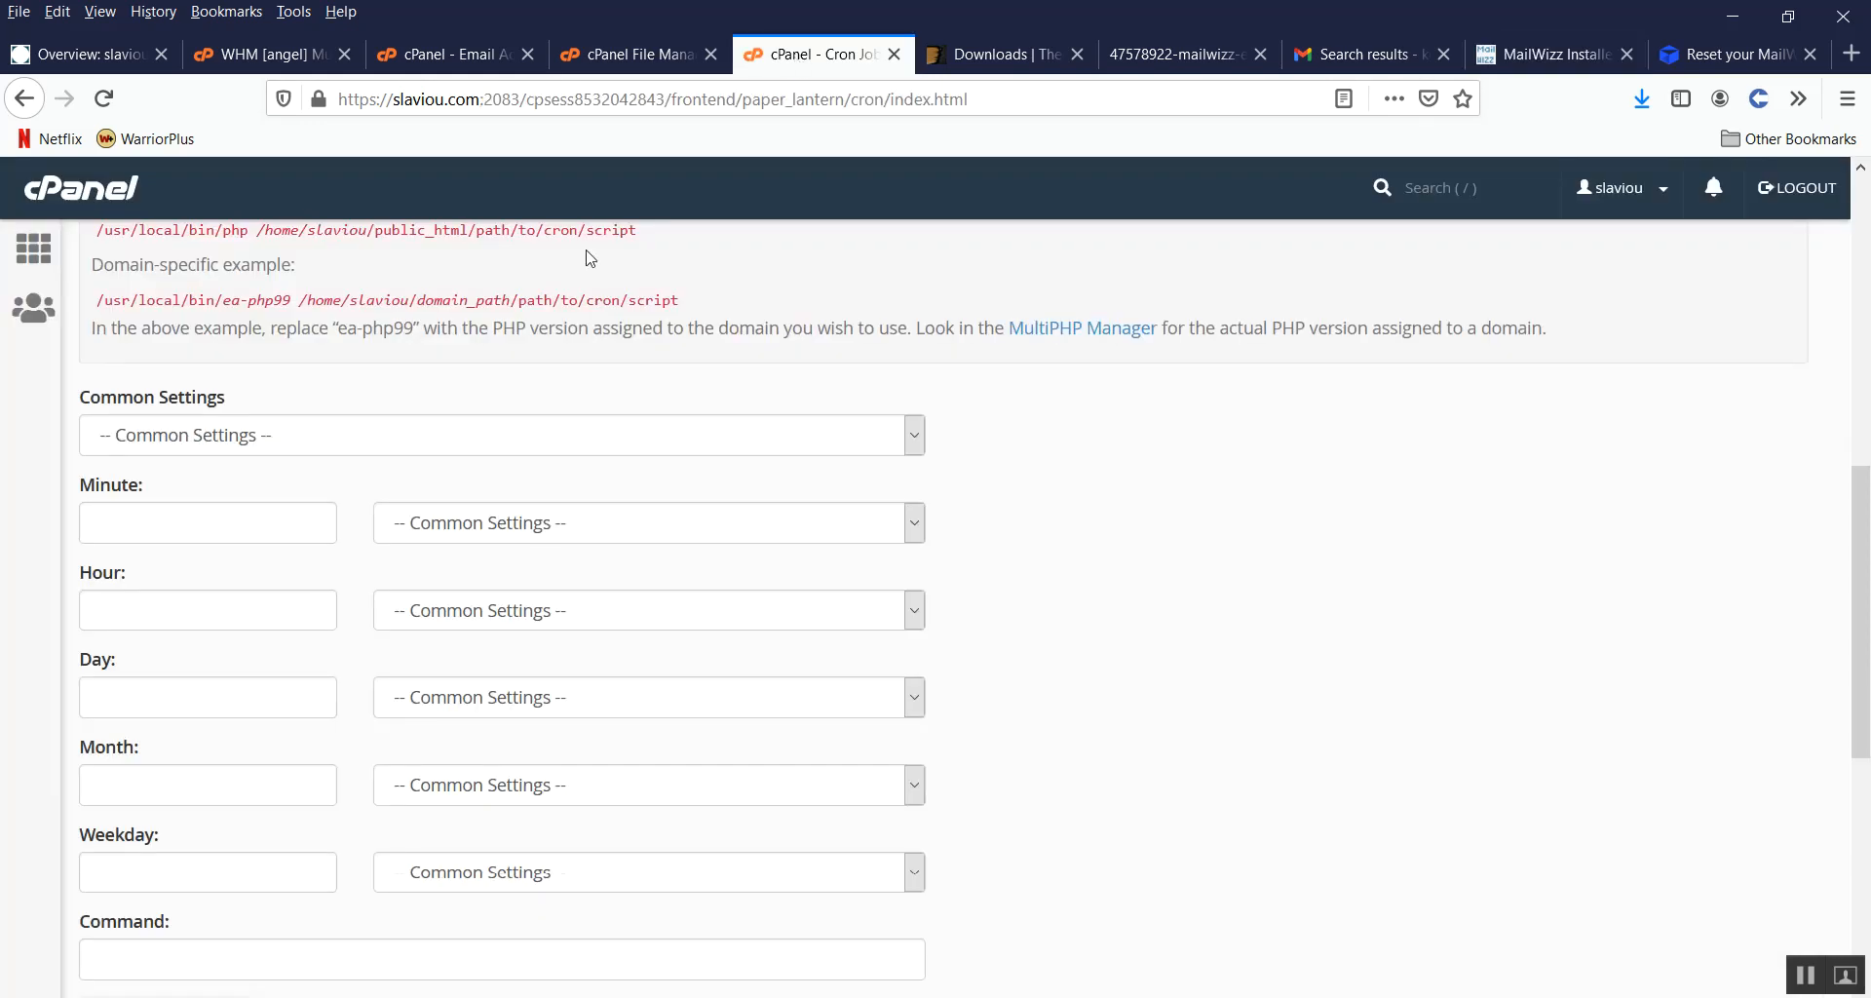
{"action": "scroll", "coordinate": [284, 468], "scroll_direction": "down", "scroll_amount": 2}
{"action": "left_click", "coordinate": [190, 830]}
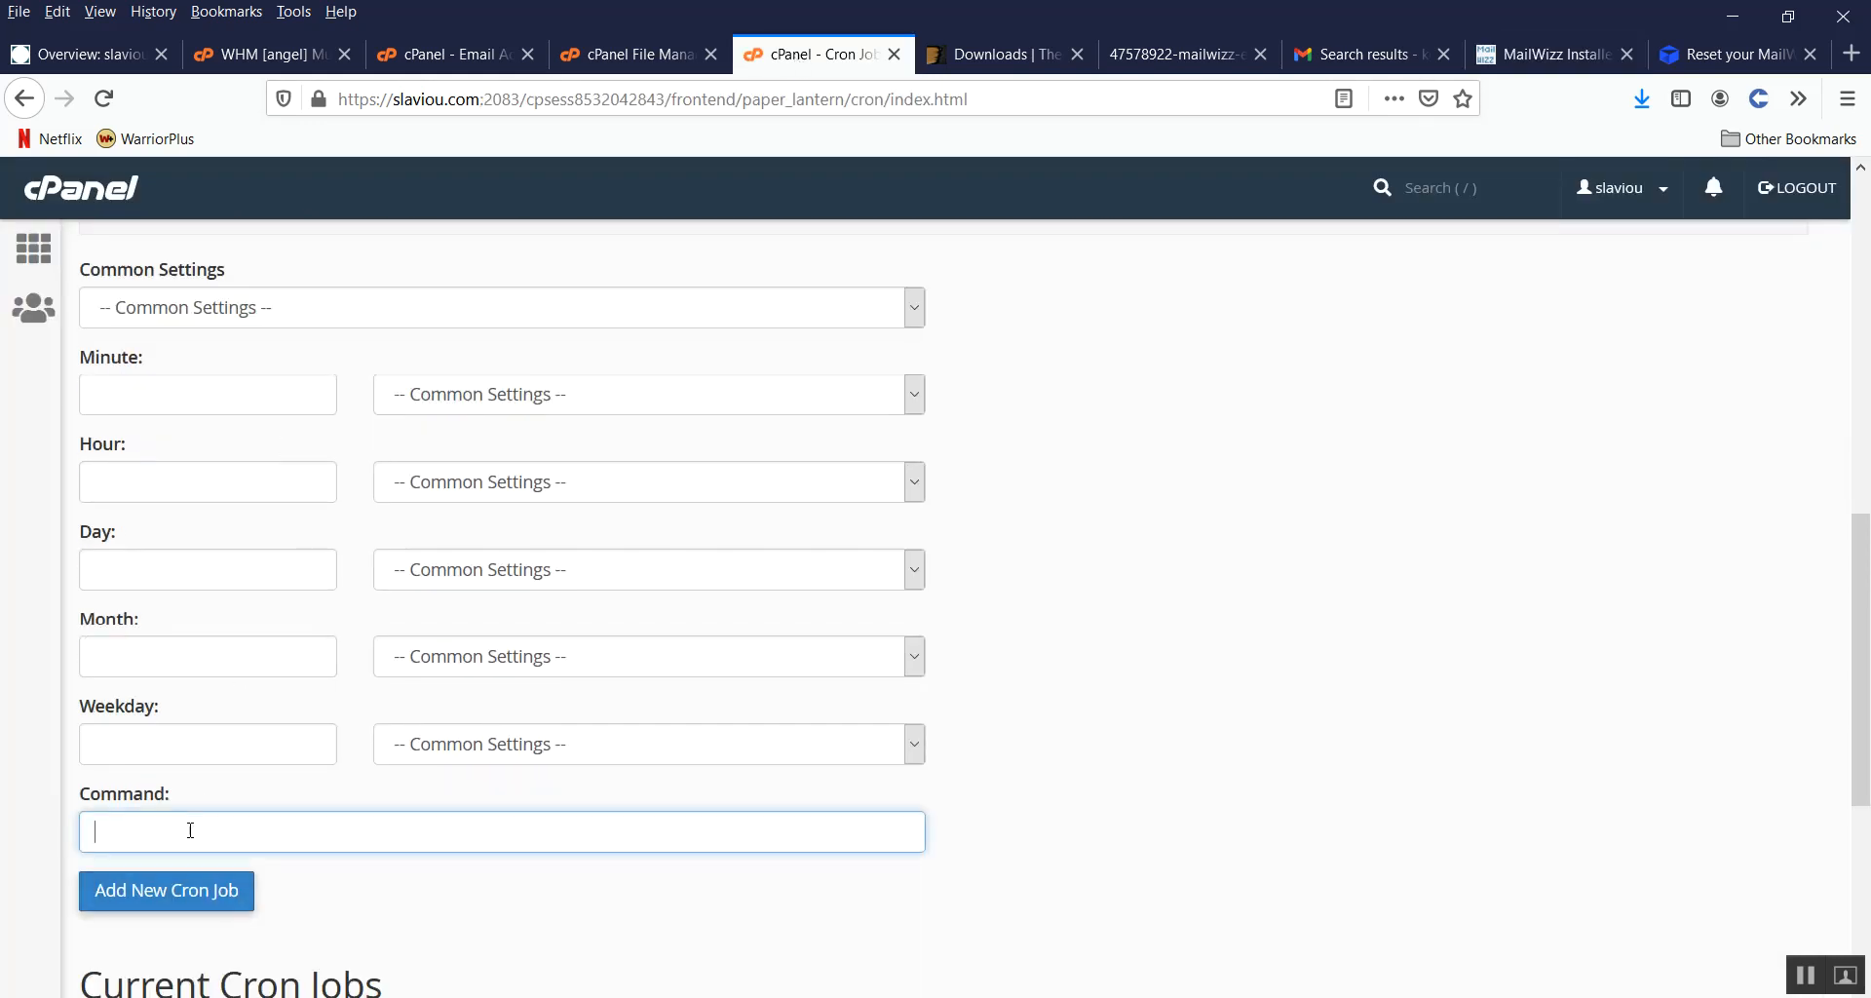
{"action": "key", "text": "ctrl+v"}
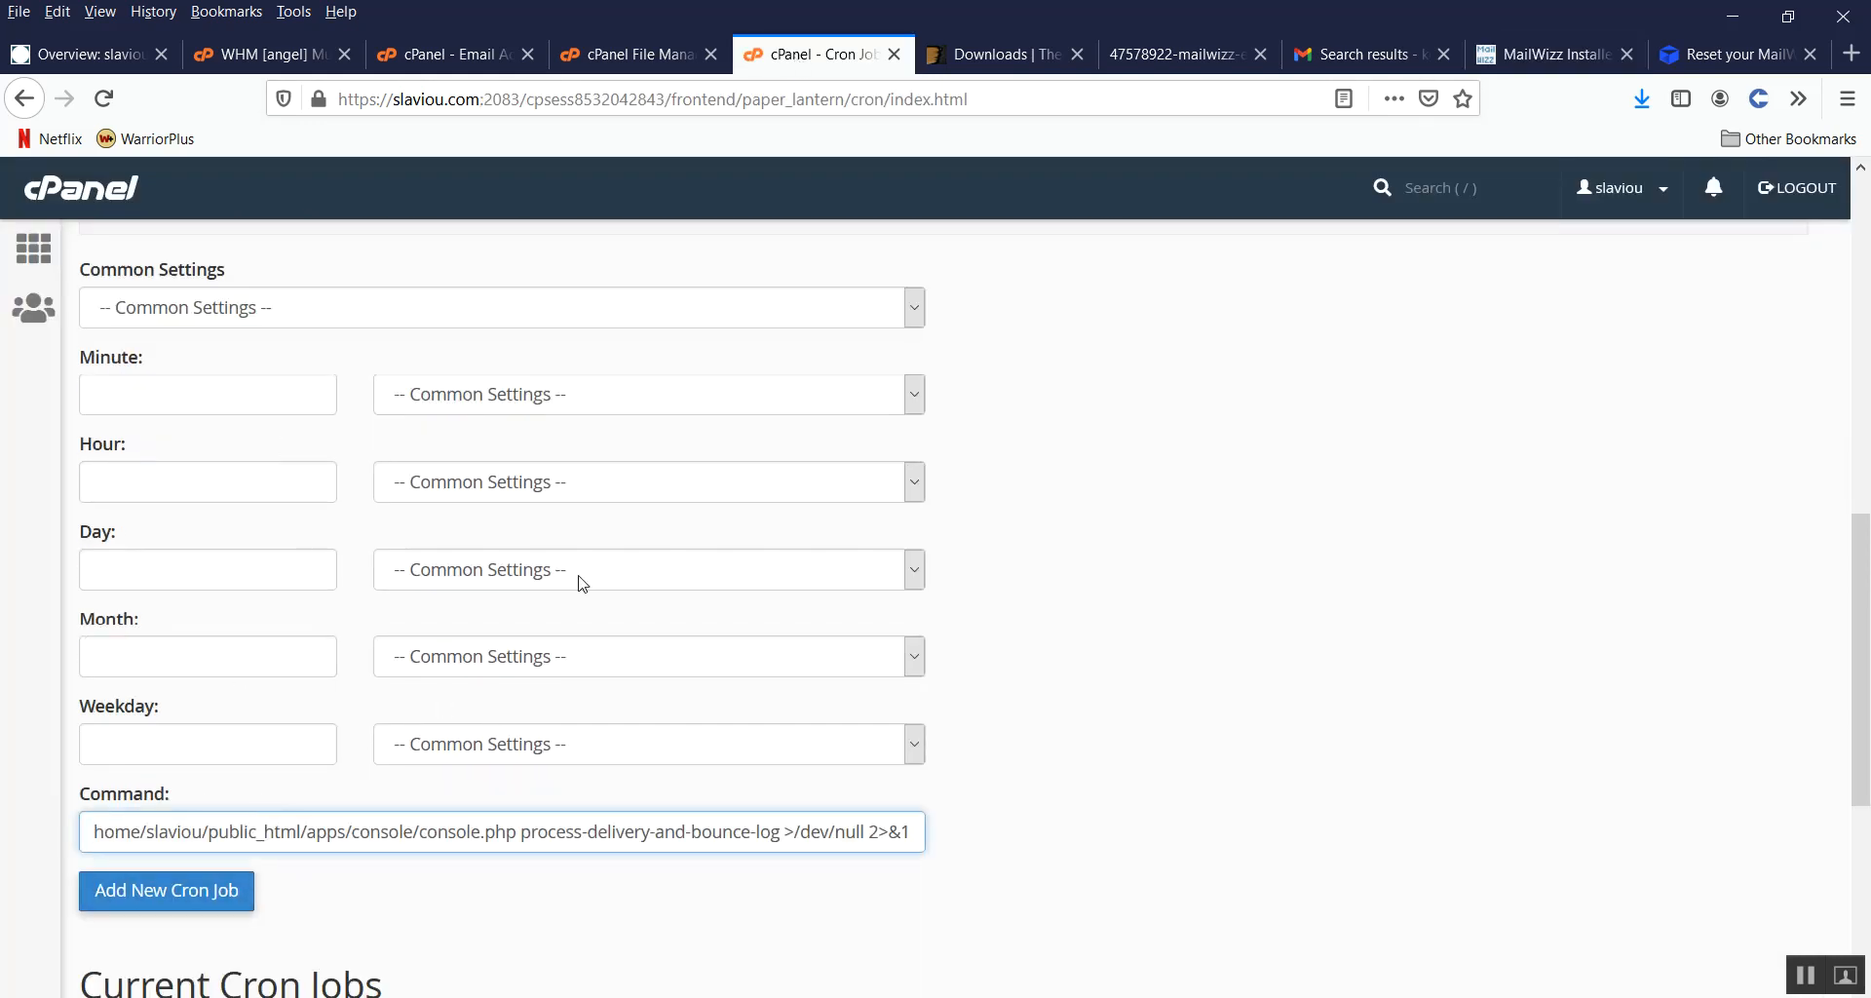
Step: Schedule the process-delivery-and-bounce-log job from the Once Per Five Minutes preset with the minute changed to */3, and add it
{"action": "left_click", "coordinate": [436, 310]}
{"action": "left_click", "coordinate": [390, 403]}
{"action": "left_click", "coordinate": [215, 389]}
{"action": "key", "text": "BackSpace"}
{"action": "type", "text": "3"}
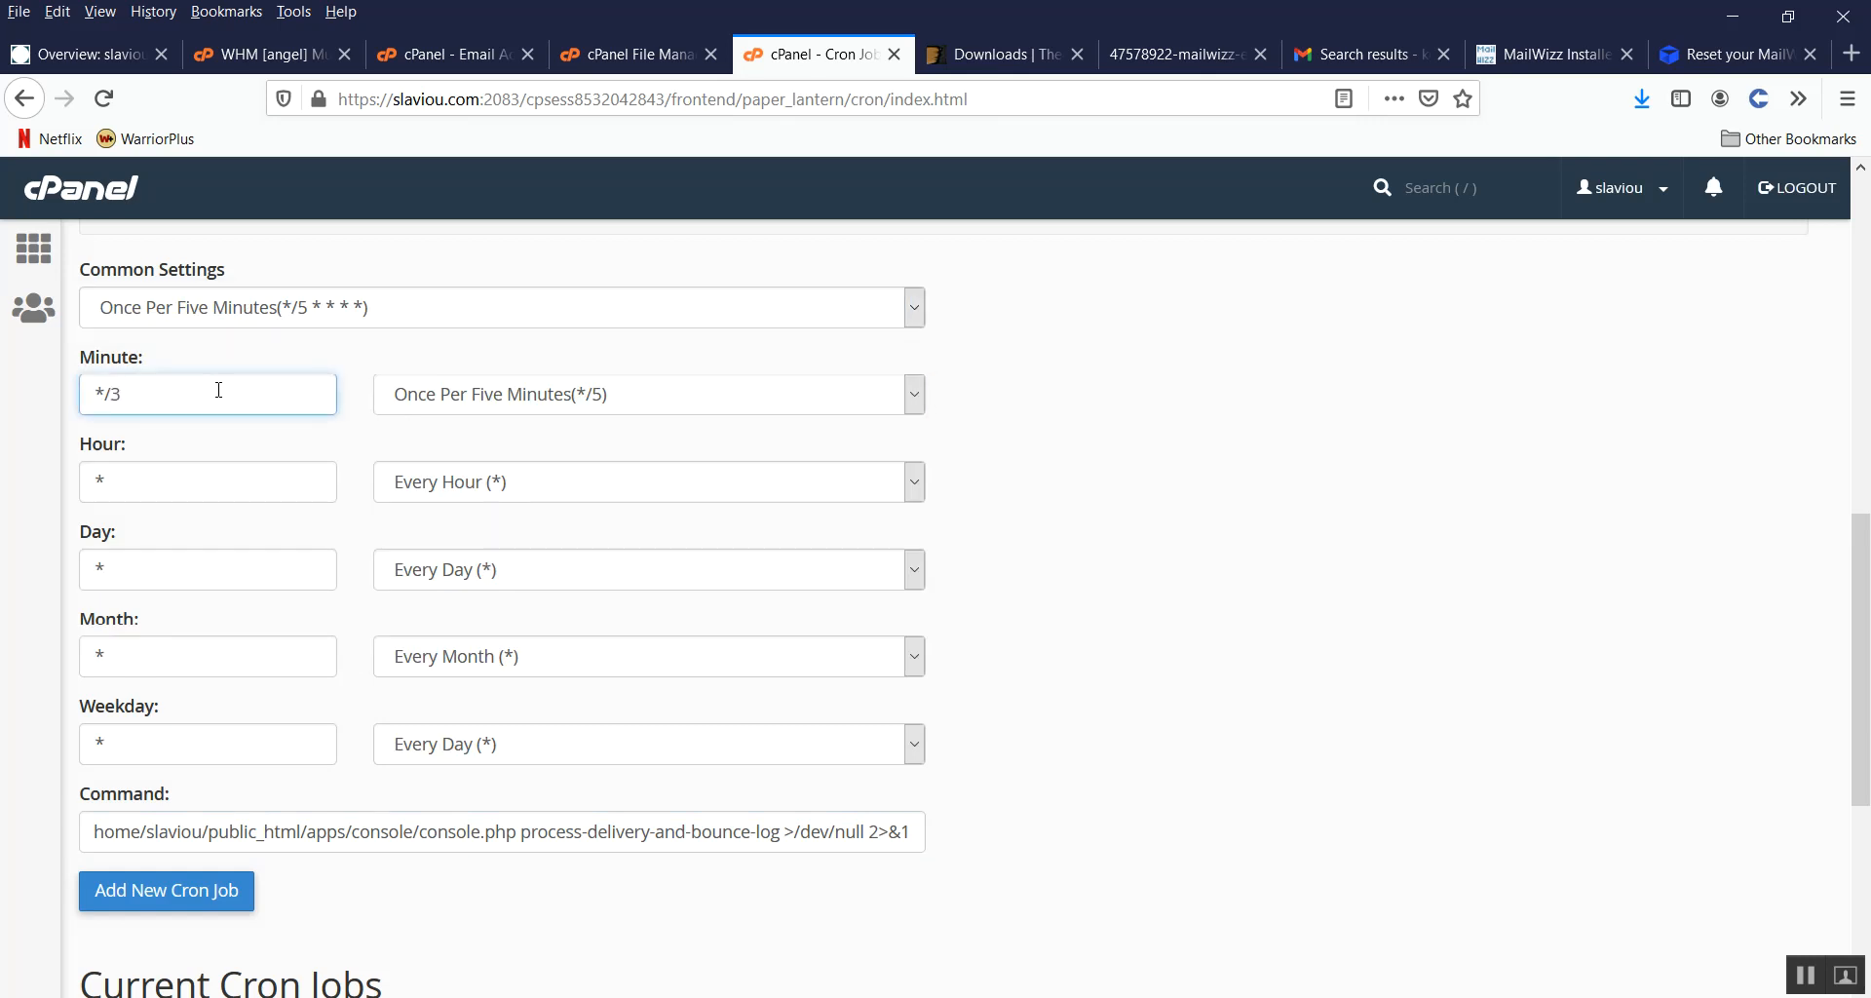
{"action": "left_click", "coordinate": [194, 891]}
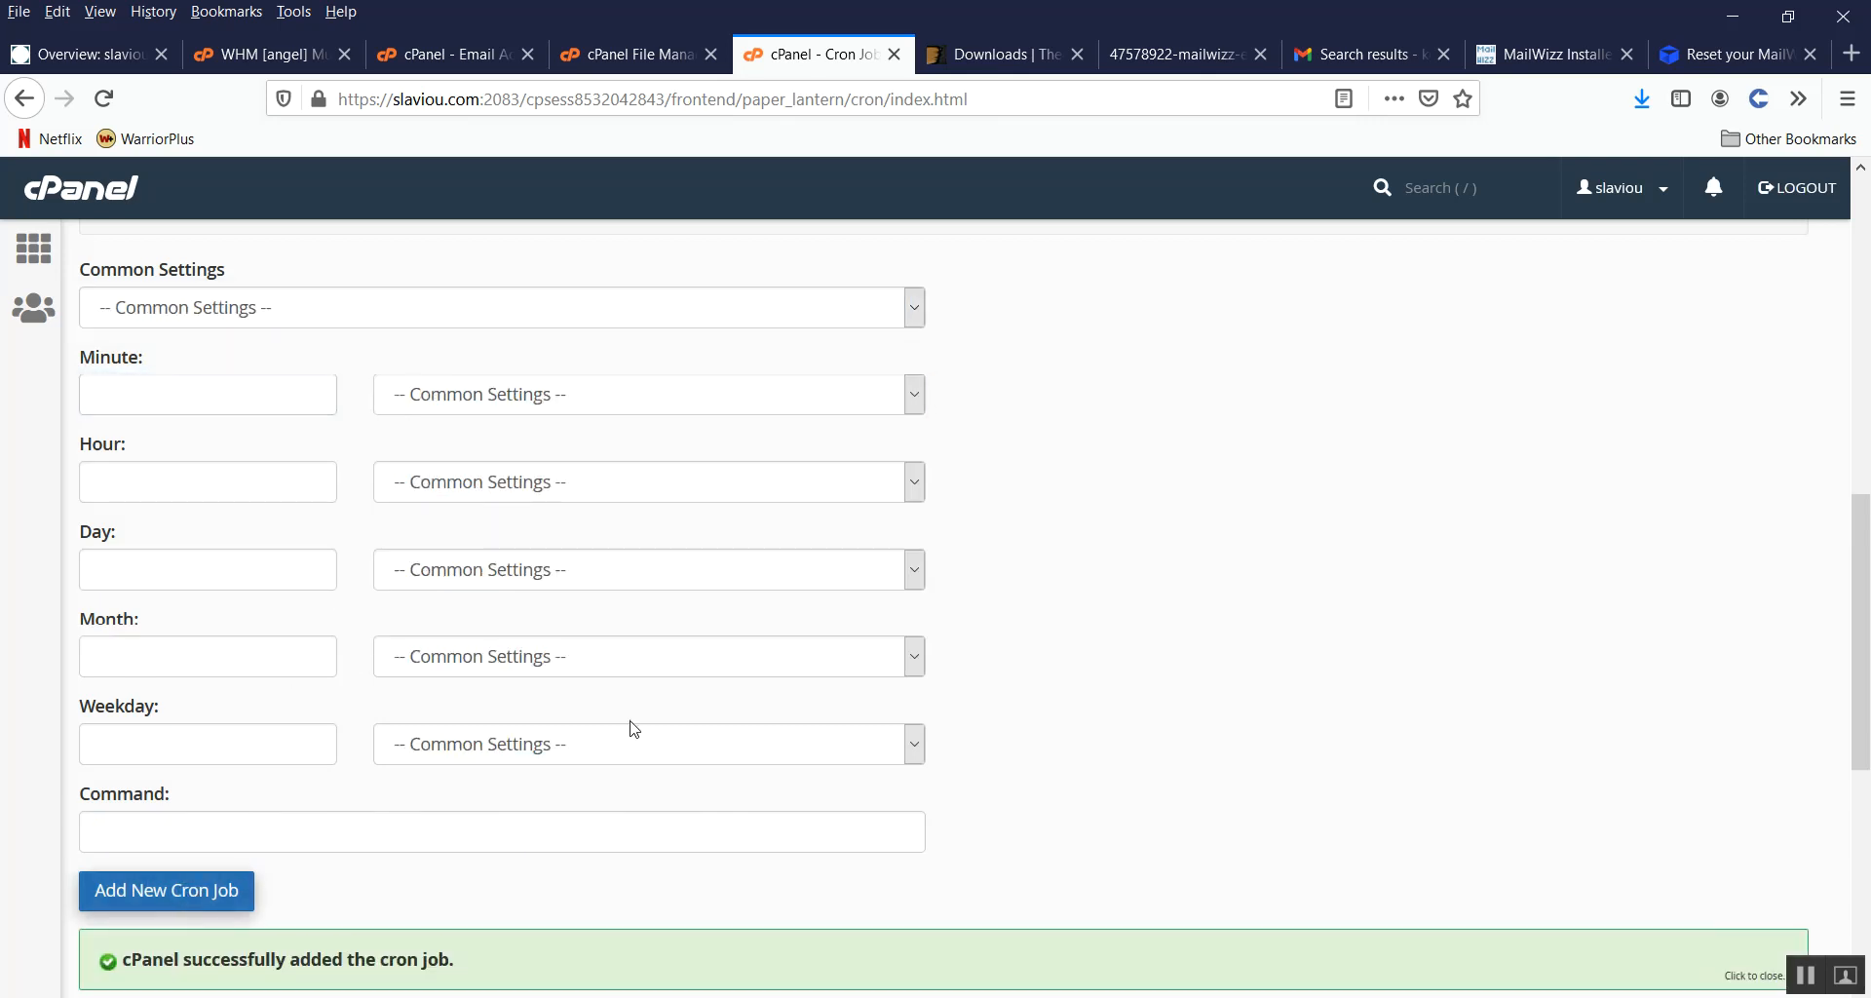
Step: Copy the various tasks command (hourly) from the MailWizz installer into the new cron job's command in cPanel
{"action": "left_click", "coordinate": [1509, 55]}
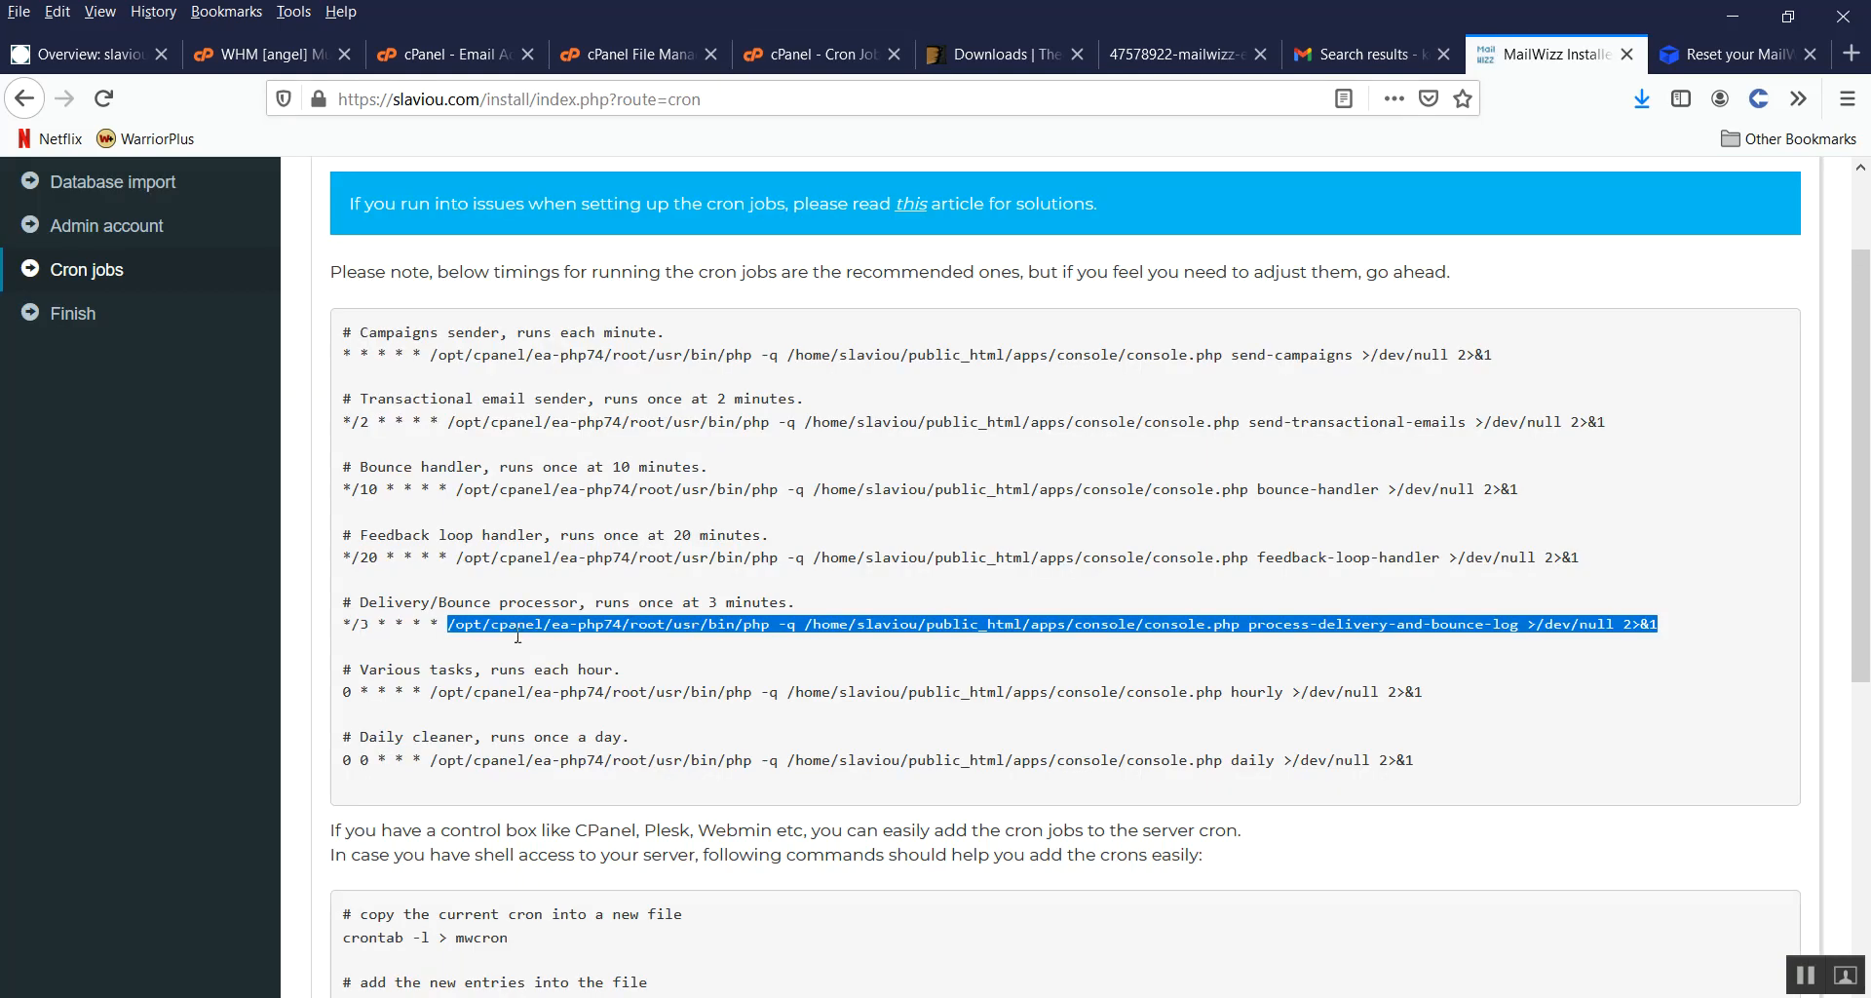
{"action": "scroll", "coordinate": [548, 576], "scroll_direction": "down", "scroll_amount": 3}
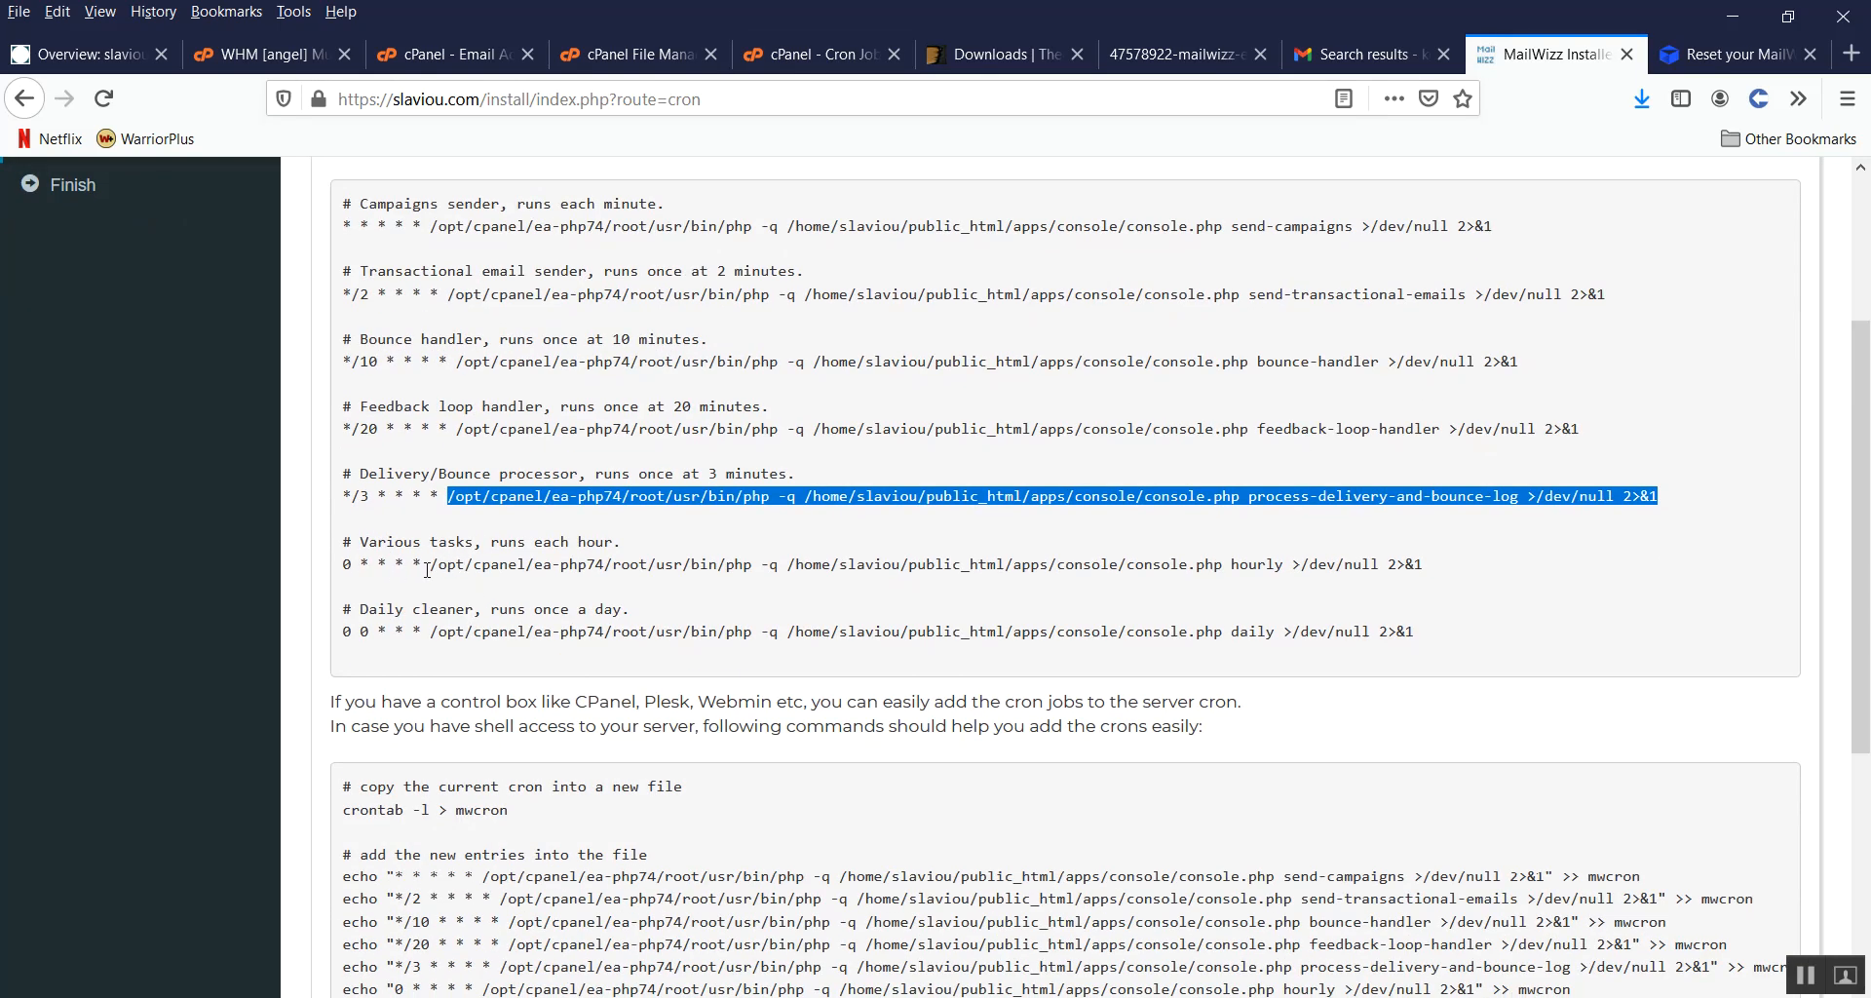
{"action": "left_click", "coordinate": [432, 574]}
{"action": "left_click_drag", "start_coordinate": [432, 574], "coordinate": [436, 585]}
{"action": "key", "text": "ctrl+c"}
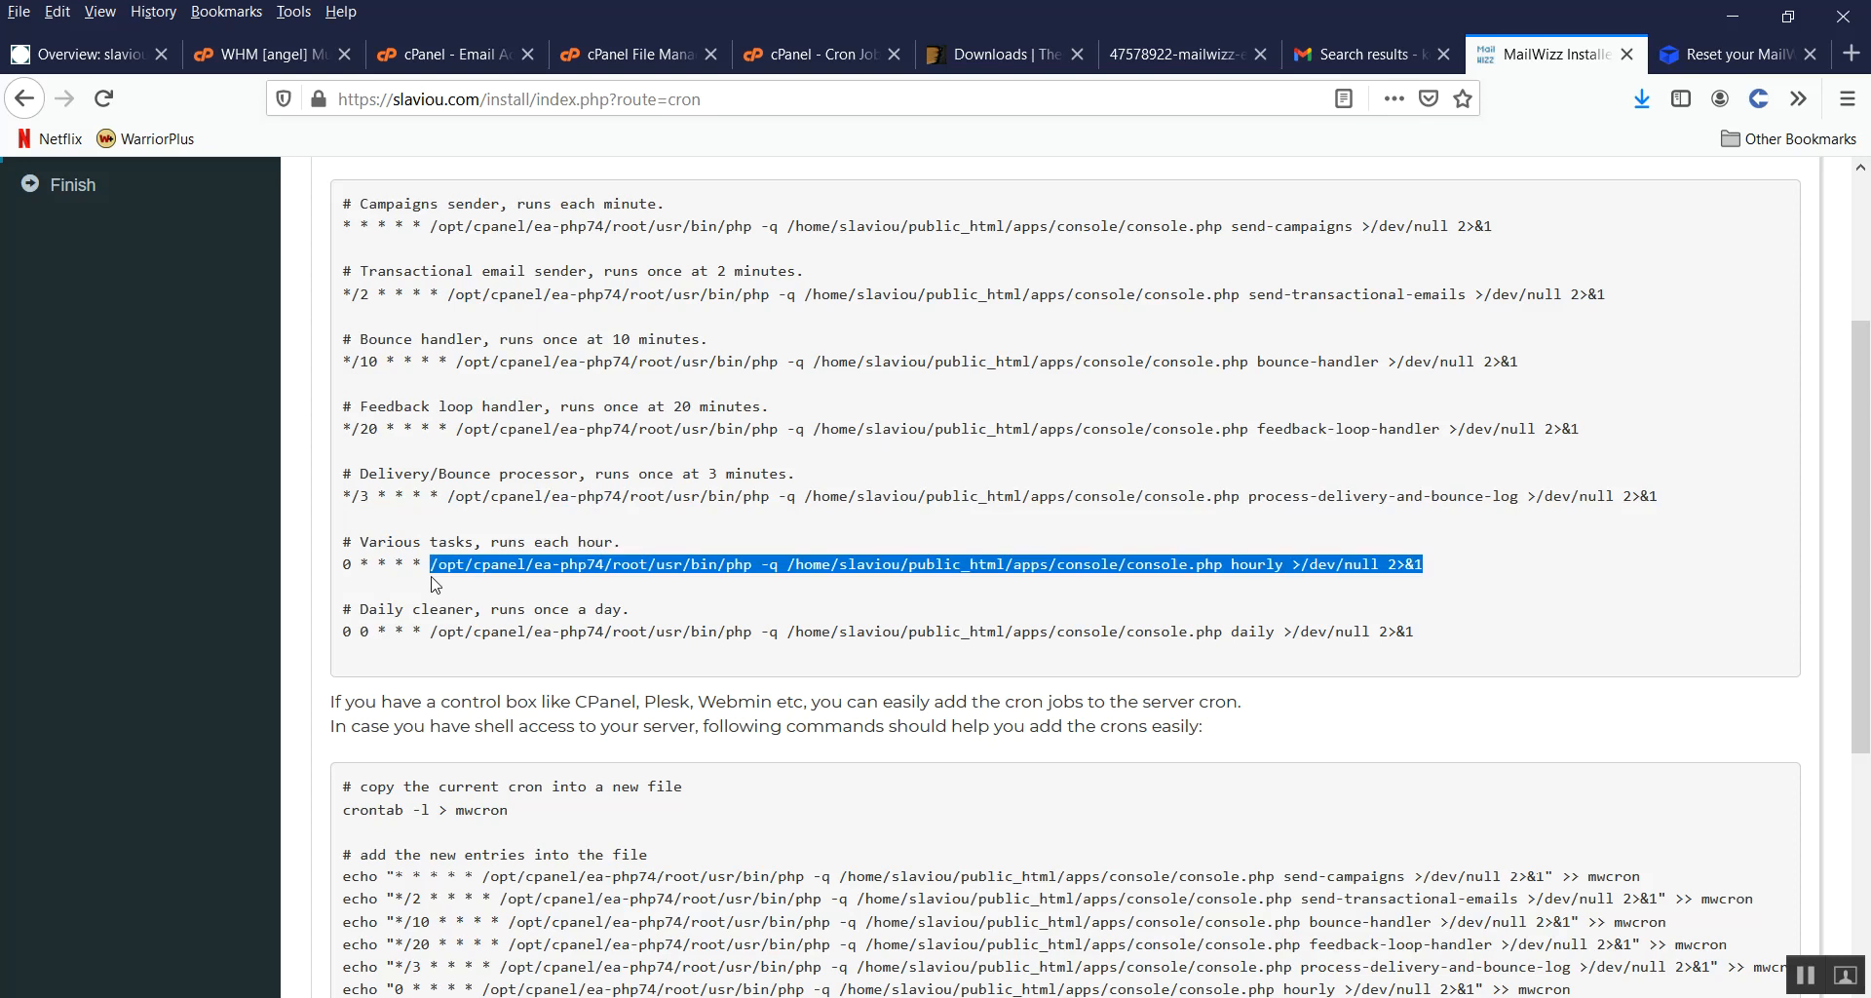
{"action": "left_click", "coordinate": [803, 43]}
{"action": "left_click", "coordinate": [188, 834]}
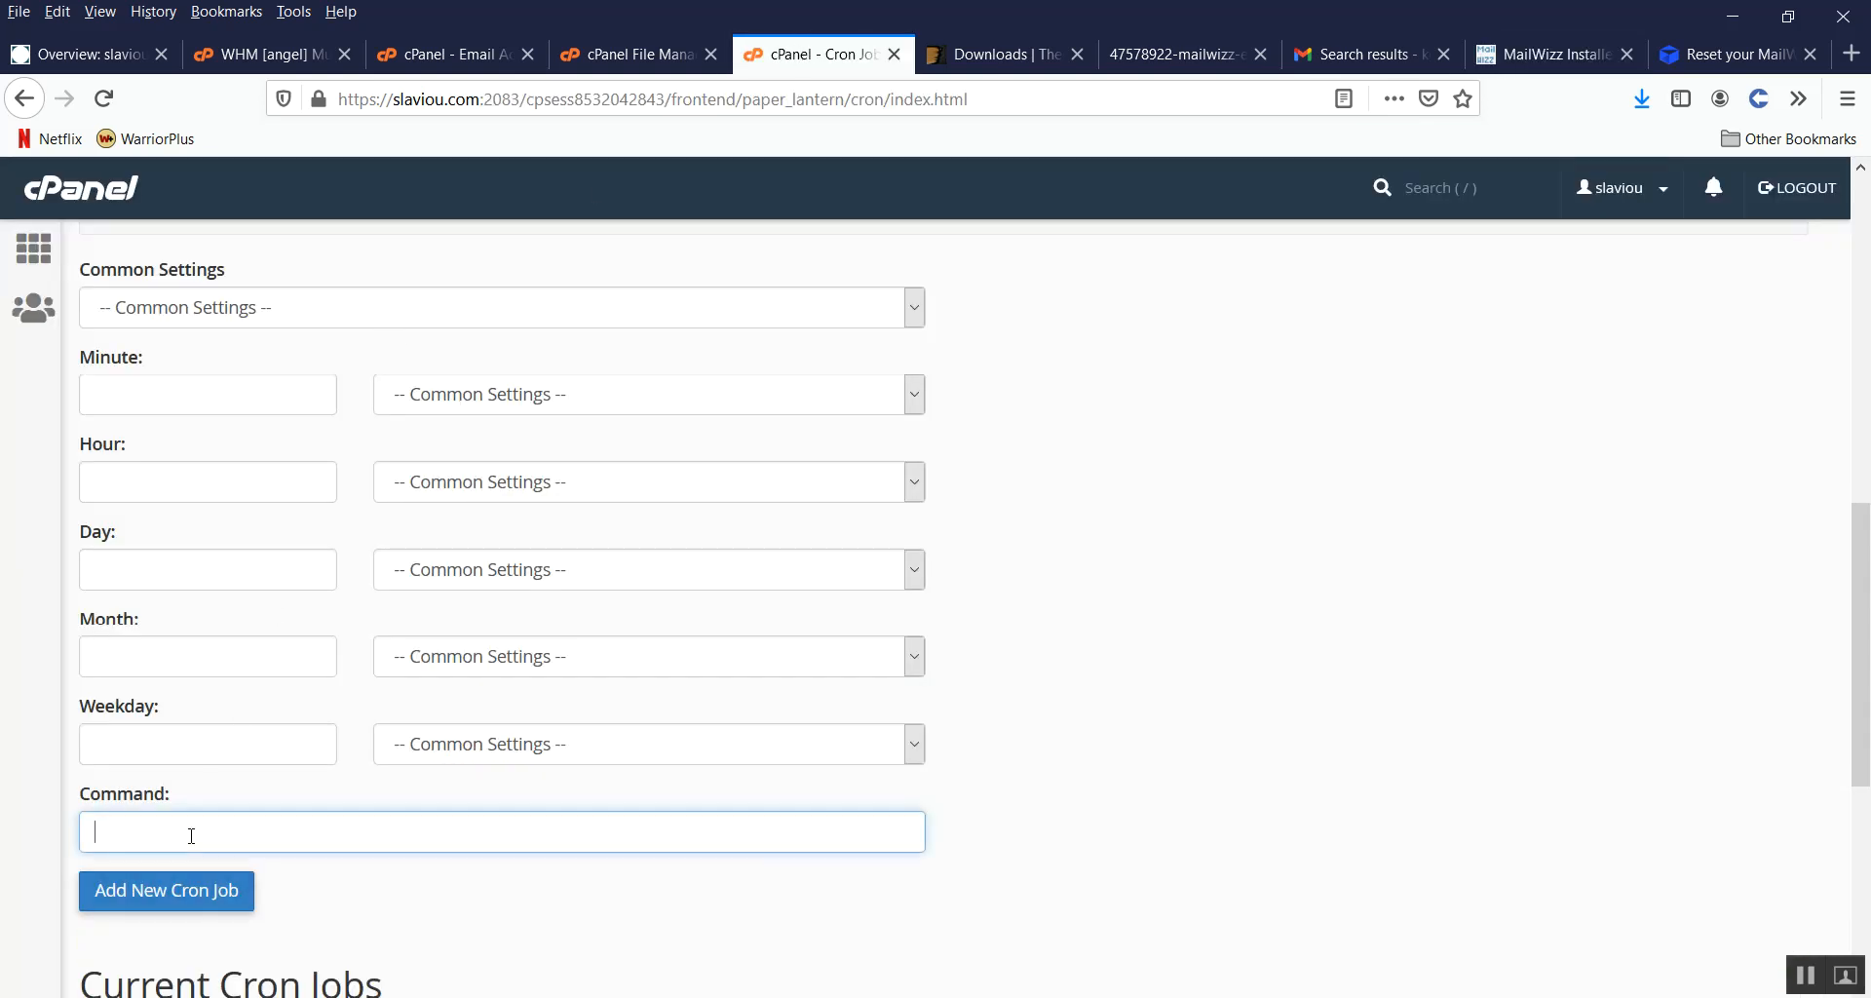
{"action": "key", "text": "ctrl+v"}
Step: Schedule the hourly job with the Once Per Hour preset and add it
{"action": "left_click", "coordinate": [458, 312]}
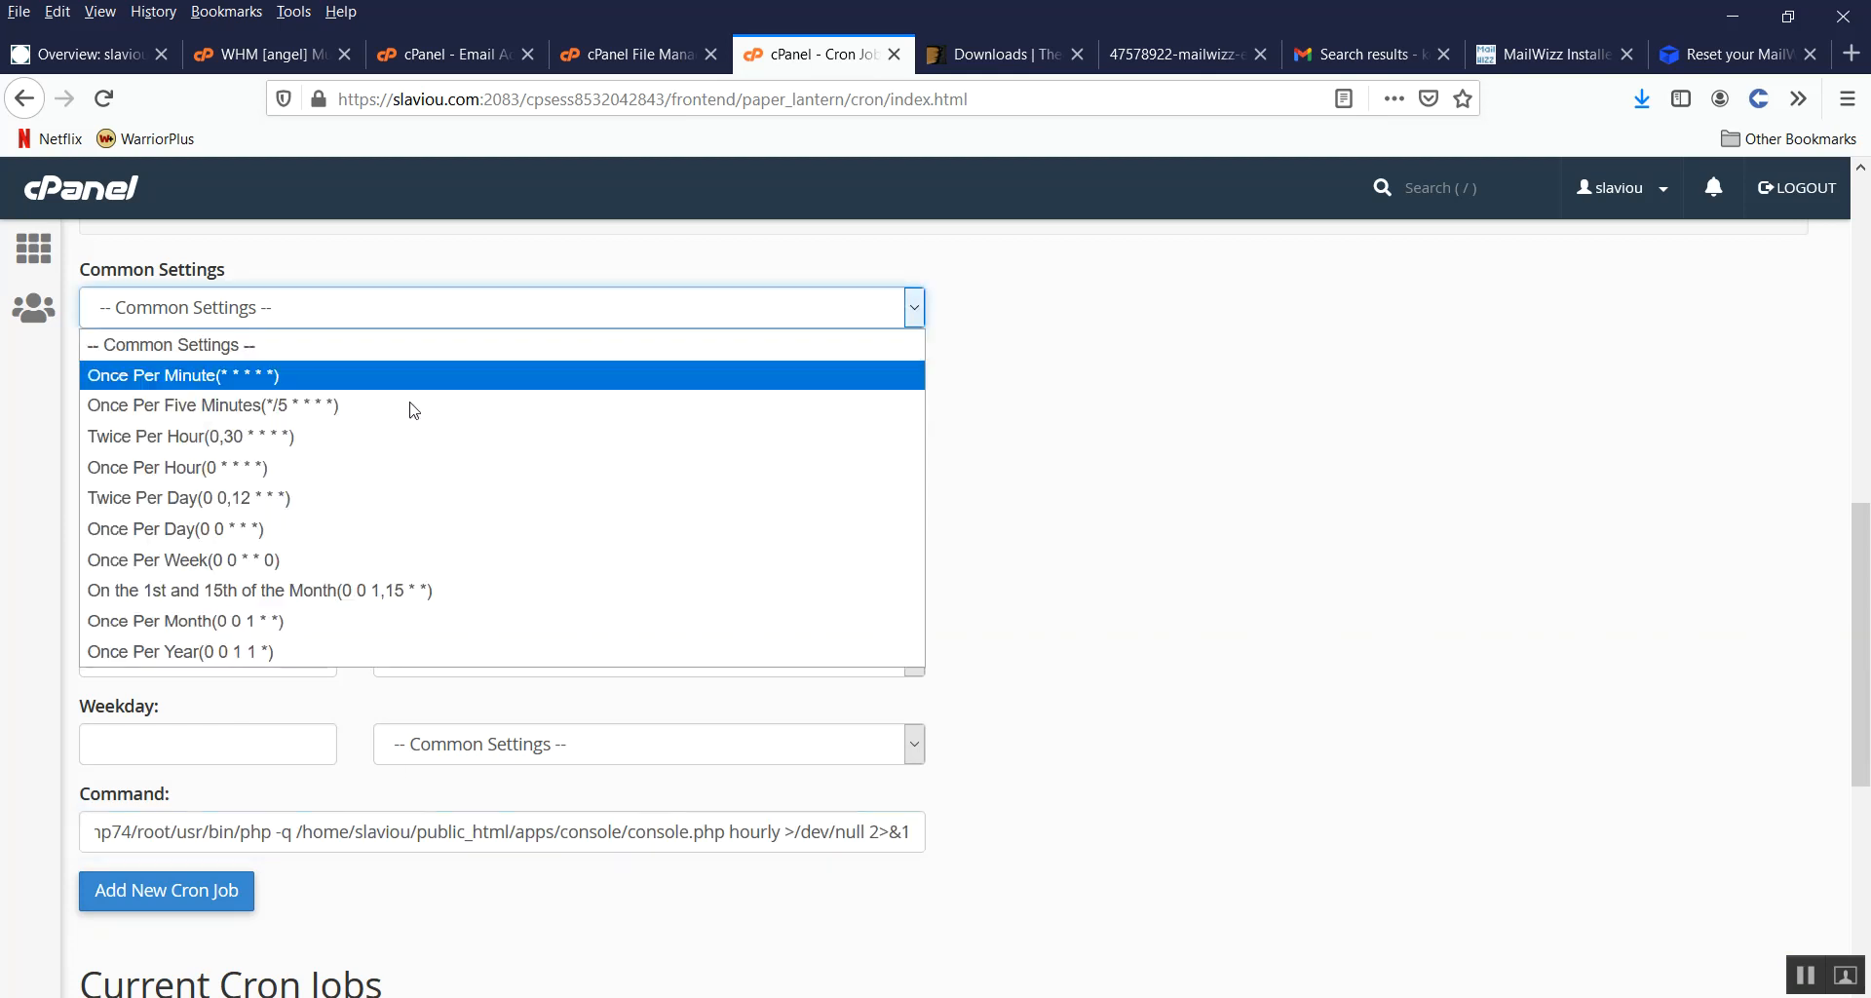
{"action": "left_click", "coordinate": [196, 467]}
{"action": "left_click", "coordinate": [173, 907]}
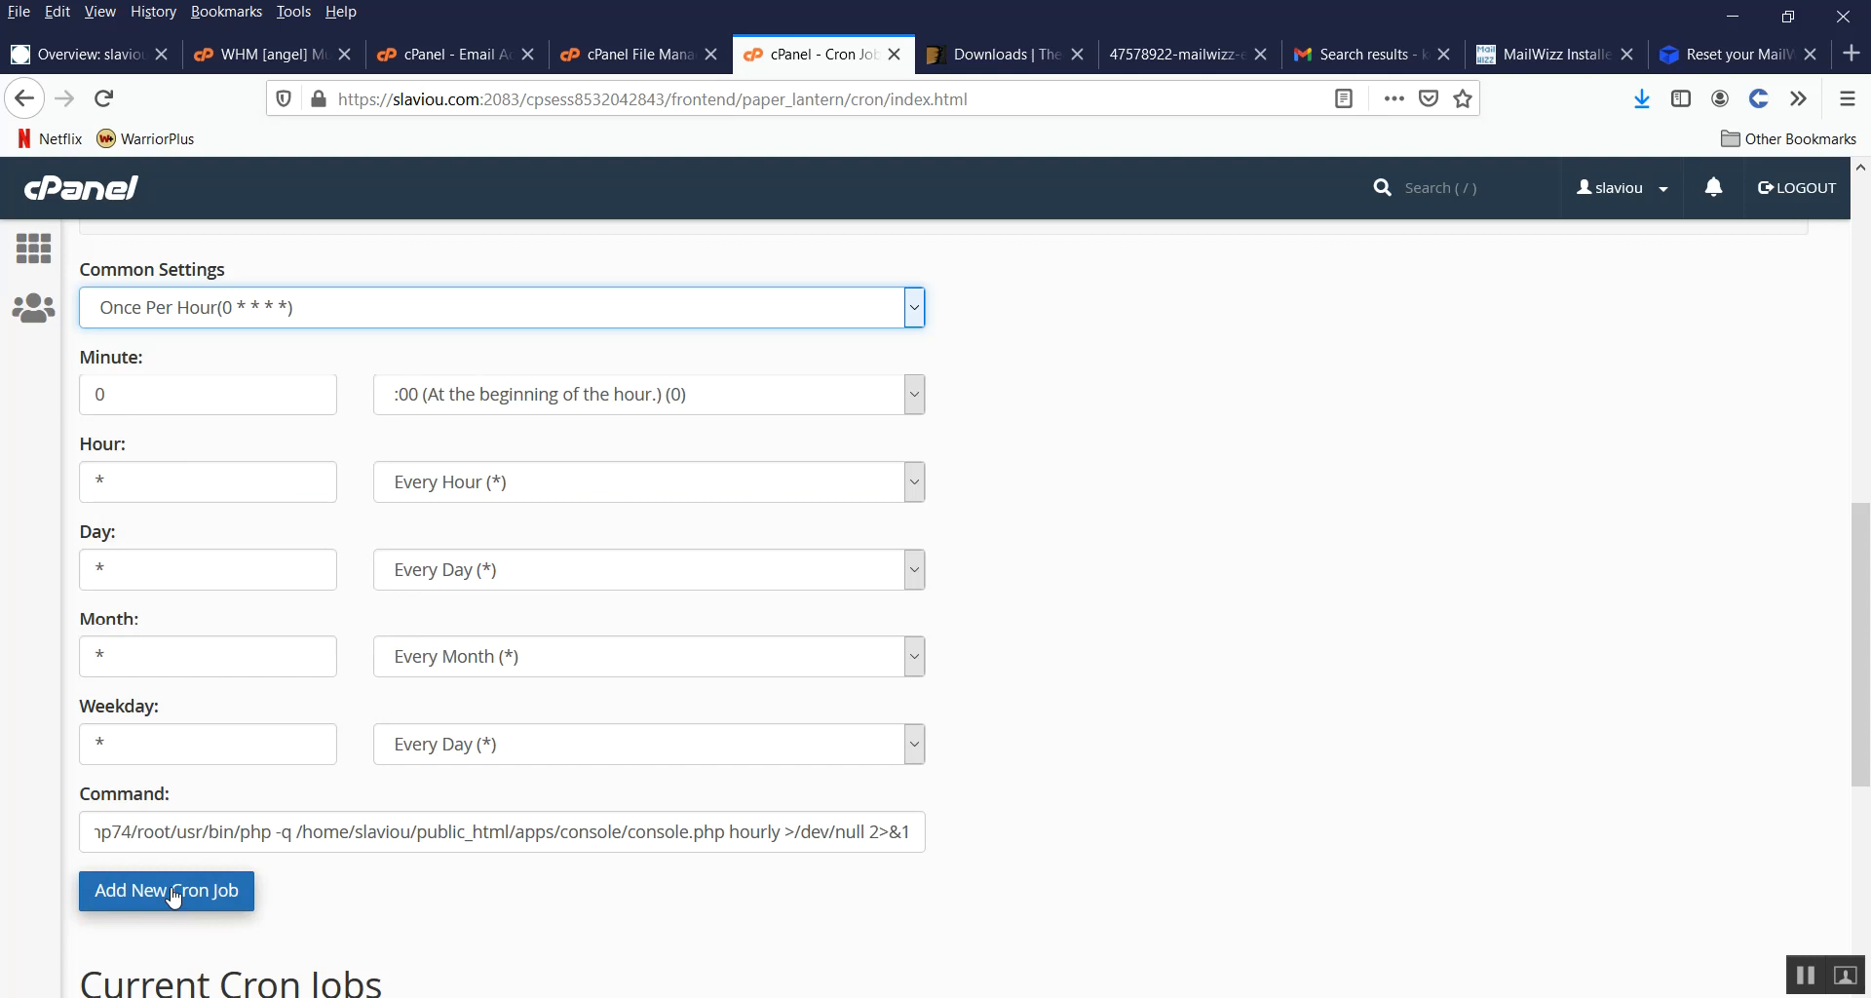
Step: Copy the daily cleaner command (daily) from the MailWizz installer's cron job list, without its timing values
{"action": "left_click", "coordinate": [1547, 64]}
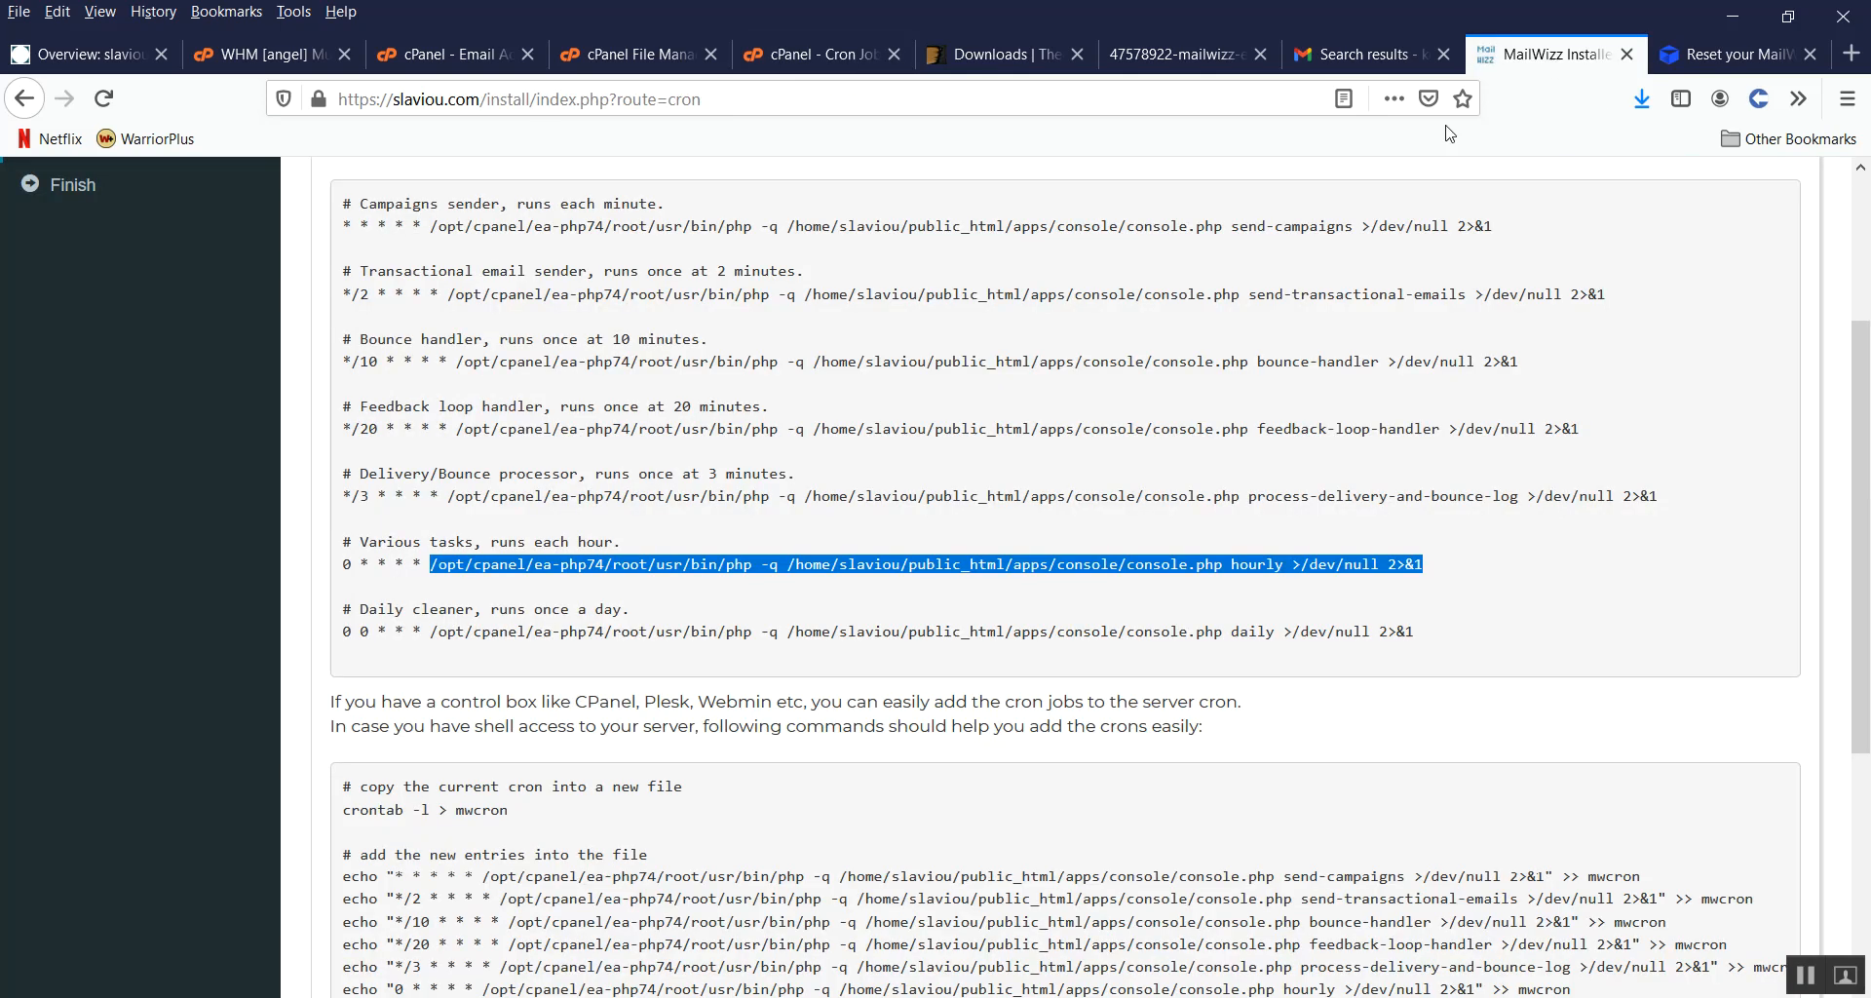
{"action": "left_click_drag", "start_coordinate": [431, 633], "coordinate": [436, 651]}
{"action": "key", "text": "ctrl+c"}
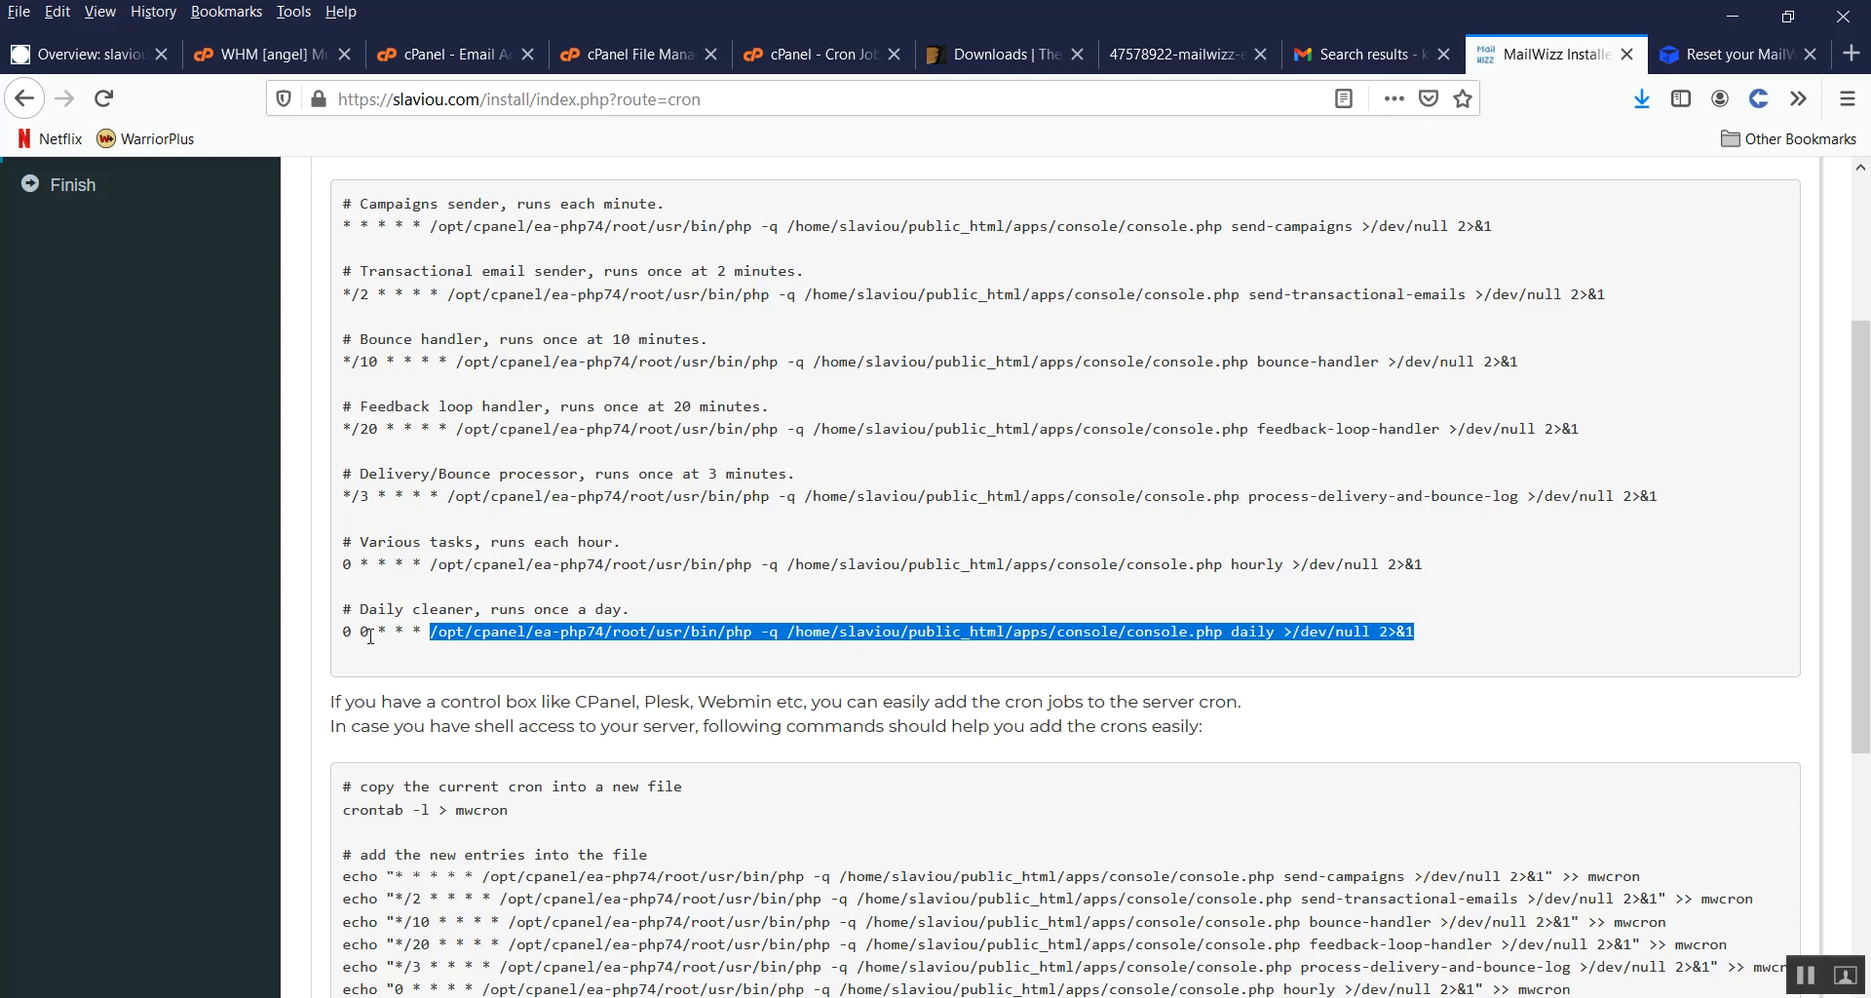
Step: Add a cPanel cron job for the copied MailWizz daily cleaner command, scheduled Once Per Day (0 0 * * *)
{"action": "left_click", "coordinate": [801, 54]}
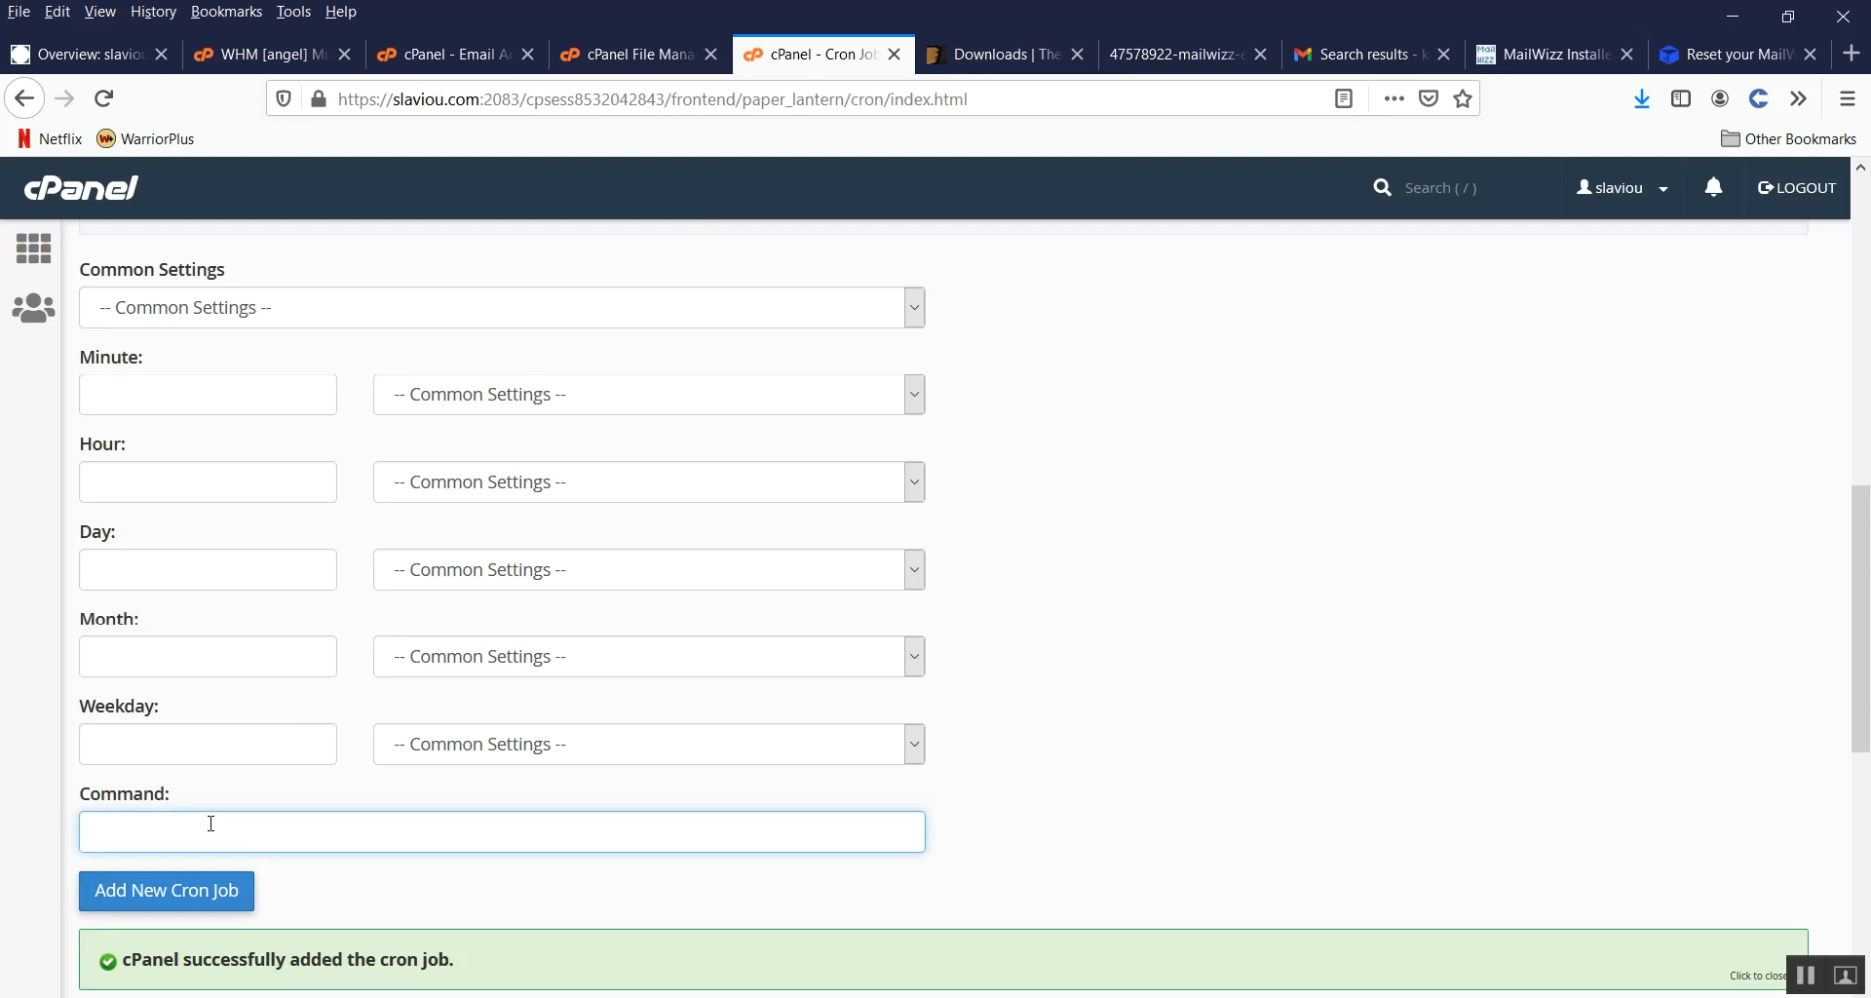
{"action": "key", "text": "ctrl+v"}
{"action": "left_click", "coordinate": [322, 307]}
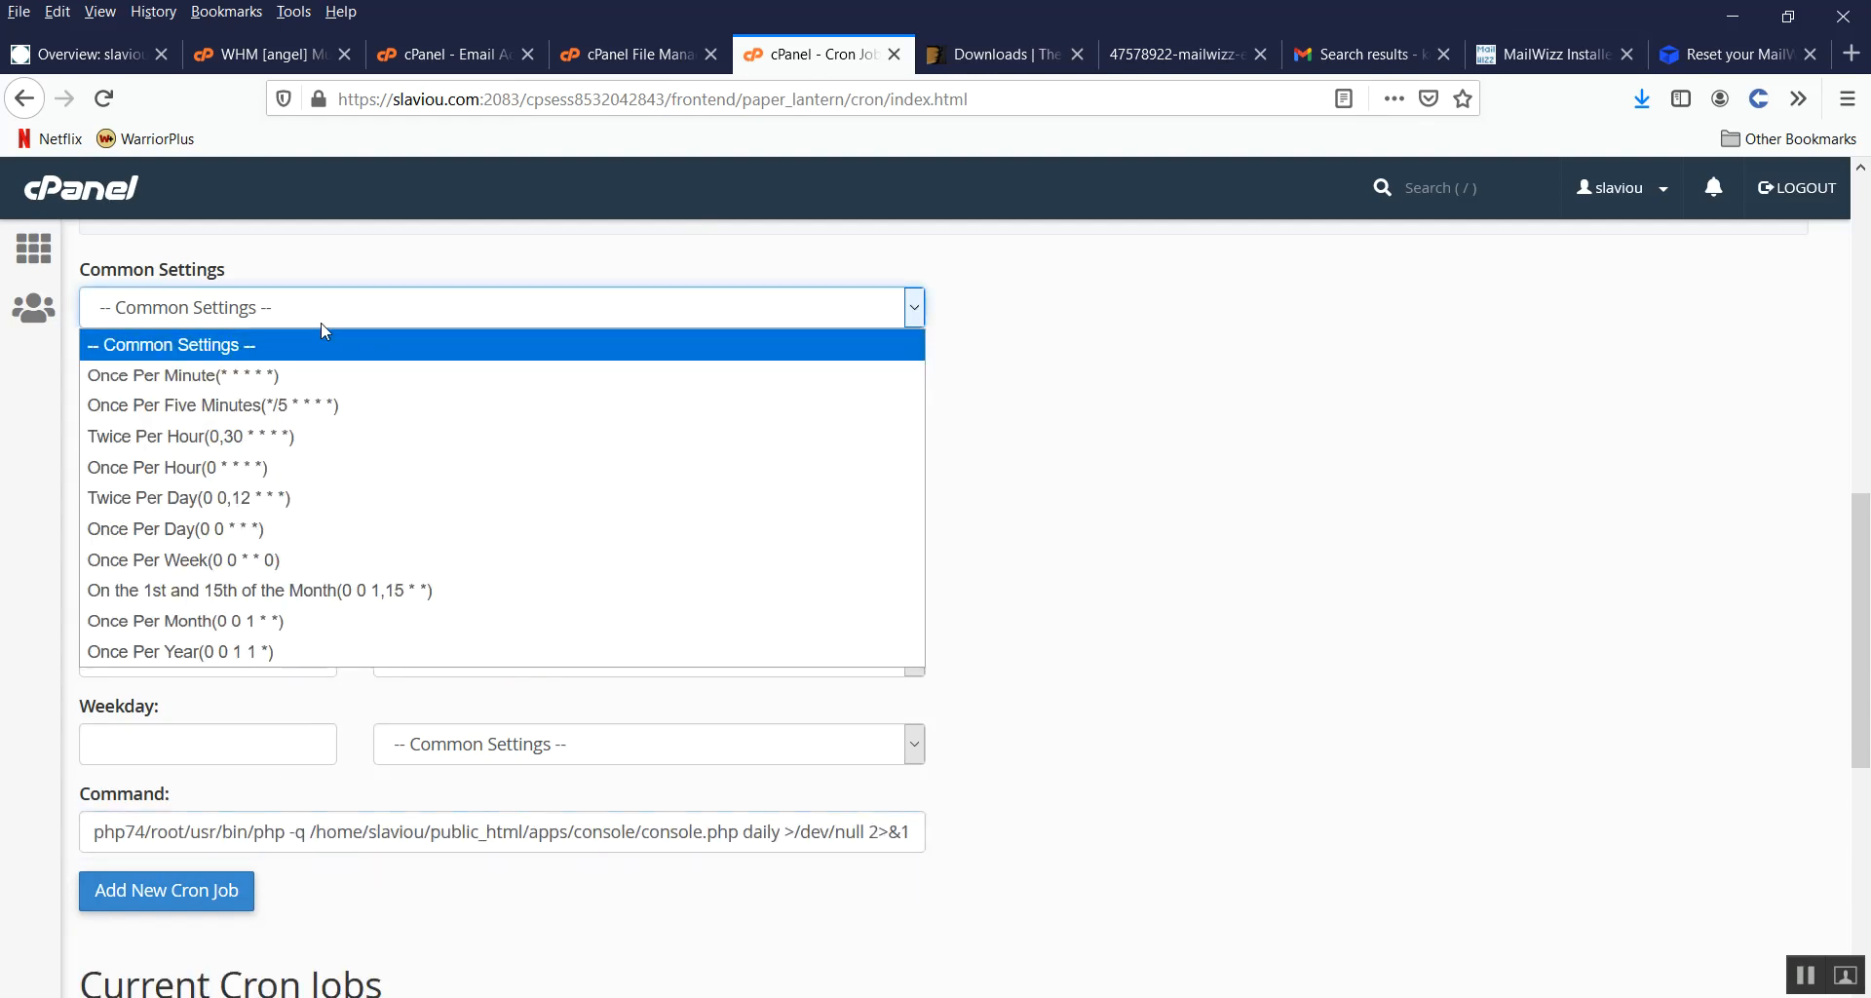
{"action": "left_click", "coordinate": [284, 526]}
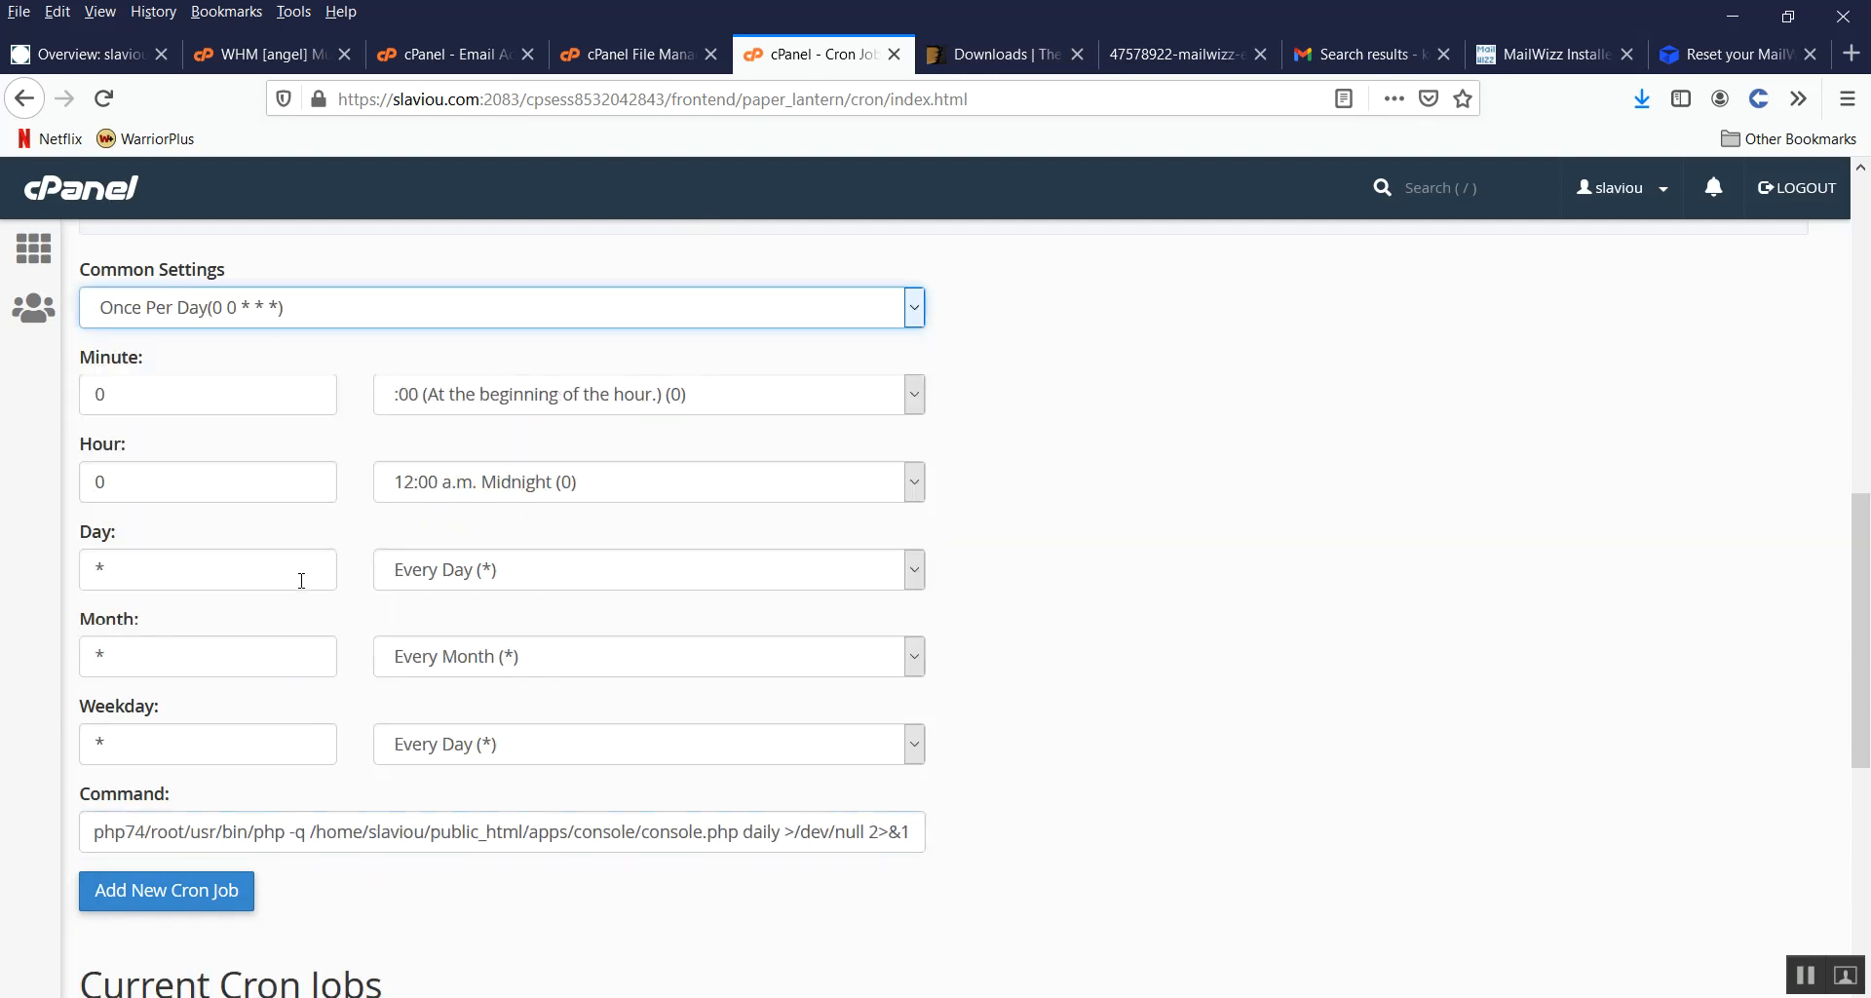
{"action": "left_click", "coordinate": [146, 890]}
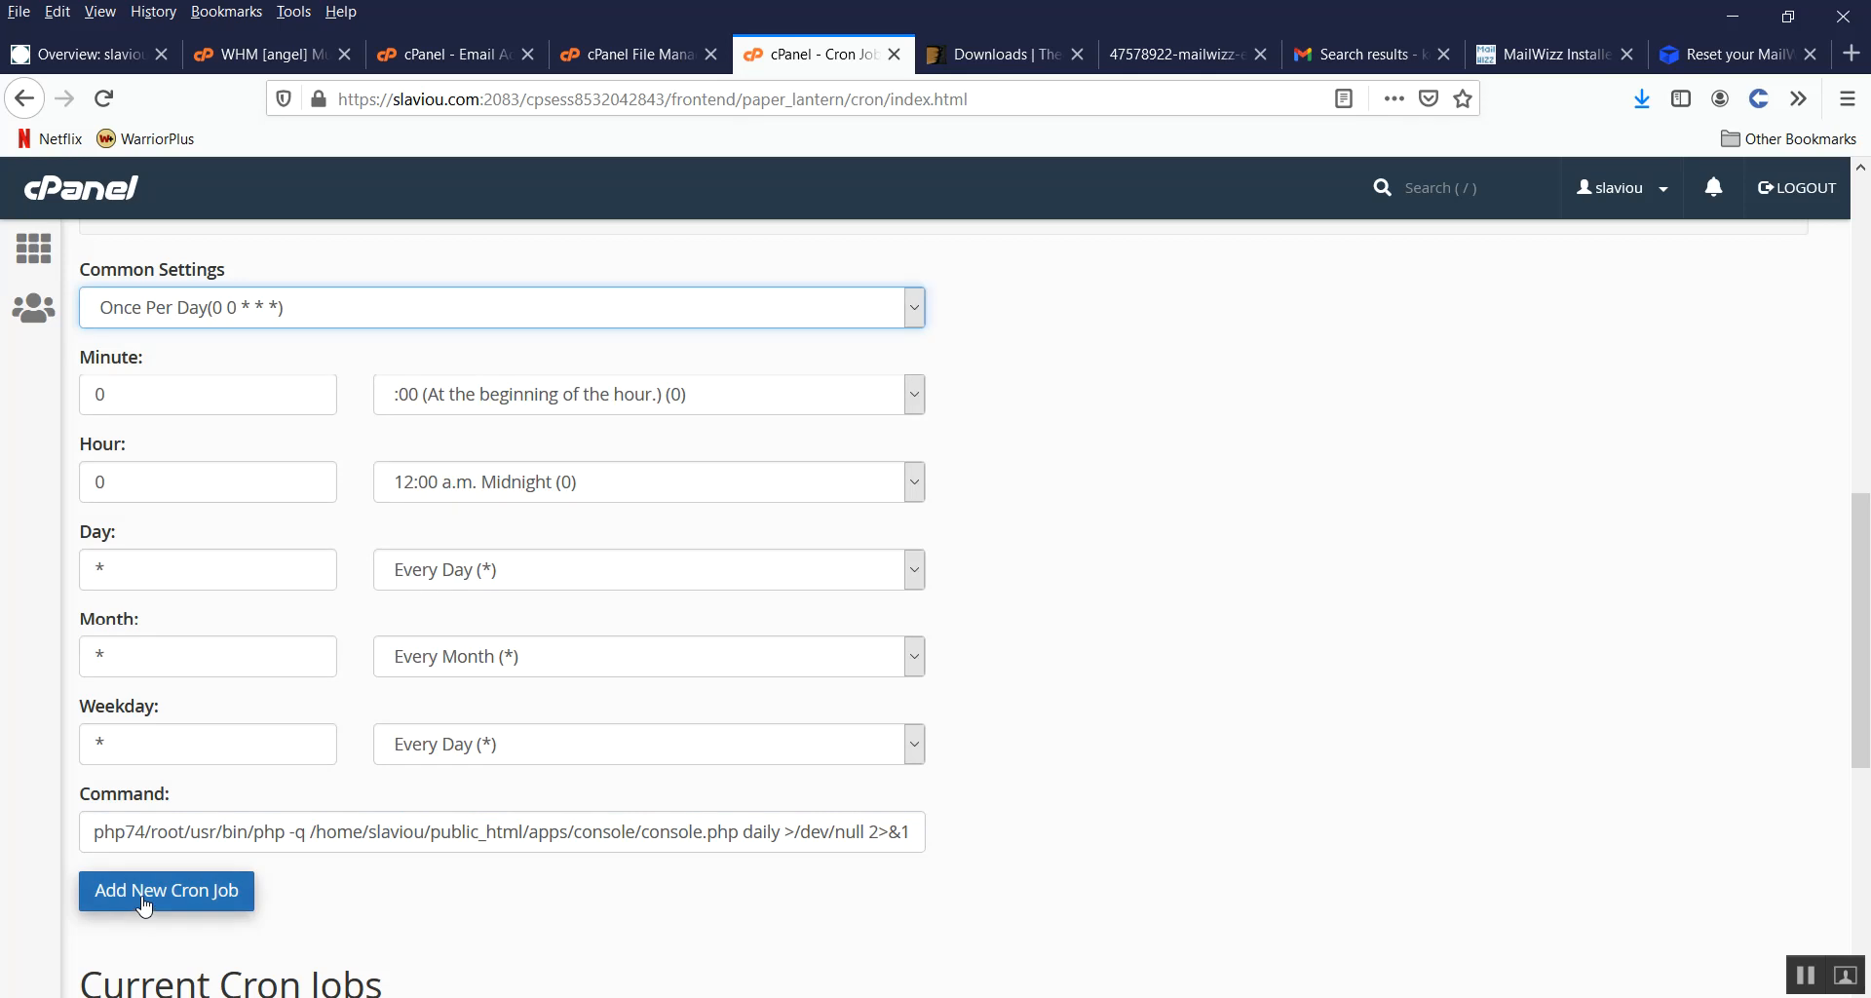
{"action": "scroll", "coordinate": [353, 780], "scroll_direction": "down", "scroll_amount": 7}
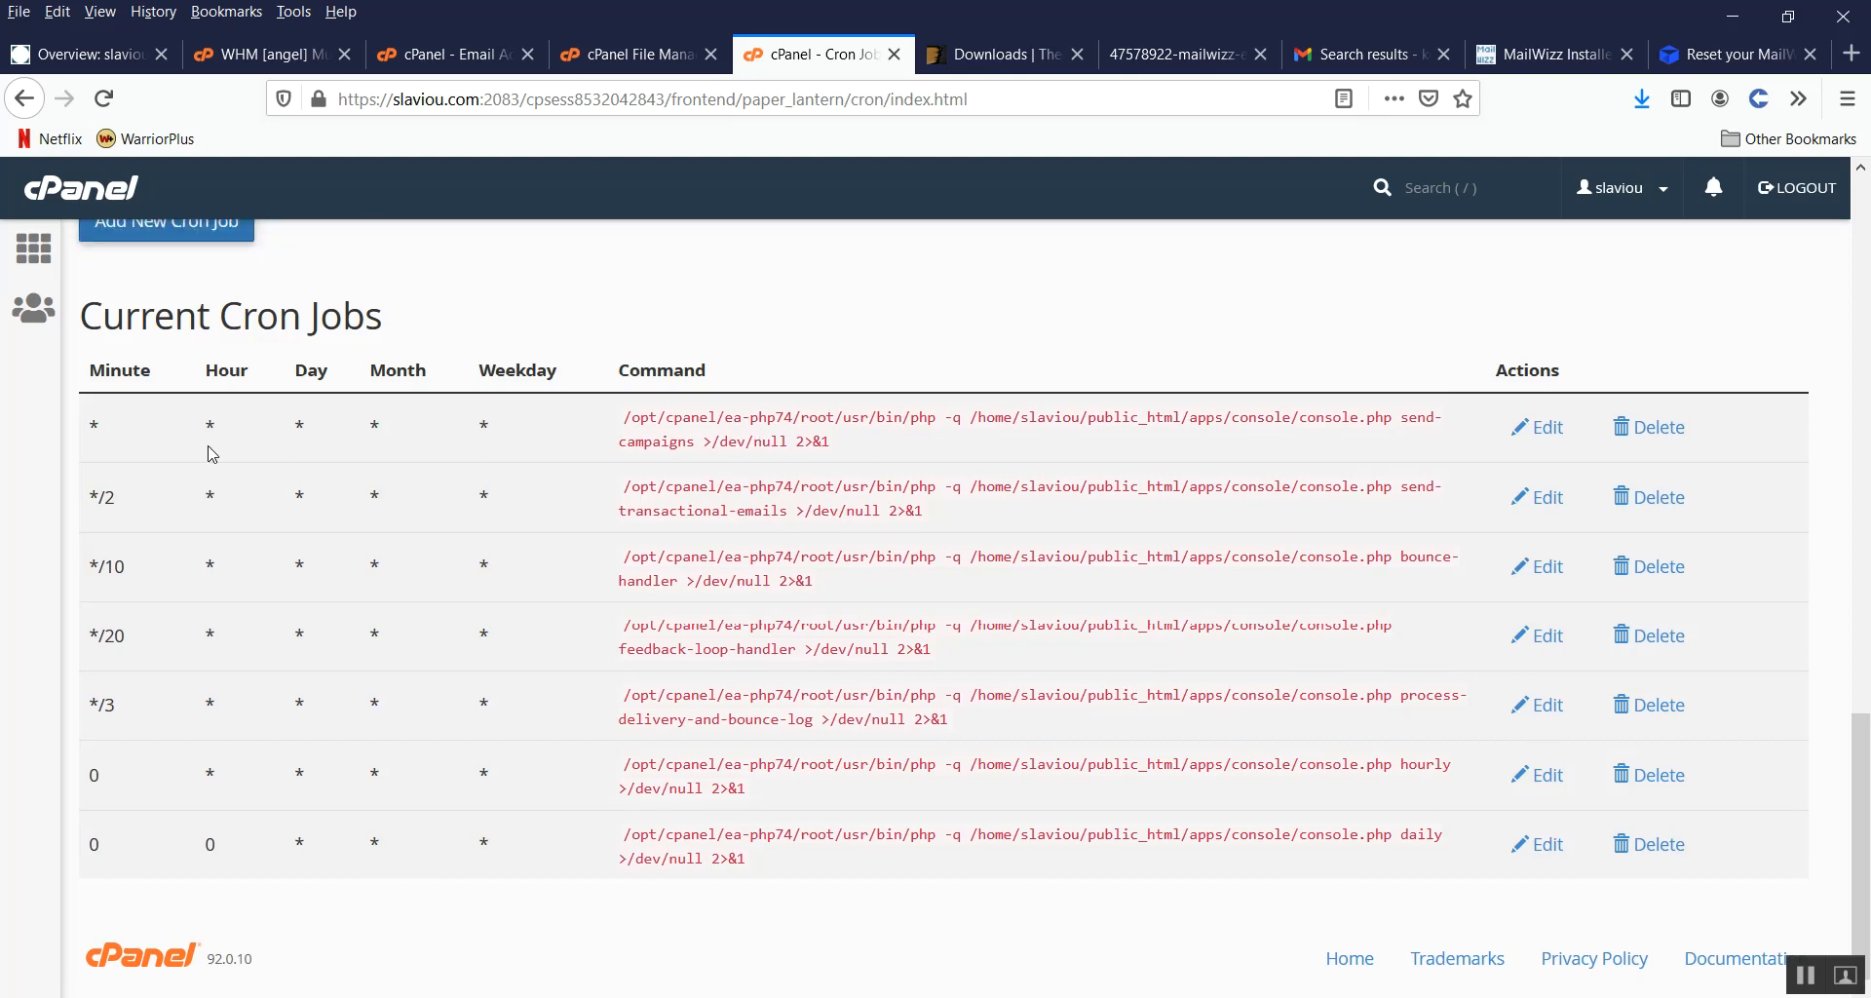
Step: Compare the cPanel cron jobs with the installer's recommended list, and confirm in the installer that they are installed
{"action": "left_click", "coordinate": [1549, 60]}
{"action": "scroll", "coordinate": [948, 463], "scroll_direction": "down", "scroll_amount": 4}
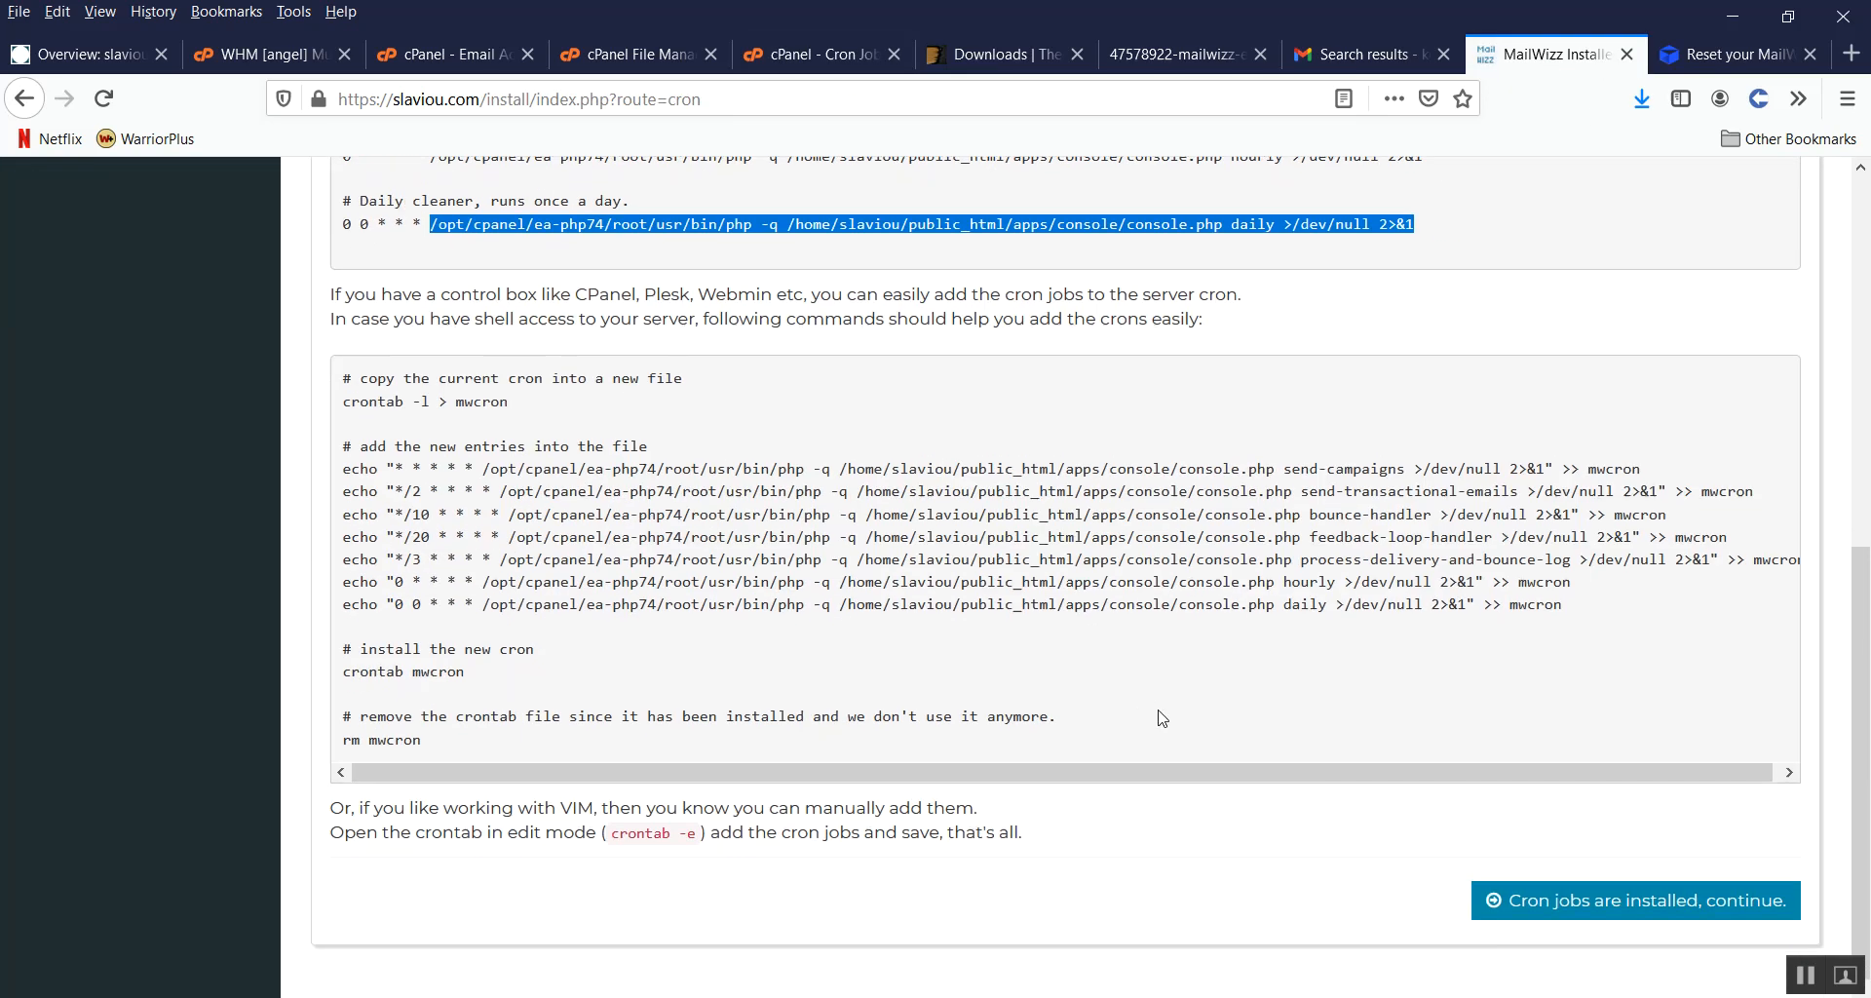
{"action": "scroll", "coordinate": [1019, 418], "scroll_direction": "up", "scroll_amount": 5}
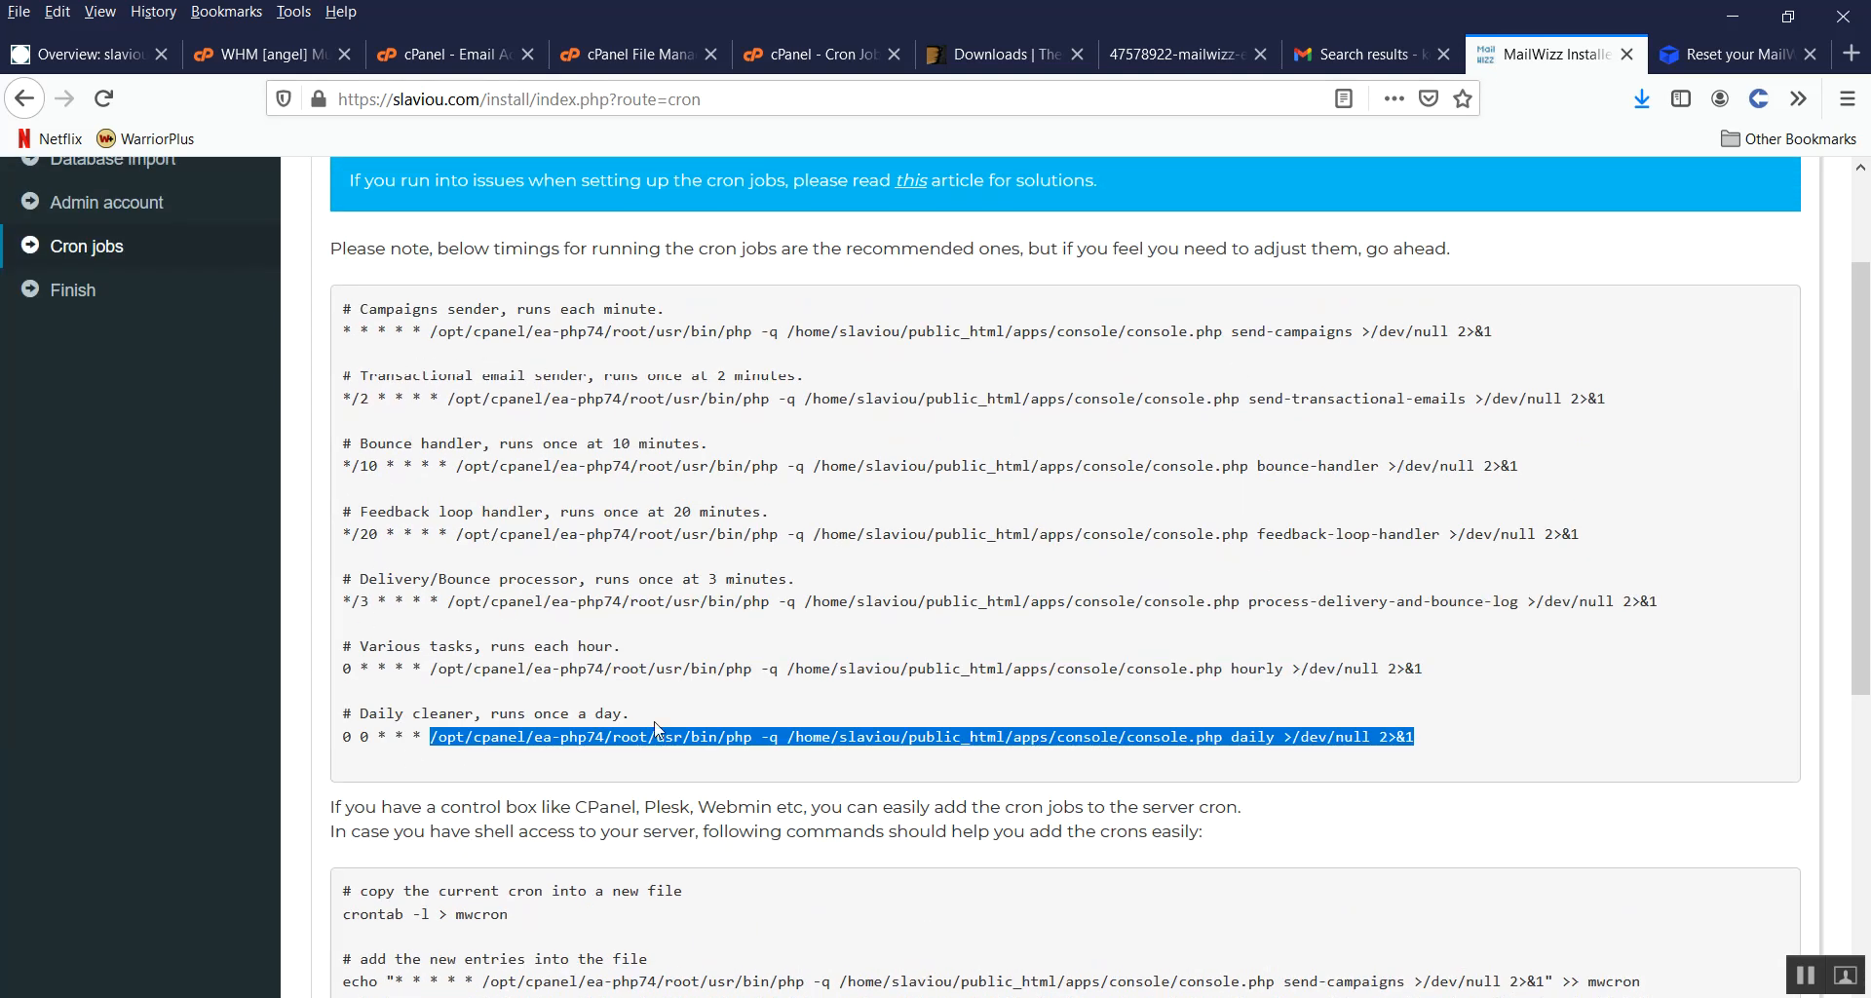
{"action": "left_click", "coordinate": [805, 54]}
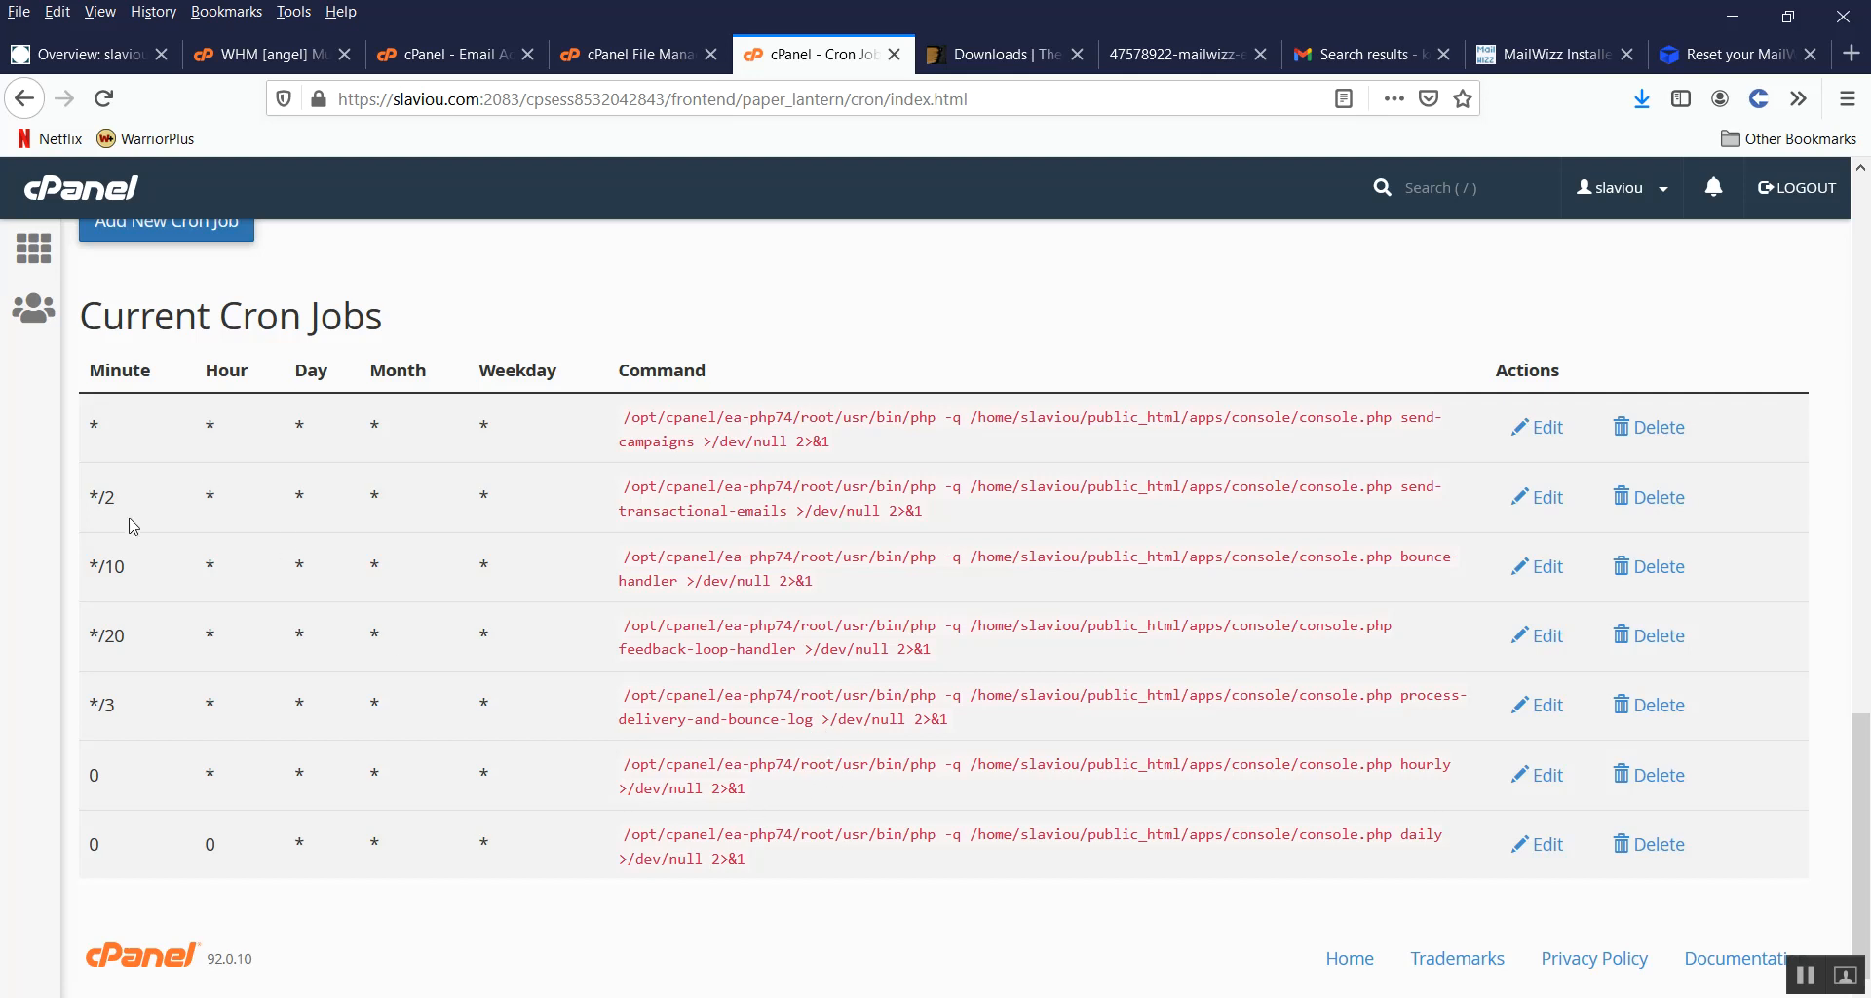
{"action": "left_click", "coordinate": [1540, 55]}
{"action": "scroll", "coordinate": [1218, 599], "scroll_direction": "down", "scroll_amount": 5}
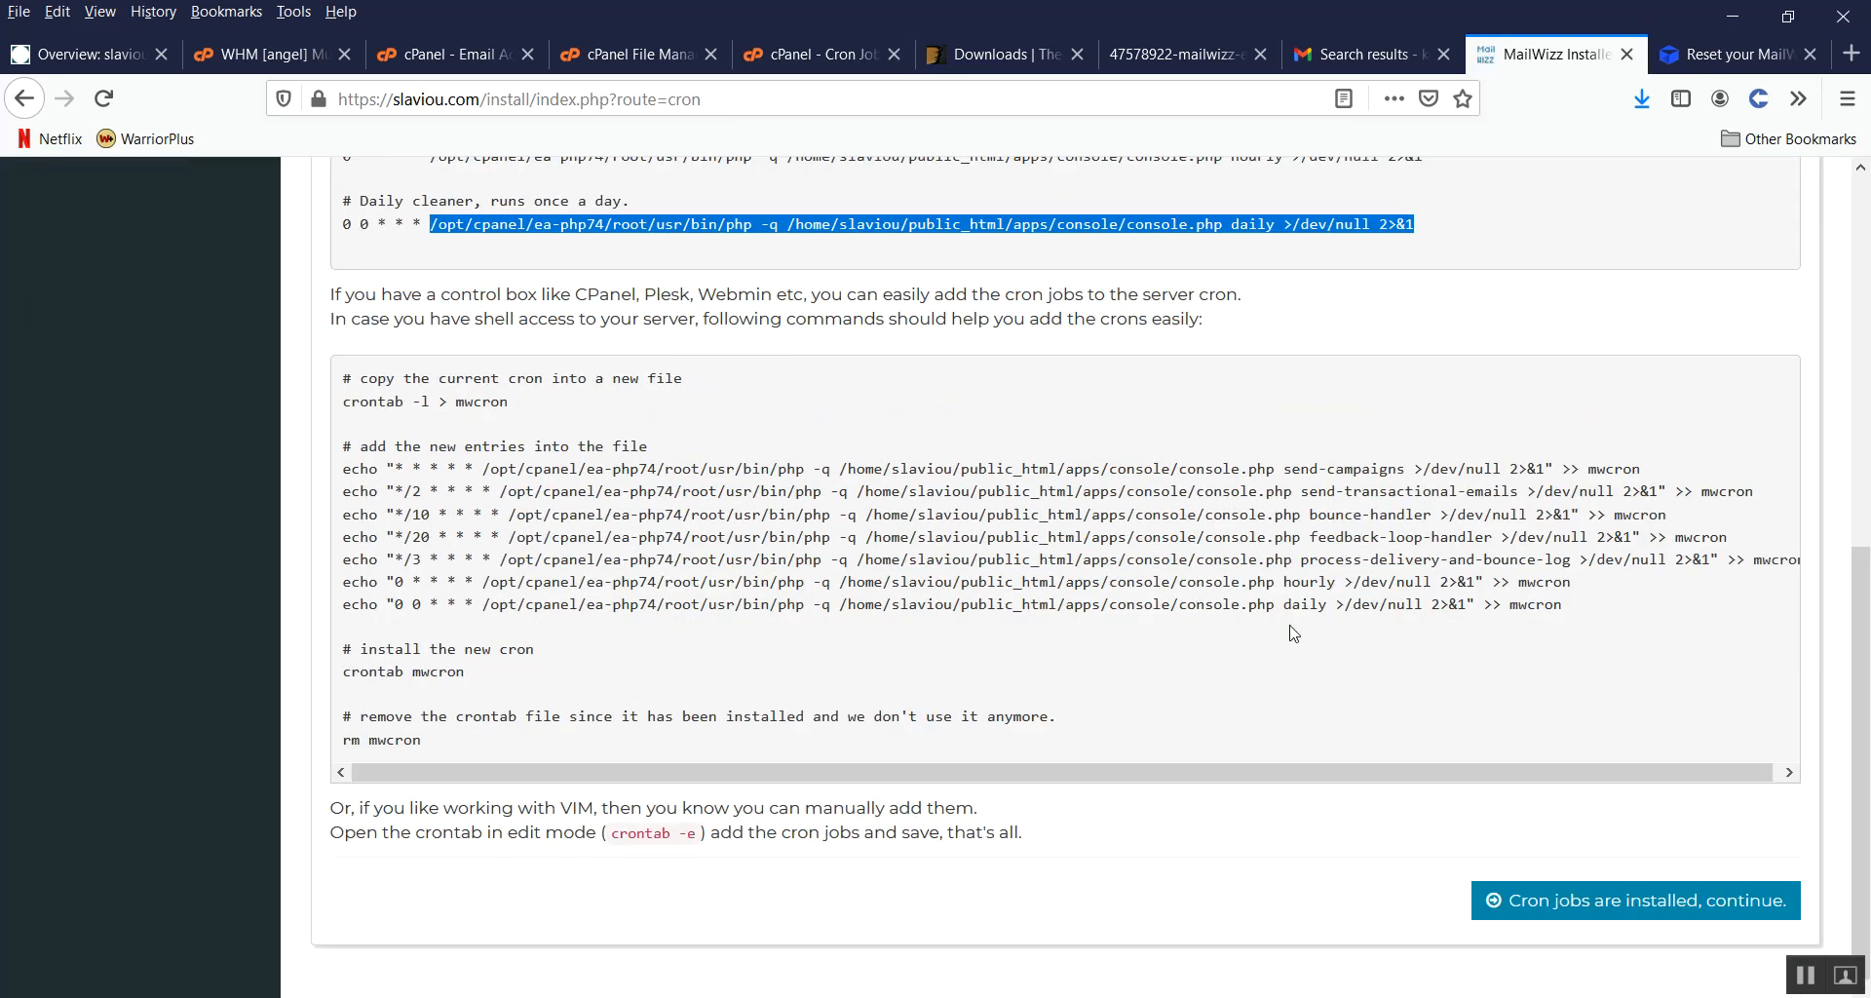
{"action": "left_click", "coordinate": [1637, 901]}
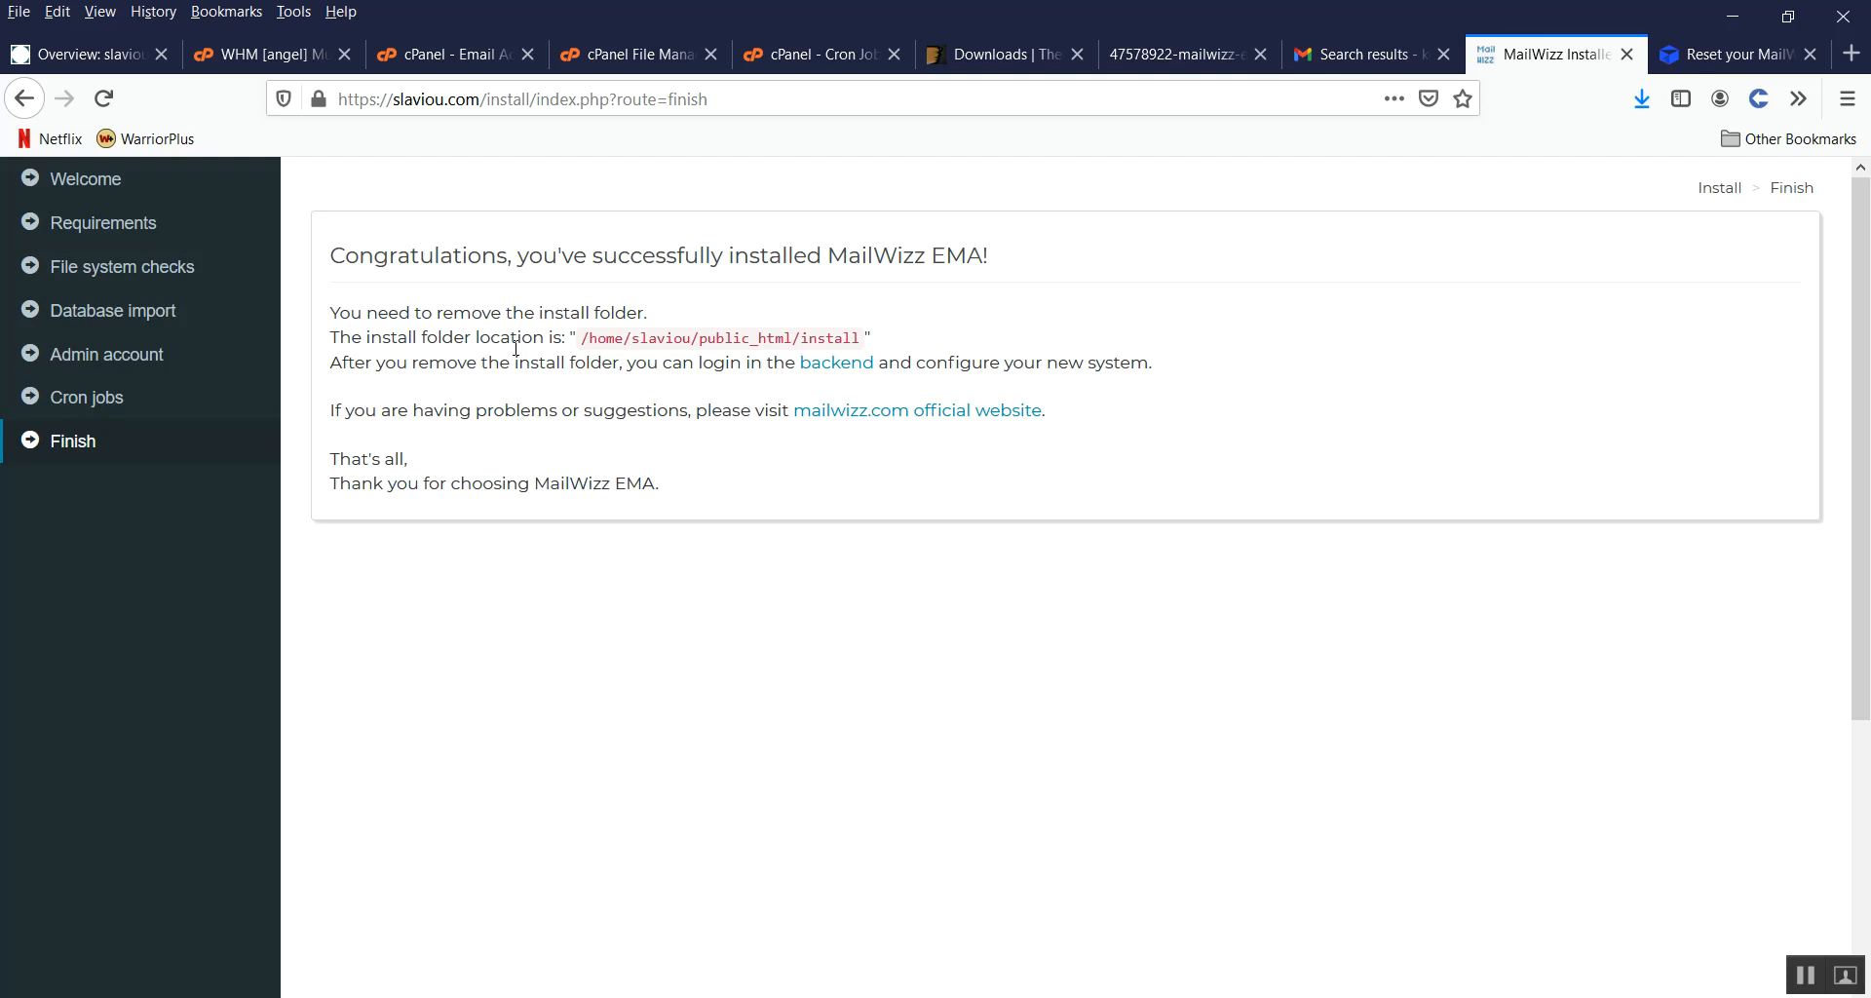
Step: Permanently delete the install folder from public_html in the cPanel File Manager, skipping the trash
{"action": "left_click_drag", "start_coordinate": [883, 341], "coordinate": [807, 338]}
{"action": "left_click", "coordinate": [629, 47]}
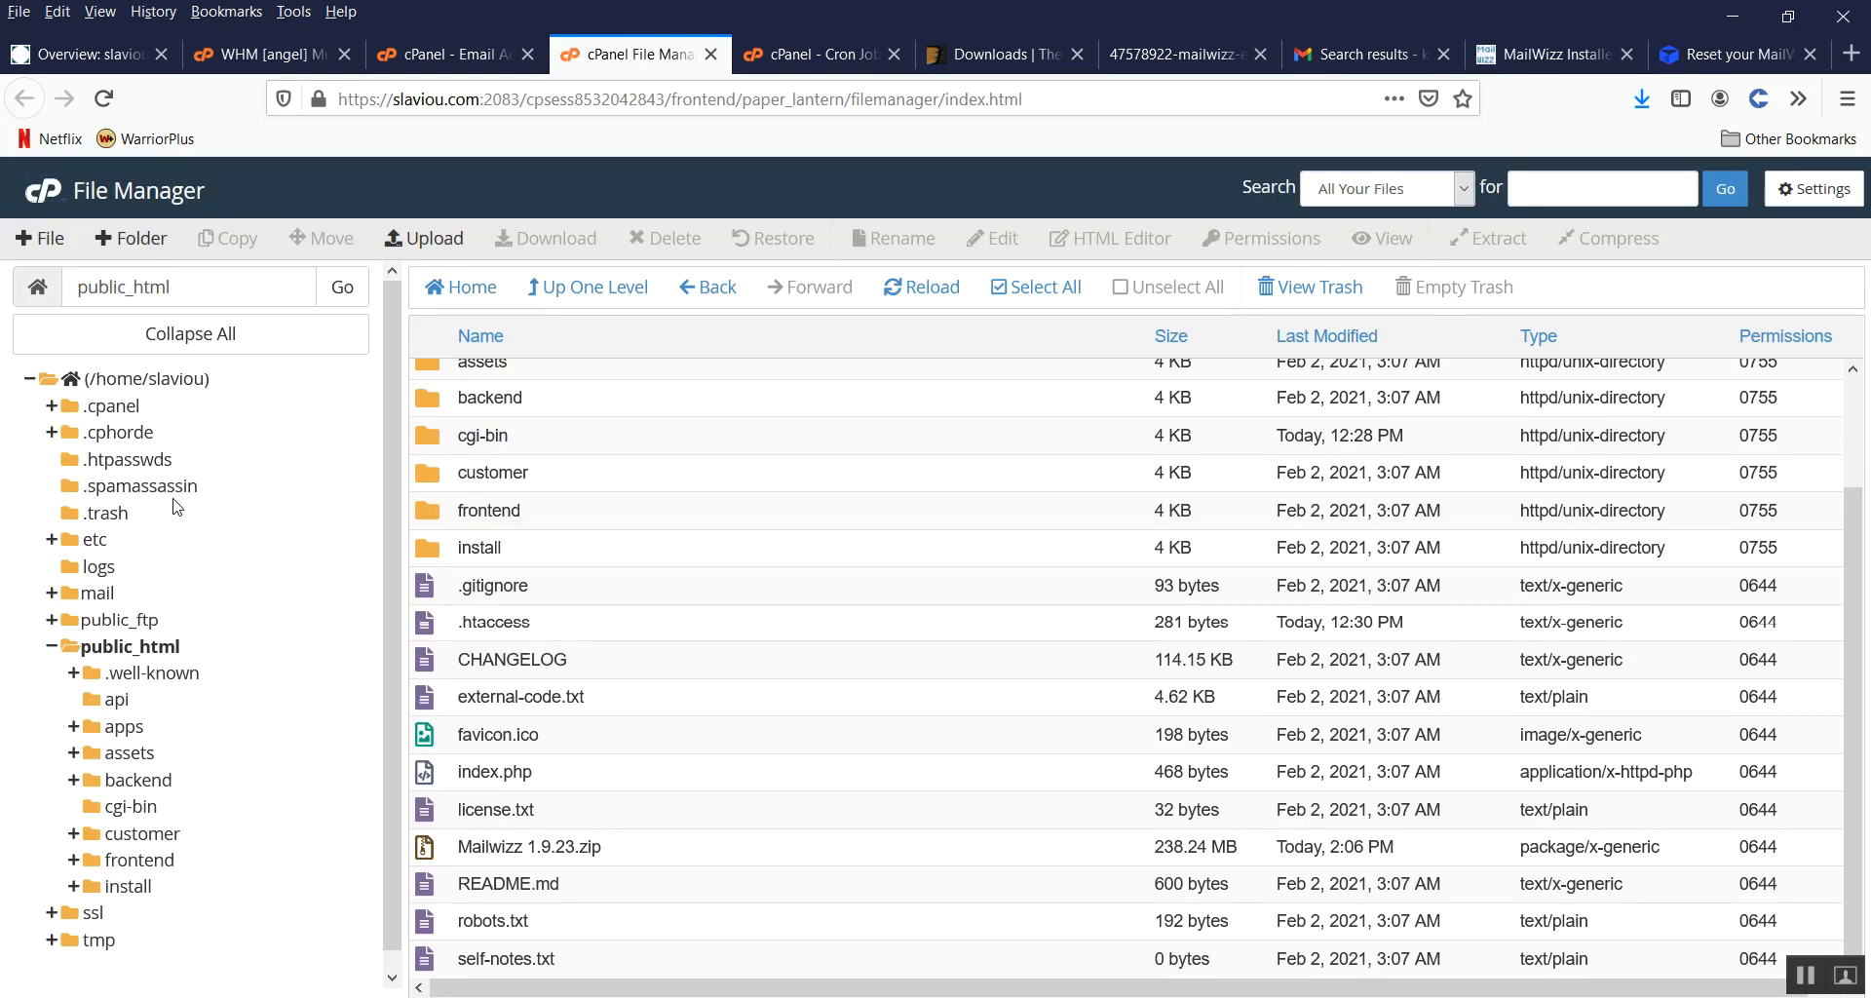
{"action": "left_click", "coordinate": [131, 651]}
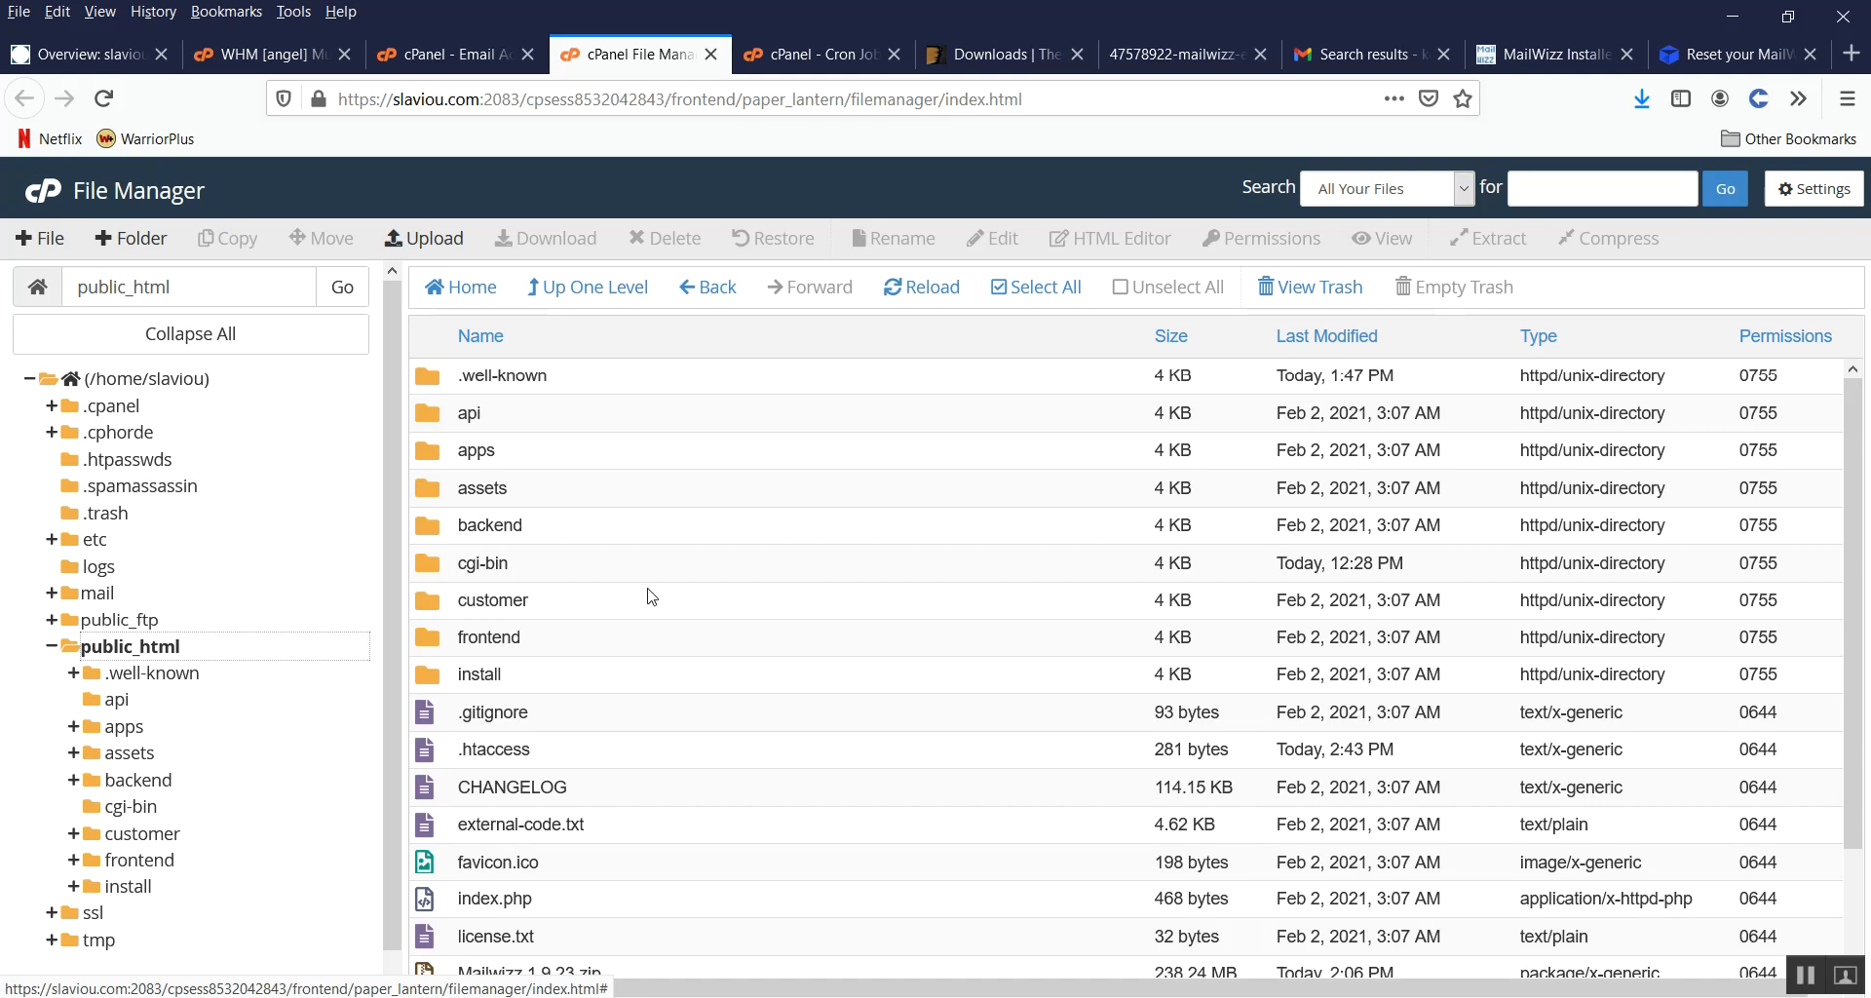
{"action": "scroll", "coordinate": [650, 596], "scroll_direction": "down", "scroll_amount": 3}
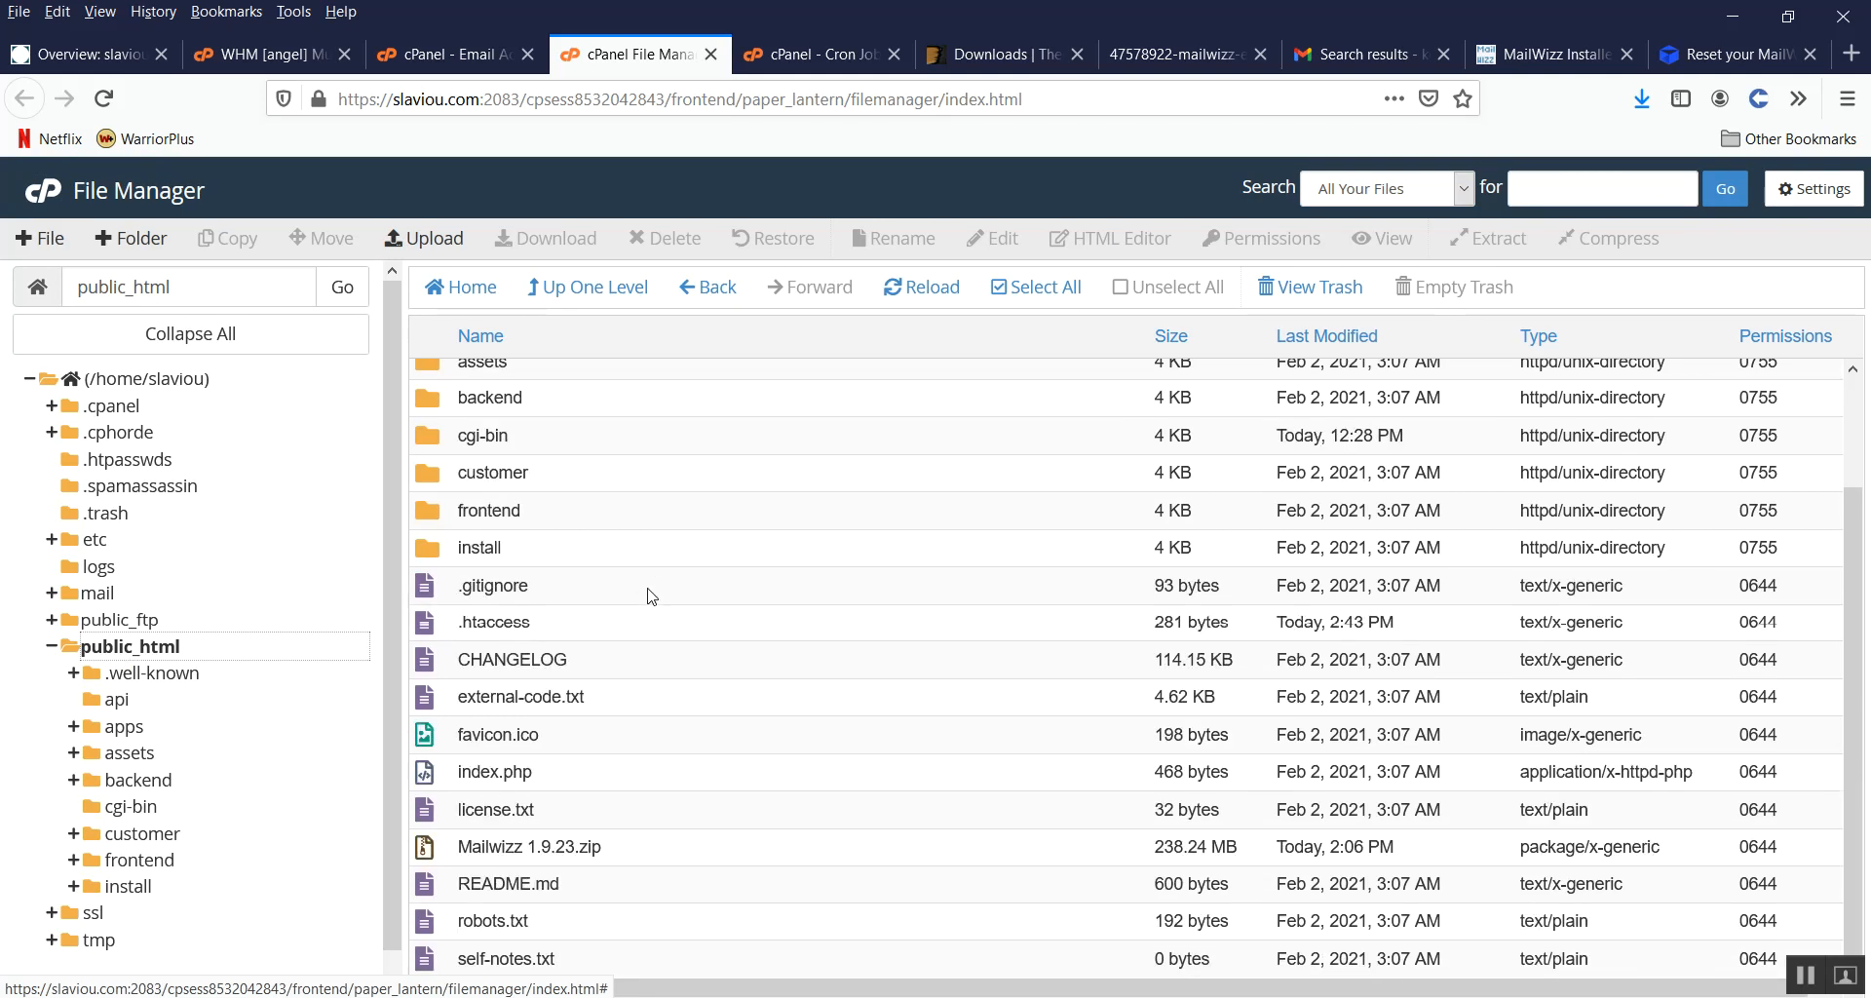
{"action": "left_click", "coordinate": [532, 555]}
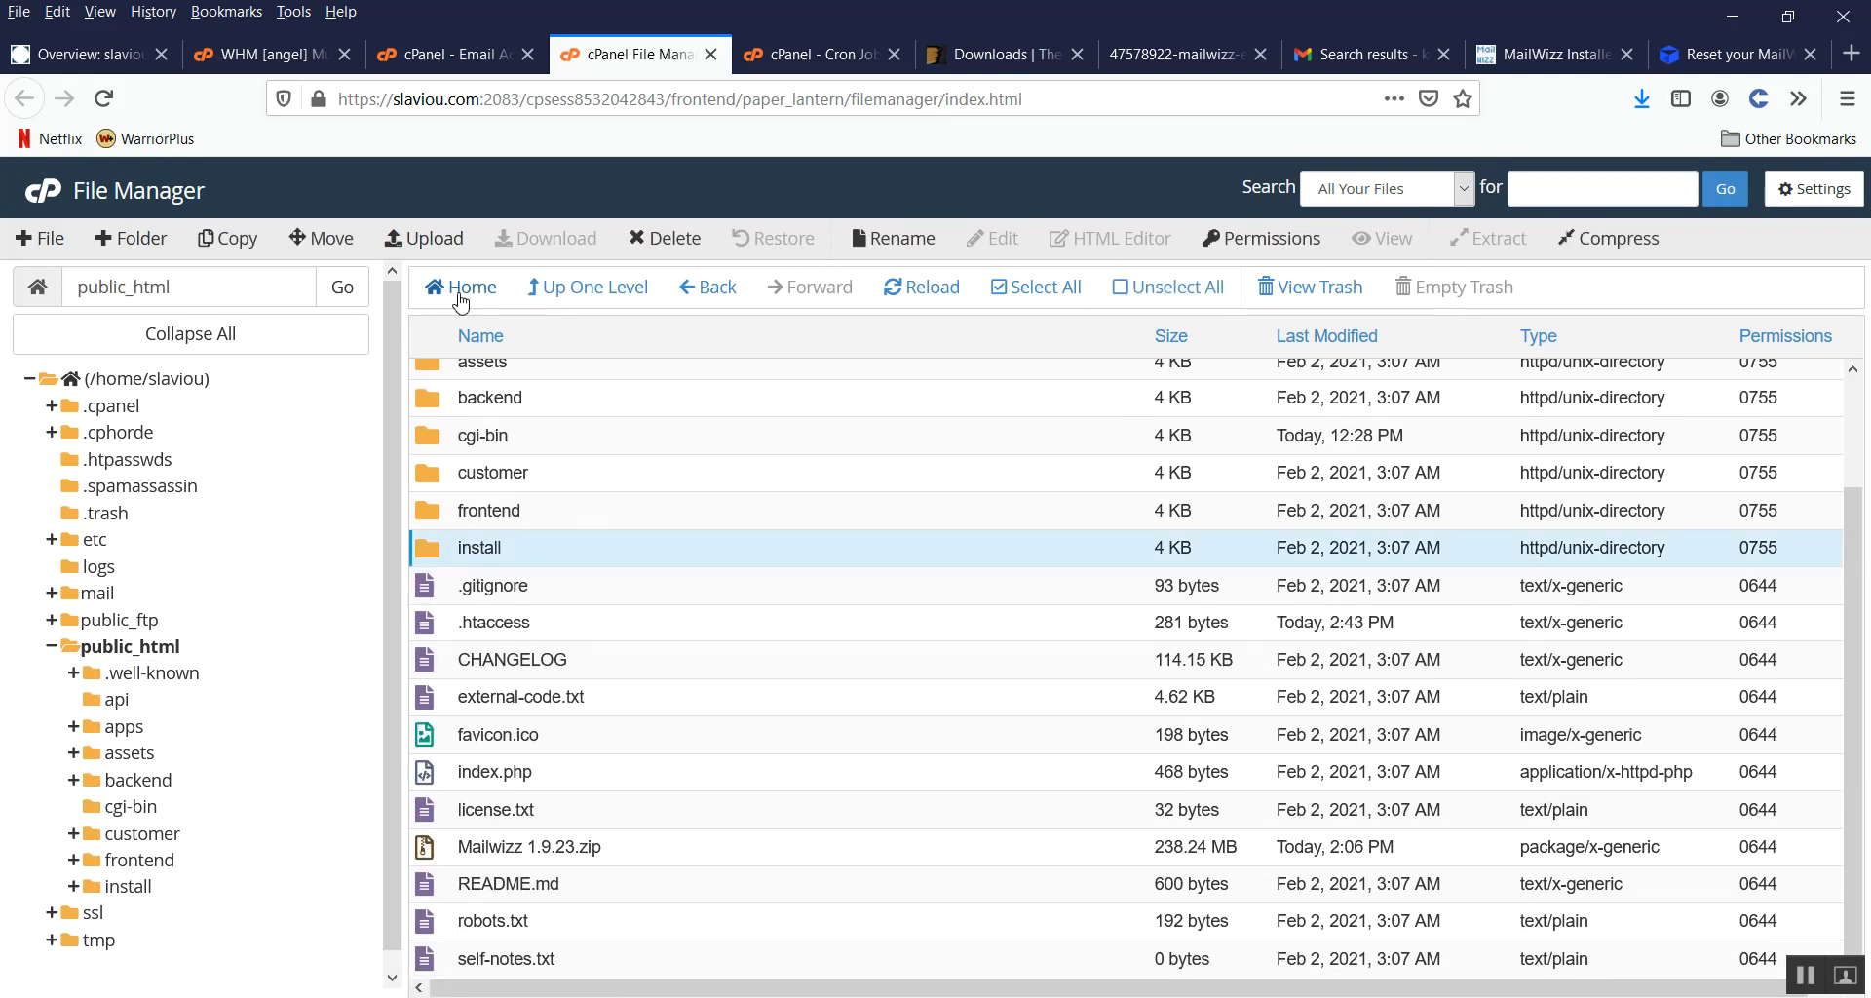
{"action": "left_click", "coordinate": [675, 236]}
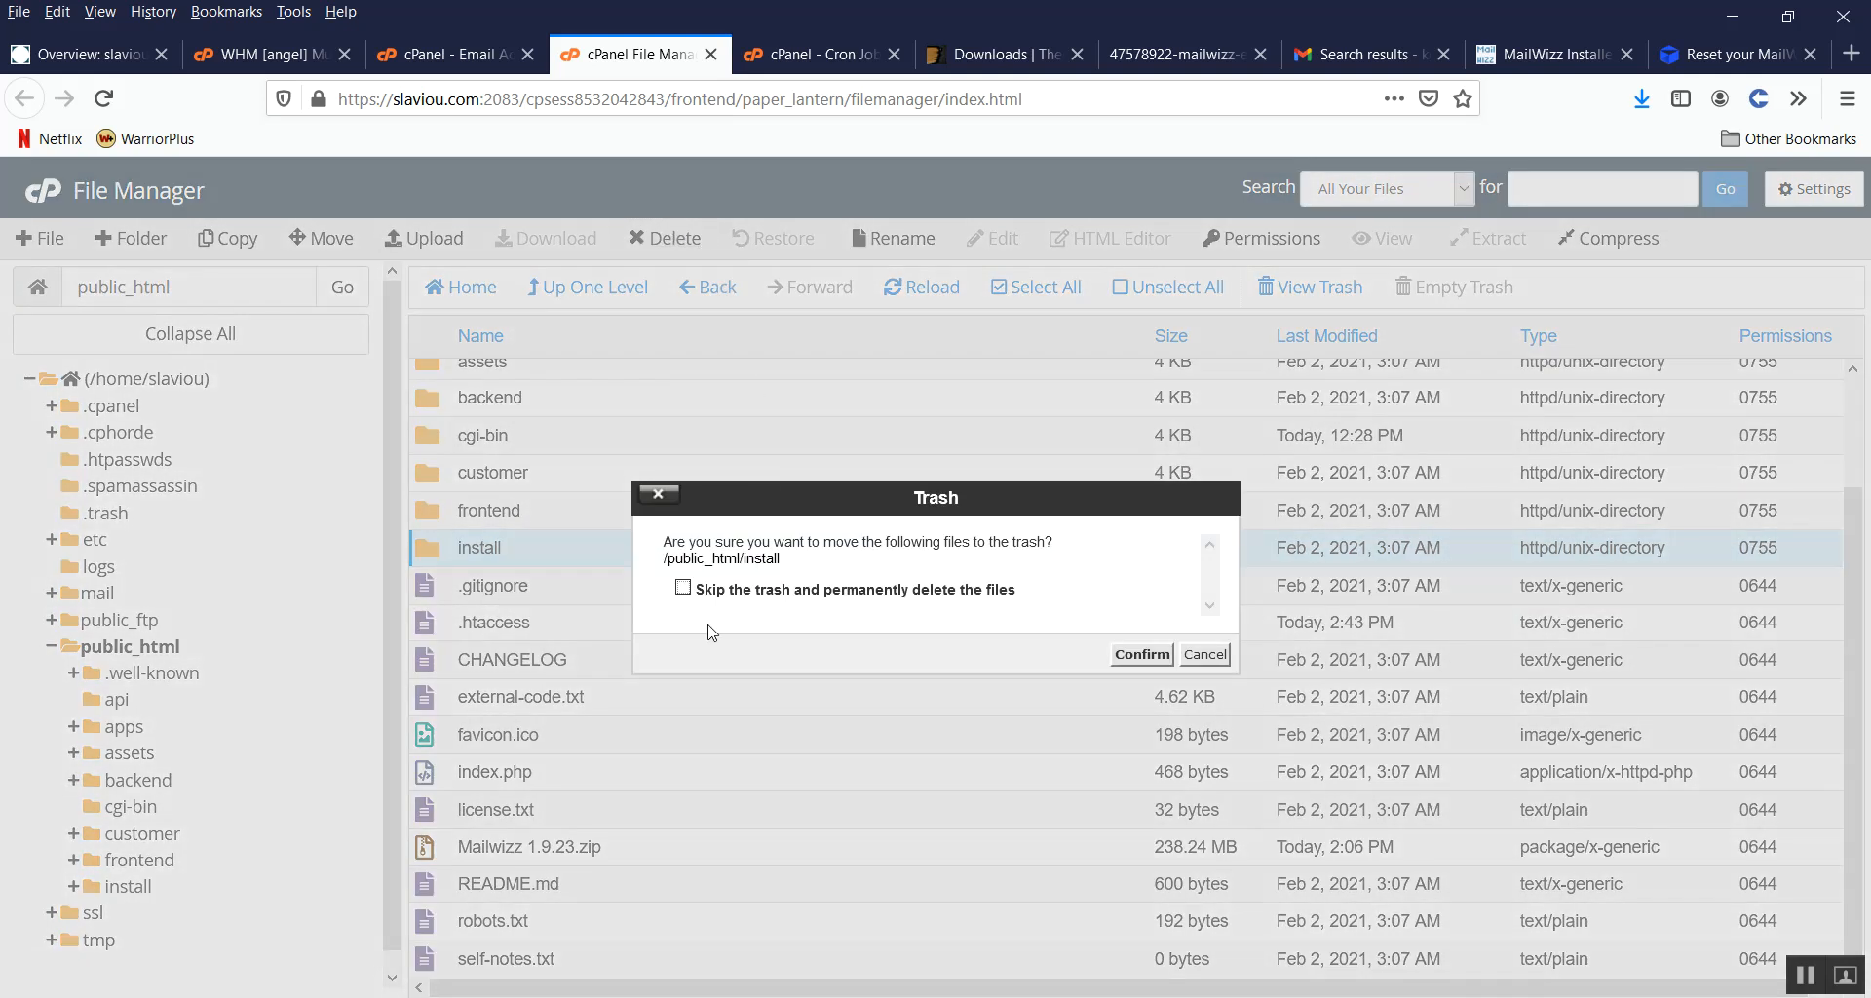
{"action": "left_click", "coordinate": [682, 588]}
{"action": "left_click", "coordinate": [1142, 654]}
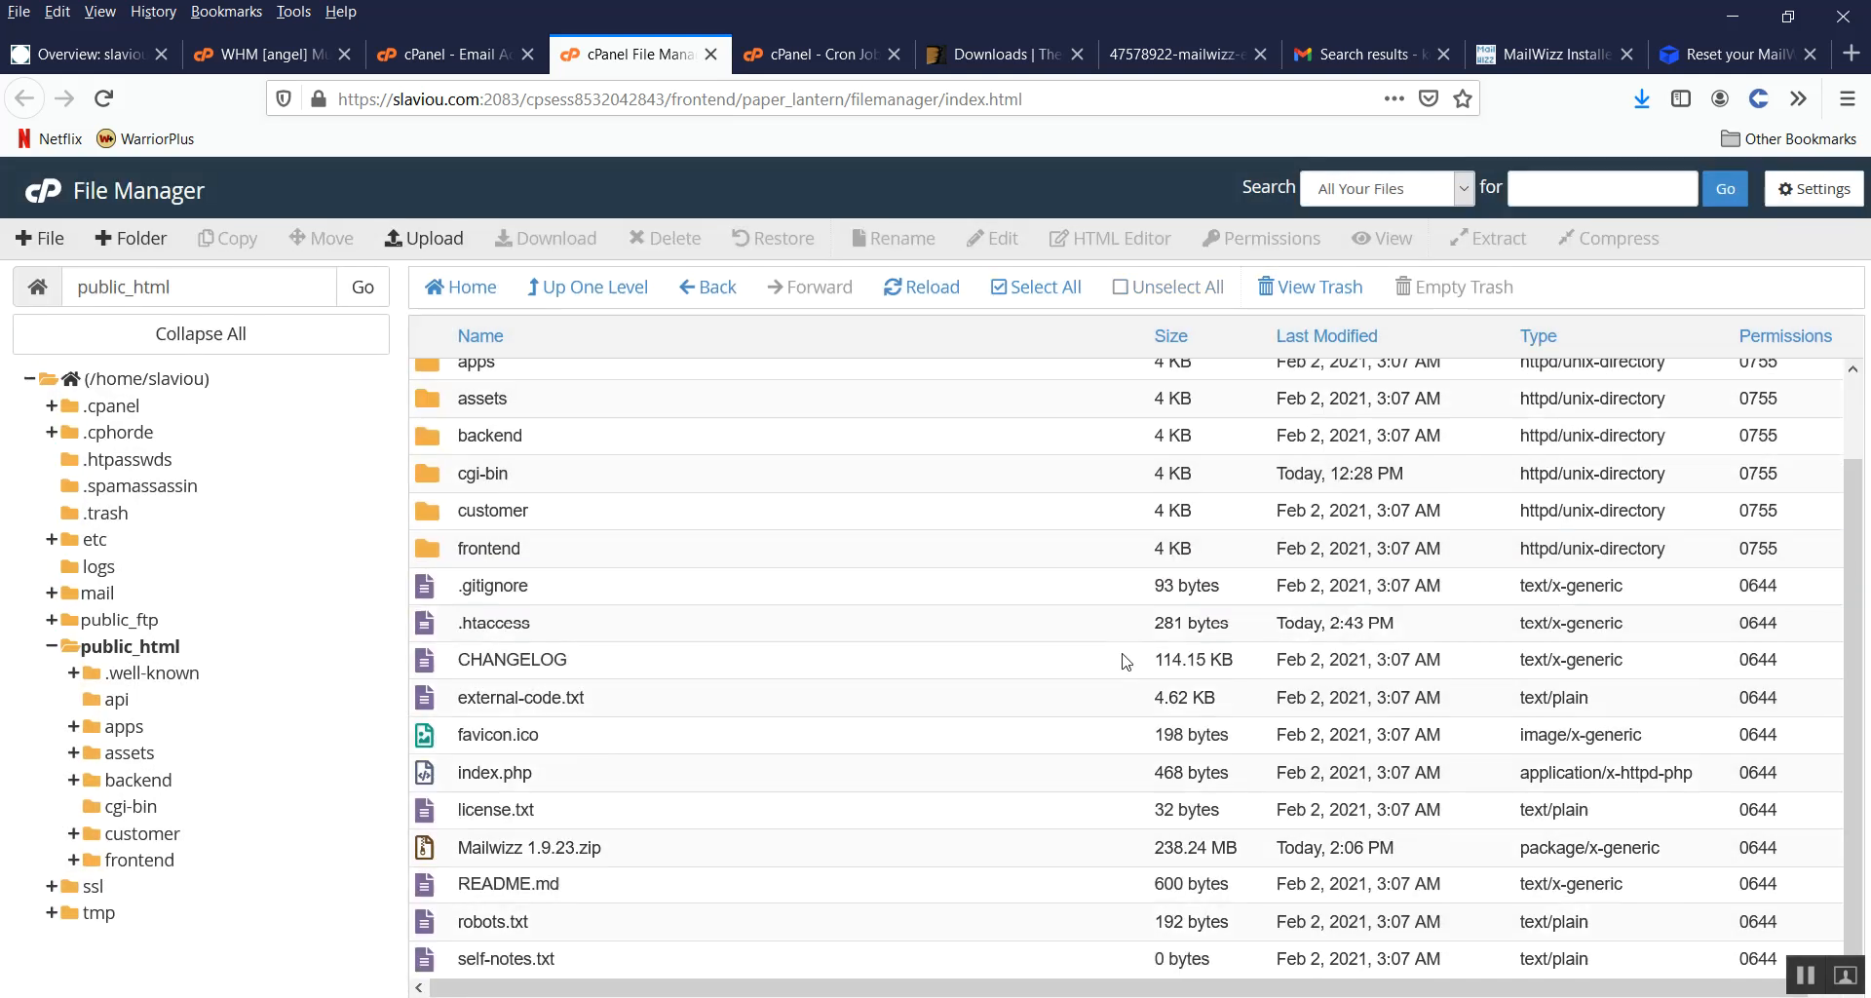
Step: Close the MailWizz license reset page and open the backend login page from the installer's finish page
{"action": "left_click", "coordinate": [1720, 65]}
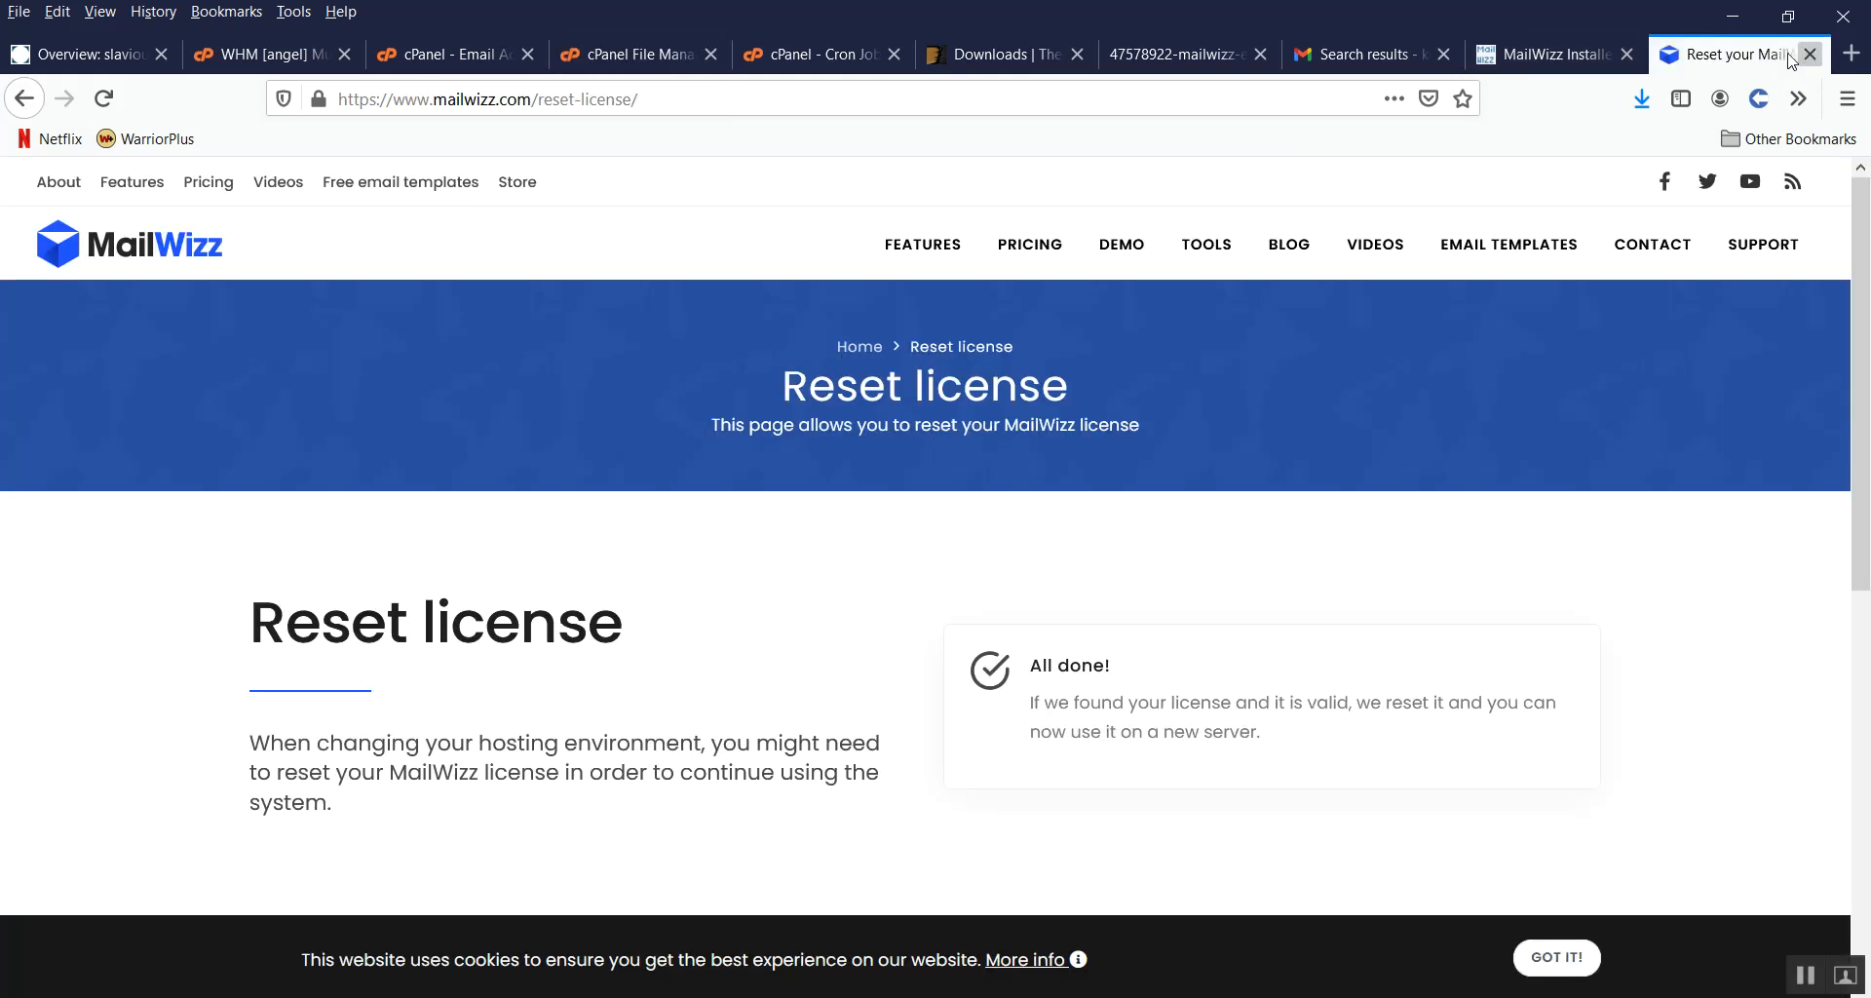
{"action": "left_click", "coordinate": [1810, 54]}
{"action": "left_click", "coordinate": [902, 635]}
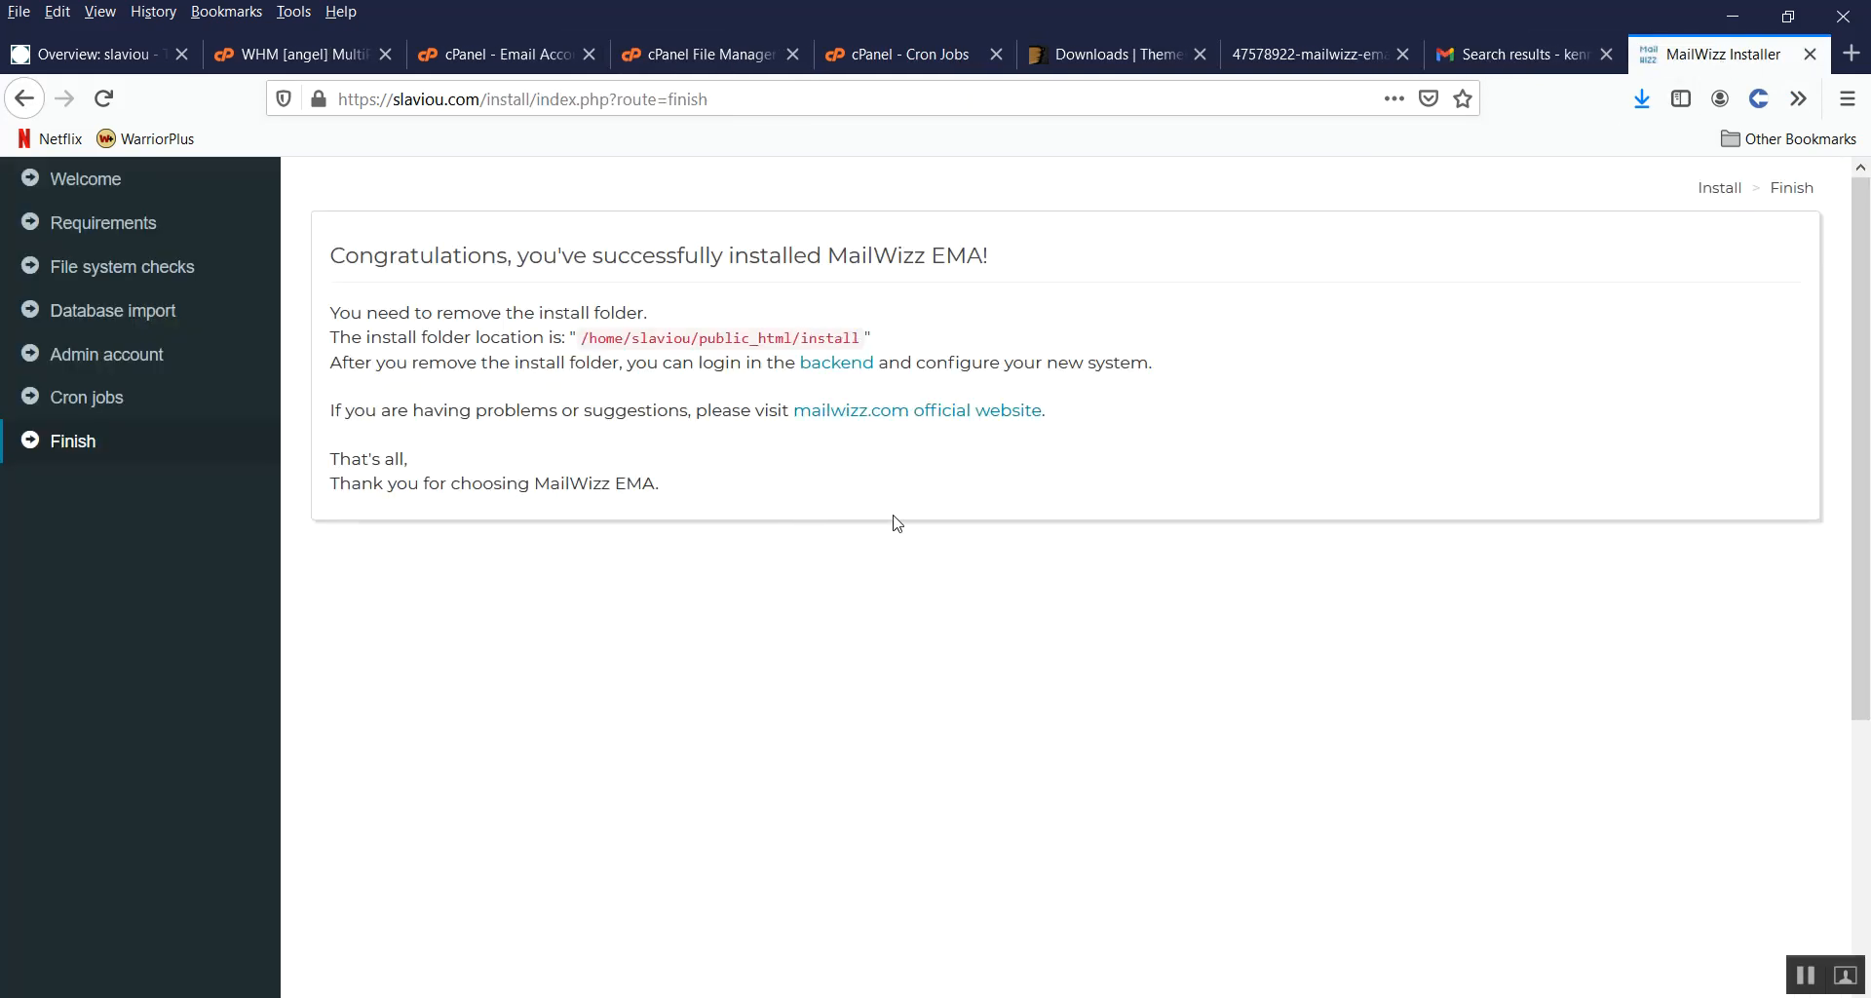
{"action": "left_click", "coordinate": [836, 363]}
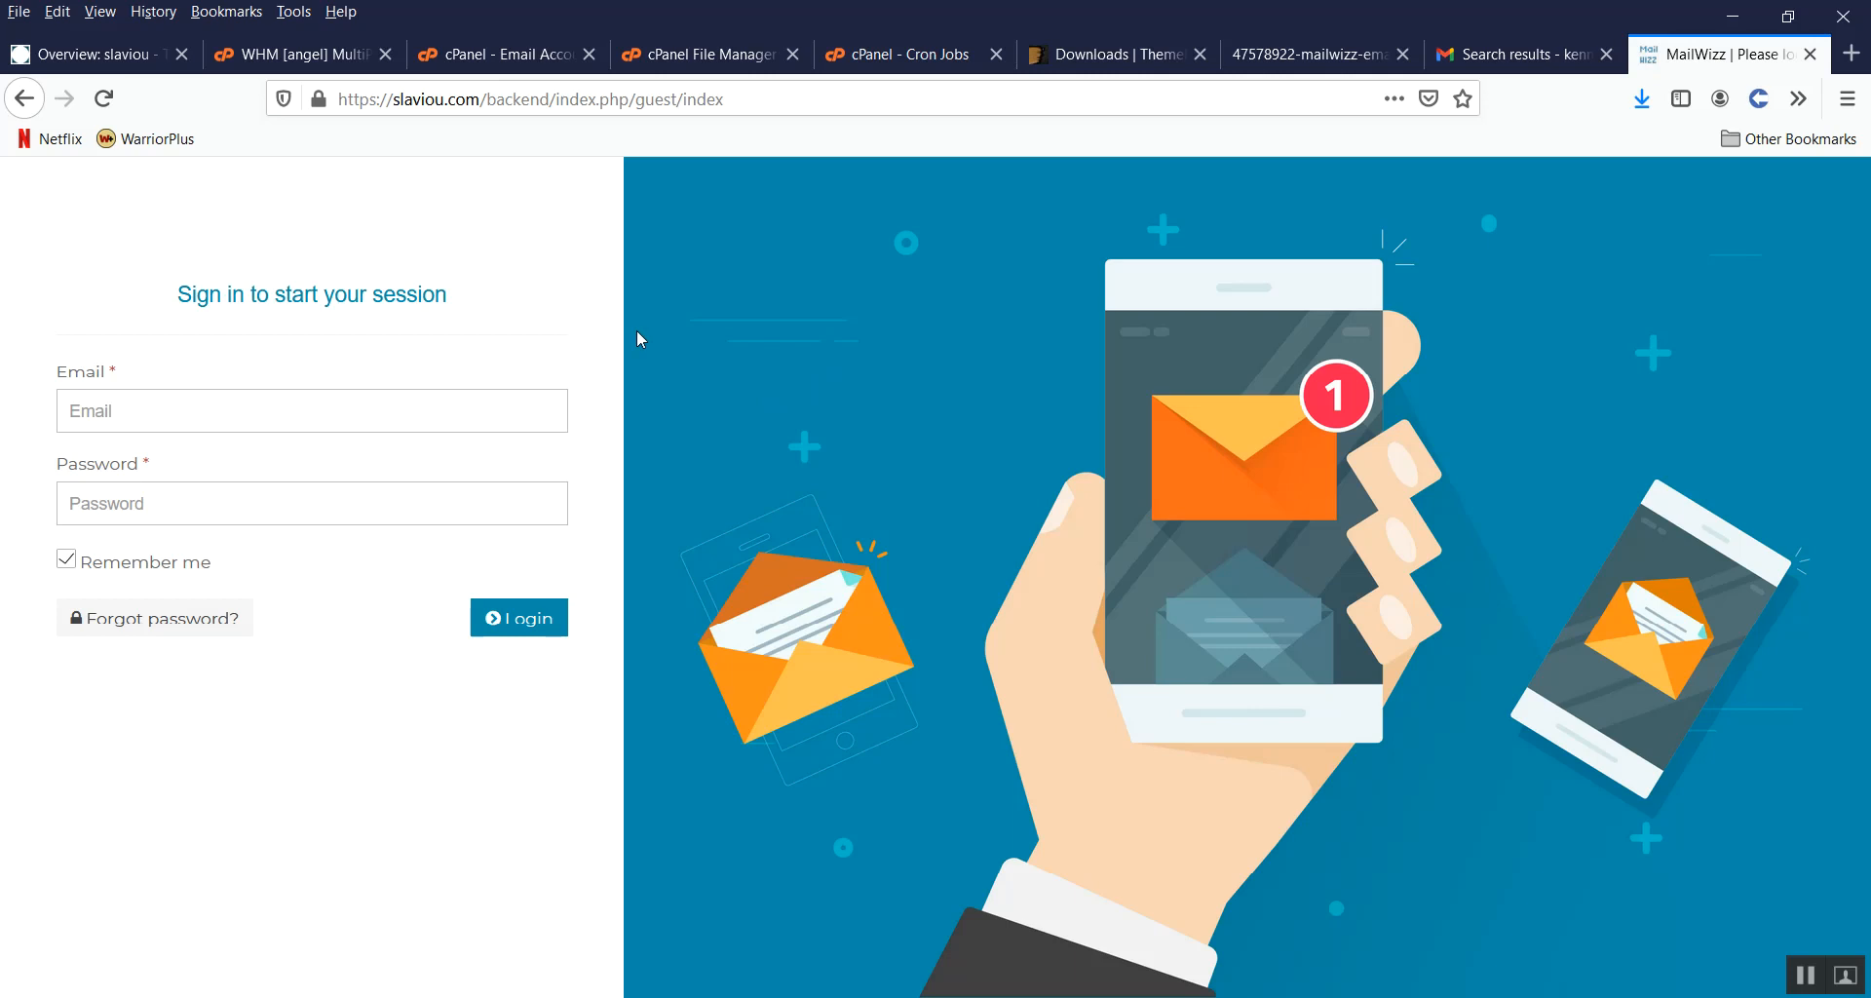
{"action": "double_click", "coordinate": [516, 98]}
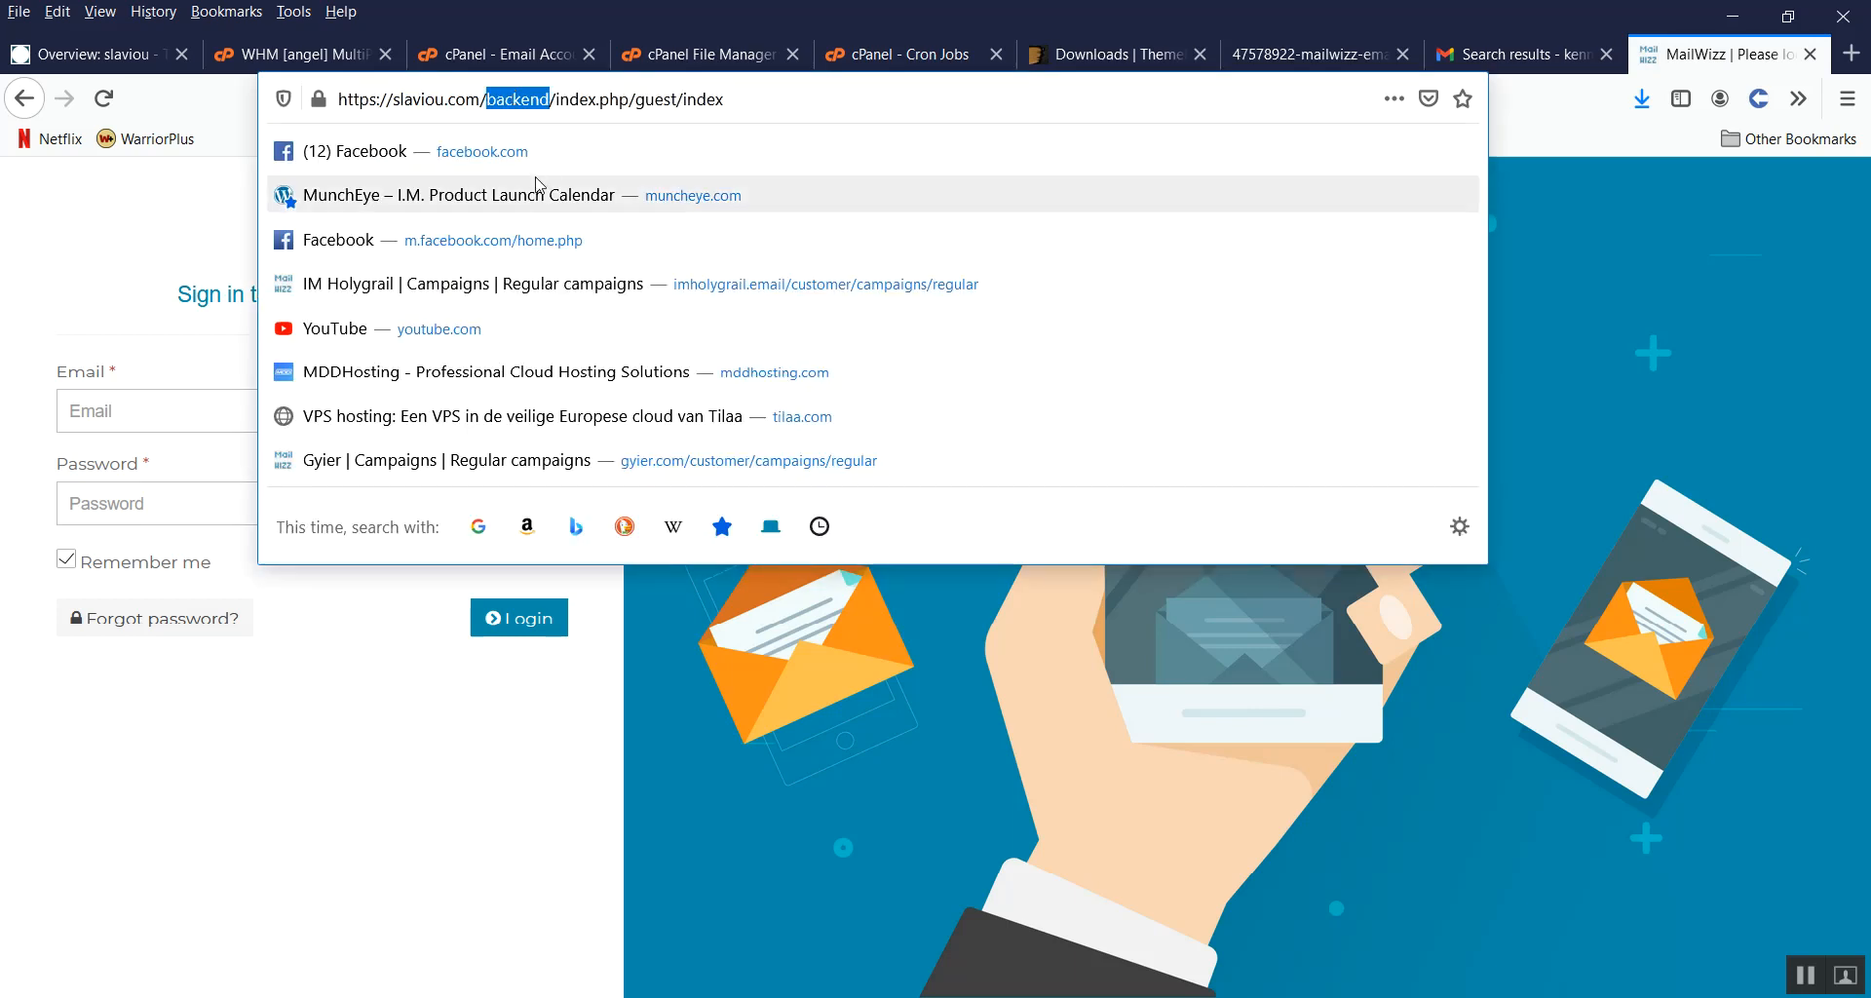
{"action": "left_click", "coordinate": [898, 905]}
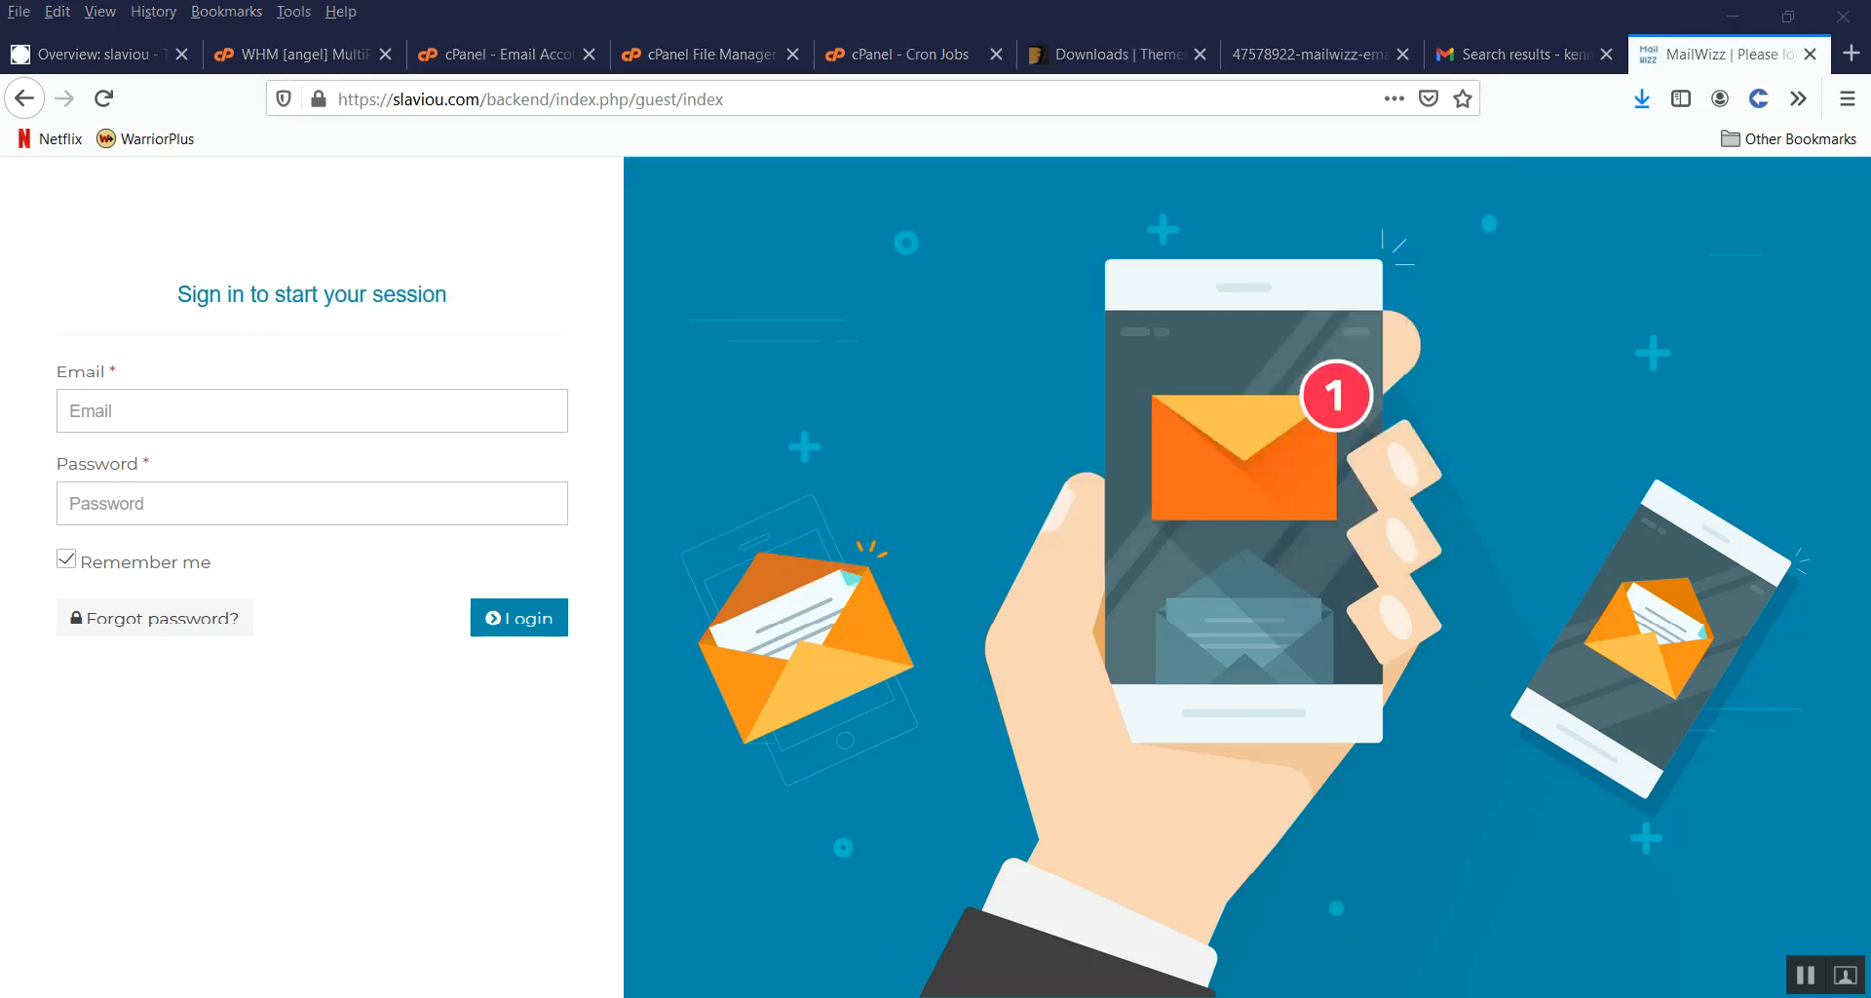
Step: Sign in to the MailWizz backend with the admin email and account password from info.txt, and save the login in the browser
{"action": "key", "text": "alt+Tab"}
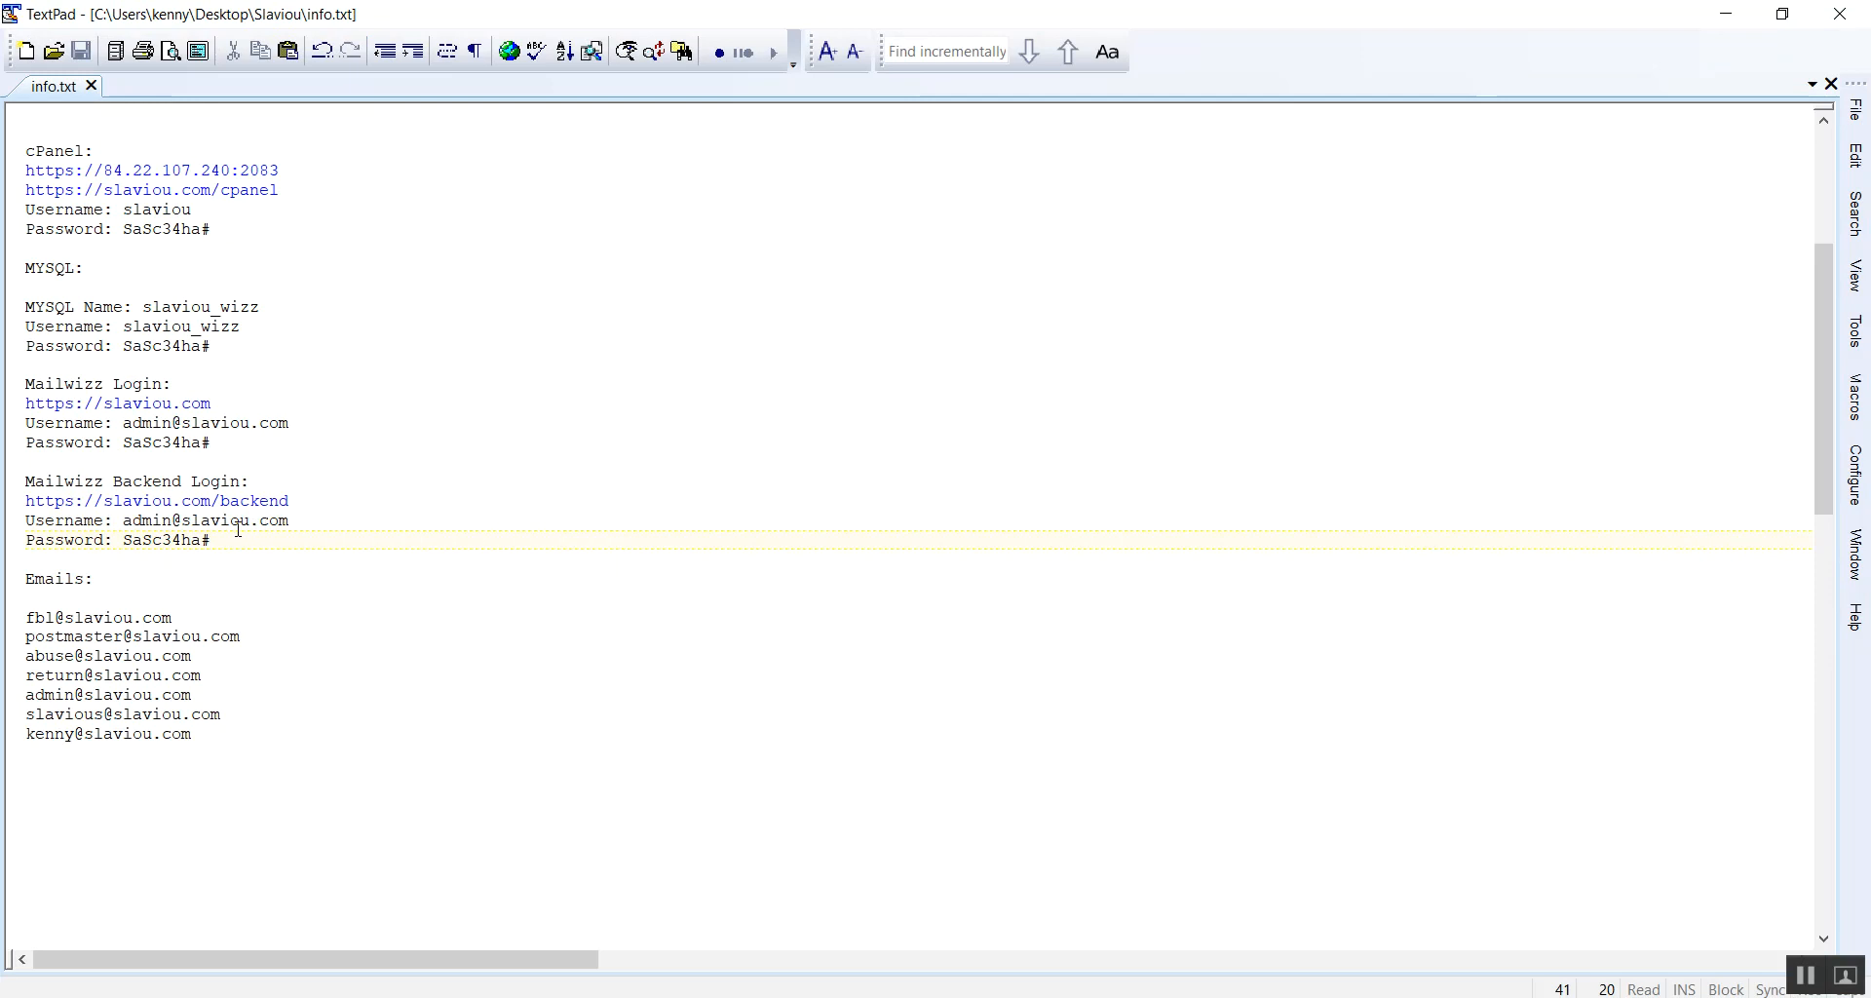
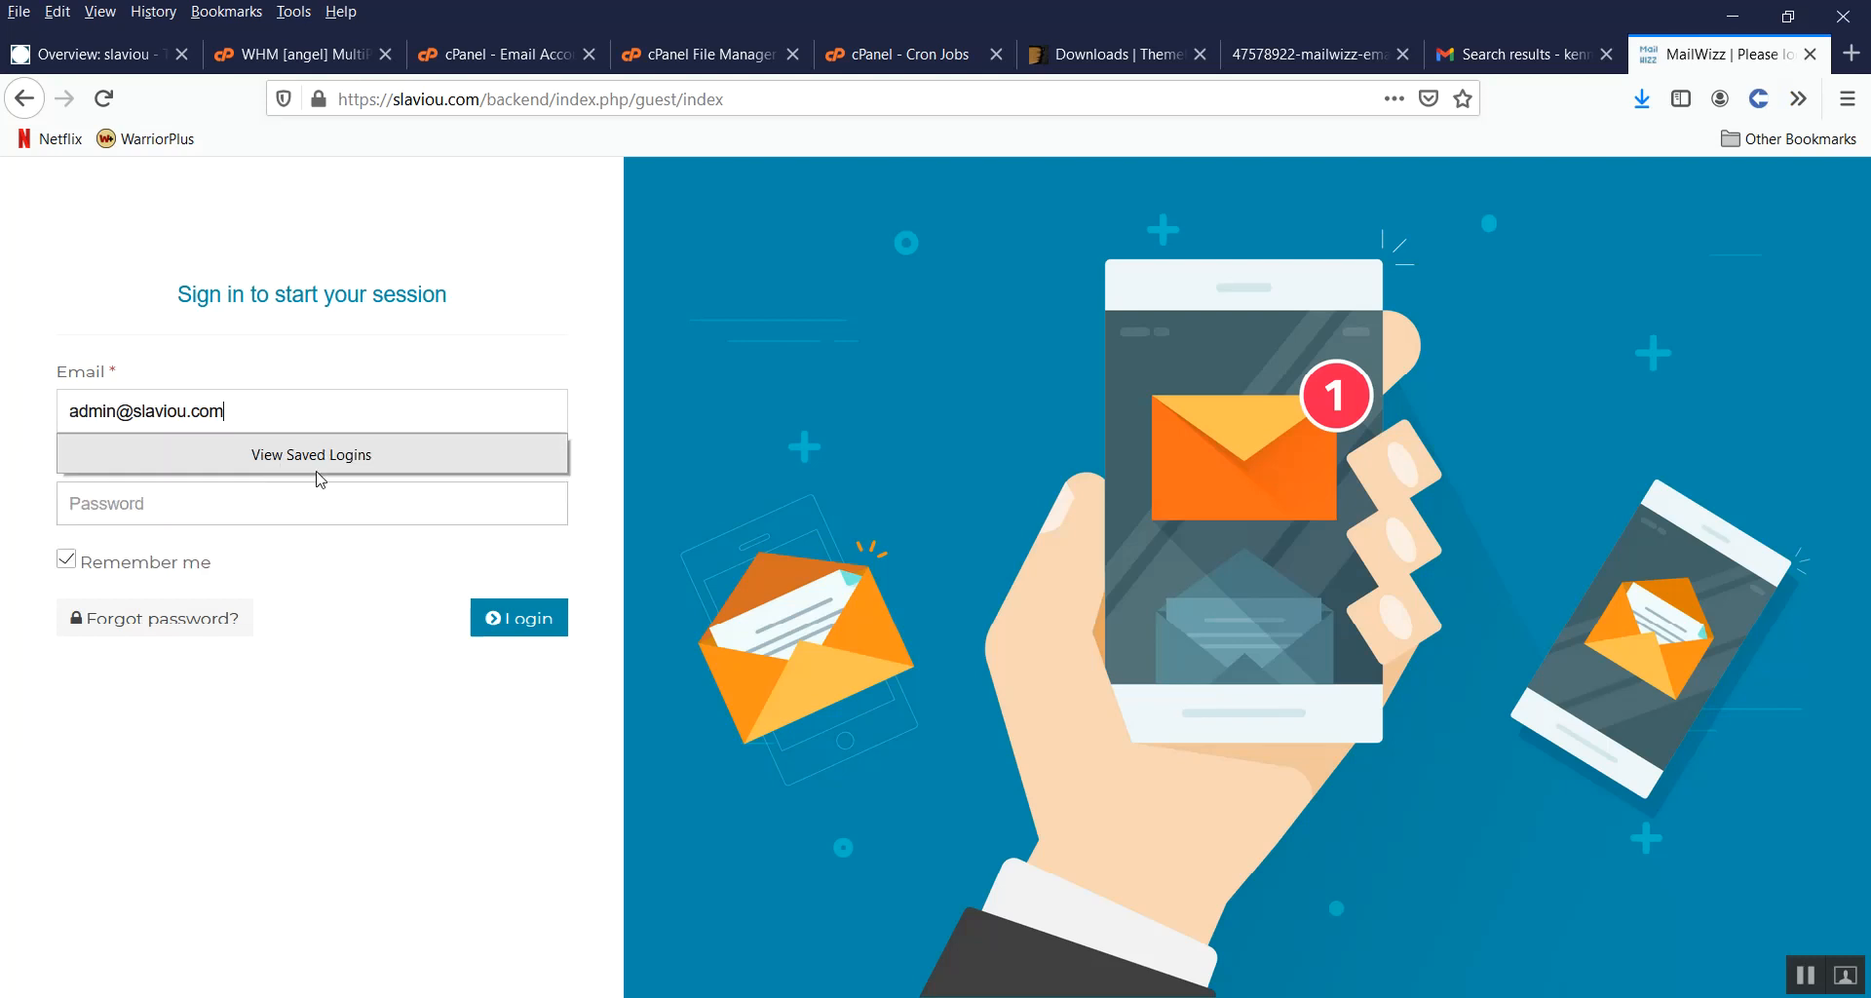
{"action": "left_click", "coordinate": [215, 510]}
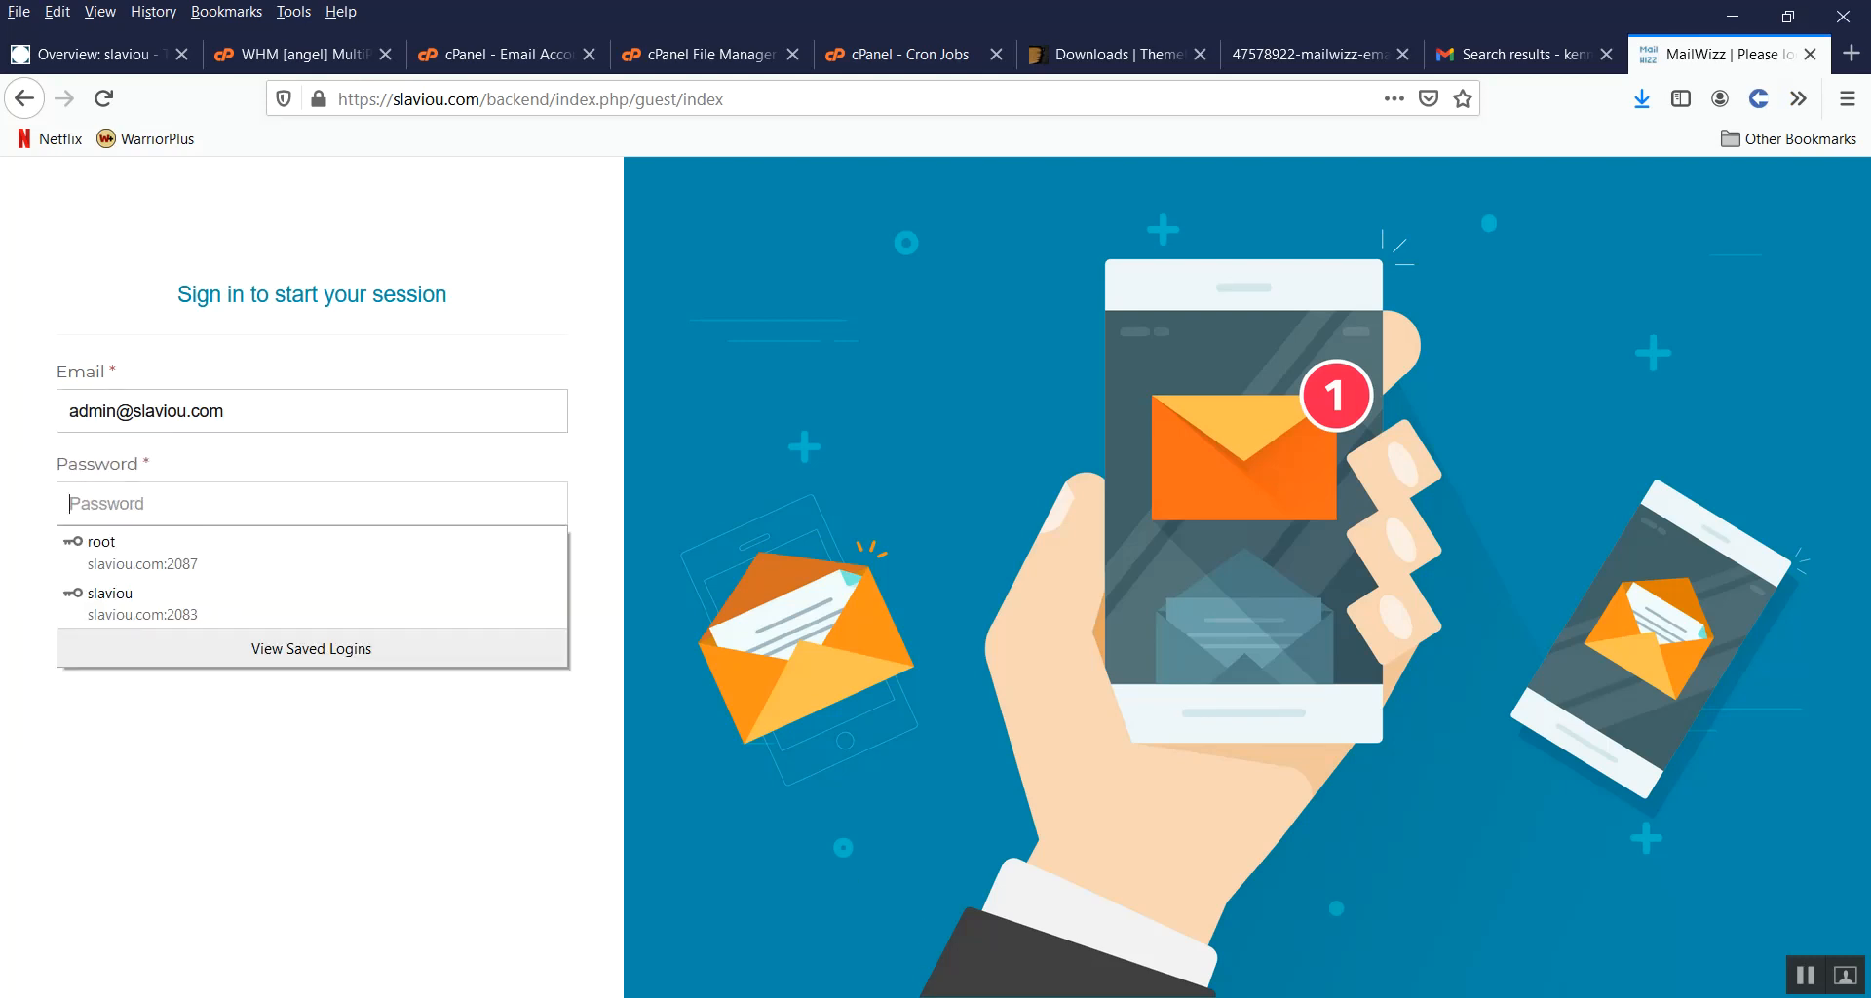
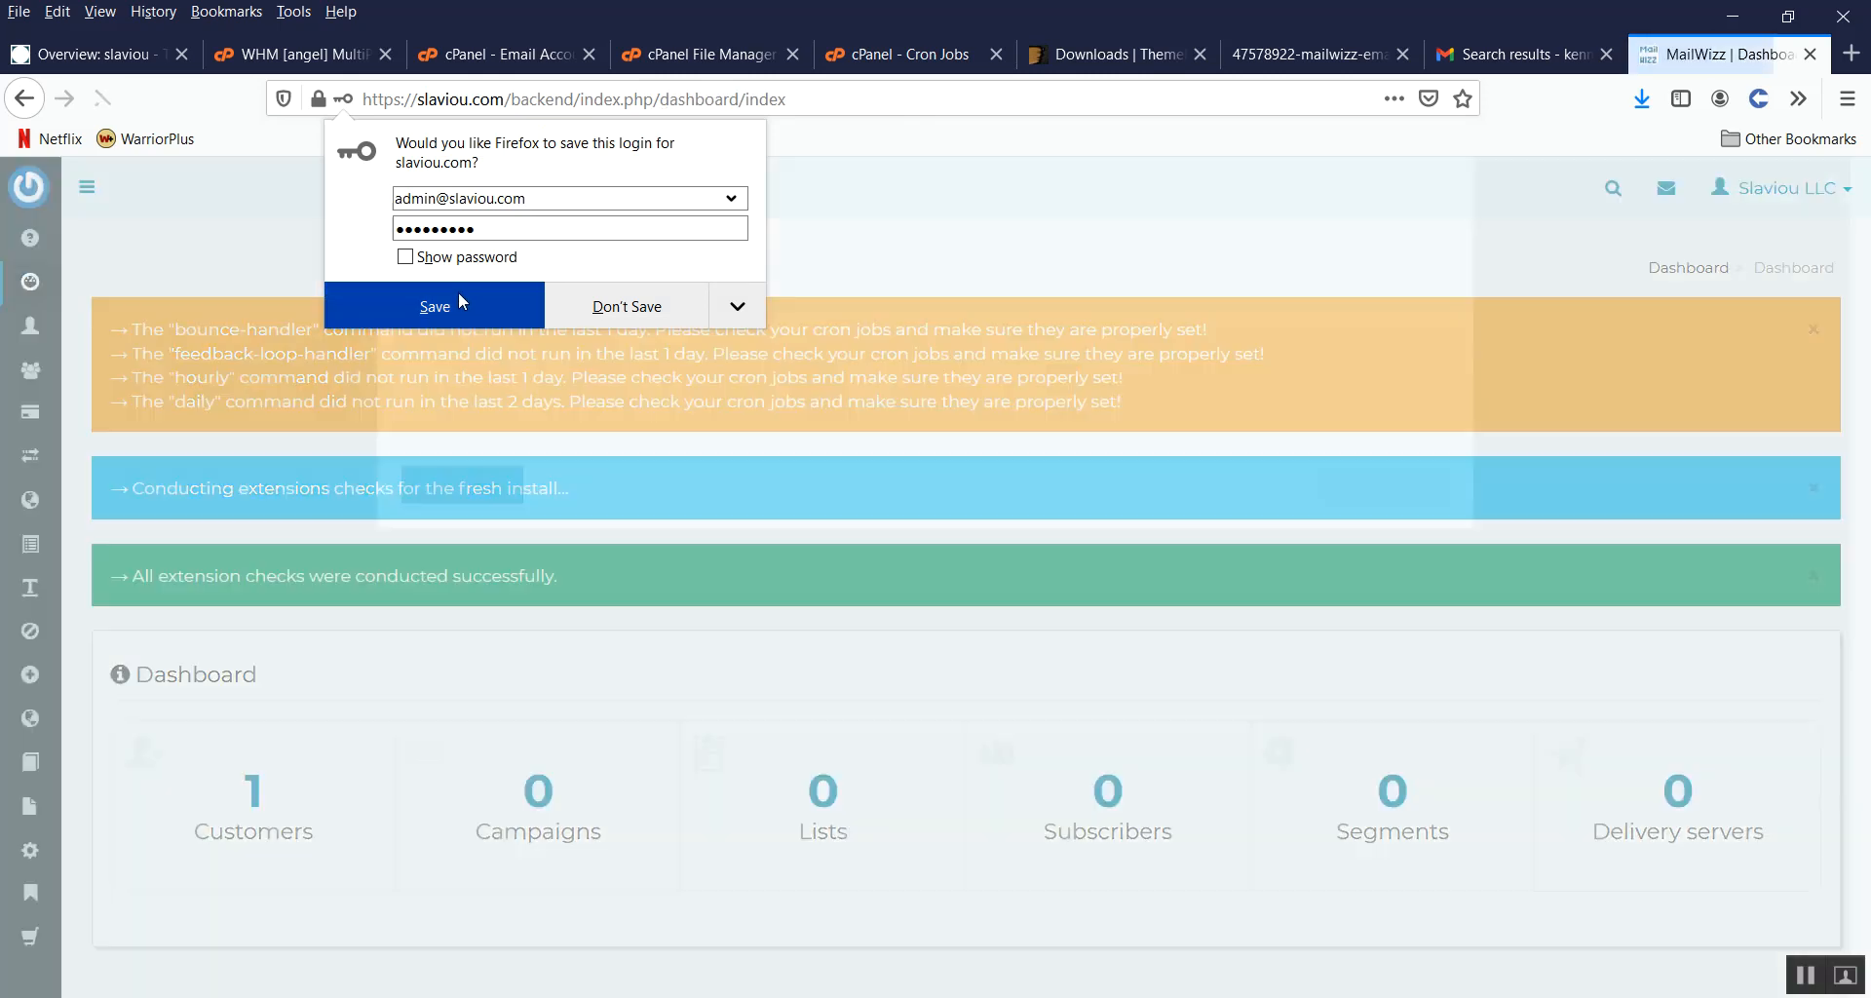
{"action": "left_click", "coordinate": [459, 292]}
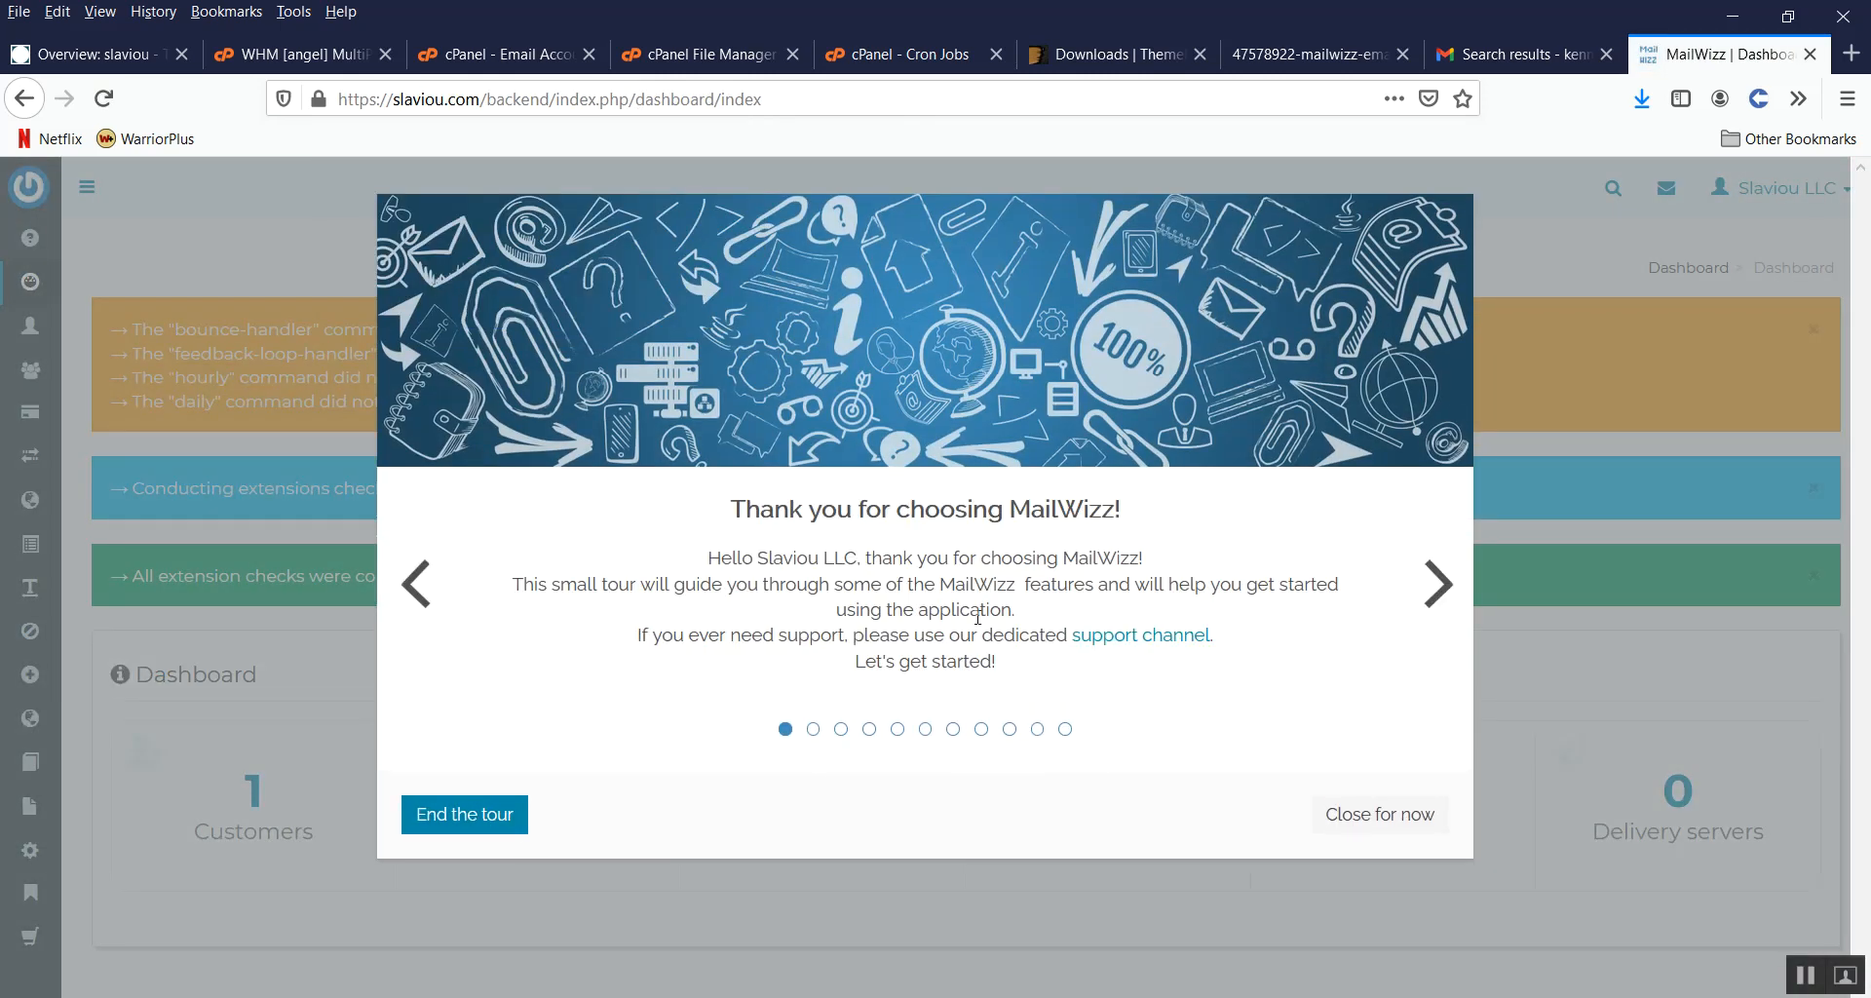
Step: End the MailWizz introductory tour for good
{"action": "left_click", "coordinate": [476, 817]}
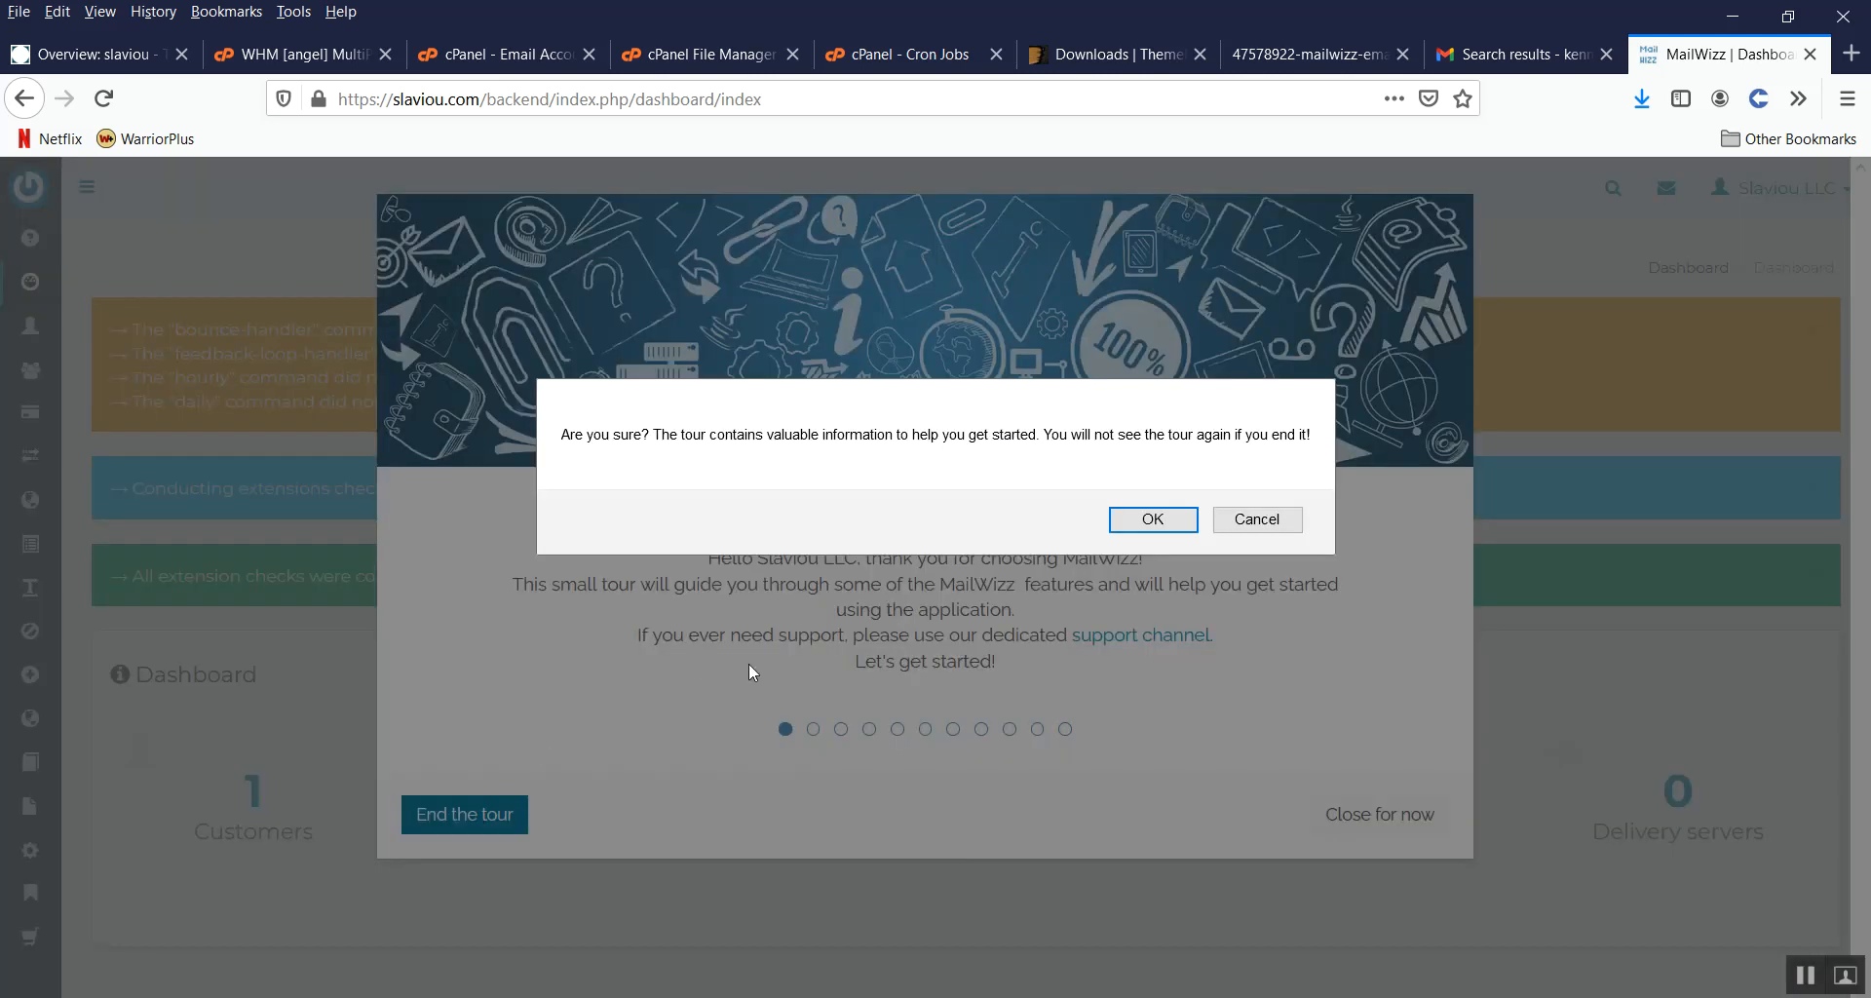
{"action": "left_click", "coordinate": [1150, 517]}
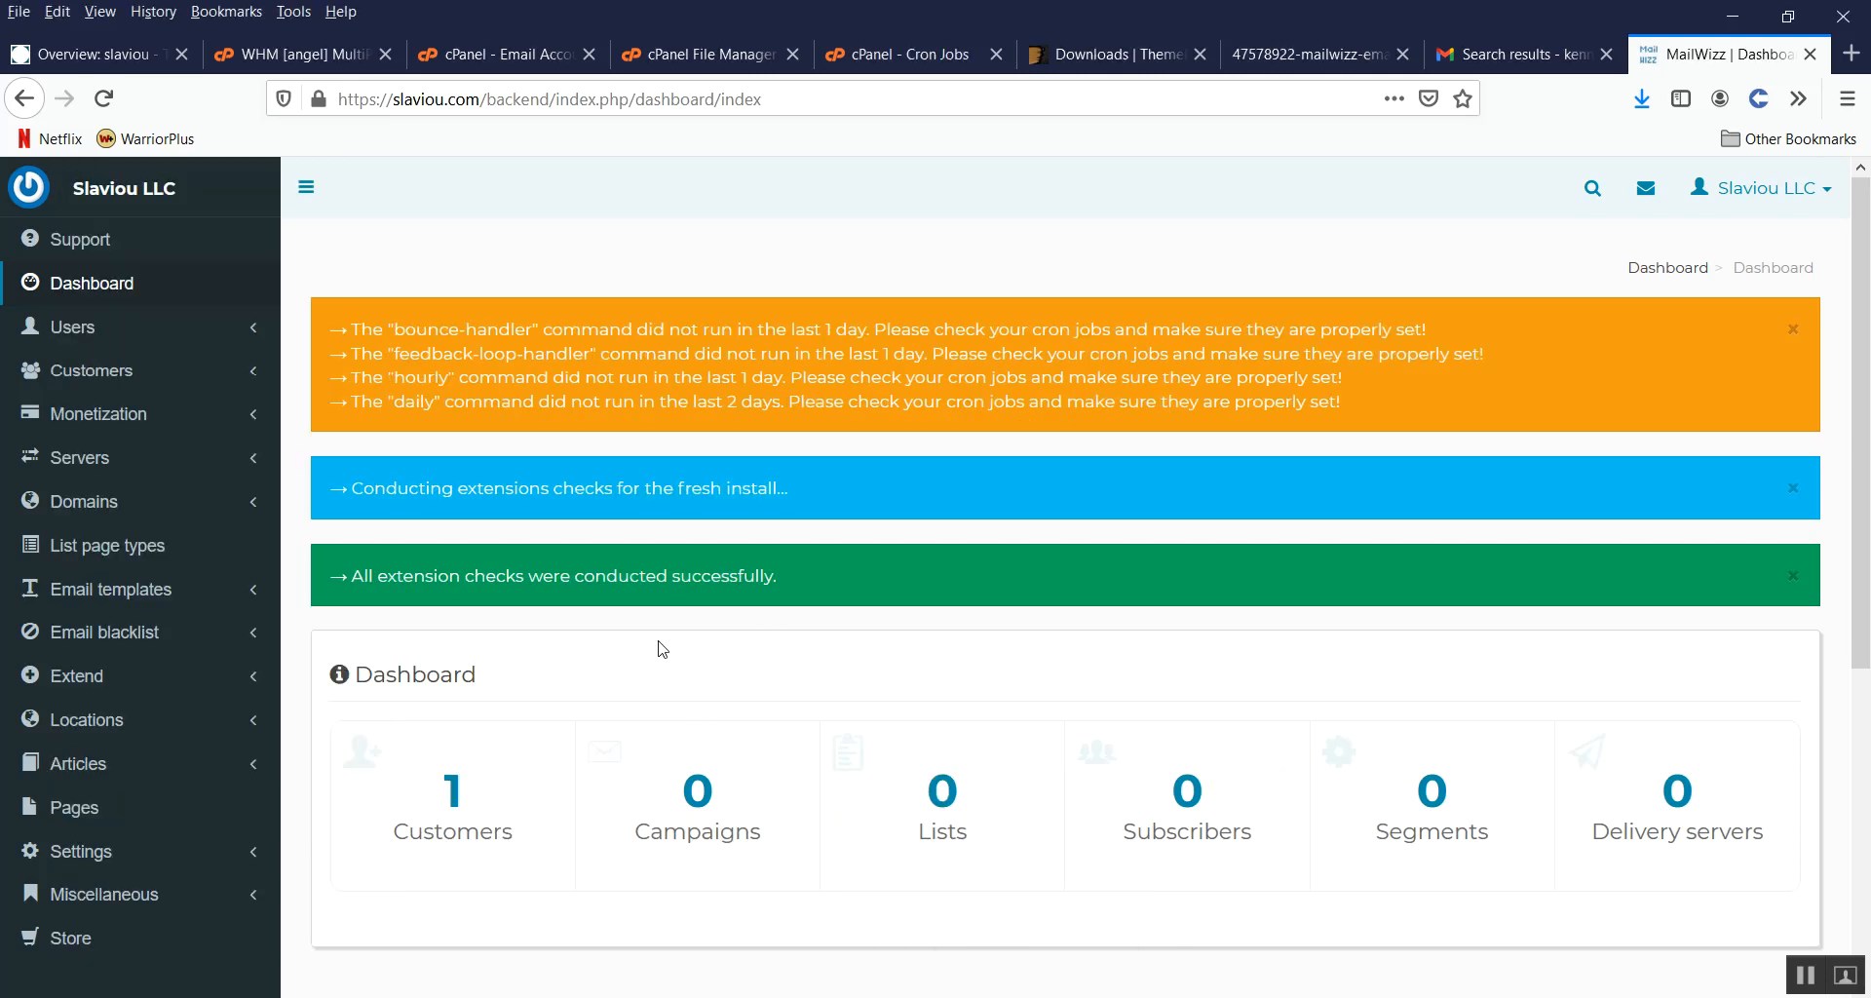
Step: Set the scheme of the MailWizz system URLs to HTTPS and regenerate the URLs
{"action": "scroll", "coordinate": [519, 598], "scroll_direction": "down", "scroll_amount": 2}
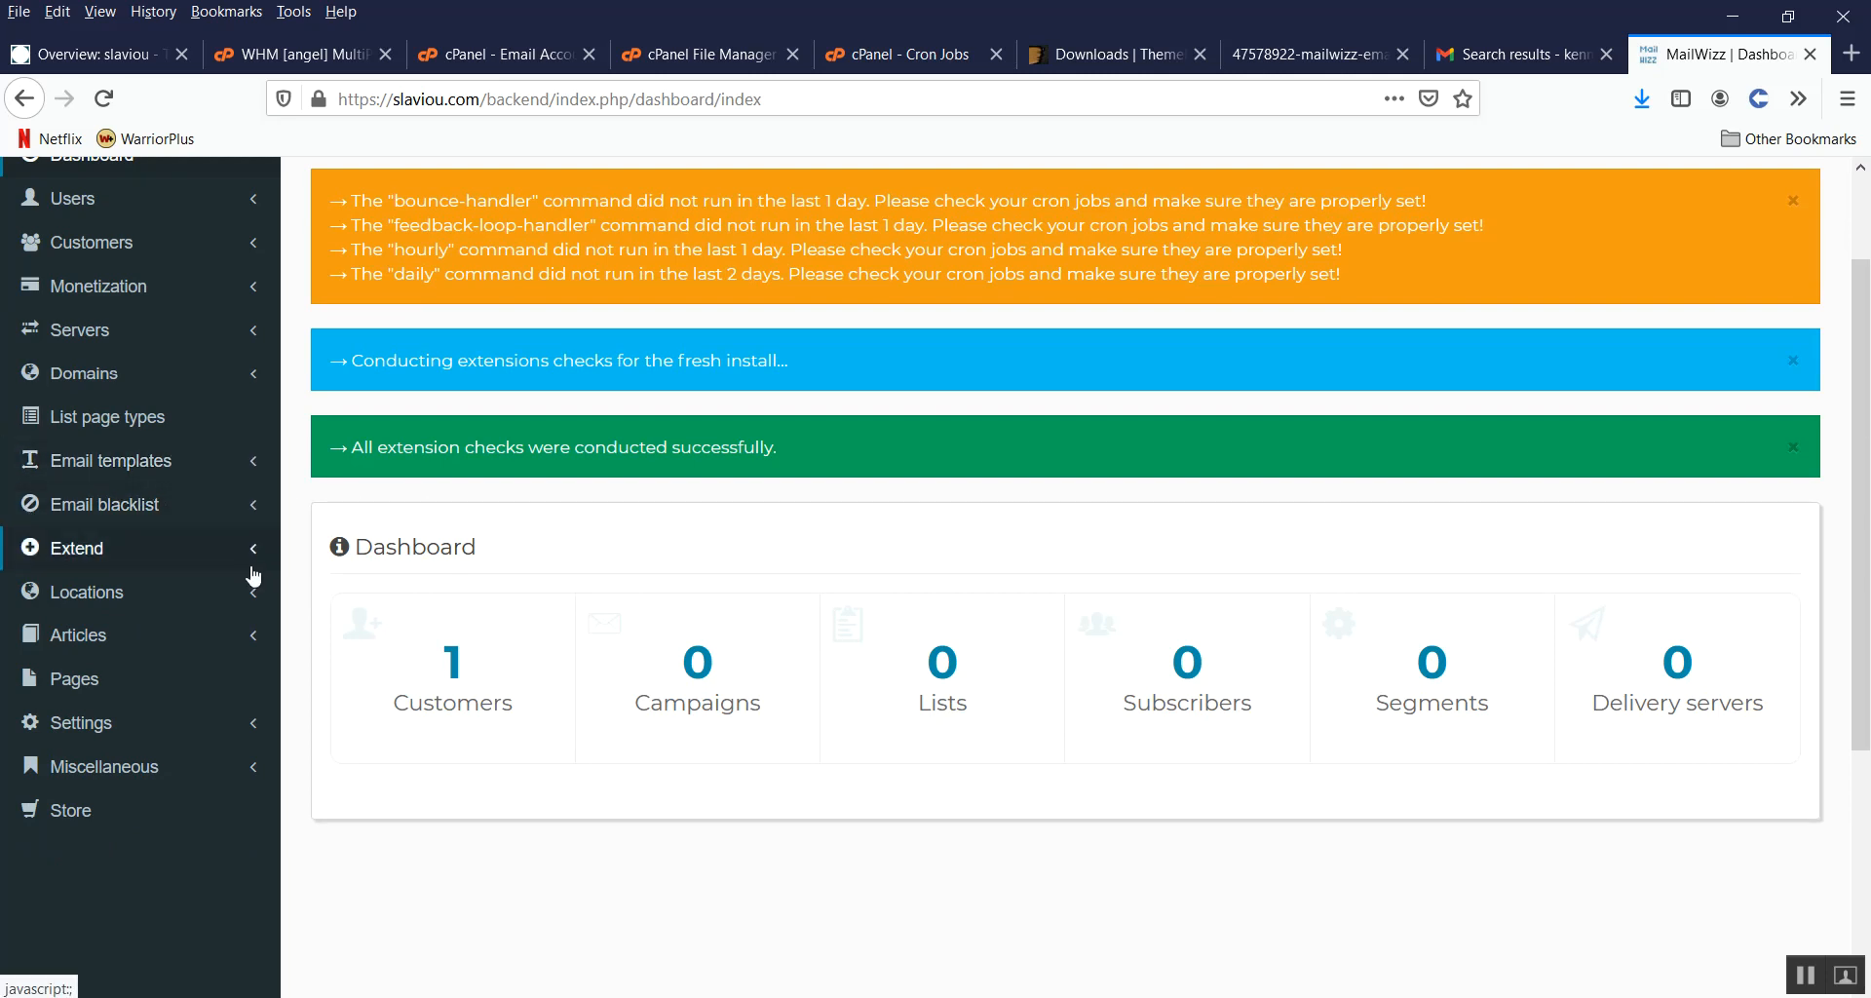
{"action": "scroll", "coordinate": [357, 586], "scroll_direction": "down", "scroll_amount": 4}
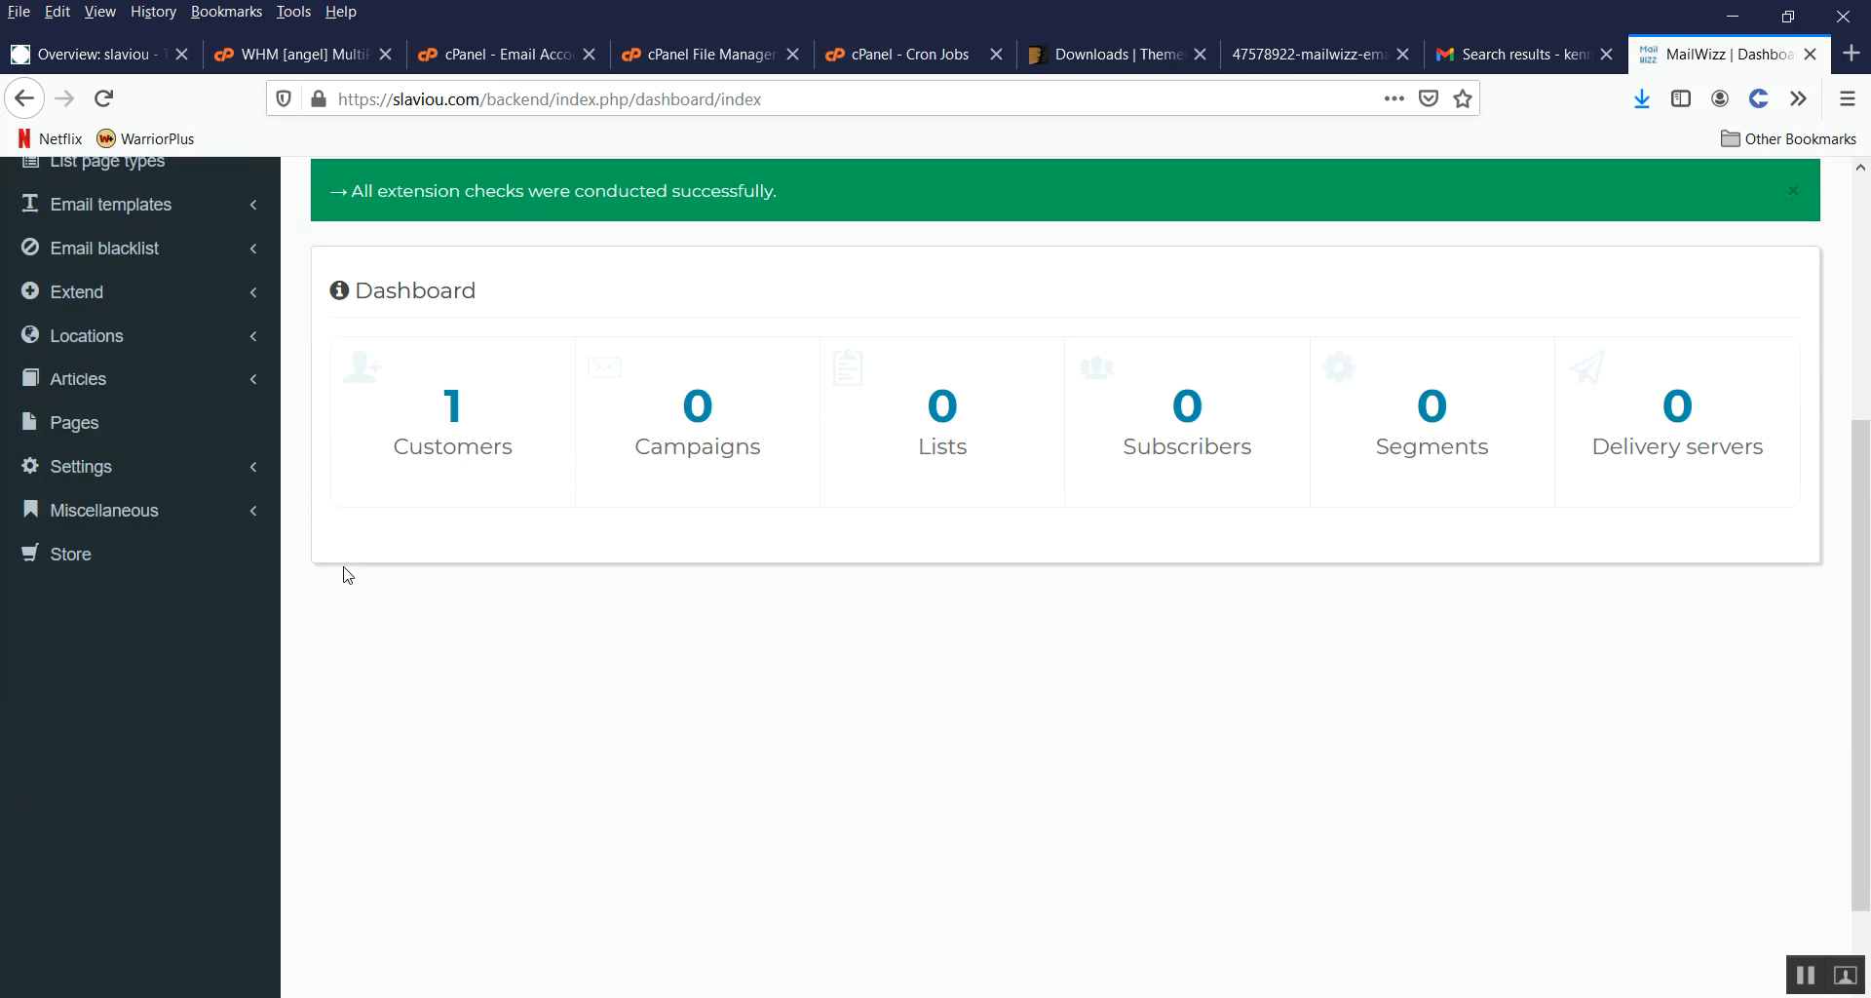
{"action": "left_click", "coordinate": [107, 474]}
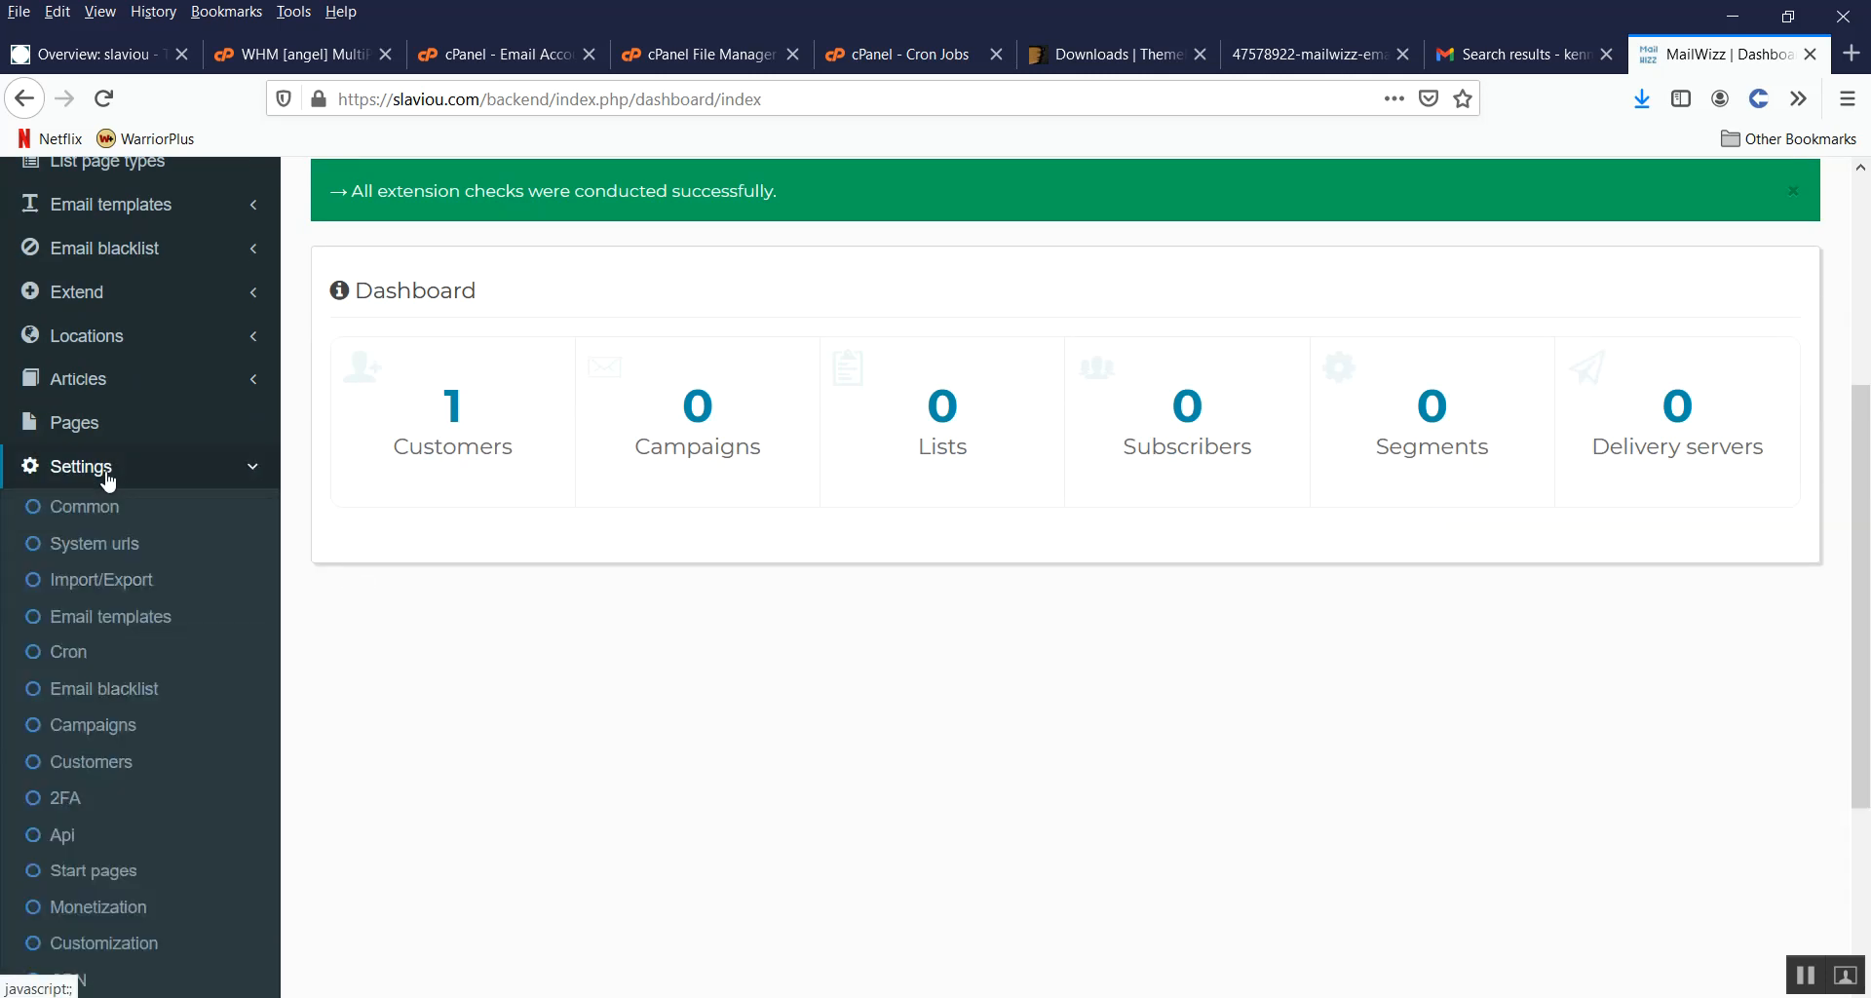
{"action": "left_click", "coordinate": [107, 551]}
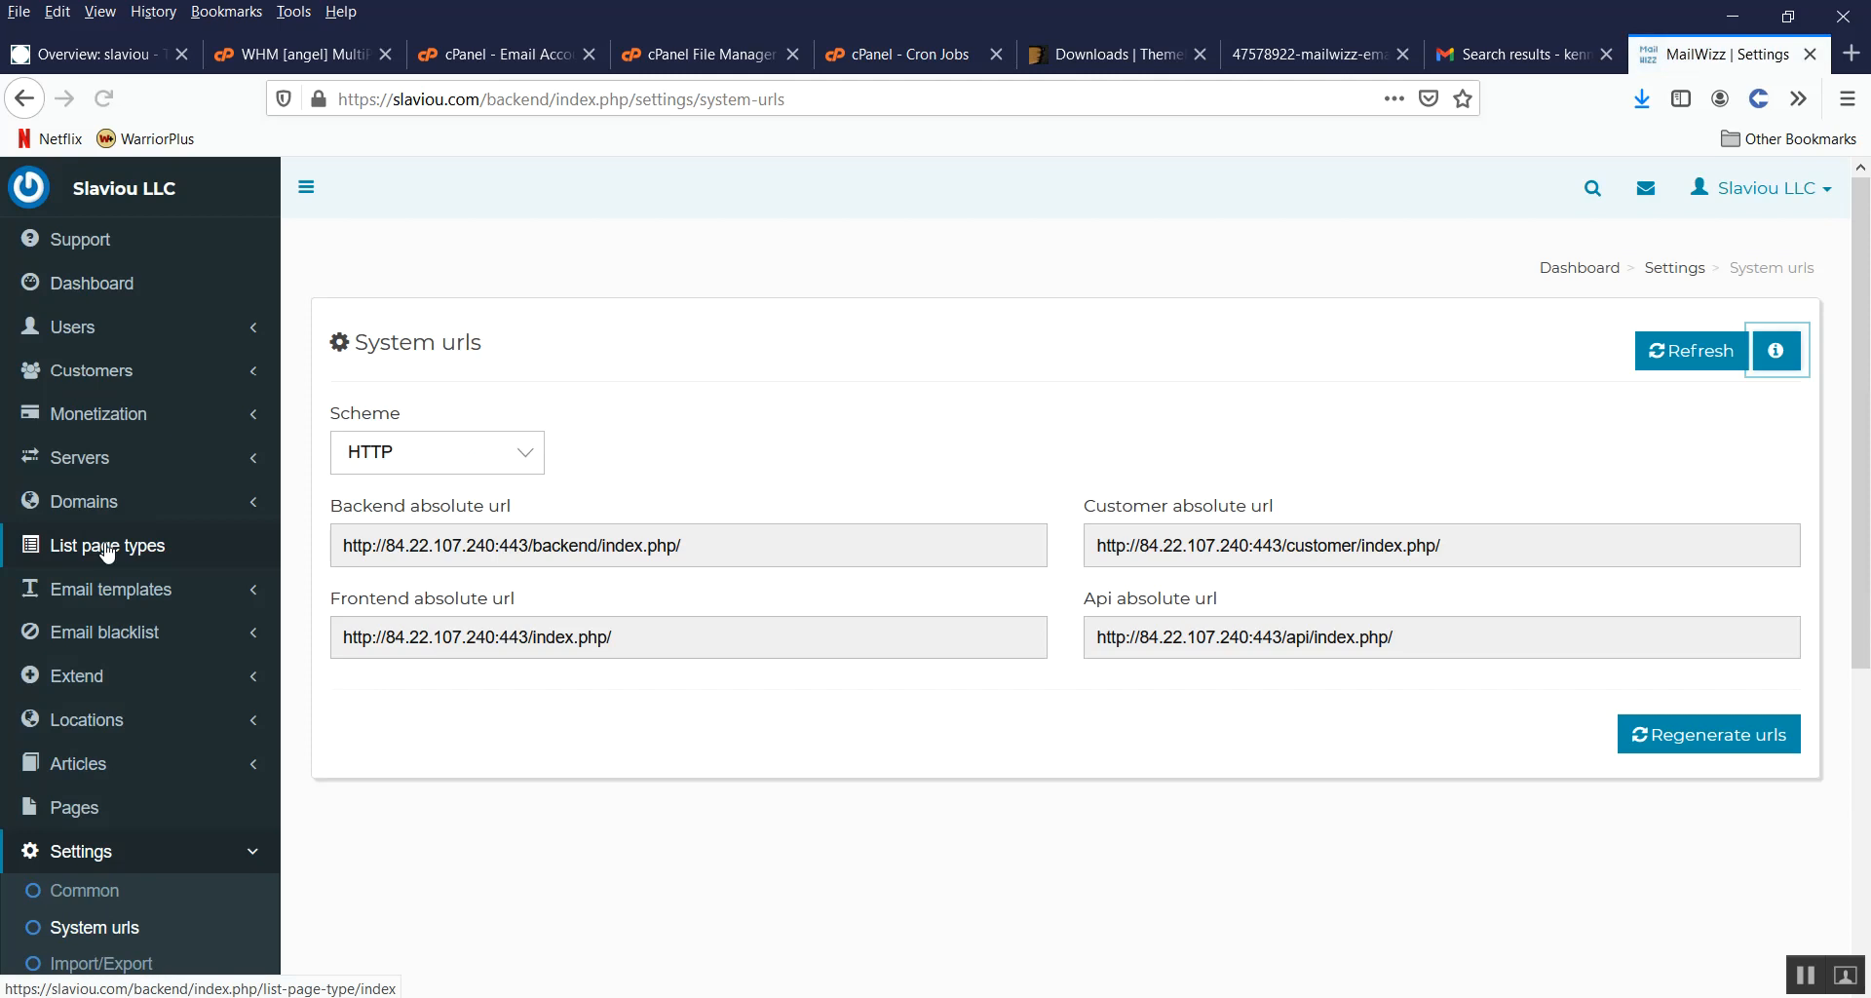
{"action": "left_click", "coordinate": [456, 463]}
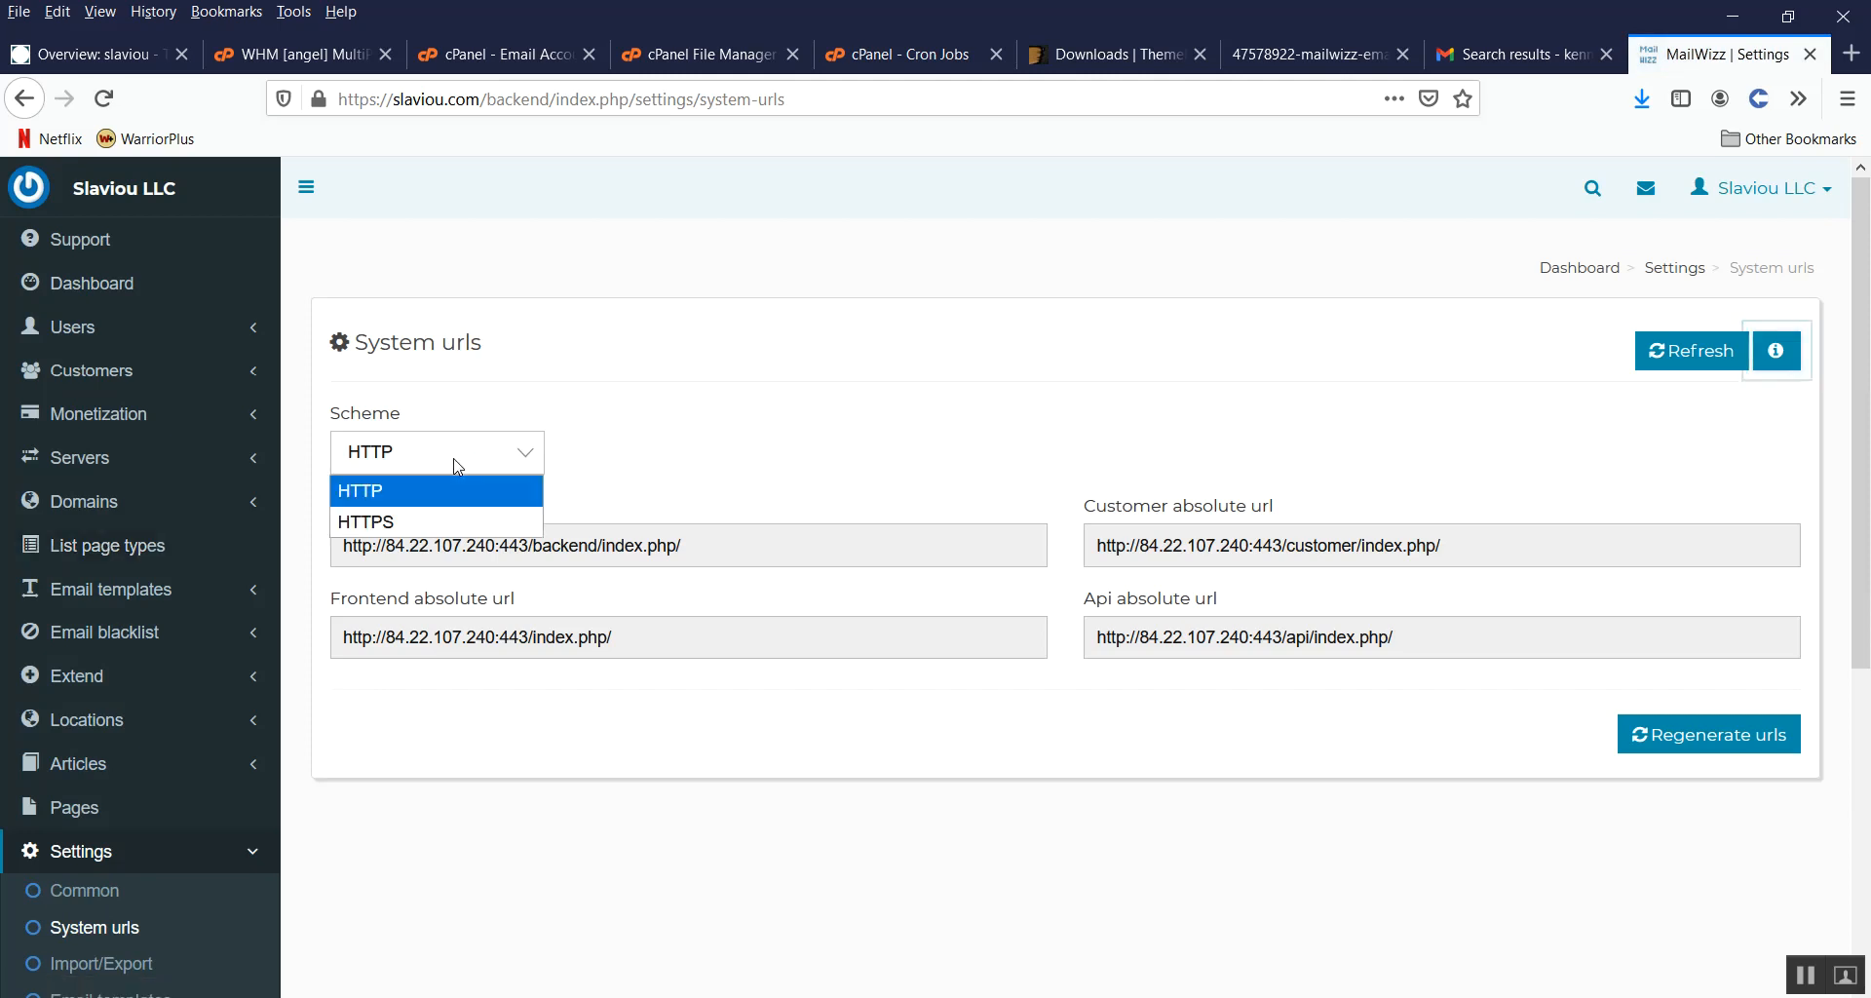
{"action": "left_click", "coordinate": [428, 521]}
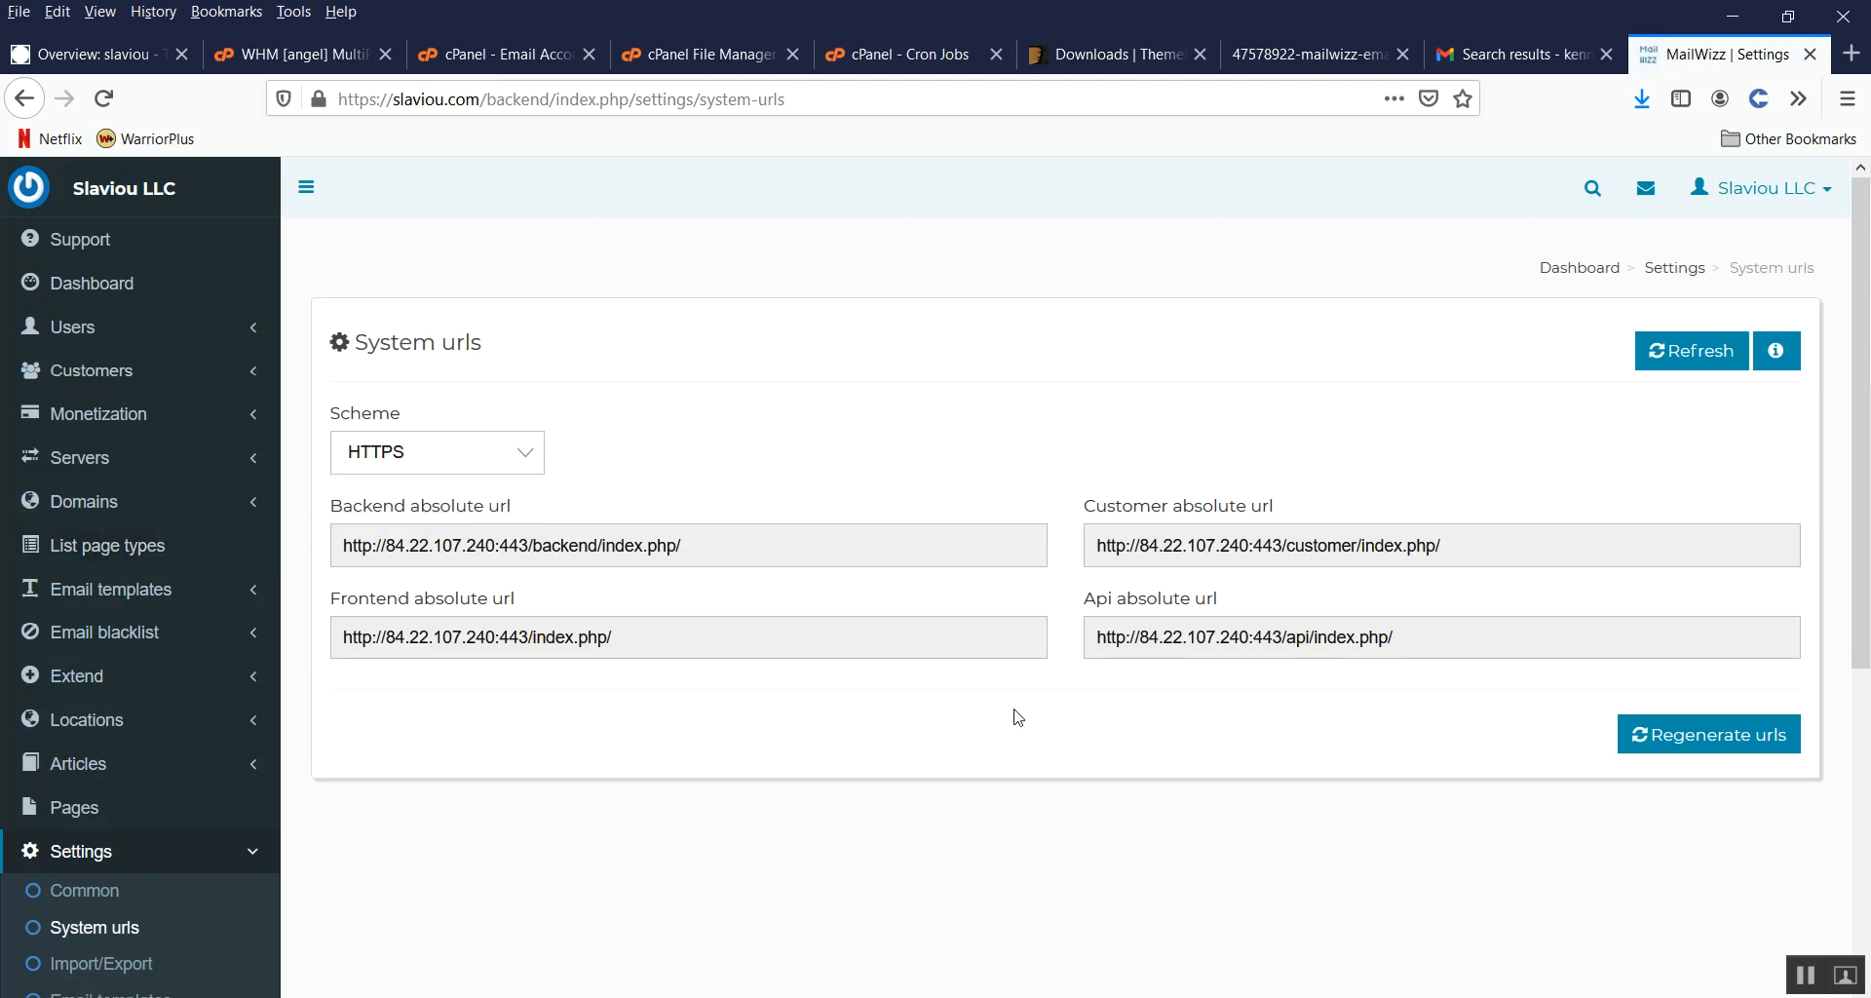
{"action": "left_click", "coordinate": [1686, 721]}
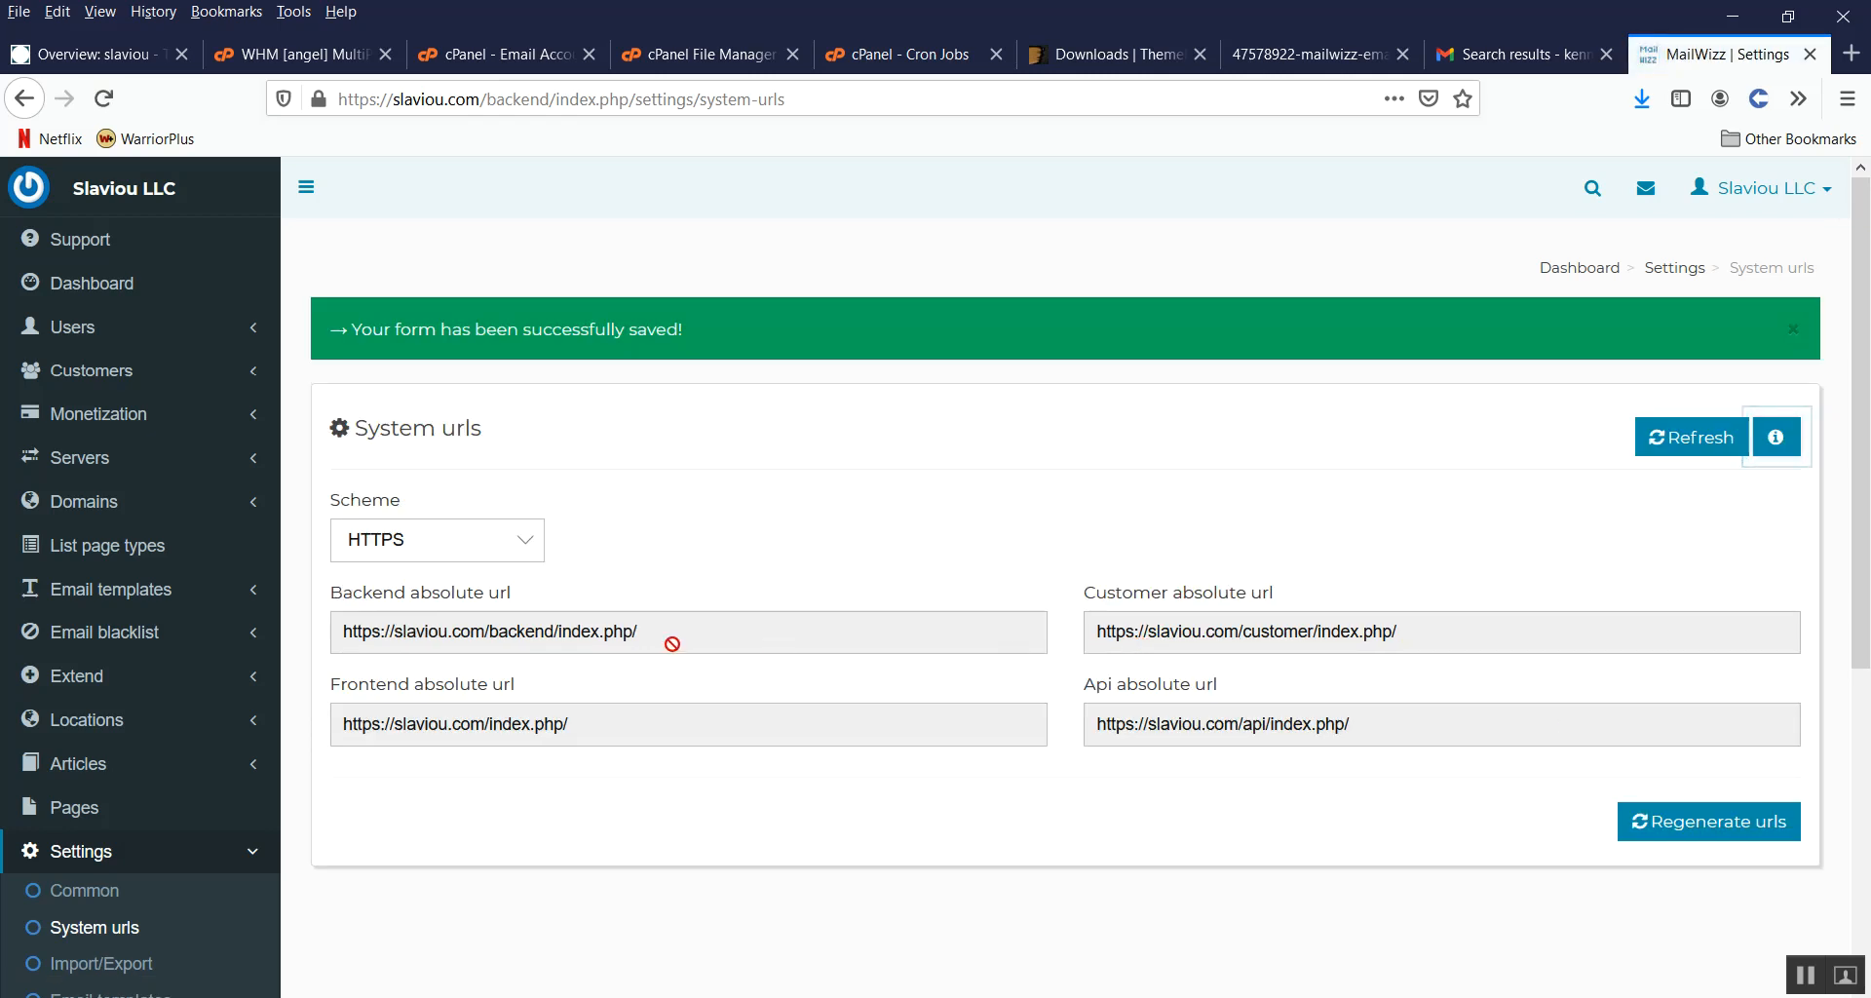
Step: Open the Common settings and set the site name to Slaviou
{"action": "scroll", "coordinate": [302, 604], "scroll_direction": "down", "scroll_amount": 3}
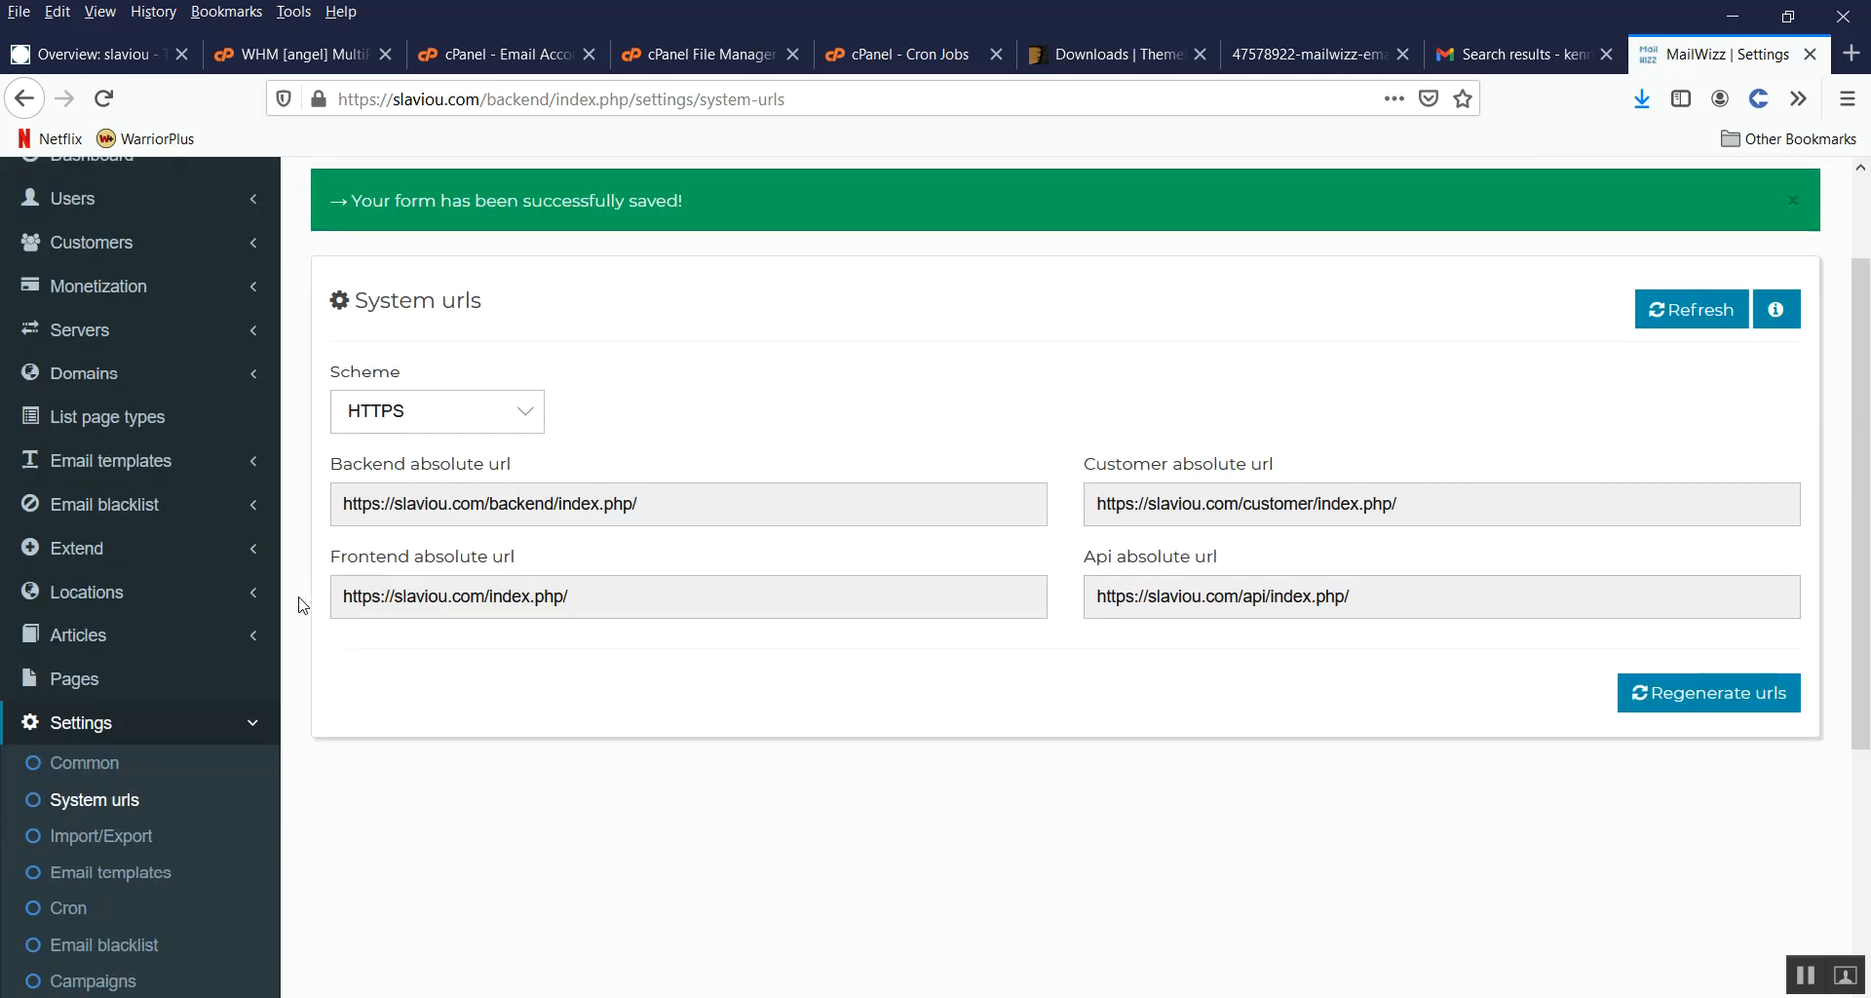
{"action": "left_click", "coordinate": [85, 635]}
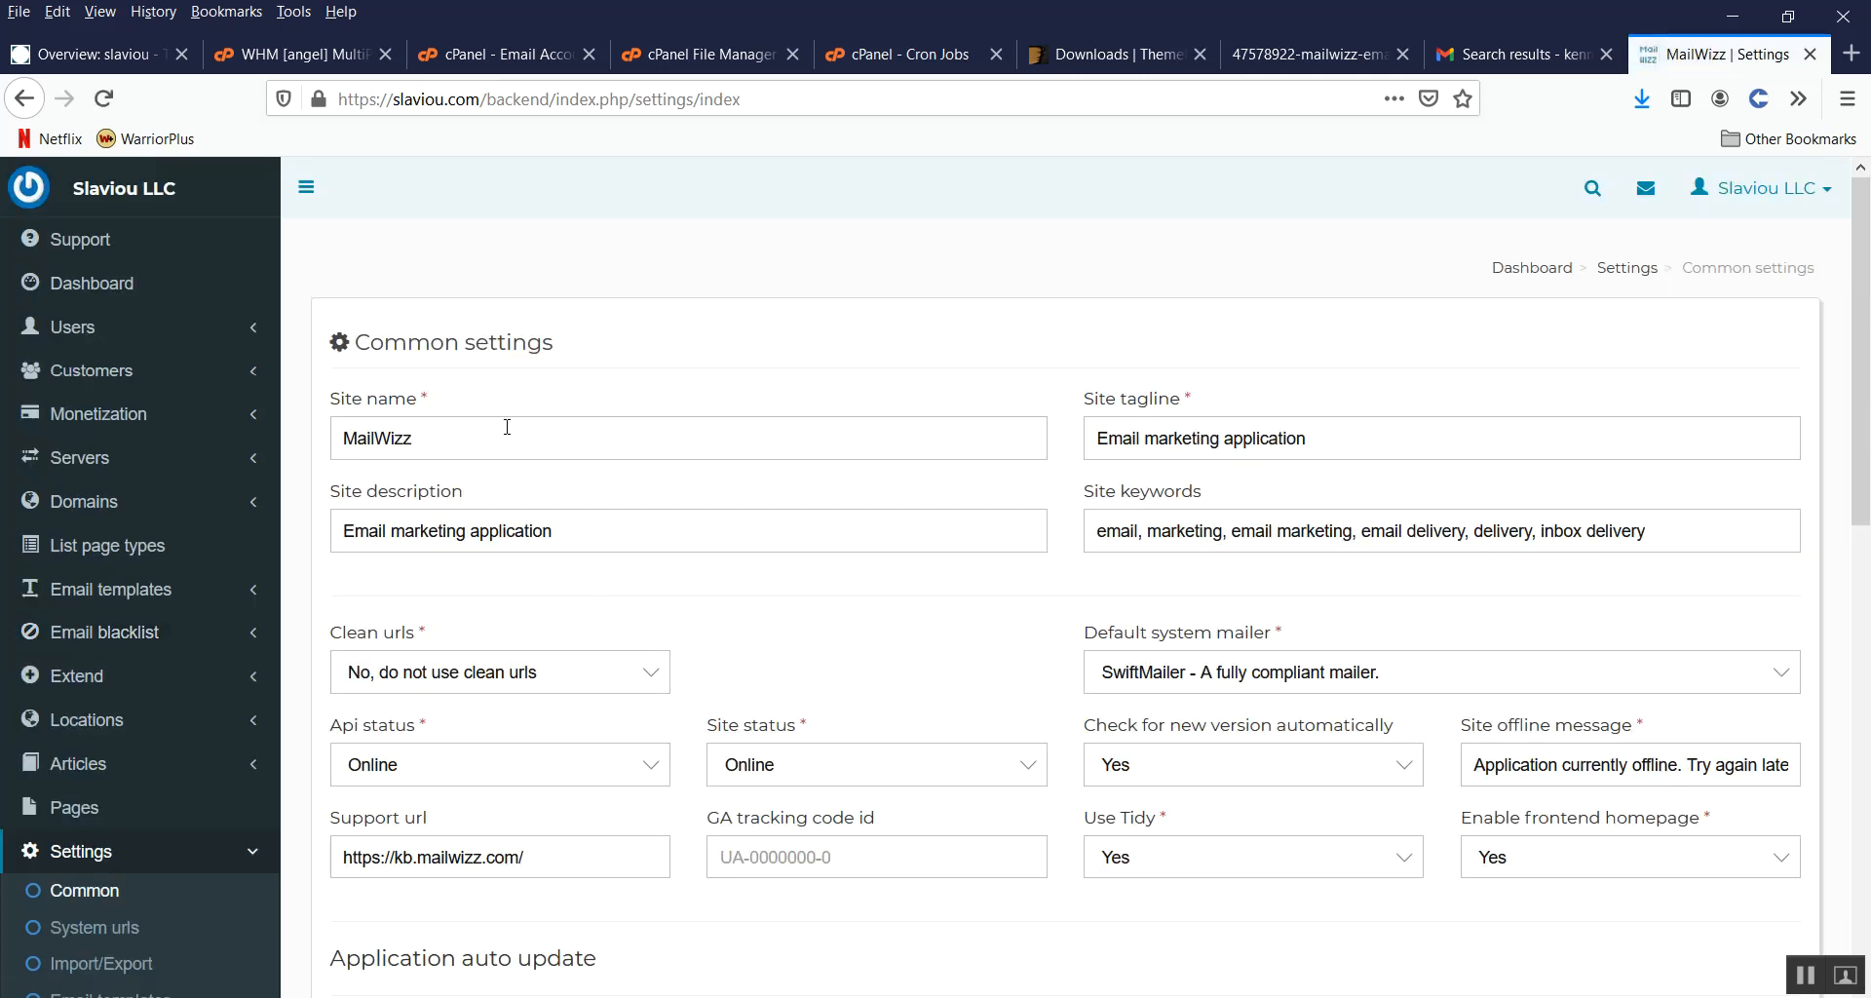
{"action": "double_click", "coordinate": [405, 101]}
{"action": "key", "text": "ctrl+c"}
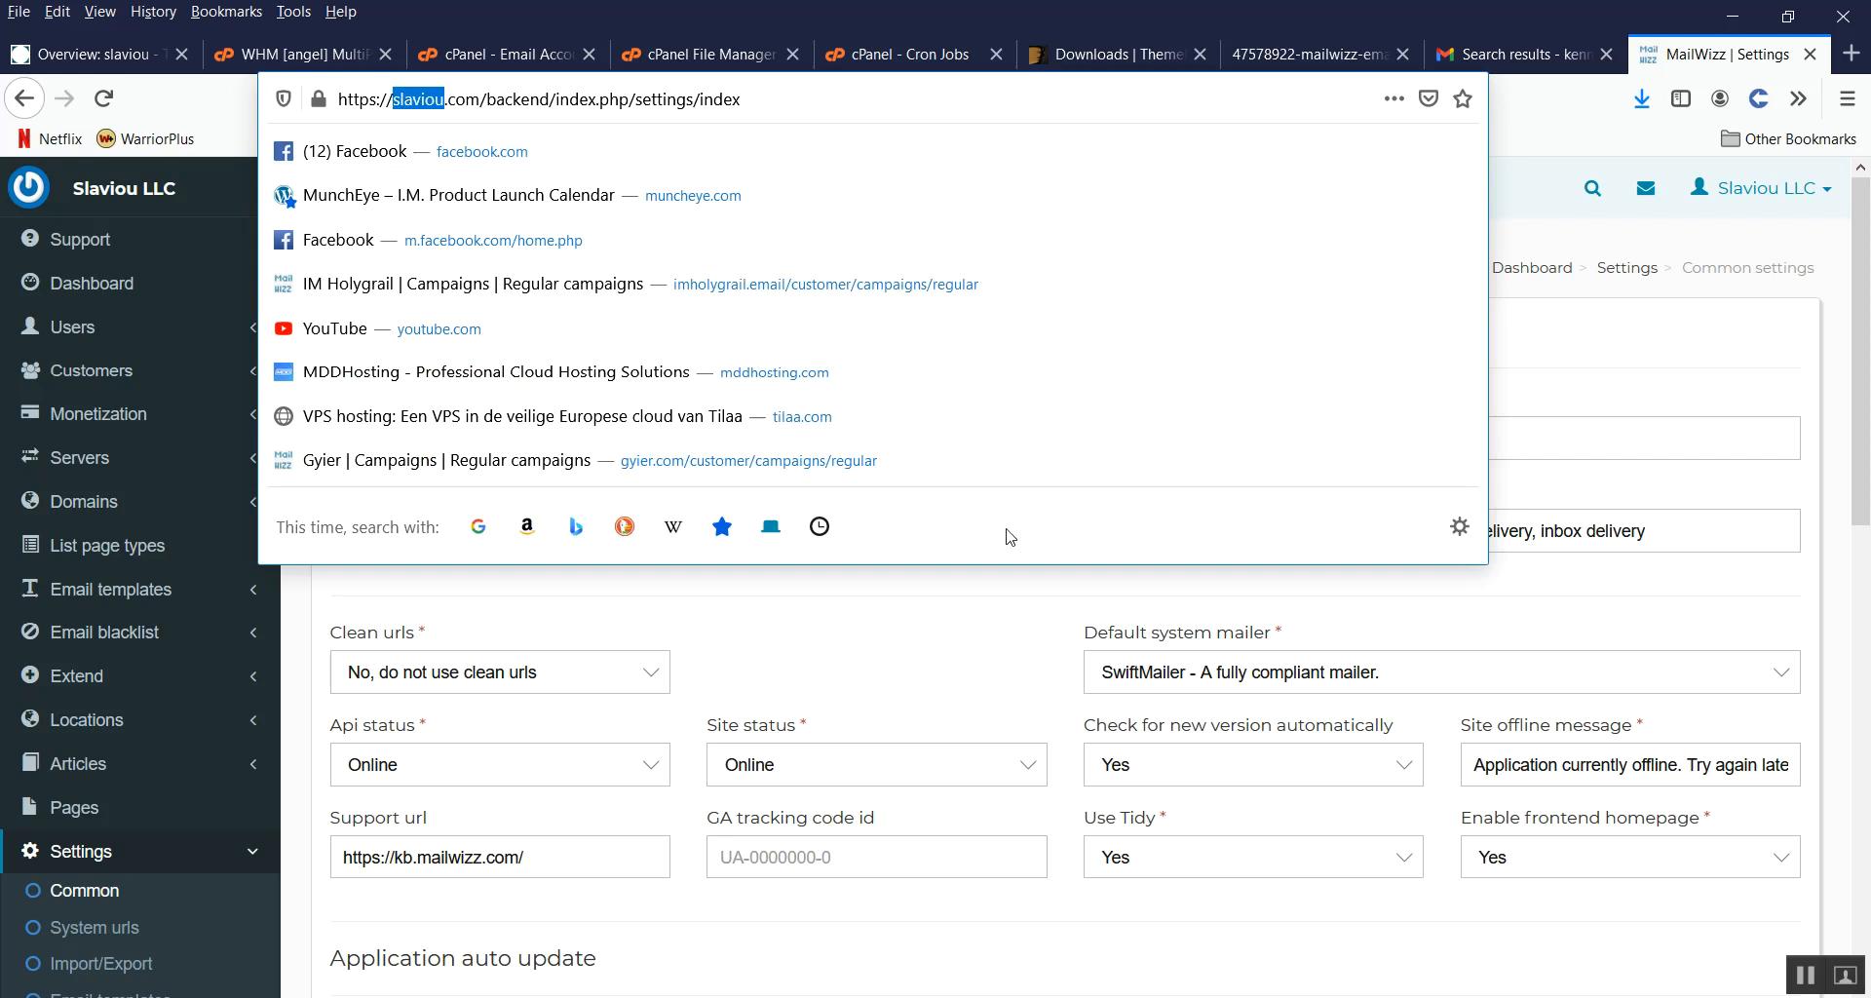
{"action": "left_click", "coordinate": [797, 592]}
{"action": "left_click_drag", "start_coordinate": [436, 442], "coordinate": [282, 446]}
{"action": "key", "text": "ctrl+v"}
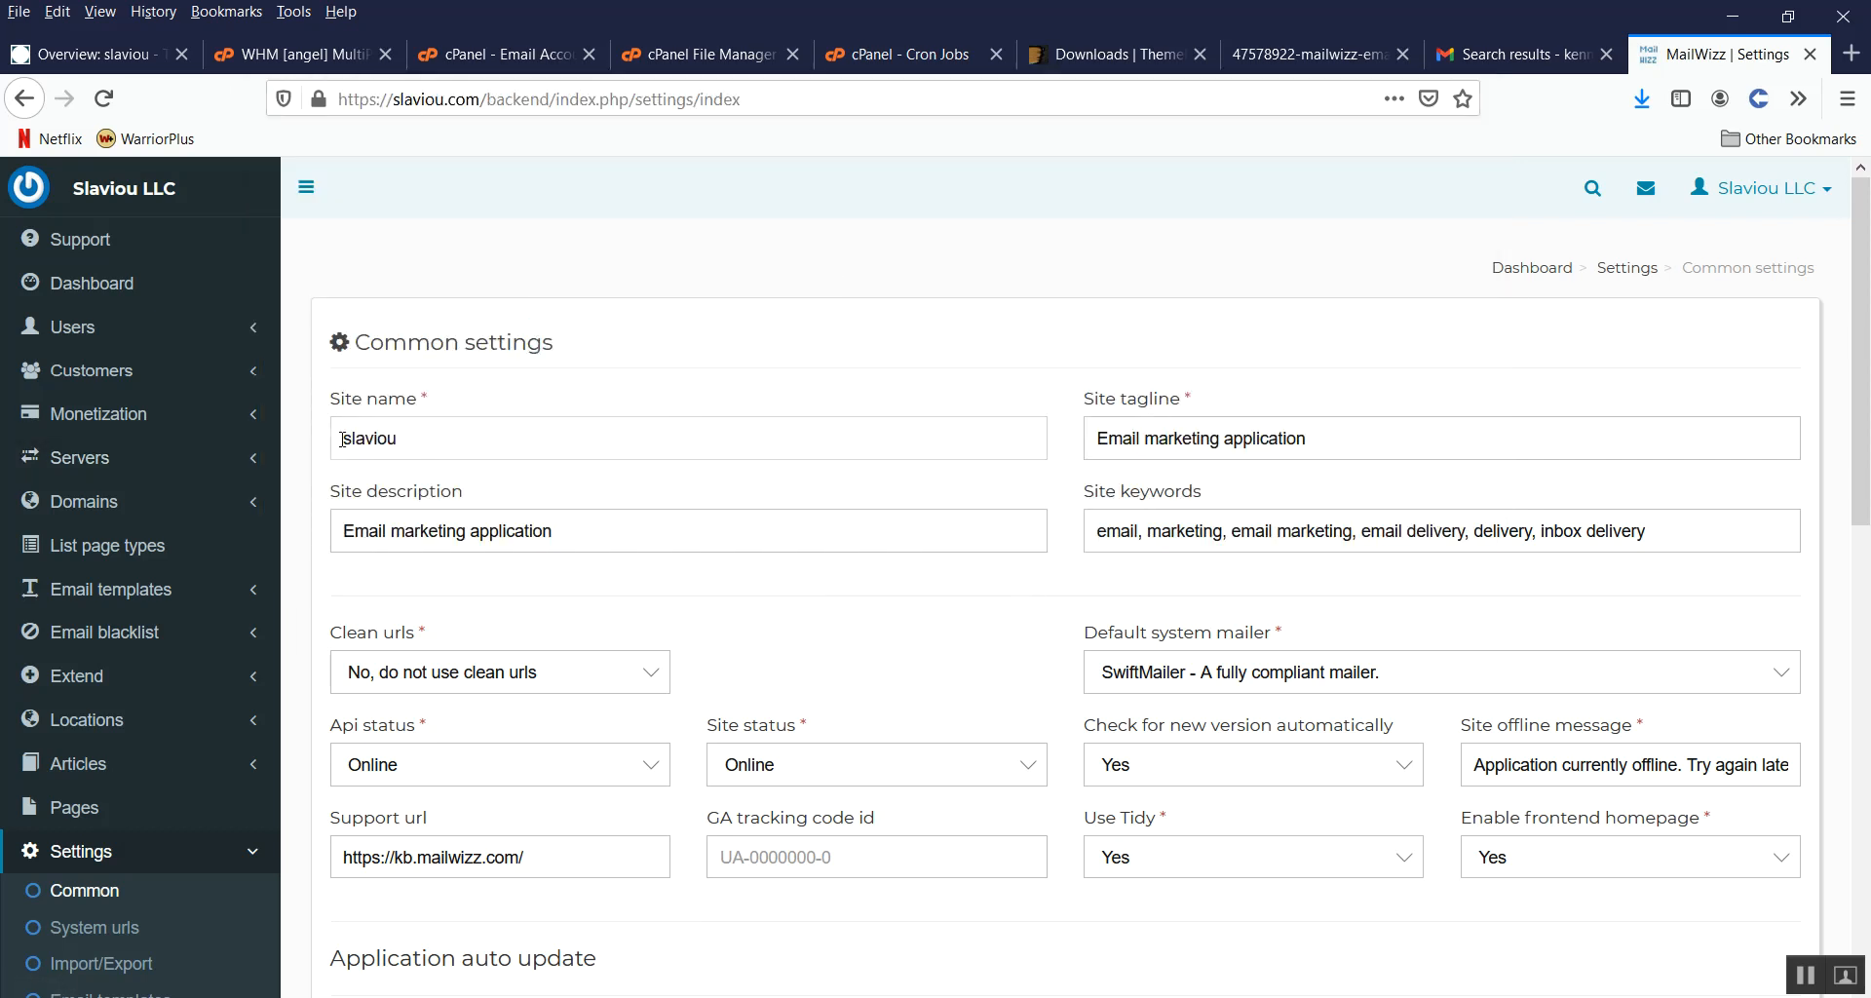
{"action": "left_click", "coordinate": [343, 439]}
{"action": "key", "text": "Delete"}
{"action": "type", "text": "S"}
Step: Copy the site name Slaviou into the site description, site tagline and site keywords
{"action": "double_click", "coordinate": [342, 439]}
{"action": "key", "text": "ctrl+c"}
{"action": "left_click", "coordinate": [541, 526]}
{"action": "key", "text": "ctrl+a"}
{"action": "key", "text": "ctrl+v"}
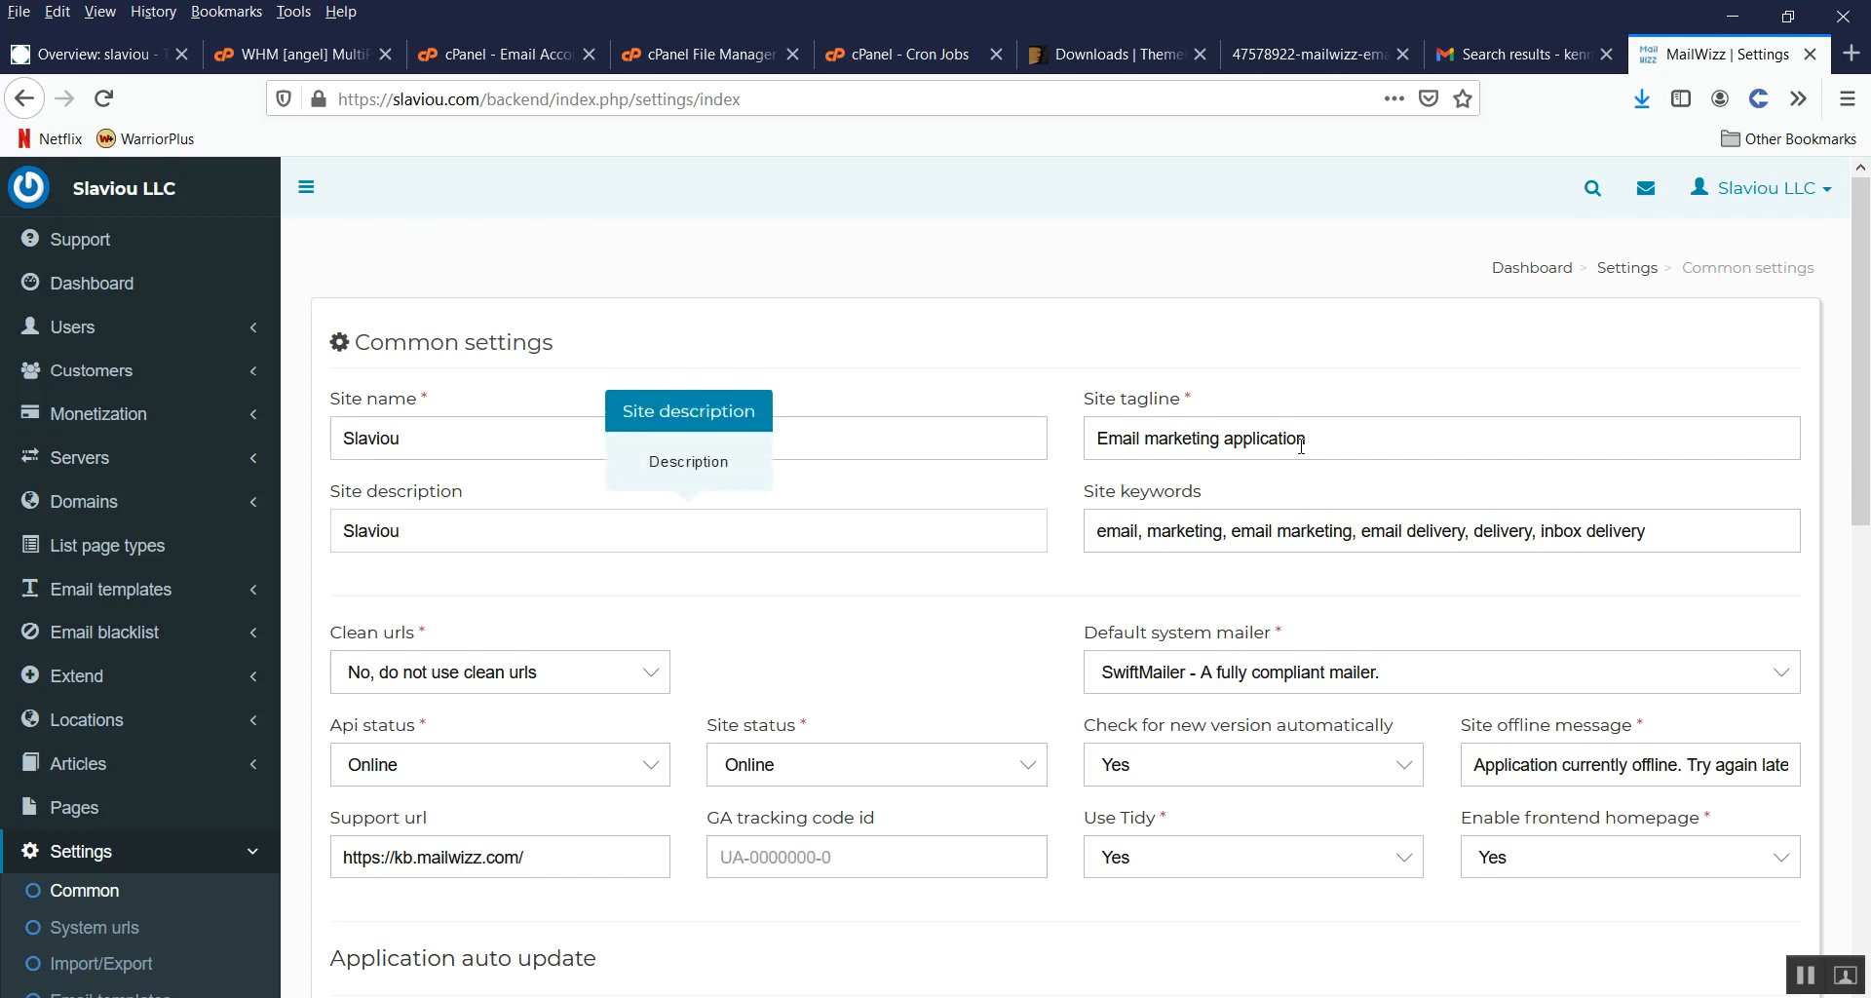
{"action": "left_click", "coordinate": [1300, 445]}
{"action": "key", "text": "ctrl+a"}
{"action": "key", "text": "ctrl+v"}
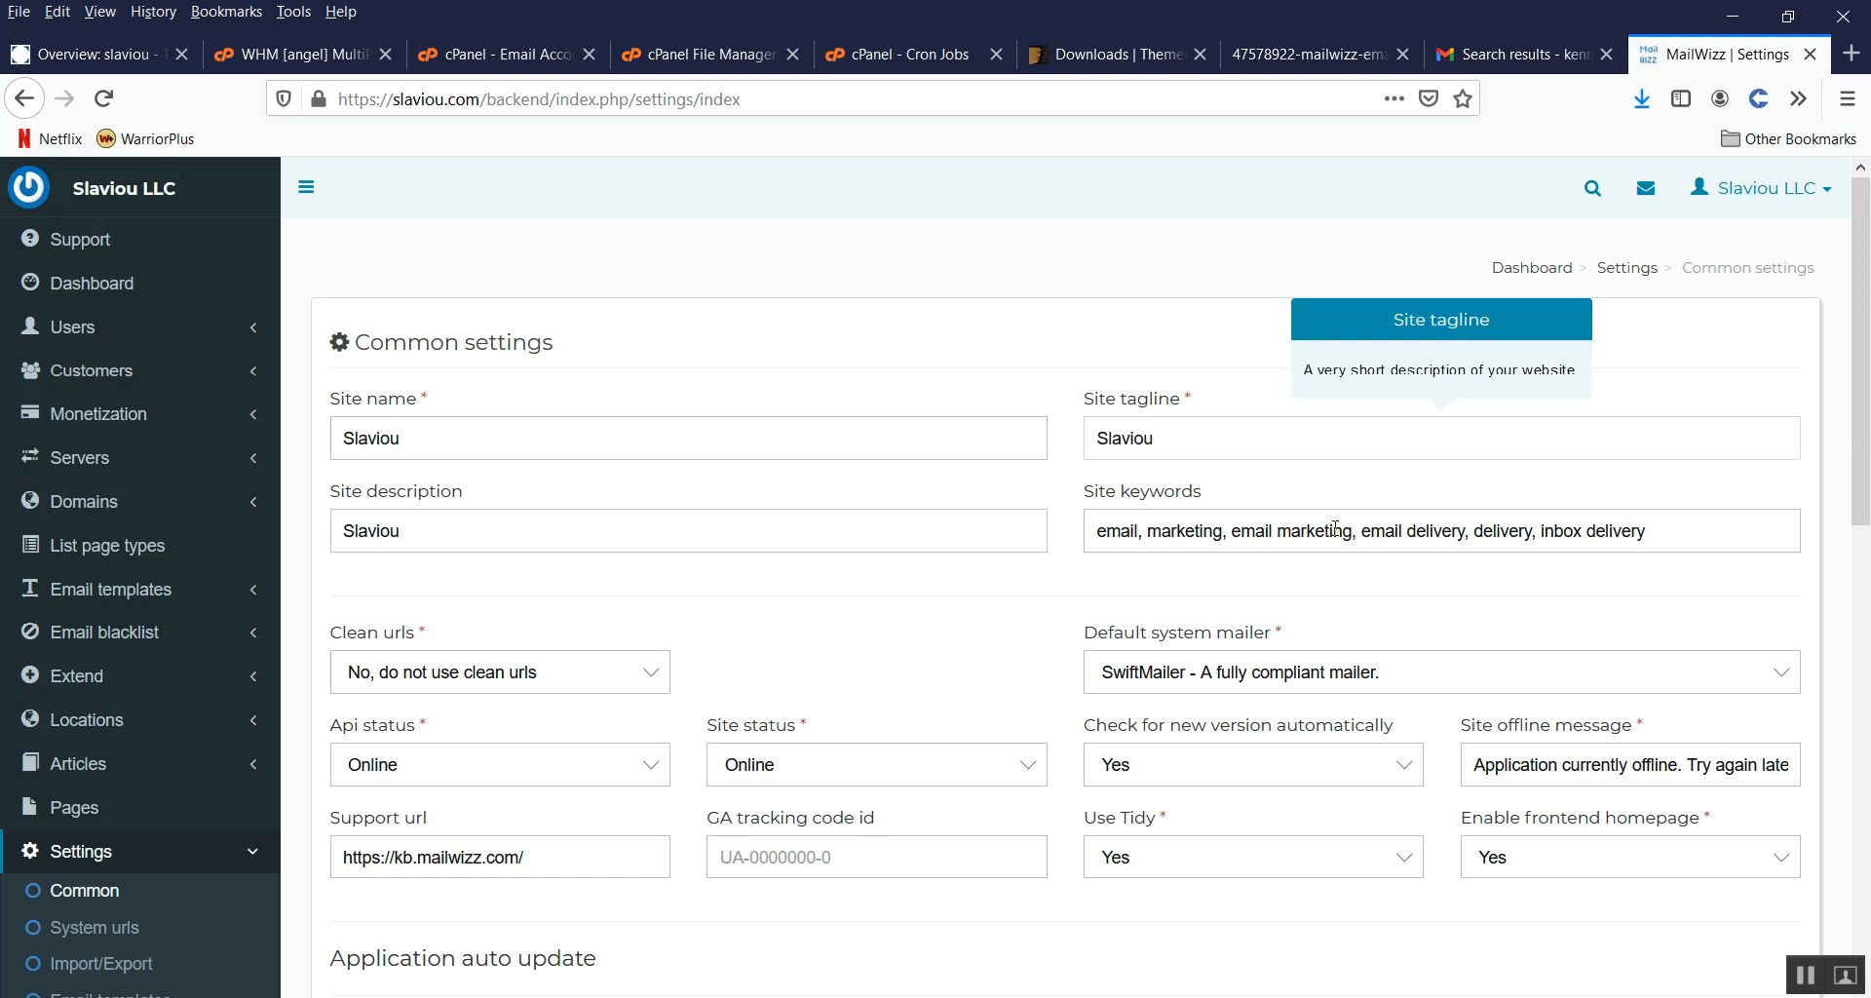
{"action": "left_click", "coordinate": [1335, 529]}
{"action": "key", "text": "ctrl+a"}
{"action": "key", "text": "ctrl+v"}
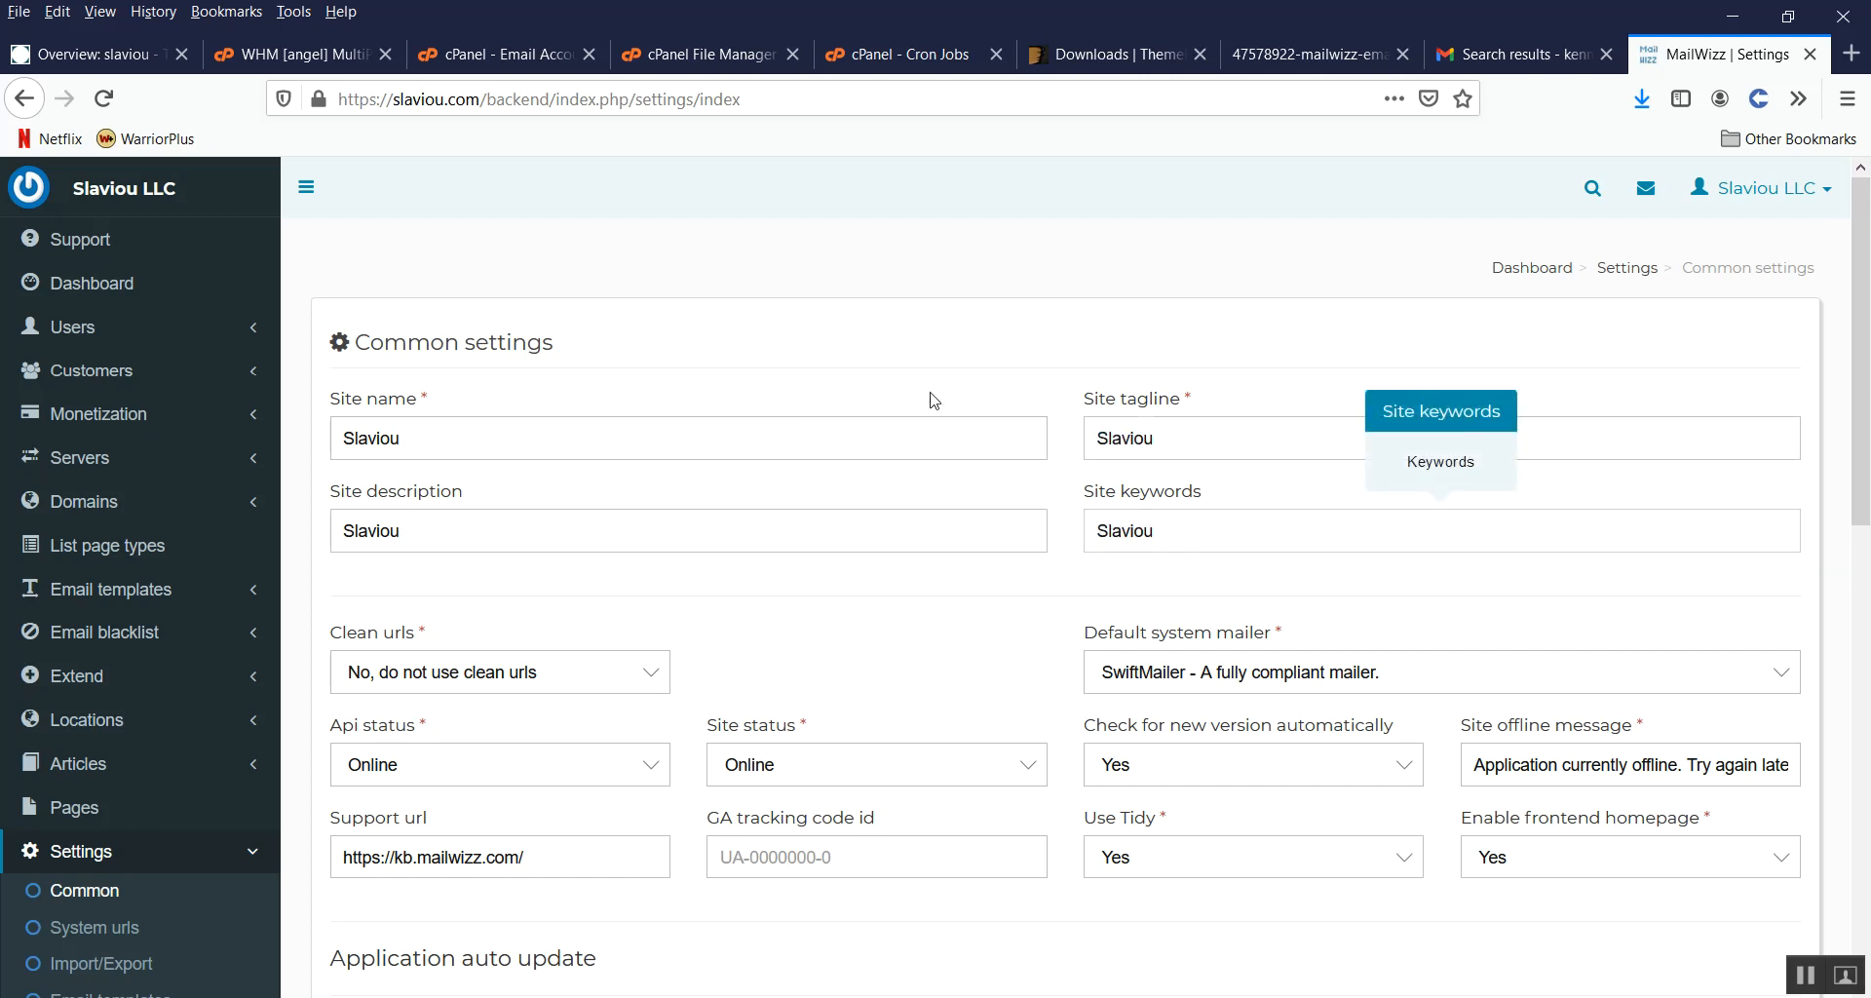
Step: Set Clean urls to "Yes, use clean urls", then generate and write the .htaccess file
{"action": "scroll", "coordinate": [898, 367], "scroll_direction": "down", "scroll_amount": 3}
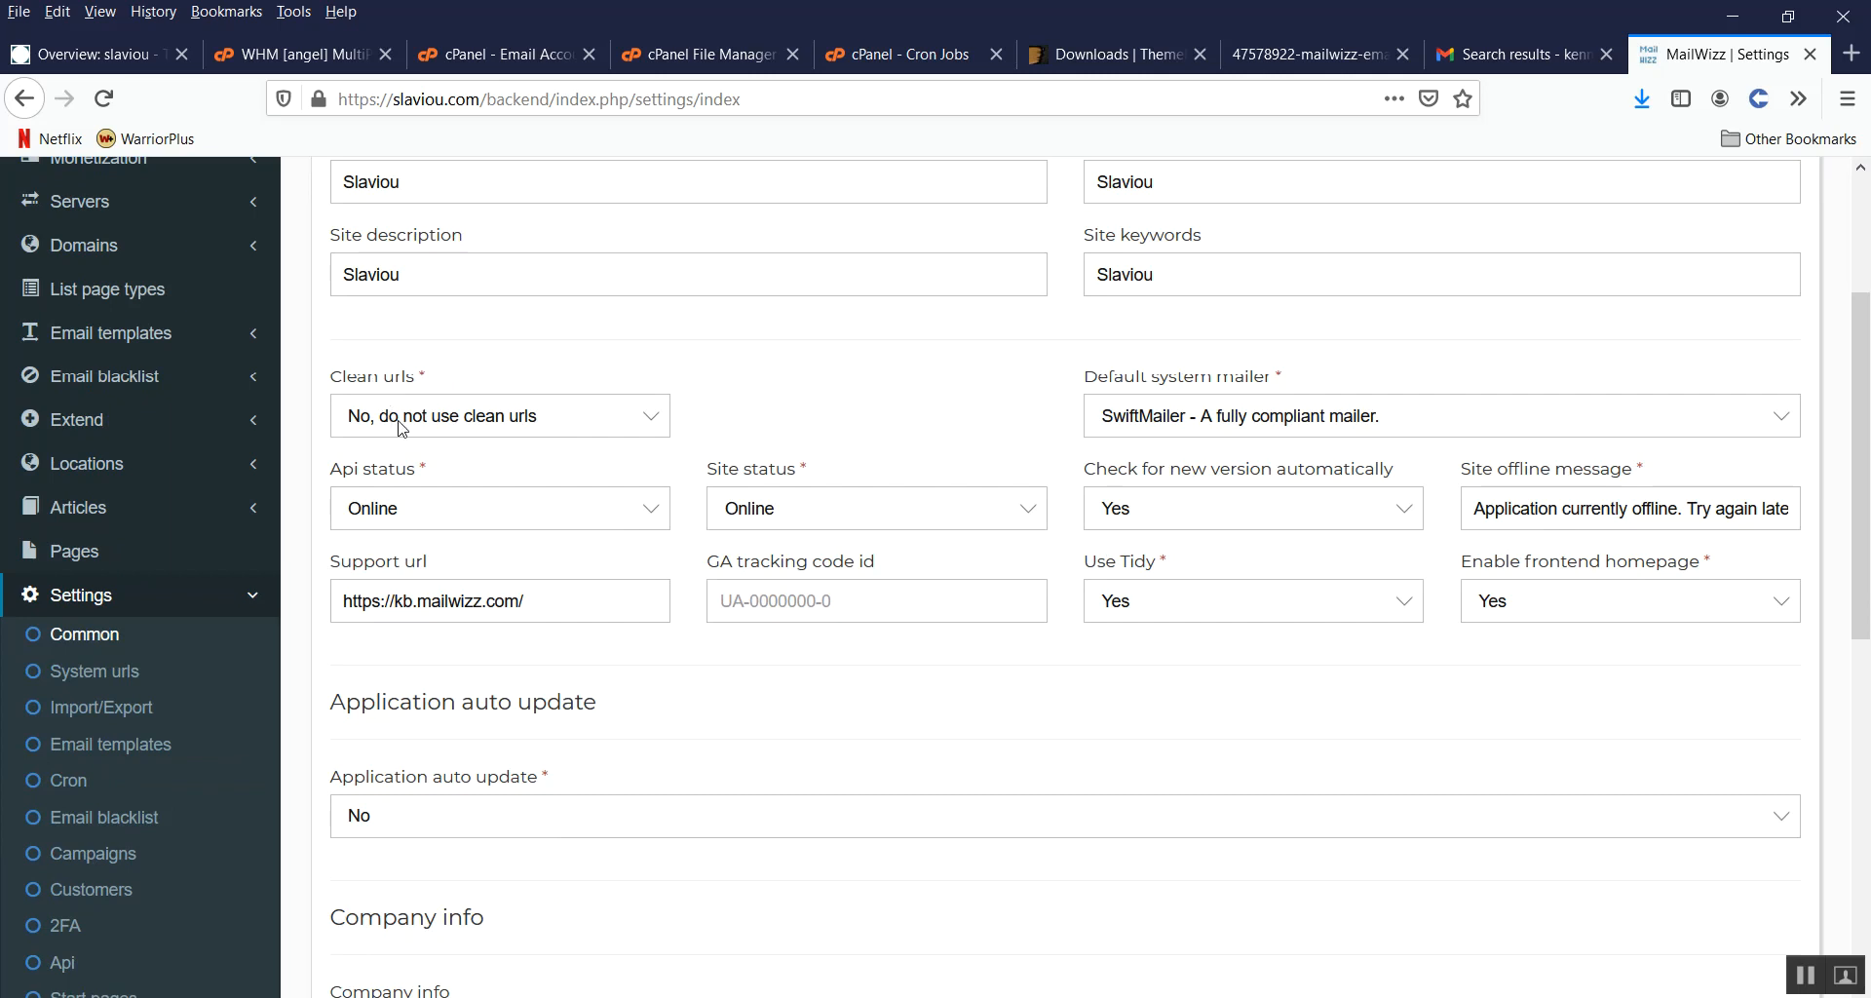
{"action": "left_click", "coordinate": [496, 425]}
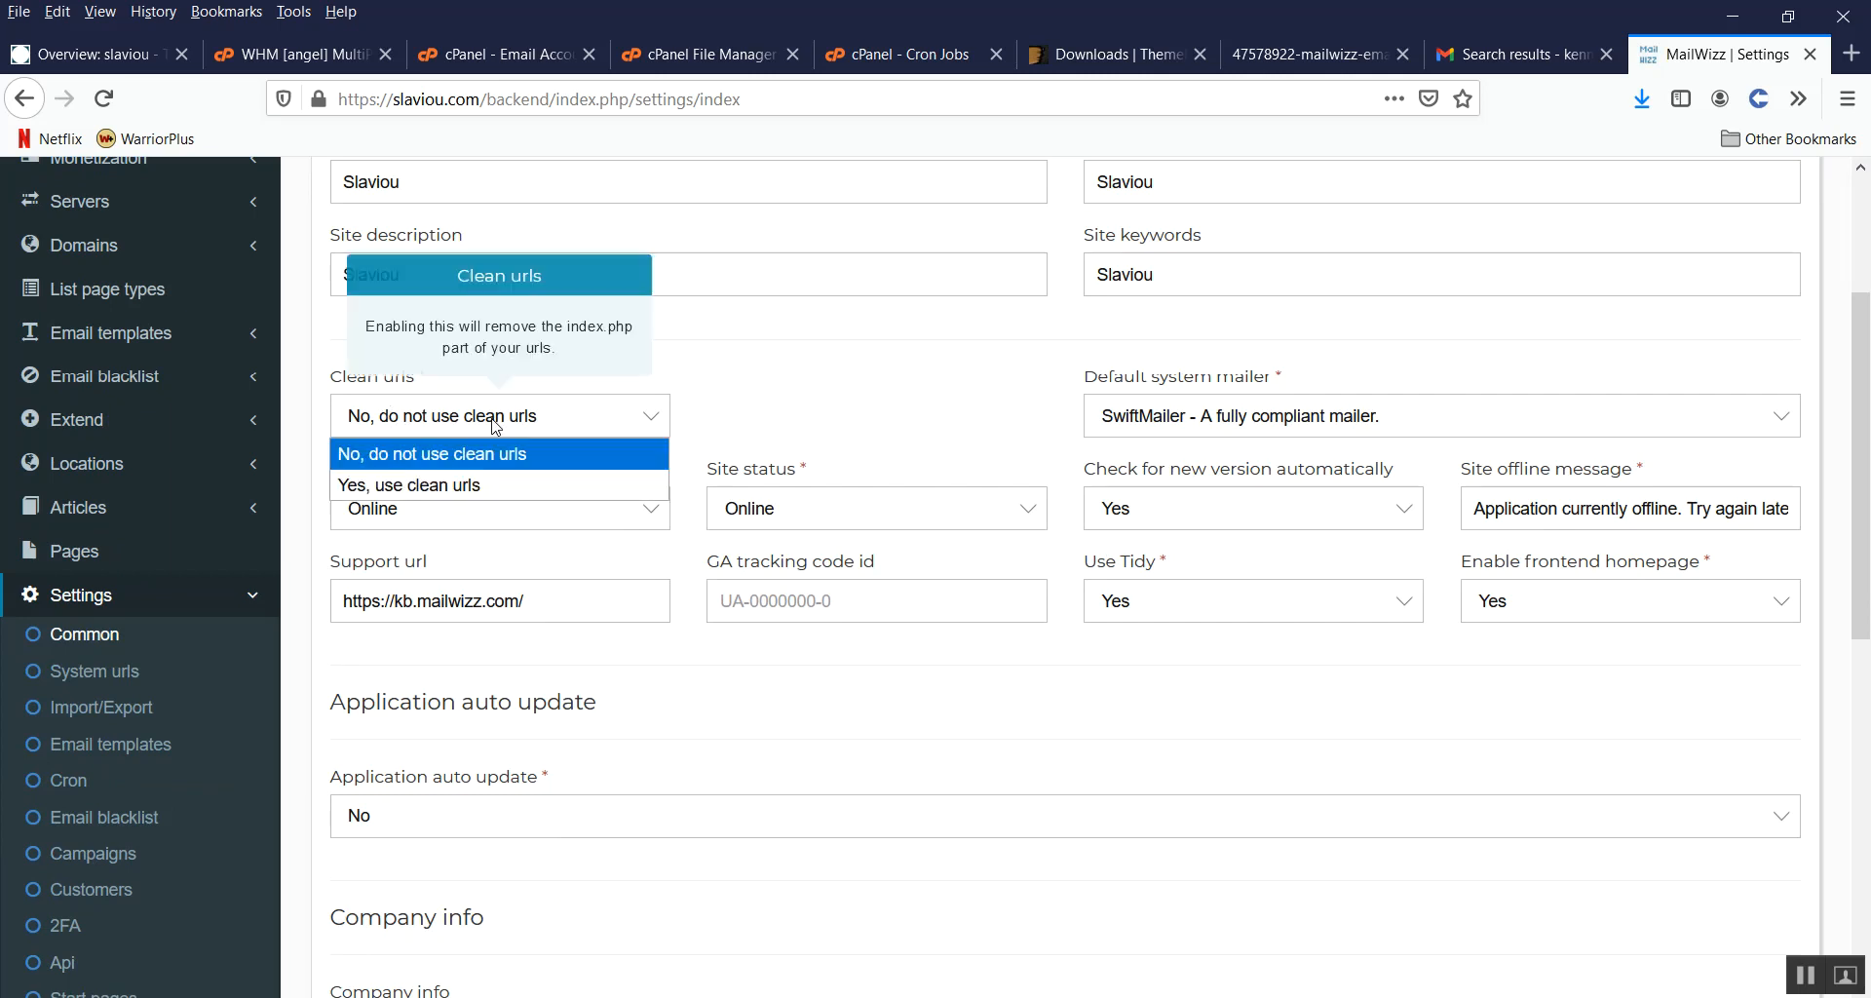
{"action": "left_click", "coordinate": [480, 486]}
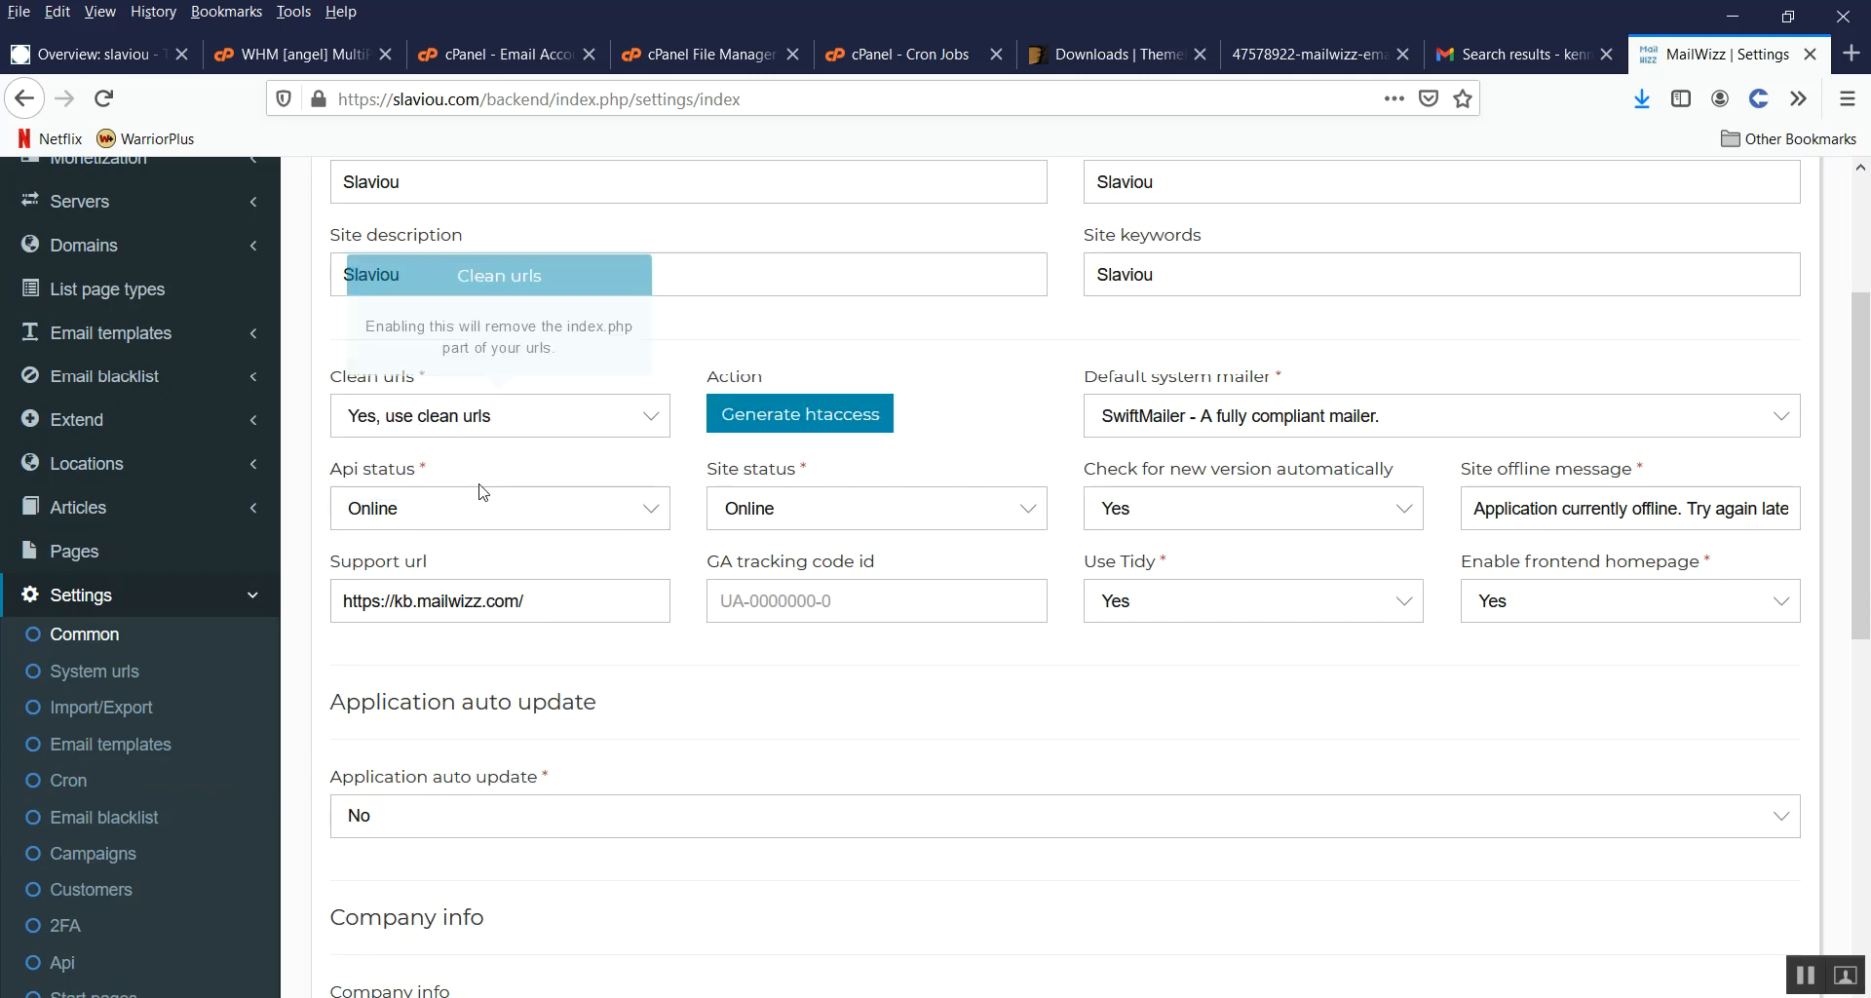
{"action": "left_click", "coordinate": [838, 428]}
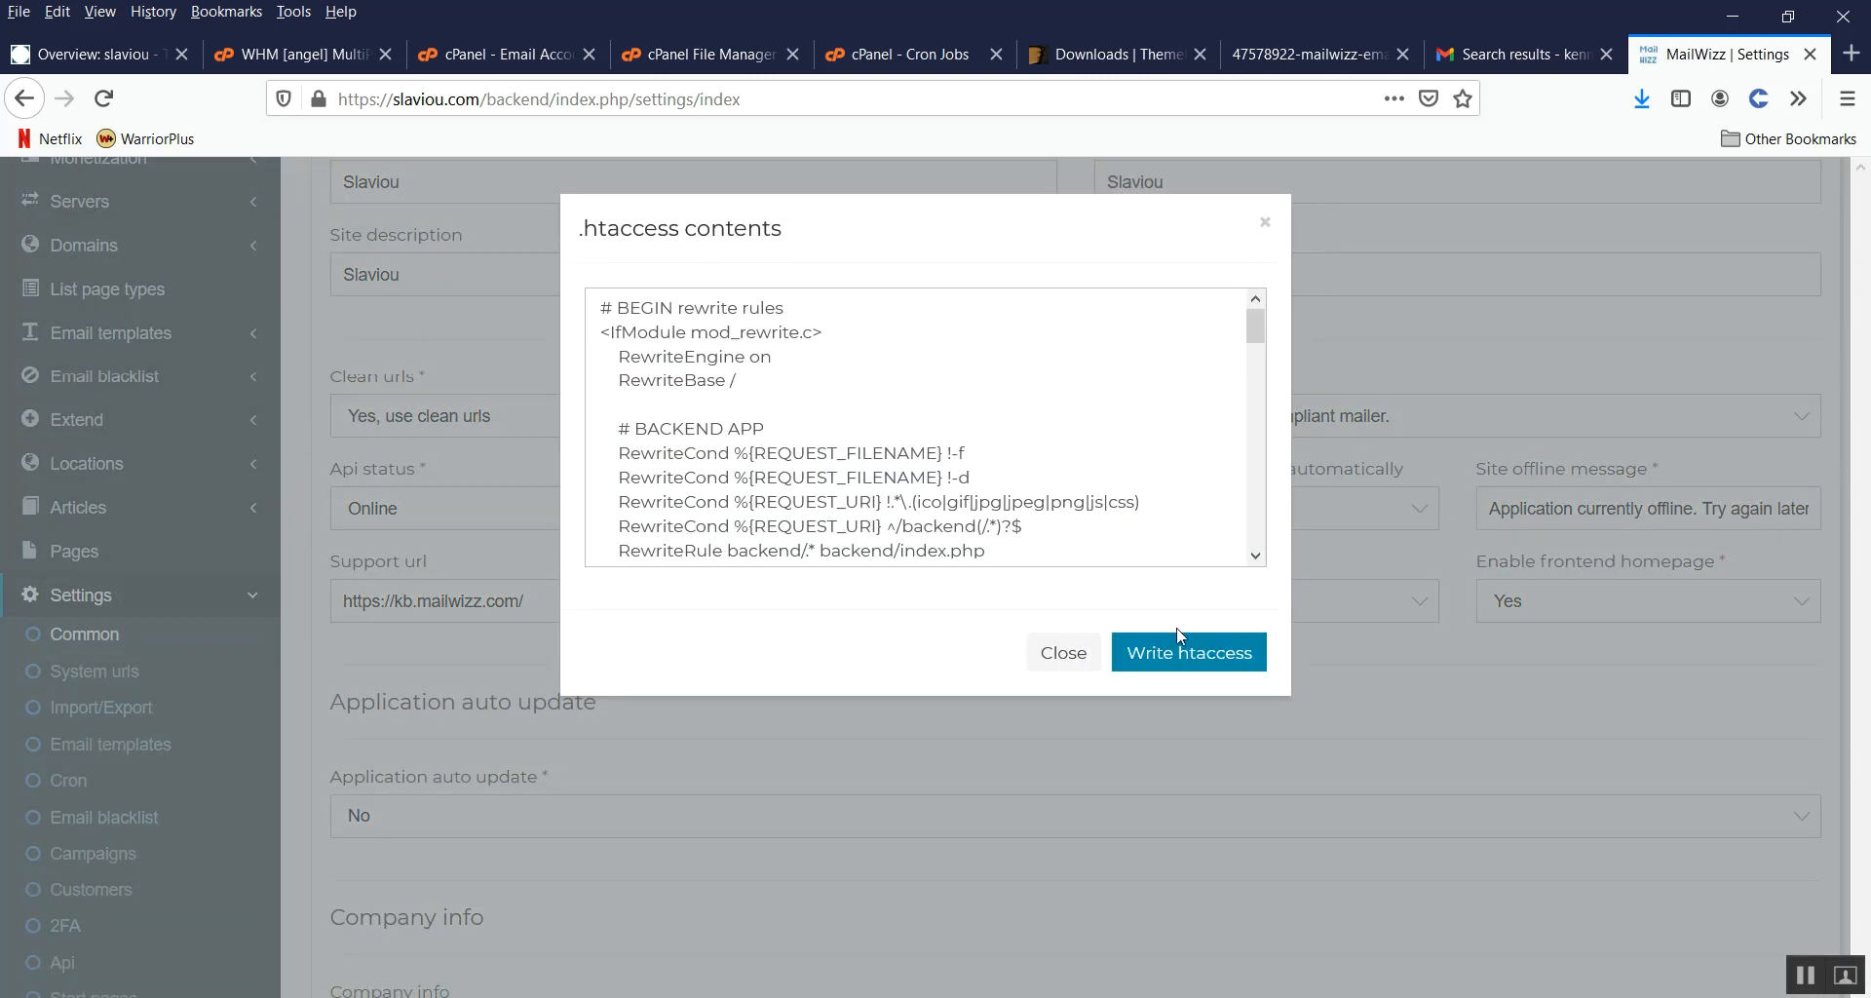
{"action": "left_click", "coordinate": [1195, 659]}
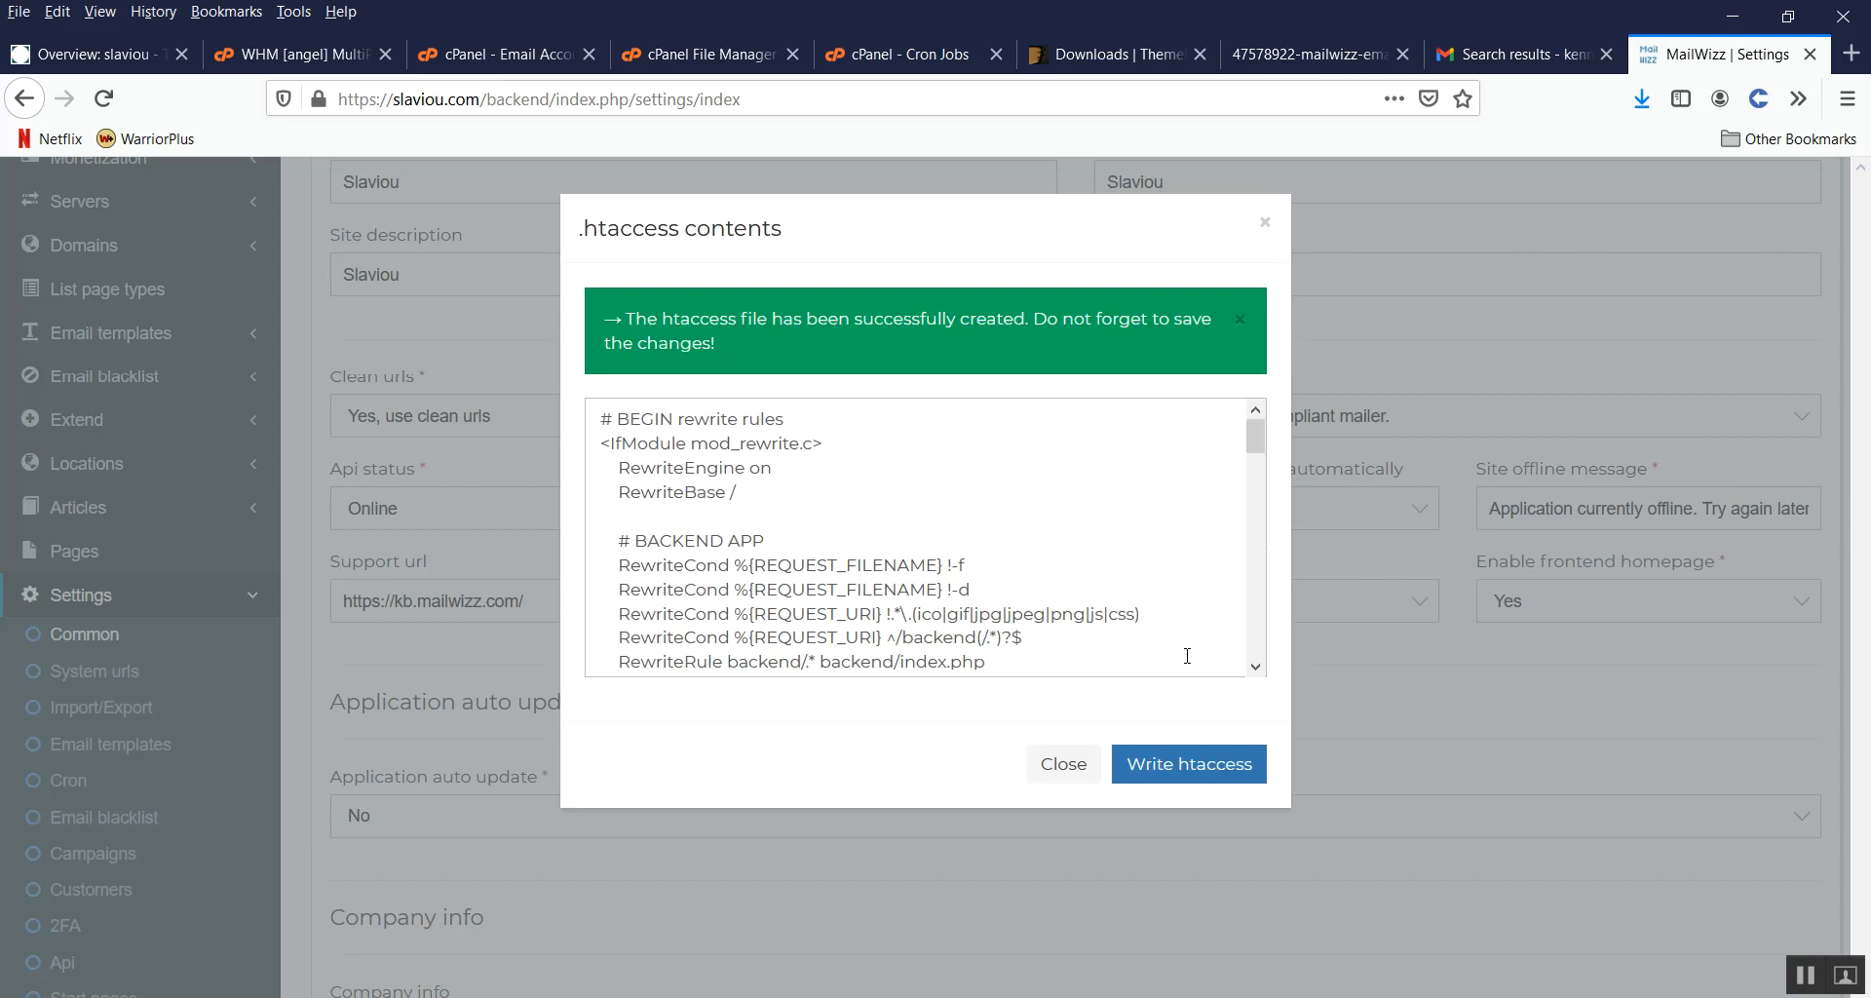
{"action": "left_click", "coordinate": [1064, 764]}
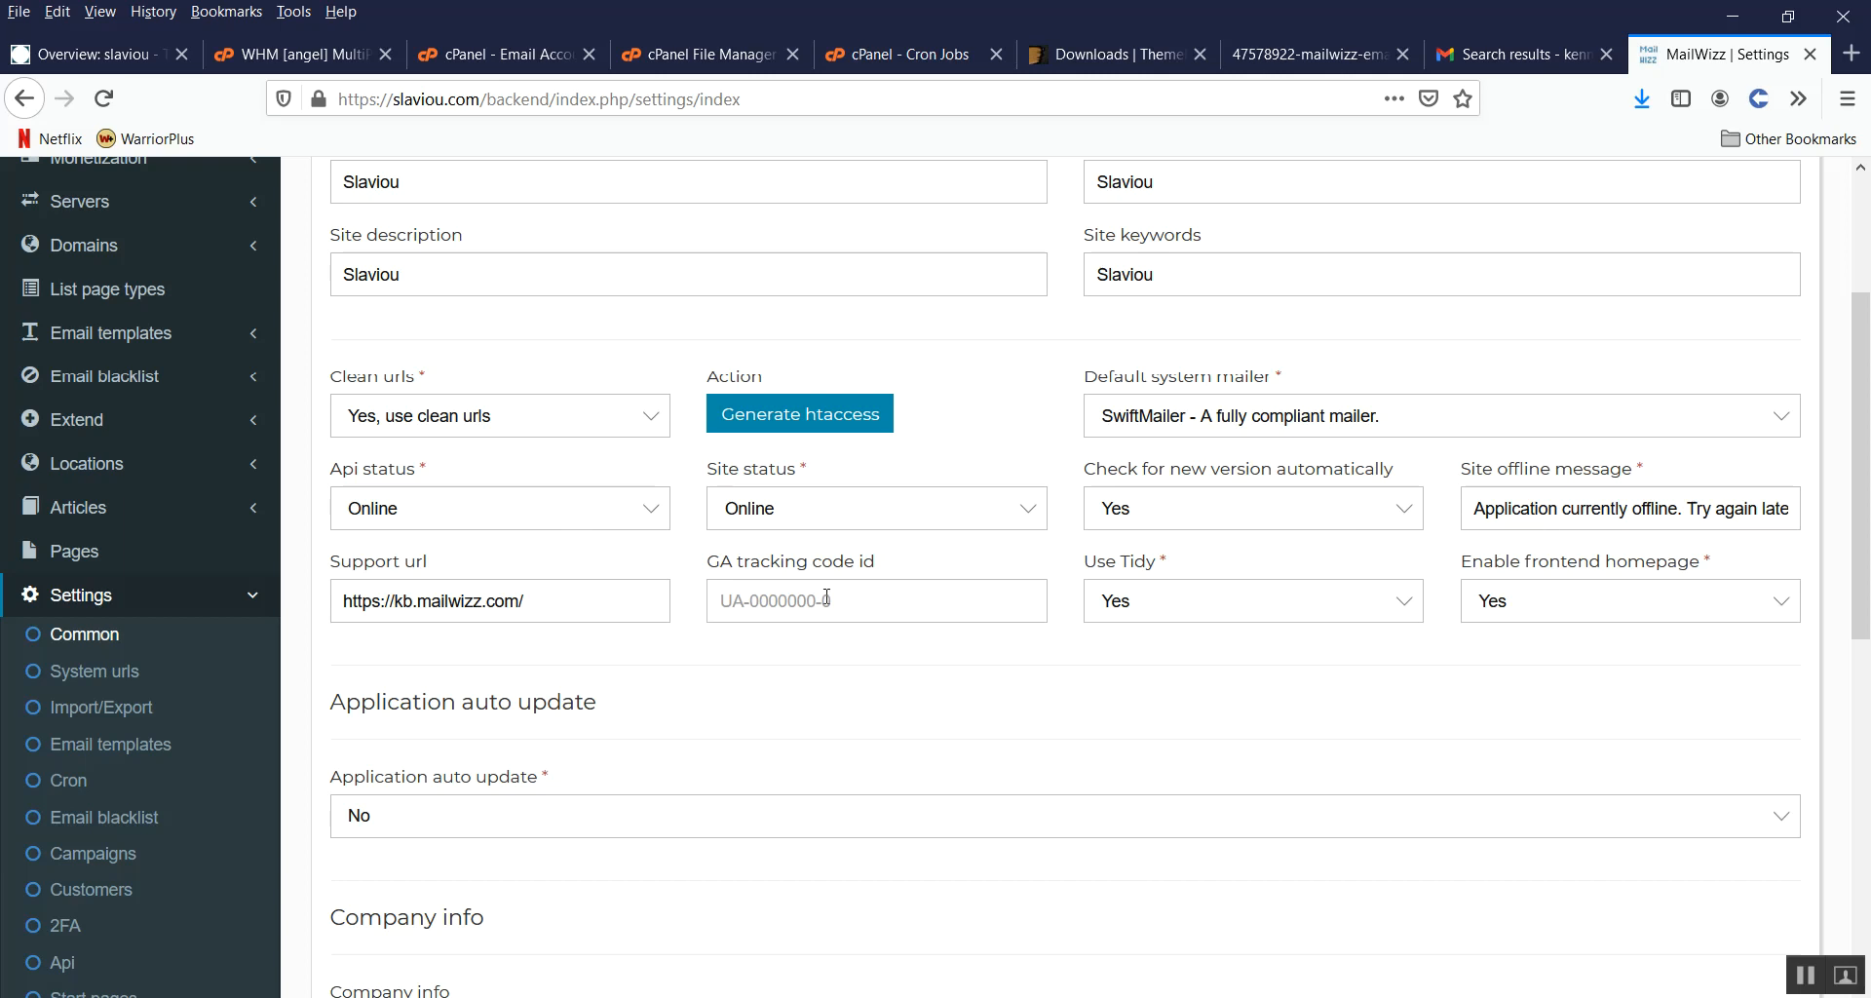
Step: Set both the backend page size and the customer page size to 100
{"action": "scroll", "coordinate": [628, 595], "scroll_direction": "down", "scroll_amount": 5}
{"action": "scroll", "coordinate": [630, 598], "scroll_direction": "down", "scroll_amount": 10}
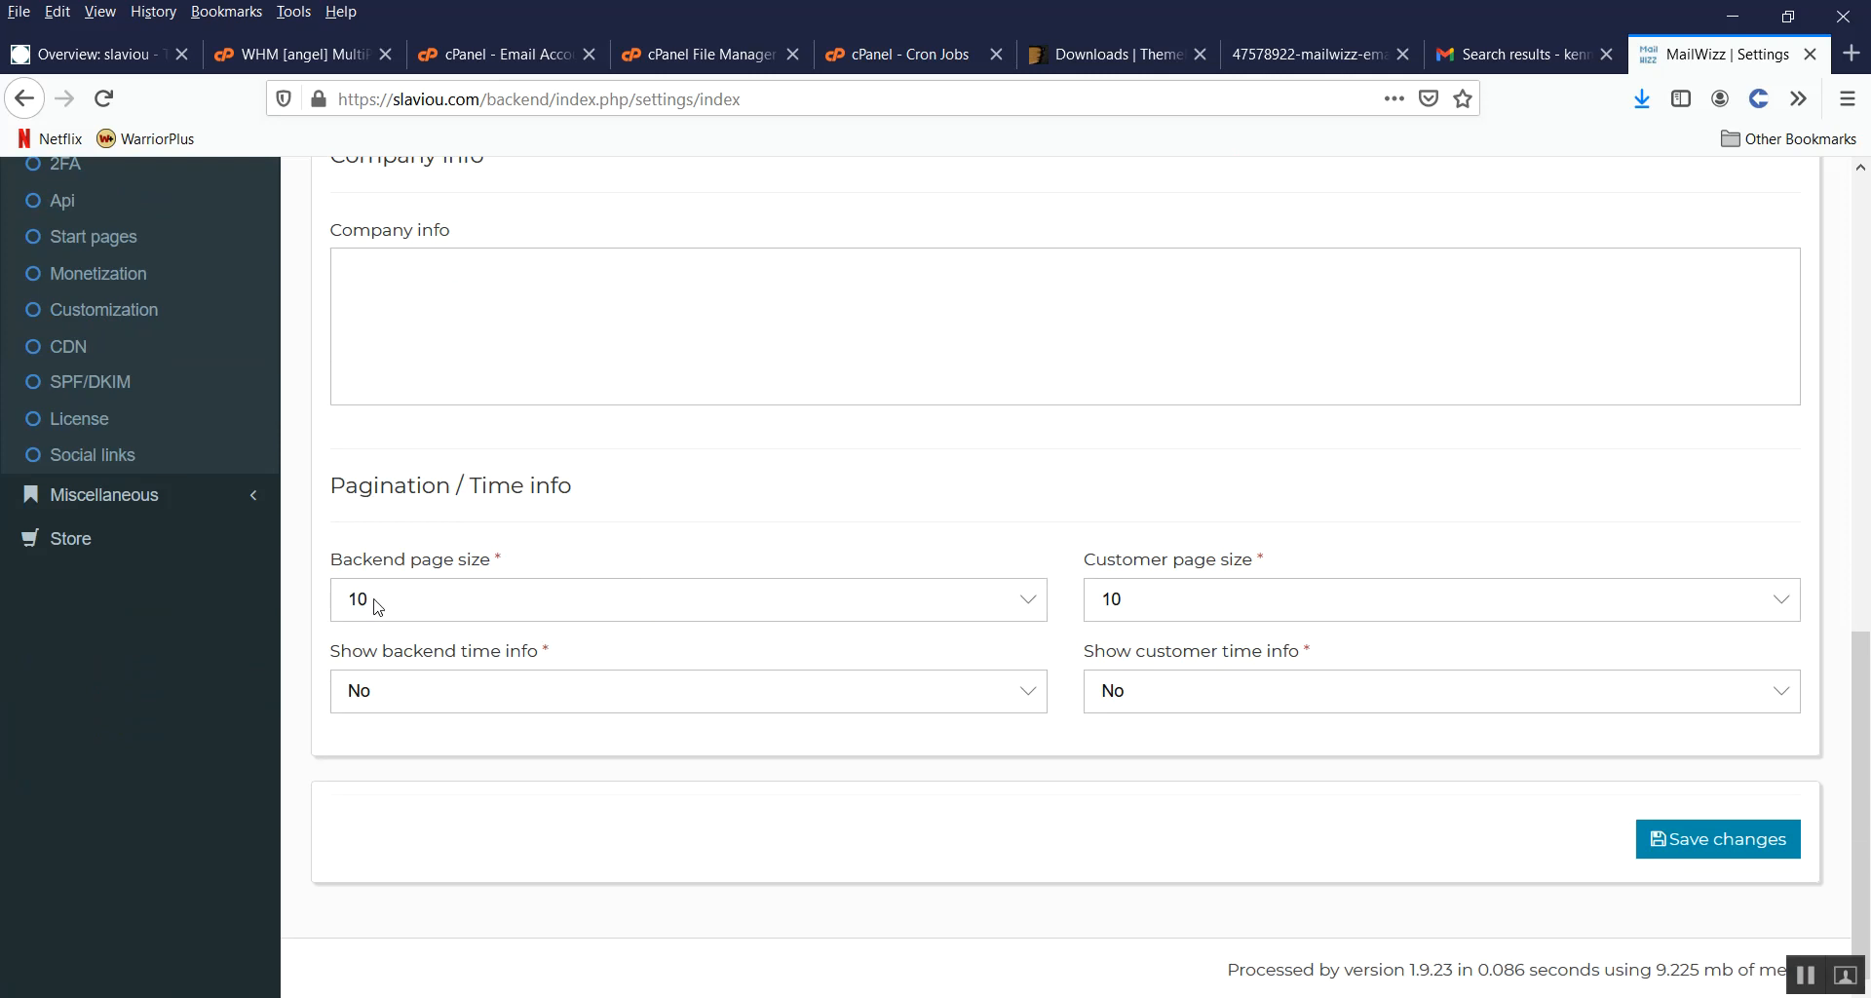
{"action": "left_click", "coordinate": [592, 609]}
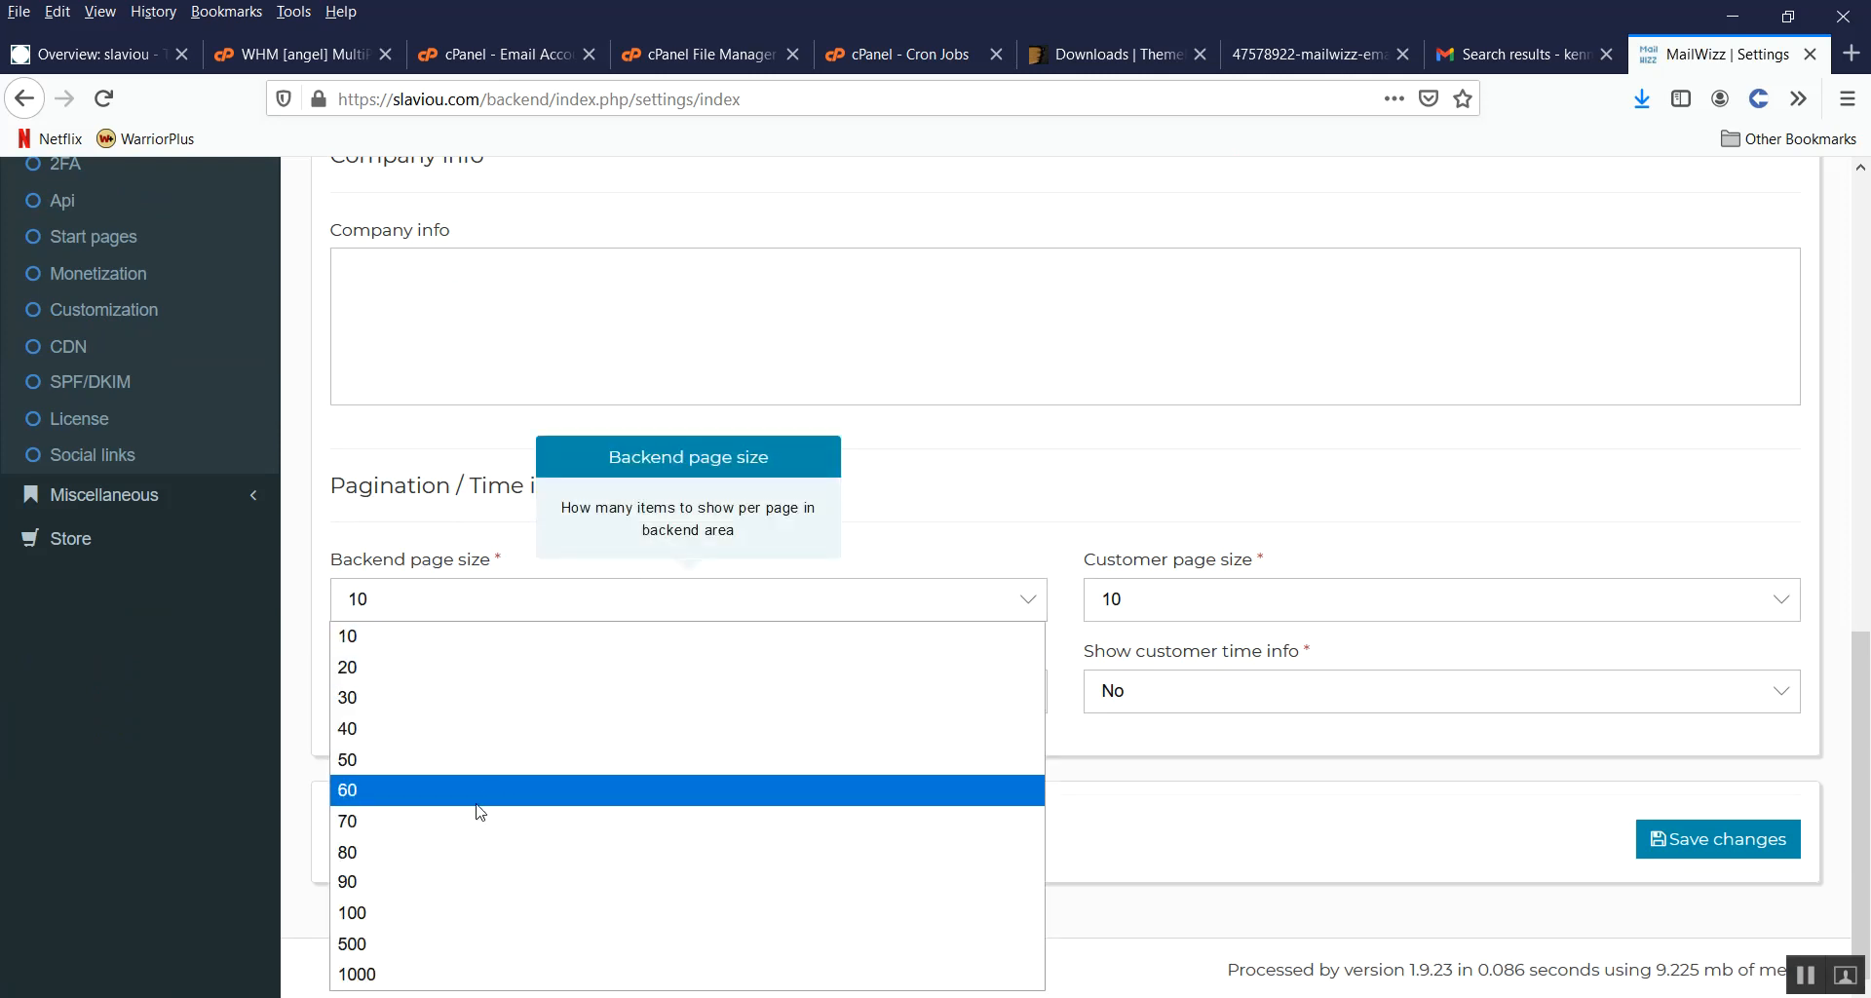
{"action": "left_click", "coordinate": [421, 911]}
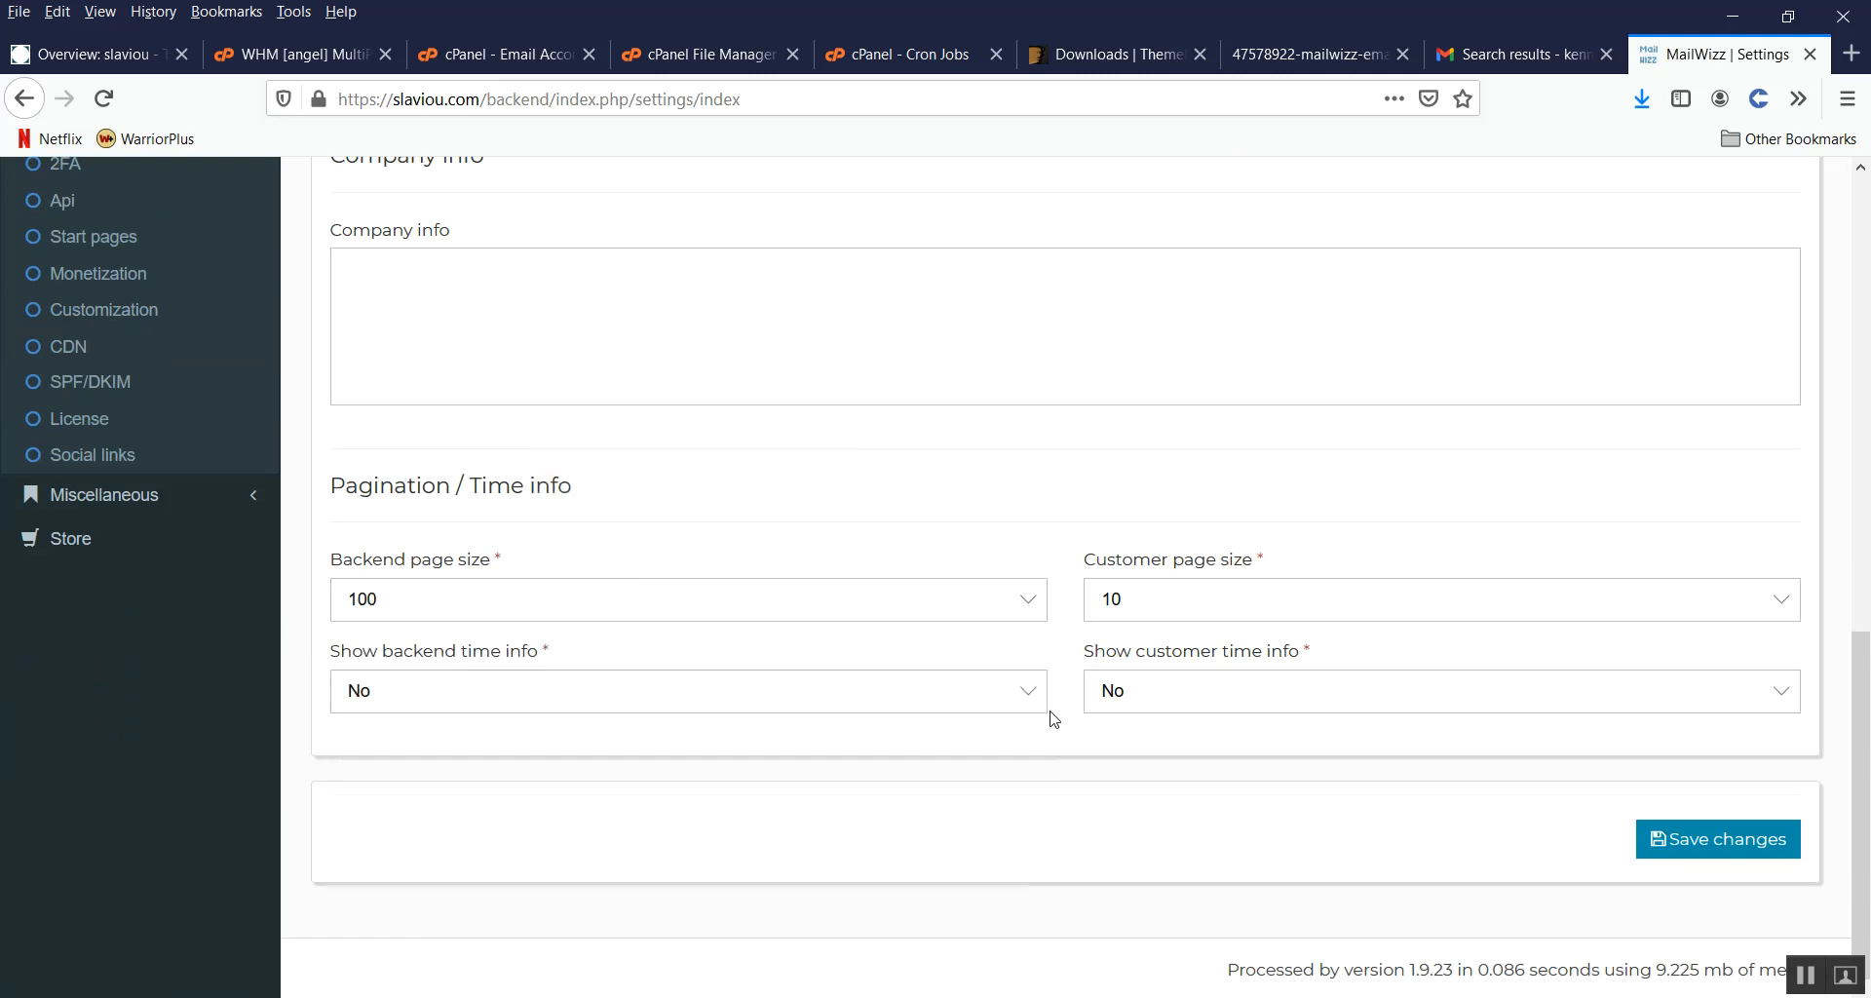
{"action": "left_click", "coordinate": [1183, 601]}
{"action": "left_click", "coordinate": [1143, 911]}
Step: Set the backend and customer time info to show, and save the common settings
{"action": "left_click", "coordinate": [579, 699]}
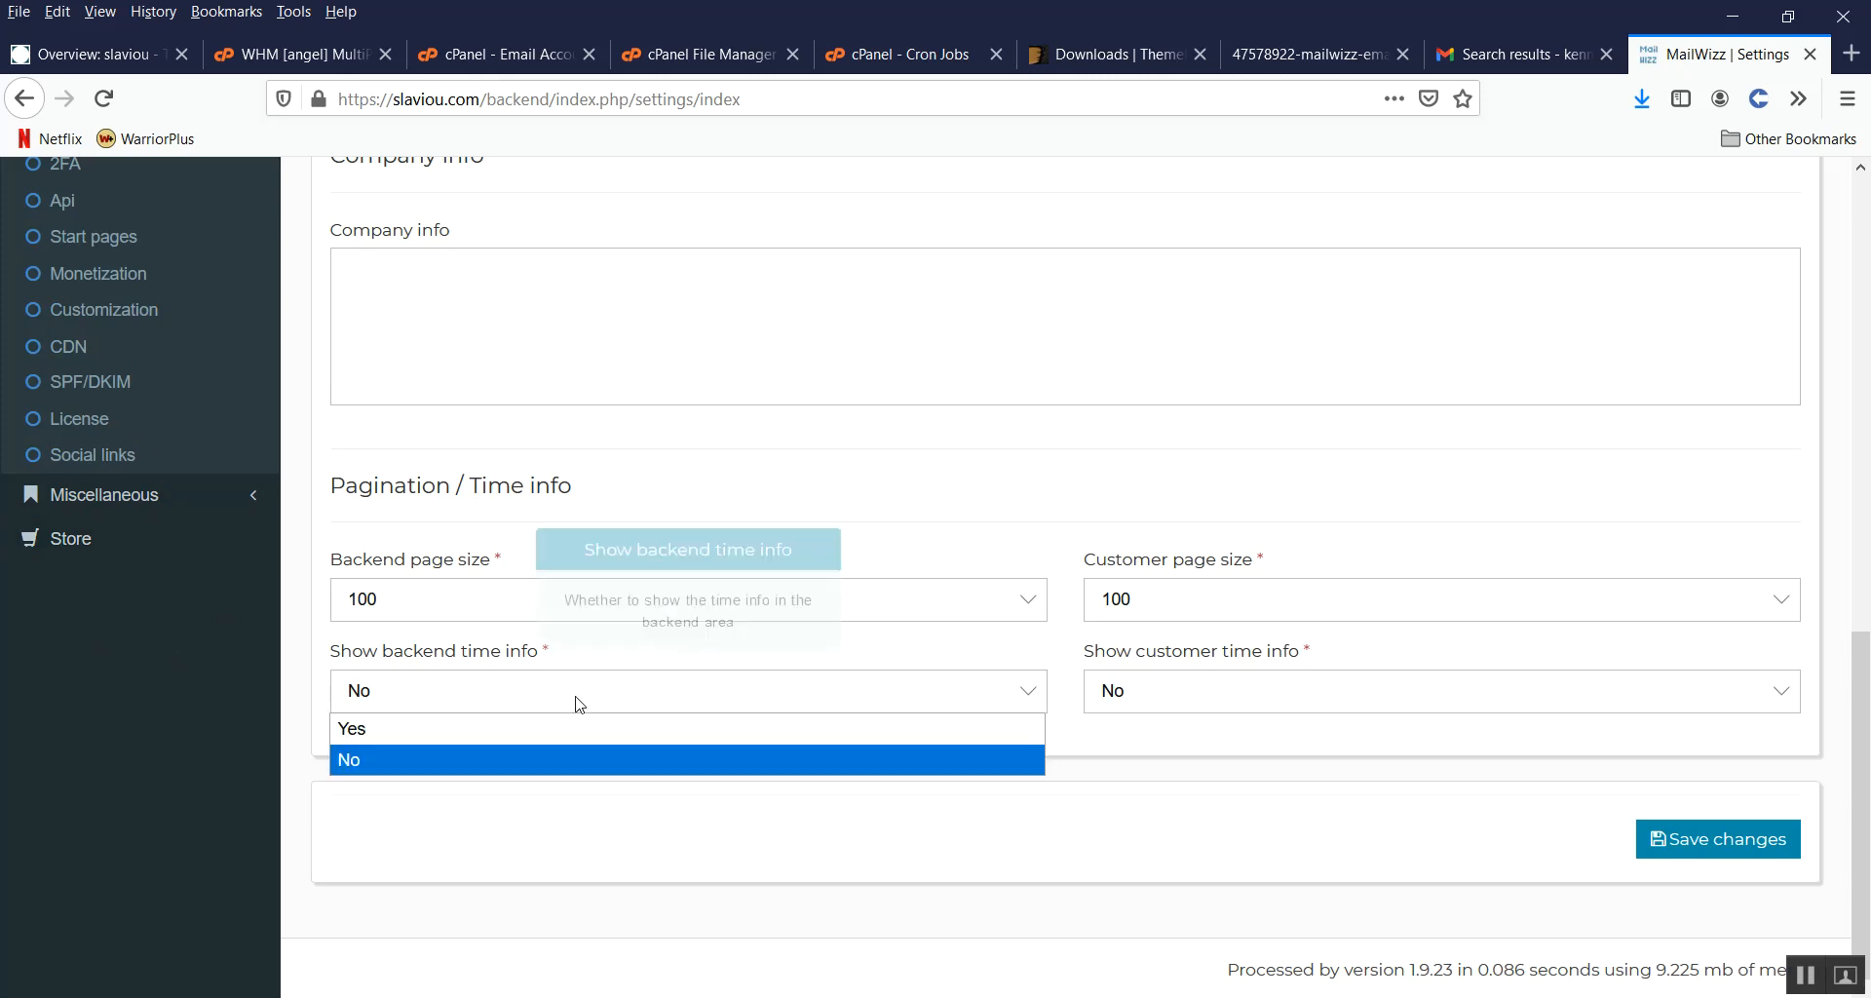
{"action": "left_click", "coordinate": [579, 737]}
{"action": "left_click", "coordinate": [1140, 706]}
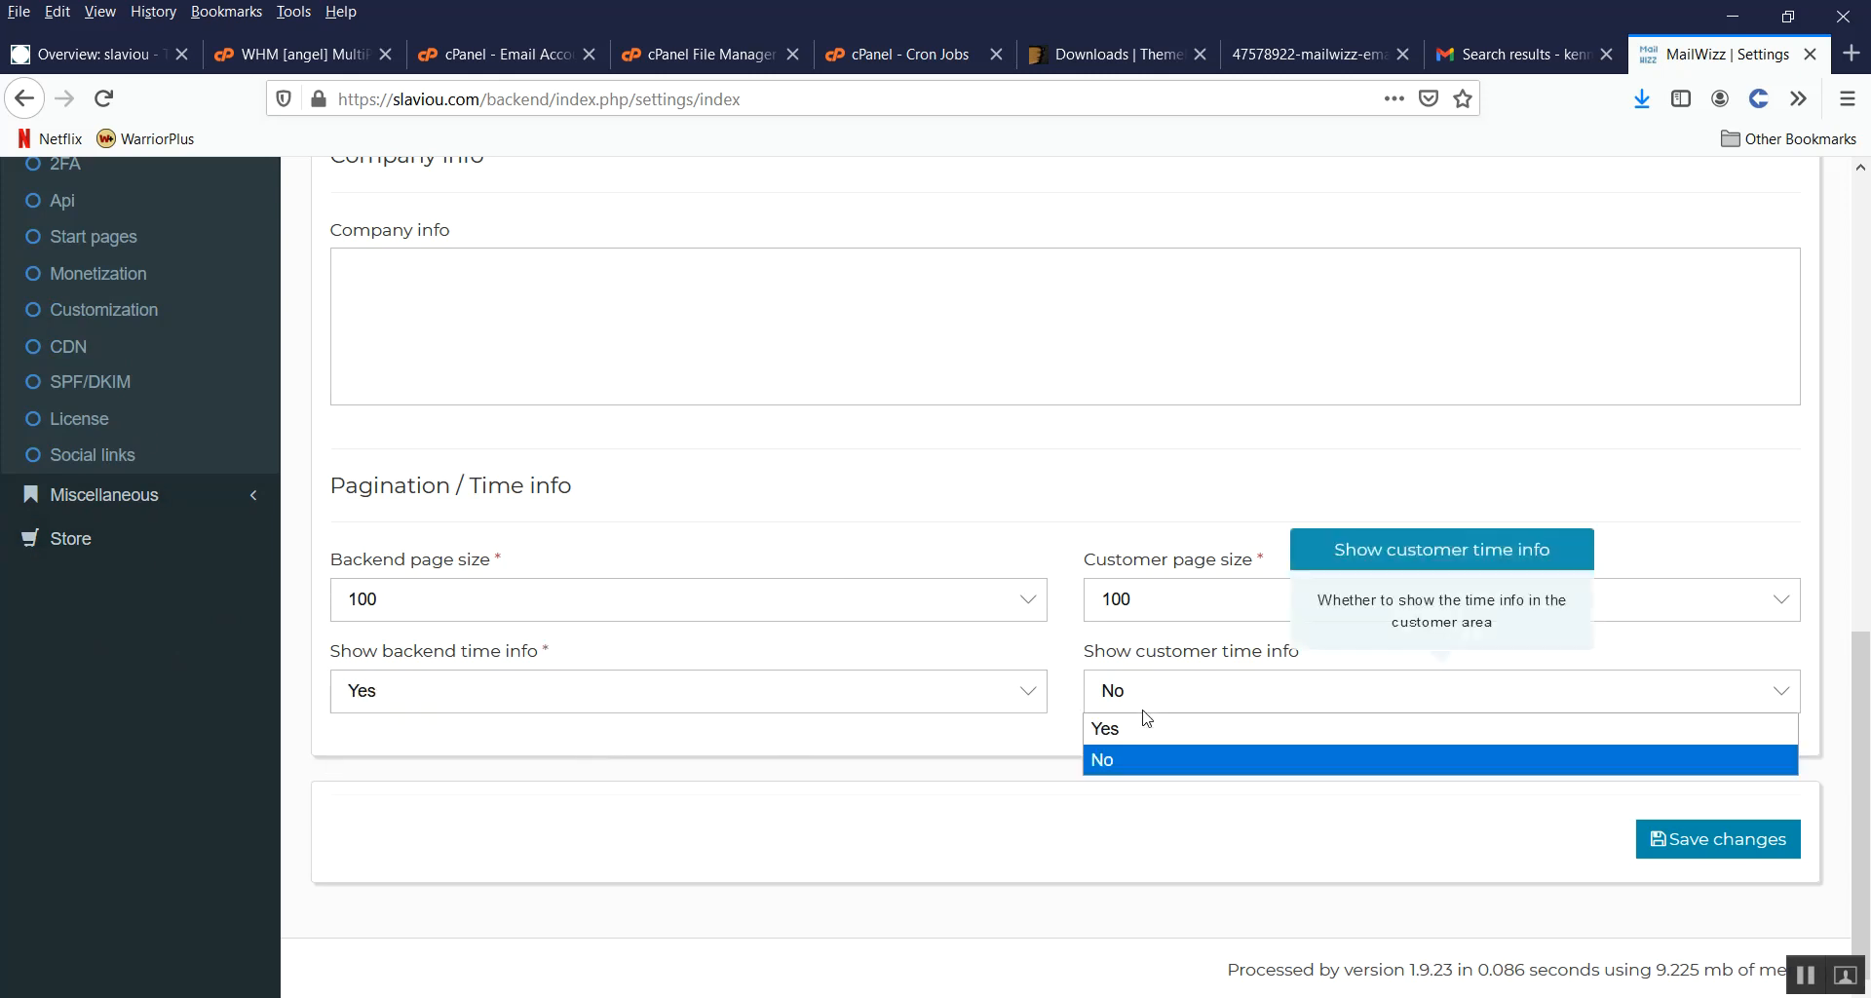
{"action": "left_click", "coordinate": [1140, 733]}
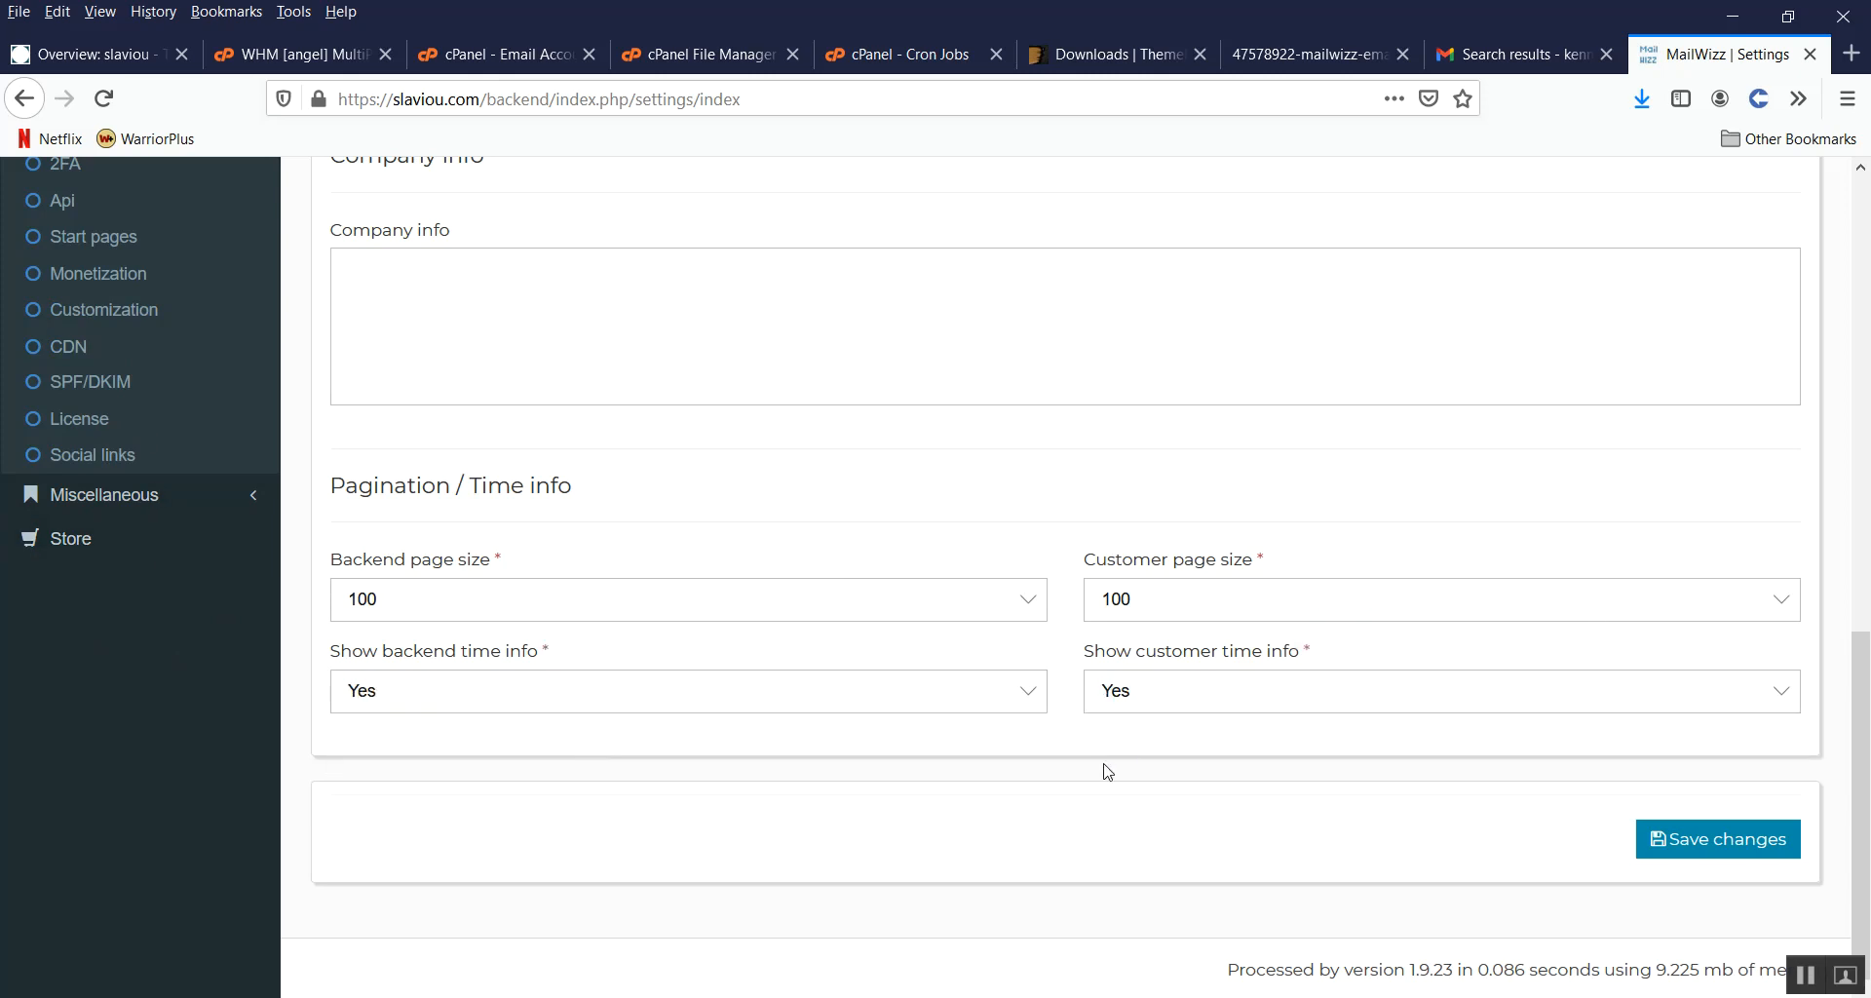
{"action": "left_click", "coordinate": [1730, 862]}
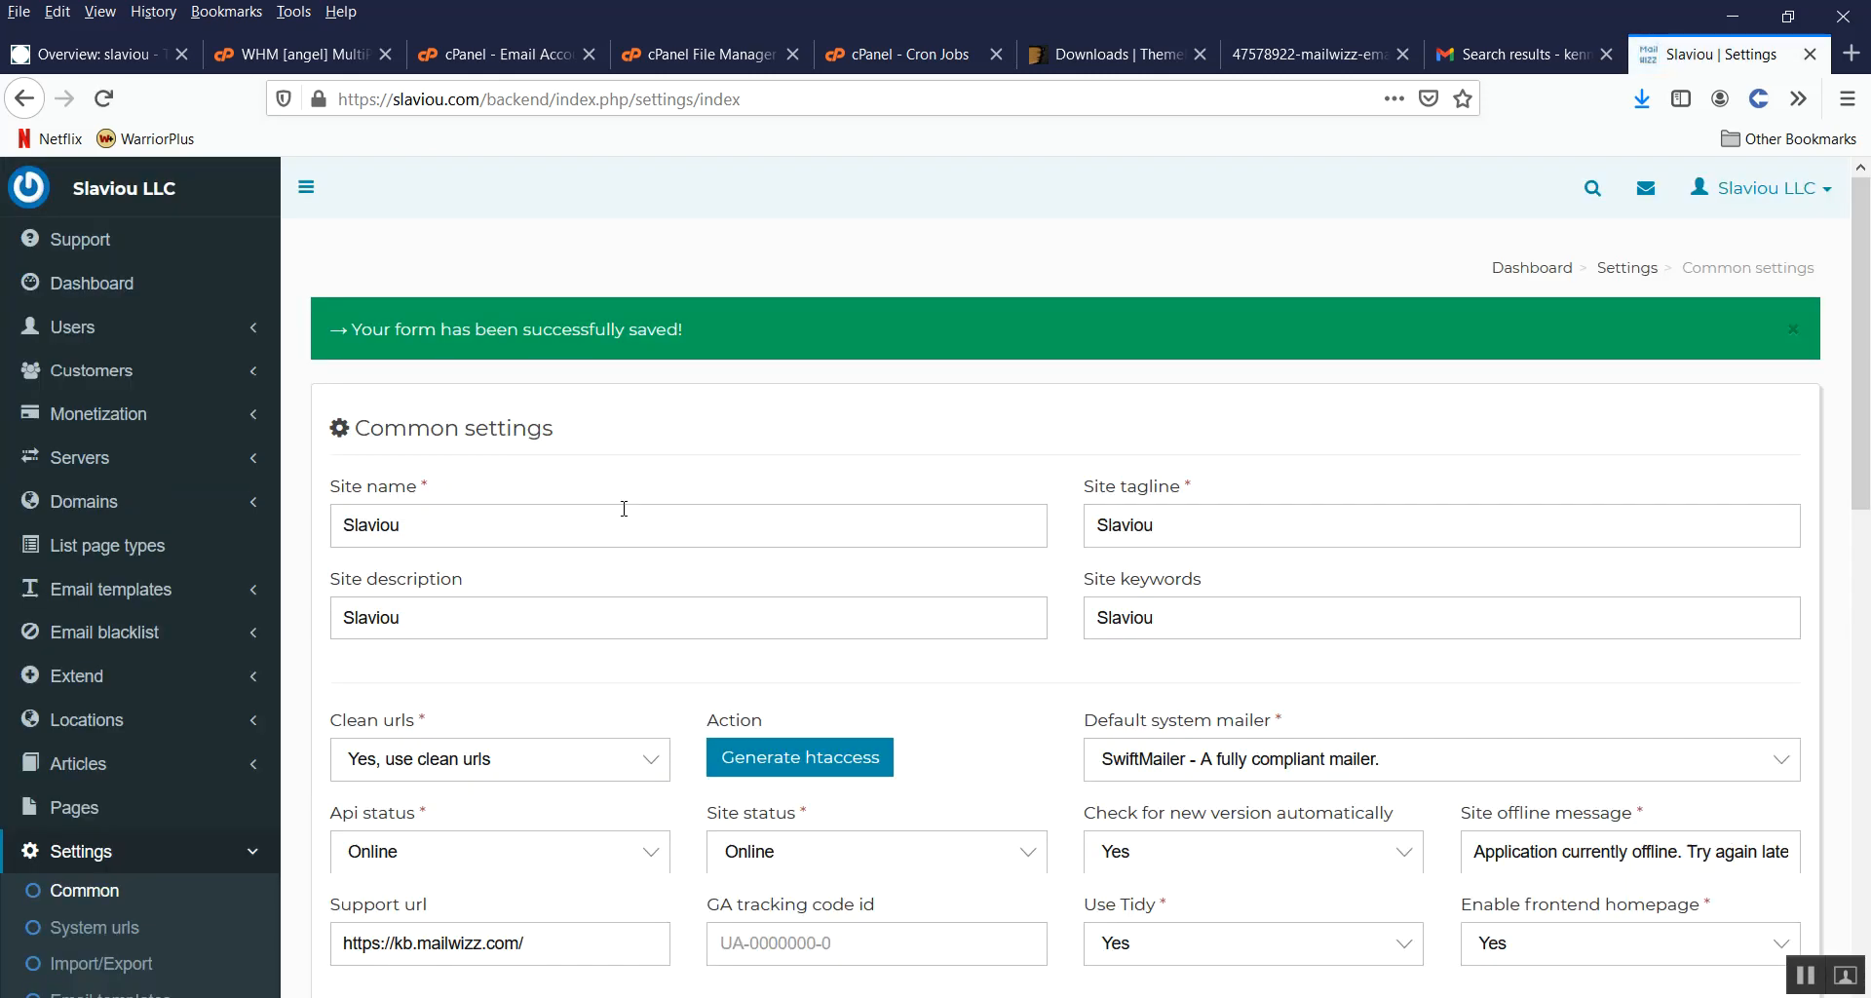
Step: Open the System urls settings and regenerate the URLs
{"action": "scroll", "coordinate": [624, 508], "scroll_direction": "down", "scroll_amount": 10}
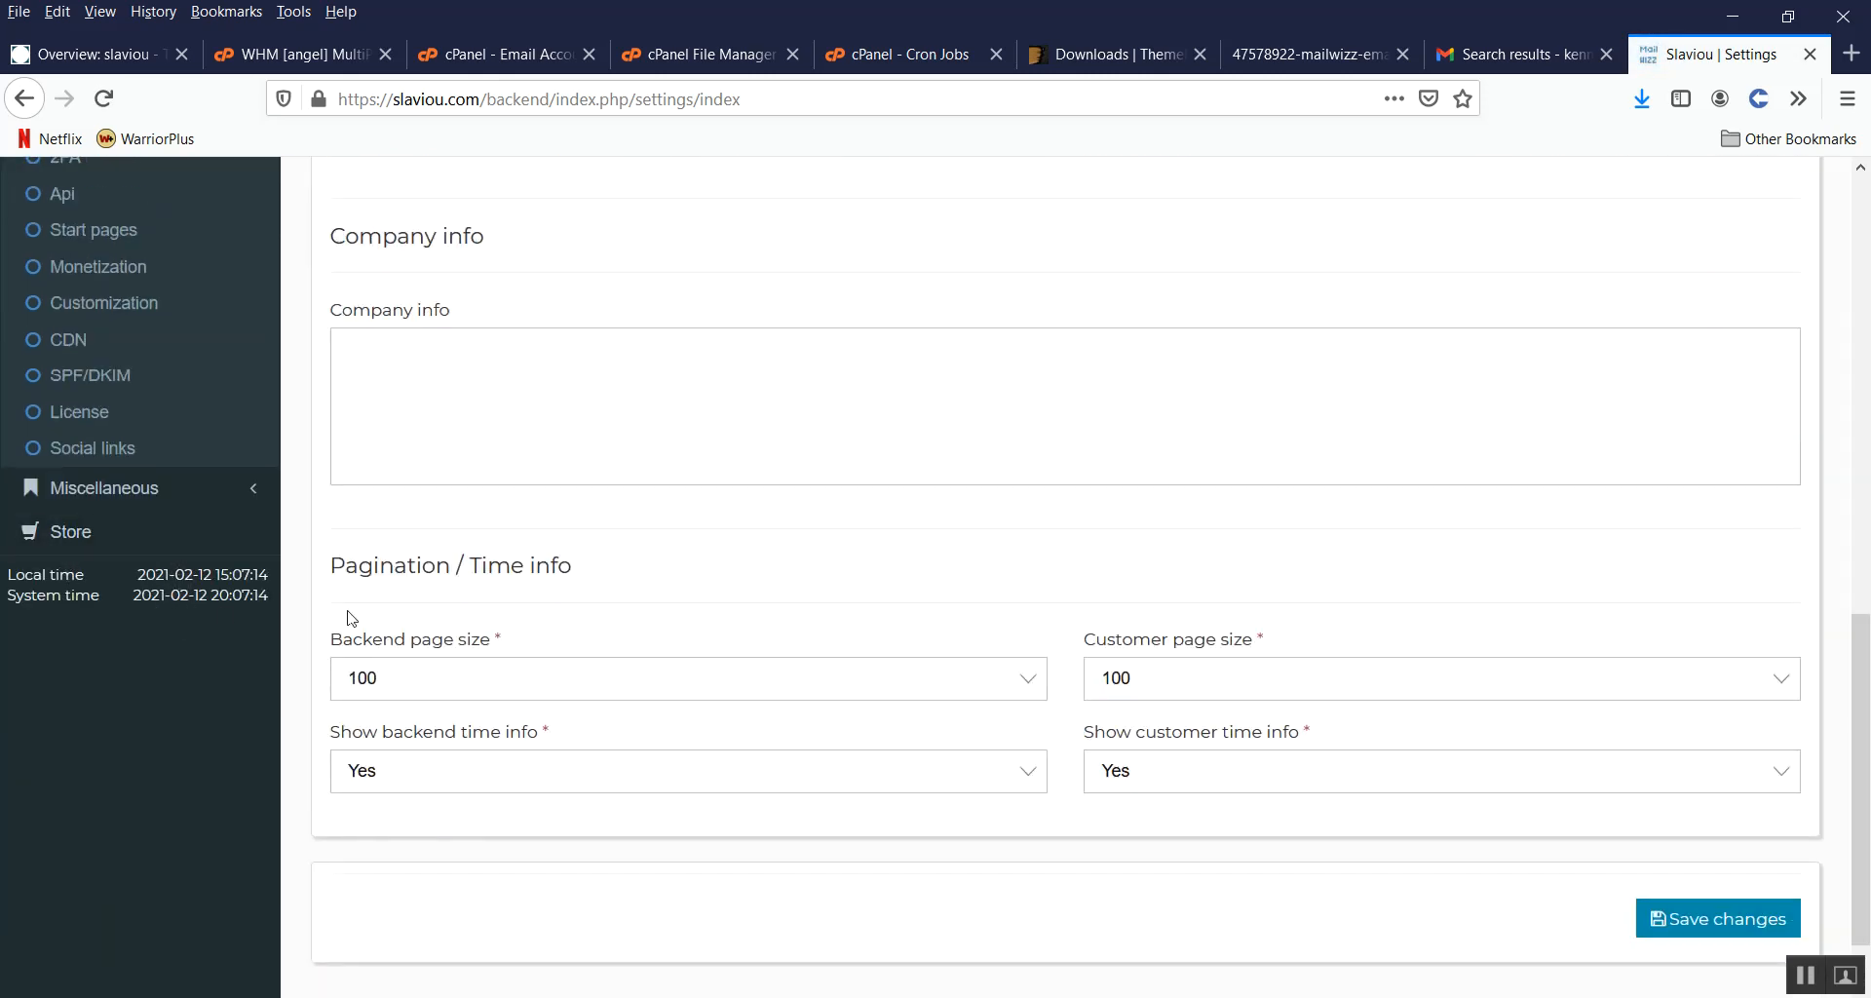
{"action": "scroll", "coordinate": [589, 618], "scroll_direction": "up", "scroll_amount": 6}
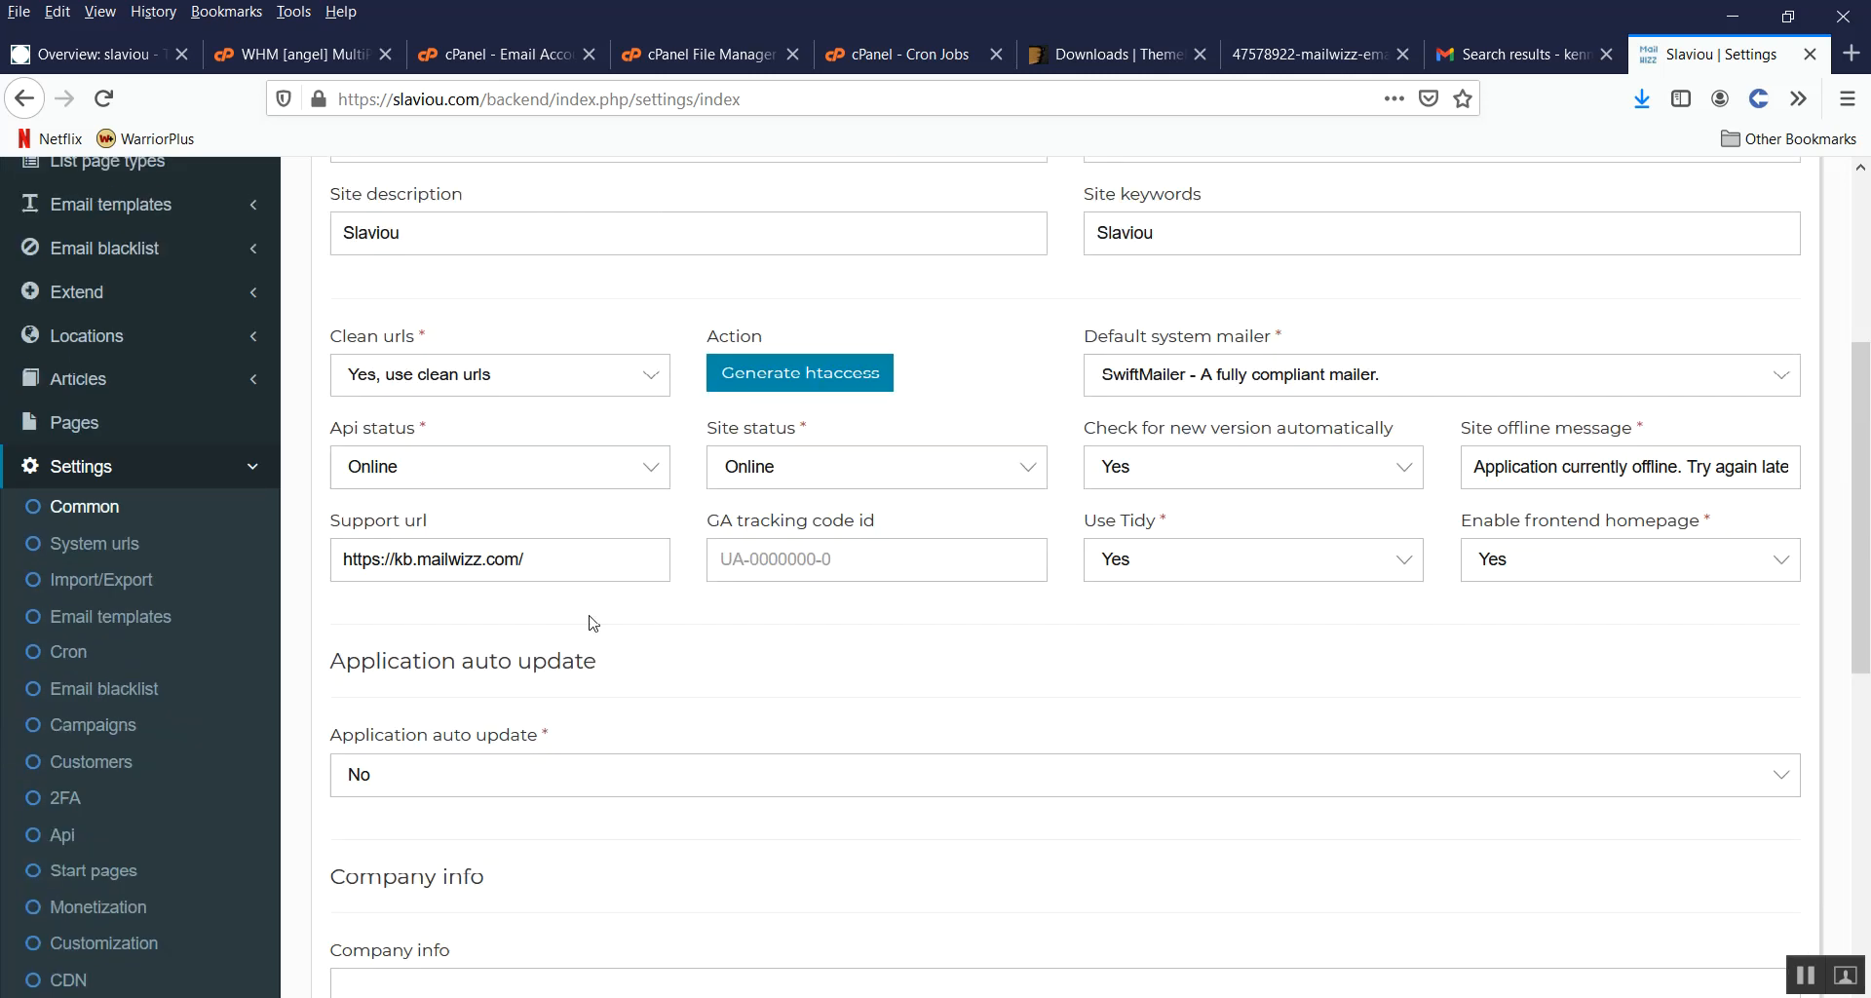
{"action": "scroll", "coordinate": [592, 621], "scroll_direction": "down", "scroll_amount": 2}
{"action": "left_click", "coordinate": [110, 419]}
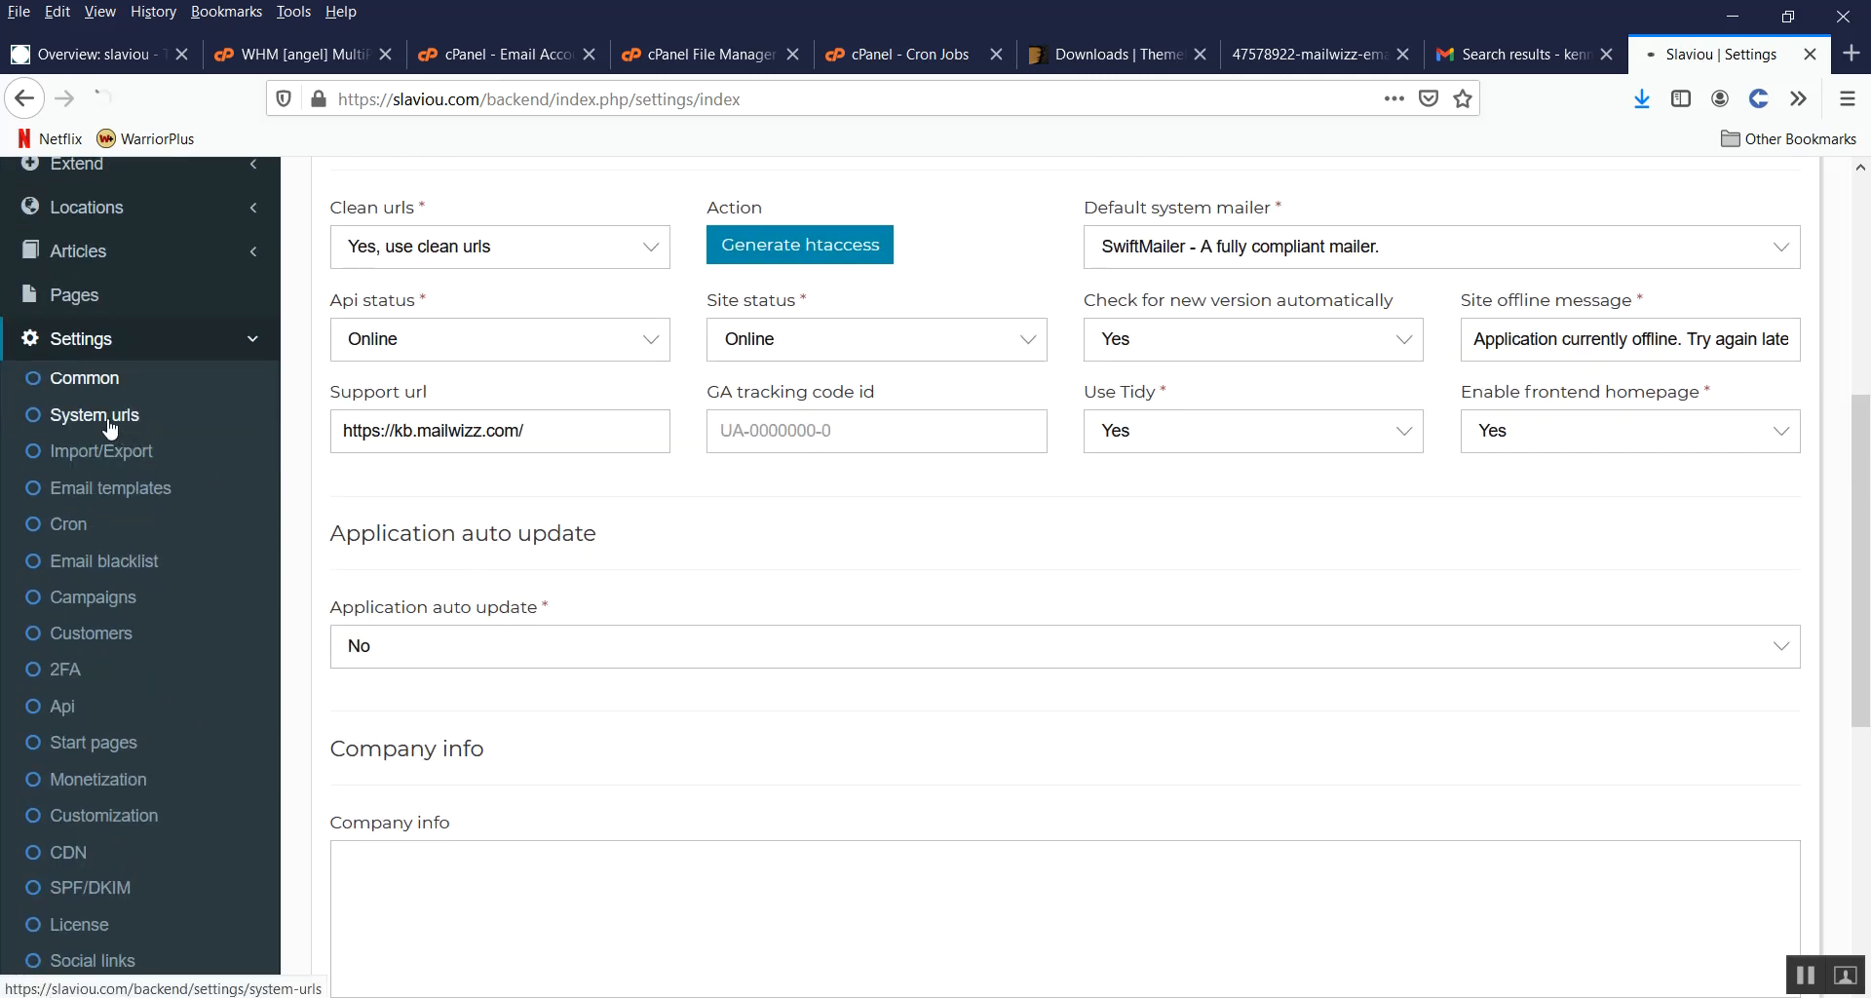
{"action": "left_click", "coordinate": [1683, 750]}
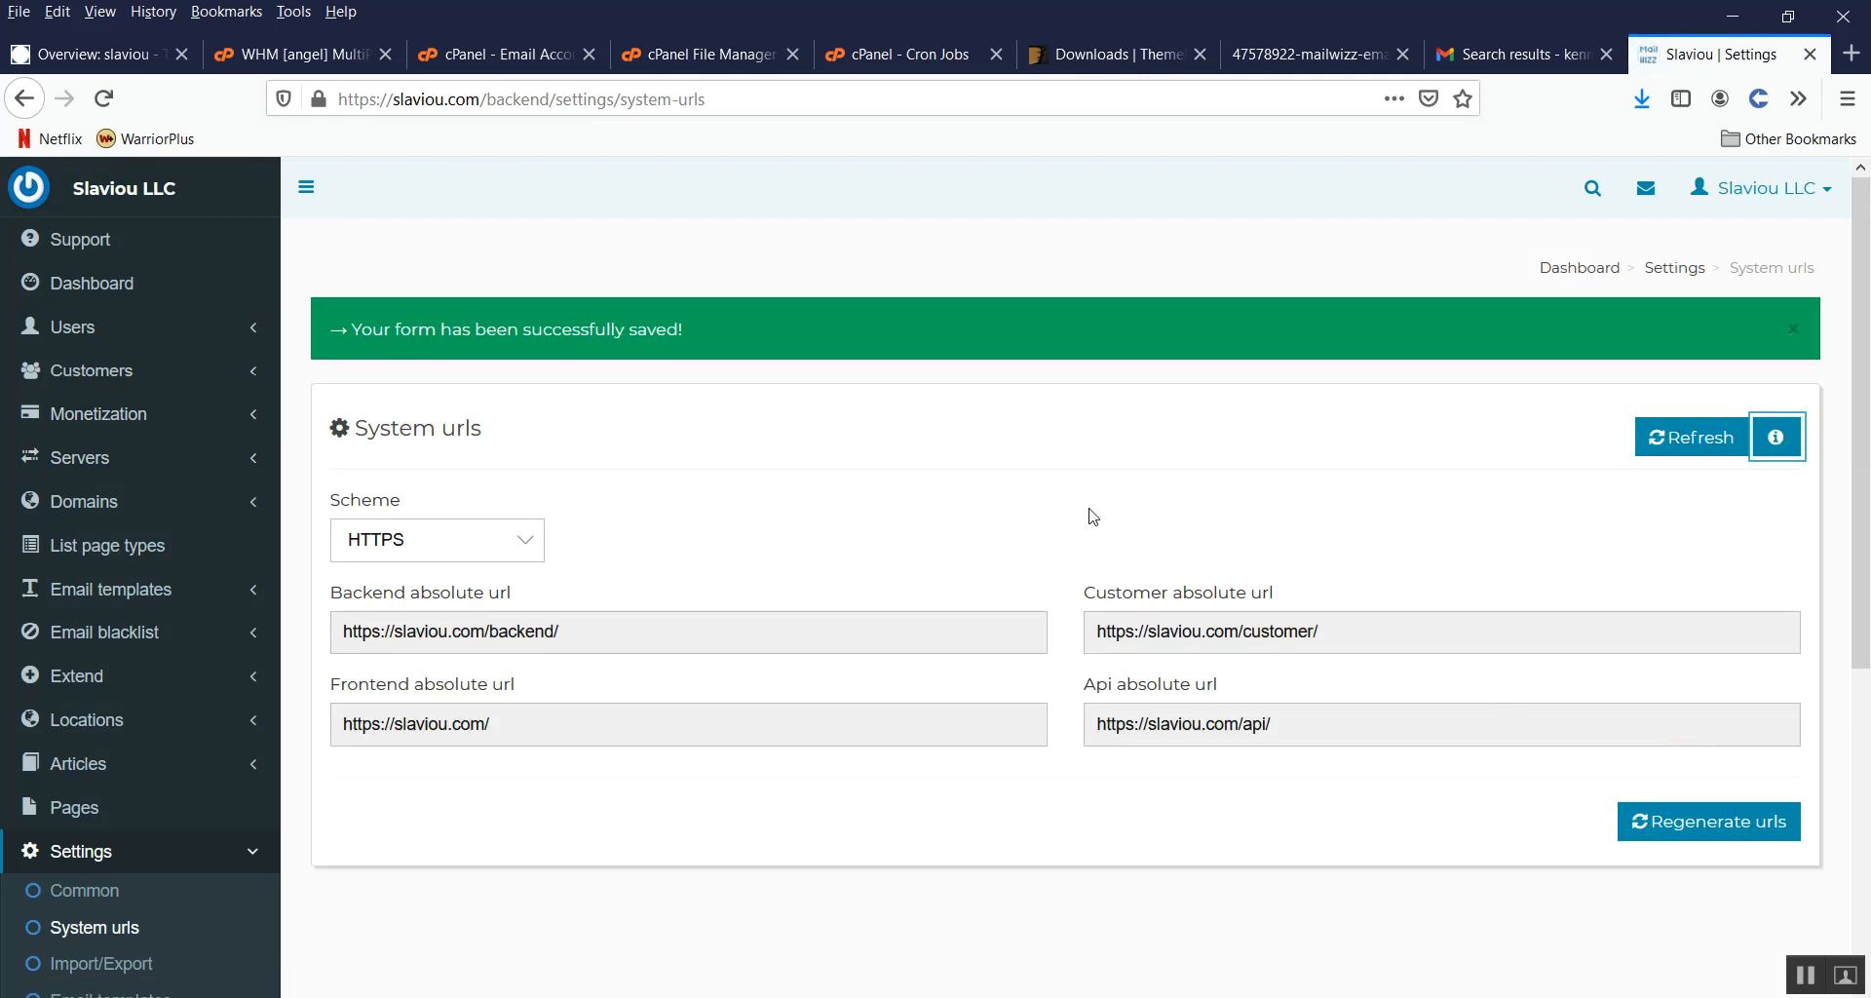
Step: Load slaviou.com in a private browsing window to check whether the connection is secure, and close that window
{"action": "left_click", "coordinate": [478, 98]}
{"action": "left_click_drag", "start_coordinate": [479, 98], "coordinate": [395, 99]}
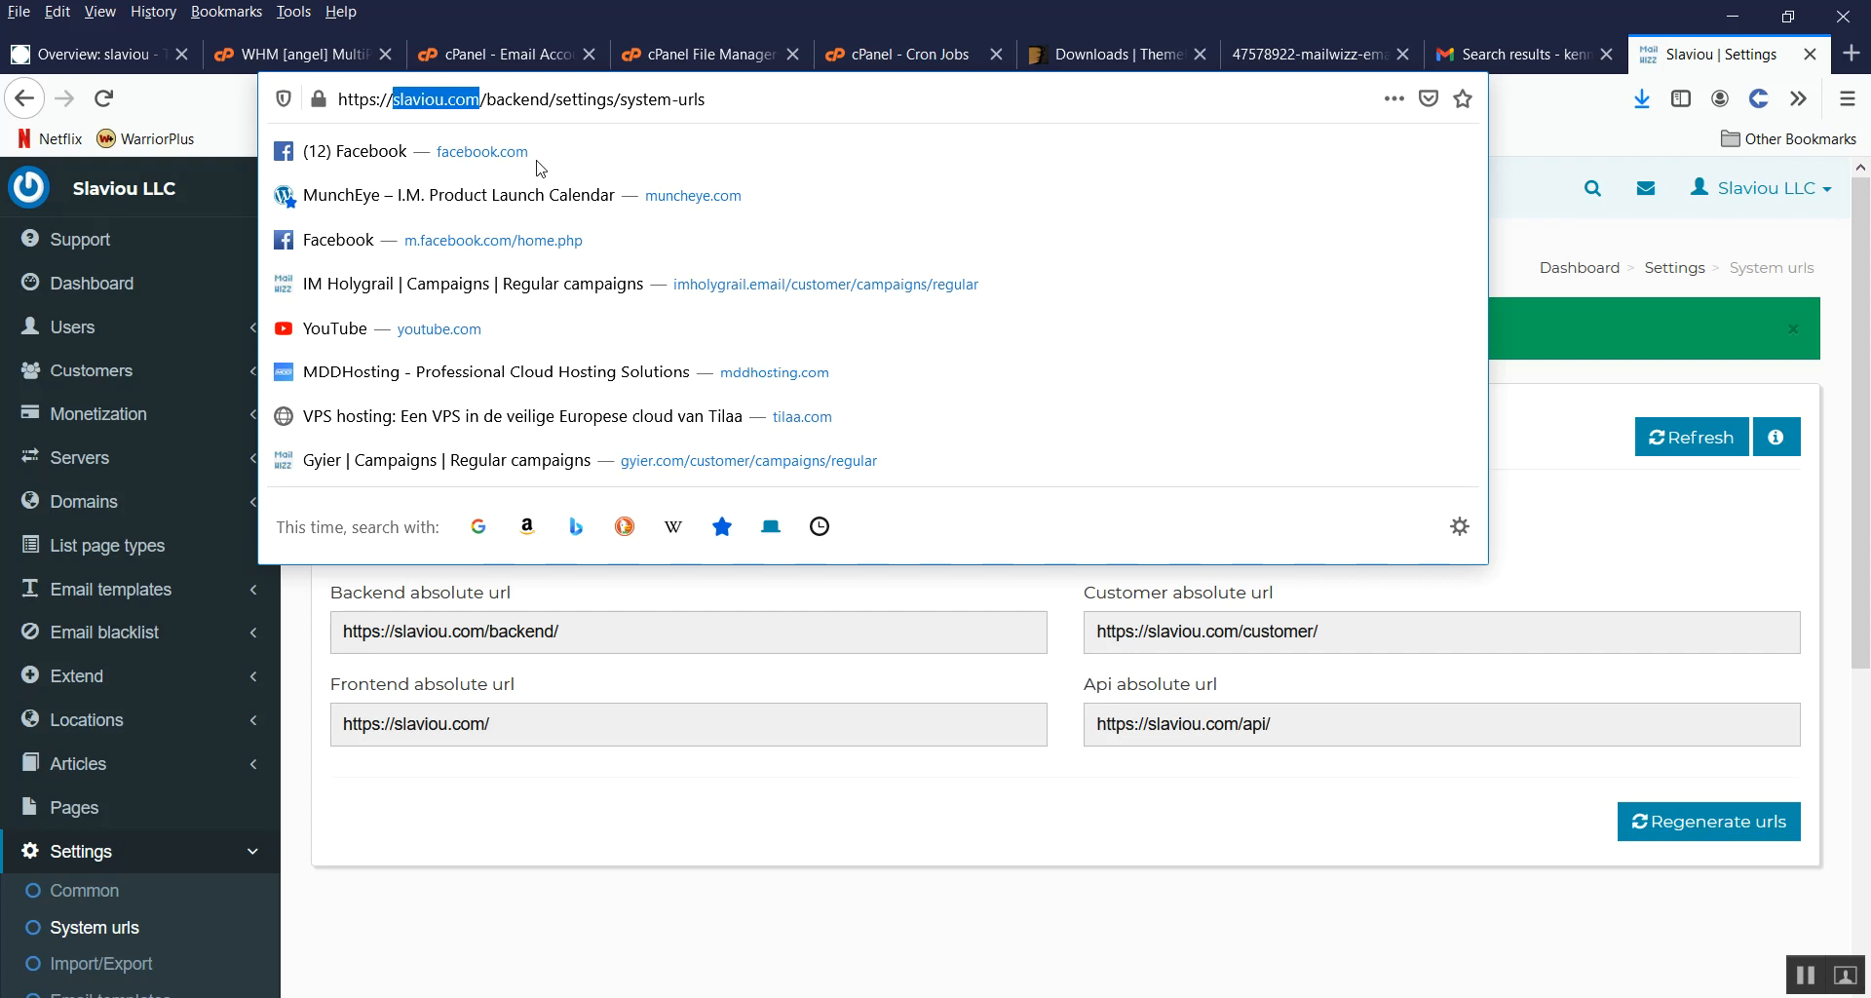
{"action": "left_click", "coordinate": [1605, 561]}
{"action": "left_click", "coordinate": [1846, 101]}
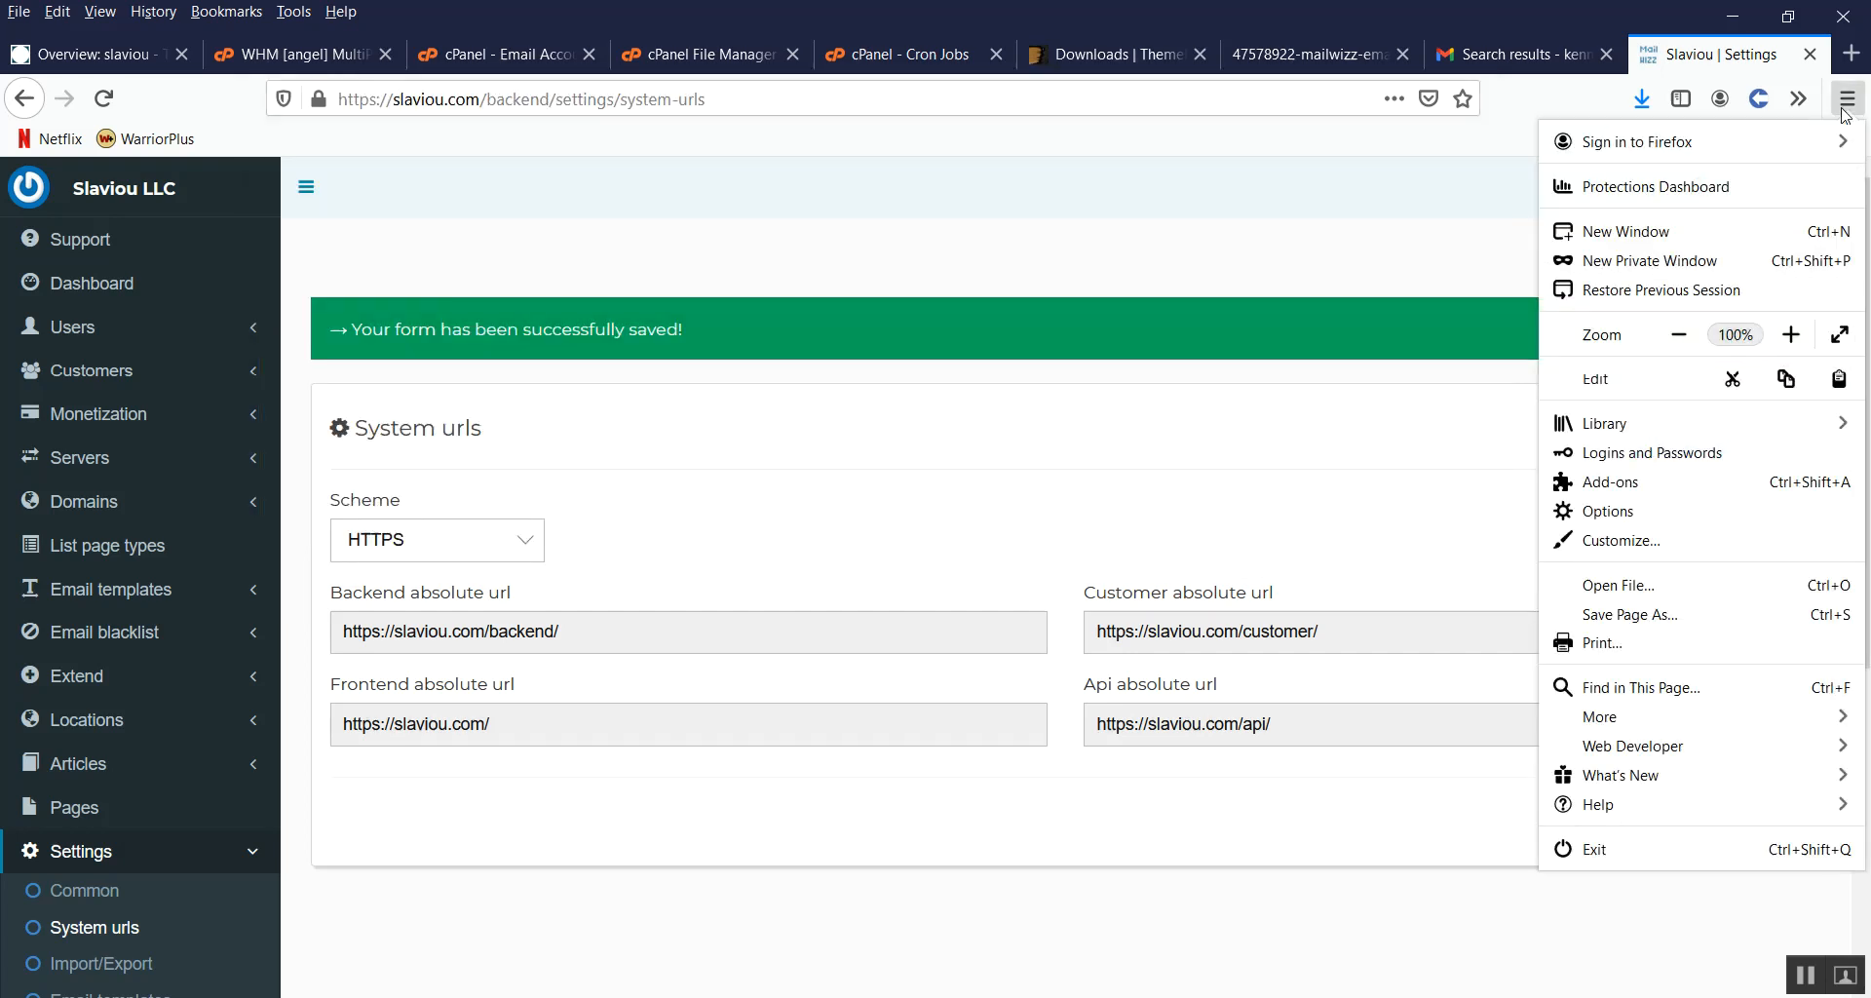
{"action": "left_click", "coordinate": [1674, 263]}
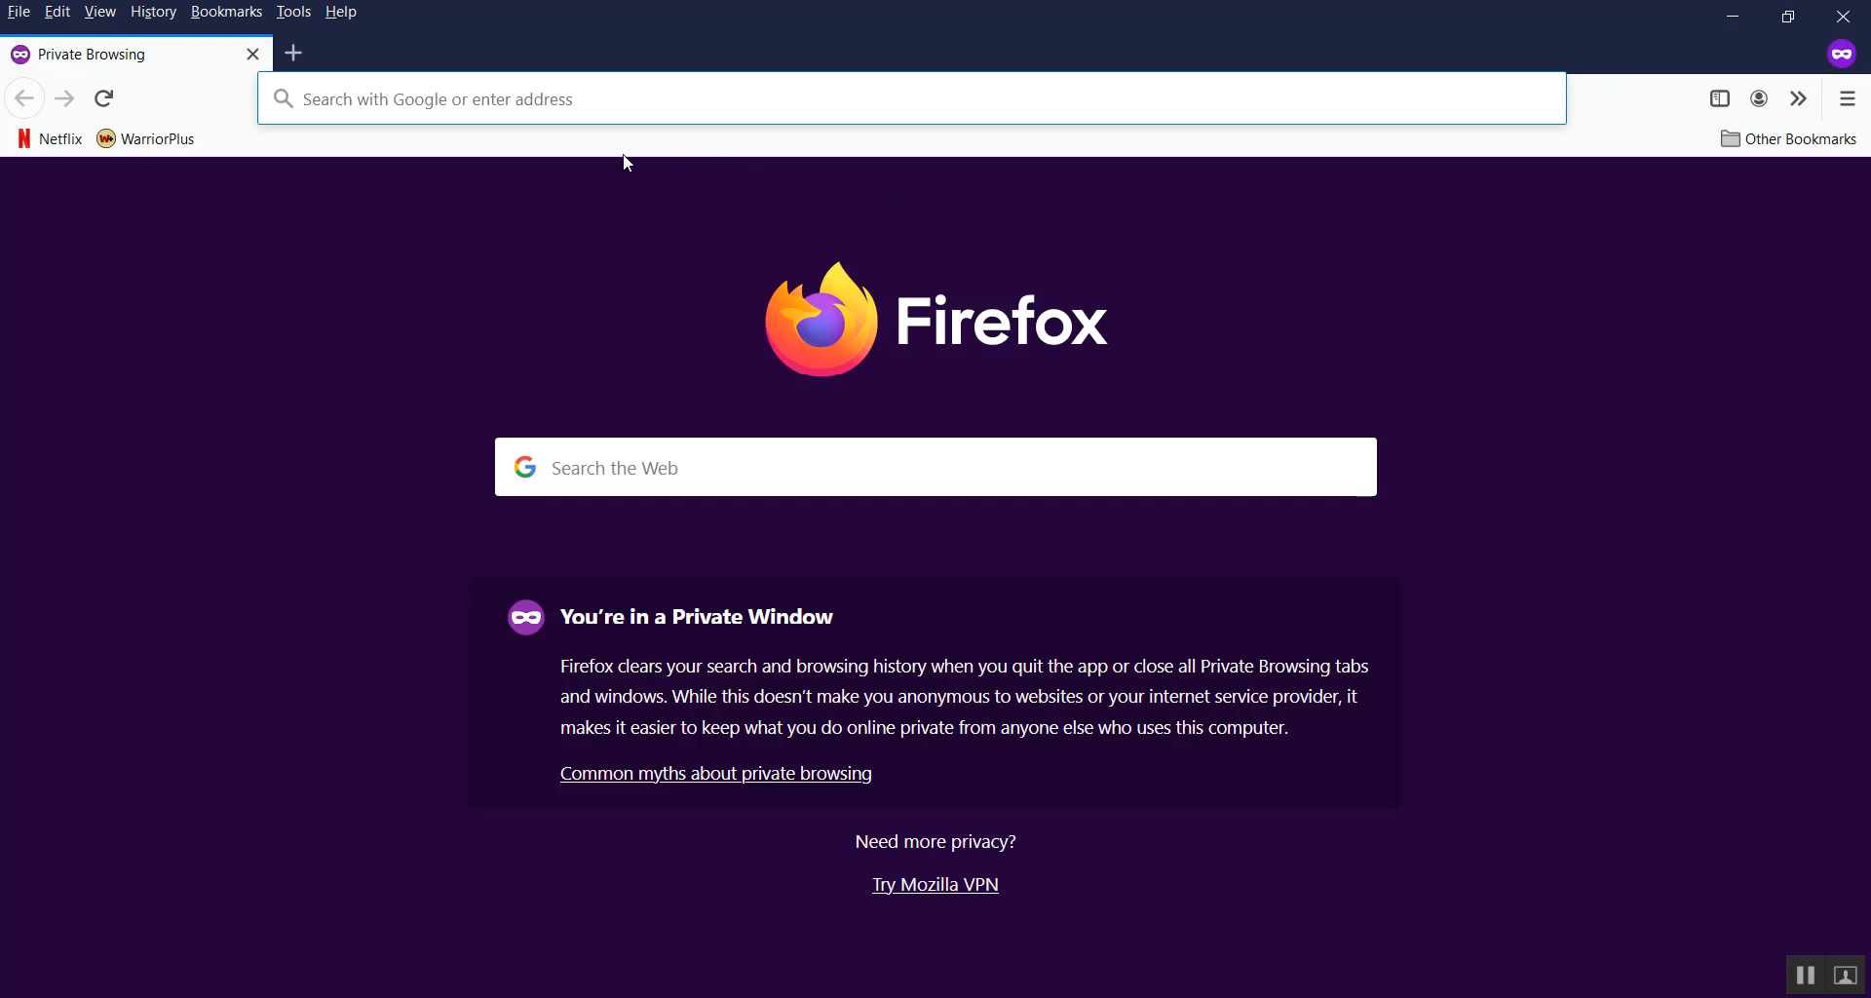
{"action": "type", "text": "slaviou.com"}
{"action": "key", "text": "Return"}
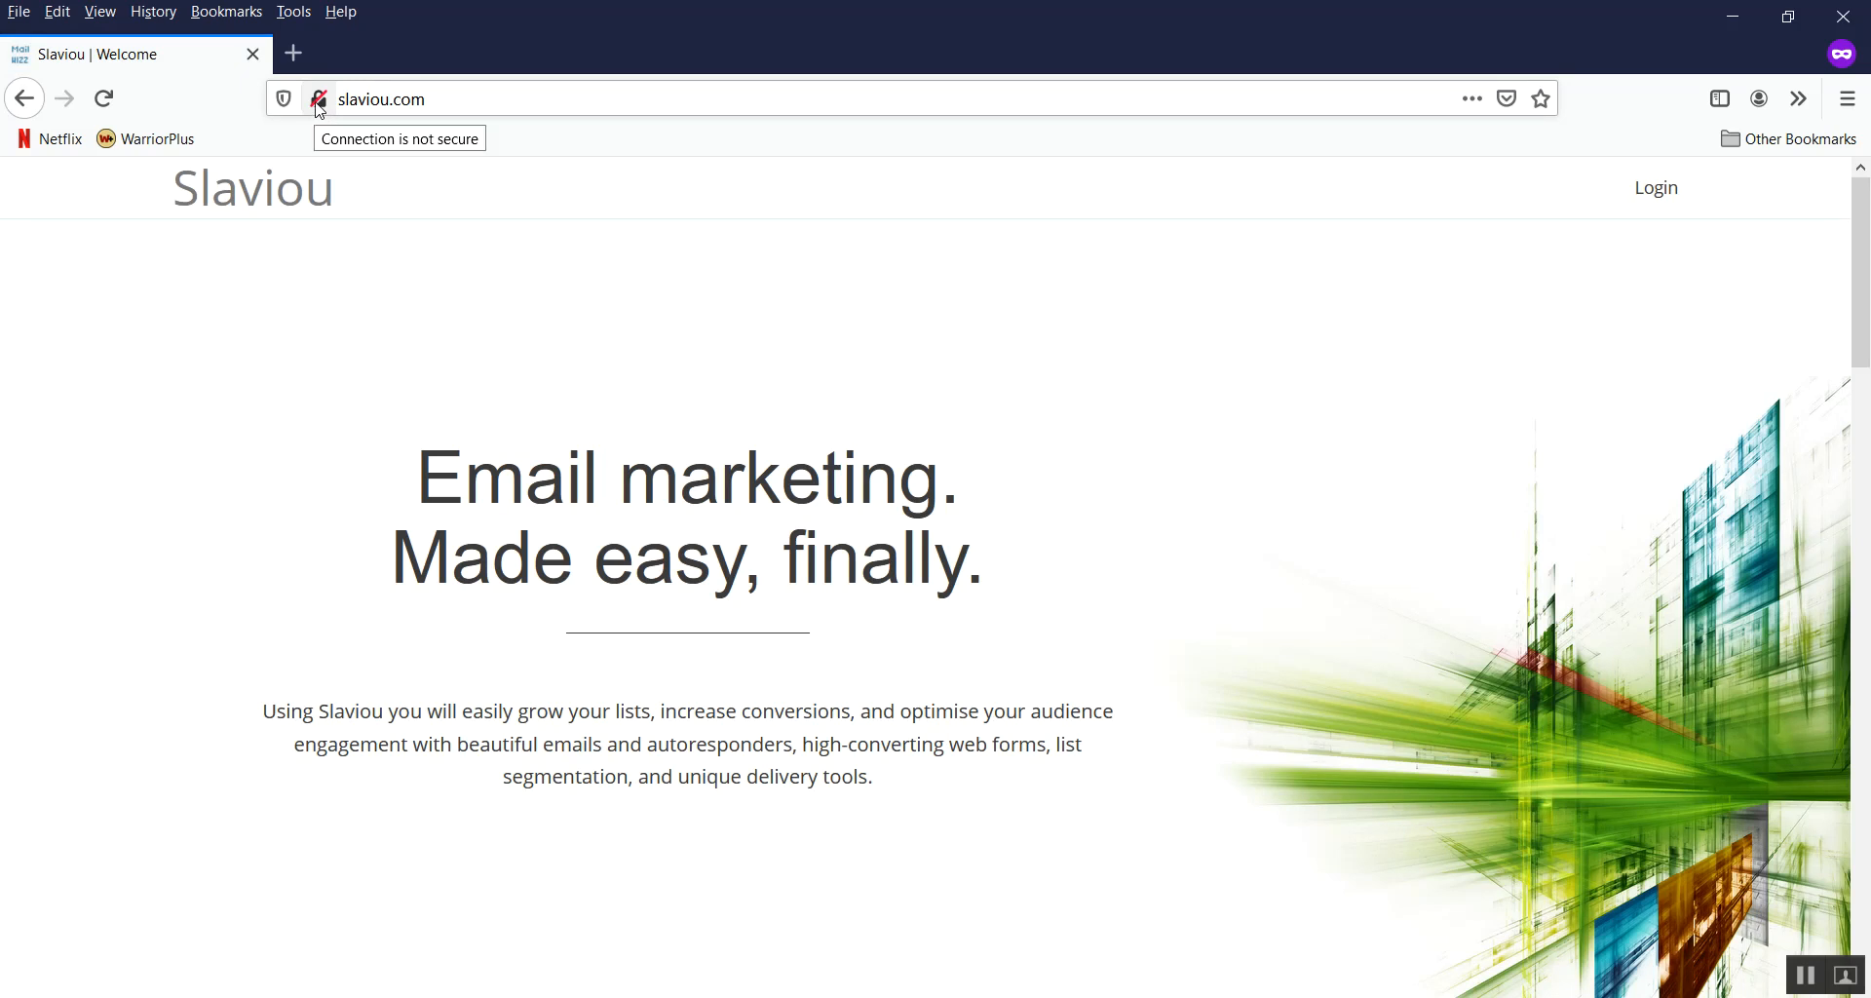
{"action": "left_click", "coordinate": [1835, 29]}
Step: Open the forcehttps text file from the desktop in TextPad and copy its three HTTPS rewrite lines
{"action": "left_click", "coordinate": [1740, 21]}
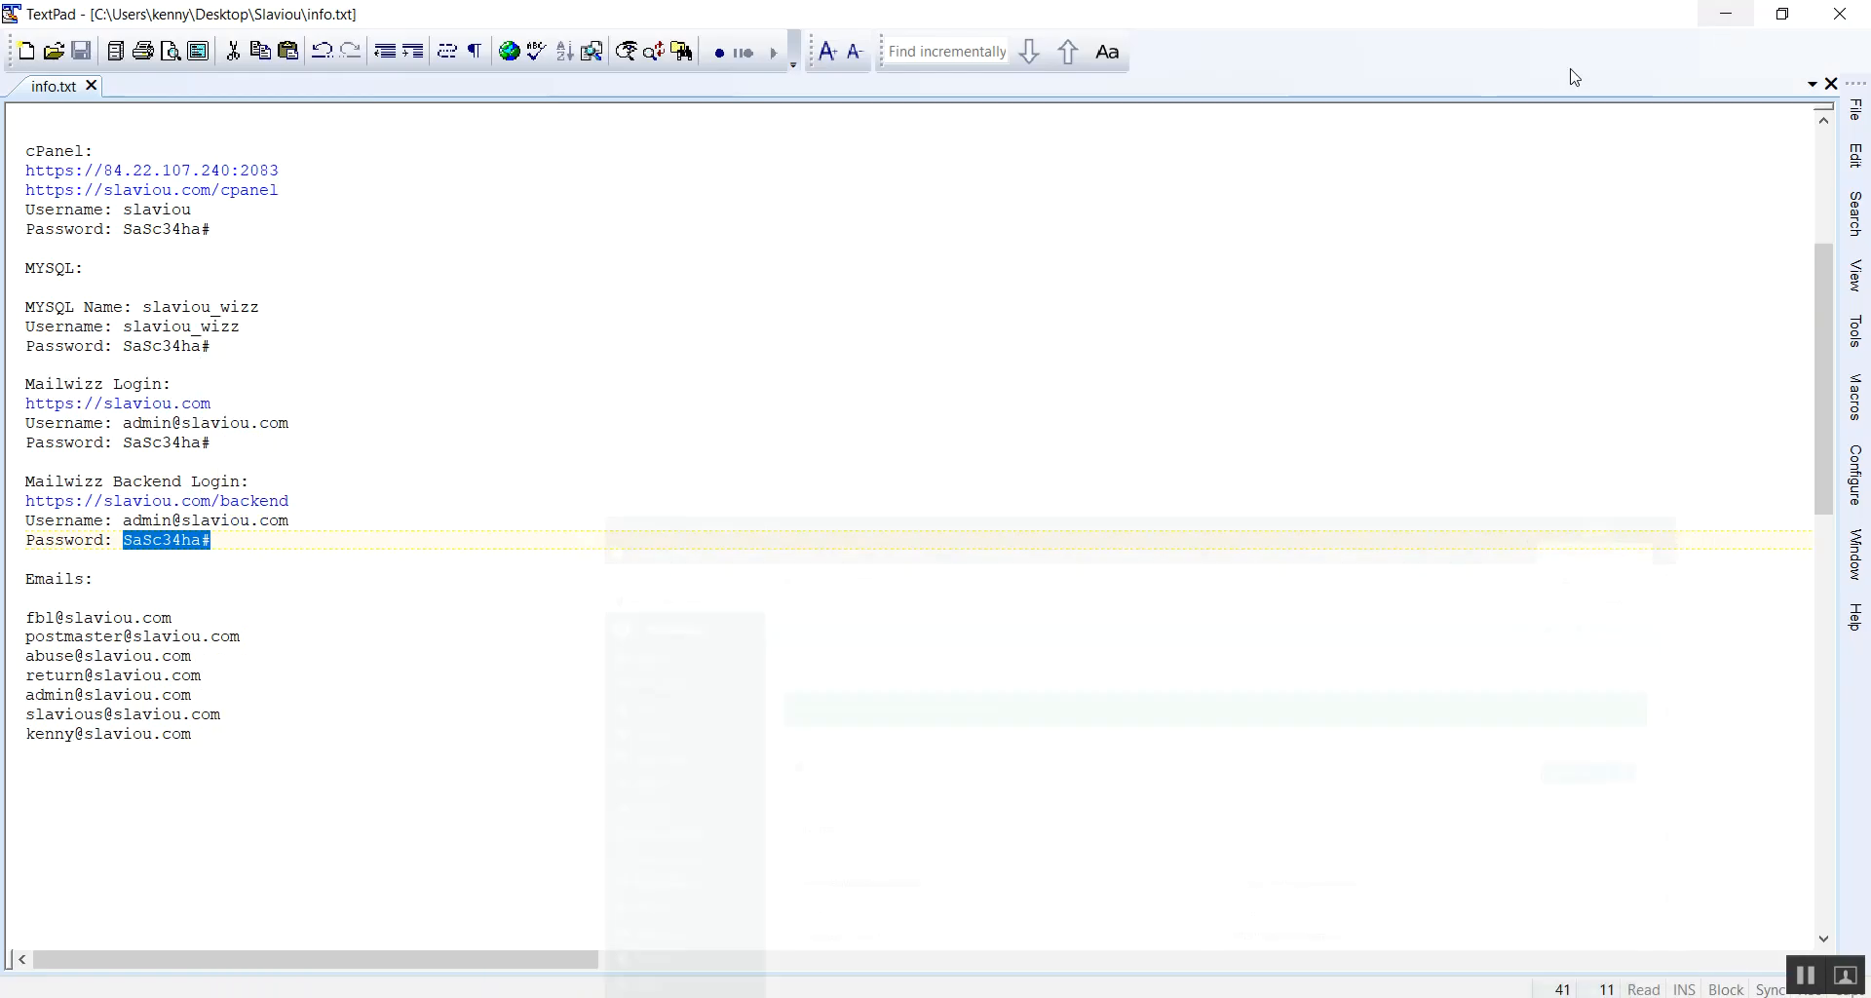
{"action": "left_click", "coordinate": [1737, 15]}
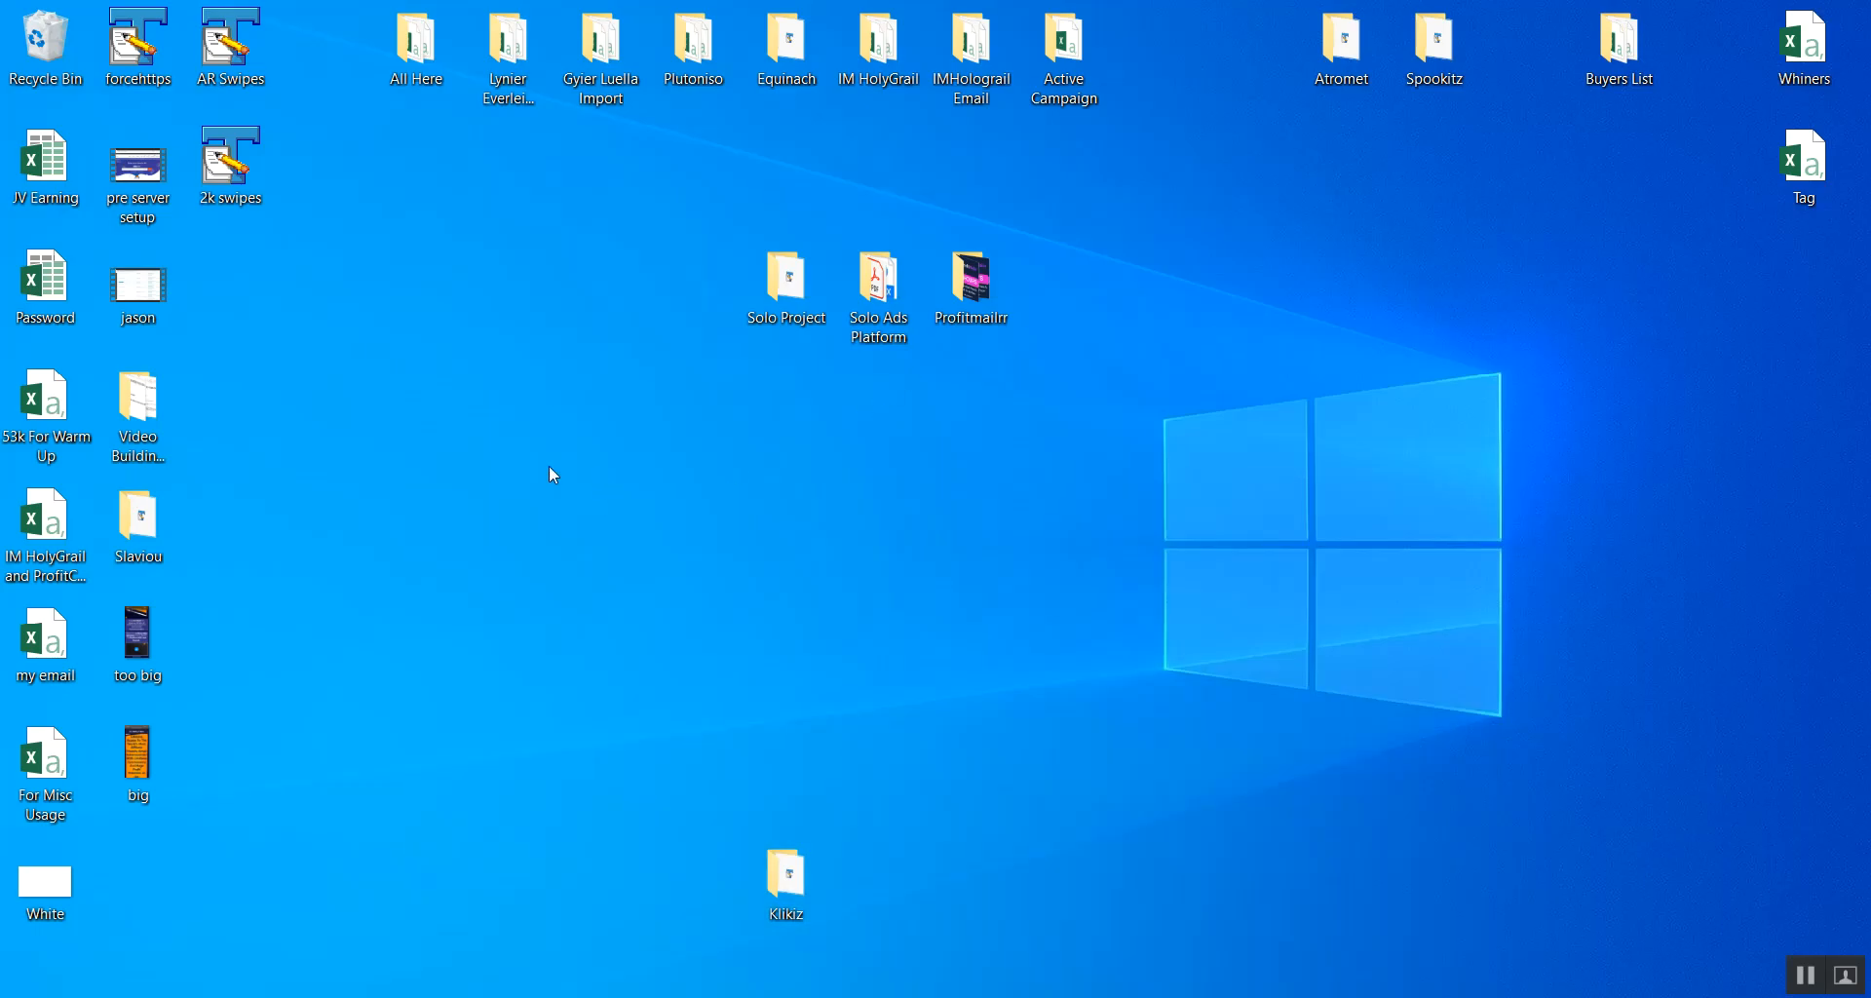
{"action": "double_click", "coordinate": [151, 67]}
{"action": "left_click_drag", "start_coordinate": [651, 156], "coordinate": [6, 114]}
{"action": "key", "text": "ctrl+c"}
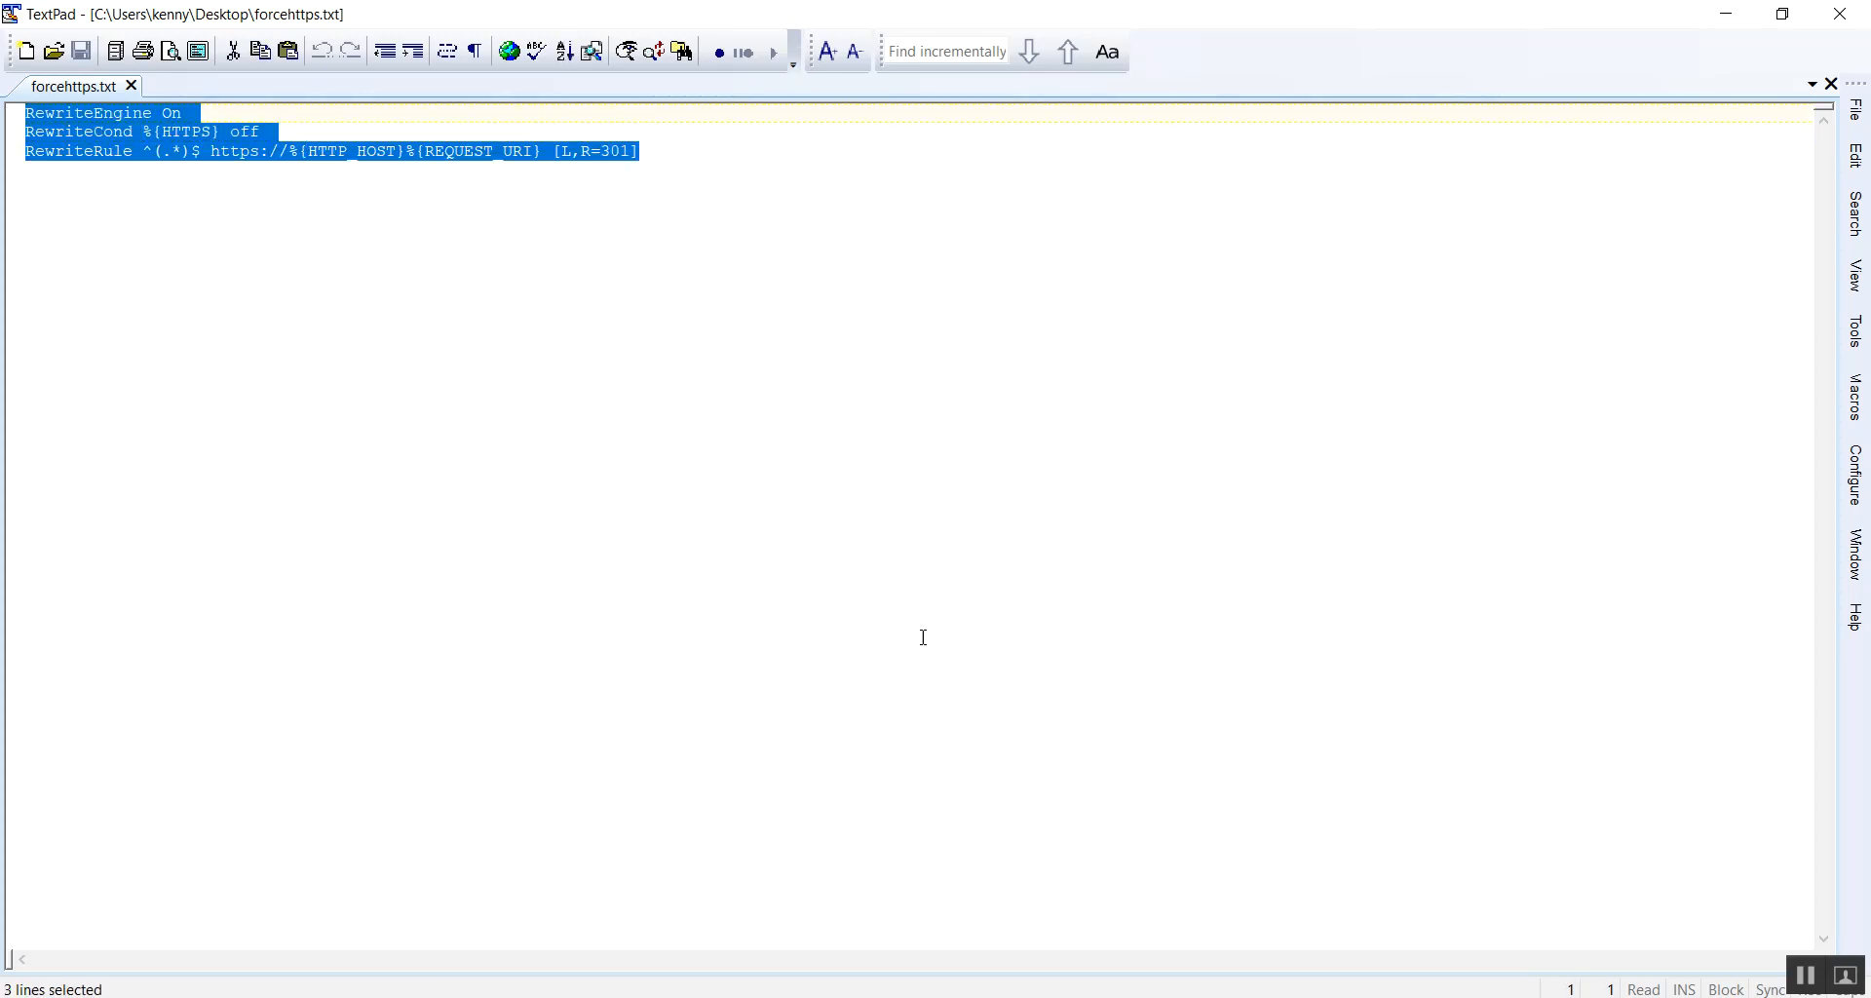
Step: Switch to the cPanel File Manager in Firefox and open the .htaccess file in public_html for editing
{"action": "left_click", "coordinate": [1762, 26]}
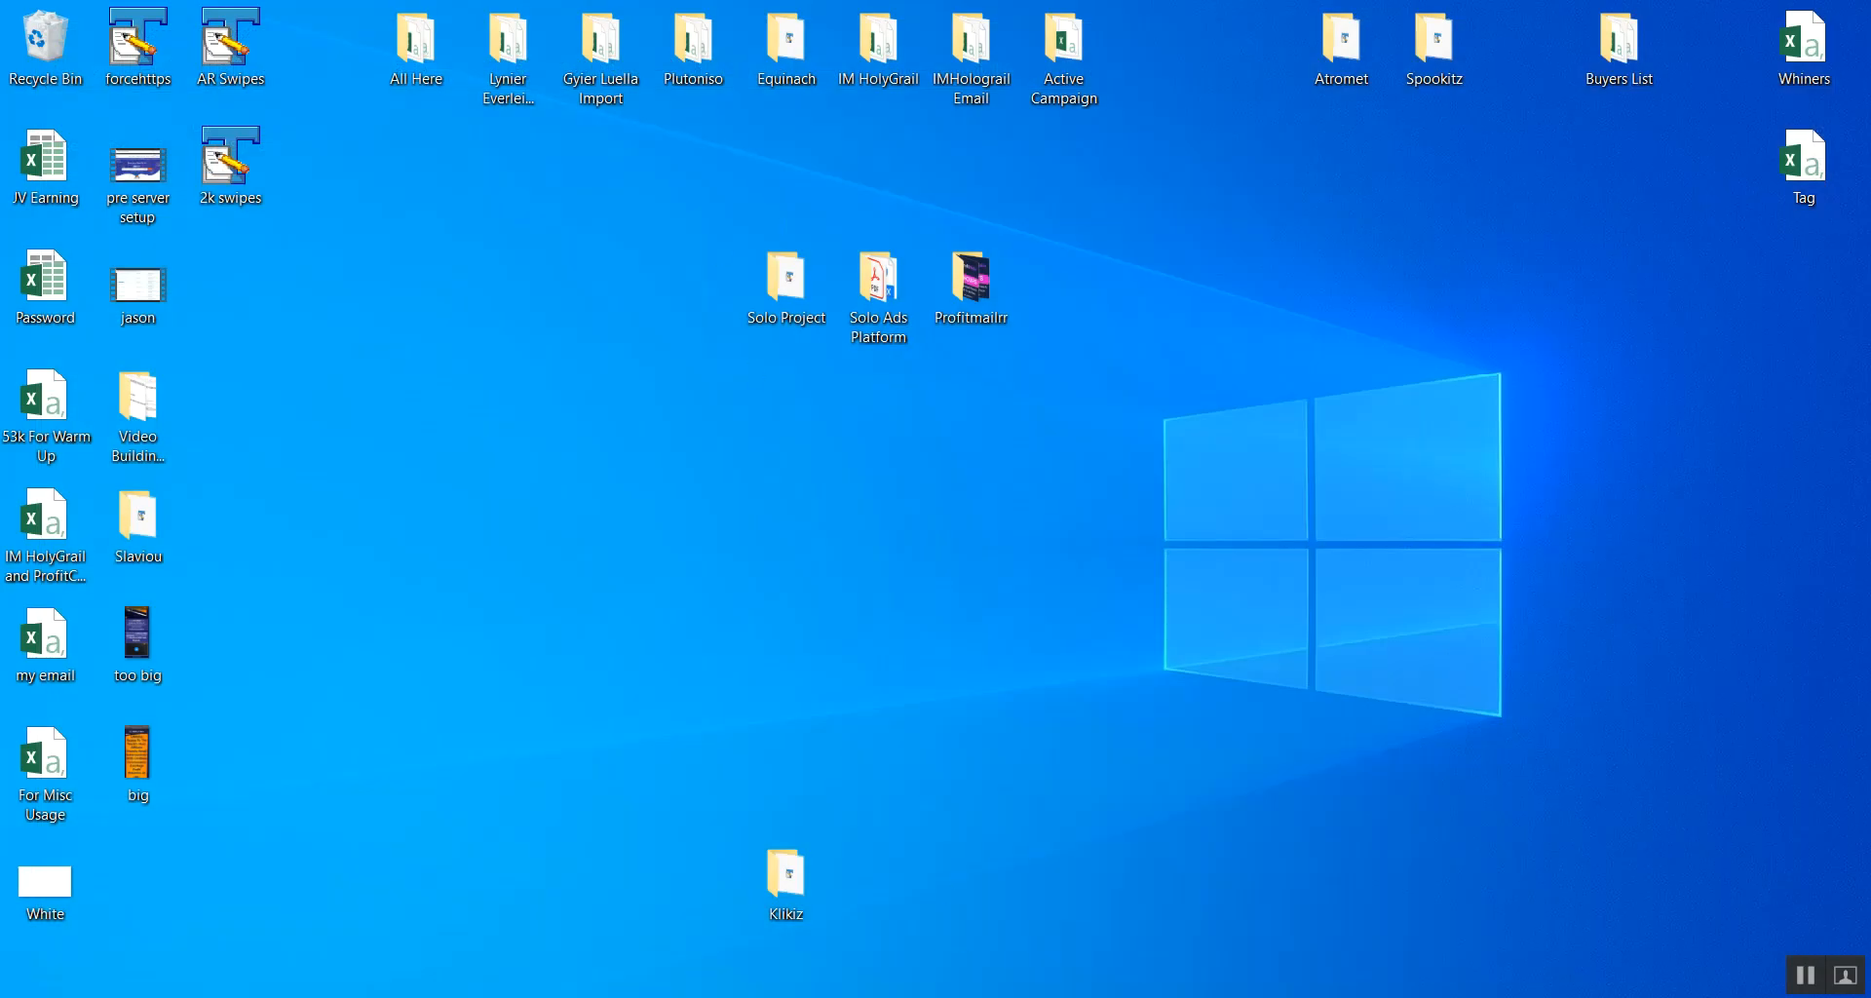
{"action": "left_click", "coordinate": [1120, 995]}
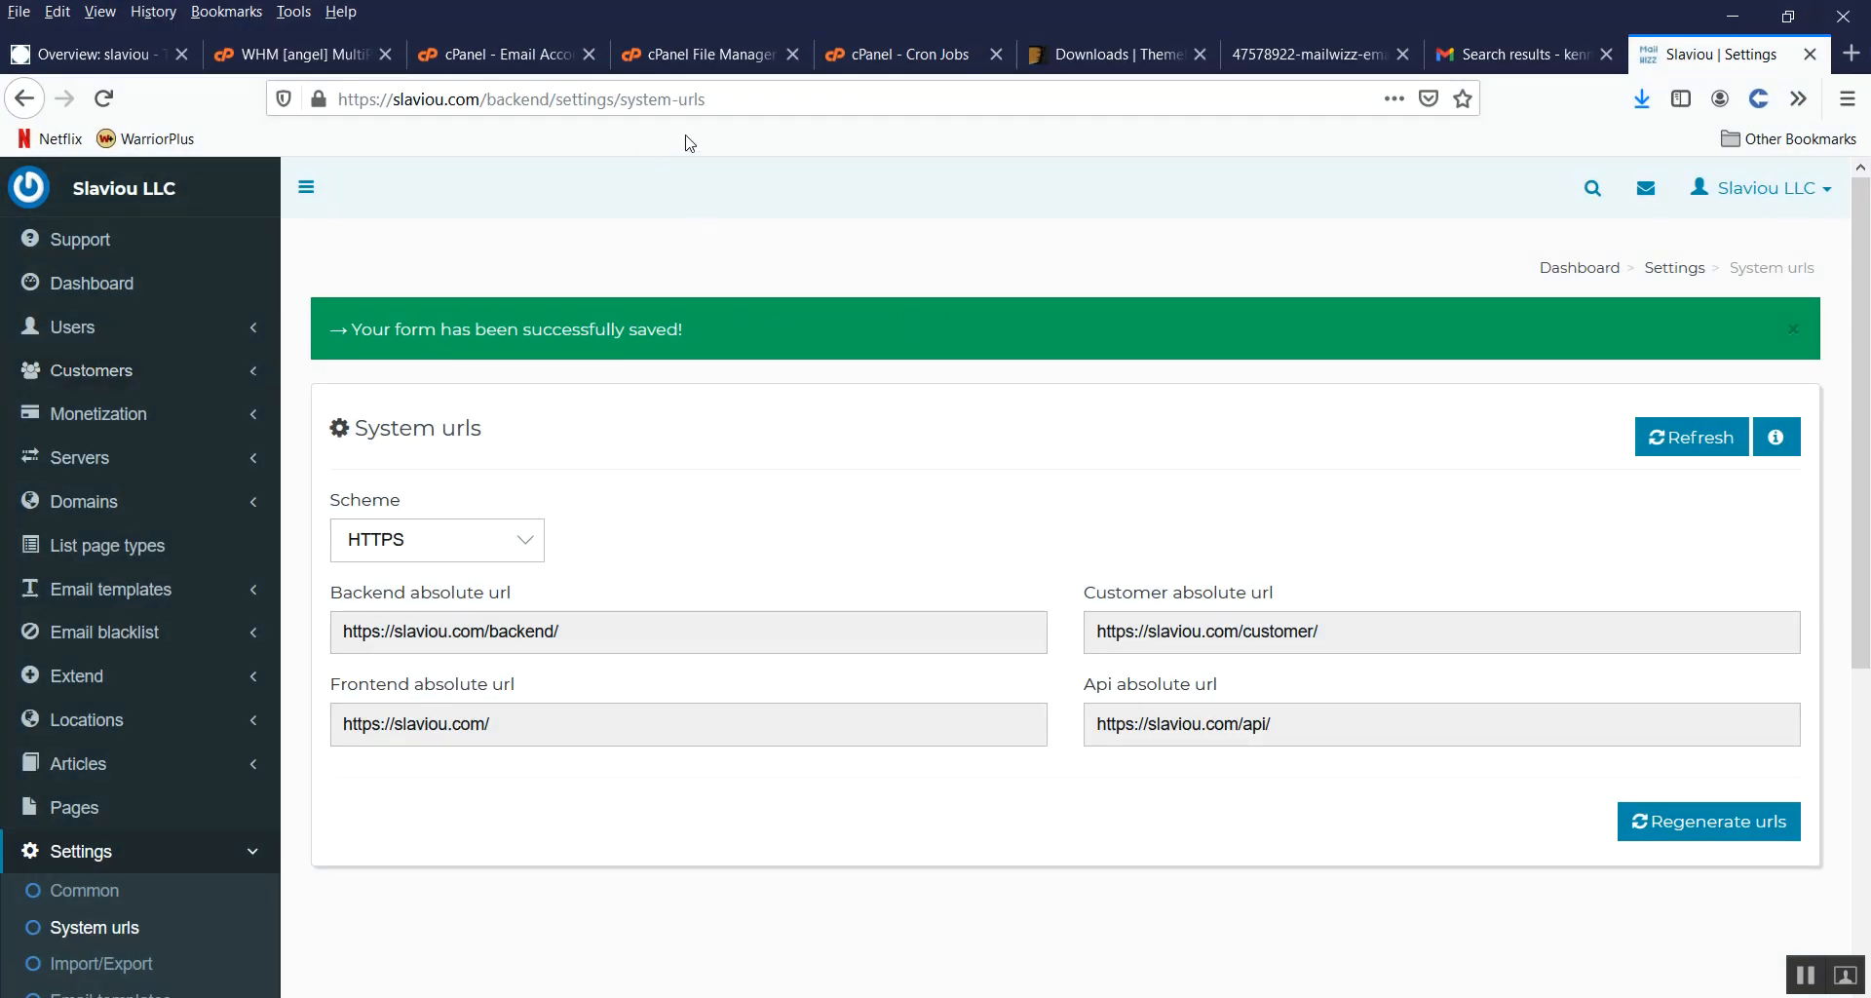
{"action": "left_click", "coordinate": [719, 59]}
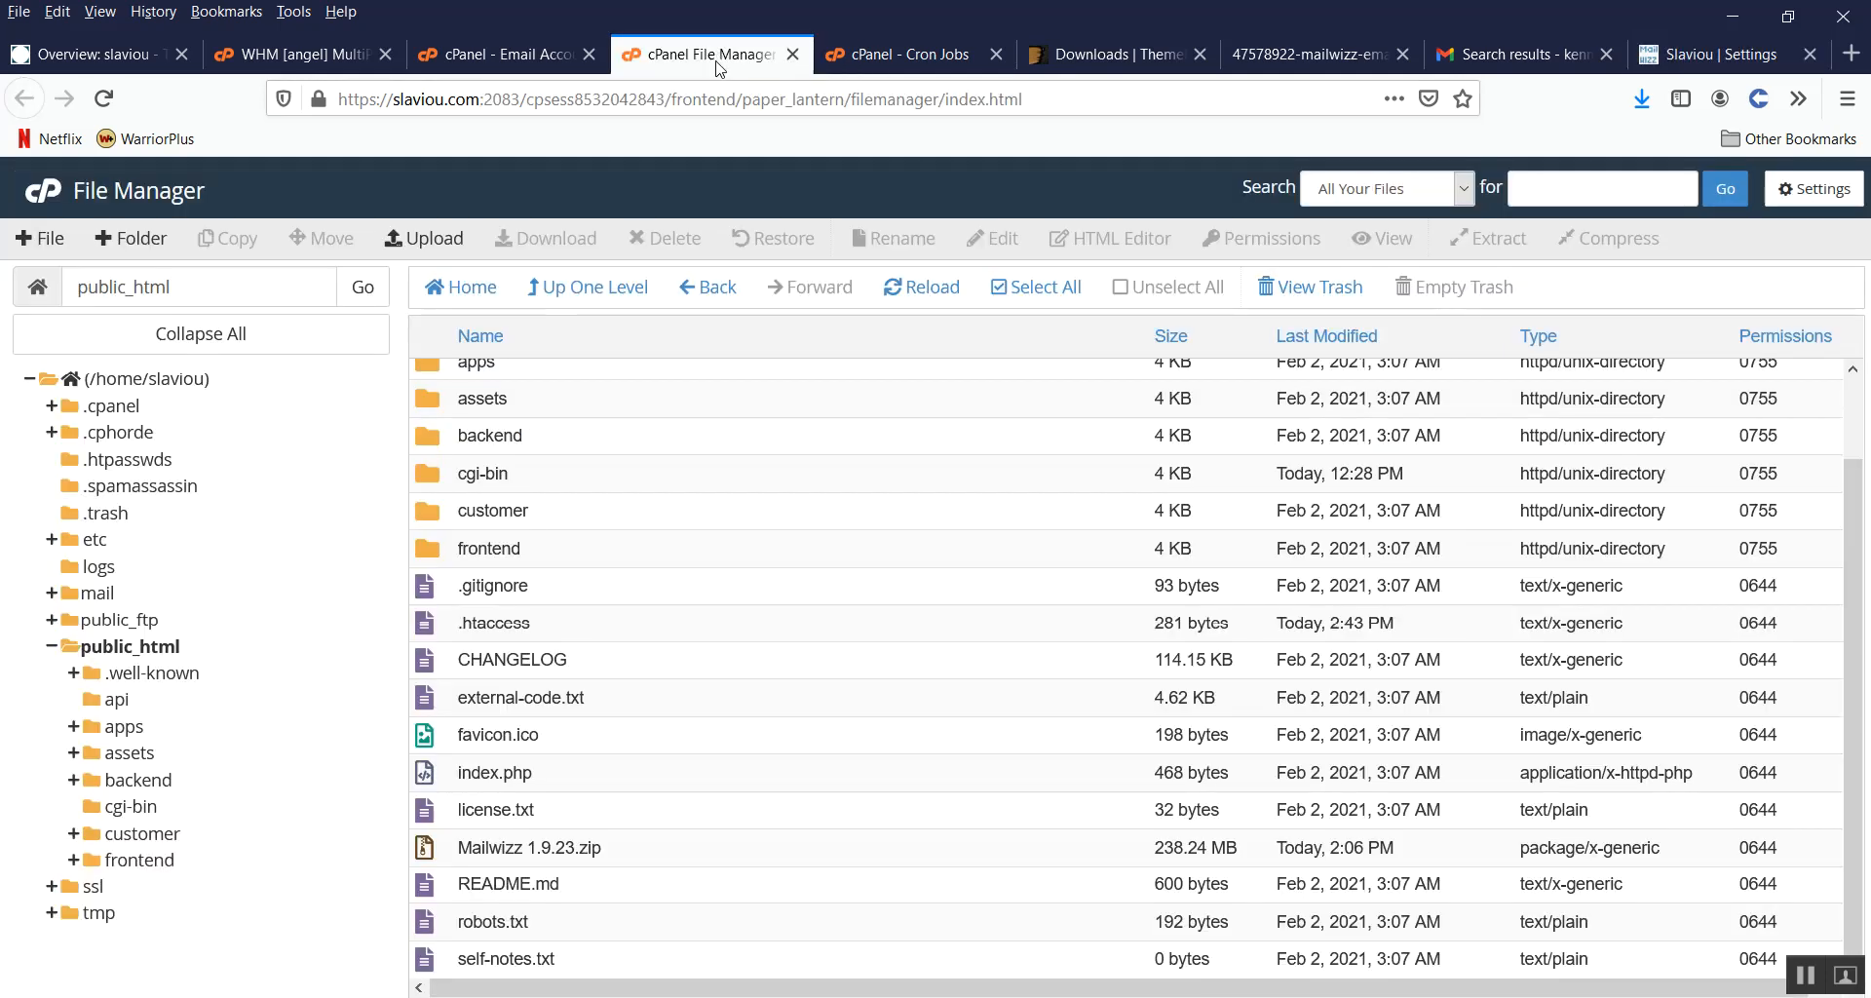
{"action": "left_click", "coordinate": [470, 626]}
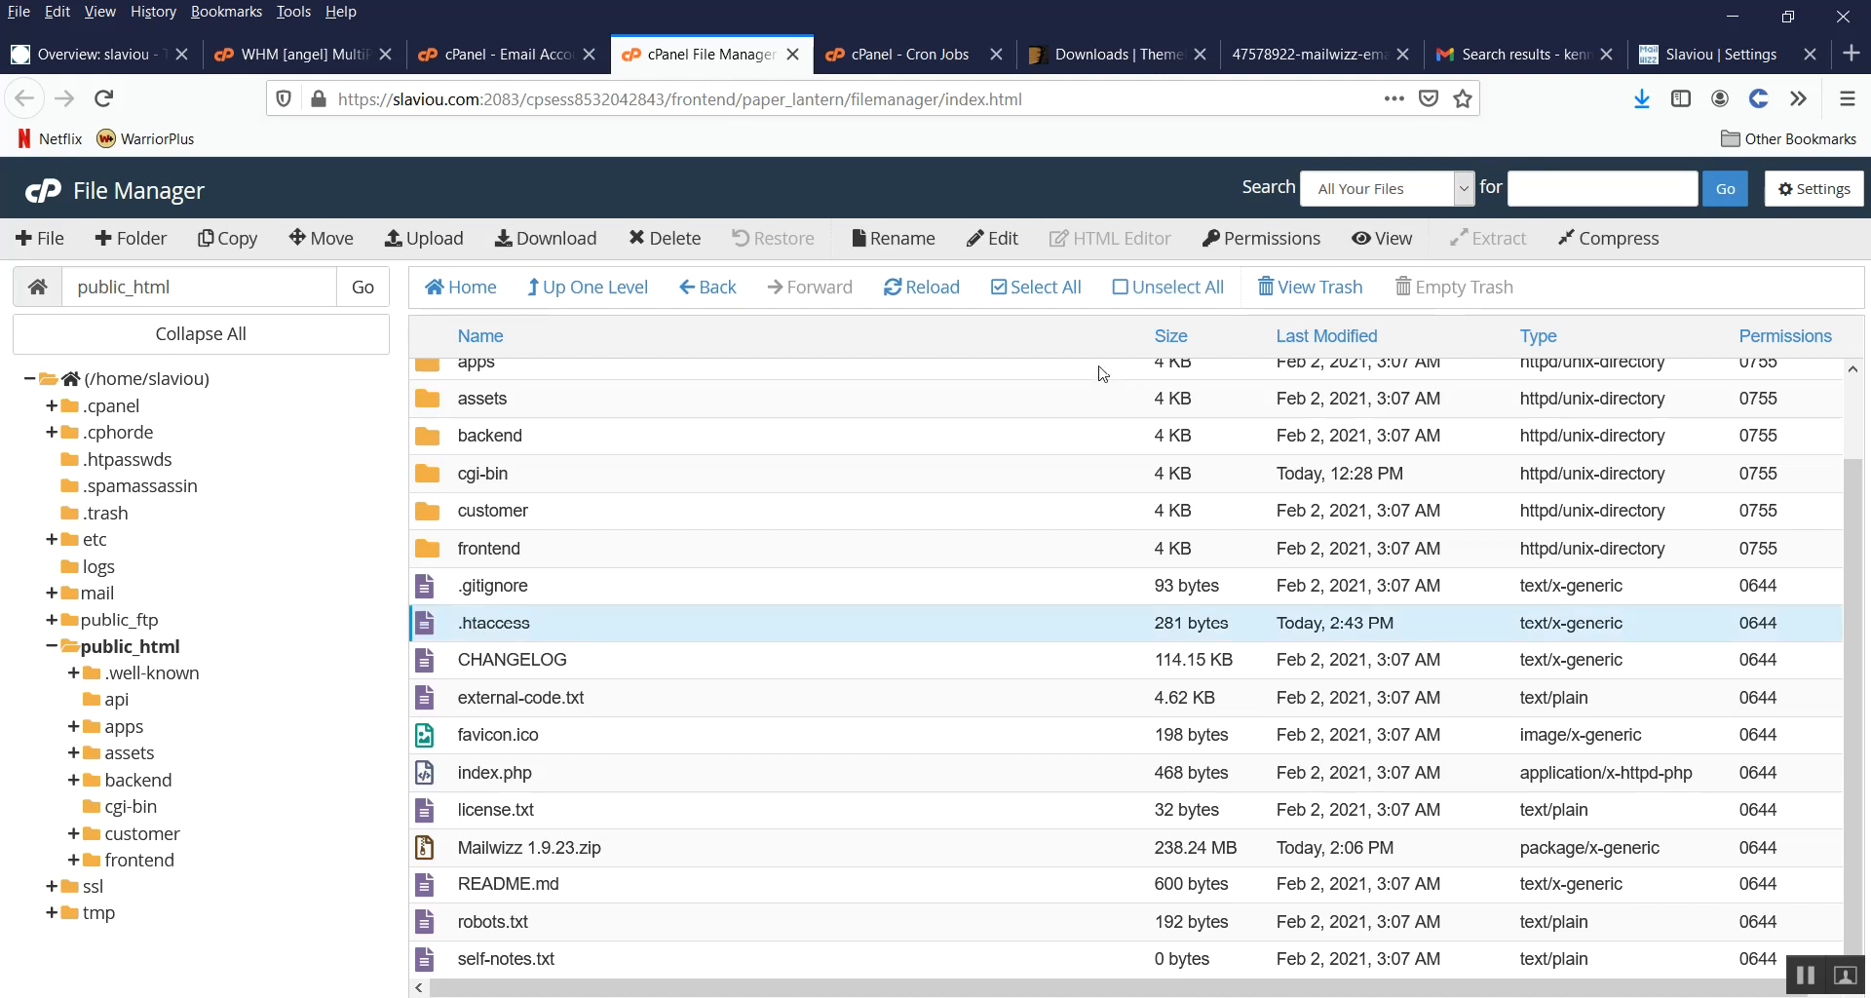
{"action": "left_click", "coordinate": [994, 238]}
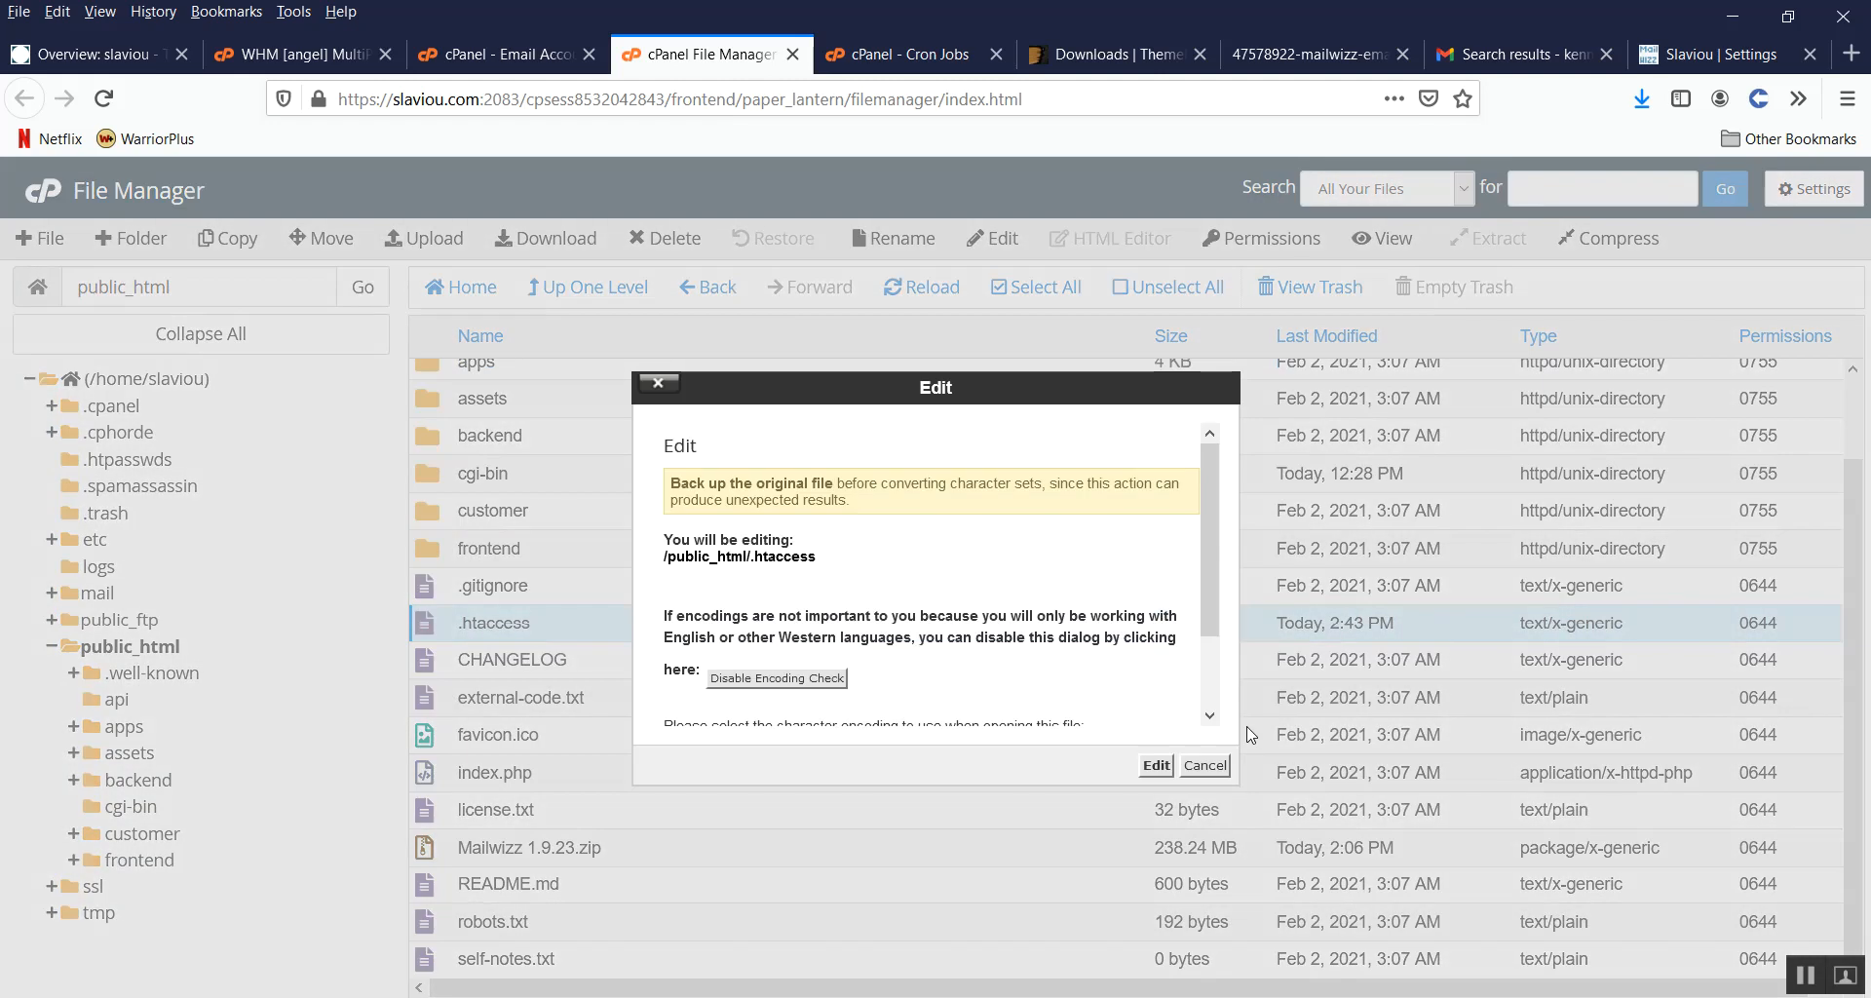
{"action": "left_click", "coordinate": [1156, 765]}
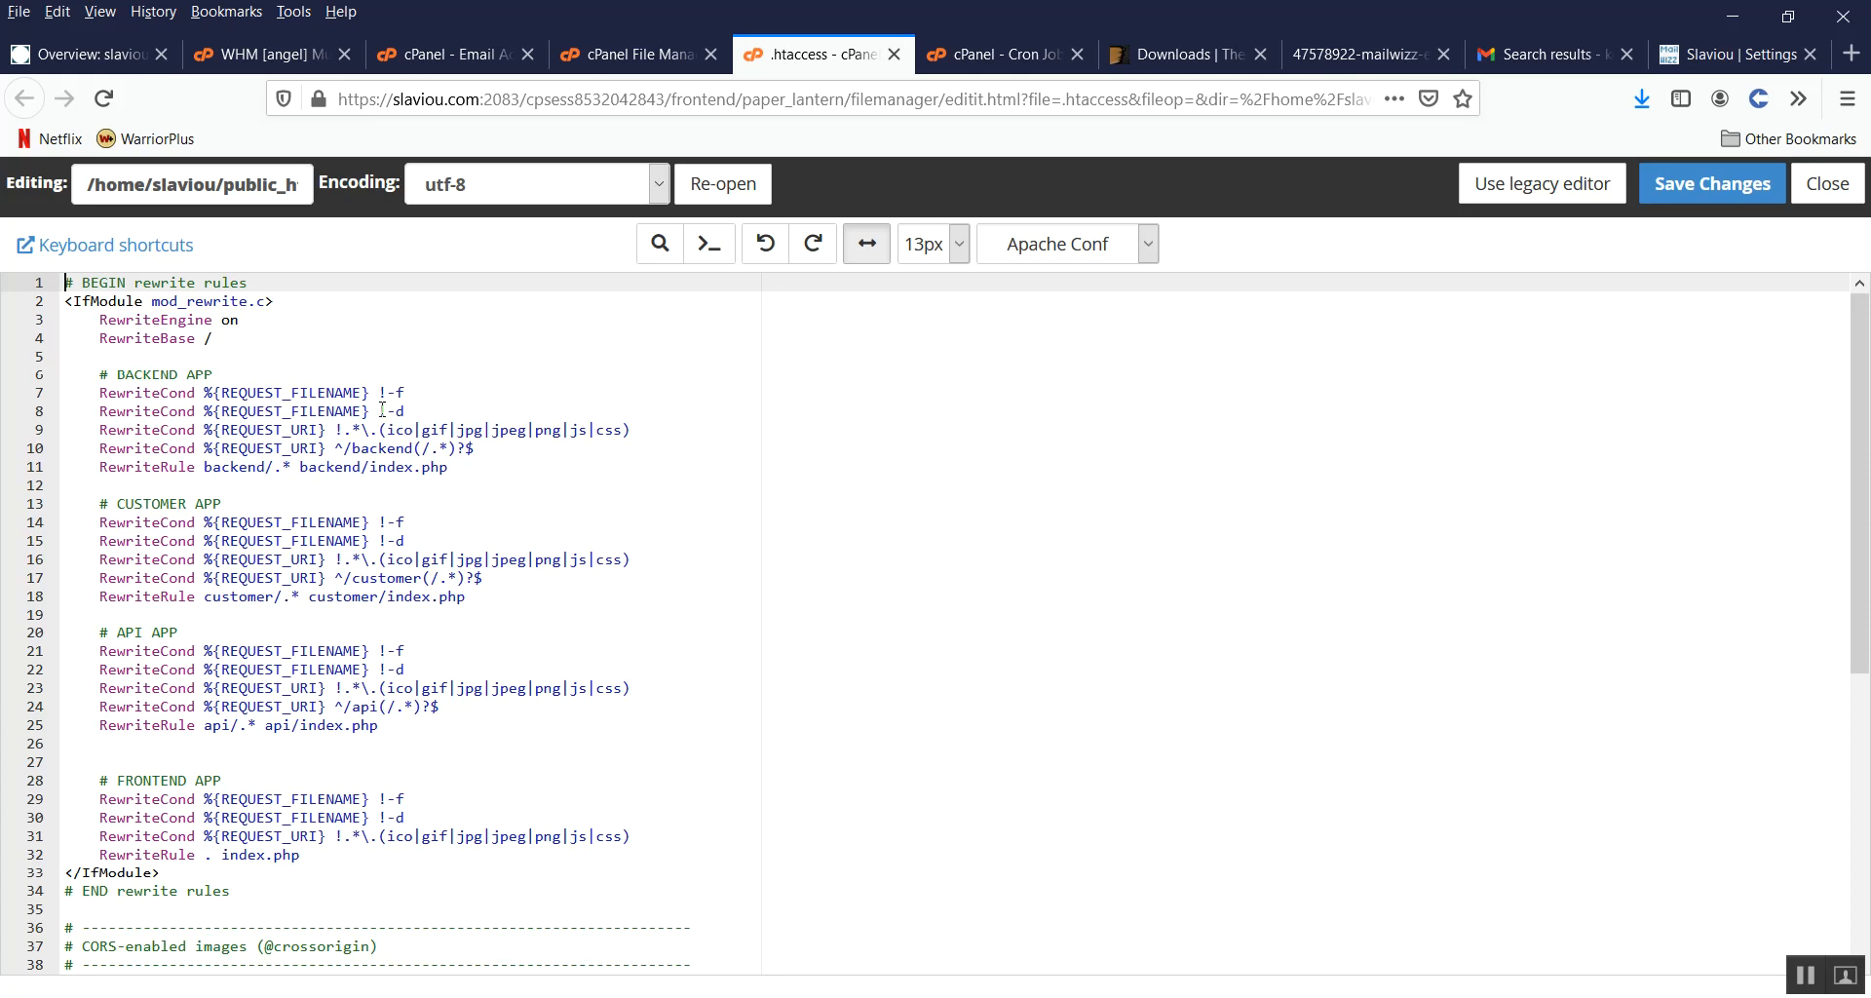
Step: Paste the three HTTPS rewrite lines above the BEGIN rewrite rules comment in .htaccess, followed by a blank line, and save the file
{"action": "key", "text": "ctrl+v"}
{"action": "key", "text": "Return"}
{"action": "key", "text": "Return"}
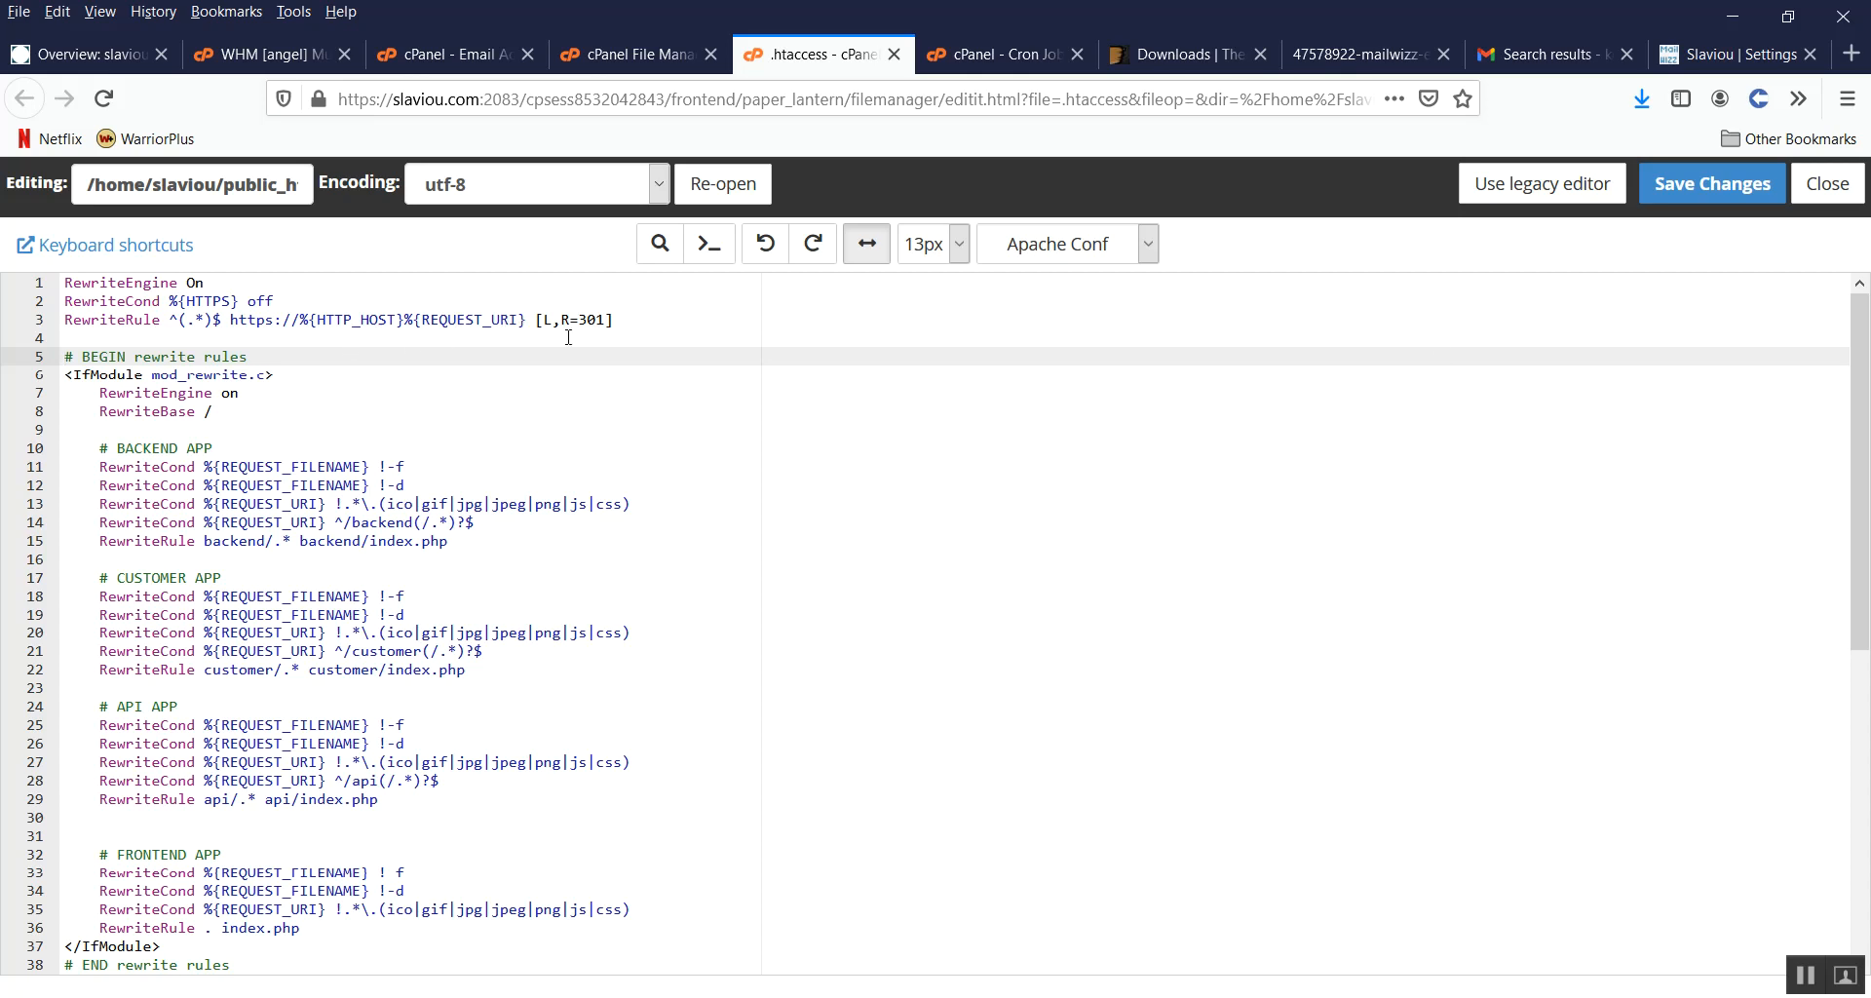
{"action": "left_click", "coordinate": [1707, 195]}
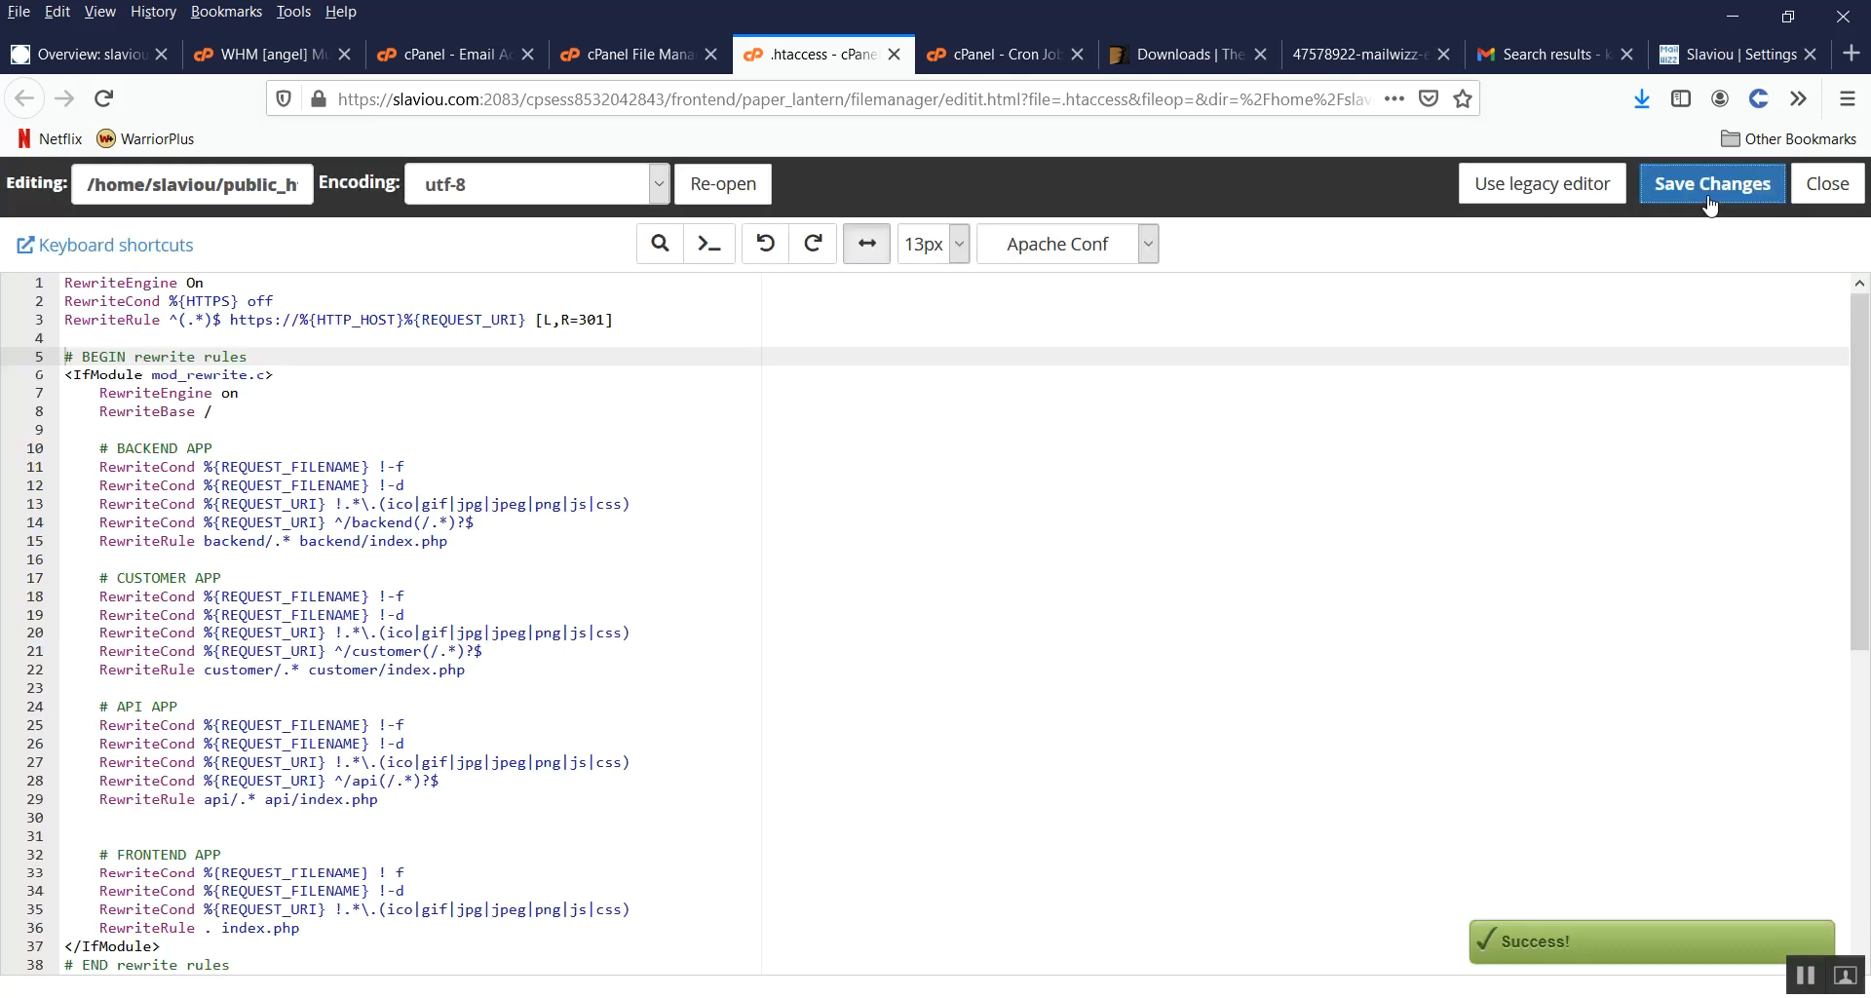
Step: Load slaviou.com in a new private browsing window to check the HTTPS redirect, and close that window
{"action": "left_click", "coordinate": [1846, 98]}
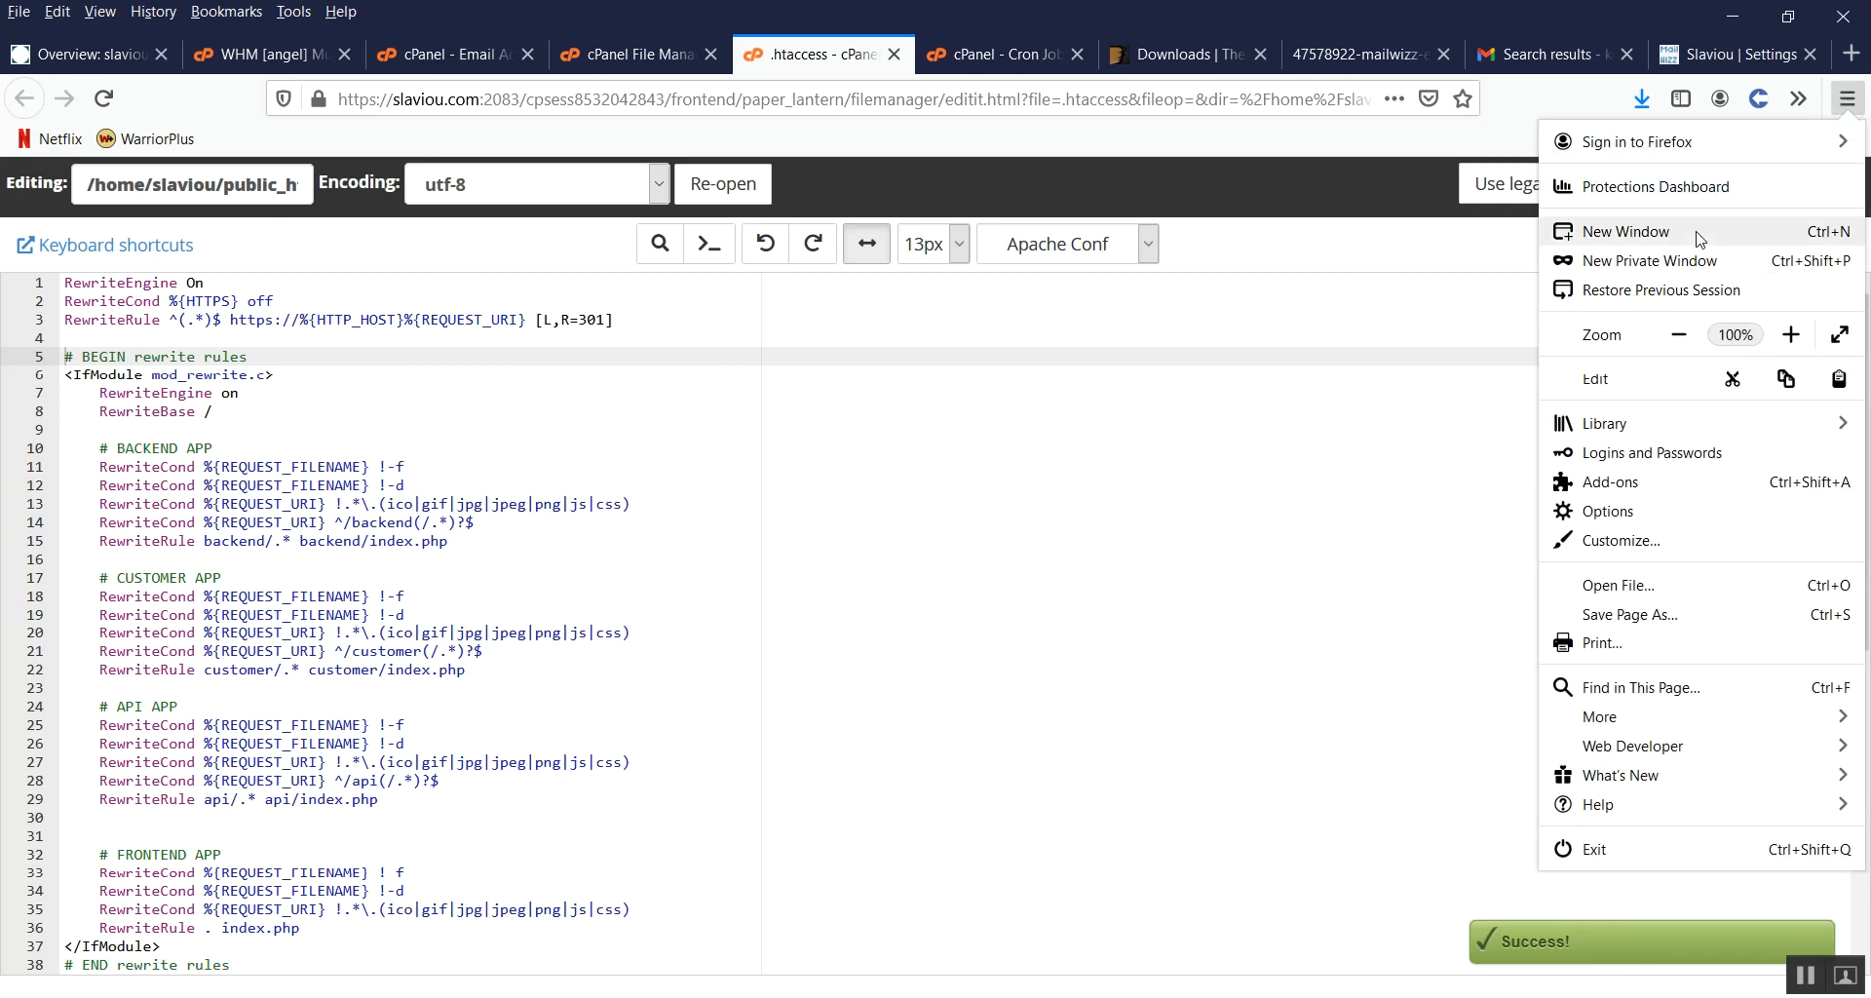
{"action": "left_click", "coordinate": [1666, 260]}
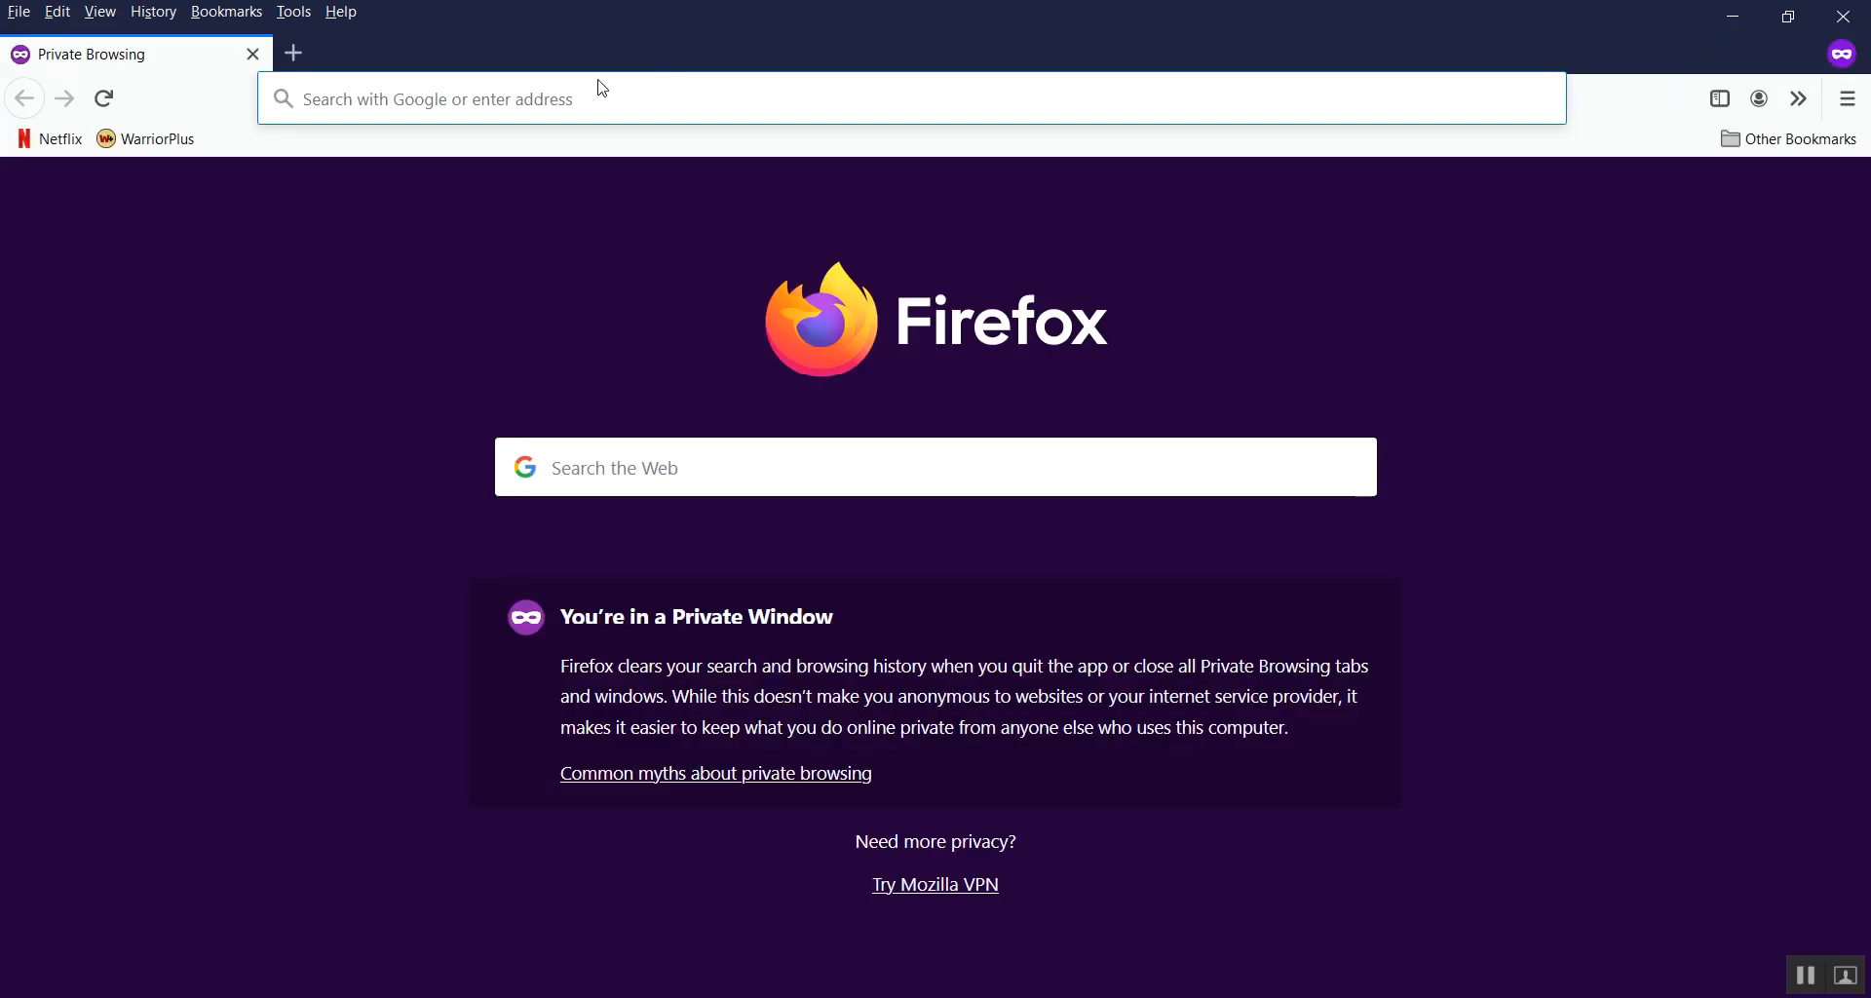
{"action": "type", "text": "RewriteEngine OnRewriteCond %{HTTPS} offRewriteRule ^(.*)$ https://%{HTTP_HOST}%{REQUEST_URI} [L,R=301]"}
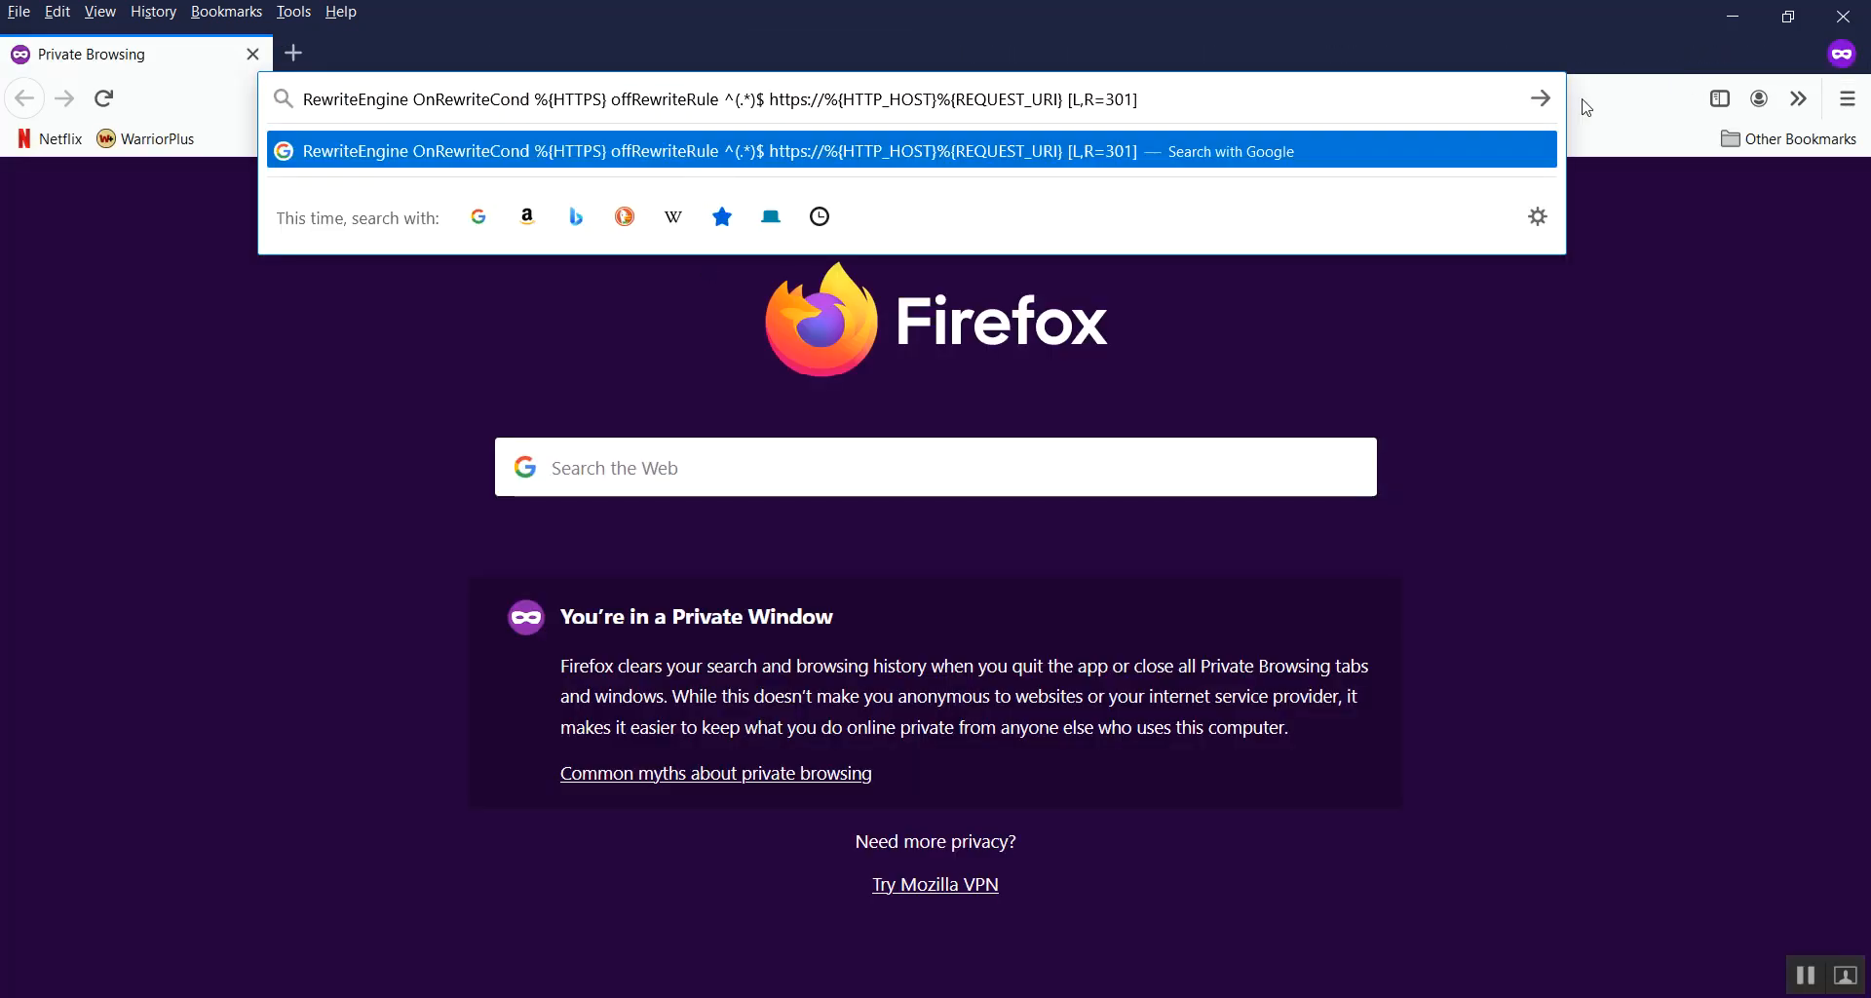
{"action": "left_click", "coordinate": [1733, 21]}
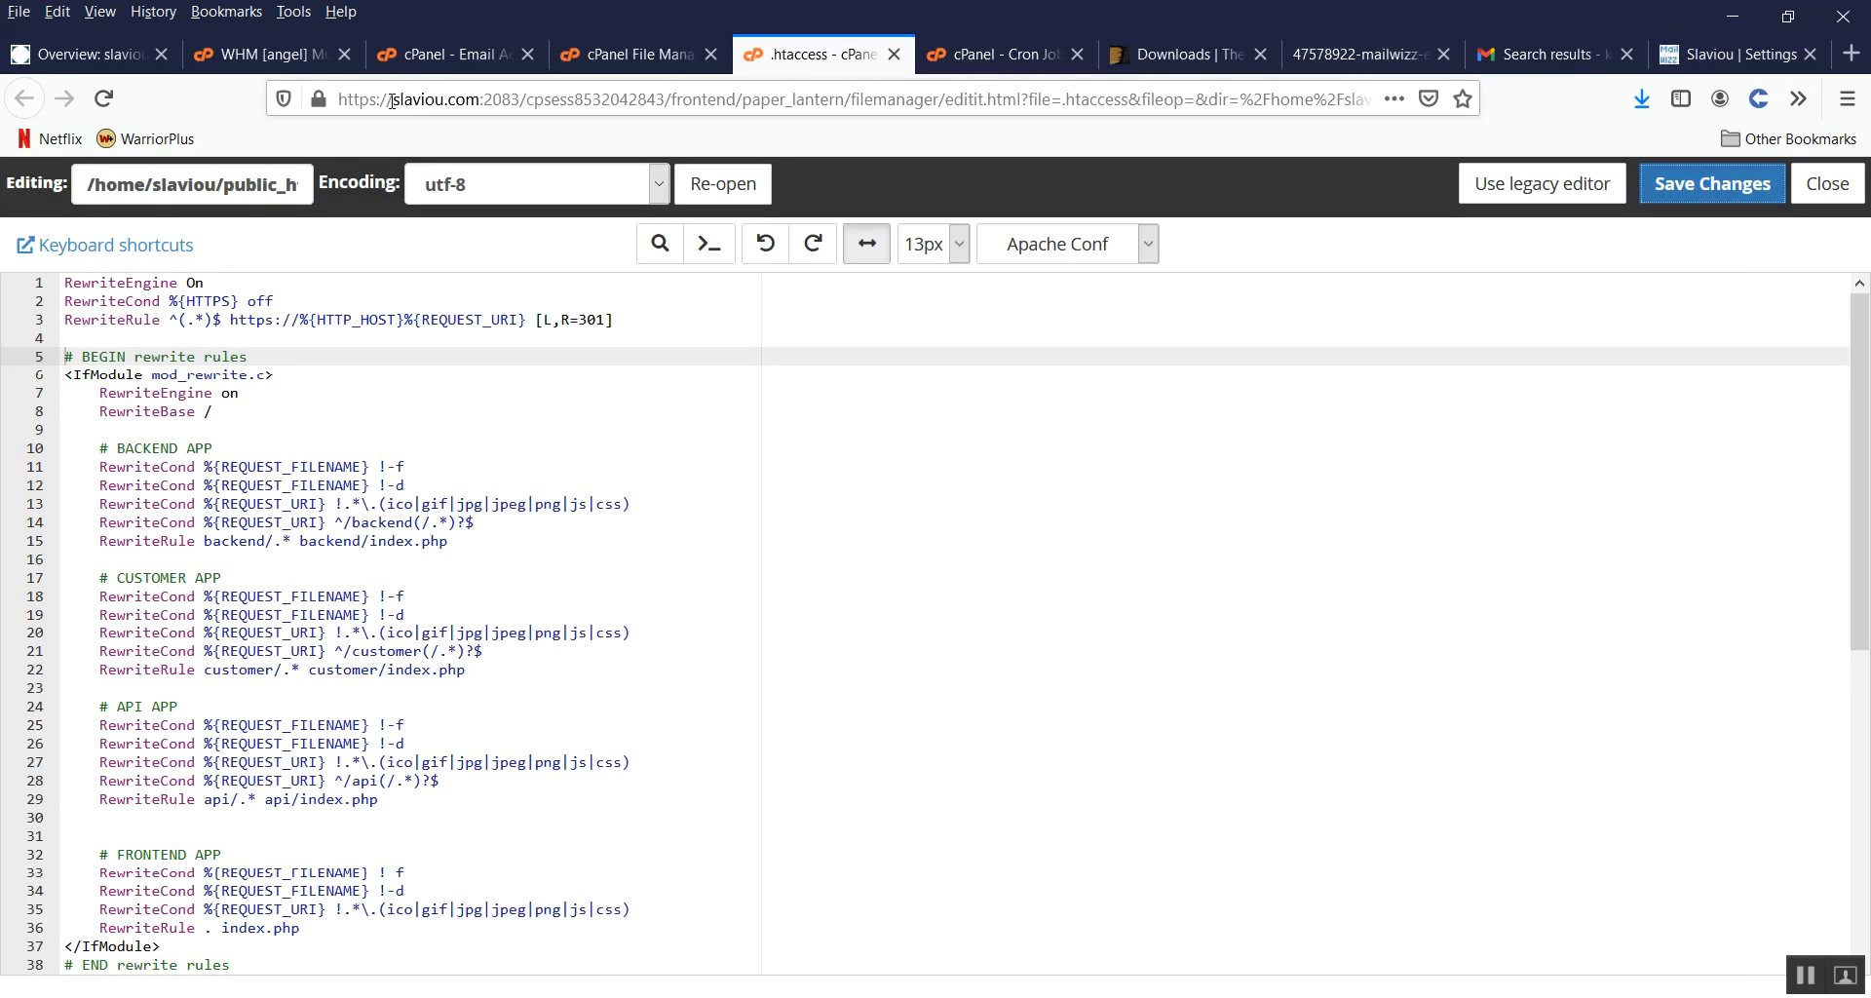
{"action": "left_click_drag", "start_coordinate": [391, 101], "coordinate": [479, 102]}
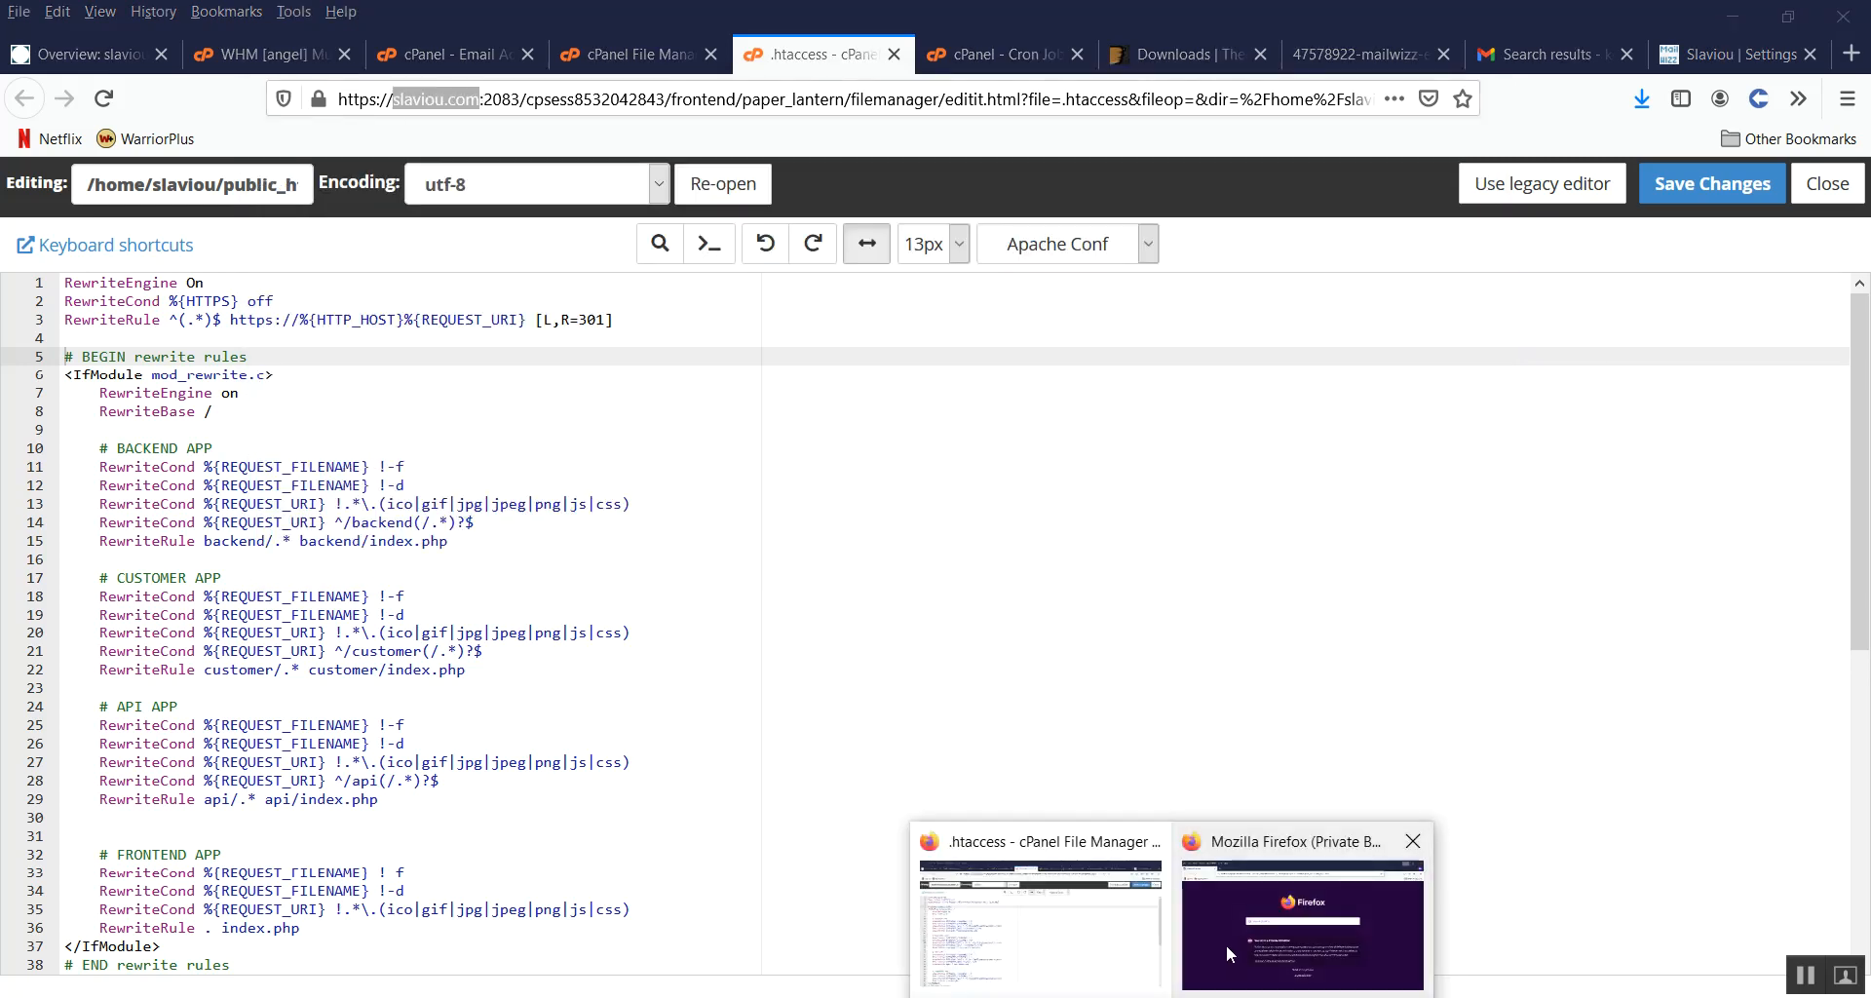
{"action": "left_click", "coordinate": [1295, 877]}
{"action": "left_click", "coordinate": [444, 107]}
{"action": "key", "text": "ctrl+a"}
{"action": "type", "text": "slaviou.com"}
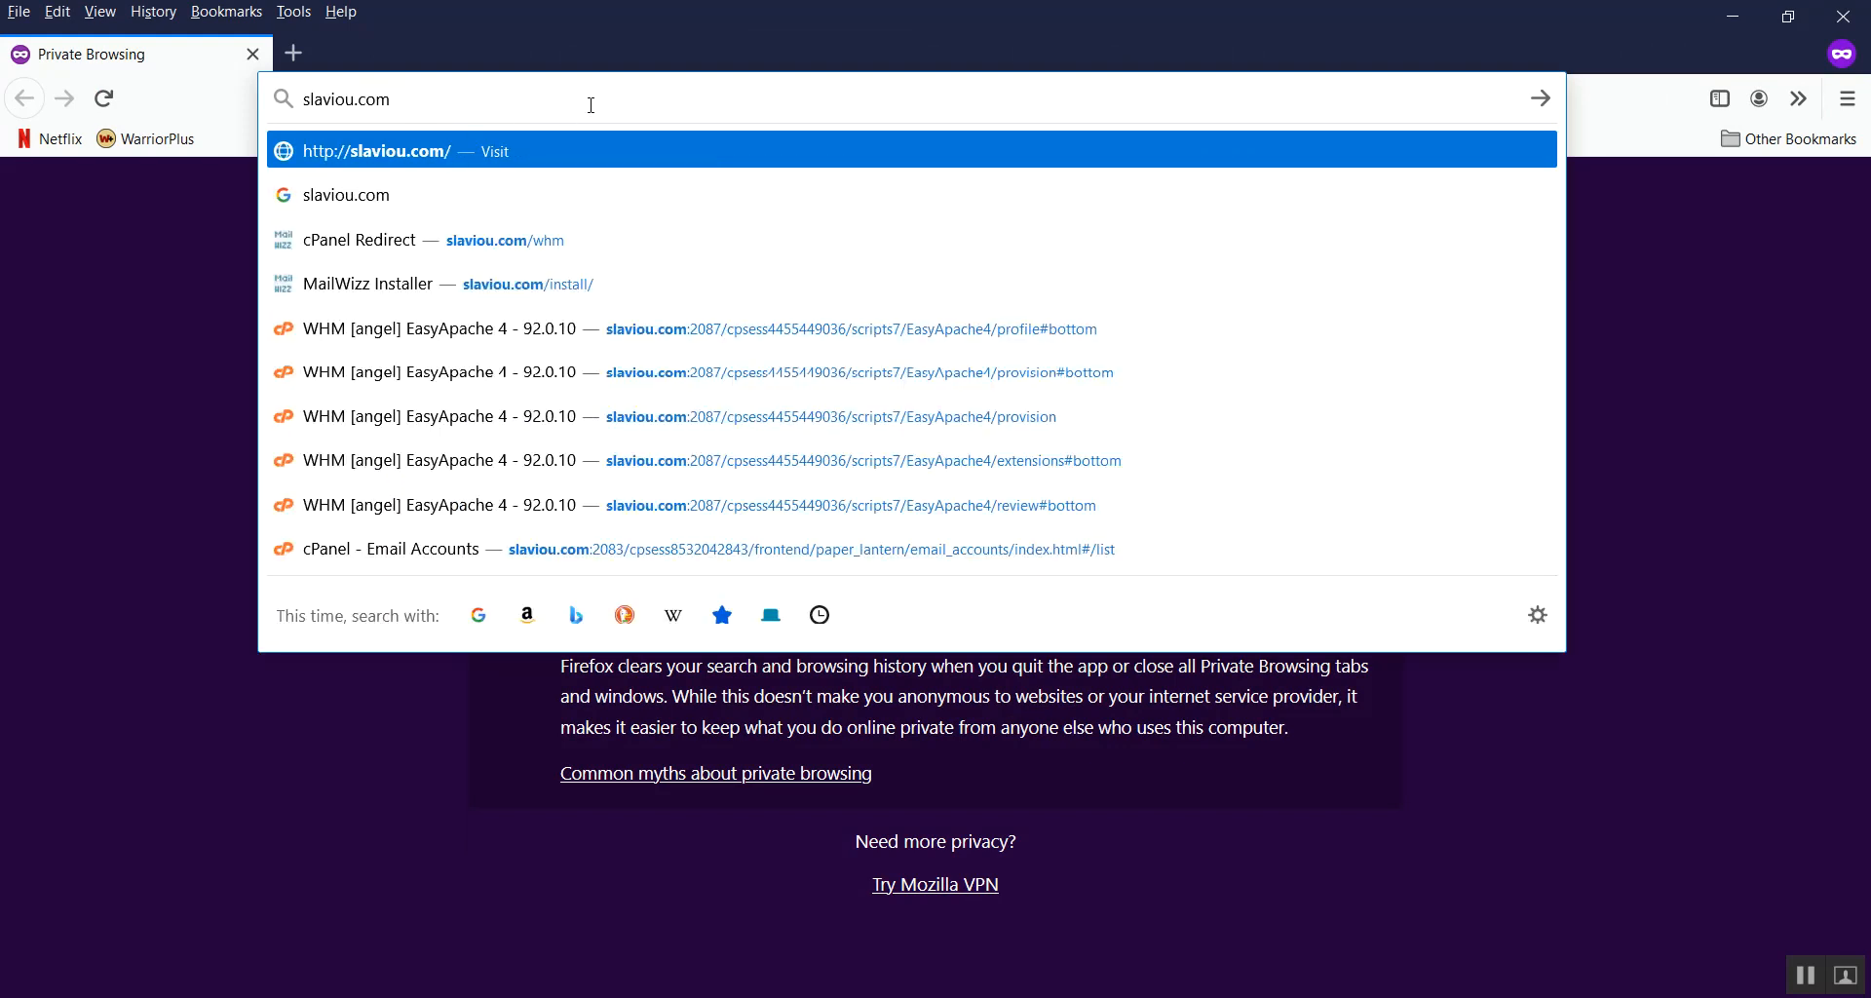
{"action": "key", "text": "Return"}
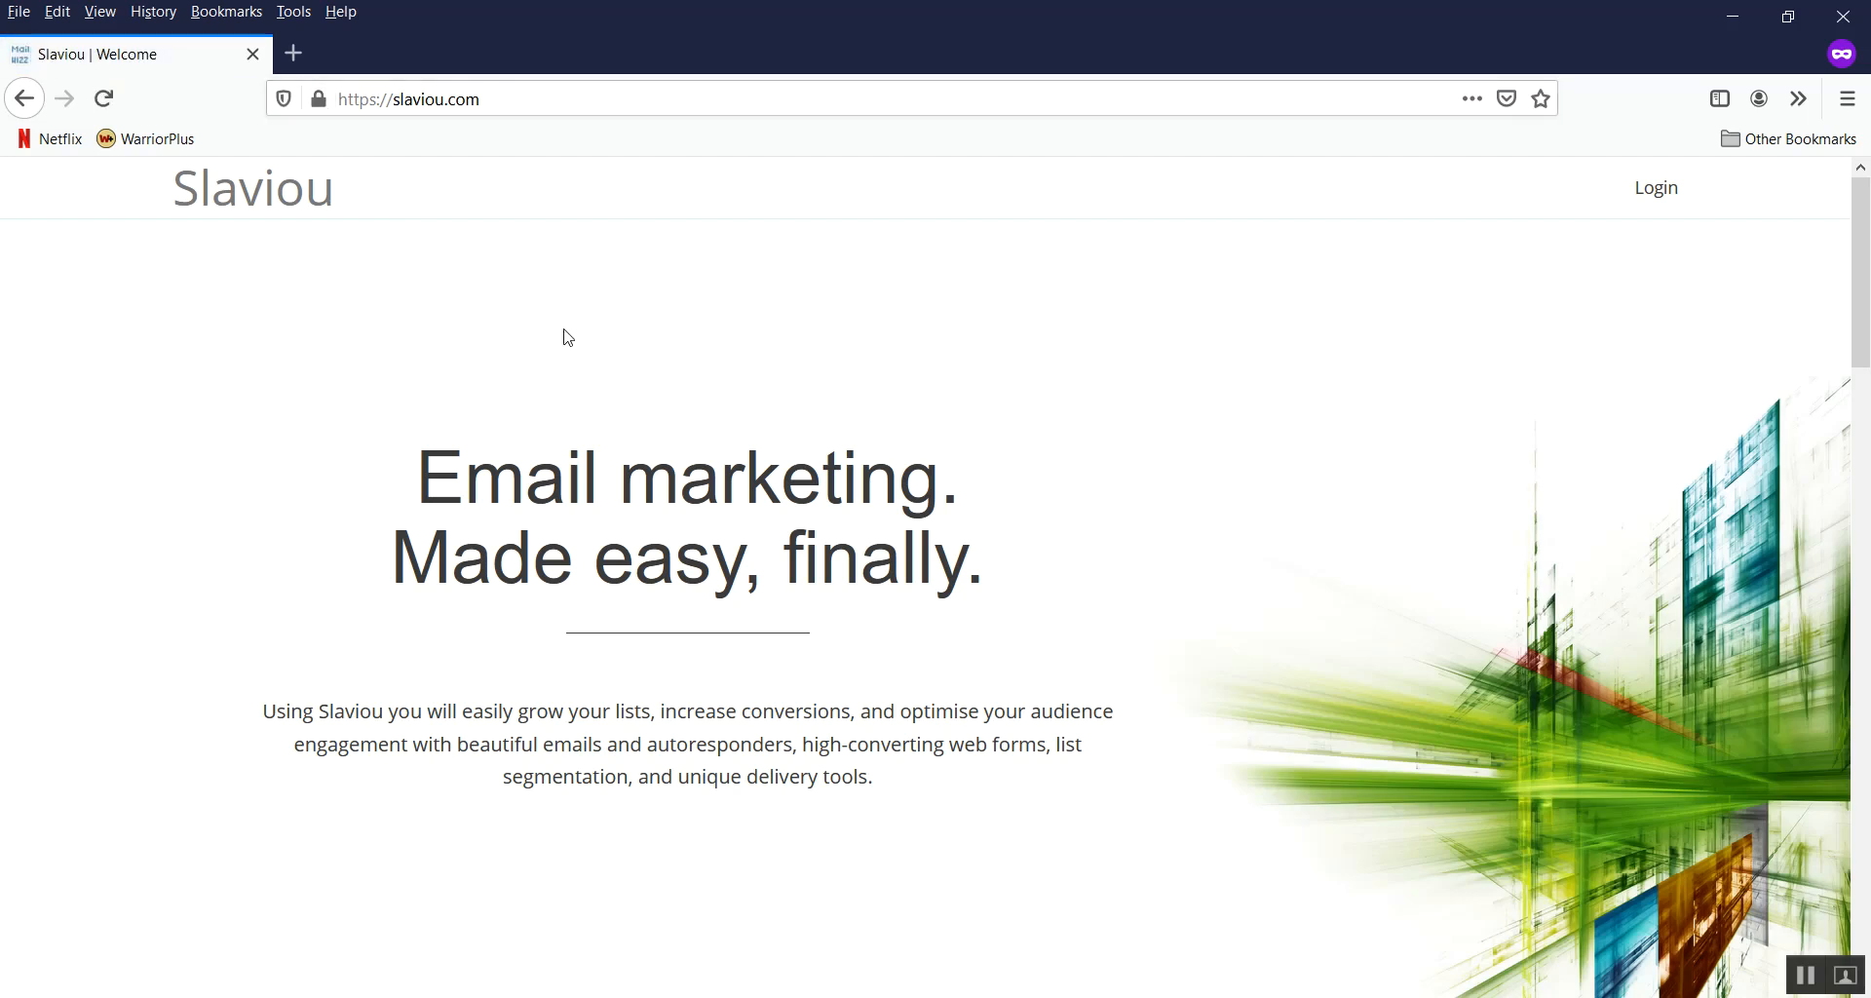
{"action": "left_click", "coordinate": [1843, 16]}
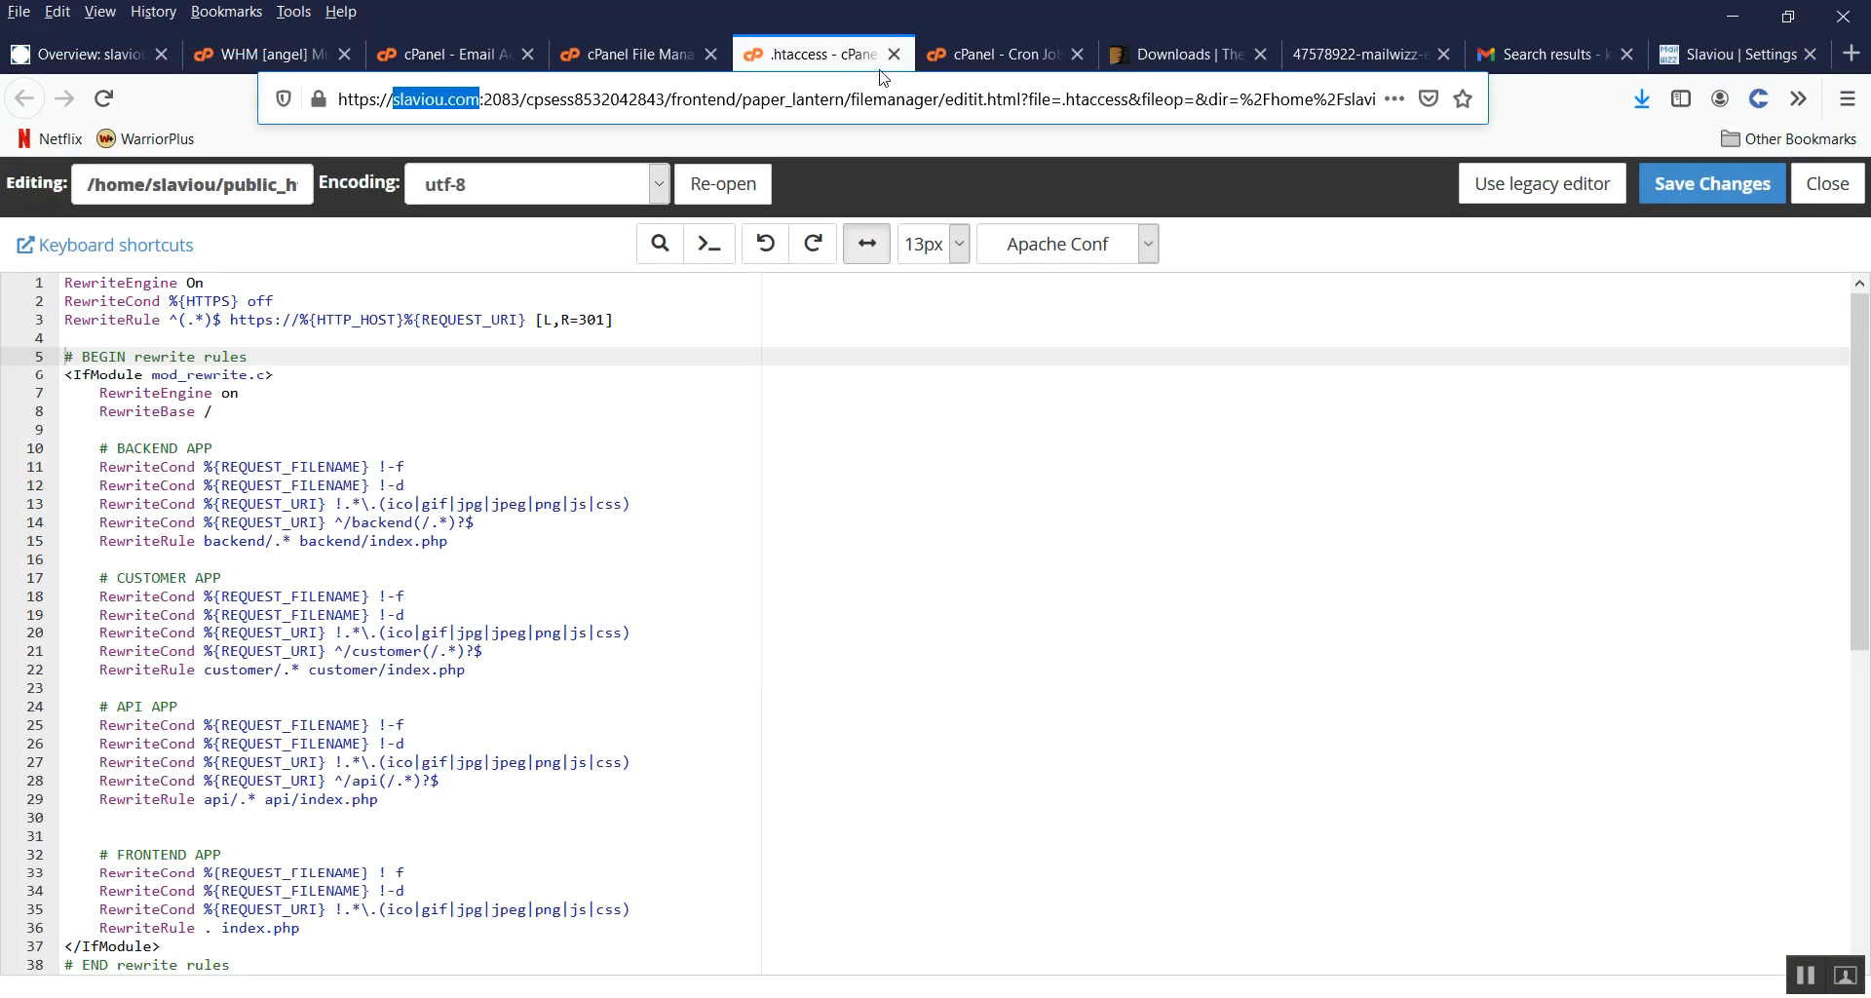
Step: Close the .htaccess editor, return to the MailWizz backend, and open the Cron settings
{"action": "left_click", "coordinate": [1859, 191]}
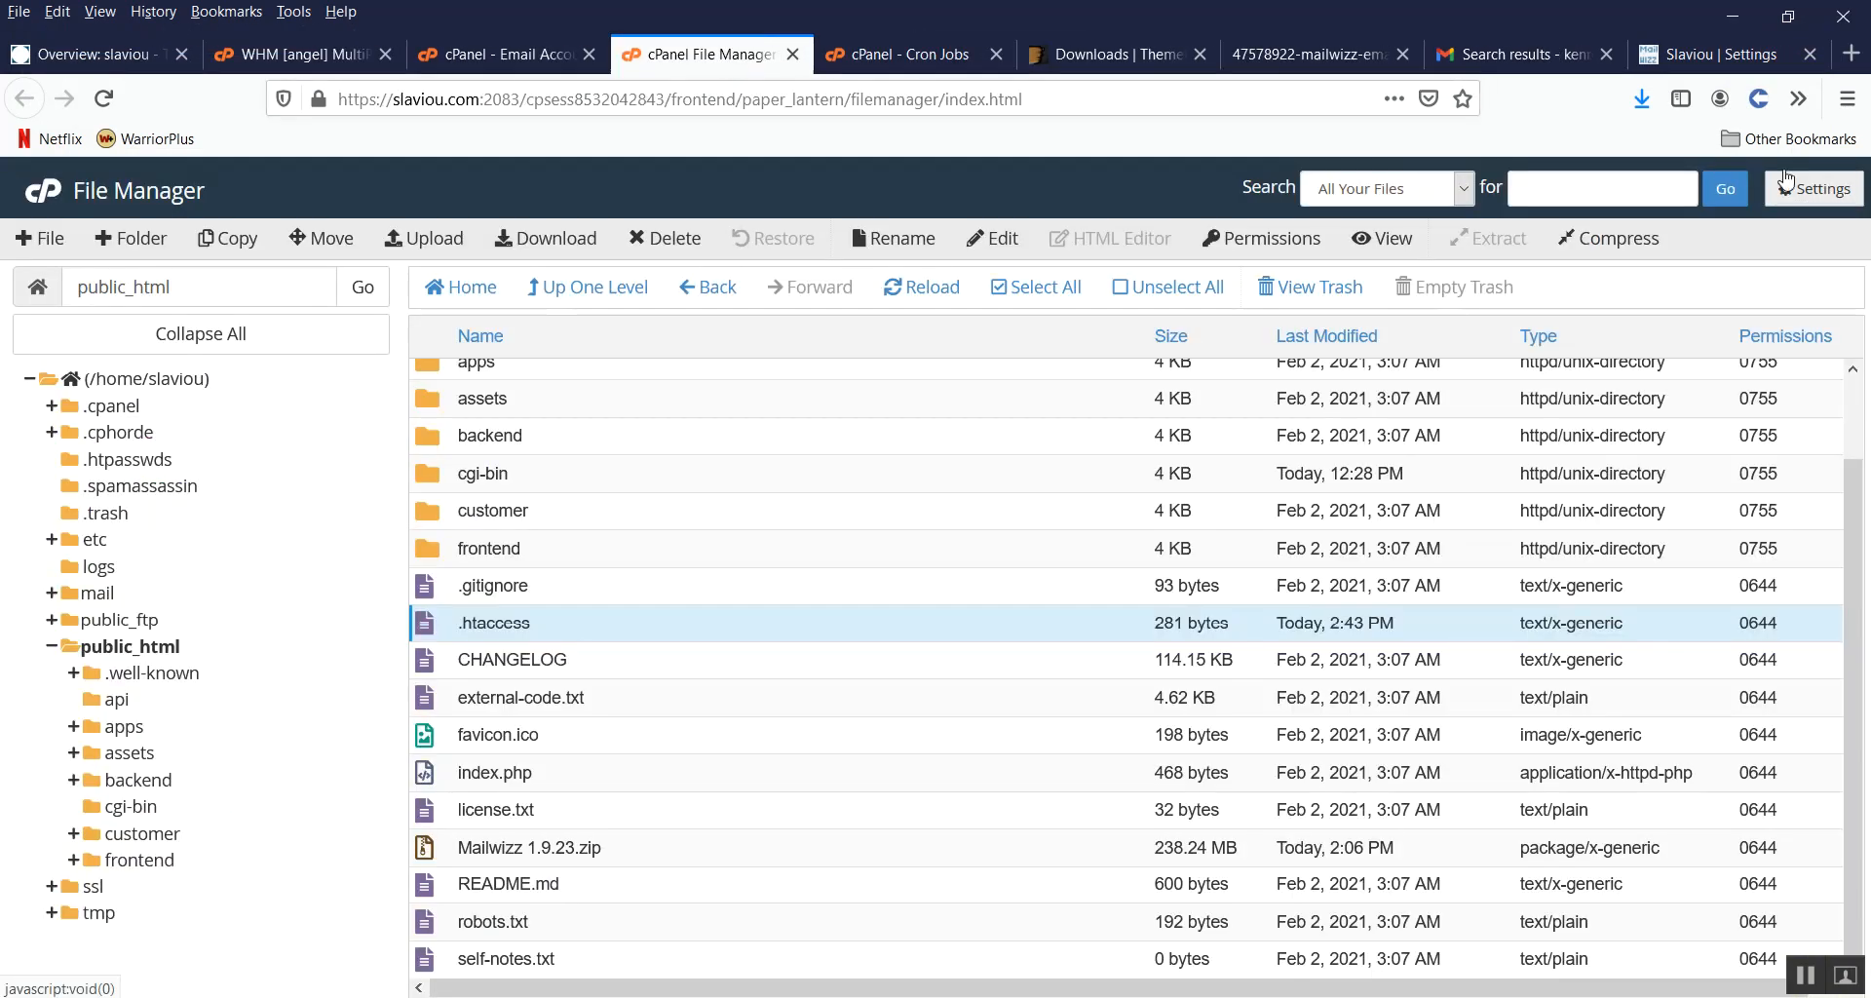
{"action": "left_click", "coordinate": [1715, 55]}
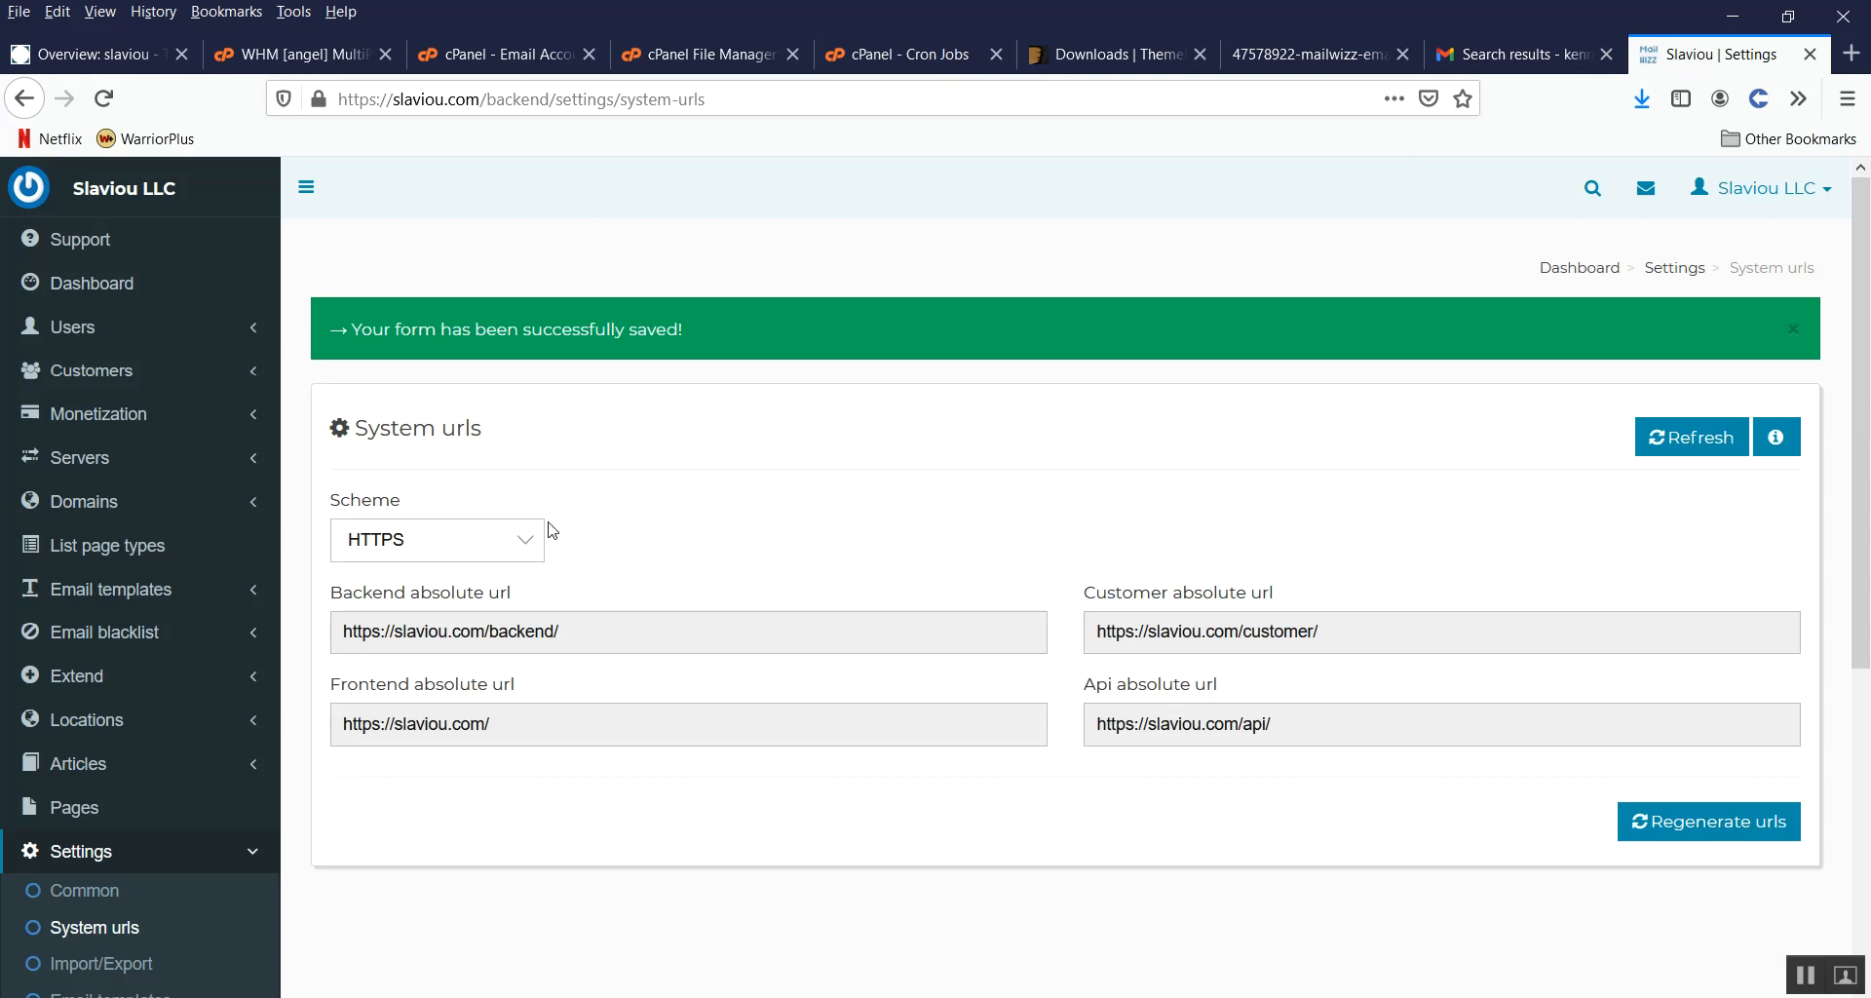
{"action": "scroll", "coordinate": [268, 575], "scroll_direction": "down", "scroll_amount": 2}
{"action": "scroll", "coordinate": [270, 579], "scroll_direction": "down", "scroll_amount": 3}
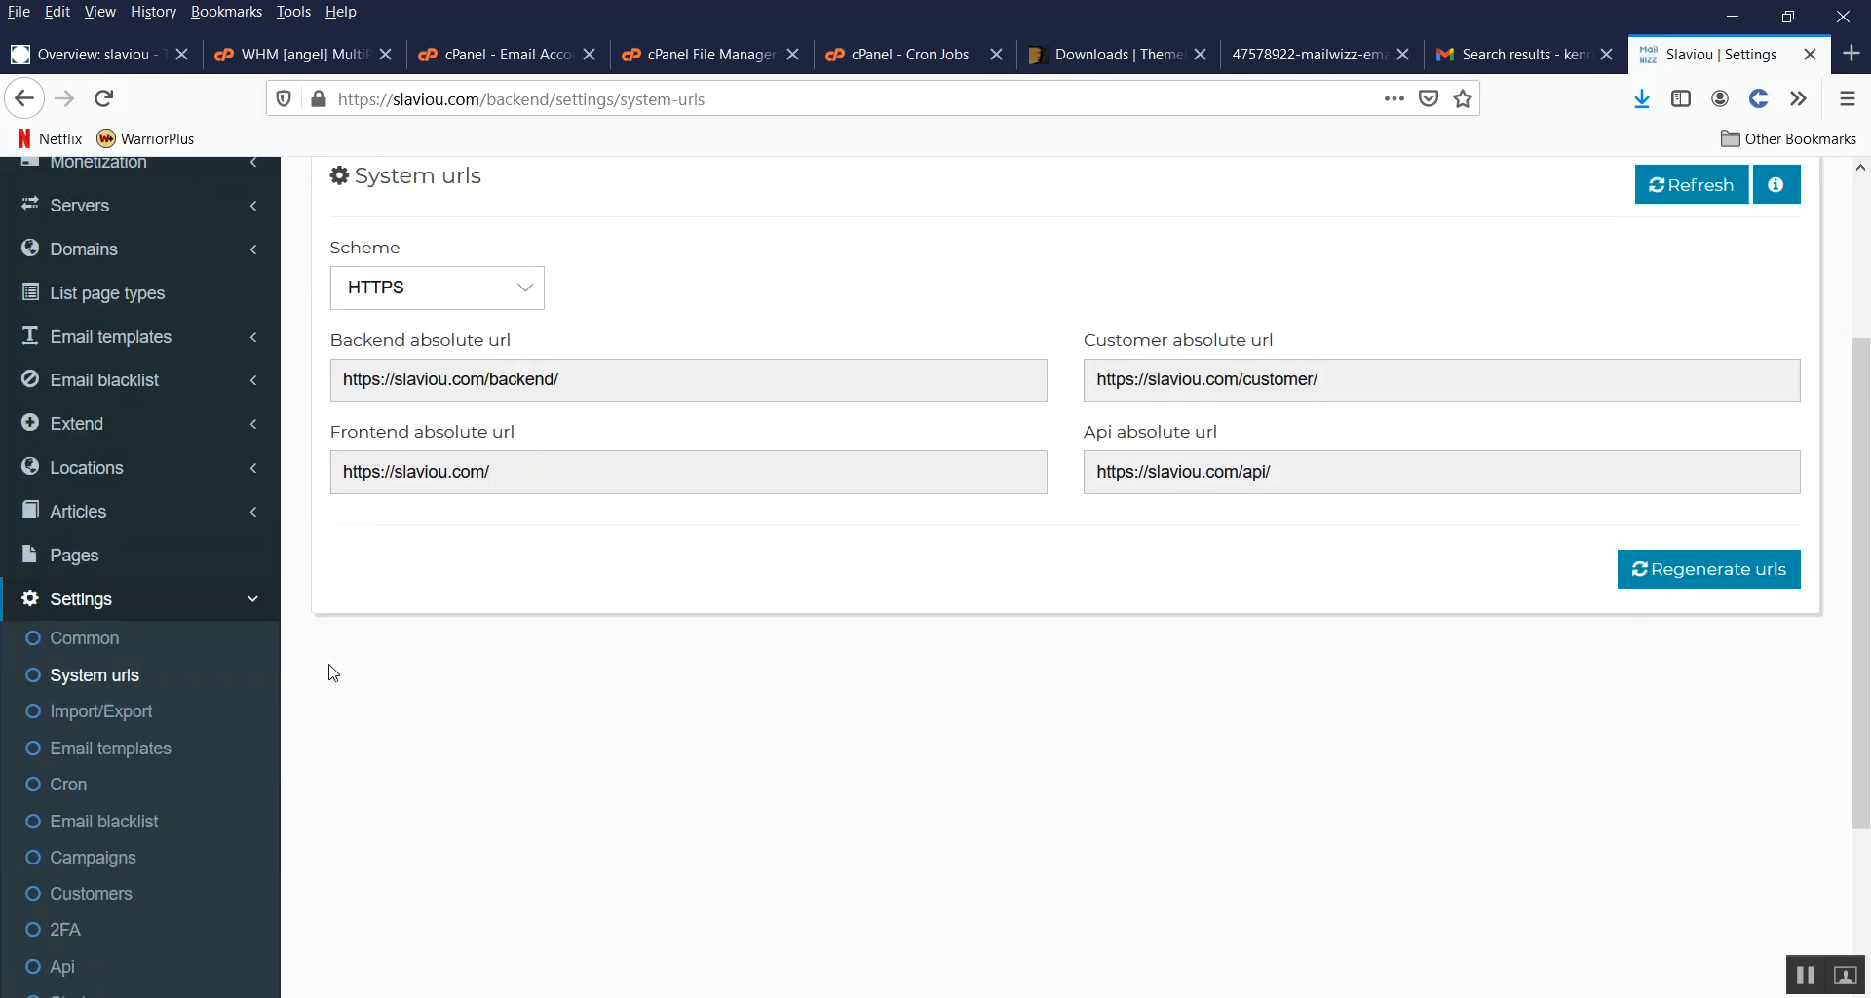
{"action": "left_click", "coordinate": [1670, 568]}
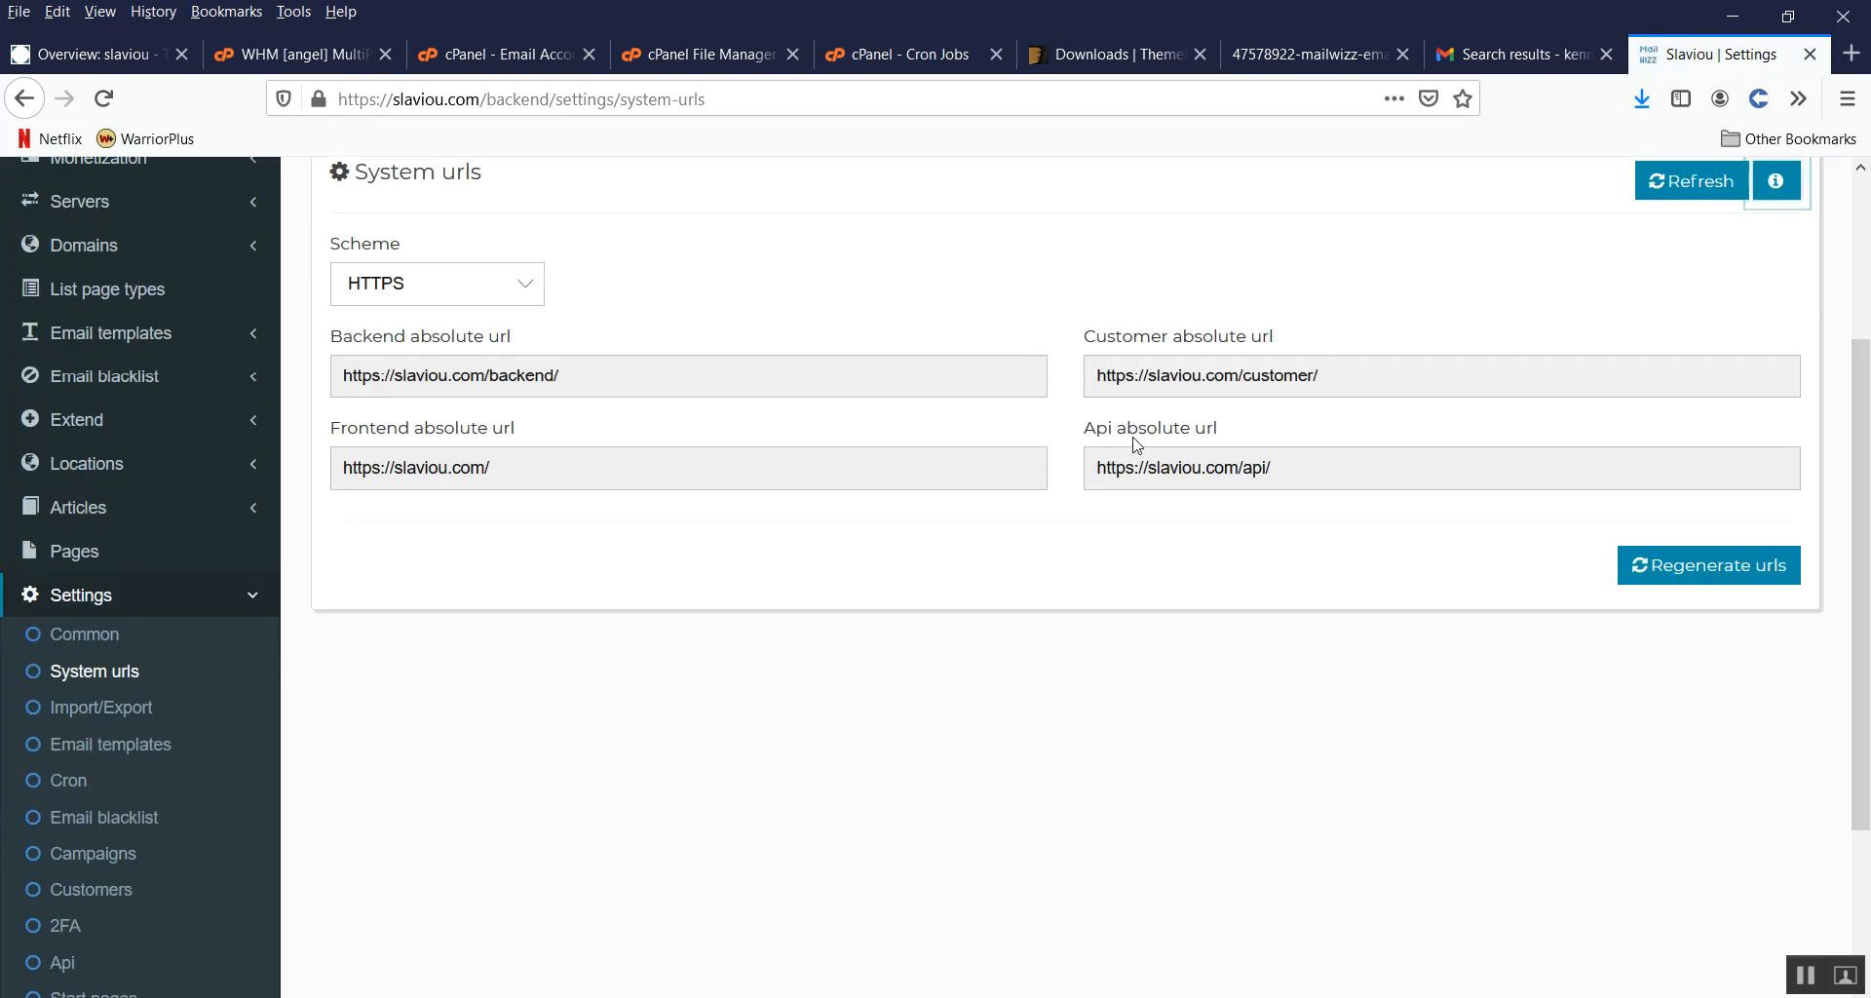
{"action": "scroll", "coordinate": [769, 448], "scroll_direction": "down", "scroll_amount": 1}
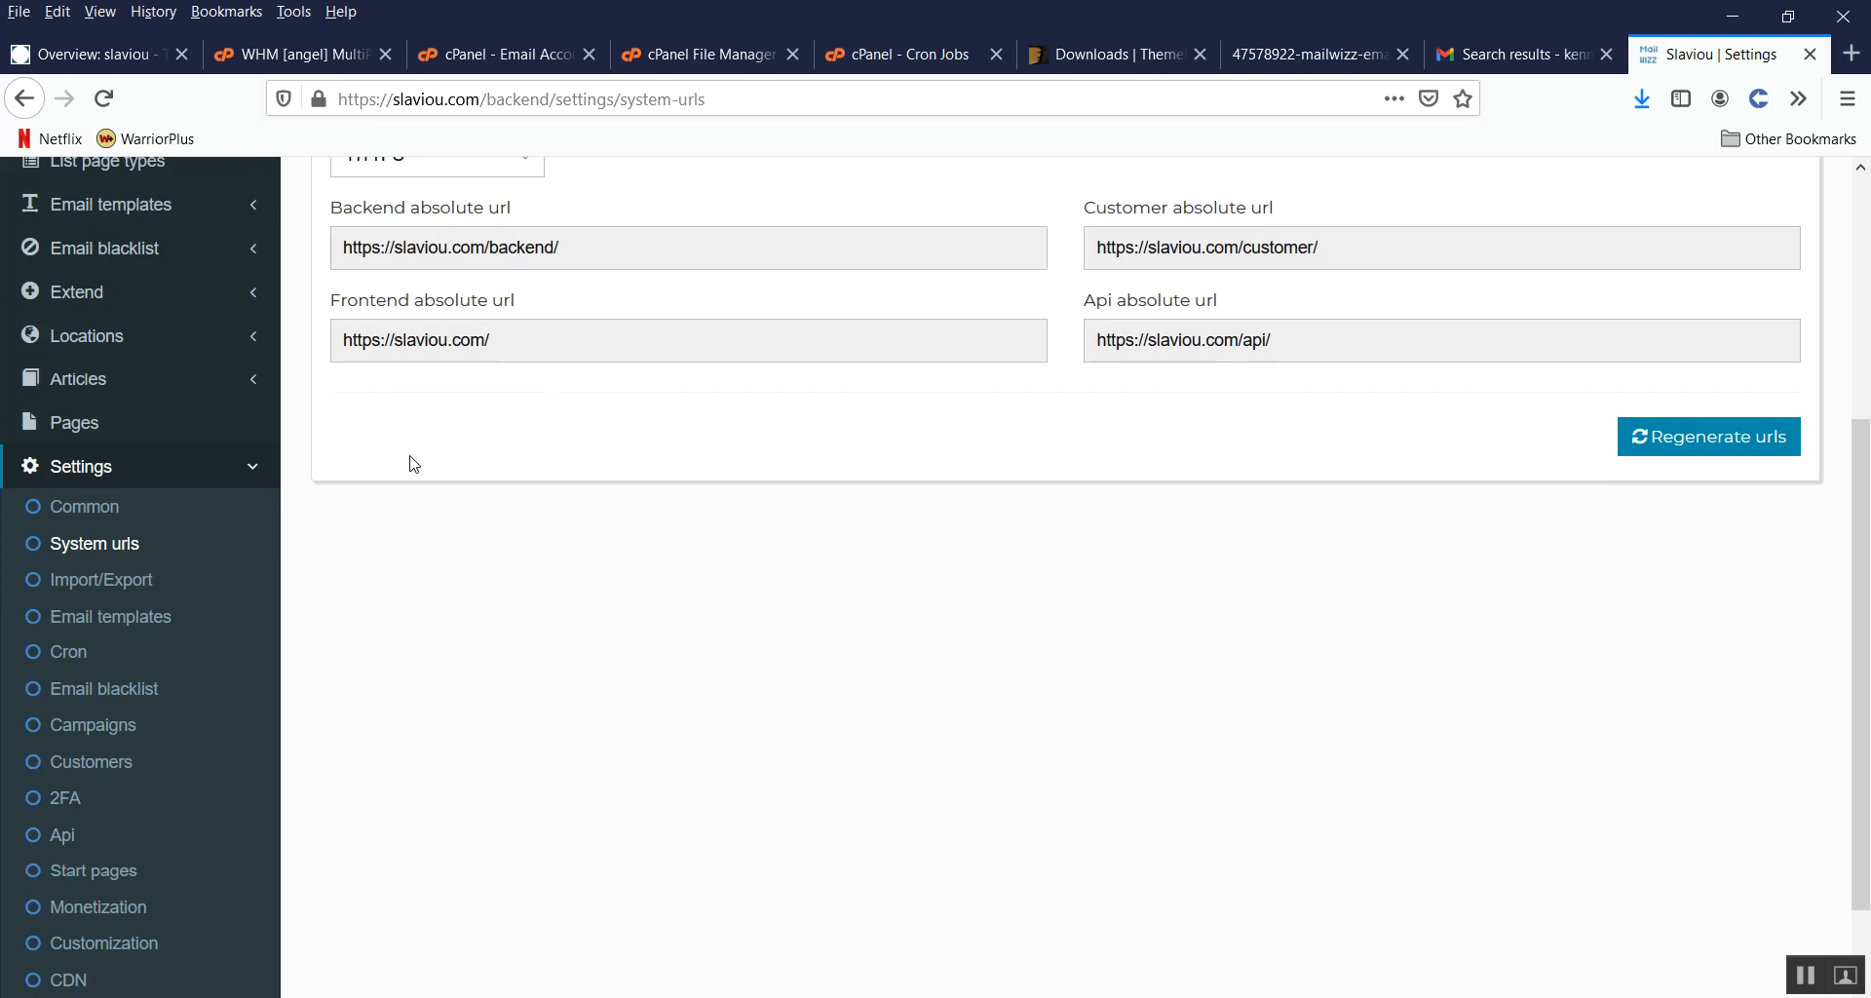
{"action": "scroll", "coordinate": [414, 462], "scroll_direction": "down", "scroll_amount": 1}
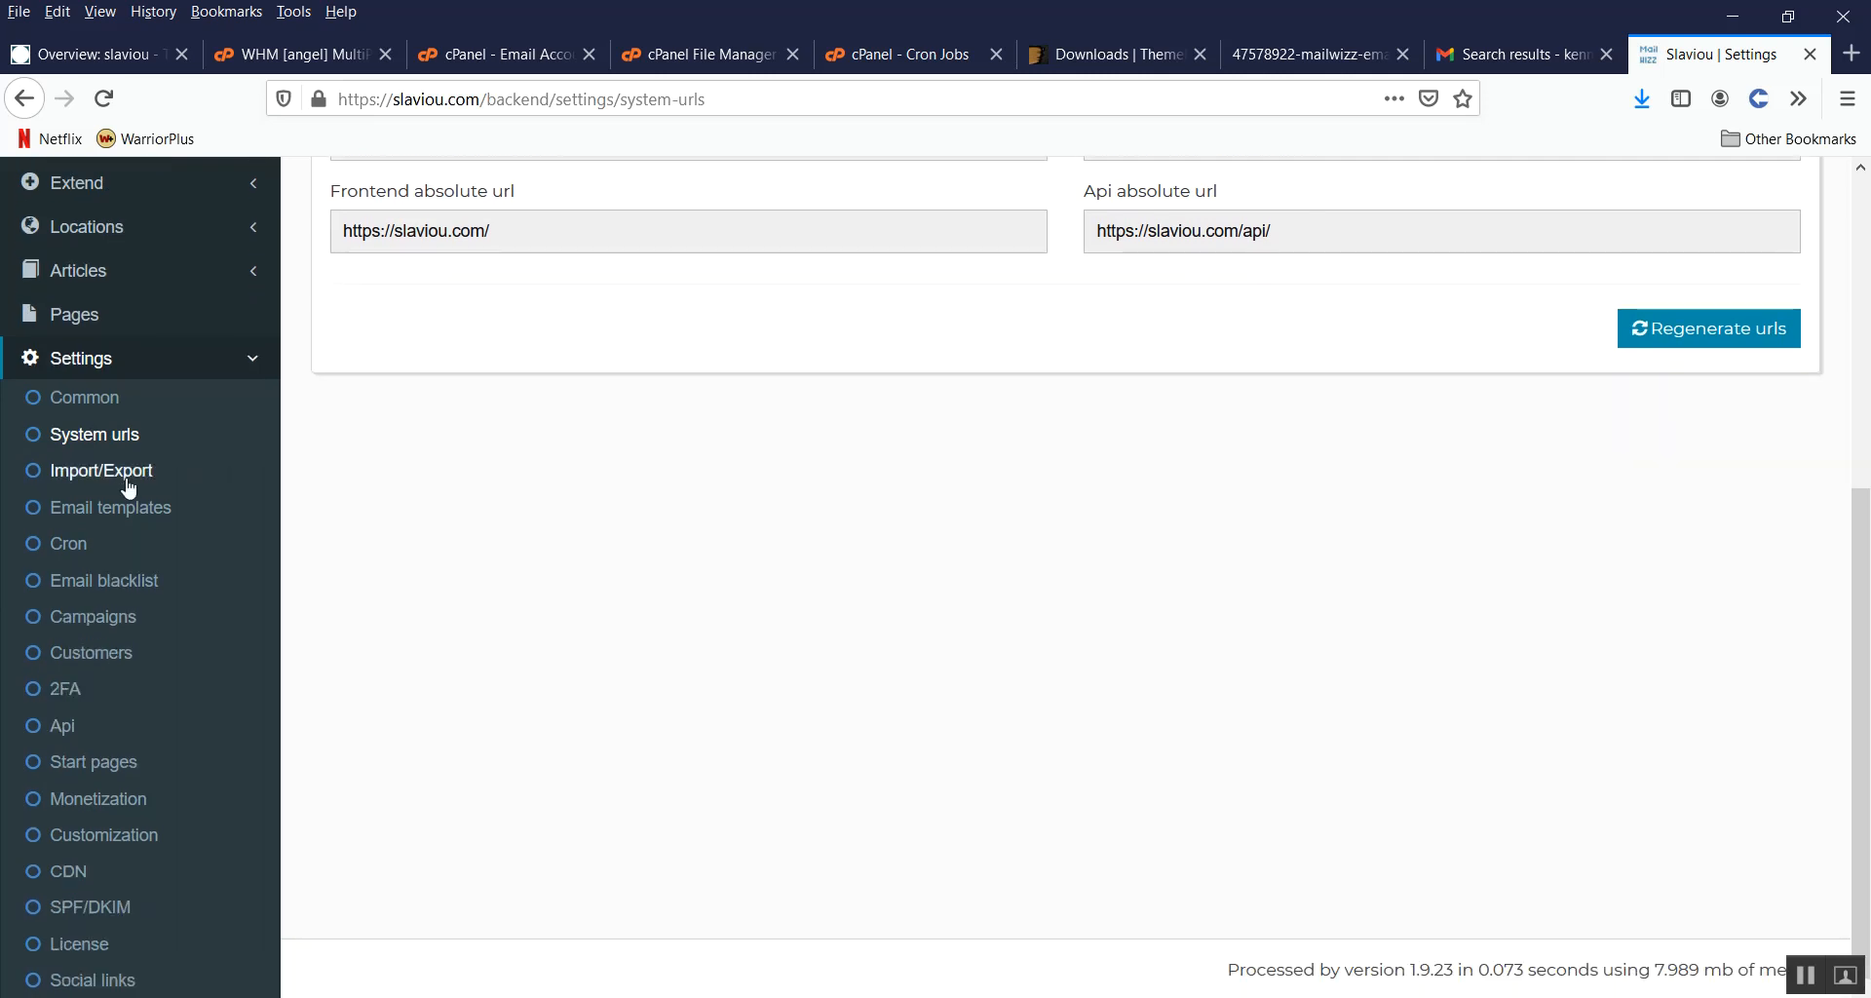
{"action": "left_click", "coordinate": [108, 557]}
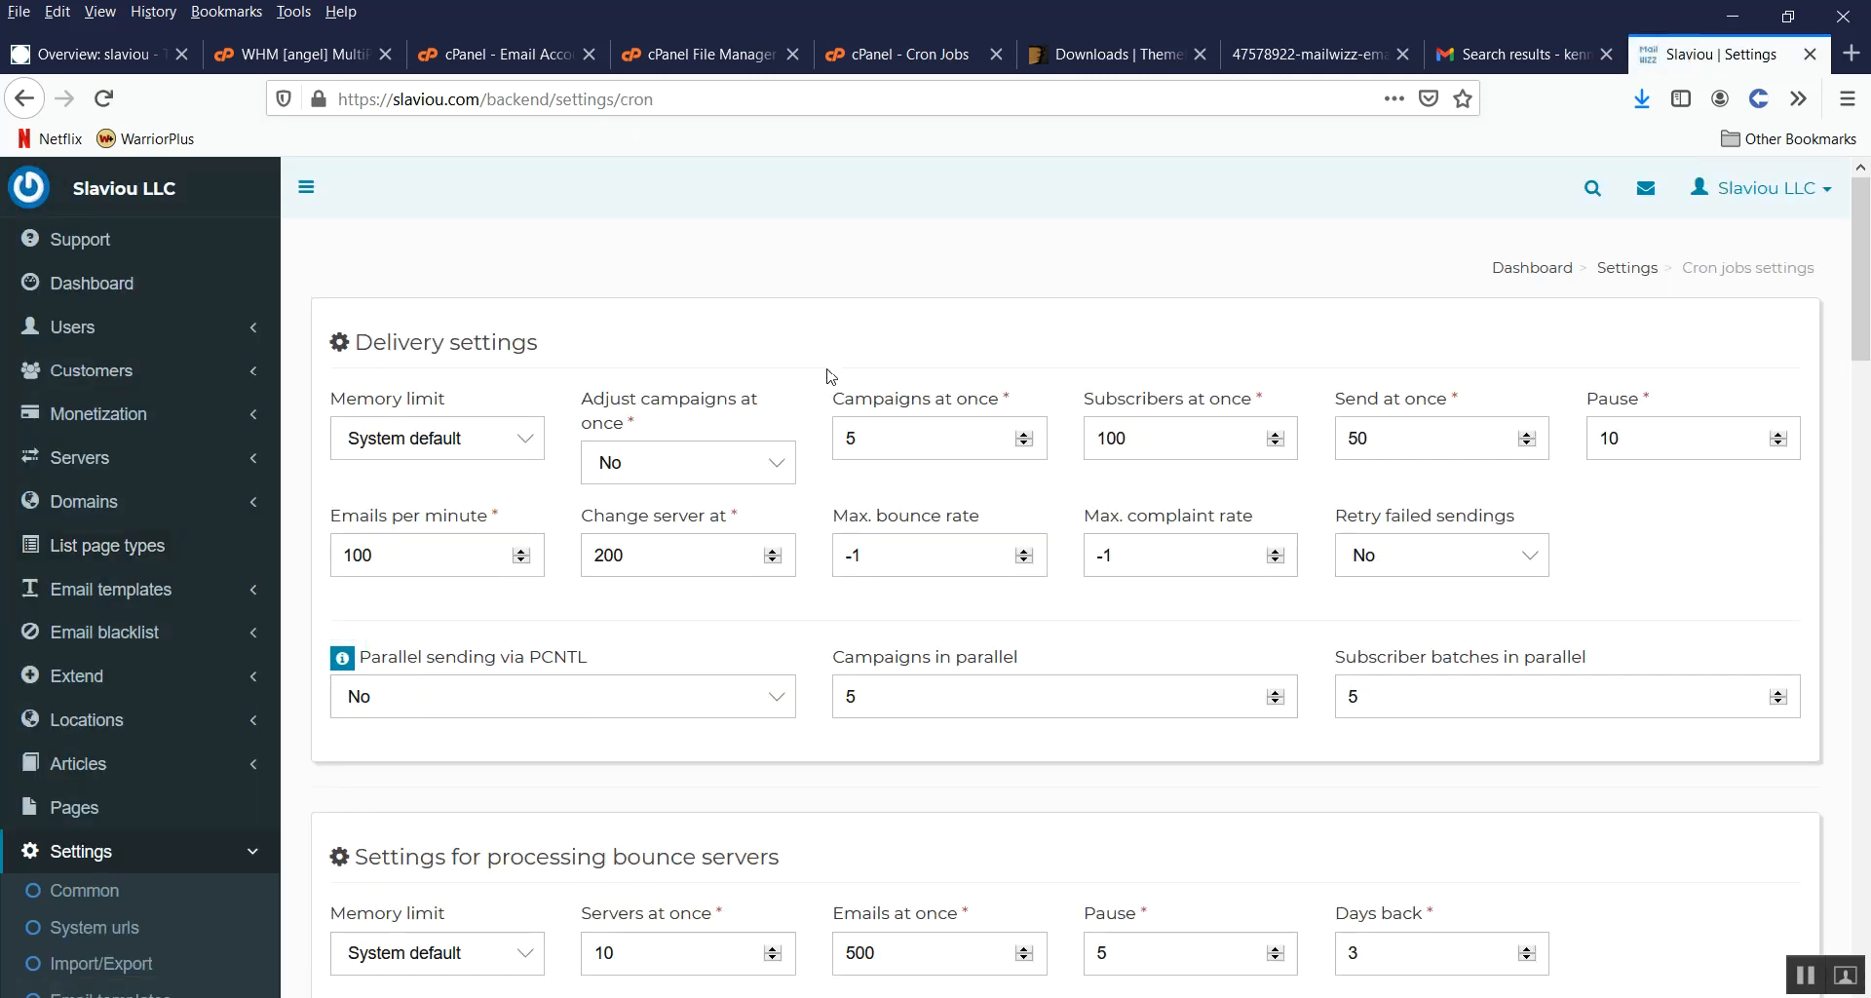
Step: Set Adjust campaigns at once to Yes in the cron delivery settings
{"action": "scroll", "coordinate": [816, 367], "scroll_direction": "down", "scroll_amount": 3}
{"action": "scroll", "coordinate": [858, 534], "scroll_direction": "up", "scroll_amount": 2}
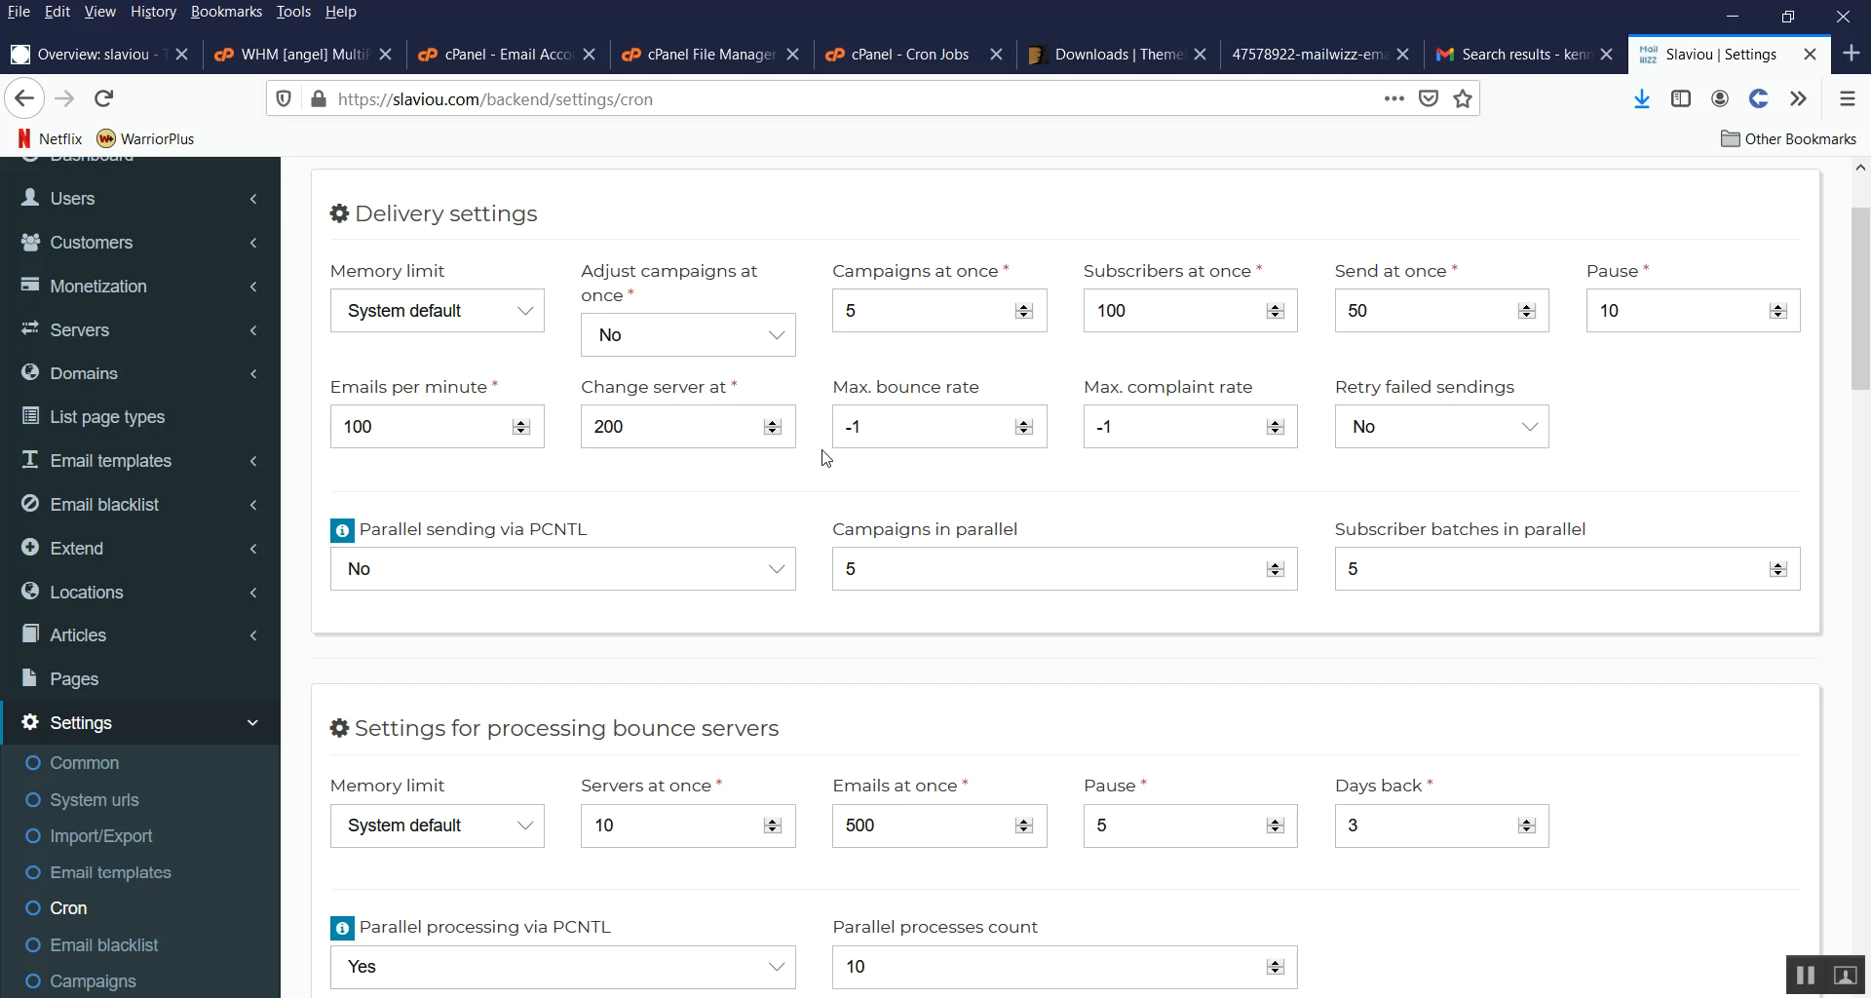
{"action": "left_click", "coordinate": [682, 343]}
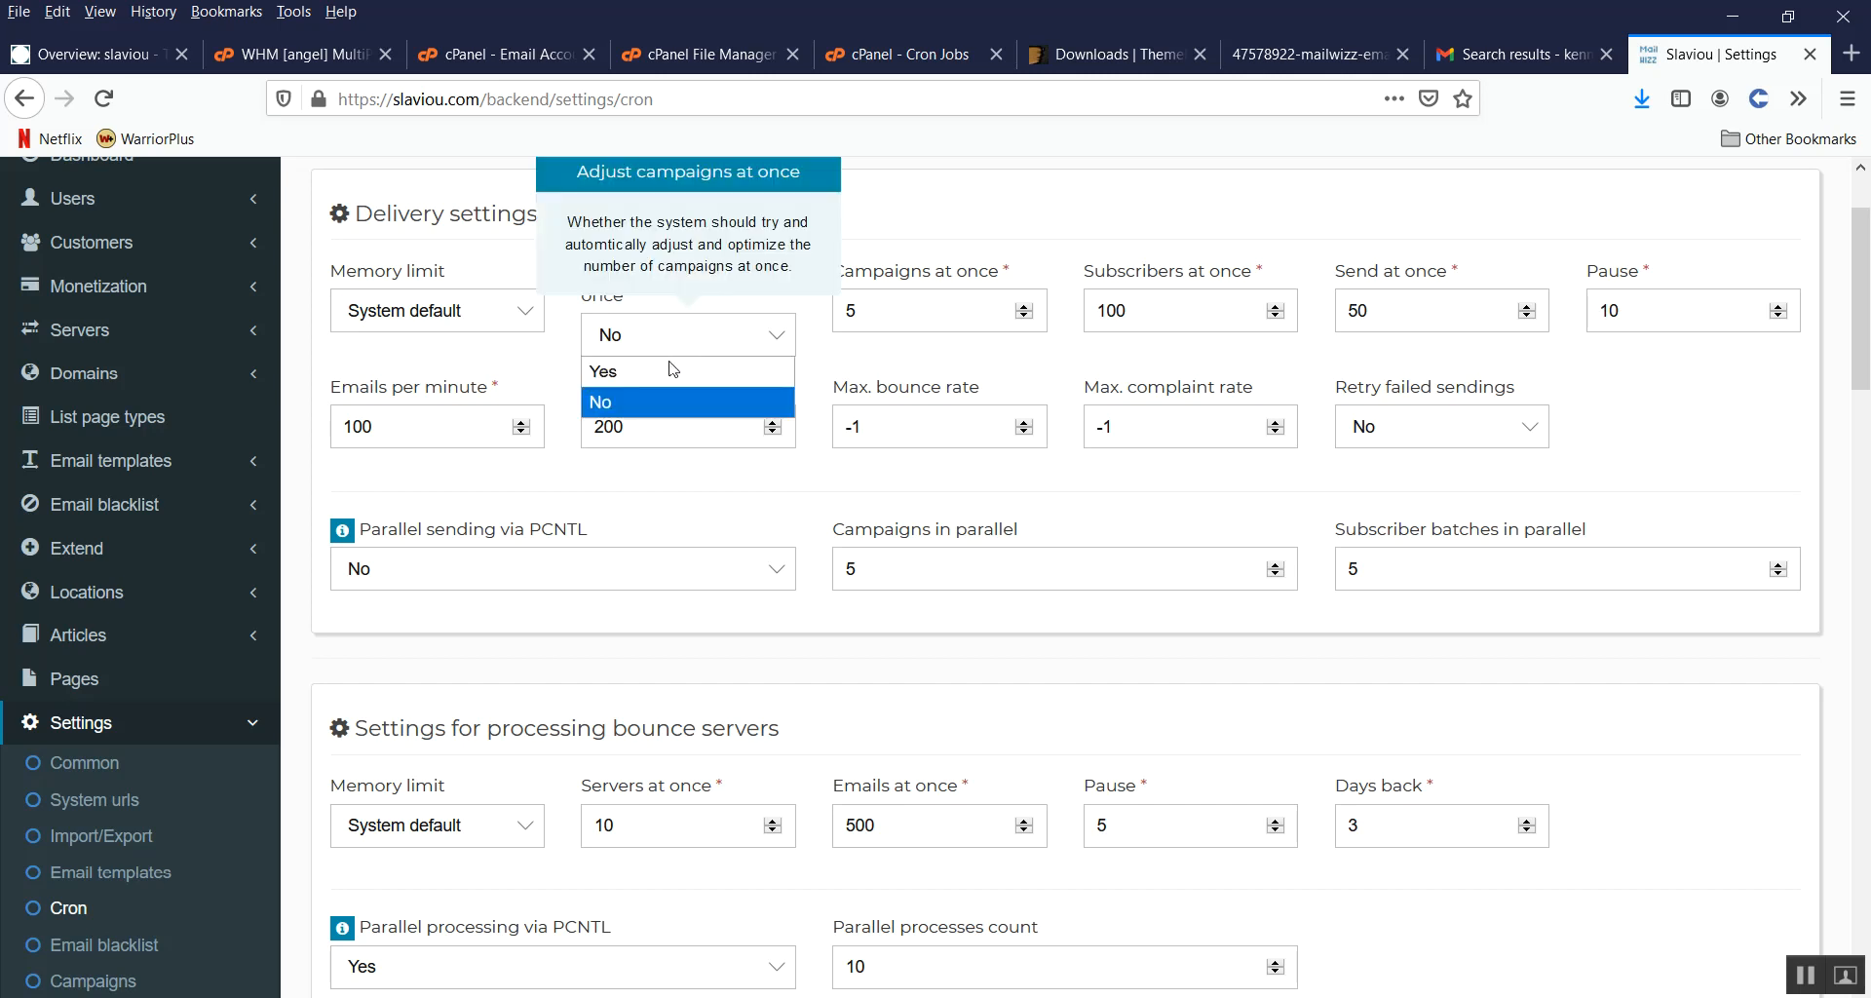
{"action": "left_click", "coordinate": [667, 375]}
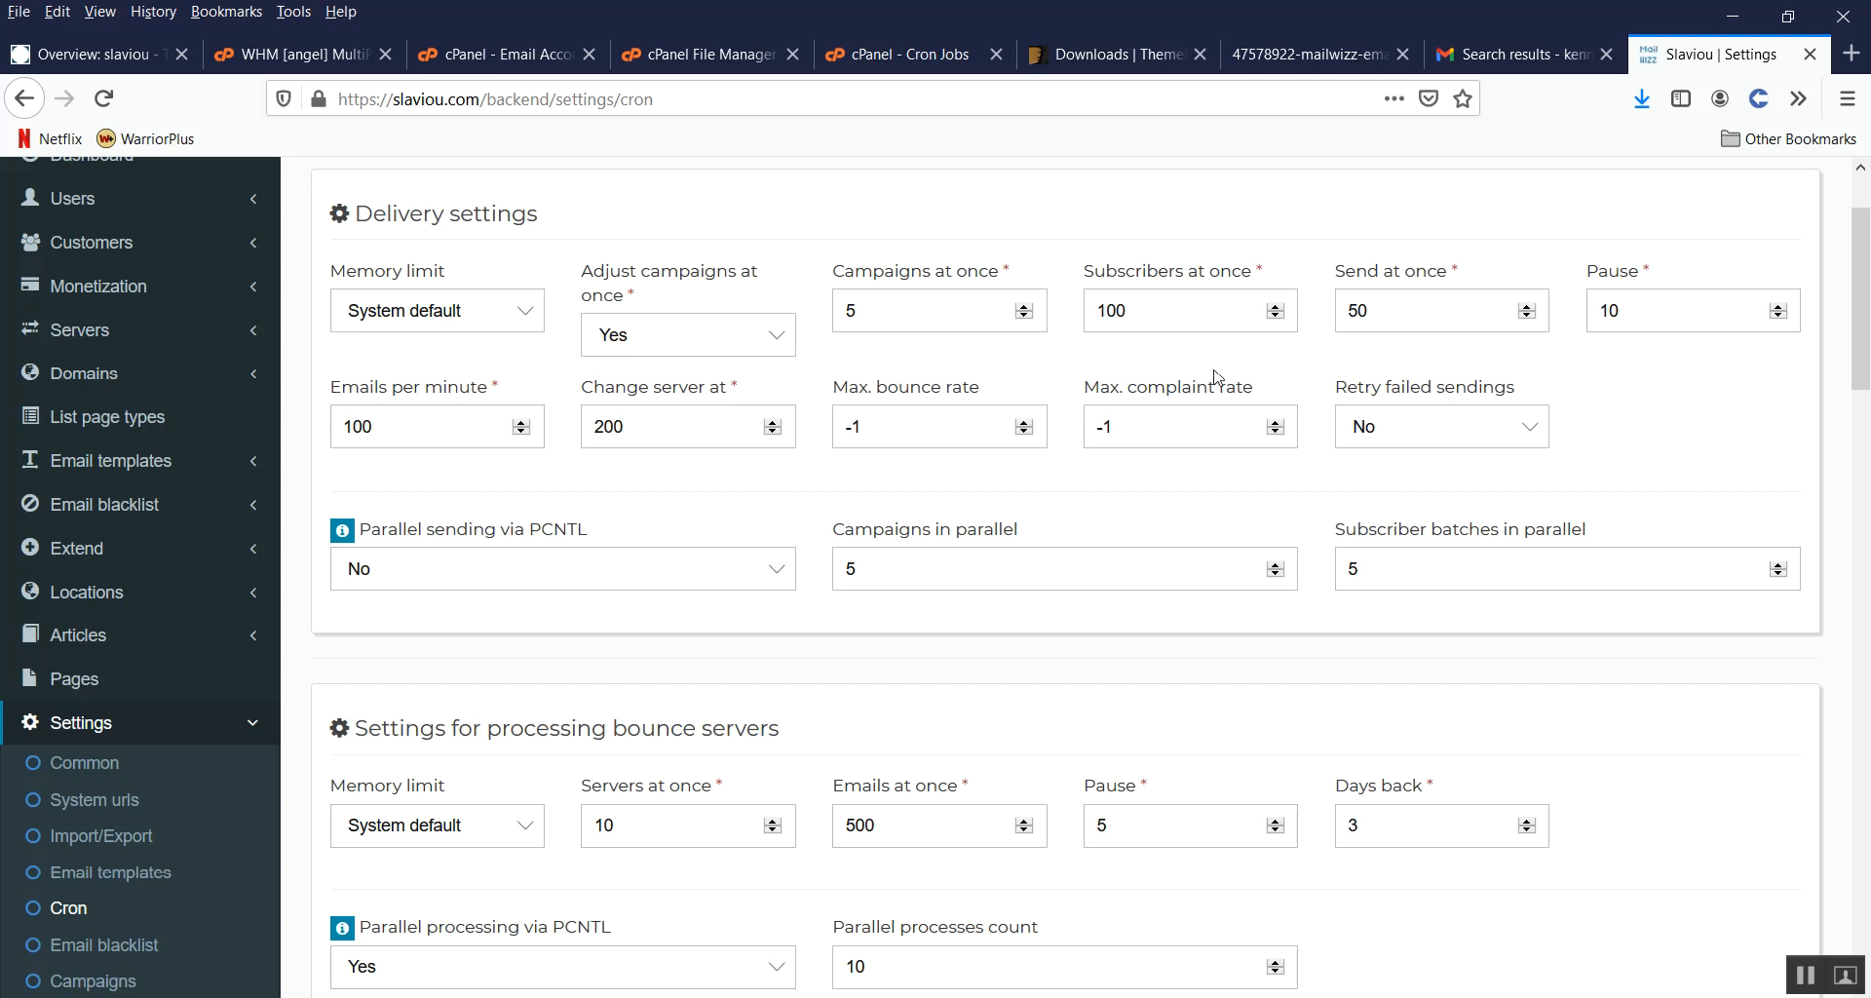
Step: Read the field hints for Subscribers at once, Send at once and Emails per minute in the delivery settings
{"action": "left_click", "coordinate": [1158, 317]}
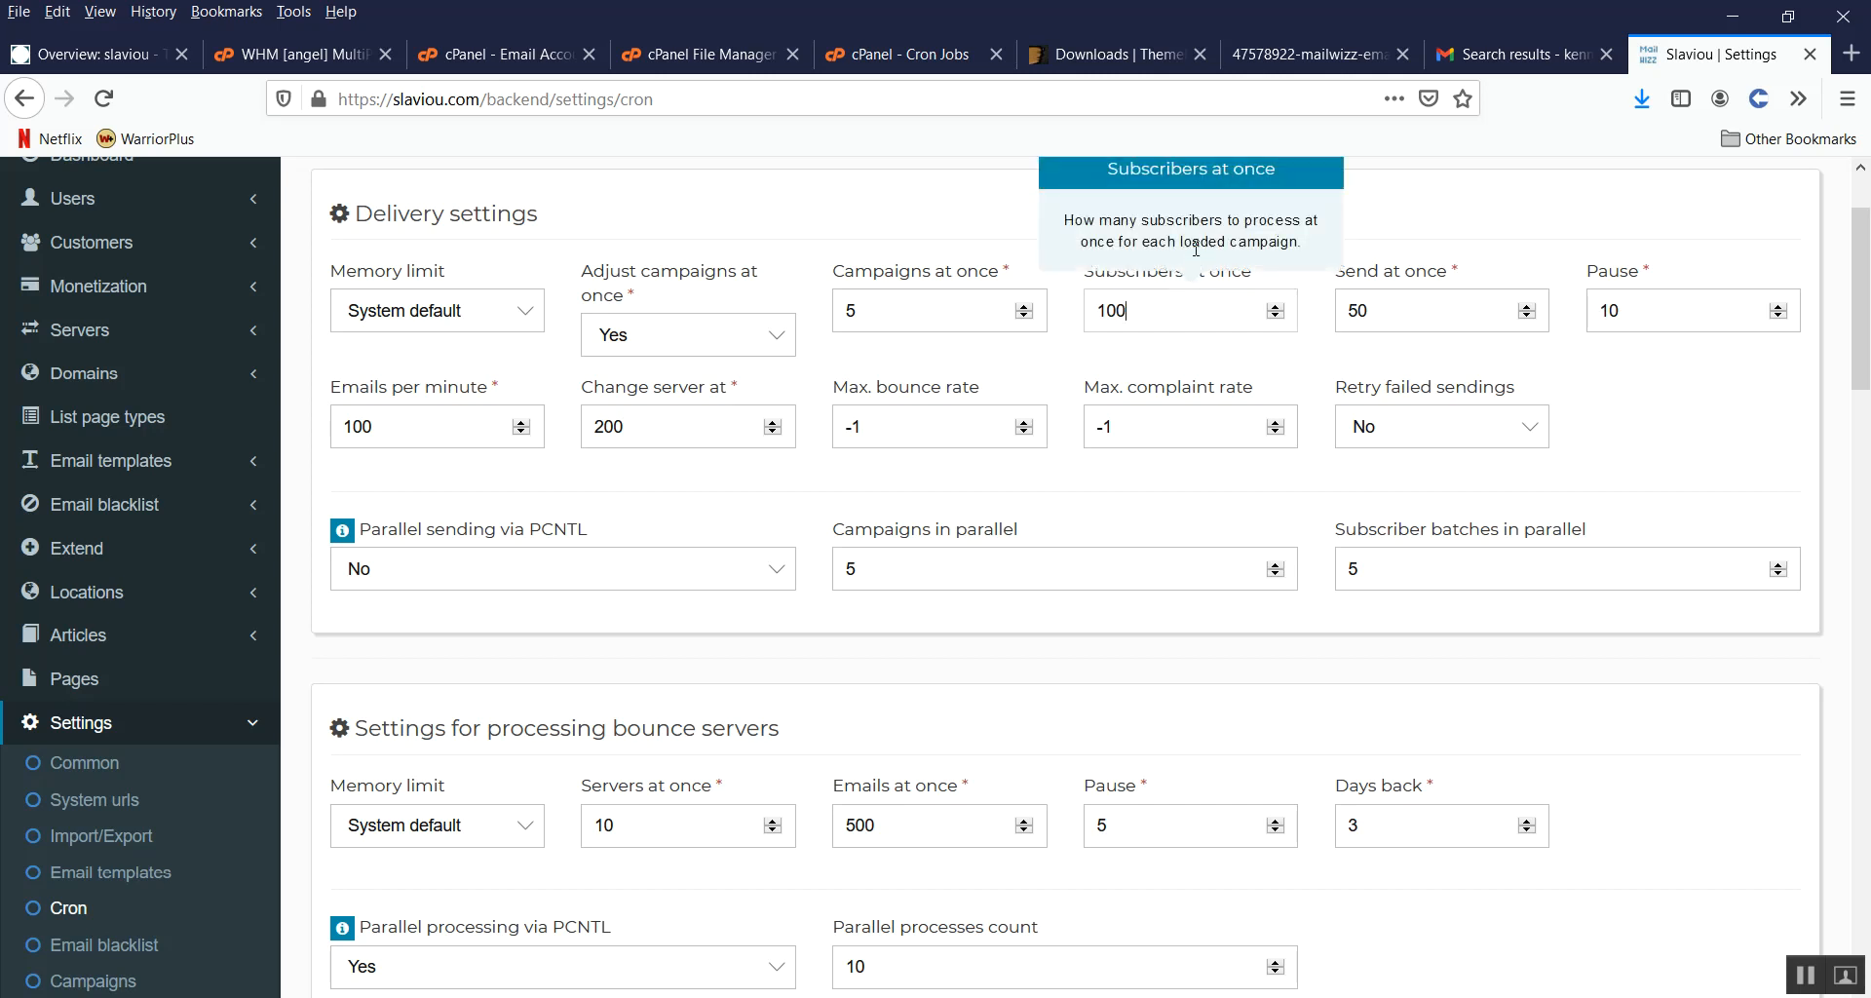
{"action": "left_click", "coordinate": [1200, 376]}
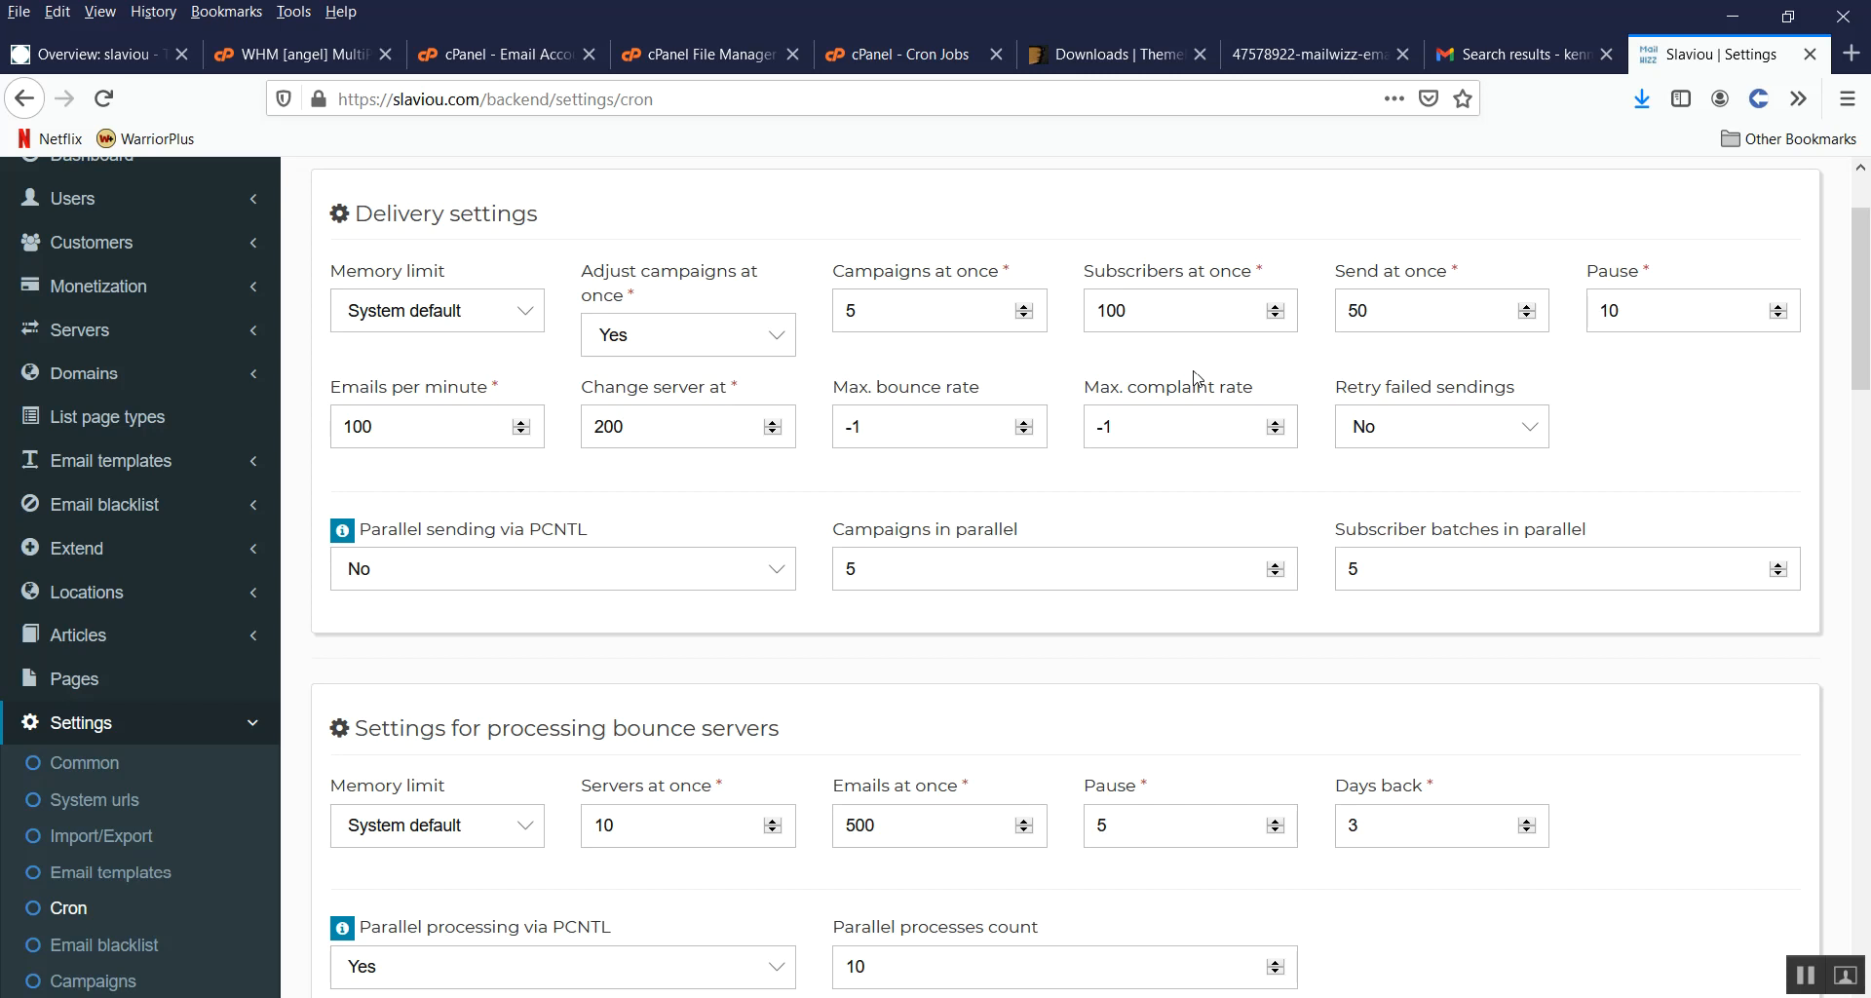
{"action": "left_click", "coordinate": [1374, 309]}
{"action": "left_click", "coordinate": [407, 432]}
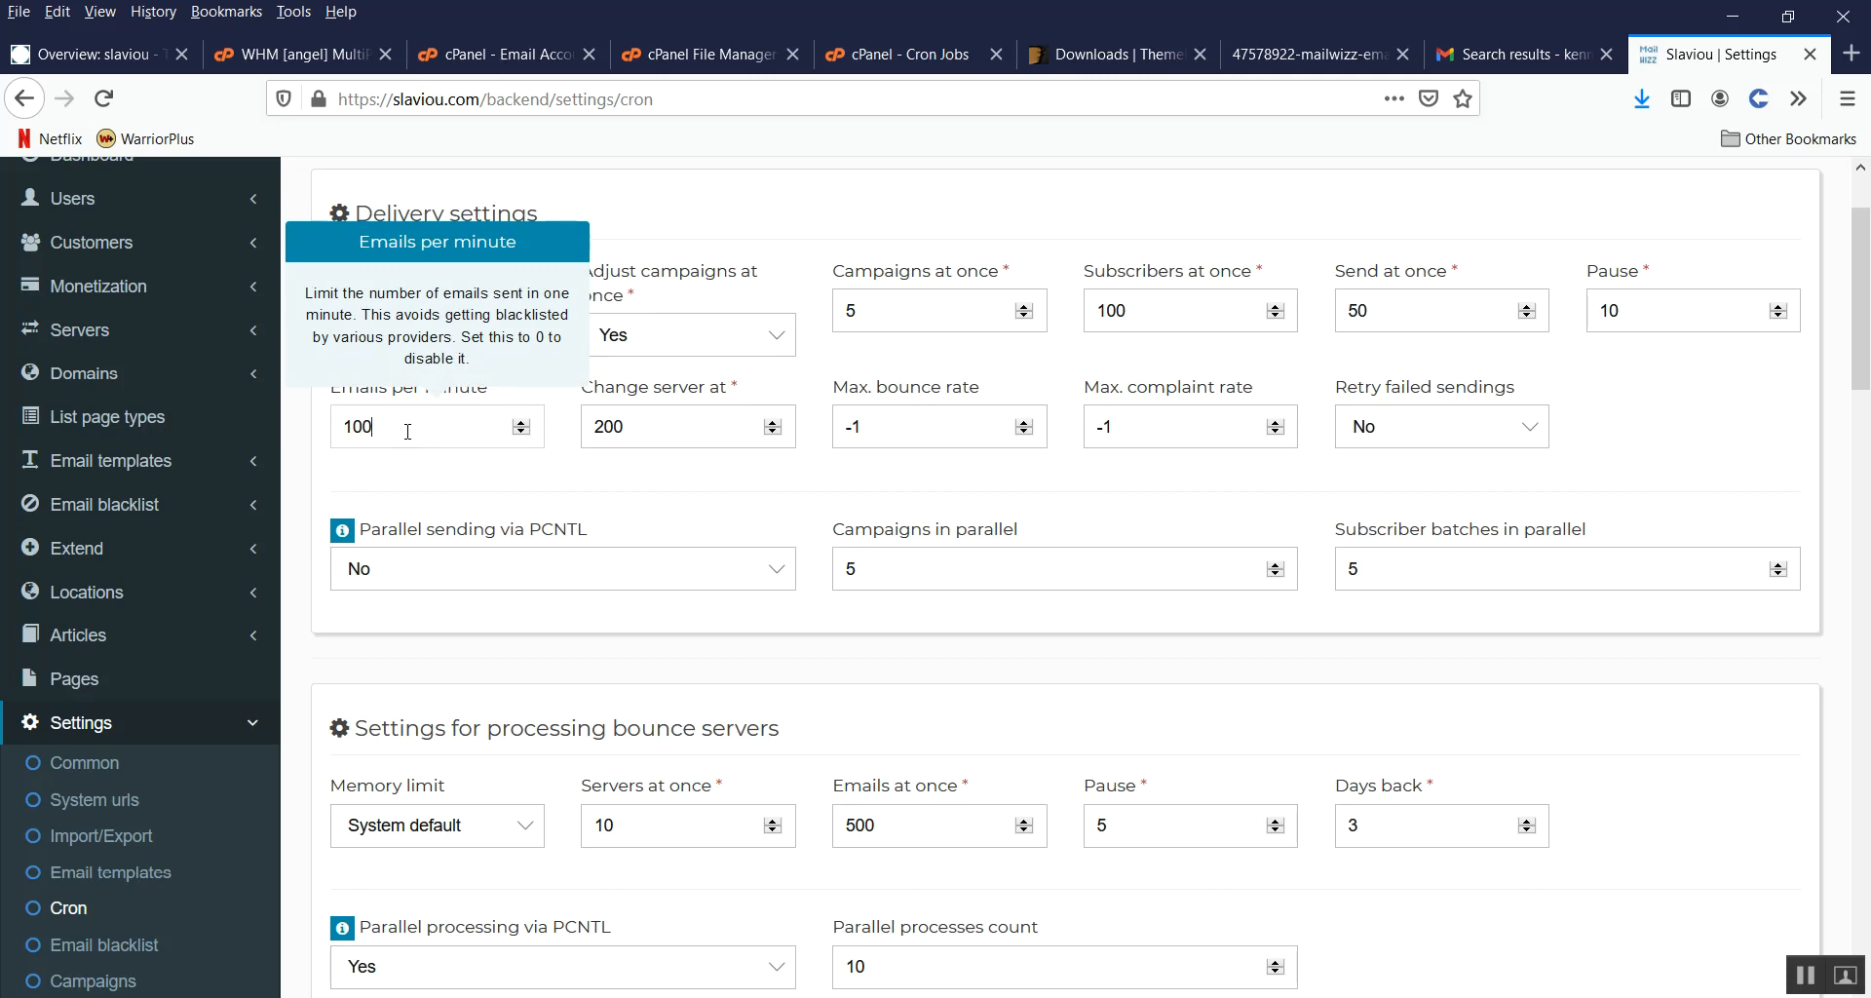
{"action": "left_click", "coordinate": [696, 519]}
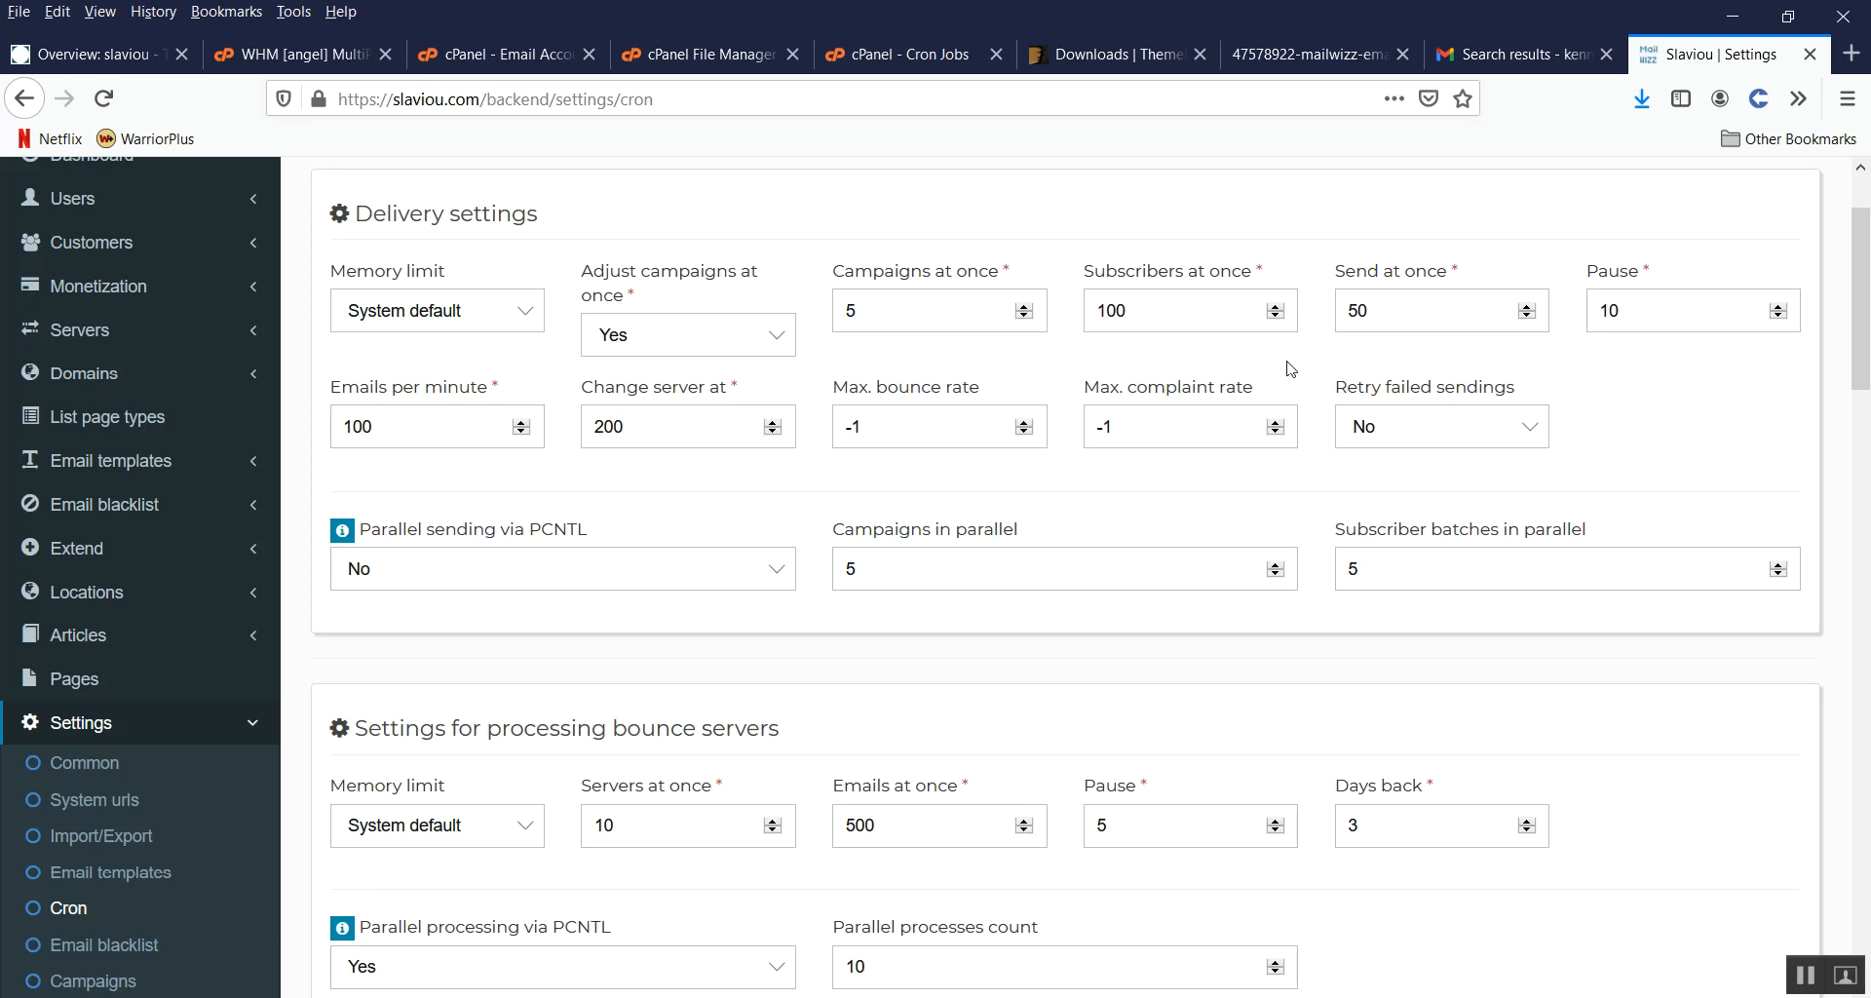
Step: Set both Subscribers at once and Send at once to 500 in the delivery settings
{"action": "left_click", "coordinate": [1166, 318]}
{"action": "left_click_drag", "start_coordinate": [1166, 317], "coordinate": [1089, 314]}
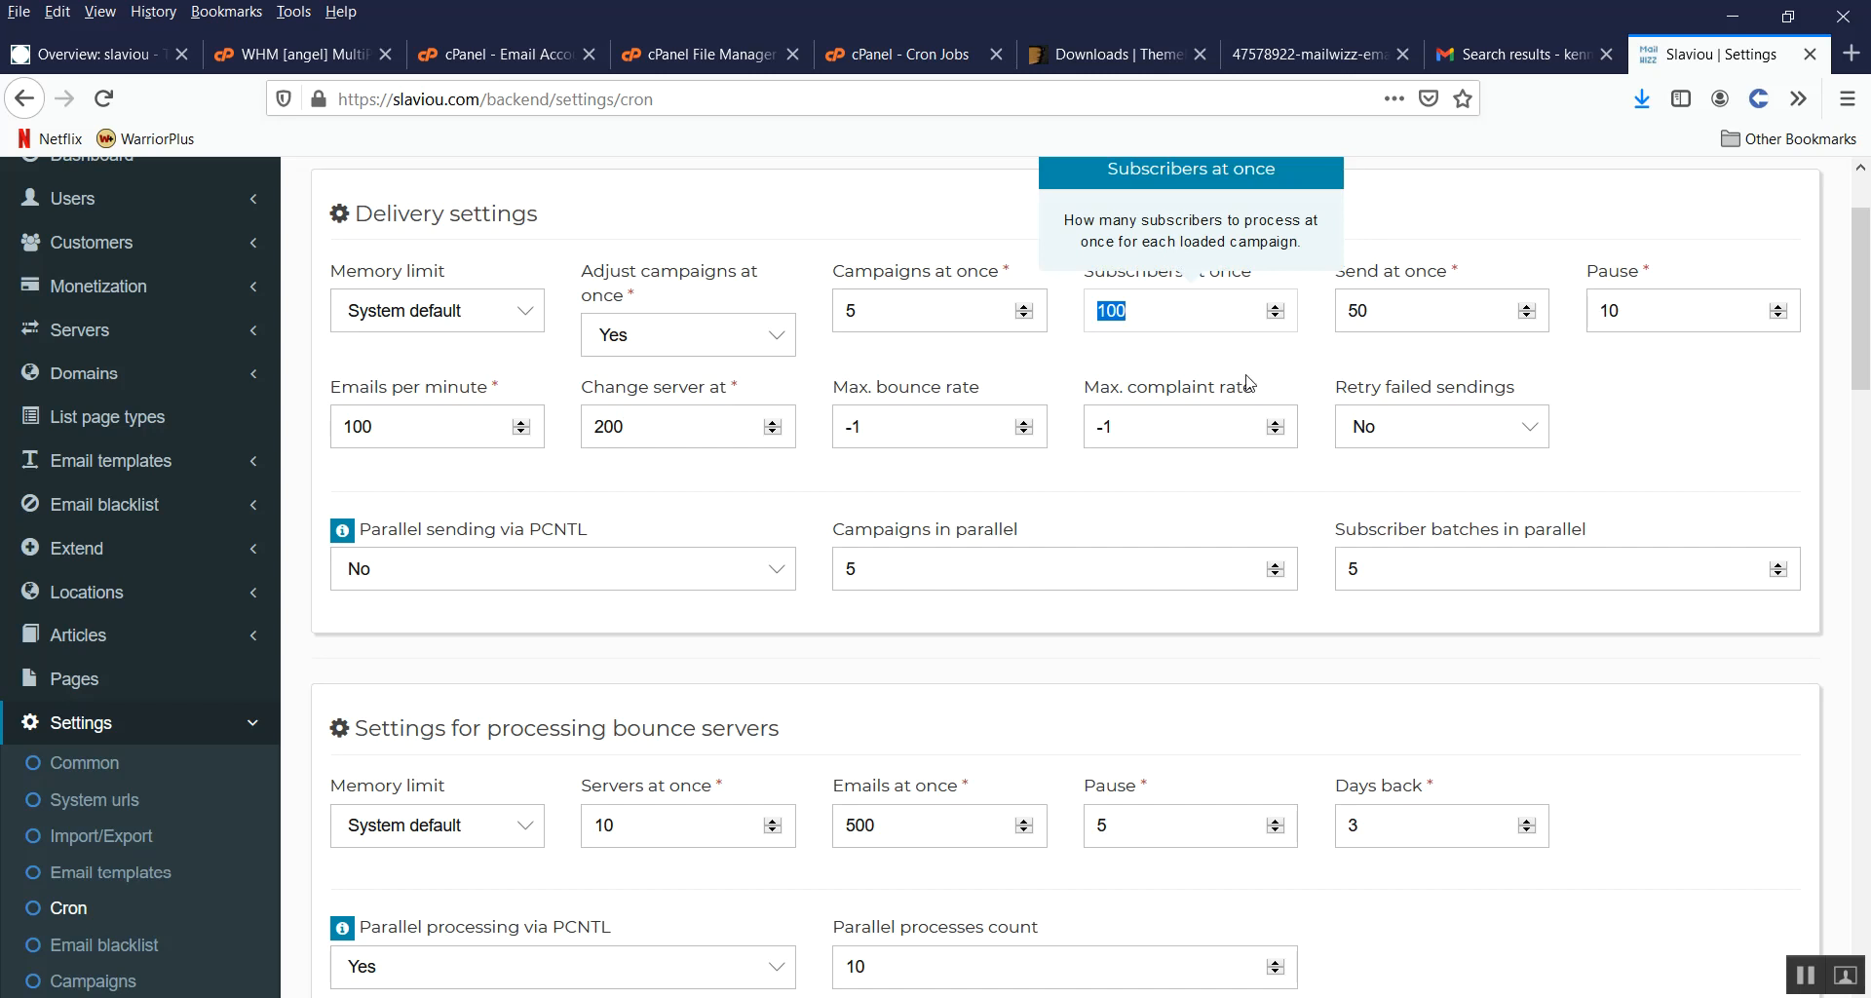
{"action": "type", "text": "500"}
{"action": "left_click_drag", "start_coordinate": [1392, 310], "coordinate": [1320, 318]}
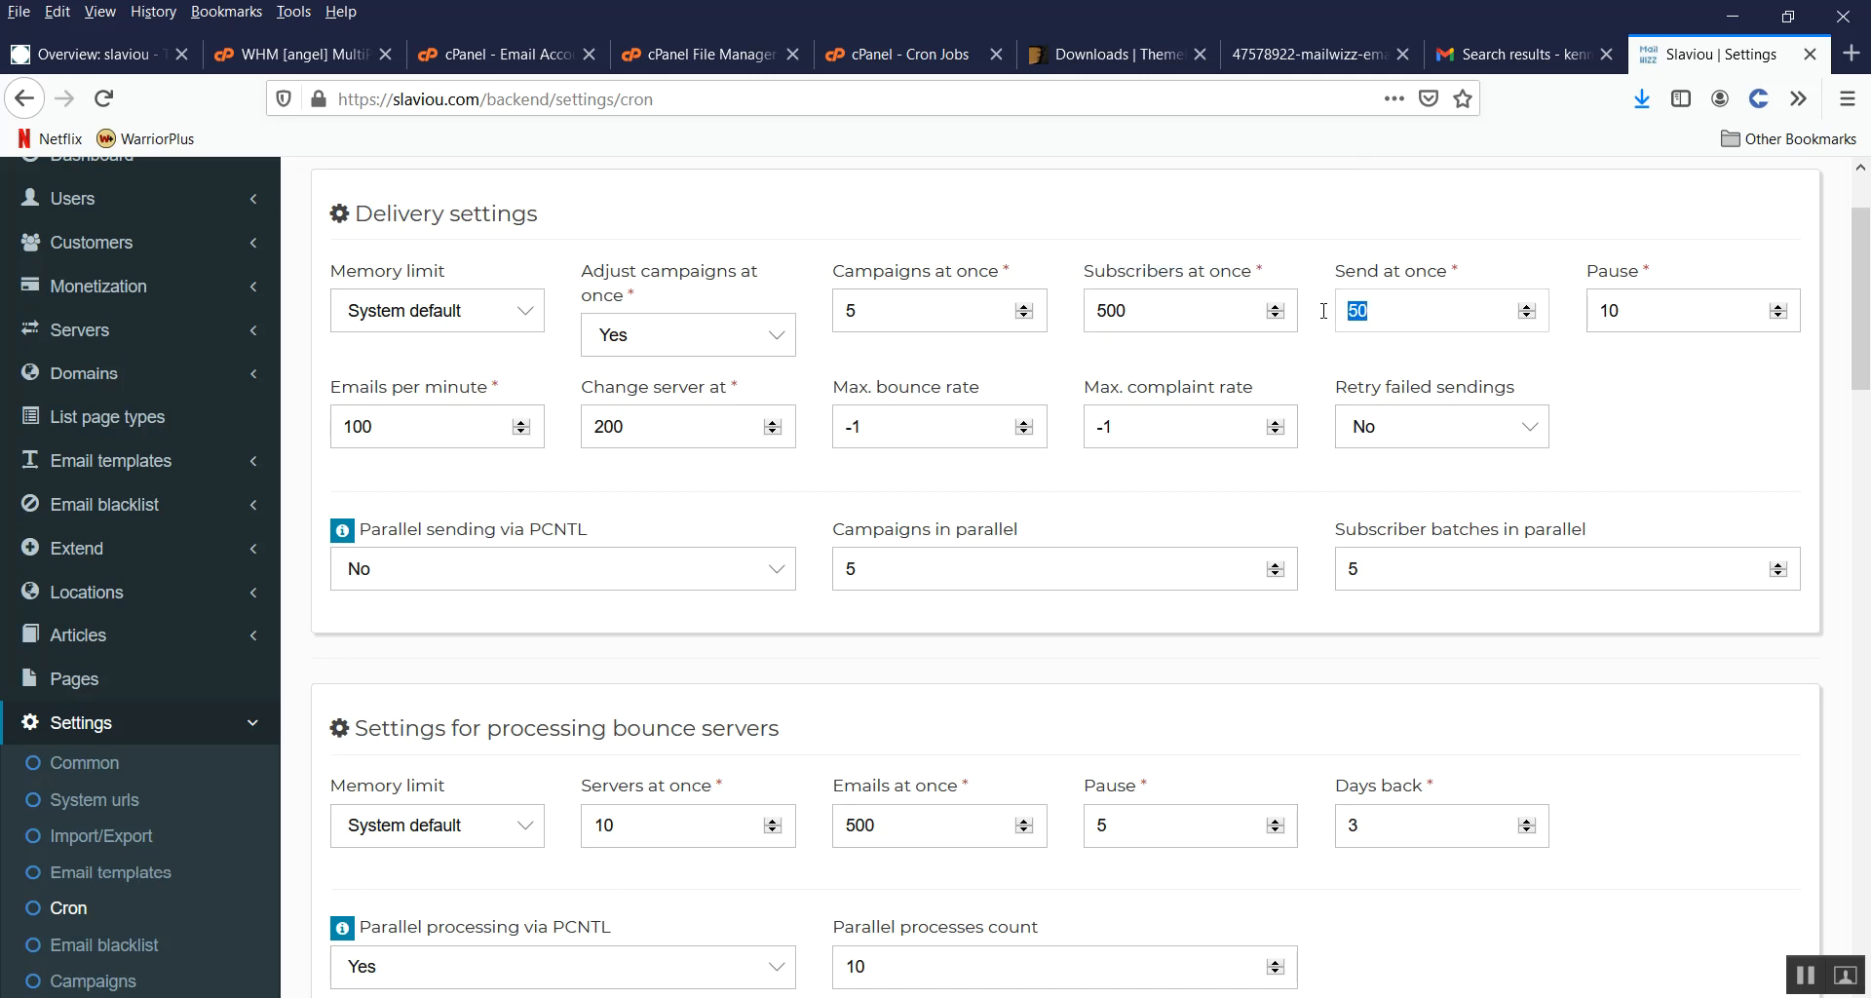
{"action": "type", "text": "50"}
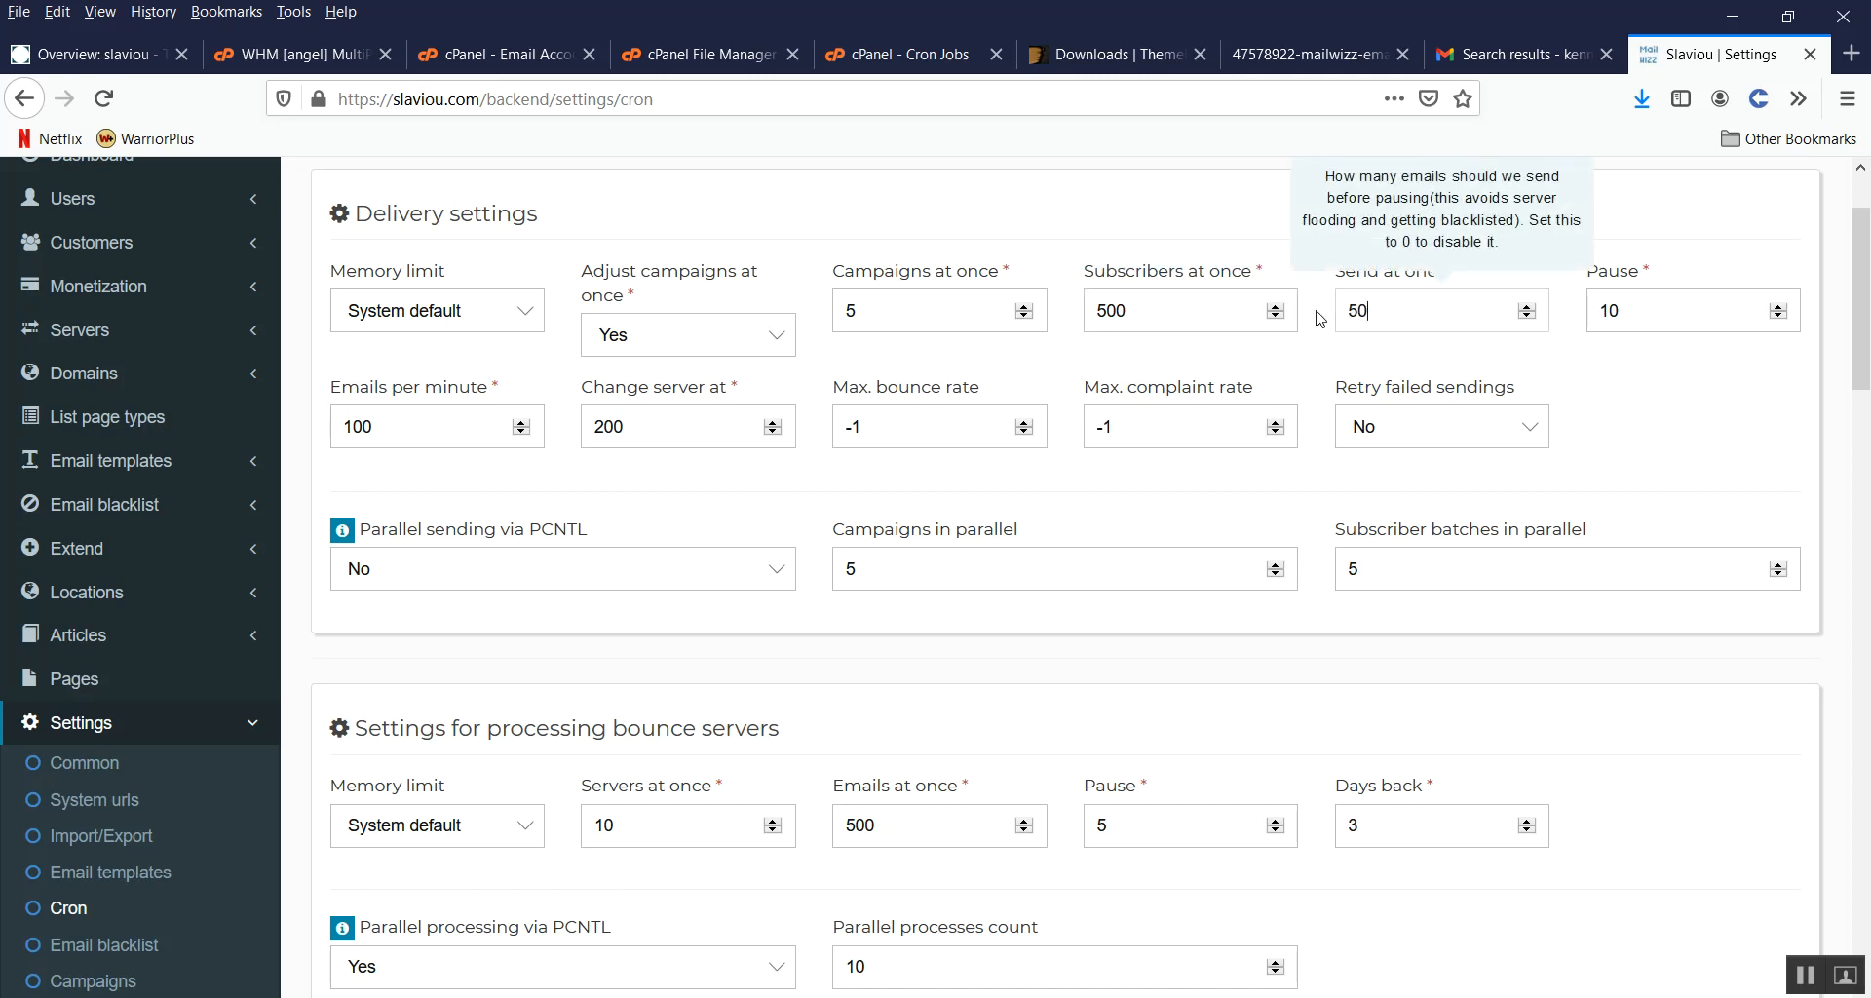
{"action": "type", "text": "0"}
Step: Set the delivery Pause to 5 and Emails per minute to 500
{"action": "left_click_drag", "start_coordinate": [1647, 310], "coordinate": [1566, 325]}
{"action": "type", "text": "5"}
{"action": "left_click_drag", "start_coordinate": [399, 429], "coordinate": [296, 429]}
{"action": "type", "text": "500"}
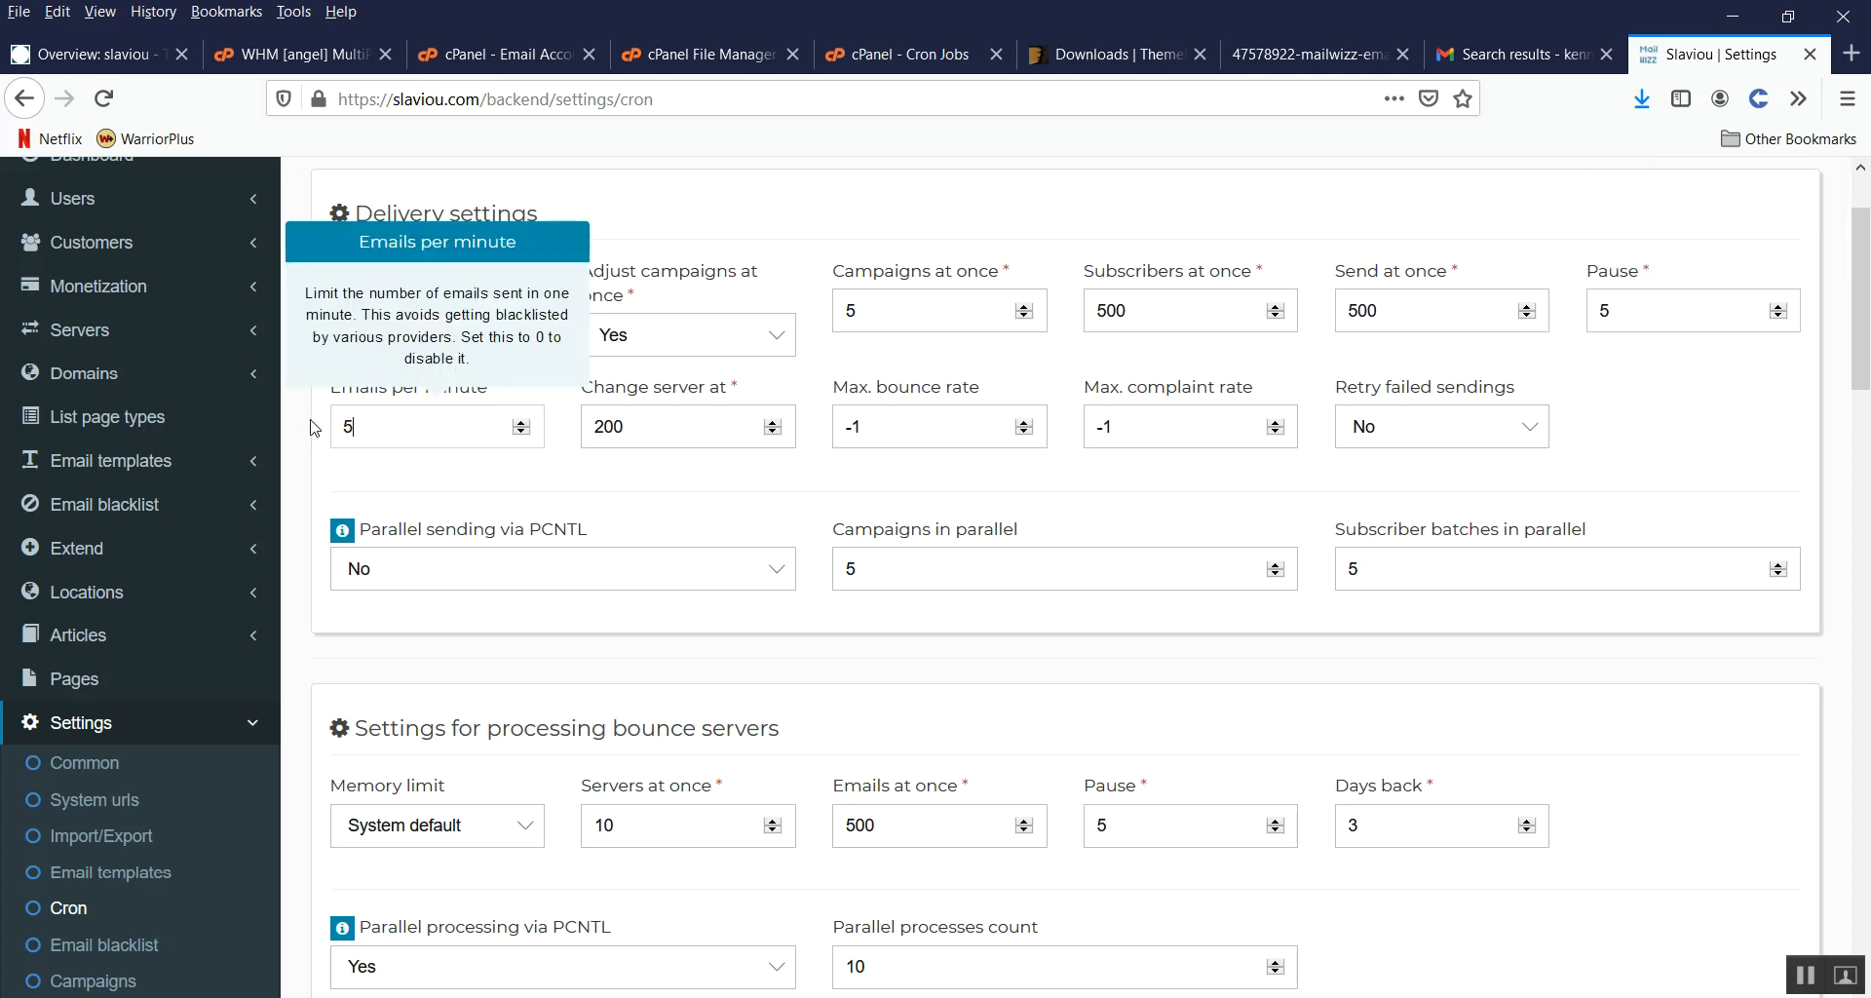
{"action": "left_click", "coordinate": [806, 504]}
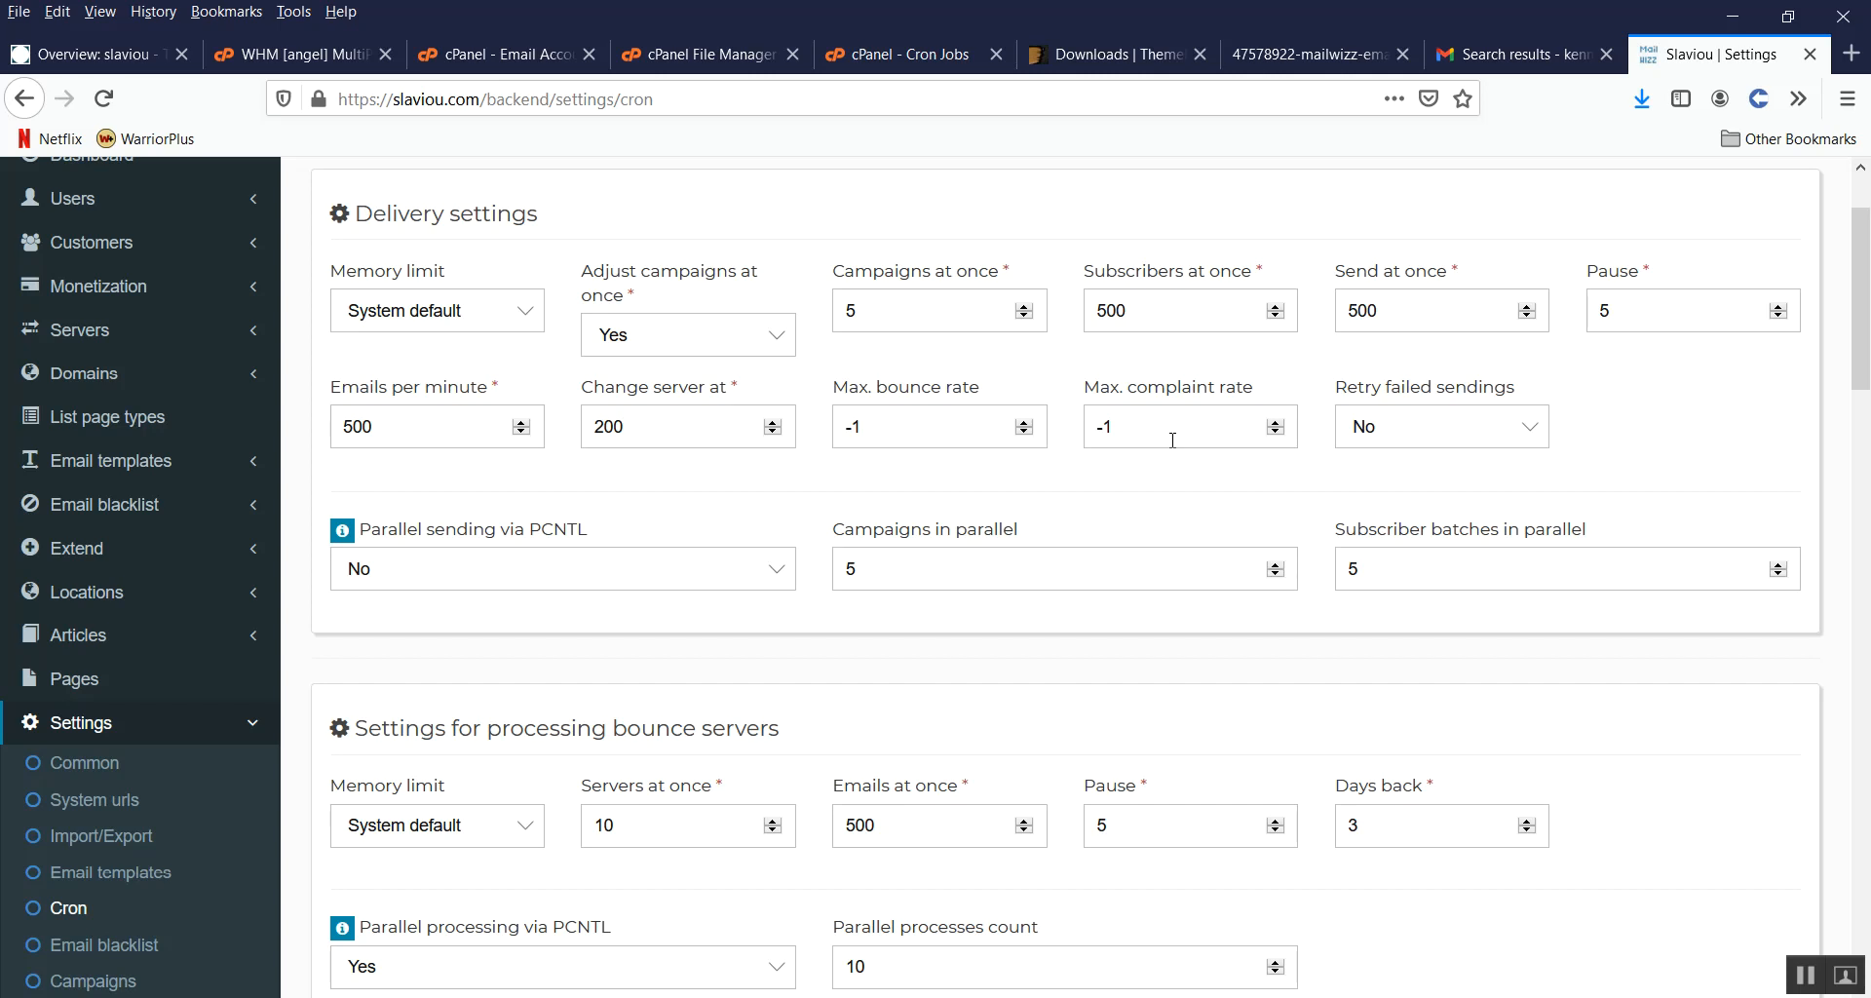
Step: Set both Max. soft errors and Max. soft bounce to 1 in the Delivery and Bounce logs settings
{"action": "scroll", "coordinate": [1113, 526], "scroll_direction": "down", "scroll_amount": 4}
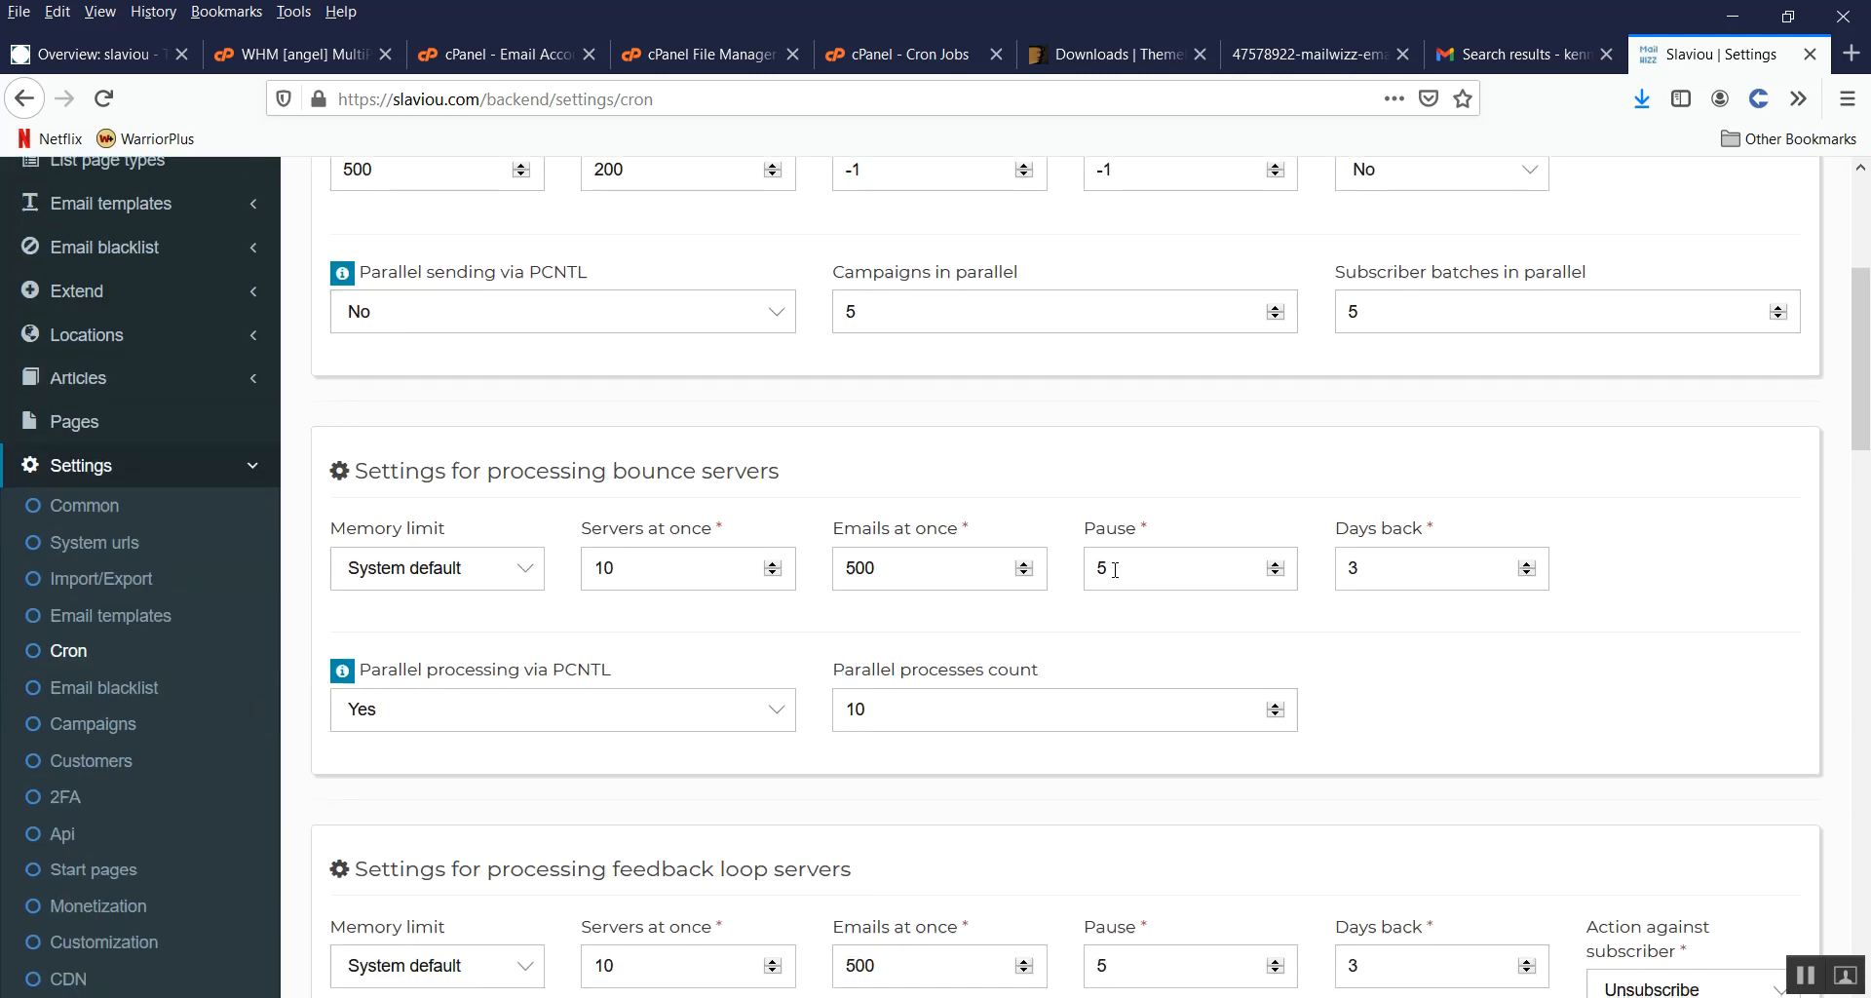
{"action": "scroll", "coordinate": [1198, 526], "scroll_direction": "down", "scroll_amount": 4}
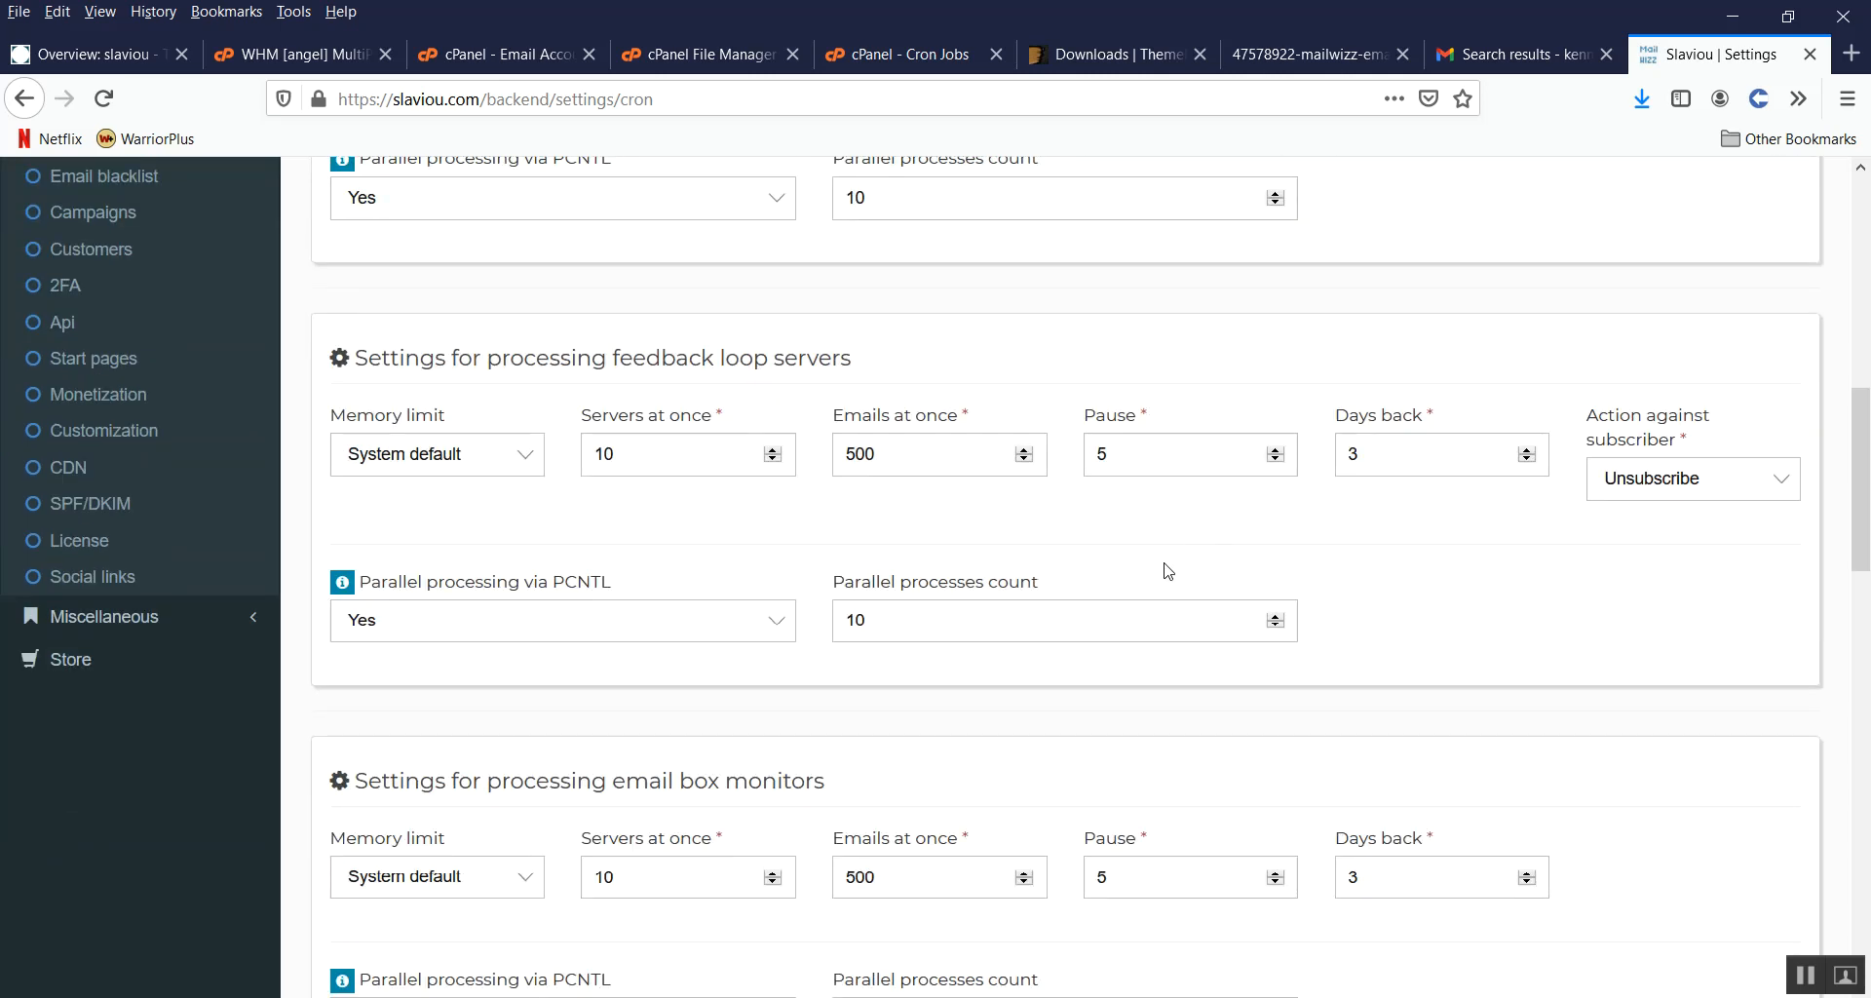
{"action": "scroll", "coordinate": [981, 435], "scroll_direction": "up", "scroll_amount": 3}
{"action": "scroll", "coordinate": [981, 435], "scroll_direction": "down", "scroll_amount": 3}
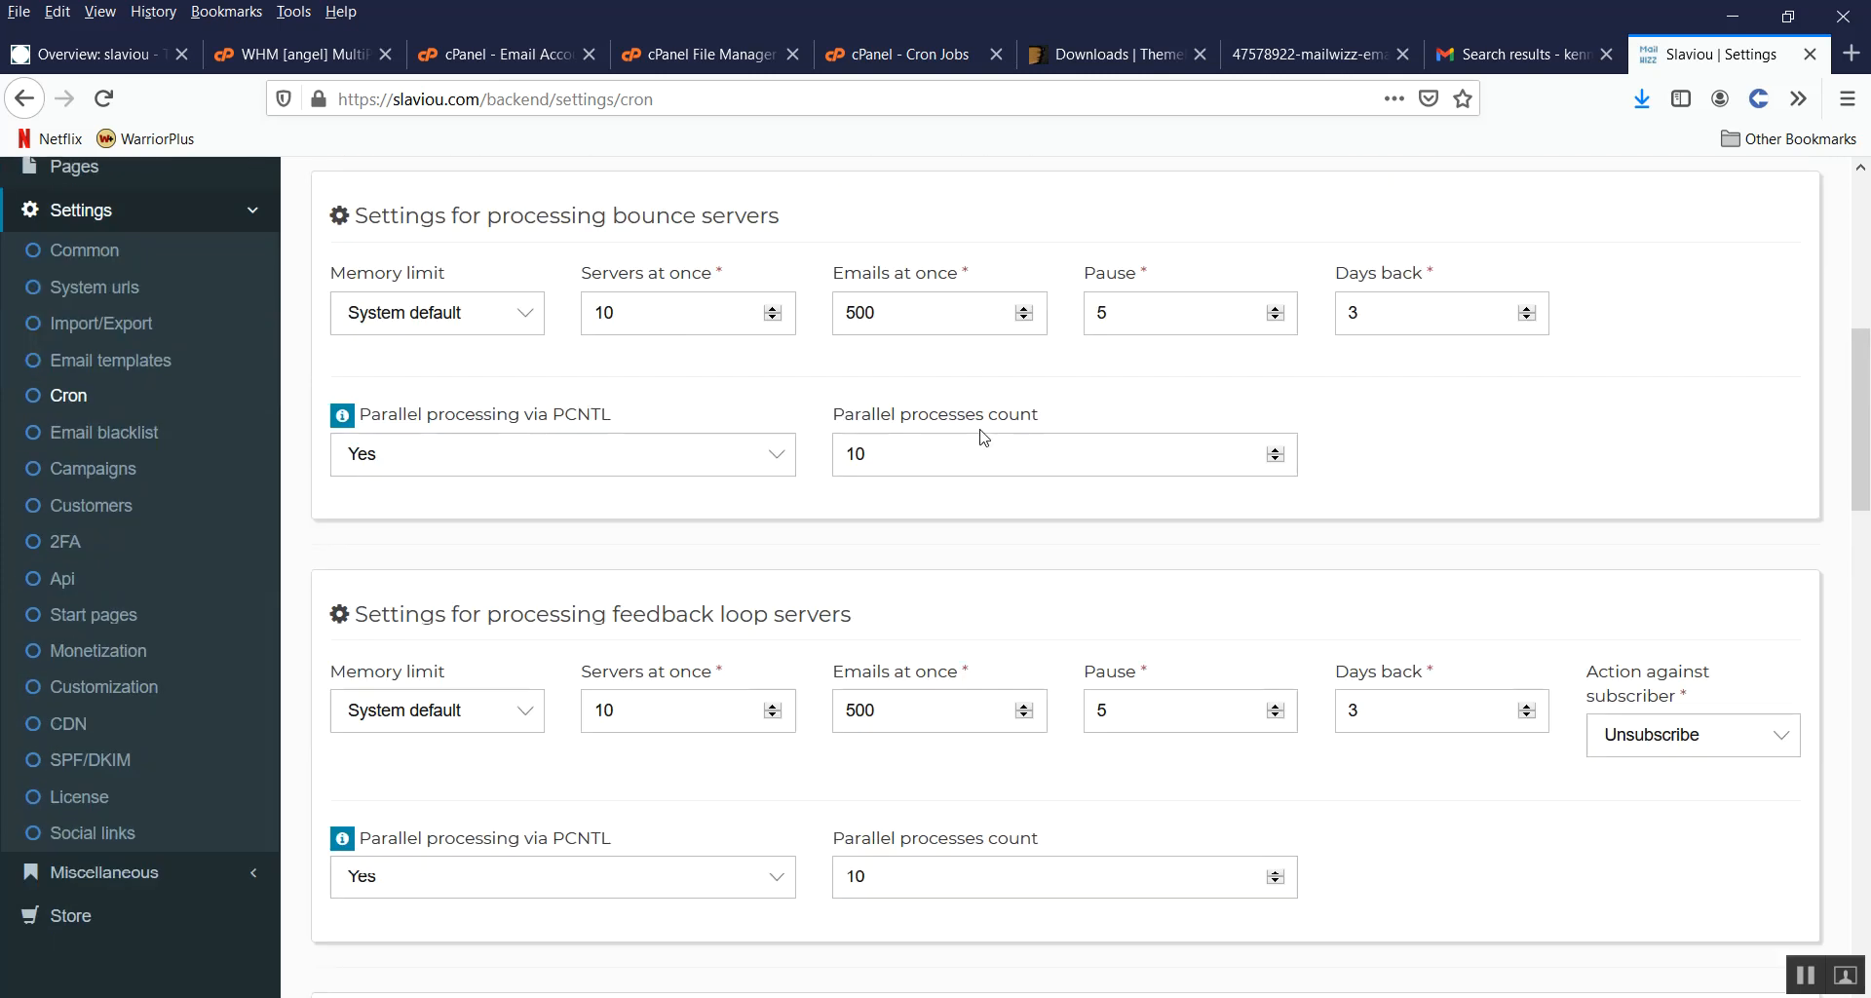
{"action": "scroll", "coordinate": [982, 437], "scroll_direction": "down", "scroll_amount": 5}
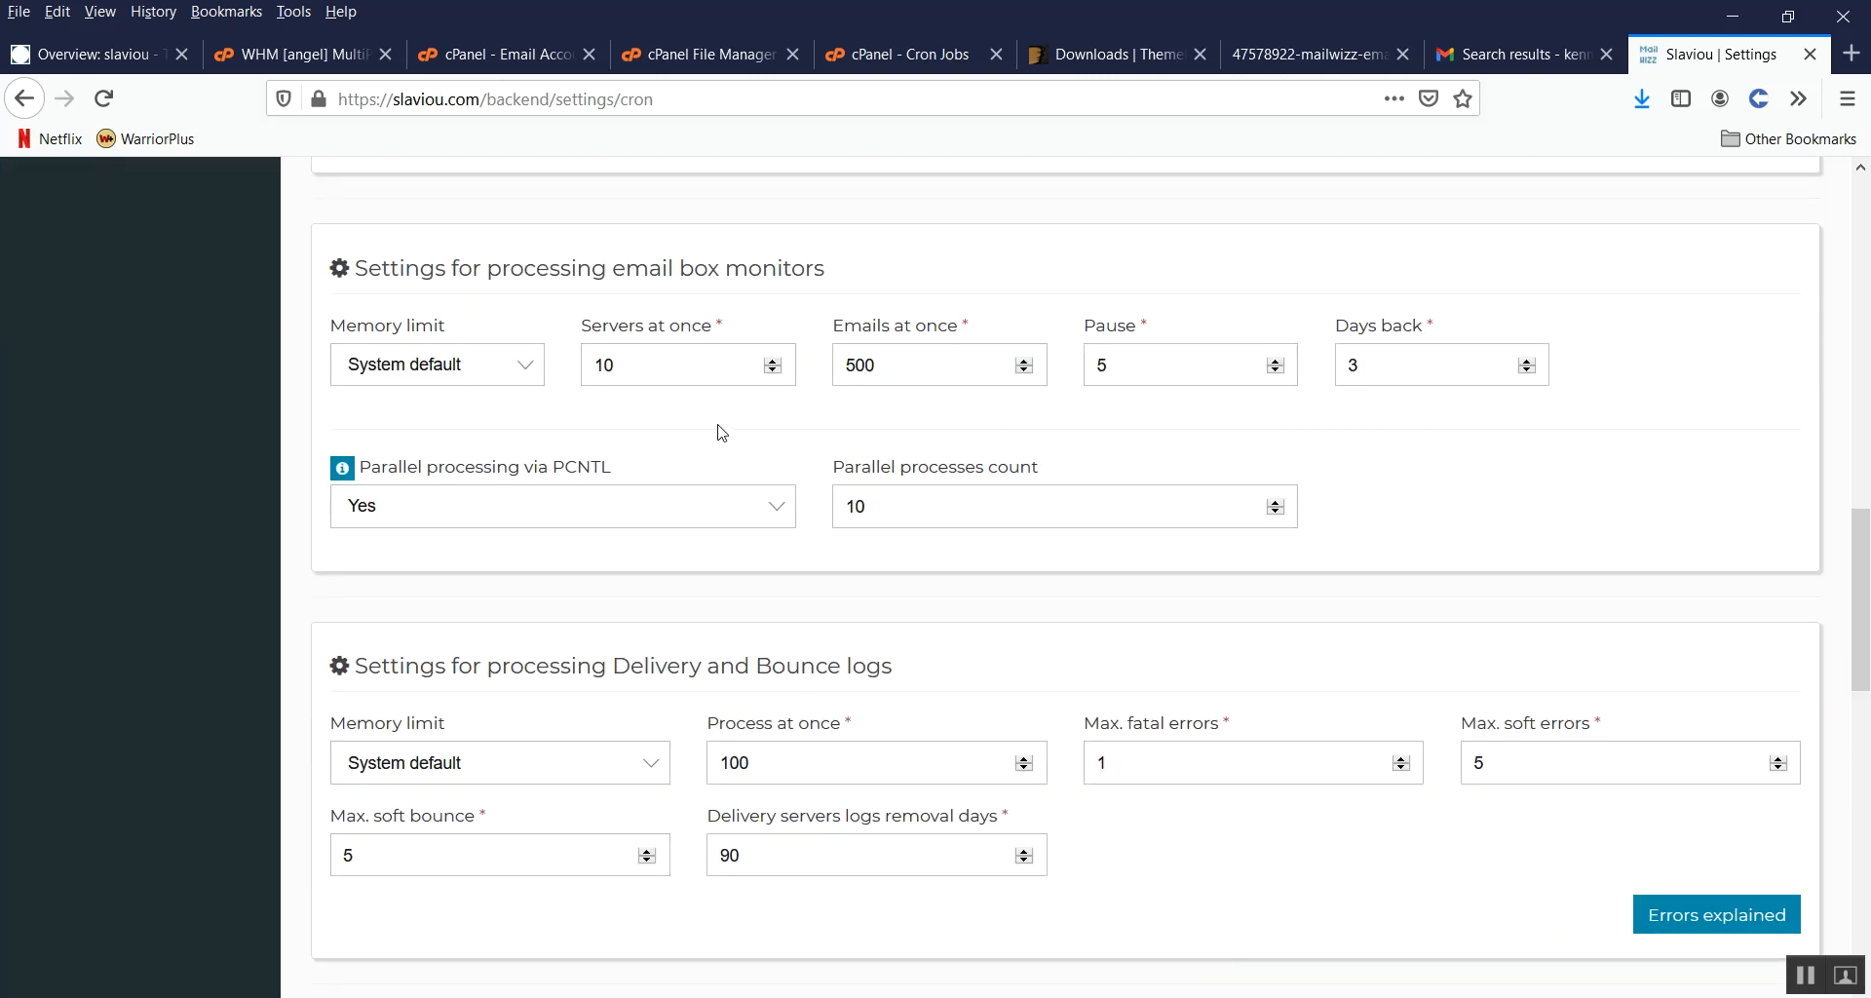
{"action": "scroll", "coordinate": [721, 448], "scroll_direction": "down", "scroll_amount": 5}
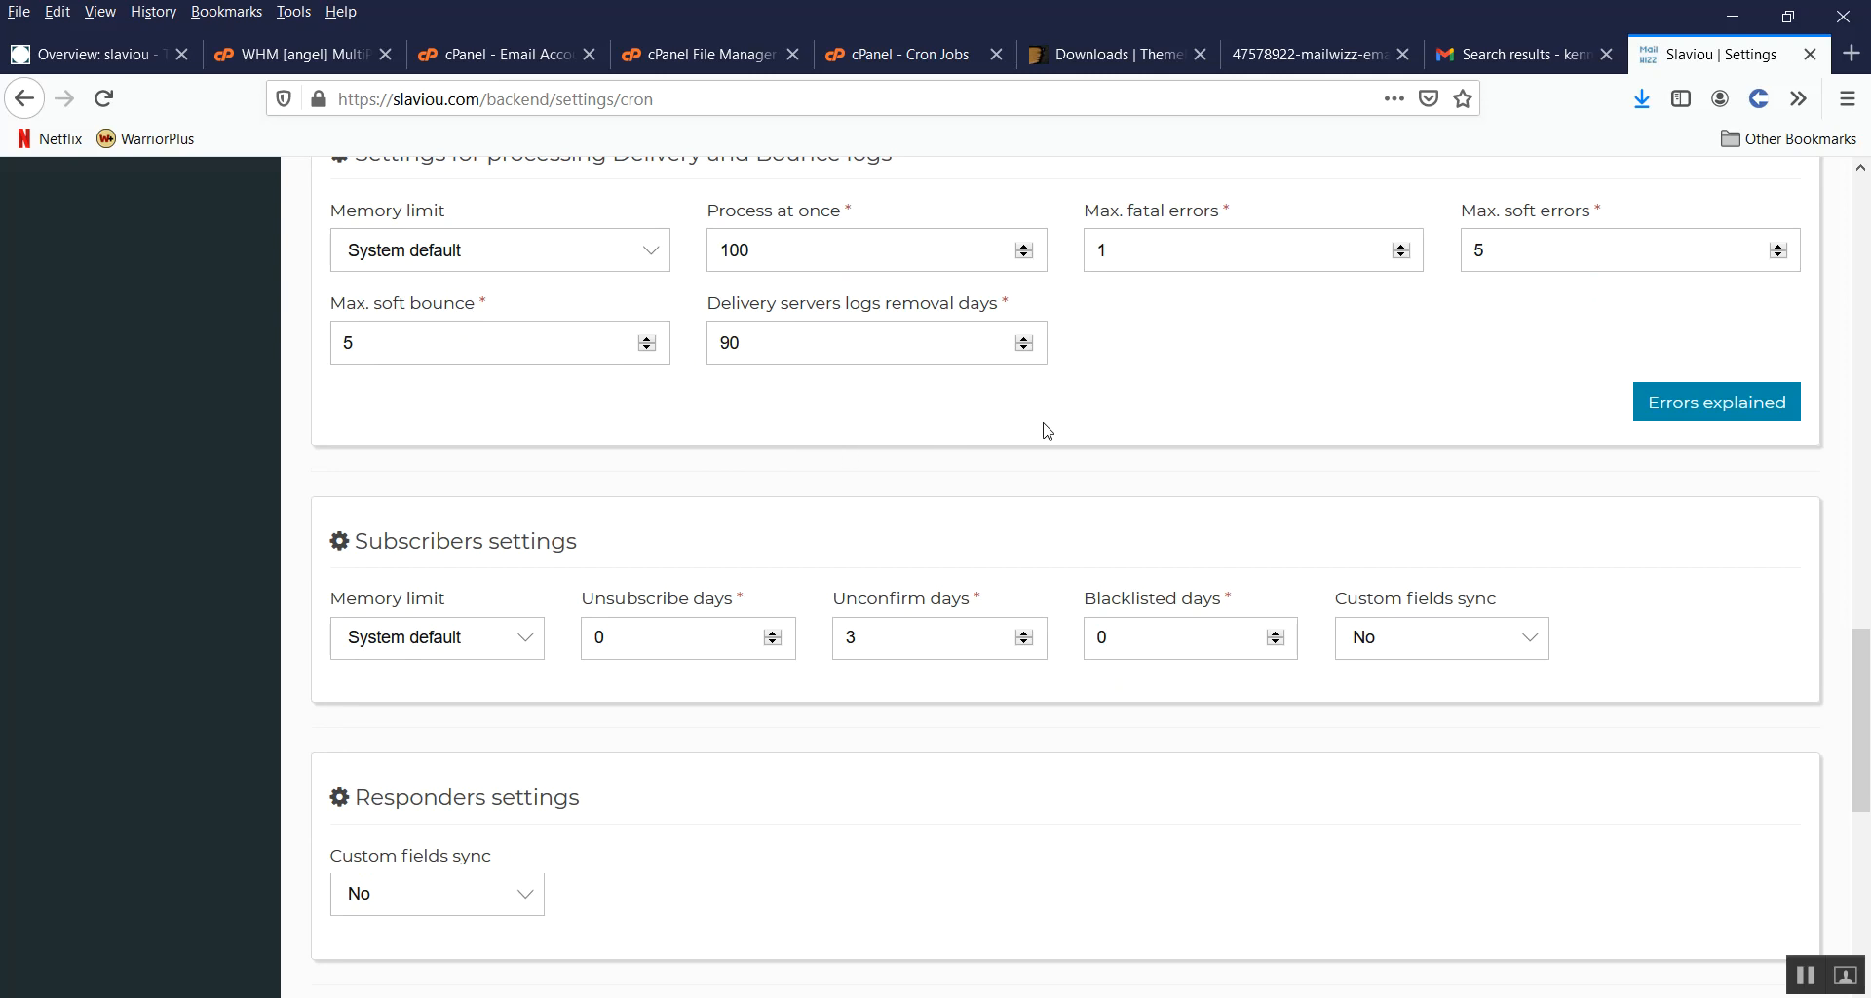
{"action": "scroll", "coordinate": [1178, 426], "scroll_direction": "up", "scroll_amount": 1}
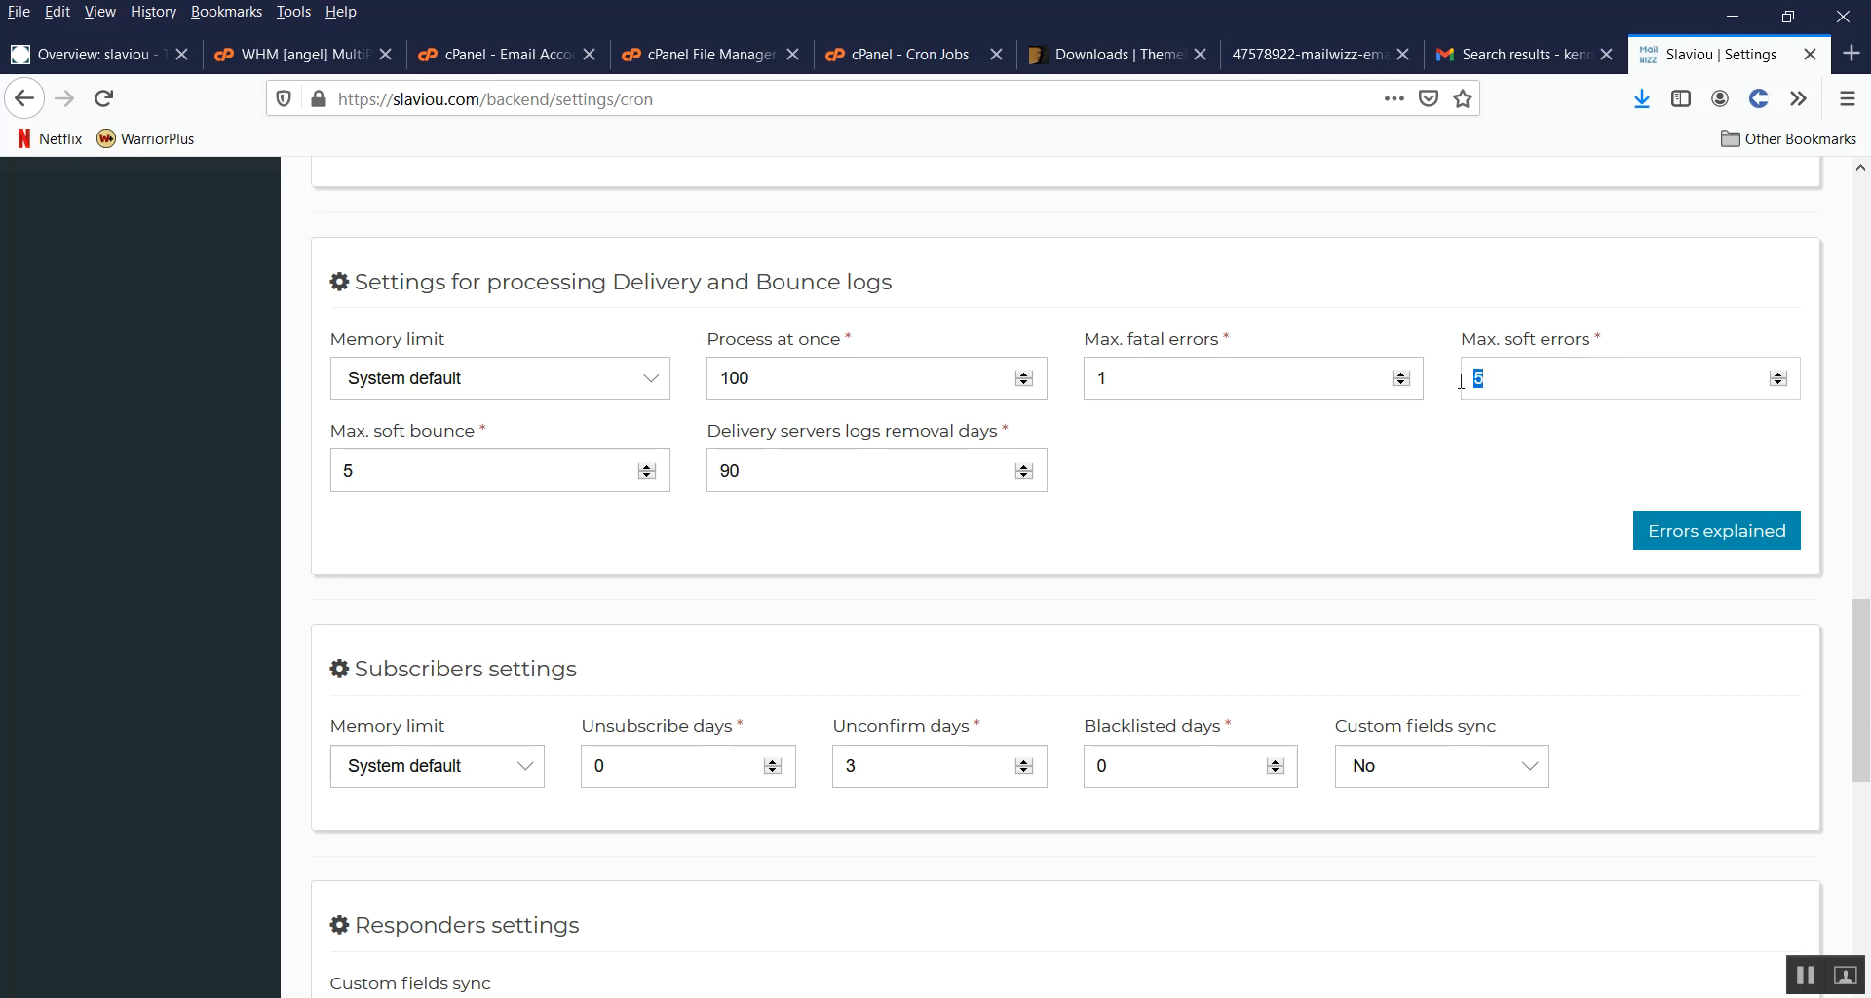
{"action": "key", "text": "BackSpace"}
{"action": "type", "text": "1"}
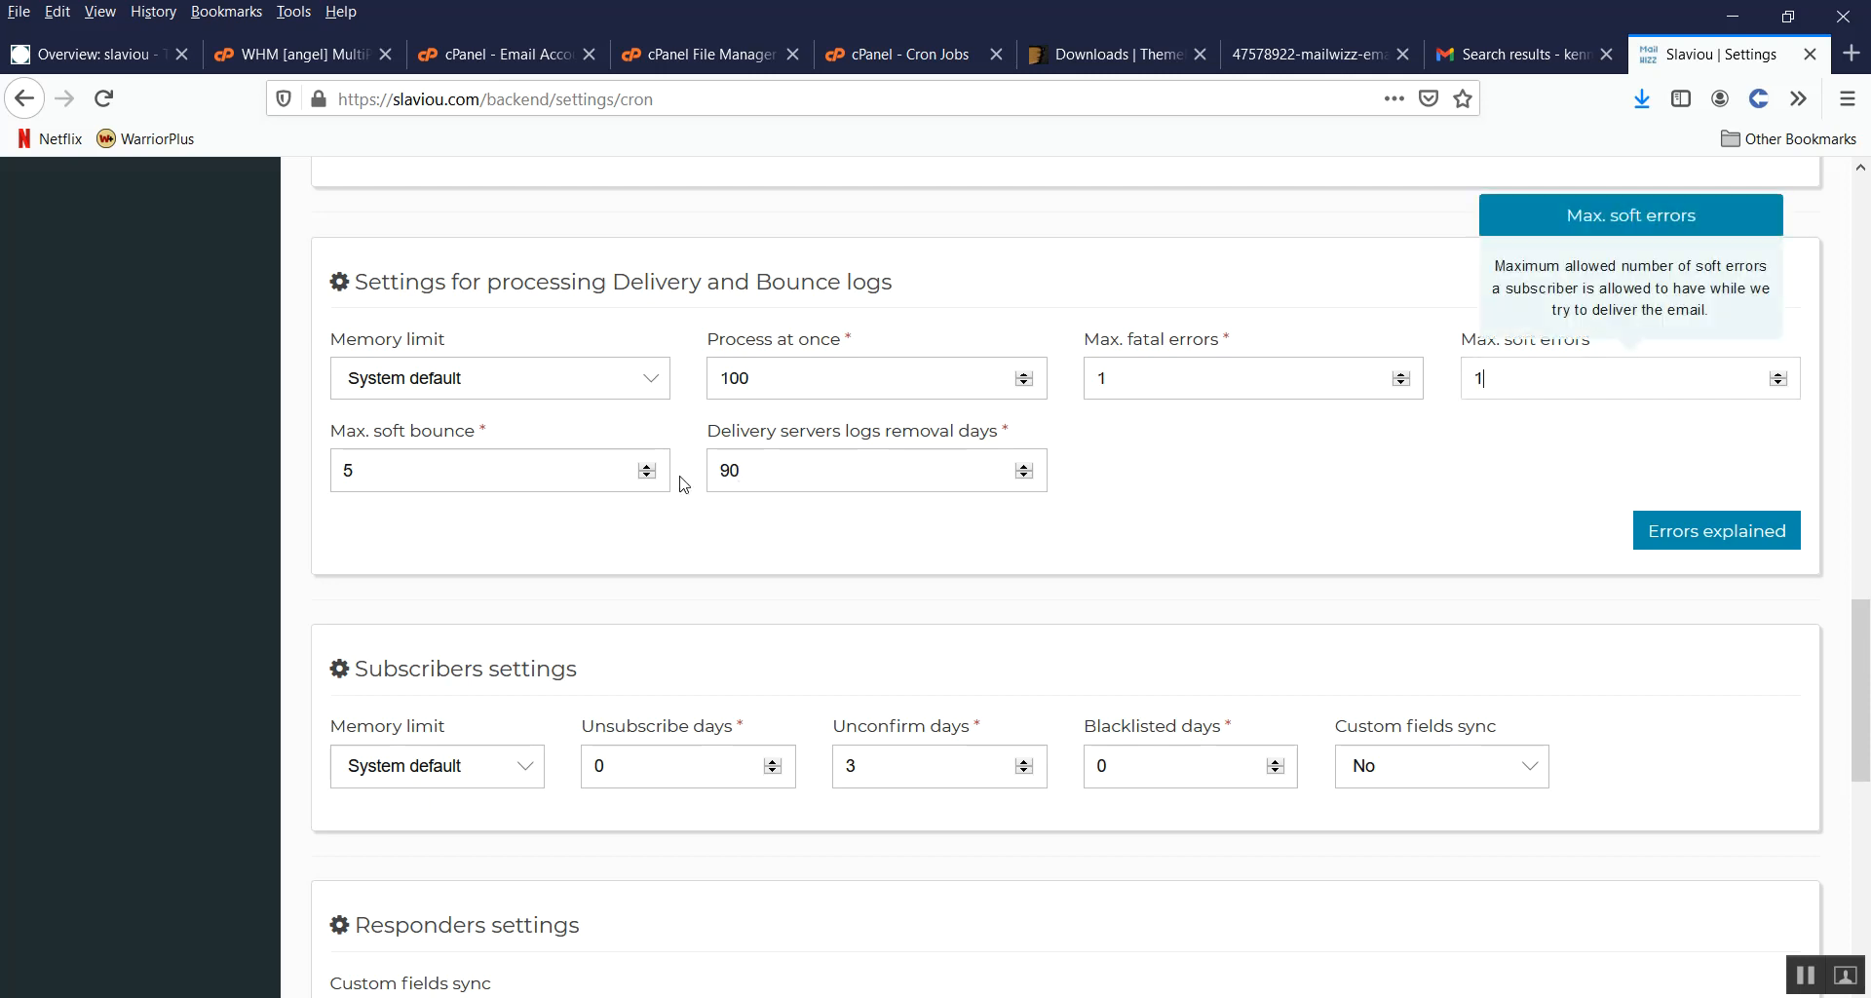
{"action": "double_click", "coordinate": [397, 471]}
{"action": "type", "text": "1"}
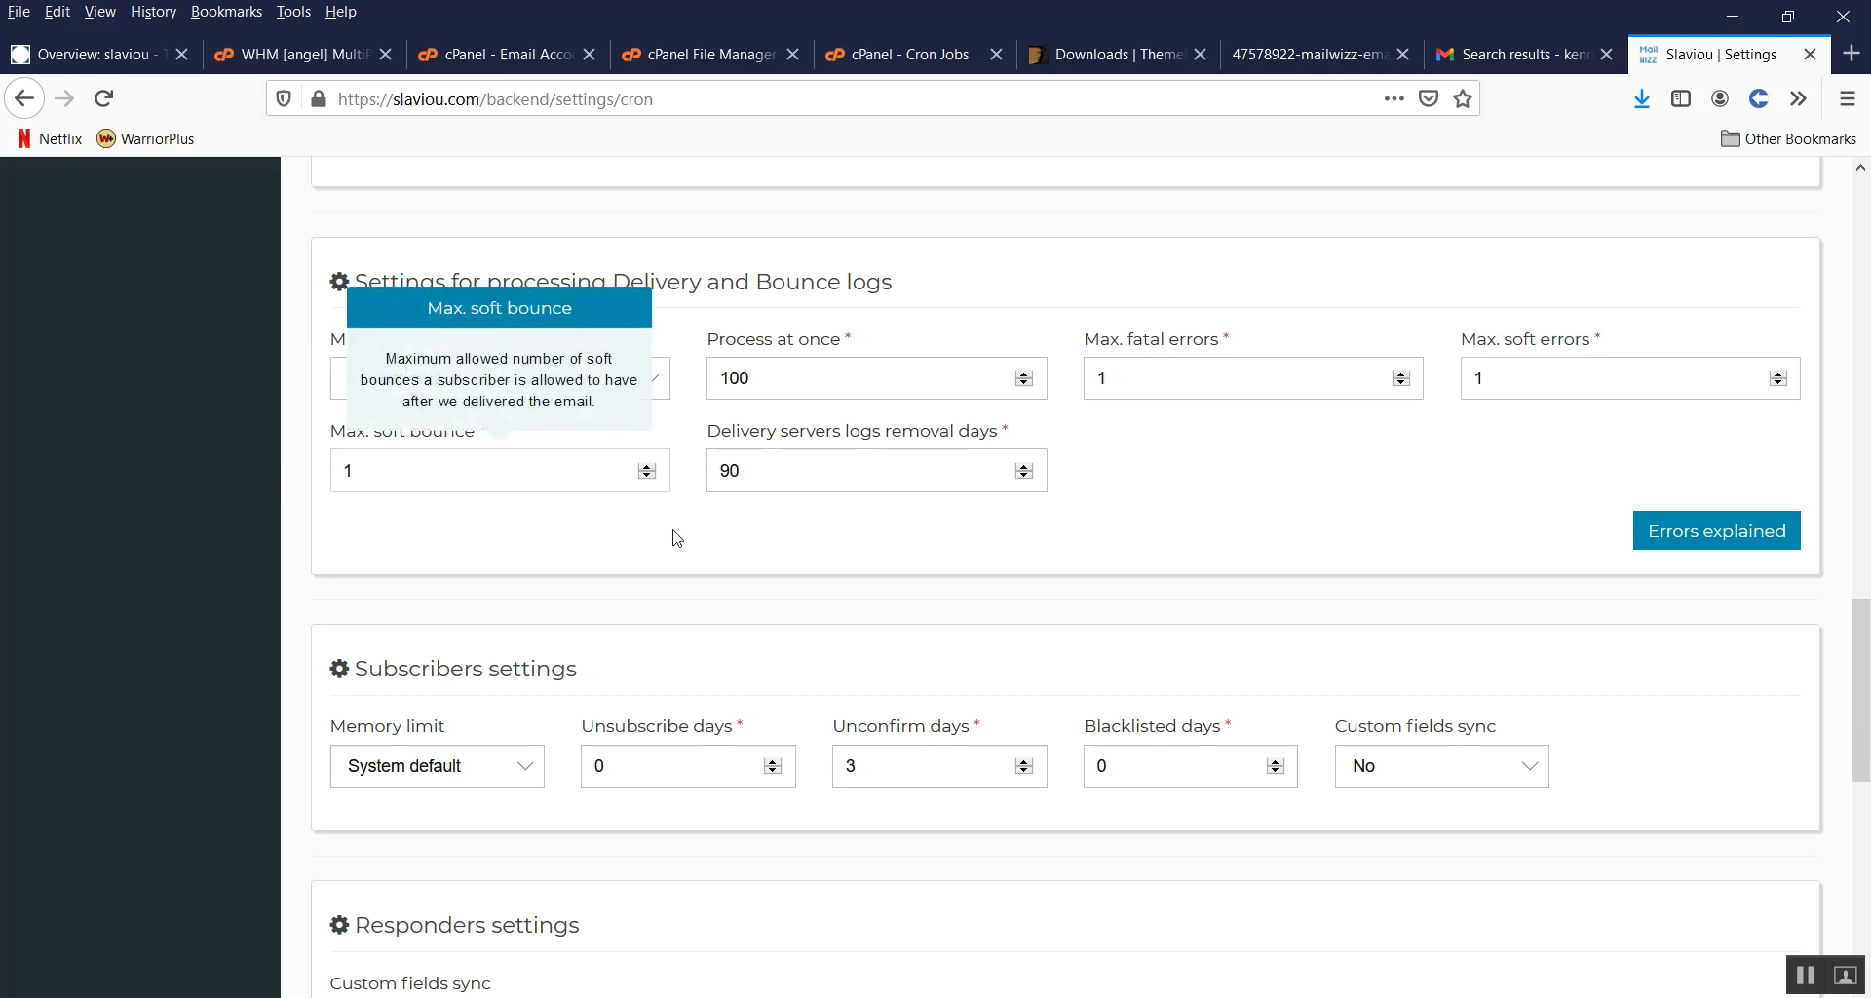
{"action": "left_click", "coordinate": [677, 538]}
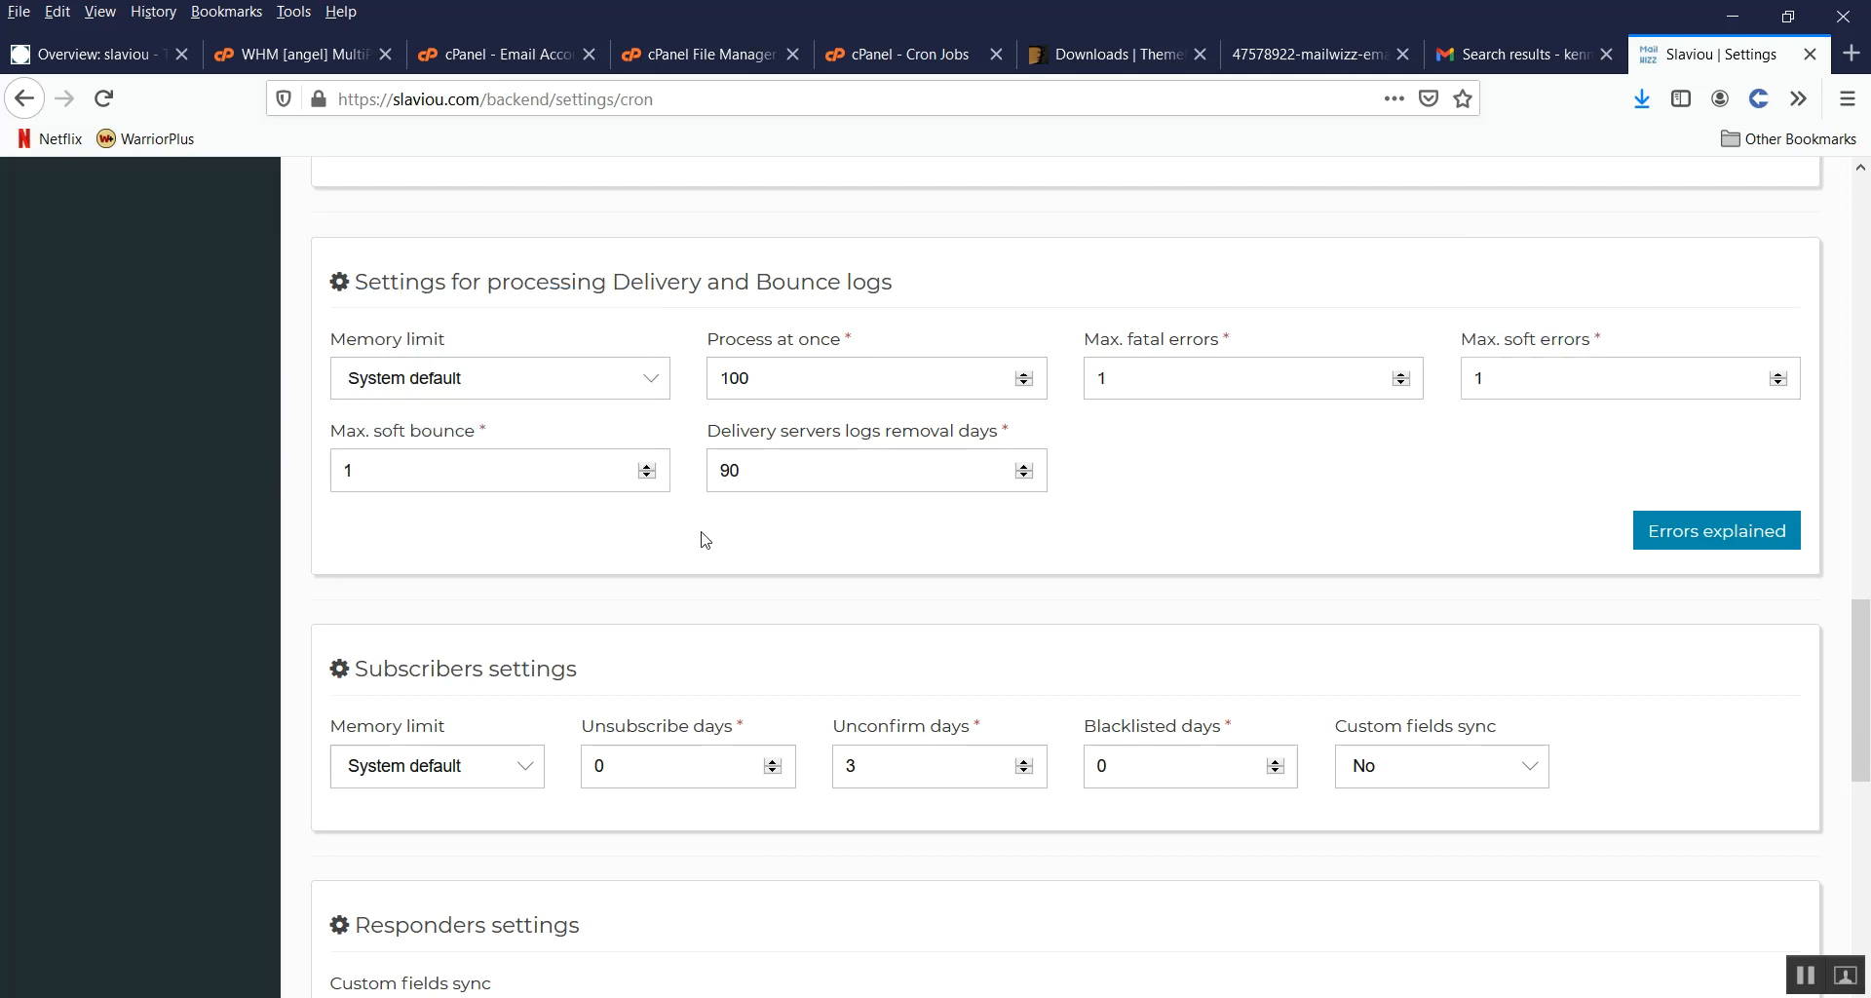
Step: Set Delivery servers logs removal days to 30 in the Delivery and Bounce logs settings
{"action": "double_click", "coordinate": [793, 468]}
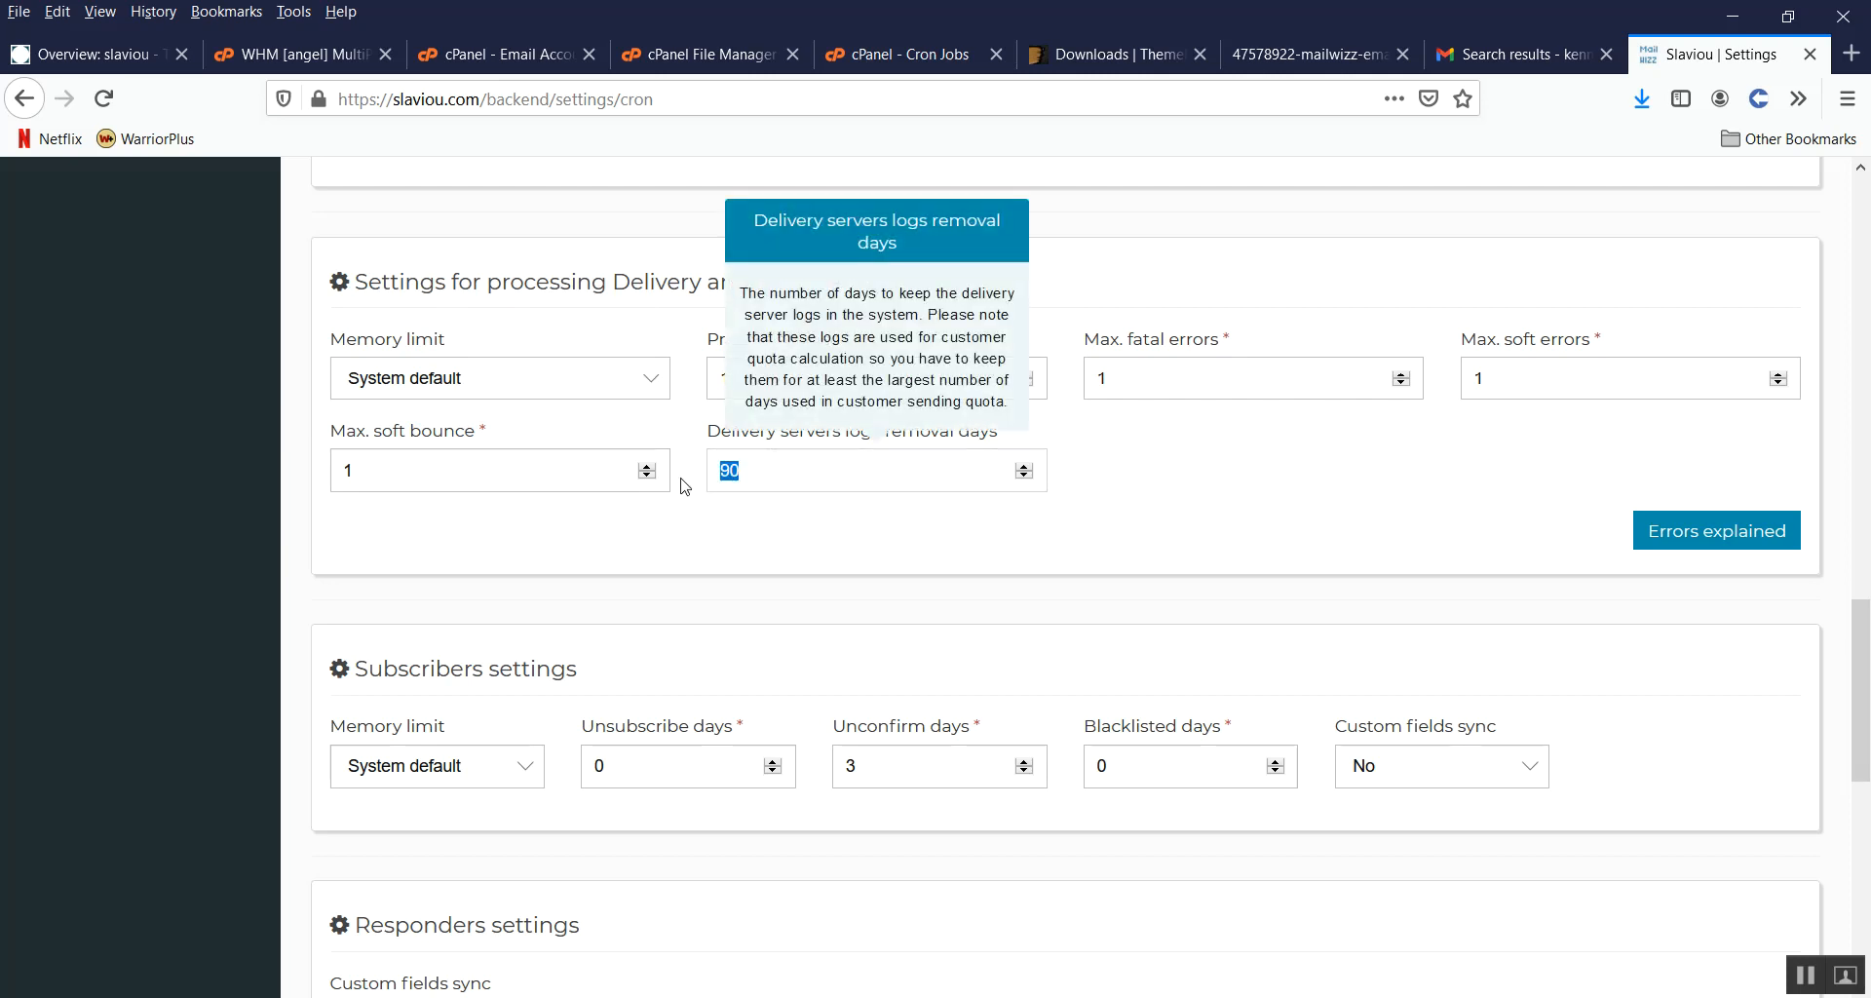
{"action": "type", "text": "30"}
{"action": "left_click", "coordinate": [835, 526]}
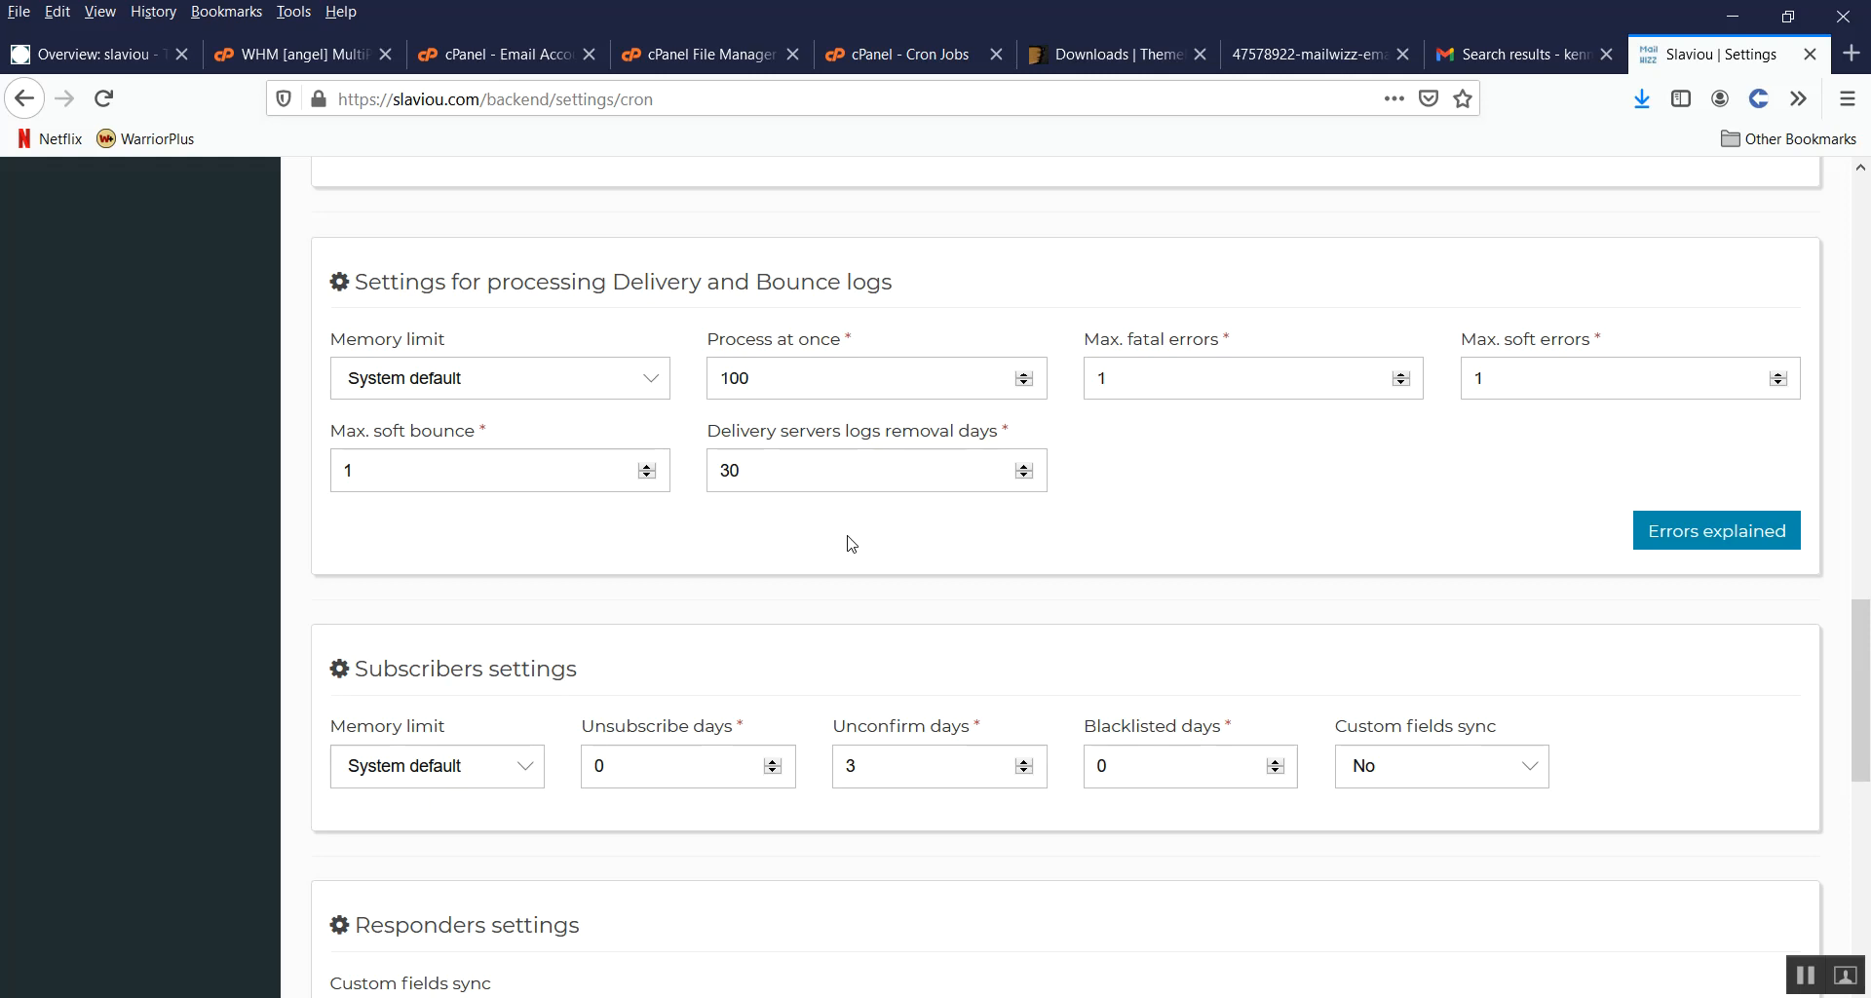
Step: Save the changes to the cron settings, leaving the subscriber, responder and delete logs options as they are
{"action": "scroll", "coordinate": [832, 551], "scroll_direction": "down", "scroll_amount": 2}
{"action": "scroll", "coordinate": [831, 552], "scroll_direction": "down", "scroll_amount": 2}
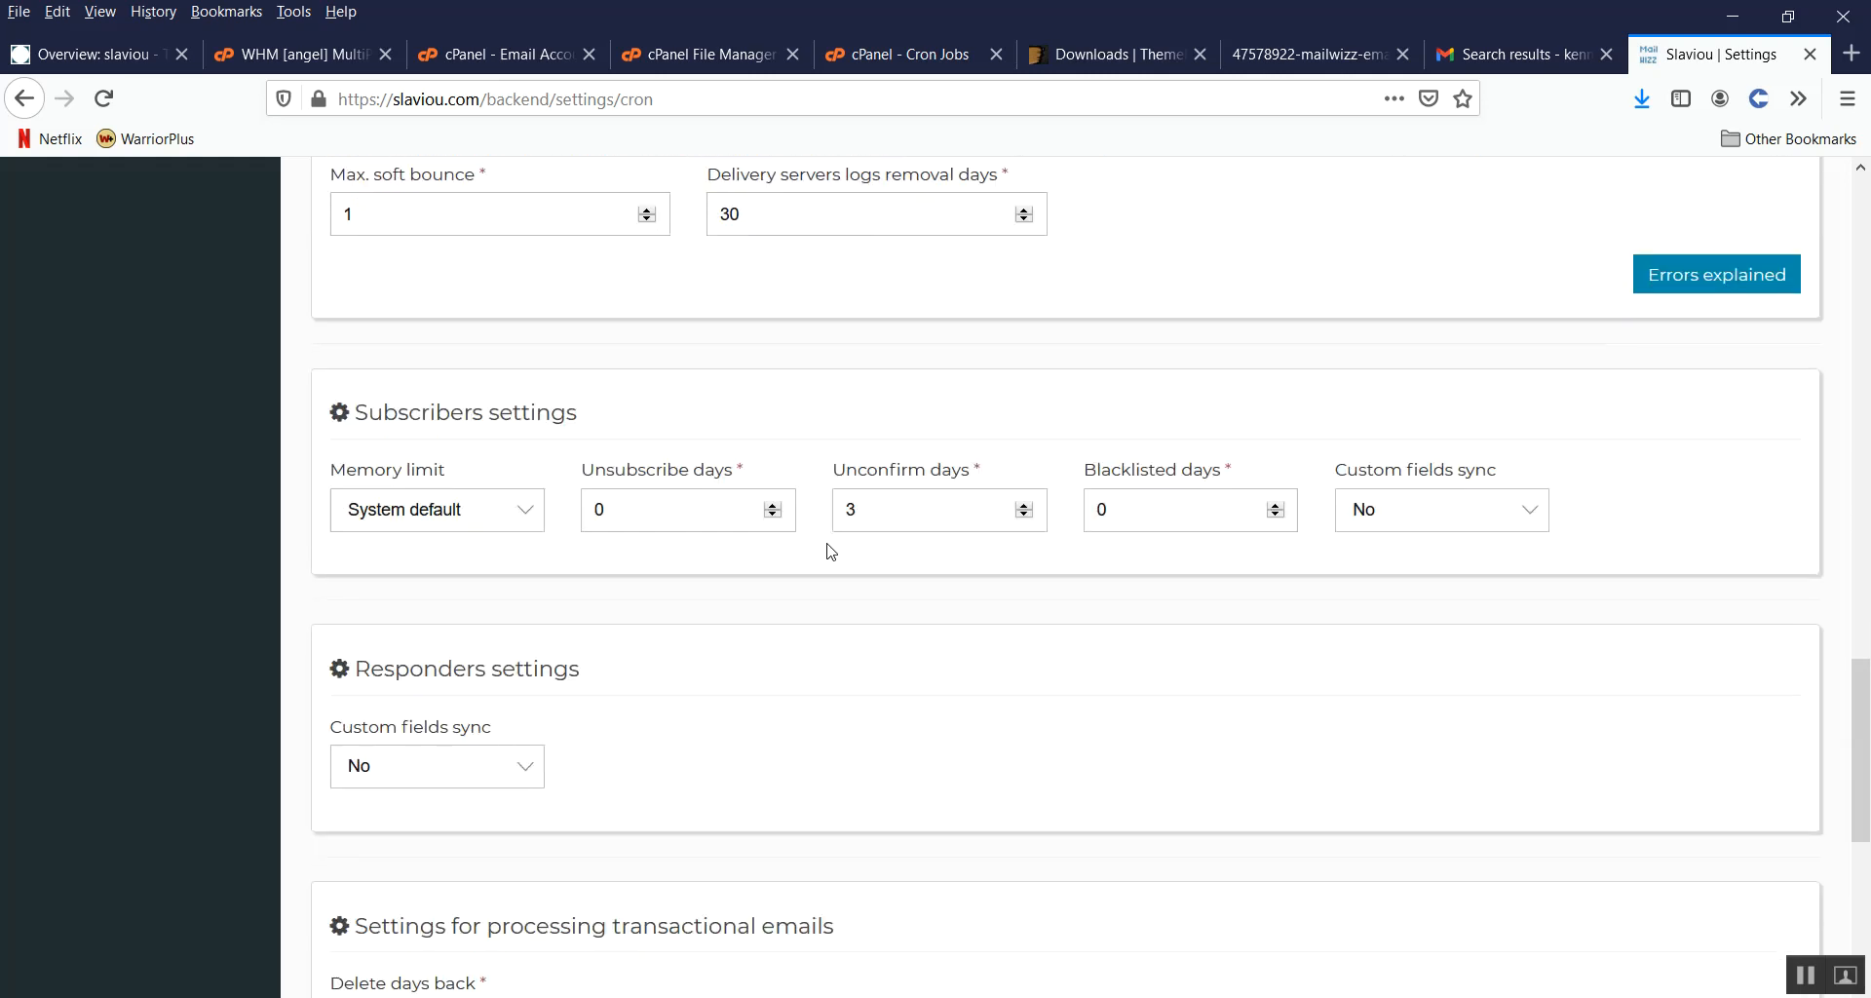
{"action": "scroll", "coordinate": [831, 552], "scroll_direction": "down", "scroll_amount": 5}
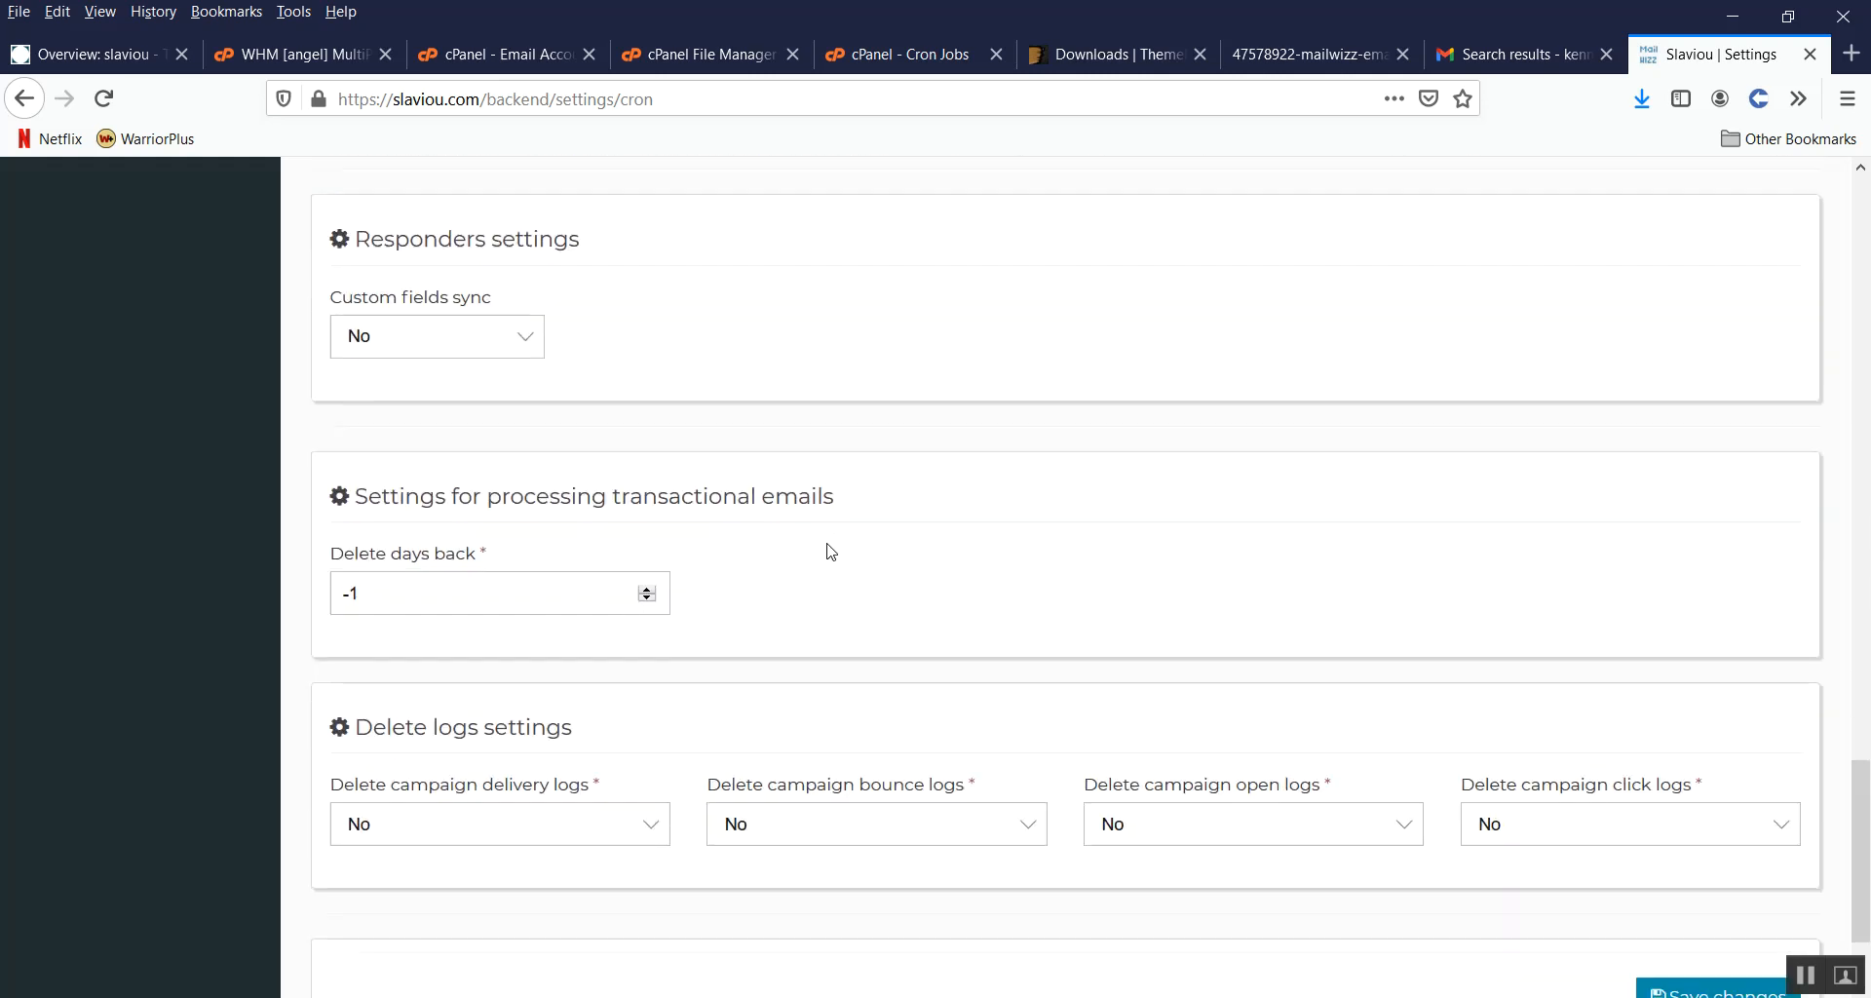
{"action": "scroll", "coordinate": [832, 552], "scroll_direction": "down", "scroll_amount": 1}
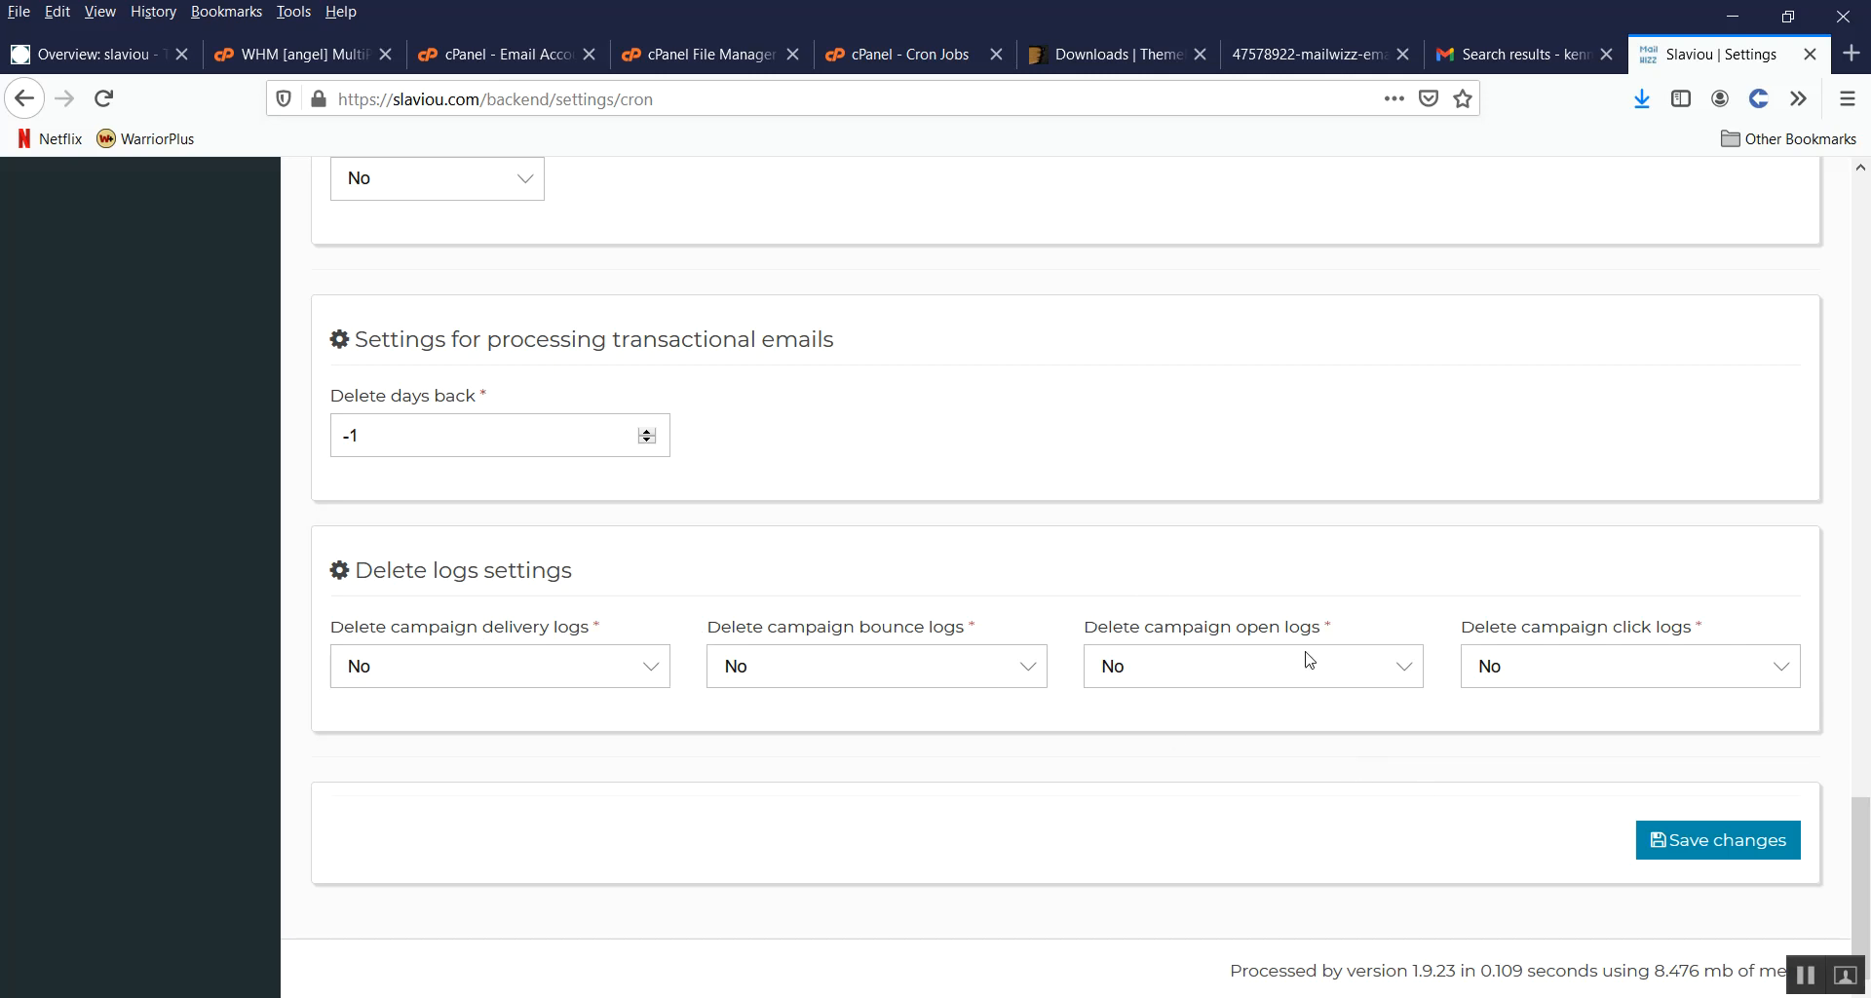
{"action": "left_click", "coordinate": [1754, 863]}
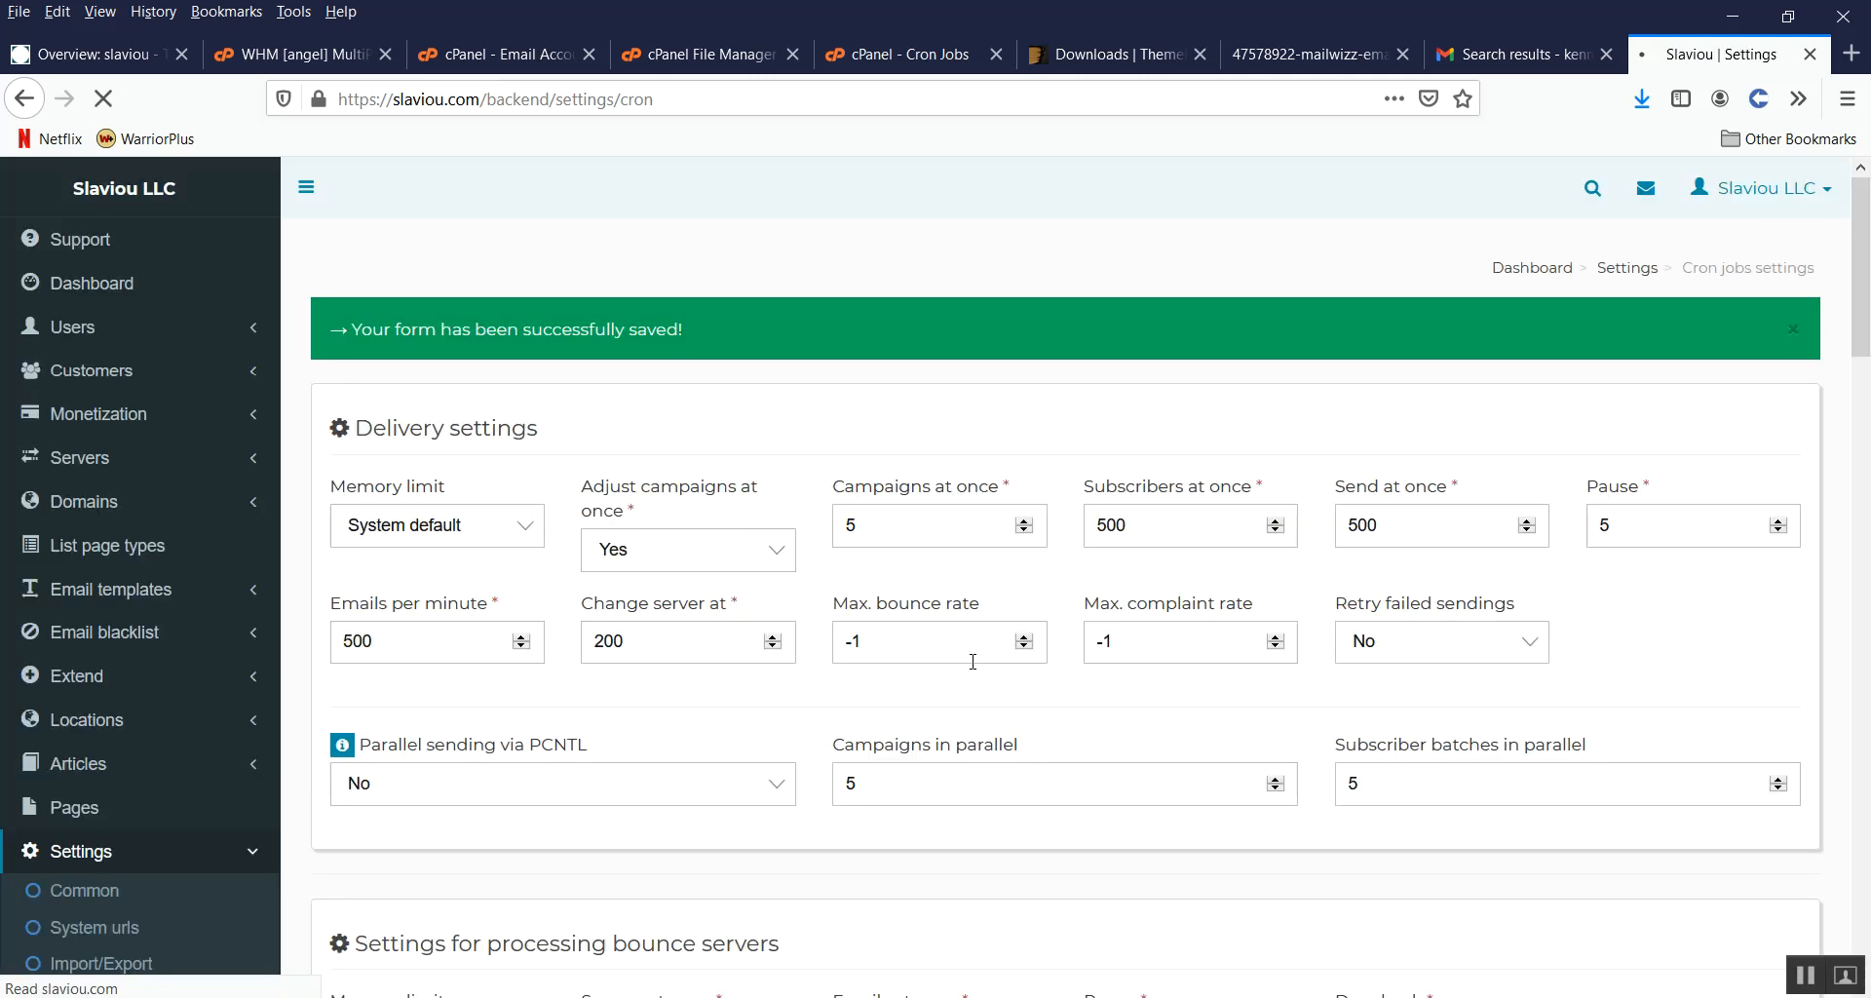
Step: Review the saved delivery and bounce server values on the cron settings page
{"action": "scroll", "coordinate": [971, 660], "scroll_direction": "down", "scroll_amount": 1}
{"action": "scroll", "coordinate": [971, 659], "scroll_direction": "down", "scroll_amount": 1}
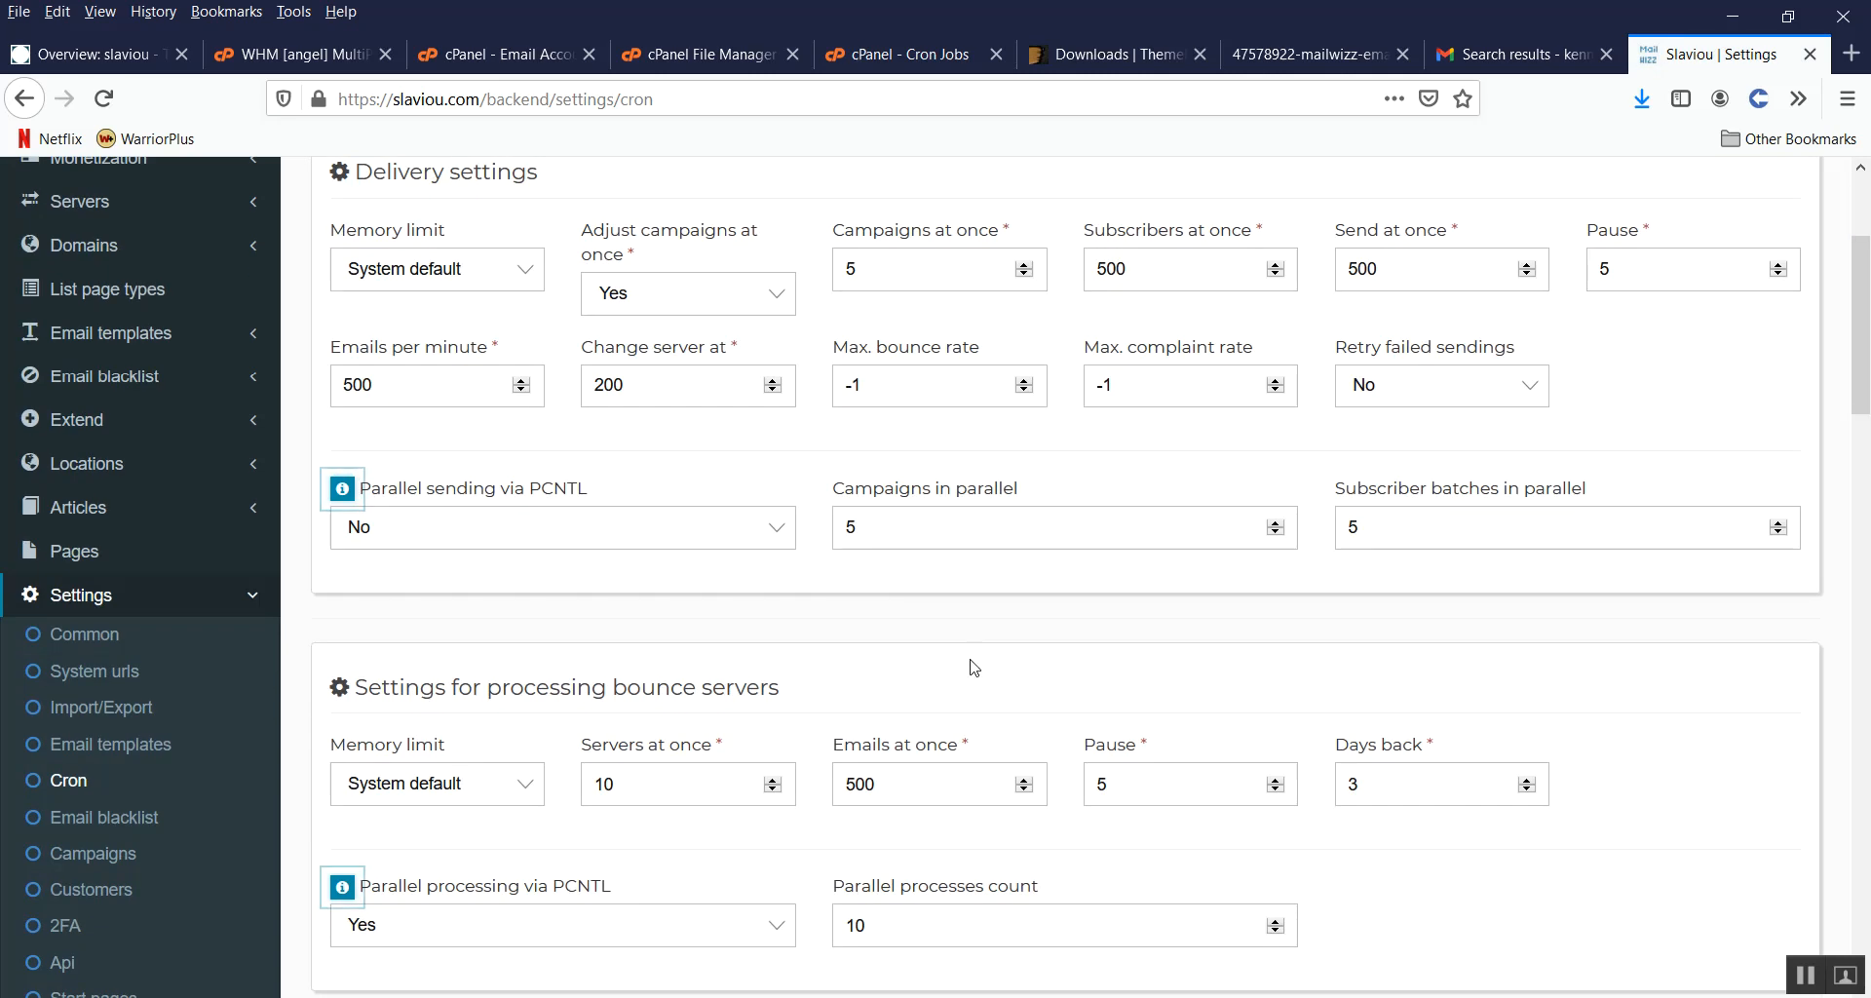
{"action": "scroll", "coordinate": [971, 660], "scroll_direction": "down", "scroll_amount": 1}
{"action": "scroll", "coordinate": [965, 654], "scroll_direction": "up", "scroll_amount": 2}
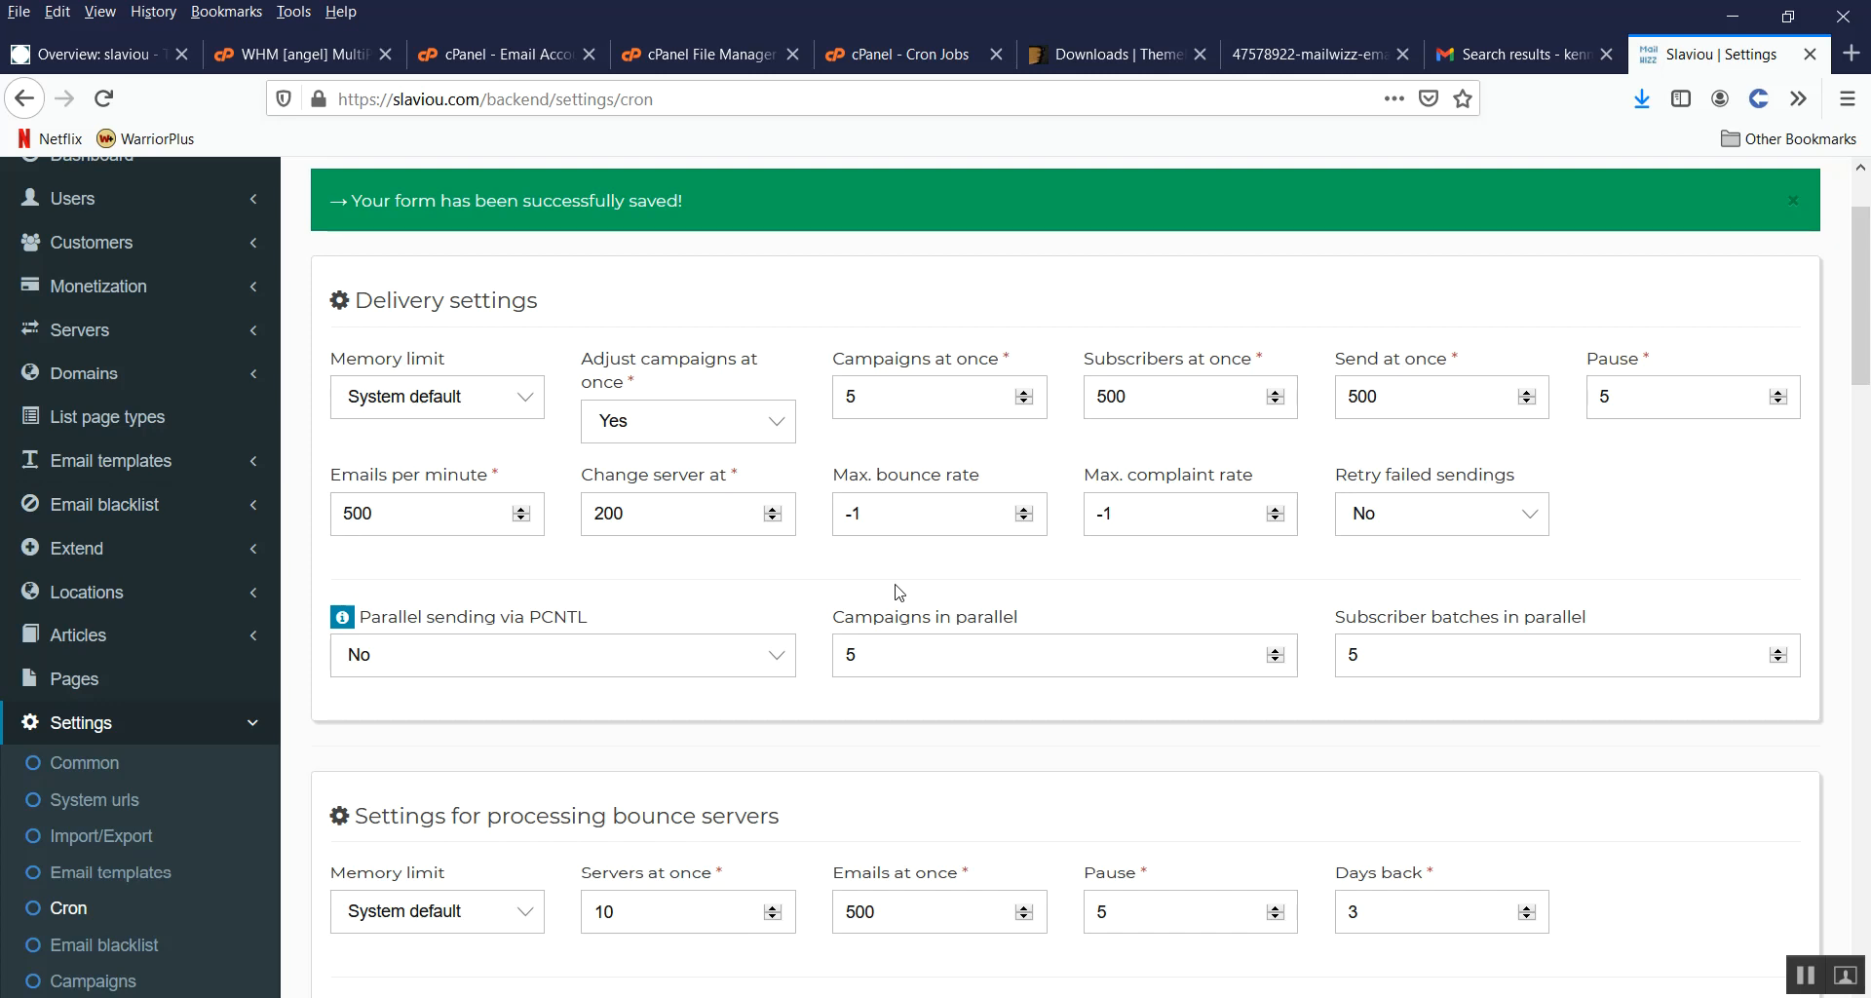
{"action": "scroll", "coordinate": [898, 592], "scroll_direction": "down", "scroll_amount": 1}
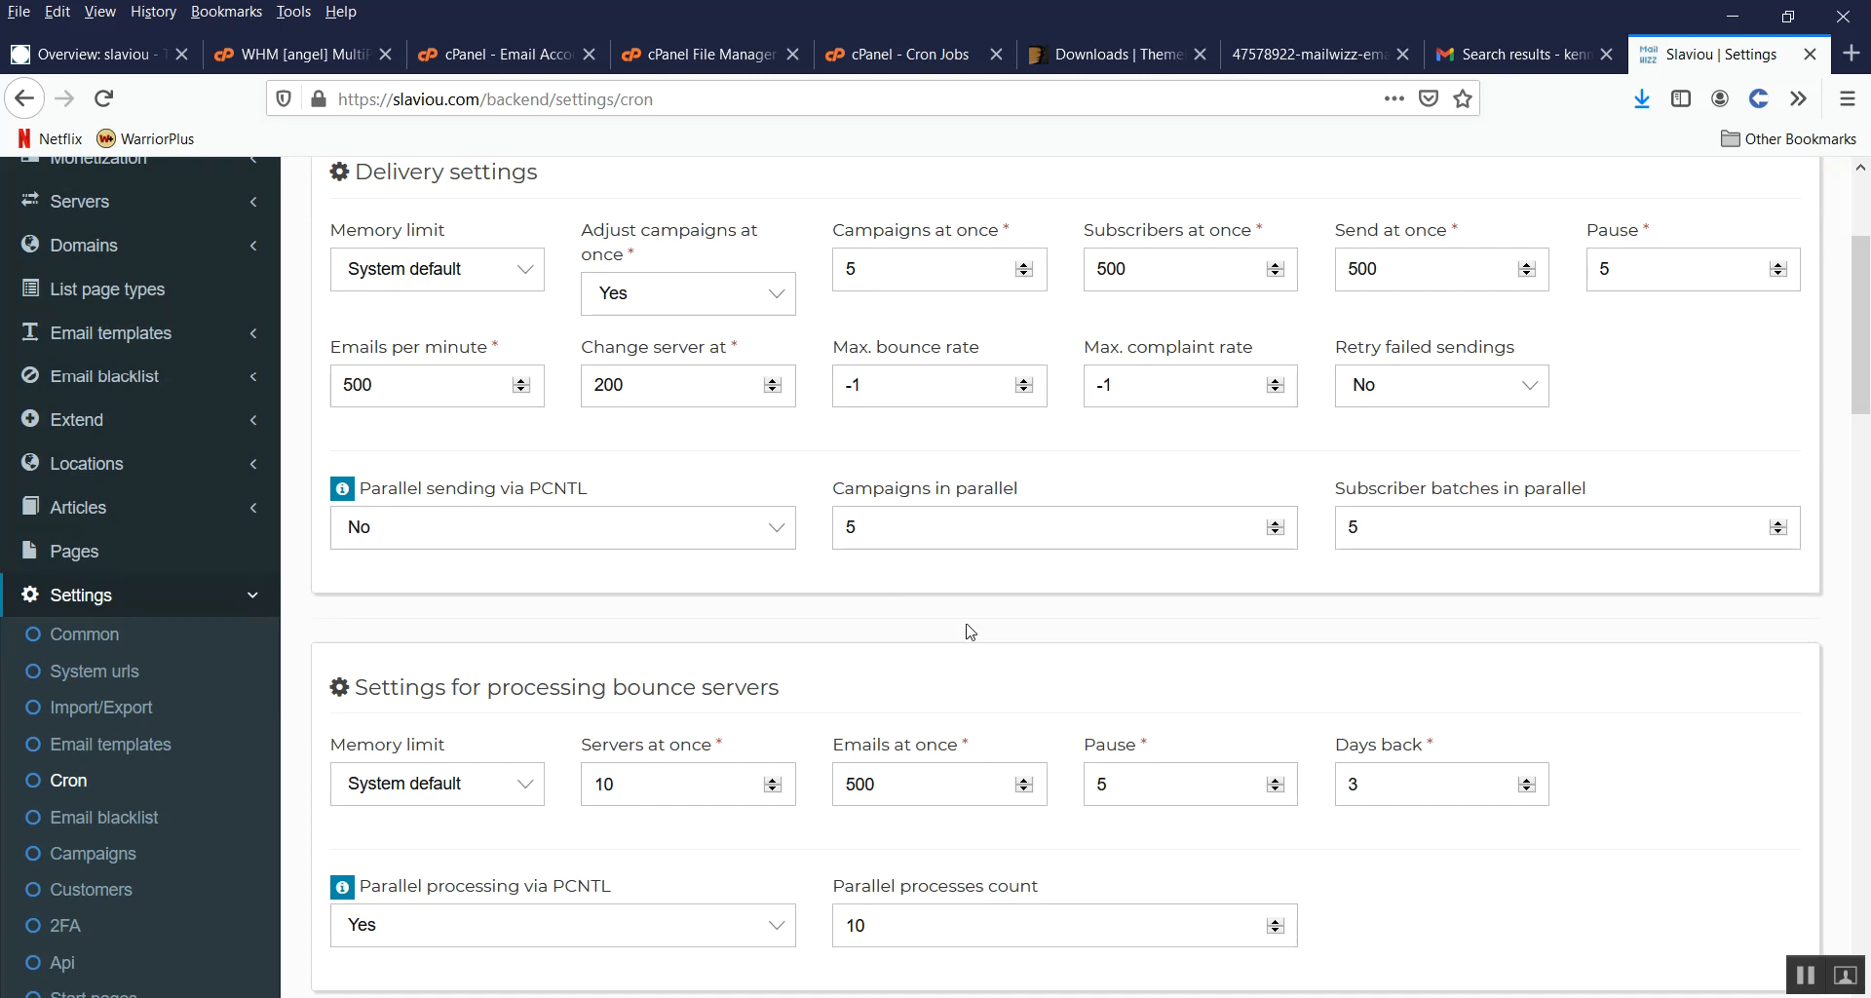
{"action": "scroll", "coordinate": [971, 631], "scroll_direction": "up", "scroll_amount": 1}
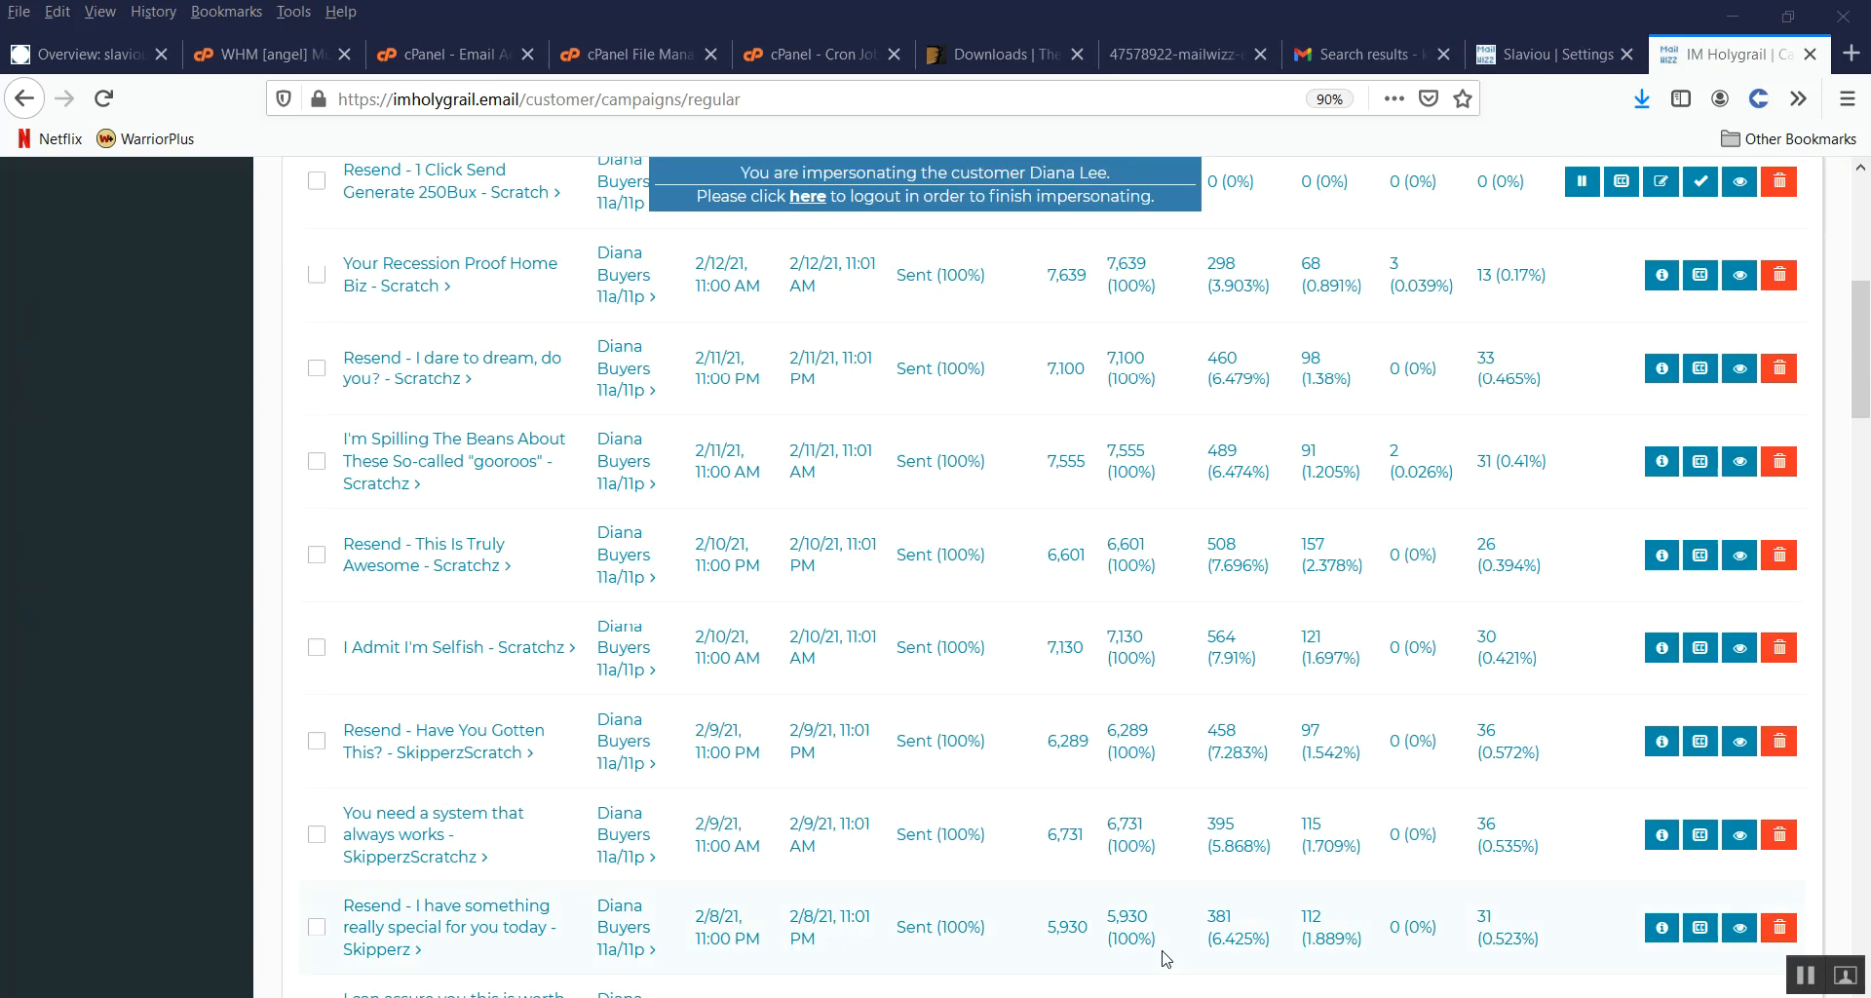
Step: Examine the send times and open and click statistics in the imholygrail.email campaign list, and close that page
{"action": "scroll", "coordinate": [942, 671], "scroll_direction": "up", "scroll_amount": 4}
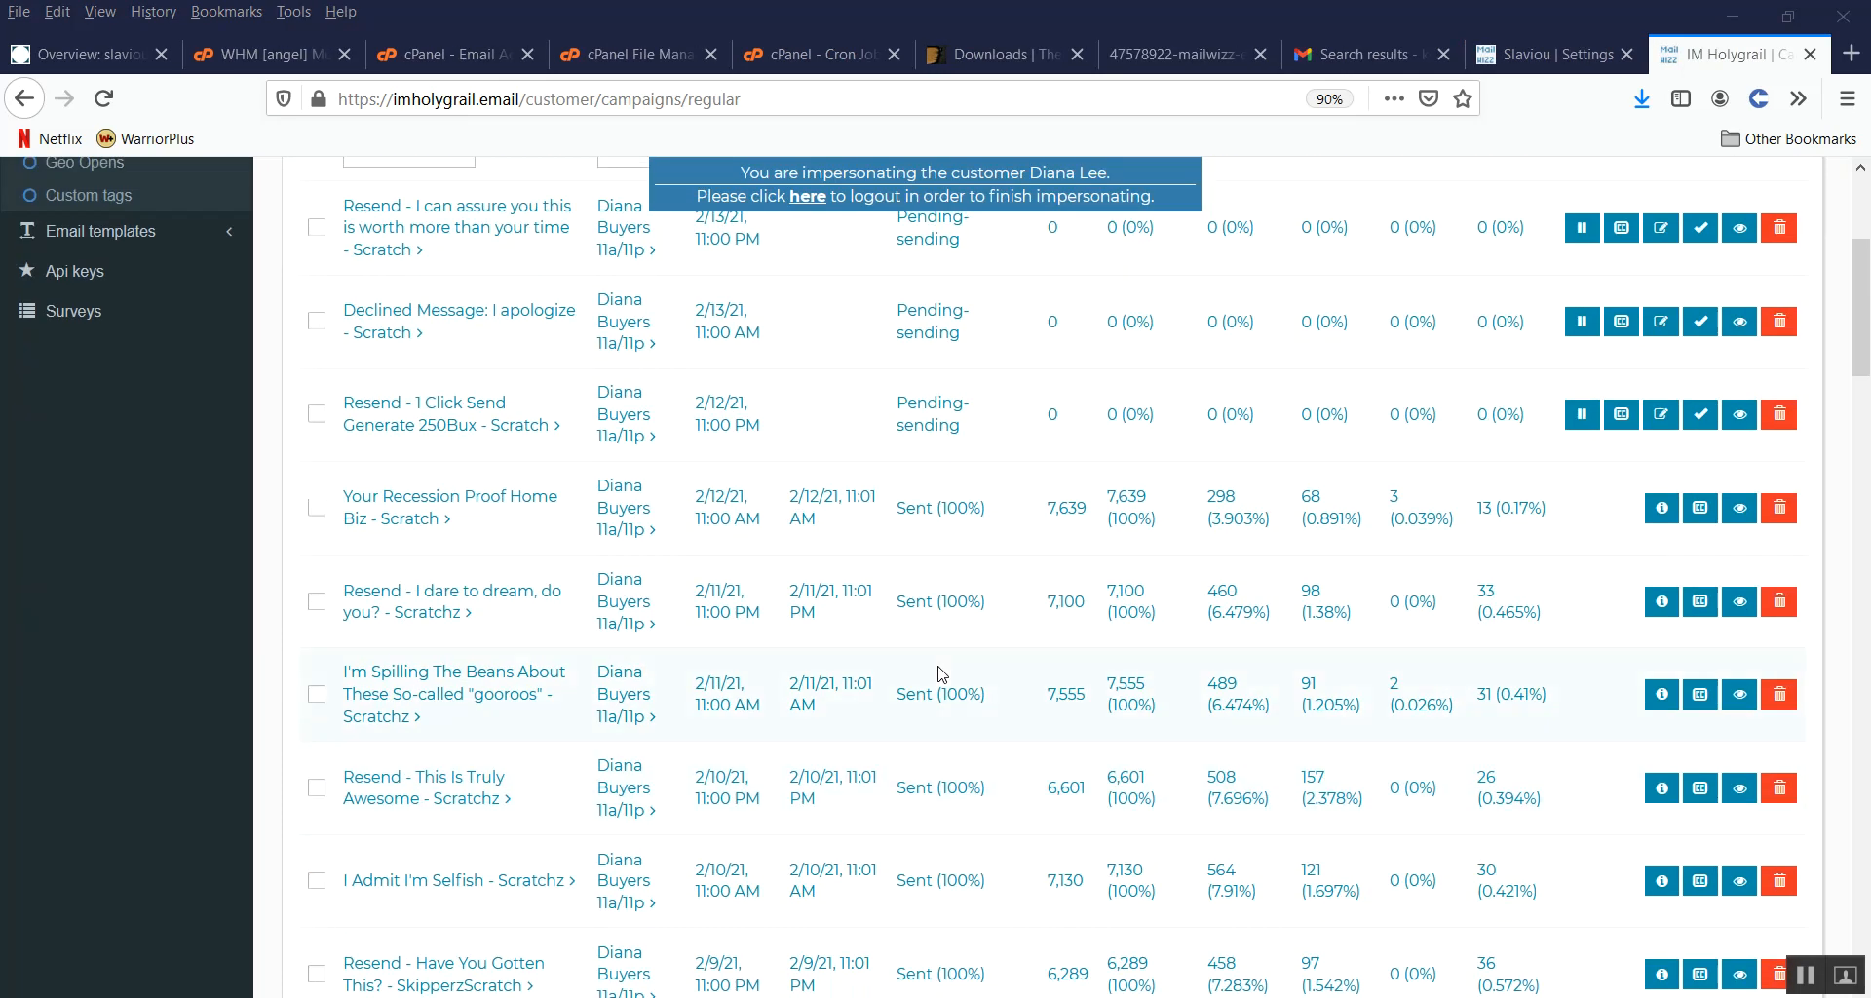
{"action": "scroll", "coordinate": [941, 672], "scroll_direction": "down", "scroll_amount": 2}
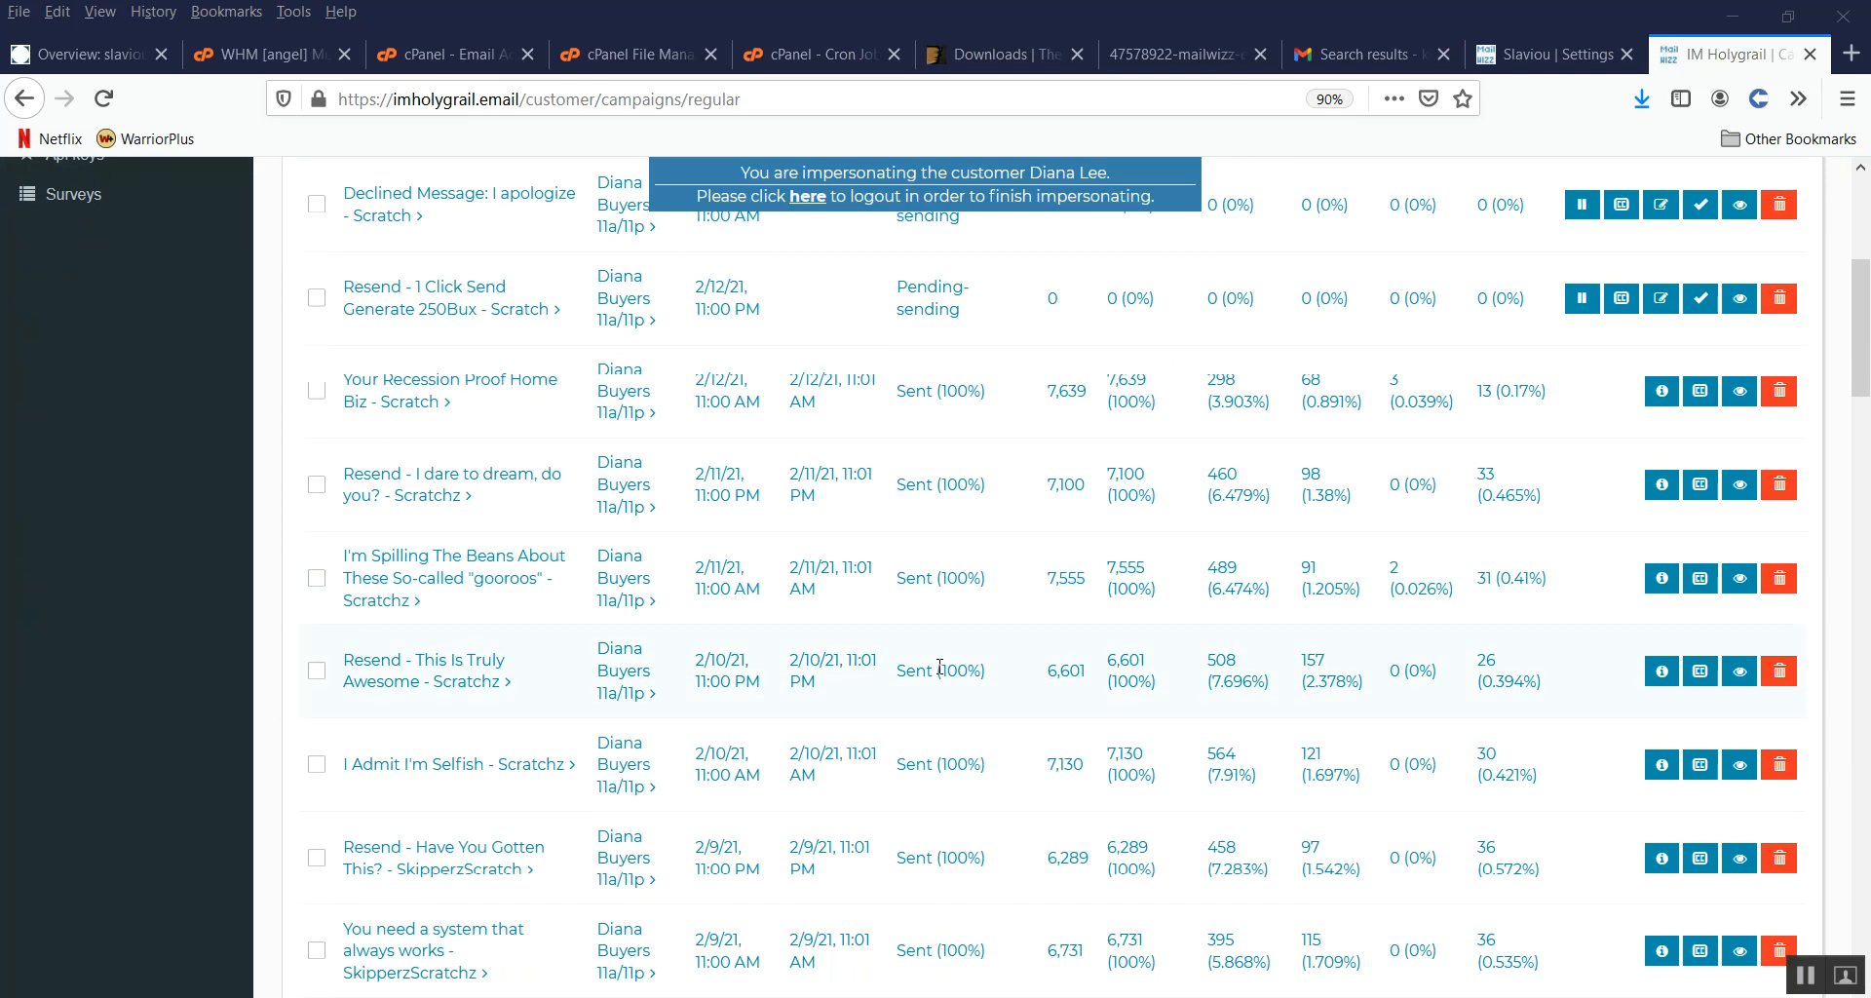
{"action": "scroll", "coordinate": [944, 661], "scroll_direction": "down", "scroll_amount": 2}
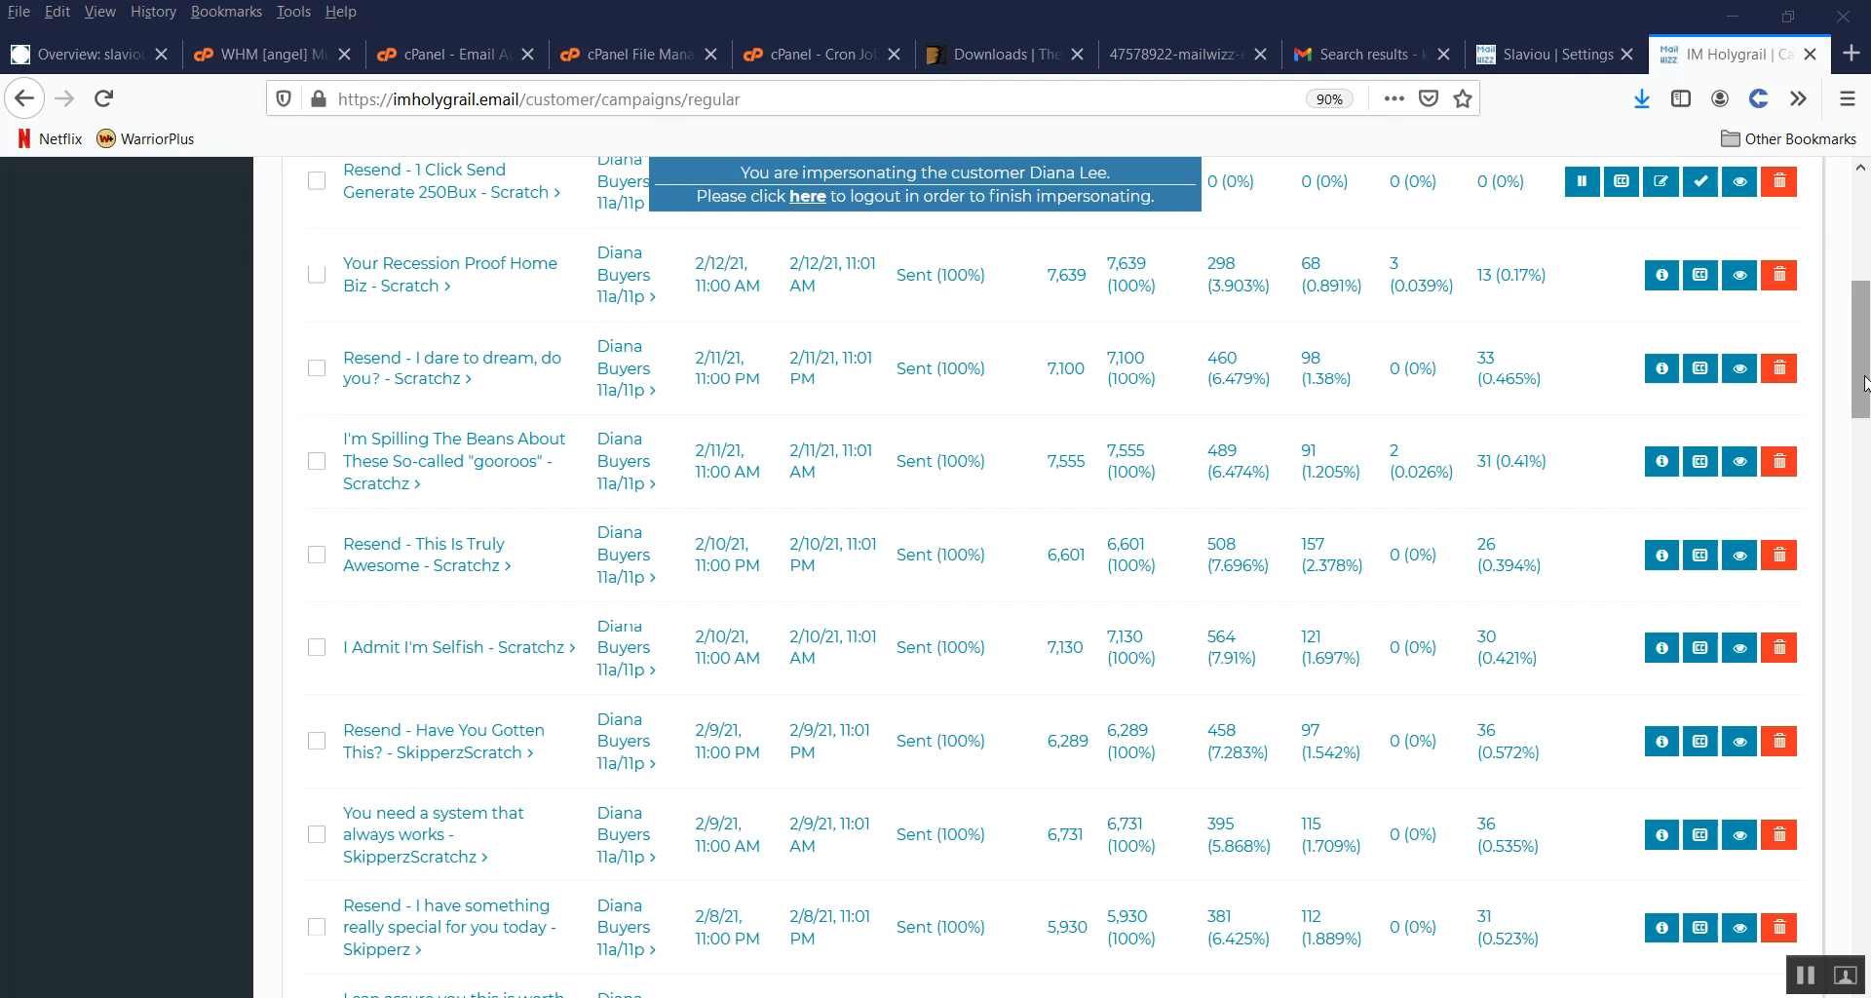
{"action": "scroll", "coordinate": [1864, 388], "scroll_direction": "down", "scroll_amount": 1}
{"action": "left_click_drag", "start_coordinate": [1864, 388], "coordinate": [1864, 395]}
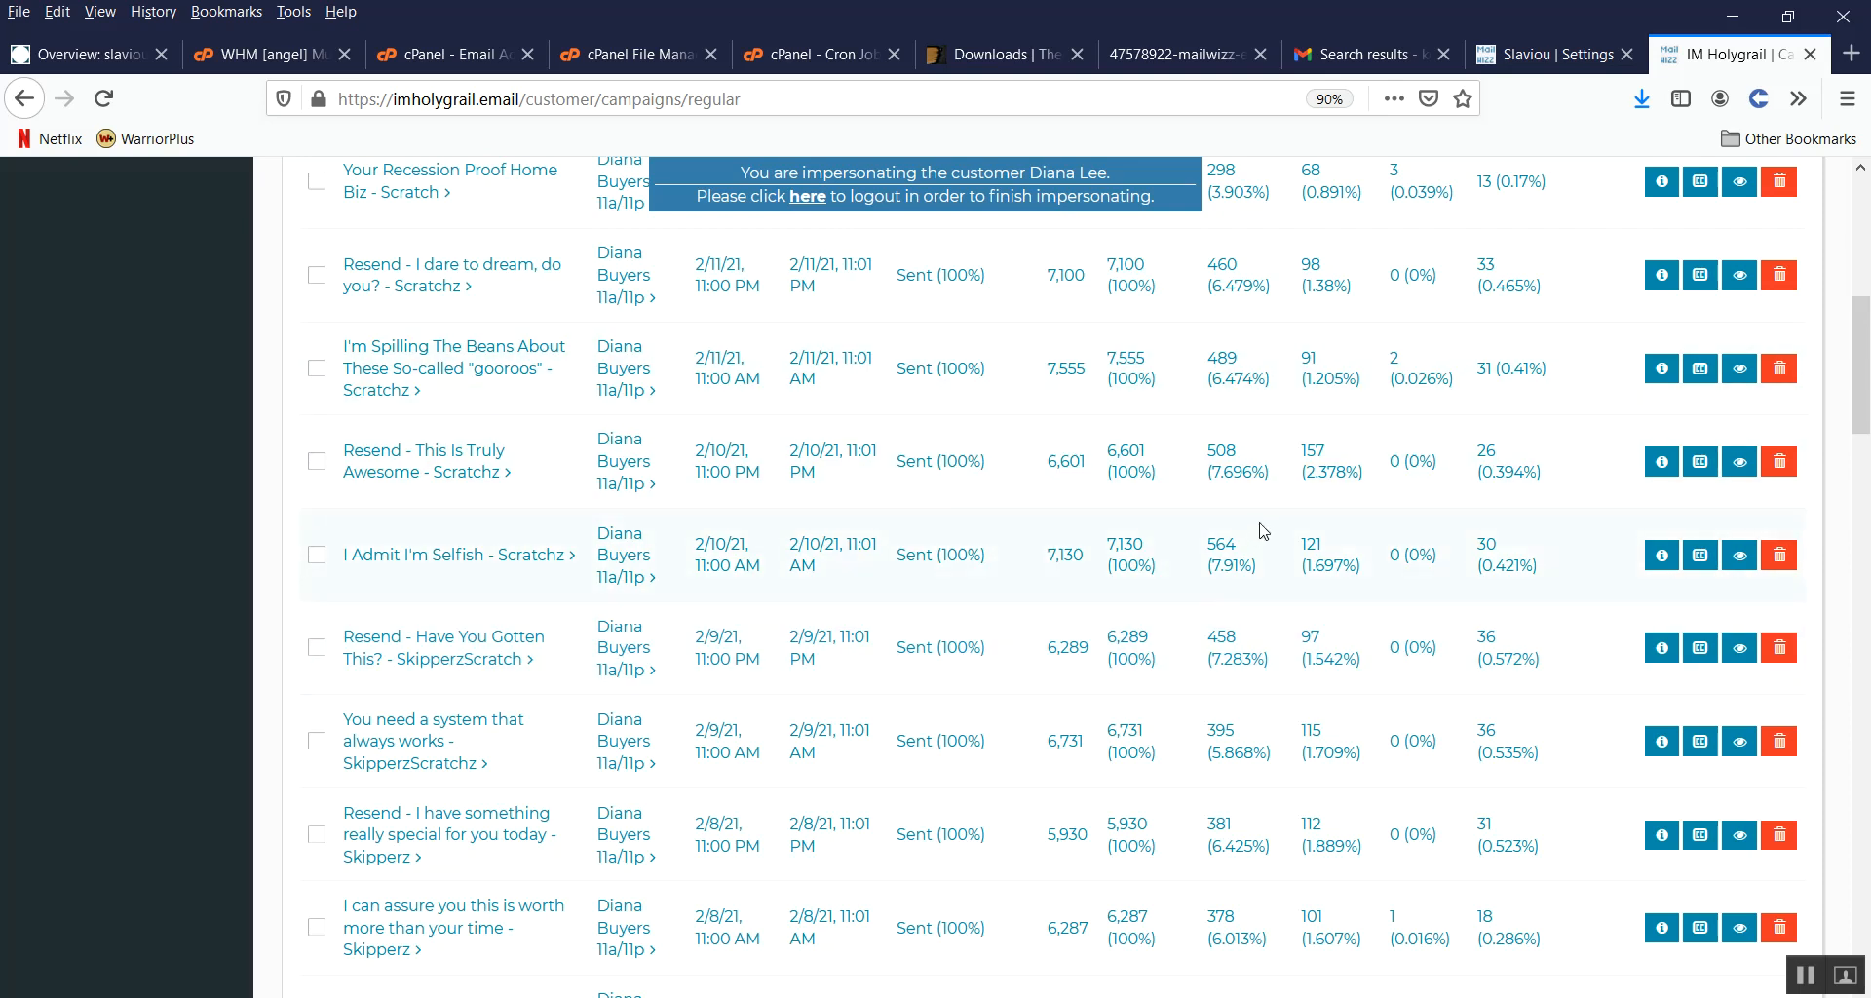
{"action": "left_click", "coordinate": [1807, 56]}
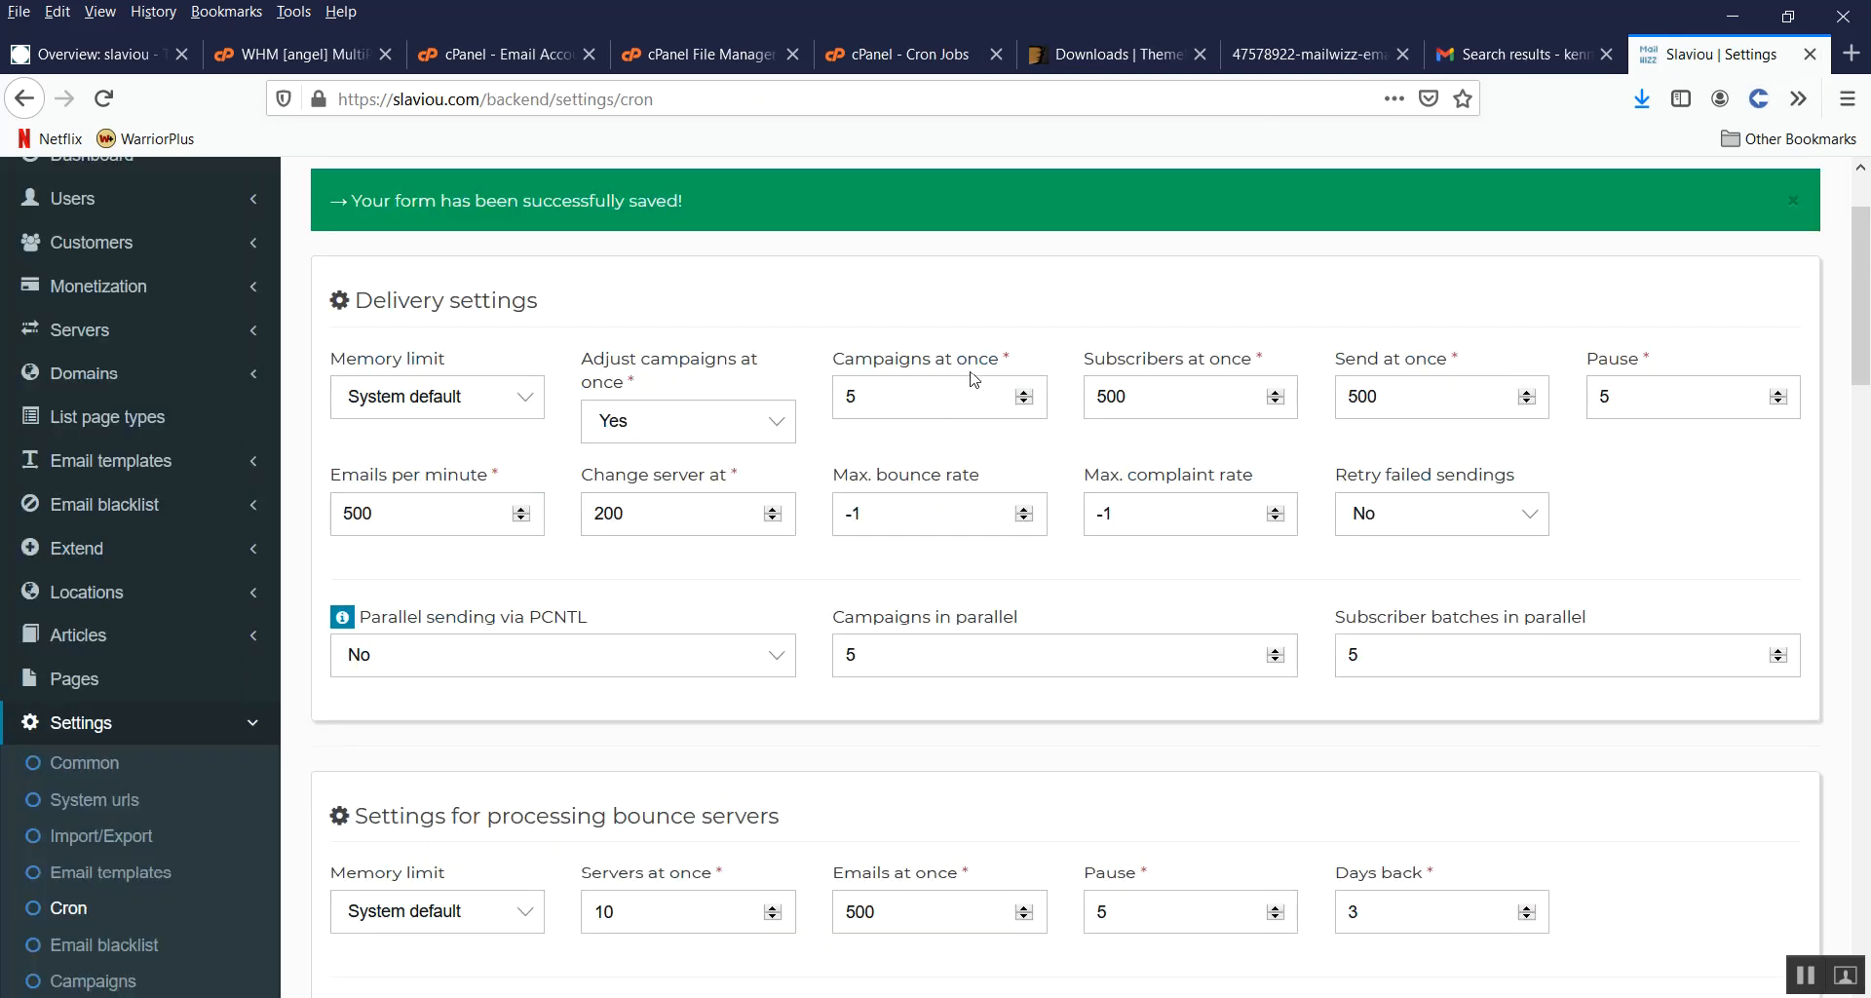
Step: Open the Campaigns section of the backend's customer settings
{"action": "scroll", "coordinate": [167, 643], "scroll_direction": "down", "scroll_amount": 2}
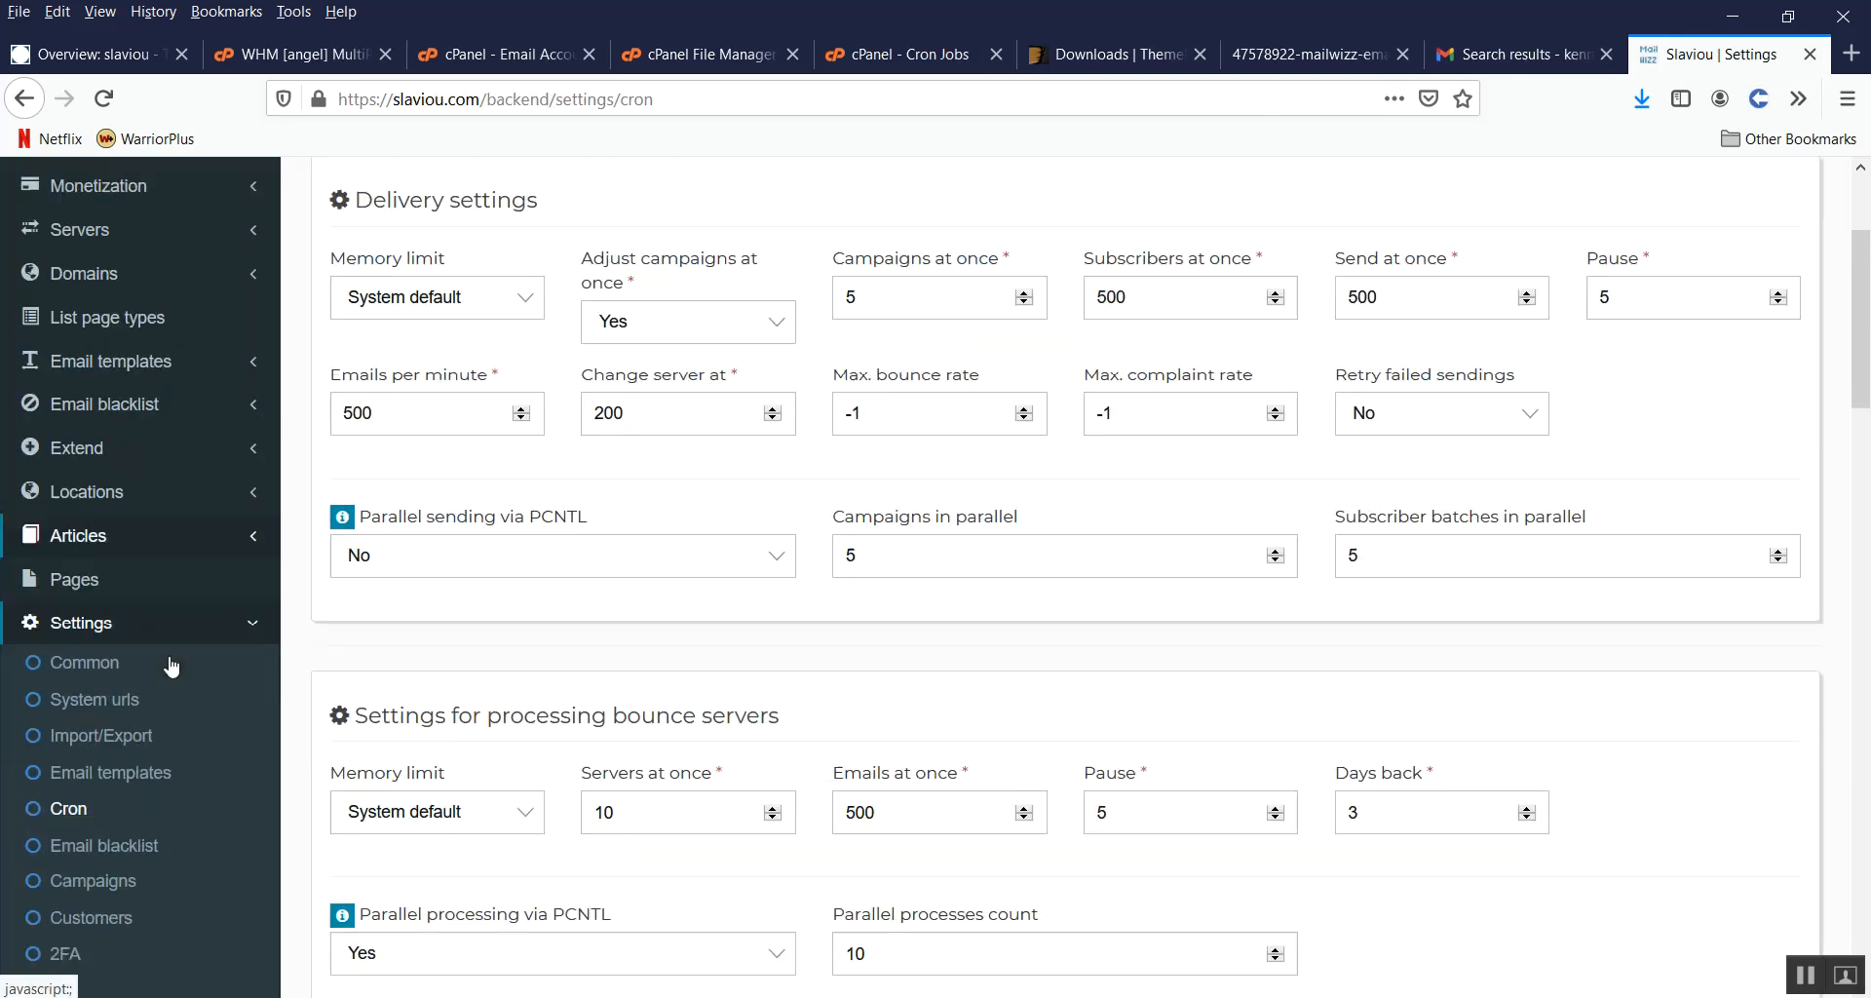
{"action": "scroll", "coordinate": [426, 612], "scroll_direction": "down", "scroll_amount": 2}
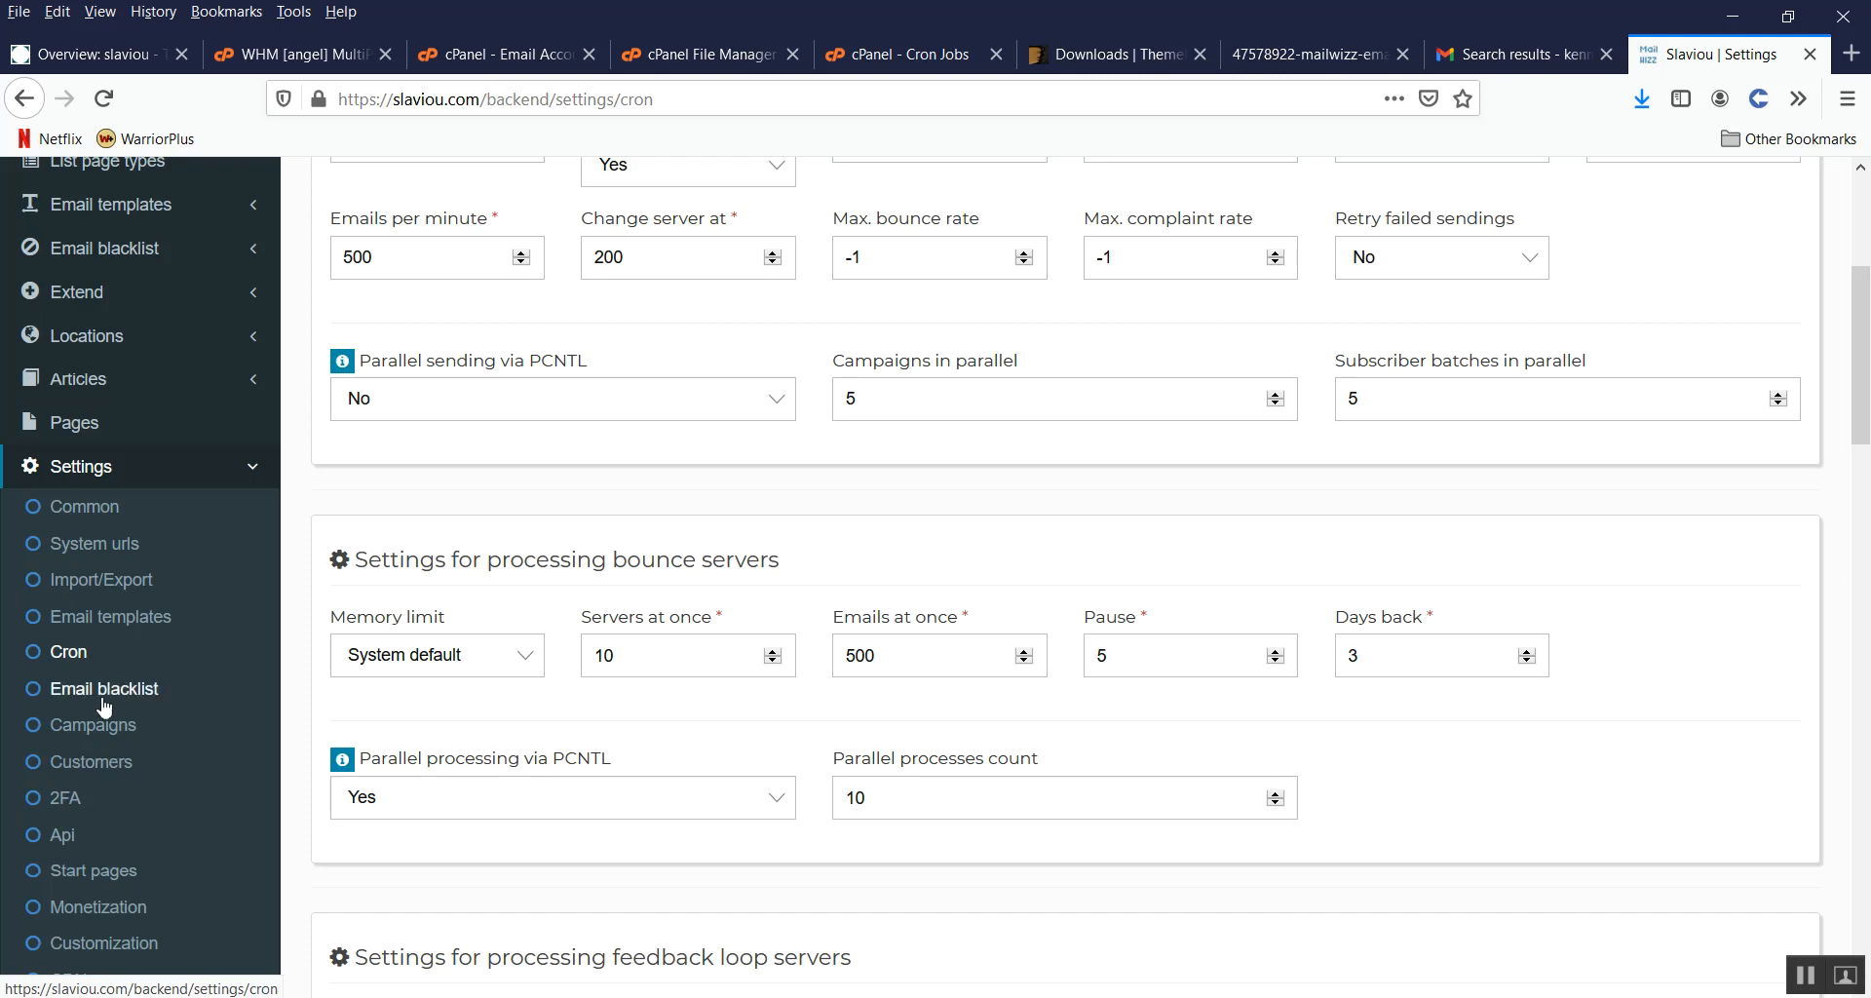
{"action": "left_click", "coordinate": [117, 773]}
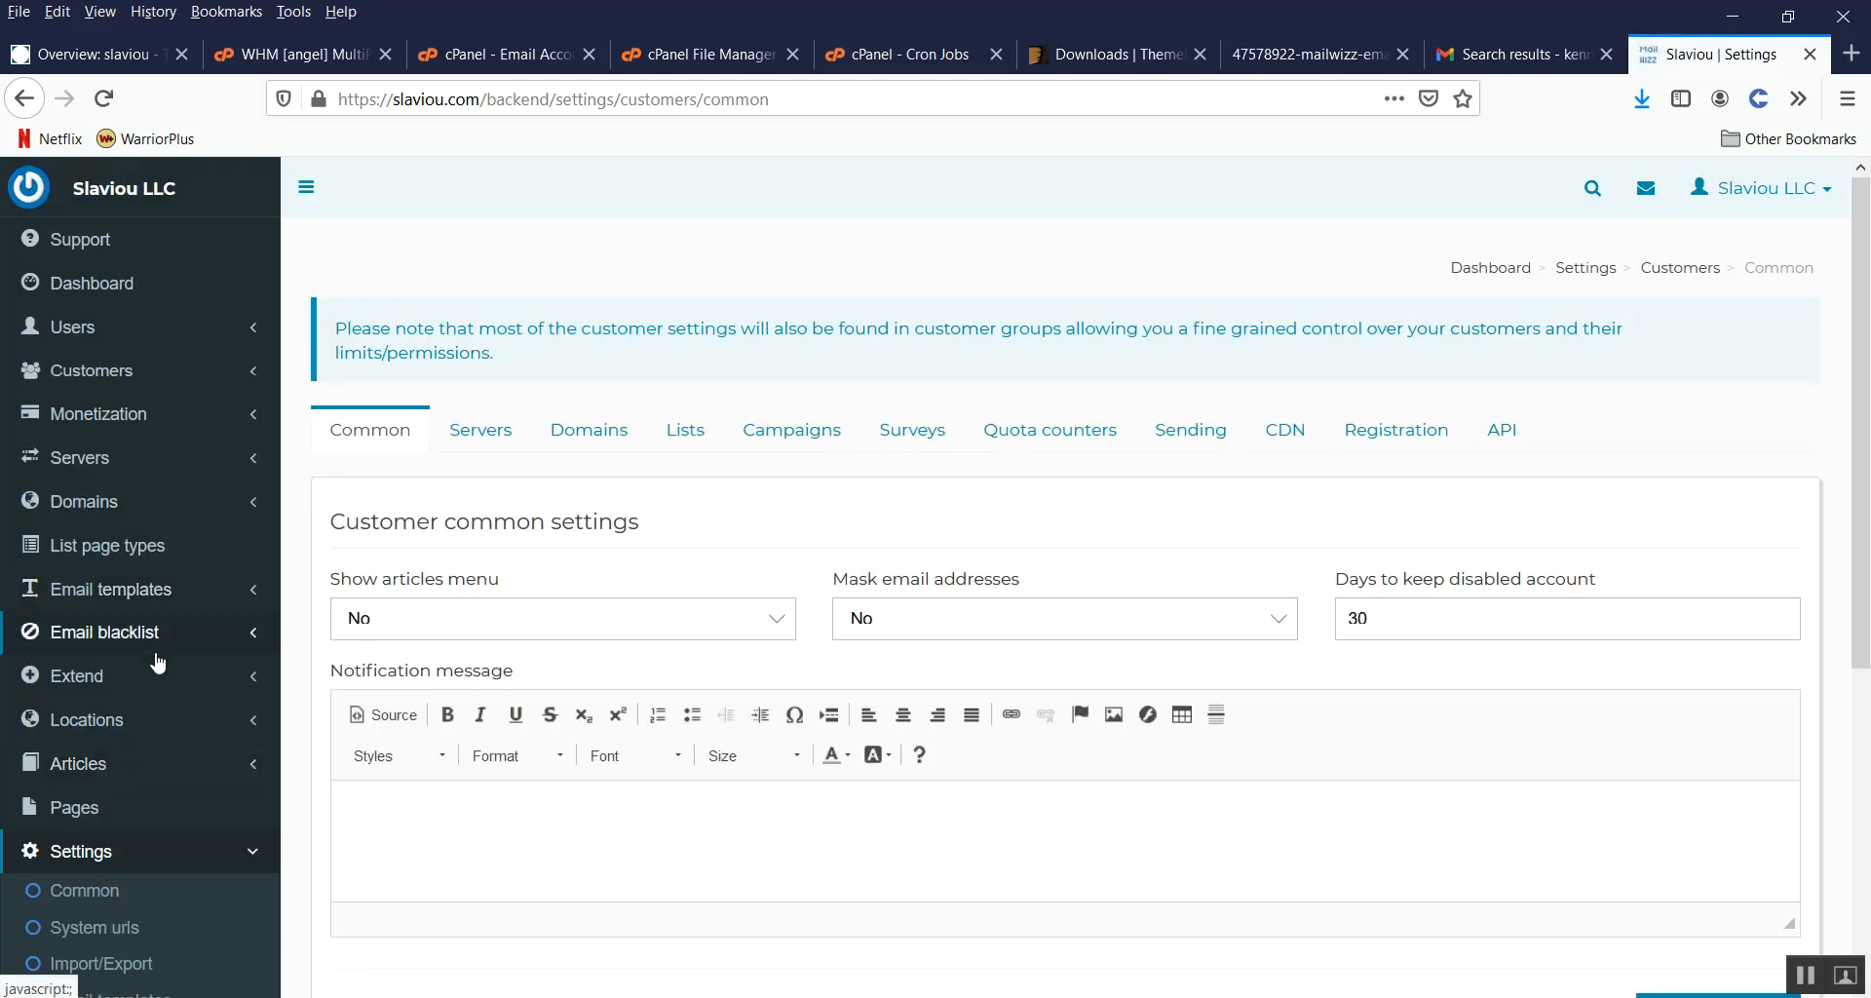
{"action": "scroll", "coordinate": [103, 517], "scroll_direction": "down", "scroll_amount": 4}
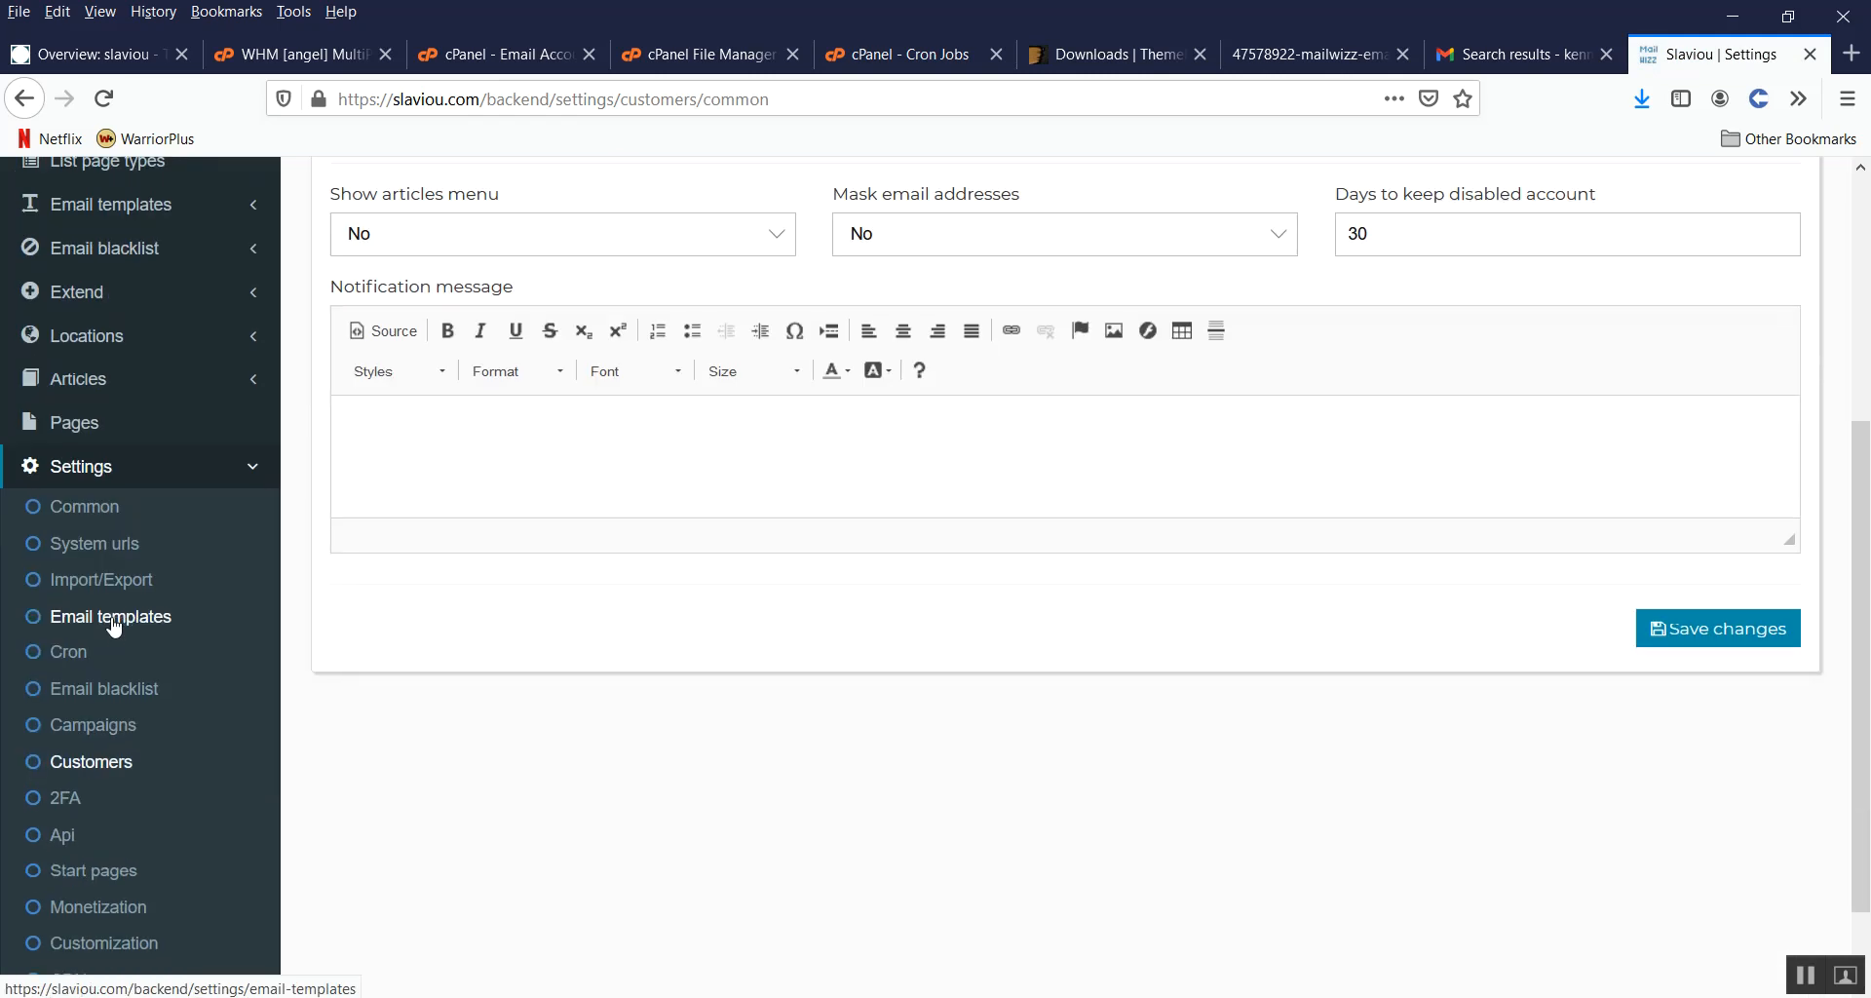
{"action": "scroll", "coordinate": [114, 633], "scroll_direction": "up", "scroll_amount": 4}
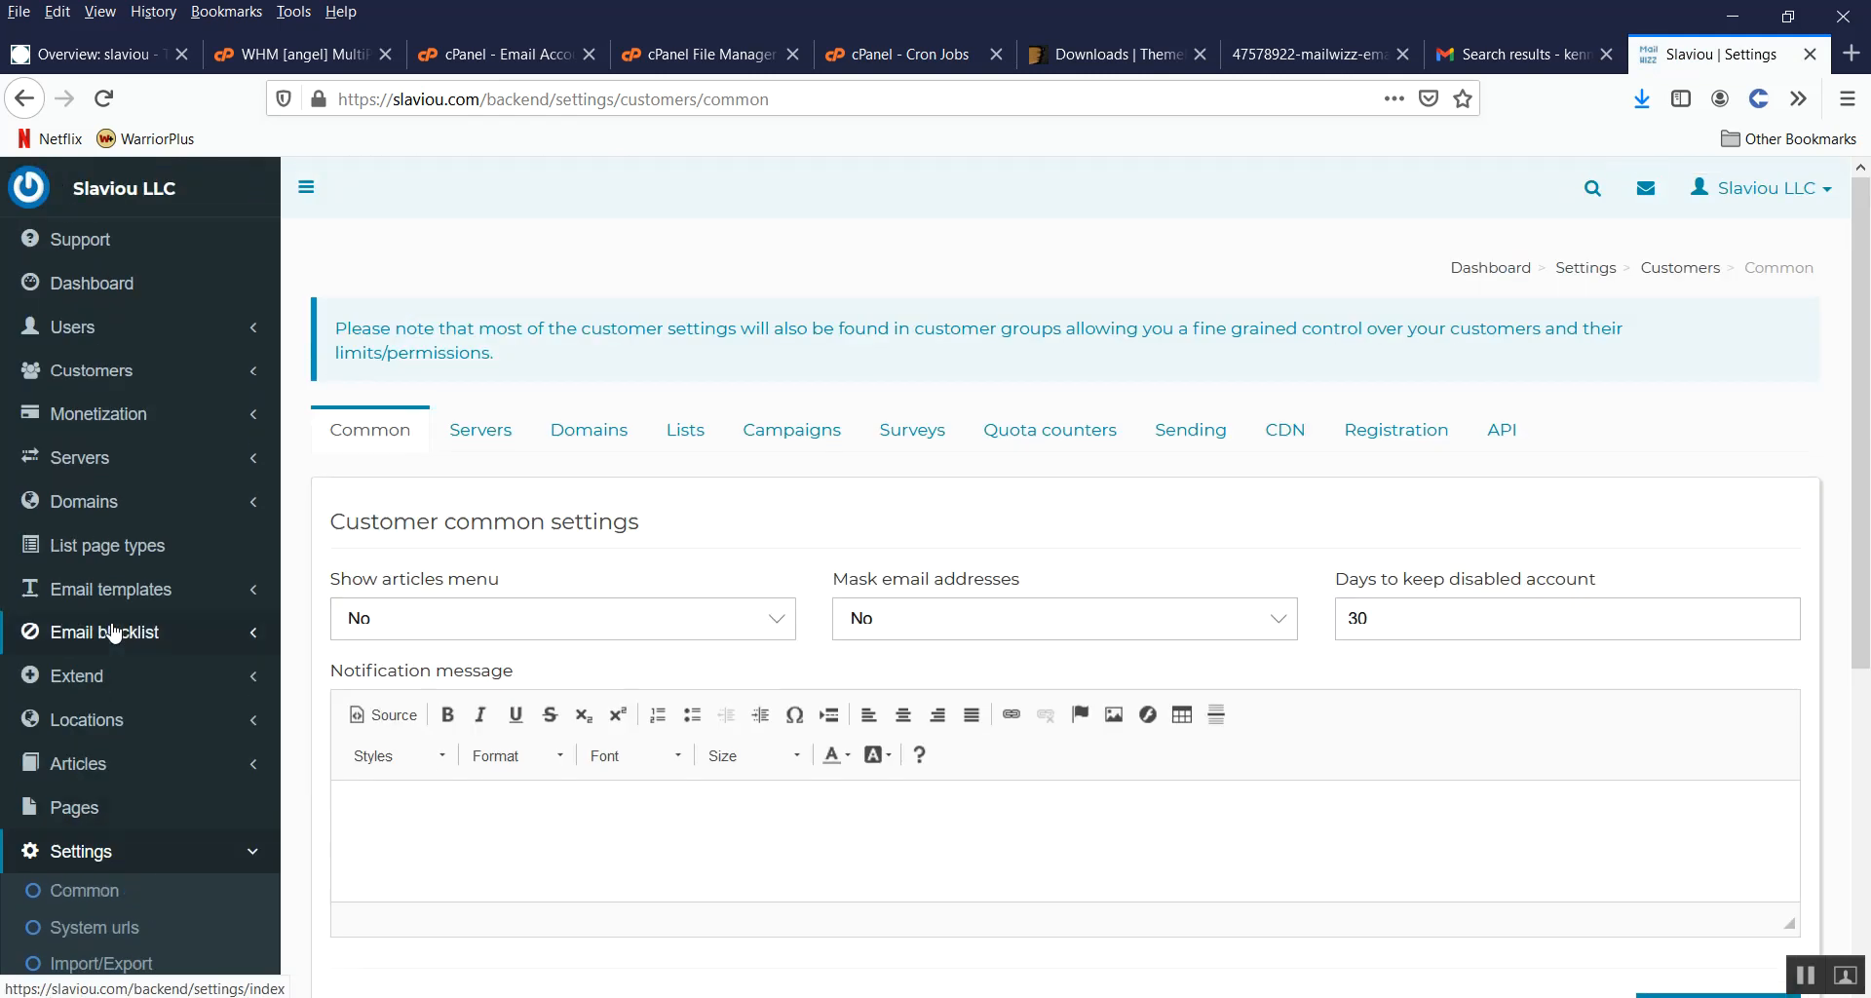
{"action": "scroll", "coordinate": [114, 633], "scroll_direction": "down", "scroll_amount": 4}
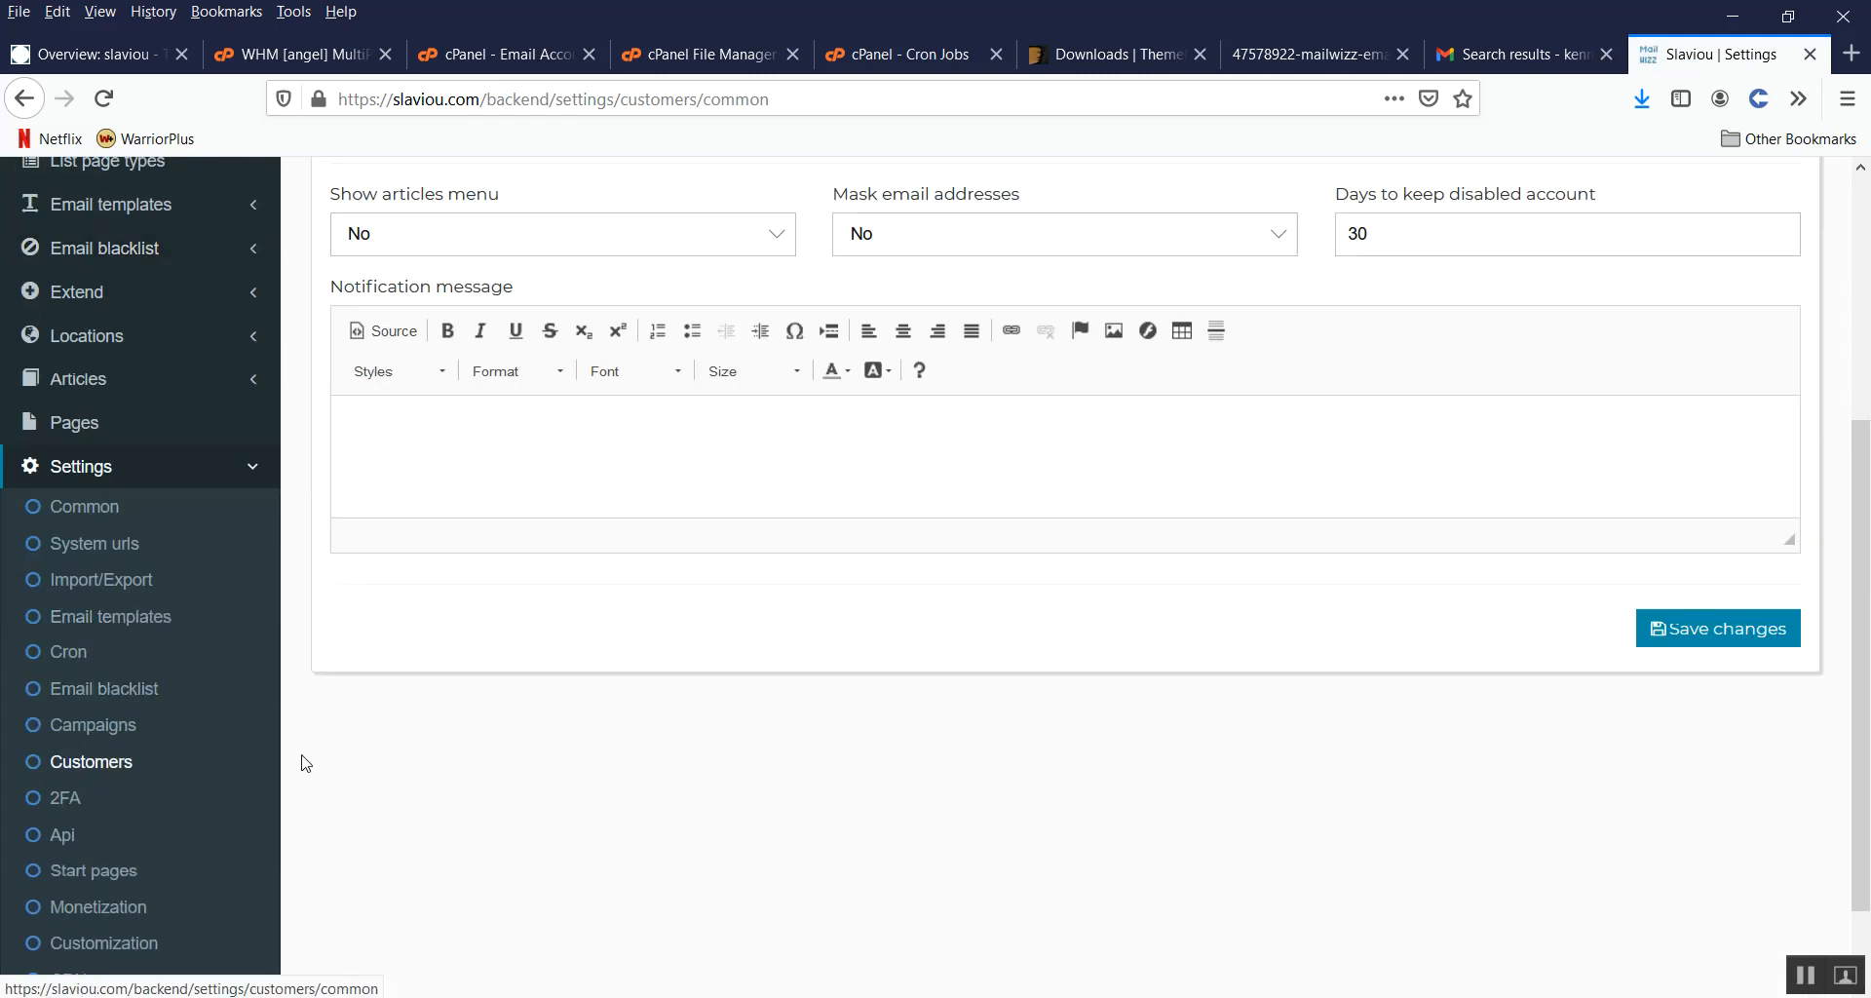
{"action": "scroll", "coordinate": [661, 776], "scroll_direction": "up", "scroll_amount": 4}
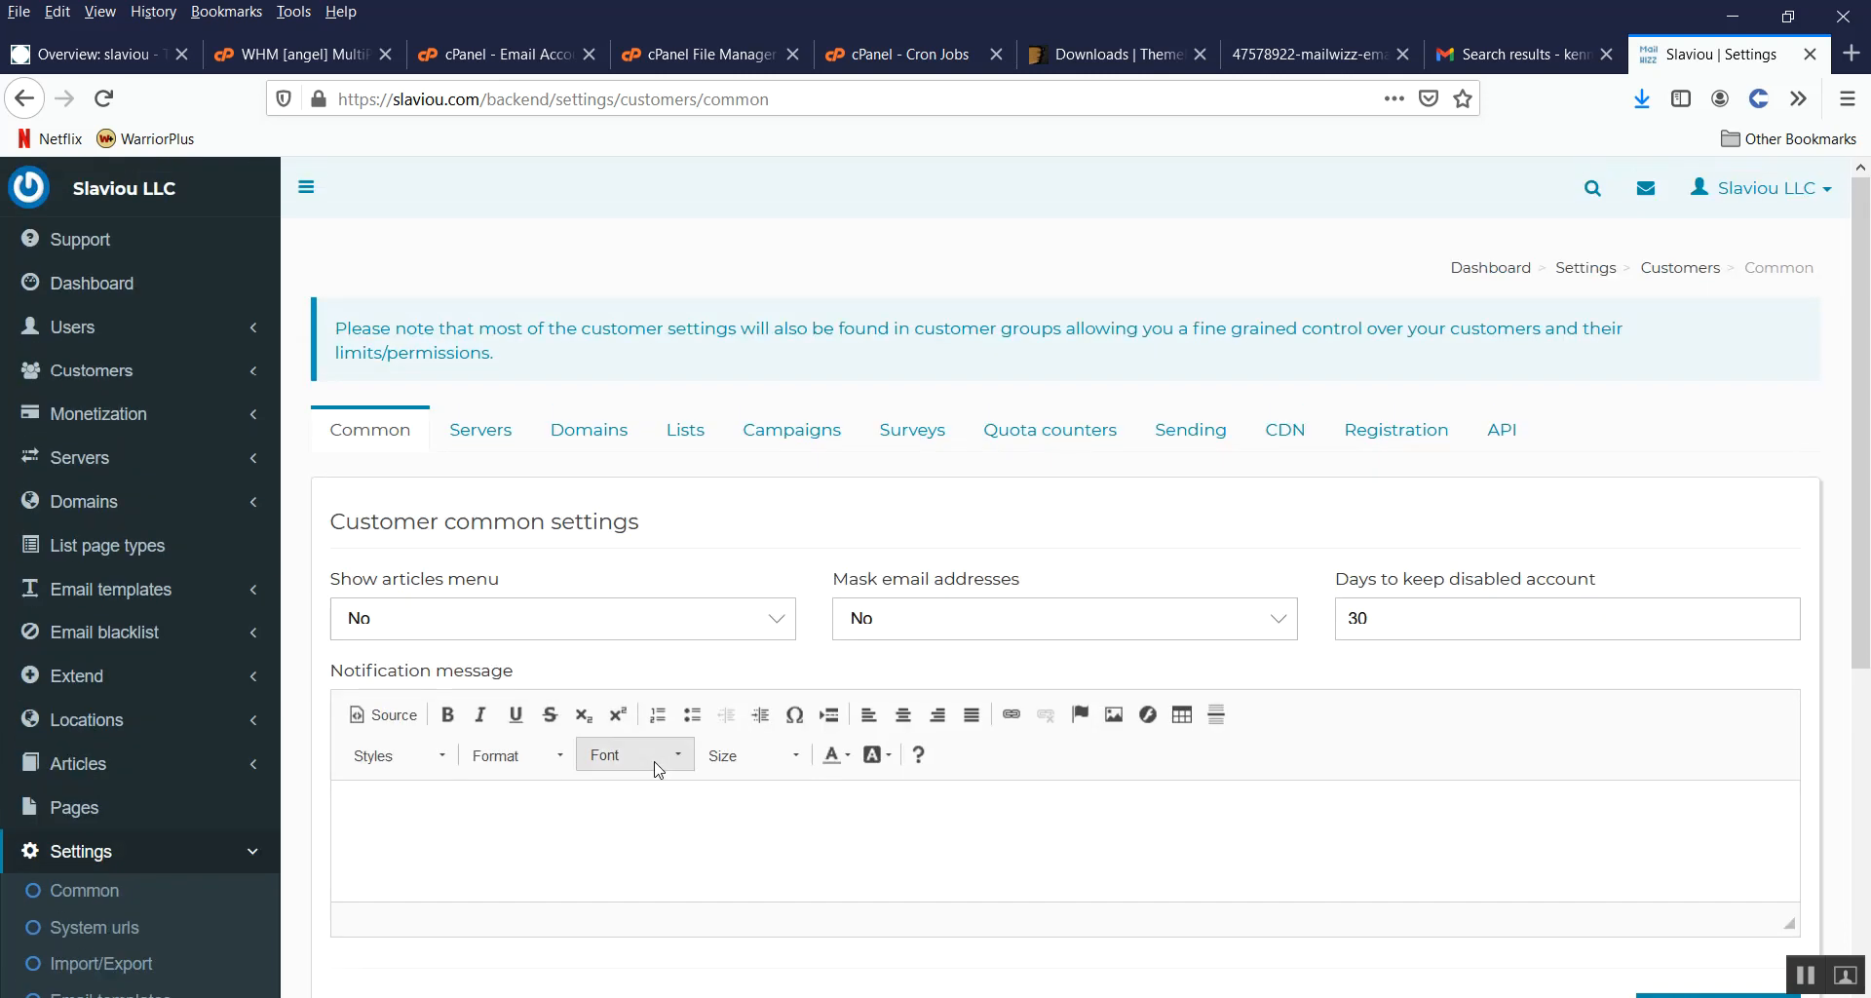
{"action": "scroll", "coordinate": [656, 765], "scroll_direction": "down", "scroll_amount": 4}
{"action": "scroll", "coordinate": [655, 766], "scroll_direction": "up", "scroll_amount": 2}
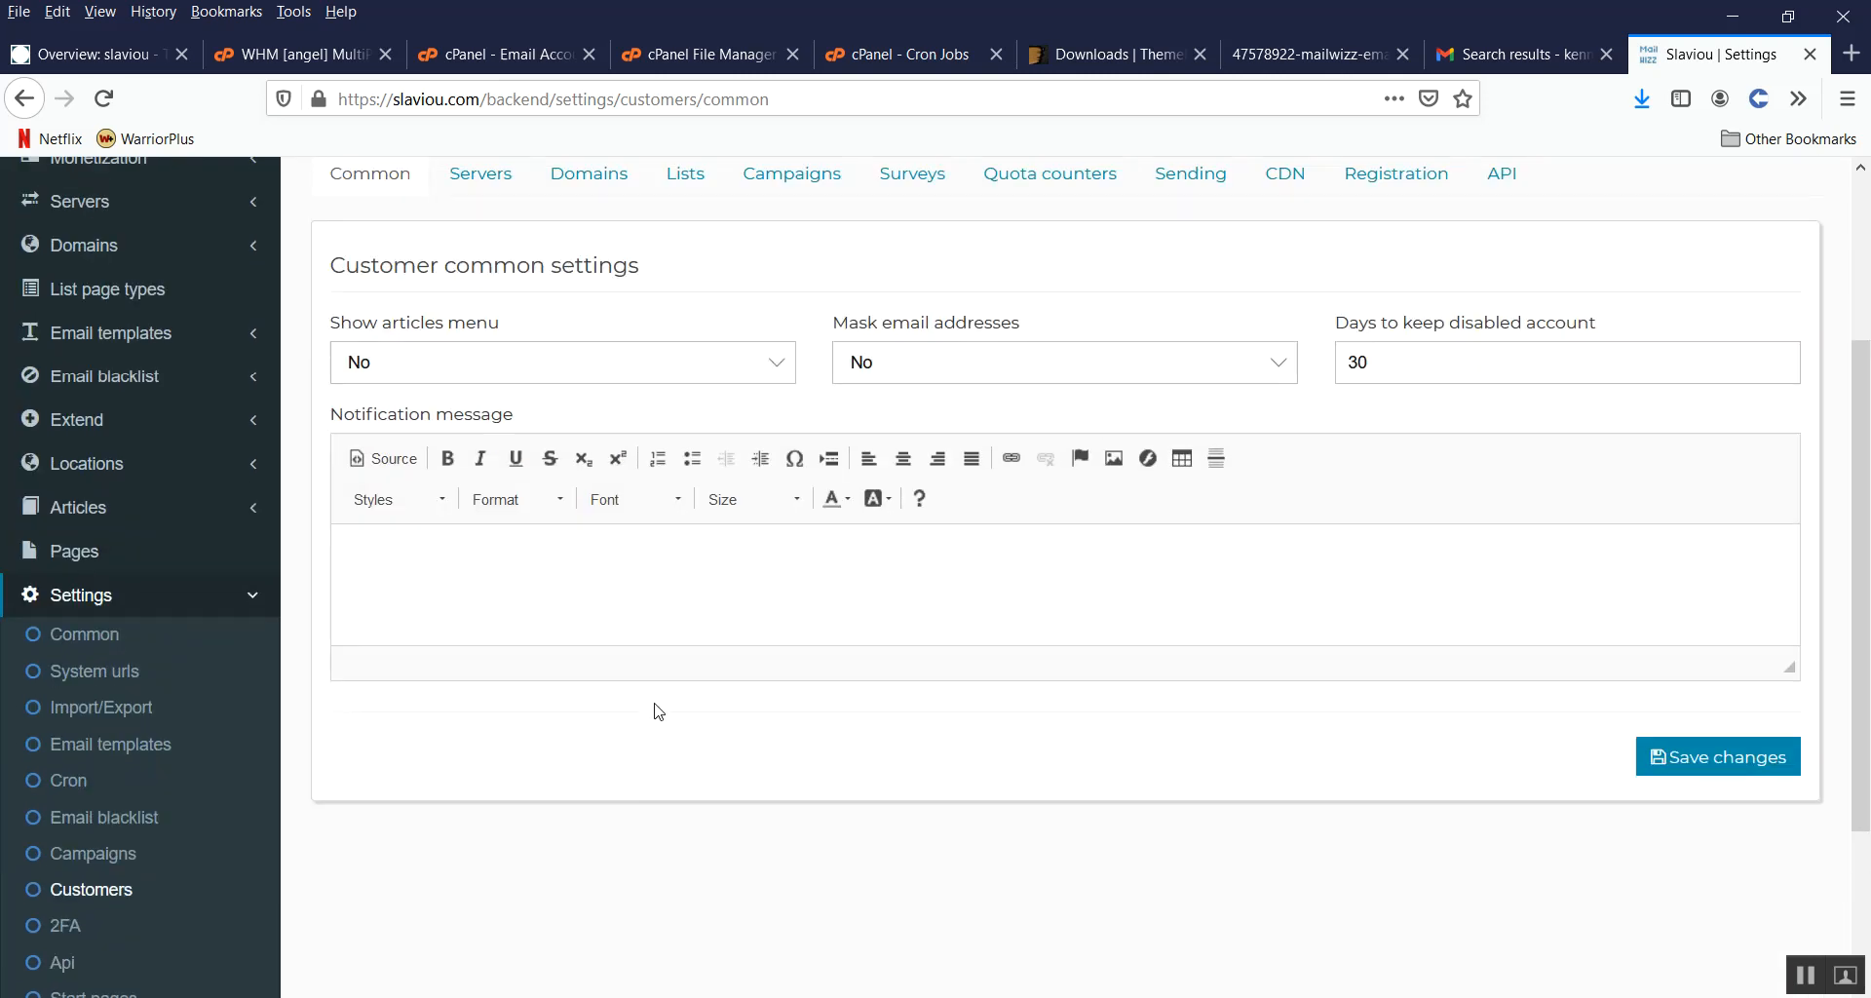
{"action": "left_click", "coordinate": [794, 184]}
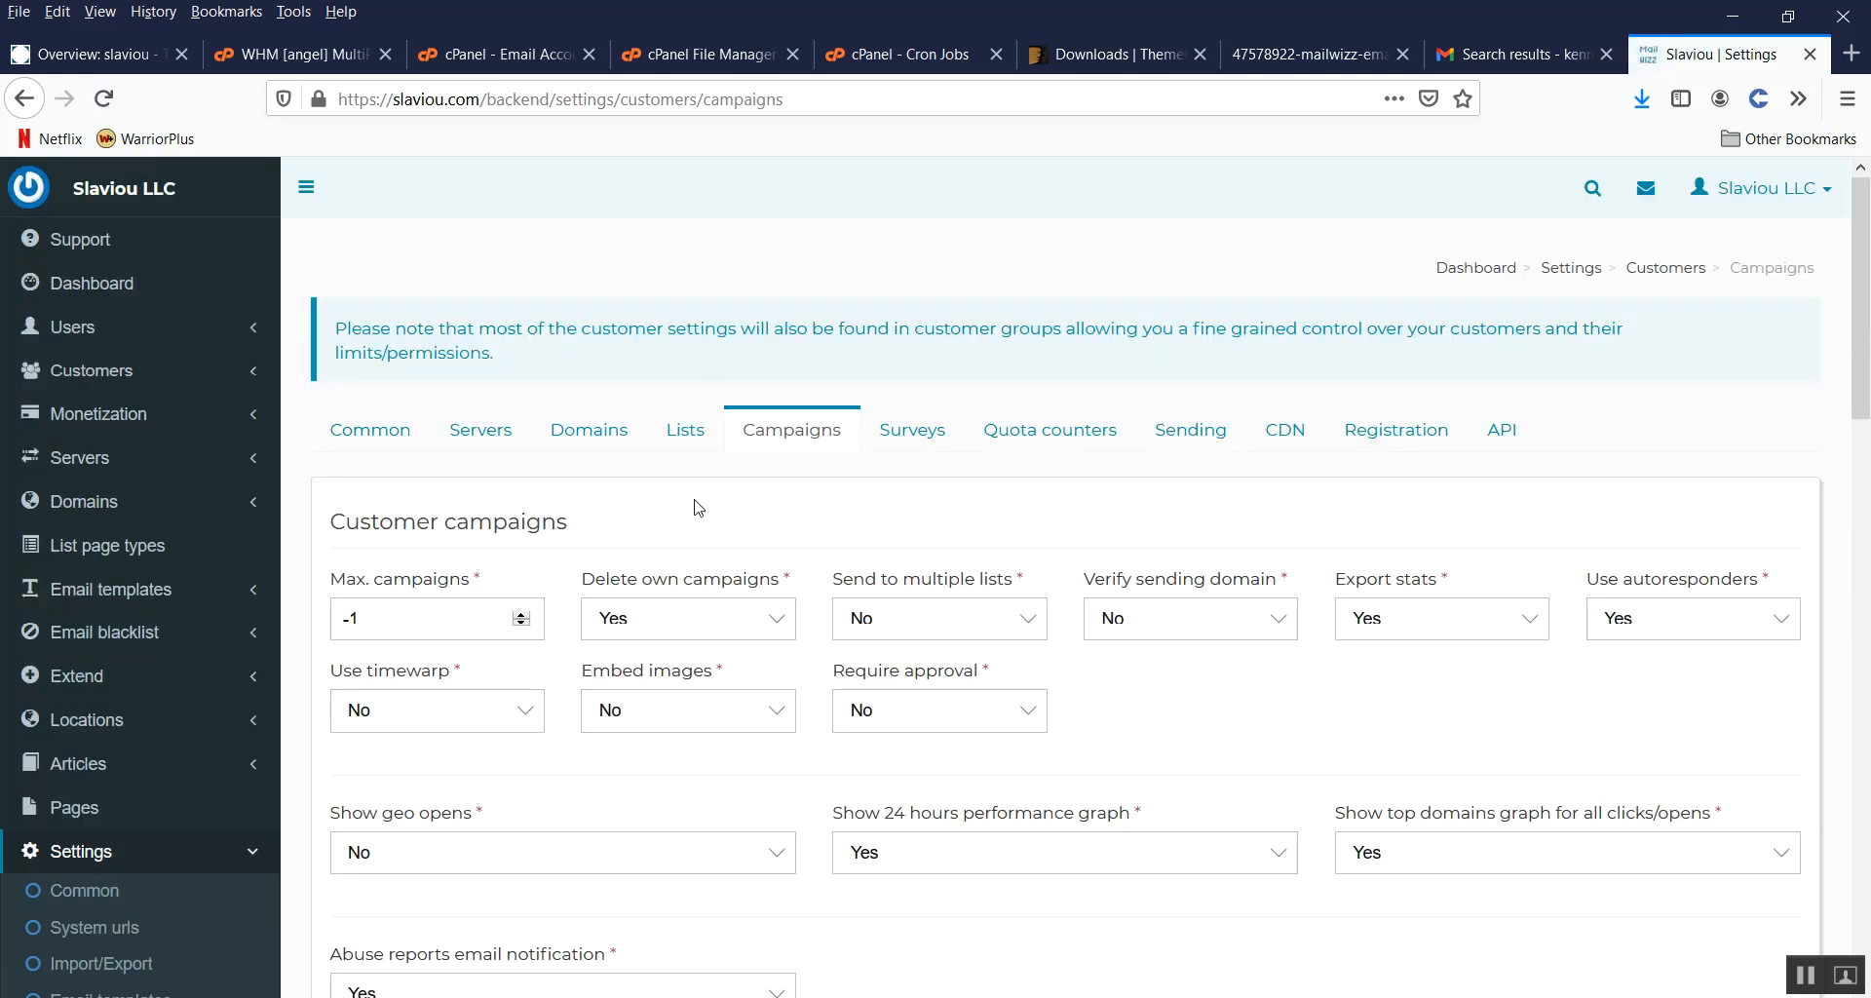
Step: Set Send to multiple lists to Yes in the customer campaign settings
{"action": "scroll", "coordinate": [687, 534], "scroll_direction": "down", "scroll_amount": 2}
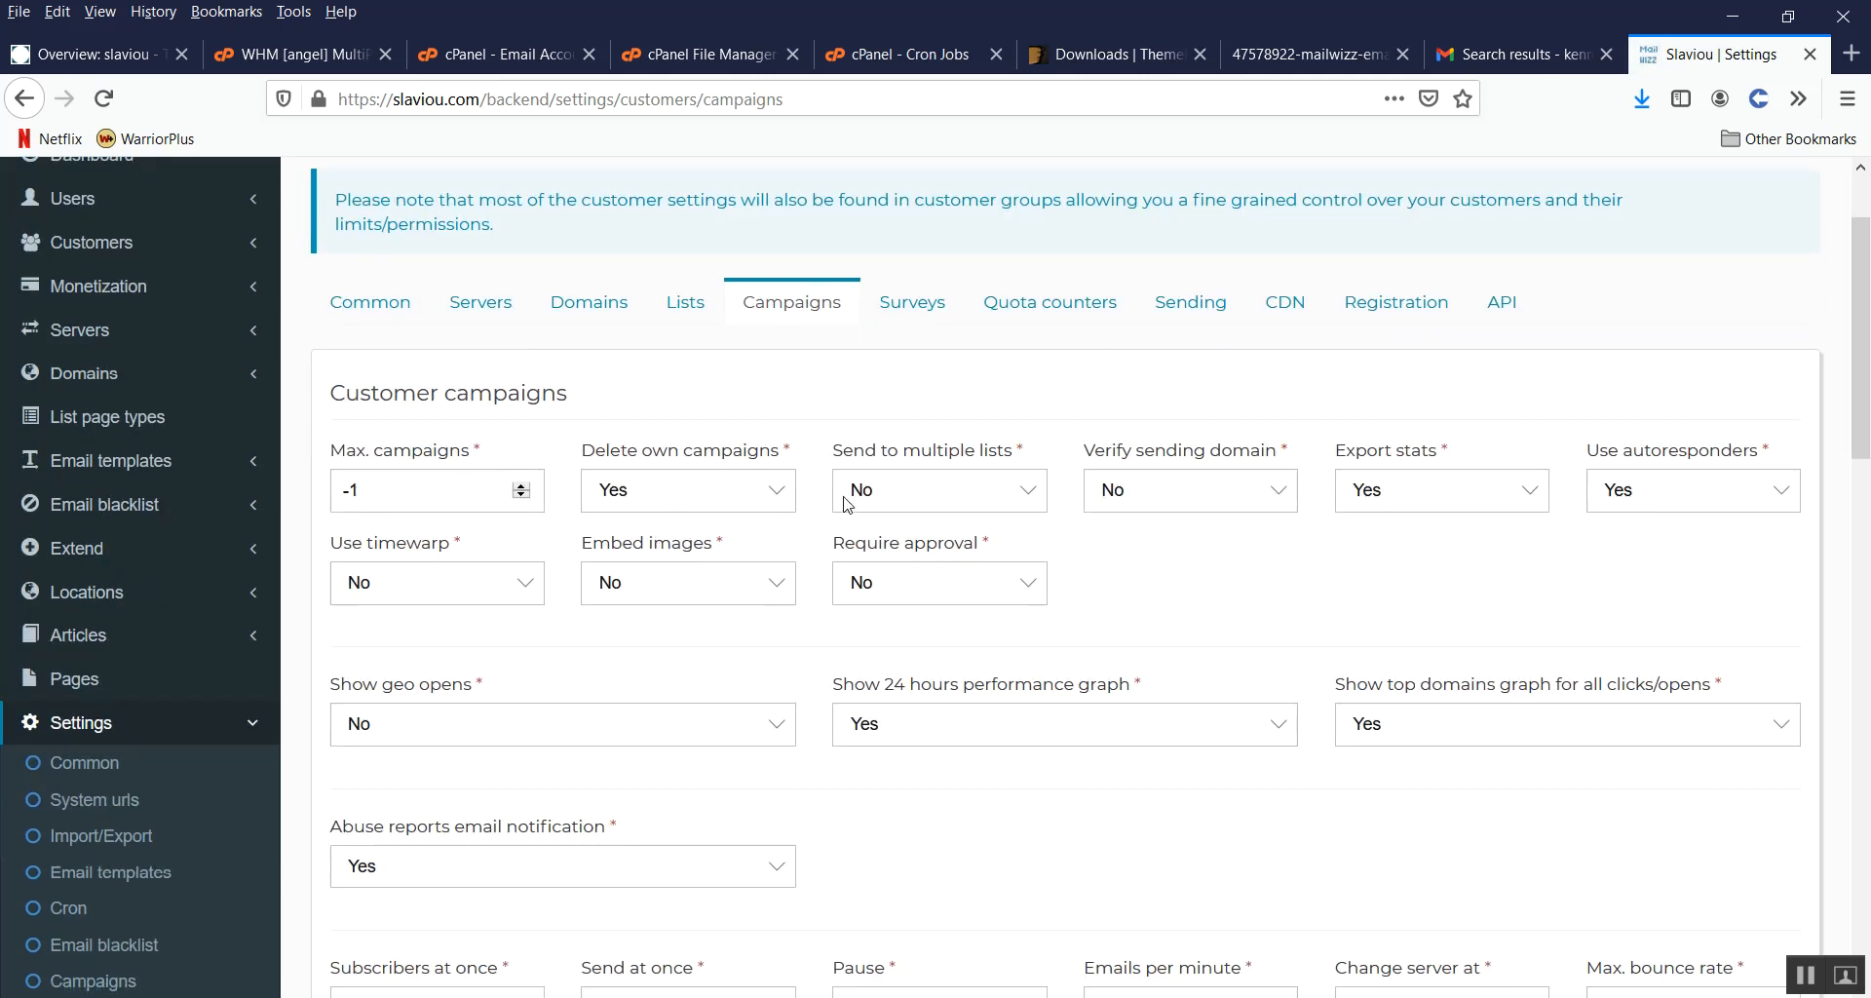
{"action": "left_click", "coordinate": [961, 490]}
{"action": "left_click", "coordinate": [898, 526]}
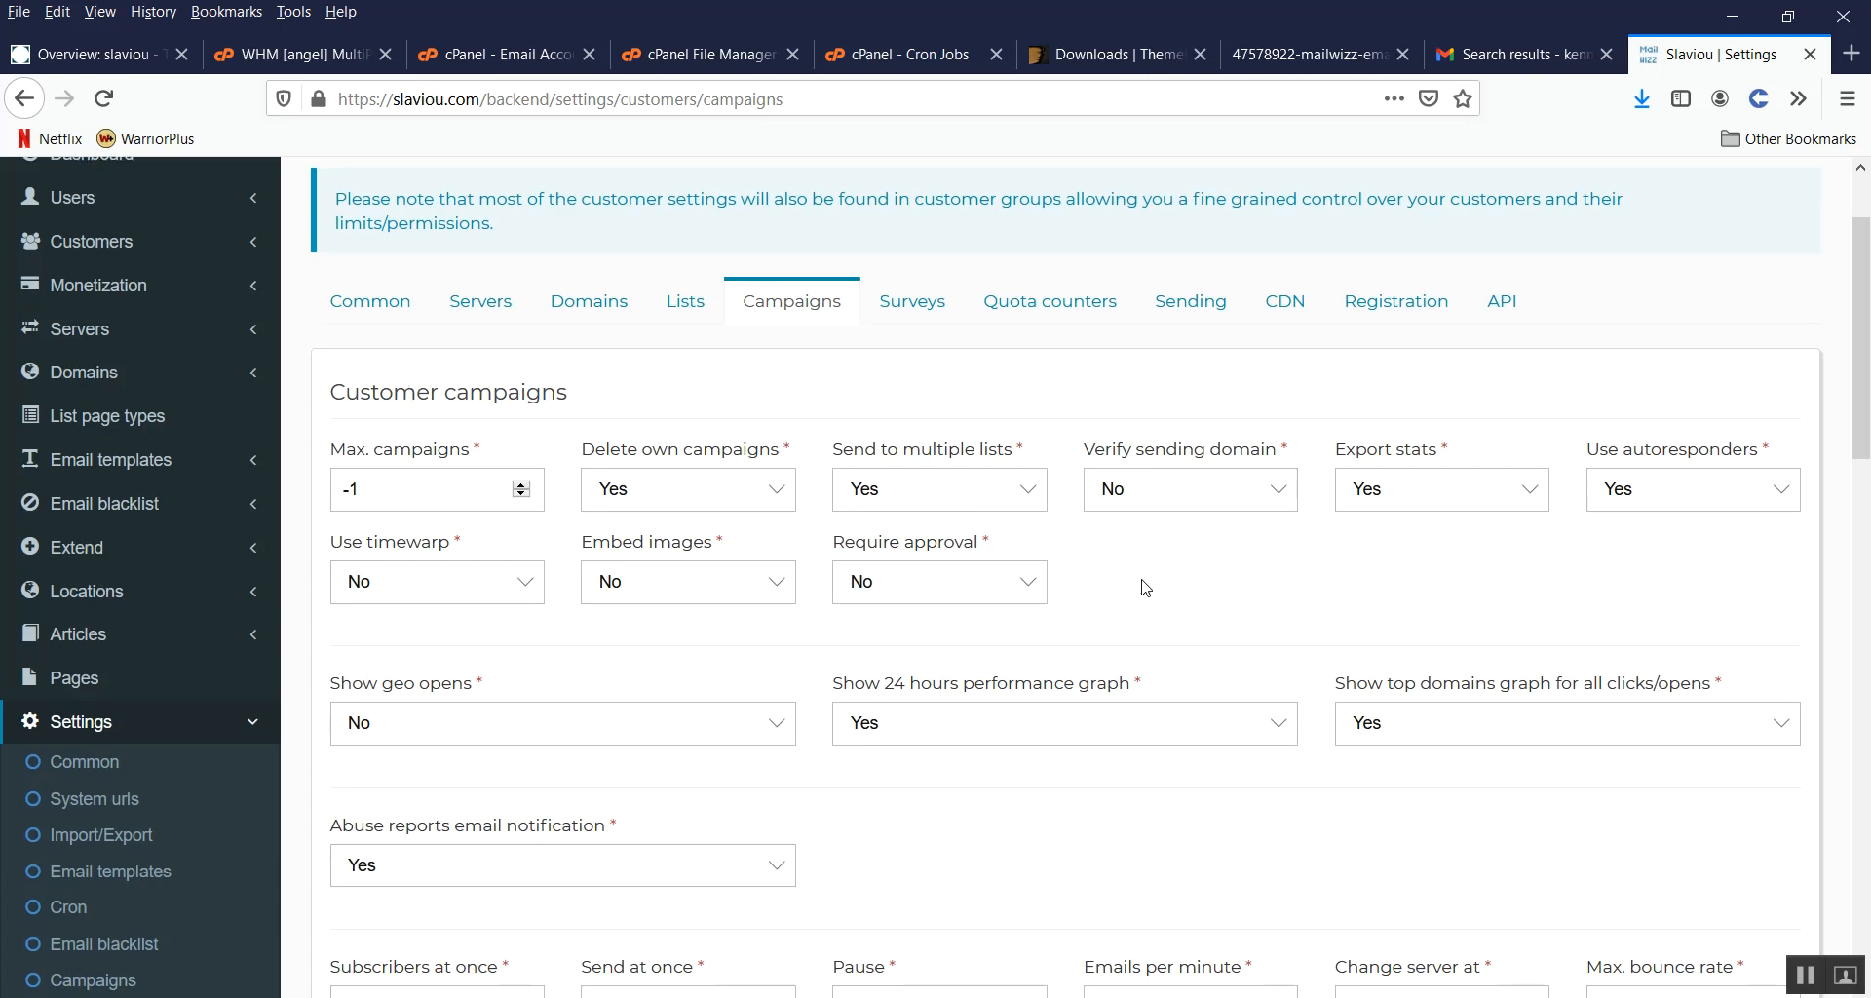
Step: Fill in the List unsubscribe header email for customer campaigns with the address of the last account in cPanel's email accounts list
{"action": "scroll", "coordinate": [1155, 588], "scroll_direction": "down", "scroll_amount": 3}
{"action": "scroll", "coordinate": [1146, 587], "scroll_direction": "down", "scroll_amount": 3}
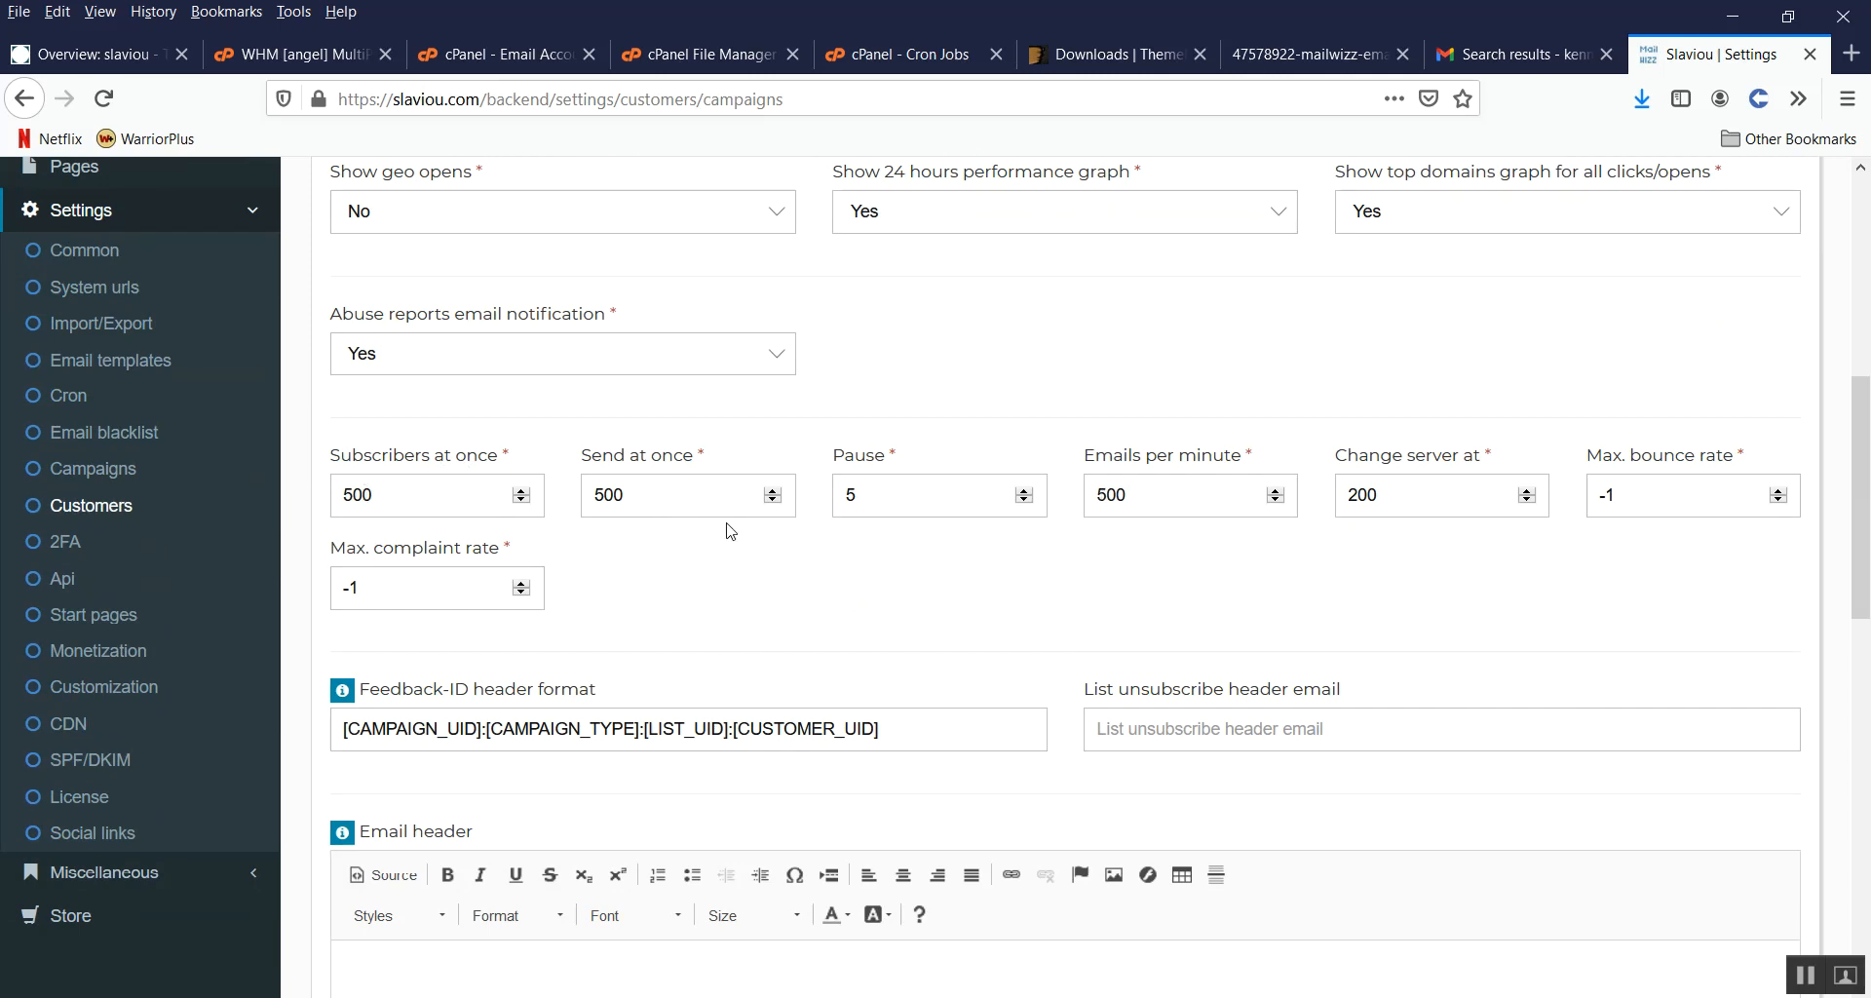
{"action": "scroll", "coordinate": [788, 547], "scroll_direction": "down", "scroll_amount": 1}
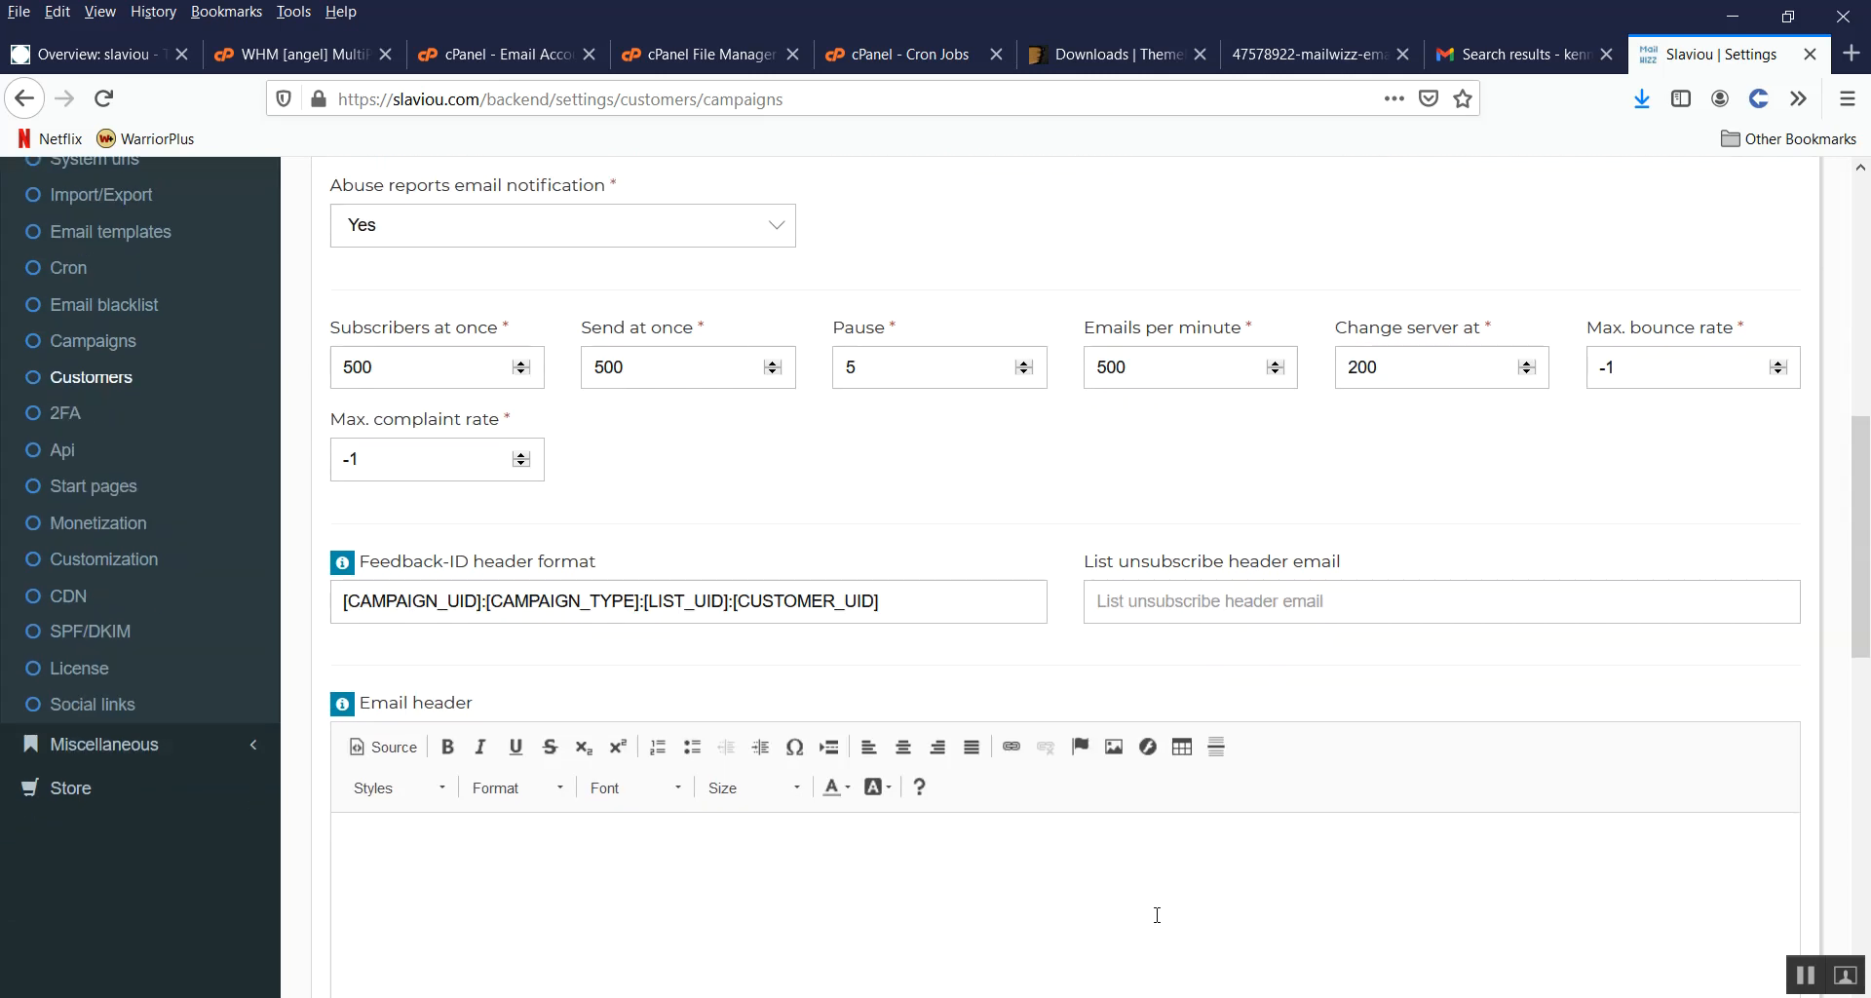
{"action": "left_click", "coordinate": [1143, 605]}
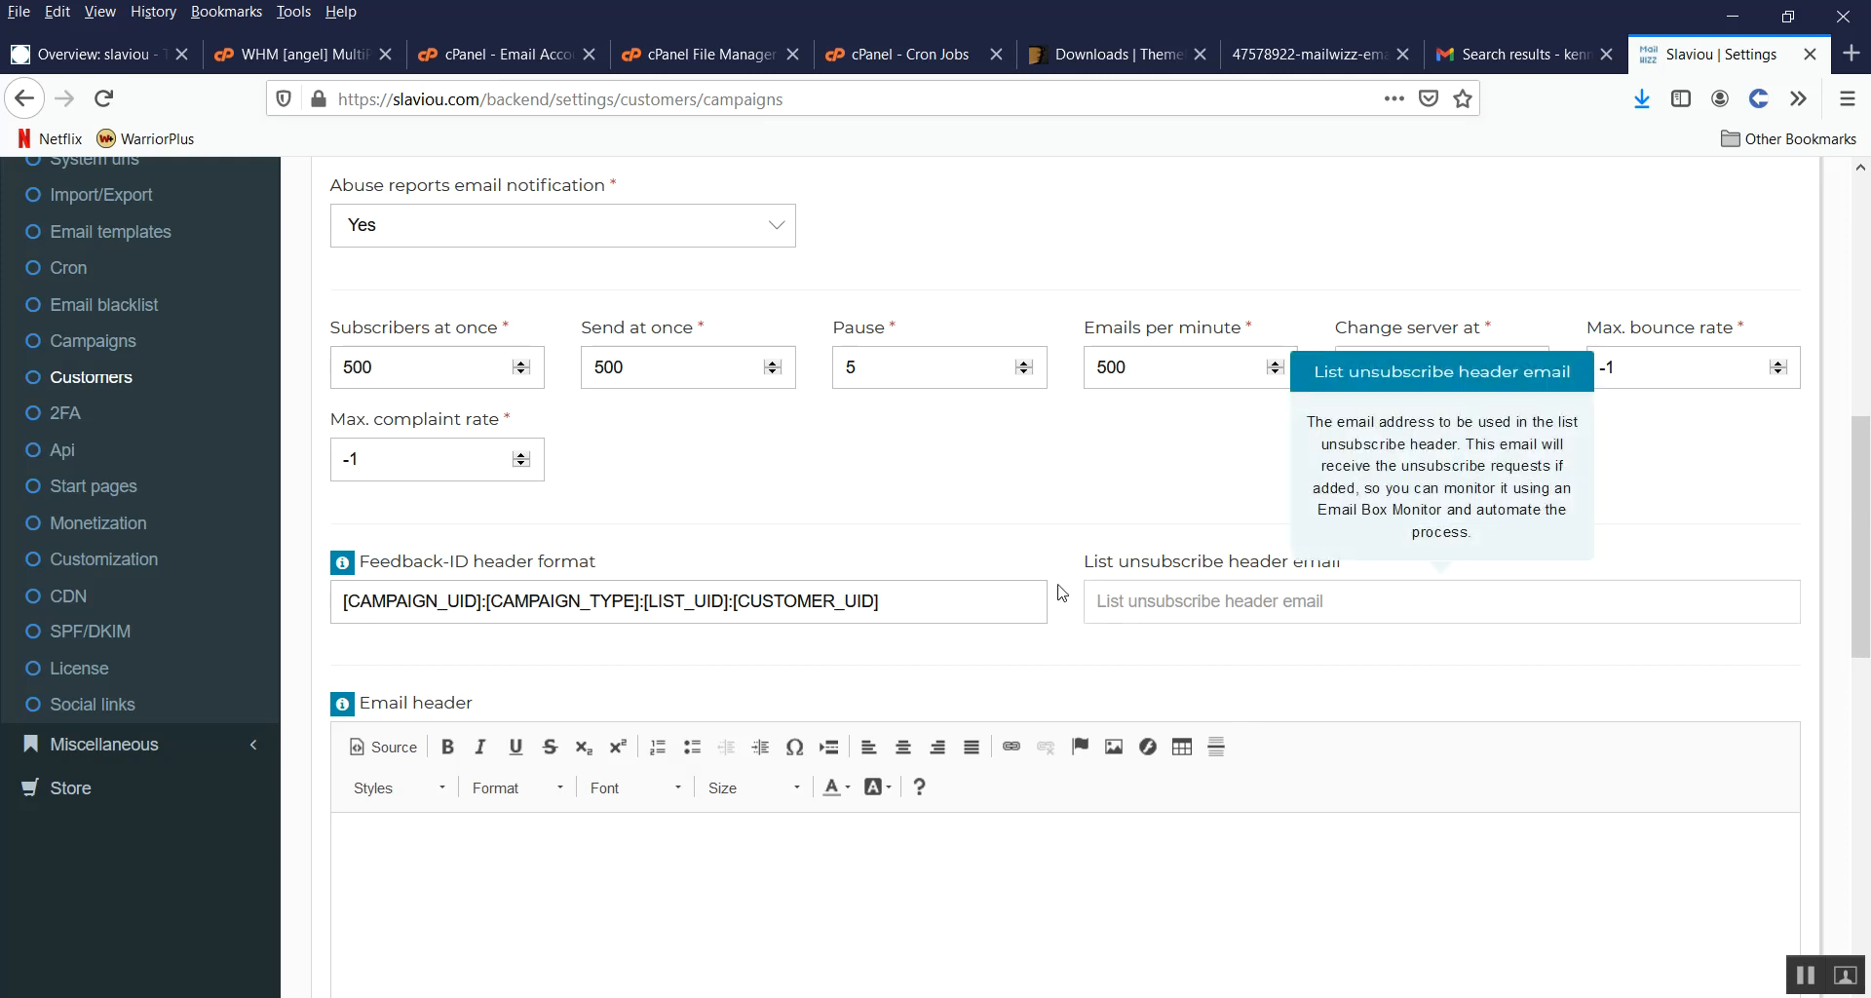
{"action": "left_click", "coordinate": [885, 514]}
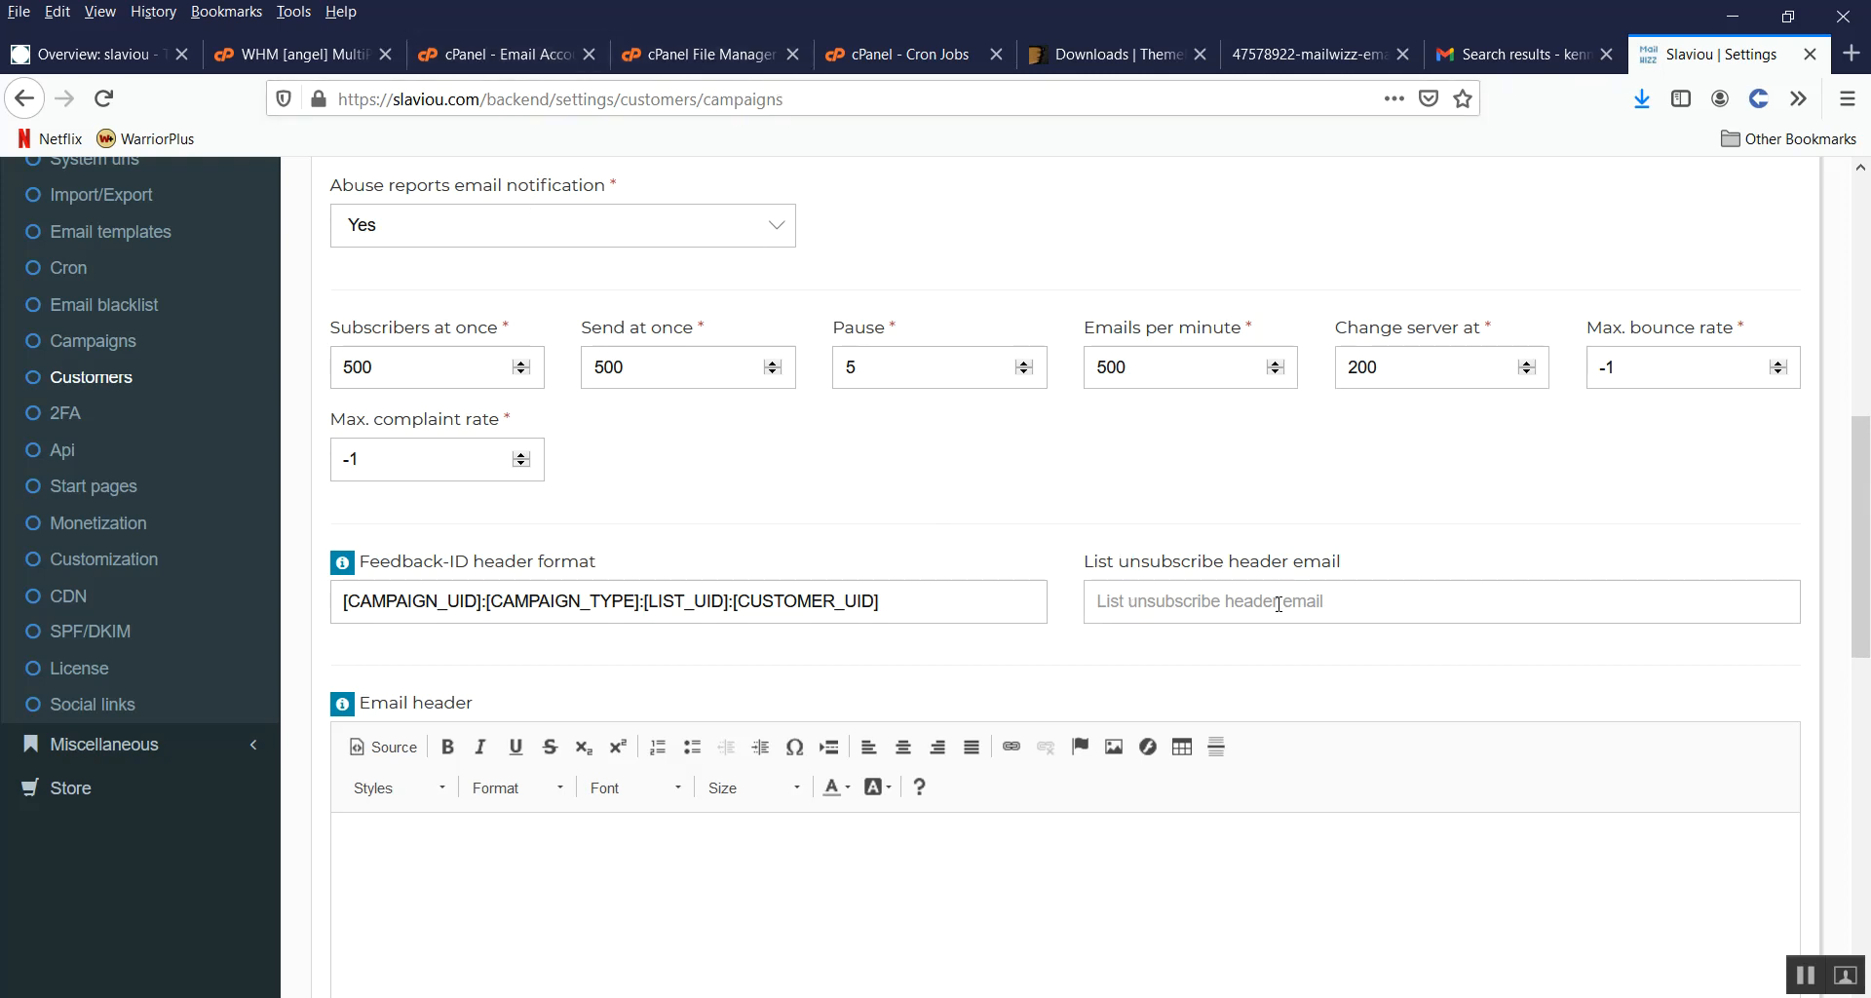
{"action": "left_click", "coordinate": [526, 55]}
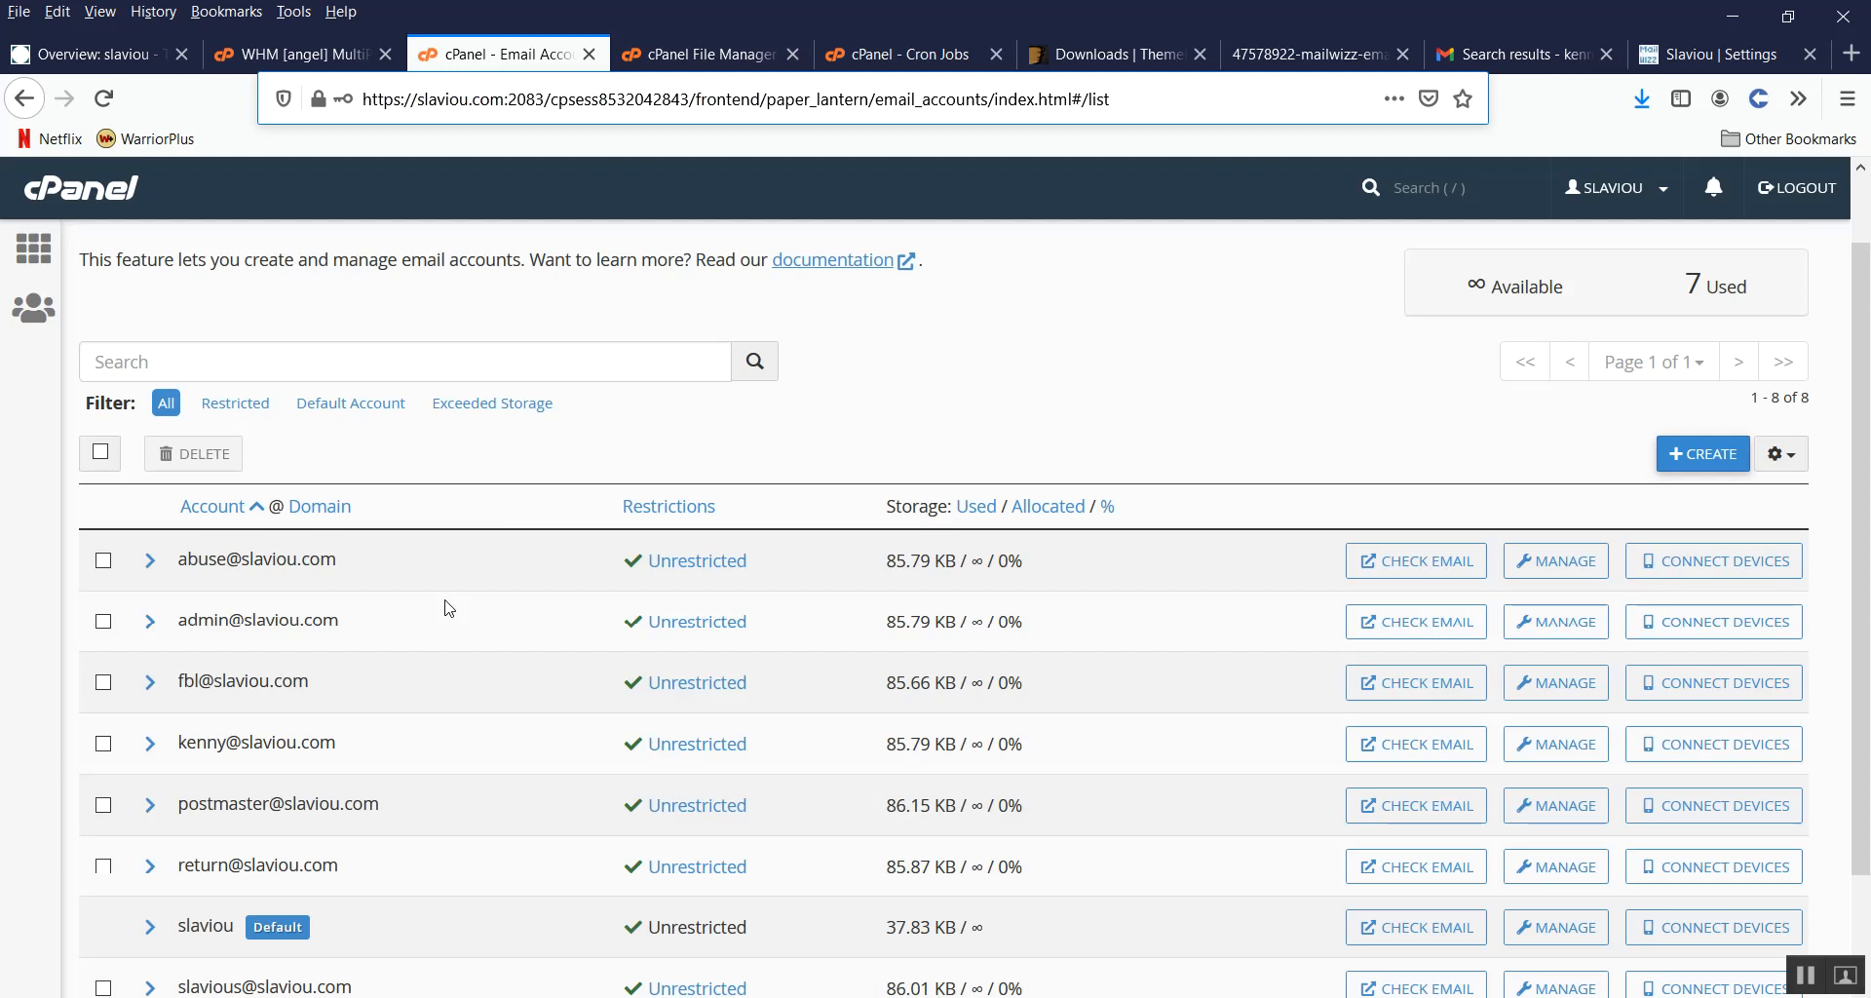
{"action": "scroll", "coordinate": [439, 614], "scroll_direction": "down", "scroll_amount": 2}
{"action": "left_click_drag", "start_coordinate": [369, 868], "coordinate": [189, 859]}
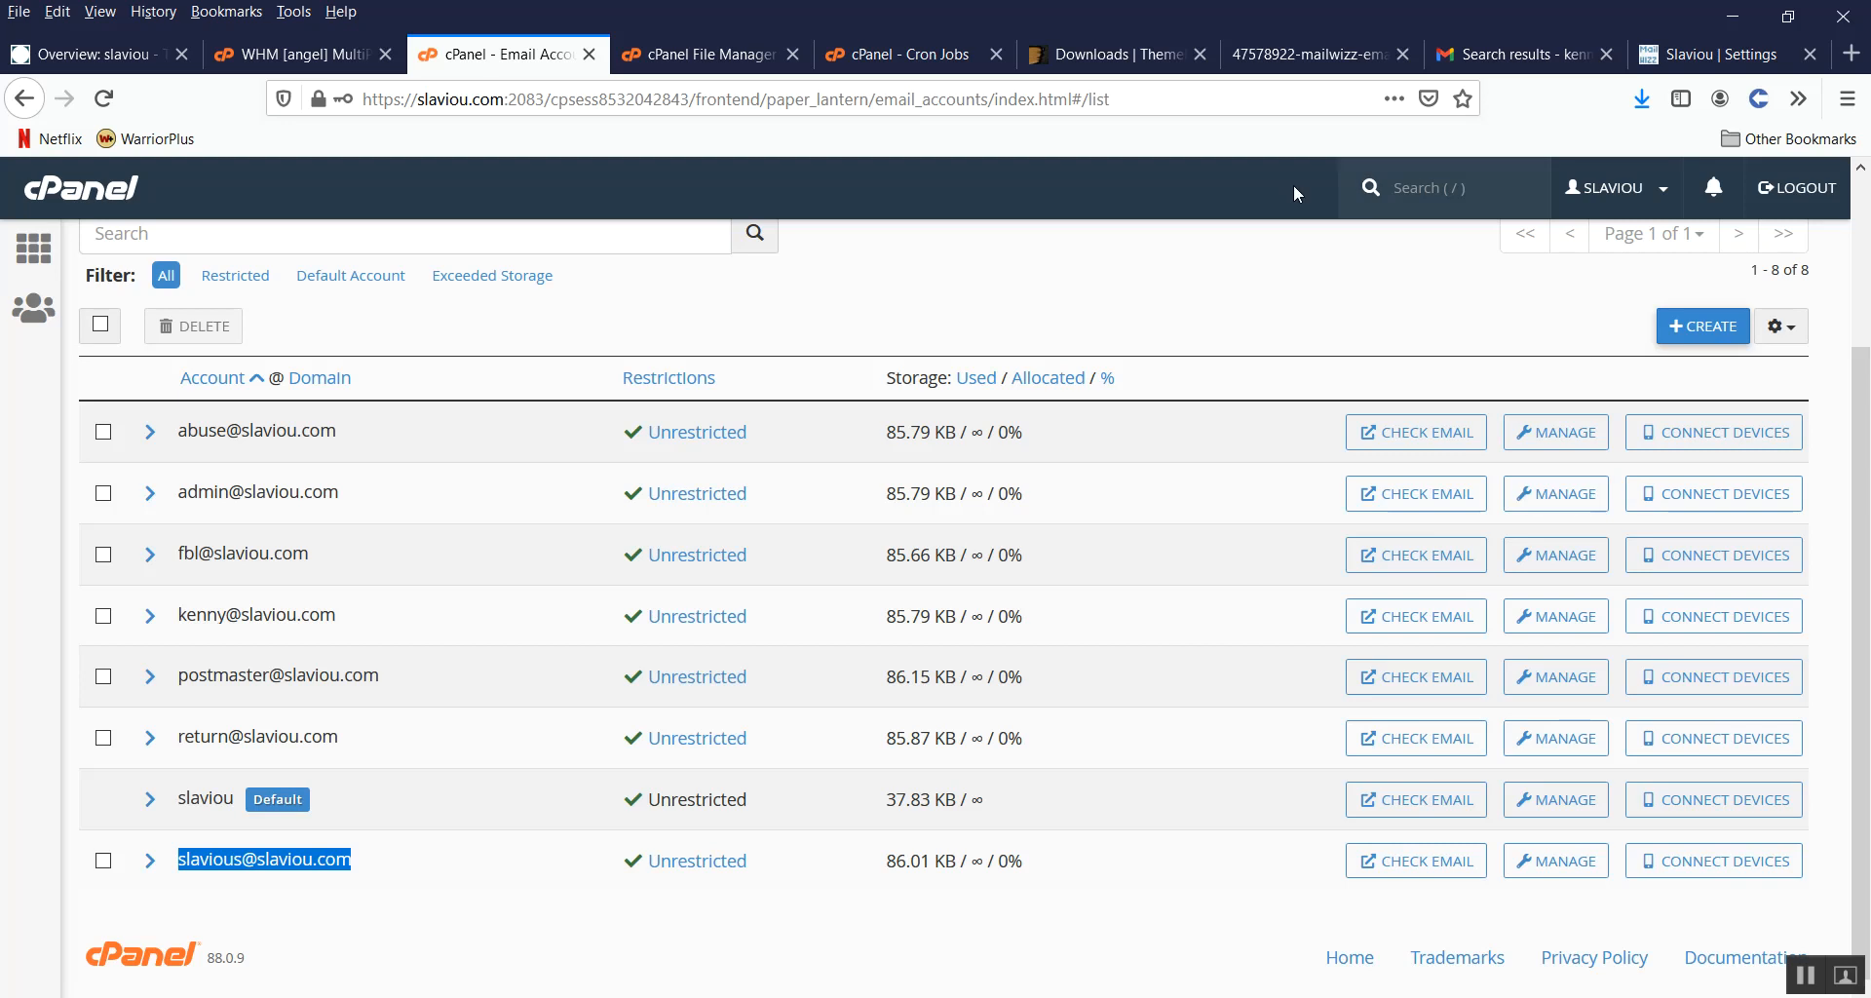
{"action": "left_click", "coordinate": [1675, 51]}
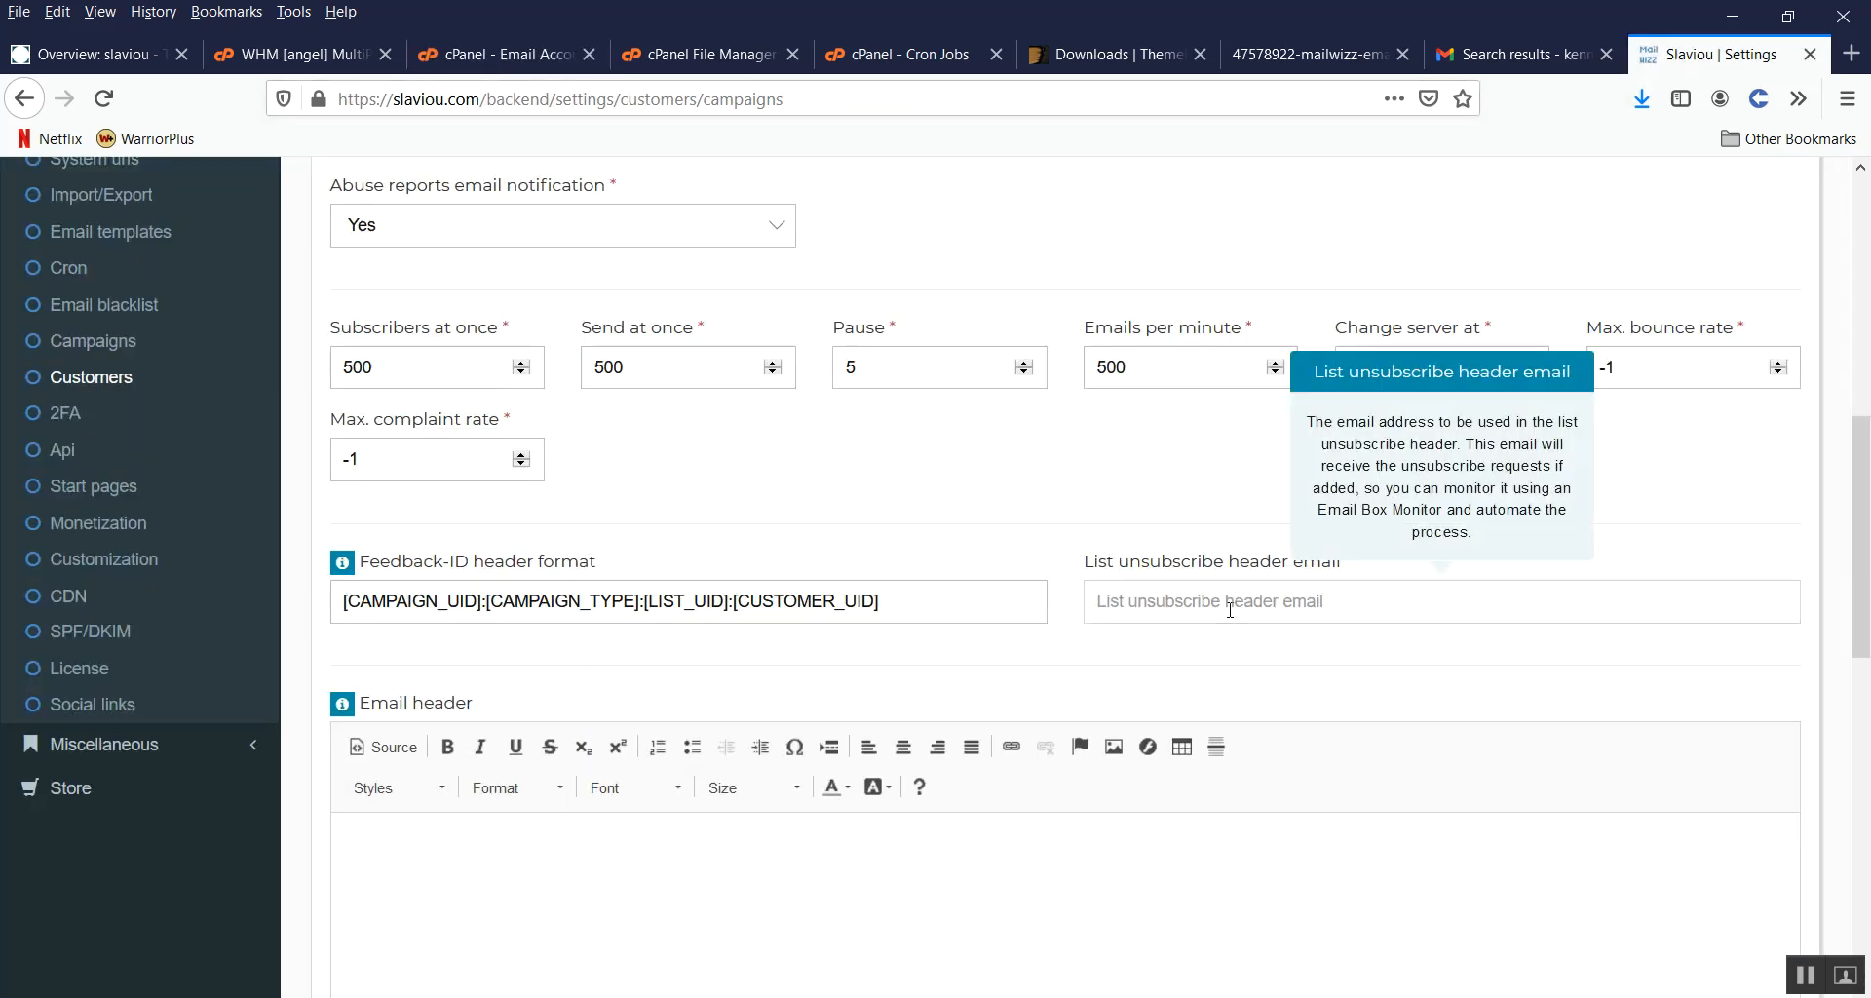
{"action": "key", "text": "ctrl+v"}
{"action": "left_click", "coordinate": [1167, 682]}
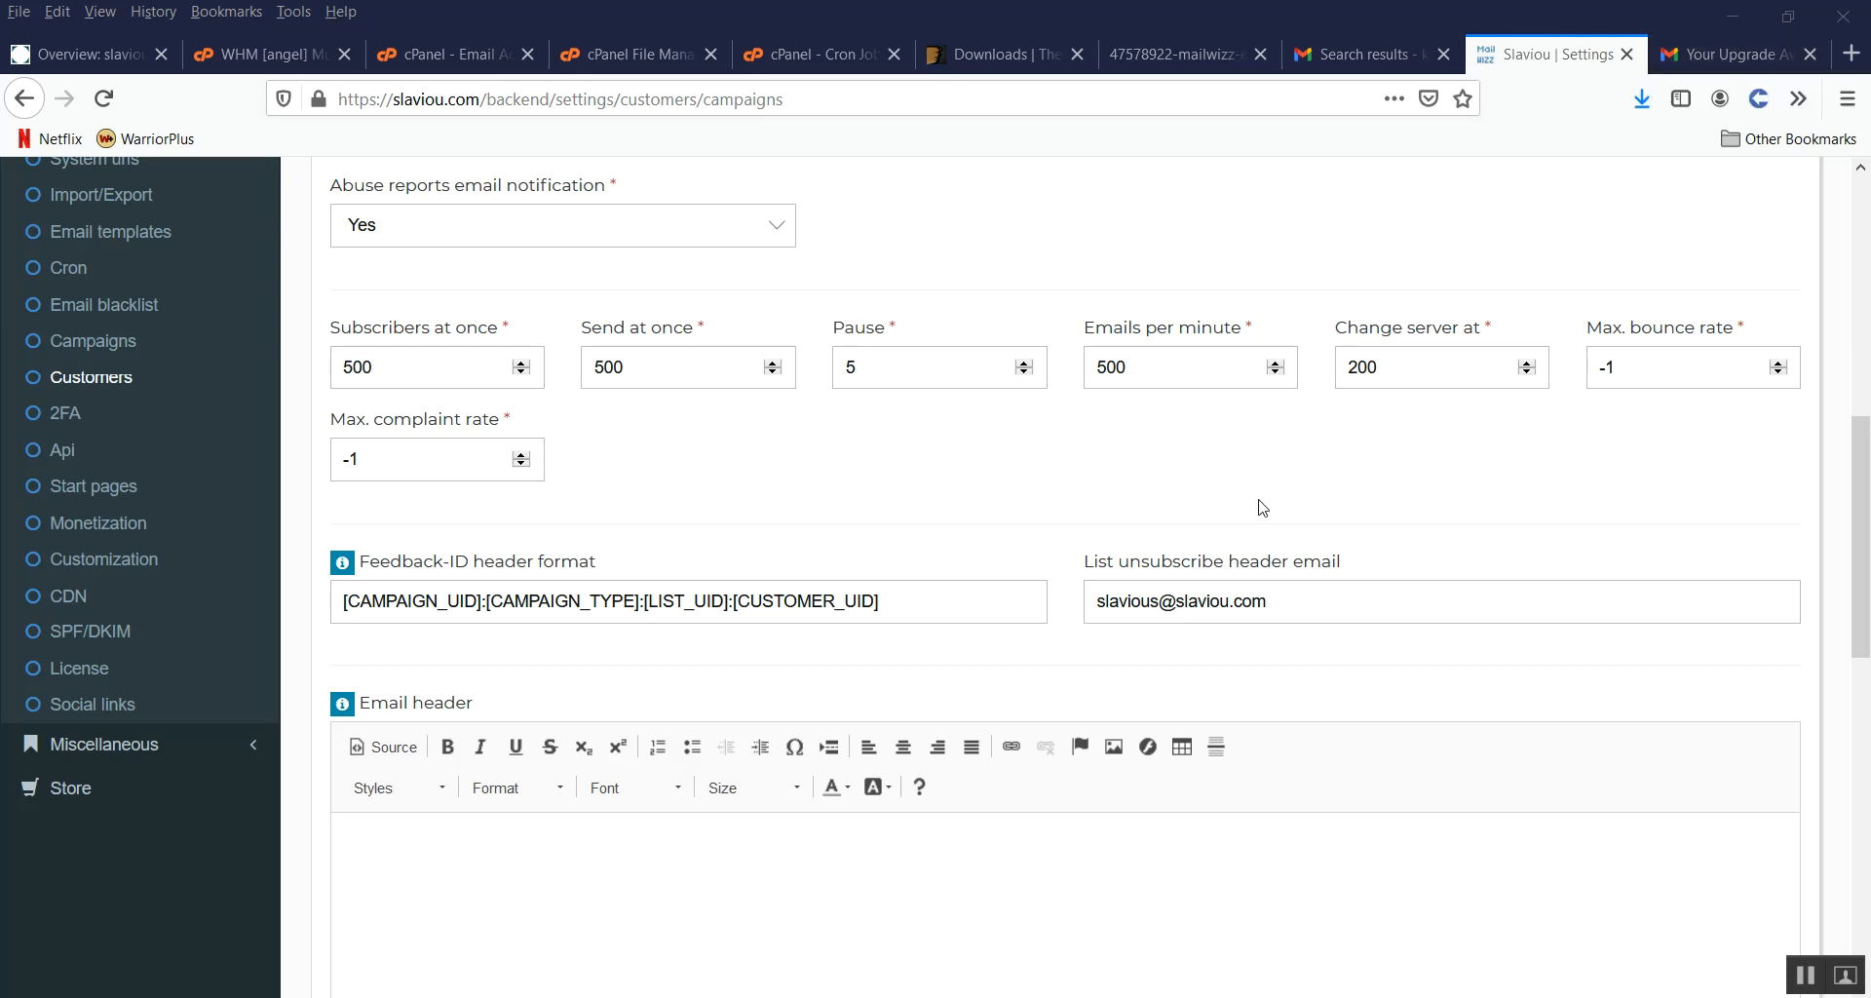
Step: Examine the Unsubscribe link beside the sender in the opened Gmail message and compare it with the list unsubscribe header setting
{"action": "left_click", "coordinate": [1708, 57]}
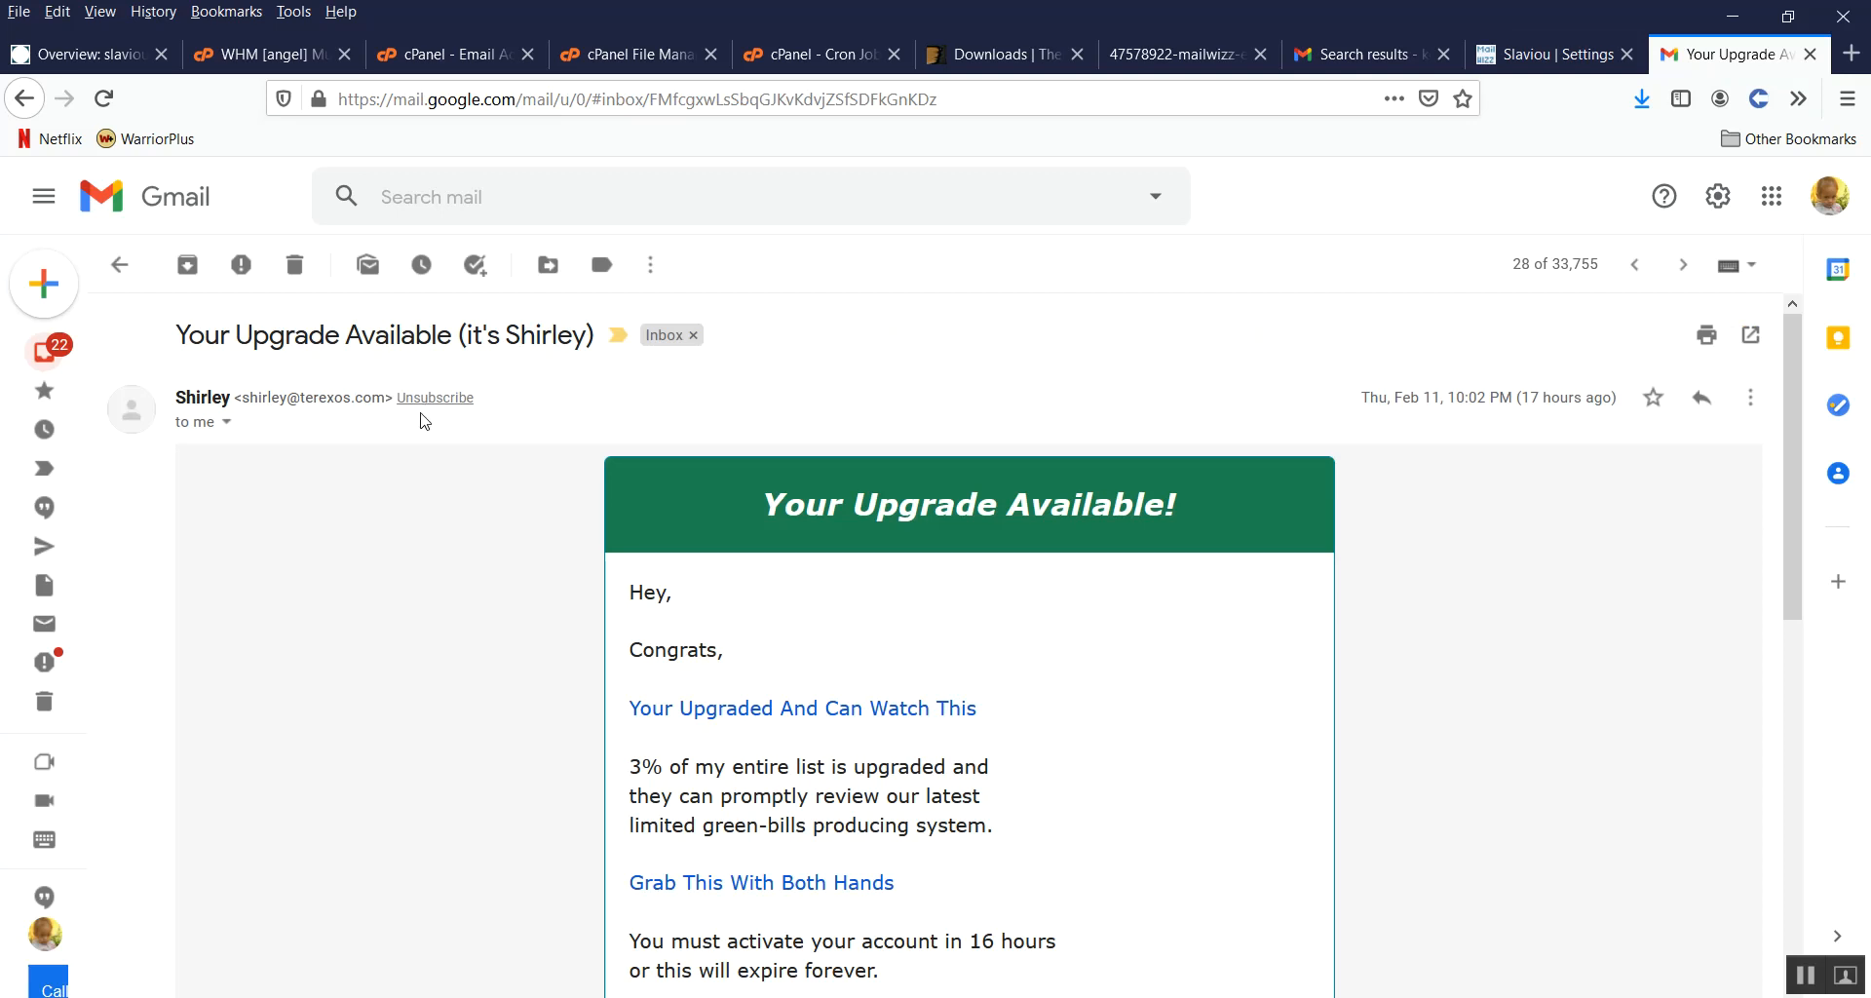
{"action": "left_click", "coordinate": [1550, 61]}
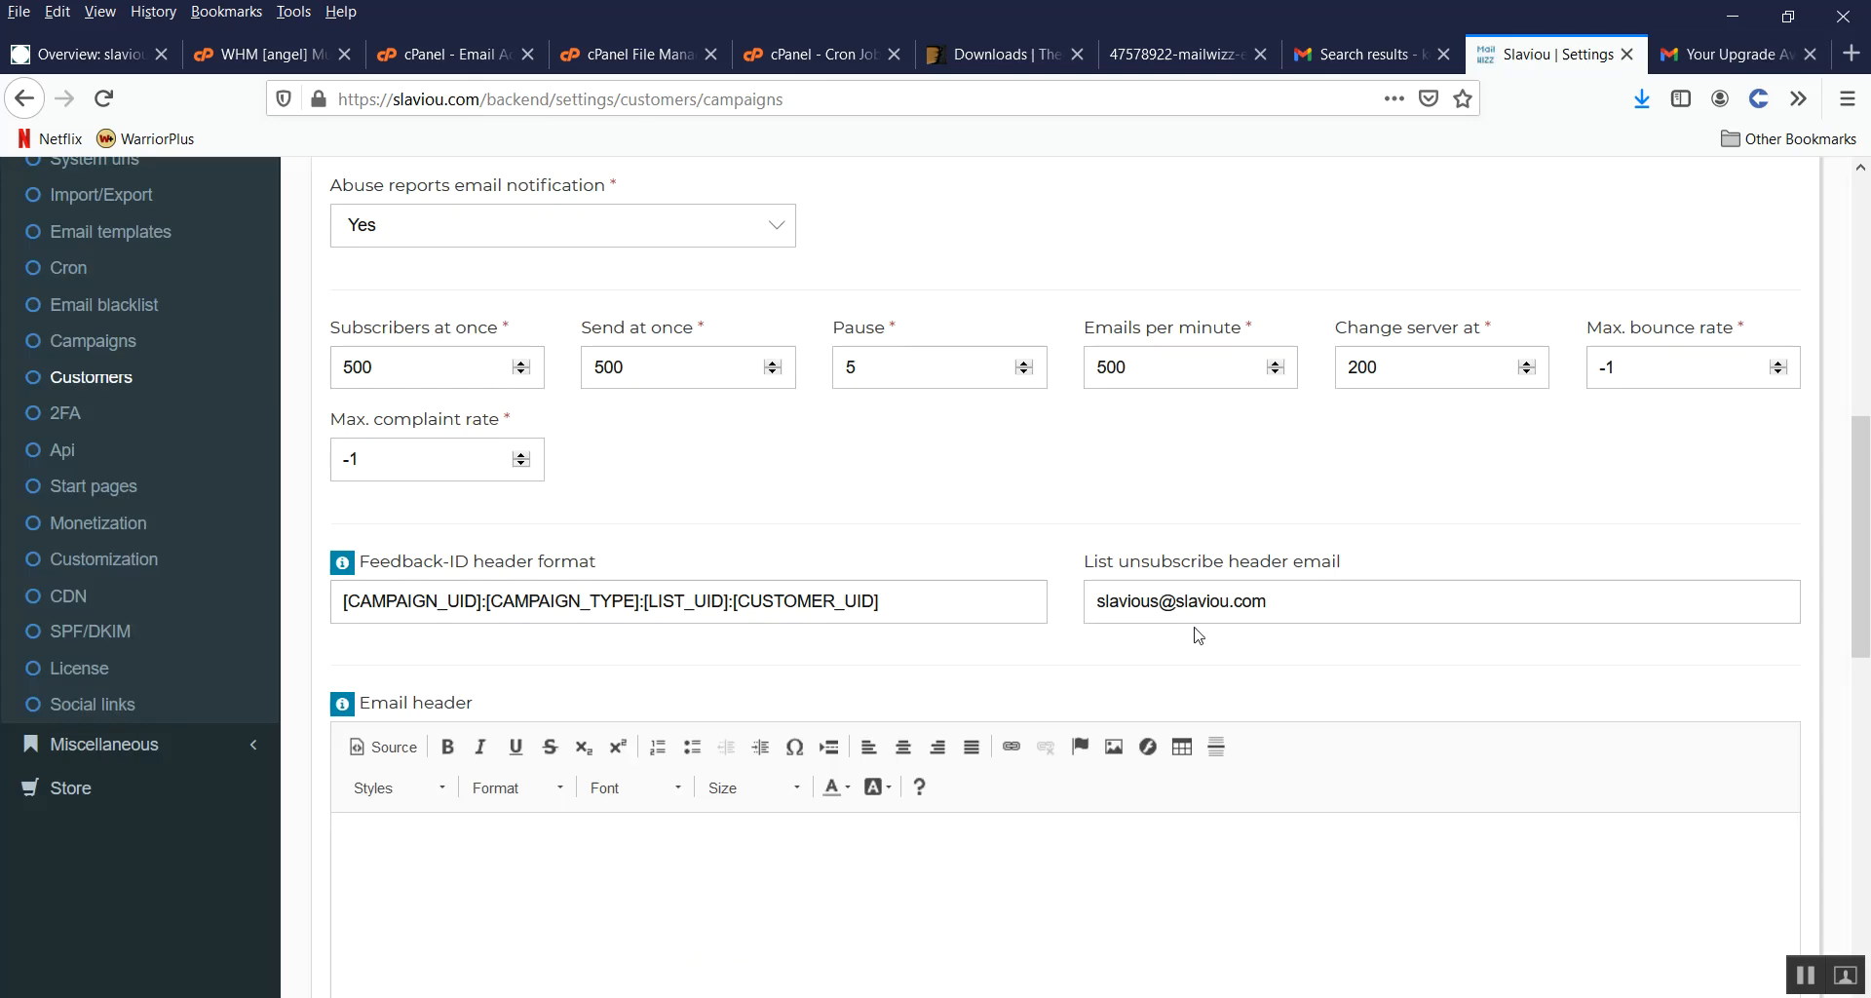
{"action": "left_click", "coordinate": [1730, 60]}
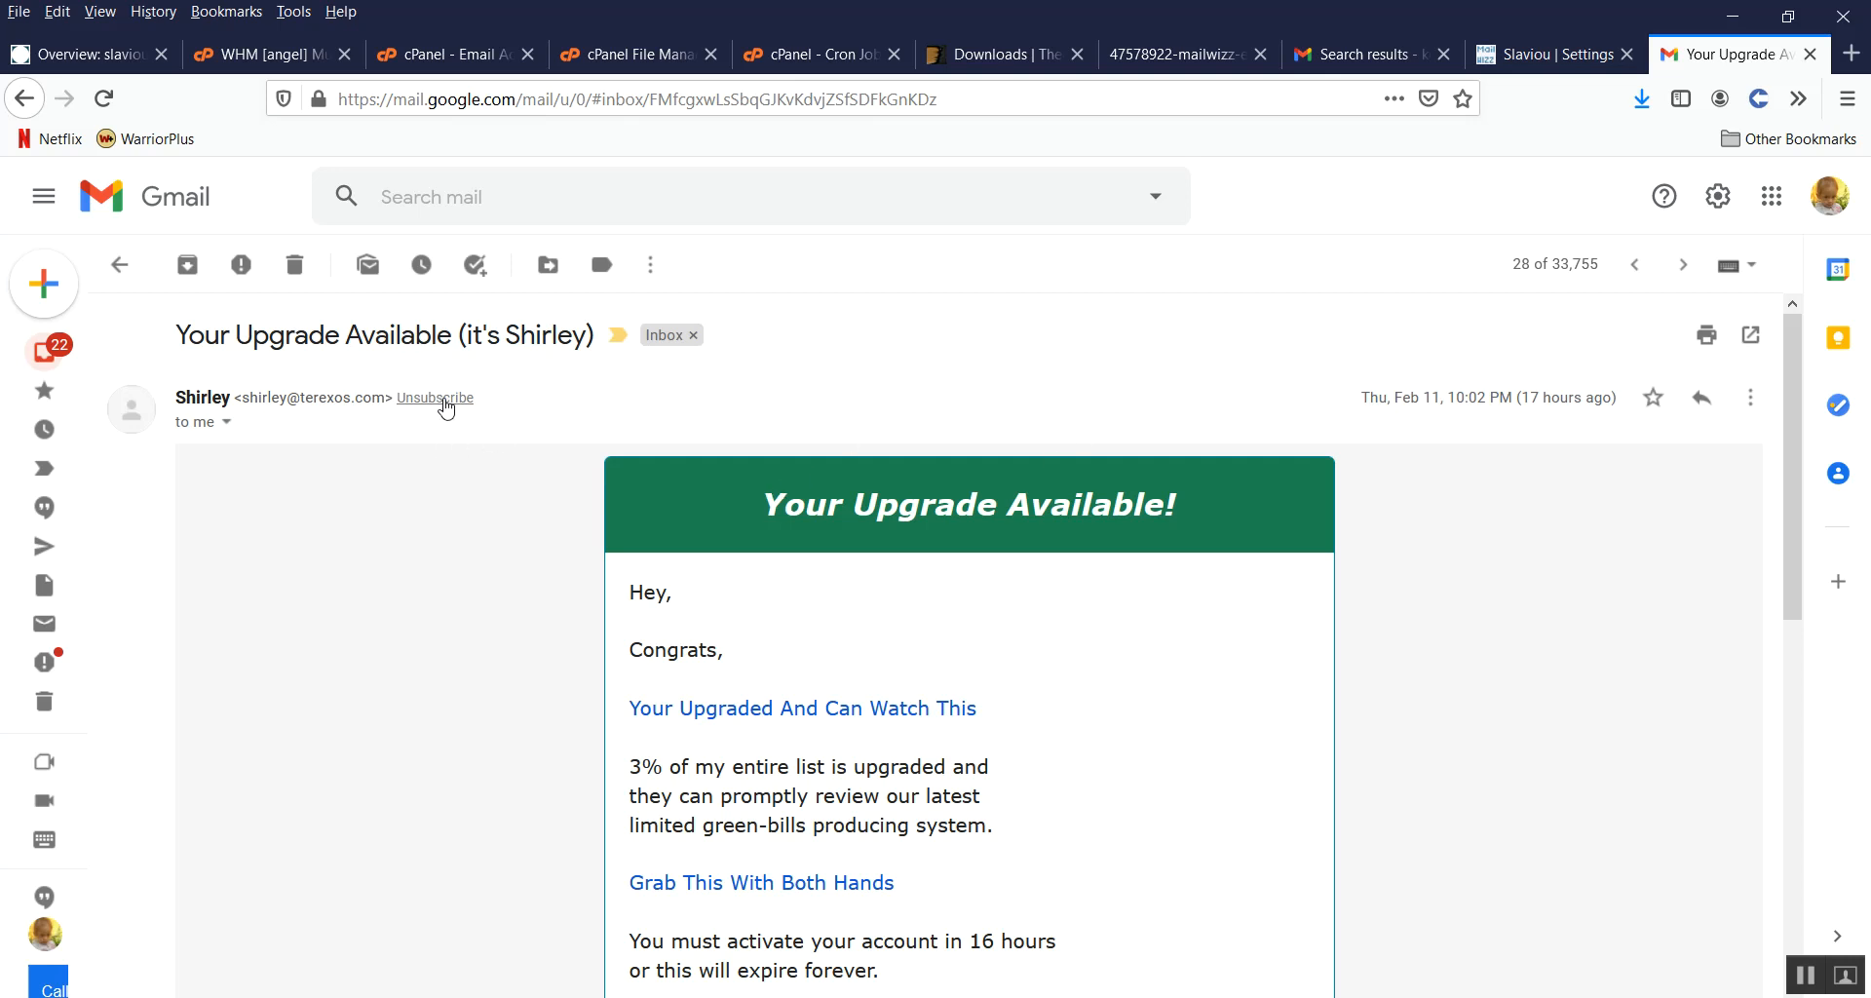
{"action": "left_click", "coordinate": [1518, 56]}
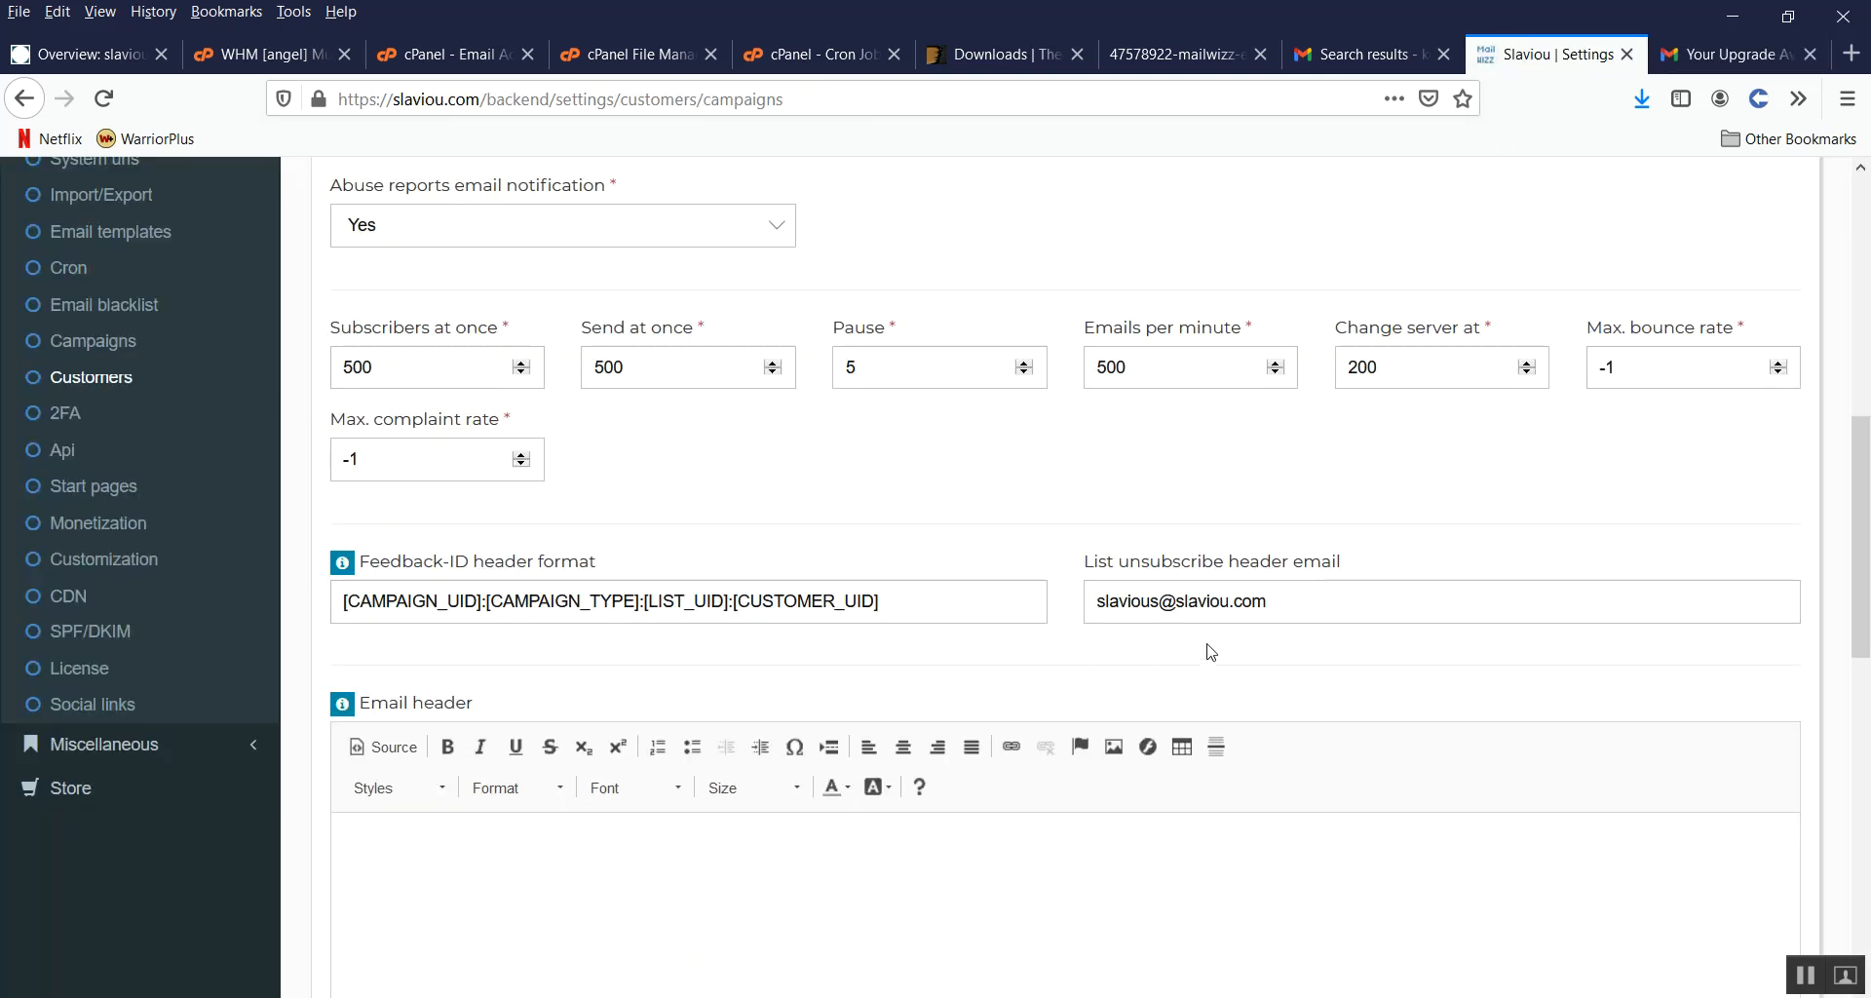
{"action": "left_click", "coordinate": [1759, 60]}
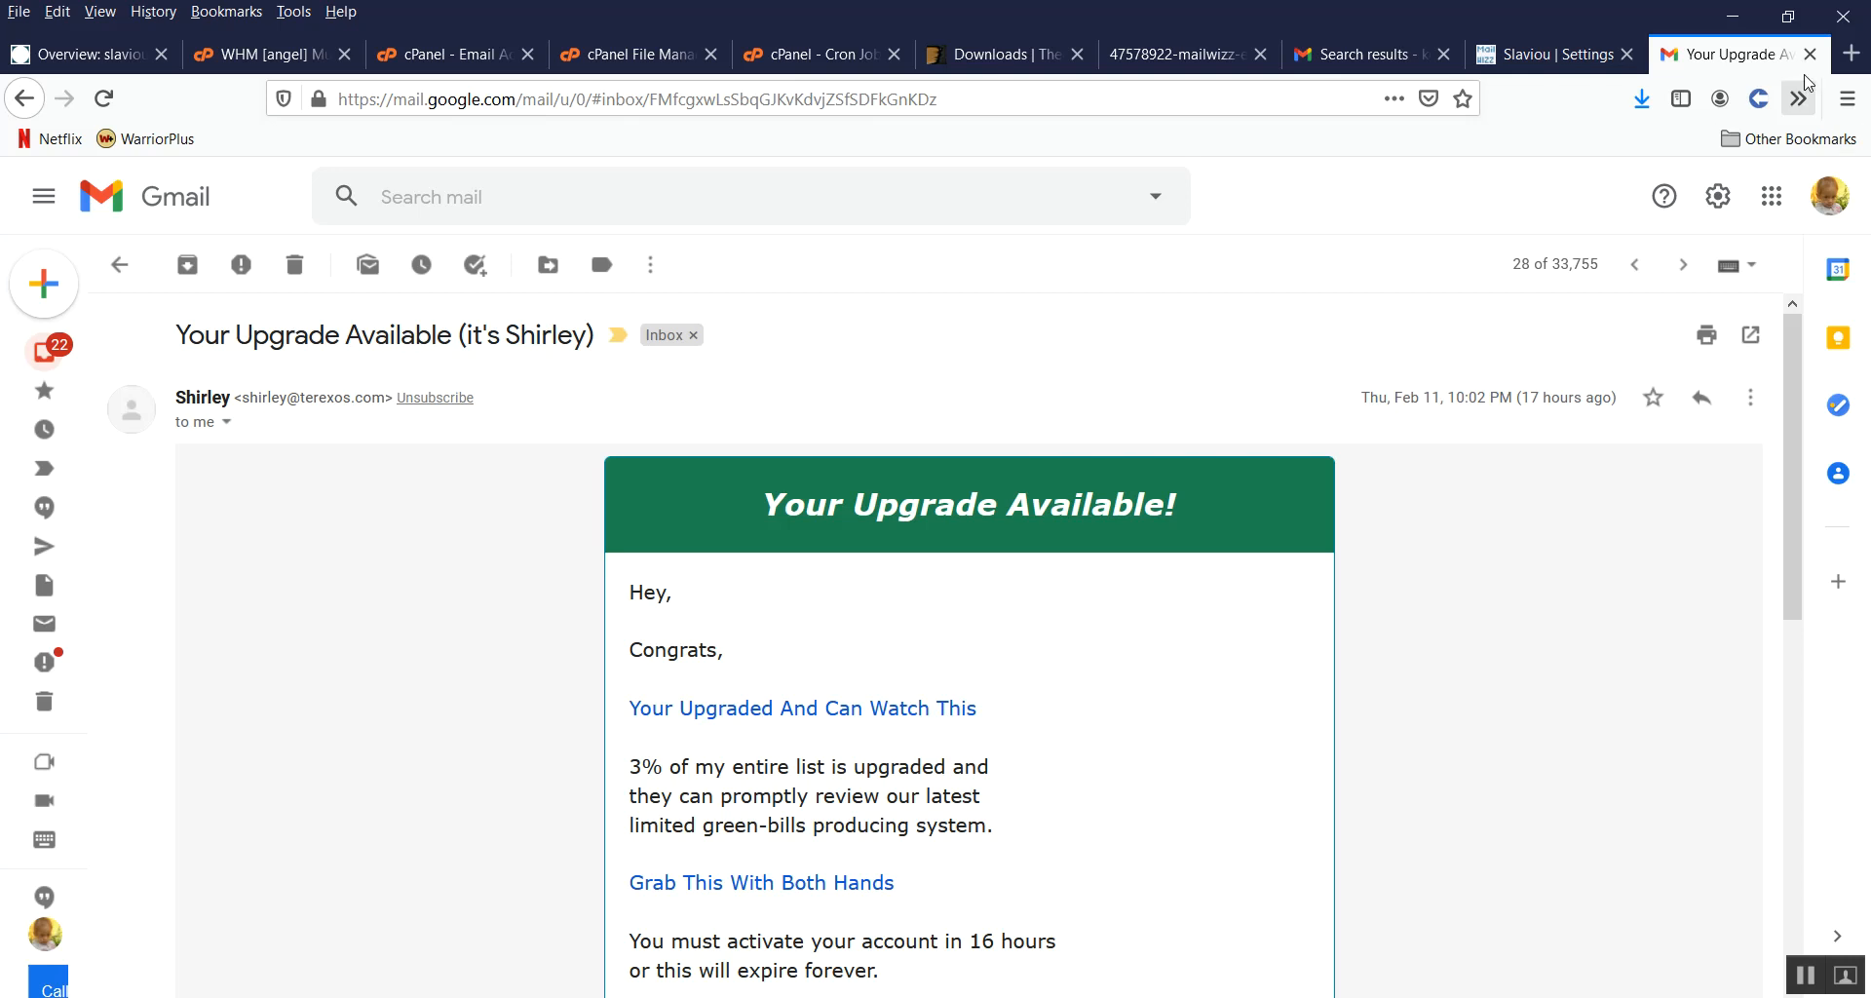
{"action": "left_click", "coordinate": [1543, 61]}
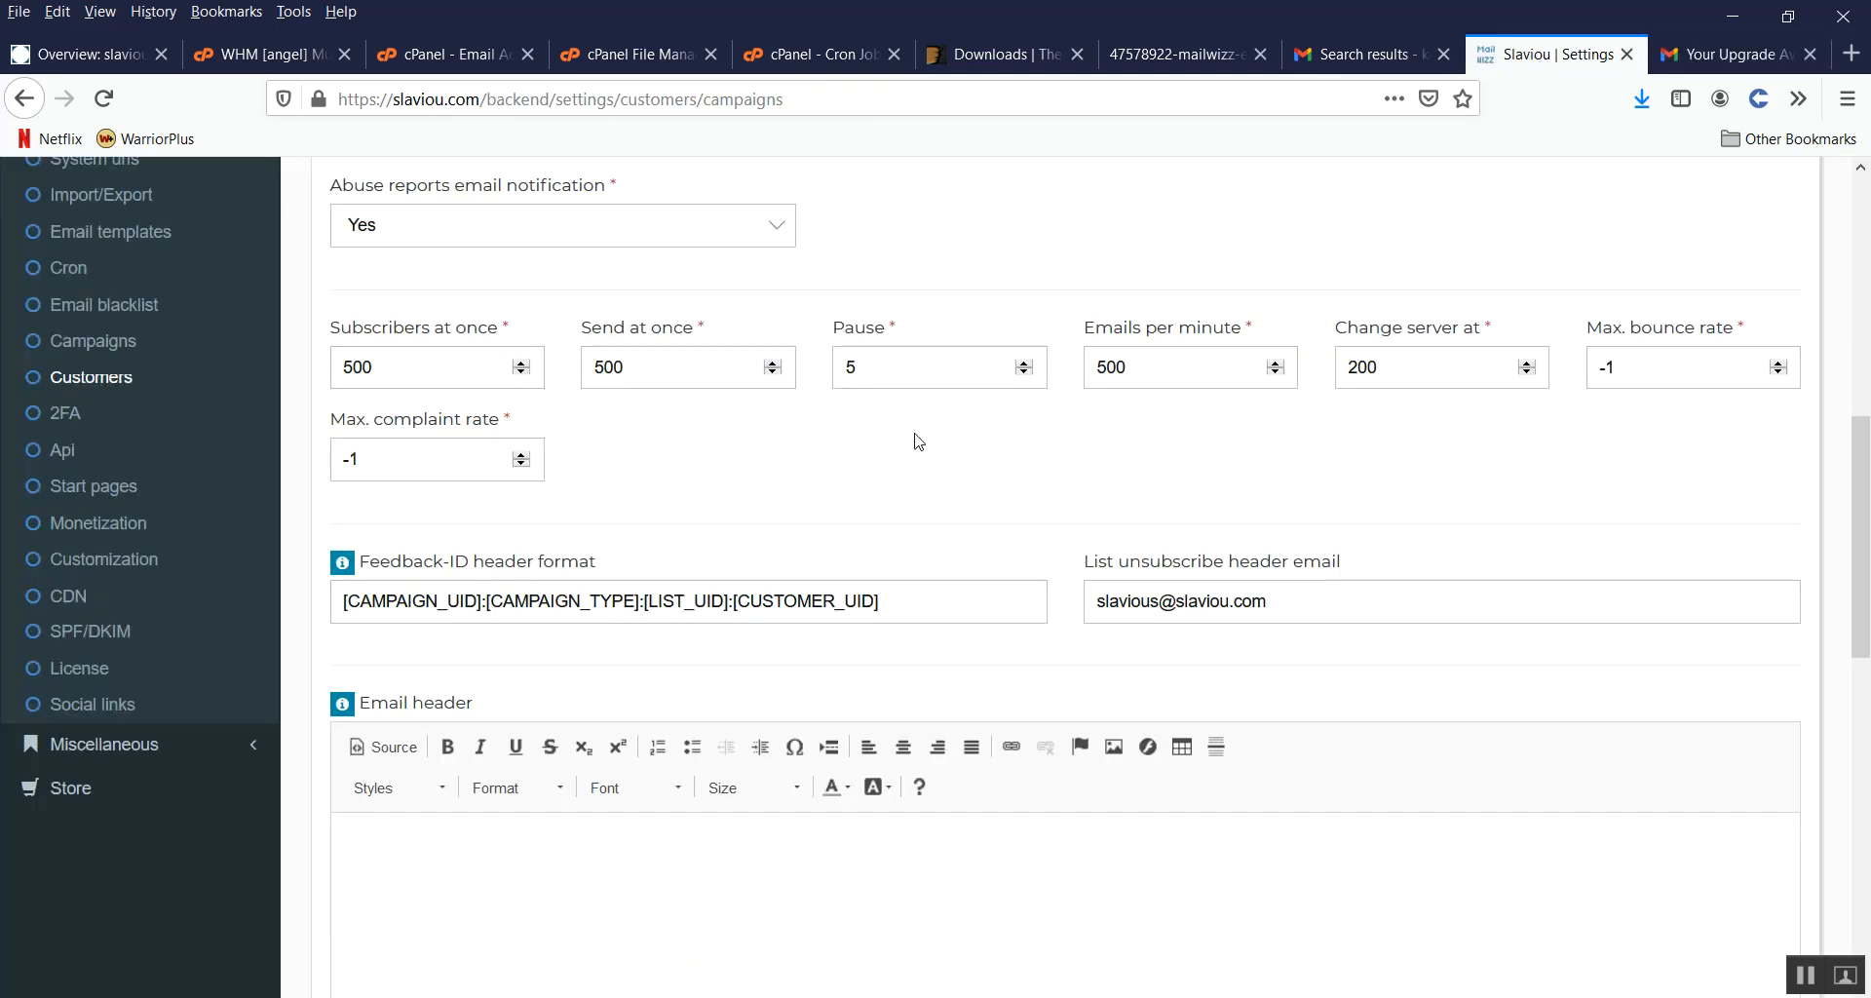
Step: Save the customer campaign settings
{"action": "scroll", "coordinate": [839, 493], "scroll_direction": "down", "scroll_amount": 7}
{"action": "scroll", "coordinate": [1111, 651], "scroll_direction": "down", "scroll_amount": 3}
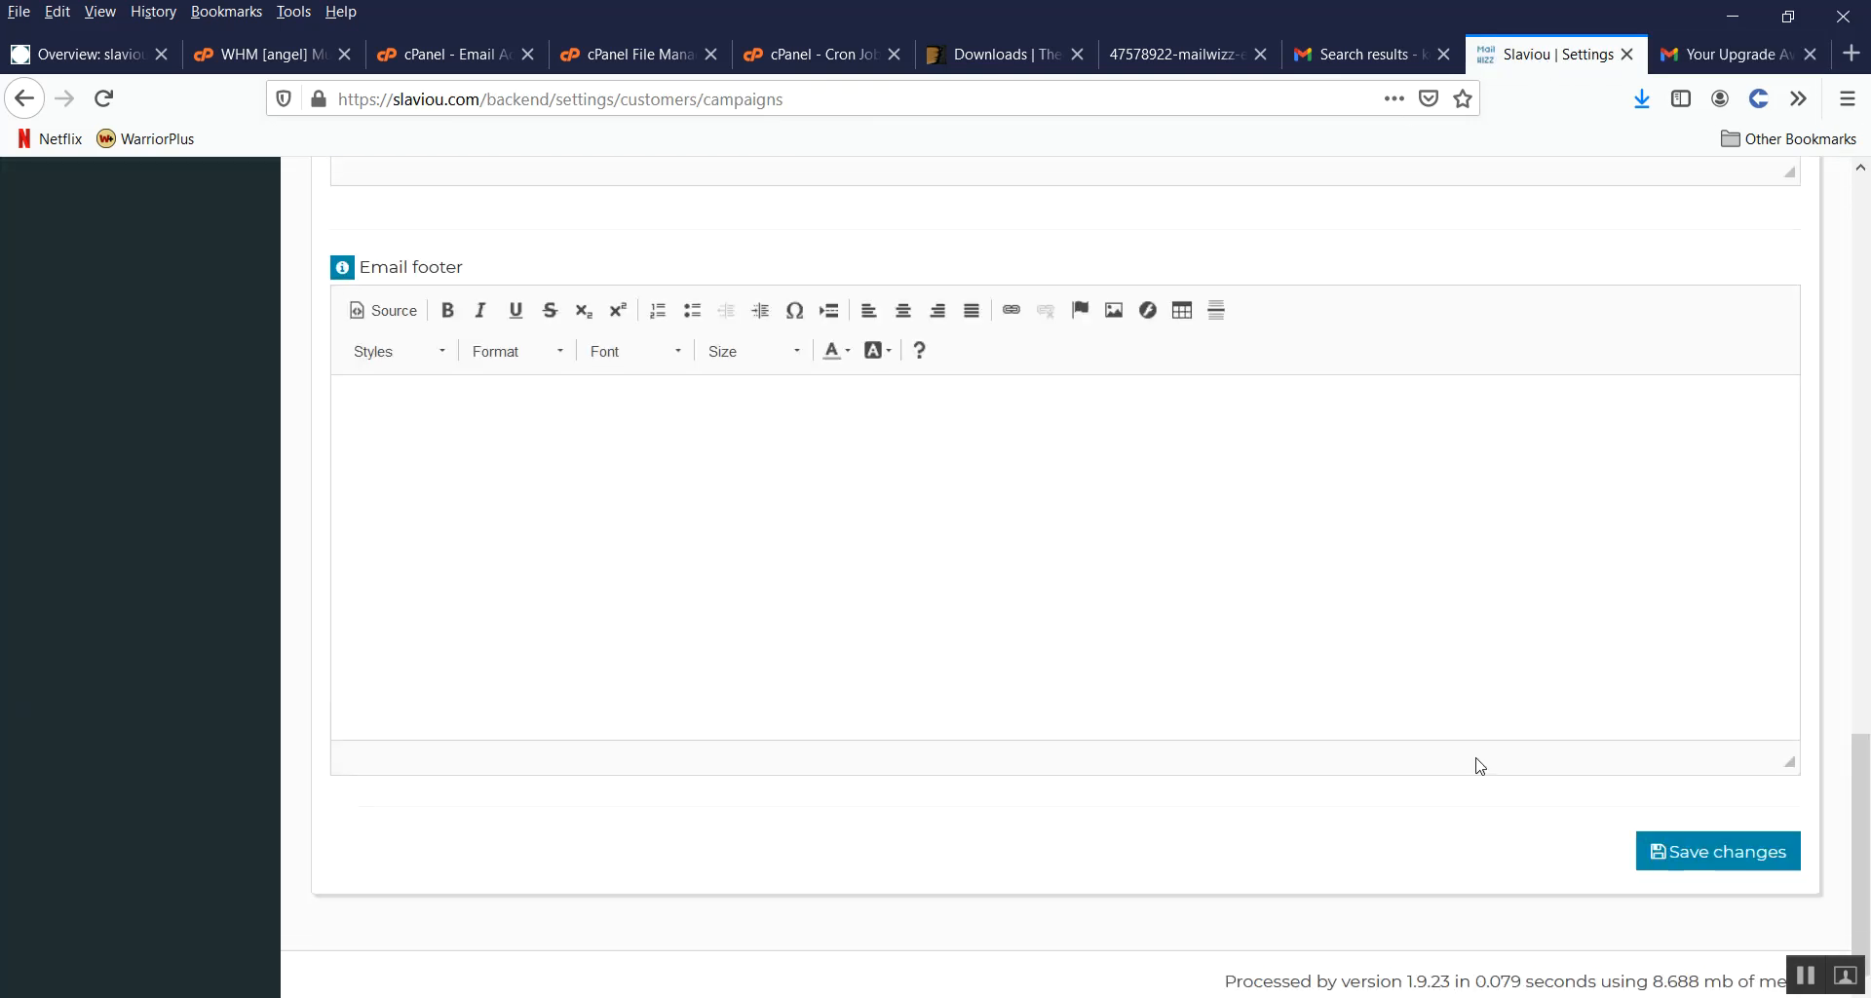
{"action": "left_click", "coordinate": [1681, 844]}
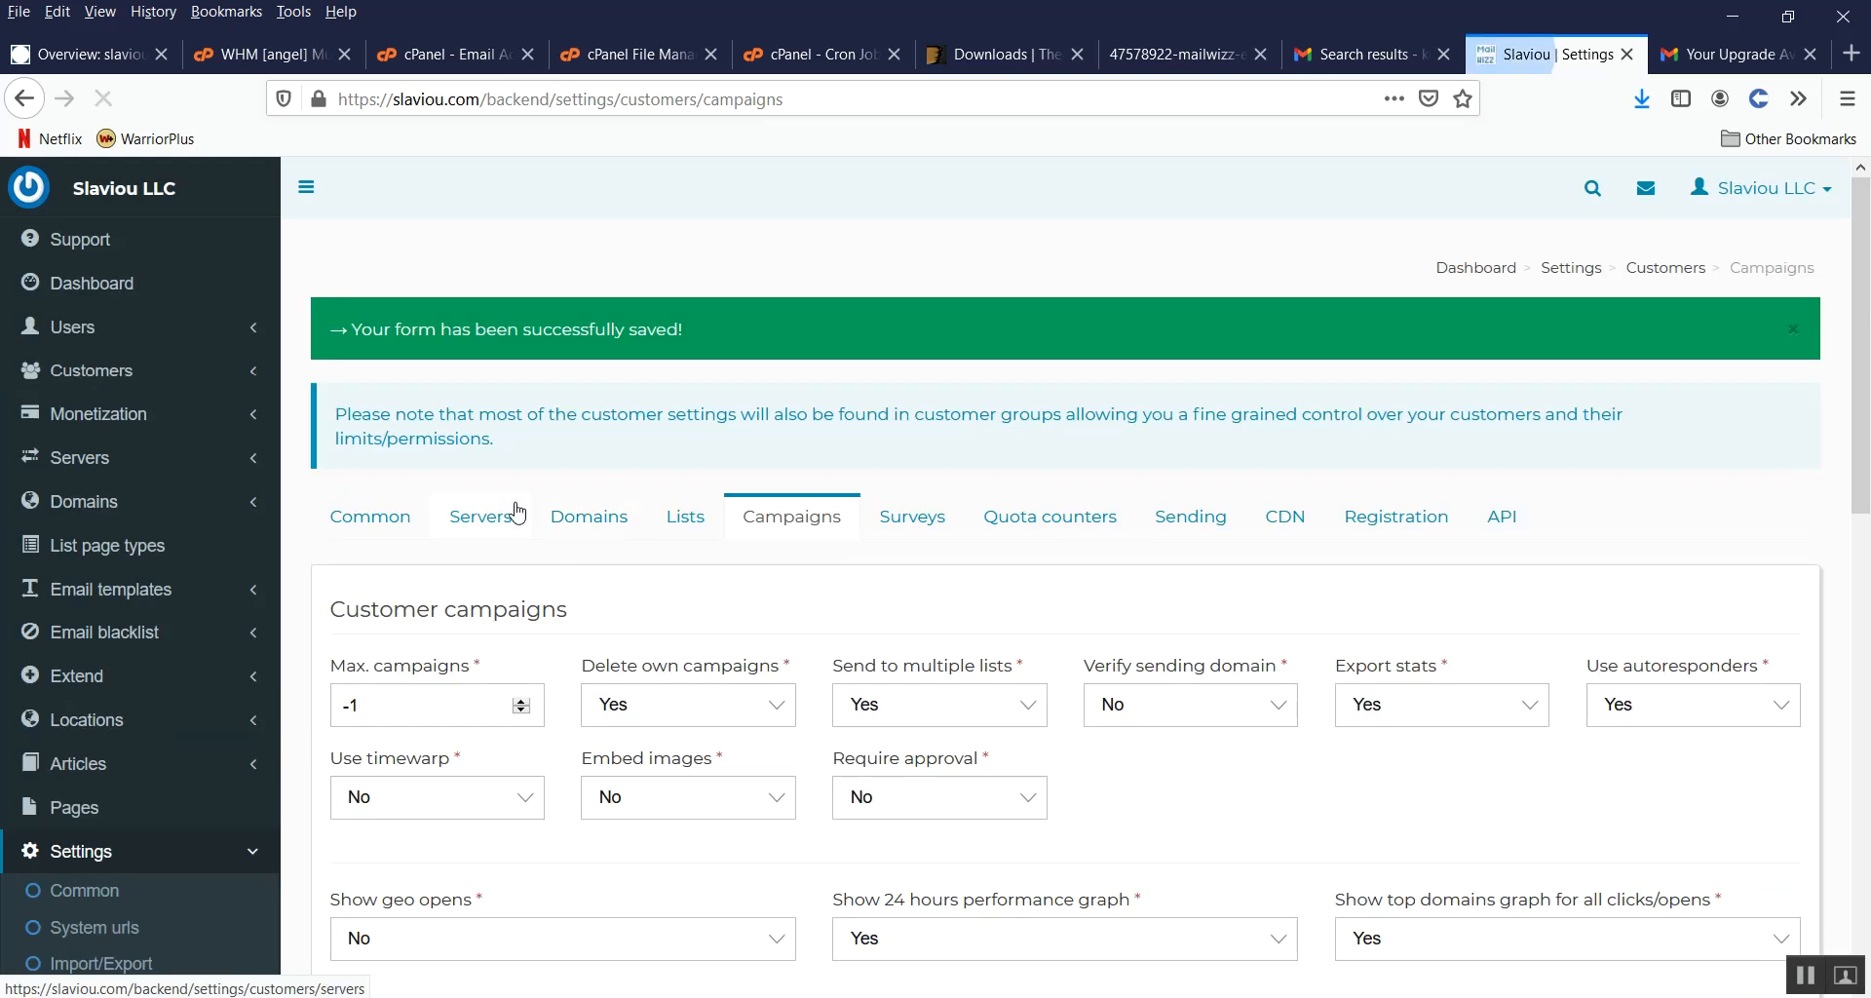
{"action": "scroll", "coordinate": [242, 626], "scroll_direction": "down", "scroll_amount": 4}
{"action": "scroll", "coordinate": [242, 627], "scroll_direction": "down", "scroll_amount": 1}
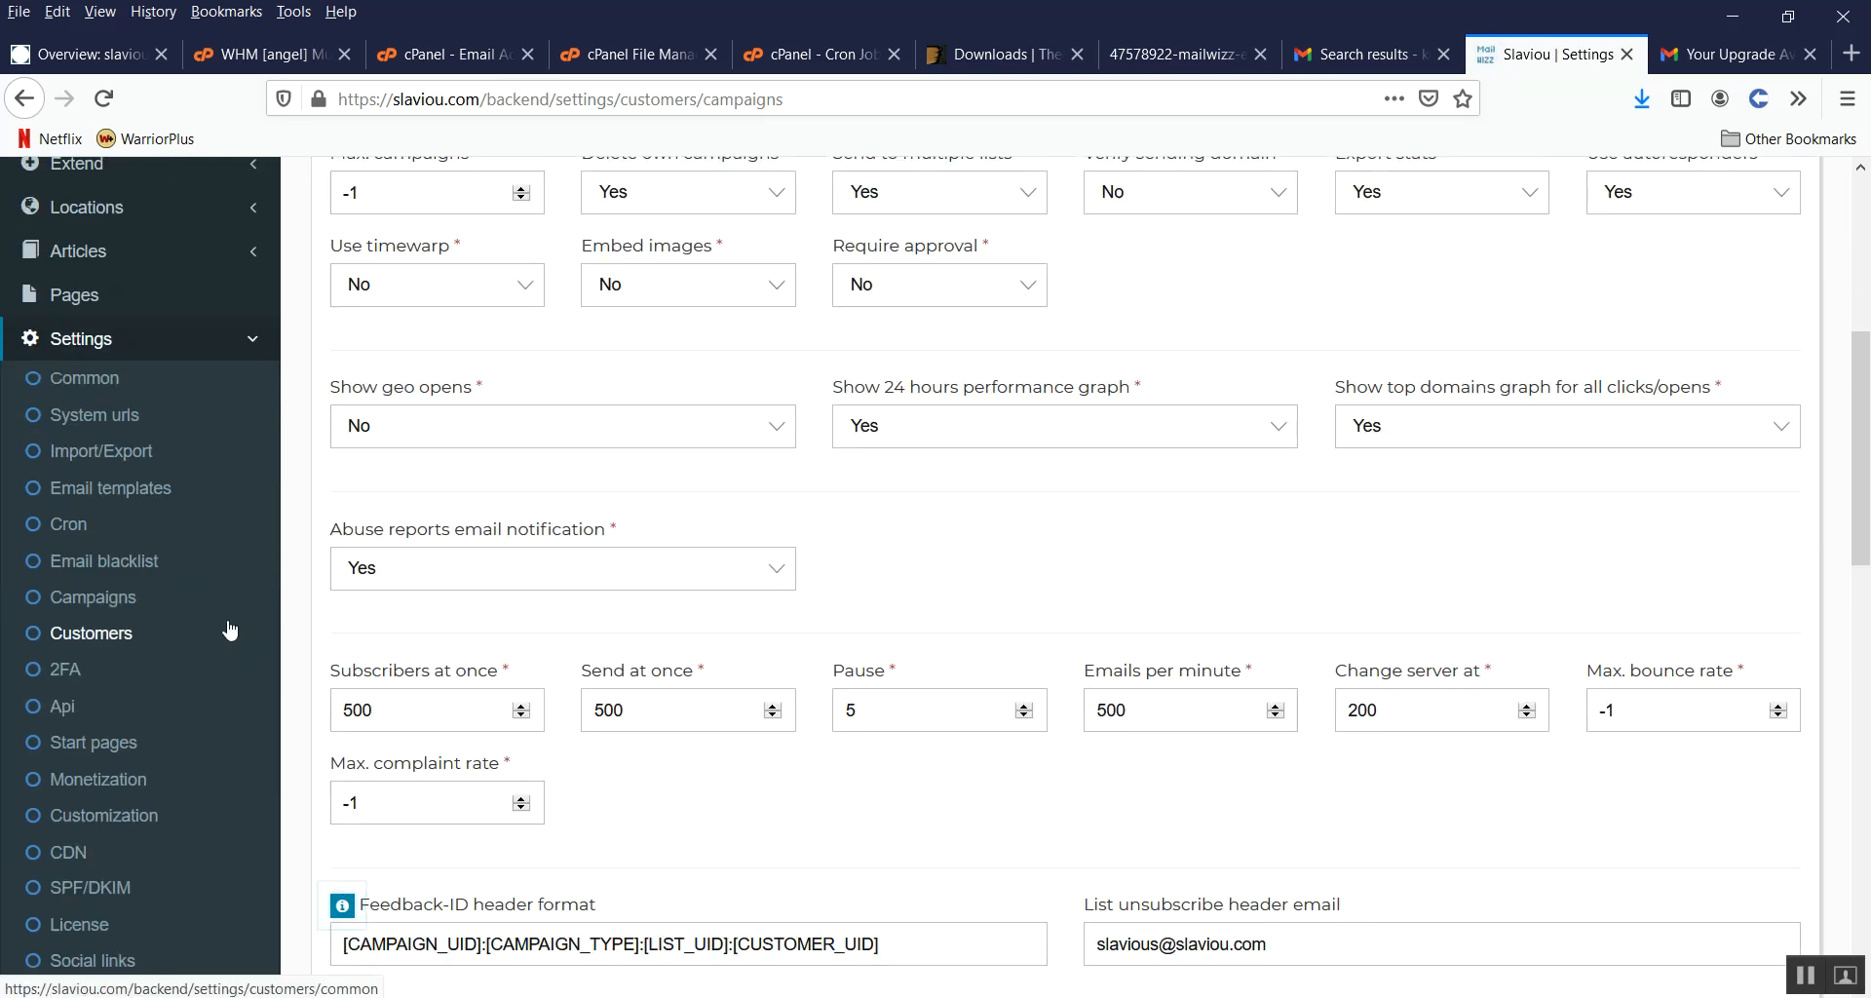
{"action": "scroll", "coordinate": [210, 765], "scroll_direction": "down", "scroll_amount": 1}
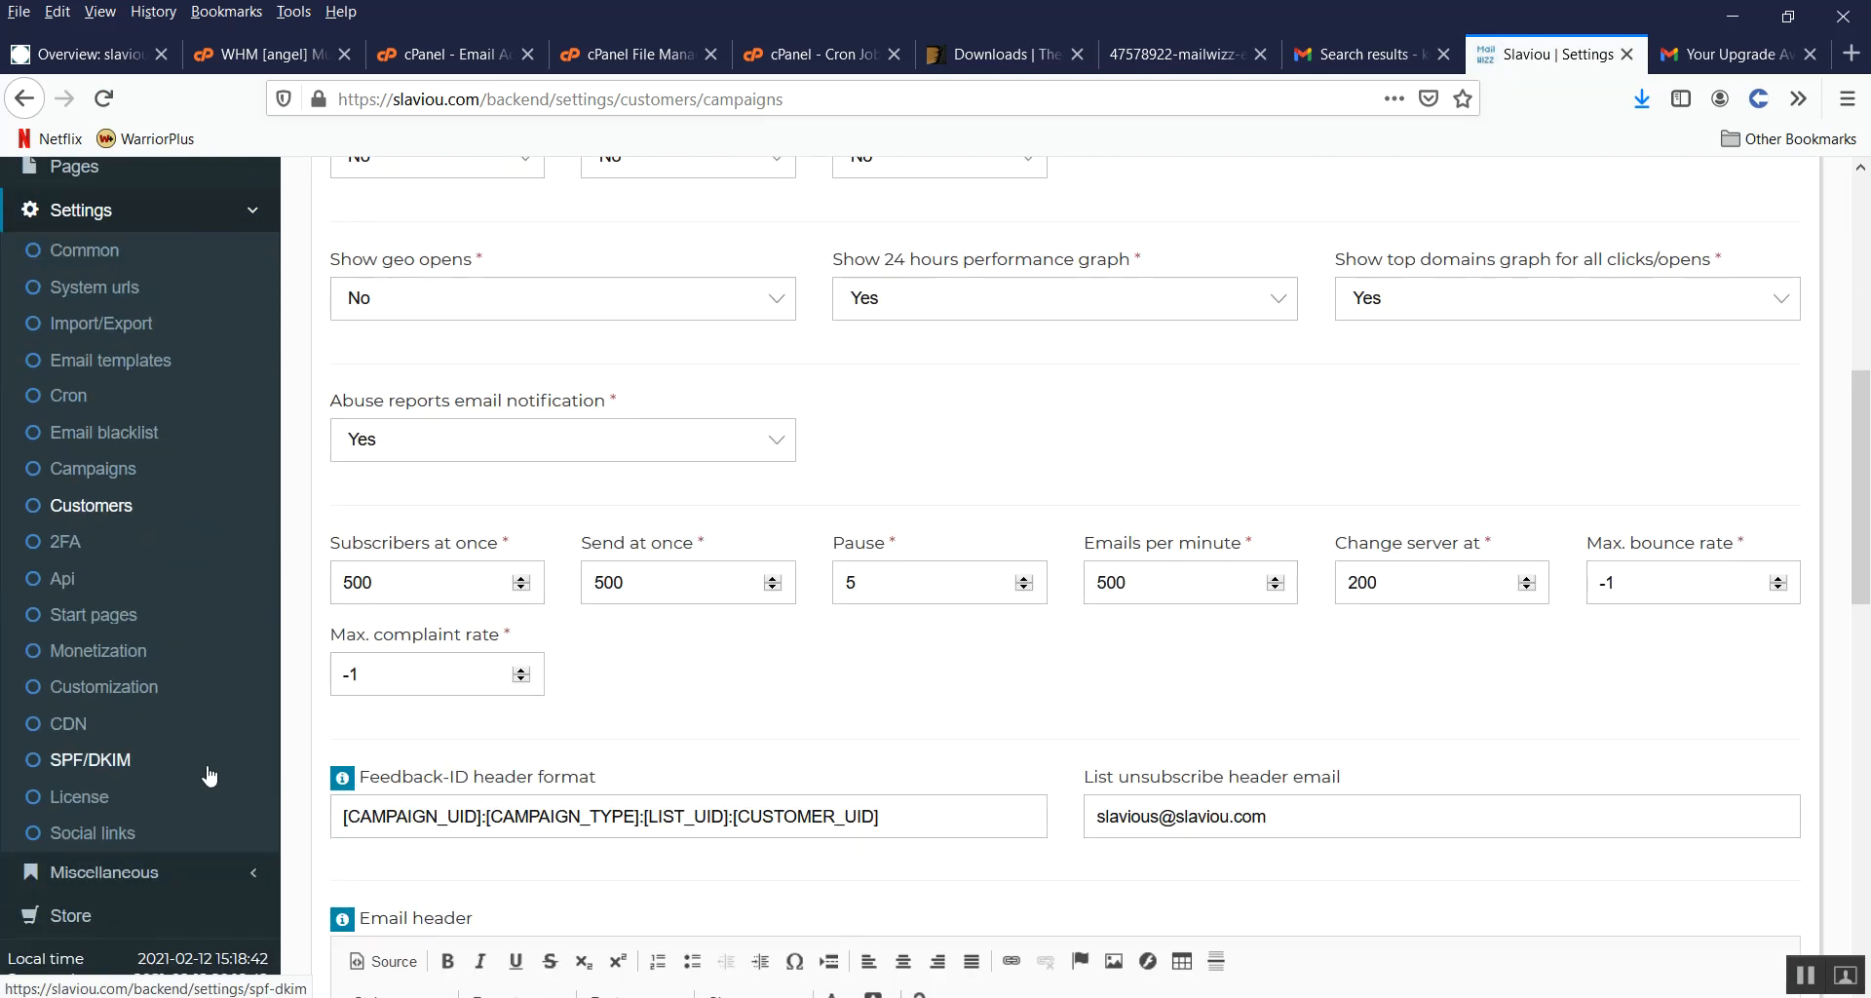
{"action": "scroll", "coordinate": [224, 779], "scroll_direction": "up", "scroll_amount": 3}
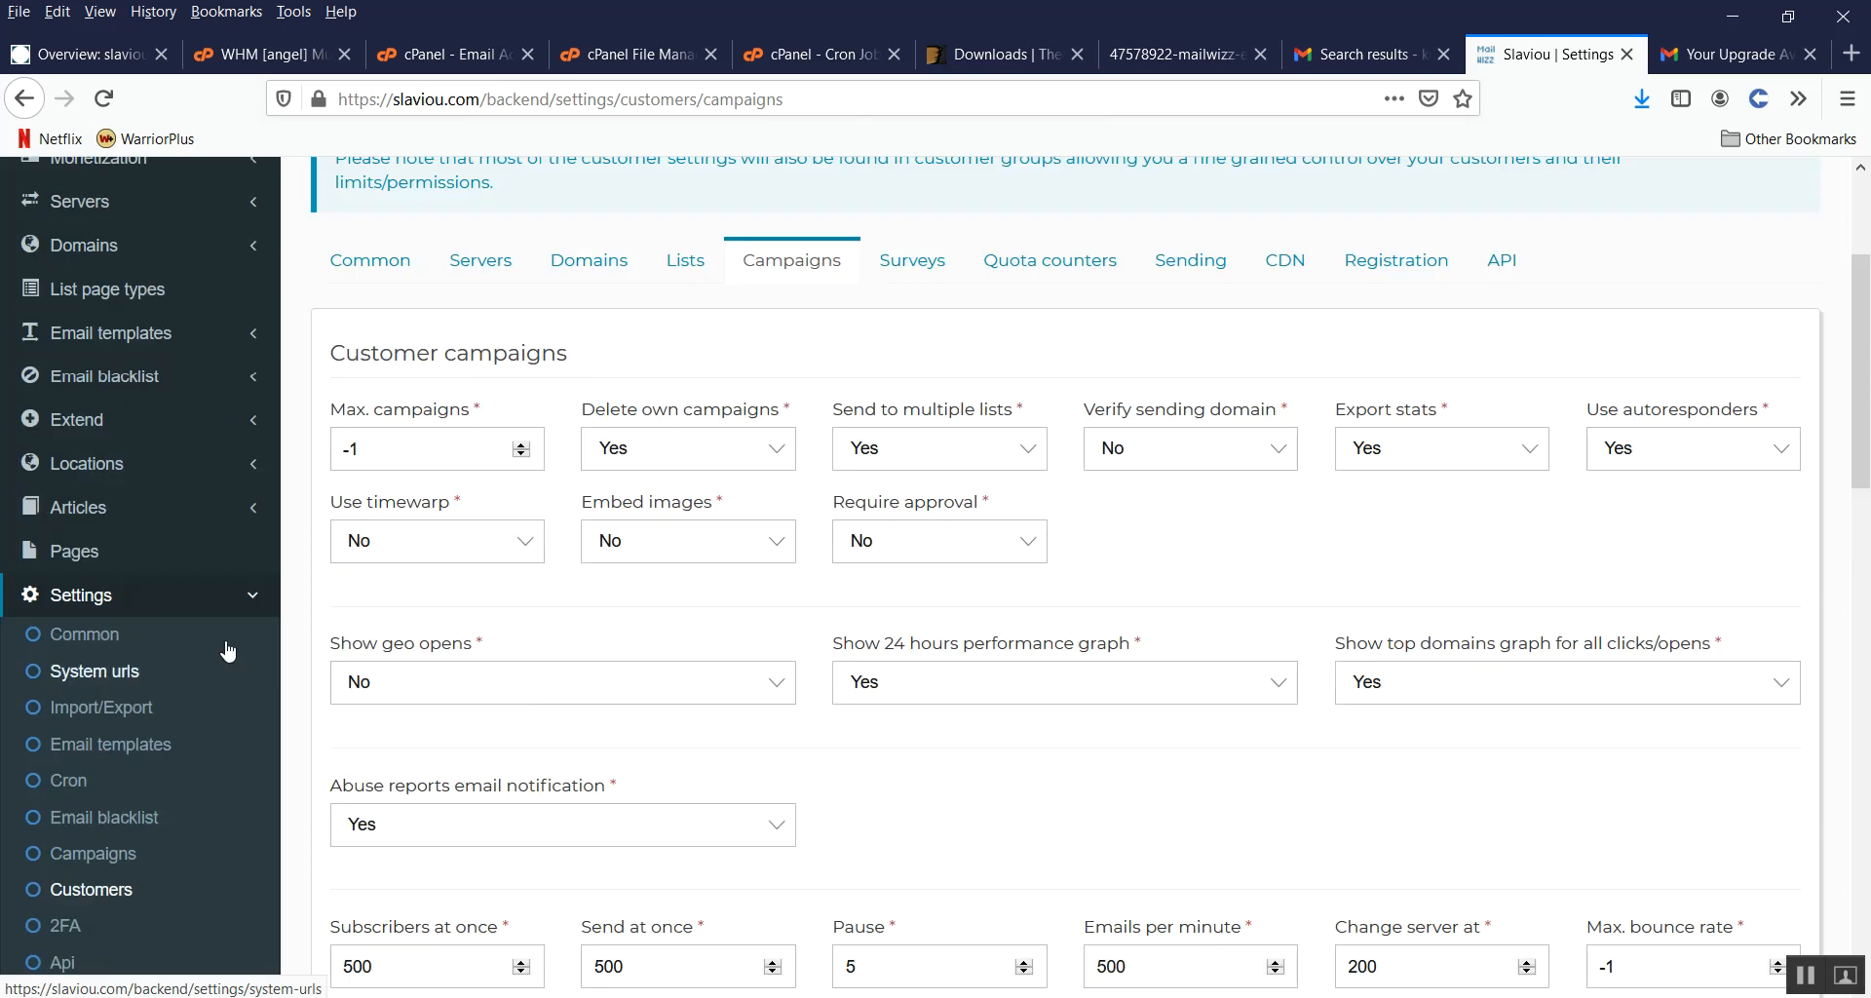
{"action": "left_click", "coordinate": [214, 611]}
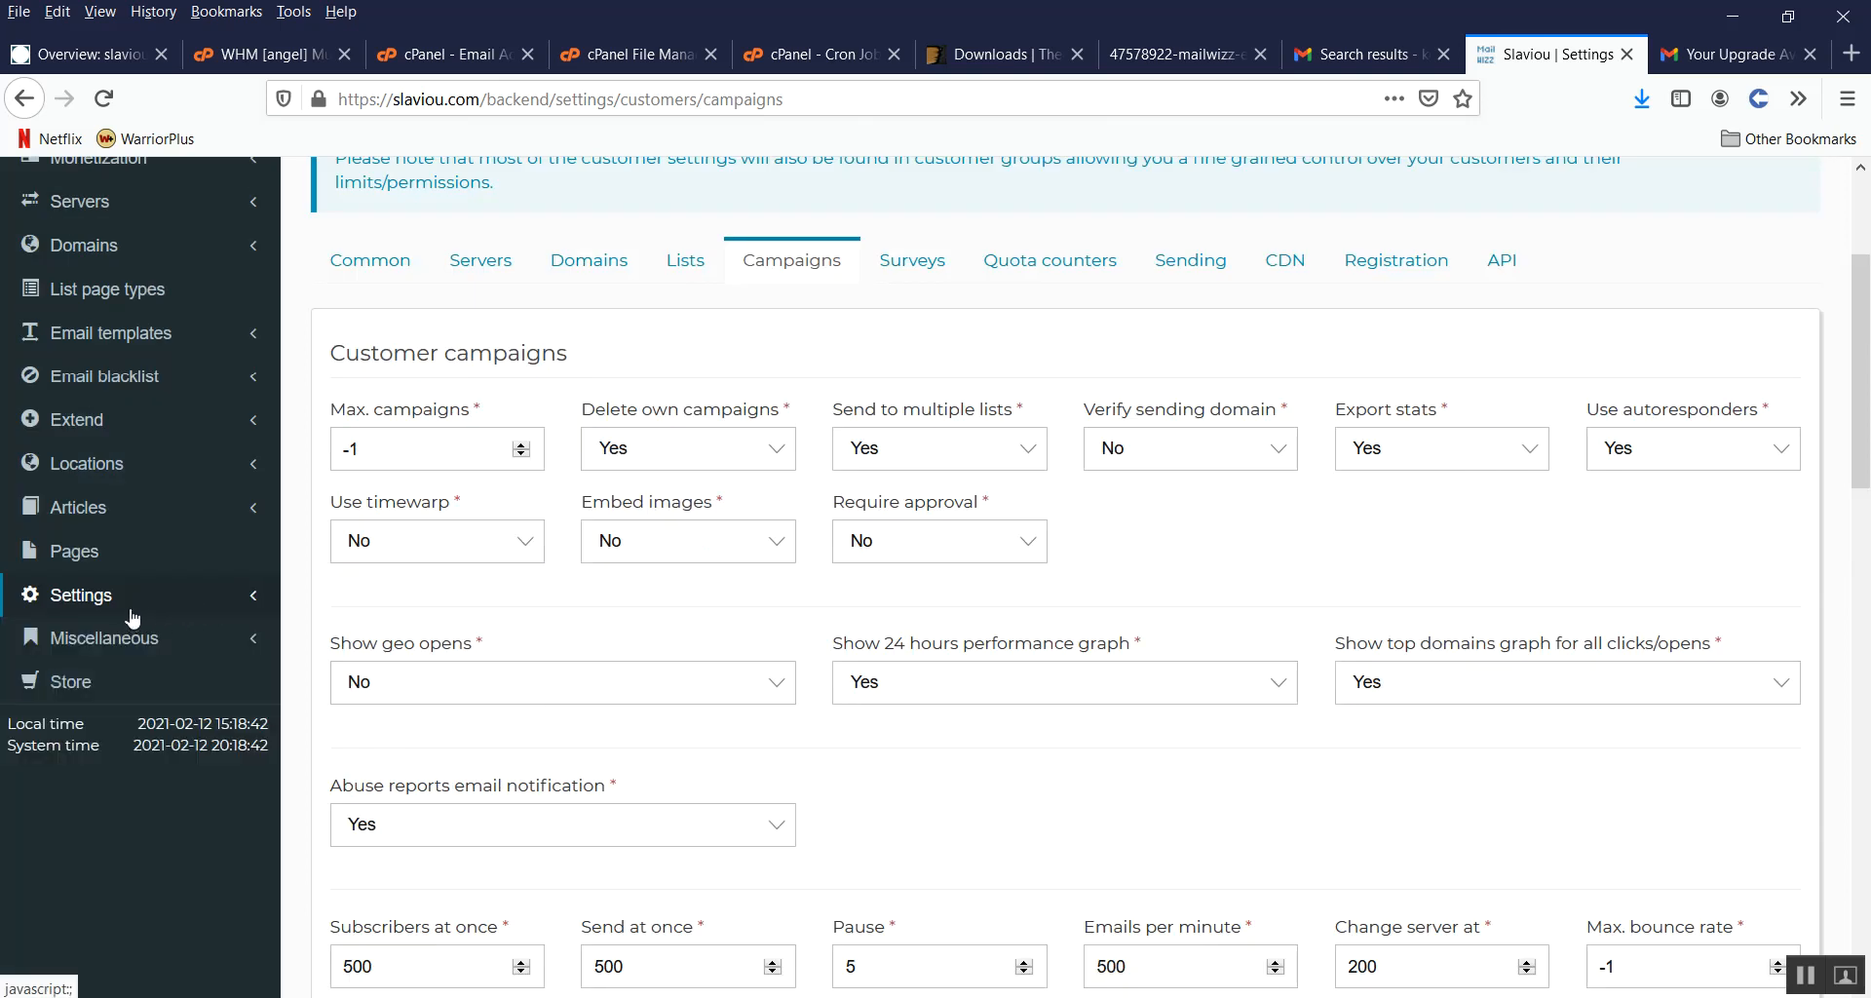
Step: Open the Extensions page in the backend and enable the List form custom redirect core extension
{"action": "left_click", "coordinate": [130, 436]}
{"action": "left_click", "coordinate": [98, 464]}
{"action": "scroll", "coordinate": [1241, 648], "scroll_direction": "down", "scroll_amount": 4}
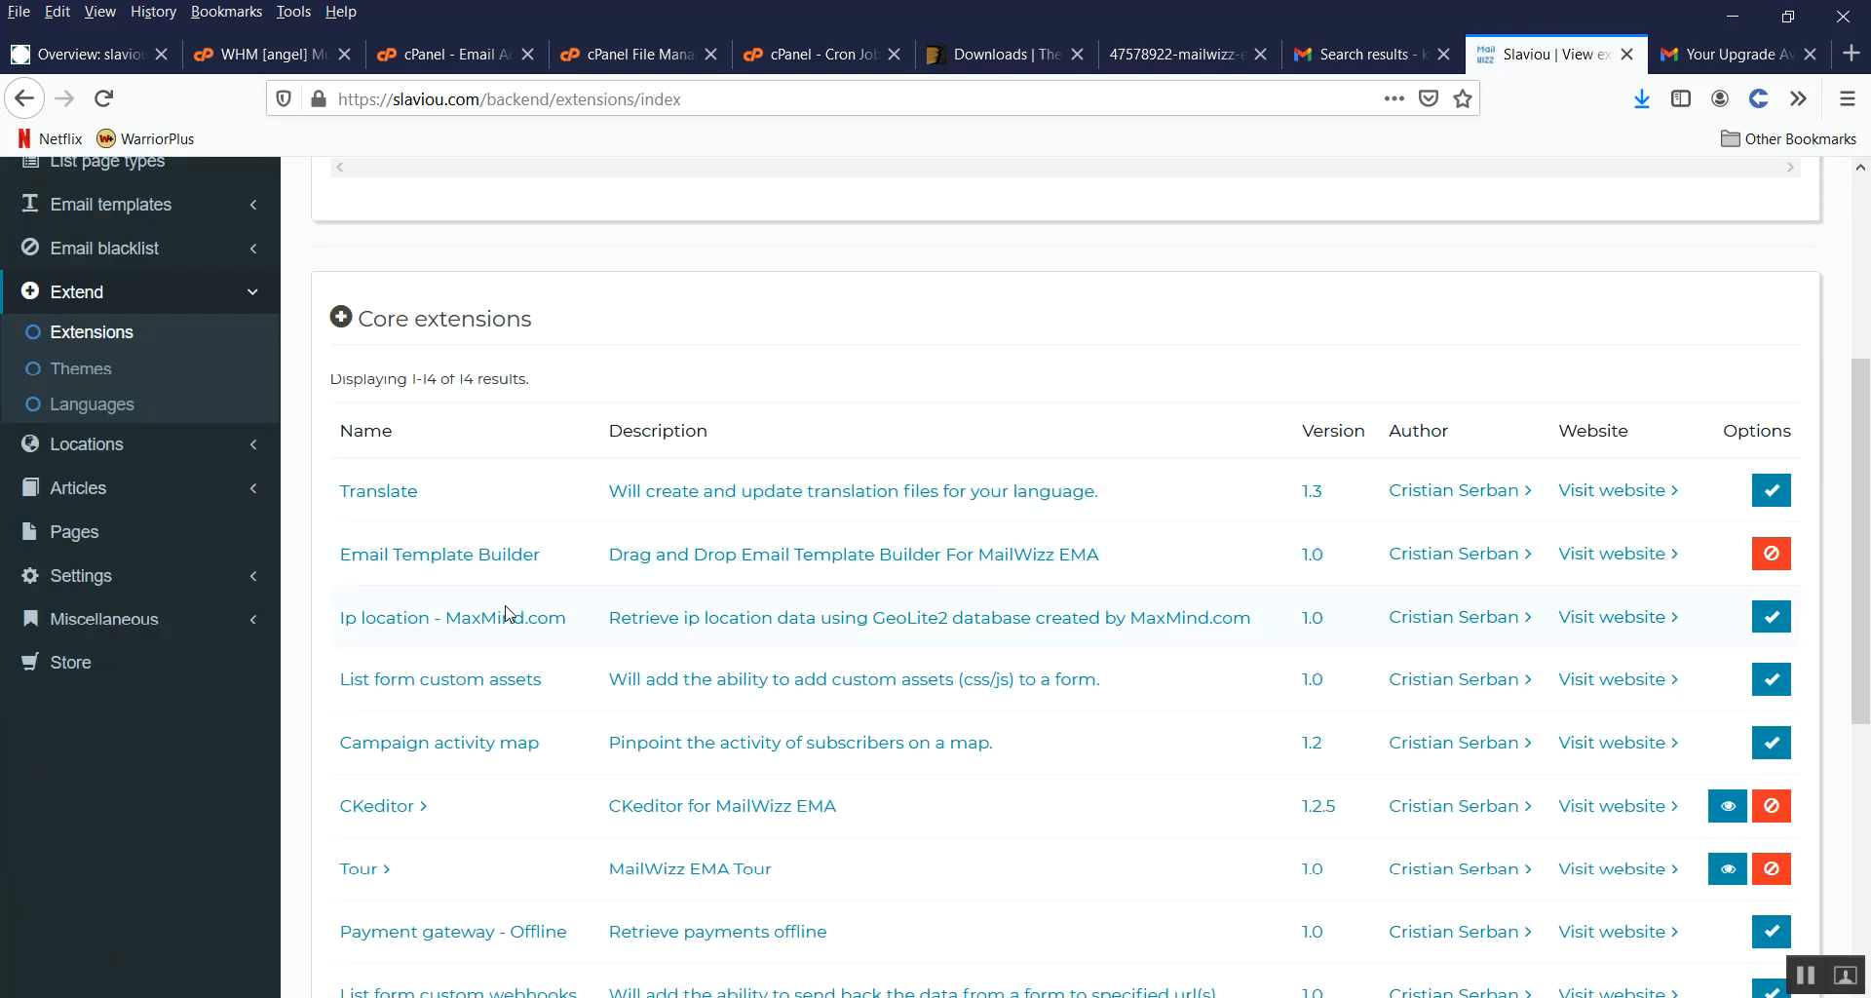
{"action": "scroll", "coordinate": [507, 612], "scroll_direction": "down", "scroll_amount": 1}
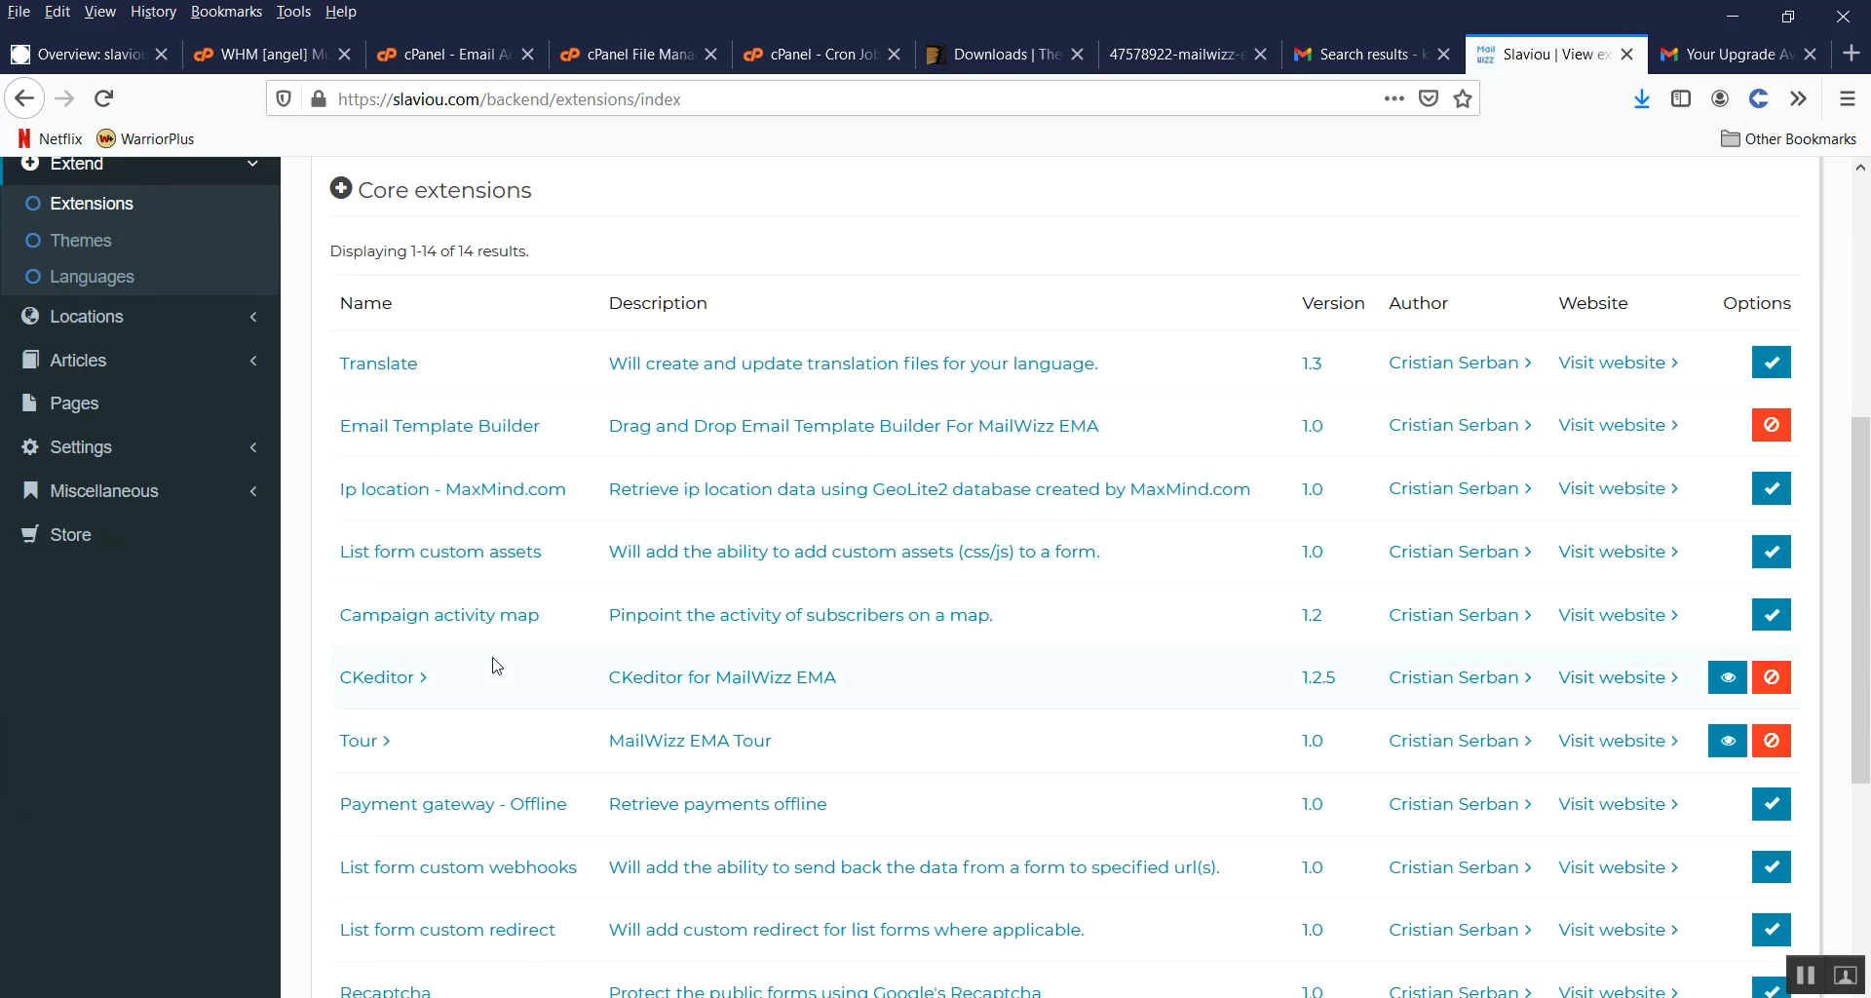
{"action": "scroll", "coordinate": [497, 666], "scroll_direction": "down", "scroll_amount": 2}
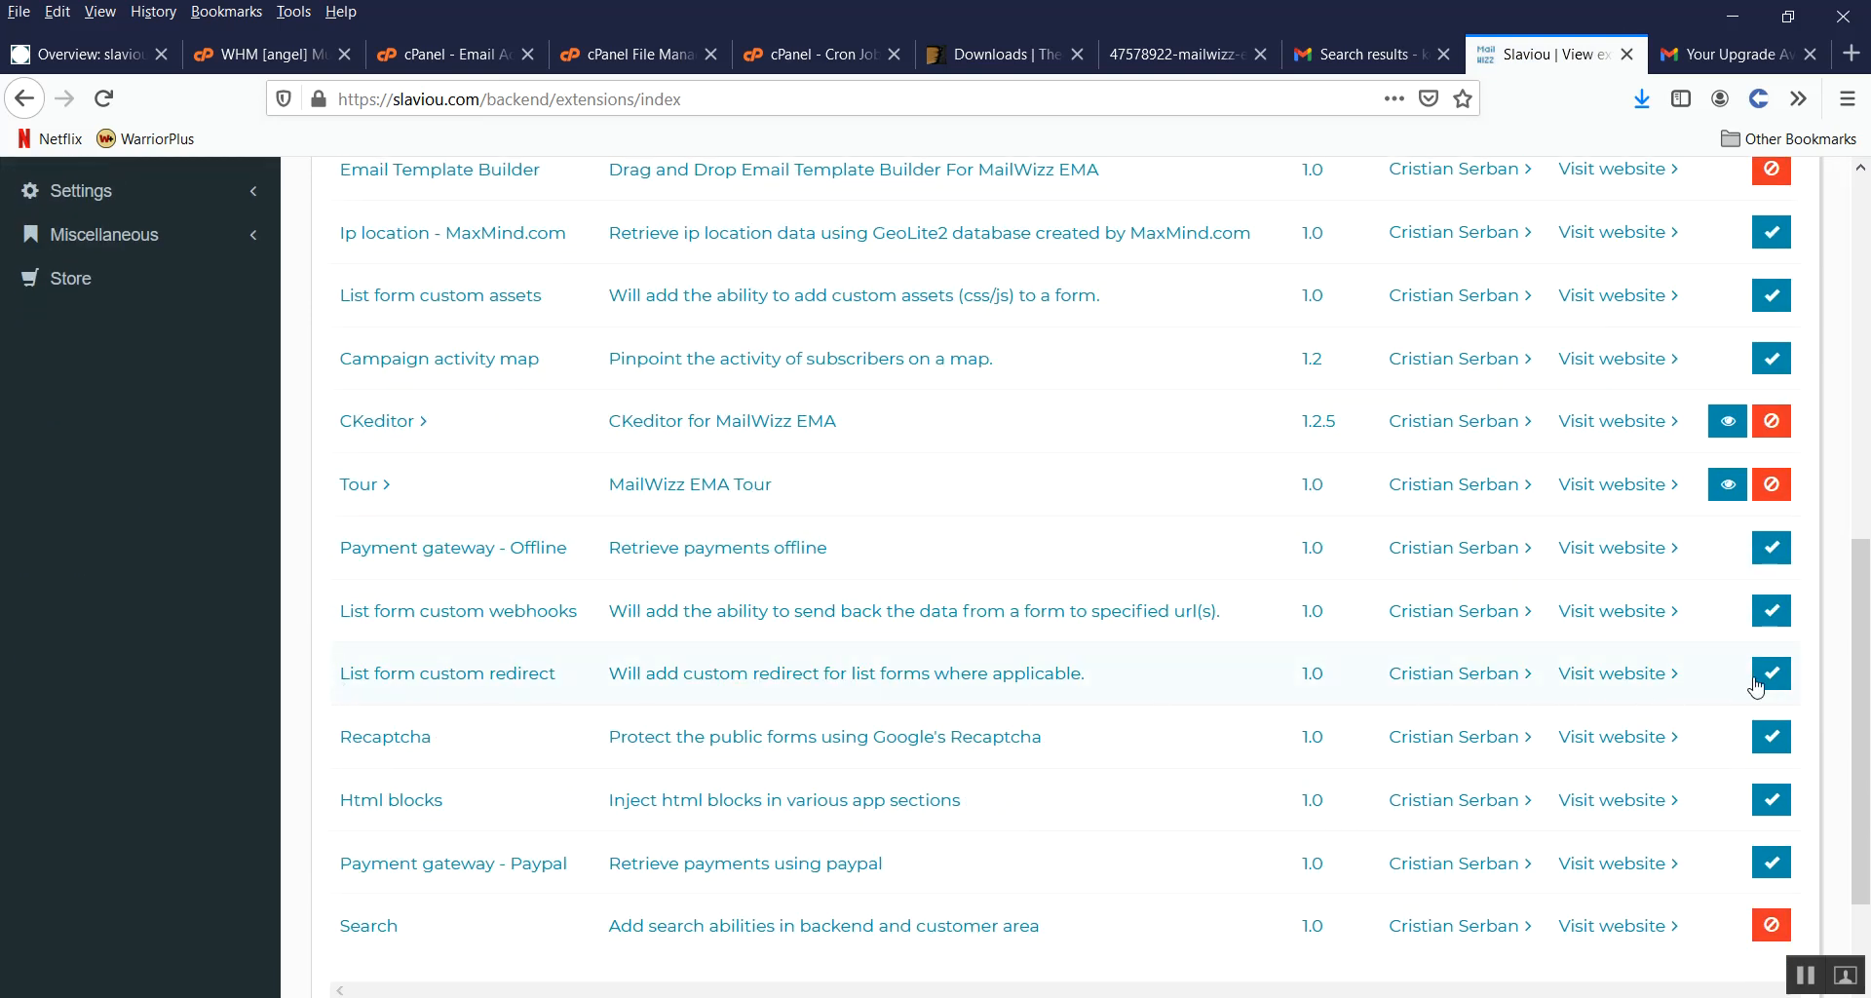
{"action": "left_click", "coordinate": [1772, 673]}
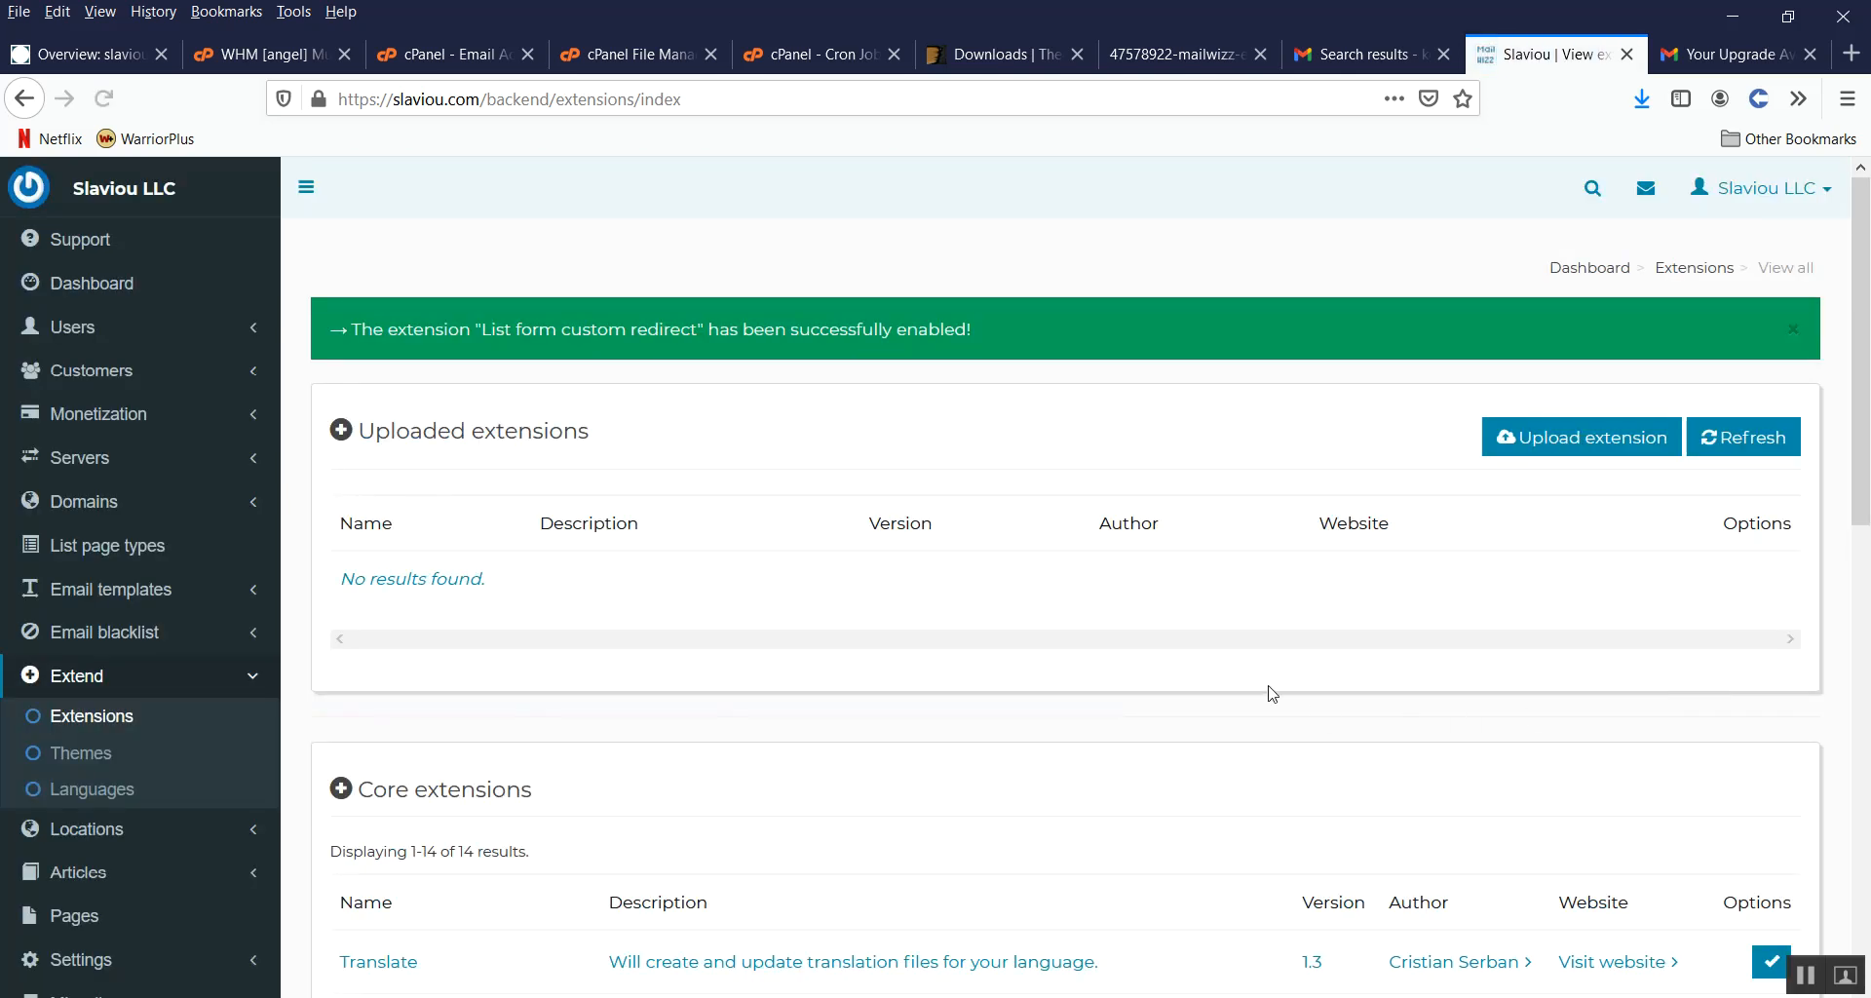
Step: Review which core extensions are enabled in the extensions list
{"action": "scroll", "coordinate": [1201, 668], "scroll_direction": "down", "scroll_amount": 8}
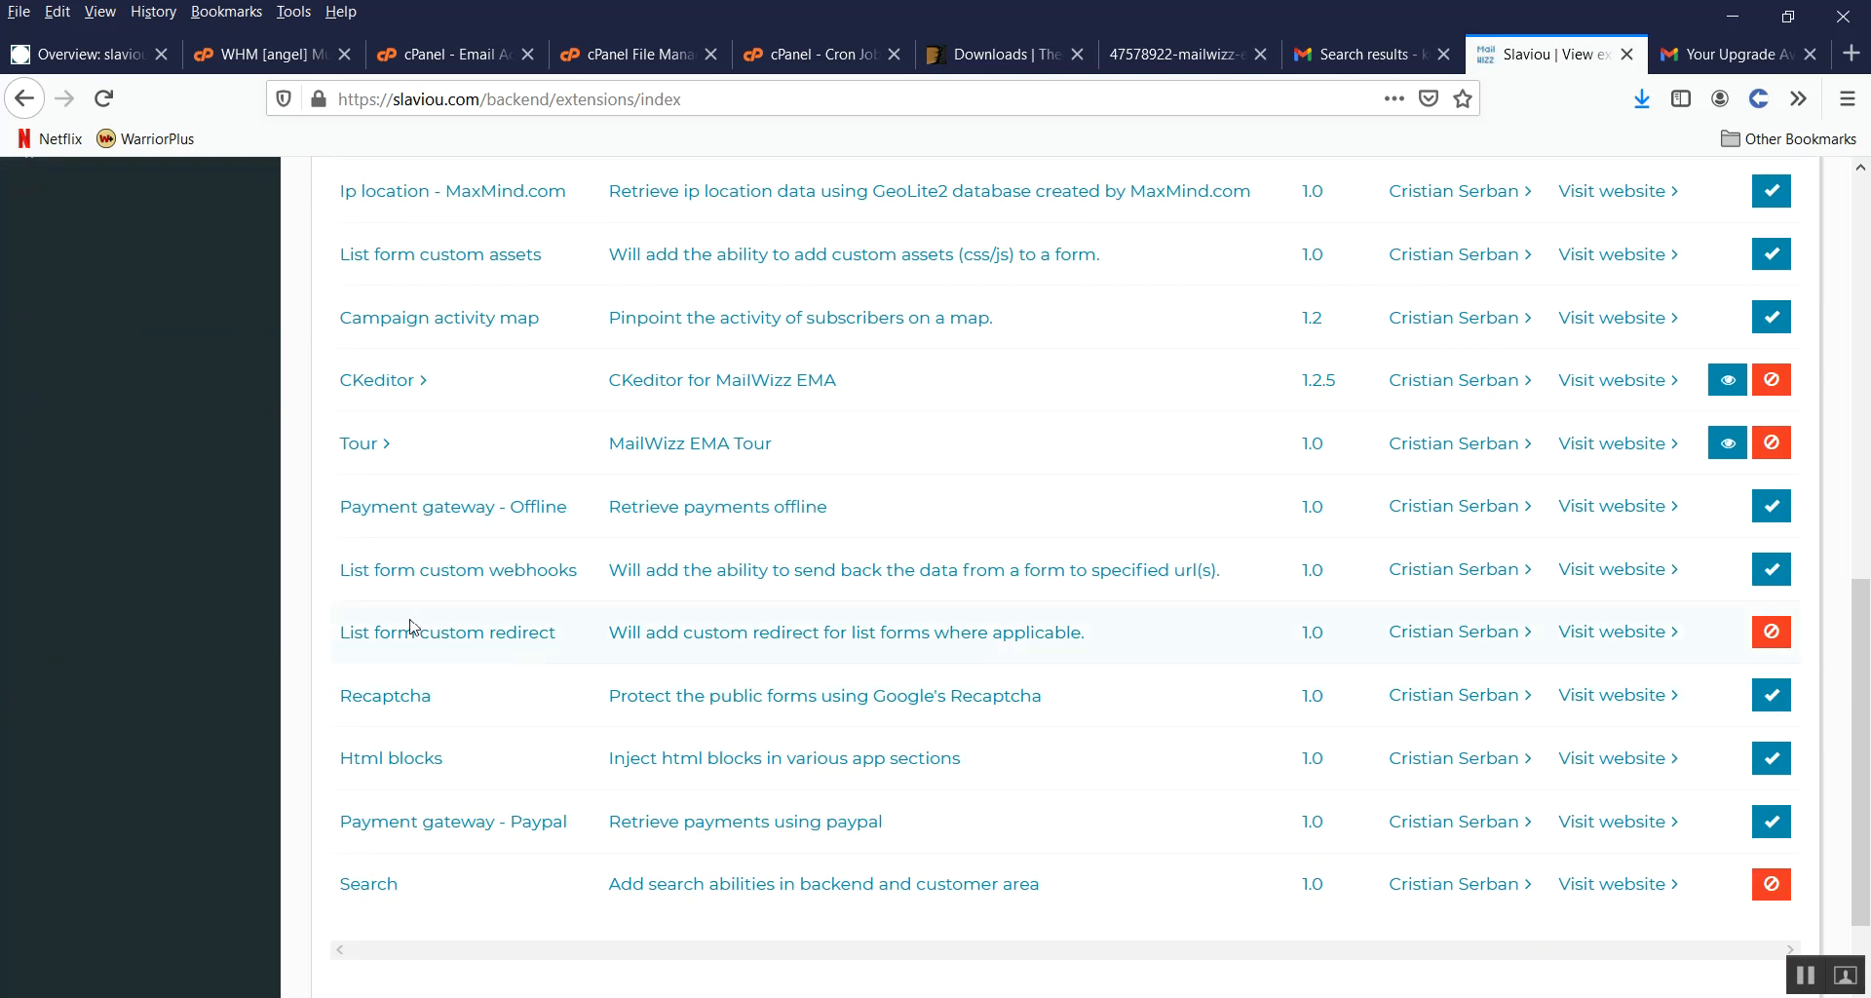
{"action": "scroll", "coordinate": [531, 566], "scroll_direction": "up", "scroll_amount": 3}
{"action": "scroll", "coordinate": [434, 723], "scroll_direction": "down", "scroll_amount": 4}
{"action": "scroll", "coordinate": [430, 743], "scroll_direction": "up", "scroll_amount": 6}
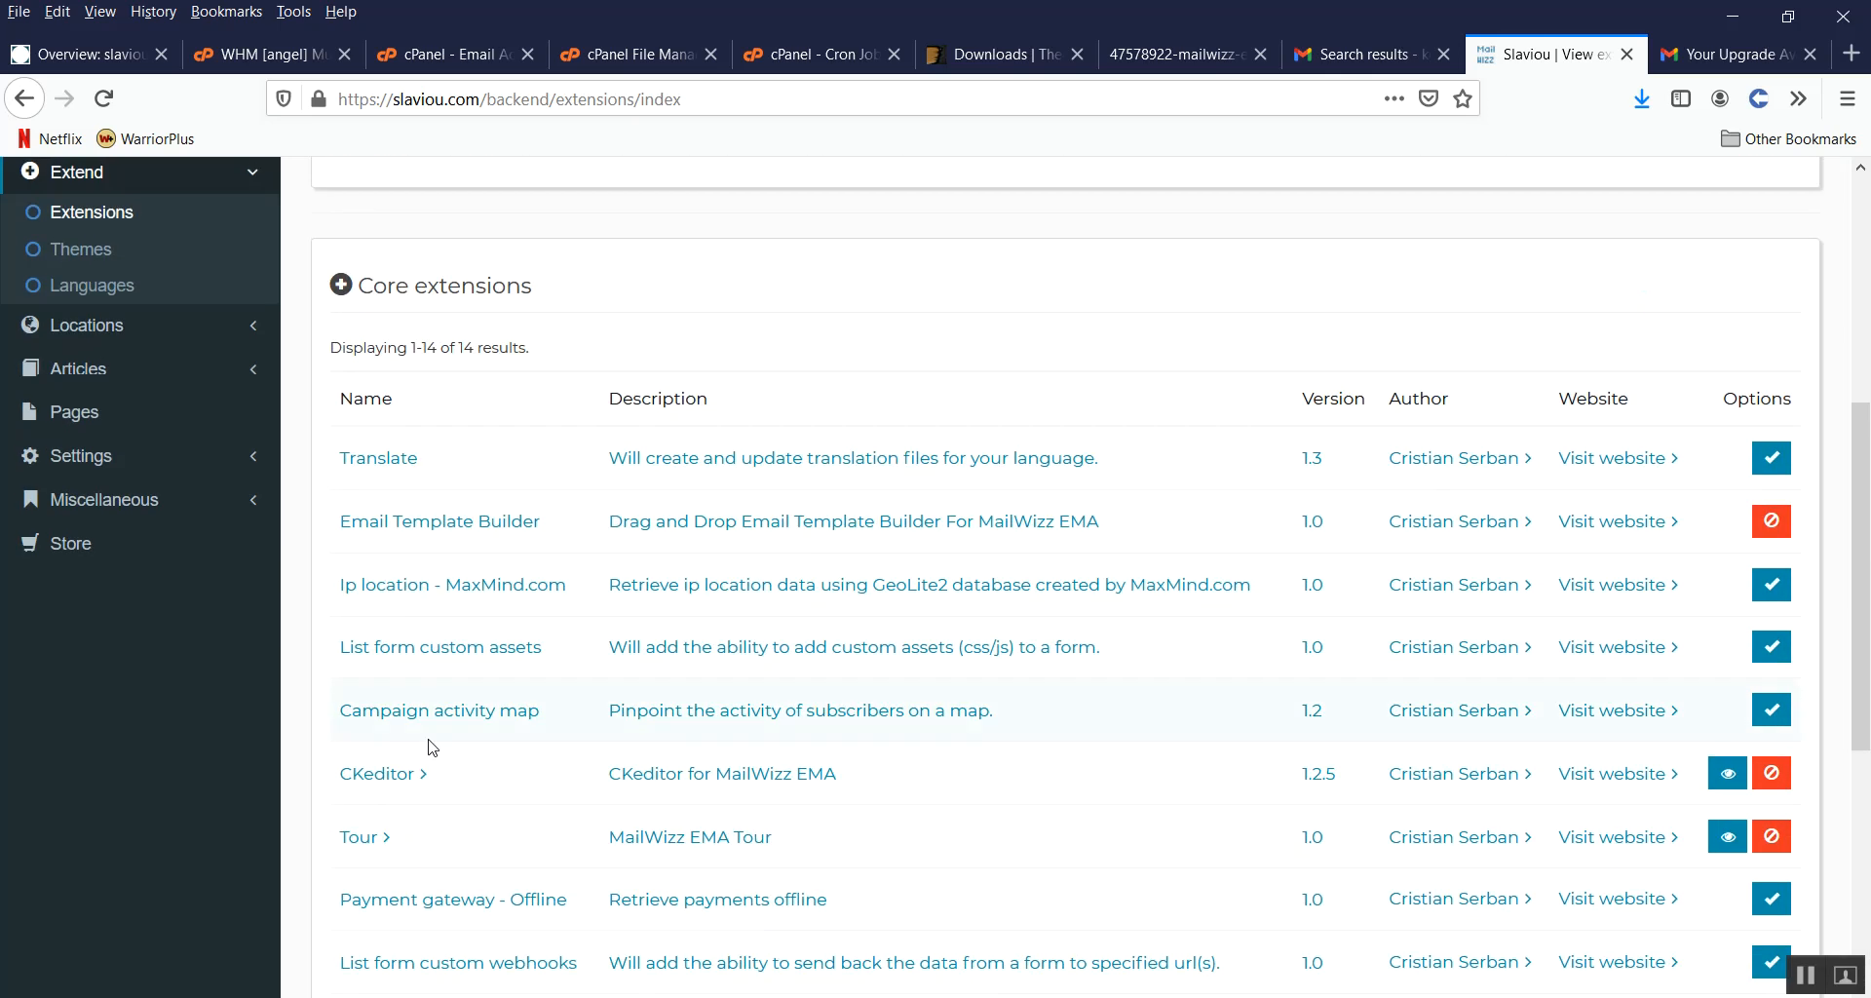
{"action": "scroll", "coordinate": [432, 747], "scroll_direction": "down", "scroll_amount": 5}
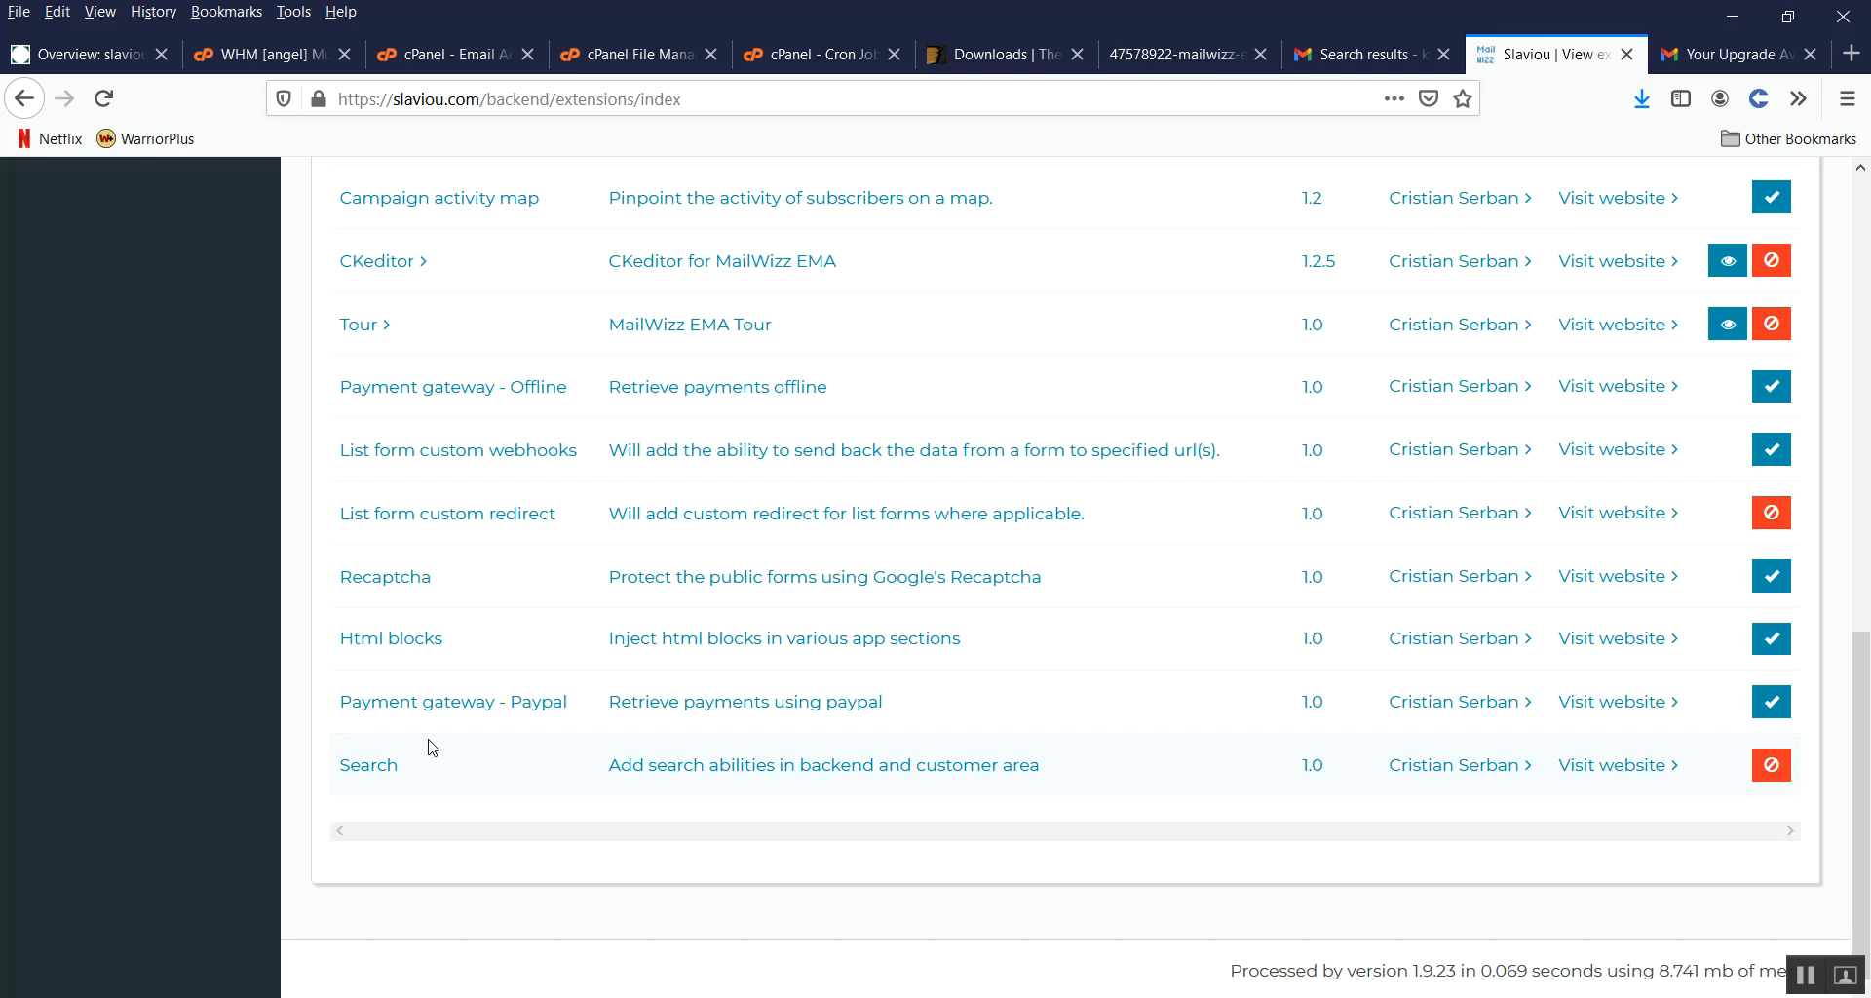
{"action": "scroll", "coordinate": [432, 747], "scroll_direction": "up", "scroll_amount": 6}
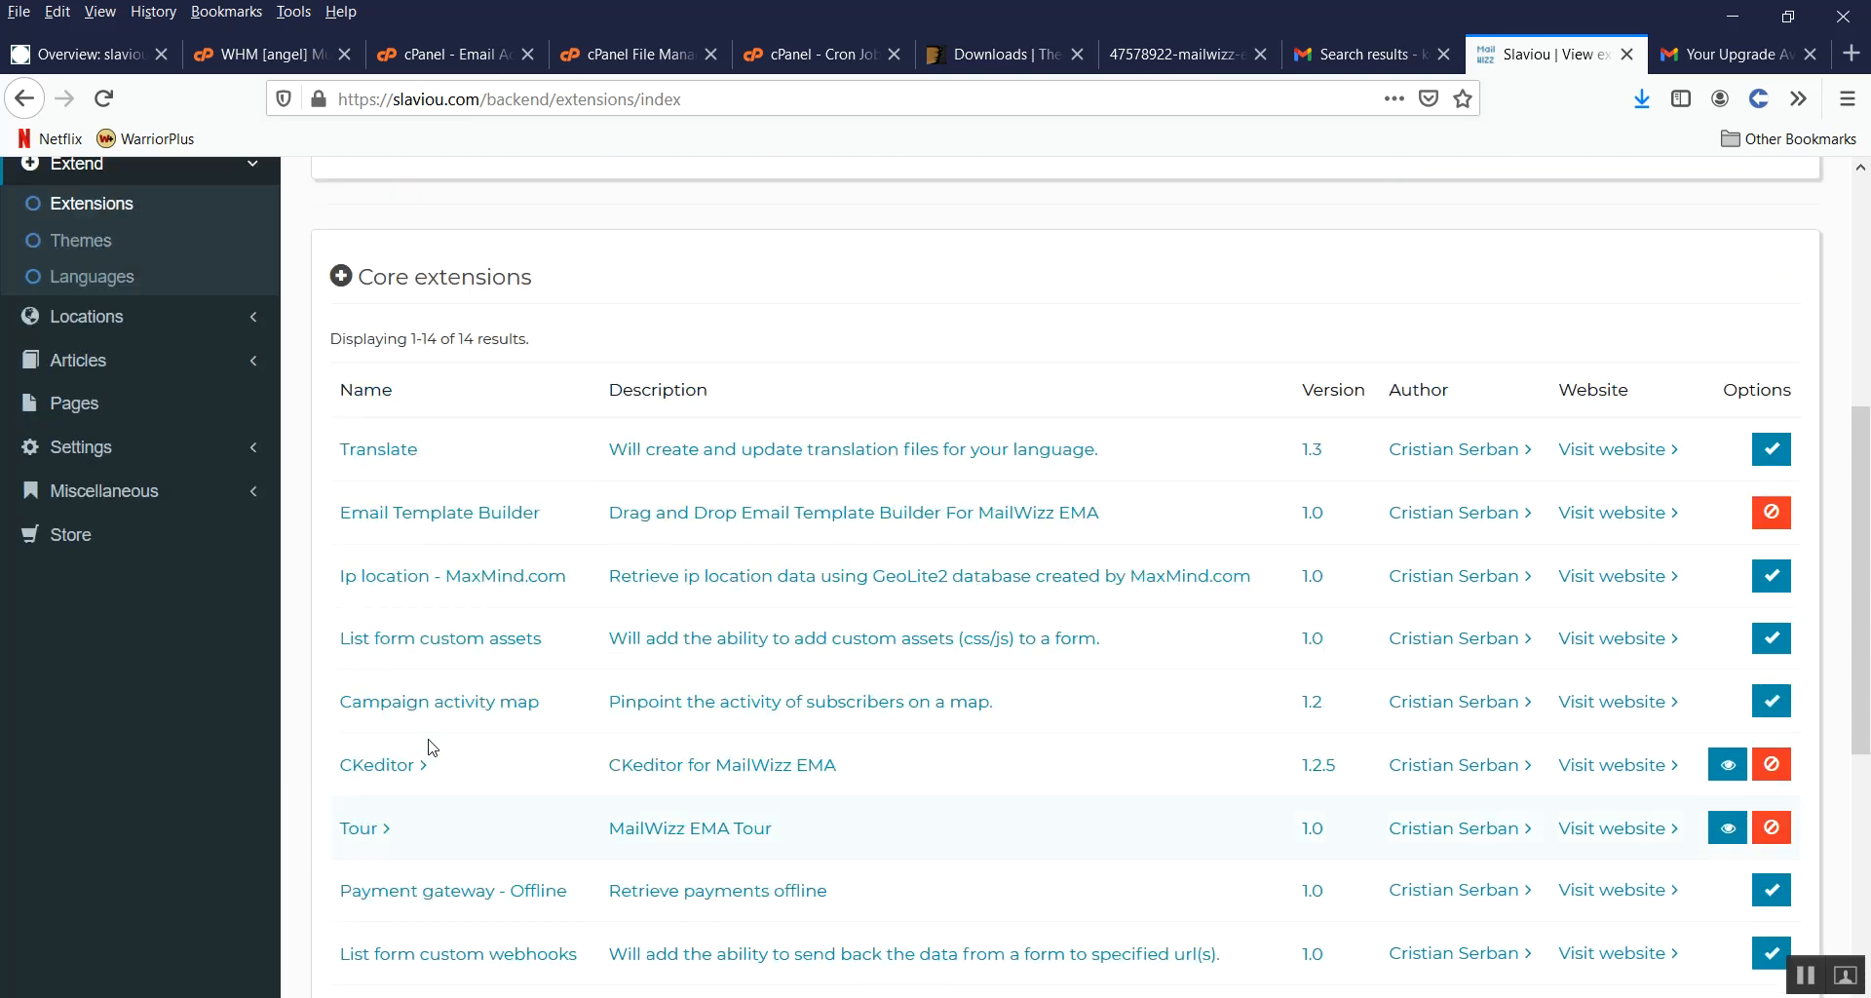
{"action": "scroll", "coordinate": [433, 747], "scroll_direction": "up", "scroll_amount": 3}
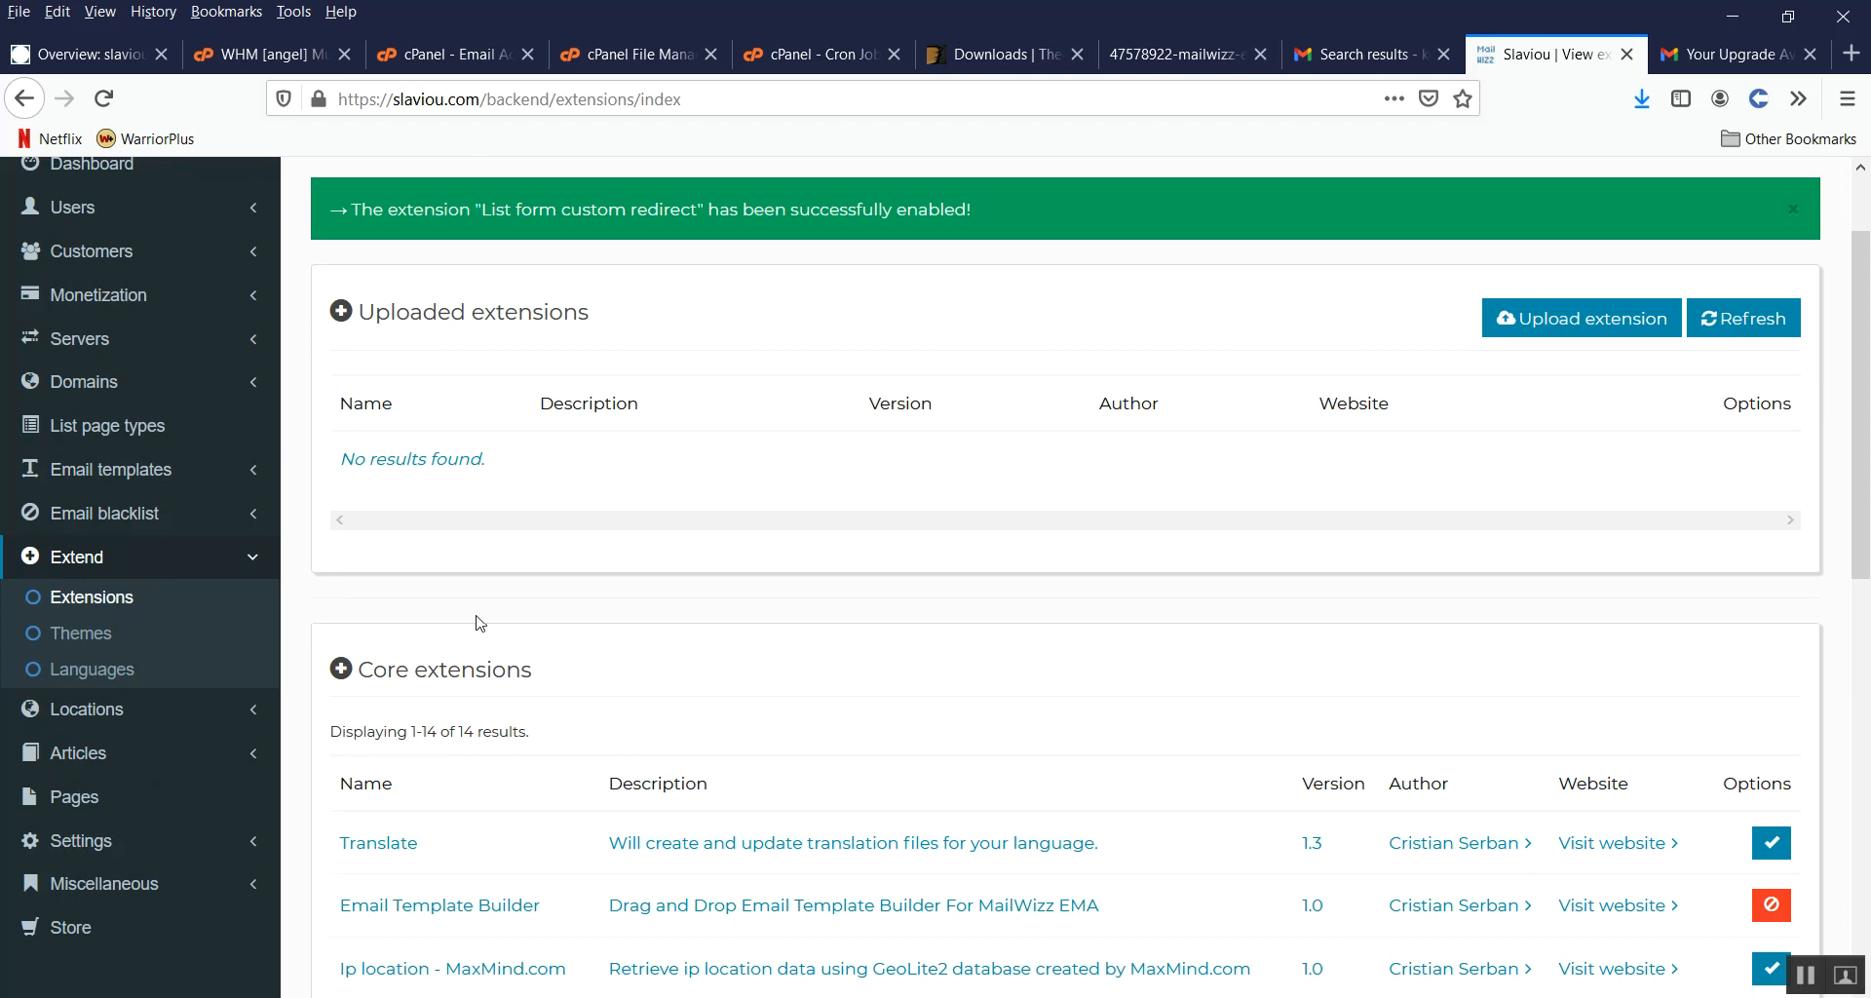
Step: Look at the global email blacklist page and open the Email box monitors page for the servers
{"action": "left_click", "coordinate": [110, 524]}
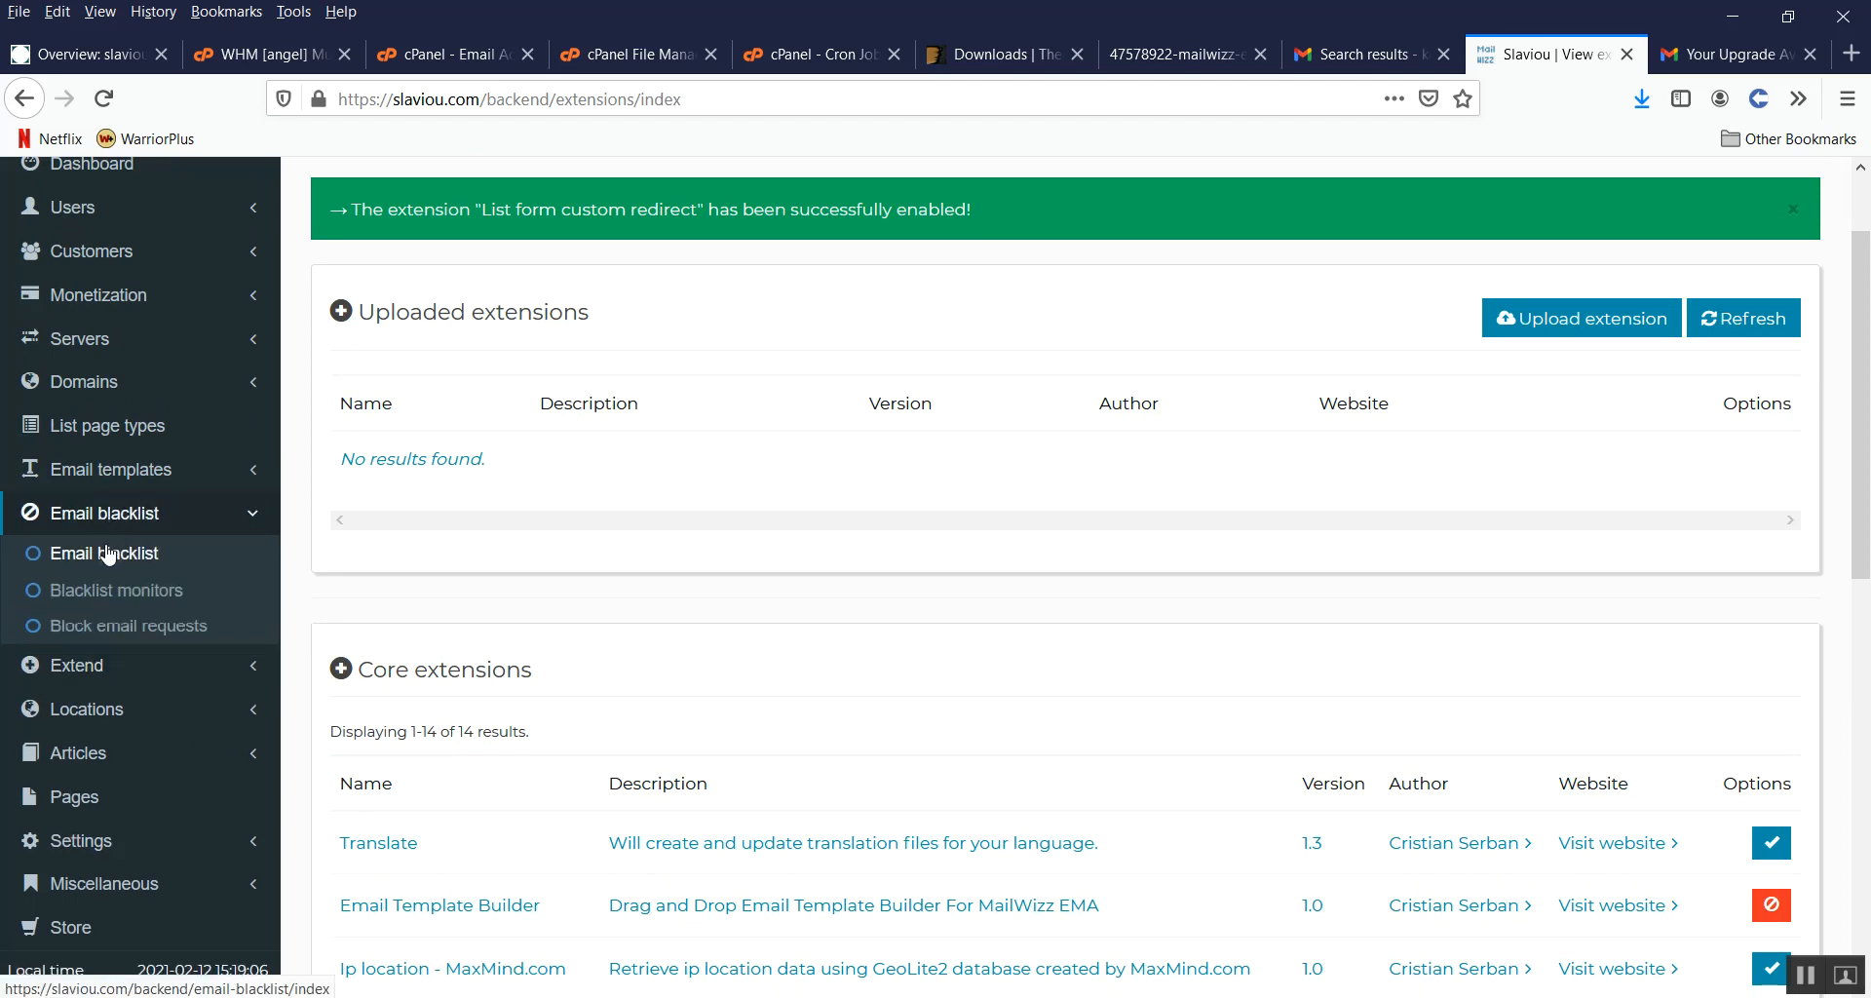
{"action": "left_click", "coordinate": [113, 558]}
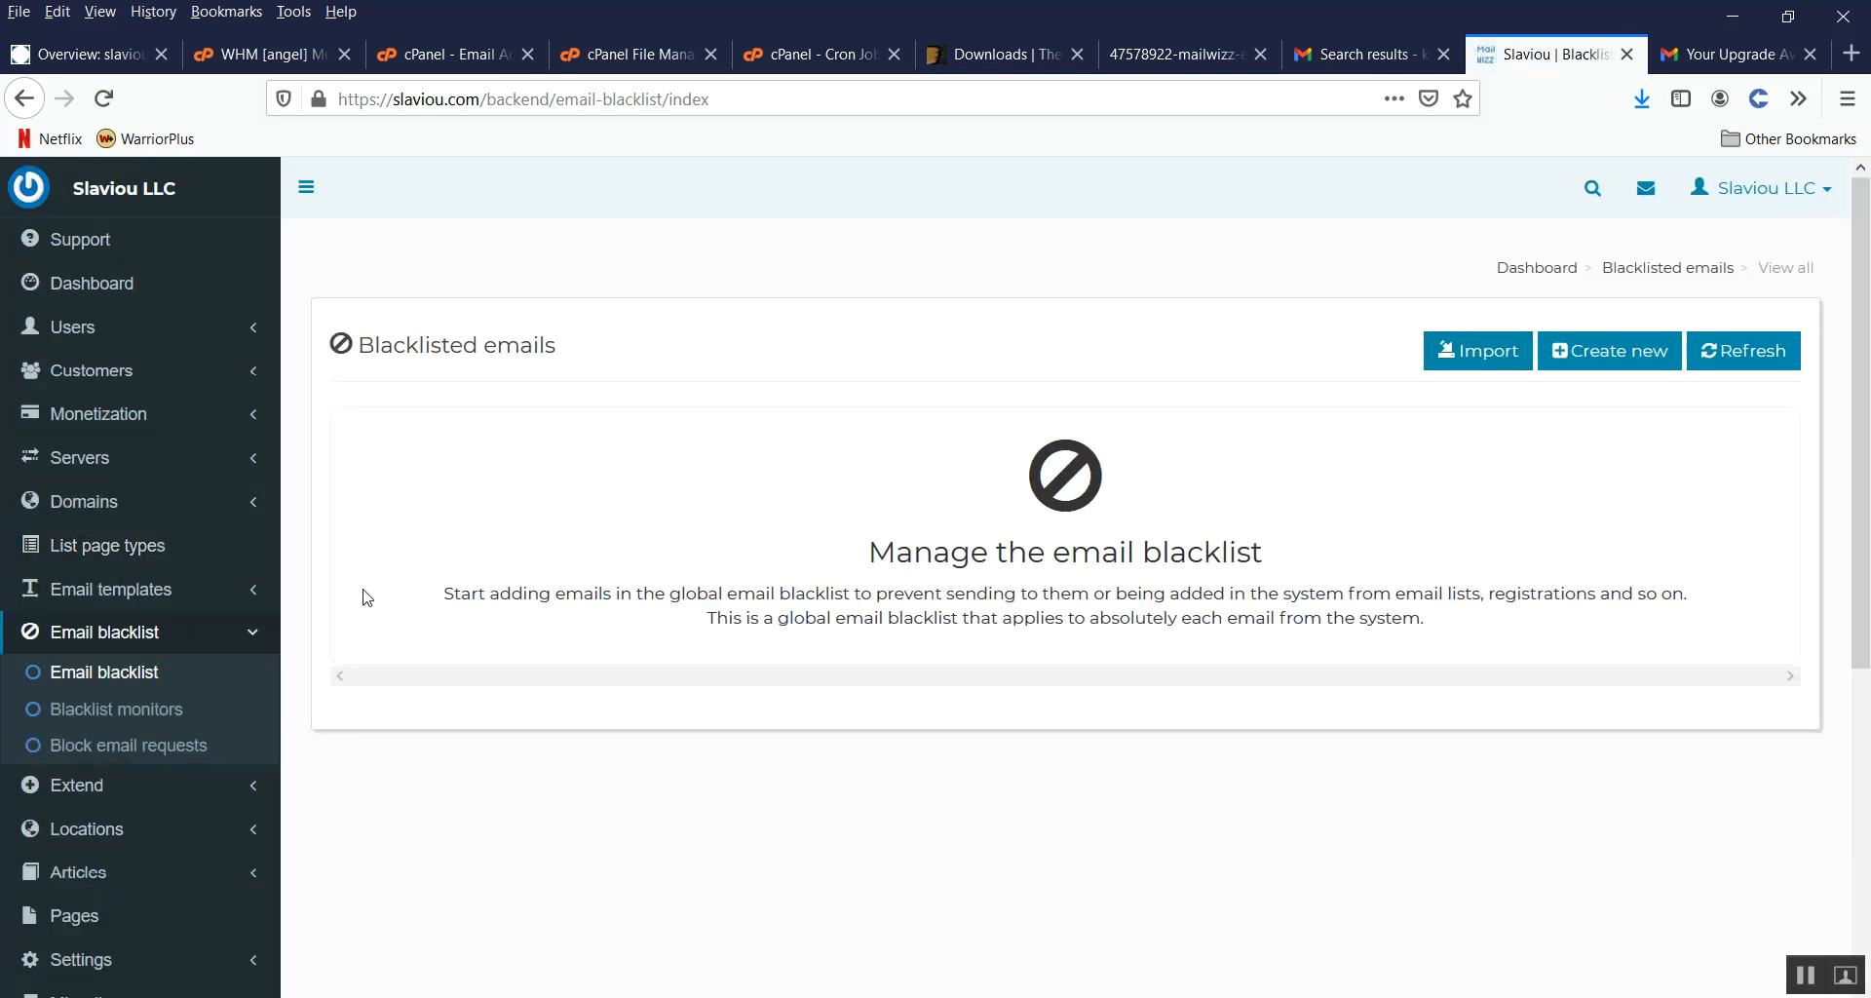
{"action": "left_click", "coordinate": [123, 462]}
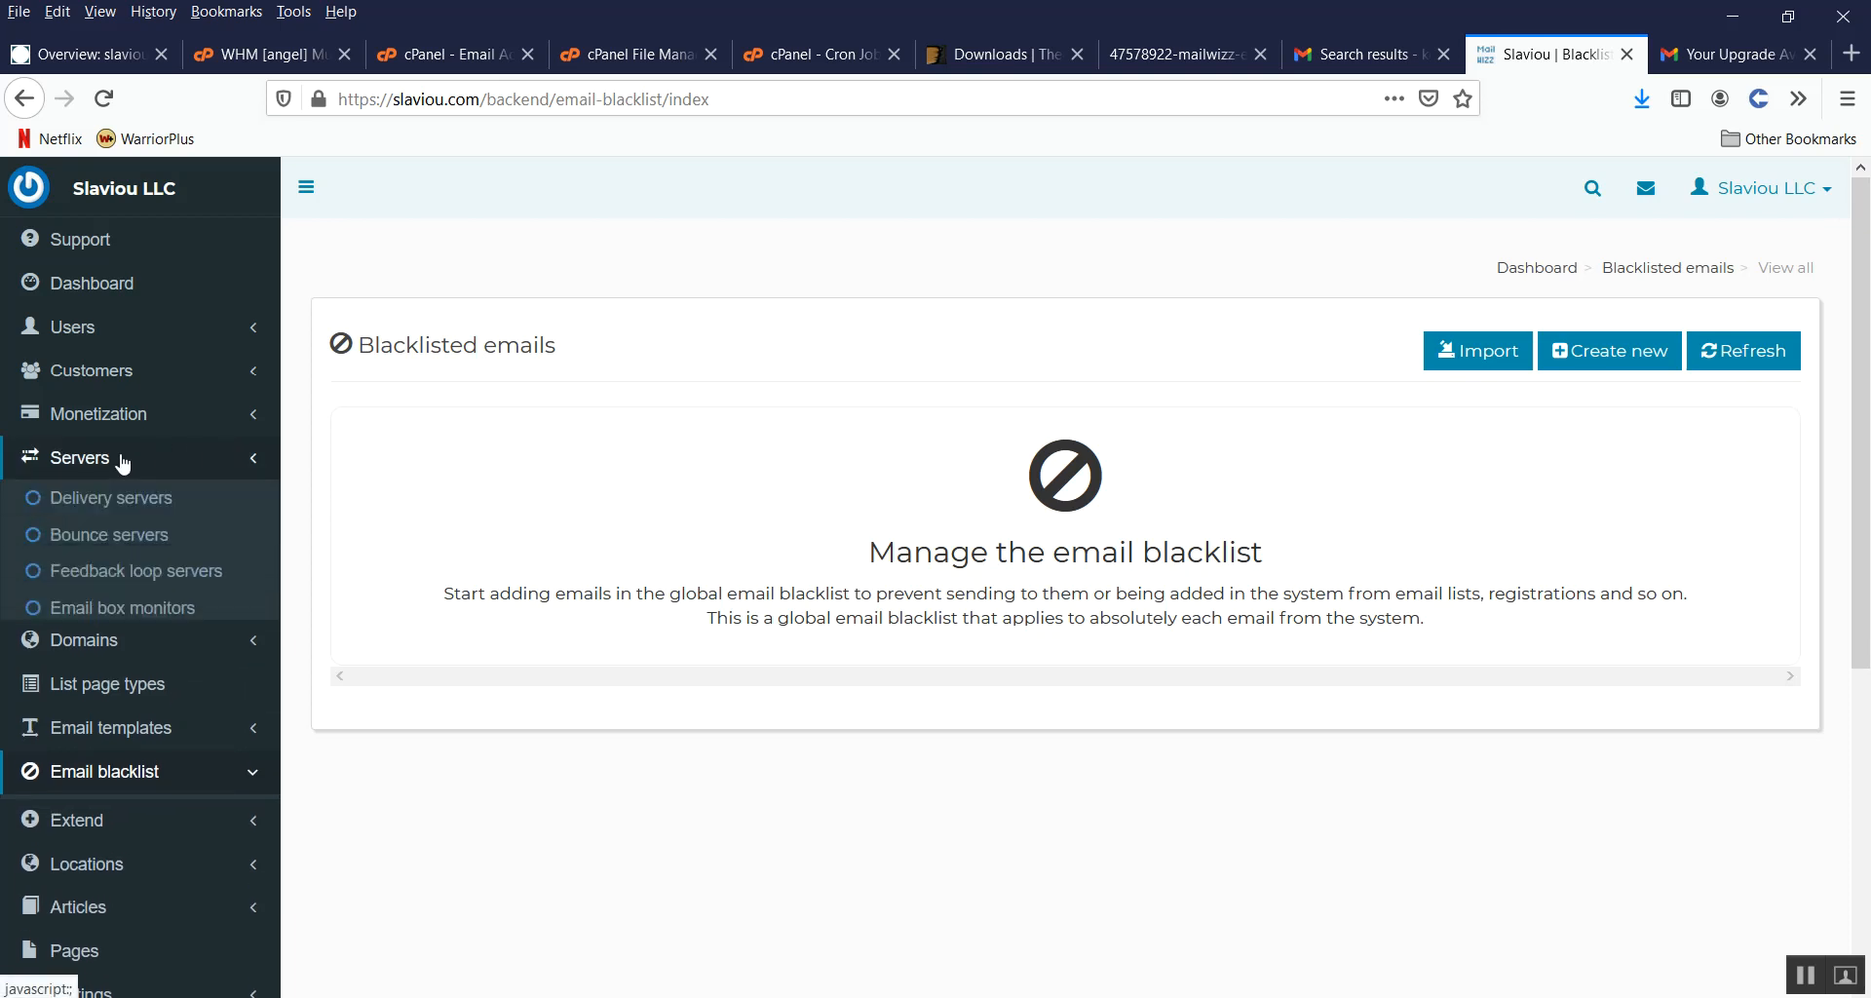
{"action": "left_click", "coordinate": [154, 610]}
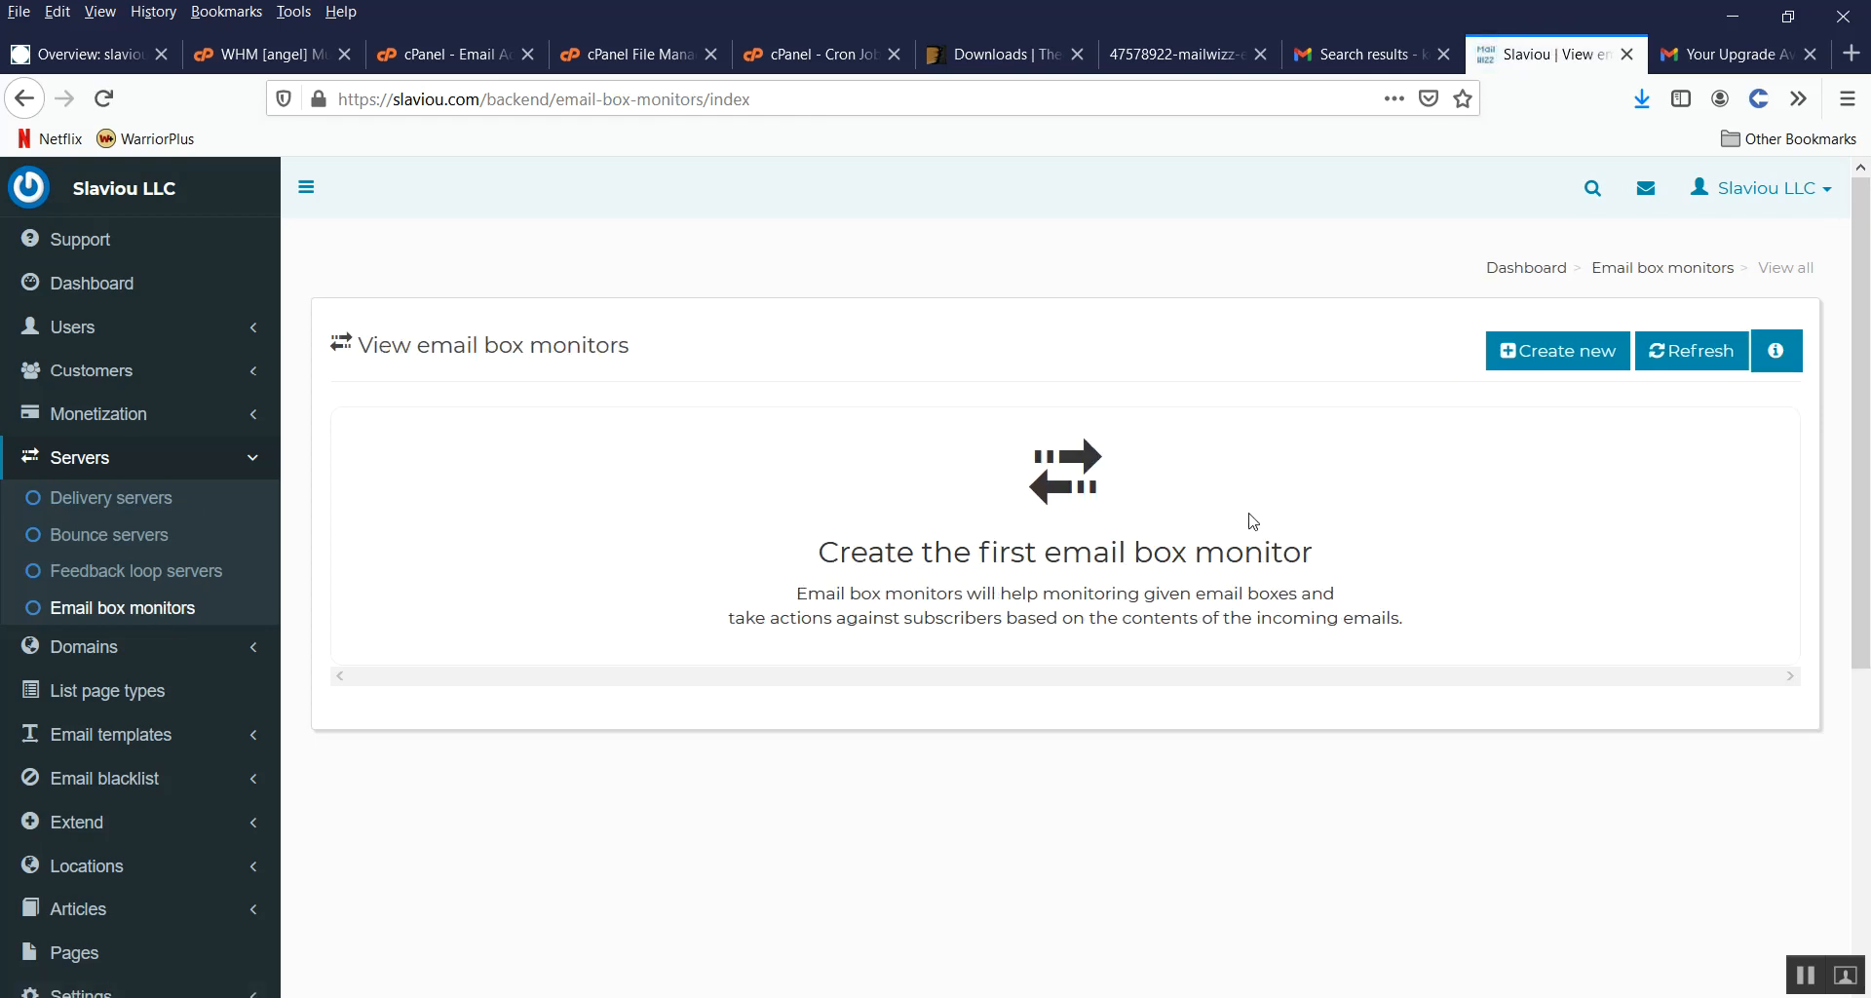
{"action": "left_click", "coordinate": [1751, 54]}
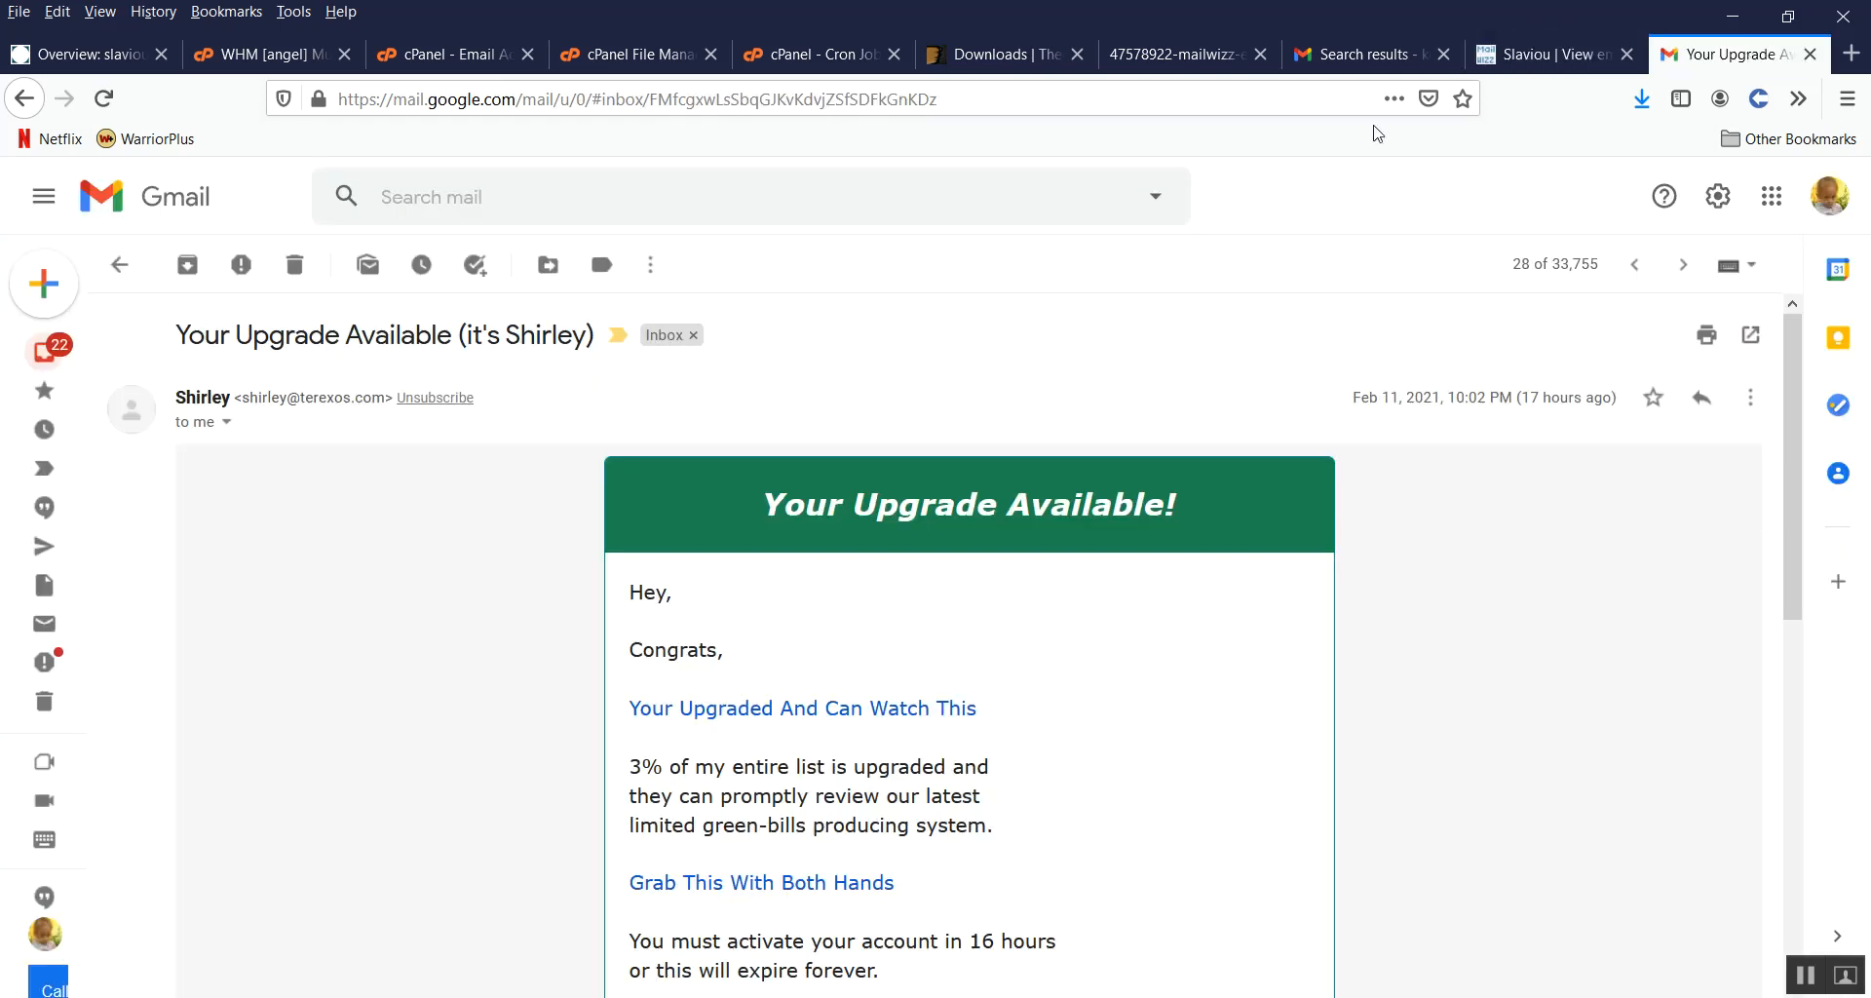
{"action": "left_click", "coordinate": [1542, 58]}
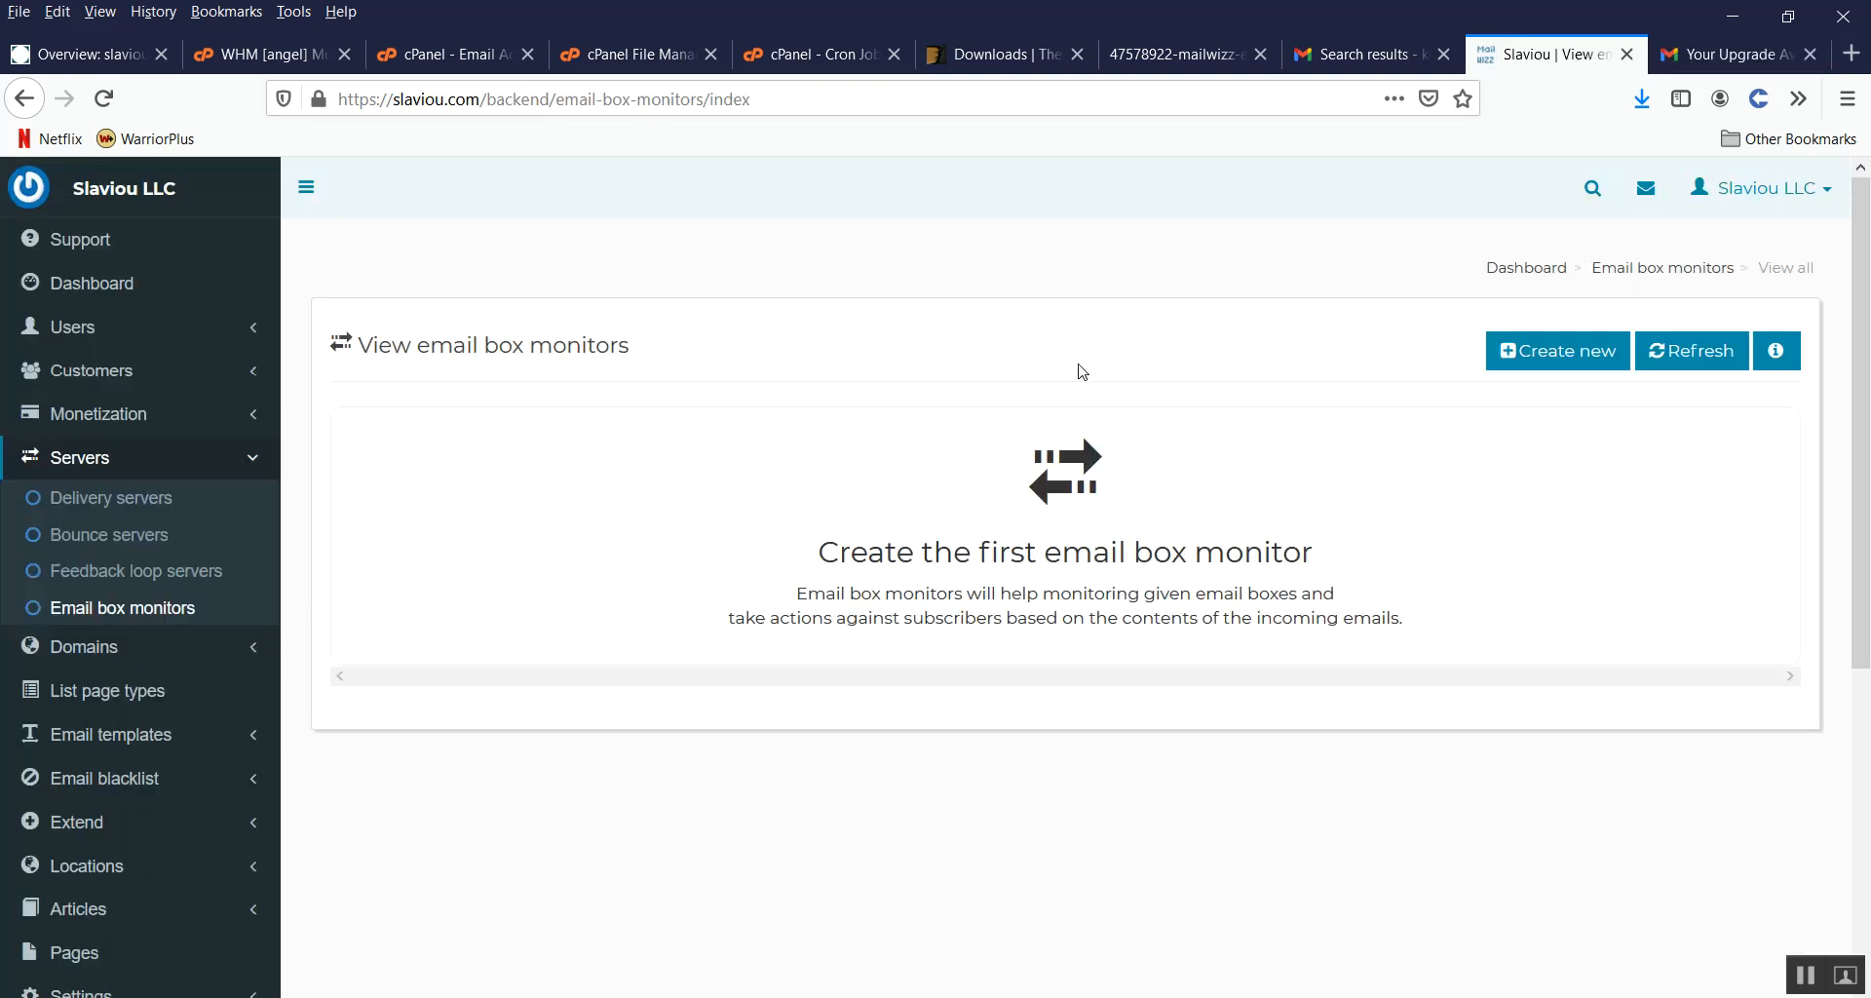
Step: Start creating a new email box monitor
{"action": "left_click", "coordinate": [1701, 61]}
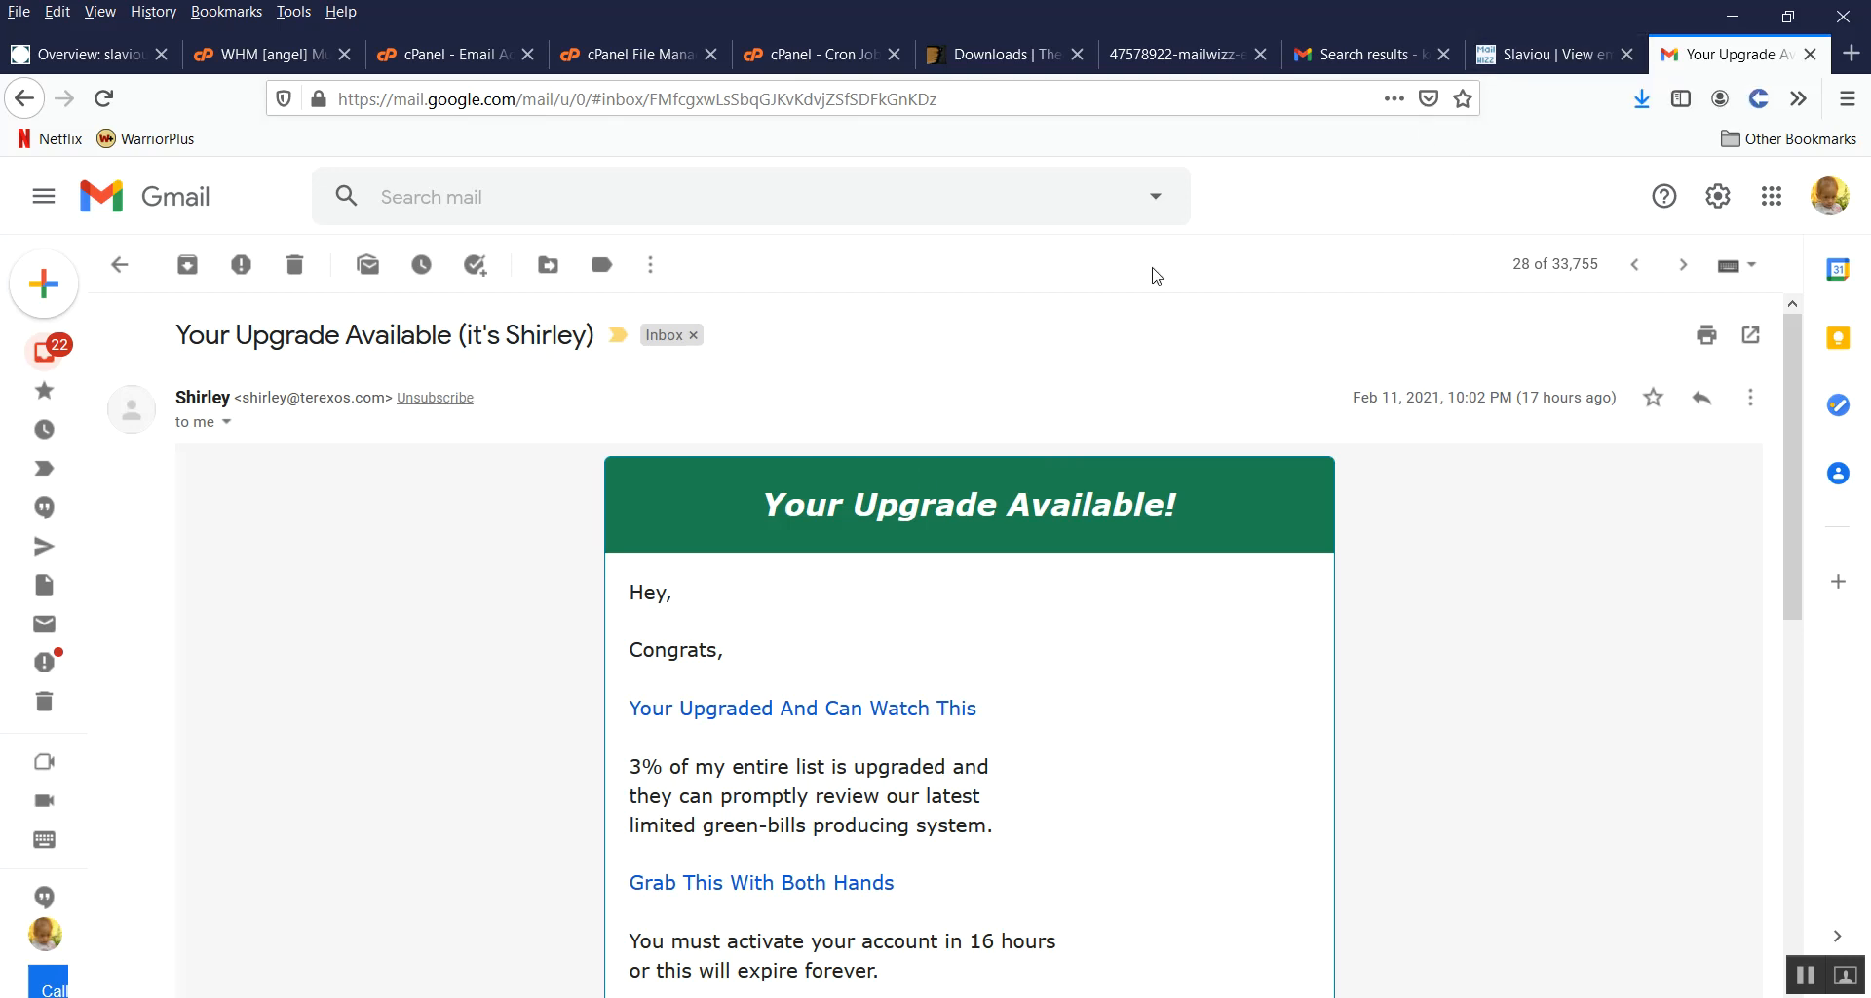
{"action": "left_click", "coordinate": [1524, 60]}
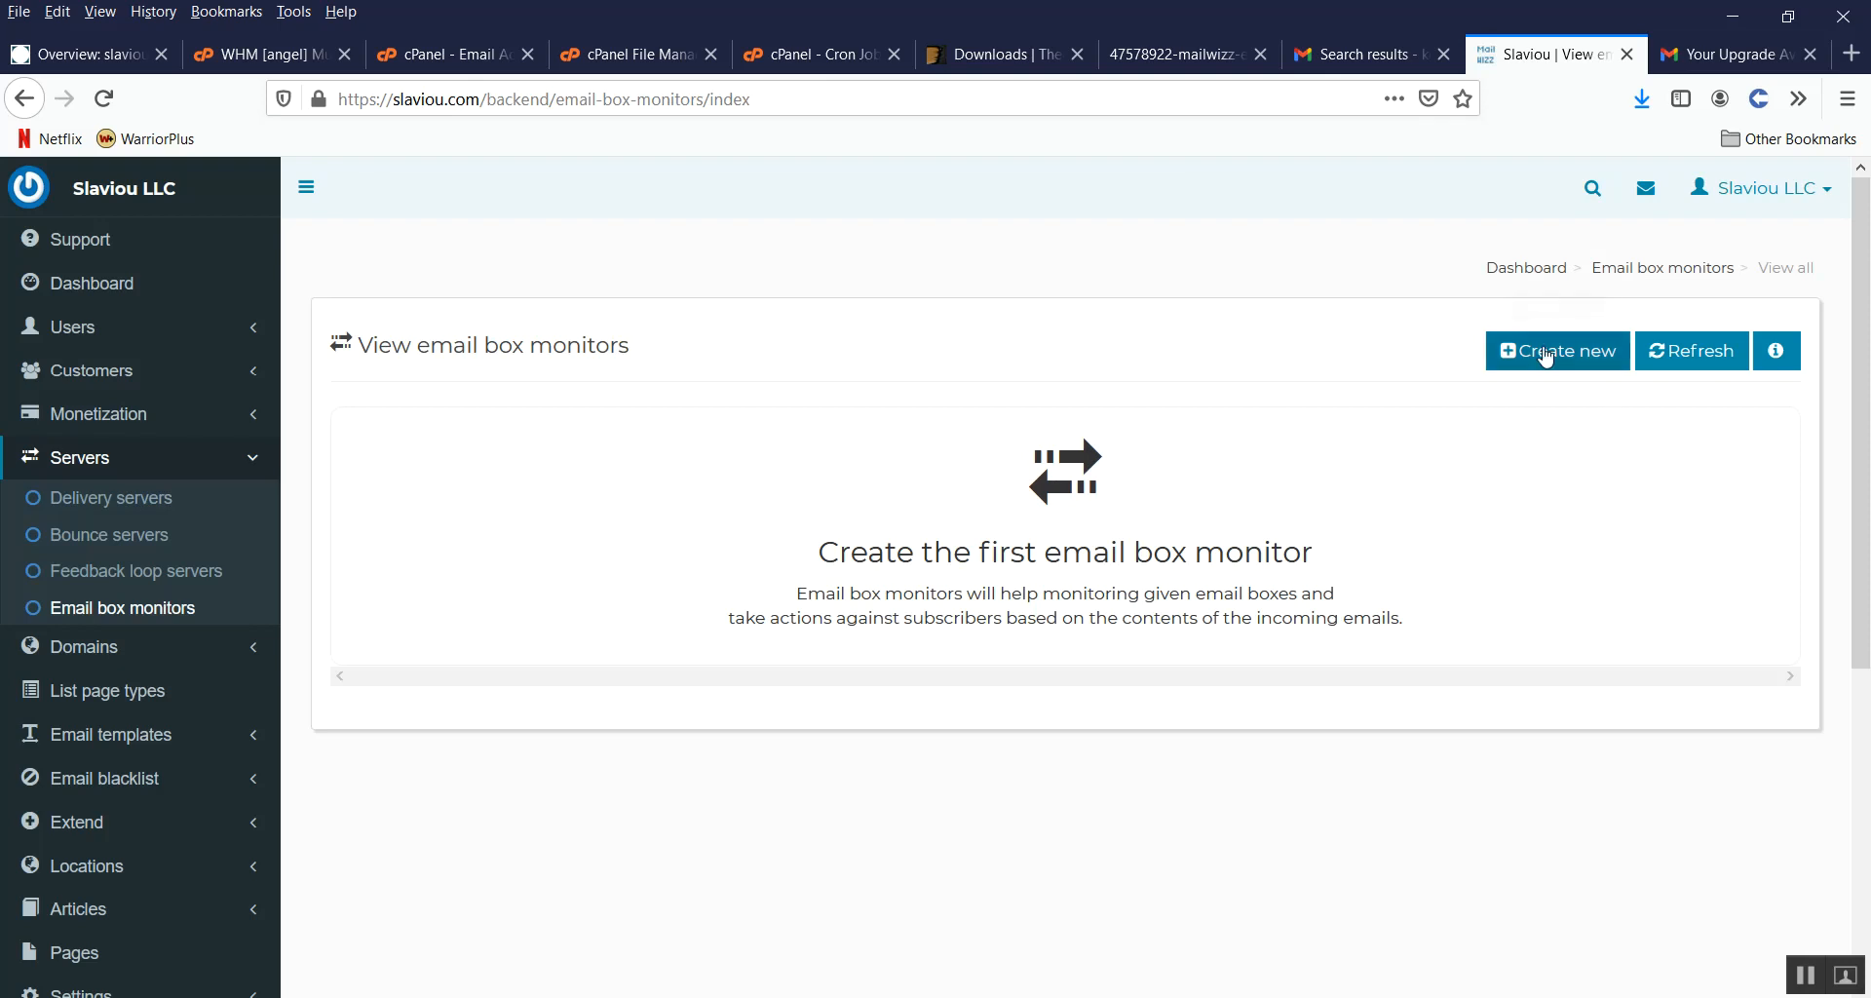
{"action": "left_click", "coordinate": [1536, 357]}
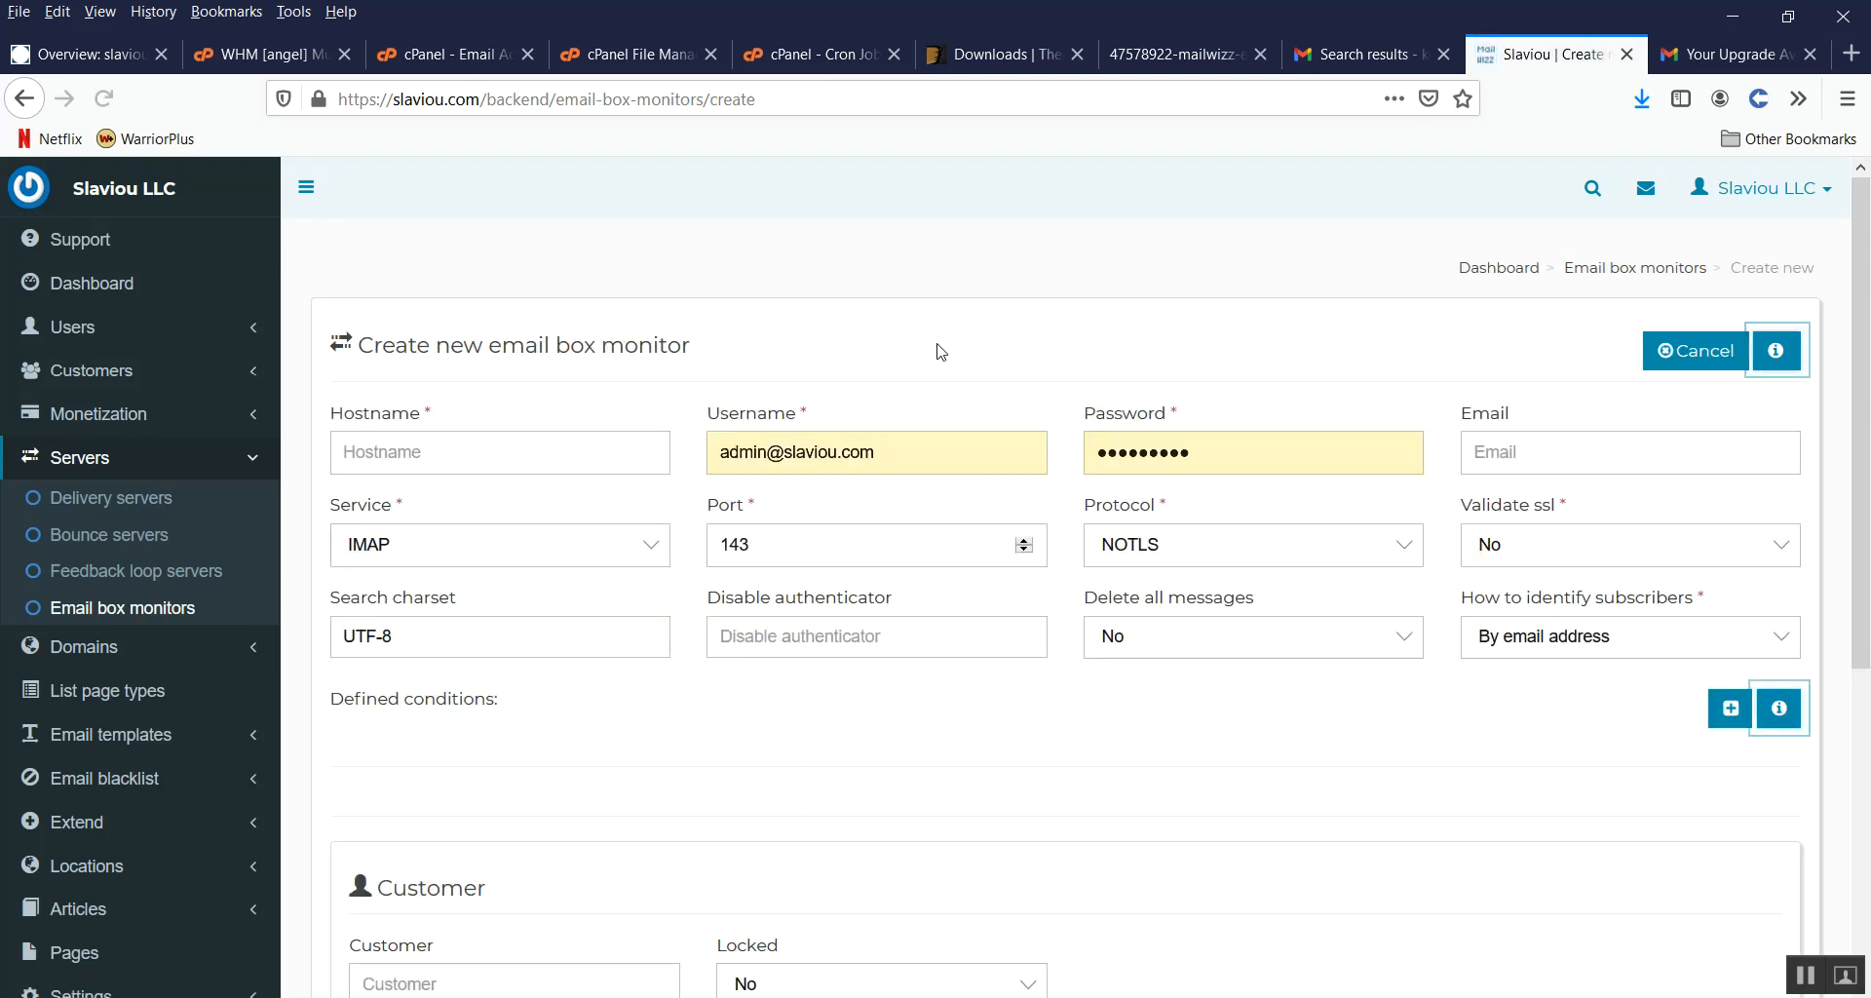
{"action": "scroll", "coordinate": [935, 351], "scroll_direction": "down", "scroll_amount": 2}
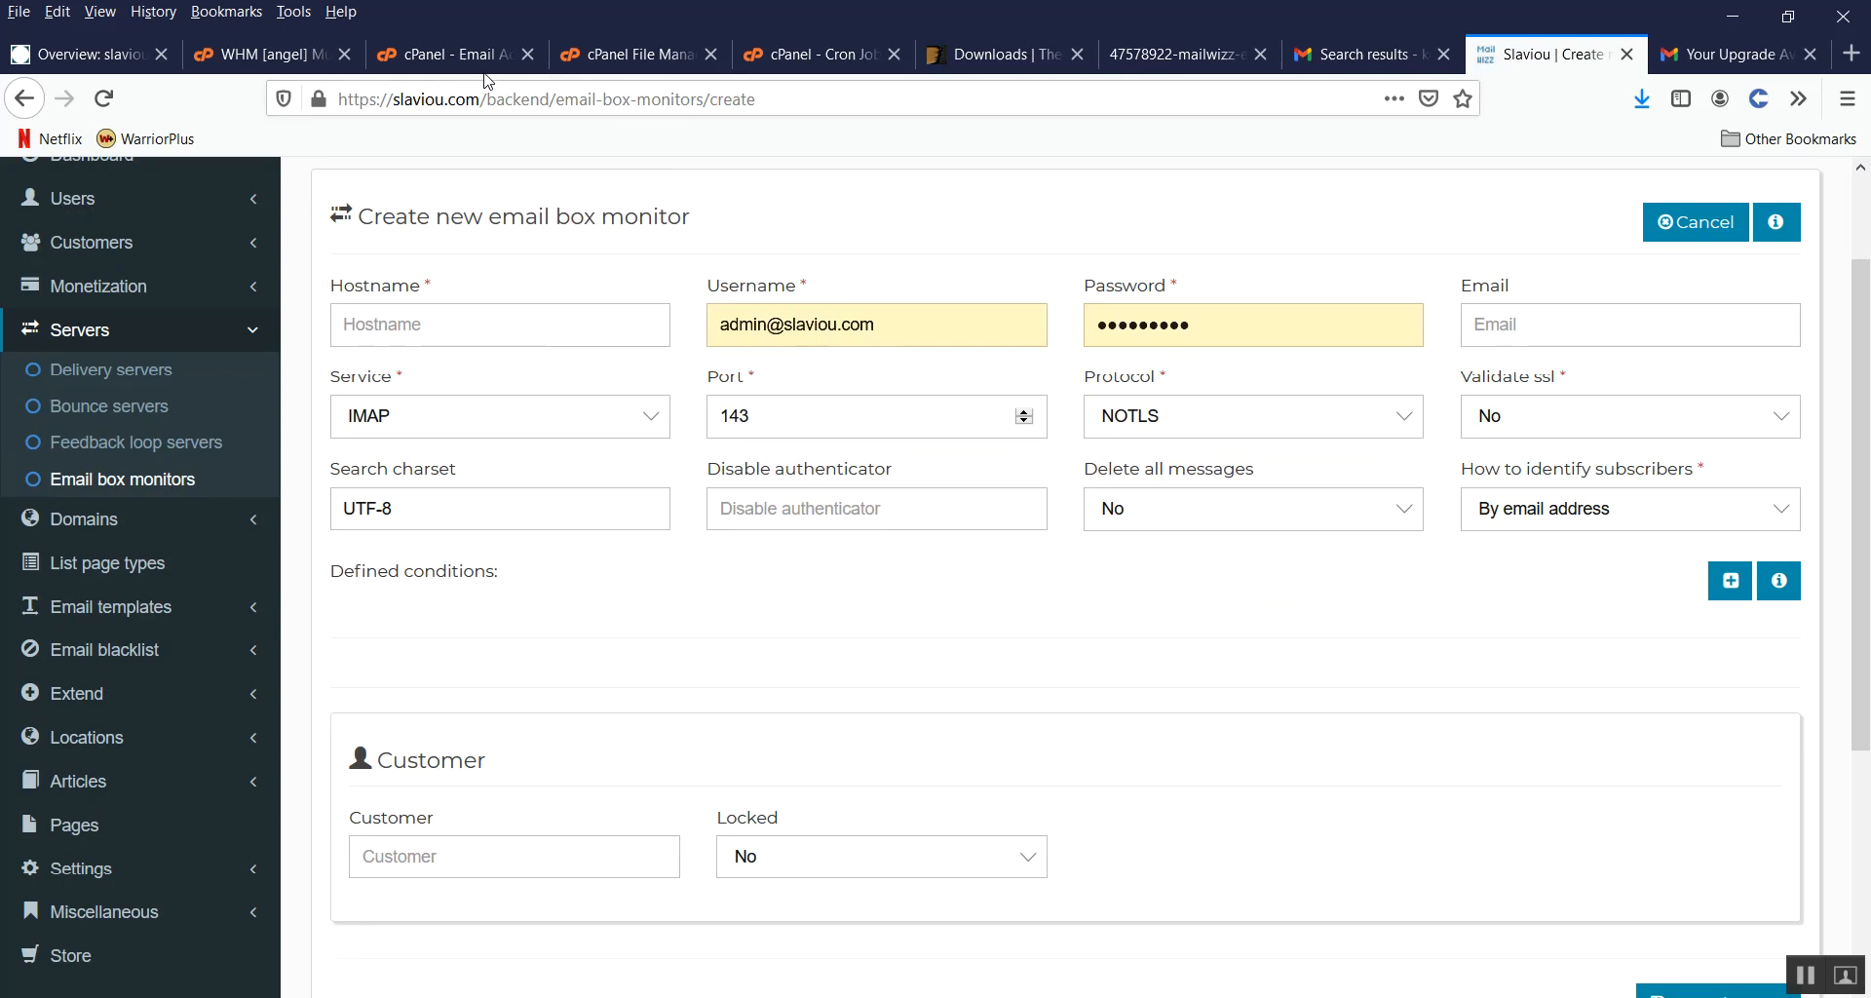
Step: Set the new monitor's hostname to slaviou.com, using the domain part of the copied mailbox address
{"action": "left_click", "coordinate": [472, 61]}
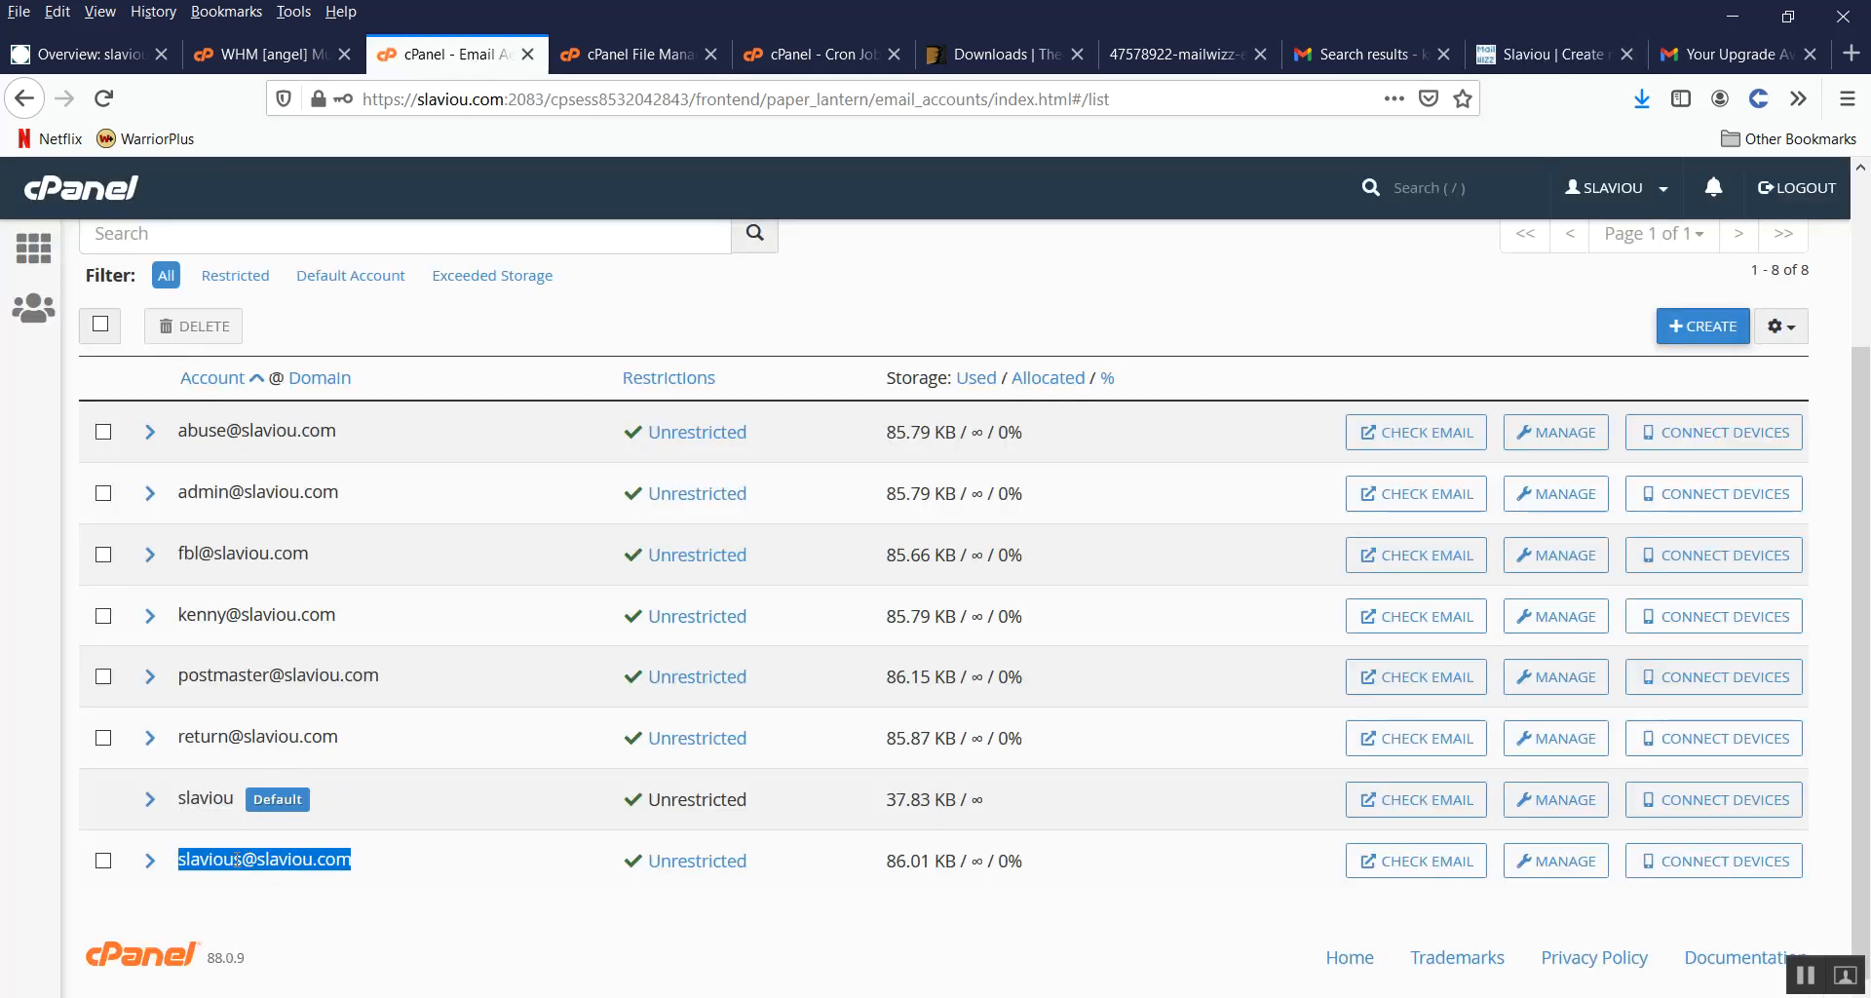
{"action": "left_click", "coordinate": [1505, 61]}
{"action": "left_click", "coordinate": [455, 326]}
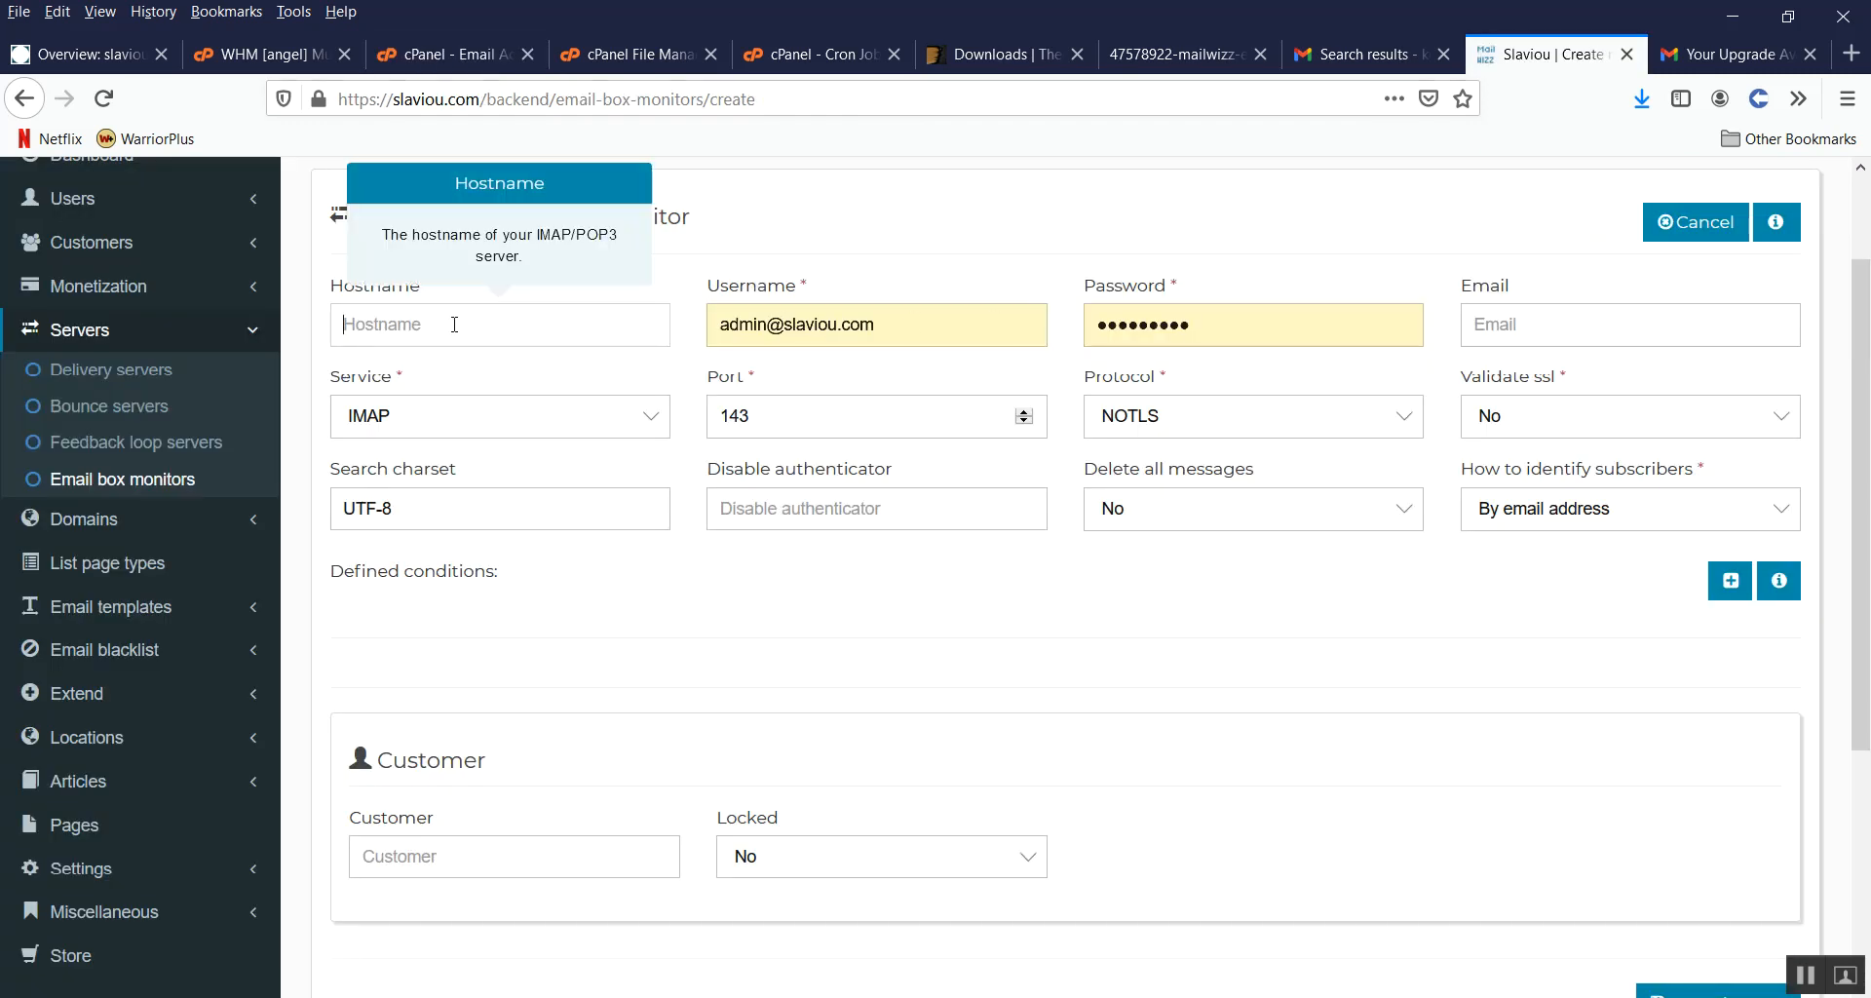
{"action": "key", "text": "ctrl+v"}
{"action": "left_click_drag", "start_coordinate": [425, 325], "coordinate": [333, 328]}
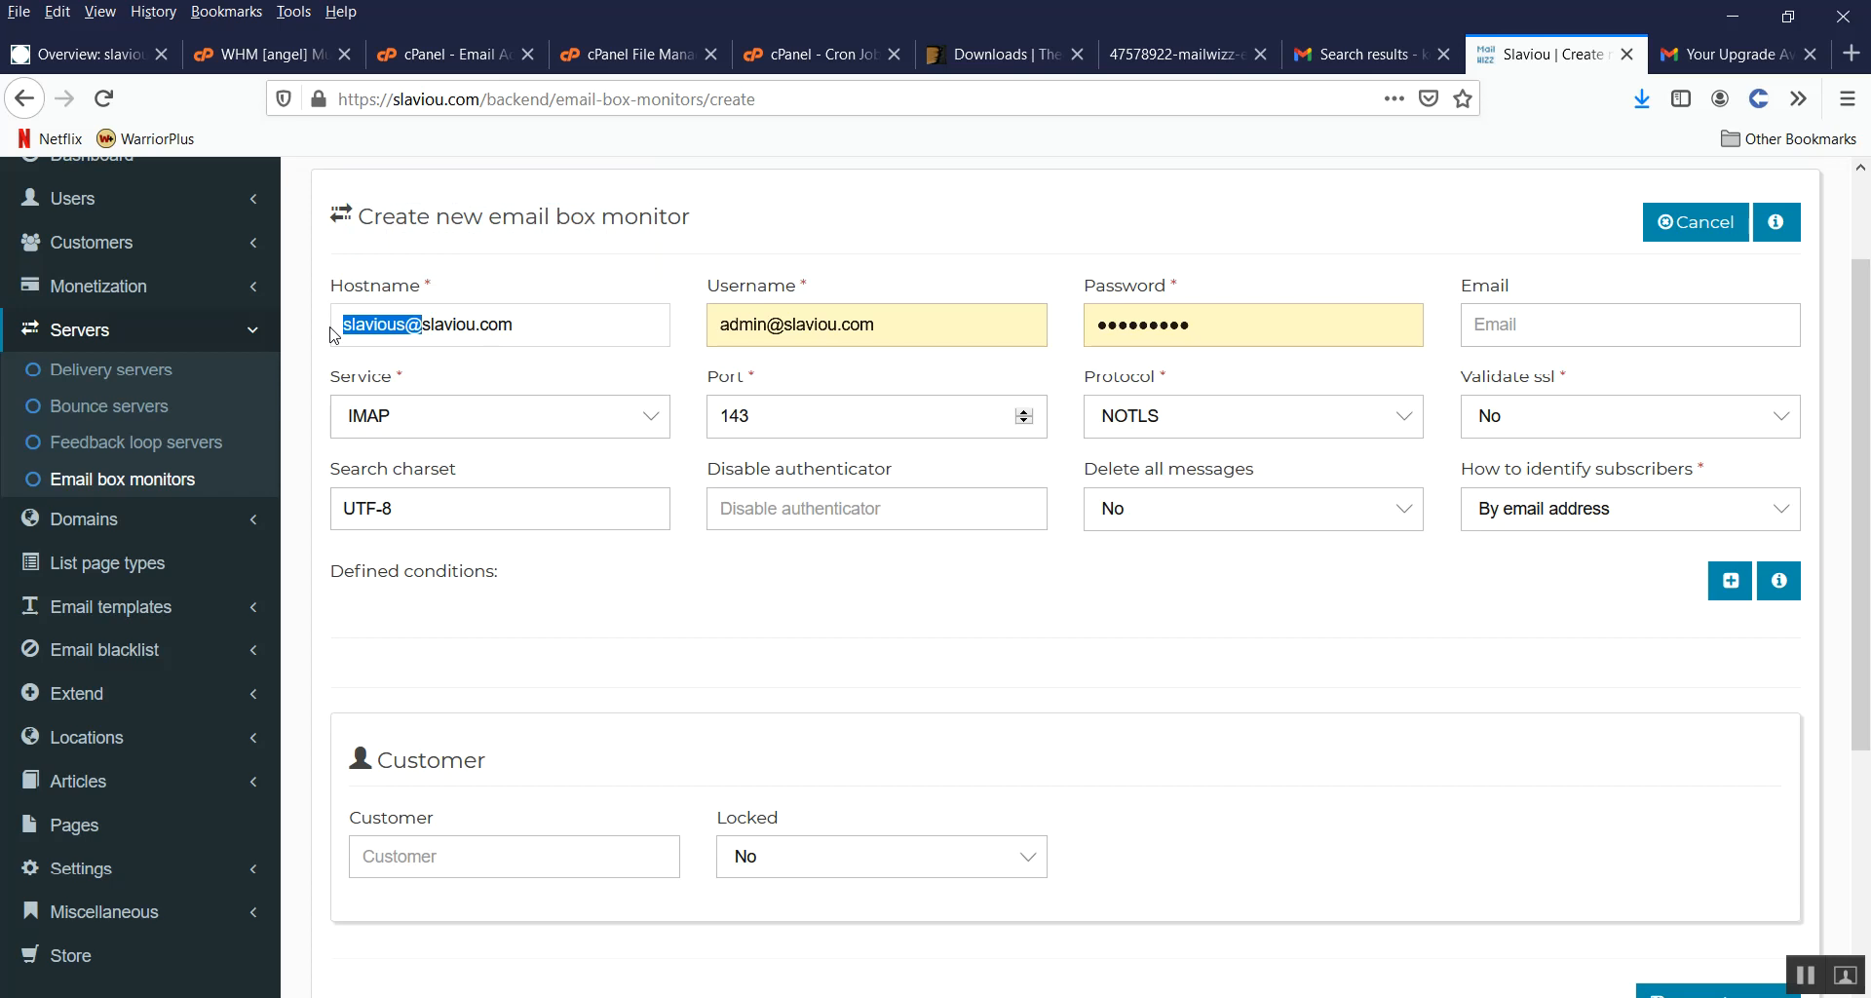
{"action": "key", "text": "BackSpace"}
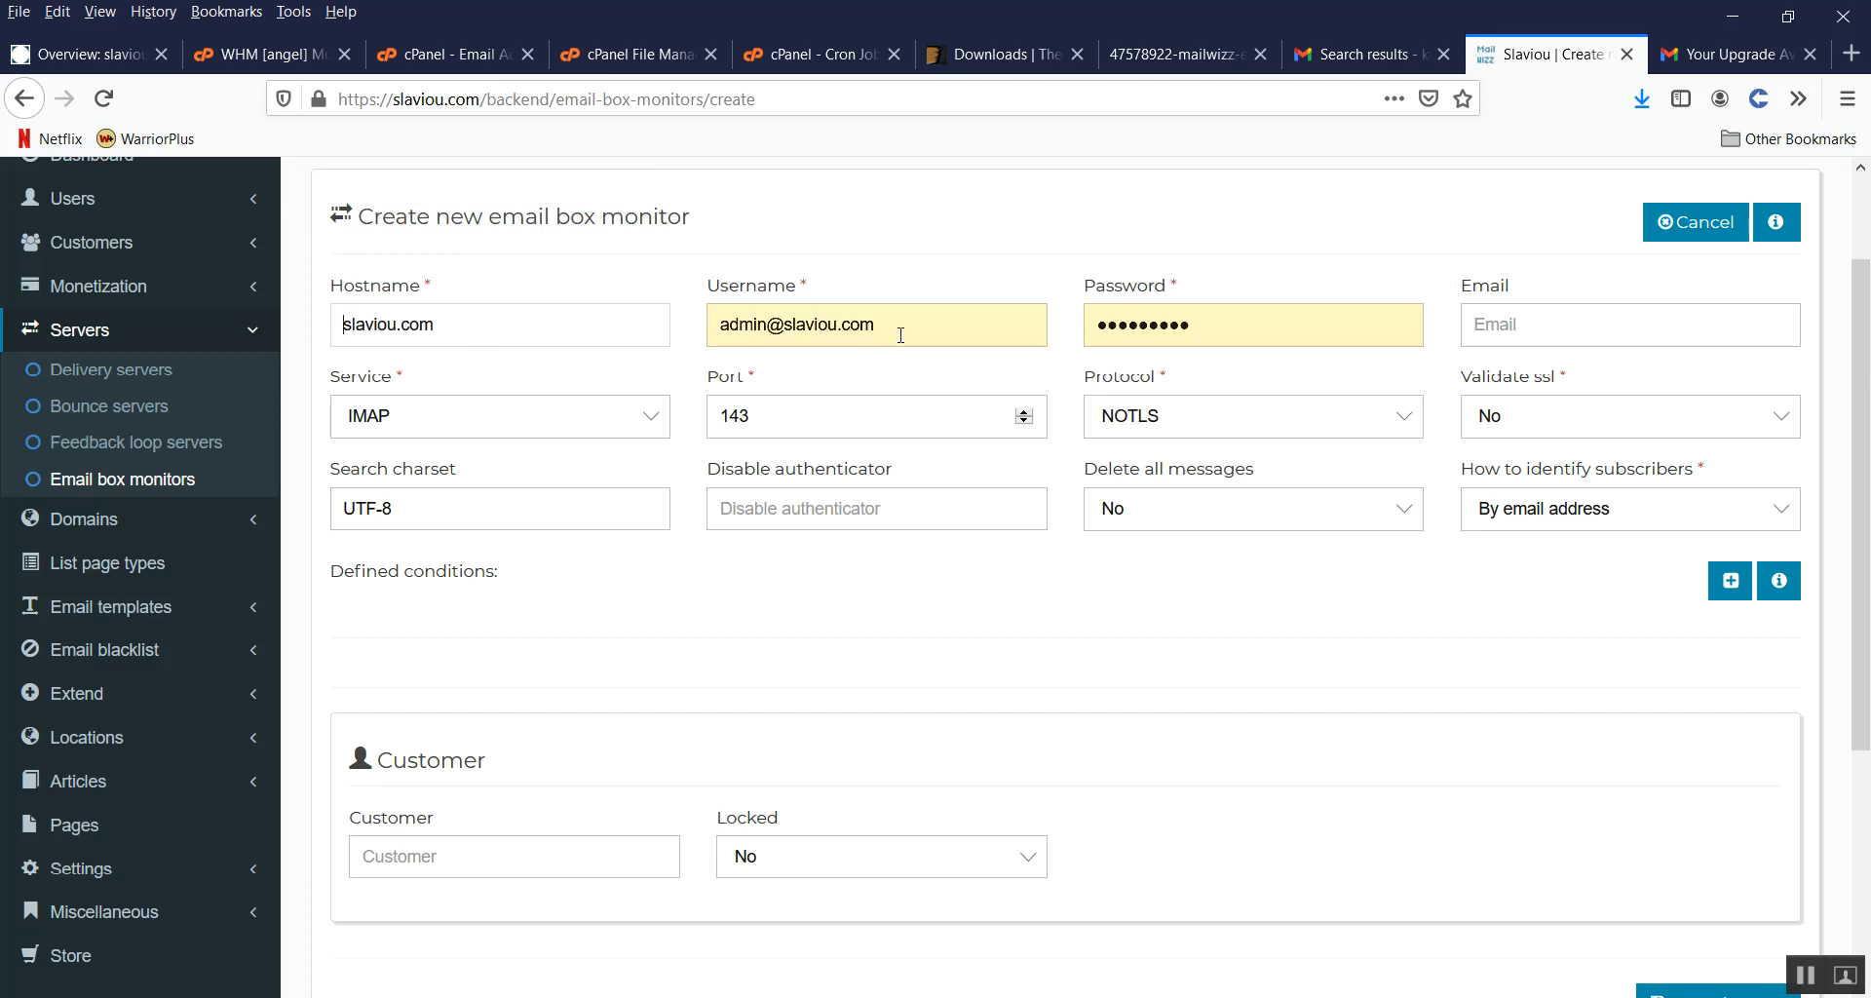
Step: Replace the monitor's prefilled username with the copied mailbox address and enter the same address as its email
{"action": "left_click_drag", "start_coordinate": [929, 320], "coordinate": [688, 325]}
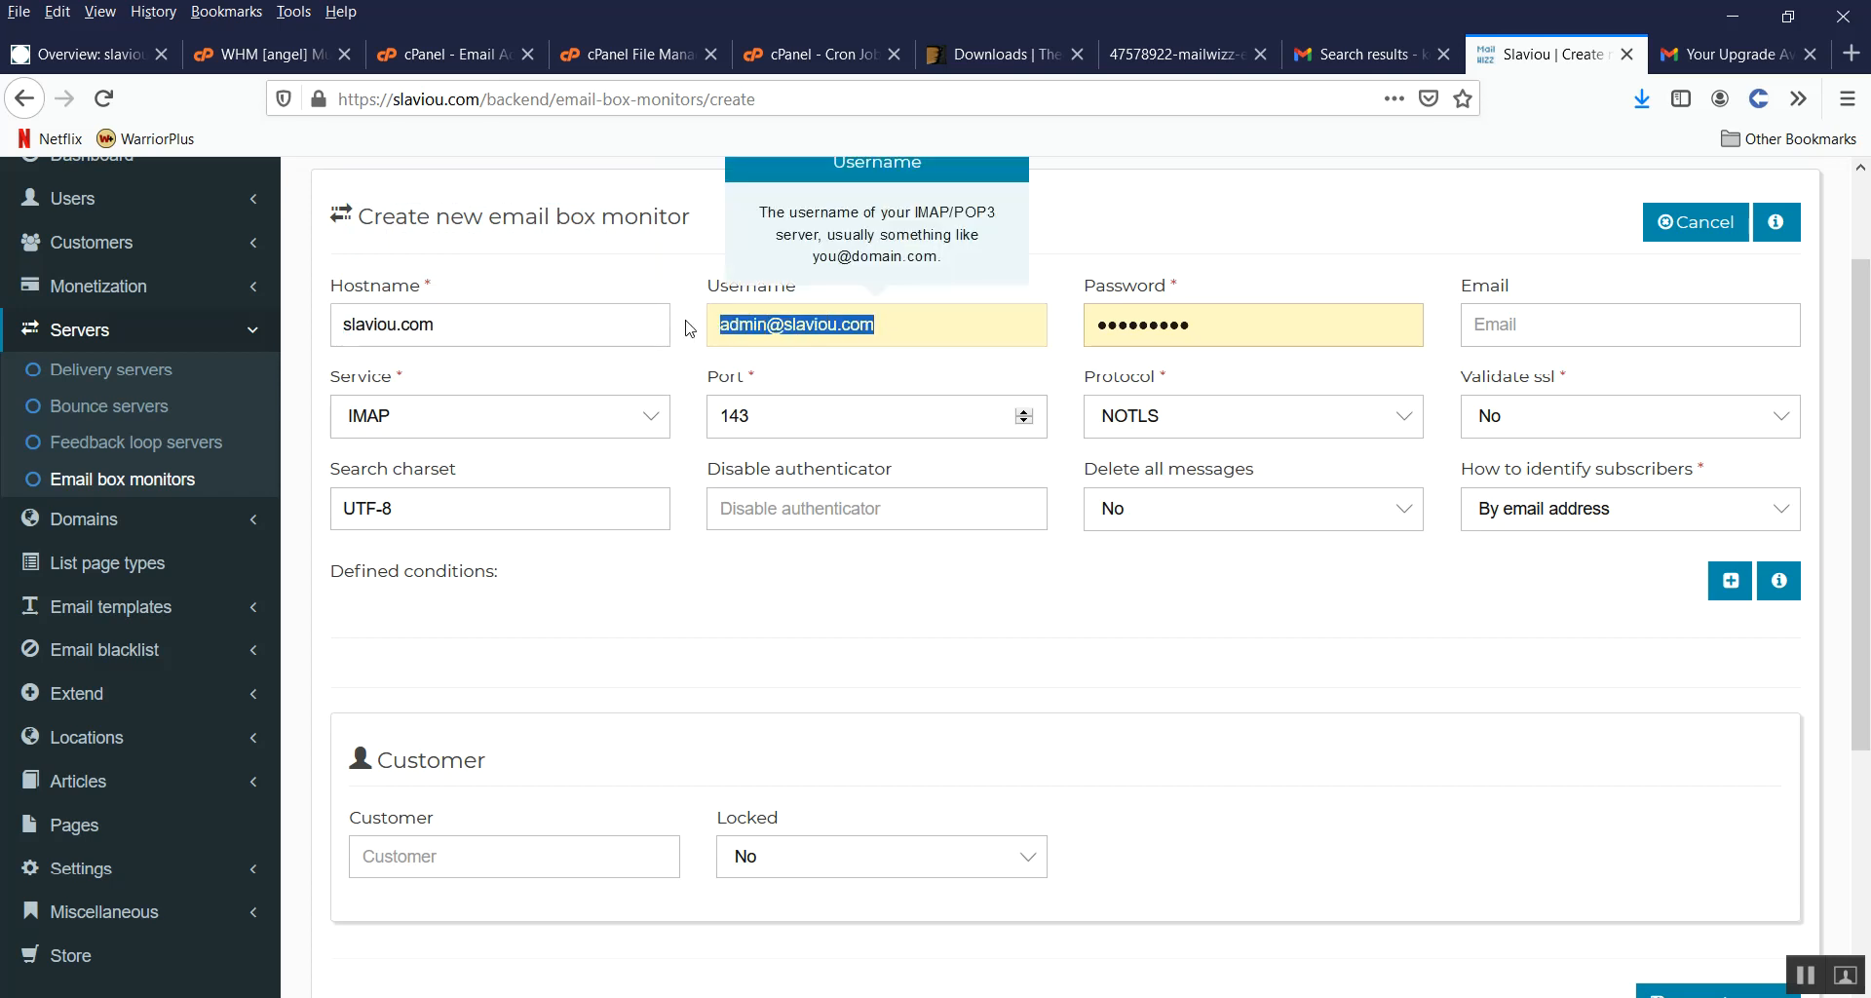
{"action": "key", "text": "ctrl+v"}
{"action": "left_click", "coordinate": [790, 338]}
{"action": "left_click", "coordinate": [1575, 322]}
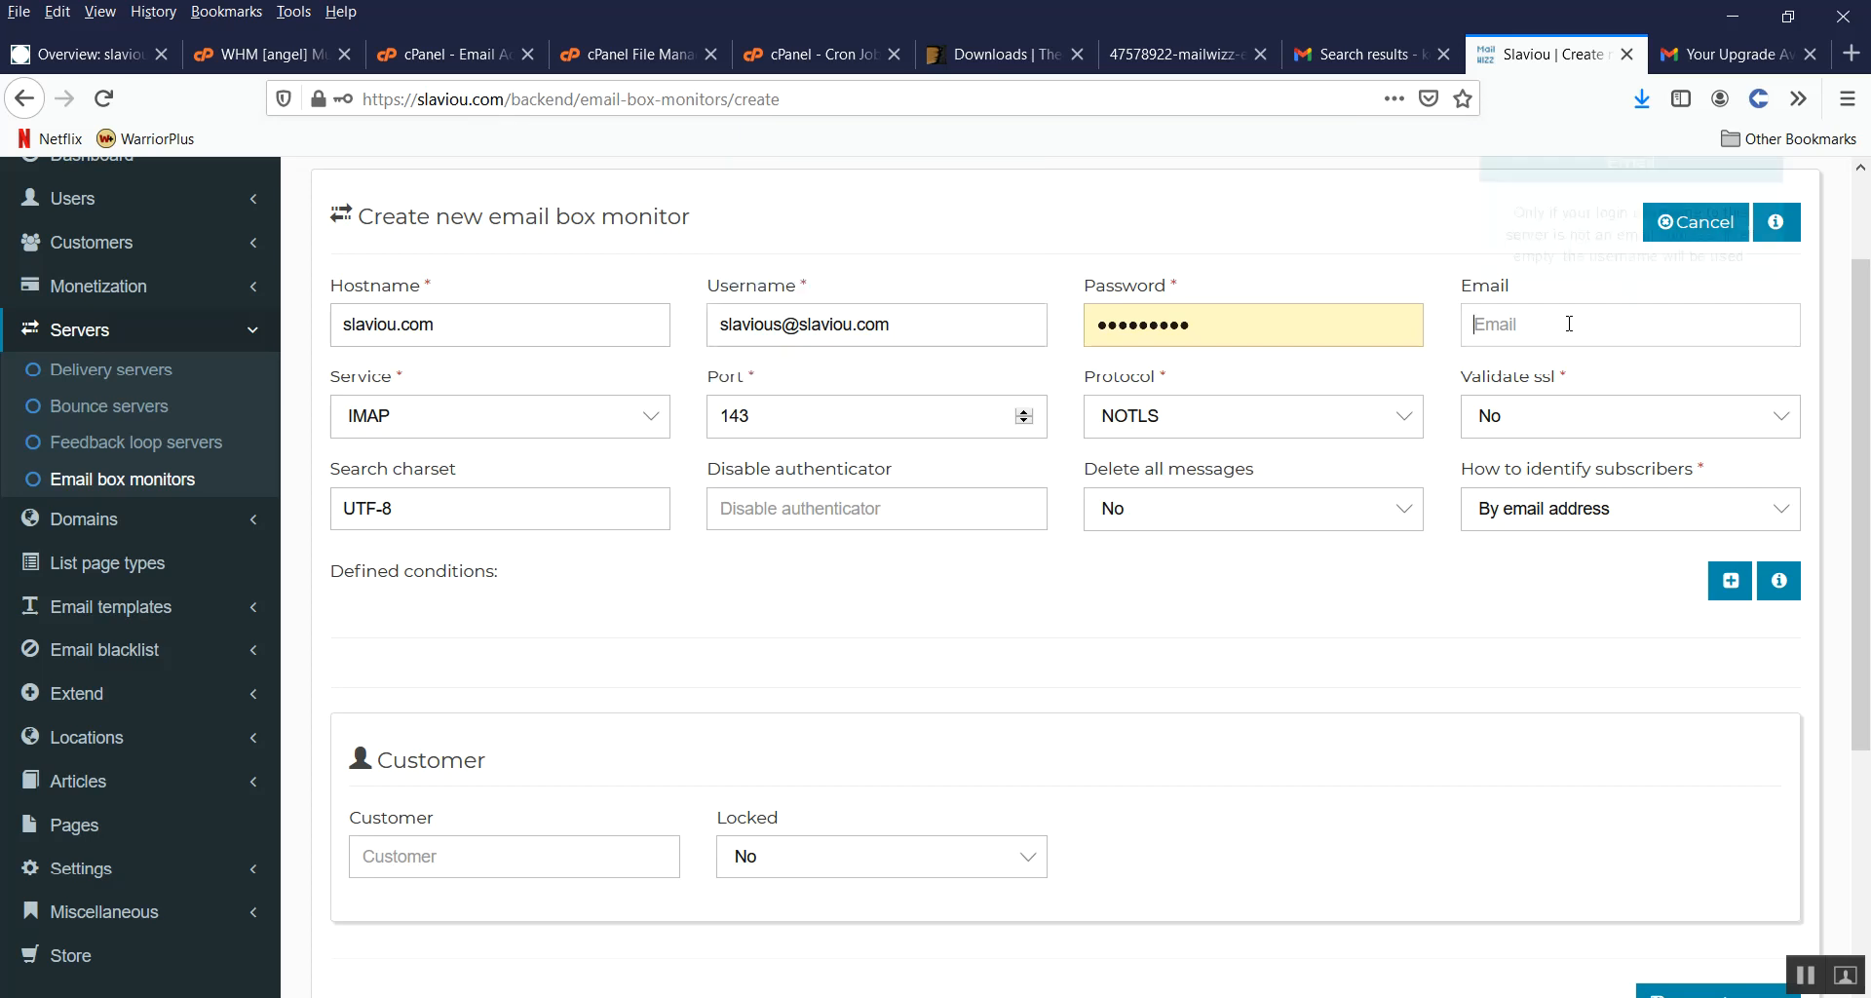
{"action": "key", "text": "ctrl+v"}
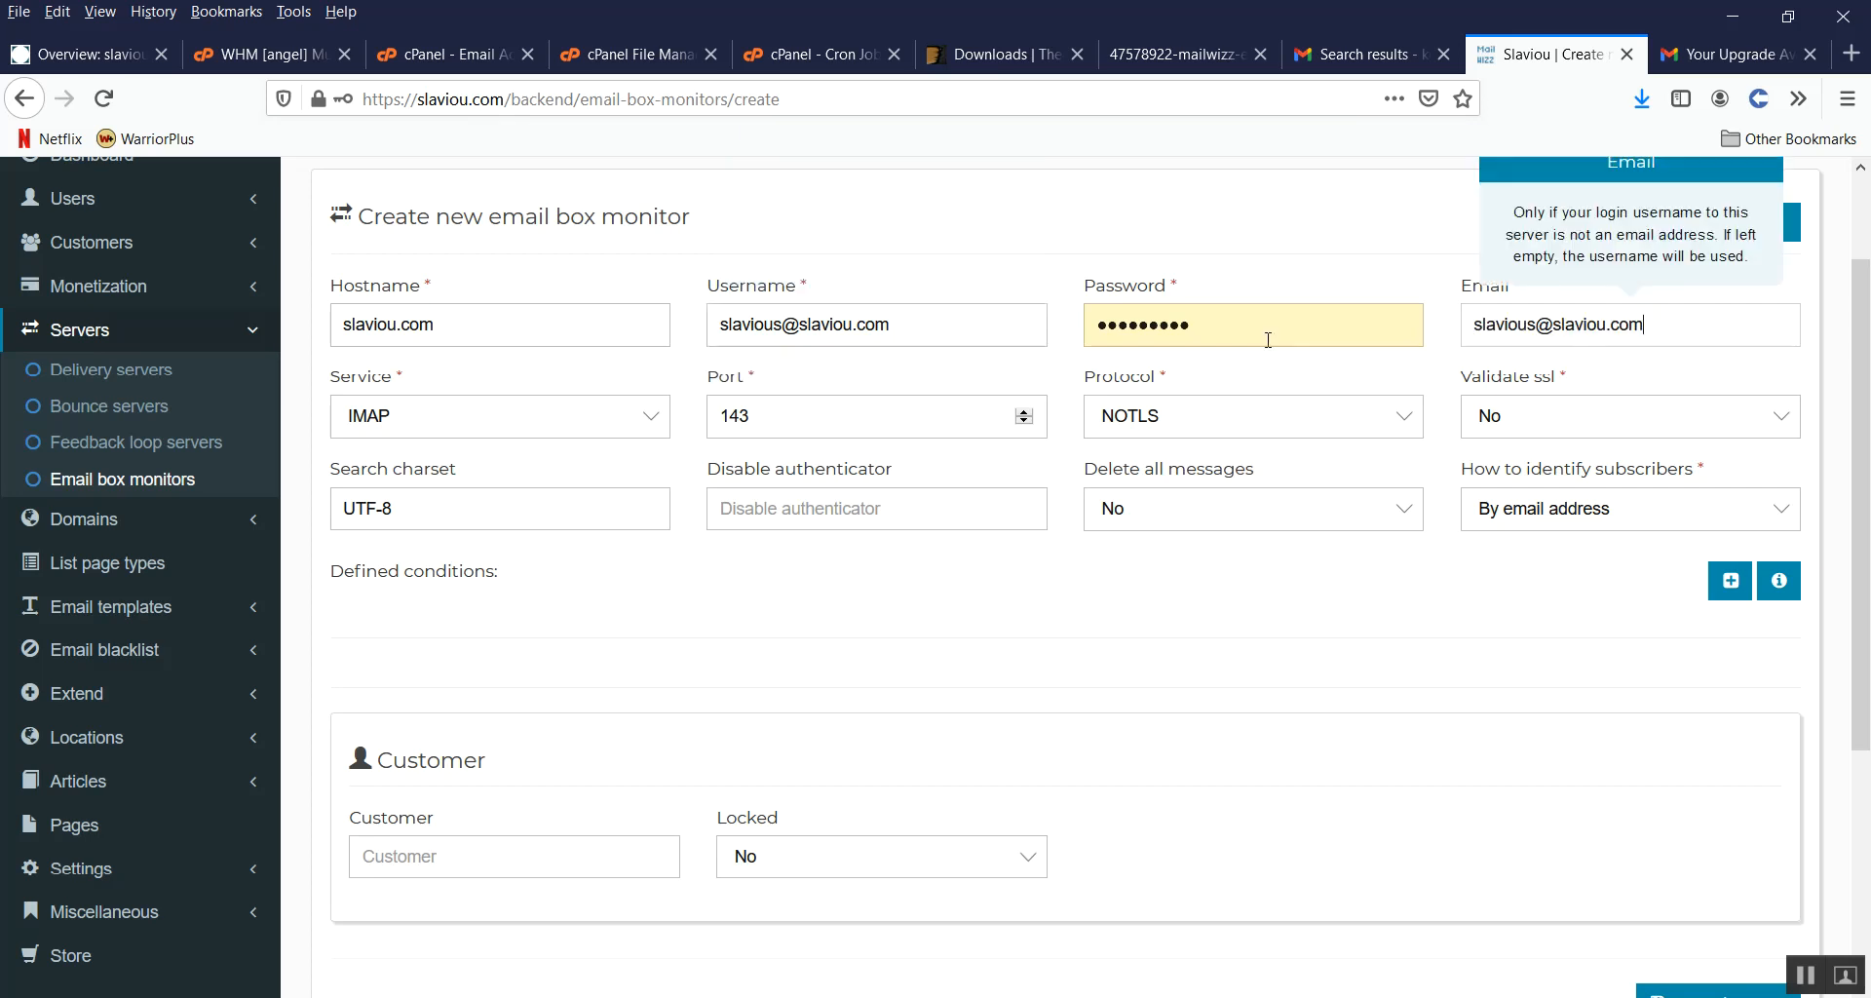
Step: Check the saved credentials in the info.txt notes in TextPad and replace the monitor's prefilled password with the mailbox password
{"action": "key", "text": "alt+Tab"}
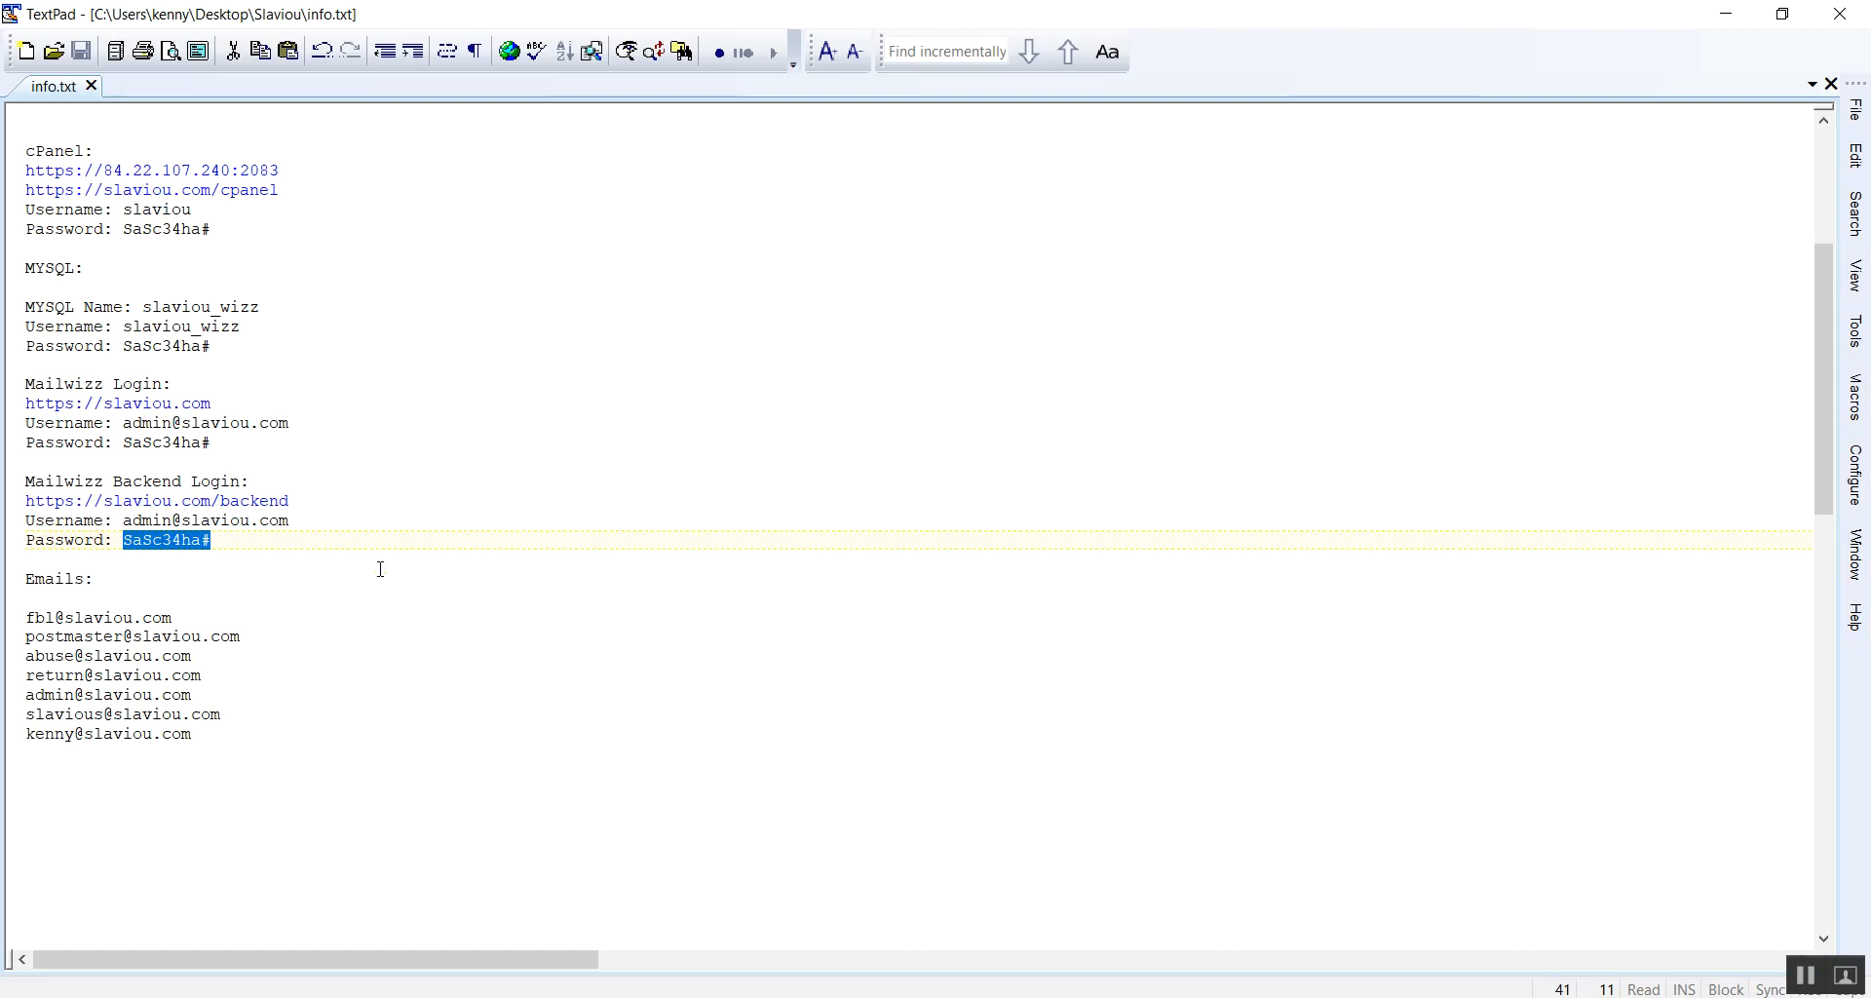
{"action": "key", "text": "alt+Tab"}
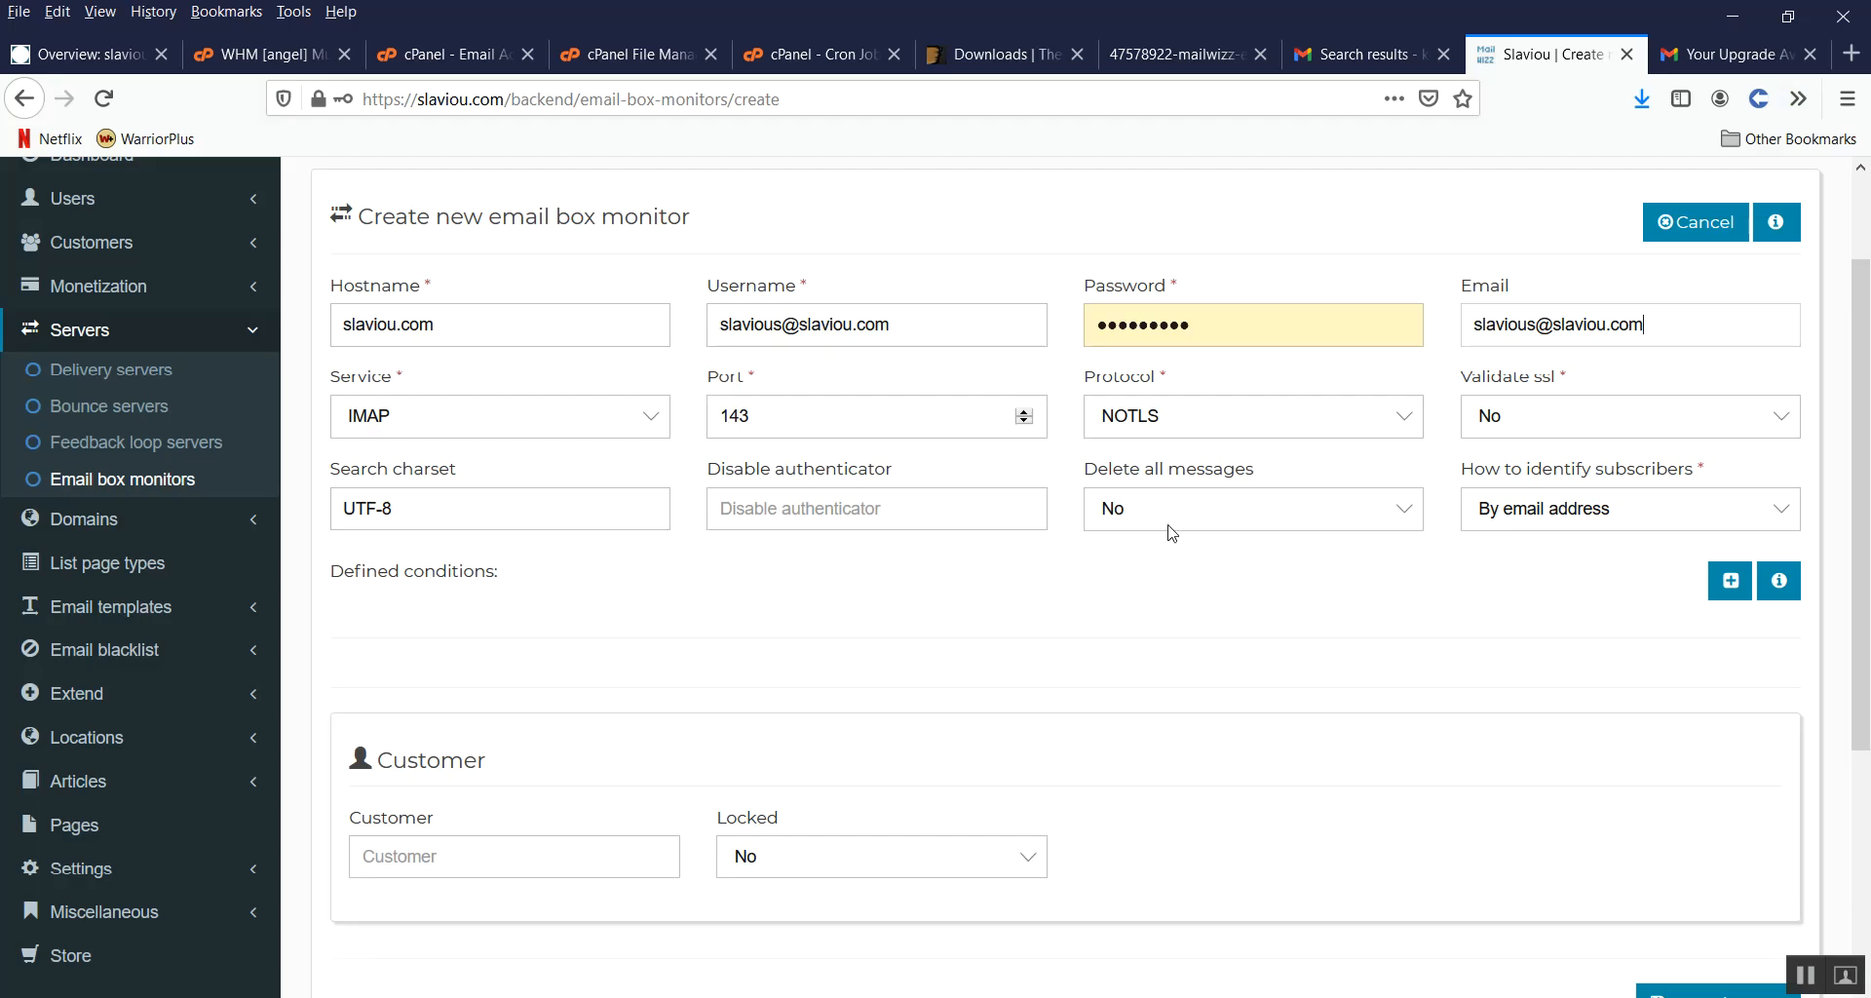
{"action": "left_click_drag", "start_coordinate": [1200, 325], "coordinate": [947, 326]}
{"action": "key", "text": "ctrl+v"}
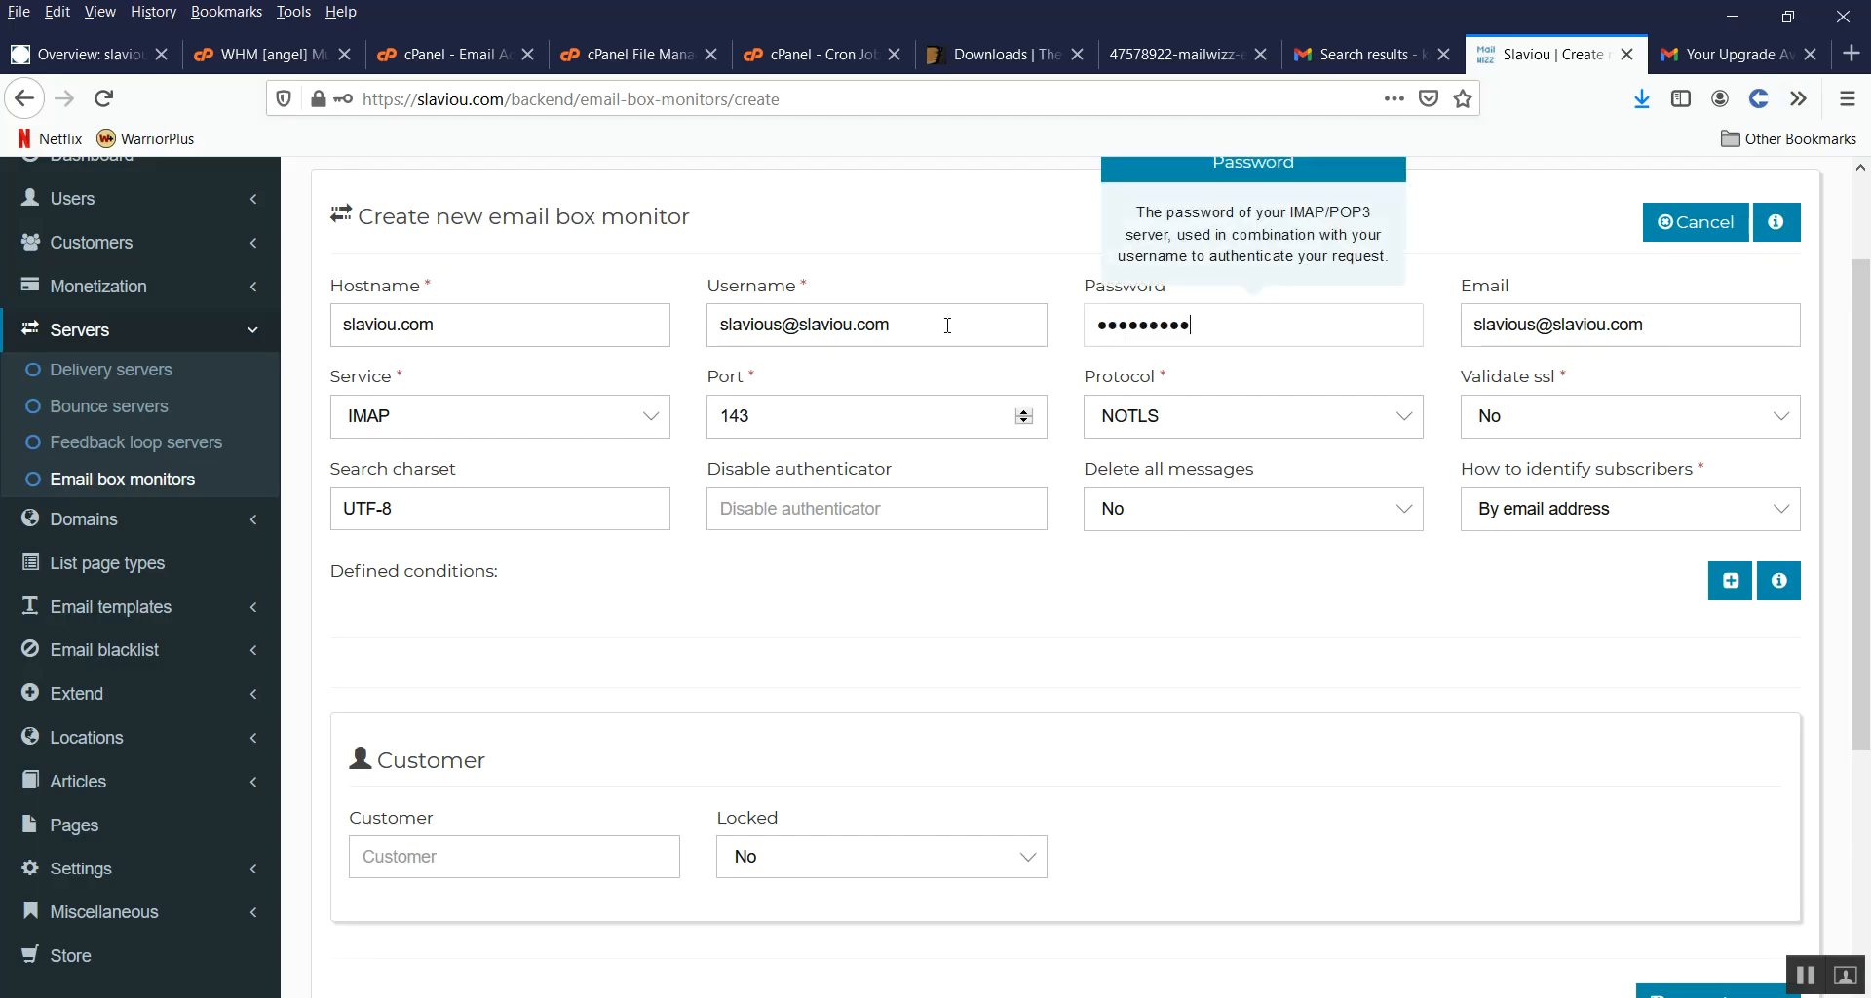
{"action": "left_click", "coordinate": [968, 266]}
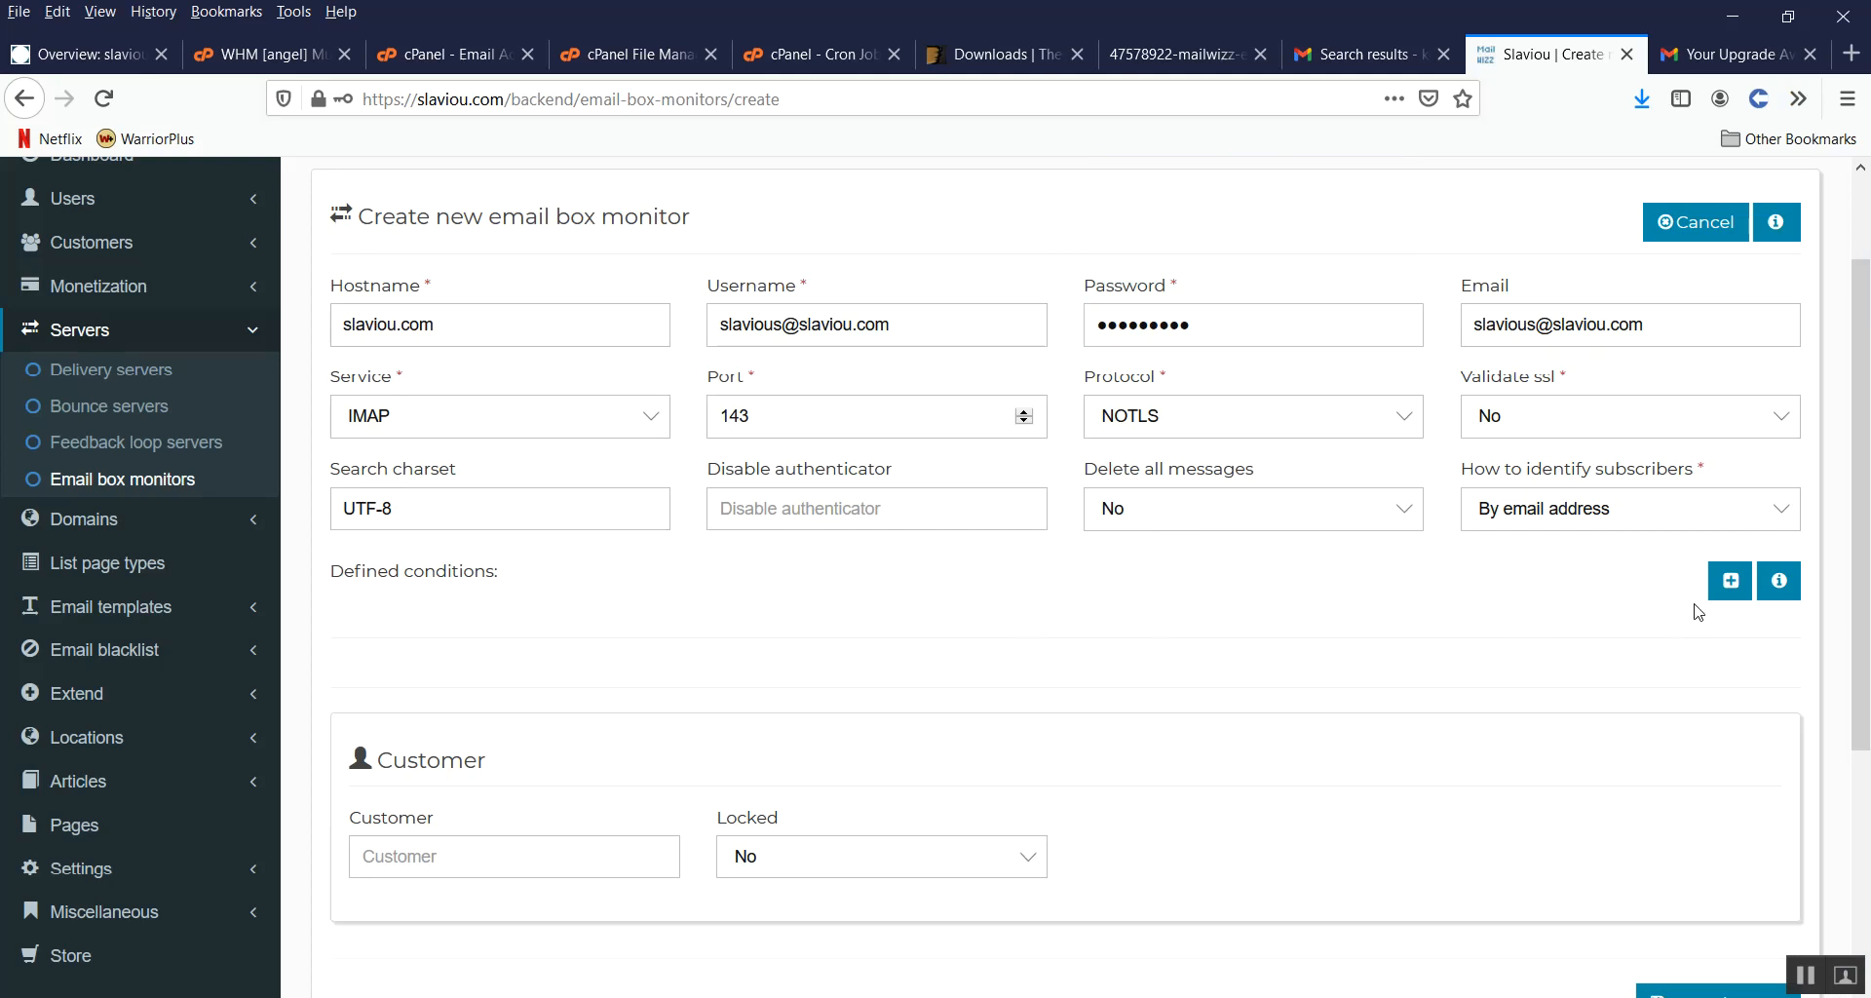
Step: Add a defined condition that unsubscribes subscribers whose message contains "Please Unsubscribe Me"
{"action": "left_click", "coordinate": [1728, 583]}
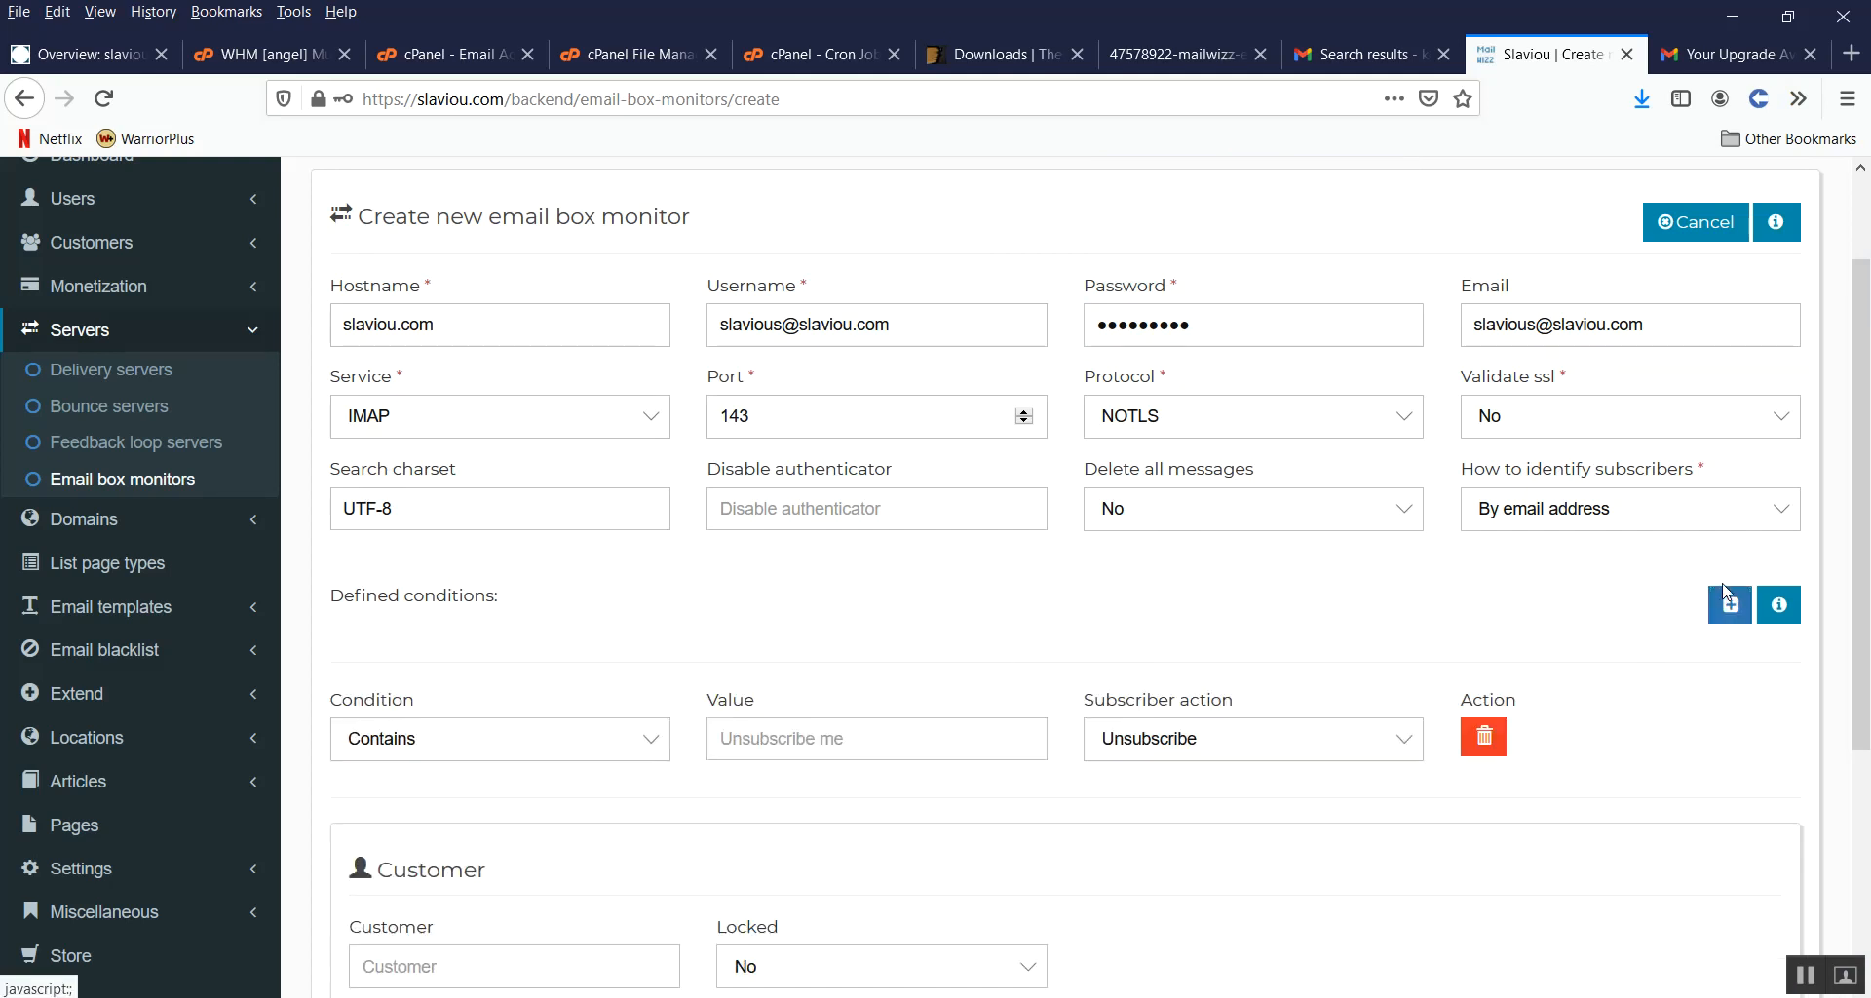
{"action": "scroll", "coordinate": [1276, 604], "scroll_direction": "down", "scroll_amount": 3}
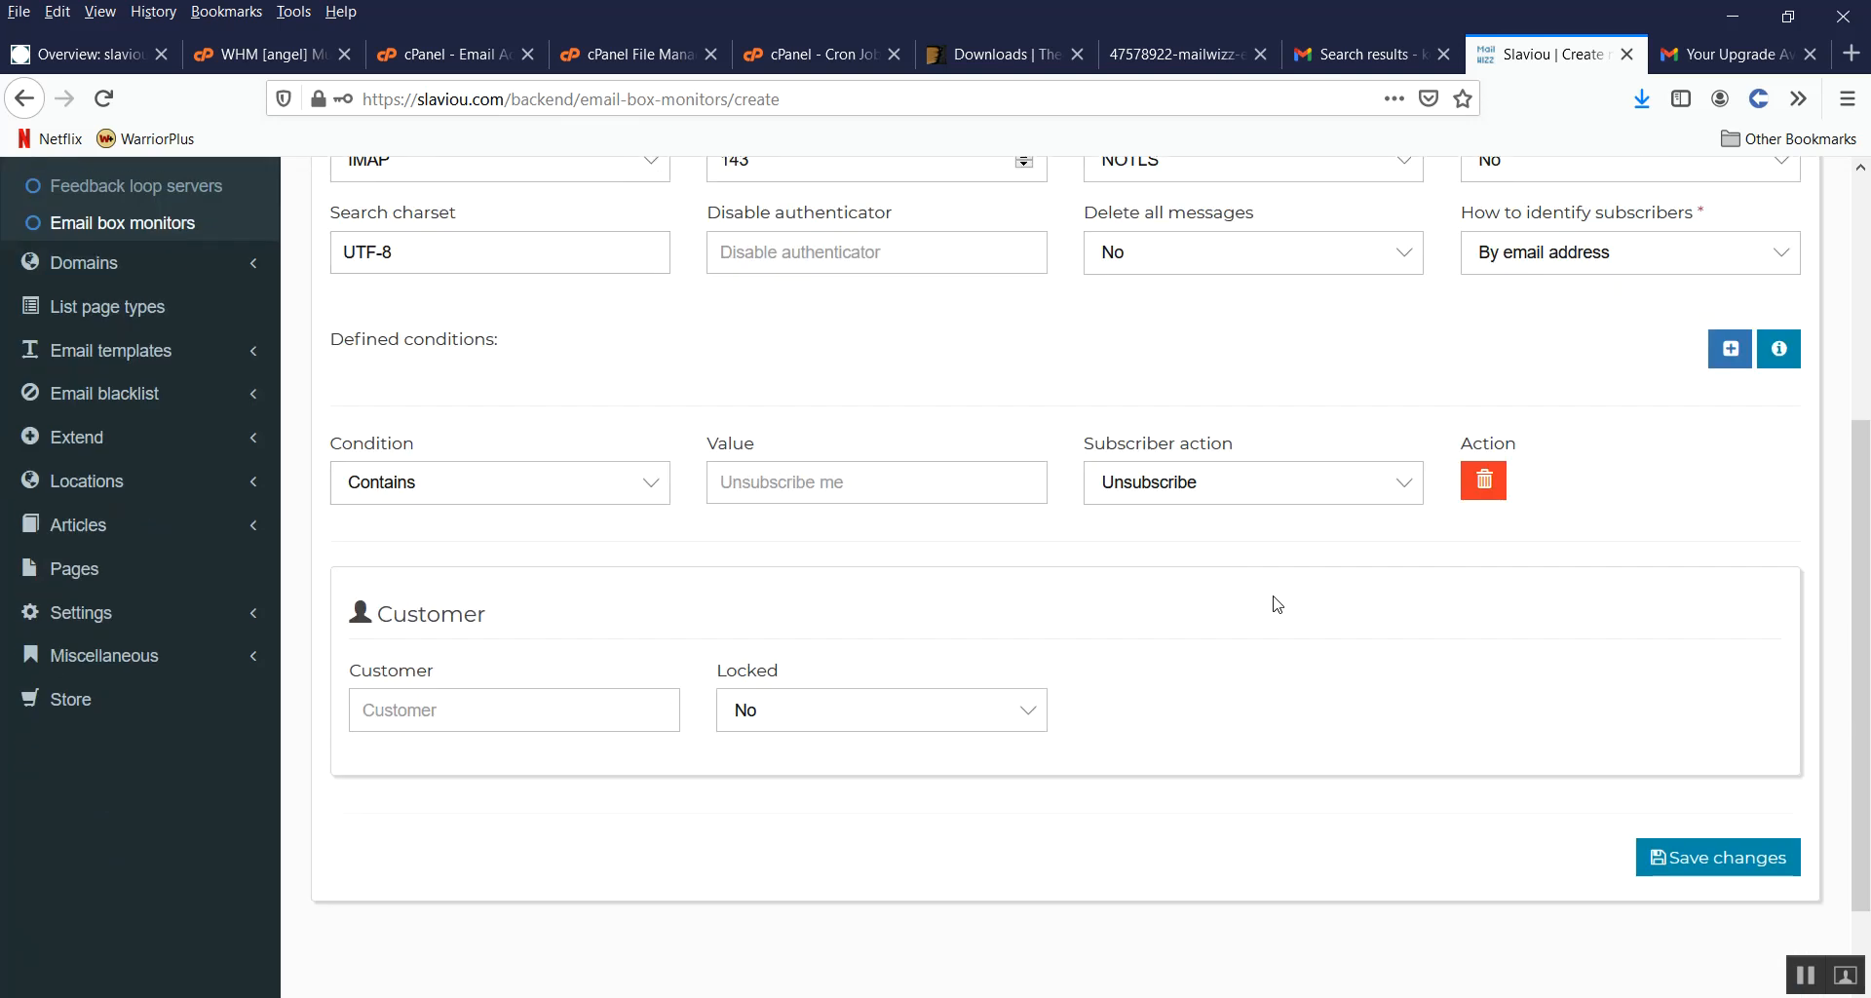
{"action": "left_click", "coordinate": [509, 492]}
{"action": "left_click", "coordinate": [826, 545]}
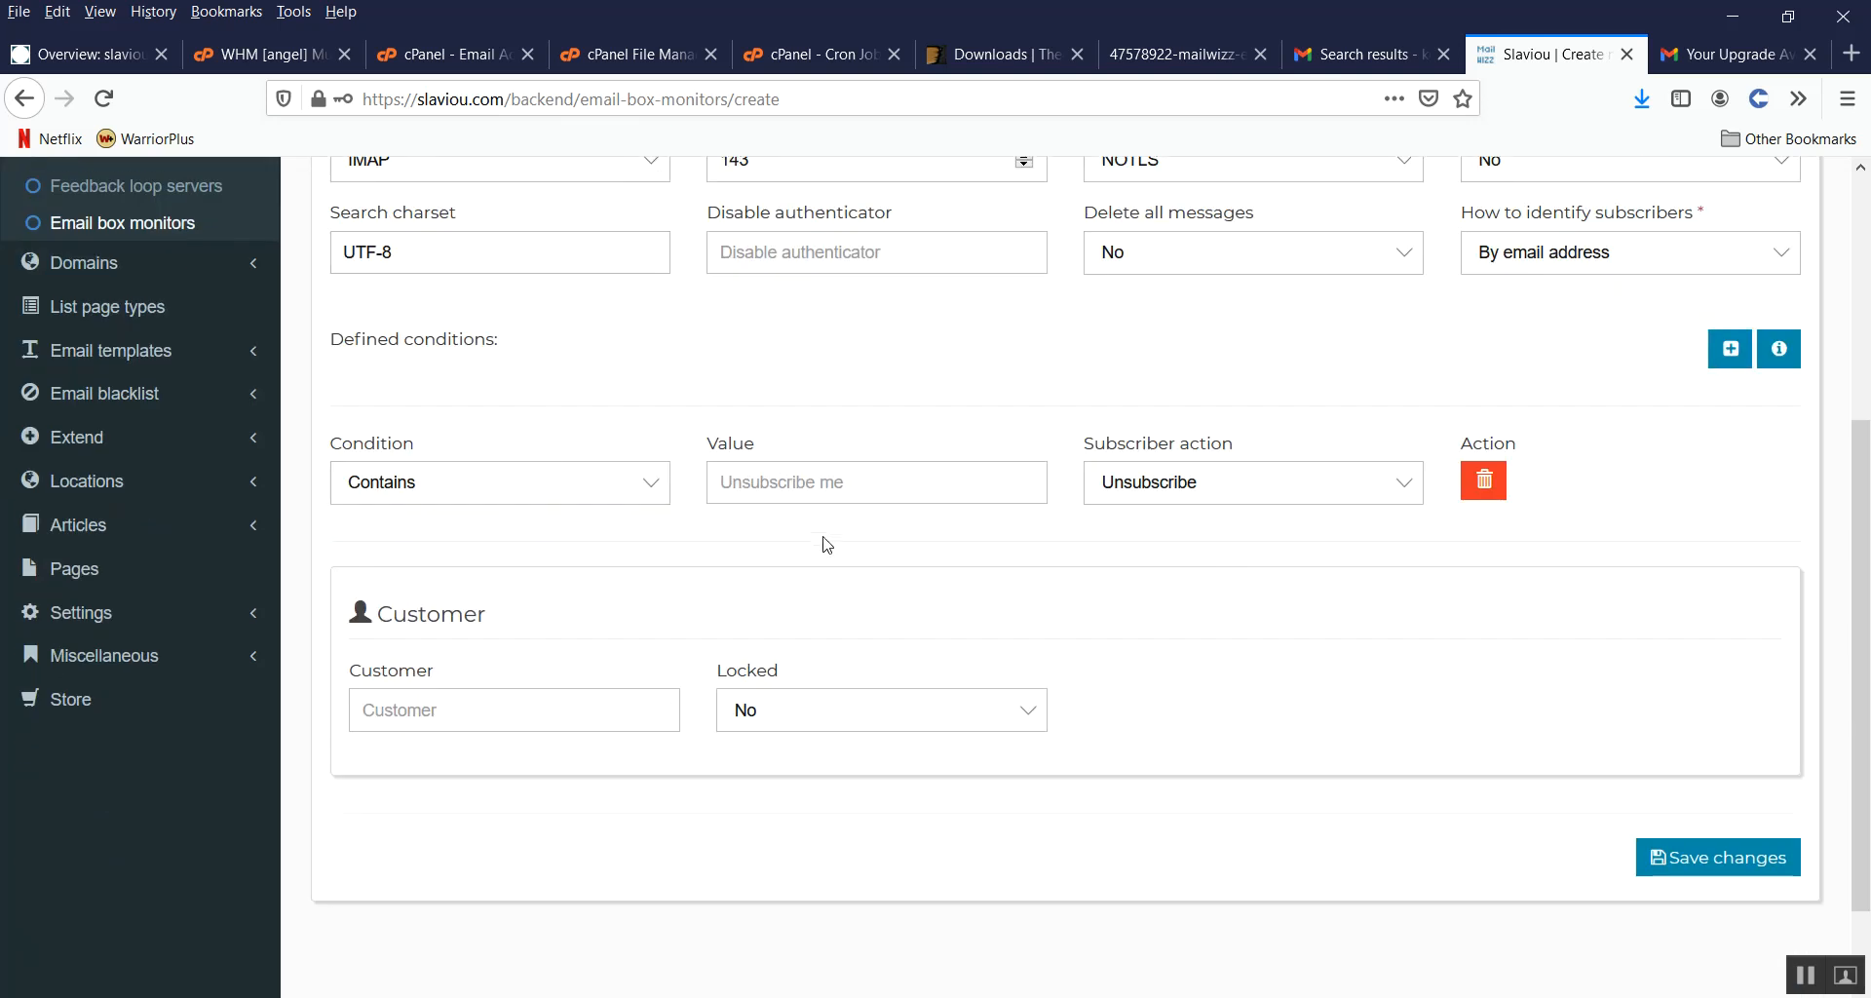
{"action": "left_click", "coordinate": [805, 487]}
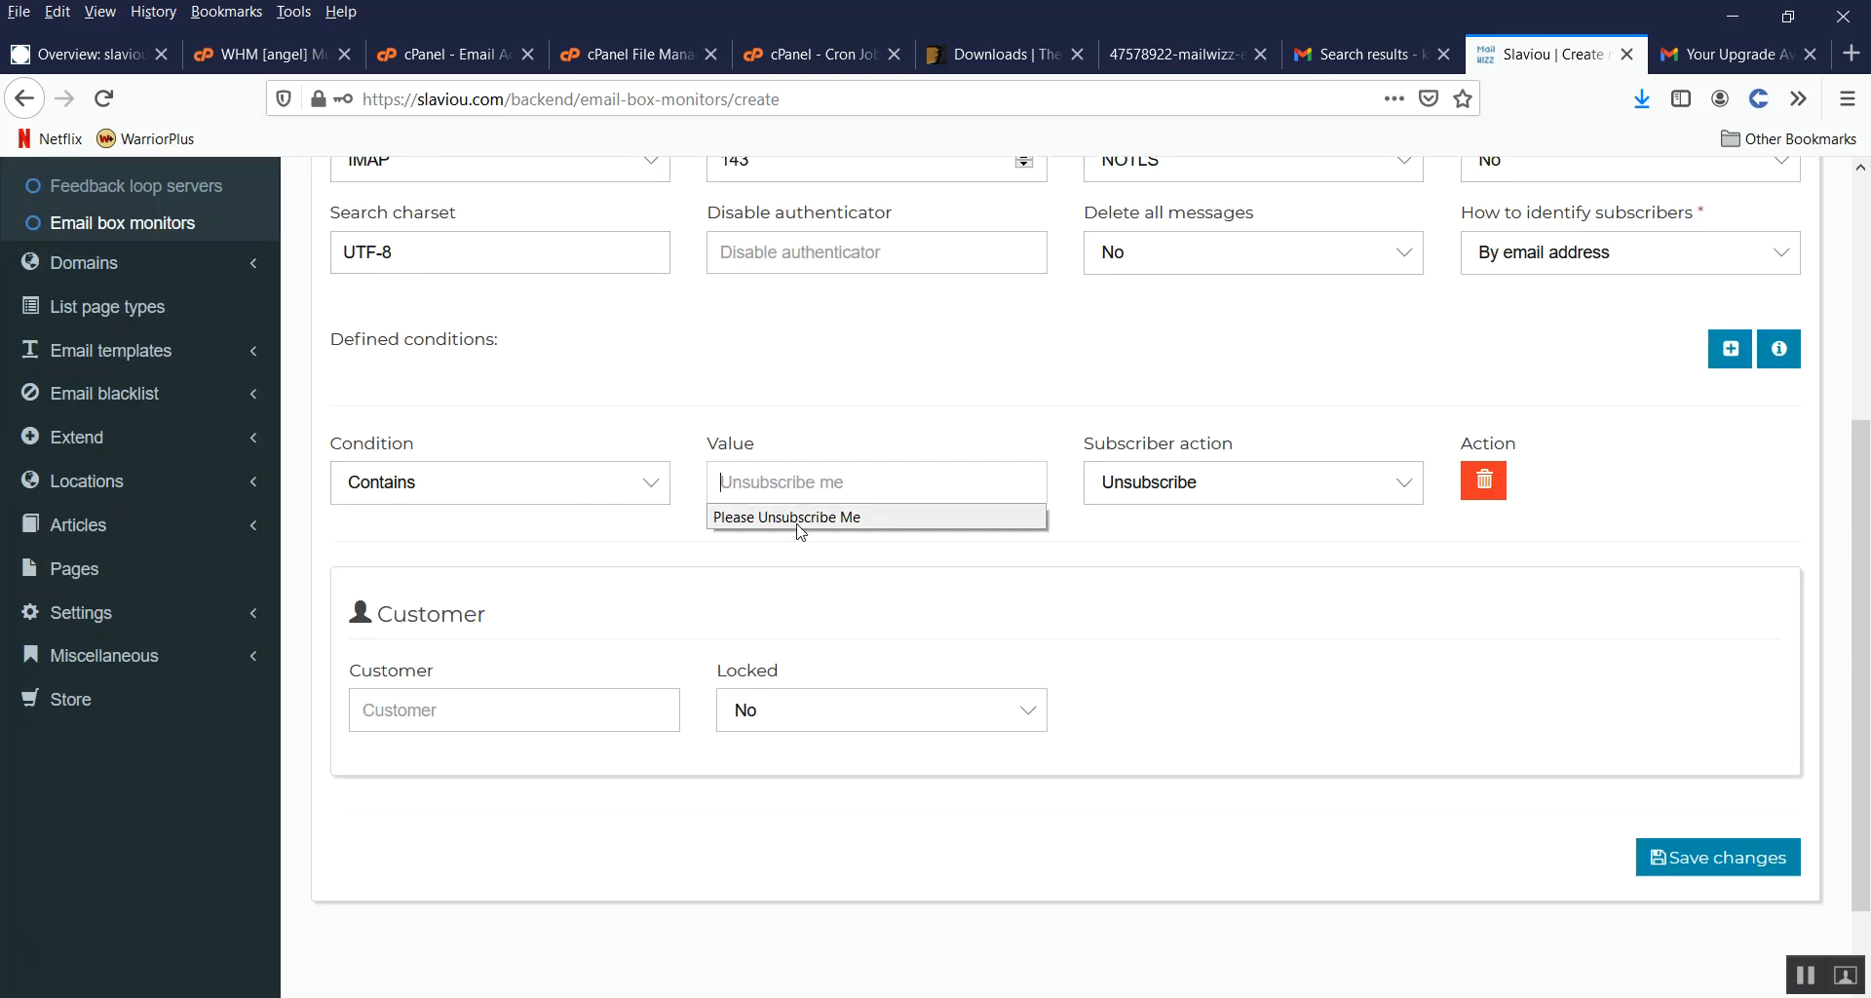
{"action": "left_click", "coordinate": [802, 520]}
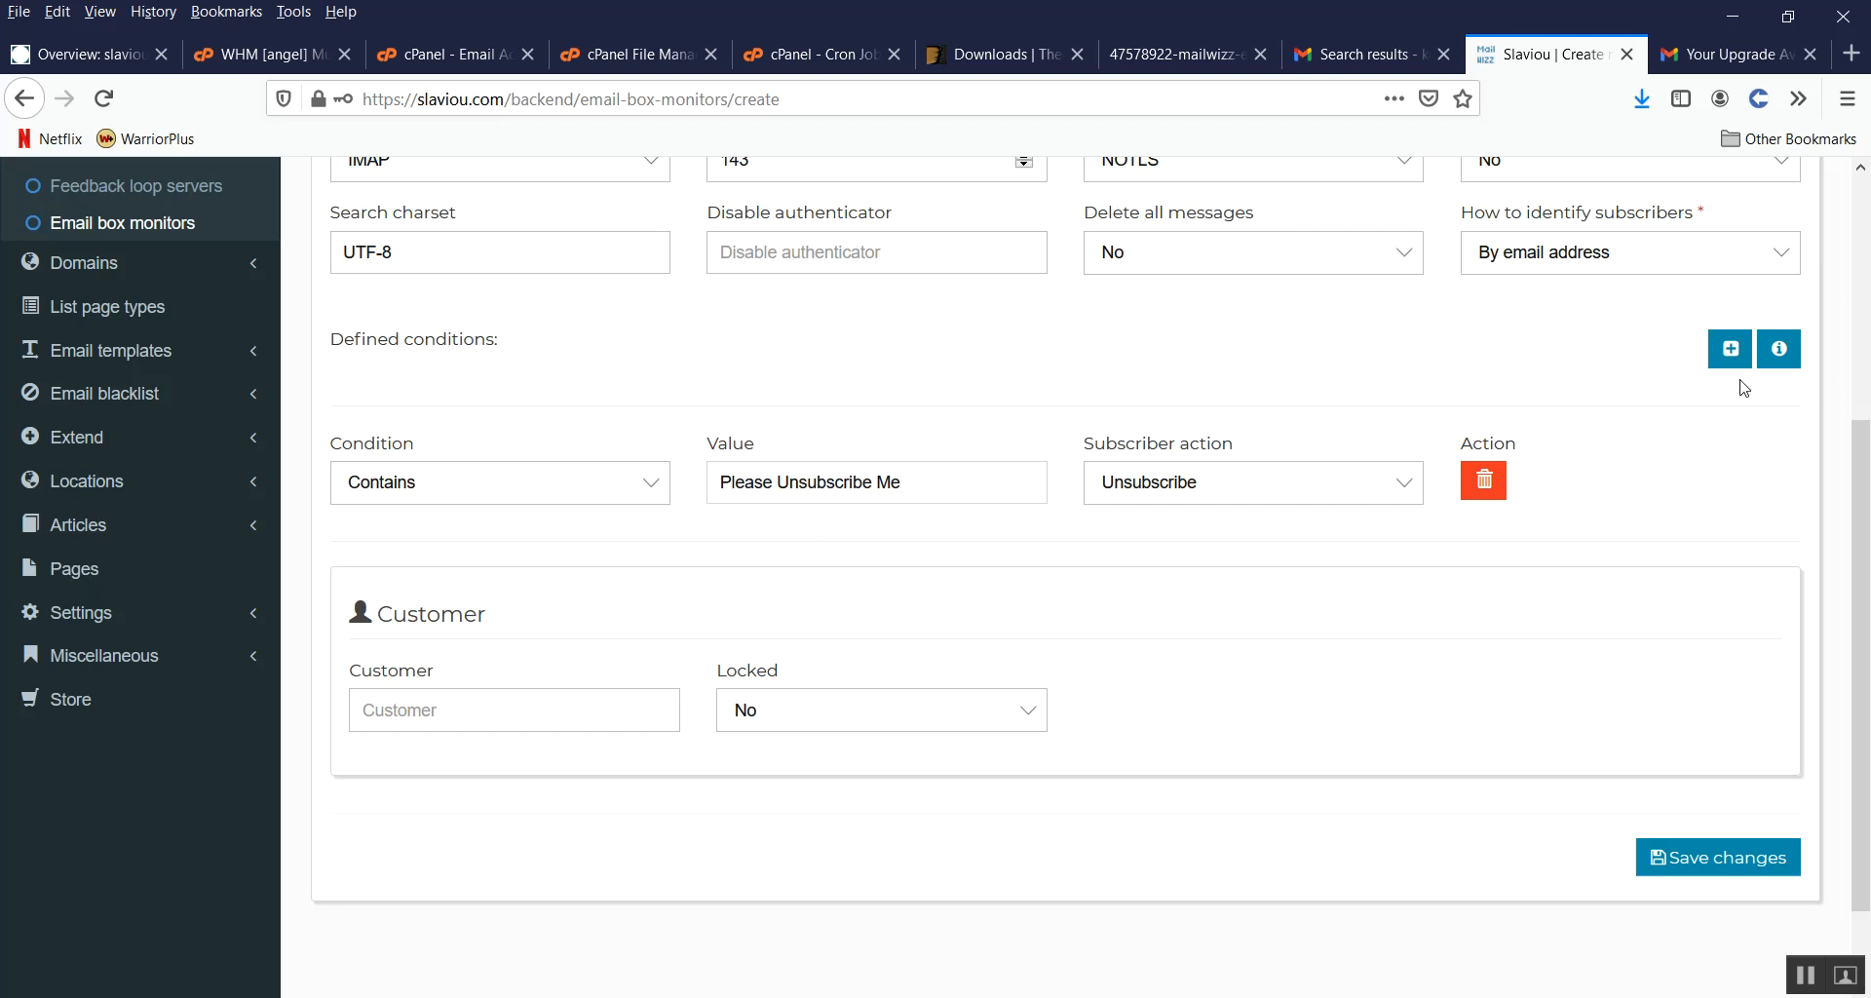
Step: Add two more Contains conditions with the Unsubscribe action, for the values "Unsubscribe Me" and "Unsubscribe"
{"action": "left_click", "coordinate": [1730, 347]}
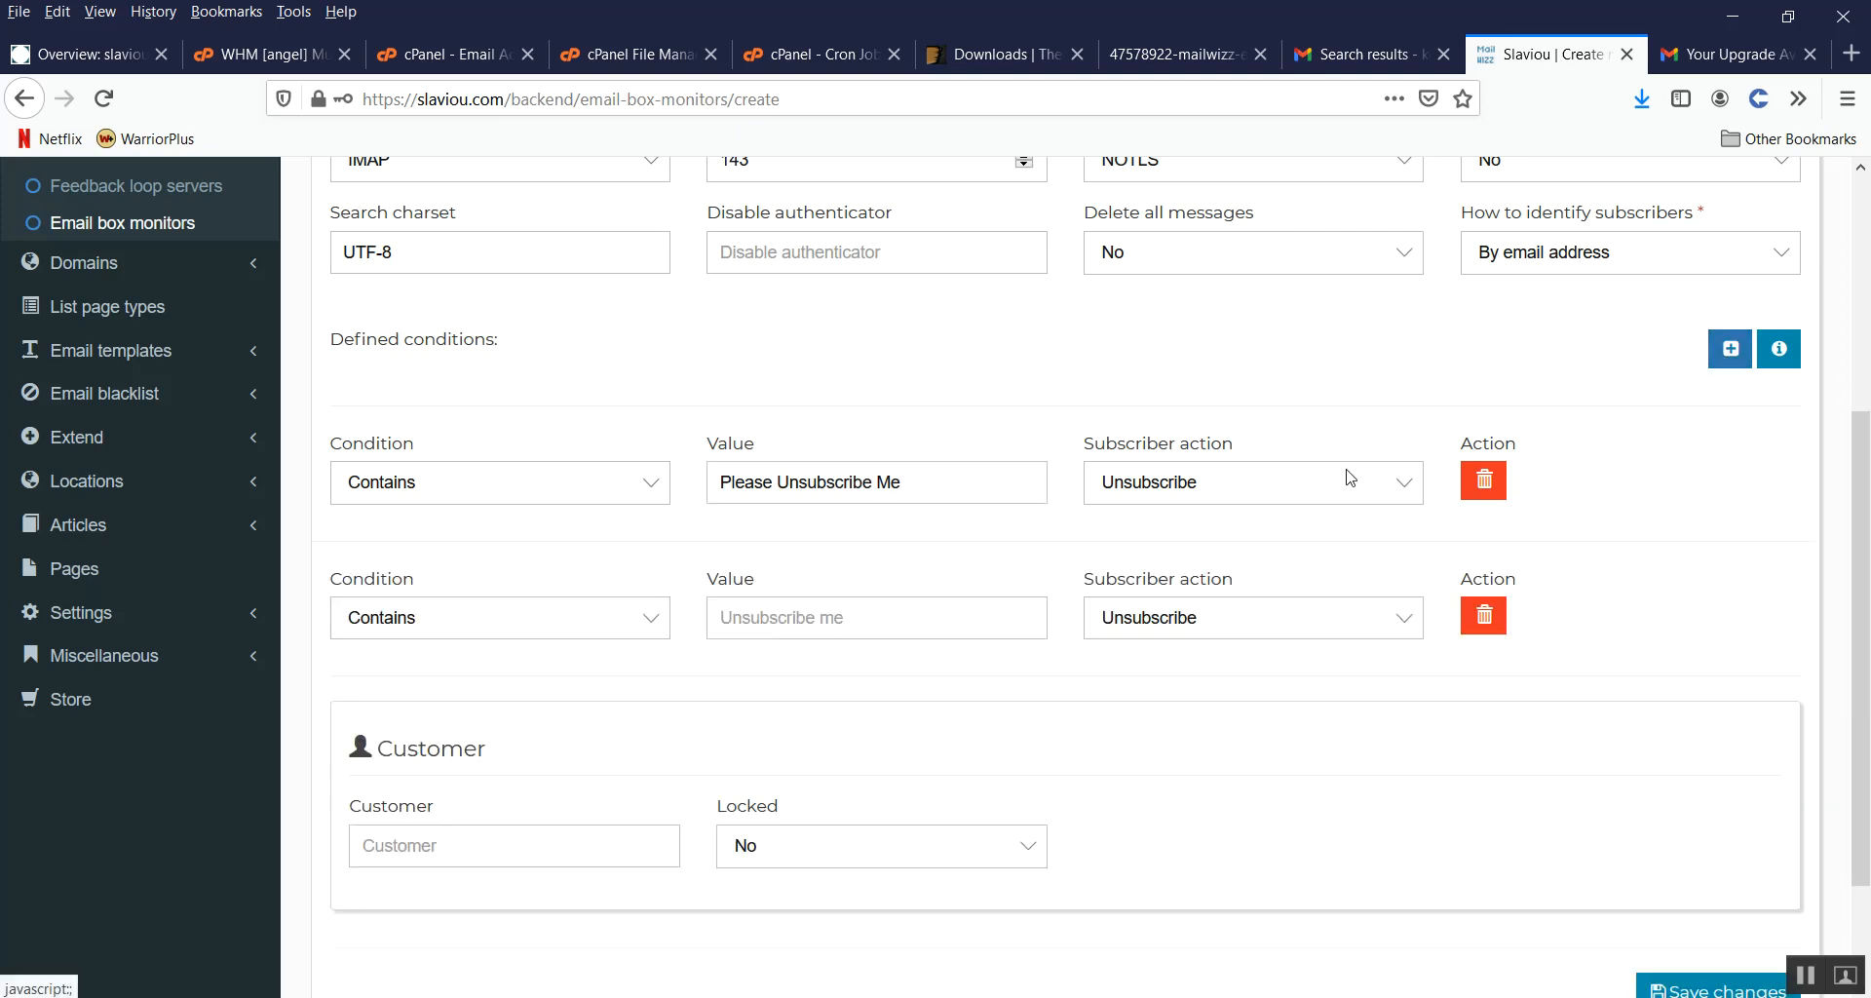
{"action": "left_click", "coordinate": [797, 614]}
{"action": "left_click", "coordinate": [783, 661]}
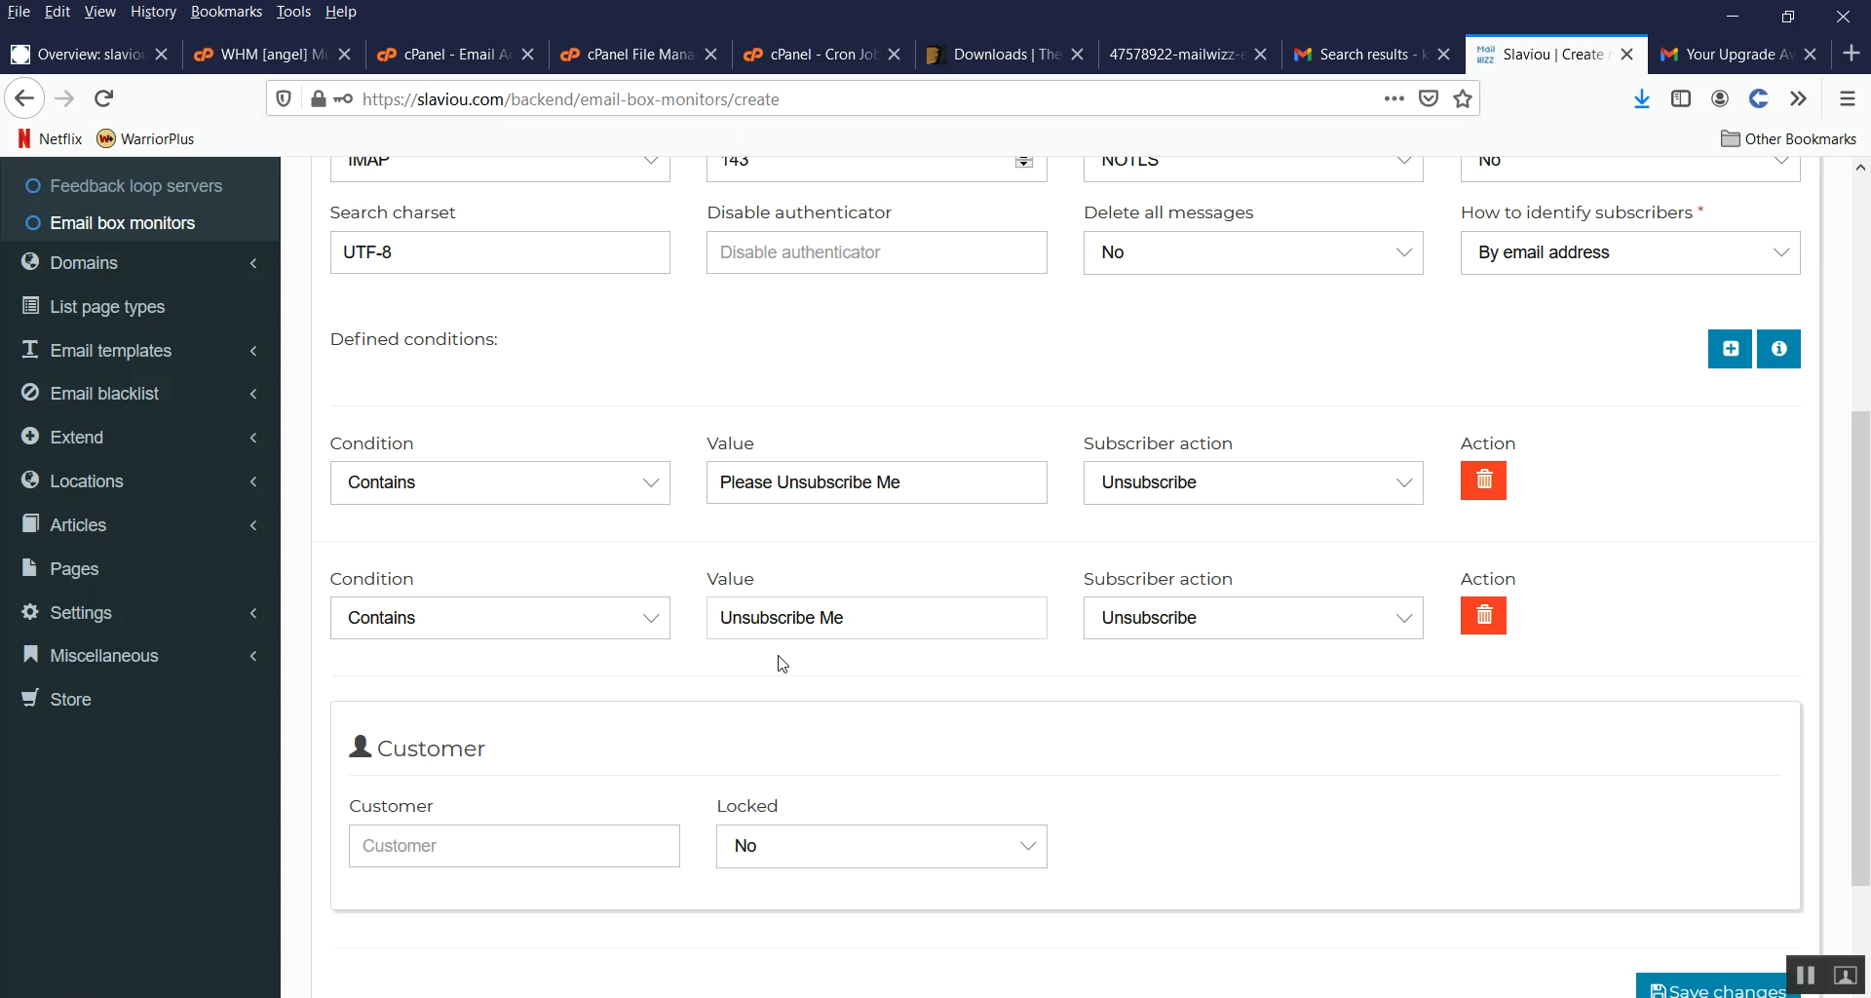
{"action": "scroll", "coordinate": [783, 663], "scroll_direction": "down", "scroll_amount": 2}
{"action": "left_click", "coordinate": [1730, 220]}
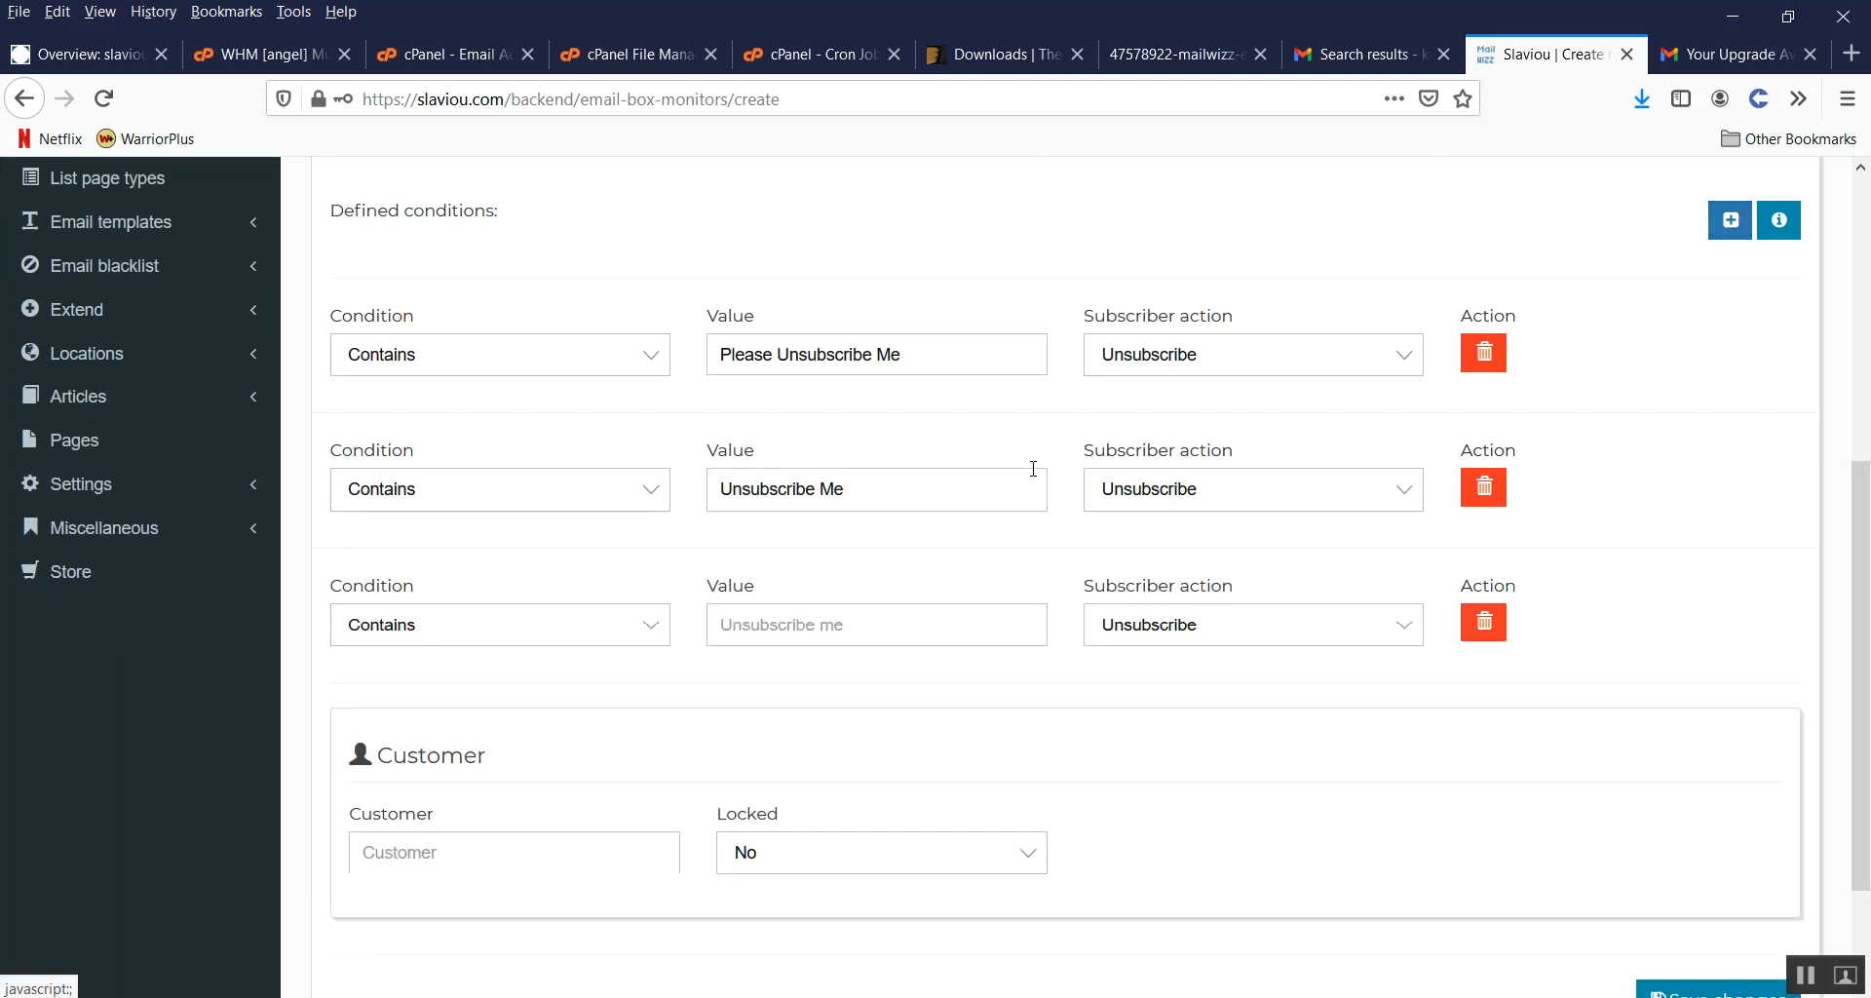
{"action": "left_click", "coordinate": [795, 616]}
{"action": "left_click", "coordinate": [799, 661]}
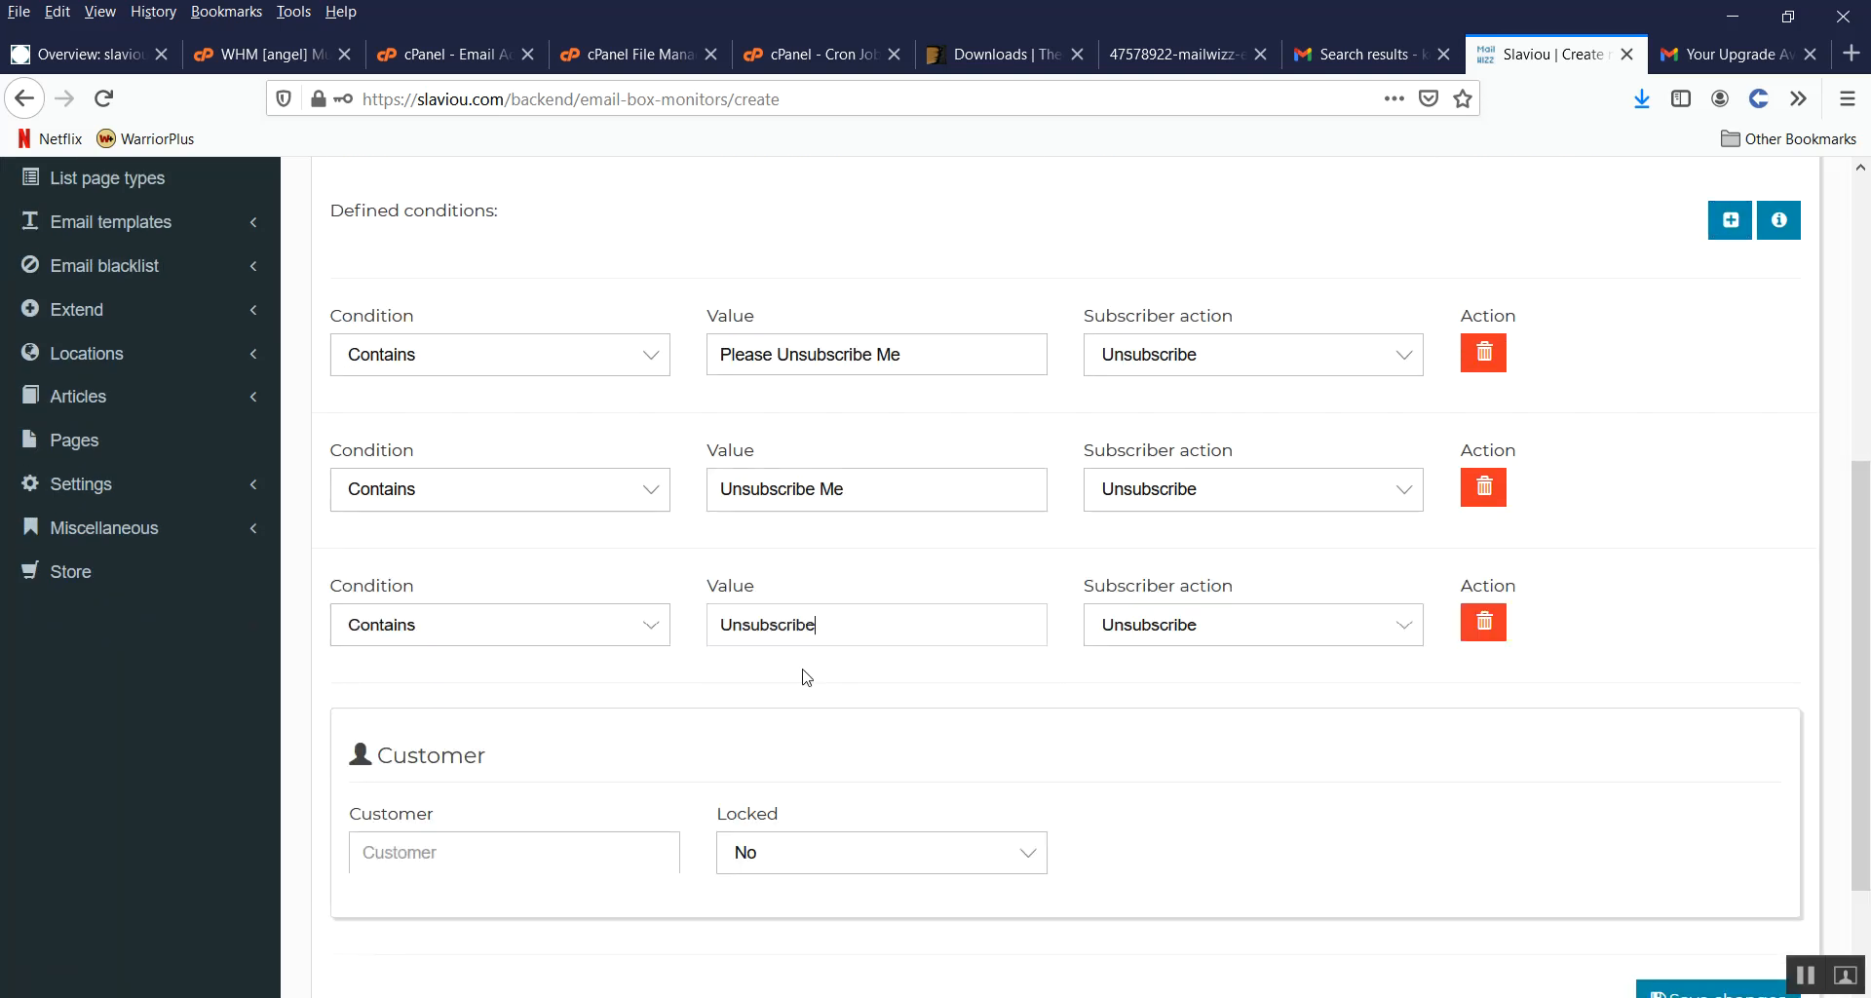
Step: Add Contains conditions for "Please Remove Me" and "Remove Me" with Unsubscribe as the subscriber action
{"action": "left_click", "coordinate": [1730, 220]}
{"action": "scroll", "coordinate": [731, 523], "scroll_direction": "down", "scroll_amount": 3}
{"action": "left_click", "coordinate": [804, 500]}
{"action": "left_click", "coordinate": [959, 533]}
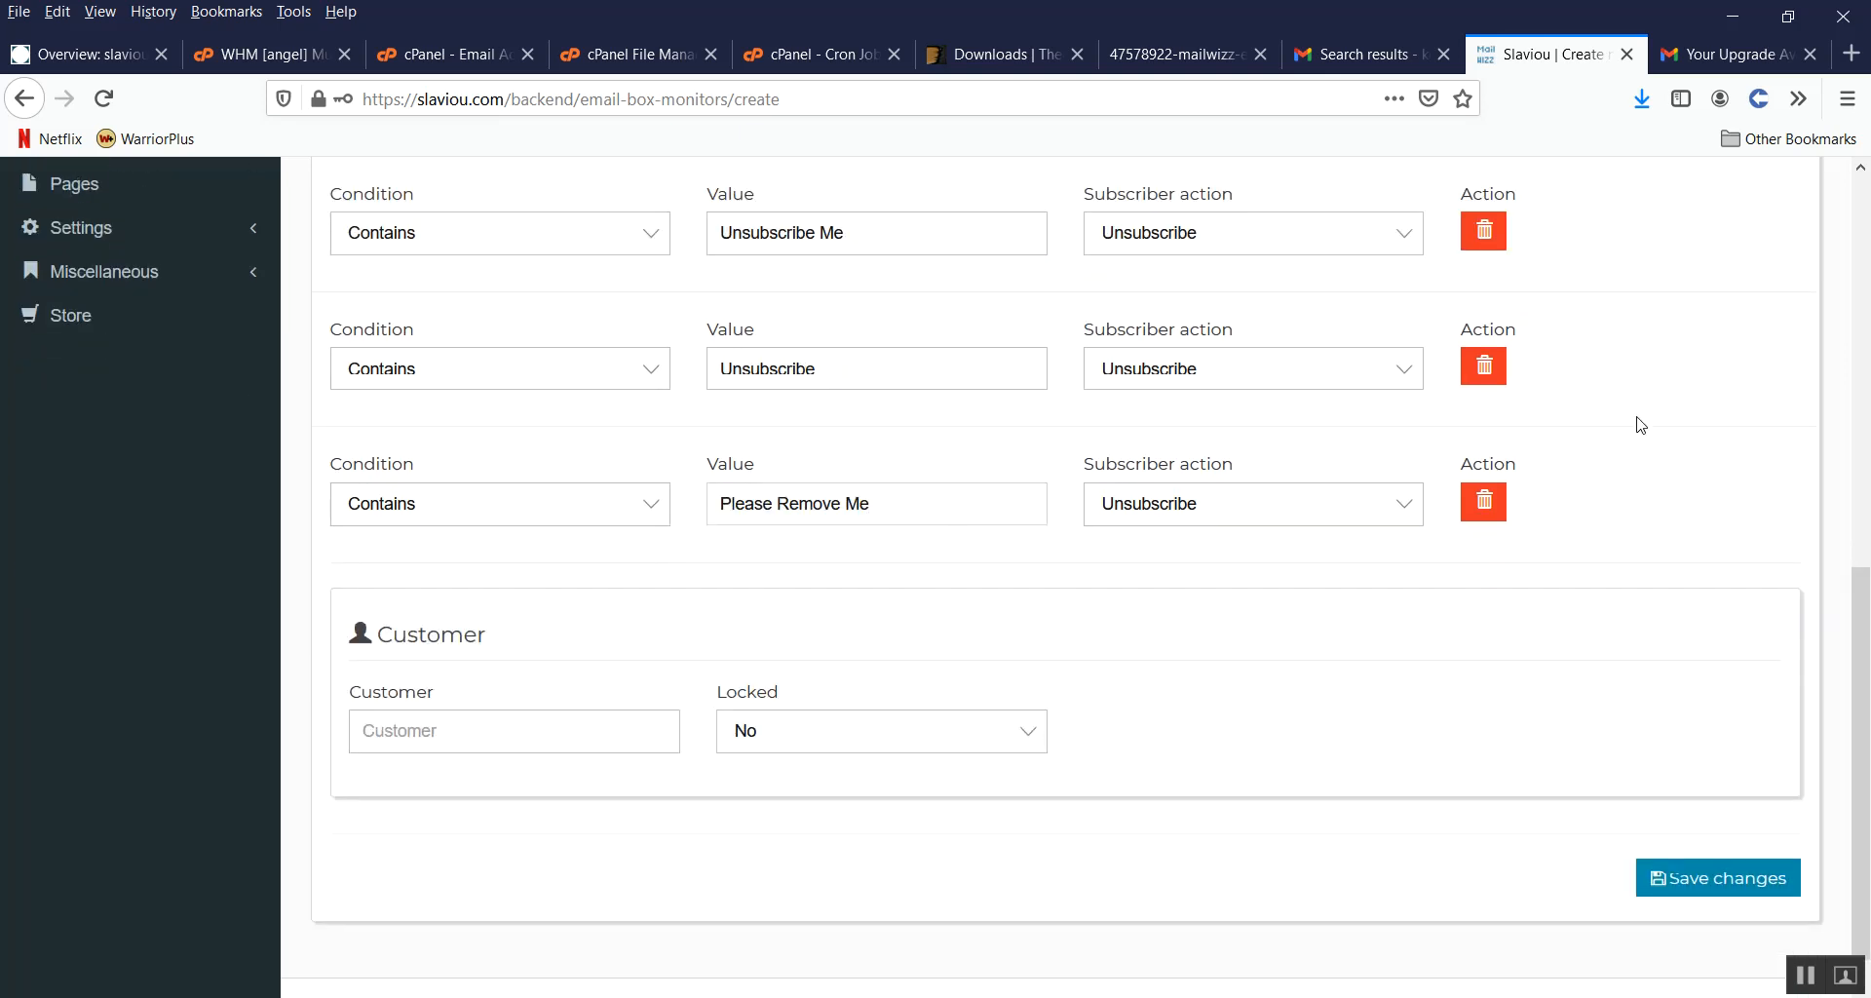
{"action": "scroll", "coordinate": [1696, 376], "scroll_direction": "up", "scroll_amount": 3}
{"action": "left_click", "coordinate": [1725, 220]}
{"action": "scroll", "coordinate": [811, 587], "scroll_direction": "down", "scroll_amount": 5}
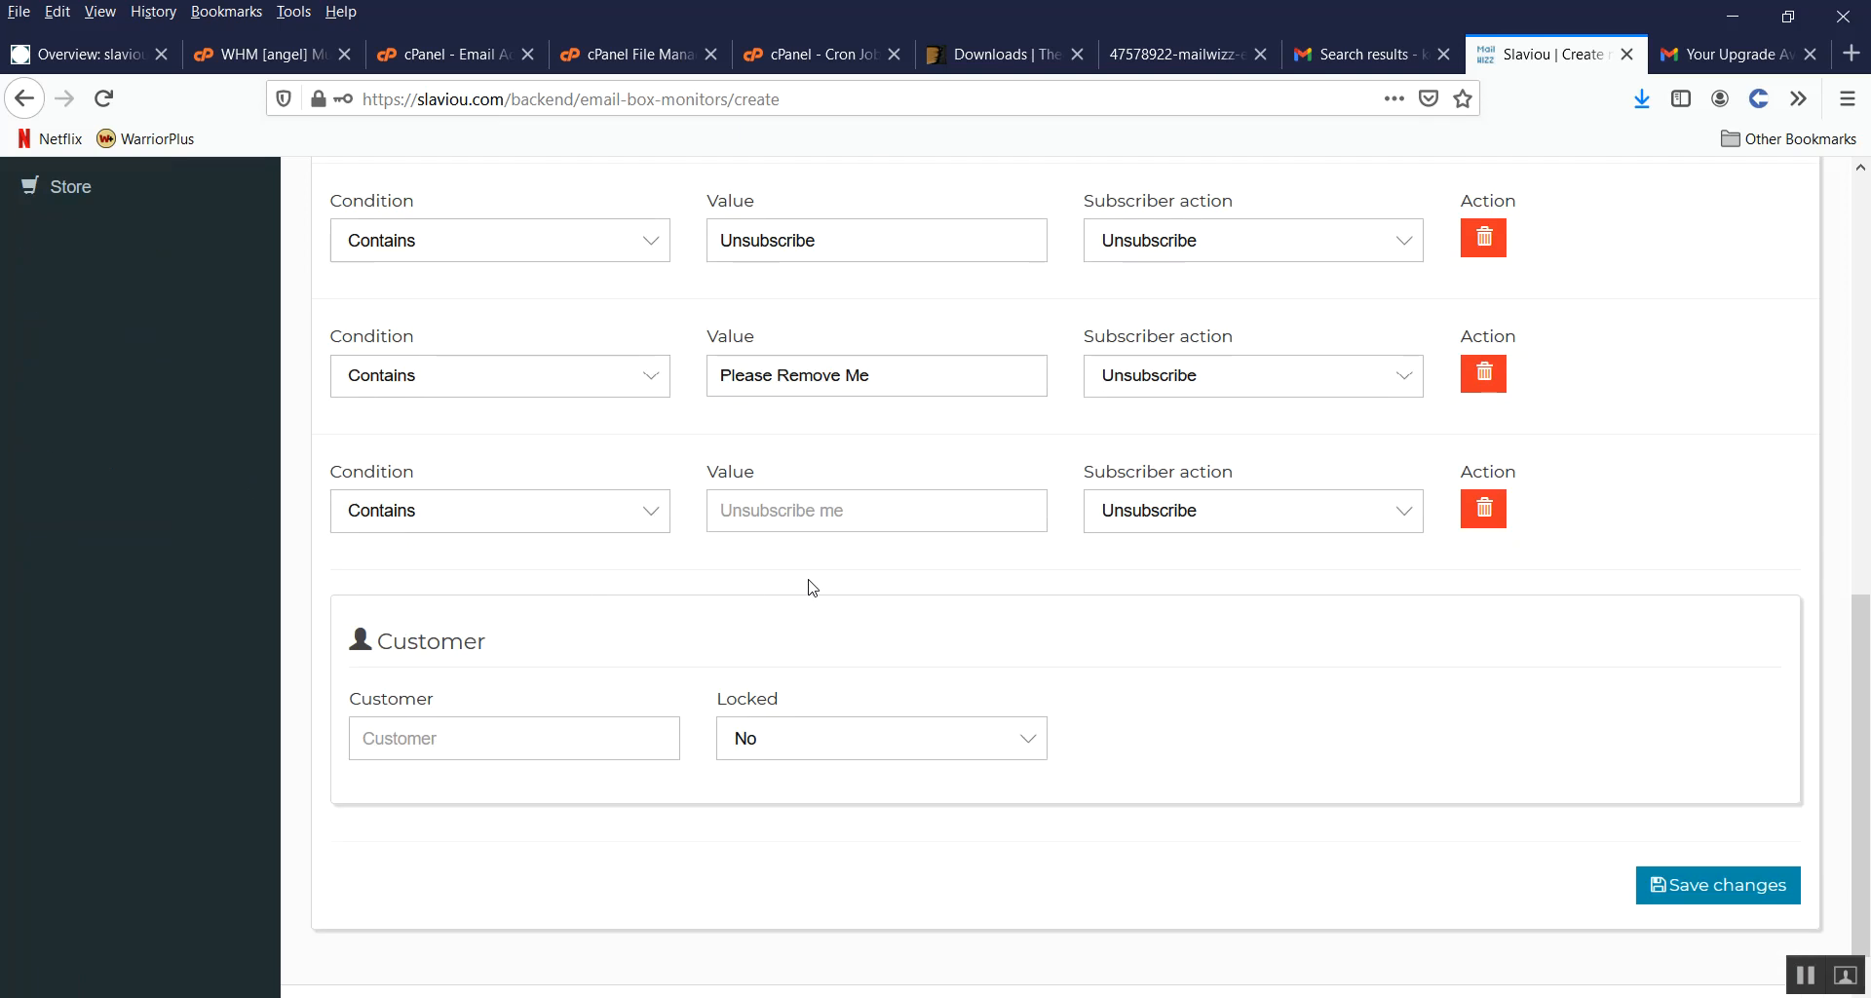
{"action": "left_click", "coordinate": [817, 519]}
{"action": "left_click", "coordinate": [807, 541]}
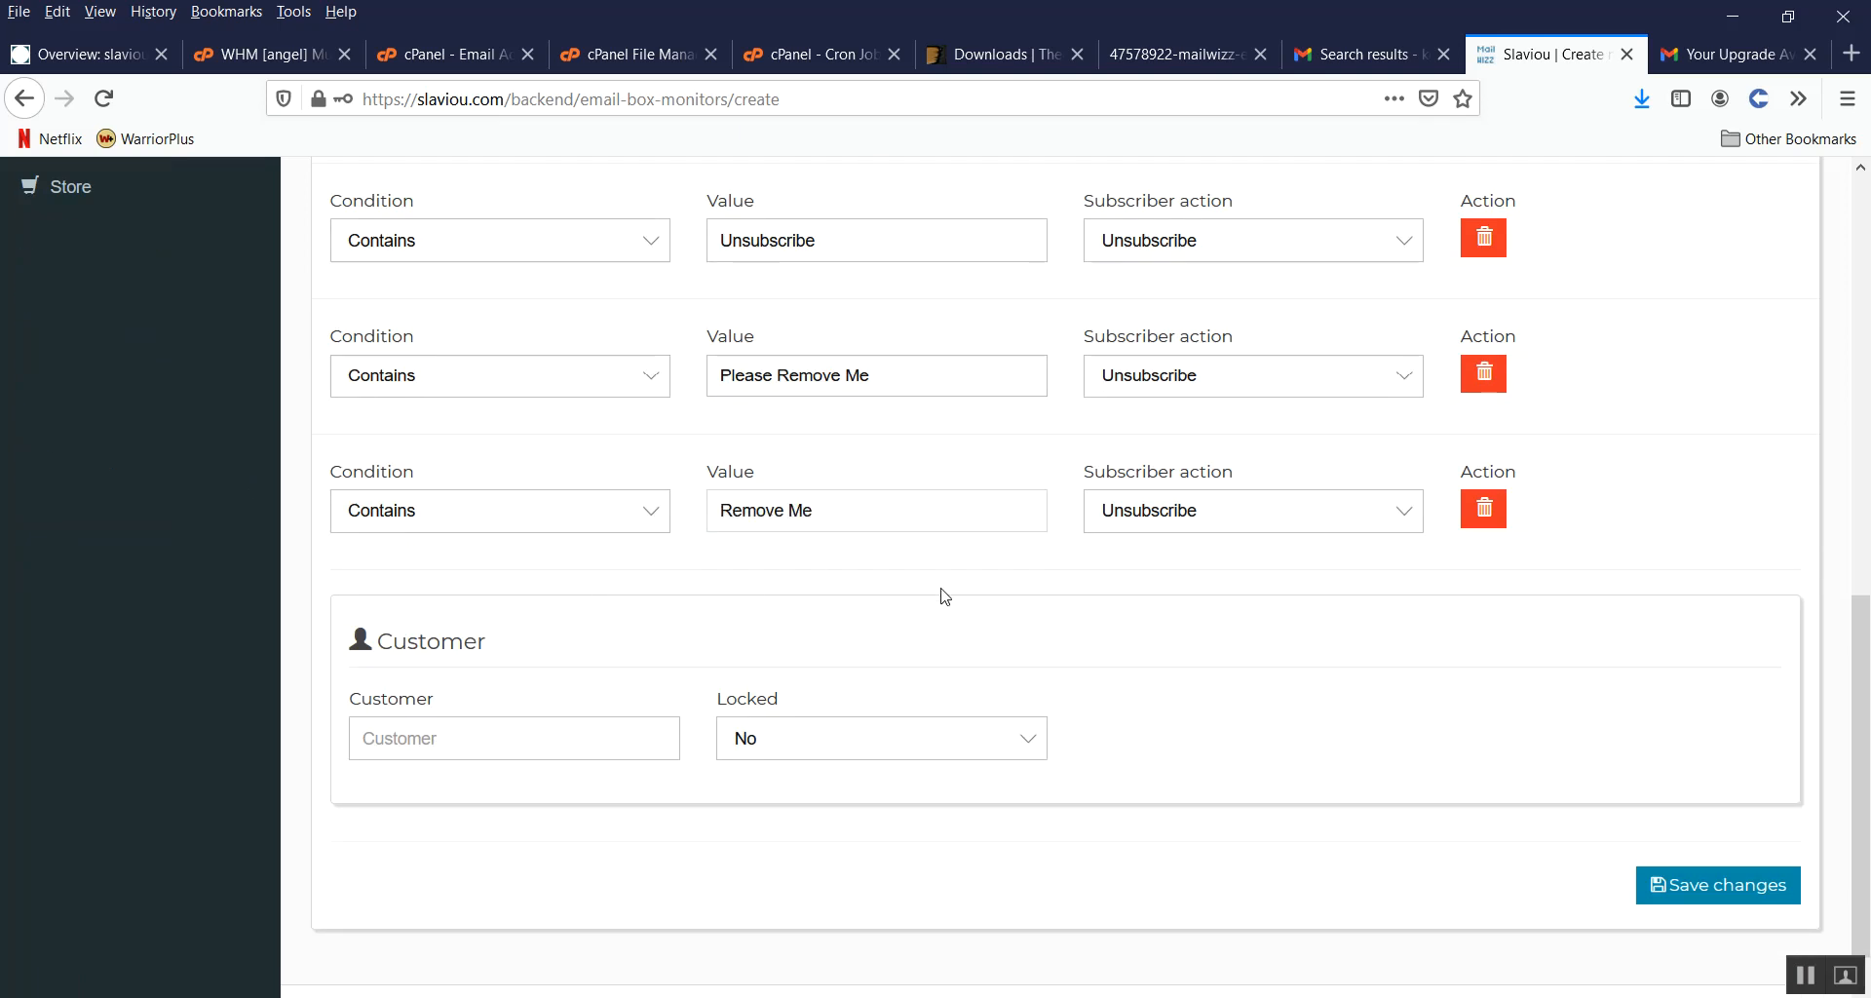
Step: Add Contains conditions for "Remove" and "PleaseUnsubscribeMe", both with the Unsubscribe subscriber action
{"action": "scroll", "coordinate": [1315, 614], "scroll_direction": "up", "scroll_amount": 4}
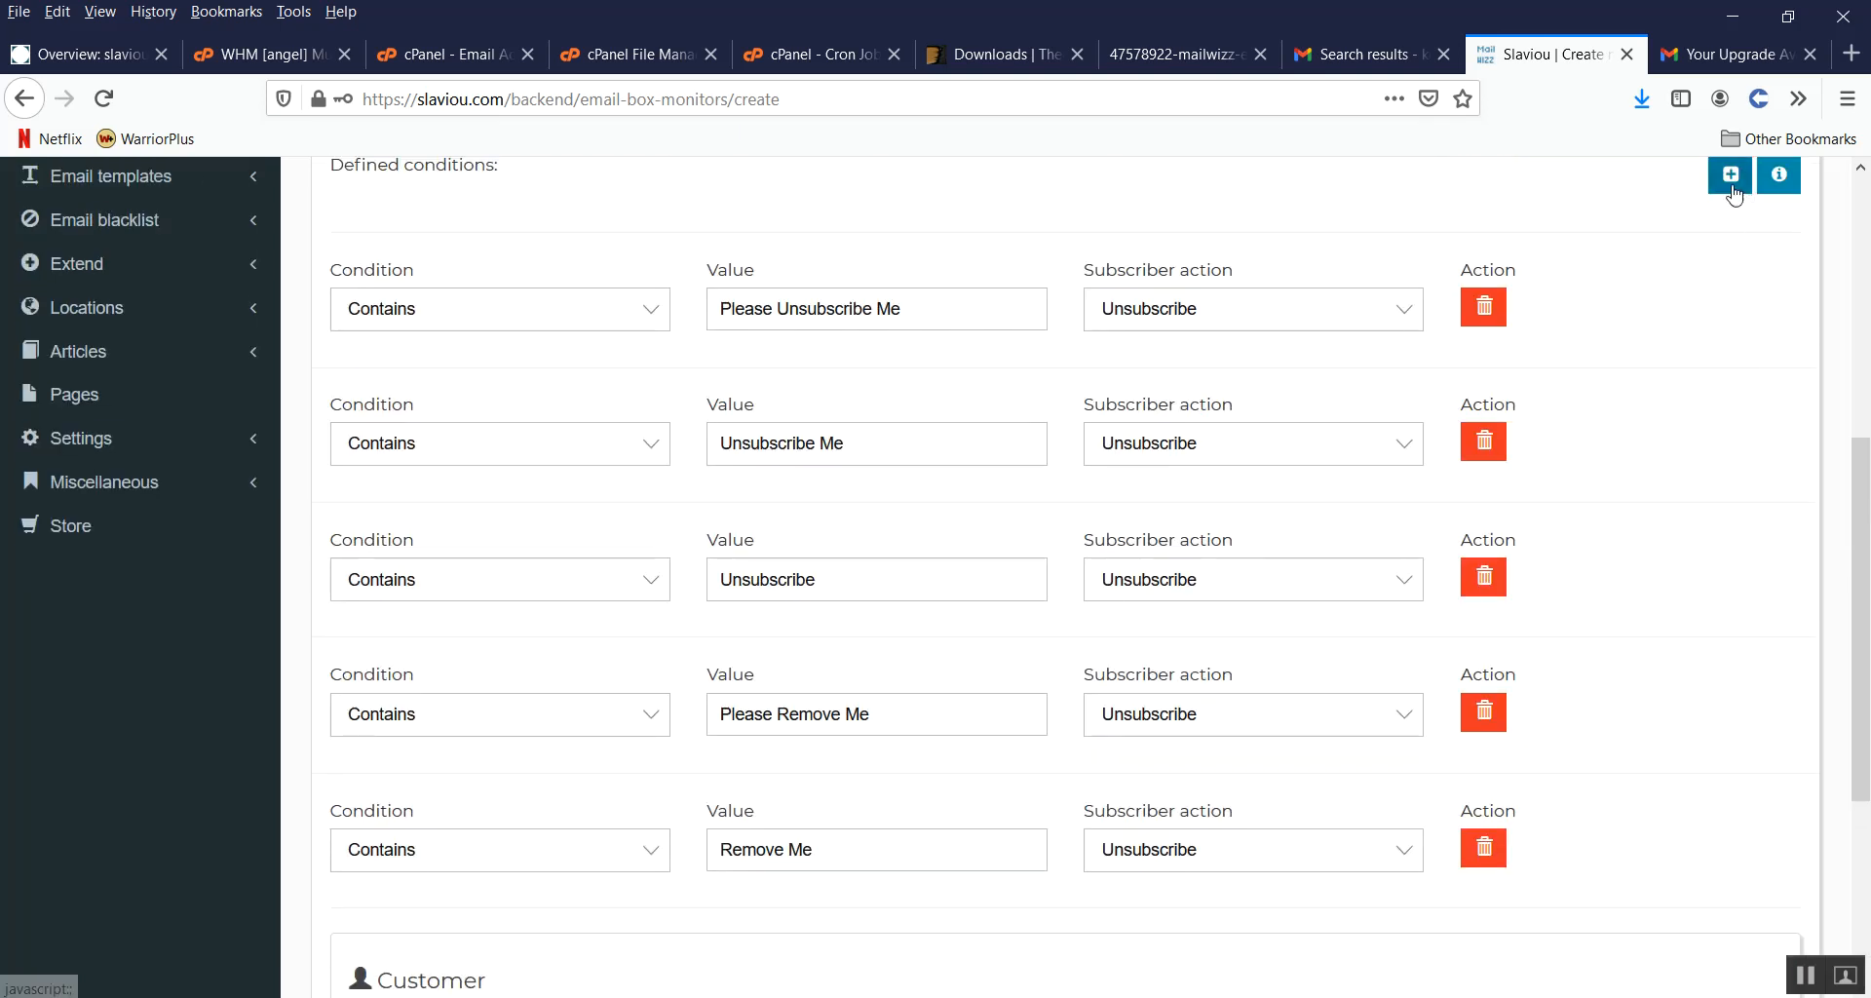
{"action": "left_click", "coordinate": [1742, 191]}
{"action": "scroll", "coordinate": [691, 640], "scroll_direction": "down", "scroll_amount": 5}
{"action": "left_click", "coordinate": [813, 454]}
{"action": "left_click", "coordinate": [804, 505]}
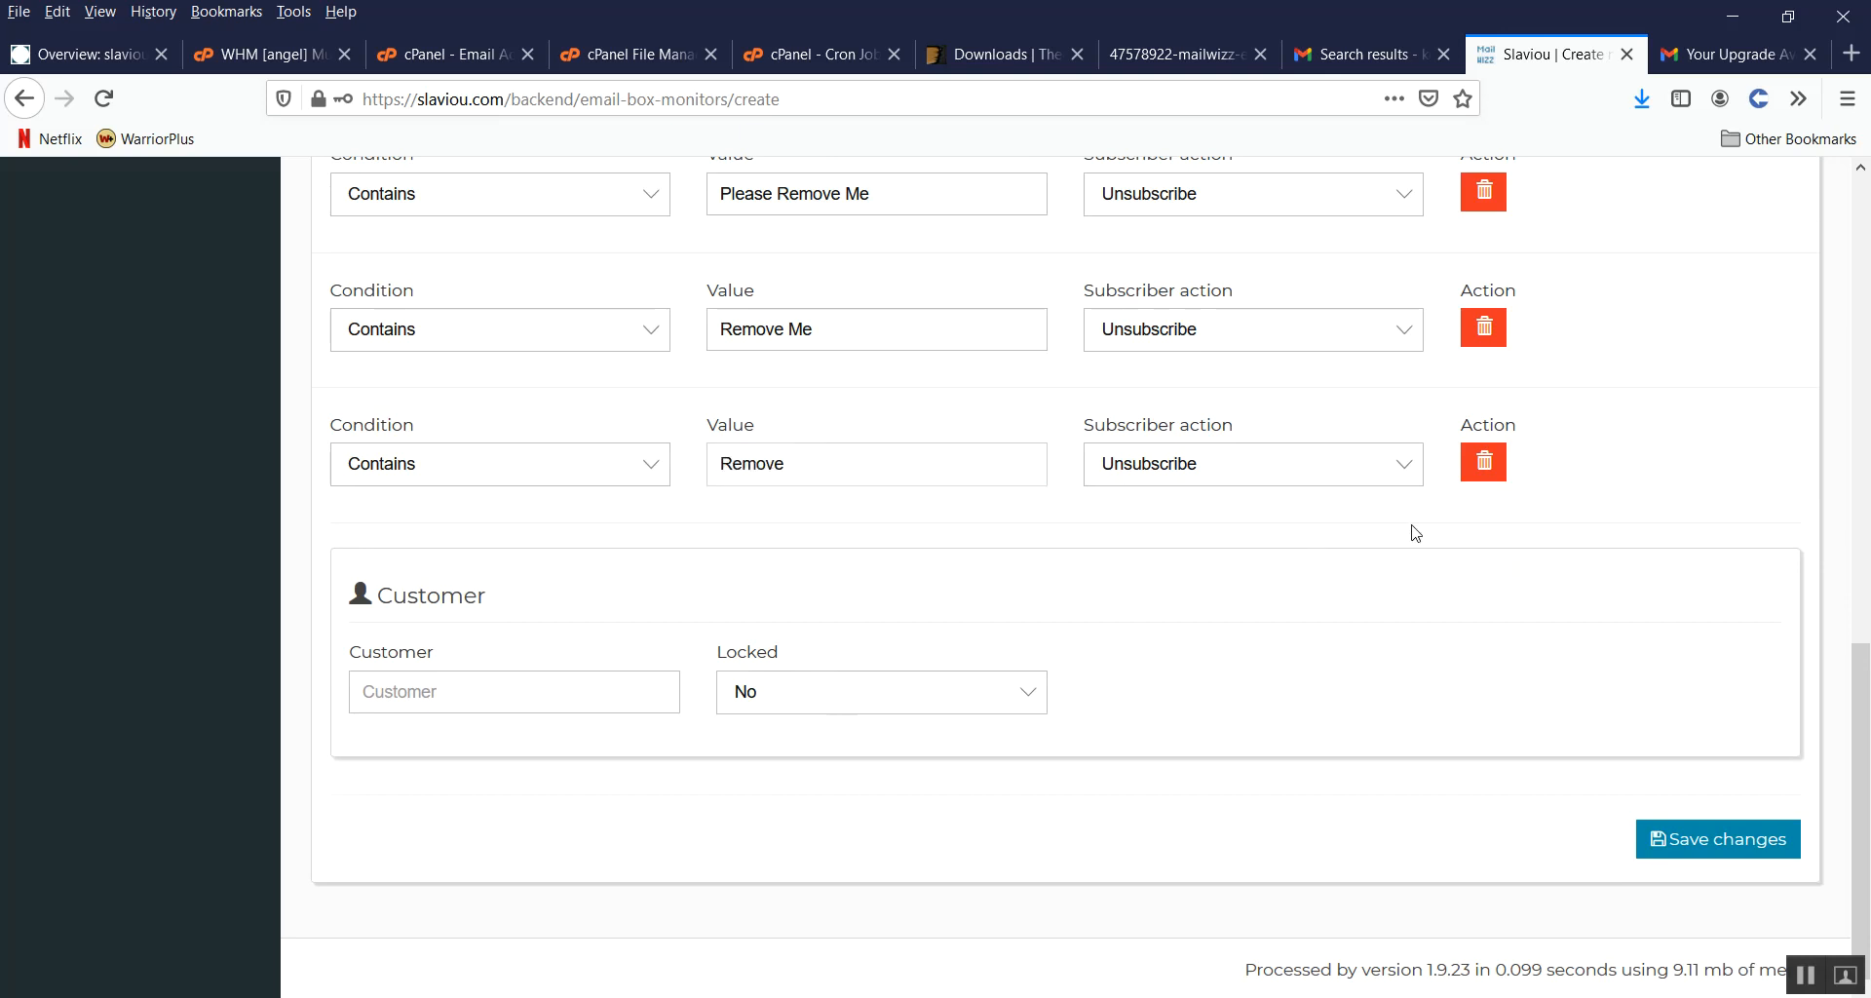
{"action": "scroll", "coordinate": [1415, 532], "scroll_direction": "up", "scroll_amount": 7}
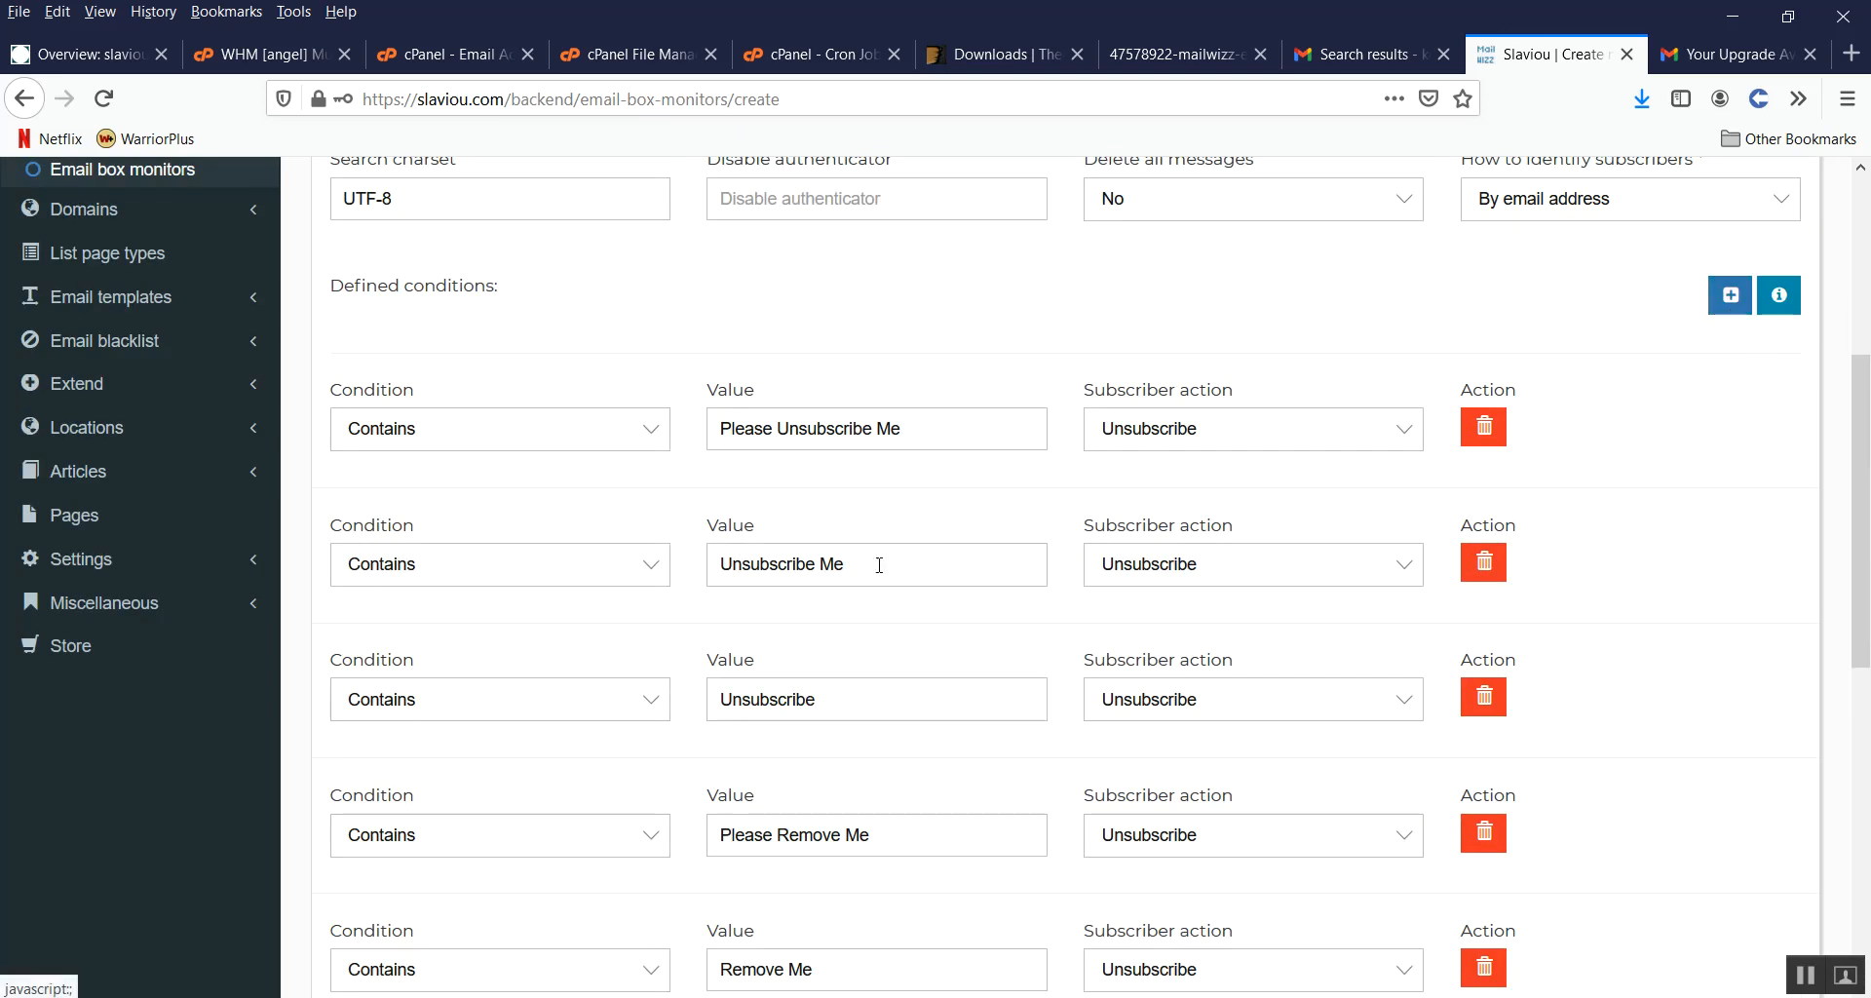
{"action": "scroll", "coordinate": [879, 565], "scroll_direction": "down", "scroll_amount": 8}
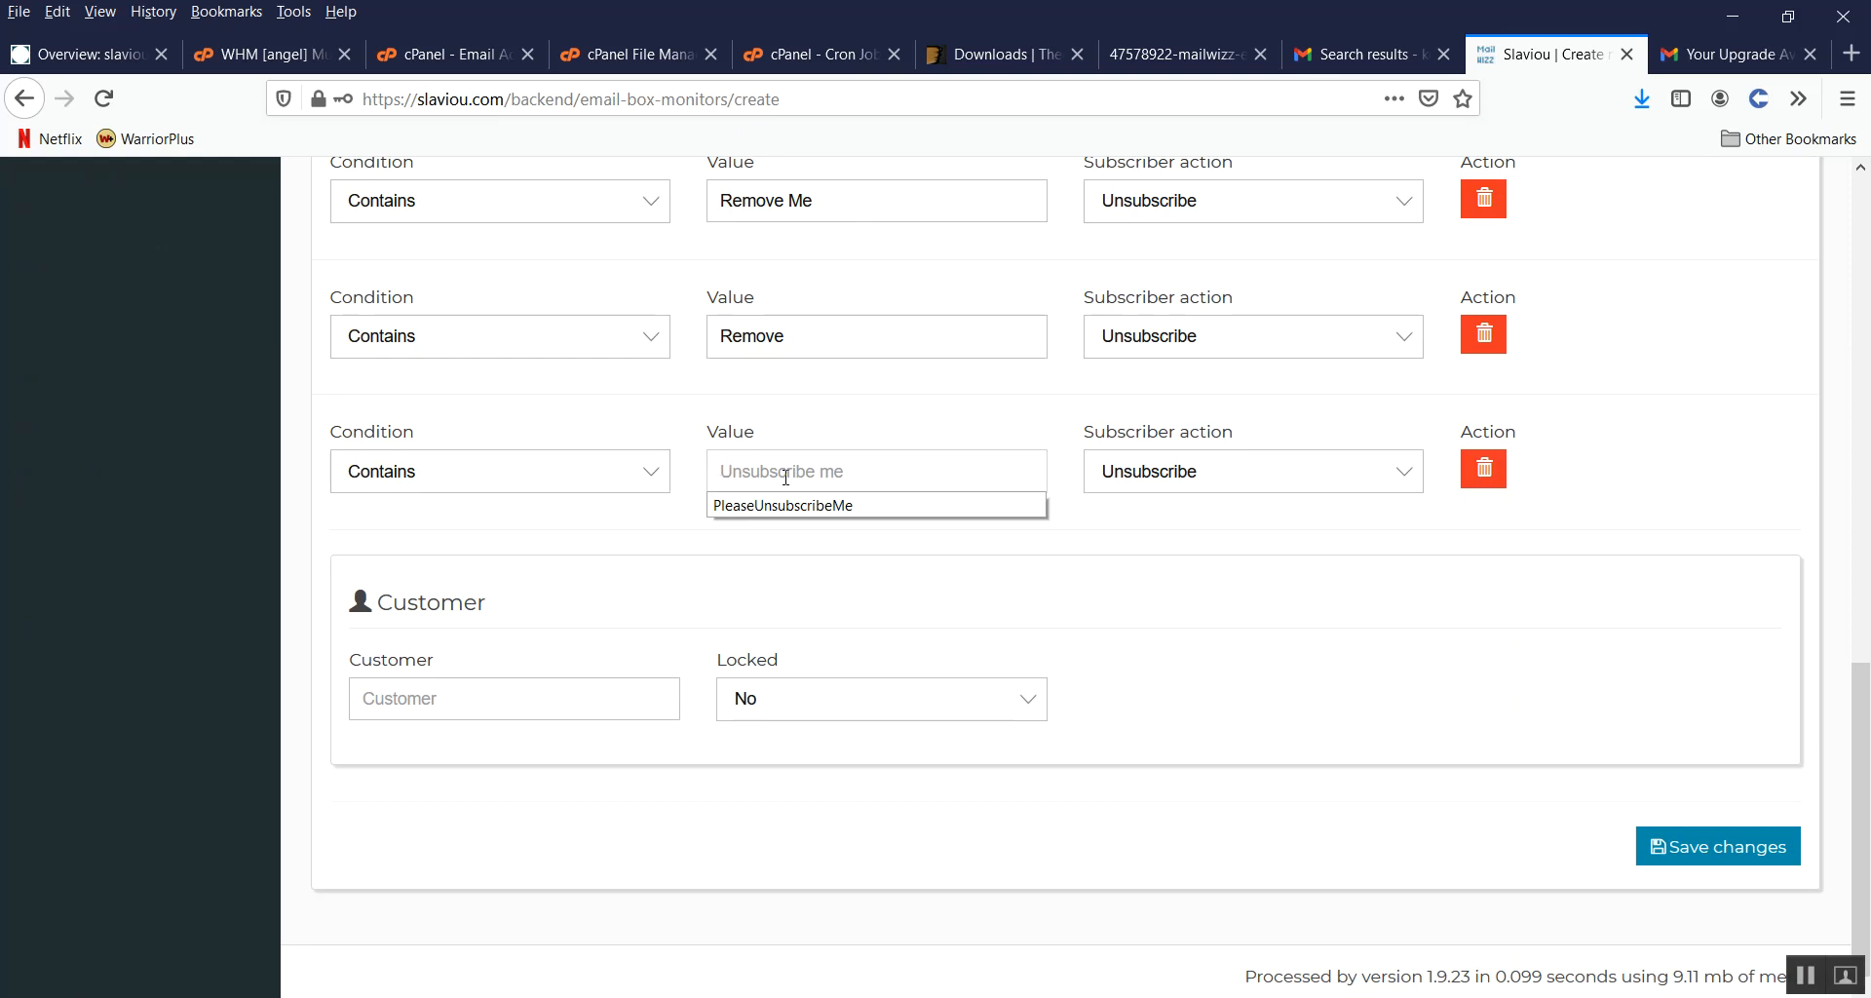
{"action": "left_click", "coordinate": [789, 507]}
Step: Review the monitor's connection settings and the values and actions of all its defined conditions
{"action": "scroll", "coordinate": [598, 567], "scroll_direction": "up", "scroll_amount": 7}
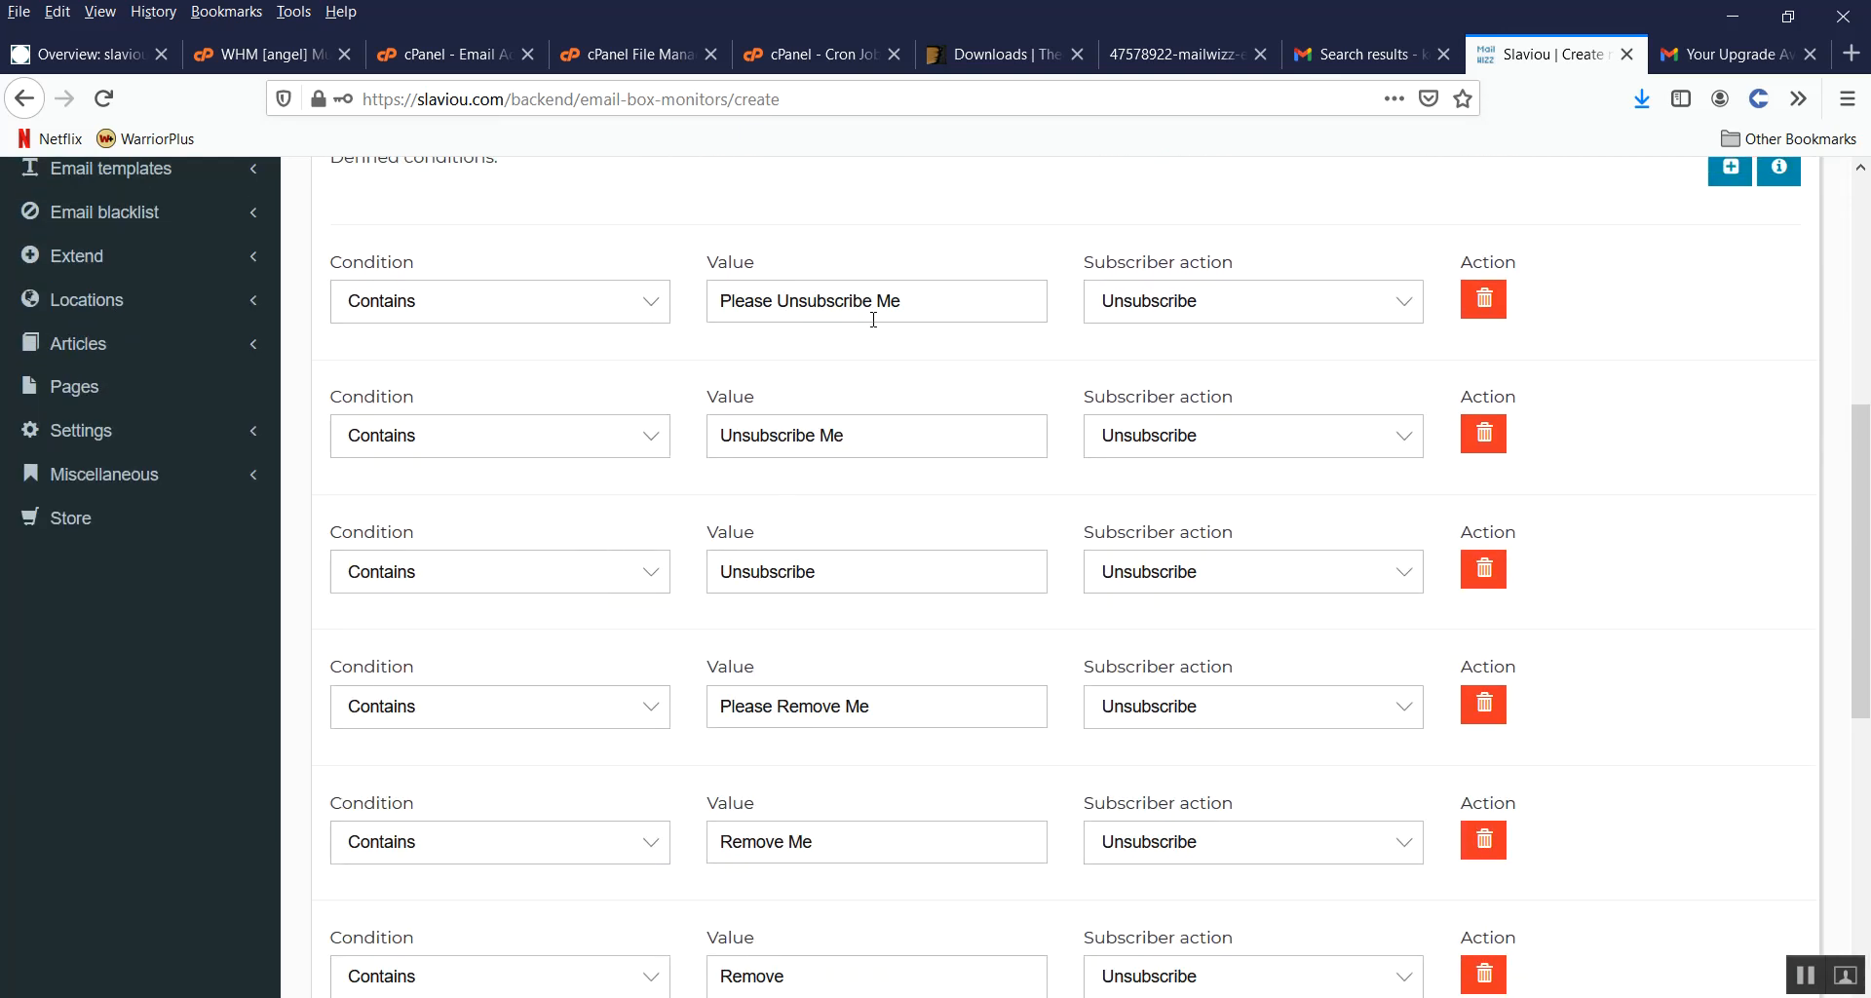
{"action": "scroll", "coordinate": [824, 614], "scroll_direction": "down", "scroll_amount": 5}
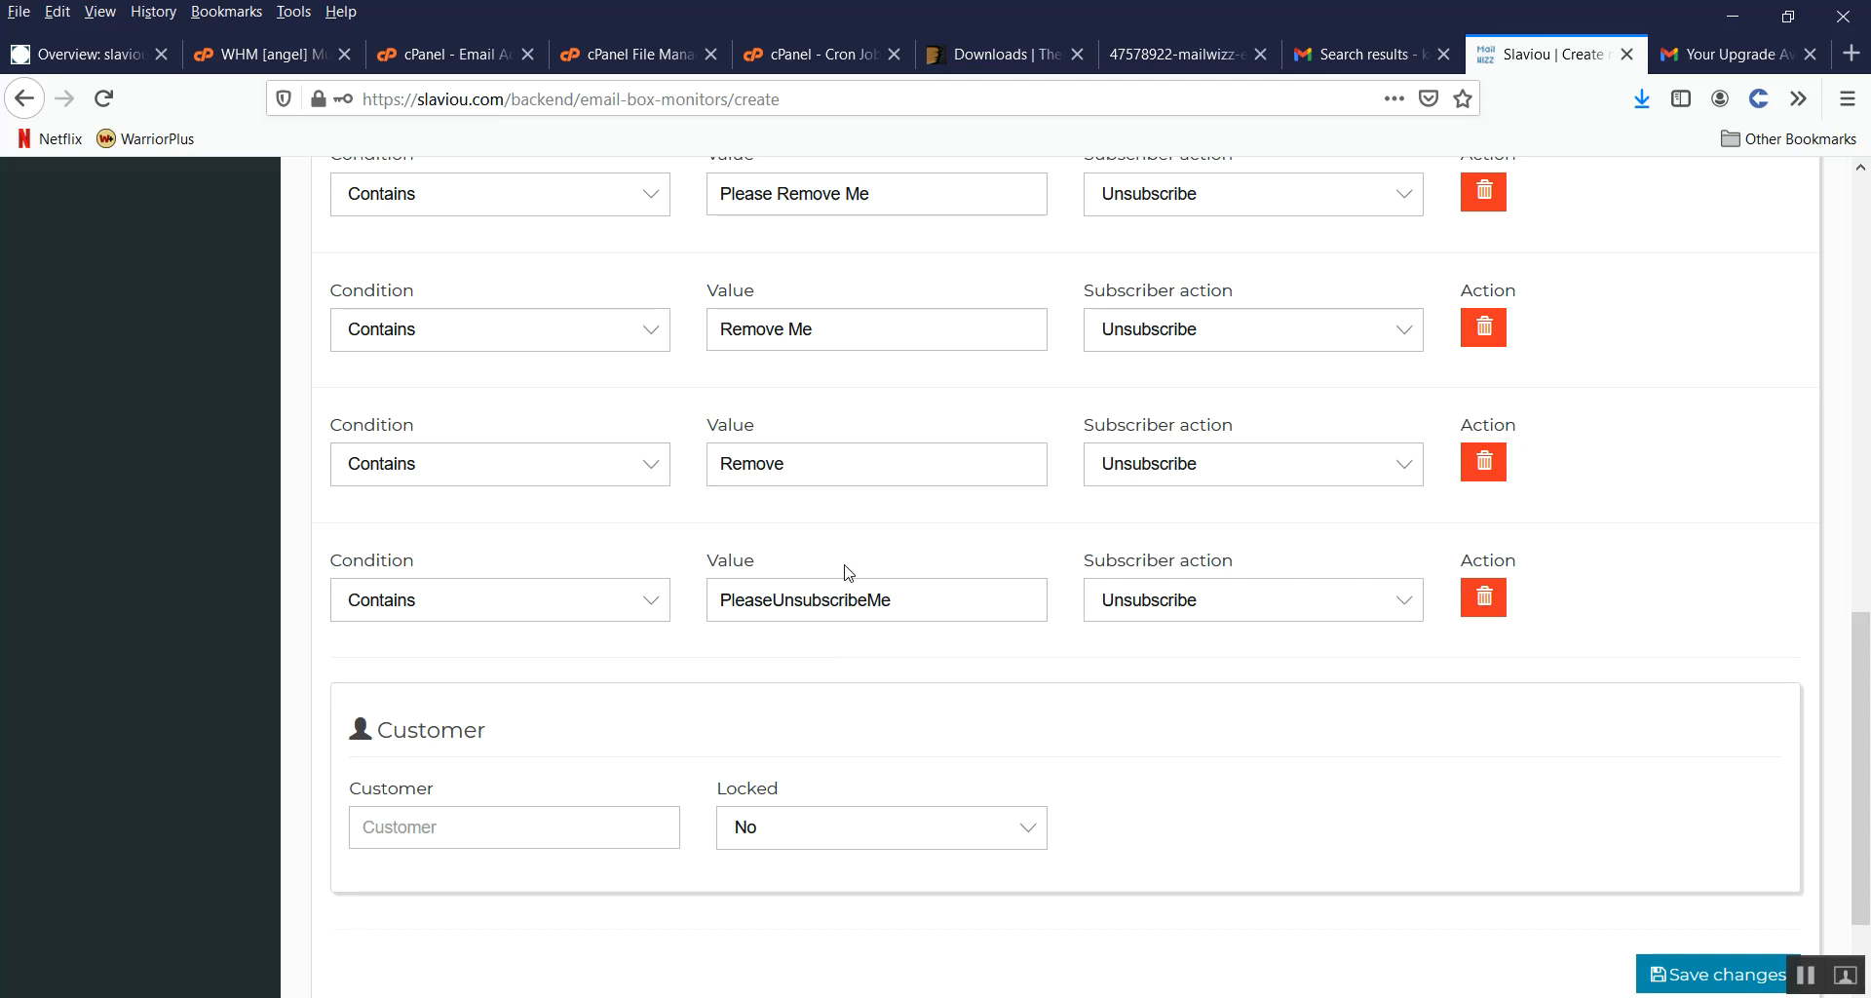
{"action": "scroll", "coordinate": [848, 572], "scroll_direction": "up", "scroll_amount": 6}
{"action": "scroll", "coordinate": [845, 564], "scroll_direction": "up", "scroll_amount": 1}
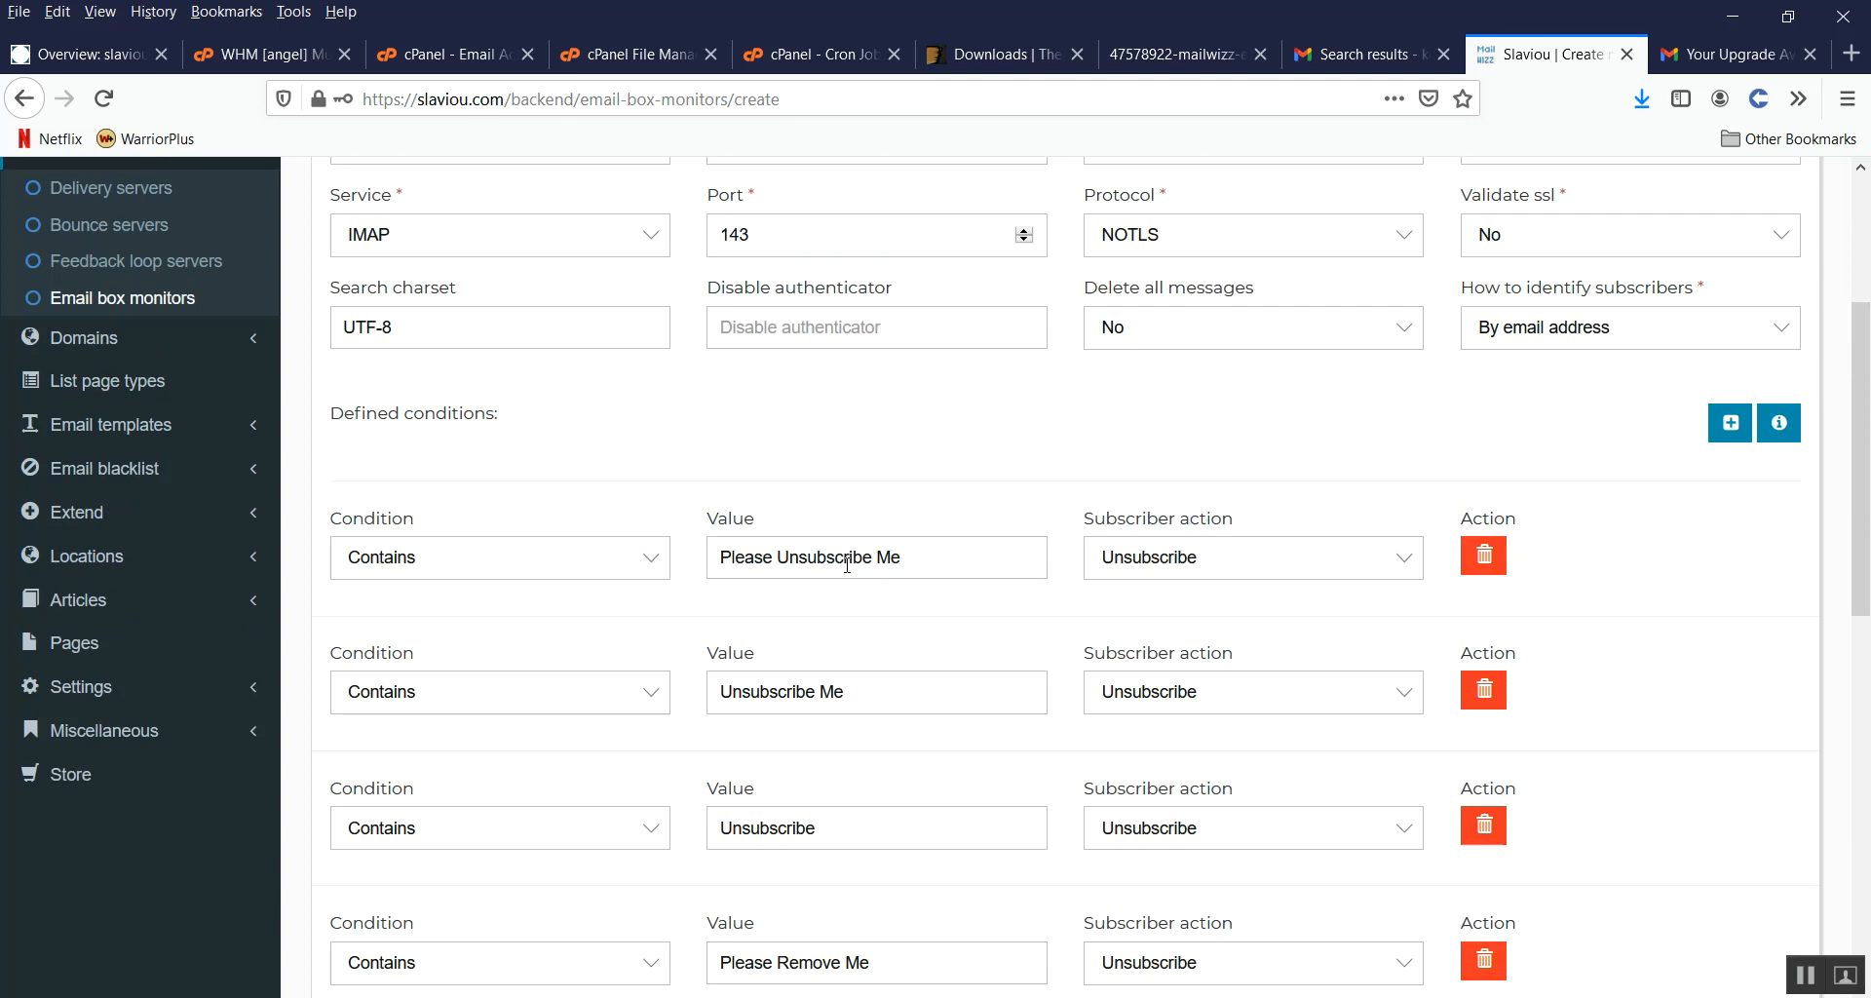
{"action": "scroll", "coordinate": [984, 421], "scroll_direction": "up", "scroll_amount": 2}
{"action": "scroll", "coordinate": [980, 421], "scroll_direction": "down", "scroll_amount": 8}
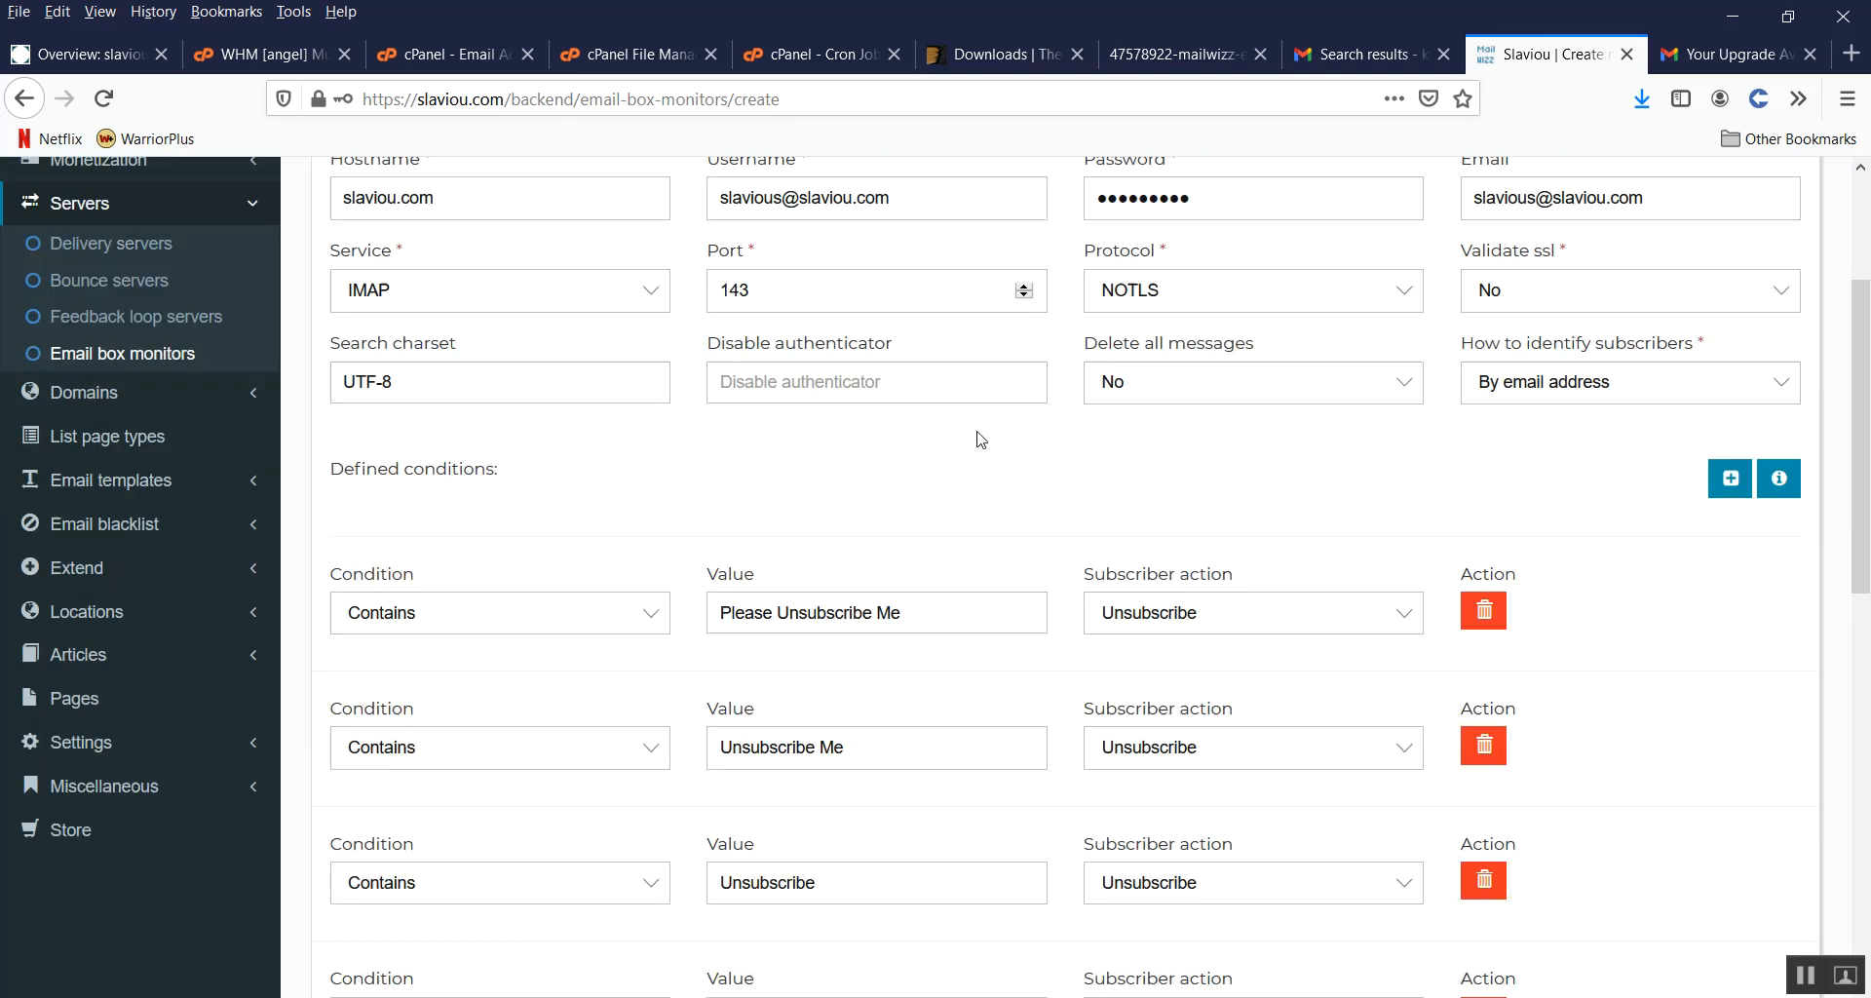
Step: Save the email box monitor and read the information note about its server settings
{"action": "left_click", "coordinate": [1652, 839]}
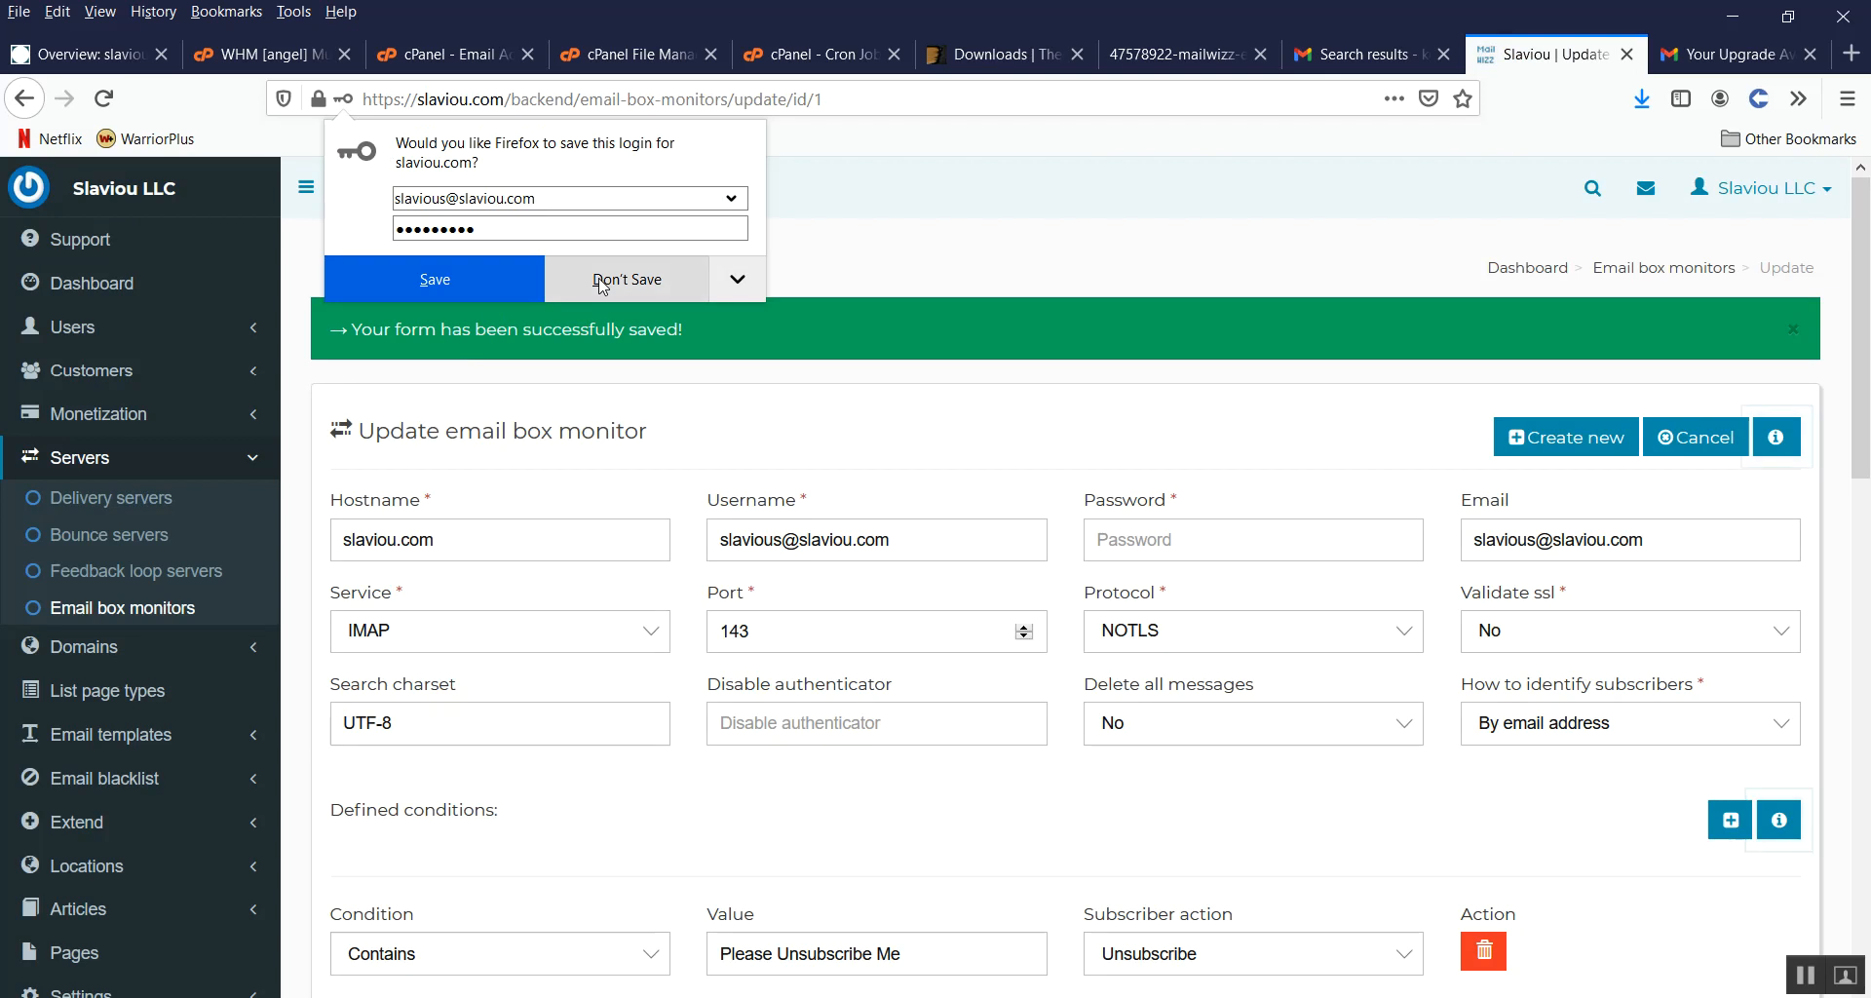
{"action": "left_click", "coordinate": [1783, 432]}
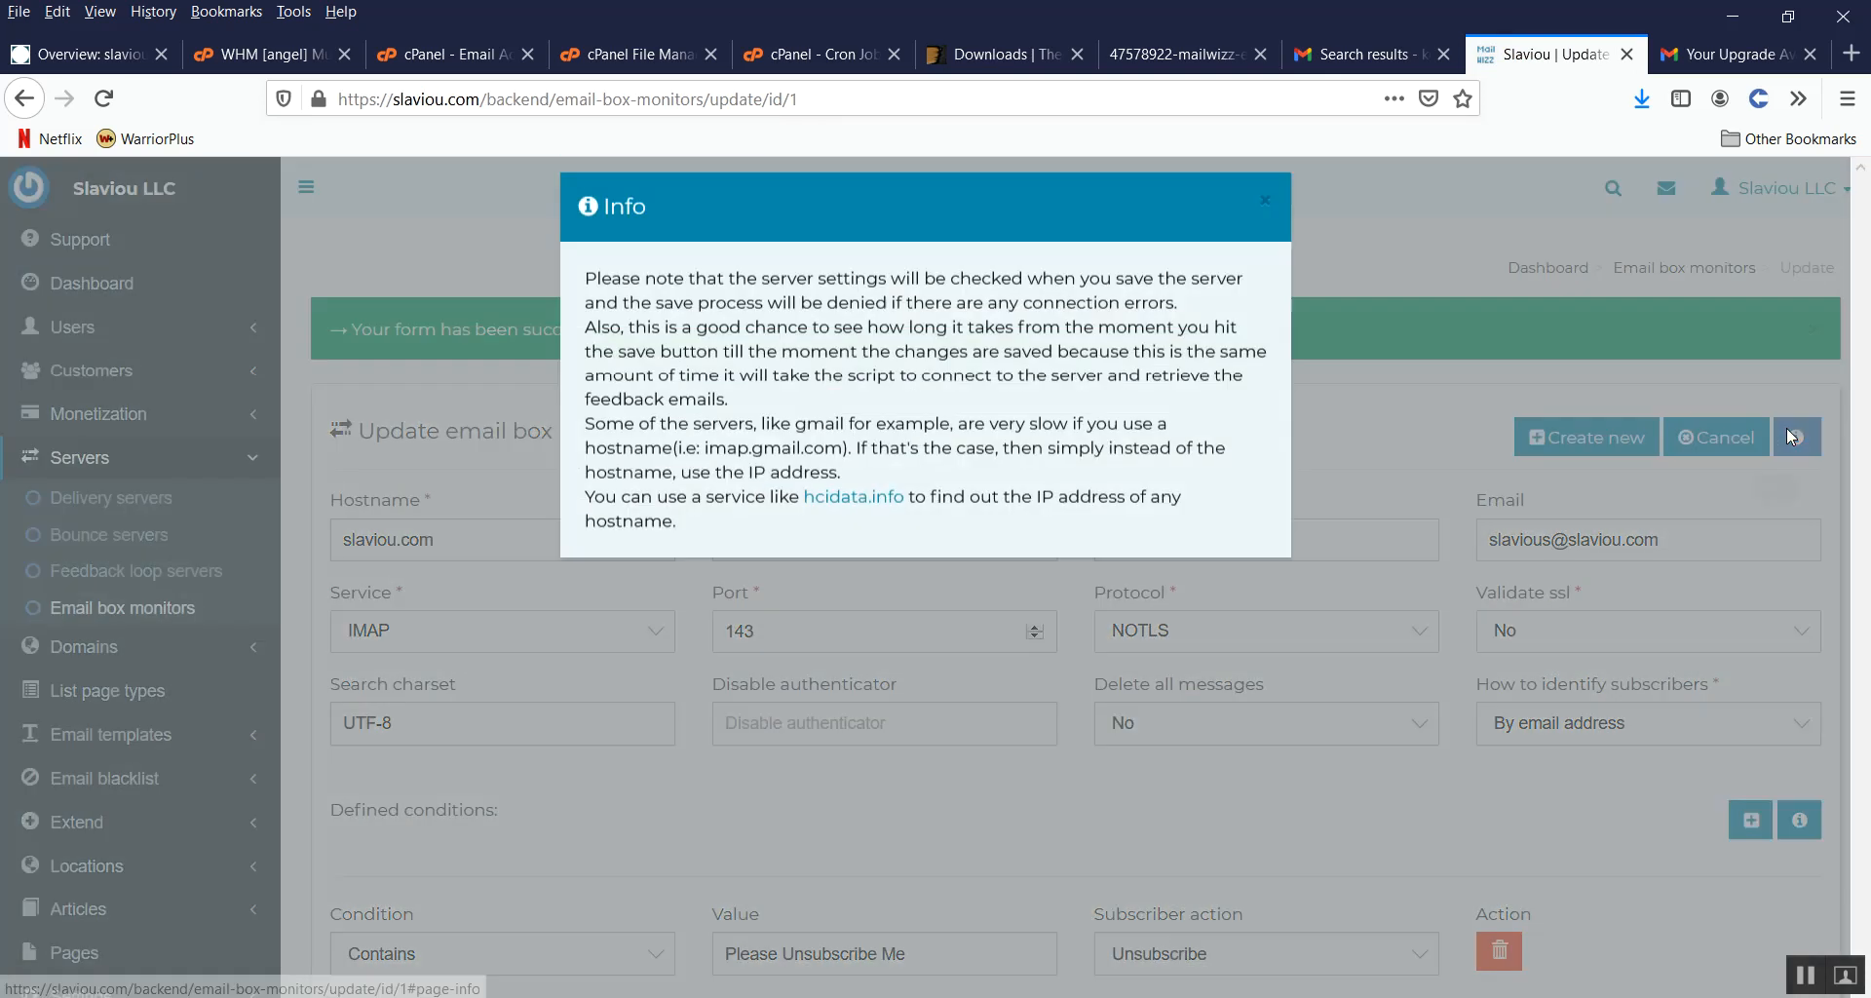
{"action": "left_click", "coordinate": [1269, 230]}
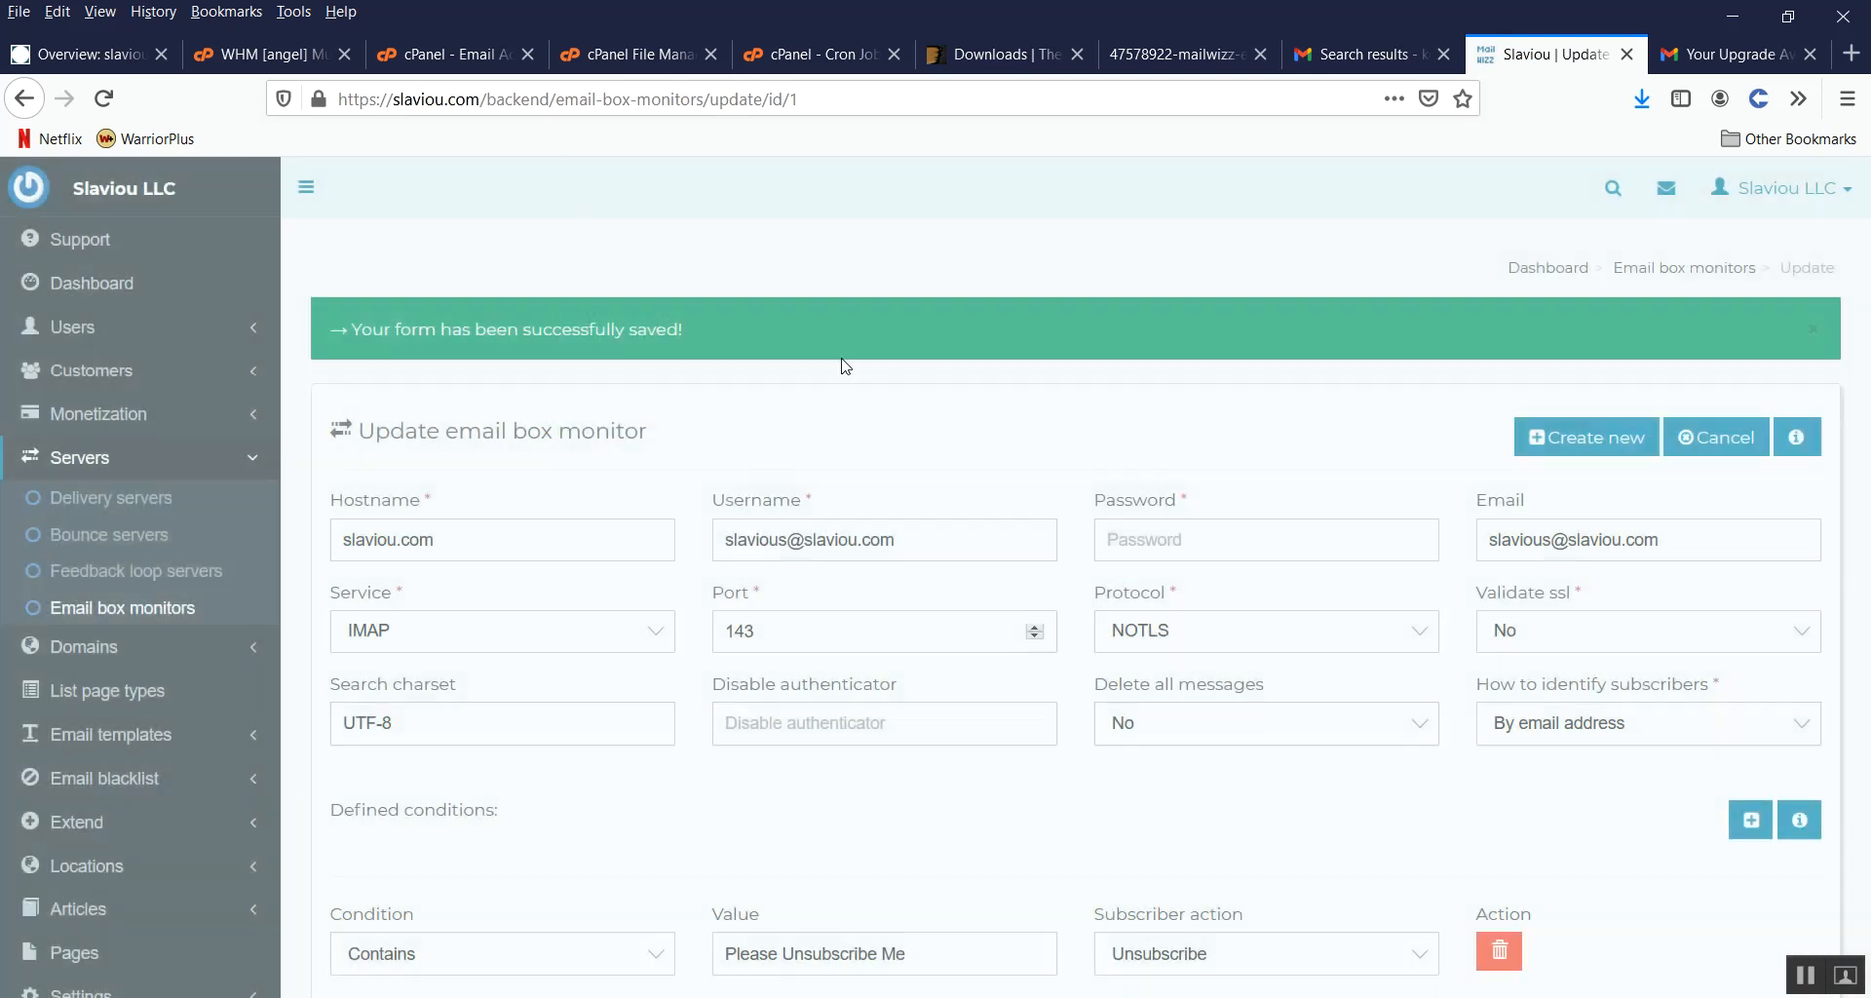
Step: Copy the email-box-monitor-handler cron command from the email box monitors information note into the new cron job's command in cPanel
{"action": "left_click", "coordinate": [156, 609]}
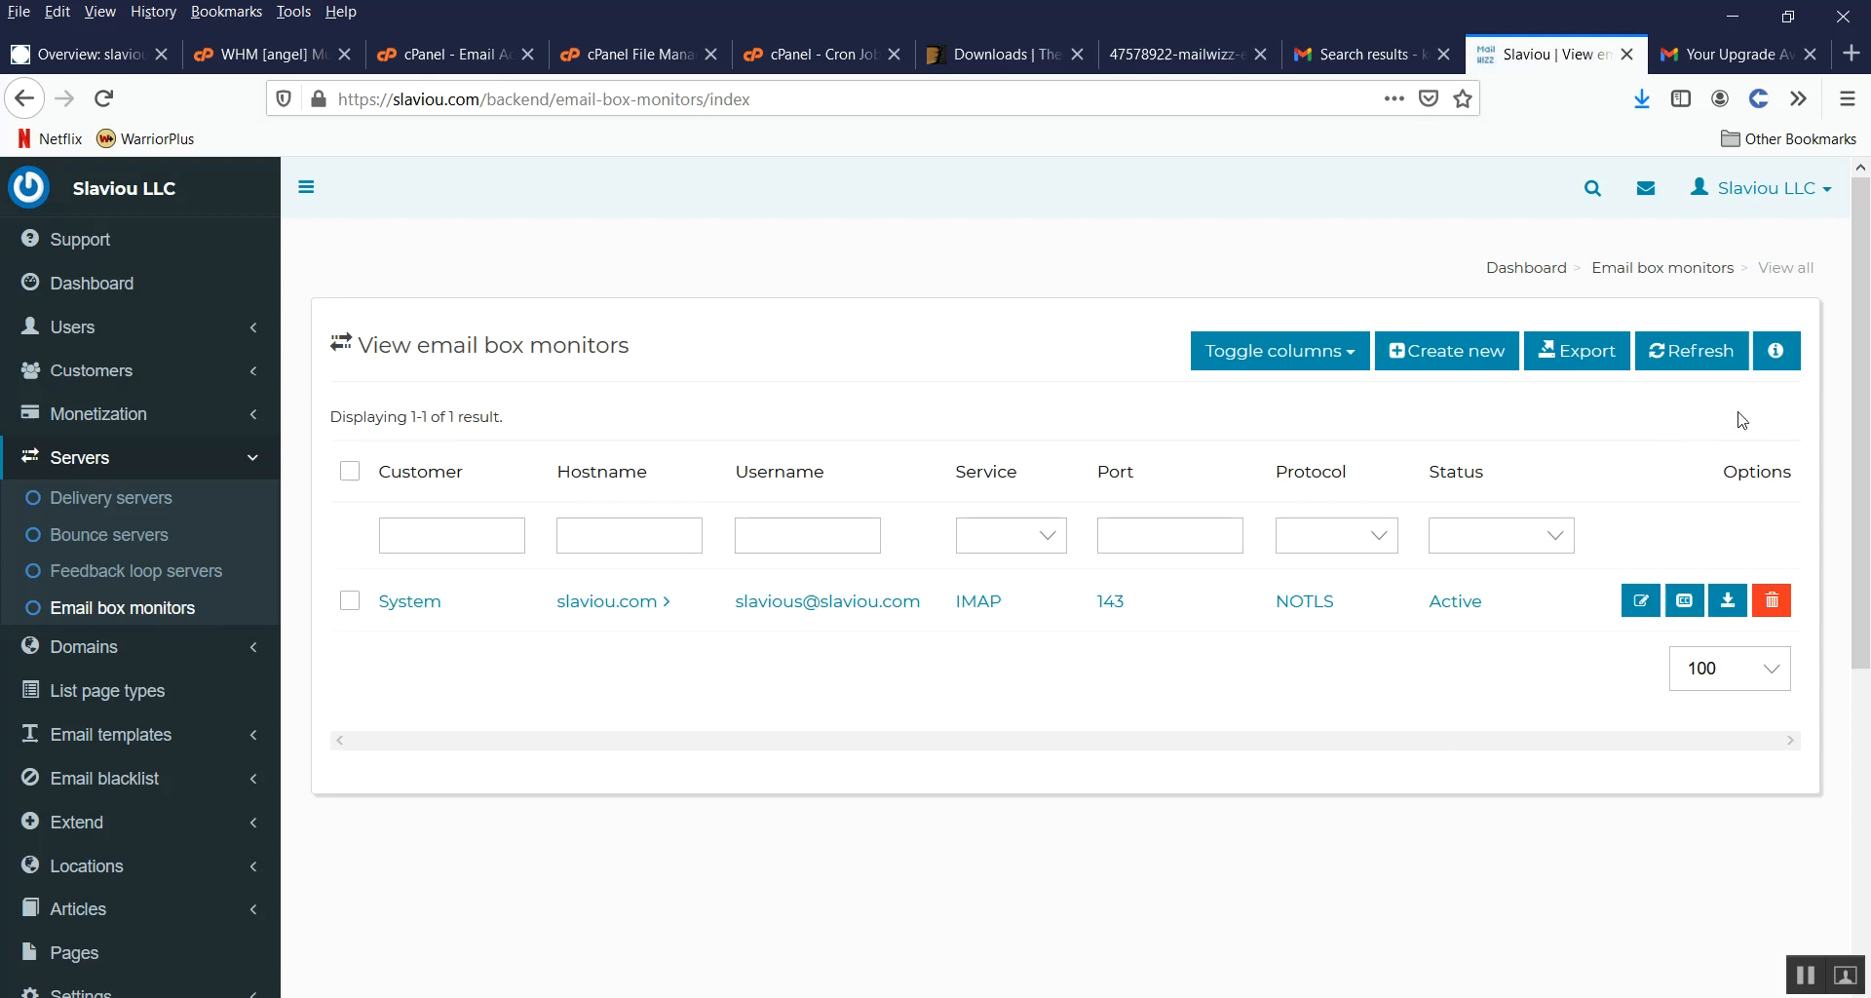
{"action": "left_click", "coordinate": [1773, 356]}
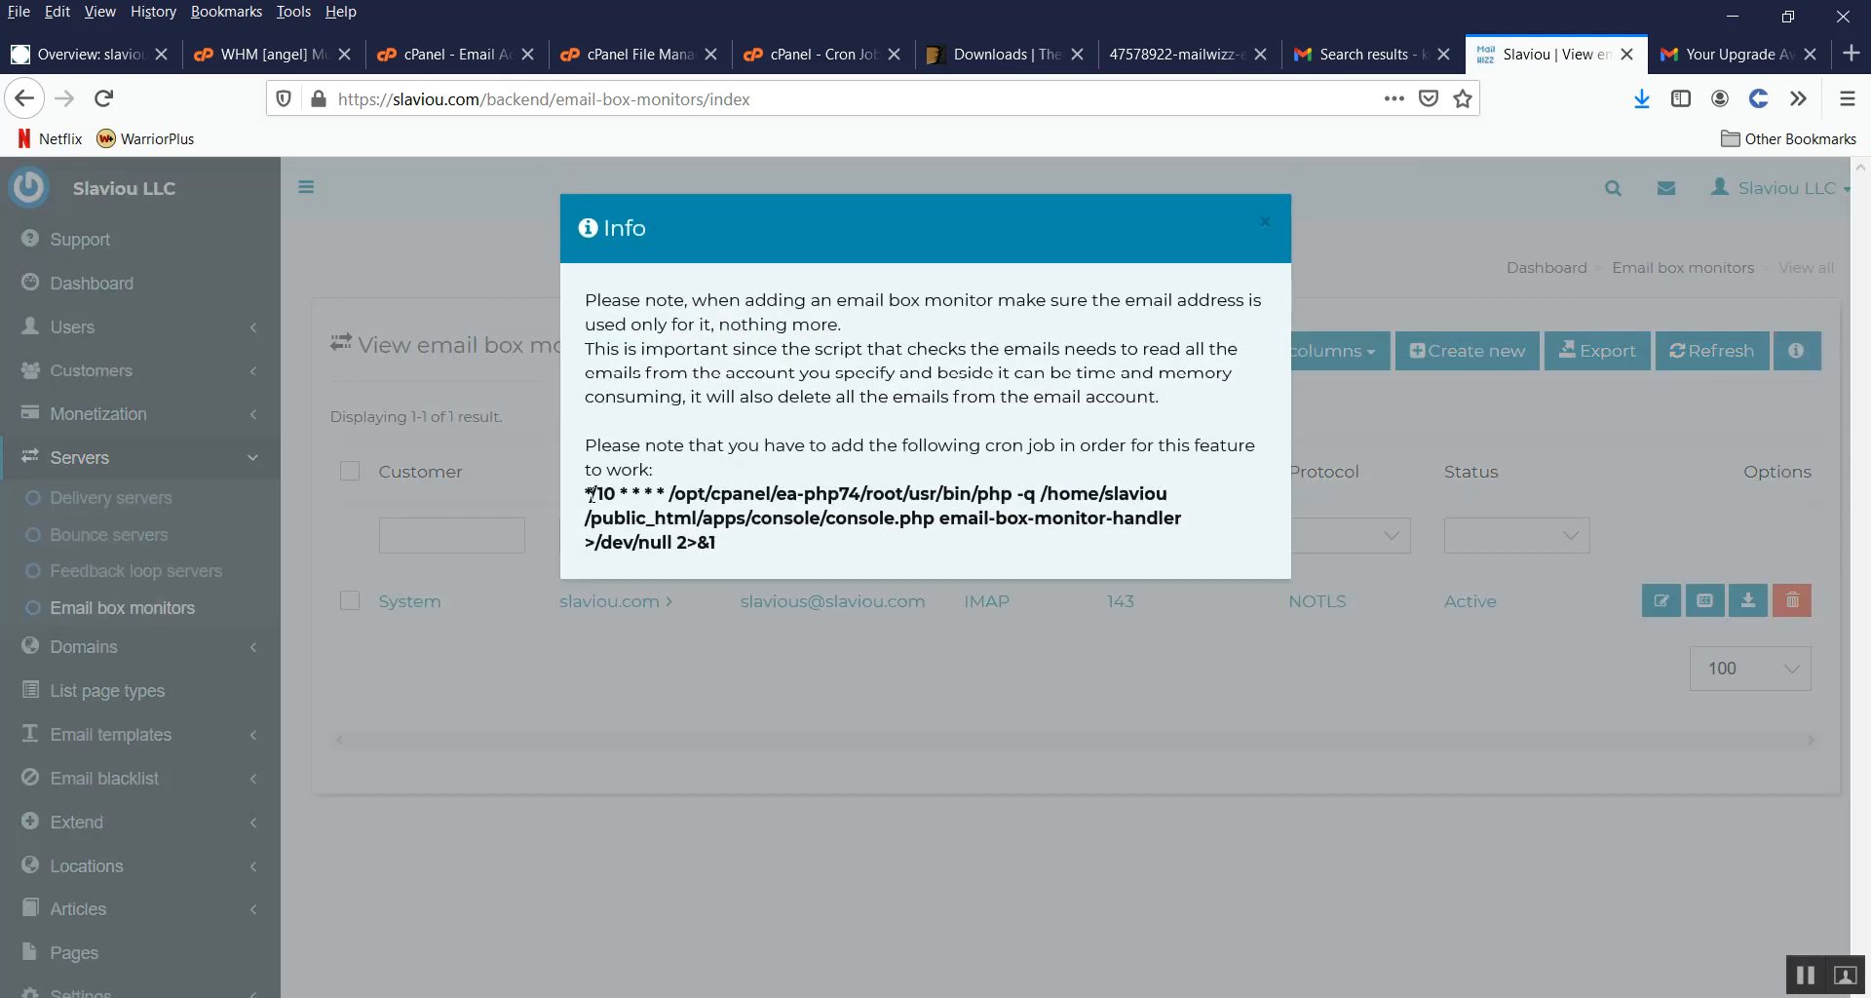
{"action": "left_click_drag", "start_coordinate": [721, 542], "coordinate": [670, 494]}
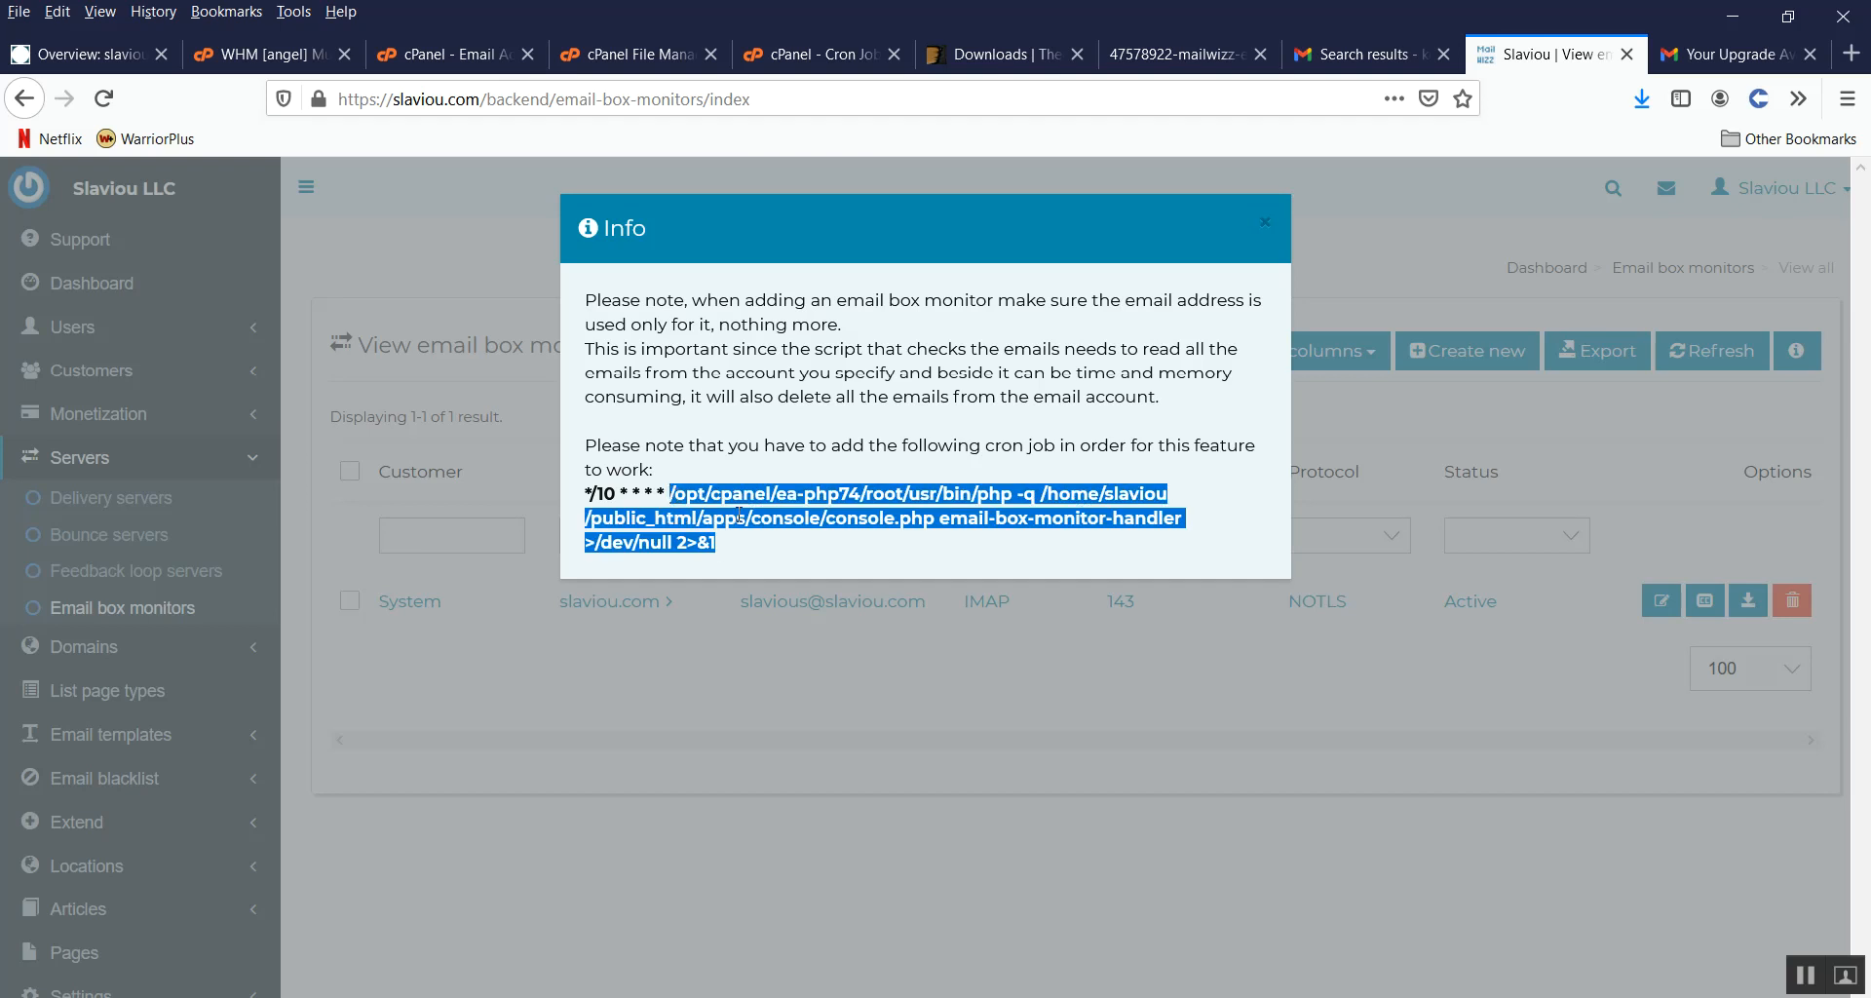
{"action": "left_click", "coordinate": [821, 54]}
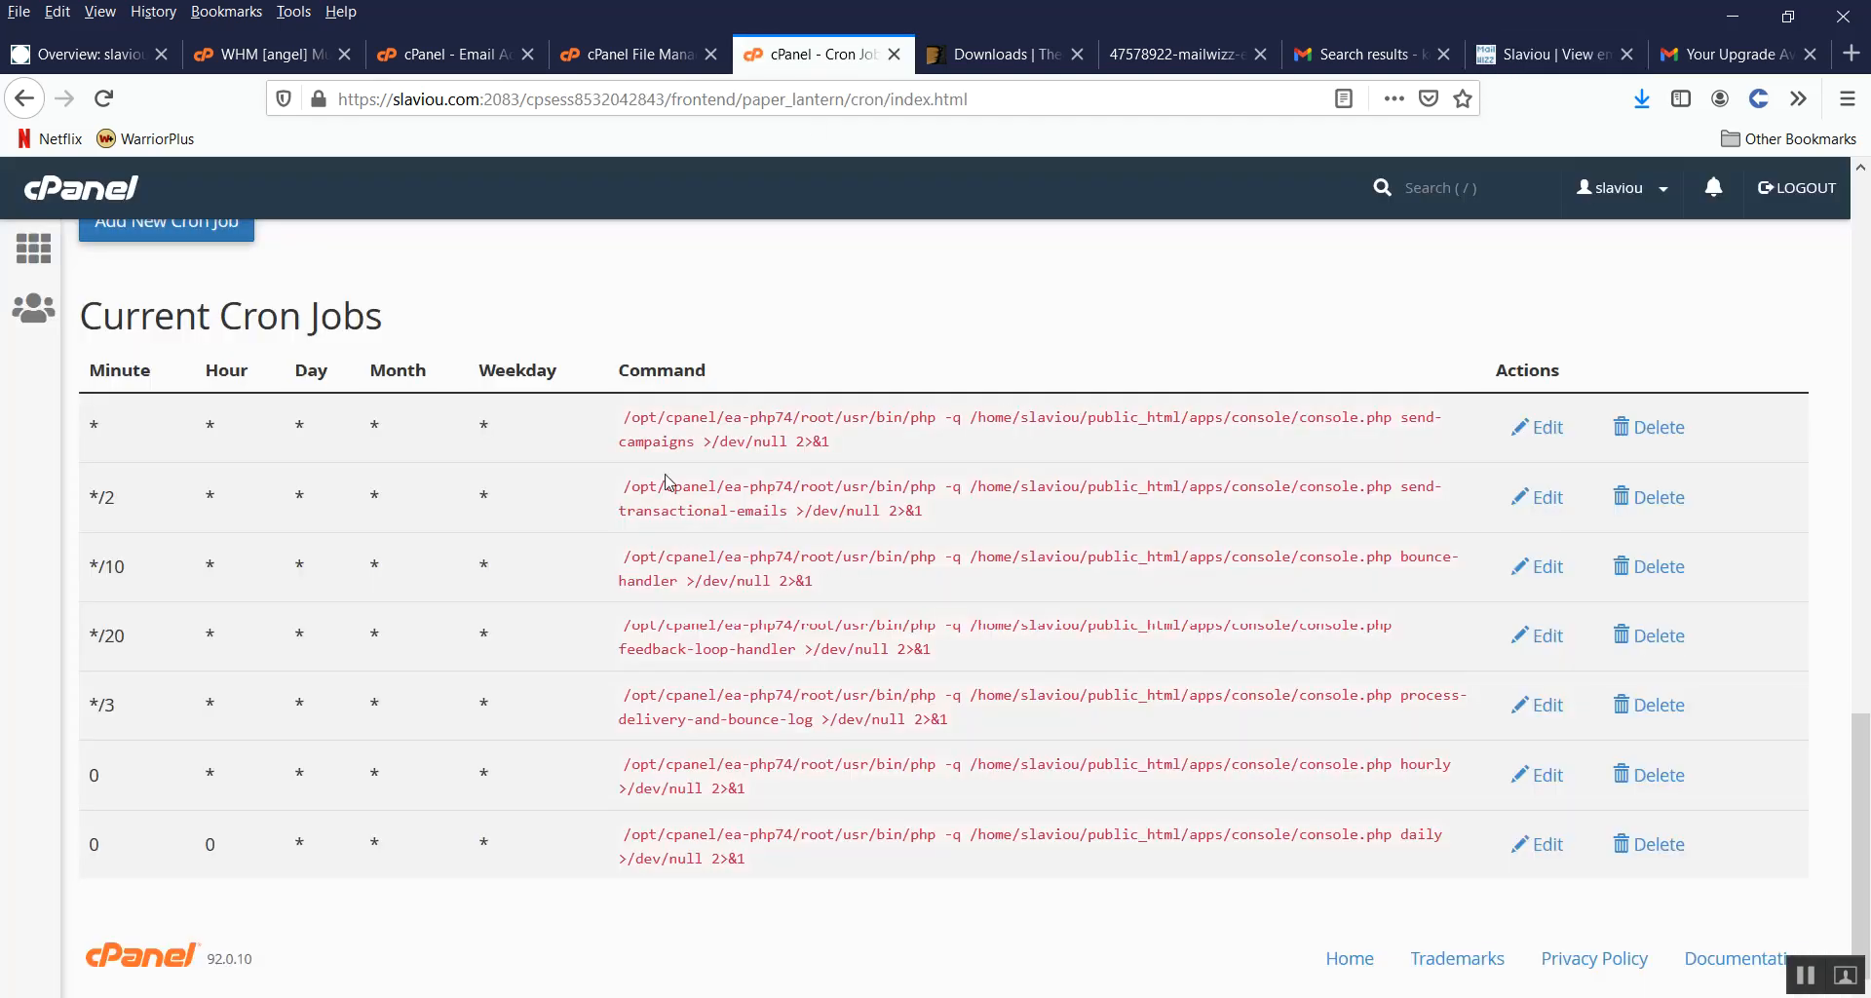
{"action": "scroll", "coordinate": [637, 585], "scroll_direction": "up", "scroll_amount": 5}
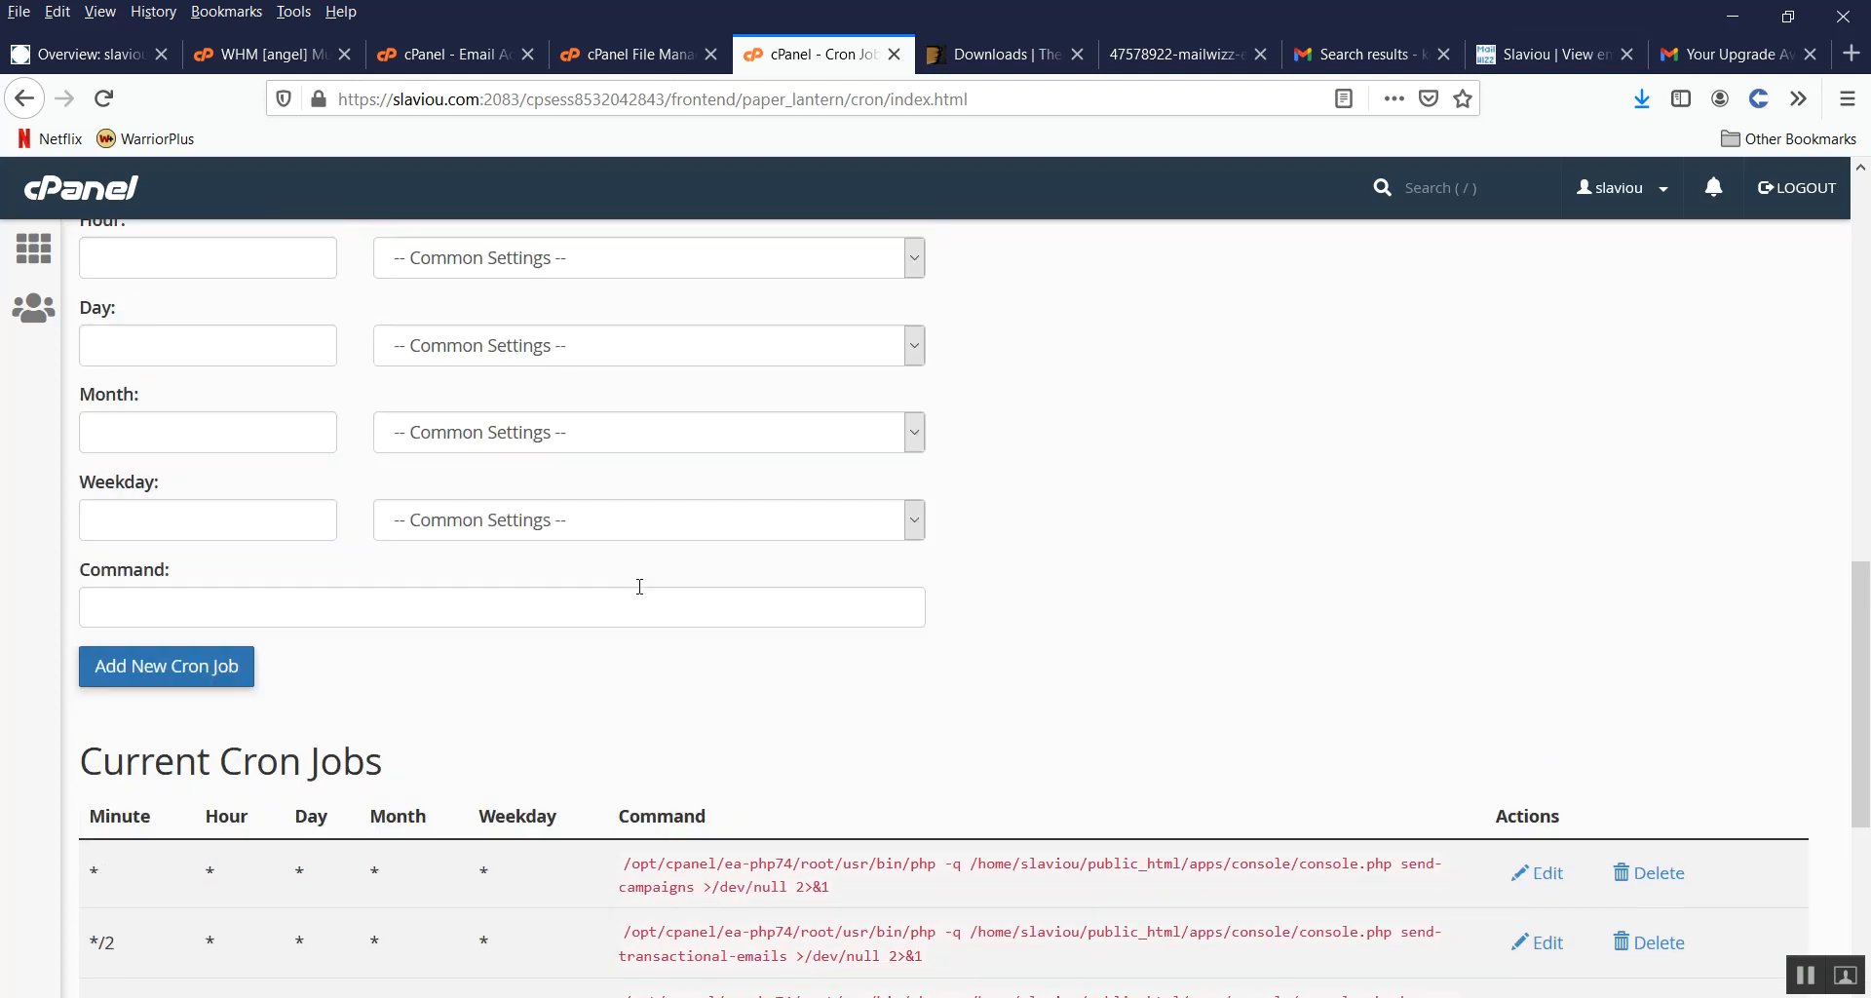
{"action": "left_click", "coordinate": [328, 673]}
{"action": "key", "text": "ctrl+v"}
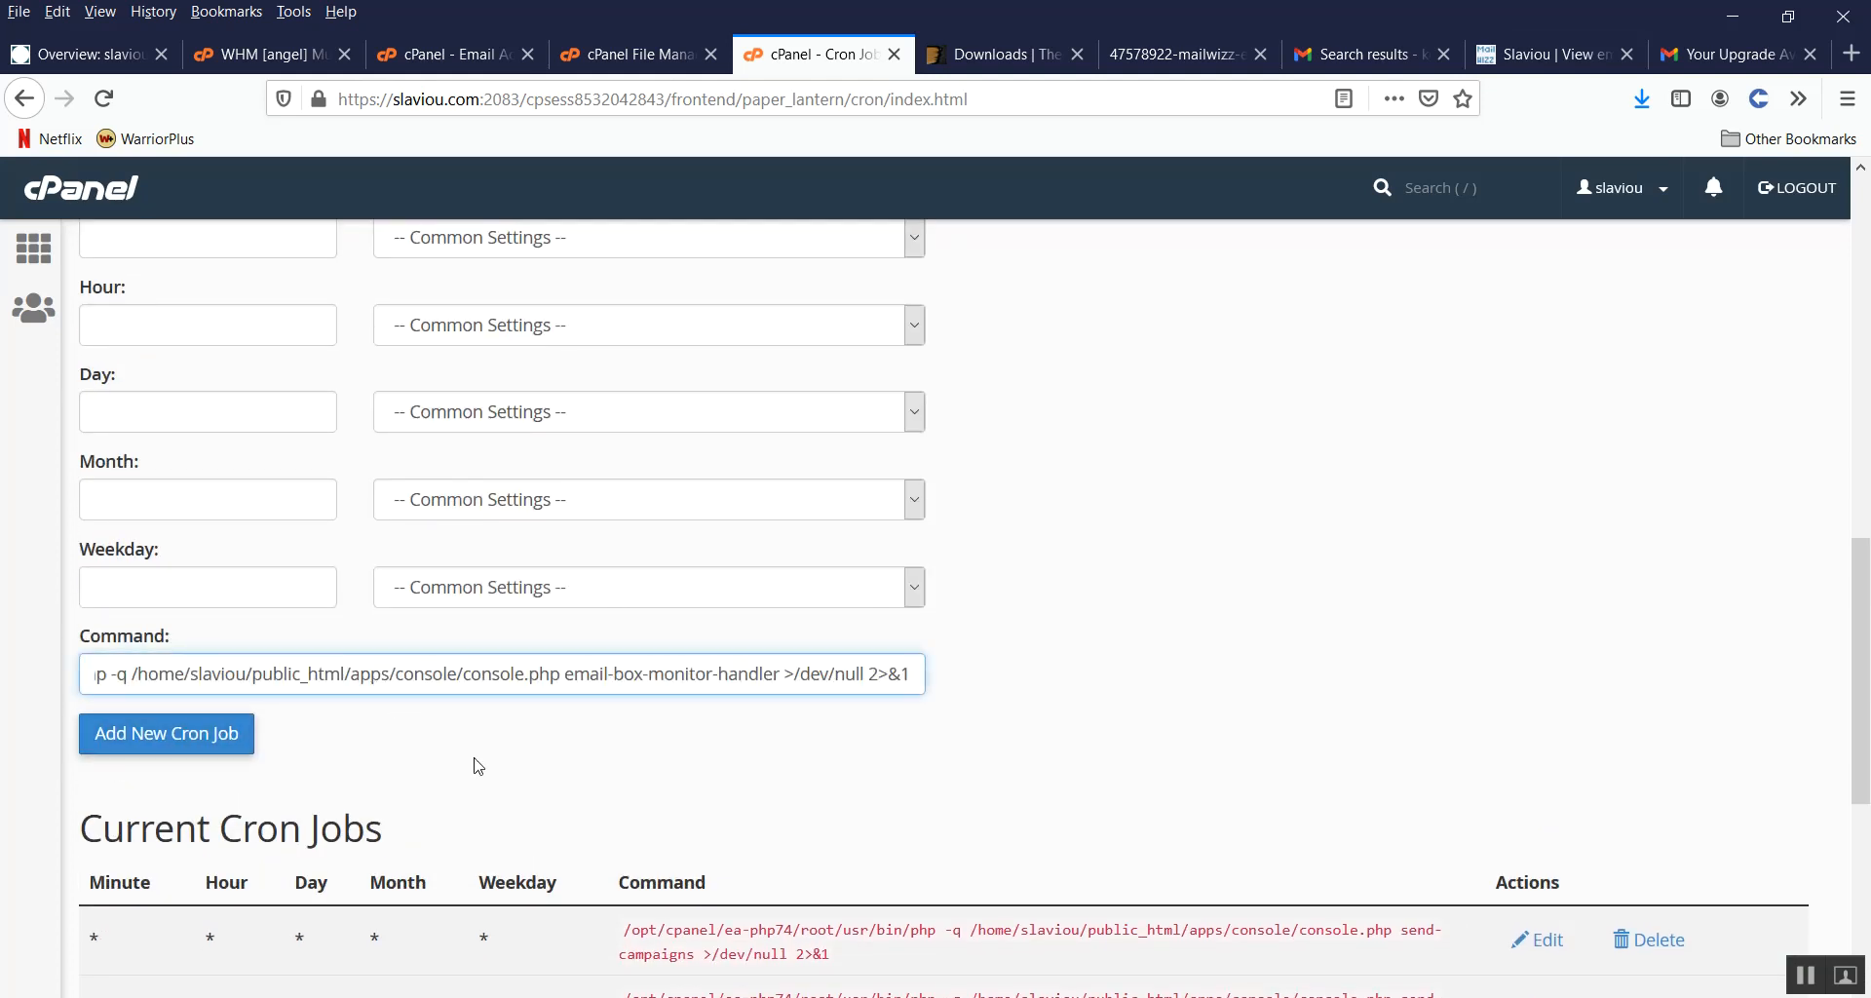
Step: Schedule the new cron job for every ten minutes (*/10 * * * *) and add it to the current cron jobs
{"action": "scroll", "coordinate": [482, 764], "scroll_direction": "up", "scroll_amount": 5}
{"action": "left_click", "coordinate": [307, 670]}
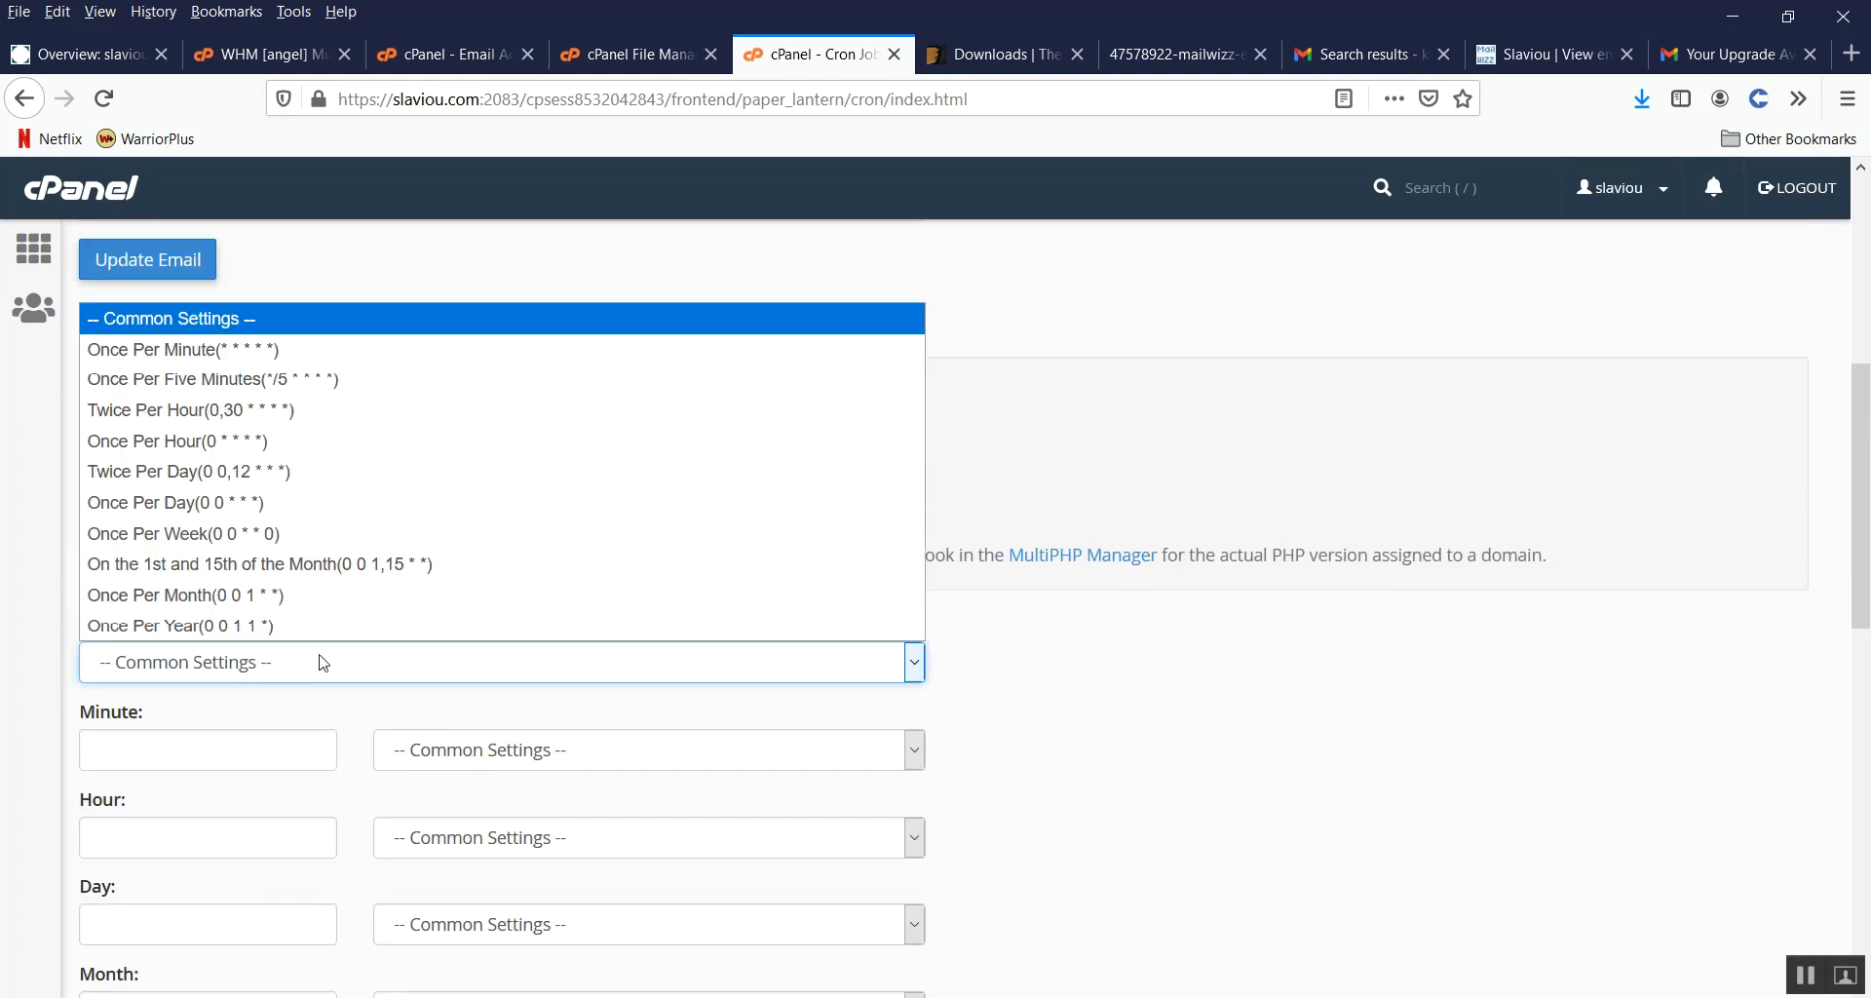
{"action": "left_click", "coordinate": [329, 376]}
{"action": "left_click", "coordinate": [170, 750]}
{"action": "key", "text": "BackSpace"}
{"action": "type", "text": "10"}
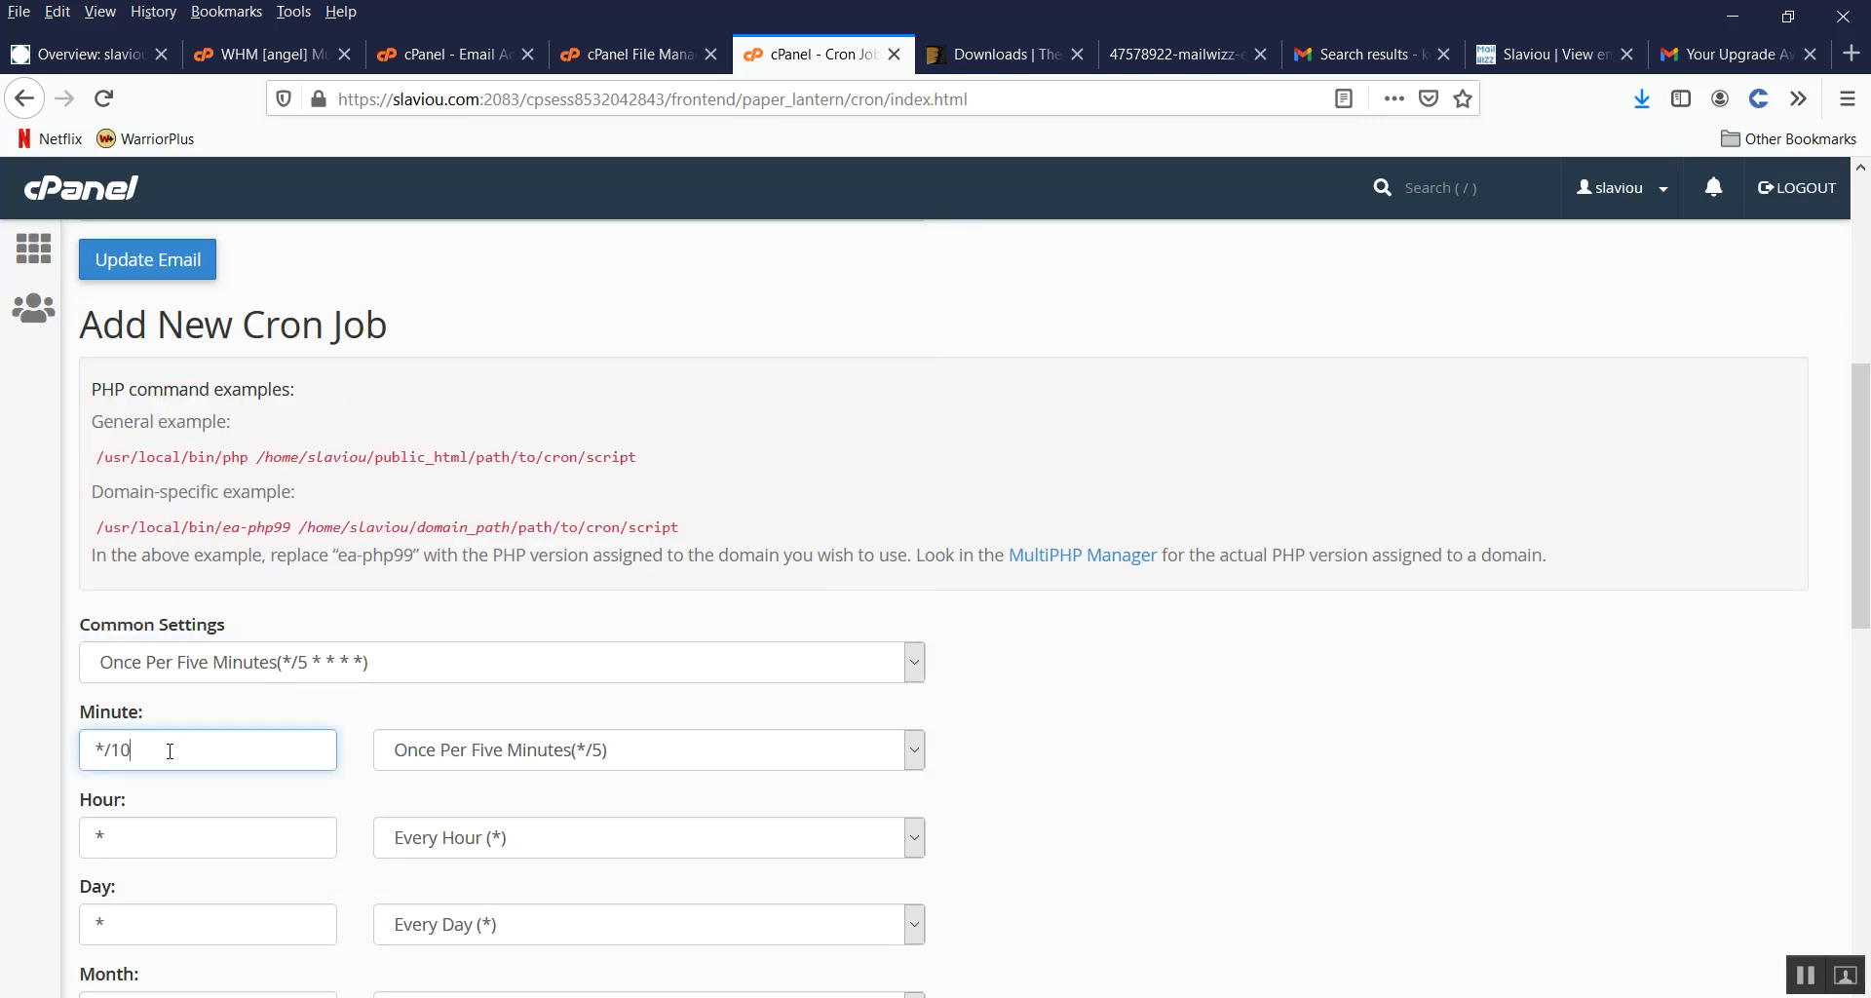
{"action": "left_click", "coordinate": [1065, 705]}
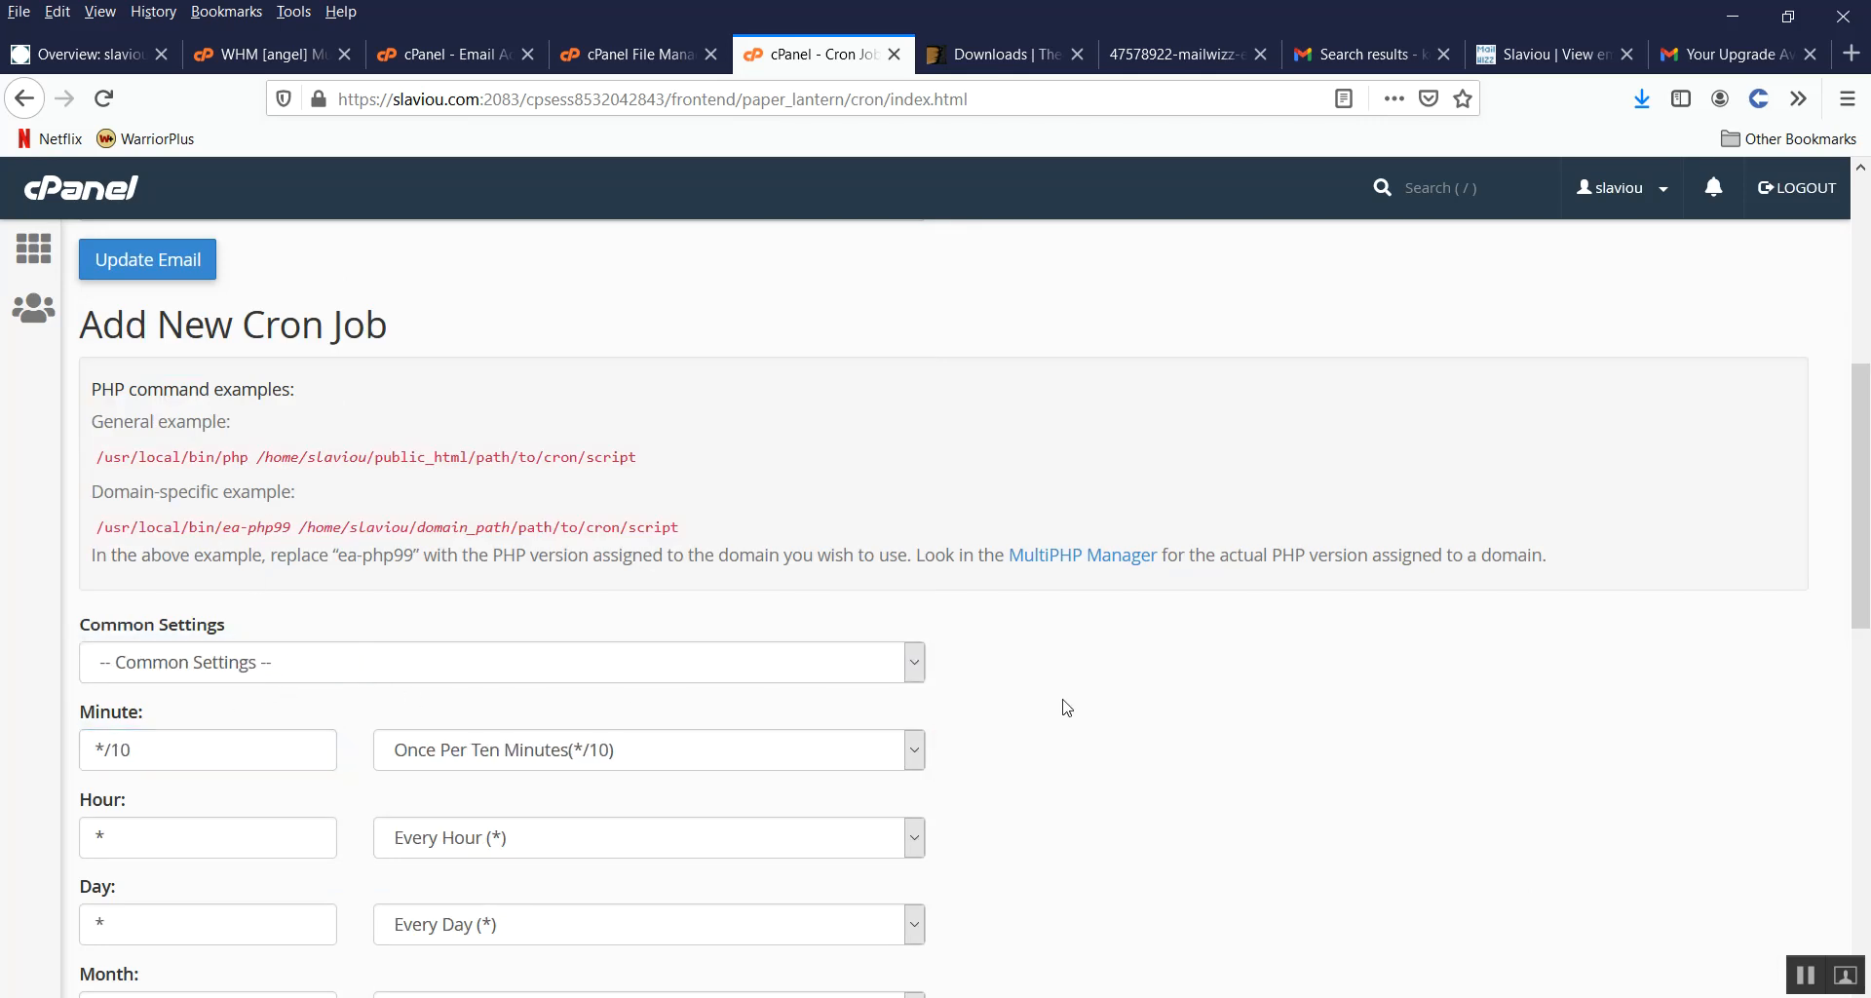
{"action": "scroll", "coordinate": [1067, 705], "scroll_direction": "down", "scroll_amount": 10}
{"action": "left_click", "coordinate": [201, 358]}
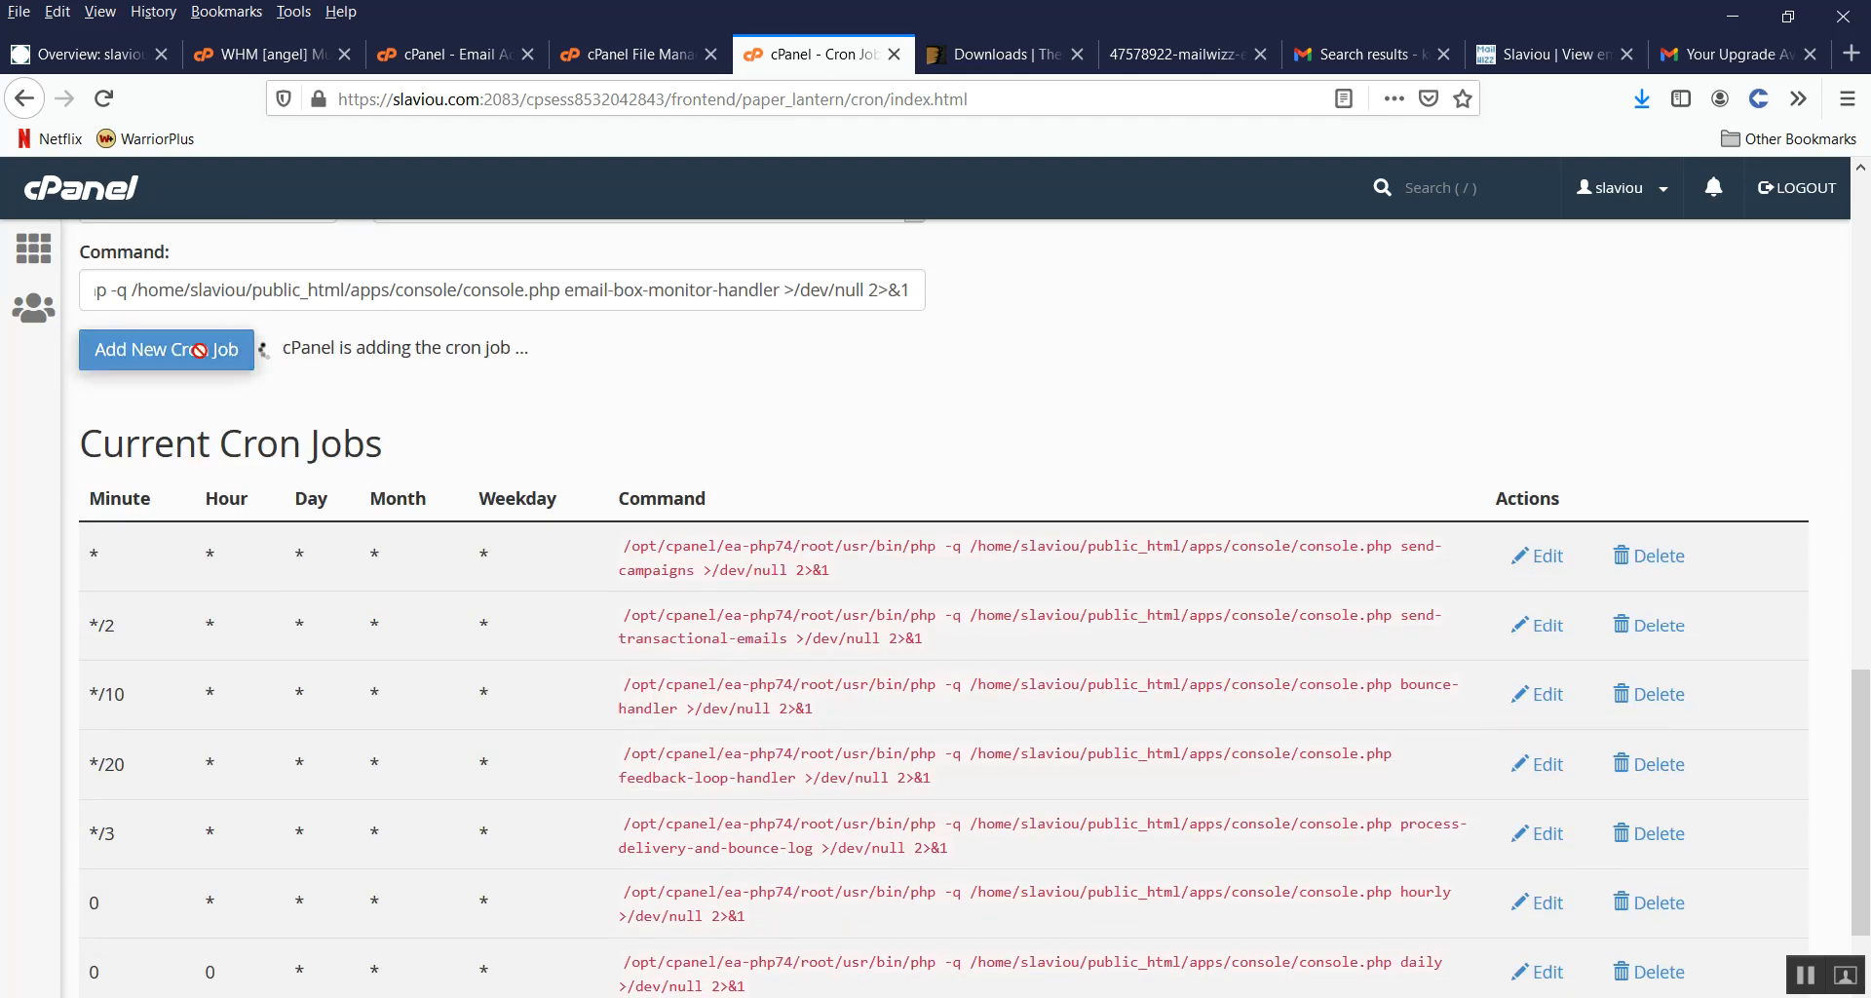
{"action": "scroll", "coordinate": [890, 594], "scroll_direction": "down", "scroll_amount": 5}
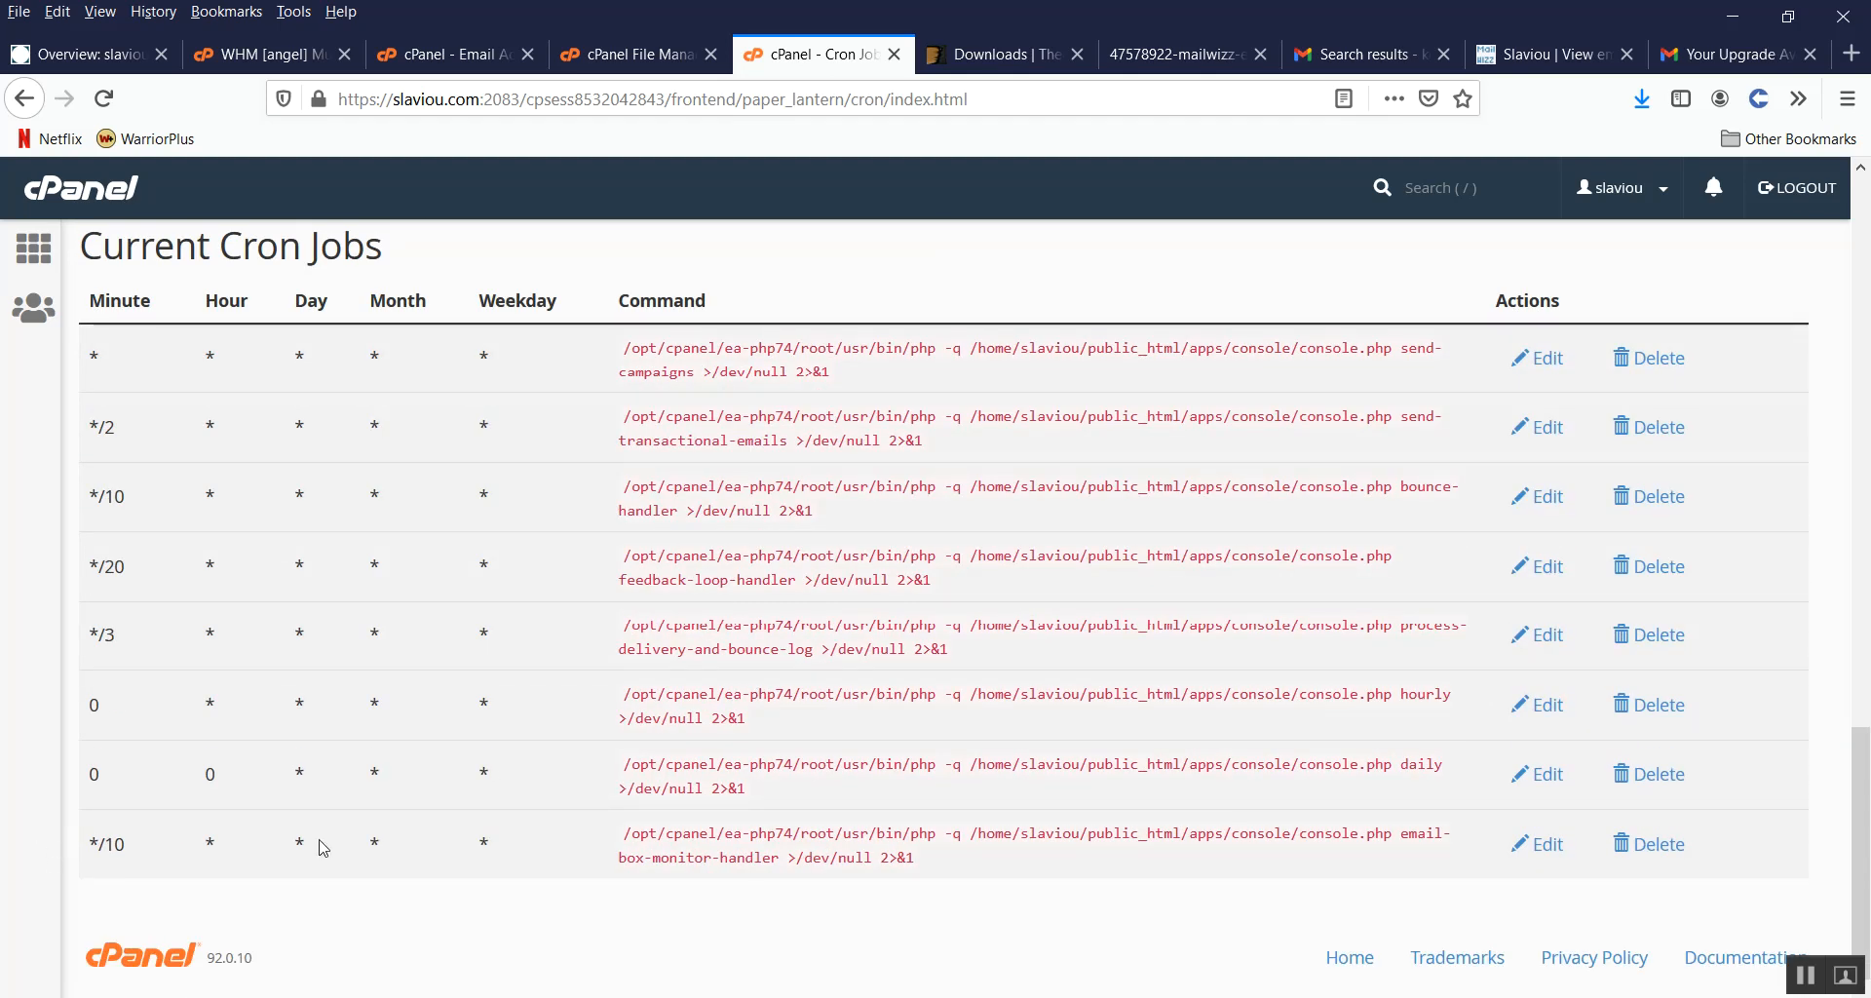
Step: Return to MailWizz, dismiss the cron job note and open the list of feedback loop servers
{"action": "left_click", "coordinate": [1509, 52]}
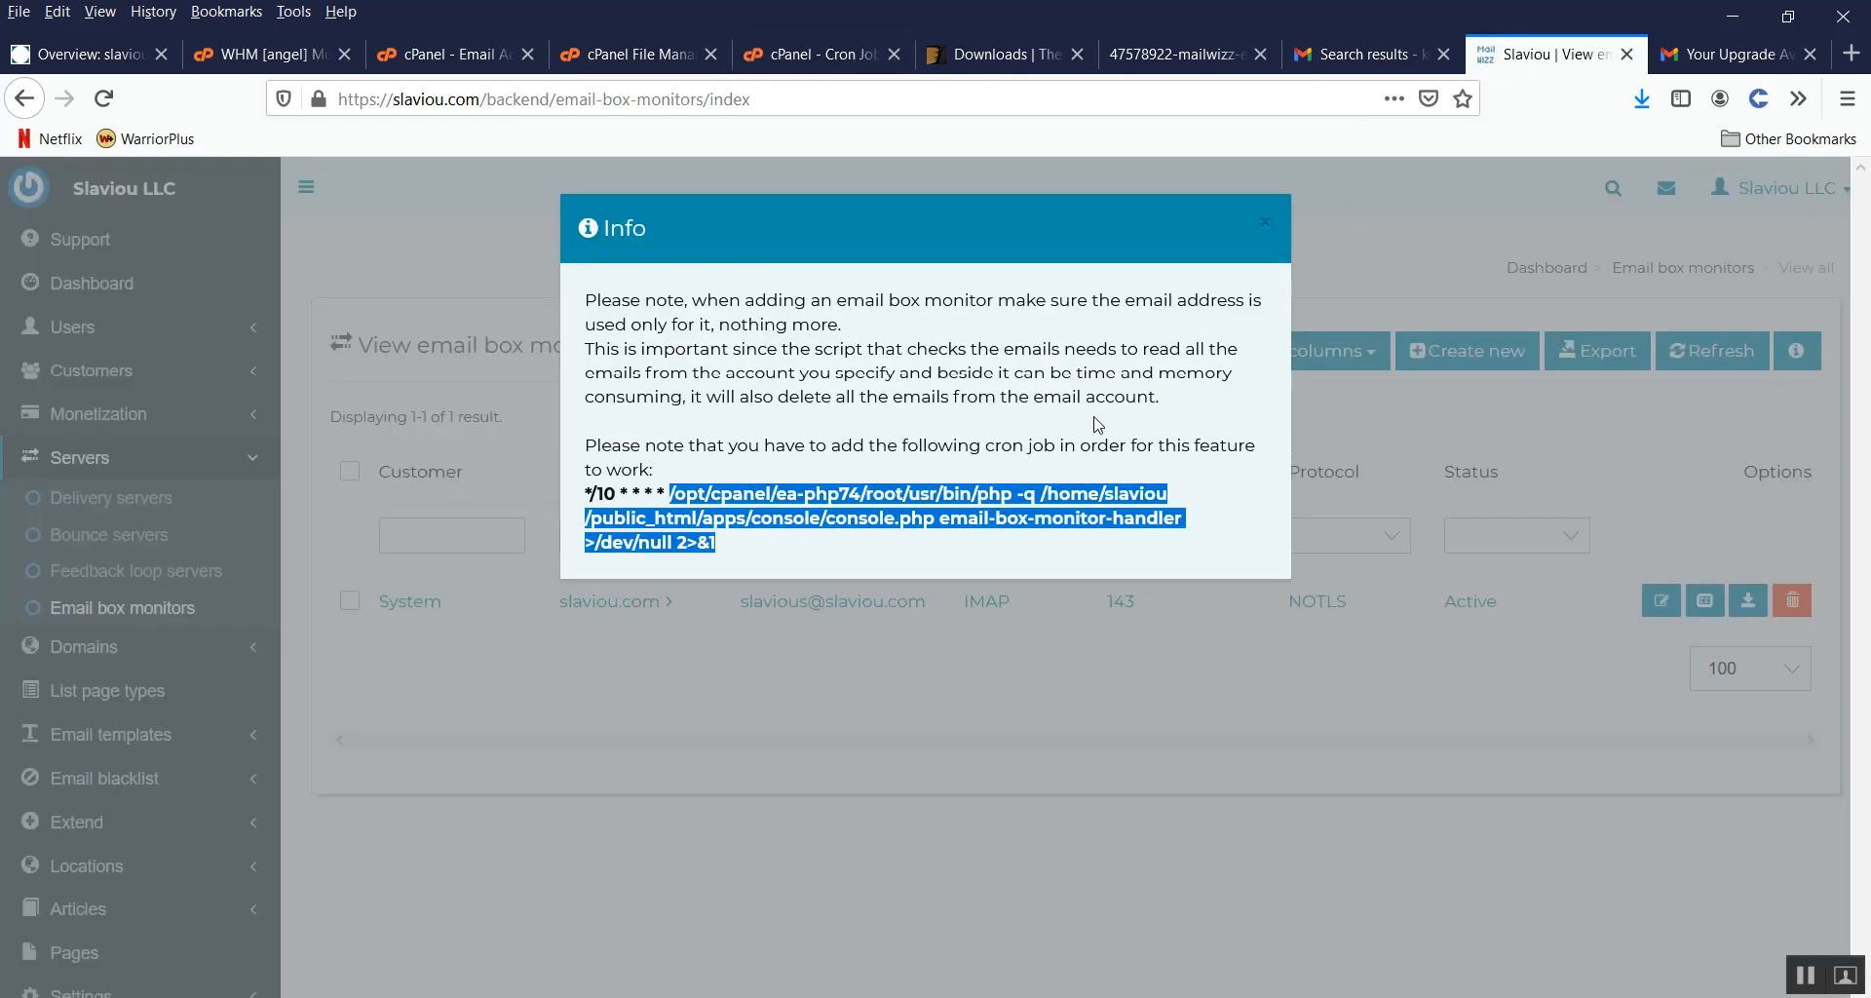
{"action": "left_click", "coordinate": [1266, 226]}
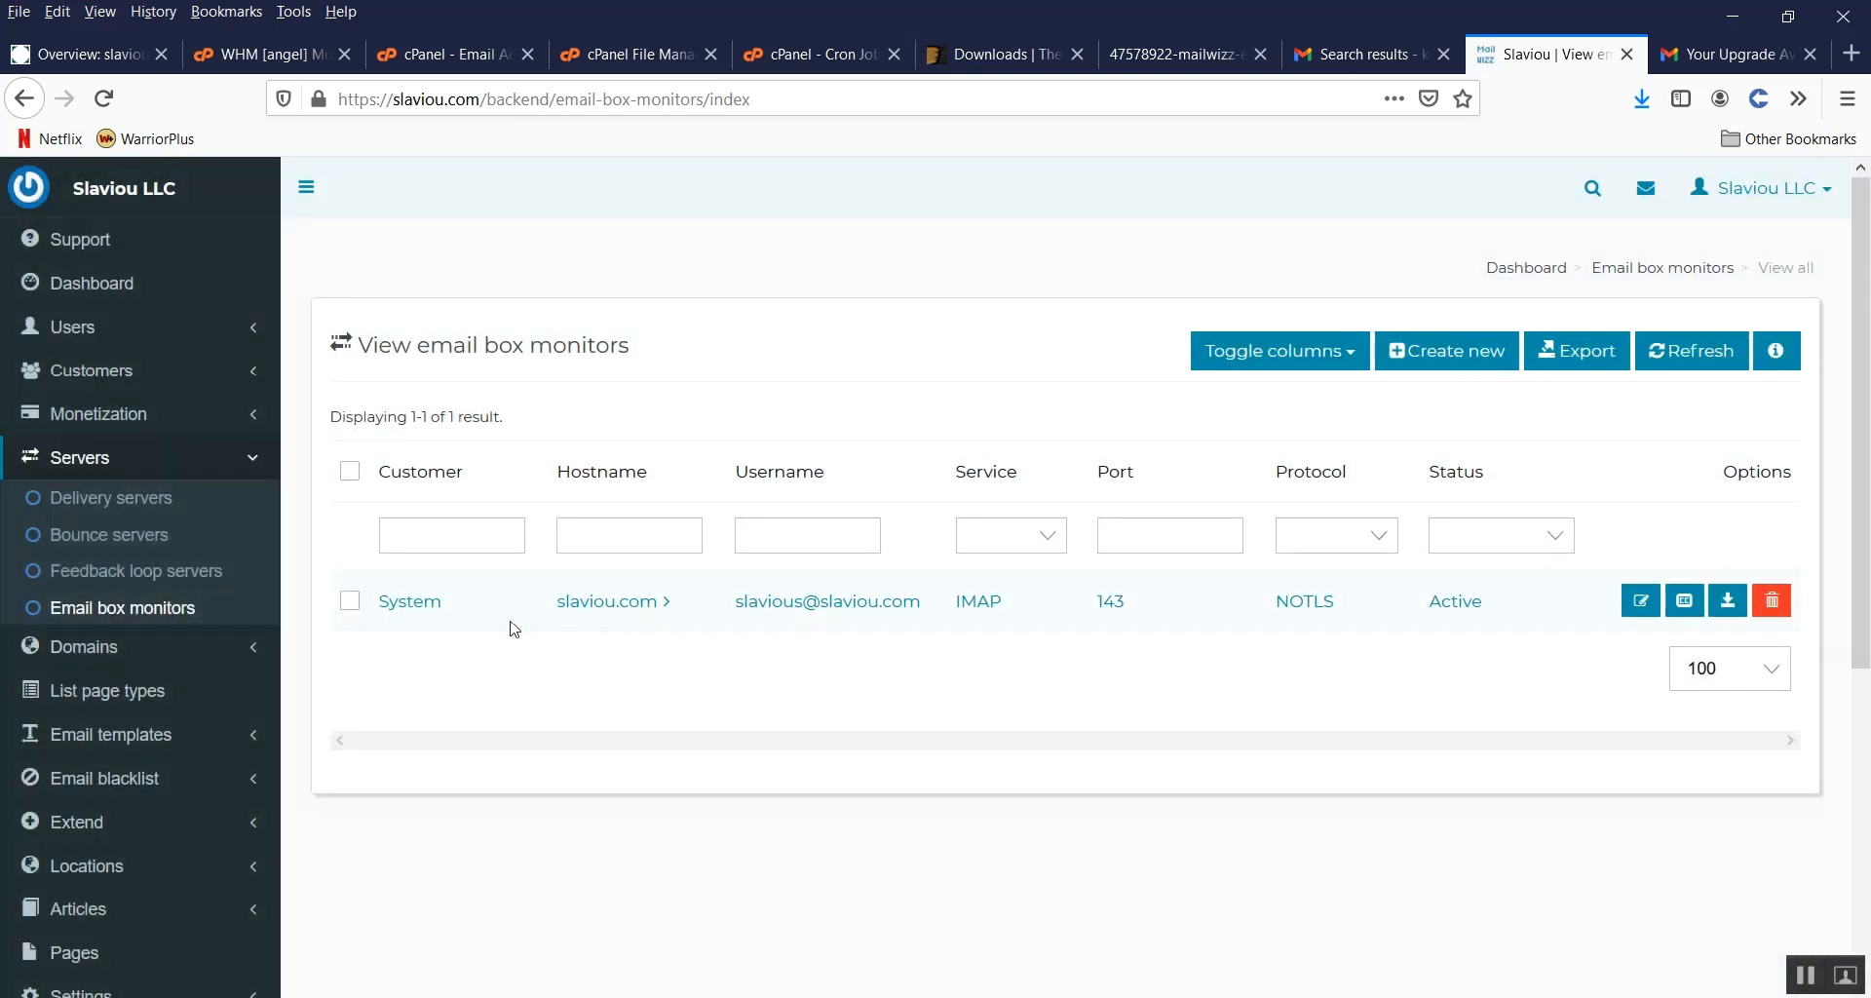
{"action": "left_click", "coordinate": [149, 575]}
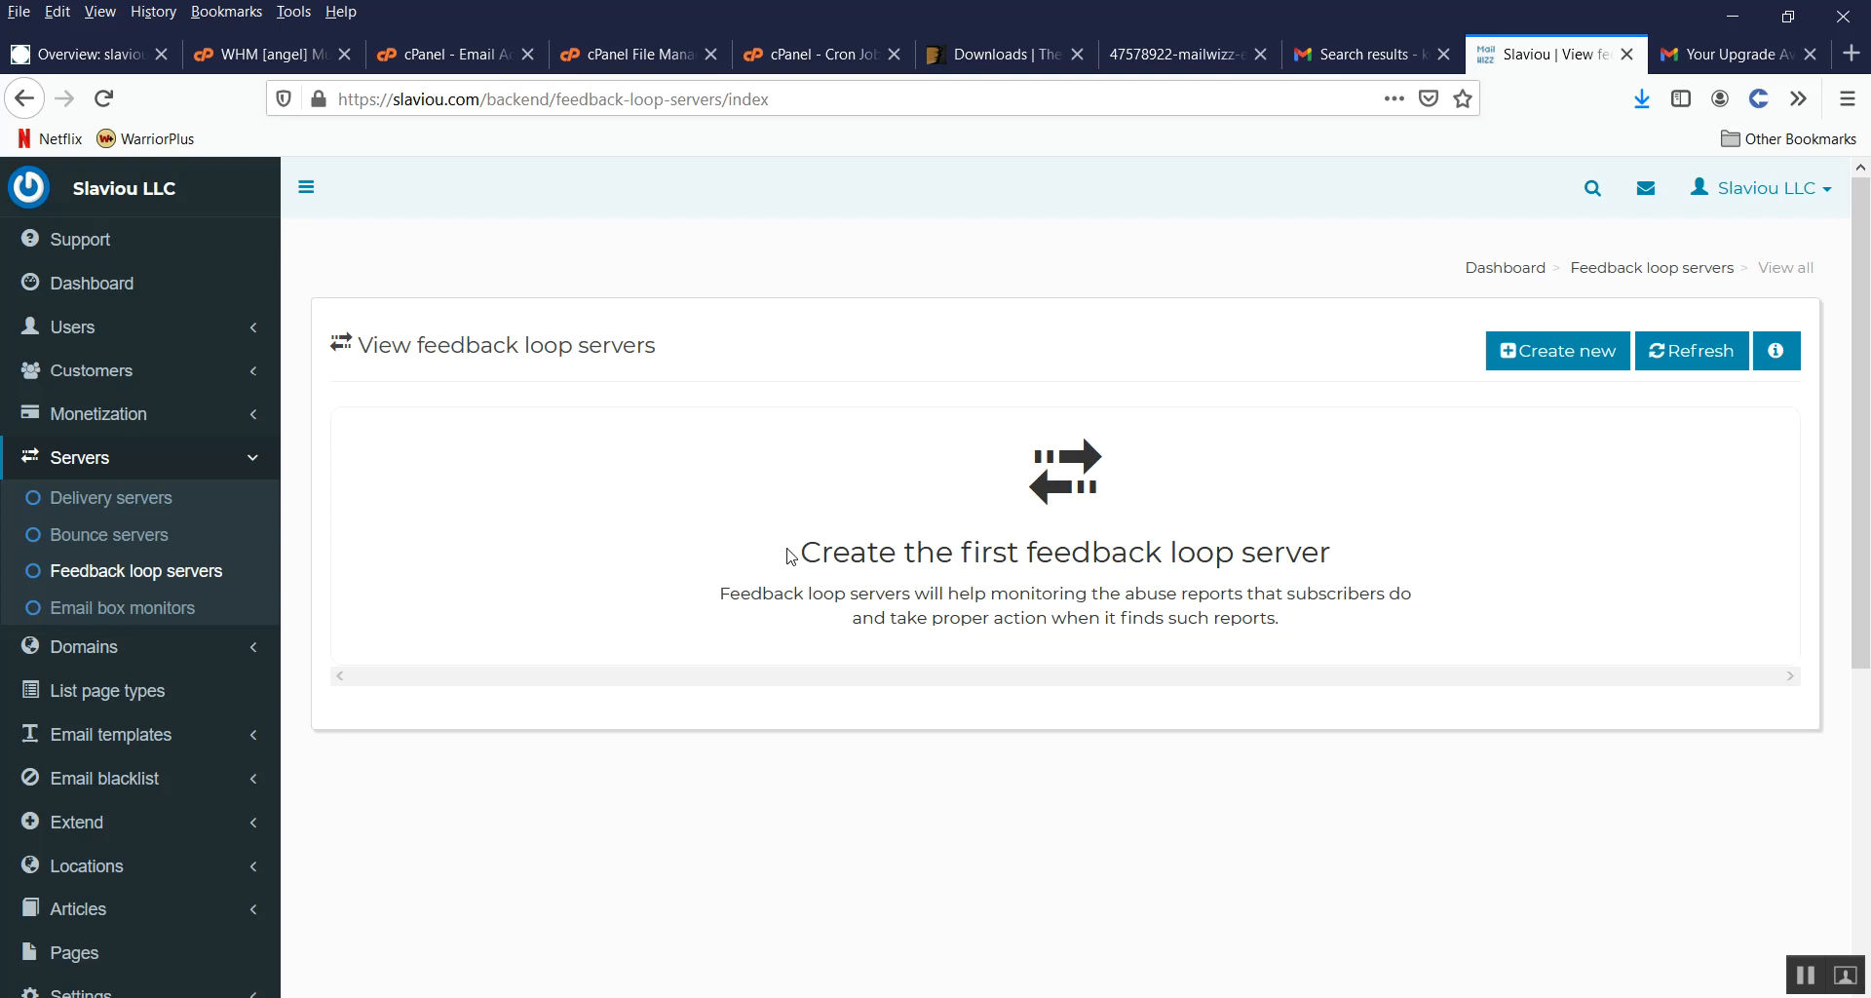
Step: Open the bookmarked Gmail inbox in a new browser tab and examine the messages in the primary inbox
{"action": "left_click", "coordinate": [1851, 55]}
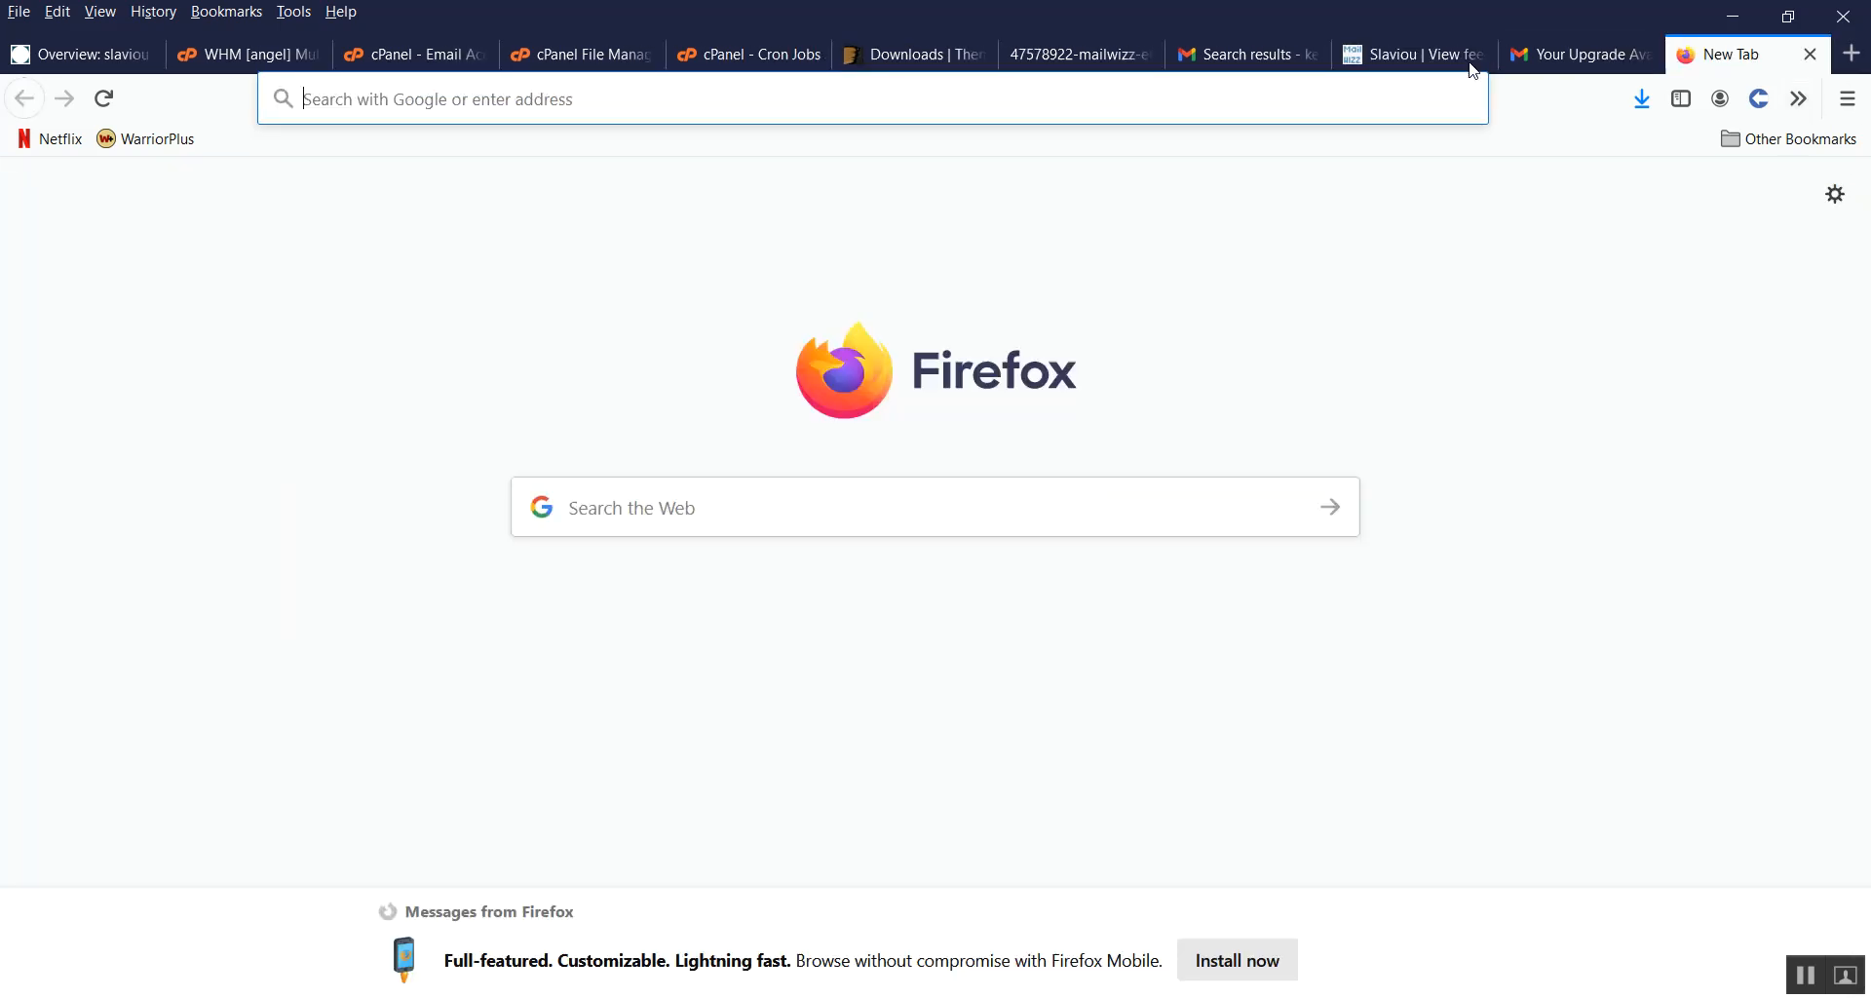
{"action": "left_click", "coordinate": [226, 11]}
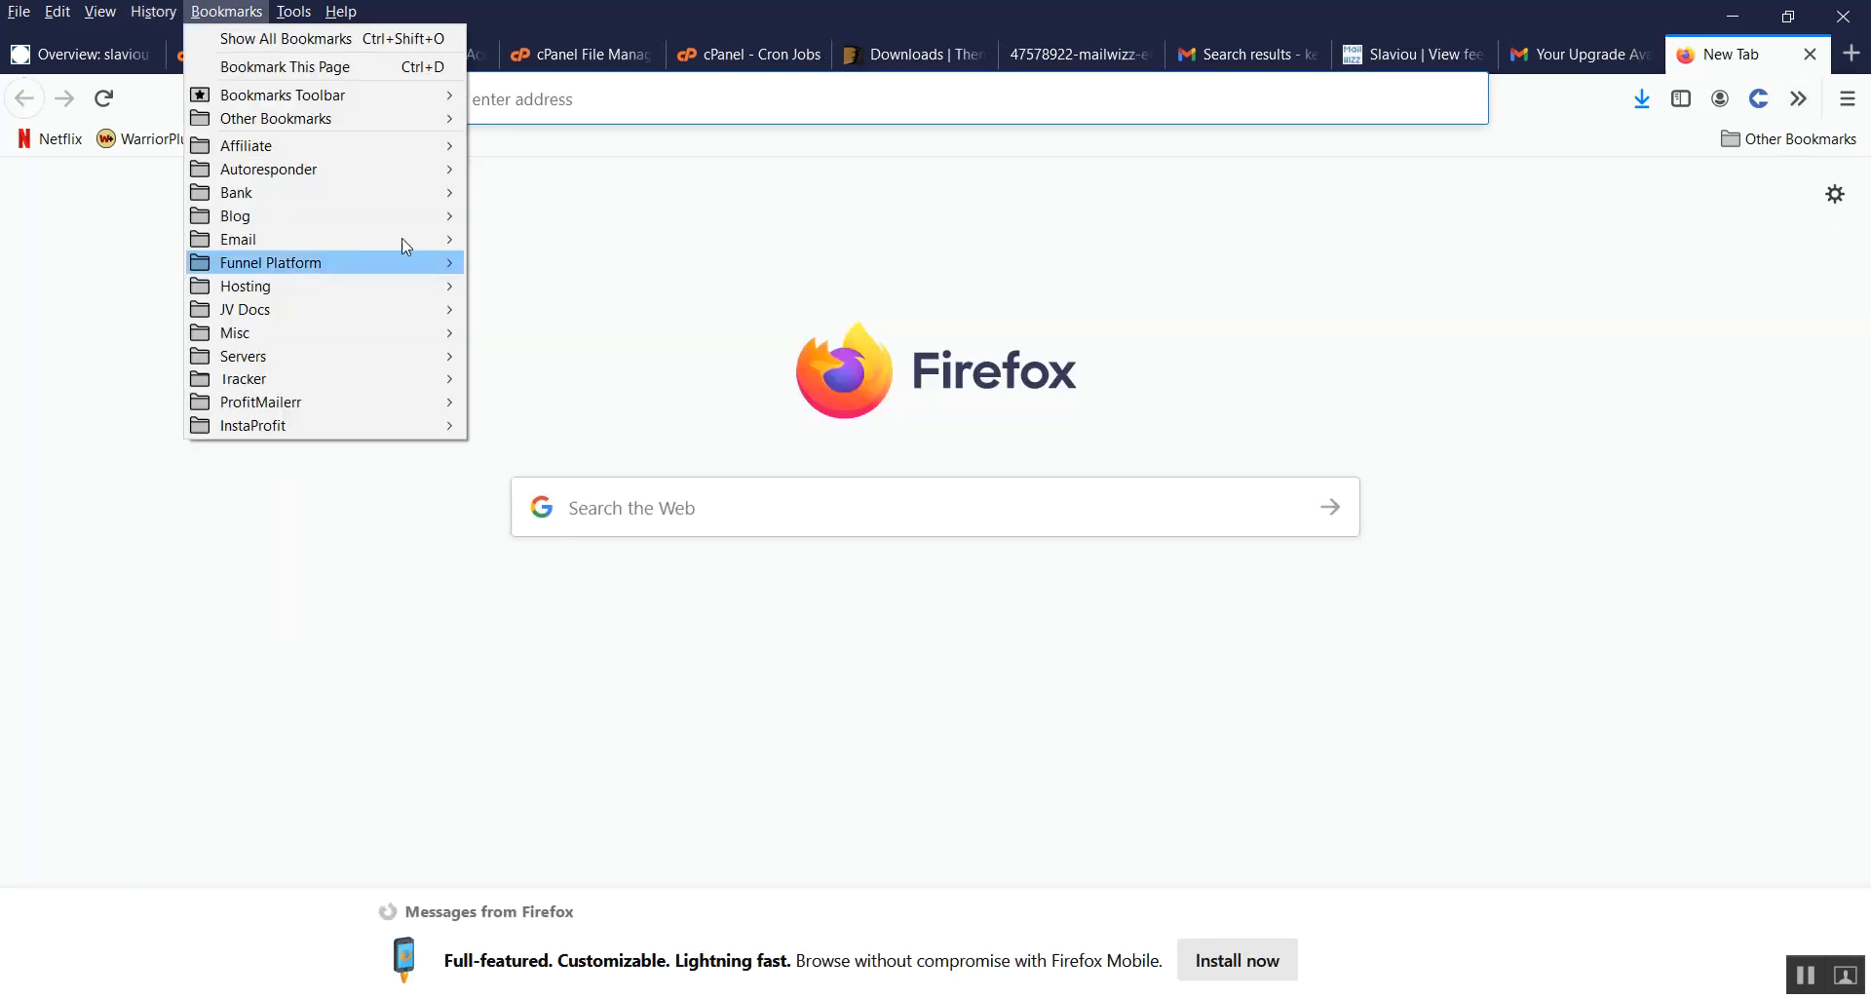
{"action": "mouse_move", "coordinate": [407, 244]}
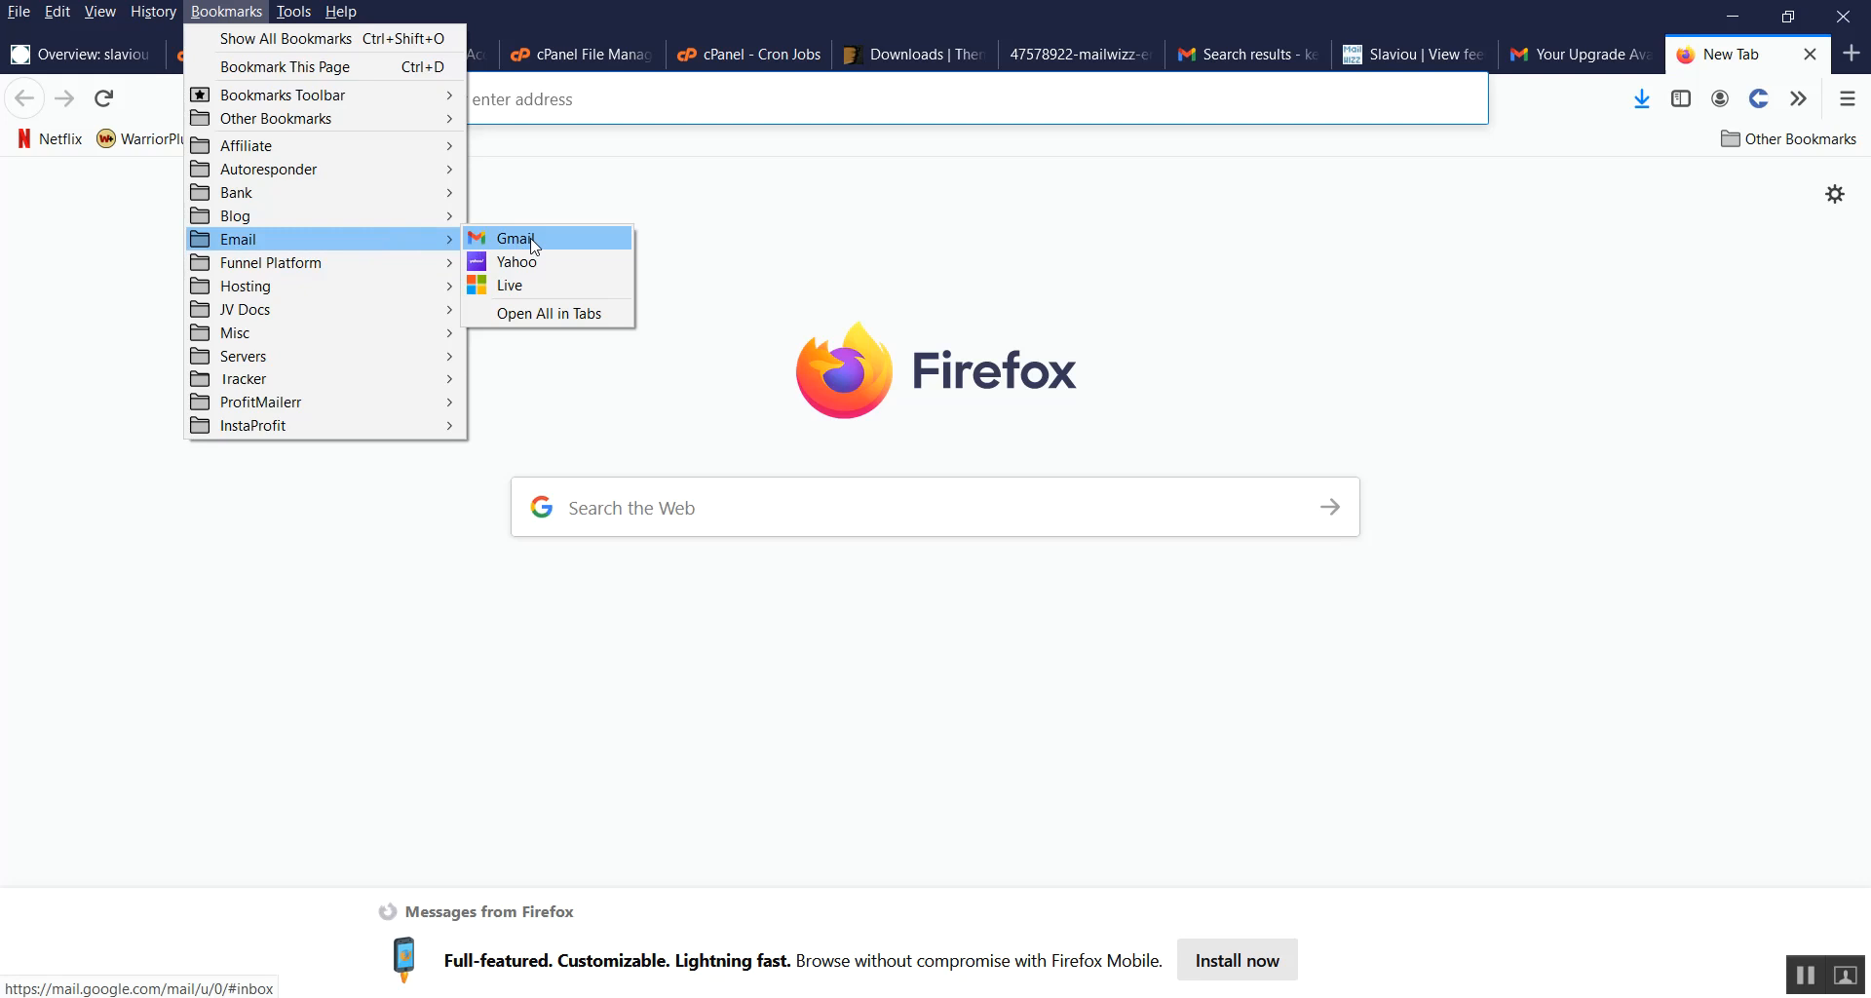
{"action": "left_click", "coordinate": [535, 246]}
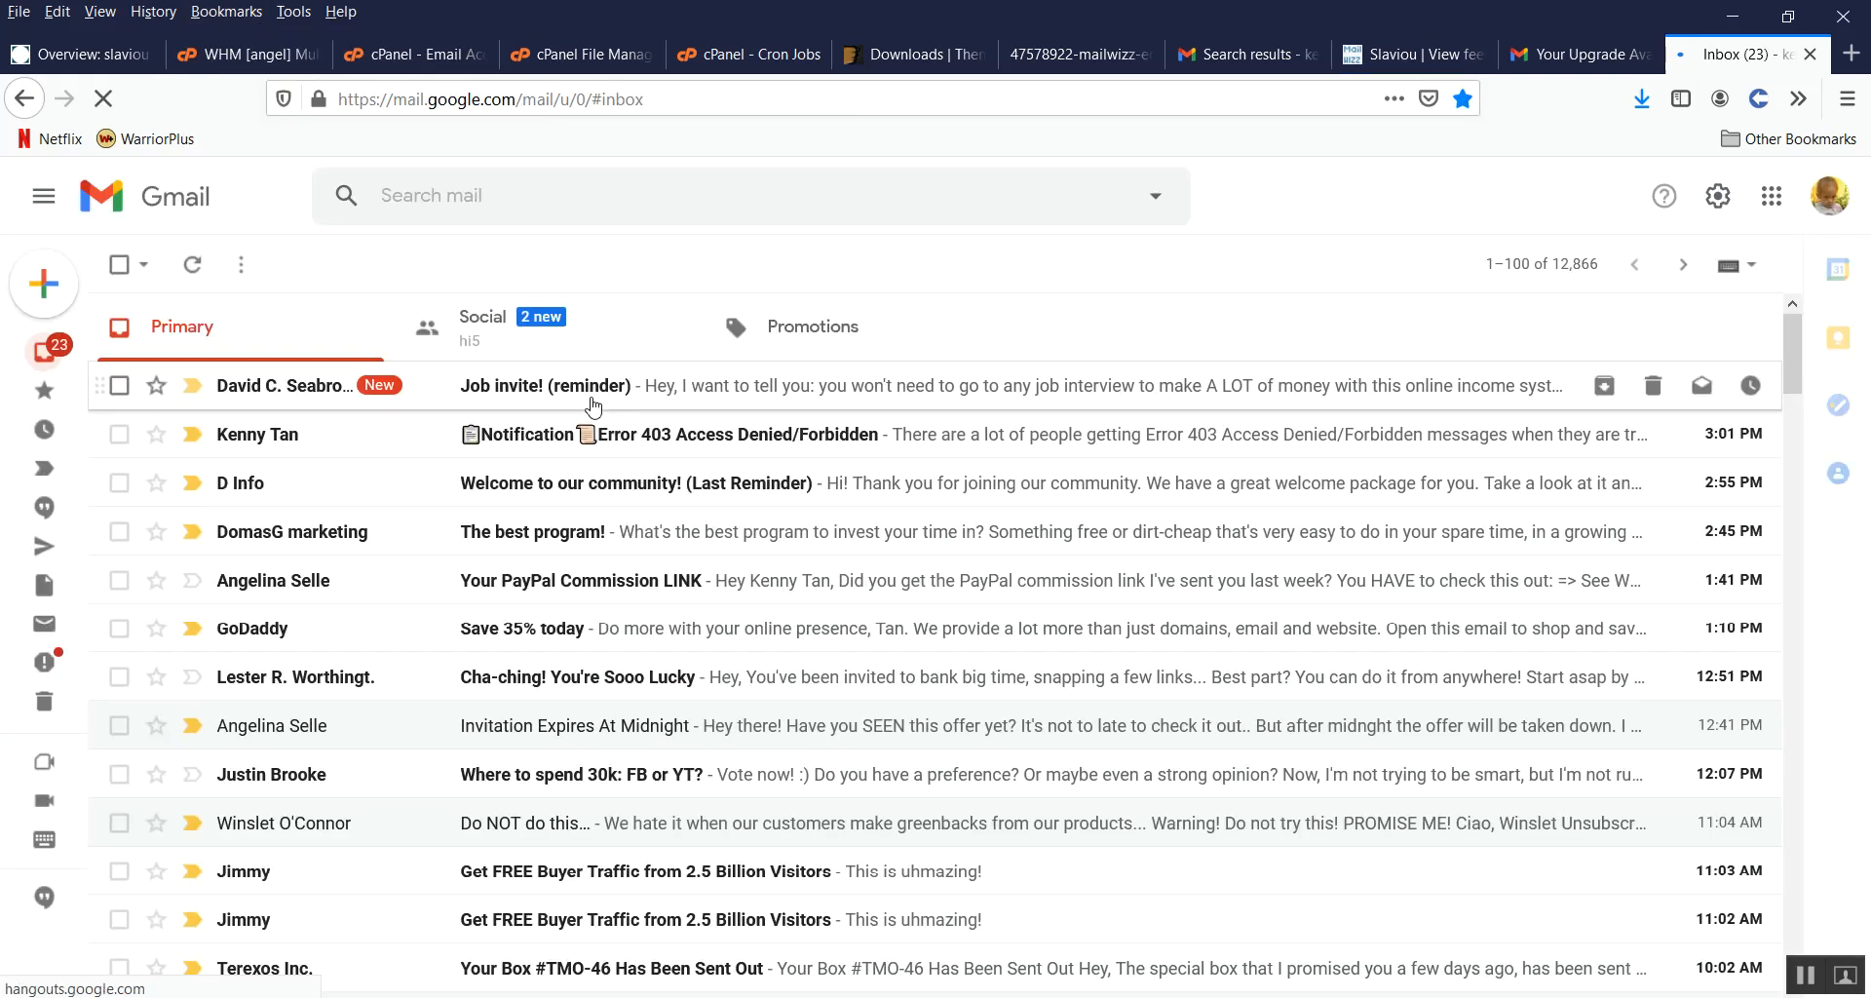
{"action": "scroll", "coordinate": [487, 438], "scroll_direction": "down", "scroll_amount": 3}
{"action": "scroll", "coordinate": [388, 463], "scroll_direction": "up", "scroll_amount": 3}
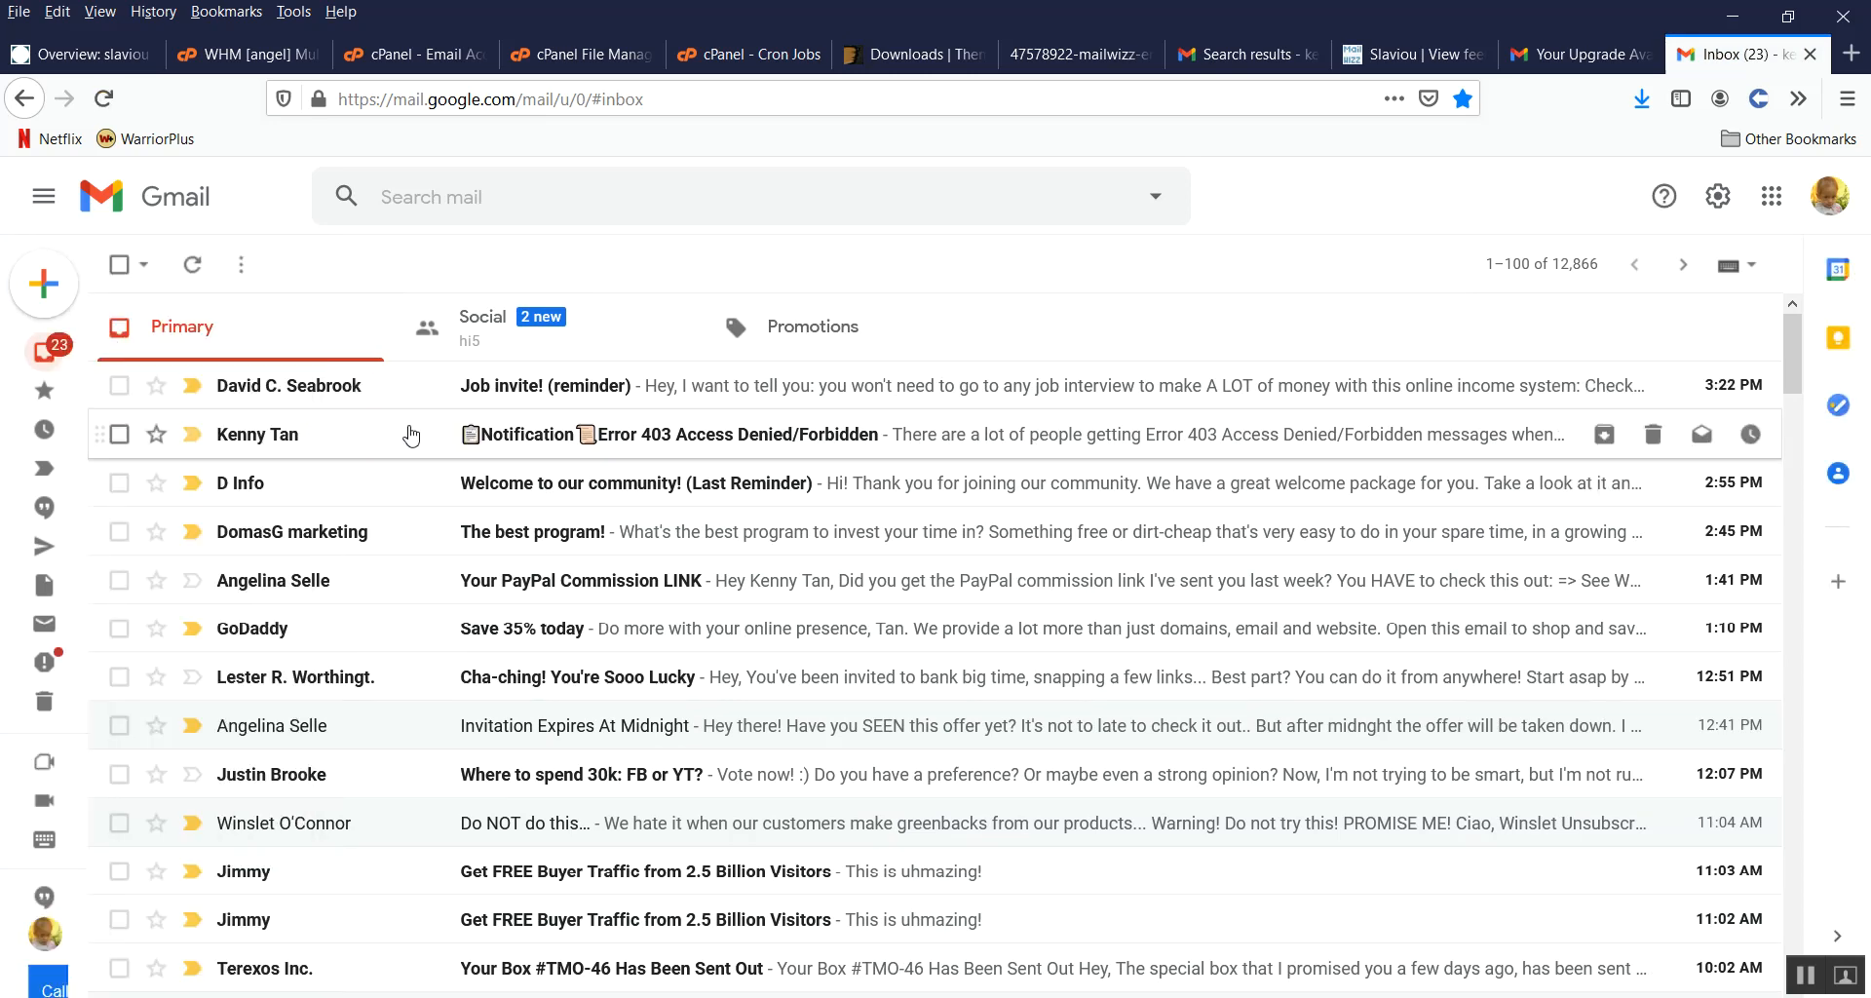
{"action": "mouse_move", "coordinate": [411, 435]}
{"action": "left_mouse_down"}
{"action": "mouse_move", "coordinate": [302, 434]}
{"action": "mouse_move", "coordinate": [98, 248]}
{"action": "mouse_move", "coordinate": [63, 351]}
{"action": "mouse_move", "coordinate": [153, 429]}
{"action": "mouse_move", "coordinate": [156, 677]}
{"action": "mouse_move", "coordinate": [506, 497]}
{"action": "mouse_move", "coordinate": [400, 441]}
{"action": "left_mouse_up"}
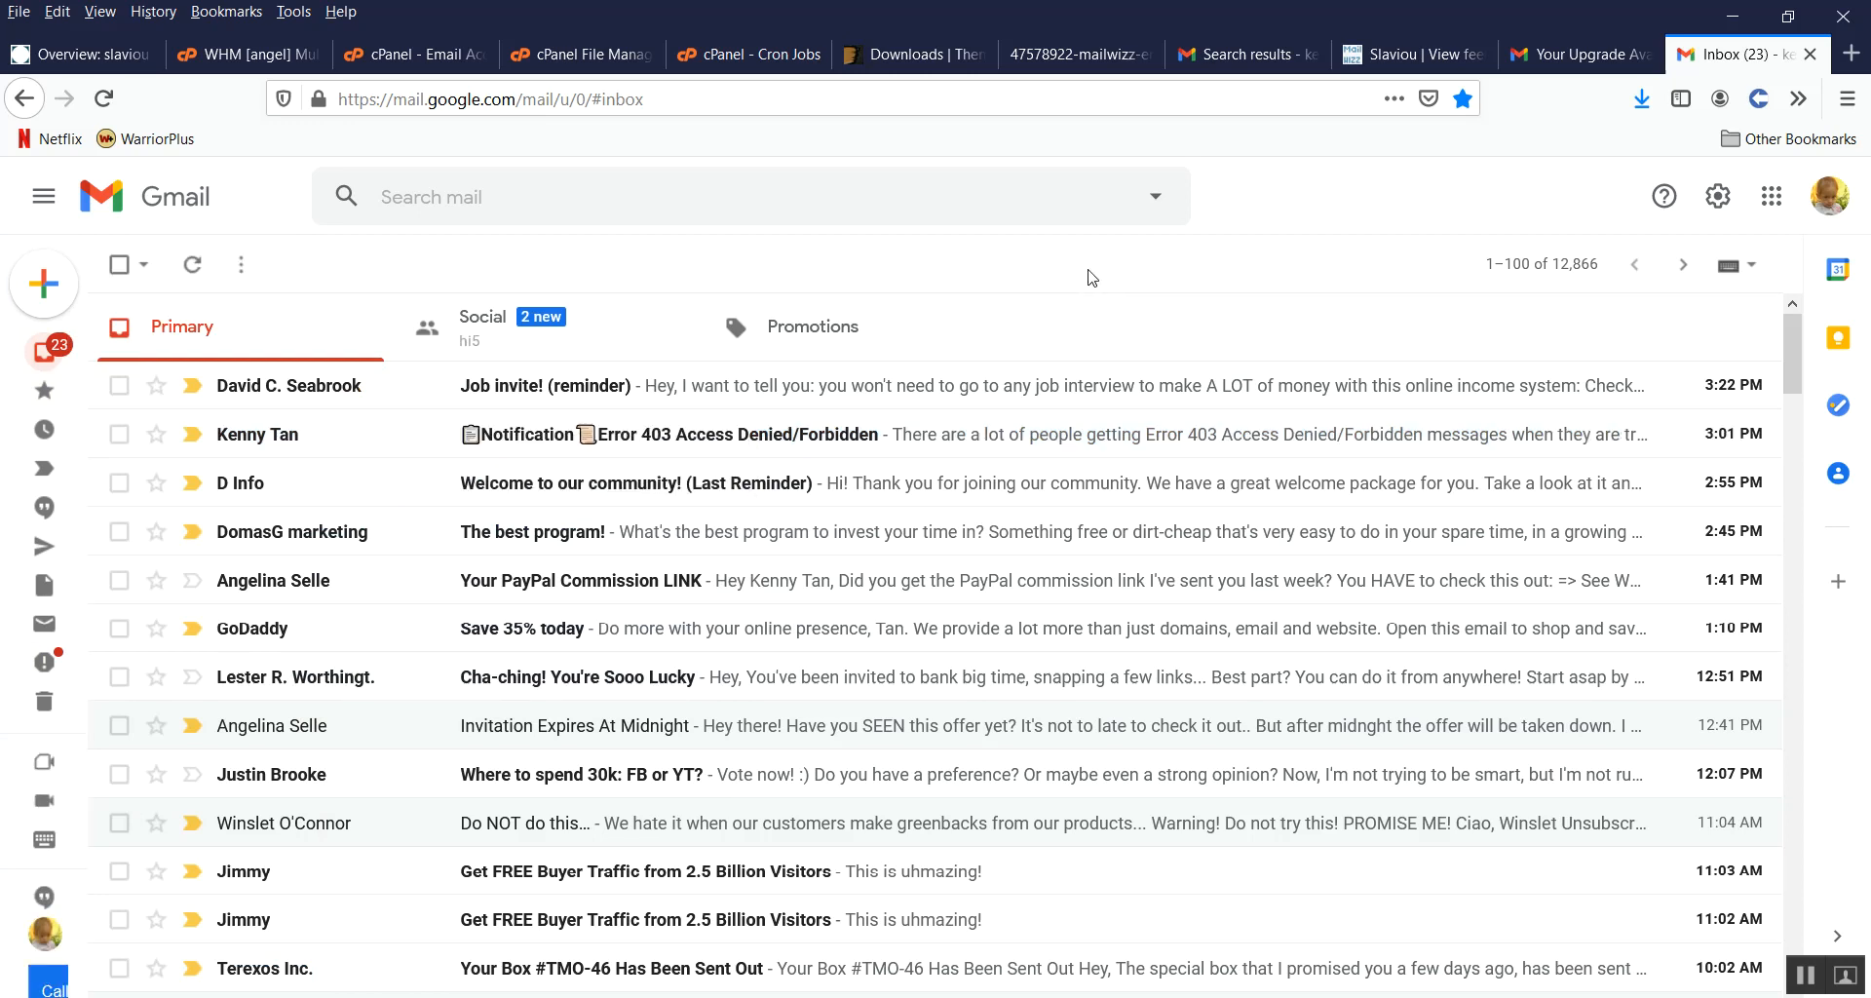
Step: Start a new feedback loop server in MailWizz and copy the abuse mailbox's address from the cPanel email accounts
{"action": "left_click", "coordinate": [1418, 60]}
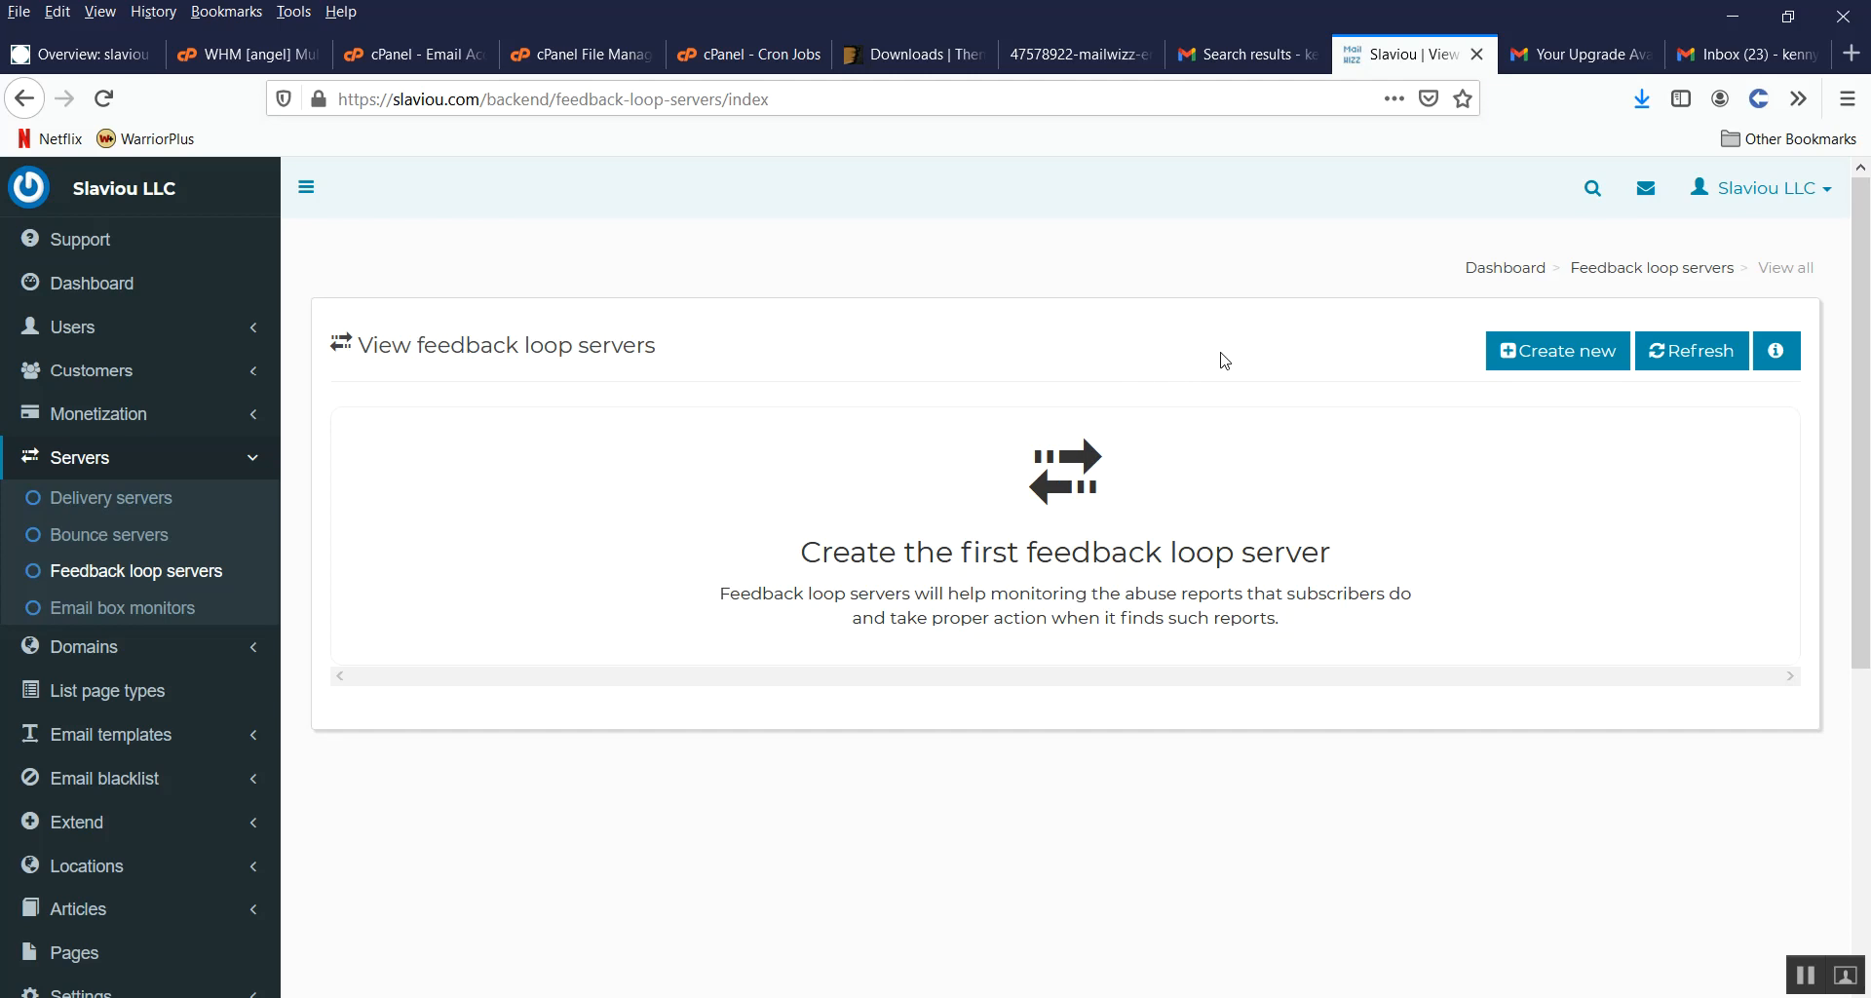
{"action": "left_click", "coordinate": [1549, 348]}
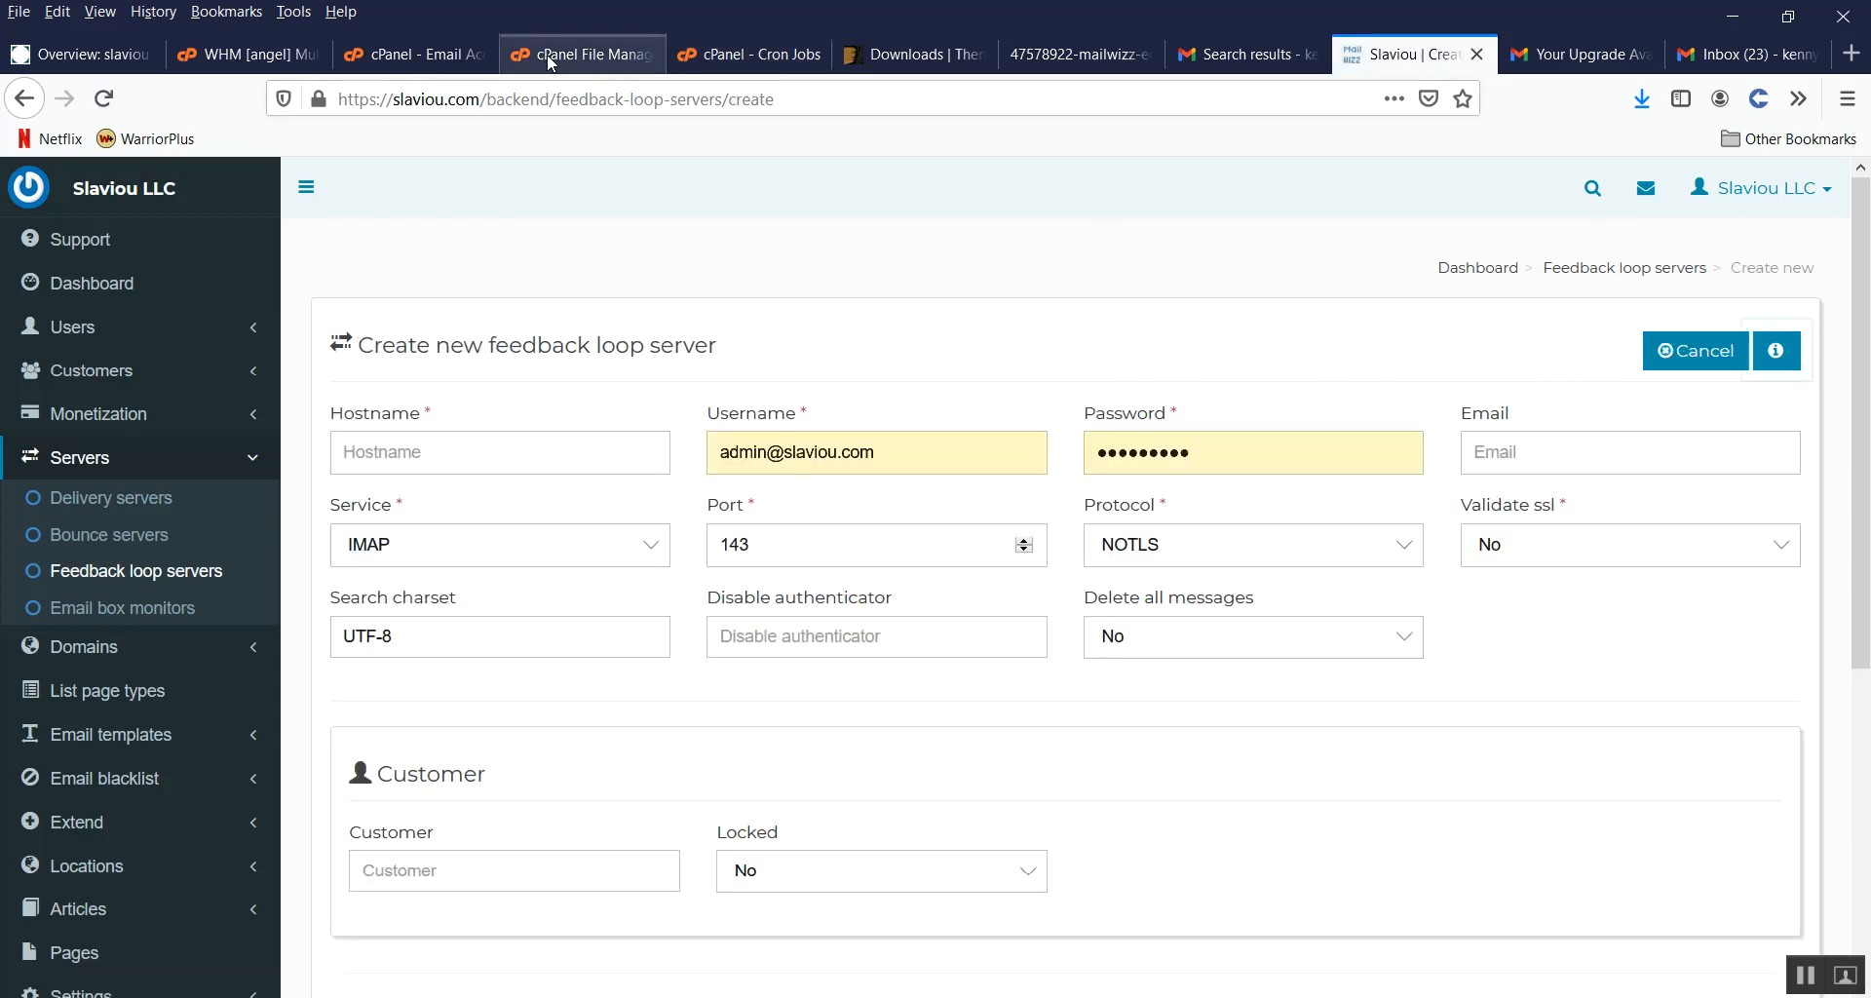
{"action": "left_click", "coordinate": [419, 58]}
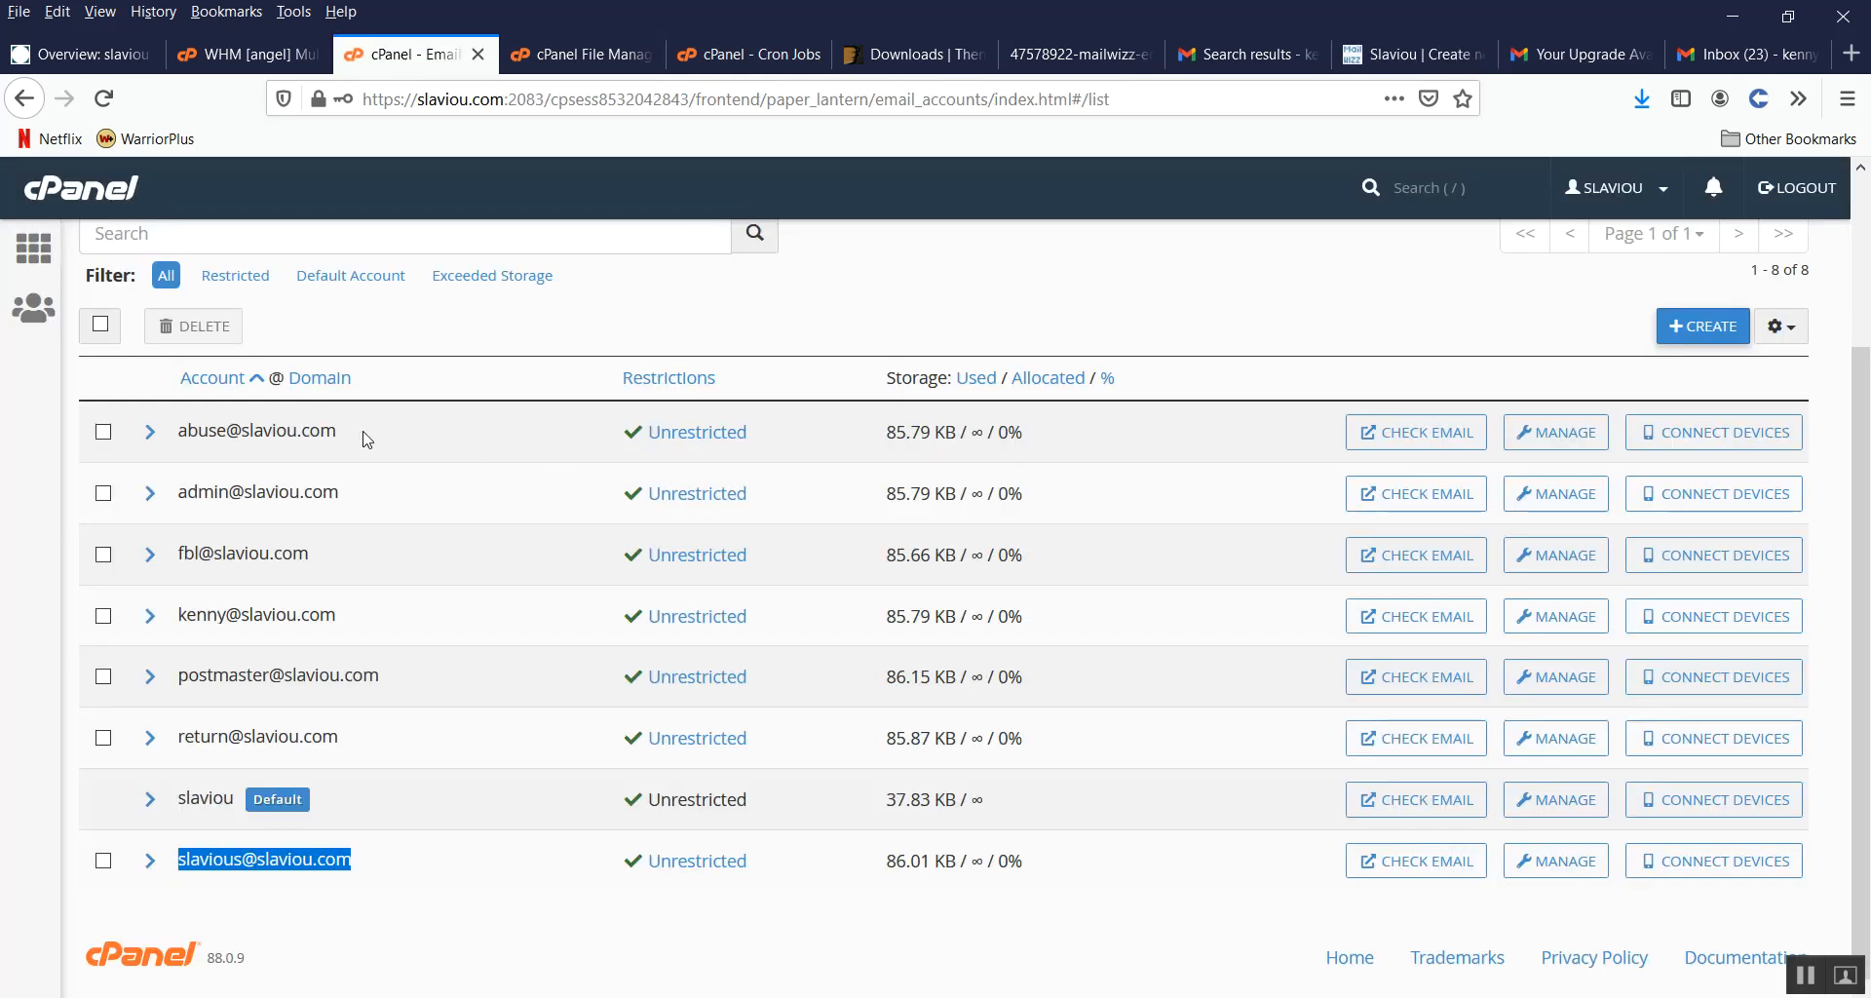
{"action": "left_click_drag", "start_coordinate": [363, 434], "coordinate": [181, 432]}
{"action": "key", "text": "ctrl+c"}
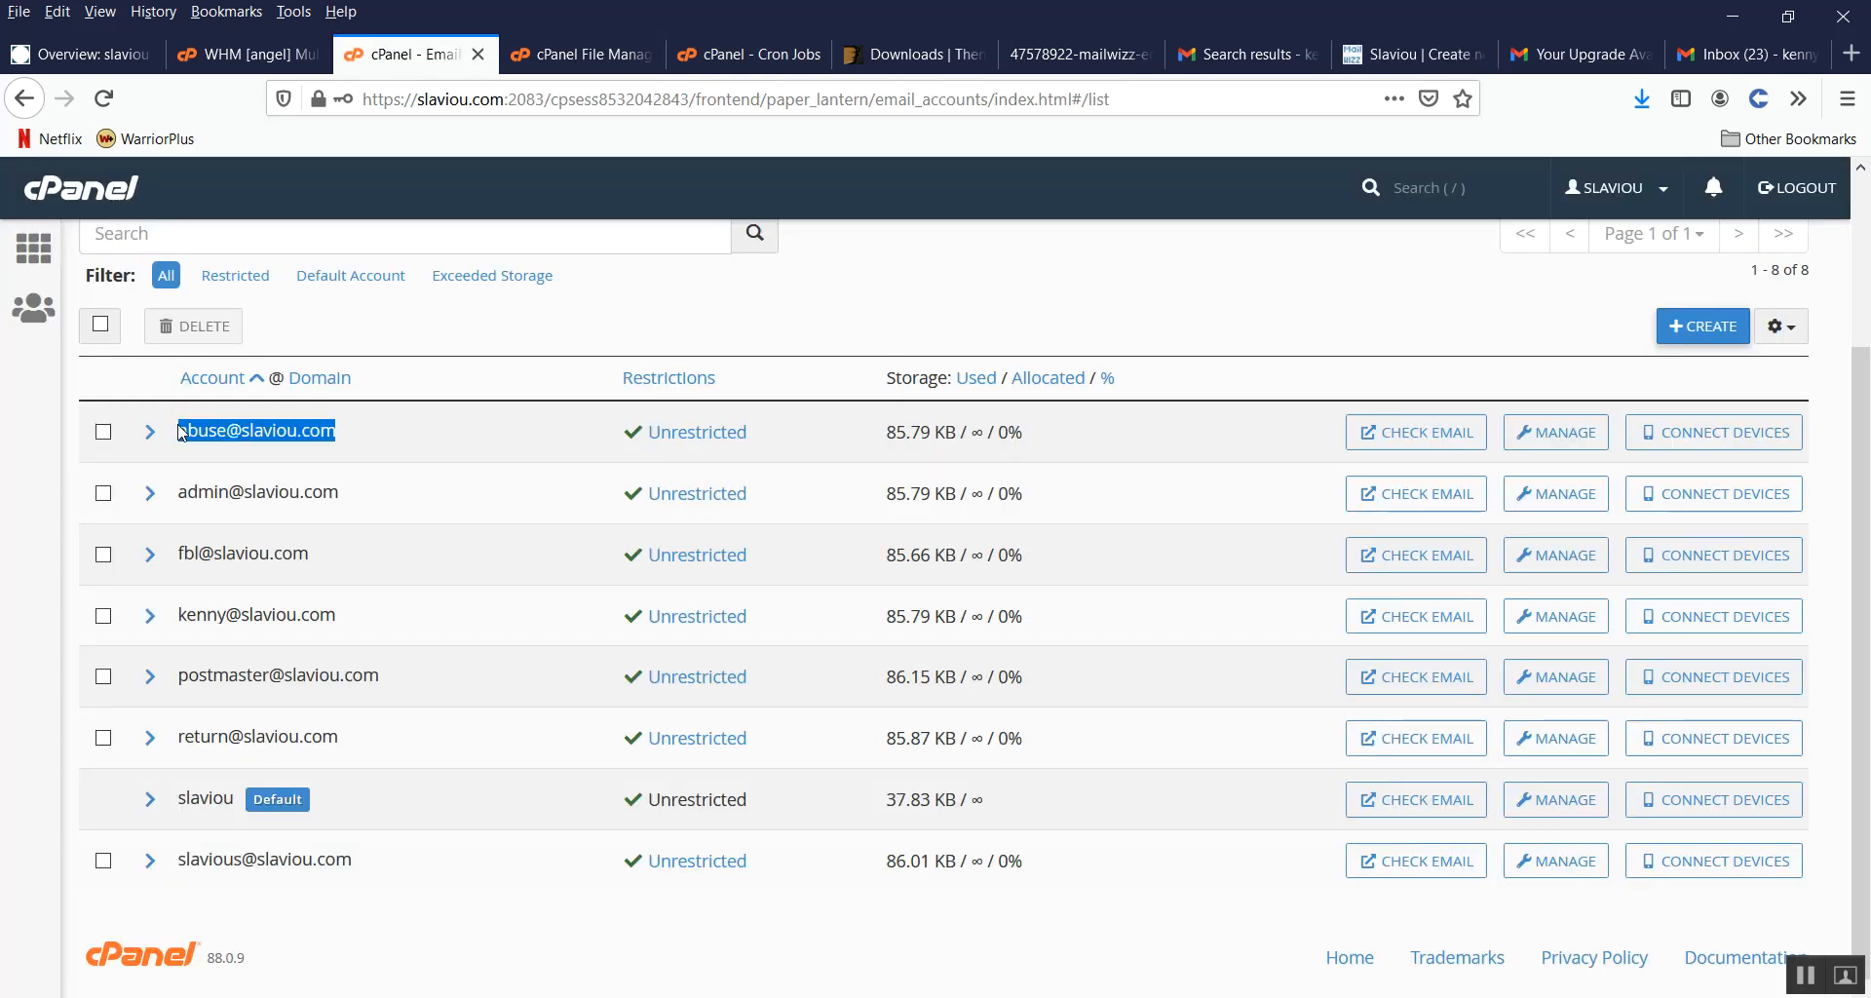
Step: In MailWizz, set the feedback loop server's hostname to slaviou.com and enter the abuse mailbox's address as username and email
{"action": "left_click", "coordinate": [1379, 62]}
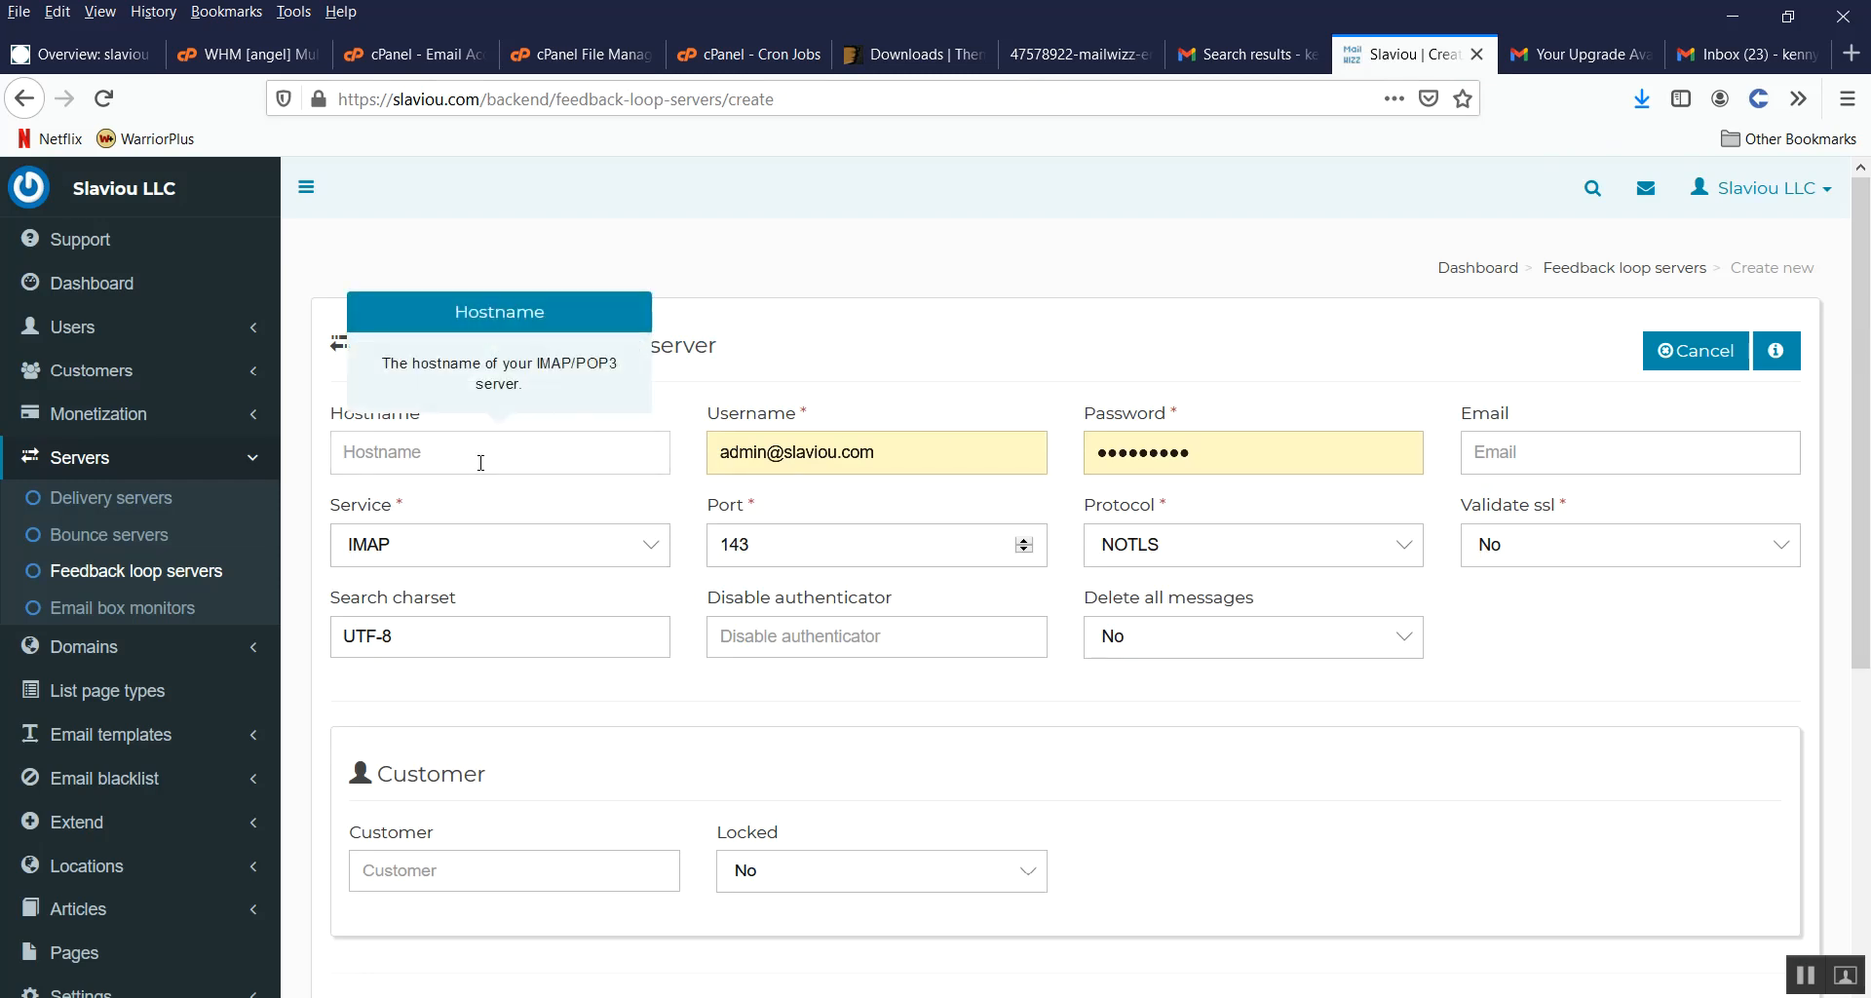
{"action": "key", "text": "ctrl+v"}
{"action": "left_click_drag", "start_coordinate": [402, 453], "coordinate": [343, 453]}
{"action": "key", "text": "BackSpace"}
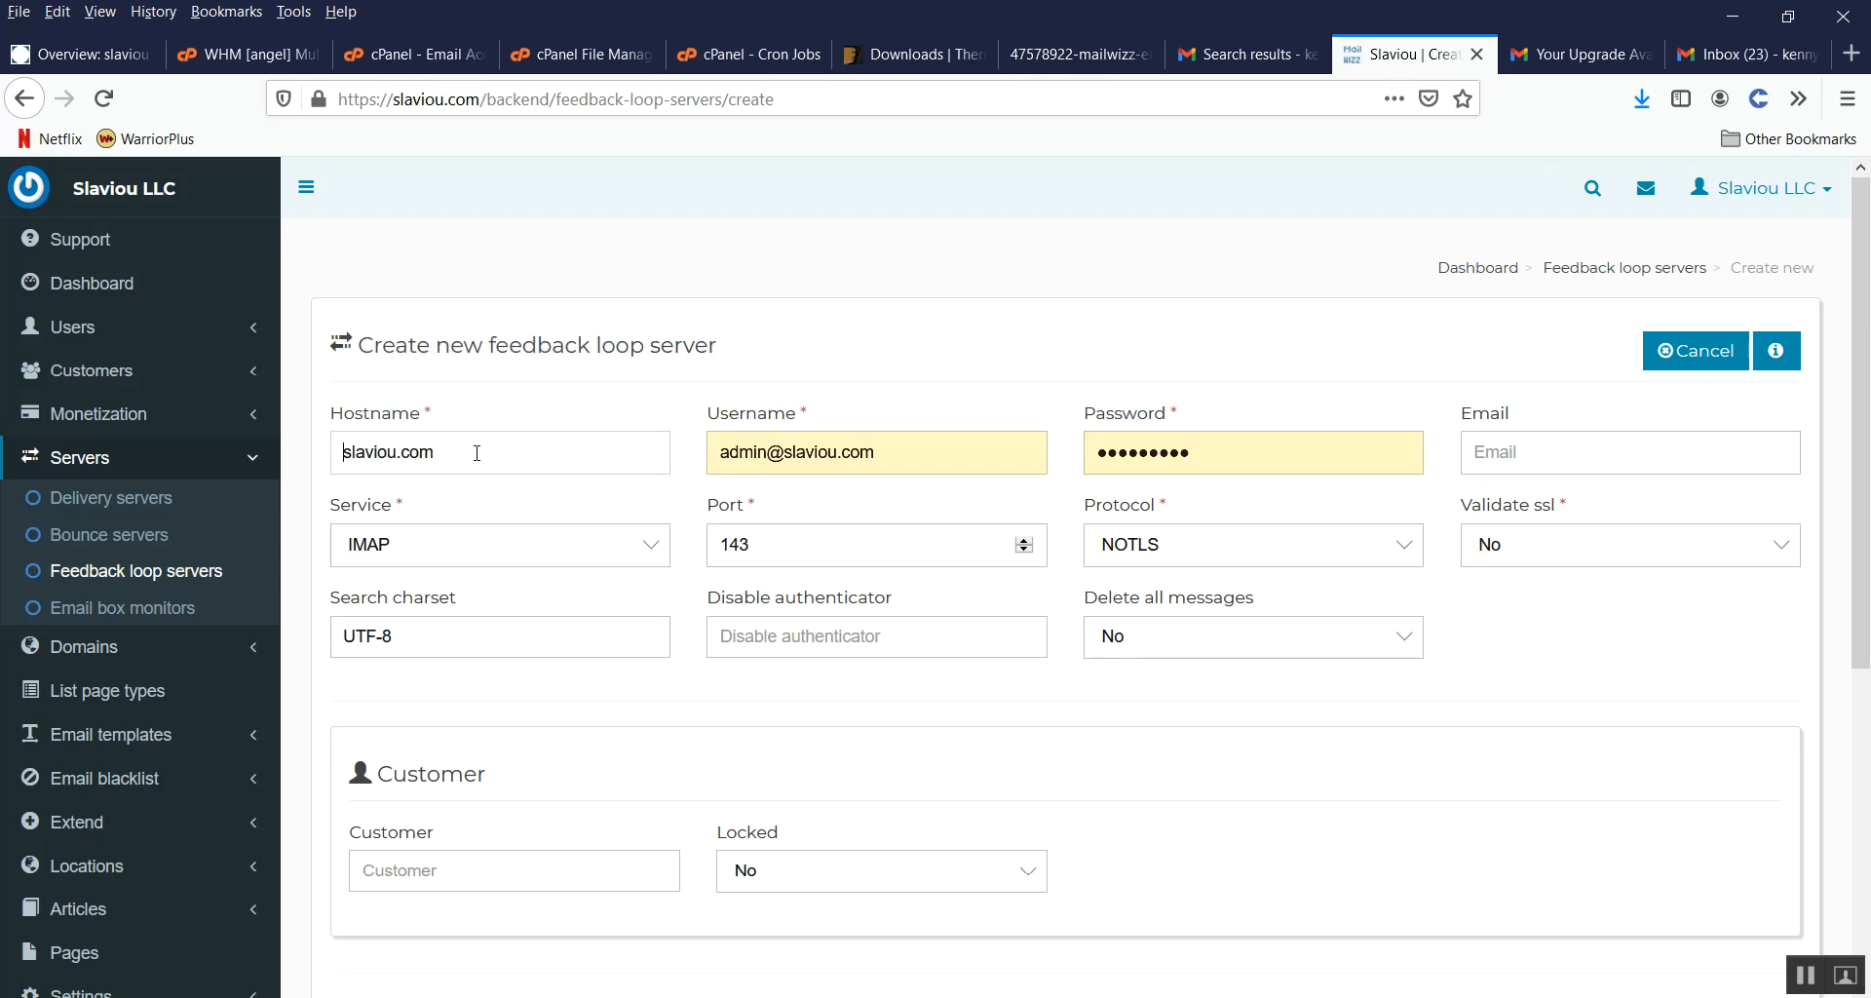
{"action": "triple_click", "coordinate": [920, 458]}
{"action": "key", "text": "ctrl+v"}
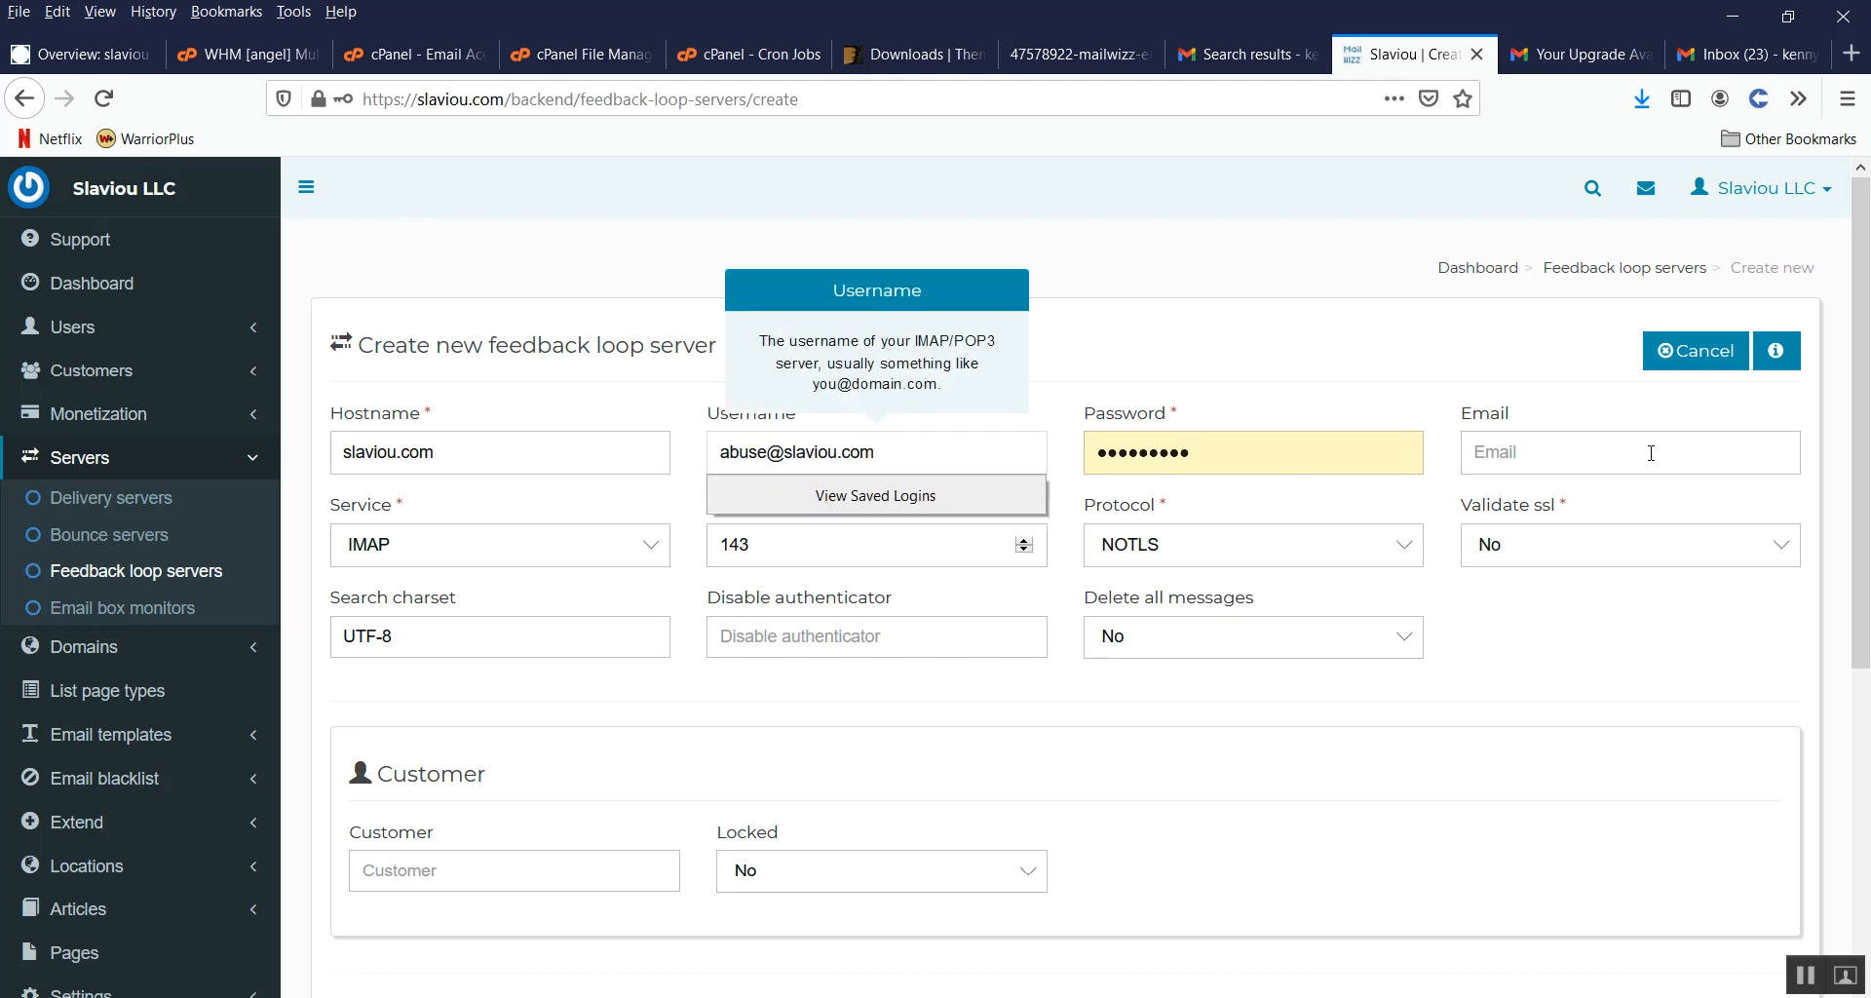
{"action": "left_click", "coordinate": [1632, 453]}
{"action": "key", "text": "ctrl+v"}
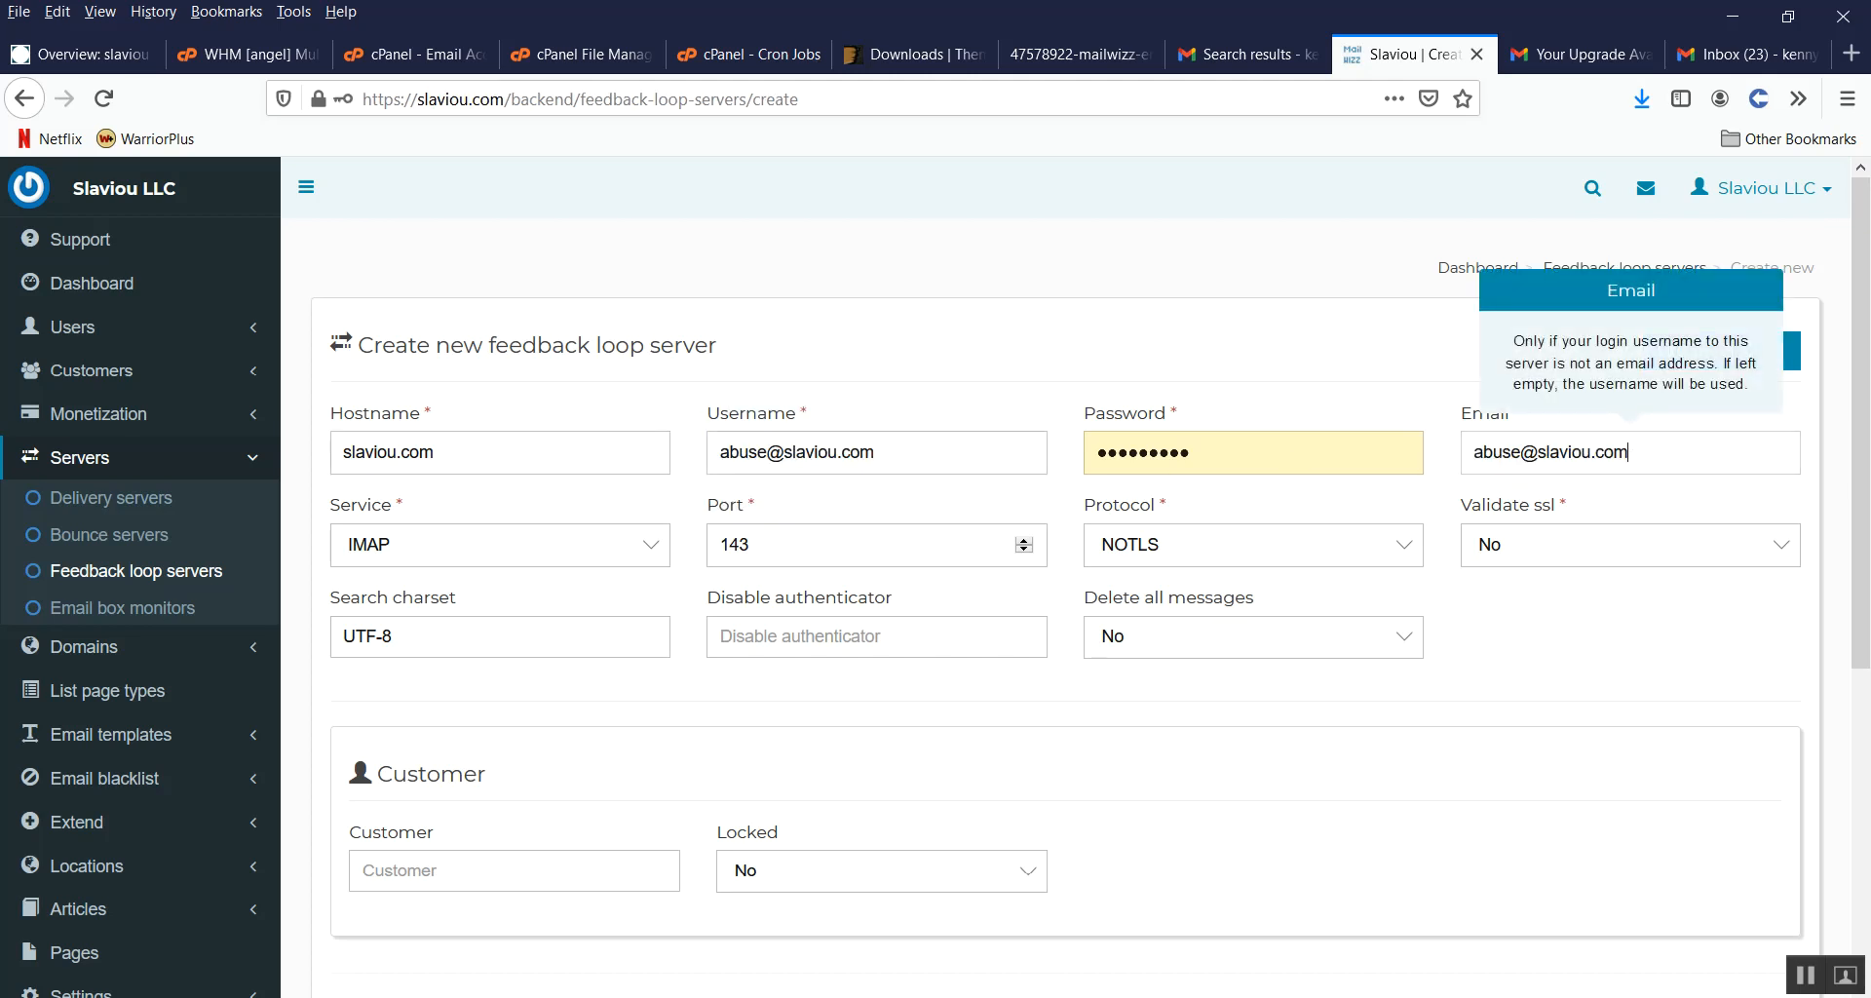
Step: Enter the abuse mailbox's password for the feedback loop server and save the server
{"action": "key", "text": "alt+Tab"}
{"action": "key", "text": "alt+Tab"}
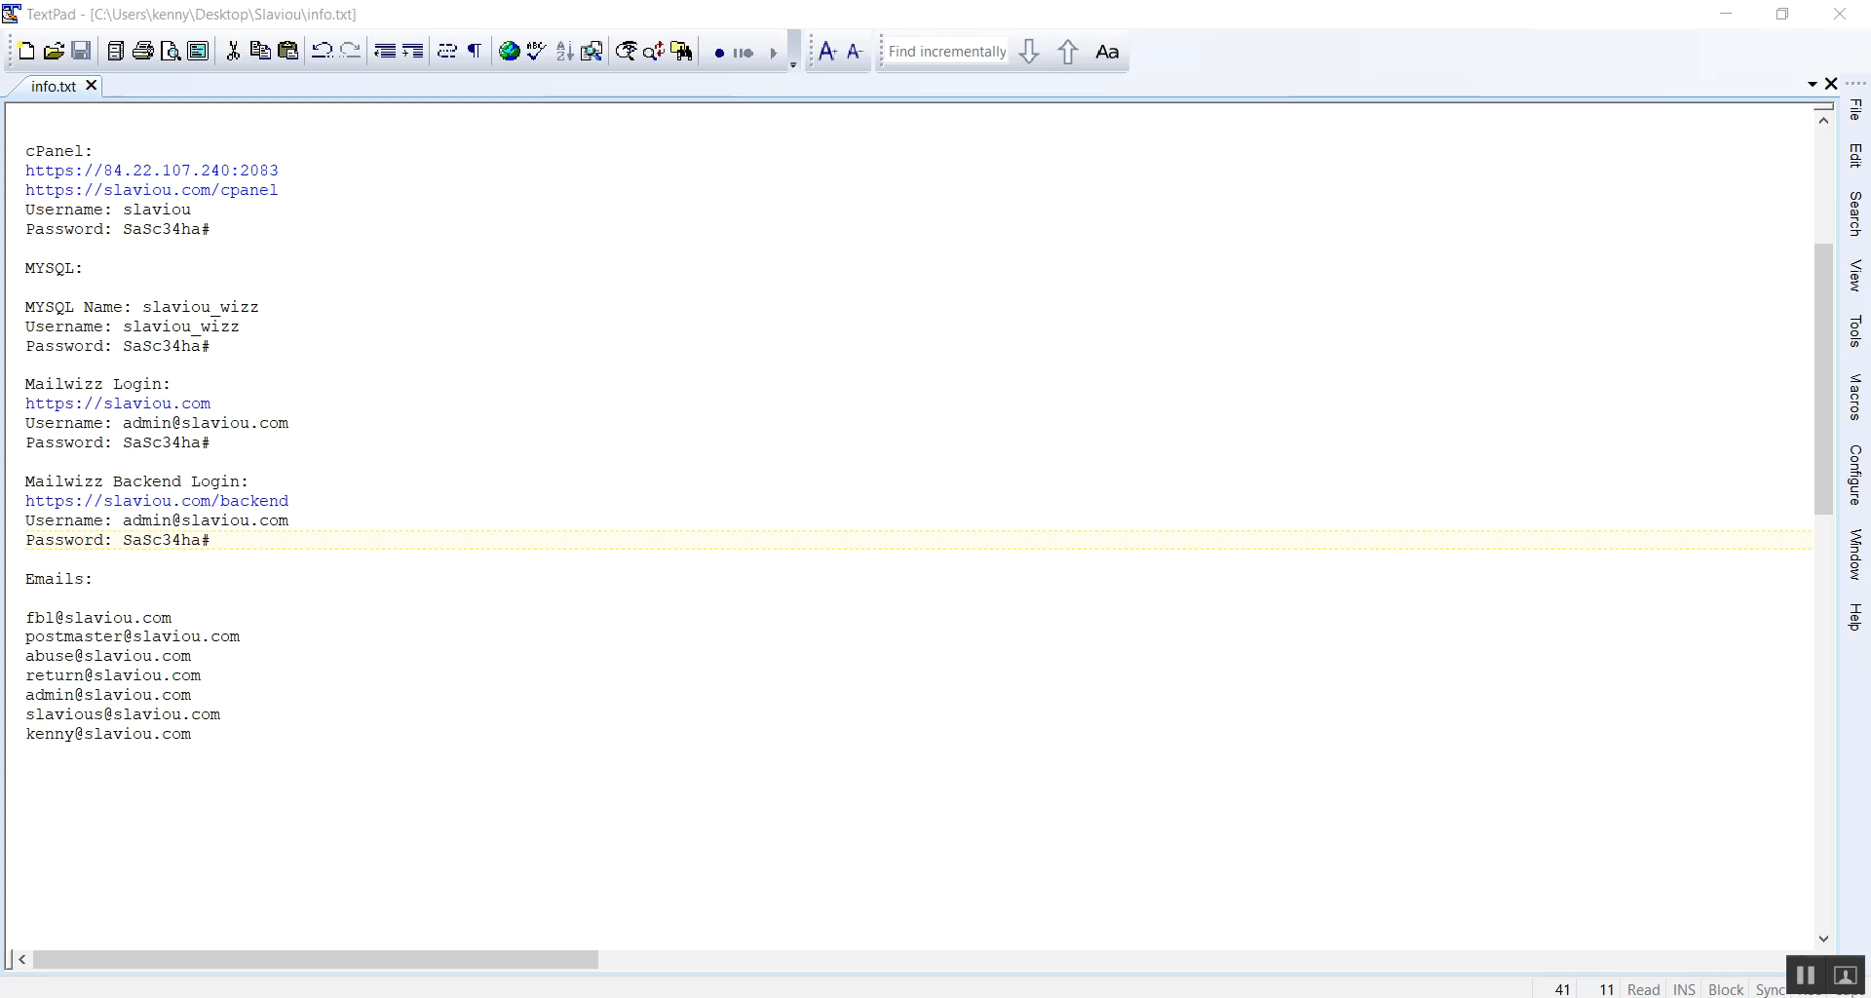
{"action": "left_click_drag", "start_coordinate": [1220, 464], "coordinate": [967, 465]}
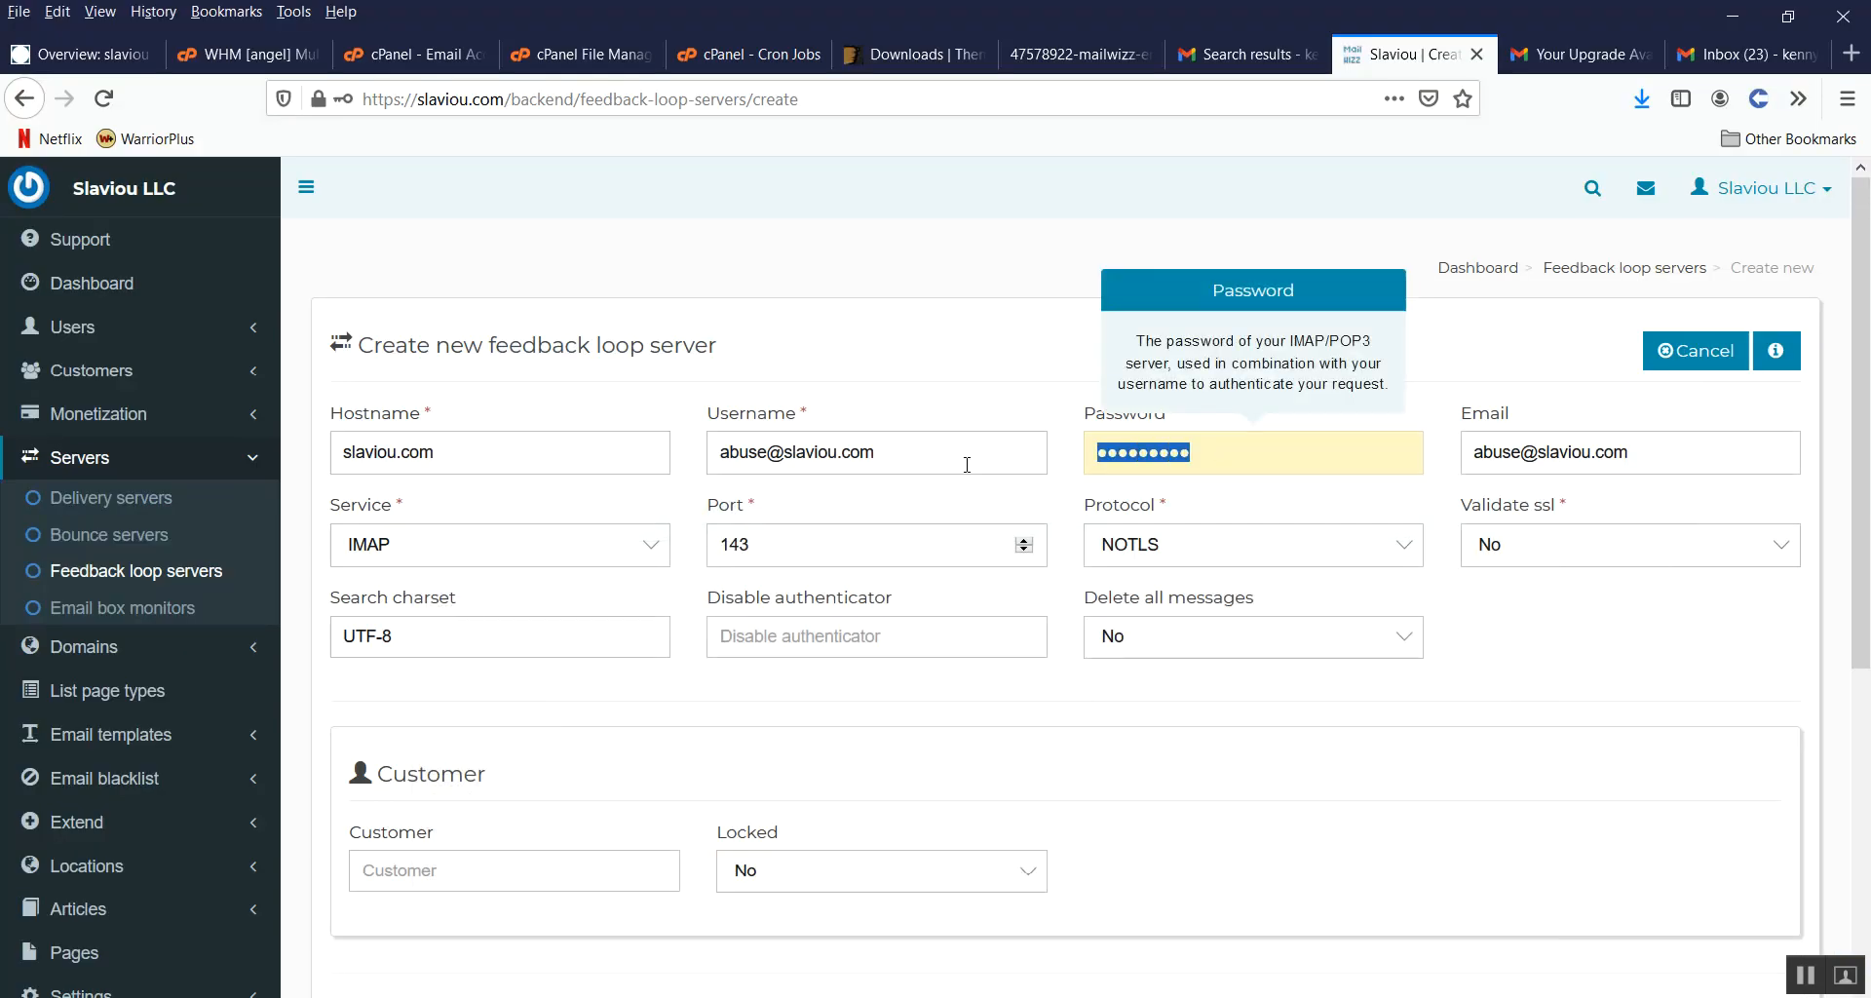
{"action": "key", "text": "ctrl+v"}
{"action": "left_click", "coordinate": [919, 371]}
{"action": "scroll", "coordinate": [1604, 809], "scroll_direction": "down", "scroll_amount": 3}
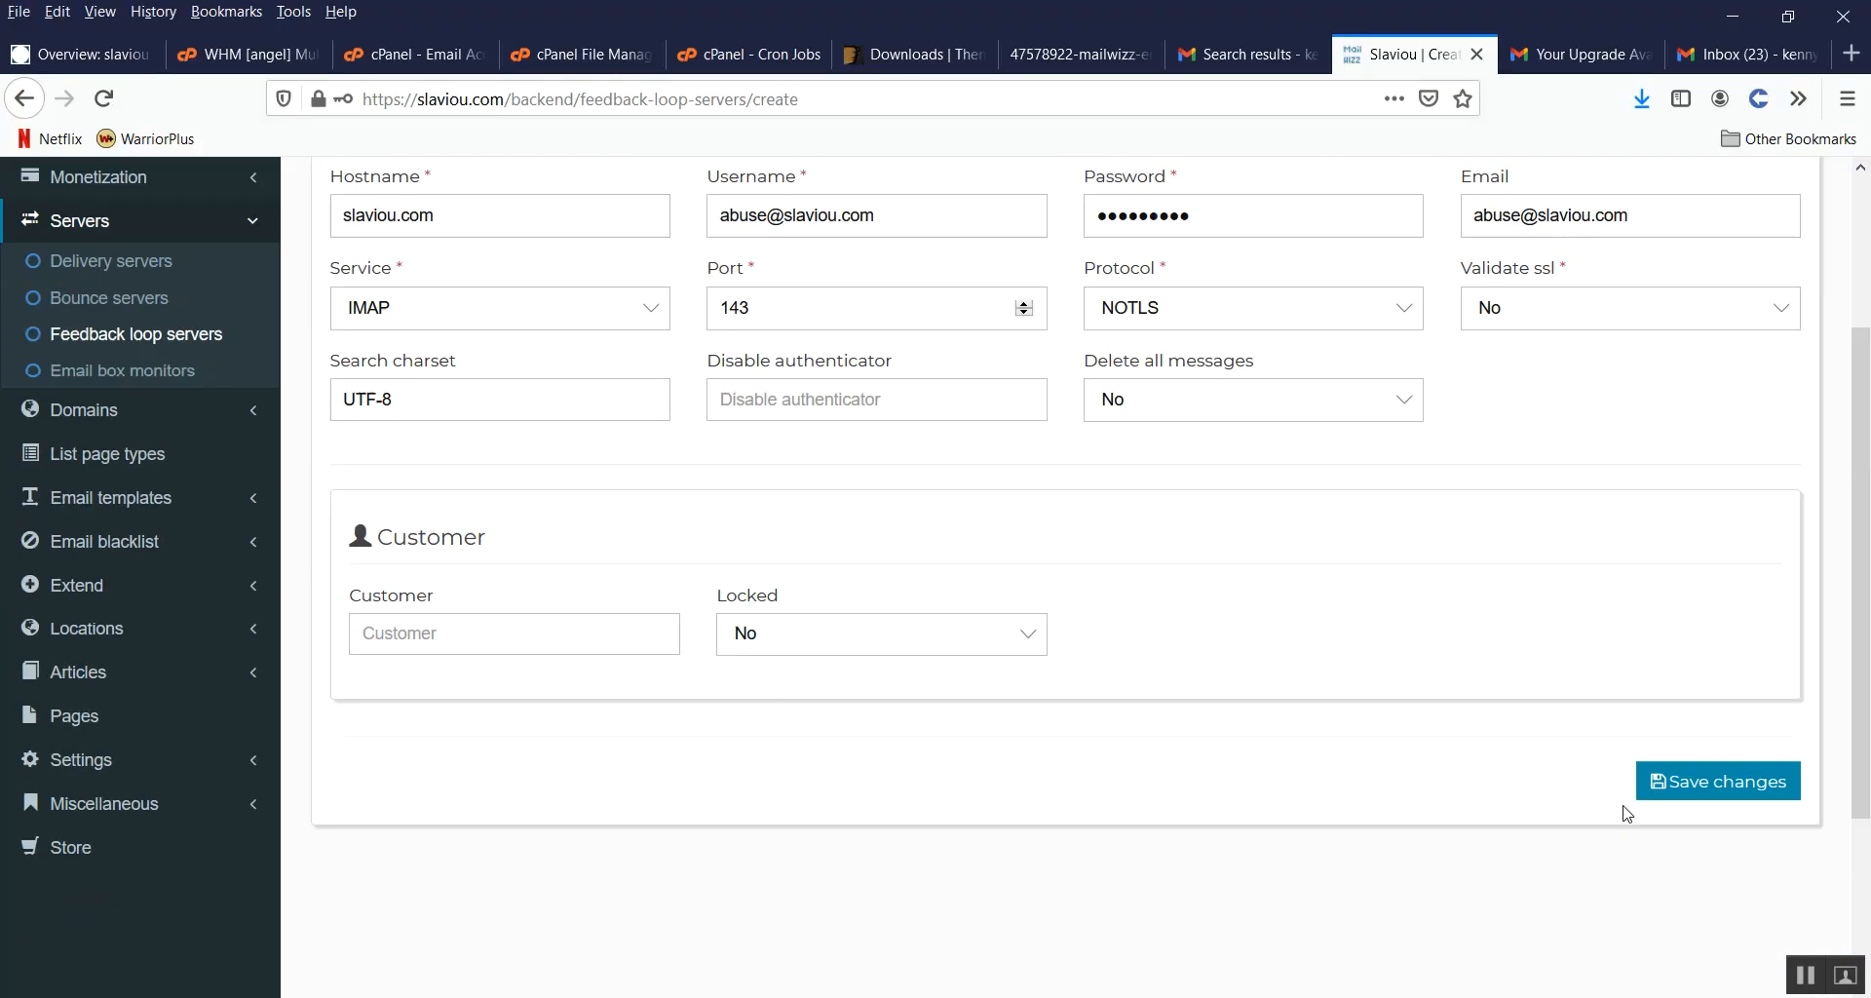
{"action": "left_click", "coordinate": [1747, 795]}
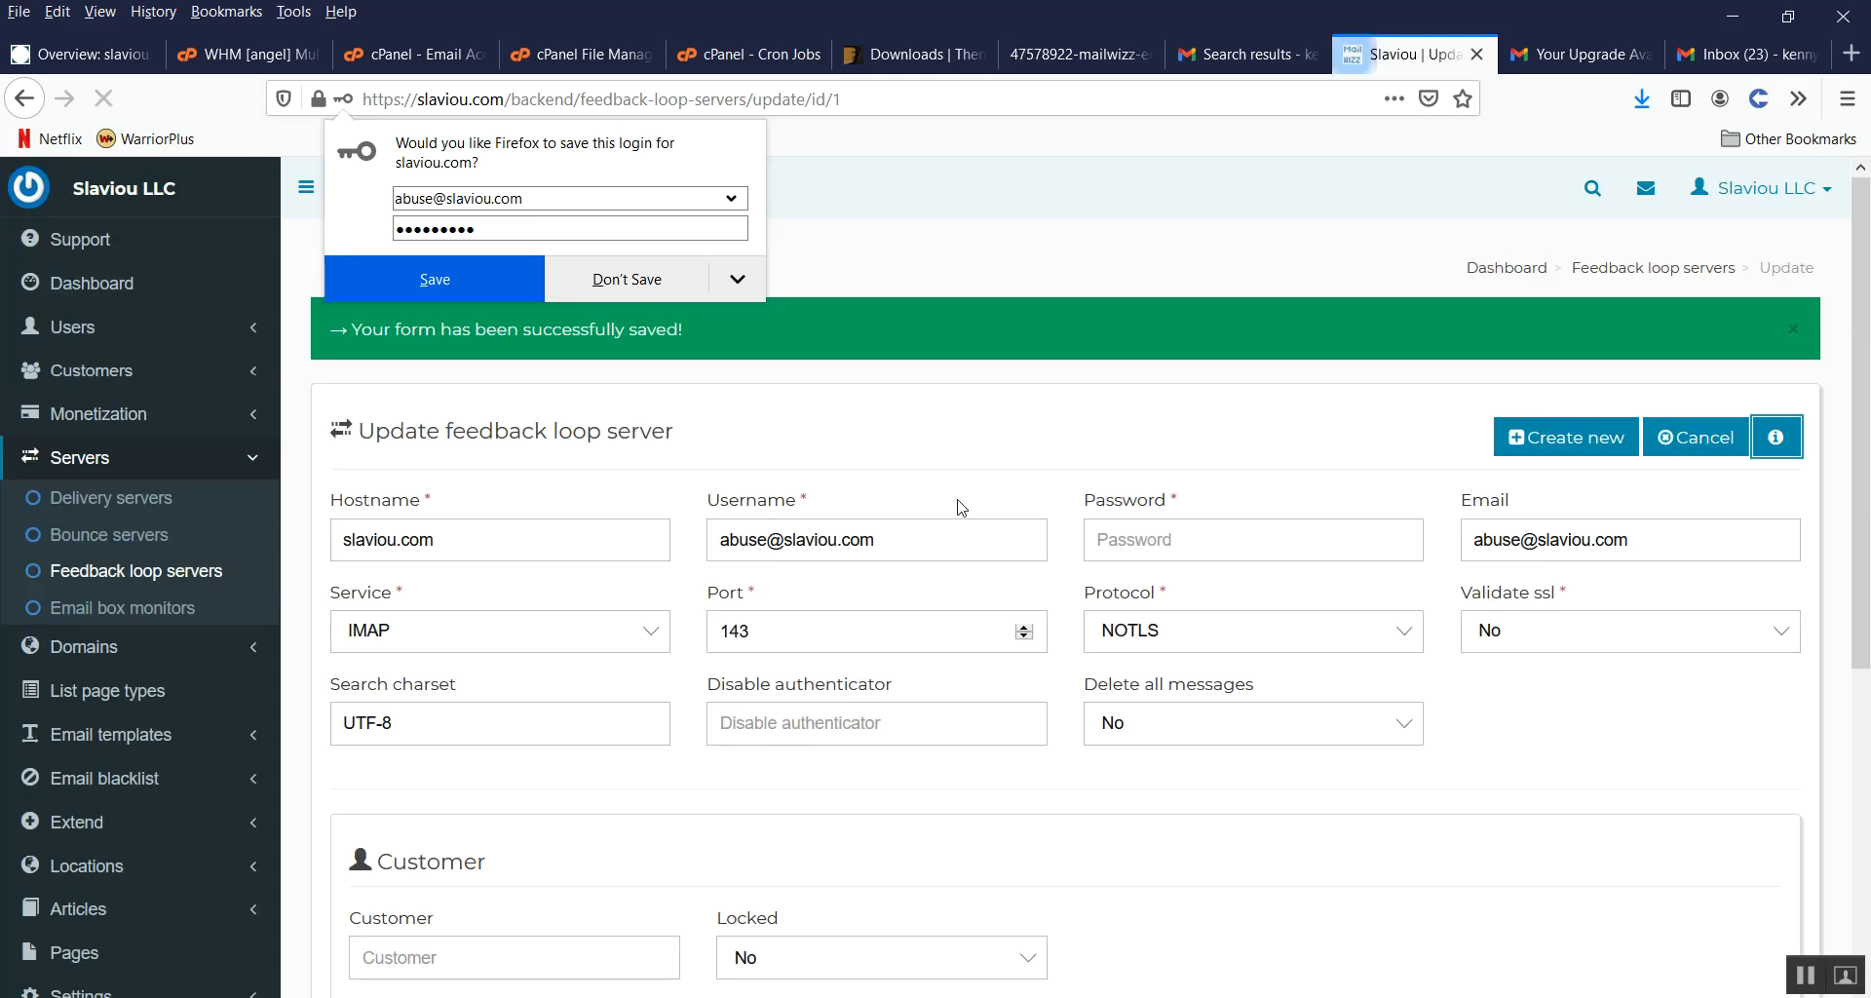
Step: Copy the fbl mailbox's address from the cPanel email accounts and start another feedback loop server in MailWizz
{"action": "left_click", "coordinate": [608, 281]}
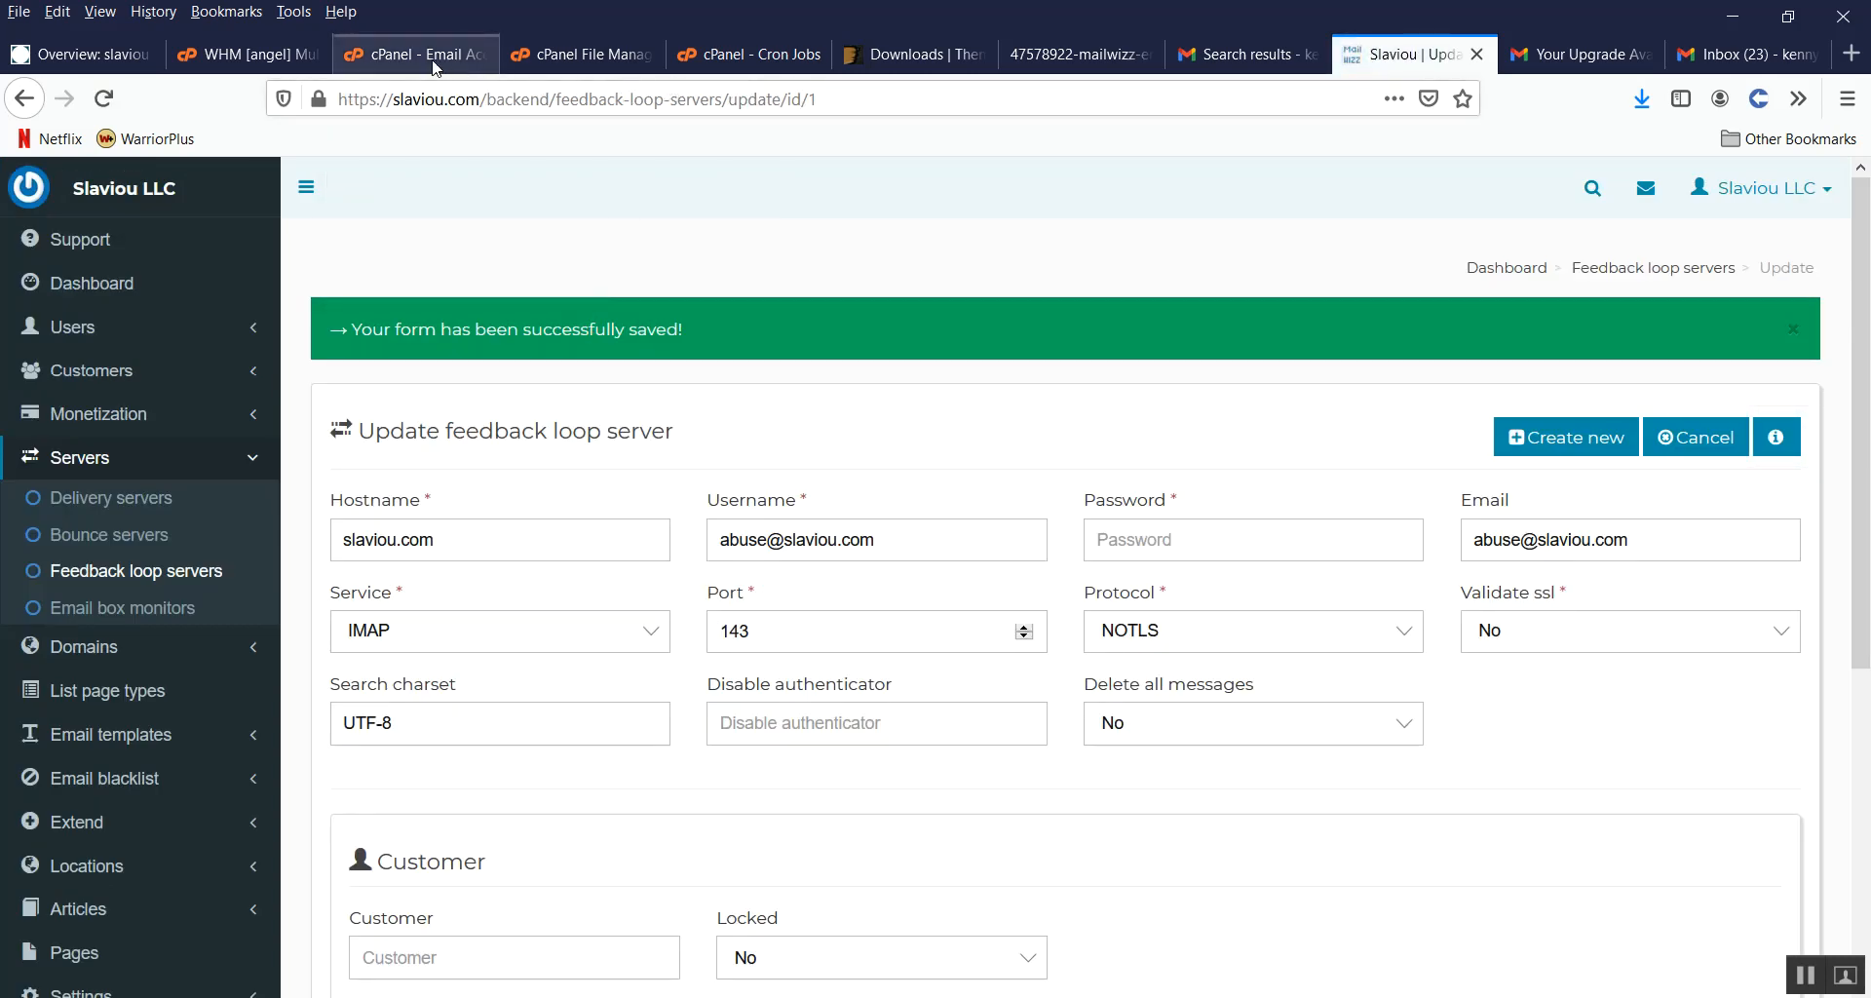
{"action": "left_click", "coordinate": [434, 63]}
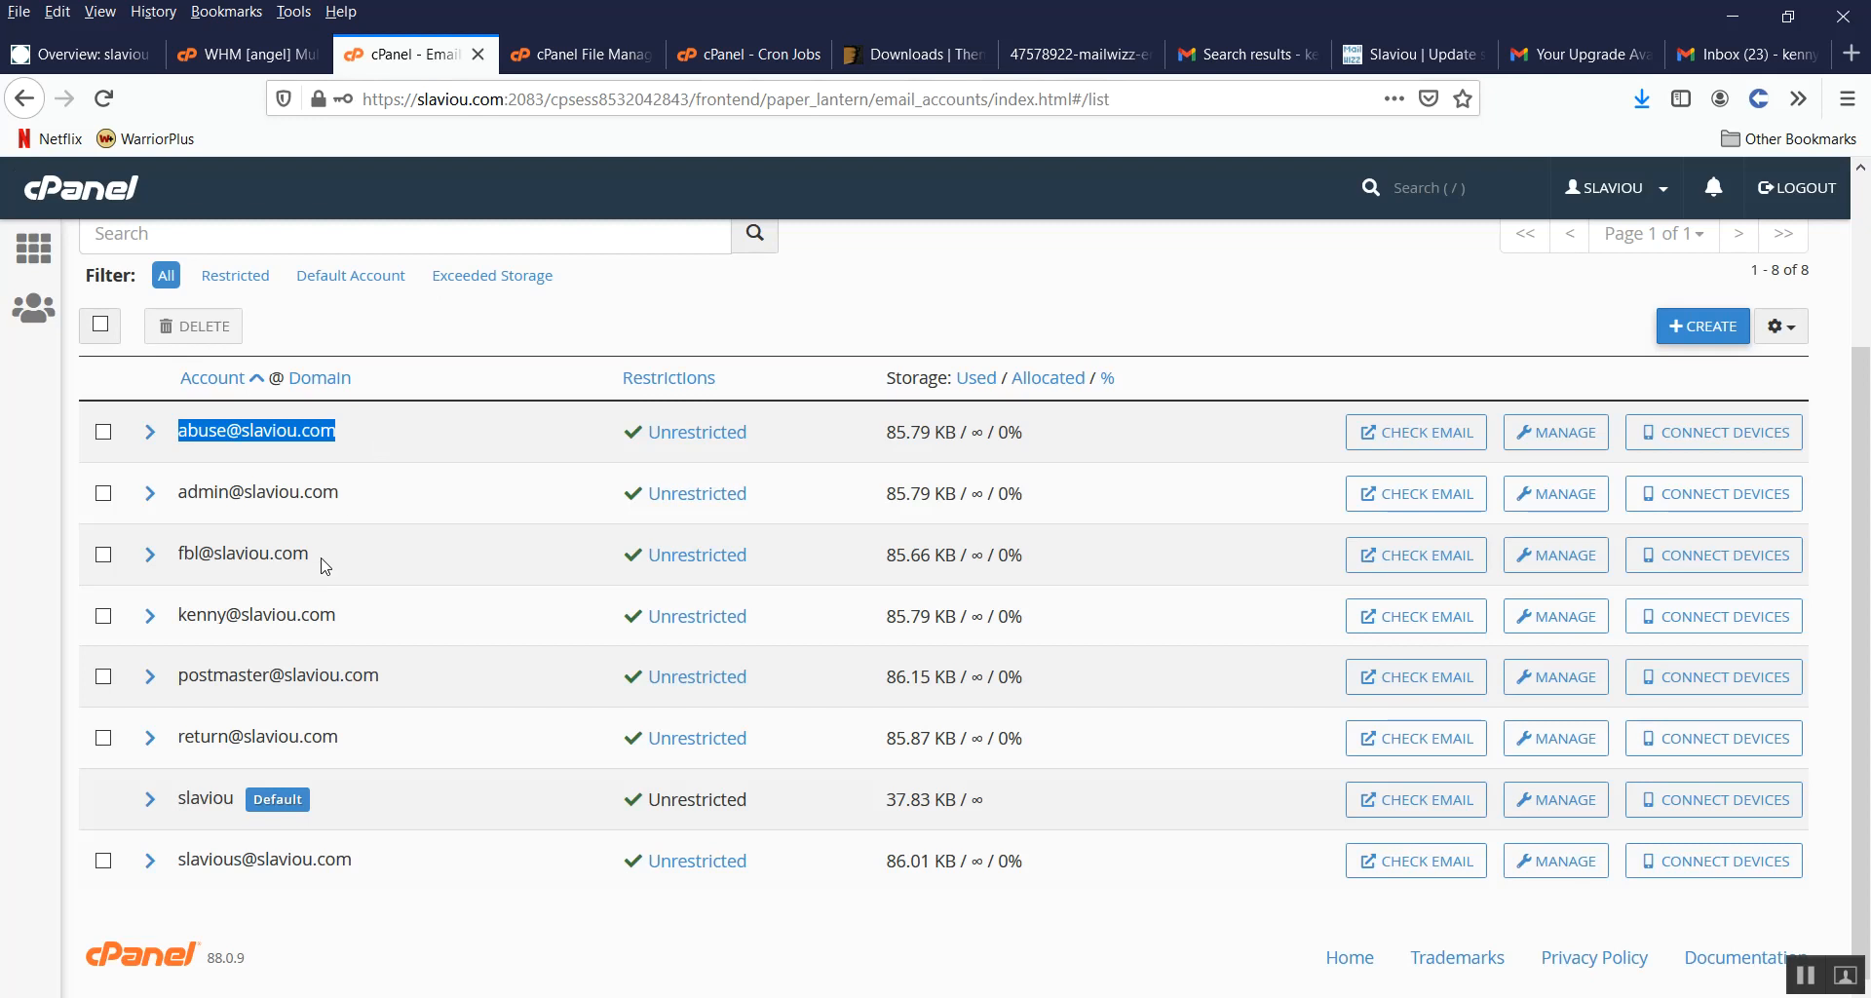
{"action": "left_click_drag", "start_coordinate": [318, 555], "coordinate": [179, 567]}
{"action": "key", "text": "ctrl+c"}
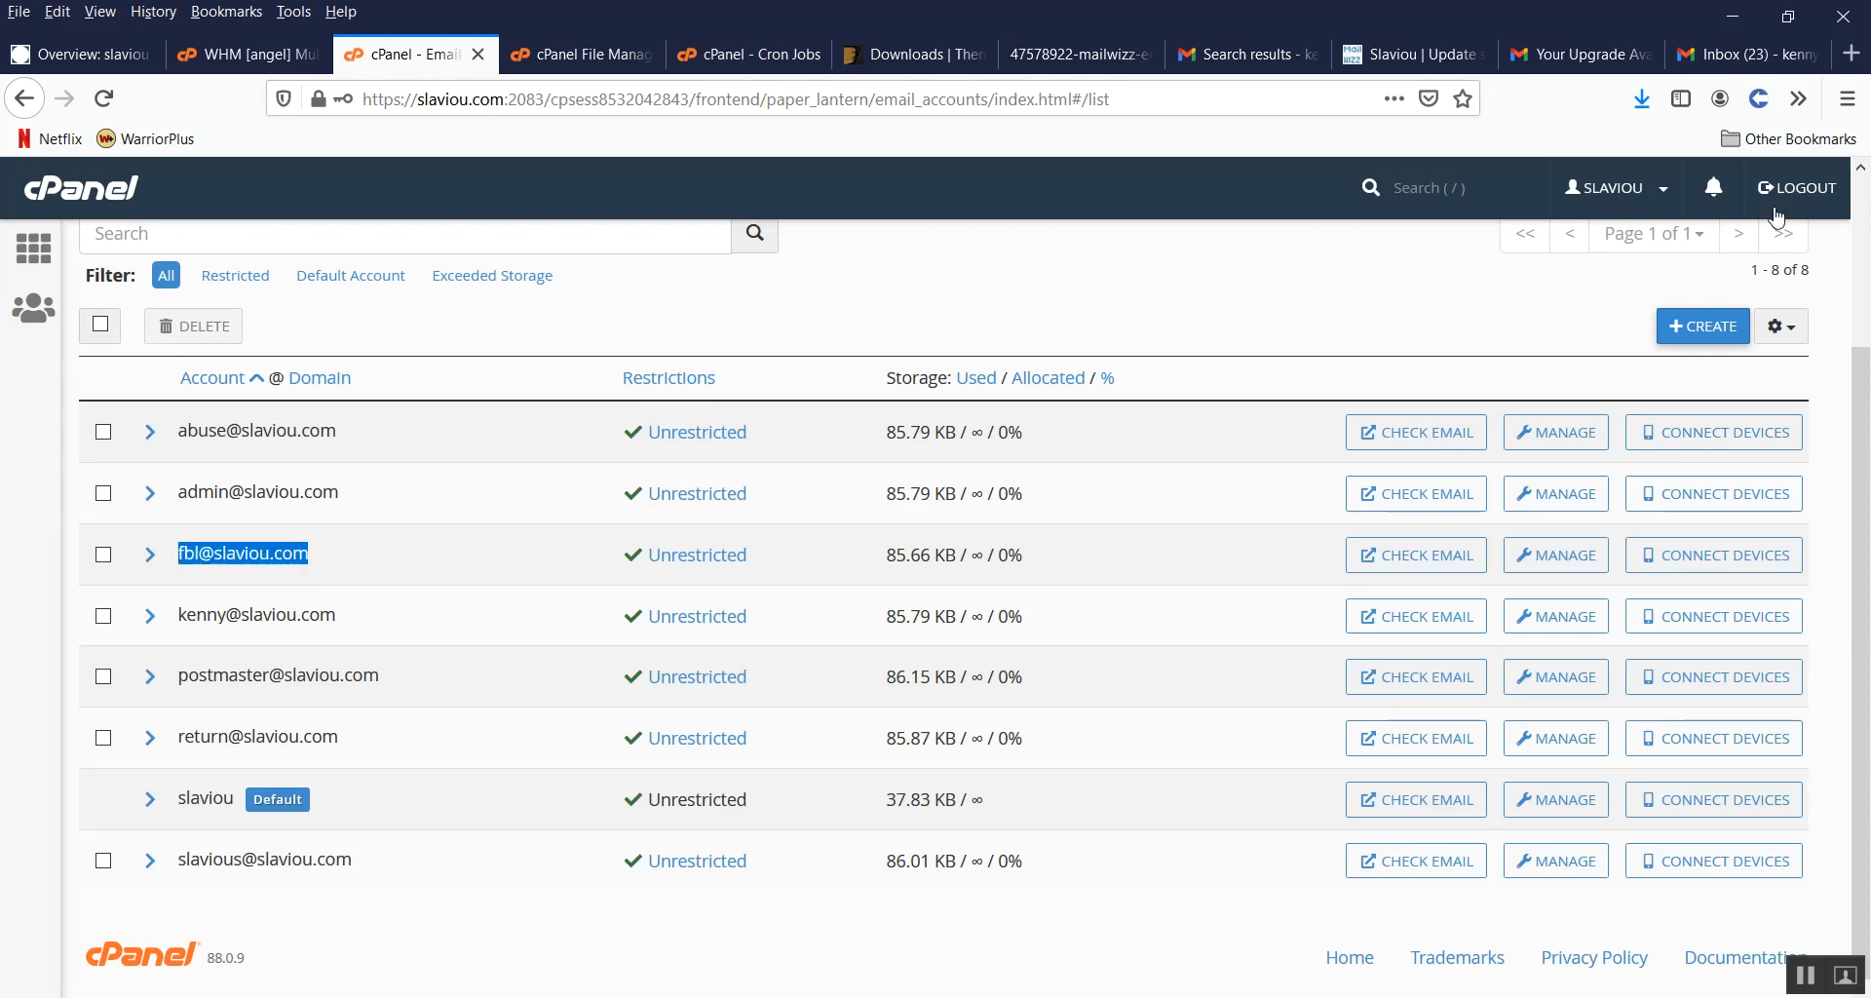
{"action": "left_click", "coordinate": [1431, 57]}
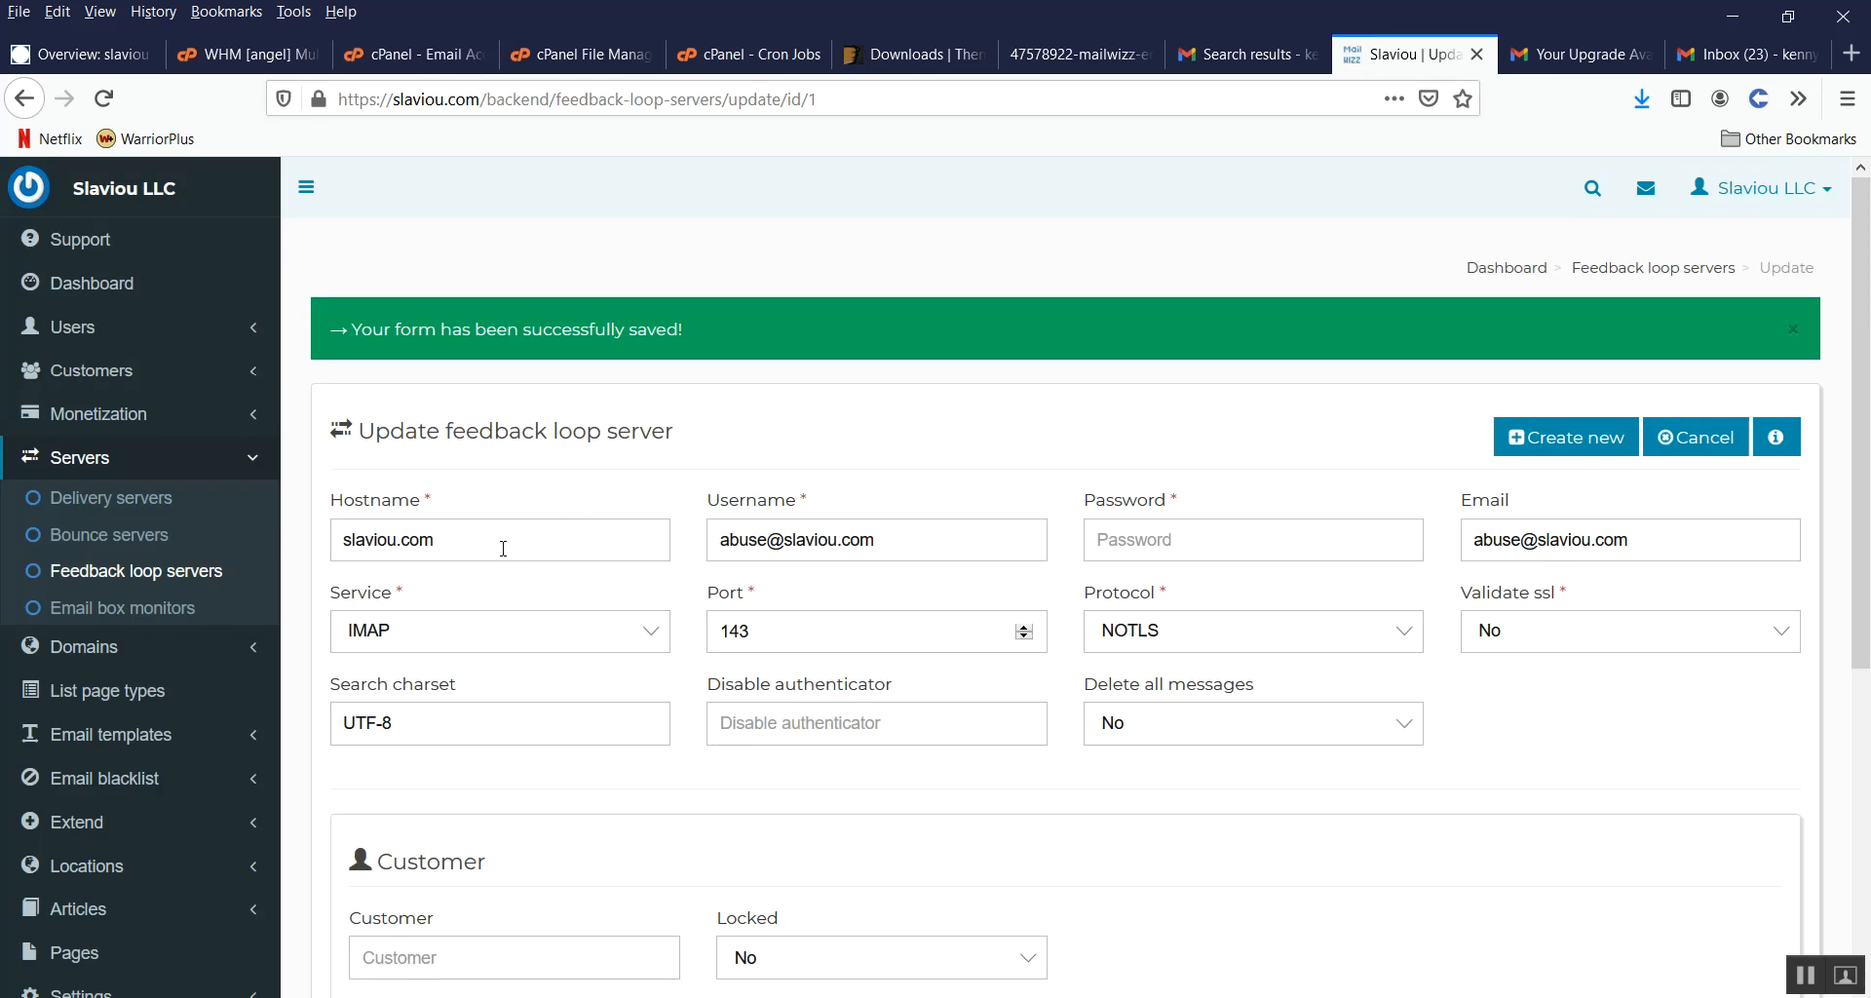
{"action": "left_click", "coordinate": [1564, 440]}
Step: Set the new feedback loop server's hostname to slaviou.com and enter the fbl mailbox's address as username and email
{"action": "left_click", "coordinate": [392, 454]}
{"action": "key", "text": "ctrl+v"}
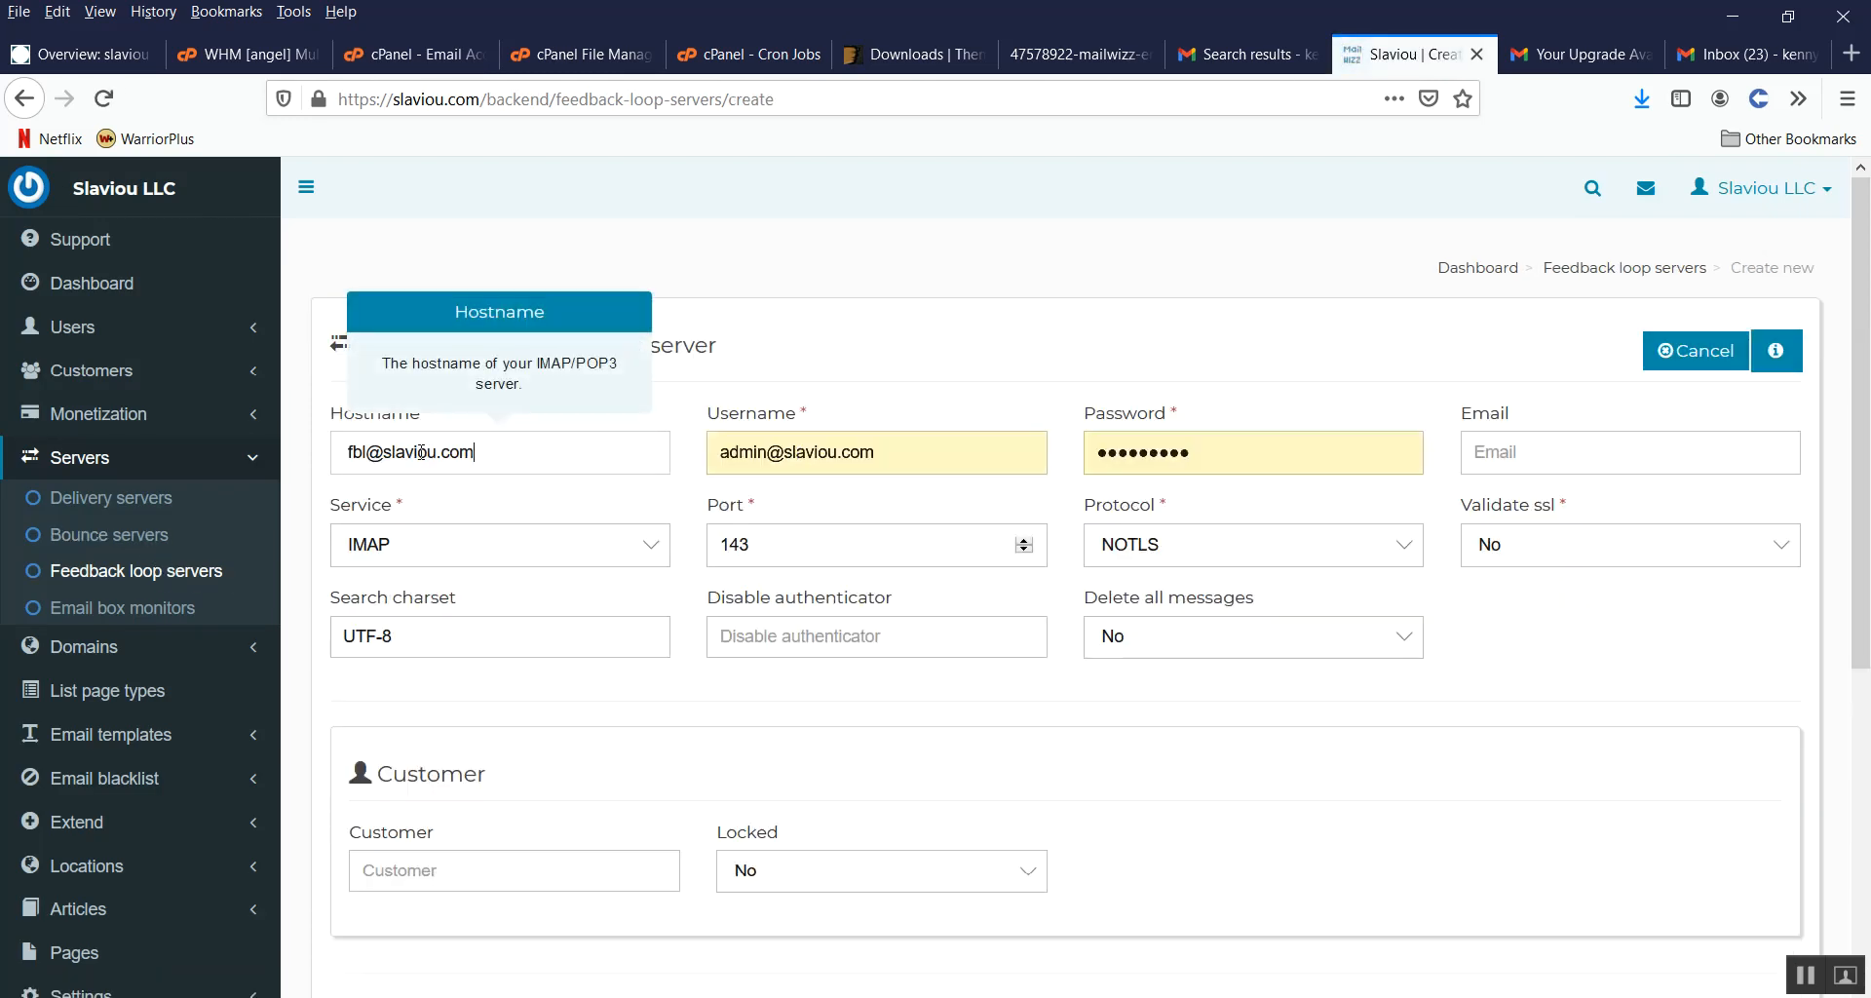
{"action": "left_click_drag", "start_coordinate": [385, 454], "coordinate": [322, 458]}
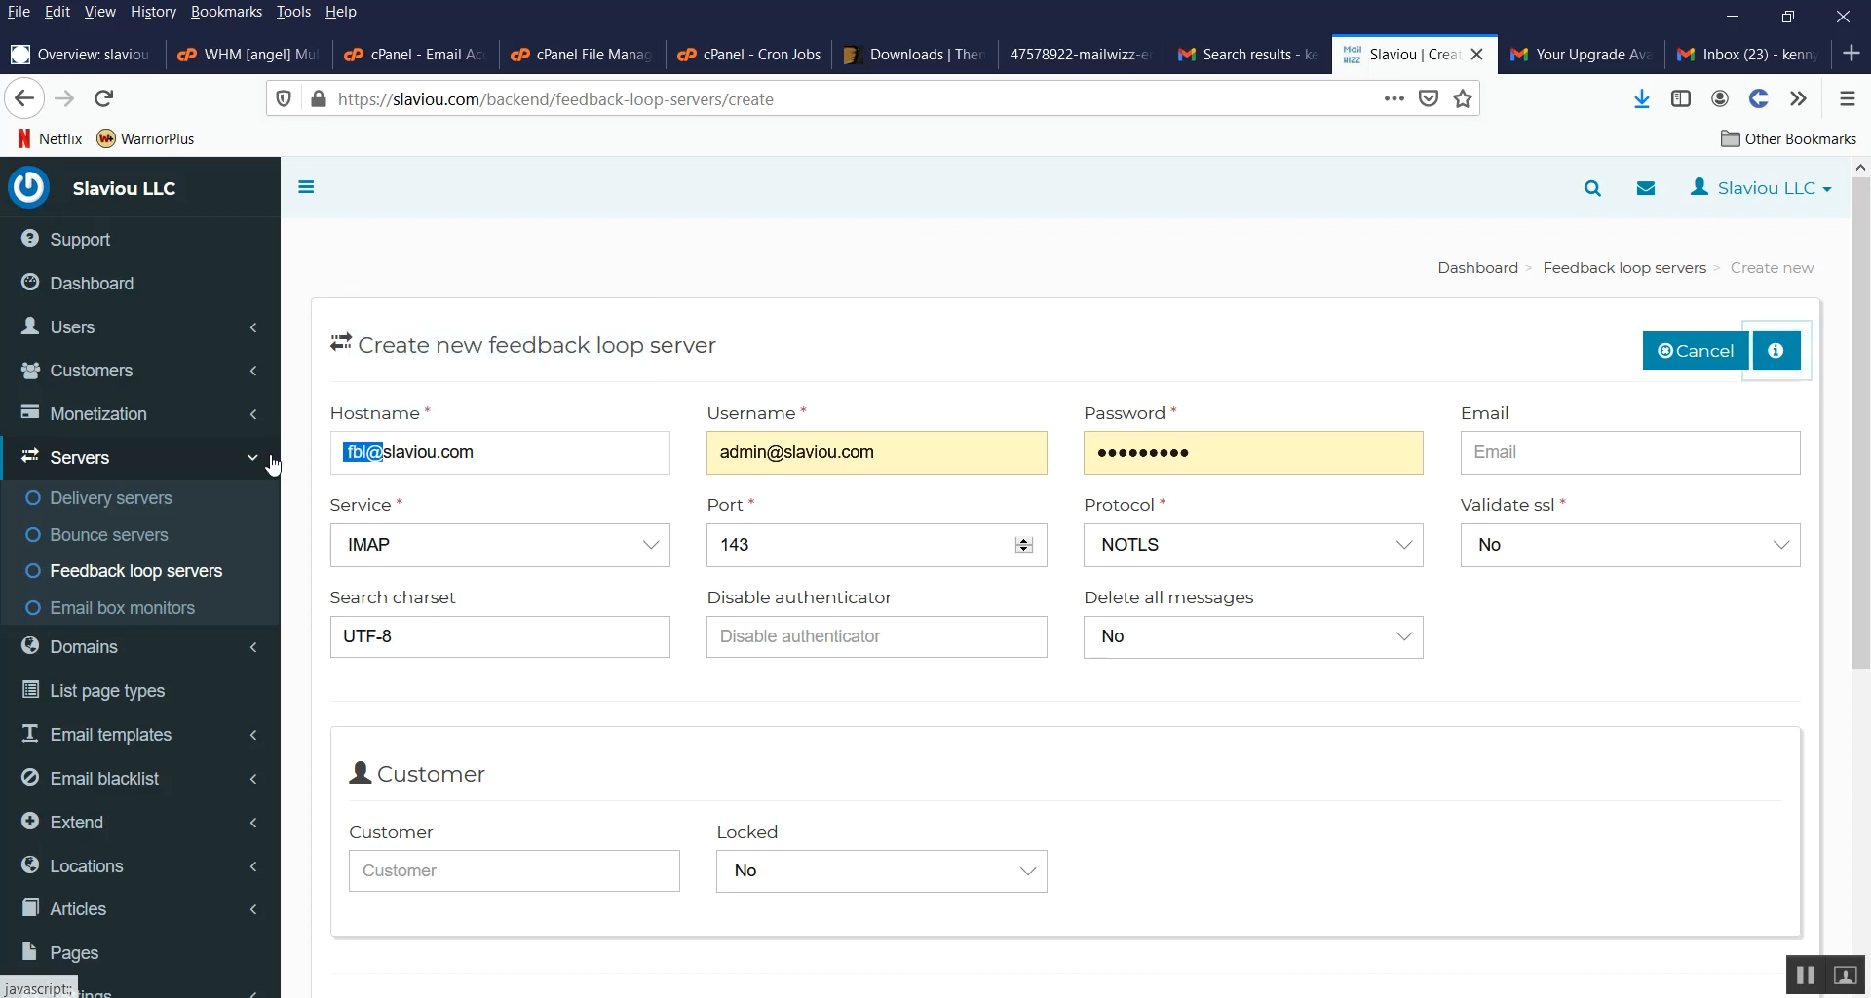
{"action": "key", "text": "BackSpace"}
{"action": "left_click_drag", "start_coordinate": [926, 451], "coordinate": [568, 450]}
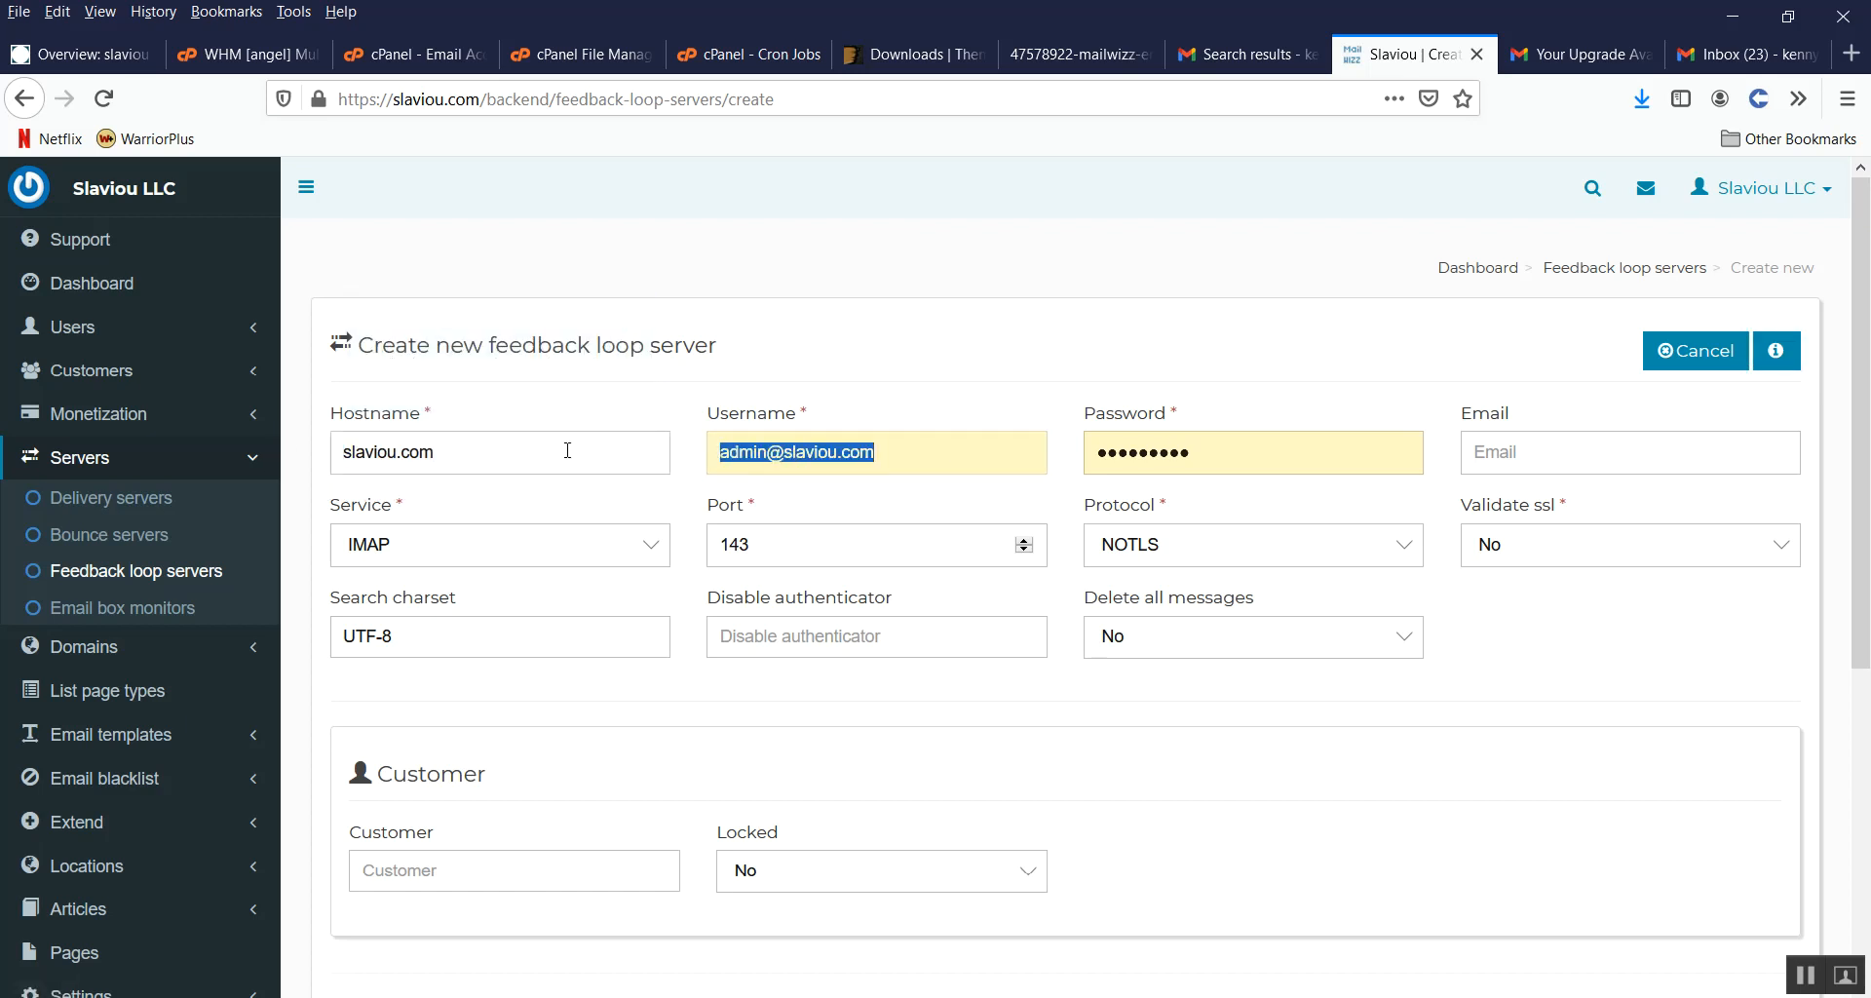
{"action": "key", "text": "ctrl+v"}
{"action": "left_click", "coordinate": [1641, 458]}
{"action": "key", "text": "ctrl+v"}
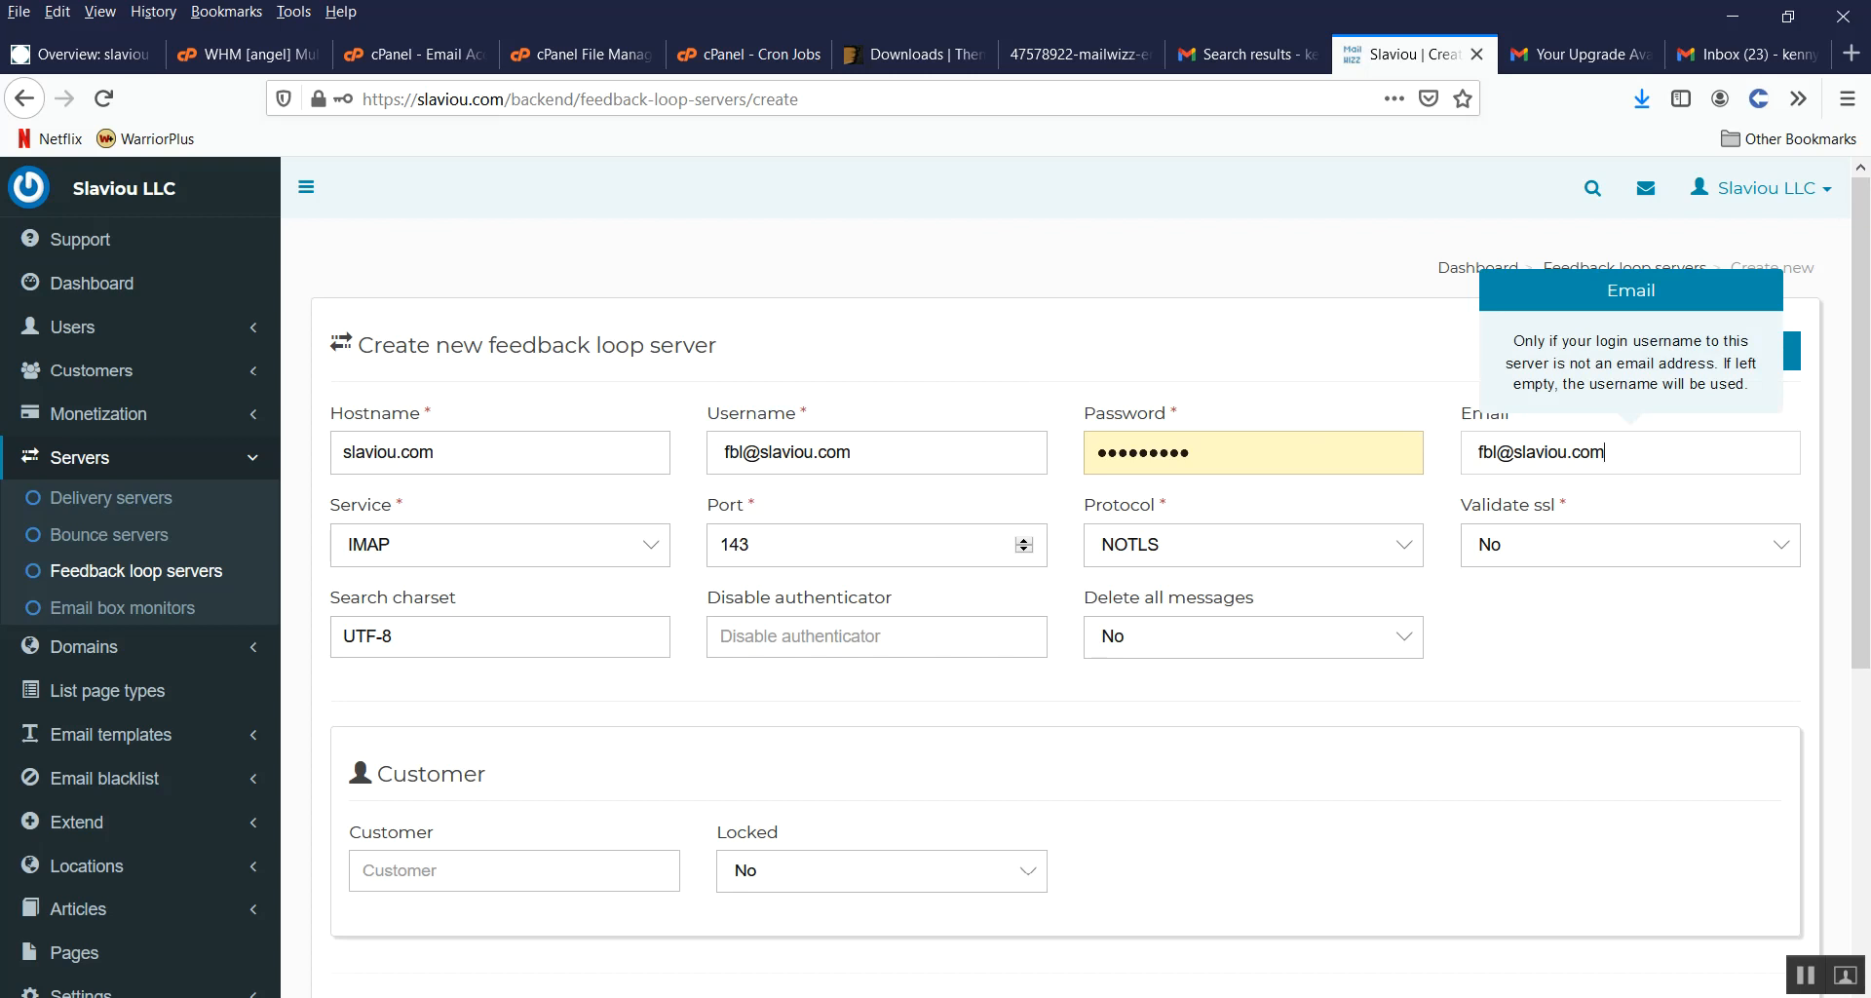
Step: Enter the fbl mailbox's password for the feedback loop server and try to save the server
{"action": "key", "text": "alt+Tab"}
{"action": "key", "text": "alt+Tab"}
{"action": "left_click_drag", "start_coordinate": [1221, 462], "coordinate": [951, 462]}
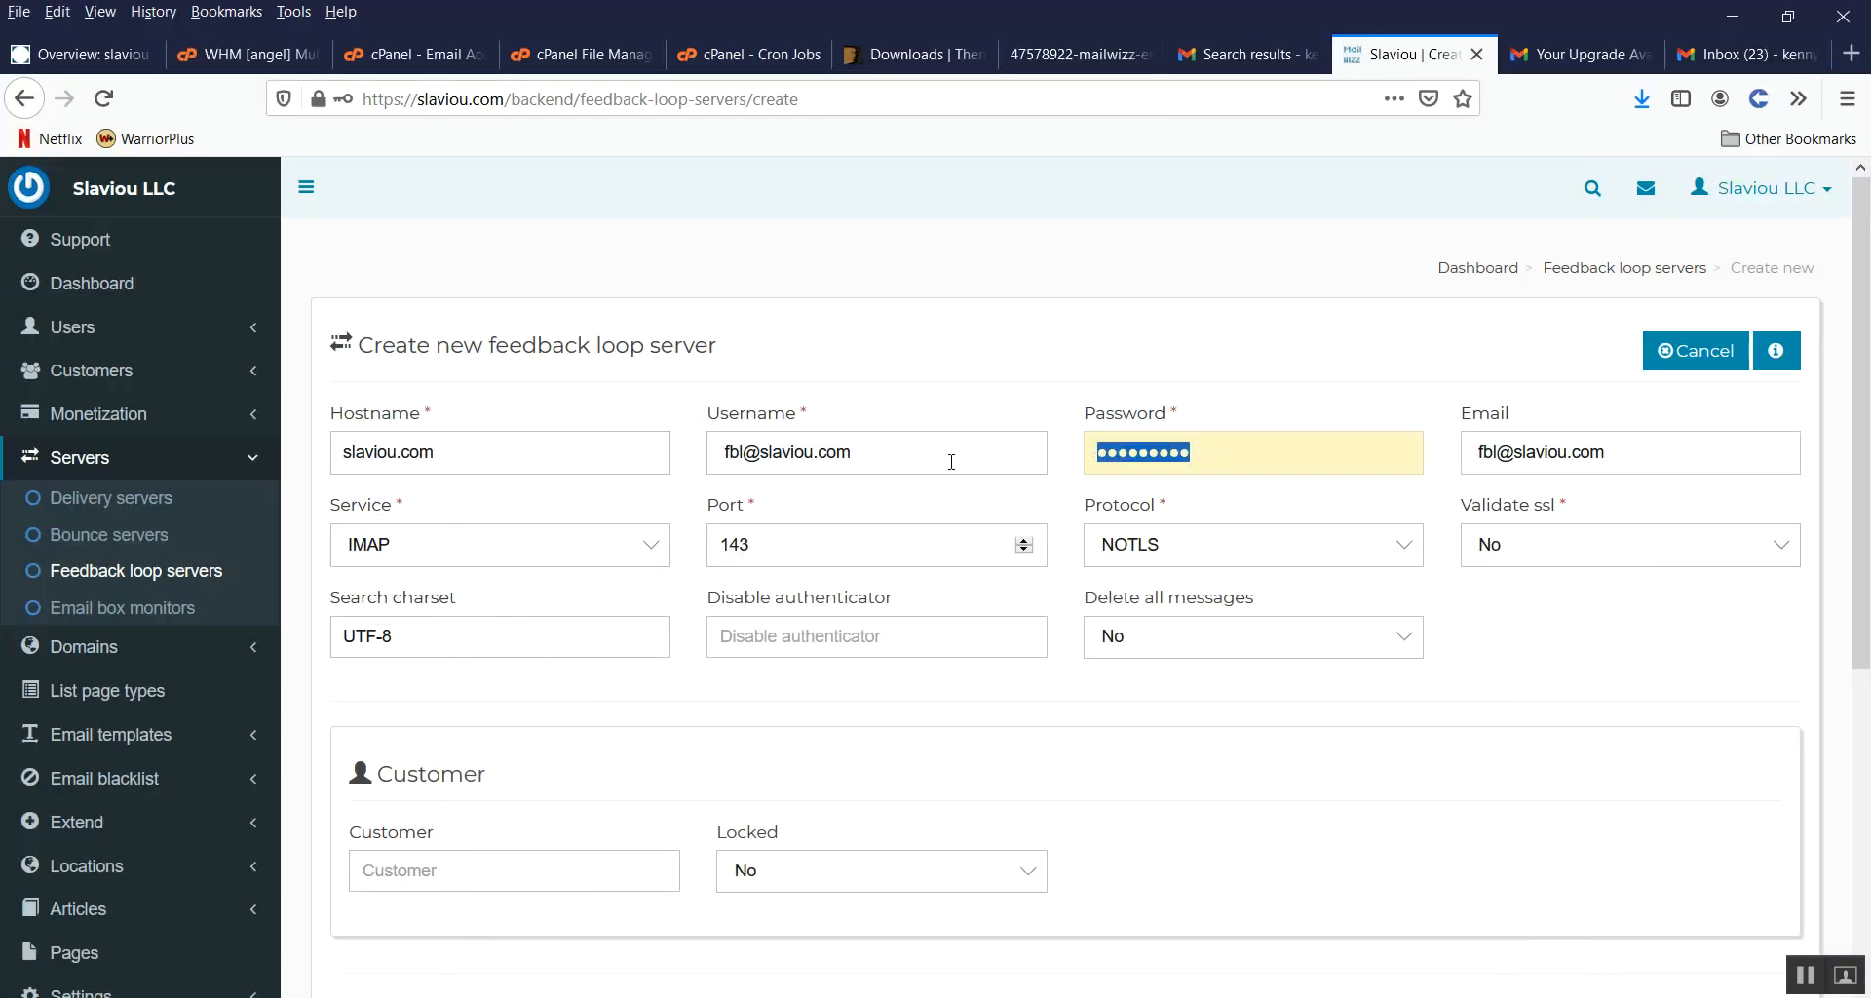
{"action": "key", "text": "ctrl+v"}
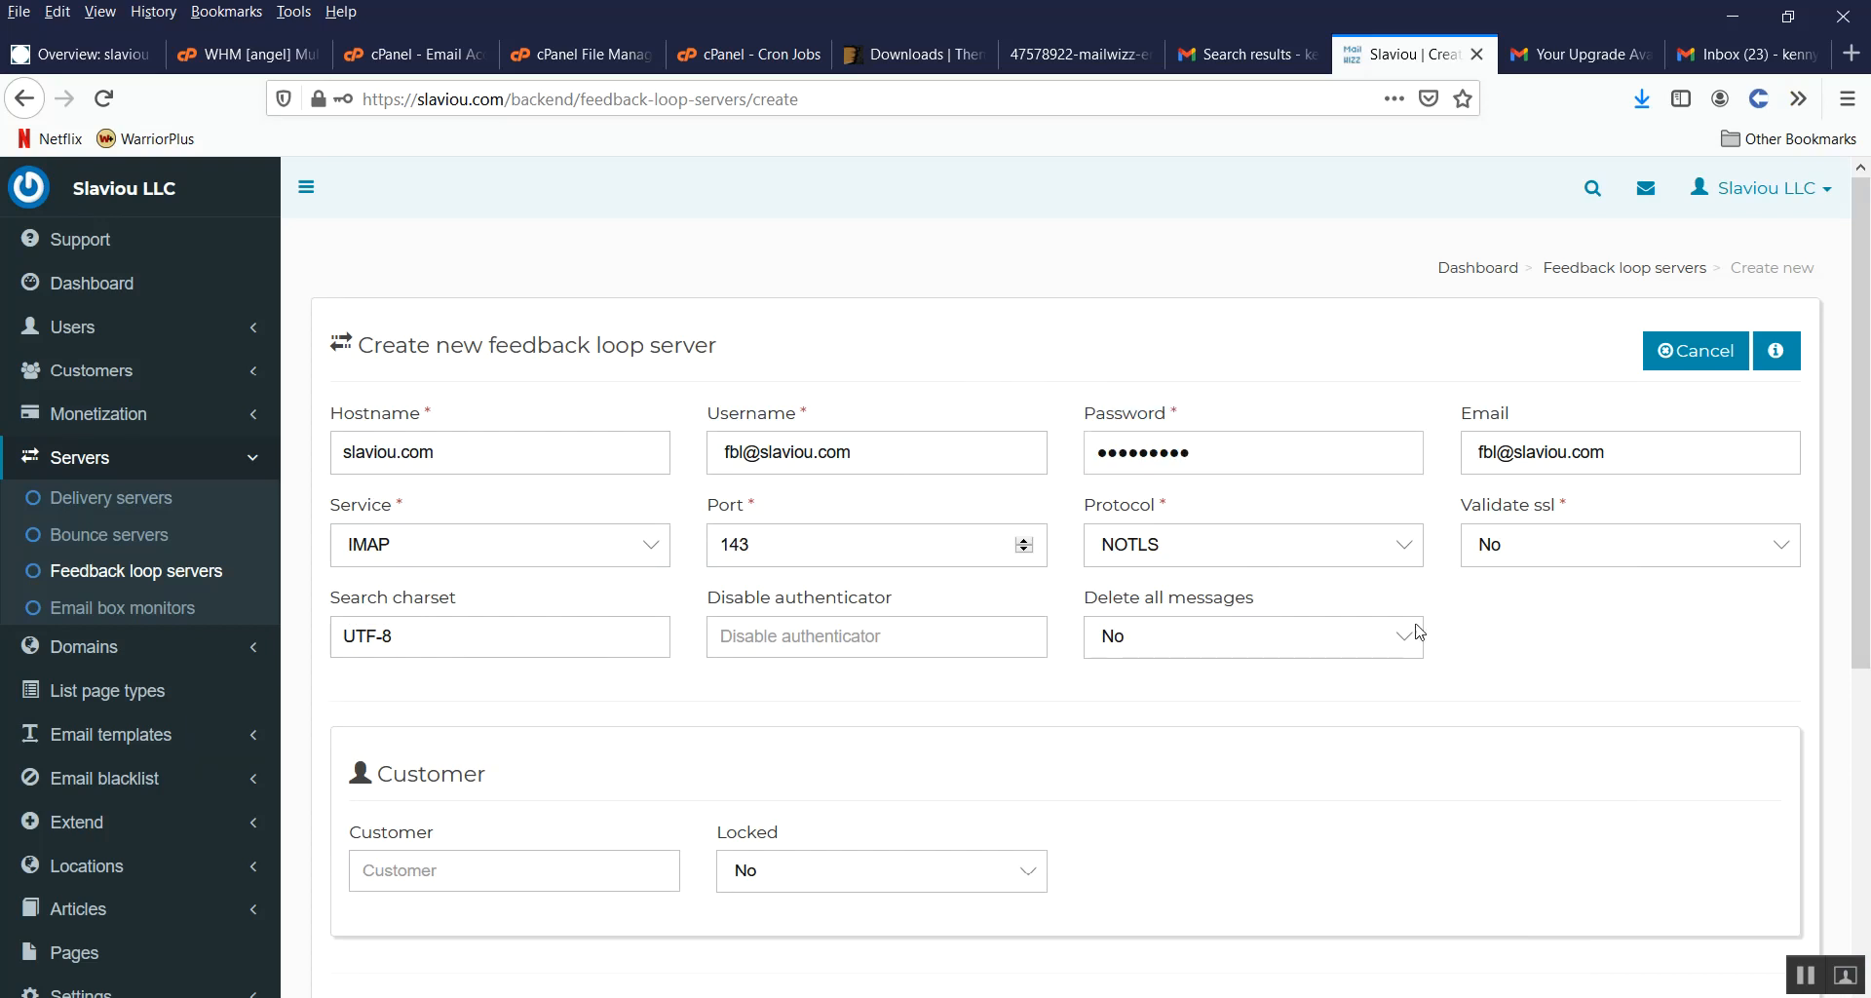
{"action": "scroll", "coordinate": [1264, 563], "scroll_direction": "down", "scroll_amount": 5}
{"action": "left_click", "coordinate": [1743, 536]}
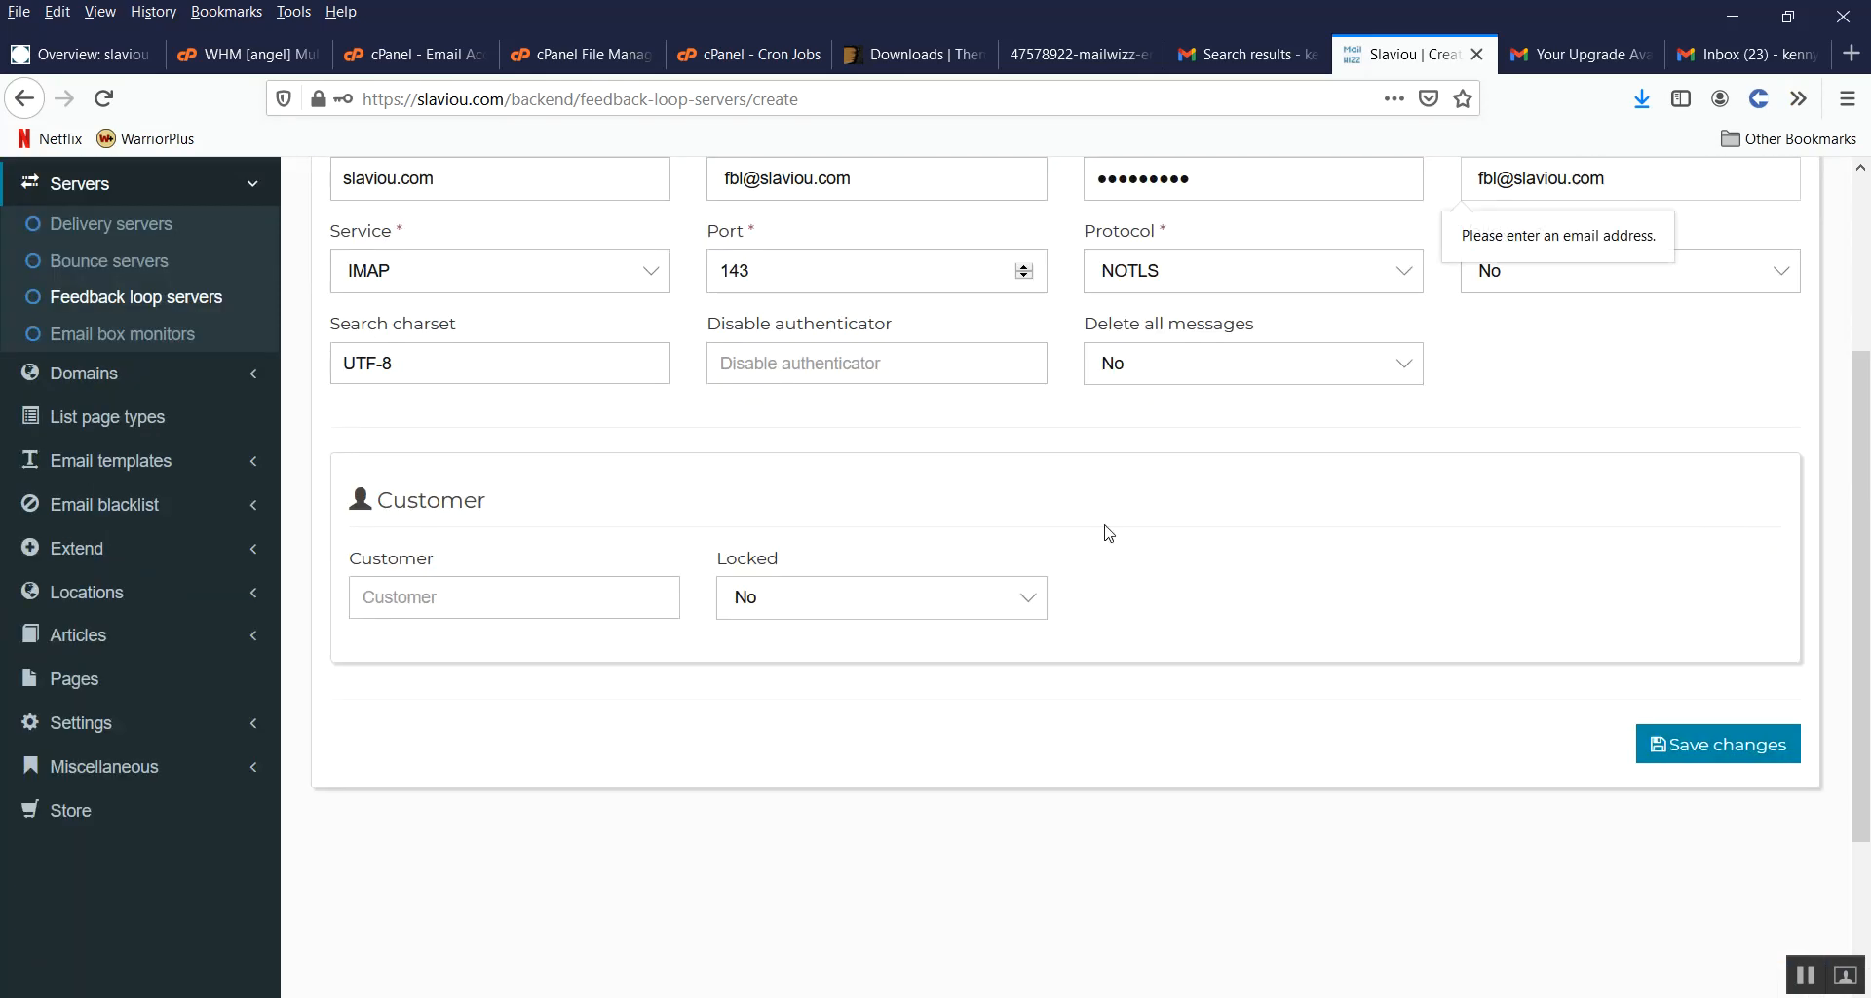
Step: Remove the leading space from the email and username, then save the fbl feedback loop server without storing the login in the browser
{"action": "scroll", "coordinate": [1489, 704], "scroll_direction": "up", "scroll_amount": 3}
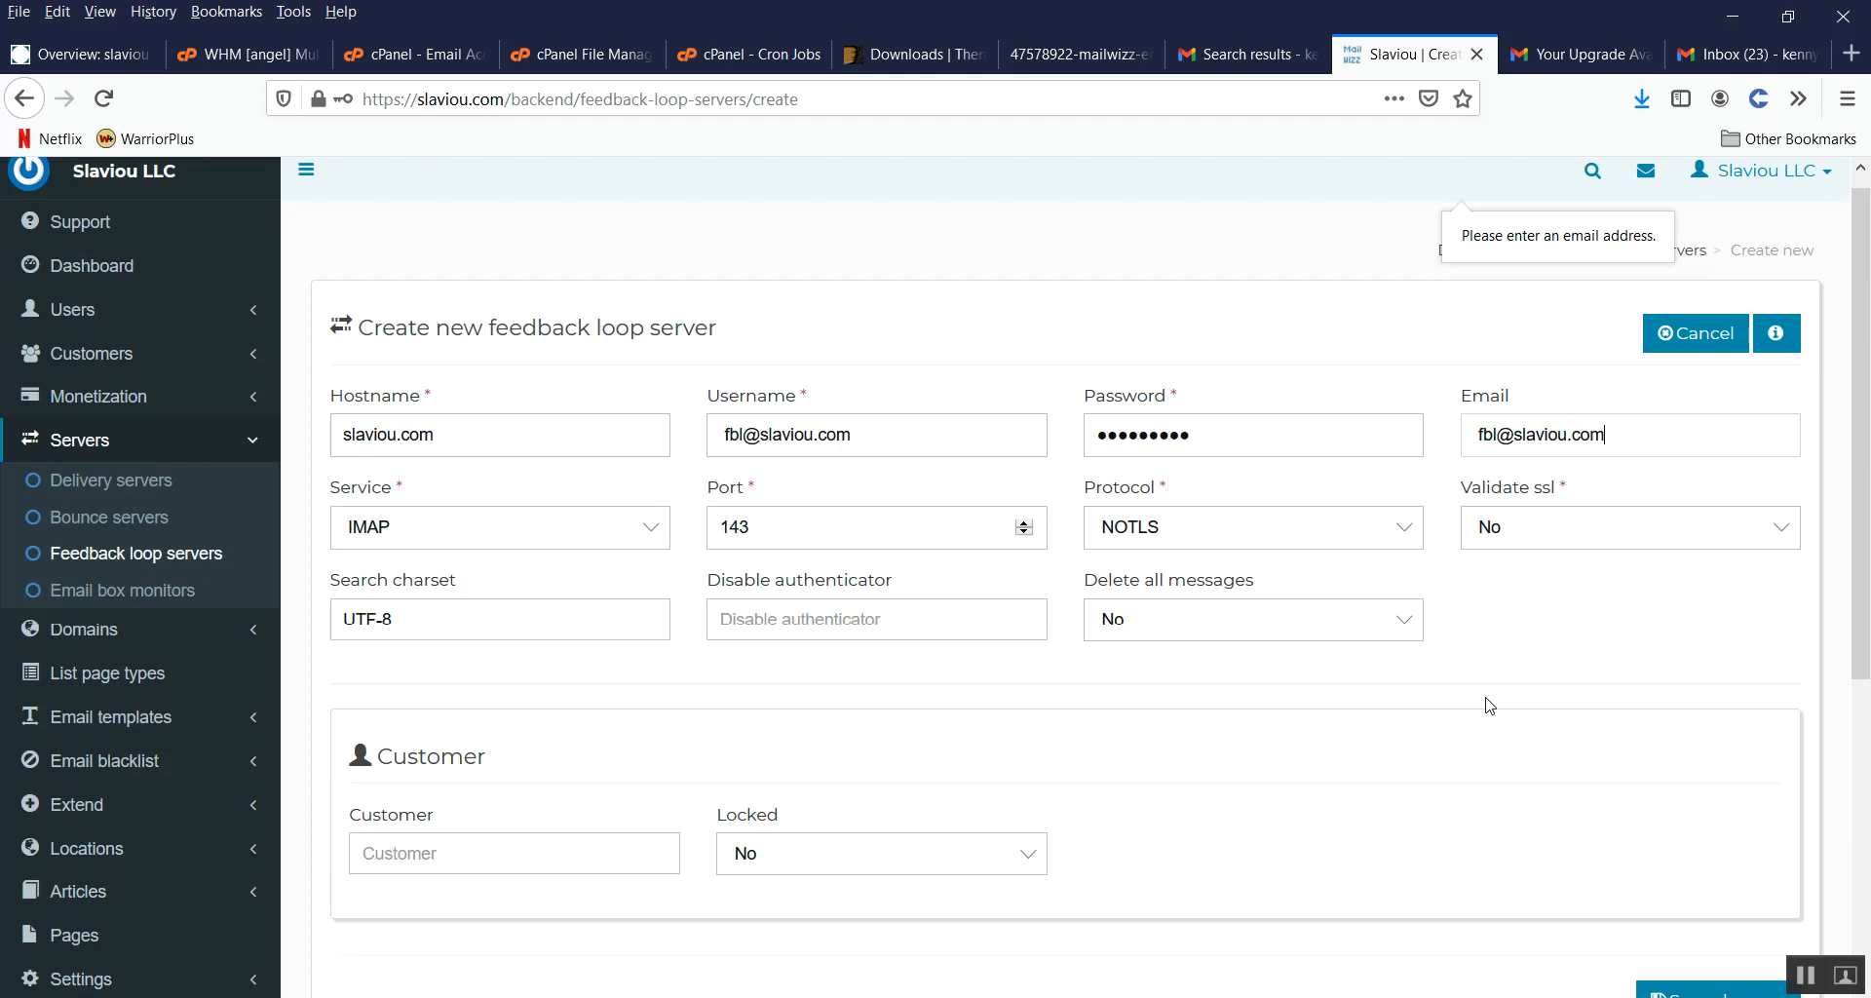
{"action": "scroll", "coordinate": [1489, 704], "scroll_direction": "down", "scroll_amount": 4}
{"action": "scroll", "coordinate": [1489, 704], "scroll_direction": "up", "scroll_amount": 4}
{"action": "left_click", "coordinate": [710, 434]}
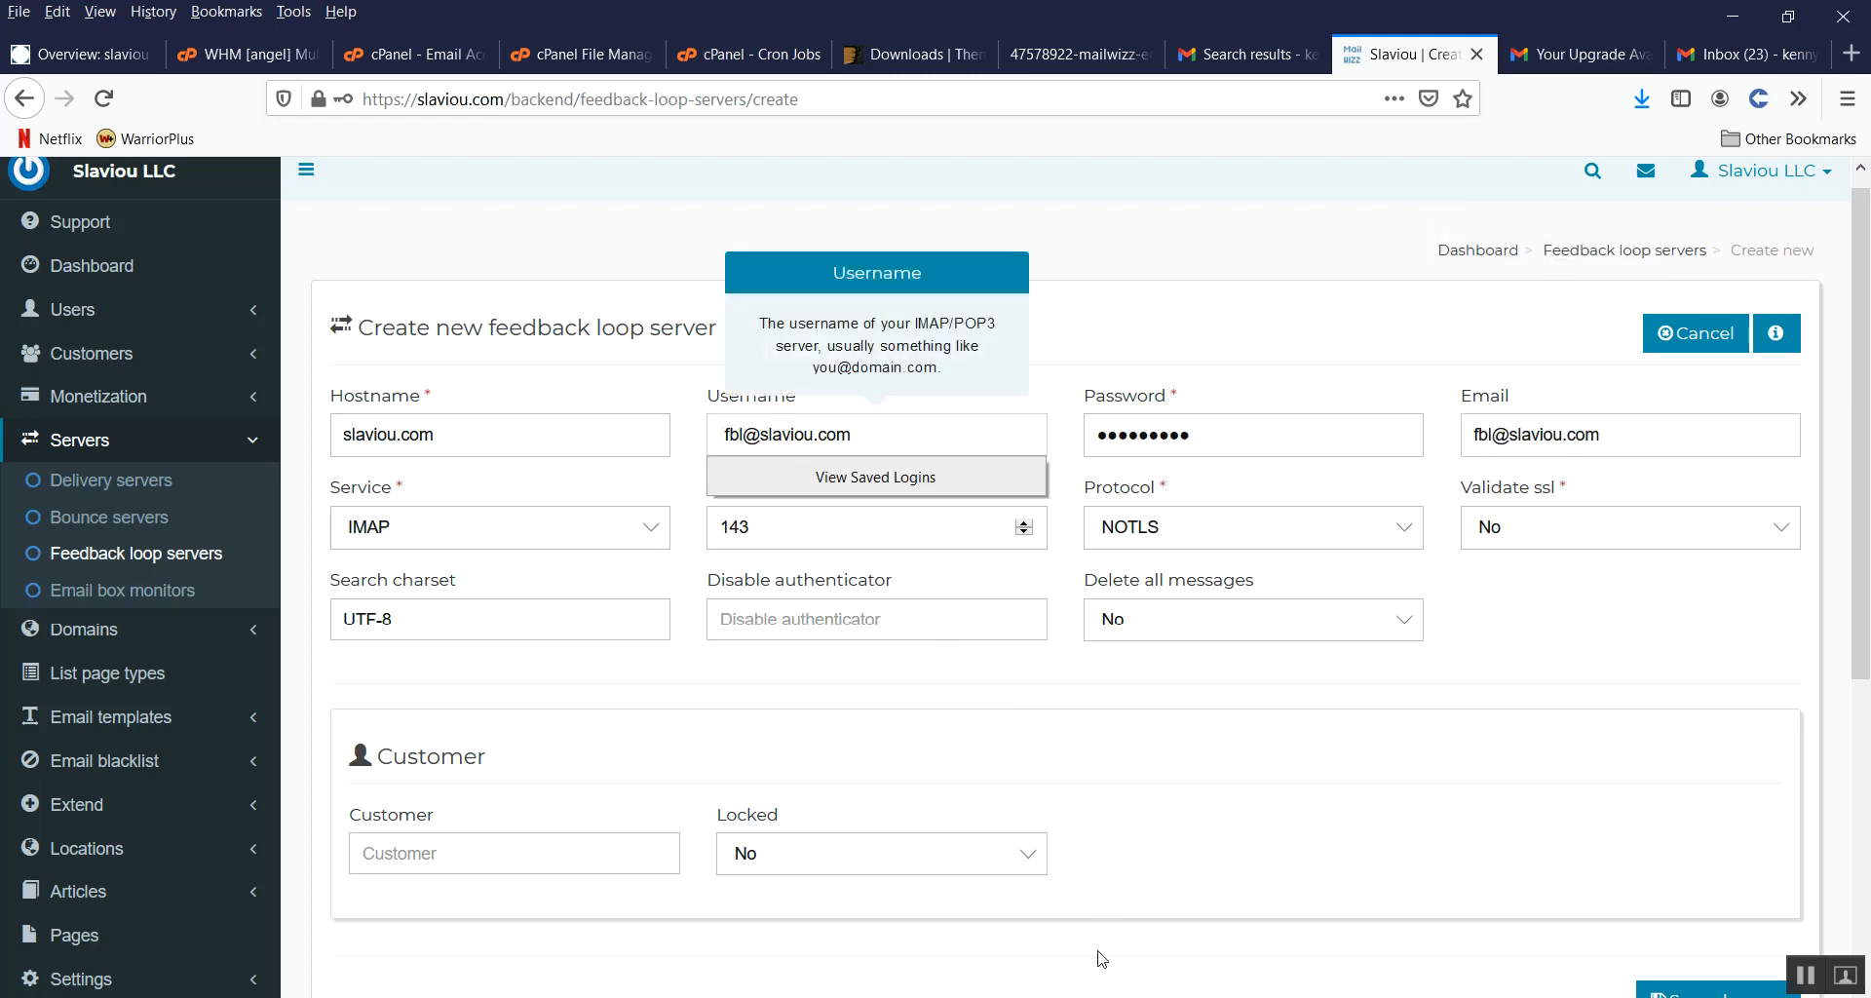
{"action": "key", "text": "Delete"}
{"action": "left_click", "coordinate": [1606, 689]}
{"action": "scroll", "coordinate": [1647, 701], "scroll_direction": "down", "scroll_amount": 5}
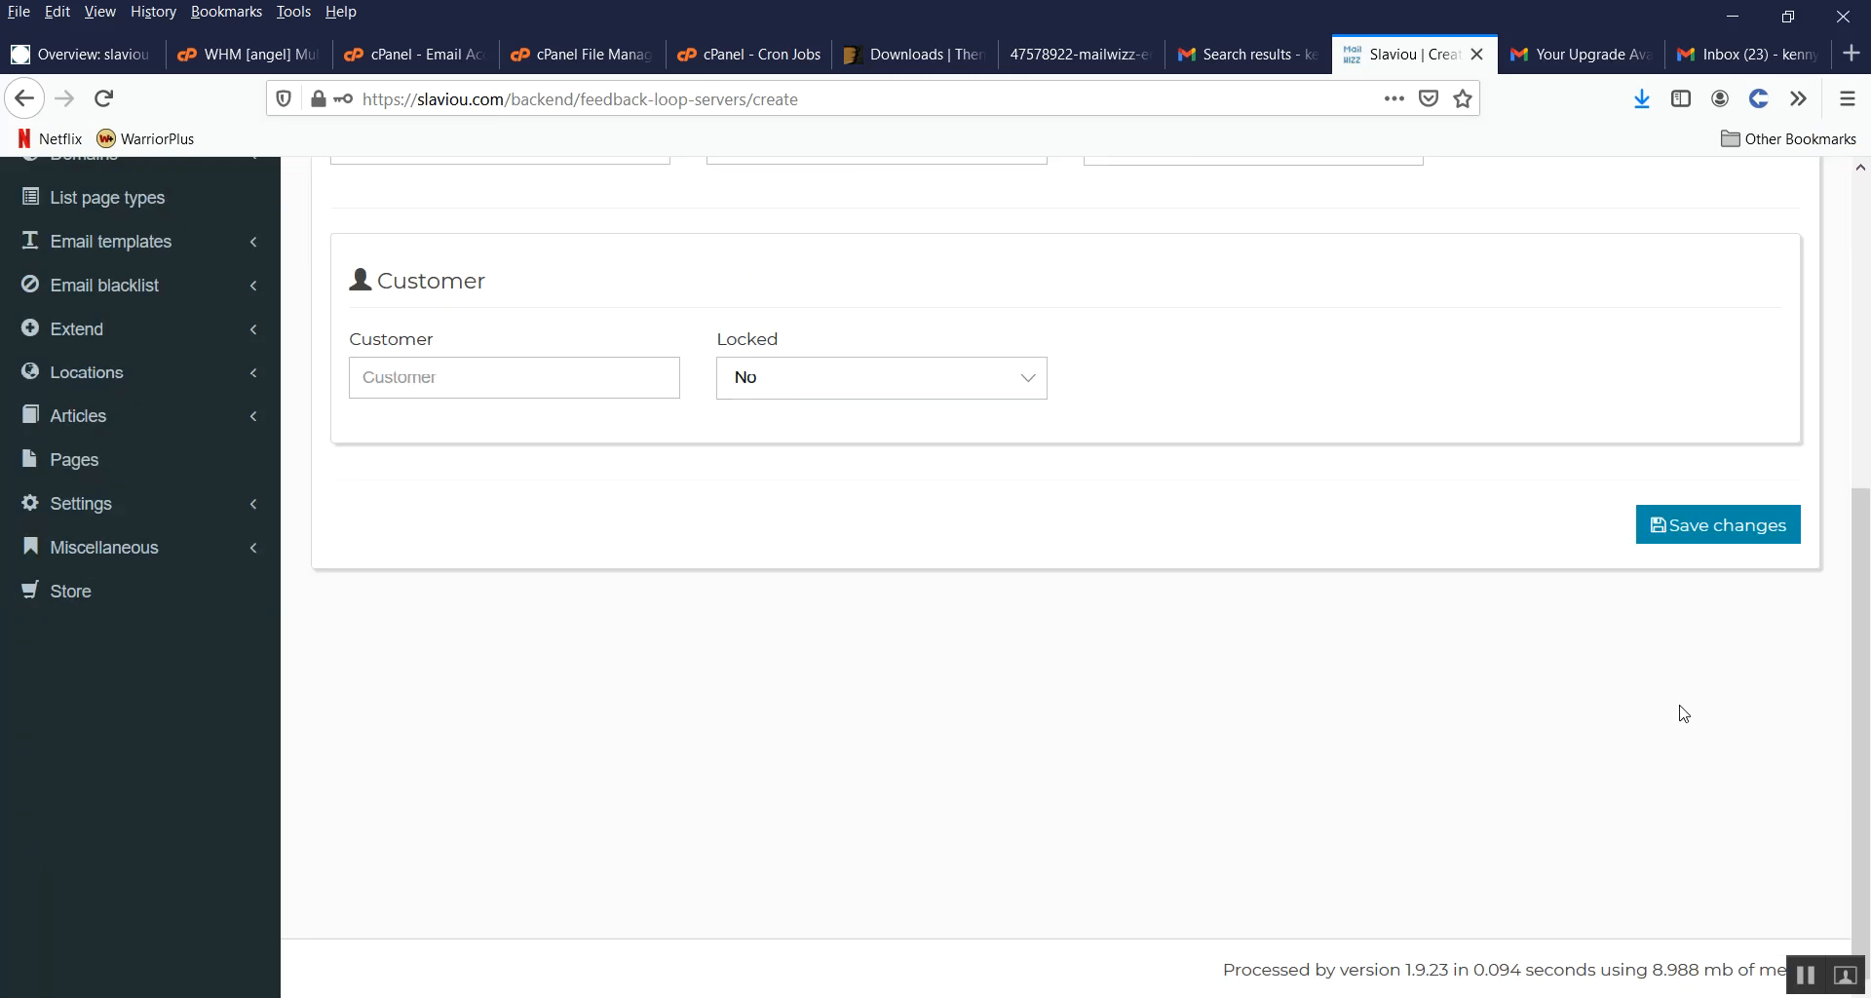
{"action": "left_click", "coordinate": [1728, 532]}
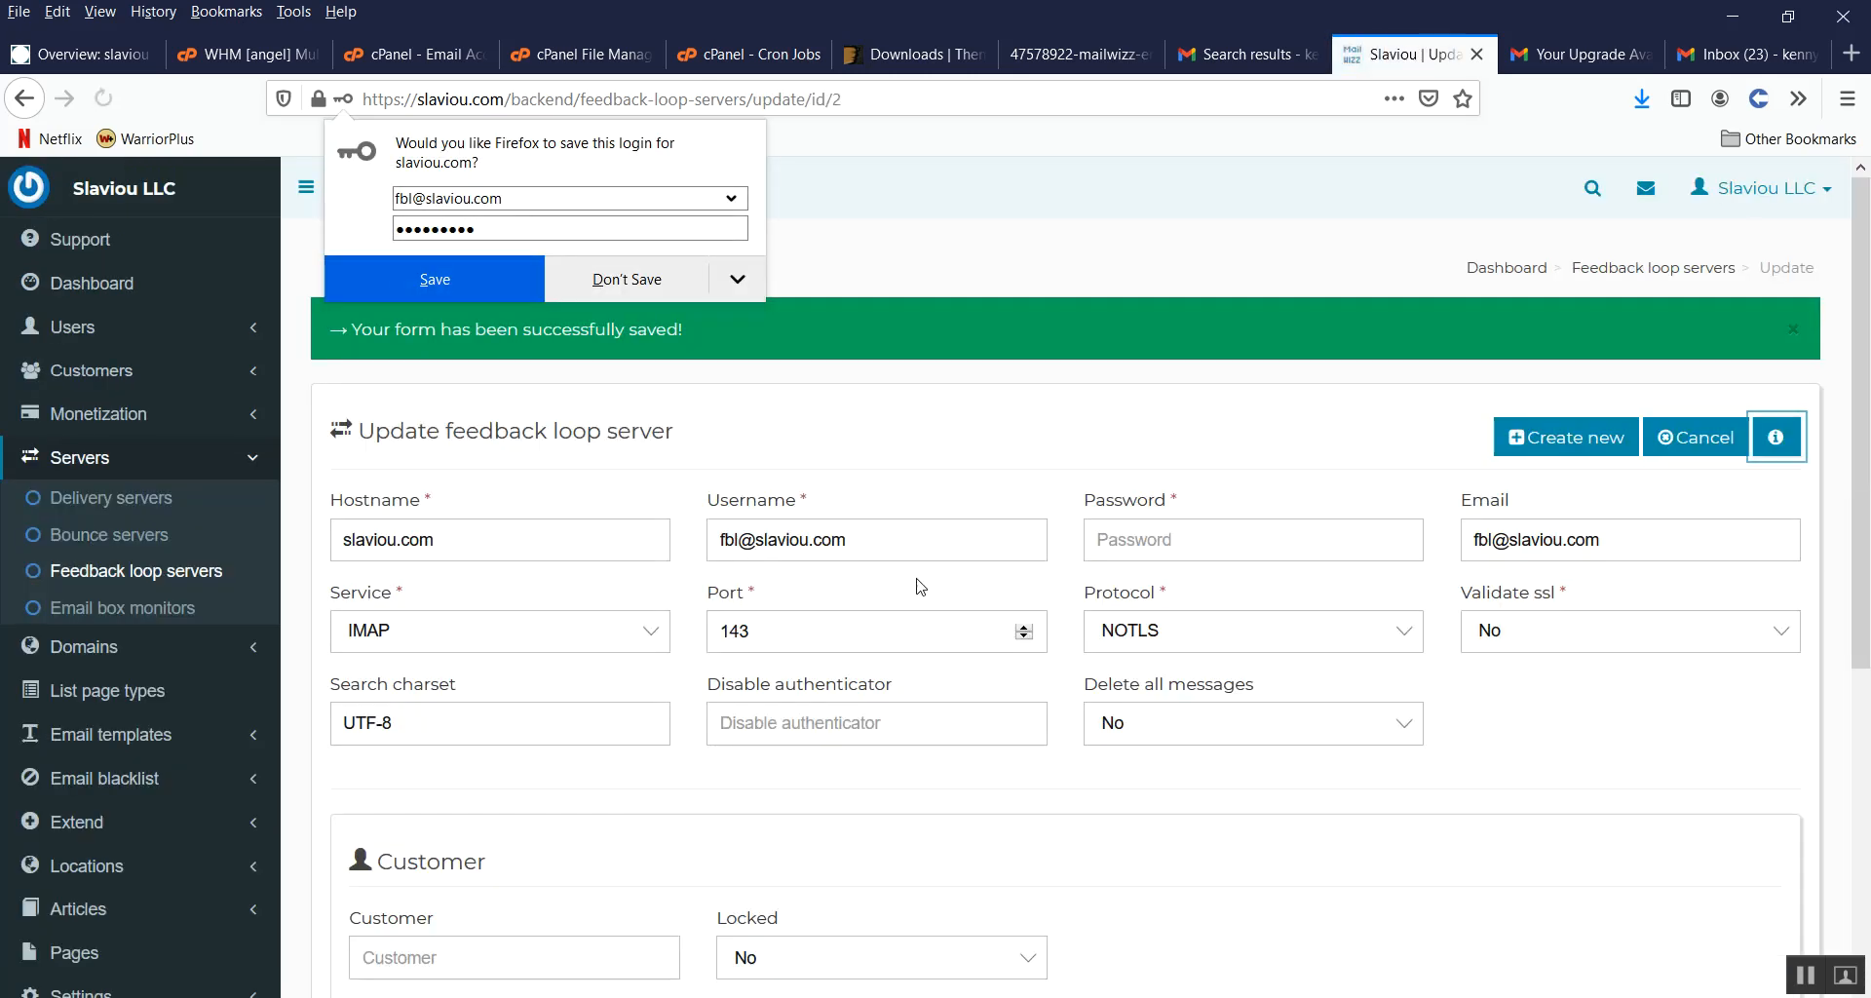
{"action": "left_click", "coordinate": [627, 283]}
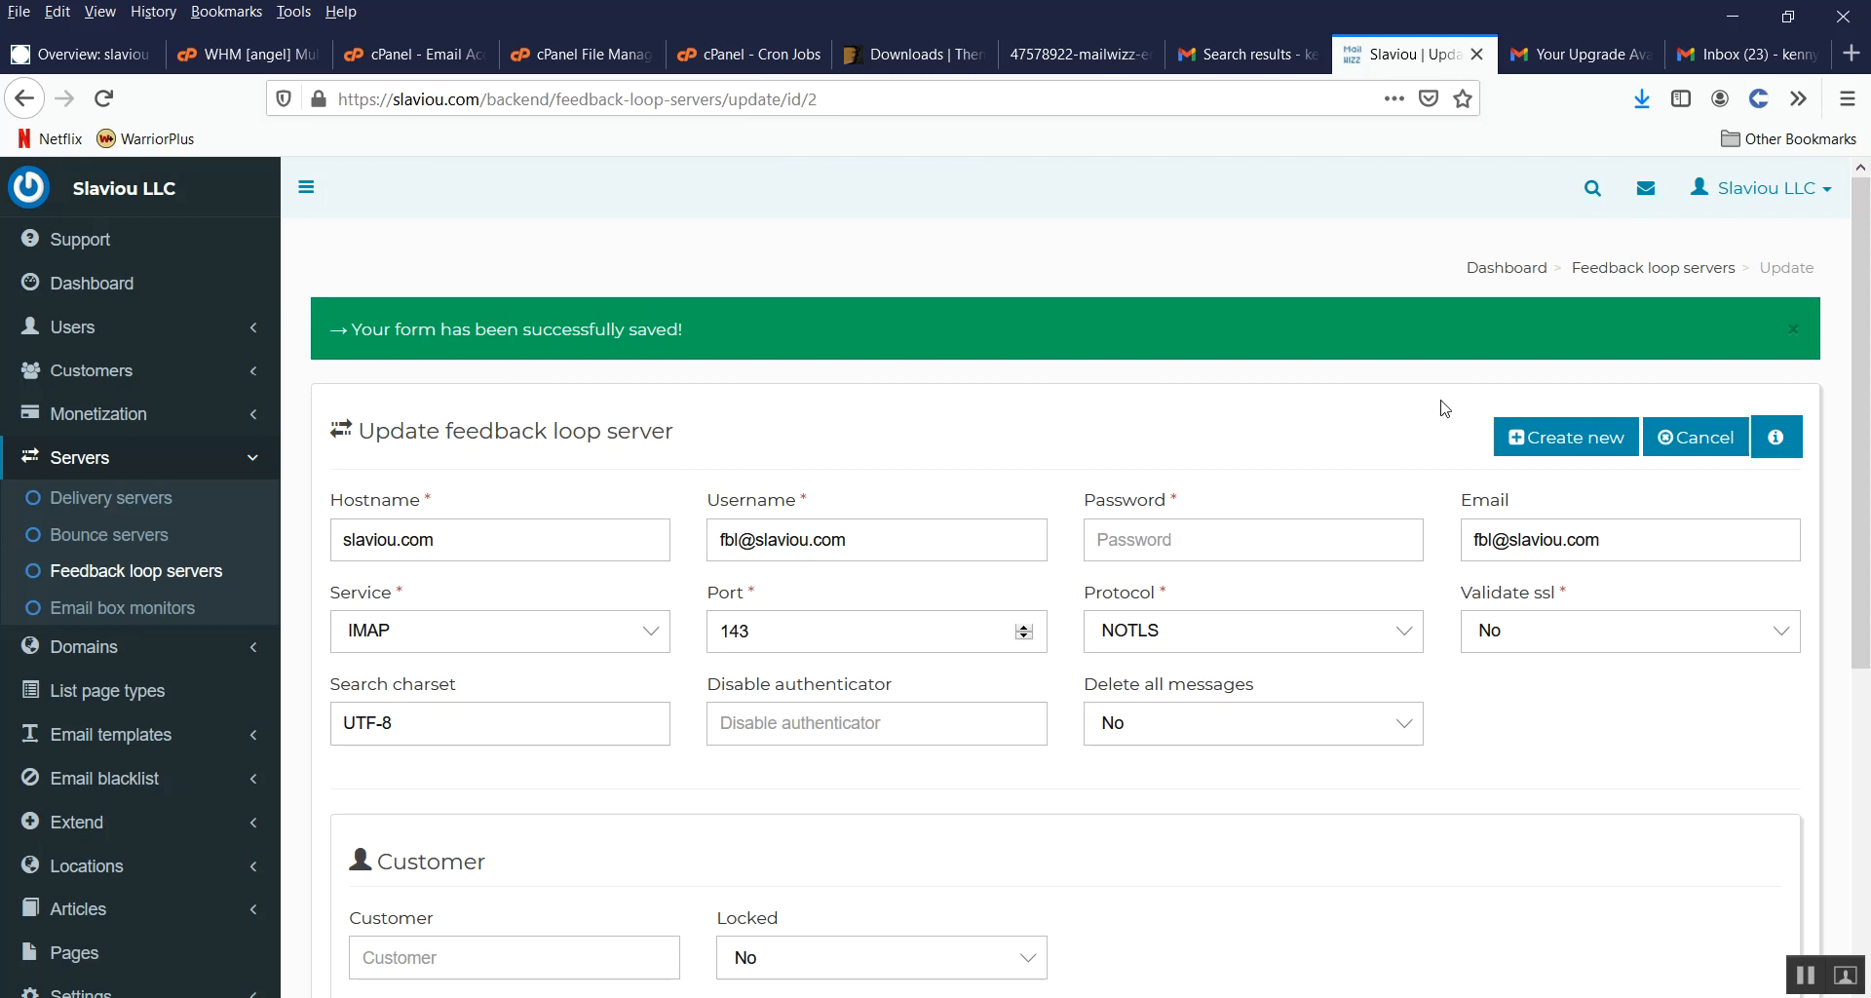
Step: Start a third feedback loop server and copy the postmaster mailbox's address from the cPanel email accounts
{"action": "left_click", "coordinate": [1541, 439]}
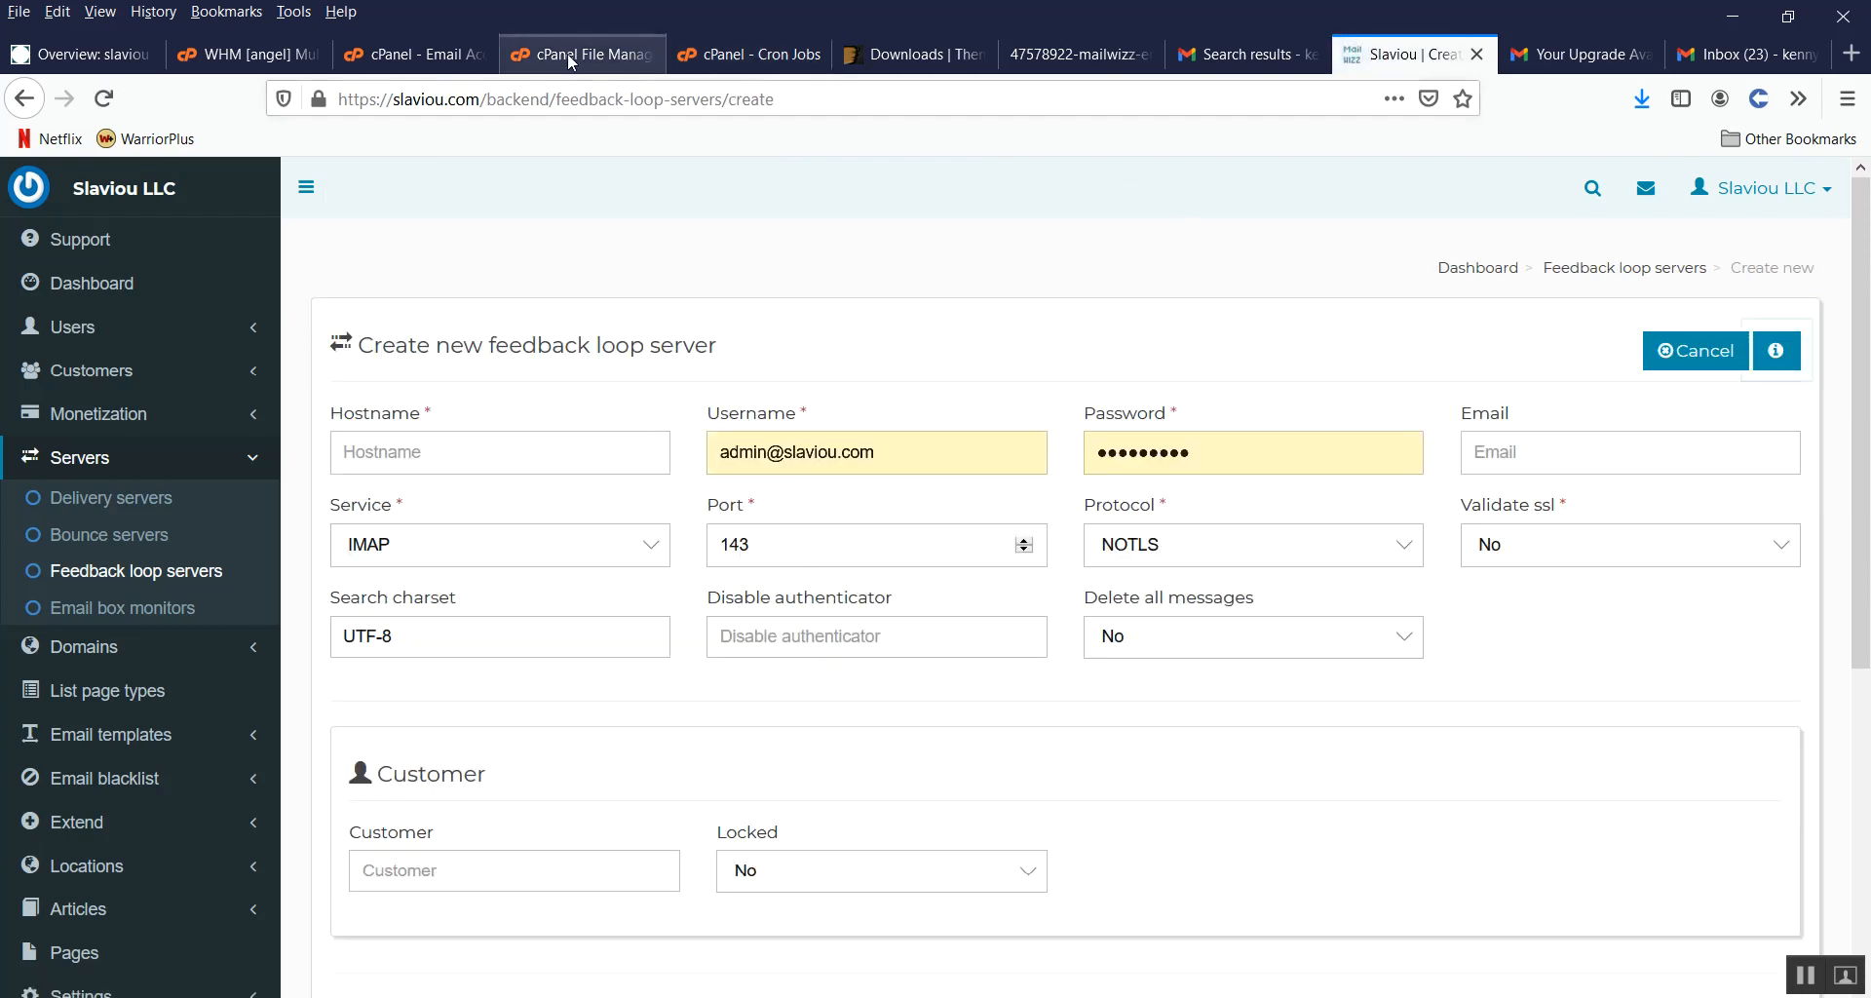
{"action": "left_click", "coordinate": [426, 56]}
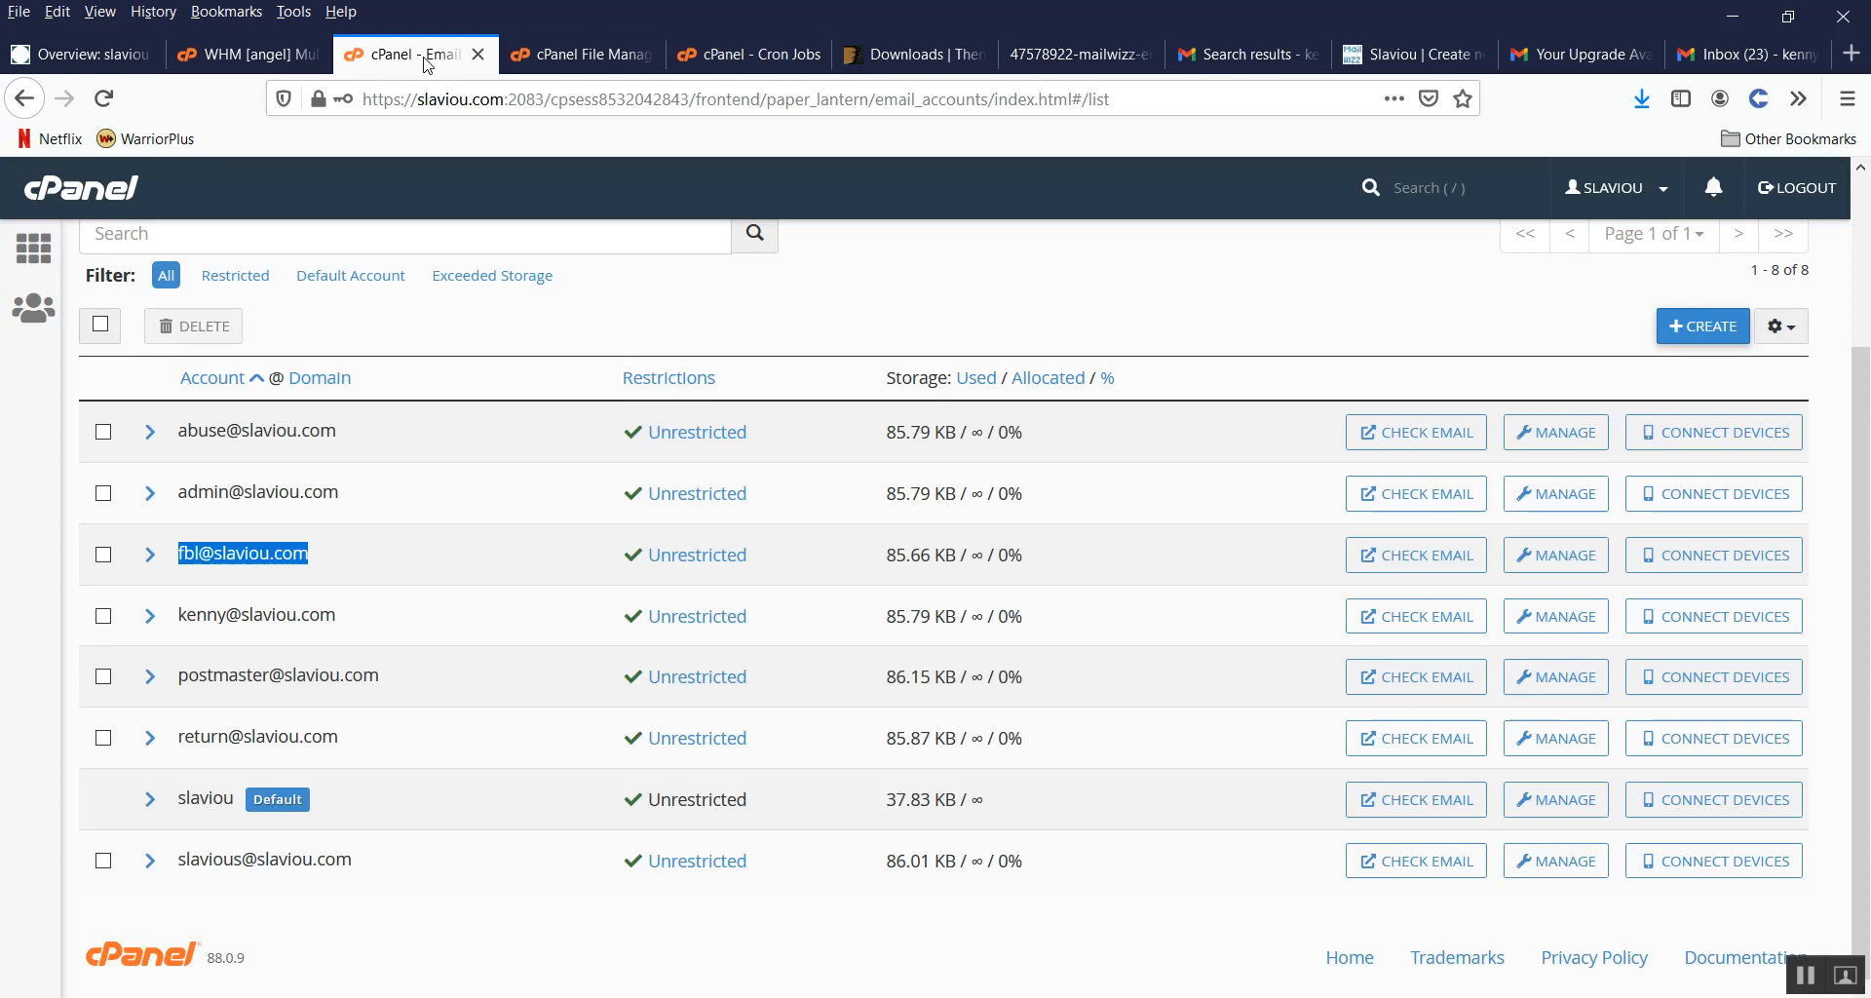
{"action": "double_click", "coordinate": [244, 672]}
{"action": "triple_click", "coordinate": [243, 672]}
{"action": "key", "text": "ctrl+c"}
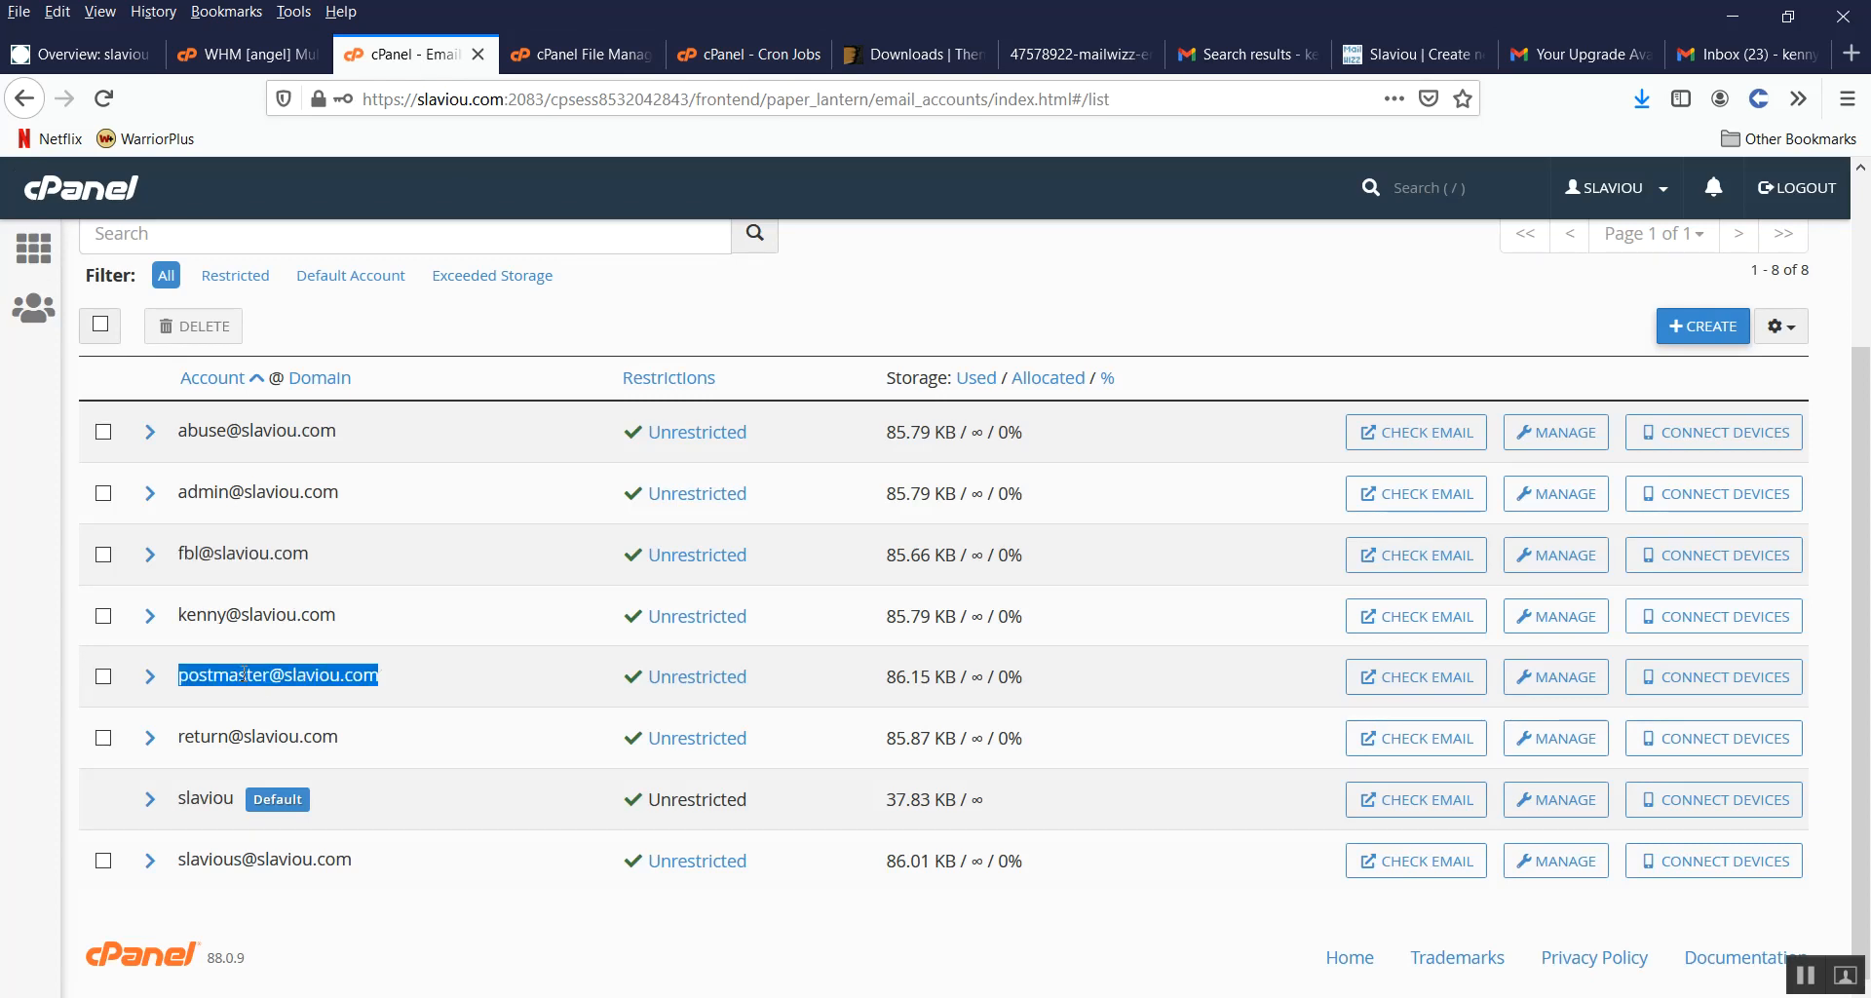
{"action": "left_click", "coordinate": [1379, 55]}
Step: Set the third feedback loop server's hostname to slaviou.com and enter the postmaster mailbox's address as username and email
{"action": "left_click", "coordinate": [411, 455]}
{"action": "key", "text": "ctrl+v"}
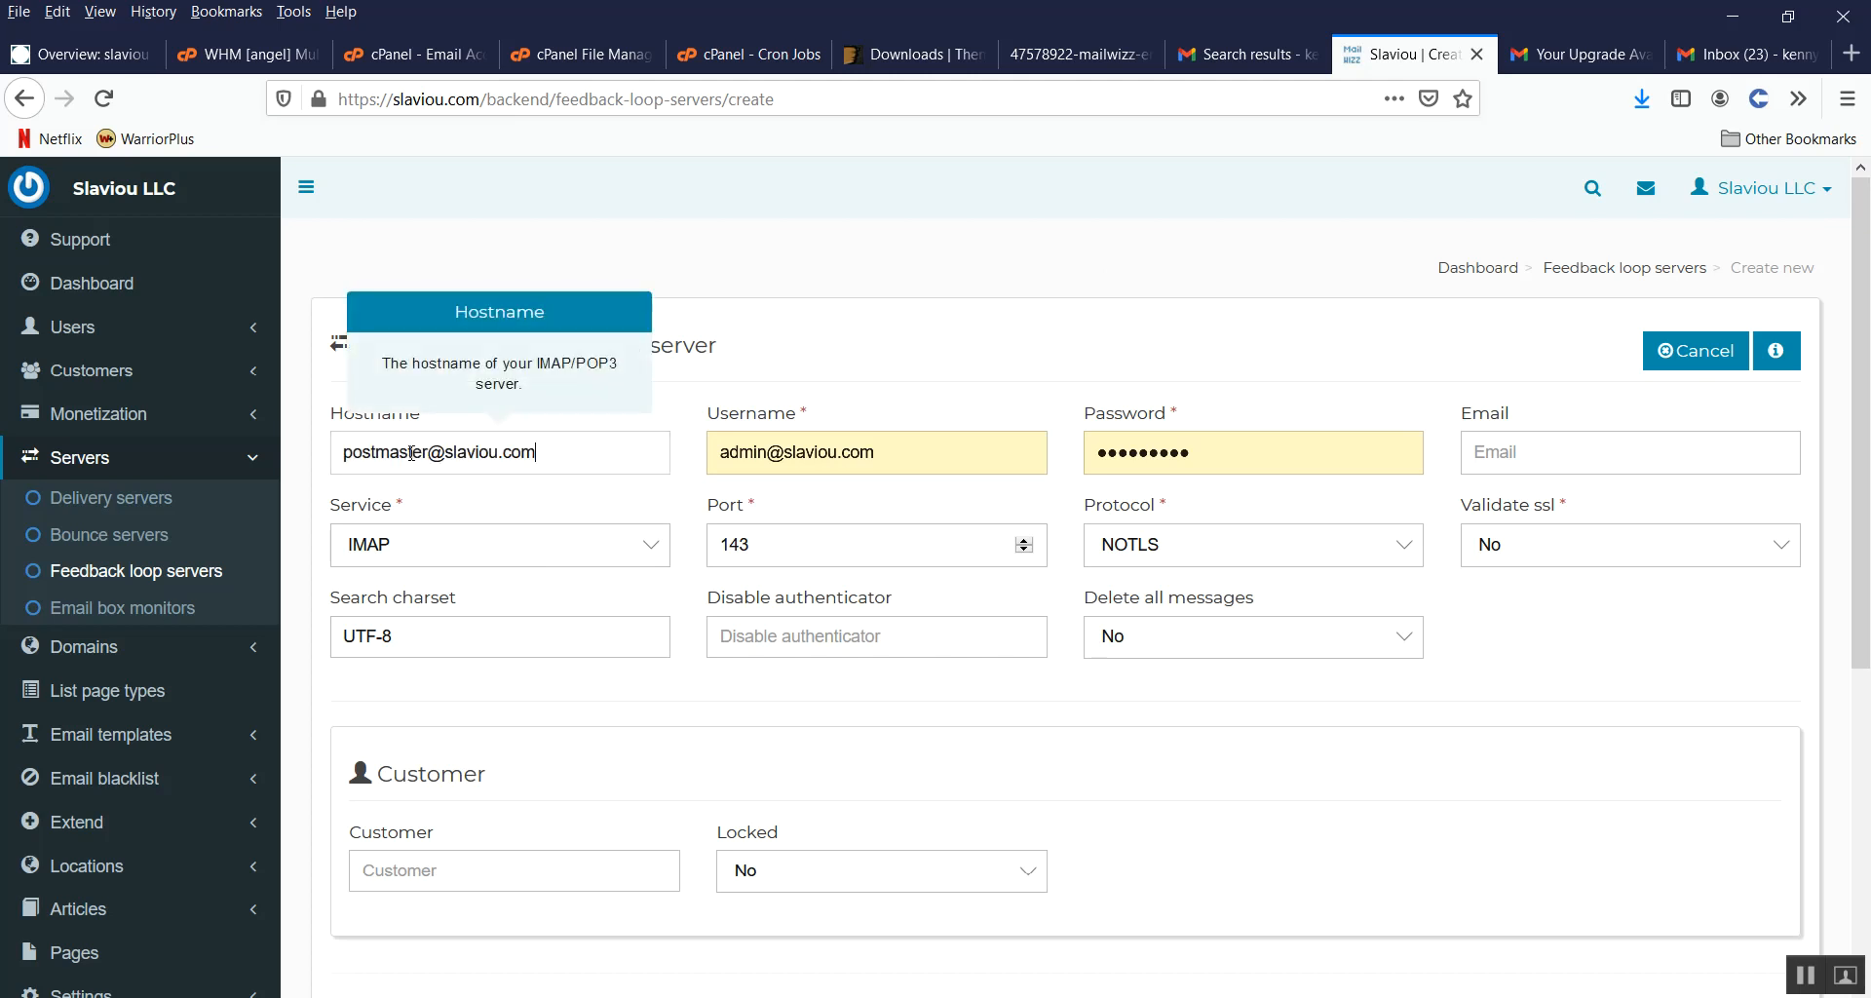
{"action": "left_click_drag", "start_coordinate": [443, 451], "coordinate": [336, 451]}
{"action": "key", "text": "BackSpace"}
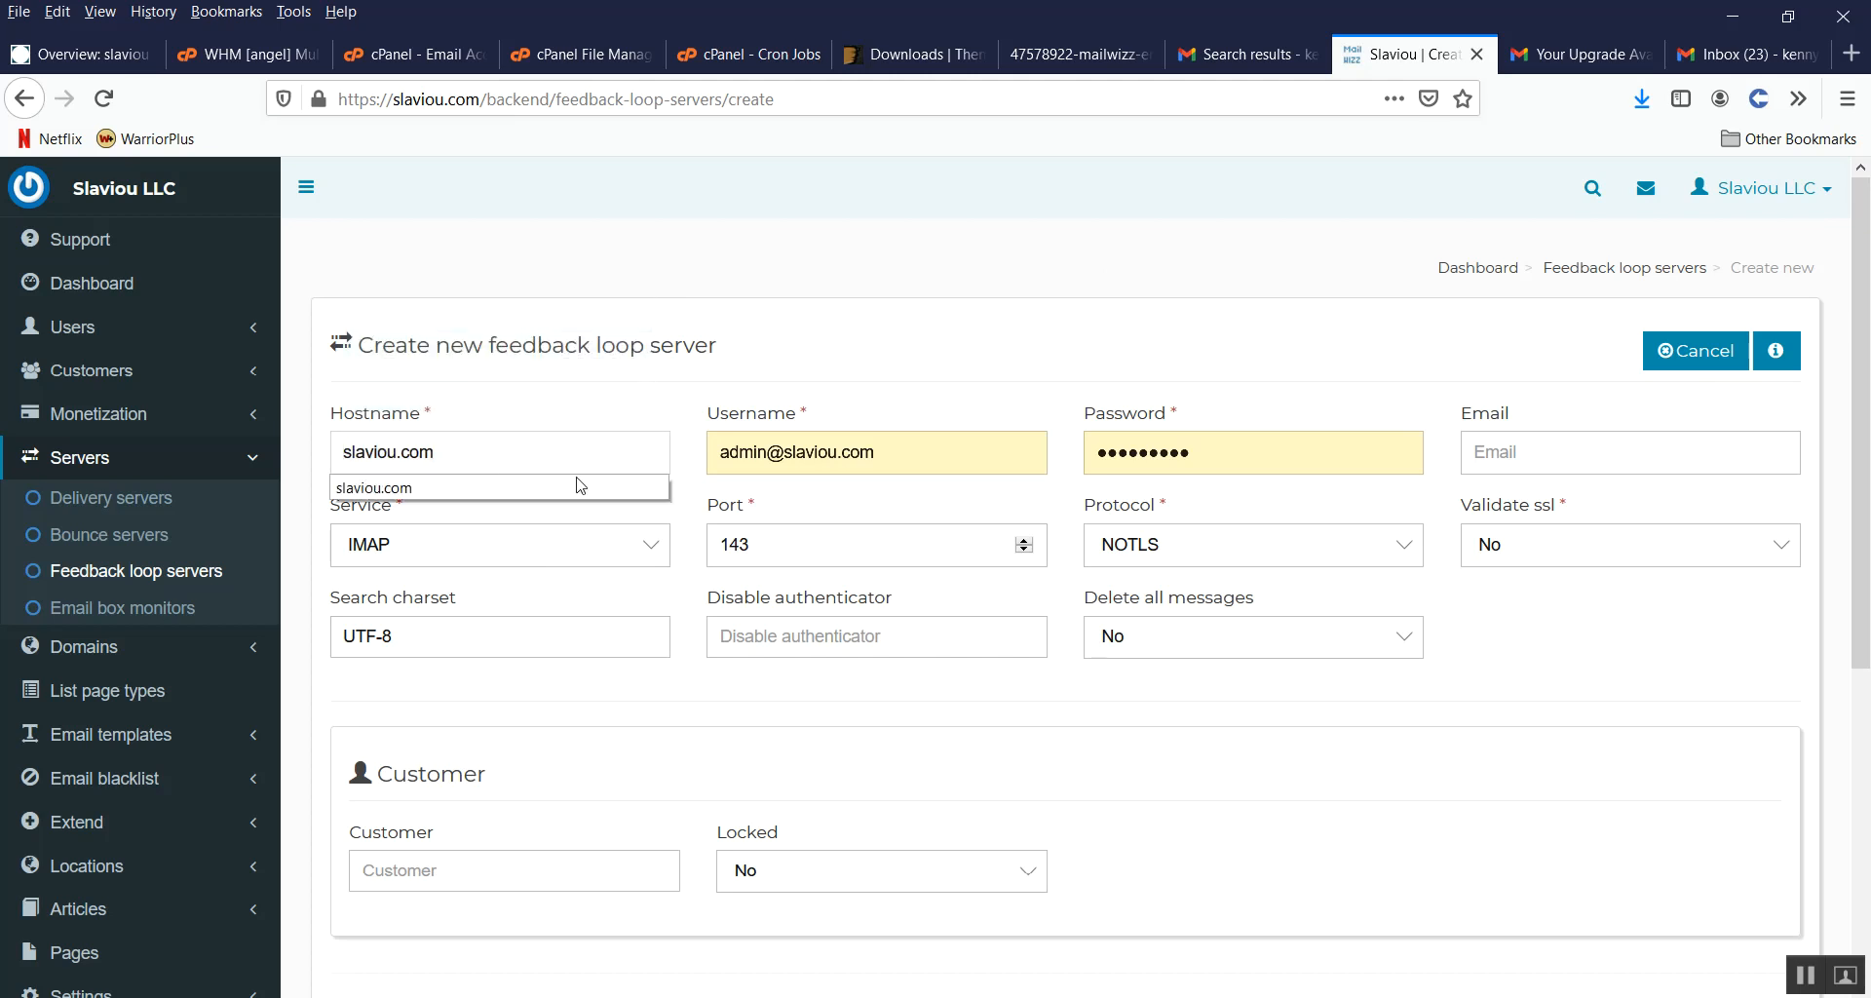
{"action": "left_click_drag", "start_coordinate": [904, 450], "coordinate": [518, 449]}
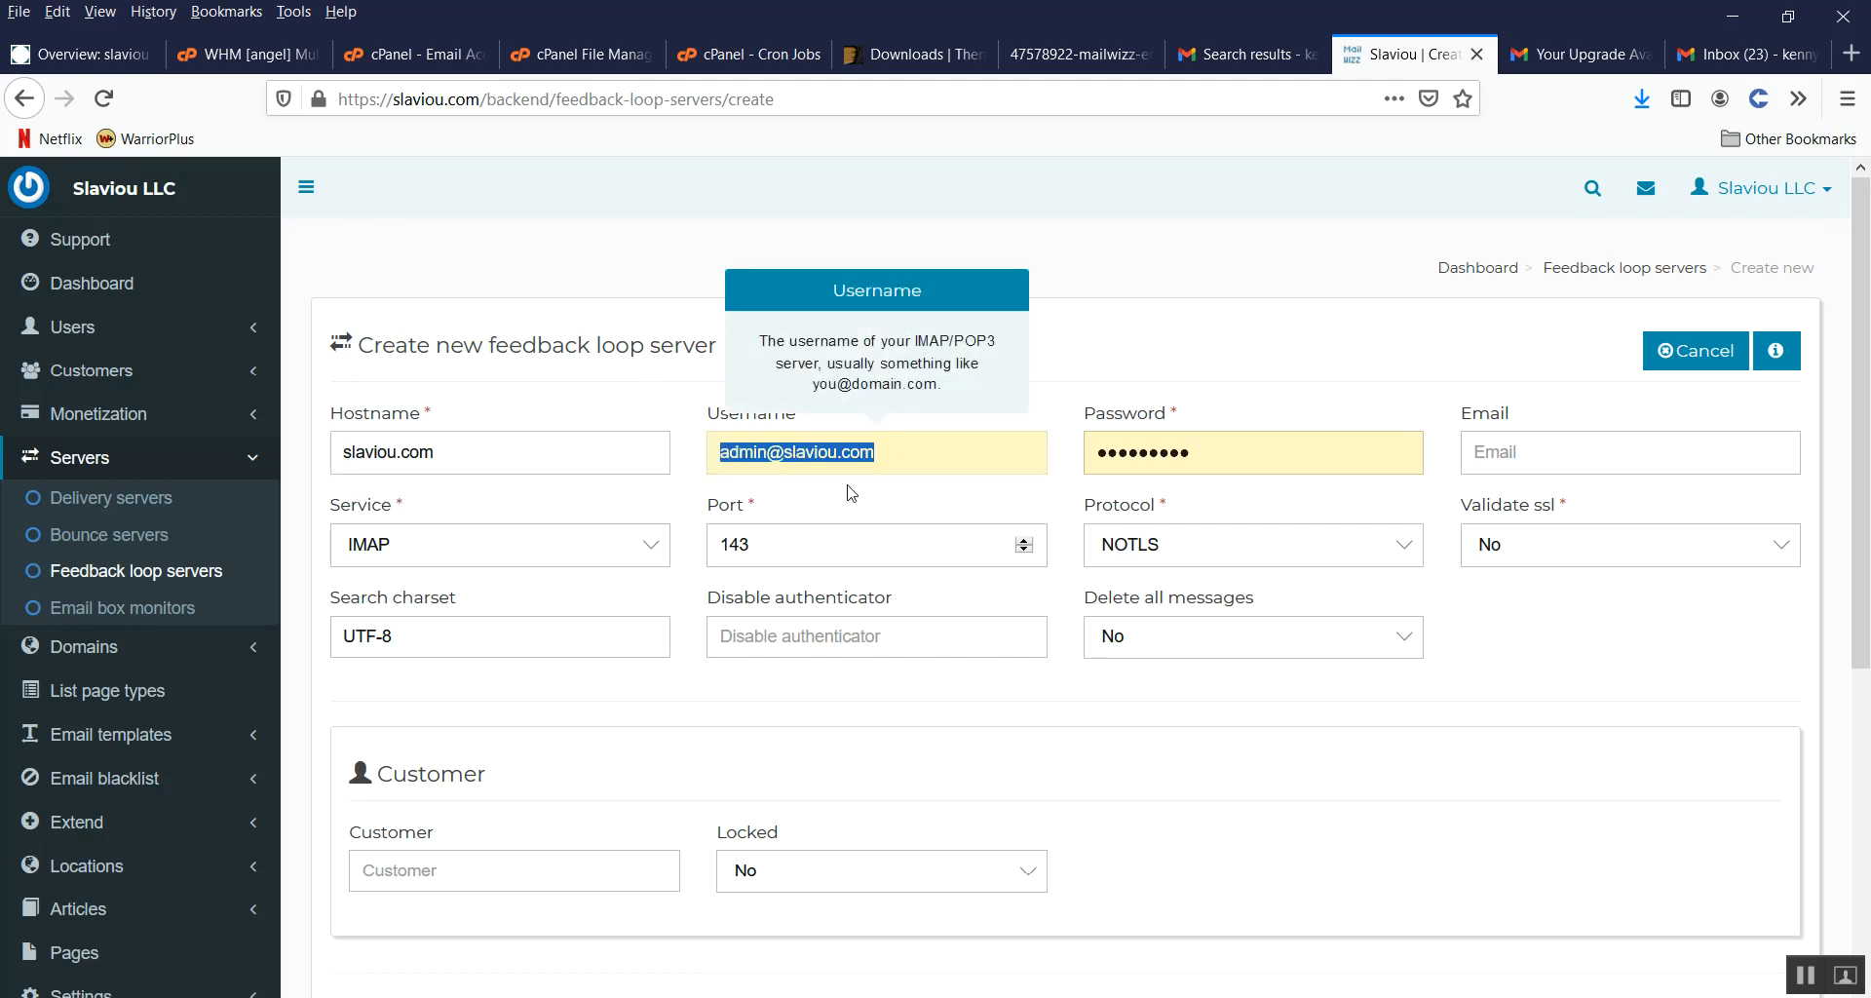
{"action": "key", "text": "ctrl+v"}
{"action": "left_click", "coordinate": [1526, 466]}
{"action": "key", "text": "ctrl+v"}
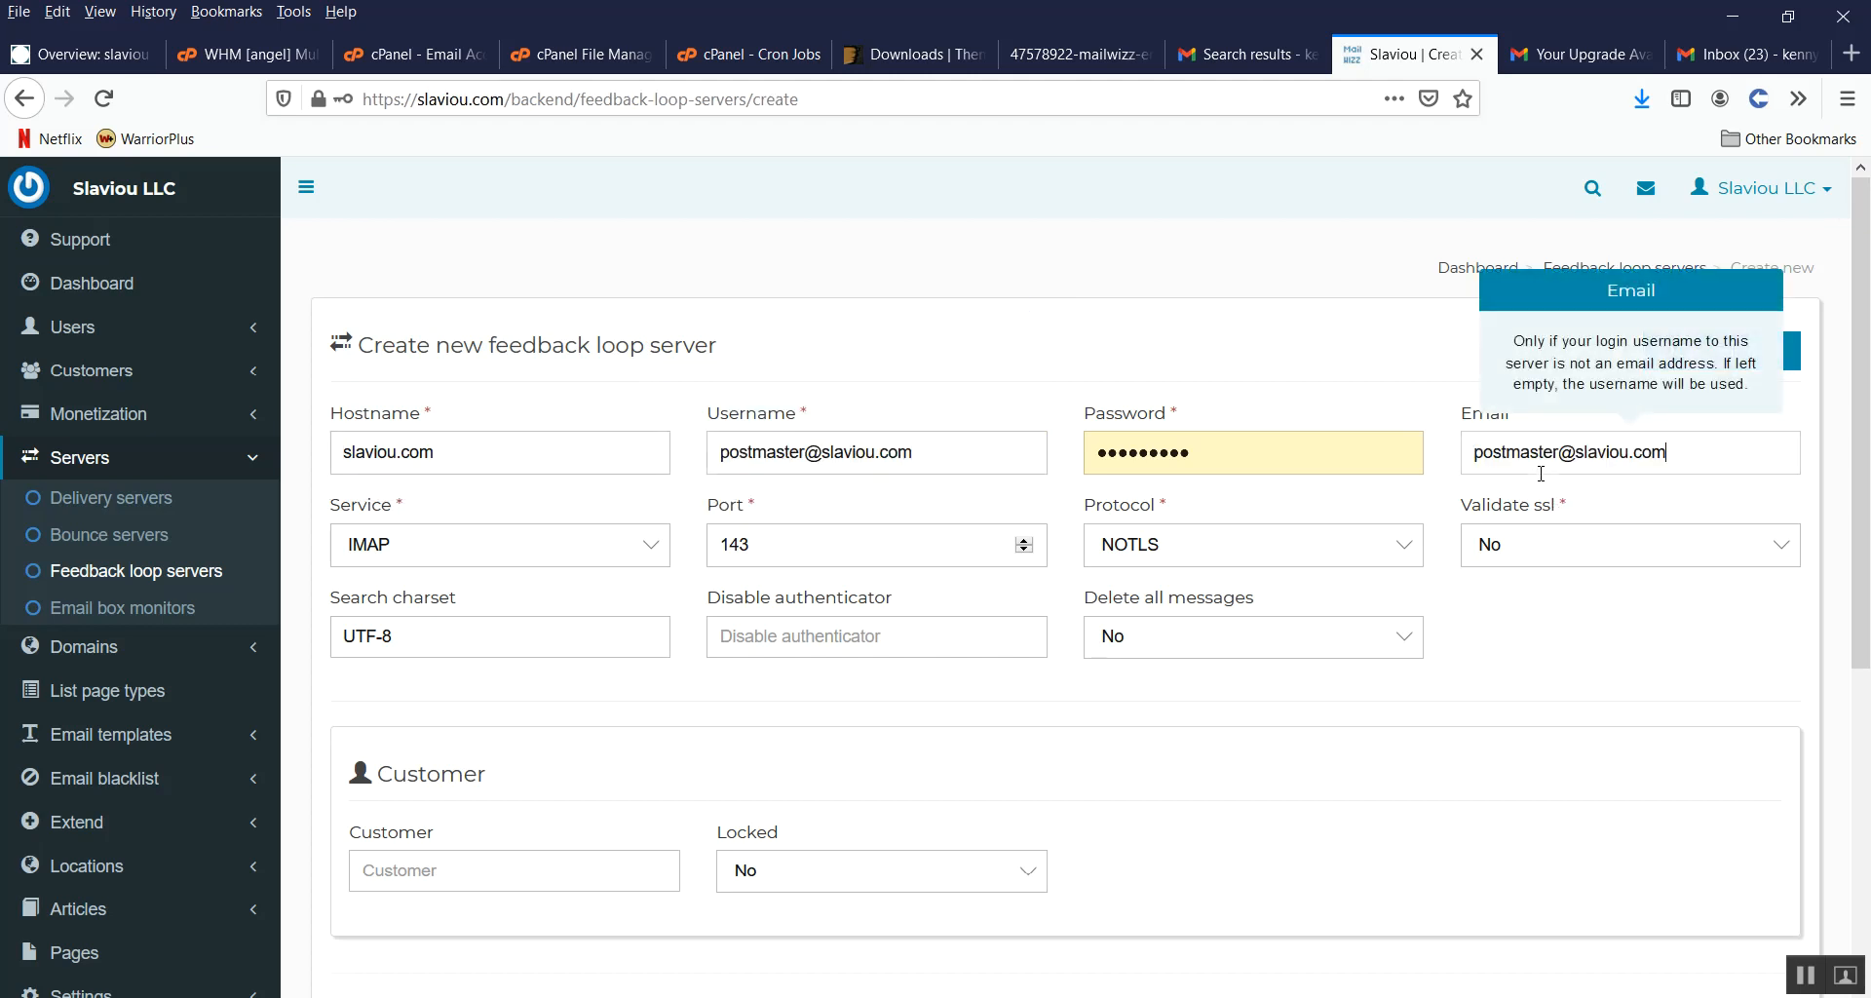
Step: Enter the postmaster mailbox's password and save the feedback loop server without storing the login in the browser
{"action": "key", "text": "alt+Tab"}
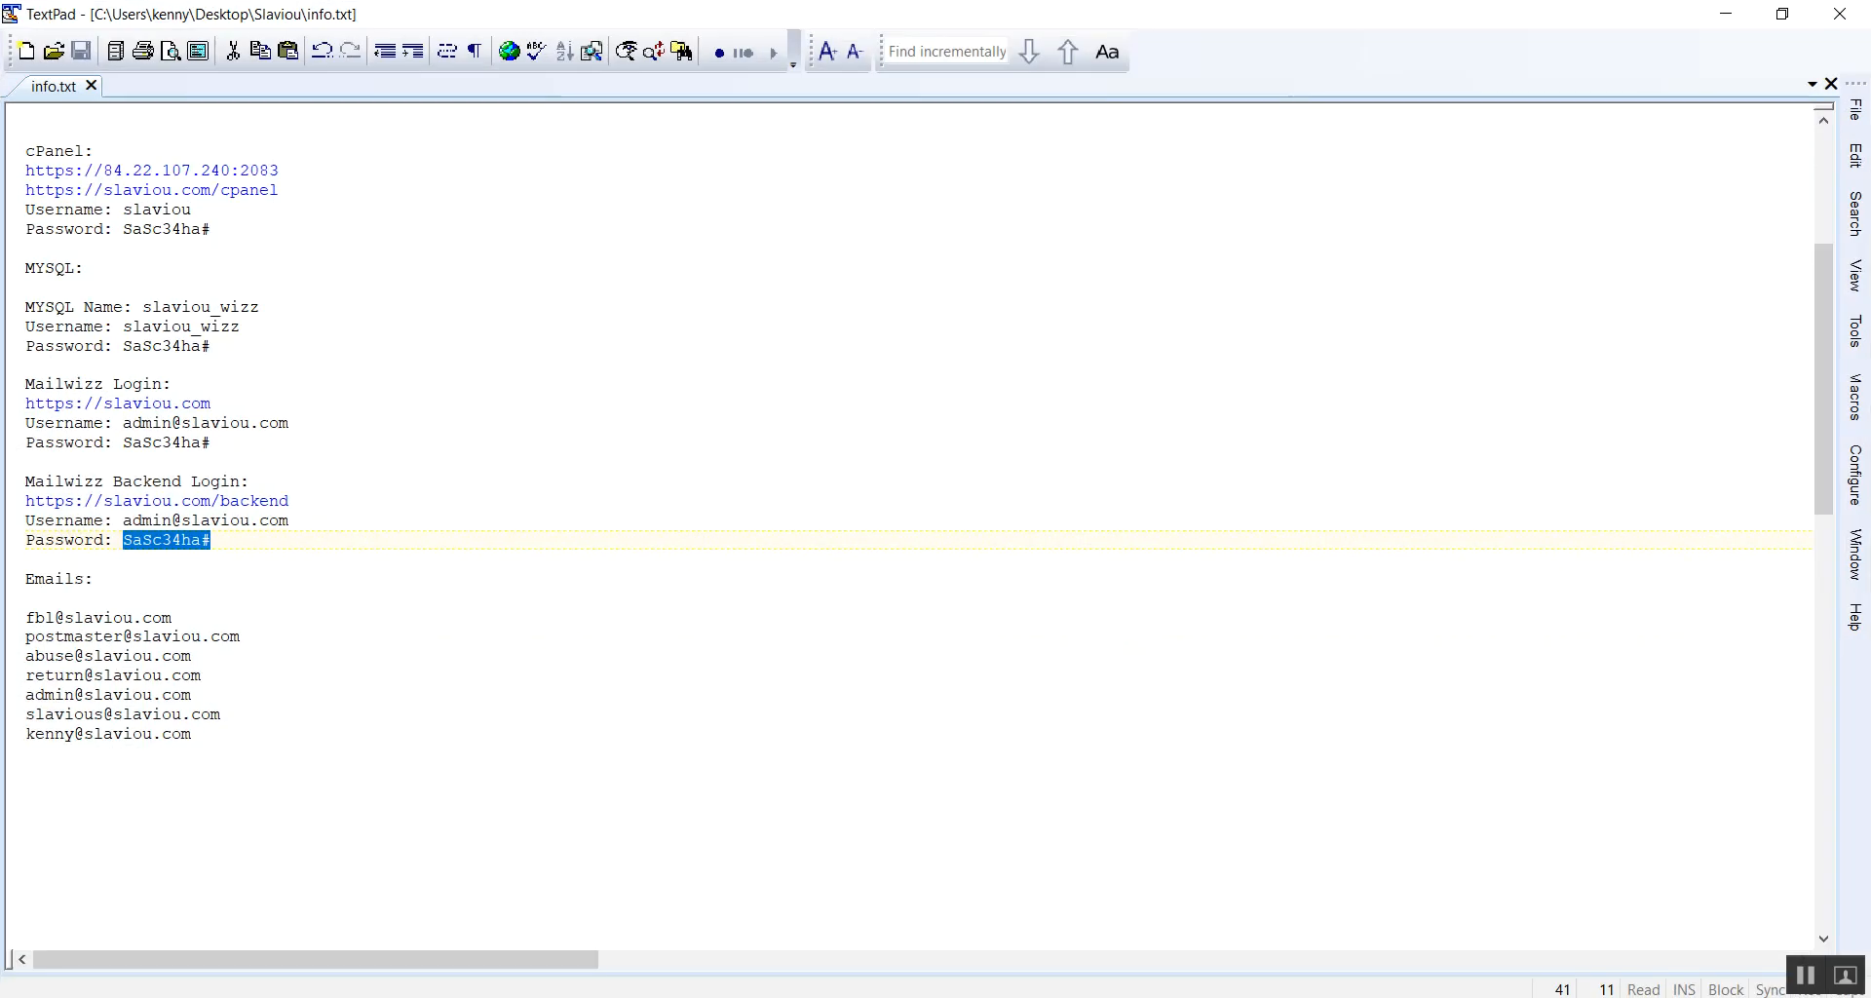
{"action": "key", "text": "alt+Tab"}
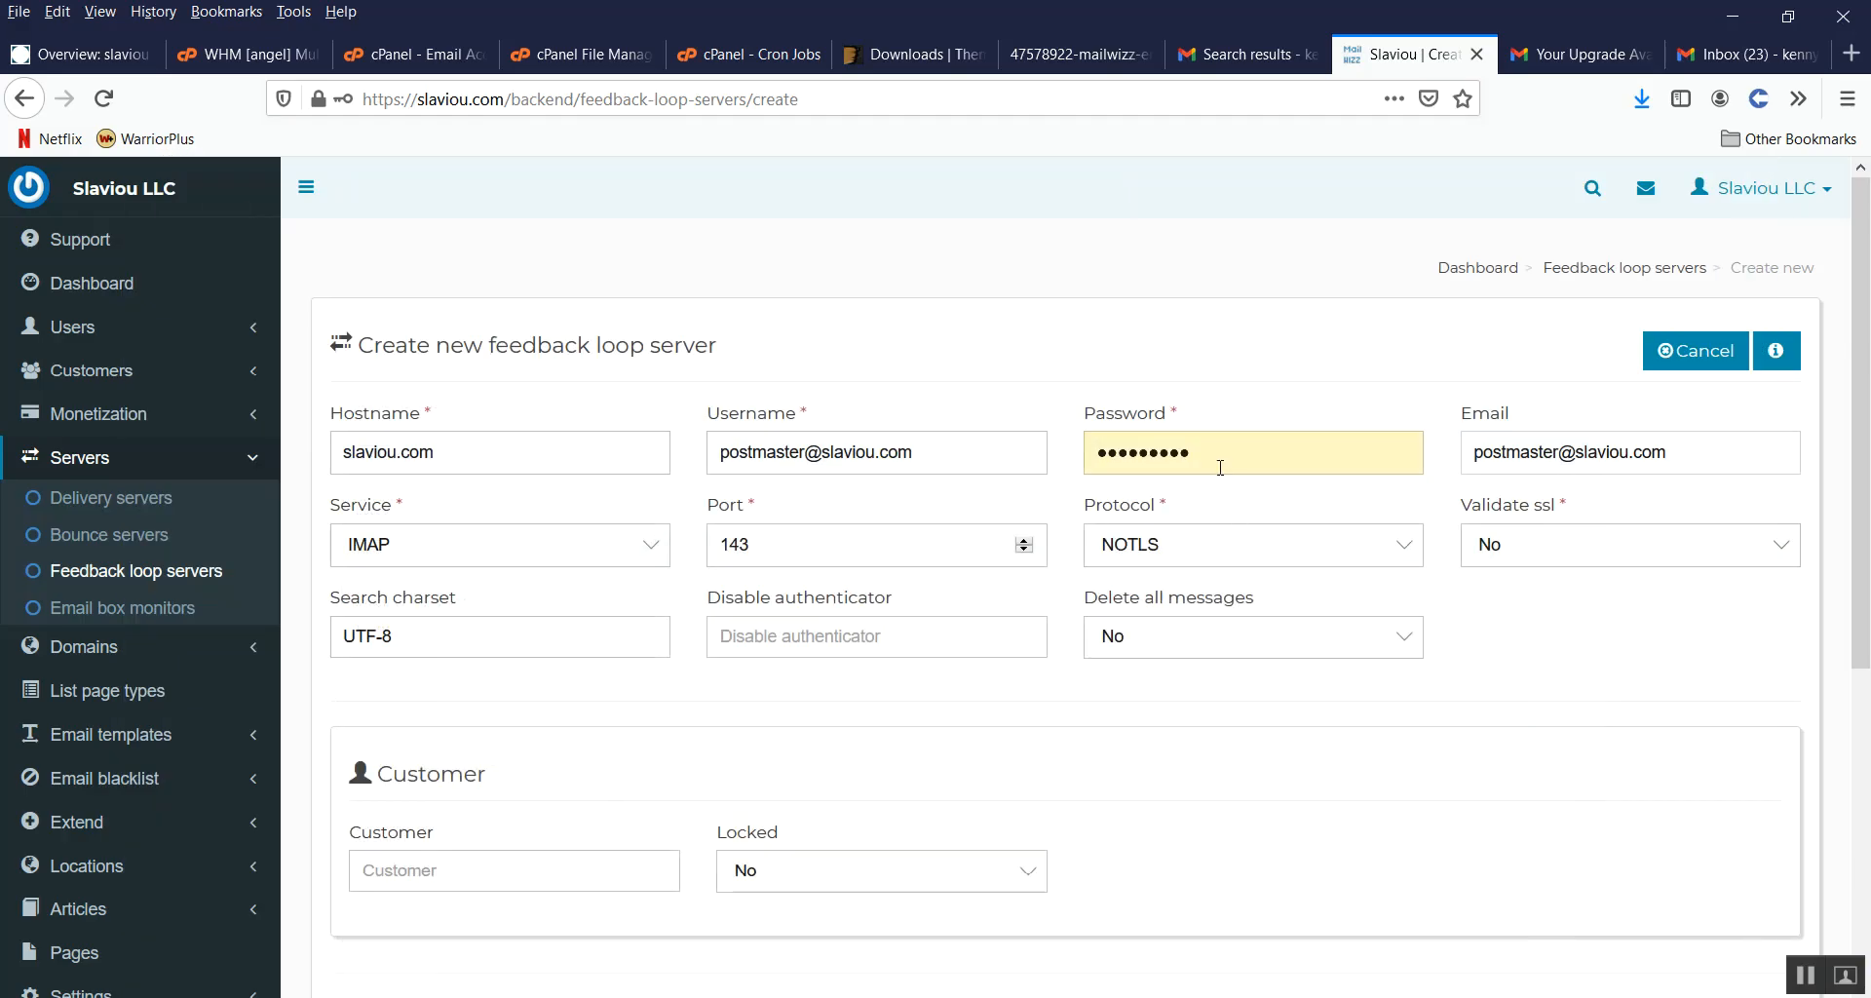
{"action": "double_click", "coordinate": [1222, 452]}
{"action": "key", "text": "ctrl+v"}
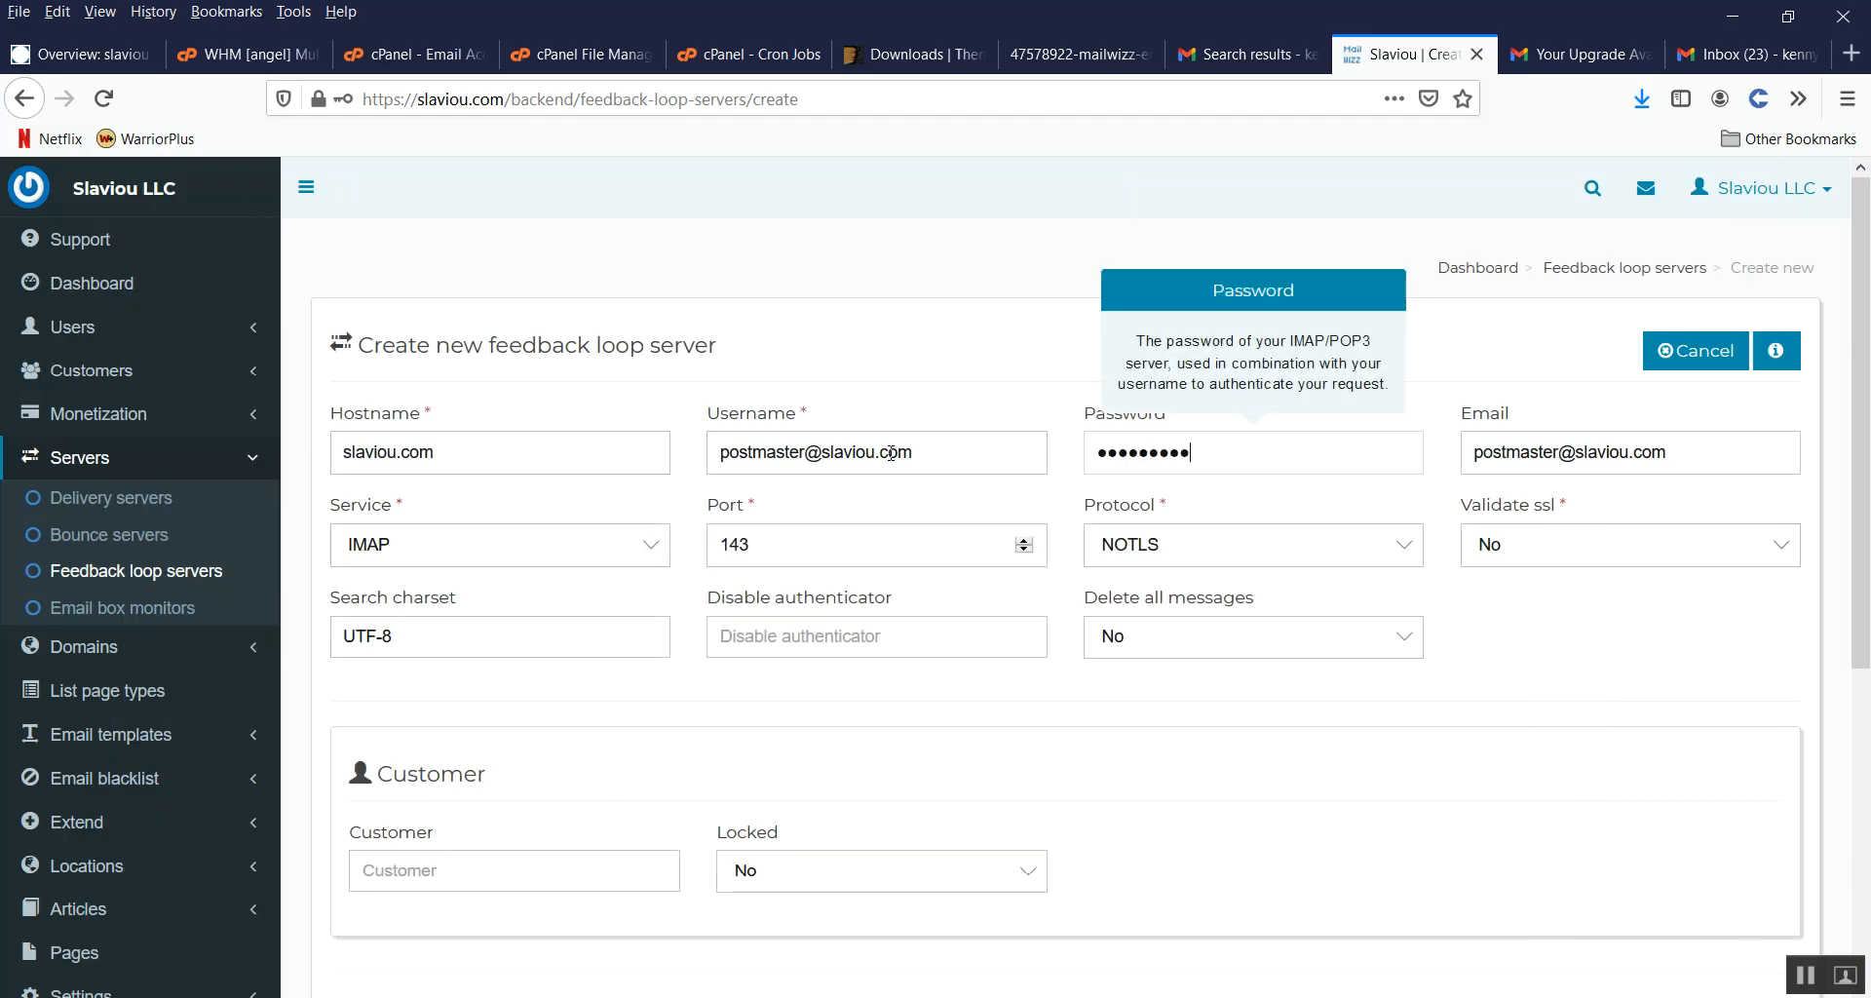
{"action": "left_click", "coordinate": [926, 382]}
{"action": "scroll", "coordinate": [1389, 699], "scroll_direction": "down", "scroll_amount": 1}
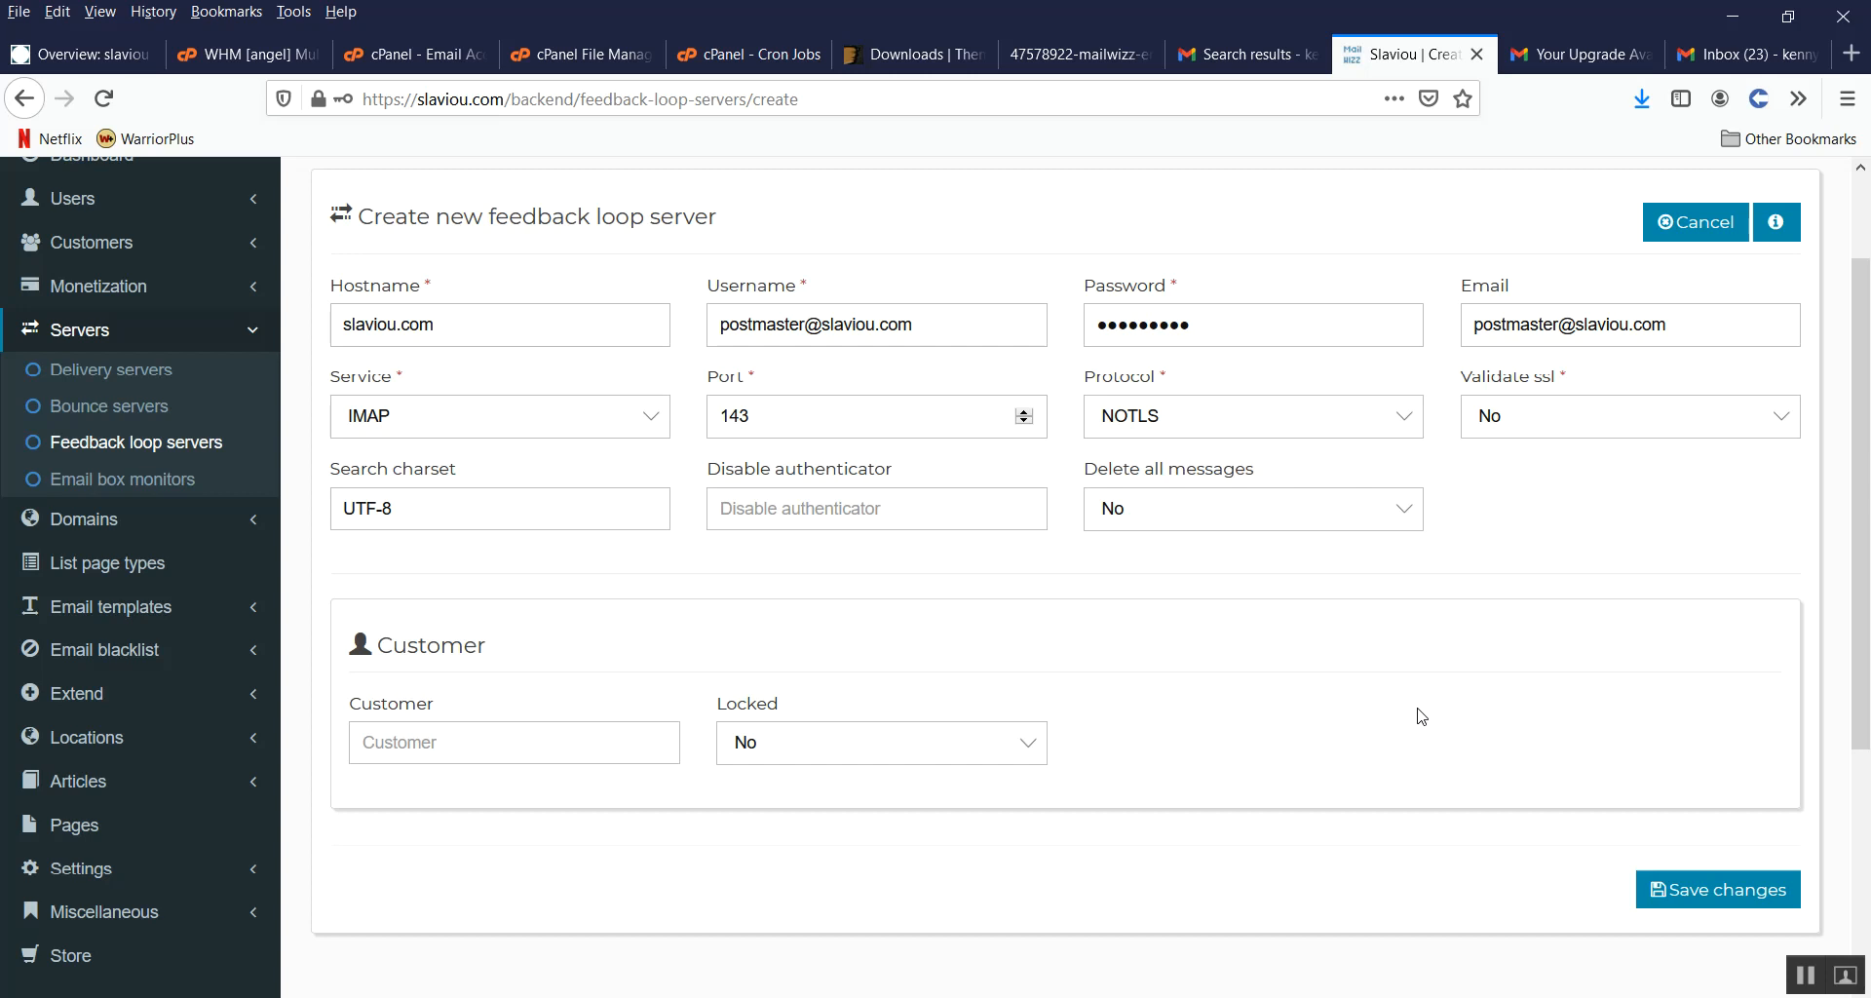
{"action": "scroll", "coordinate": [1403, 715], "scroll_direction": "down", "scroll_amount": 1}
{"action": "left_click", "coordinate": [1719, 762]}
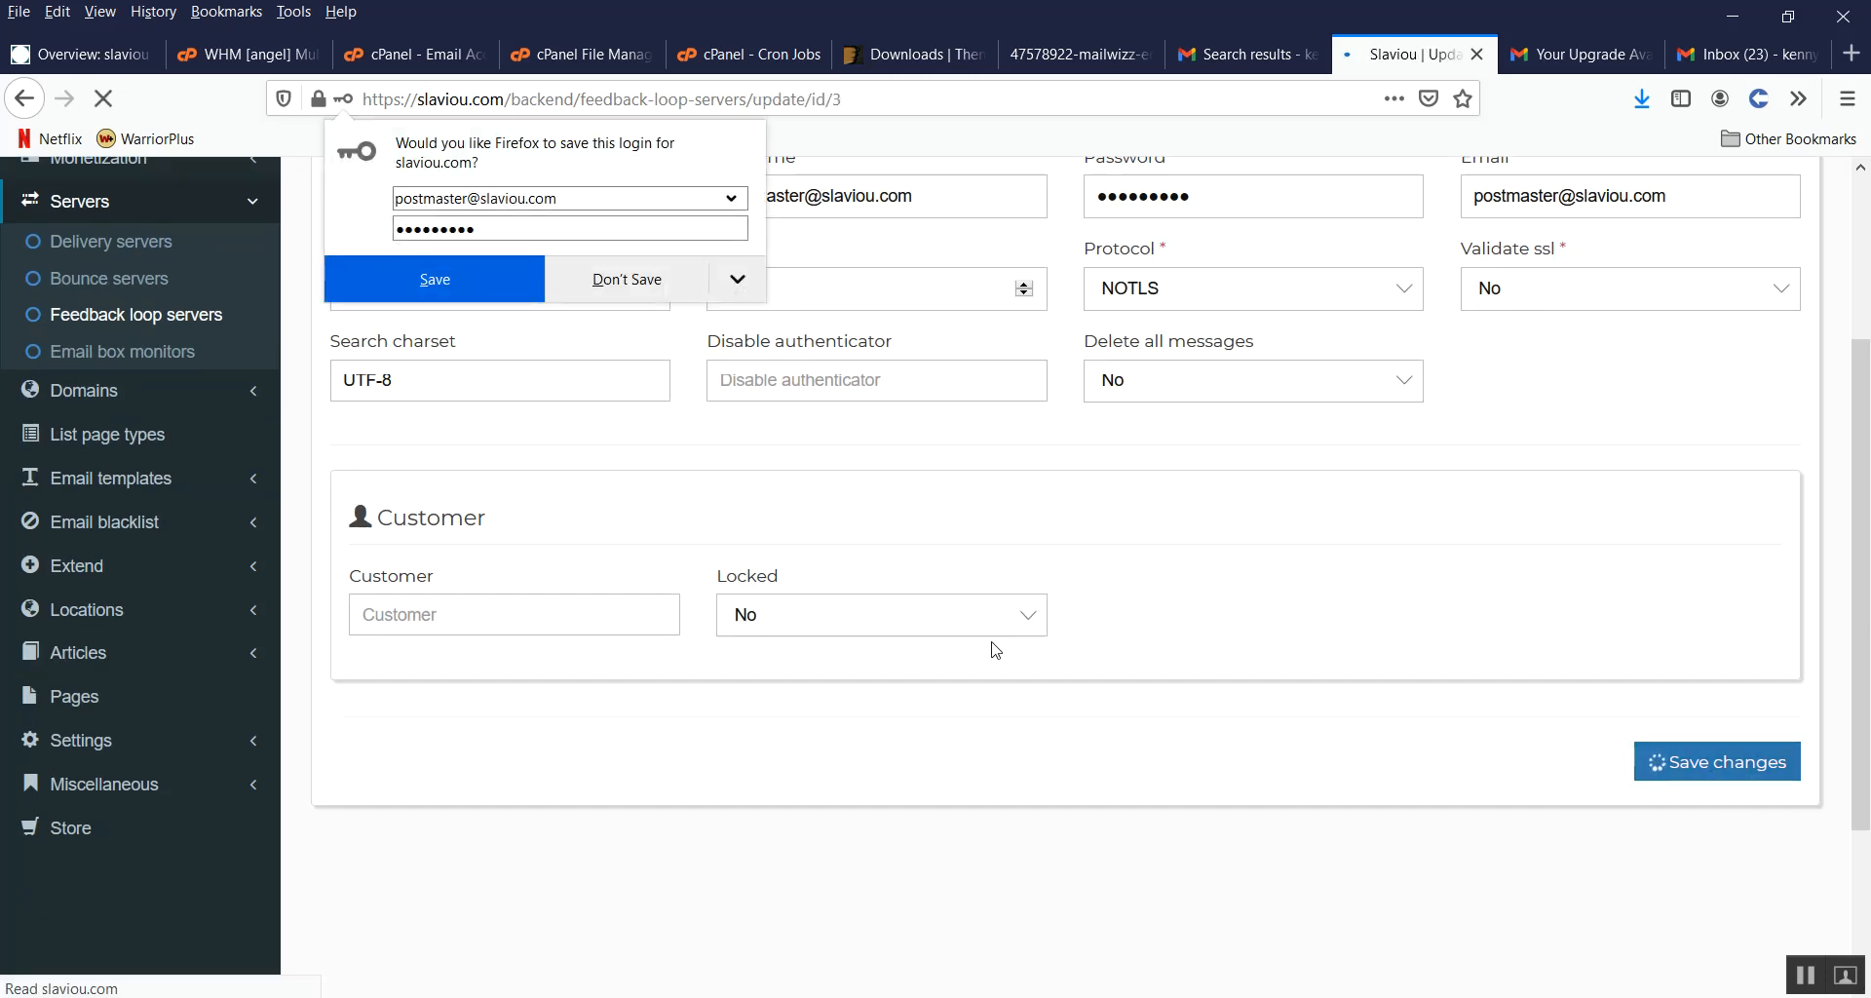
{"action": "left_click", "coordinate": [626, 279]}
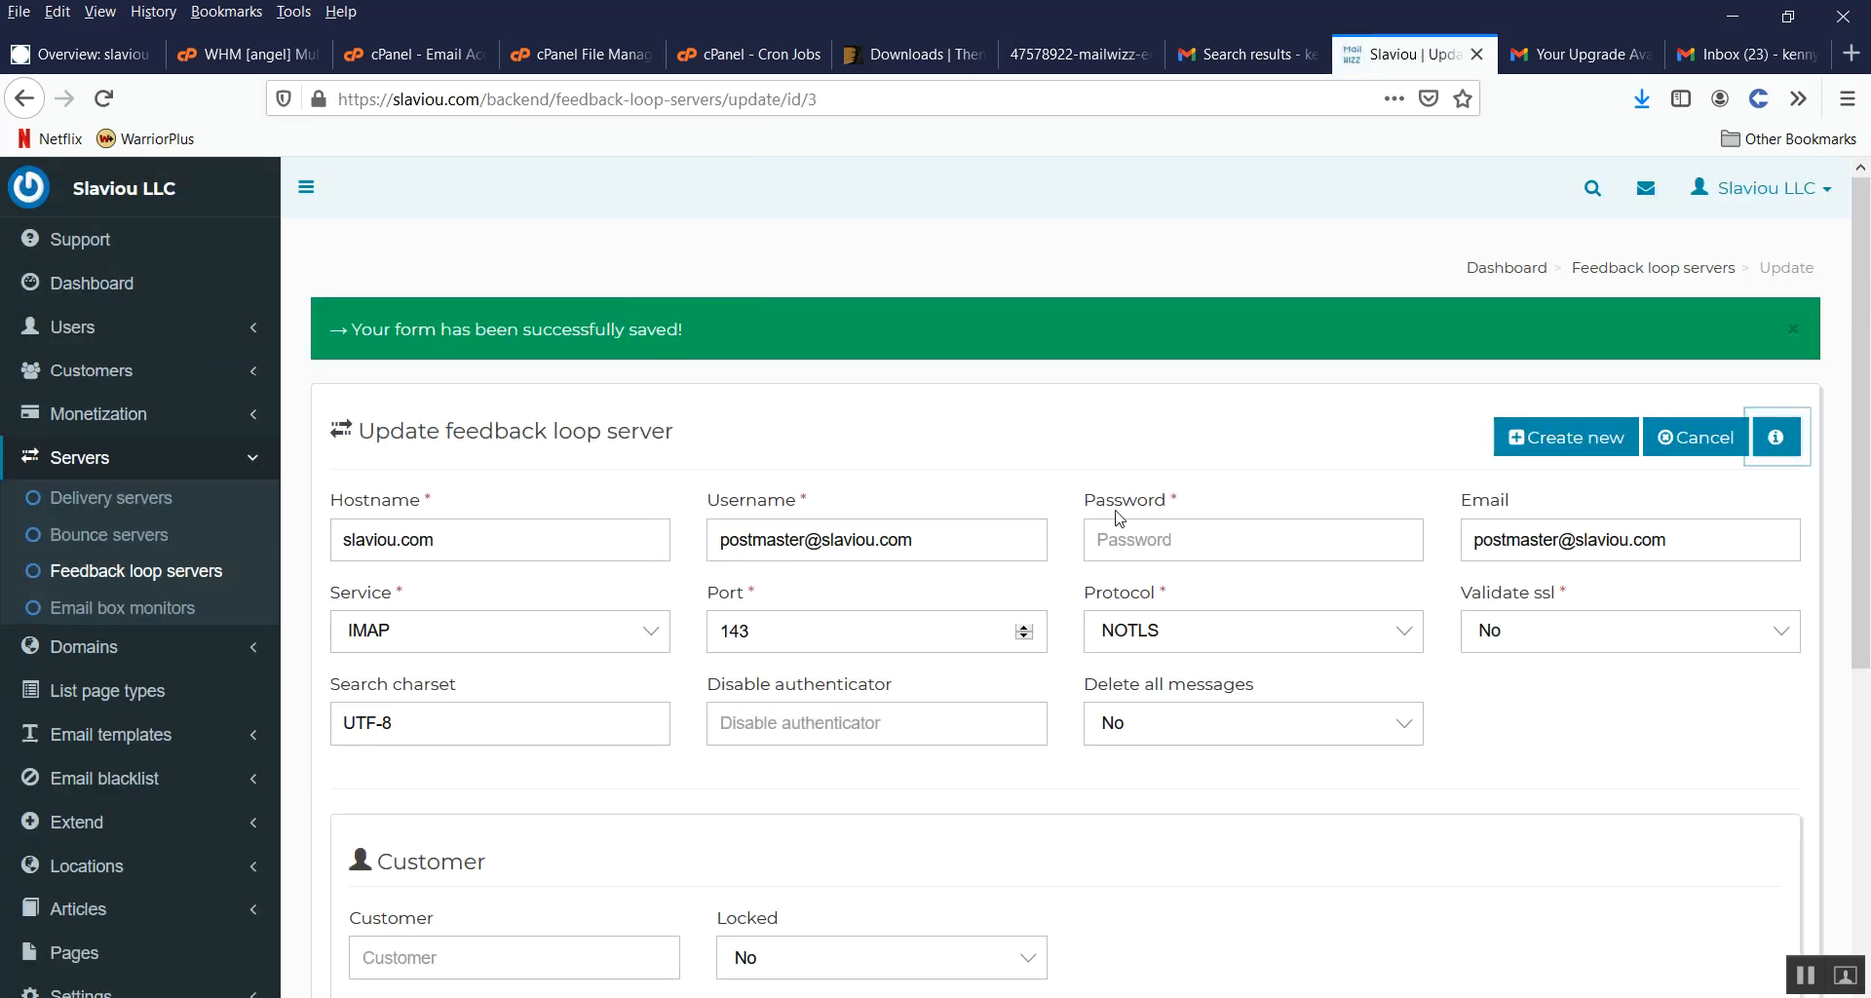
Step: Review the list of email box monitors and the list of feedback loop servers
{"action": "left_click", "coordinate": [1121, 531]}
{"action": "left_click", "coordinate": [107, 609]}
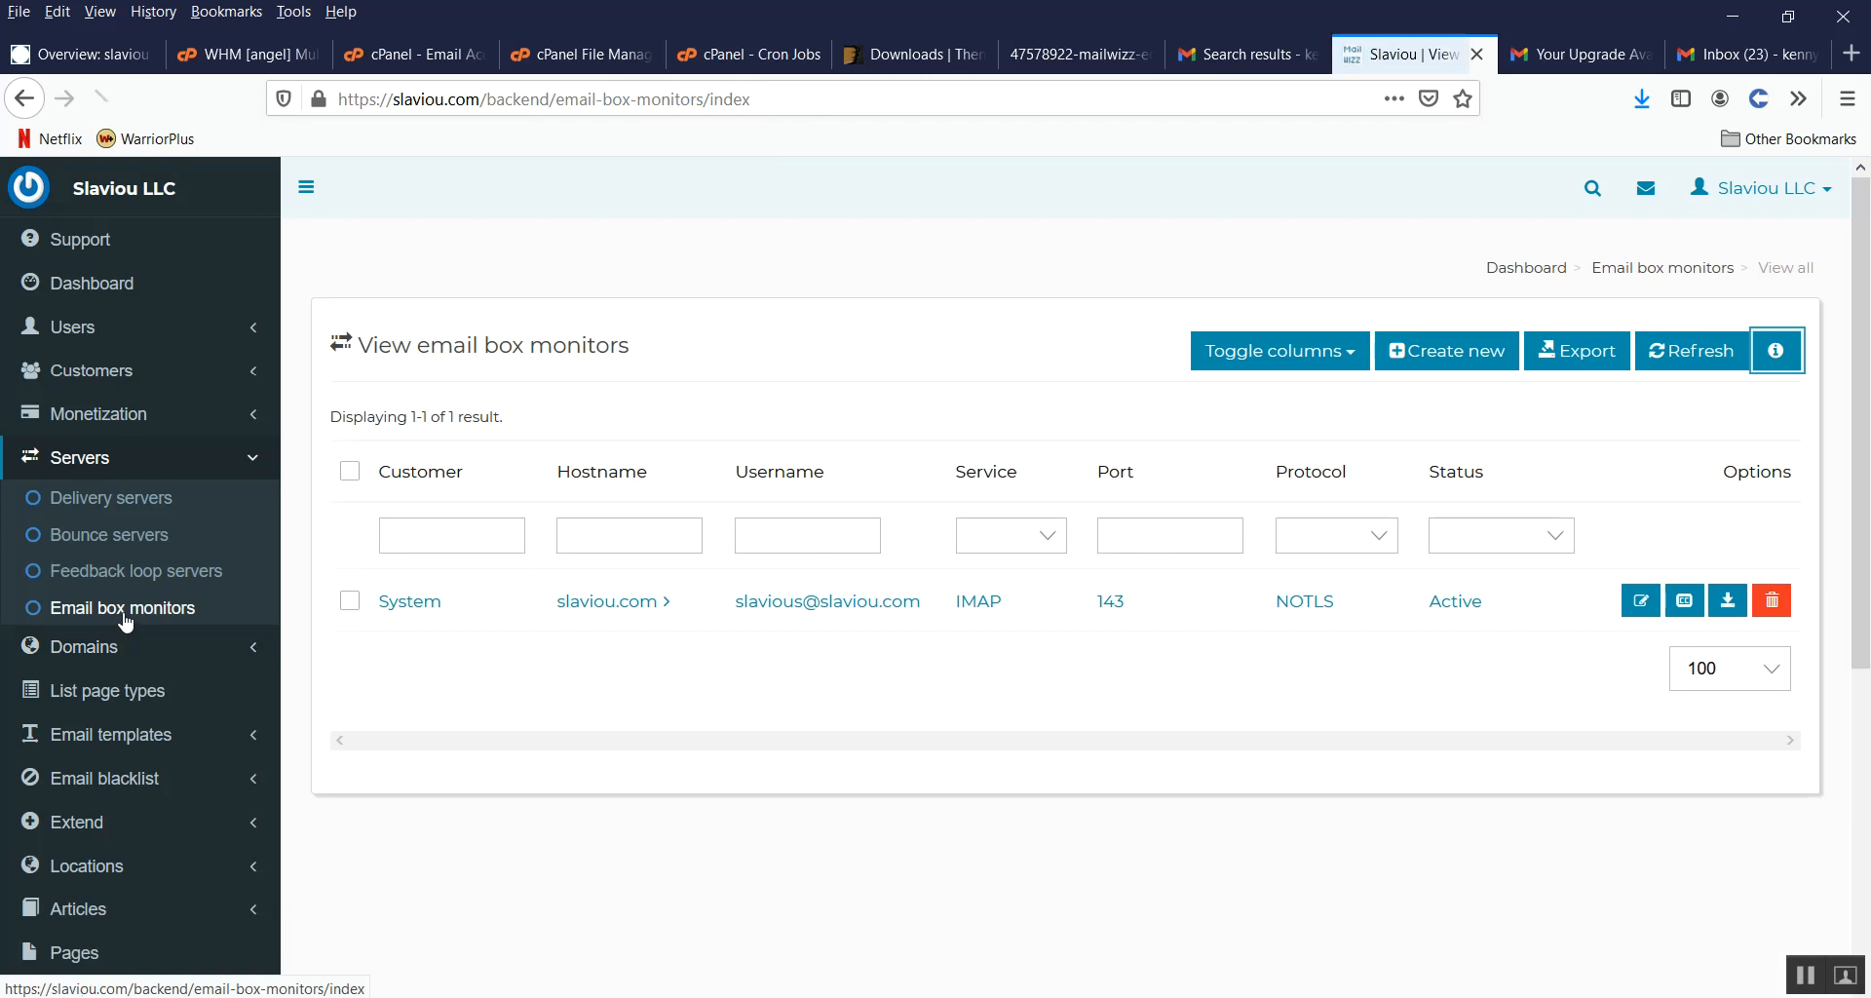
{"action": "left_click", "coordinate": [121, 577]}
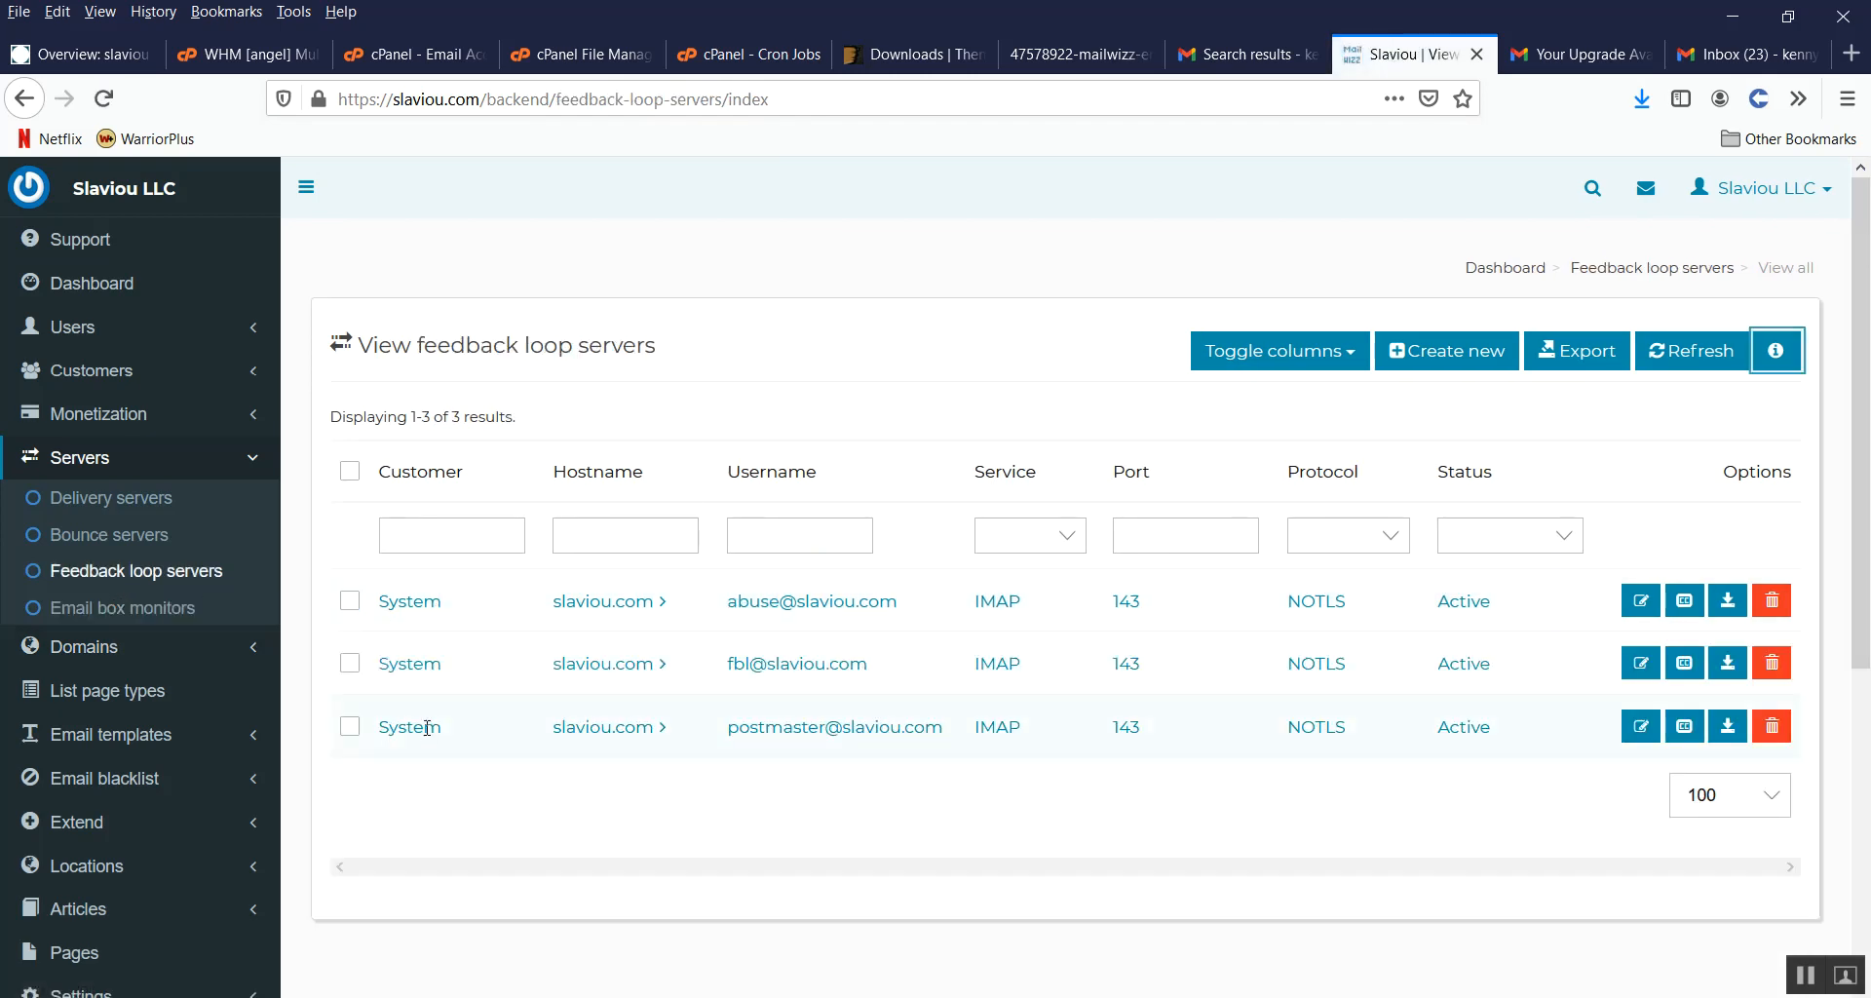
Step: Start a new bounce server and copy the return mailbox's address from the cPanel email accounts
{"action": "left_click", "coordinate": [117, 546]}
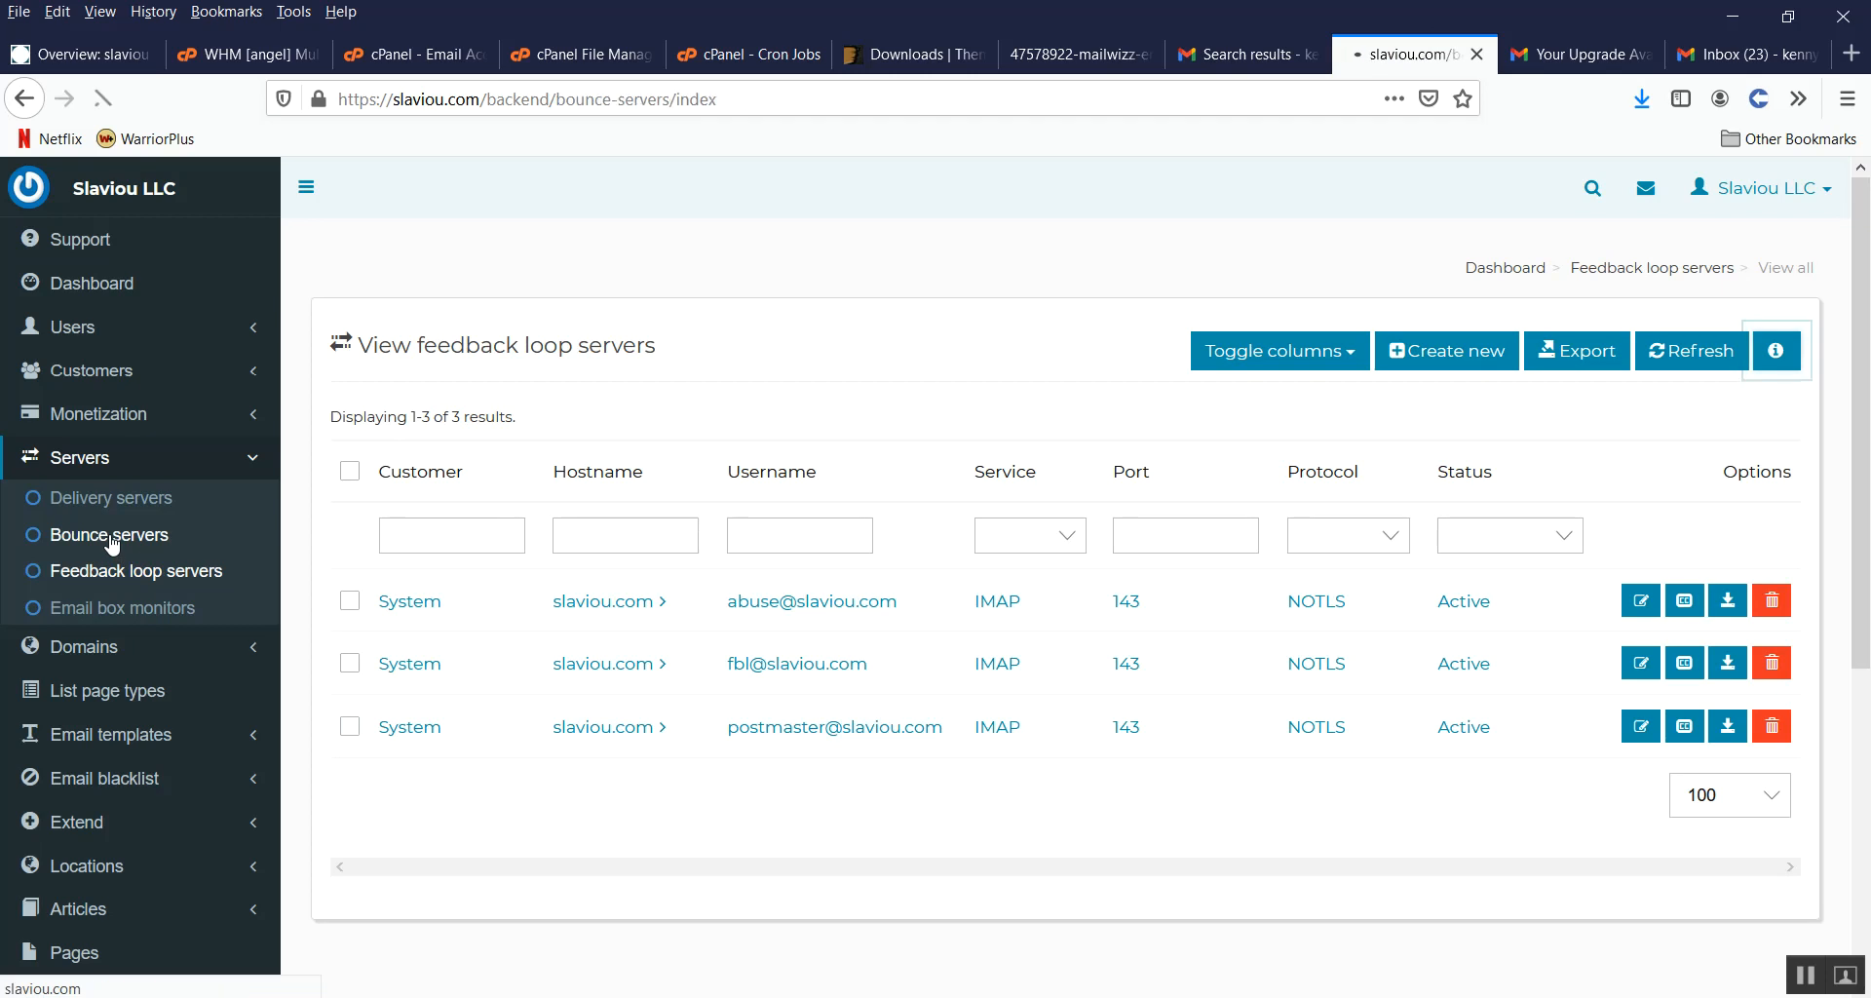
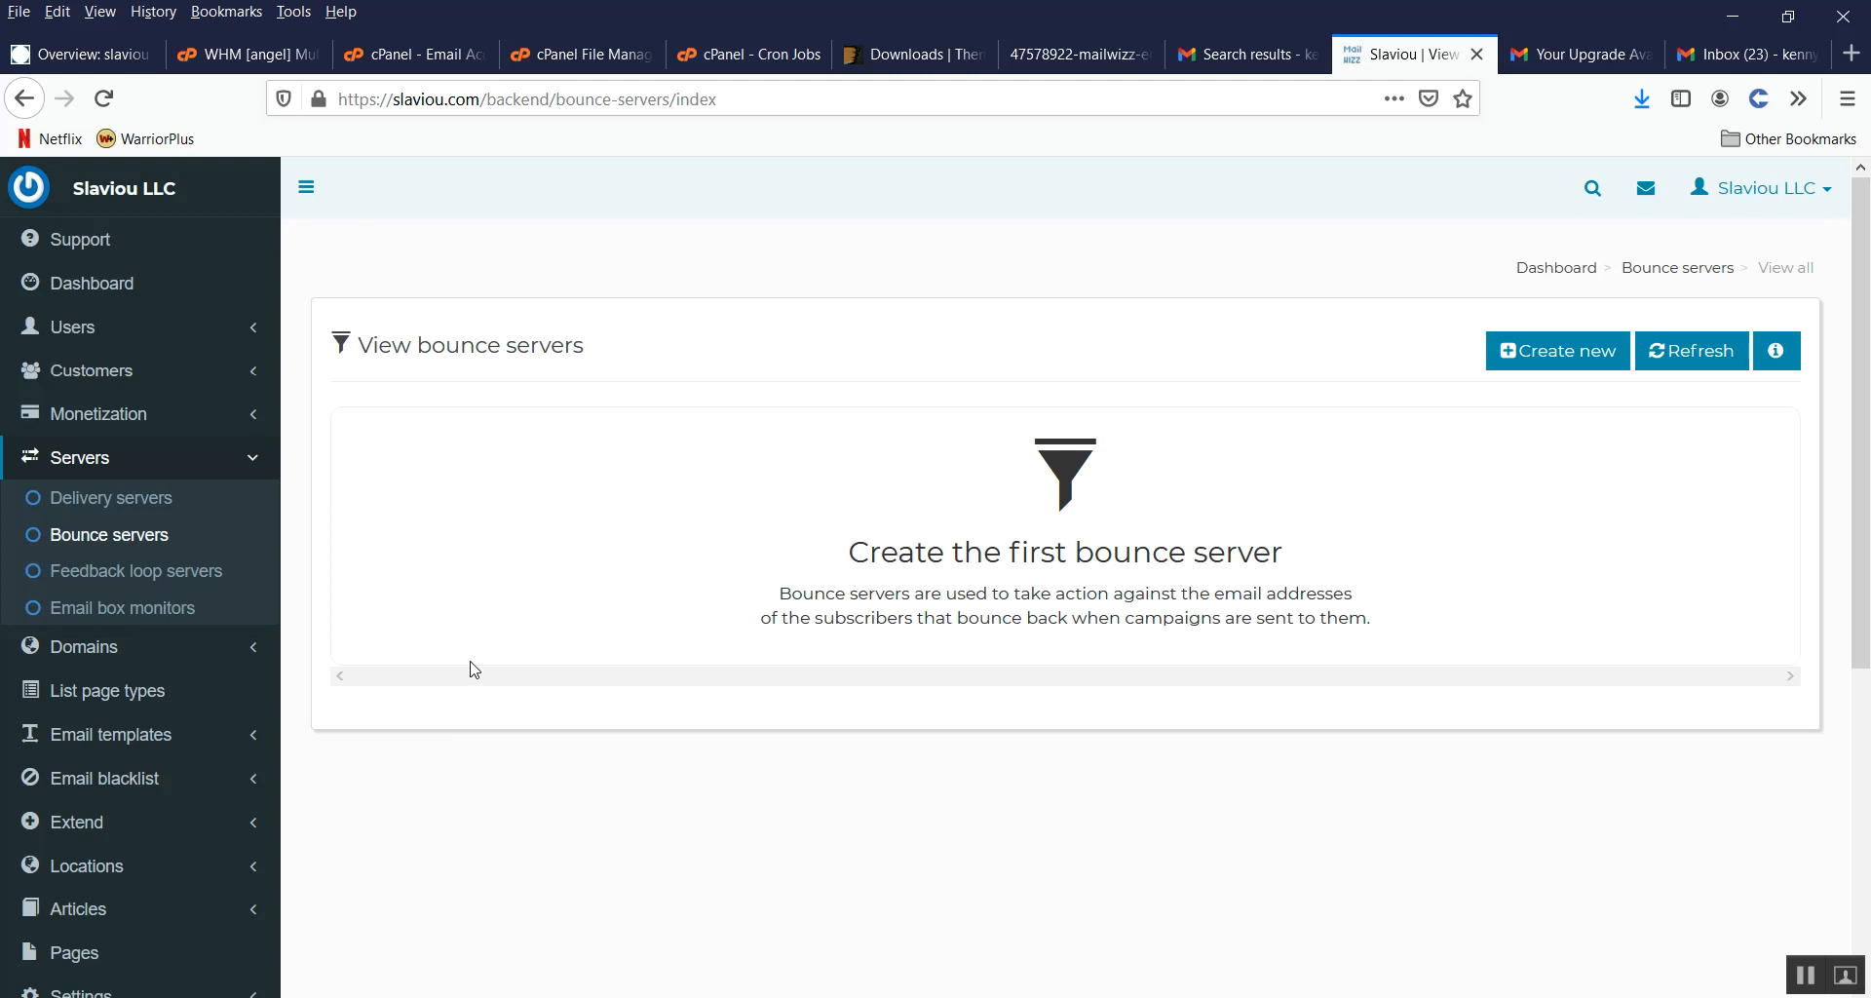
{"action": "left_click", "coordinate": [1556, 363]}
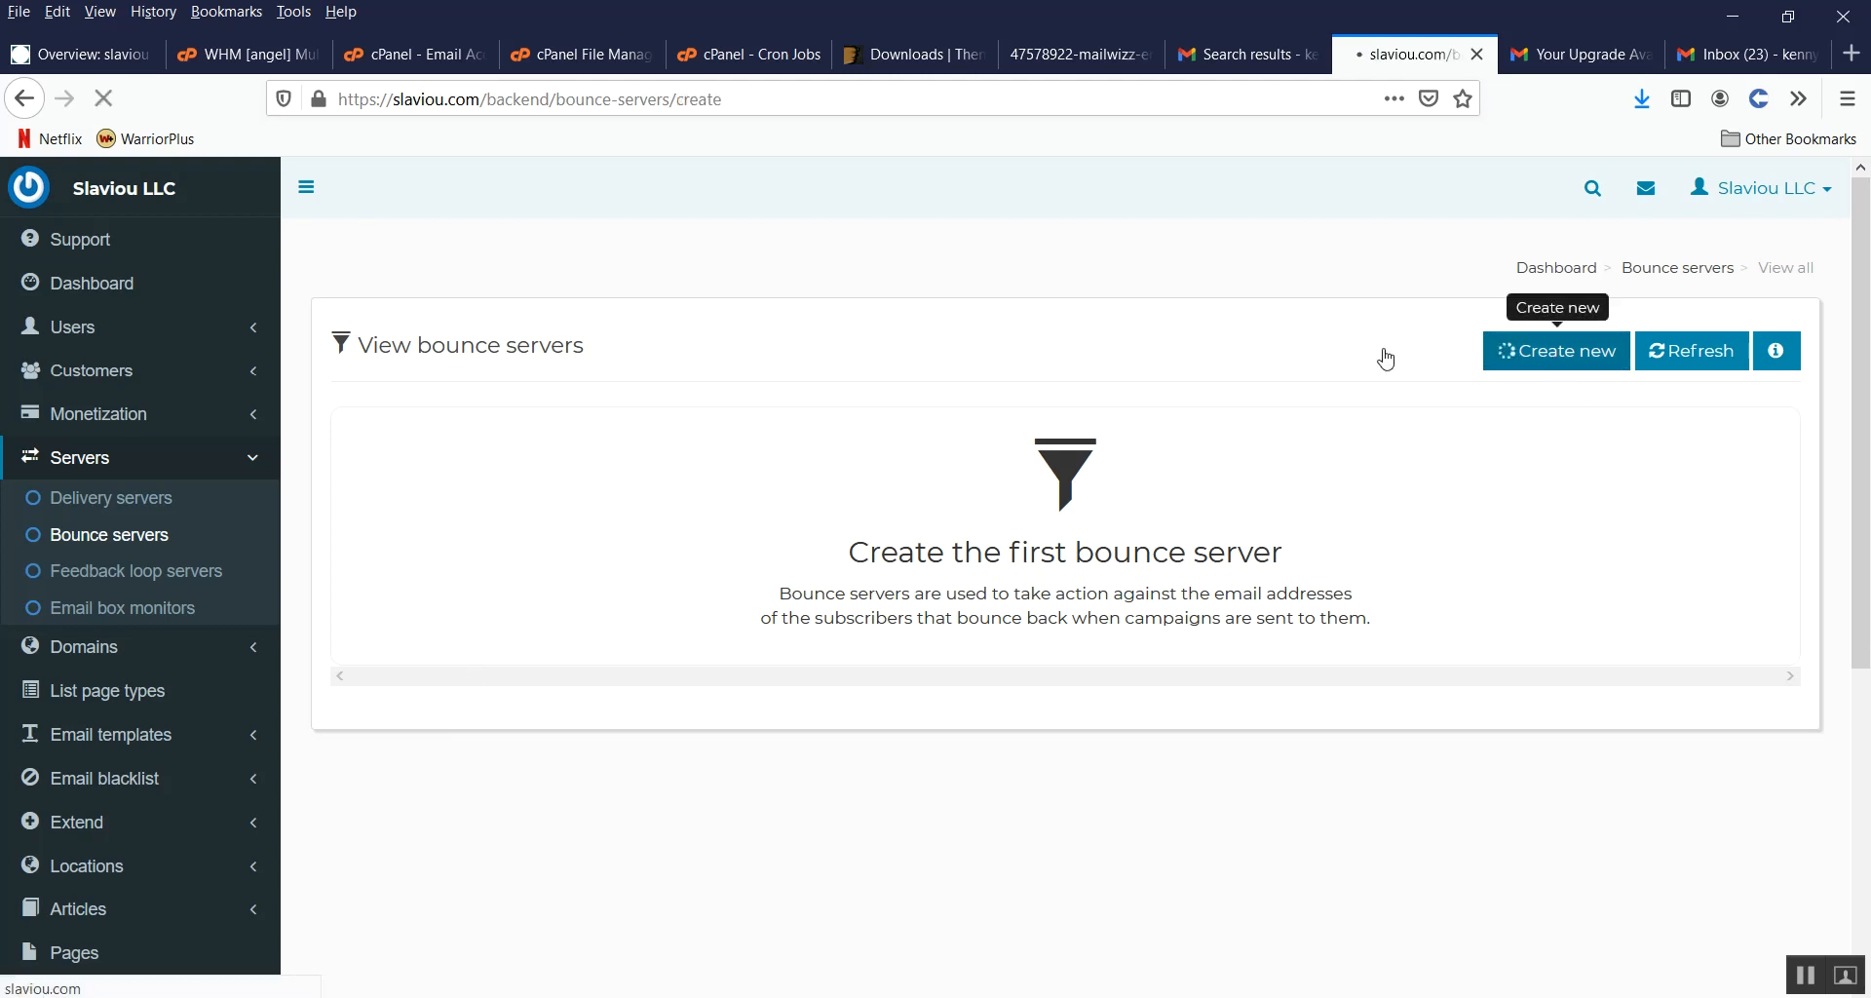
{"action": "left_click", "coordinate": [431, 58]}
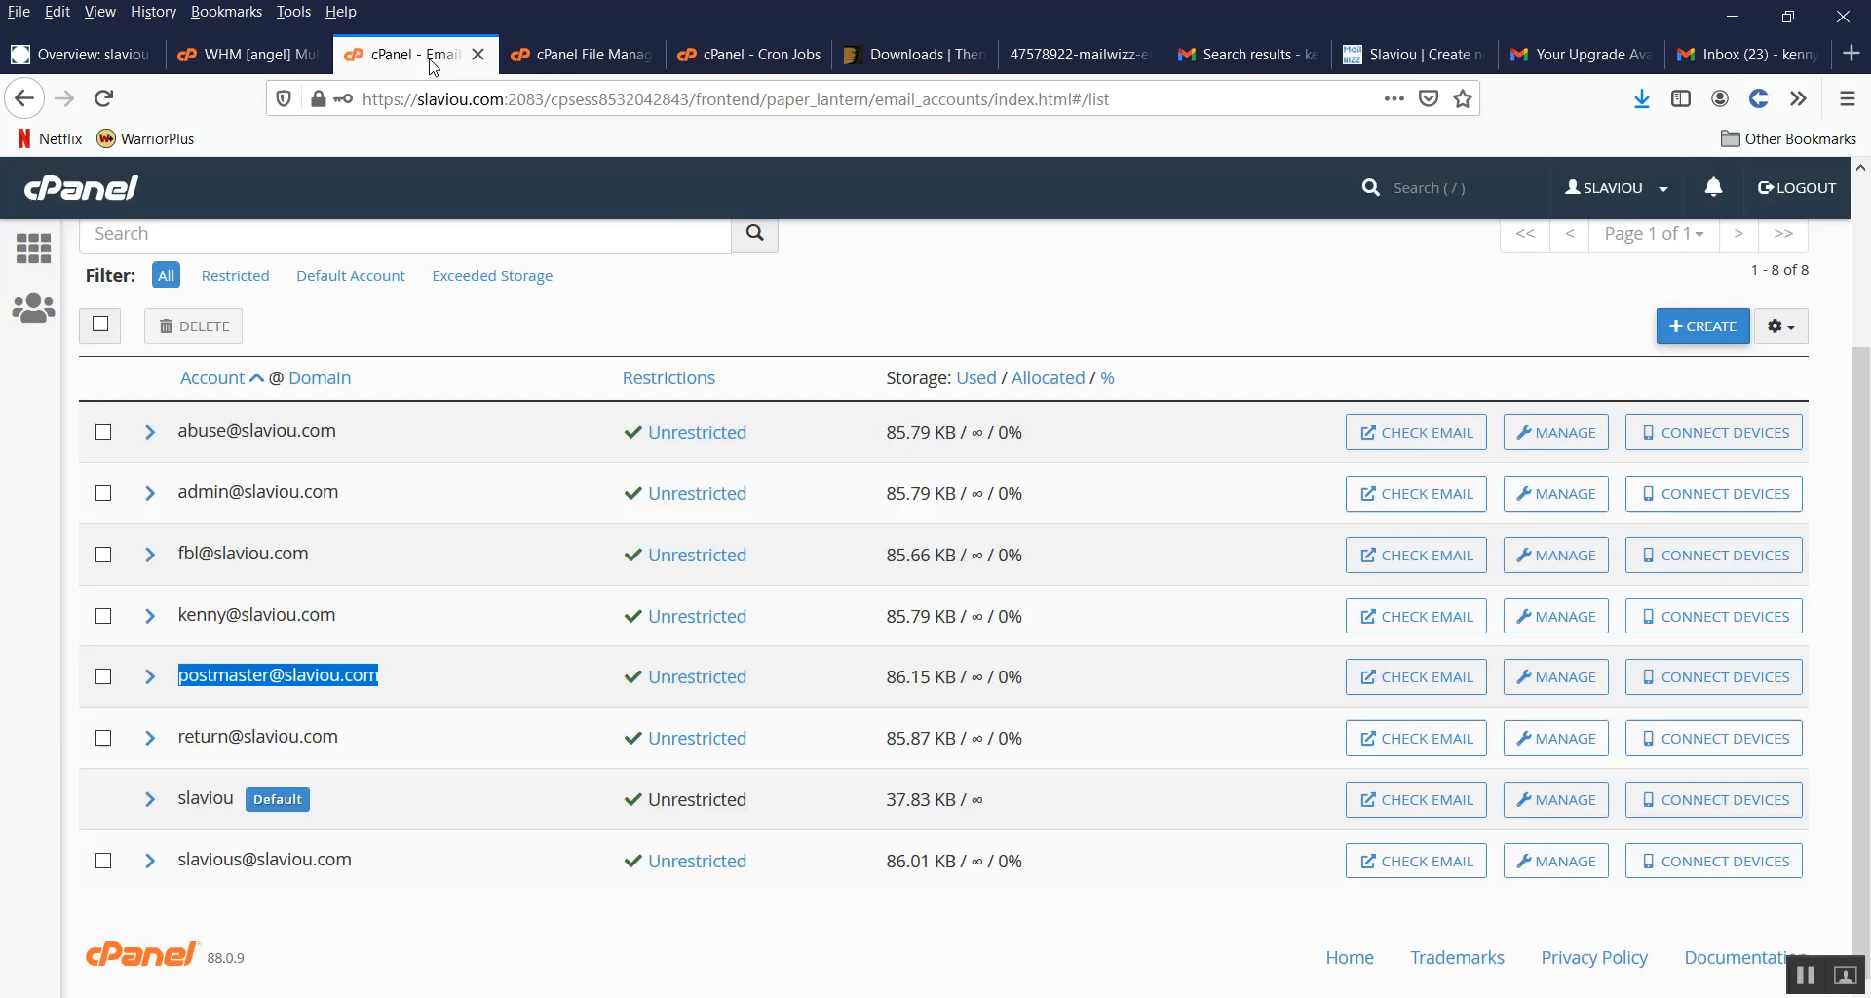
{"action": "triple_click", "coordinate": [276, 737]}
{"action": "key", "text": "ctrl+c"}
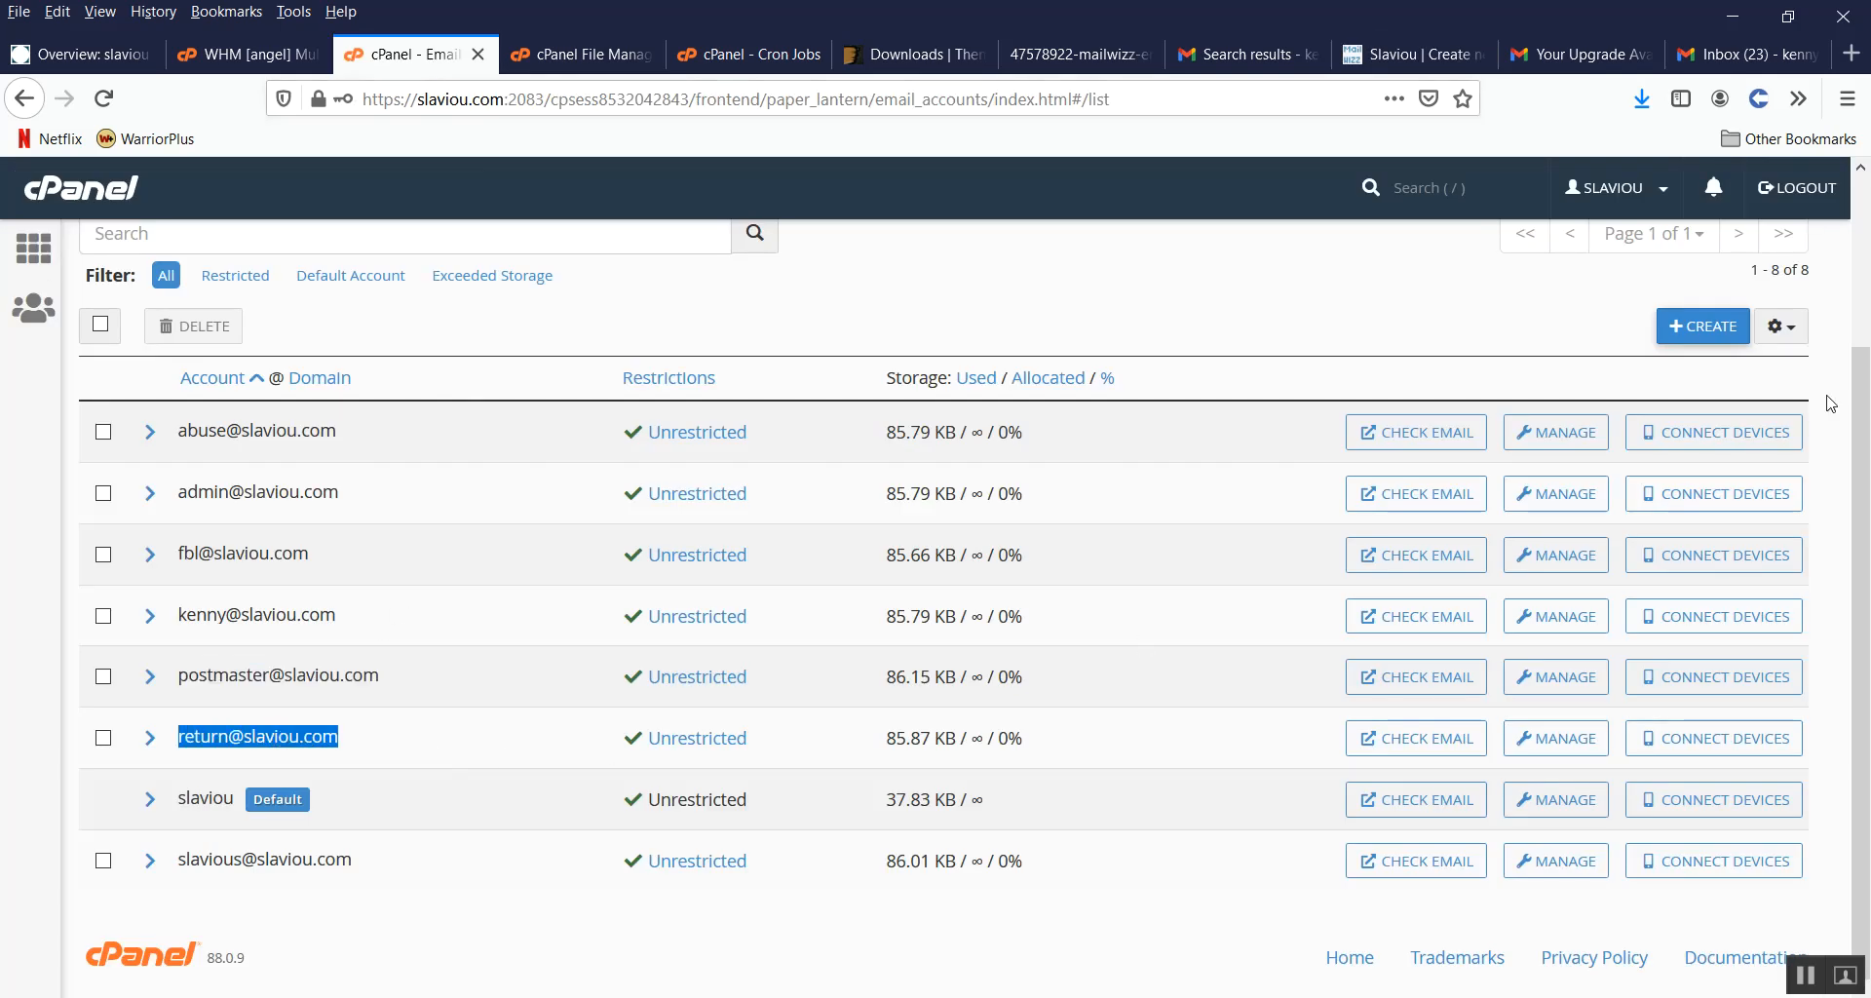
Step: Set the bounce server's hostname to slaviou.com and enter the return mailbox's address as username and email
{"action": "left_click", "coordinate": [1415, 53]}
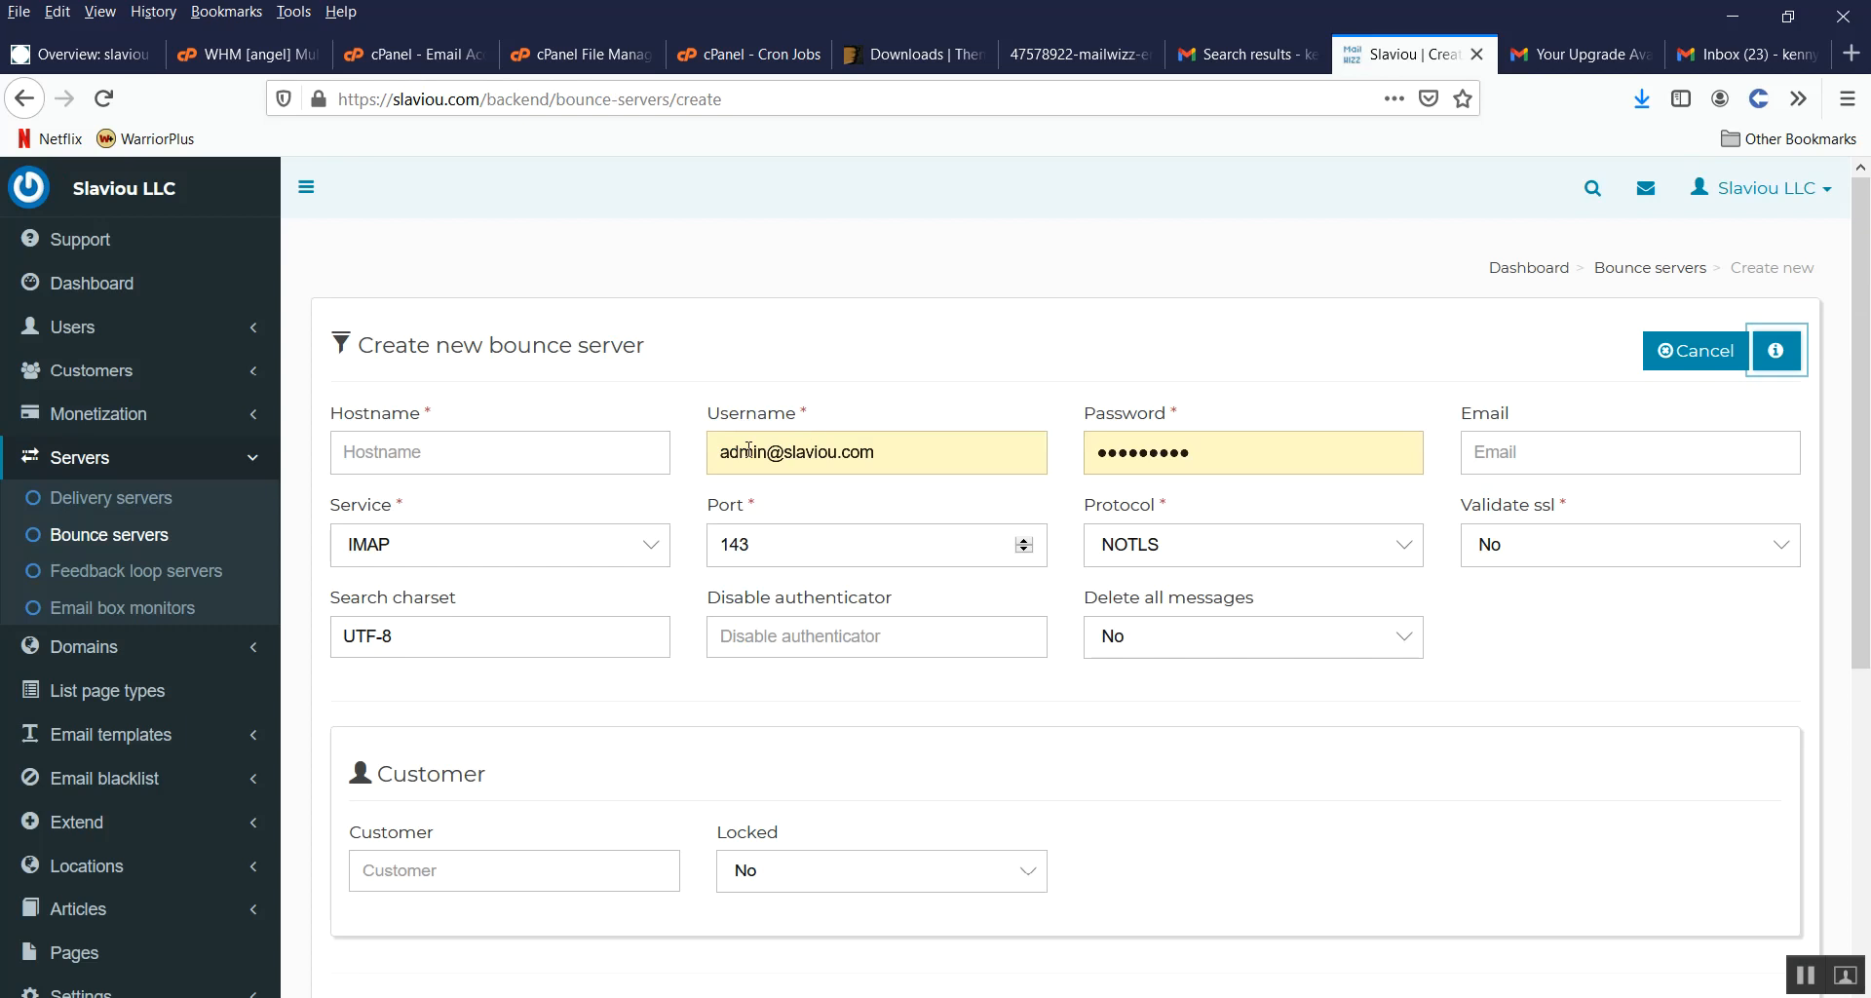
{"action": "left_click", "coordinate": [461, 453]}
{"action": "key", "text": "ctrl+v"}
{"action": "left_click_drag", "start_coordinate": [406, 453], "coordinate": [248, 454]}
{"action": "key", "text": "BackSpace"}
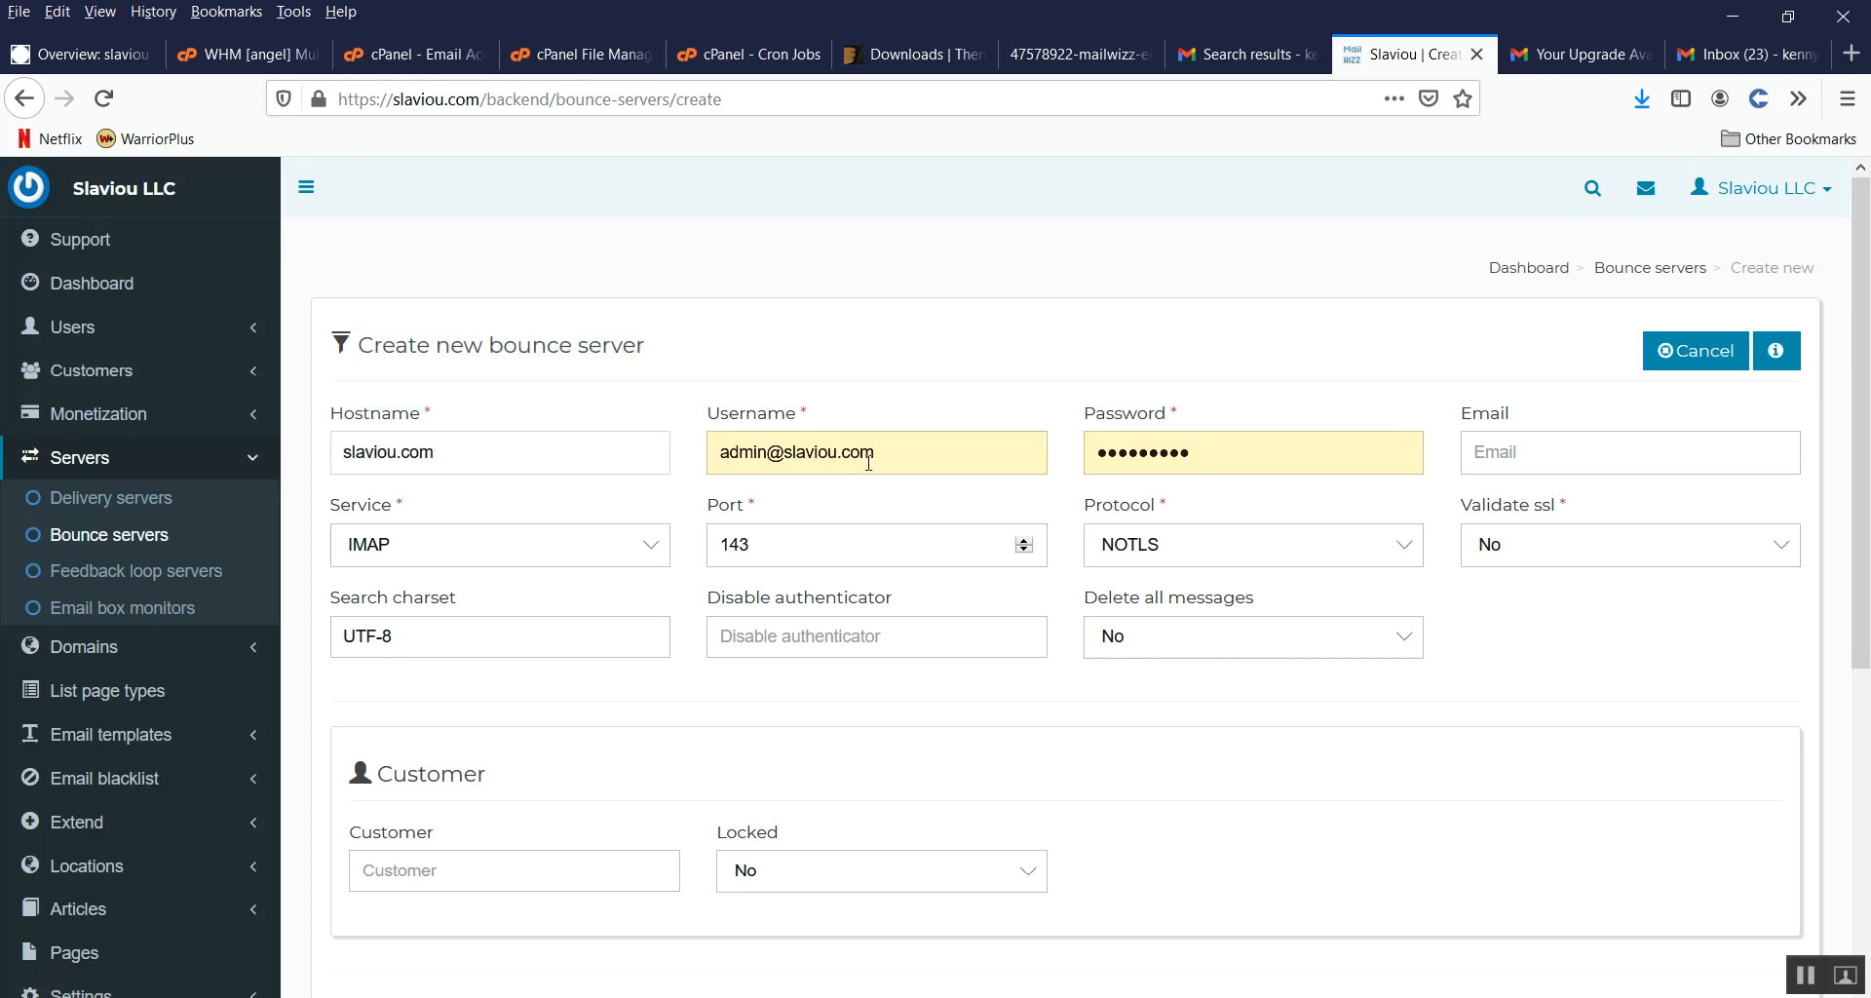
{"action": "left_click", "coordinate": [926, 460]}
{"action": "key", "text": "ctrl+a"}
{"action": "key", "text": "ctrl+v"}
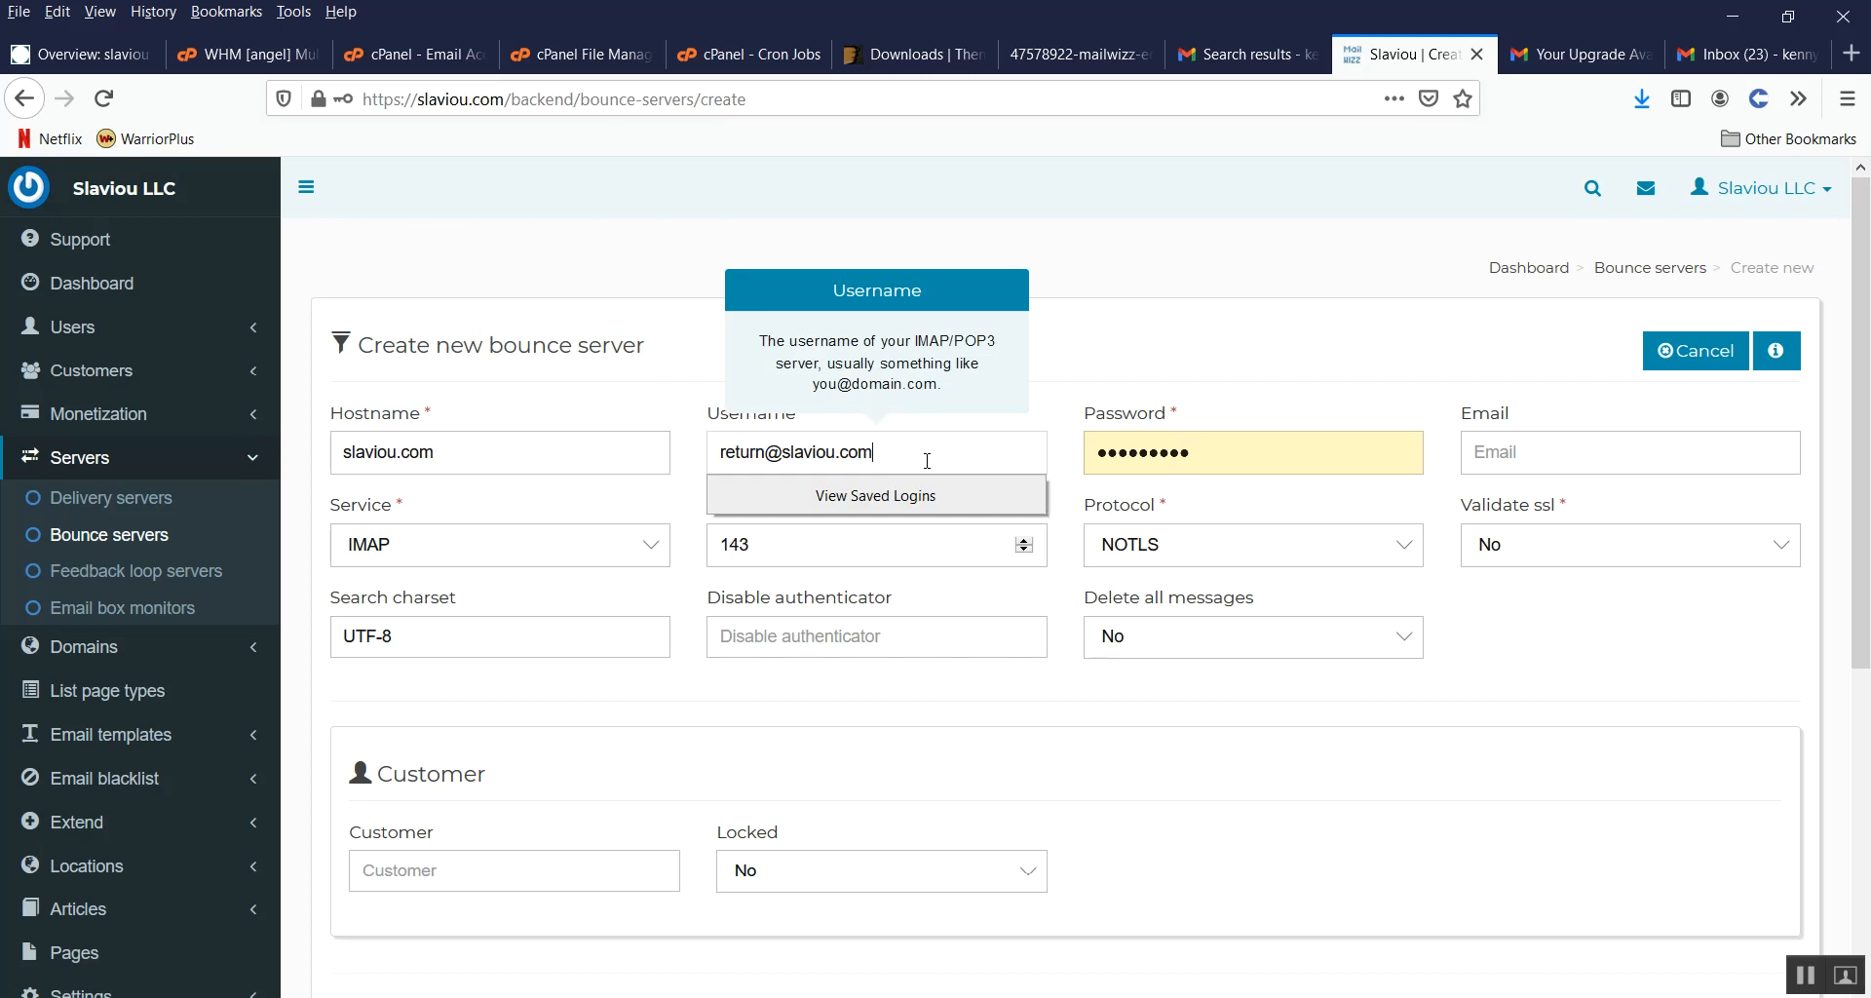
{"action": "left_click", "coordinate": [1542, 453]}
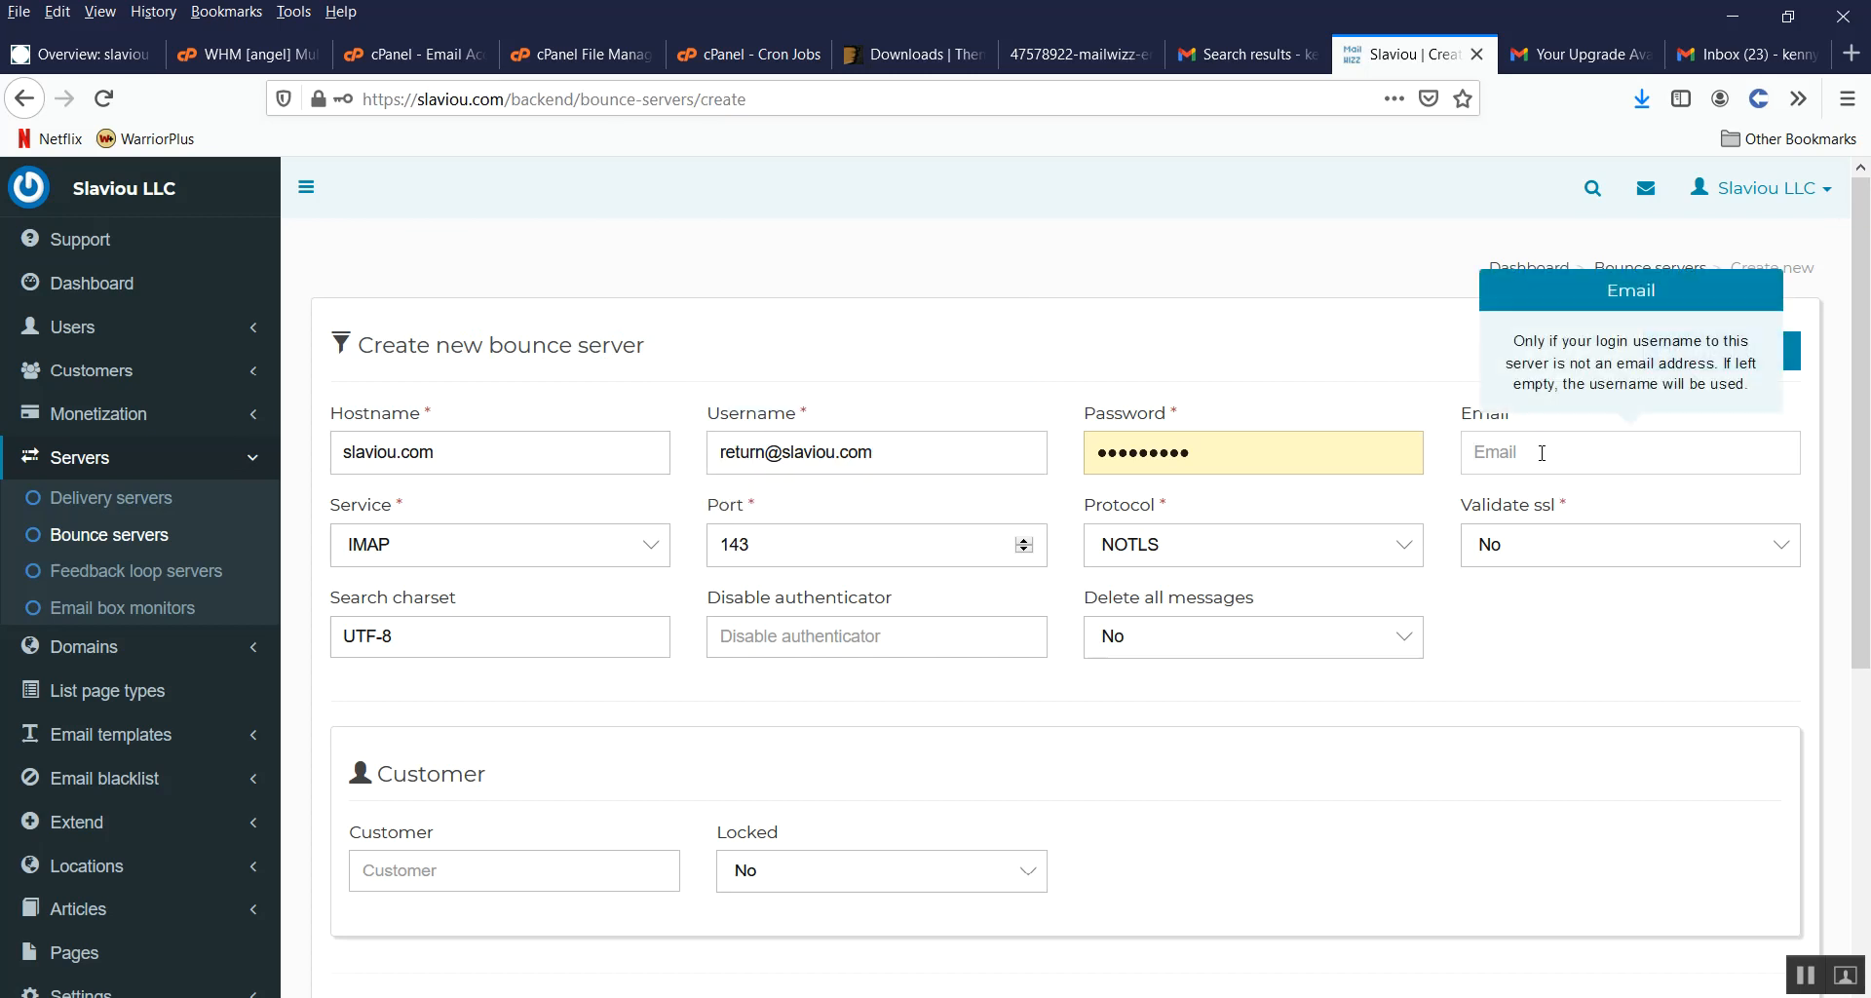
{"action": "key", "text": "ctrl+v"}
Step: Enter the return mailbox's password, save the bounce server without storing the login in the browser, and return to the bounce server list
{"action": "key", "text": "alt+Tab"}
{"action": "key", "text": "alt+Tab"}
{"action": "key", "text": "shift+Tab"}
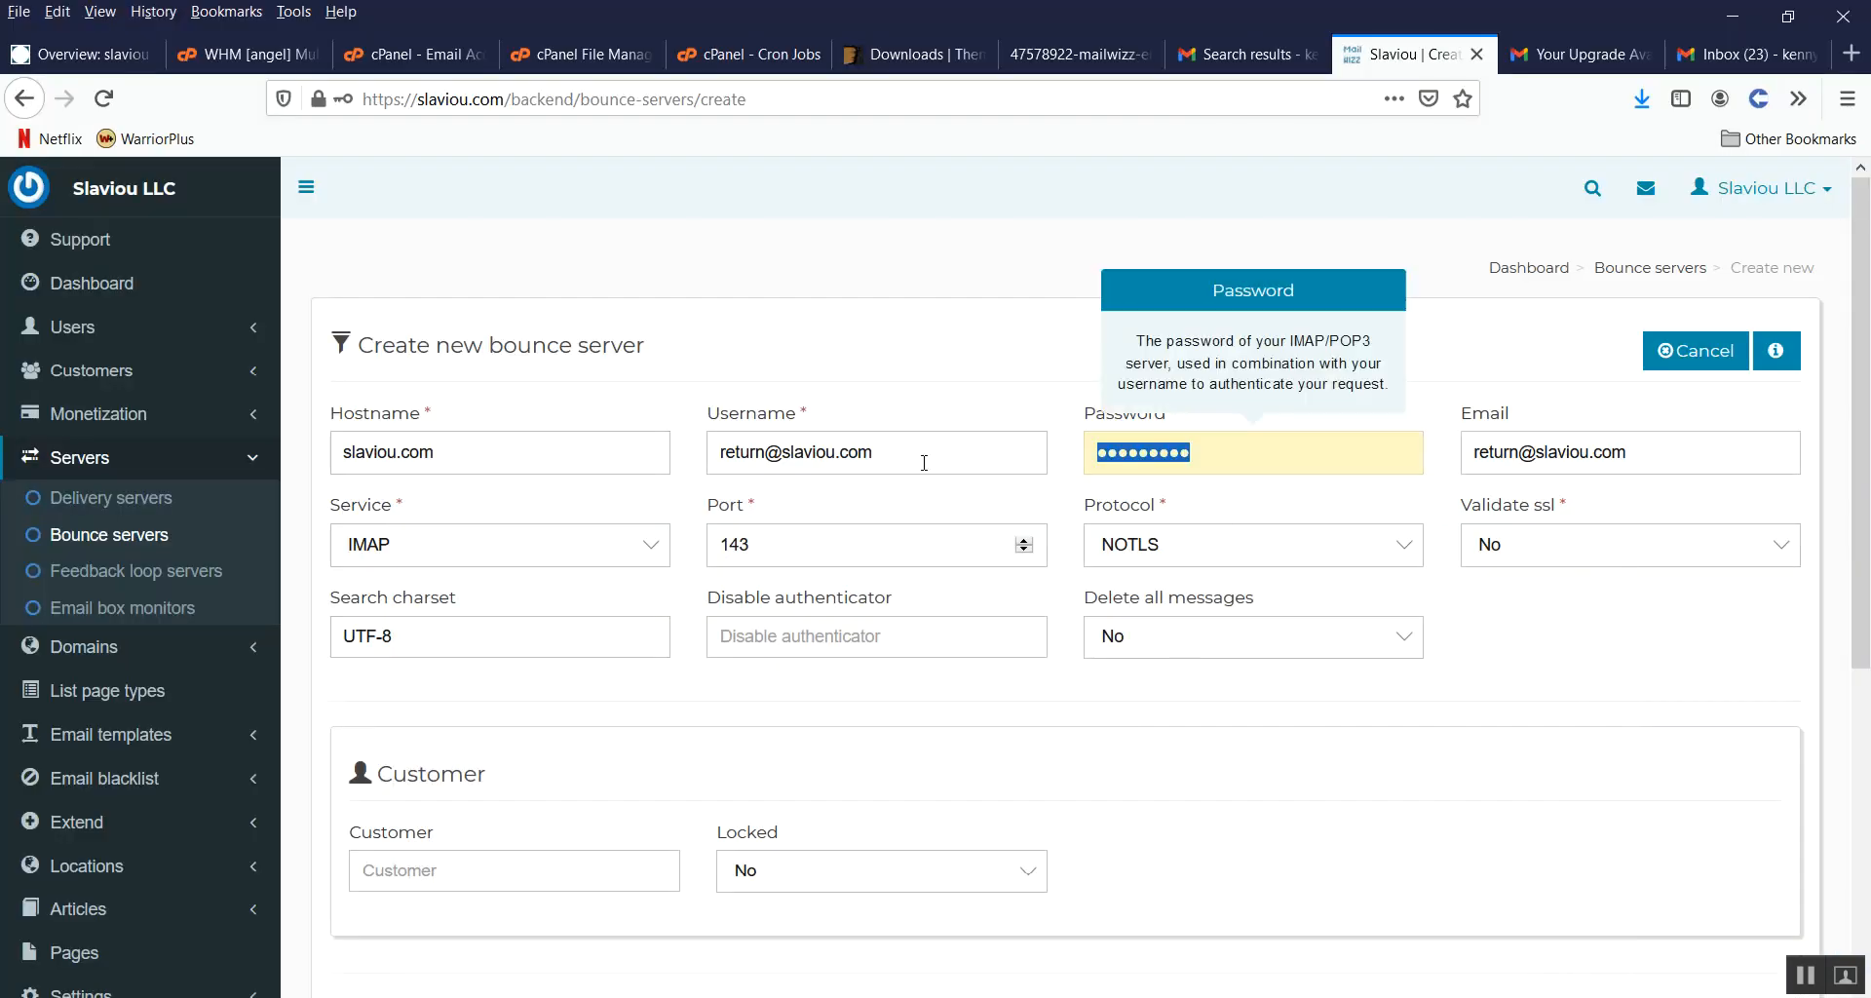
{"action": "key", "text": "ctrl+v"}
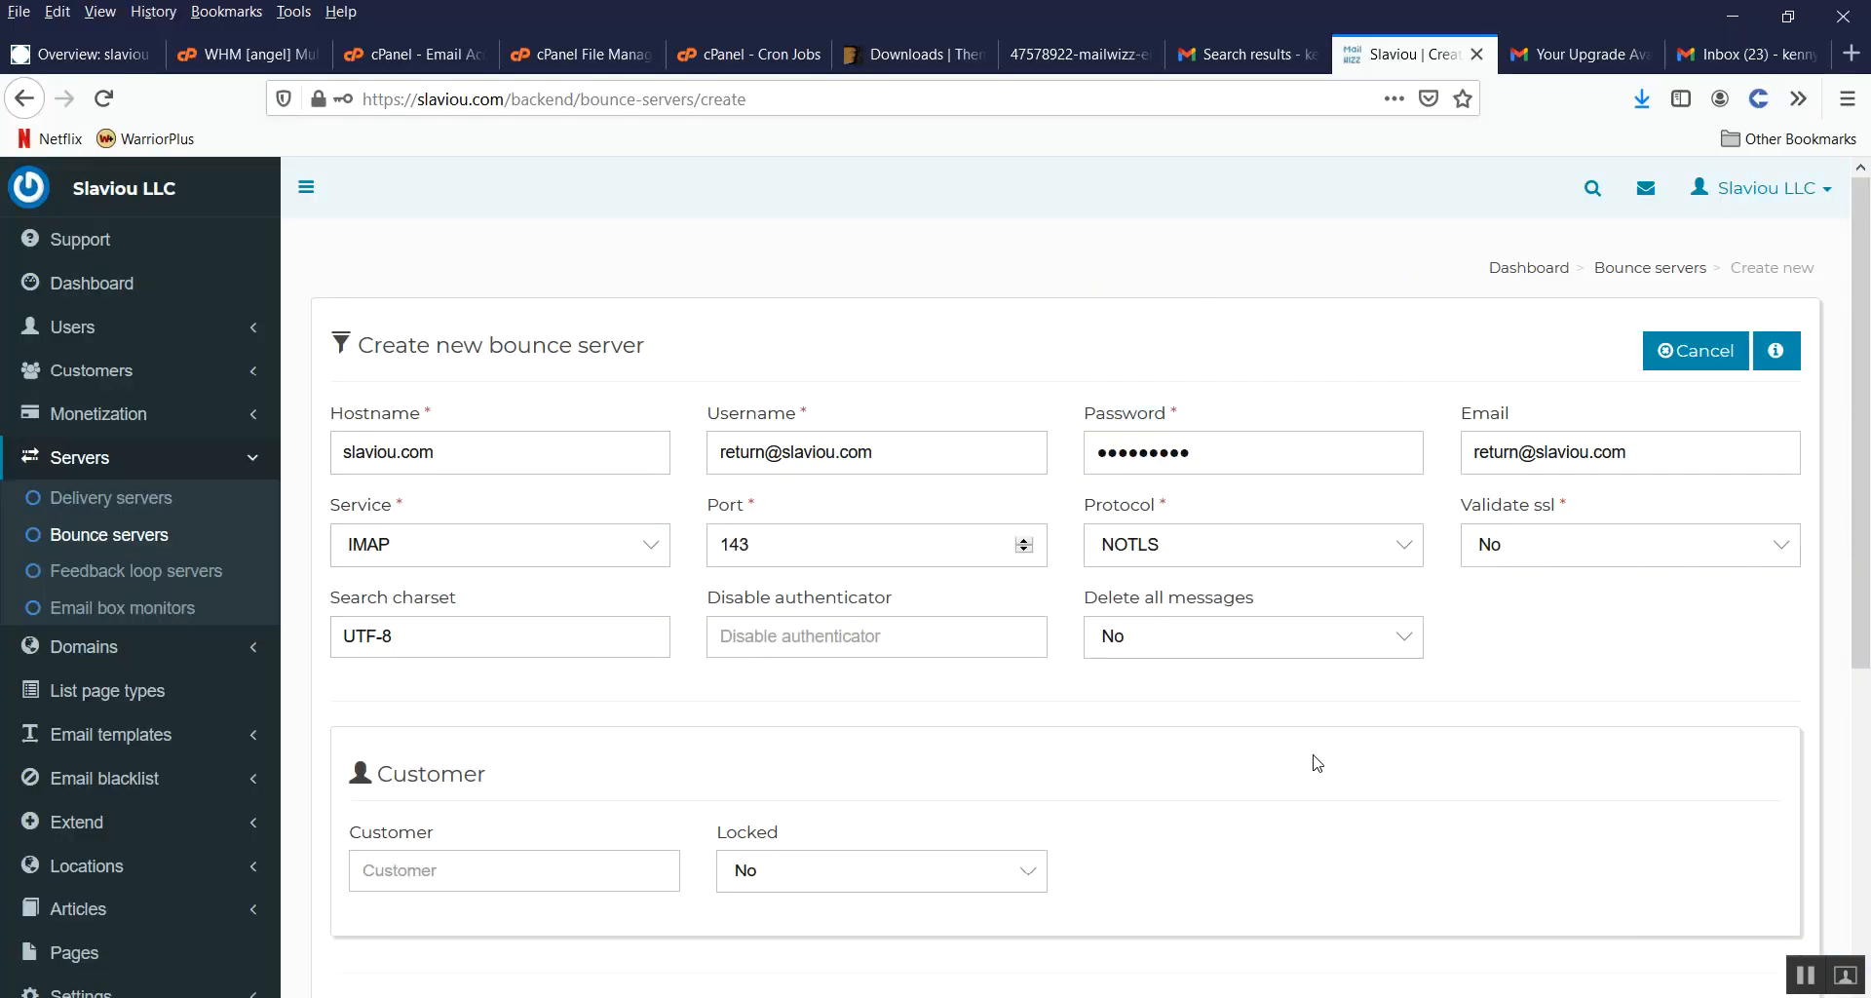
{"action": "scroll", "coordinate": [1325, 765], "scroll_direction": "down", "scroll_amount": 5}
{"action": "left_click", "coordinate": [1731, 527]}
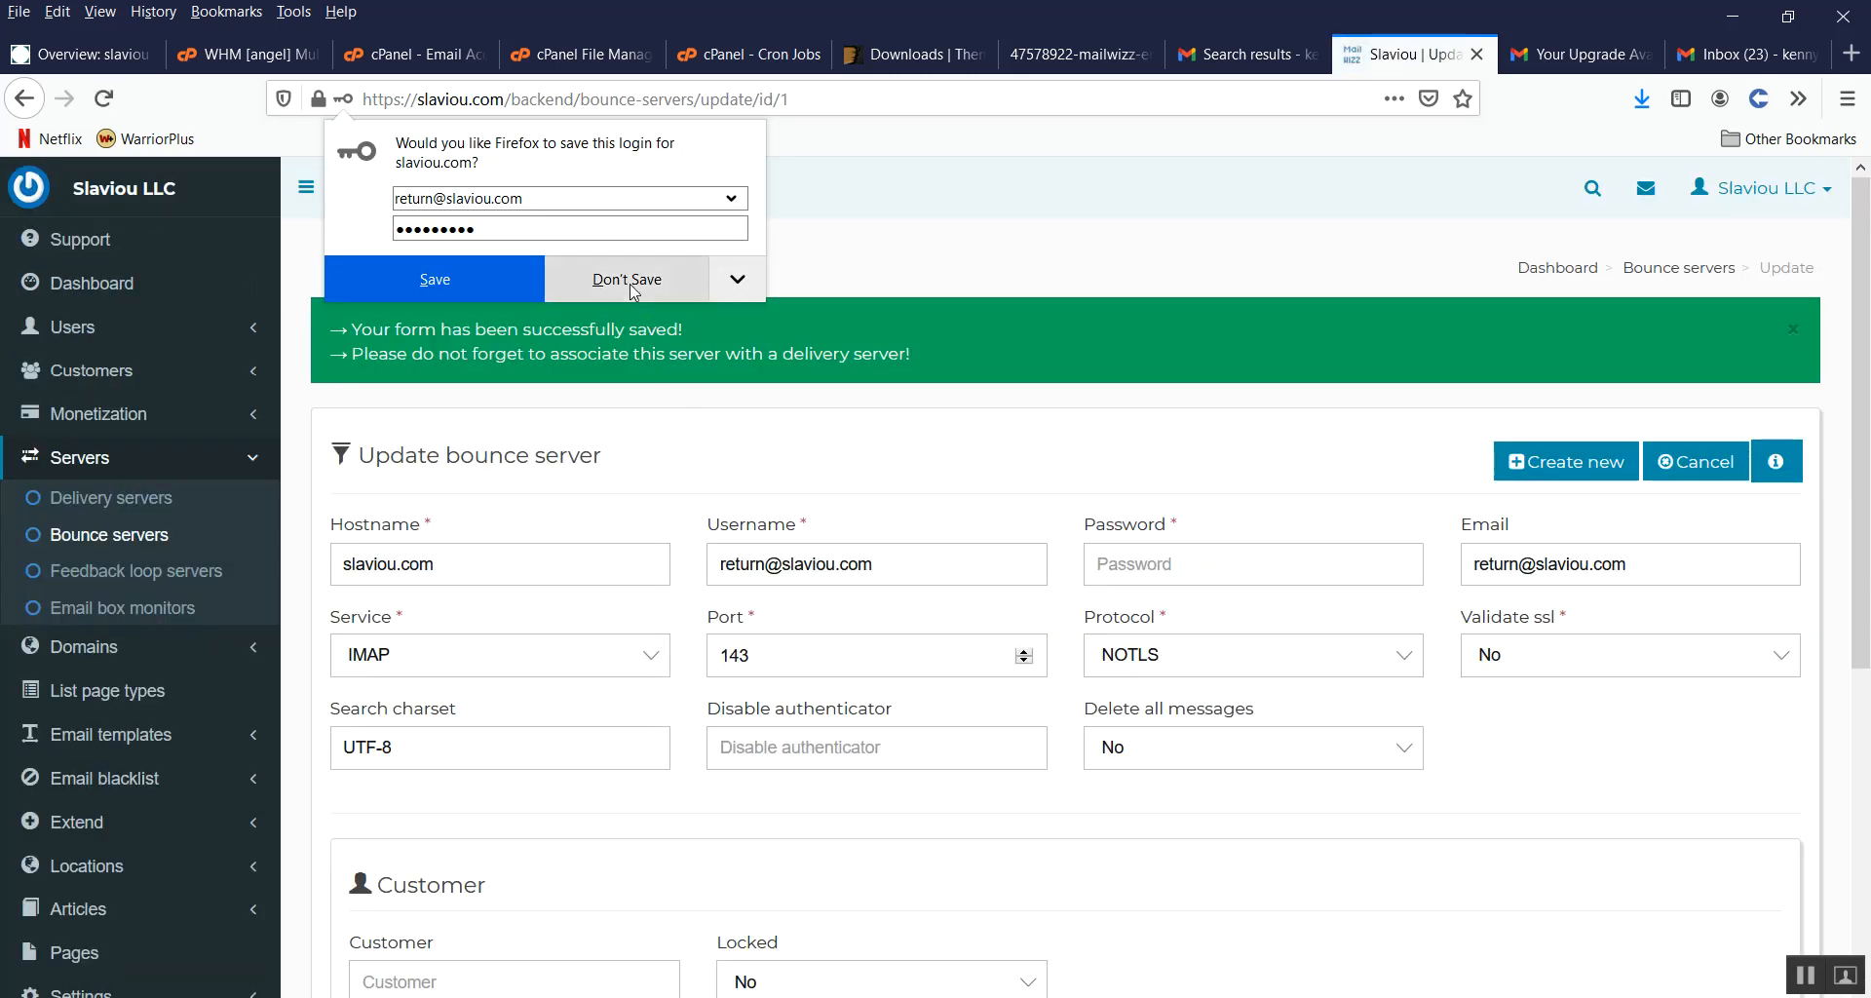
{"action": "left_click", "coordinate": [628, 279]}
{"action": "left_click", "coordinate": [104, 535]}
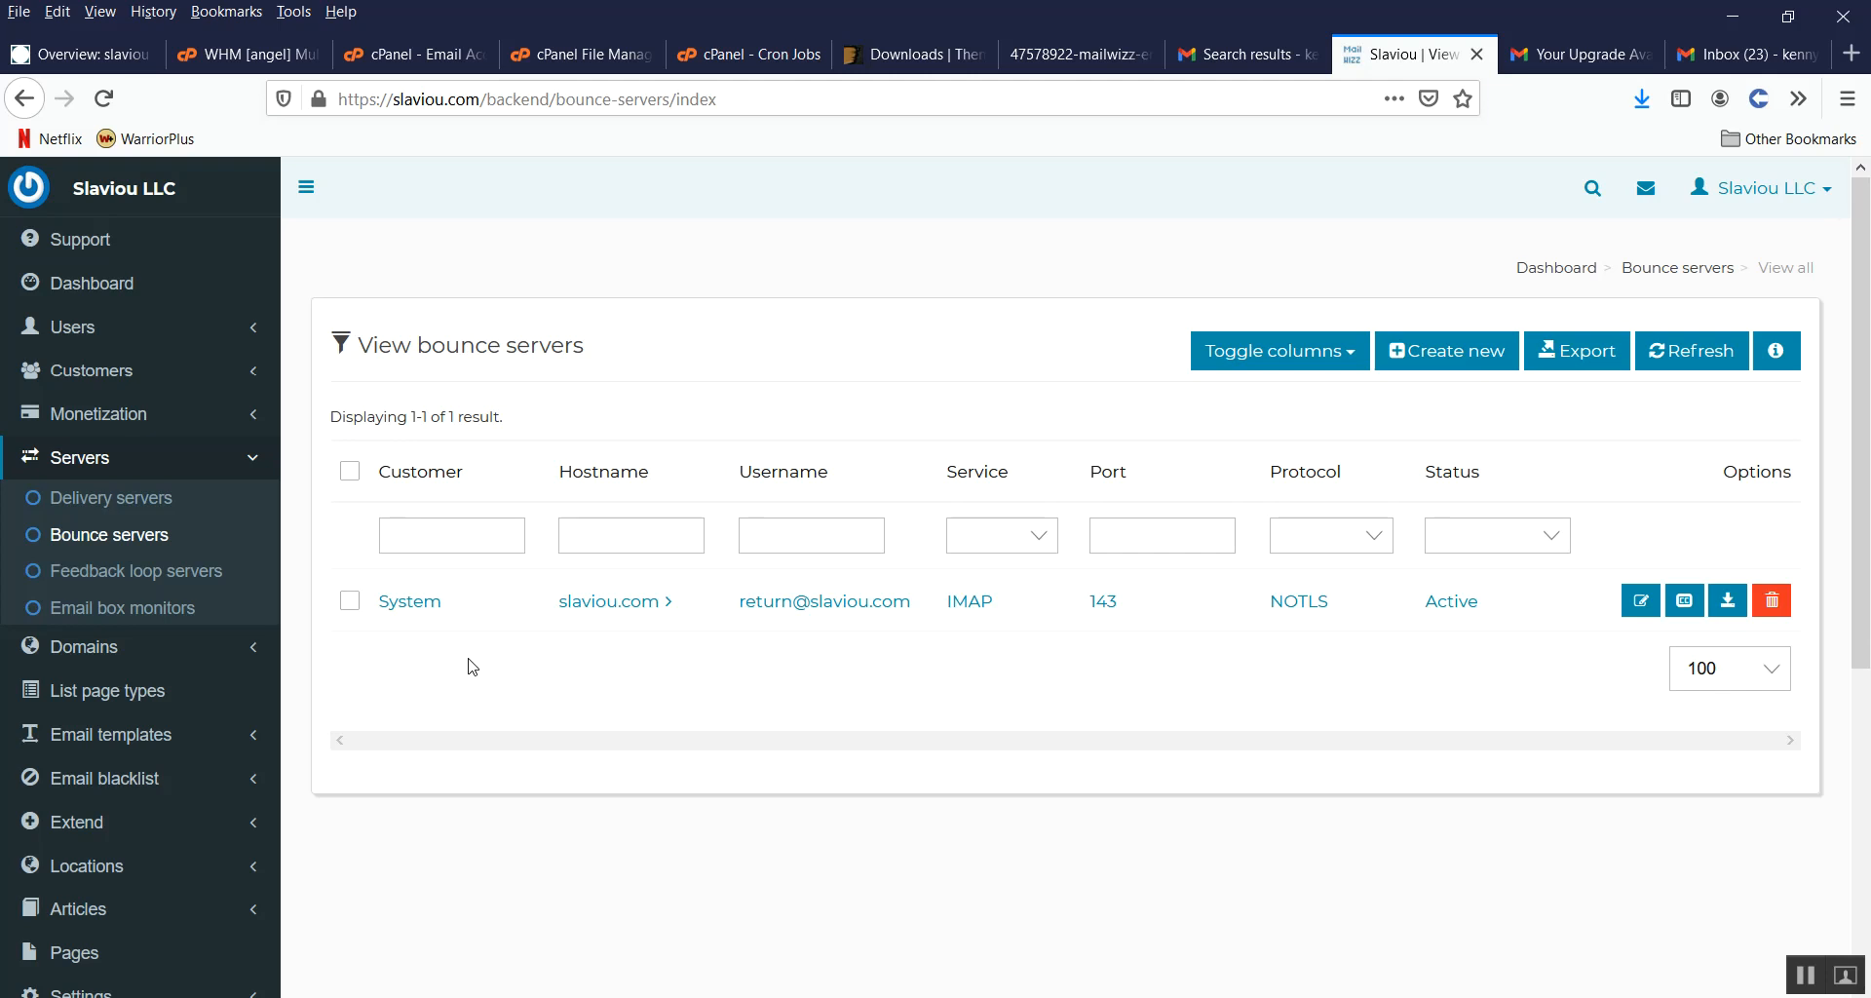
{"action": "left_click", "coordinate": [149, 504]}
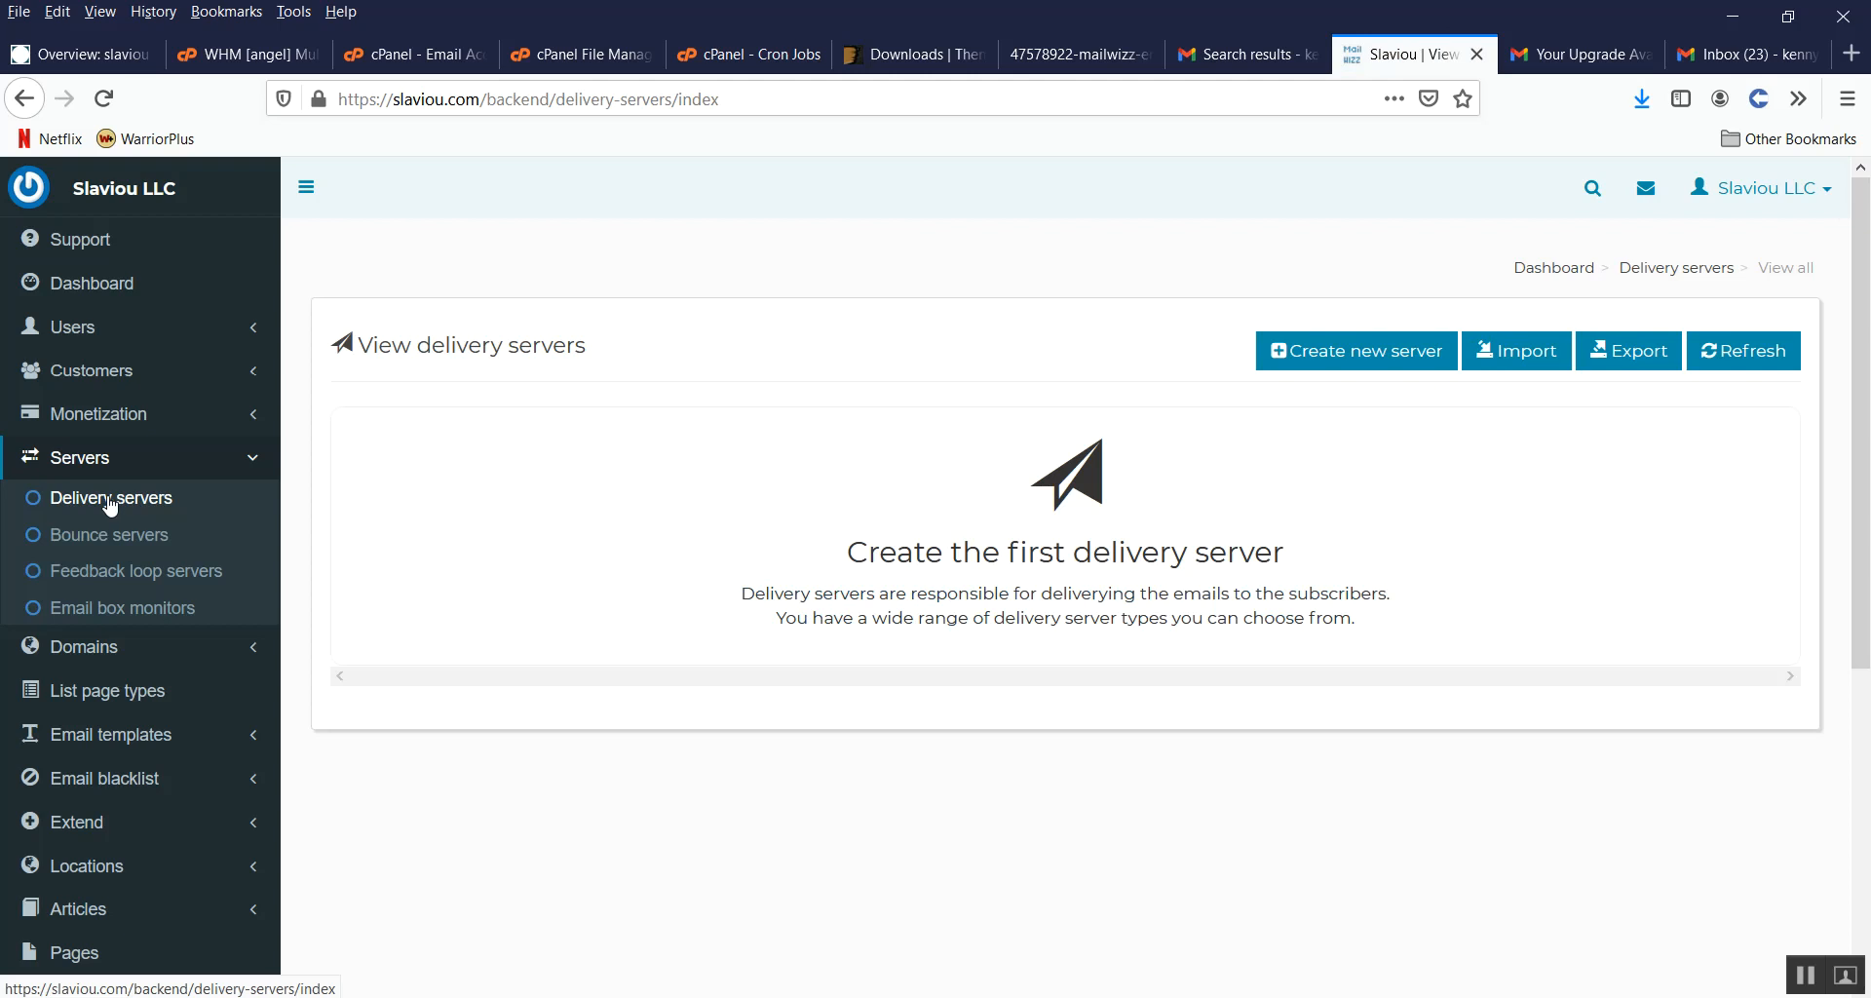
{"action": "left_click", "coordinate": [1374, 356]}
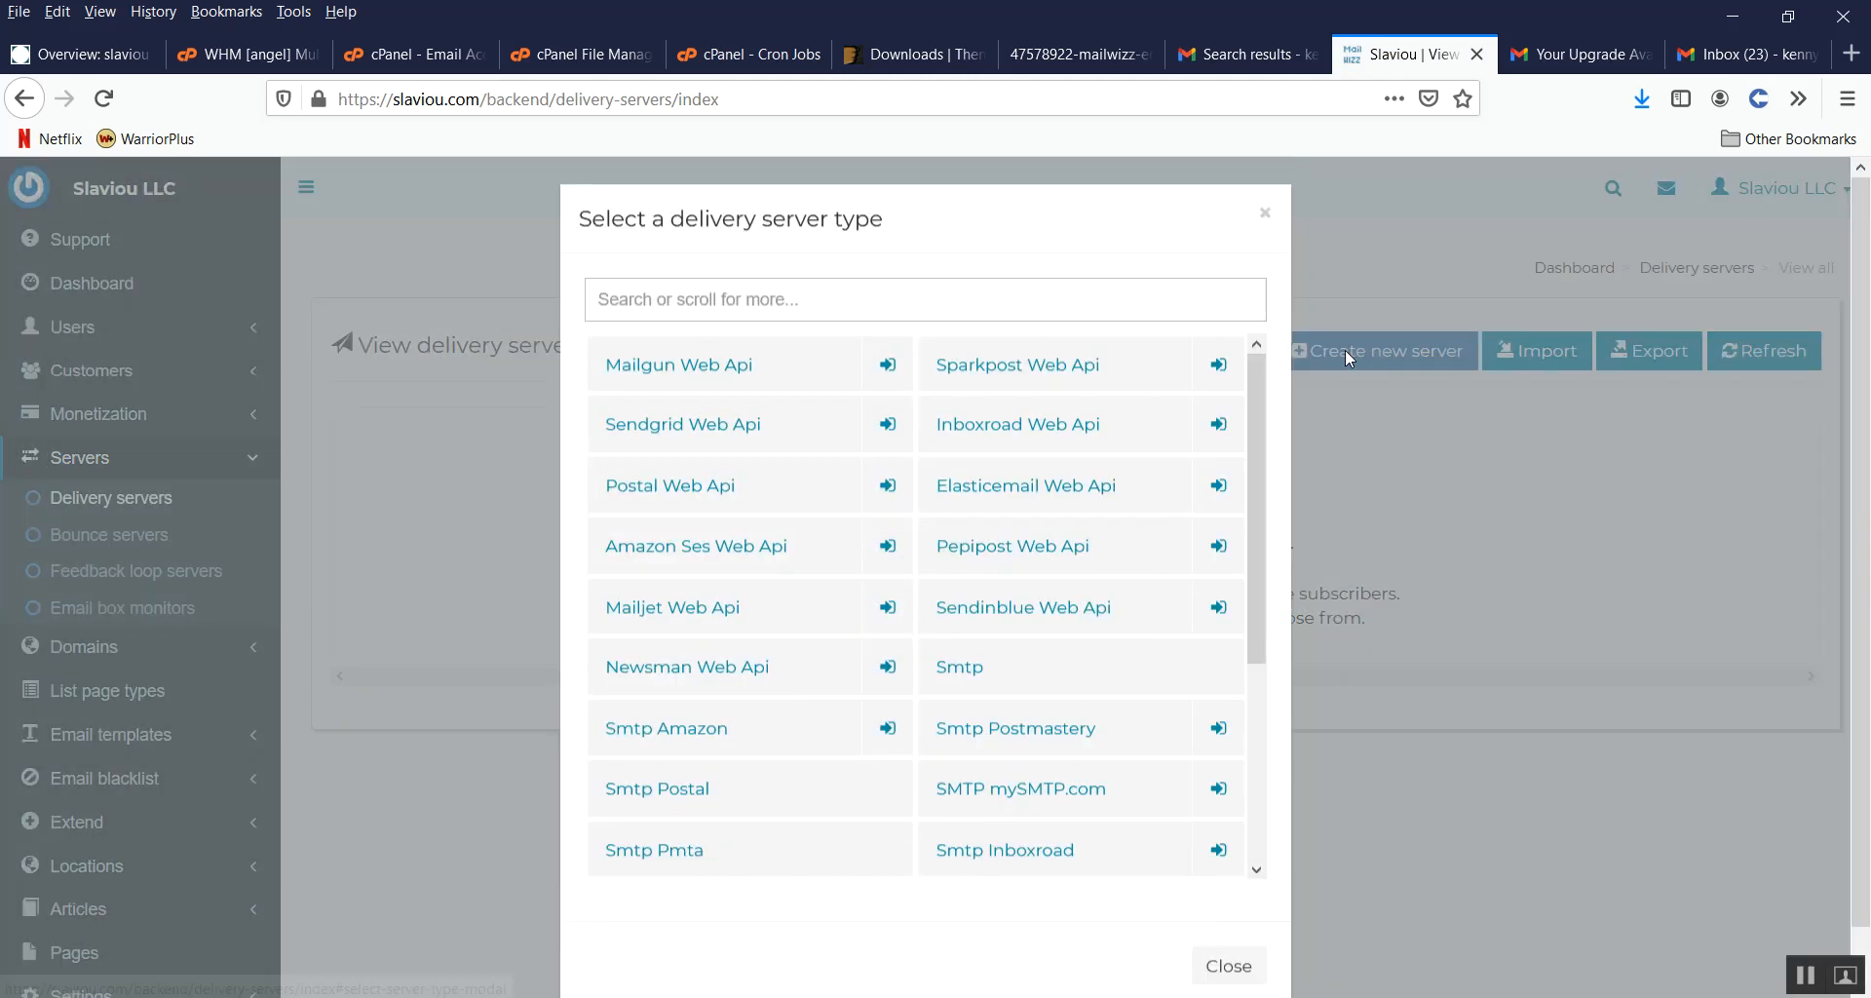
{"action": "left_click", "coordinate": [980, 682]}
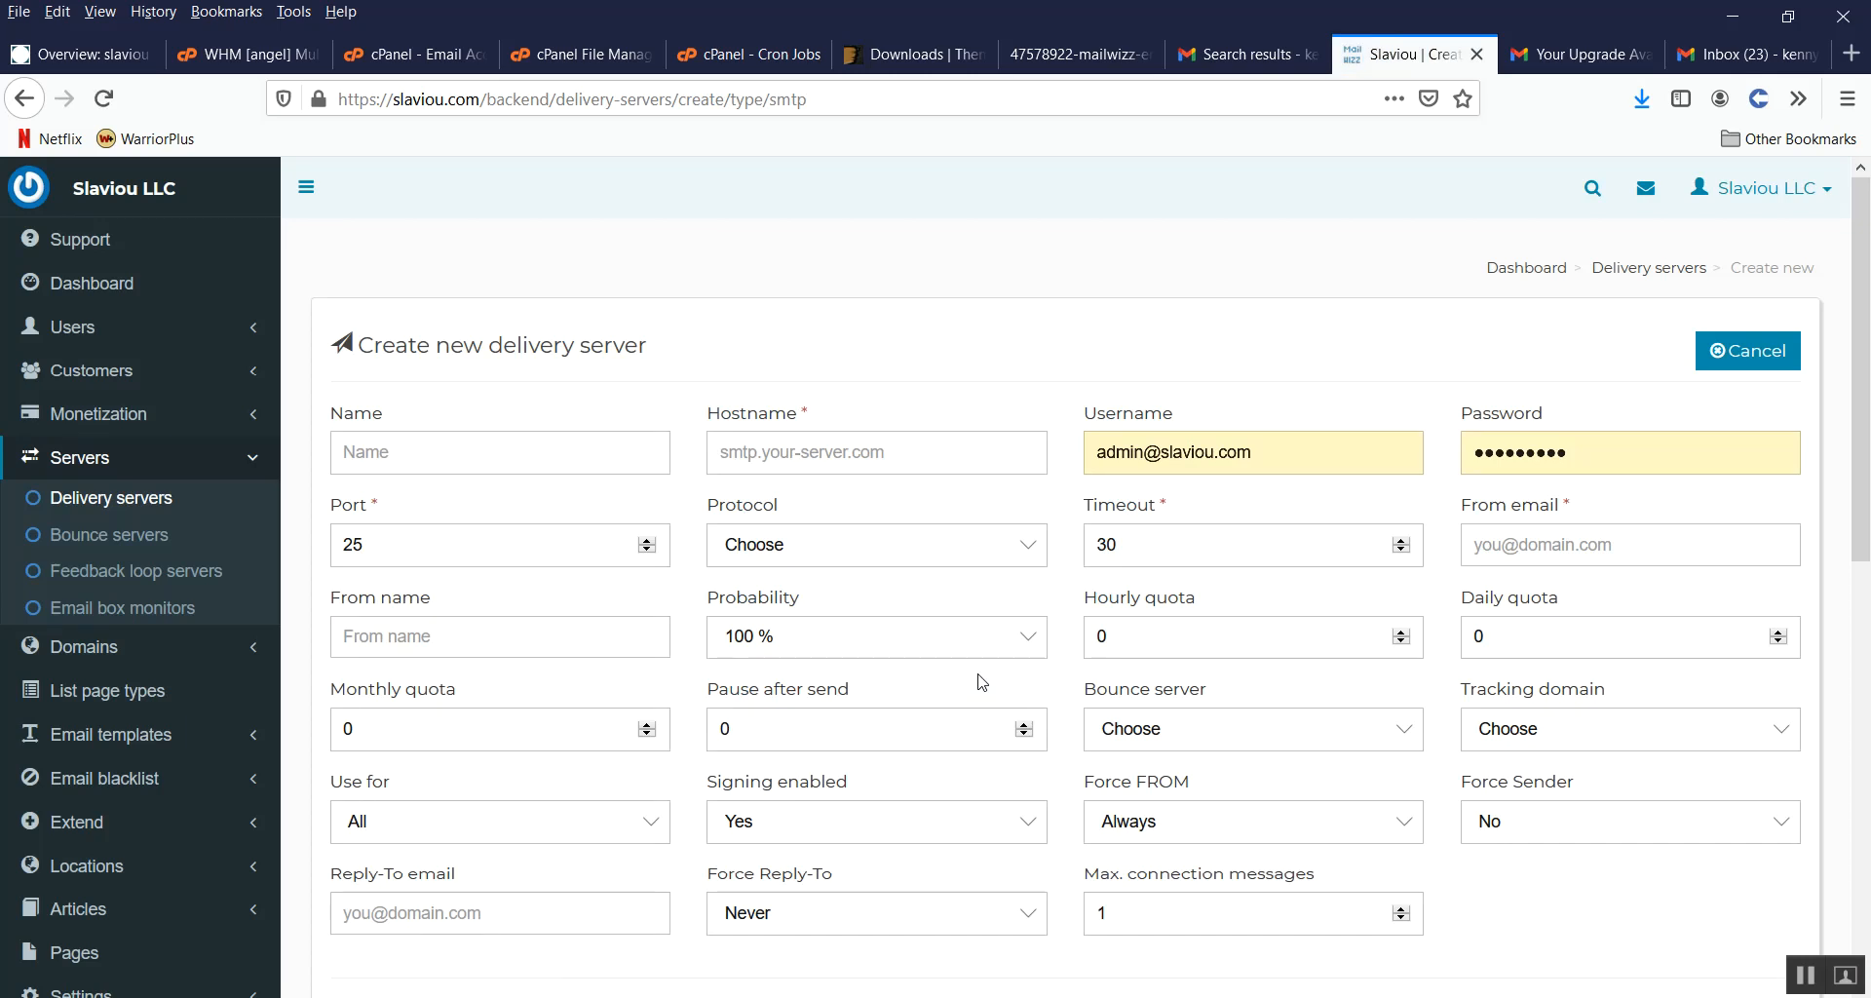
{"action": "left_click", "coordinate": [122, 504]}
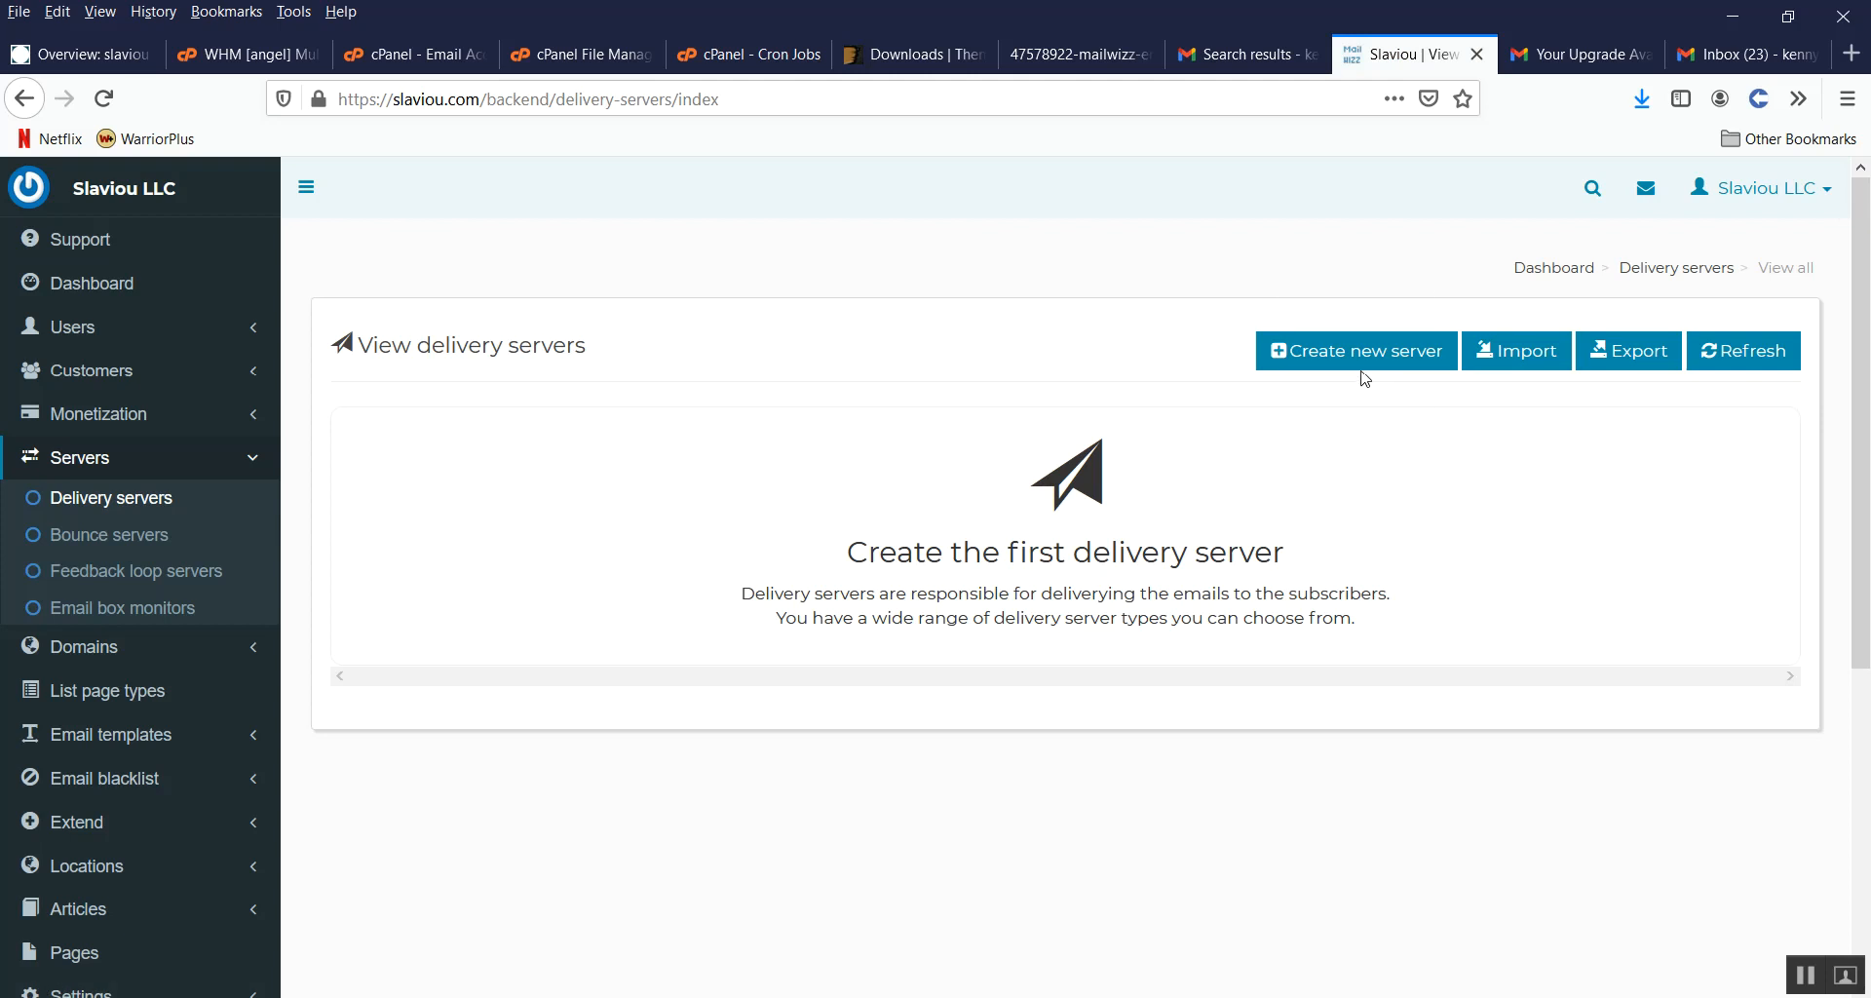
Step: Start a new delivery server of type Smtp and copy the personal sender mailbox's address from the cPanel email accounts
{"action": "left_click", "coordinate": [1365, 374]}
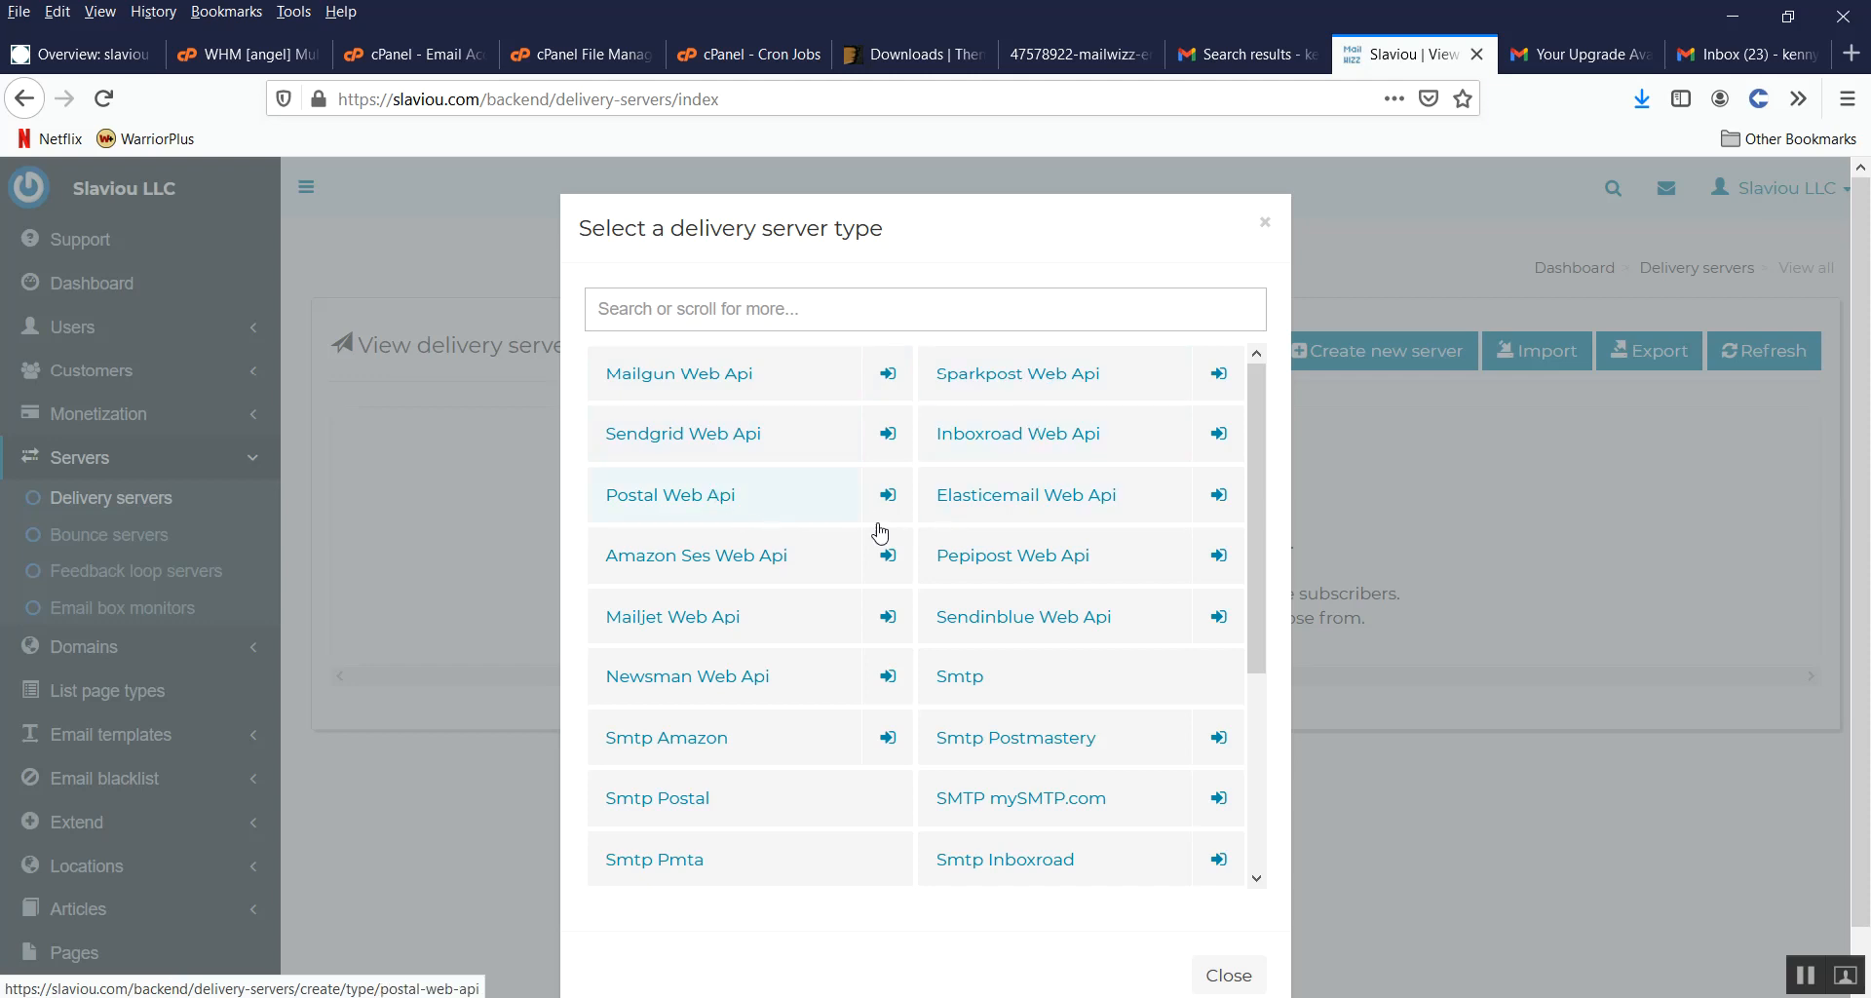
{"action": "left_click", "coordinate": [998, 689]}
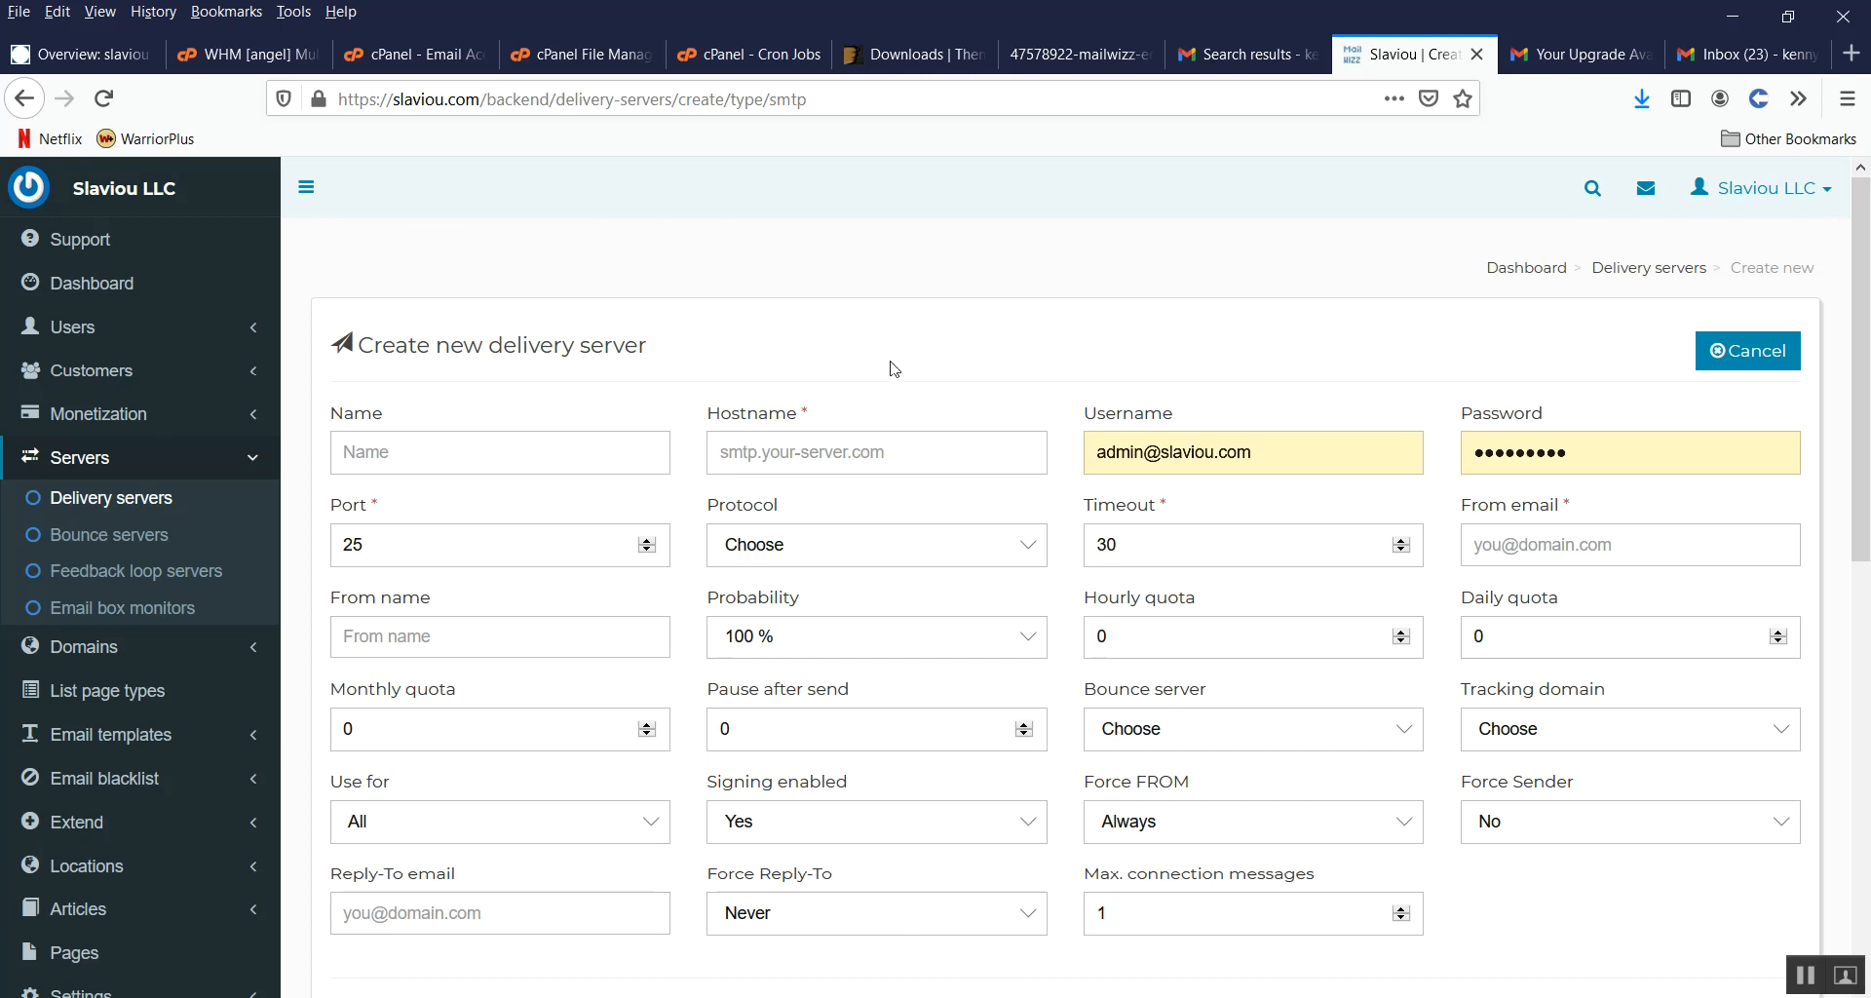
{"action": "left_click", "coordinate": [492, 64]}
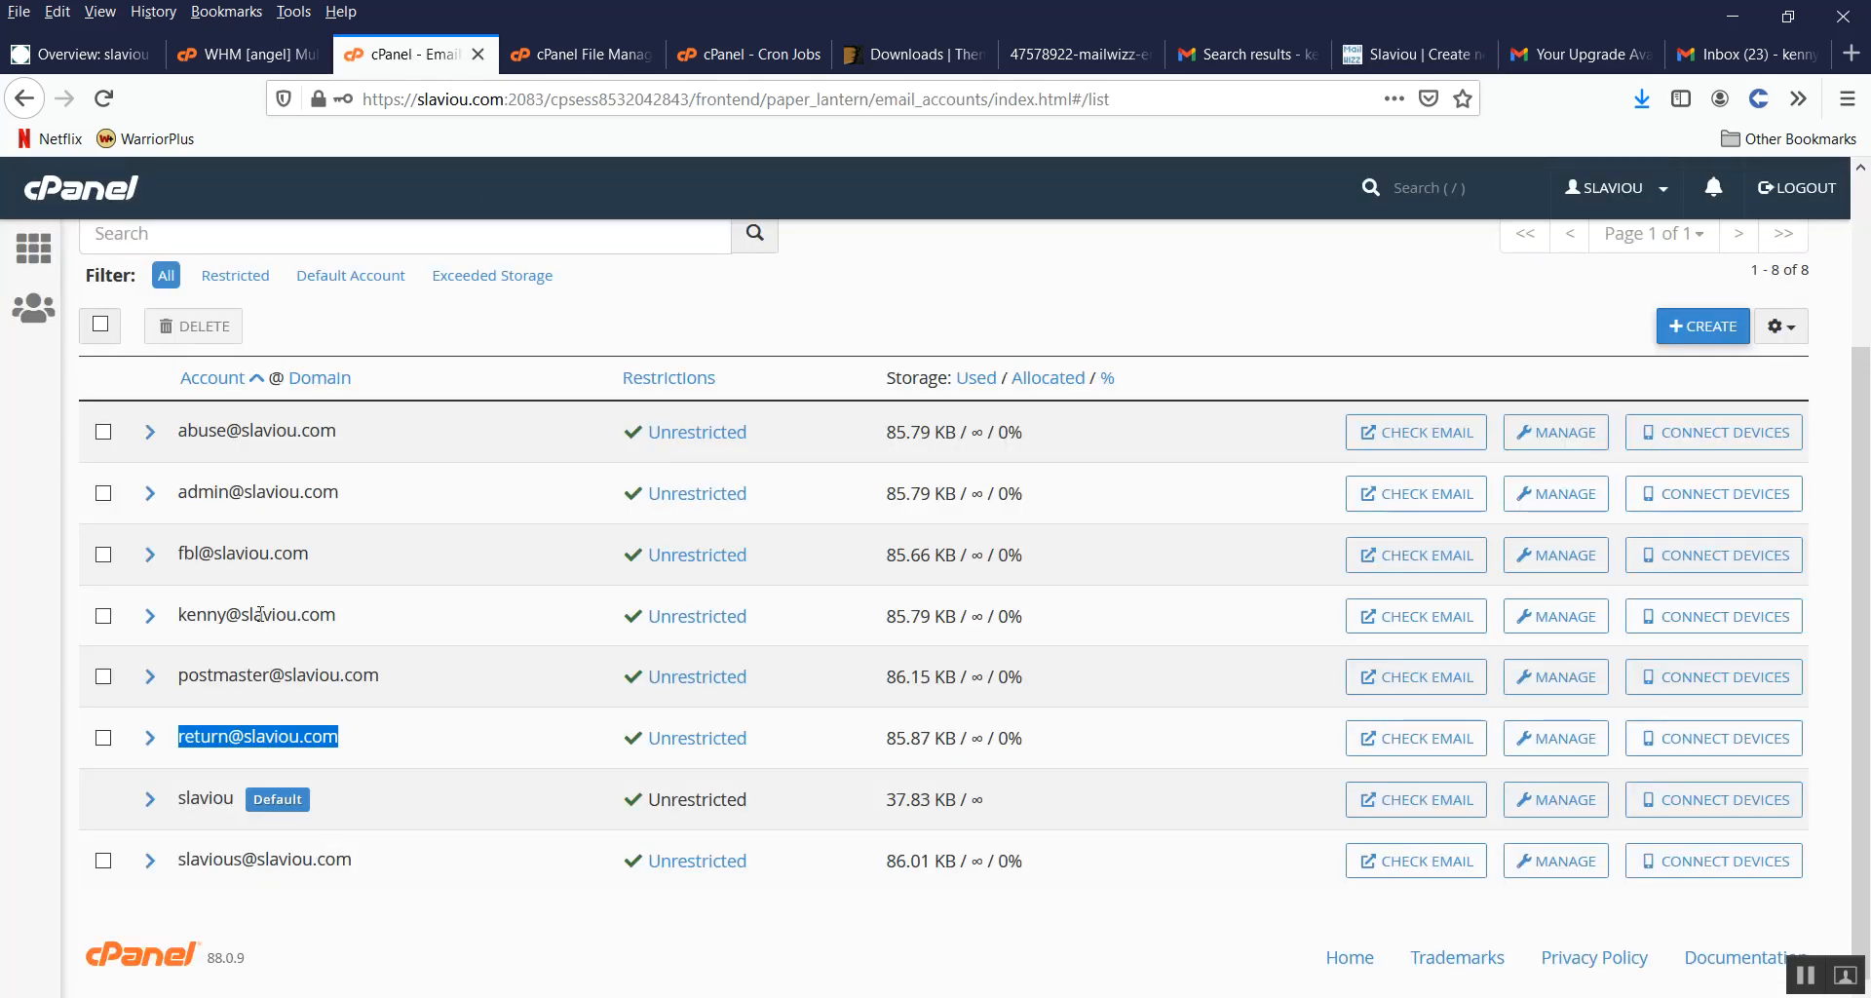
{"action": "triple_click", "coordinate": [259, 614]}
{"action": "left_click", "coordinate": [349, 624]}
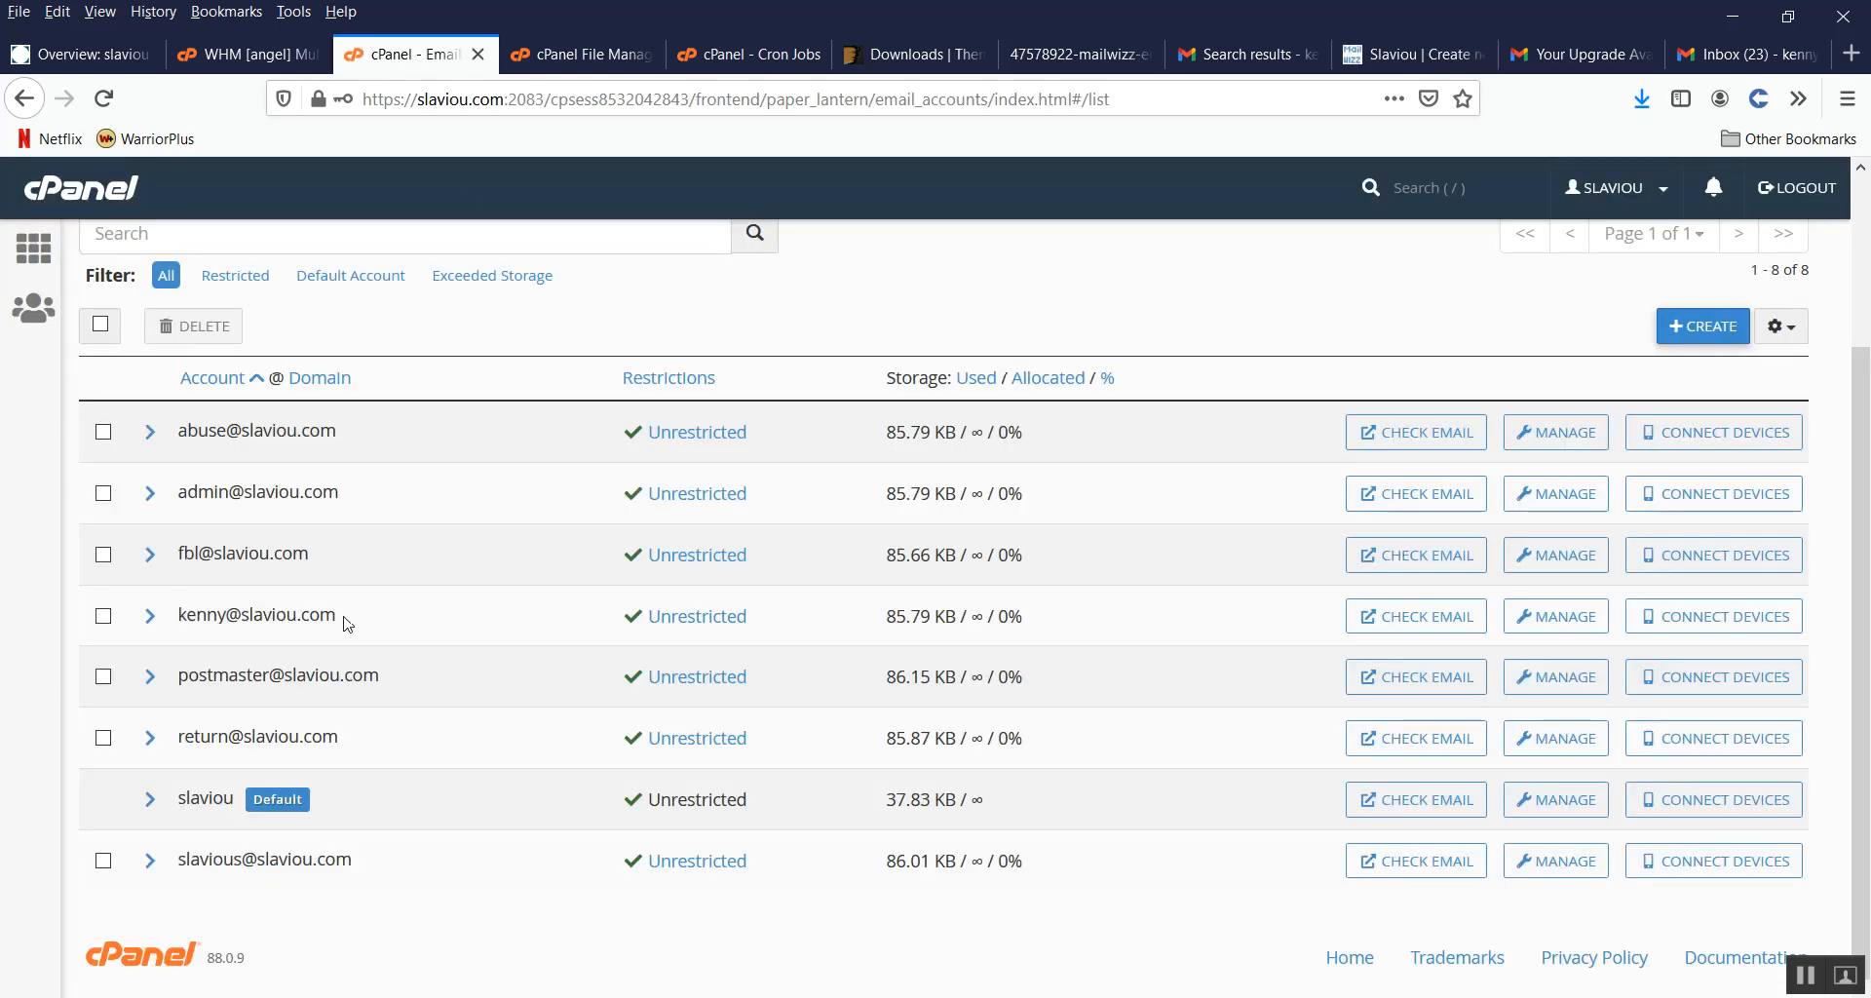
{"action": "triple_click", "coordinate": [306, 611]}
{"action": "key", "text": "ctrl+c"}
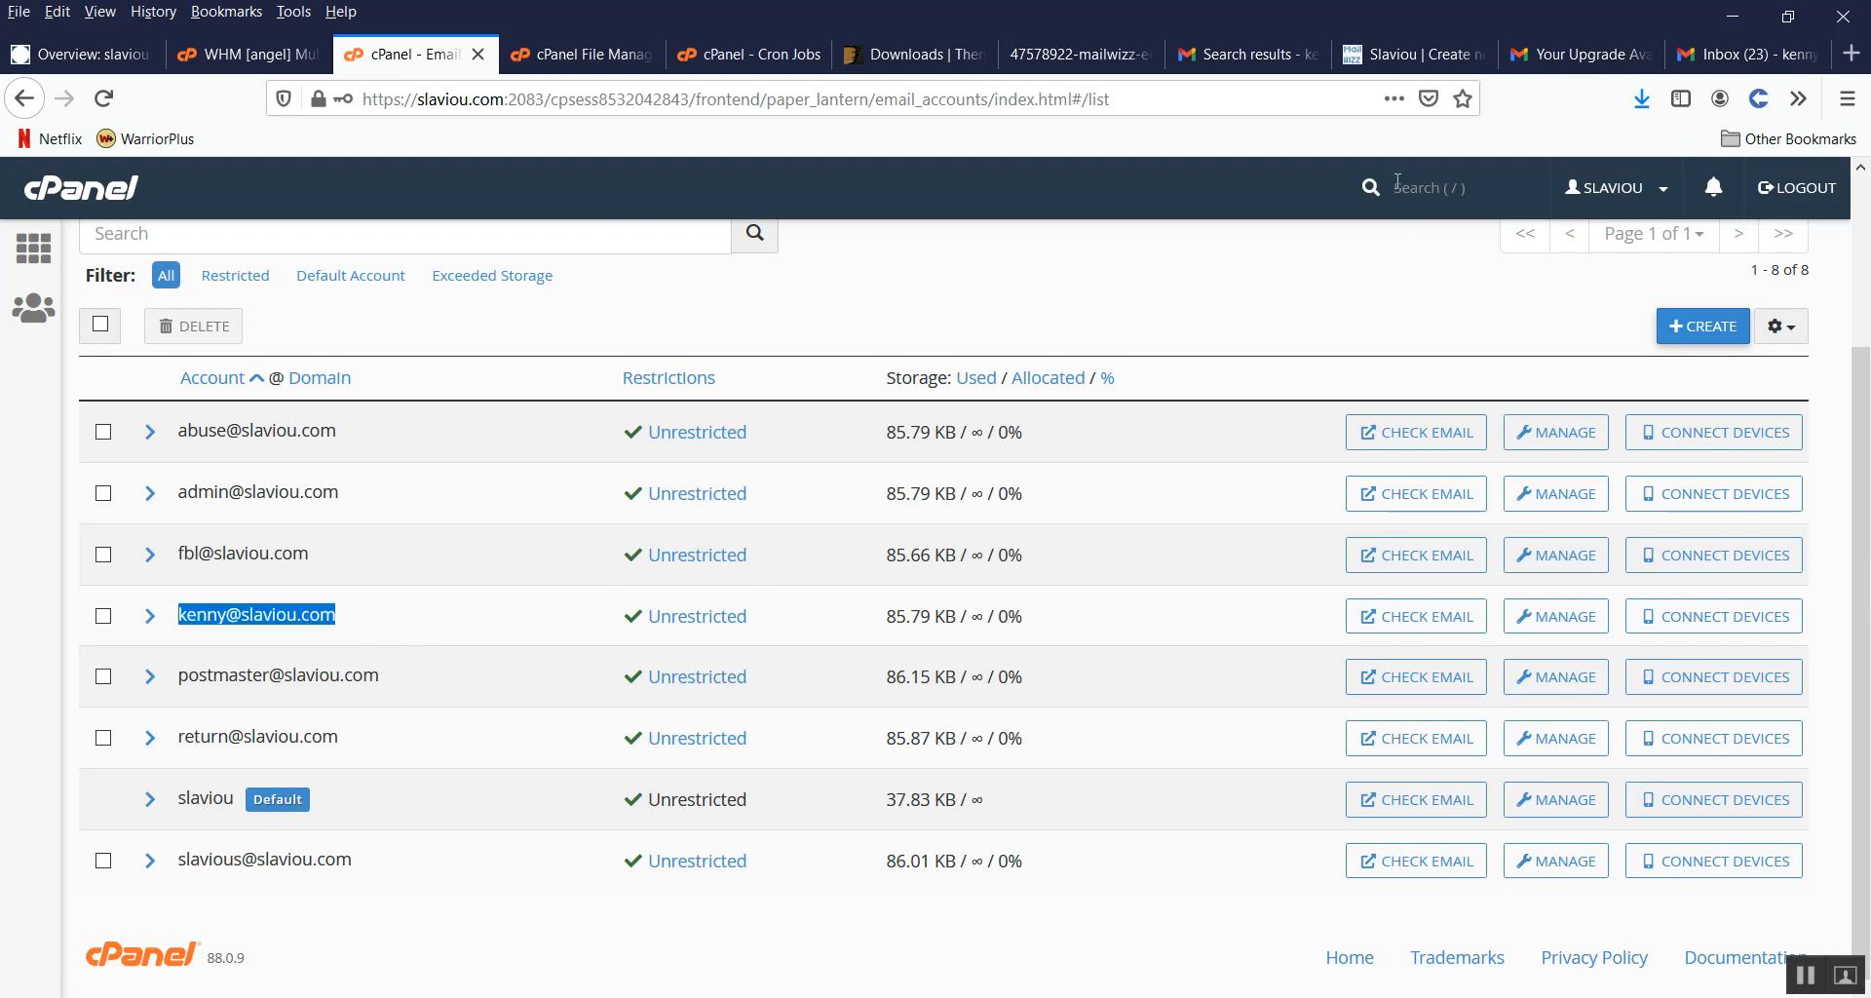
Step: Name the delivery server with the sender's capitalized first name, without the domain part of the address
{"action": "left_click", "coordinate": [1407, 57]}
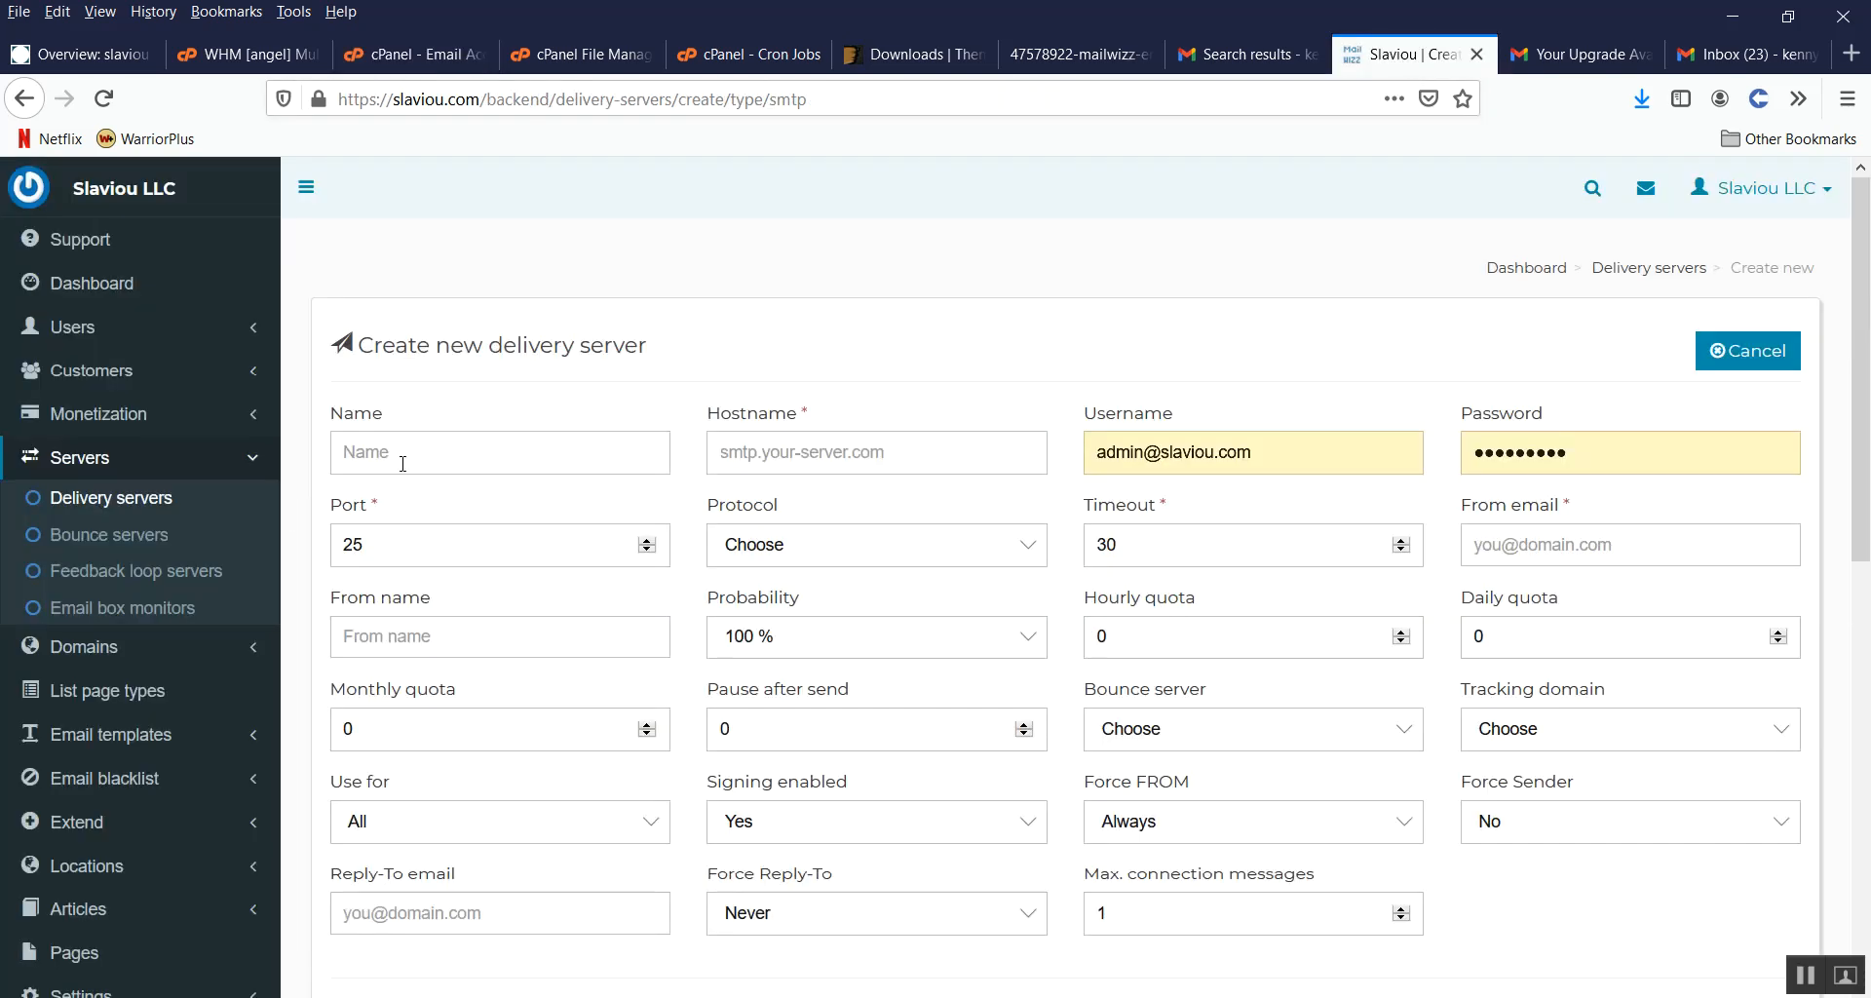
{"action": "left_click", "coordinate": [408, 450]}
{"action": "key", "text": "ctrl+v"}
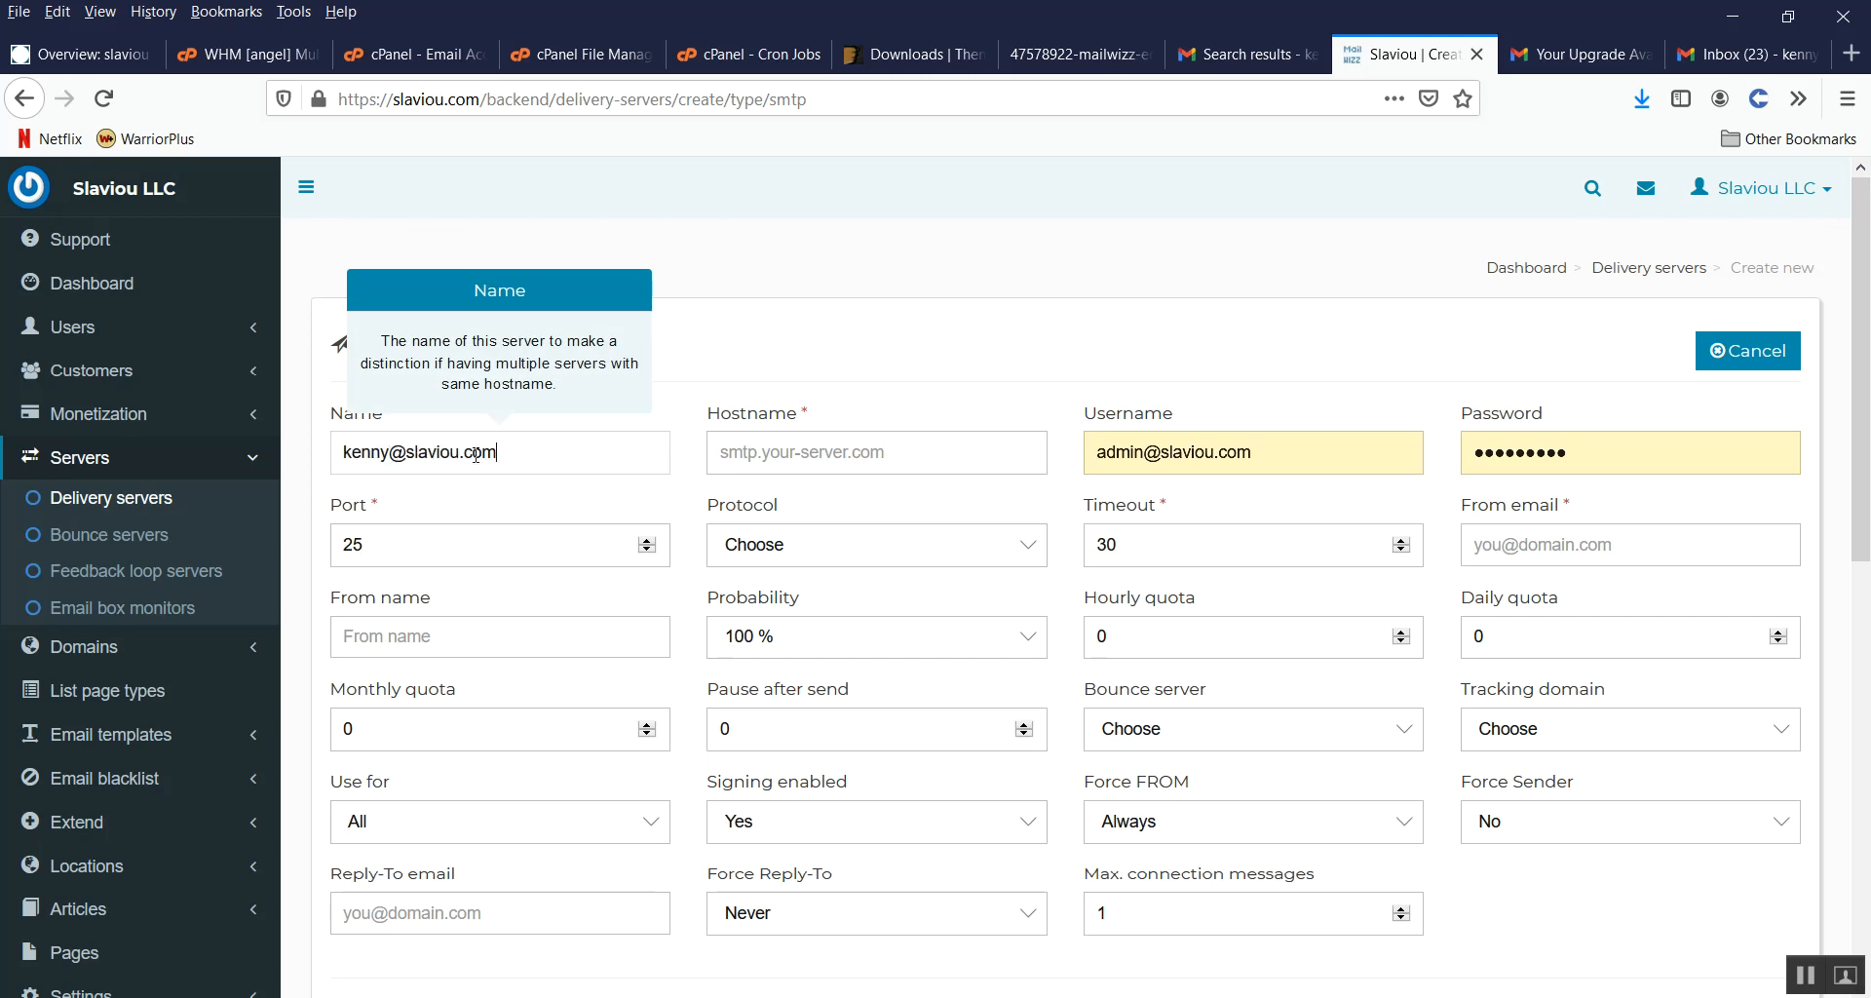
{"action": "key", "text": "shift+Left"}
{"action": "key", "text": "shift+Left"}
{"action": "key", "text": "shift+Left"}
{"action": "key", "text": "shift+Left"}
{"action": "key", "text": "shift+Left"}
{"action": "key", "text": "shift+Left"}
{"action": "key", "text": "shift+Left"}
{"action": "key", "text": "shift+Left"}
{"action": "key", "text": "shift+Left"}
{"action": "key", "text": "shift+Left"}
{"action": "key", "text": "shift+Left"}
{"action": "key", "text": "shift+Left"}
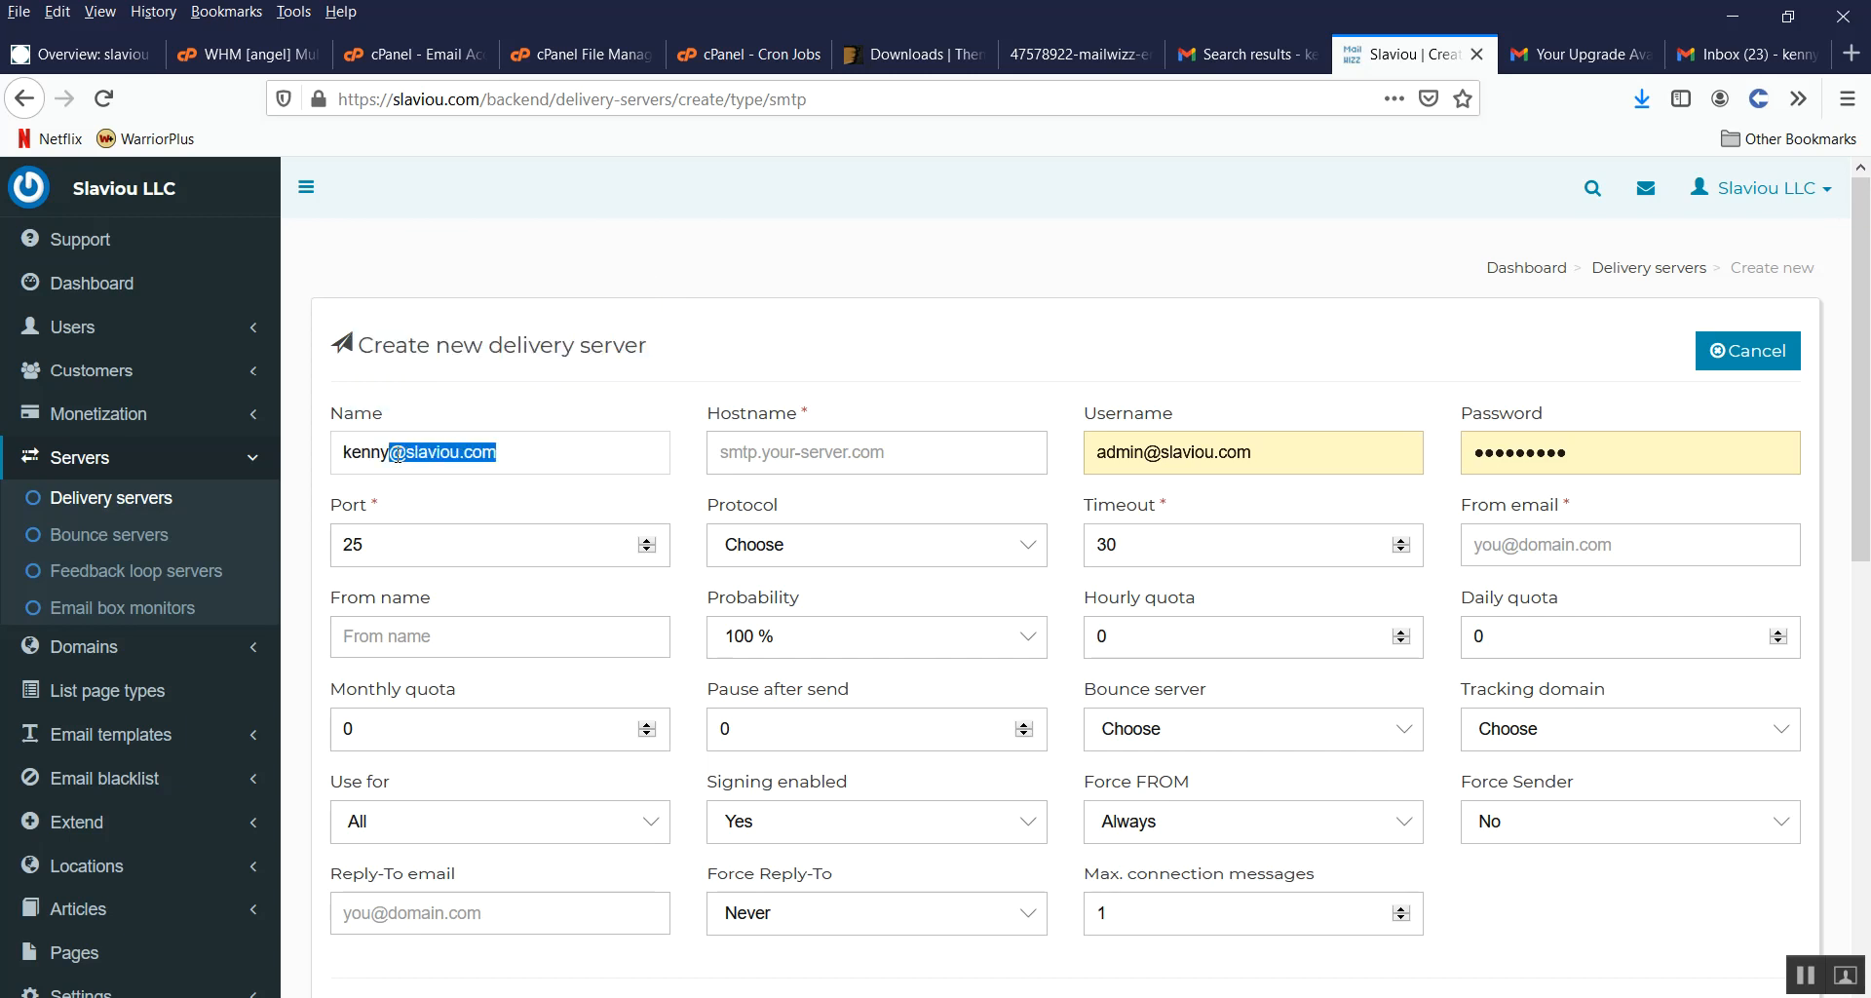
{"action": "key", "text": "BackSpace"}
{"action": "left_click", "coordinate": [341, 455]}
{"action": "key", "text": "Delete"}
{"action": "type", "text": "Kenny"}
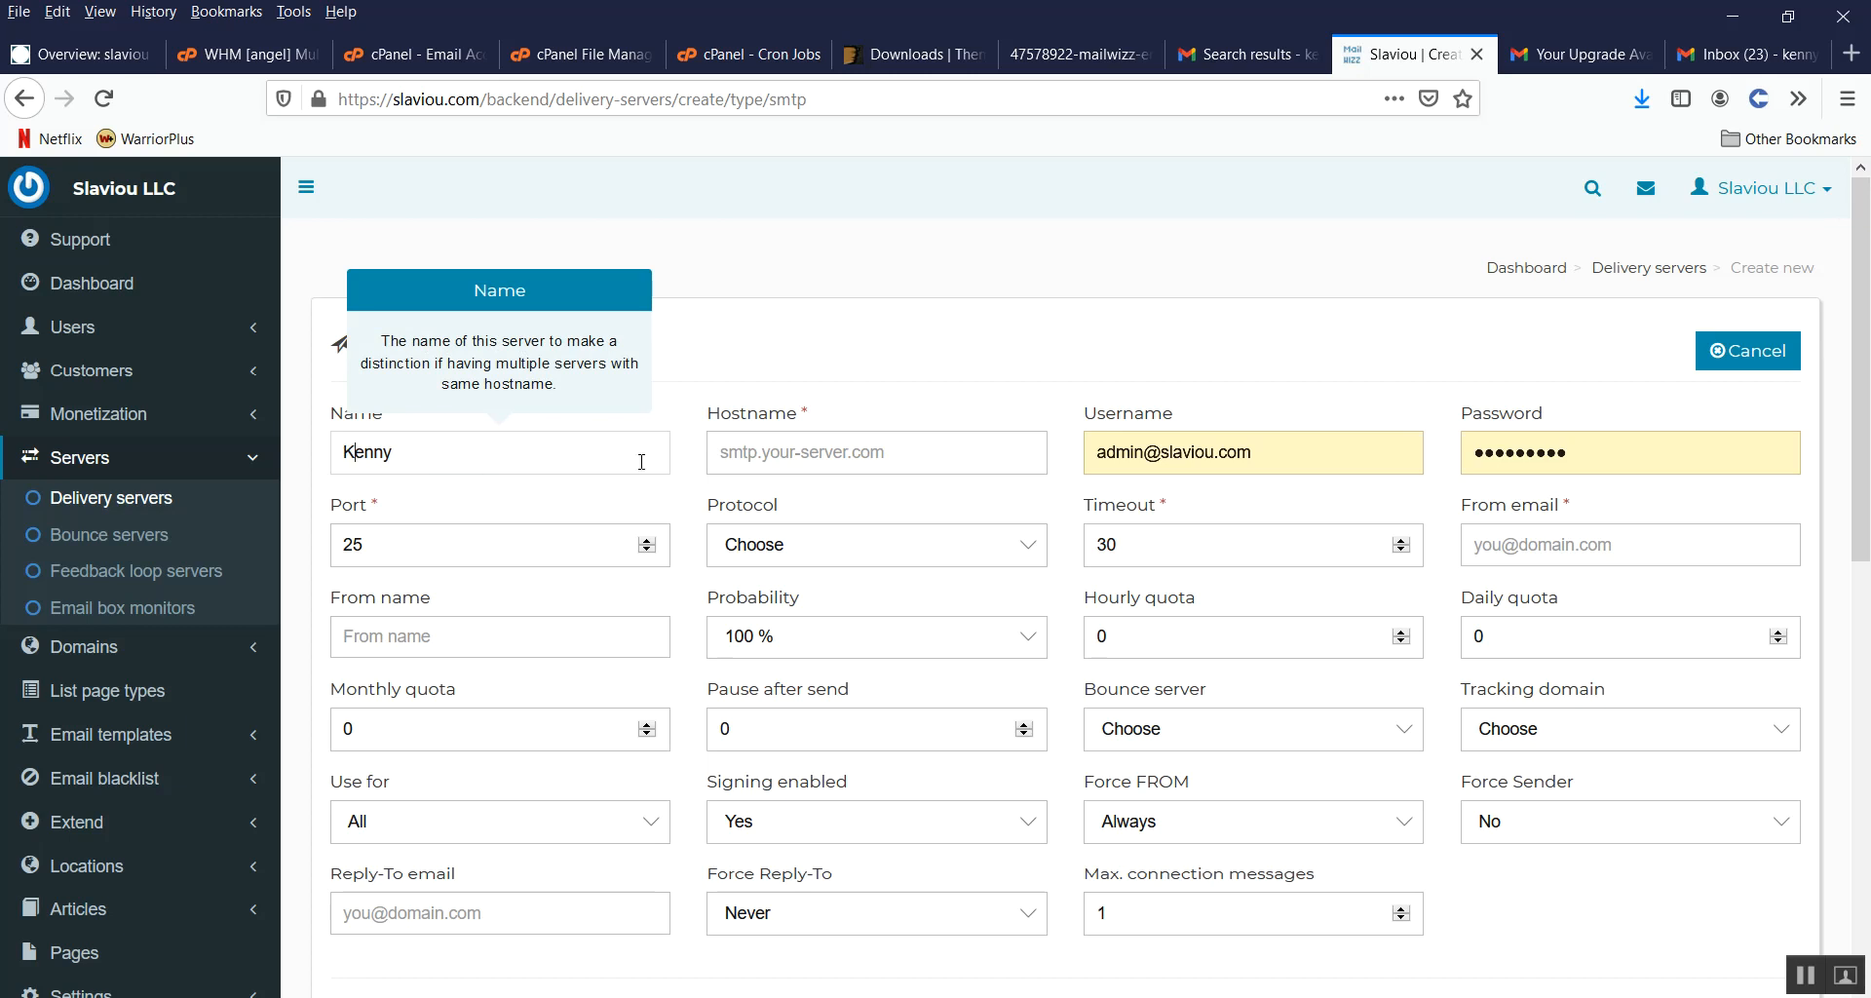
Step: Set the delivery server's hostname to slaviou.com and replace the username with the sender mailbox's address
{"action": "left_click", "coordinate": [772, 456]}
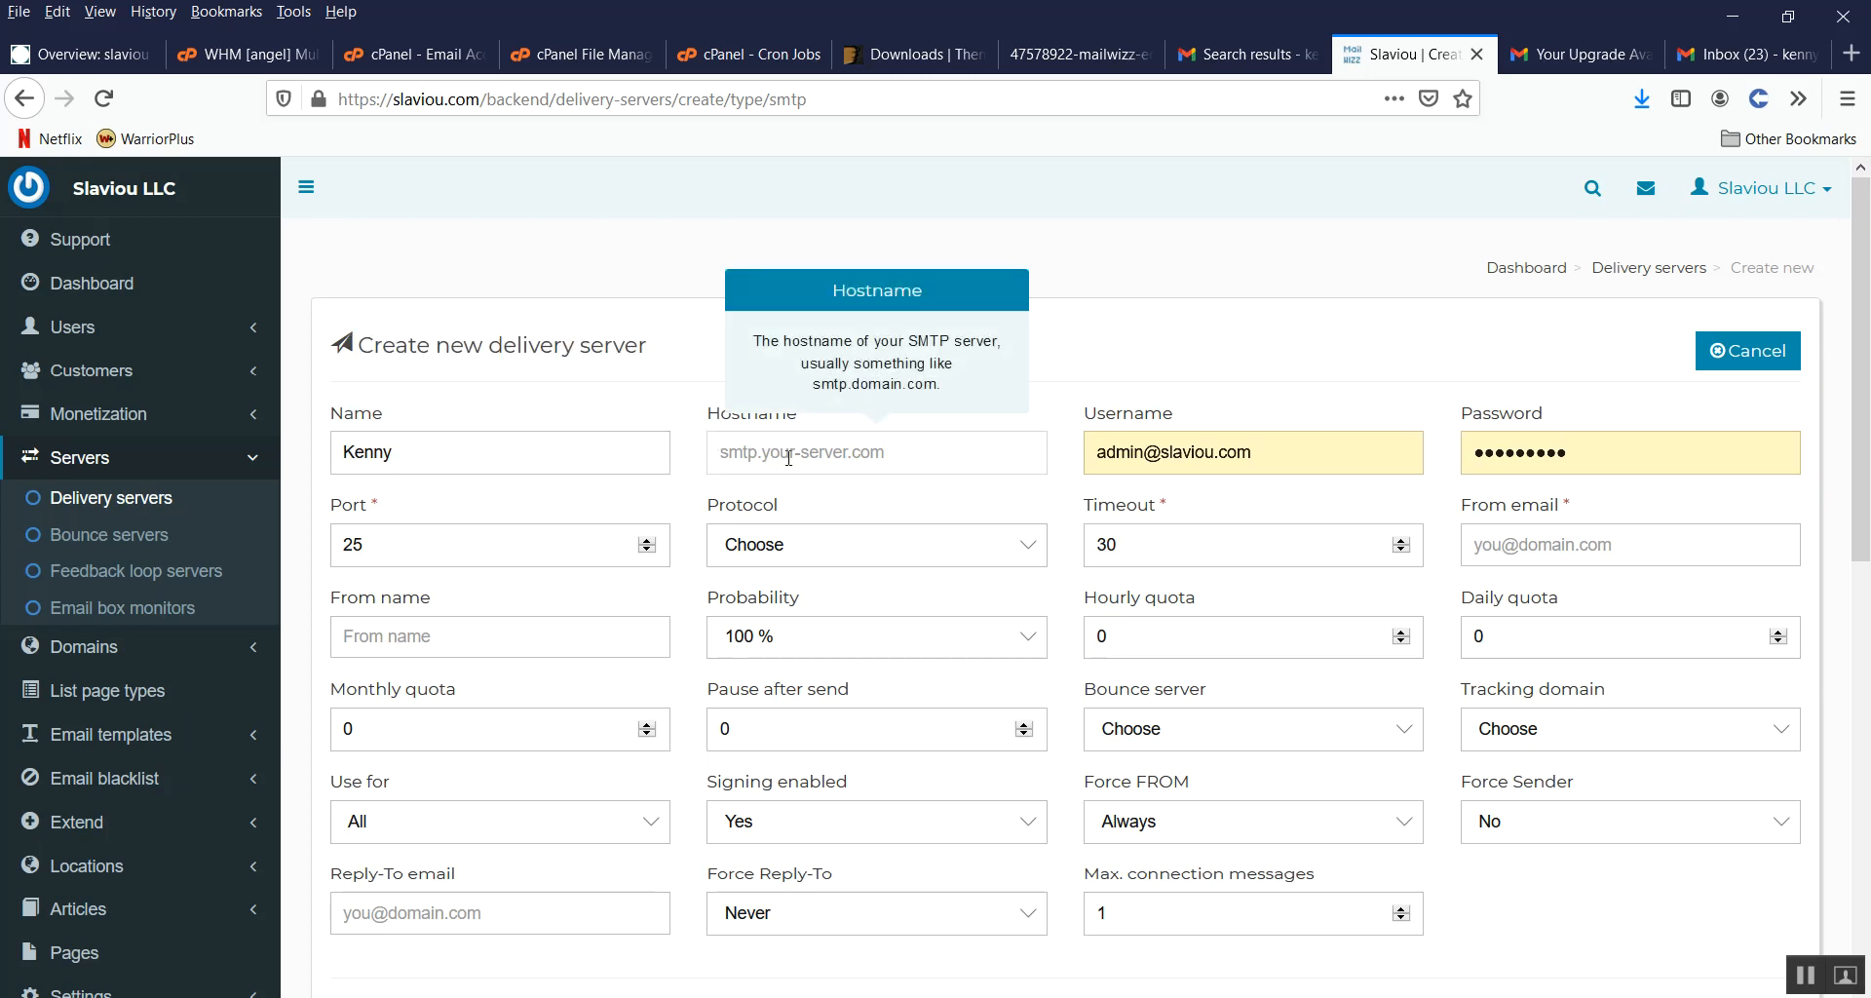
{"action": "key", "text": "ctrl+v"}
{"action": "left_click_drag", "start_coordinate": [785, 455], "coordinate": [720, 455]}
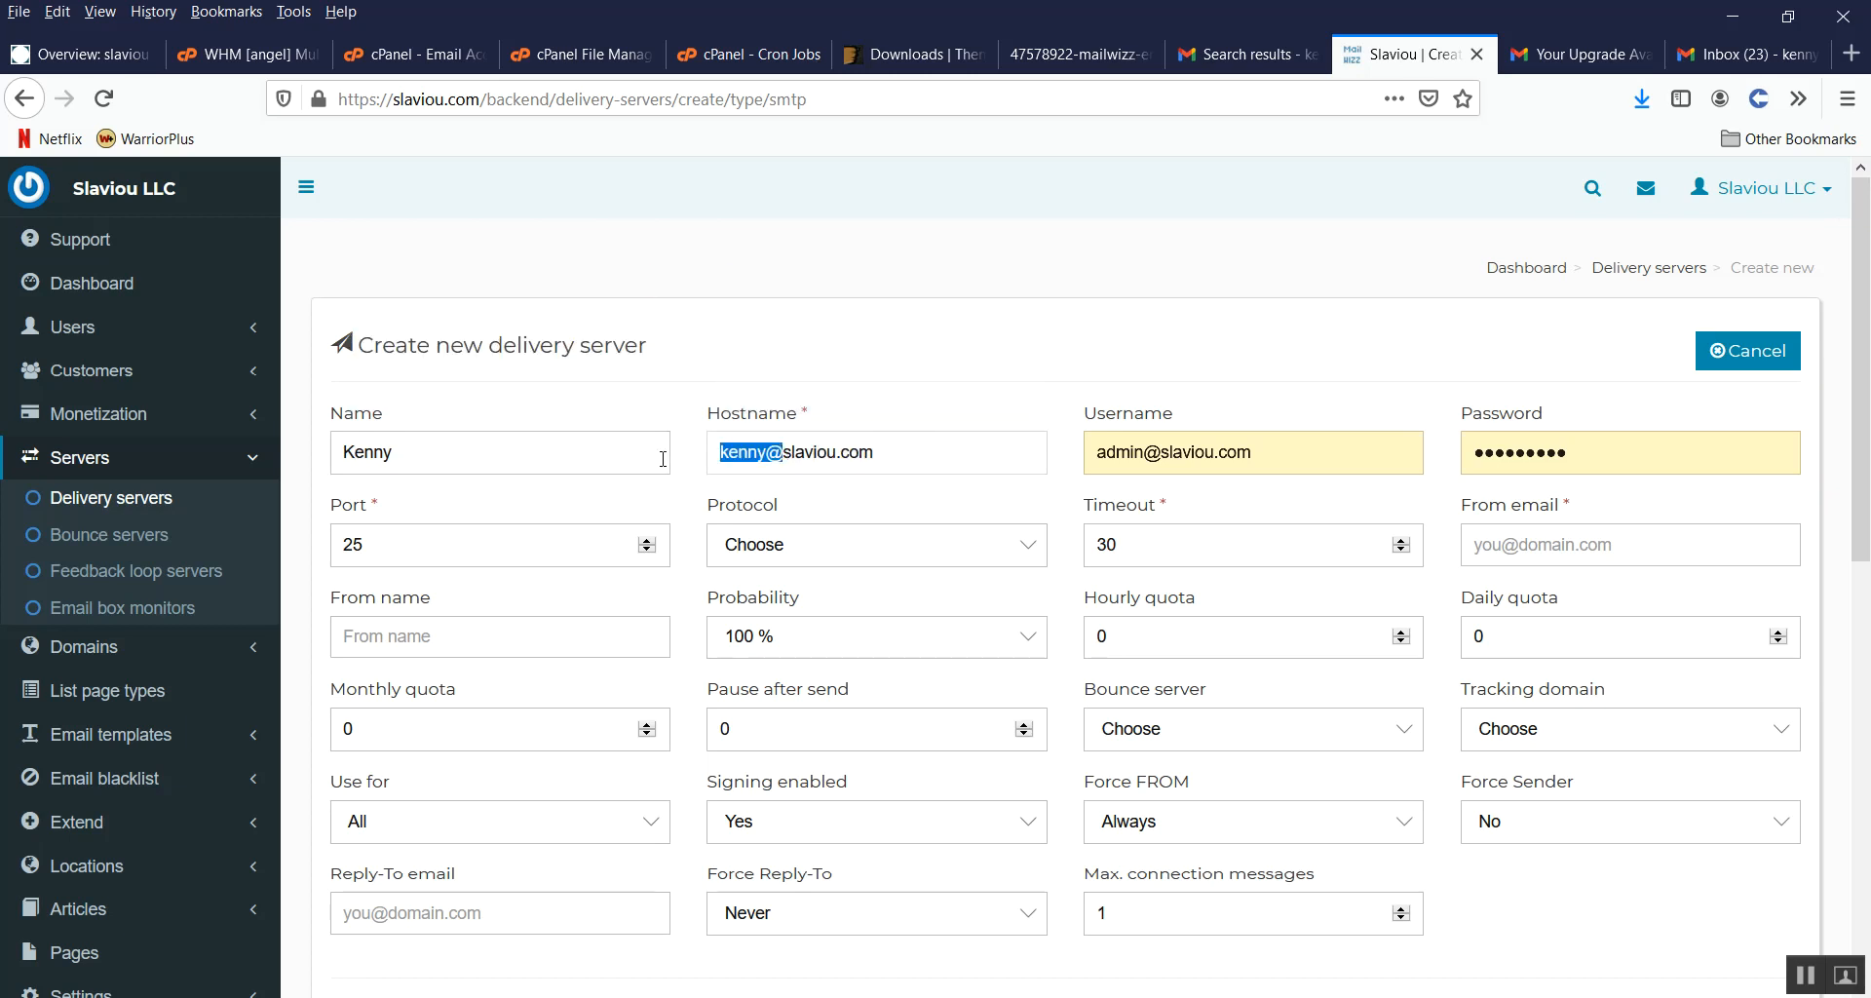
{"action": "key", "text": "BackSpace"}
{"action": "left_click_drag", "start_coordinate": [1268, 453], "coordinate": [951, 456]}
{"action": "key", "text": "ctrl+v"}
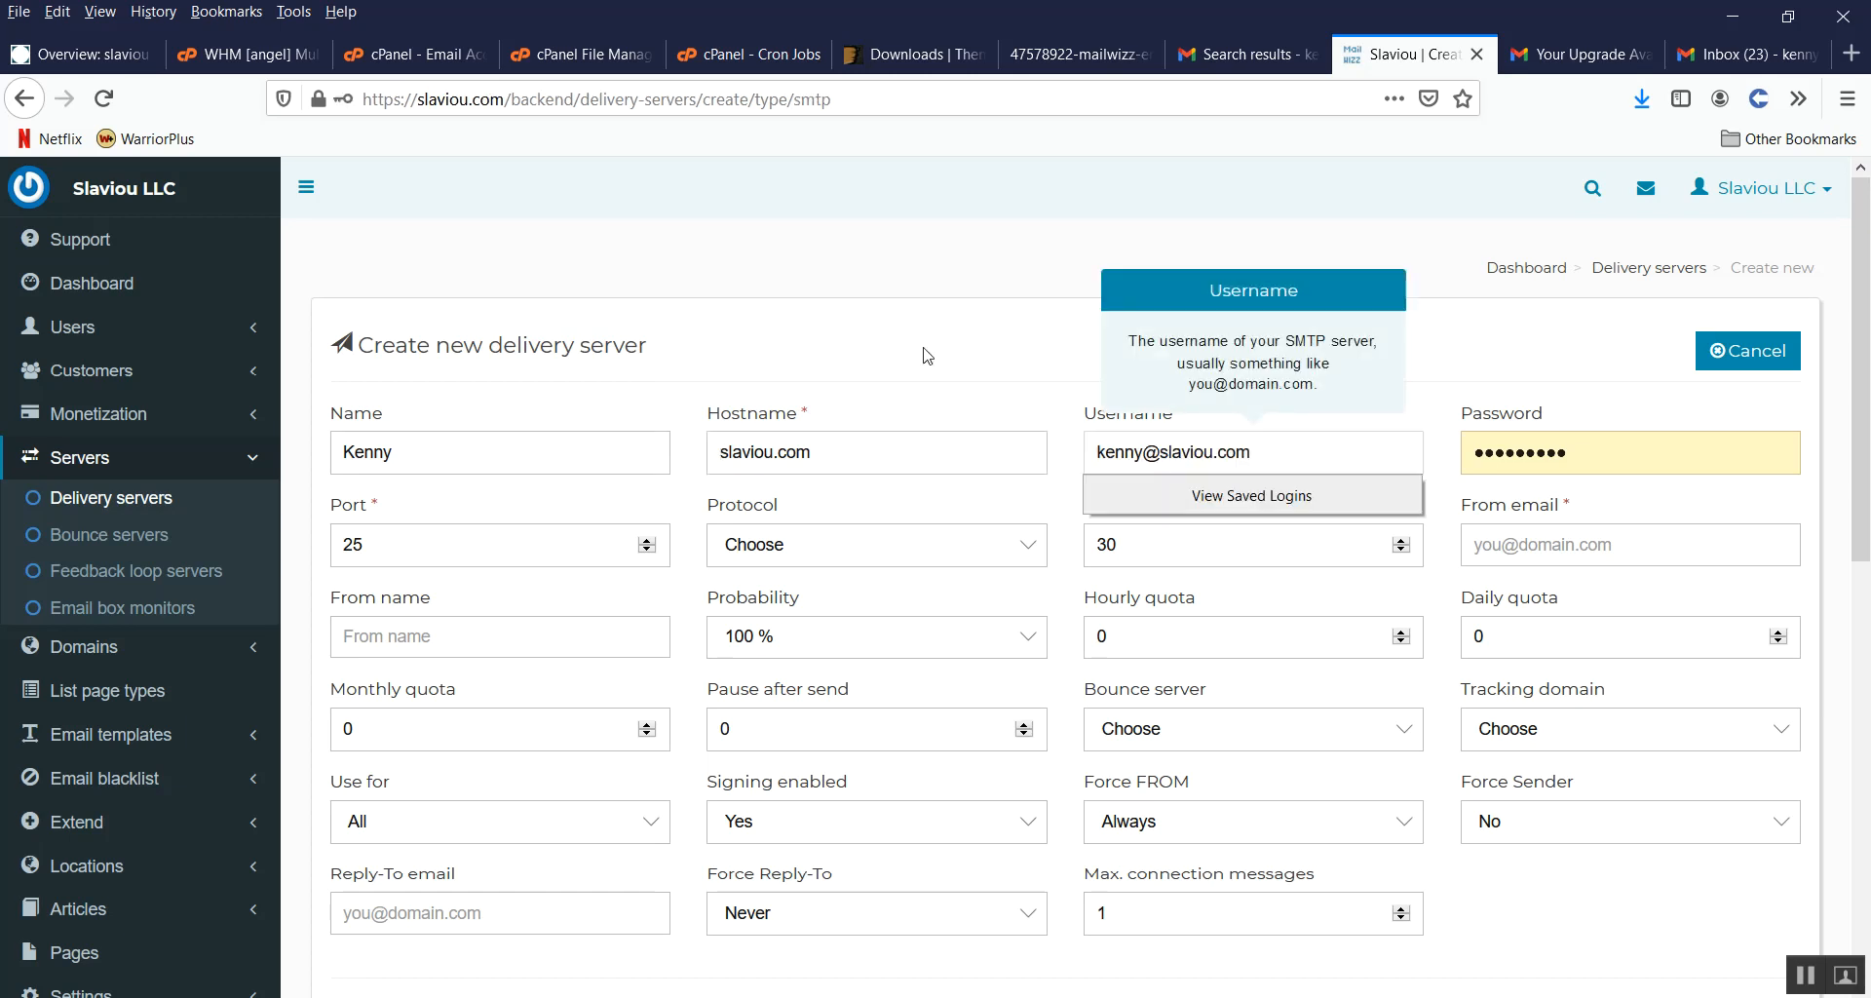
{"action": "left_click", "coordinate": [930, 354]}
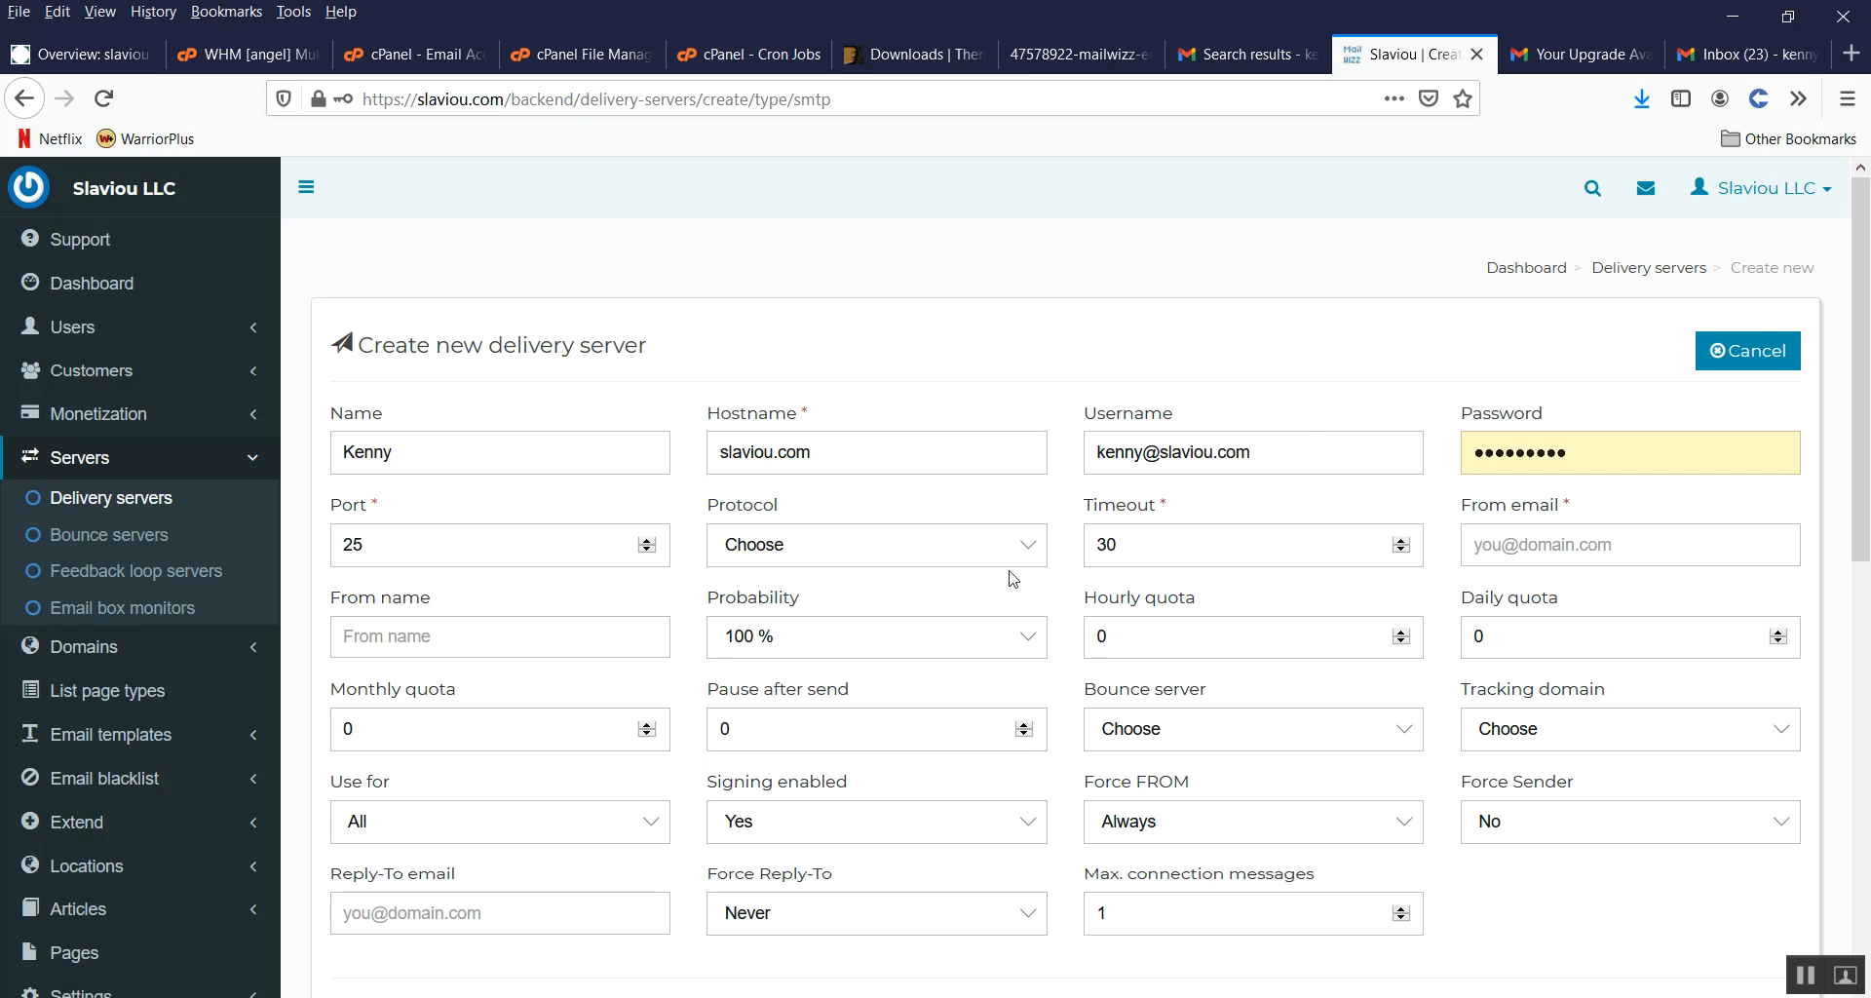
Step: Enter the sender mailbox's address as the From email and the sender's capitalized first name as the From name
{"action": "left_click", "coordinate": [1529, 554]}
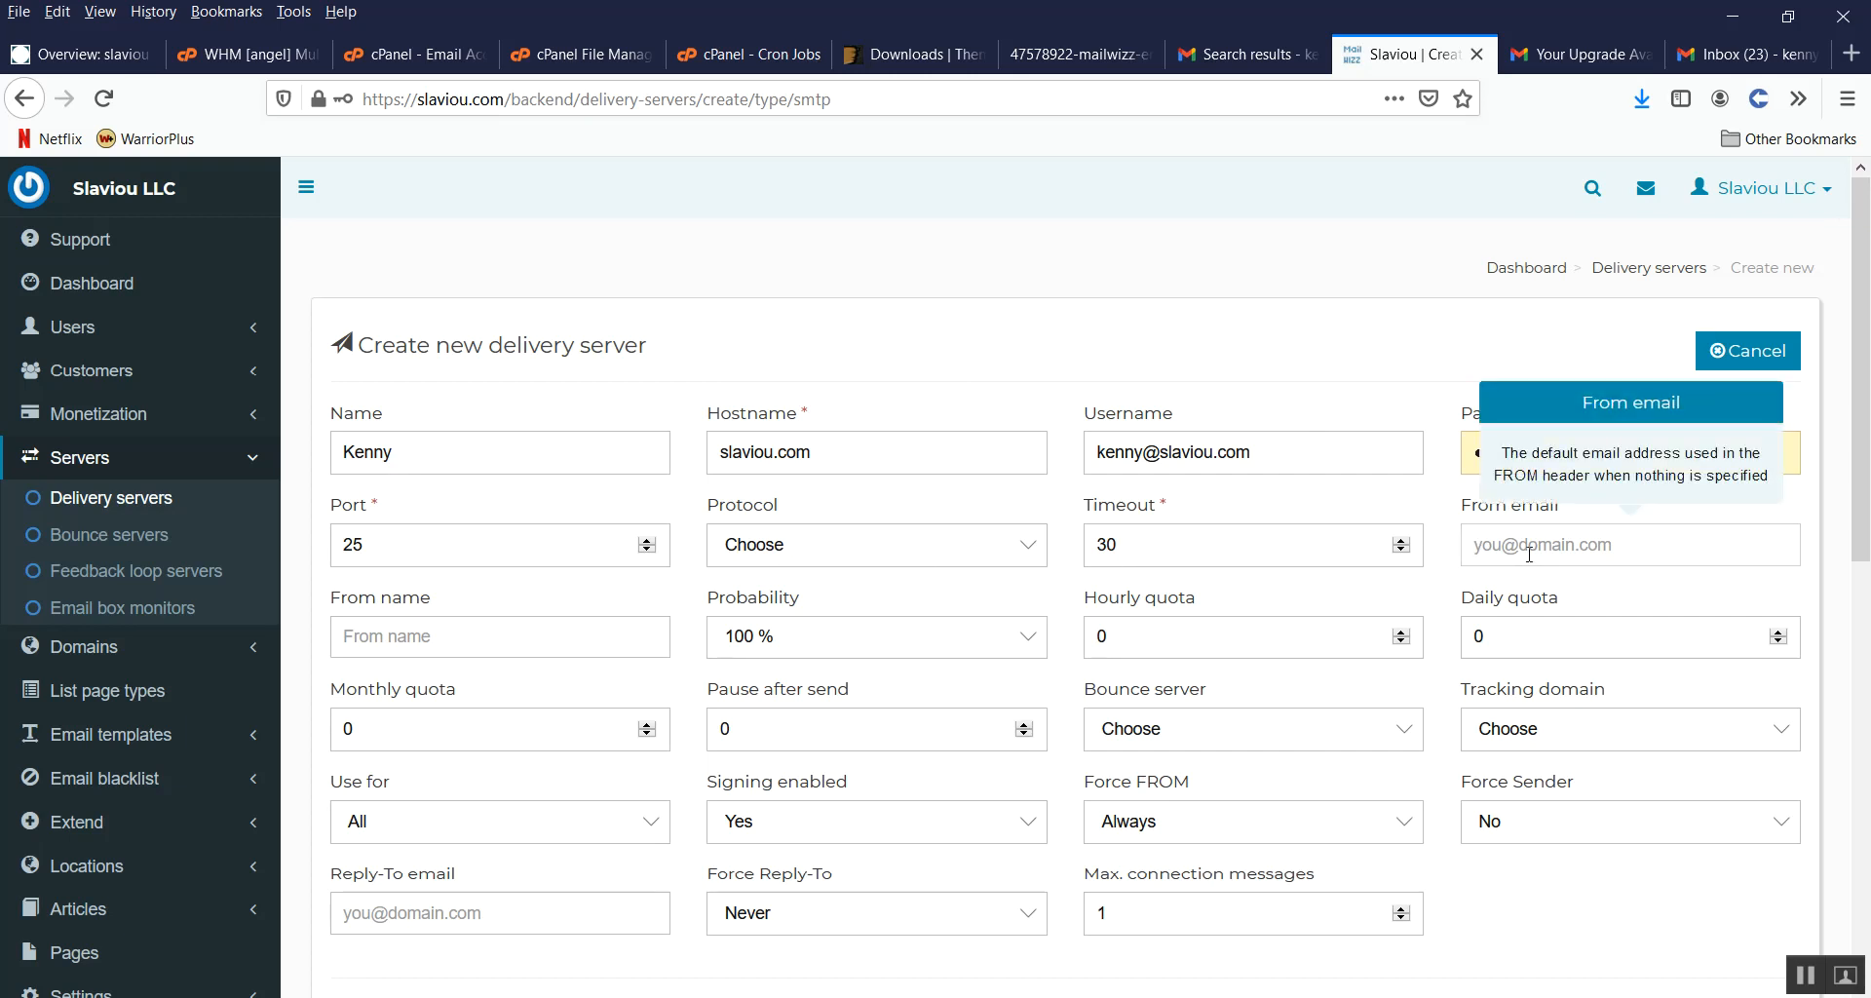
{"action": "key", "text": "ctrl+v"}
{"action": "left_click", "coordinate": [1159, 344]}
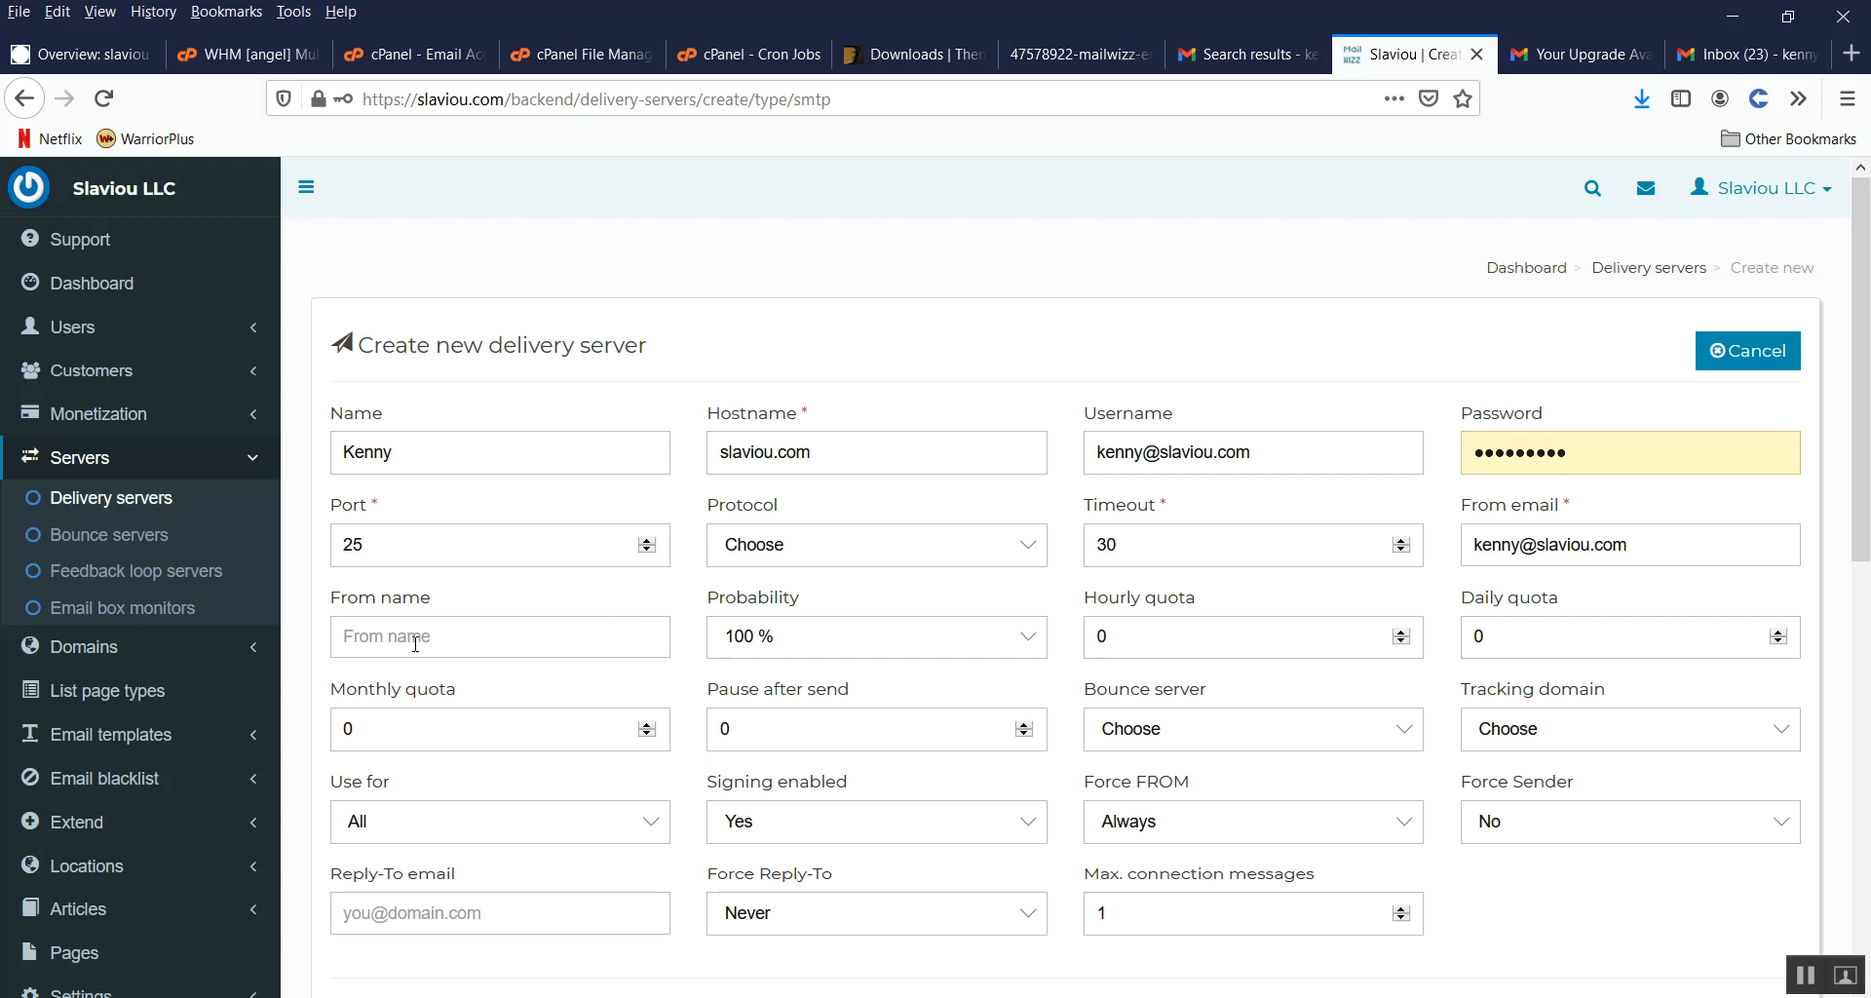
{"action": "left_click", "coordinate": [378, 636]}
{"action": "key", "text": "ctrl+v"}
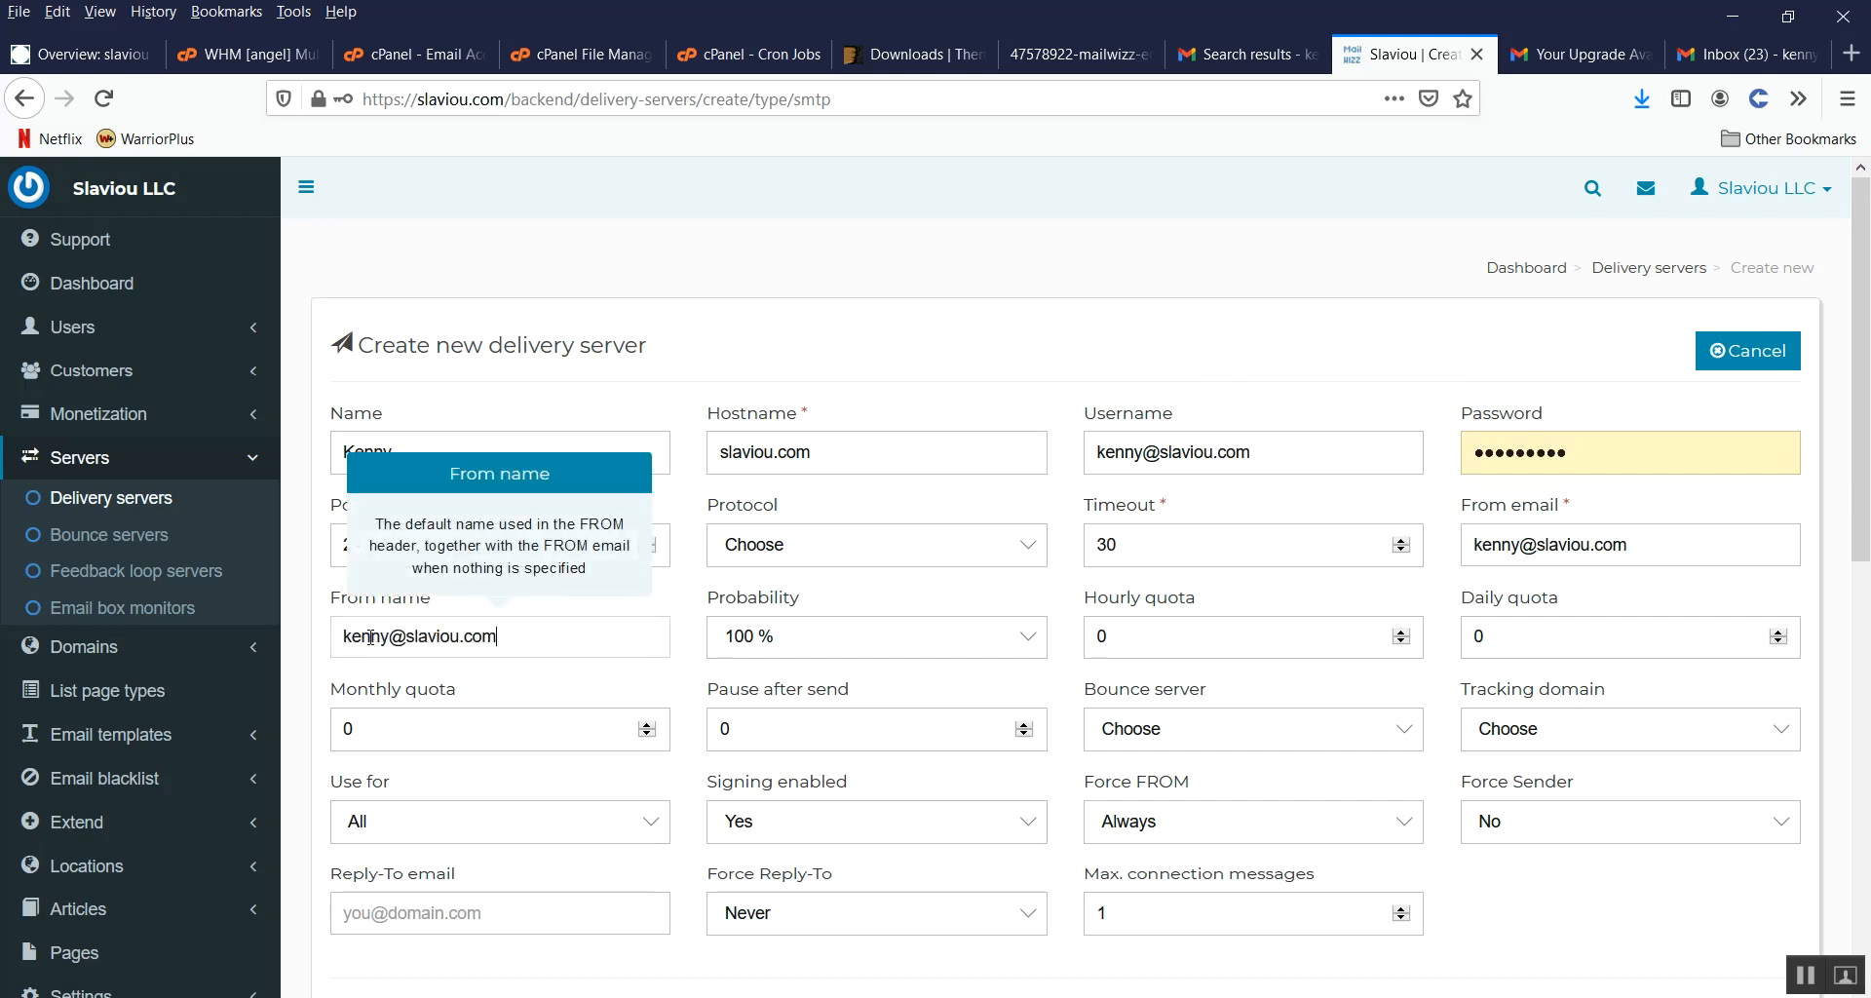
{"action": "left_click_drag", "start_coordinate": [352, 638], "coordinate": [332, 641]}
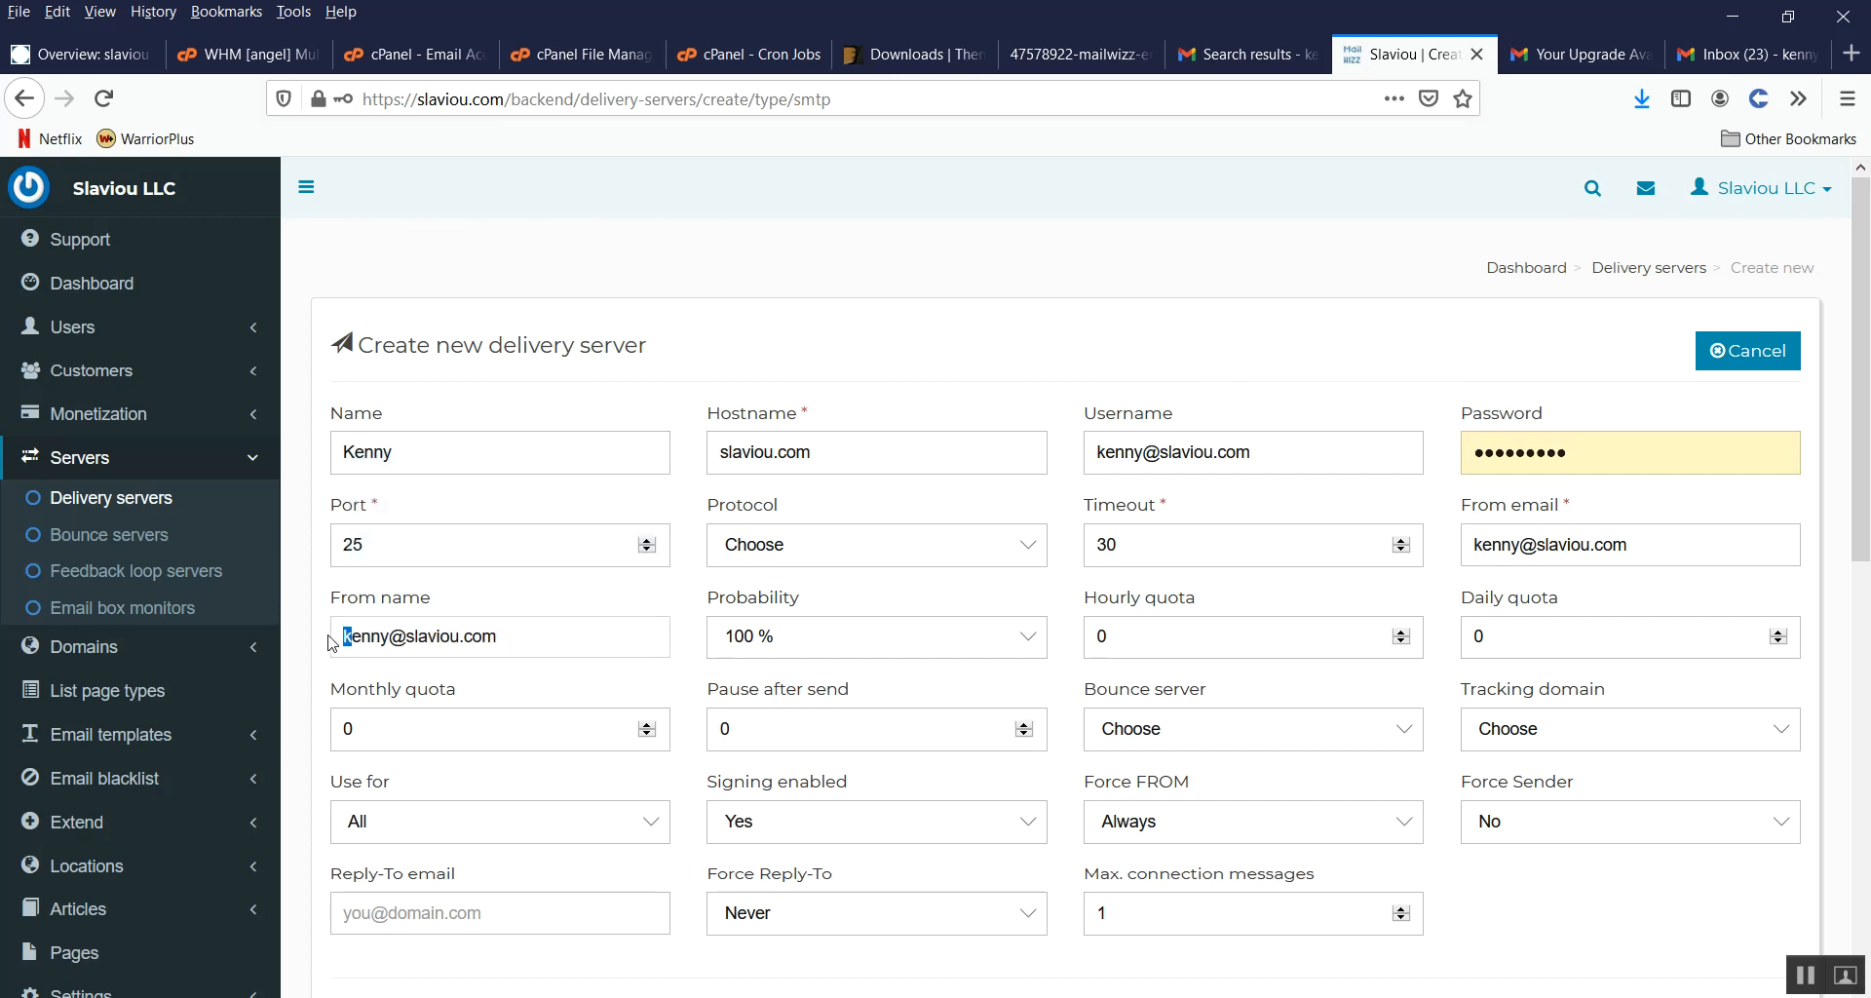
{"action": "type", "text": "K"}
{"action": "left_click_drag", "start_coordinate": [522, 641], "coordinate": [393, 639]}
{"action": "key", "text": "BackSpace"}
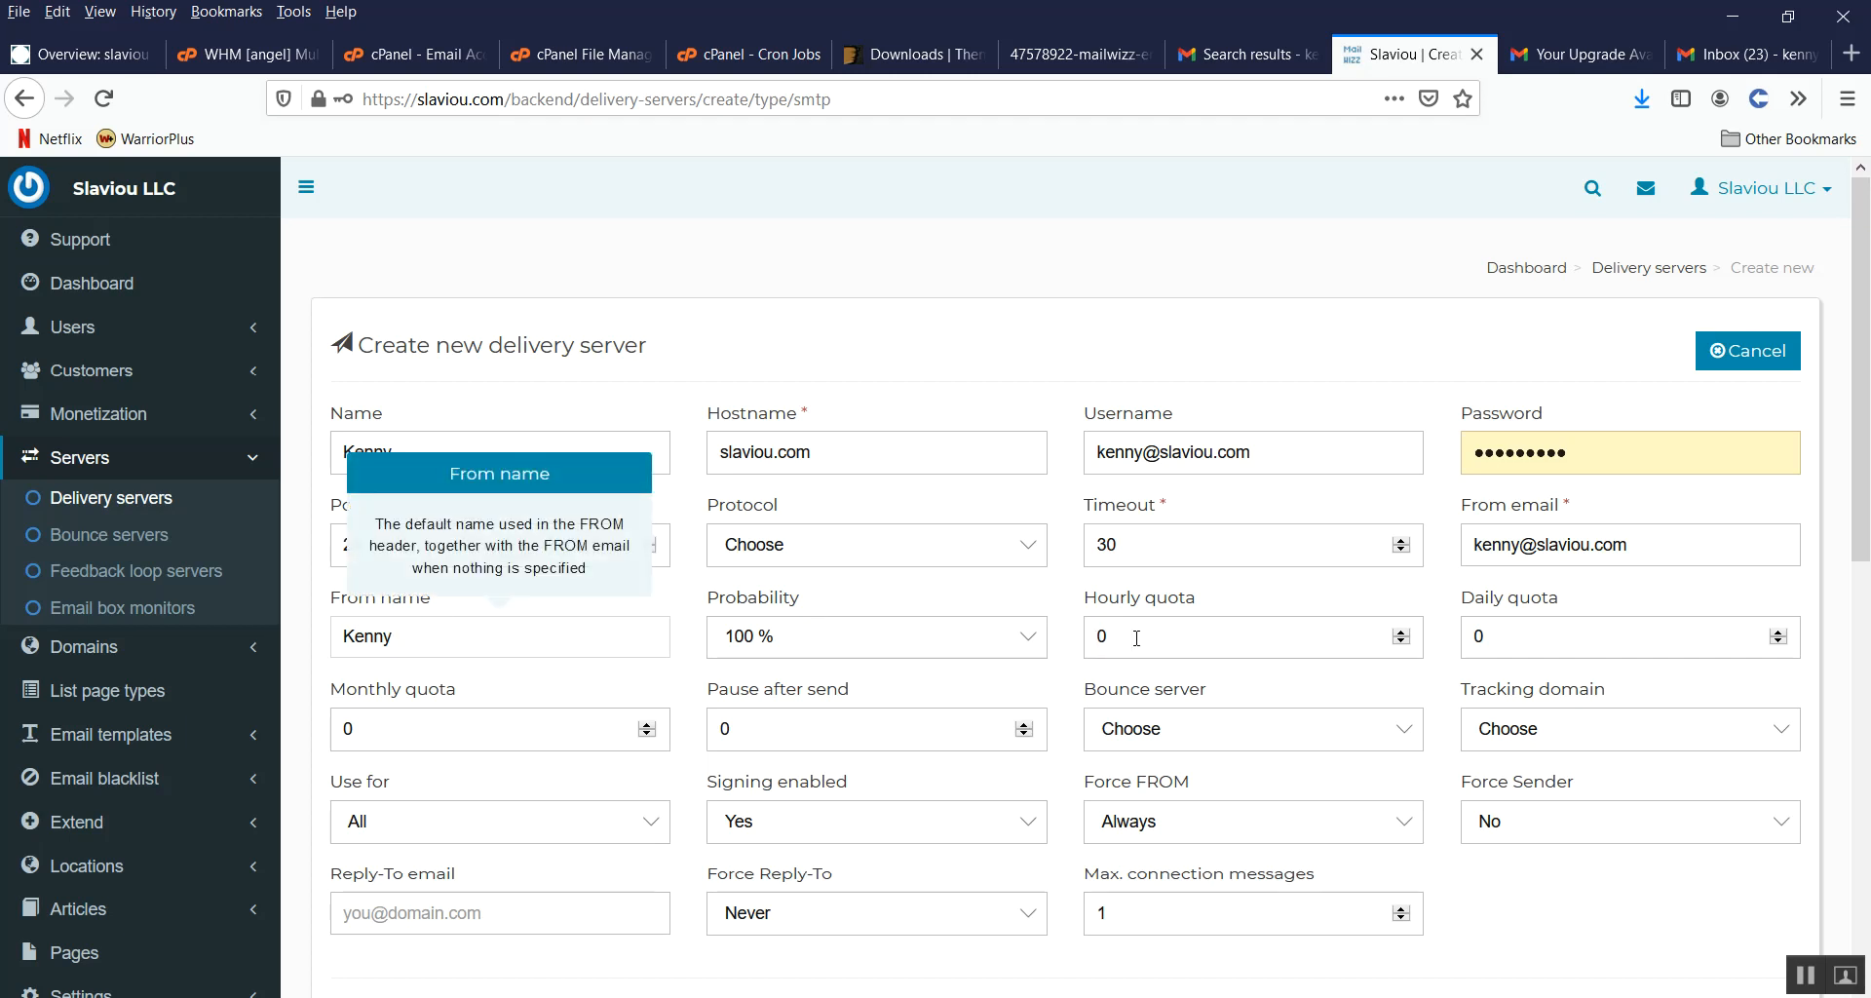
Step: Open the Cron settings in a separate tab and check the emails per minute limit under Delivery settings
{"action": "mouse_move", "coordinate": [1136, 639]}
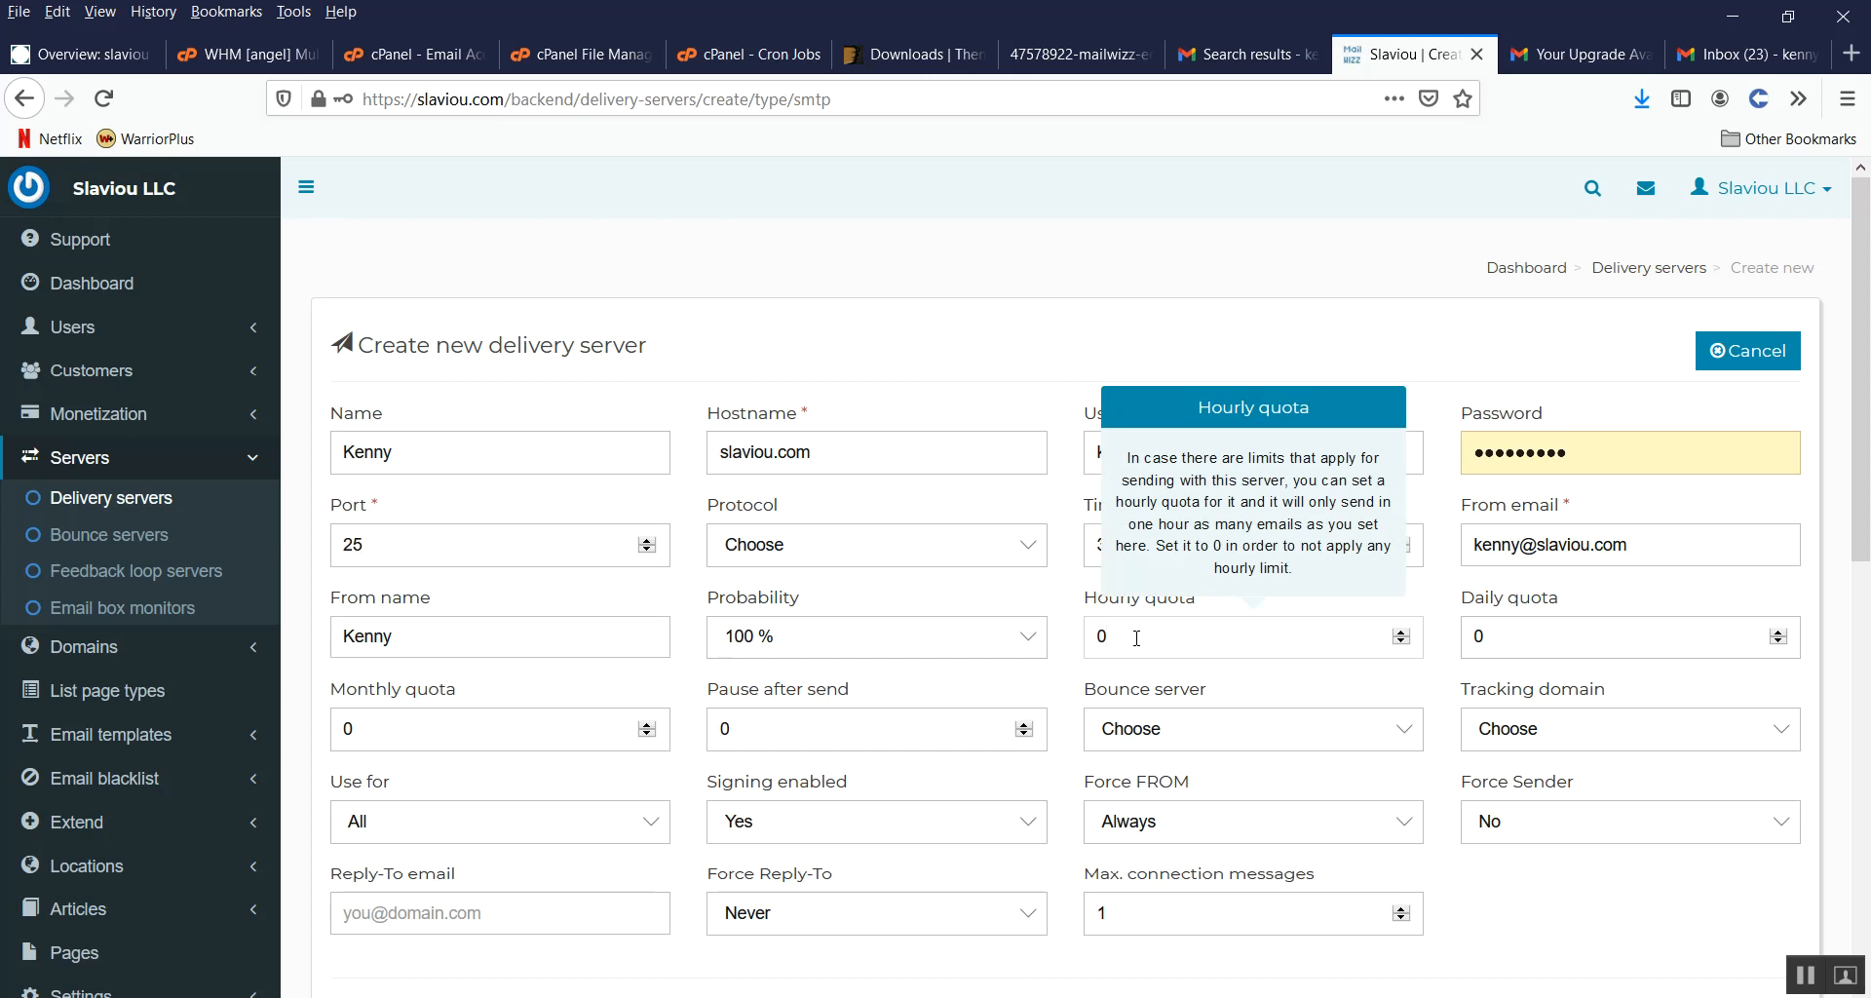
{"action": "scroll", "coordinate": [210, 799], "scroll_direction": "down", "scroll_amount": 3}
{"action": "left_click", "coordinate": [156, 753]}
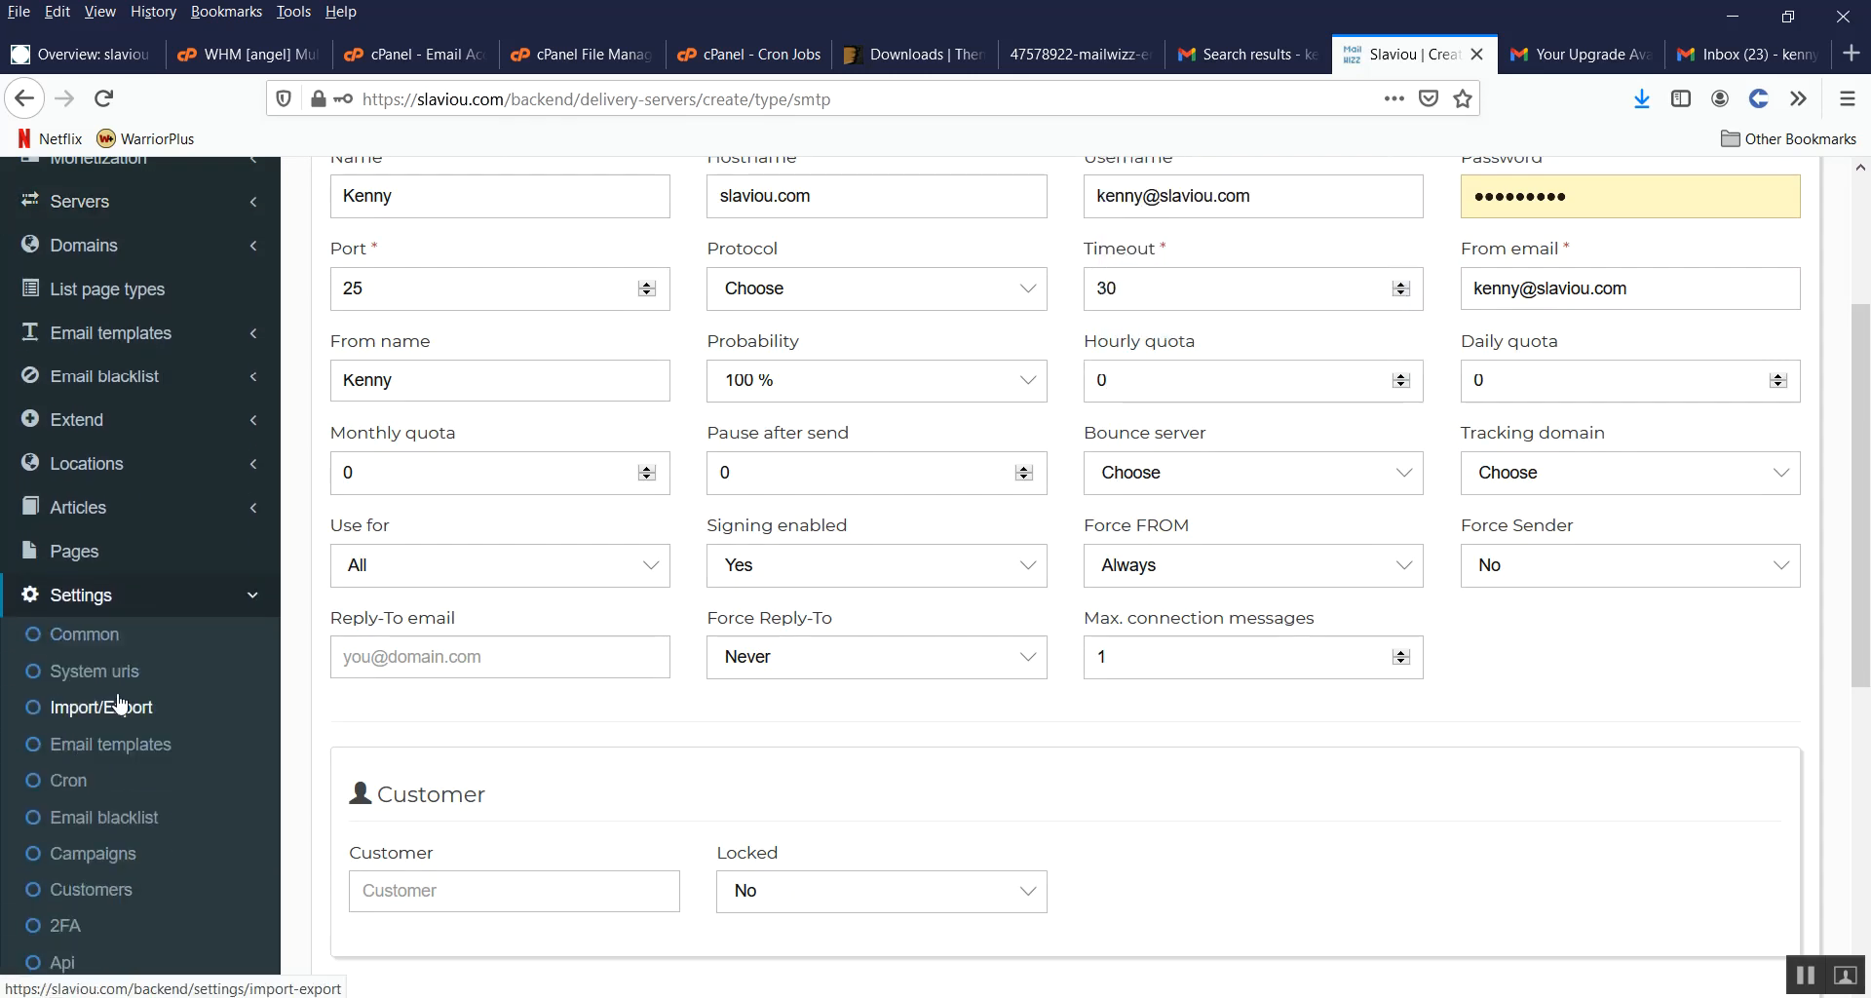
{"action": "right_click", "coordinate": [71, 783]}
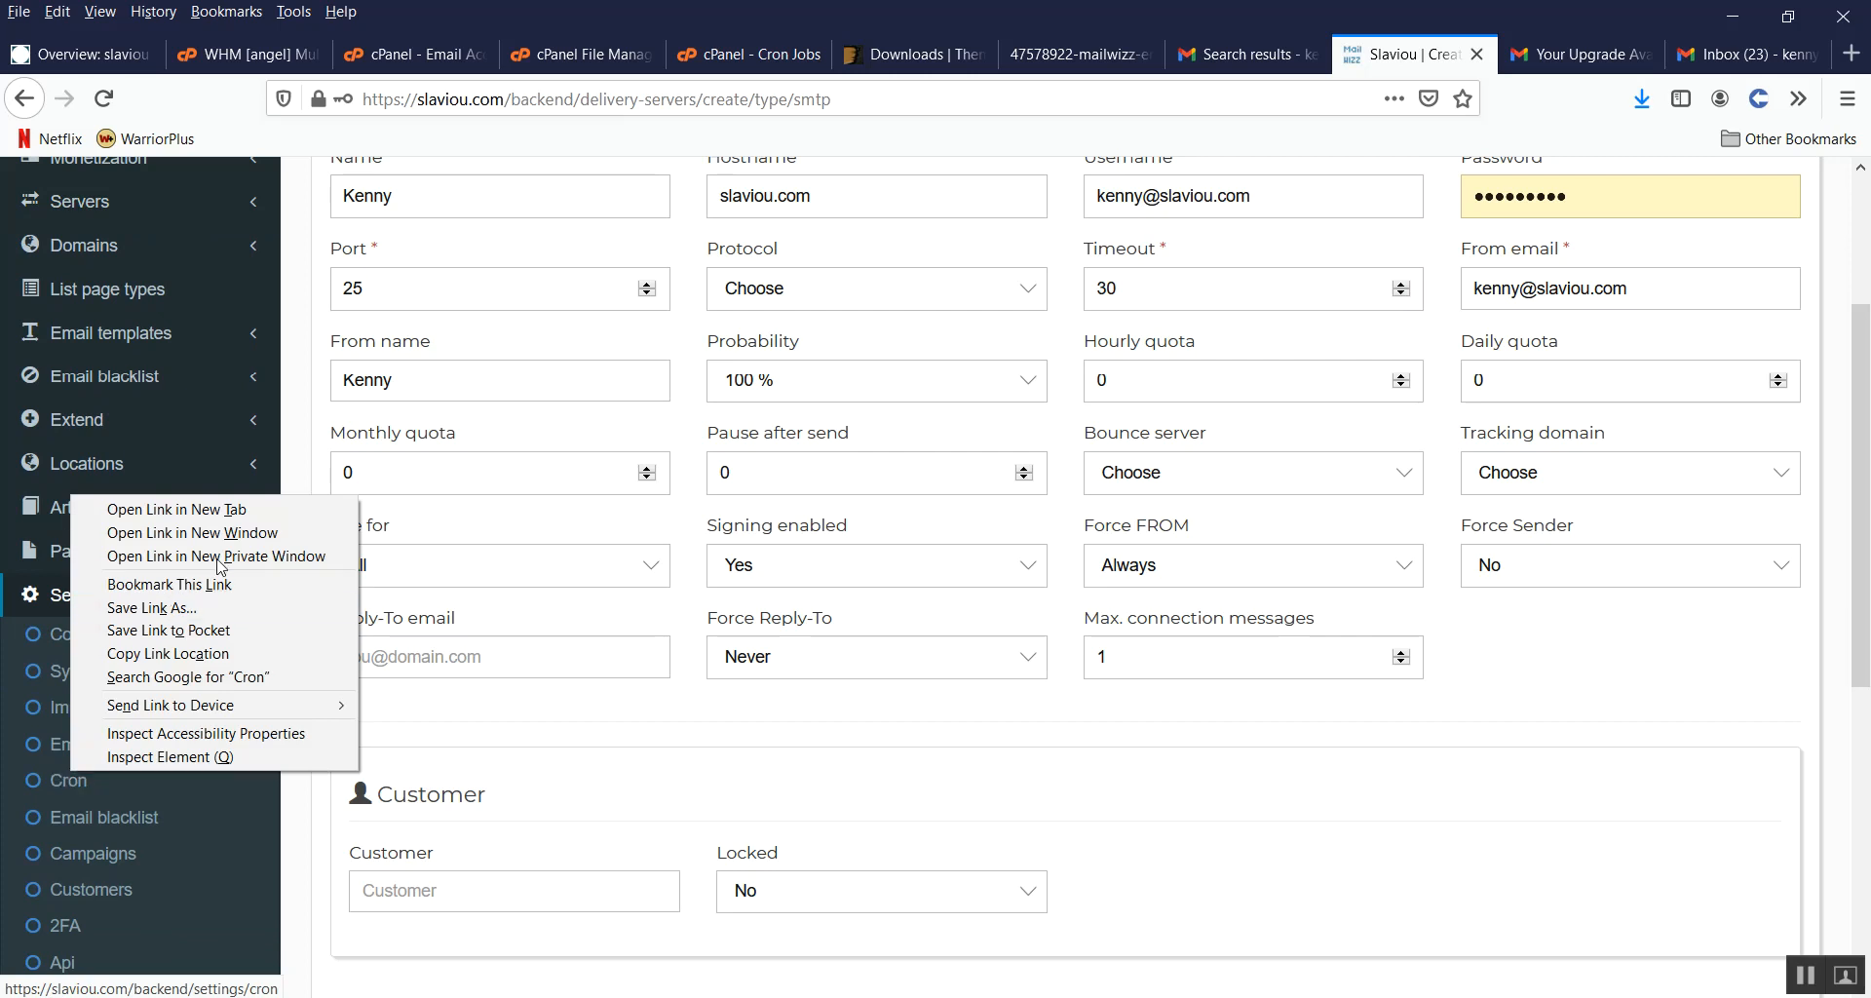
{"action": "left_click", "coordinate": [117, 506]}
{"action": "key", "text": "ctrl+Tab"}
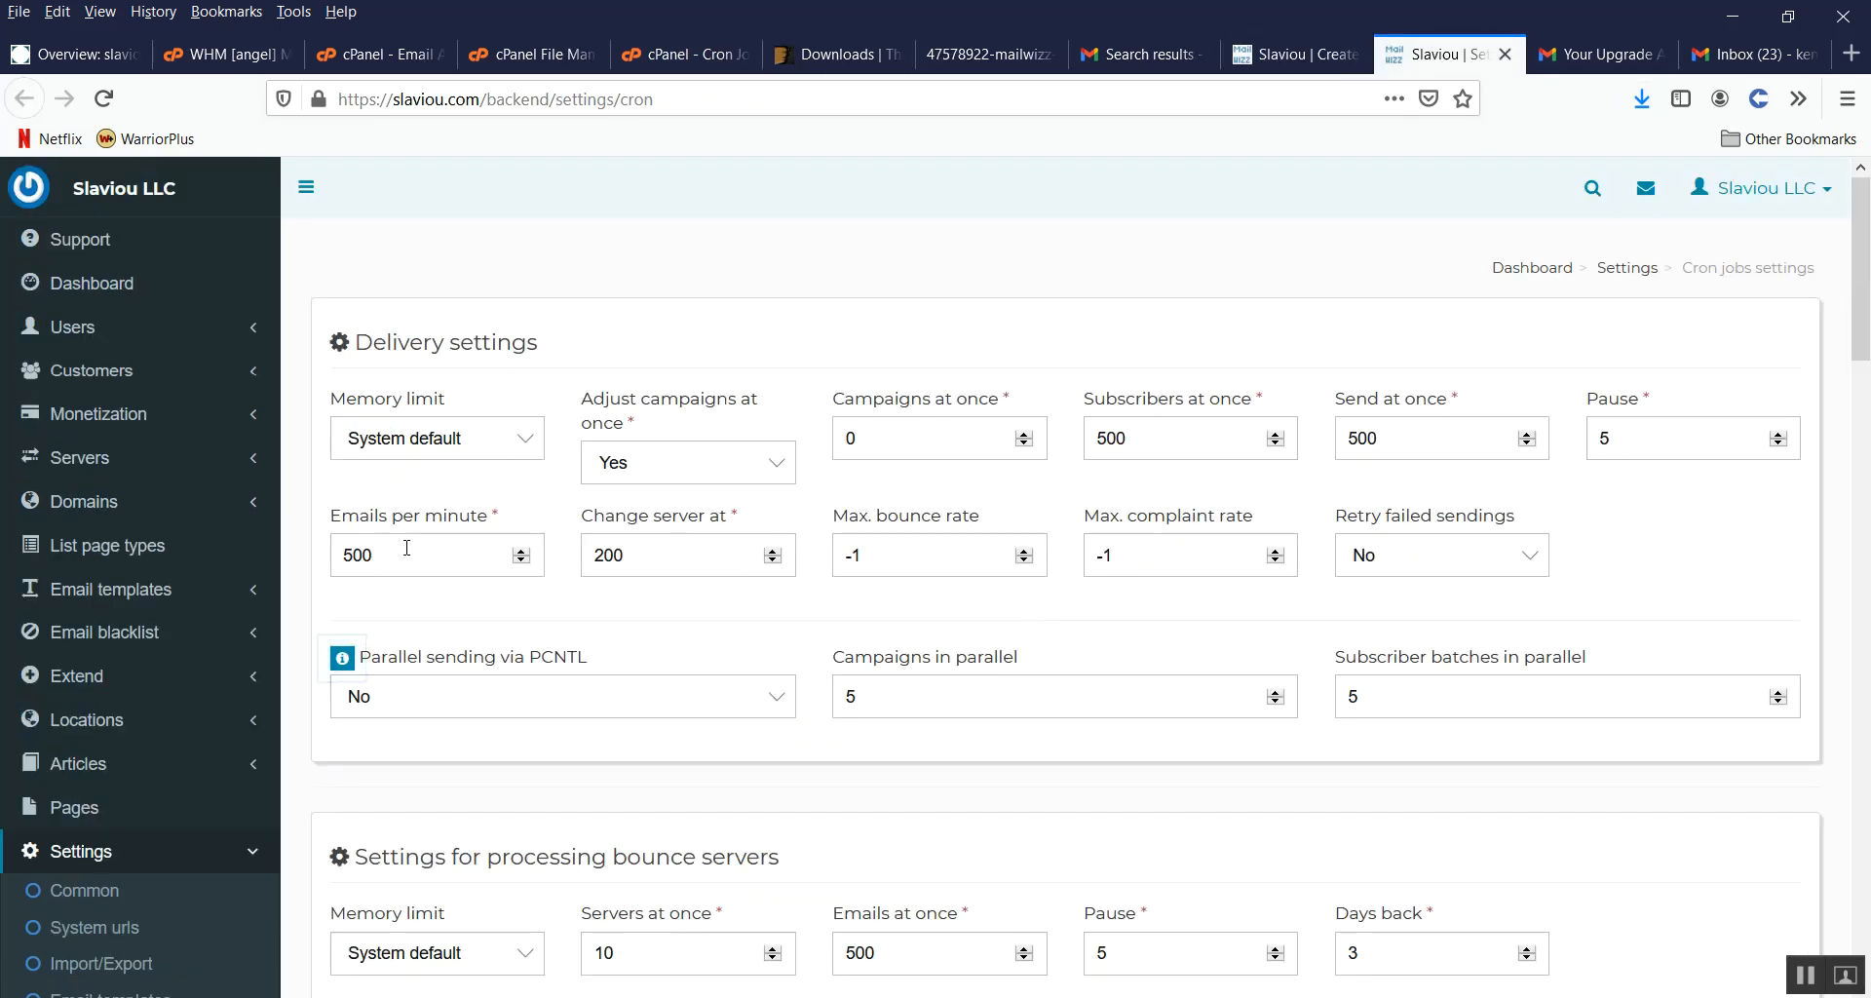
{"action": "left_click_drag", "start_coordinate": [388, 559], "coordinate": [329, 563]}
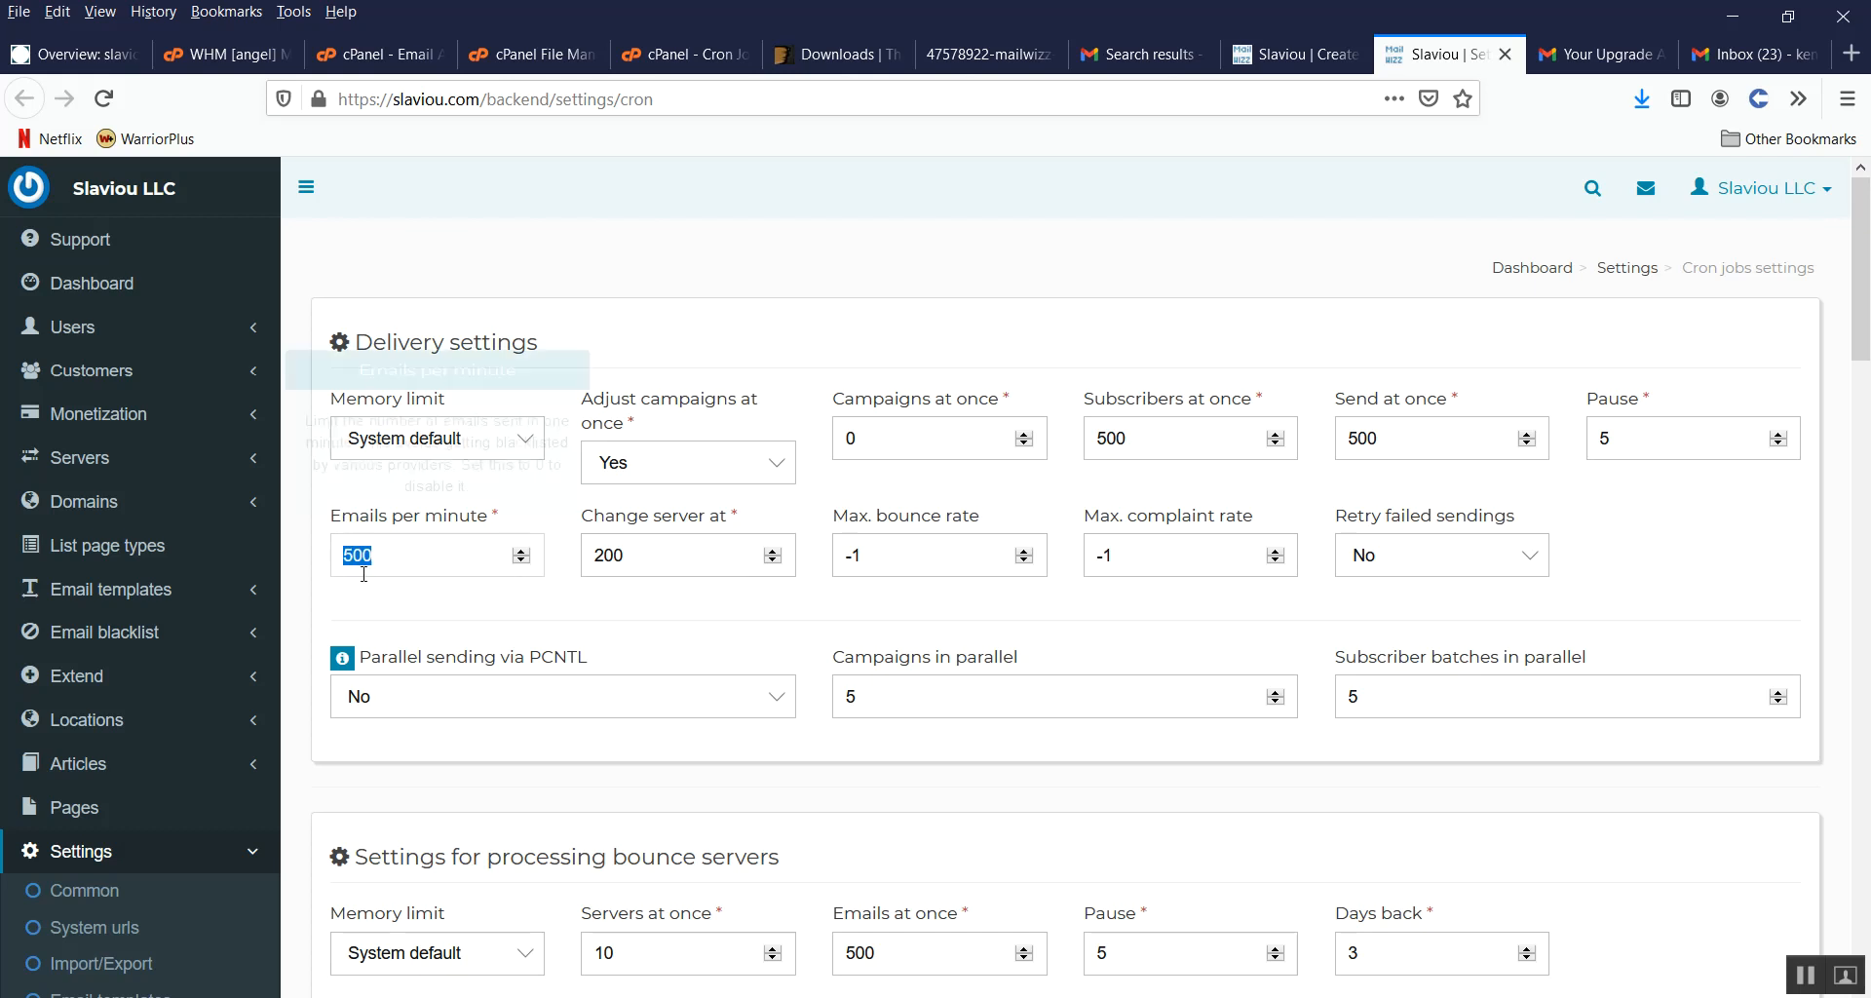
{"action": "left_click", "coordinate": [513, 617]}
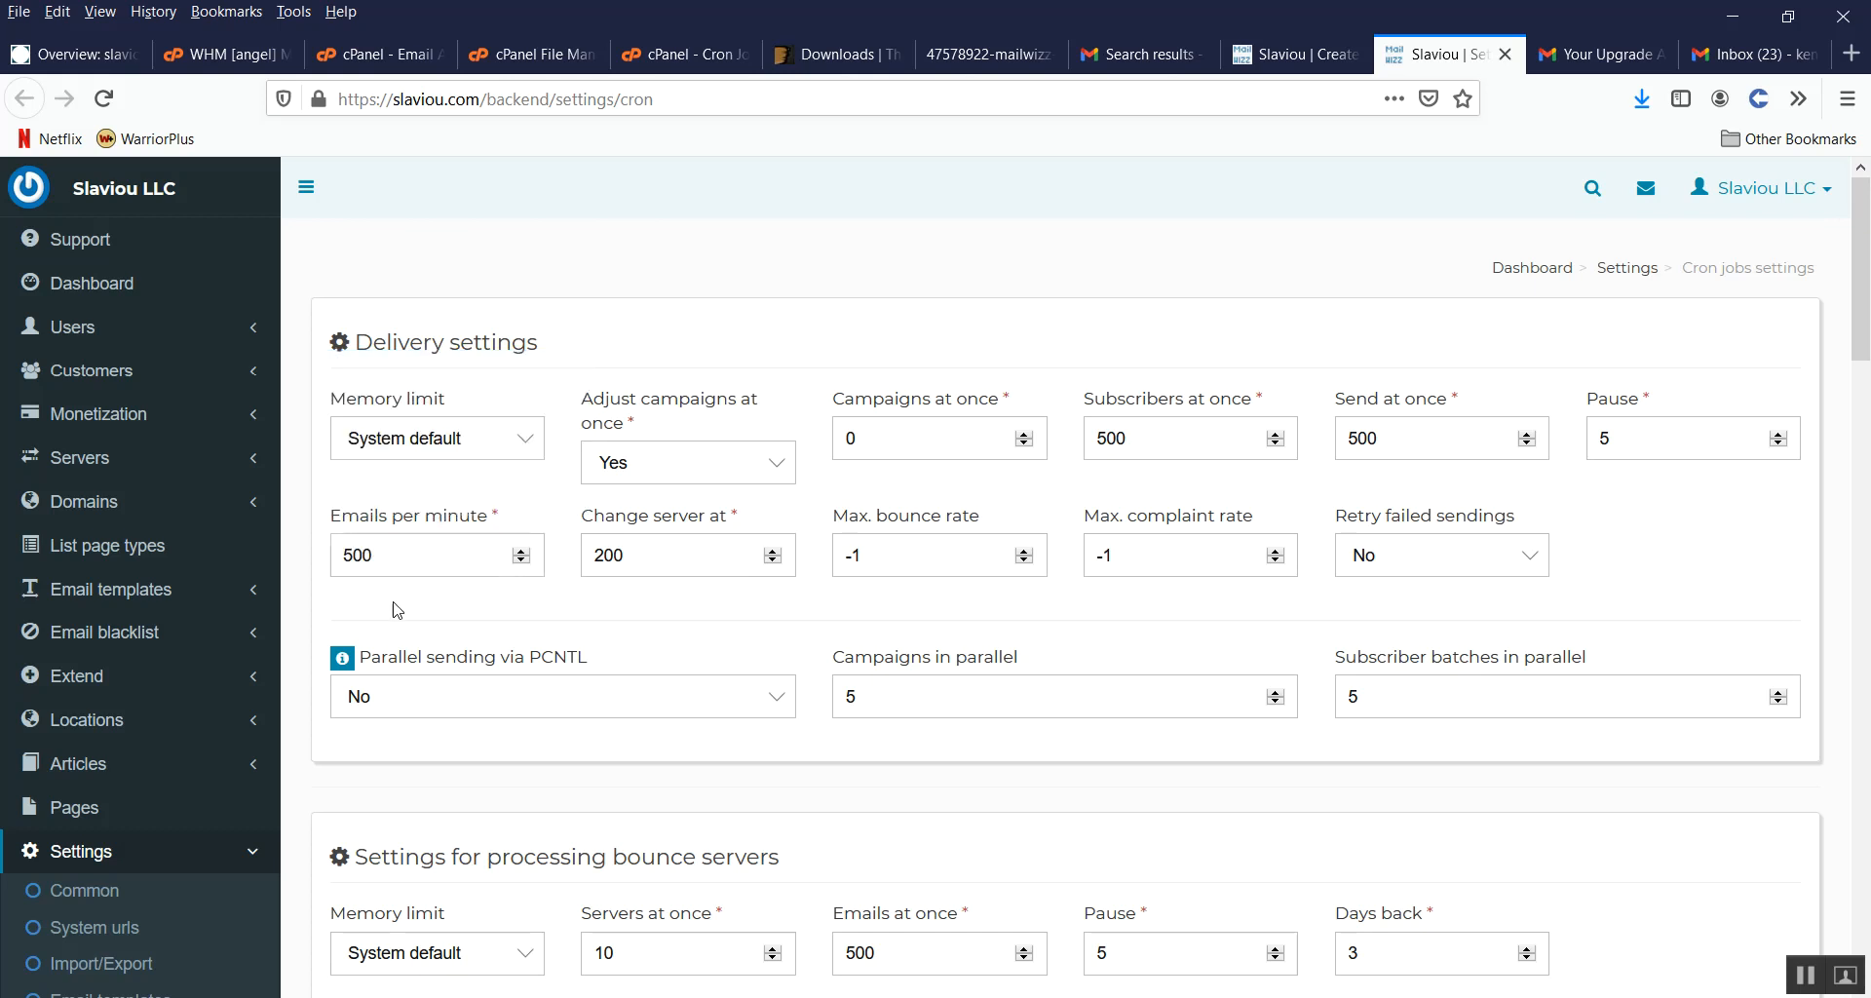
Step: Return to the new delivery server form and set the hourly quota to 30000
{"action": "left_click", "coordinate": [1275, 59]}
{"action": "scroll", "coordinate": [948, 521], "scroll_direction": "up", "scroll_amount": 2}
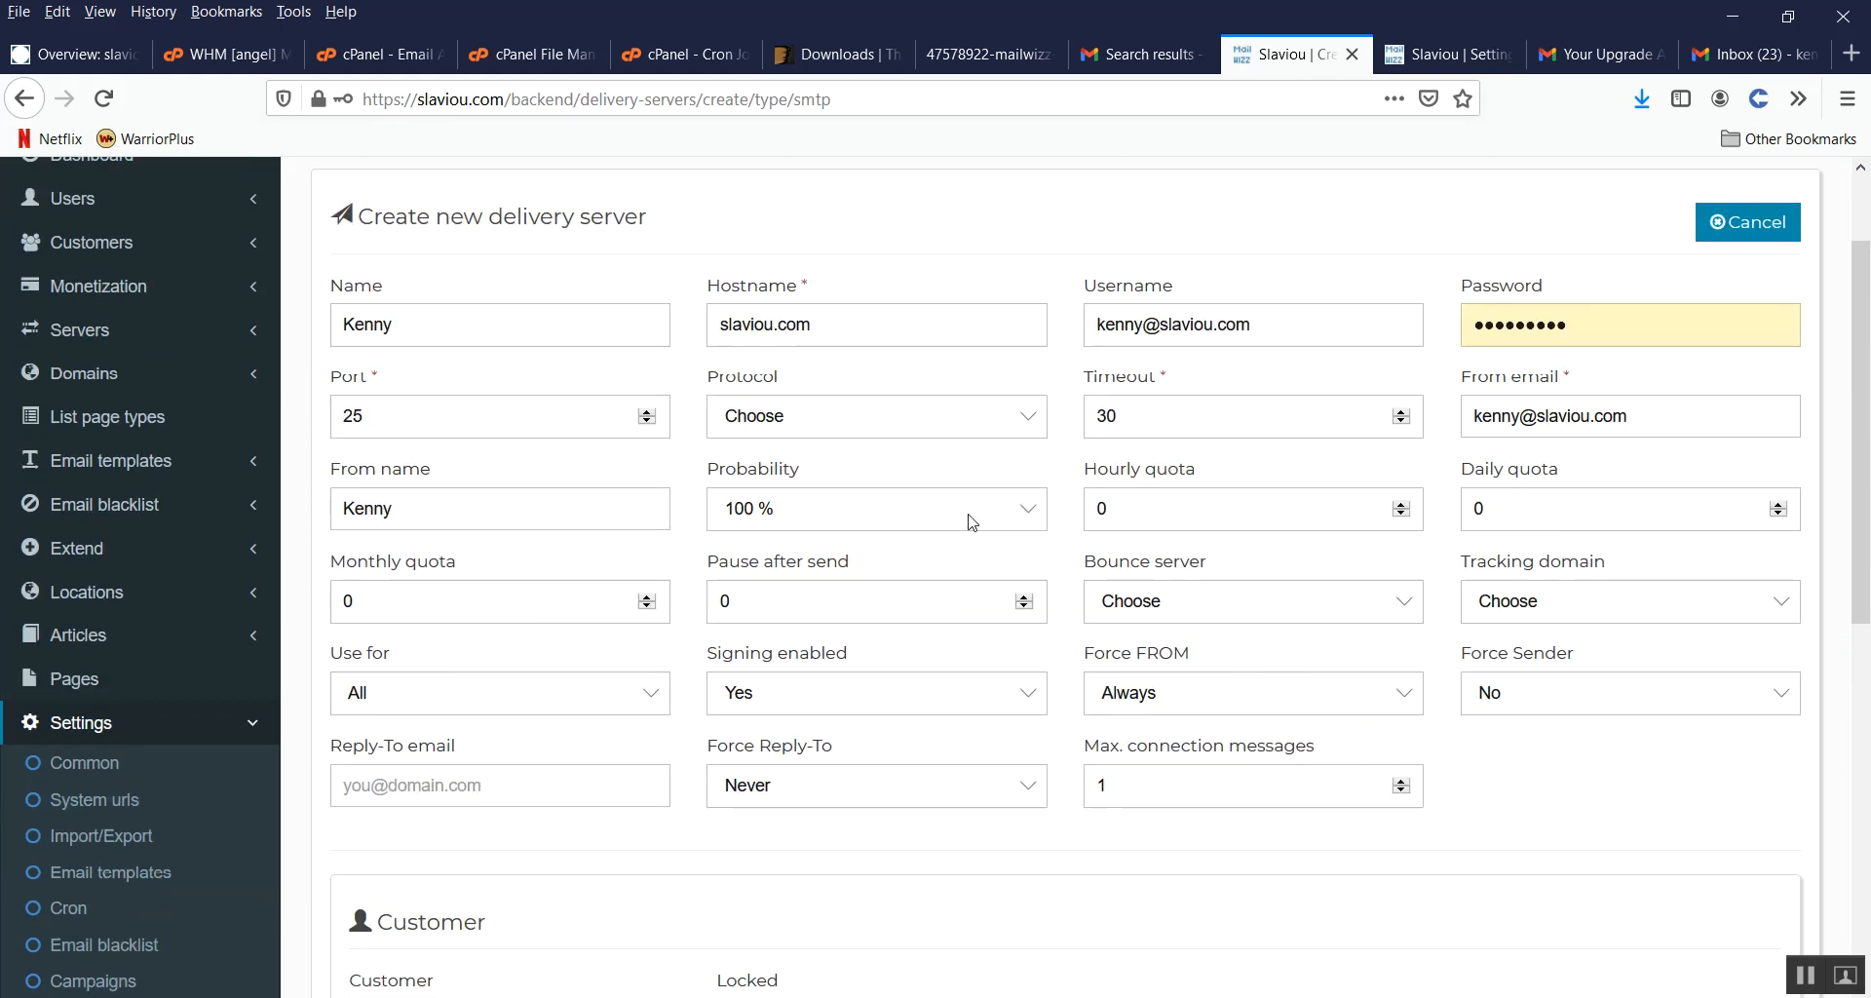
{"action": "double_click", "coordinate": [1141, 502]}
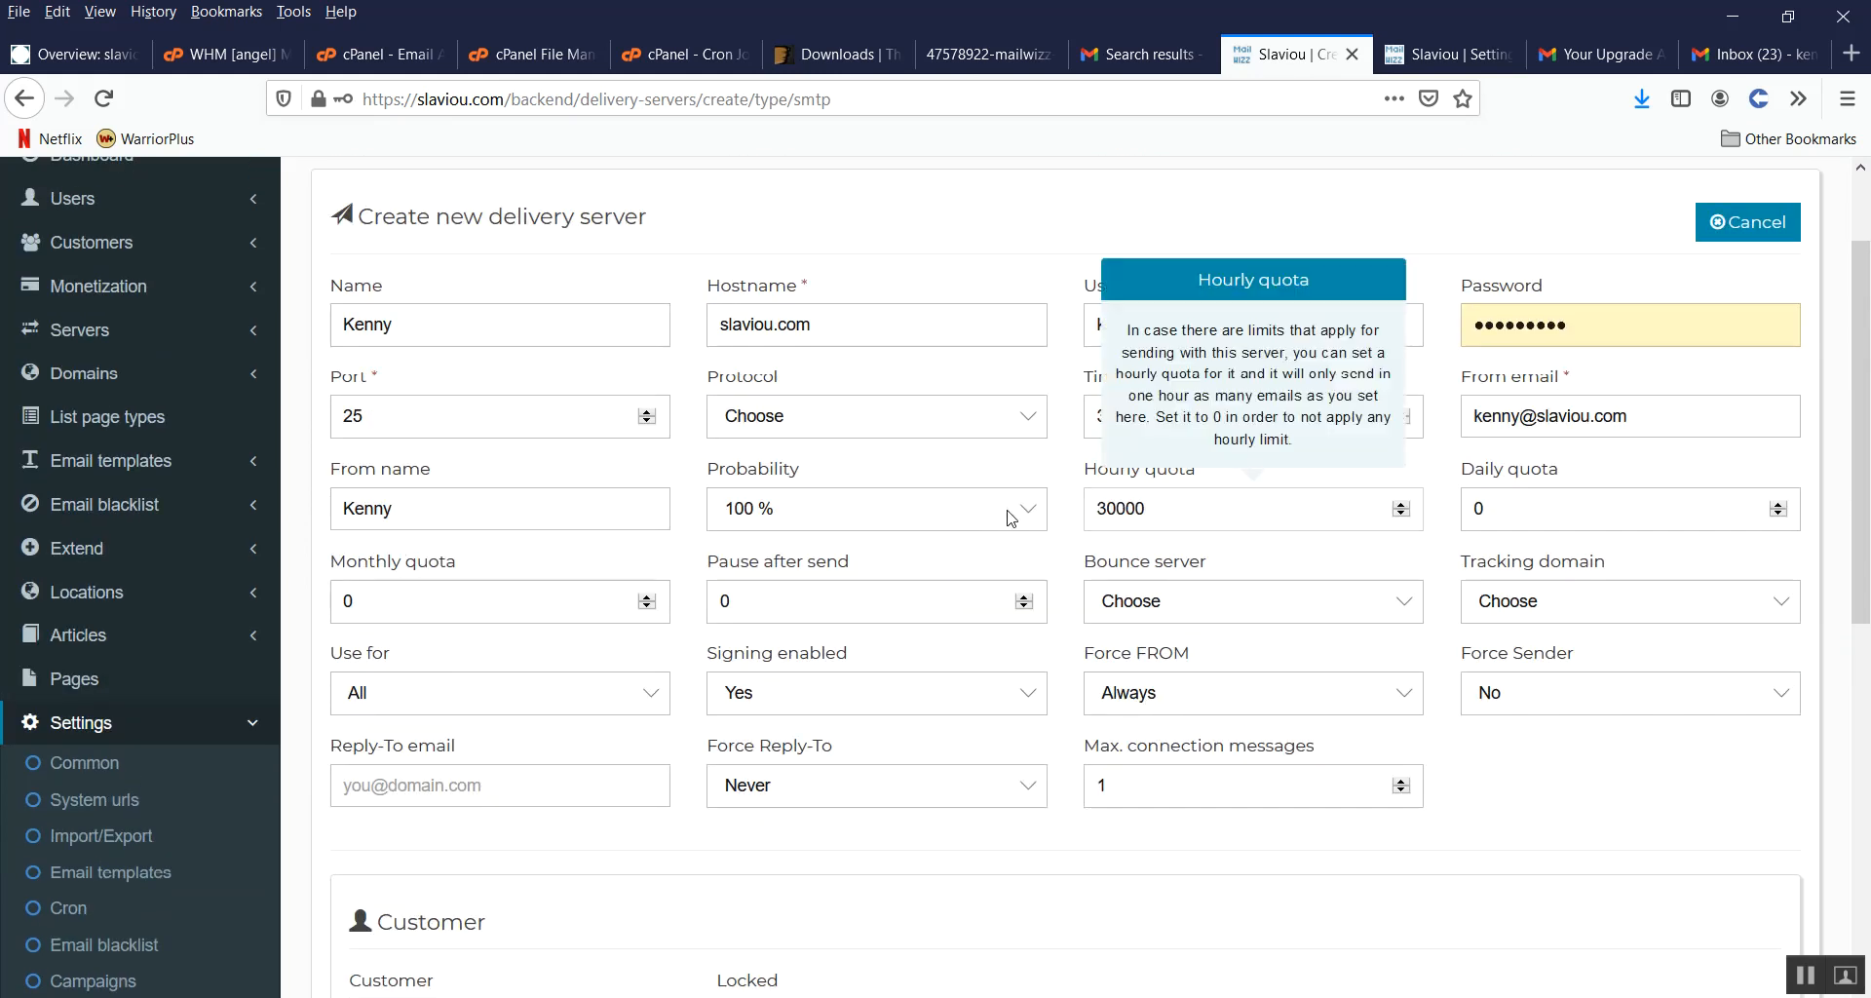
{"action": "left_click", "coordinate": [1089, 220]}
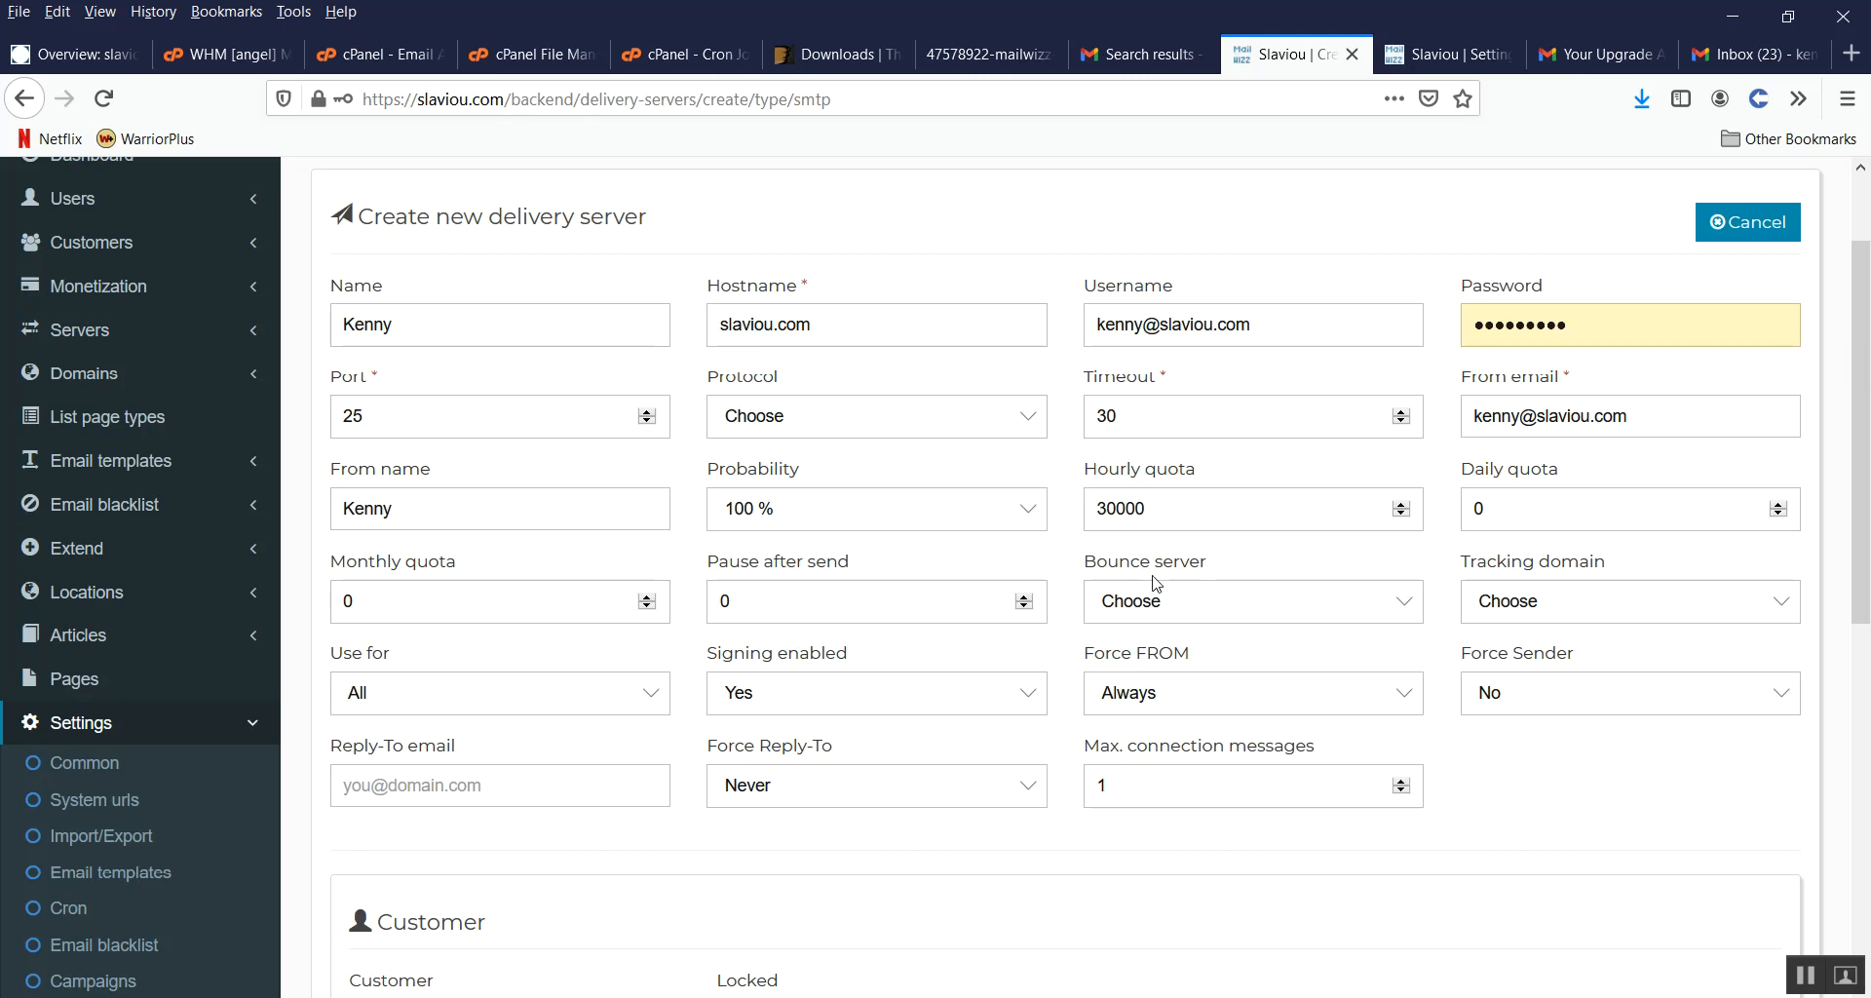
Step: Assign the IMAP bounce server for slaviou.com's return mailbox and set Force FROM to Never
{"action": "left_click", "coordinate": [1175, 604]}
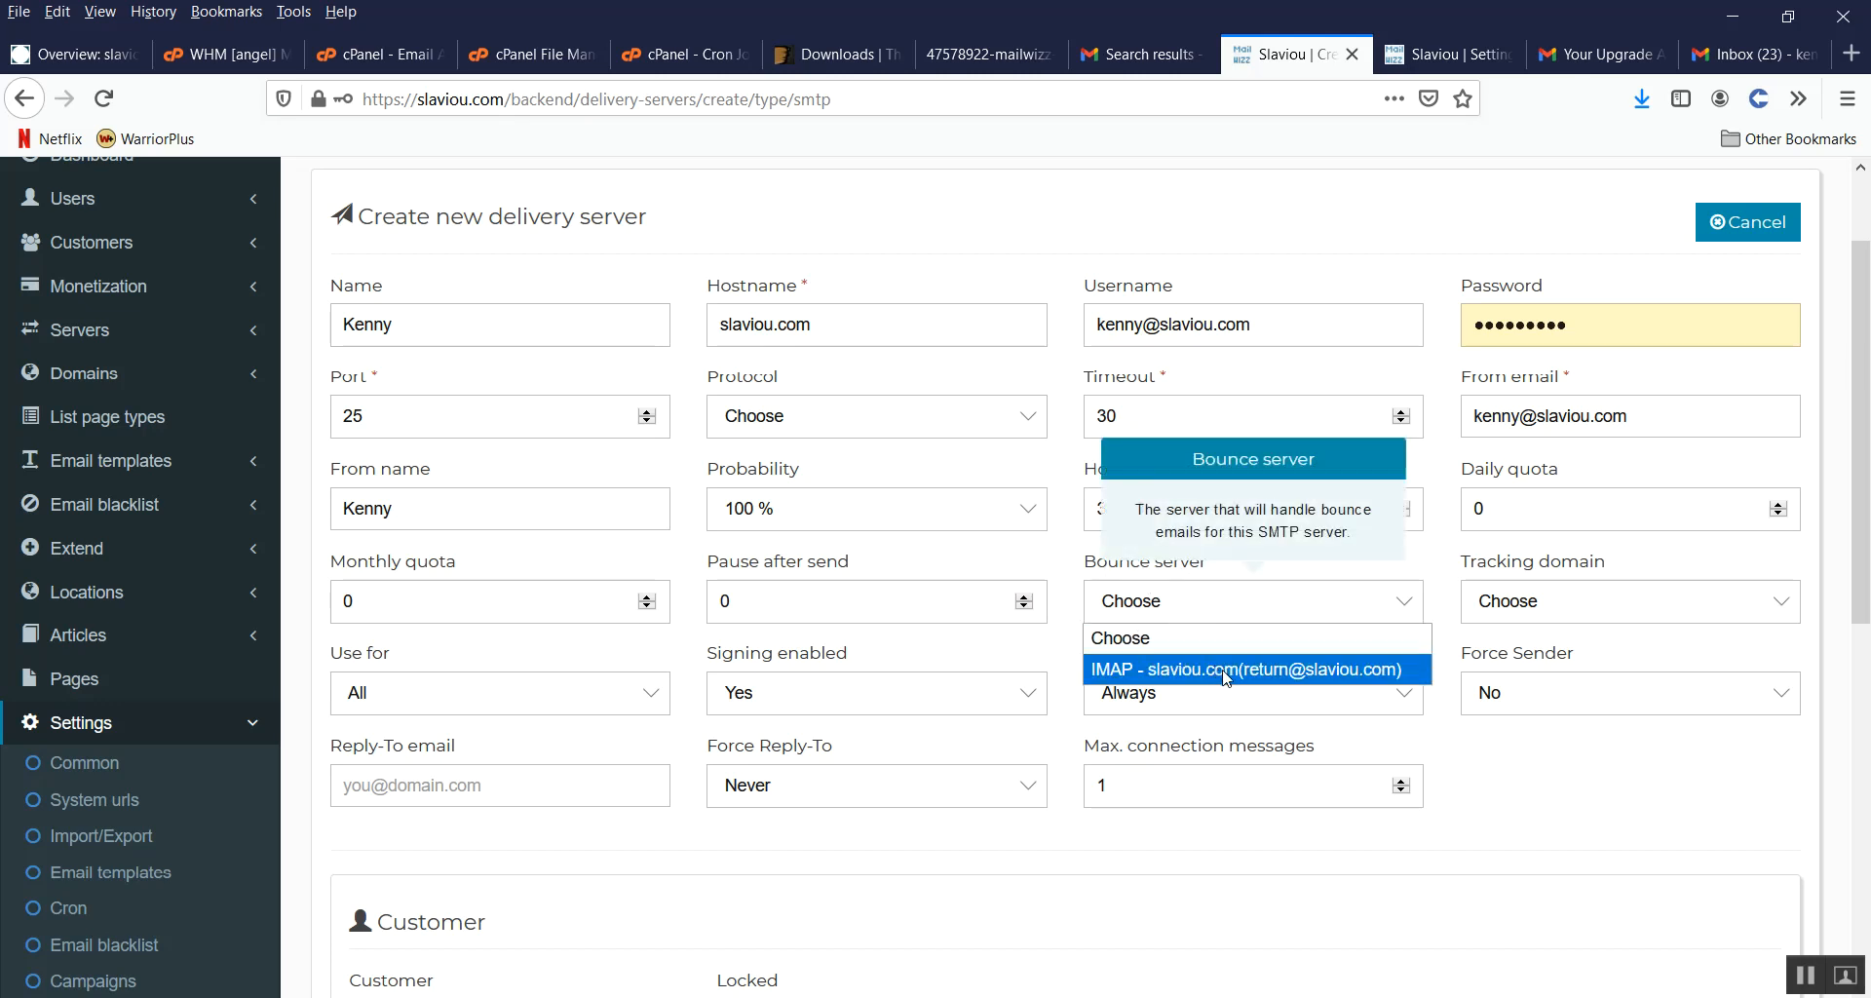
{"action": "left_click", "coordinate": [1265, 676]}
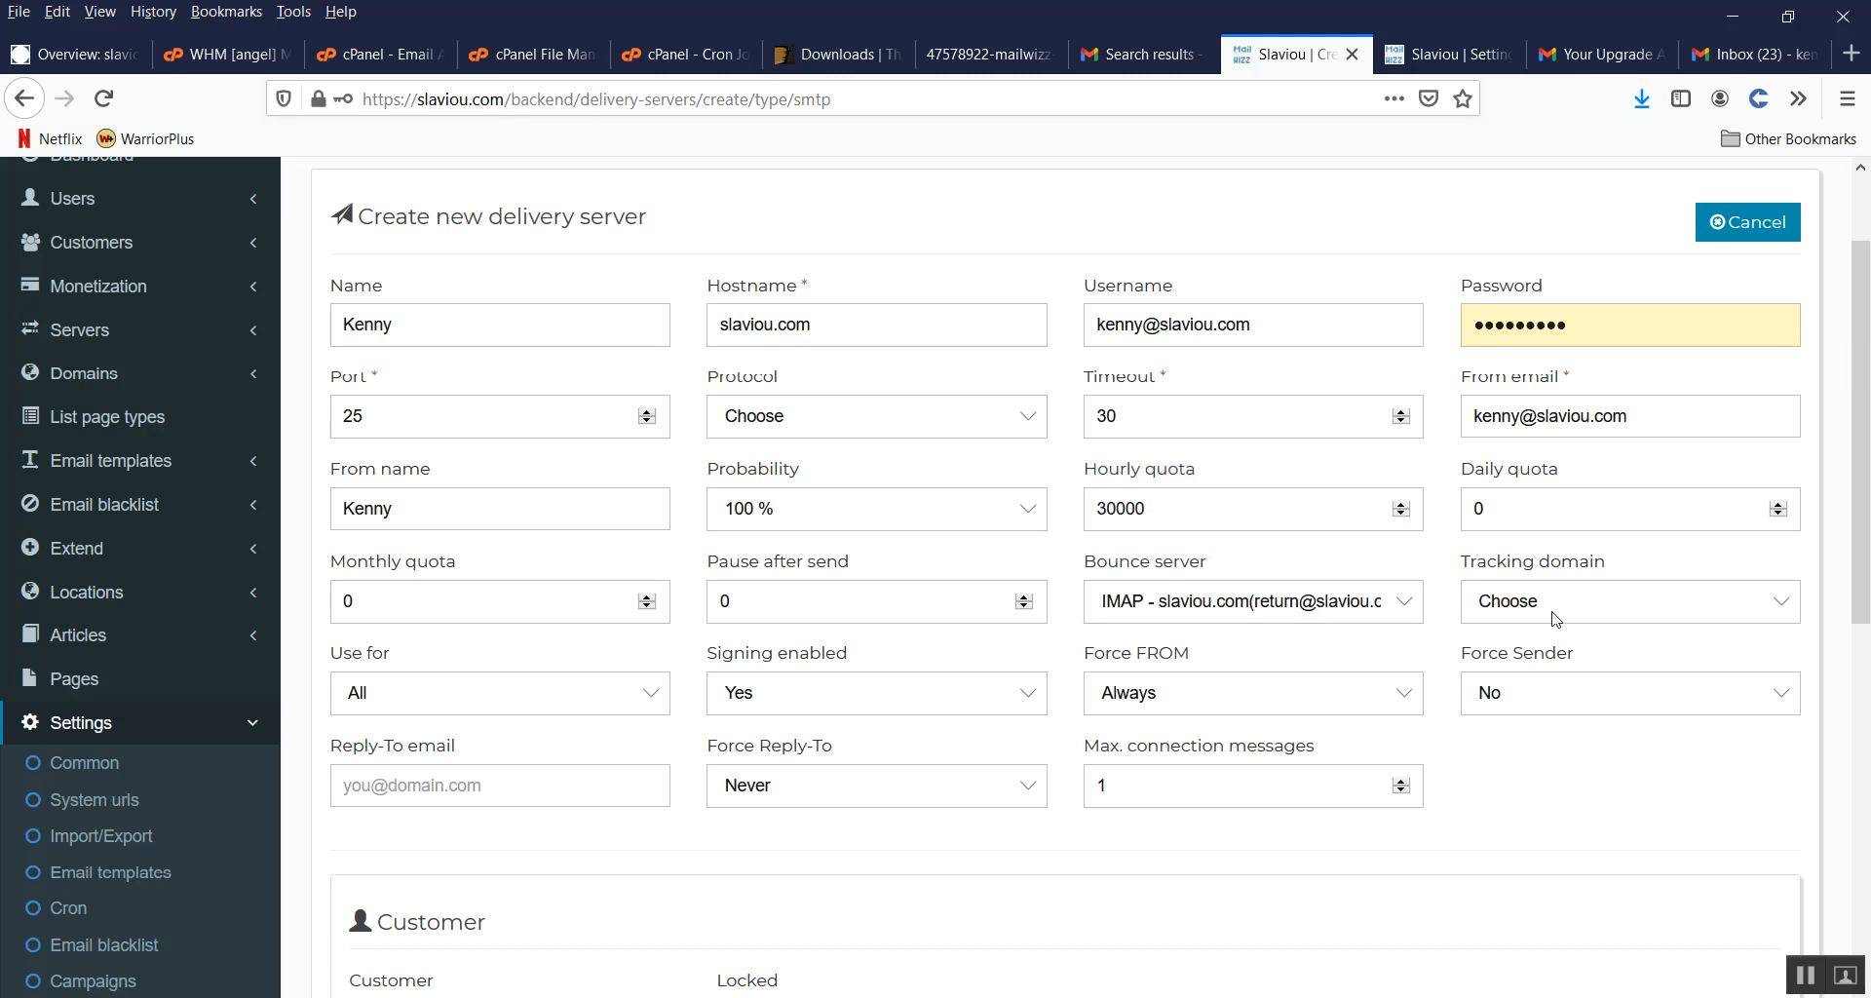
{"action": "scroll", "coordinate": [1364, 584], "scroll_direction": "down", "scroll_amount": 2}
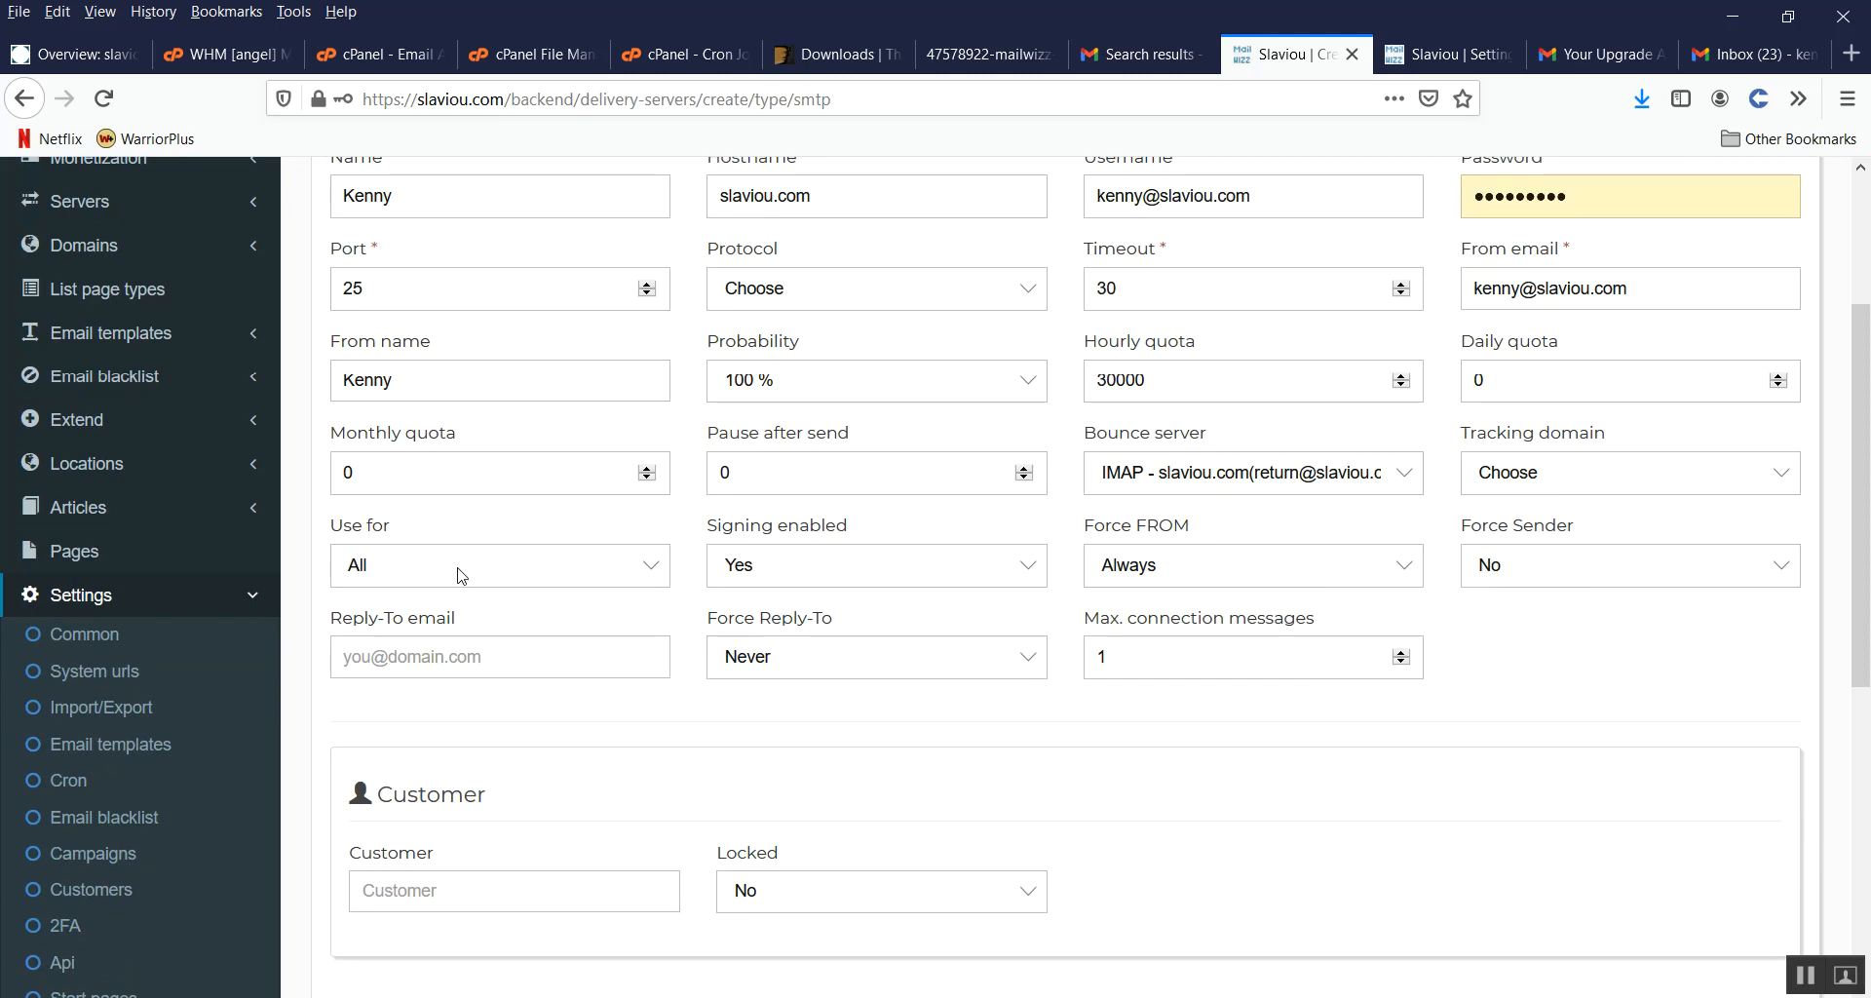
{"action": "left_click", "coordinate": [1207, 576]}
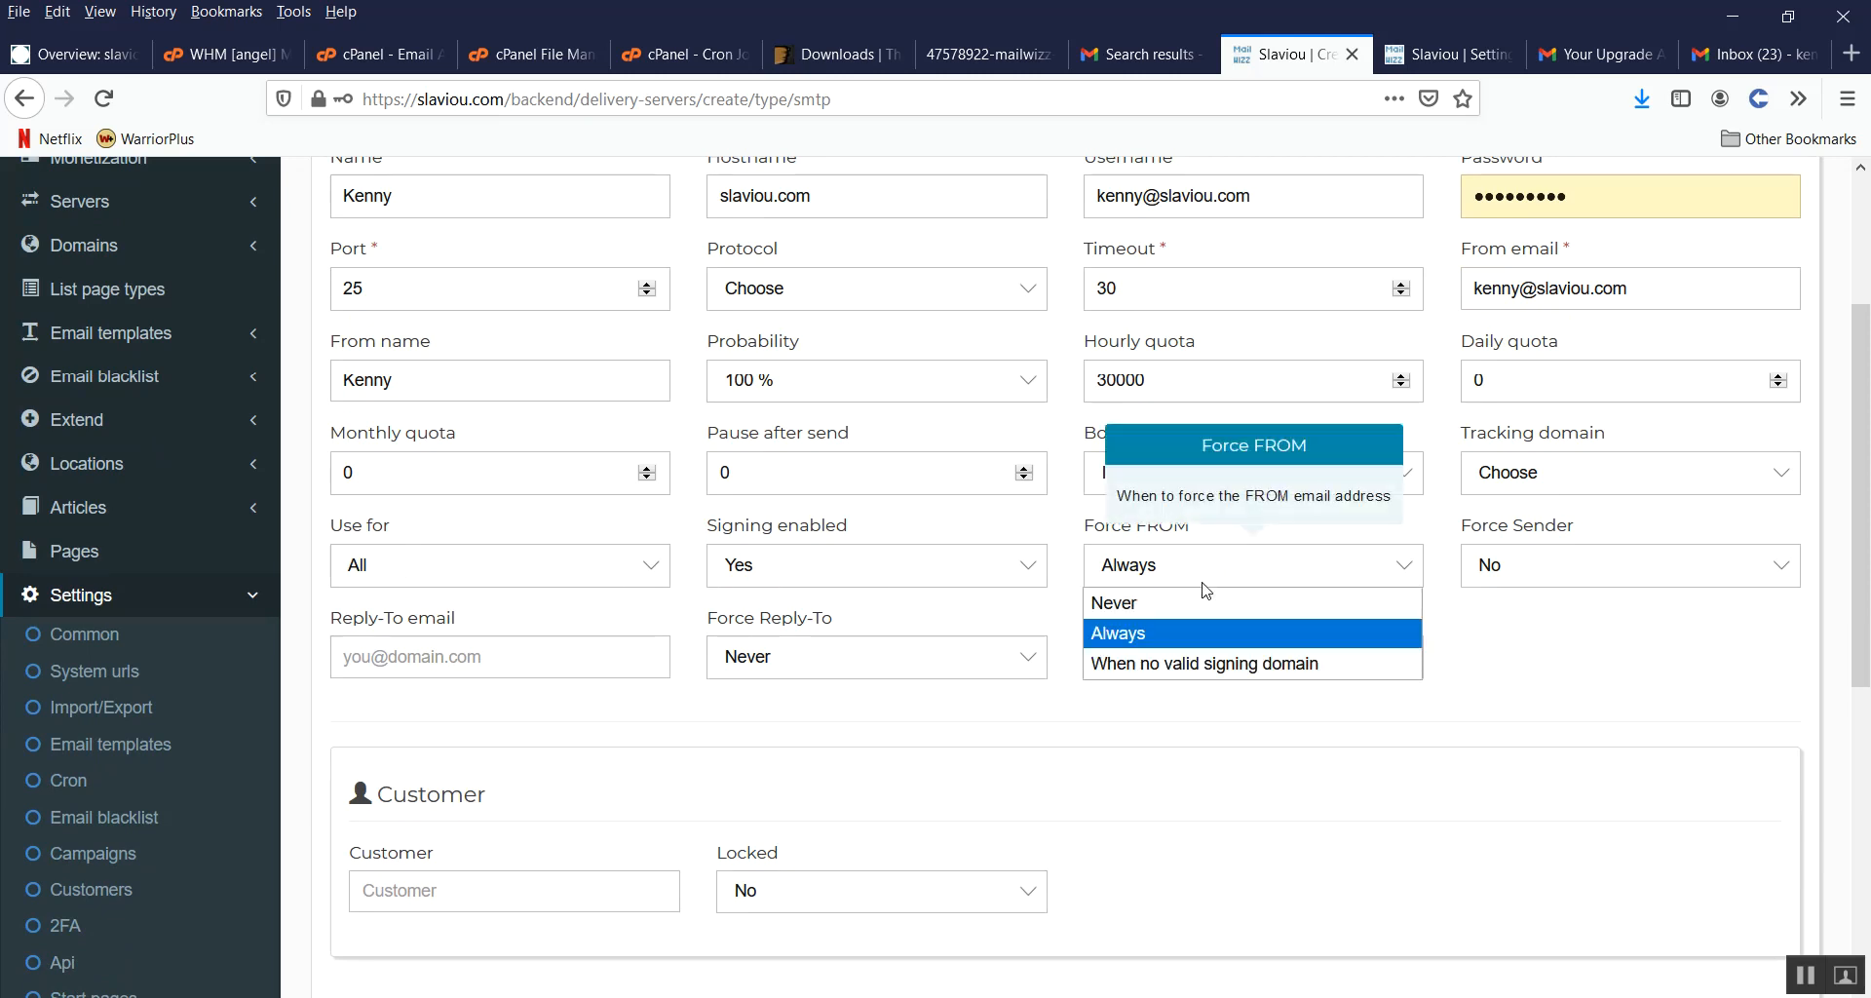
{"action": "left_click", "coordinate": [1190, 605]}
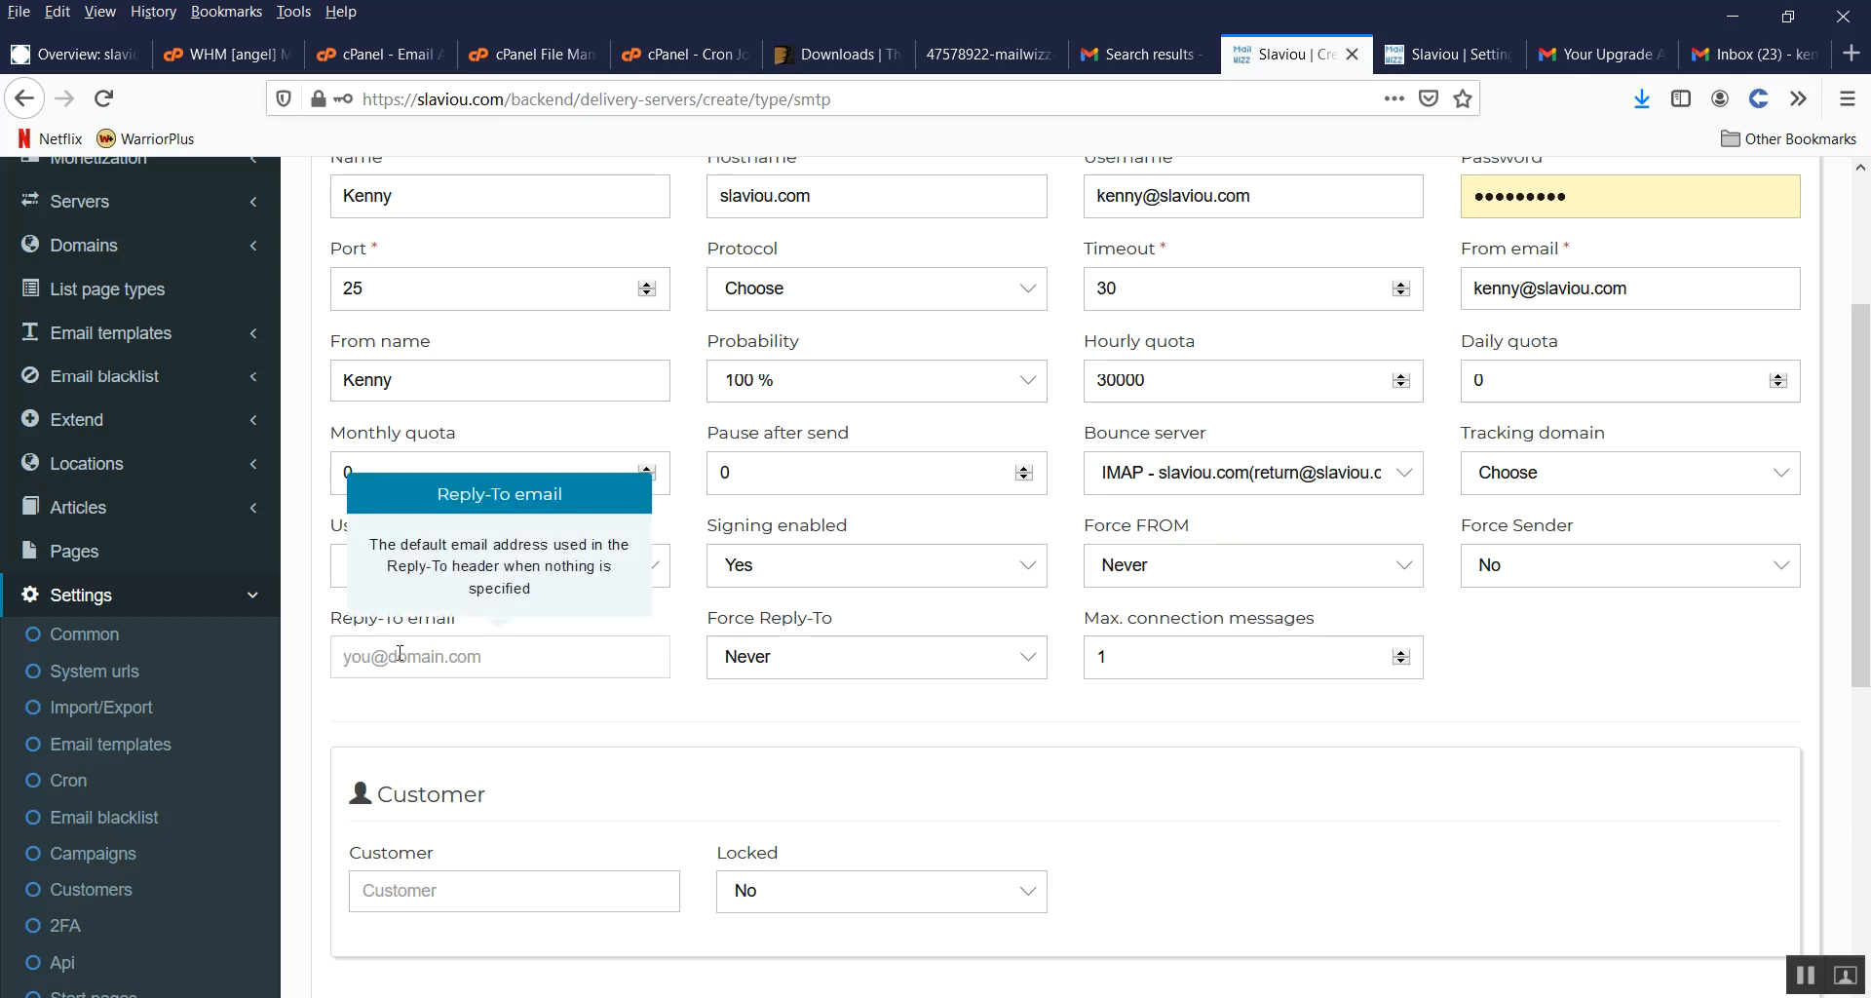
Step: Enter the sender mailbox's address as the Reply-To email and save the delivery server, declining to store the login in the browser
{"action": "key", "text": "ctrl+v"}
{"action": "left_click", "coordinate": [770, 758]}
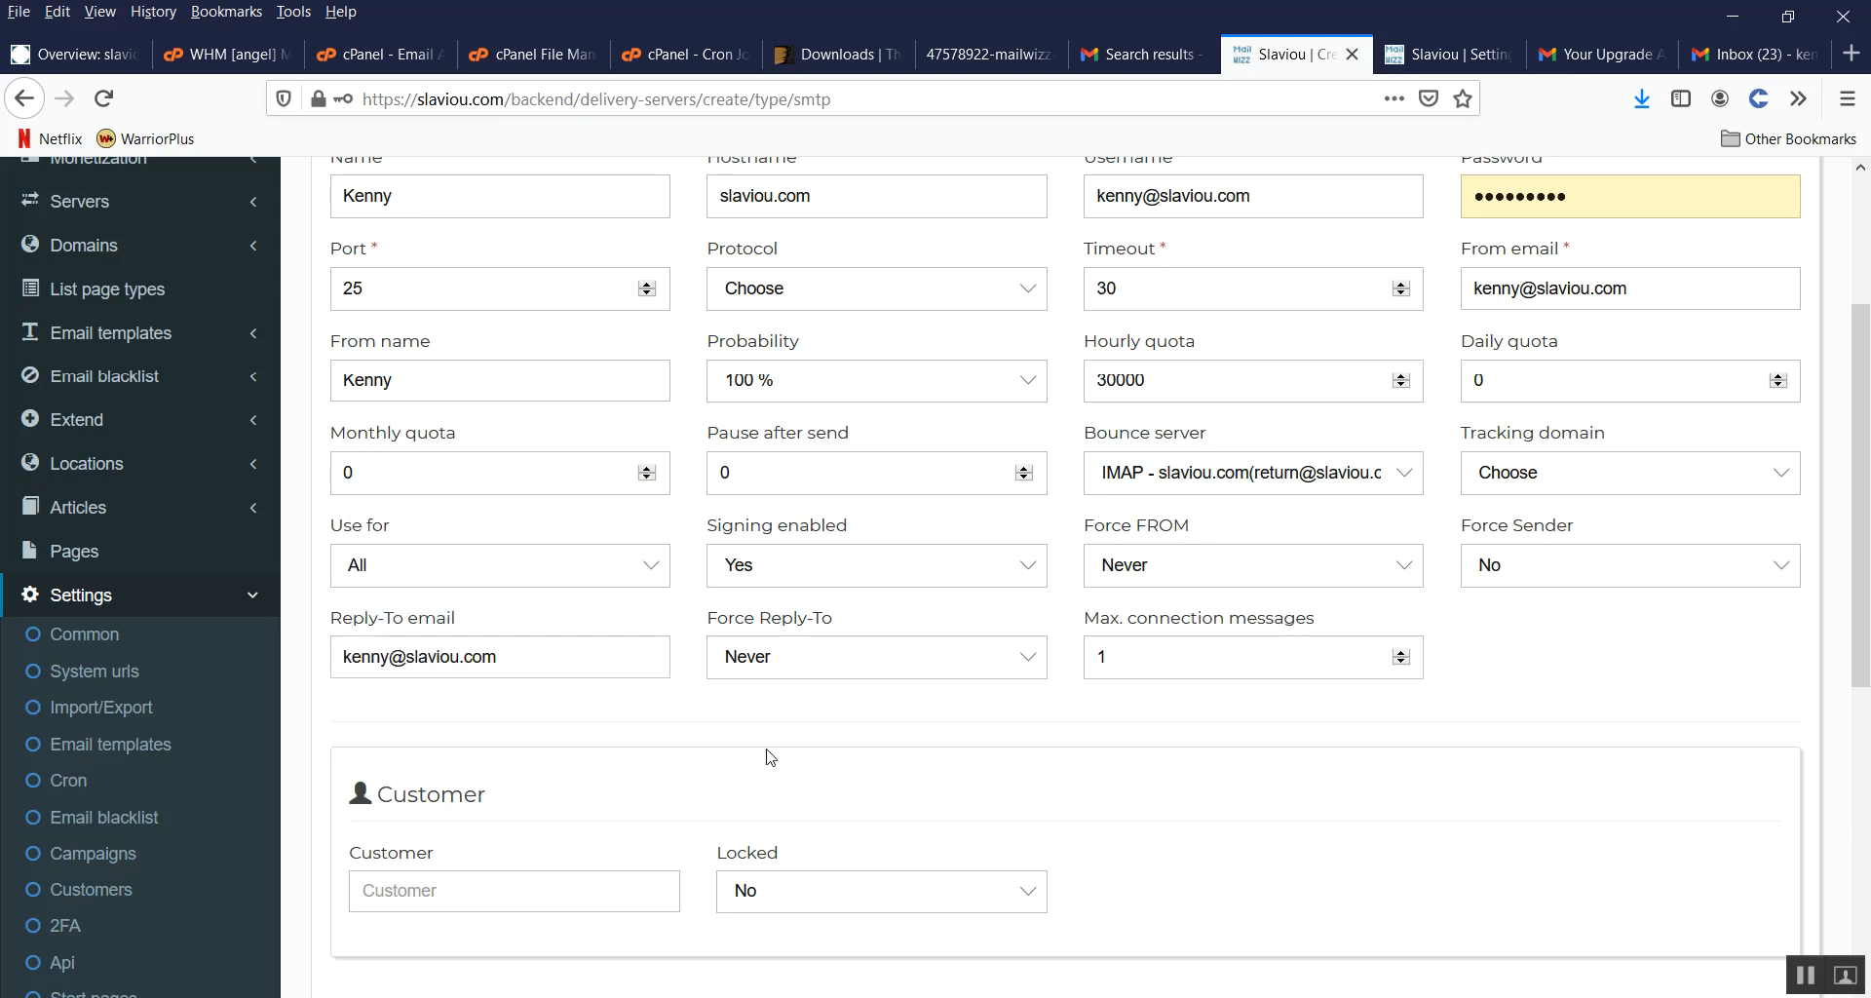
{"action": "scroll", "coordinate": [1231, 707], "scroll_direction": "down", "scroll_amount": 2}
{"action": "scroll", "coordinate": [1231, 707], "scroll_direction": "down", "scroll_amount": 6}
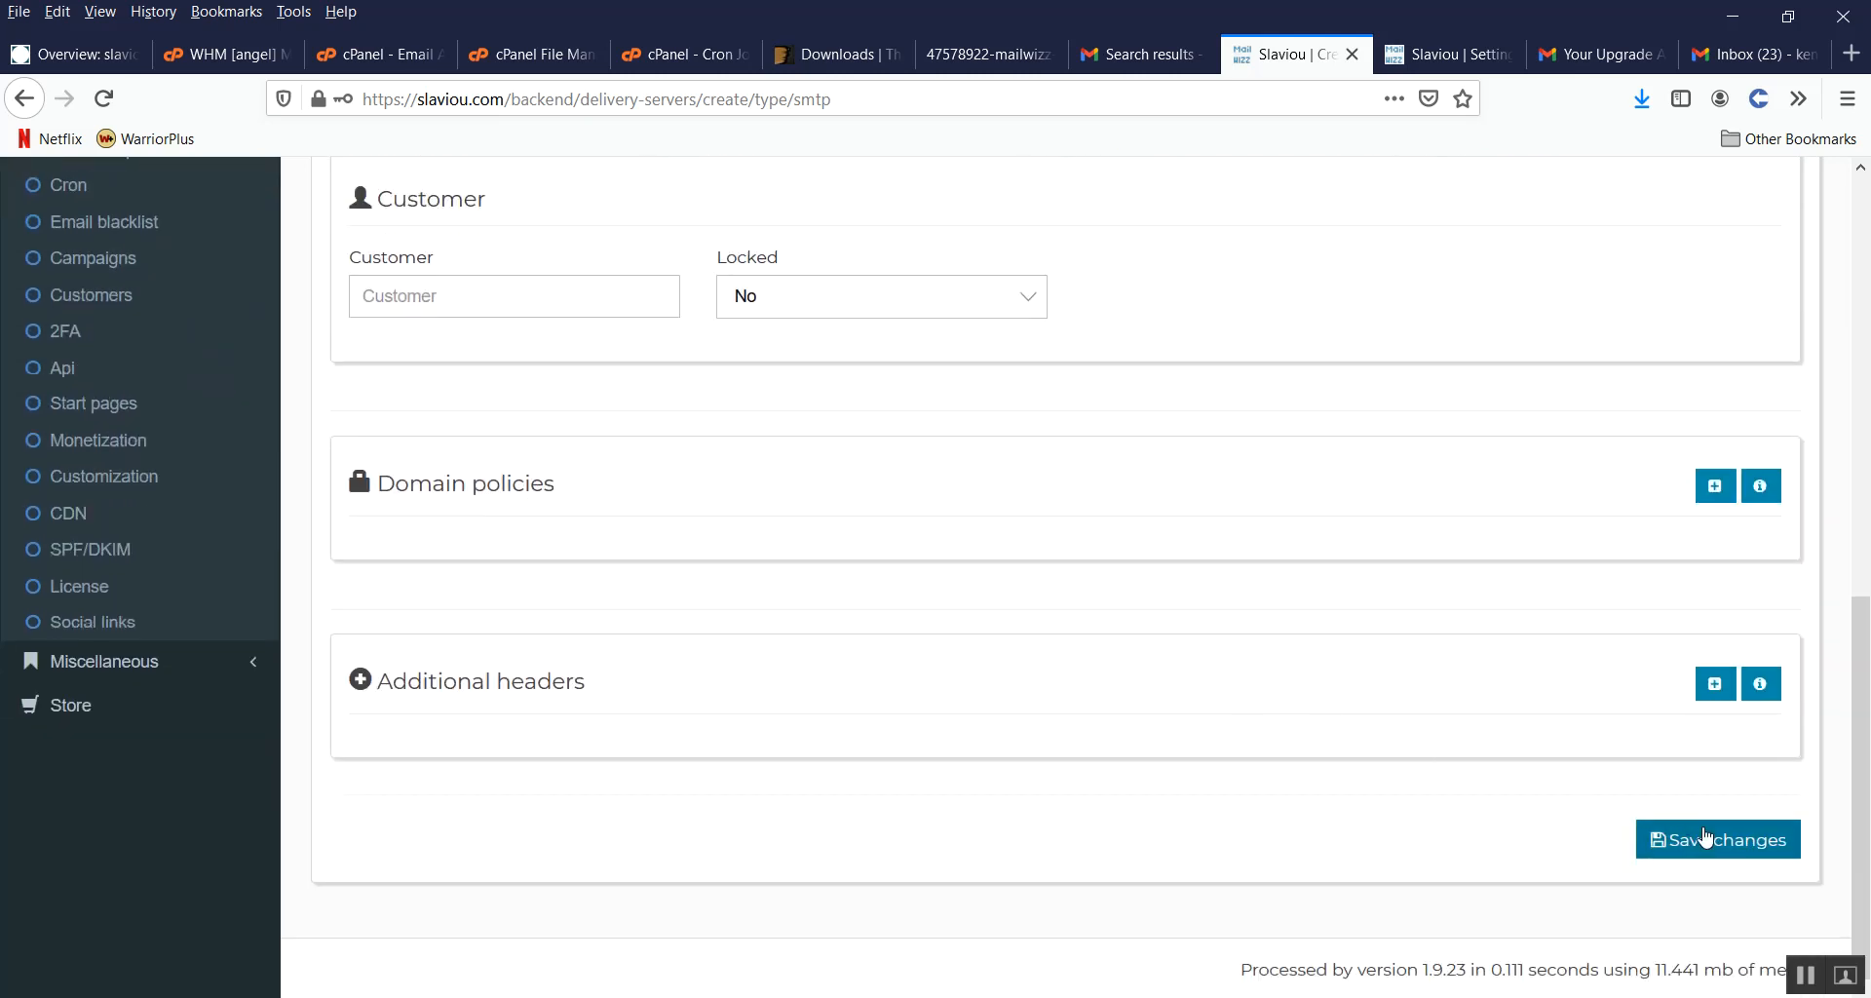
{"action": "left_click", "coordinate": [1715, 849]}
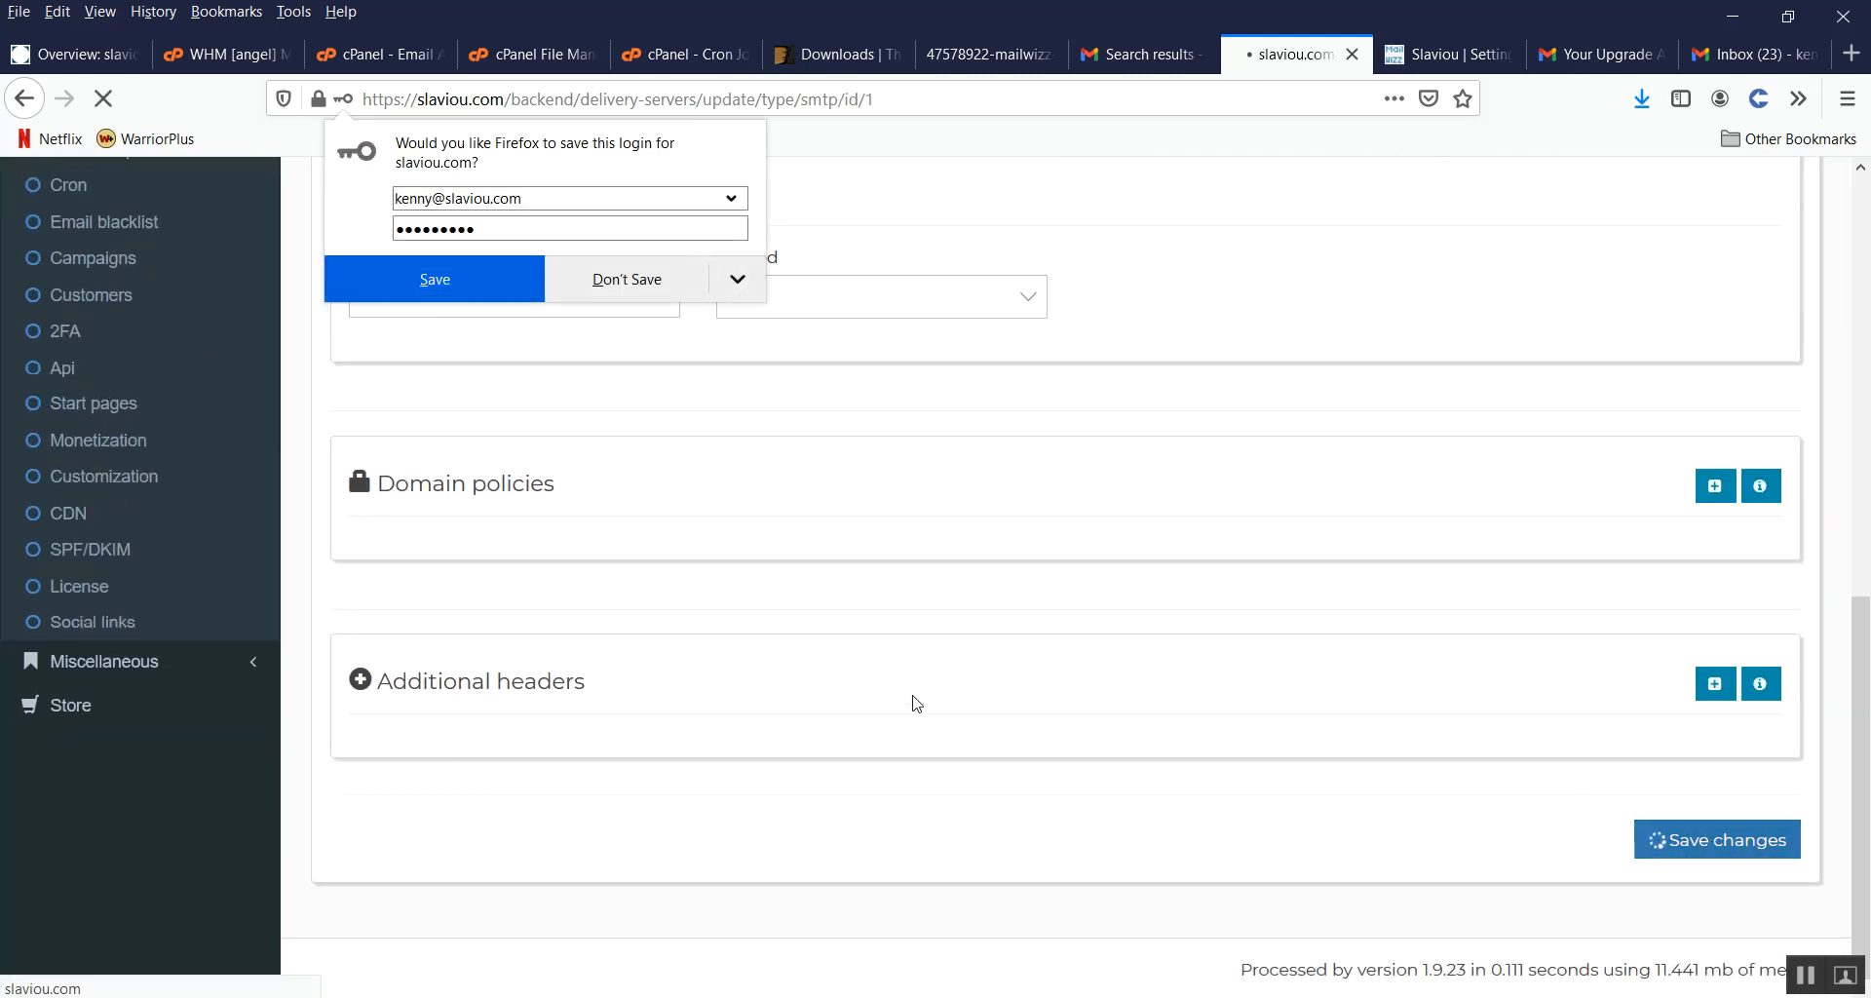
{"action": "left_click", "coordinate": [636, 286]}
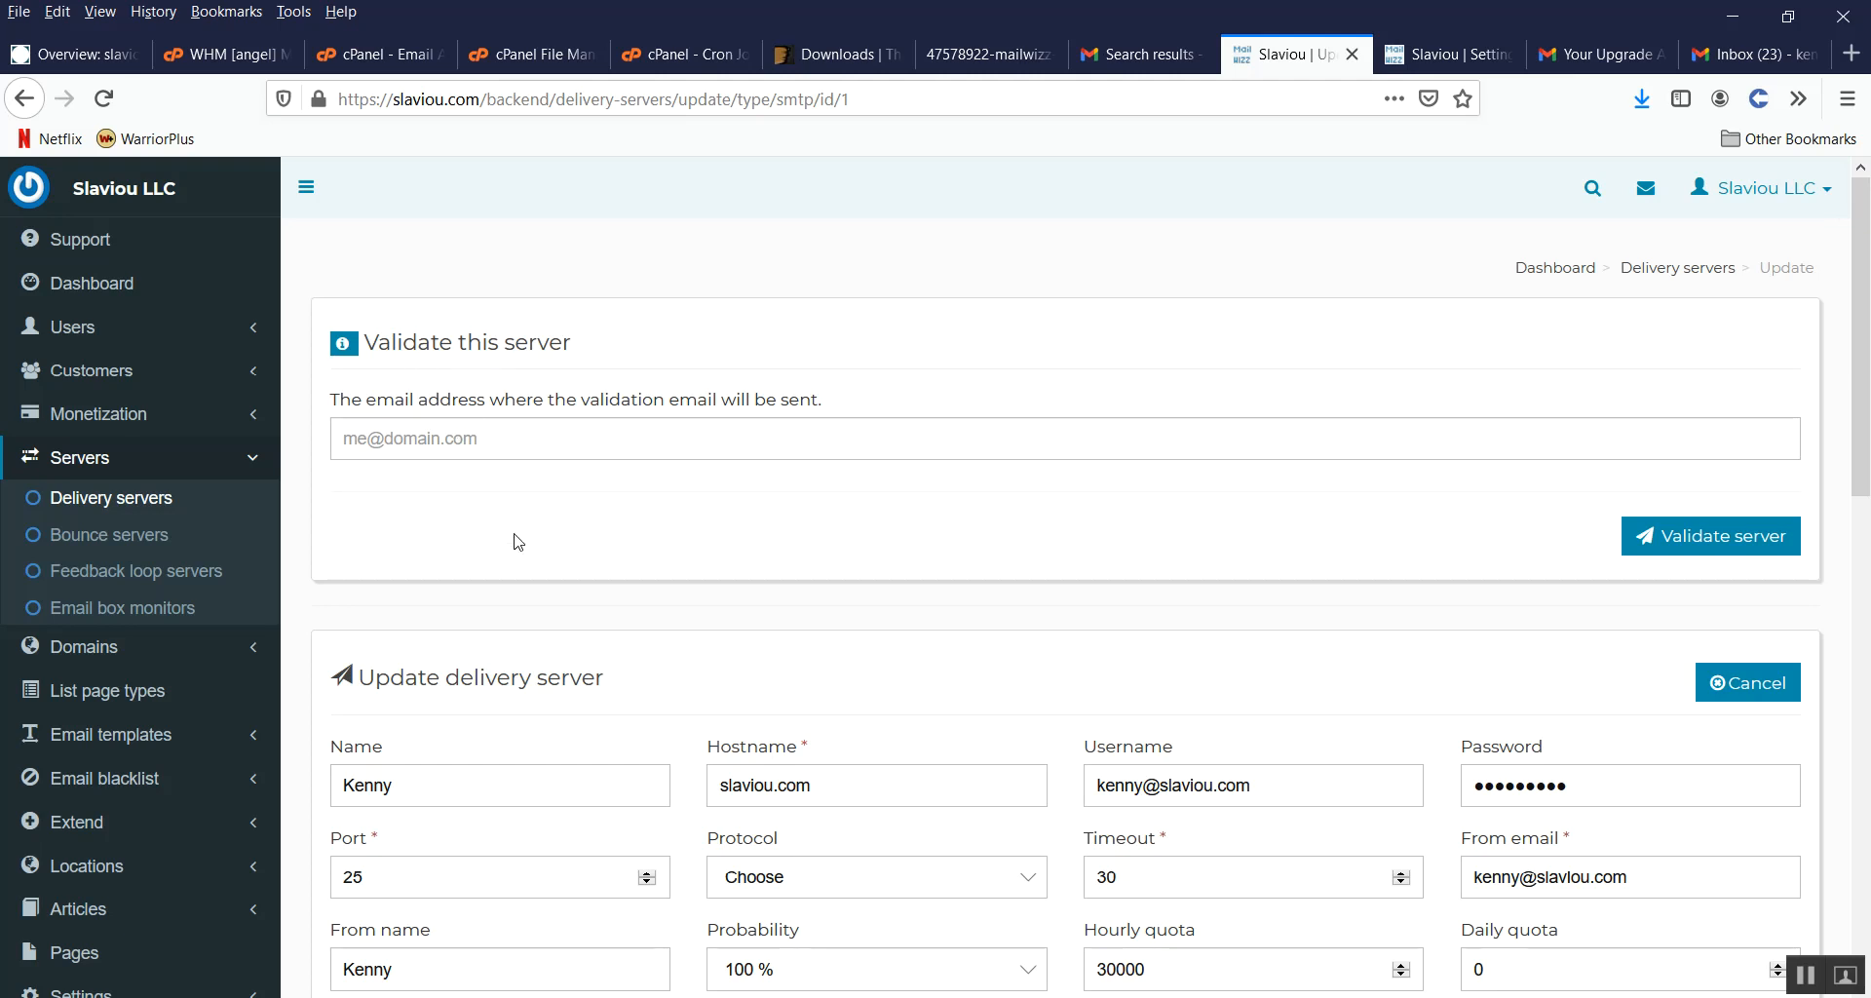
Step: Fill in the personal Gmail address as the recipient of the server validation email
{"action": "scroll", "coordinate": [512, 542], "scroll_direction": "down", "scroll_amount": 1}
{"action": "scroll", "coordinate": [513, 542], "scroll_direction": "up", "scroll_amount": 1}
{"action": "left_click", "coordinate": [512, 433]}
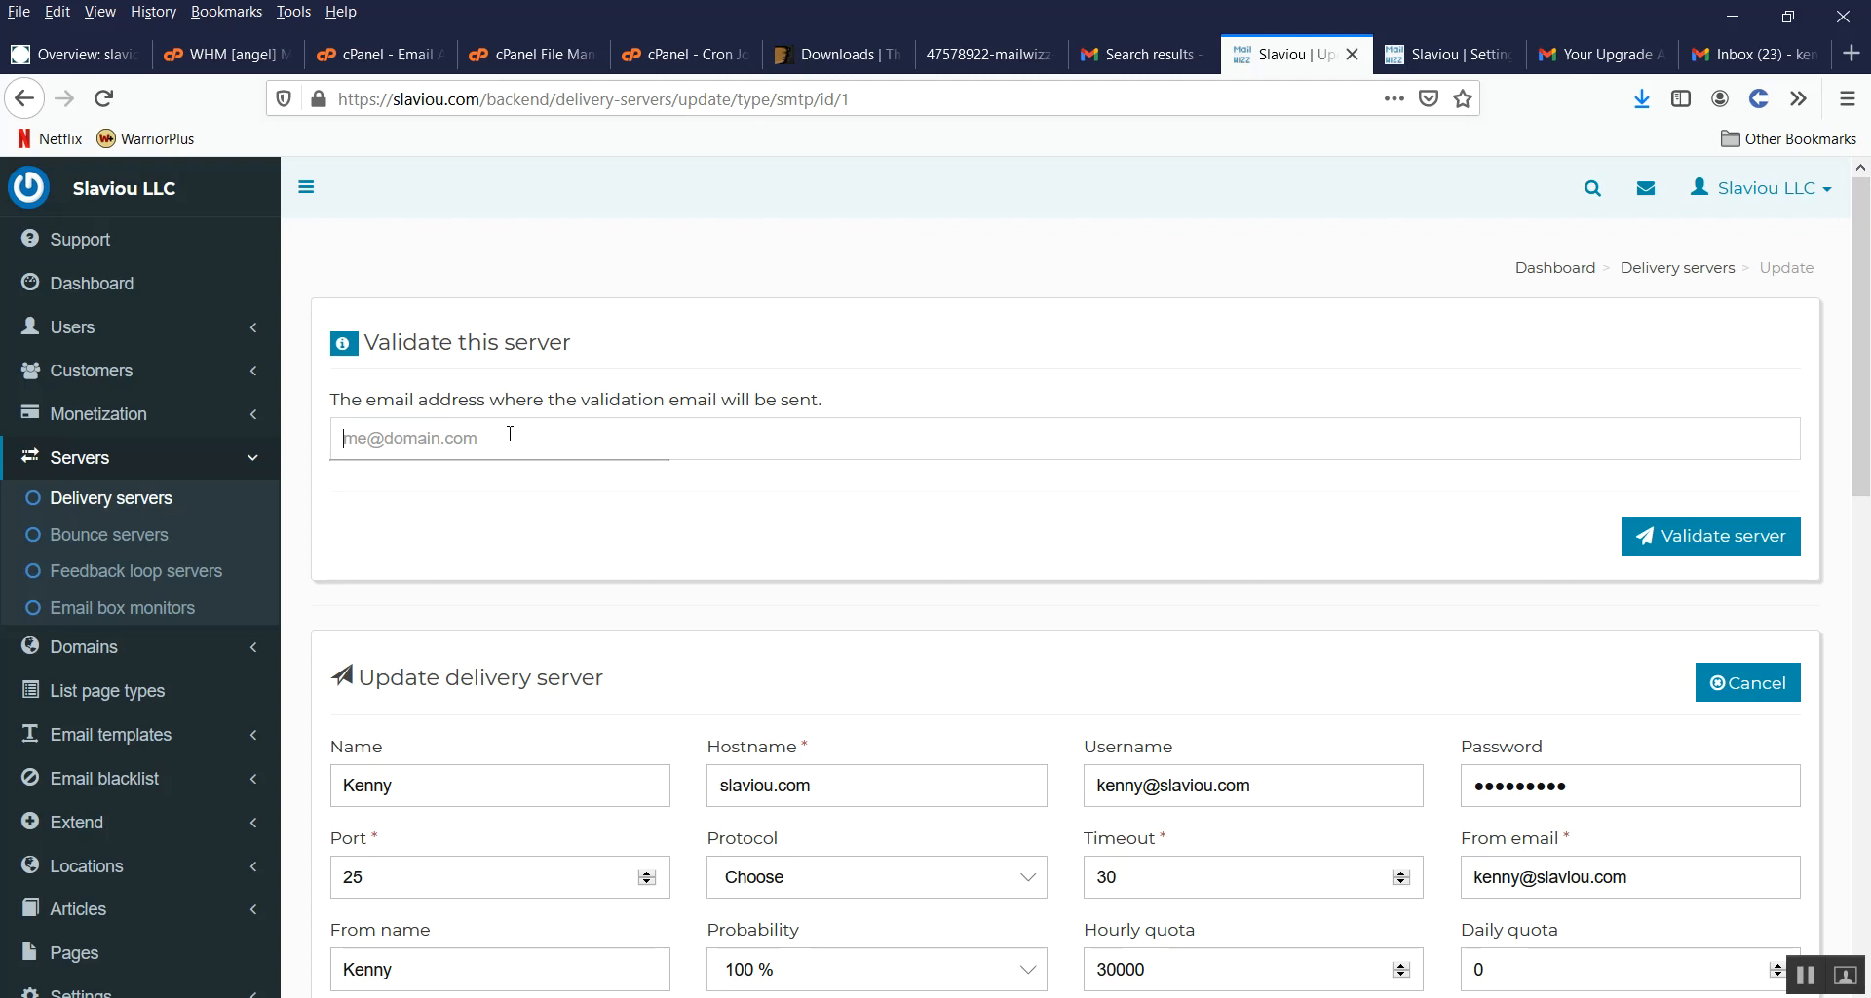
{"action": "left_click", "coordinate": [458, 475]}
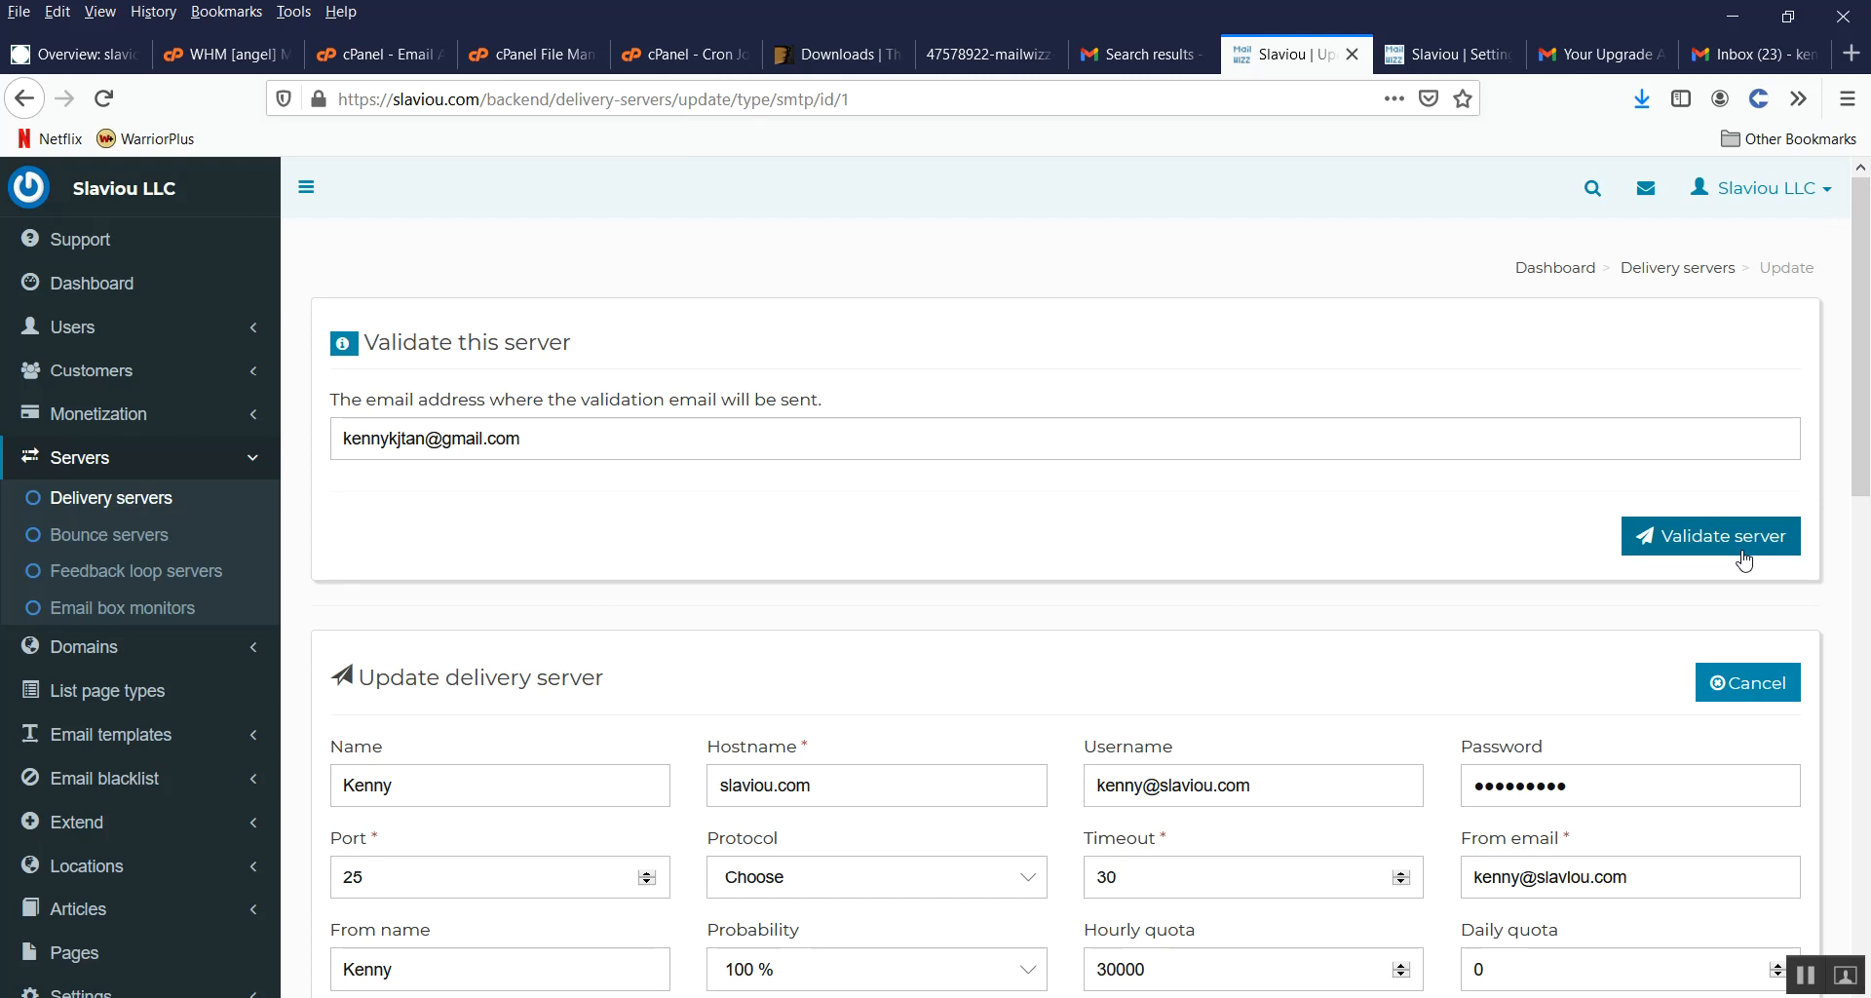
Step: Switch to the Tilaa VPS overview and read the notice about outgoing SMTP traffic
{"action": "left_click", "coordinate": [95, 58]}
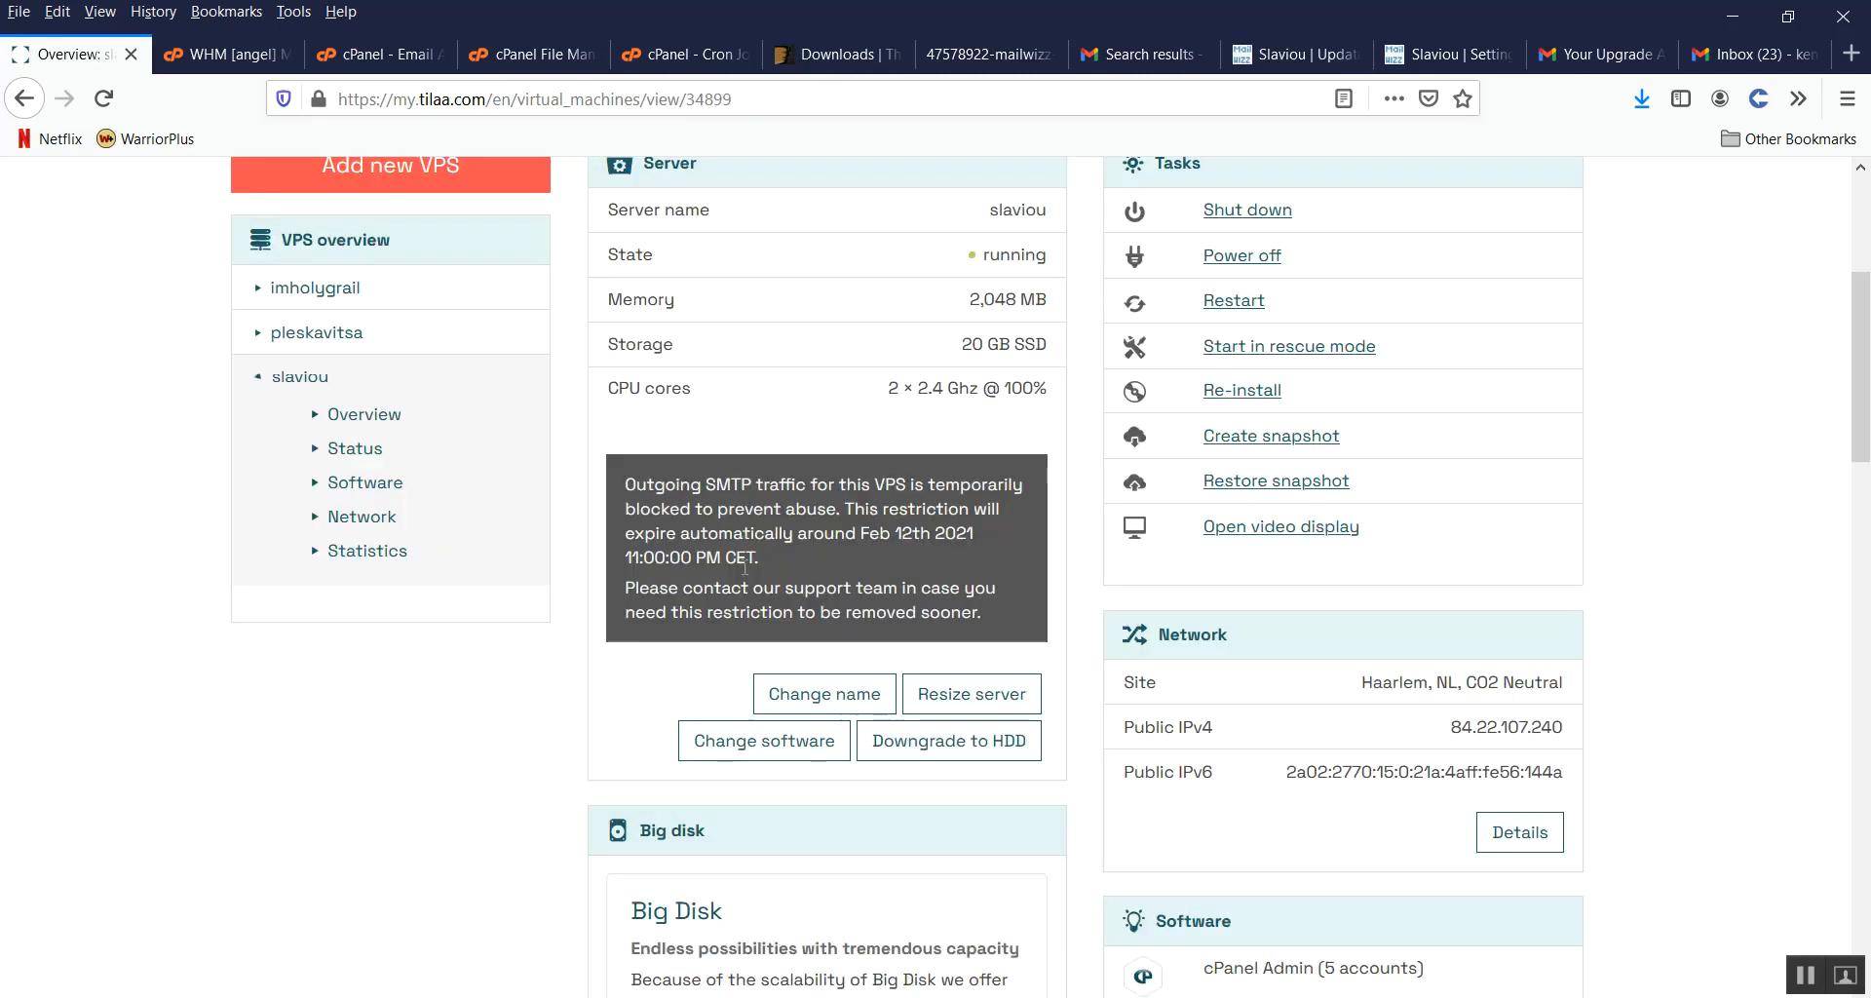
{"action": "triple_click", "coordinate": [651, 556]}
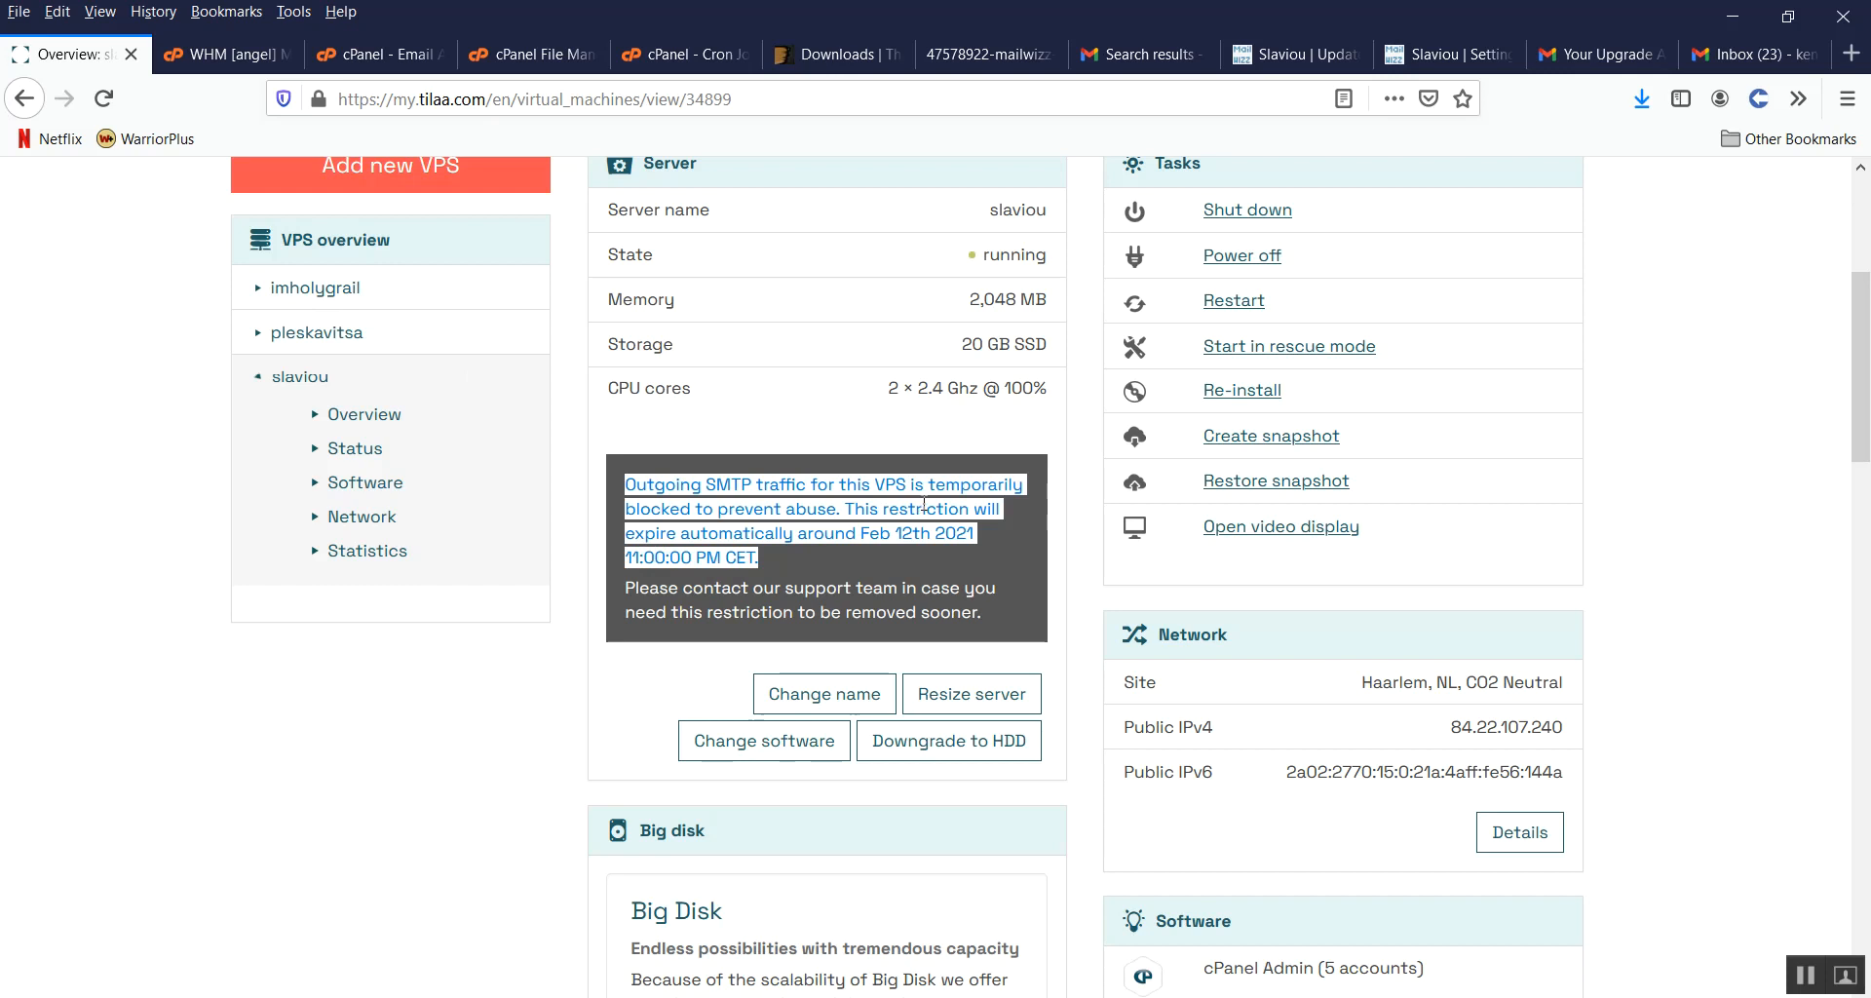
{"action": "left_click", "coordinate": [966, 529]}
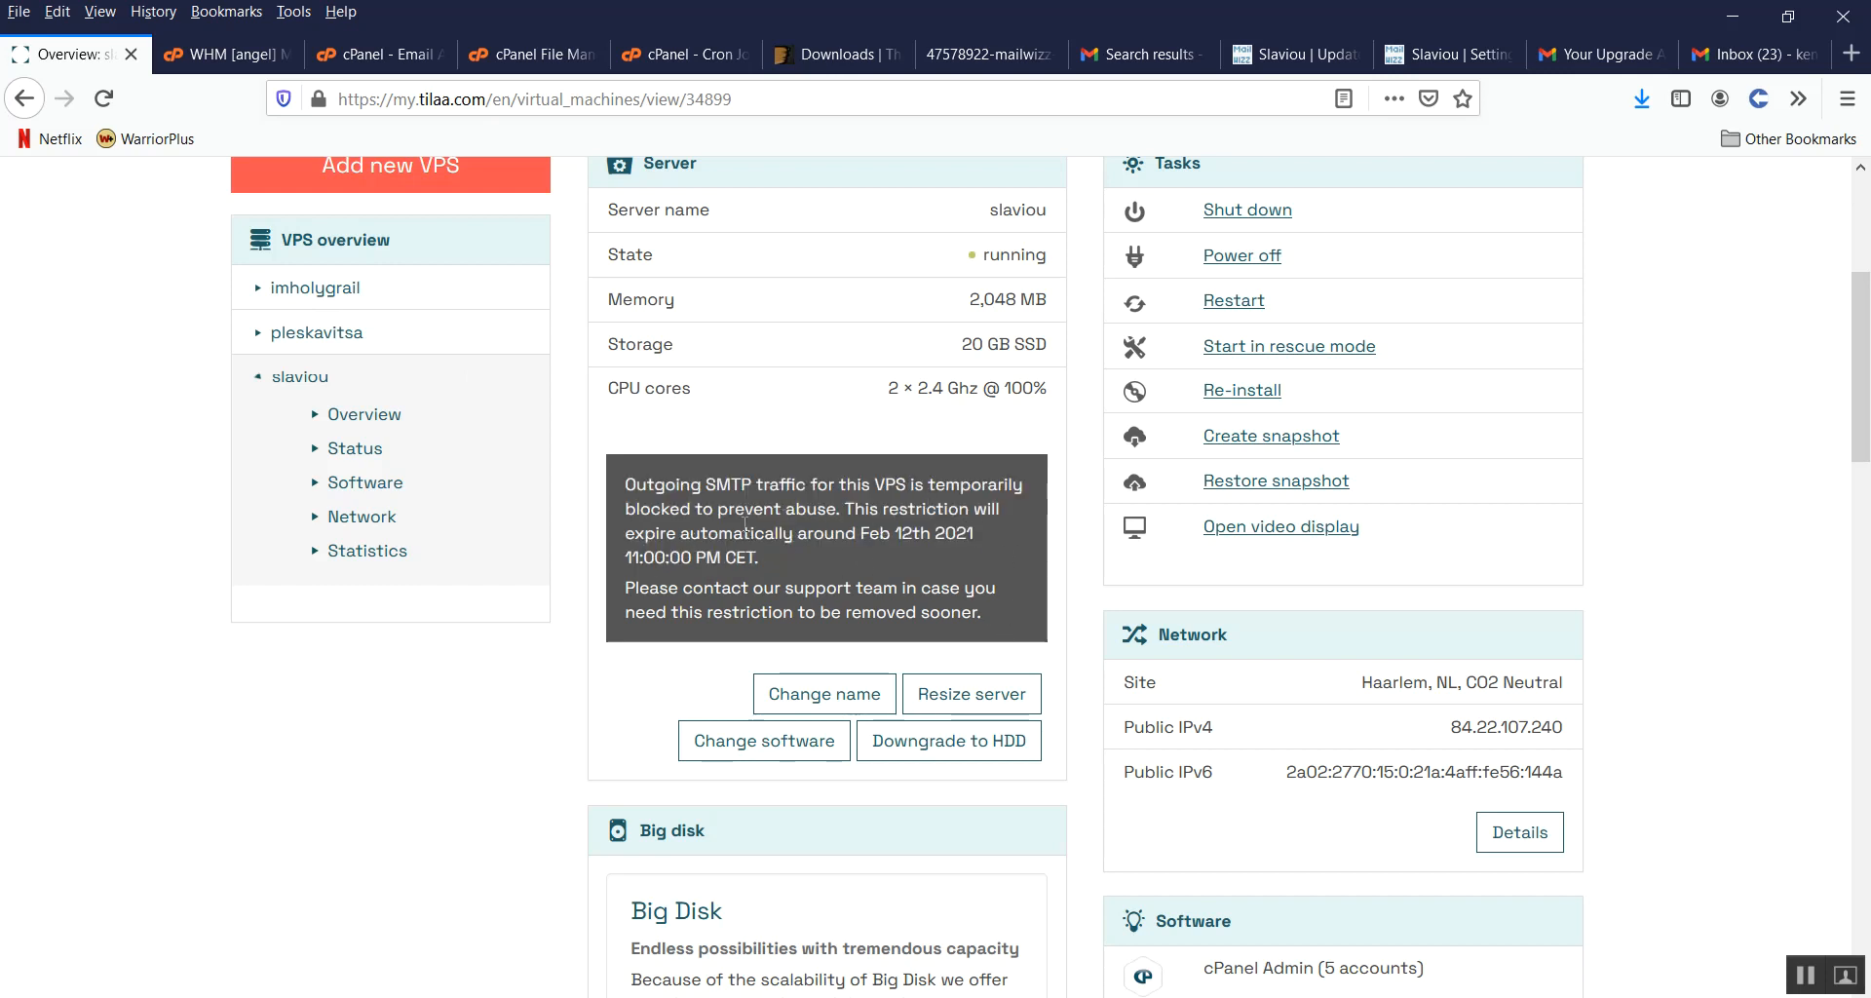
Step: Close the Cron settings page and return to the delivery server's update page in MailWizz
{"action": "left_click", "coordinate": [1452, 61]}
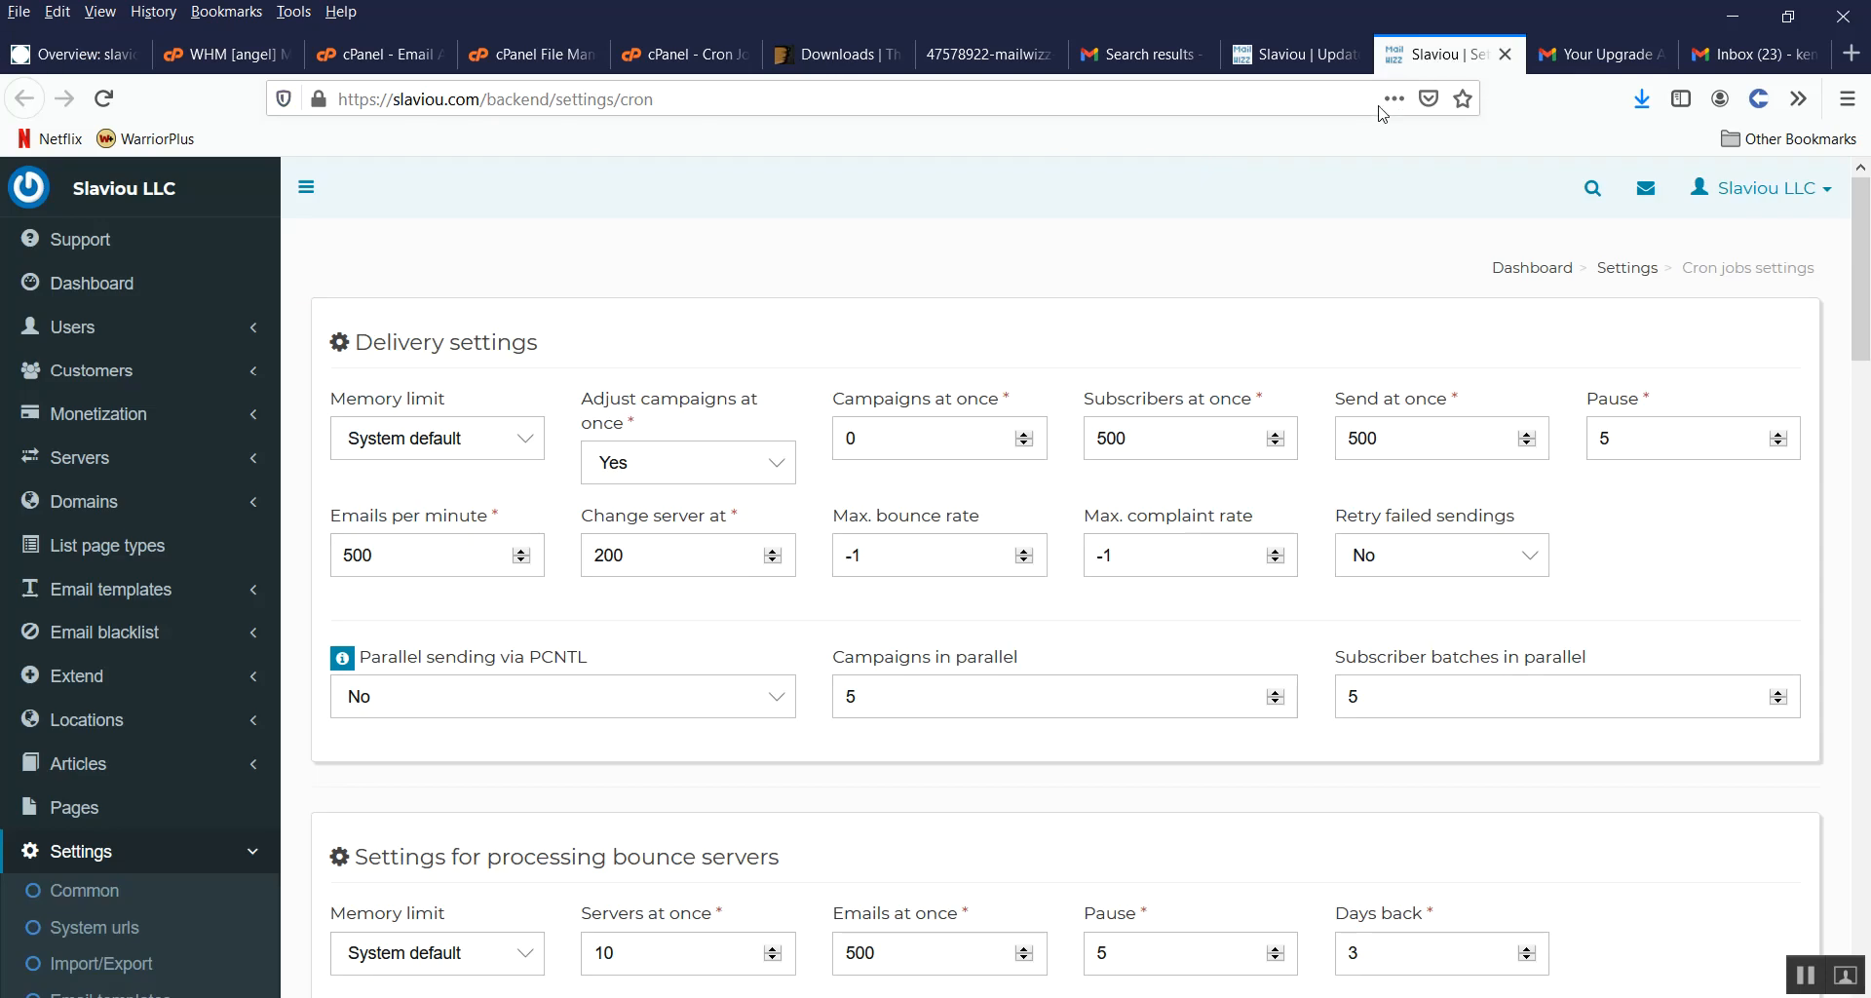
{"action": "left_click", "coordinate": [1506, 55]}
{"action": "left_click", "coordinate": [1297, 59]}
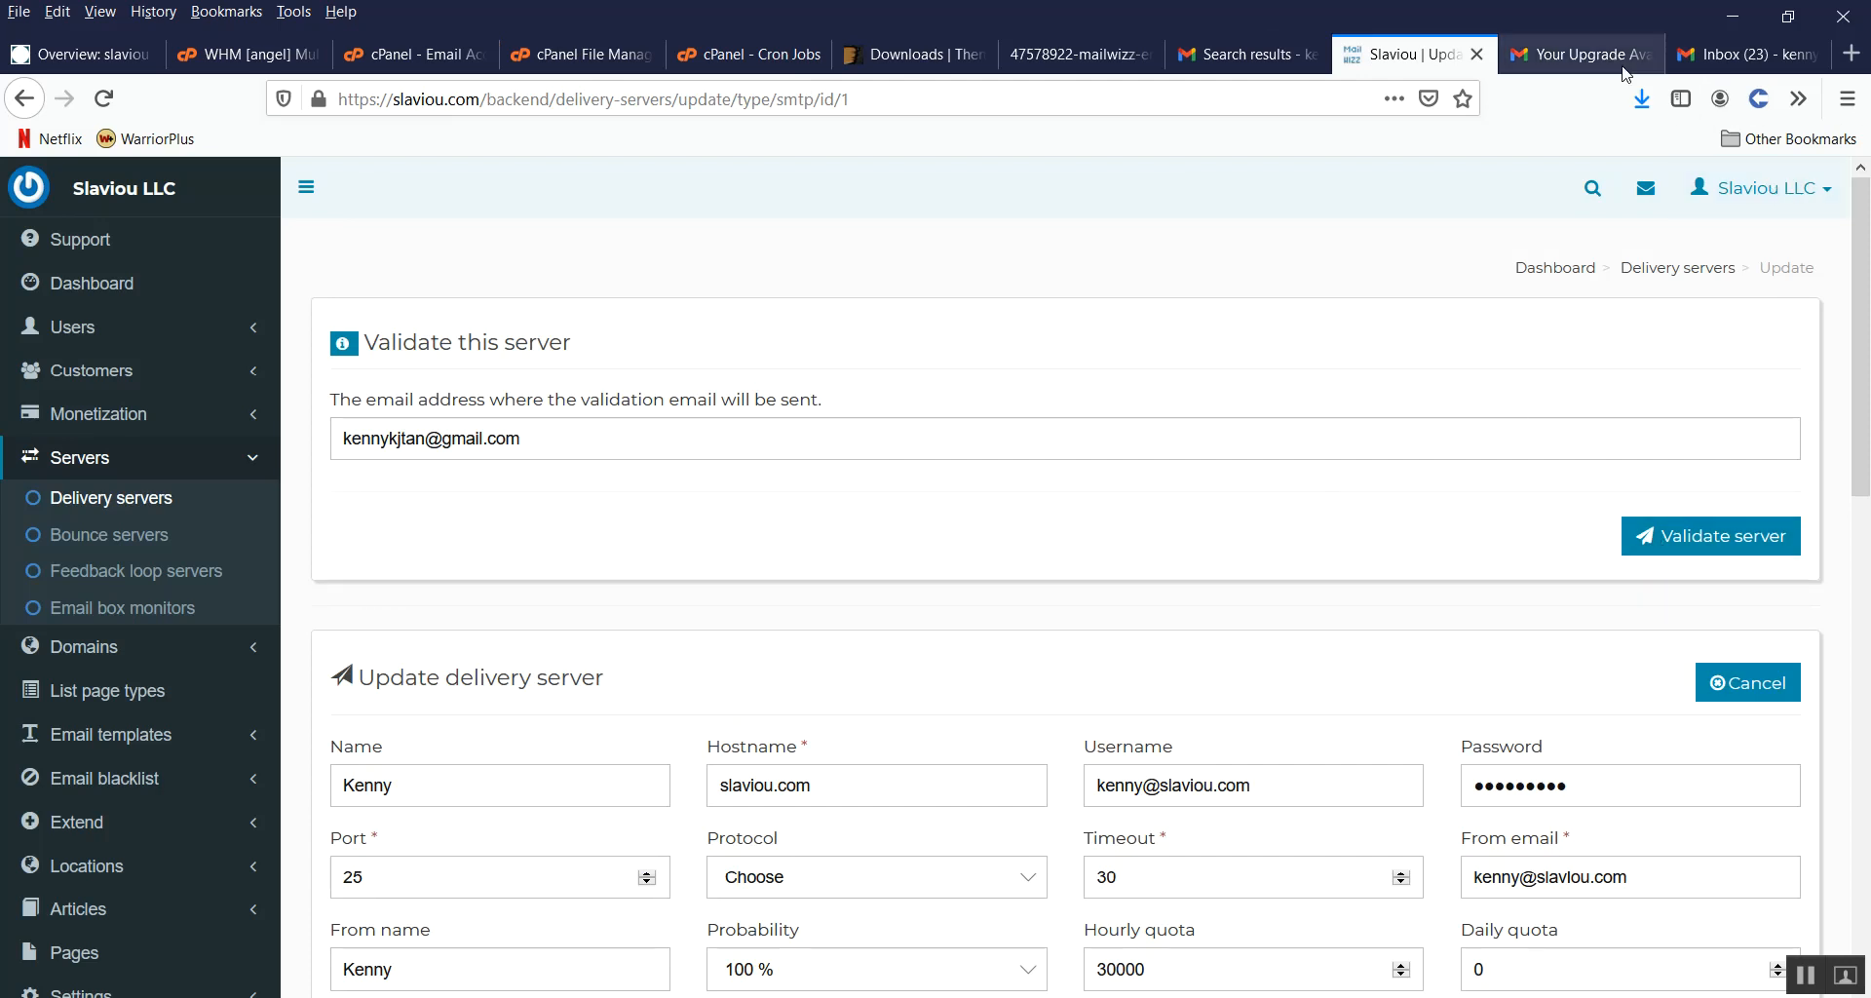
Step: Switch to Gmail and examine the September 2020 server validation email for kennytan.news as an example
{"action": "left_click", "coordinate": [1233, 61]}
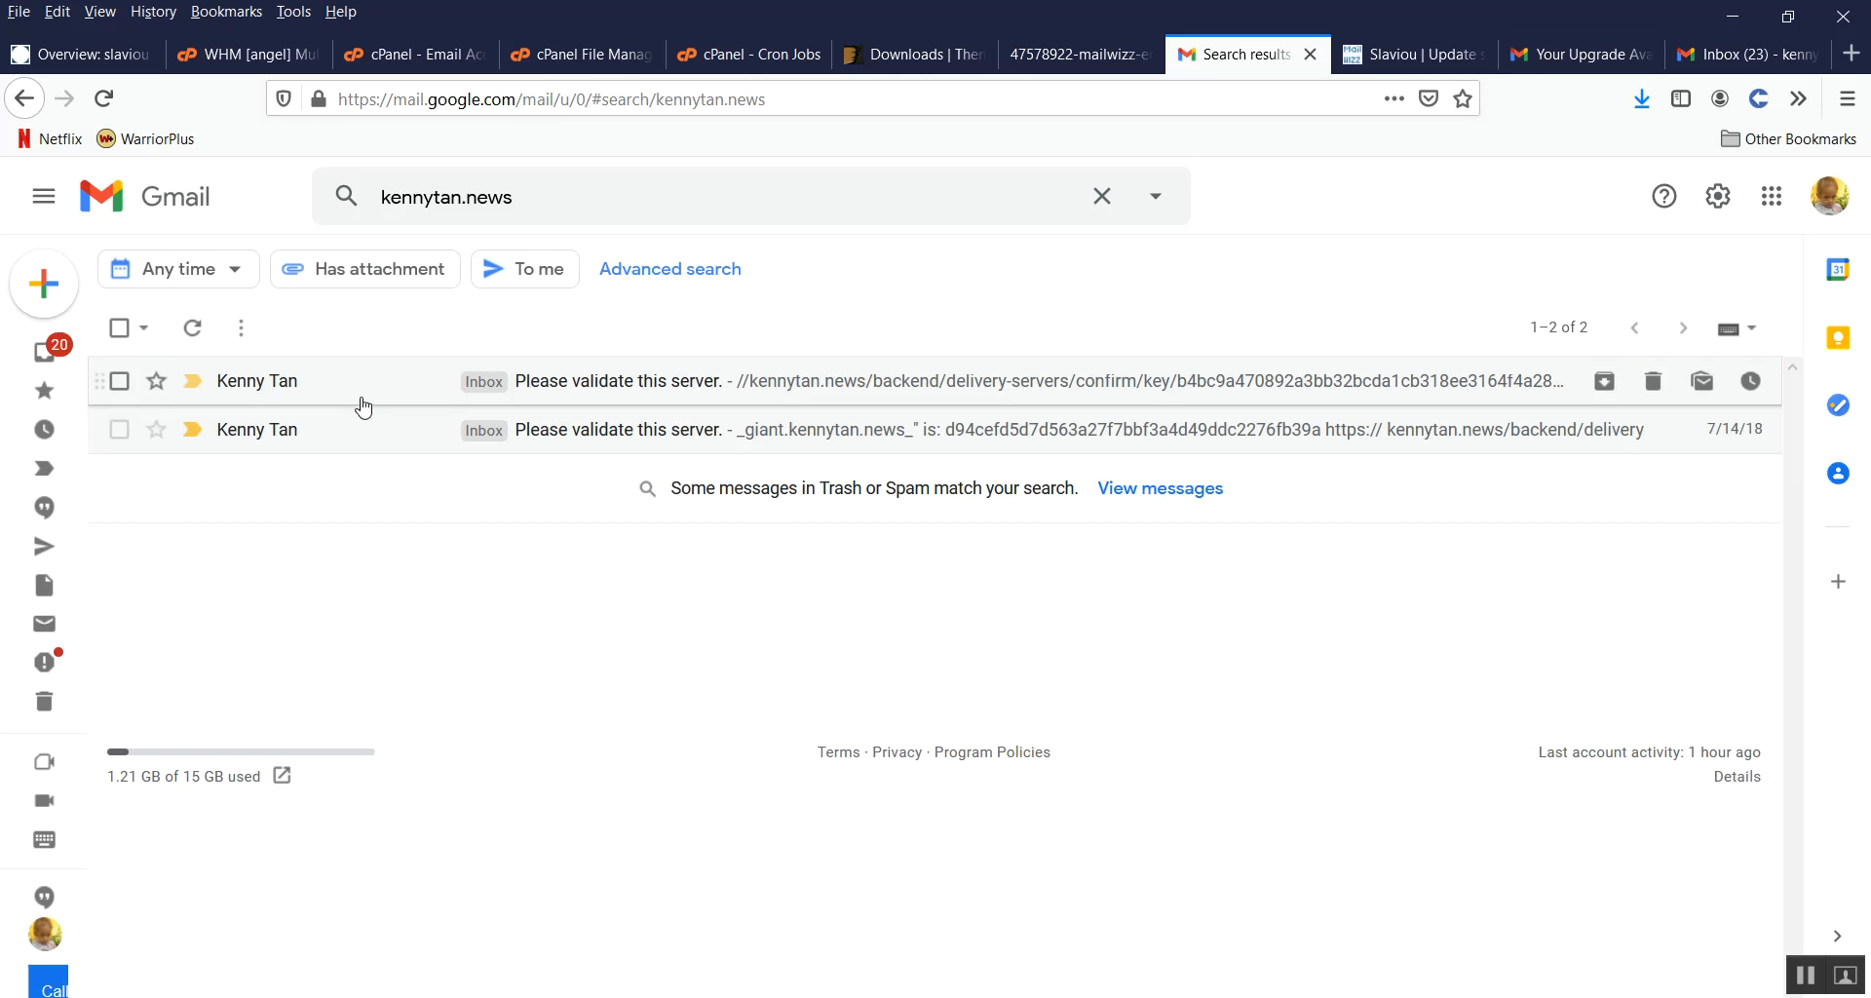
{"action": "left_click", "coordinate": [634, 384]}
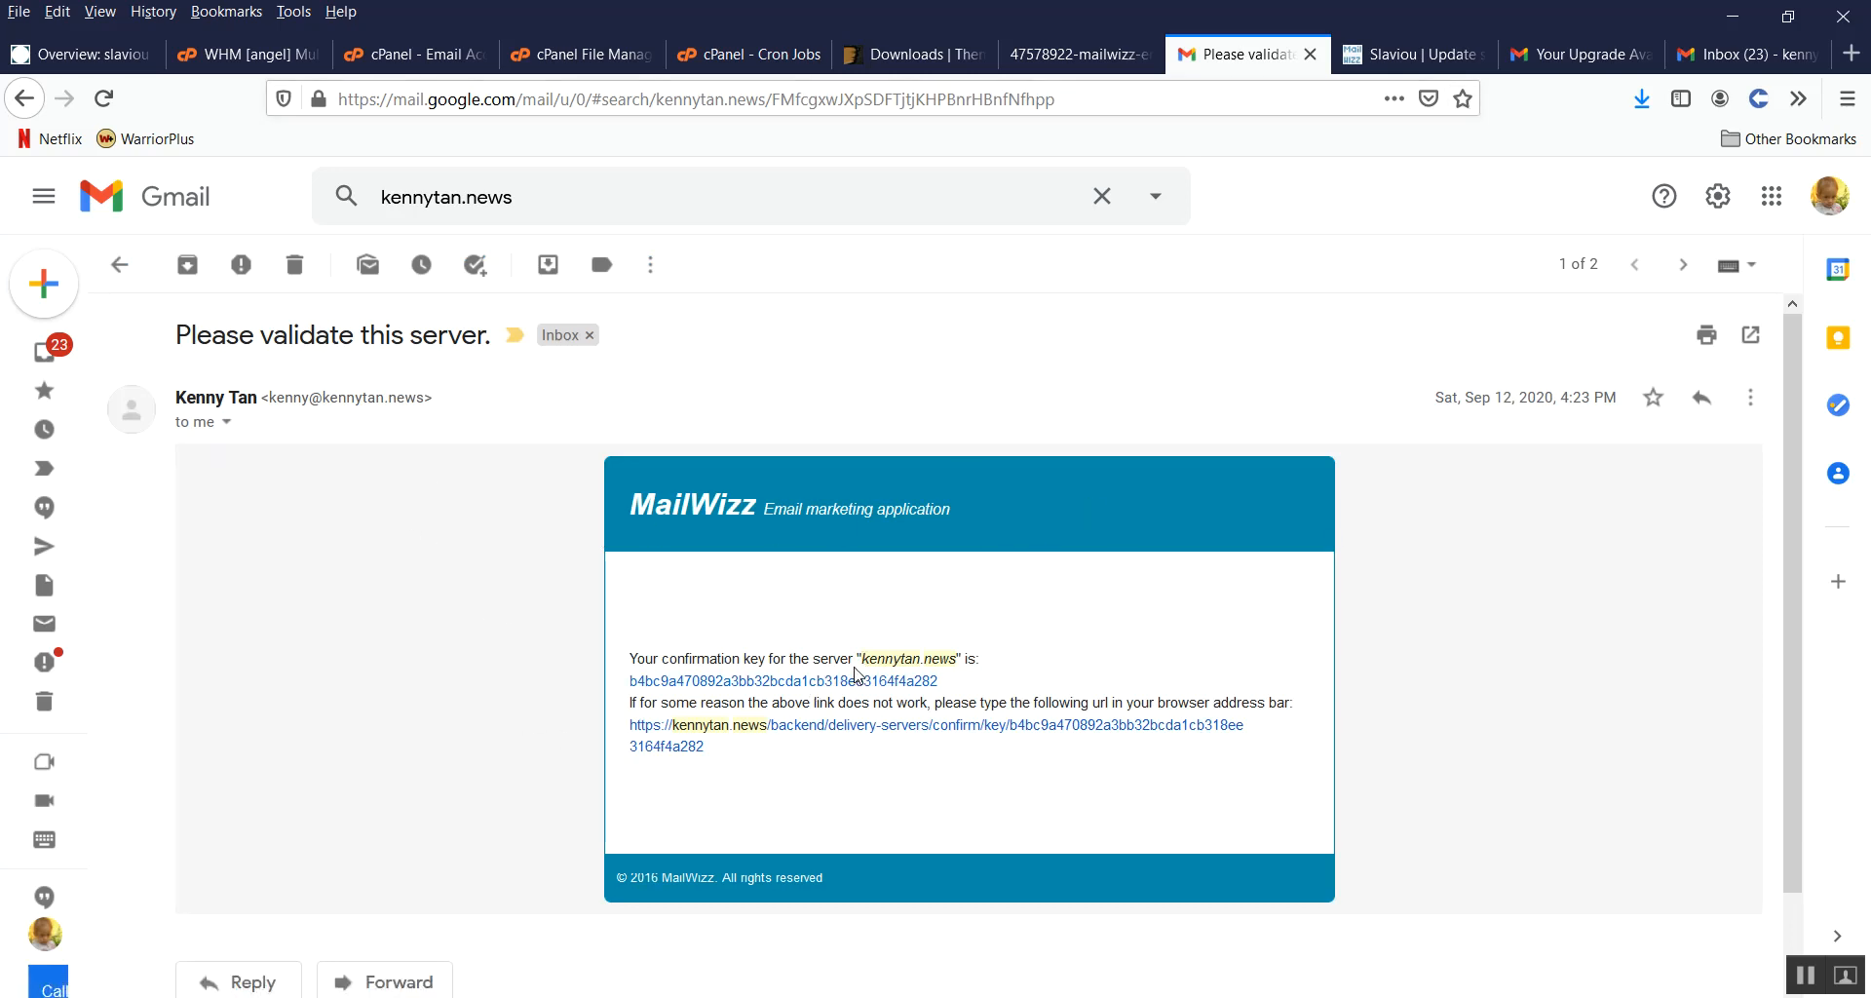
{"action": "left_click", "coordinate": [1403, 54]}
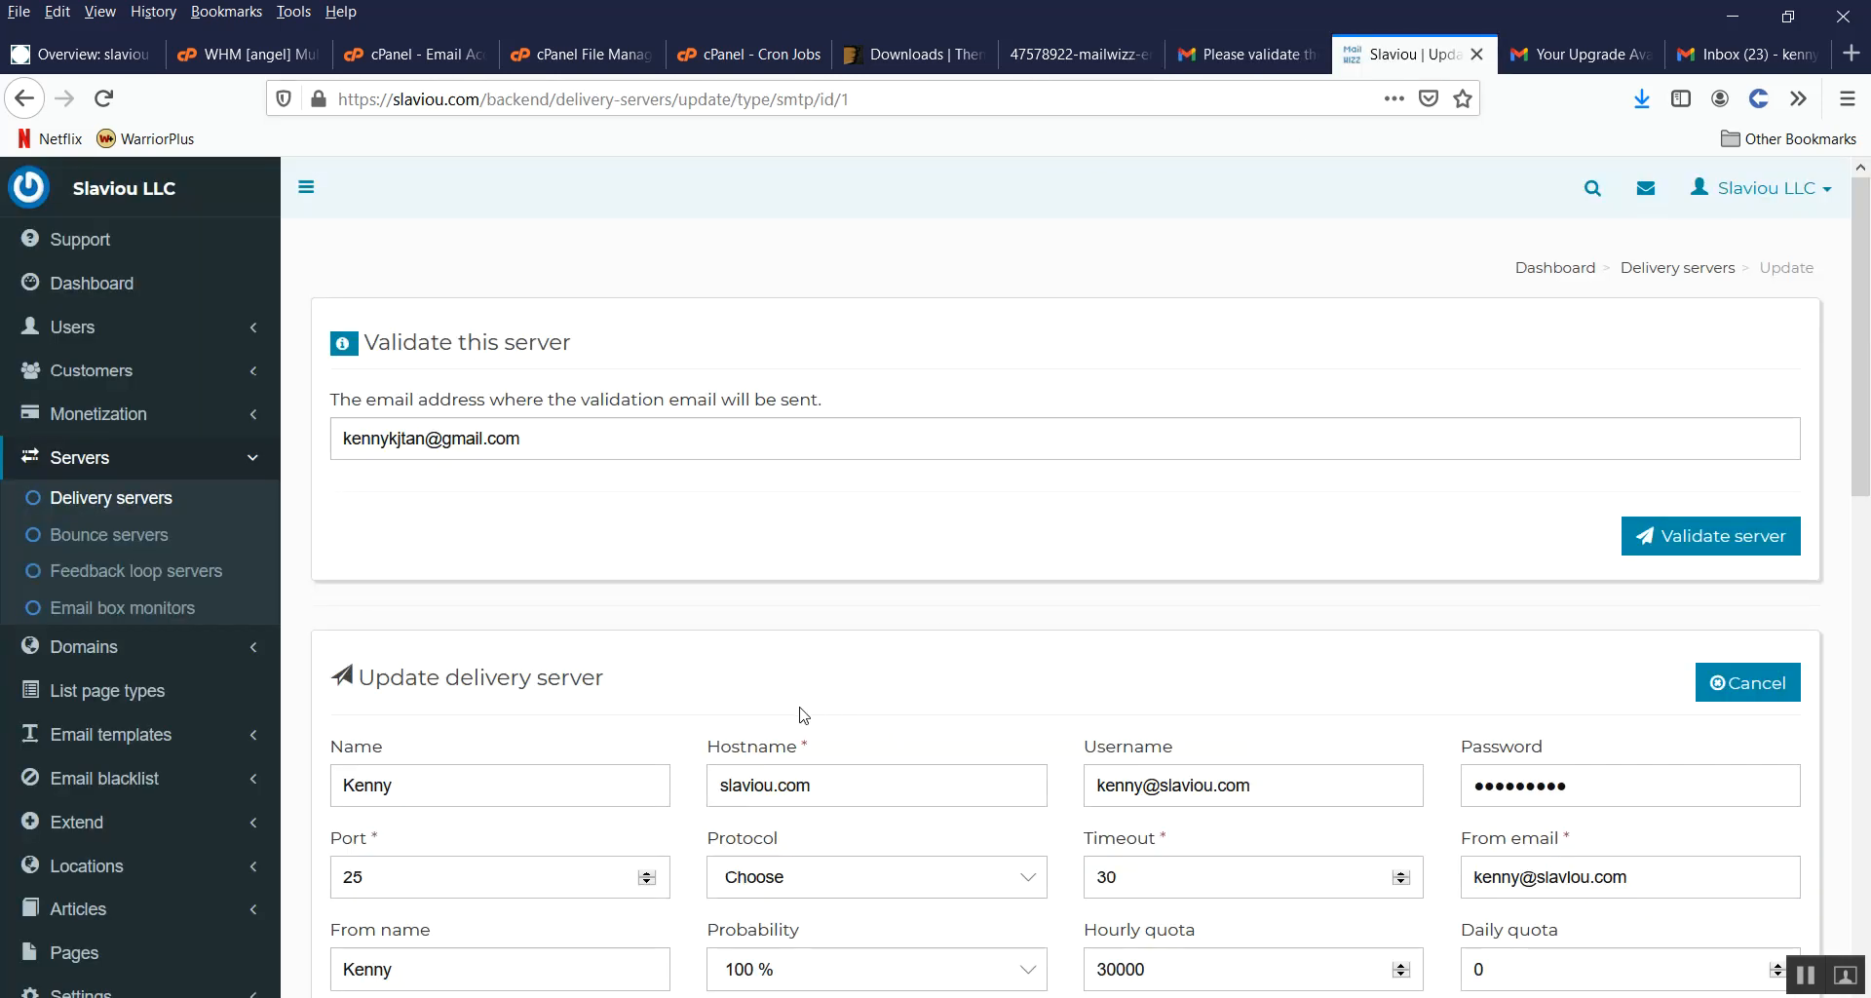
Step: Open the delivery servers list in MailWizz and check the status of the SMTP server
{"action": "left_click", "coordinate": [119, 505]}
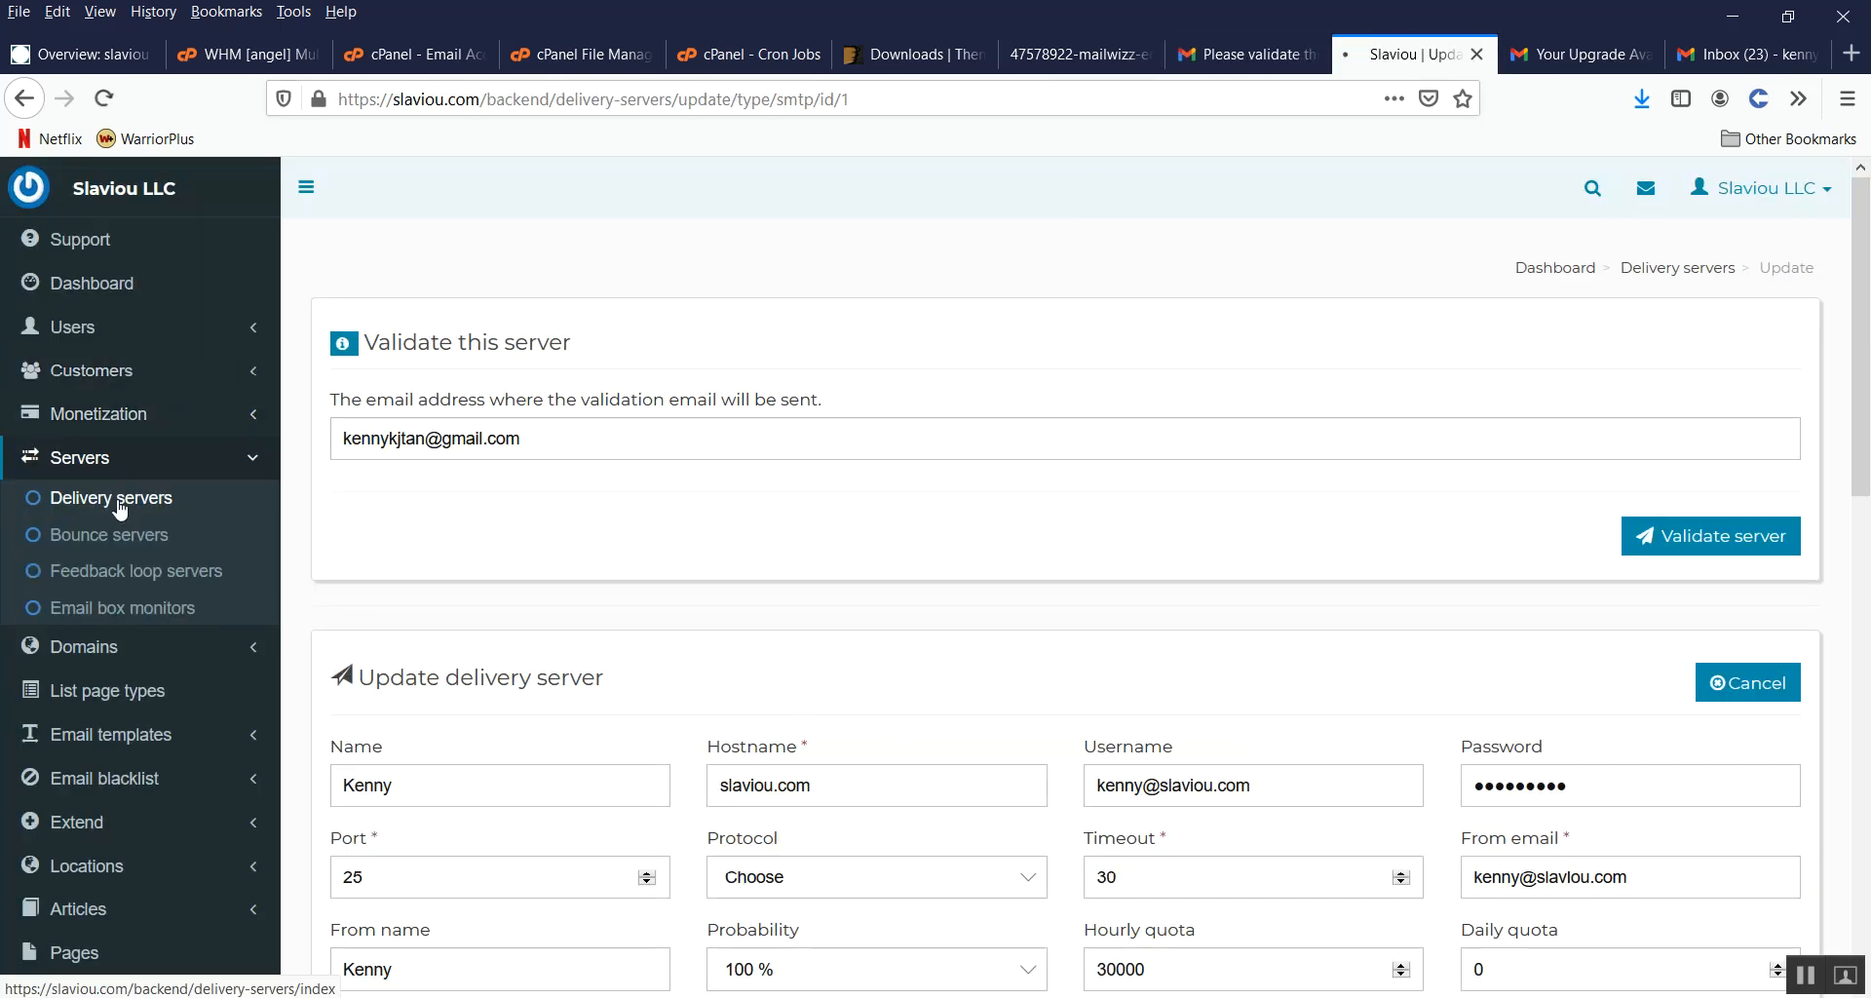
{"action": "scroll", "coordinate": [1261, 543], "scroll_direction": "down", "scroll_amount": 2}
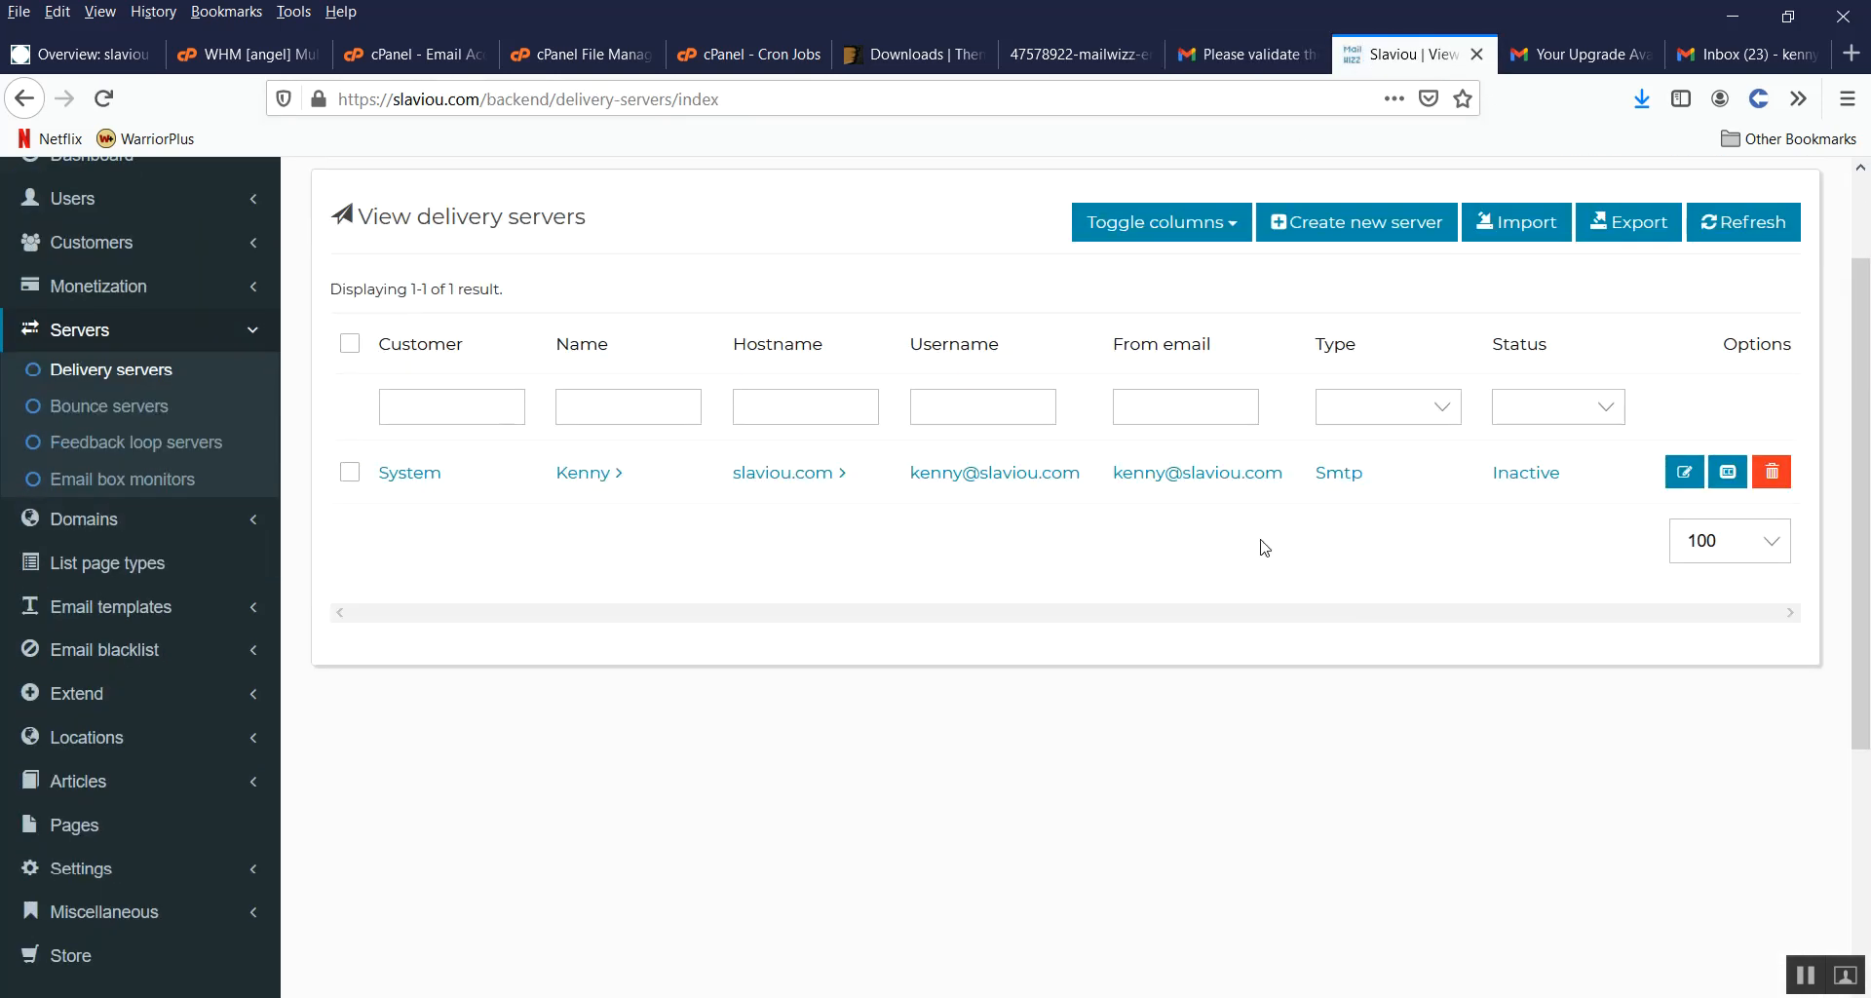
{"action": "double_click", "coordinate": [1516, 476]}
{"action": "left_click", "coordinate": [1198, 540]}
Step: Recheck the confirmation link in Gmail, comparing the delivery server's status with the SMTP restriction notice on the Tilaa VPS overview
{"action": "left_click", "coordinate": [1247, 54]}
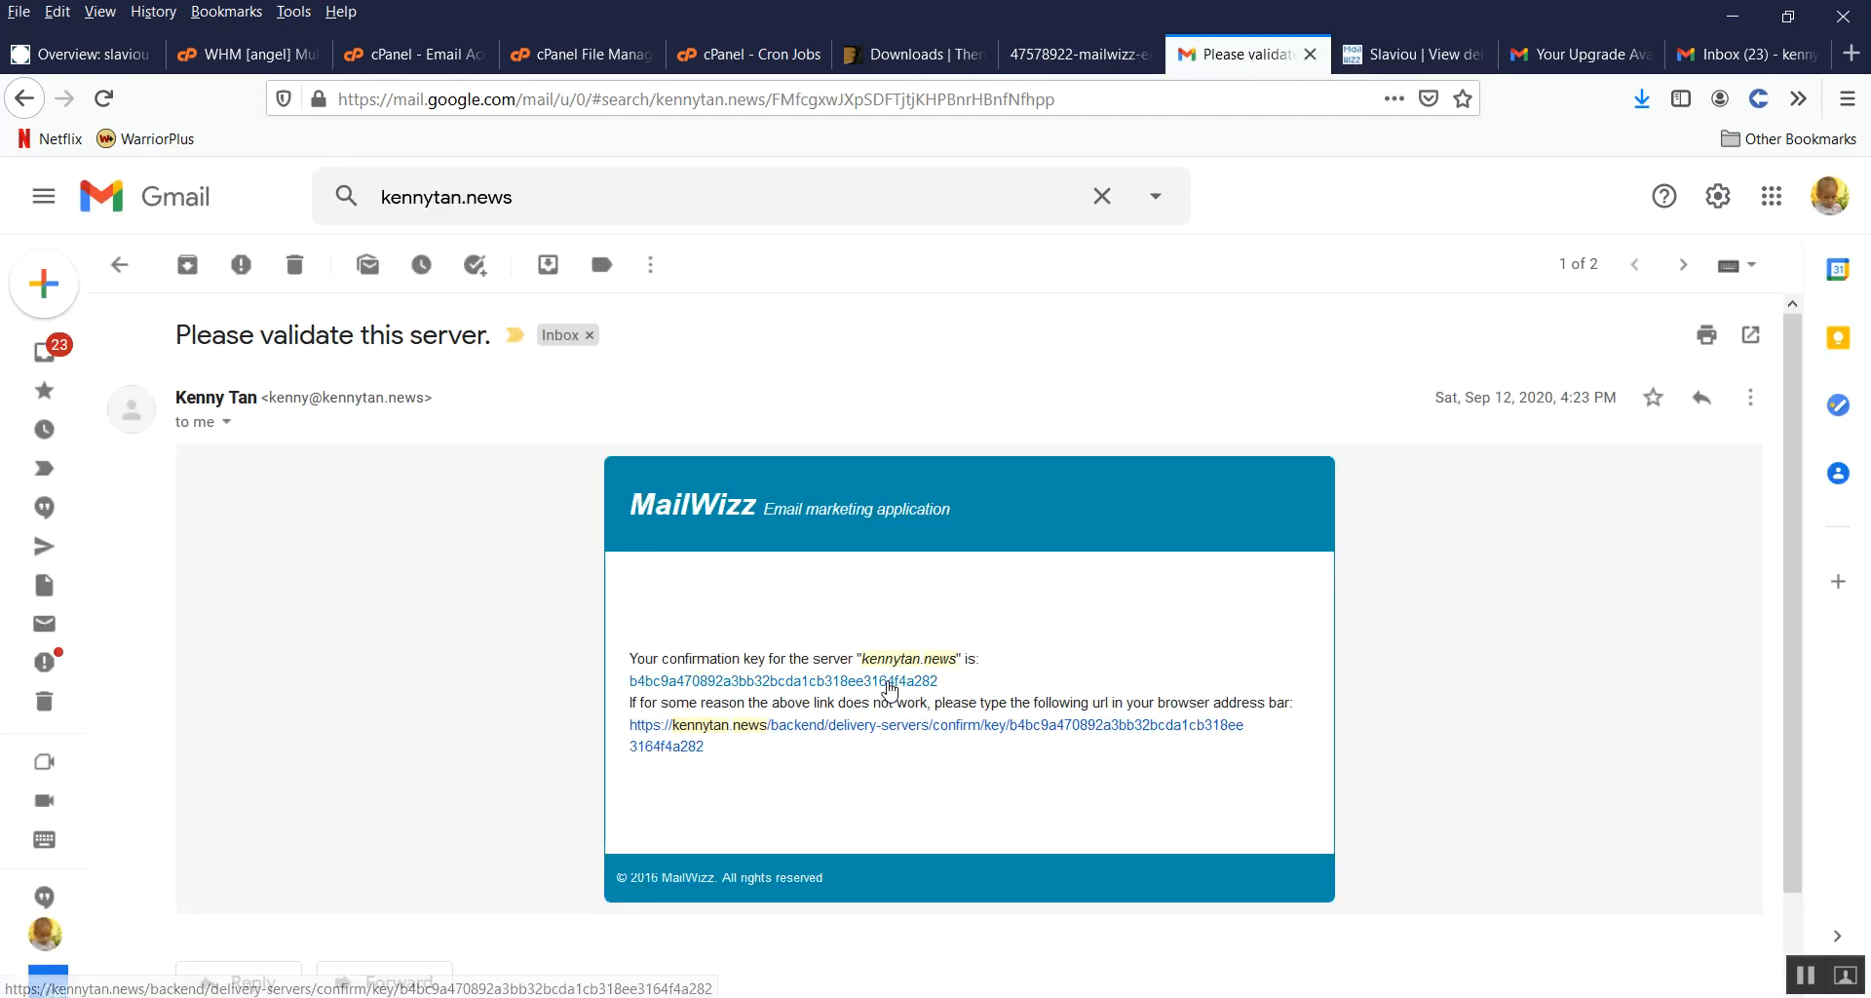
{"action": "left_click", "coordinate": [1432, 55]}
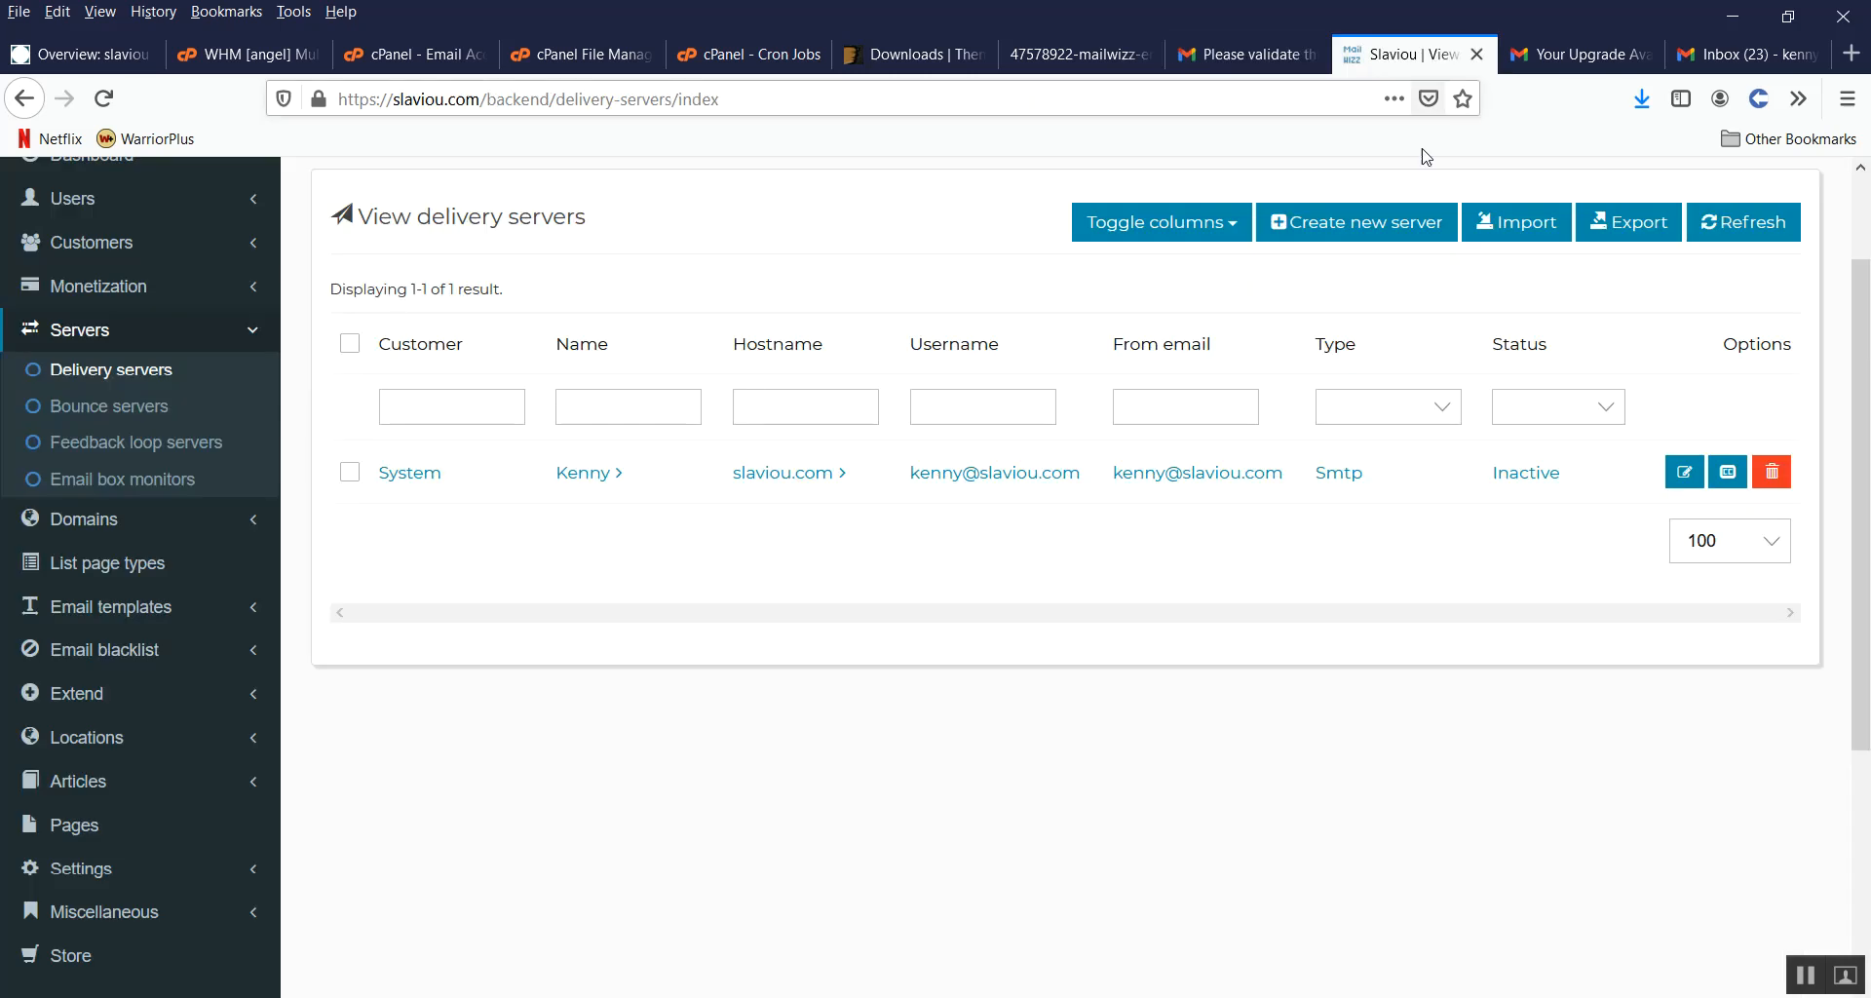
{"action": "double_click", "coordinate": [1531, 479]}
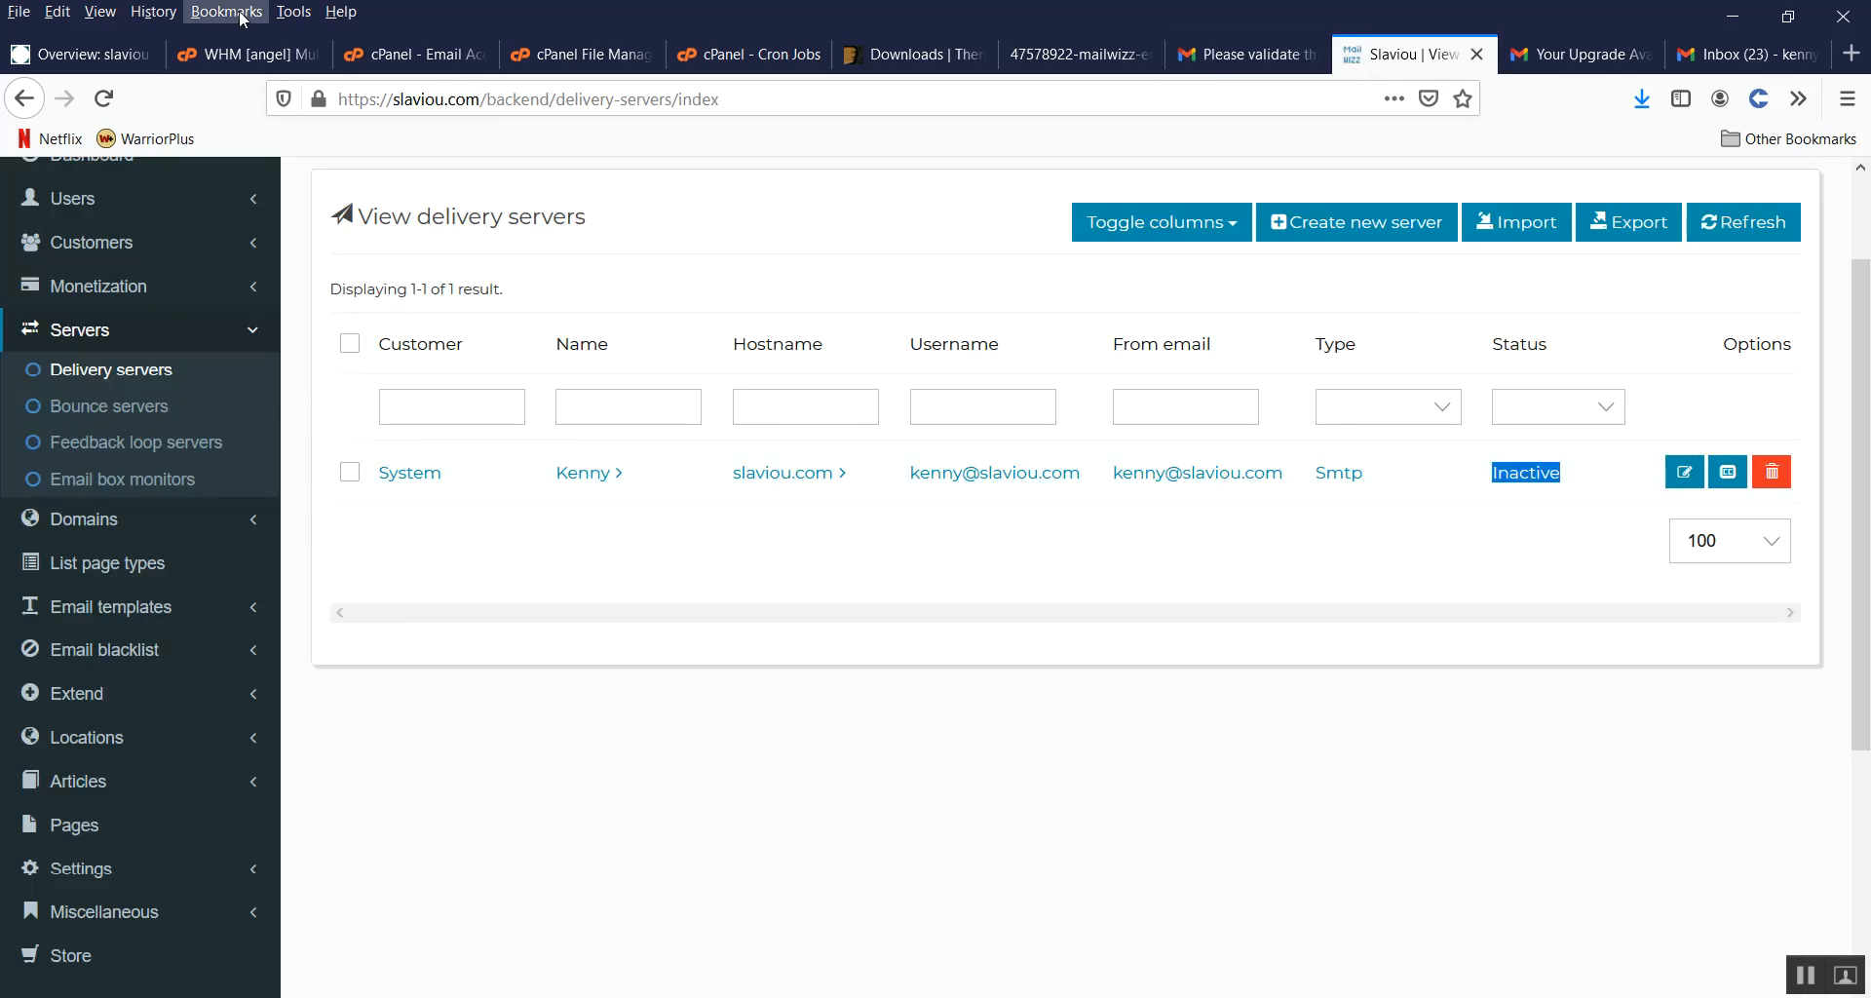
{"action": "left_click", "coordinate": [101, 57]}
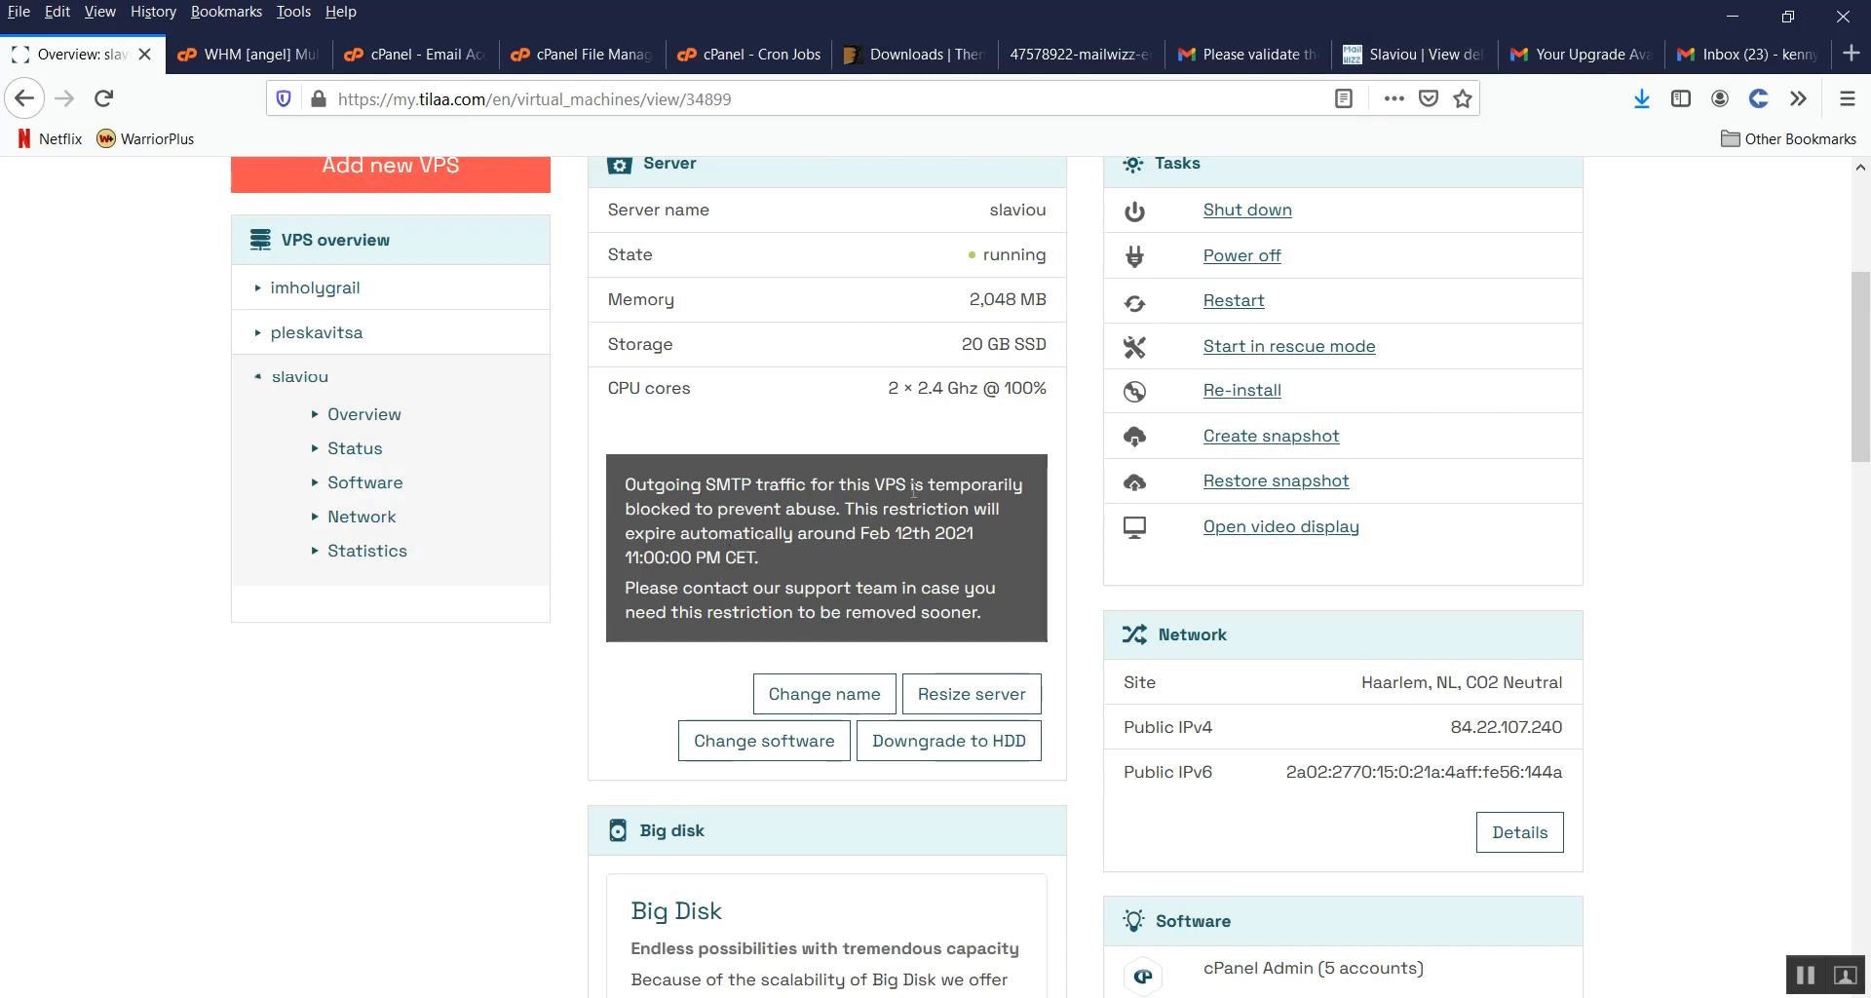
{"action": "left_click", "coordinate": [1386, 41]}
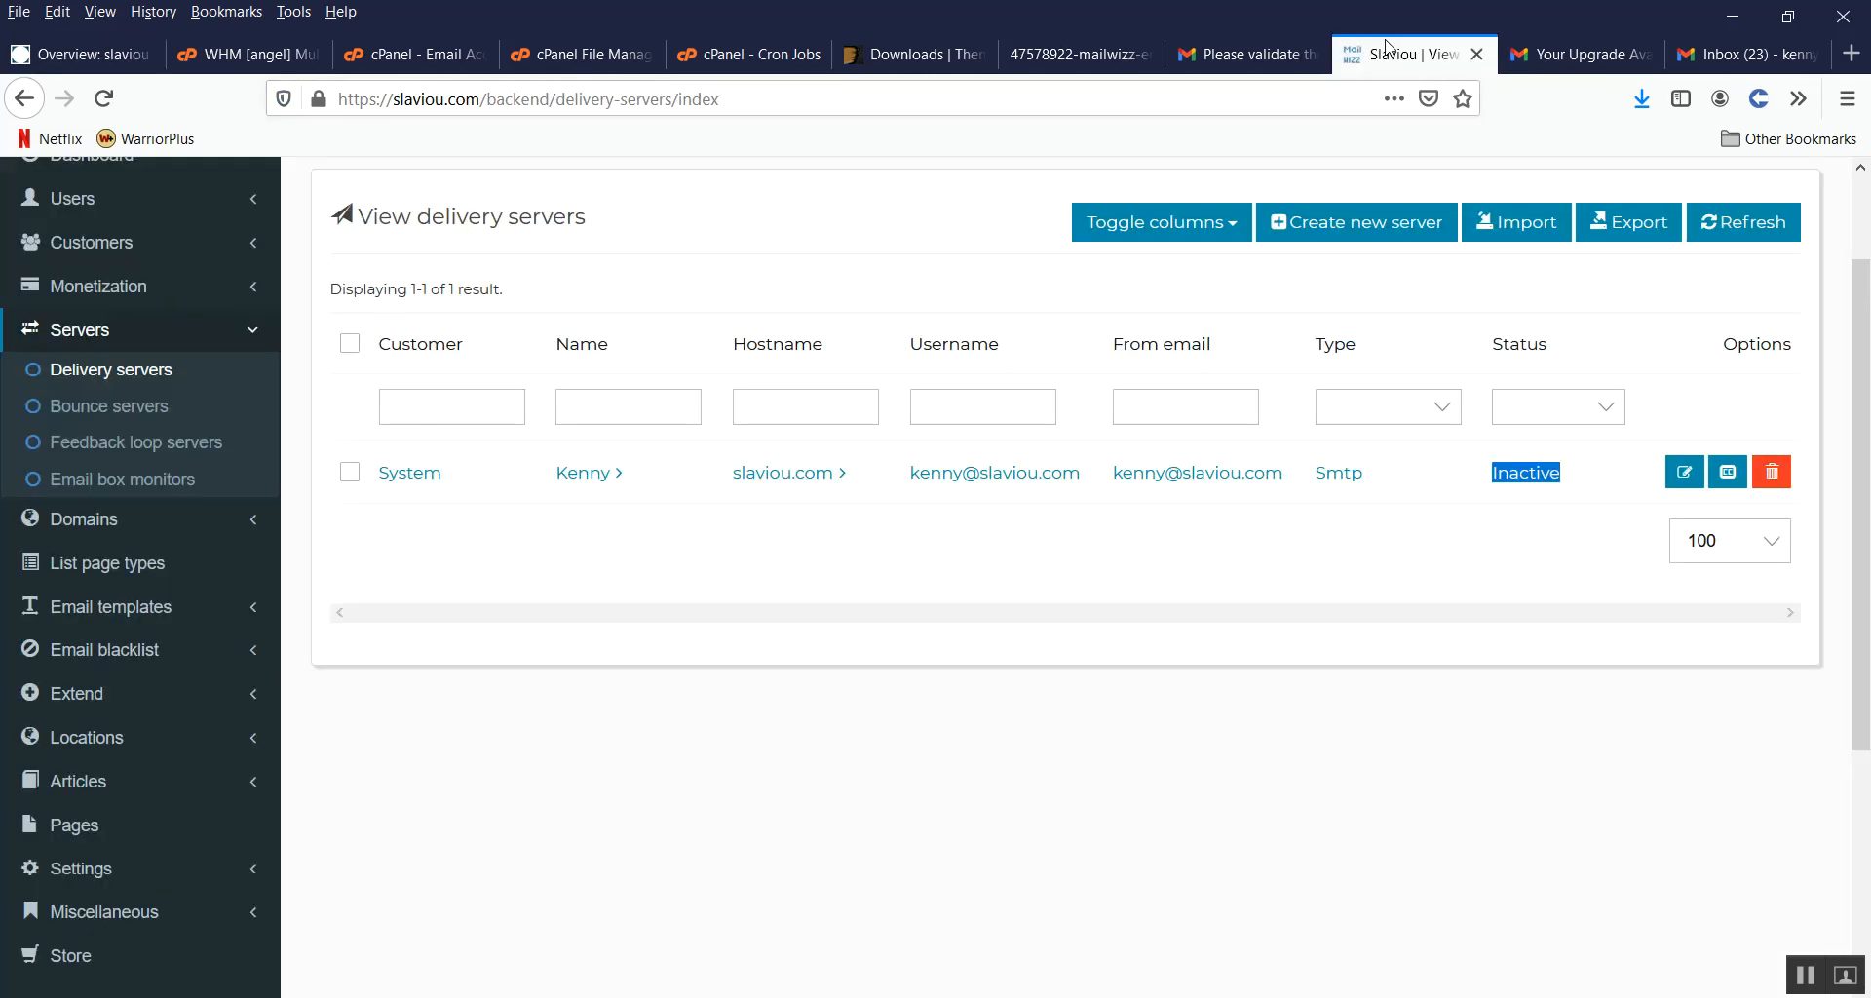
Step: Open the SMTP delivery server's update page, fill in the recipient address for the validation email, and return to the server list without sending it
{"action": "left_click", "coordinate": [1533, 524]}
{"action": "left_click", "coordinate": [1683, 474]}
{"action": "scroll", "coordinate": [828, 552], "scroll_direction": "down", "scroll_amount": 3}
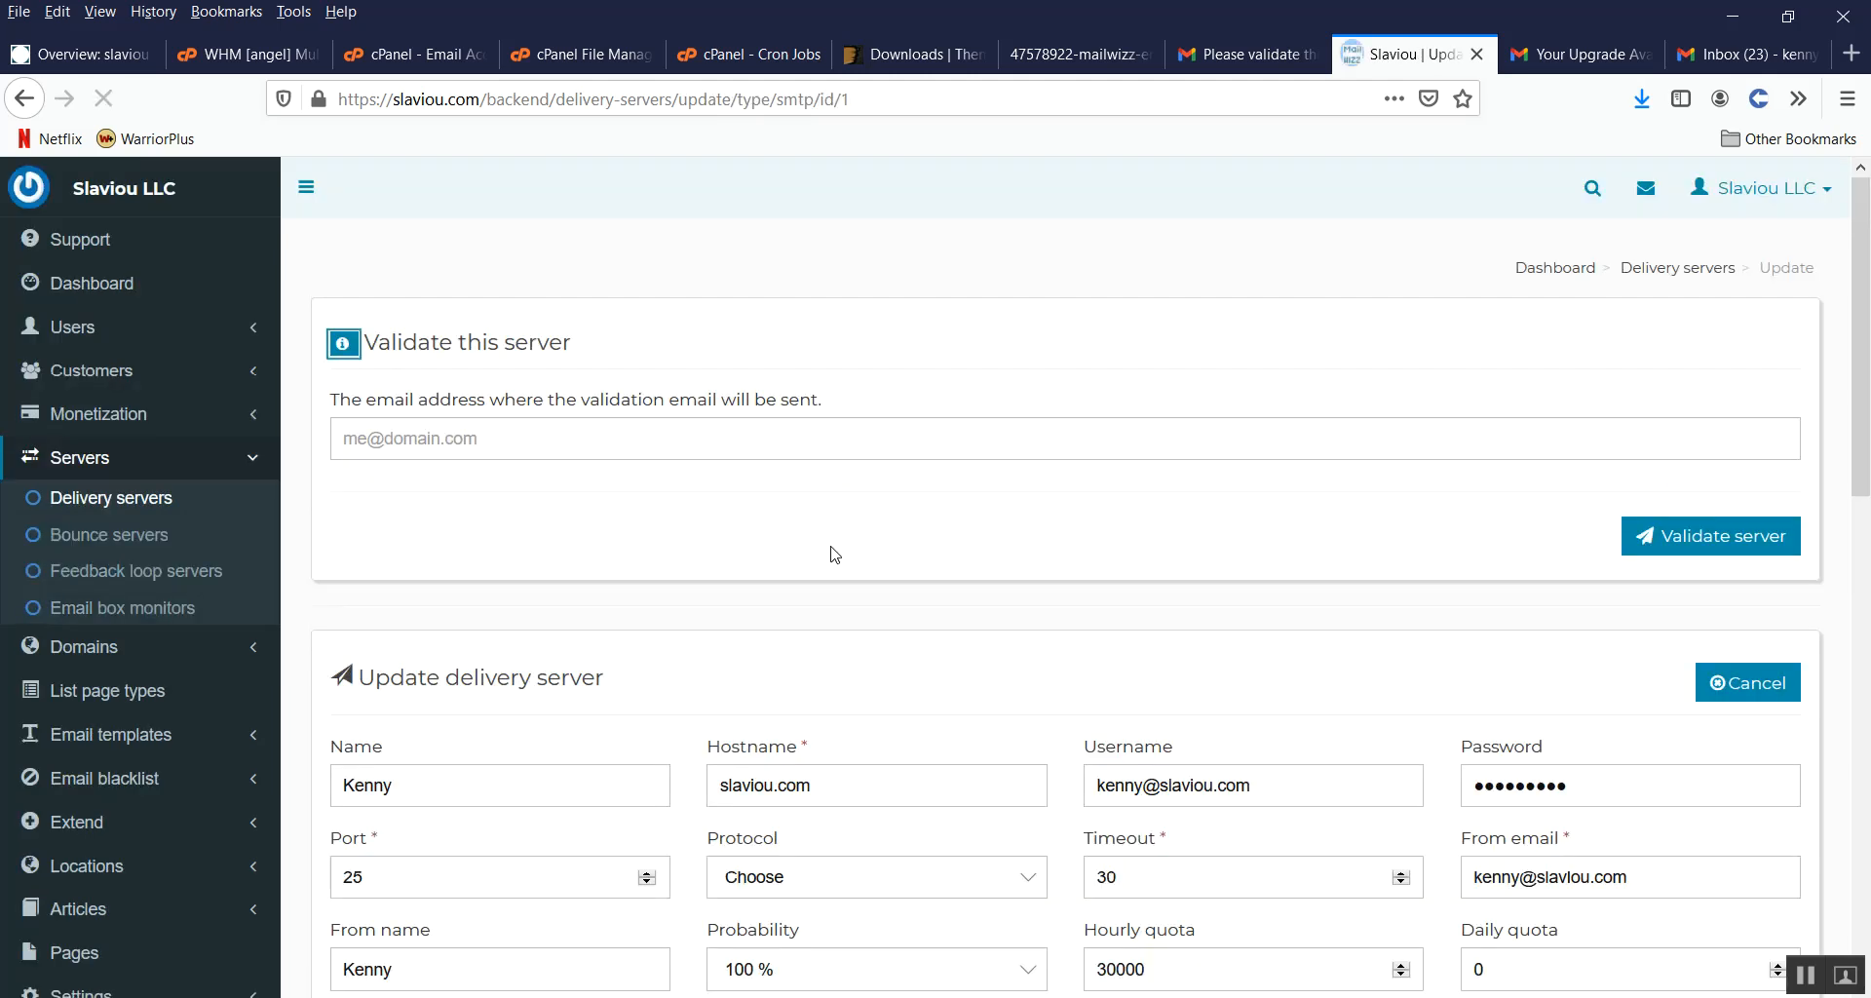
{"action": "left_click", "coordinate": [504, 185]}
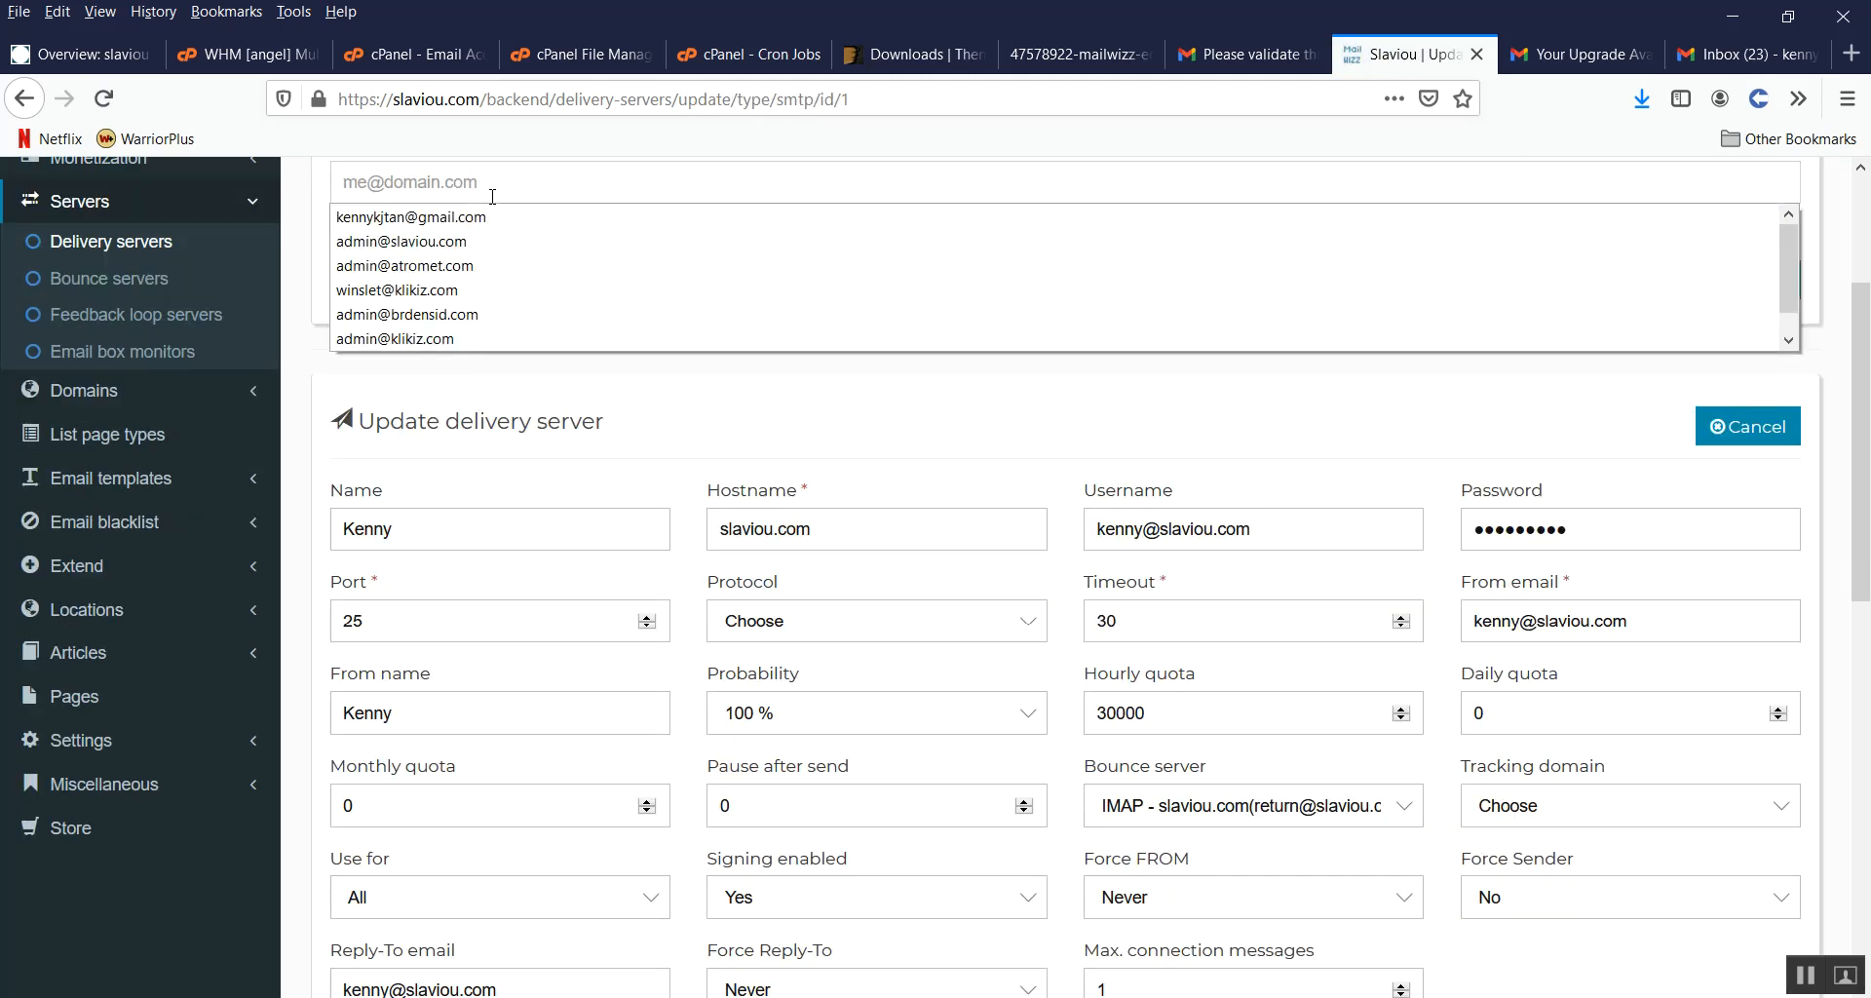
{"action": "left_click", "coordinate": [467, 200]}
{"action": "scroll", "coordinate": [1817, 454], "scroll_direction": "up", "scroll_amount": 3}
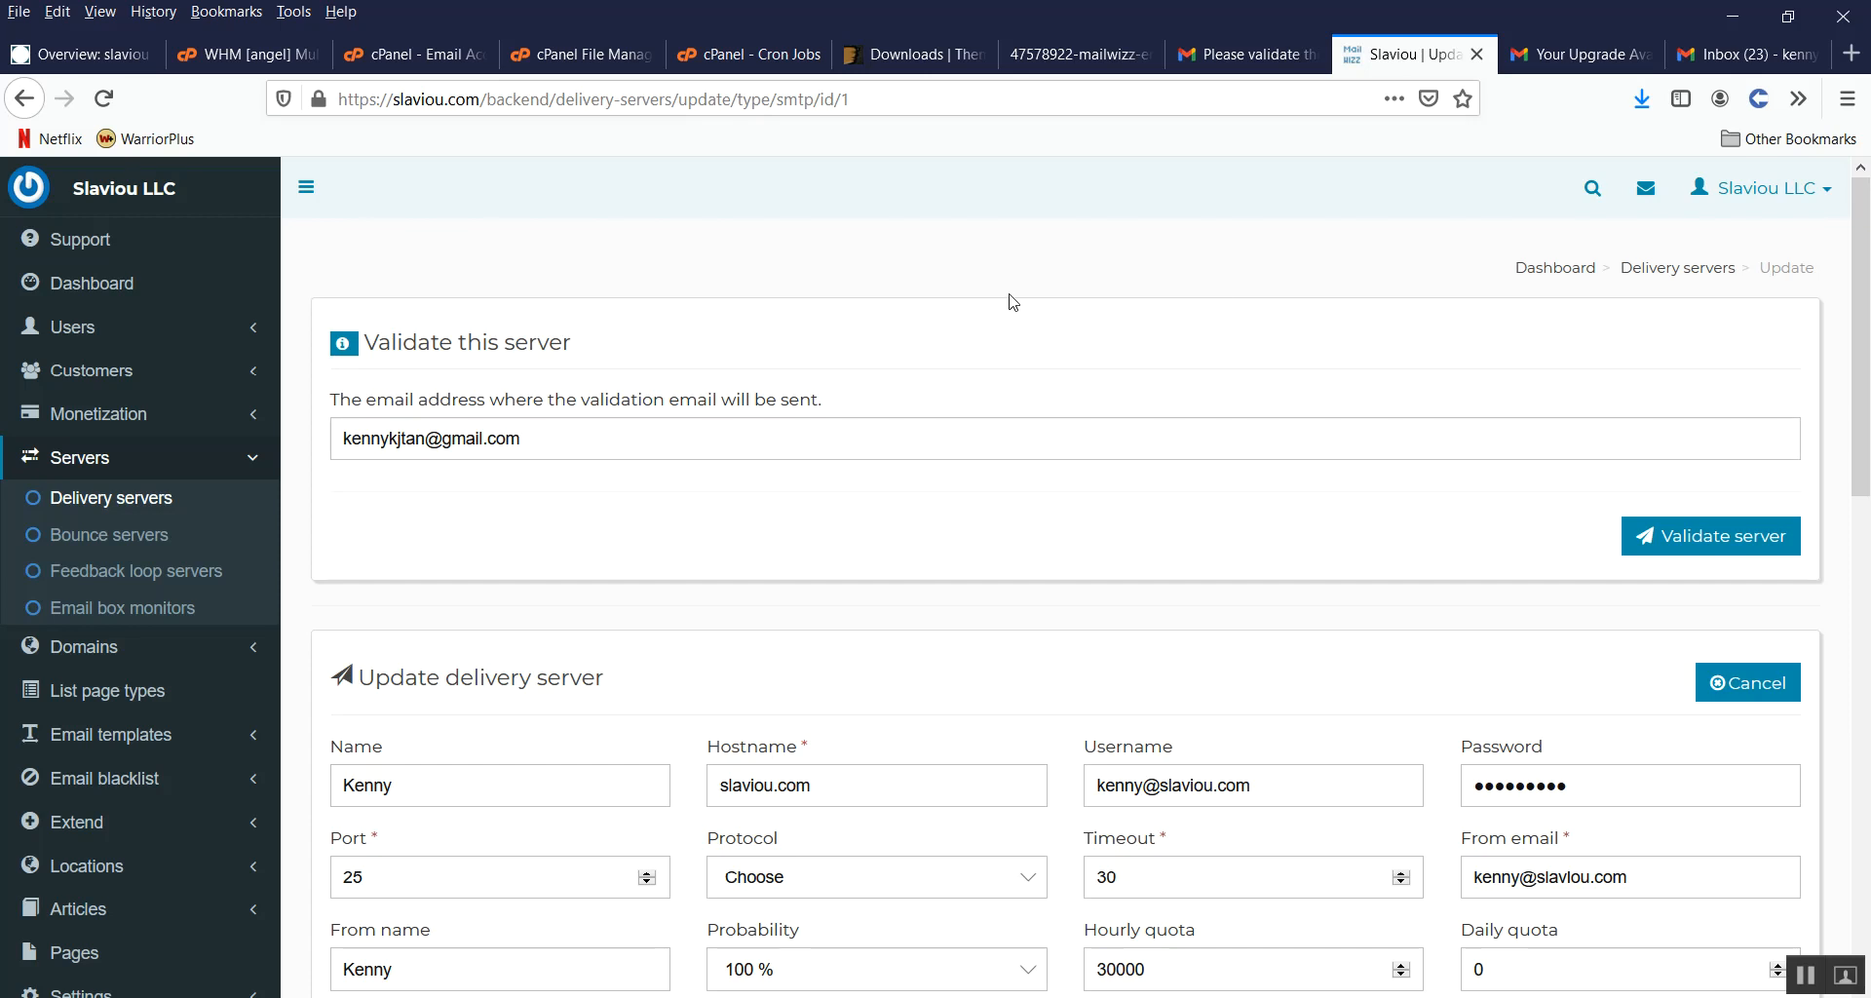
{"action": "left_click", "coordinate": [136, 497]}
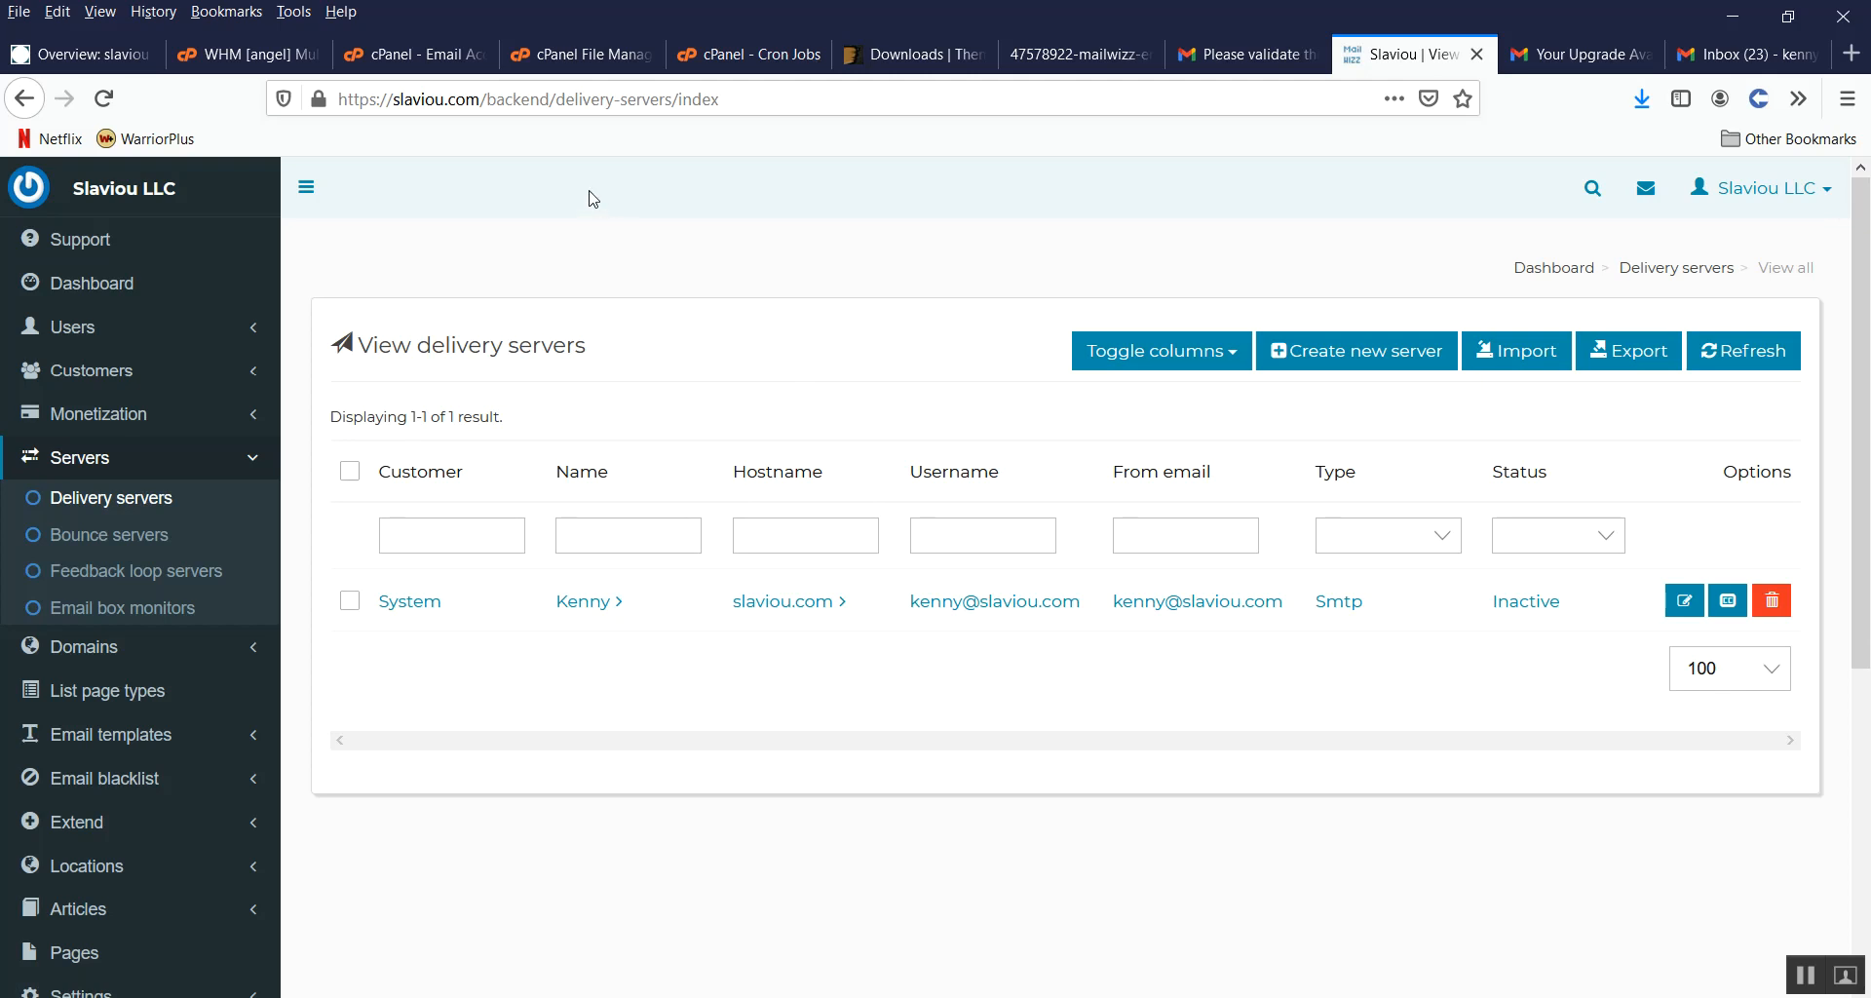
{"action": "left_click", "coordinate": [518, 98]}
{"action": "double_click", "coordinate": [517, 99]}
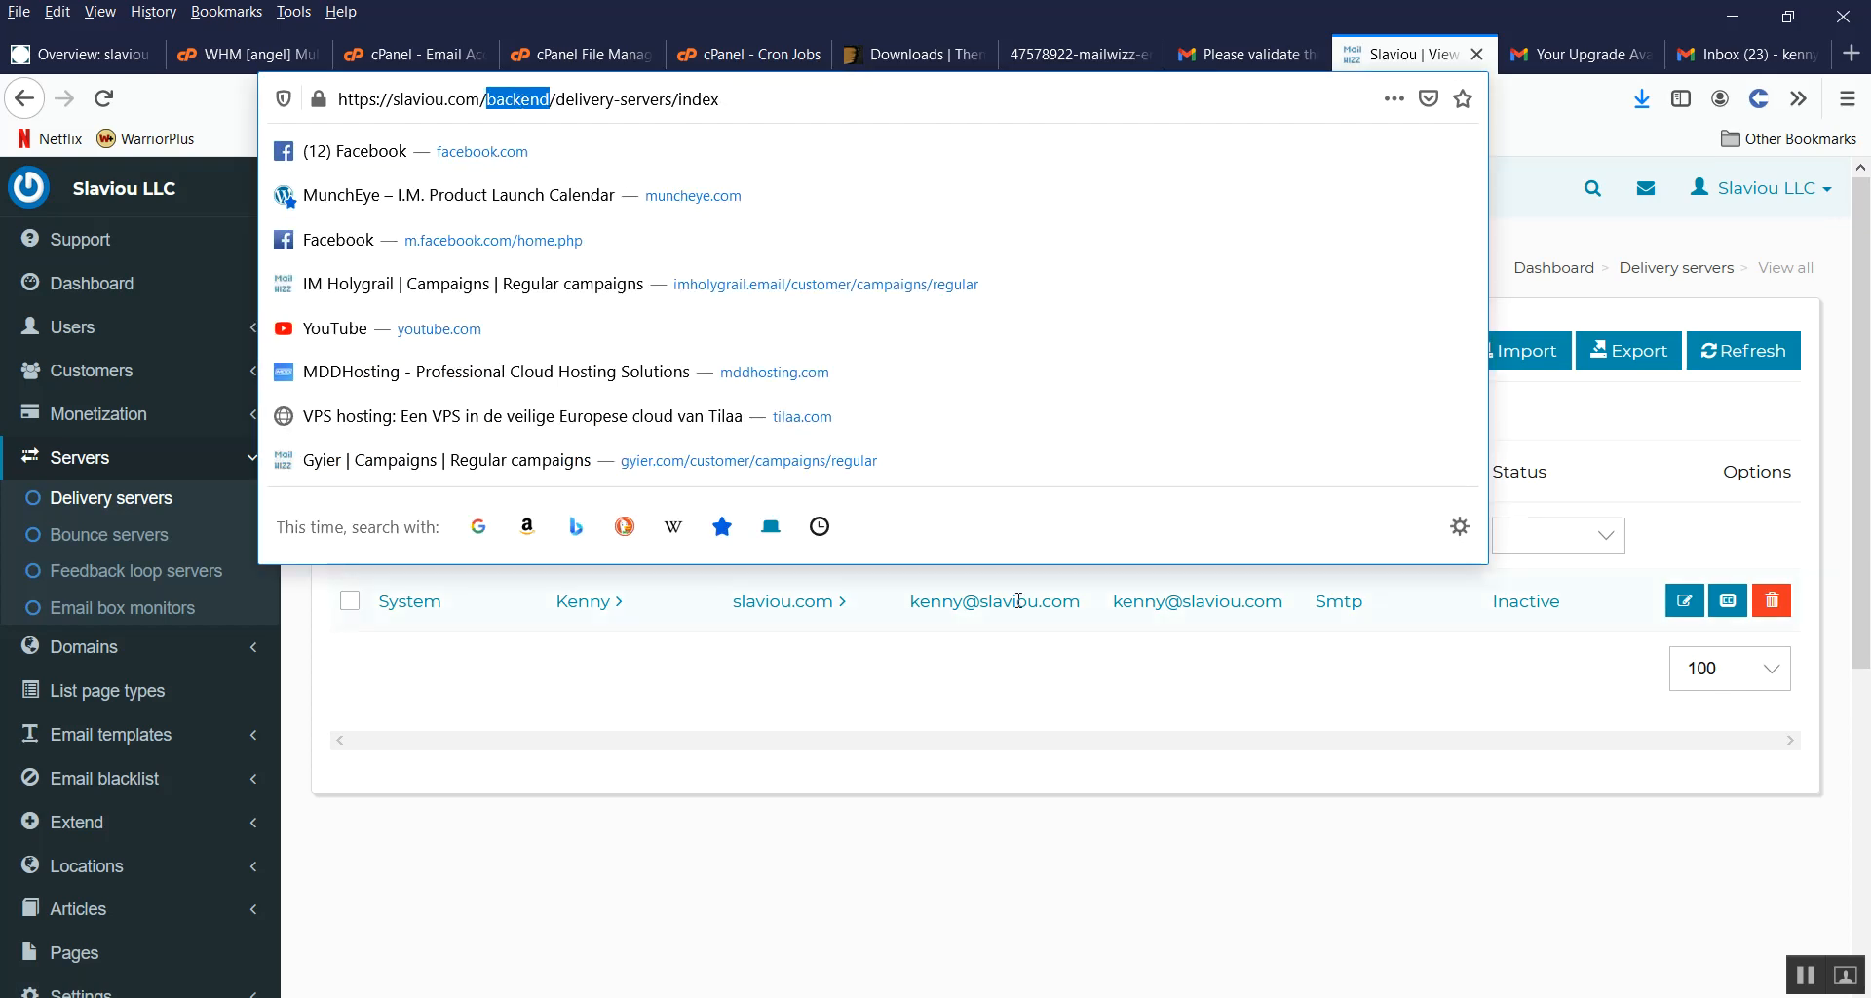
{"action": "left_click", "coordinate": [1021, 682]}
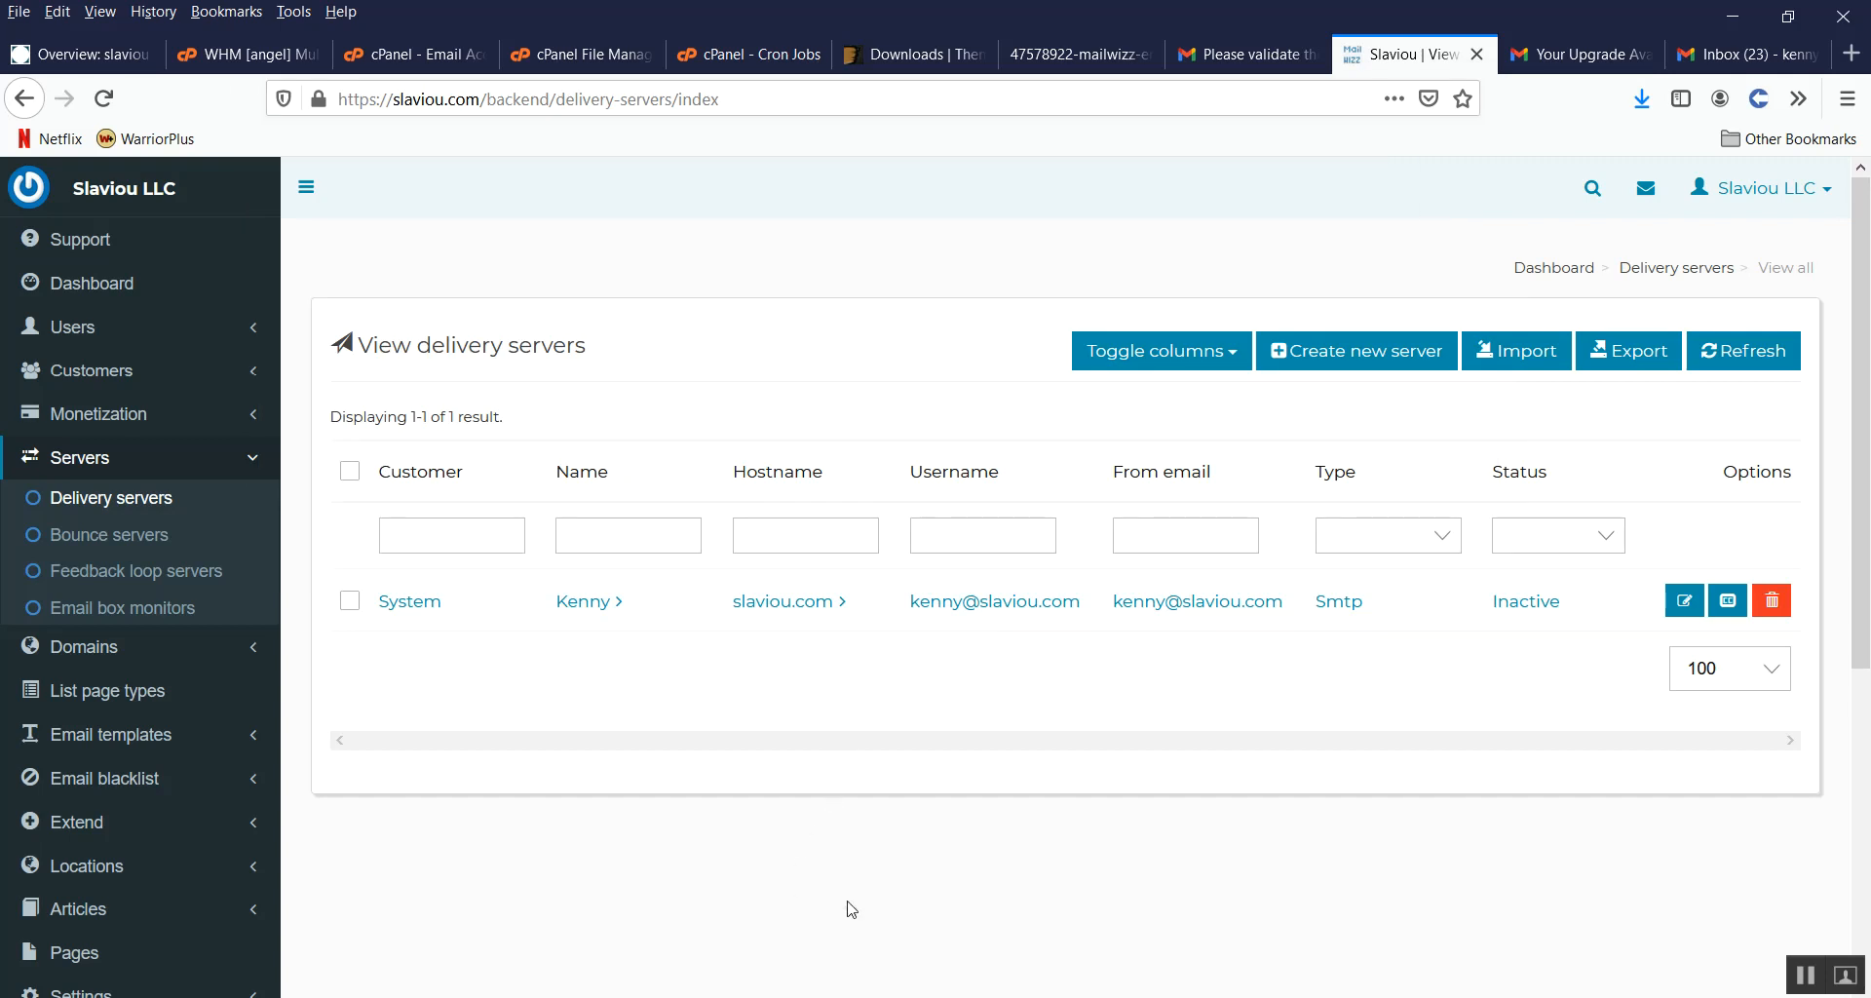
{"action": "key", "text": "alt+Tab"}
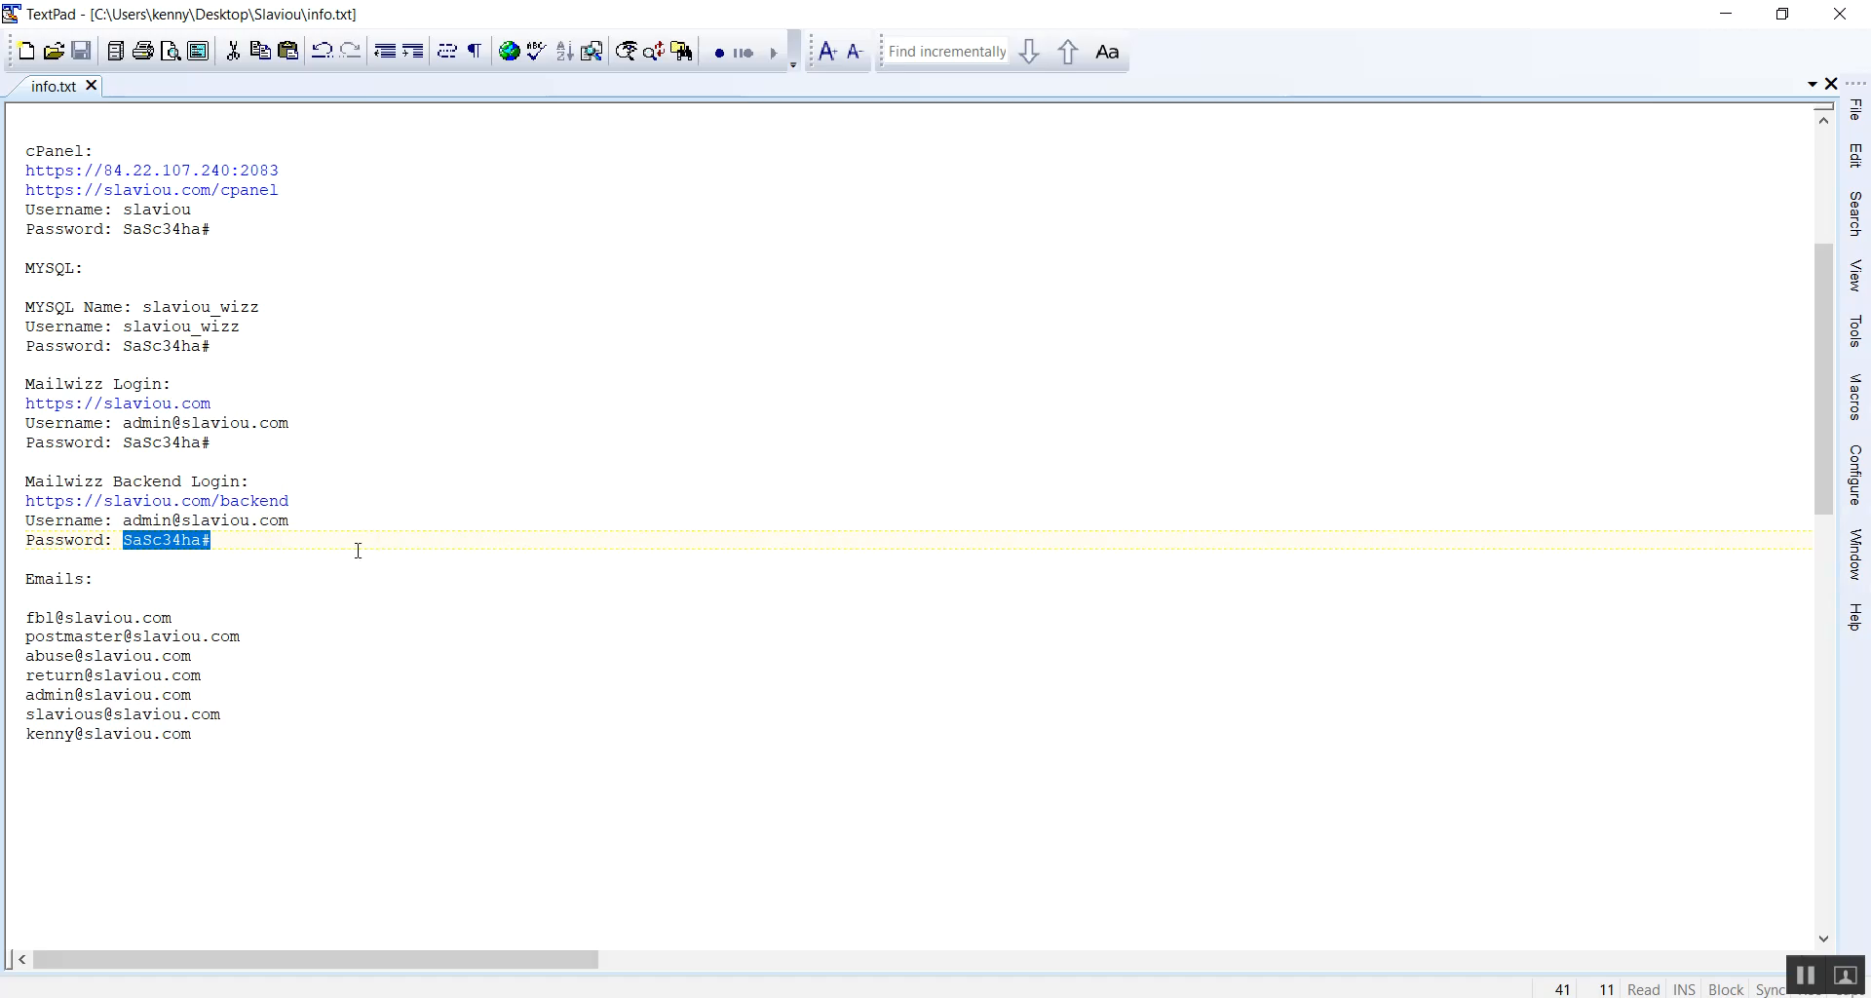
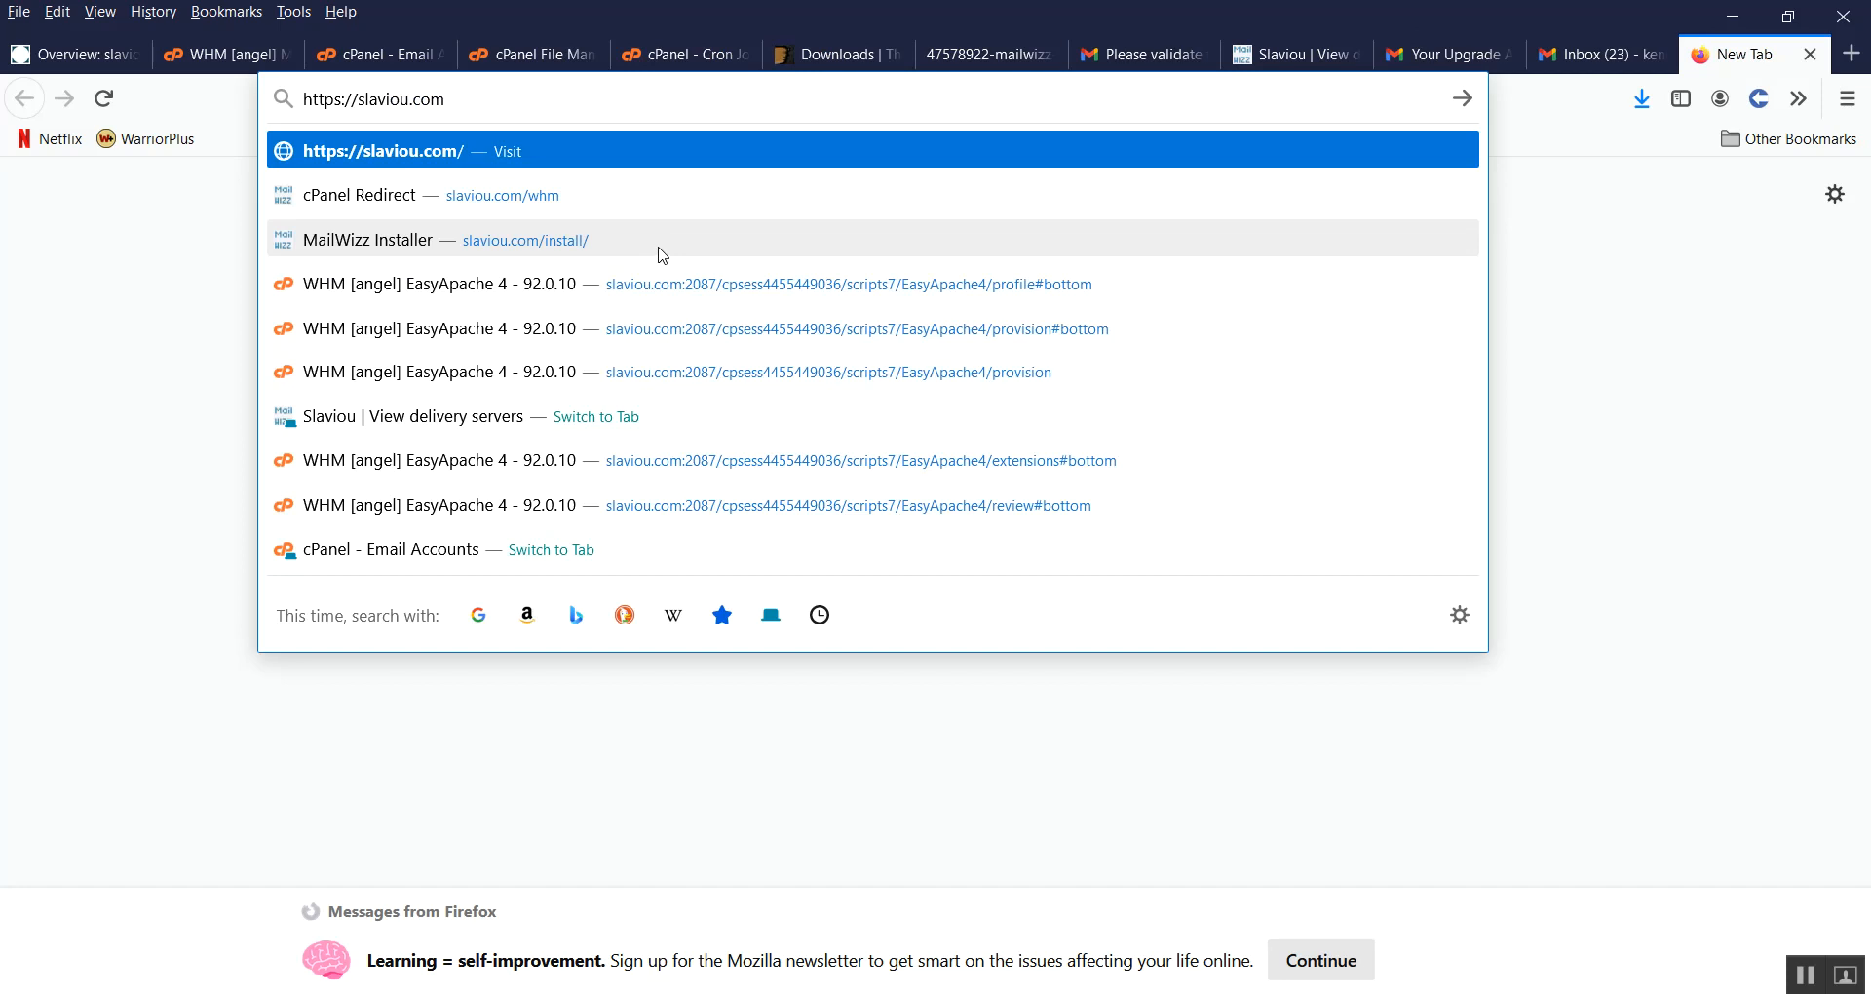
{"action": "left_click", "coordinate": [1710, 362]}
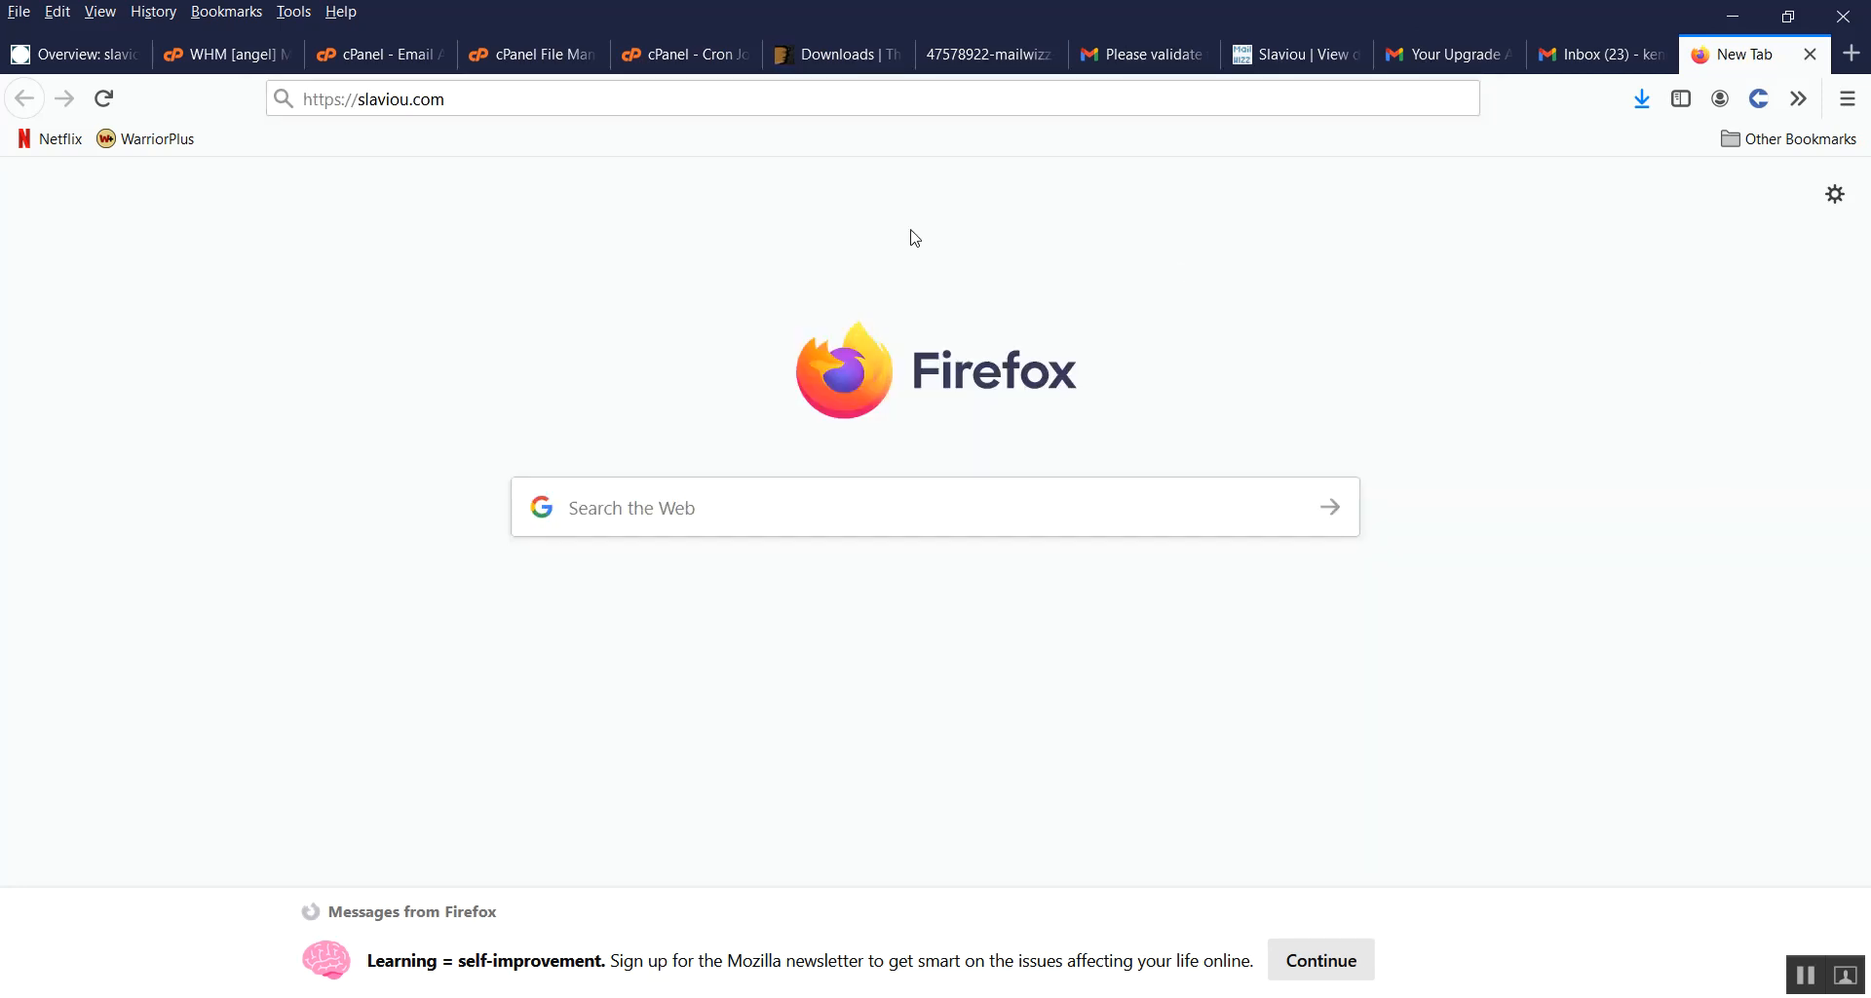
{"action": "left_click", "coordinate": [481, 104]}
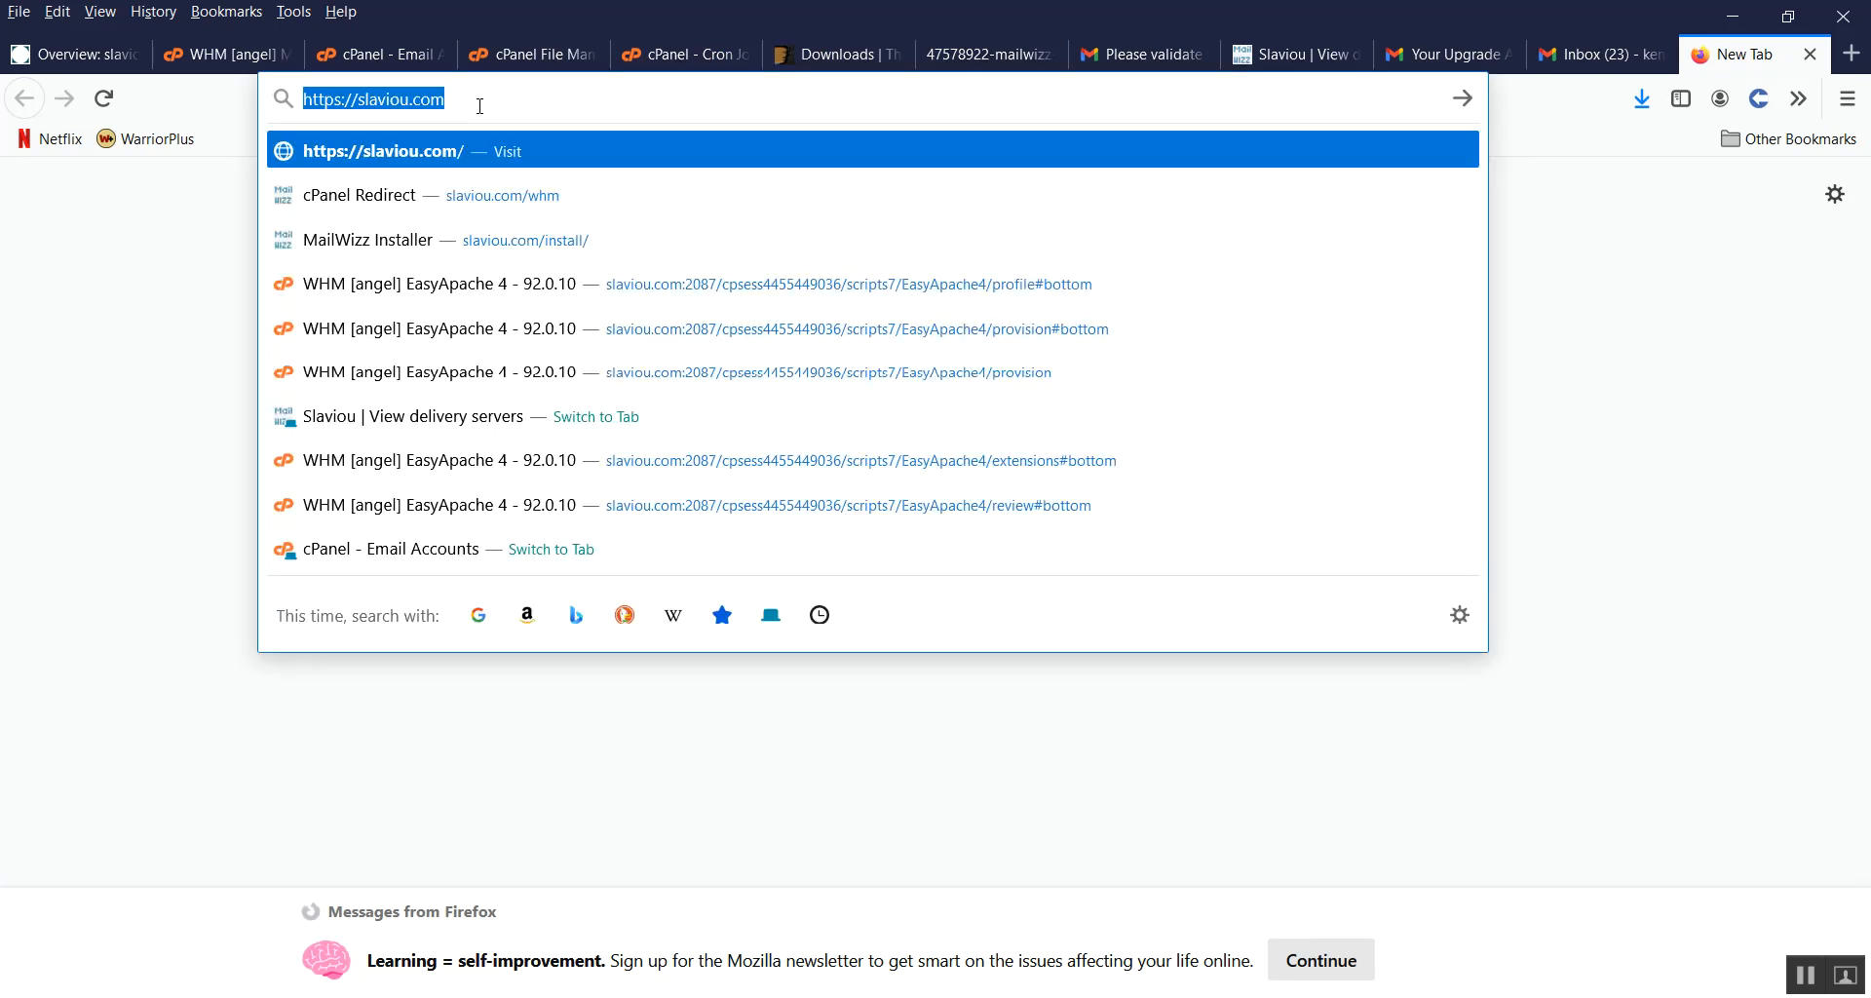
{"action": "left_click", "coordinate": [1642, 382]}
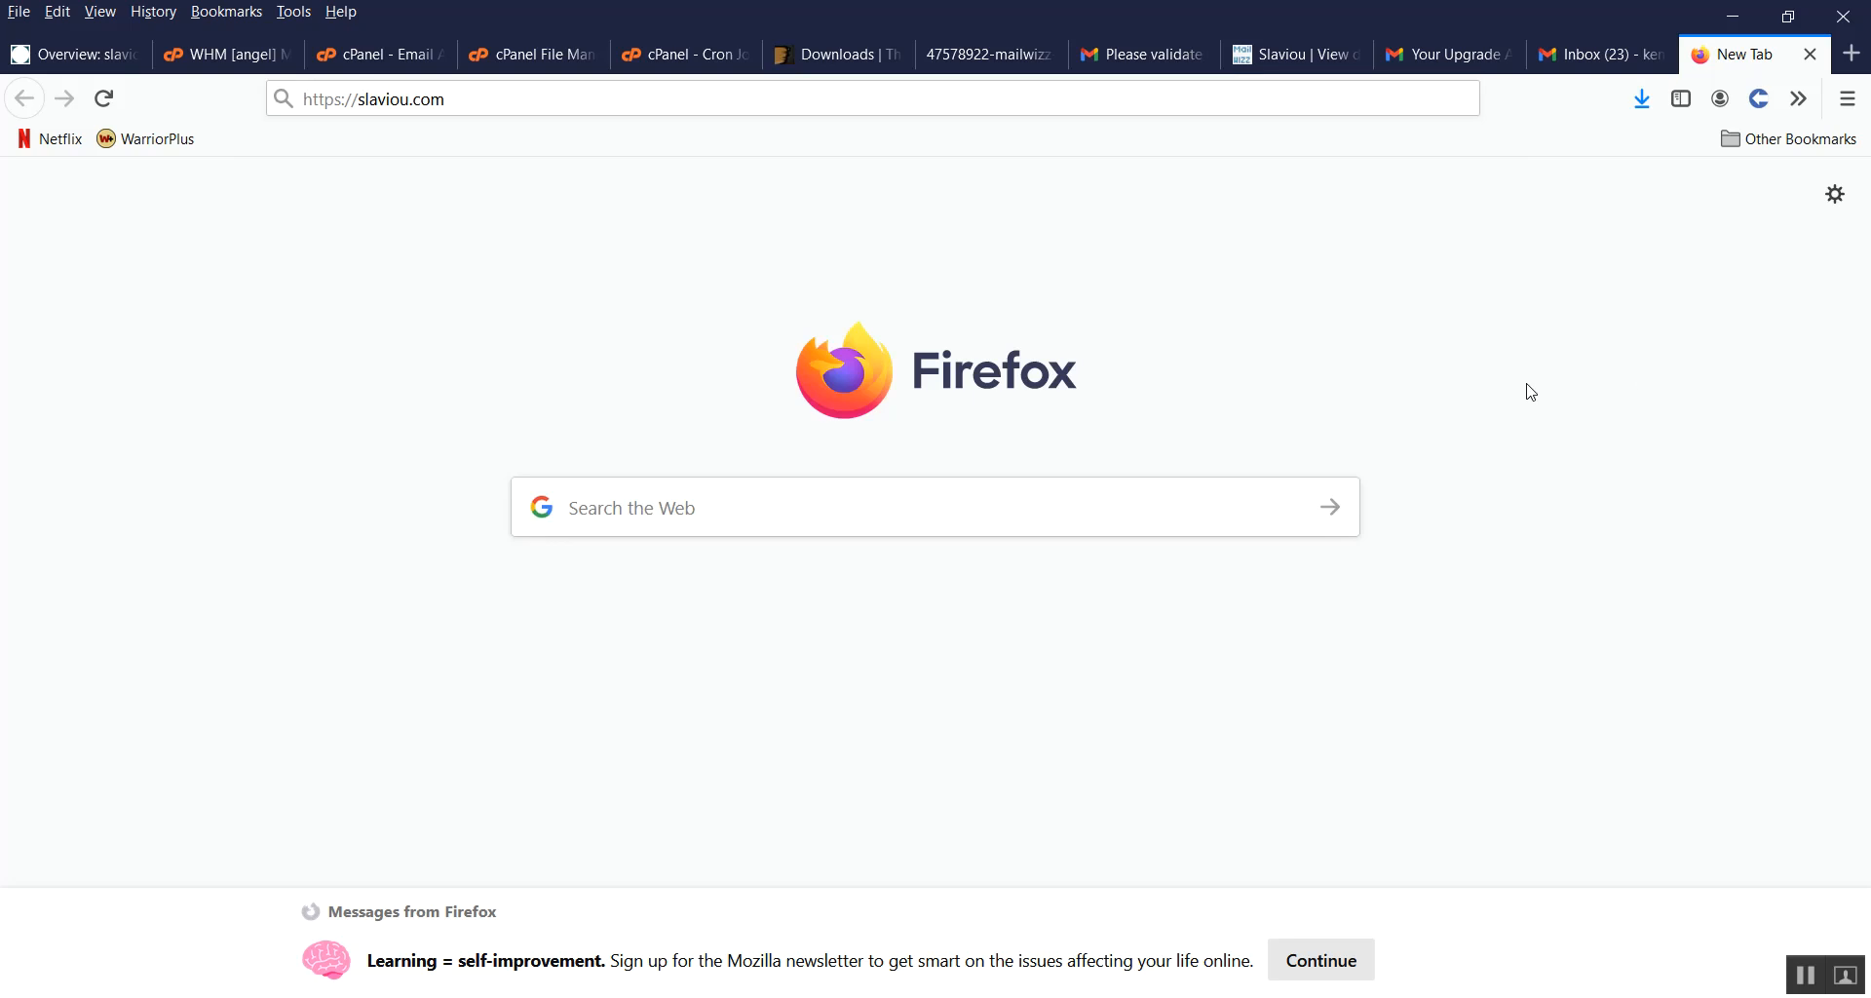
{"action": "left_click", "coordinate": [560, 95]}
{"action": "key", "text": "Return"}
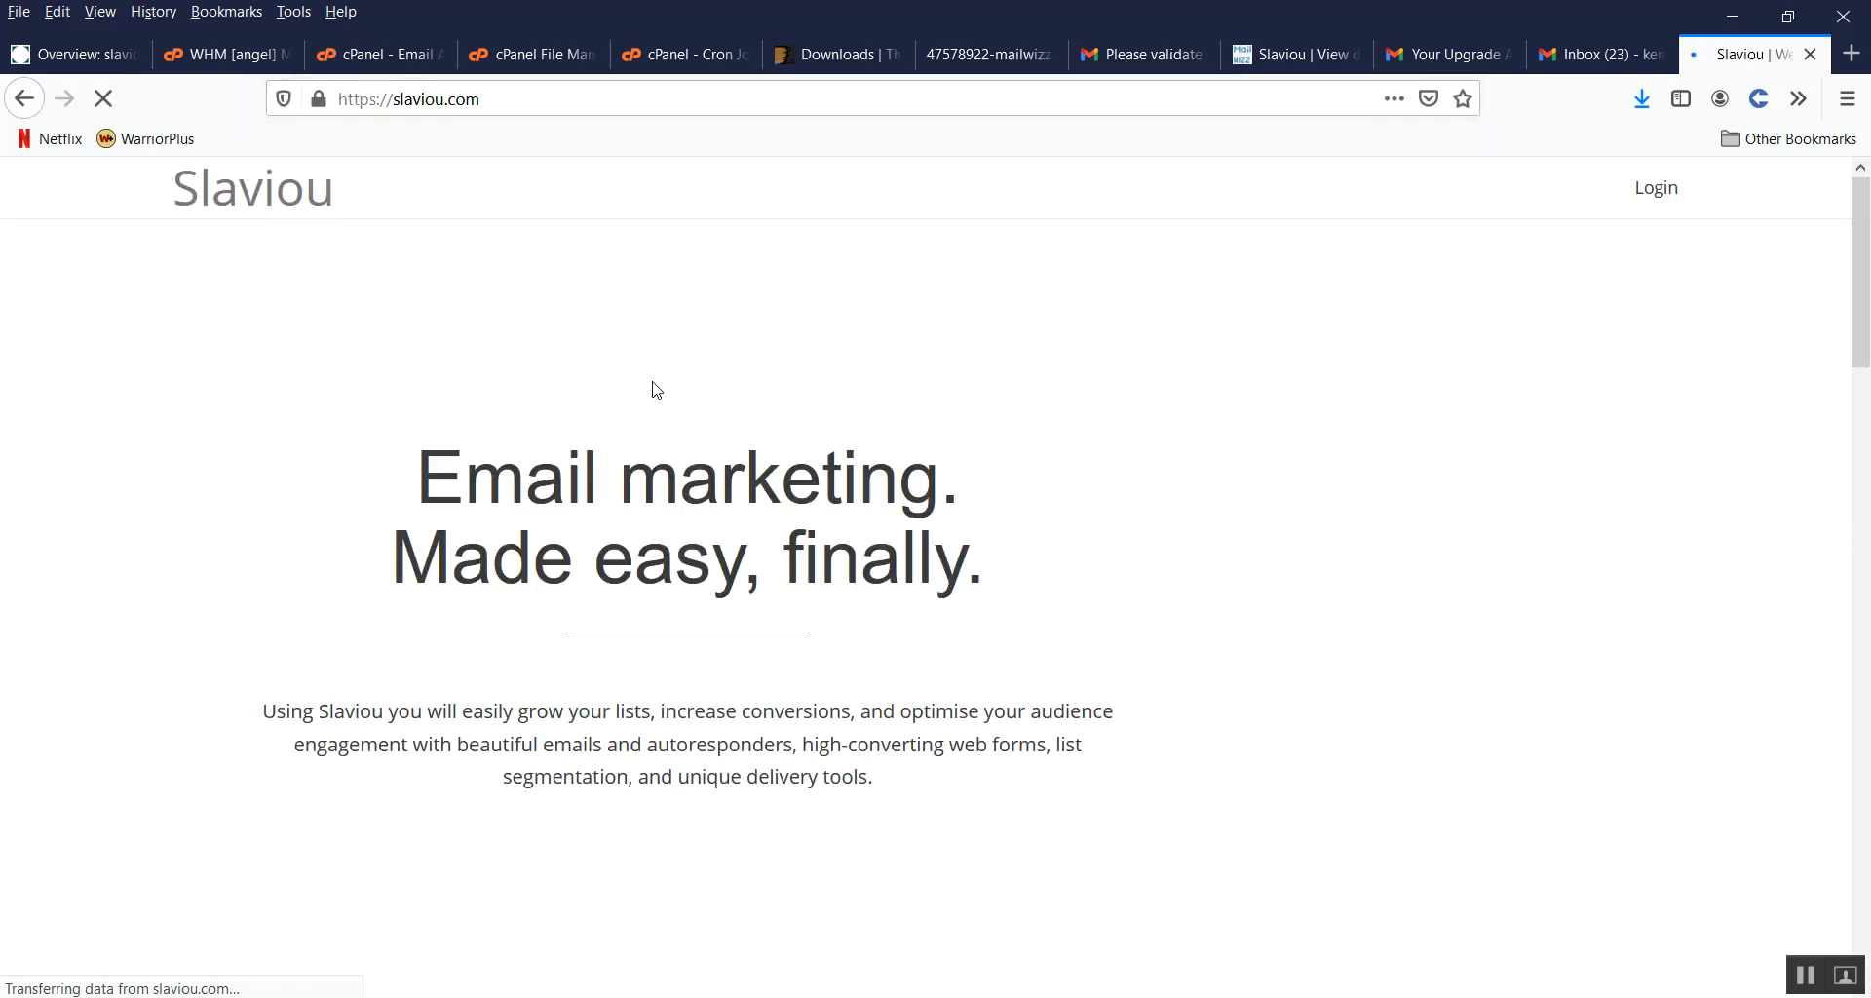
Step: Log in to the Slaviou customer area with the prefilled credentials and close the welcome tour for now
{"action": "scroll", "coordinate": [648, 393], "scroll_direction": "down", "scroll_amount": 3}
{"action": "scroll", "coordinate": [648, 400], "scroll_direction": "down", "scroll_amount": 5}
{"action": "scroll", "coordinate": [648, 399], "scroll_direction": "up", "scroll_amount": 8}
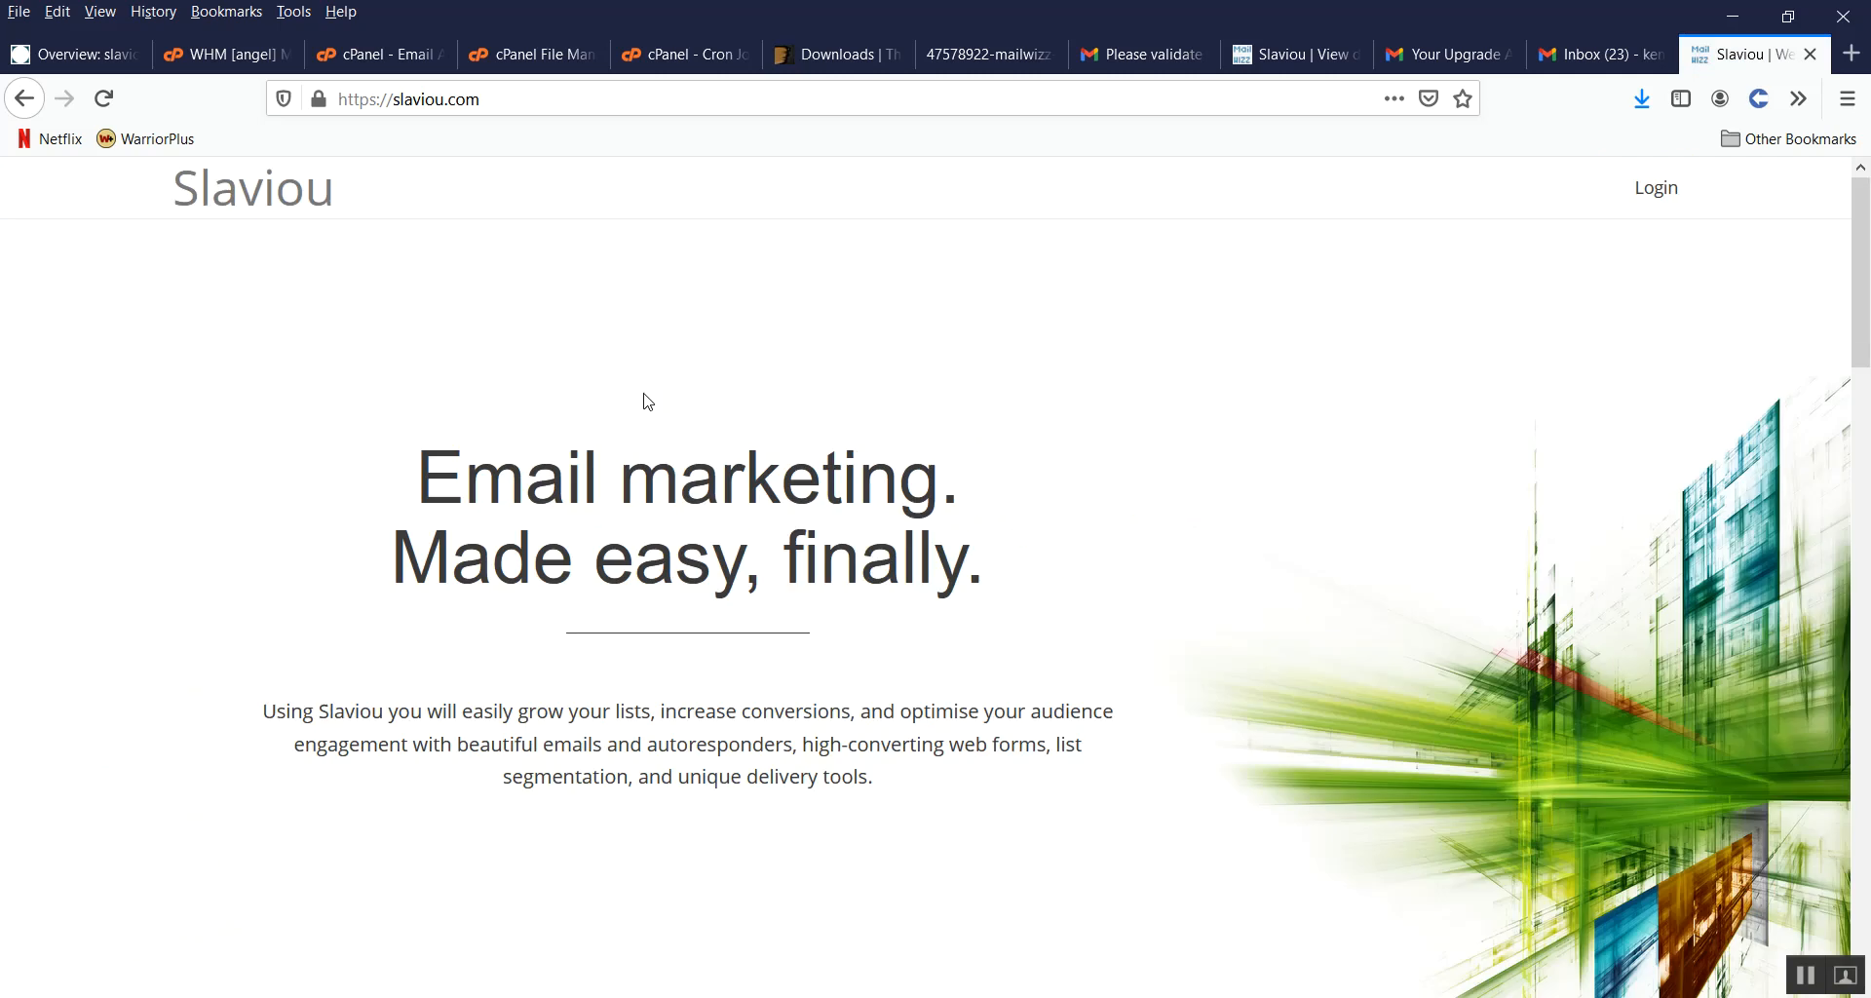
{"action": "left_click", "coordinate": [1672, 199]}
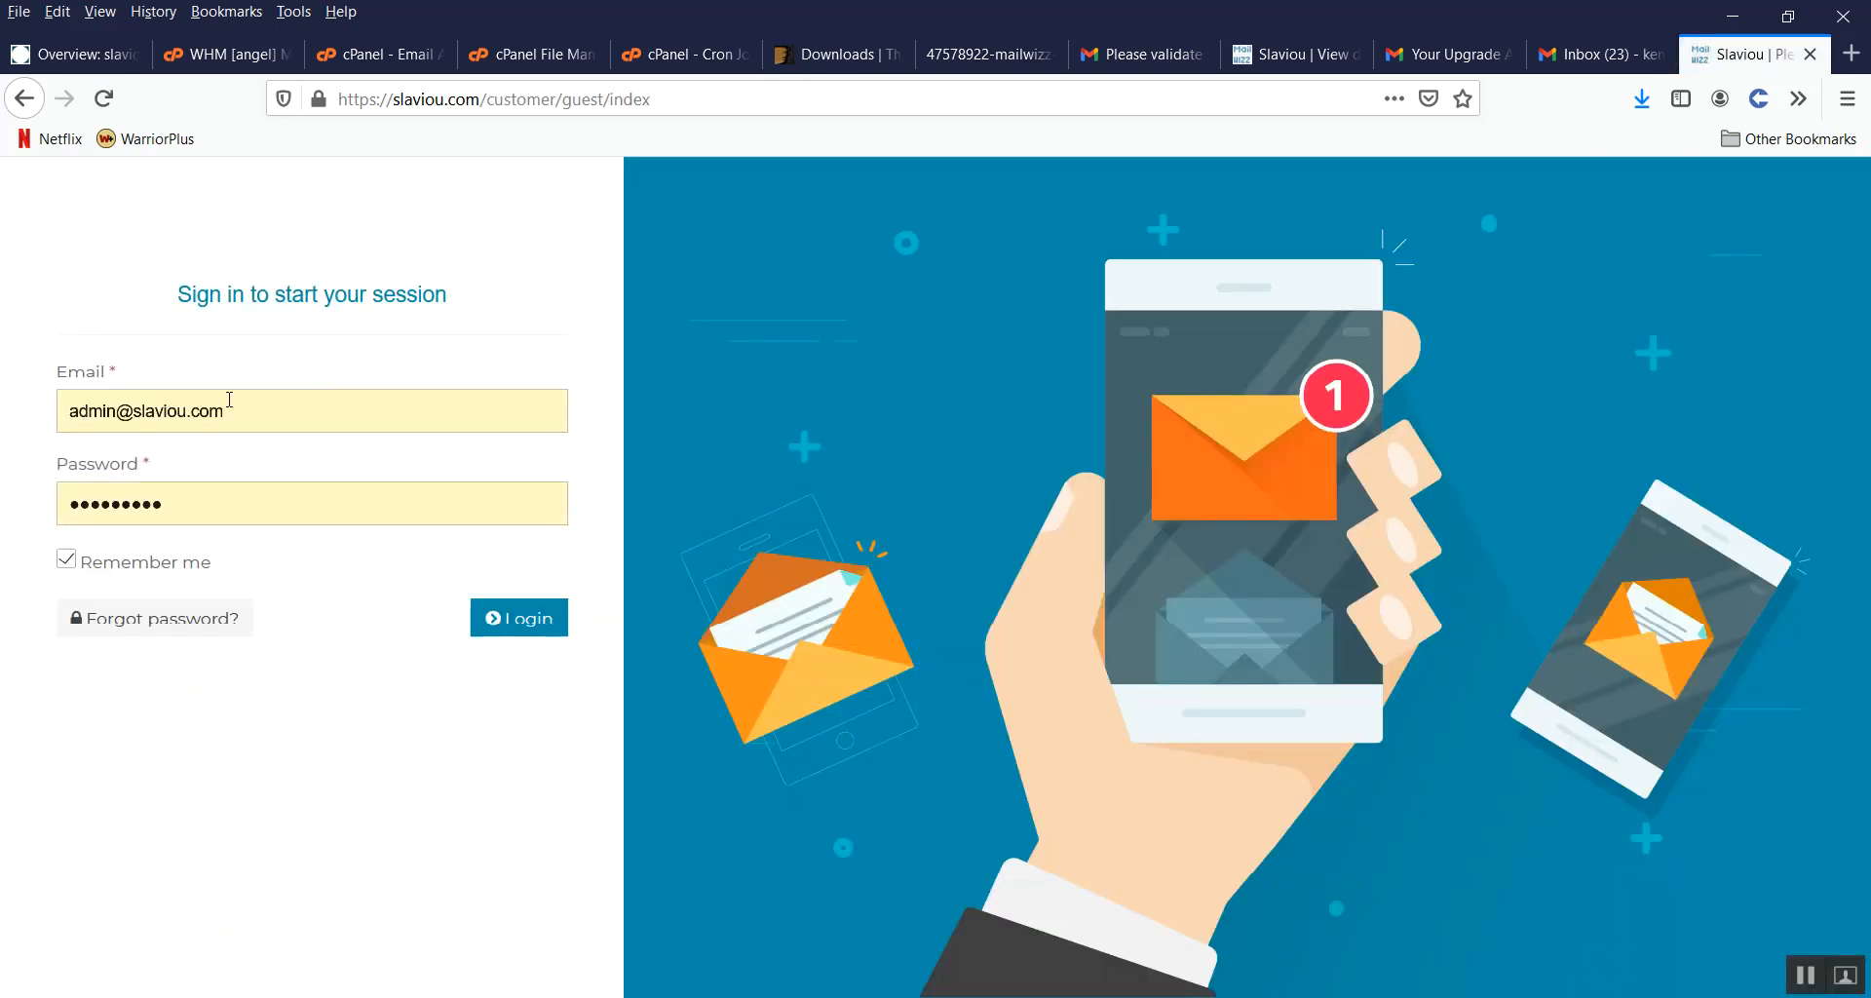
{"action": "left_click", "coordinate": [519, 621]}
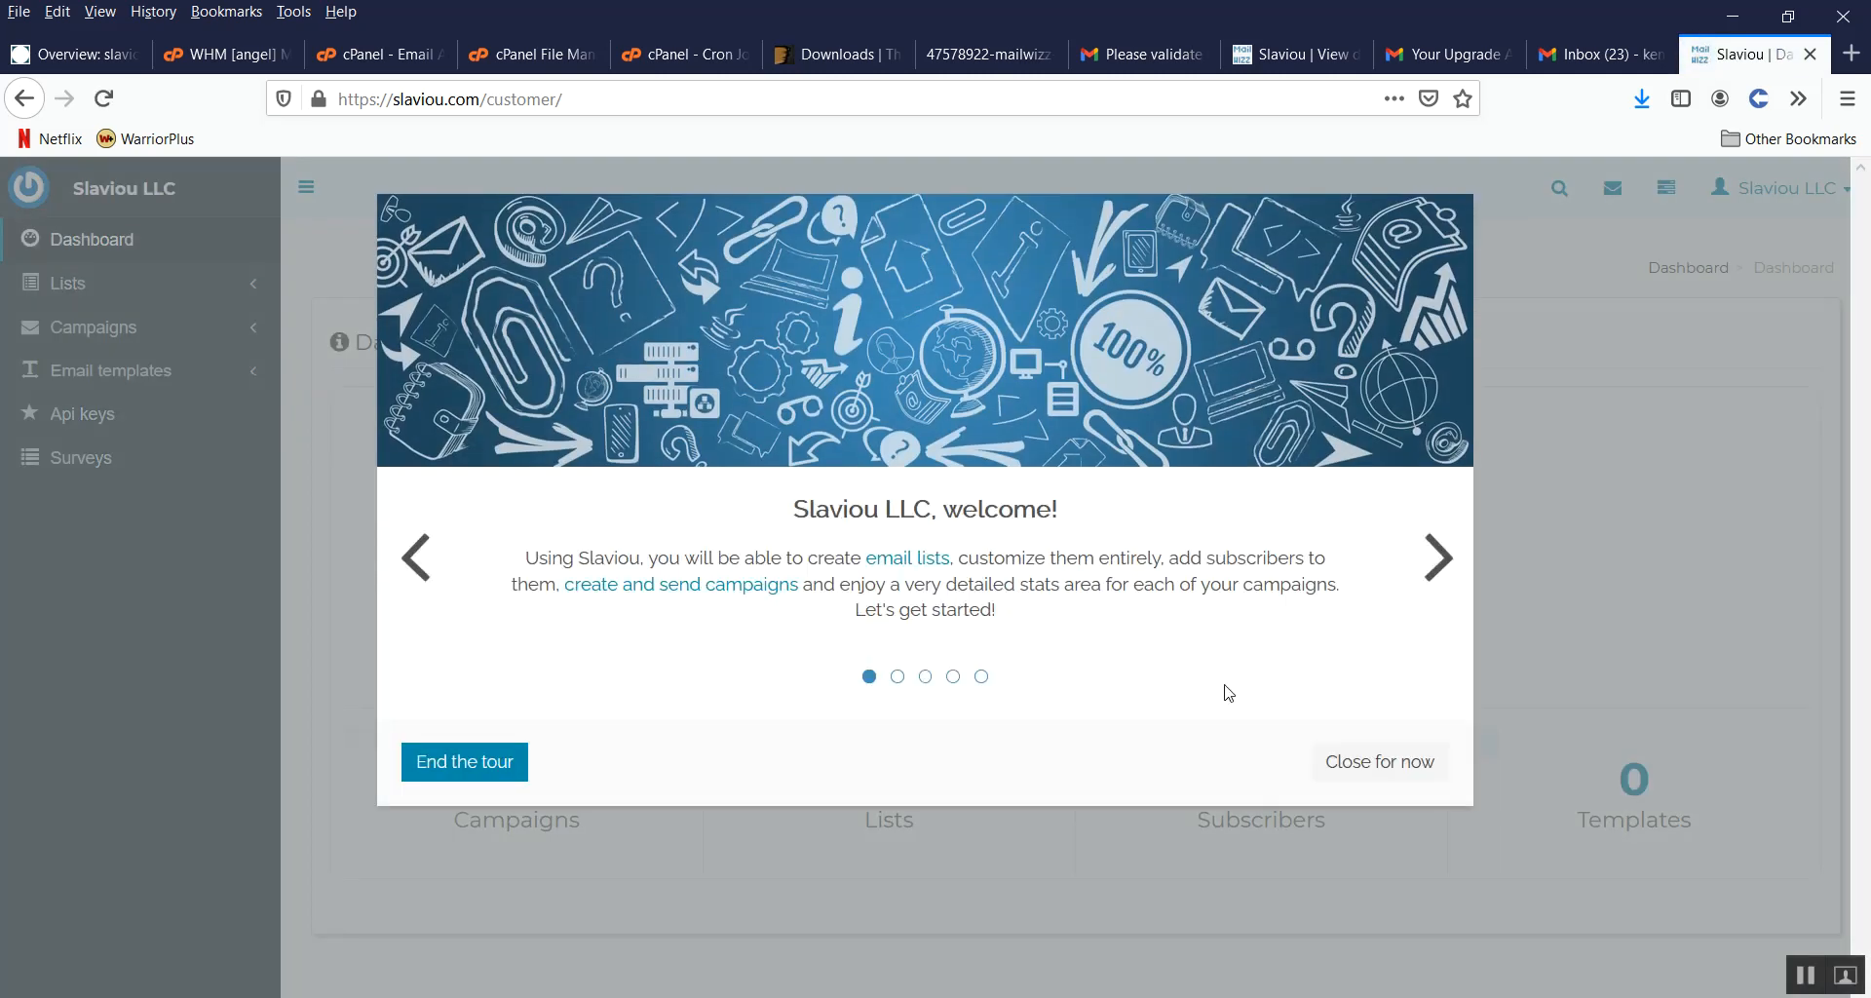
{"action": "left_click", "coordinate": [1334, 765]}
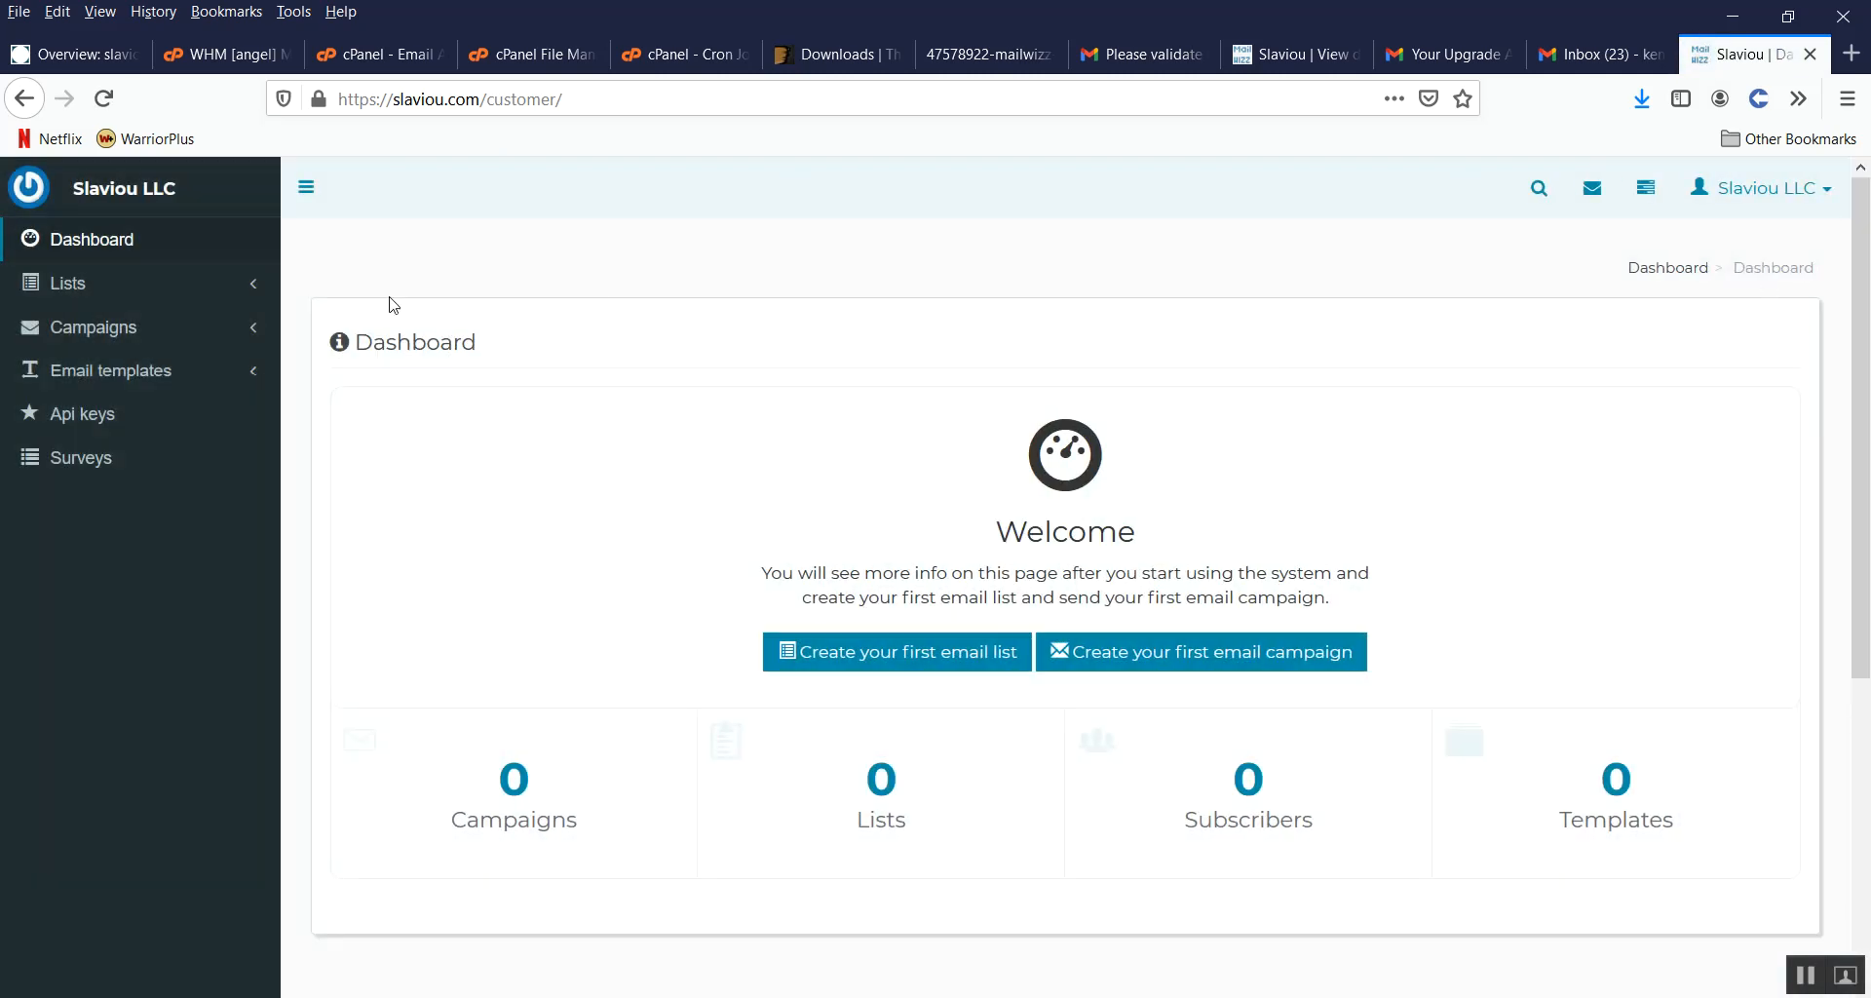
Step: Open the email lists page in the customer area and look it over
{"action": "left_click", "coordinate": [87, 291]}
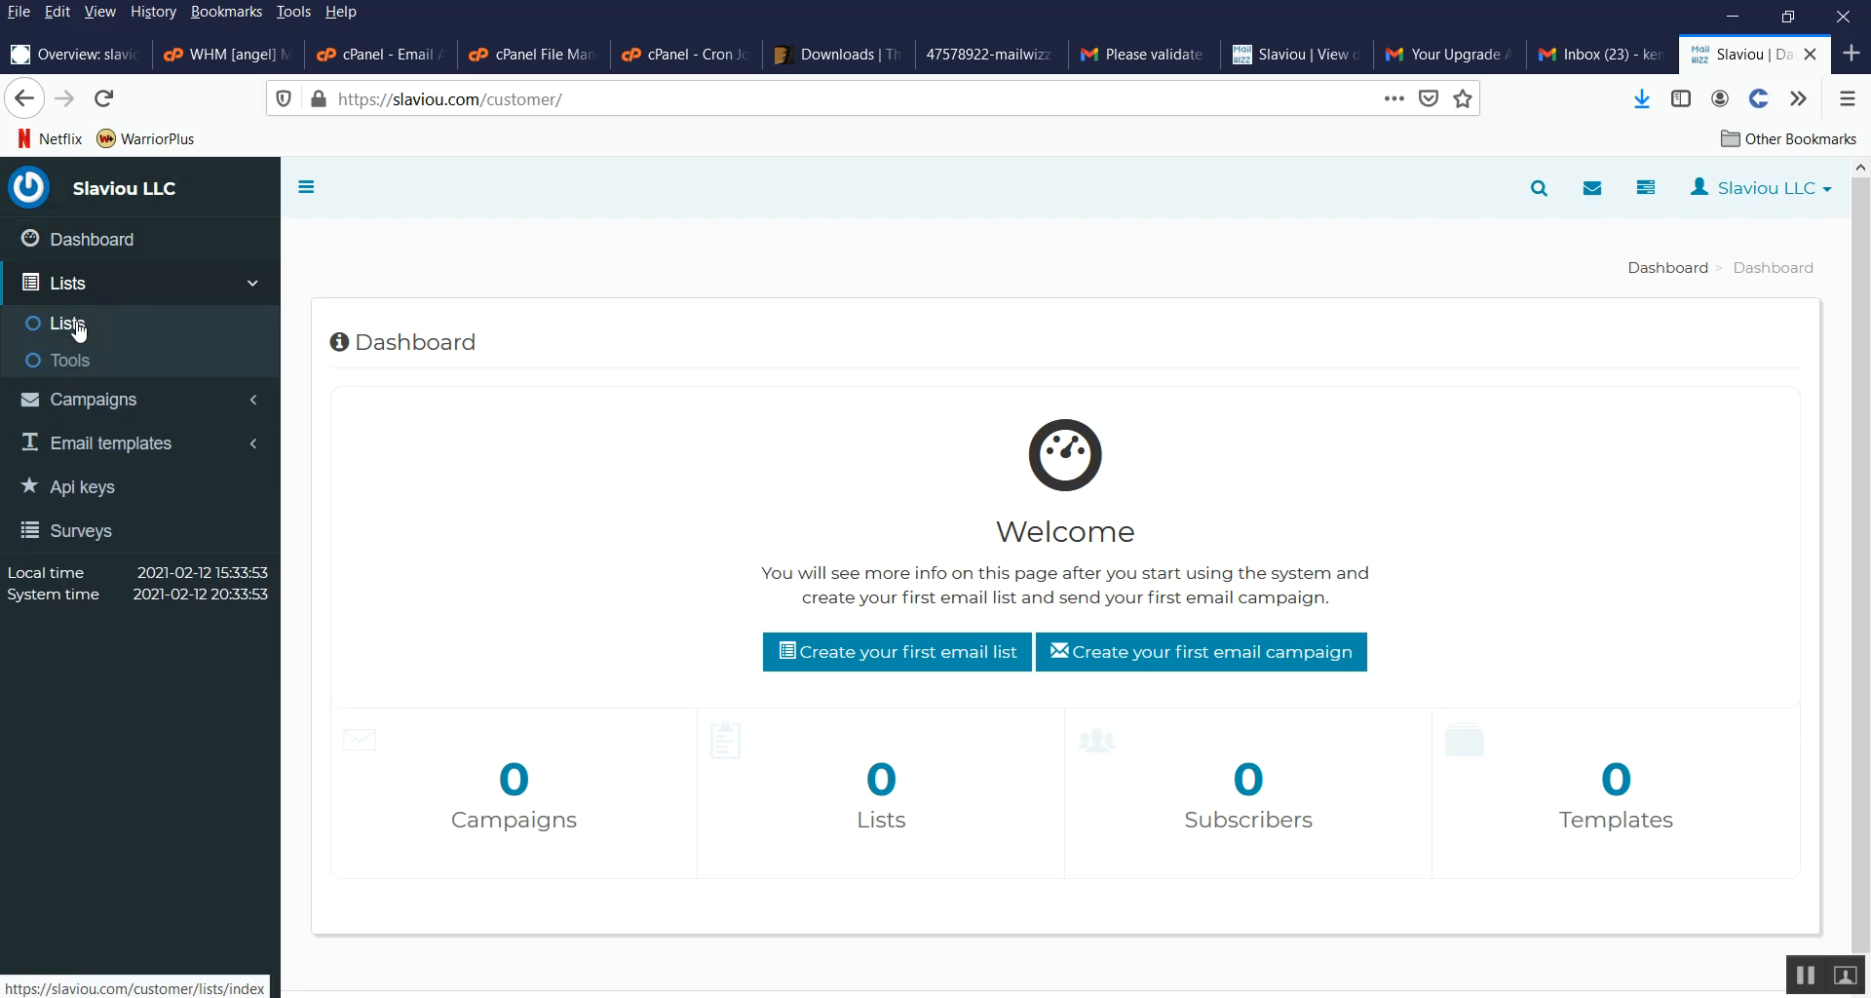
{"action": "left_click", "coordinate": [79, 332]}
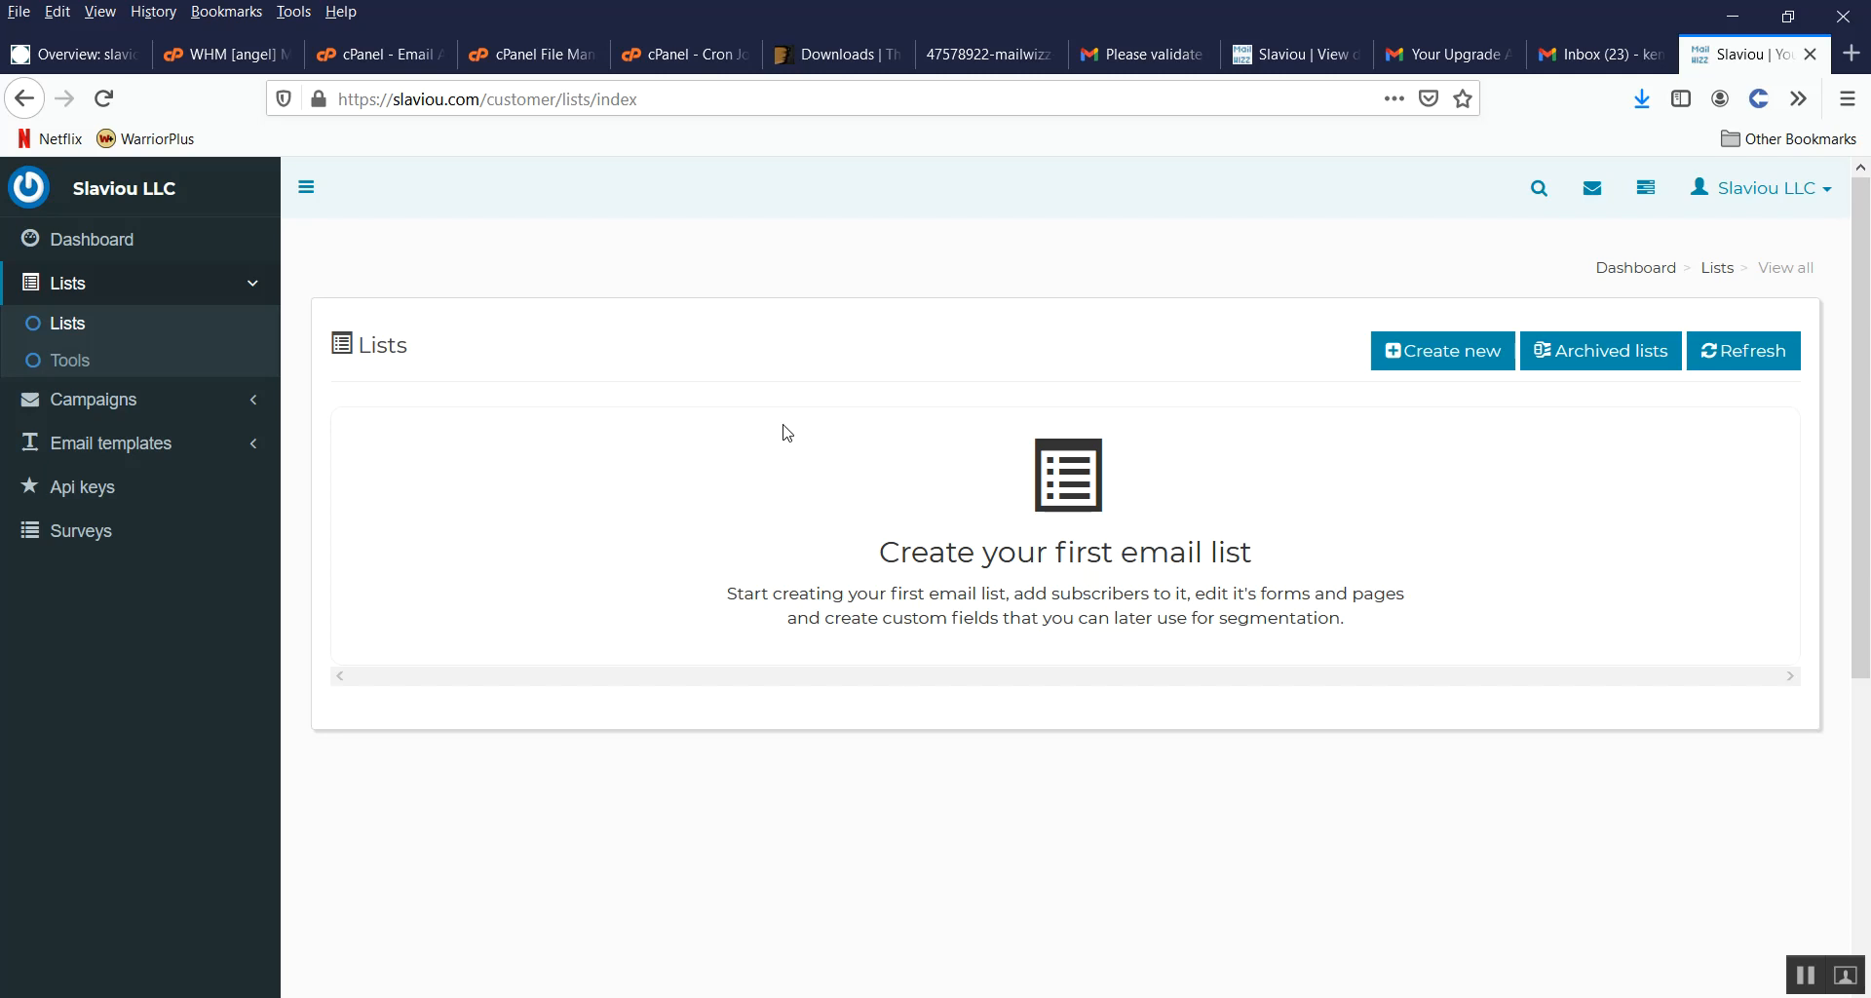
{"action": "scroll", "coordinate": [784, 431], "scroll_direction": "down", "scroll_amount": 5}
{"action": "scroll", "coordinate": [789, 523], "scroll_direction": "up", "scroll_amount": 5}
{"action": "mouse_move", "coordinate": [990, 996]}
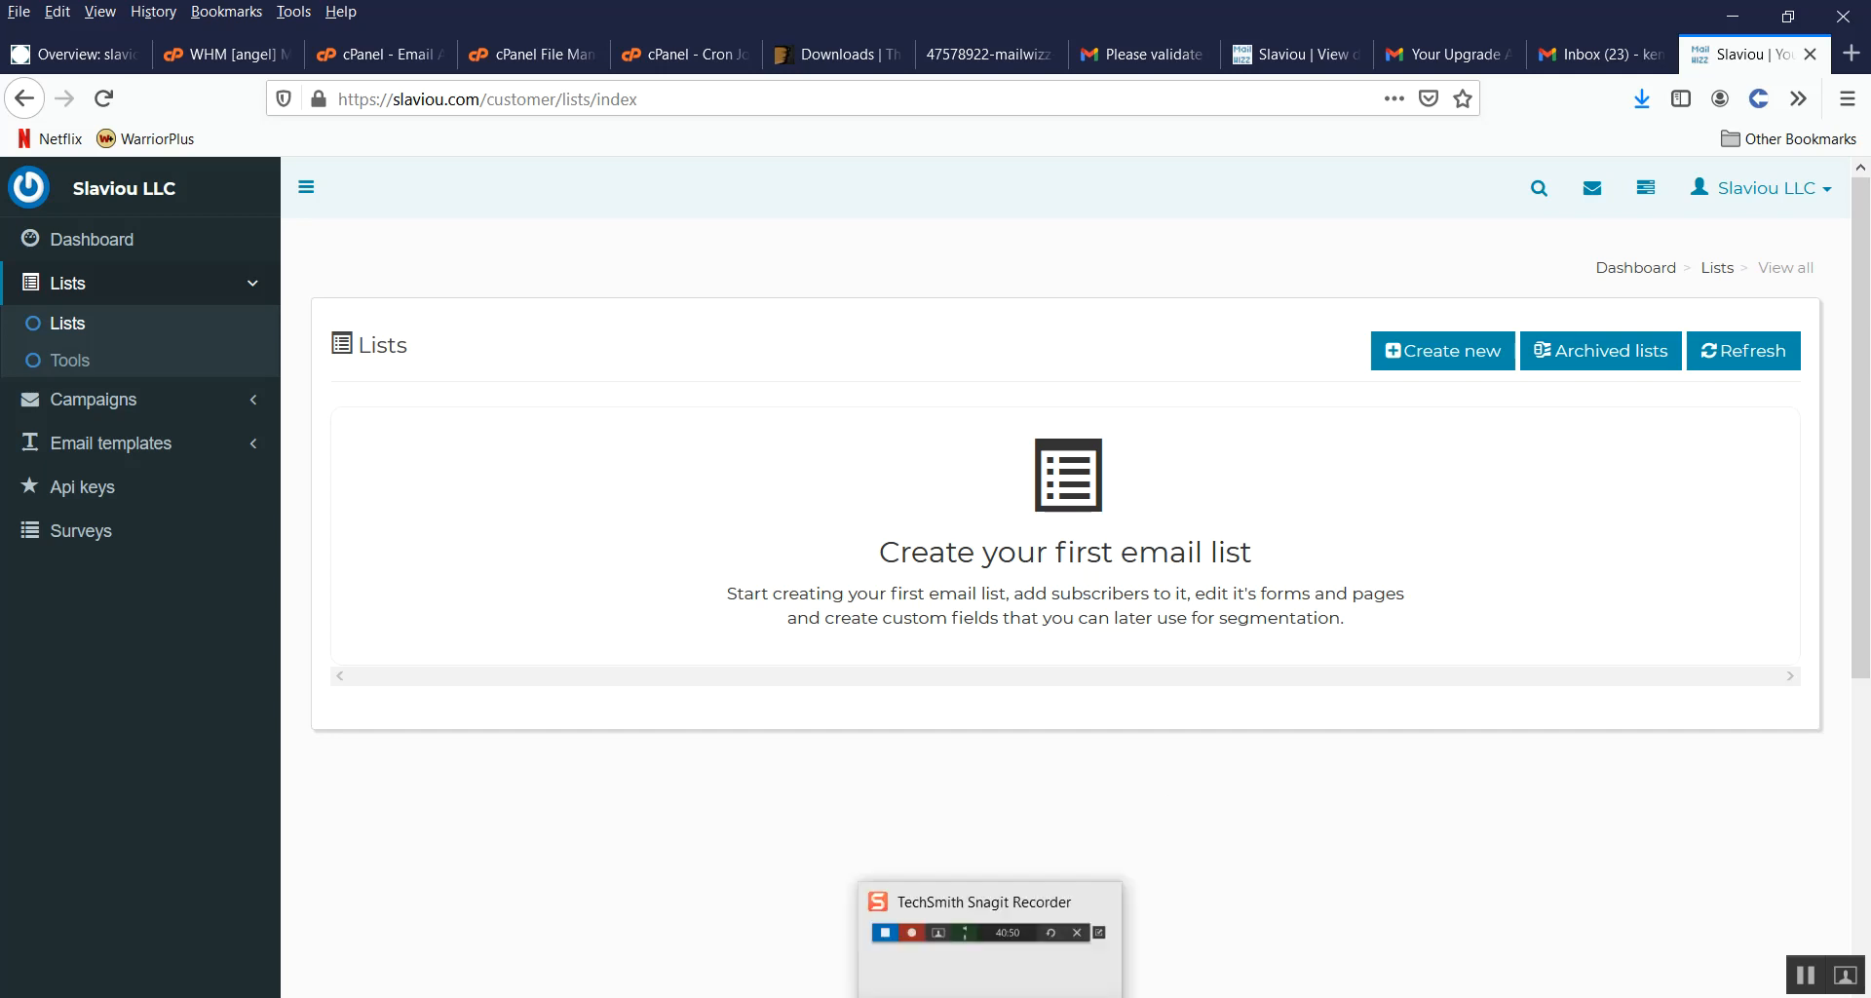